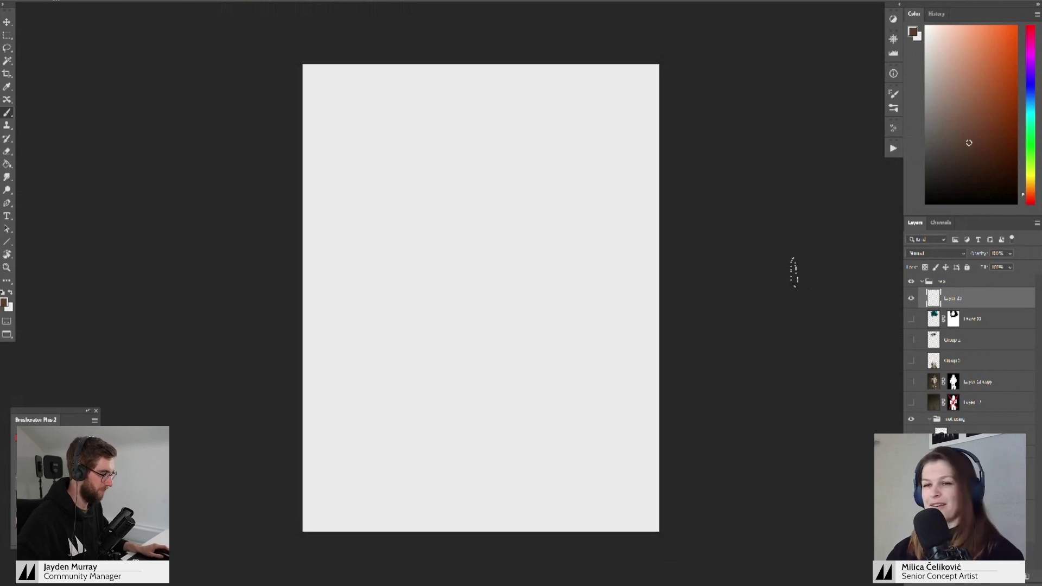
drag(762, 253, 724, 265)
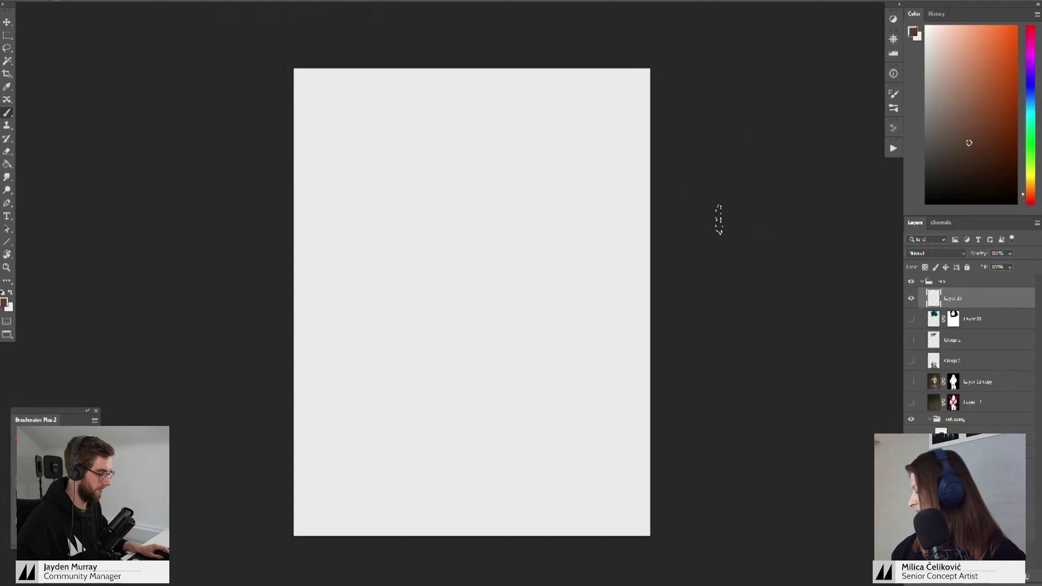
drag(743, 264, 737, 260)
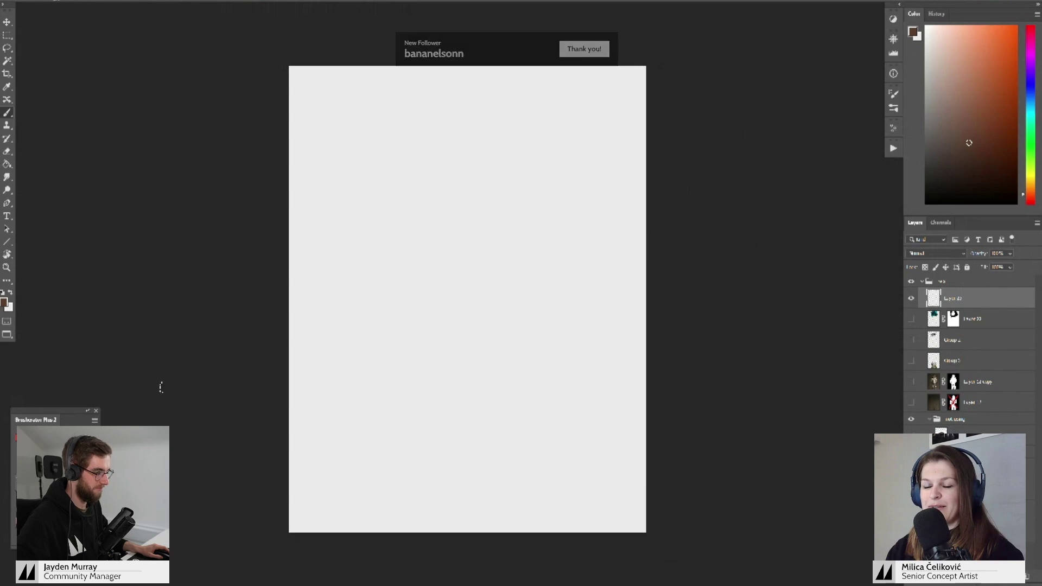
drag(206, 381, 210, 386)
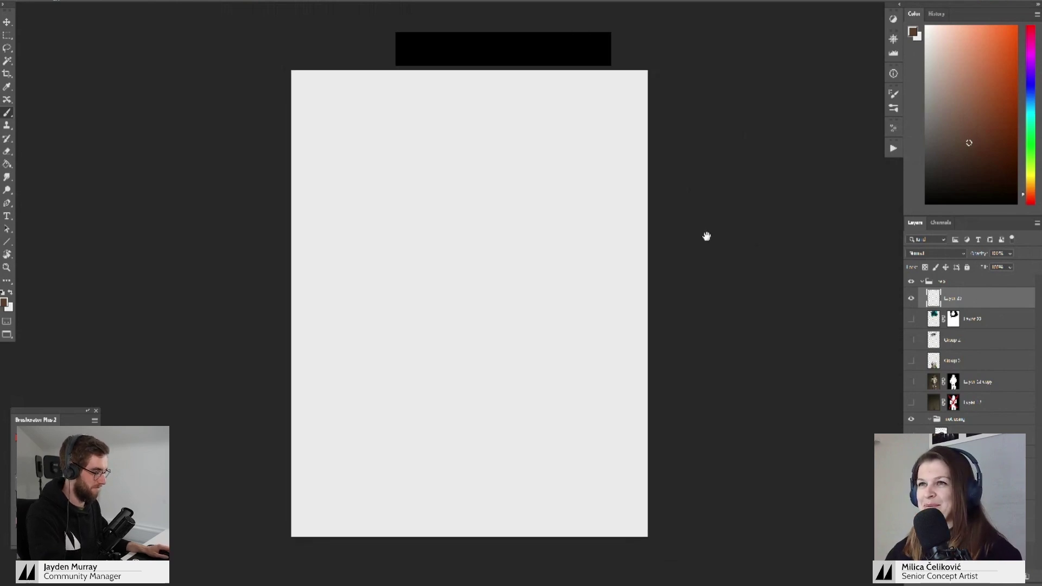
drag(548, 286, 571, 298)
mouse_move(627, 333)
mouse_down()
mouse_move(623, 305)
mouse_move(626, 313)
mouse_up()
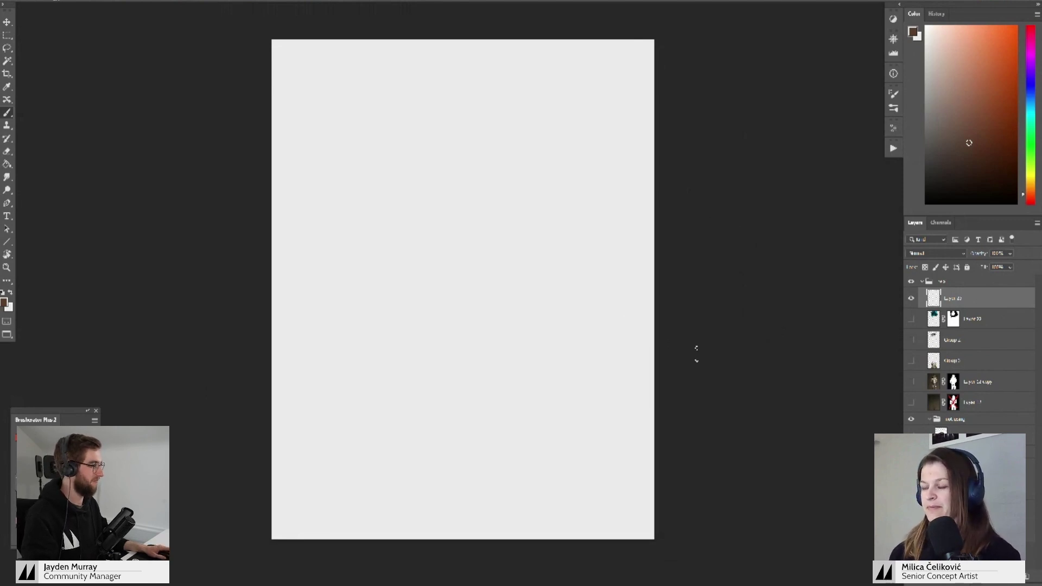
drag(709, 274, 716, 276)
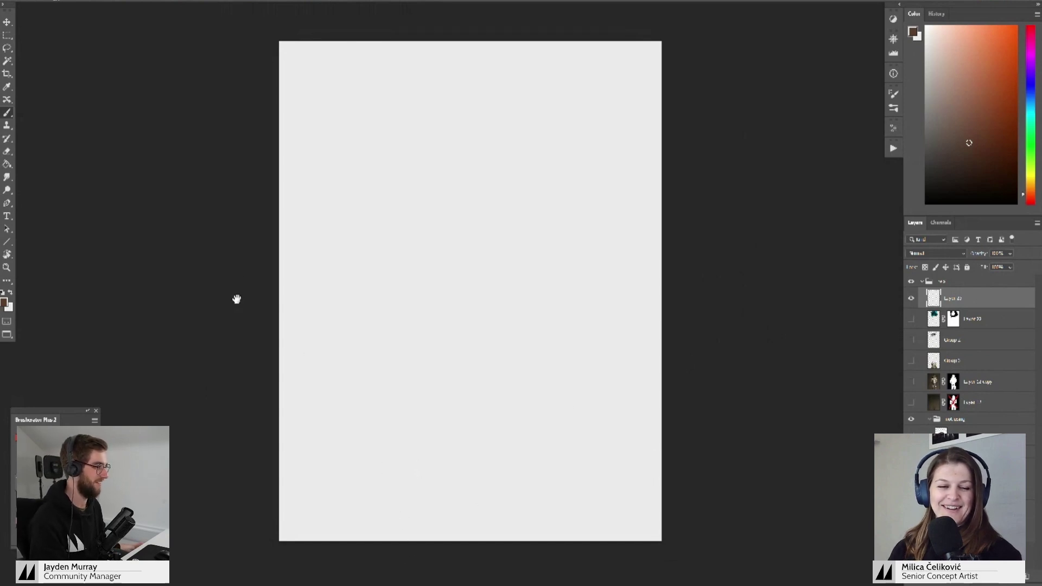
drag(235, 298, 239, 291)
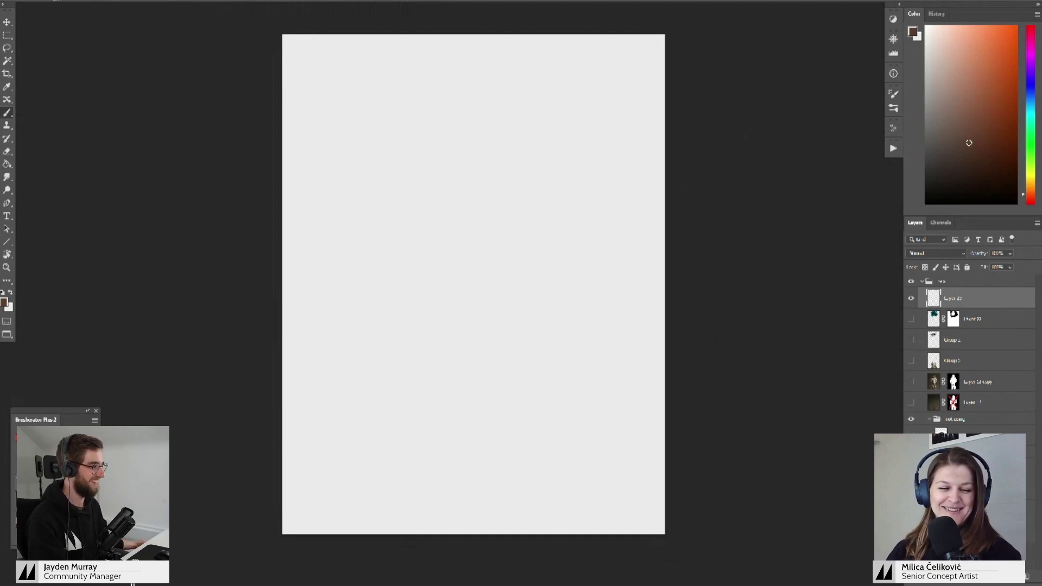
drag(760, 179, 765, 198)
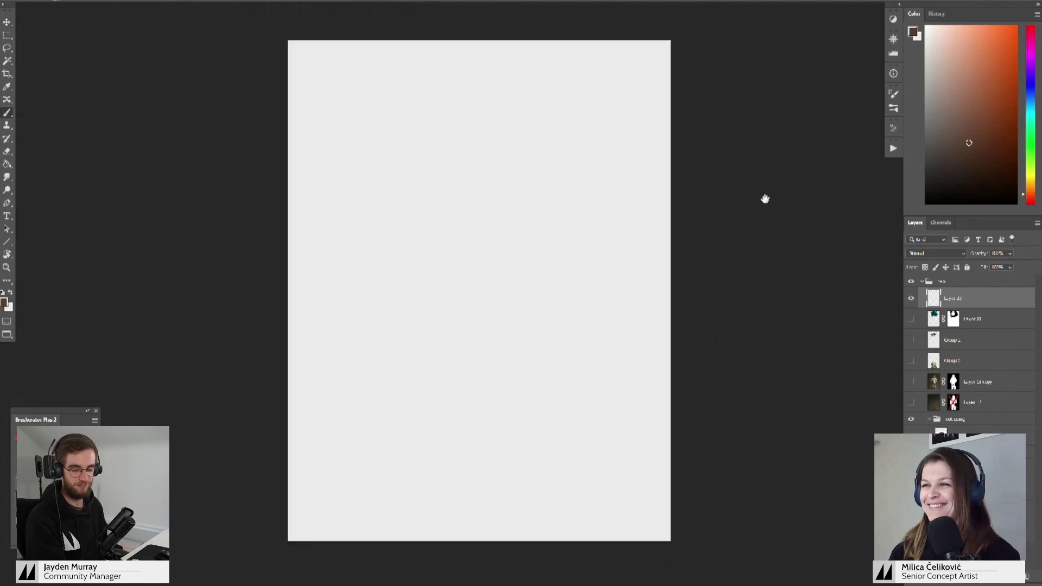
key(XF86AudioRaiseVolume)
key(XF86AudioRaiseVolume)
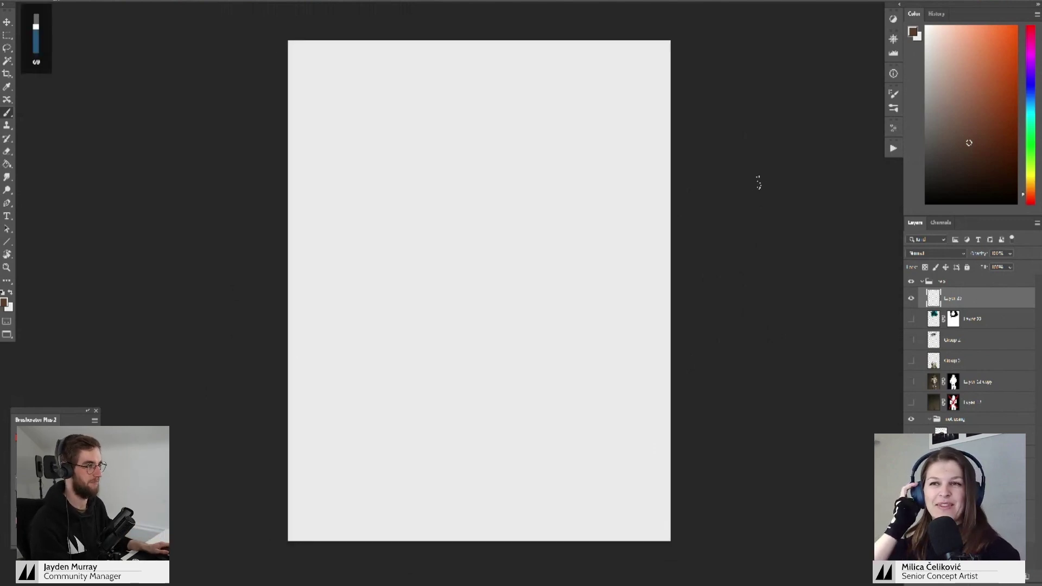
- Bring up the image reference board over the blank canvas and look over its fish and figure photos
key(super)
click(275, 486)
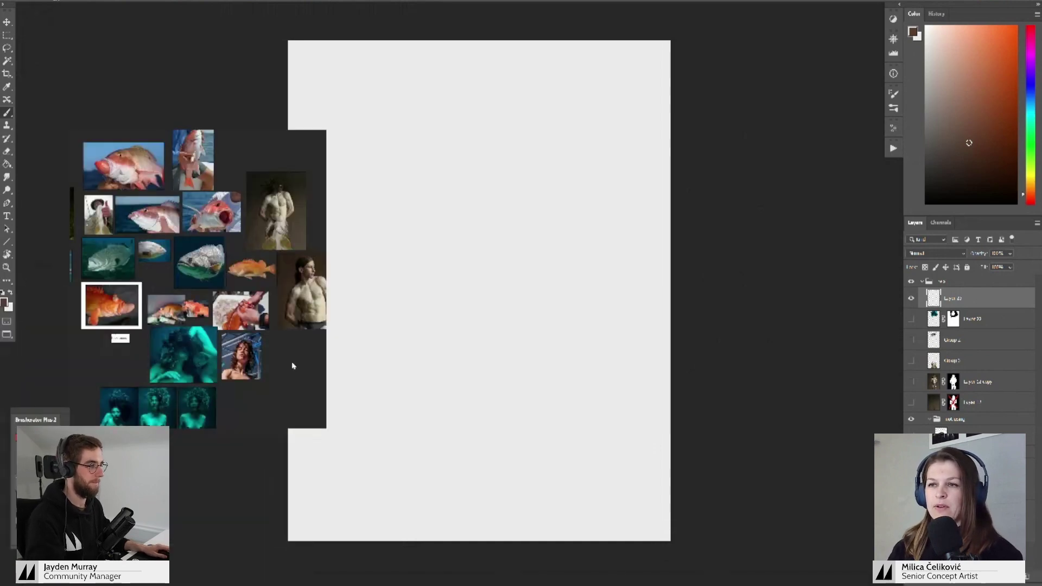
scroll(275, 347, down, 2)
scroll(265, 359, up, 1)
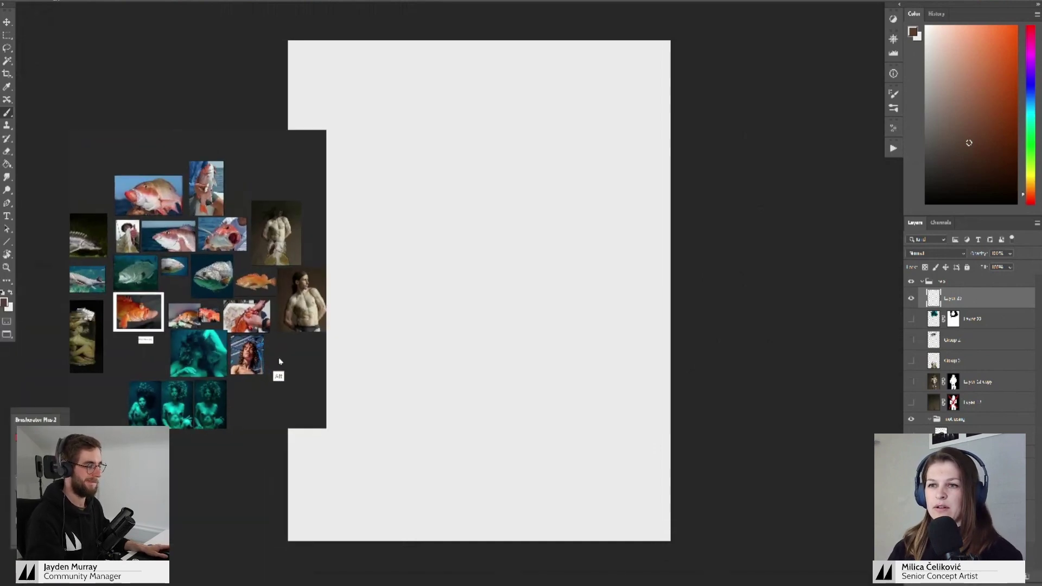
drag(275, 363, 288, 364)
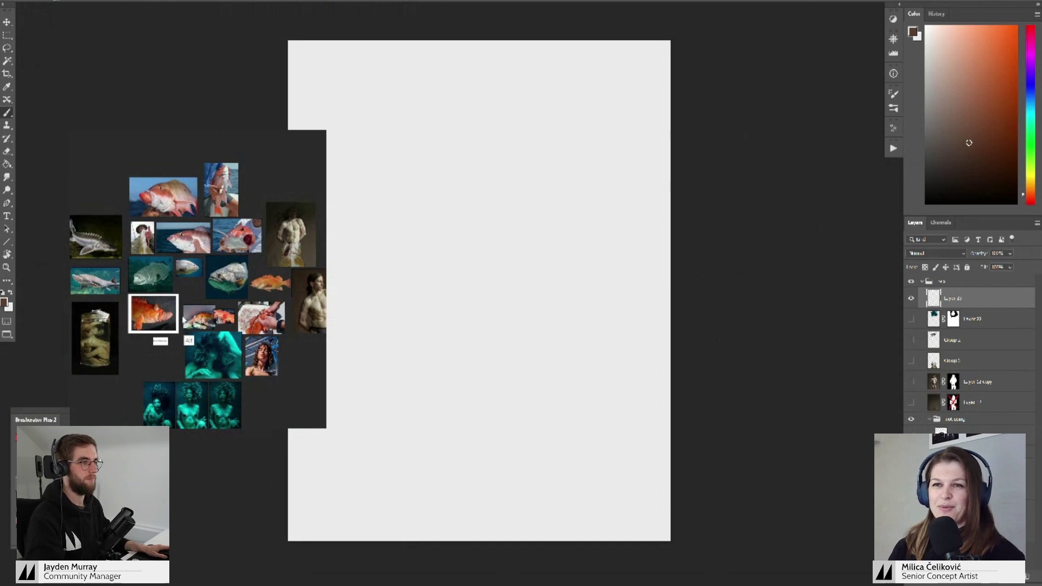
drag(187, 338, 219, 342)
- Examine the shirtless male figure photos on the reference board, including the long-haired man against the brown backdrop
scroll(203, 236, up, 3)
scroll(213, 243, up, 1)
drag(217, 239, 135, 234)
scroll(214, 270, down, 5)
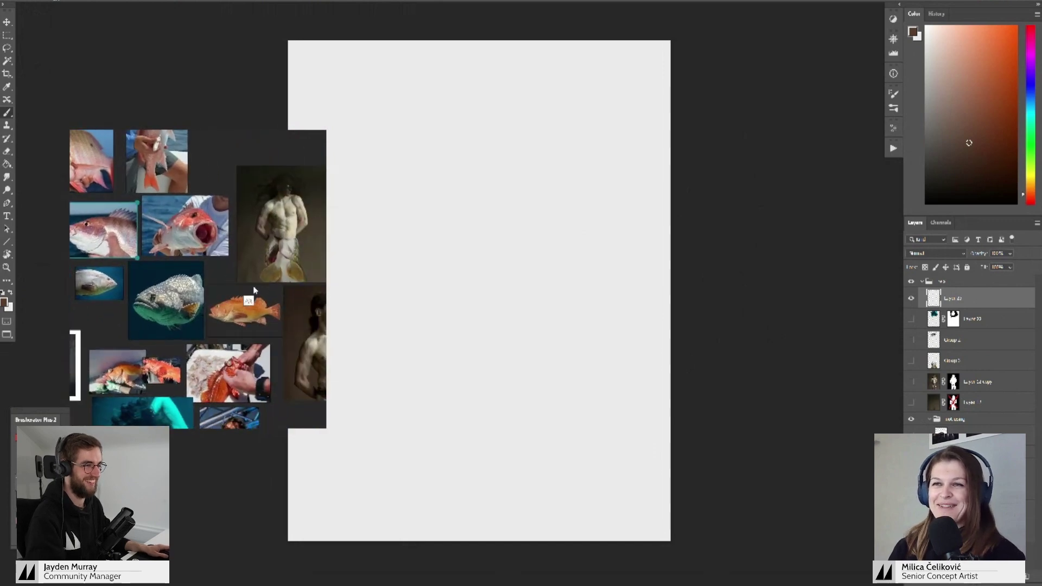
scroll(262, 283, up, 2)
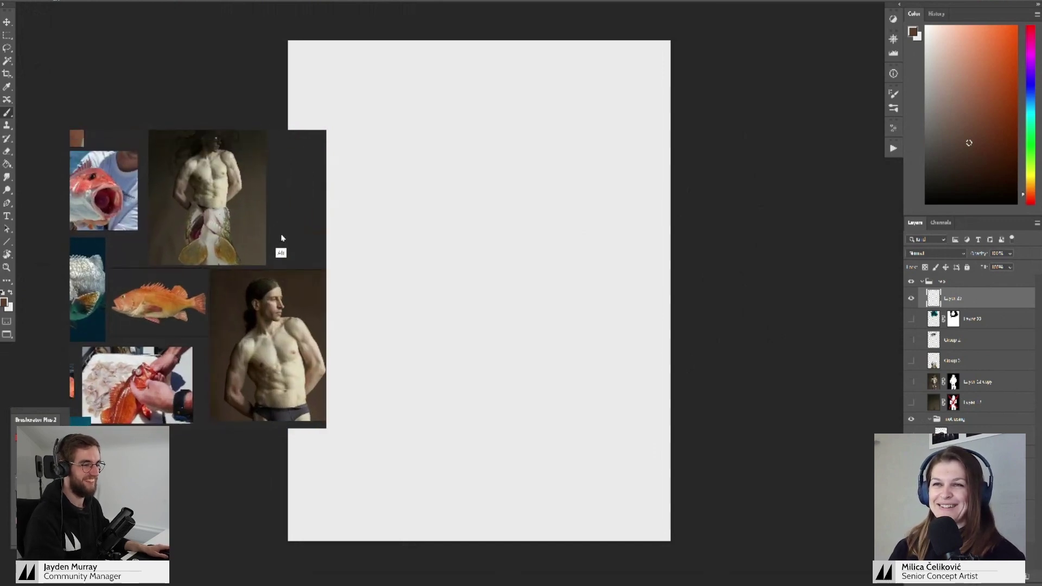
scroll(234, 299, up, 4)
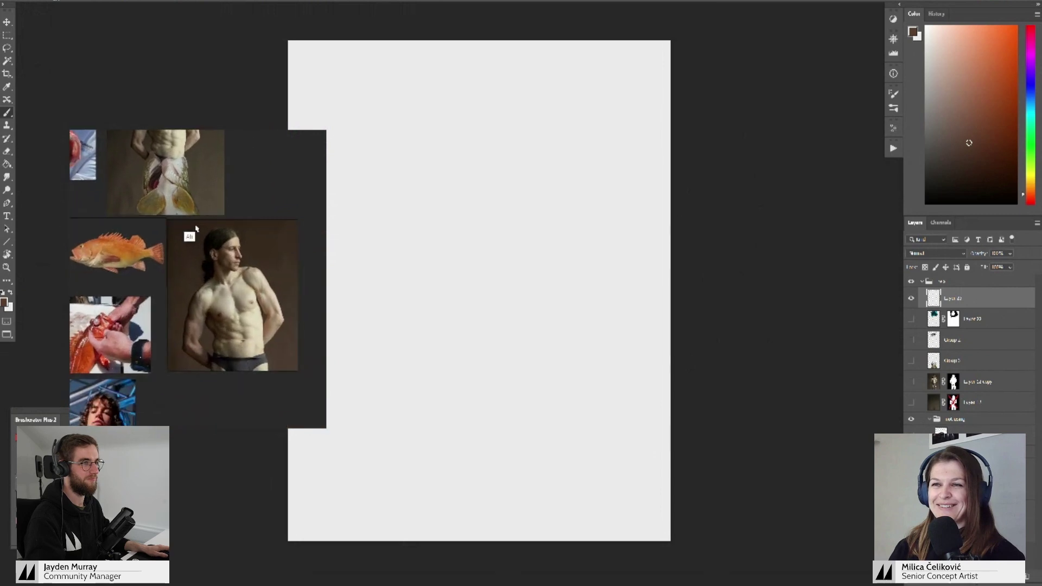
scroll(254, 283, up, 2)
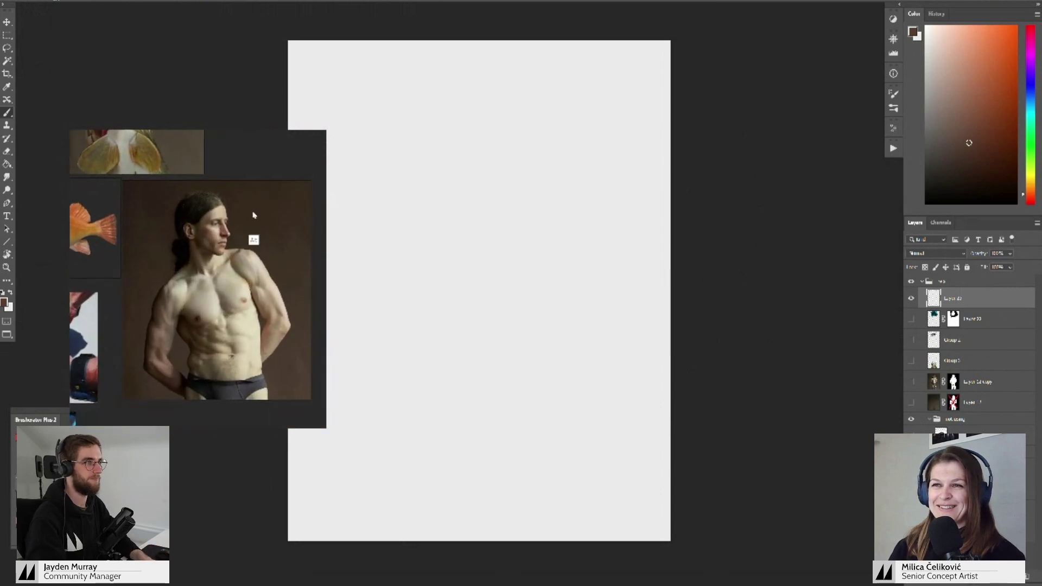
scroll(244, 244, down, 3)
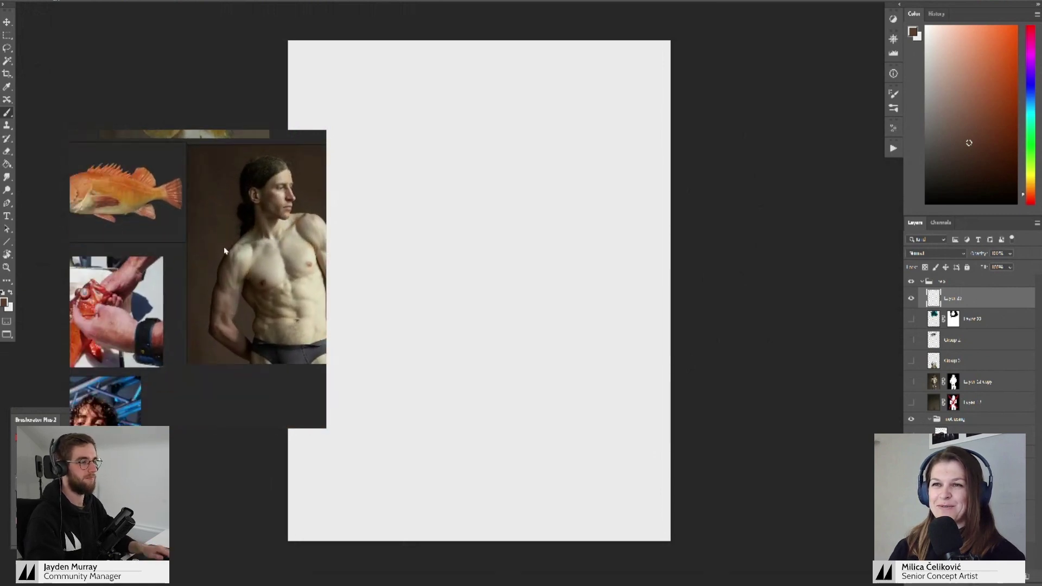
scroll(237, 266, down, 2)
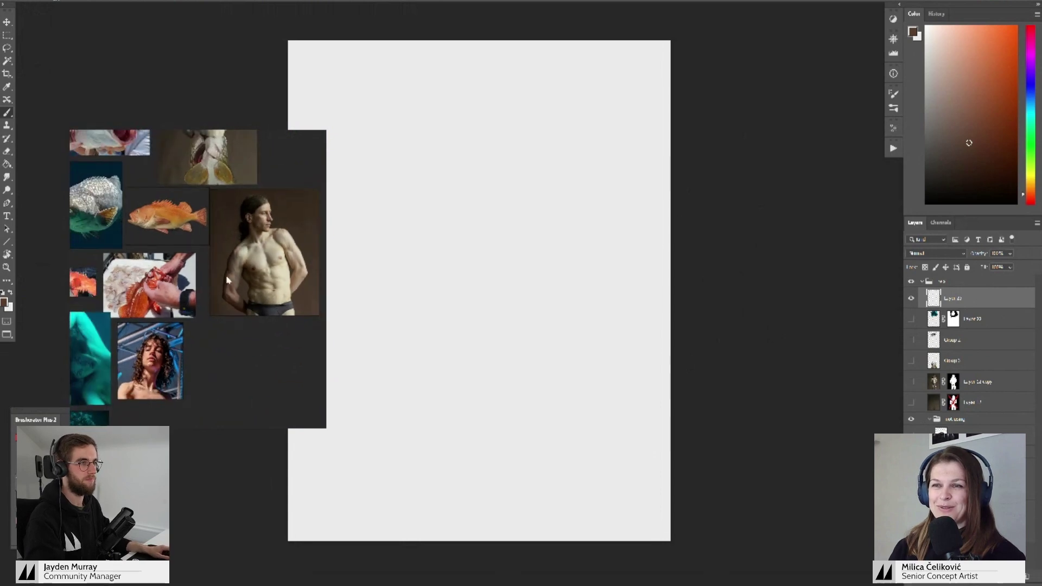
- Examine the teal-lit underwater portraits on the reference board, focusing on the curly-haired seated figures
drag(213, 373, 280, 336)
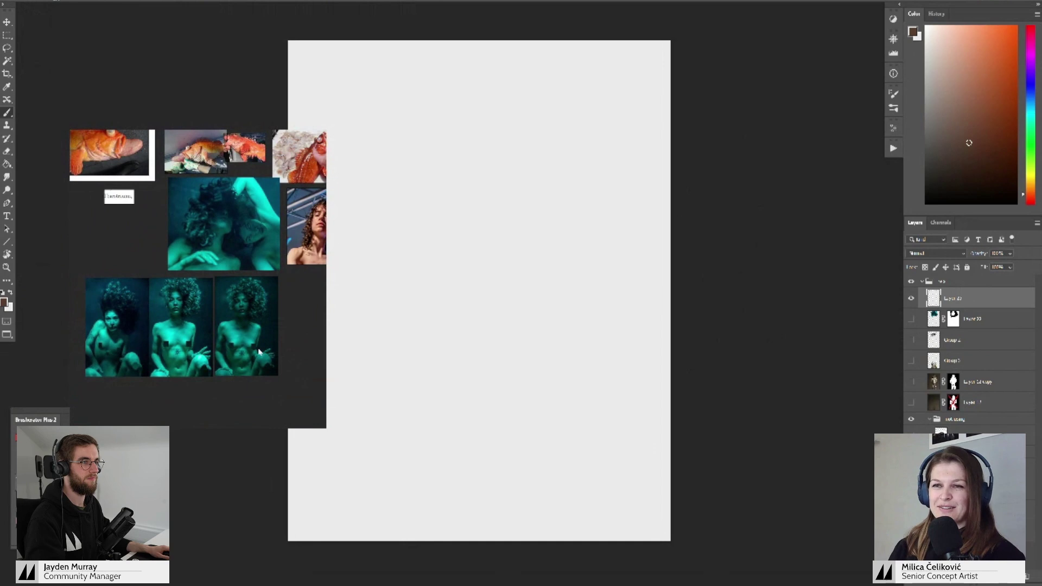
scroll(160, 337, up, 3)
drag(181, 350, 213, 352)
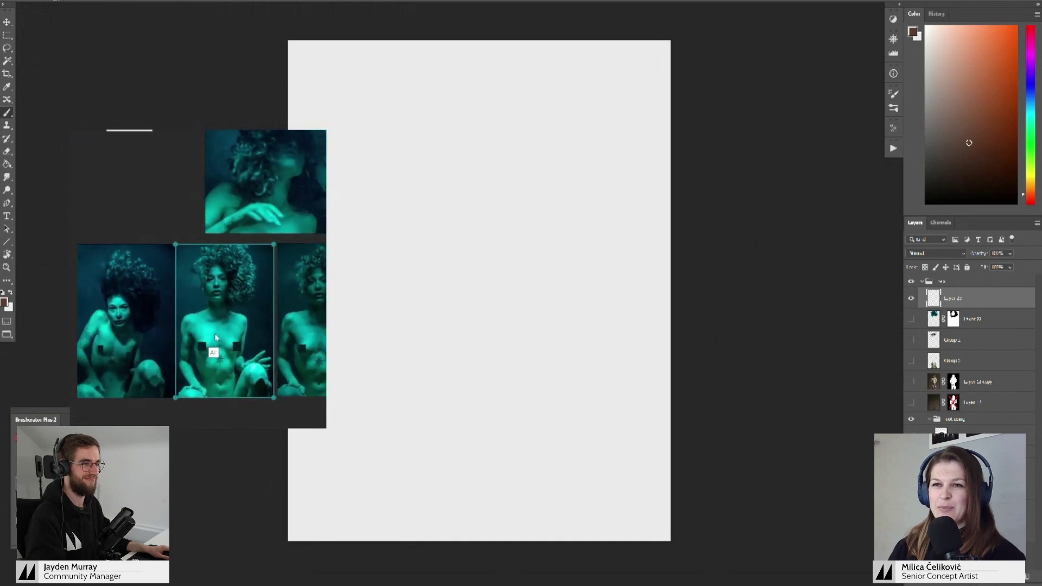
drag(267, 329, 220, 335)
scroll(217, 309, left, 3)
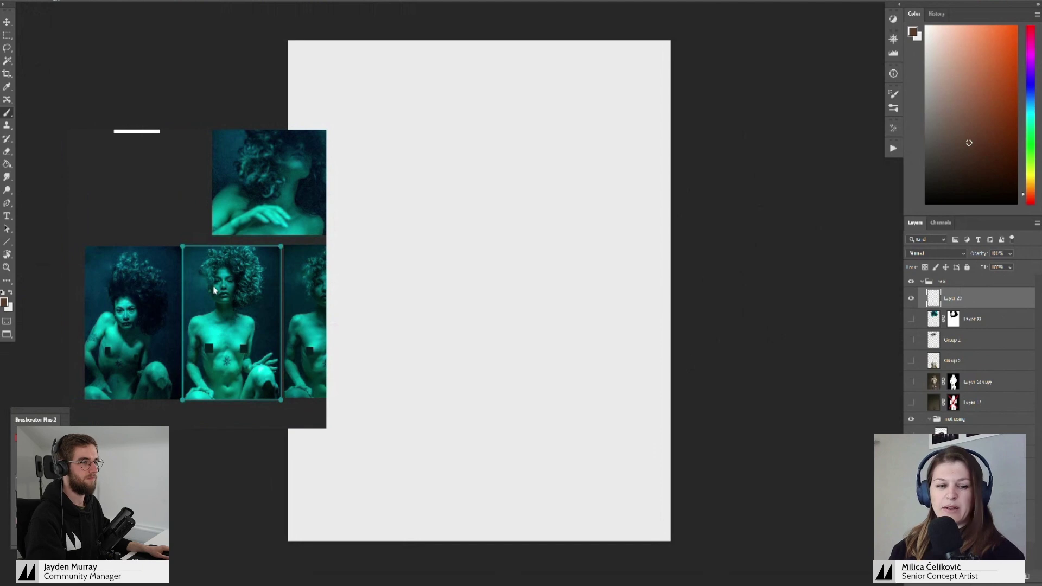
key(space)
key(space)
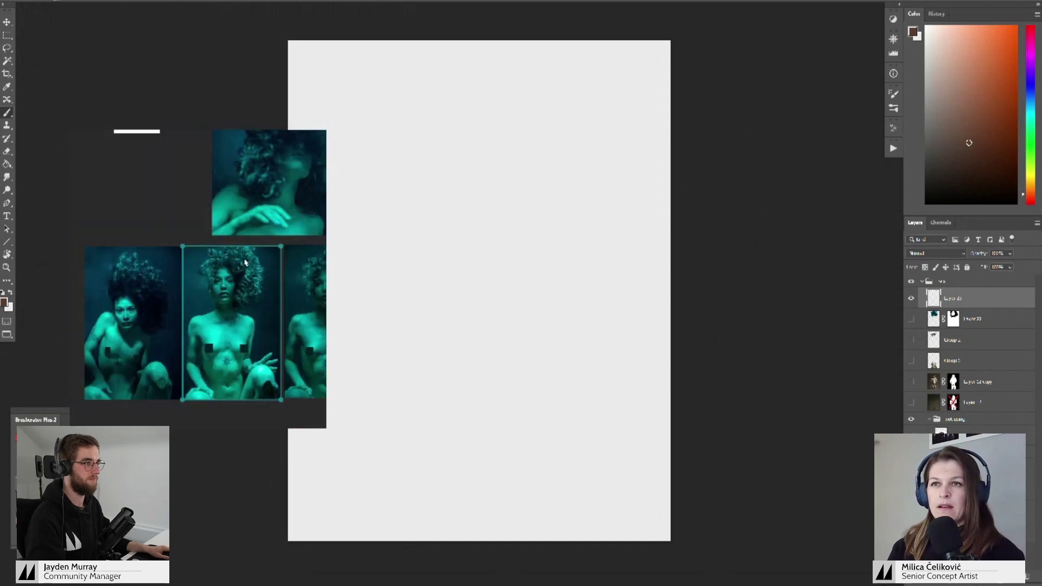
click(183, 205)
scroll(193, 200, down, 3)
- Examine the close-up photos of the pink and red fish at sea on the reference board, focusing on their mouths
drag(265, 219, 205, 301)
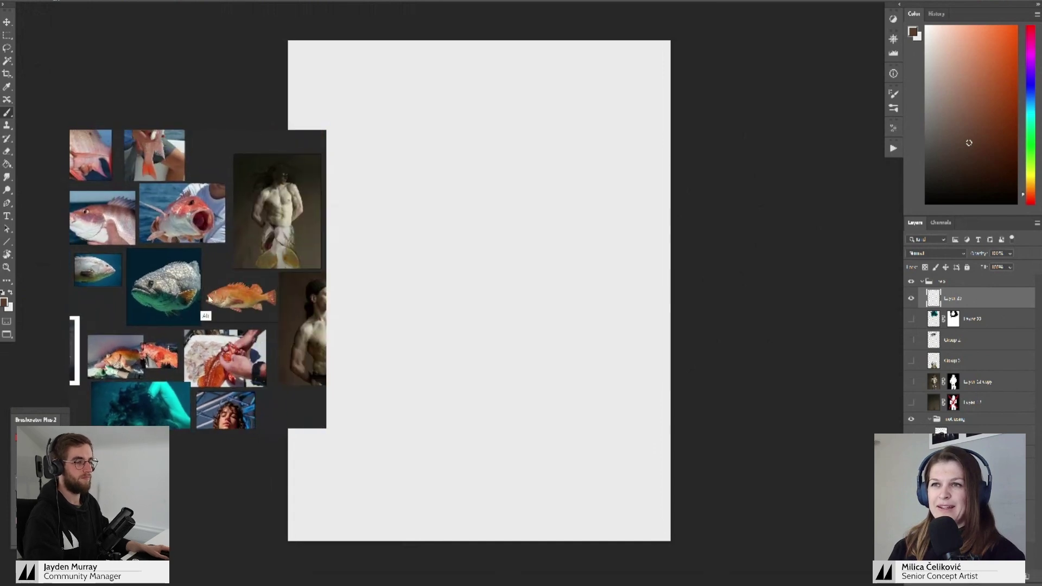
drag(264, 262, 222, 280)
drag(130, 234, 252, 247)
scroll(193, 183, up, 3)
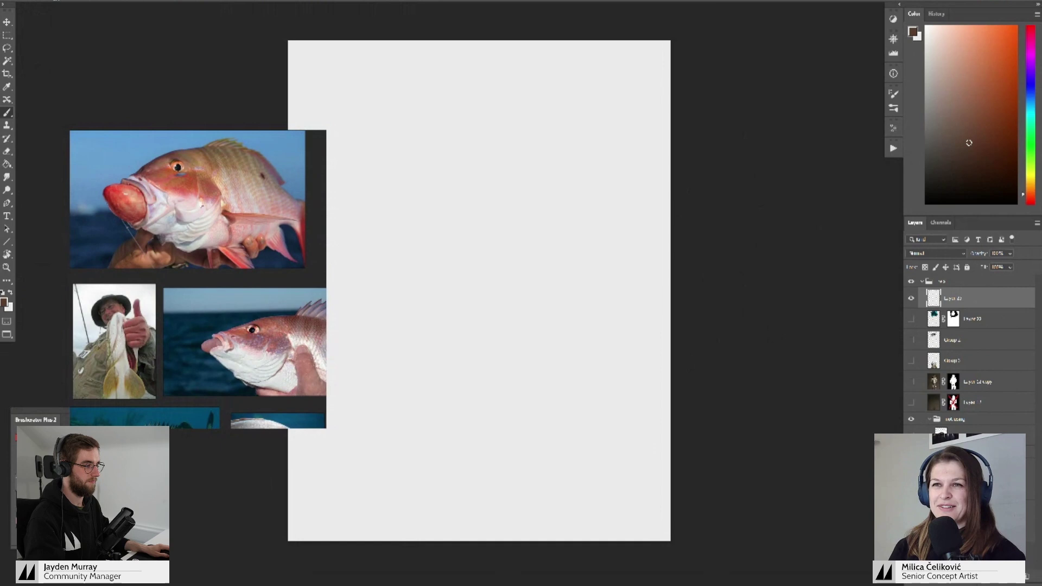
scroll(217, 239, up, 3)
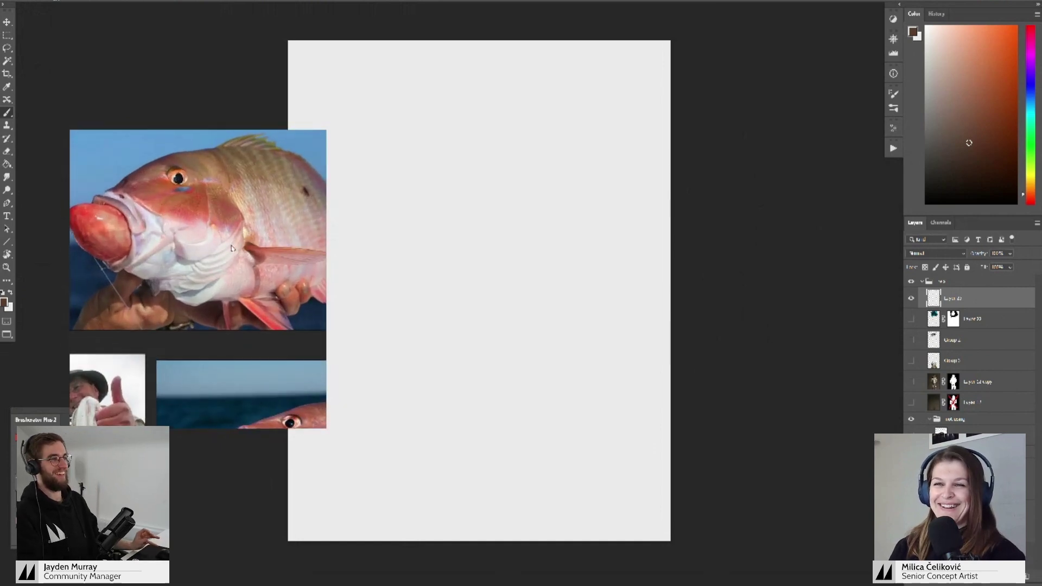
drag(234, 384, 155, 209)
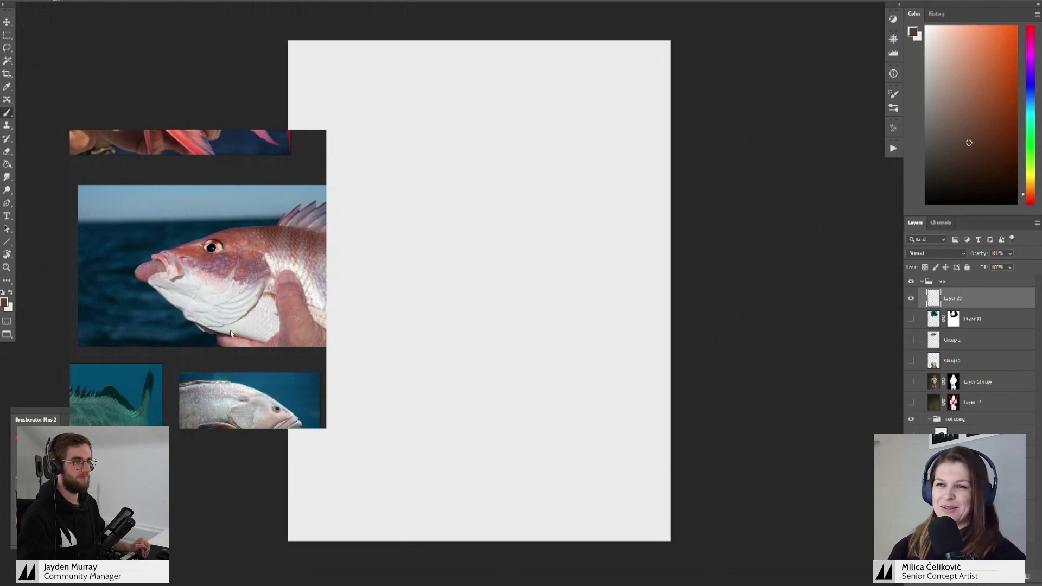
scroll(230, 333, down, 3)
scroll(255, 357, down, 3)
scroll(294, 348, down, 2)
scroll(255, 327, down, 1)
drag(156, 378, 291, 318)
drag(181, 331, 249, 325)
scroll(226, 313, down, 8)
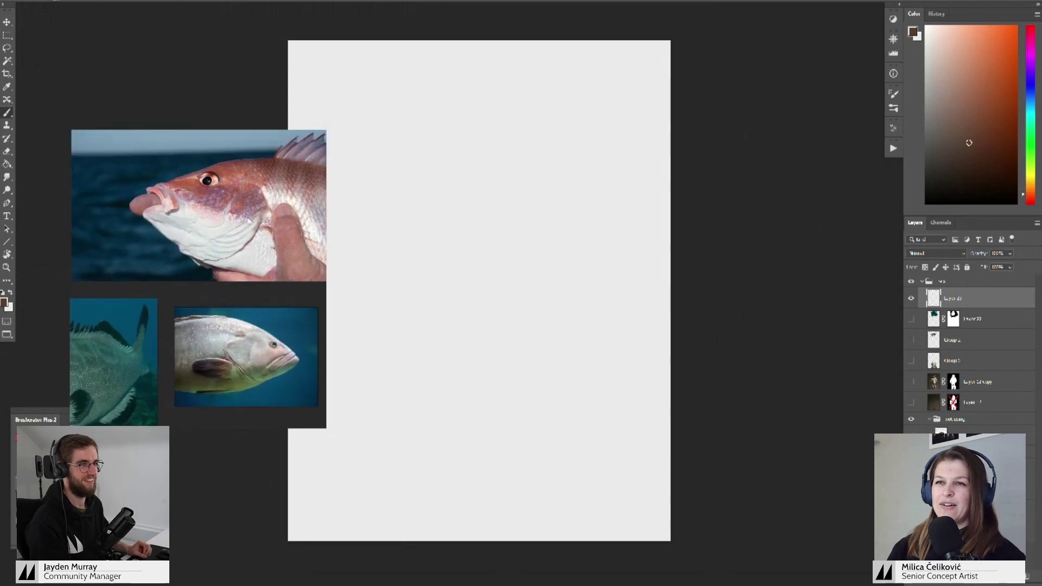
- Examine the orange fish photos on the reference board, including the white-framed one above the barotrauma text clipping
scroll(249, 233, down, 5)
drag(270, 264, 171, 222)
drag(180, 327, 265, 308)
drag(193, 302, 246, 290)
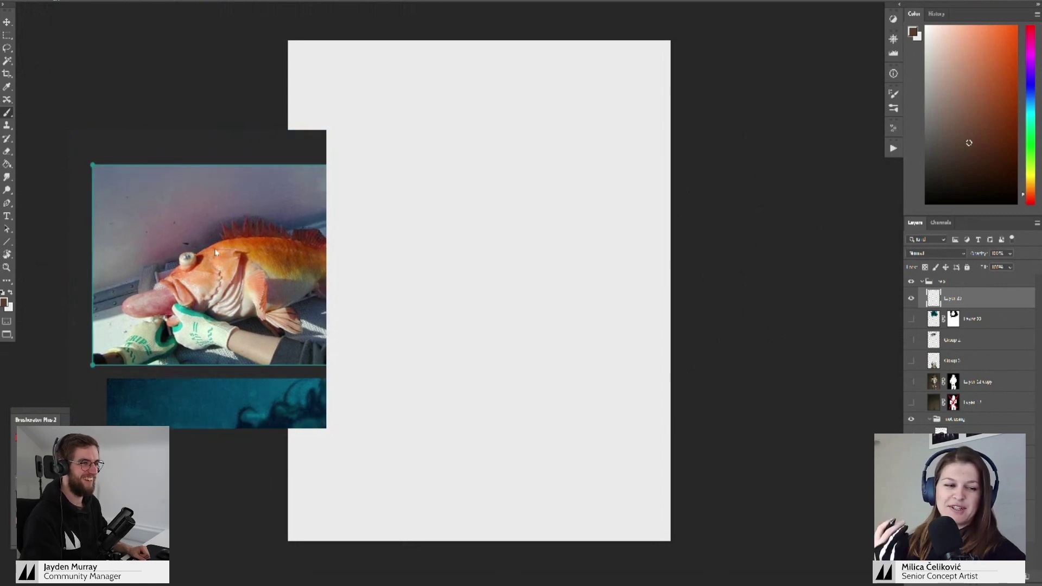
scroll(211, 238, down, 3)
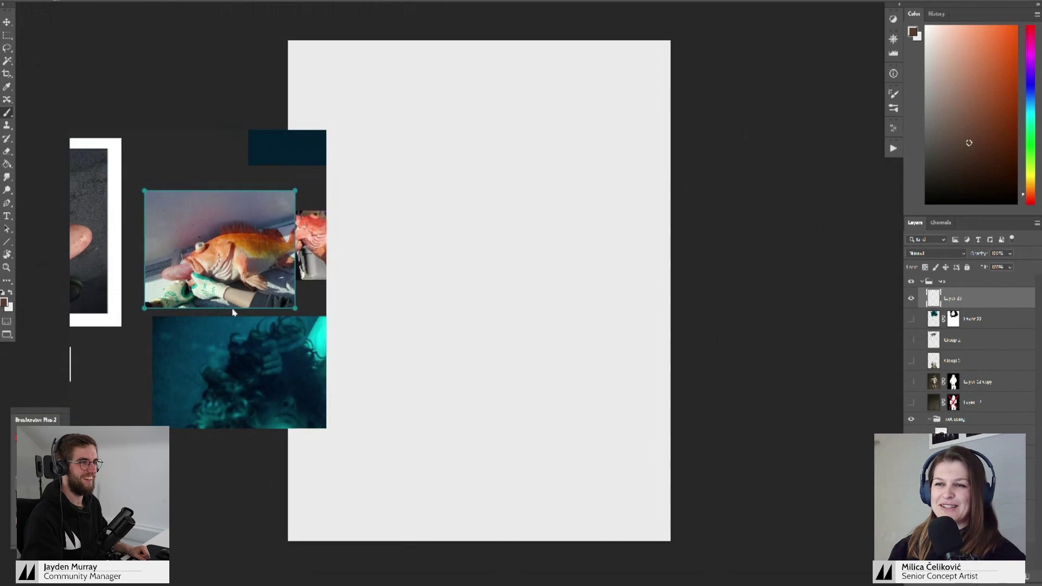
drag(165, 356, 260, 222)
drag(150, 307, 212, 300)
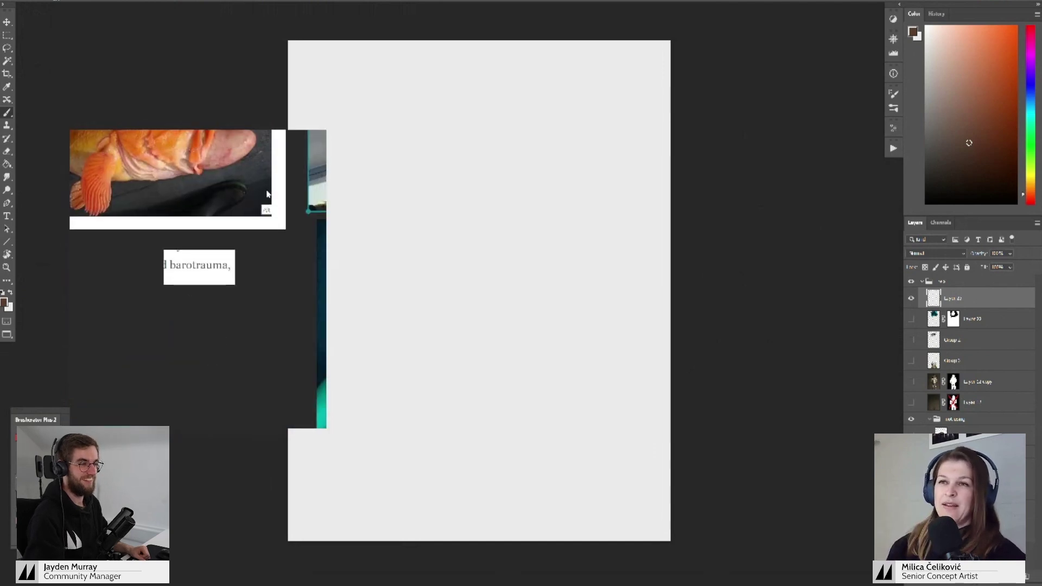
drag(258, 170, 293, 286)
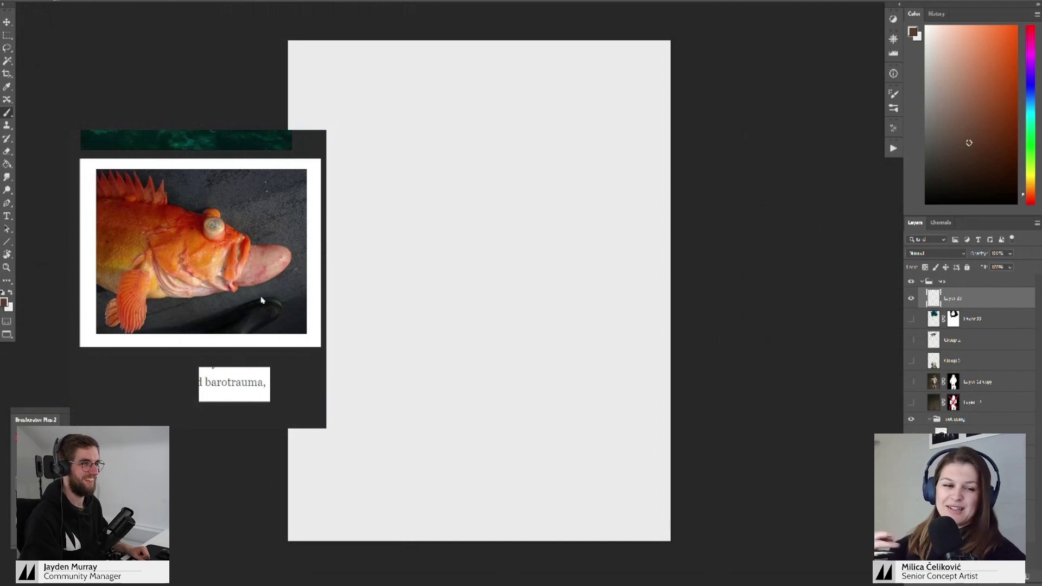
scroll(249, 288, down, 2)
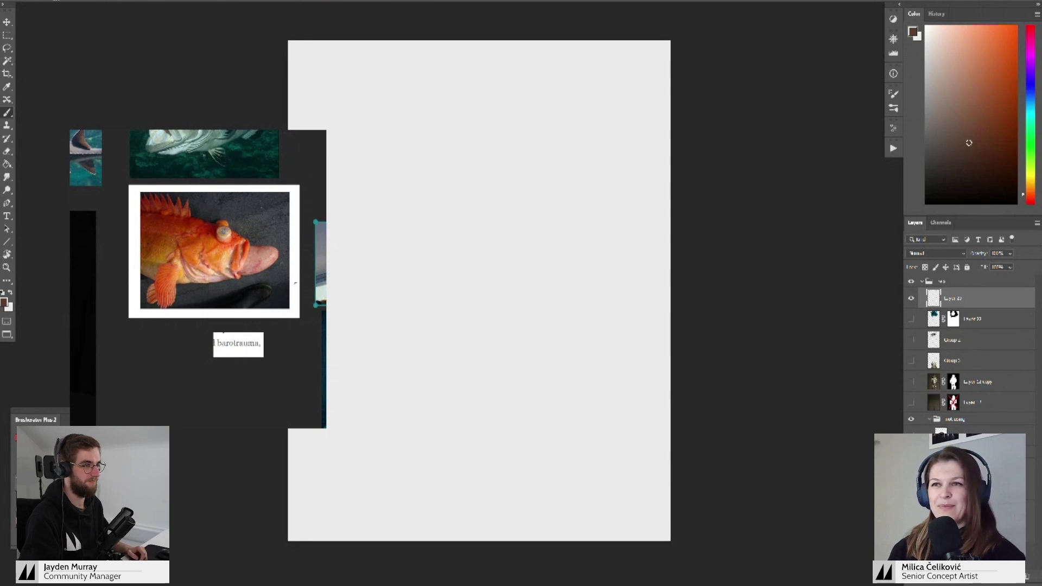
drag(287, 345, 291, 367)
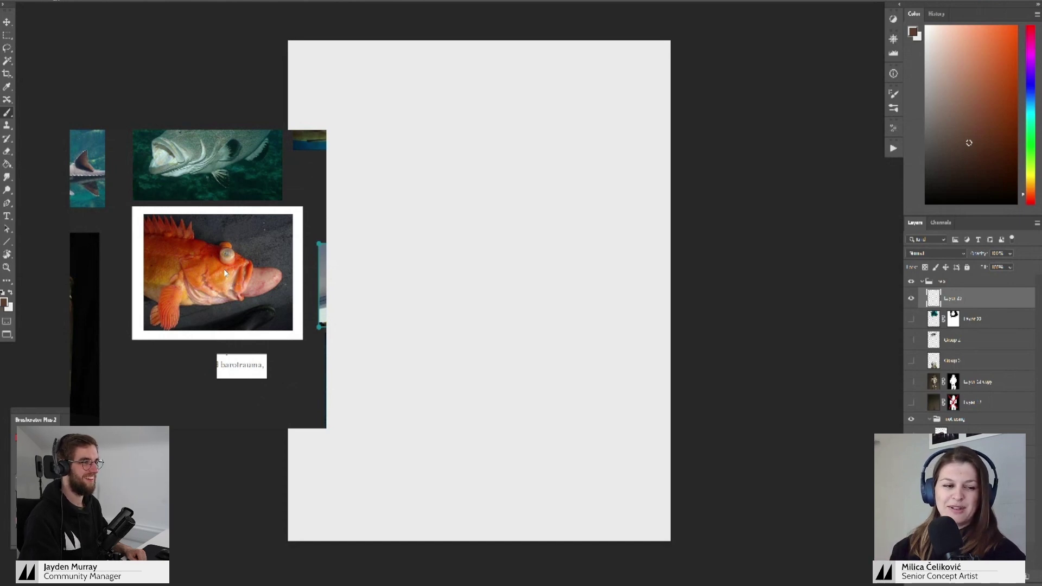
scroll(293, 227, up, 1)
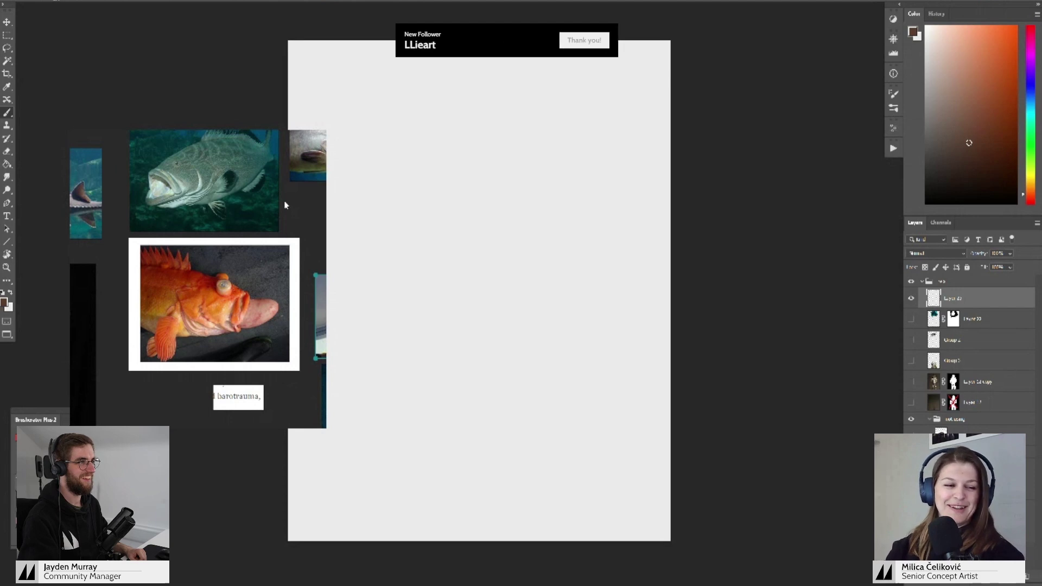
- Examine the photo of the angler in a hat holding up a white-bellied fish with yellow fins
drag(261, 206, 295, 253)
drag(189, 276, 204, 309)
drag(265, 239, 253, 296)
scroll(228, 188, up, 6)
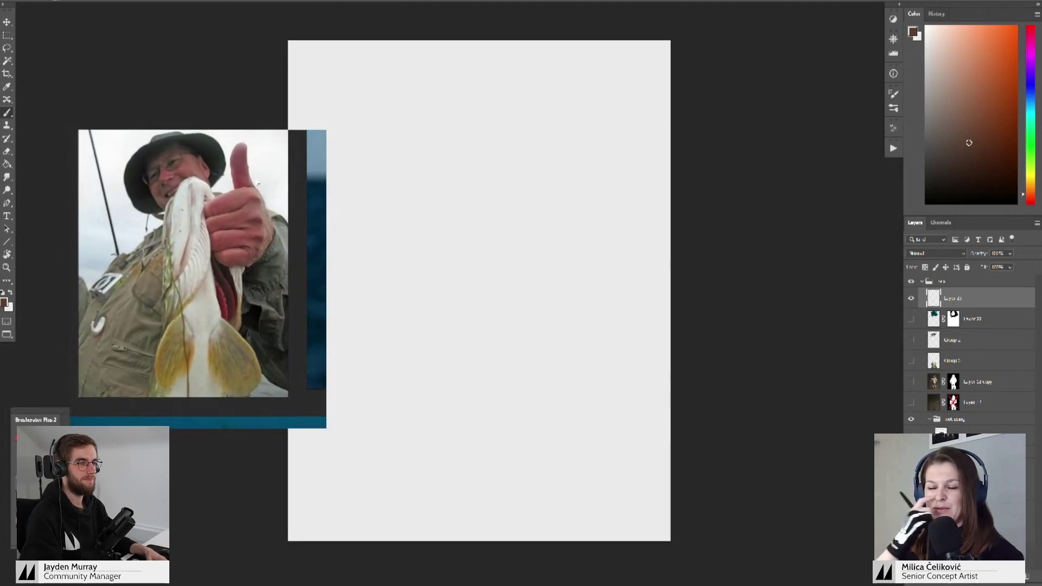
drag(251, 255, 254, 201)
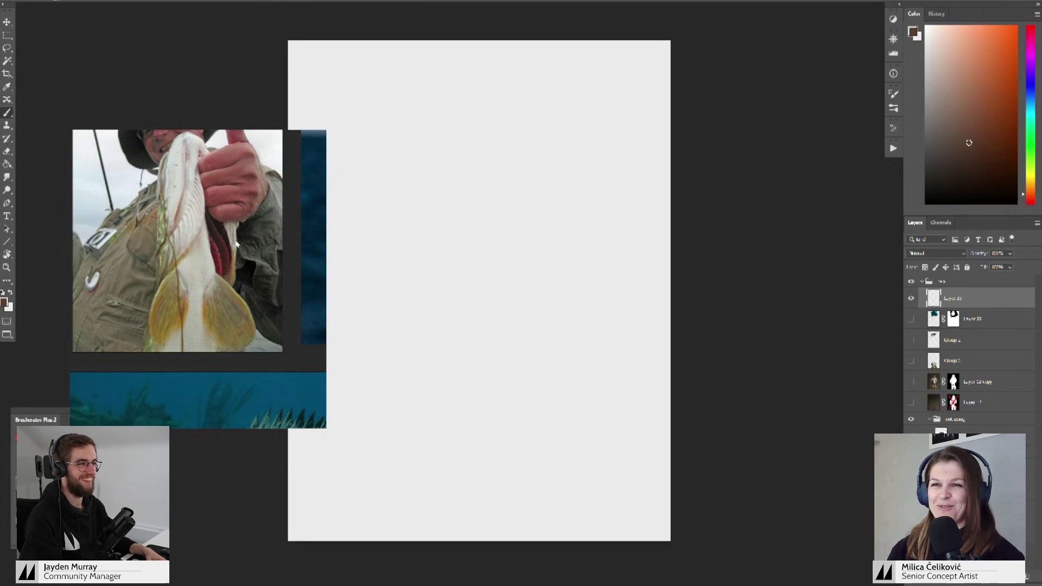
- Examine the angler photo up close, focusing on the fish's open gills and fins, and compare it with the surrounding fish photos
scroll(217, 233, up, 3)
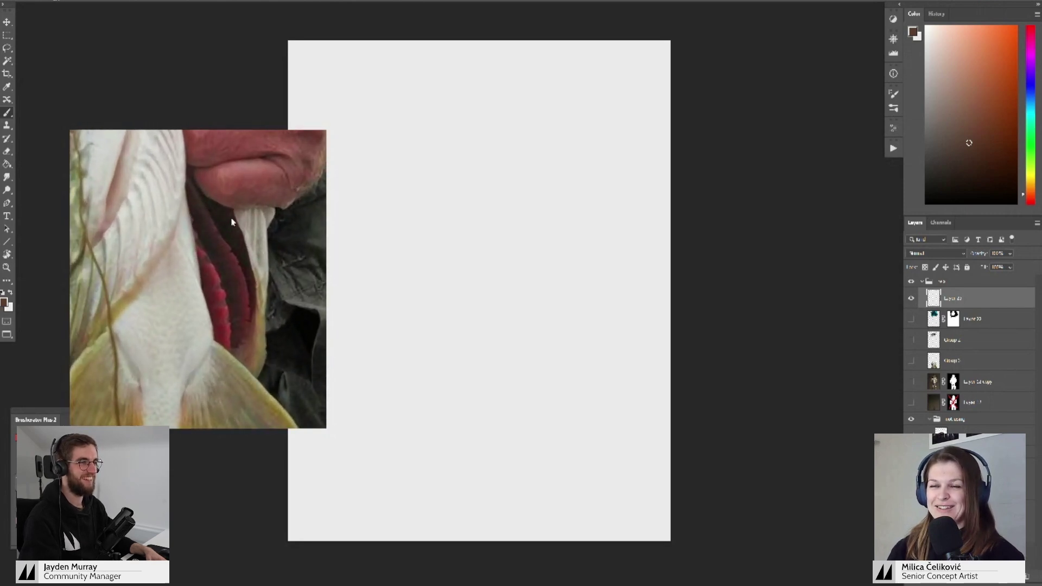
scroll(242, 247, down, 5)
scroll(224, 276, down, 6)
scroll(169, 201, up, 3)
drag(163, 211, 265, 274)
drag(219, 210, 207, 347)
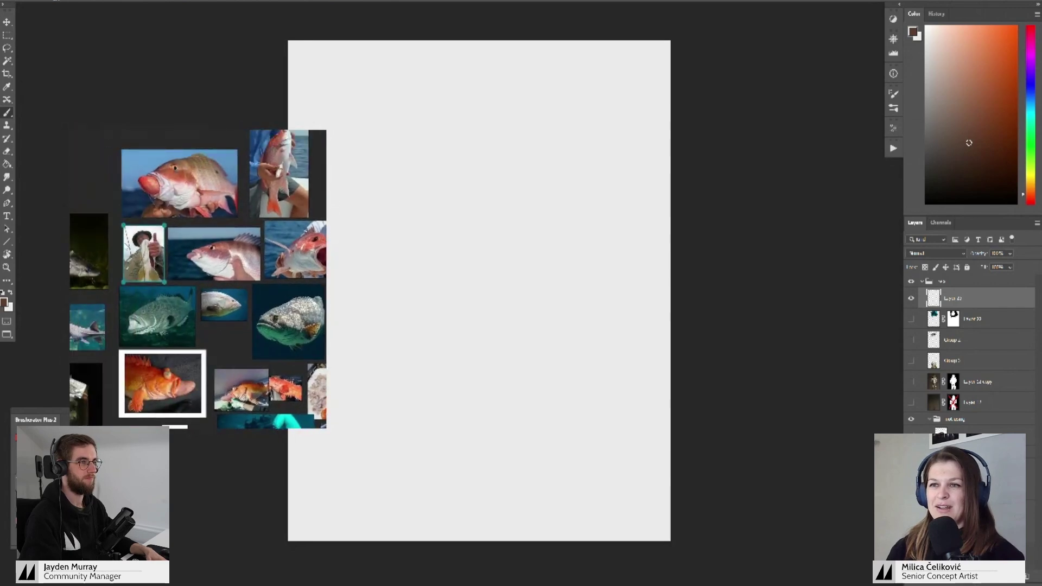
scroll(228, 298, up, 4)
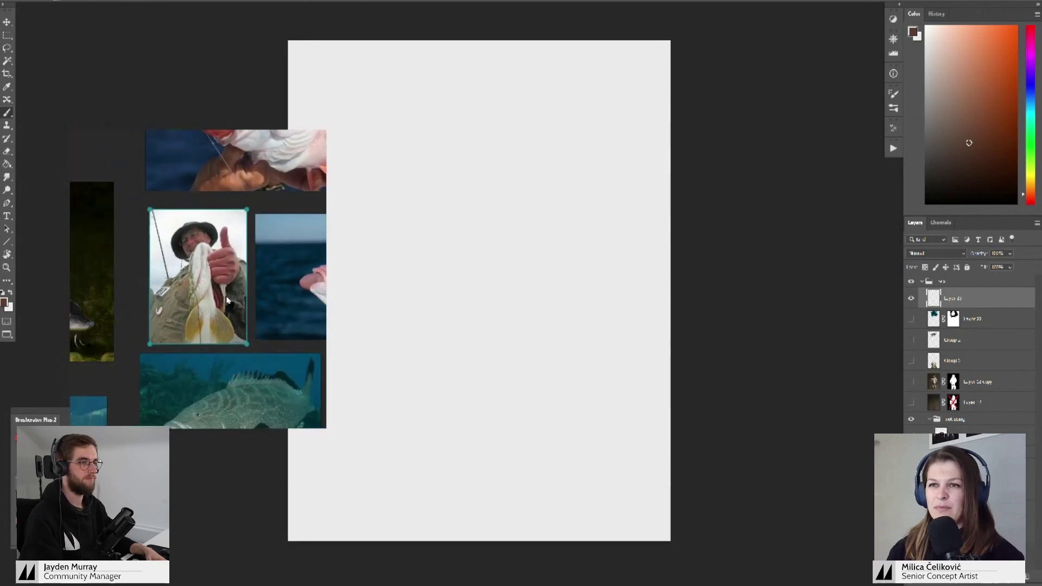
scroll(228, 299, down, 1)
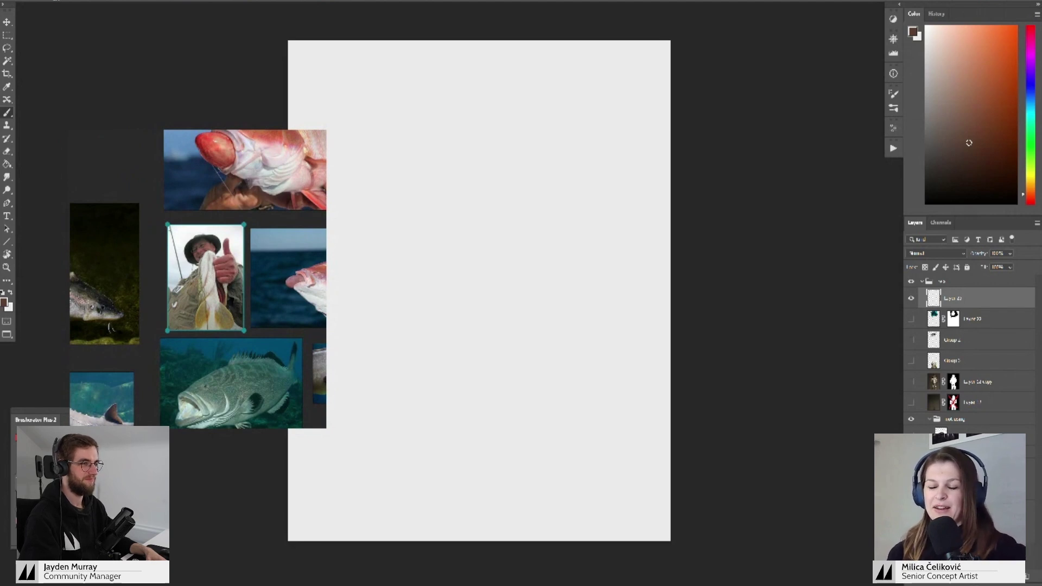
double_click(234, 298)
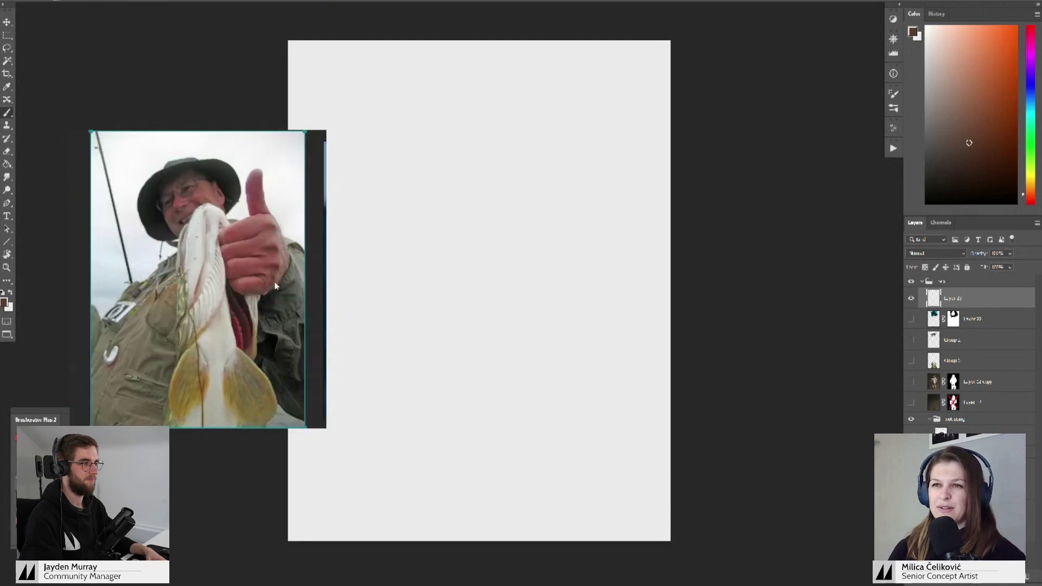
double_click(259, 308)
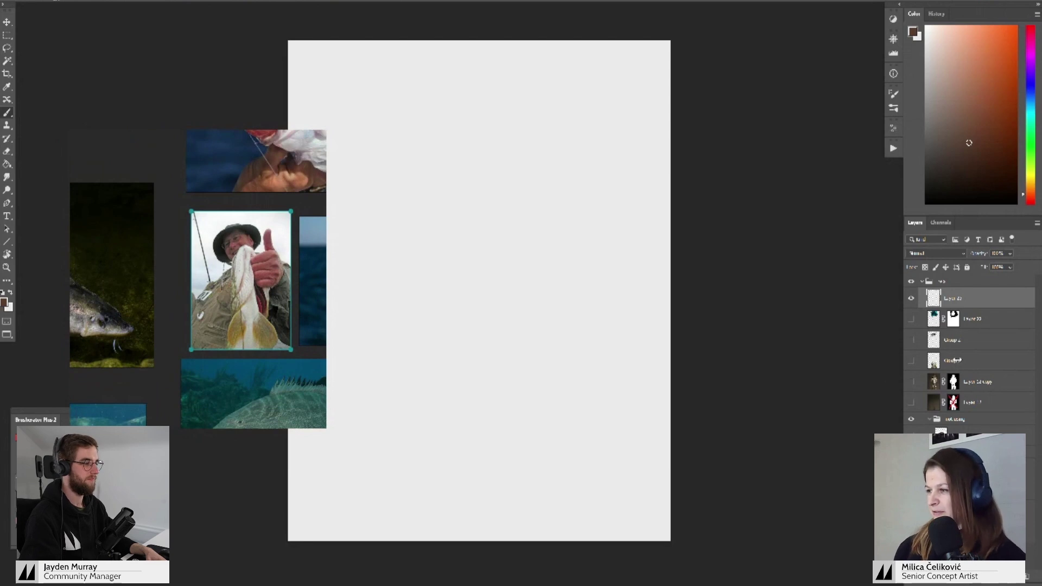
- Show the dark brown backdrop layer and the masked layer with the male figure on the canvas
click(910, 403)
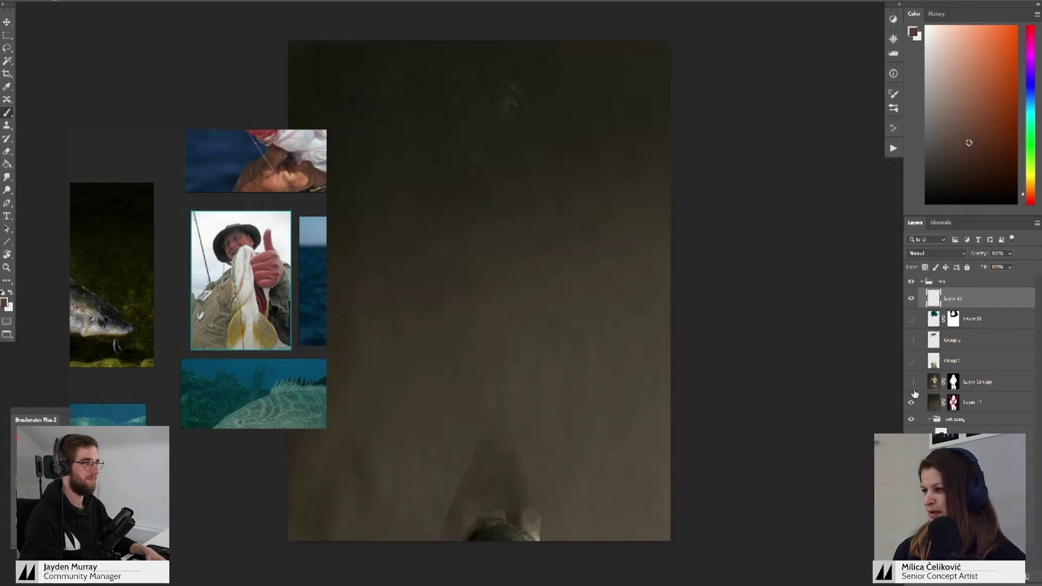
click(911, 382)
drag(741, 349, 770, 363)
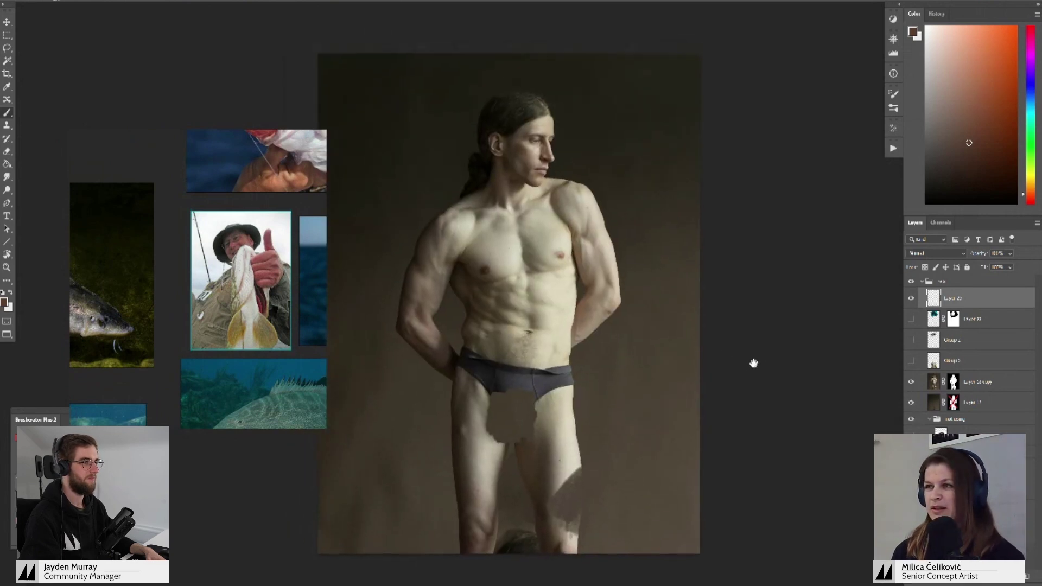
- Show the group with the fish-part lower body and the group with the flowing dark hair and glowing eyes
click(911, 361)
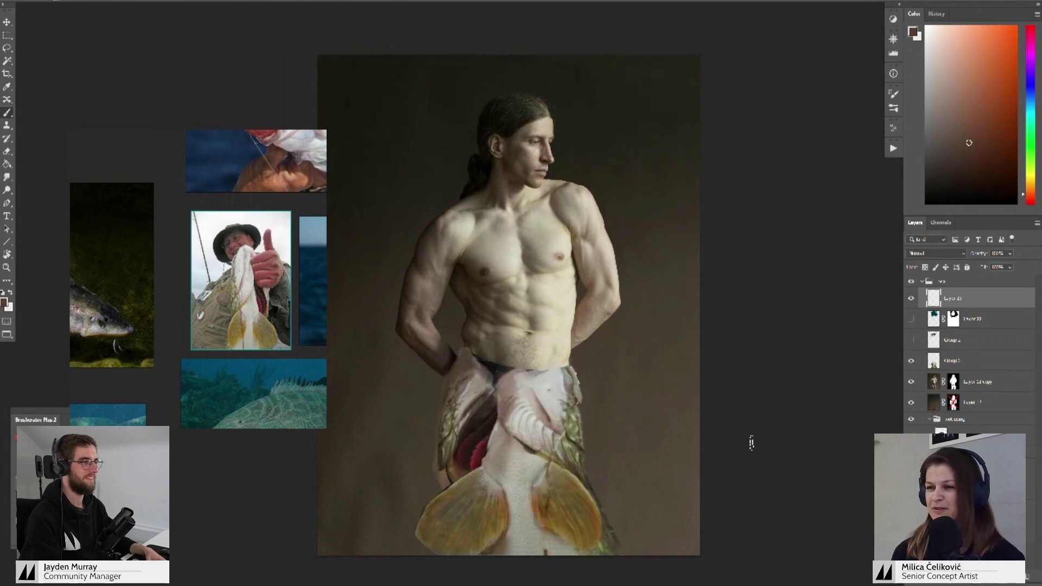
click(911, 341)
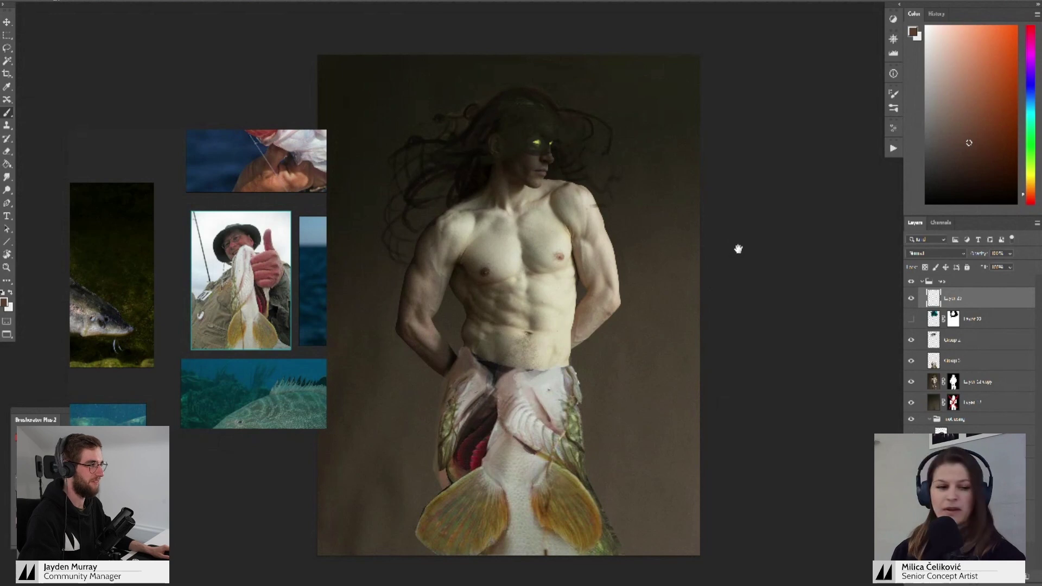
drag(736, 248, 742, 255)
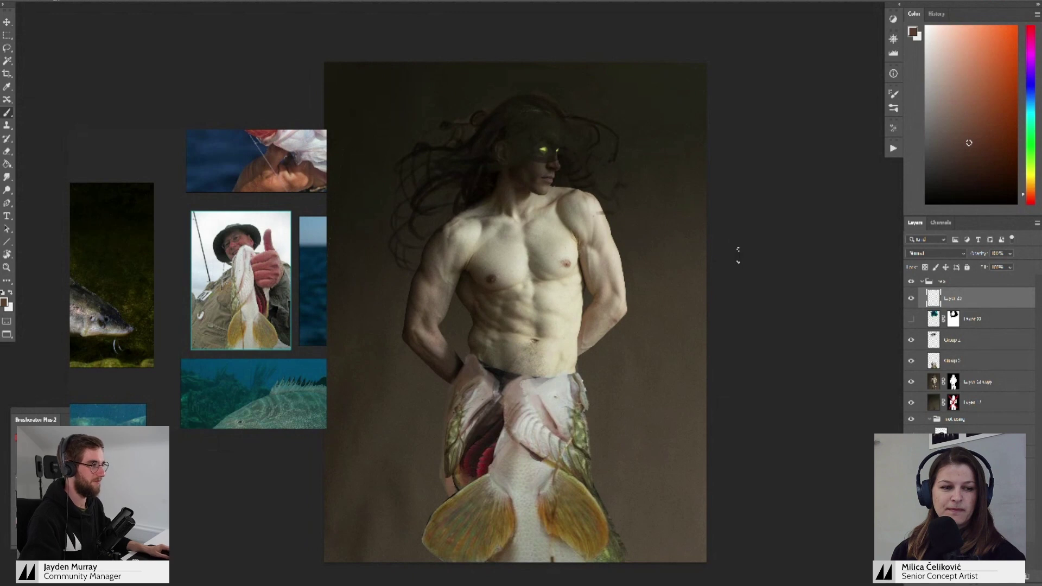
drag(738, 254, 751, 244)
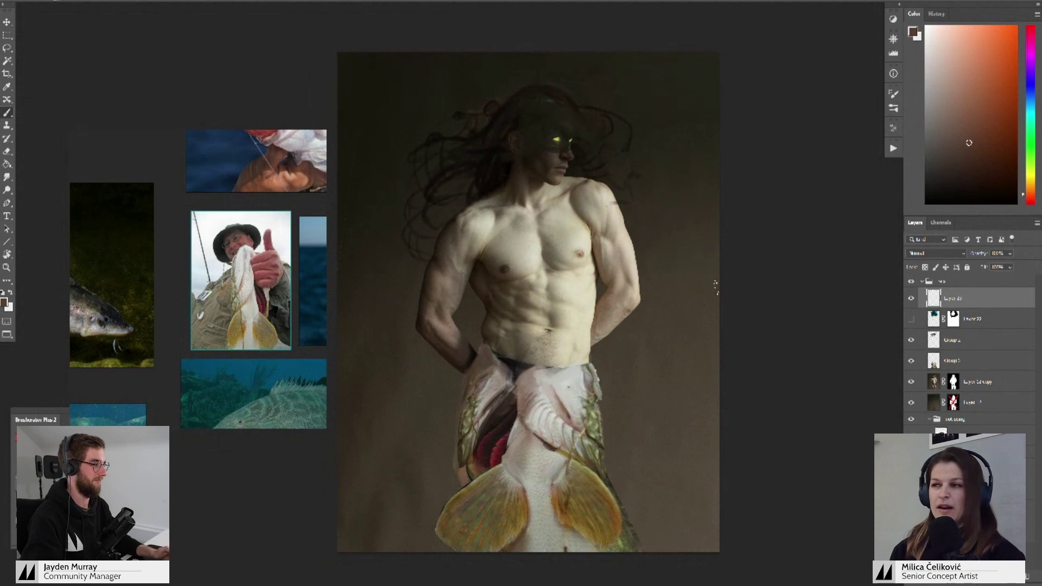
drag(716, 289, 705, 282)
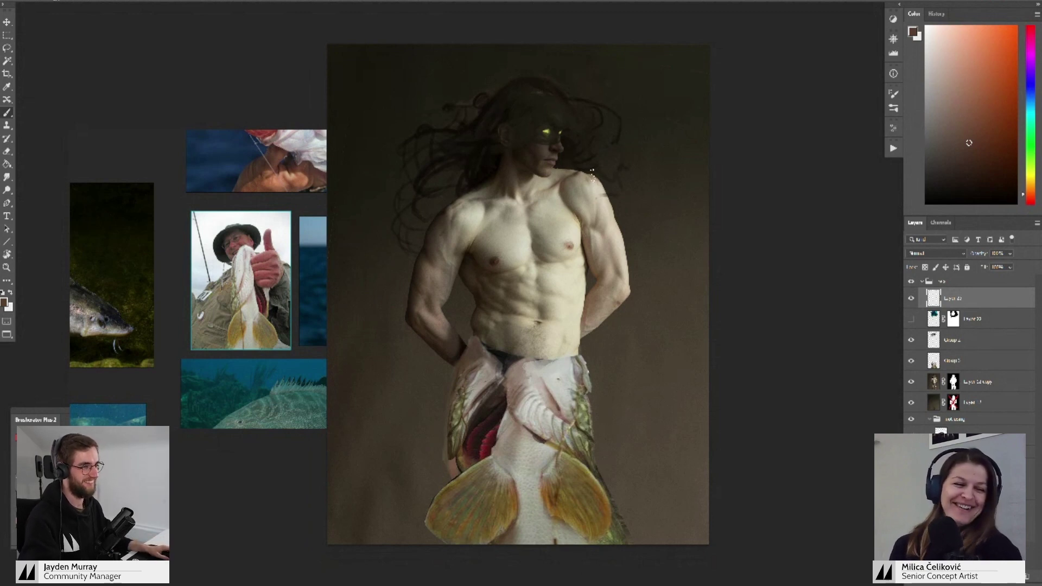
scroll(752, 207, up, 1)
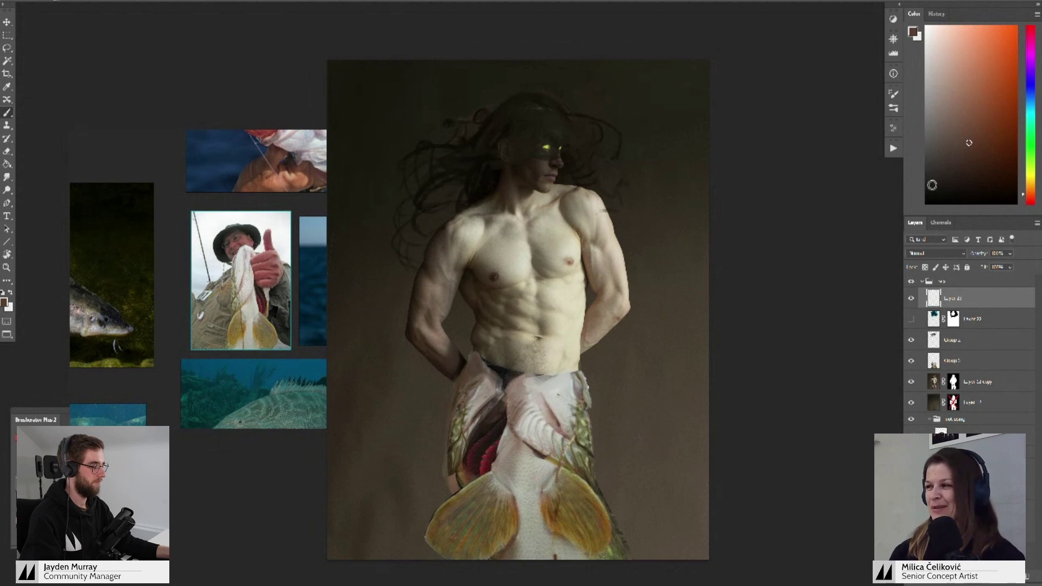
- Collapse and hide the photobash group, and show the sketch group with the line drawing of the fish-legged figure
click(921, 282)
click(911, 282)
click(911, 294)
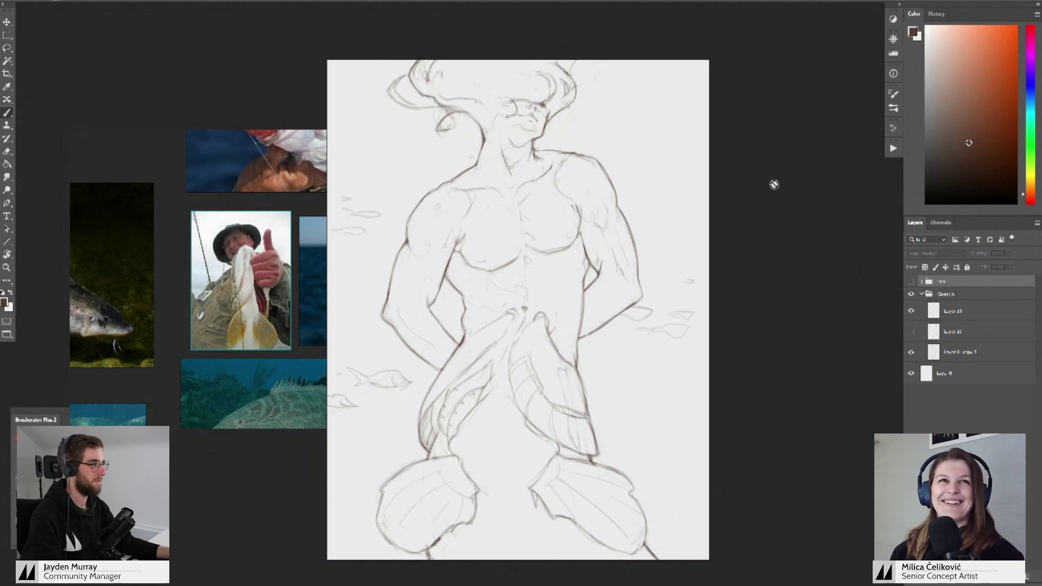
drag(763, 301, 766, 288)
key(z)
drag(666, 273, 660, 295)
key(b)
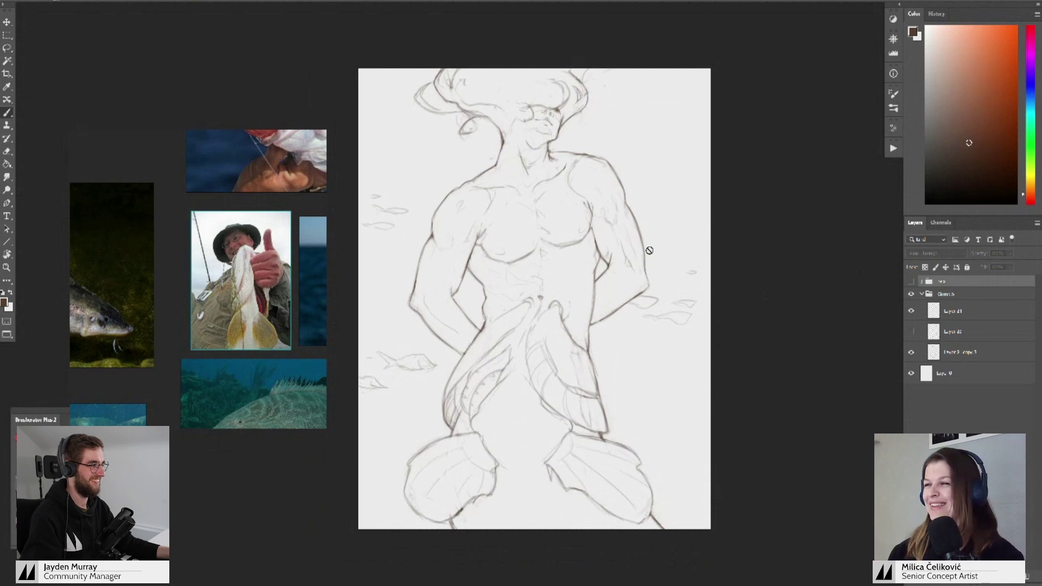
drag(695, 285, 707, 298)
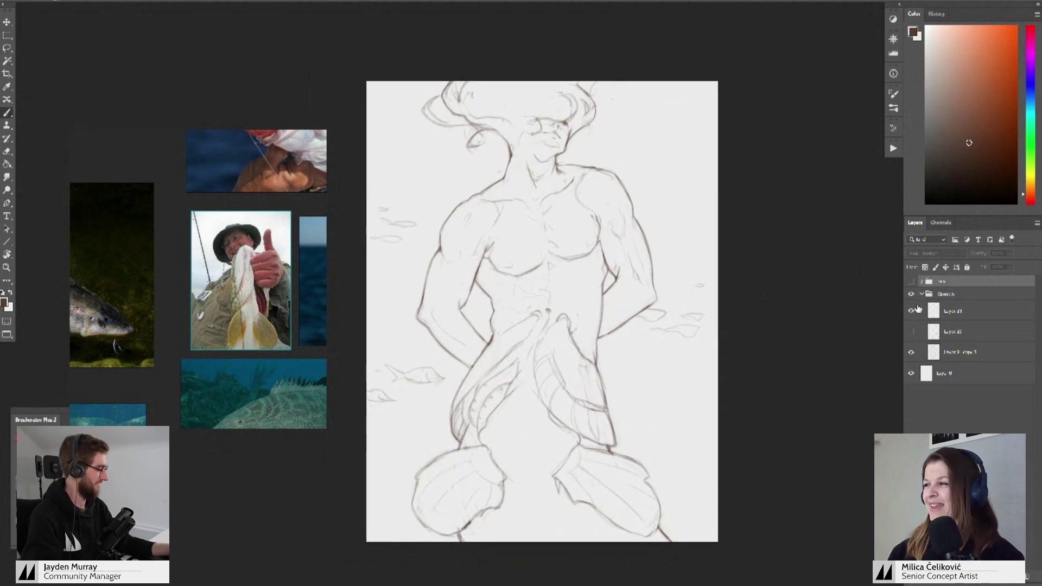
drag(765, 333, 775, 338)
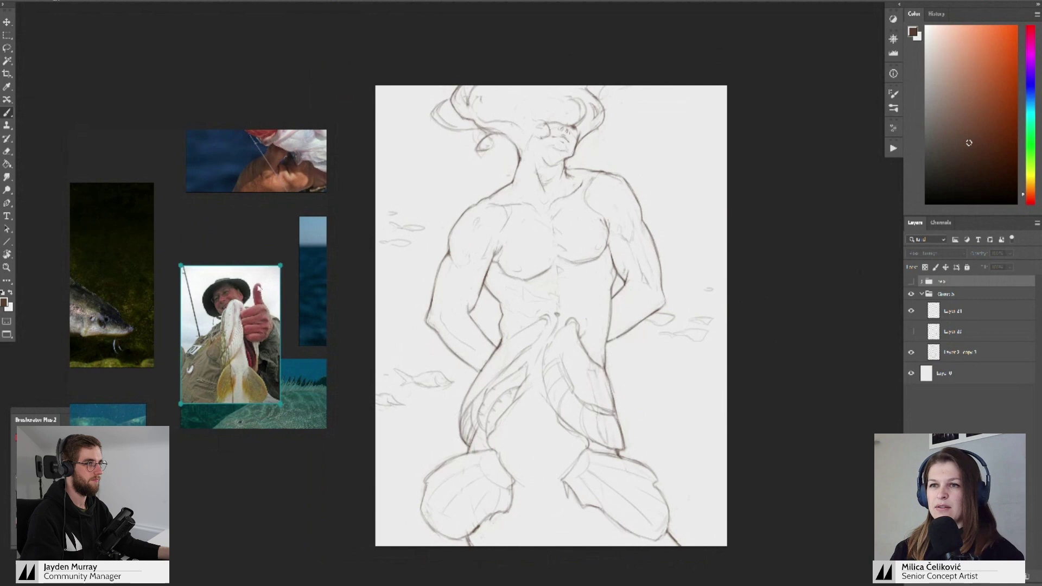
- Move the angler photo back into its gap above the underwater grouper on the reference board, and look over the speckled grouper photo
drag(263, 310, 270, 262)
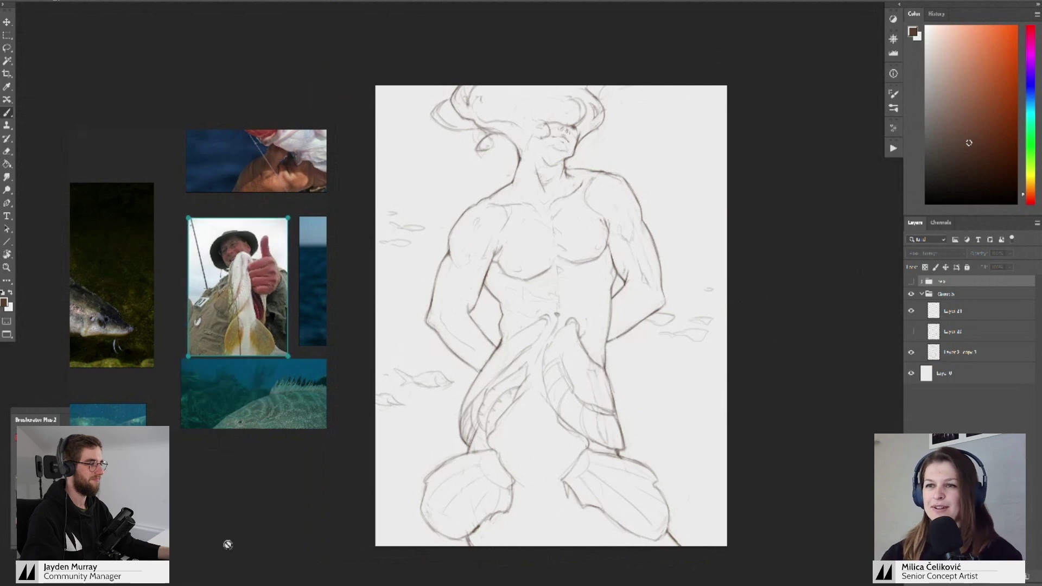
scroll(247, 293, down, 4)
drag(324, 289, 257, 289)
scroll(278, 329, up, 4)
drag(278, 329, 151, 245)
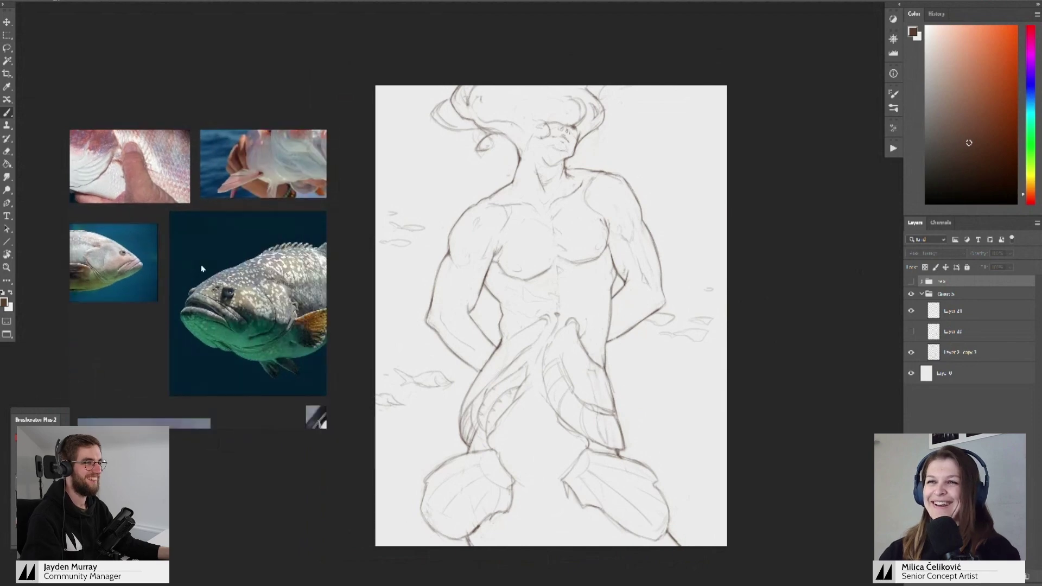
- Examine the photo of the red fish with its mouth wide open, focusing on the mouth and gill area
scroll(163, 252, down, 3)
scroll(224, 251, up, 4)
drag(223, 249, 219, 261)
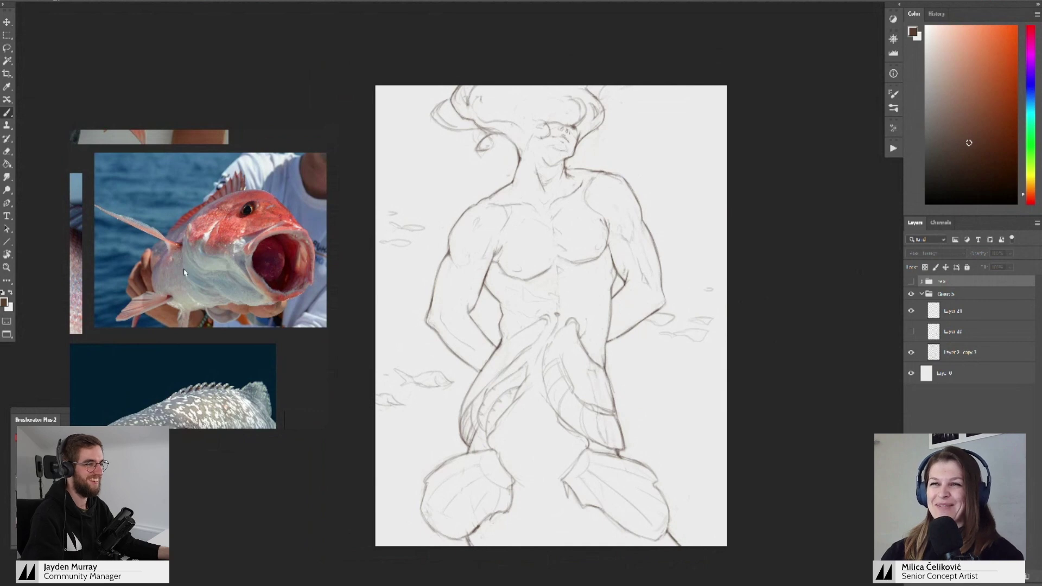
scroll(241, 231, up, 2)
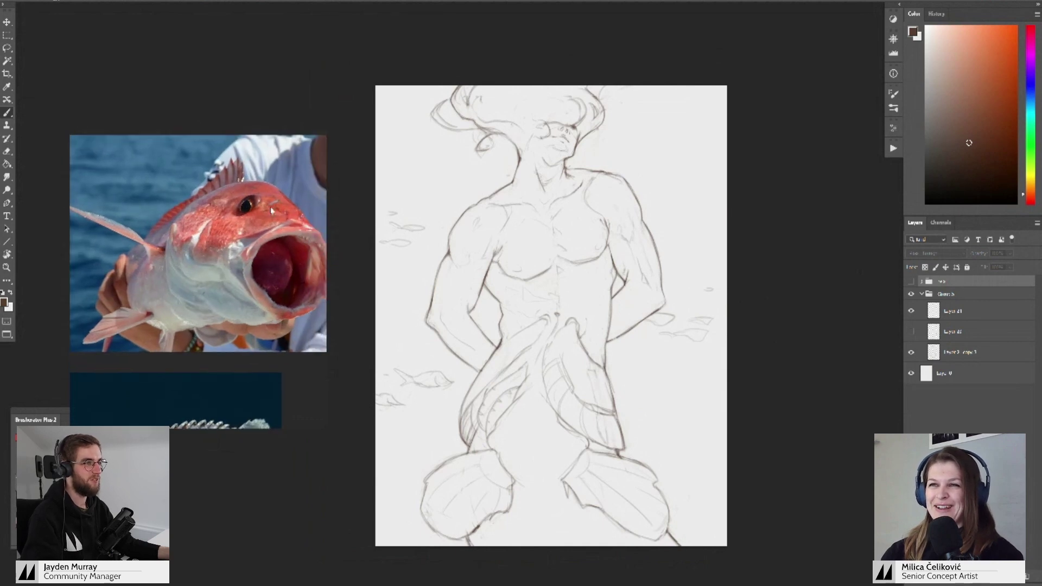
scroll(224, 242, up, 3)
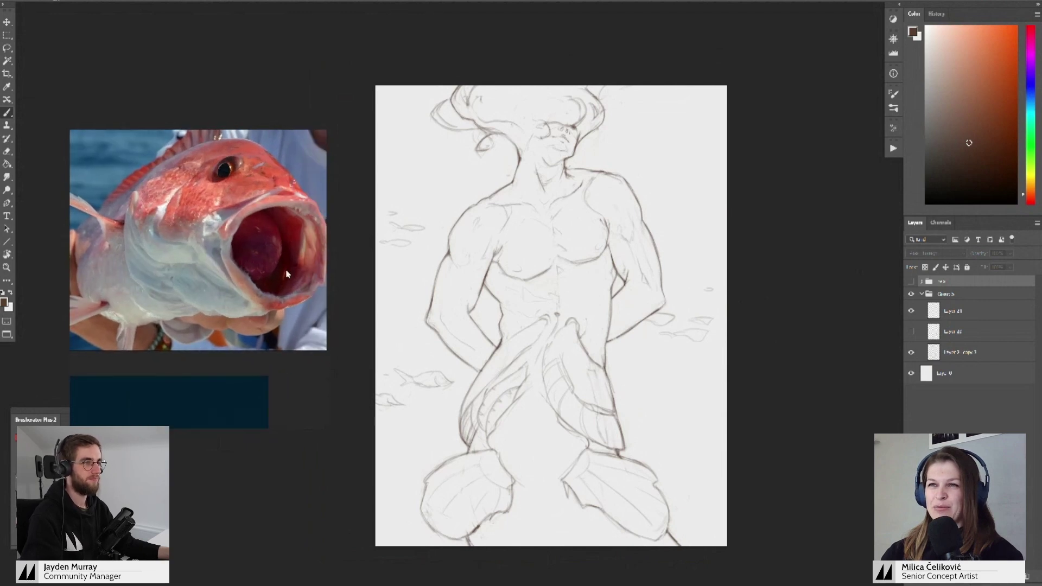
drag(165, 282, 192, 277)
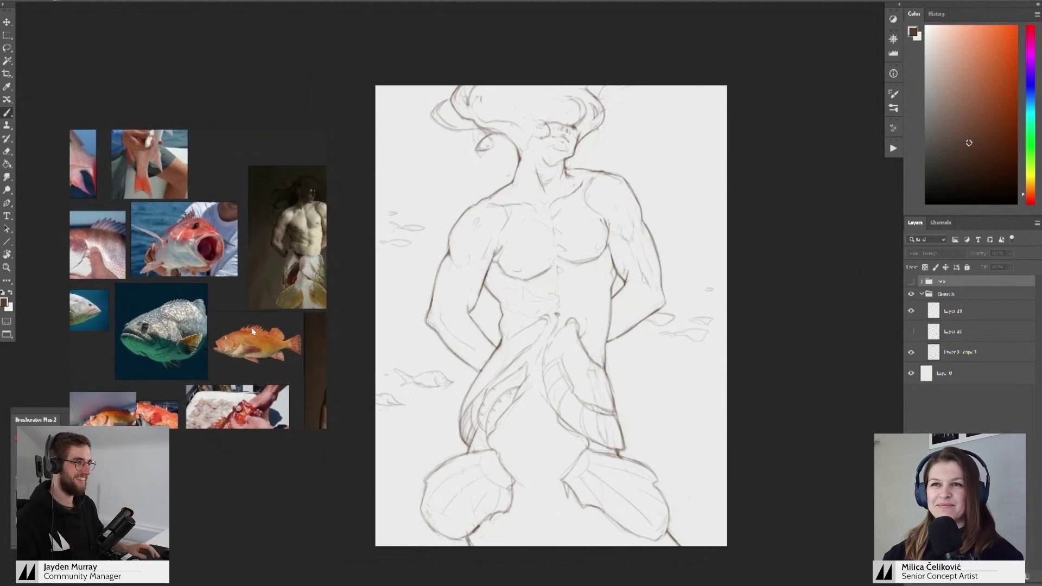
- Examine the bulging-eyed orange fish held over the white tray and the white-framed orange fish with the protruding stomach
drag(215, 287, 216, 298)
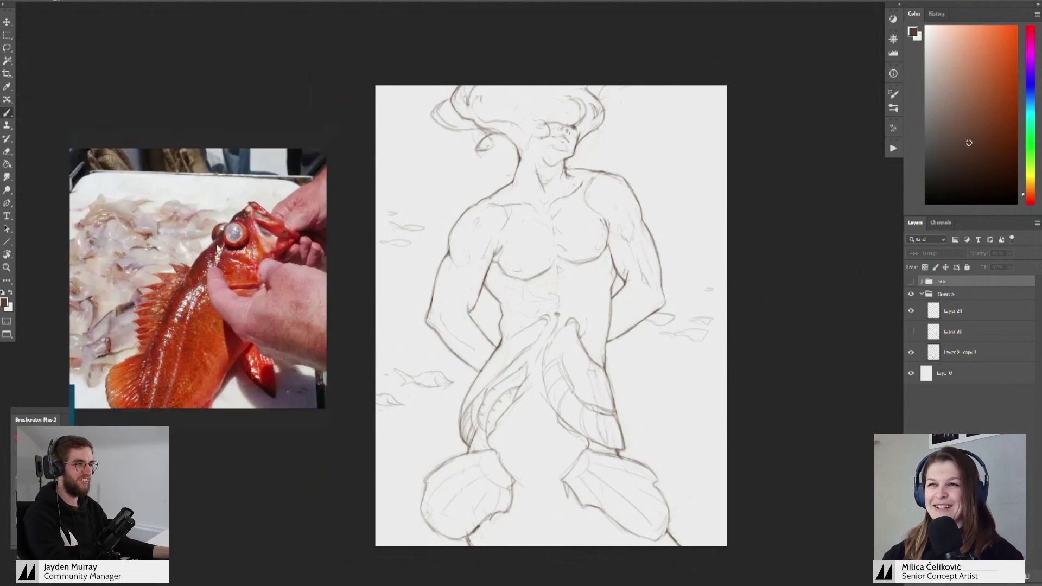
drag(162, 317, 269, 313)
scroll(255, 301, down, 6)
drag(147, 301, 247, 311)
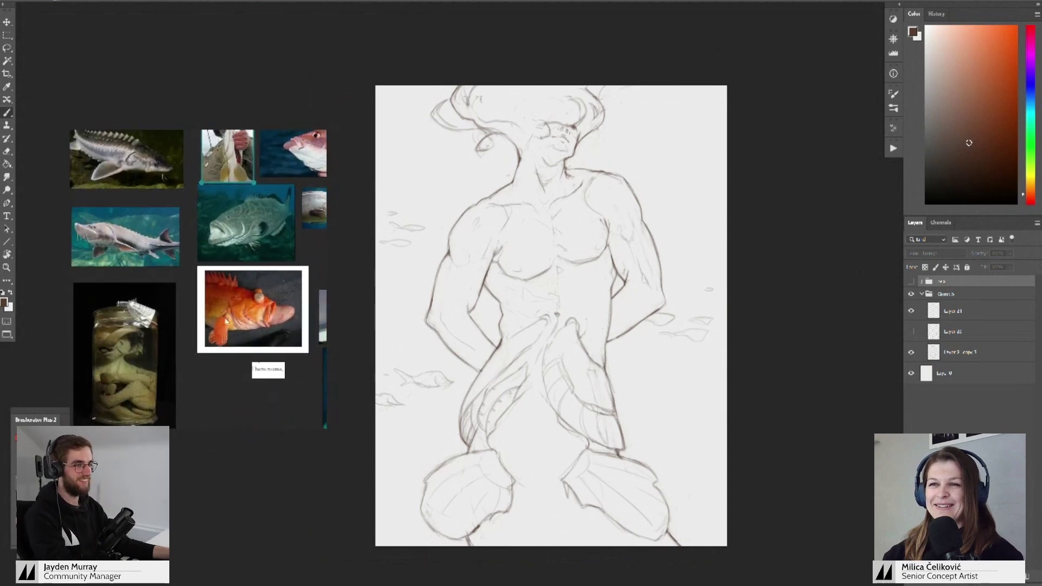
scroll(253, 314, up, 2)
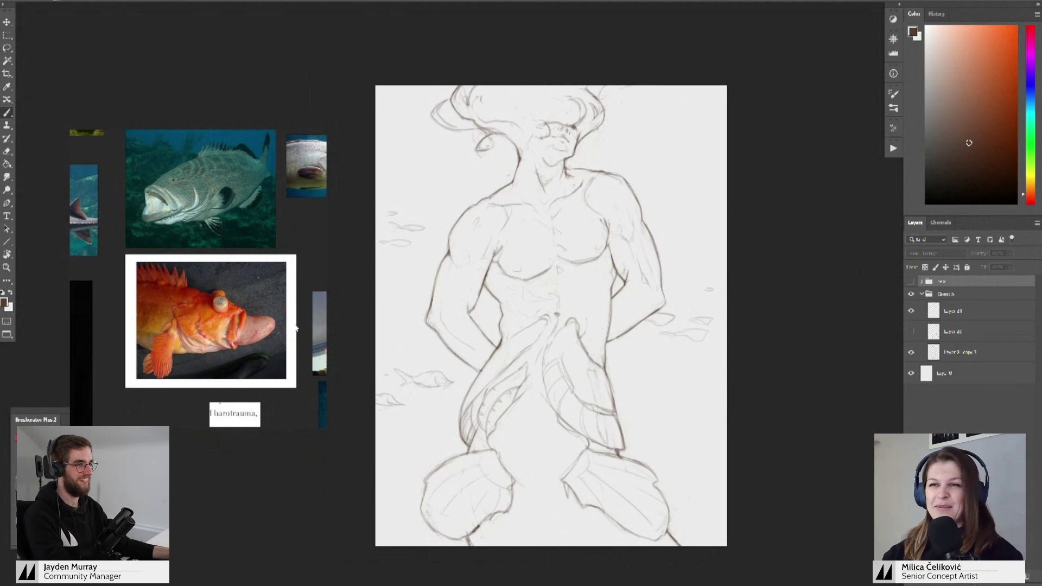
drag(248, 291, 266, 323)
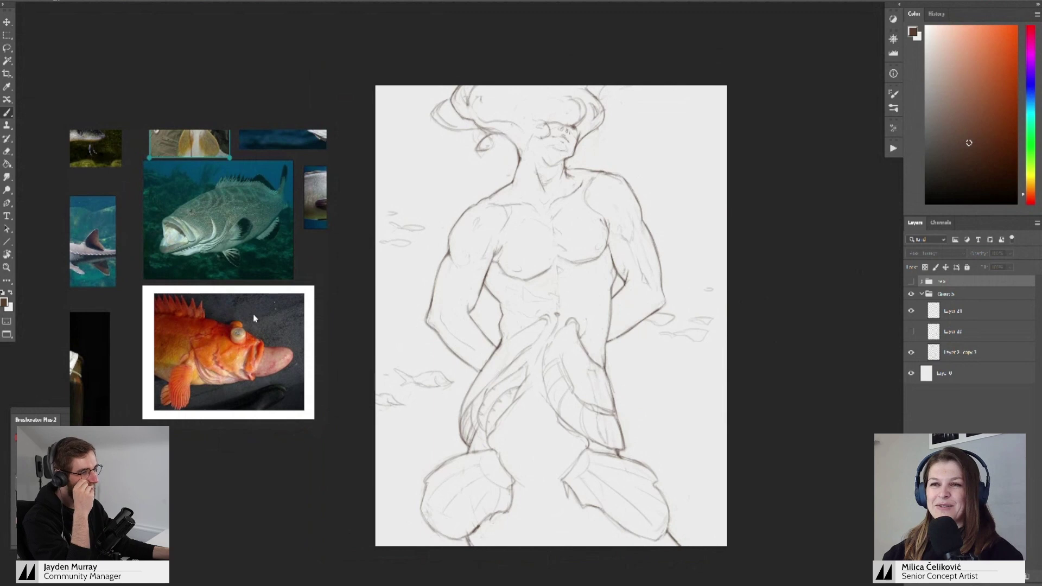
- Examine the photo of the preserved specimen curled up in a glass jar on the reference board
scroll(266, 326, down, 3)
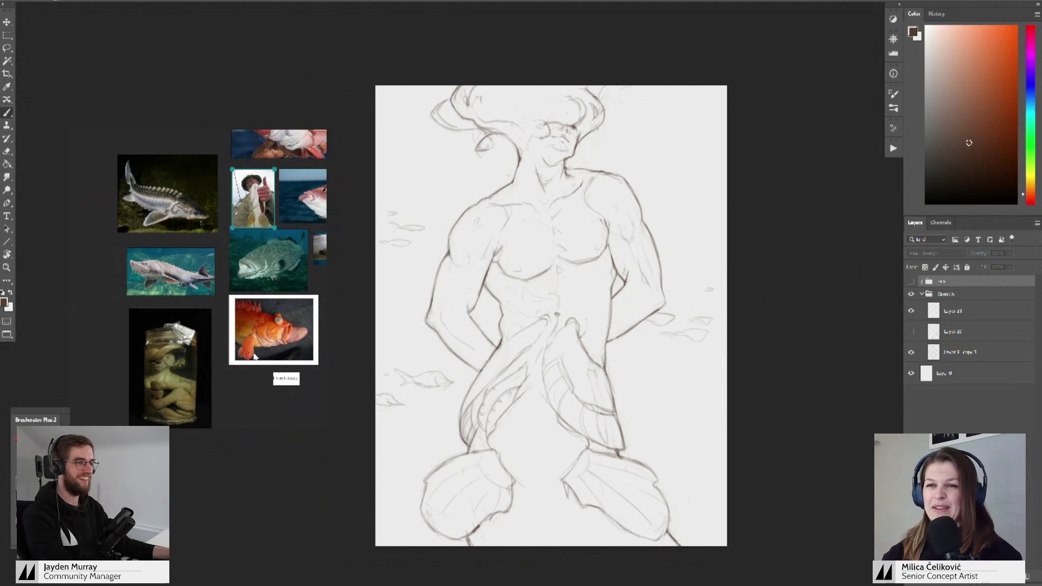
scroll(185, 382, up, 3)
click(182, 358)
drag(178, 344, 179, 268)
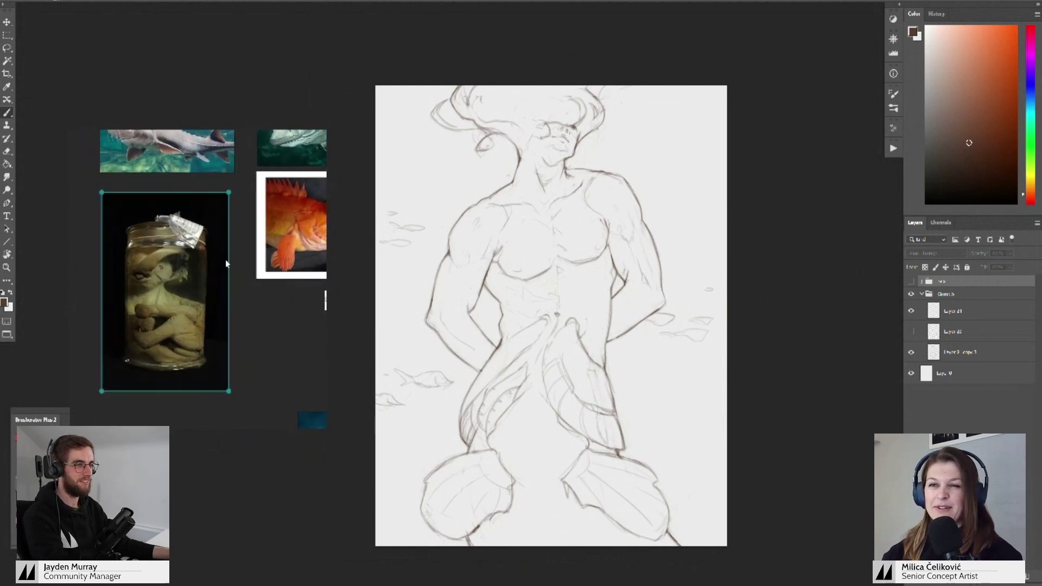
scroll(110, 326, up, 2)
drag(219, 306, 217, 315)
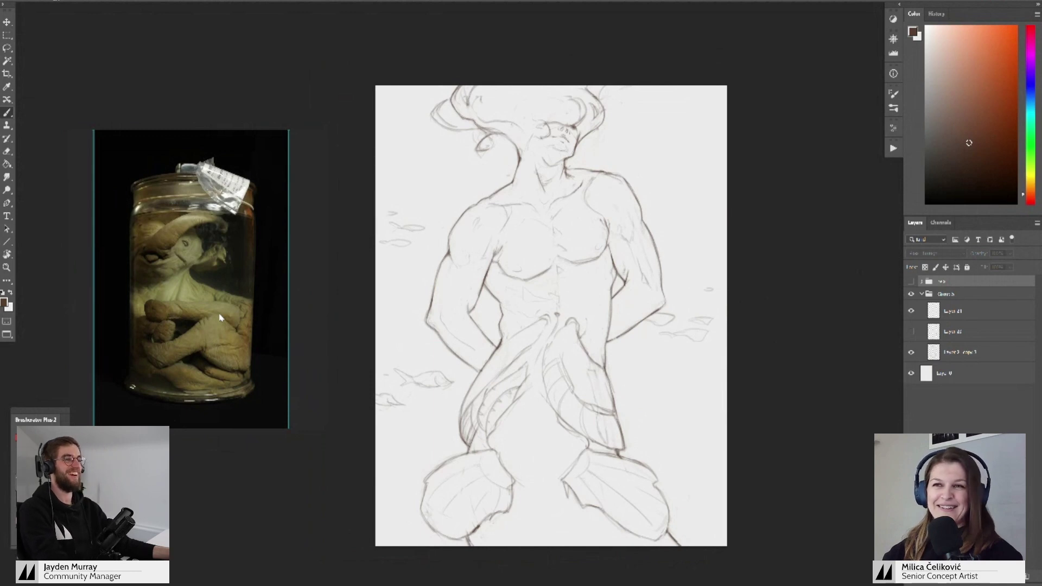
double_click(191, 284)
- Examine the composite image of the long-haired man with a fish lower body on the reference board, focusing on his torso and hips
drag(220, 222, 198, 379)
drag(255, 320, 77, 334)
drag(252, 296, 147, 278)
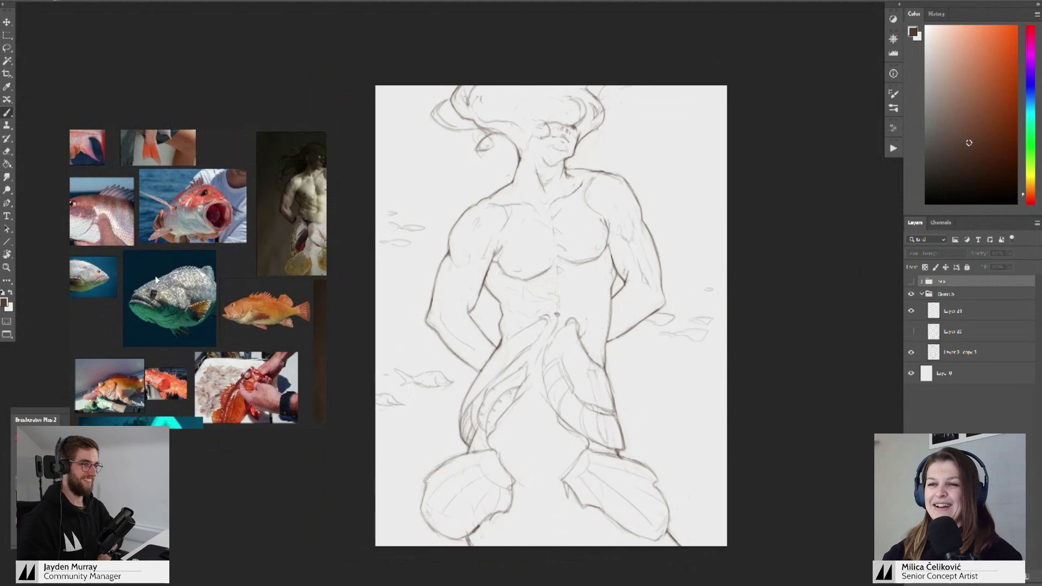
scroll(156, 280, down, 4)
scroll(270, 297, up, 3)
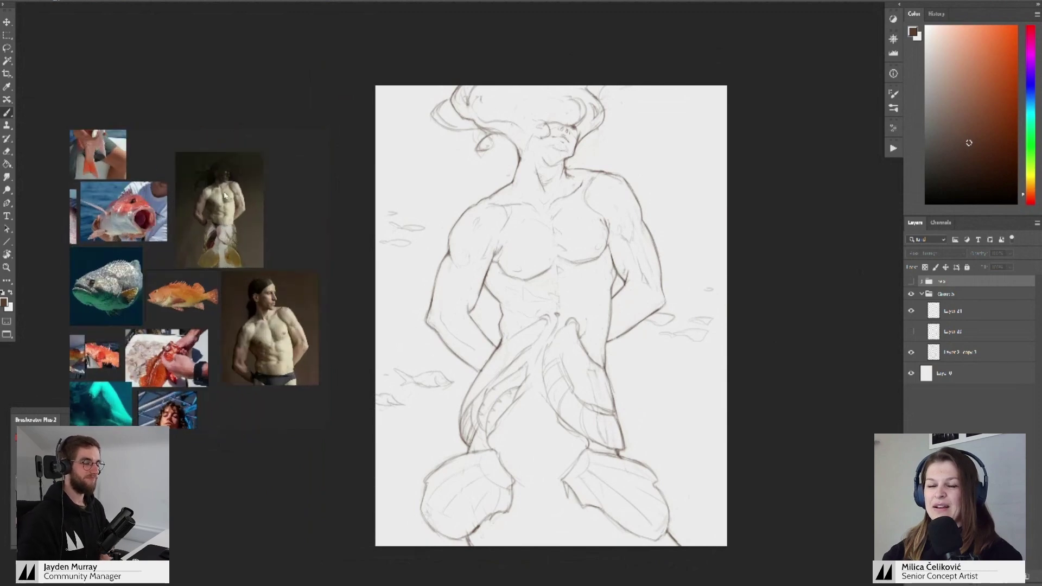
double_click(239, 202)
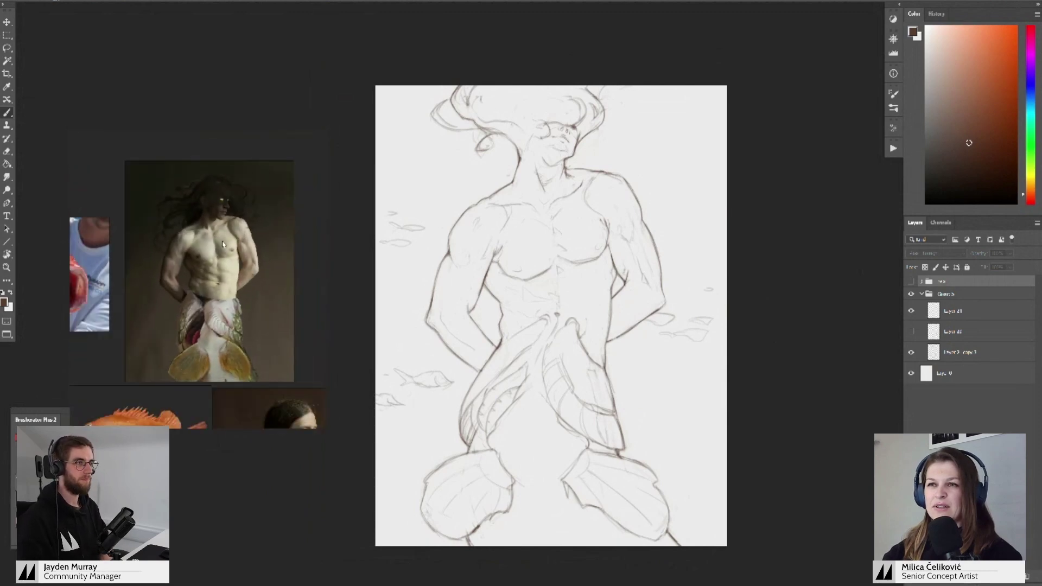
scroll(228, 248, up, 2)
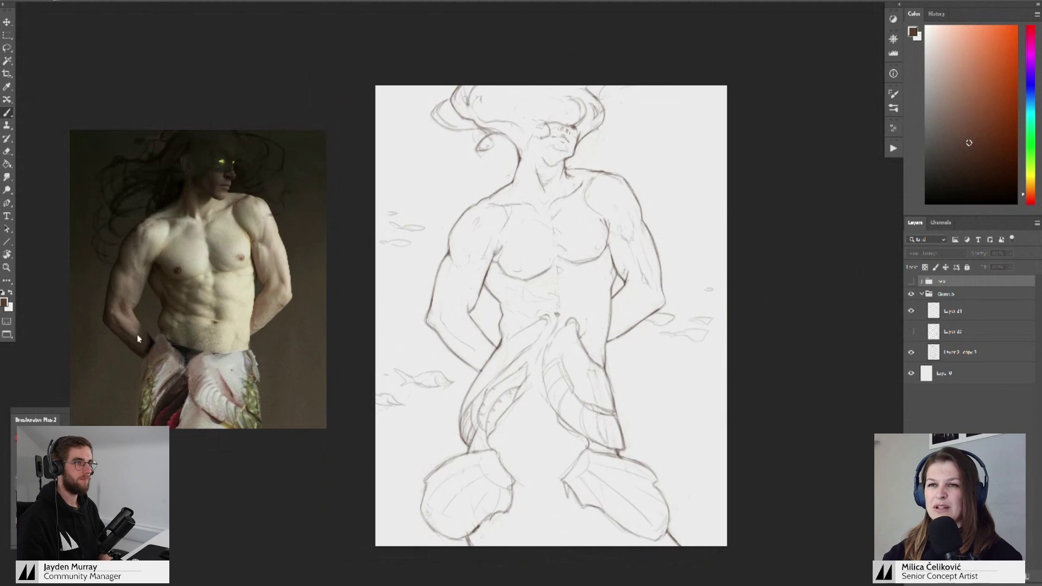
- Frame the photo of the long-haired man in dark briefs on the reference board beside the sketch
drag(274, 374, 151, 88)
drag(245, 286, 184, 111)
scroll(208, 231, down, 1)
scroll(229, 284, down, 1)
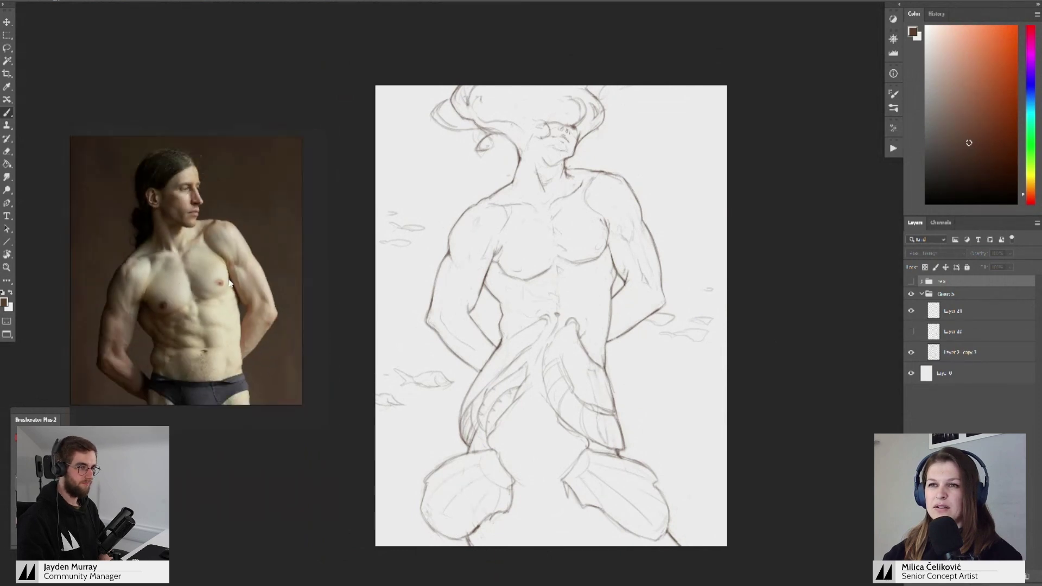
drag(229, 284, 262, 289)
scroll(254, 288, up, 2)
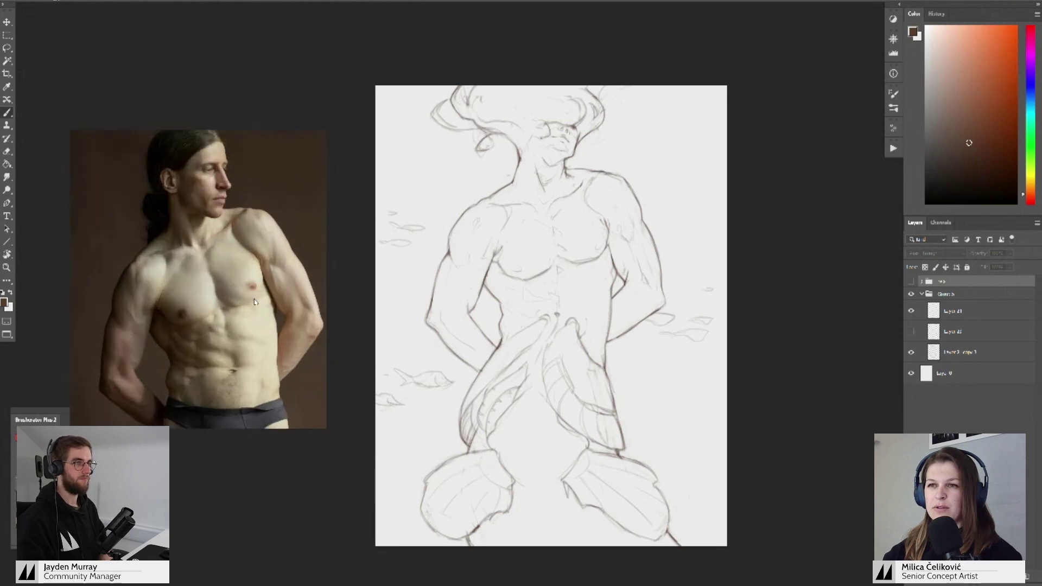
scroll(255, 300, down, 2)
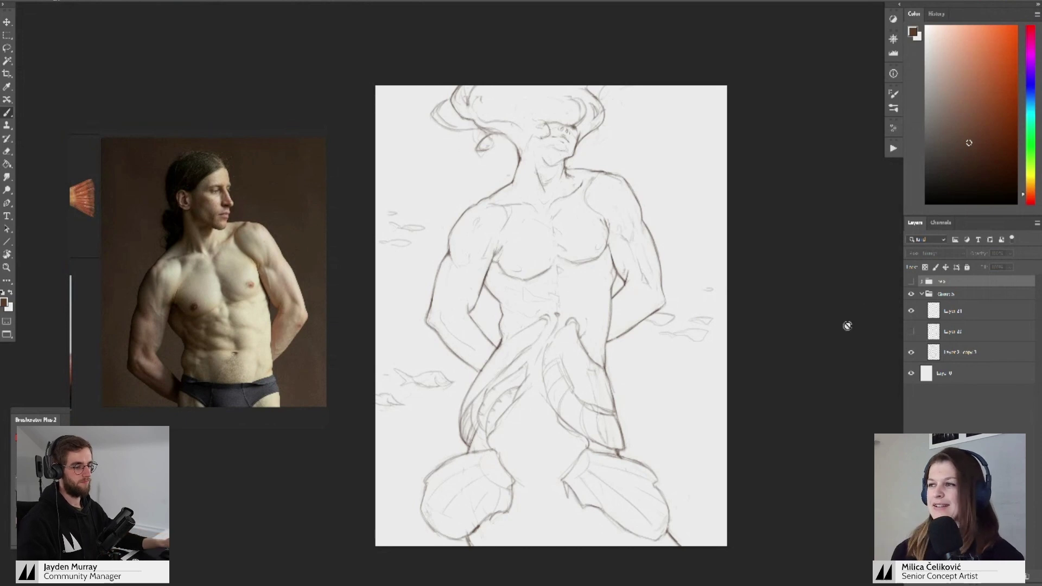
- Show and hide the layer with the large tail sketch, and select the bottom background layer
click(913, 332)
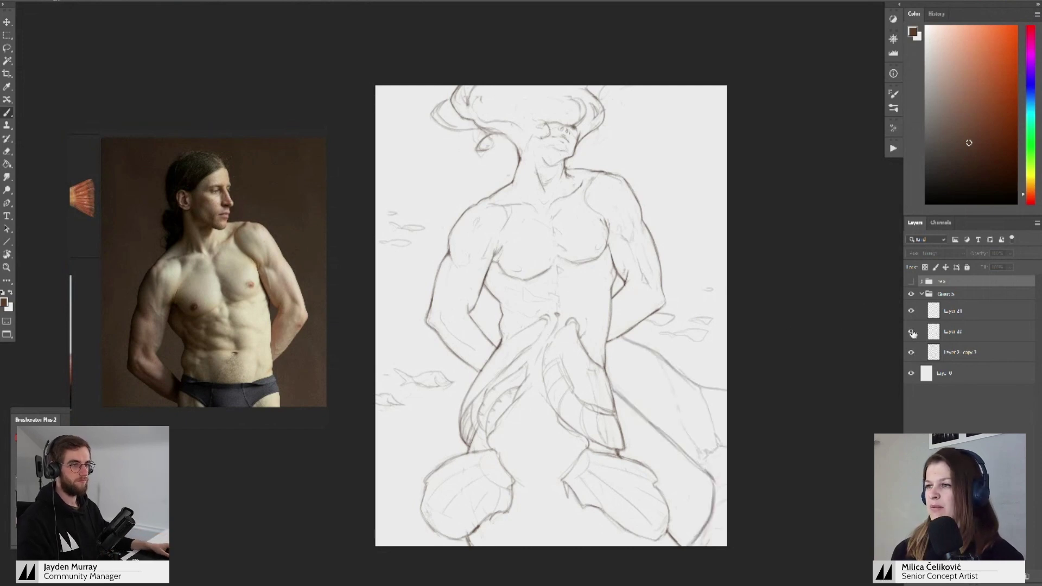
click(912, 333)
click(947, 374)
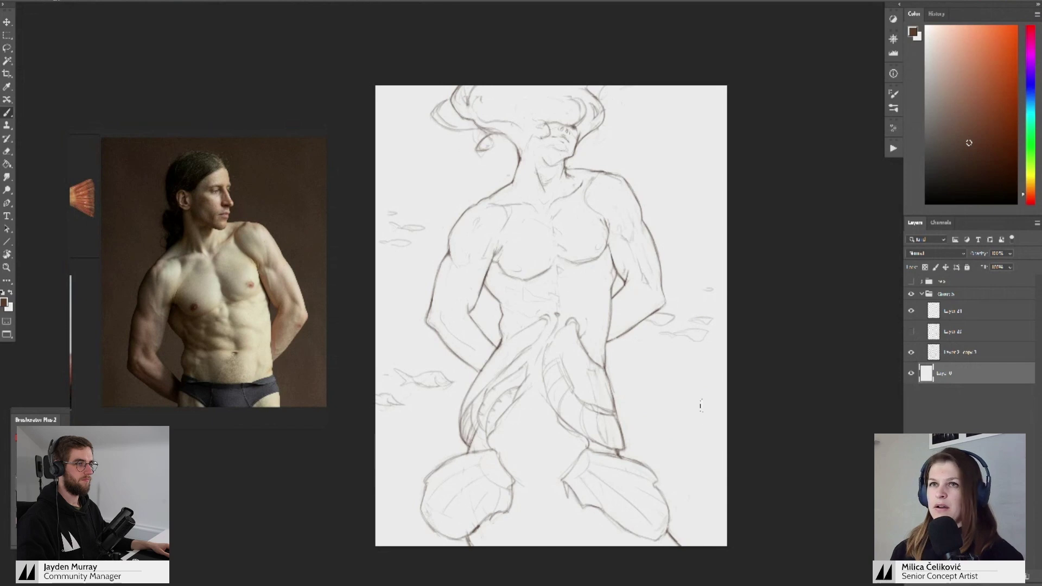
- Go to the desktop and open the PSD file from the Mermay_Mooncolony folder in Photoshop
key(super)
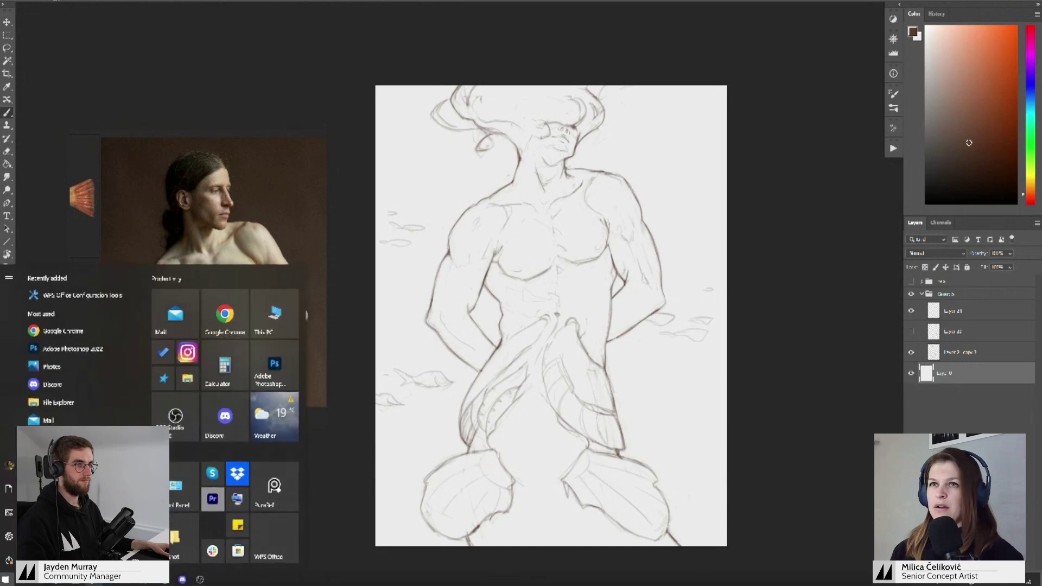
key(super)
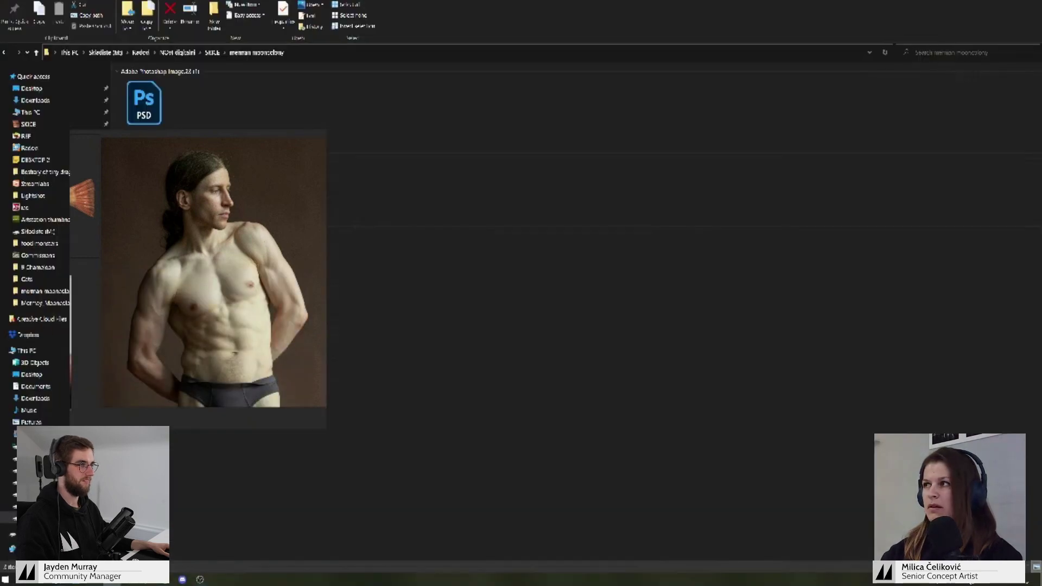
key(super+d)
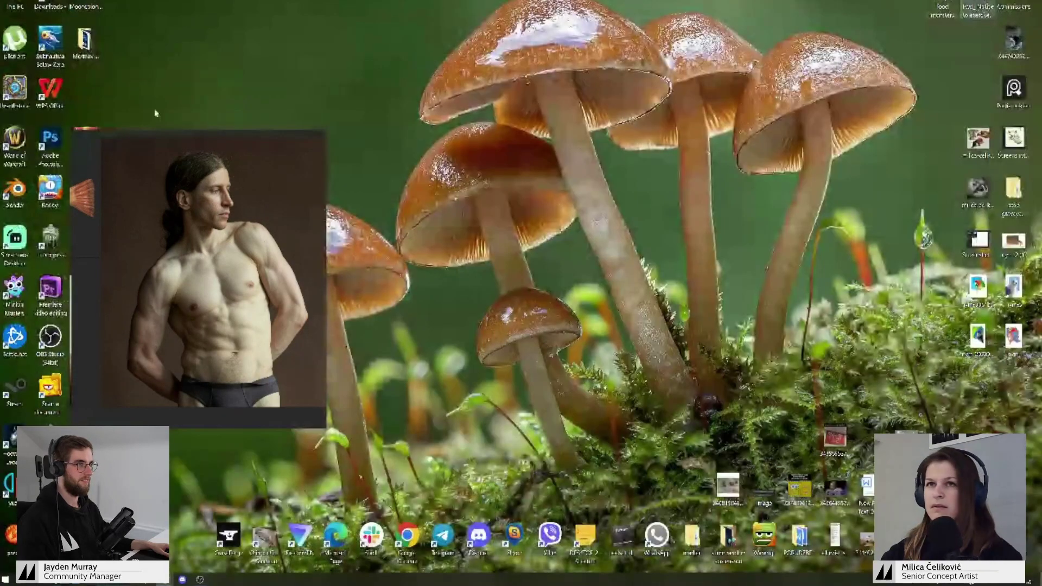
double_click(90, 55)
double_click(150, 113)
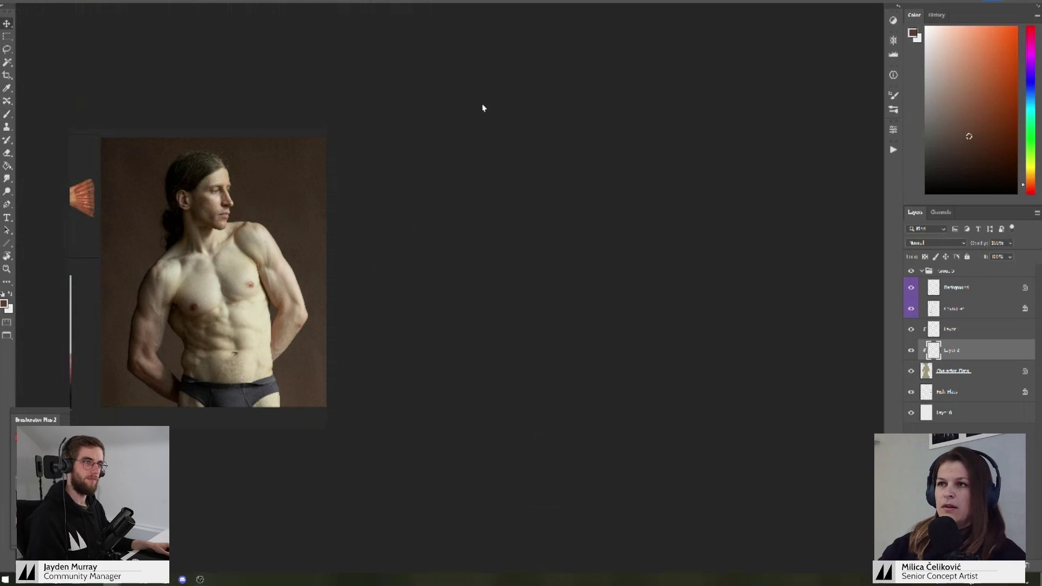
key(b)
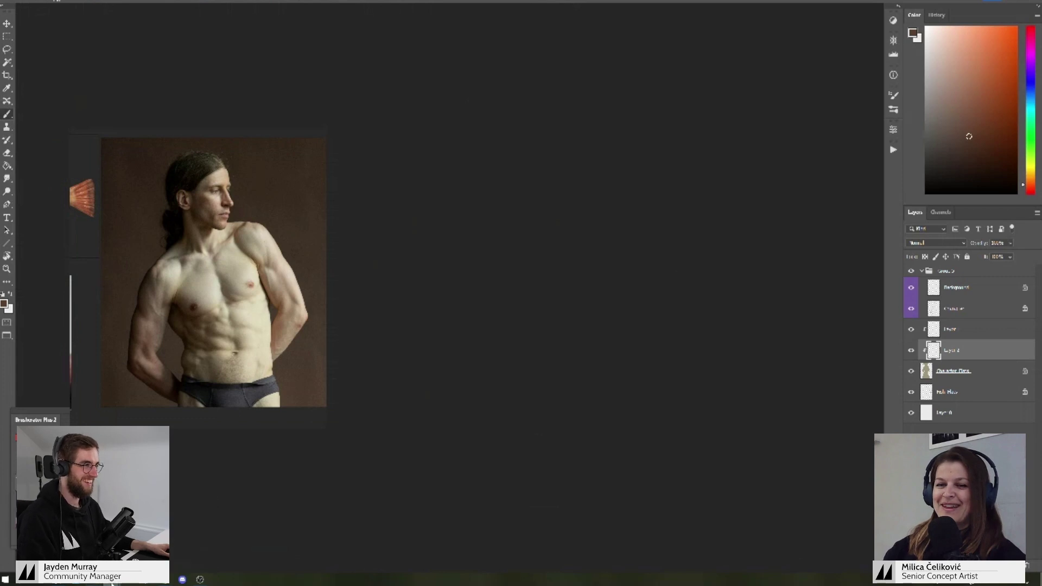
- Return to the Mermay_Mooncolony folder and try opening its PSD file again, closing the active document
mouse_move(103, 579)
click(179, 535)
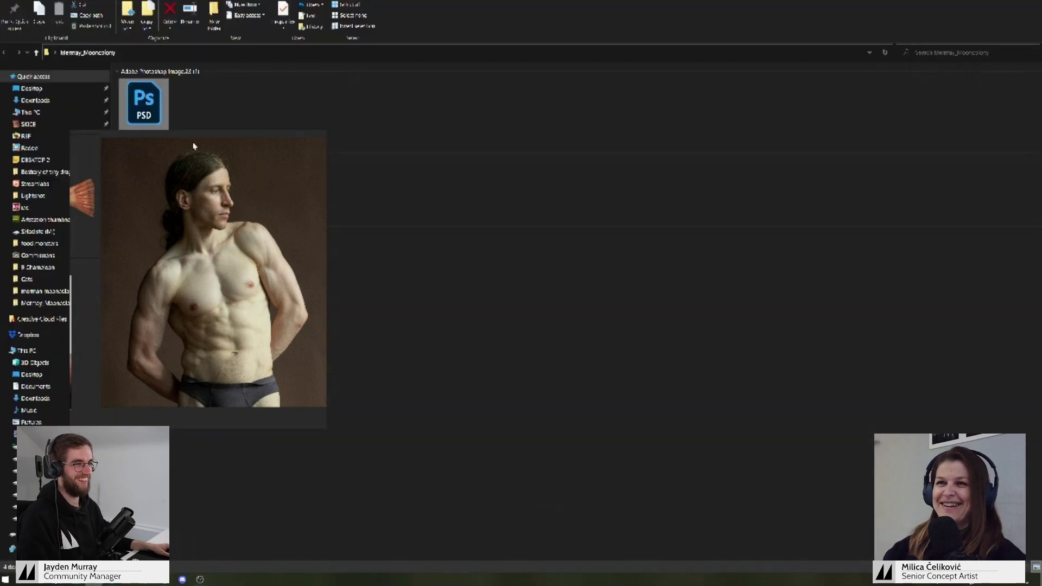
double_click(142, 110)
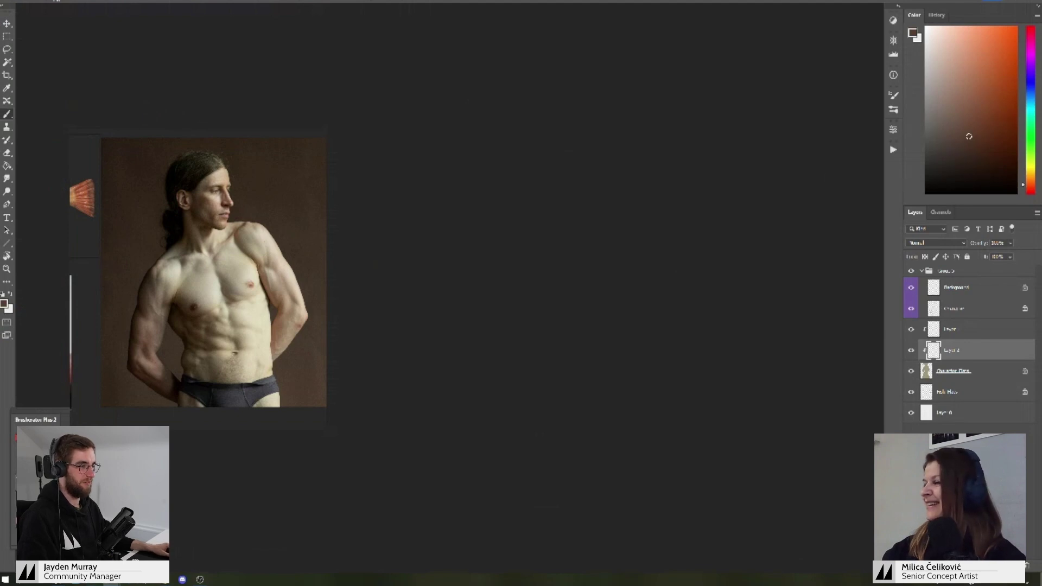
key(ctrl+w)
click(557, 206)
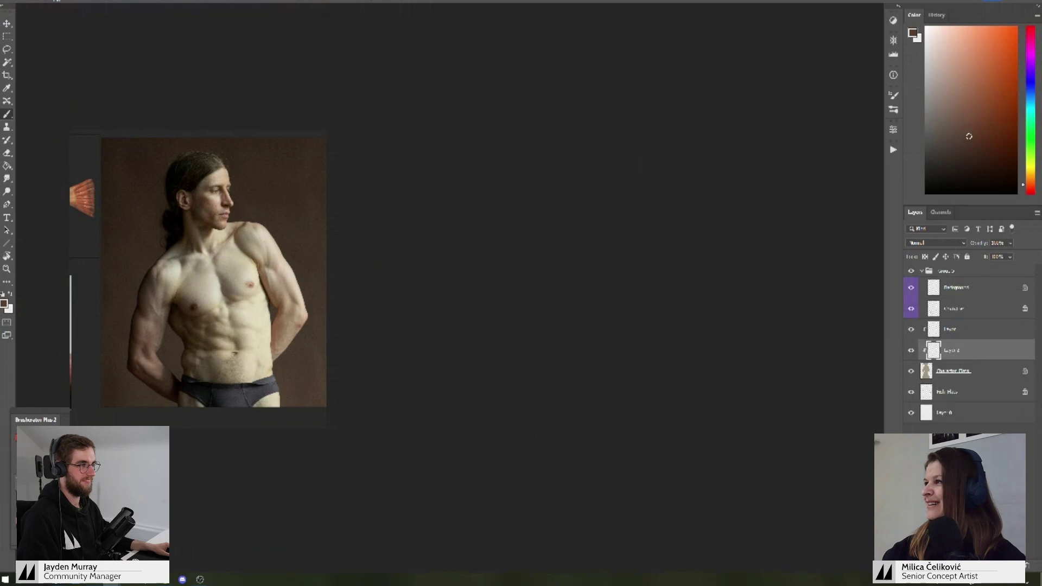
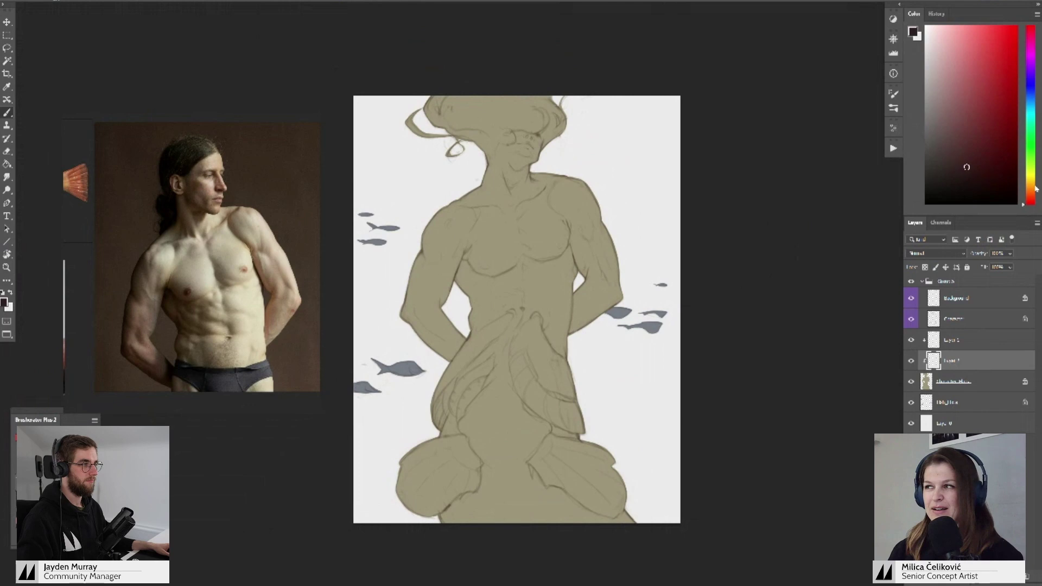
- Choose a muted reddish brown and try filling the empty layer clipped above the character shape
click(1031, 199)
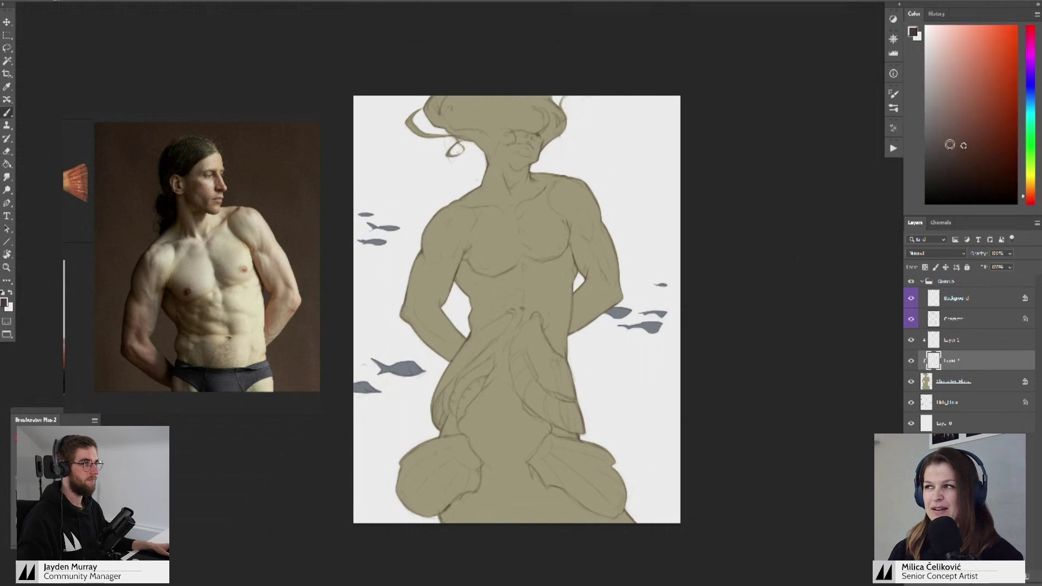
click(648, 234)
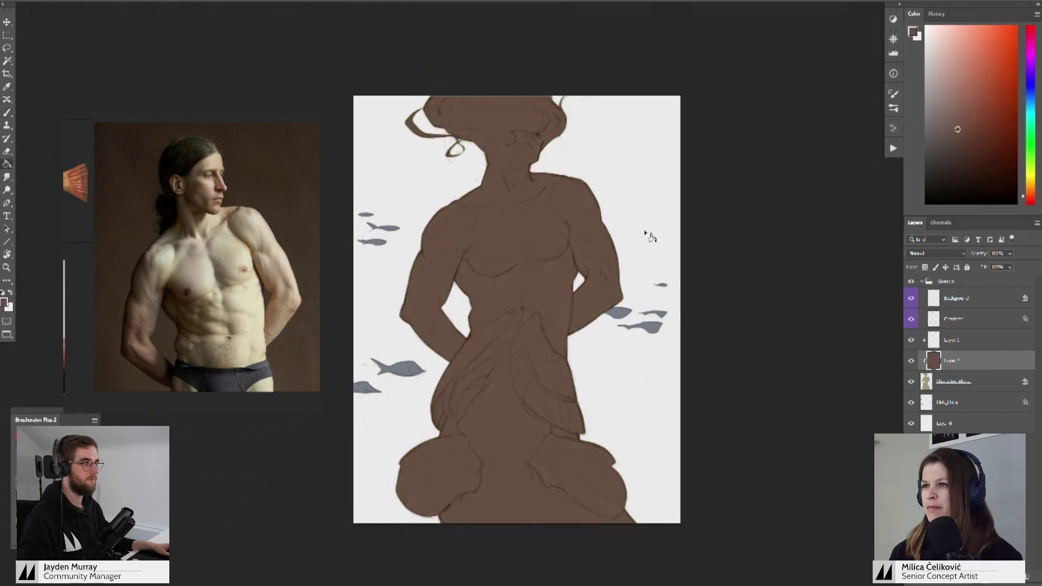
key(ctrl+z)
- Select the bottom background layer and brush dark reddish brown across the upper backdrop and down one side of the figure
click(907, 401)
click(935, 425)
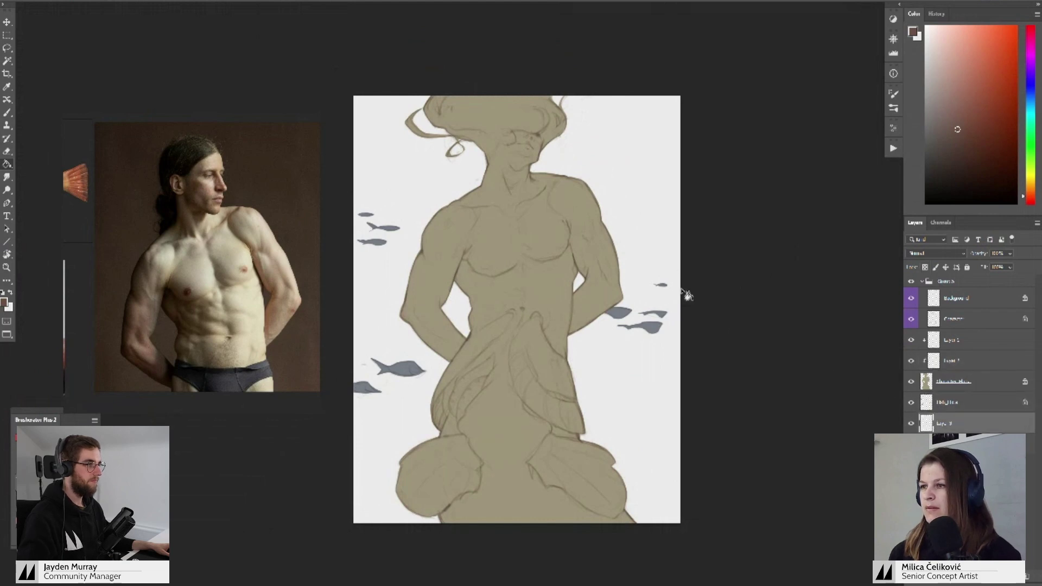
key(b)
mouse_move(371, 120)
mouse_down()
mouse_move(337, 171)
mouse_move(348, 184)
mouse_move(489, 163)
mouse_move(465, 190)
mouse_move(360, 93)
mouse_move(353, 291)
mouse_move(575, 108)
mouse_move(577, 214)
mouse_move(616, 167)
mouse_move(629, 282)
mouse_up()
mouse_move(380, 212)
mouse_down()
mouse_move(454, 106)
mouse_move(319, 169)
mouse_move(359, 279)
mouse_up()
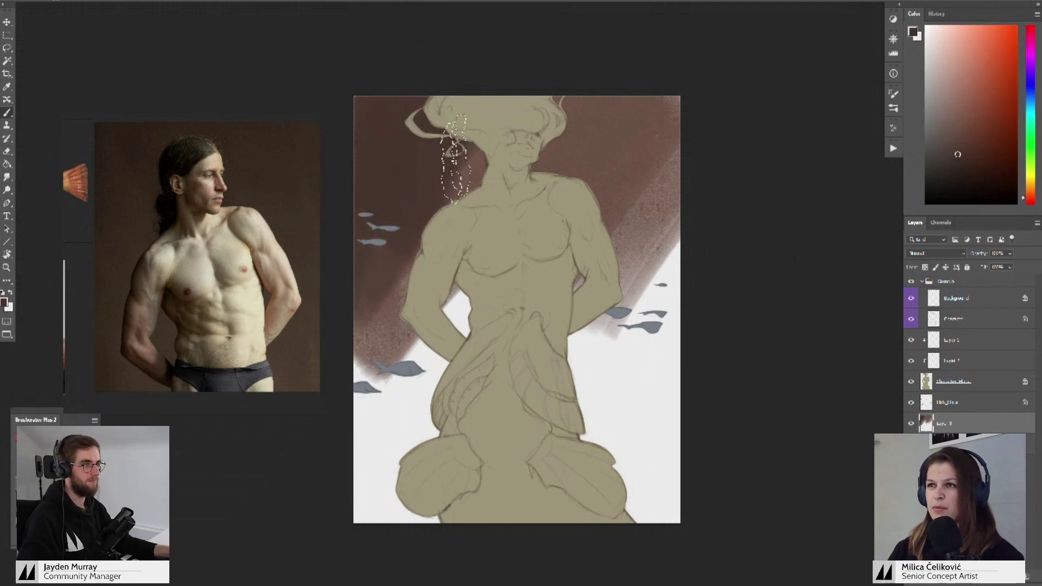
mouse_move(391, 266)
mouse_down()
mouse_move(374, 303)
mouse_move(380, 434)
mouse_move(453, 303)
mouse_move(442, 396)
mouse_move(374, 488)
mouse_up()
- Cover the remaining white of the lower backdrop with progressively lighter reddish browns sampled from the painting
alt+click(414, 388)
mouse_move(391, 412)
mouse_down()
mouse_move(455, 400)
mouse_move(393, 510)
mouse_up()
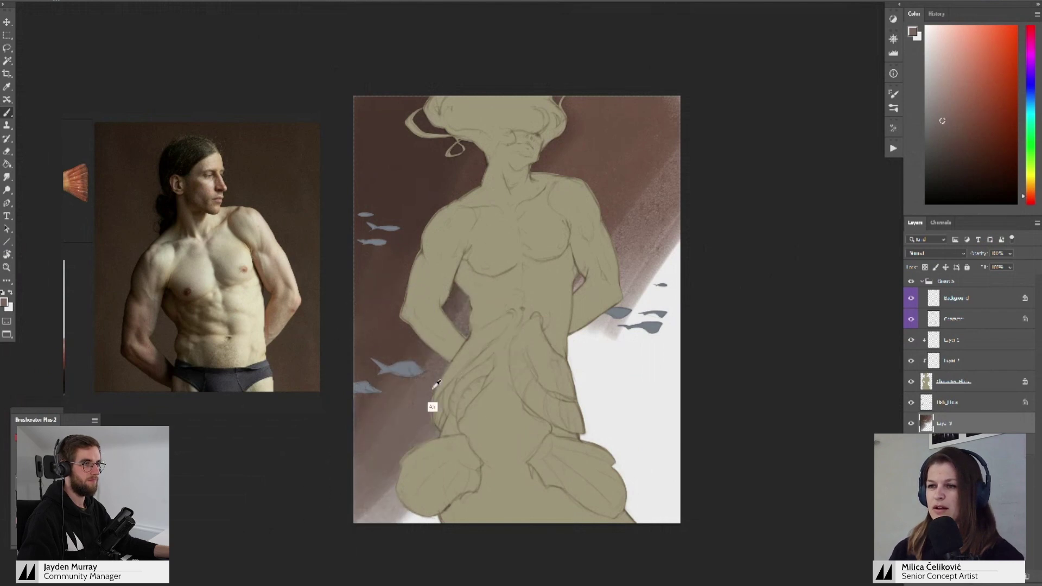
alt+click(393, 402)
alt+click(647, 175)
mouse_move(671, 184)
mouse_down()
mouse_move(602, 262)
mouse_move(660, 221)
mouse_move(569, 374)
mouse_move(542, 456)
mouse_up()
alt+click(542, 460)
mouse_move(640, 331)
mouse_down()
mouse_move(590, 402)
mouse_move(686, 368)
mouse_move(550, 540)
mouse_up()
alt+click(645, 383)
mouse_move(611, 401)
mouse_down()
mouse_move(667, 391)
mouse_move(582, 547)
mouse_move(667, 502)
mouse_up()
alt+click(396, 473)
mouse_move(392, 489)
mouse_down()
mouse_move(382, 531)
mouse_move(413, 548)
mouse_up()
- Blend the middle and upper backdrop around the head and shoulders with sampled reddish browns
alt+click(395, 311)
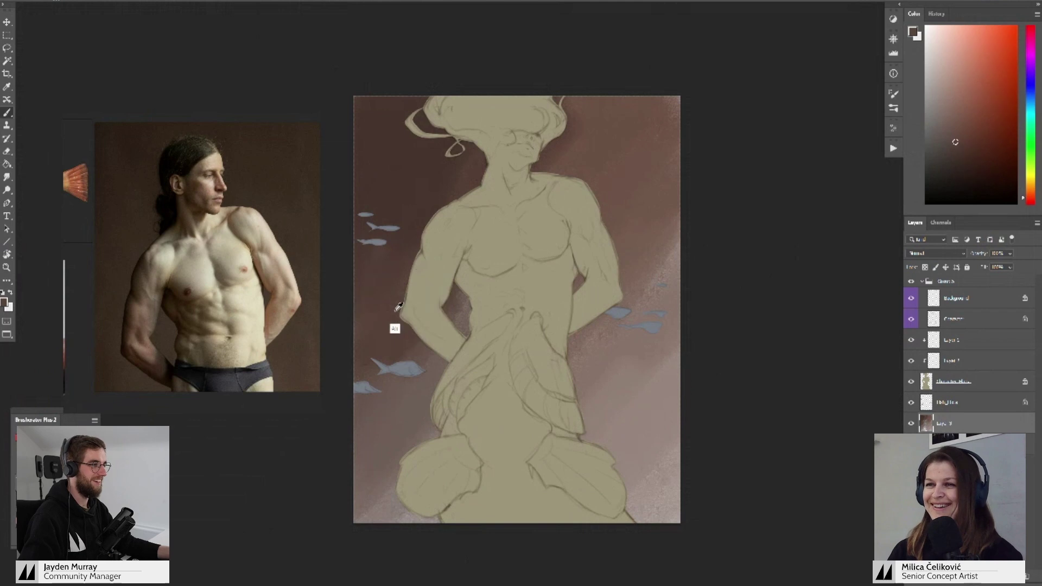
alt+click(396, 311)
drag(396, 326, 375, 390)
alt+click(560, 143)
mouse_move(536, 165)
mouse_down()
mouse_move(705, 91)
mouse_move(535, 272)
mouse_up()
alt+click(434, 176)
drag(609, 81, 539, 232)
alt+click(621, 163)
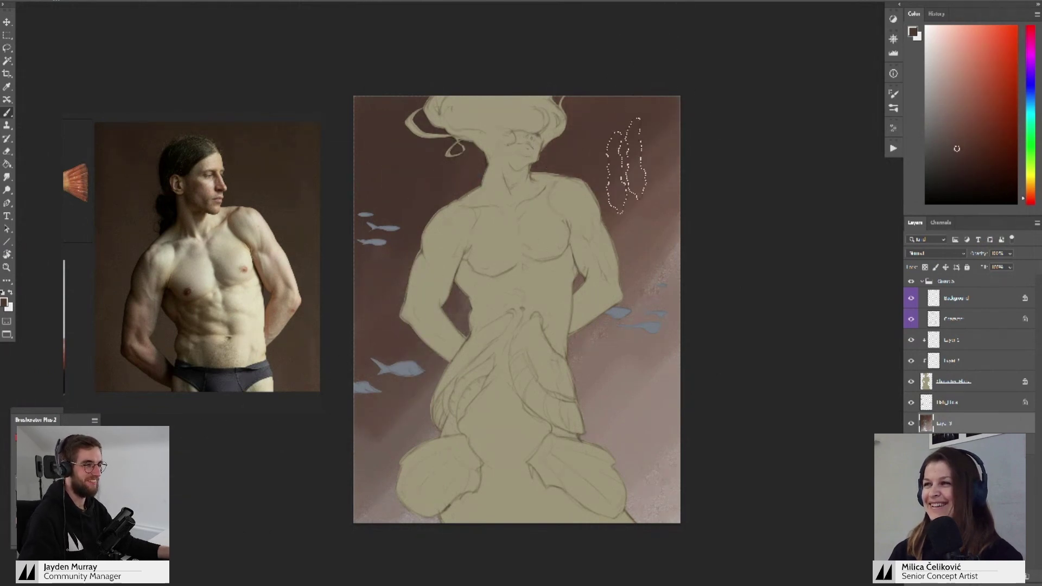
mouse_move(625, 166)
mouse_down()
mouse_move(547, 338)
mouse_move(535, 302)
mouse_up()
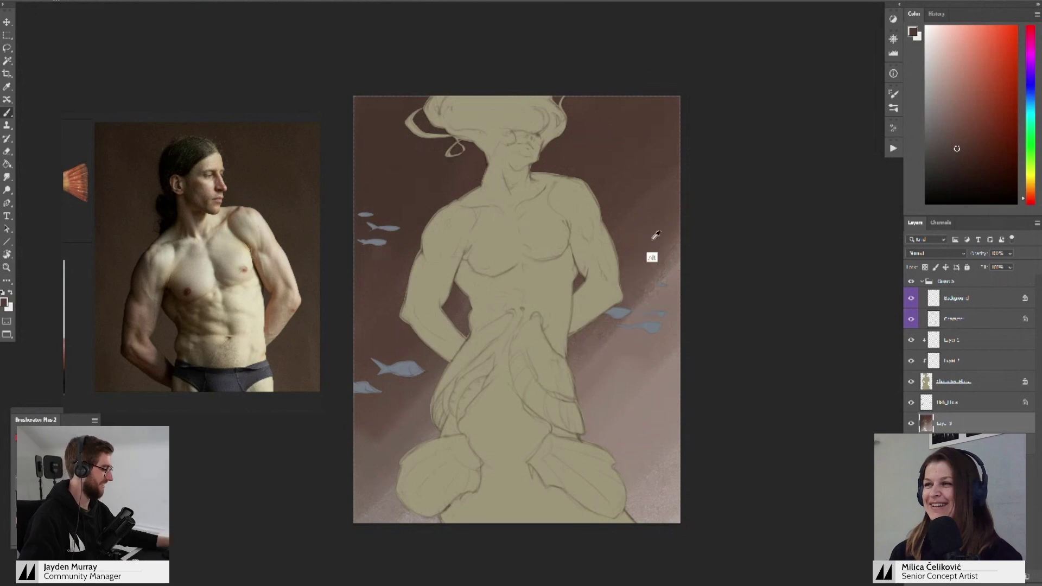
- Darken the upper corners of the backdrop on both sides of the head with a deeper reddish brown
alt+click(388, 118)
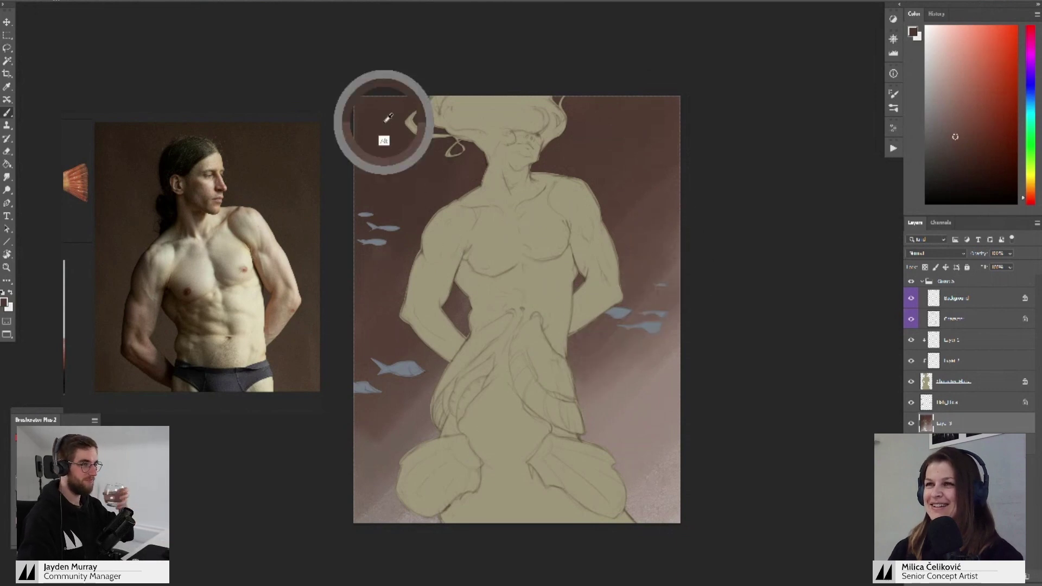
click(1026, 199)
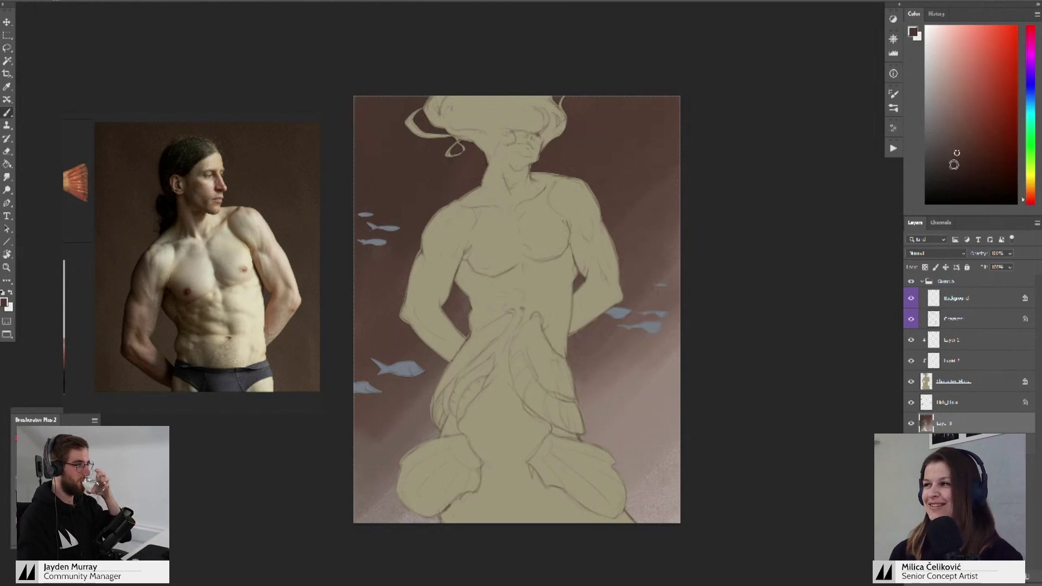
click(958, 165)
drag(410, 109, 372, 152)
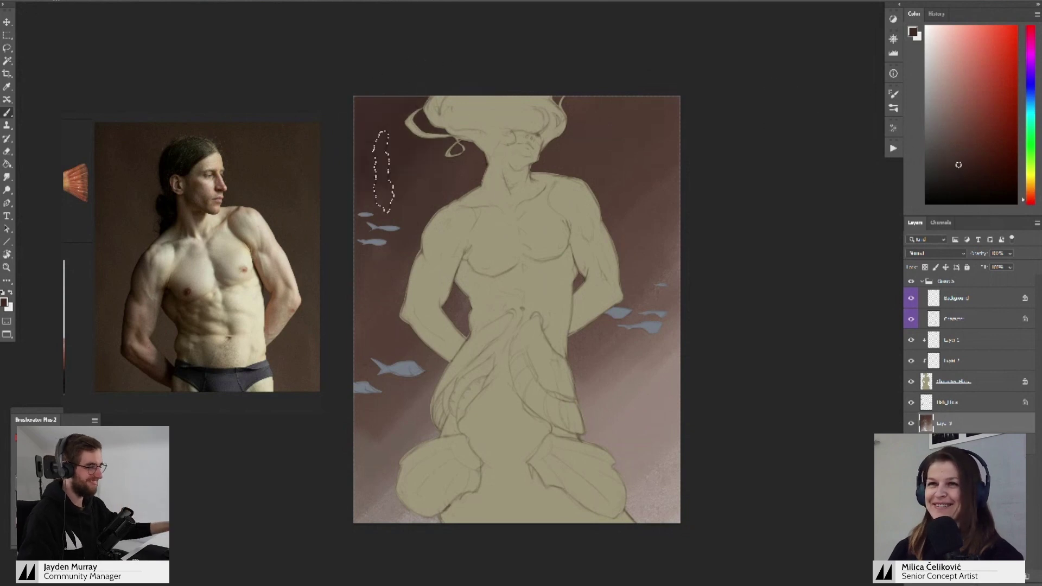
alt+click(450, 169)
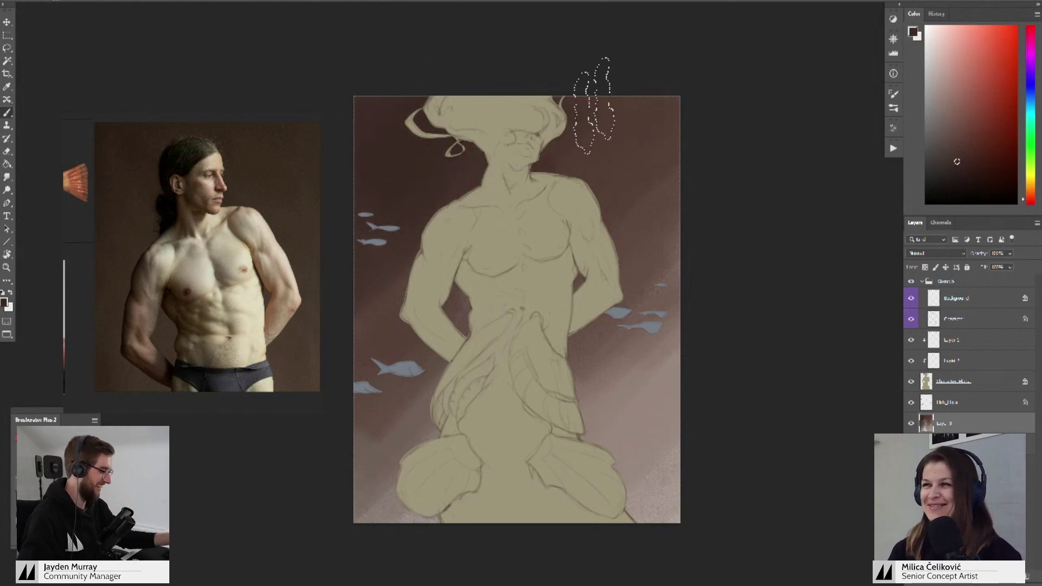
drag(593, 106, 564, 185)
alt+click(603, 145)
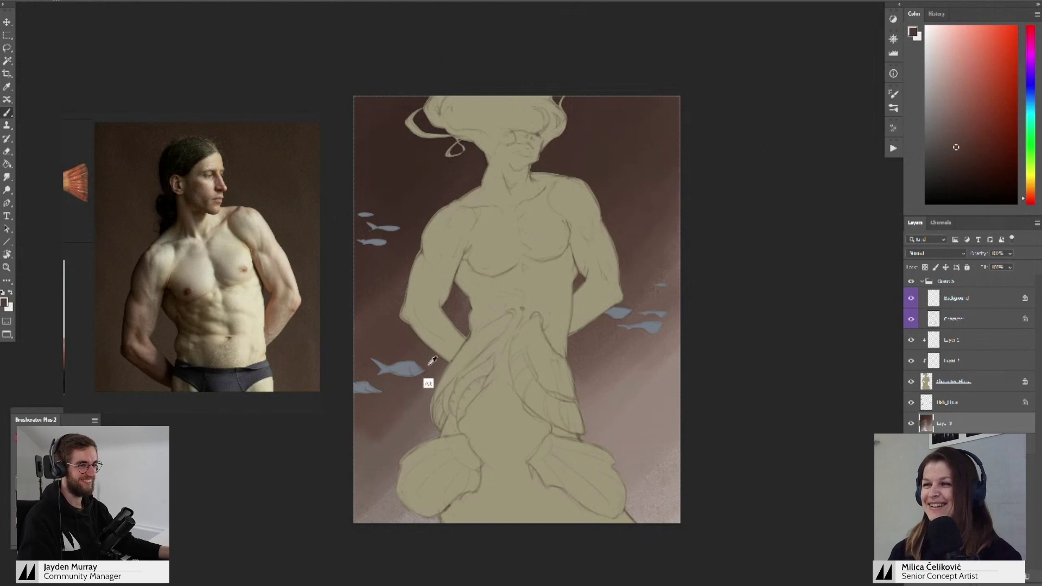
- Smooth the tonal transitions in the lower backdrop on both sides of the legs using sampled mid browns
alt+click(424, 372)
drag(384, 444, 378, 486)
alt+click(433, 417)
drag(405, 420, 413, 488)
alt+click(655, 390)
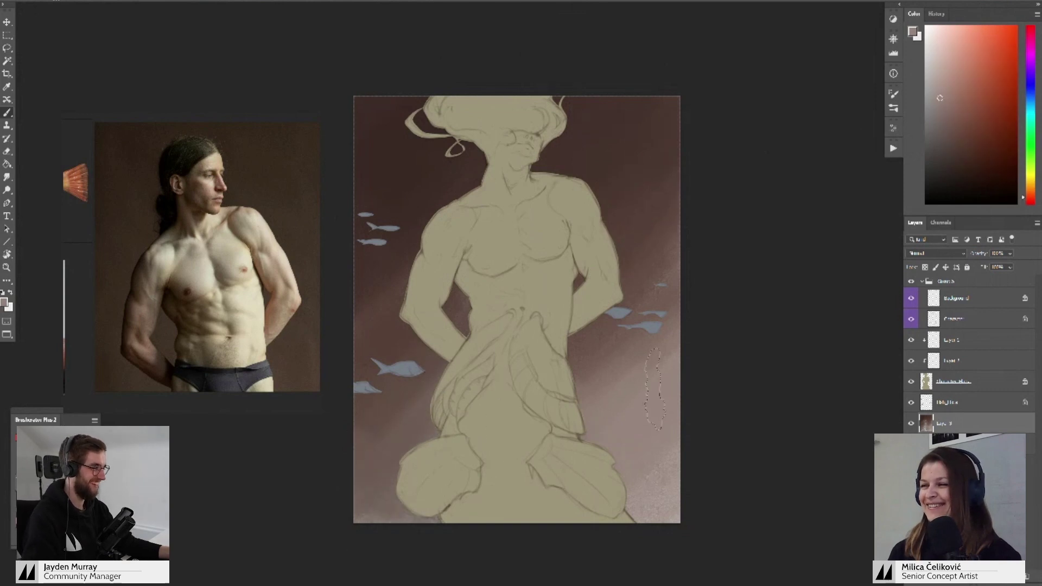
alt+click(602, 346)
mouse_move(612, 350)
mouse_down()
mouse_move(649, 358)
mouse_move(682, 456)
mouse_move(658, 518)
mouse_up()
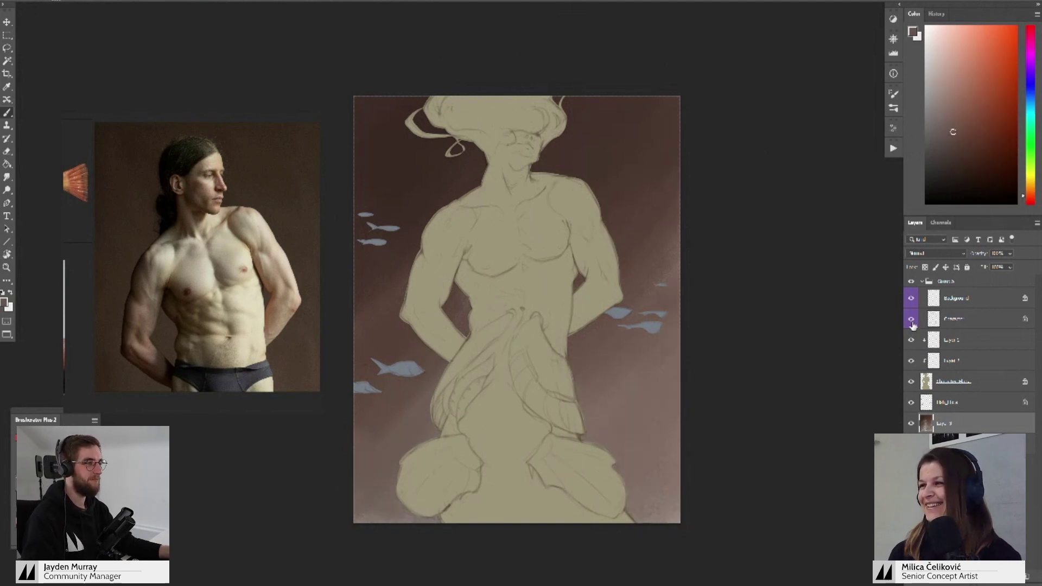
- Shift the background layer's hue from reddish to a more neutral yellowish brown using Hue/Saturation
drag(705, 293, 695, 292)
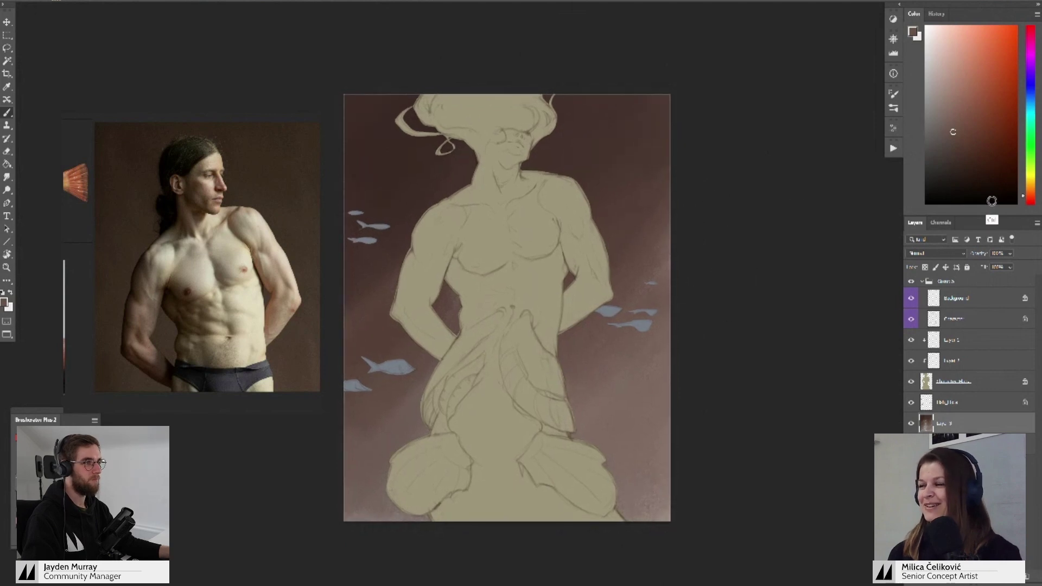
key(ctrl+u)
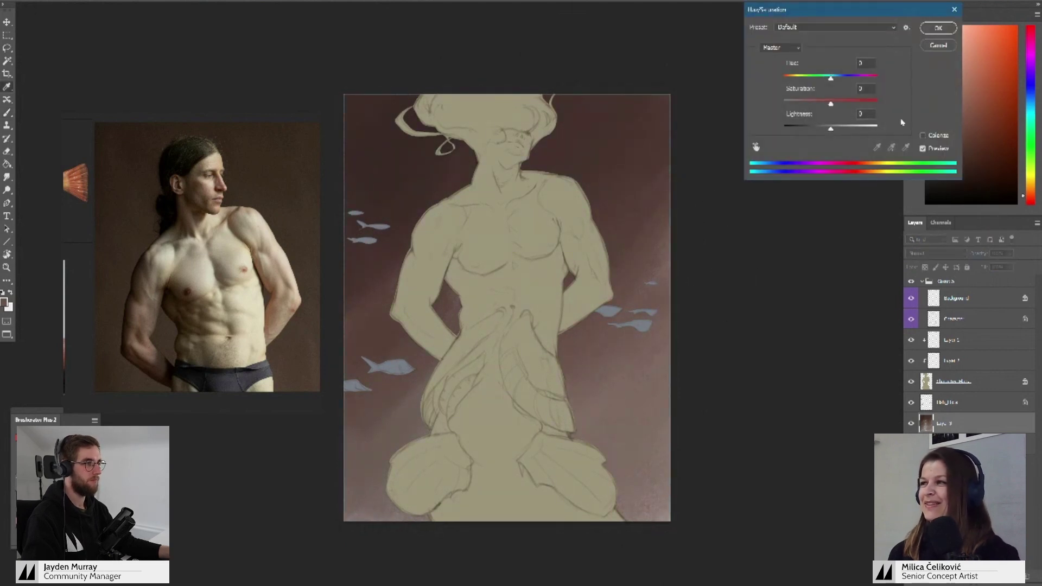
drag(831, 79, 840, 80)
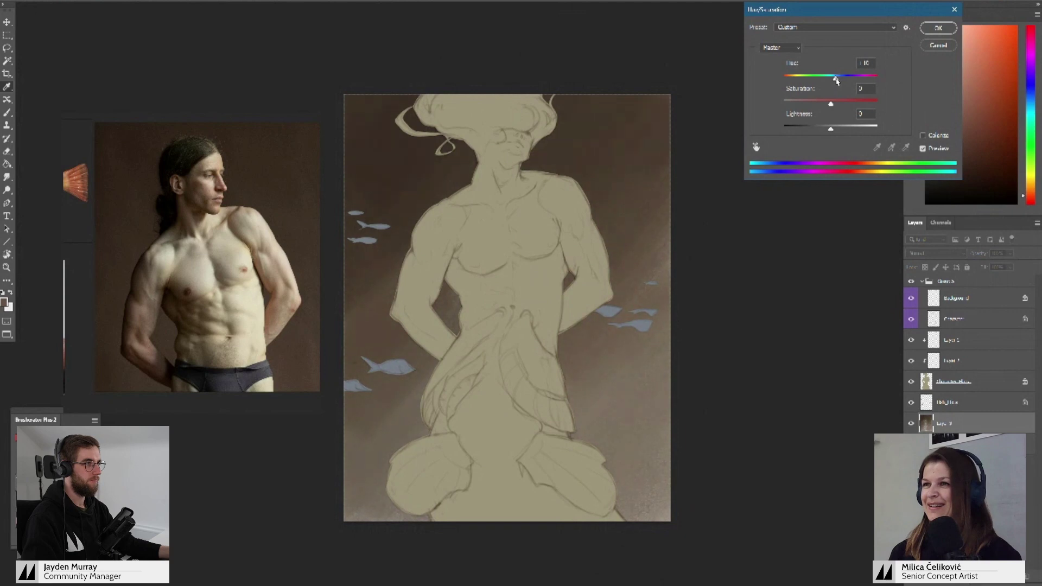
click(932, 30)
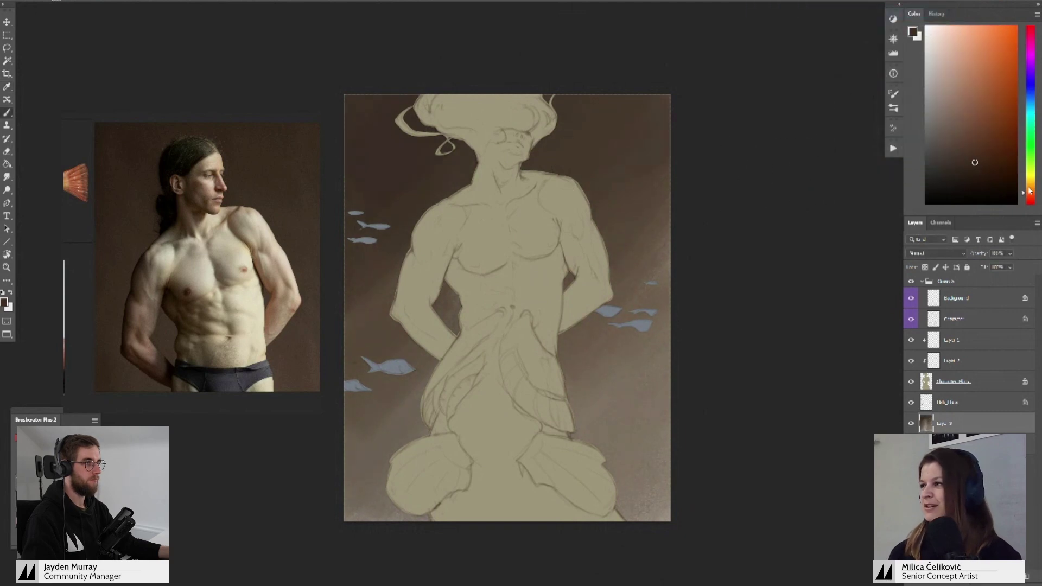
- Blend the backdrop around the head and along the left shoulder and arm using sampled dark browns, keeping the reference photo's backdrop as guide
drag(290, 175, 434, 84)
drag(258, 205, 134, 282)
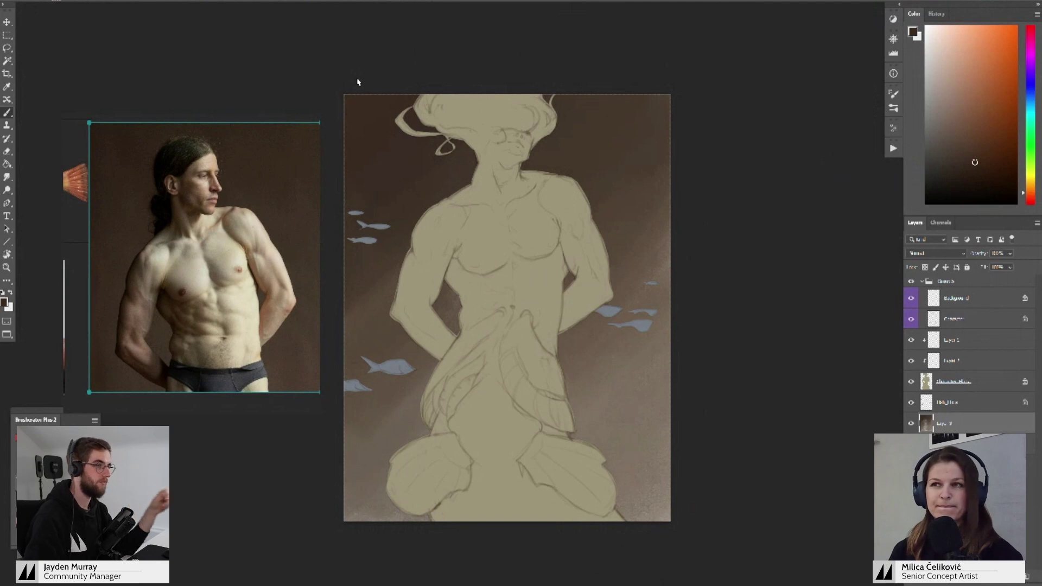
alt+click(426, 175)
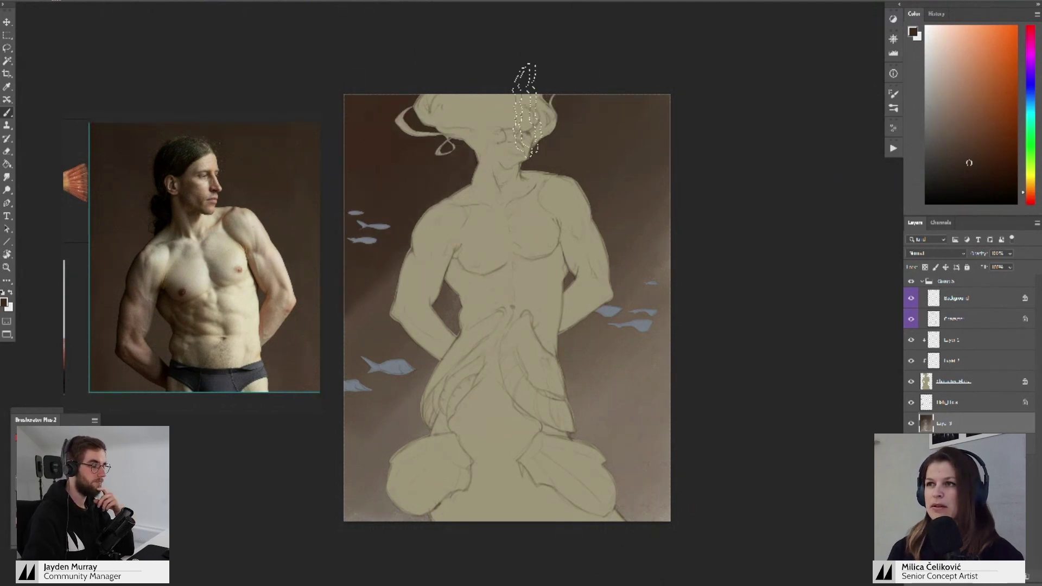
alt+click(420, 177)
drag(397, 247, 390, 268)
alt+click(428, 241)
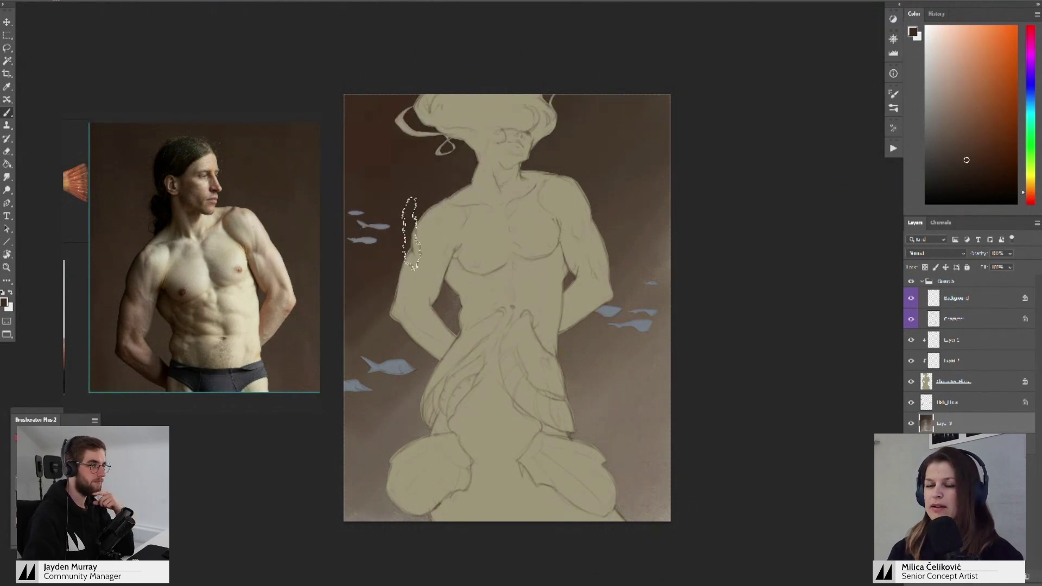
click(237, 309)
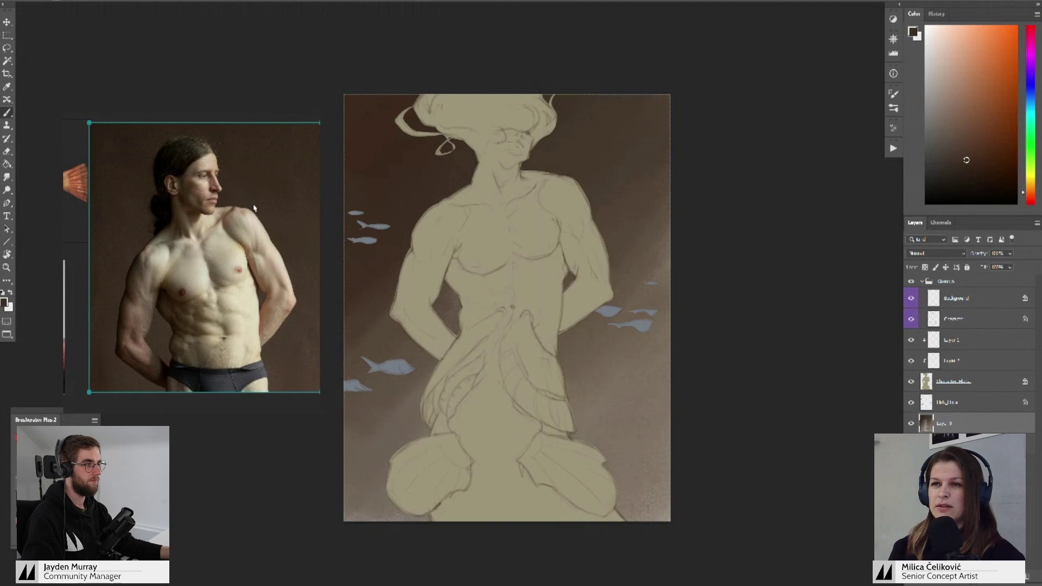
alt+click(425, 180)
drag(352, 314, 400, 257)
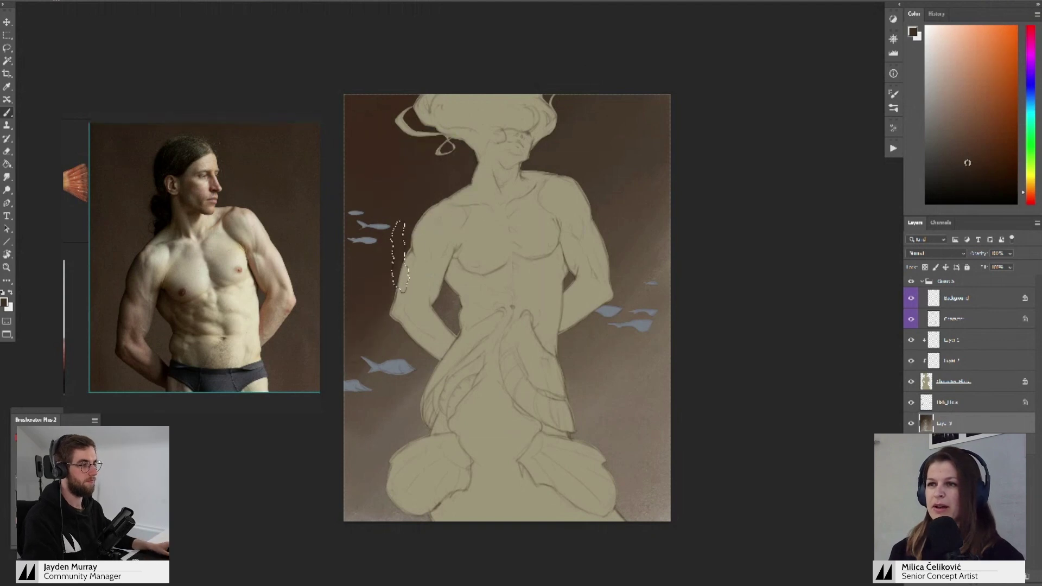
- Blend the upper backdrop to the right of the head and shoulder with sampled dark to mid browns
alt+click(445, 174)
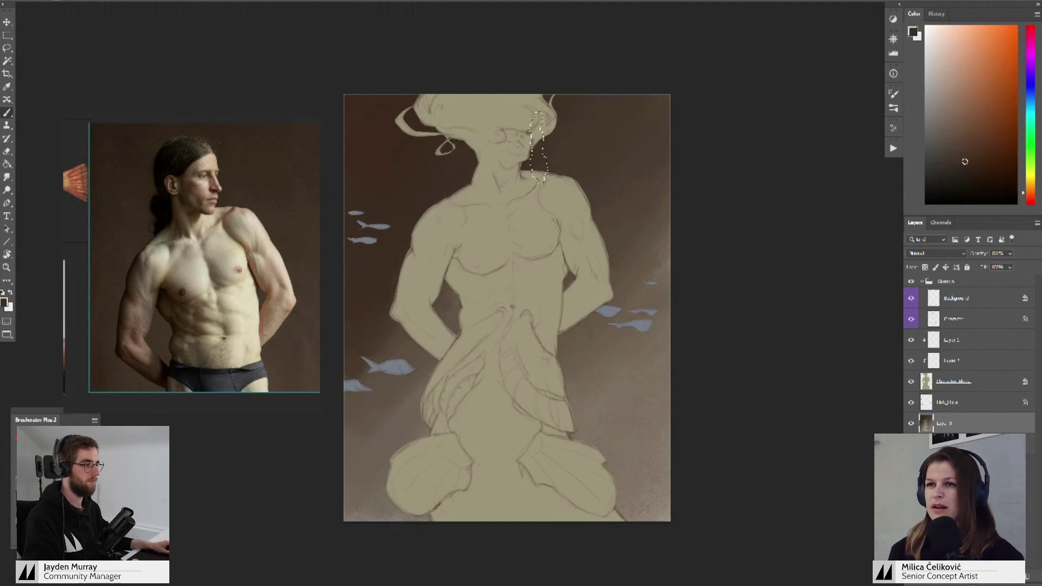
mouse_move(606, 143)
mouse_down()
mouse_move(603, 111)
mouse_move(618, 133)
mouse_up()
alt+click(588, 184)
alt+click(628, 200)
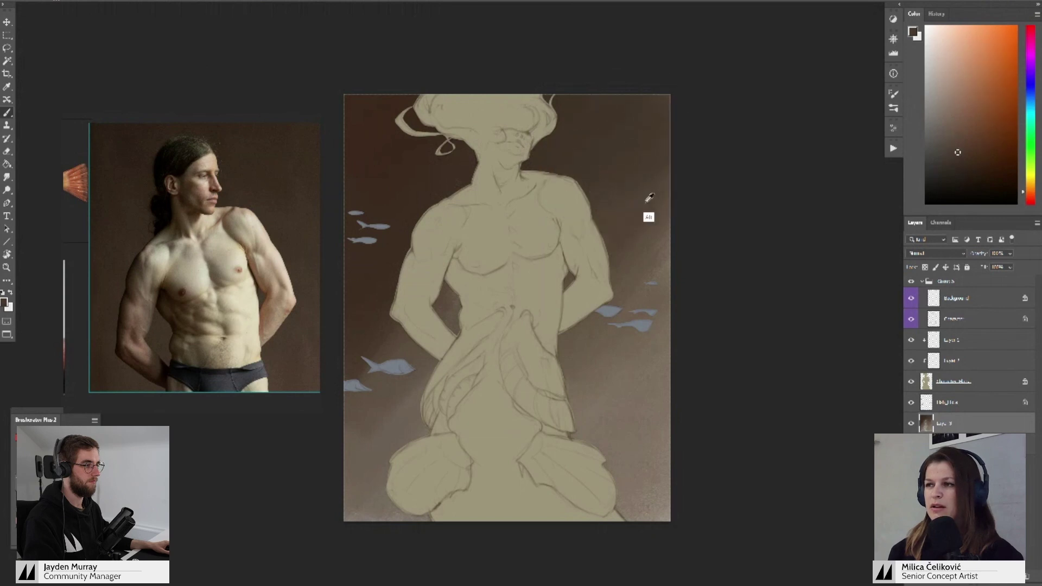
alt+click(645, 201)
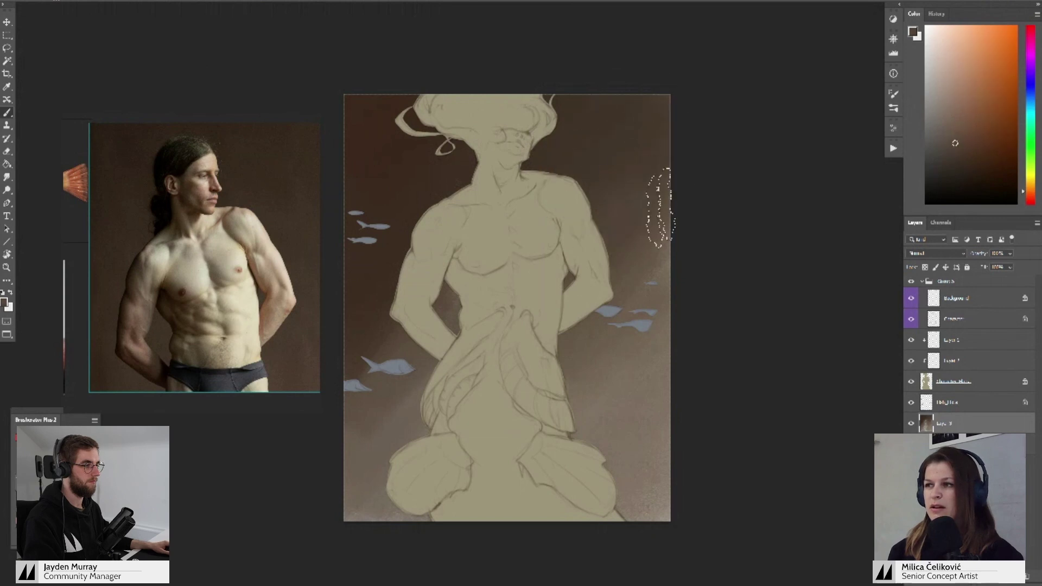
- Smooth the backdrop on both sides of the hips, around the blue fish, with sampled mid browns
alt+click(588, 329)
alt+click(371, 337)
drag(366, 351, 437, 325)
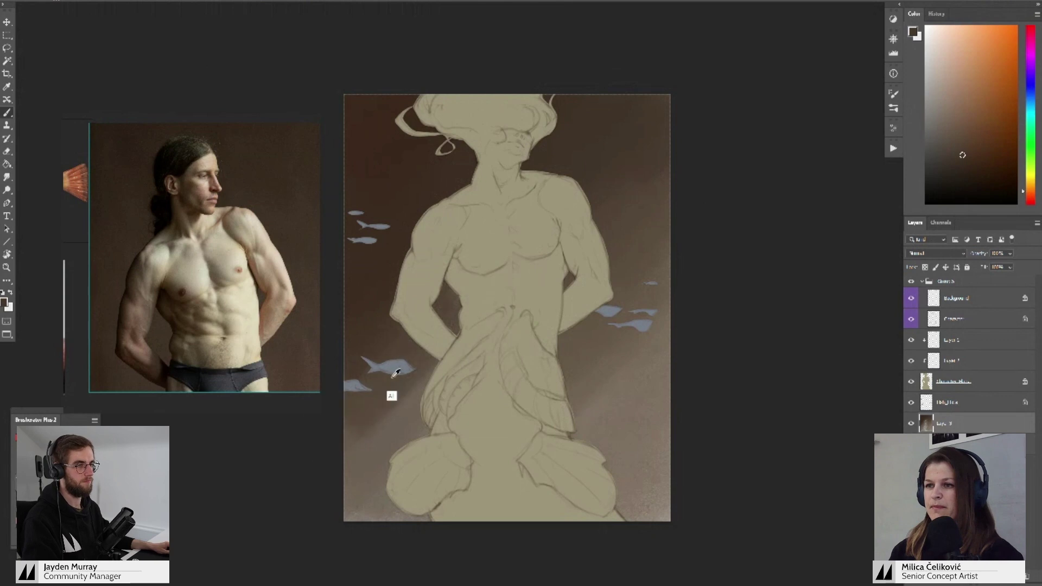
alt+click(608, 352)
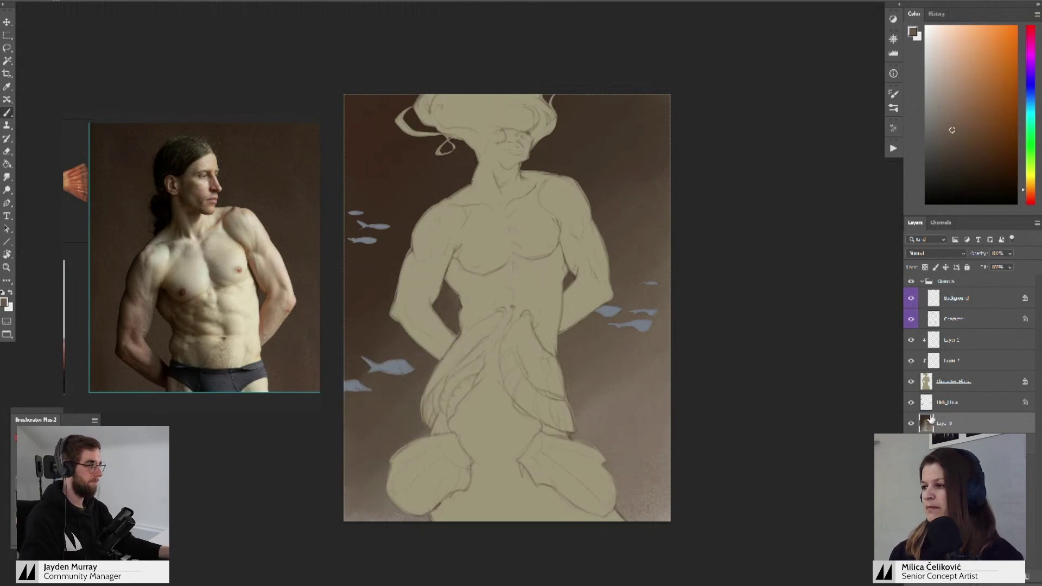
- Block in the hair with a very dark brown on the clipped layer directly above the character shape, shading down over the face and neck
click(948, 369)
drag(781, 326, 798, 327)
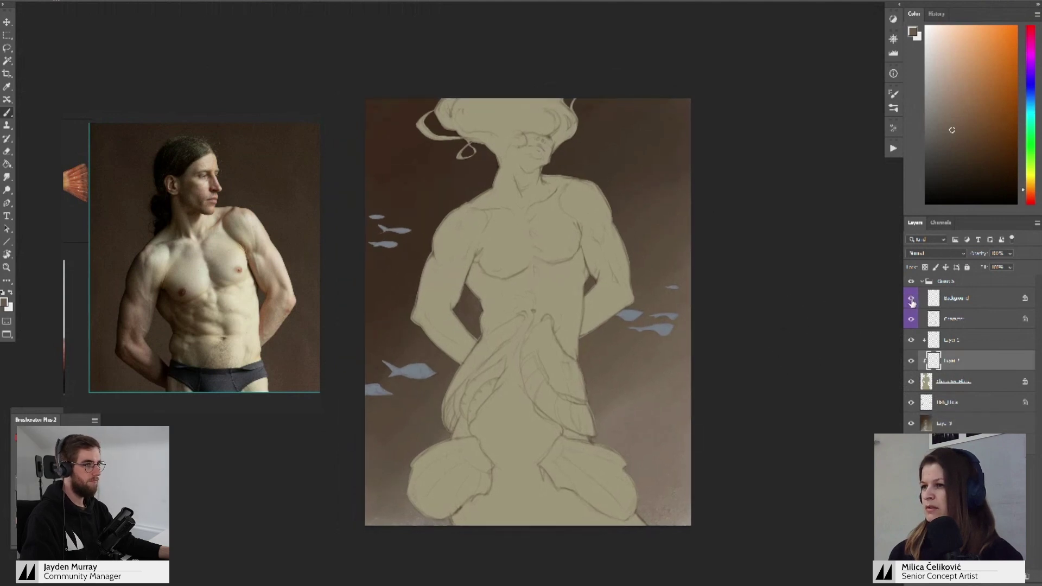
click(911, 320)
click(911, 320)
drag(813, 331, 800, 342)
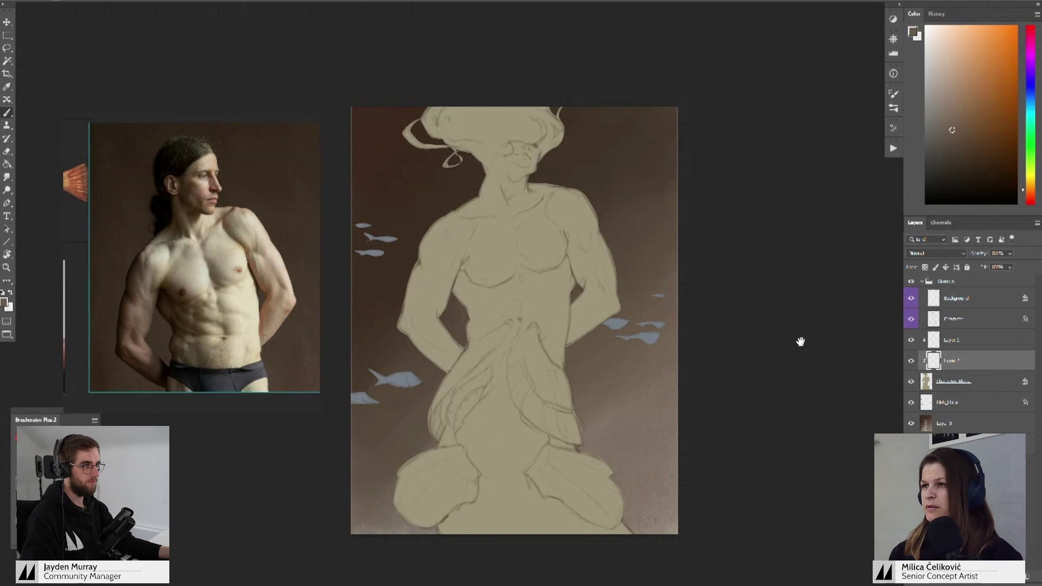
drag(697, 237, 703, 237)
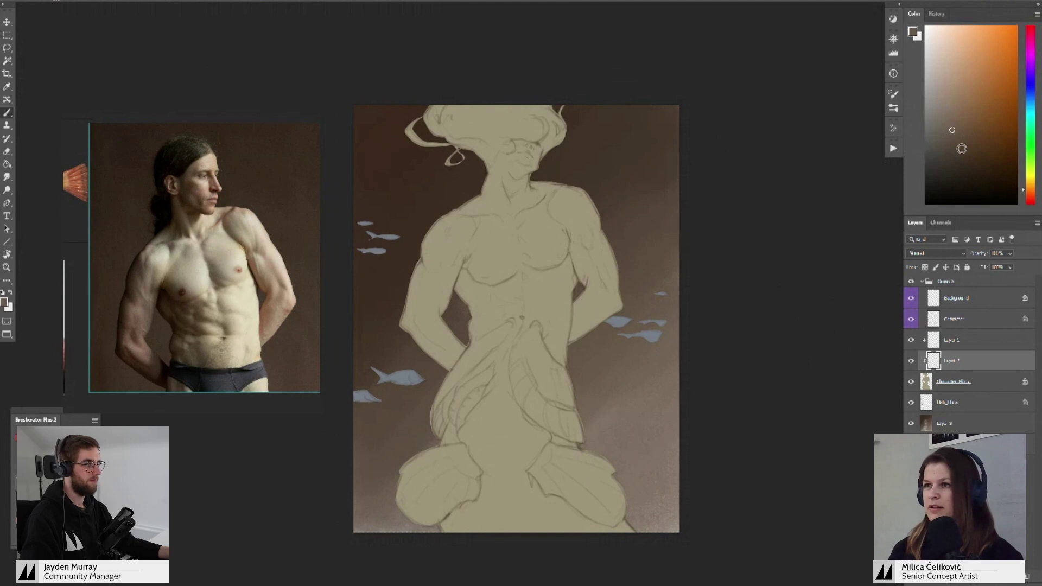
click(952, 177)
mouse_move(510, 131)
mouse_down()
mouse_move(444, 124)
mouse_move(563, 91)
mouse_move(530, 126)
mouse_move(507, 106)
mouse_up()
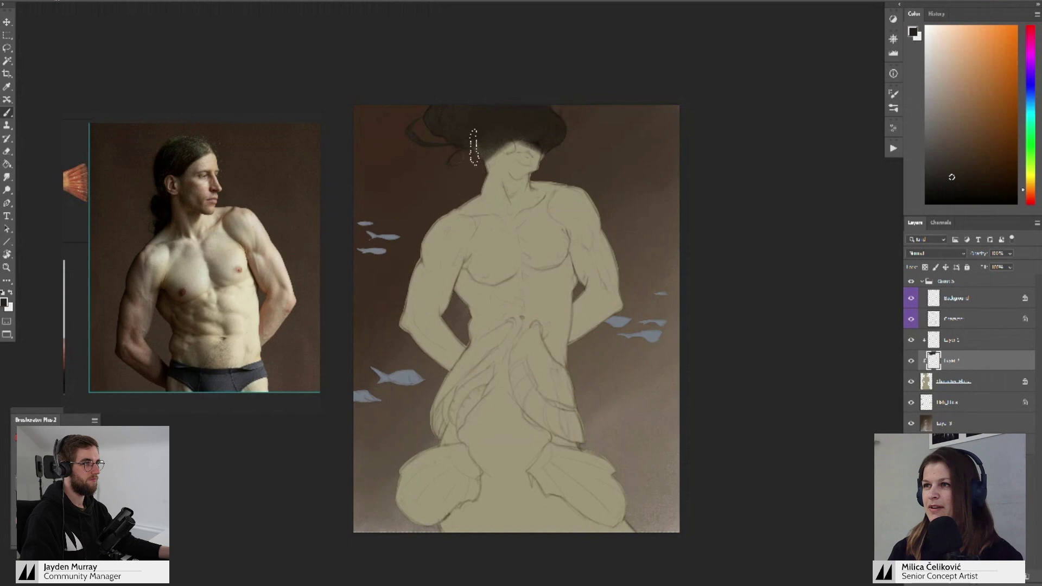
mouse_move(474, 146)
mouse_down()
mouse_move(508, 127)
mouse_move(505, 143)
mouse_move(537, 127)
mouse_move(526, 138)
mouse_move(559, 146)
mouse_up()
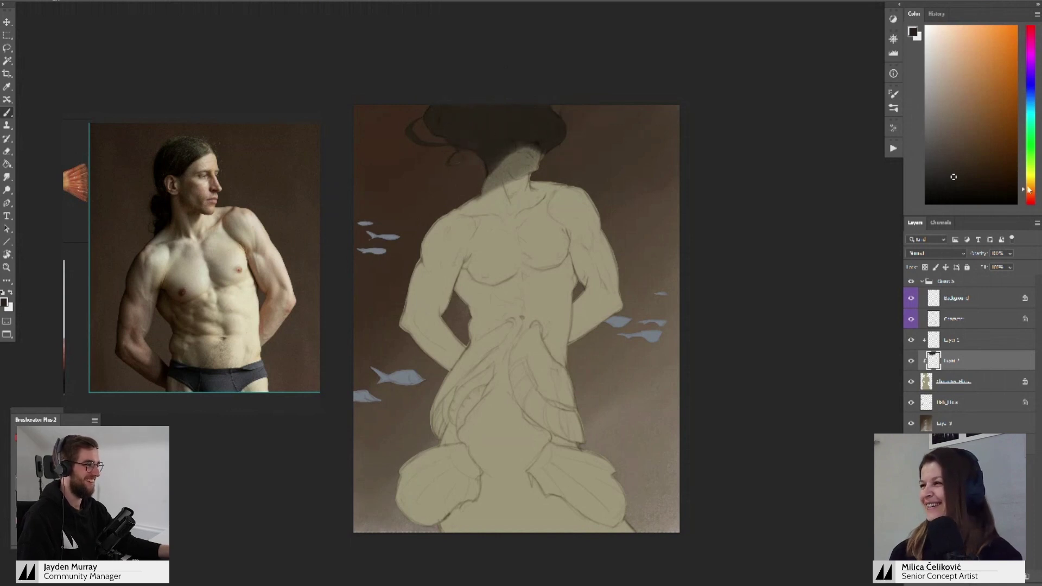
- Lay a pale beige skin tone over the right chest and shoulder and enlarge the layer list to show more layers
drag(1028, 189, 1029, 186)
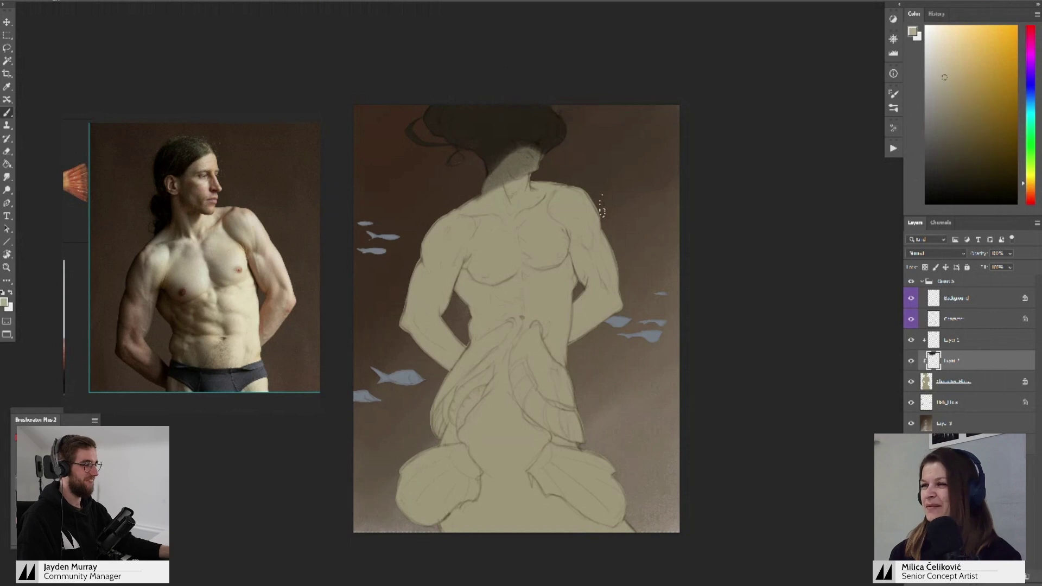
mouse_move(583, 217)
mouse_down()
mouse_move(540, 252)
mouse_move(540, 236)
mouse_move(524, 241)
mouse_up()
drag(548, 201, 518, 239)
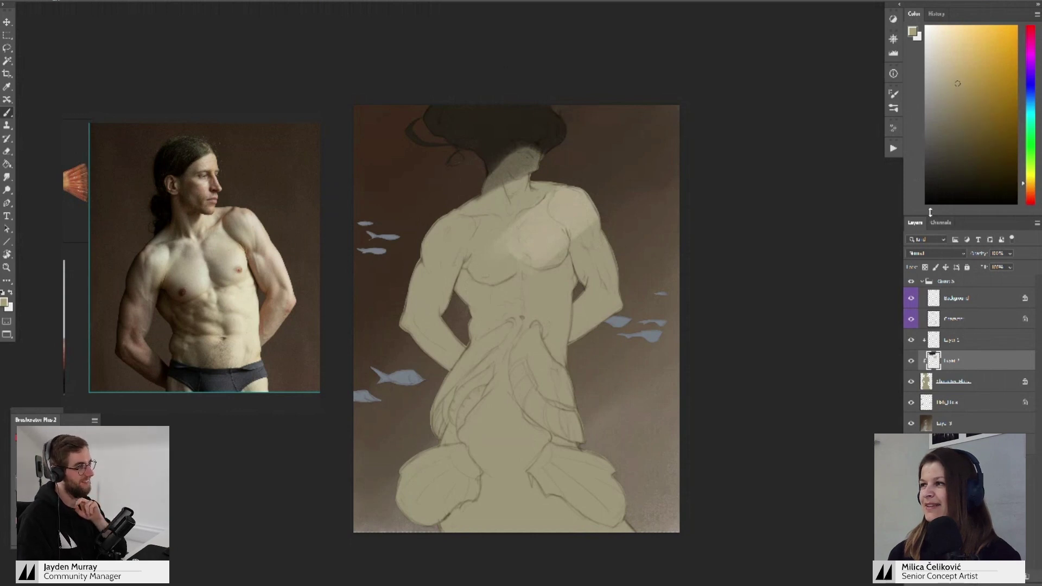
drag(930, 212, 929, 186)
drag(726, 276, 723, 270)
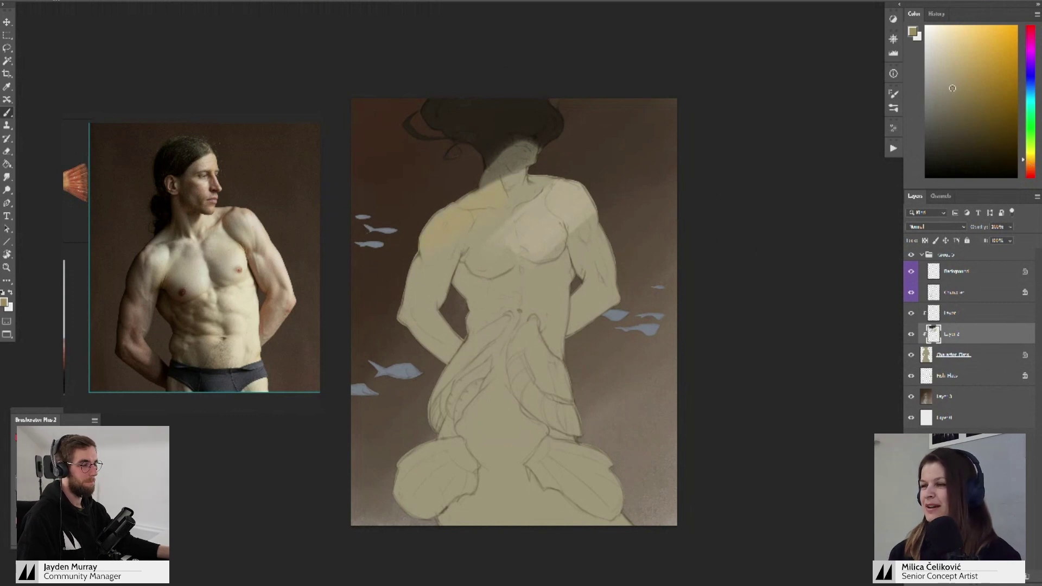
- Spread muted yellowish beige across the chest, waist and right forearm, and choose a lighter, warmer peach as the paint colour
mouse_move(559, 244)
mouse_down()
mouse_move(521, 279)
mouse_move(497, 236)
mouse_up()
mouse_move(451, 261)
mouse_down()
mouse_move(415, 304)
mouse_move(424, 339)
mouse_move(548, 315)
mouse_up()
drag(581, 277, 599, 309)
drag(564, 230, 510, 209)
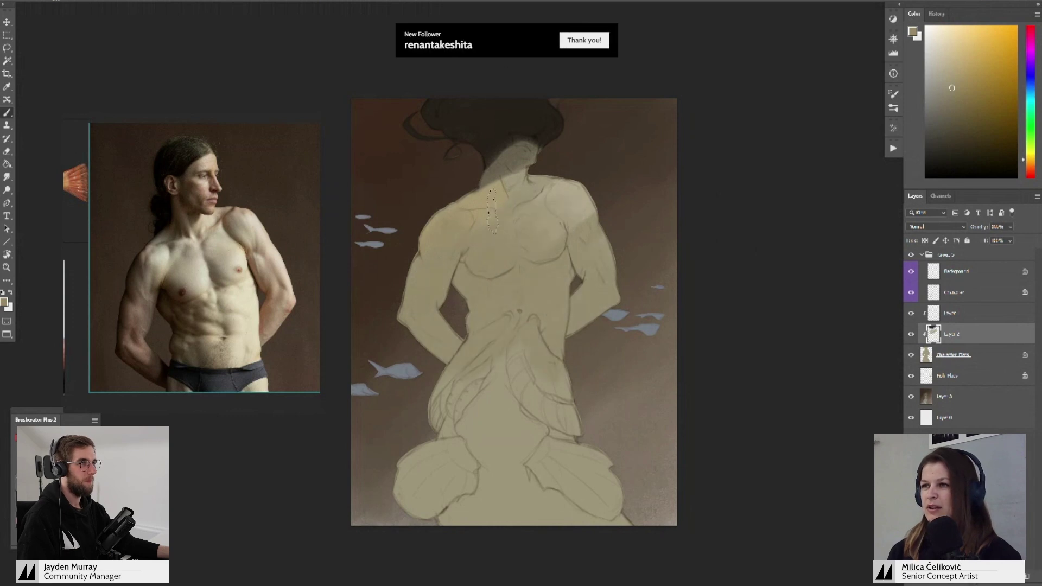
alt+click(564, 197)
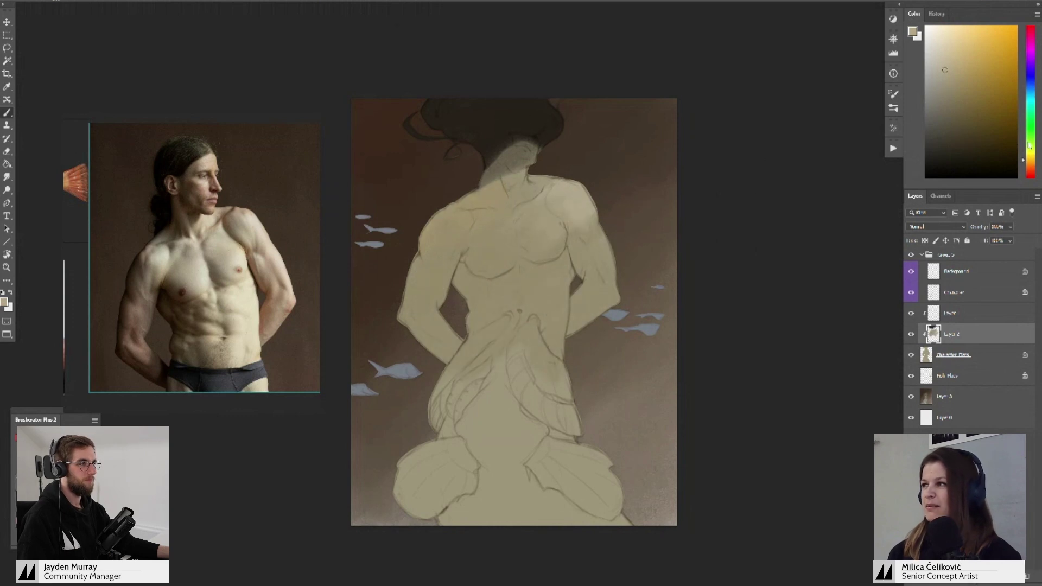
click(949, 66)
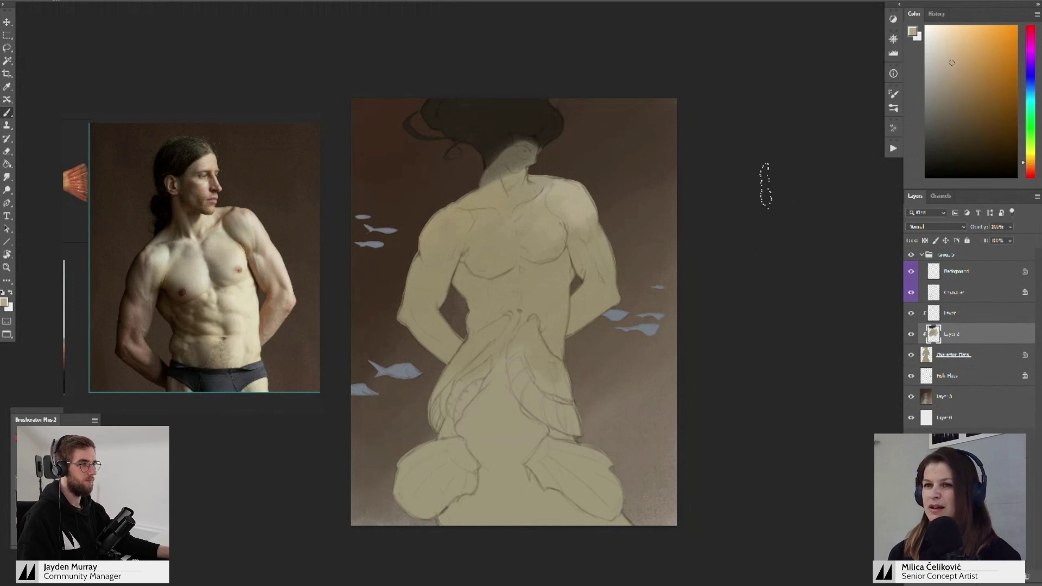
- Examine the skin colours of the chest, shoulder and arm up close in the figure reference photo
key(z)
mouse_move(252, 266)
mouse_down()
mouse_move(228, 250)
mouse_move(289, 293)
mouse_up()
scroll(213, 265, up, 1)
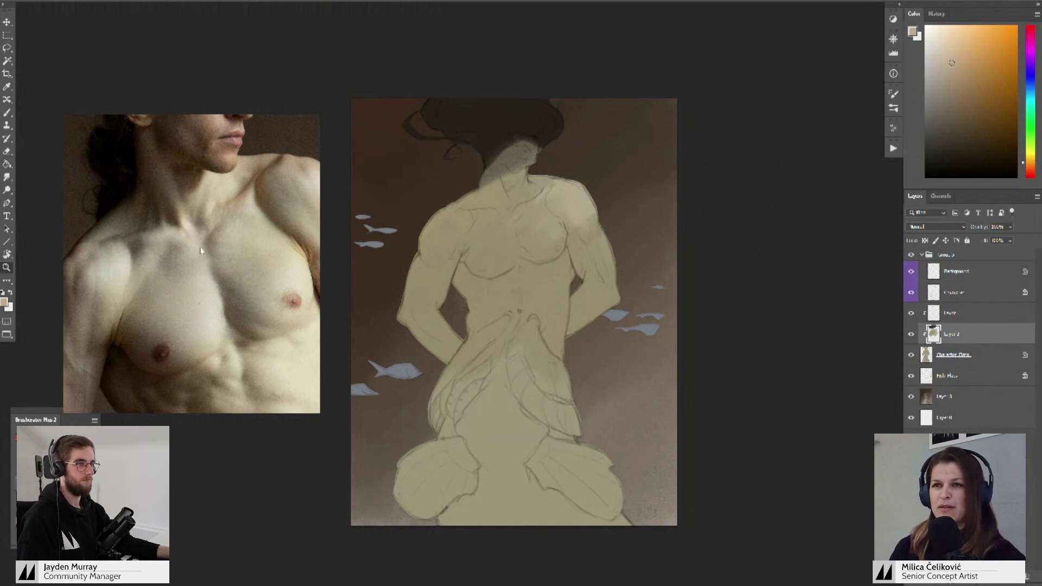
drag(284, 319, 207, 269)
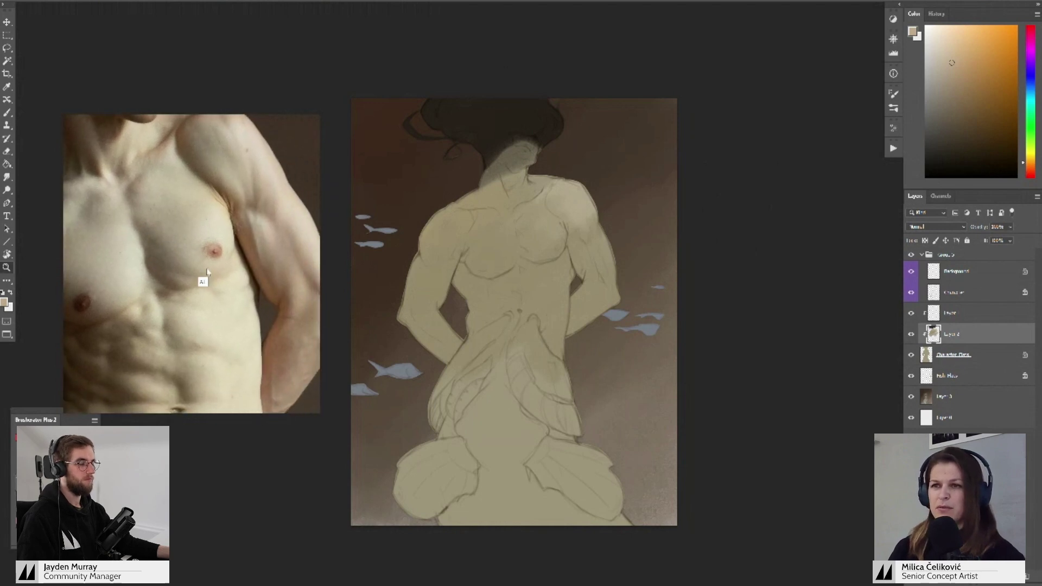
scroll(254, 306, down, 5)
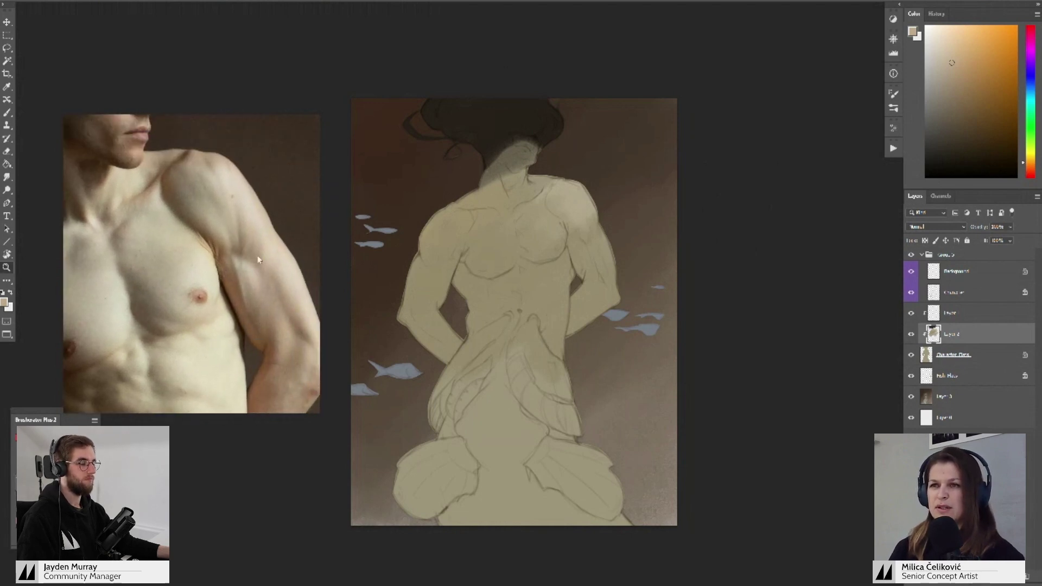
scroll(221, 298, down, 1)
scroll(221, 297, up, 2)
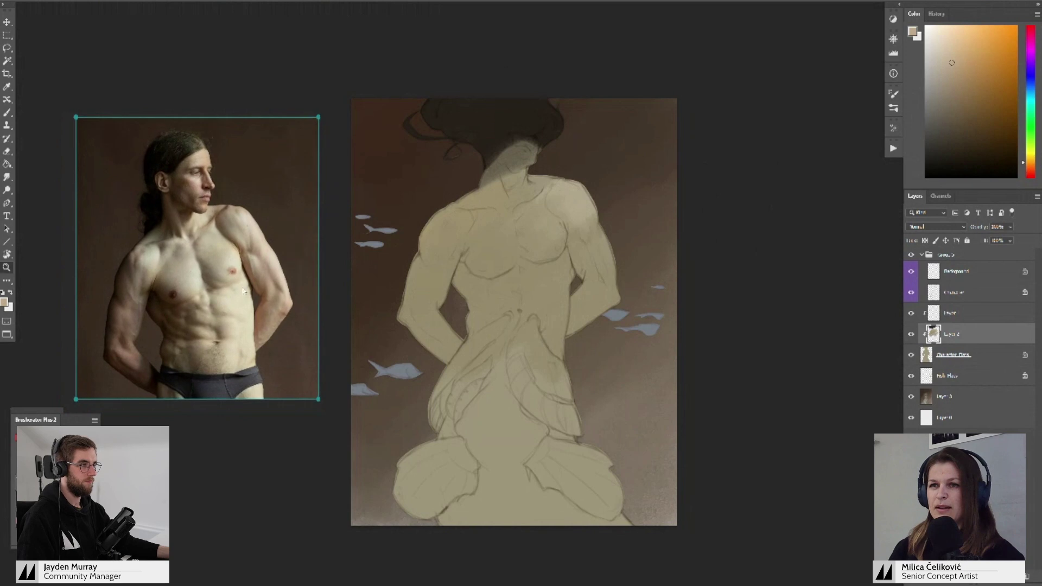
- Paint light peach skin over the figure's right-hand shoulder and arm and the lit side of the waist
drag(753, 291, 768, 290)
key(b)
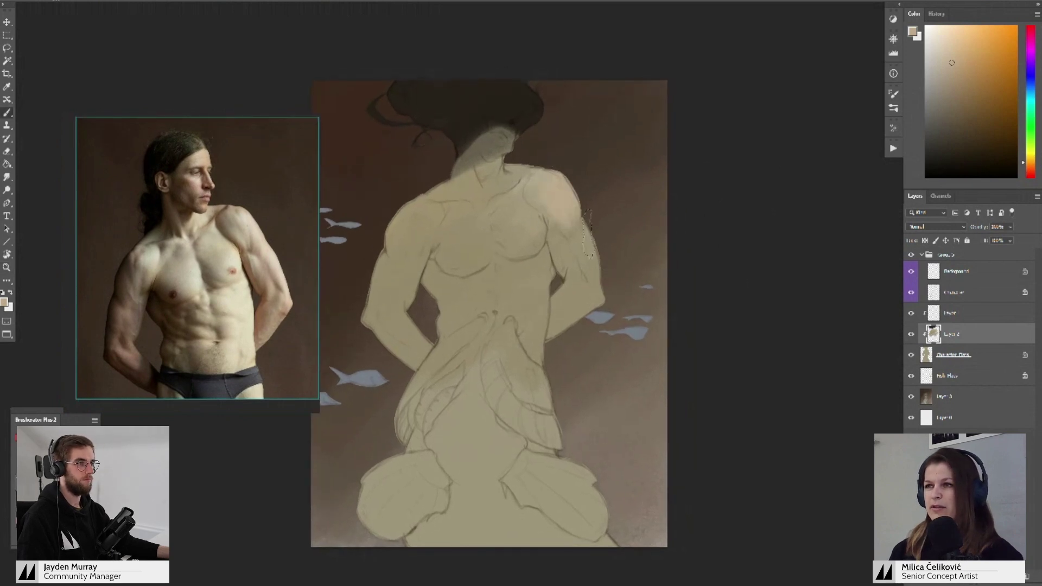
scroll(565, 201, down, 2)
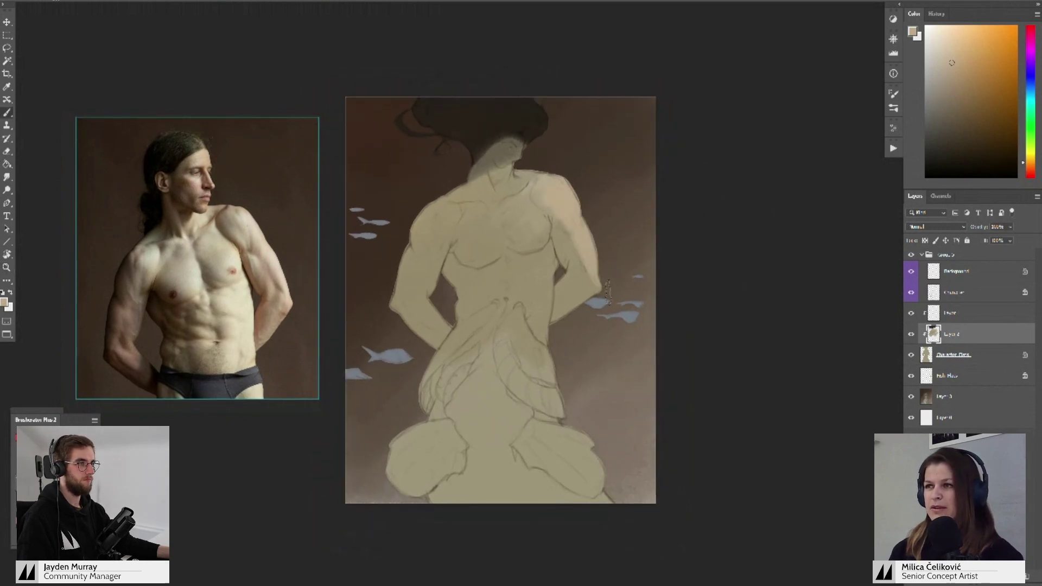
mouse_move(576, 233)
mouse_down()
mouse_move(570, 266)
mouse_move(585, 283)
mouse_move(565, 308)
mouse_move(534, 257)
mouse_move(538, 320)
mouse_up()
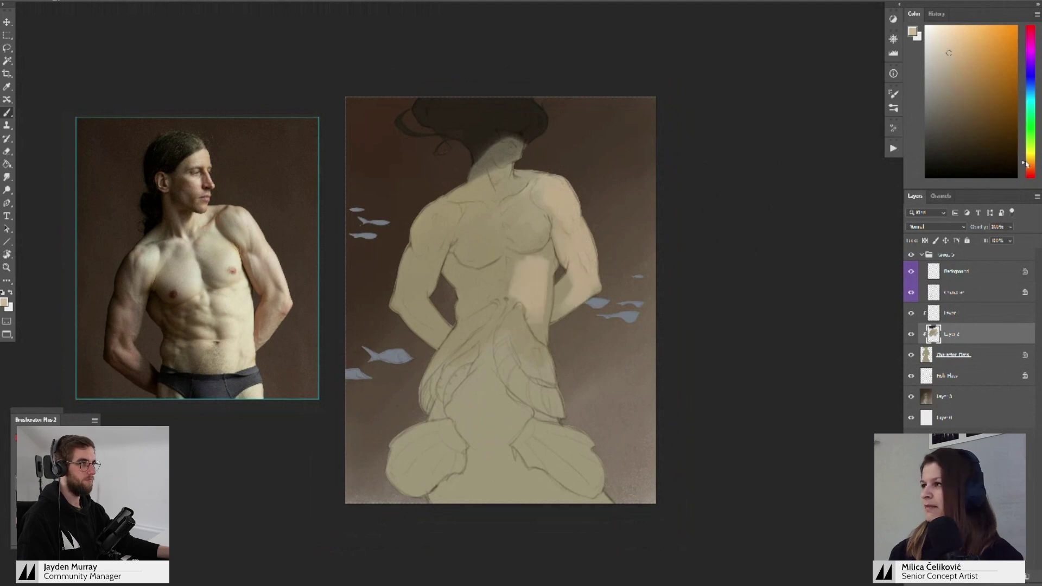
drag(536, 271, 503, 290)
- Cover the chest and collarbone area with a sampled pale yellowish skin tone
alt+click(537, 256)
mouse_move(535, 250)
mouse_down()
mouse_move(524, 203)
mouse_move(521, 235)
mouse_move(515, 205)
mouse_move(514, 254)
mouse_move(503, 205)
mouse_up()
alt+click(526, 210)
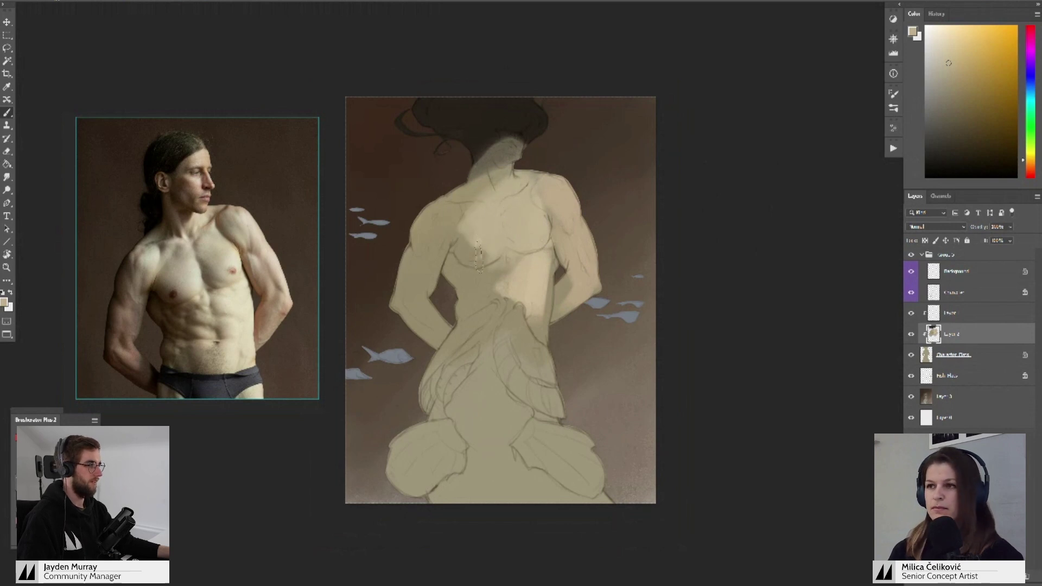
mouse_move(479, 257)
mouse_down()
mouse_move(456, 203)
mouse_move(466, 179)
mouse_move(504, 174)
mouse_up()
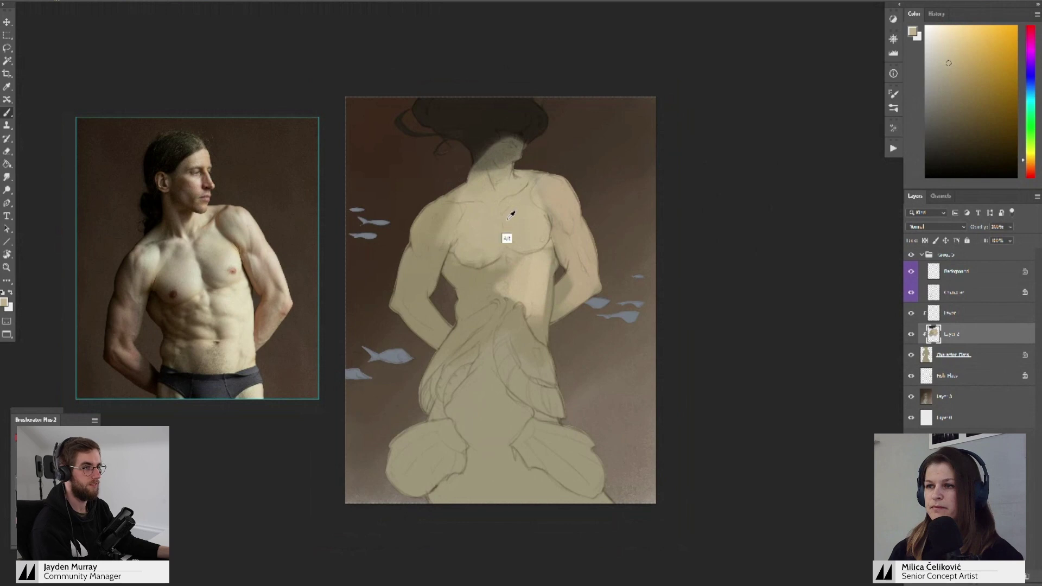
- Extend the pale skin tone below the chest and across the abdomen to the lit side of the waist
mouse_move(436, 234)
mouse_down()
mouse_move(502, 274)
mouse_move(486, 296)
mouse_up()
alt+click(527, 279)
drag(542, 274, 533, 328)
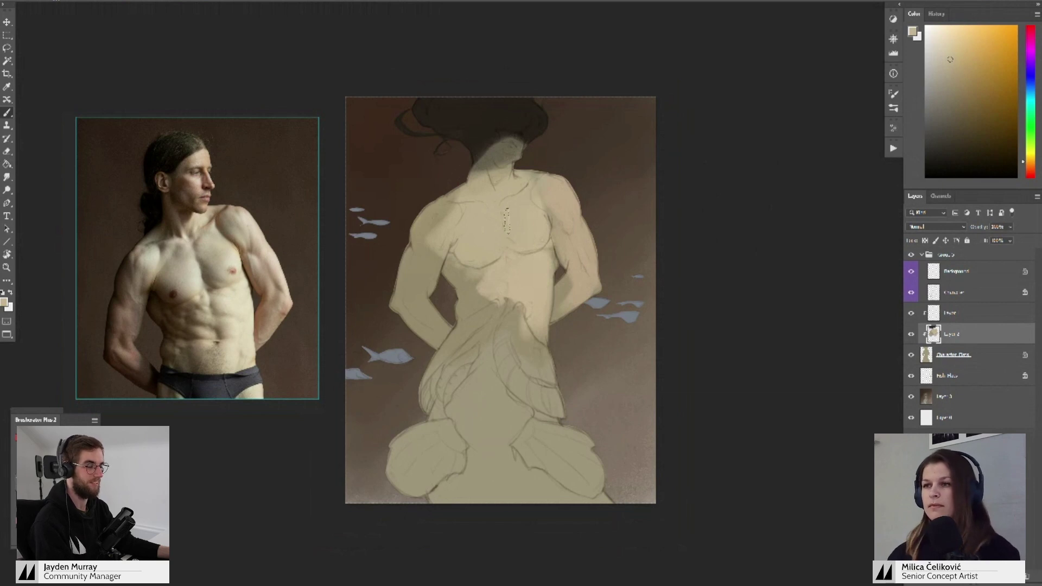
- Paint the left-hand shoulder in pale beige and blend warmer reddish peach over that shoulder and upper arm
drag(464, 200, 426, 233)
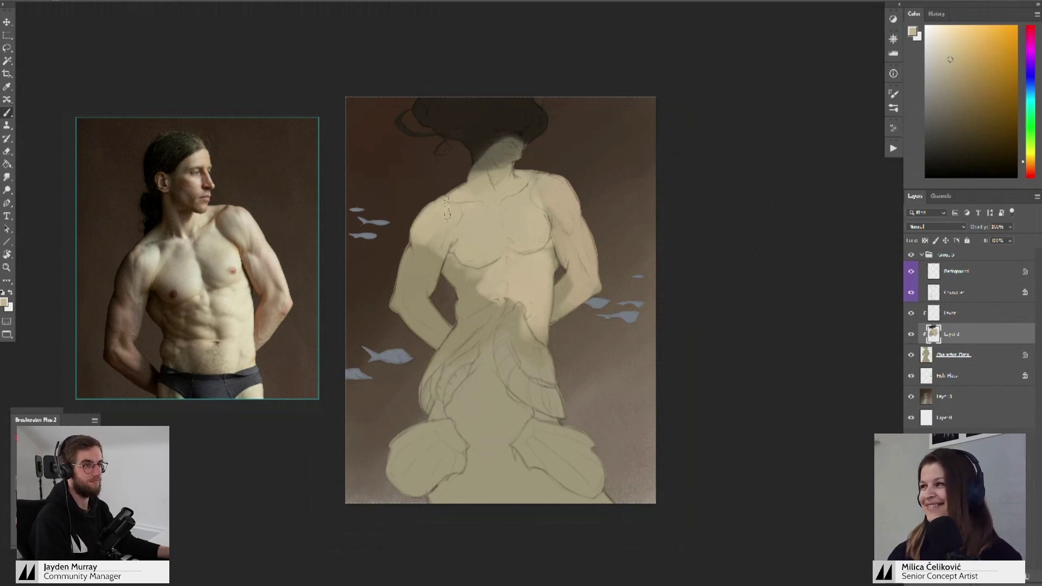
mouse_move(440, 233)
mouse_down()
mouse_move(408, 296)
mouse_move(403, 274)
mouse_move(419, 291)
mouse_up()
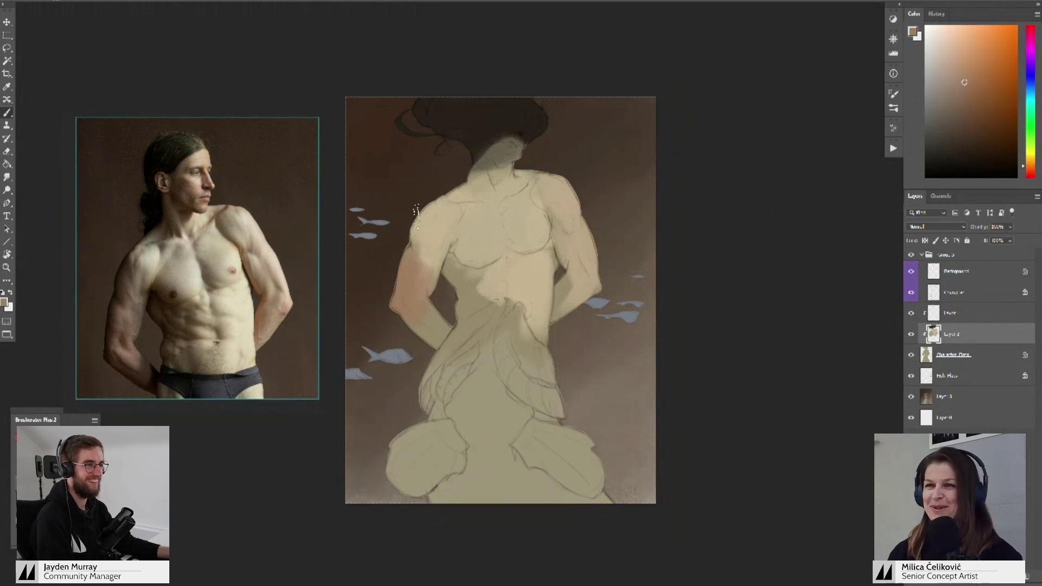
drag(418, 226, 428, 251)
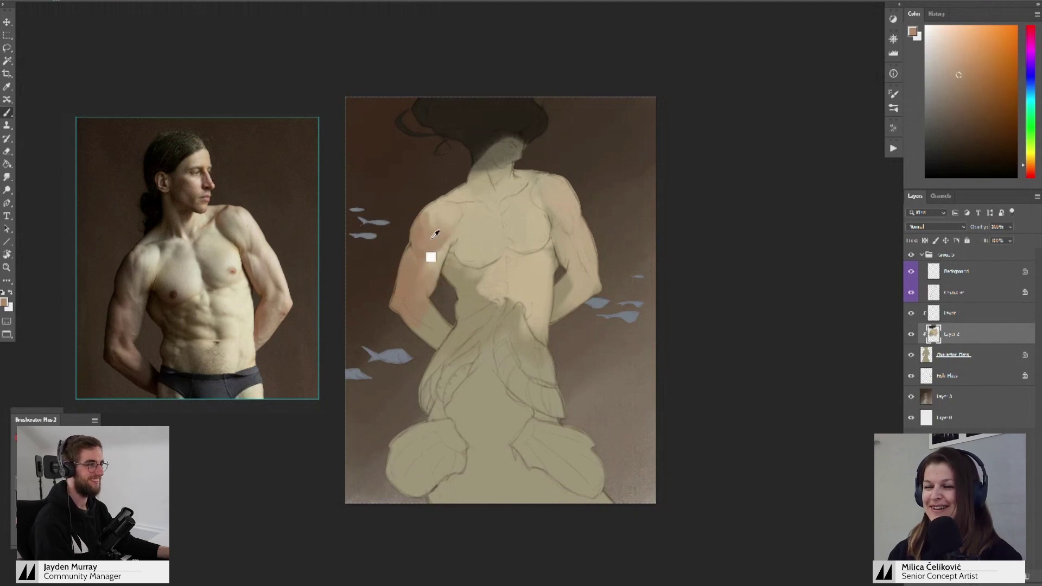
alt+click(433, 226)
alt+click(419, 231)
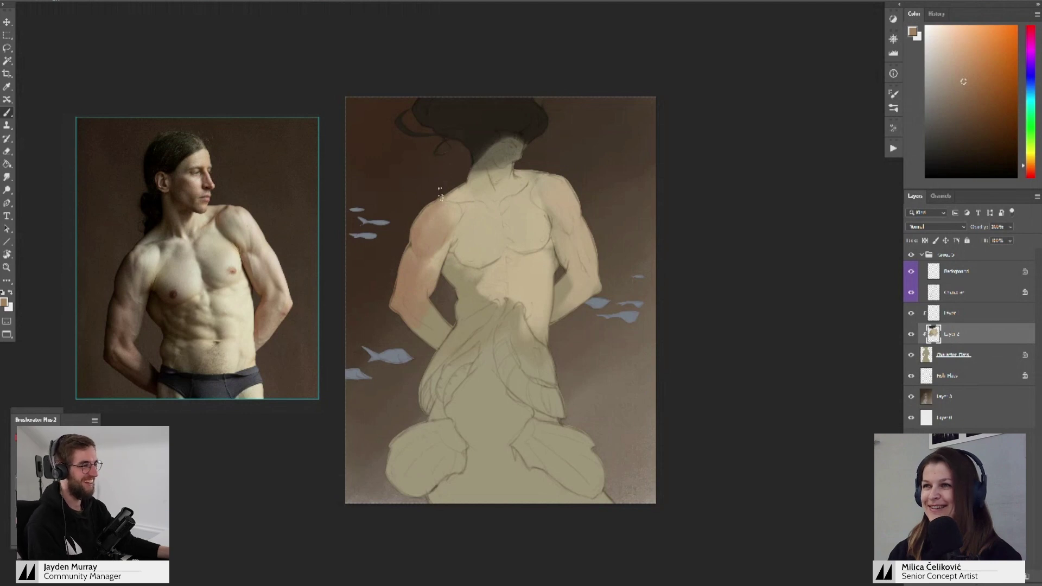
- Block in the neck and jaw with warm brown skin tones, darkening the face toward the hair
mouse_move(479, 193)
mouse_down()
mouse_move(502, 158)
mouse_move(494, 149)
mouse_up()
click(963, 109)
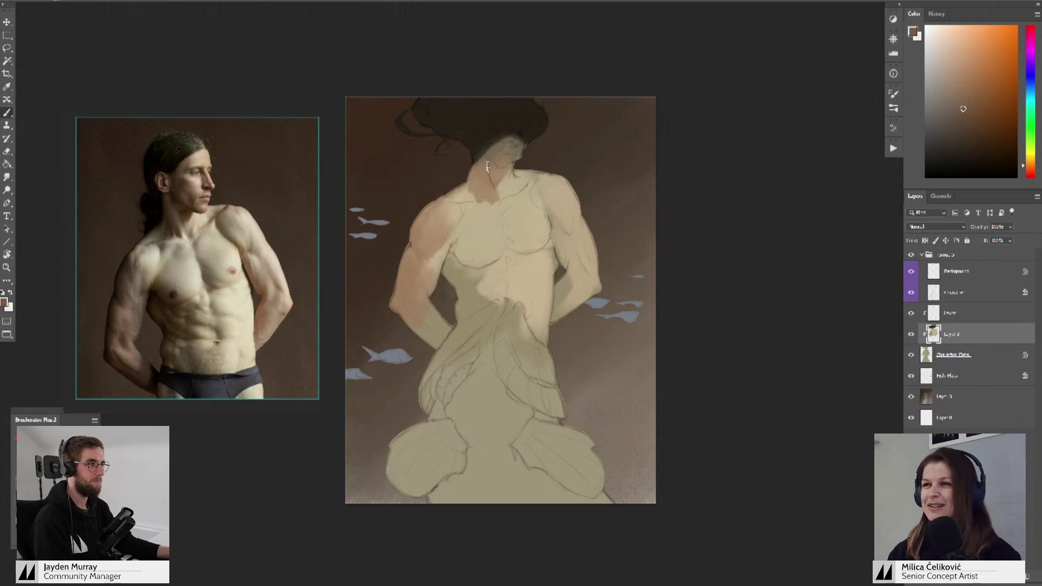
drag(483, 172, 506, 143)
alt+click(494, 144)
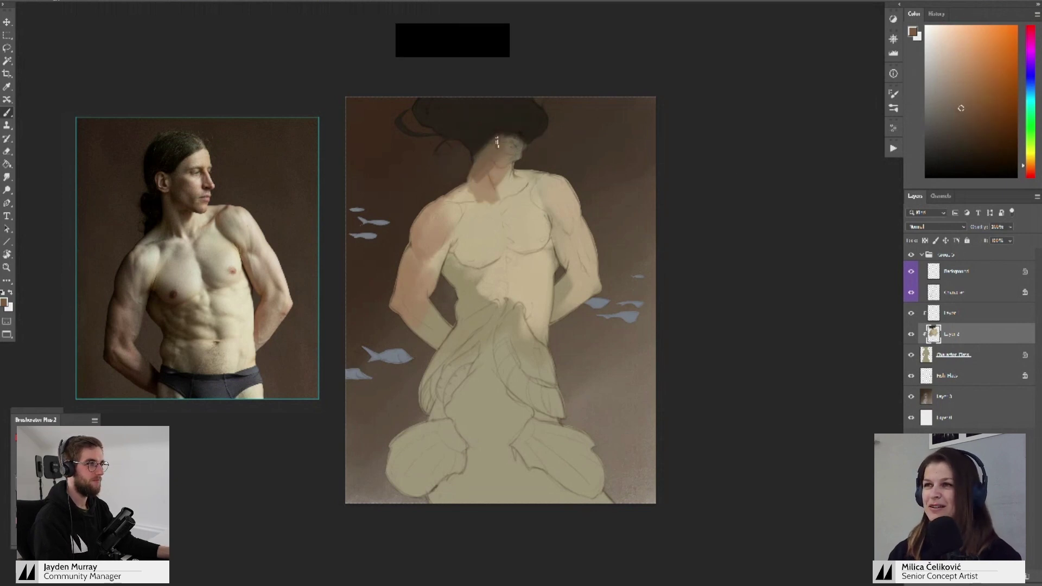
alt+click(501, 131)
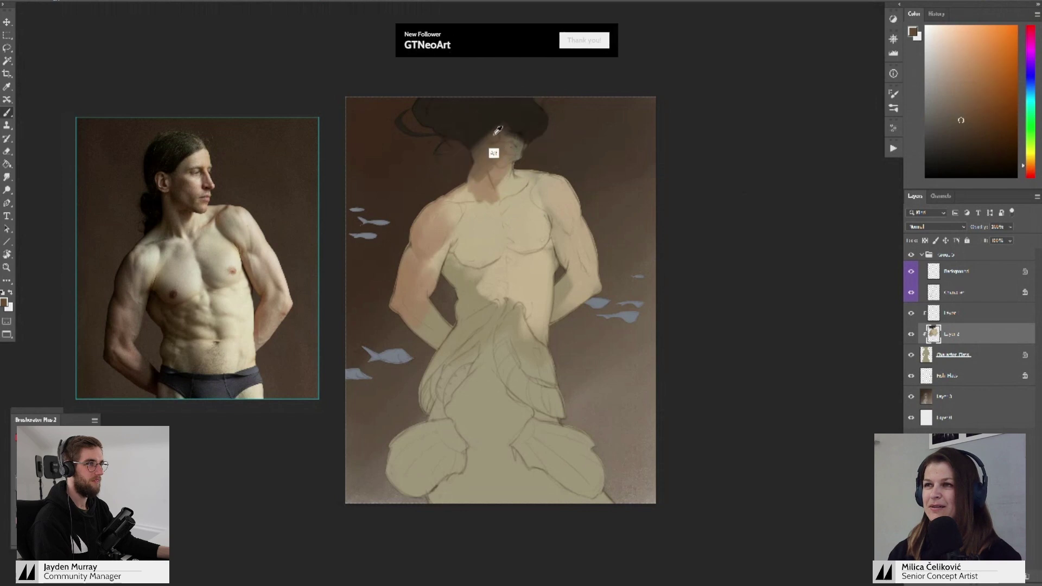
alt+click(495, 145)
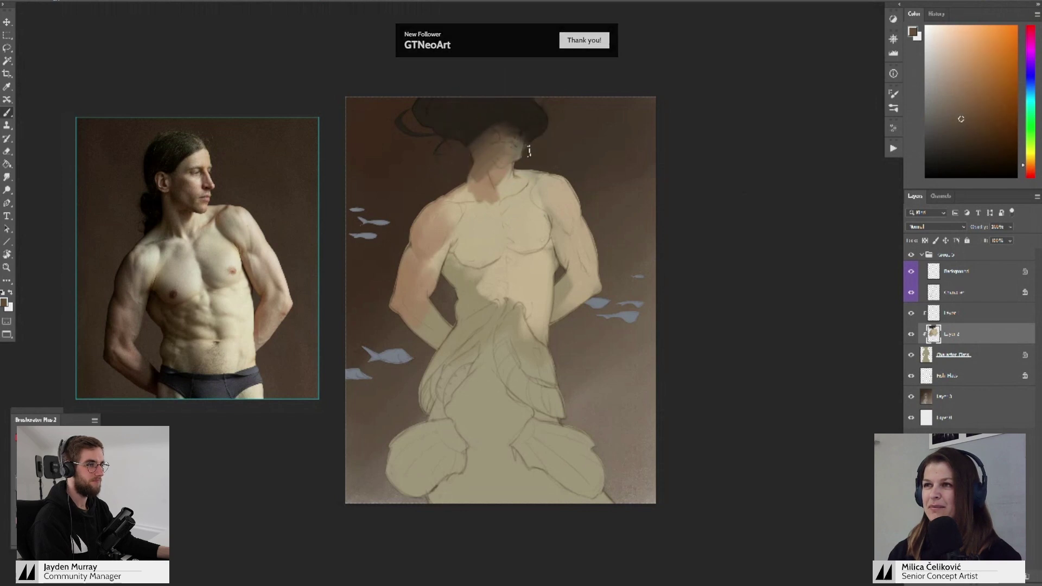
alt+click(498, 139)
- Blend sampled mid-brown tones between the lower face, the shaded jaw and the side of the neck
alt+click(491, 179)
mouse_move(496, 155)
mouse_down()
mouse_move(509, 155)
mouse_move(478, 135)
mouse_up()
alt+click(488, 167)
alt+click(487, 130)
alt+click(478, 175)
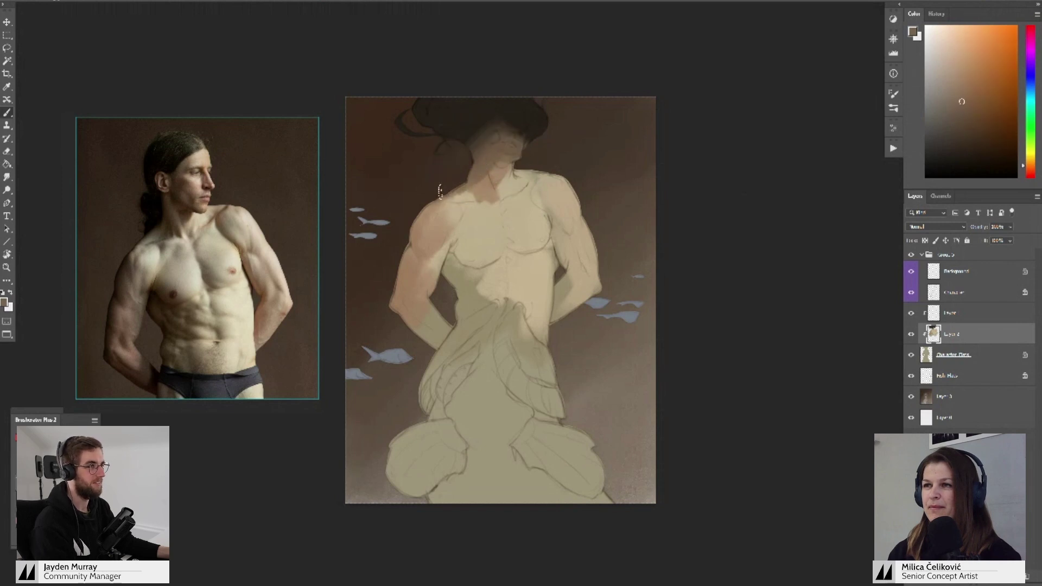
- Soften the transition from the neck into the left-hand shoulder and collarbone with sampled warm beige tones
alt+click(470, 208)
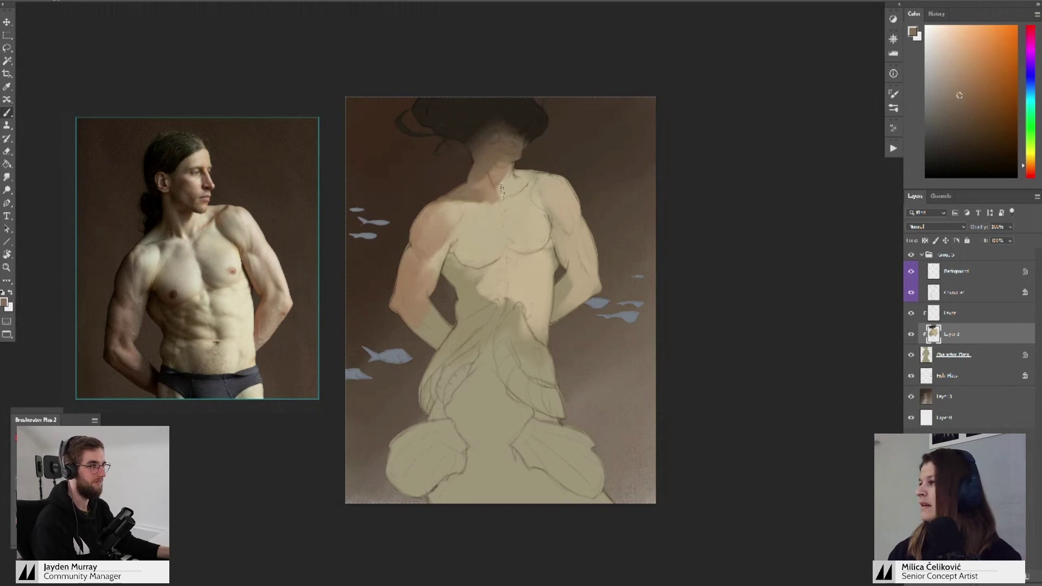
alt+click(472, 211)
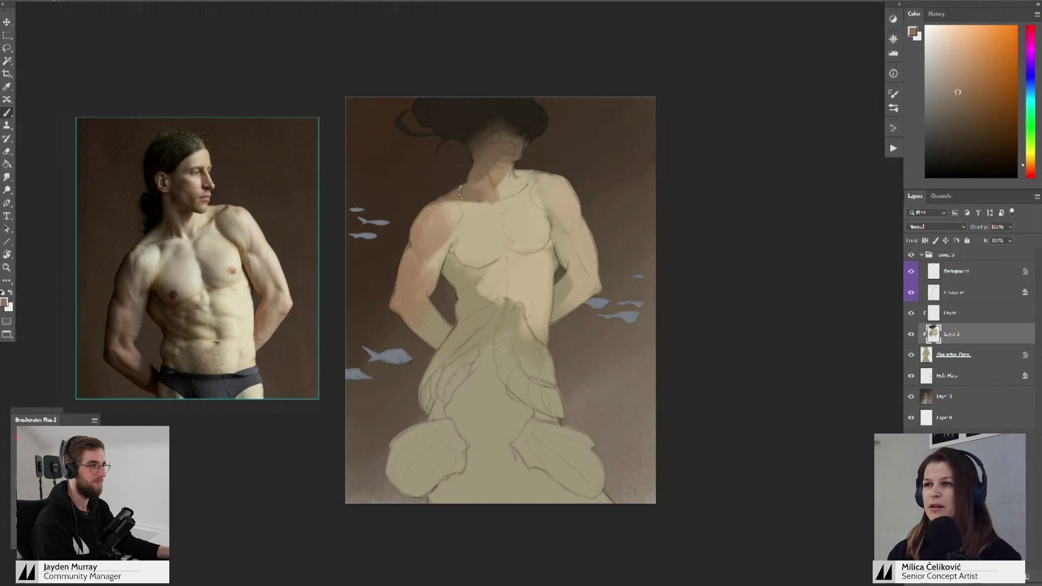
alt+click(499, 174)
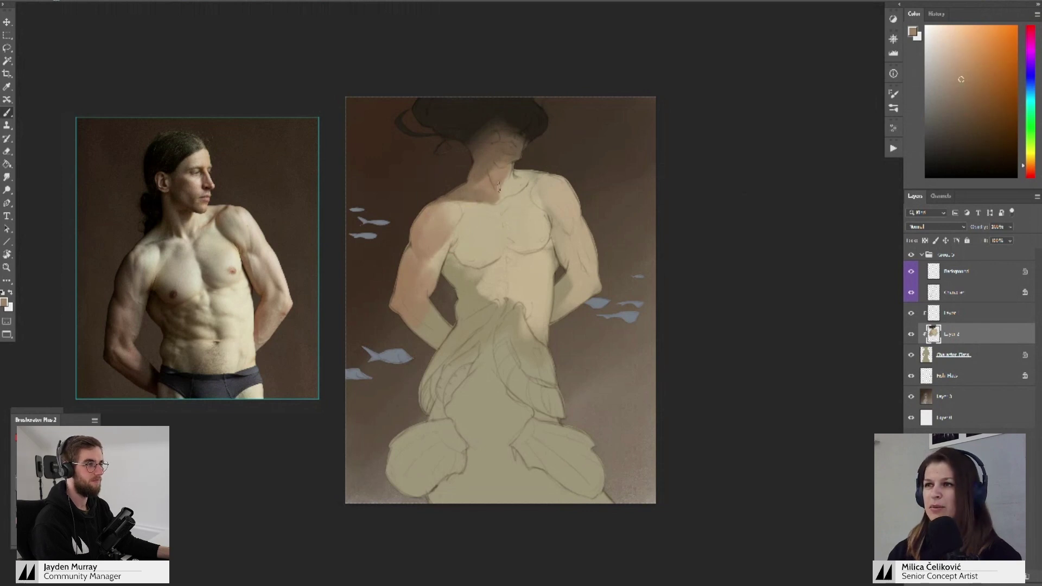
alt+click(500, 163)
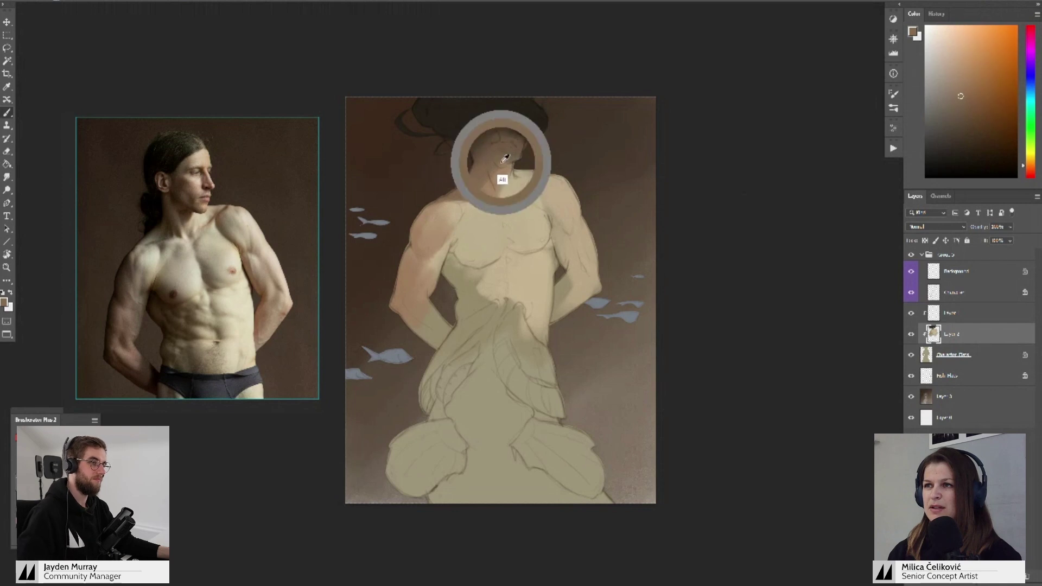
alt+click(501, 172)
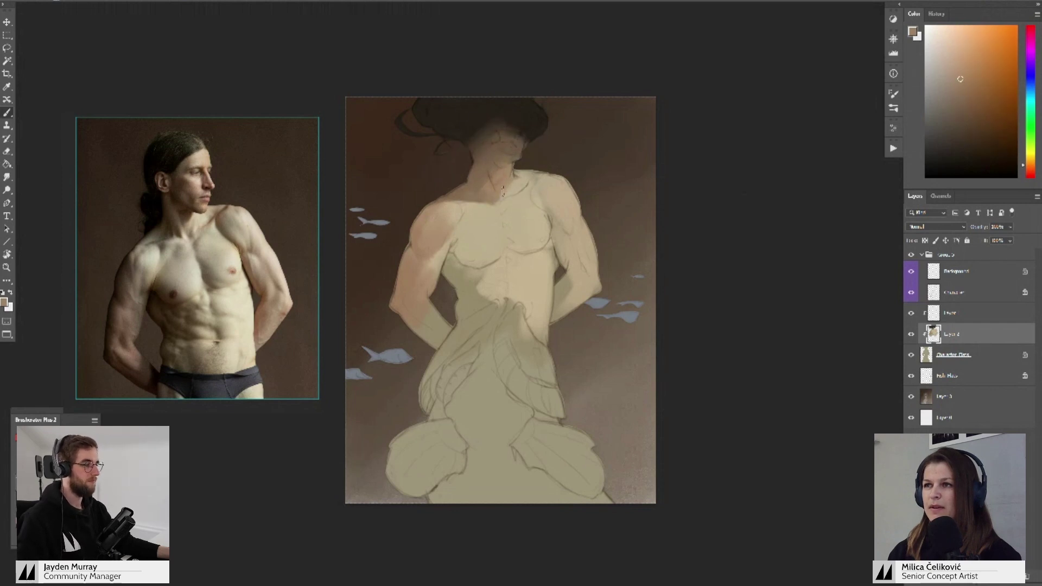
alt+click(478, 191)
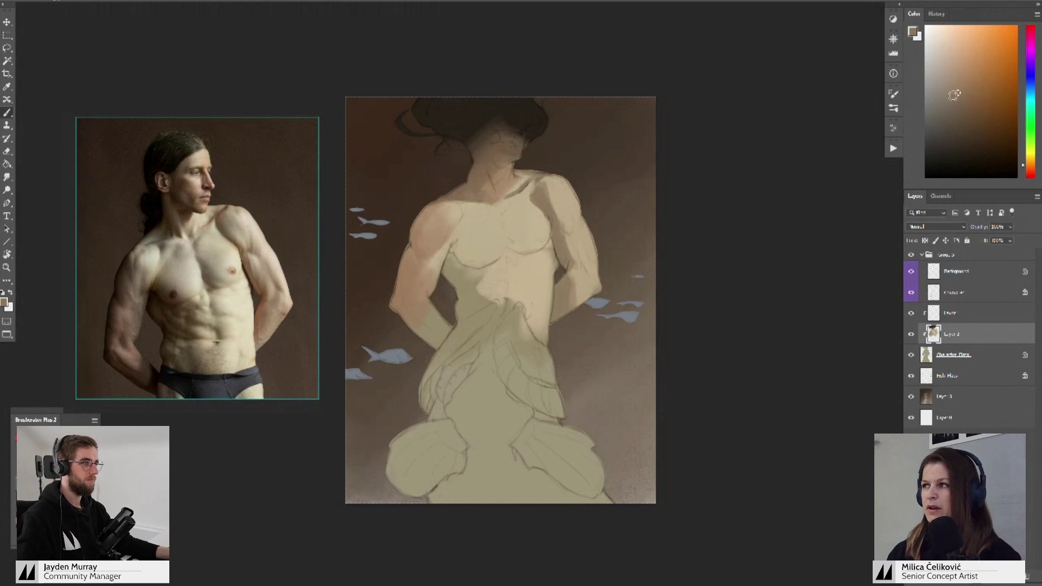
- Paint dark reddish-brown shadows along the right-hand arm's inner side, beneath the left-hand pectoral and on the abdomen
click(962, 117)
click(1032, 166)
mouse_move(567, 269)
mouse_down()
mouse_move(560, 288)
mouse_move(555, 216)
mouse_up()
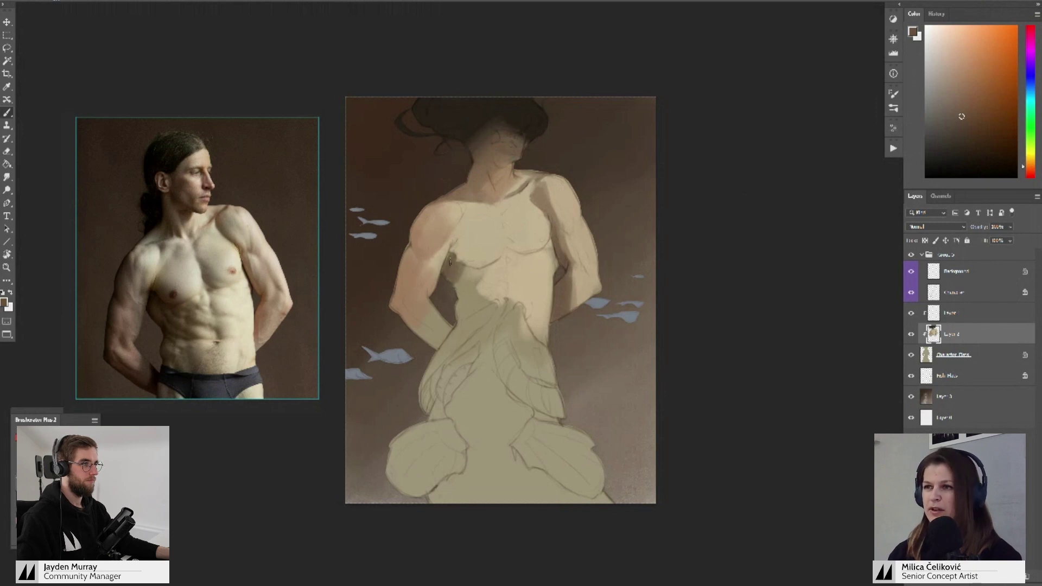
mouse_move(453, 254)
mouse_down()
mouse_move(499, 266)
mouse_move(466, 269)
mouse_move(451, 327)
mouse_move(483, 299)
mouse_move(485, 264)
mouse_move(505, 288)
mouse_up()
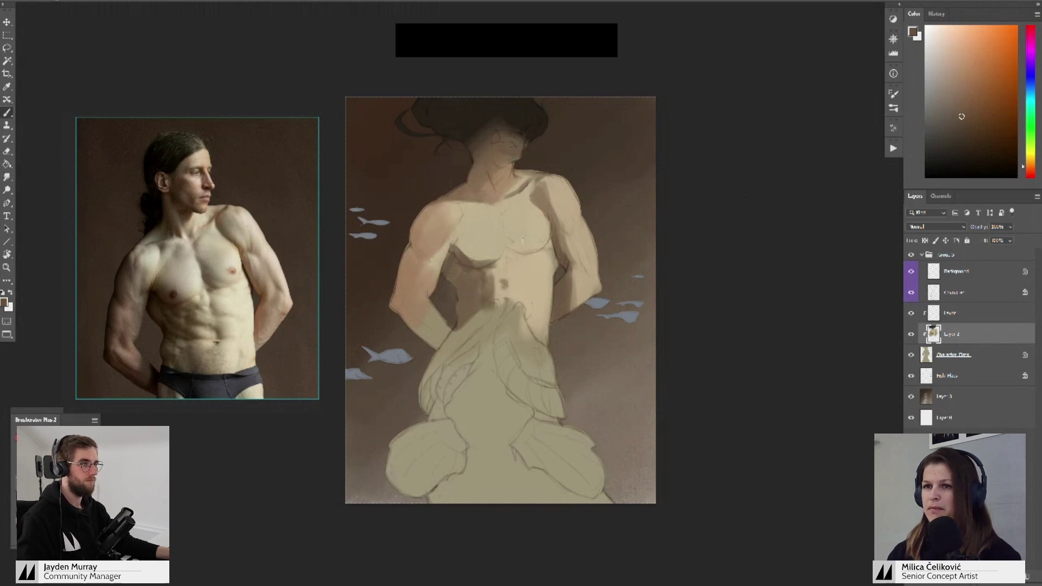
- Shade the inner edge of the right-hand pectoral and the underside of the chest with sampled greyish beige
alt+click(518, 242)
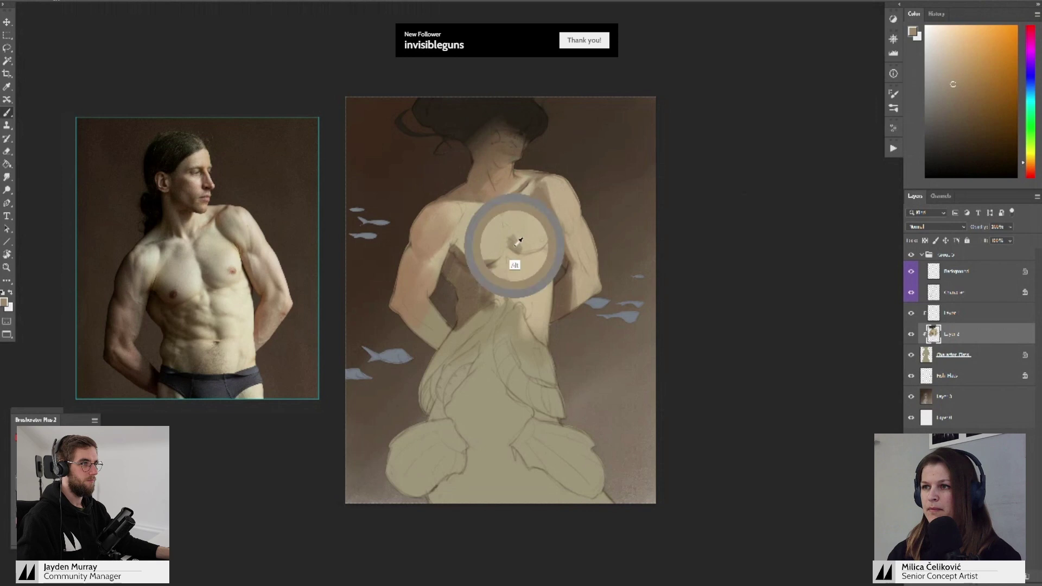
mouse_move(515, 250)
mouse_down()
mouse_move(513, 225)
mouse_move(434, 249)
mouse_move(468, 284)
mouse_move(454, 273)
mouse_up()
alt+click(456, 230)
key(z)
key(b)
- Add near-black reddish-brown accents along the outer edge of the left-hand shoulder and arm and in that armpit
alt+click(437, 252)
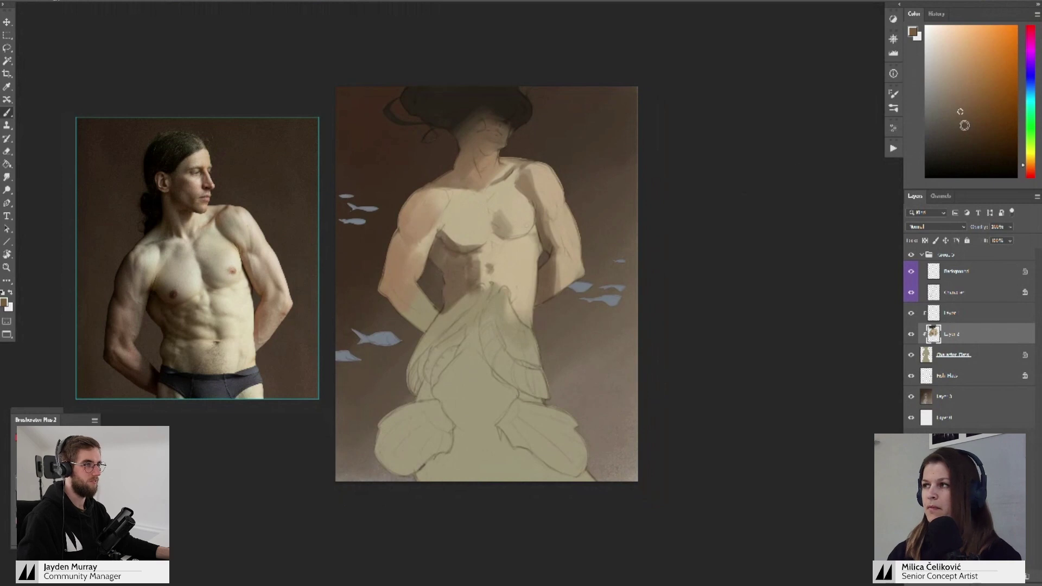
drag(964, 125, 963, 159)
click(1030, 168)
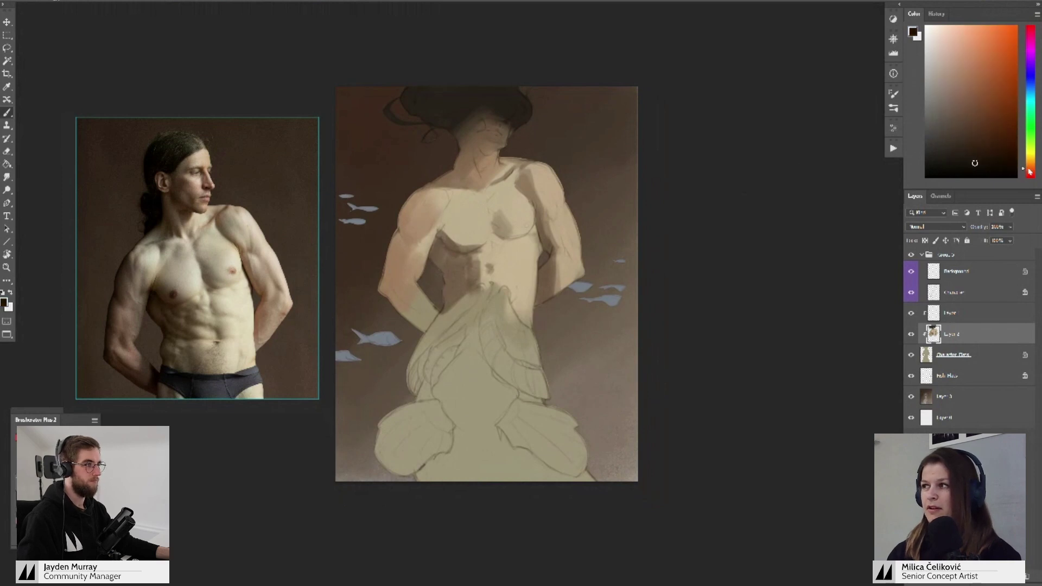
click(982, 163)
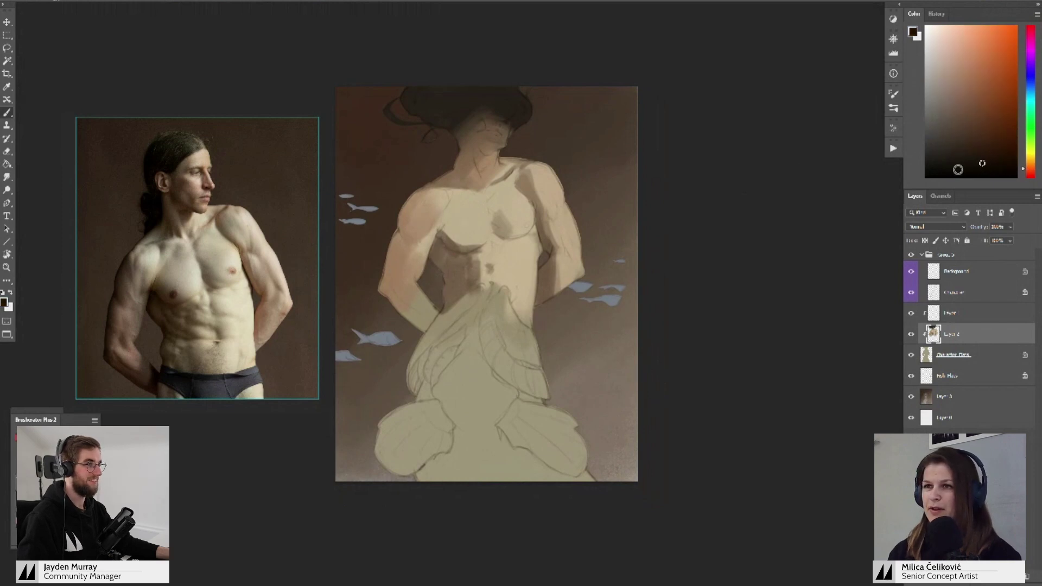
drag(398, 232, 427, 183)
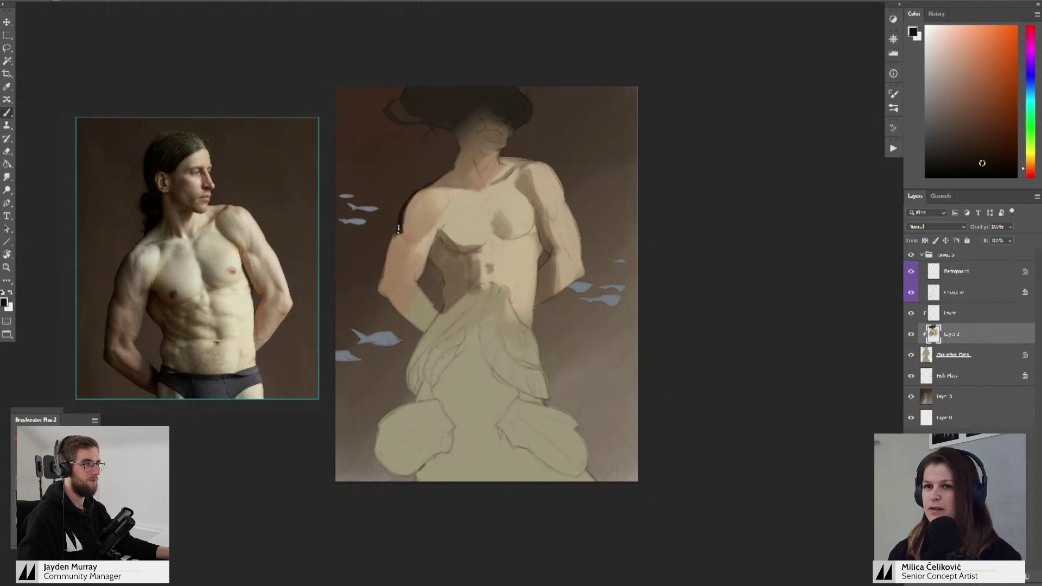
drag(388, 251, 385, 272)
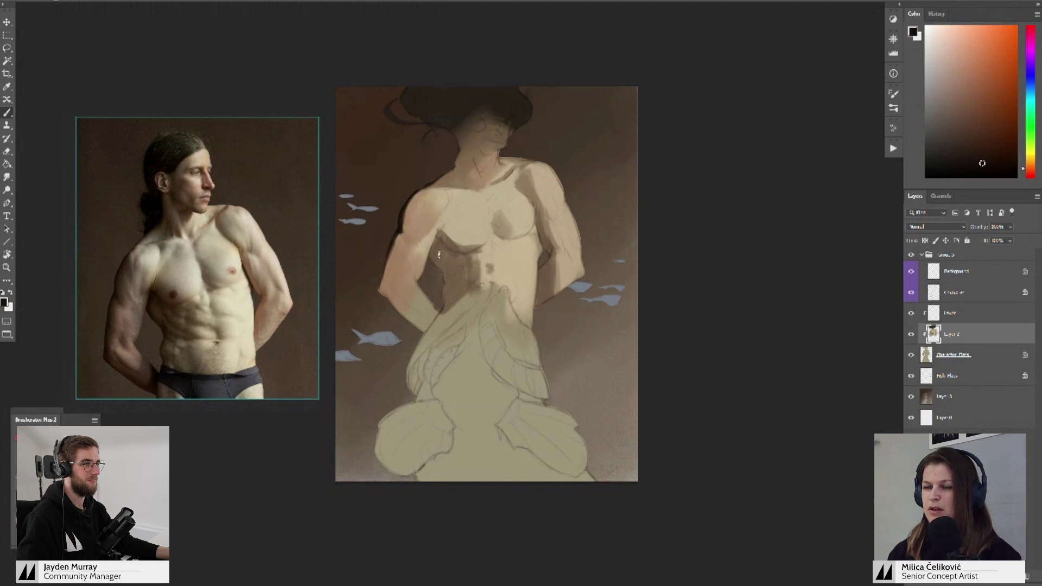
drag(436, 242, 427, 263)
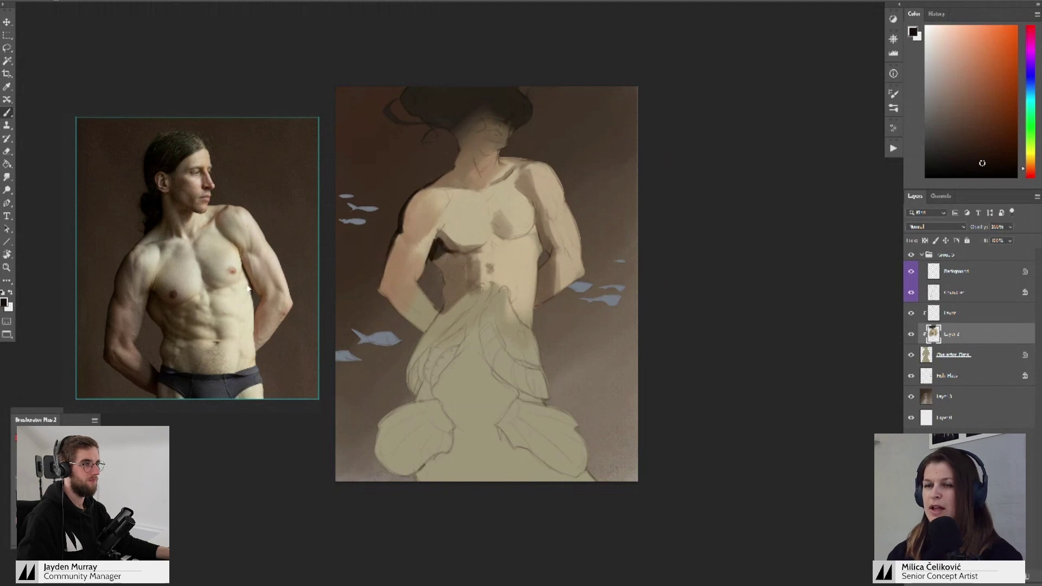
- Examine the teal underwater portraits on the reference board, then return to the male torso photo
scroll(196, 188, down, 5)
drag(90, 322, 295, 234)
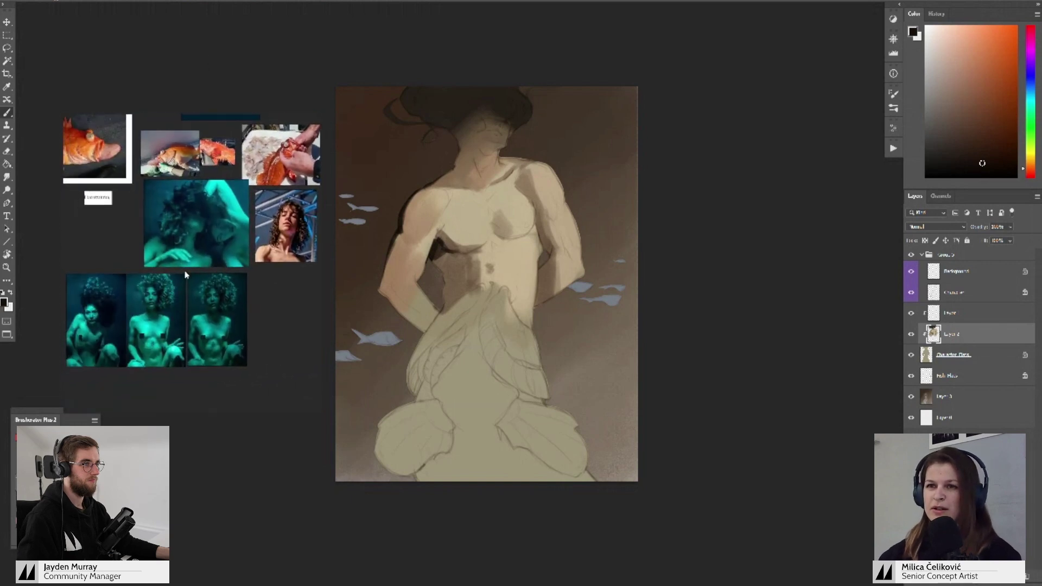
drag(186, 273, 239, 255)
scroll(222, 293, up, 2)
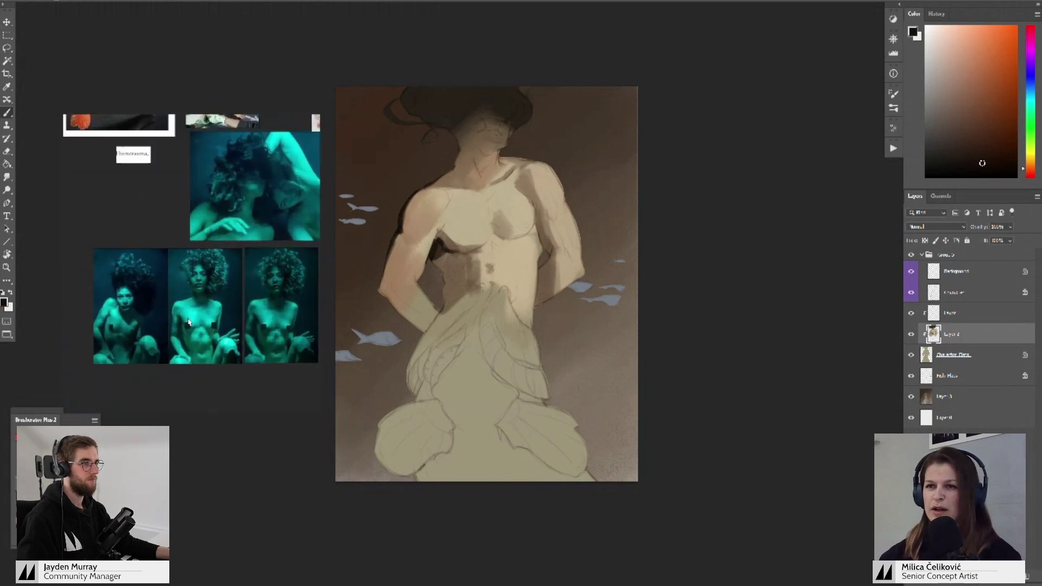
scroll(244, 217, up, 4)
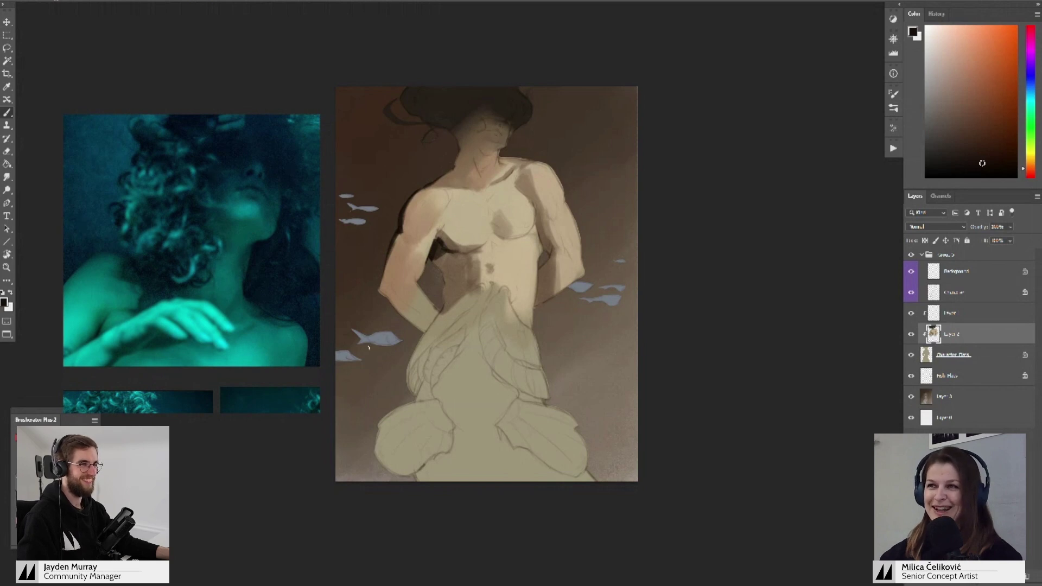
scroll(150, 241, down, 5)
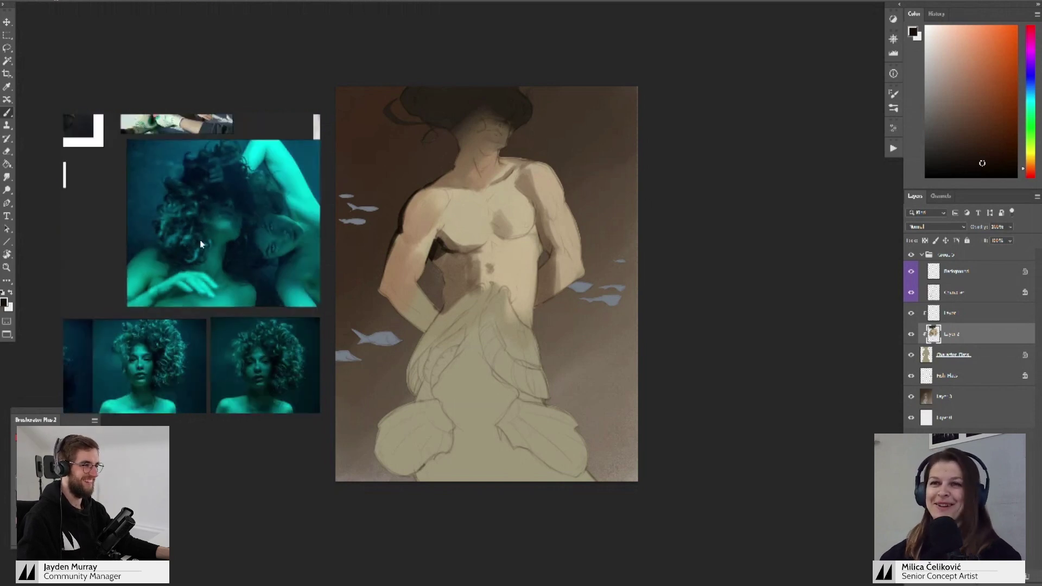
scroll(255, 206, up, 6)
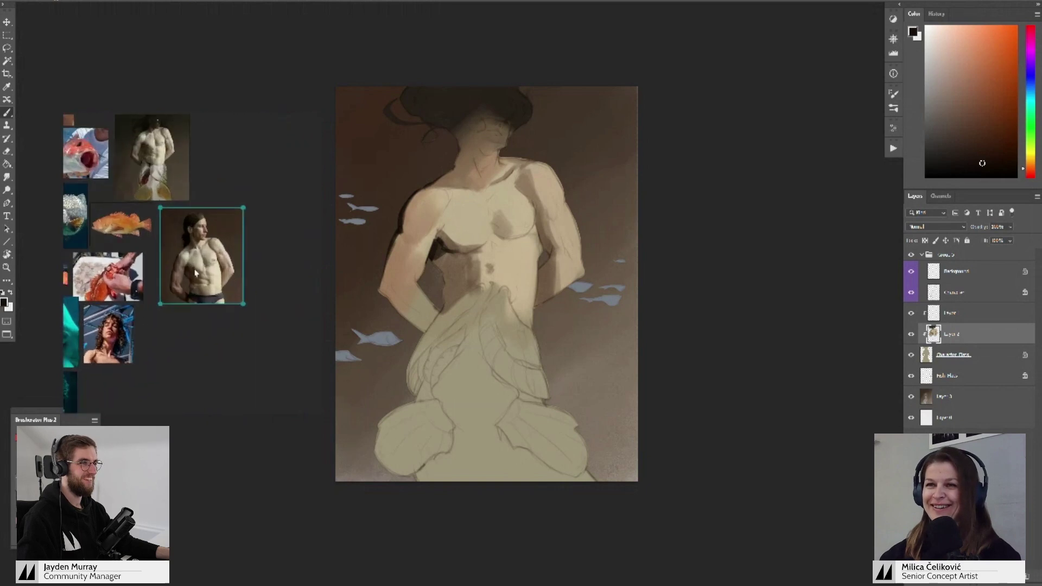
click(312, 267)
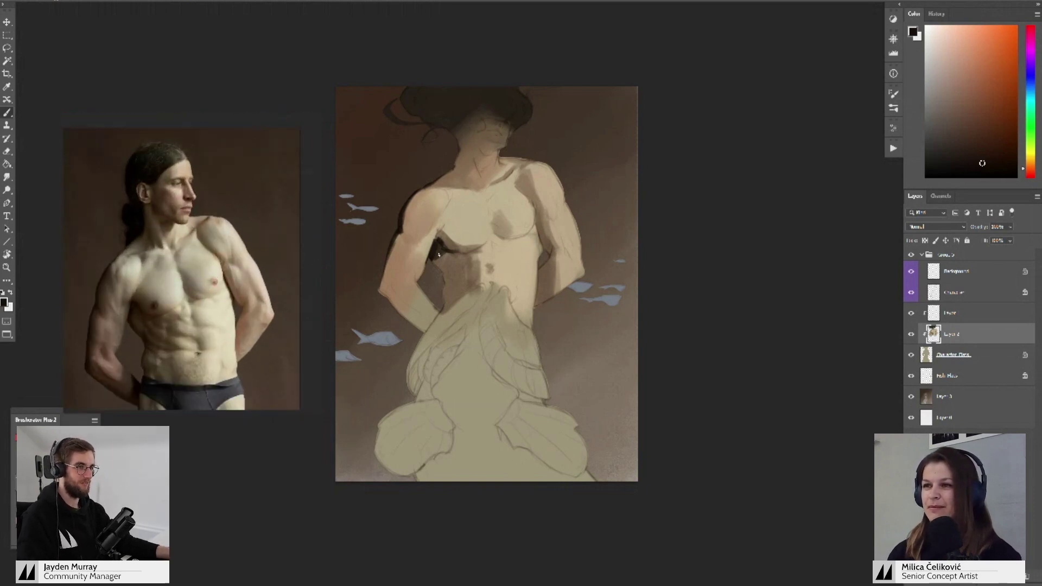
- Undo the last stroke and blend the dark armpit shadow into the crease beneath the left-hand pectoral
key(ctrl+z)
alt+click(450, 258)
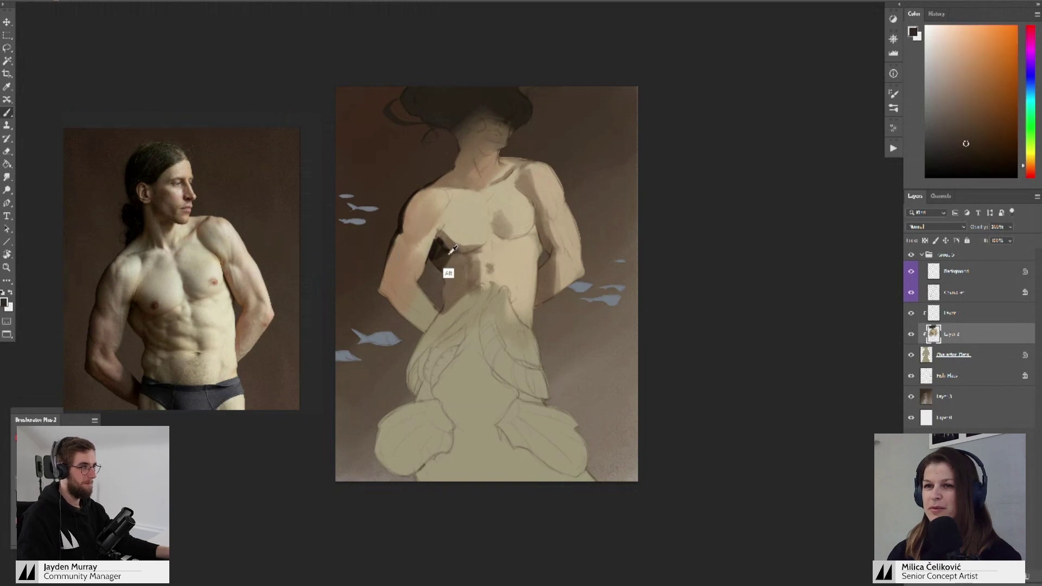
alt+click(442, 247)
alt+click(468, 251)
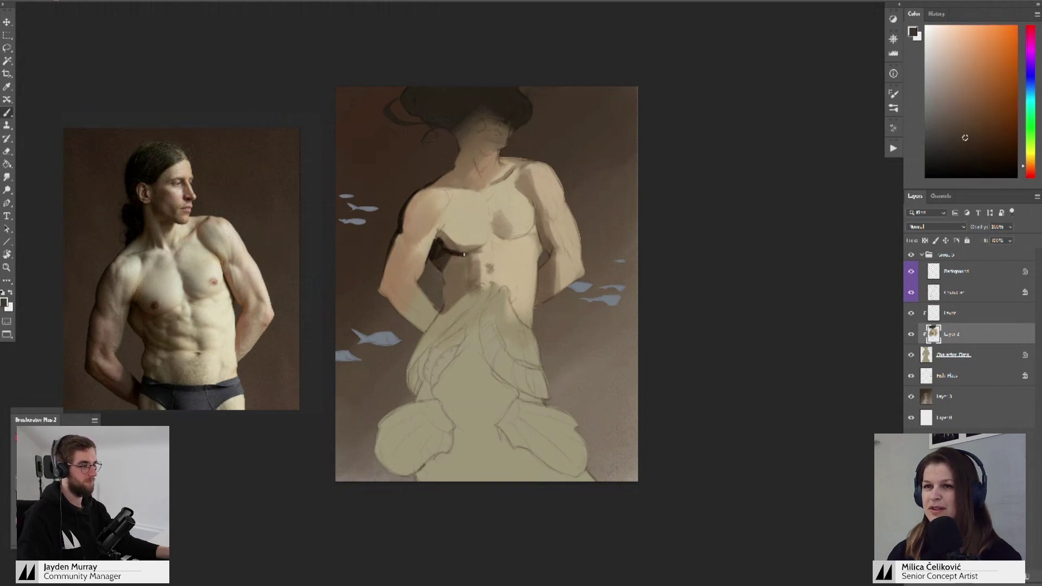
alt+click(452, 246)
alt+click(451, 252)
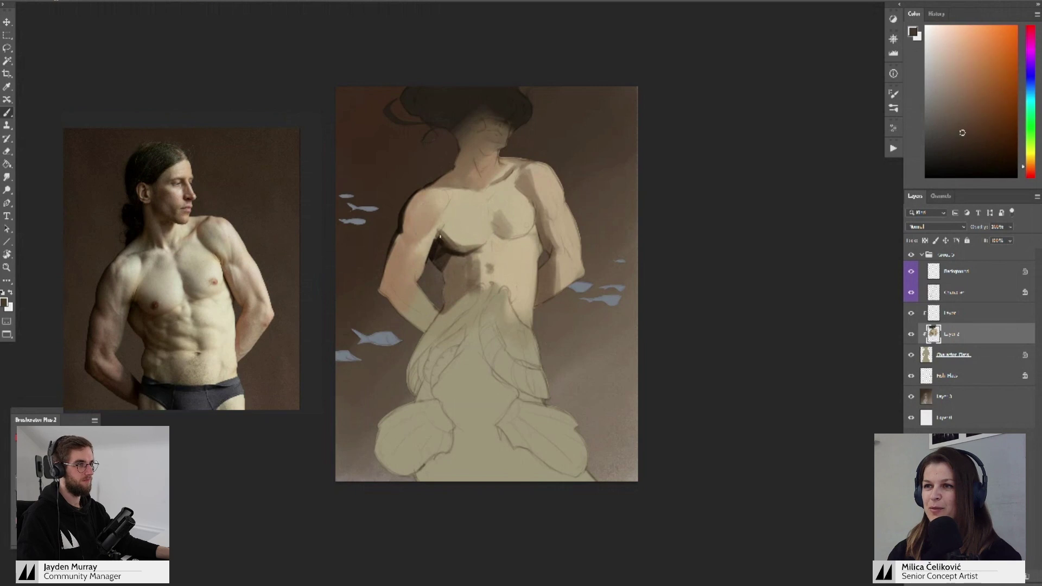
alt+click(444, 245)
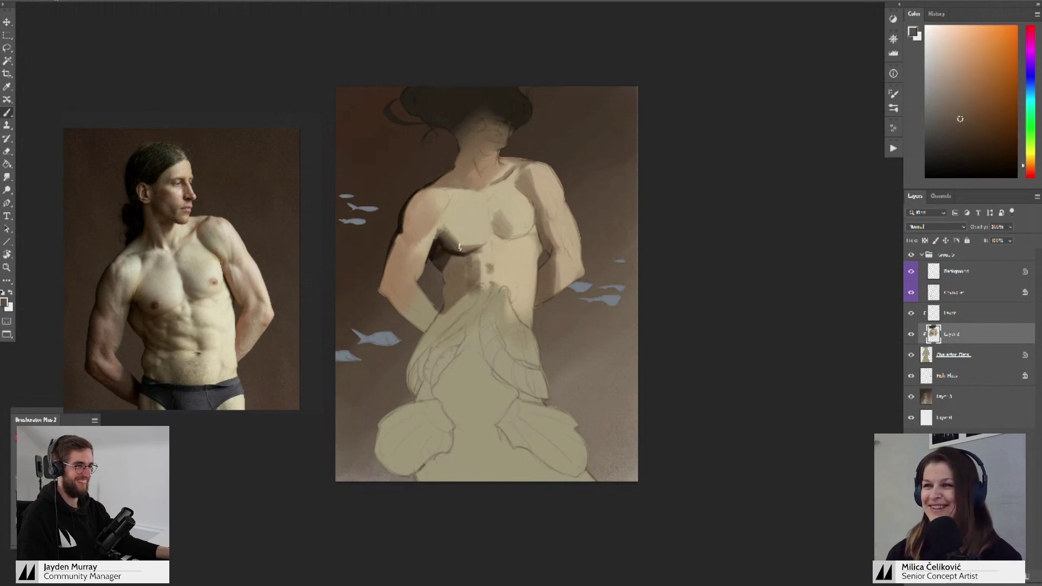
- Shade the left-hand pectoral with sampled greyish-olive midtones, blending its lower shadow up toward the collarbone
alt+click(453, 235)
alt+click(454, 239)
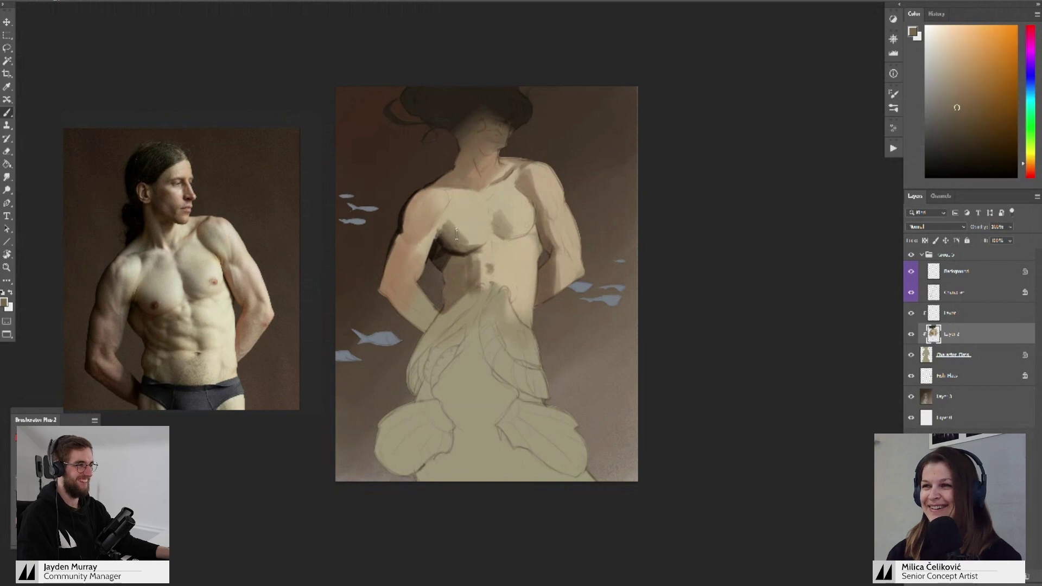
alt+click(462, 208)
mouse_move(456, 213)
mouse_down()
mouse_move(473, 238)
mouse_move(483, 237)
mouse_move(467, 199)
mouse_move(505, 223)
mouse_up()
alt+click(488, 241)
alt+click(481, 206)
alt+click(471, 207)
alt+click(463, 228)
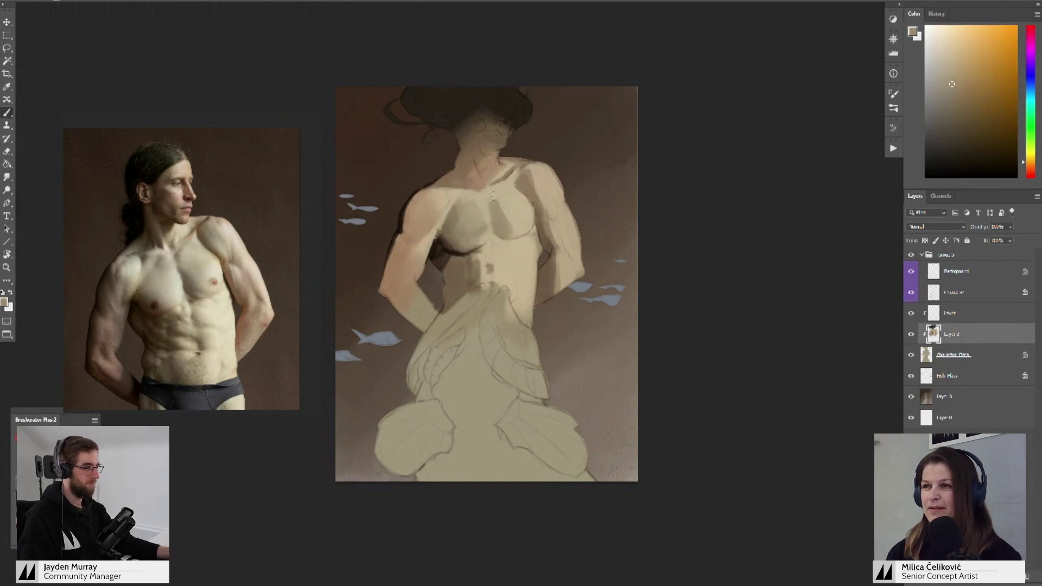
- Model the right-hand pectoral with sampled beige and greyish midtones, softening its inner shadow across the form
alt+click(492, 197)
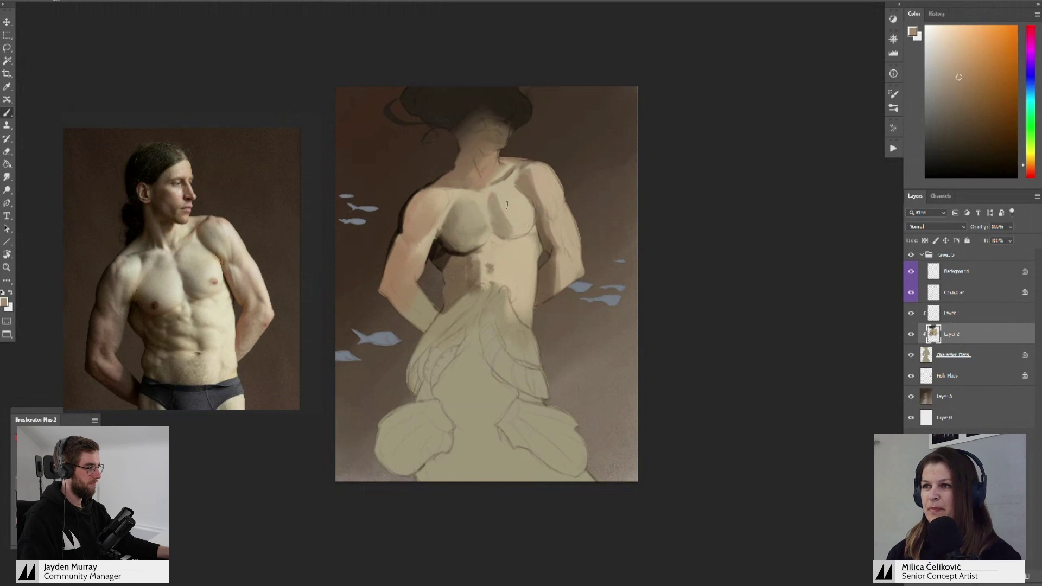
alt+click(500, 217)
drag(503, 216, 518, 230)
alt+click(508, 214)
alt+click(515, 213)
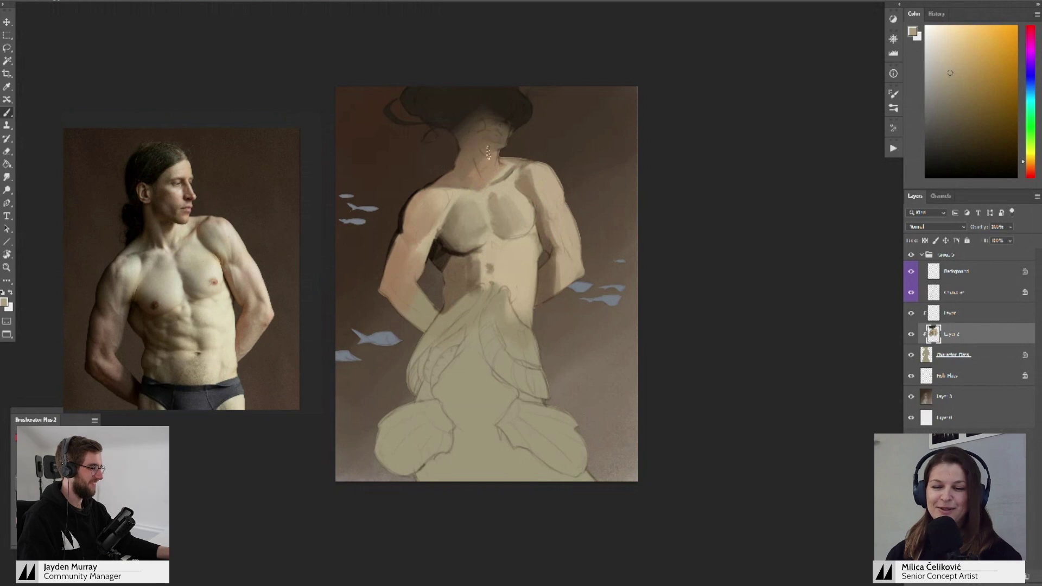
drag(558, 233, 571, 233)
alt+click(513, 199)
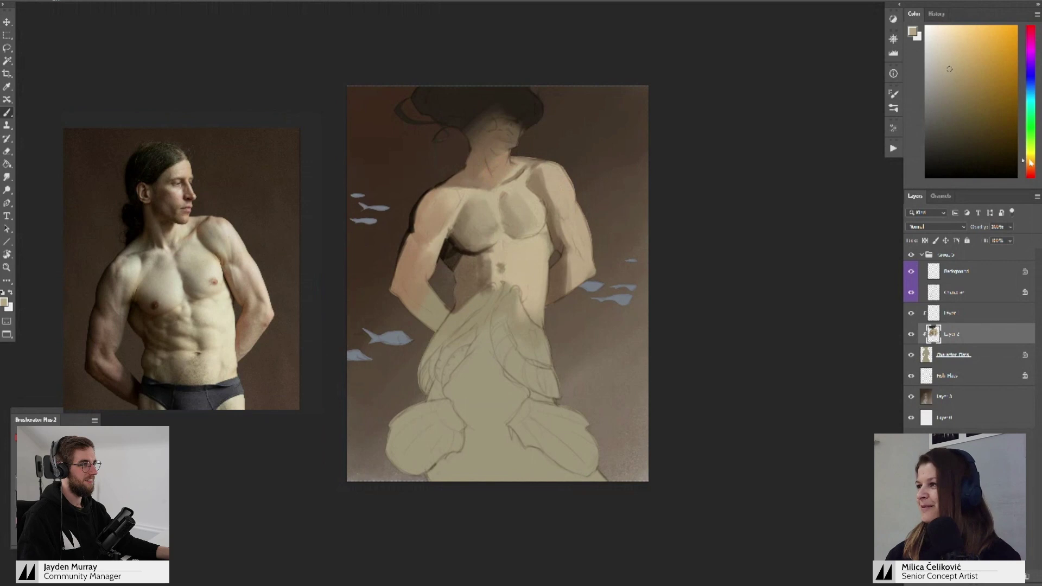
- Tint the upper part of the right-hand pectoral with a pale, muted yellow
click(1030, 153)
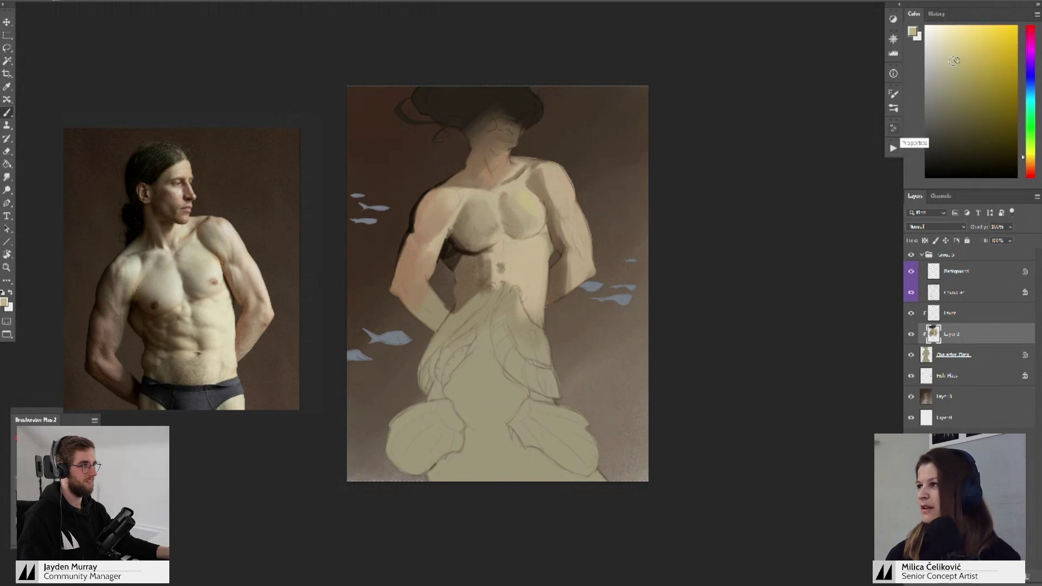
click(953, 61)
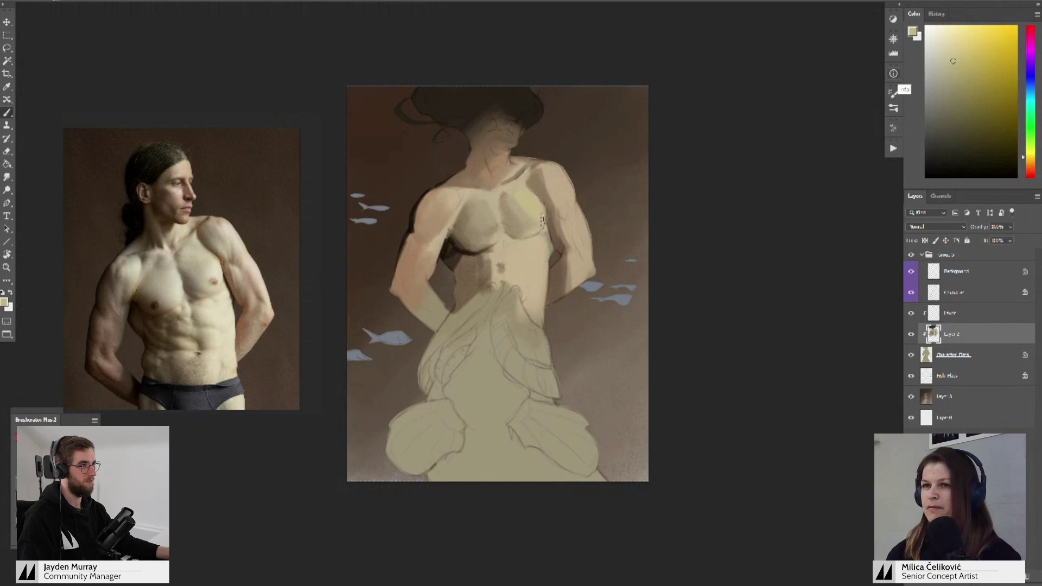
click(946, 65)
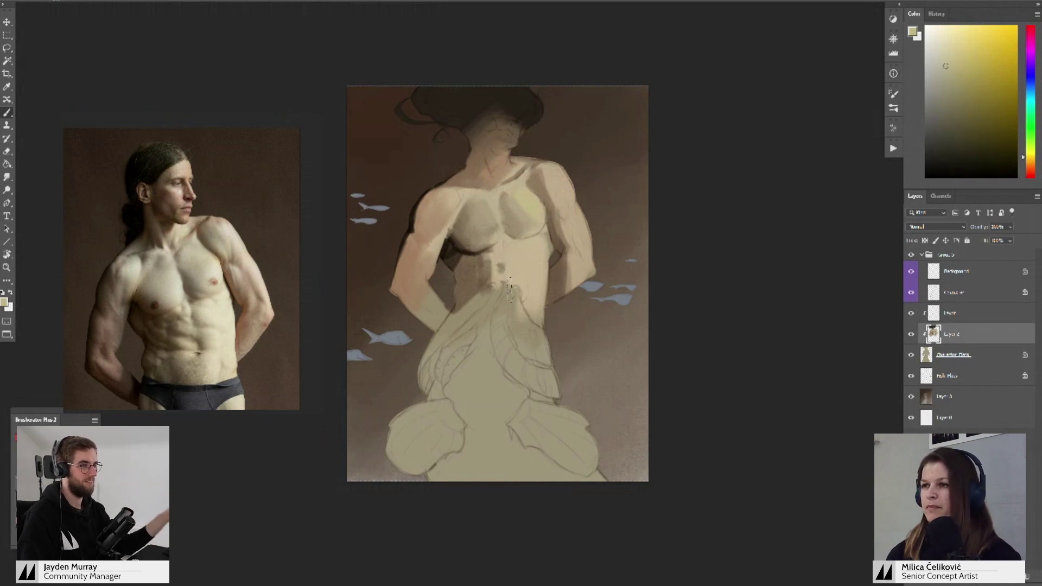
mouse_move(515, 289)
mouse_down()
mouse_move(451, 386)
mouse_move(536, 436)
mouse_move(495, 434)
mouse_move(436, 457)
mouse_move(486, 471)
mouse_up()
key(ctrl+z)
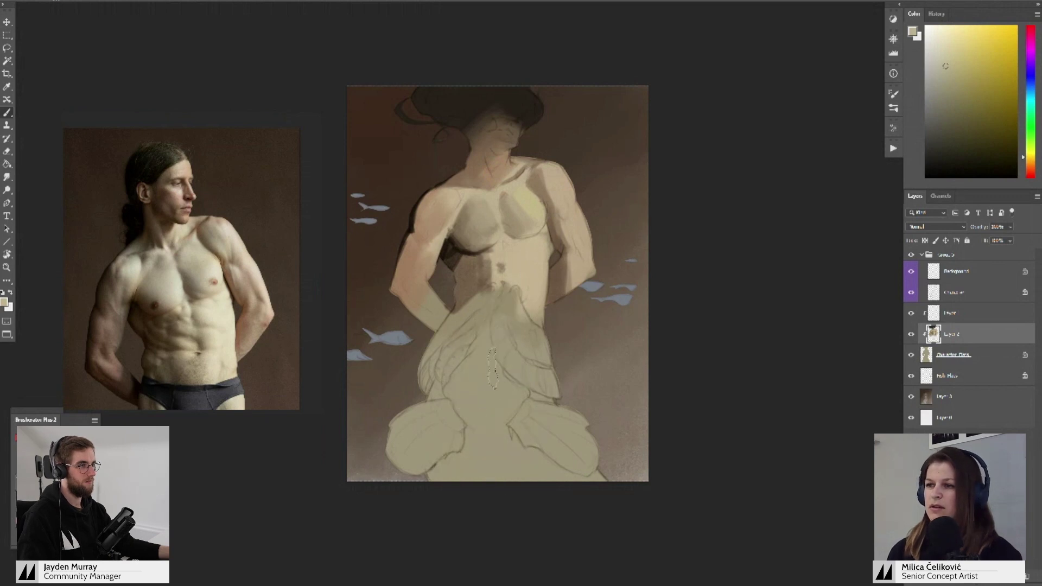
mouse_move(492, 369)
mouse_down()
mouse_move(479, 376)
mouse_move(507, 419)
mouse_up()
key(ctrl+alt+z)
key(ctrl+alt+z)
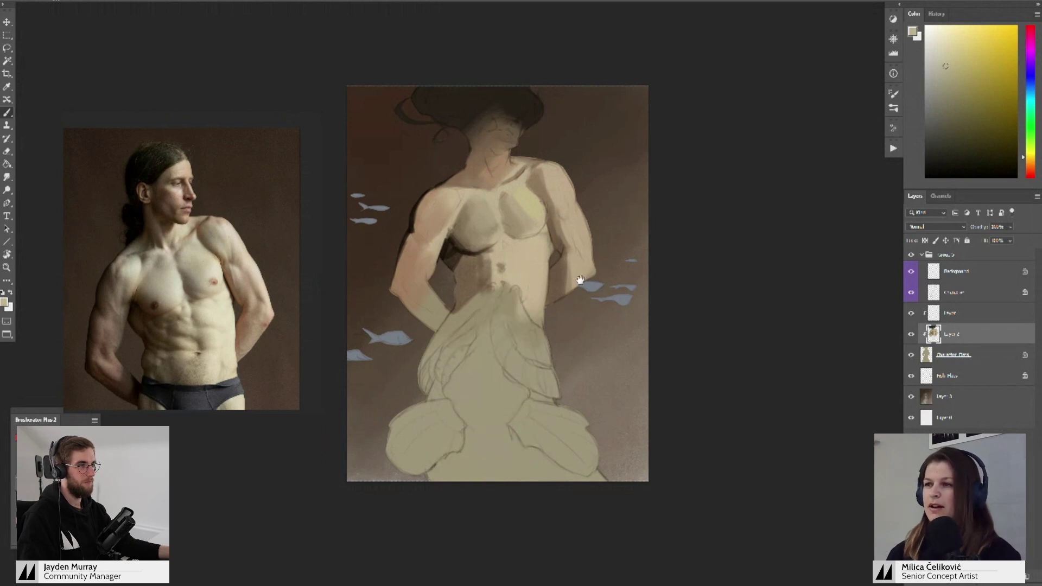
- Paint pale cream highlights on the upper abdomen beneath the right-hand pectoral and along the right-hand arm
drag(580, 279, 578, 297)
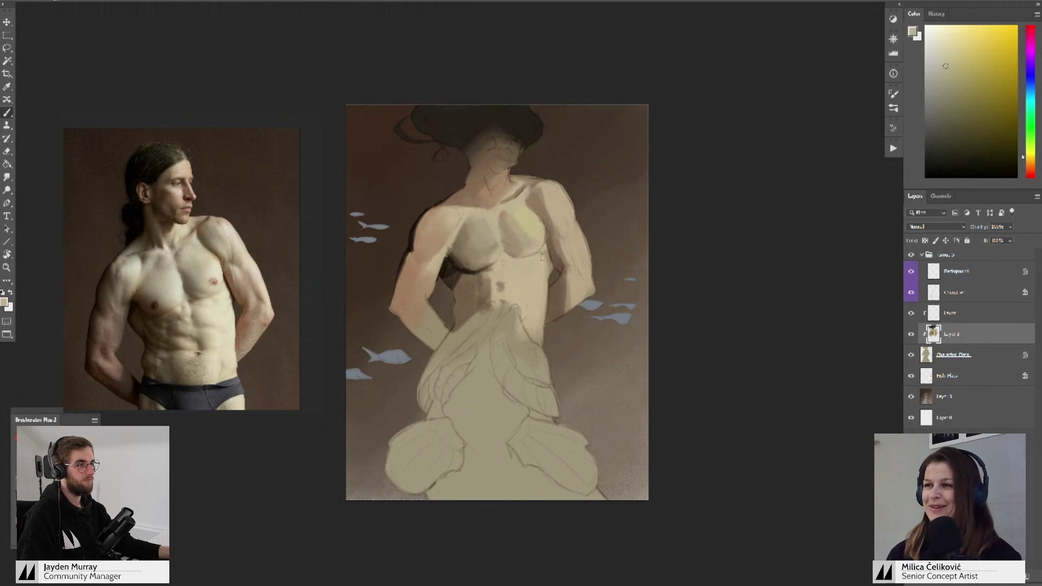
alt+click(541, 259)
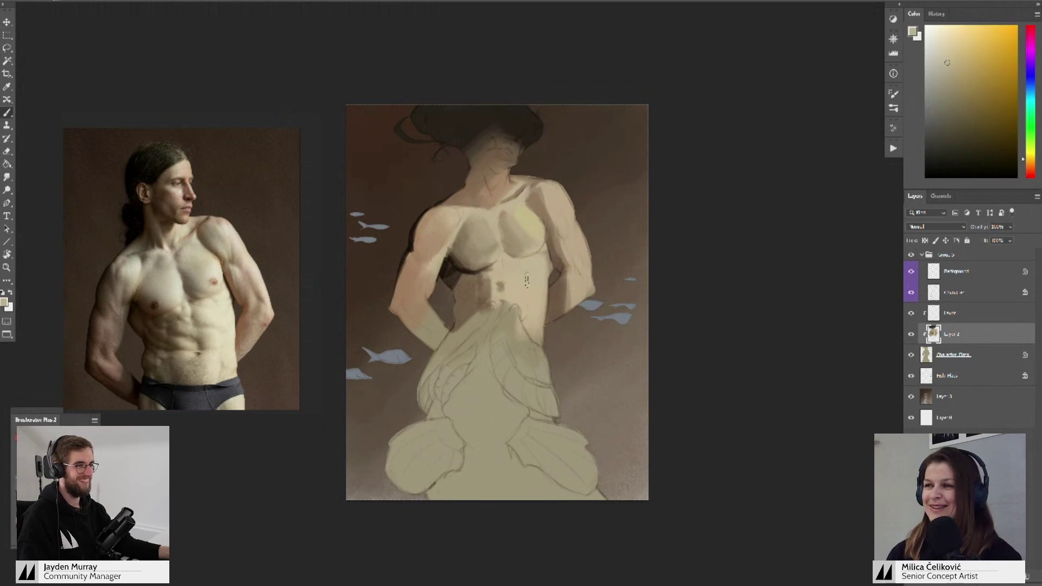
drag(541, 264, 531, 269)
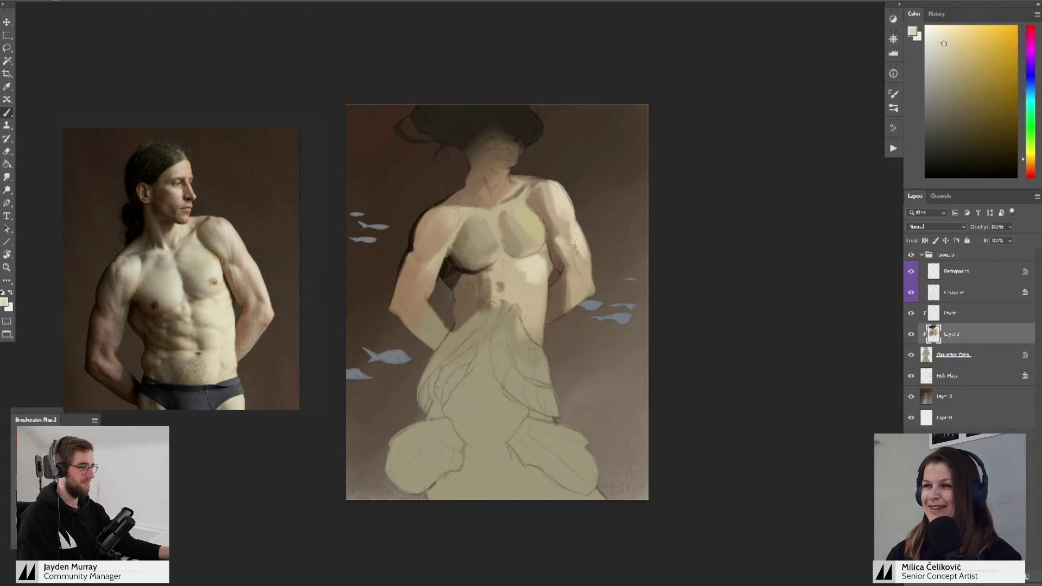
mouse_move(575, 247)
mouse_down()
mouse_move(592, 286)
mouse_move(559, 317)
mouse_up()
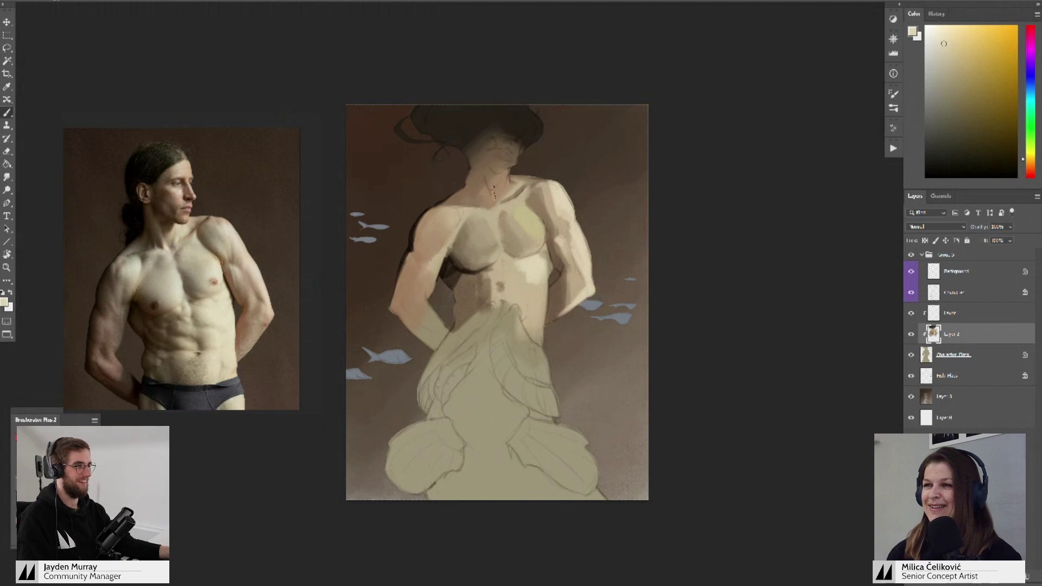
- Highlight the front of the left-hand shoulder in pale cream and soften it with sampled skin tones
drag(455, 214, 449, 237)
drag(448, 211, 445, 235)
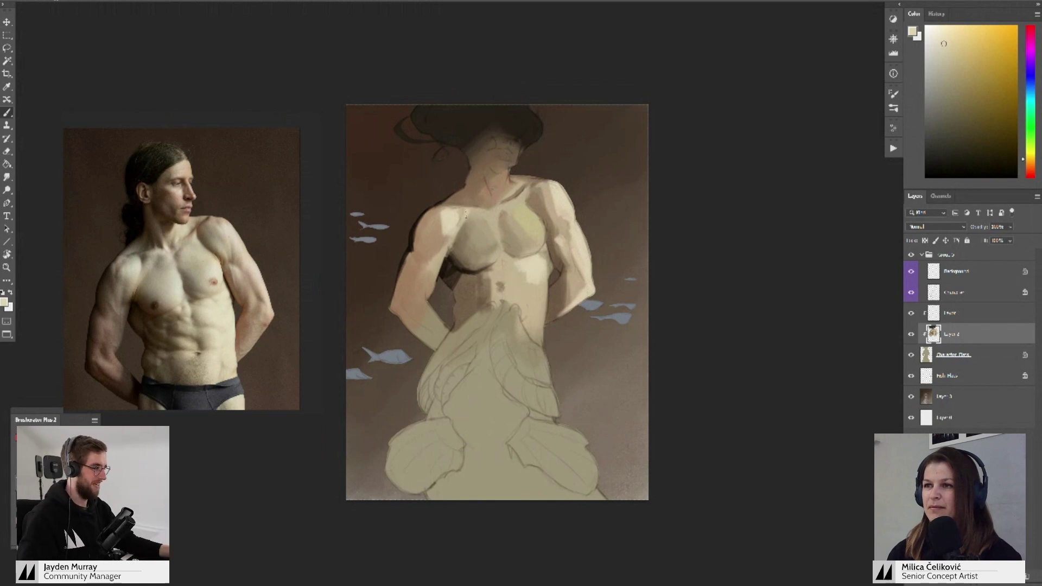
alt+click(474, 216)
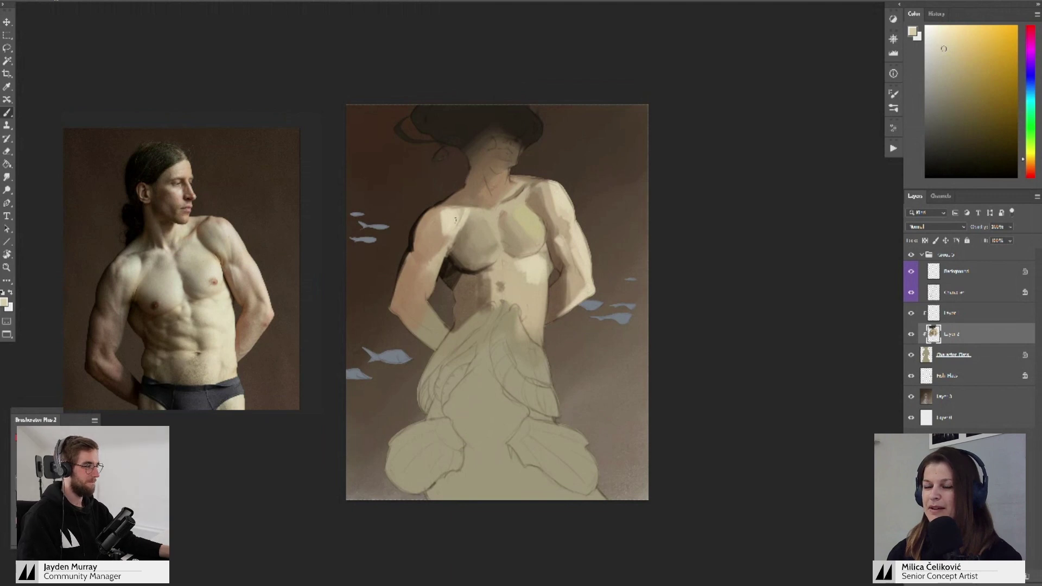
alt+click(446, 223)
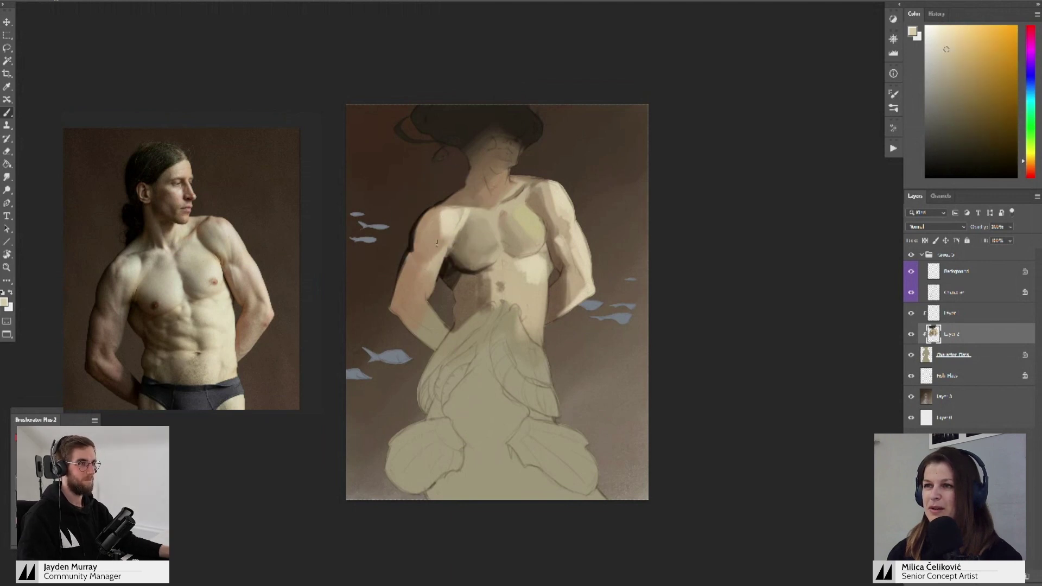
- Darken the outer edge of the left-hand shoulder and blend it inward with sampled brown midtones
alt+click(411, 241)
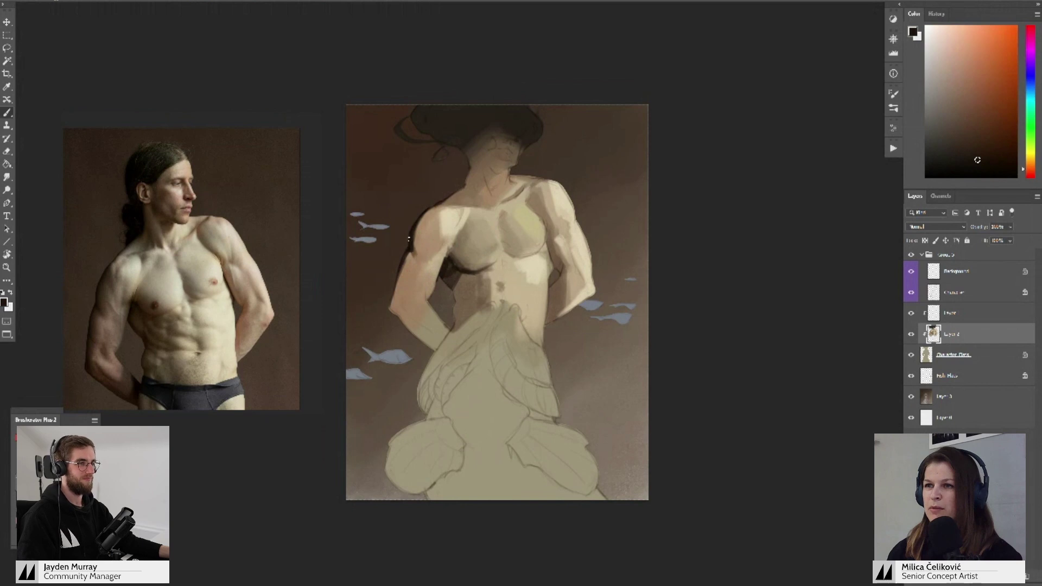
alt+click(413, 252)
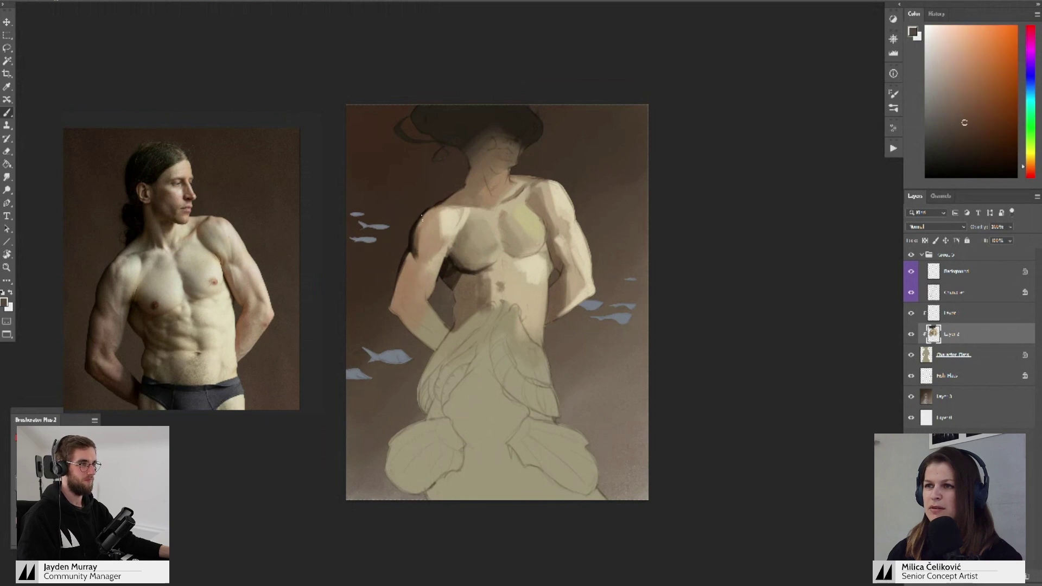
alt+click(418, 256)
alt+click(415, 265)
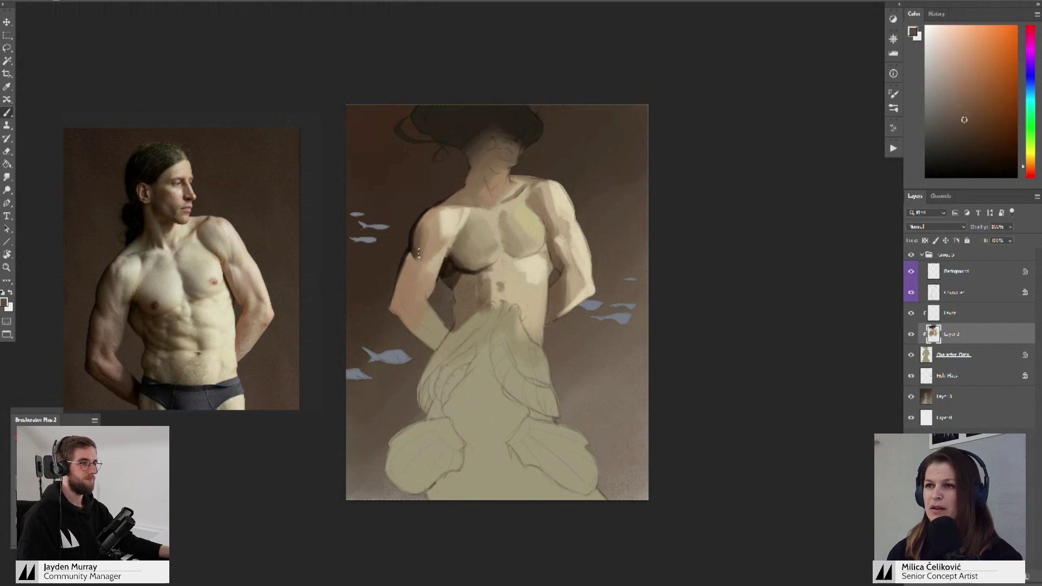
alt+click(429, 224)
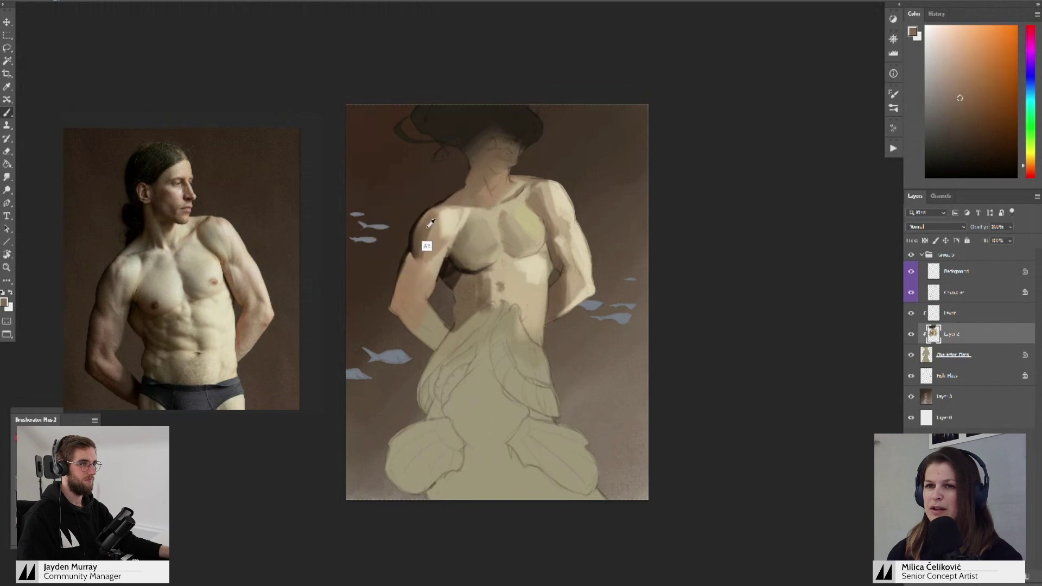
alt+click(422, 245)
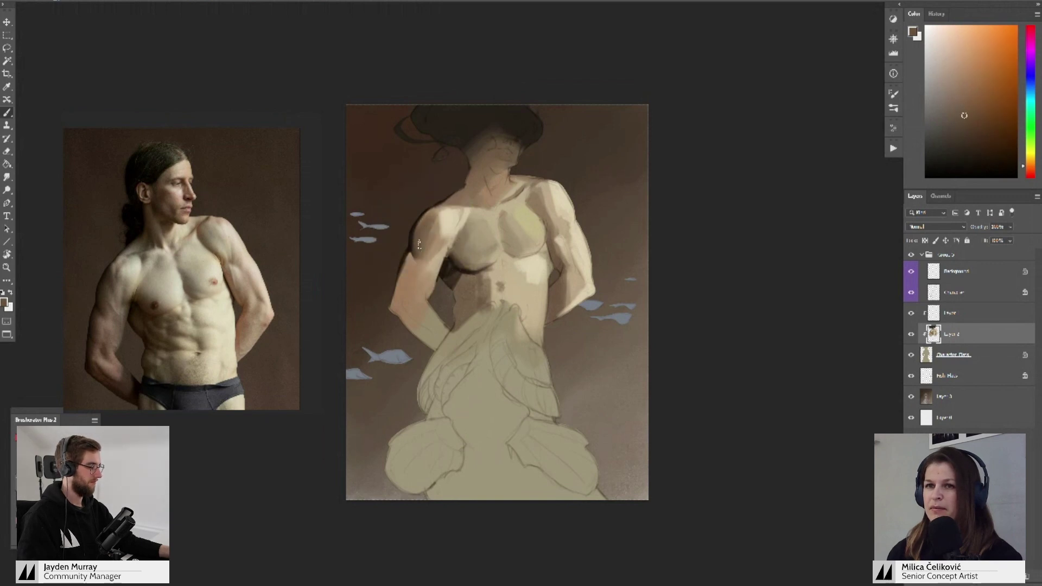
- Shade the left-hand elbow and forearm with a warm, more saturated brown, blending it with sampled arm tones
click(976, 120)
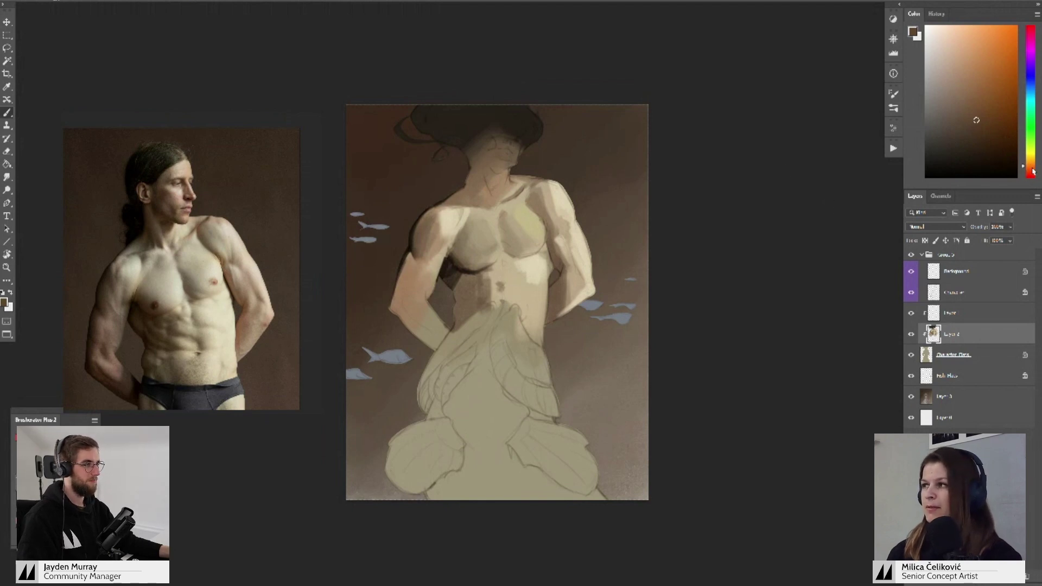
mouse_move(410, 271)
mouse_down()
mouse_move(405, 287)
mouse_move(409, 268)
mouse_move(428, 297)
mouse_move(431, 272)
mouse_move(426, 290)
mouse_move(412, 295)
mouse_up()
alt+click(409, 275)
alt+click(428, 298)
alt+click(421, 277)
alt+click(426, 278)
alt+click(428, 277)
mouse_move(404, 282)
mouse_down()
mouse_move(406, 334)
mouse_move(414, 300)
mouse_move(438, 341)
mouse_up()
alt+click(425, 302)
alt+click(424, 304)
alt+click(424, 307)
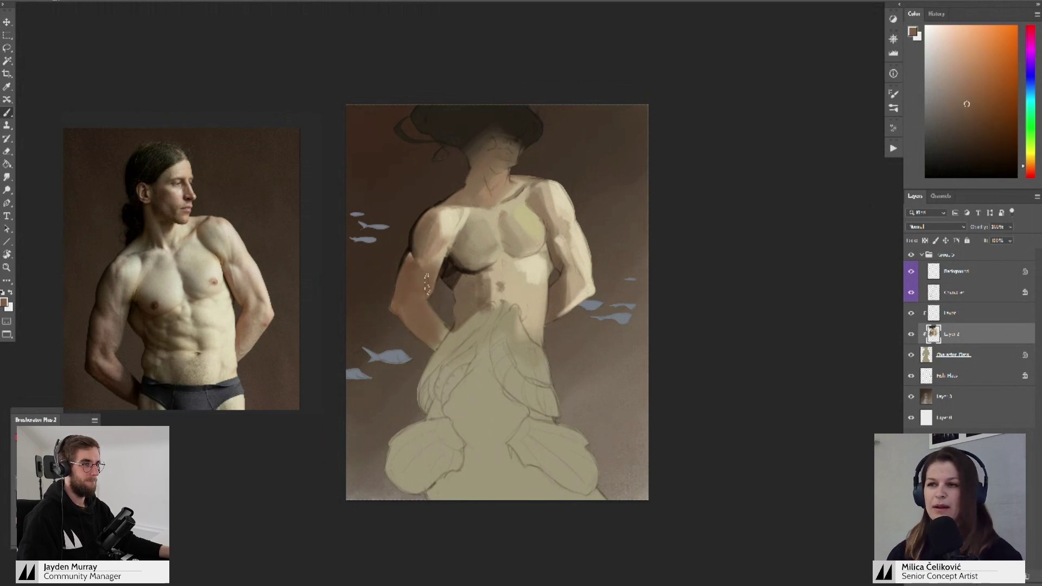
- Reinforce the dark outer contour of the left-hand arm and deepen the shadow at its wrist behind the hip
drag(441, 296, 430, 286)
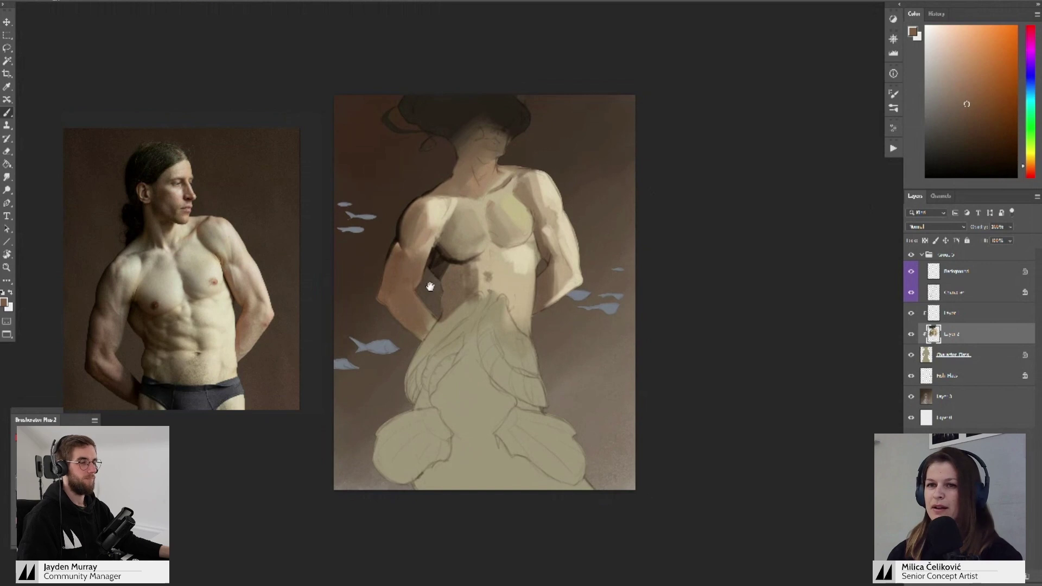
alt+click(396, 234)
alt+click(397, 245)
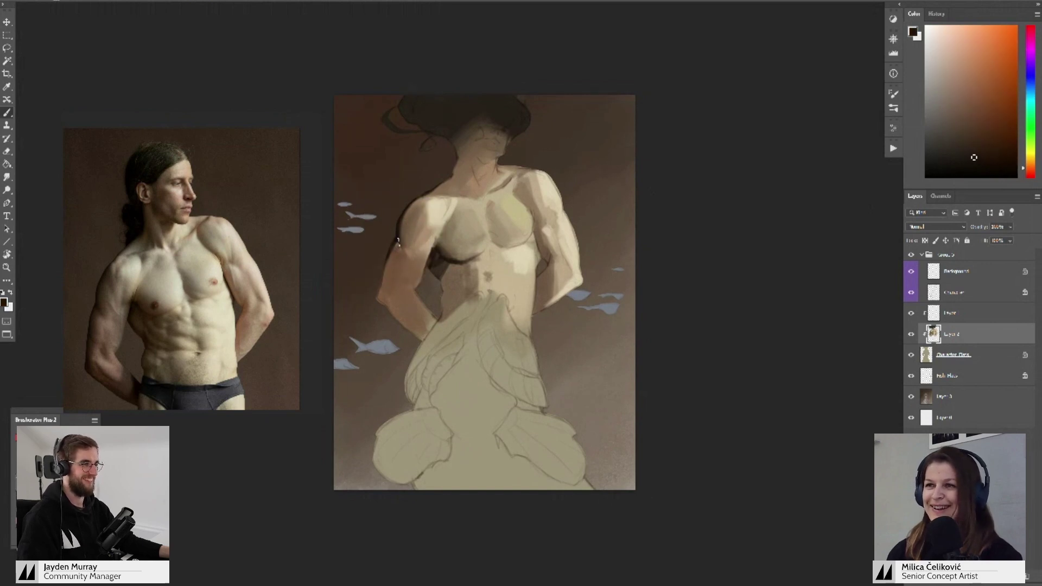
alt+click(392, 248)
alt+click(391, 260)
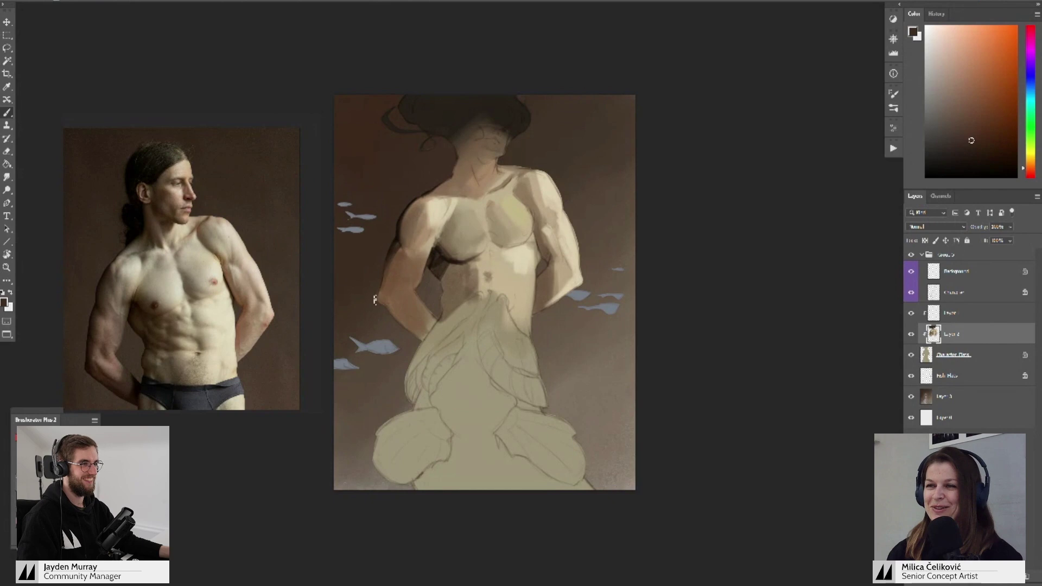
mouse_move(424, 328)
mouse_down()
mouse_move(428, 313)
mouse_move(421, 345)
mouse_move(426, 326)
mouse_up()
alt+click(428, 321)
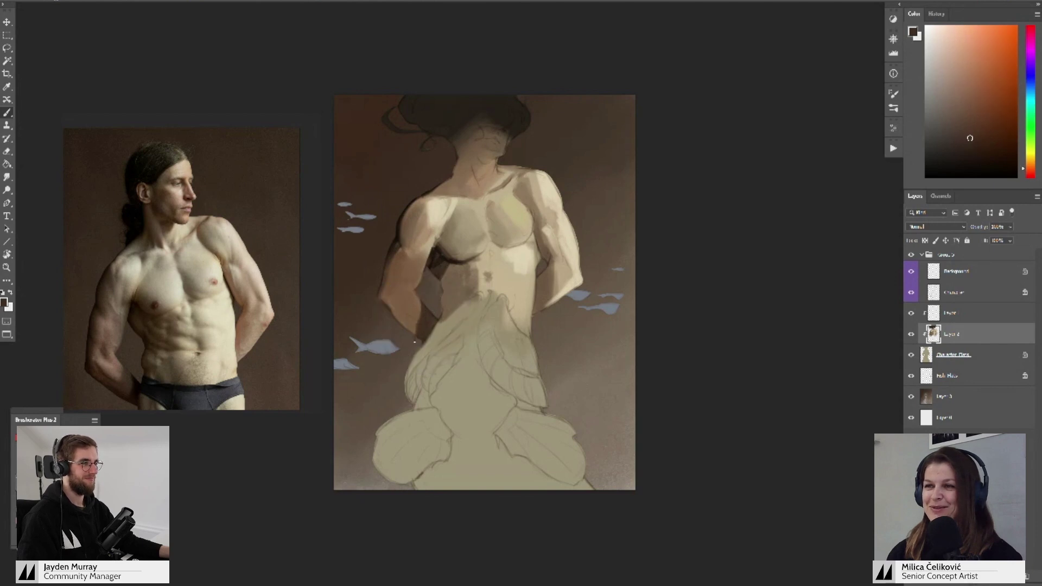
- Shade the left-hand side of the ribs and waist with sampled dark and medium browns
alt+click(467, 283)
alt+click(433, 274)
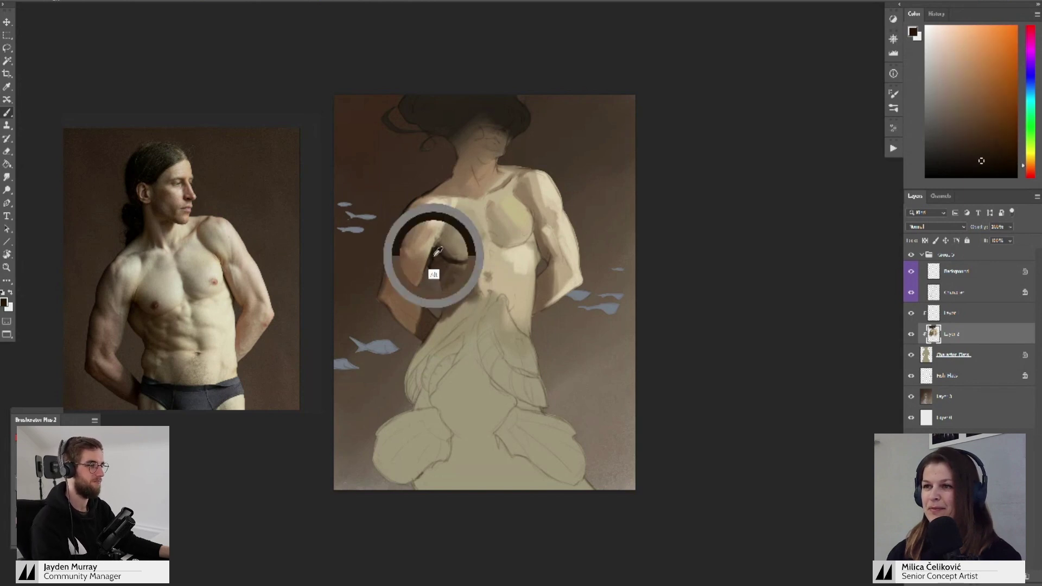
alt+click(453, 277)
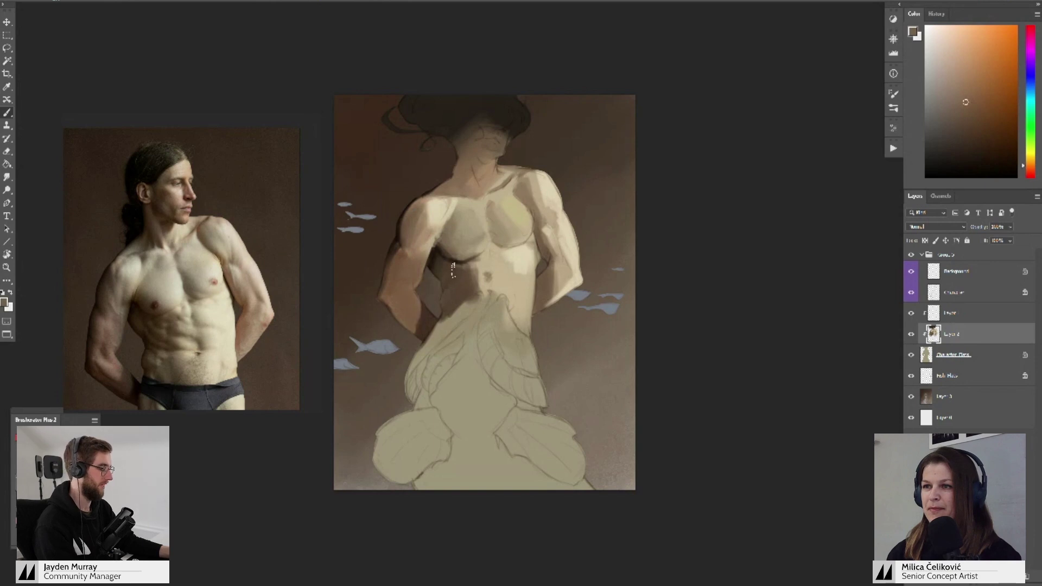
alt+click(470, 297)
- Lighten the right-hand side of the abdomen with sampled cream, extending it down over the hip
mouse_move(470, 291)
mouse_down()
mouse_move(477, 269)
mouse_move(483, 293)
mouse_move(502, 266)
mouse_move(523, 306)
mouse_move(518, 323)
mouse_move(505, 304)
mouse_move(495, 325)
mouse_move(499, 301)
mouse_move(532, 375)
mouse_up()
alt+click(516, 277)
alt+click(506, 306)
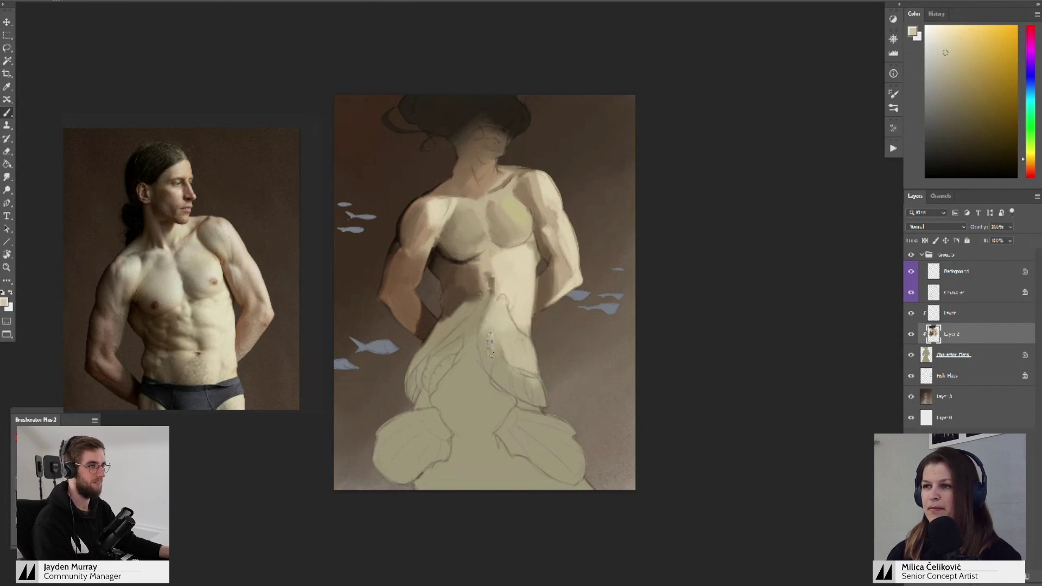
- Shade the left-hand side of the neck with sampled browns, blending the shadow down to the collarbone
alt+click(437, 262)
drag(460, 226, 458, 245)
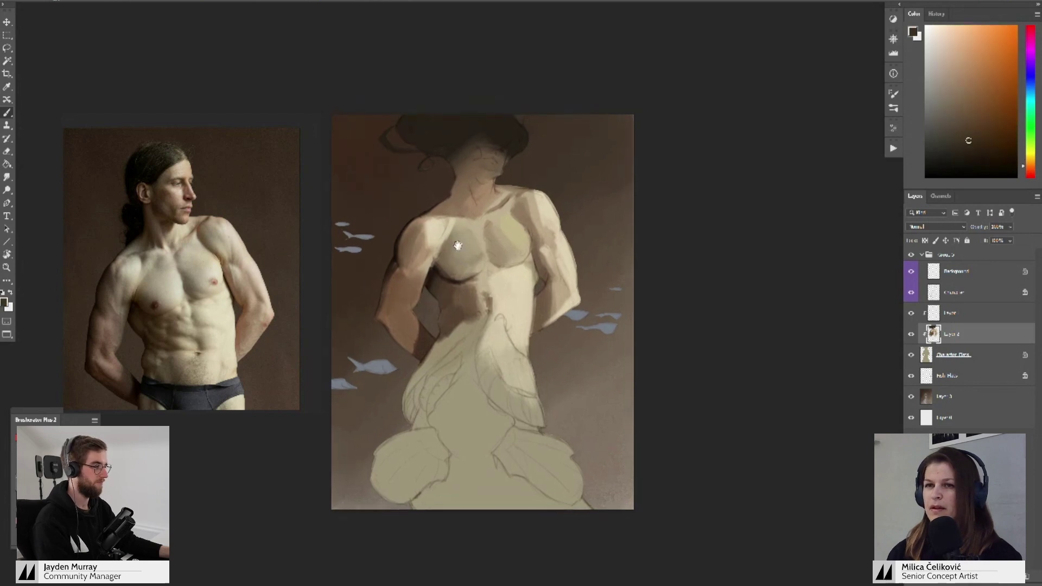
alt+click(459, 202)
alt+click(464, 211)
drag(464, 209, 469, 218)
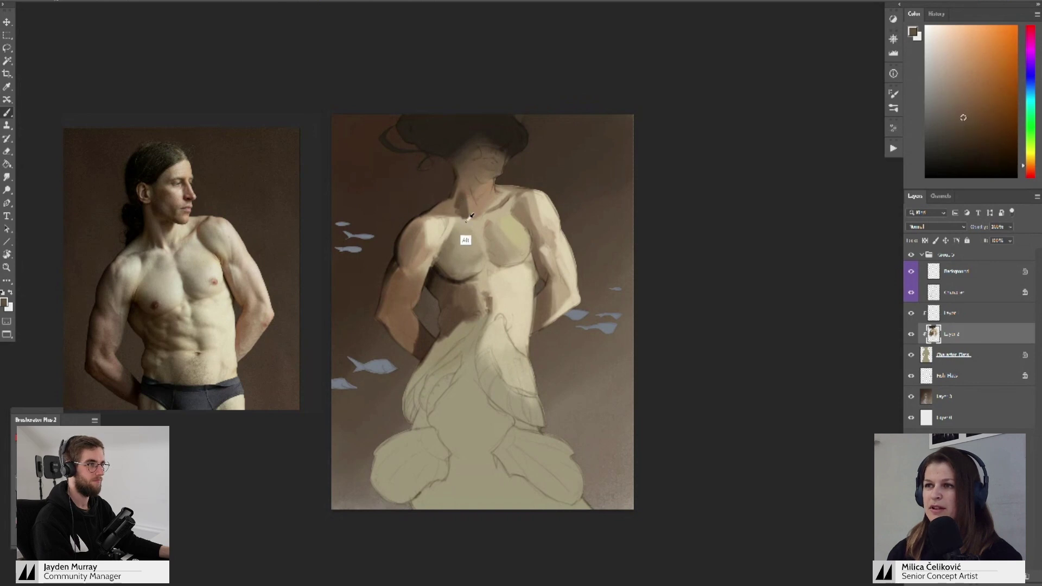
alt+click(465, 219)
alt+click(463, 205)
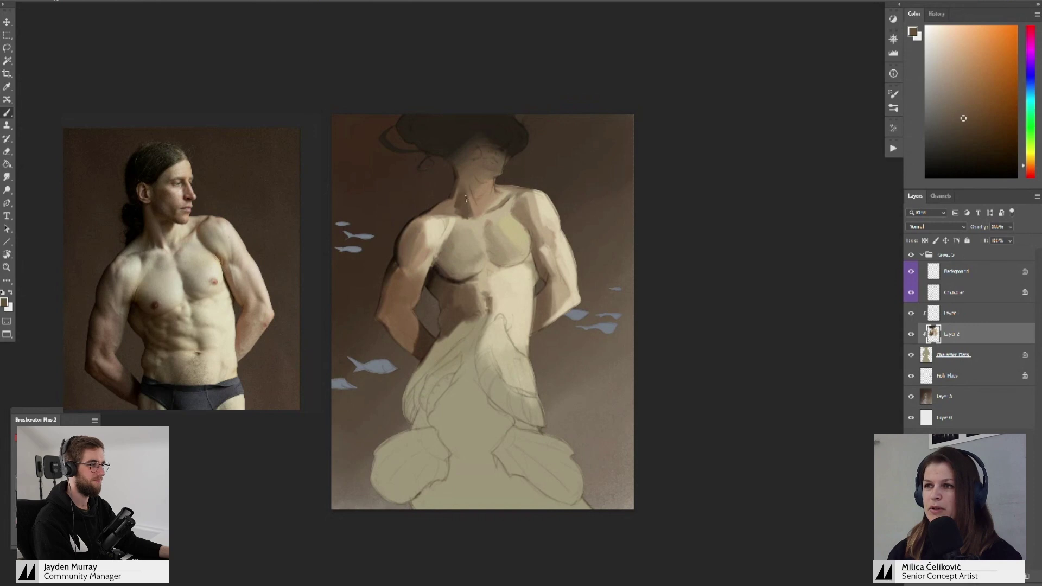
alt+click(465, 199)
alt+click(456, 181)
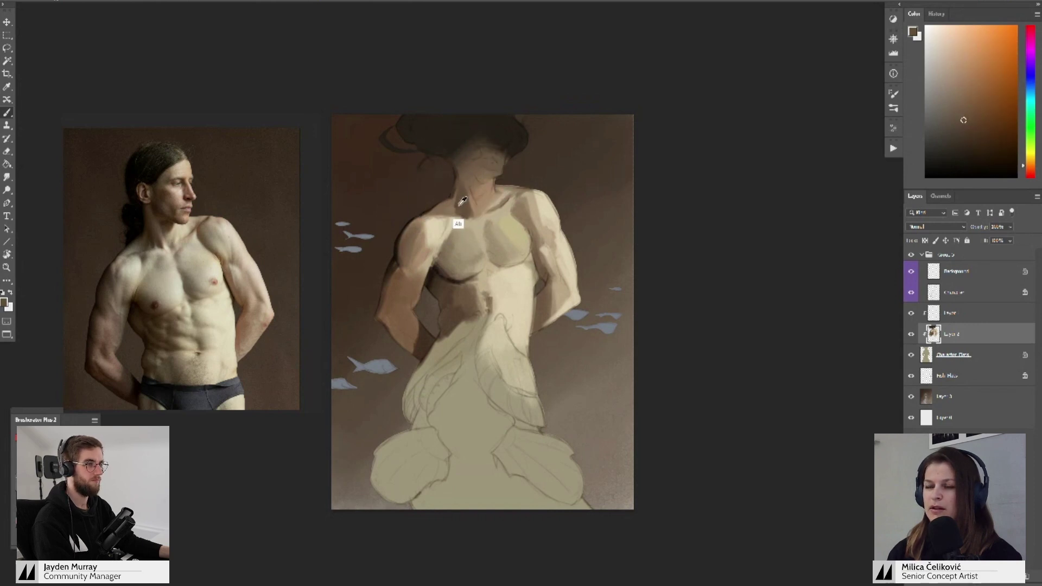
alt+click(454, 202)
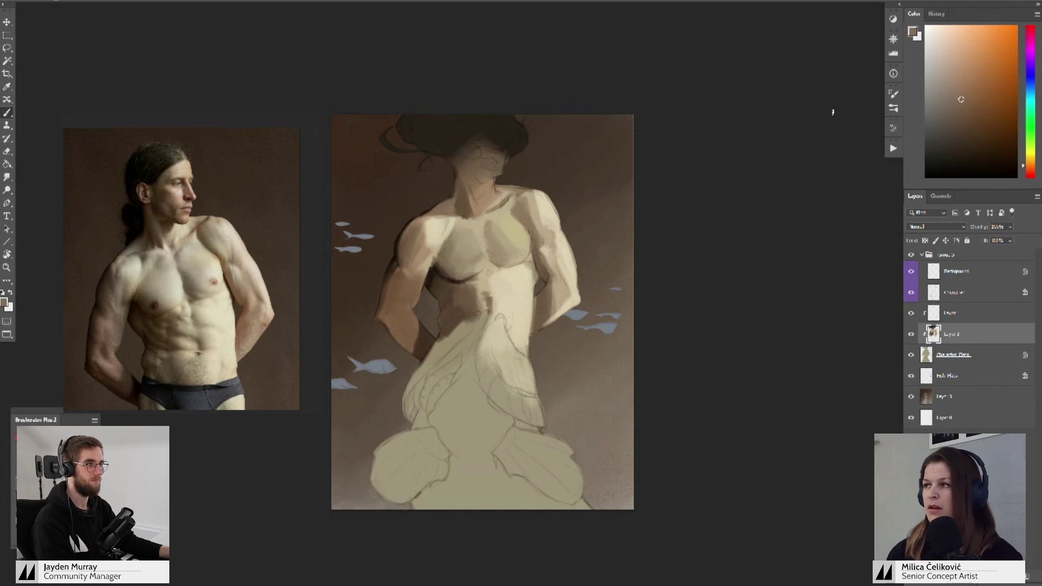
- Pick a muted yellowish grey and add a new layer above the skin painting for further brushwork
click(944, 94)
click(1031, 162)
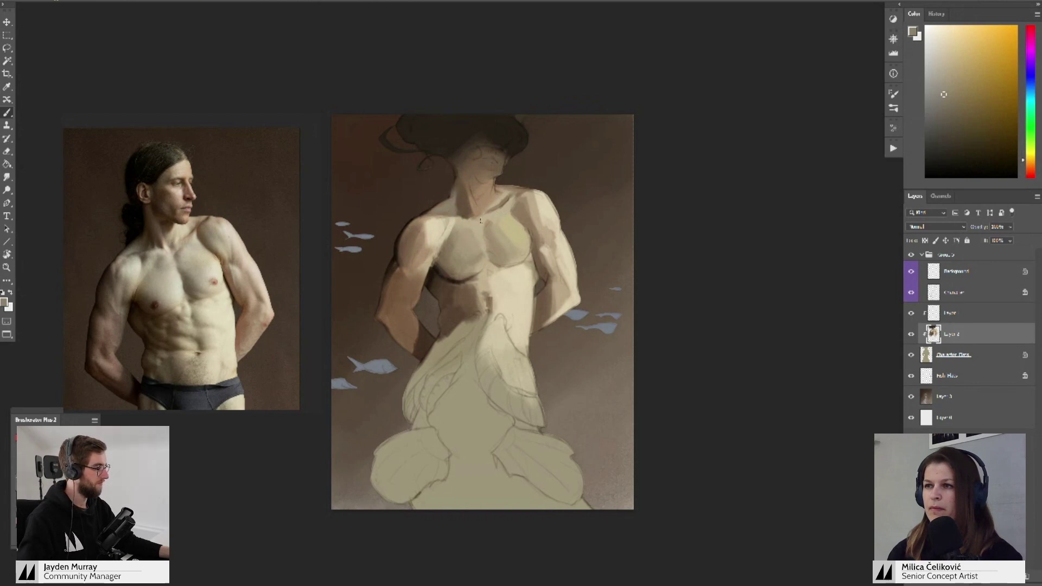
key(z)
mouse_move(480, 220)
mouse_down()
mouse_move(407, 295)
mouse_move(446, 302)
mouse_move(460, 267)
mouse_move(490, 271)
mouse_move(477, 253)
mouse_up()
key(ctrl+shift+alt+n)
key(b)
key(z)
key(b)
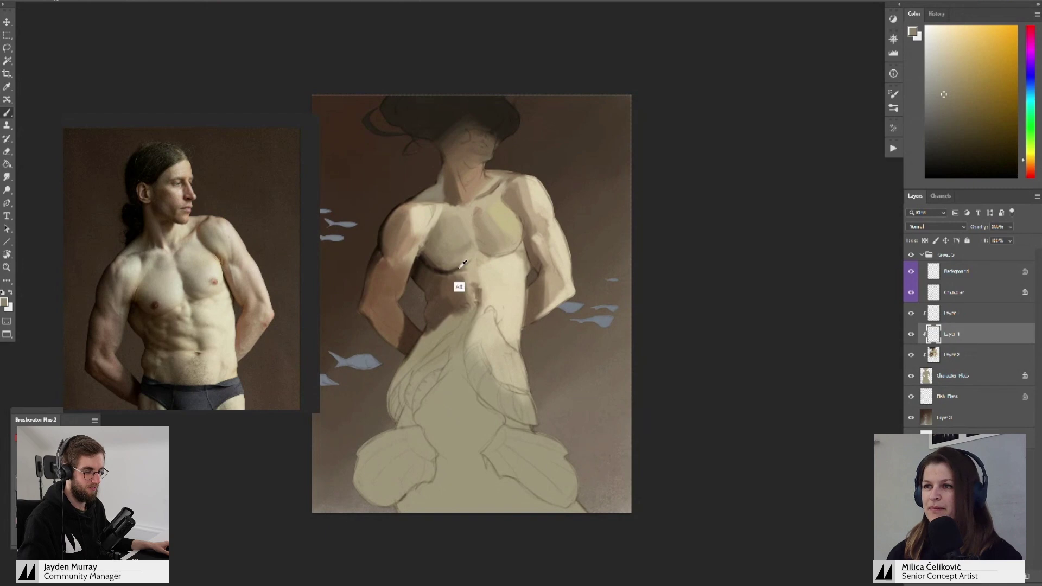
- Deepen the shadows under the pectorals and along the breastbone with browns sampled from the torso
alt+click(460, 288)
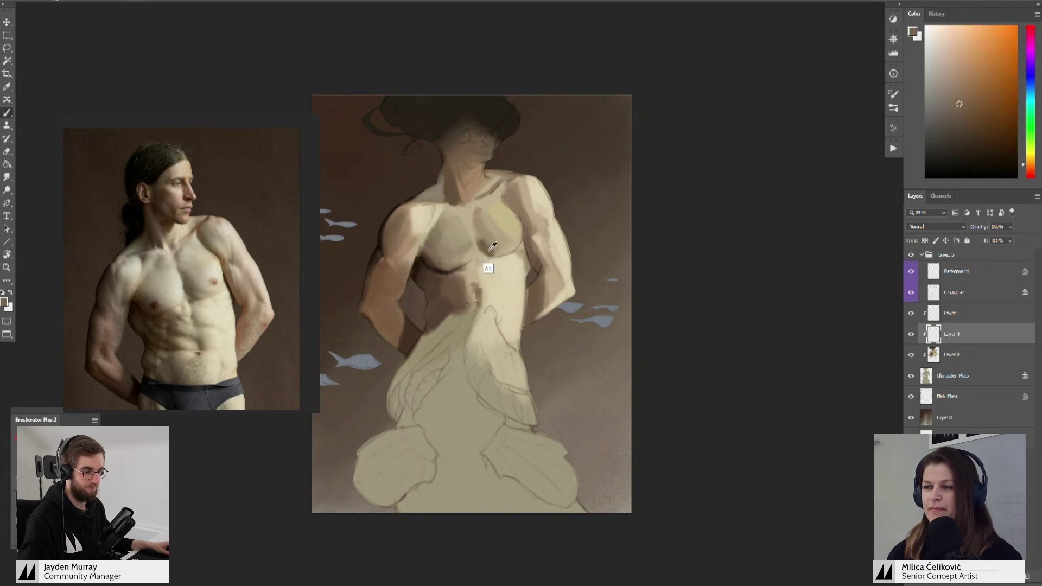
alt+click(485, 248)
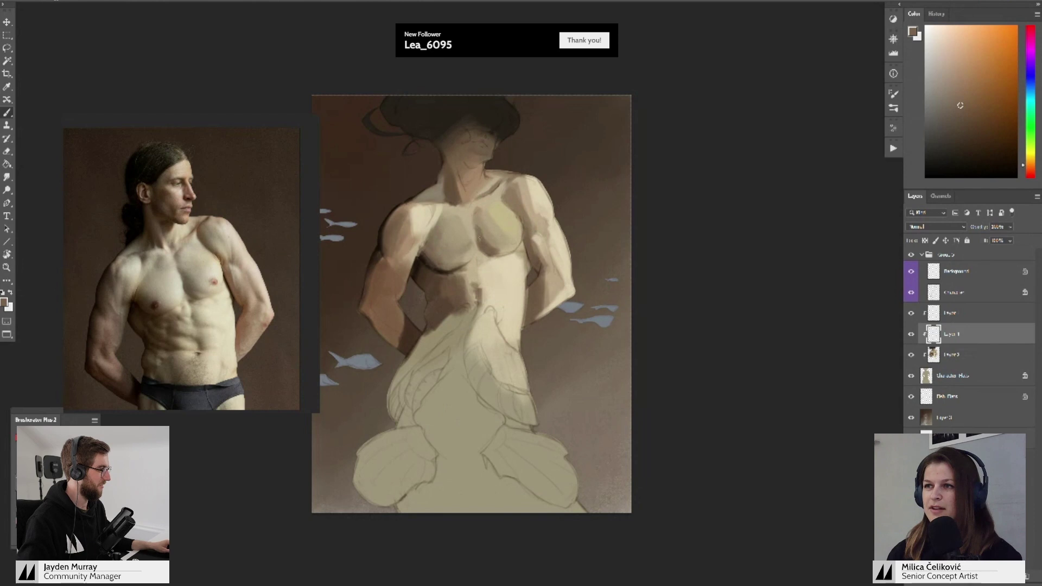
alt+click(476, 212)
alt+click(479, 212)
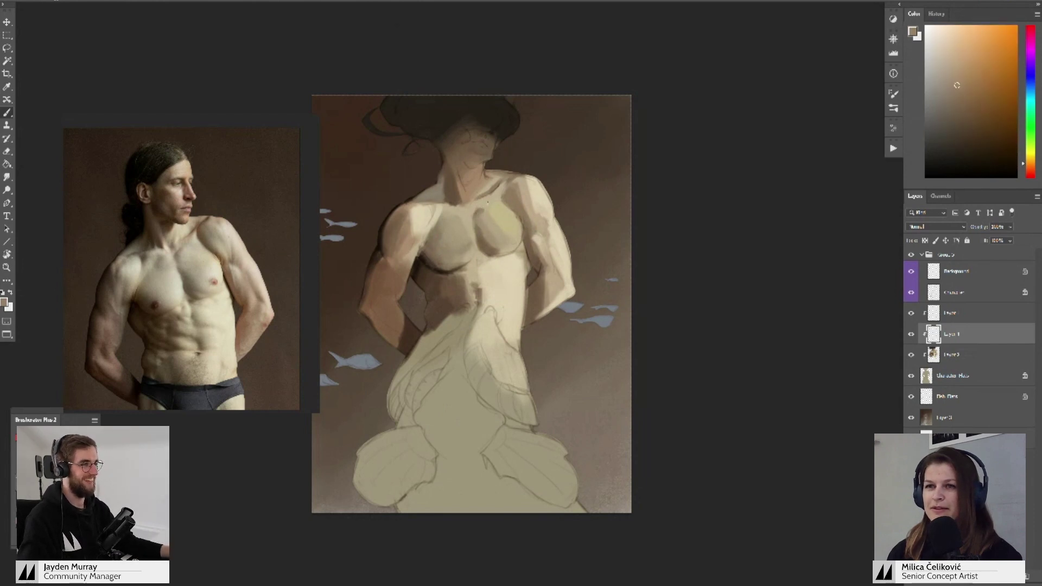
alt+click(478, 206)
- Refine the collarbone and neck shading with warm browns sampled from the collarbone, the left-hand arm and the neck
alt+click(497, 185)
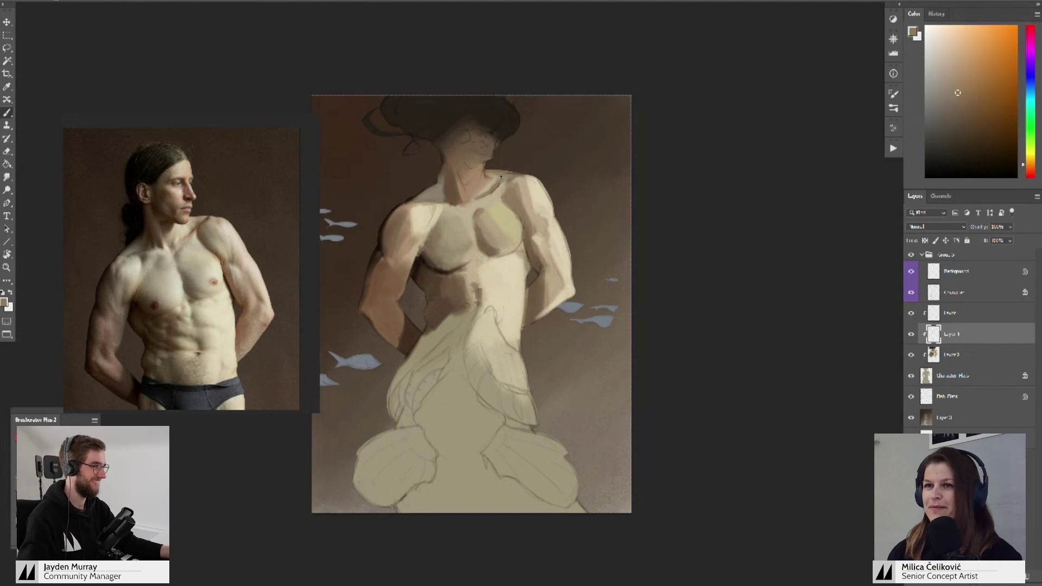
alt+click(387, 294)
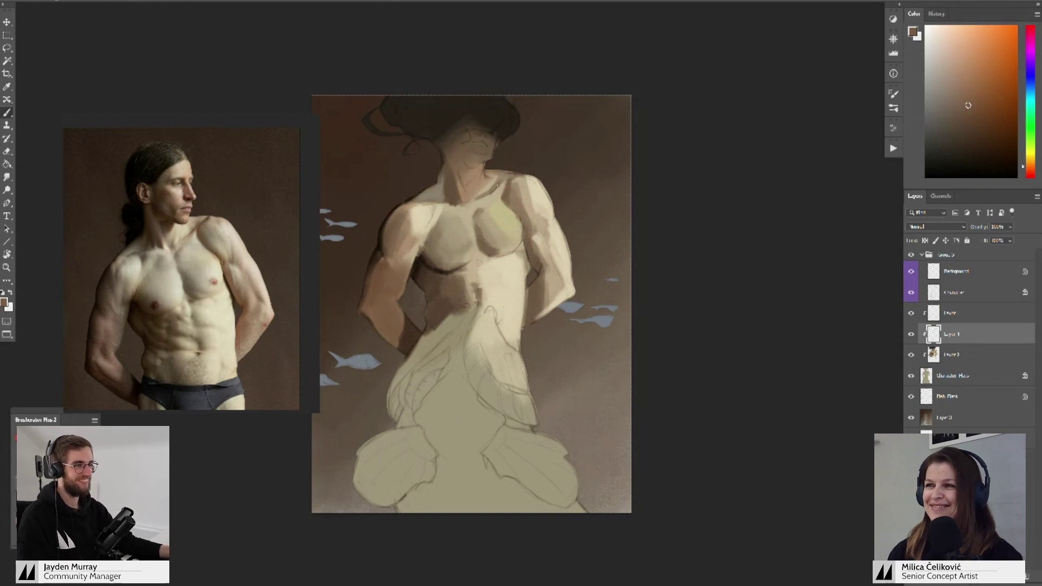
alt+click(459, 179)
alt+click(459, 180)
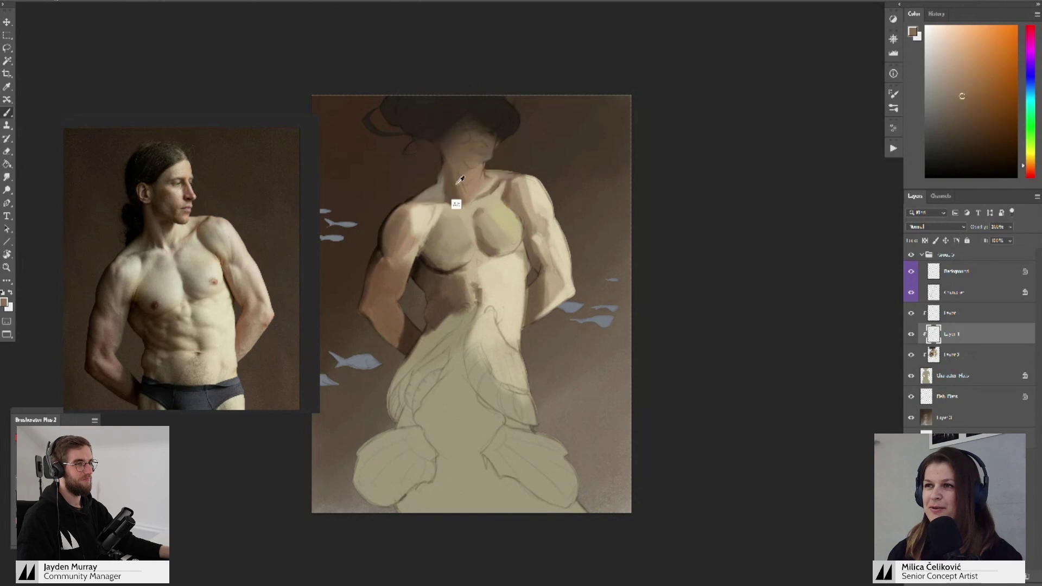
alt+click(507, 189)
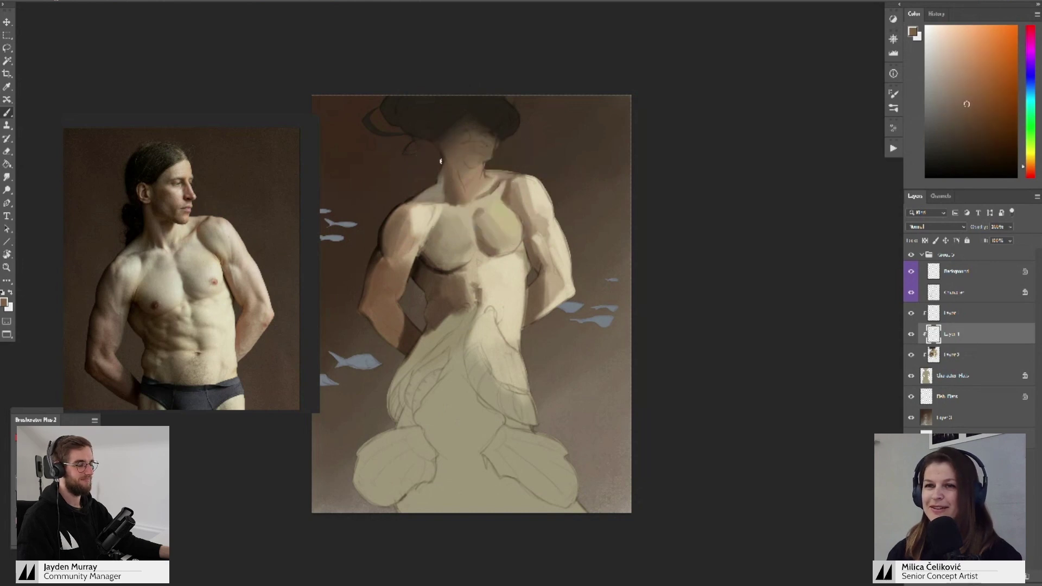
- Lighten the left-hand pectoral with a pale yellowish cream, blending its edges with tones sampled from the chest
drag(492, 355, 490, 346)
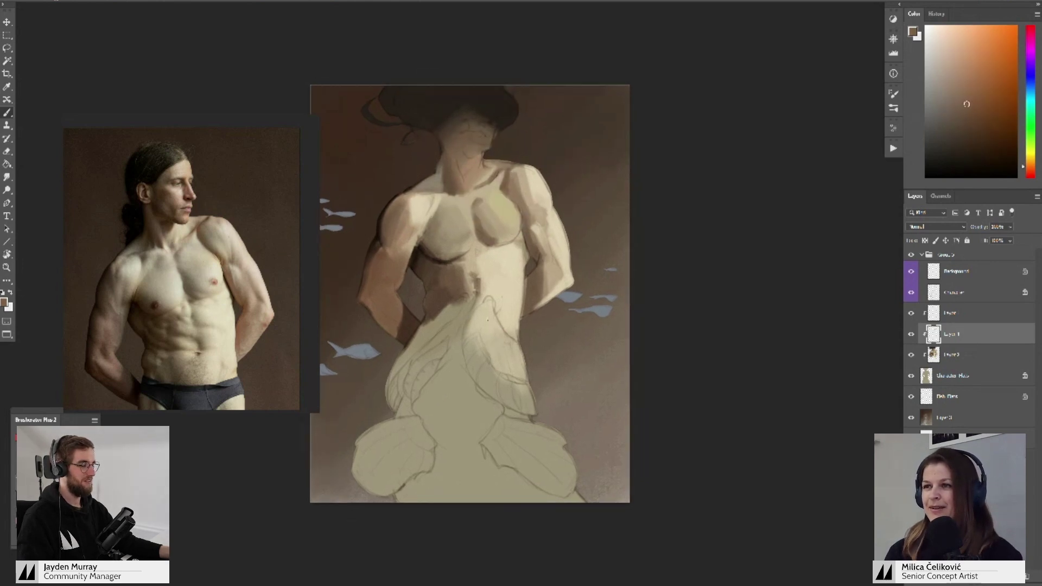
key(z)
mouse_move(472, 272)
mouse_down()
mouse_move(434, 282)
mouse_move(471, 289)
mouse_up()
alt+click(506, 265)
key(z)
drag(515, 263, 507, 271)
click(945, 54)
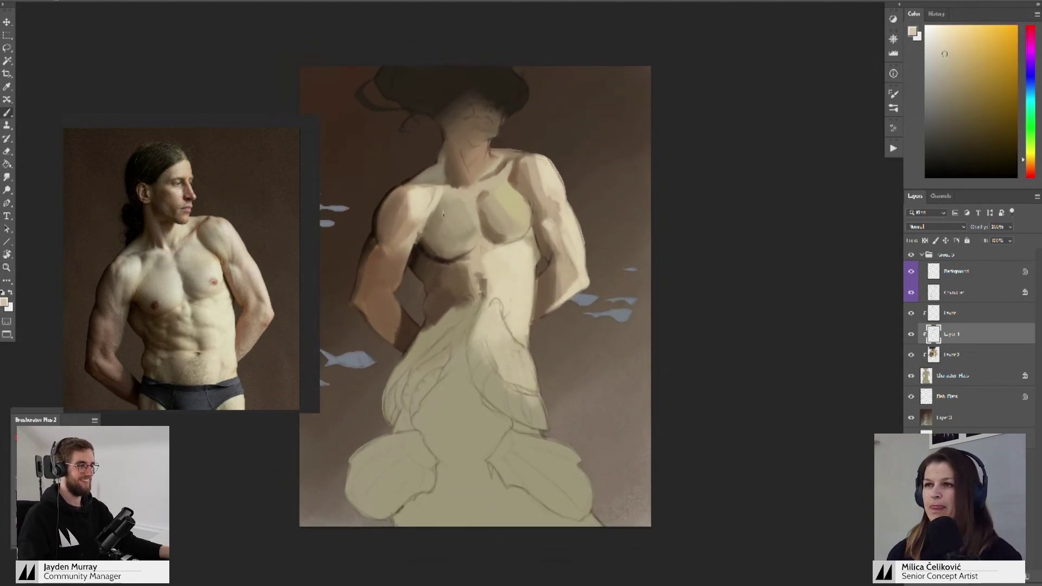
mouse_move(472, 225)
mouse_down()
mouse_move(468, 199)
mouse_move(439, 220)
mouse_up()
alt+click(462, 225)
alt+click(451, 230)
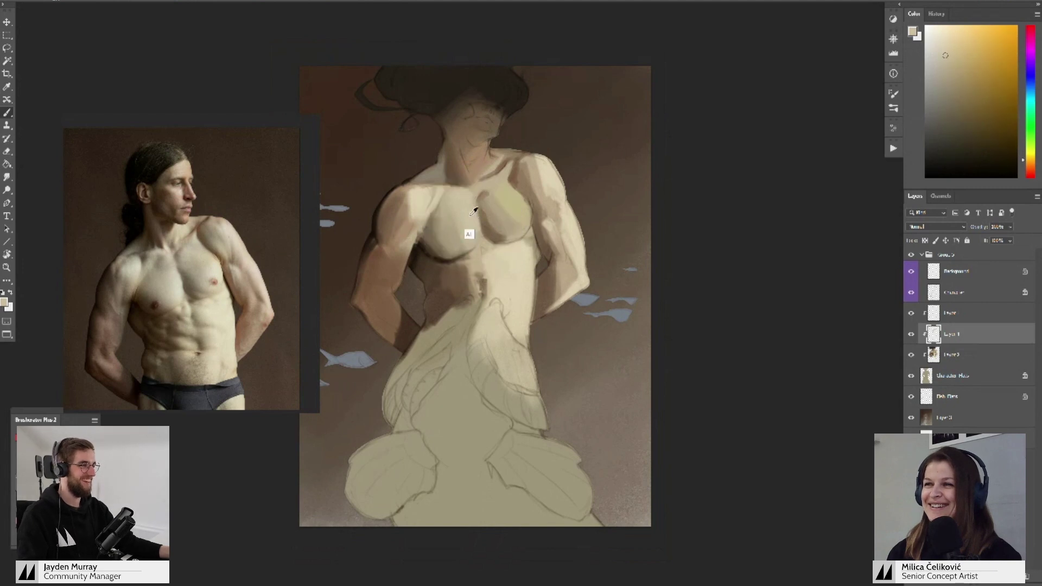
- Repaint the right-hand pectoral with sampled cream and brown tones, blending the light into its shadowed inner and lower edges
drag(516, 210, 516, 213)
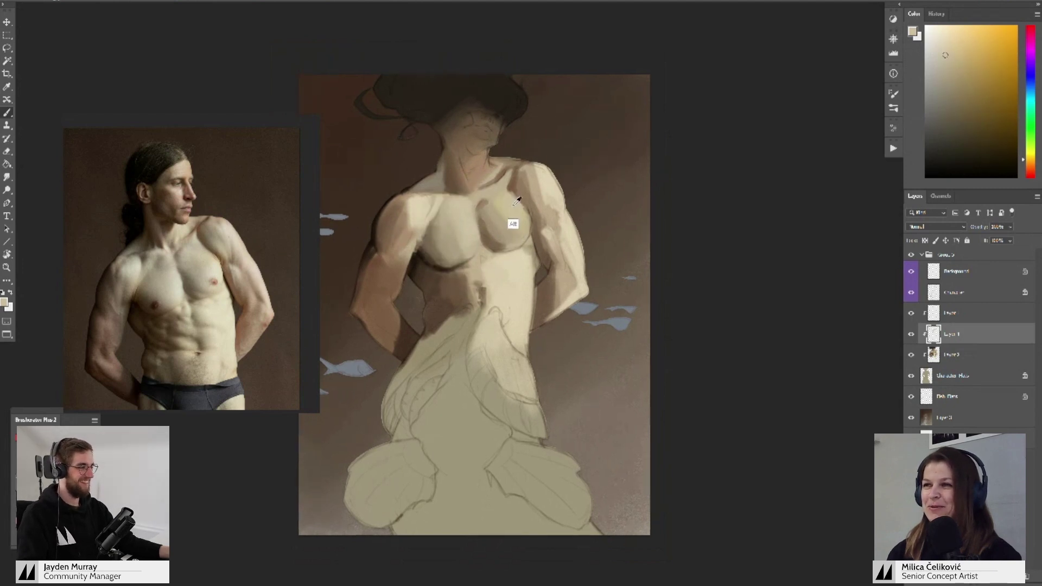
alt+click(510, 217)
alt+click(489, 233)
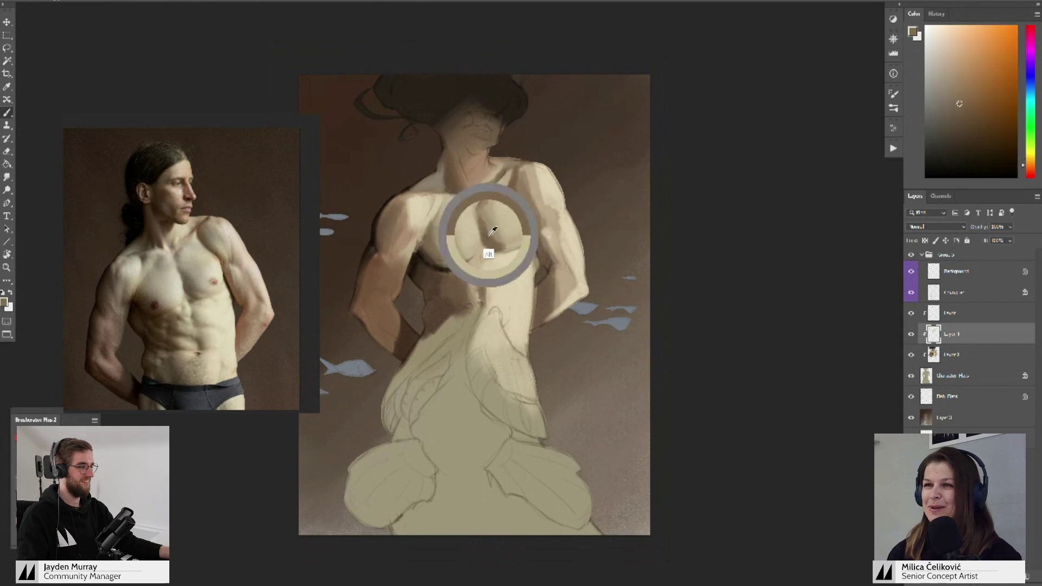
mouse_move(490, 235)
mouse_down()
mouse_move(494, 216)
mouse_move(503, 225)
mouse_up()
alt+click(494, 240)
alt+click(503, 234)
alt+click(503, 234)
alt+click(503, 236)
alt+click(512, 236)
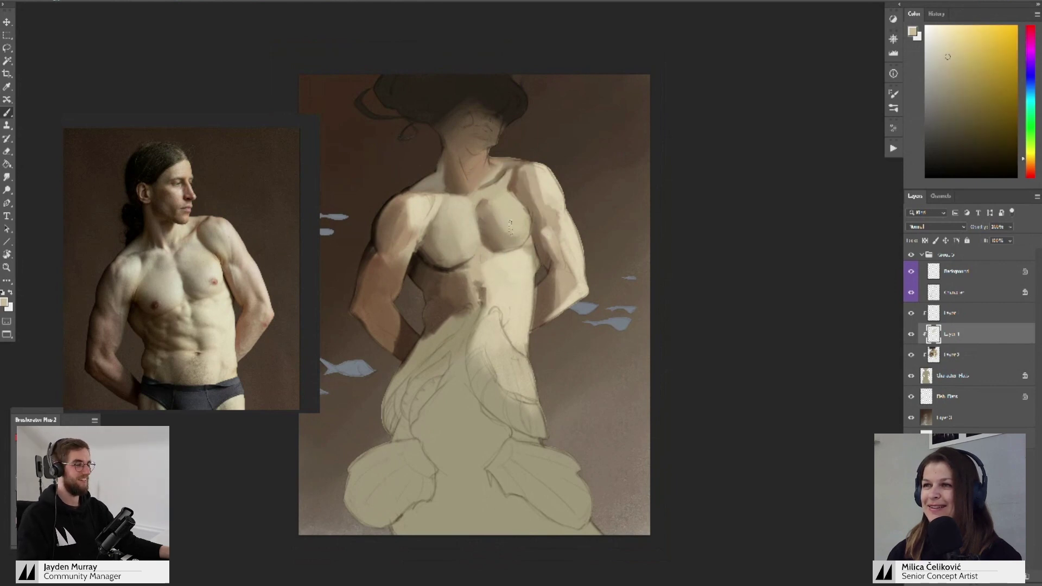
alt+click(506, 227)
alt+click(511, 267)
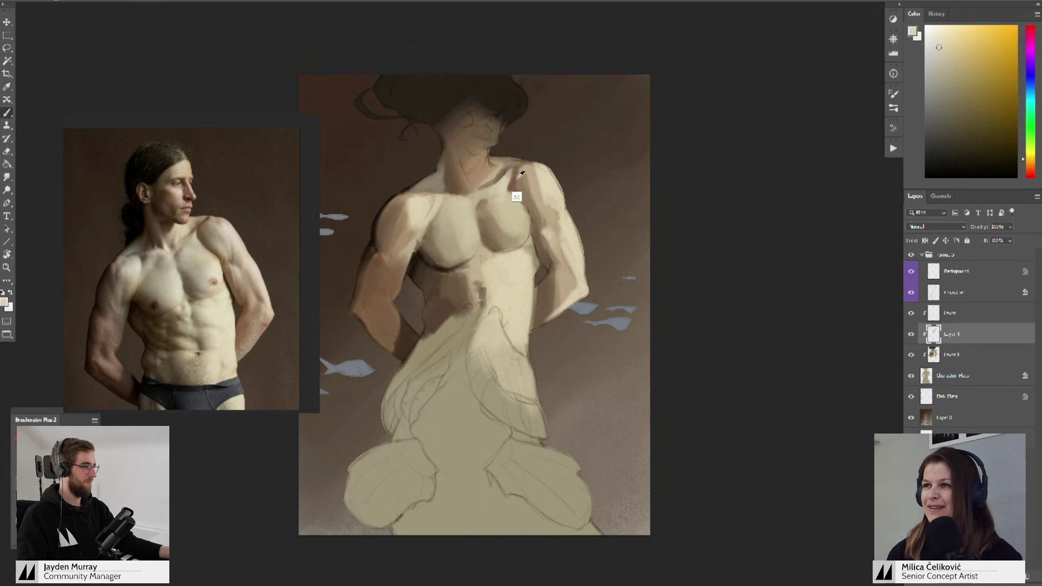
- Soften the shadow on the front of the right-hand shoulder with sampled brown and cream midtones
alt+click(516, 179)
alt+click(527, 191)
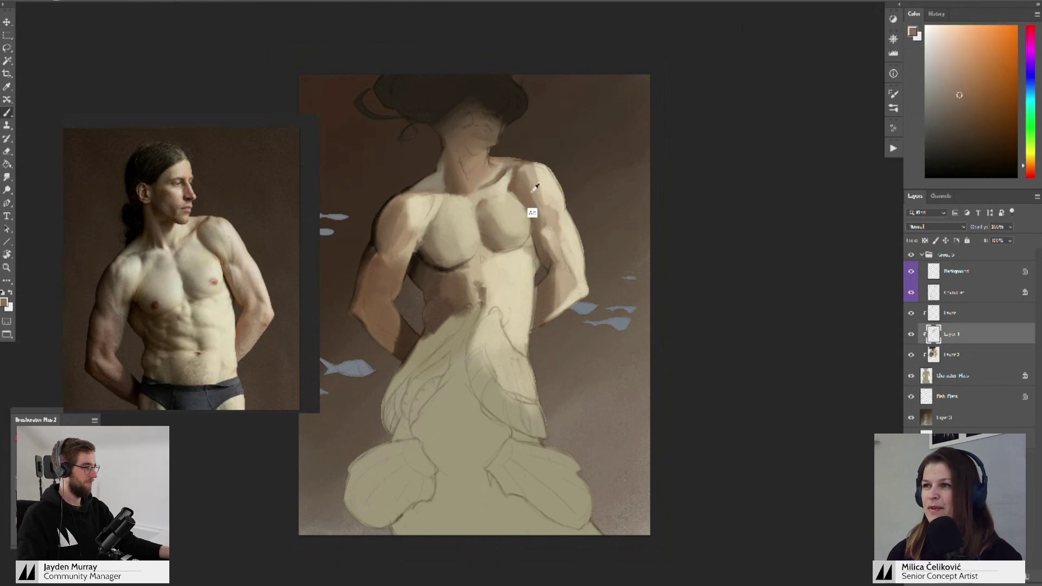
alt+click(540, 185)
alt+click(538, 198)
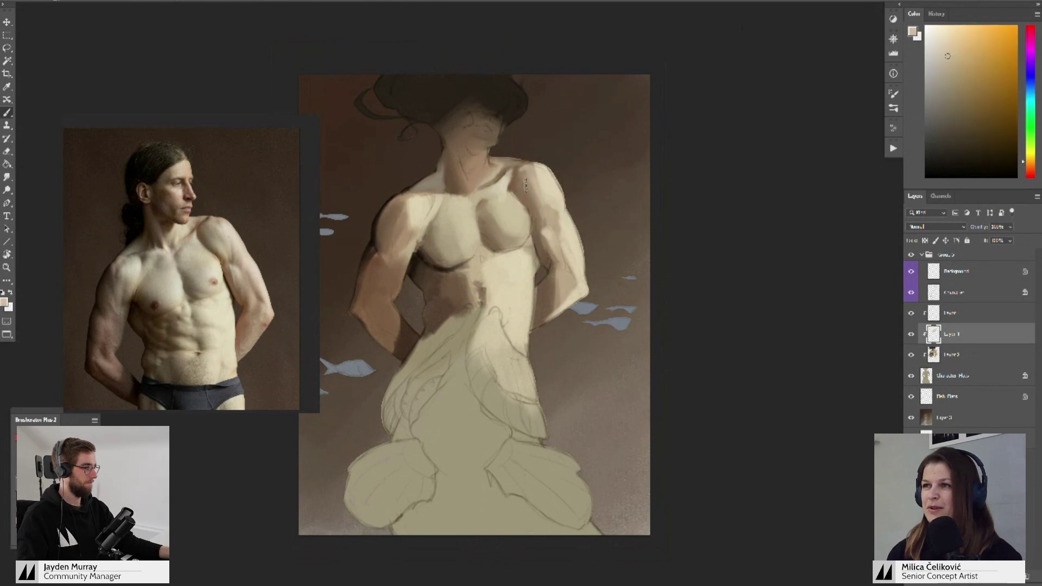
alt+click(521, 196)
- Darken the gap between the right-hand arm and torso with reddish brown and paint the shadowed forearm in orange-brown
scroll(548, 256, down, 1)
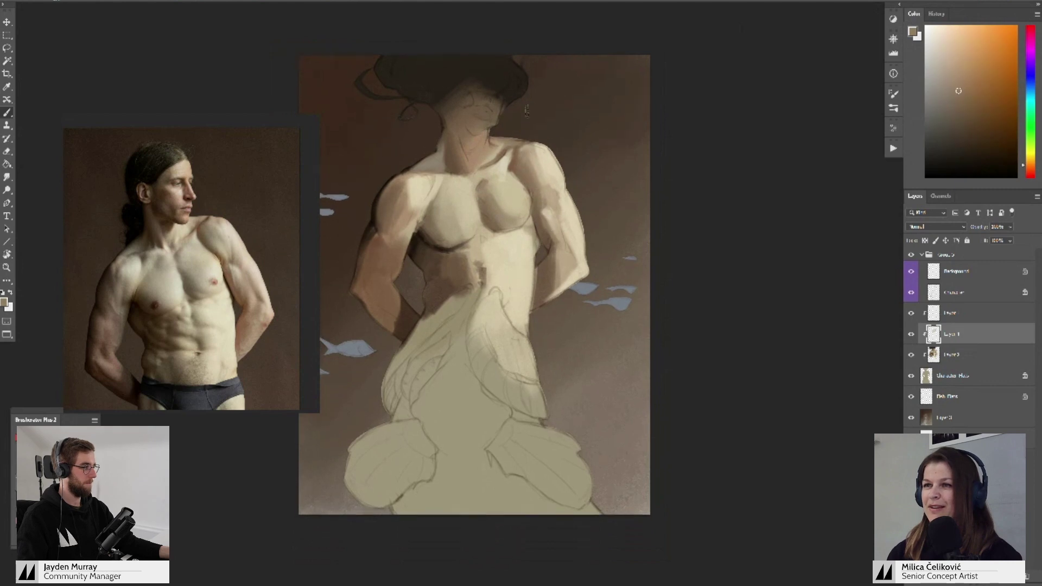
alt+click(539, 249)
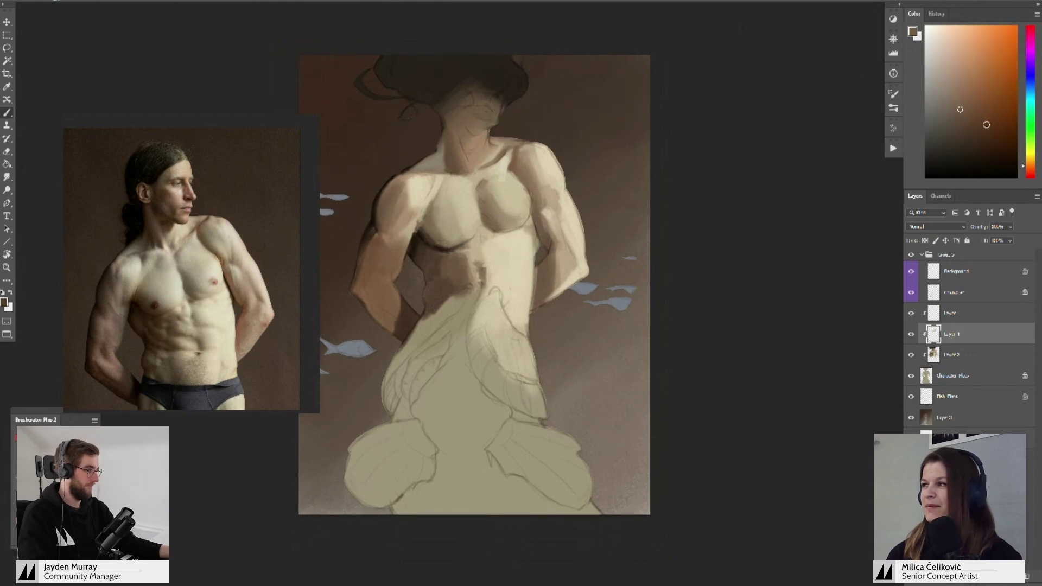
click(1025, 169)
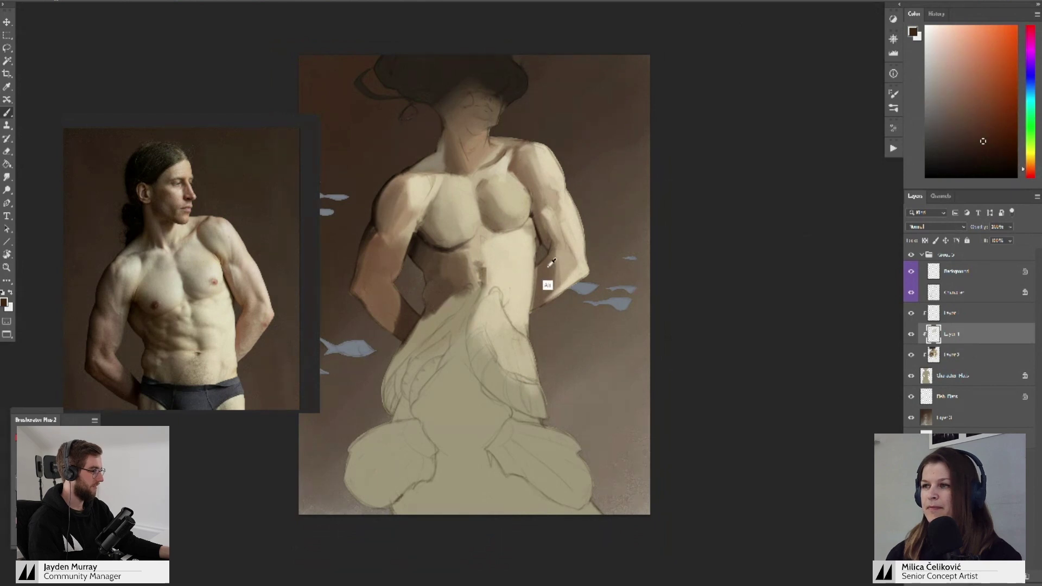
alt+click(545, 286)
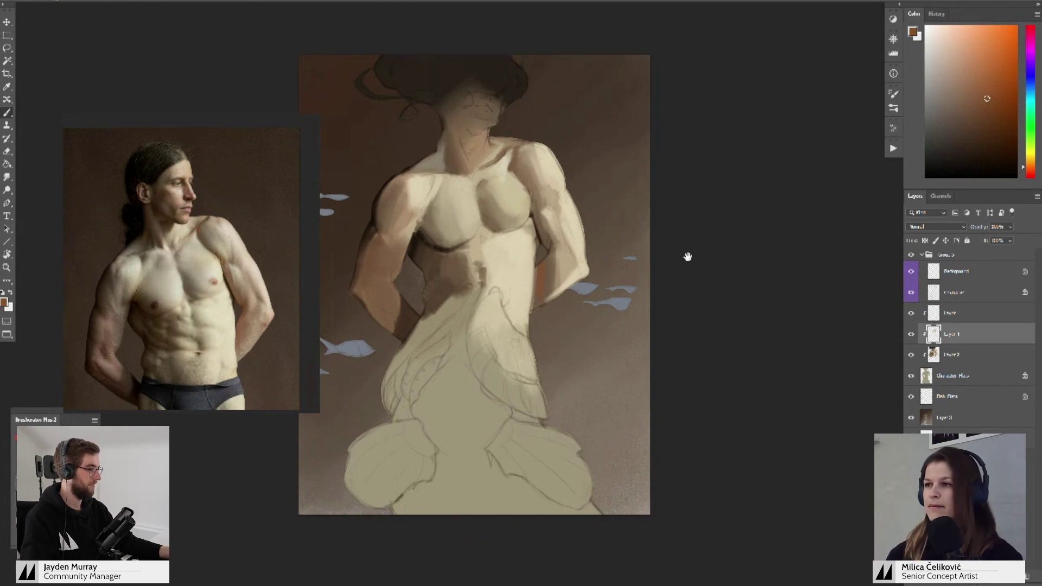
drag(686, 256, 697, 260)
click(977, 79)
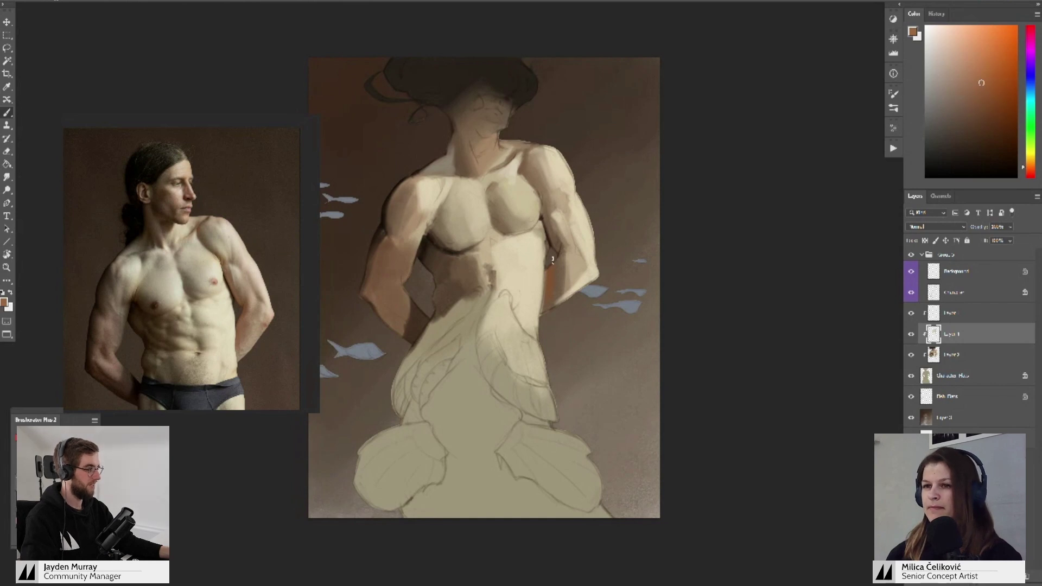
alt+click(550, 284)
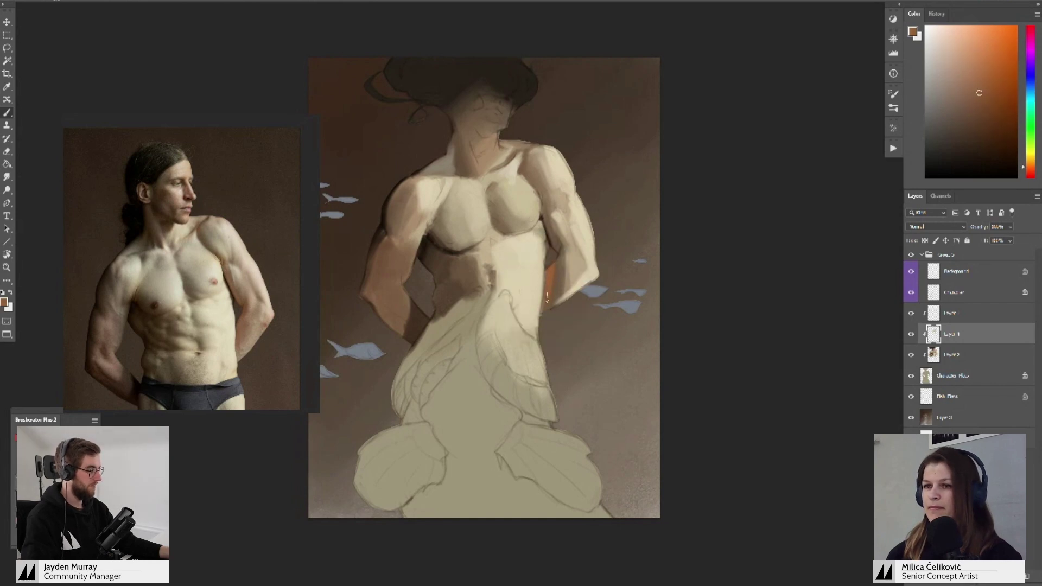
alt+click(556, 281)
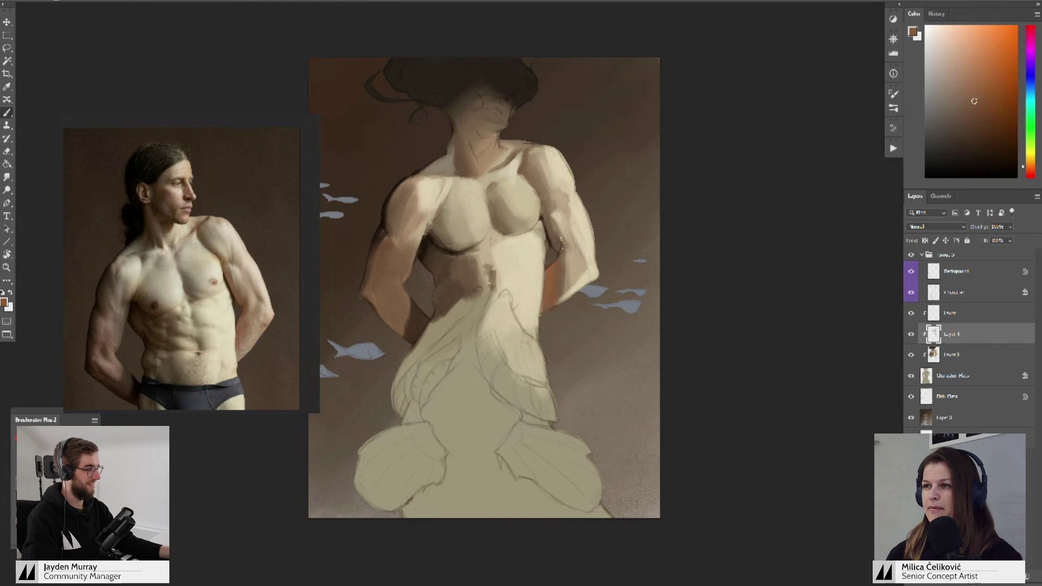
alt+click(559, 269)
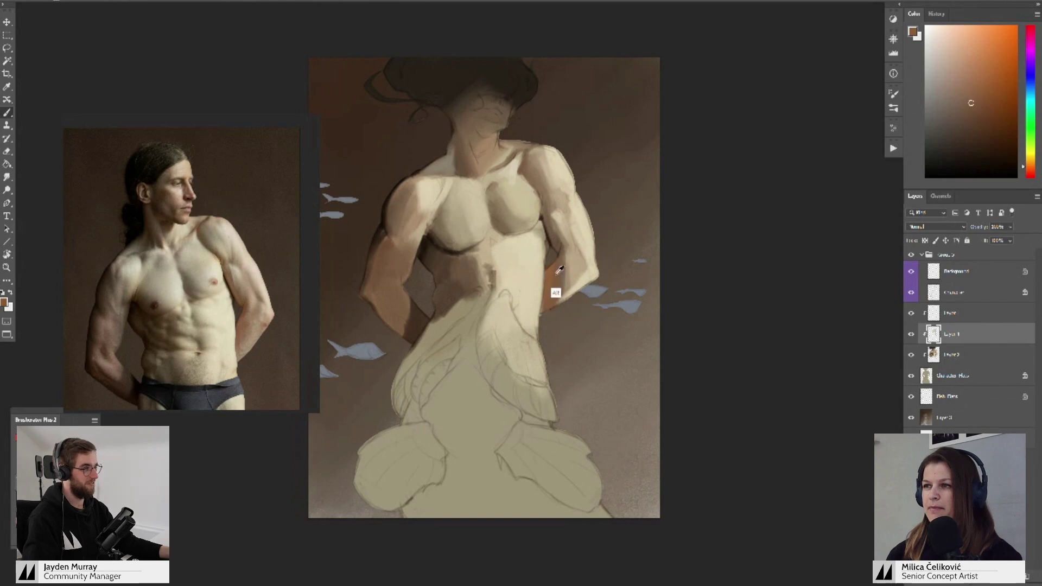
- Shift the right-hand forearm shadow to a redder brown, blending it towards the elbow with sampled tones
click(1030, 171)
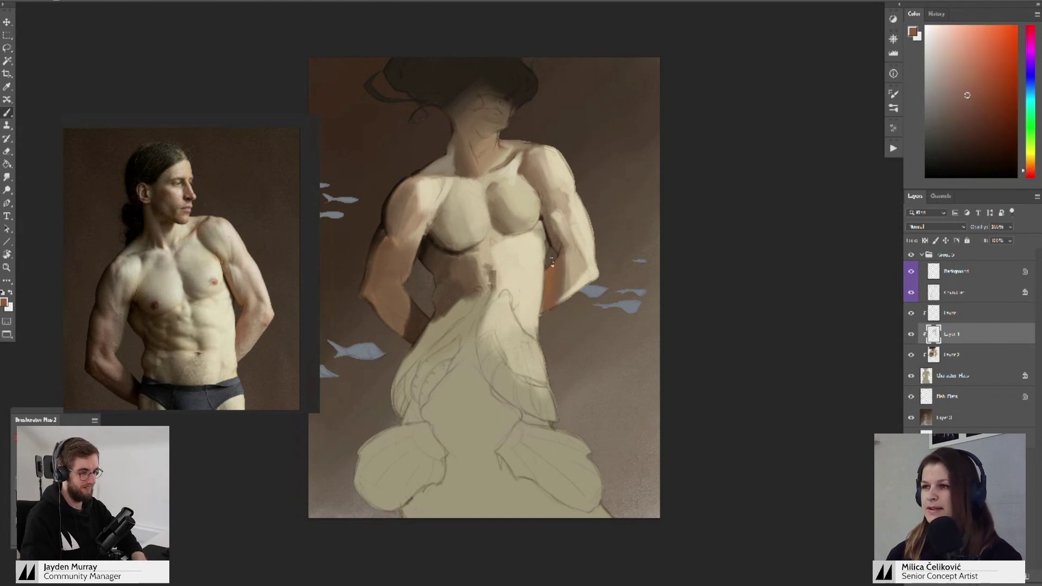
alt+click(559, 282)
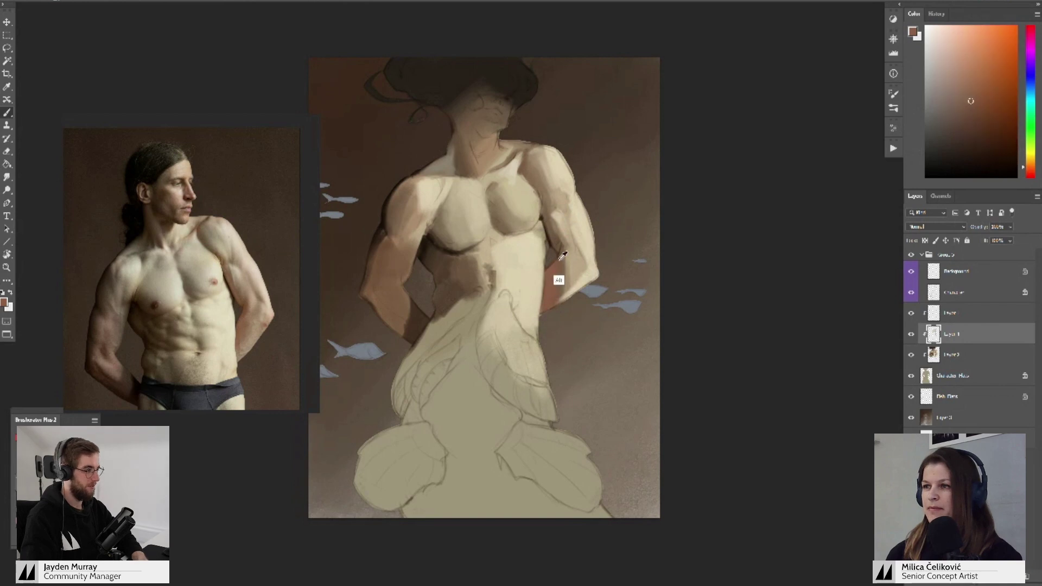
alt+click(558, 275)
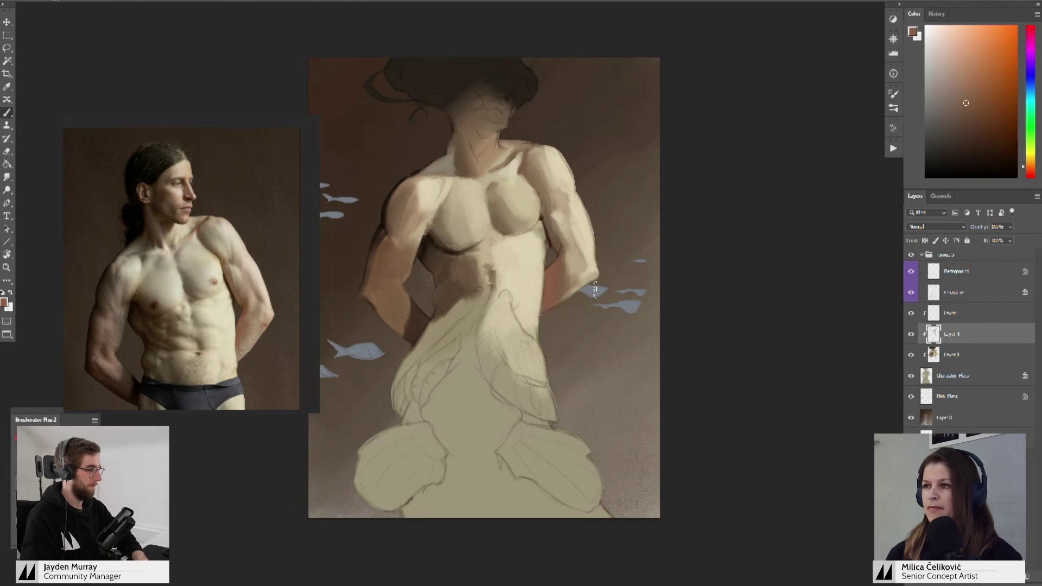
mouse_move(576, 274)
mouse_down()
mouse_move(523, 276)
mouse_move(562, 278)
mouse_up()
alt+click(562, 278)
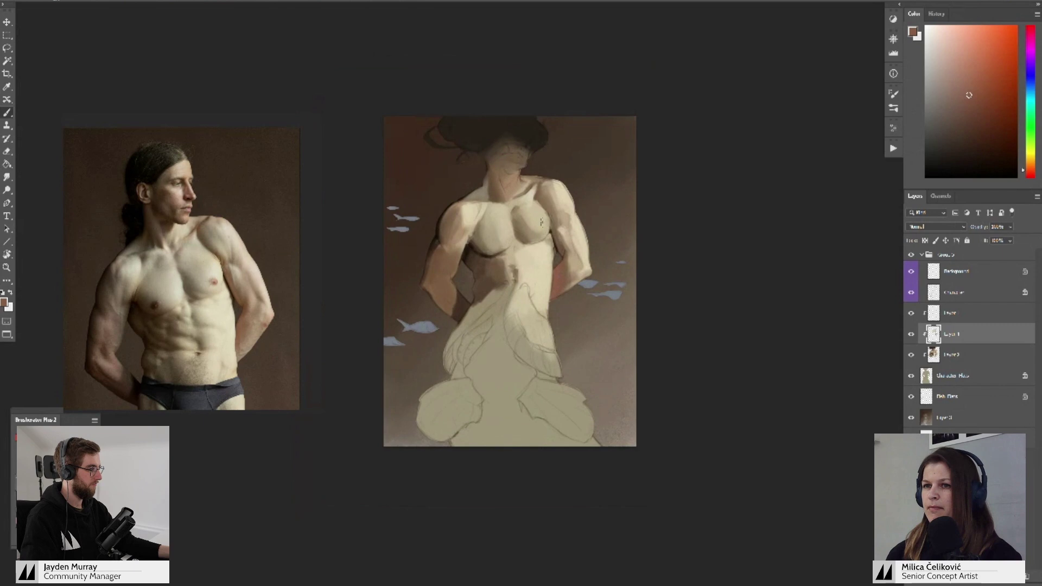
- Add muted reddish tones to the left-hand shoulder and upper arm, blending them with sampled dark browns along the outer shadow
scroll(550, 239, up, 2)
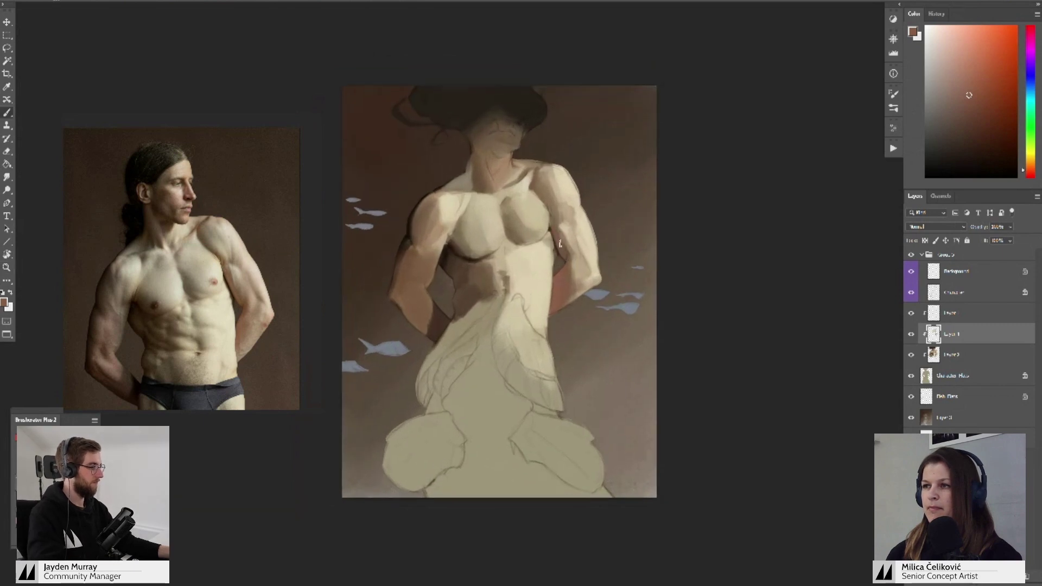
drag(555, 218, 562, 214)
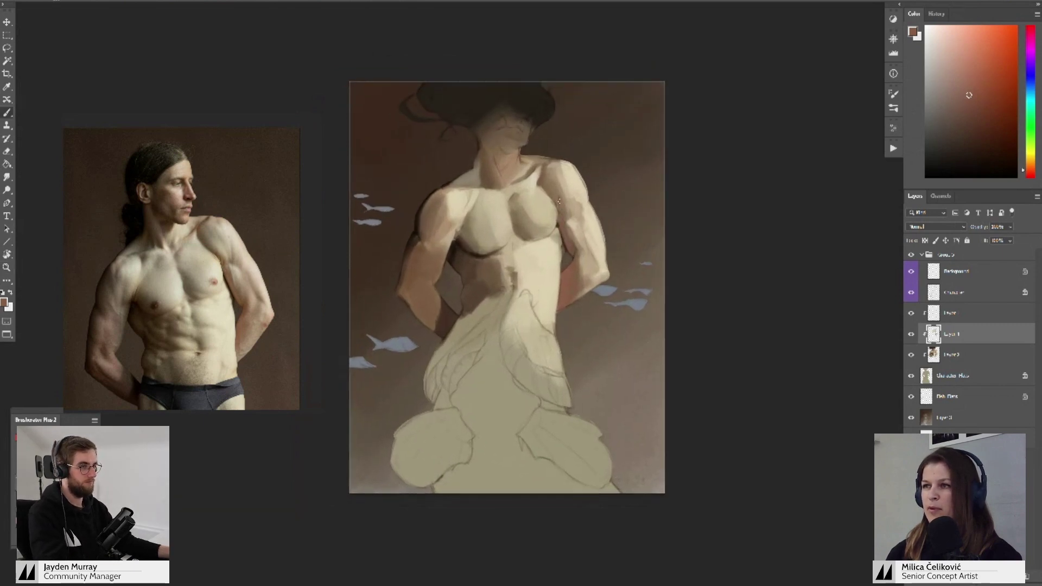
alt+click(420, 222)
alt+click(424, 242)
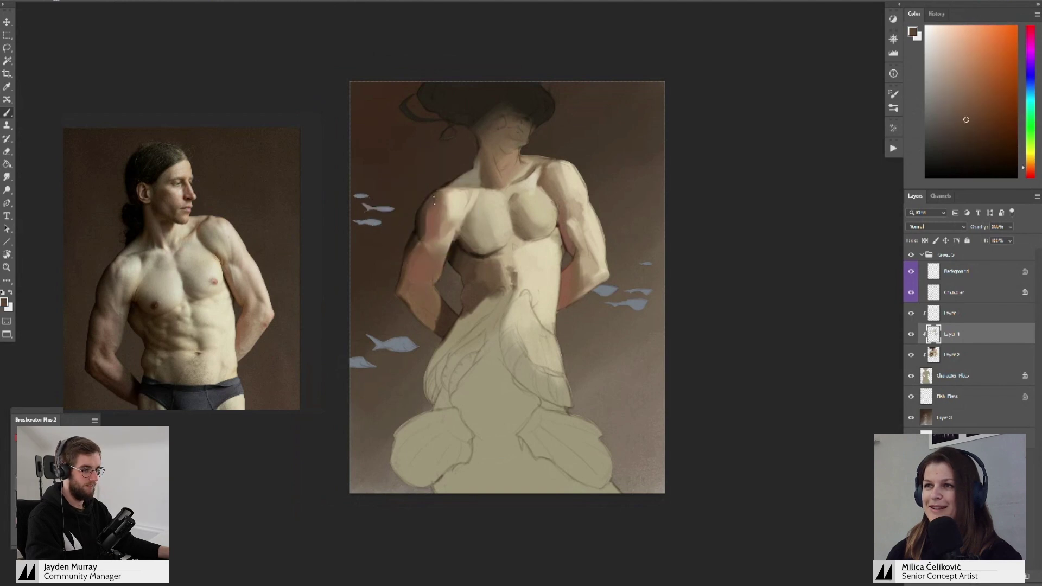
alt+click(426, 224)
alt+click(440, 220)
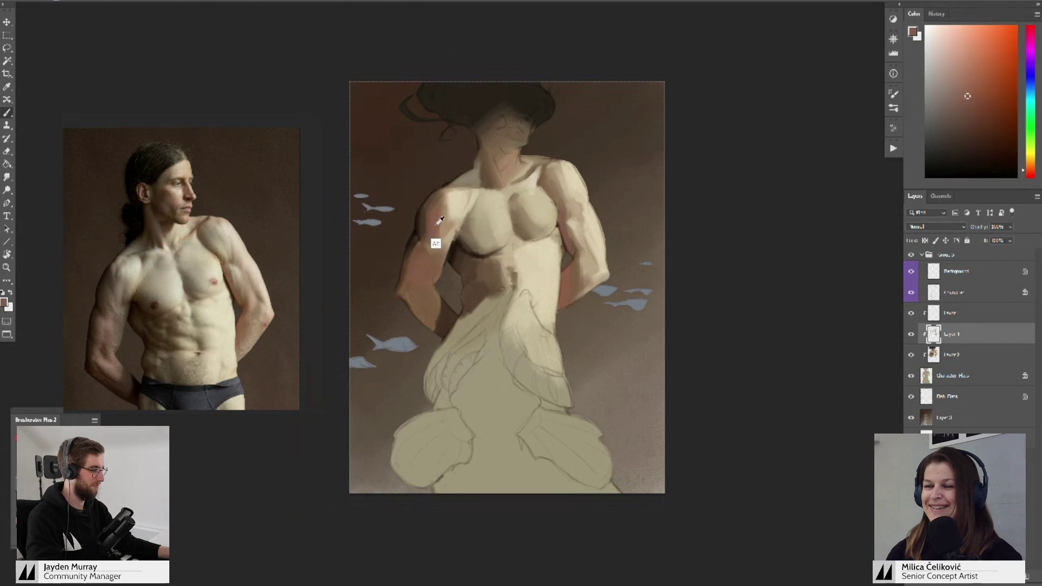
alt+click(435, 236)
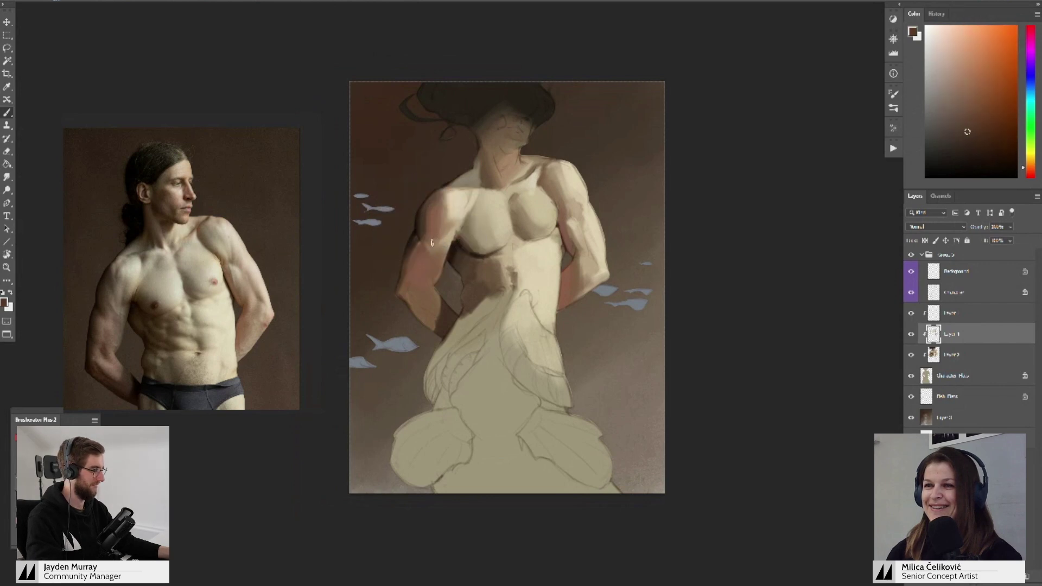
alt+click(425, 227)
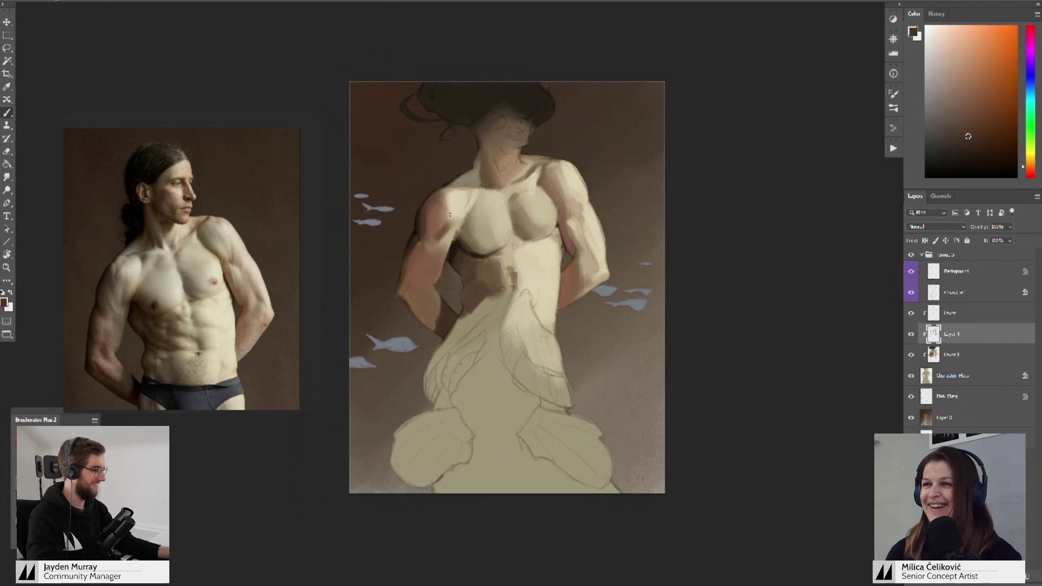
drag(446, 226, 453, 228)
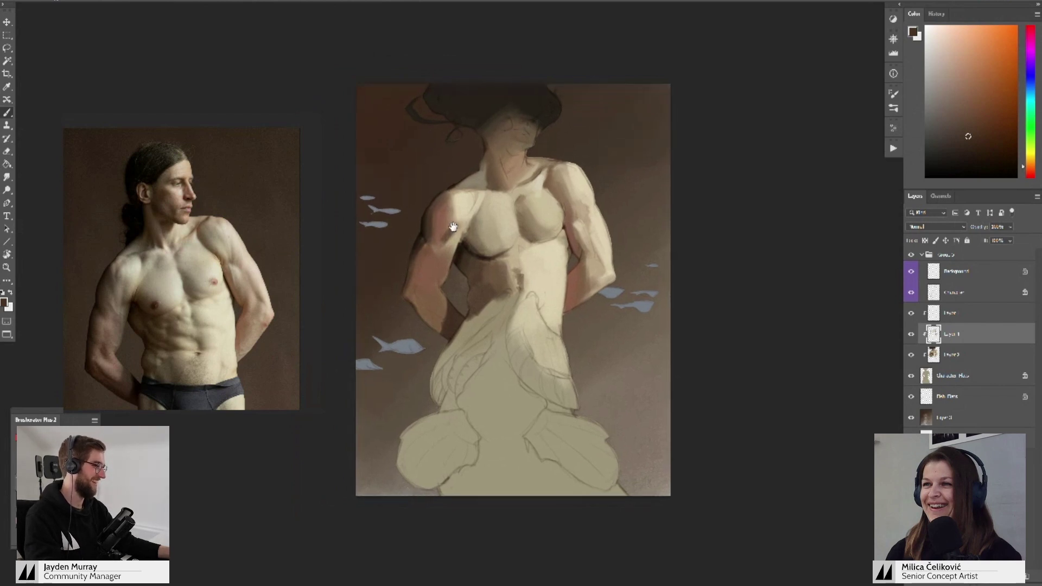
- Soften the front of the left-hand shoulder and upper arm by blending sampled reddish browns into peach and beige midtones
alt+click(445, 253)
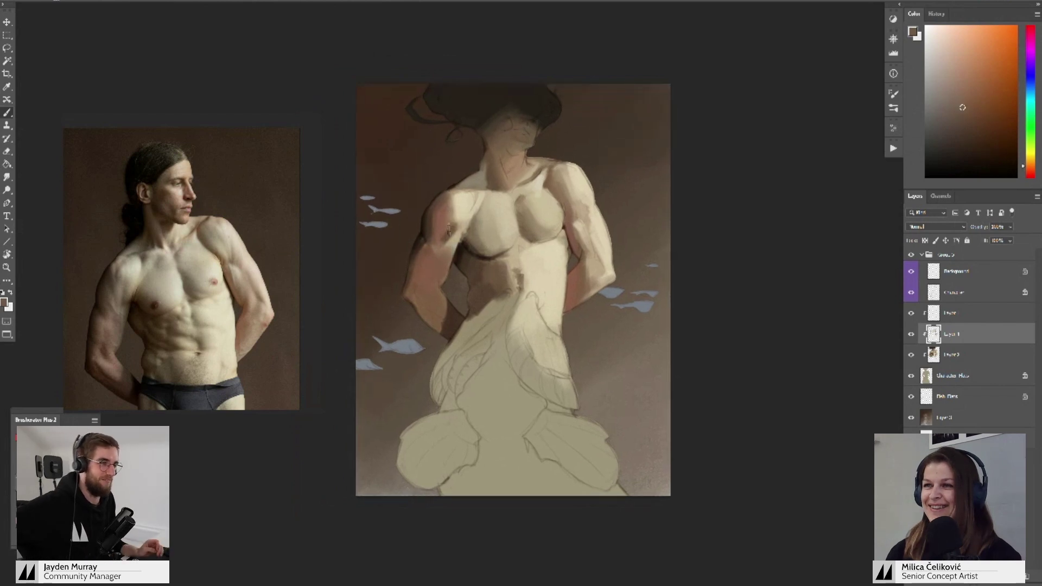
alt+click(454, 216)
alt+click(454, 213)
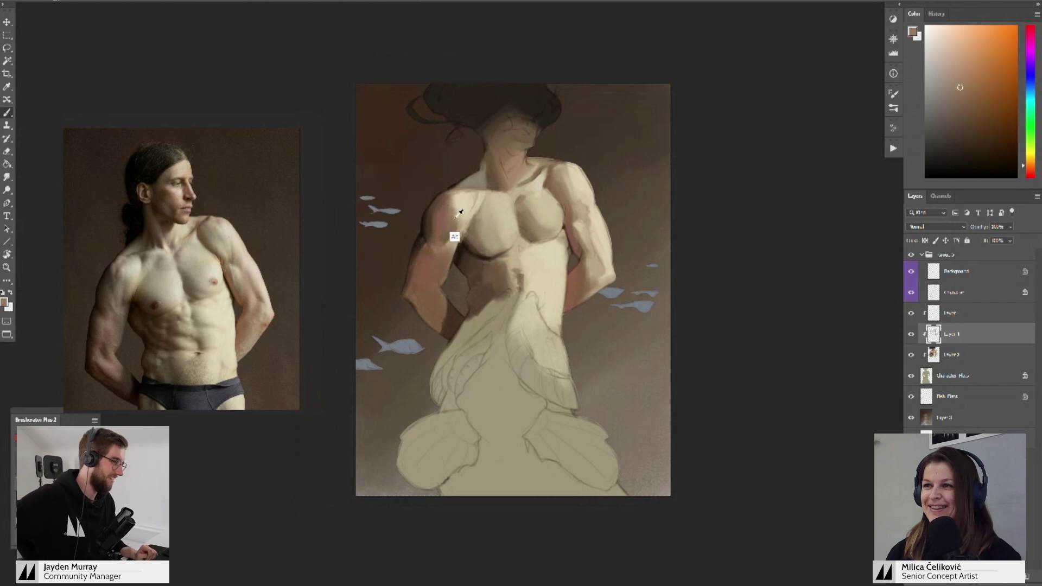
alt+click(457, 209)
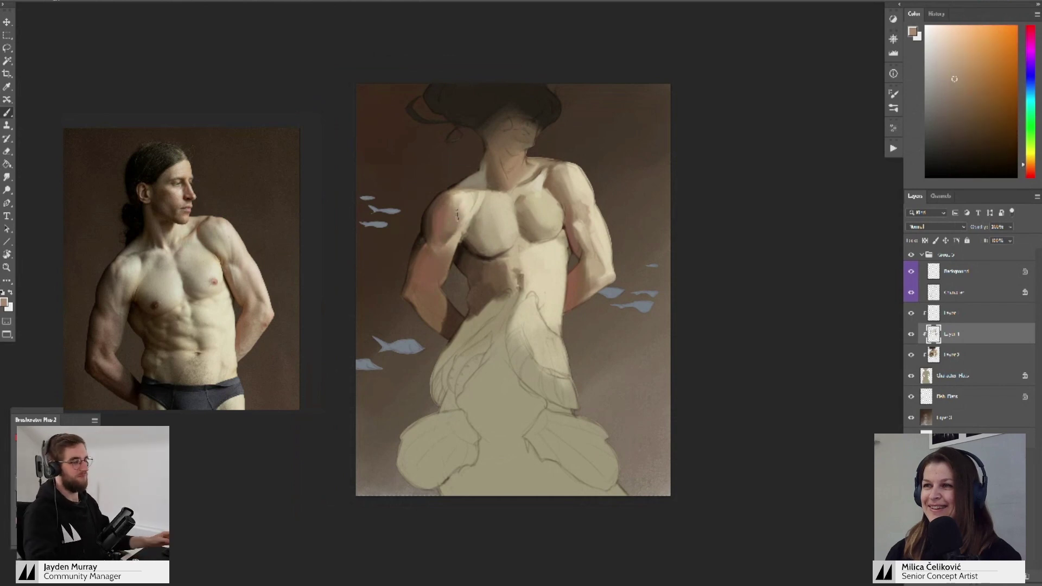
drag(443, 229, 456, 190)
alt+click(452, 207)
alt+click(448, 190)
alt+click(449, 190)
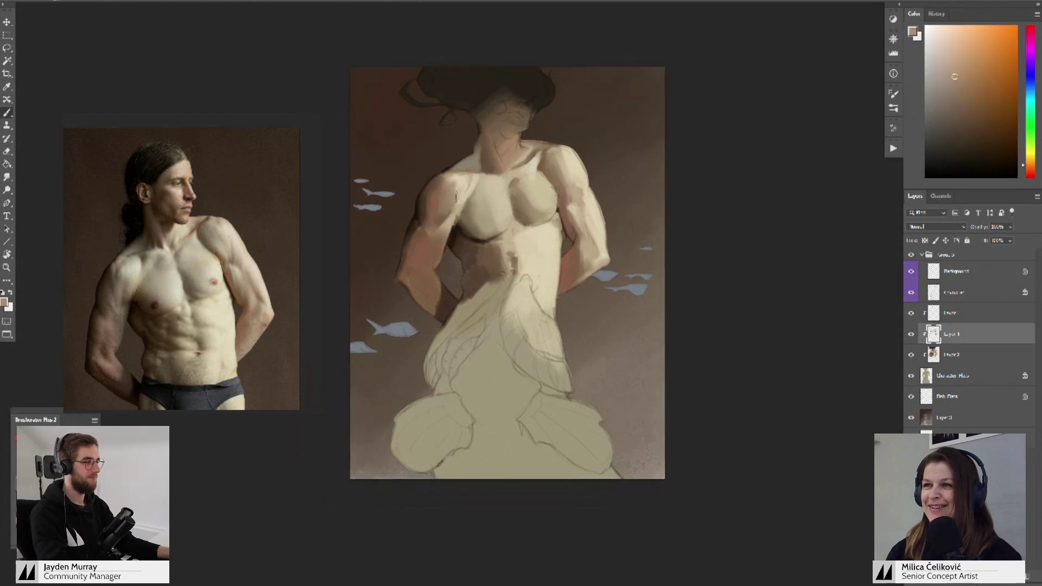
alt+click(454, 186)
alt+click(458, 183)
- Refine the outer shadow edge of the left-hand upper arm with sampled dark browns, working down towards the elbow
alt+click(434, 208)
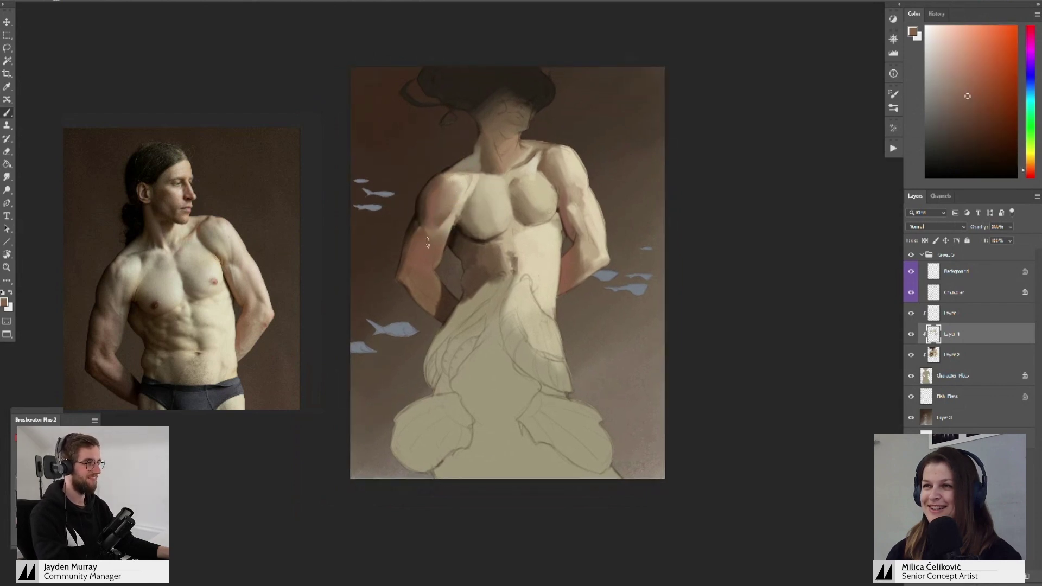
alt+click(425, 245)
alt+click(421, 214)
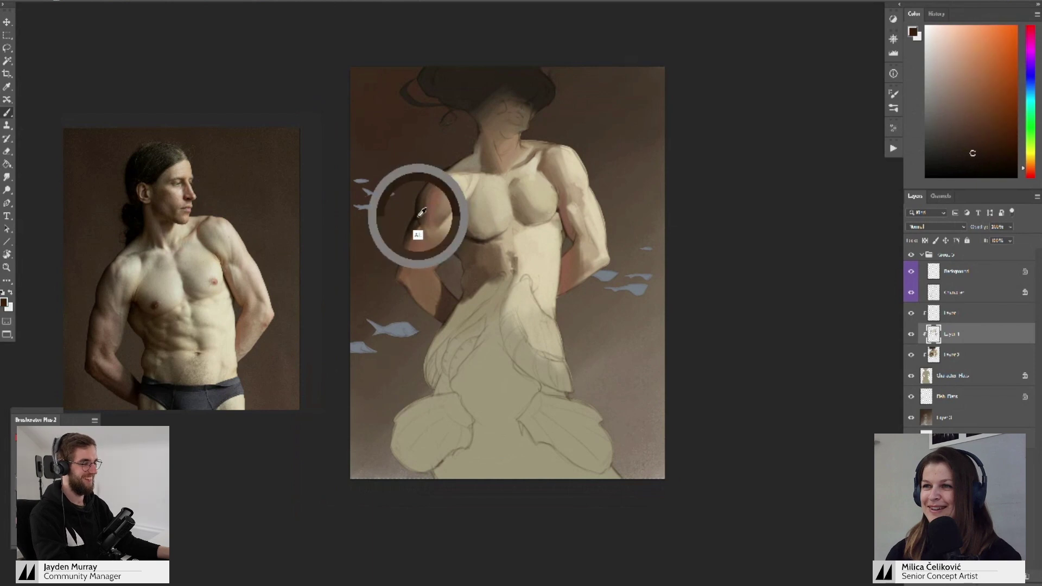
alt+click(424, 225)
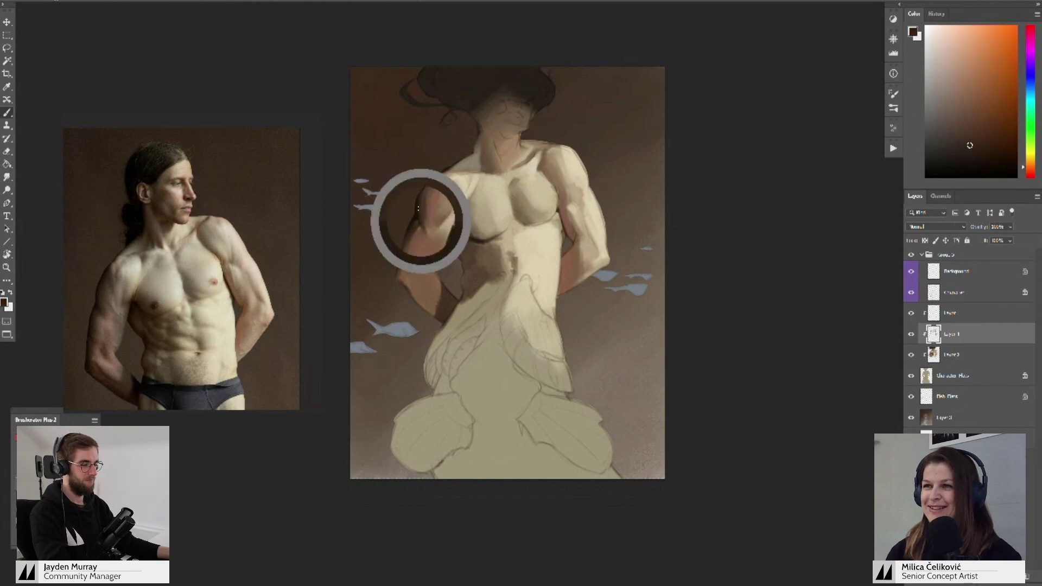
alt+click(428, 228)
alt+click(428, 234)
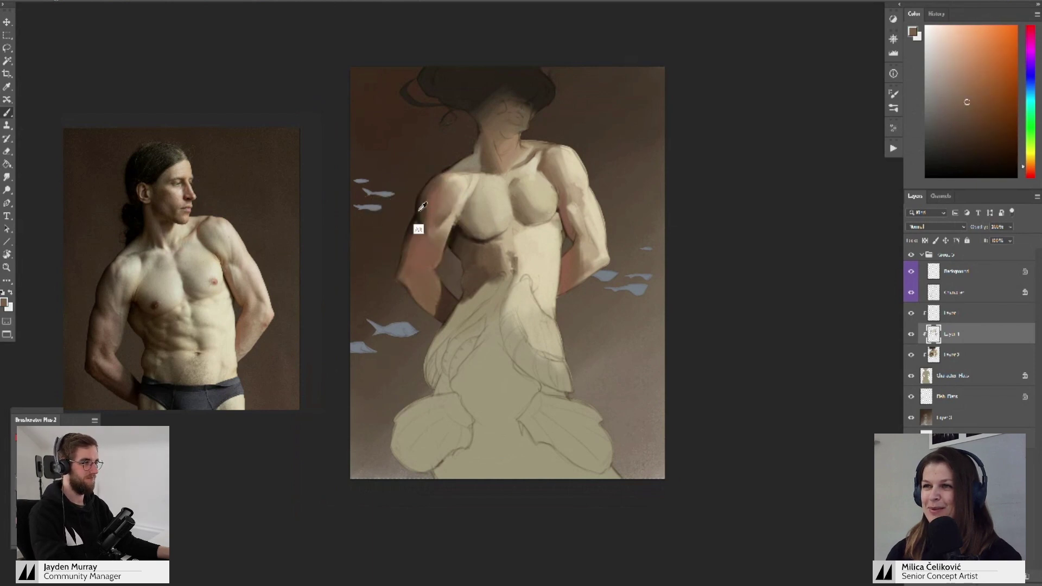
alt+click(418, 212)
alt+click(414, 228)
drag(416, 230, 404, 261)
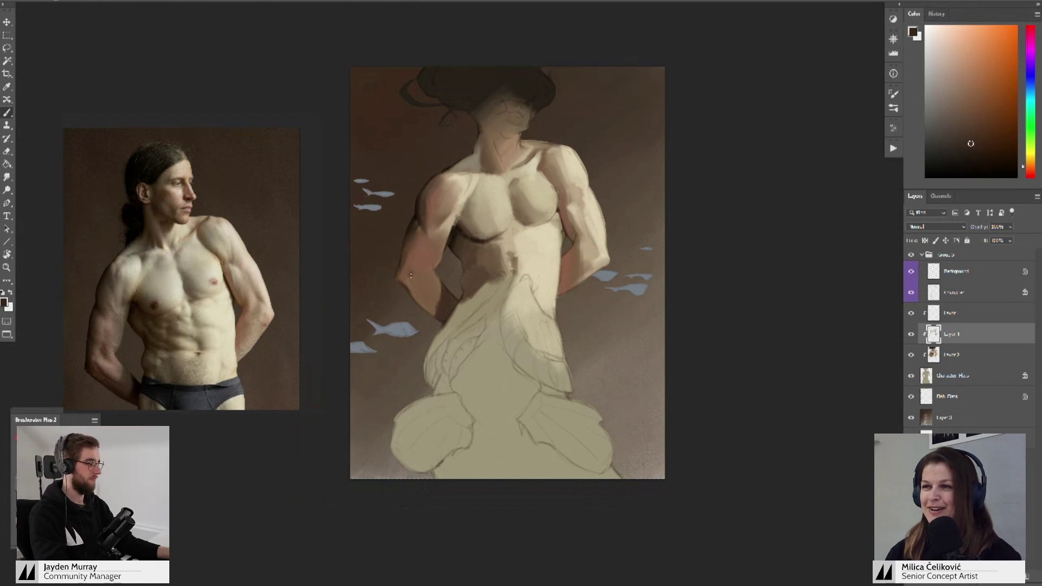
- Paint a dark brown shadow along the left-hand forearm from the elbow towards the wrist
drag(410, 275, 431, 300)
alt+click(415, 308)
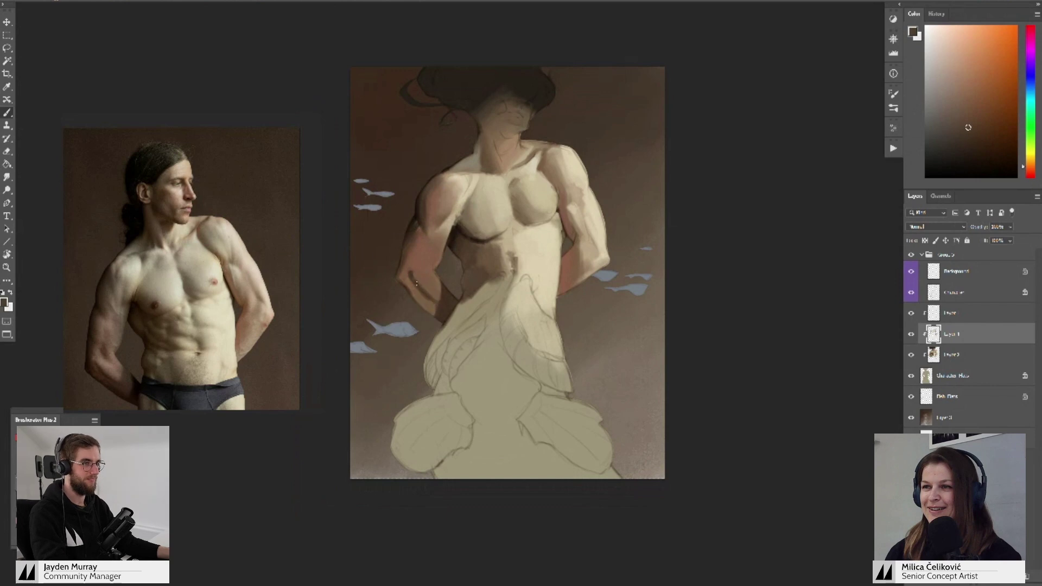
key(z)
mouse_move(449, 345)
mouse_down()
mouse_move(483, 365)
mouse_move(473, 370)
mouse_move(474, 291)
mouse_move(438, 301)
mouse_move(456, 303)
mouse_up()
key(space)
key(z)
key(z)
mouse_move(560, 260)
mouse_down()
mouse_move(528, 300)
mouse_move(565, 330)
mouse_move(513, 355)
mouse_move(542, 376)
mouse_move(494, 382)
mouse_up()
key(space)
mouse_move(495, 265)
mouse_down()
mouse_move(485, 300)
mouse_move(467, 298)
mouse_up()
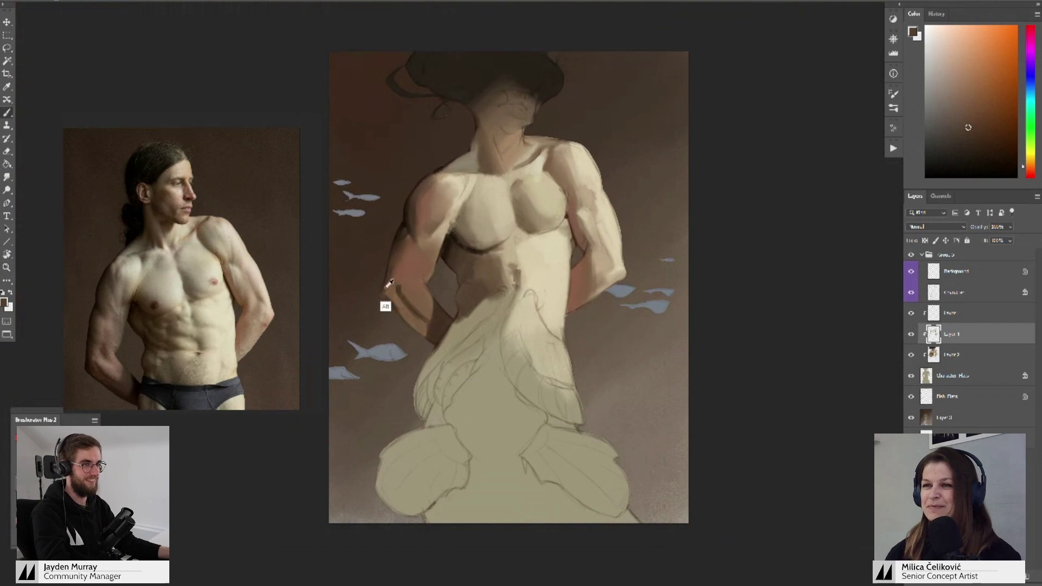
alt+click(404, 300)
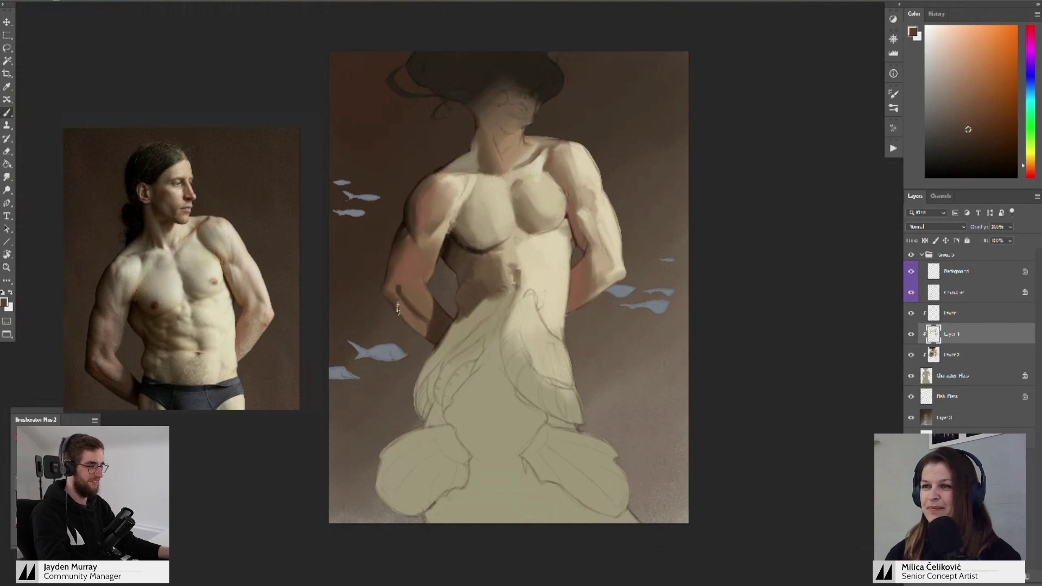
drag(398, 308, 434, 338)
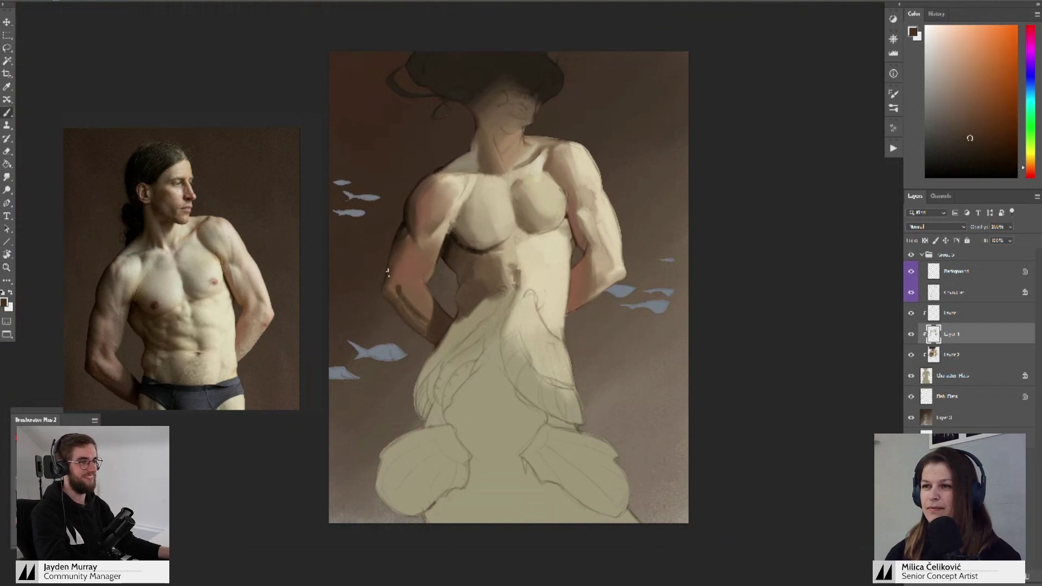
- Blend the left-hand forearm shadow into the elbow and lower upper arm with sampled browns and muted reds
alt+click(406, 299)
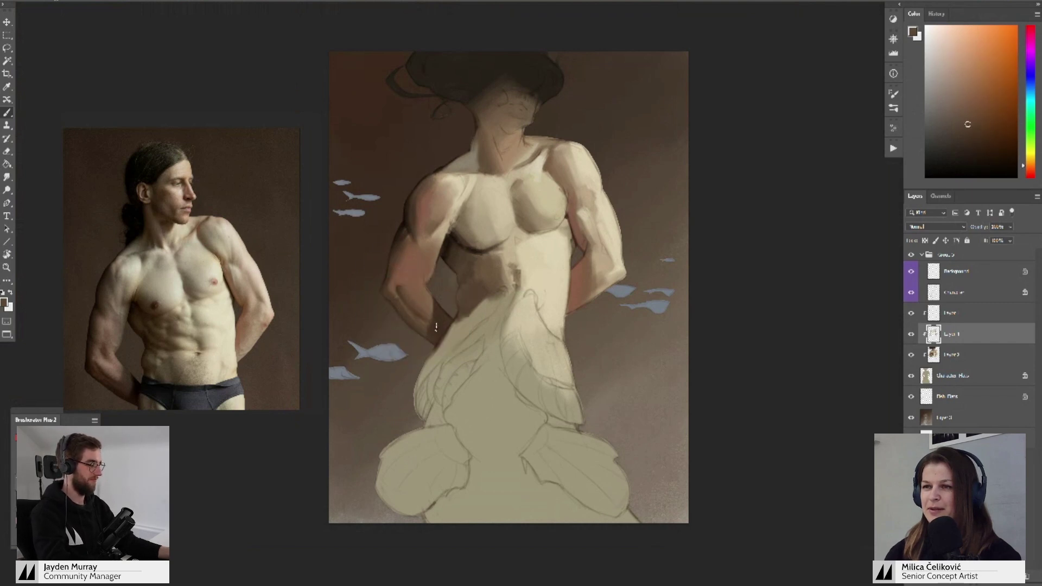
alt+click(422, 312)
alt+click(399, 288)
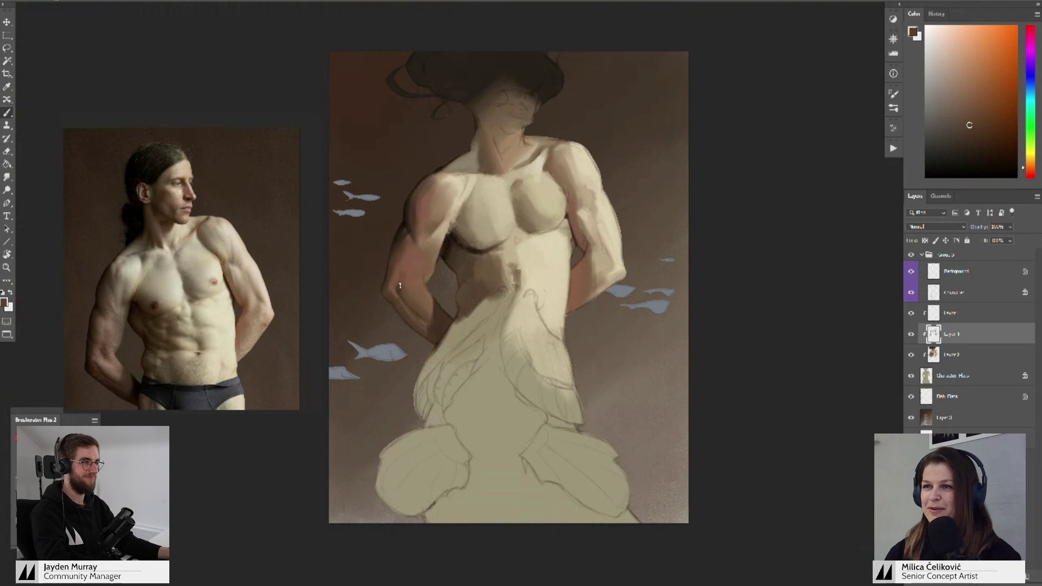
alt+click(409, 298)
alt+click(404, 277)
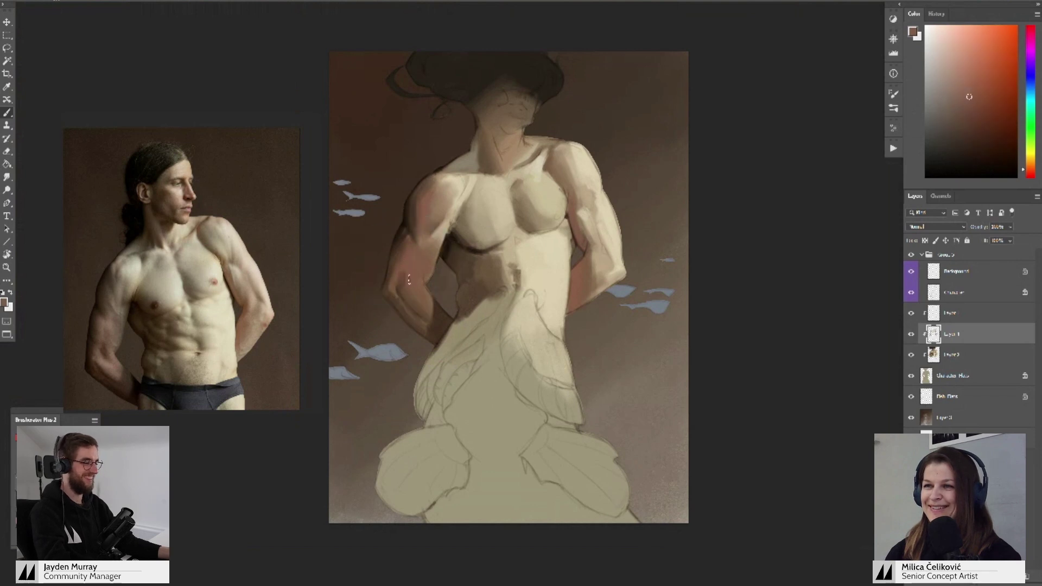
alt+click(413, 268)
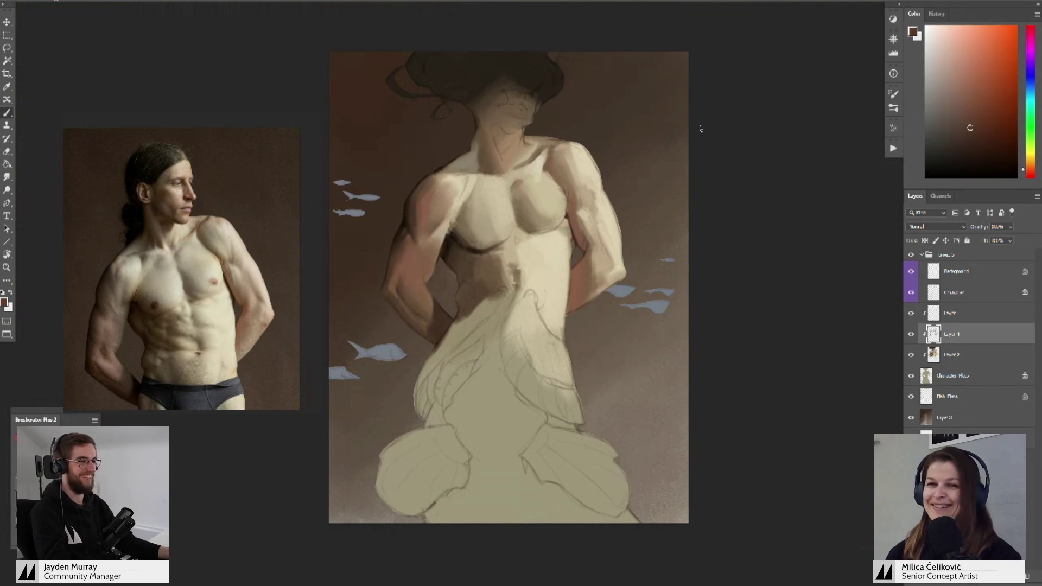
alt+click(411, 271)
alt+click(412, 270)
mouse_move(415, 274)
mouse_down()
mouse_move(404, 323)
mouse_move(430, 322)
mouse_up()
alt+click(414, 259)
alt+click(419, 300)
- Flip both the reference photo and the painting horizontally
key(z)
key(b)
click(213, 357)
key(alt+shift+h)
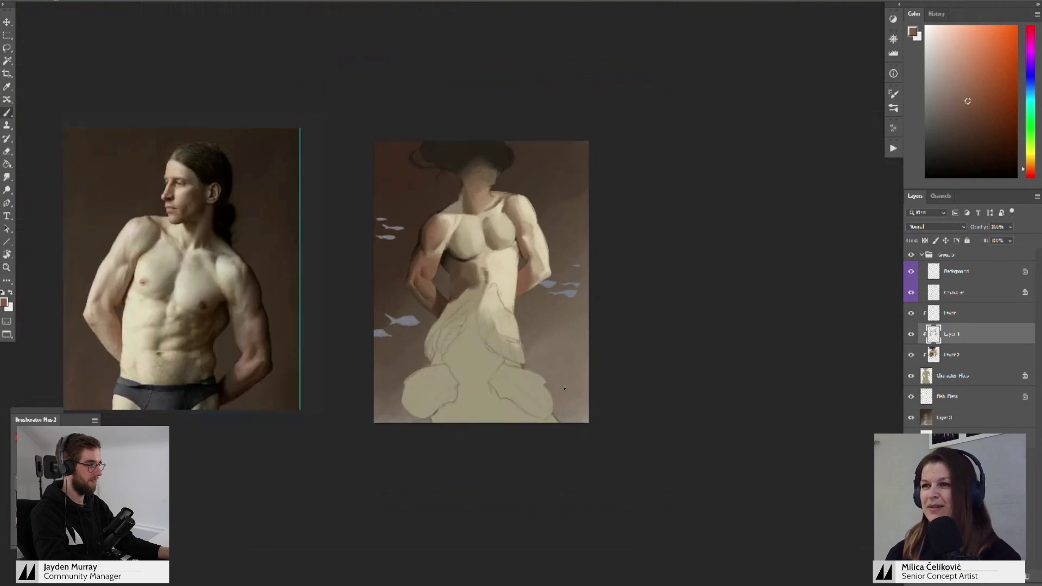
key(alt+shift+h)
scroll(623, 295, up, 1)
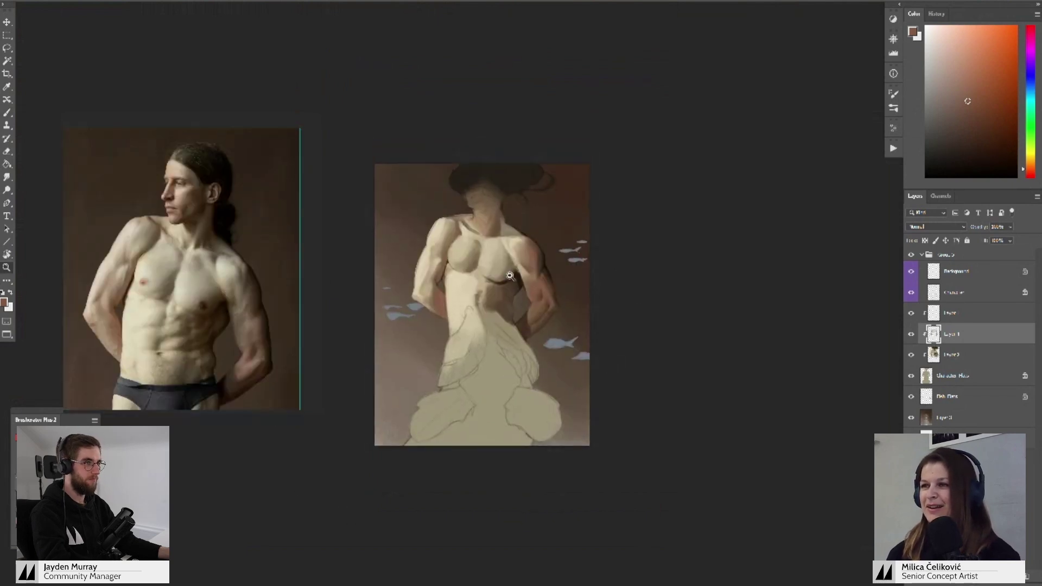
- Shade the inner side of the lit left-hand shoulder near the collarbone with sampled light brown and beige tones
mouse_move(509, 276)
mouse_down()
mouse_move(464, 309)
mouse_move(492, 342)
mouse_move(533, 295)
mouse_move(527, 239)
mouse_up()
mouse_move(487, 202)
mouse_down()
mouse_move(485, 220)
mouse_move(440, 219)
mouse_up()
alt+click(435, 228)
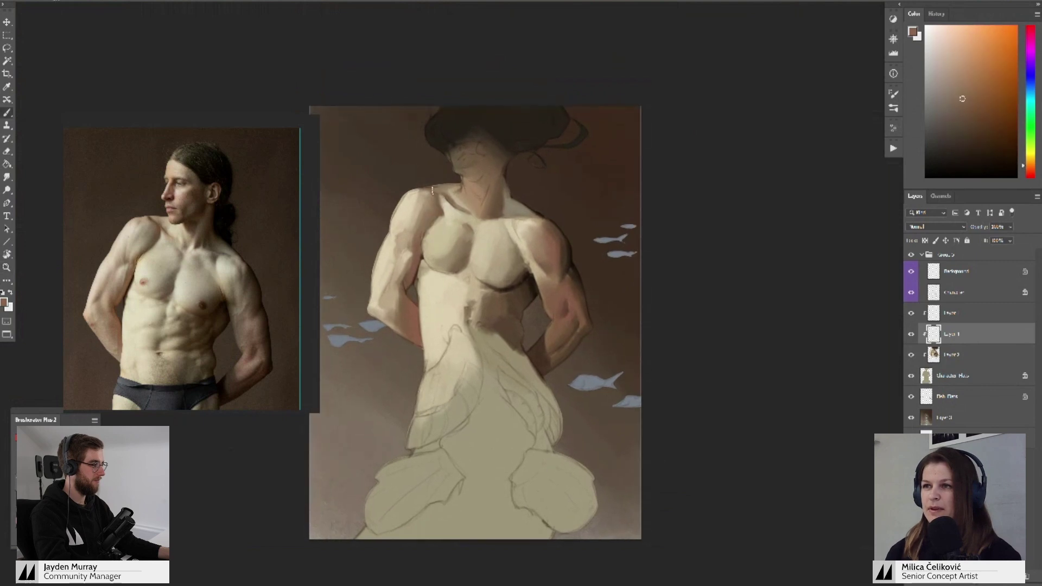
alt+click(430, 213)
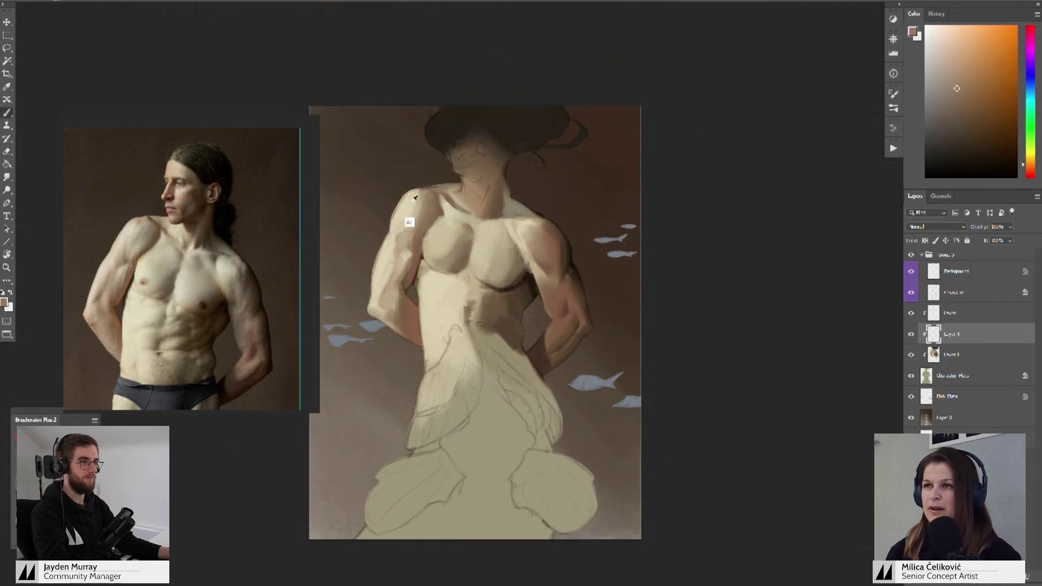
alt+click(411, 202)
drag(413, 206, 430, 203)
alt+click(438, 212)
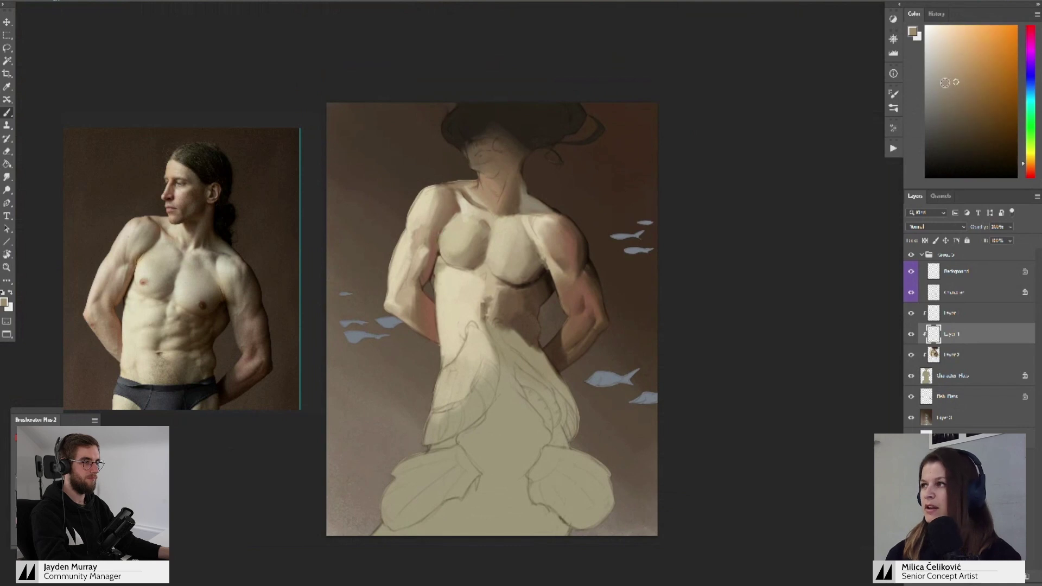
- Shift the brush colour to a yellower, less saturated beige and soften the shading on the inner lit shoulder
click(945, 81)
click(1032, 162)
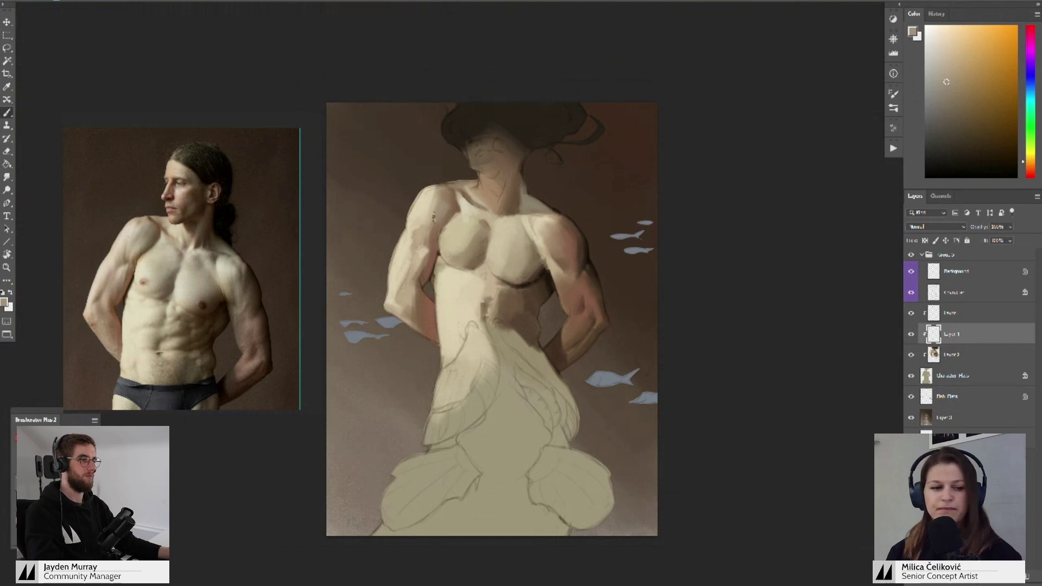
alt+click(444, 202)
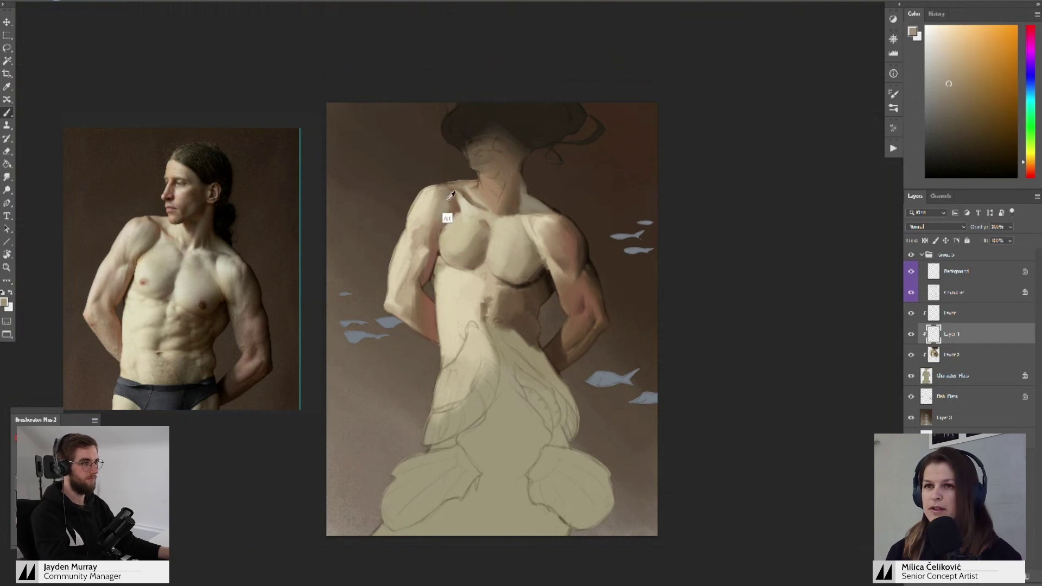
alt+click(443, 203)
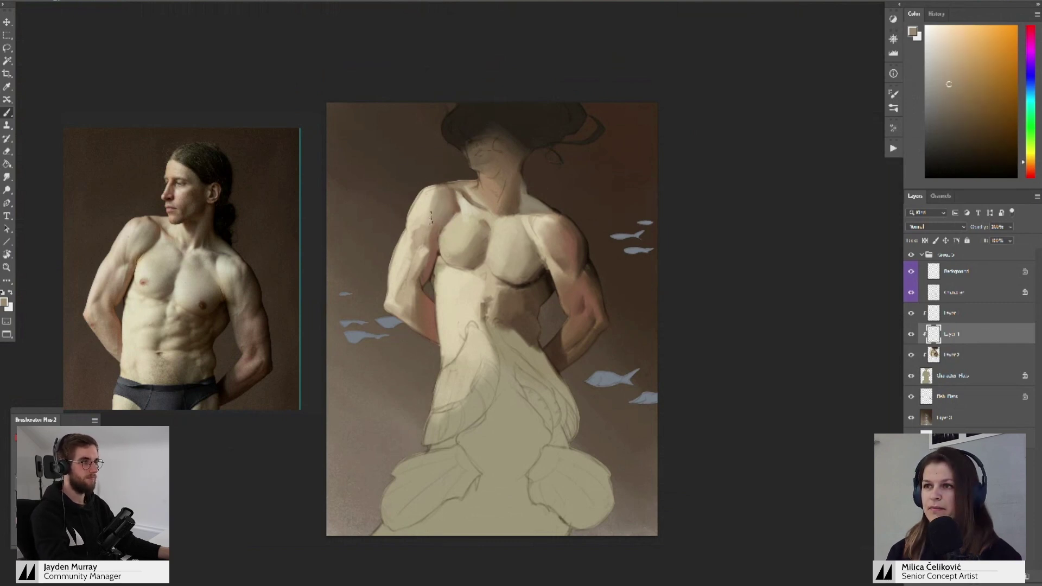
alt+click(440, 200)
alt+click(436, 203)
- Brighten the top and front of the lit shoulder with sampled cream tones, blending them into the beige shading
alt+click(435, 185)
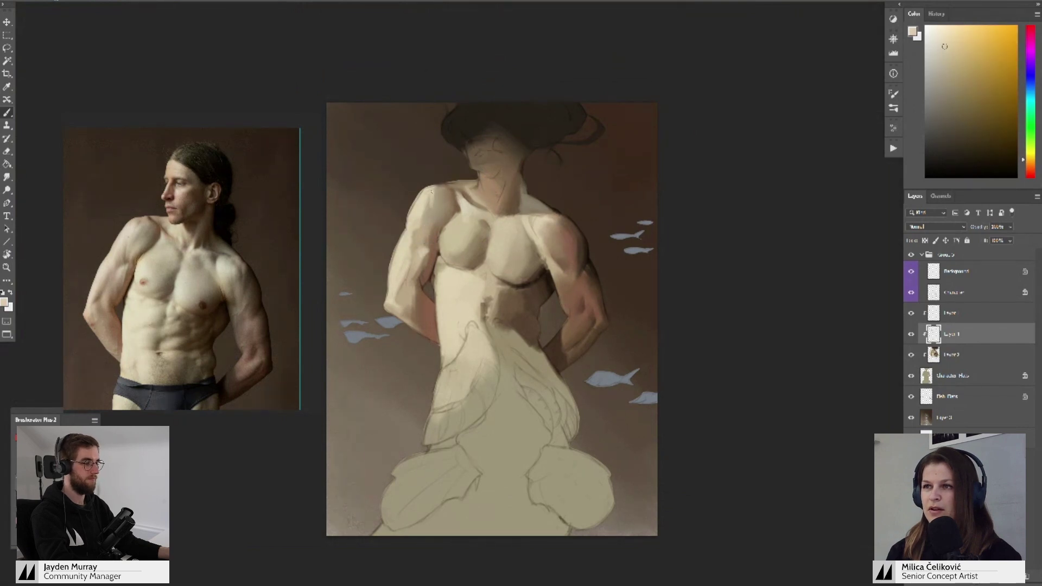
alt+click(427, 193)
key(r)
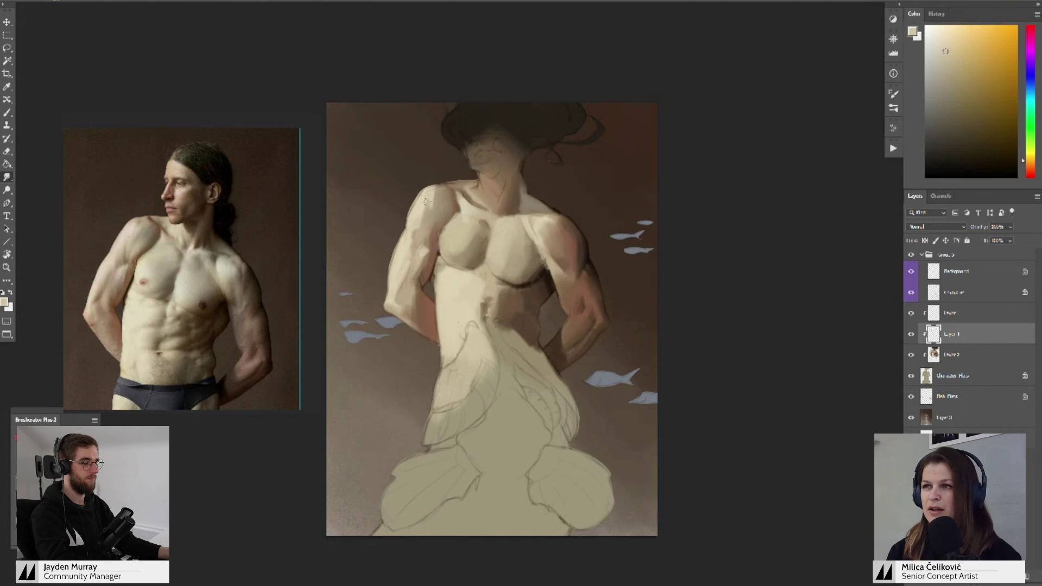
key(b)
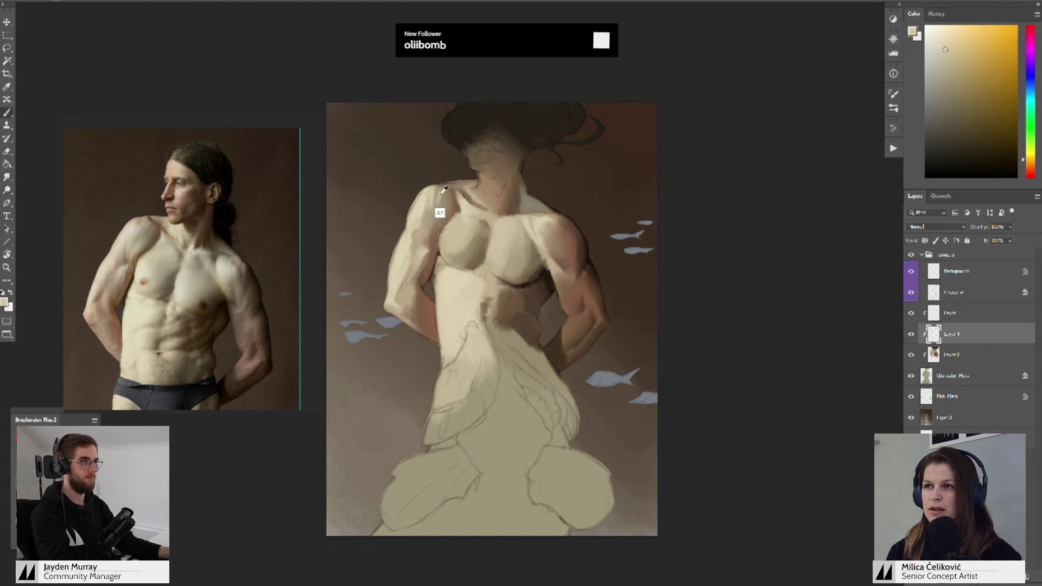
alt+click(438, 212)
alt+click(444, 217)
alt+click(444, 216)
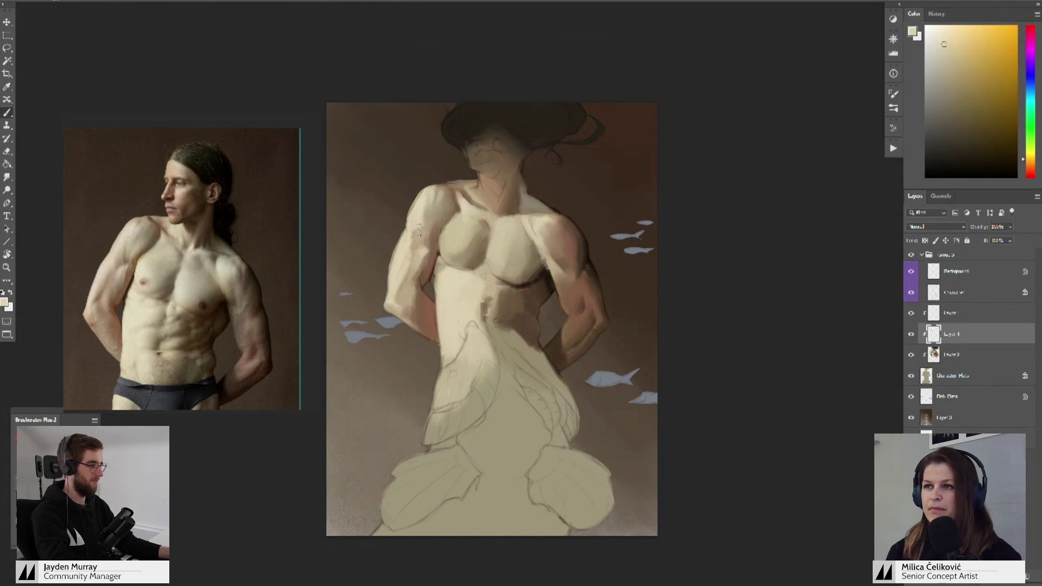
- Define the lower edge of the lit shoulder muscle with sampled olive beige, blending it upward into cream highlights
alt+click(460, 270)
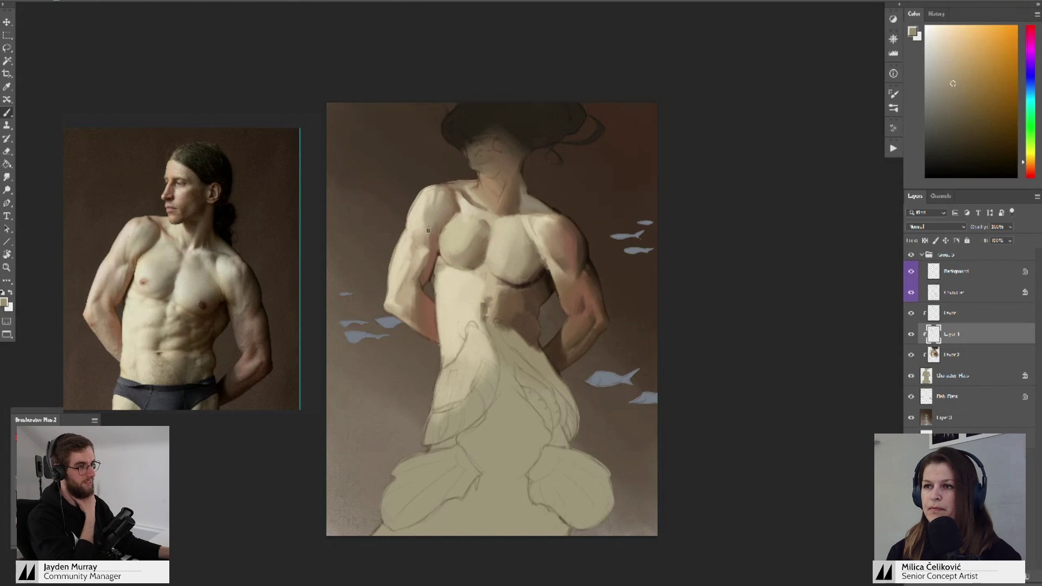
alt+click(421, 229)
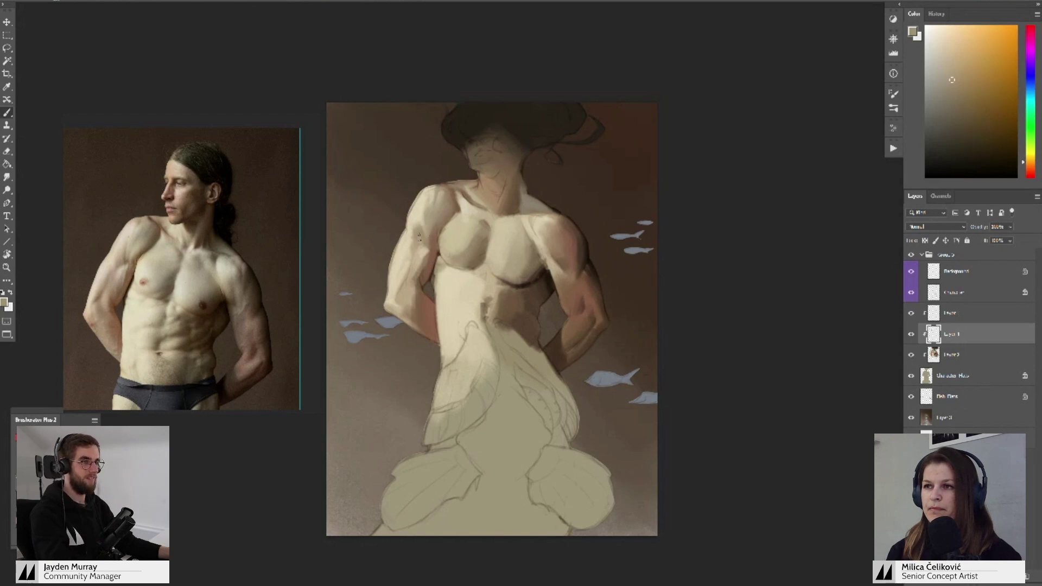
alt+click(427, 224)
alt+click(418, 214)
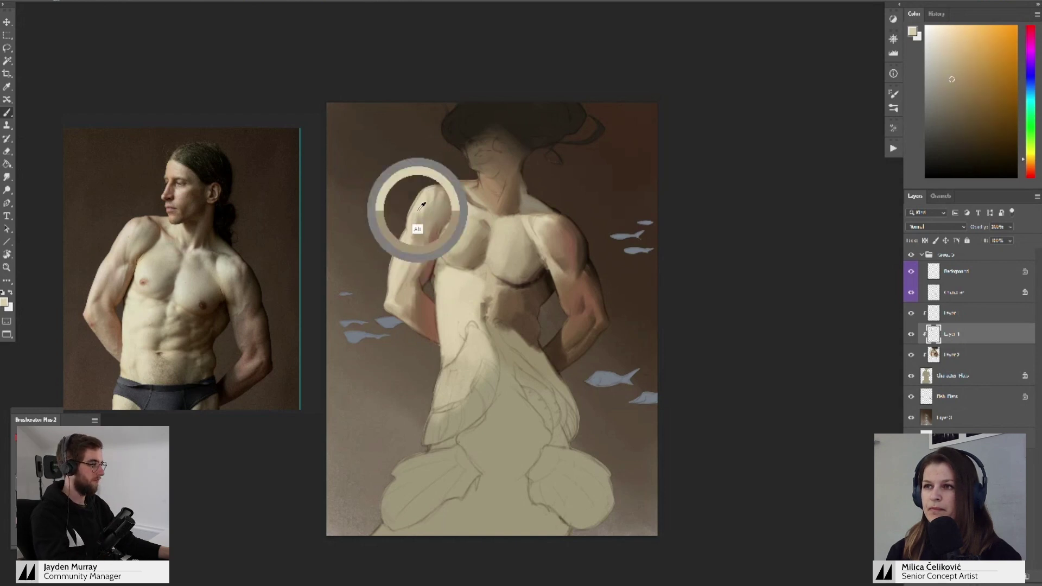
alt+click(419, 233)
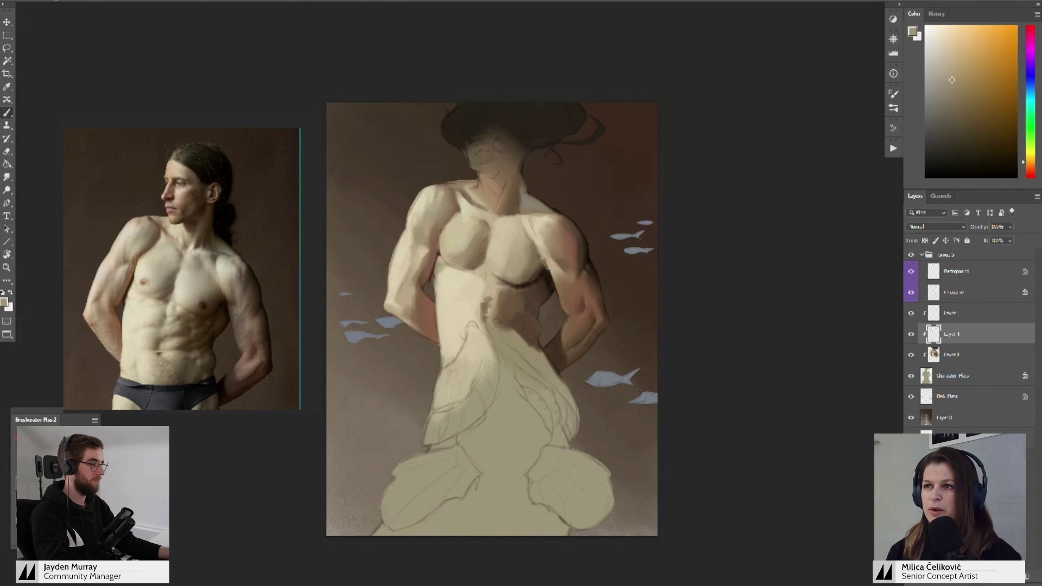
alt+click(417, 216)
alt+click(418, 207)
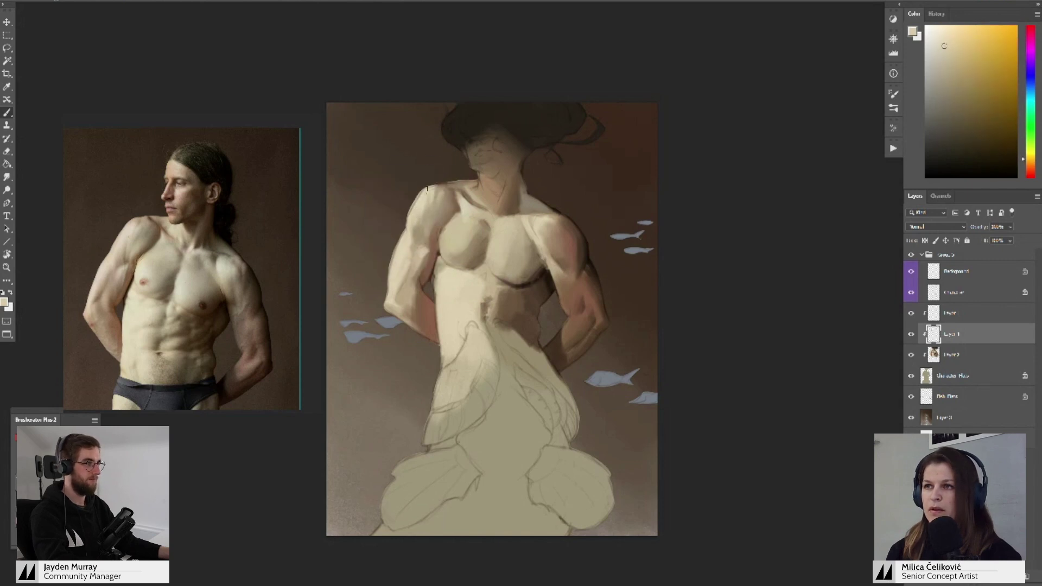
alt+click(426, 194)
drag(474, 190, 480, 175)
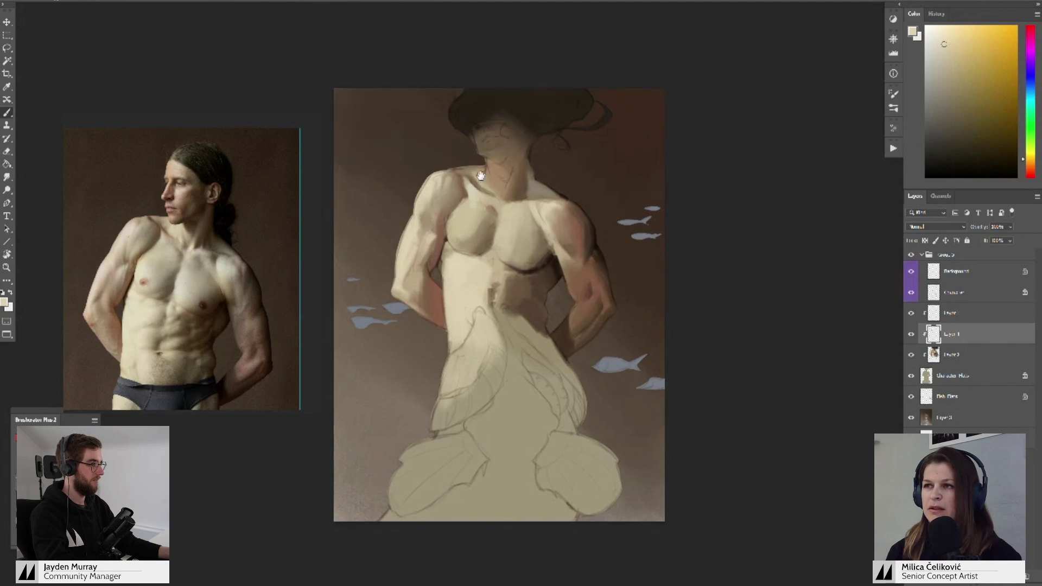
- Block in the shadow across the lower face and under the chin with dark brown sampled from the shaded arm
alt+click(480, 201)
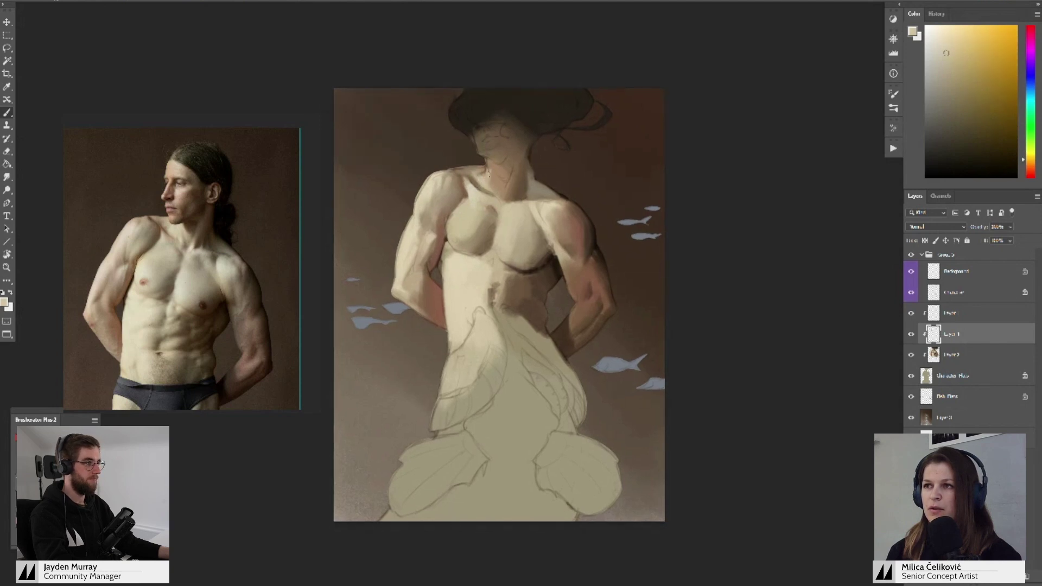
alt+click(492, 190)
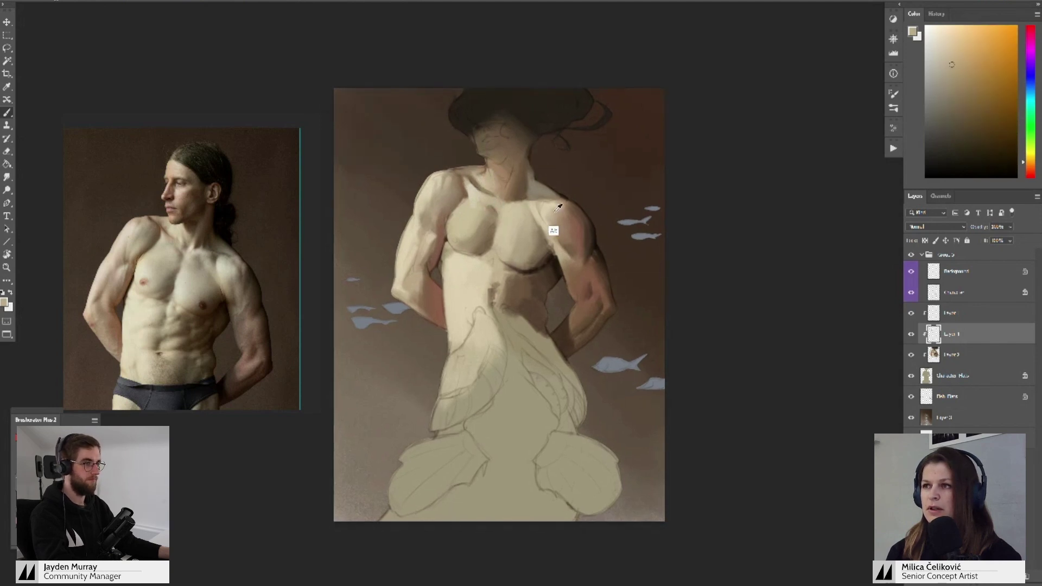
alt+click(587, 248)
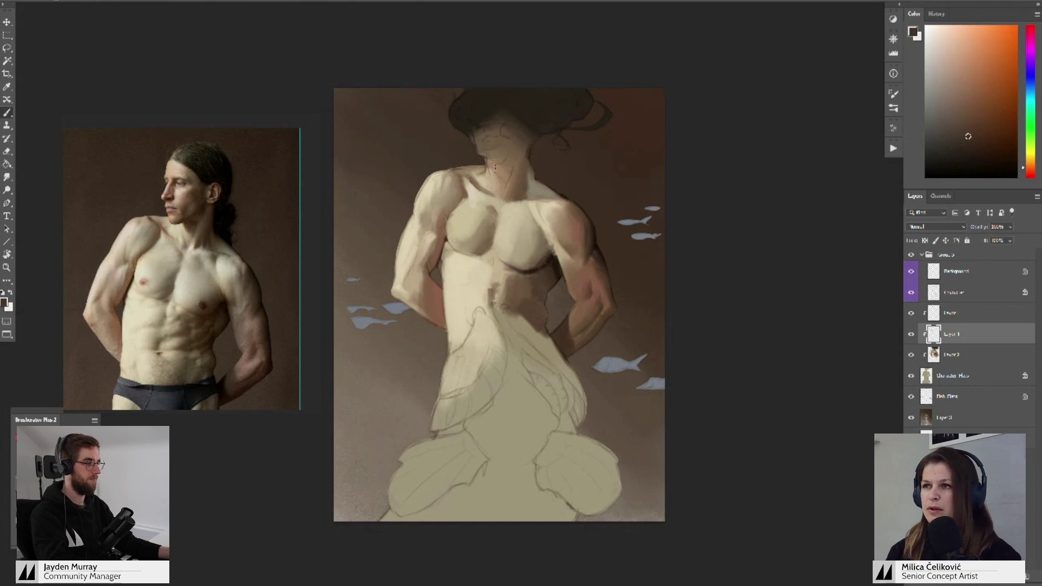
mouse_move(491, 163)
mouse_down()
mouse_move(505, 163)
mouse_move(502, 172)
mouse_move(483, 147)
mouse_move(500, 122)
mouse_up()
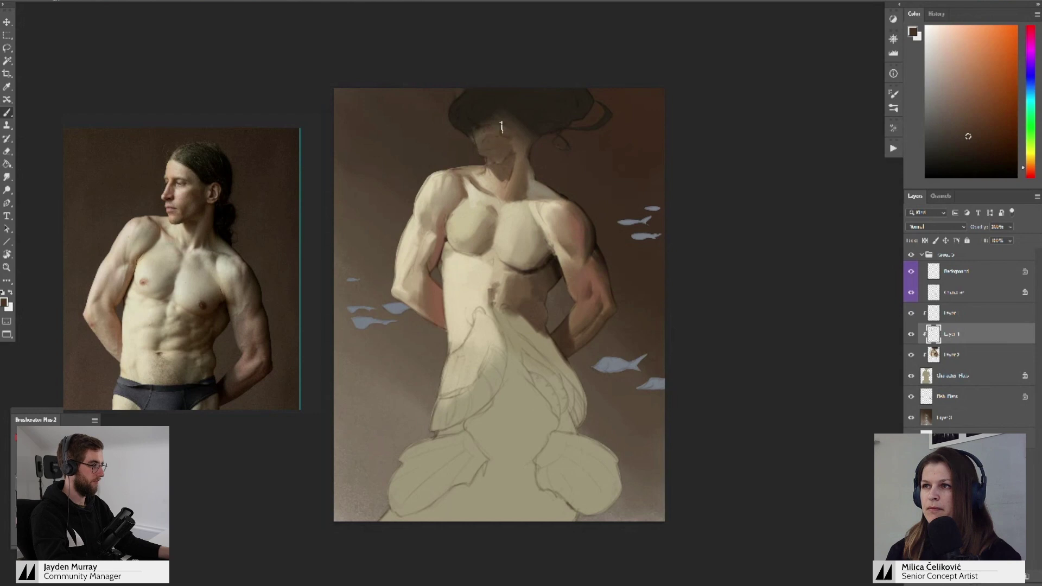
- Shape the jaw and the shaded side of the neck with sampled mid and dark browns
alt+click(503, 135)
alt+click(508, 177)
alt+click(510, 164)
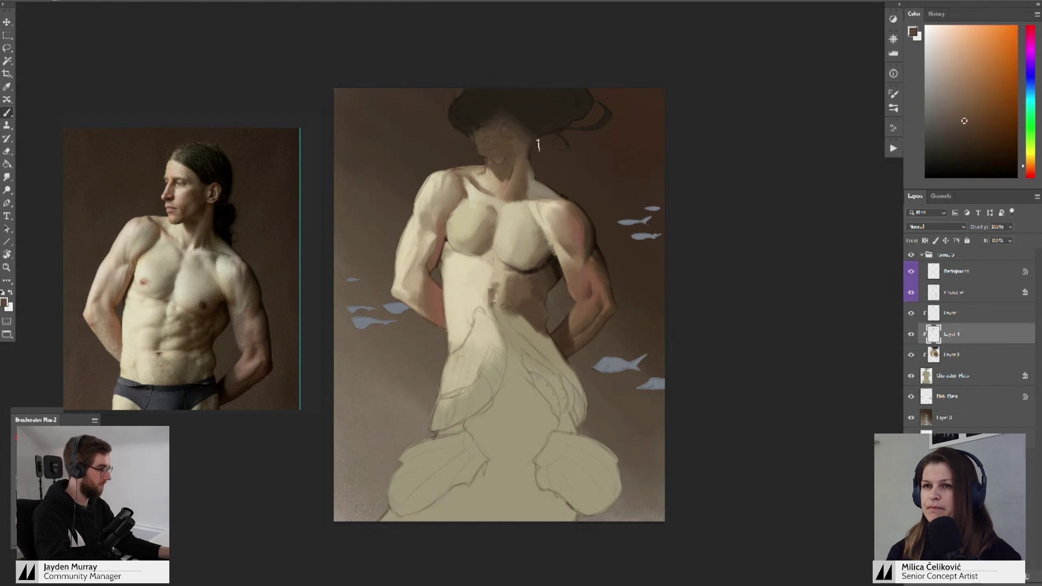
mouse_move(538, 182)
mouse_down()
mouse_move(525, 205)
mouse_move(531, 168)
mouse_up()
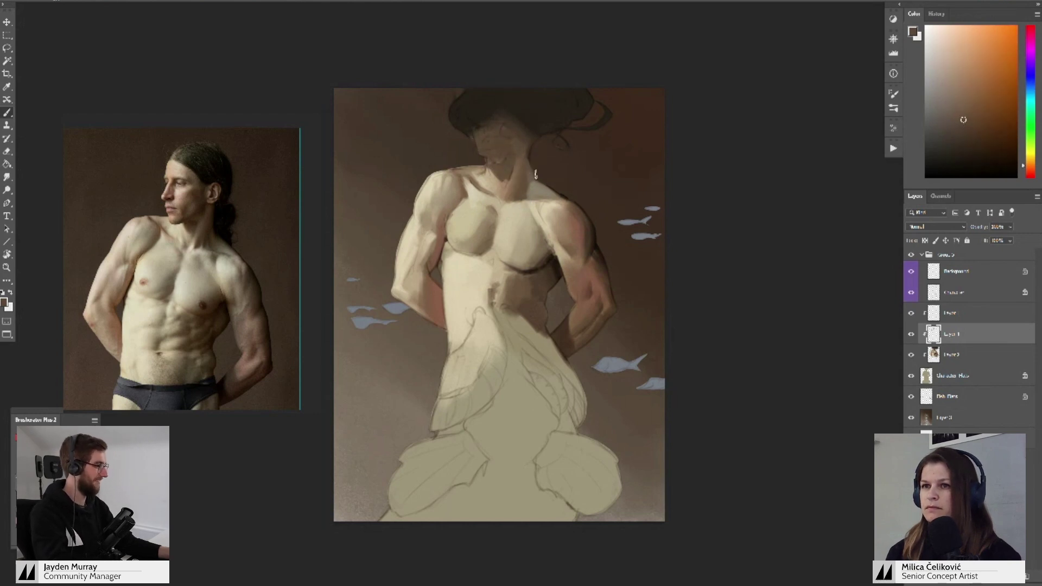
alt+click(589, 239)
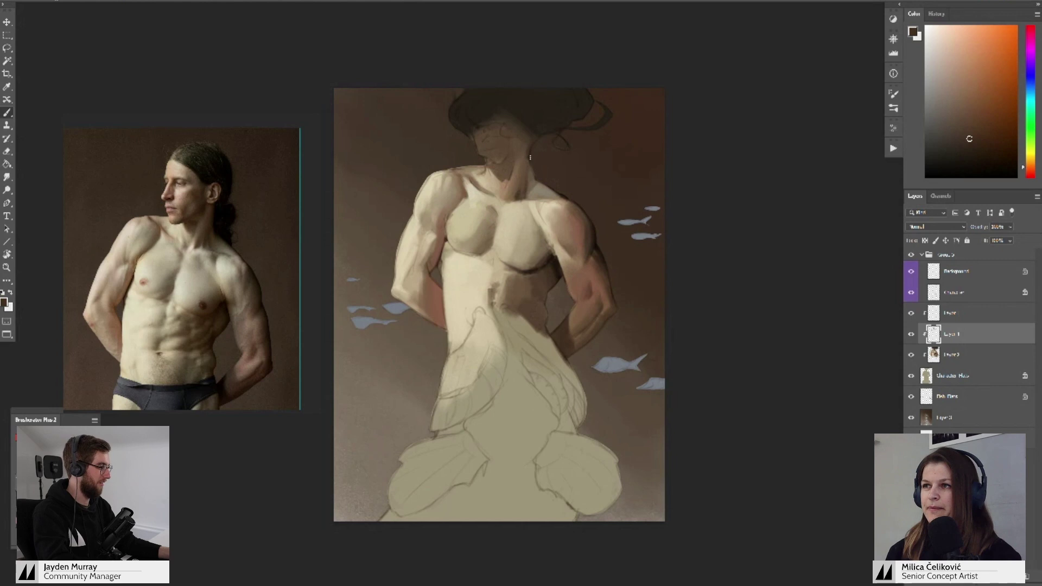
drag(502, 200, 510, 190)
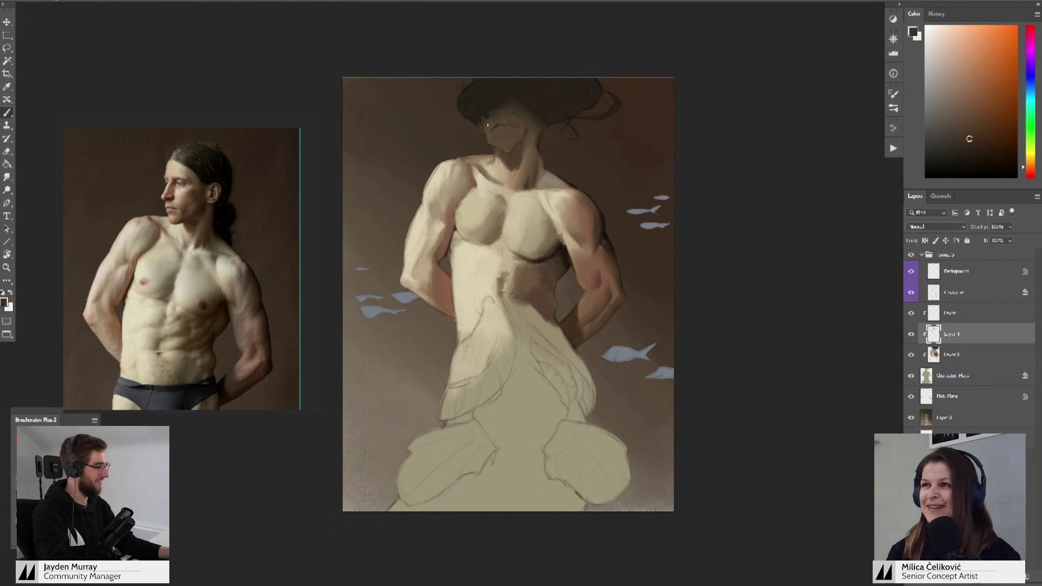
- Merge the current shading layer into the one below and add a new blank layer for further painting
key(z)
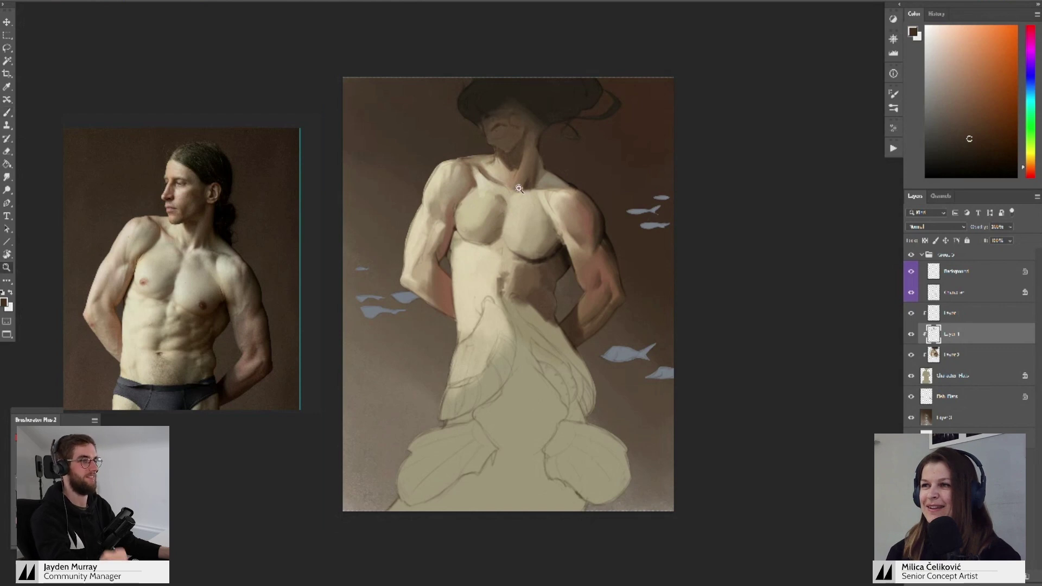
mouse_move(518, 195)
mouse_down()
mouse_move(488, 211)
mouse_move(513, 222)
mouse_move(519, 204)
mouse_up()
key(ctrl+e)
key(ctrl+shift+alt+n)
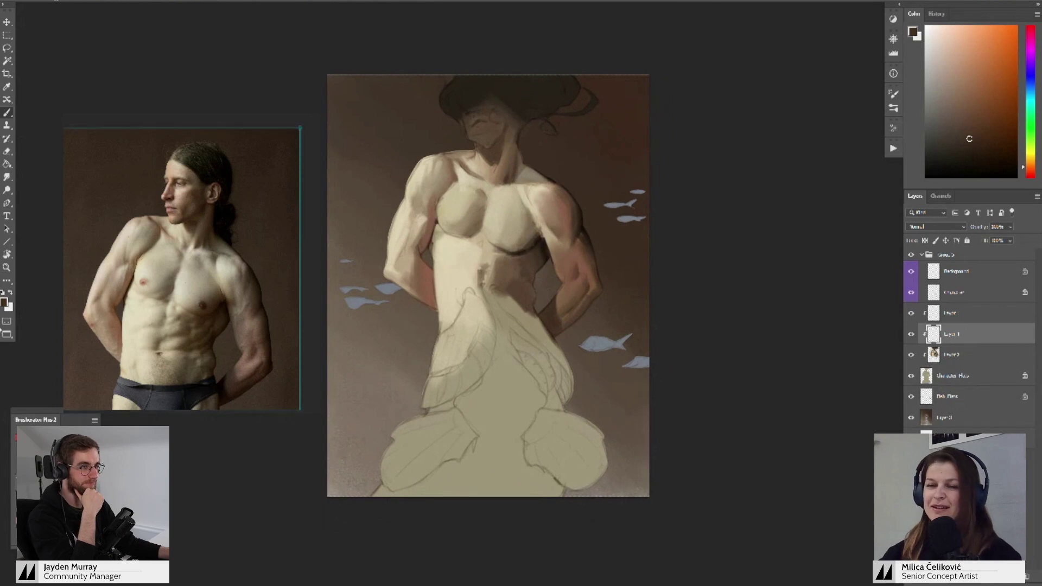
- Look through the underwater portrait references and examine the chest and abdomen lighting in the male torso photo
scroll(194, 281, down, 3)
mouse_move(146, 322)
mouse_down()
mouse_move(177, 270)
mouse_move(288, 181)
mouse_up()
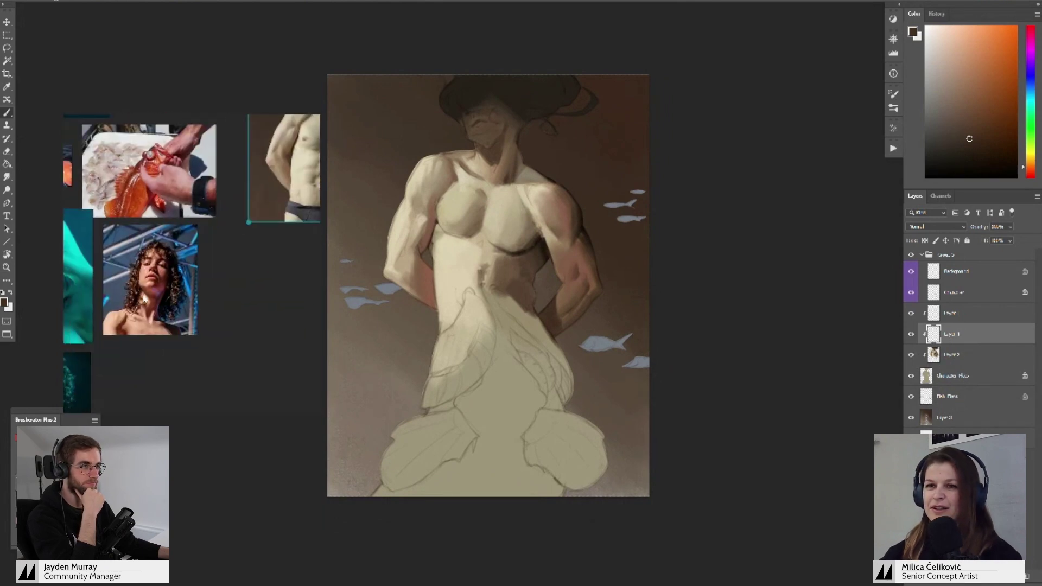
mouse_move(130, 282)
mouse_down()
mouse_move(253, 222)
mouse_move(251, 250)
mouse_up()
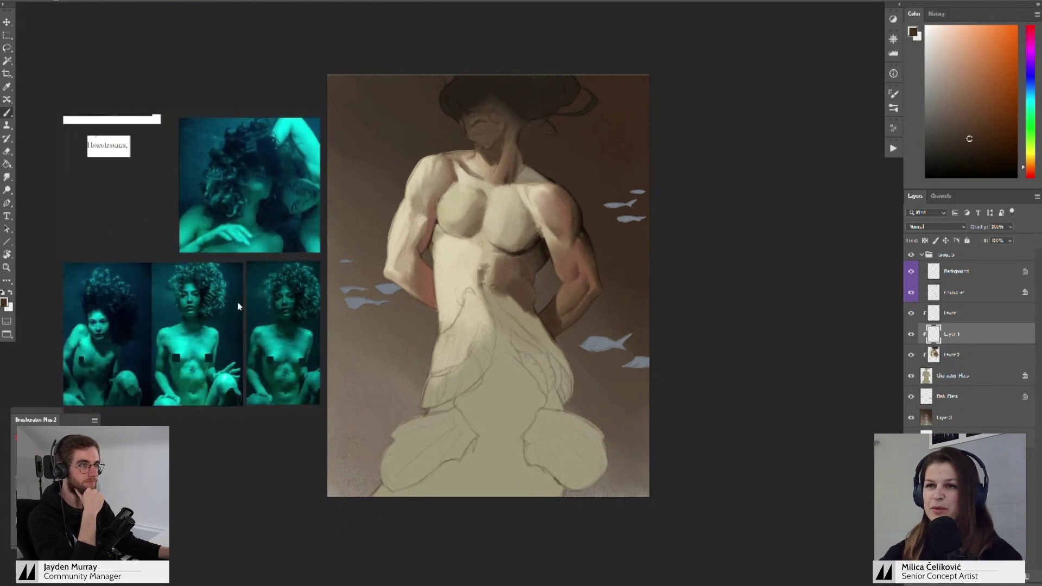
drag(238, 306, 226, 261)
scroll(248, 273, down, 4)
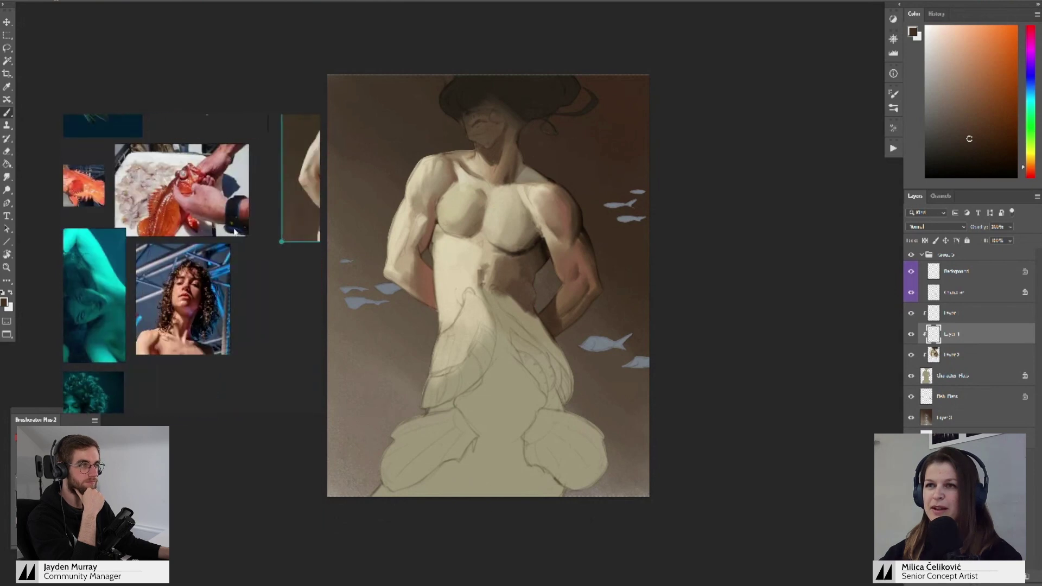
scroll(249, 217, up, 3)
drag(246, 187, 223, 200)
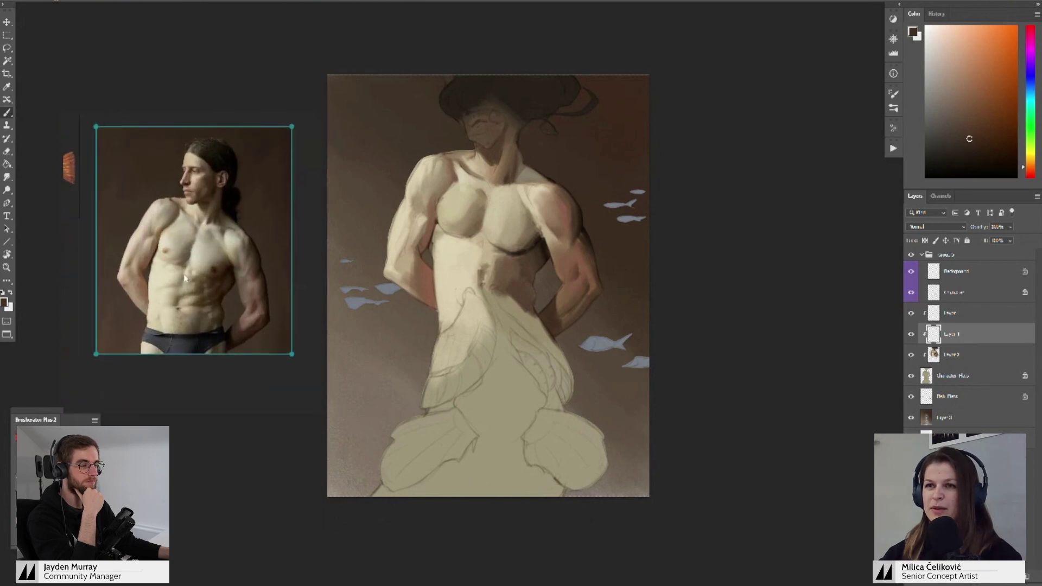
scroll(184, 279, up, 2)
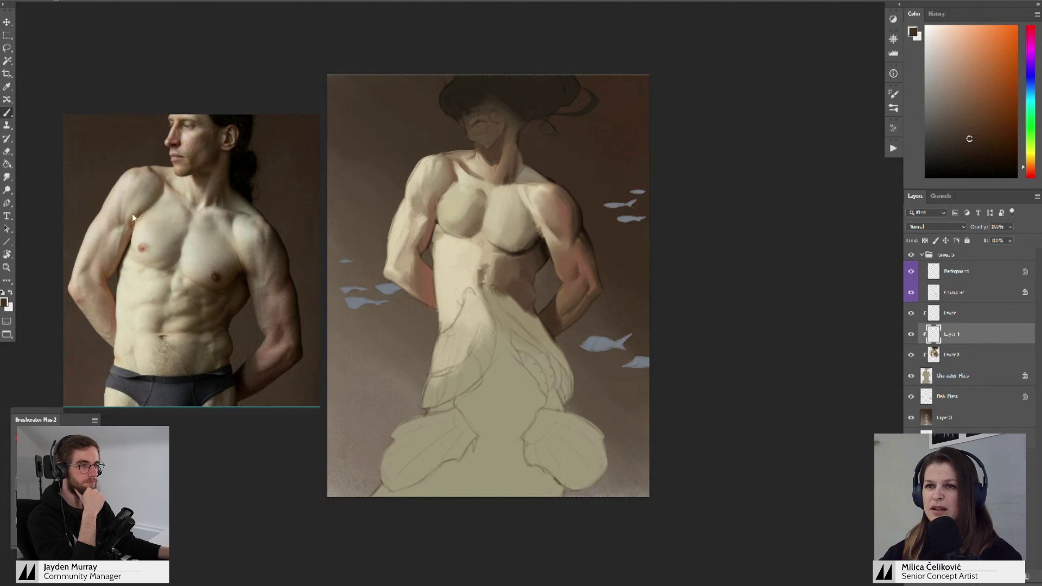
scroll(136, 218, up, 2)
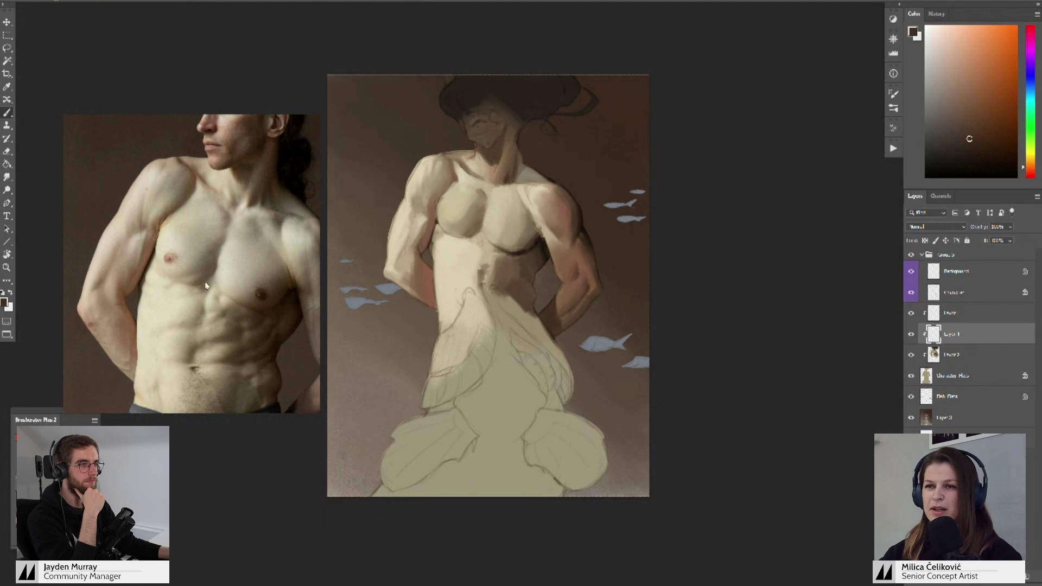
drag(255, 282, 214, 275)
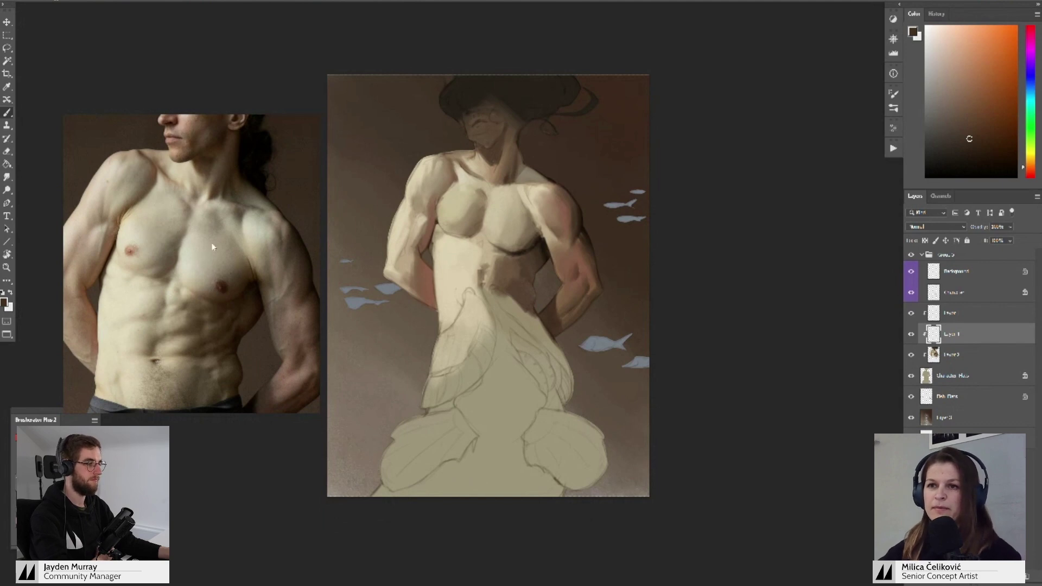
- Look over the red snapper, grouper and rockfish photos on the reference board
scroll(206, 273, down, 5)
drag(241, 262, 345, 267)
scroll(188, 258, down, 4)
mouse_move(142, 260)
mouse_down()
mouse_move(203, 262)
mouse_move(209, 316)
mouse_up()
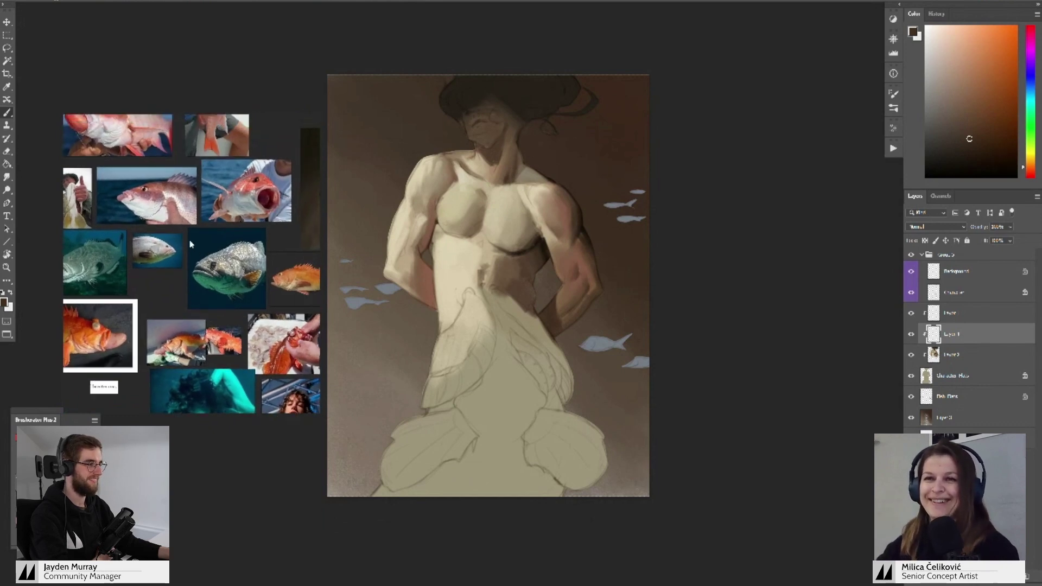
drag(168, 236, 249, 267)
scroll(239, 266, up, 3)
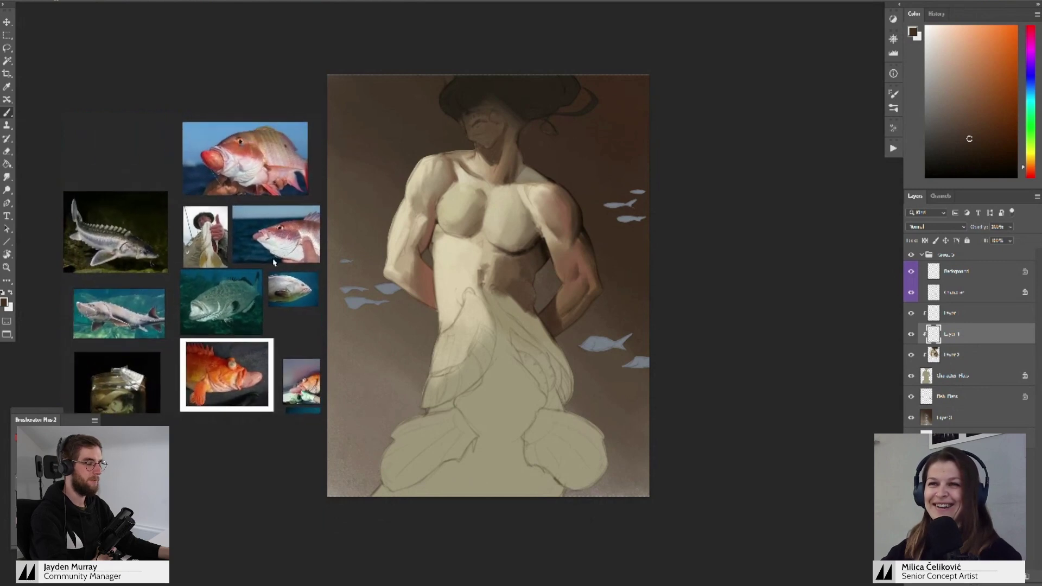
scroll(190, 266, up, 3)
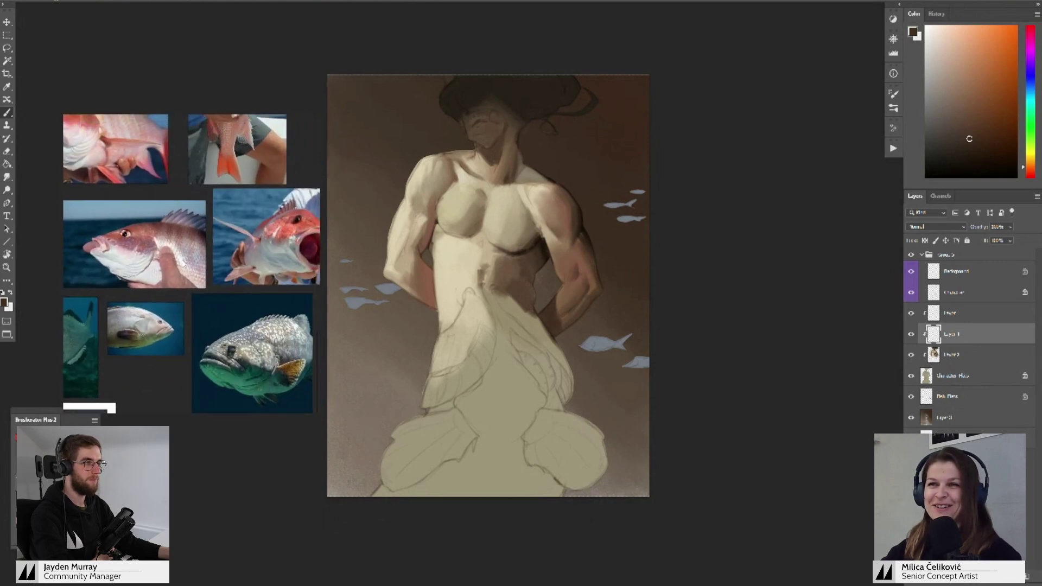
scroll(212, 195, up, 3)
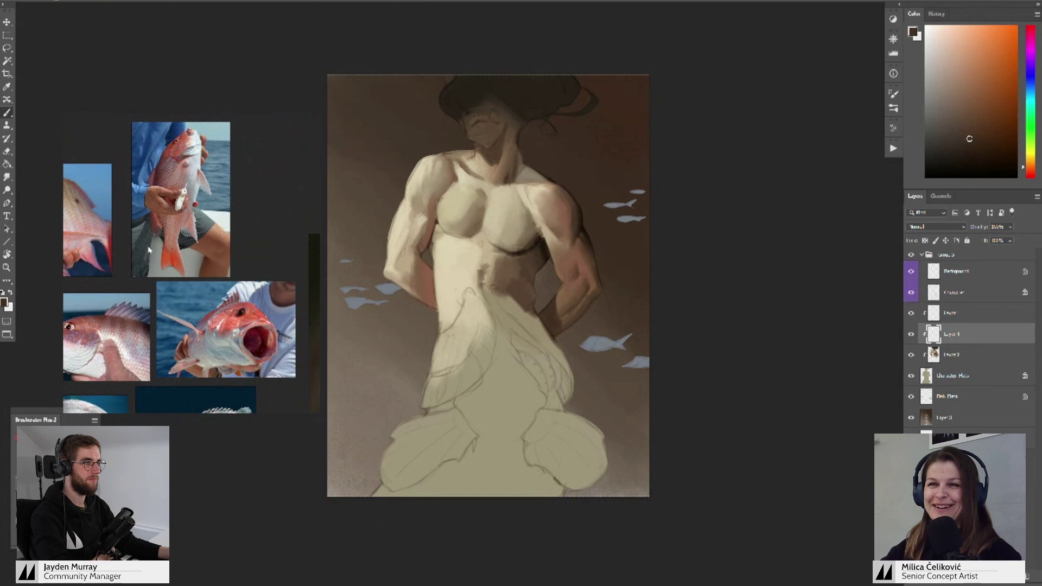
drag(101, 306, 268, 231)
drag(134, 281, 266, 239)
- Examine the sturgeon photo up close, from the spiny back to the head and side fin
scroll(217, 259, up, 2)
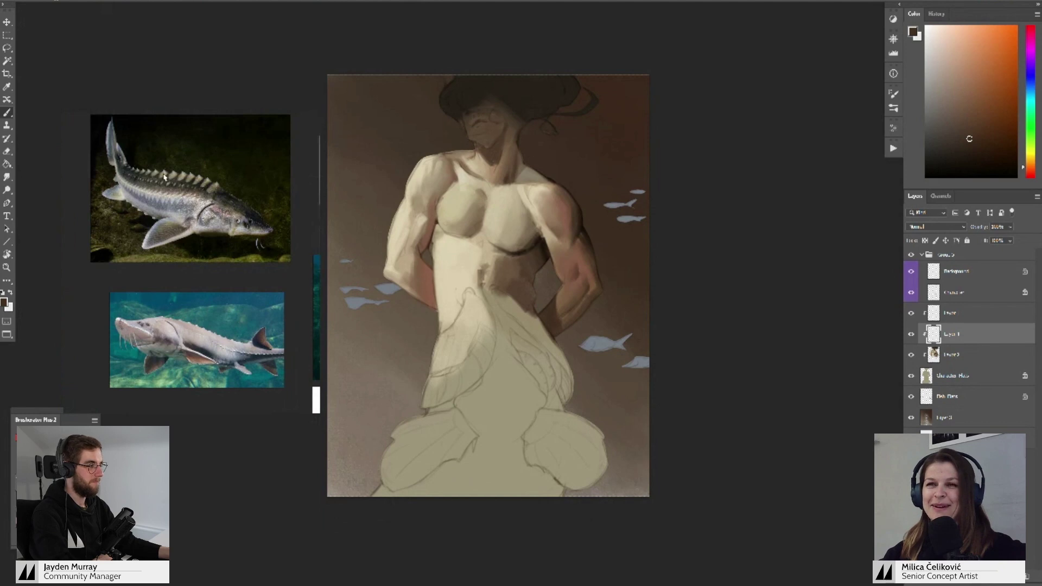
scroll(164, 176, up, 4)
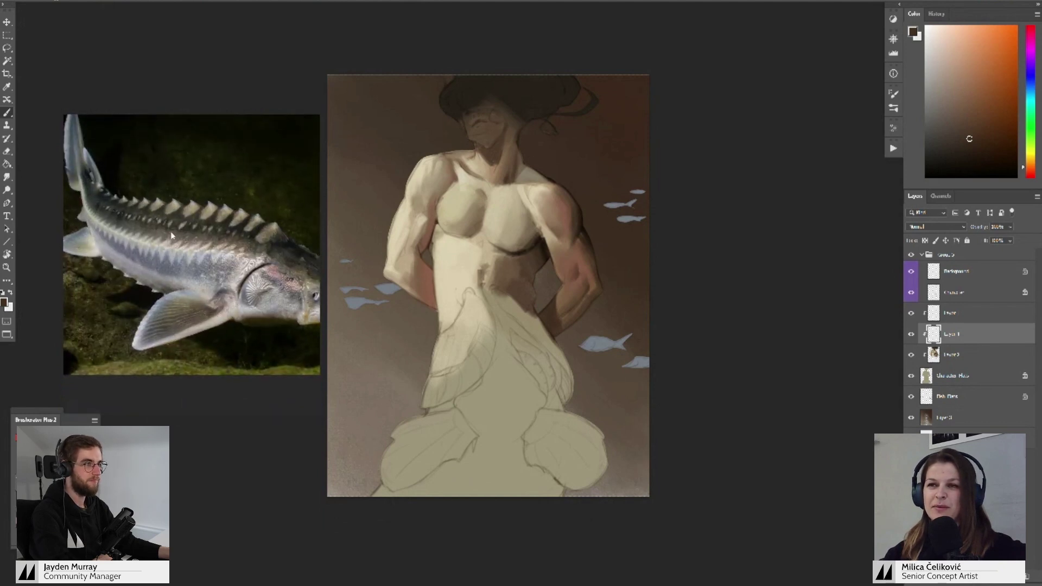
drag(255, 247, 203, 227)
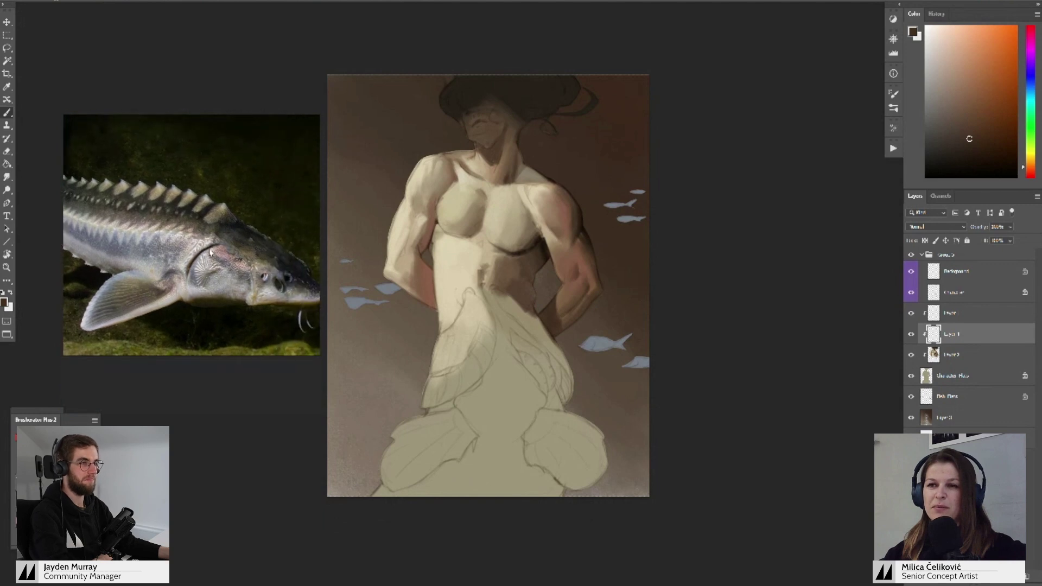
scroll(157, 248, down, 2)
mouse_move(156, 248)
mouse_down()
mouse_move(191, 251)
mouse_move(209, 276)
mouse_move(174, 239)
mouse_up()
- Return the reference board to the male torso photo and show the whole figure beside the painting
scroll(150, 233, down, 3)
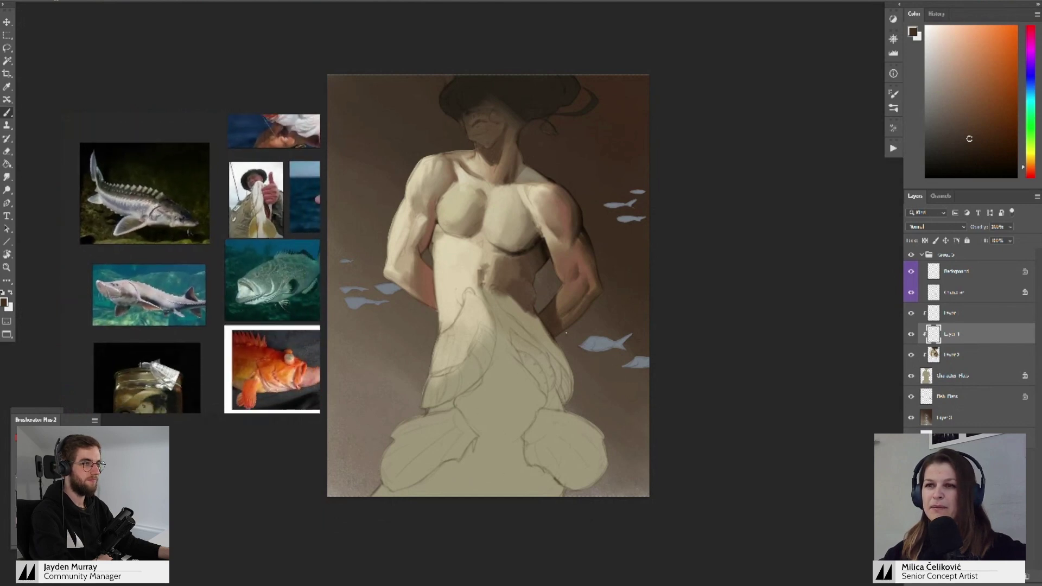
drag(165, 197, 105, 193)
drag(242, 245, 145, 229)
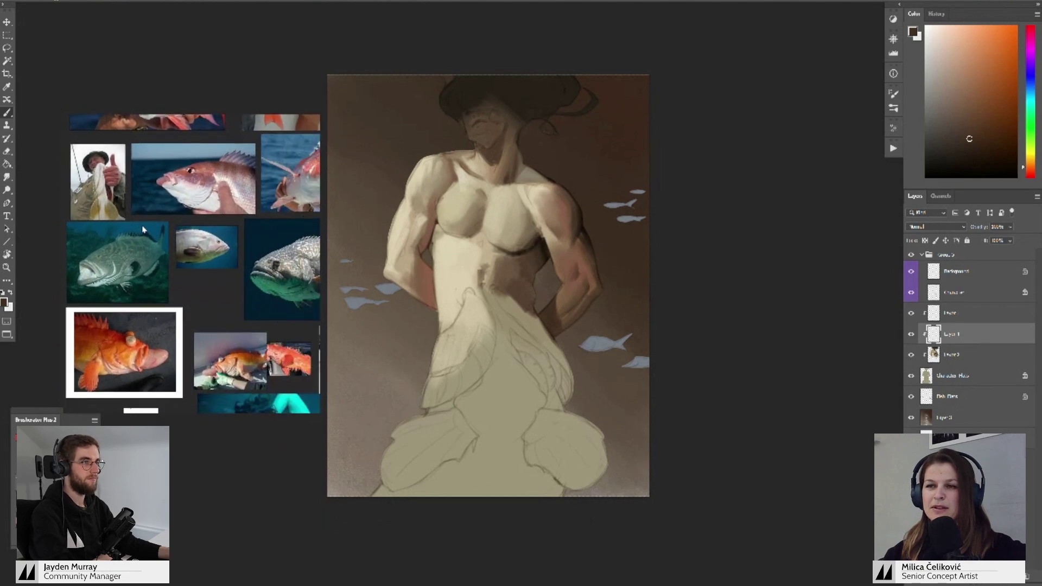
drag(259, 265, 66, 246)
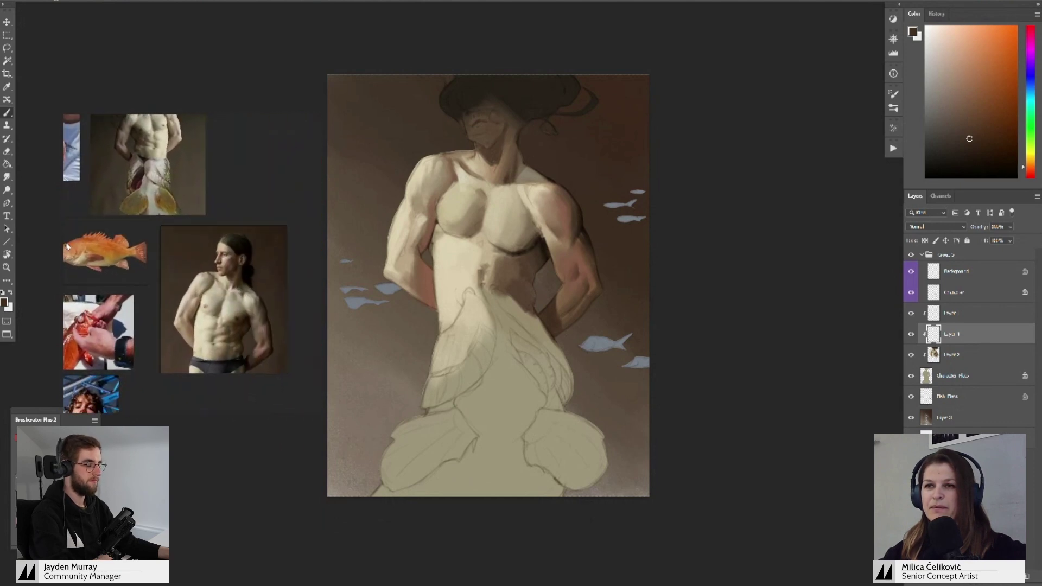
scroll(218, 331, up, 5)
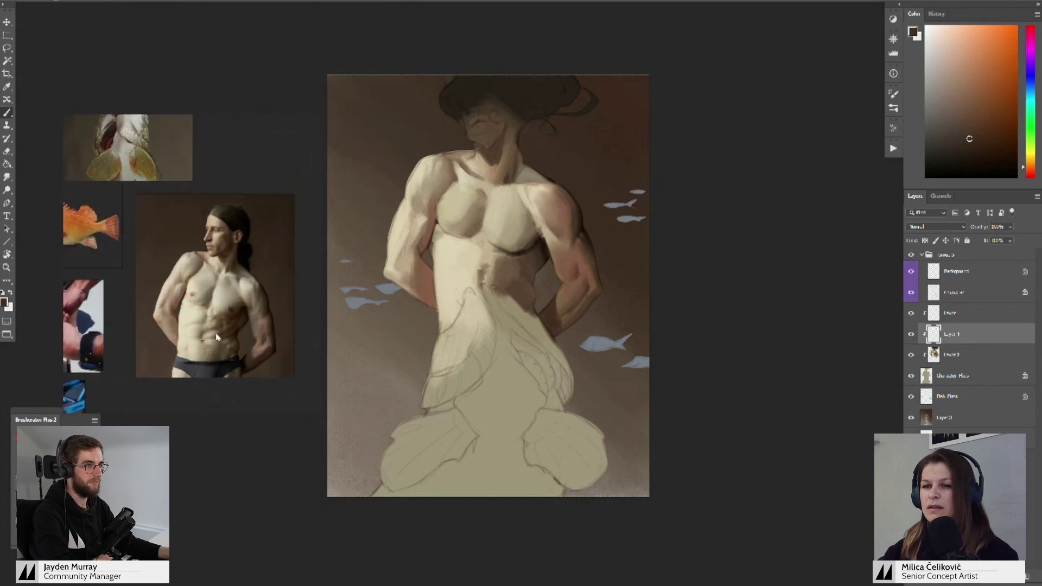
scroll(228, 337, up, 2)
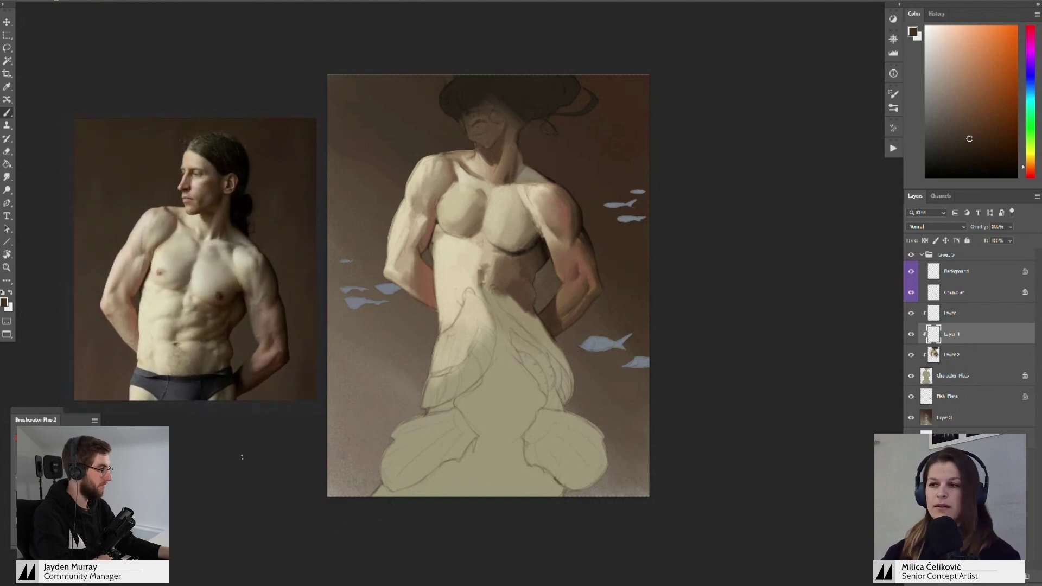
- Shade the outer edge of the shadow-side pectoral toward the armpit with brown tones sampled from the torso and arm
drag(701, 317, 692, 301)
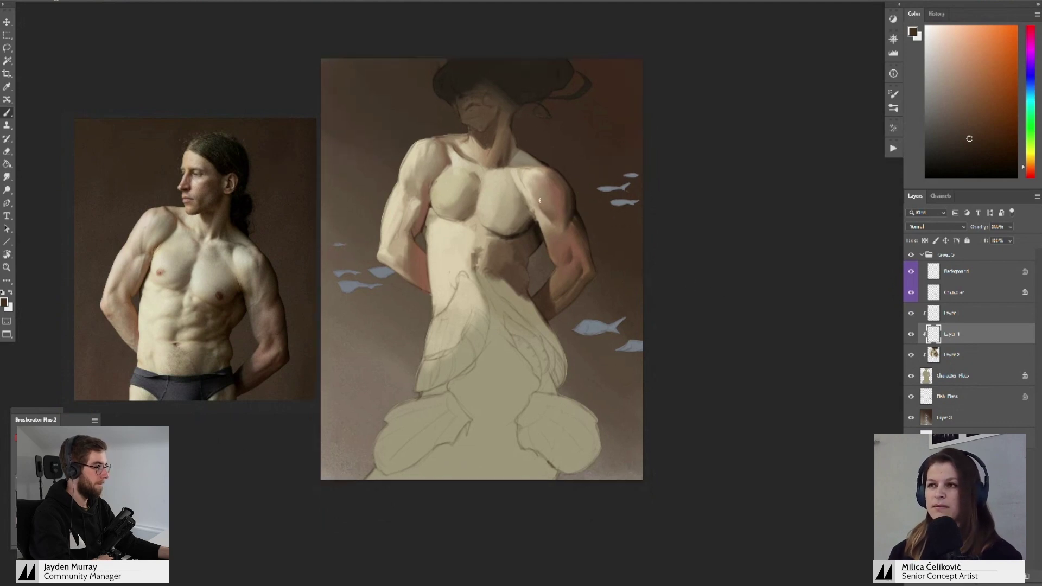
alt+click(536, 245)
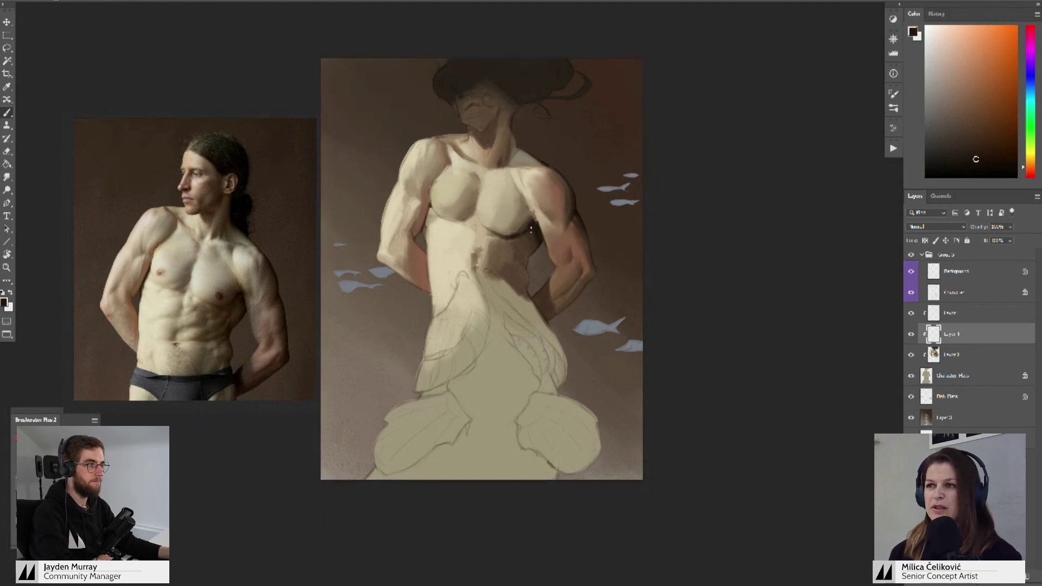
alt+click(531, 230)
alt+click(564, 217)
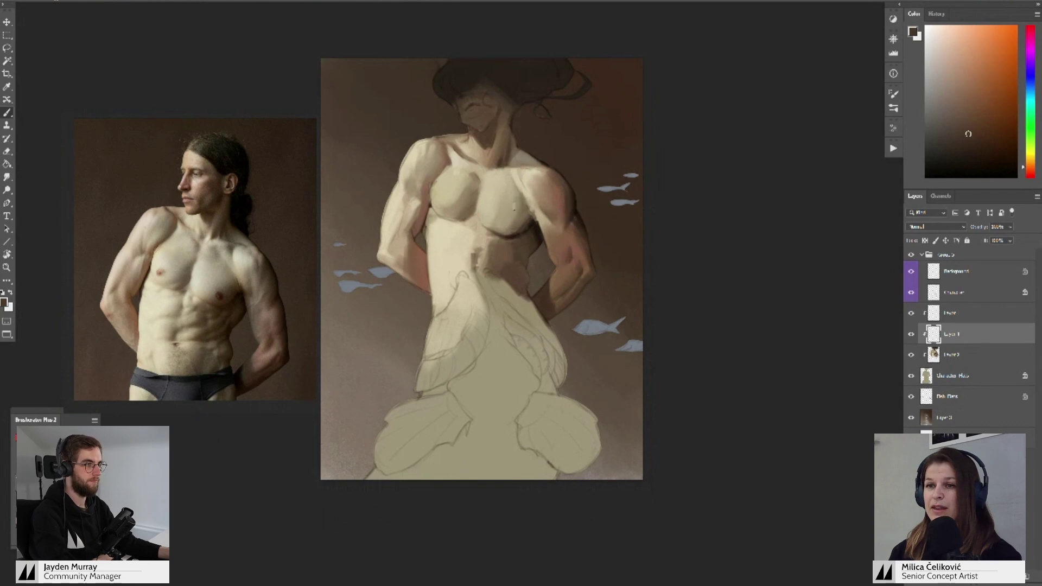
alt+click(524, 219)
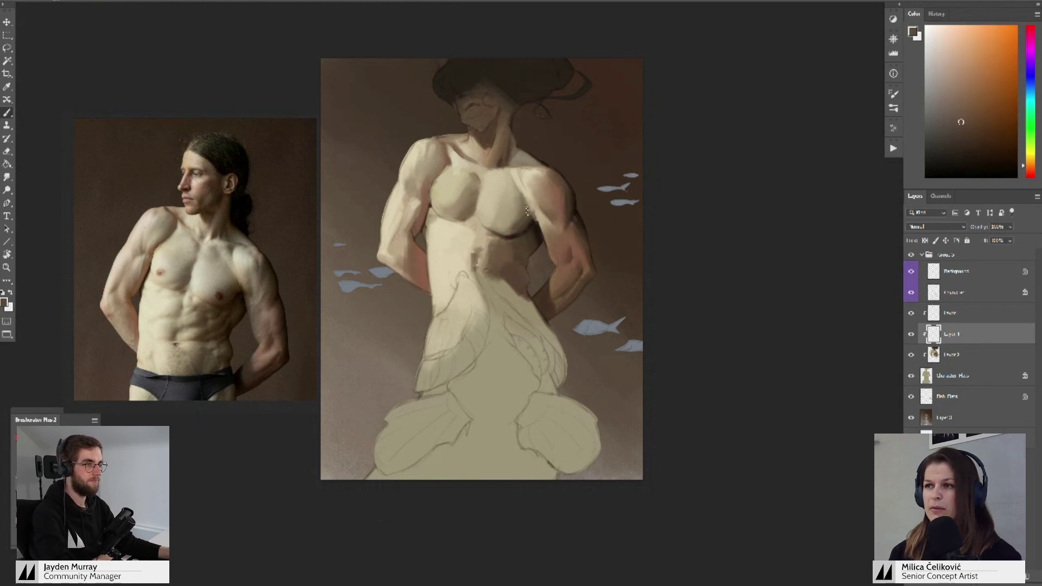
alt+click(515, 209)
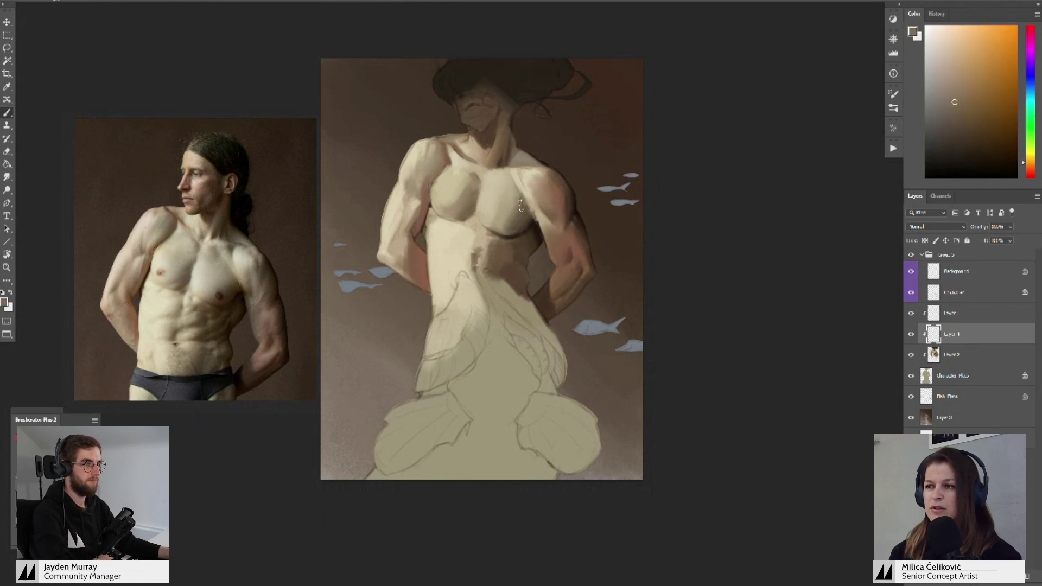
- Soften the lower curve of the shadow-side pectoral with mid-brown and beige tones sampled from the arm and chest
alt+click(564, 220)
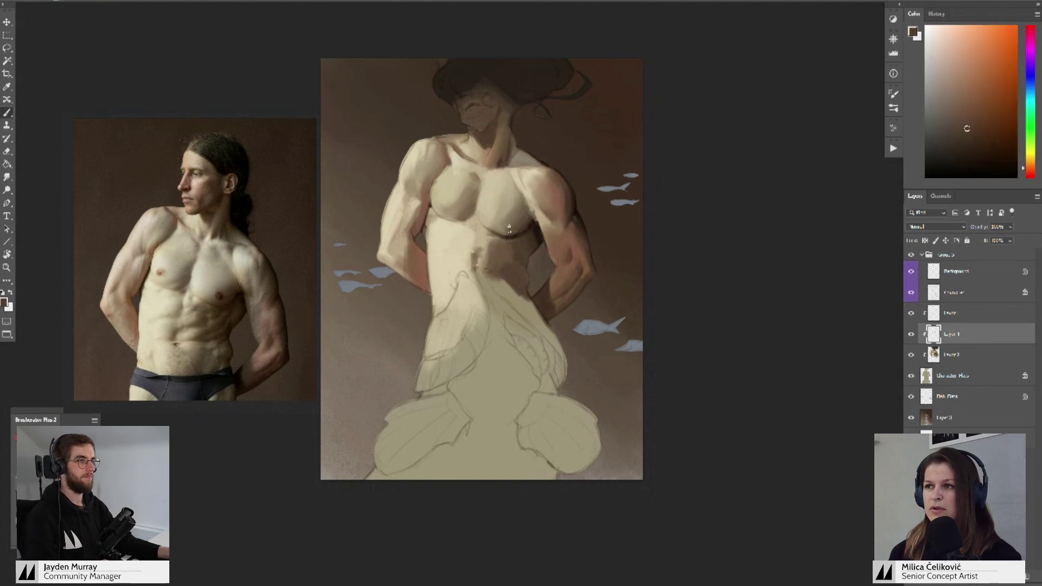
alt+click(510, 225)
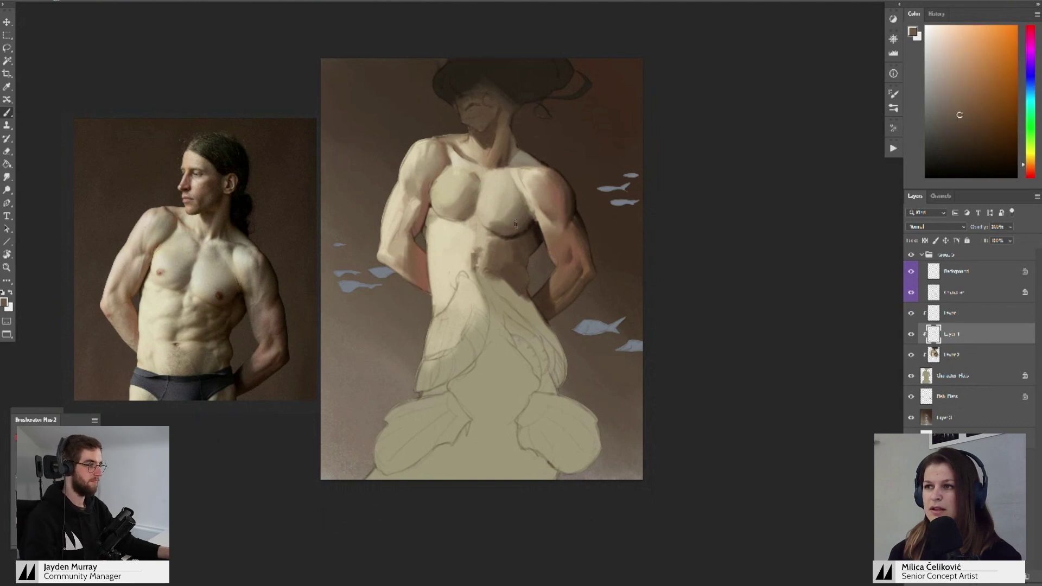
alt+click(507, 225)
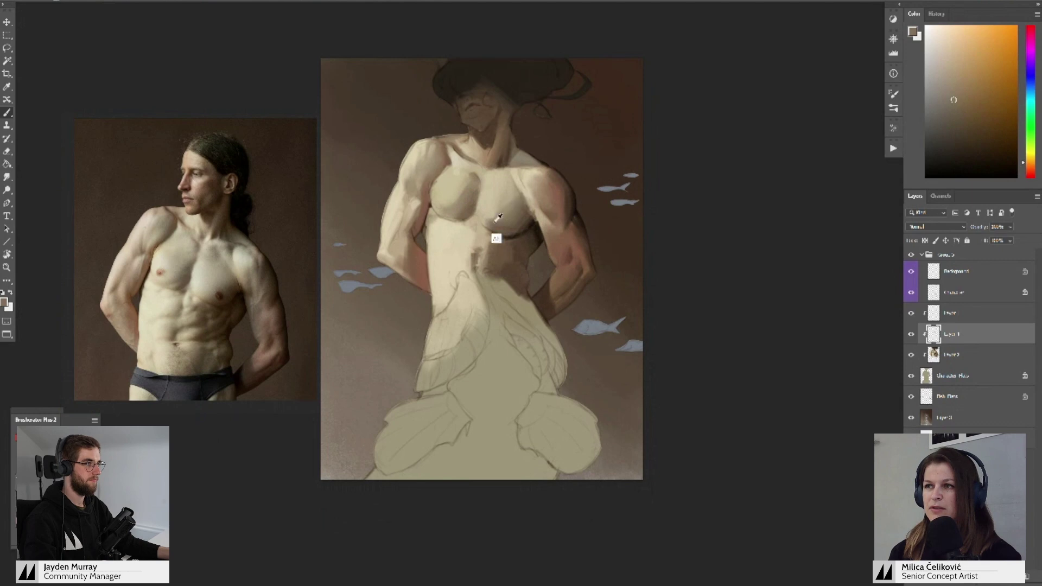
alt+click(495, 216)
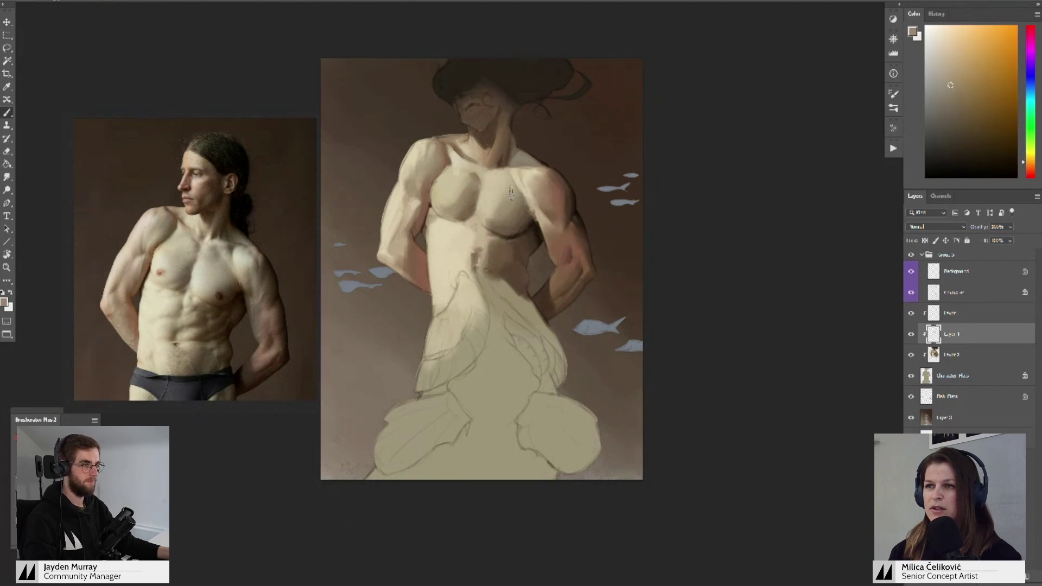
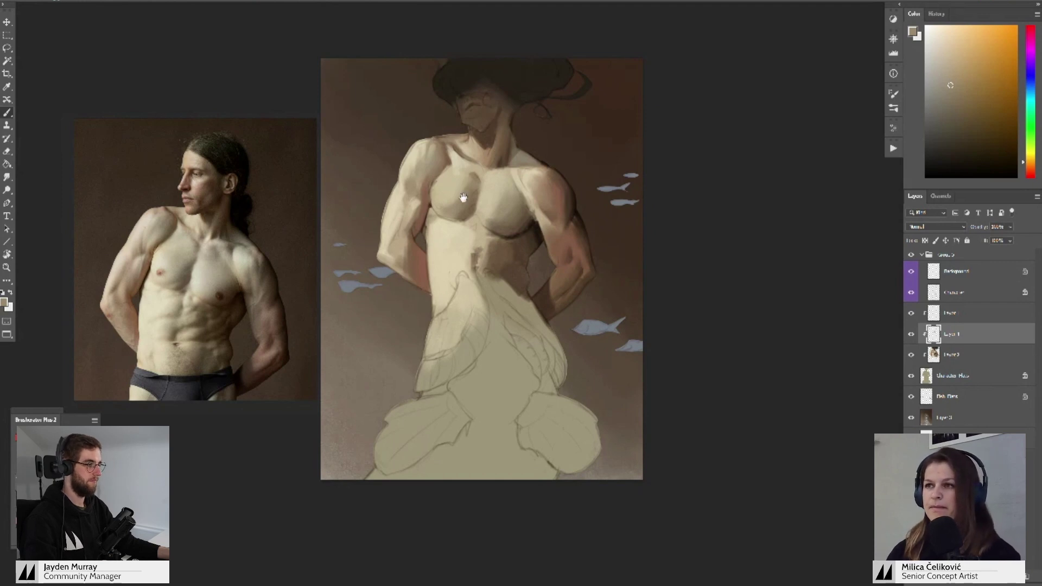
- Lighten the lit-side pectoral with pale skin tones sampled from the upper chest
drag(463, 197, 455, 209)
alt+click(452, 174)
alt+click(451, 175)
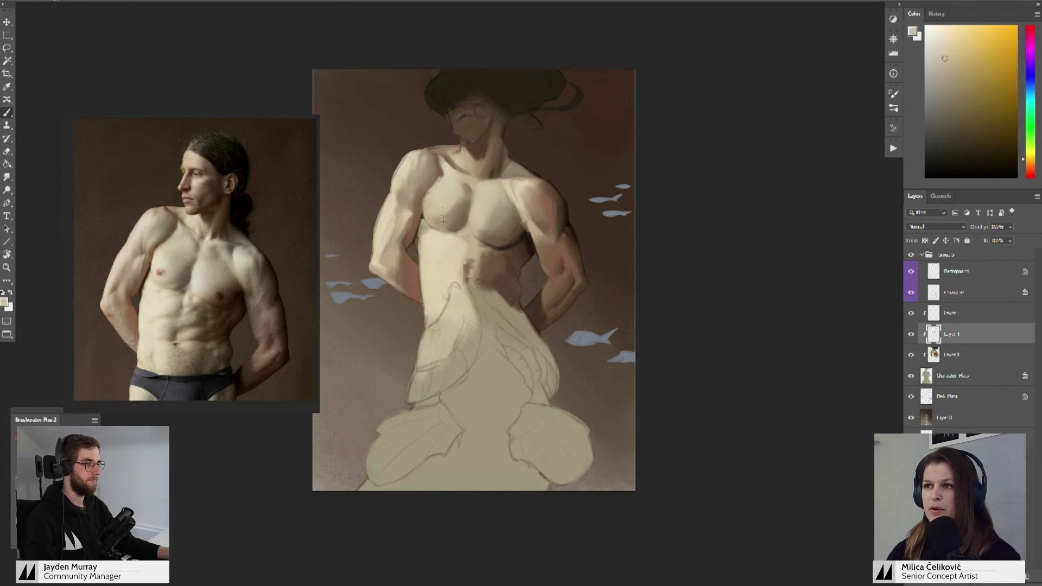
alt+click(458, 200)
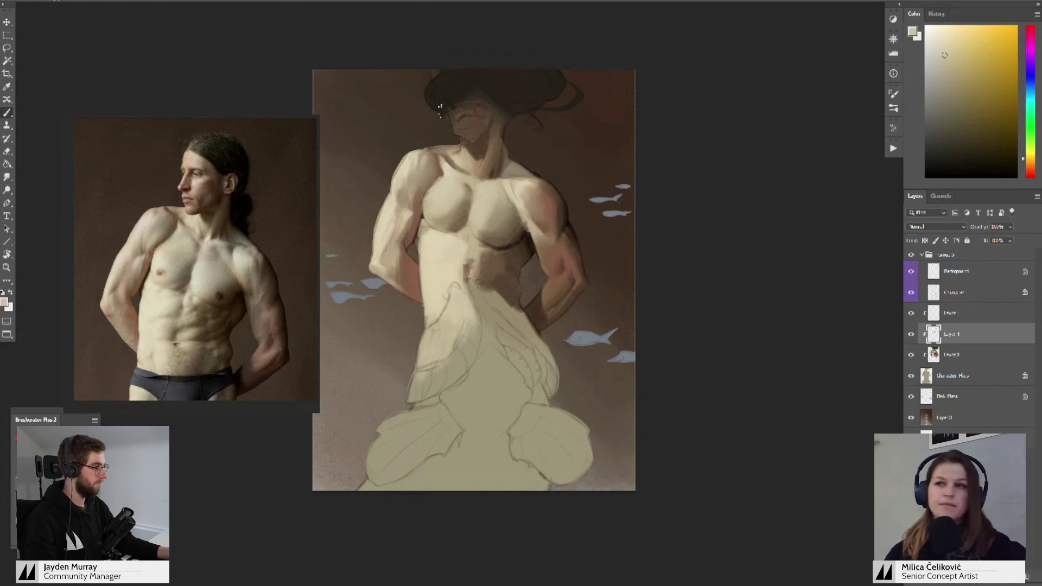
- Refine the collarbone shadow between the neck and the lit shoulder using tones sampled beside it
drag(441, 179, 446, 171)
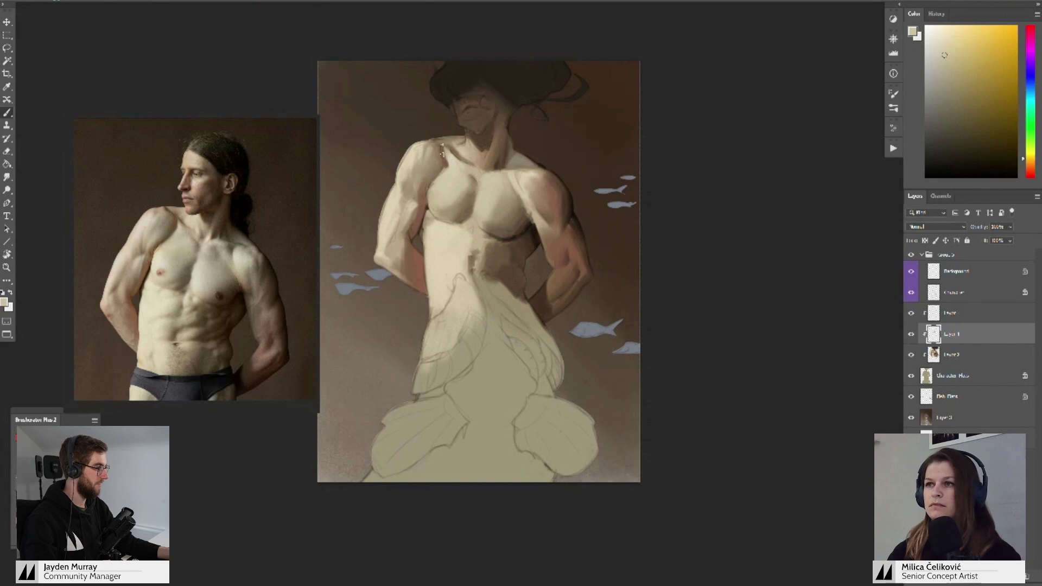
alt+click(443, 157)
alt+click(448, 149)
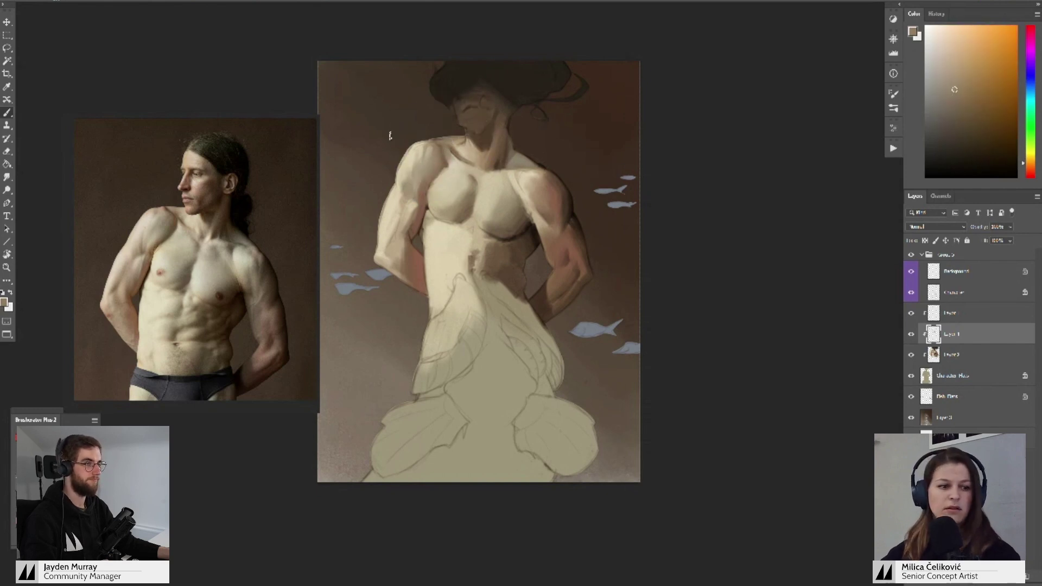
- Look over the reference board around the male torso photo, and return to the full photo beside the painting
right_click(246, 180)
click(185, 218)
scroll(185, 216, down, 5)
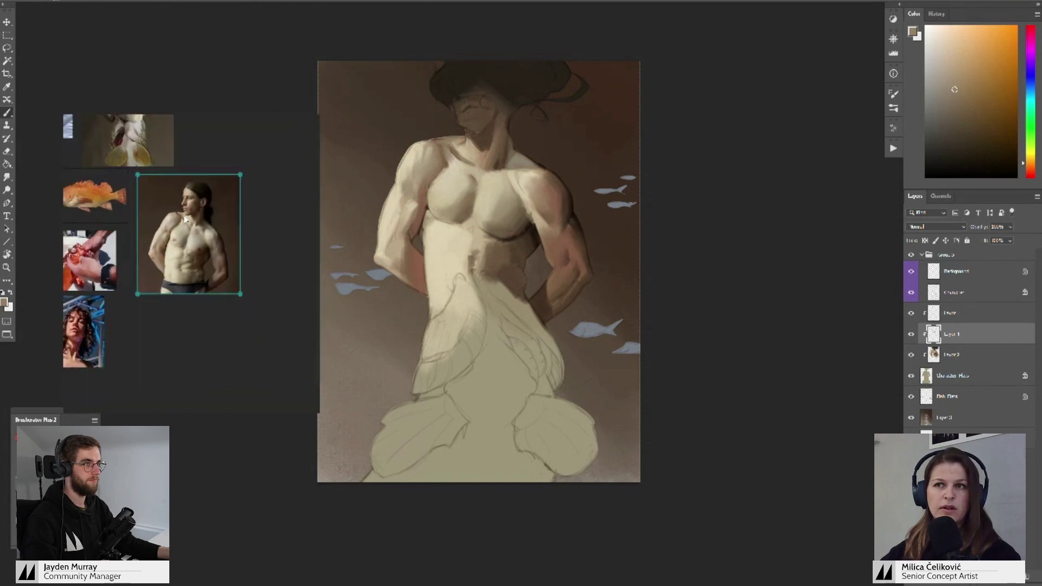
drag(173, 224, 222, 232)
scroll(221, 230, up, 2)
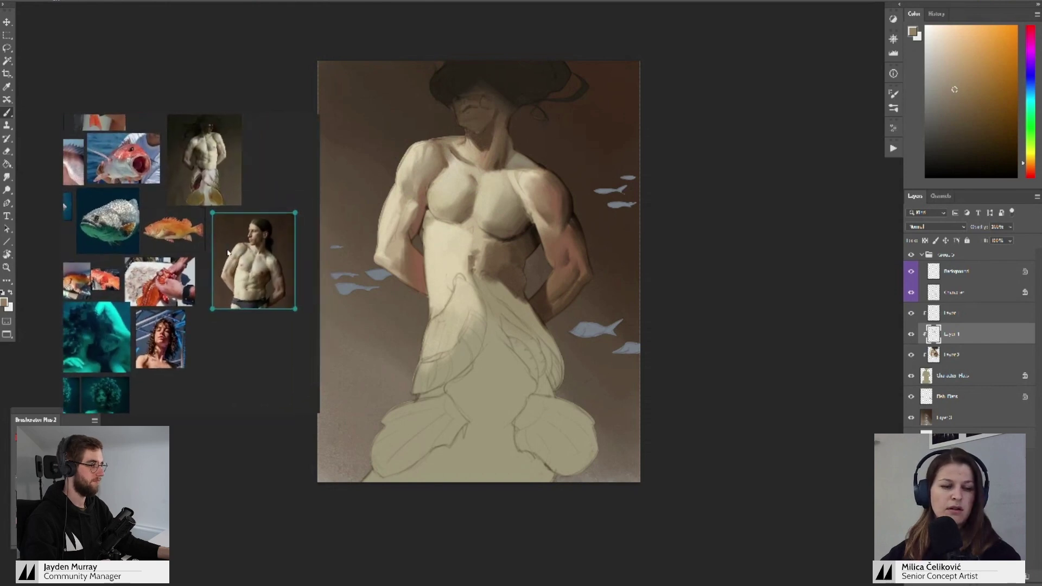
scroll(228, 252, up, 6)
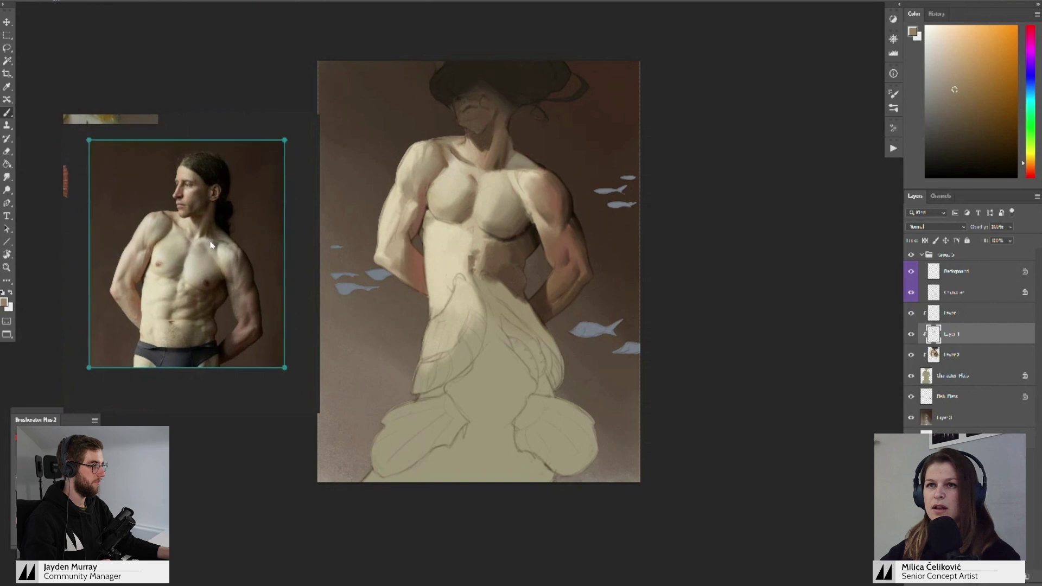
scroll(212, 245, up, 3)
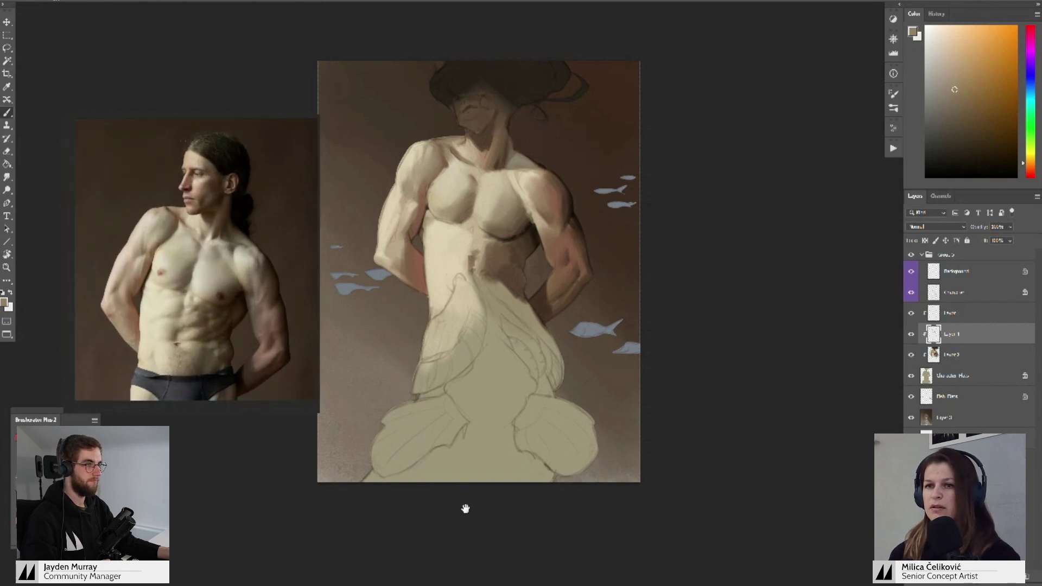
- Paint a warmer, more saturated brown shadow where the lit-side arm meets the chest, blending it with sampled skin tones
alt+click(419, 234)
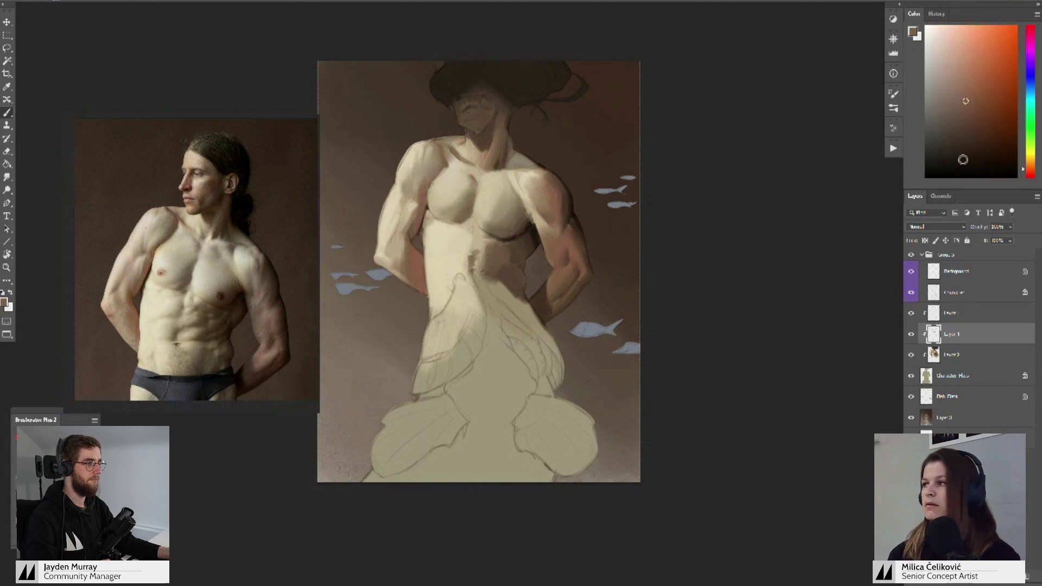
drag(1030, 169, 1030, 166)
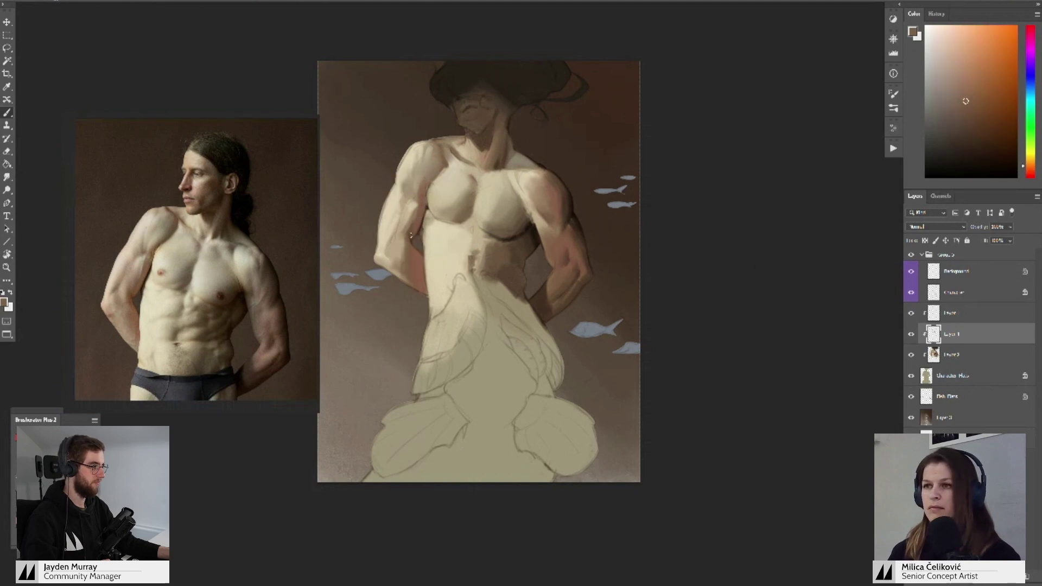
click(978, 98)
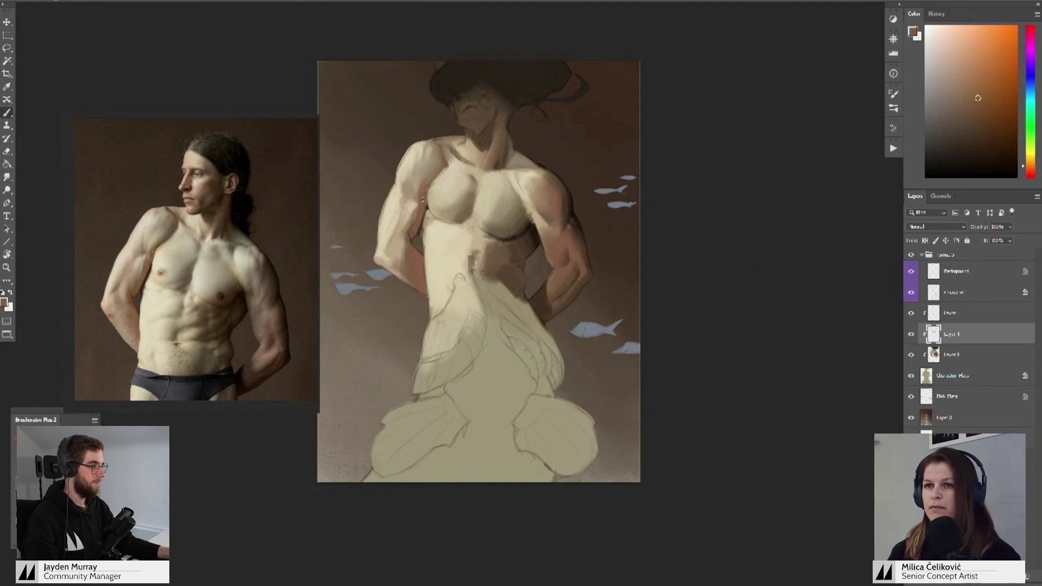
alt+click(422, 199)
alt+click(464, 206)
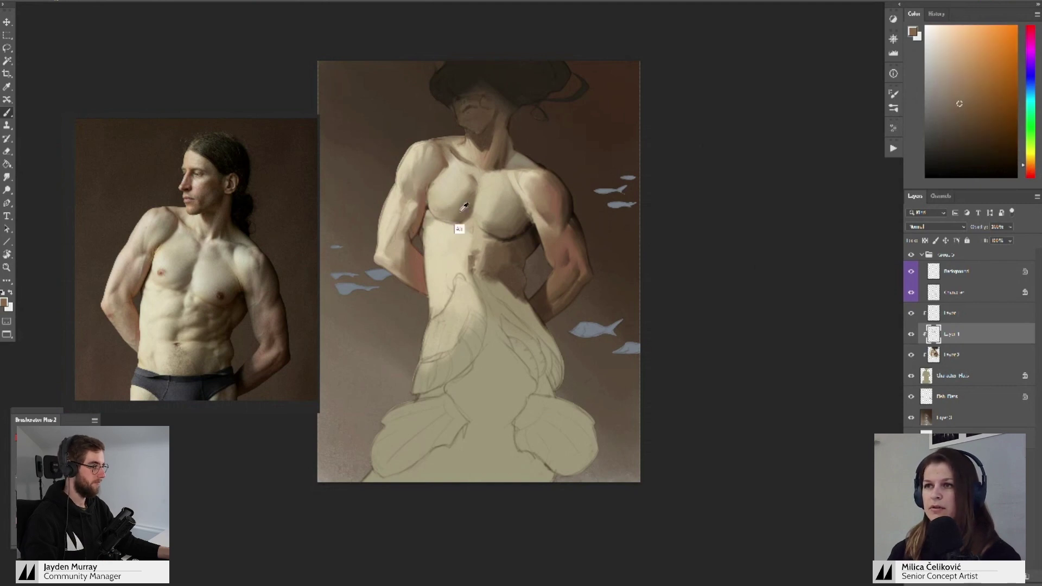
alt+click(409, 195)
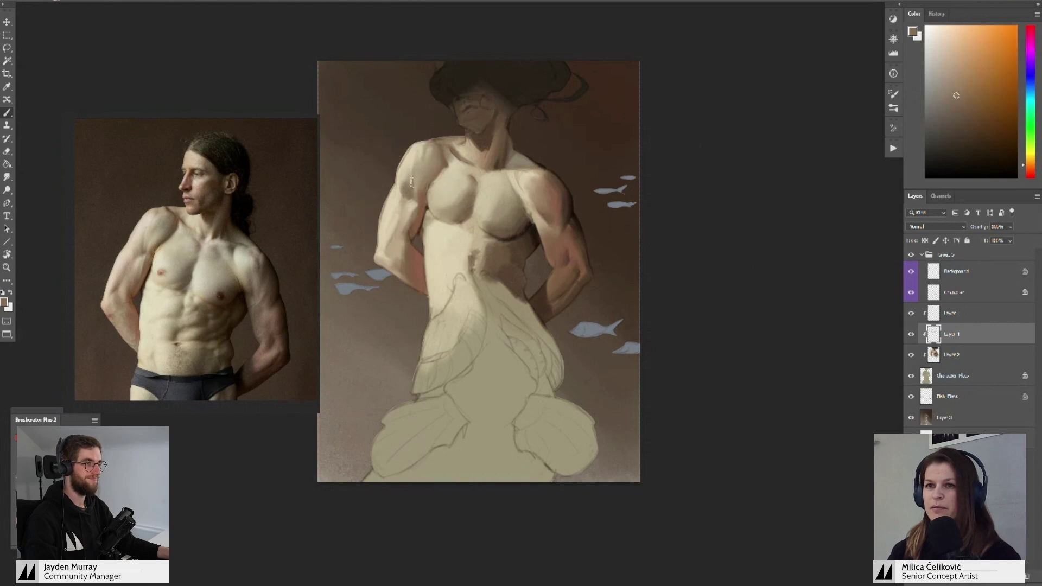
- Blend the shoulder-to-biceps transition on the lit-side arm with light and mid skin tones sampled from the arm
alt+click(421, 171)
alt+click(412, 183)
alt+click(412, 183)
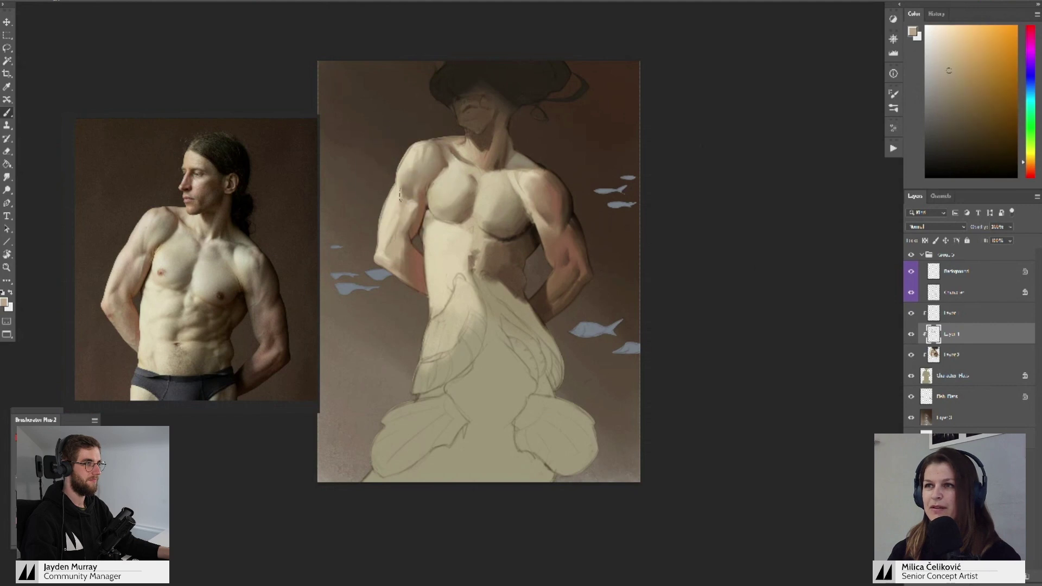
alt+click(412, 202)
alt+click(411, 215)
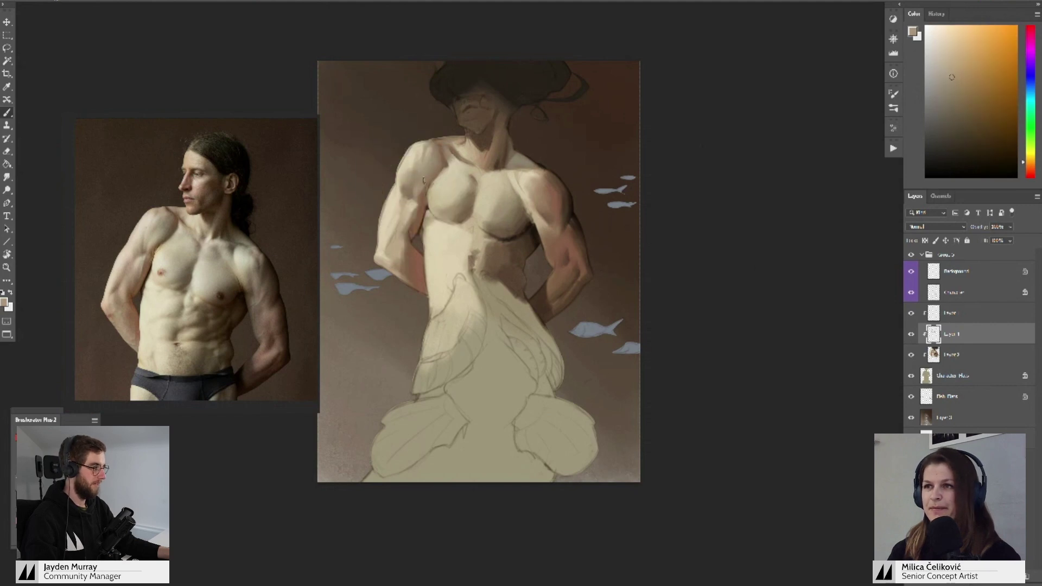
alt+click(419, 205)
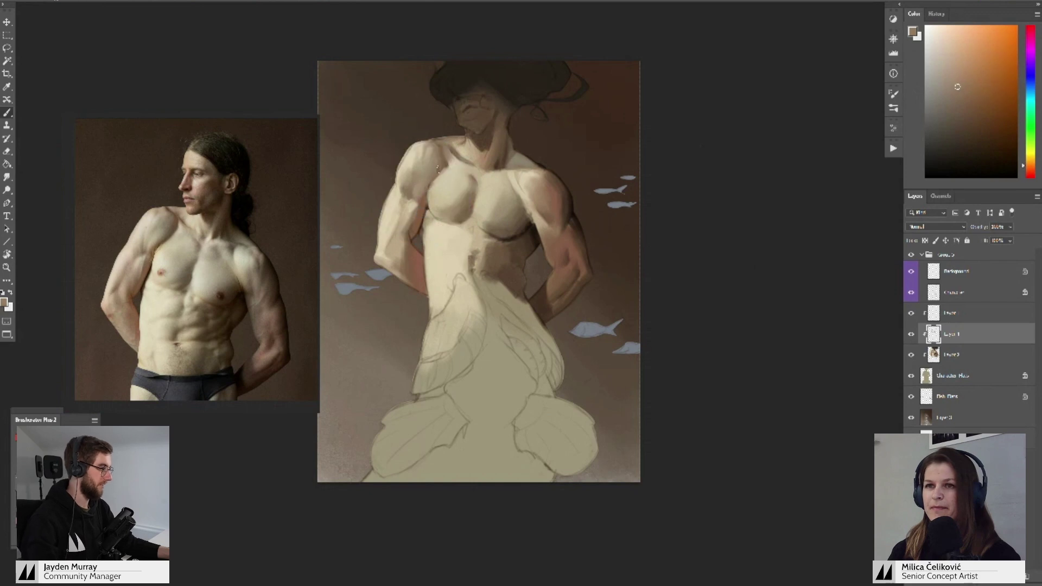
- Shade the hollow between the lit-side shoulder, collarbone and upper pectoral with a muted orange-brown and sampled skin tones
alt+click(448, 168)
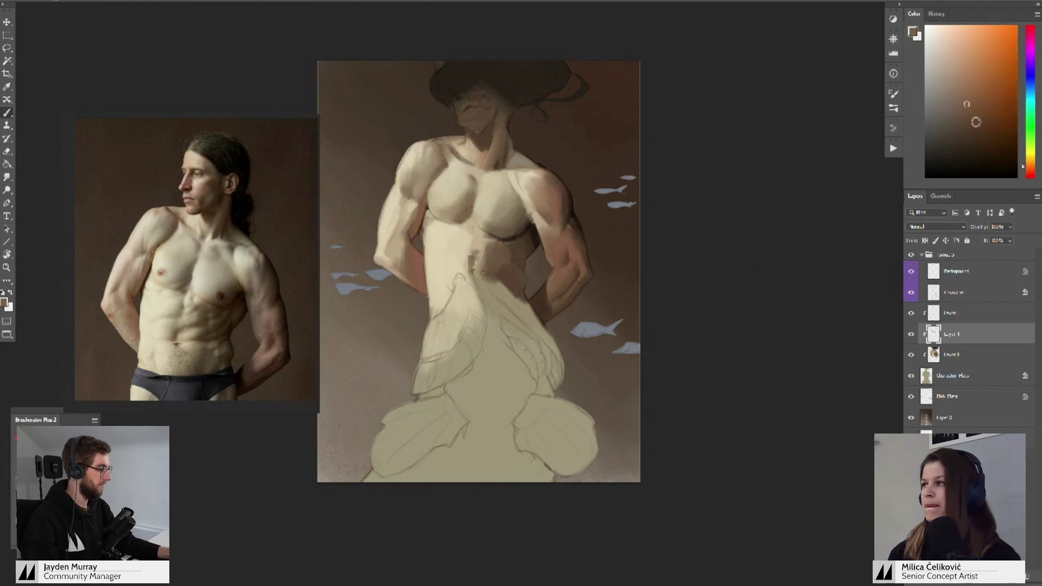
click(955, 106)
click(1029, 164)
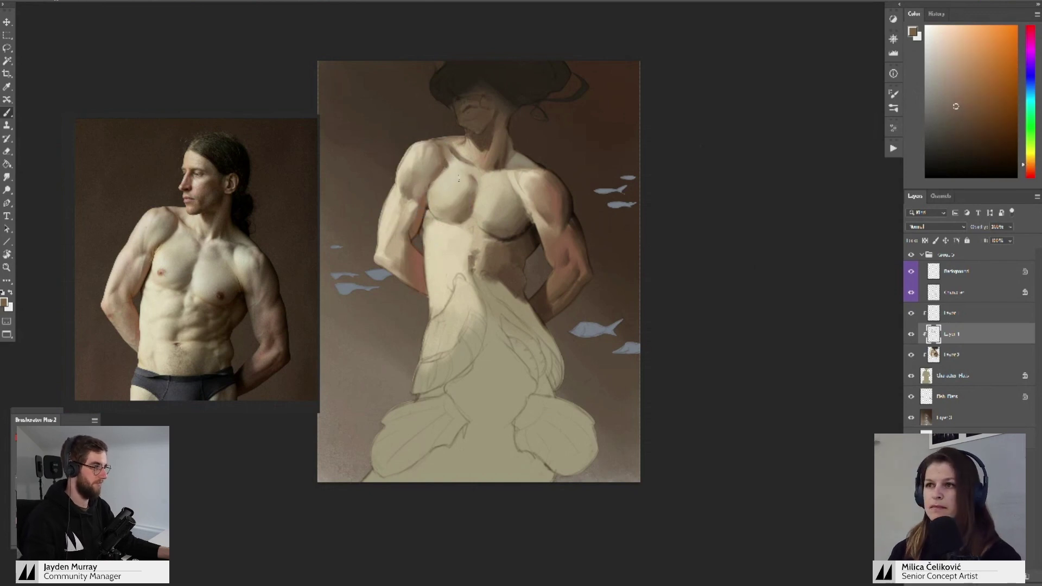
alt+click(444, 182)
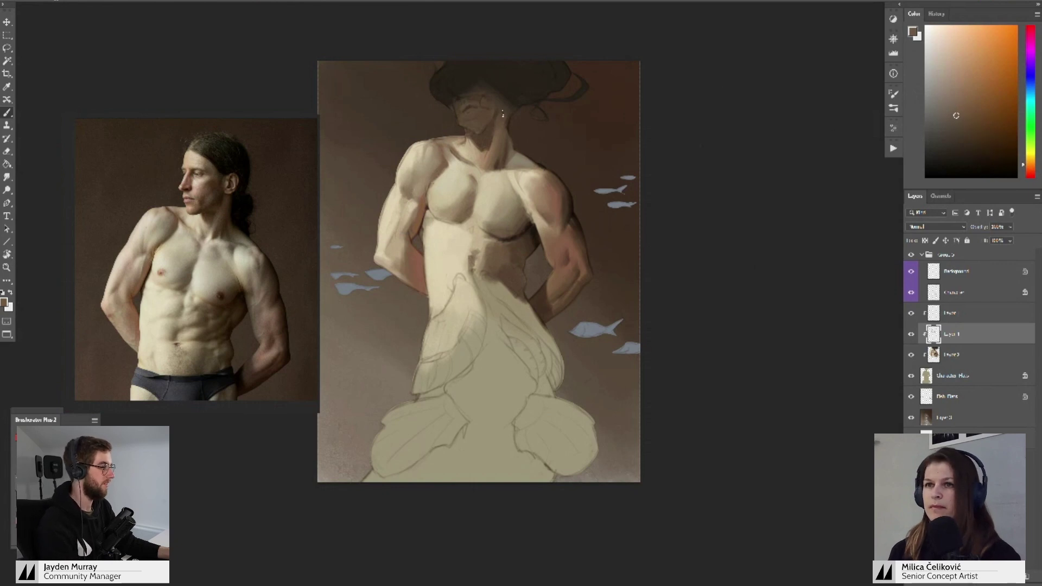
alt+click(439, 166)
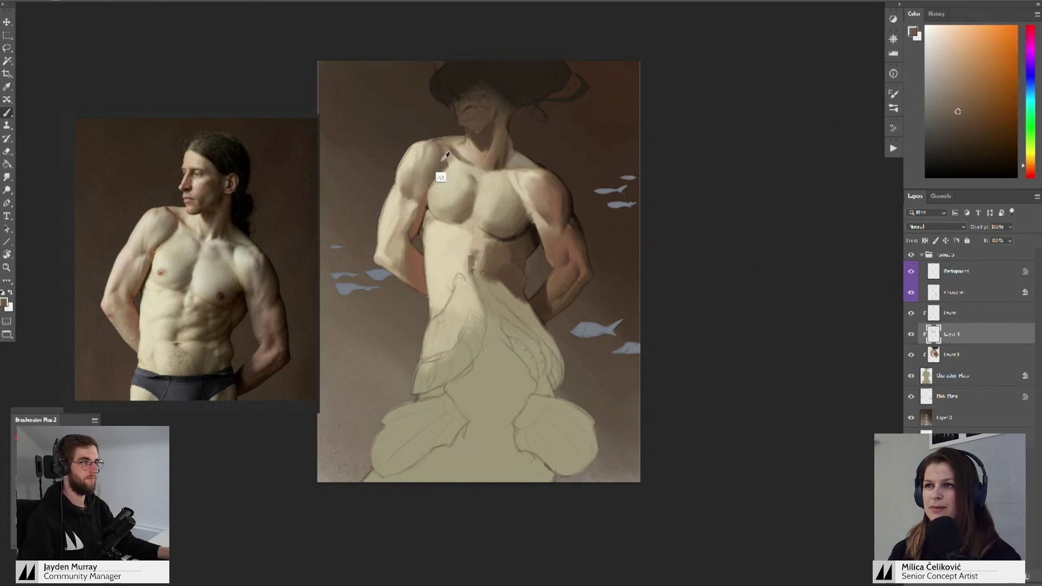
alt+click(436, 164)
alt+click(438, 165)
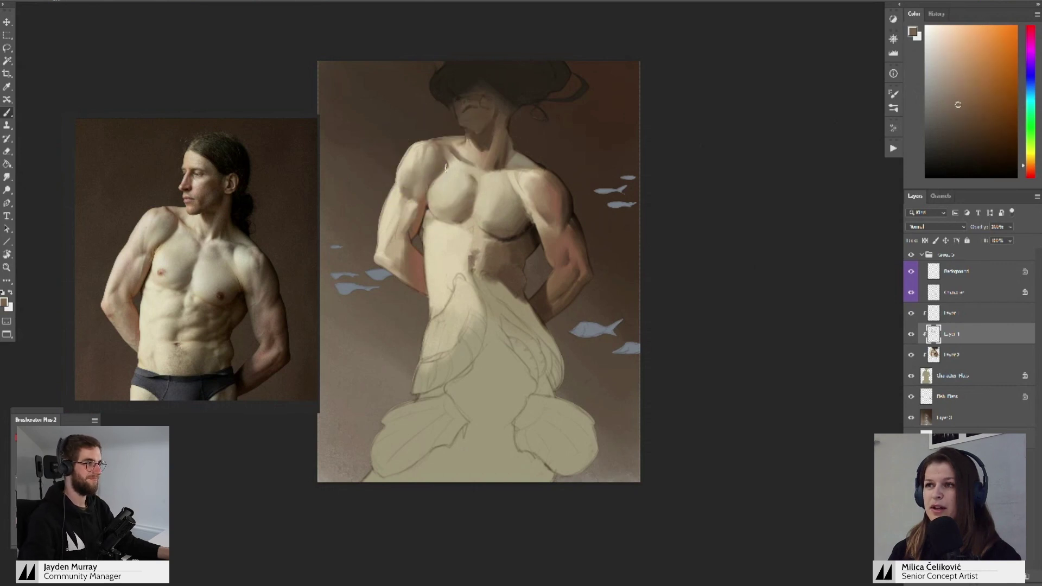
- Paint the brown shadow shapes around the inner elbow of the figure's lit arm with skin tones sampled from the painting
mouse_move(424, 174)
mouse_down()
mouse_move(432, 128)
mouse_move(438, 182)
mouse_move(419, 170)
mouse_up()
alt+click(396, 179)
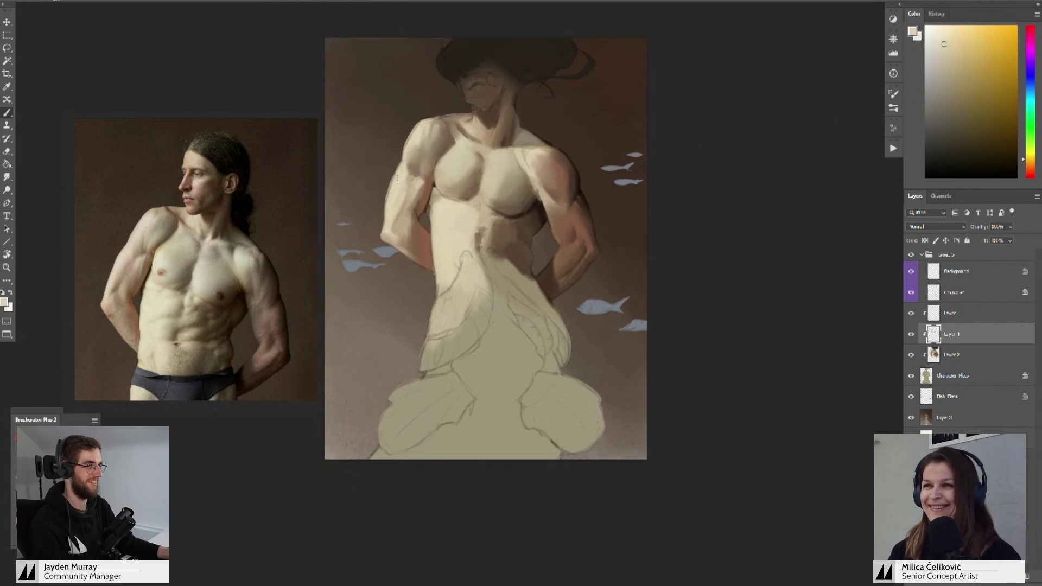
alt+click(399, 222)
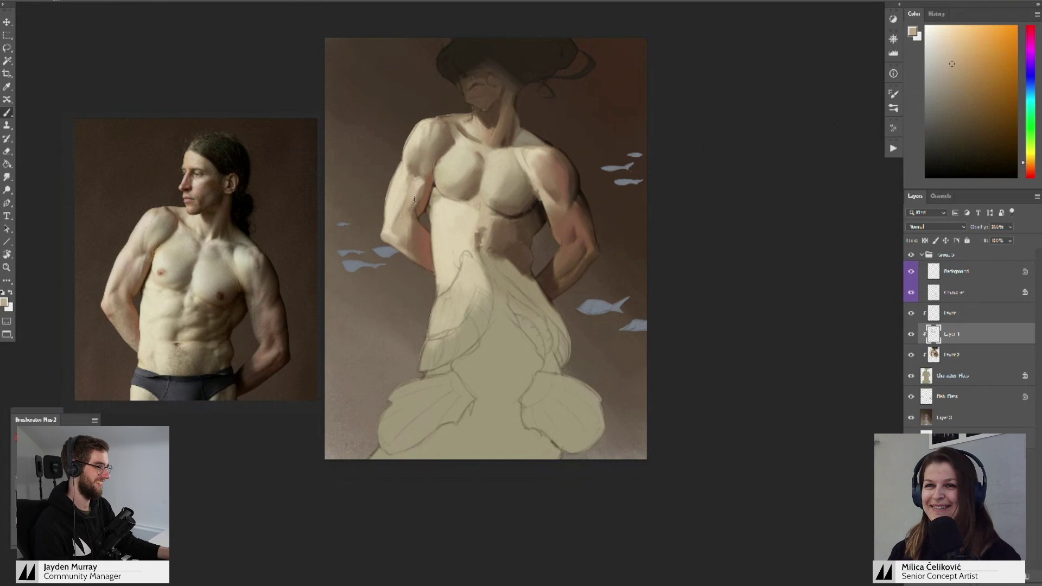
alt+click(414, 230)
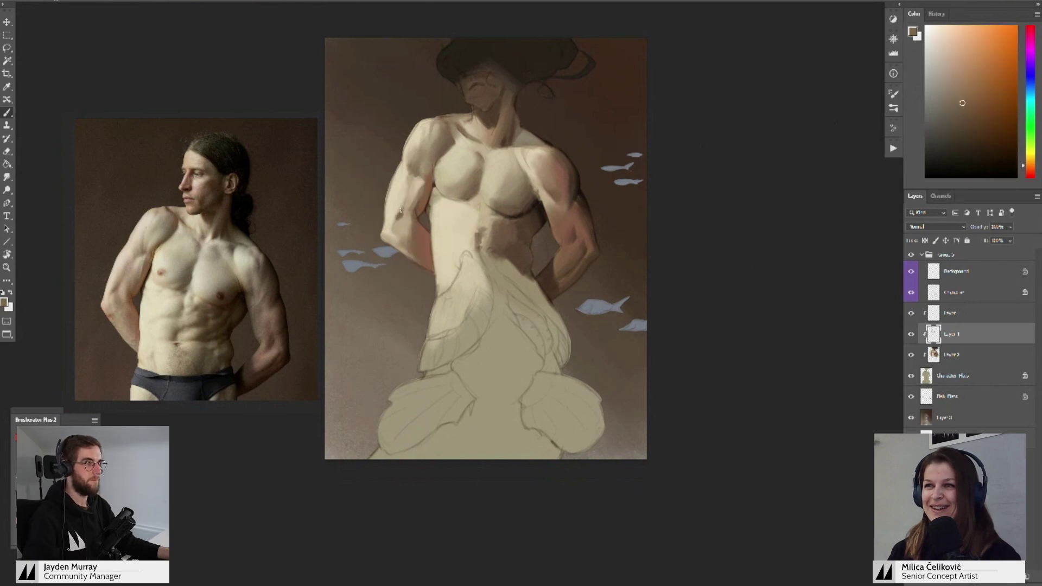
alt+click(402, 207)
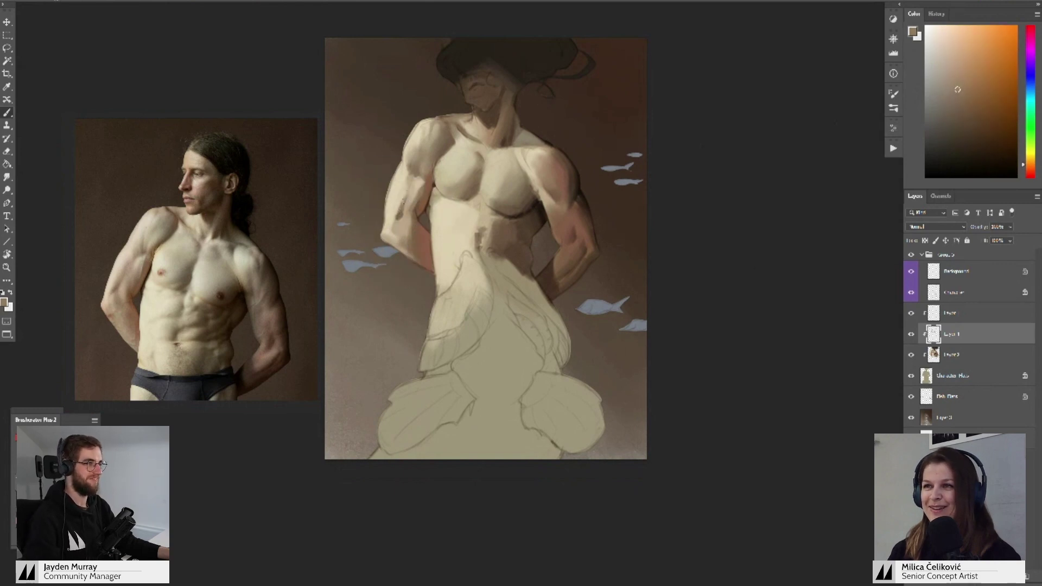
- Blend the lit arm's elbow crease into the upper forearm, alternating sampled cream and mid-brown skin tones
alt+click(402, 190)
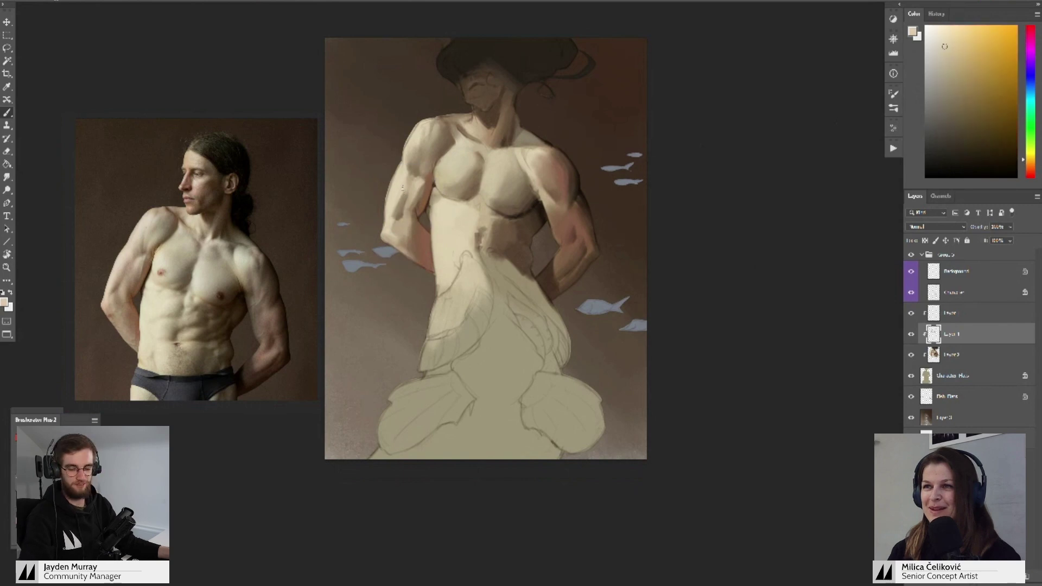
alt+click(404, 205)
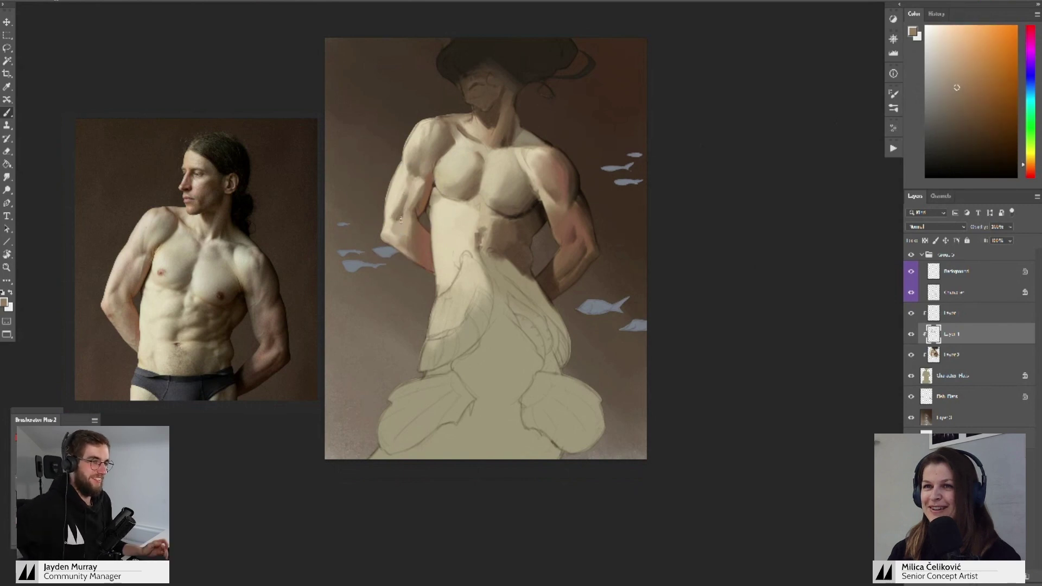
alt+click(405, 219)
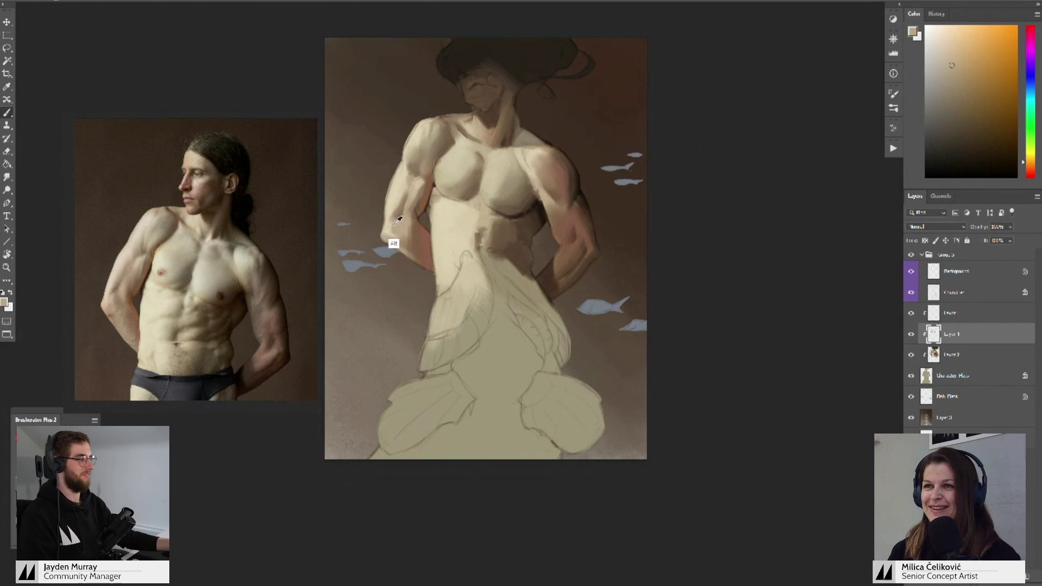
alt+click(405, 232)
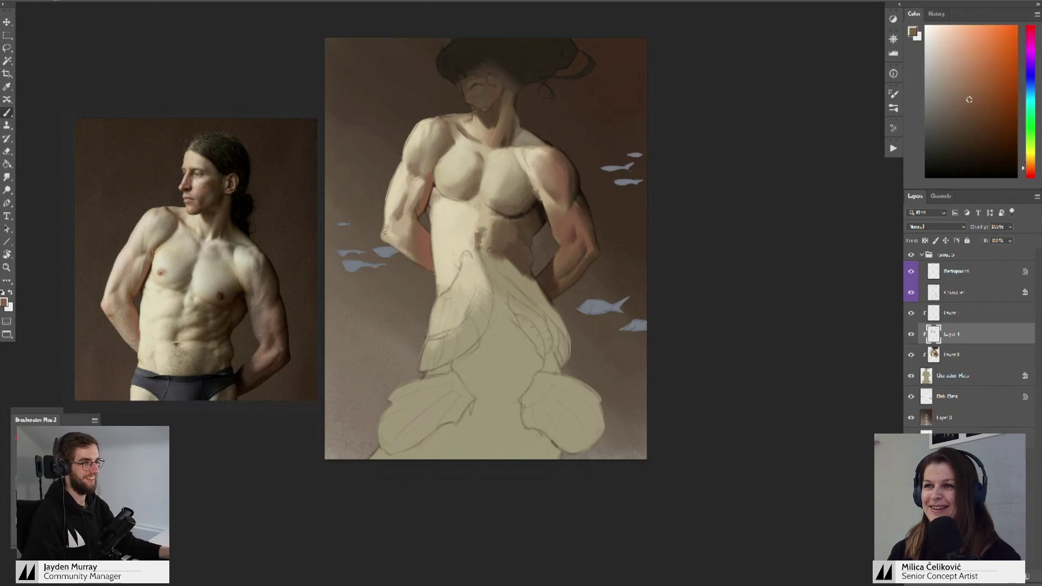
- Shade the outer point and underside of the lit arm's elbow with sampled warm brown tones
alt+click(389, 238)
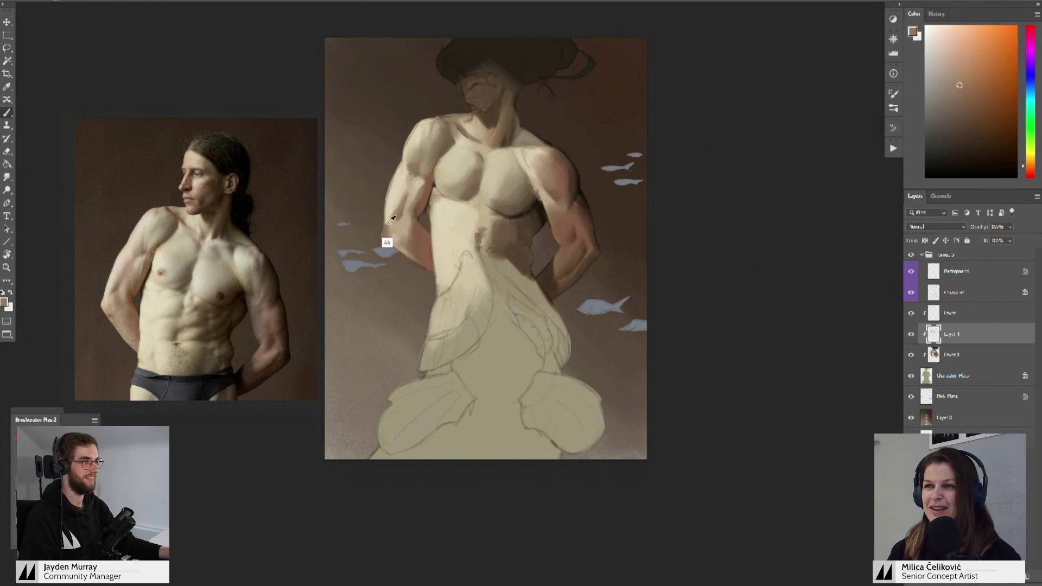
alt+click(386, 220)
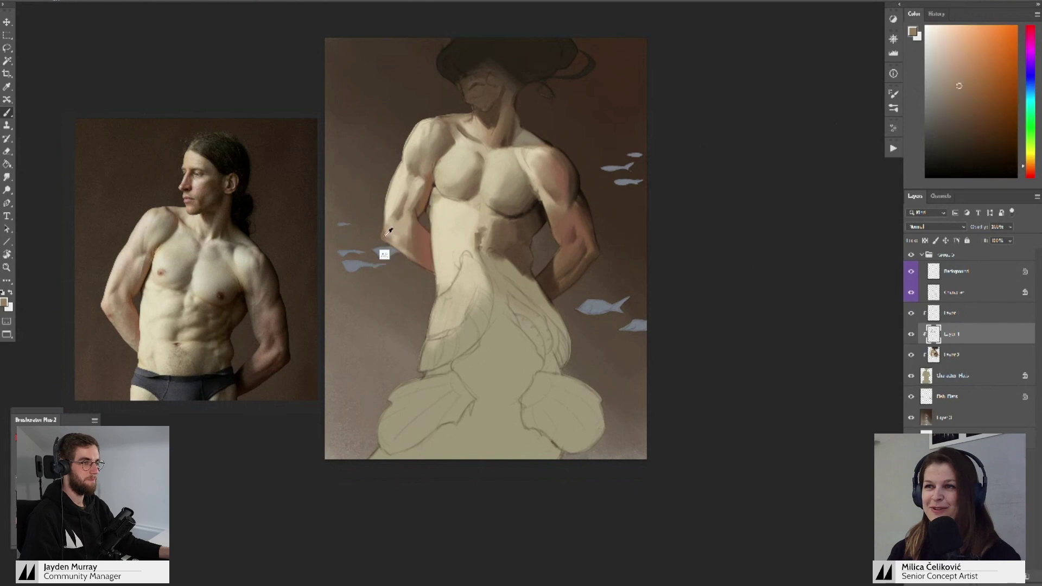
alt+click(388, 234)
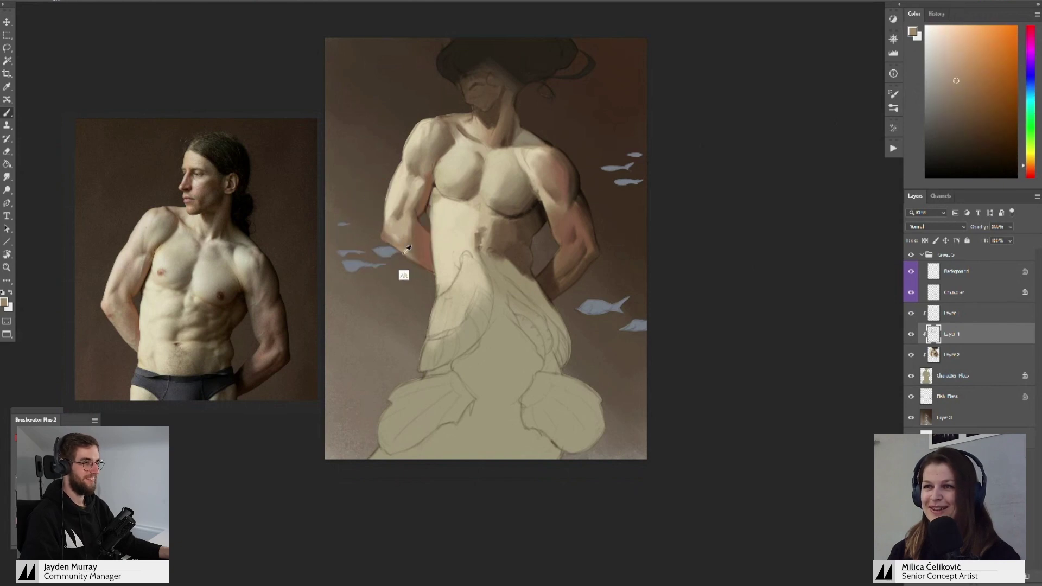
alt+click(408, 248)
alt+click(409, 249)
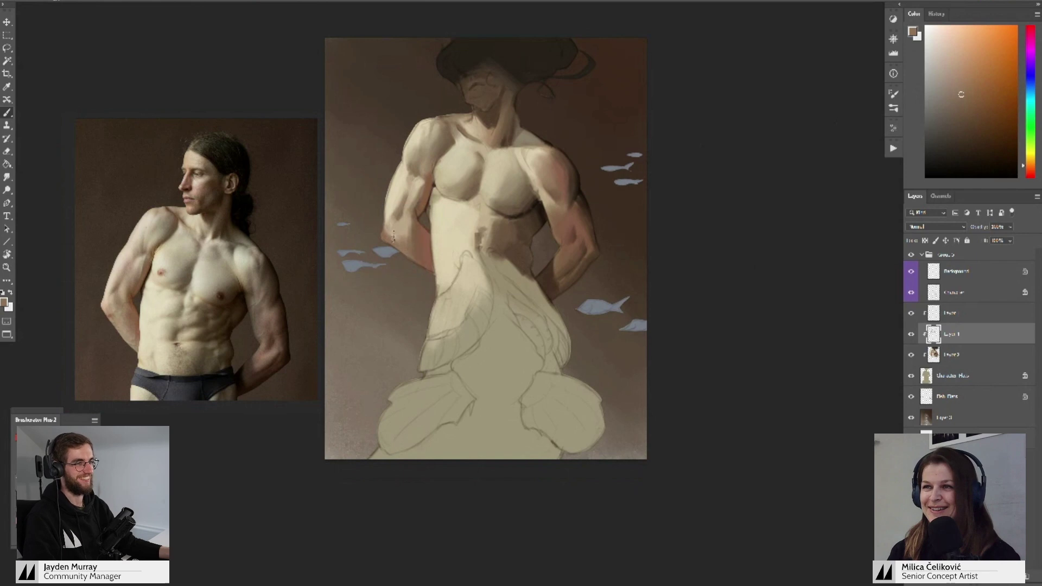
- Refine the light planes and lower shadow of the lit forearm with sampled cream, tan and brown tones
alt+click(399, 239)
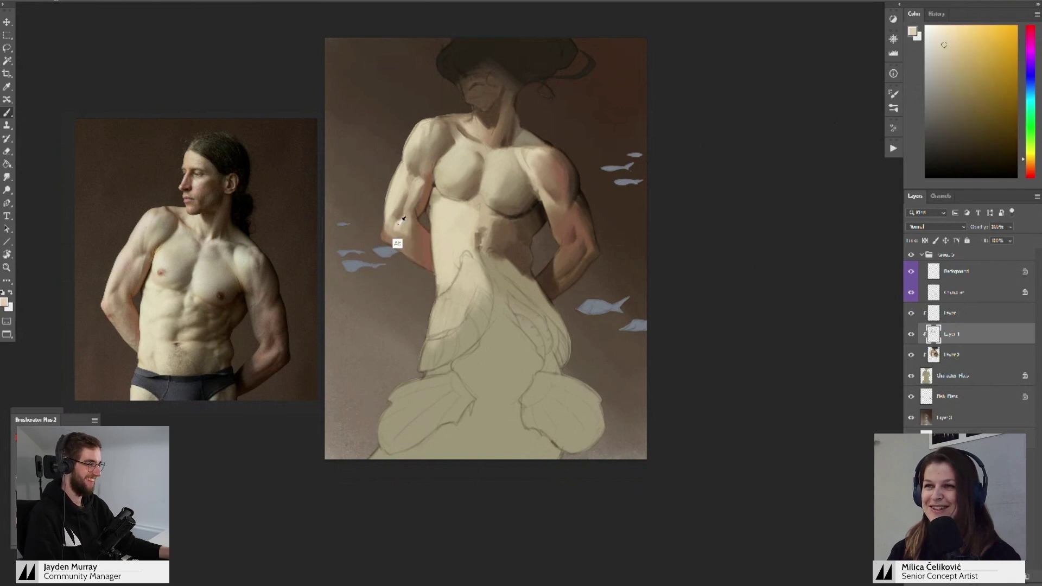
alt+click(401, 223)
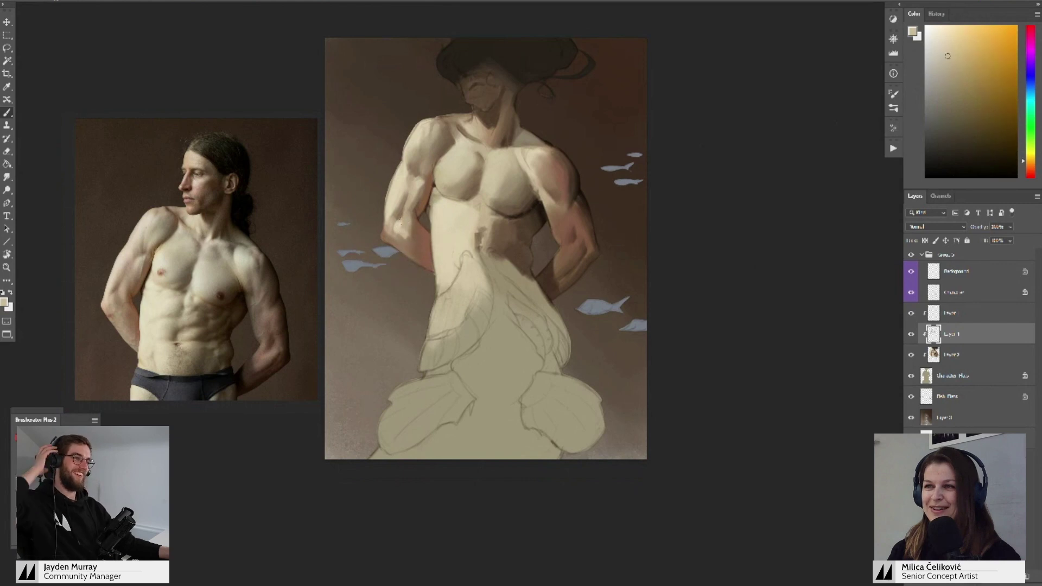
alt+click(401, 233)
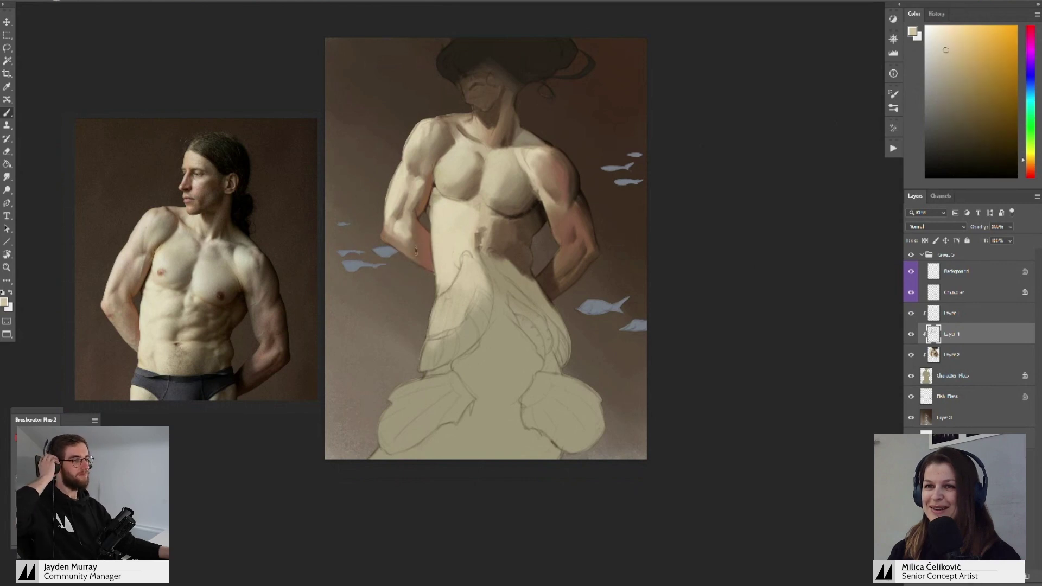
alt+click(414, 242)
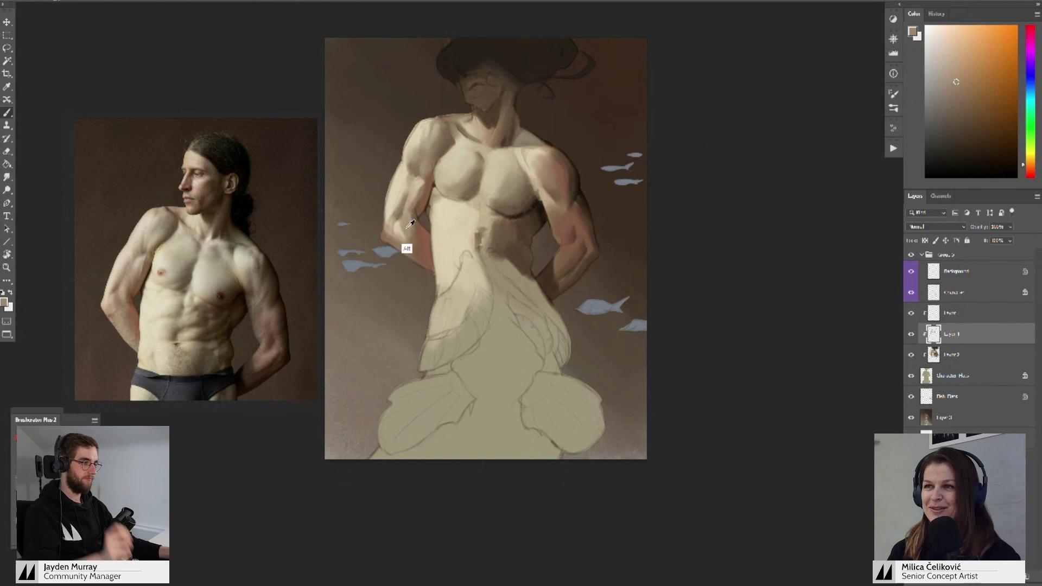
alt+click(414, 221)
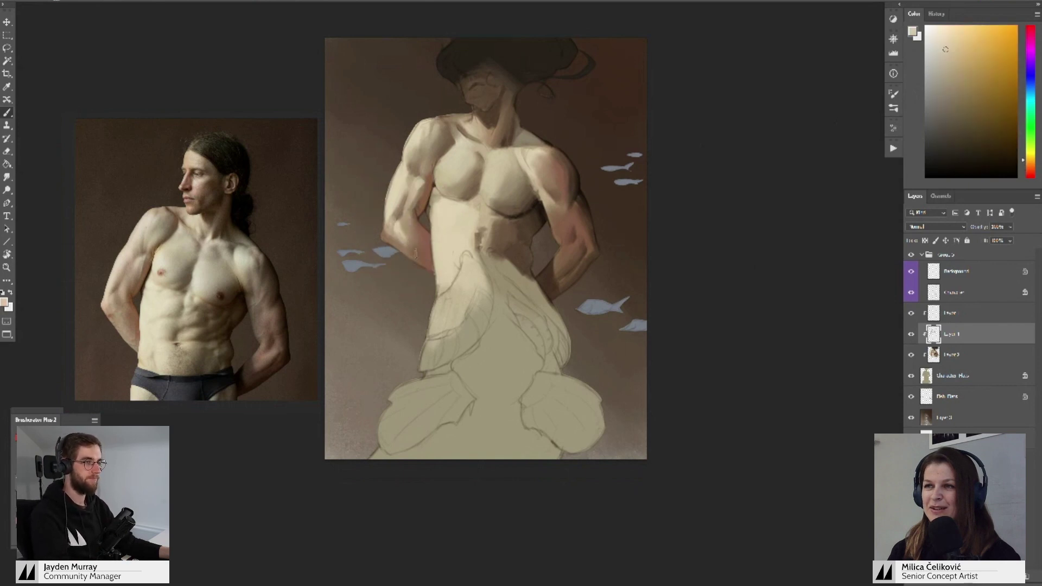
key(ctrl+space)
mouse_move(437, 226)
mouse_down()
mouse_move(381, 286)
mouse_move(444, 223)
mouse_up()
alt+click(408, 242)
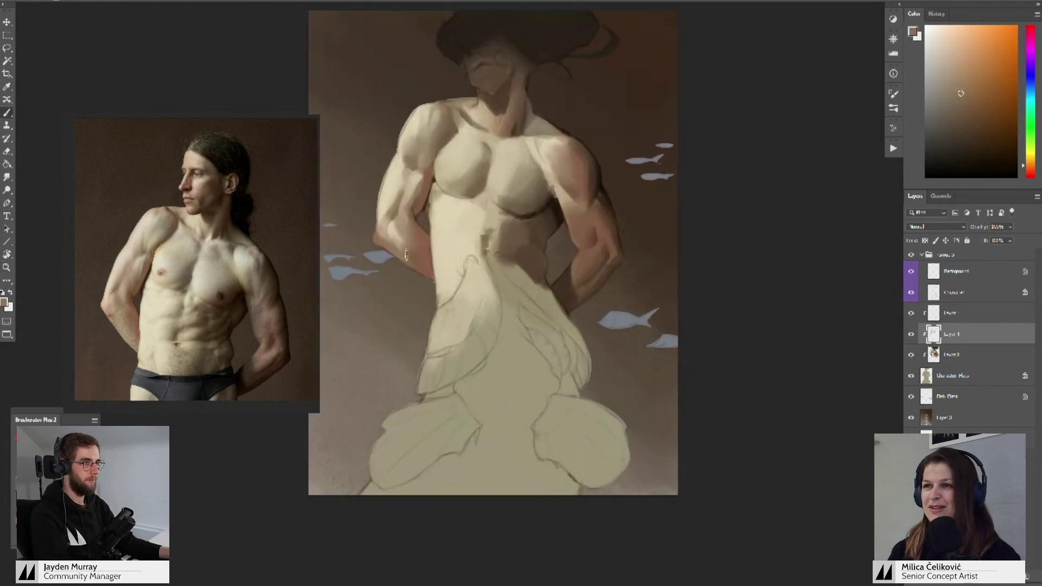
- Paint the shadow accents below the sternum and on the lit side of the upper abdomen with sampled skin tones
scroll(431, 254, down, 5)
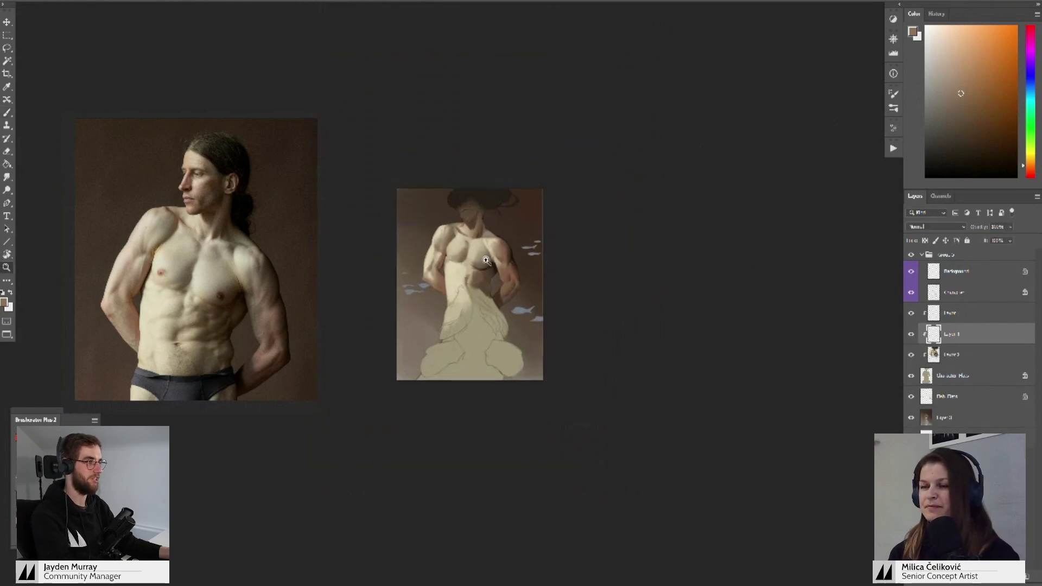
scroll(456, 277, up, 3)
drag(449, 278, 457, 279)
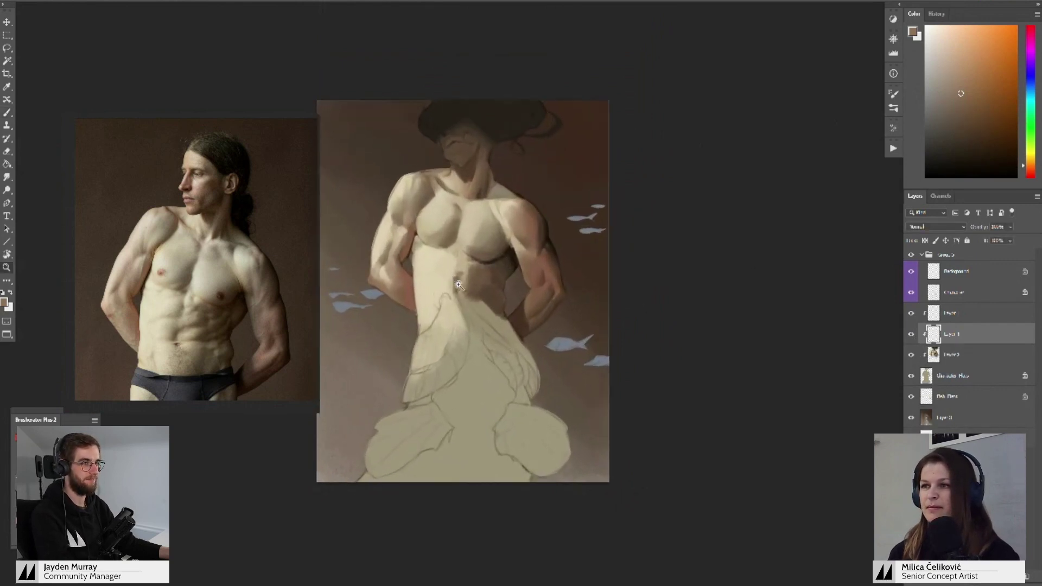
alt+click(481, 254)
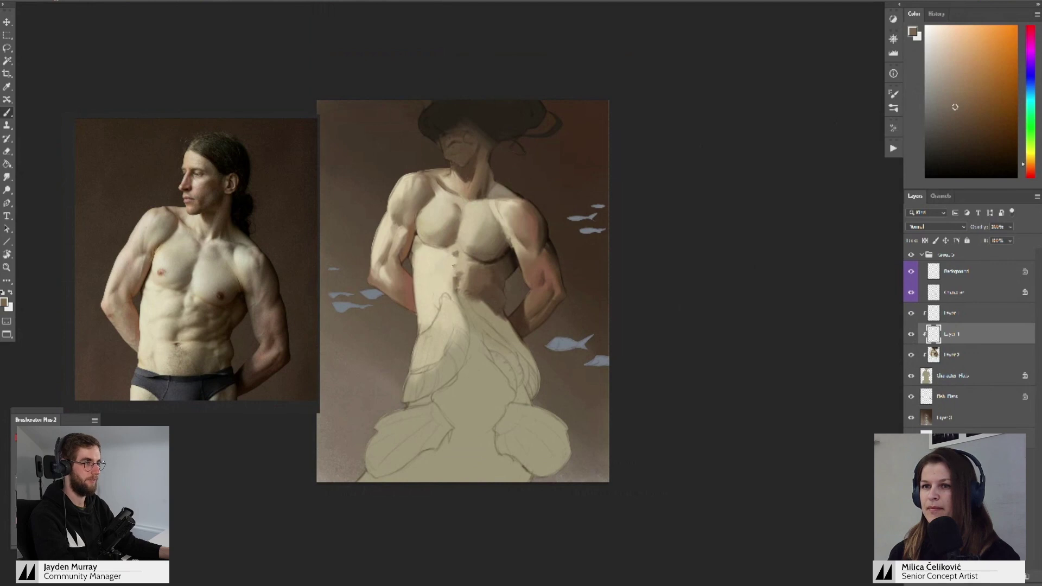
alt+click(450, 265)
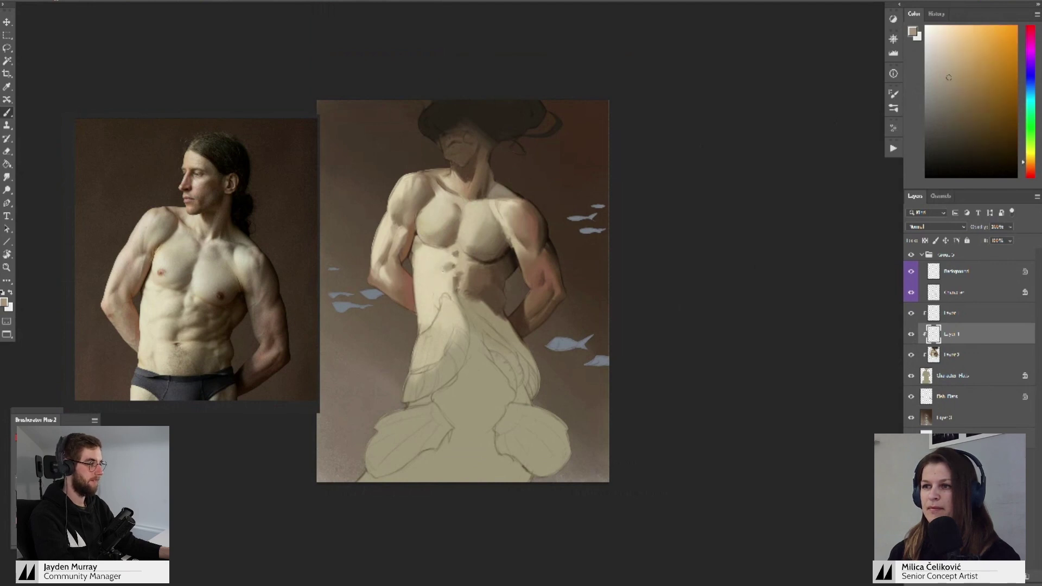
alt+click(444, 265)
alt+click(454, 261)
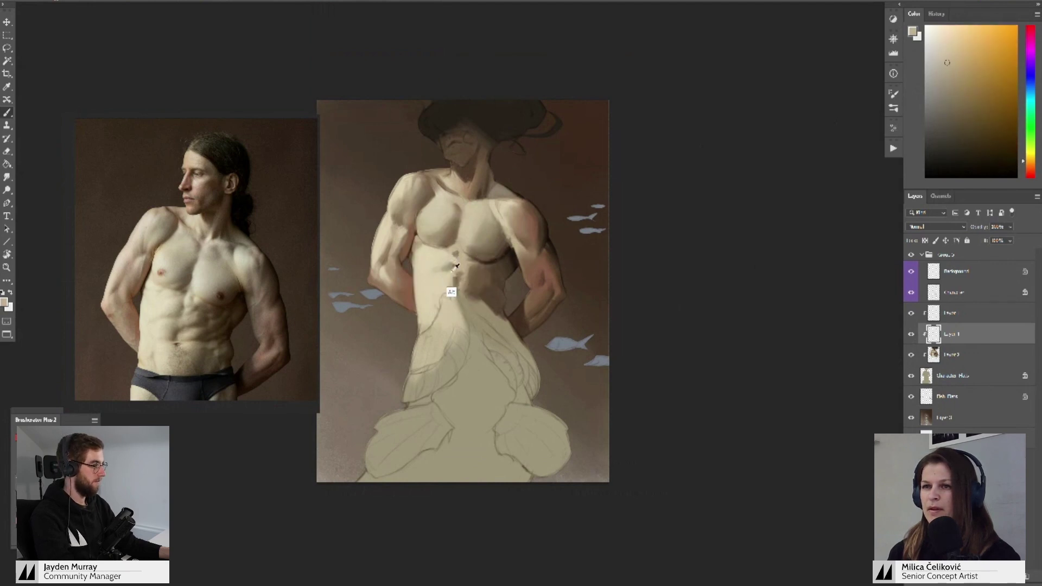
- Define the abdomen's central crease below the upper muscles, blending sampled olive-brown and tan tones
alt+click(457, 279)
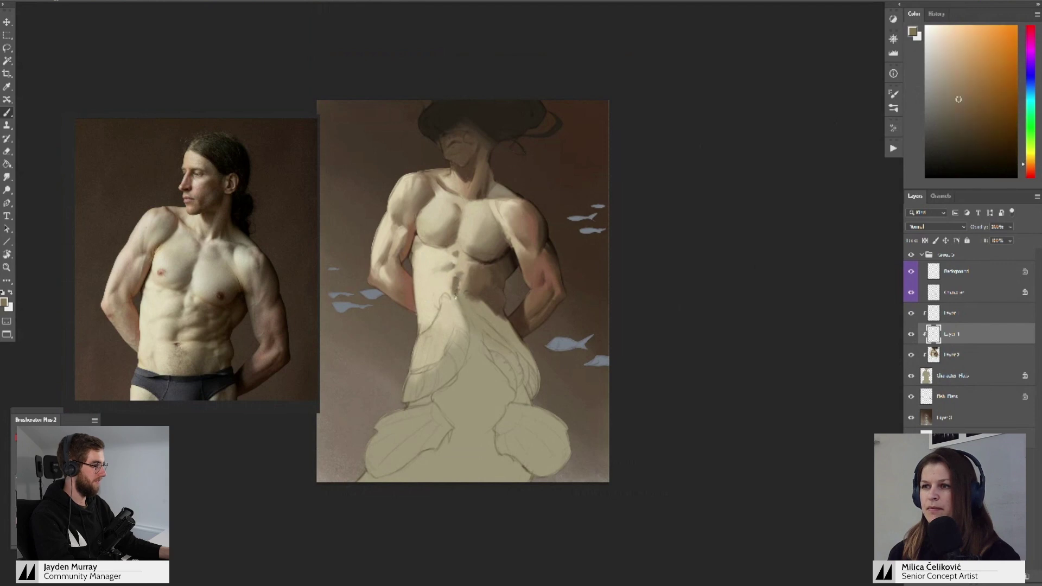
alt+click(460, 264)
alt+click(454, 301)
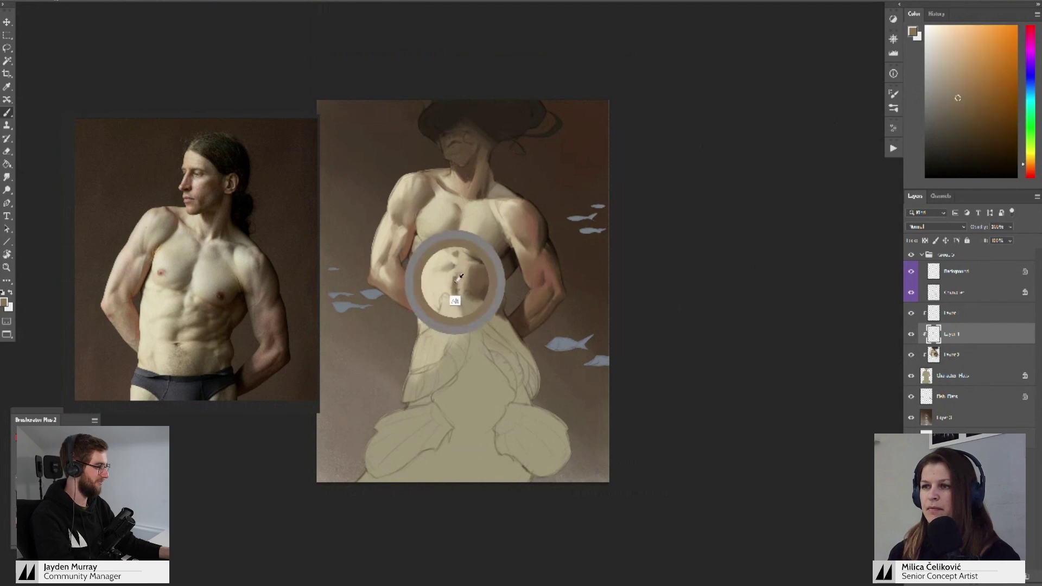
alt+click(450, 305)
alt+click(446, 285)
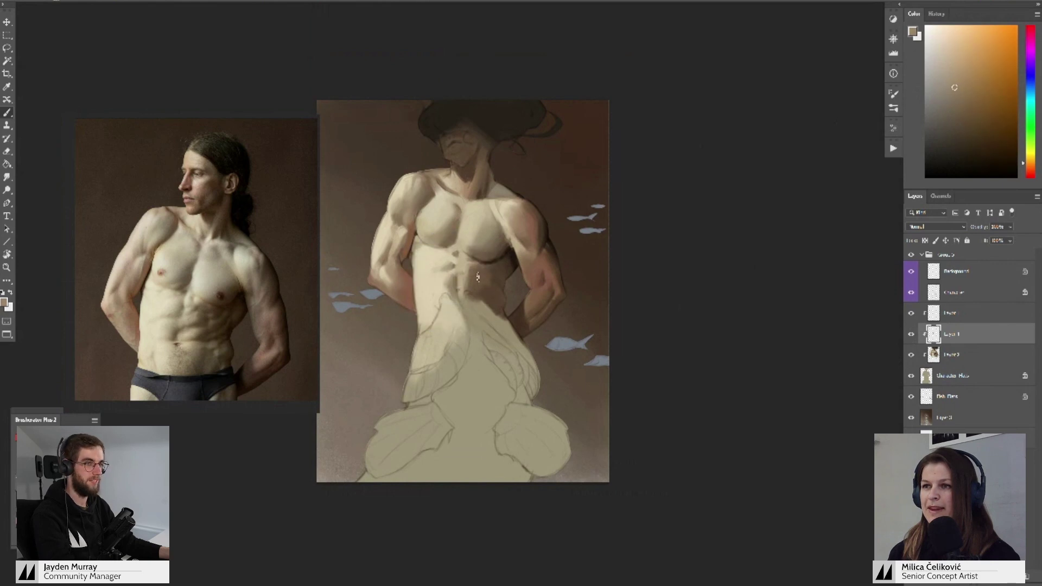
- Model the upper abdominal muscles and ribs on the shadowed side of the torso with sampled tan and dark brown tones
alt+click(470, 264)
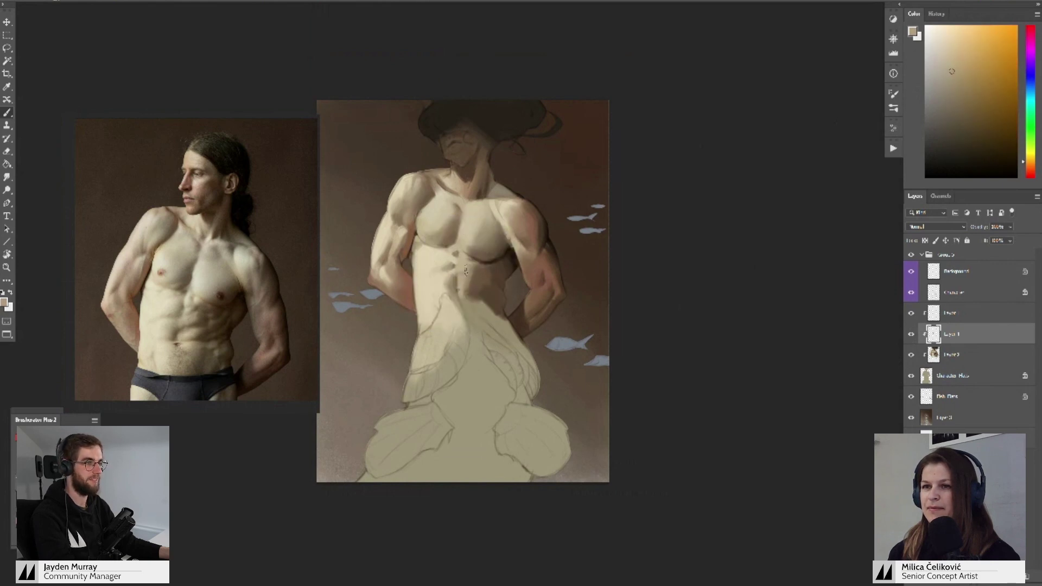
scroll(484, 280, up, 1)
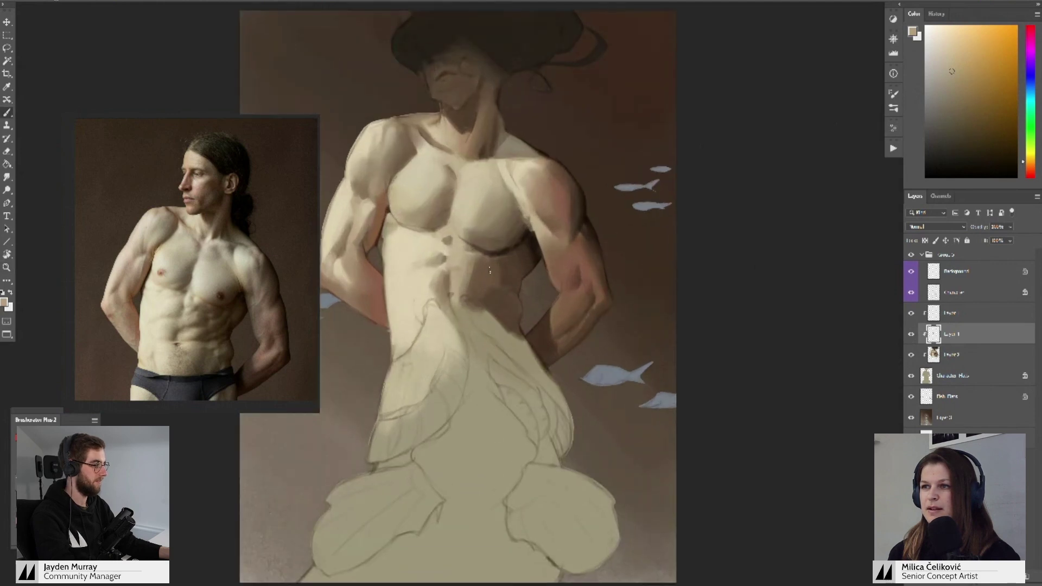
alt+click(492, 267)
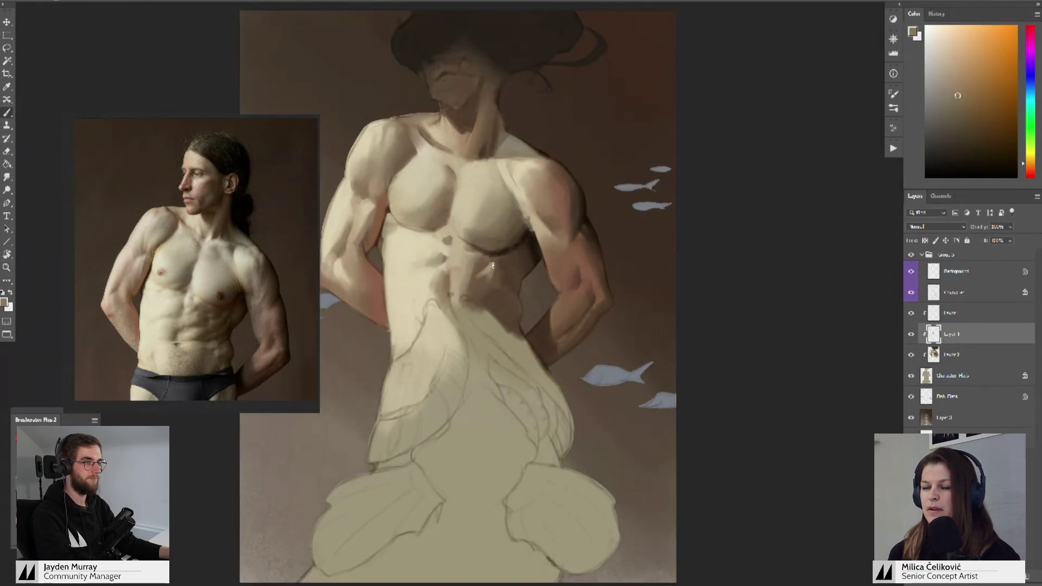
alt+click(491, 268)
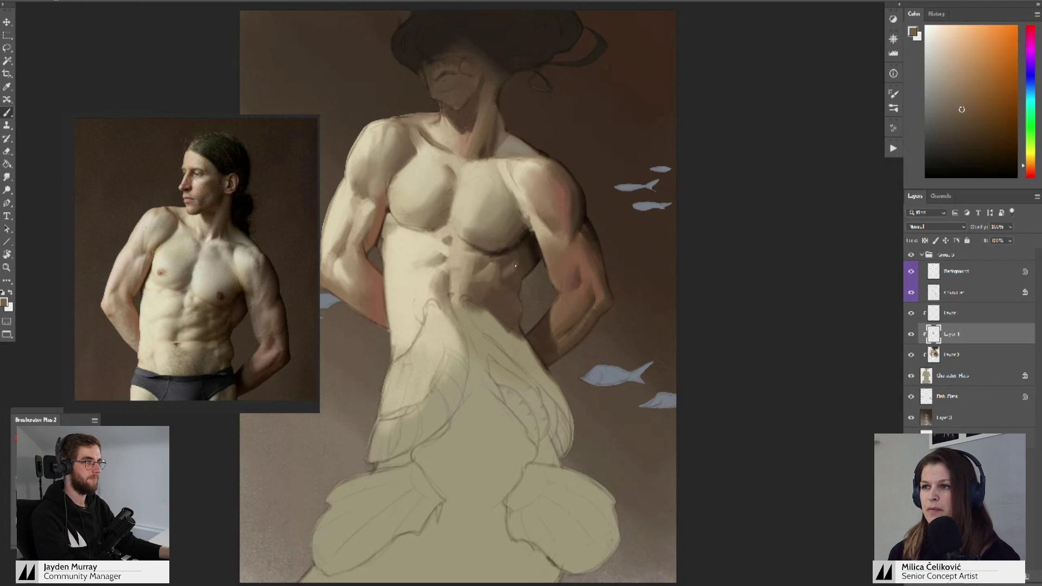
alt+click(516, 266)
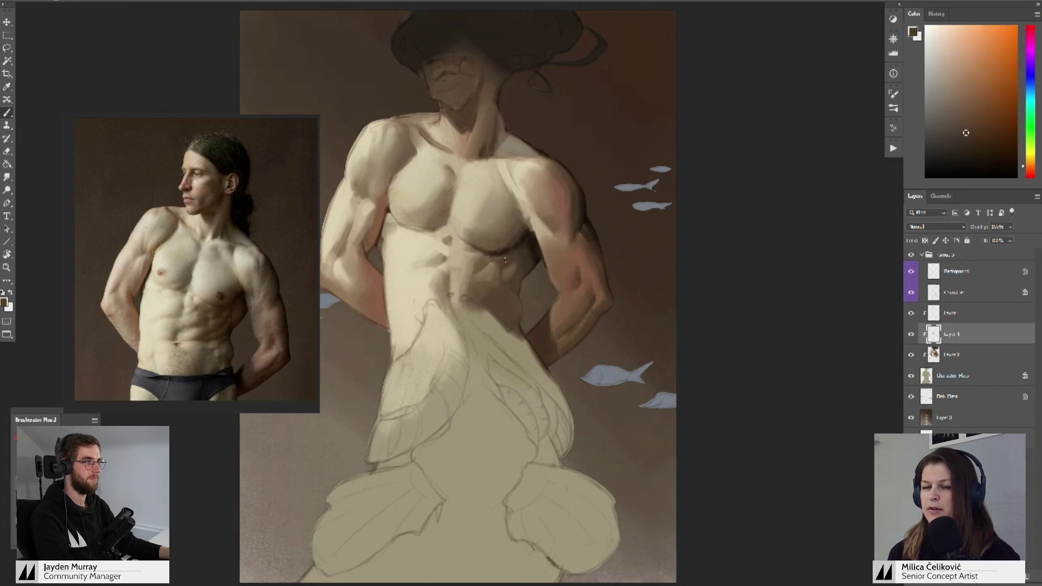
alt+click(487, 273)
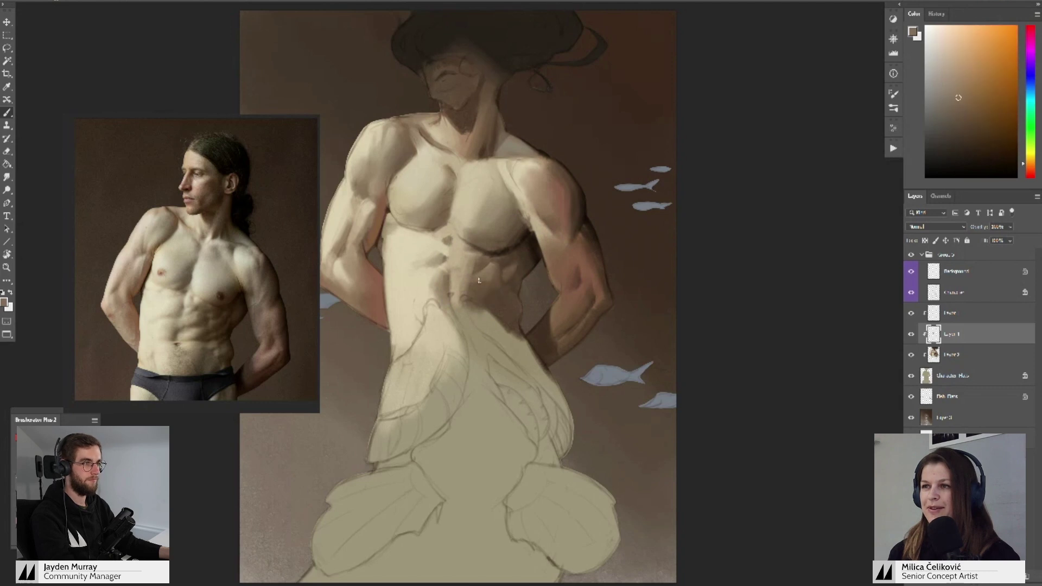
- Shade the lower abdominal muscles on the torso's shadowed side with sampled brown tones and check the whole figure
scroll(483, 274, down, 1)
alt+click(487, 286)
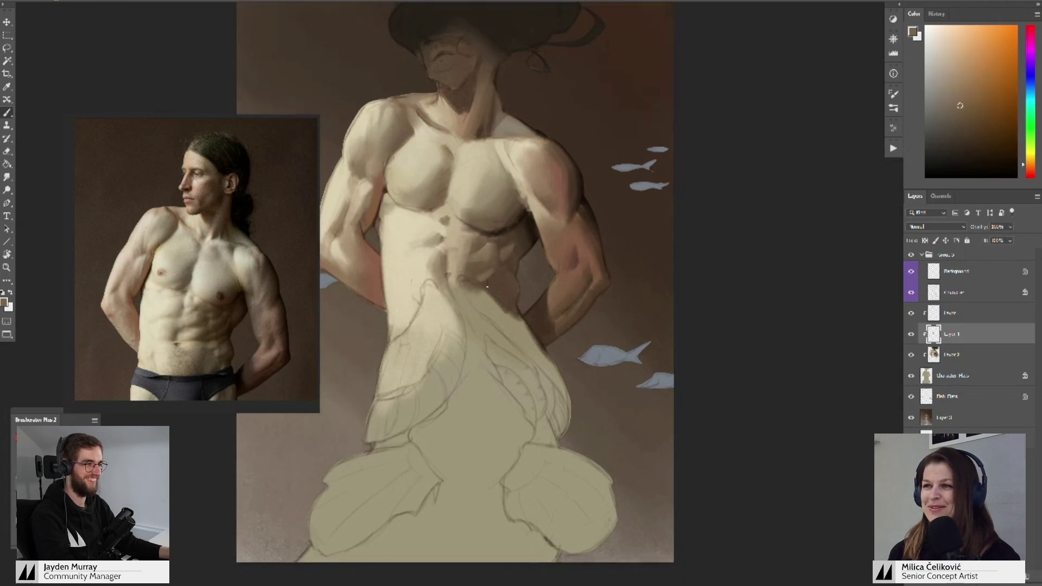
alt+click(500, 295)
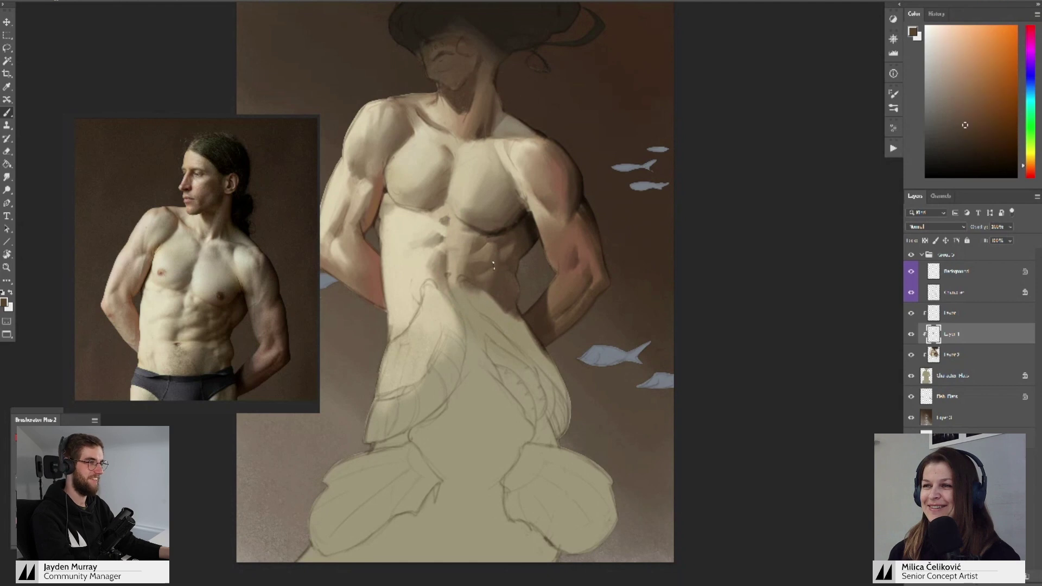
alt+click(486, 265)
key(z)
mouse_move(512, 252)
mouse_down()
mouse_move(475, 293)
mouse_move(495, 292)
mouse_up()
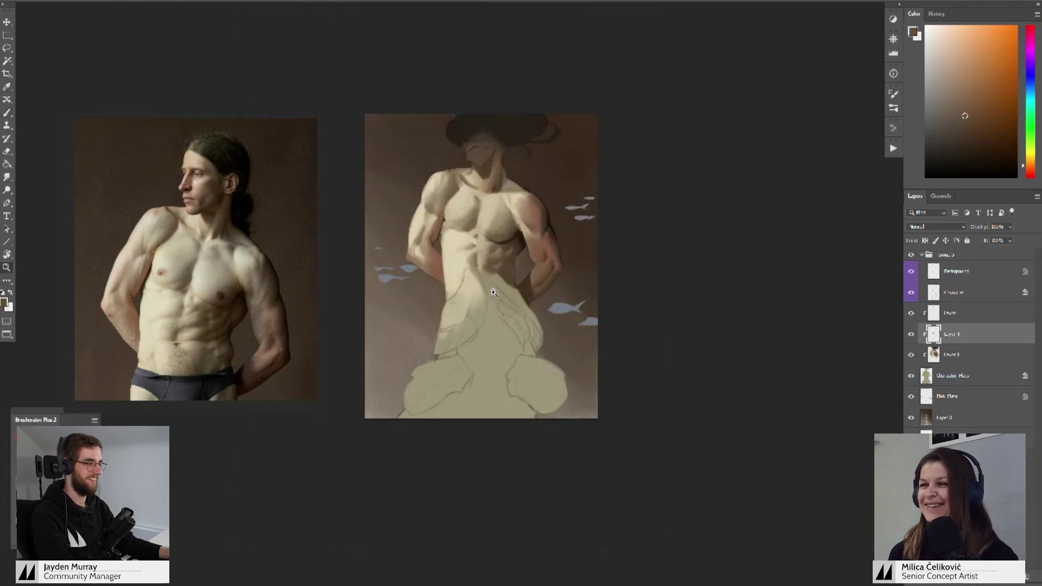
- Flip the reference photo and the painting view horizontally to judge the figure mirrored
drag(261, 321, 198, 325)
key(ctrl+shift+h)
drag(285, 471, 293, 469)
drag(544, 269, 526, 298)
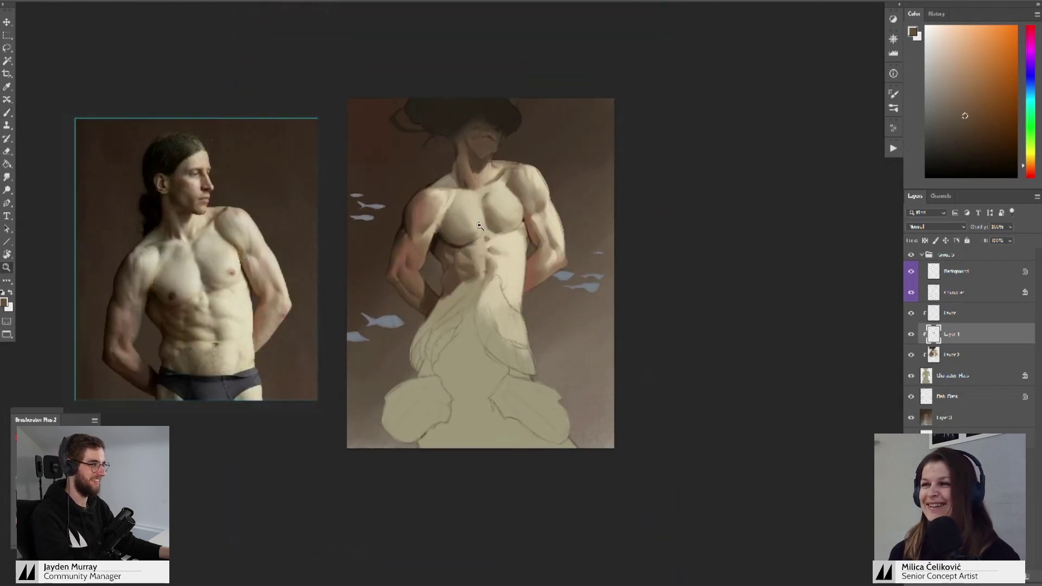
drag(459, 253, 475, 266)
- Deepen the armpit shadow between the chest and the shaded-side arm with sampled dark and reddish brown tones
key(b)
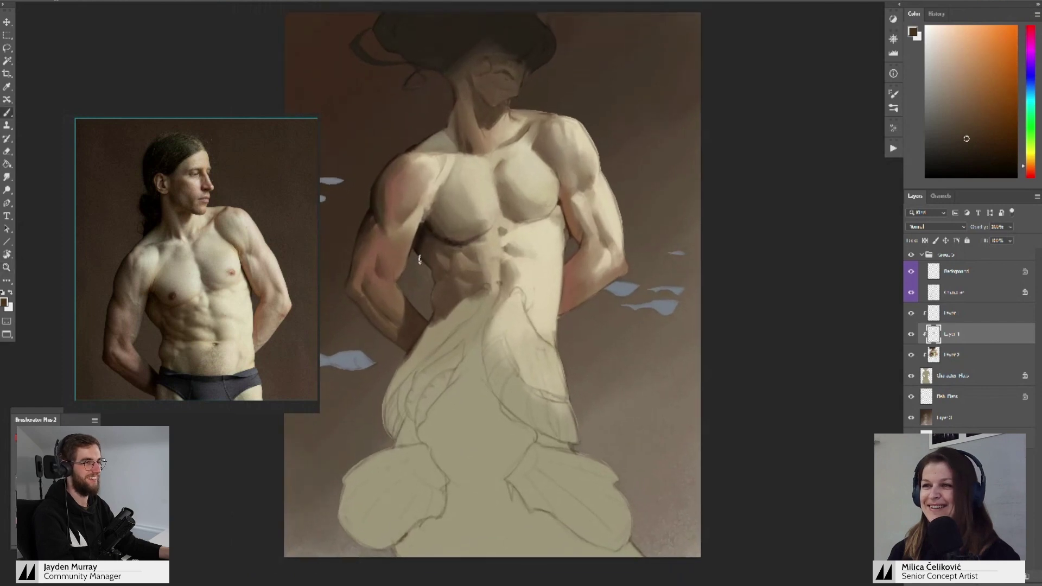
alt+click(412, 235)
drag(440, 206, 426, 247)
alt+click(425, 249)
alt+click(385, 277)
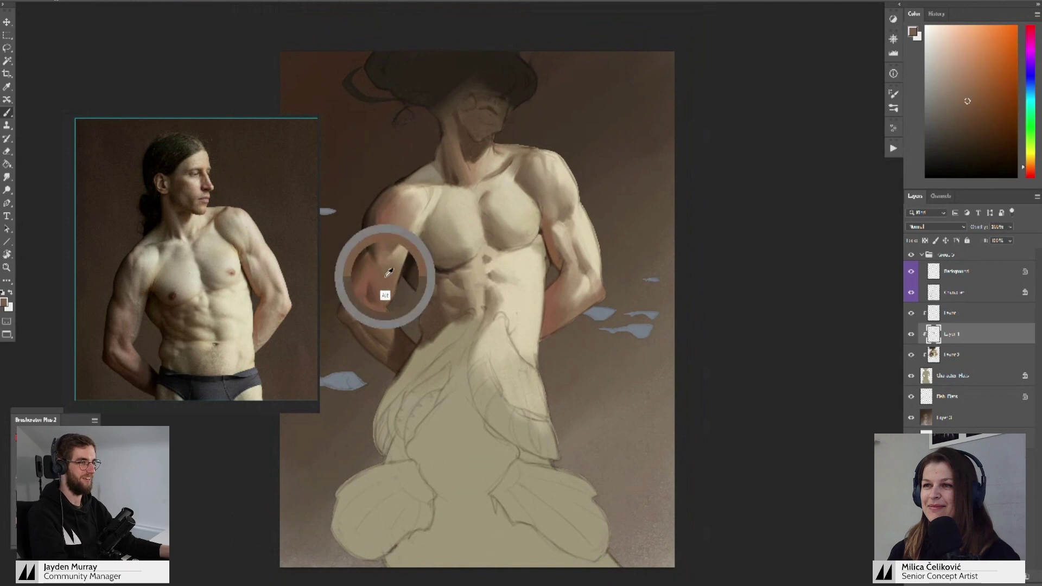
alt+click(424, 256)
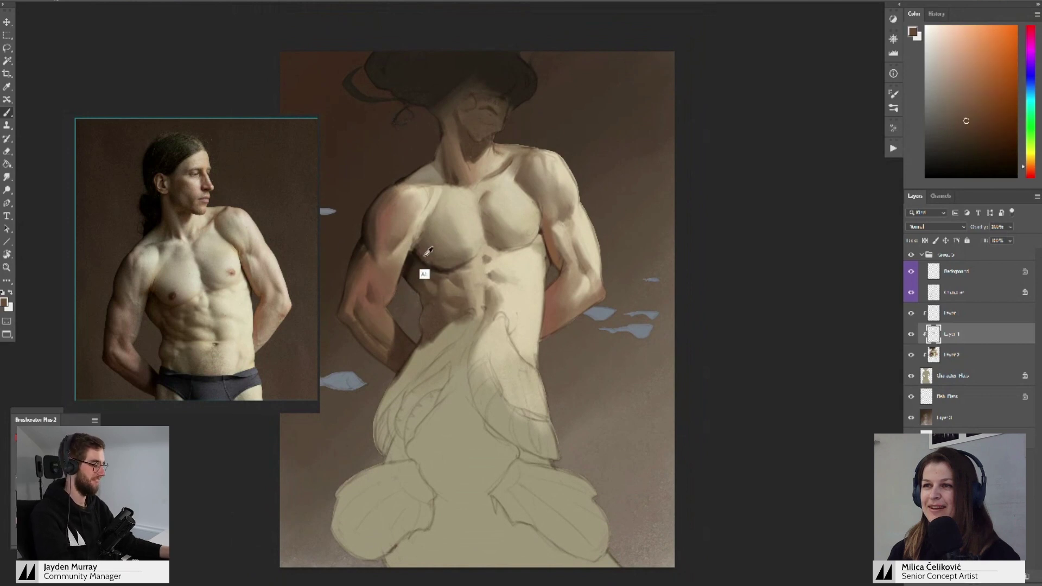
- Refine the shadow edge beneath the shaded-side pectoral, blending sampled brown and tan tones into the upper ribs
alt+click(427, 259)
alt+click(452, 275)
alt+click(452, 275)
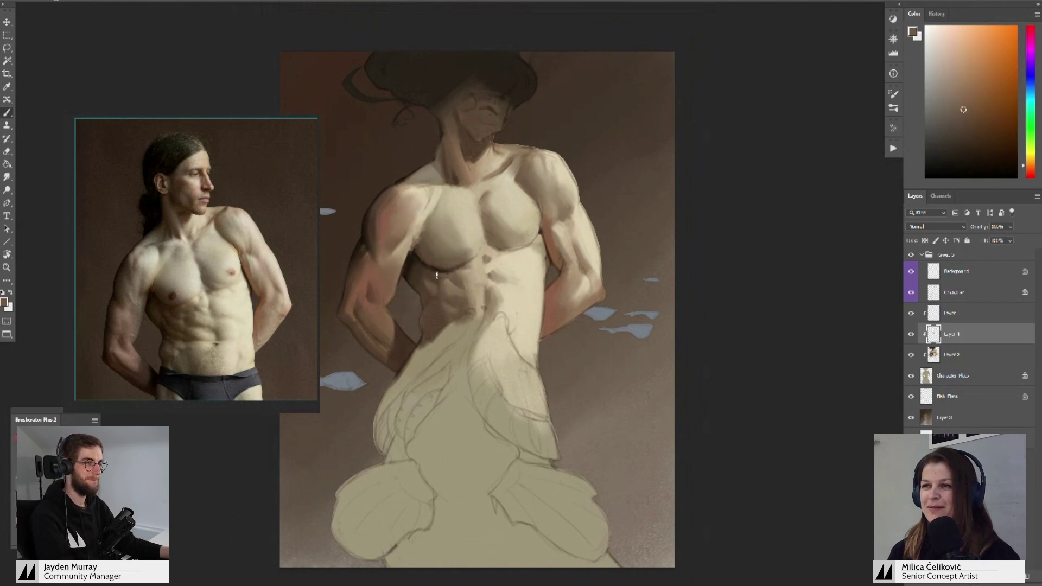
alt+click(463, 271)
alt+click(471, 265)
alt+click(450, 272)
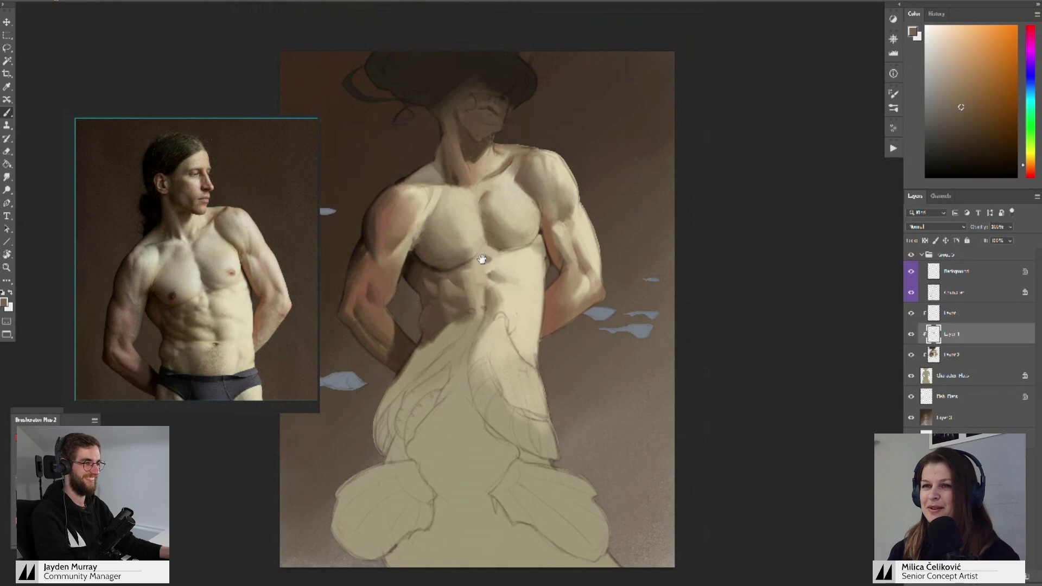
mouse_move(481, 259)
mouse_down()
mouse_move(461, 264)
mouse_move(451, 233)
mouse_move(483, 232)
mouse_up()
alt+click(458, 262)
- Blend the shading around the elbow fold of the shaded-side arm with sampled reddish-brown tones
key(z)
scroll(402, 255, down, 2)
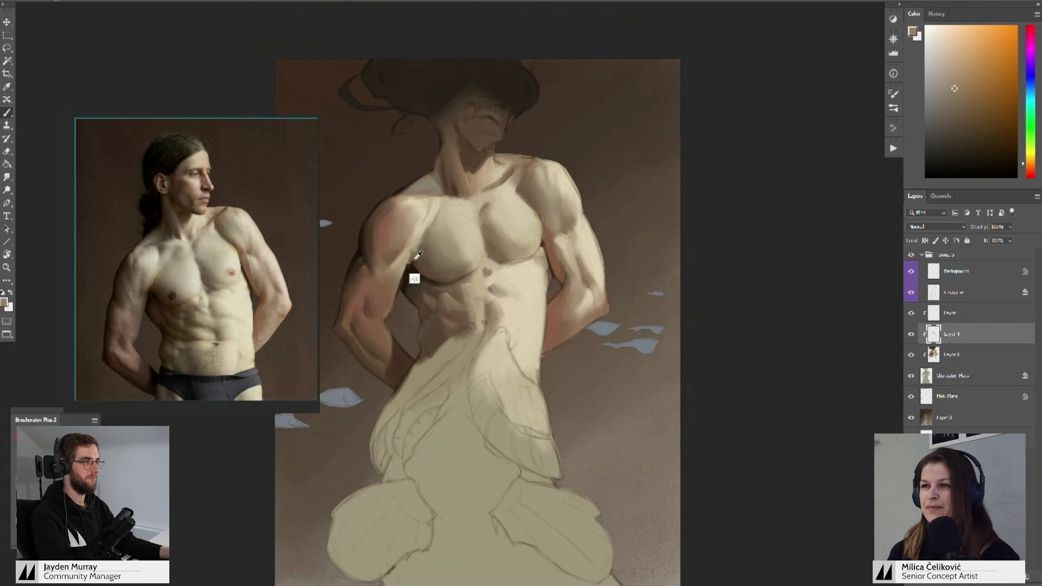
alt+click(378, 260)
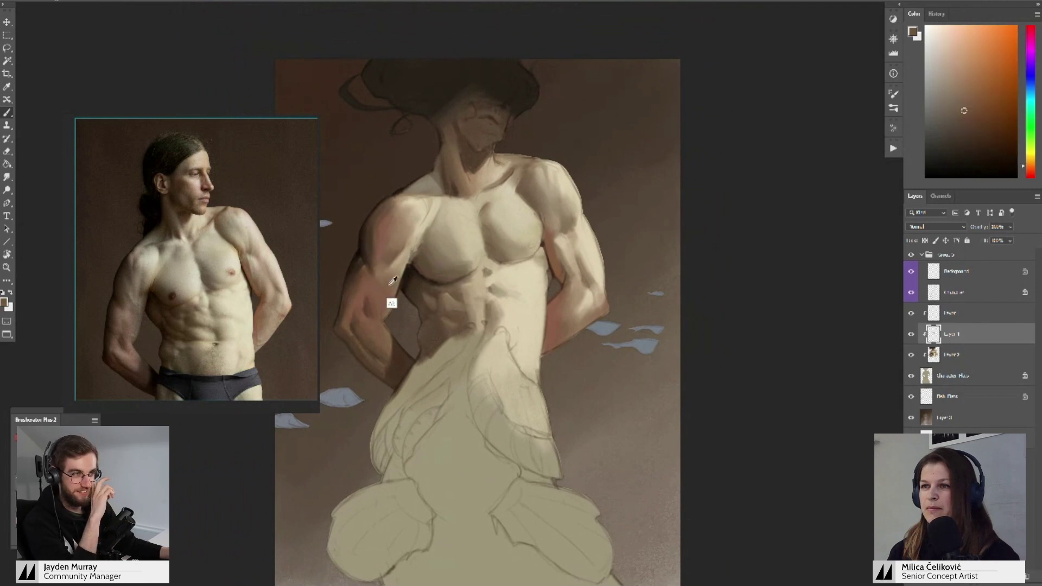
alt+click(368, 275)
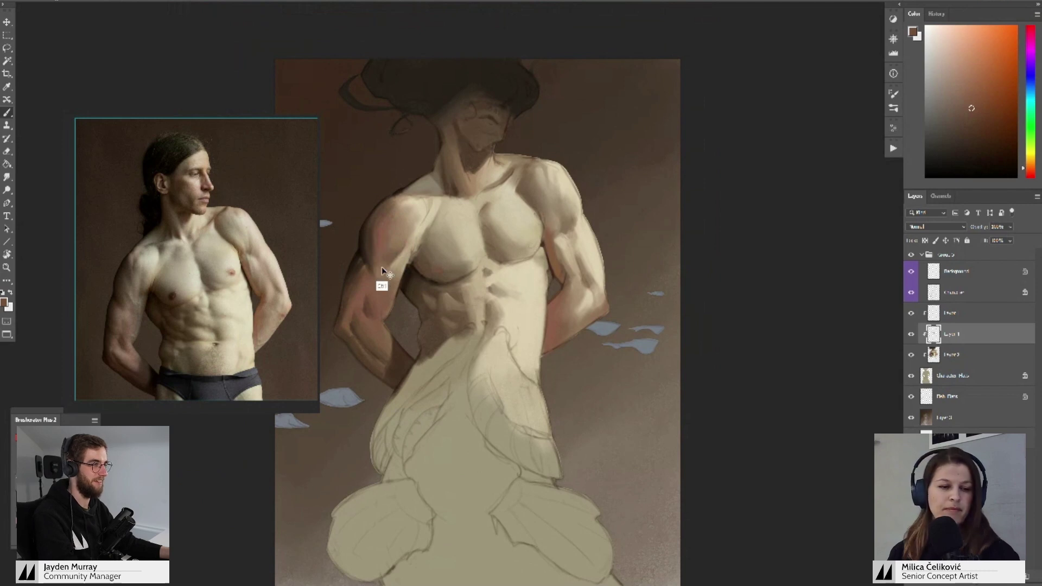
- Paint the nipples on both pectorals with sampled dark brown, following the placement in the reference photo
key(z)
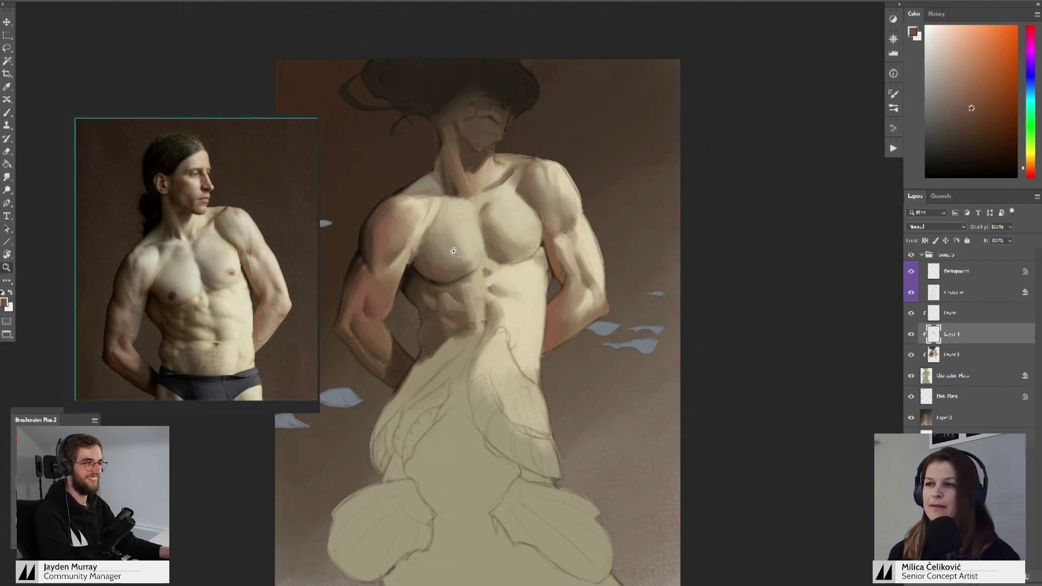
drag(456, 253, 478, 253)
alt+click(334, 264)
key(z)
drag(408, 274, 432, 275)
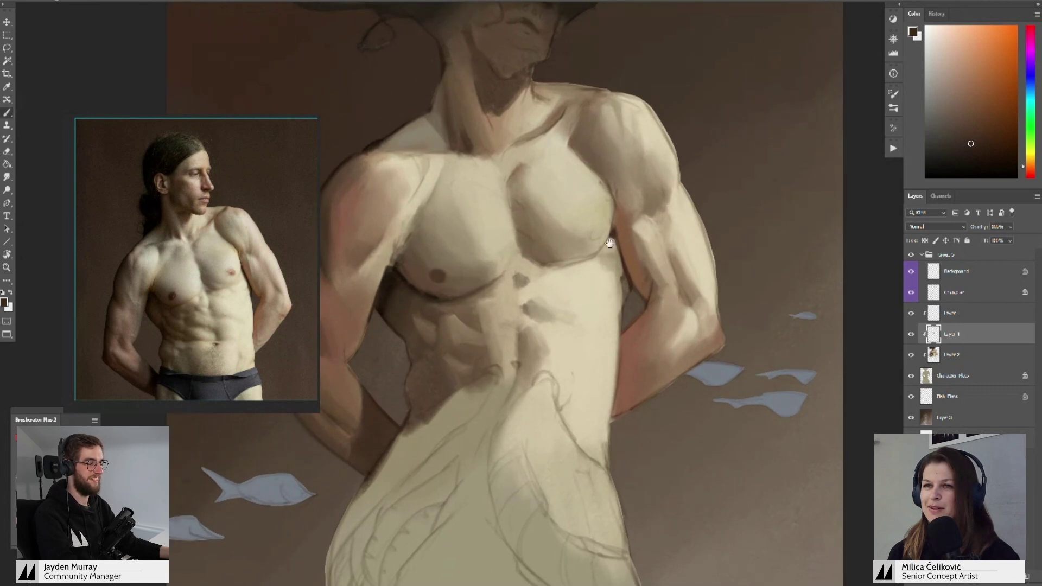
drag(609, 242, 530, 243)
alt+click(539, 233)
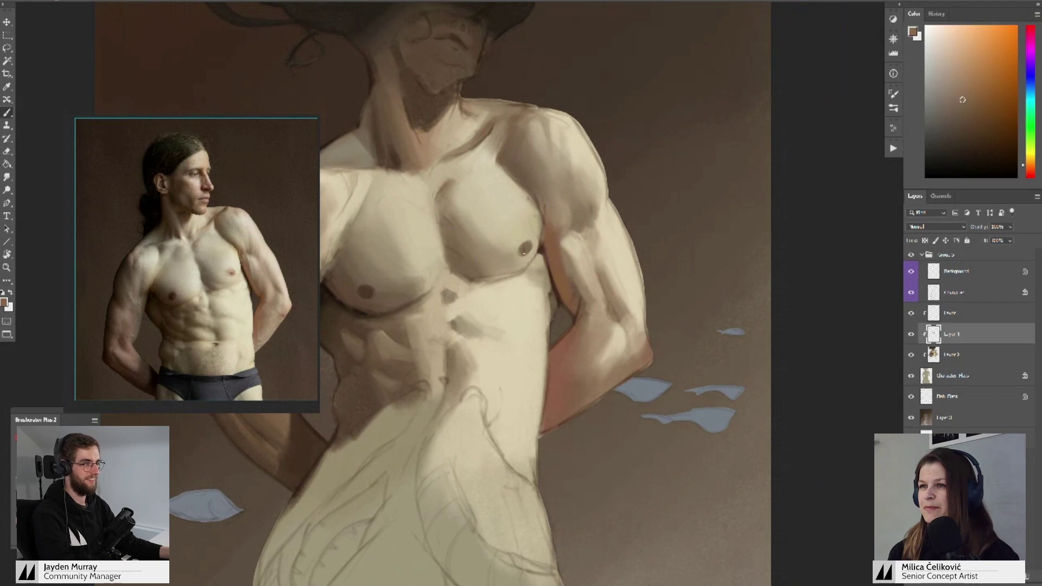
key(z)
mouse_move(532, 246)
mouse_down()
mouse_move(369, 246)
mouse_move(459, 247)
mouse_up()
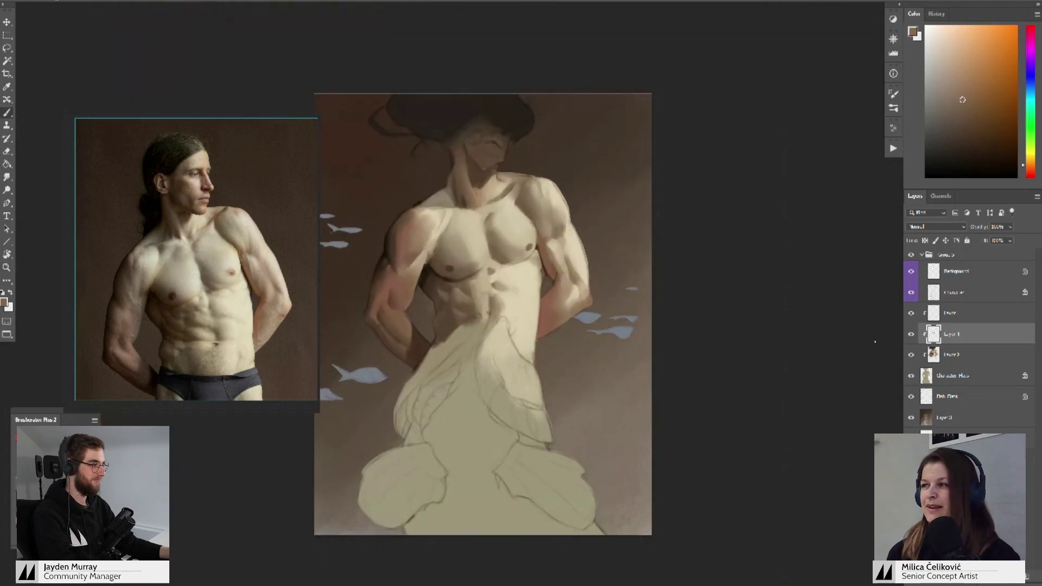
- Compare the torso with and without the current paint layer, merge that layer down and add a new empty layer
click(910, 336)
click(911, 336)
key(ctrl+e)
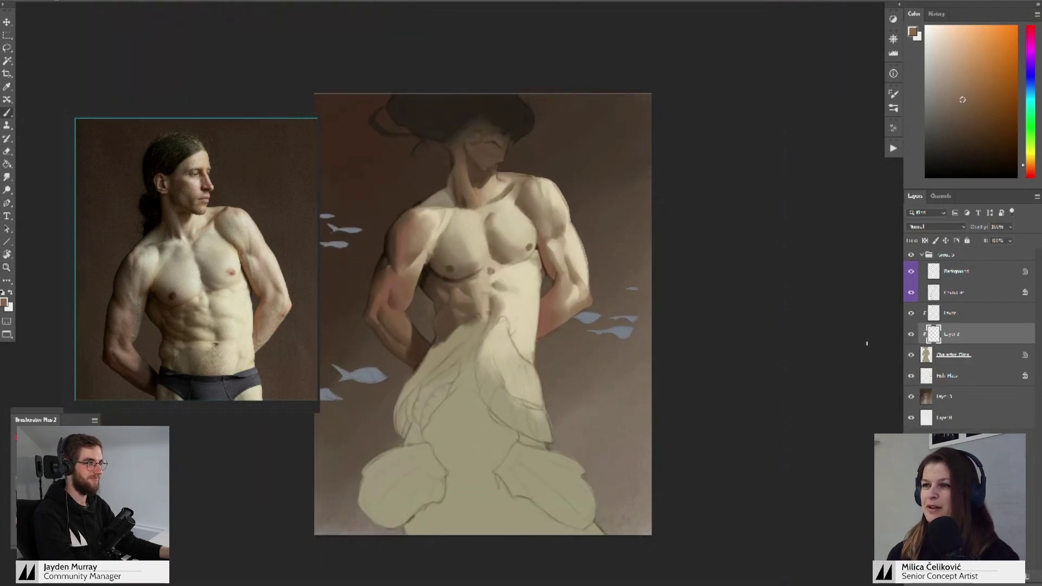
key(ctrl+shift+alt+n)
- Model the ribs below the lit-side pectoral with sampled tan shadows and pale cream lights
drag(712, 320, 700, 301)
key(z)
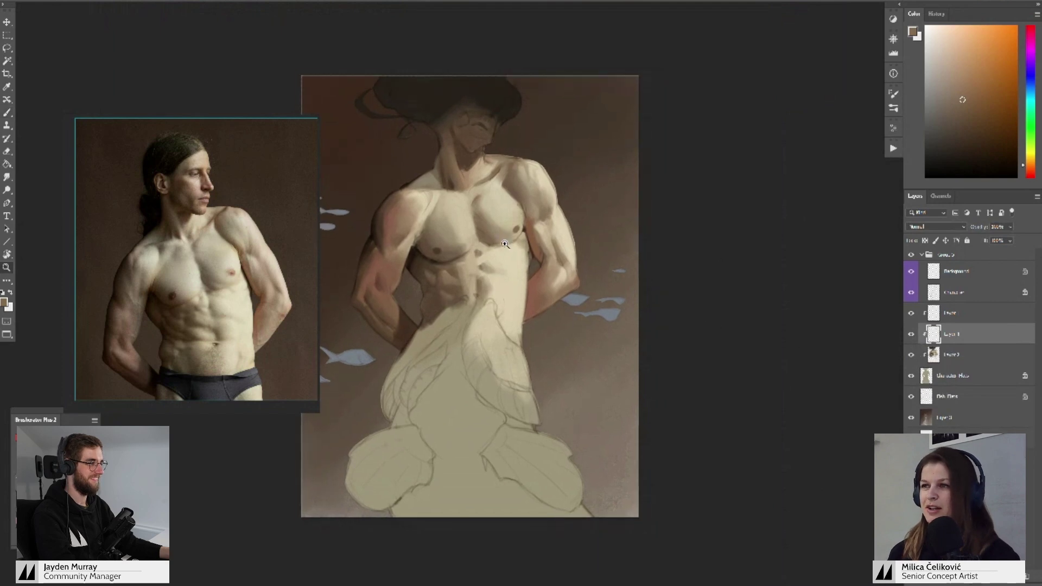
click(505, 244)
click(505, 244)
alt+click(504, 251)
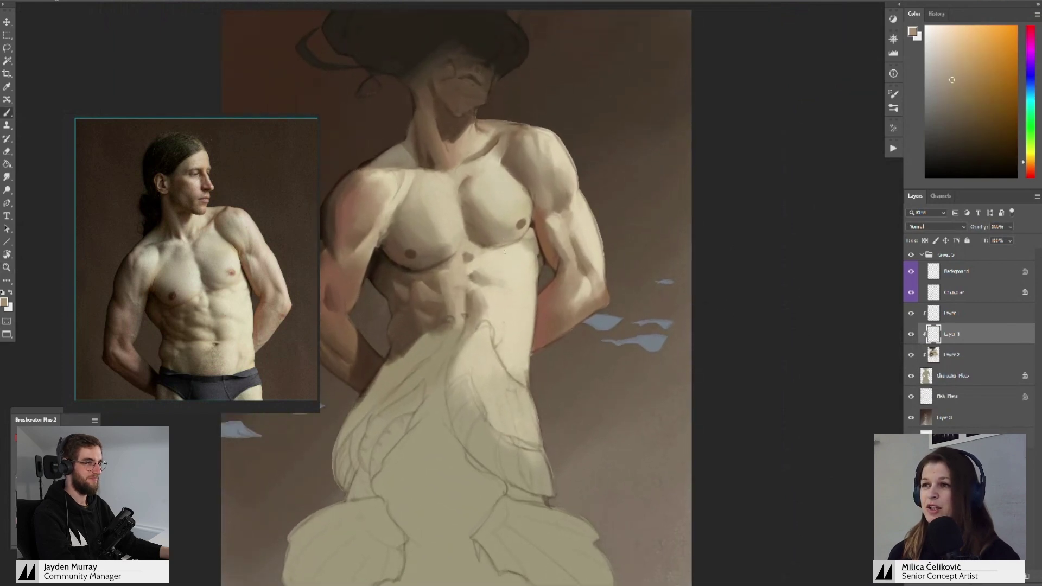
alt+click(507, 259)
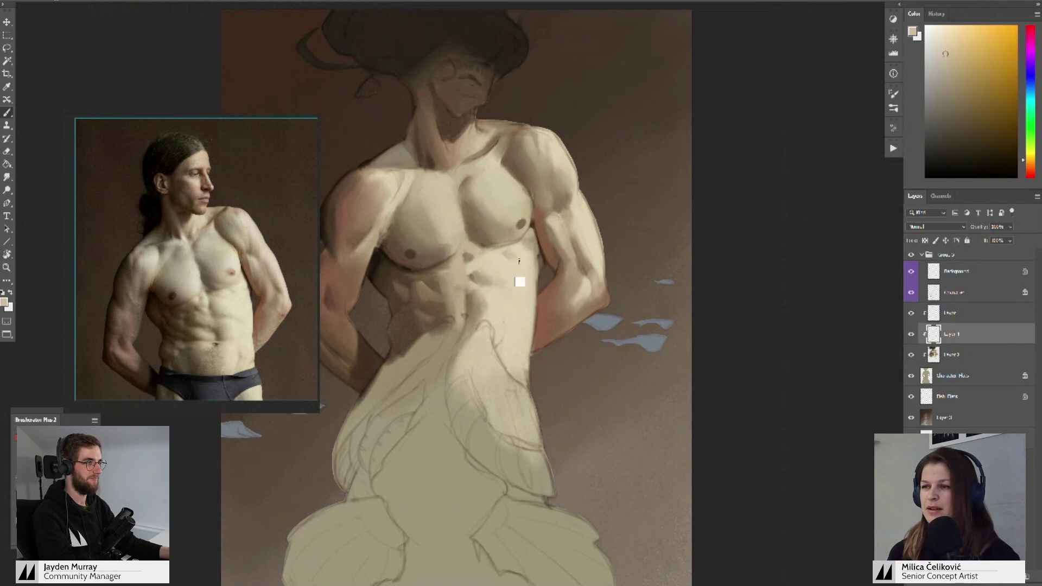
alt+click(516, 260)
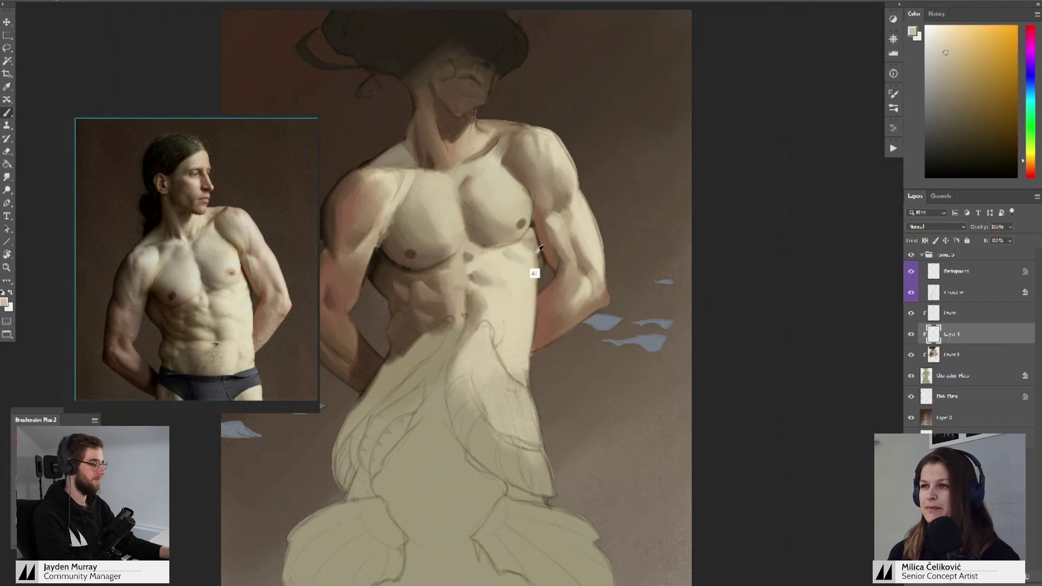
alt+click(530, 276)
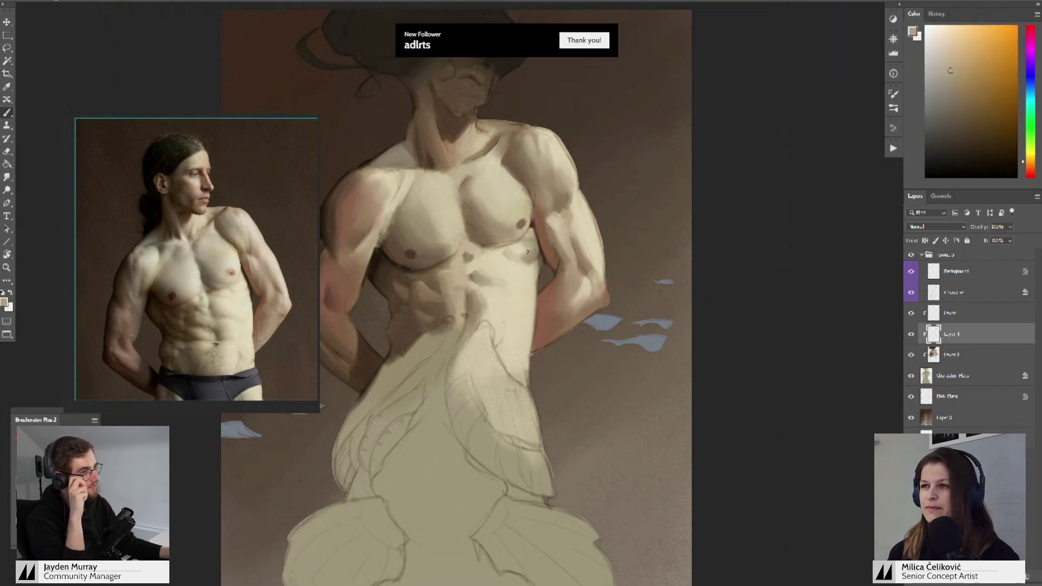
alt+click(513, 263)
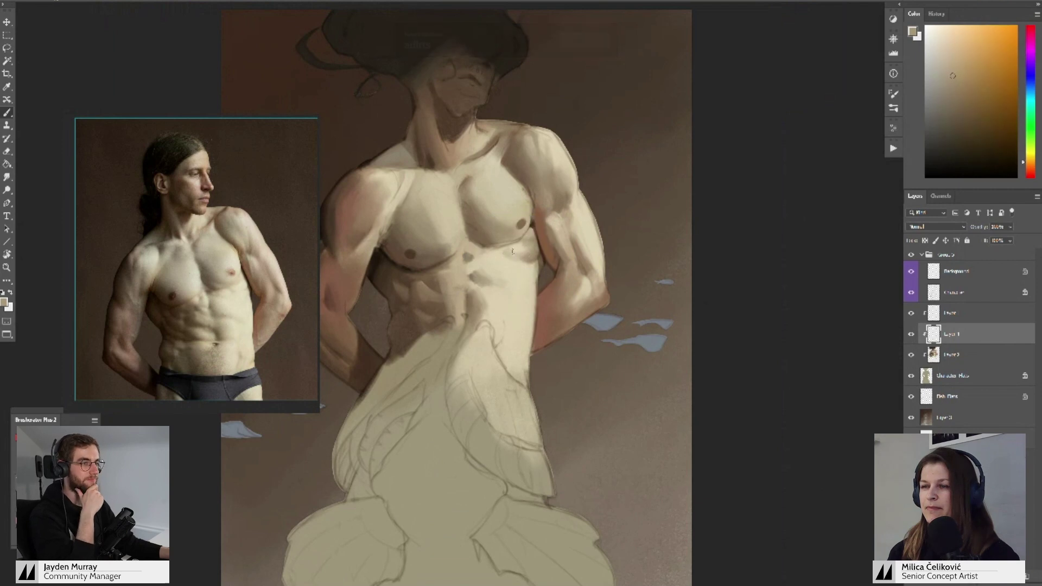
alt+click(537, 255)
drag(532, 274, 538, 256)
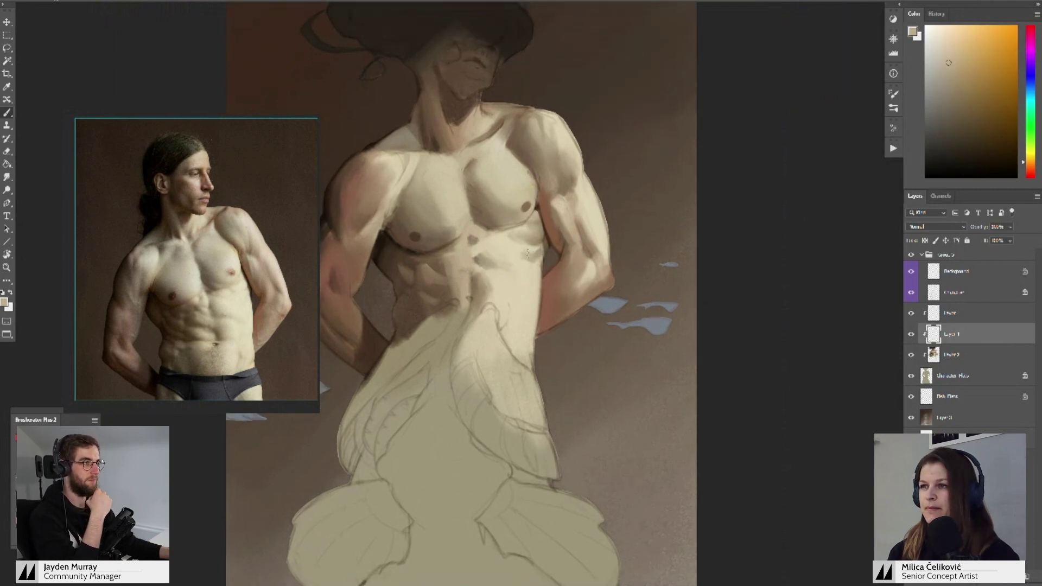
- Brighten the lit-side ribs next to the abdomen's centre with a sampled pale cream tone
key(z)
mouse_move(520, 254)
mouse_down()
mouse_move(461, 255)
mouse_move(525, 254)
mouse_up()
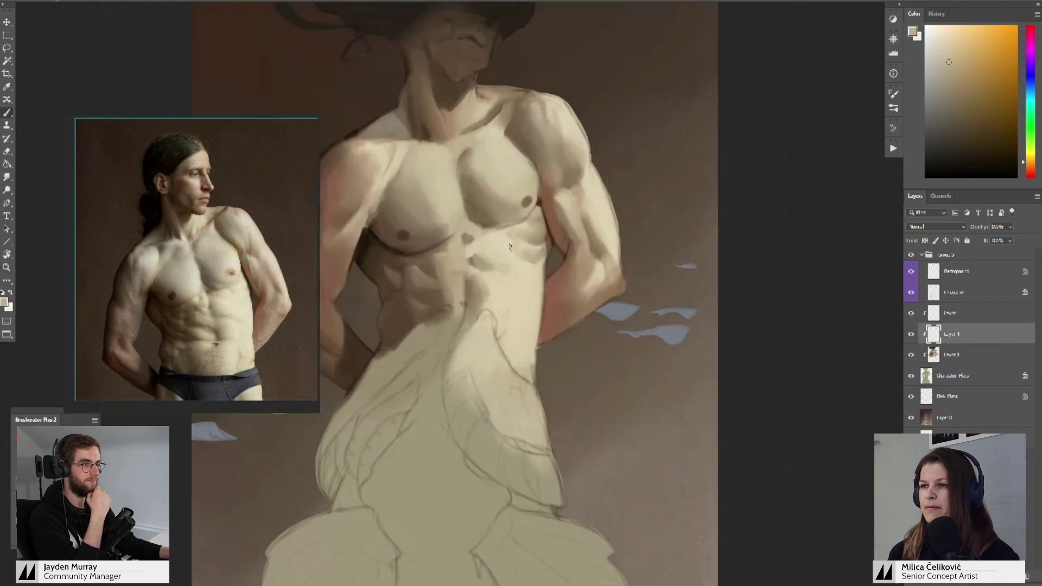
alt+click(509, 244)
key(z)
scroll(518, 255, down, 2)
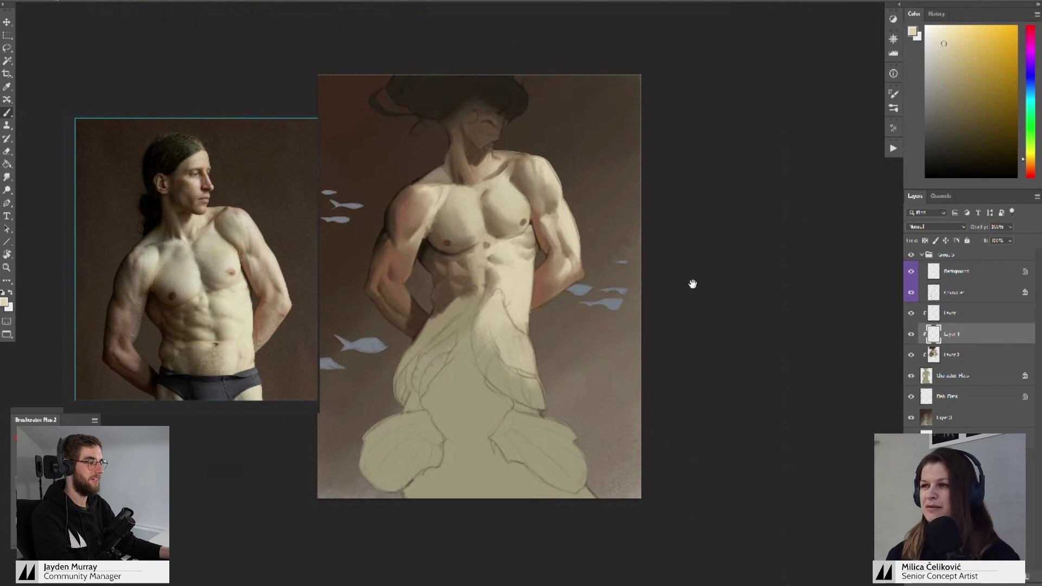
- Compare the torso with and without the rib-shading layer, and undo merging it down
drag(693, 284, 700, 285)
click(911, 334)
click(911, 335)
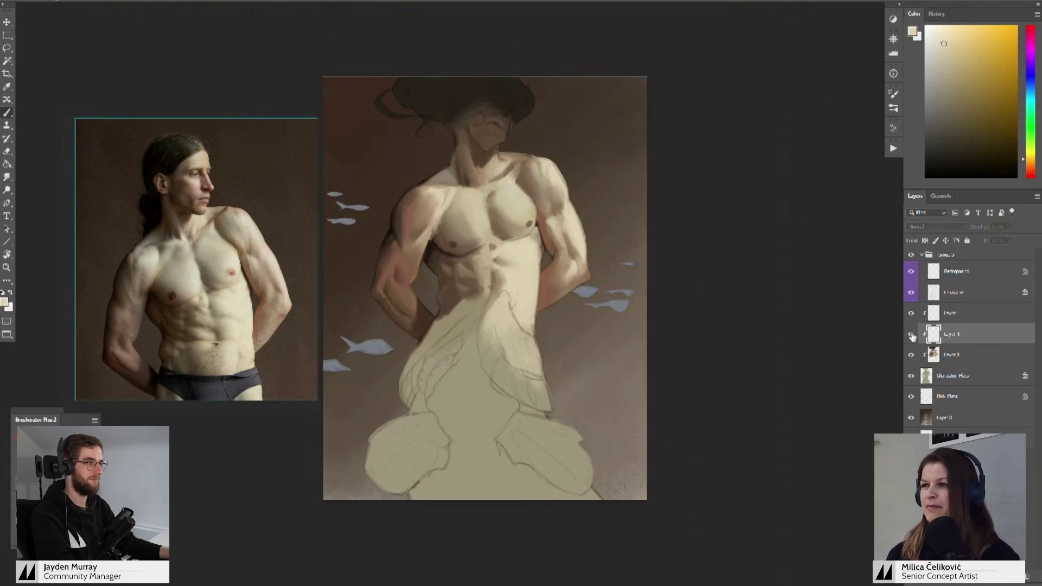
click(911, 335)
key(ctrl+e)
key(ctrl+z)
- Shade the lit-side waist and hip fold above the fin sketch with sampled tan and cream skin tones
key(z)
mouse_move(497, 256)
mouse_down()
mouse_move(459, 298)
mouse_move(526, 311)
mouse_move(530, 298)
mouse_move(572, 297)
mouse_up()
key(b)
alt+click(542, 259)
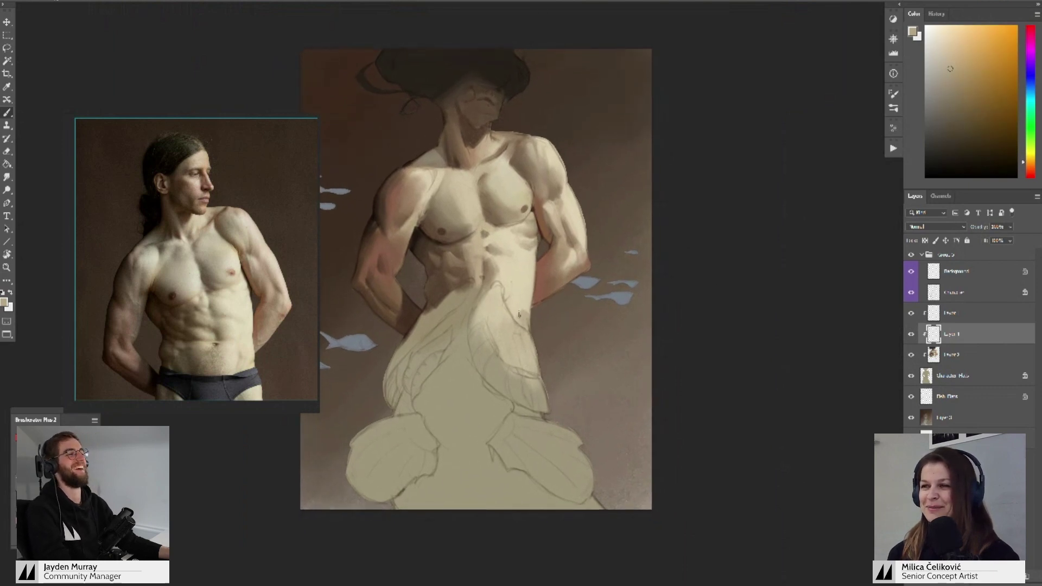
alt+click(481, 296)
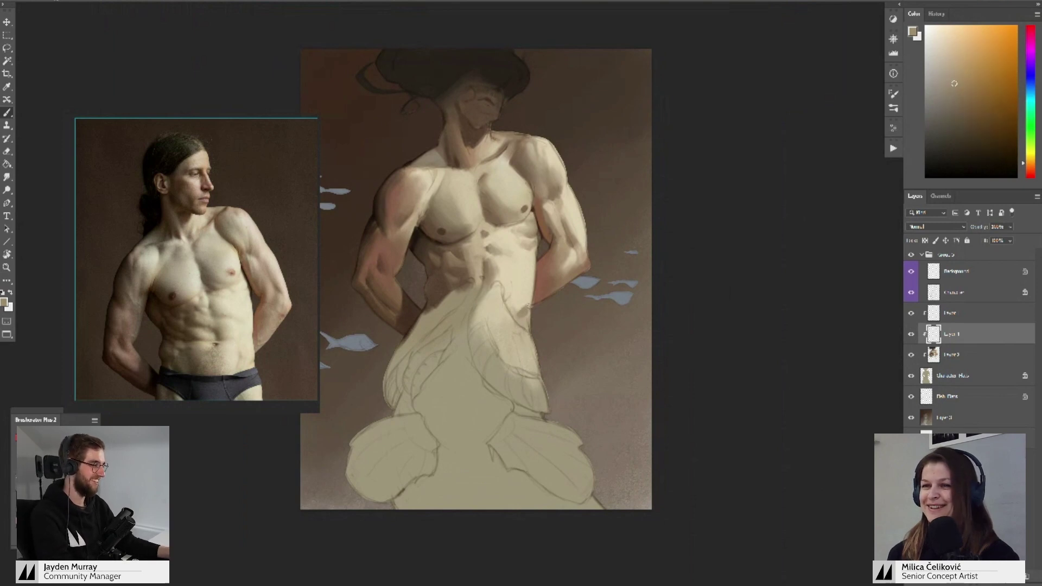
drag(527, 305, 515, 316)
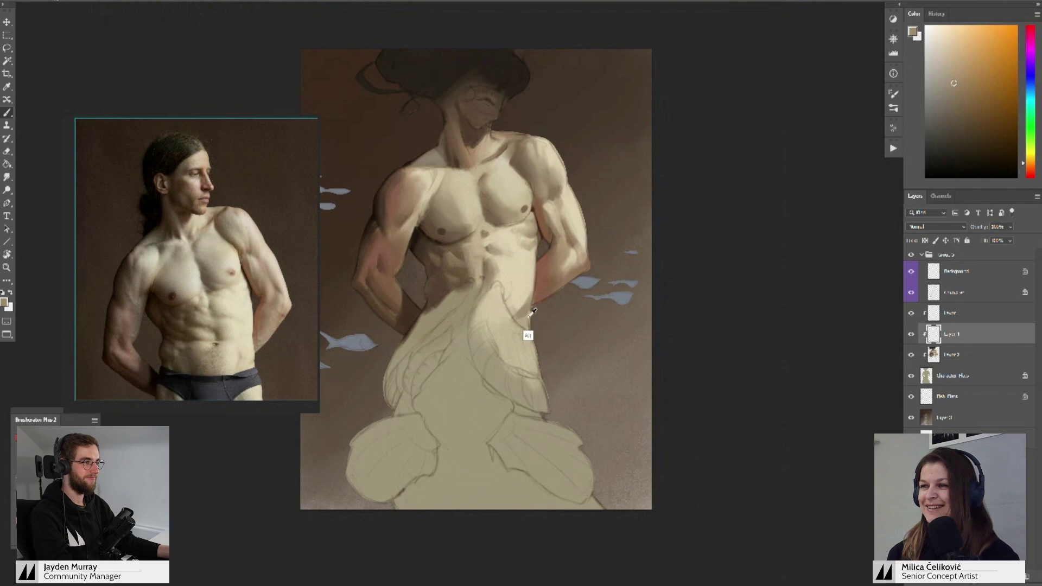
alt+click(527, 319)
alt+click(518, 317)
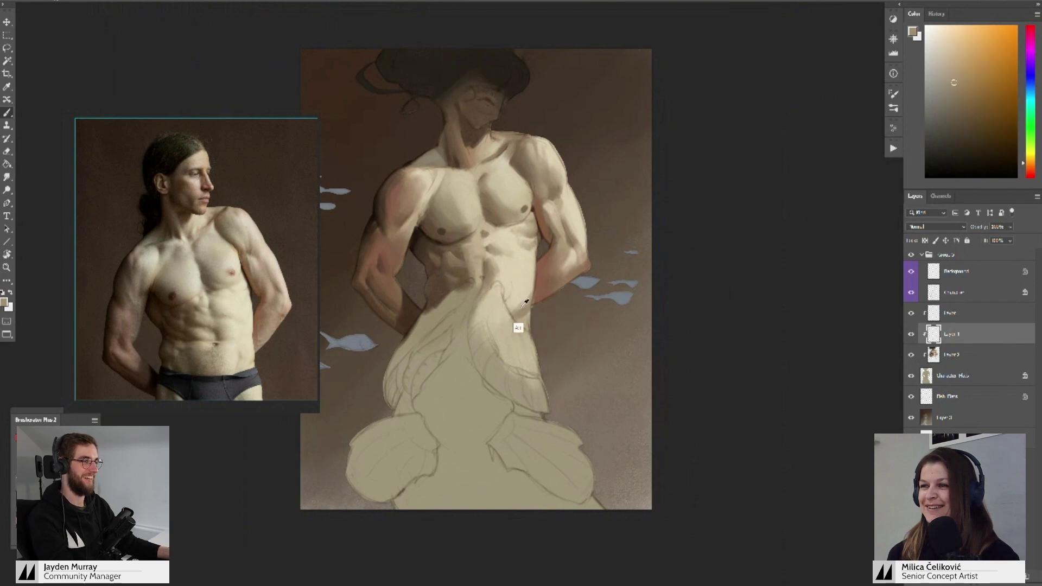
alt+click(525, 317)
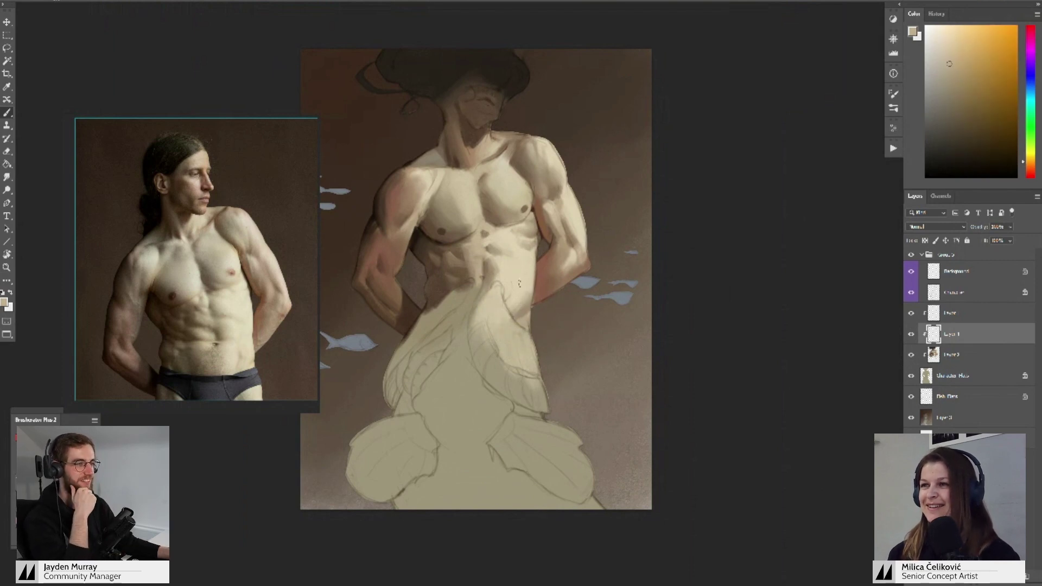
- Soften the forearm shading near the elbow of the lit-side arm with sampled warm beige tones
key(z)
drag(519, 283, 499, 311)
mouse_move(526, 274)
mouse_down()
mouse_move(548, 274)
mouse_move(552, 292)
mouse_up()
key(b)
alt+click(567, 268)
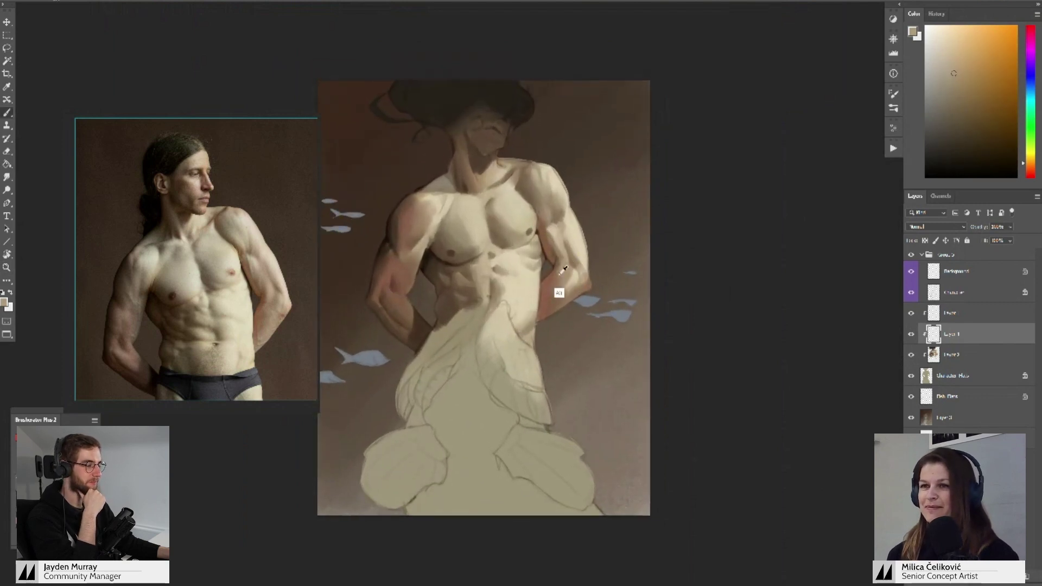
alt+click(566, 274)
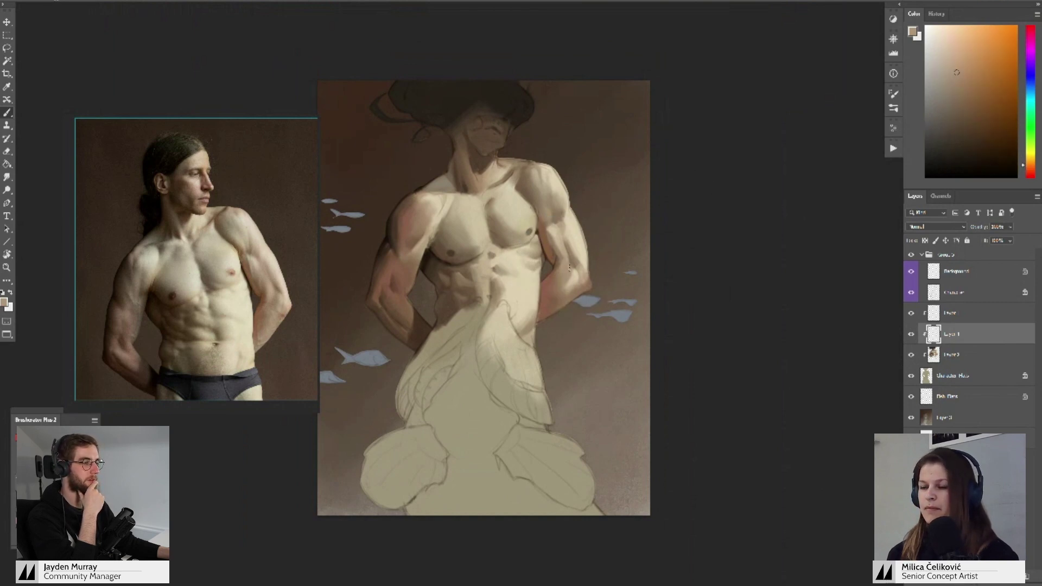
- Merge the waist and forearm shading into the layer below and add a new empty layer
key(z)
mouse_move(564, 239)
mouse_down()
mouse_move(518, 288)
mouse_move(558, 316)
mouse_up()
key(ctrl+e)
key(ctrl+shift+alt+n)
- Soften the inner and central shading of the lit-side pectoral with sampled muted beige skin tones
drag(573, 276, 541, 291)
drag(486, 236, 499, 249)
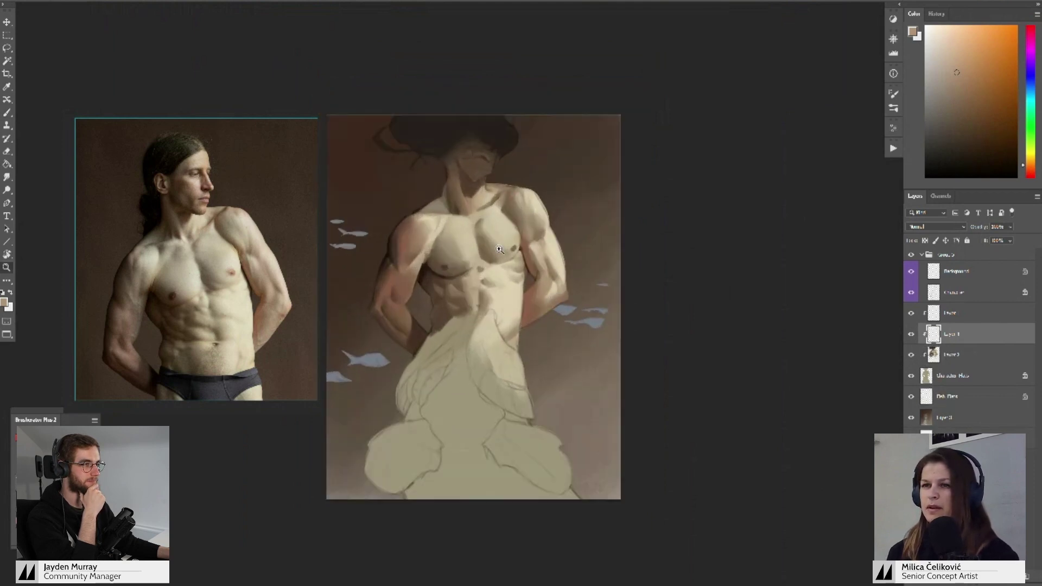
key(ctrl+plus)
key(b)
alt+click(496, 212)
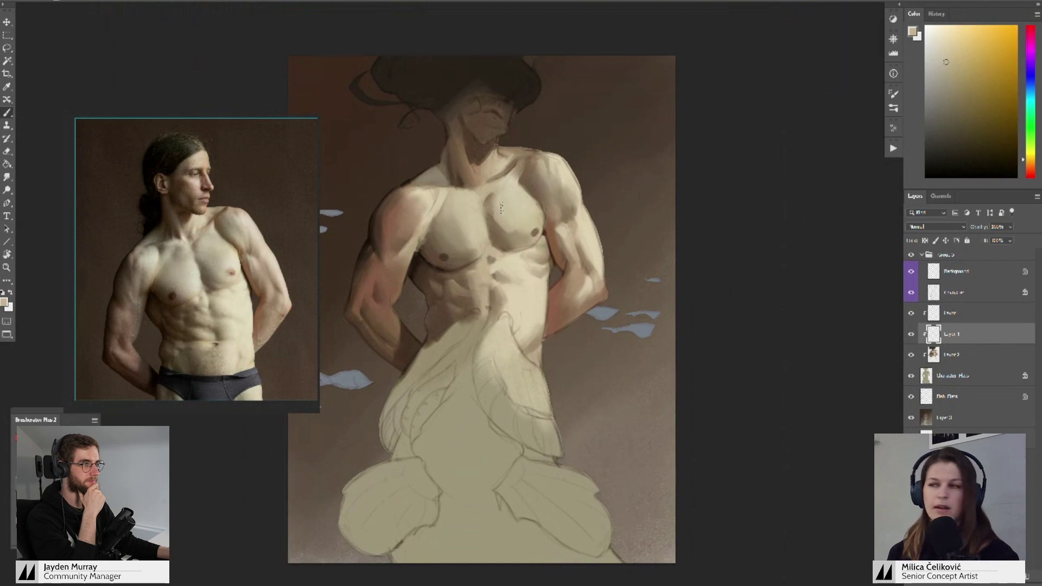
alt+click(495, 238)
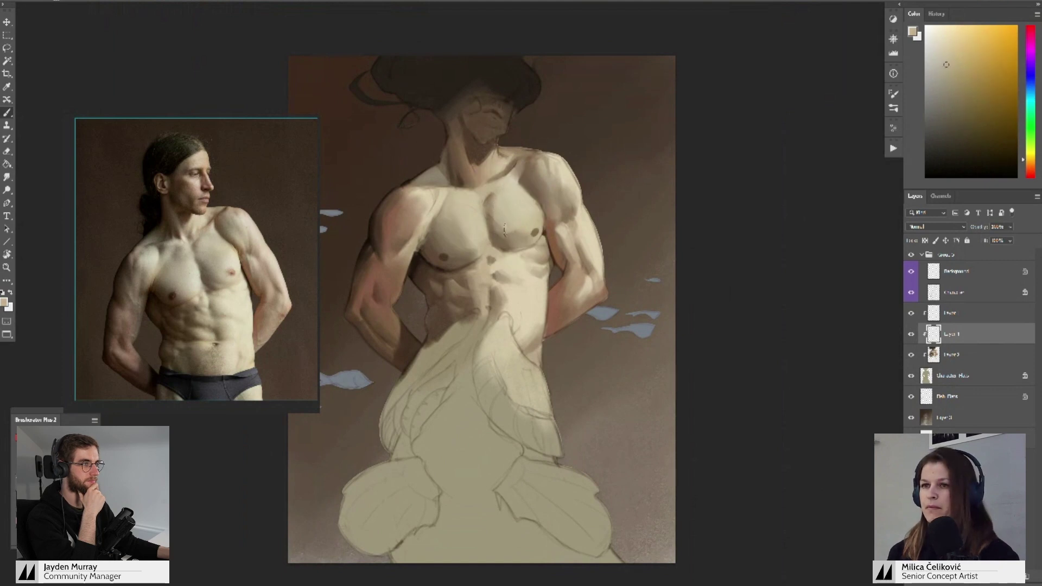
alt+click(512, 228)
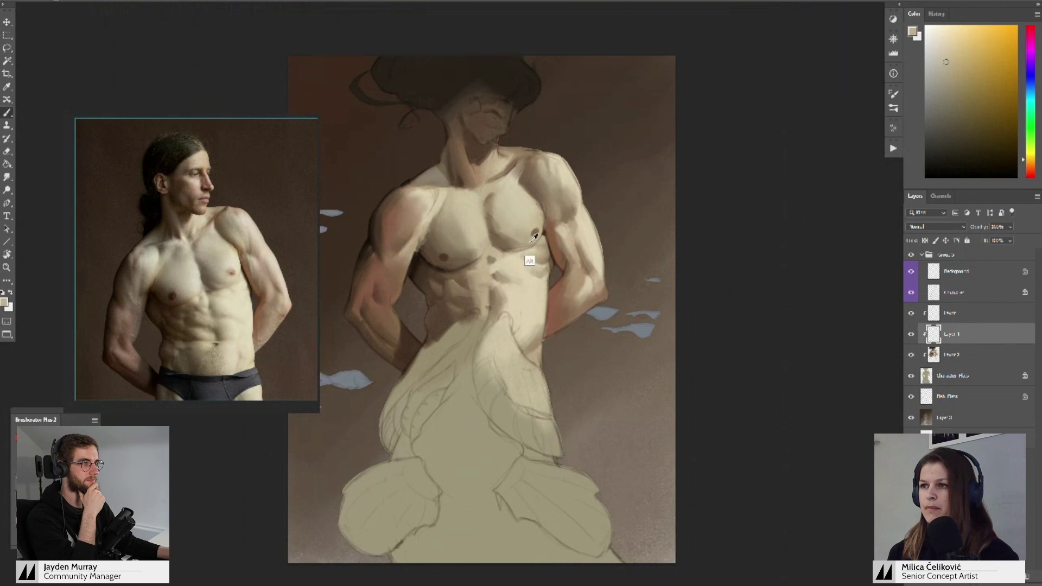
- Brighten the upper and outer lit-side pectoral with cream and beige tones sampled from the shoulder and chest
alt+click(511, 220)
alt+click(562, 176)
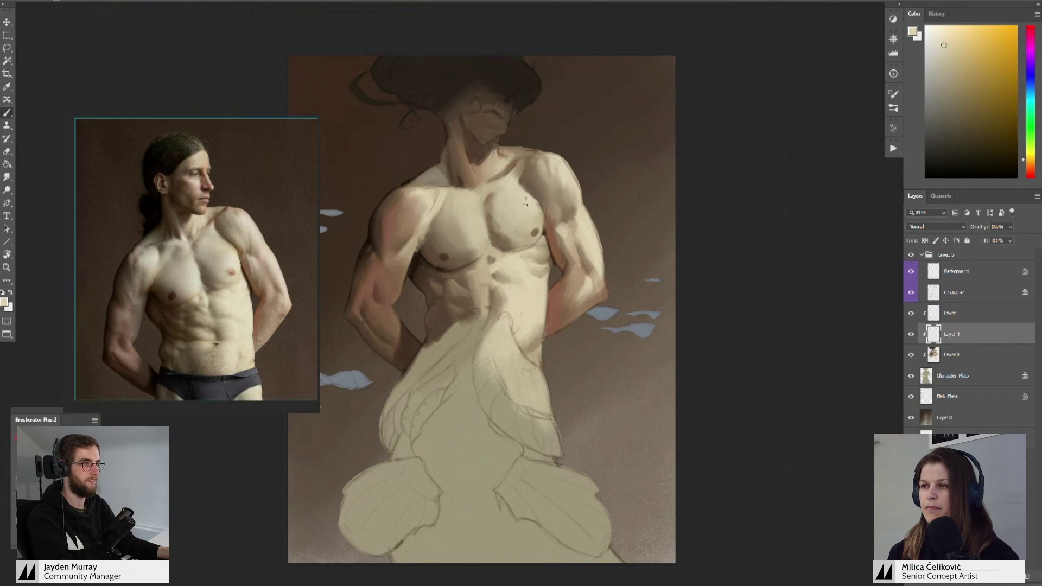
alt+click(523, 204)
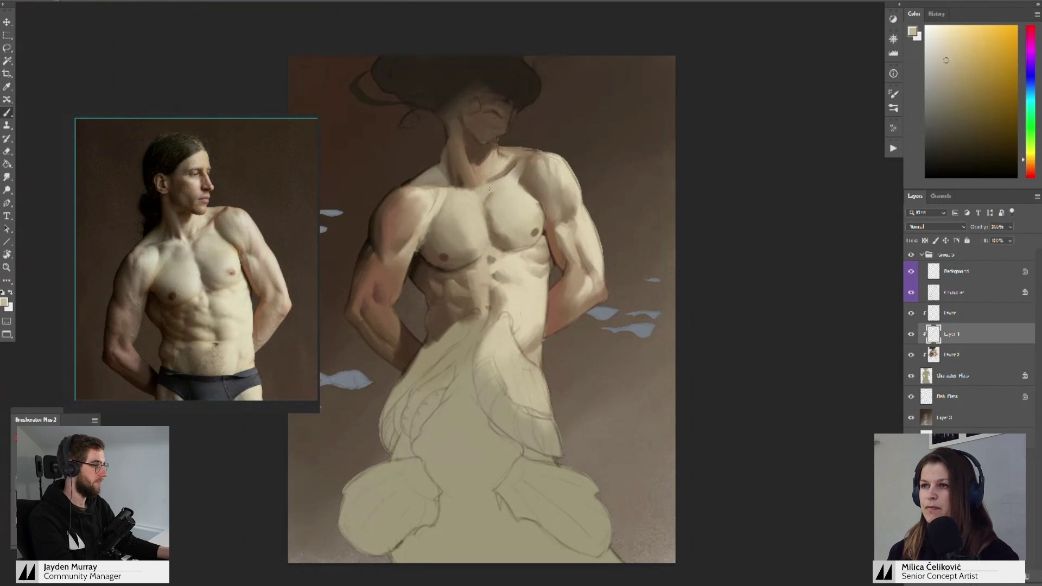
alt+click(526, 223)
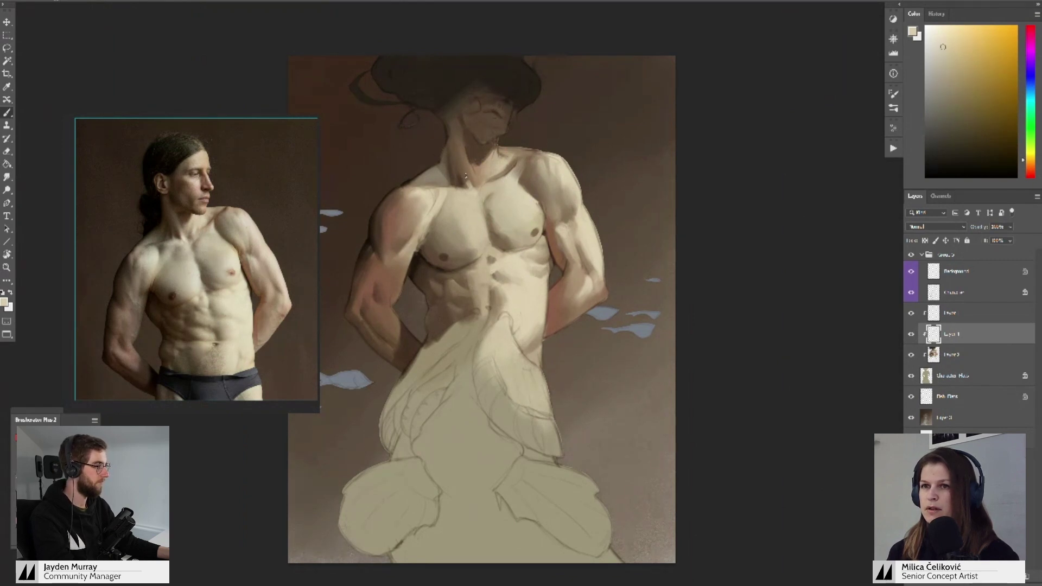
- Refine the pit of the neck and the lit-side collarbone with sampled brown shadow and light cream tones
alt+click(470, 183)
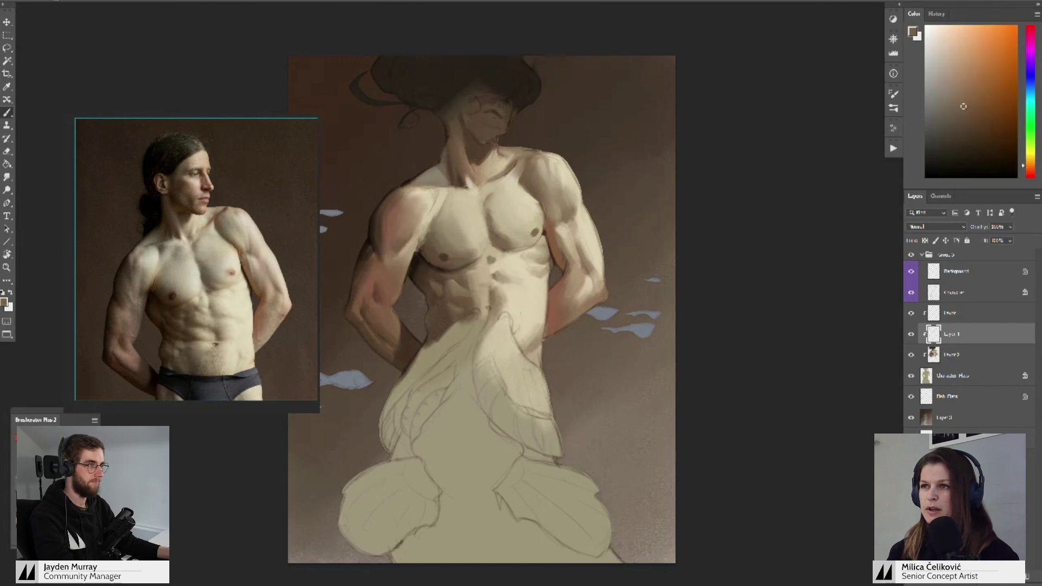
alt+click(466, 174)
alt+click(475, 181)
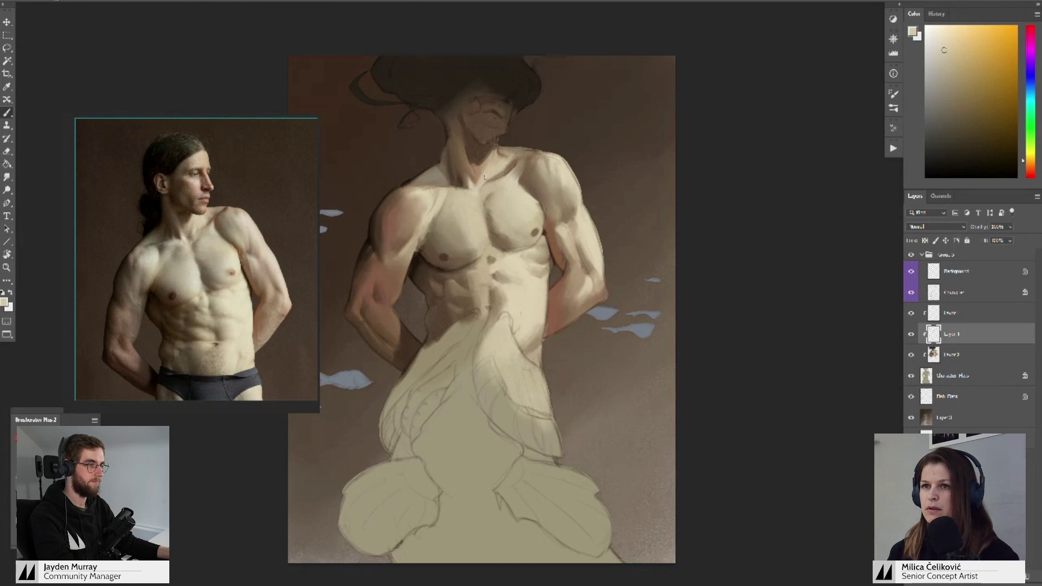
alt+click(513, 157)
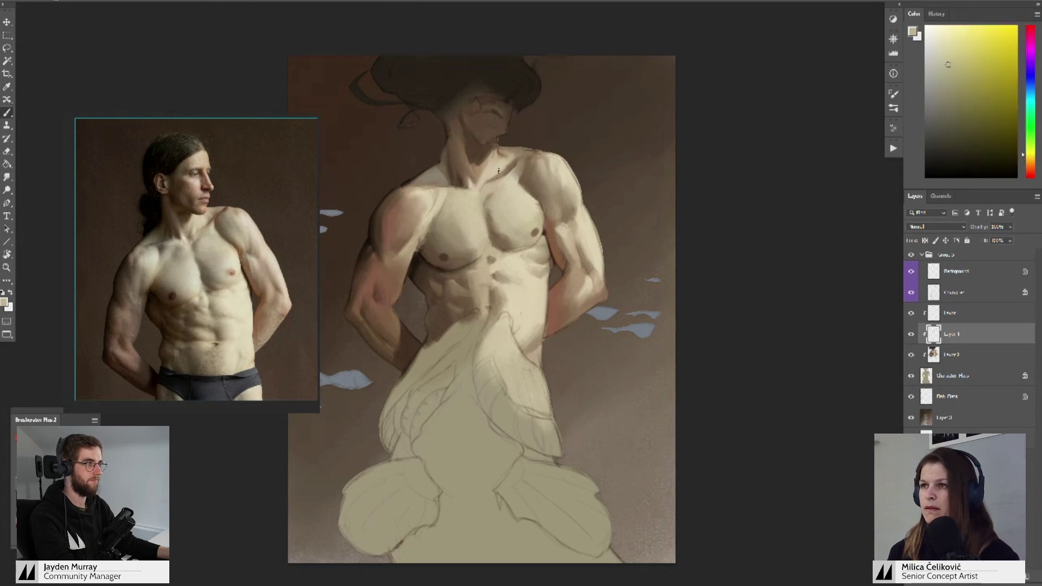
alt+click(518, 151)
alt+click(511, 150)
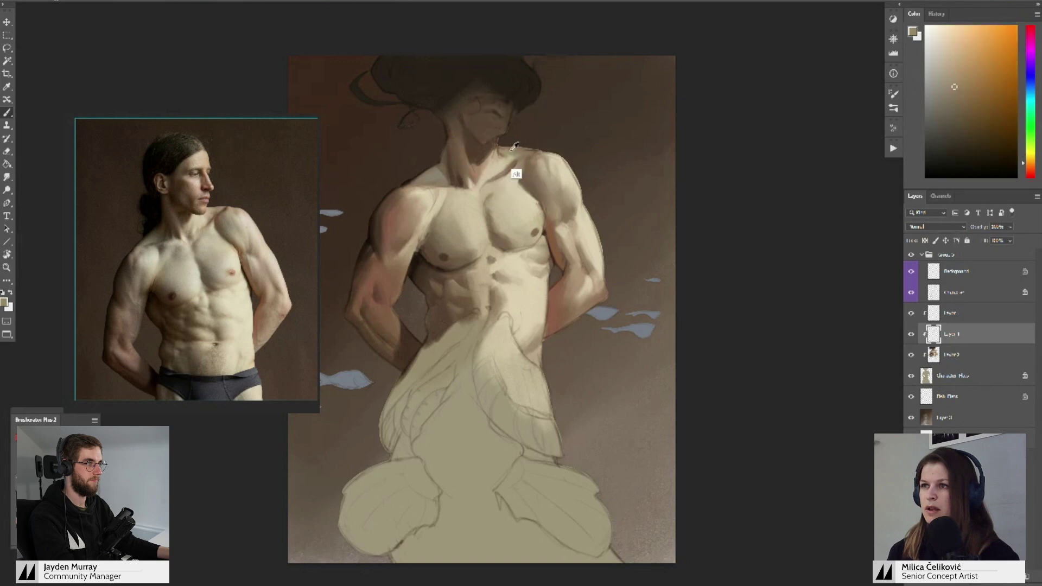
- Merge the chest and collarbone shading into the layer below and add a new empty layer
key(z)
mouse_move(491, 182)
mouse_down()
mouse_move(464, 220)
mouse_move(556, 216)
mouse_move(463, 258)
mouse_move(480, 284)
mouse_up()
key(ctrl+shift+h)
key(z)
key(ctrl+shift+h)
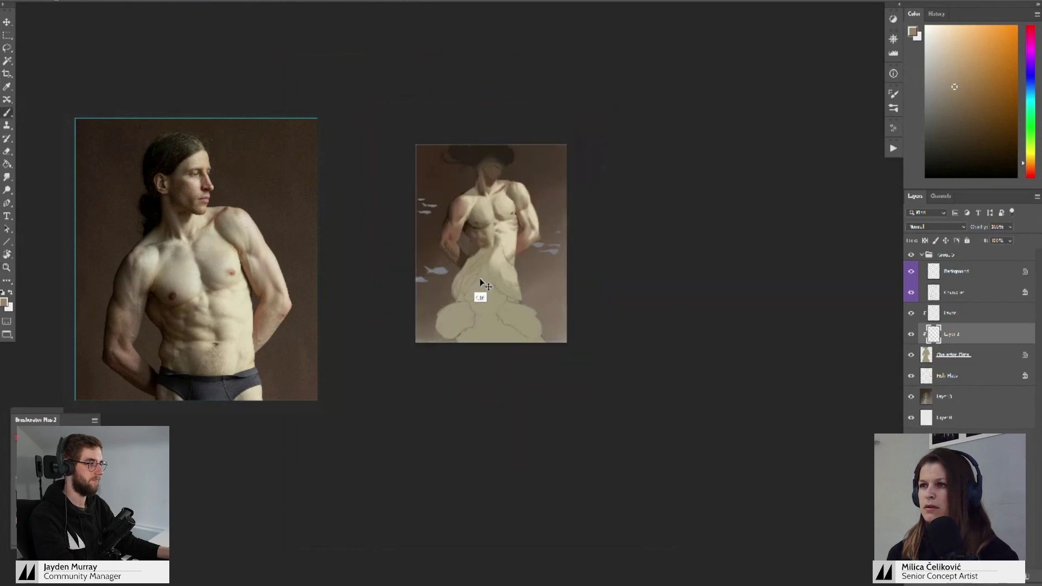
key(z)
drag(491, 238, 510, 259)
mouse_move(505, 213)
mouse_down()
mouse_move(504, 237)
mouse_move(482, 251)
mouse_move(503, 279)
mouse_move(497, 258)
mouse_up()
key(b)
drag(635, 251, 642, 262)
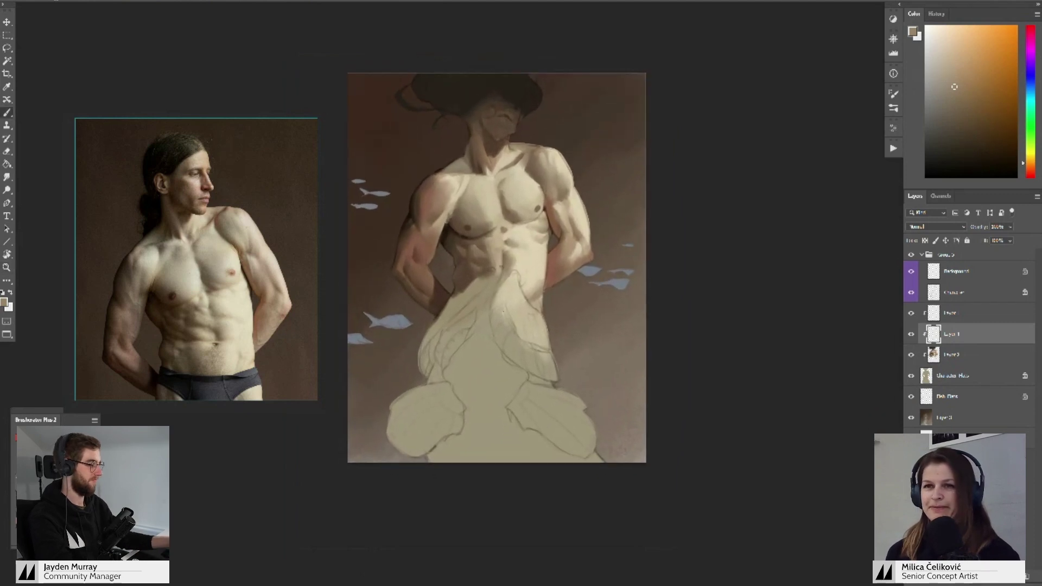
- Deepen the underarm shadow between the shadow-side arm and ribs with a darkened reddish brown
drag(500, 317, 500, 301)
key(z)
drag(472, 221, 491, 228)
key(b)
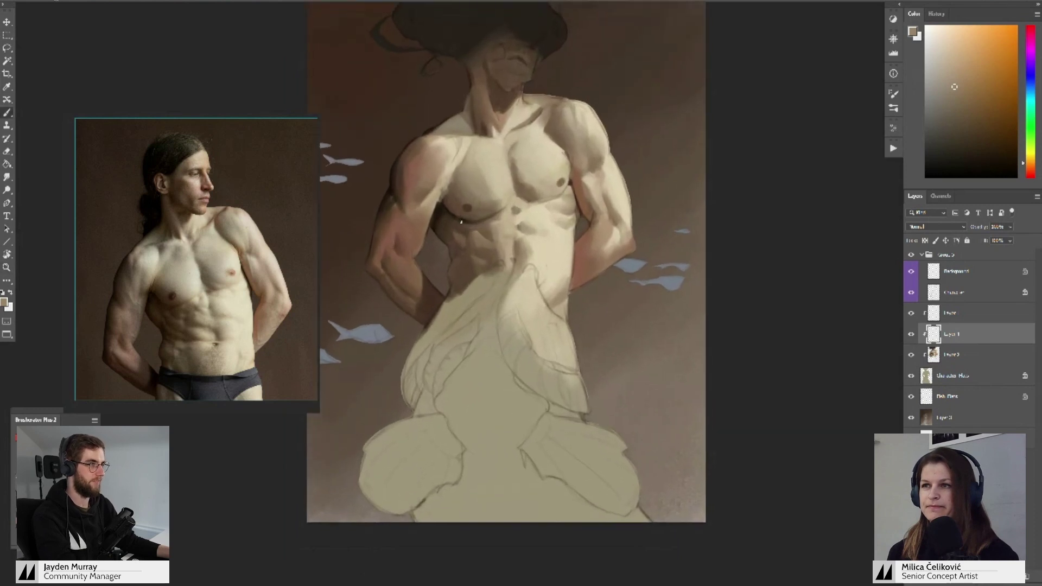
alt+click(395, 221)
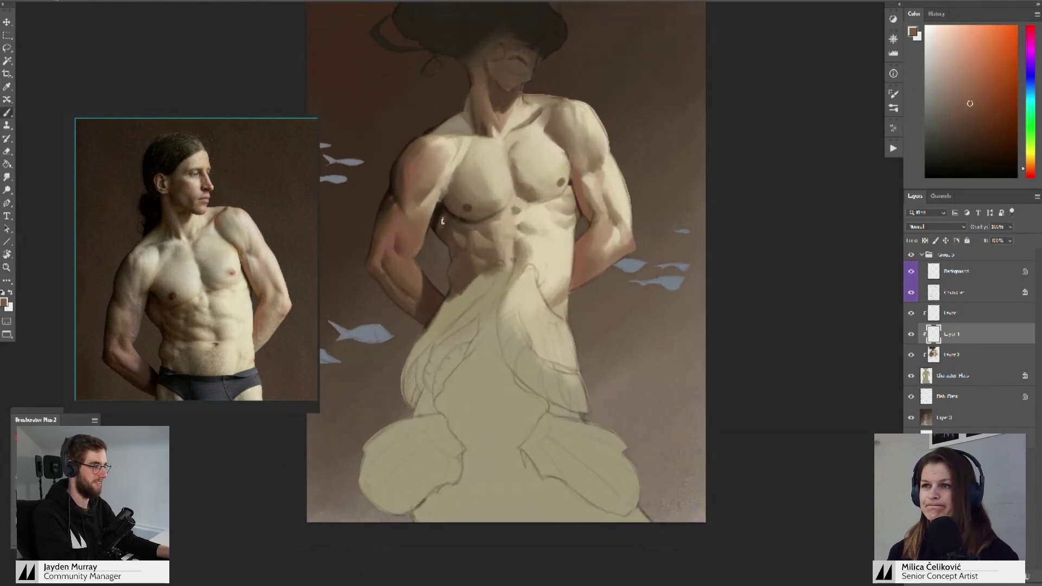
click(971, 133)
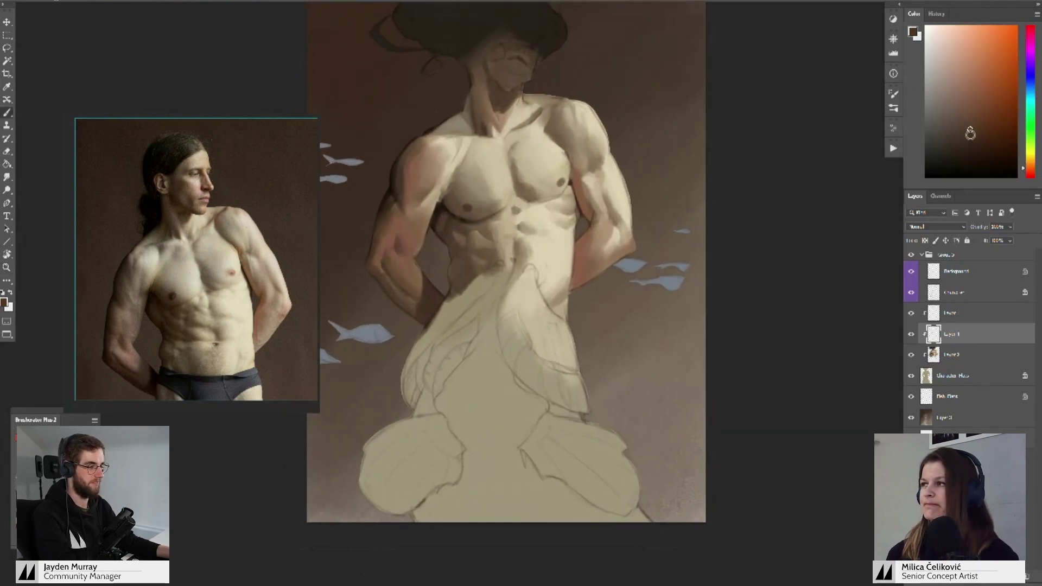
alt+click(438, 223)
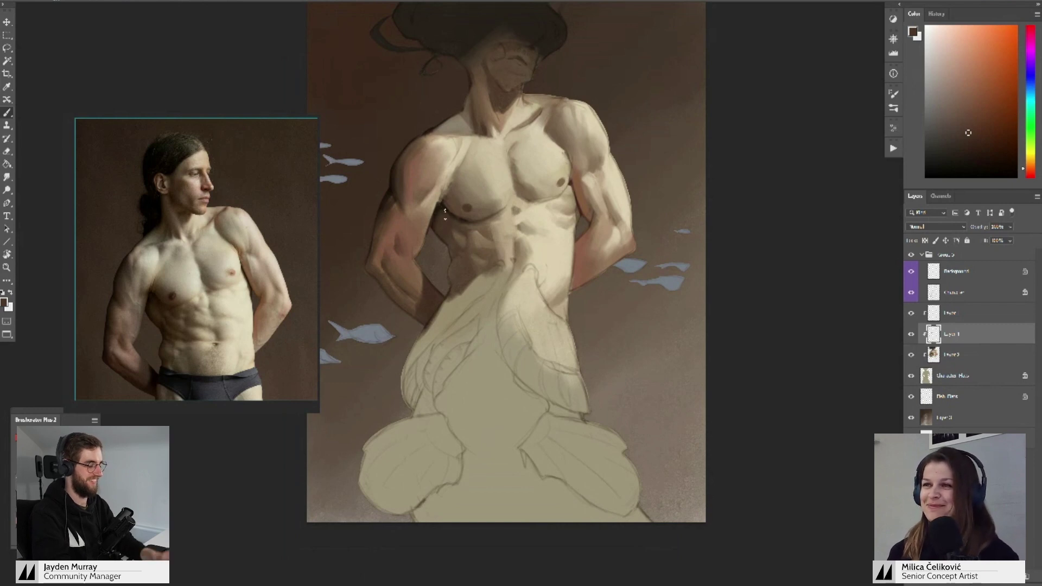
- Blend the underarm shadow into the outer ribs and lower pectoral edge with sampled dark browns
alt+click(431, 228)
alt+click(447, 213)
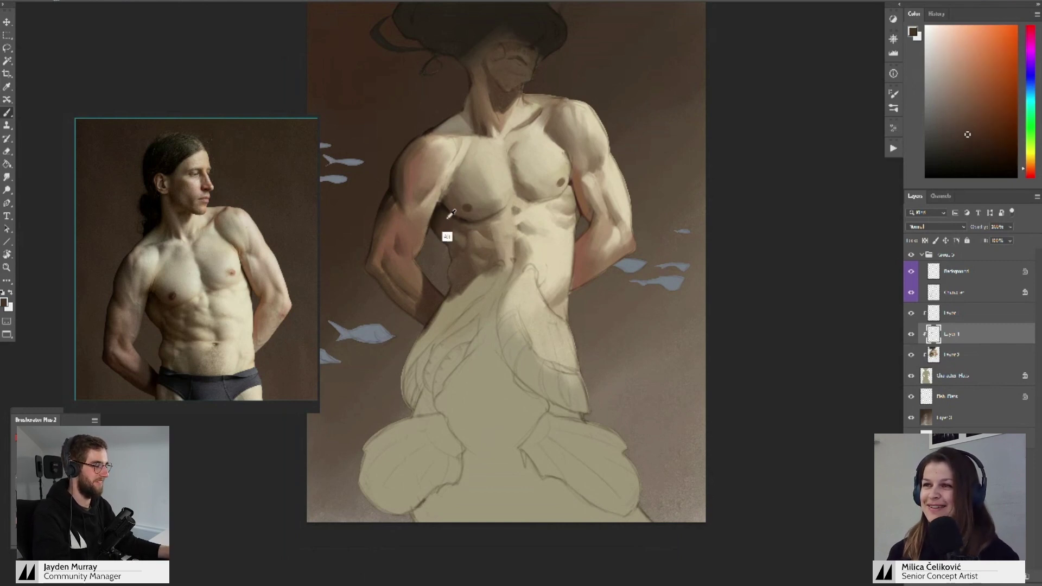
alt+click(442, 223)
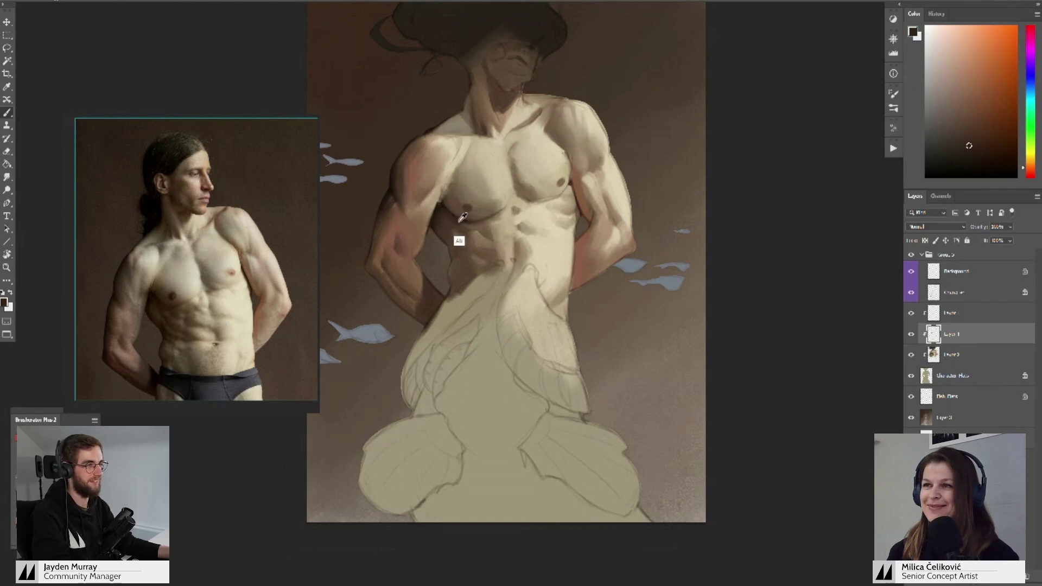
alt+click(461, 217)
alt+click(448, 214)
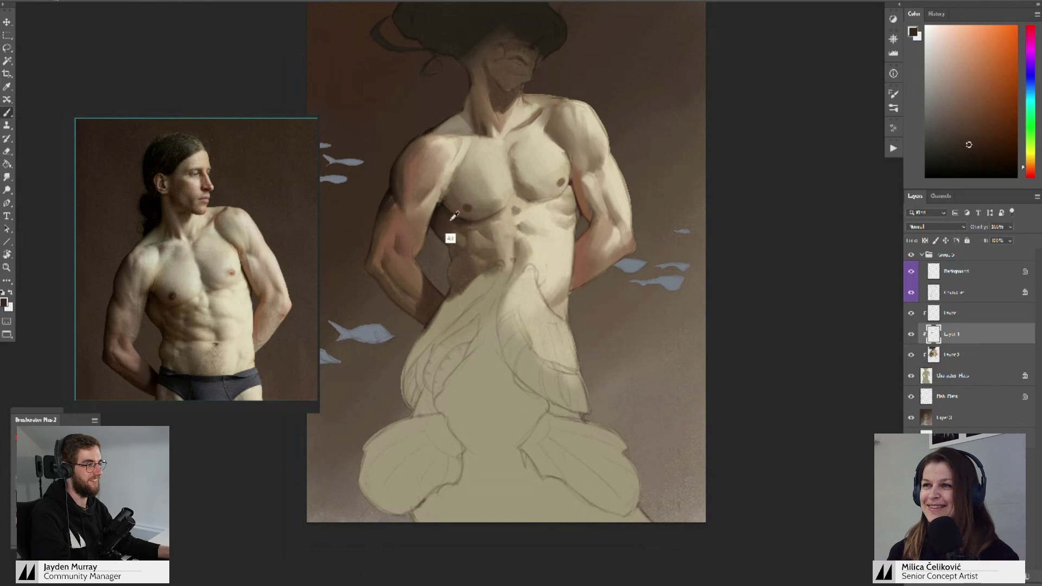
alt+click(450, 227)
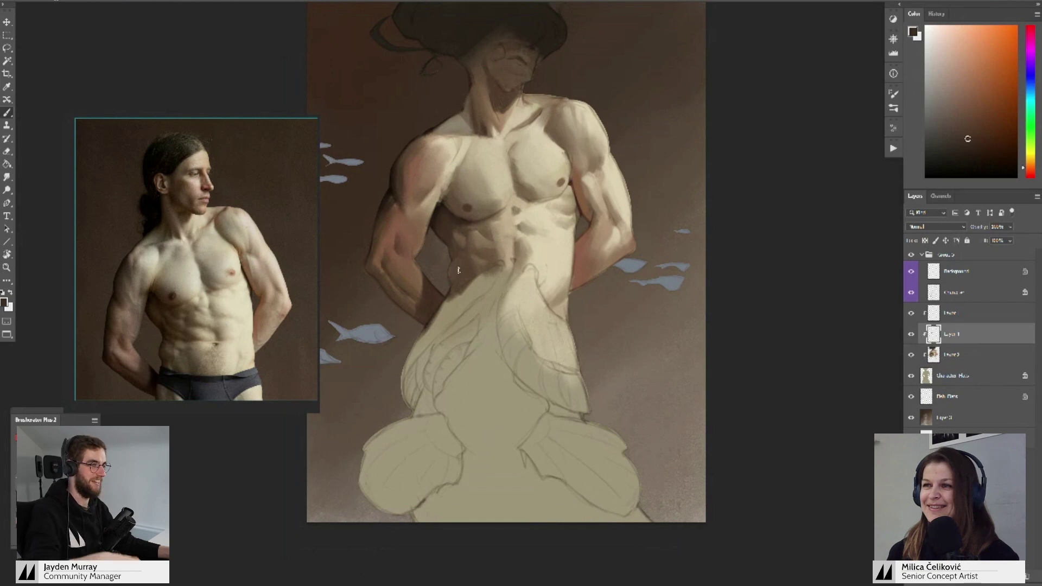
- Add warm orange-brown tones to the shadow-side back muscle below the armpit and blend them with sampled dark browns
drag(983, 131, 980, 123)
click(1028, 165)
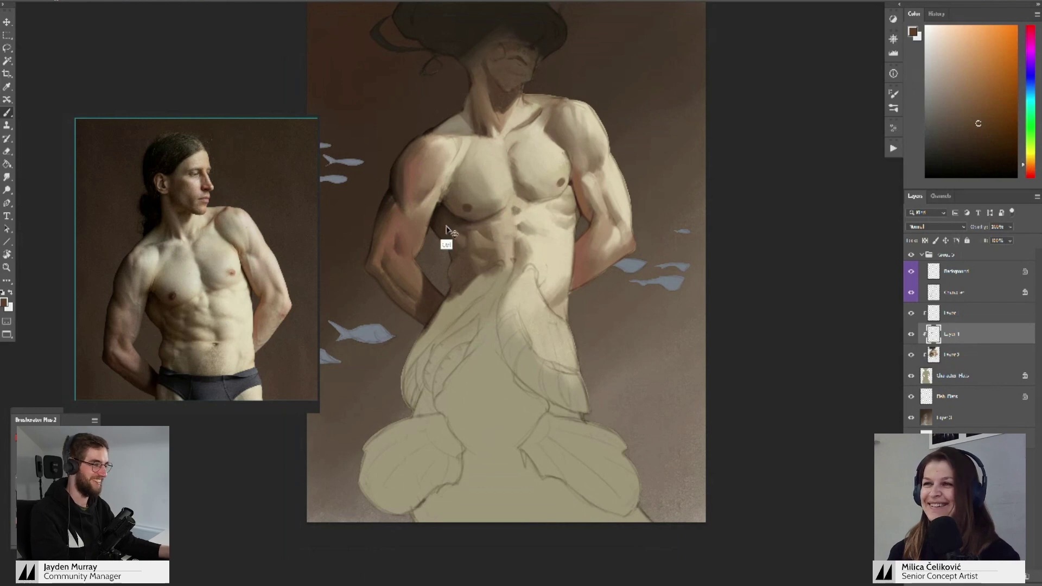
click(977, 113)
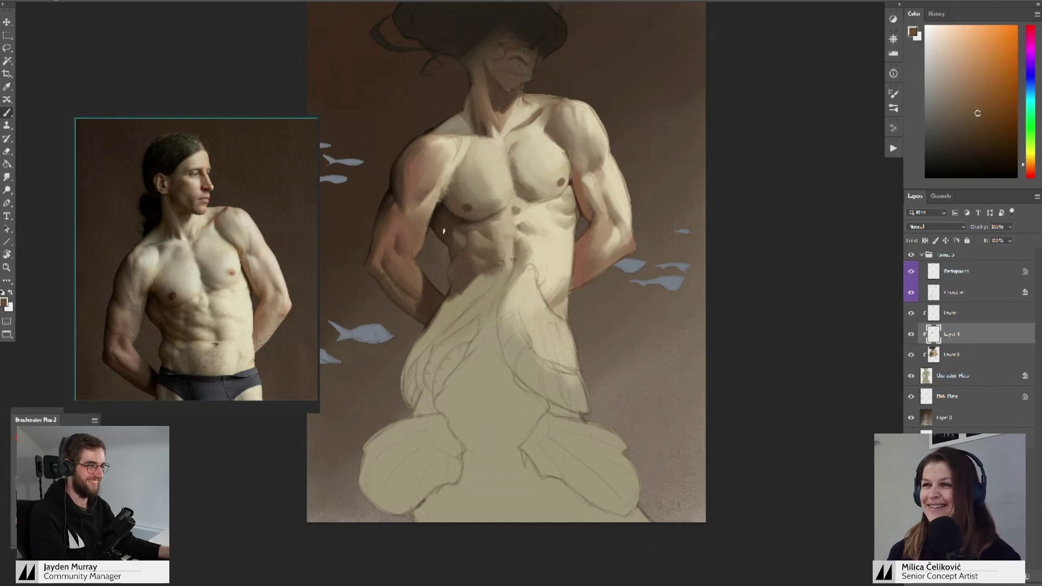
alt+click(445, 222)
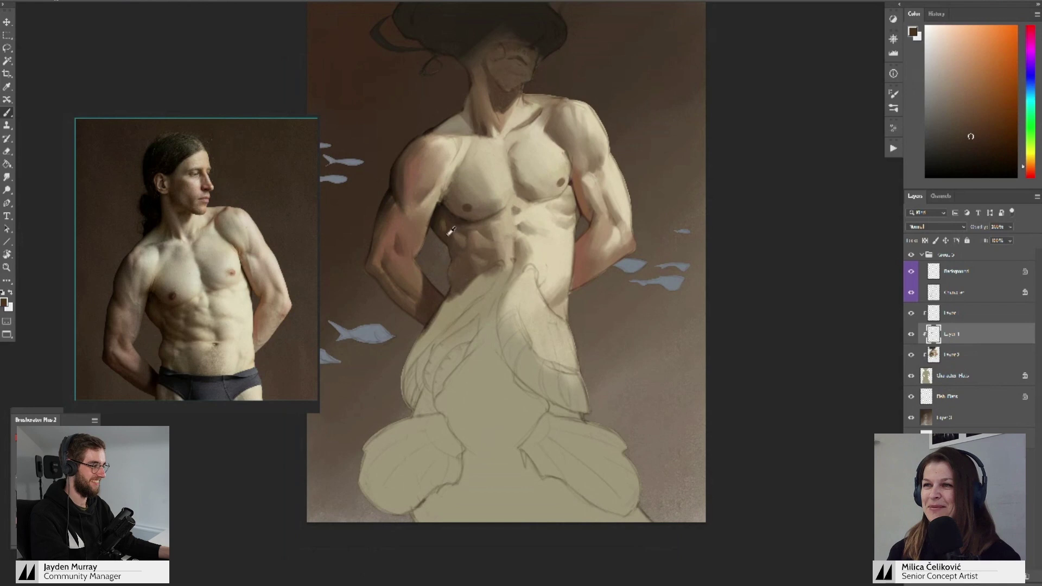
click(439, 241)
alt+click(440, 226)
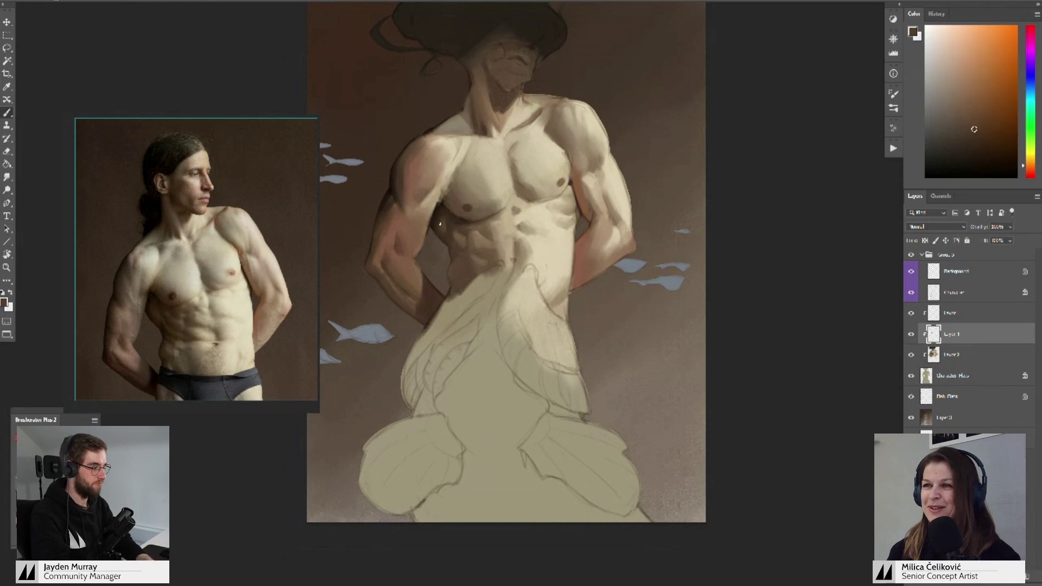
alt+click(441, 226)
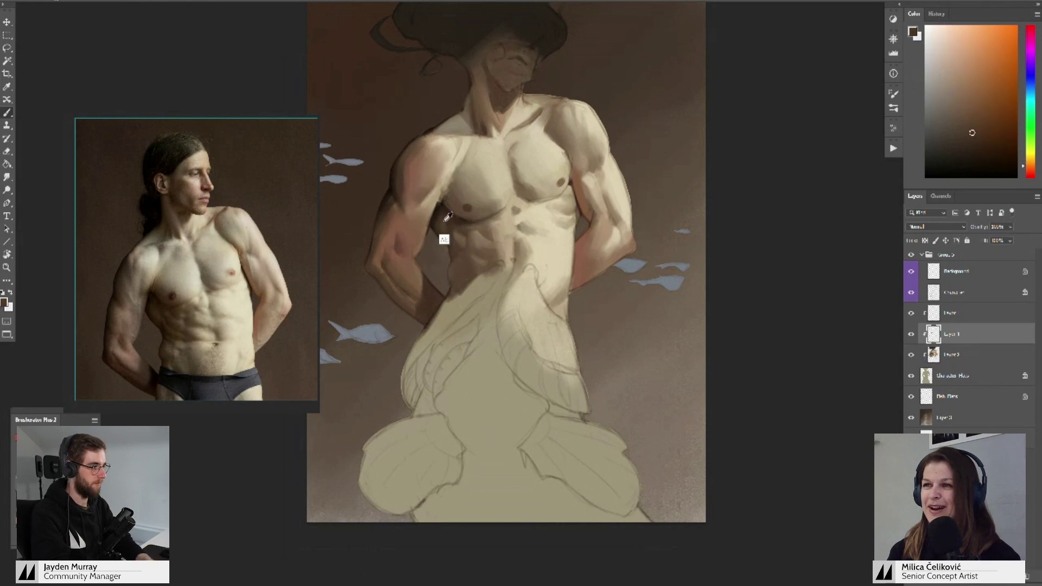
alt+click(442, 217)
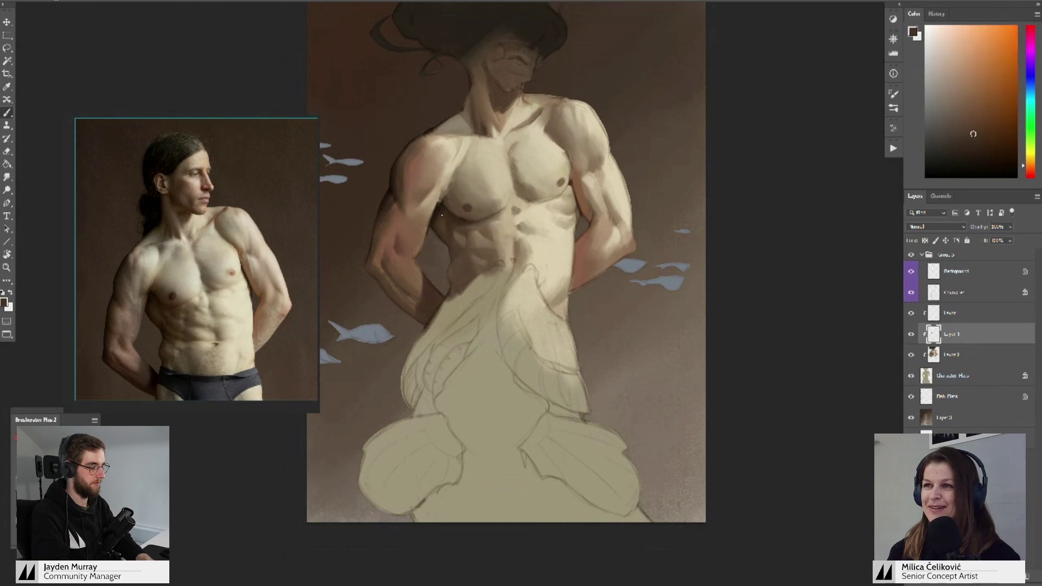
alt+click(441, 230)
- Refine the armpit edge between the shadow-side arm and the pectoral with sampled beige and dark brown tones
key(z)
drag(457, 230, 432, 274)
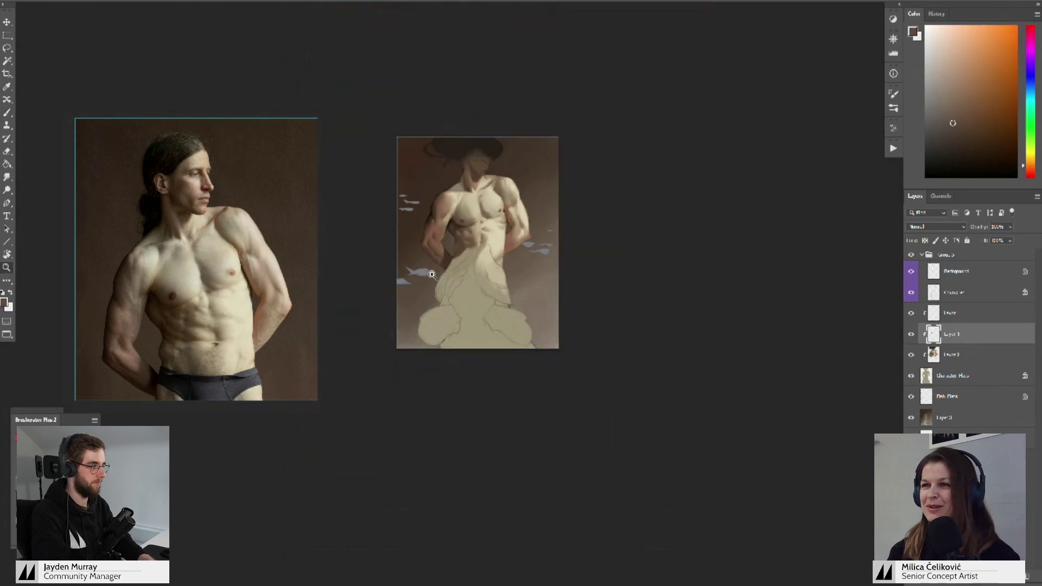
scroll(432, 274, up, 4)
alt+click(434, 187)
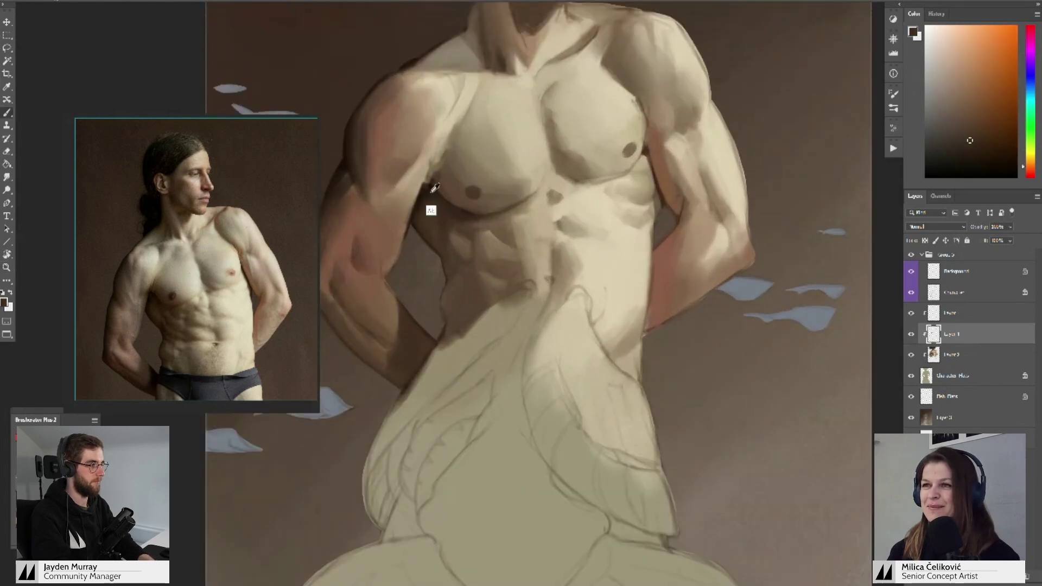
alt+click(414, 192)
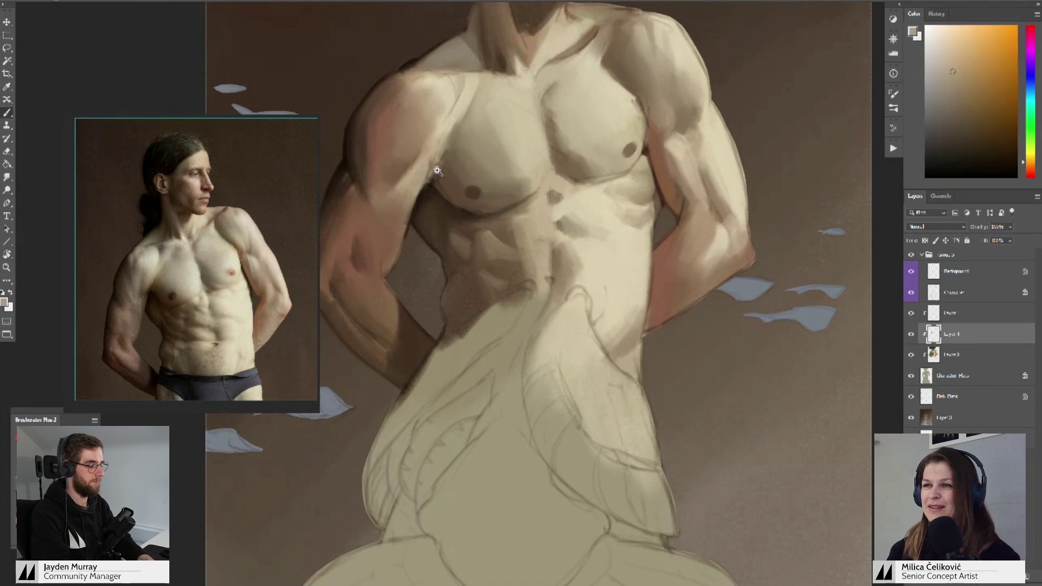
scroll(438, 171, up, 3)
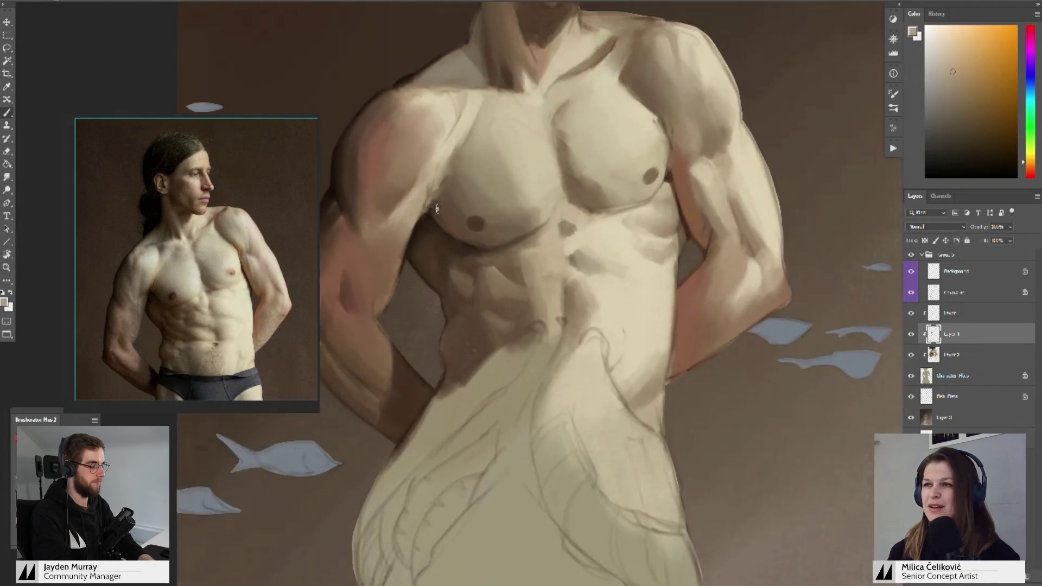
alt+click(436, 209)
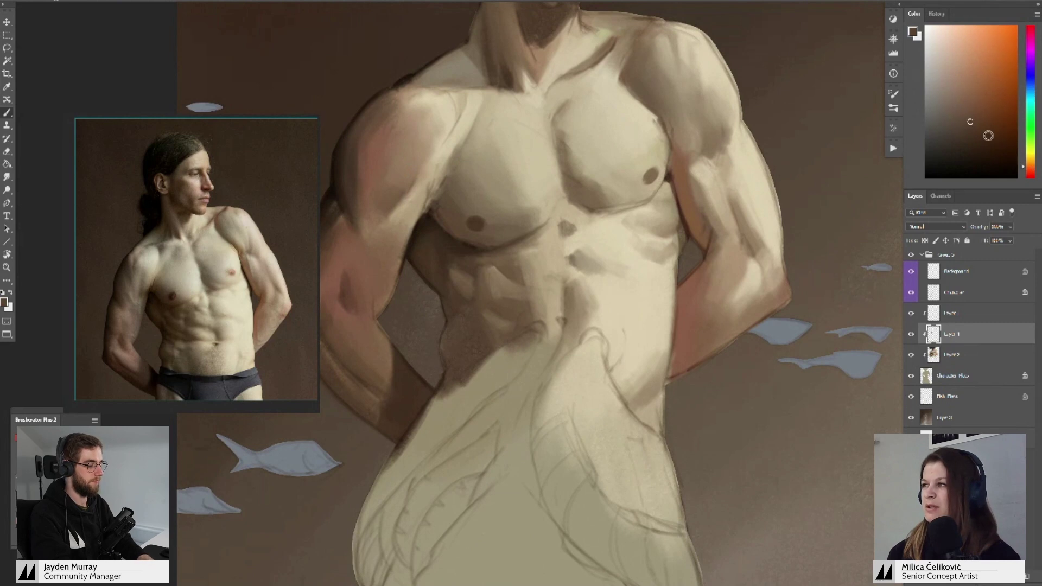
drag(447, 209, 457, 221)
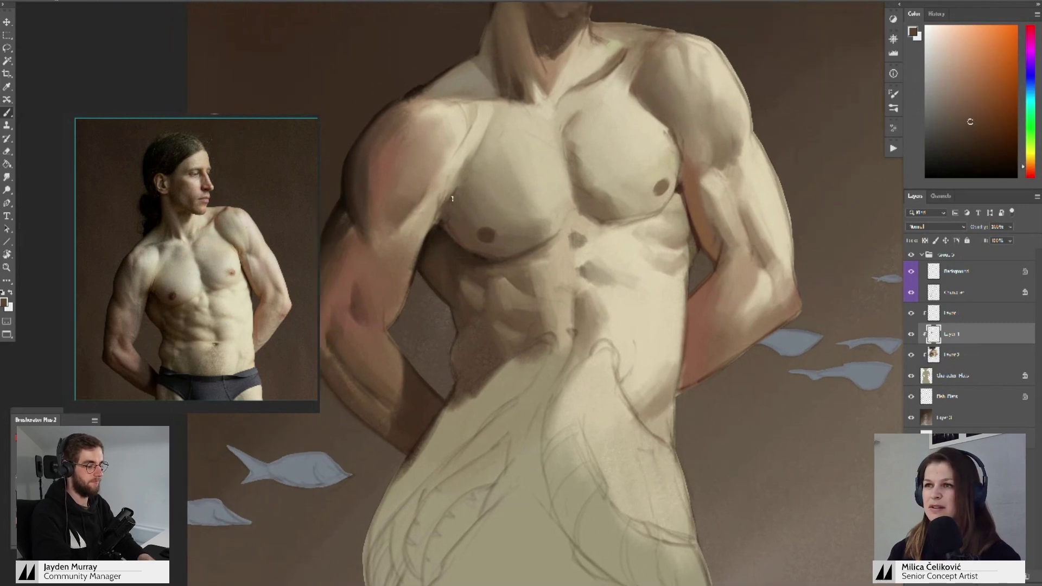
- Soften the fold where the shadow-side arm meets the outer pectoral with a lighter reddish brown and sampled skin midtones
click(972, 113)
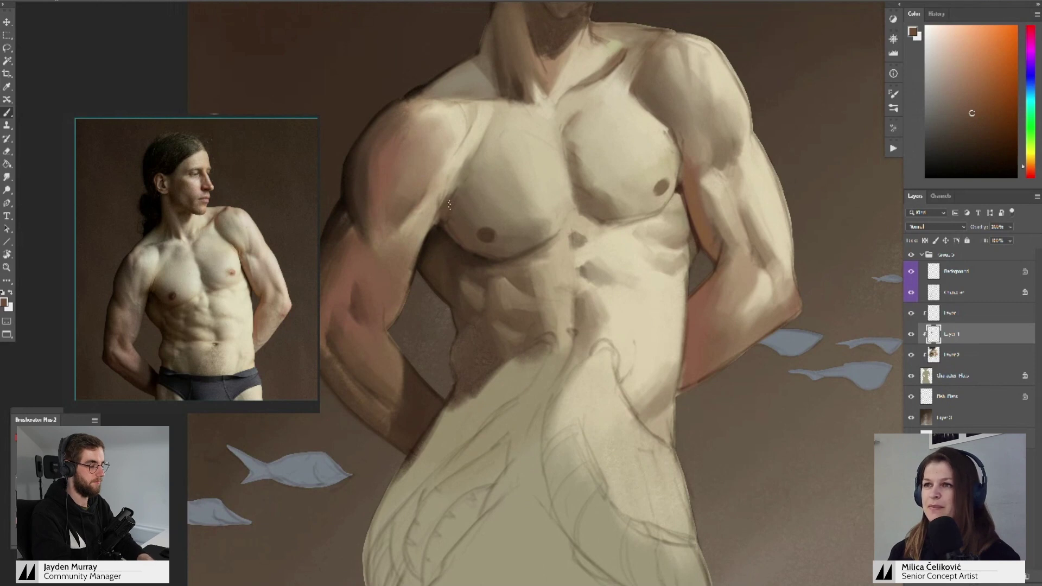
alt+click(456, 183)
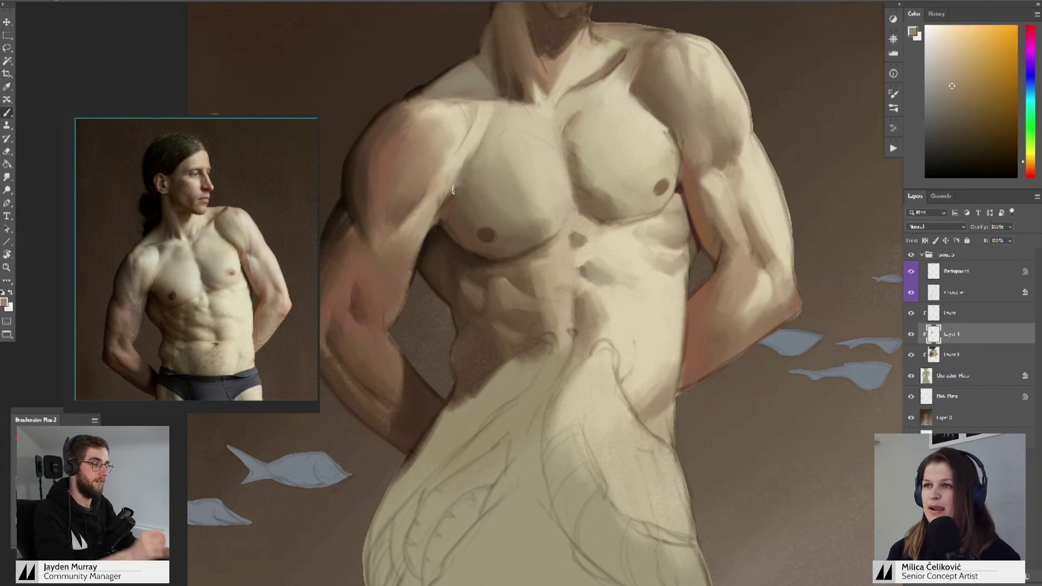
alt+click(459, 190)
alt+click(453, 224)
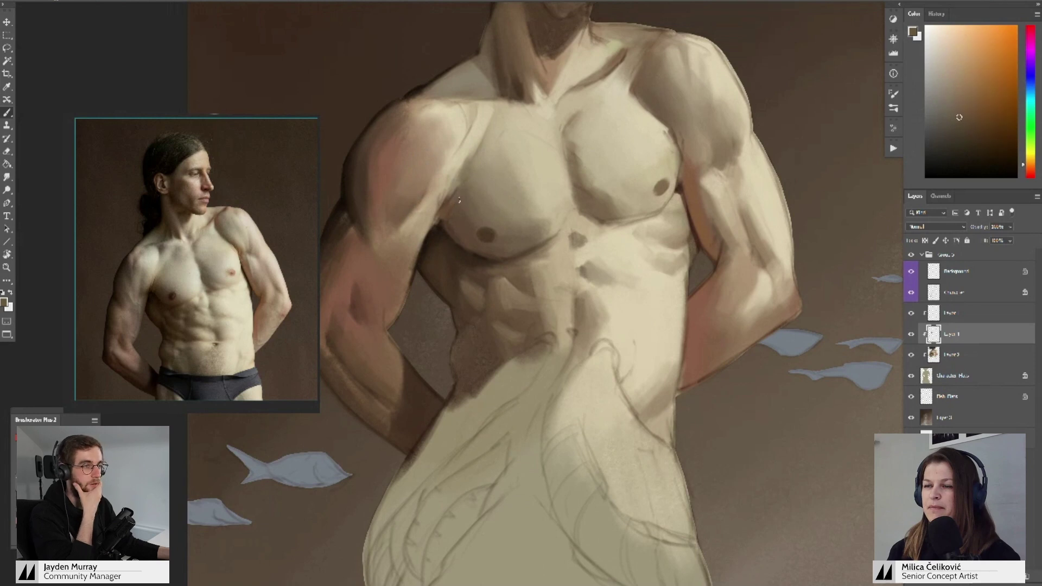
- Deepen the armpit crease and the adjoining lower outer pectoral edge with sampled near-black browns
alt+click(439, 235)
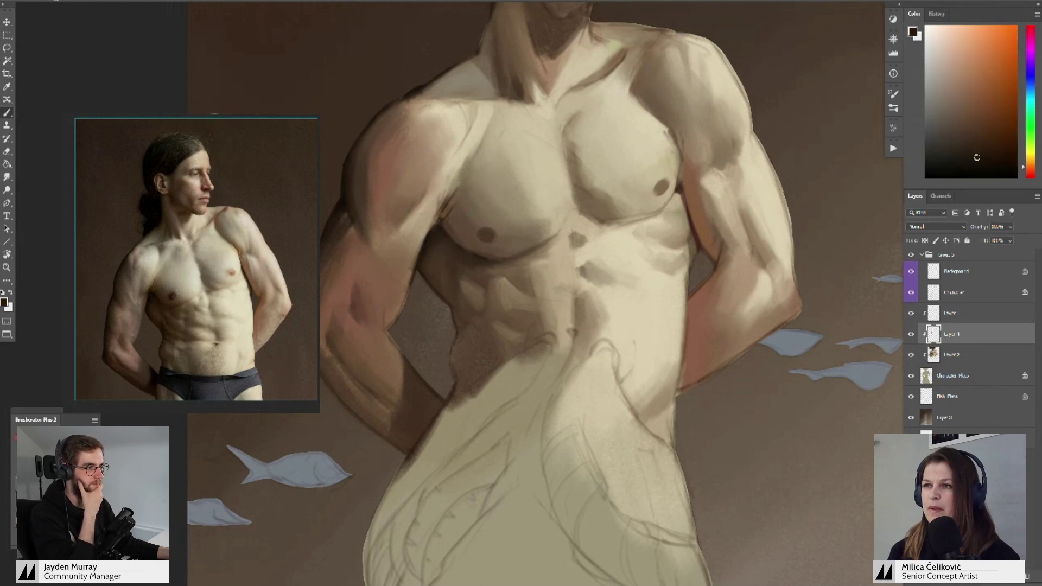
alt+click(443, 233)
alt+click(455, 241)
alt+click(465, 250)
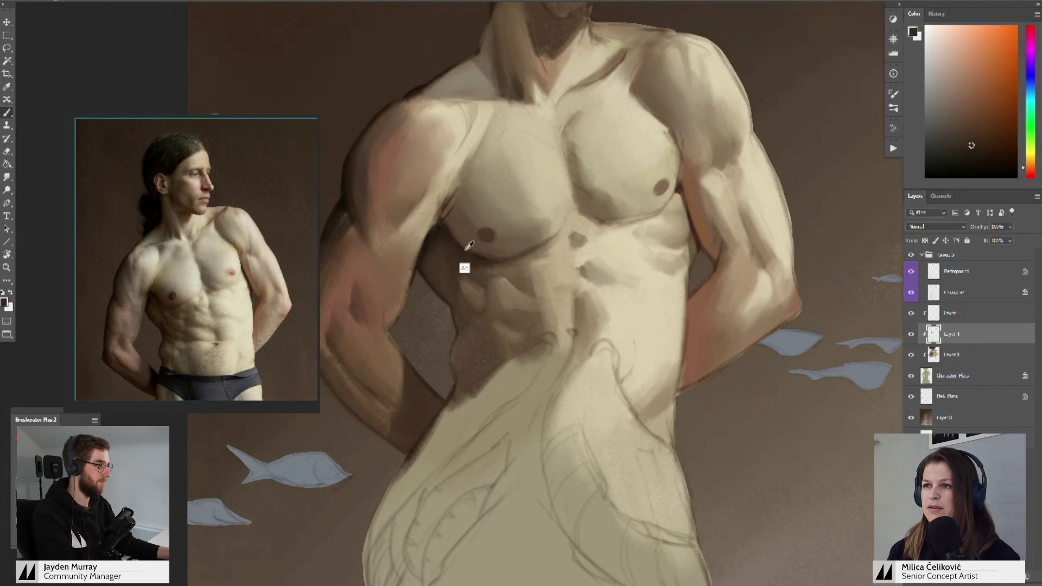
key(z)
mouse_move(441, 221)
mouse_down()
mouse_move(379, 221)
mouse_move(456, 223)
mouse_up()
alt+click(443, 227)
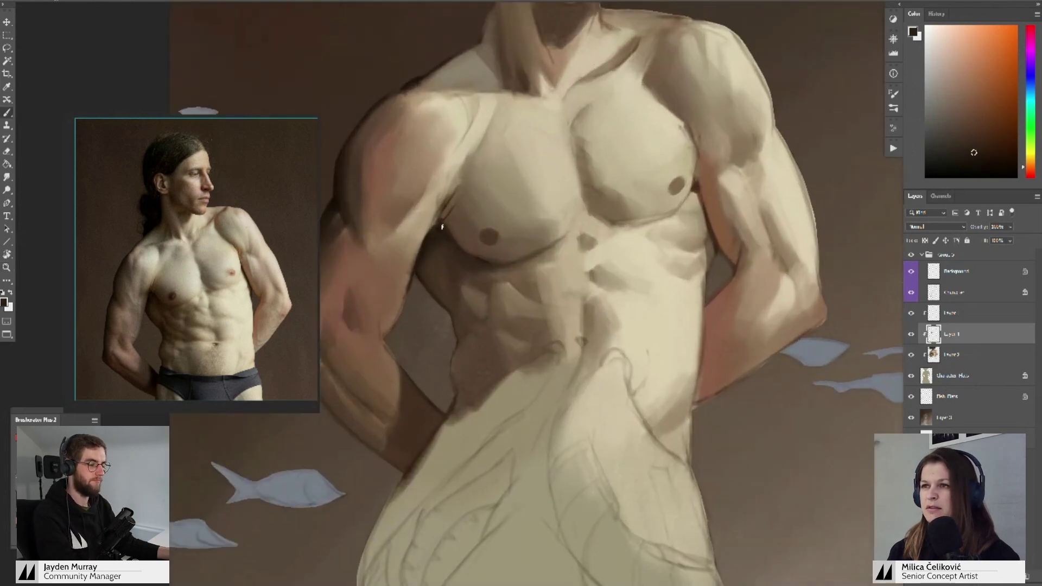
alt+click(436, 224)
- Merge the armpit shading into the layer below and add a new empty layer
scroll(428, 244, down, 3)
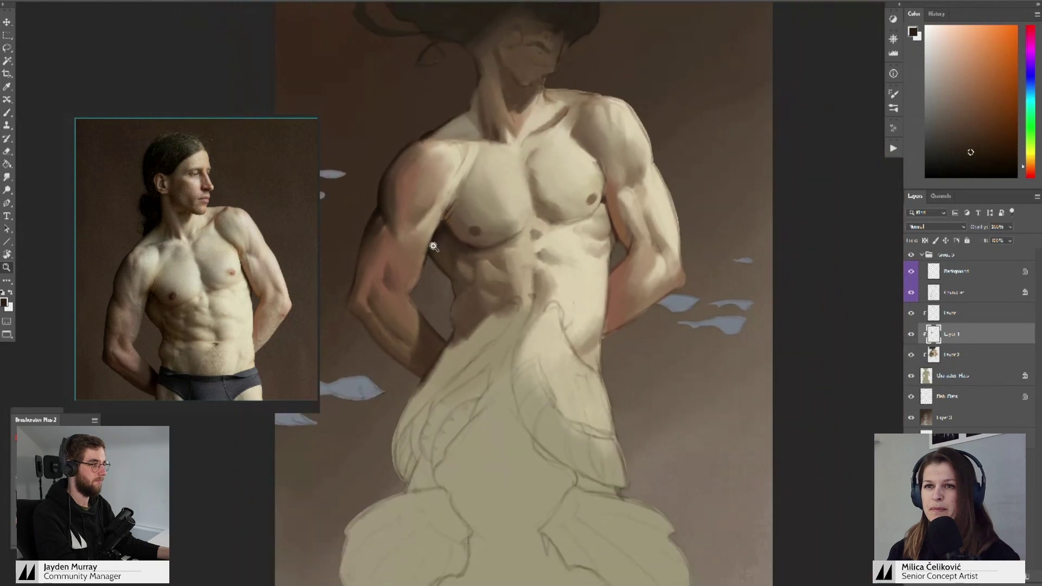
key(b)
click(909, 336)
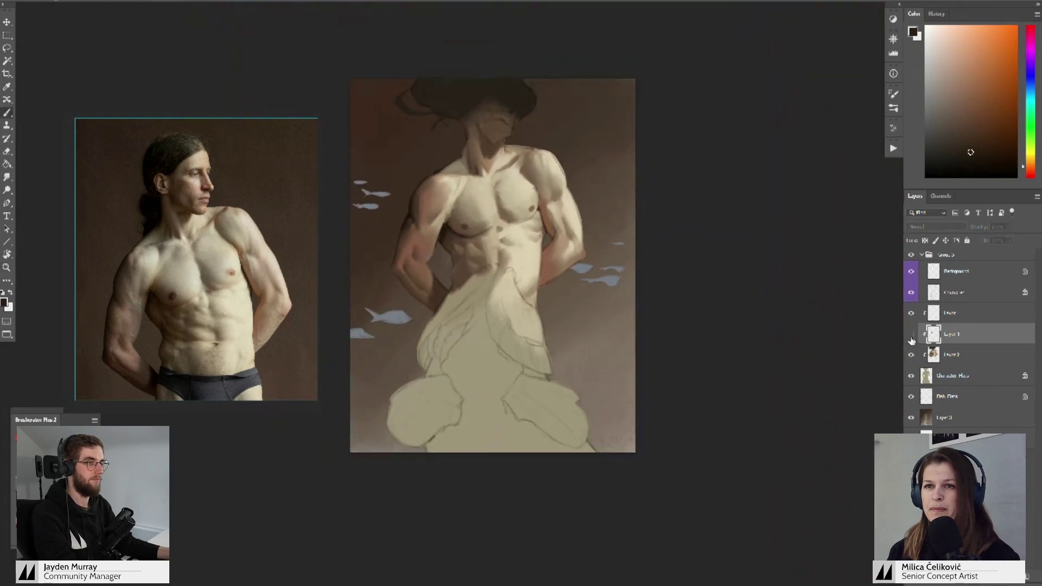
click(909, 336)
key(ctrl+e)
key(ctrl+z)
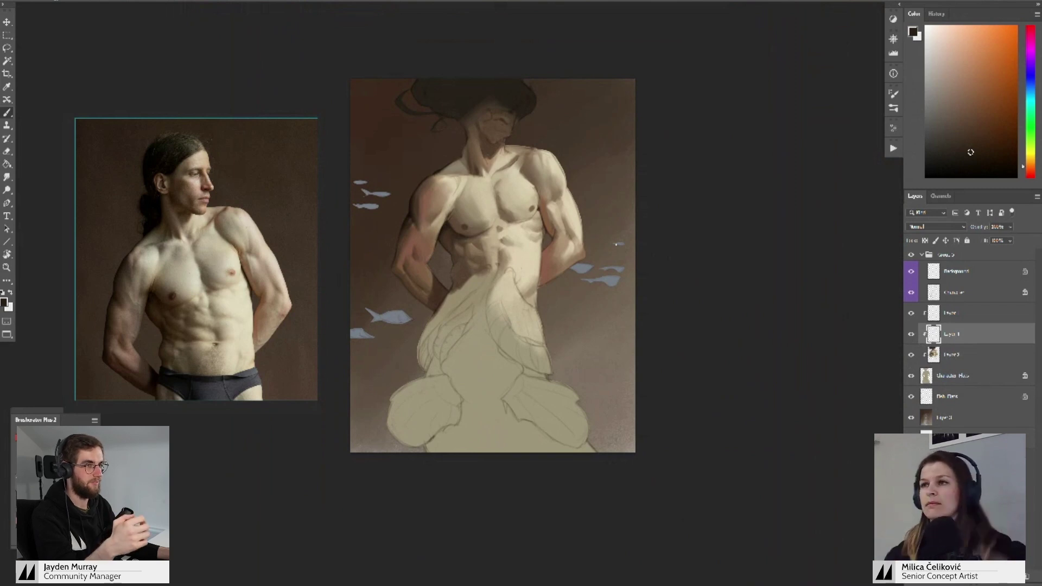
- Mirror both the painting and the reference photo horizontally to check the anatomy
key(z)
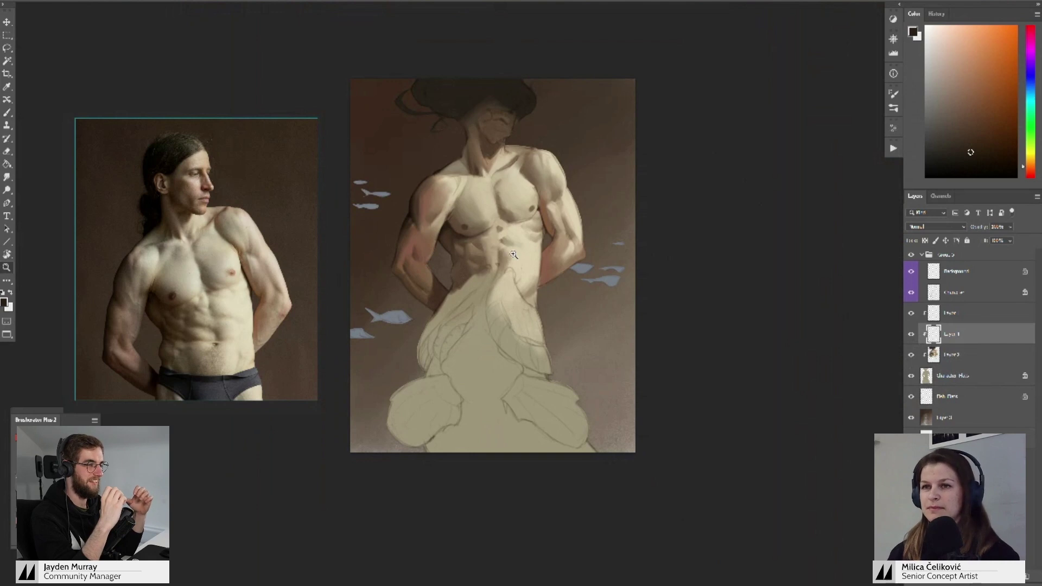
drag(510, 254, 535, 254)
key(space)
drag(543, 215, 553, 250)
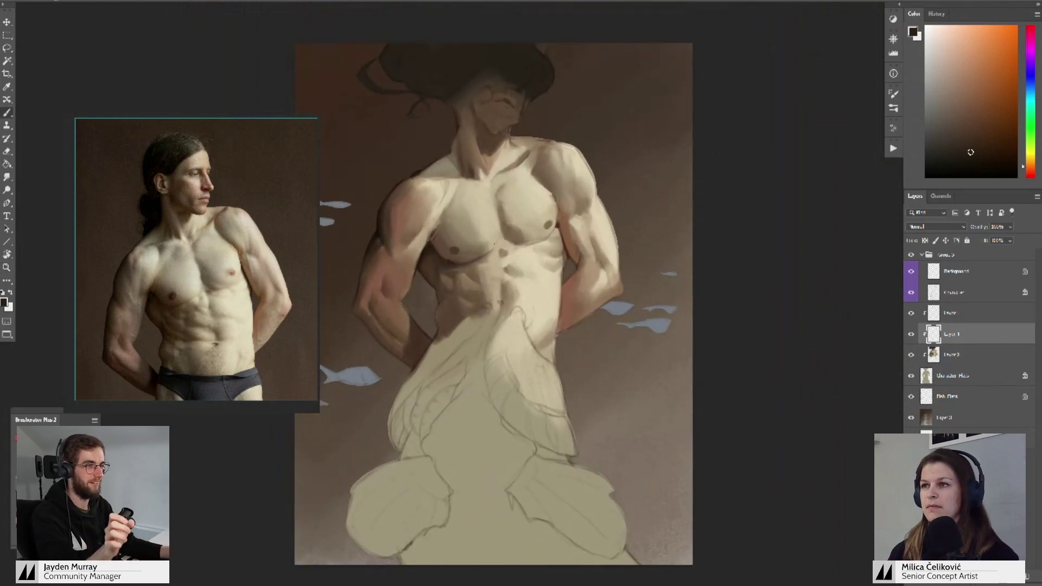
key(ctrl+shift+h)
drag(252, 293, 219, 296)
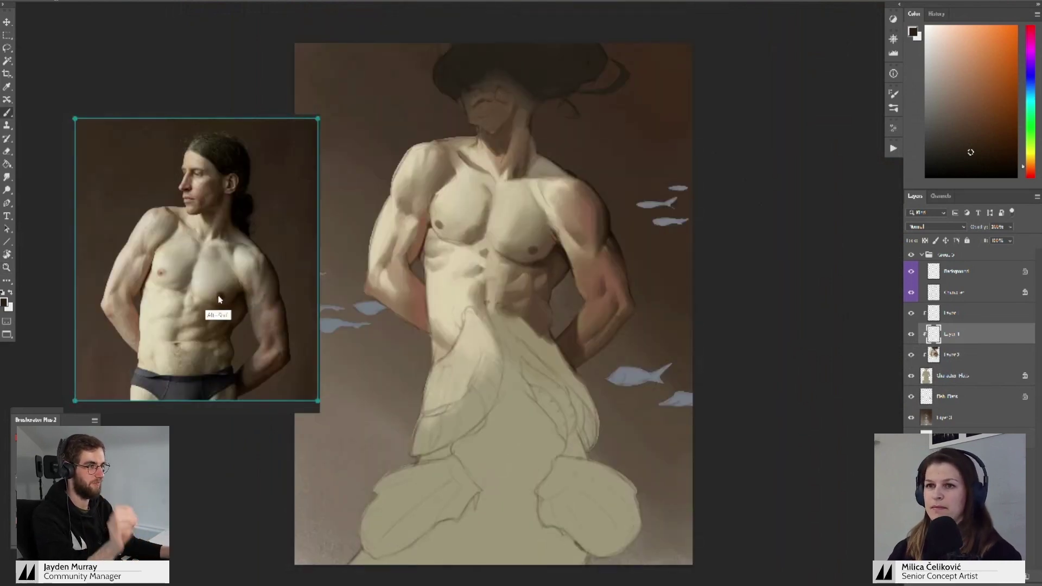
key(z)
mouse_move(478, 234)
mouse_down()
mouse_move(413, 266)
mouse_move(473, 275)
mouse_up()
key(b)
key(z)
drag(496, 239, 510, 244)
key(b)
key(space)
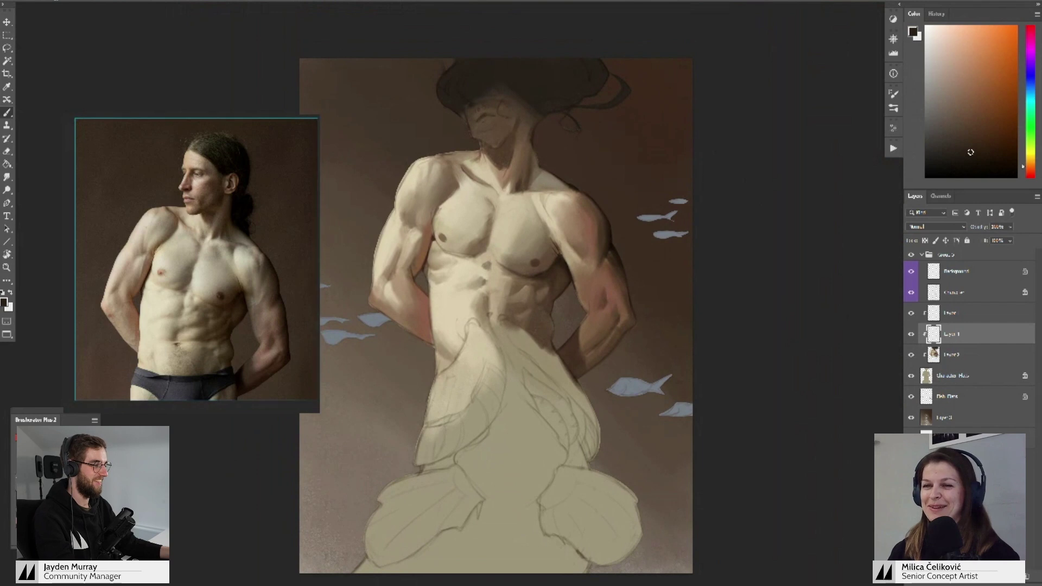
scroll(517, 348, down, 2)
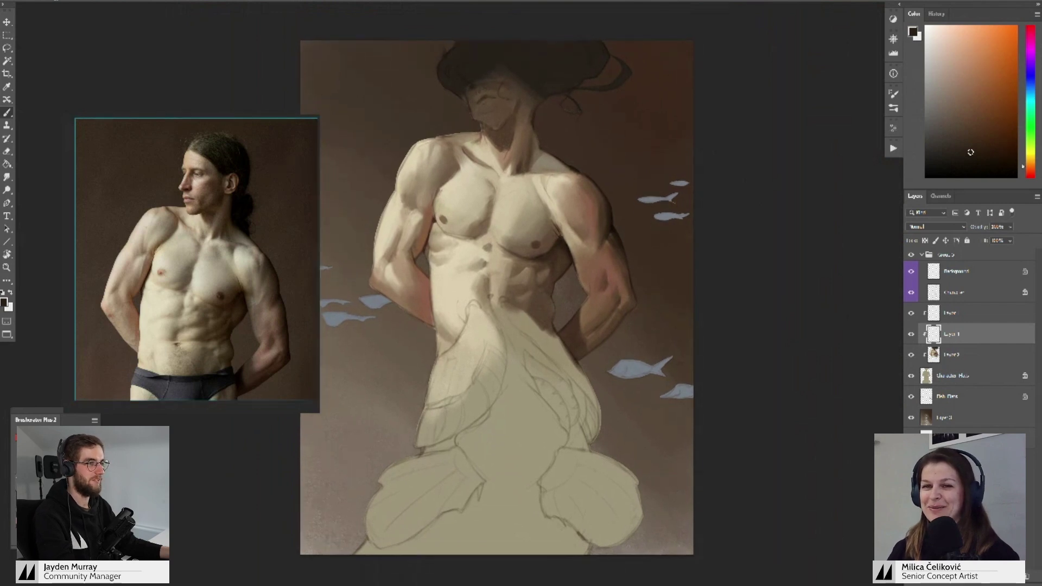
- Smooth the light-to-shadow transitions across the shadow-side pectoral with sampled pale yellow and grey-beige skin tones
alt+click(472, 200)
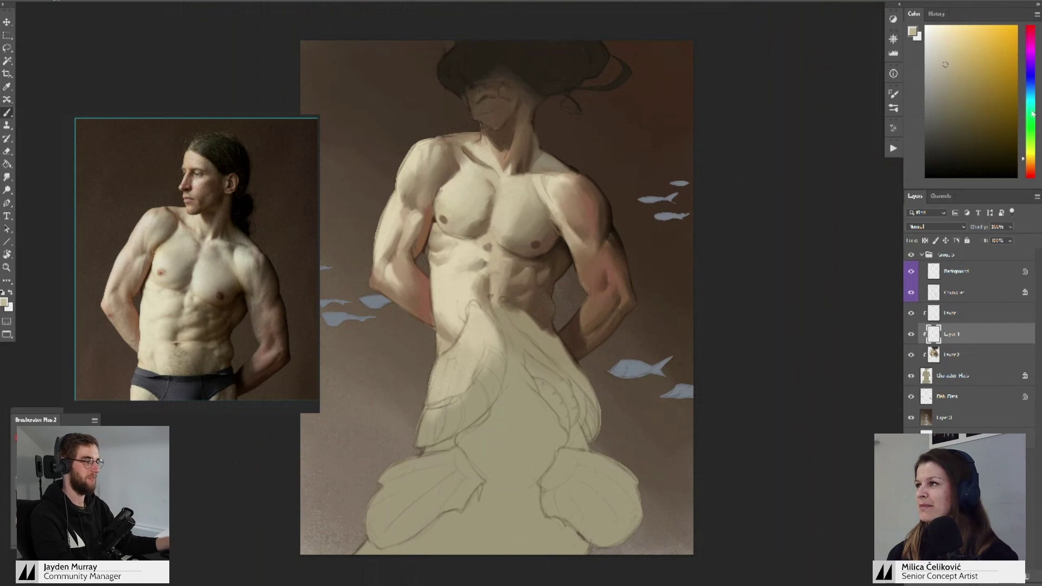
alt+click(463, 173)
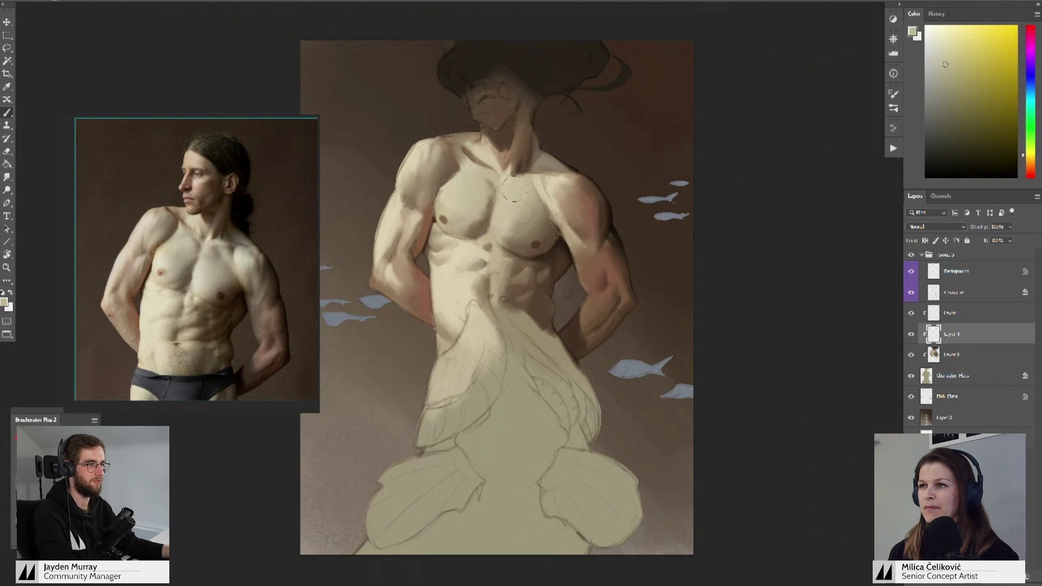
alt+click(528, 213)
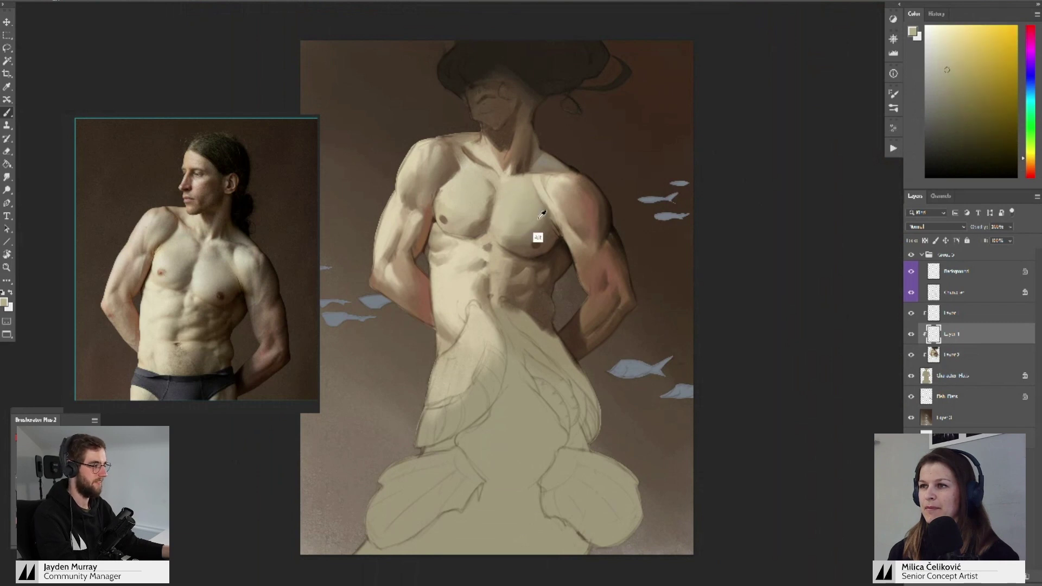
alt+click(540, 218)
alt+click(545, 221)
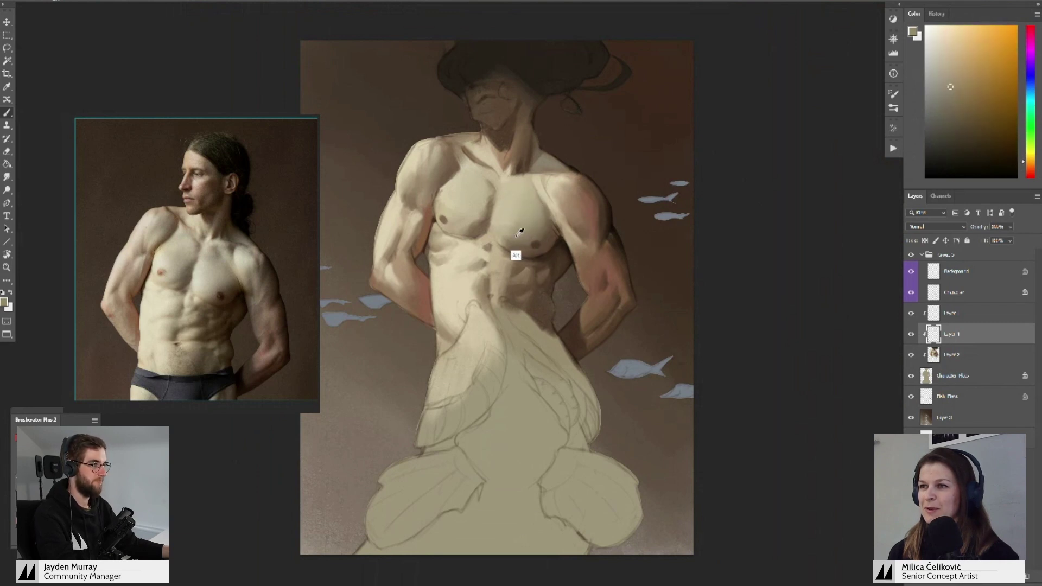
alt+click(514, 235)
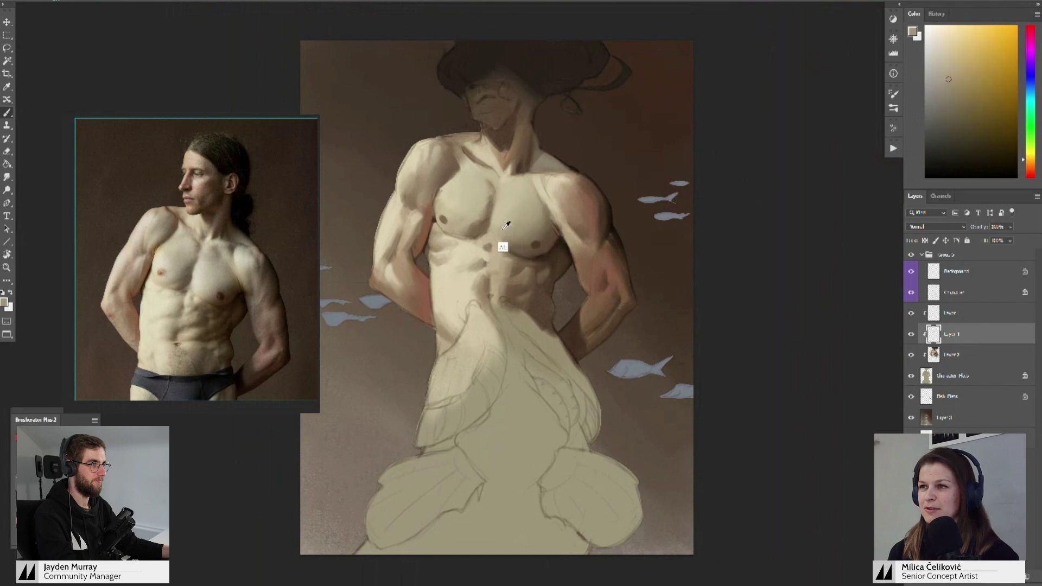
alt+click(505, 228)
drag(530, 207, 515, 208)
alt+click(509, 212)
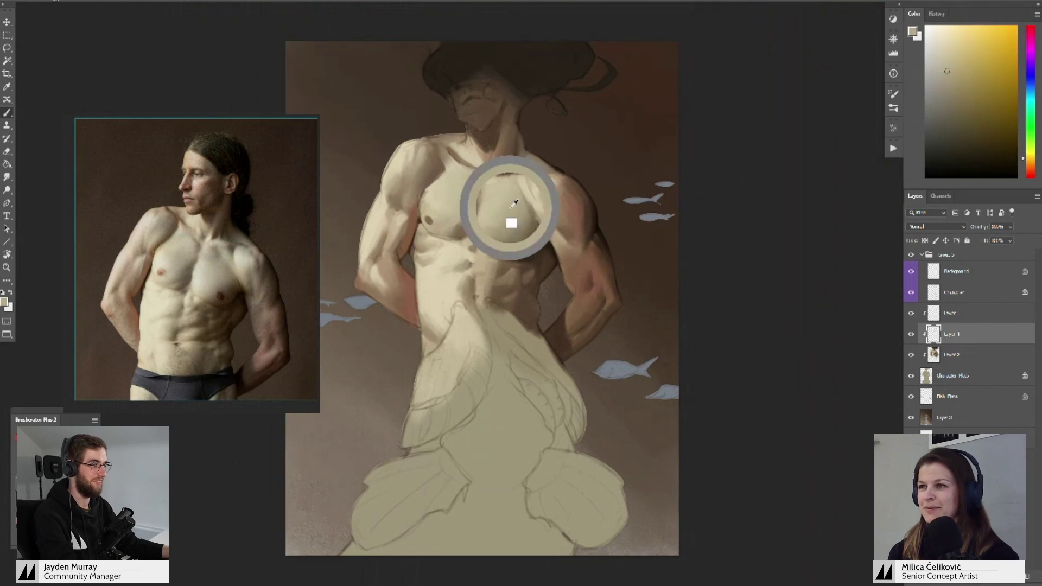
- Glaze a cool cyan-grey light over the front of the shadow-side shoulder and mix it with sampled skin tones
click(1032, 98)
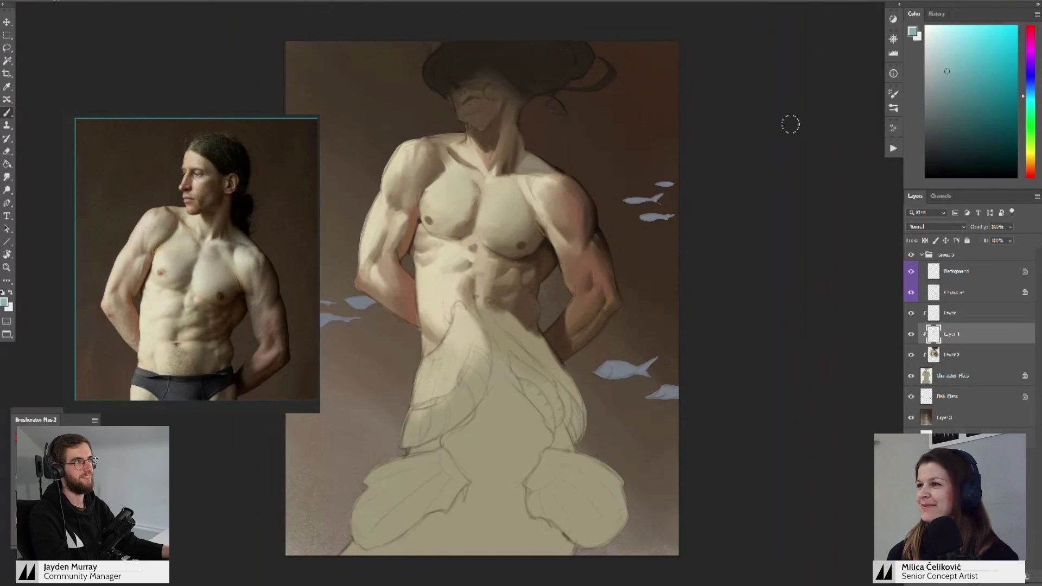
alt+click(543, 187)
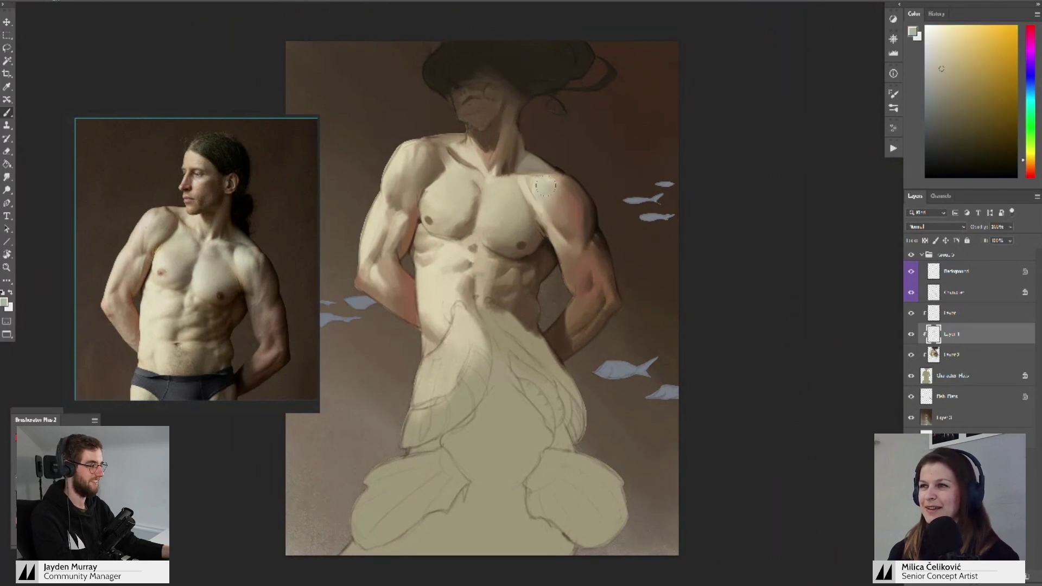
alt+click(549, 182)
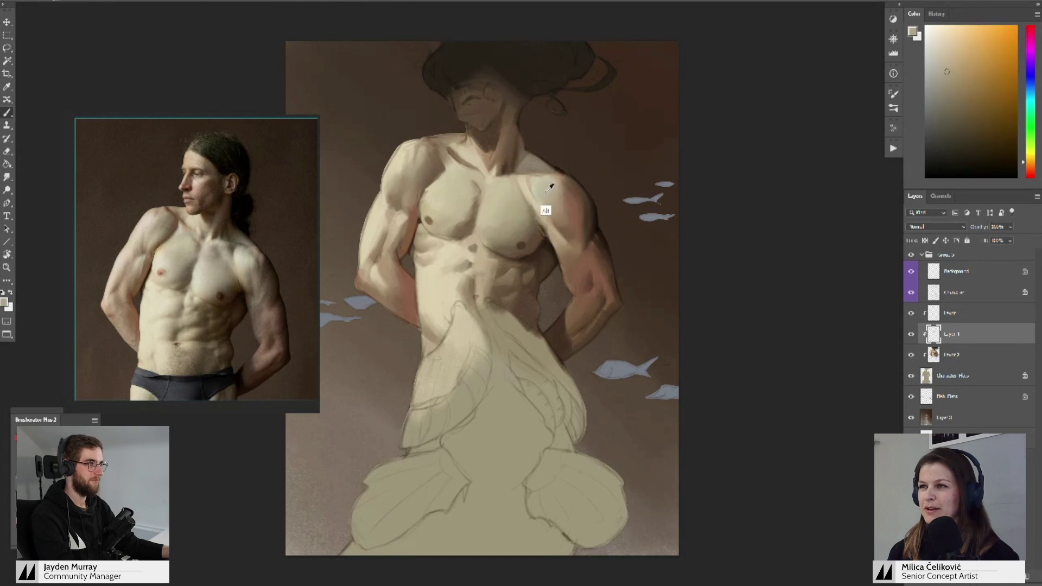
alt+click(539, 187)
alt+click(540, 187)
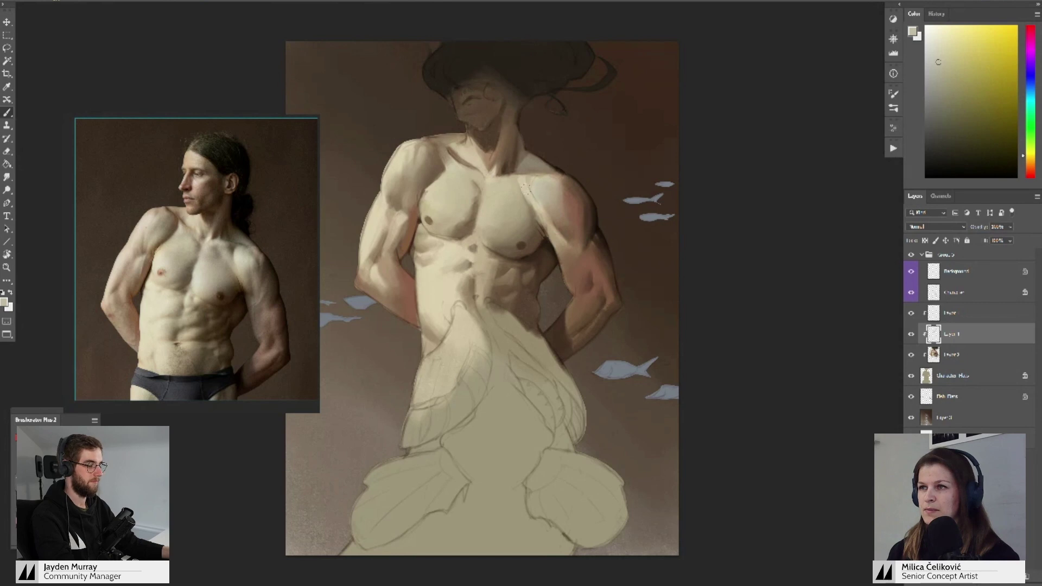
- Blend the cool shoulder highlight into the surrounding deltoid with sampled beige and reddish-brown tones
alt+click(544, 189)
alt+click(547, 213)
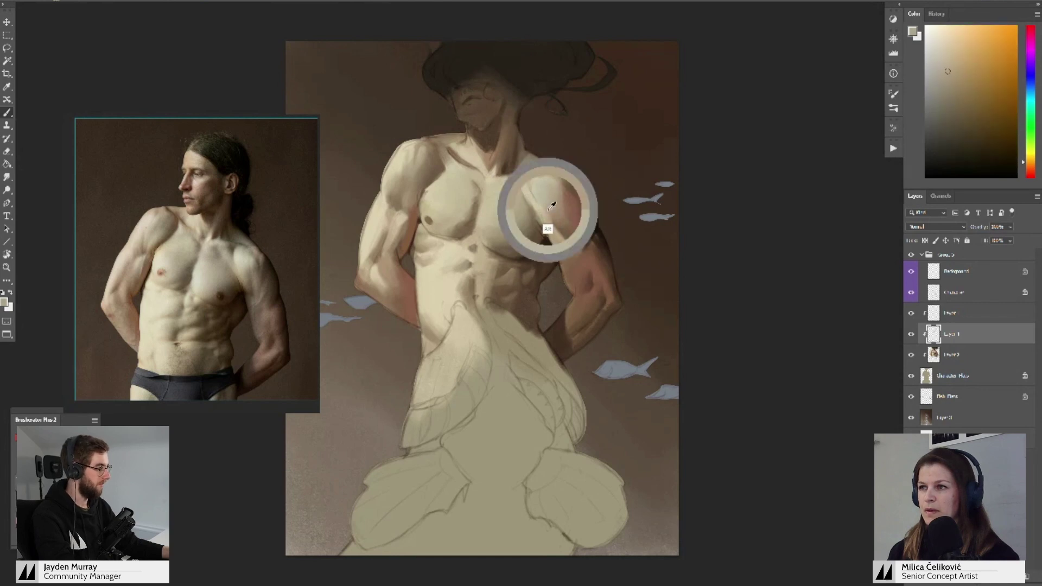
alt+click(562, 213)
alt+click(565, 209)
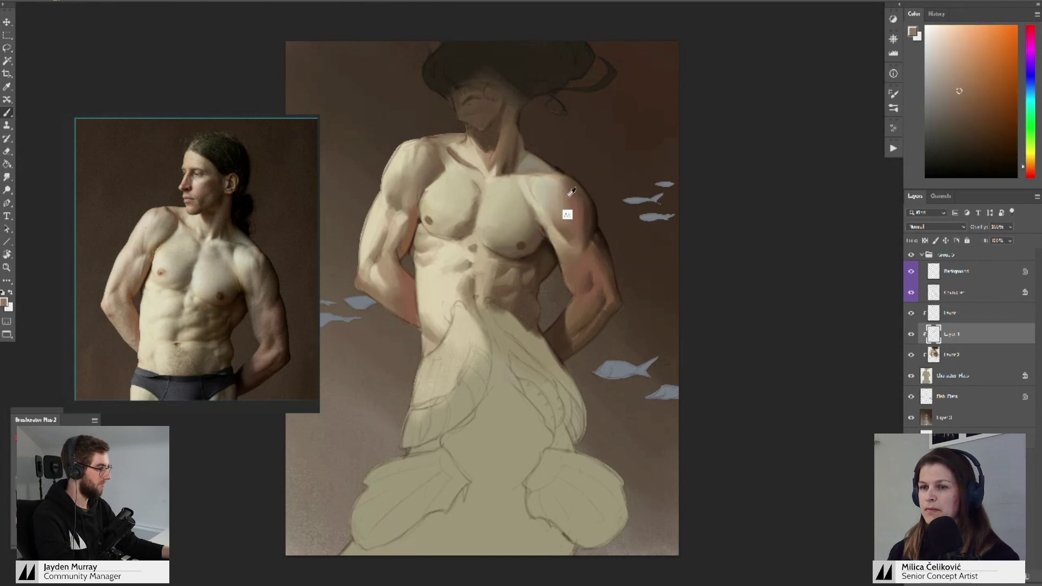
alt+click(557, 185)
- Darken the shadow-side trapezius slope behind the shoulder and the side of the neck with sampled dark brown tones
drag(537, 166, 548, 184)
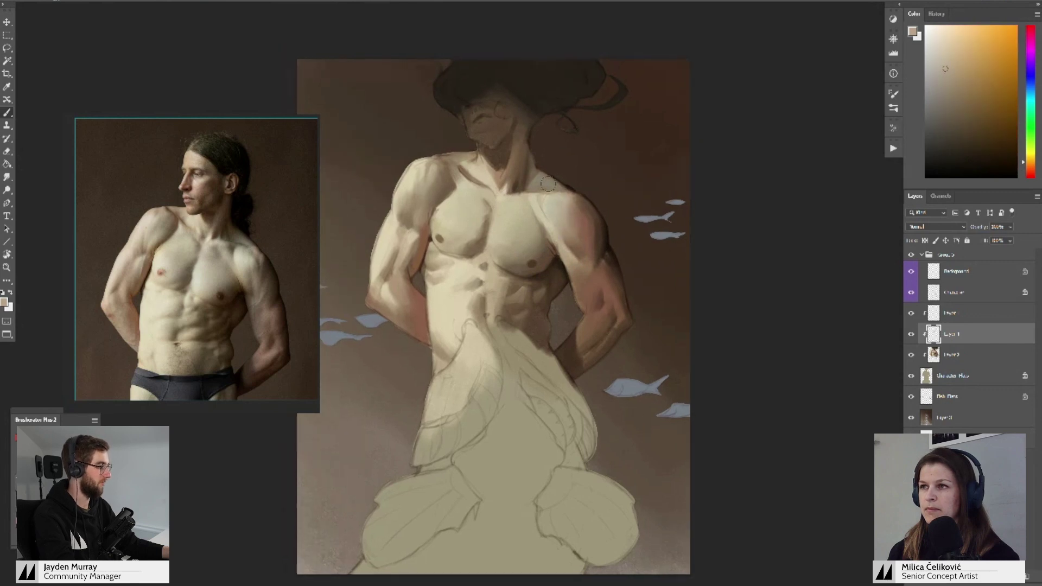
alt+click(584, 206)
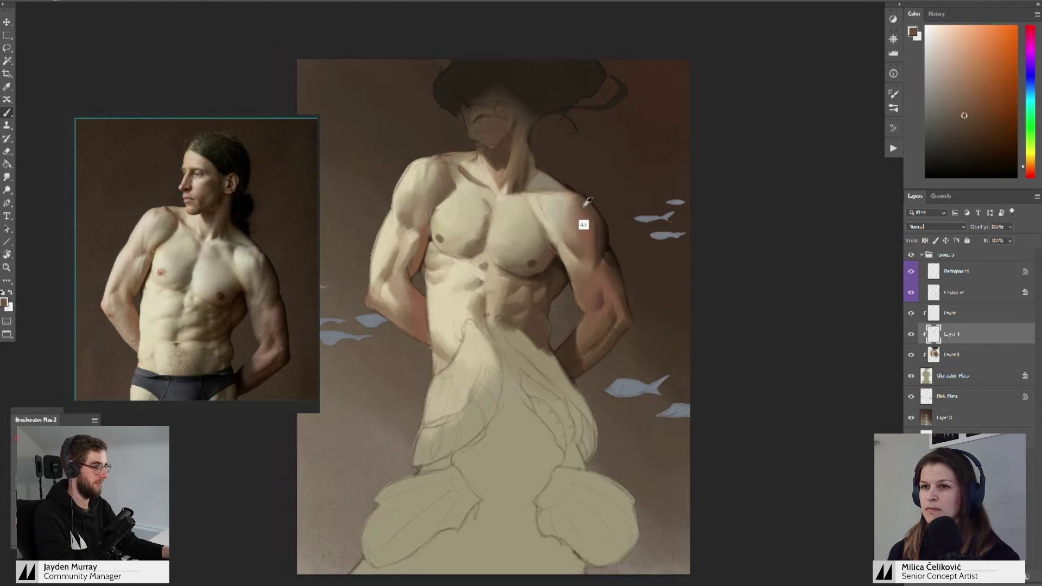
alt+click(574, 183)
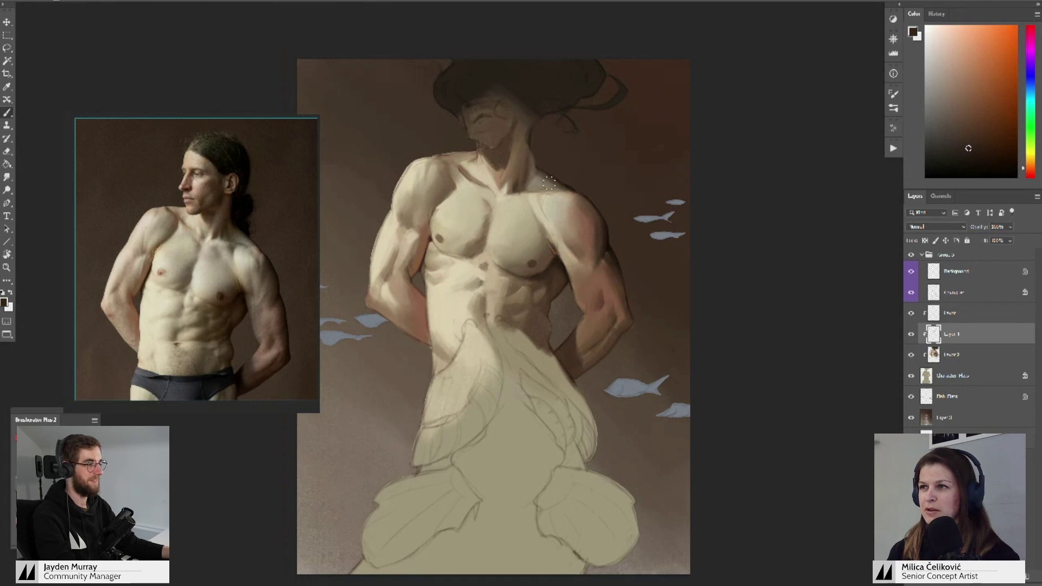
drag(545, 151, 554, 167)
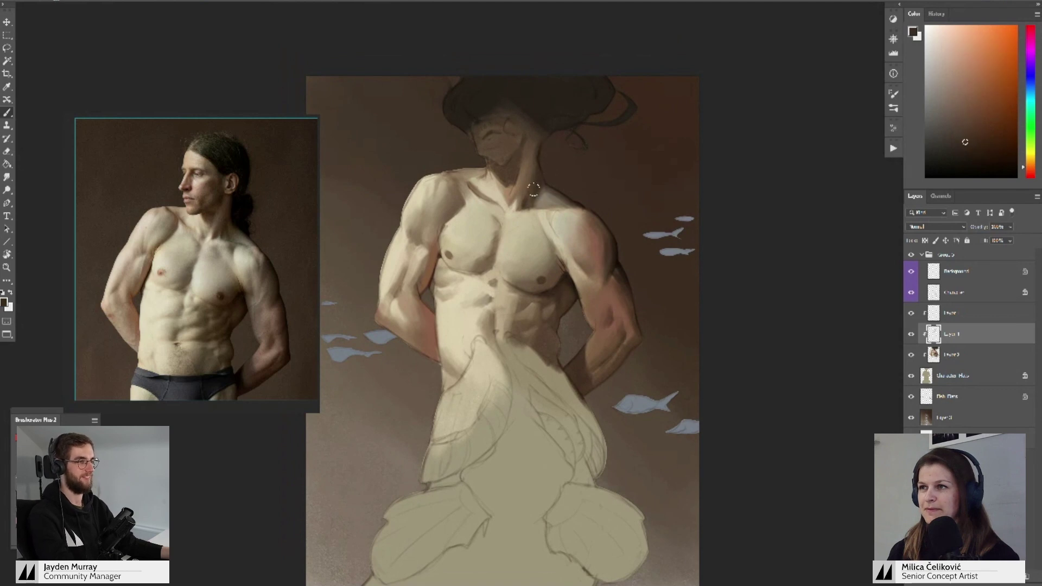
alt+click(534, 190)
alt+click(535, 169)
- Deepen the shadow where the neck meets the shadow-side shoulder and blend it with sampled dark and mid browns
key(z)
mouse_move(531, 185)
mouse_down()
mouse_move(504, 230)
mouse_move(614, 233)
mouse_move(583, 237)
mouse_up()
key(b)
alt+click(616, 239)
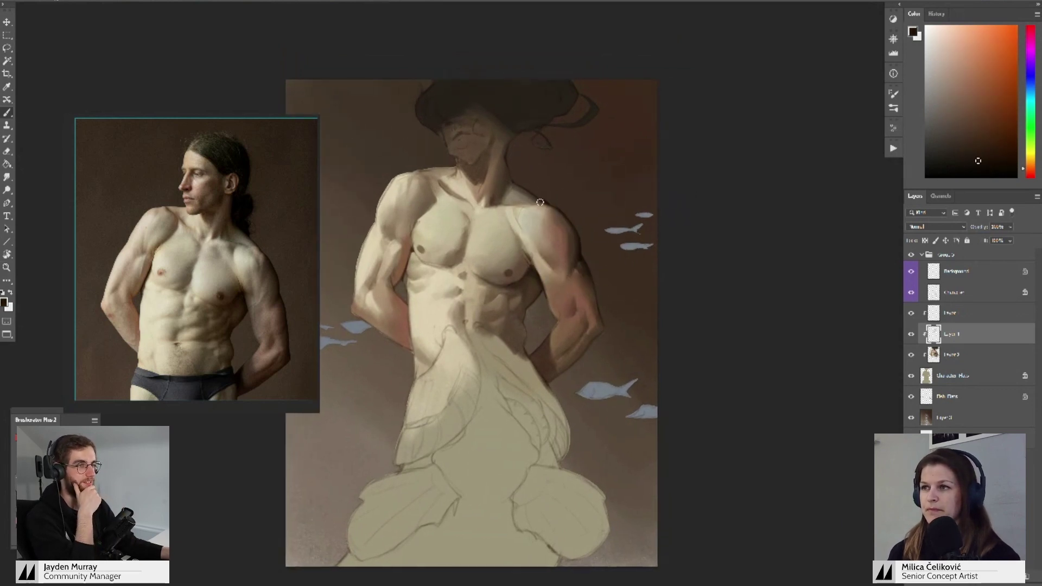
drag(519, 204, 542, 214)
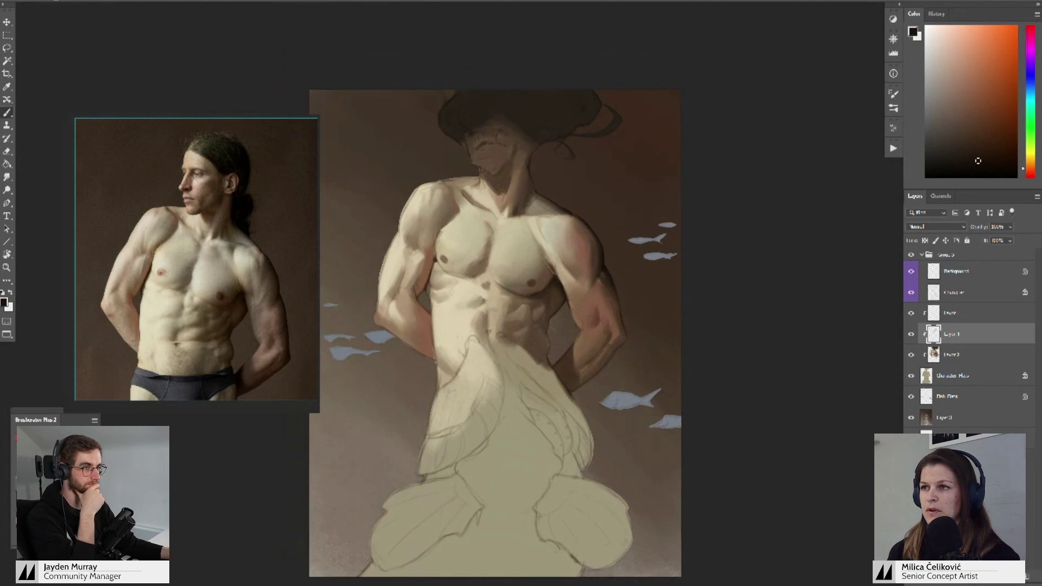
alt+click(517, 217)
scroll(519, 216, up, 1)
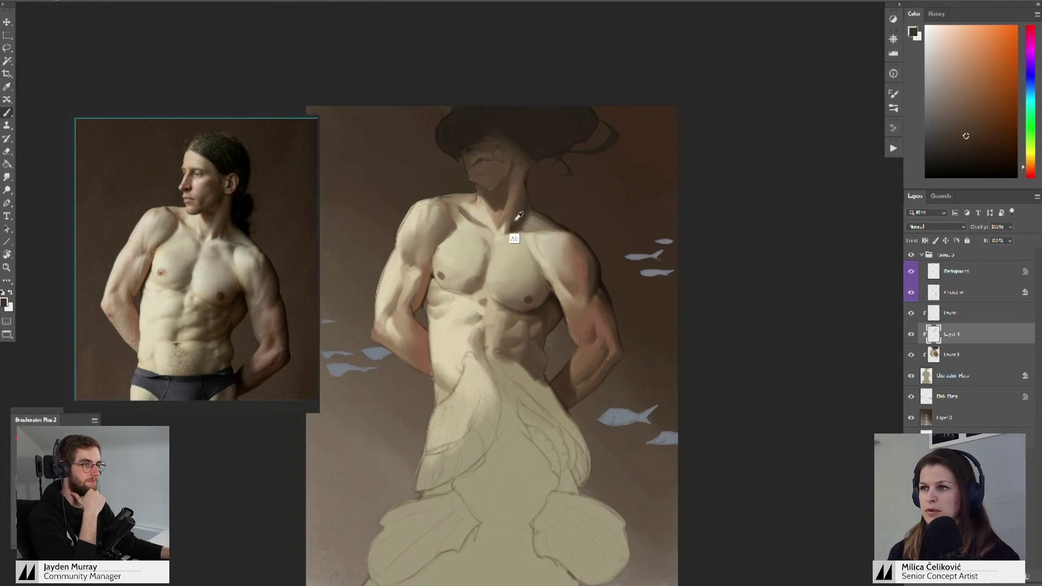
alt+click(517, 215)
alt+click(517, 220)
alt+click(517, 219)
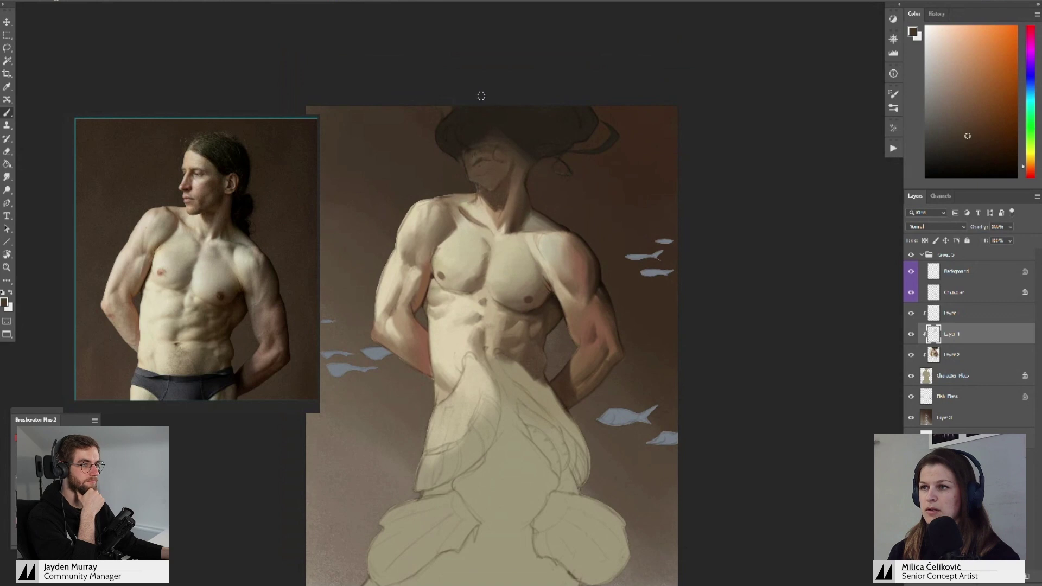
- Paint a dark brown cast shadow under the jaw and blend it down the throat with sampled neck tones
alt+click(597, 277)
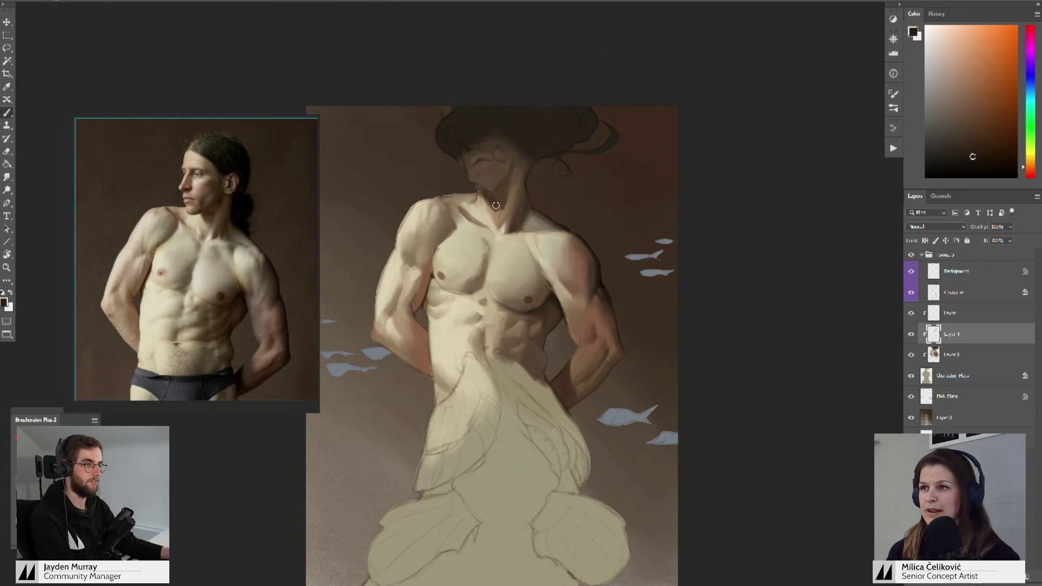
drag(487, 194, 495, 202)
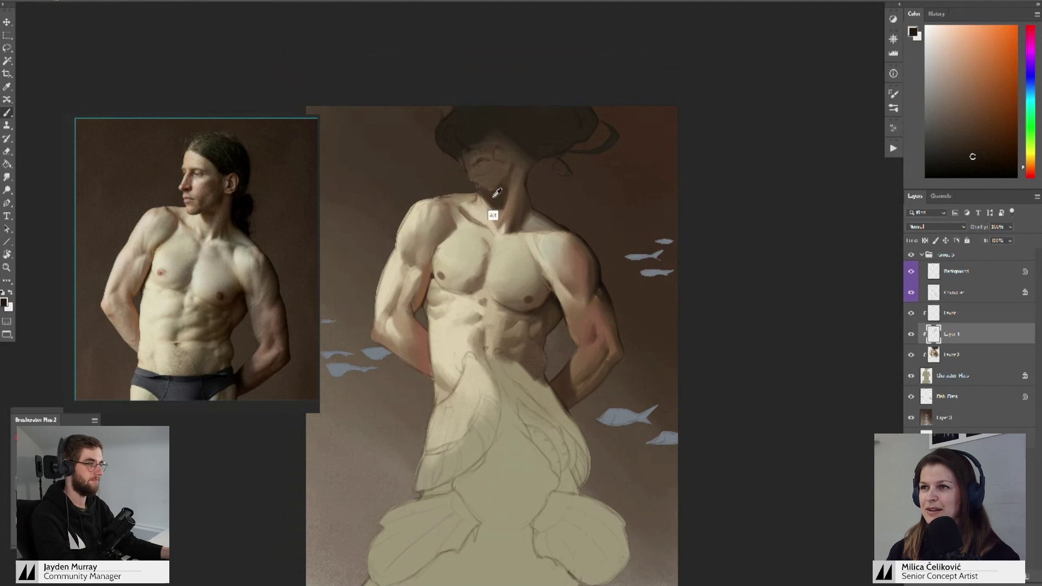
alt+click(491, 200)
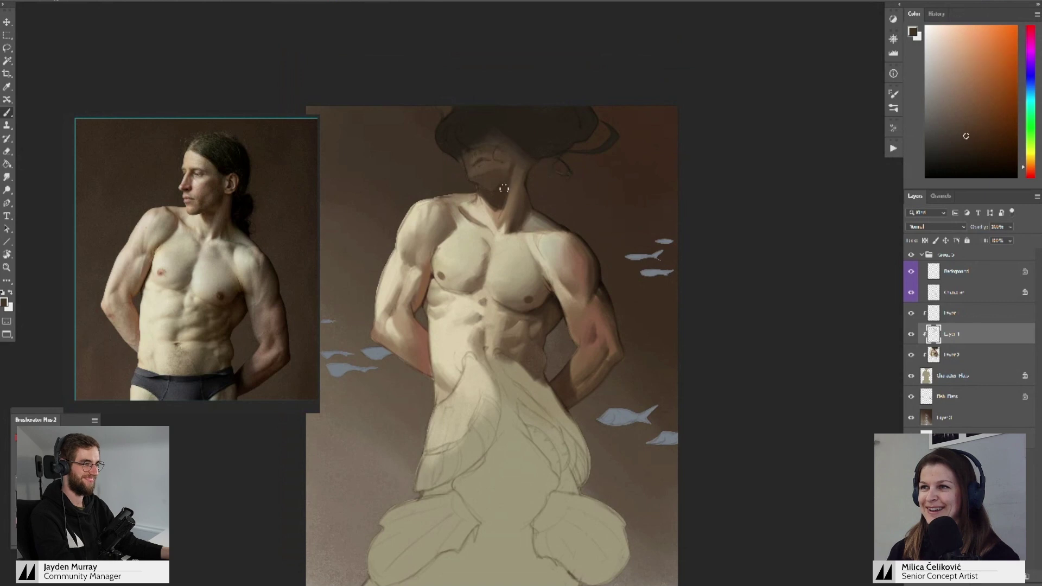
drag(508, 179, 509, 205)
alt+click(497, 248)
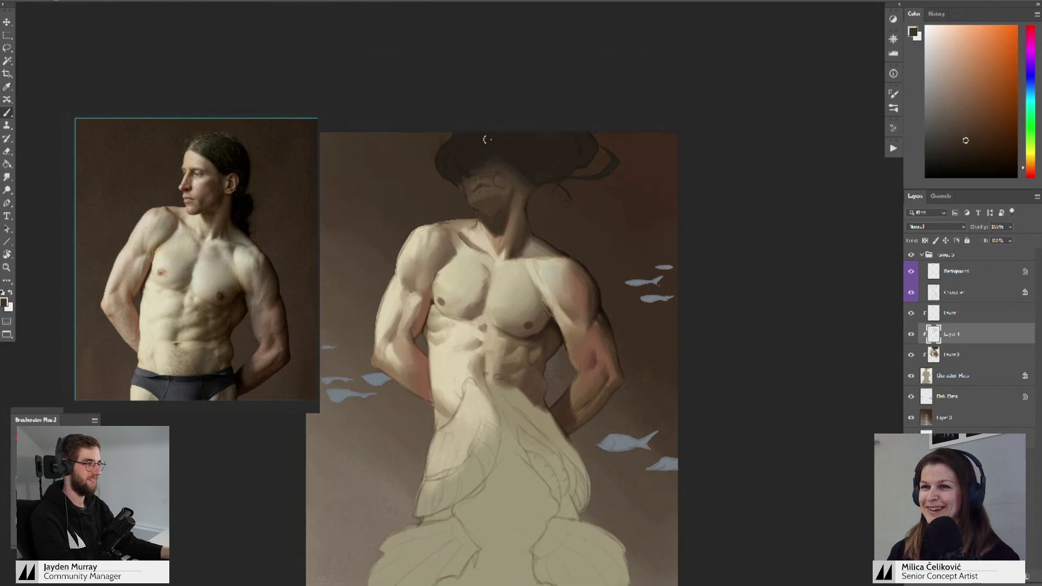
scroll(509, 178, up, 1)
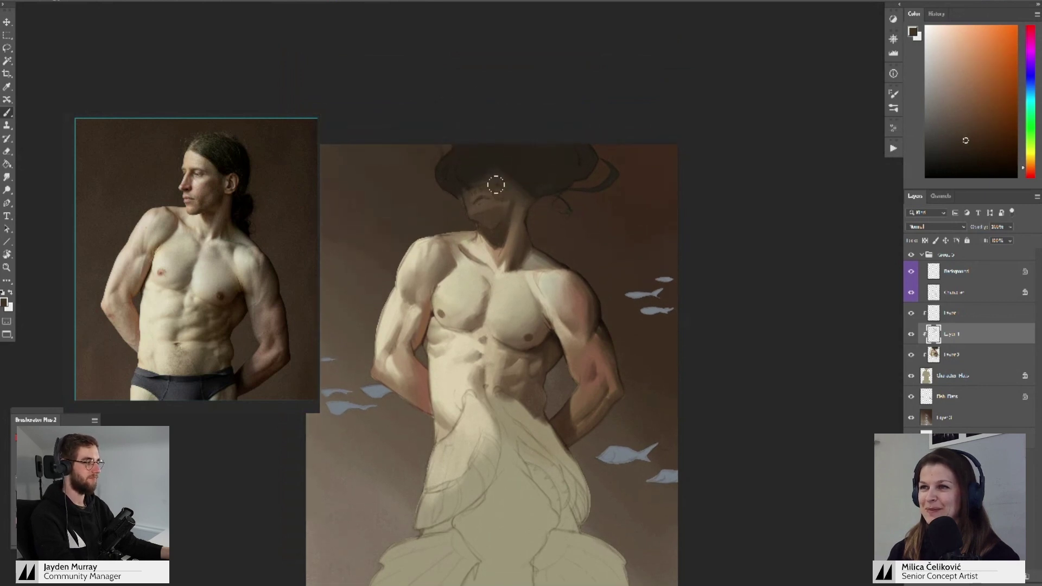
alt+click(509, 219)
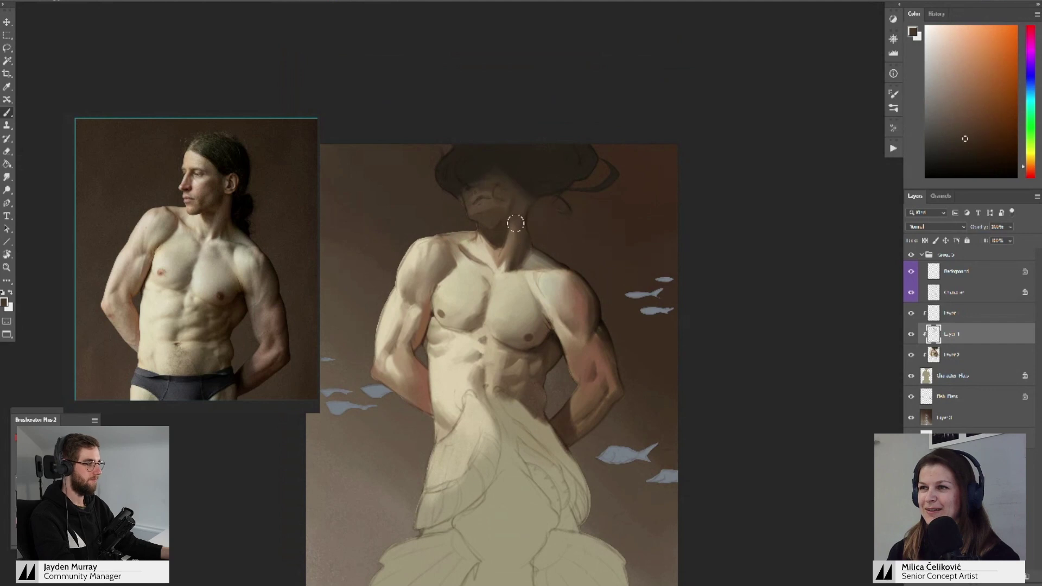
- Merge the working skin paint layer into the painted layer below and add a new empty layer above it
scroll(522, 217, down, 3)
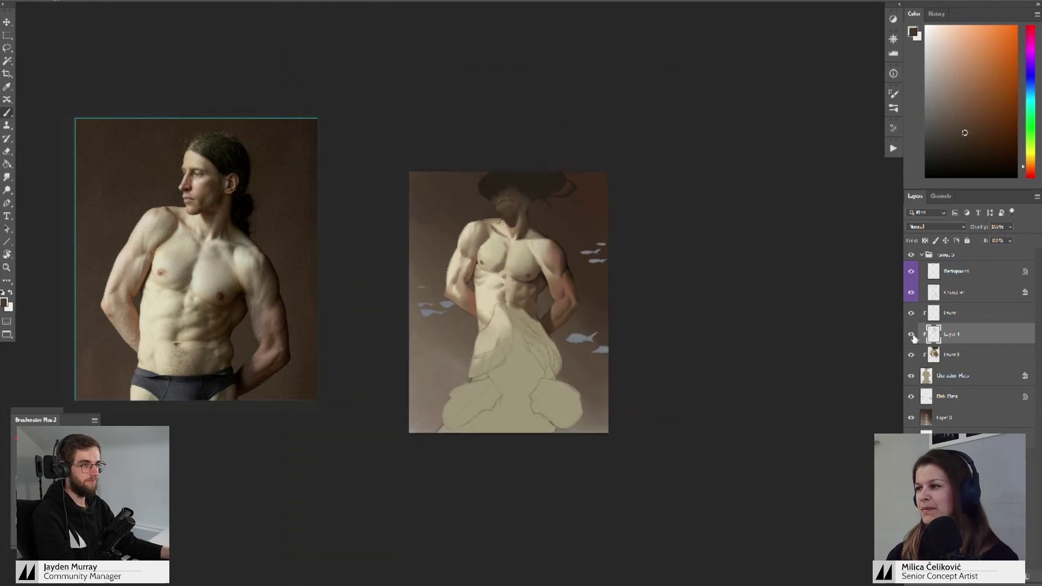
key(ctrl+e)
drag(520, 294, 472, 347)
key(z)
drag(525, 297, 583, 328)
drag(486, 278, 506, 287)
key(ctrl+shift+alt+n)
- Try to darken the edge between the lit-side arm and the ribs with sampled brown and a darker reddish-brown
drag(515, 242, 477, 243)
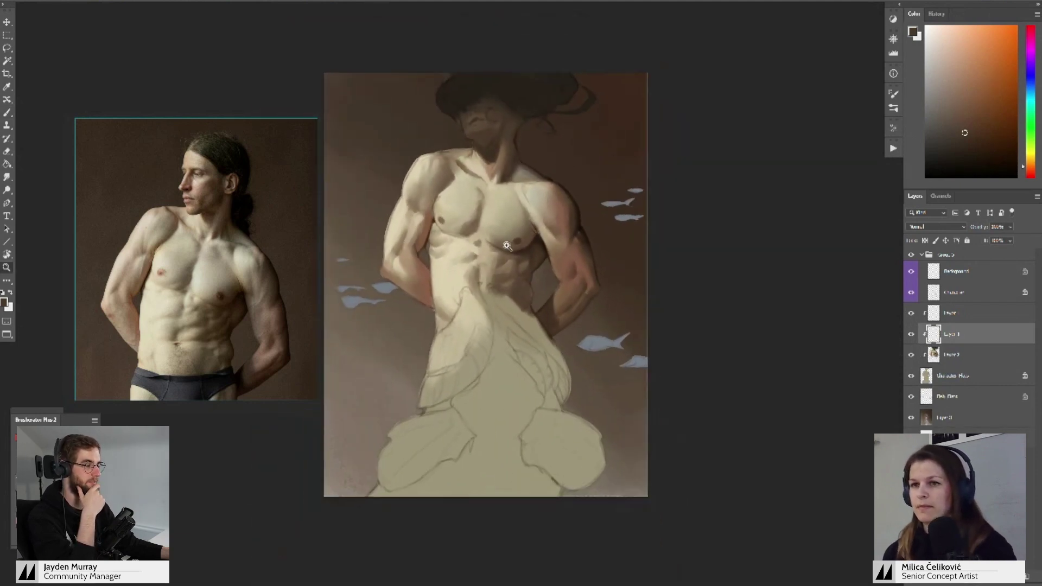
key(b)
drag(672, 259, 676, 250)
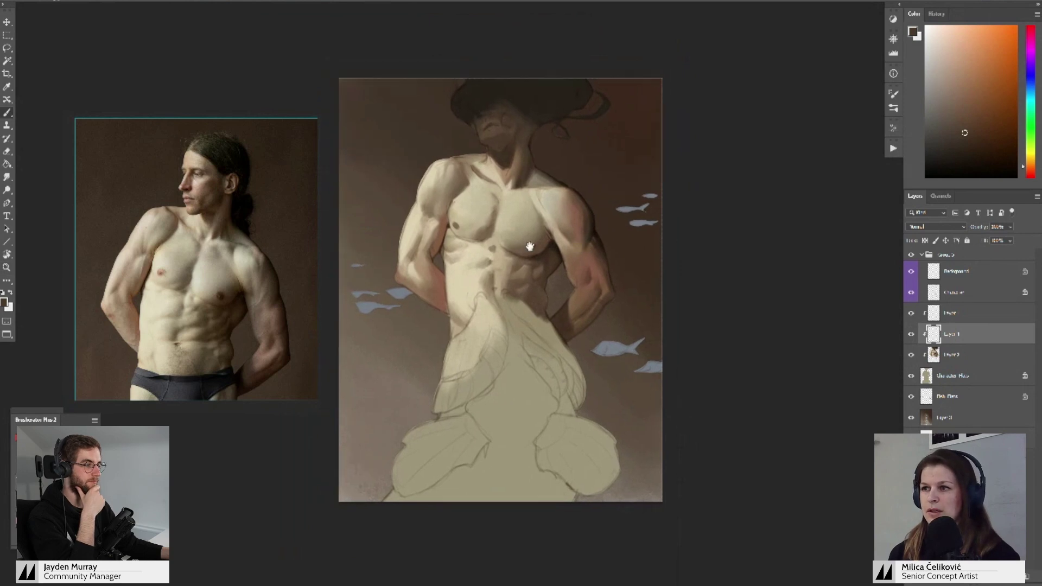
mouse_move(529, 247)
mouse_down()
mouse_move(536, 239)
mouse_move(546, 250)
mouse_up()
alt+click(576, 251)
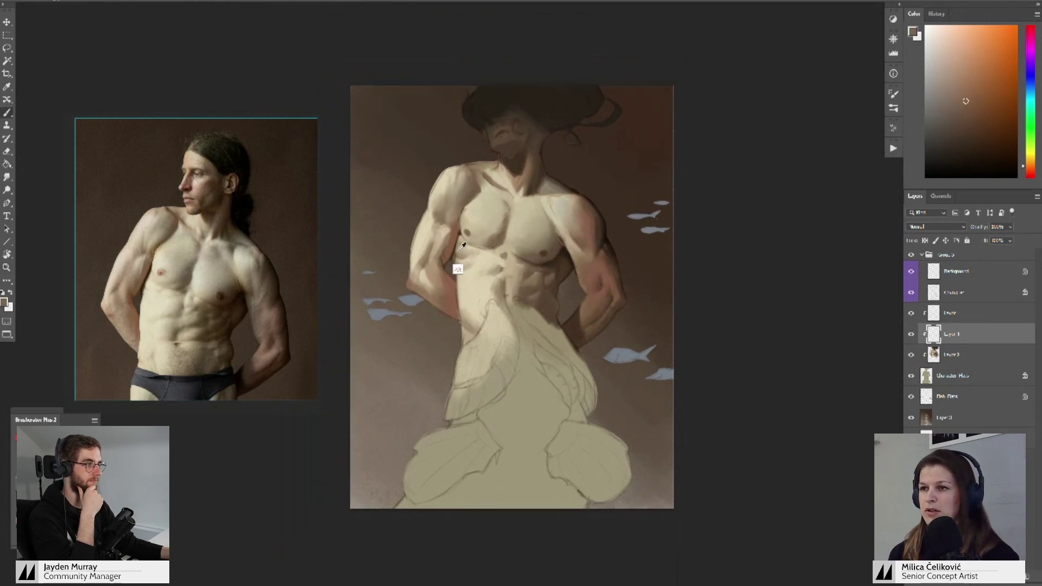
alt+click(458, 251)
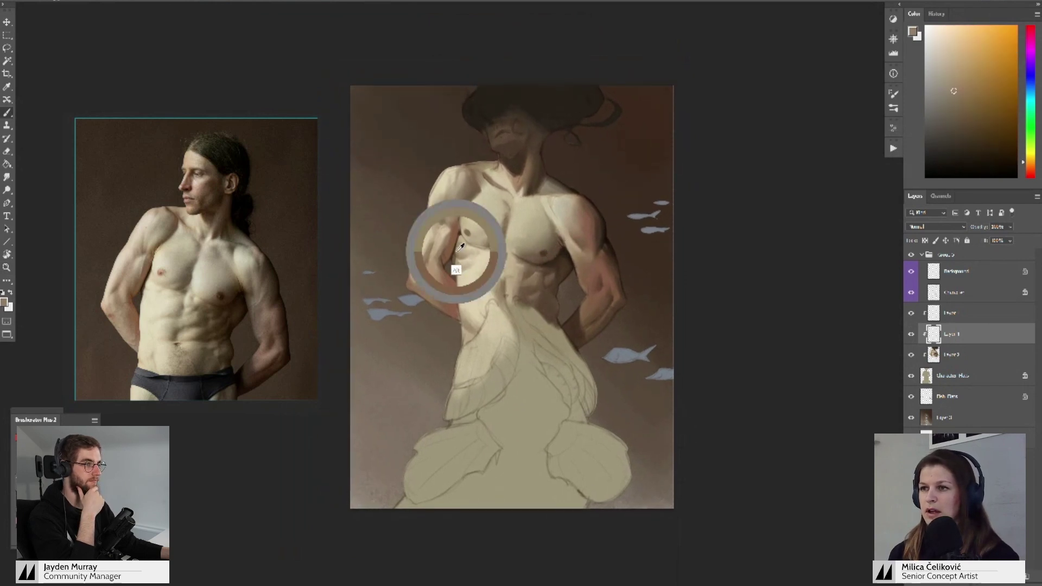
click(1031, 165)
key(z)
click(504, 268)
key(b)
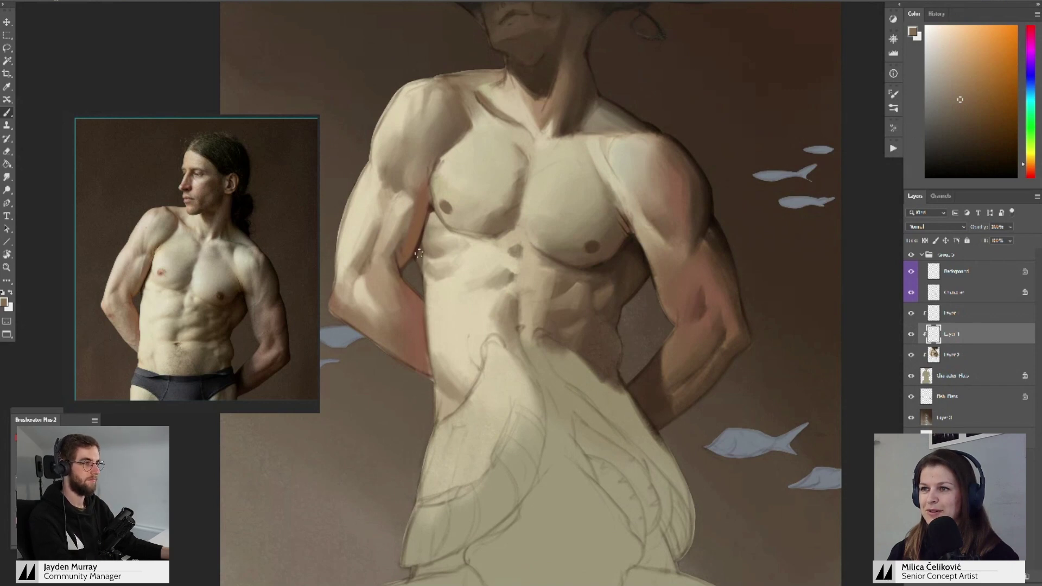
alt+click(417, 260)
click(971, 135)
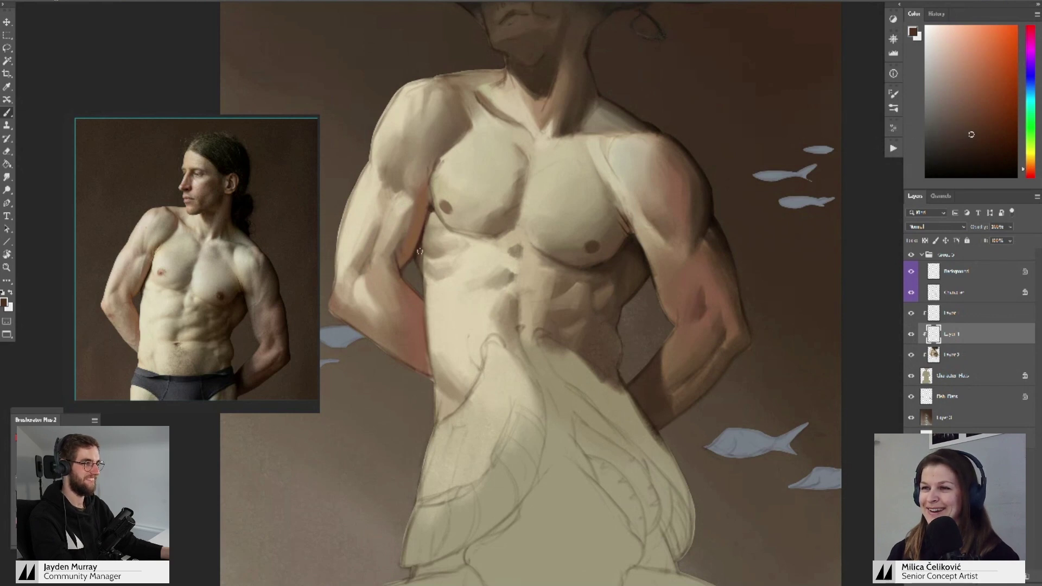
- Flip both the painting and the reference photo horizontally to compare the torso anatomy
key(z)
drag(427, 253, 415, 295)
drag(716, 272, 731, 278)
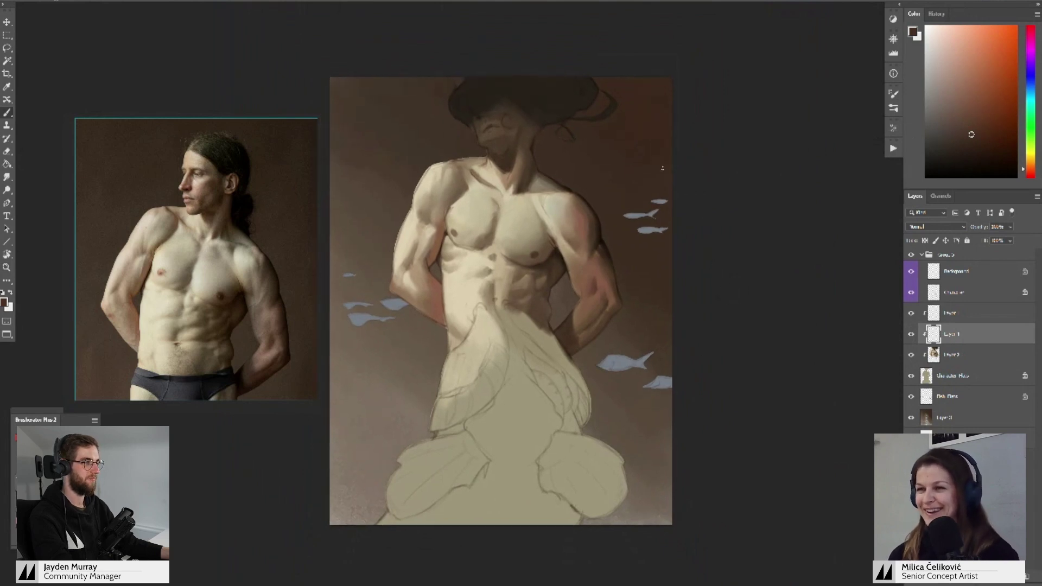
key(F2)
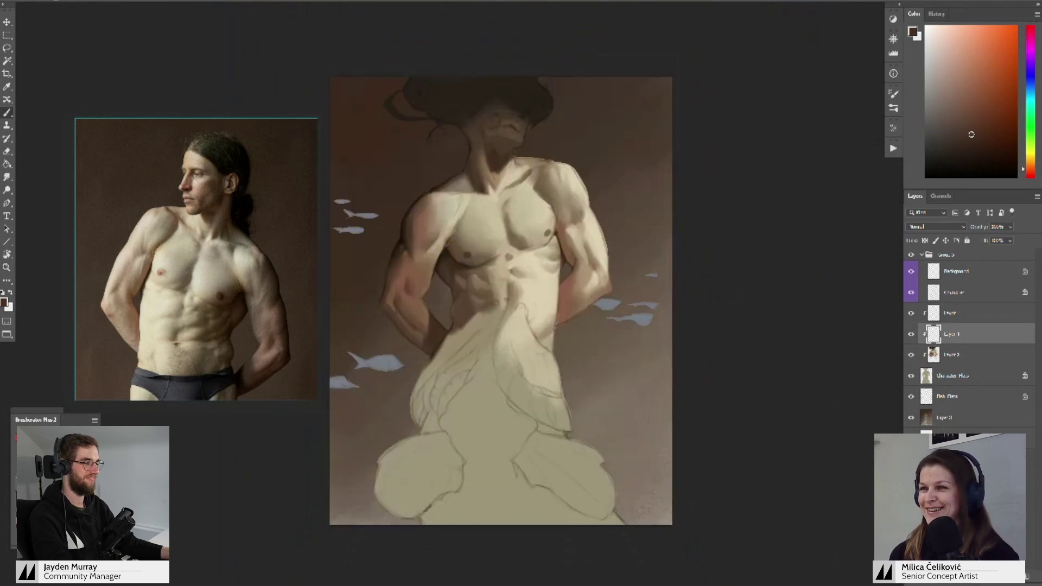
drag(270, 295, 222, 307)
click(244, 477)
drag(742, 303, 746, 319)
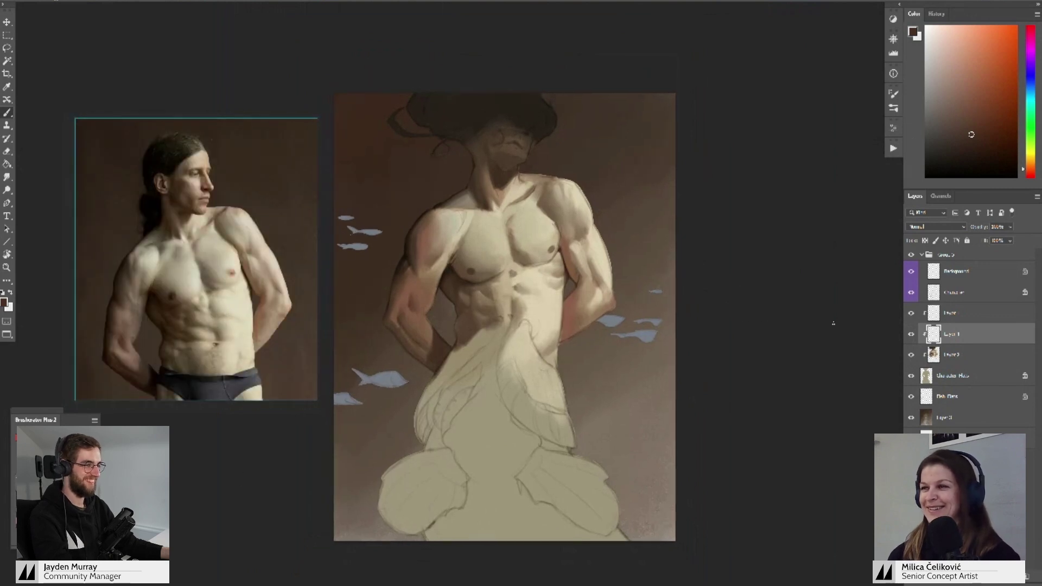
- Delete the current working layer and add a fresh empty layer above the body painting
key(Delete)
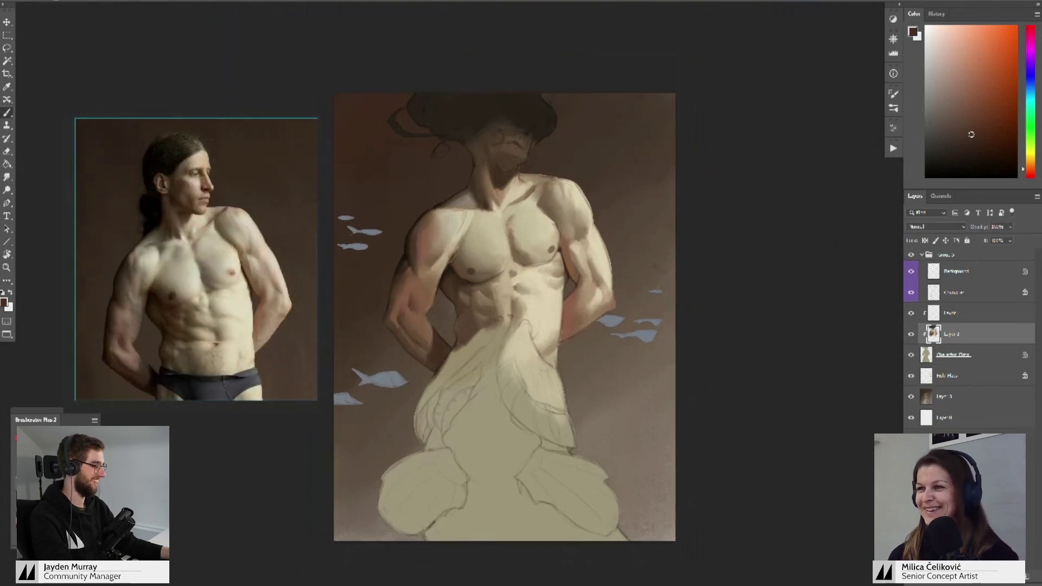
key(ctrl+shift+alt+n)
- Warm the inner and lower edge of the lit-side pectoral with sampled reddish-brown, and blend it with beige and pale yellow
key(z)
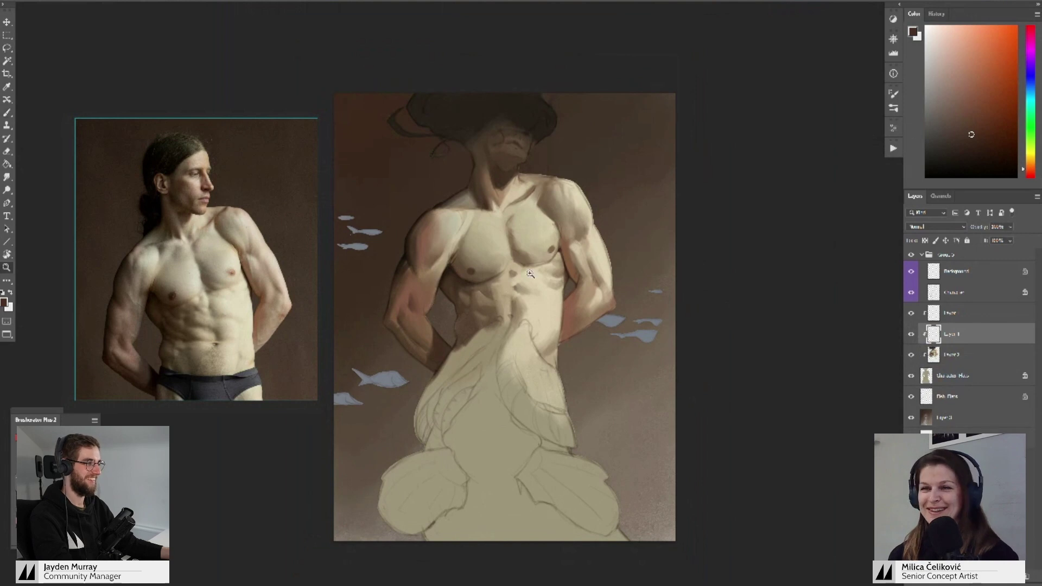
drag(527, 275, 490, 254)
alt+click(489, 258)
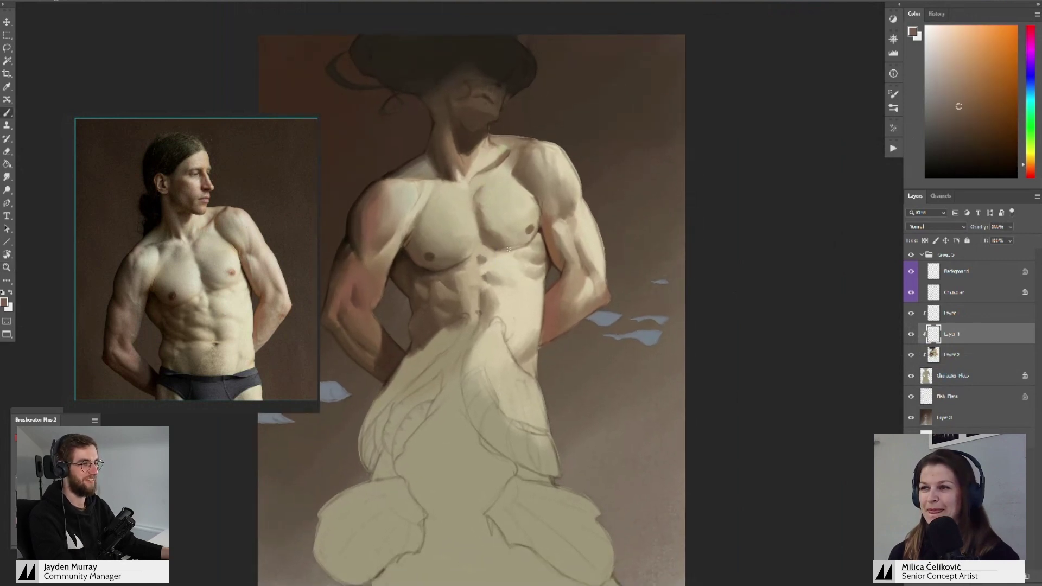
alt+click(549, 298)
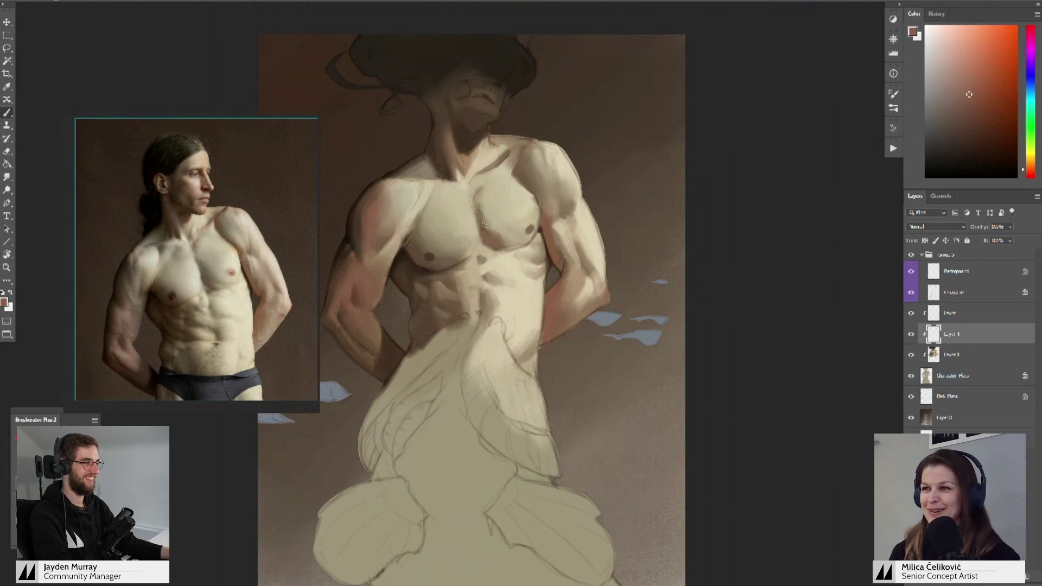
alt+click(496, 241)
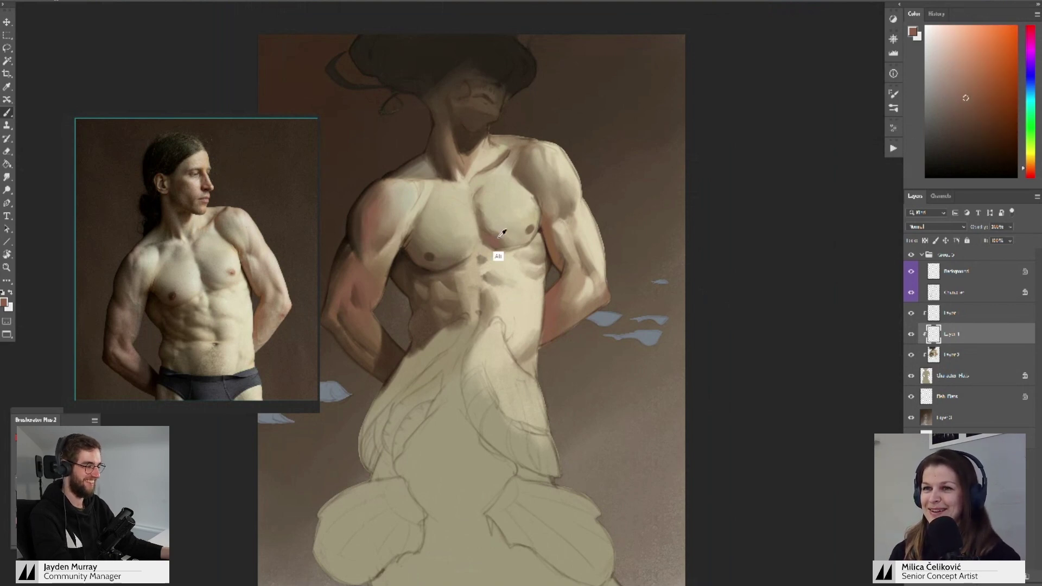
alt+click(498, 237)
alt+click(503, 234)
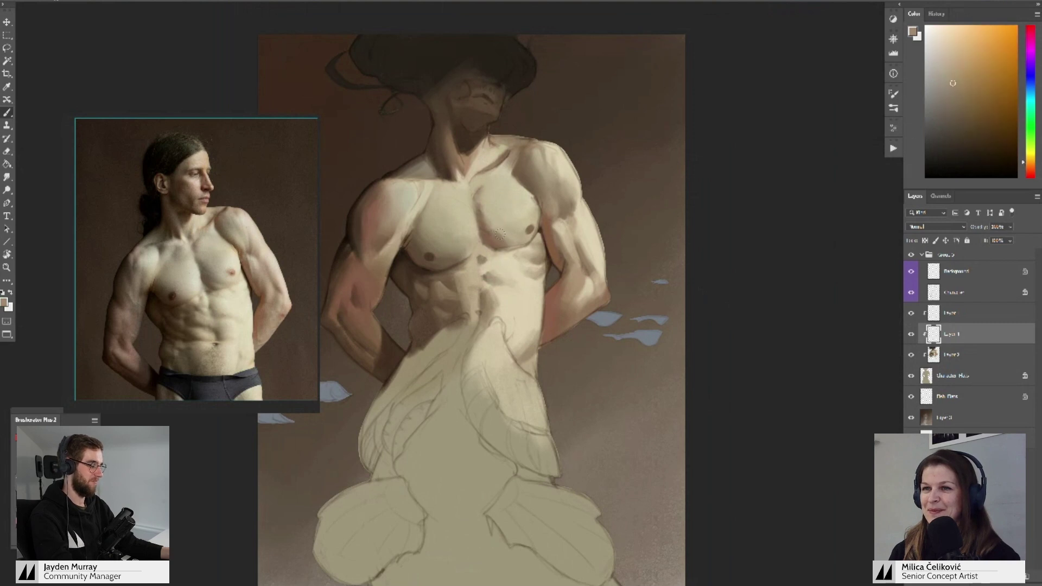
alt+click(529, 201)
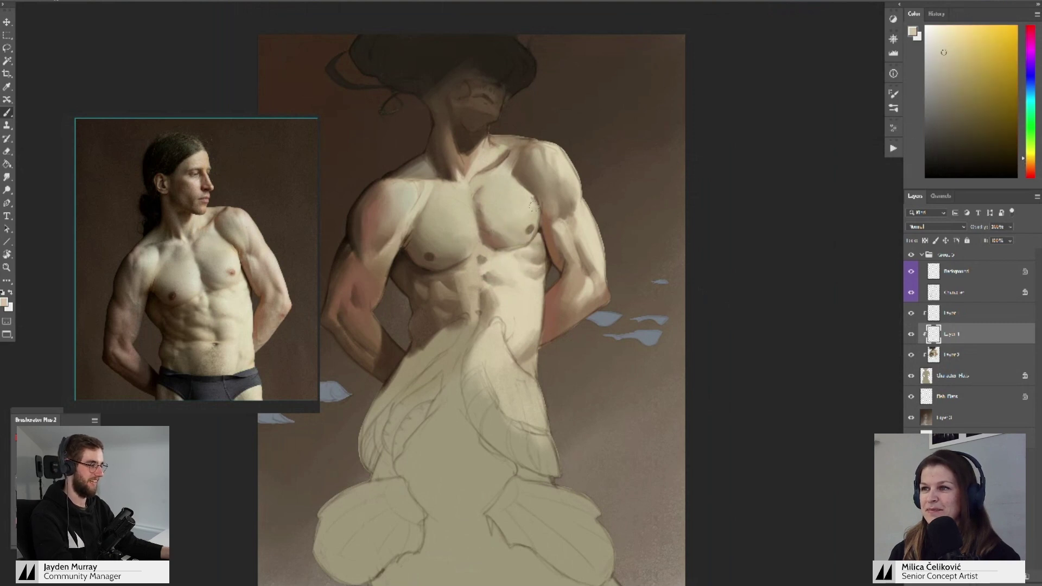
- Brighten the outer part of the lit-side pectoral beside the nipple with a sampled skin tone shifted to pale yellow
key(z)
drag(531, 219, 546, 243)
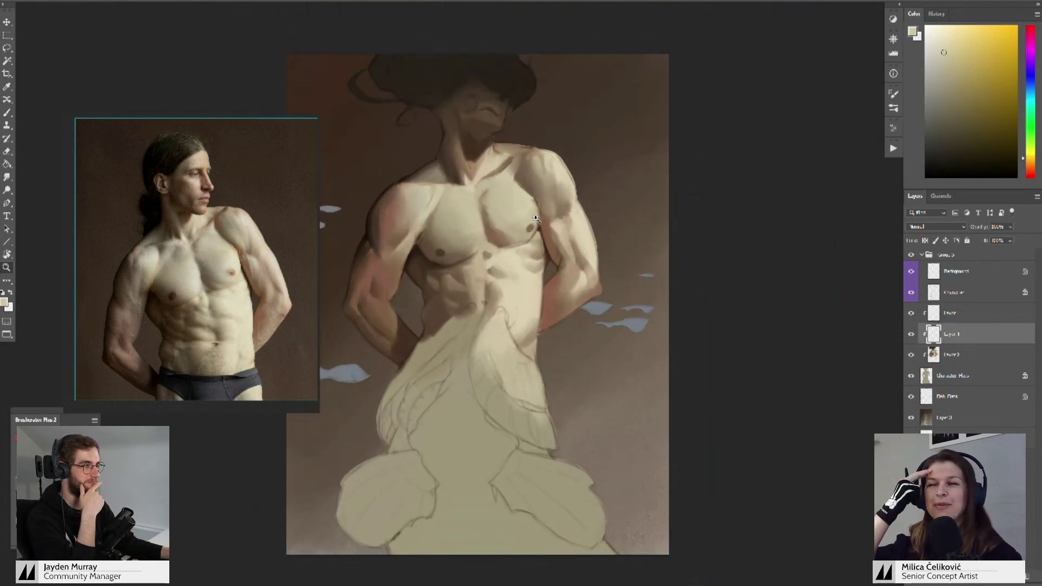
drag(533, 203, 532, 196)
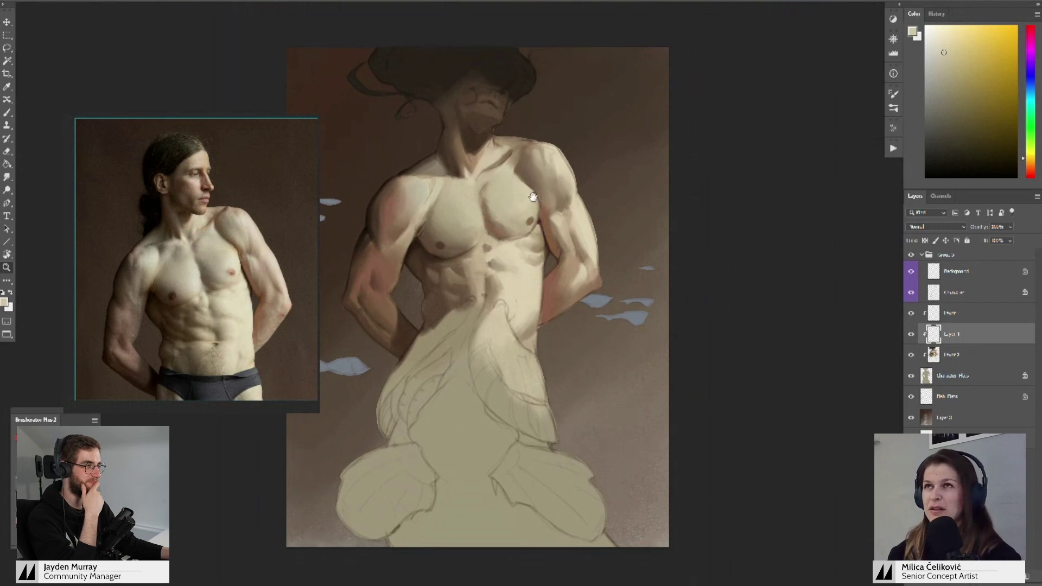
key(b)
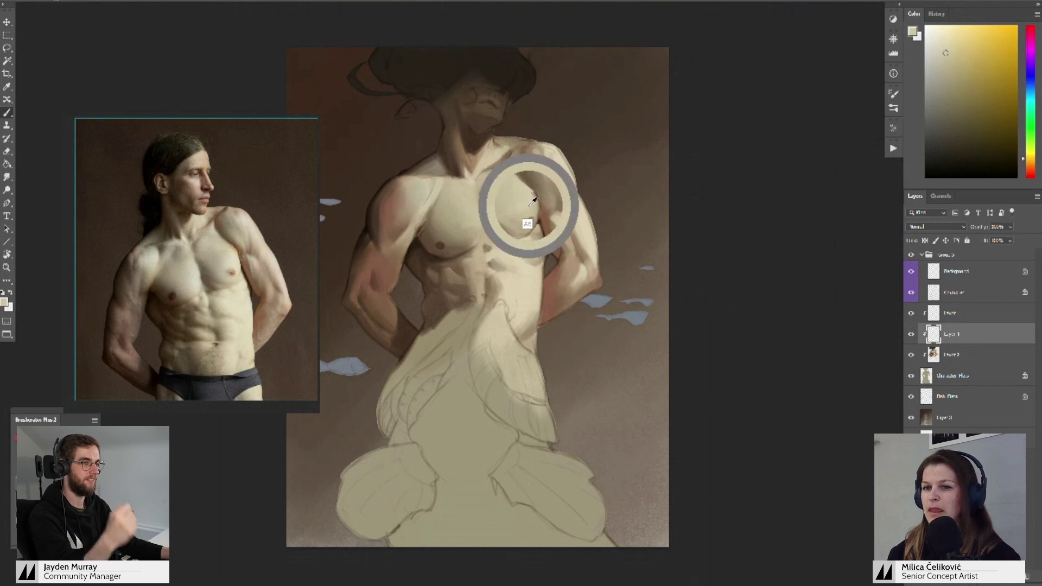
alt+click(529, 206)
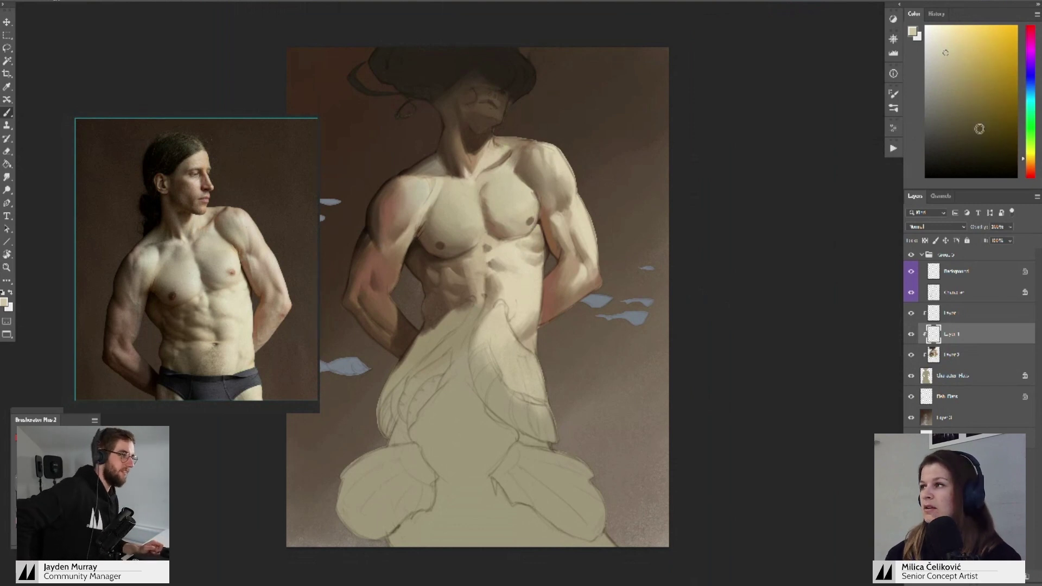
click(1030, 156)
click(950, 44)
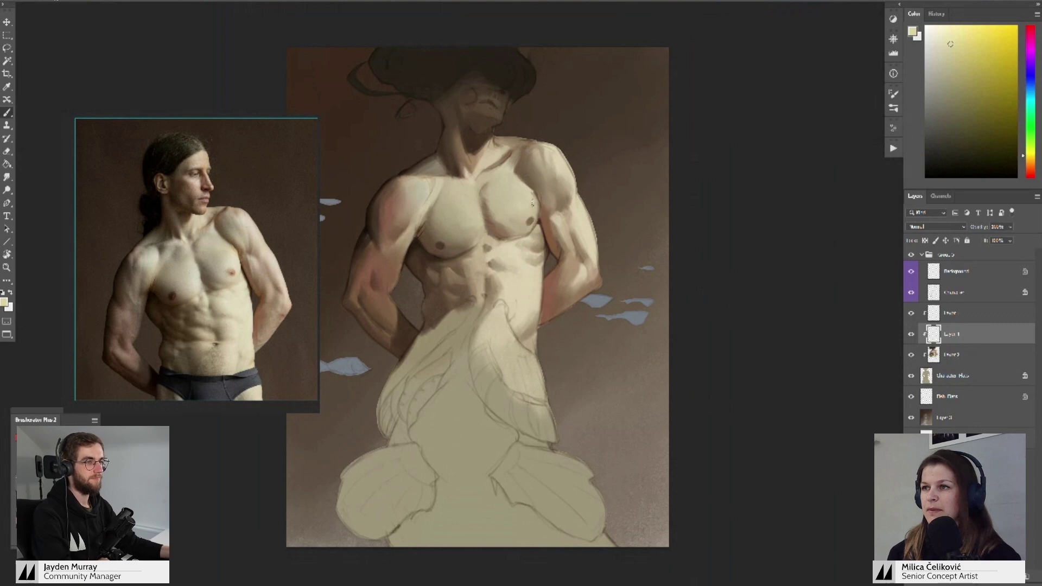
drag(531, 205, 527, 213)
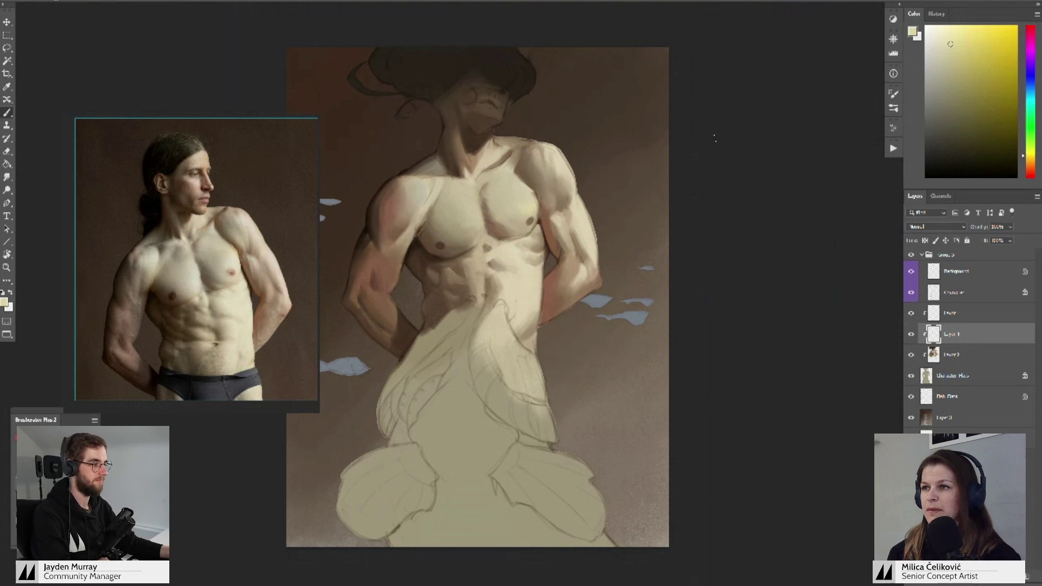
click(946, 49)
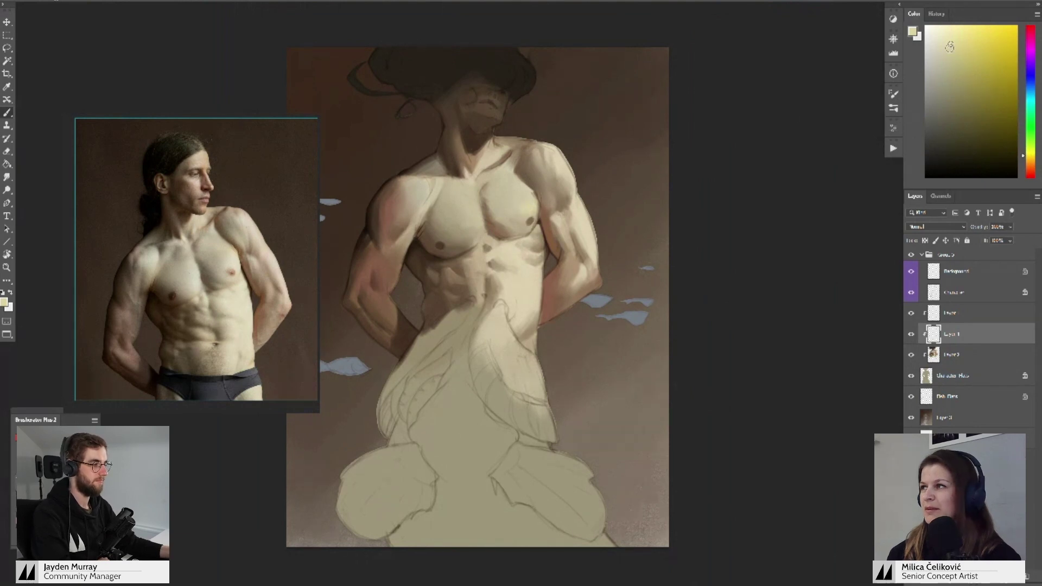
- Blend the pale yellow light around the lit-side nipple into the pectoral with sampled neighbouring skin tones
alt+click(525, 212)
alt+click(533, 201)
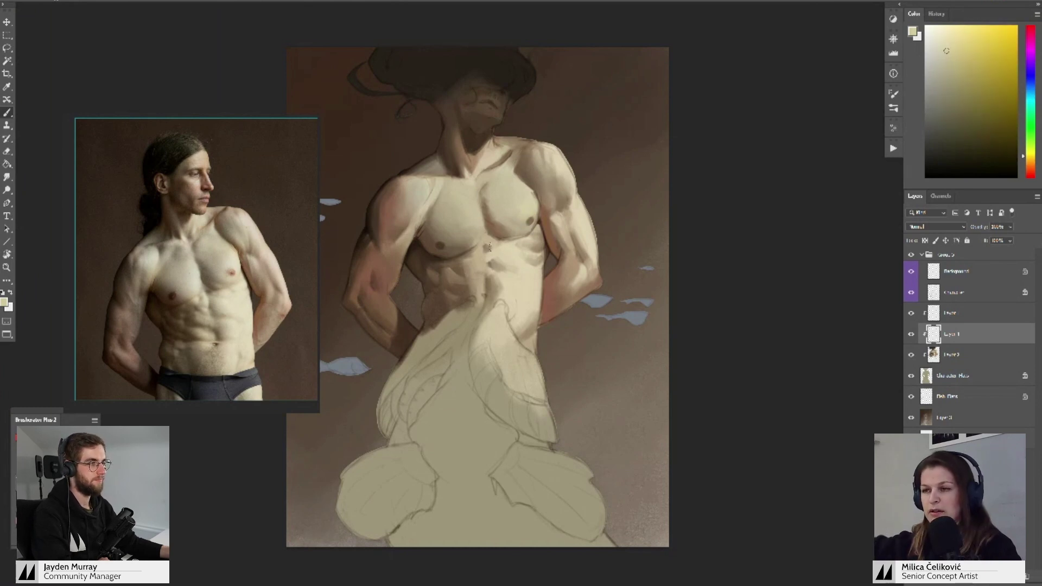
alt+click(526, 214)
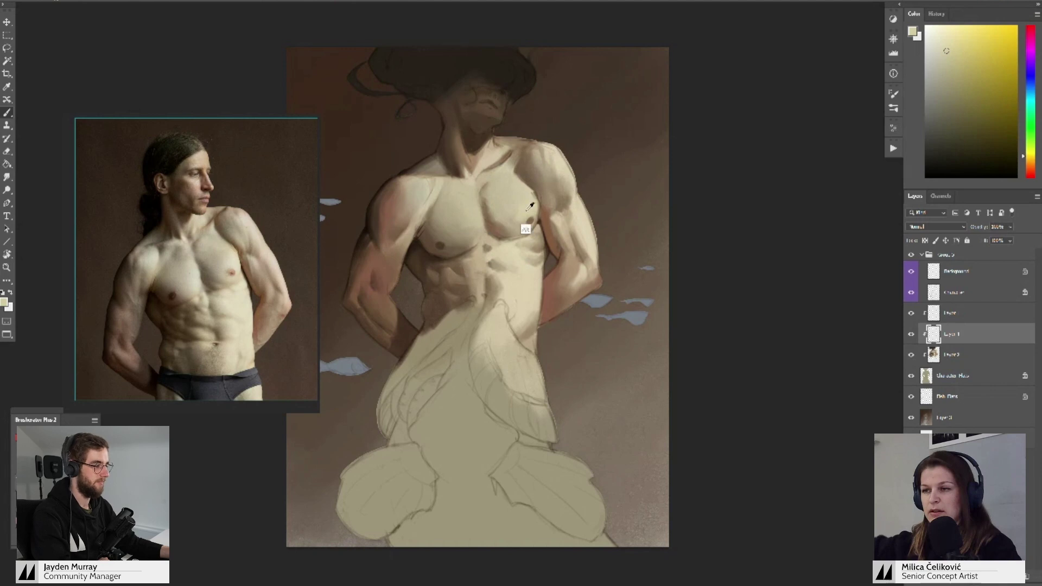
alt+click(530, 208)
alt+click(522, 218)
alt+click(523, 216)
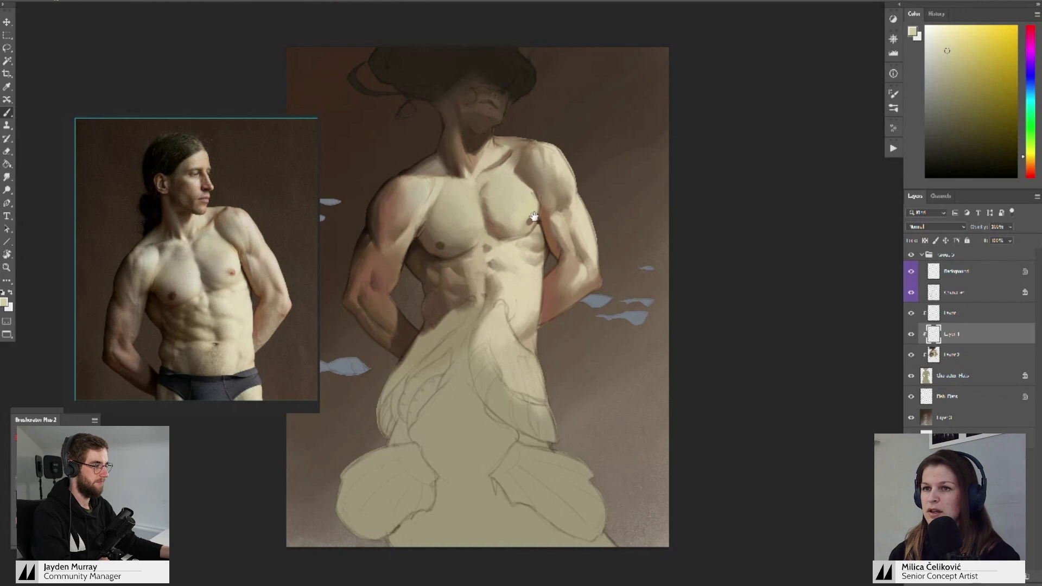
scroll(542, 198, down, 1)
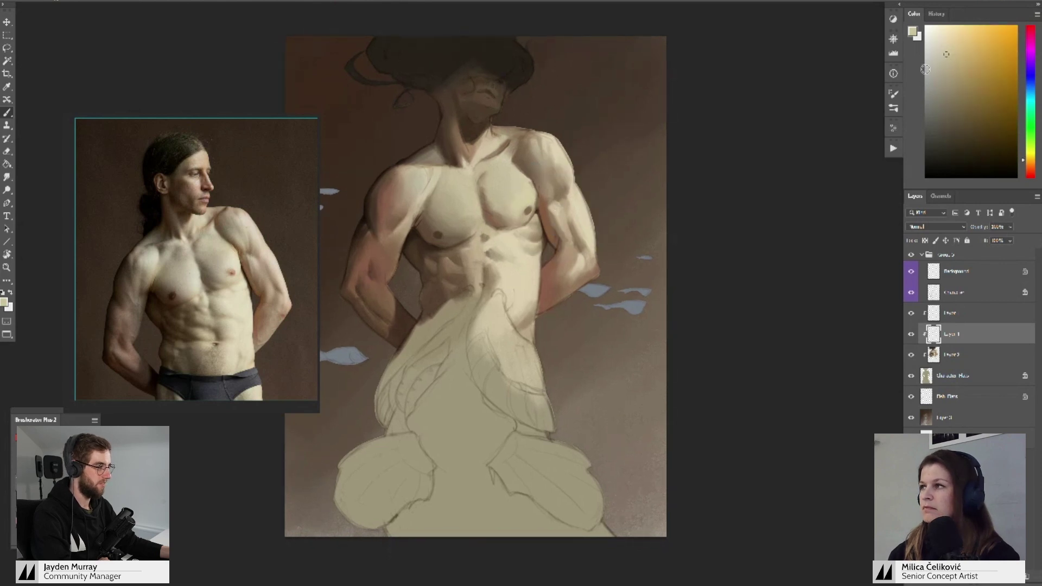
- Shade the inner edge of the lit-side upper arm with sampled reddish-brown and soften it with sampled beige
click(1030, 158)
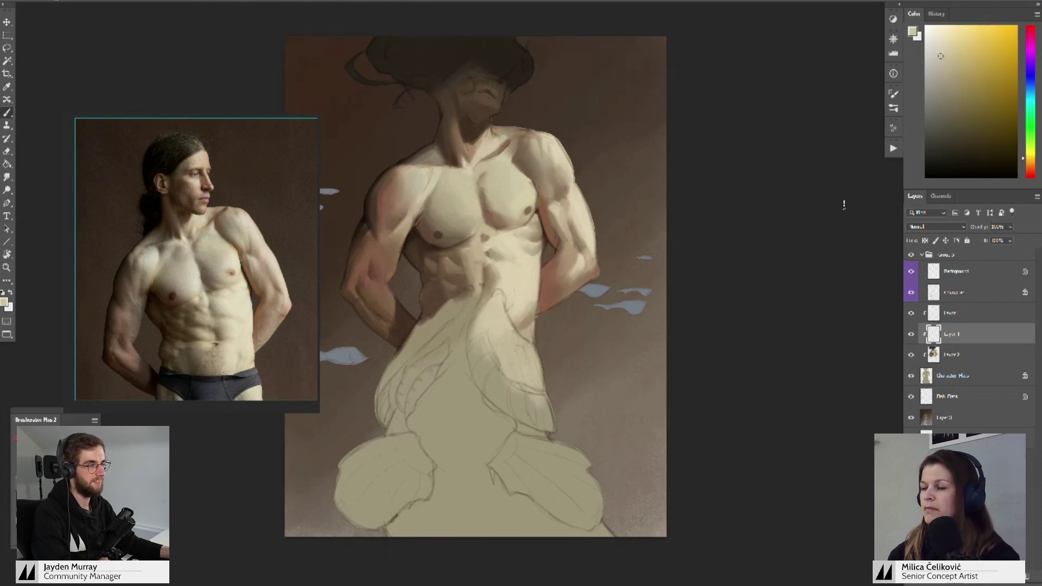
alt+click(558, 209)
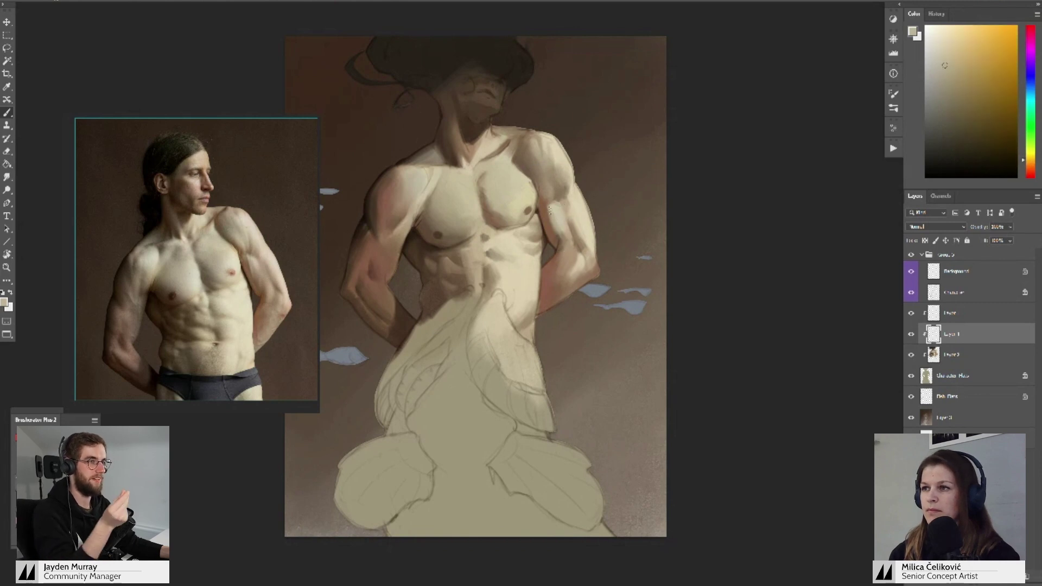
alt+click(545, 230)
alt+click(545, 228)
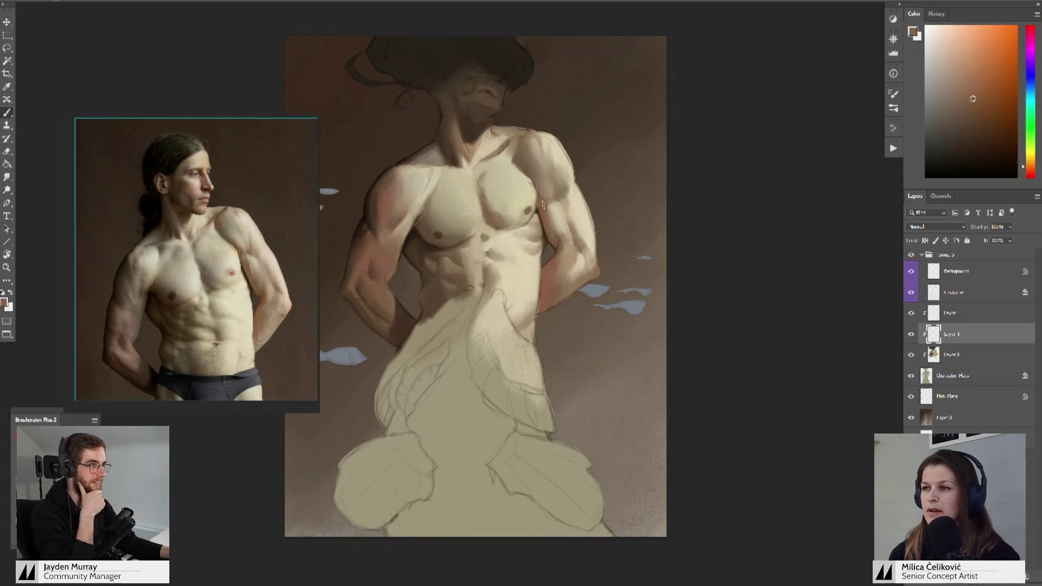
drag(551, 206, 560, 225)
alt+click(555, 222)
alt+click(558, 239)
alt+click(564, 233)
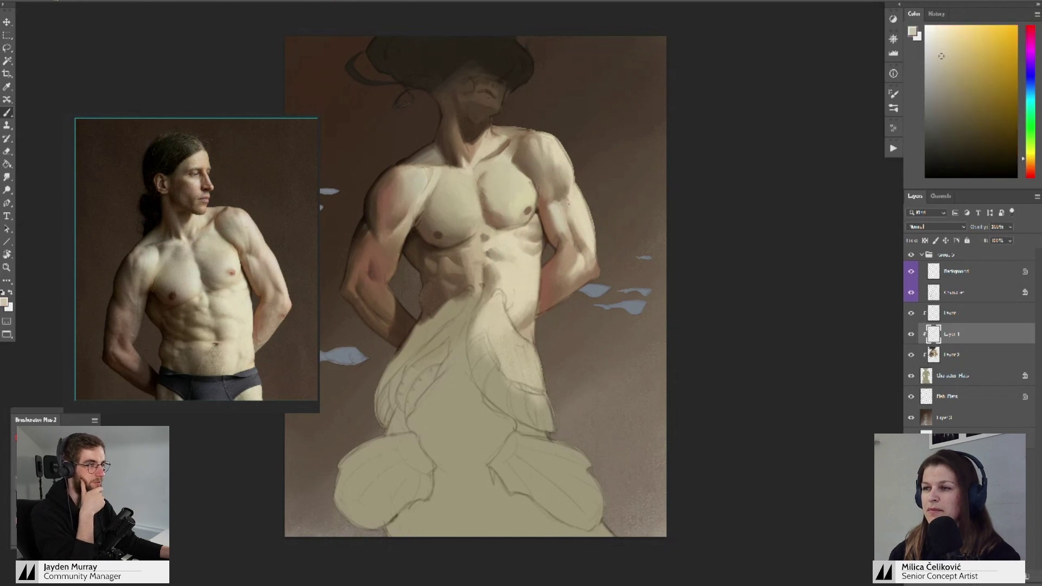
- Blend the biceps and outer side of the lit-side arm with sampled pale beige and light brown
alt+click(566, 208)
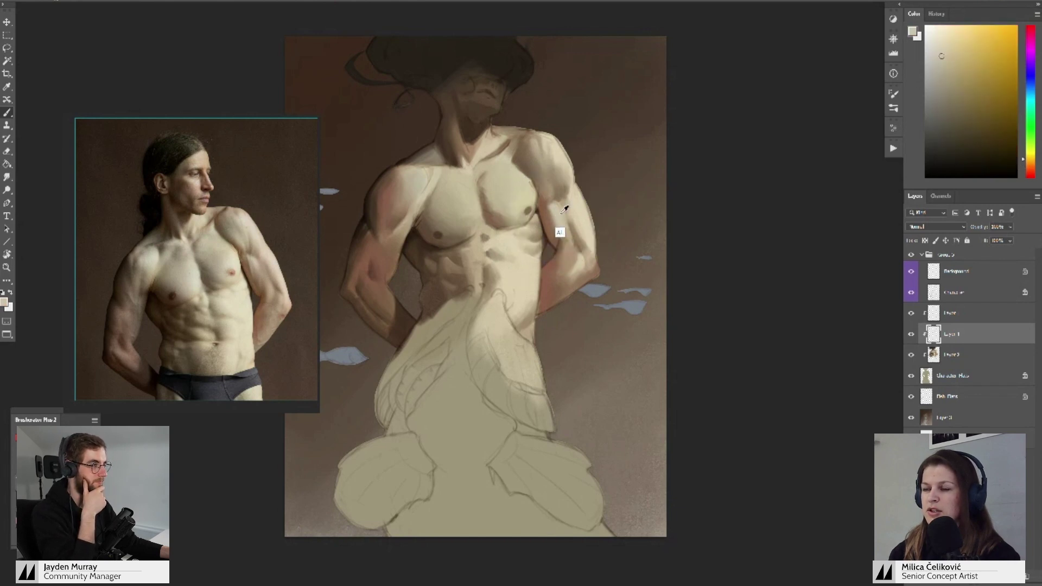
alt+click(559, 215)
alt+click(565, 205)
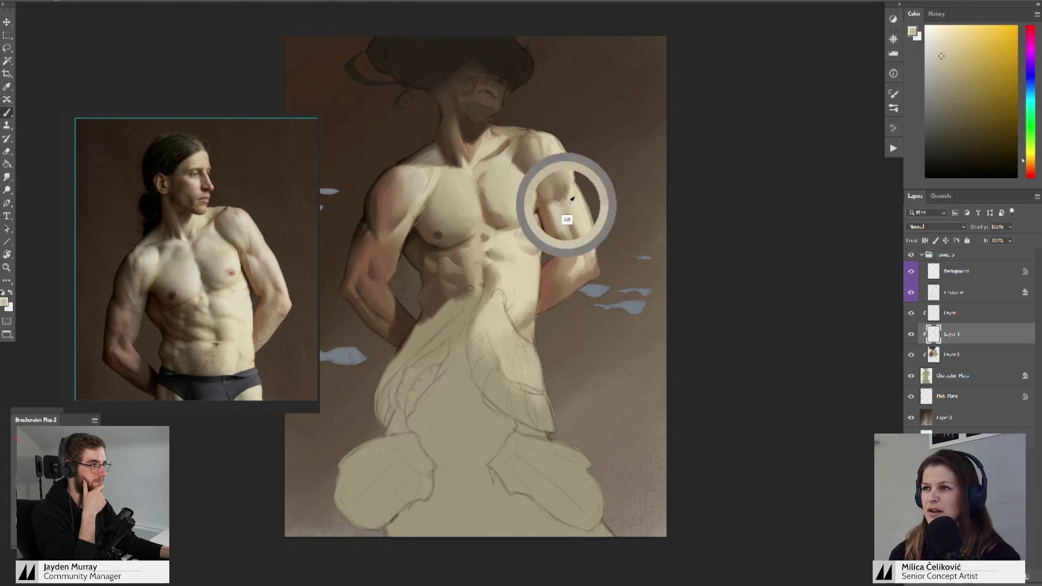
alt+click(570, 210)
alt+click(573, 219)
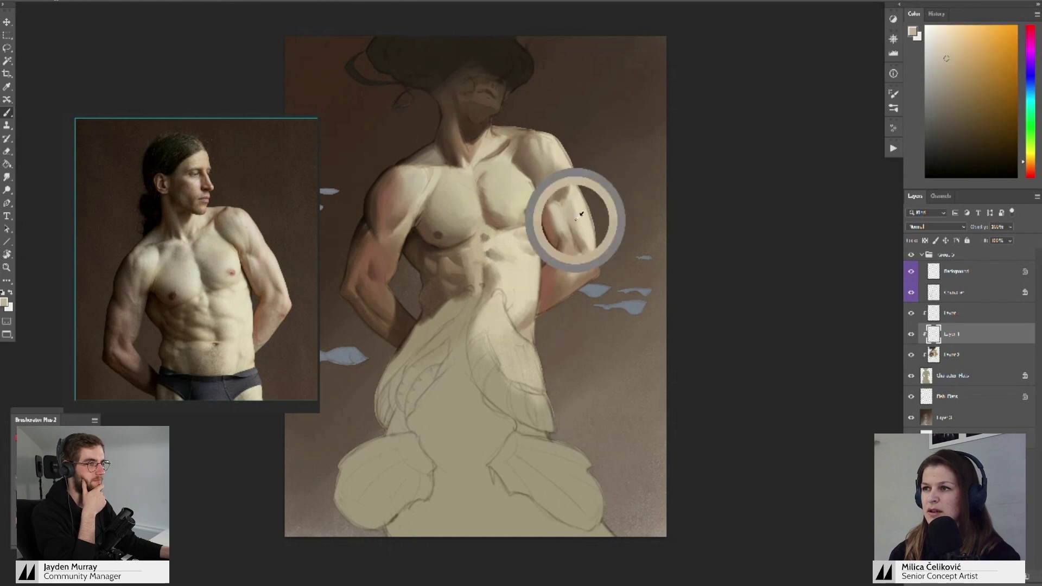
alt+click(543, 227)
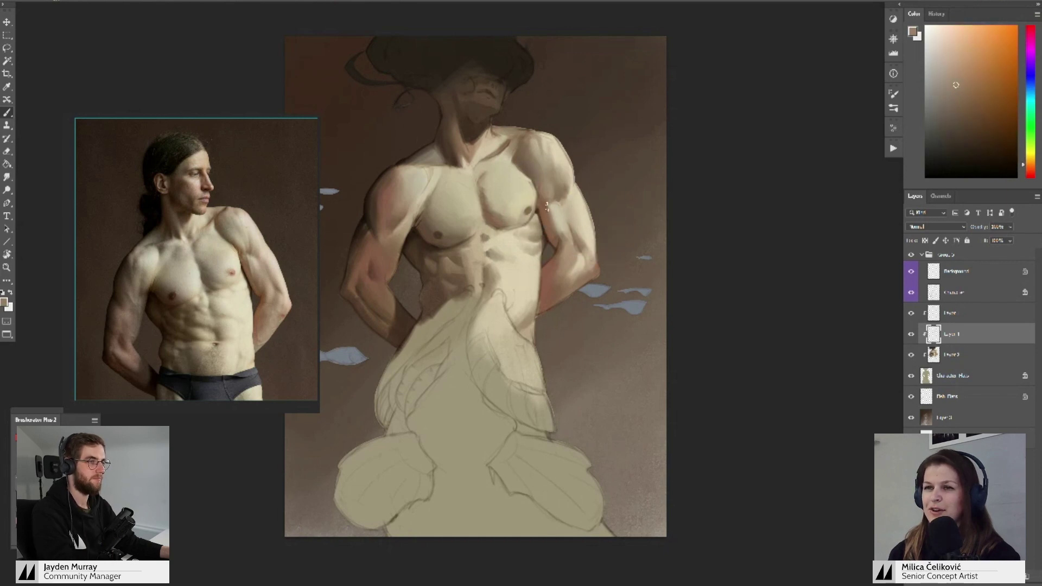
alt+click(568, 233)
- Refine the light and shadow shapes on the inner biceps beside the ribs with sampled beige and brown
scroll(553, 207, up, 3)
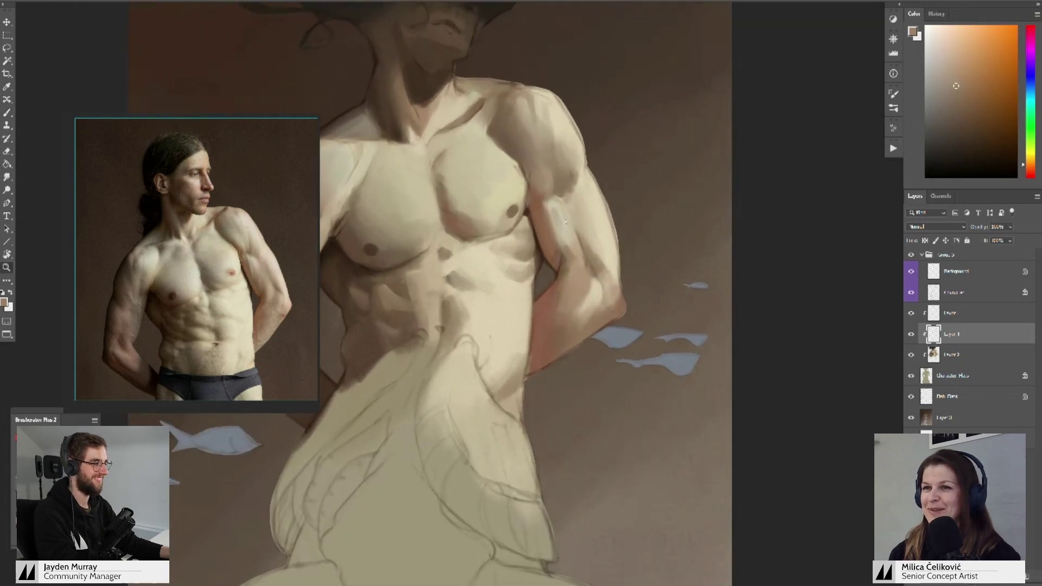
alt+click(543, 243)
mouse_move(540, 215)
mouse_down()
mouse_move(541, 238)
mouse_move(543, 205)
mouse_move(545, 232)
mouse_up()
alt+click(544, 210)
alt+click(533, 200)
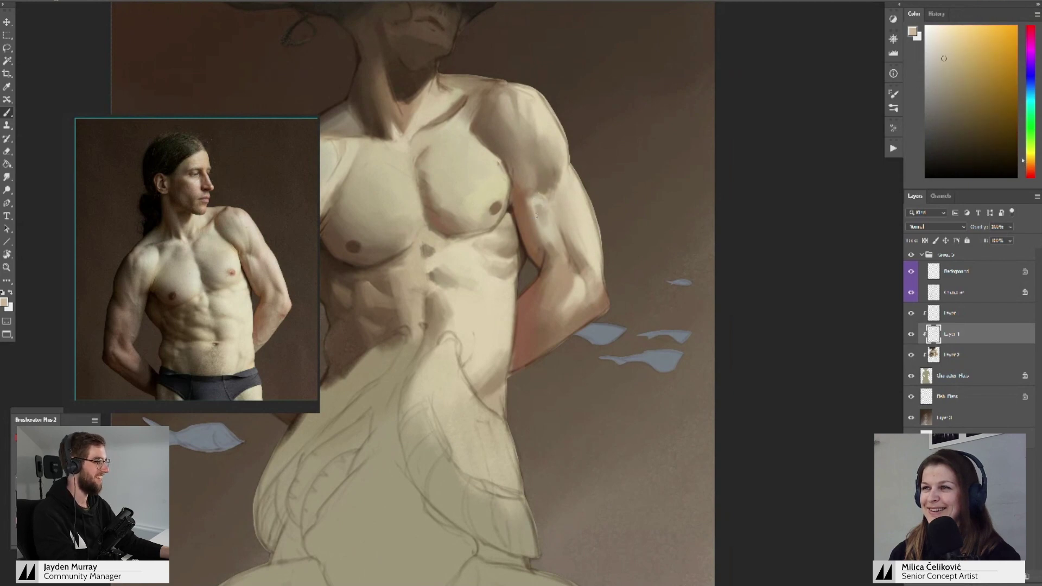
alt+click(551, 269)
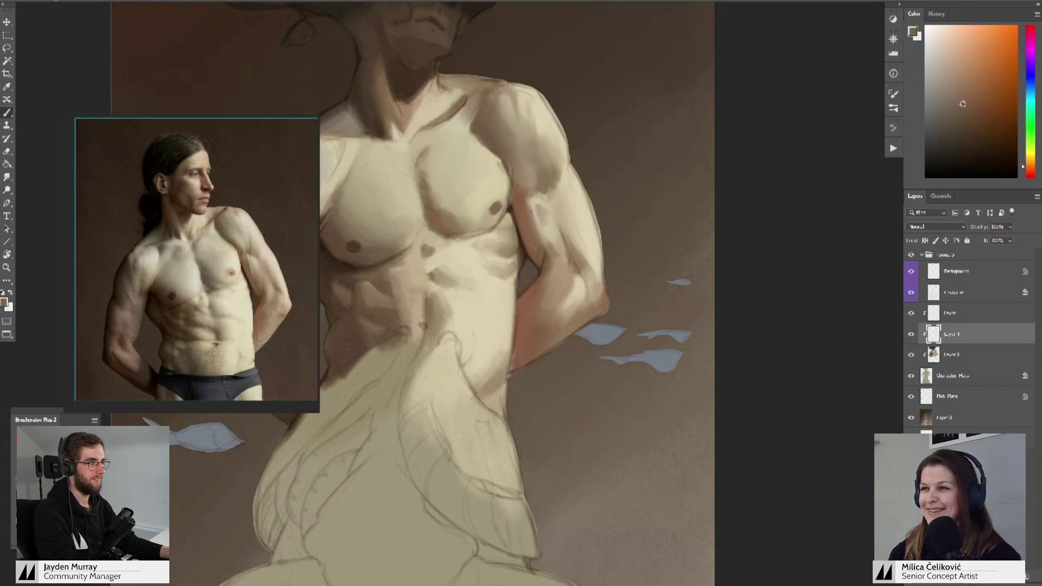
- Compare the whole figure with and without the working layer, then try merging that layer down and undo it
key(z)
drag(540, 198, 478, 202)
mouse_move(535, 232)
mouse_down()
mouse_move(539, 250)
mouse_move(565, 238)
mouse_move(539, 216)
mouse_up()
key(z)
drag(625, 232, 642, 263)
key(b)
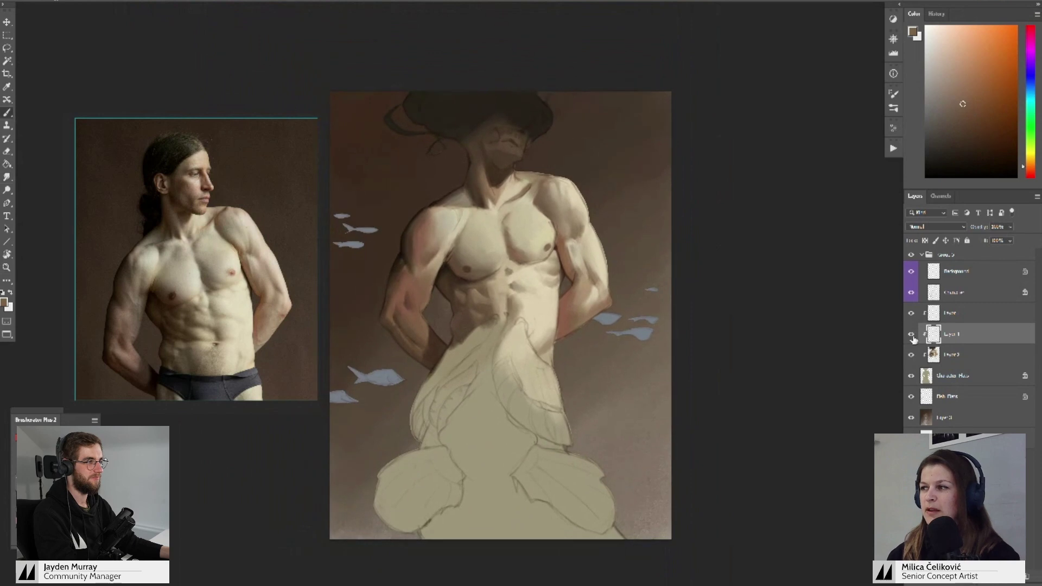
click(911, 335)
click(911, 336)
key(ctrl+e)
key(ctrl+z)
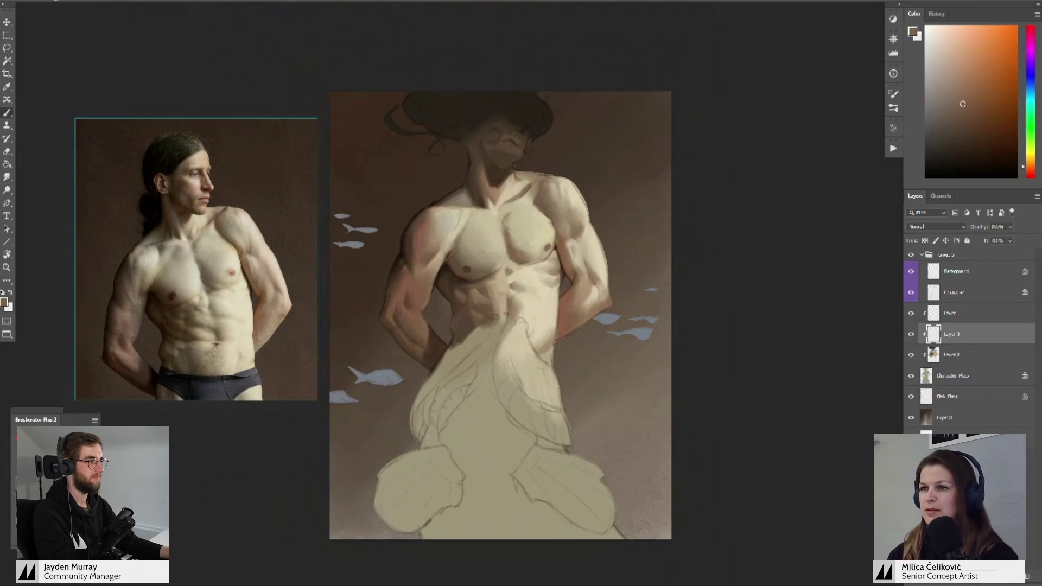
- Define the muscles around the lit-side elbow and forearm with sampled brown shadows and pale beige lights
drag(612, 263, 601, 252)
alt+click(586, 256)
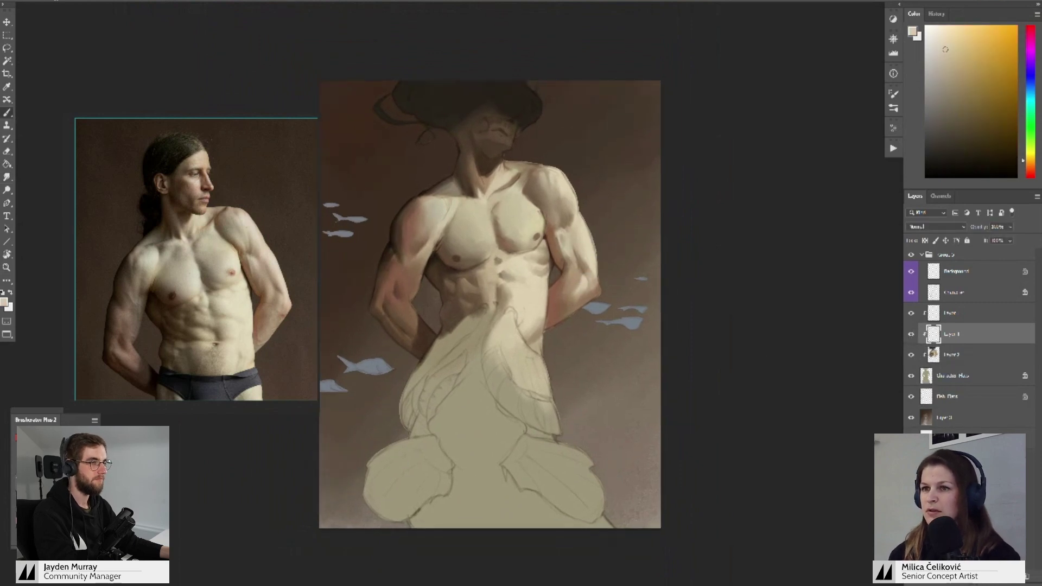
alt+click(584, 255)
alt+click(587, 253)
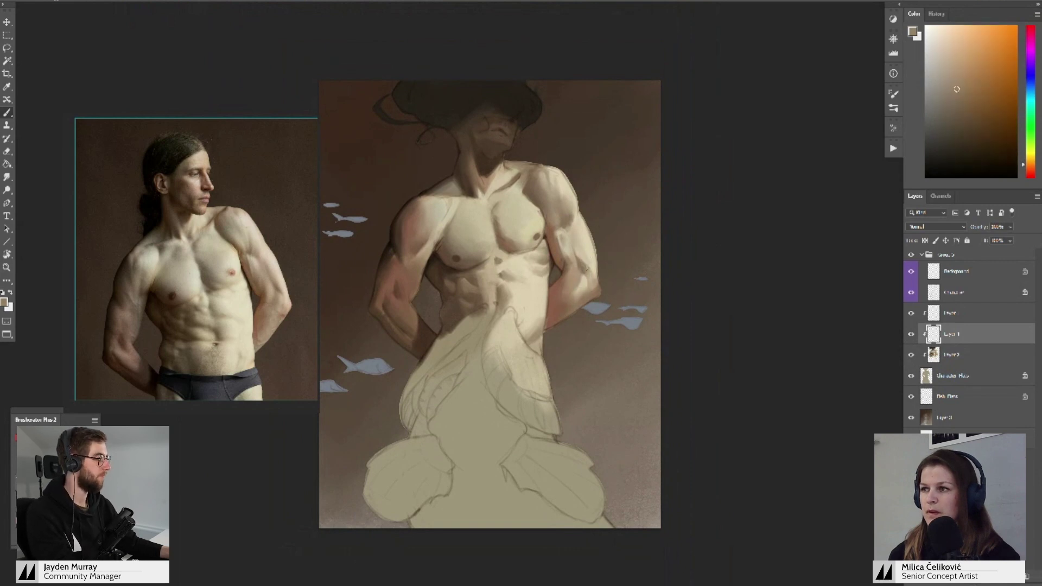
alt+click(584, 260)
alt+click(584, 273)
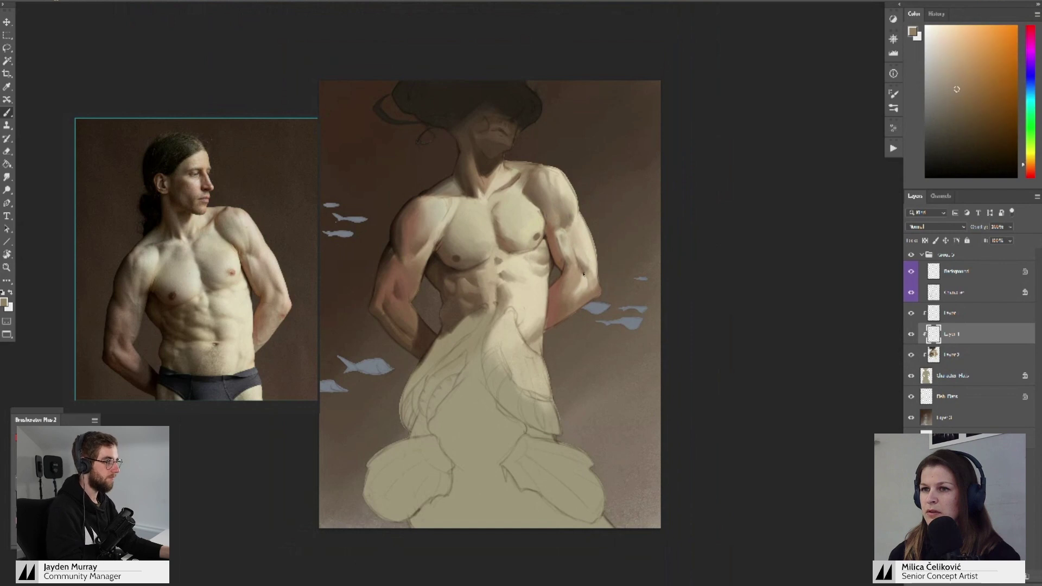
alt+click(591, 275)
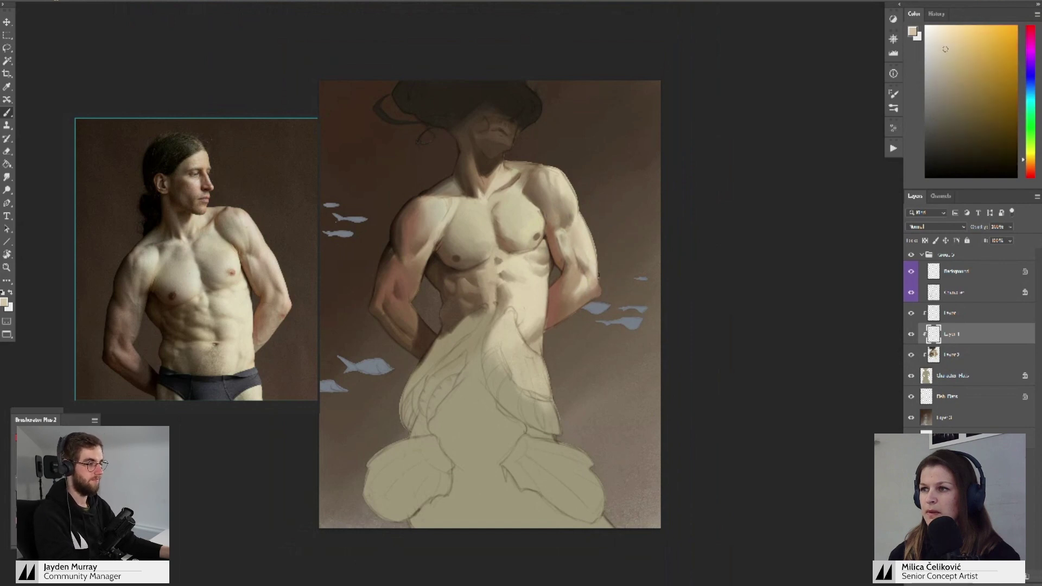
alt+click(599, 302)
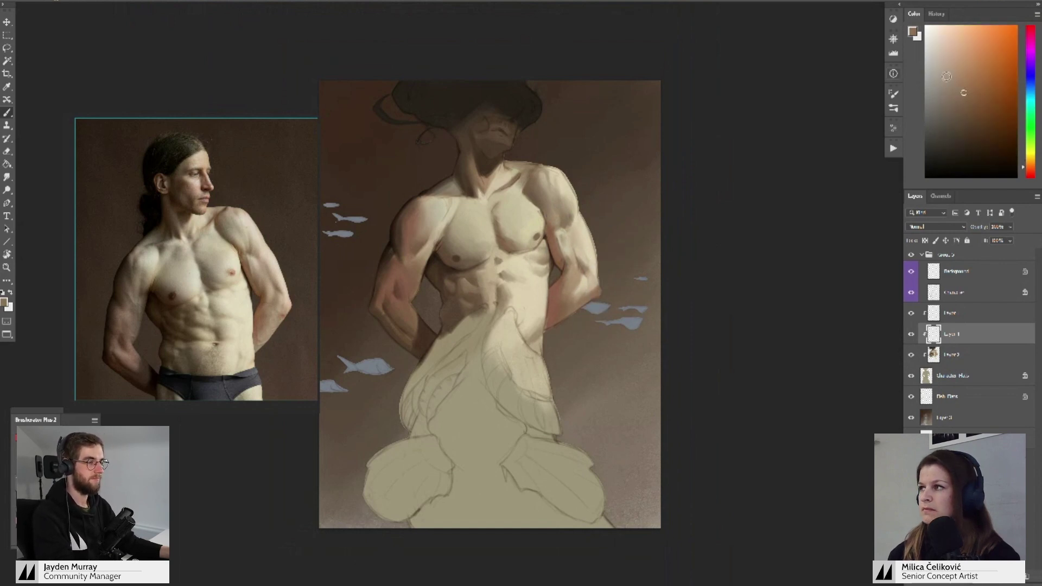
- Check the whole figure at a small size in mirrored view, and restore the original orientation
key(z)
drag(525, 289, 516, 343)
key(ctrl+shift+h)
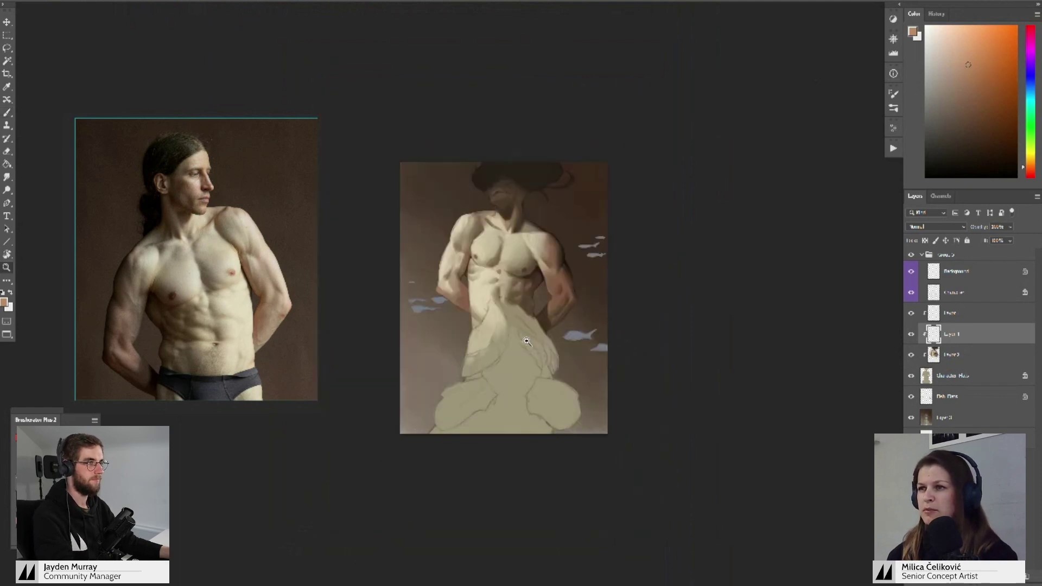
key(ctrl+shift+h)
- Merge the working layer into the body painting below and add a fresh empty layer above it
key(ctrl+e)
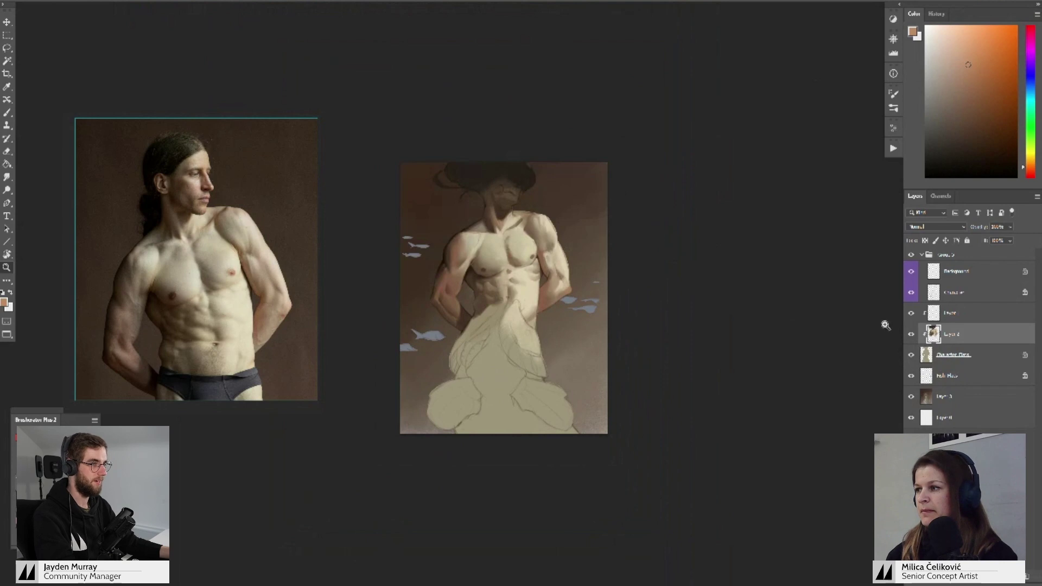
key(ctrl+shift+alt+n)
drag(688, 337, 692, 353)
- Find the photo of the angler holding up a fish on the reference board and examine its belly, gills and yellow fins
scroll(162, 267, down, 4)
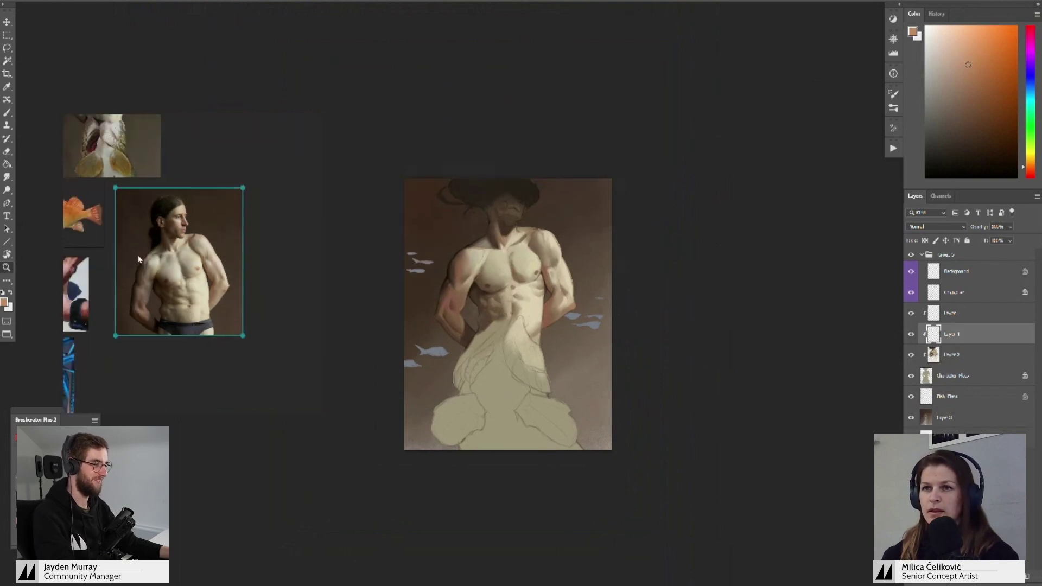
drag(142, 267, 247, 252)
drag(64, 253, 247, 266)
drag(153, 263, 253, 270)
scroll(250, 267, down, 4)
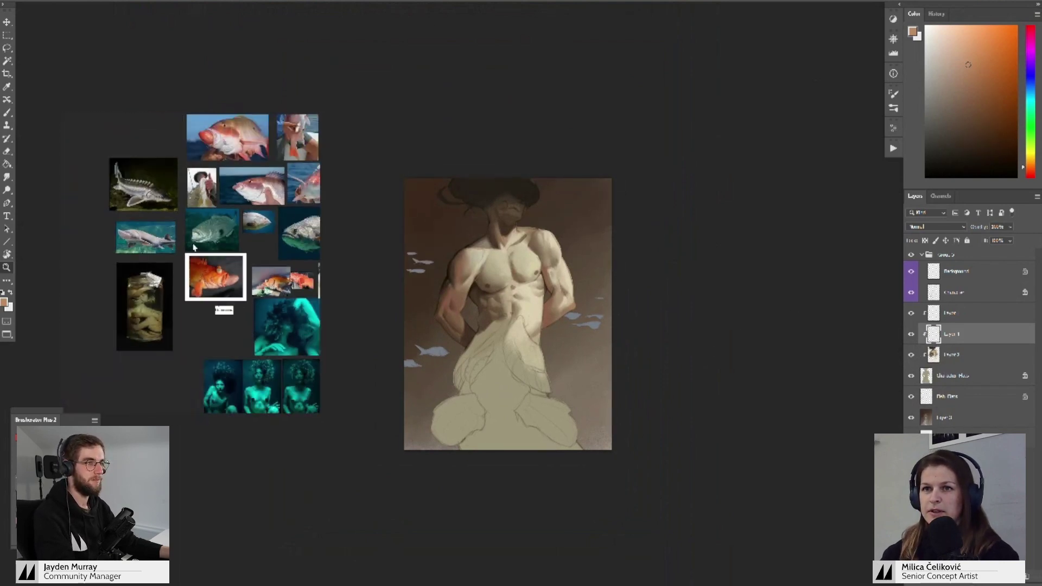
drag(209, 202, 205, 232)
scroll(204, 231, up, 5)
double_click(204, 229)
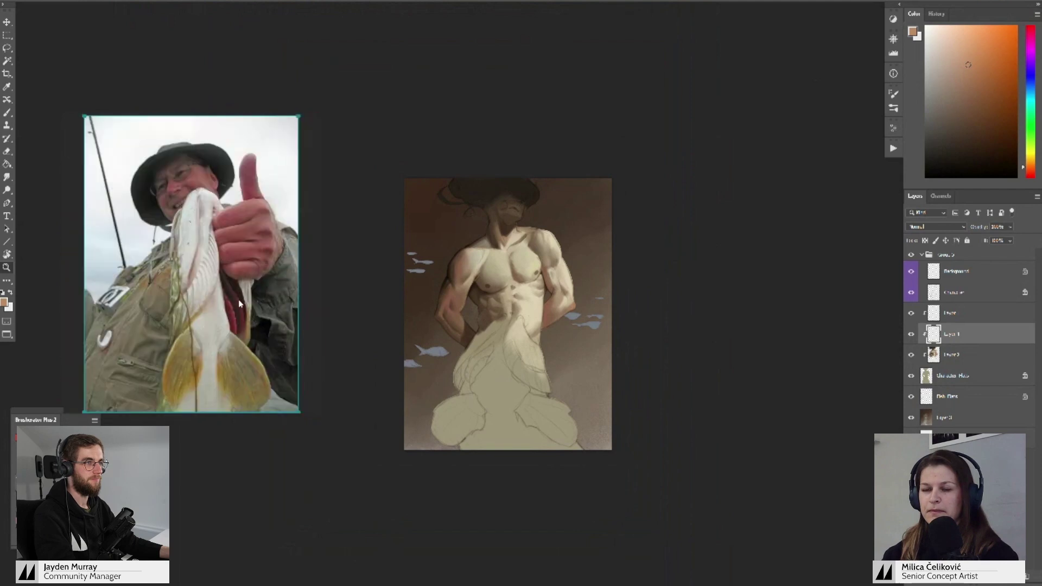
scroll(239, 303, up, 4)
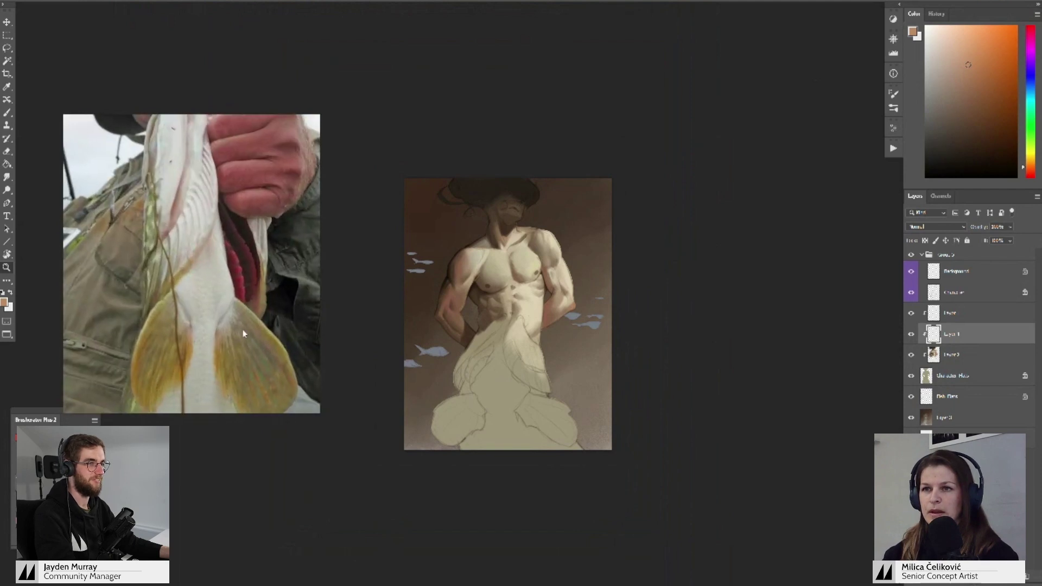
- Mirror the angler photo horizontally on the reference board and frame the fish's belly, gills and yellow fins beside the painting
scroll(243, 334, down, 2)
scroll(249, 336, down, 5)
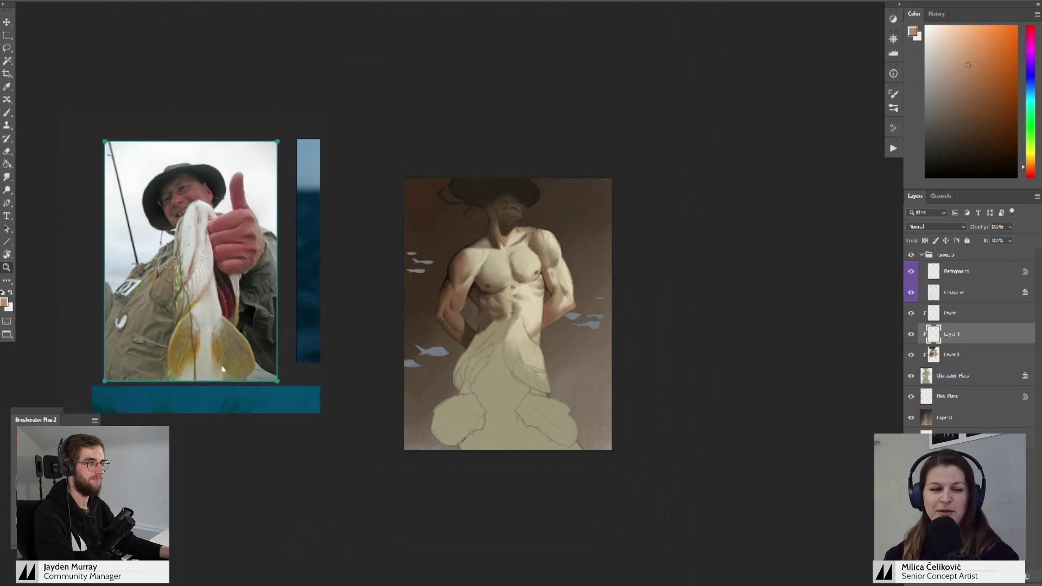
scroll(225, 371, up, 4)
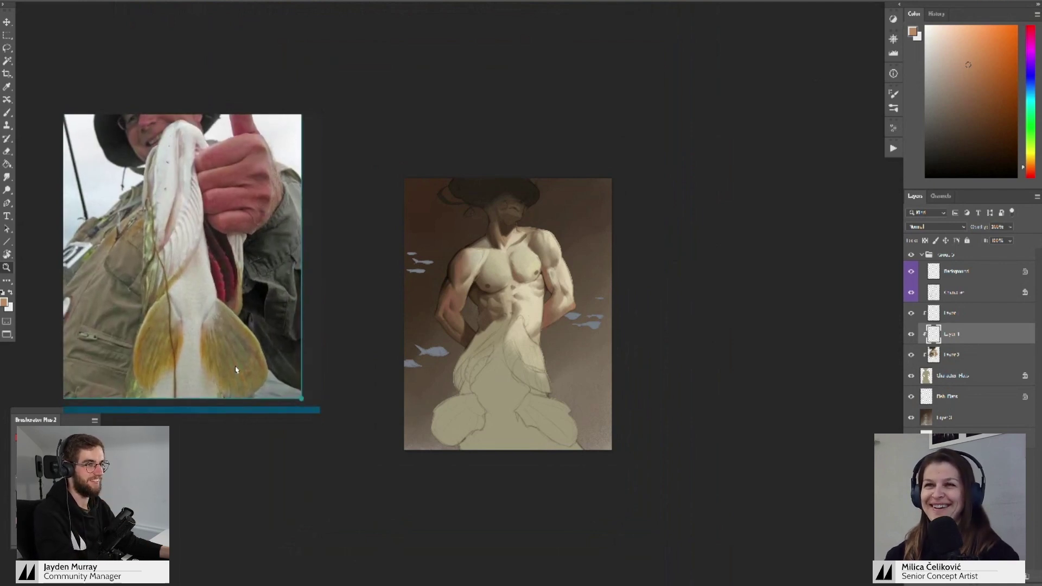
key(b)
drag(738, 333, 712, 331)
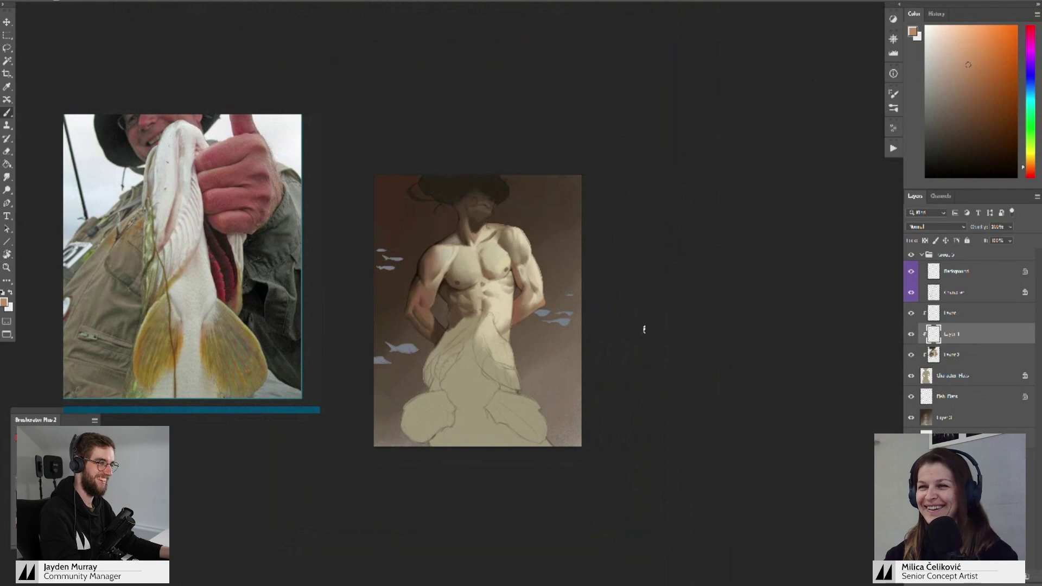
key(z)
drag(534, 421, 559, 421)
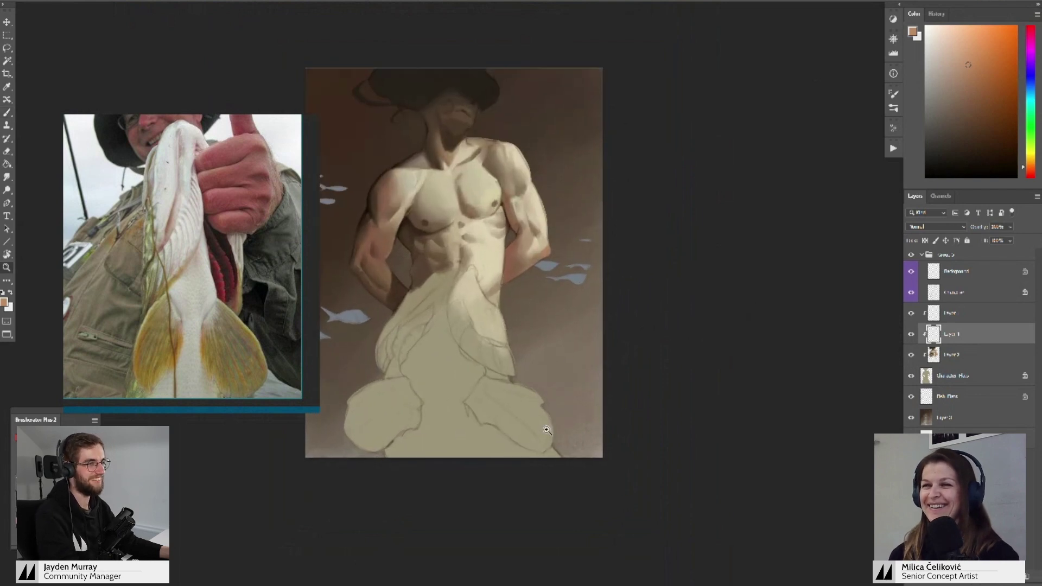
key(b)
drag(228, 301, 198, 314)
drag(439, 395, 461, 388)
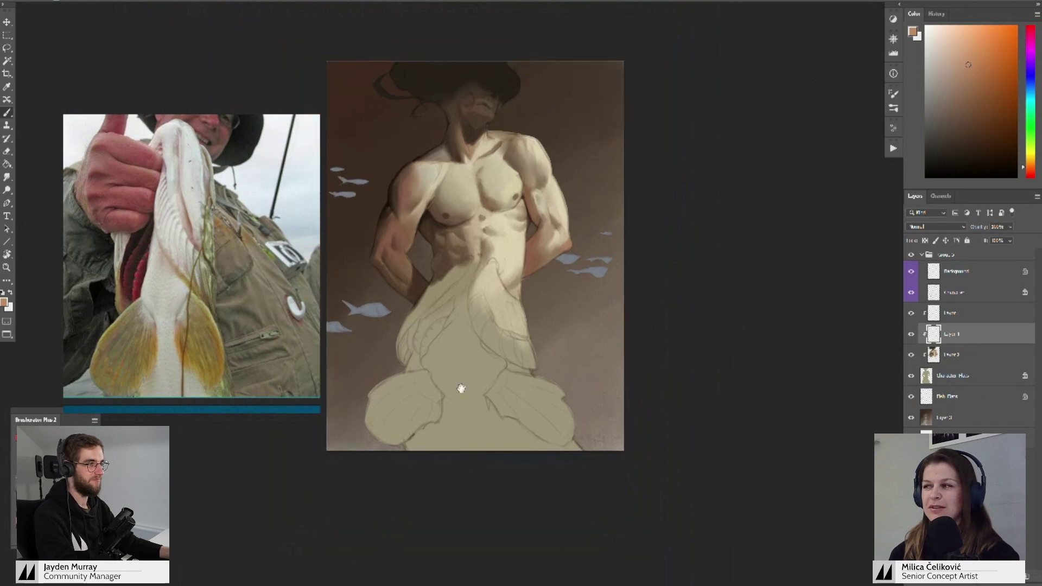
drag(537, 340, 517, 326)
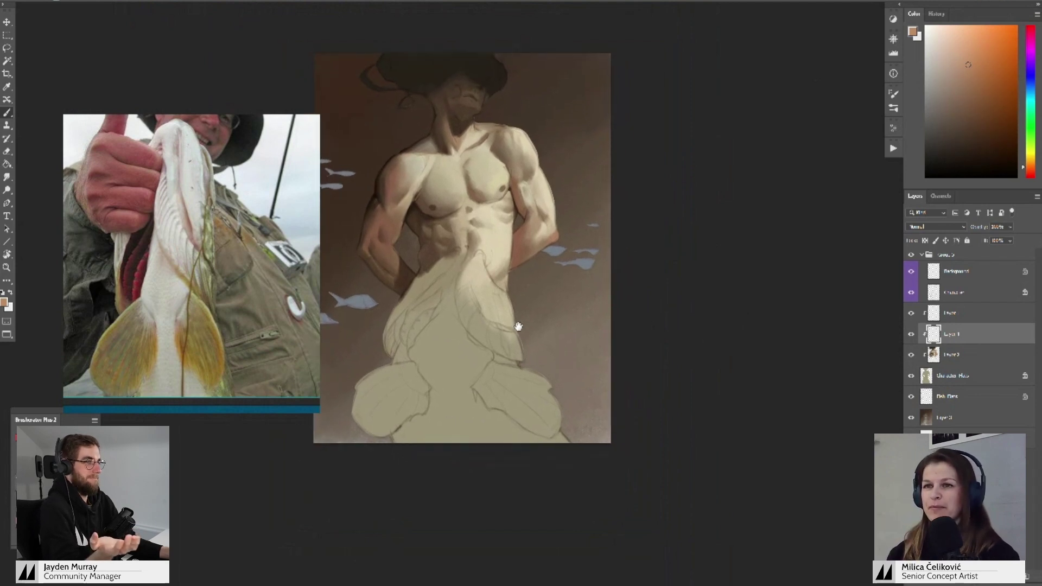
scroll(466, 336, down, 1)
scroll(466, 337, up, 1)
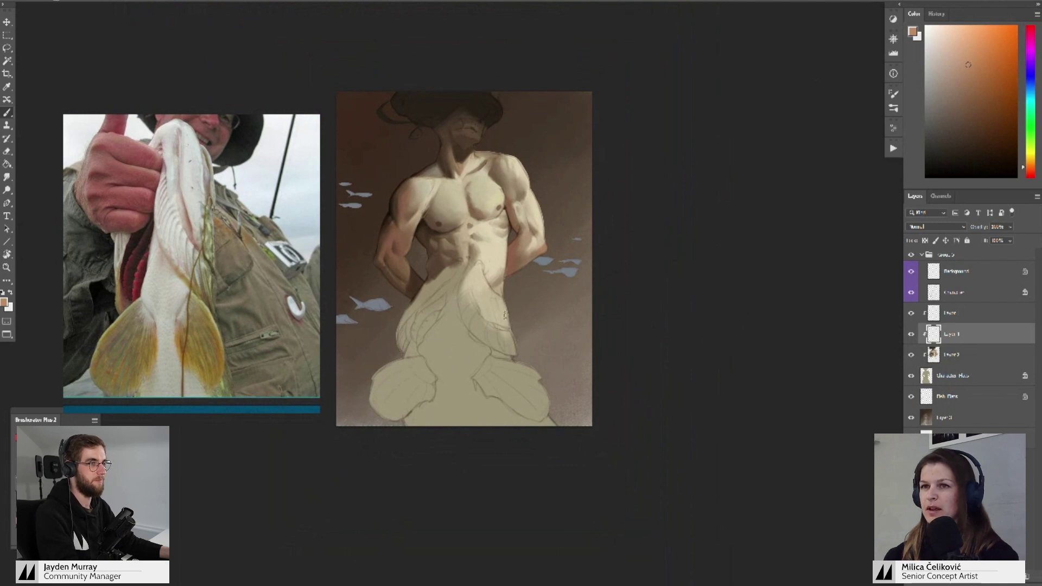
- Find the composite of the male torso with the fish lower body on the reference board and frame it beside the canvas
scroll(163, 250, down, 5)
drag(301, 272, 230, 270)
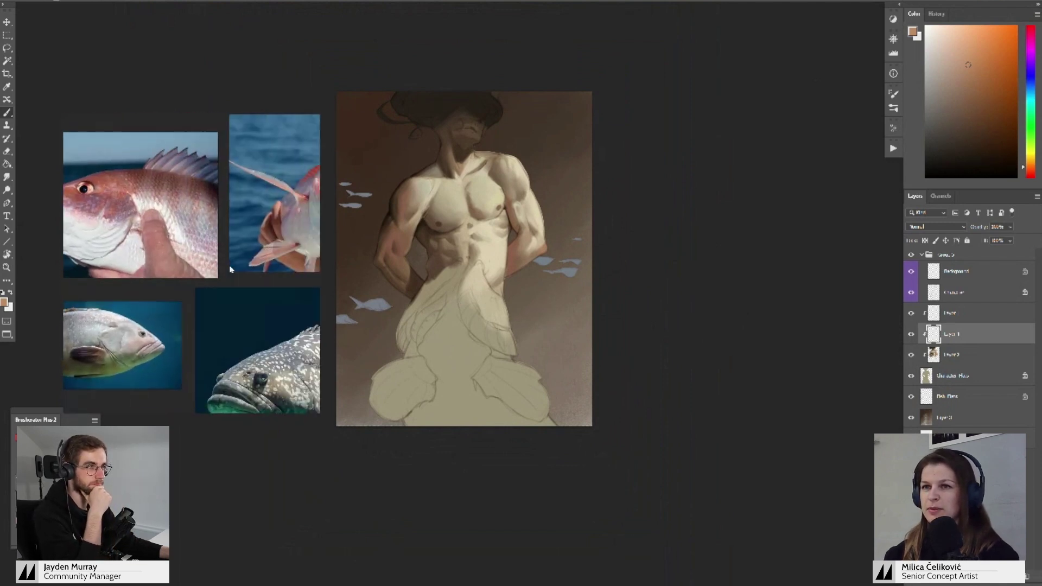
scroll(230, 270, down, 3)
scroll(208, 277, up, 6)
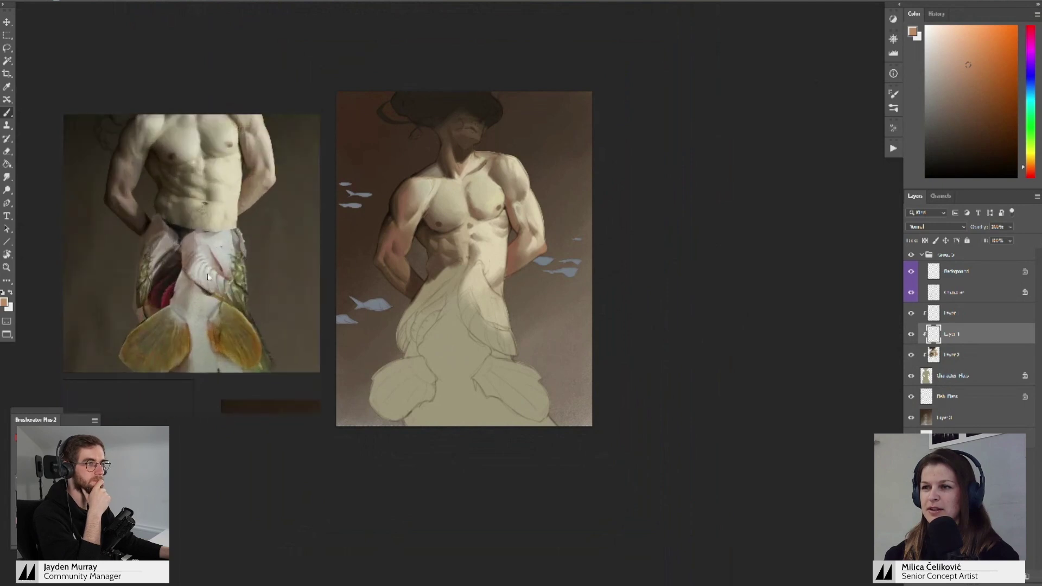
drag(205, 308, 208, 299)
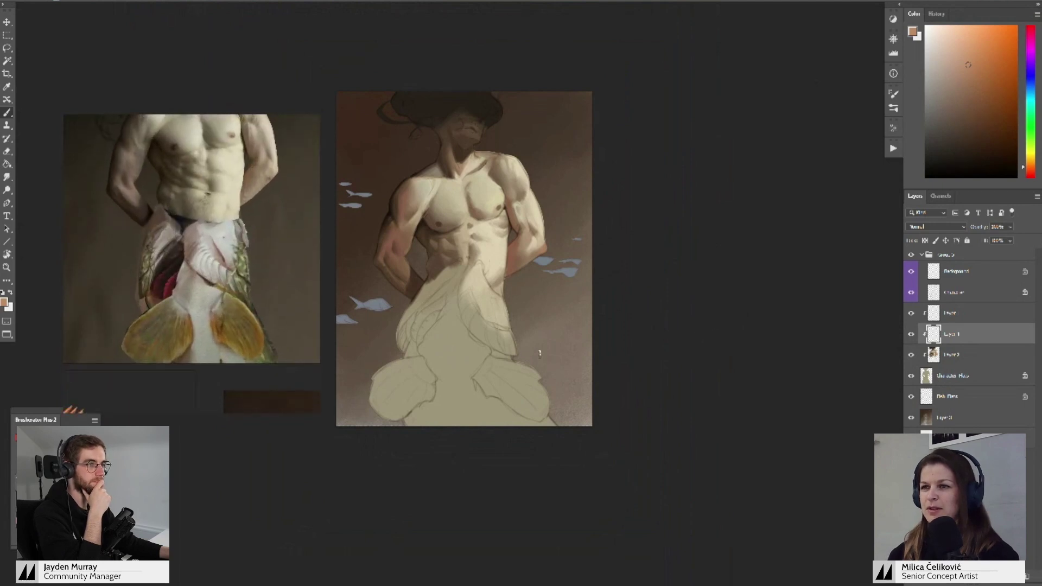
- Block in the whole fish lower body, including flaps and fins, with a pale warm grey base color
alt+click(461, 349)
drag(943, 79, 940, 75)
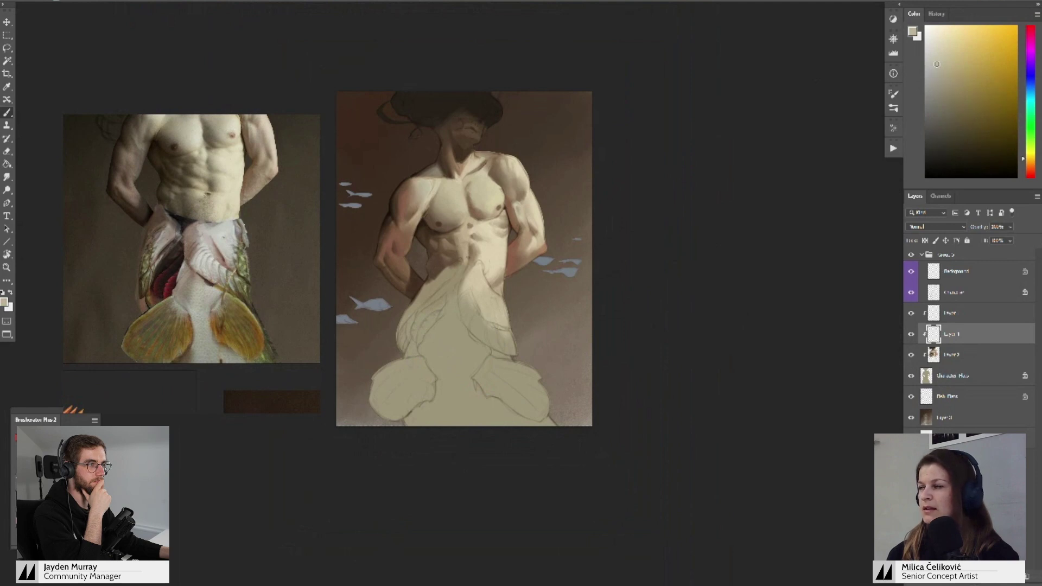
drag(1030, 165, 1030, 168)
mouse_move(469, 326)
mouse_down()
mouse_move(437, 383)
mouse_move(460, 326)
mouse_move(415, 383)
mouse_move(492, 349)
mouse_move(552, 423)
mouse_move(462, 319)
mouse_move(502, 355)
mouse_up()
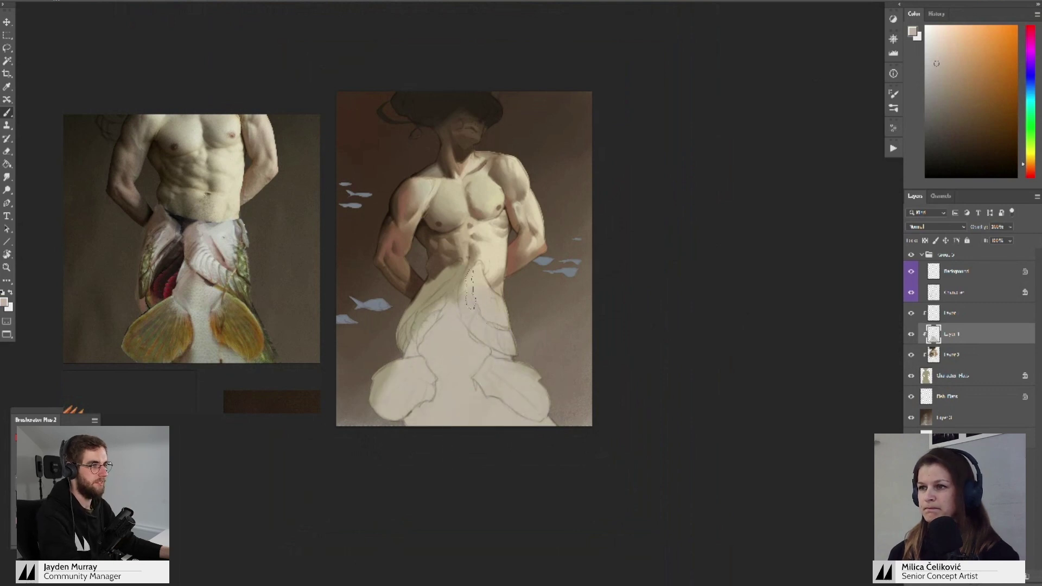
mouse_move(470, 291)
mouse_down()
mouse_move(434, 296)
mouse_move(418, 312)
mouse_move(374, 404)
mouse_up()
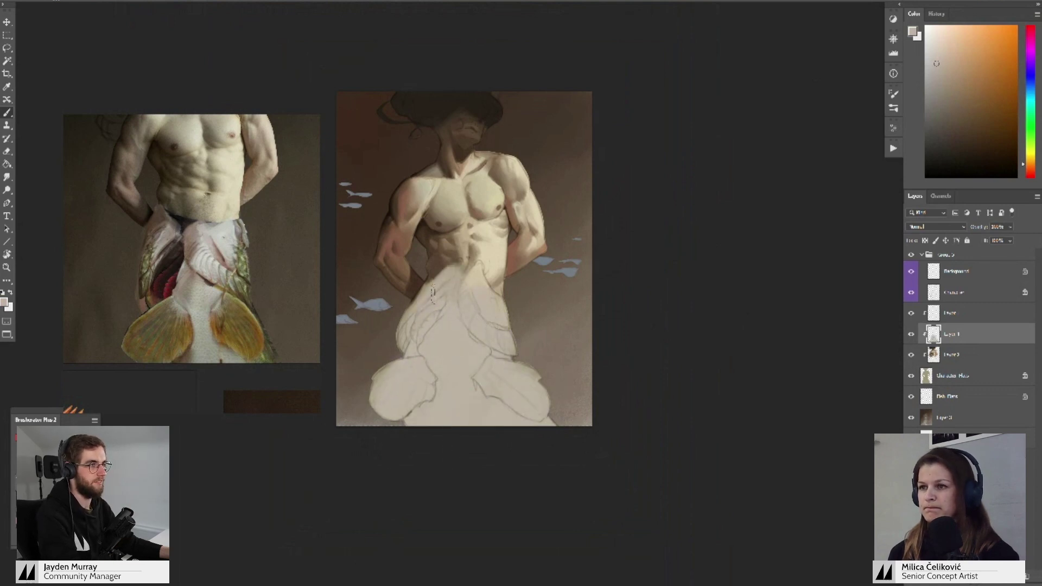
mouse_move(433, 293)
mouse_down()
mouse_move(415, 304)
mouse_move(437, 282)
mouse_up()
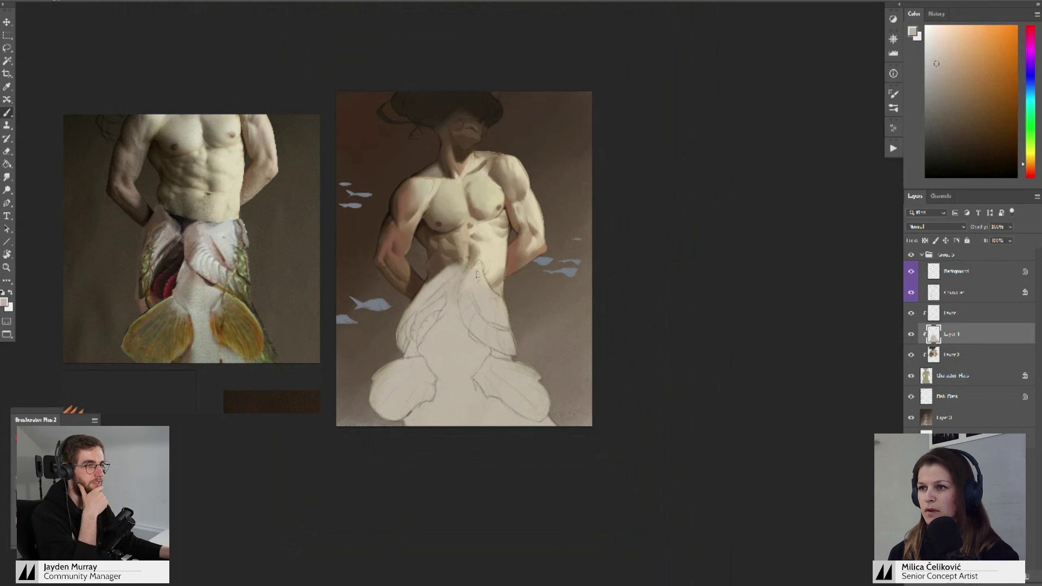
scroll(483, 322, up, 2)
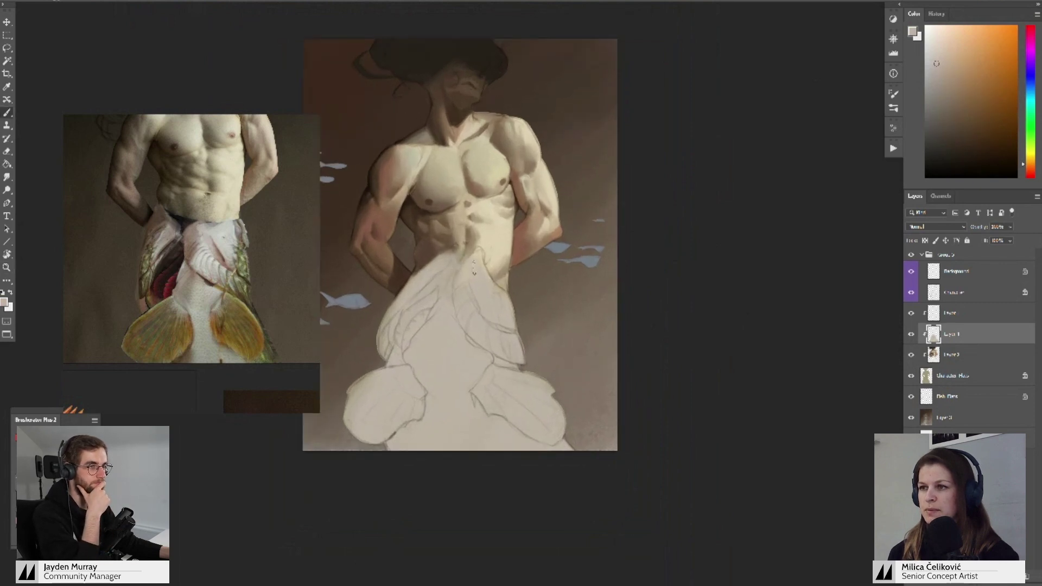
scroll(475, 304, down, 1)
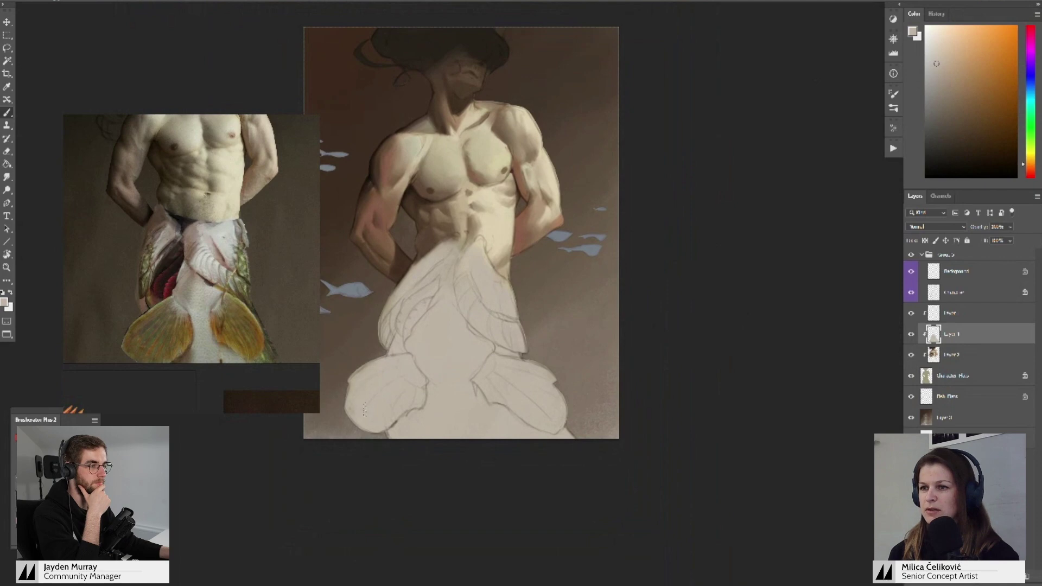
drag(489, 303, 495, 319)
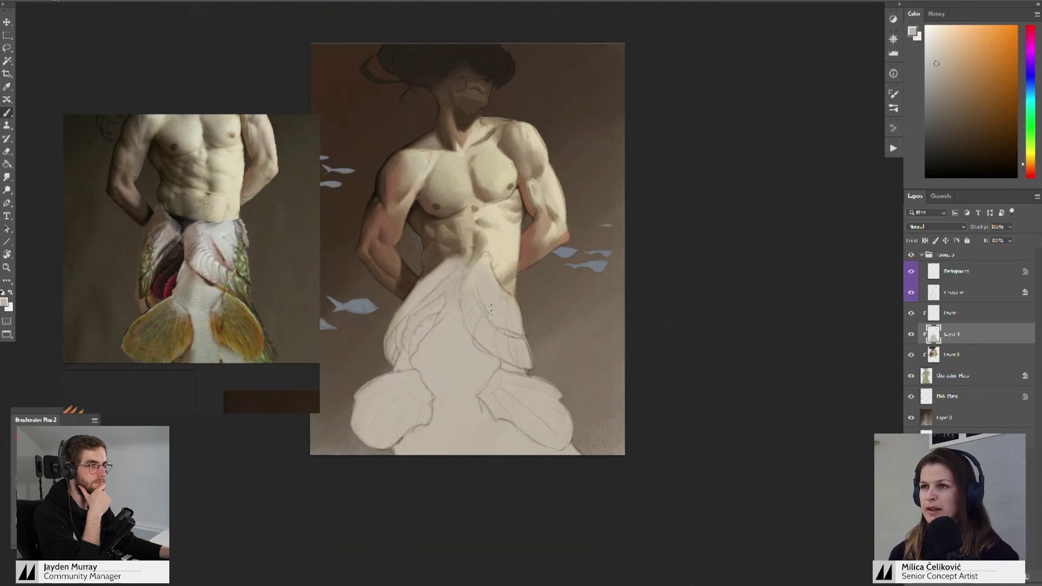
- Shade the inside and folds of the left fish flap below the waist with a muted grey-brown
key(z)
mouse_move(399, 208)
mouse_down()
mouse_move(439, 226)
mouse_move(394, 242)
mouse_up()
drag(465, 286, 471, 294)
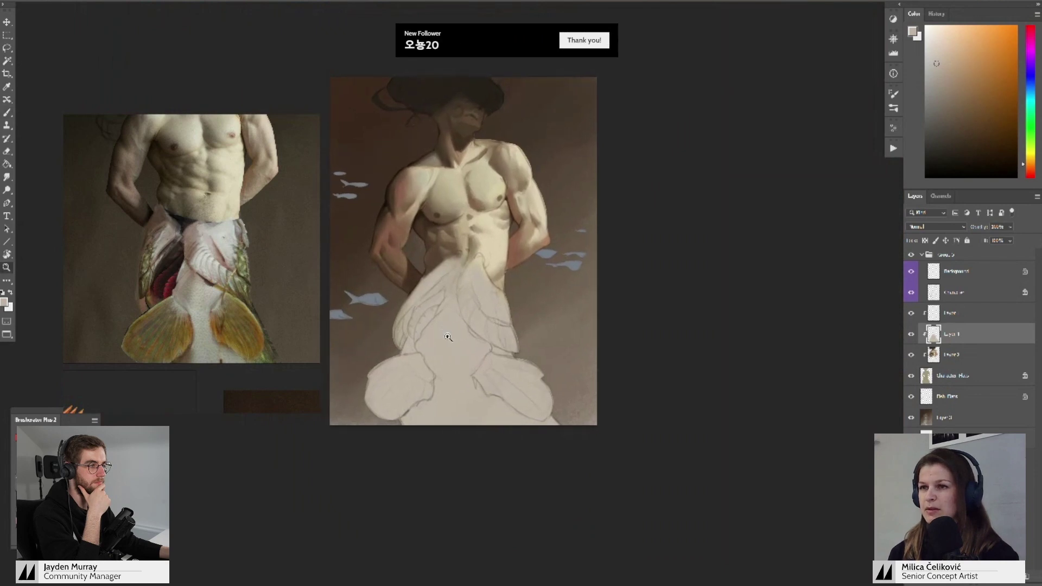
scroll(448, 320, up, 1)
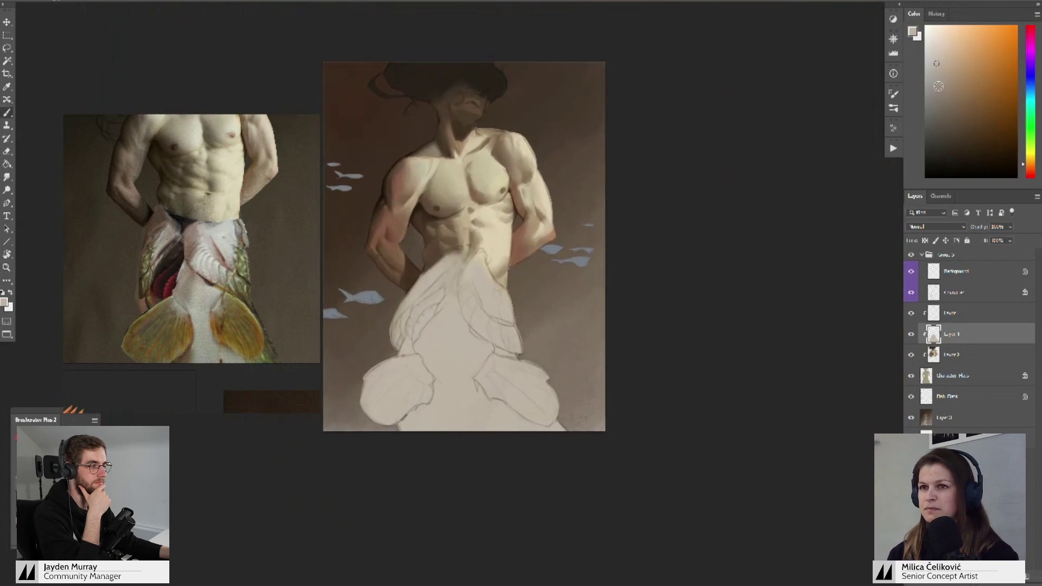
drag(942, 80, 949, 92)
click(1032, 169)
drag(472, 291, 488, 319)
key(ctrl+z)
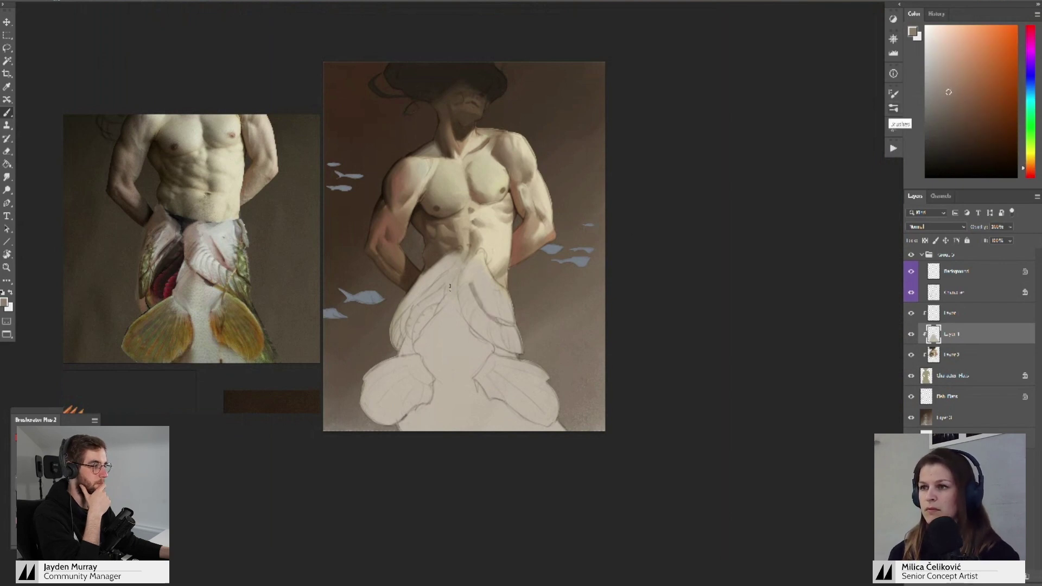
mouse_move(450, 286)
mouse_down()
mouse_move(393, 339)
mouse_move(439, 296)
mouse_move(451, 291)
mouse_move(455, 303)
mouse_up()
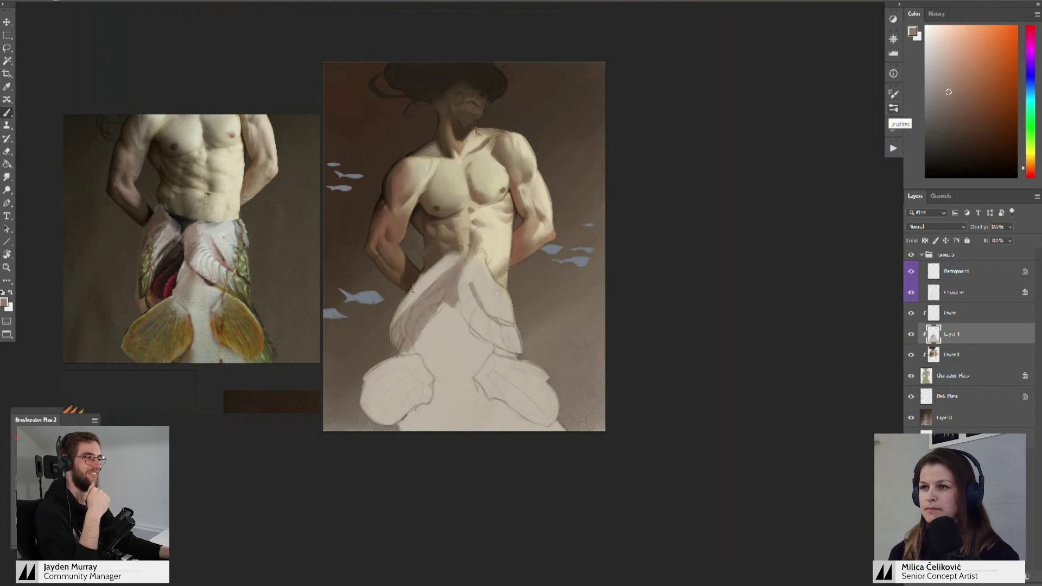
drag(450, 259, 430, 272)
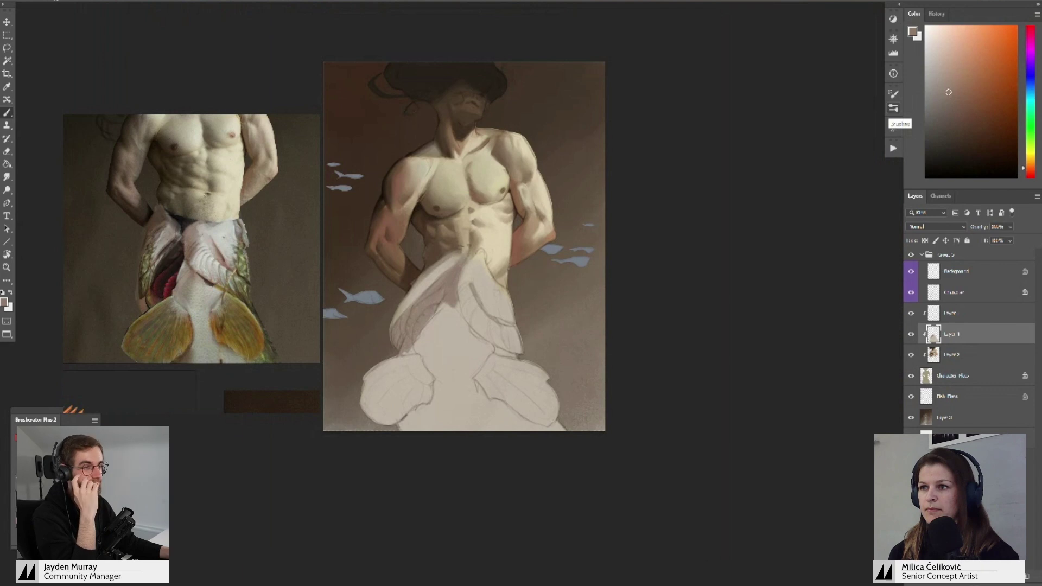
mouse_move(396, 319)
mouse_down()
mouse_move(420, 292)
mouse_move(455, 293)
mouse_up()
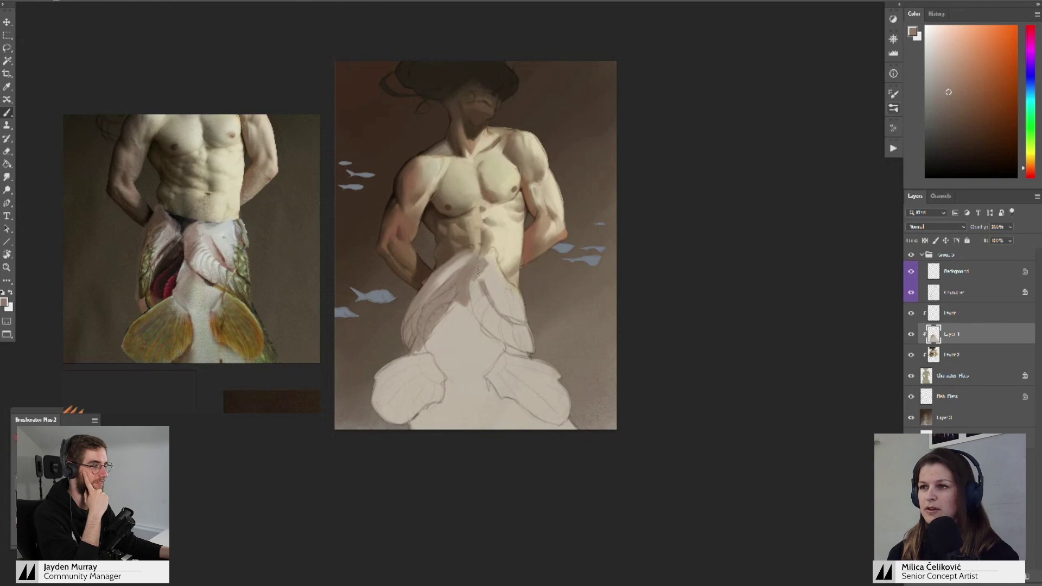
- Shade the inner edge of the right fish flap and the undersides of both flaps with the same muted grey-brown
drag(475, 290, 473, 309)
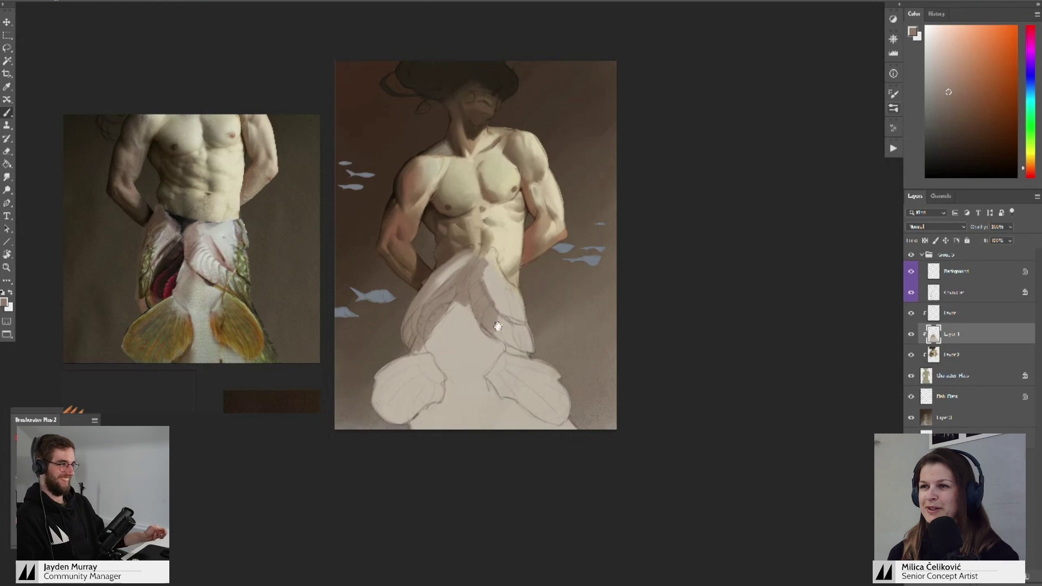
drag(496, 326, 502, 344)
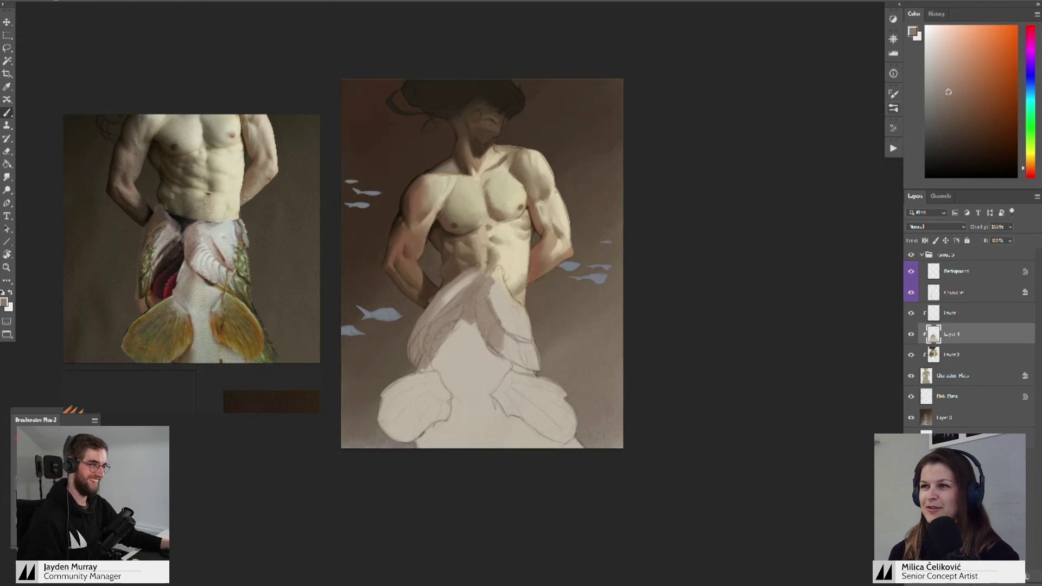
drag(555, 264, 553, 244)
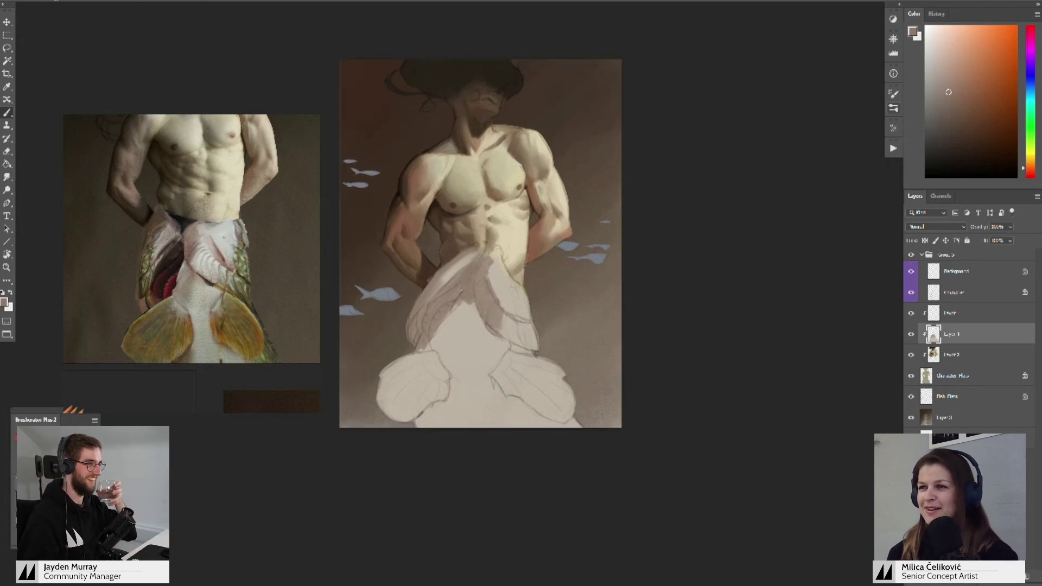
drag(455, 321, 453, 309)
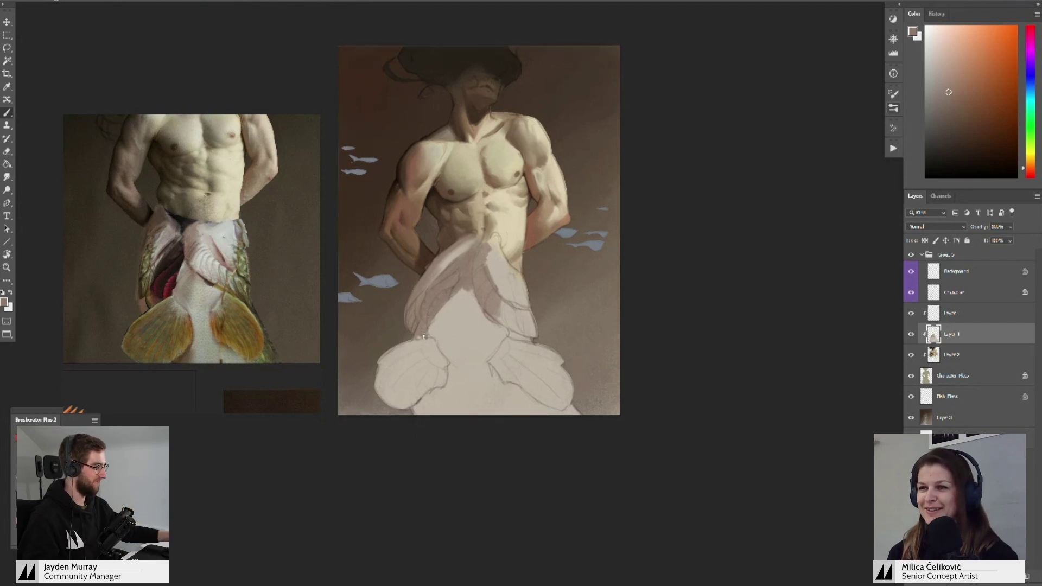
drag(439, 320, 436, 319)
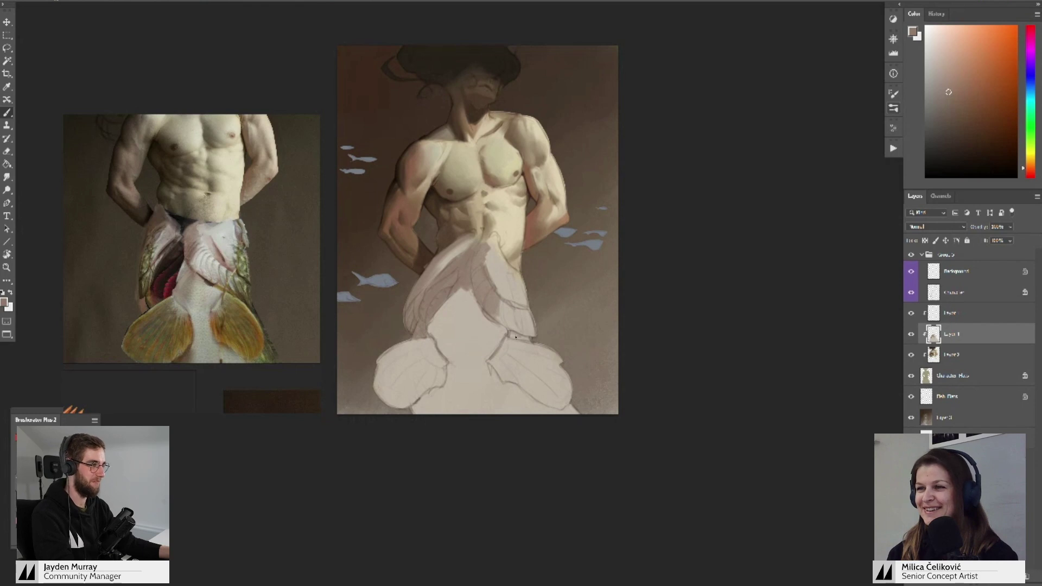
- Block grey-brown shadows onto the shaded side of the fish belly, between the flaps and below the left fin
mouse_move(446, 387)
mouse_down()
mouse_move(404, 404)
mouse_move(442, 390)
mouse_move(463, 419)
mouse_move(451, 383)
mouse_move(464, 404)
mouse_up()
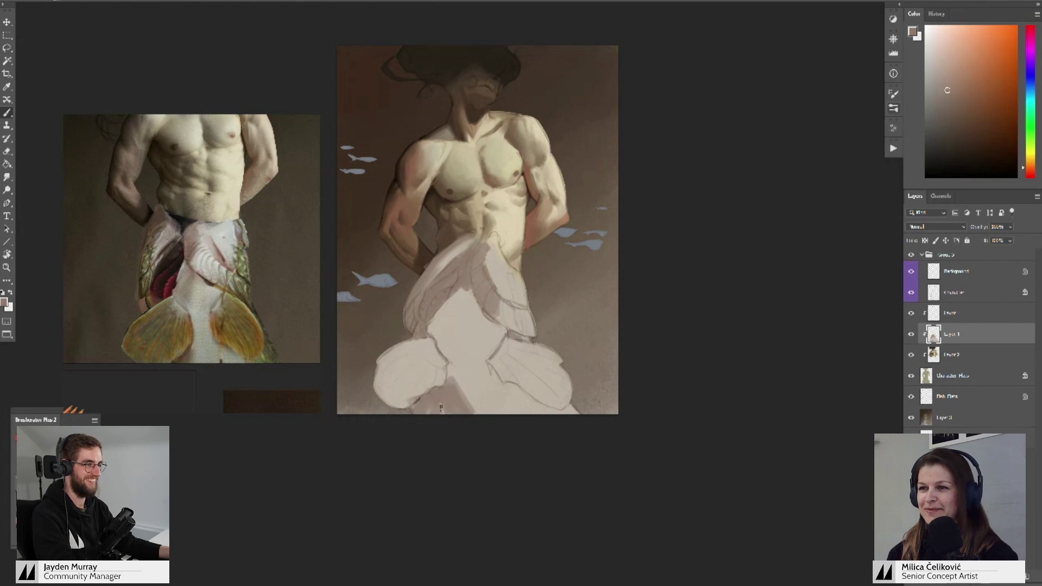
alt+click(448, 358)
mouse_move(440, 331)
mouse_down()
mouse_move(452, 303)
mouse_move(457, 342)
mouse_move(467, 295)
mouse_move(441, 342)
mouse_move(470, 345)
mouse_up()
key(z)
key(b)
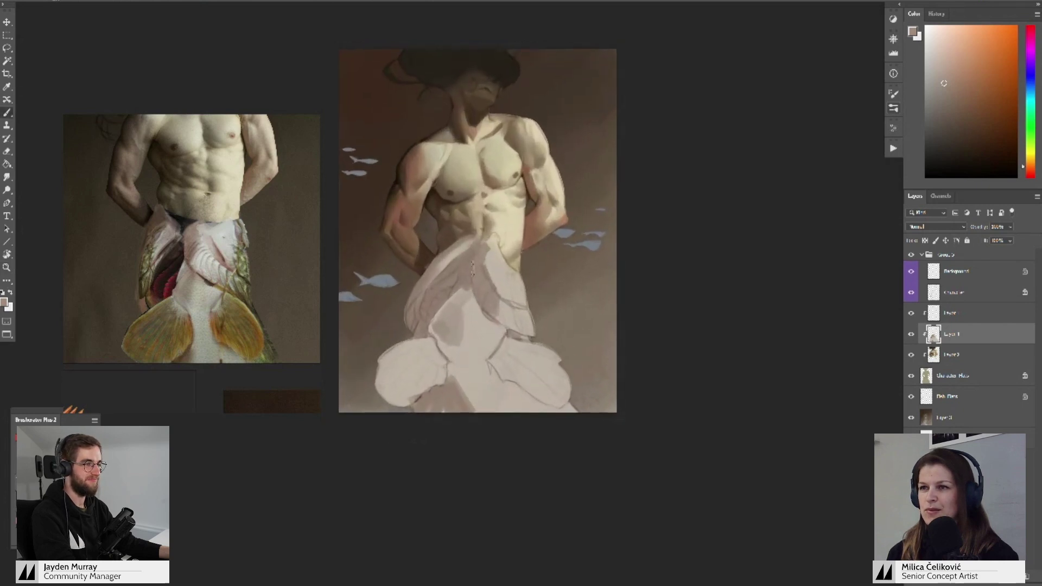
- Deepen the shadow inside the left fish flap, down to its lower edge, with a darker reddish brown
alt+click(470, 255)
click(950, 120)
click(1029, 174)
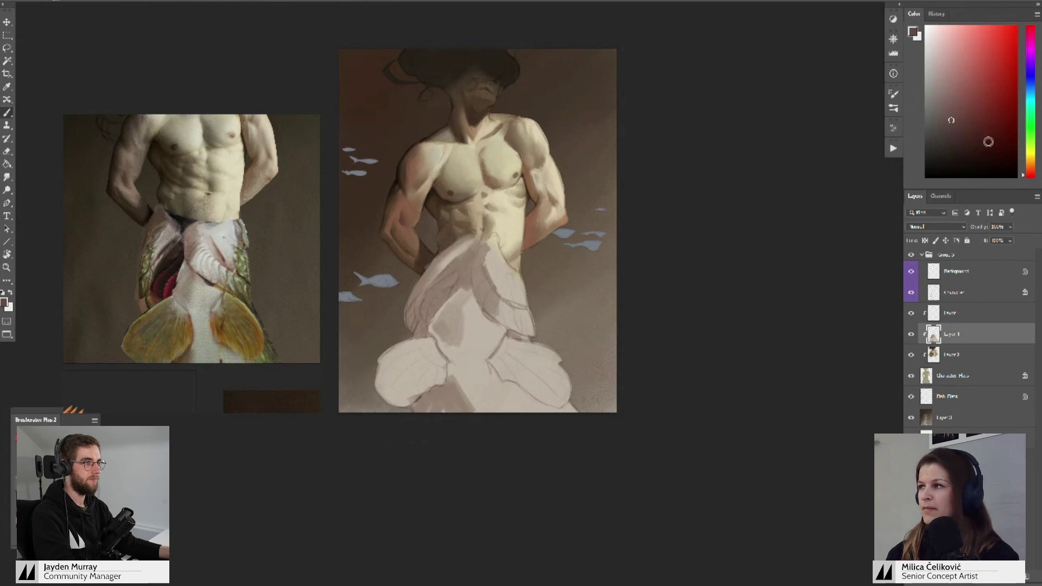
click(956, 124)
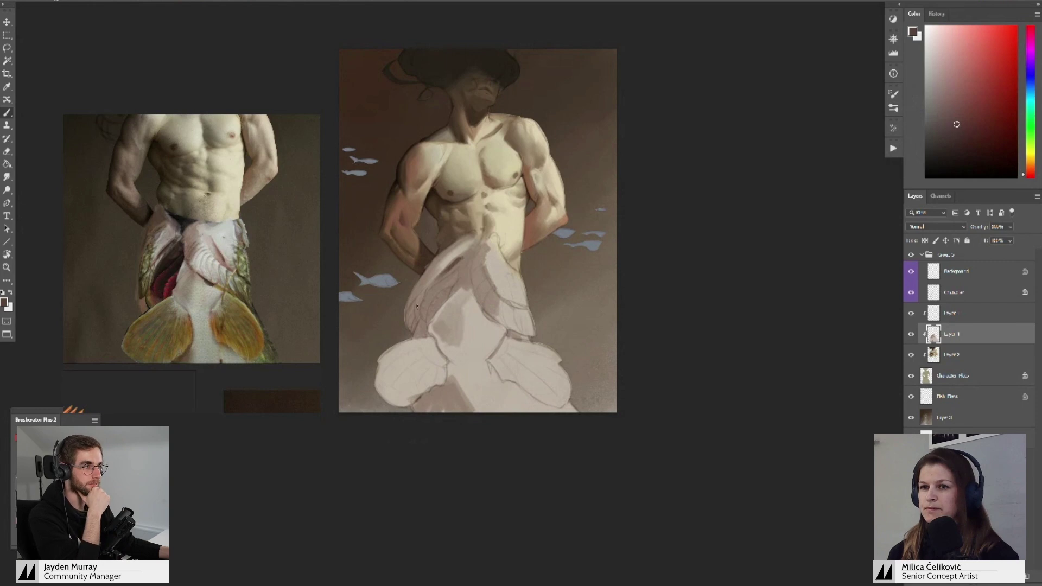
mouse_move(416, 307)
mouse_down()
mouse_move(423, 297)
mouse_move(409, 312)
mouse_up()
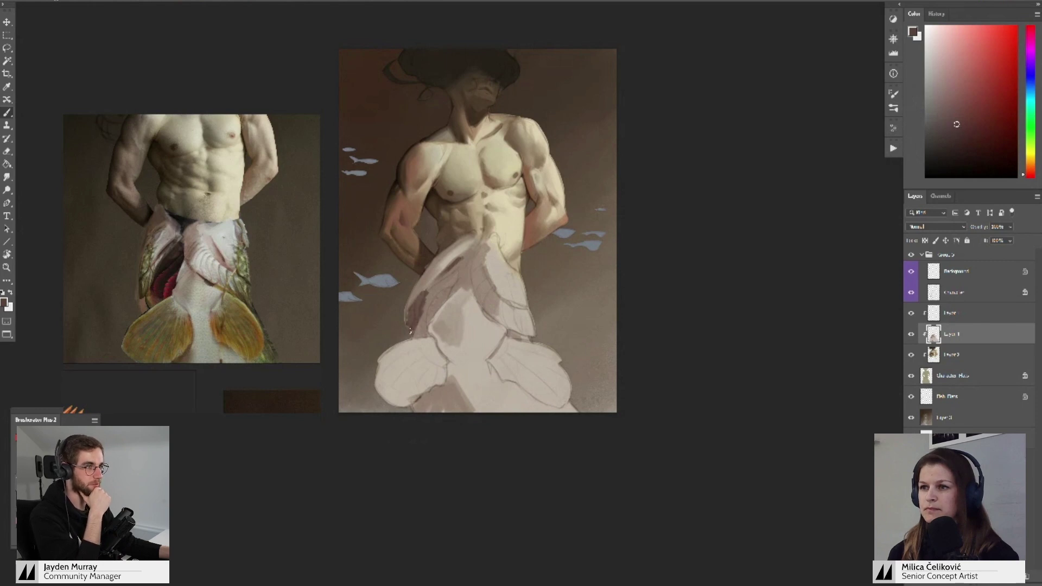
scroll(426, 306, up, 2)
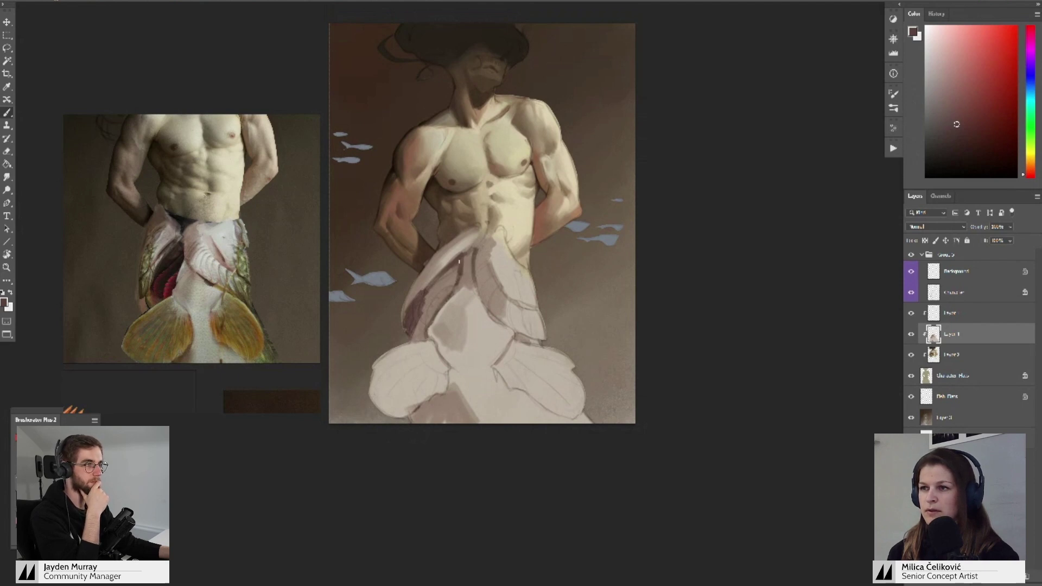
- Model the folds inside the left fish flap by blending brown and mauve-grey tones sampled from the painting
drag(456, 268, 451, 291)
alt+click(445, 314)
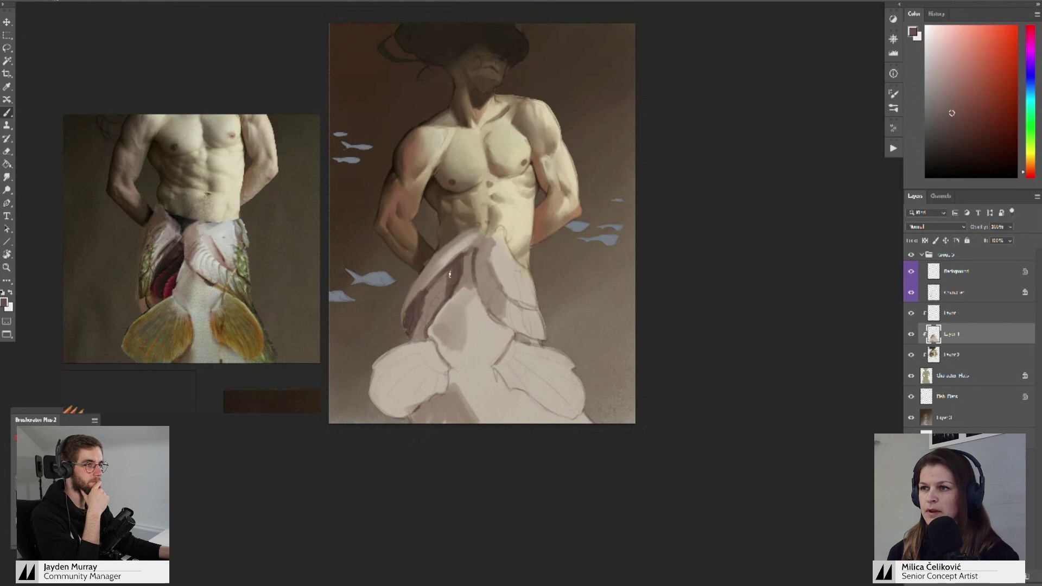
alt+click(442, 293)
alt+click(442, 287)
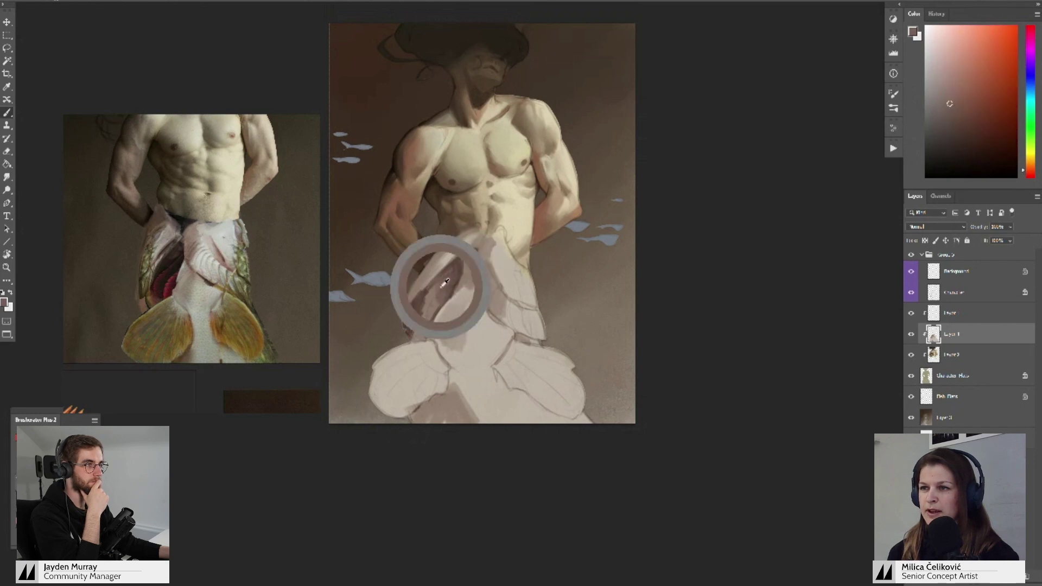
drag(429, 292, 427, 316)
alt+click(420, 319)
alt+click(433, 292)
alt+click(419, 320)
alt+click(415, 305)
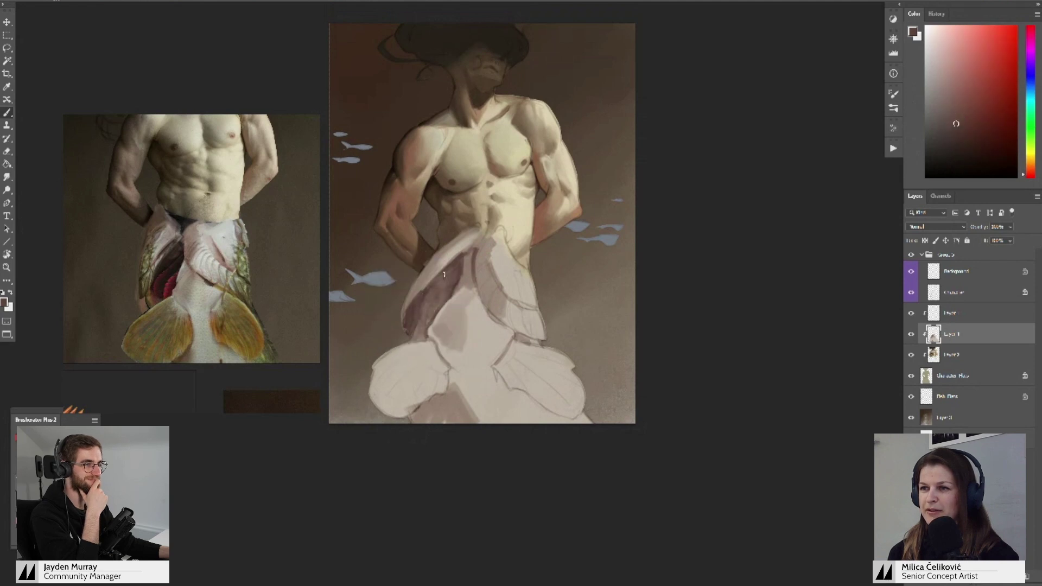
- Refine the left flap's rim with sampled grey-browns and darken the shadow edge where the left fin meets the belly
alt+click(464, 254)
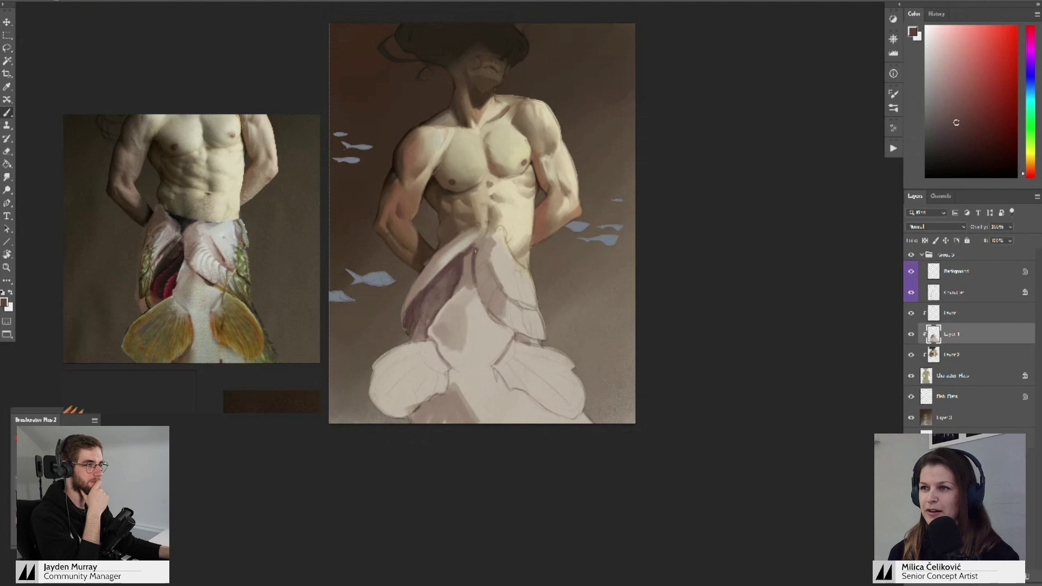
alt+click(438, 293)
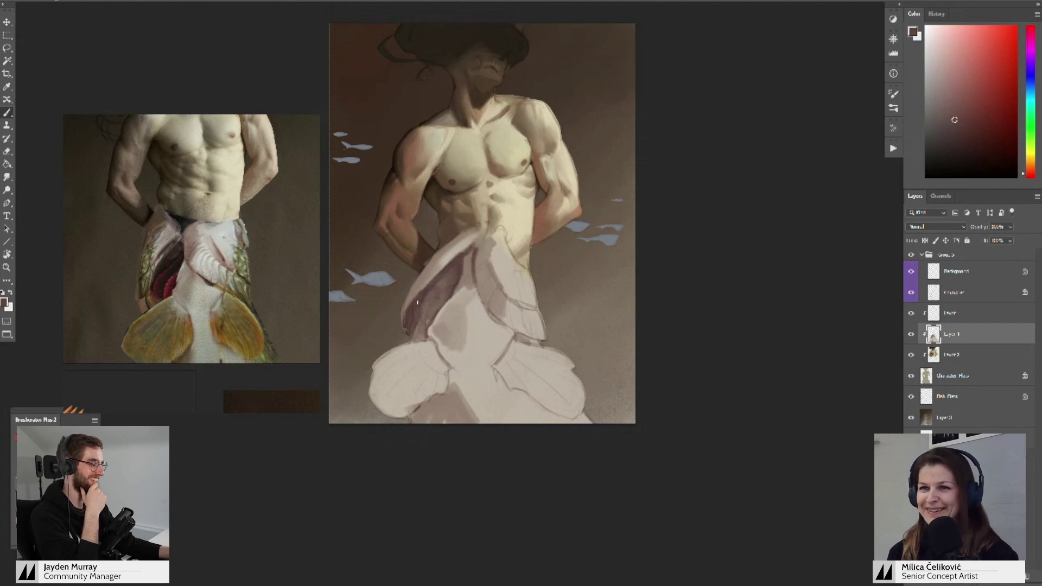
alt+click(449, 248)
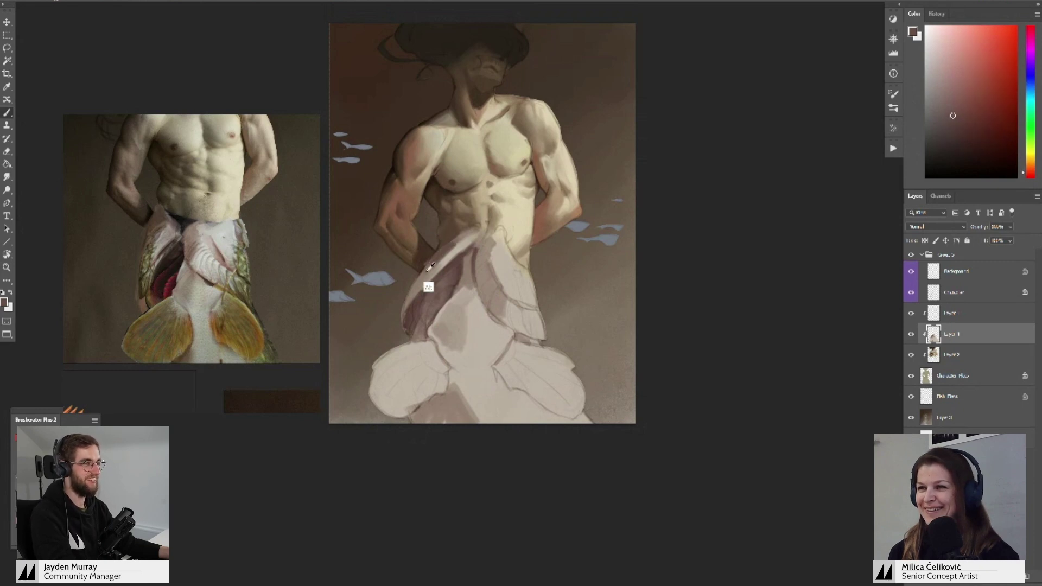
alt+click(437, 258)
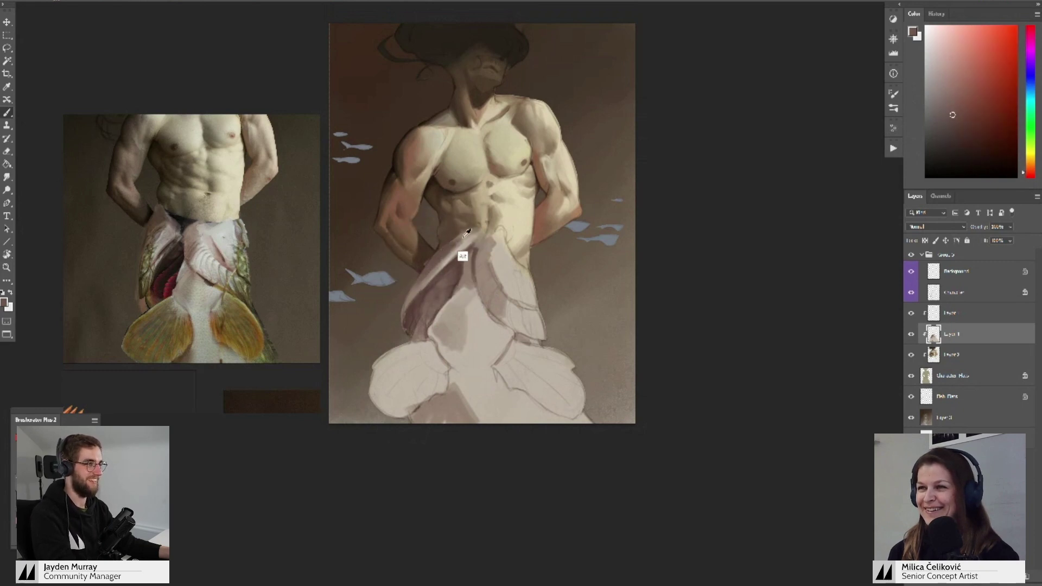
alt+click(464, 253)
alt+click(454, 262)
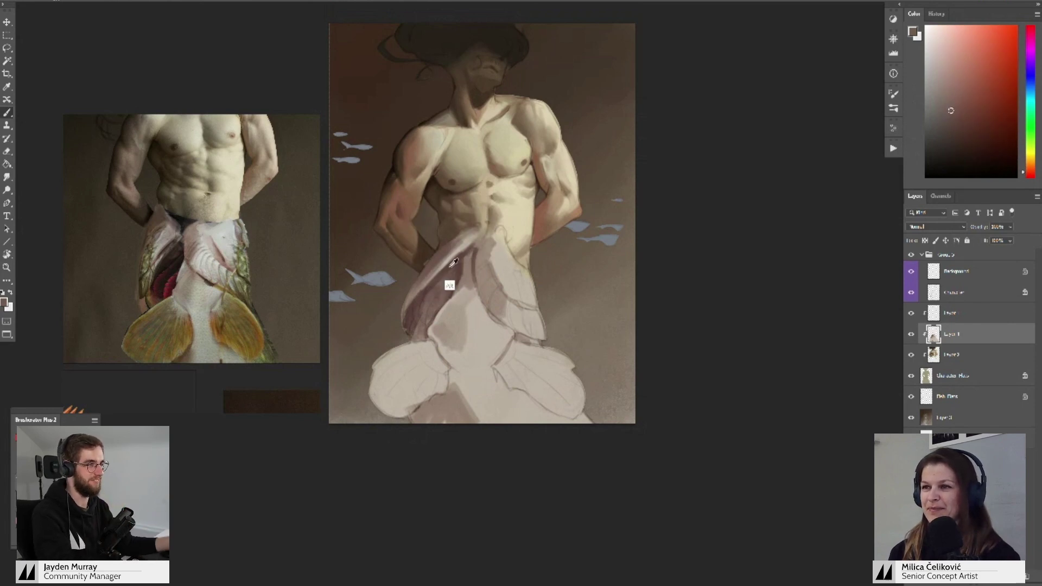
alt+click(448, 283)
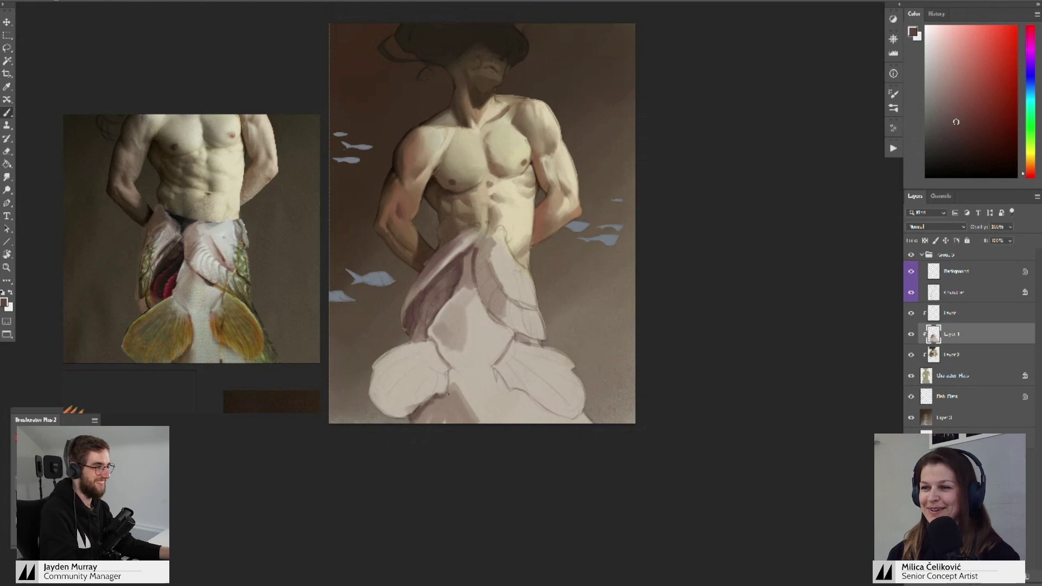
drag(448, 393, 449, 370)
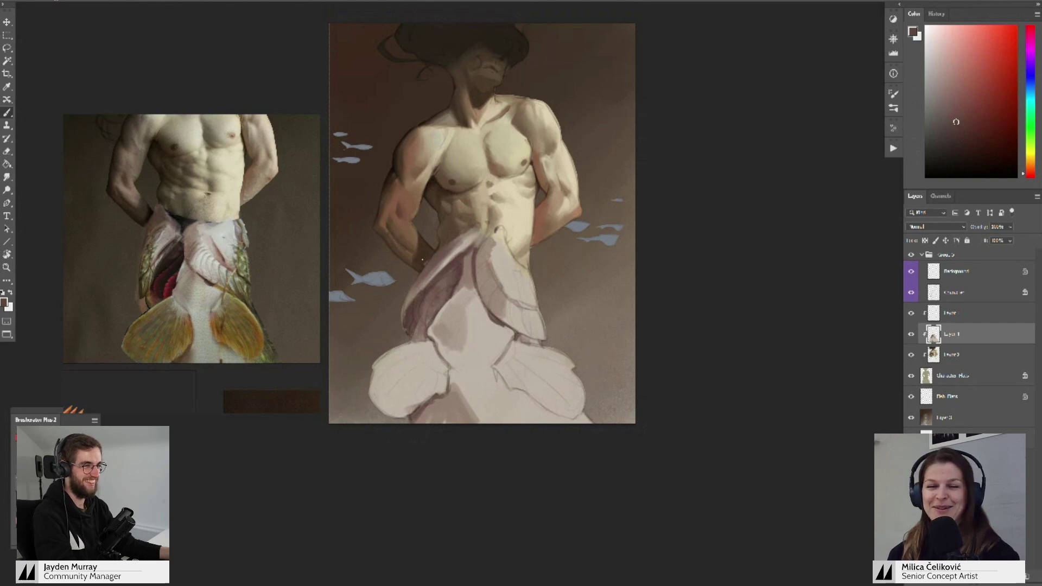
- Check the painting mirrored and at thumbnail size, and return it to its normal orientation and working size
key(ctrl+shift+h)
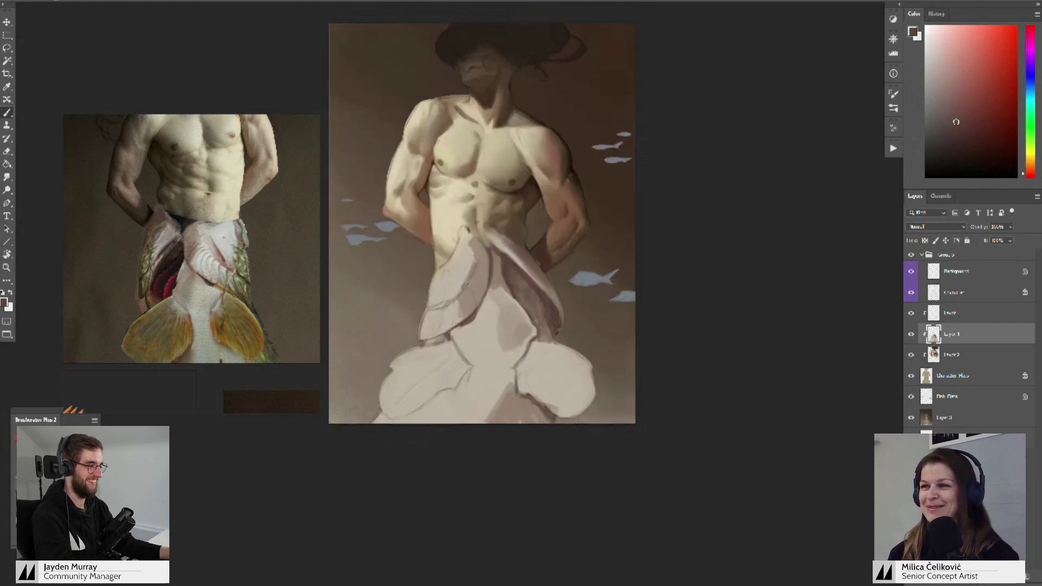
key(z)
mouse_move(489, 292)
mouse_down()
mouse_move(458, 318)
mouse_move(478, 328)
mouse_up()
key(ctrl+shift+h)
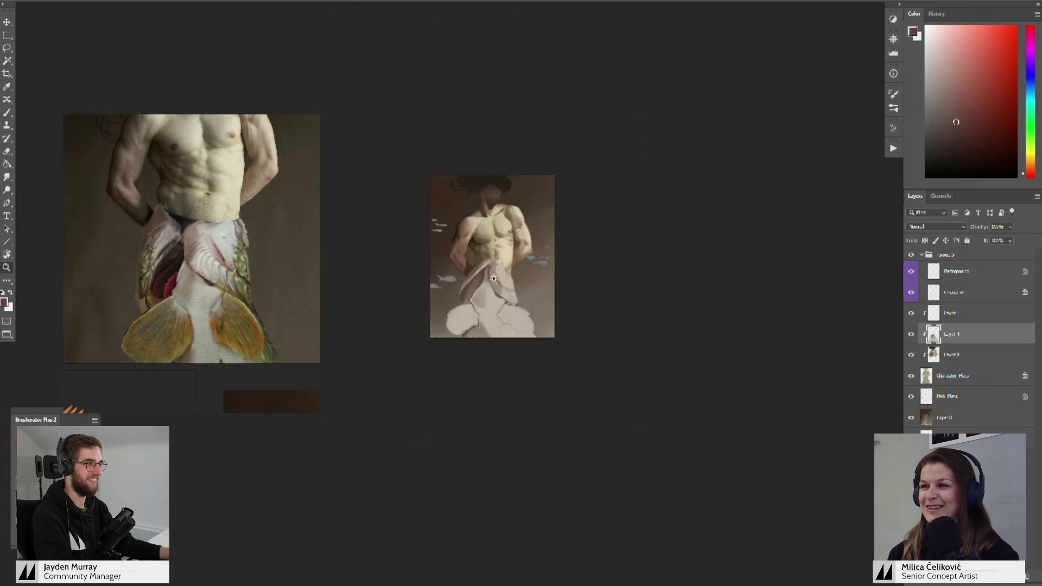
mouse_move(498, 281)
mouse_down()
mouse_move(513, 291)
mouse_move(510, 313)
mouse_up()
click(513, 291)
click(516, 305)
key(b)
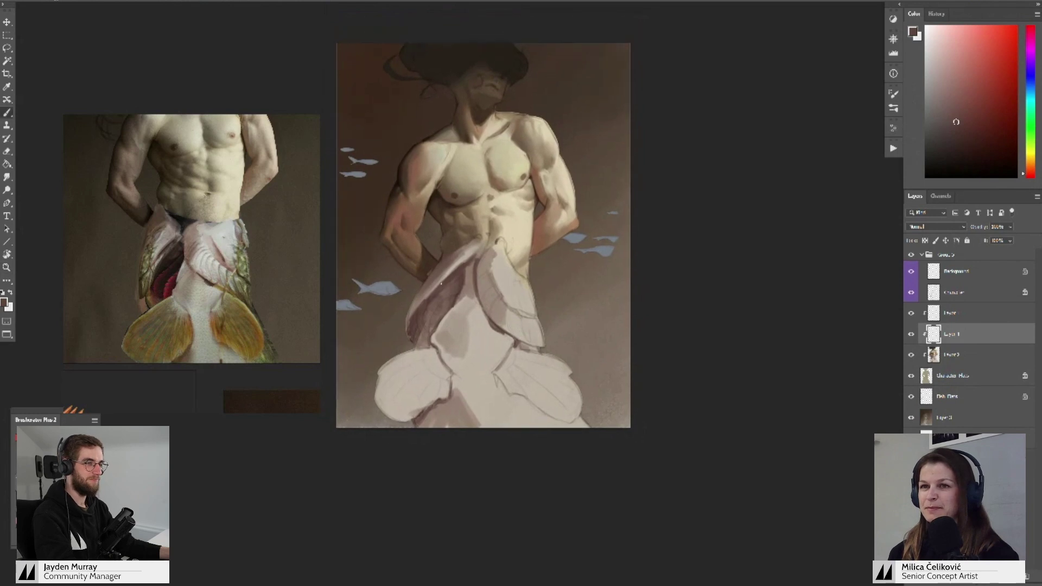
- Block muted olive green onto the outer edge of the left fish flap and darker green onto the right flap
alt+click(429, 287)
click(1031, 149)
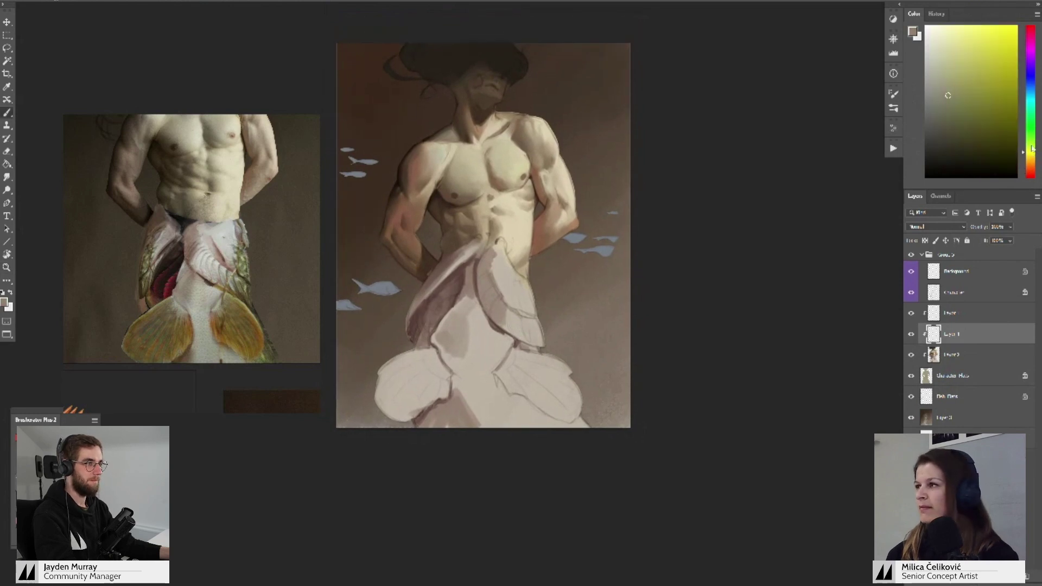
click(961, 126)
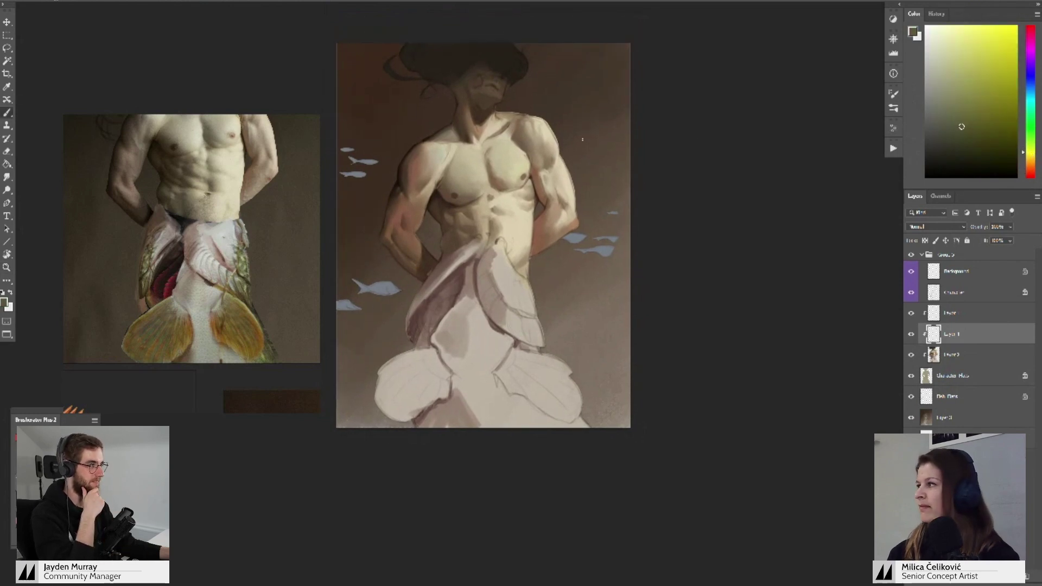
mouse_move(412, 306)
mouse_down()
mouse_move(437, 282)
mouse_move(484, 275)
mouse_move(409, 302)
mouse_move(432, 278)
mouse_move(402, 321)
mouse_move(444, 272)
mouse_move(421, 290)
mouse_up()
click(961, 137)
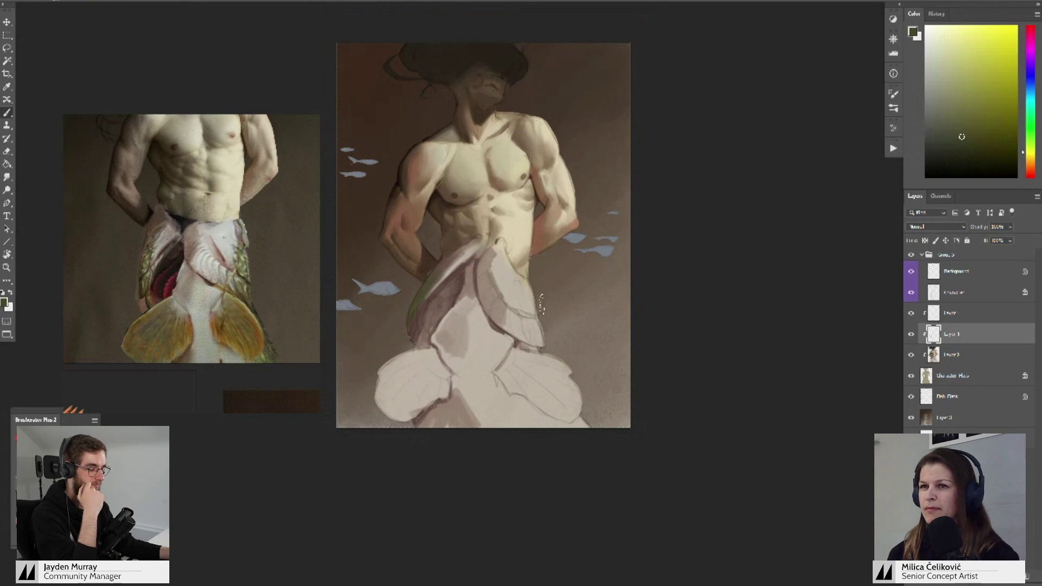
mouse_move(540, 304)
mouse_down()
mouse_move(549, 334)
mouse_move(516, 324)
mouse_move(542, 339)
mouse_move(507, 307)
mouse_move(528, 308)
mouse_move(517, 285)
mouse_move(547, 331)
mouse_up()
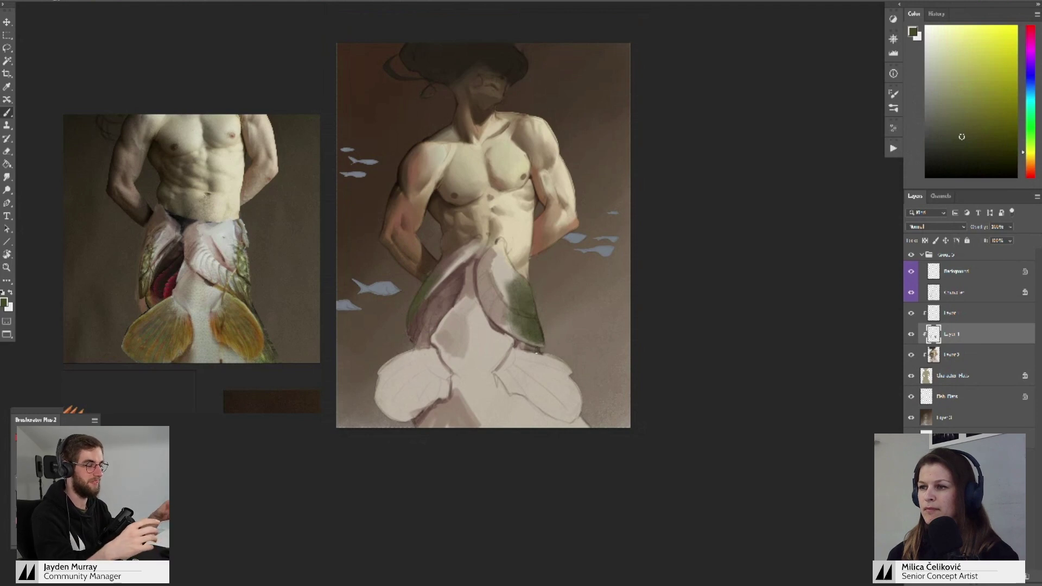
- Block dark olive green onto both outer edges of the tail beneath the fins, blending it into the pale belly
drag(581, 417, 575, 423)
alt+click(566, 411)
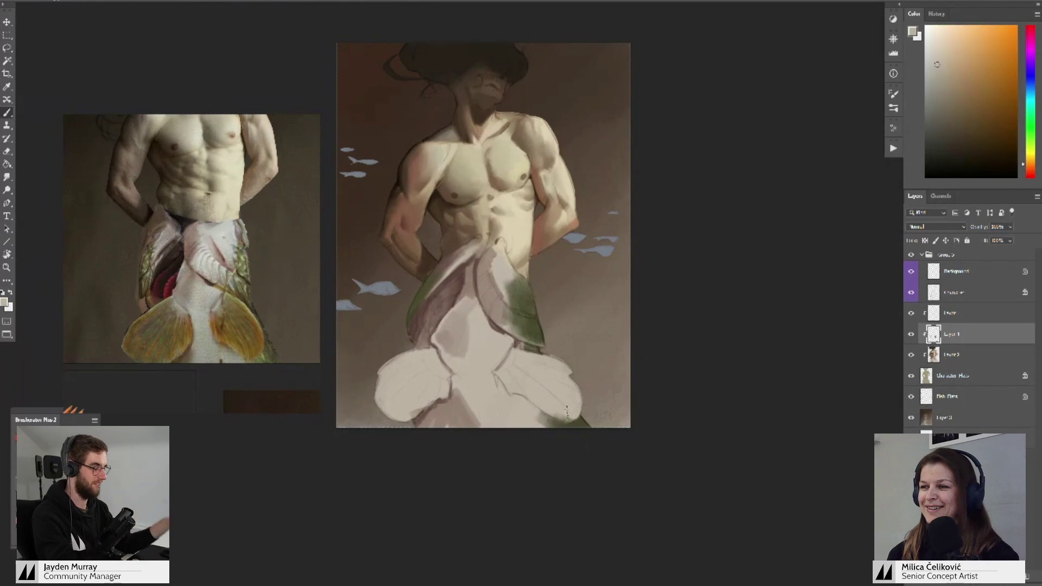
alt+click(544, 412)
alt+click(542, 411)
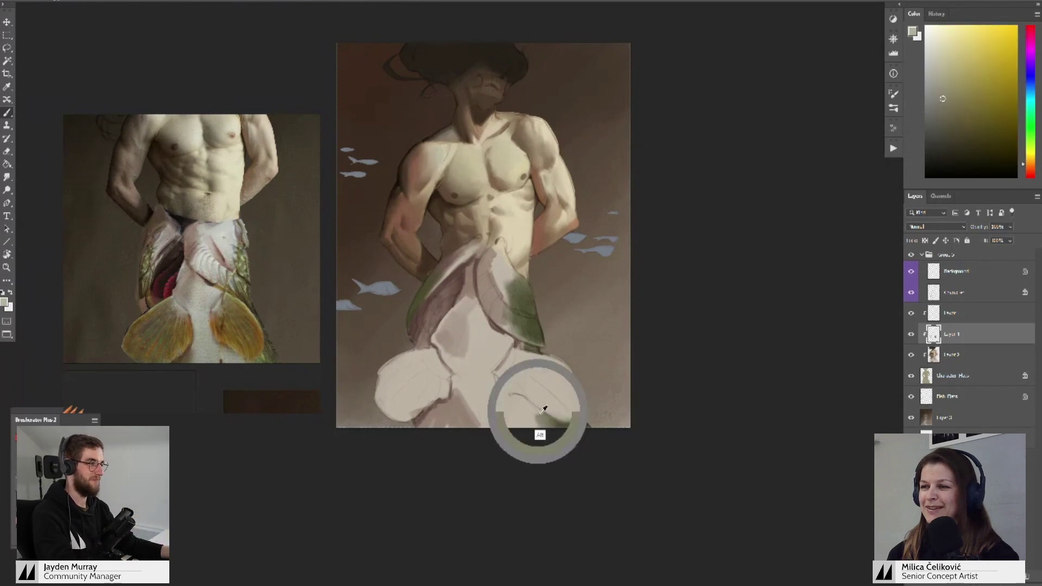
alt+click(584, 417)
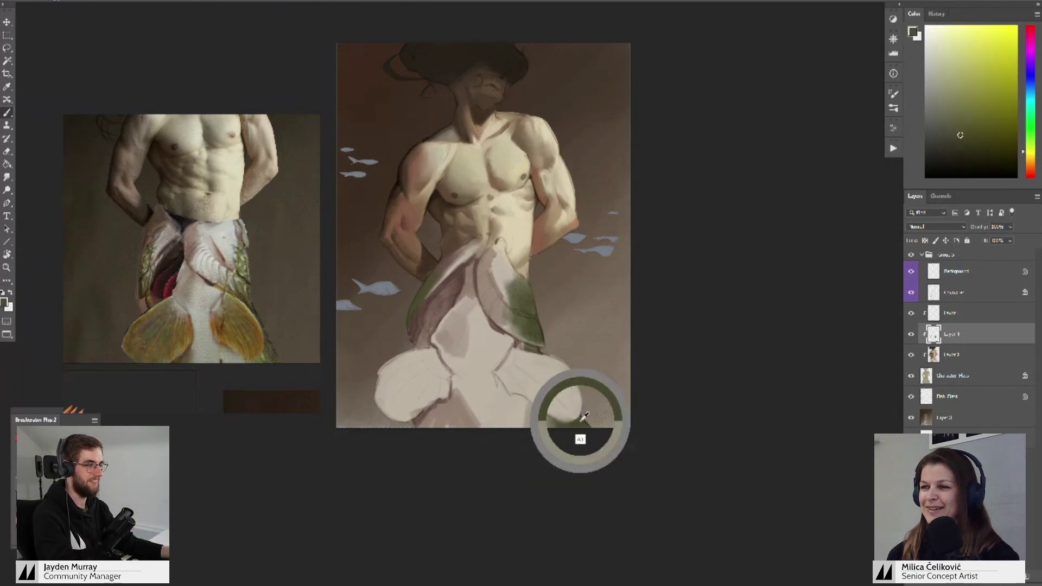
drag(420, 427, 433, 423)
alt+click(422, 424)
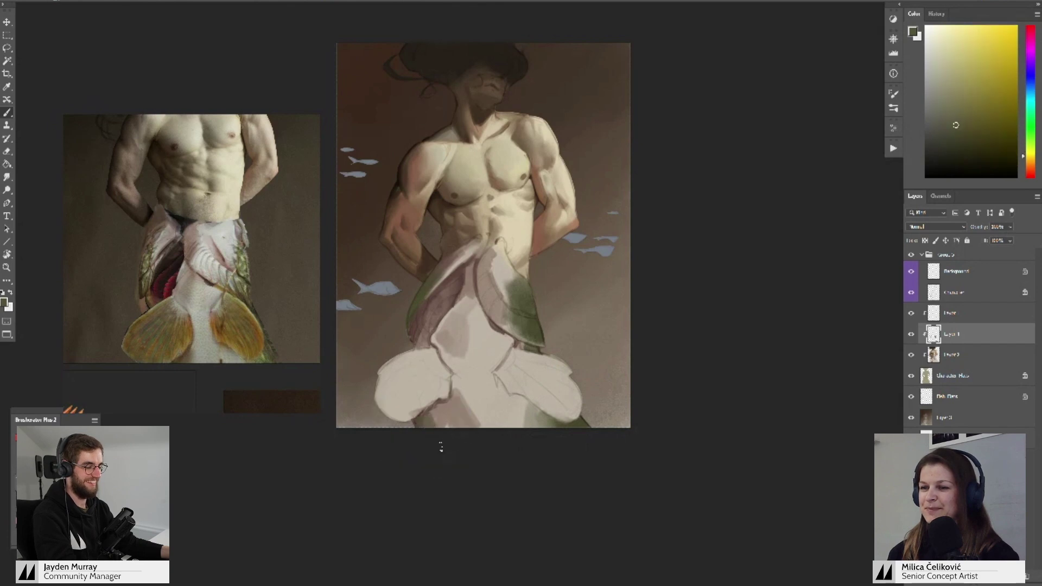
alt+click(434, 401)
- Refine the green areas on the outer sides of both fish flaps with a sampled olive green
mouse_move(472, 380)
mouse_down()
mouse_move(447, 419)
mouse_move(475, 399)
mouse_up()
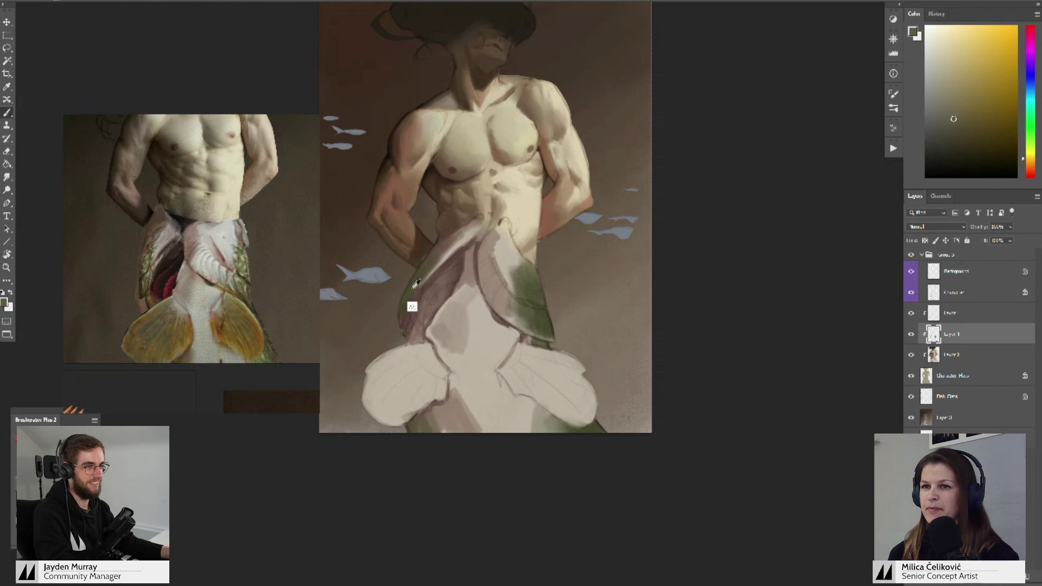
alt+click(415, 283)
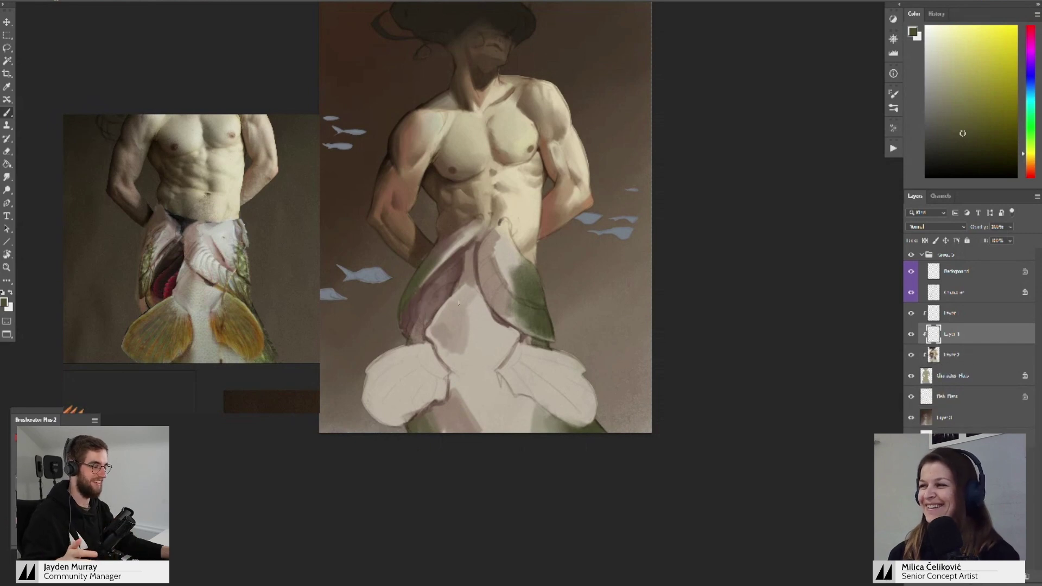
drag(445, 314, 458, 315)
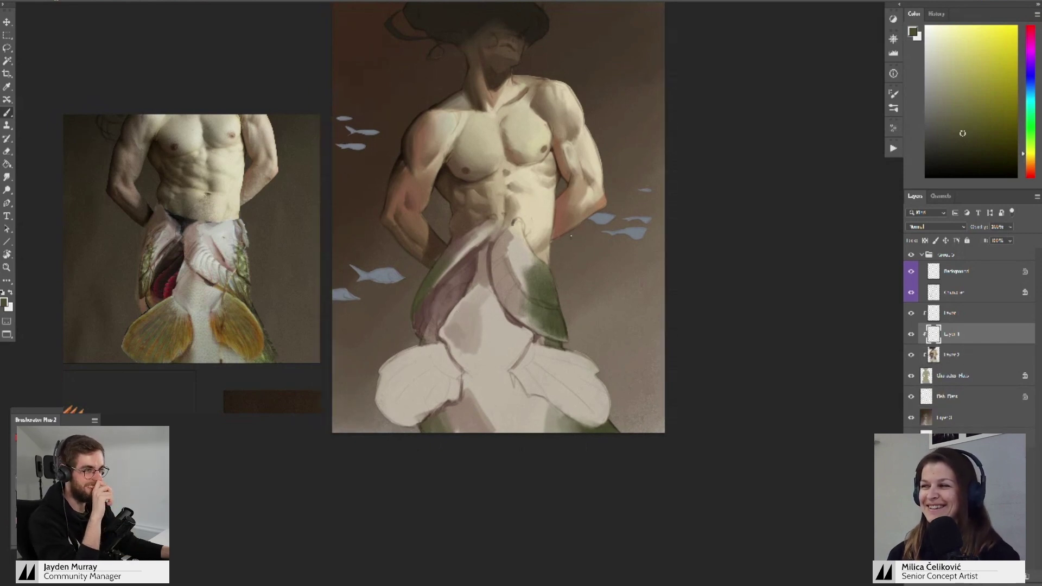
drag(555, 300, 558, 305)
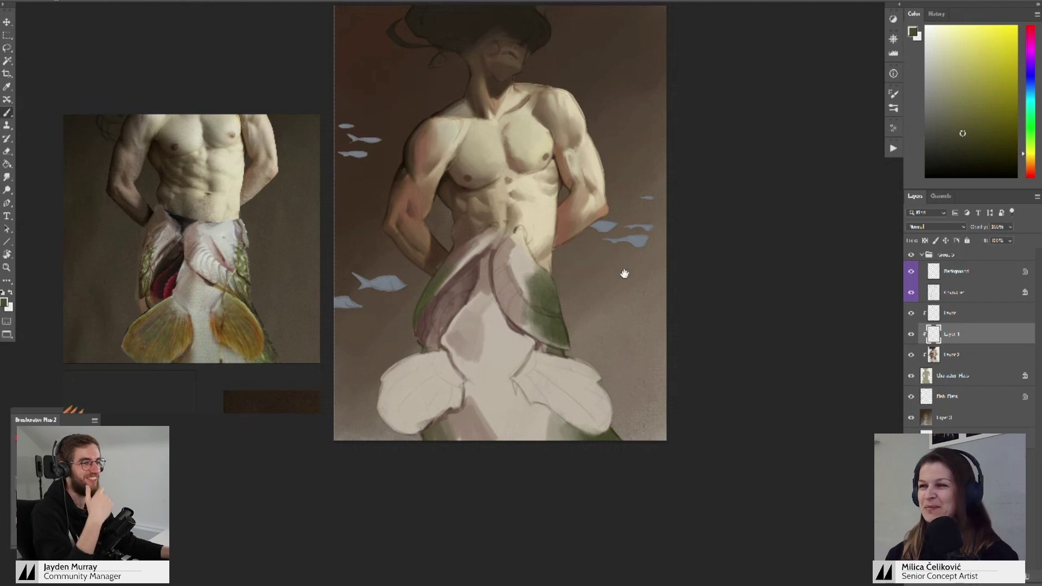
drag(626, 248, 625, 252)
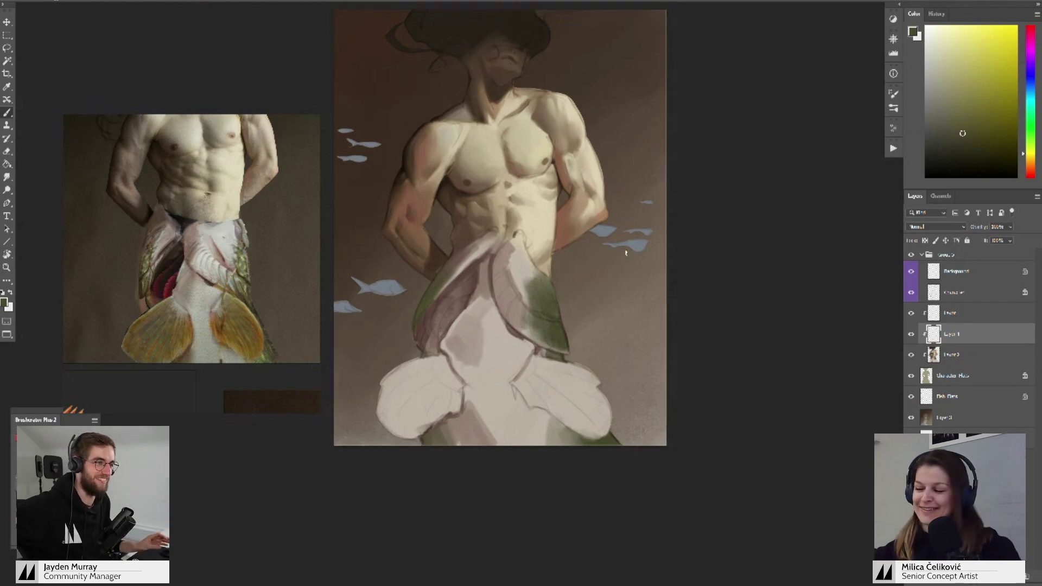
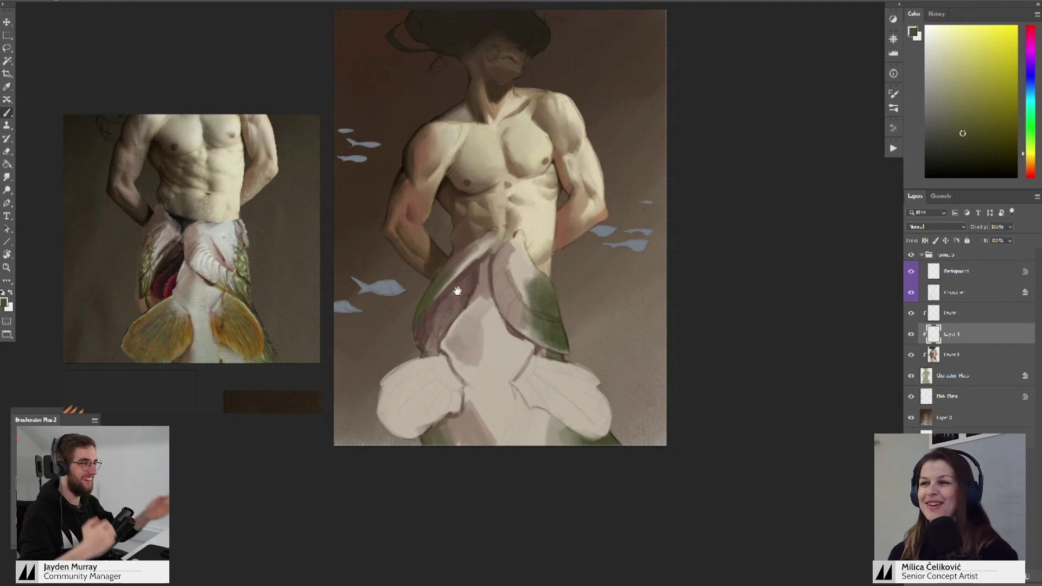
- Deepen the outer edges of both fish flaps and the tail sides beneath the fins with a darker, greener olive
drag(458, 292, 445, 304)
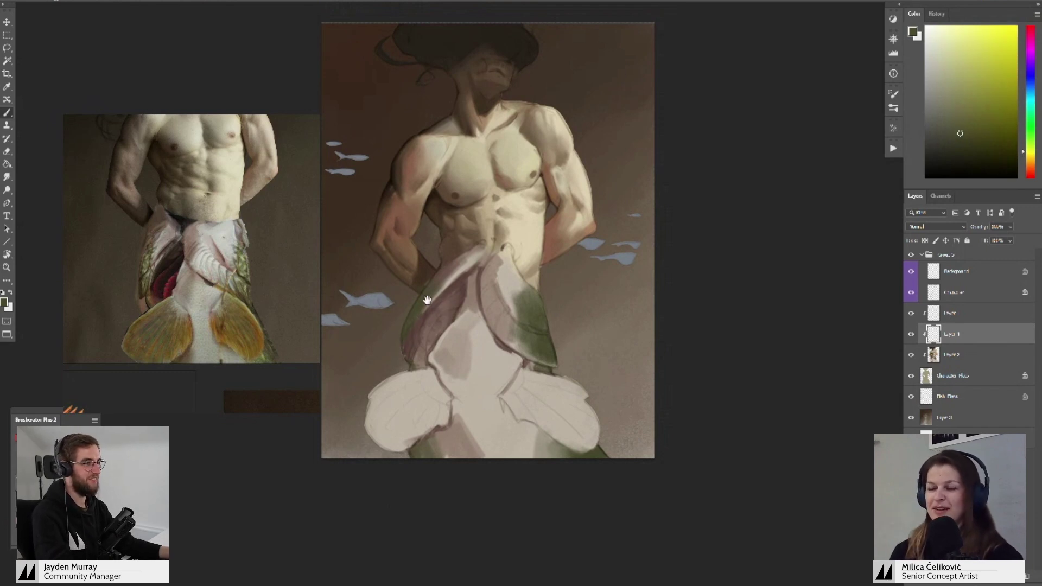
mouse_move(412, 322)
mouse_down()
mouse_move(410, 312)
mouse_move(429, 321)
mouse_up()
key(ctrl+space)
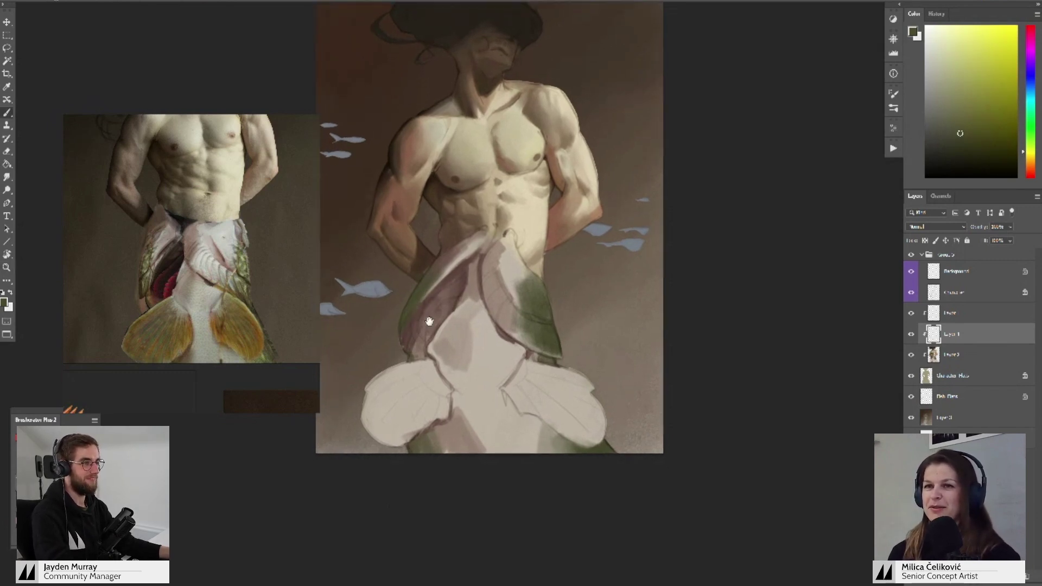
click(959, 148)
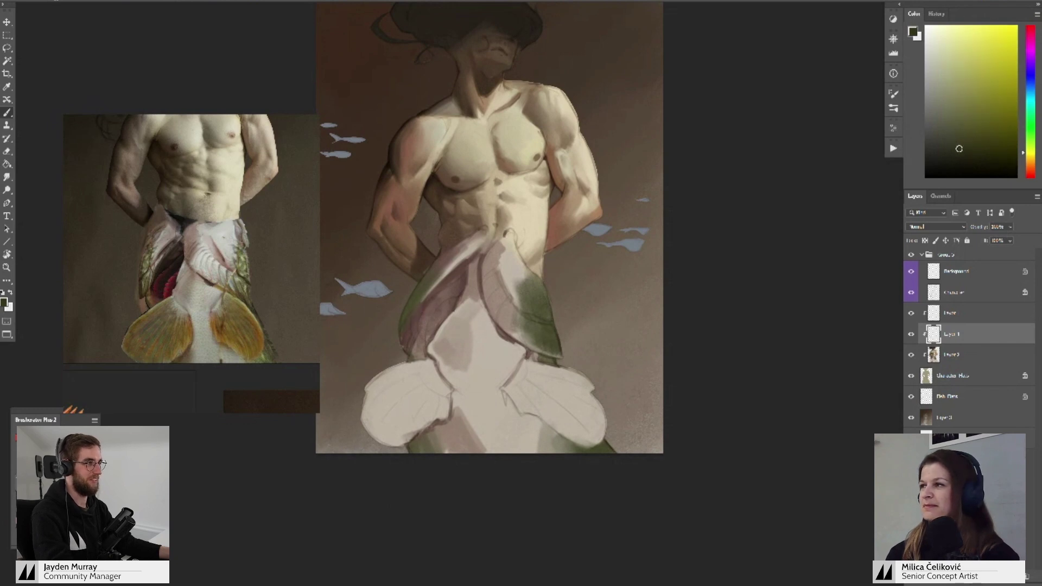
drag(1030, 153, 1031, 149)
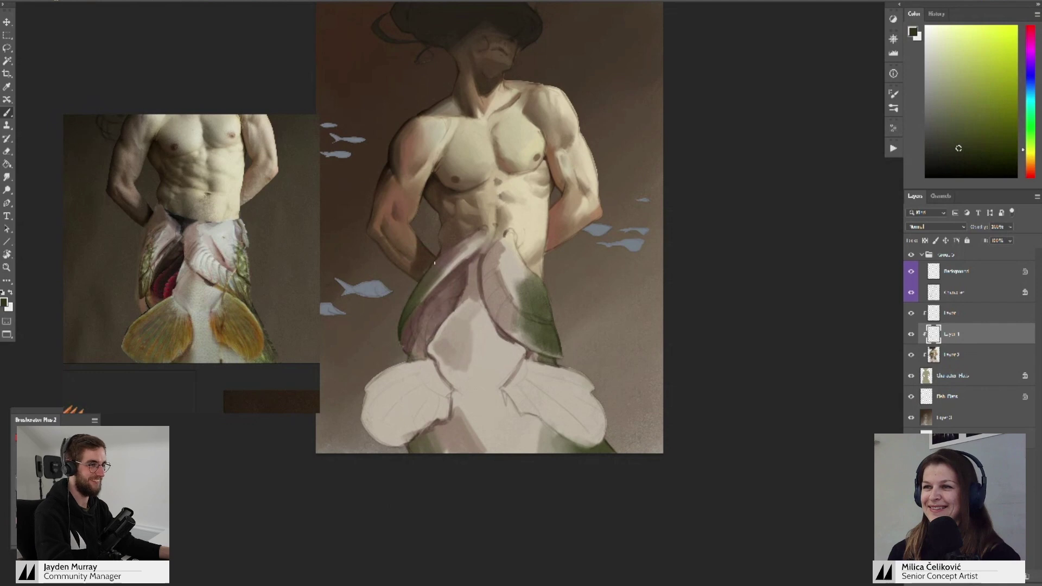
drag(524, 263, 508, 254)
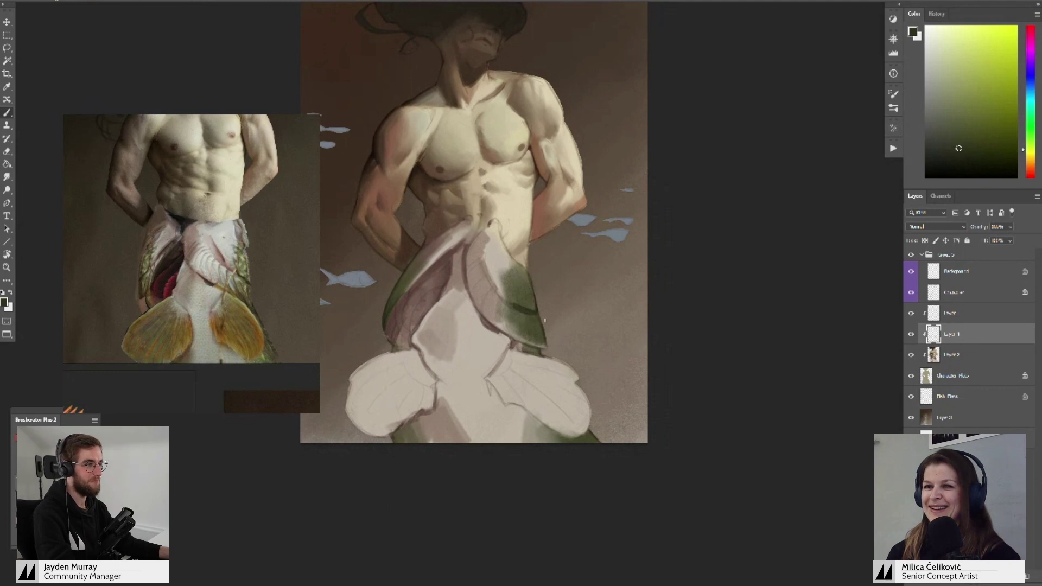
drag(546, 352, 545, 317)
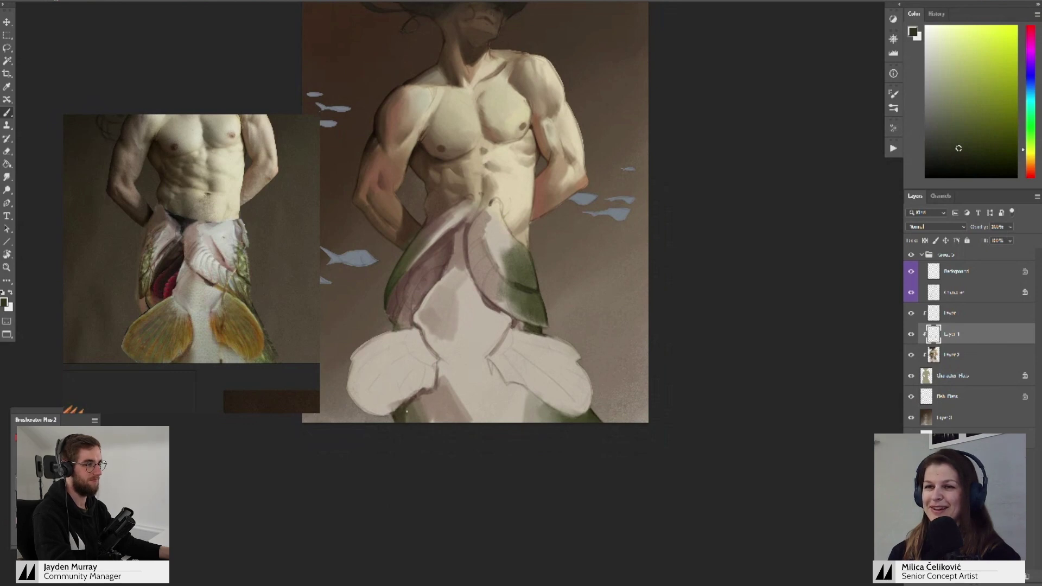
drag(415, 318, 421, 339)
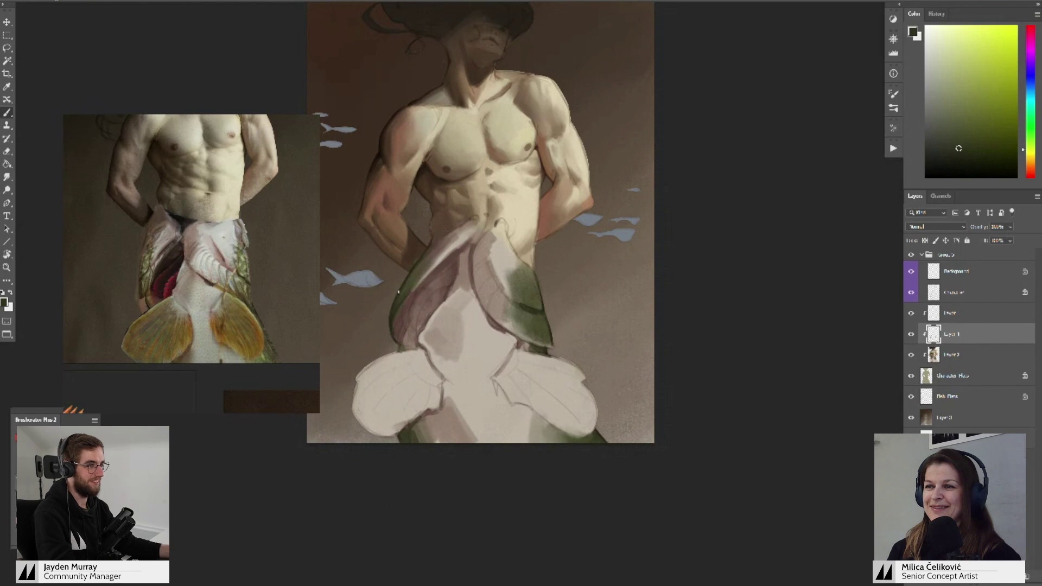
- Blend the green on the left flap's upper outer edge into the pale rim using sampled brown and olive tones
alt+click(411, 278)
alt+click(428, 254)
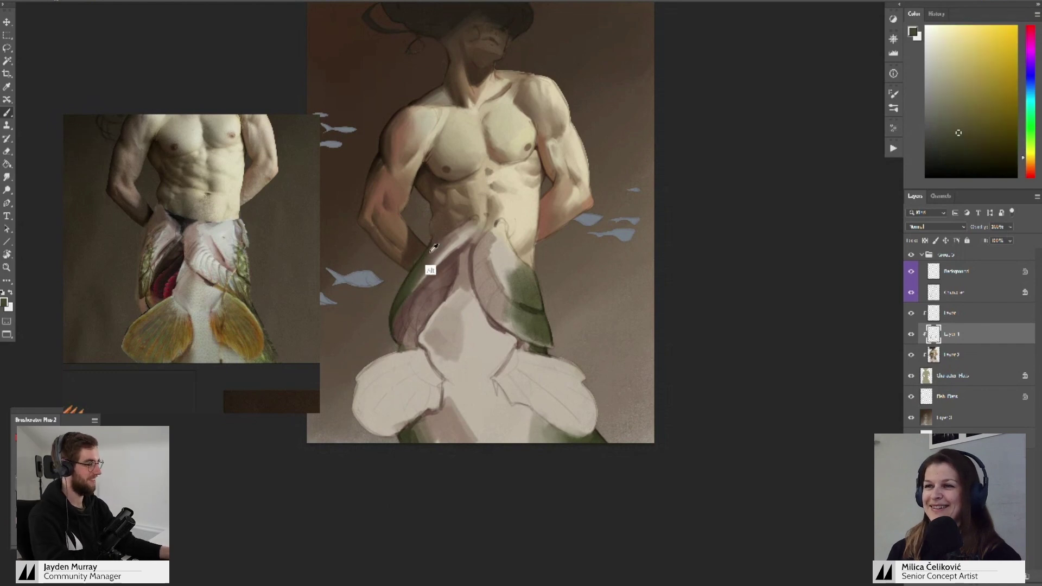
alt+click(430, 252)
alt+click(436, 247)
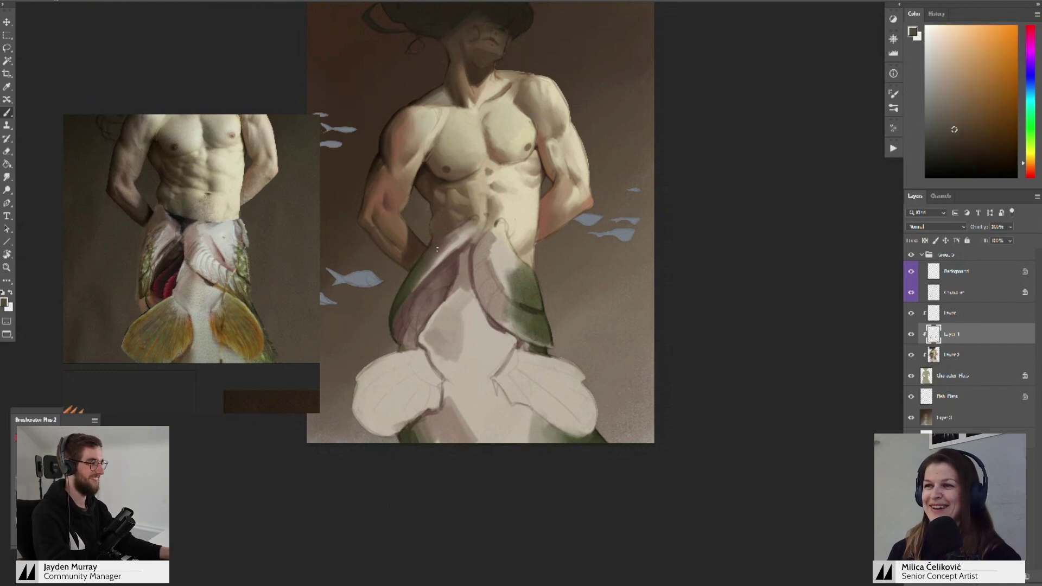
alt+click(433, 253)
alt+click(435, 256)
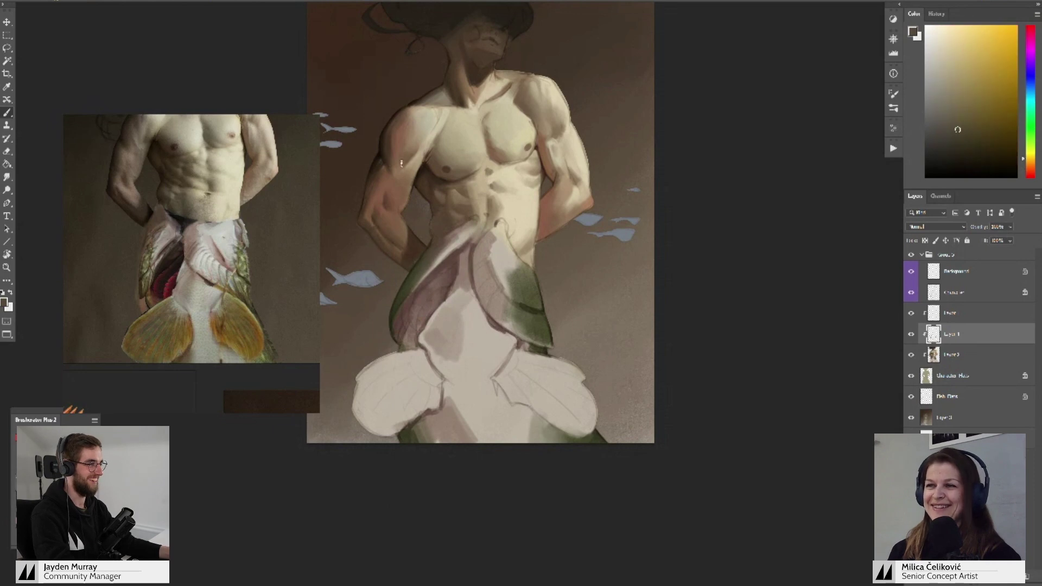
mouse_move(446, 247)
mouse_down()
mouse_move(420, 297)
mouse_move(422, 287)
mouse_up()
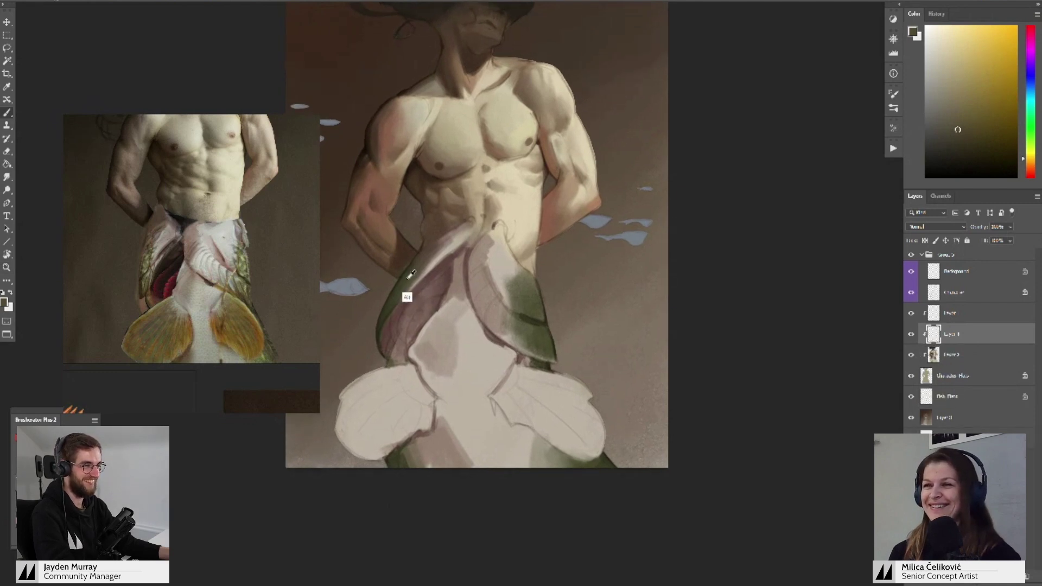
alt+click(411, 274)
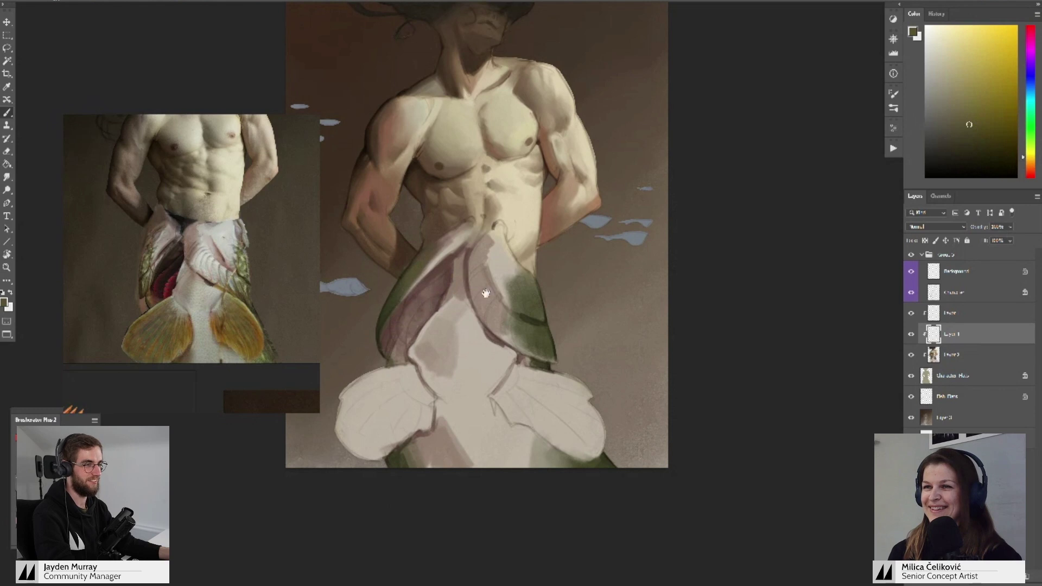
- Paint a lighter yellowish olive where the right flap's green meets its pale upper area, mixing in sampled transition tones
drag(487, 293, 467, 281)
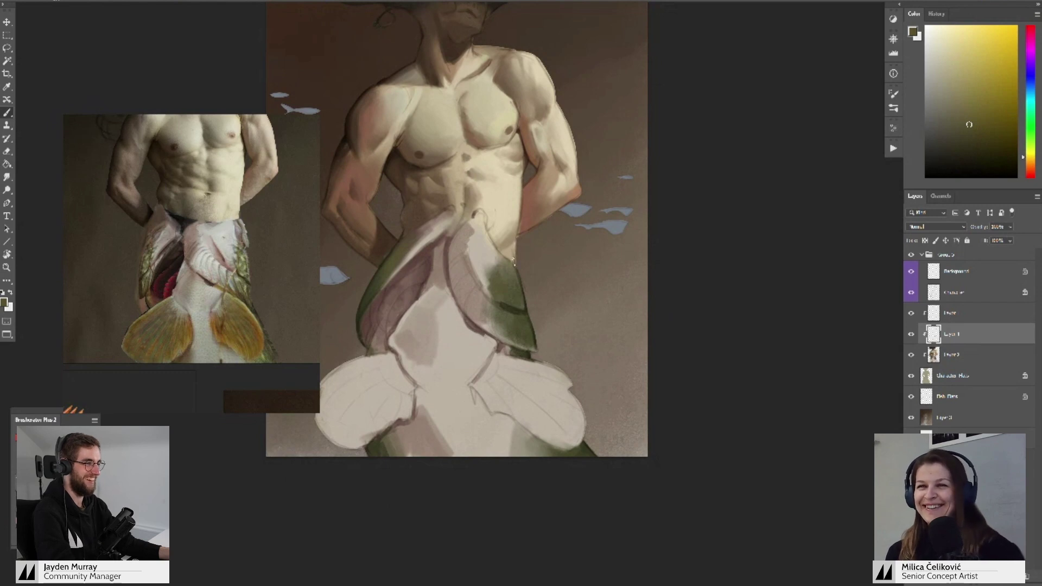
drag(959, 112, 966, 99)
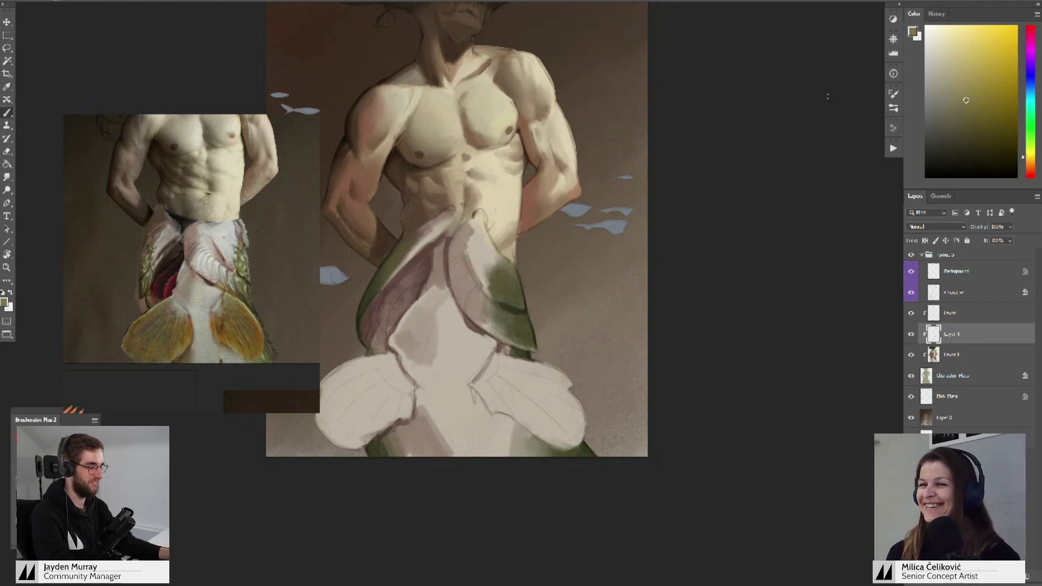
drag(501, 277, 489, 257)
alt+click(501, 269)
alt+click(495, 276)
alt+click(490, 274)
alt+click(483, 269)
alt+click(486, 270)
alt+click(482, 270)
alt+click(495, 290)
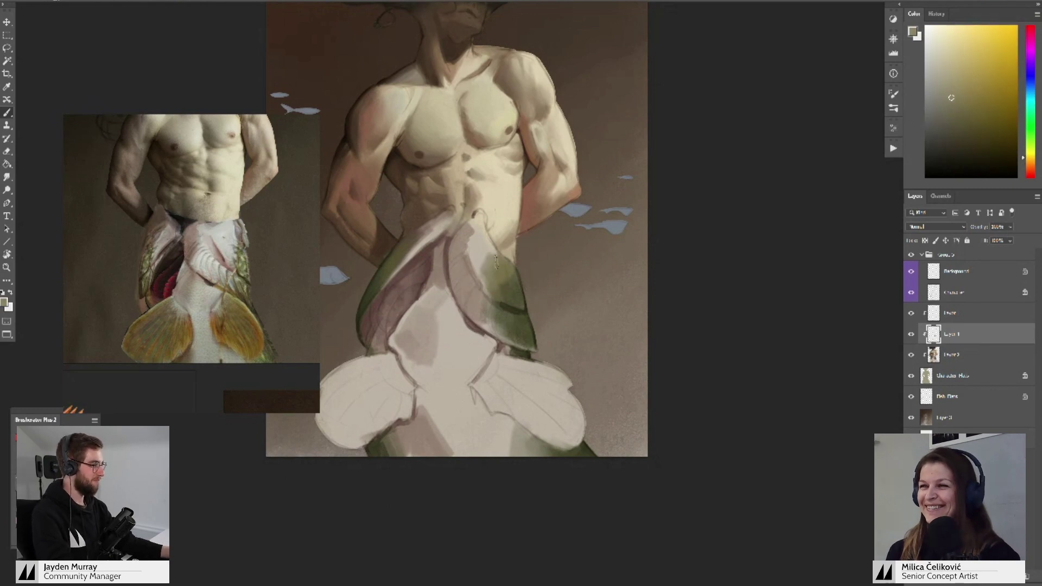
- Soften the middle of the right flap by extending sampled olive tones down through the green area
alt+click(499, 263)
alt+click(504, 275)
alt+click(508, 296)
mouse_move(507, 297)
mouse_down()
mouse_move(510, 266)
mouse_move(483, 287)
mouse_move(516, 304)
mouse_move(503, 274)
mouse_up()
alt+click(505, 270)
key(z)
key(b)
alt+click(492, 272)
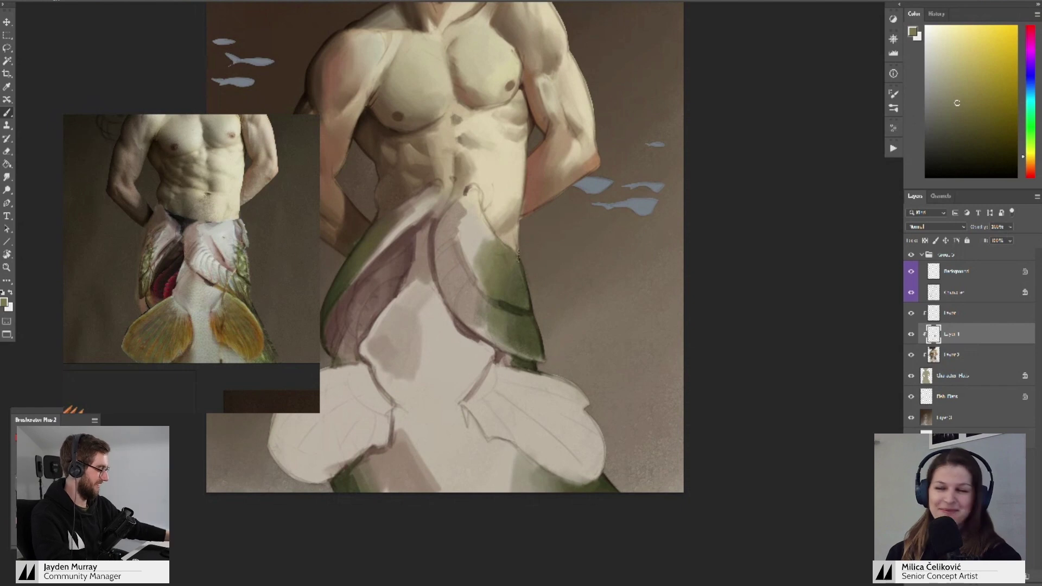
- Refine the right flap's green-to-pale gradient with sampled muted olive and light grey-beige tones
mouse_move(512, 299)
mouse_down()
mouse_move(525, 347)
mouse_move(529, 332)
mouse_move(473, 309)
mouse_move(493, 273)
mouse_move(513, 266)
mouse_move(519, 282)
mouse_move(520, 270)
mouse_up()
alt+click(500, 326)
key(z)
key(z)
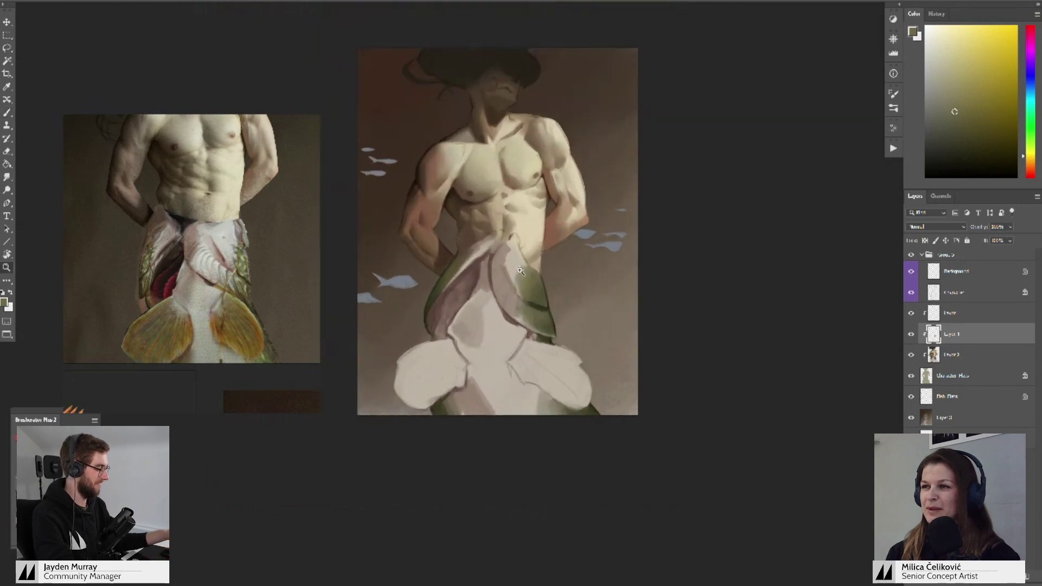
scroll(519, 270, up, 3)
alt+click(521, 274)
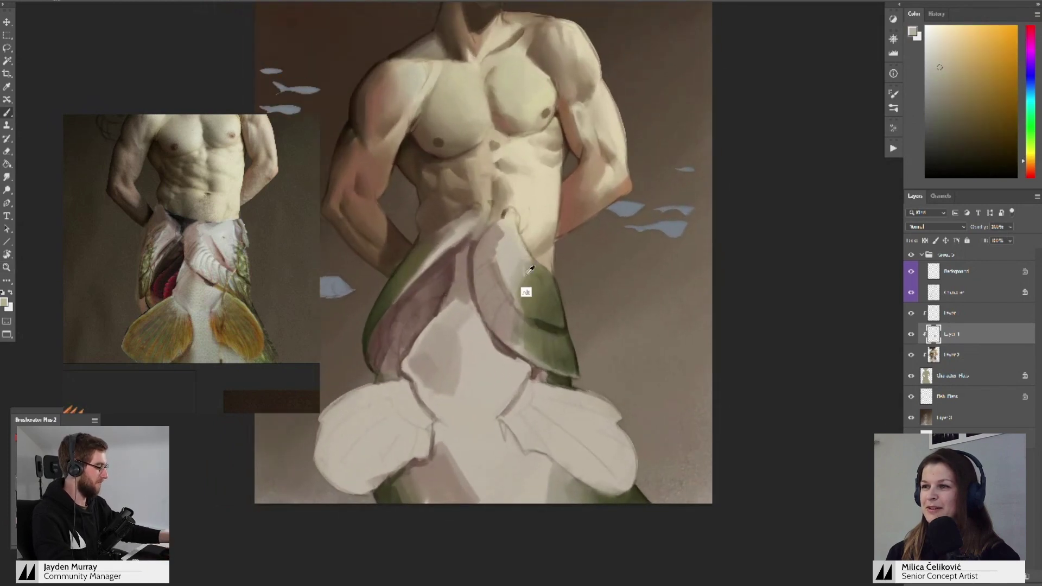
alt+click(513, 276)
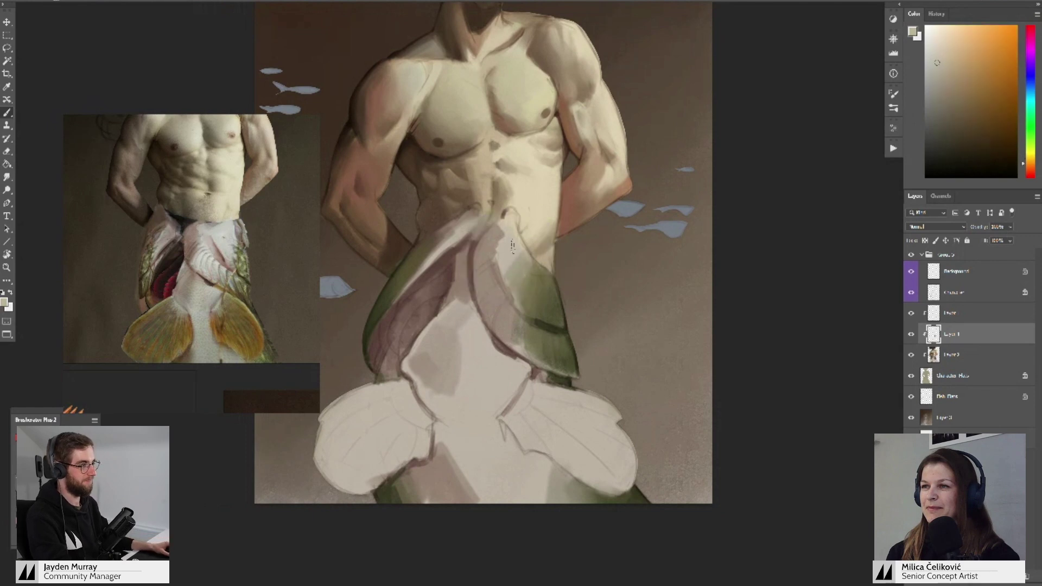
- Paint pale, scalloped ridges along the inner band of the right flap with a sampled light beige
scroll(501, 249, down, 3)
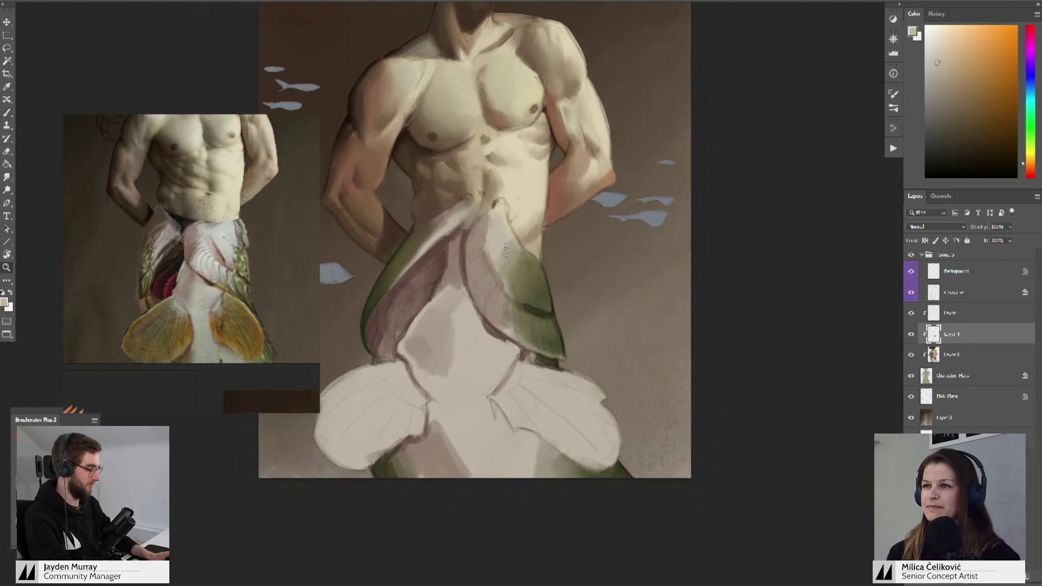
drag(499, 248, 499, 266)
alt+click(499, 242)
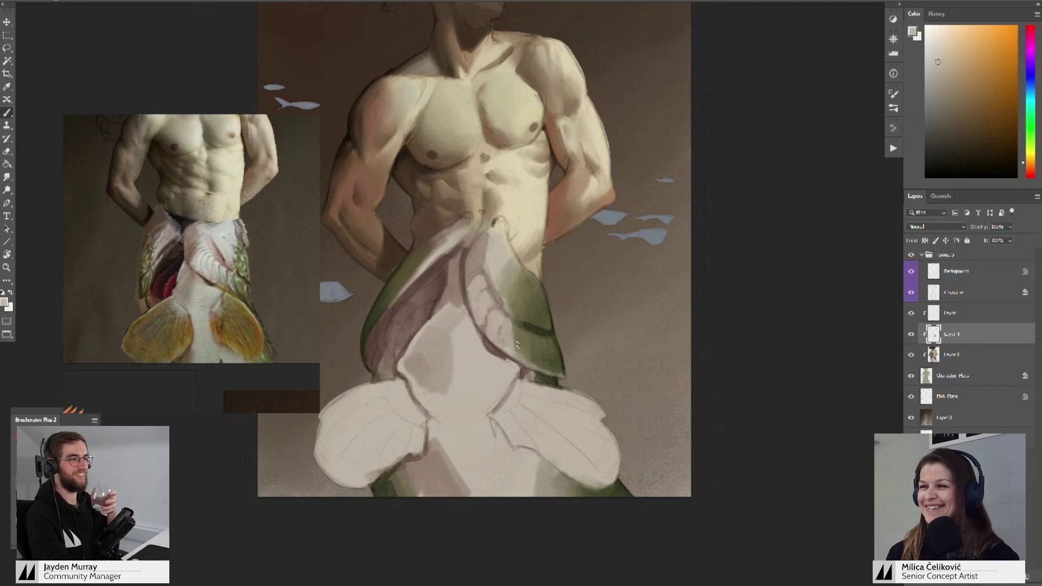
- Blend the ridges into the green of the right flap's lower part with sampled grey-olive tones
drag(517, 343, 510, 320)
alt+click(513, 319)
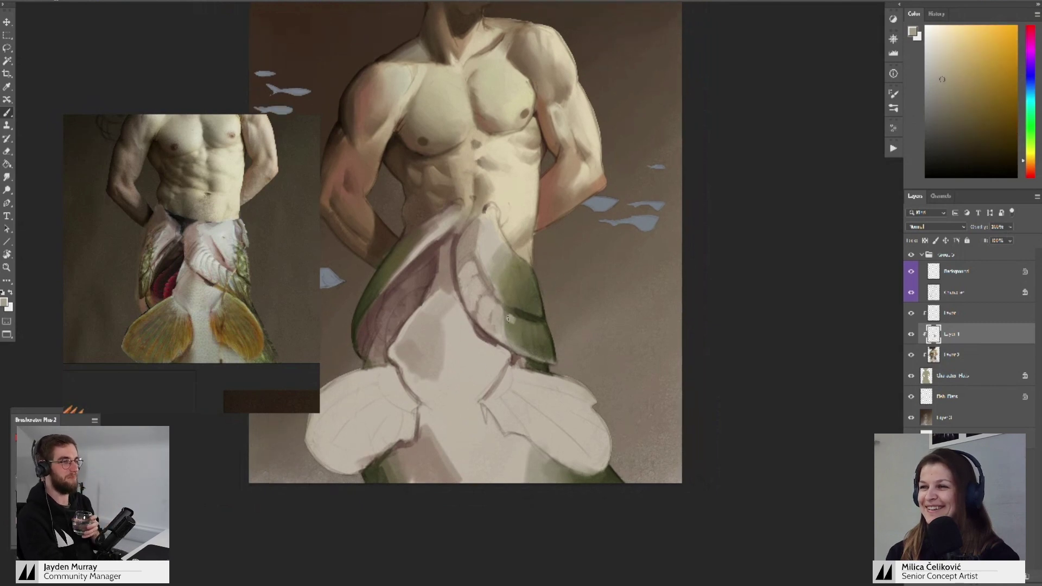
alt+click(509, 332)
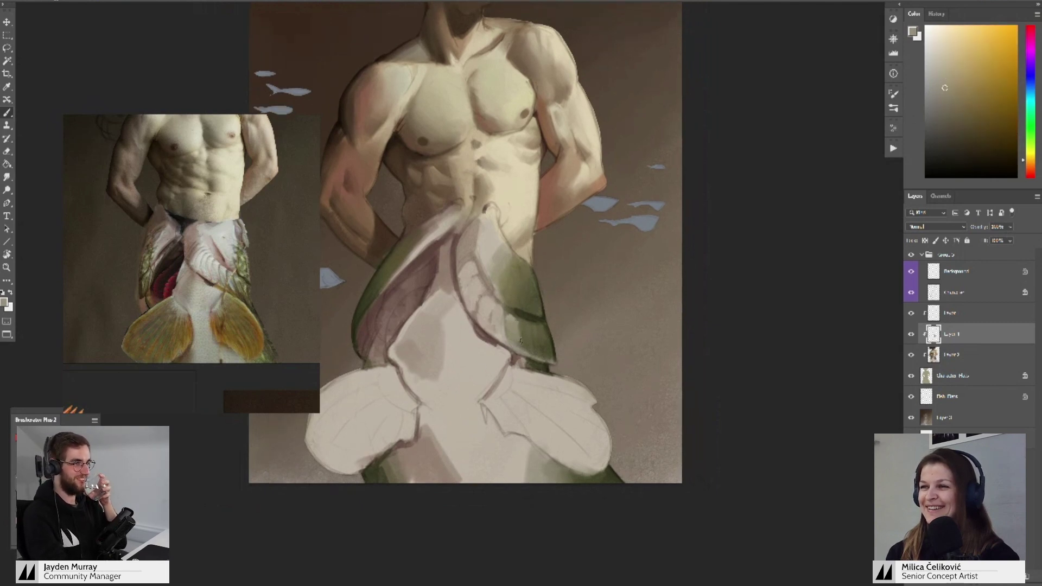
alt+click(513, 321)
alt+click(524, 325)
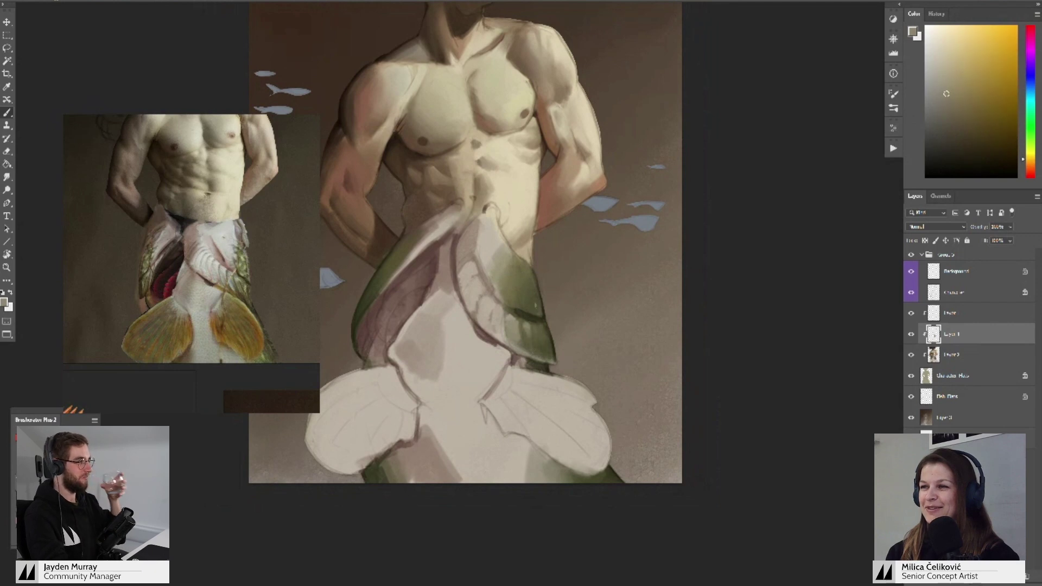
- Merge the current paint layer into the layer below and add a new empty layer above it
key(z)
drag(533, 295, 514, 358)
key(ctrl+e)
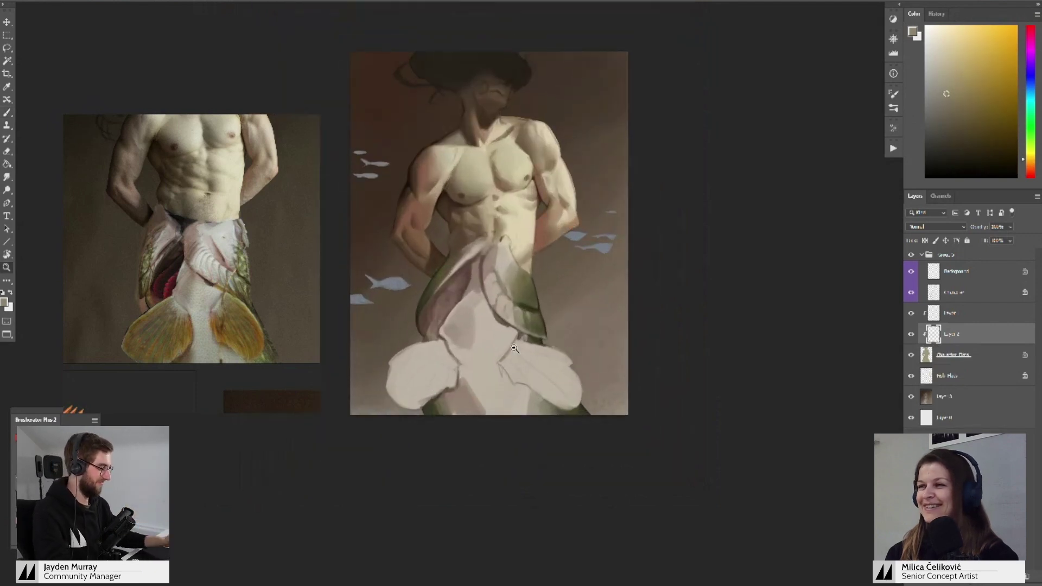
key(ctrl+shift+alt+n)
- Darken the outer edge of the left flap with a sampled dark green
drag(470, 281, 504, 298)
key(b)
alt+click(582, 348)
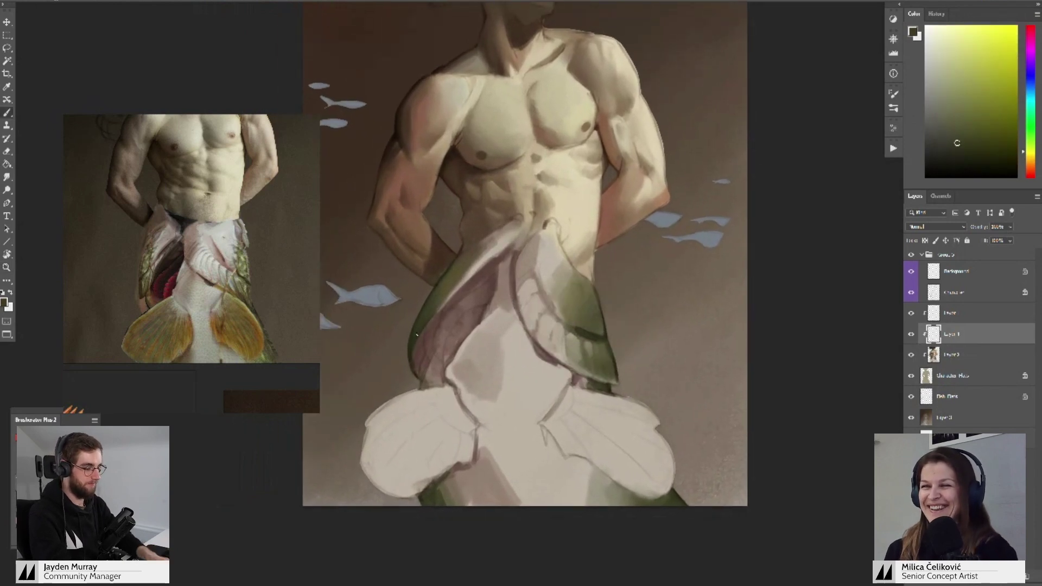
drag(425, 337, 439, 275)
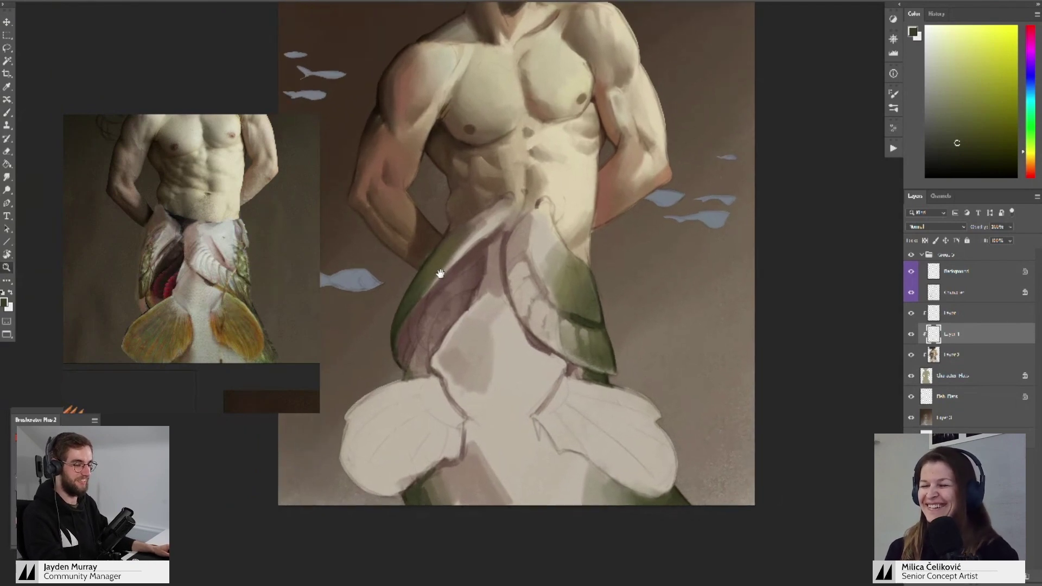
- Refine the left flap's pale upper rim and its transition into the green with sampled pinkish-grey and brown tones
drag(472, 234, 458, 240)
key(b)
alt+click(465, 245)
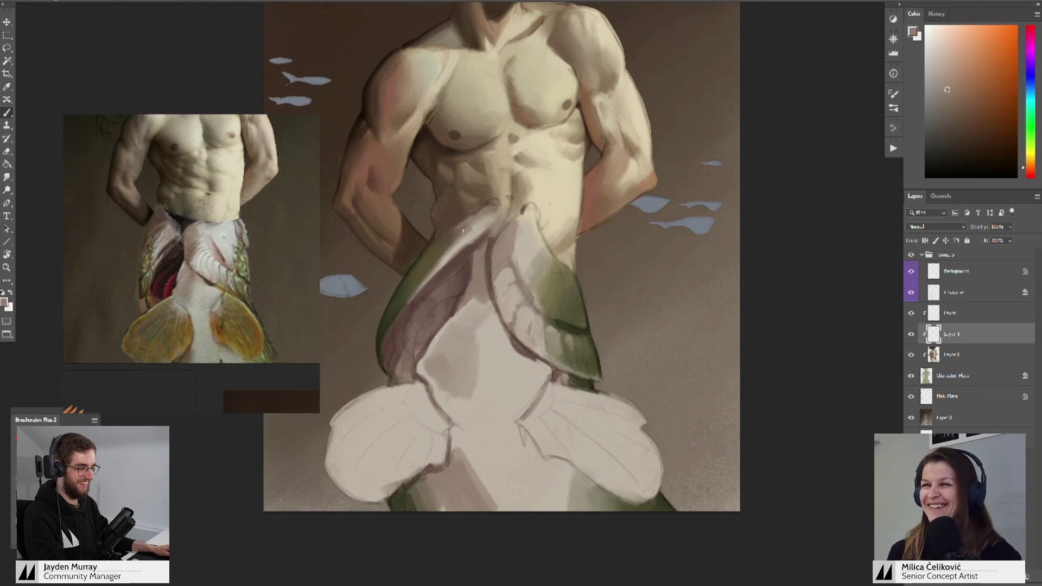
alt+click(449, 245)
alt+click(410, 298)
alt+click(419, 286)
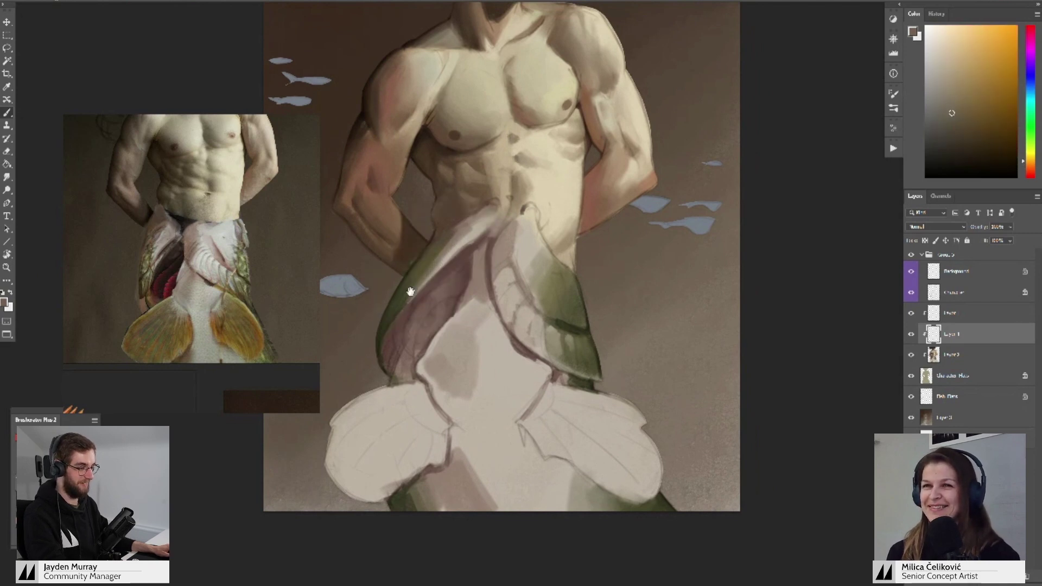
- Enlarge the fish reference and paint muted green and yellowish olive at the base of the left flap, above the fin
drag(412, 300, 434, 277)
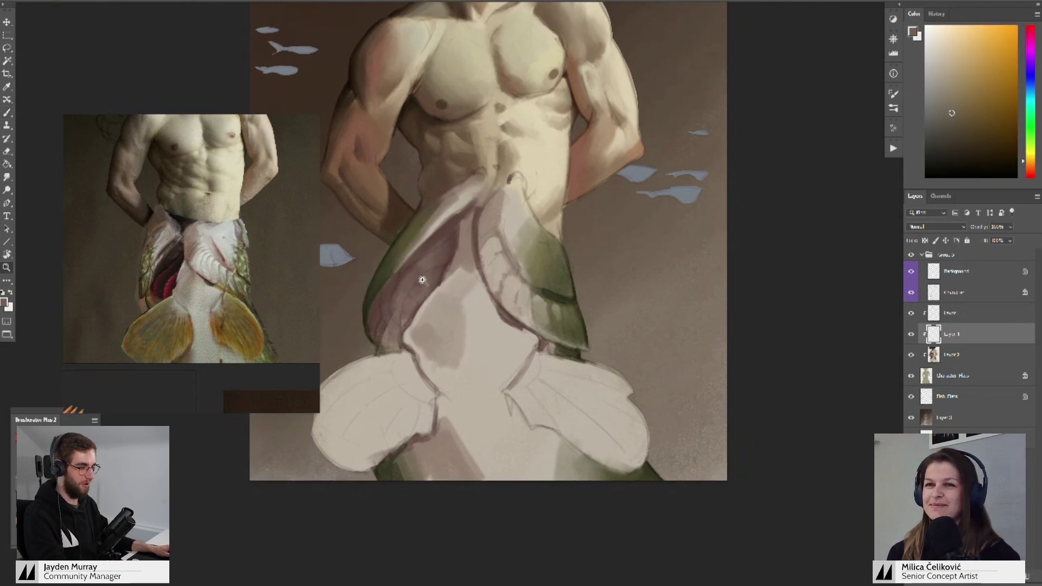
scroll(183, 293, up, 3)
scroll(184, 293, up, 1)
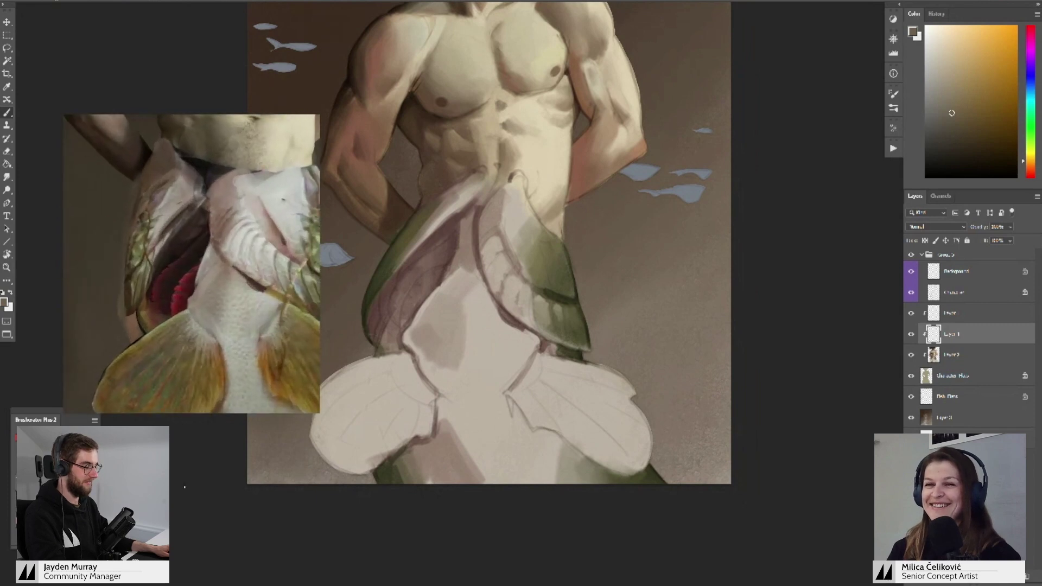
drag(400, 379, 394, 355)
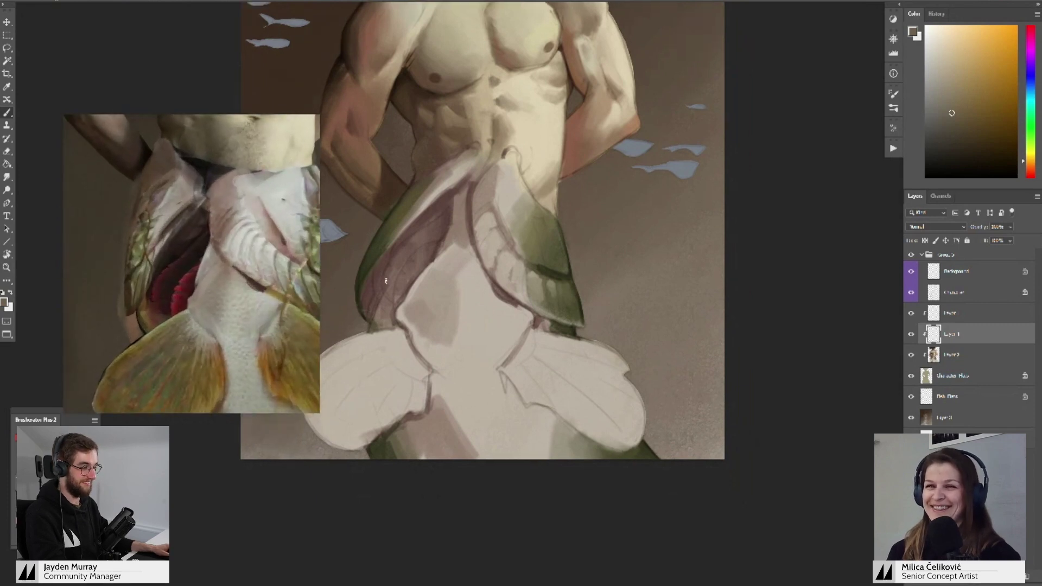
alt+click(373, 321)
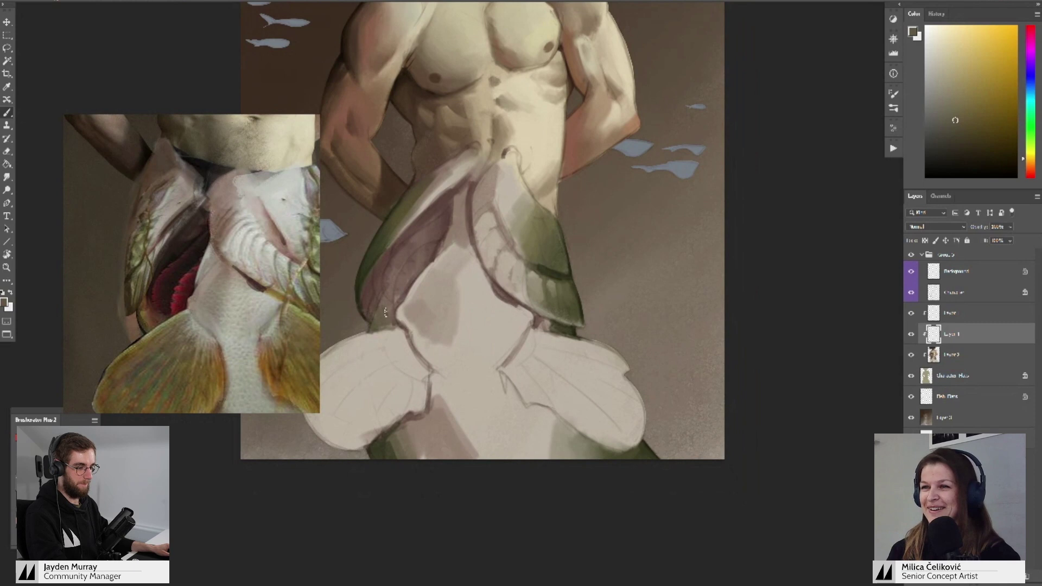
click(1032, 158)
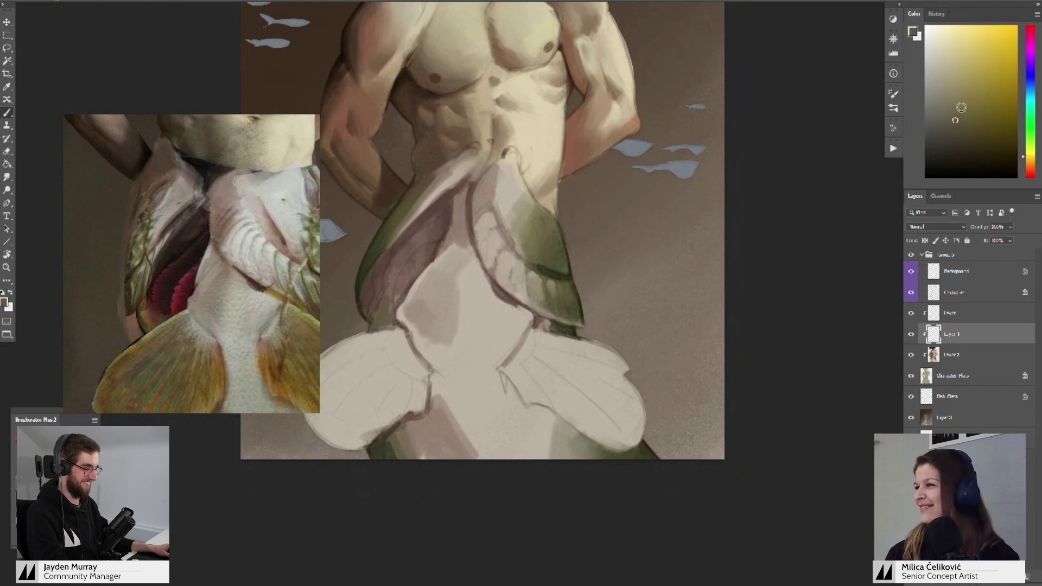
drag(961, 108, 975, 107)
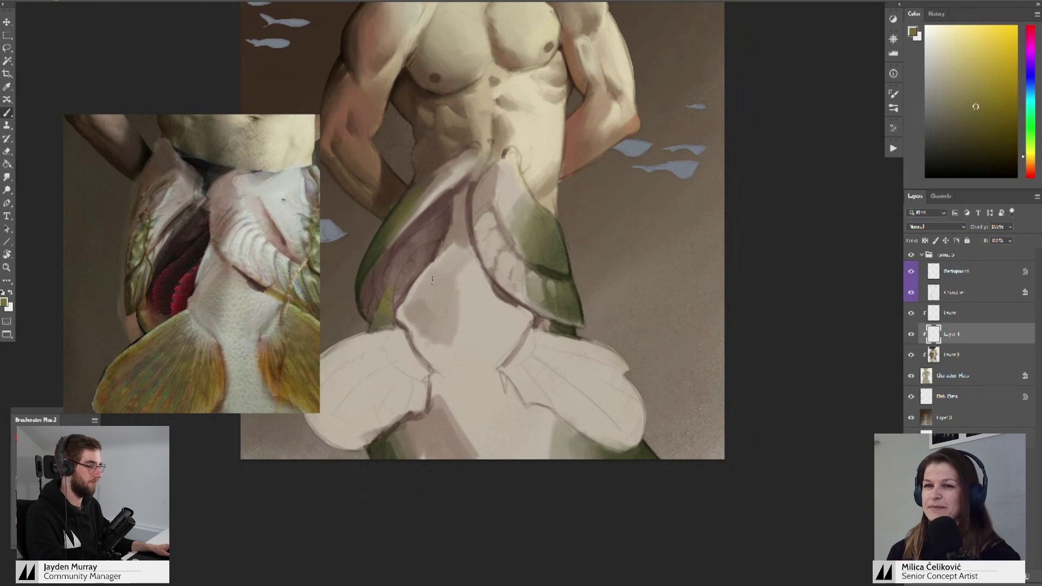
- Touch up the base of the left flap with a sampled color and soften its upper rim with the Smudge tool
key(z)
mouse_move(434, 281)
mouse_down()
mouse_move(395, 289)
mouse_move(415, 302)
mouse_move(405, 283)
mouse_up()
key(z)
alt+click(388, 319)
key(space)
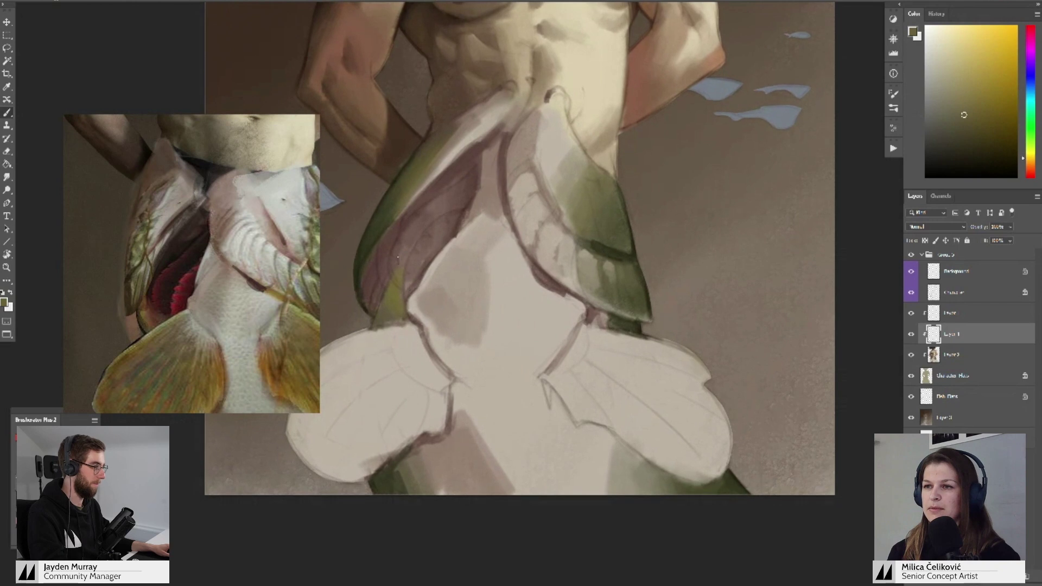
key(r)
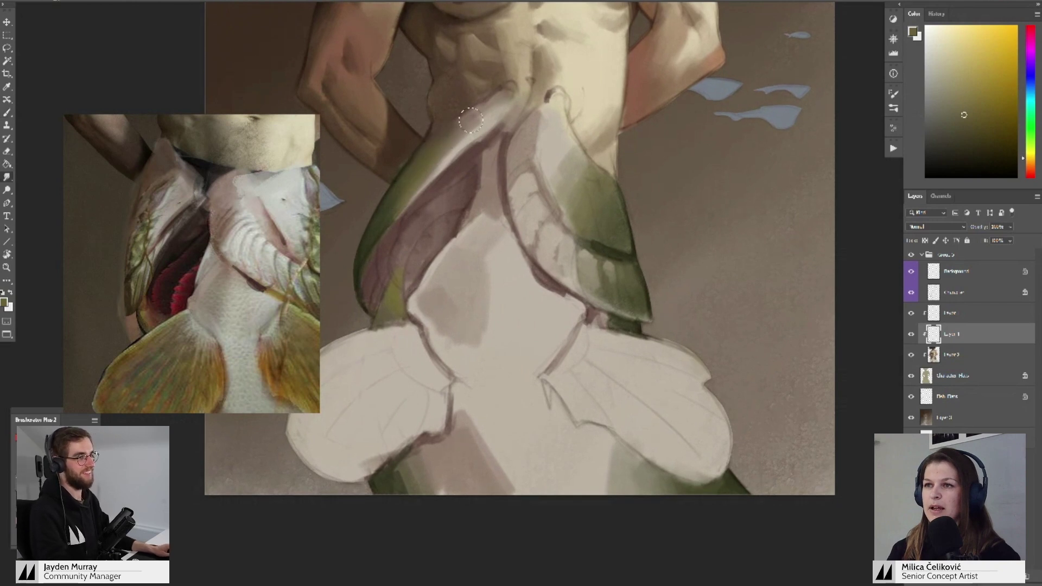
- Merge the current paint layer down and add a new empty layer above it
key(ctrl+e)
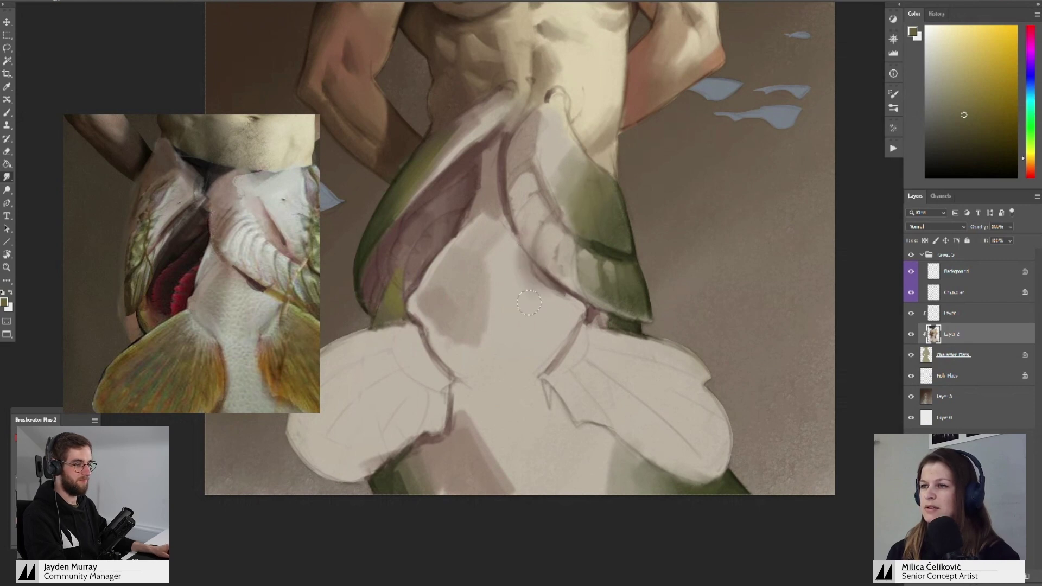
click(1010, 576)
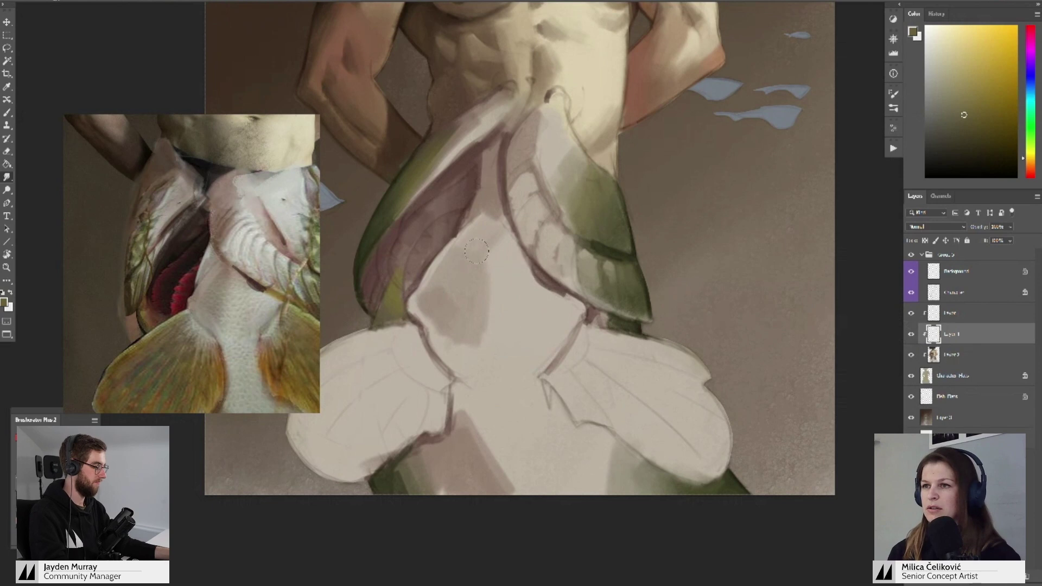
drag(460, 243, 461, 258)
- Refine the olive patch at the base of the left flap with sampled dark green and brownish-pink tones
key(b)
drag(414, 235, 418, 215)
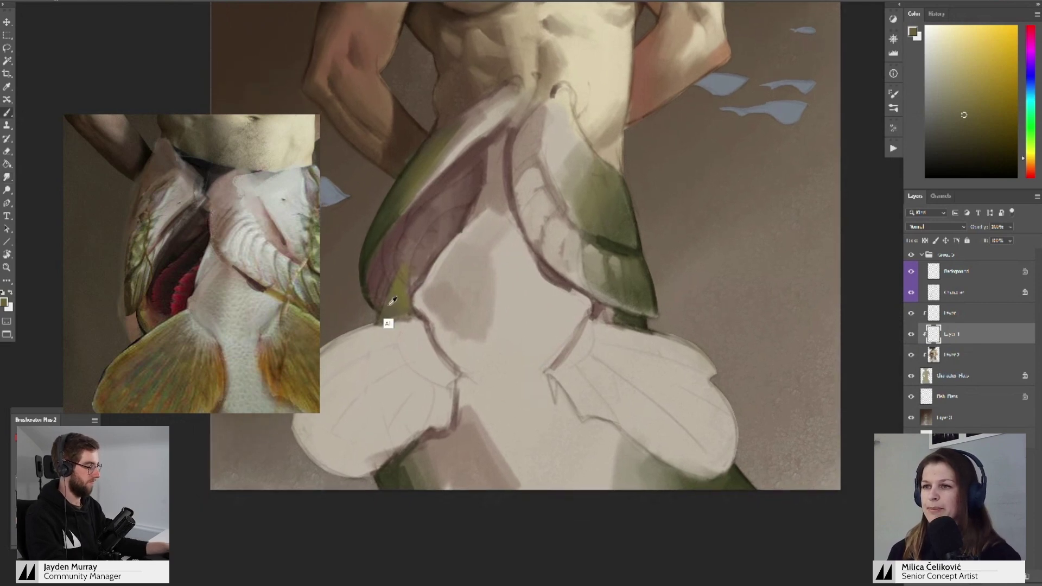
alt+click(373, 242)
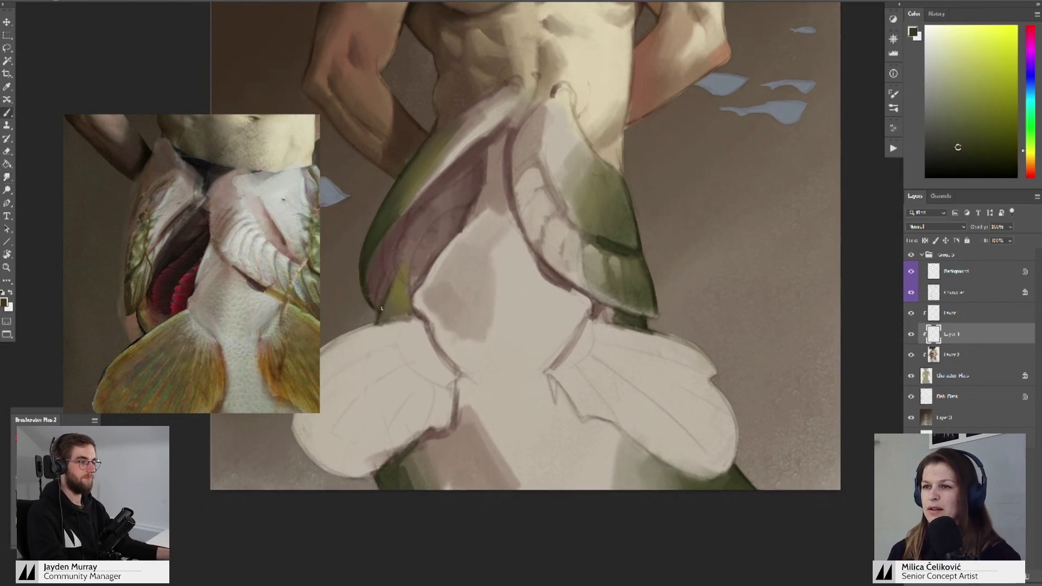
alt+click(407, 274)
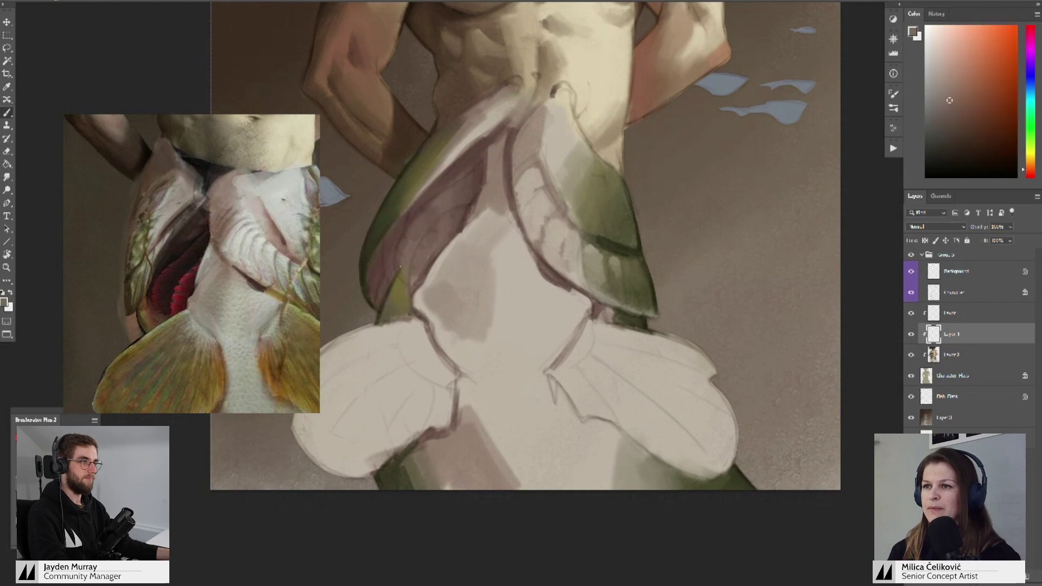
alt+click(396, 267)
mouse_move(406, 286)
mouse_down()
mouse_move(413, 272)
mouse_move(425, 301)
mouse_up()
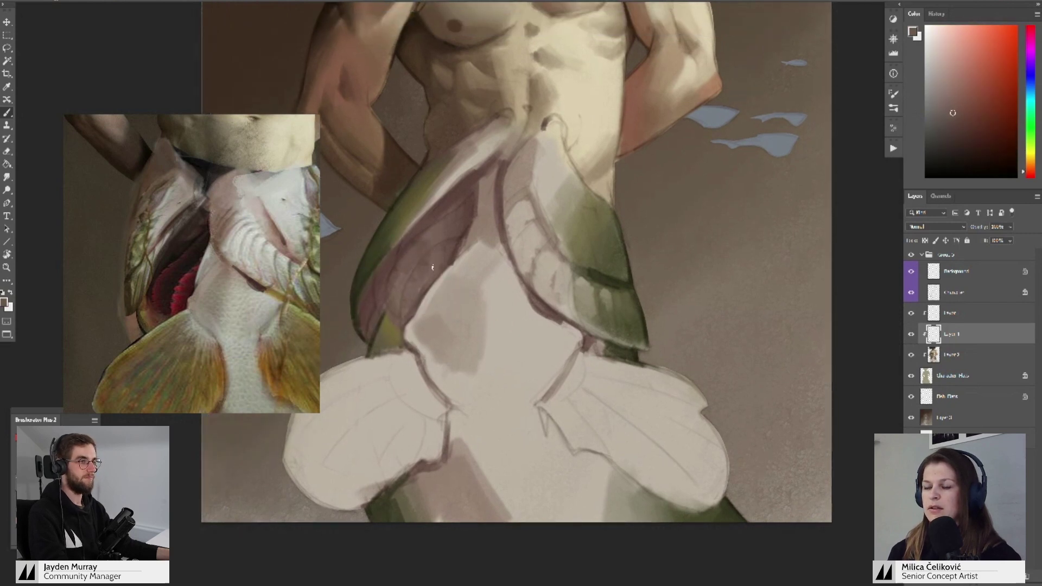
- Smooth the purplish-brown interior of the left flap with tones sampled from the surrounding area
key(u)
key(i)
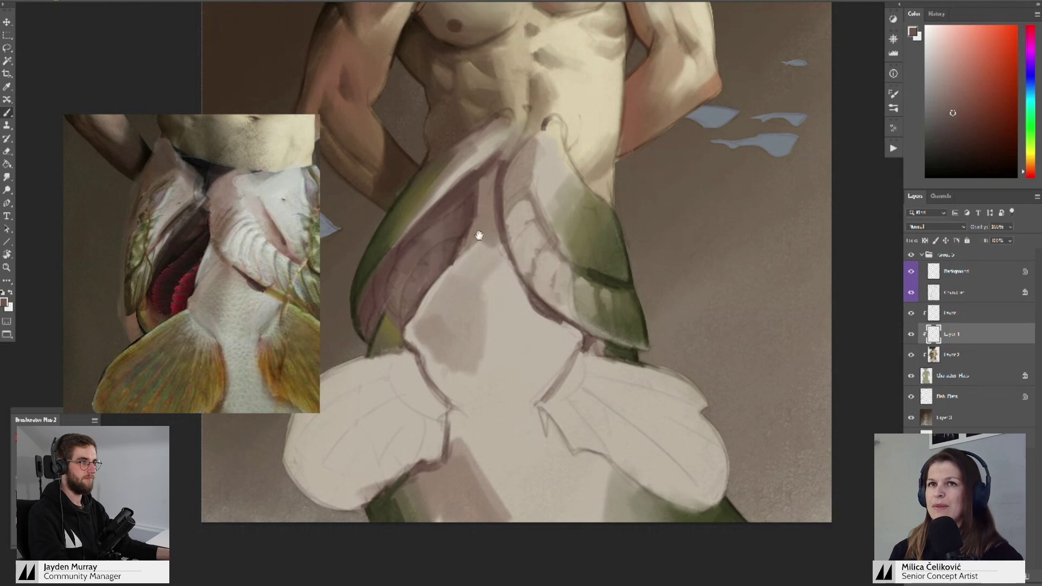
mouse_move(479, 236)
mouse_down()
mouse_move(434, 267)
mouse_move(490, 286)
mouse_up()
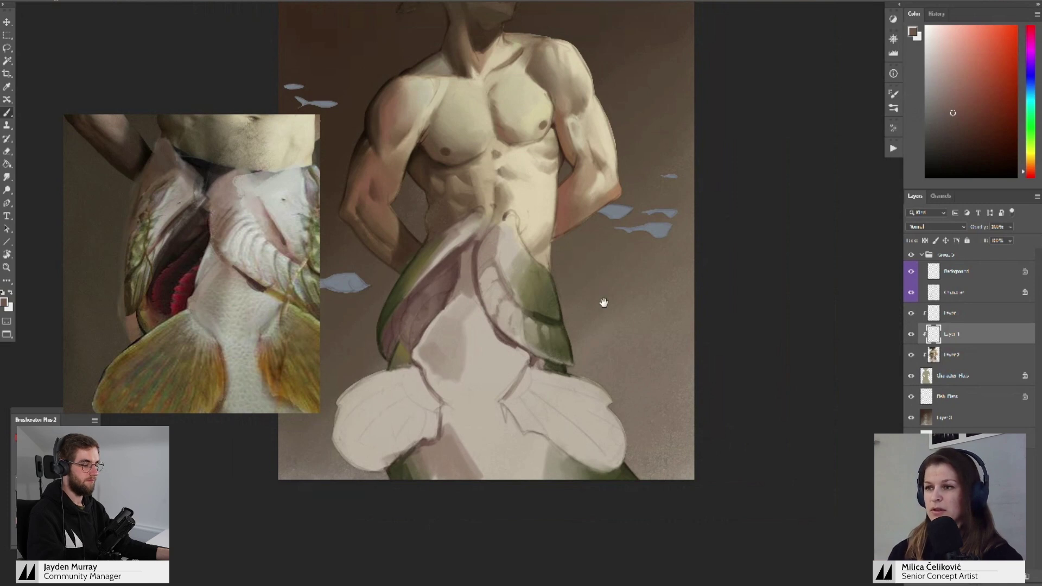
drag(604, 303, 601, 316)
key(z)
drag(417, 348, 420, 327)
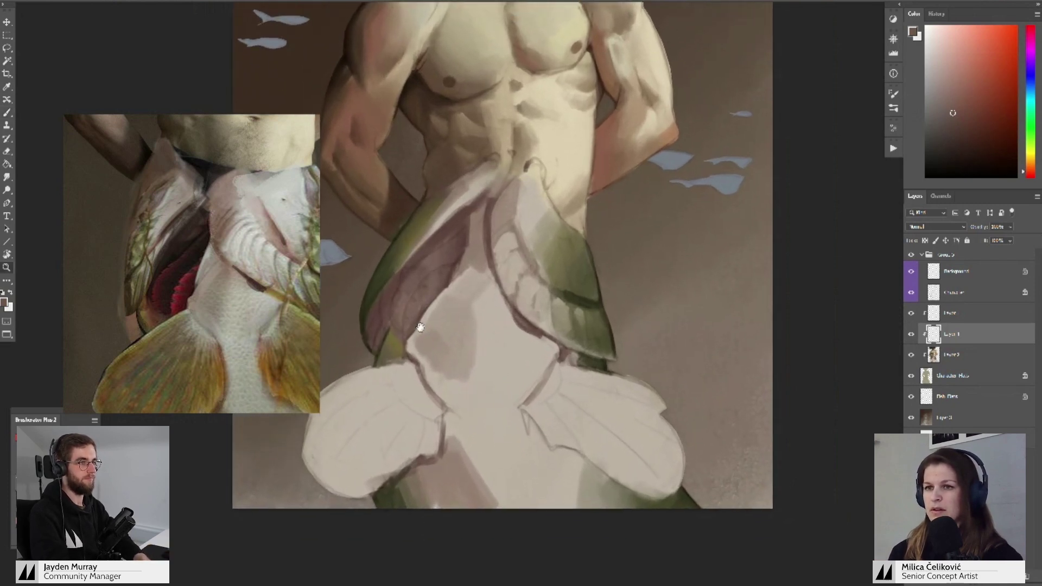
key(b)
alt+click(388, 320)
alt+click(384, 326)
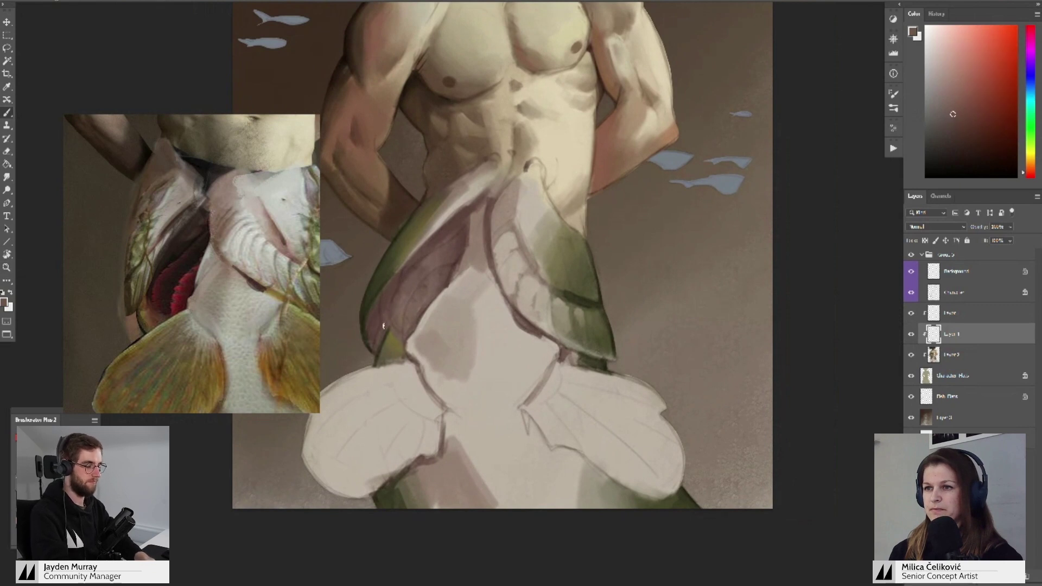
key(ctrl+e)
key(ctrl+z)
drag(417, 304, 411, 292)
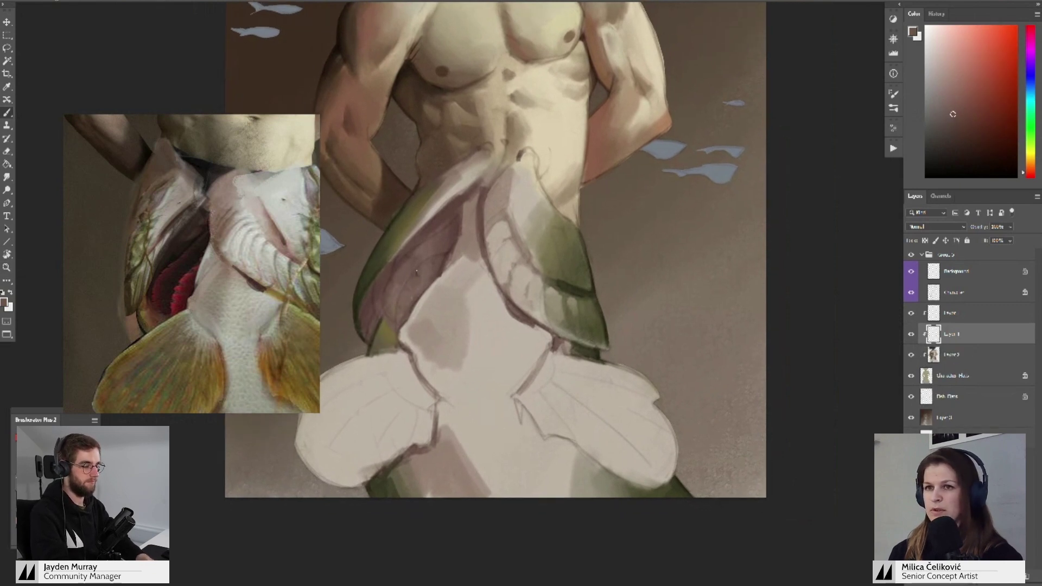
alt+click(409, 274)
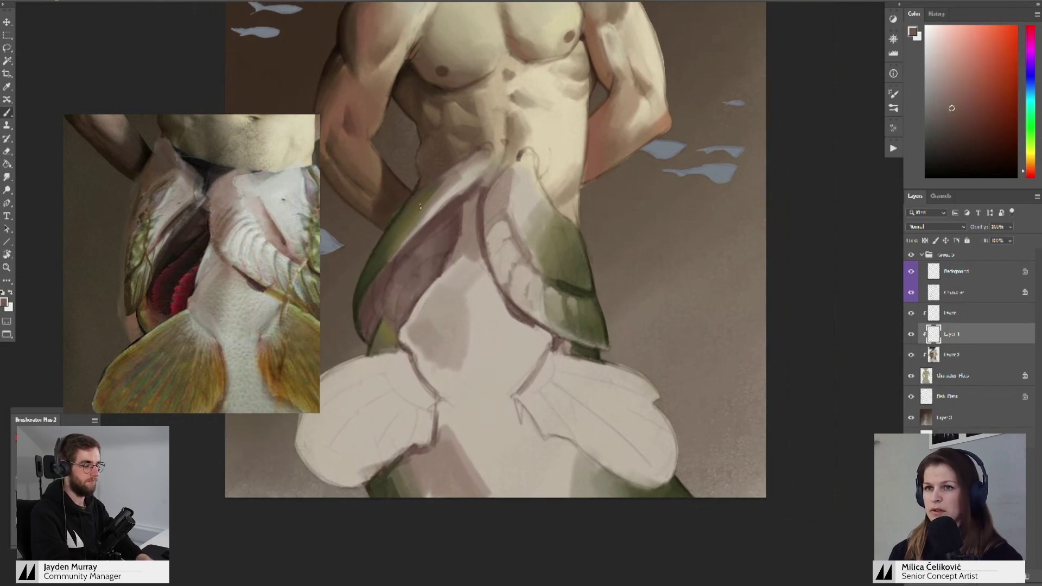
- Choose a saturated dark red and block in the middle of the left flap's interior
click(1029, 173)
click(977, 115)
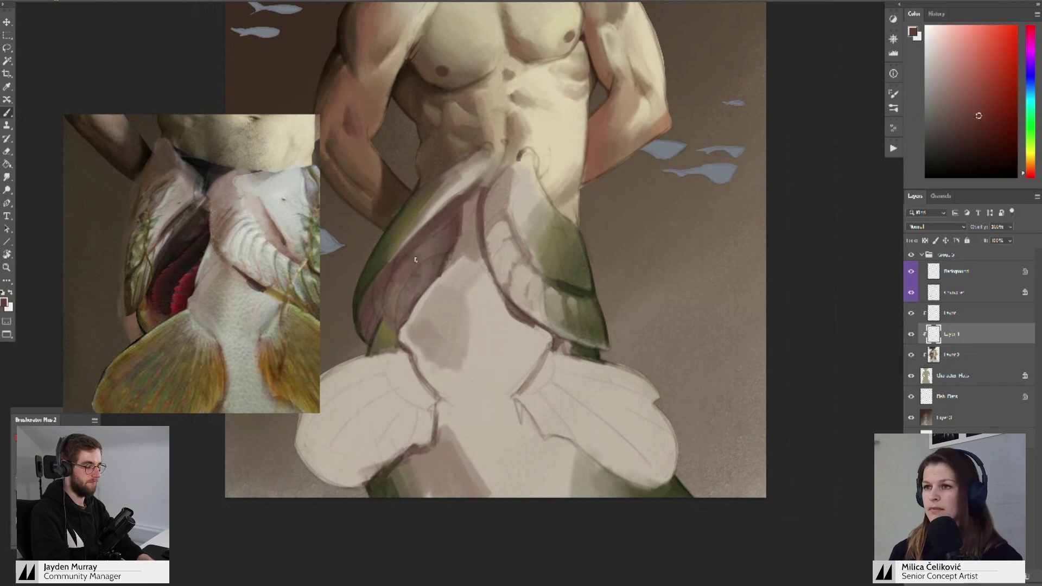
mouse_move(418, 254)
mouse_down()
mouse_move(397, 282)
mouse_move(427, 266)
mouse_move(394, 286)
mouse_move(428, 255)
mouse_move(412, 257)
mouse_move(389, 297)
mouse_move(413, 254)
mouse_move(393, 292)
mouse_move(425, 272)
mouse_move(417, 280)
mouse_move(402, 223)
mouse_move(425, 268)
mouse_move(402, 314)
mouse_up()
click(994, 137)
alt+click(420, 283)
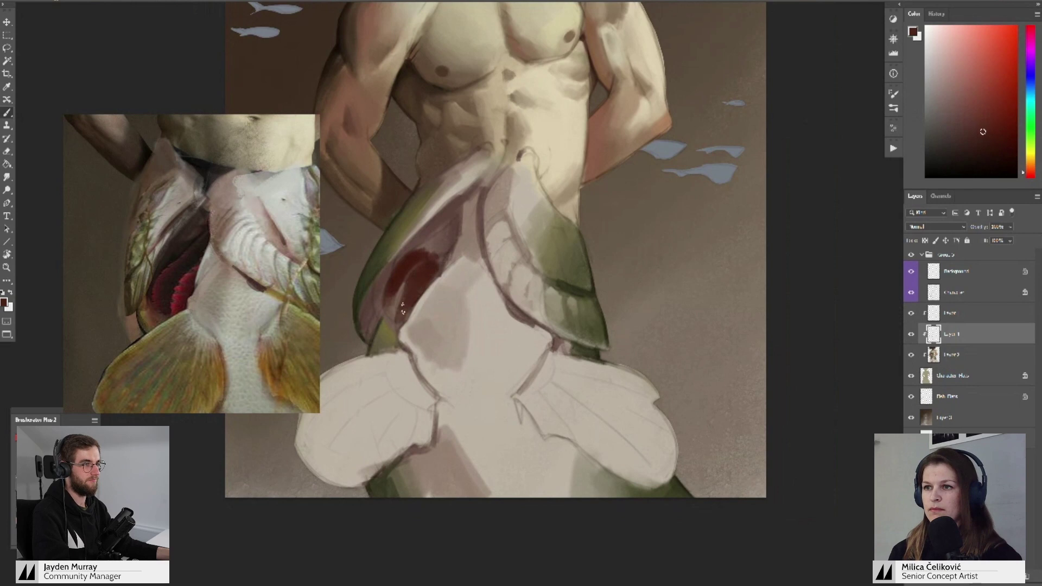
- Extend the dark red up to the flap opening's tip and down to its base, evening it out with sampled reds
alt+click(420, 280)
mouse_move(445, 244)
mouse_down()
mouse_move(428, 266)
mouse_move(425, 250)
mouse_move(415, 259)
mouse_move(422, 248)
mouse_move(410, 261)
mouse_move(456, 225)
mouse_up()
alt+click(420, 255)
alt+click(440, 240)
alt+click(447, 243)
alt+click(399, 285)
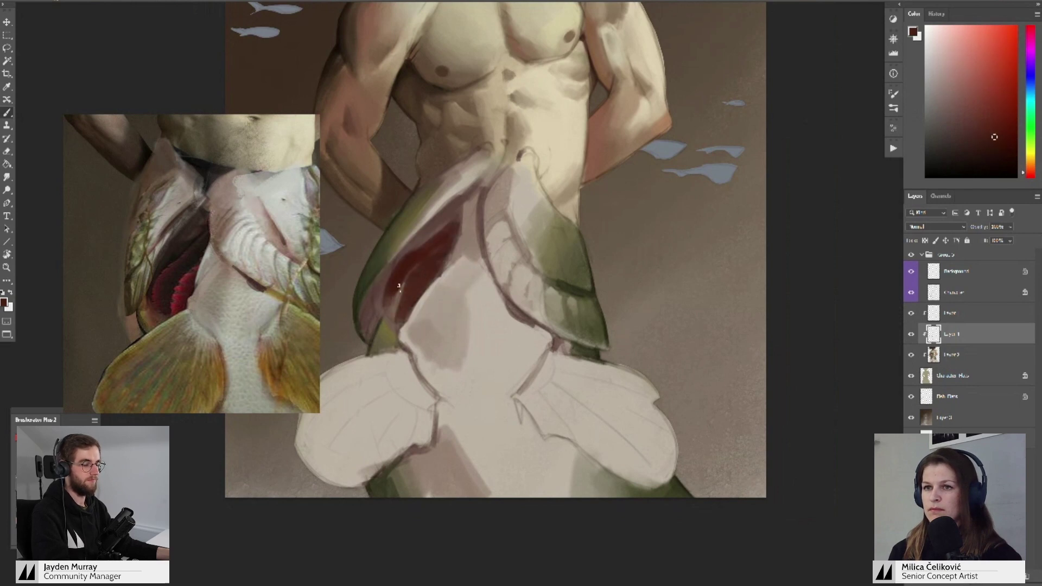
mouse_move(390, 301)
mouse_down()
mouse_move(419, 245)
mouse_move(391, 267)
mouse_move(450, 209)
mouse_move(378, 295)
mouse_move(401, 264)
mouse_move(385, 286)
mouse_move(399, 264)
mouse_move(382, 320)
mouse_up()
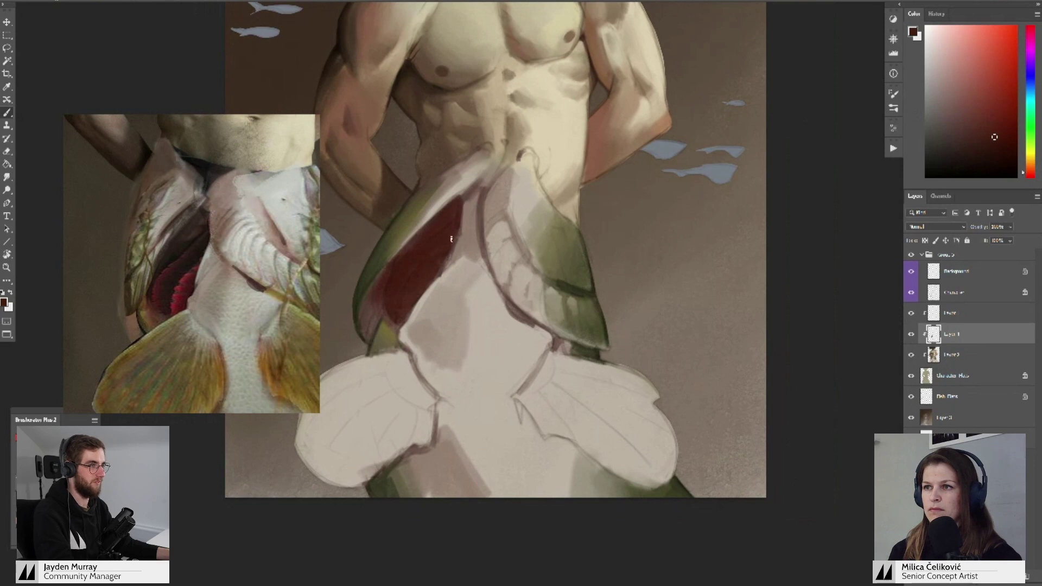
drag(431, 289, 440, 284)
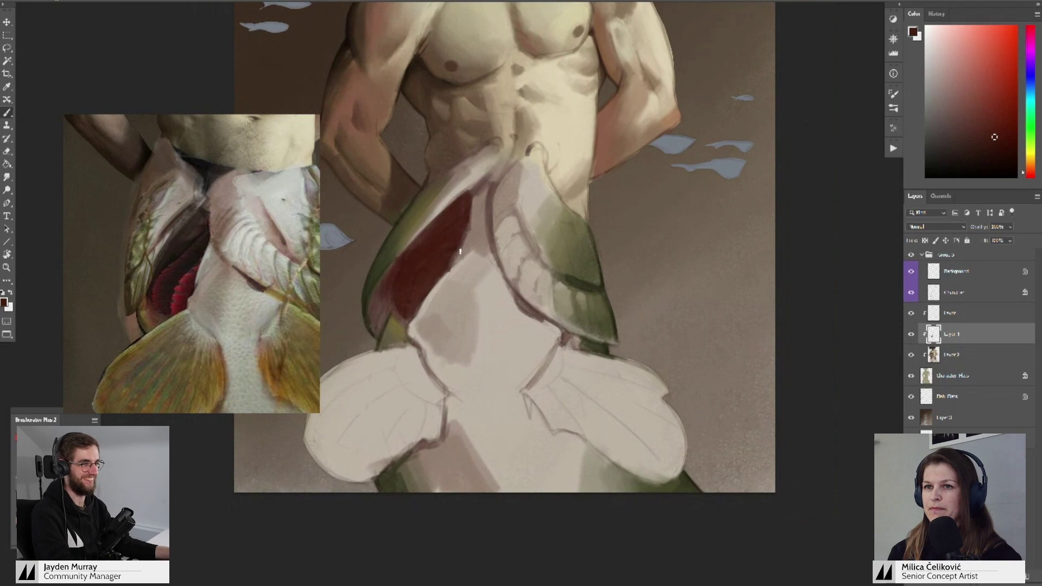
- Browse the fish and figure references and examine the red gill area on the fish-bodied torso composite
scroll(228, 228, down, 3)
scroll(227, 228, down, 2)
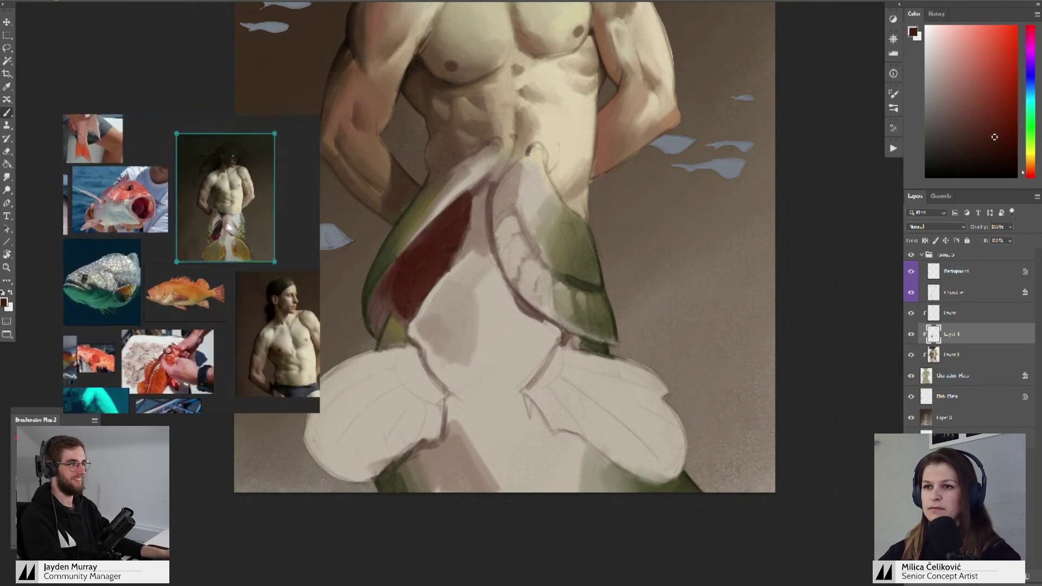
scroll(228, 231, down, 1)
scroll(219, 267, up, 3)
drag(219, 265, 280, 147)
drag(229, 346, 190, 233)
drag(267, 304, 105, 218)
scroll(105, 221, down, 4)
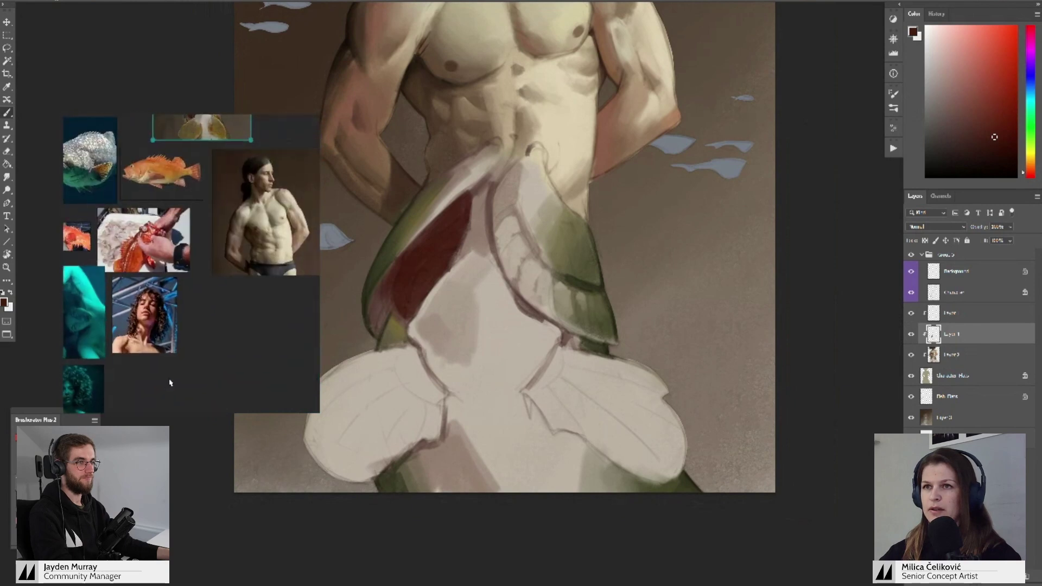
scroll(187, 308, up, 4)
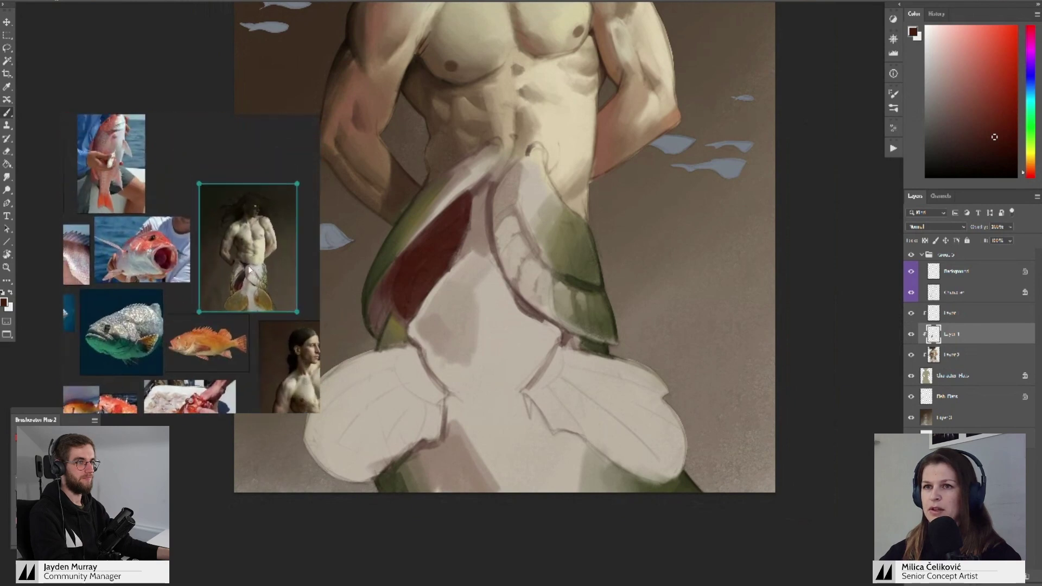
scroll(249, 270, up, 4)
scroll(242, 320, up, 4)
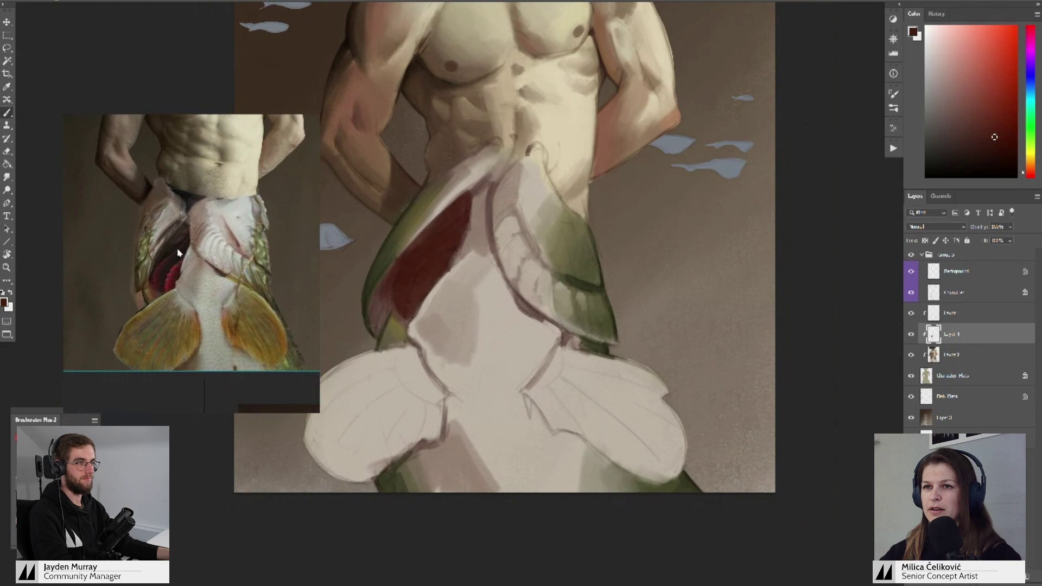
scroll(192, 281, down, 2)
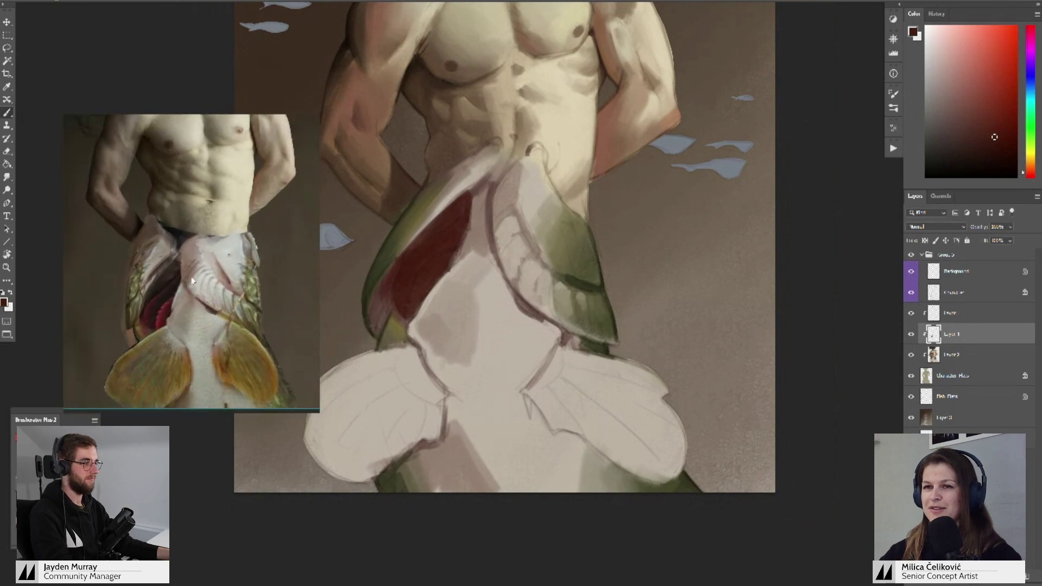
- Toggle the current paint layer's visibility to compare the figure with and without the red gill color
drag(804, 308, 817, 319)
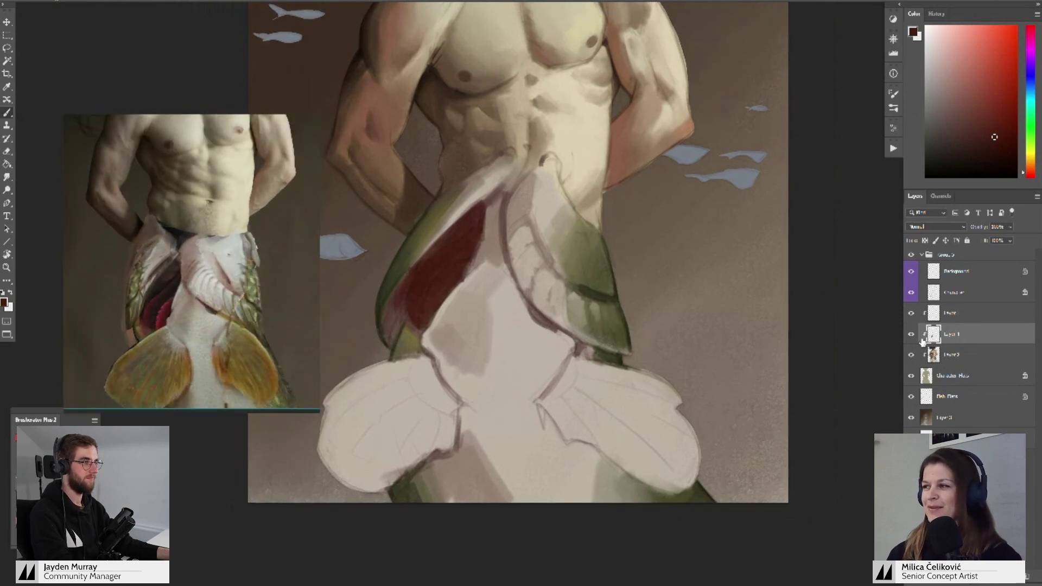
click(911, 334)
click(911, 334)
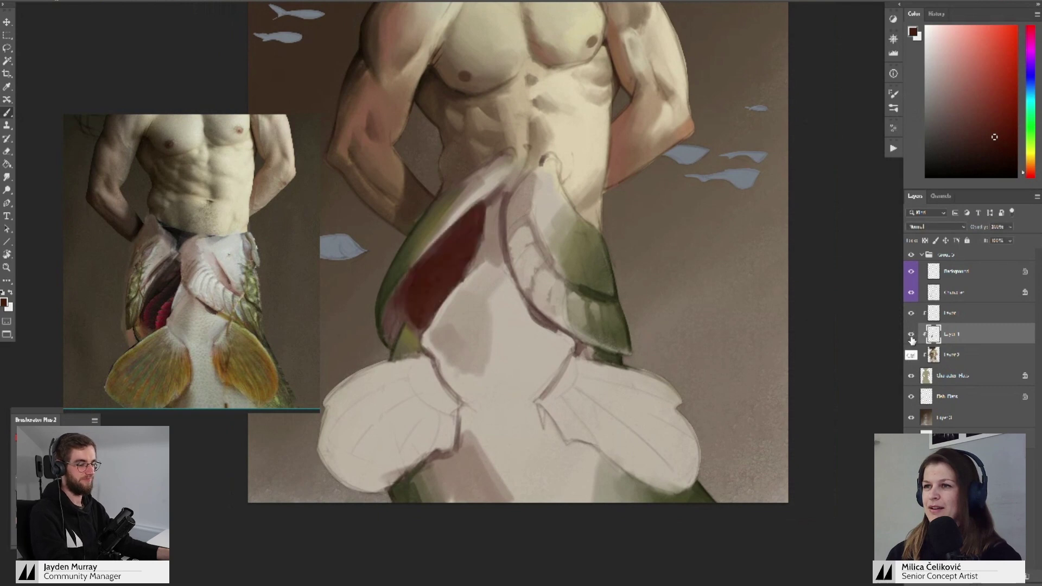
- Blend the lower outer edge of the red gill area into the flap with sampled dark red tones
mouse_move(508, 253)
mouse_down()
mouse_move(509, 271)
mouse_move(467, 252)
mouse_up()
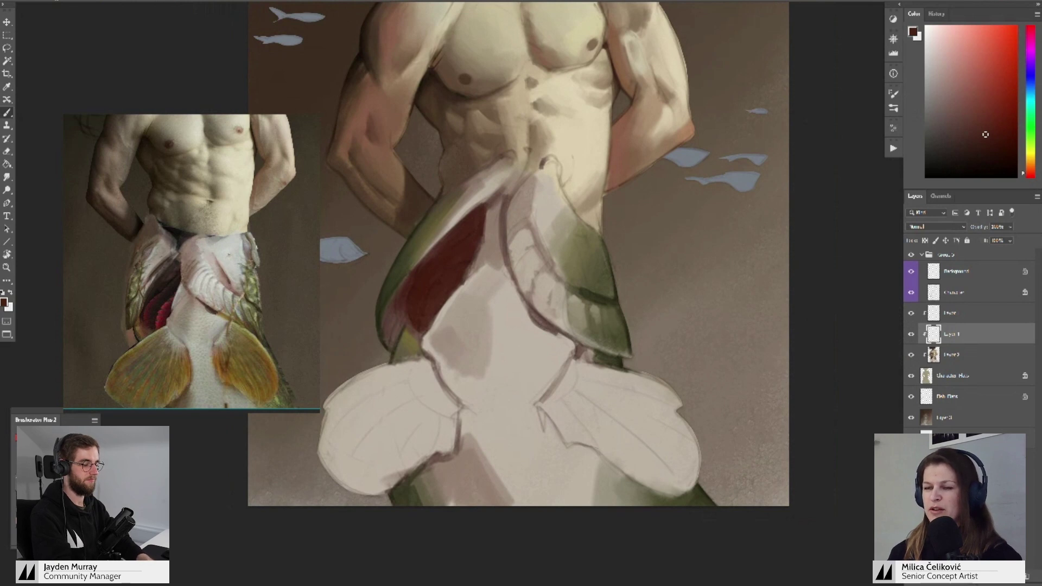
drag(428, 302, 411, 296)
alt+click(389, 301)
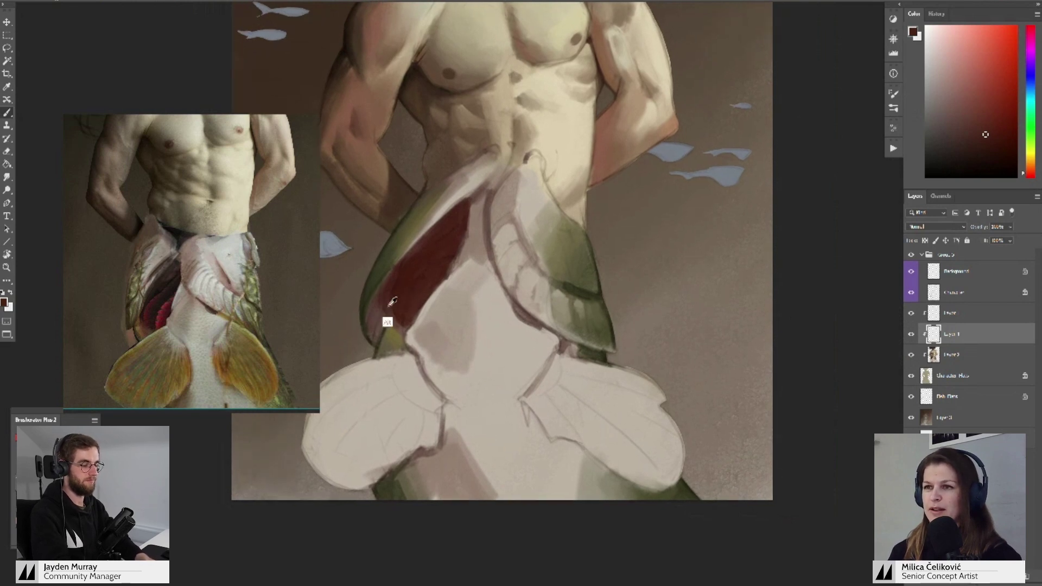
alt+click(393, 308)
alt+click(400, 294)
alt+click(426, 242)
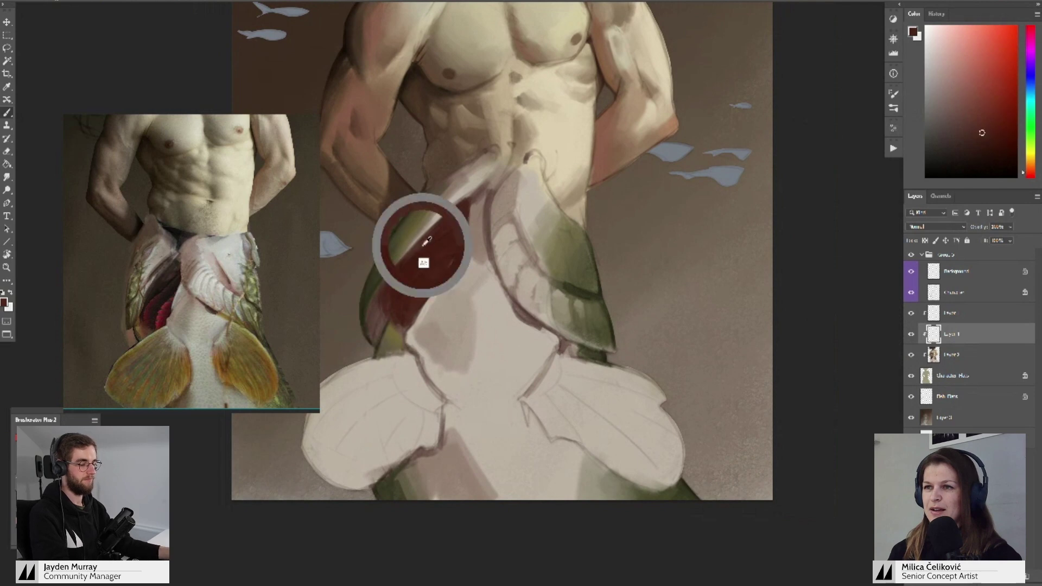
alt+click(397, 276)
alt+click(452, 221)
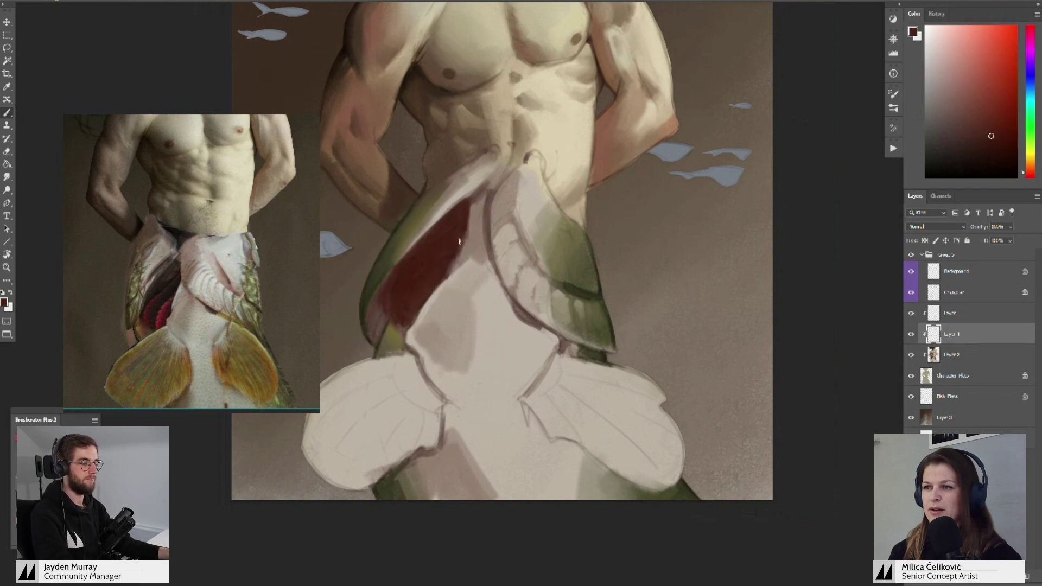
- Refine the inner edge of the red gill area against the pale belly with sampled reds and pinkish grey
alt+click(457, 241)
alt+click(455, 280)
alt+click(459, 258)
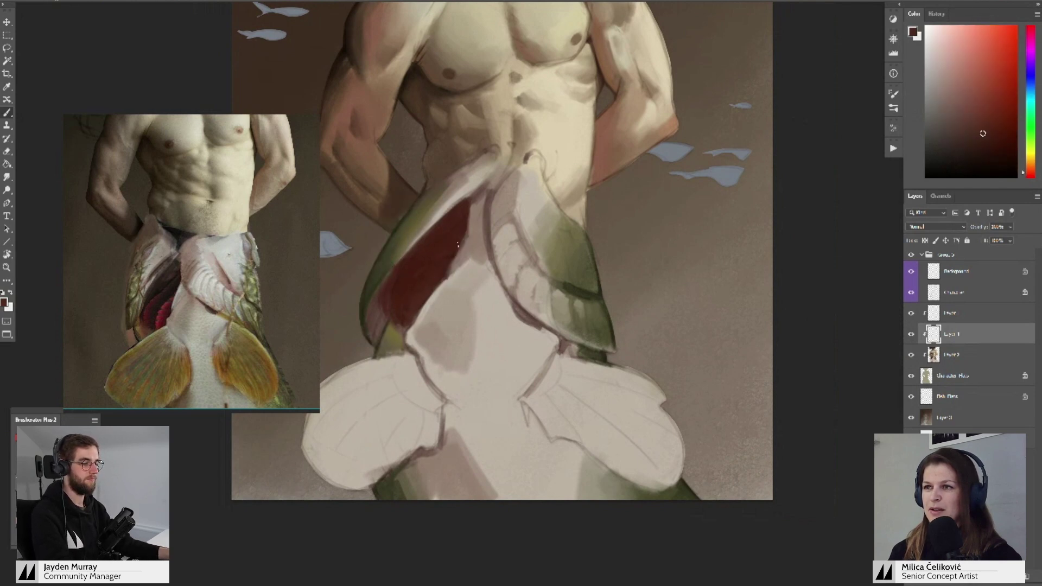
alt+click(450, 272)
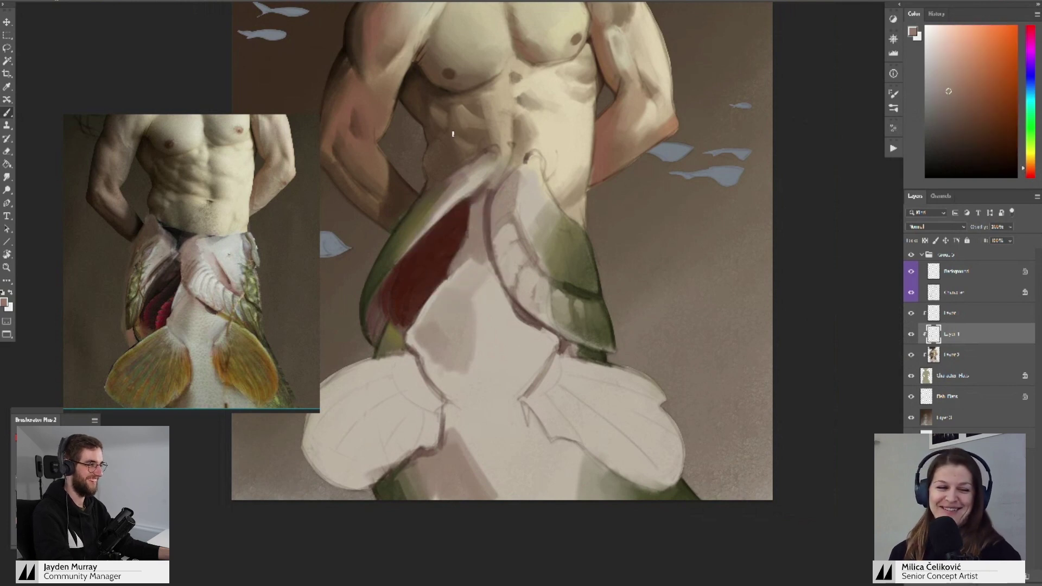
mouse_move(460, 255)
mouse_down()
mouse_move(456, 245)
mouse_move(437, 246)
mouse_move(435, 231)
mouse_move(450, 229)
mouse_move(446, 243)
mouse_up()
alt+click(443, 255)
- Paint dark fold lines through the middle and along the outer edge of the red gill area with a near-black red
key(z)
key(b)
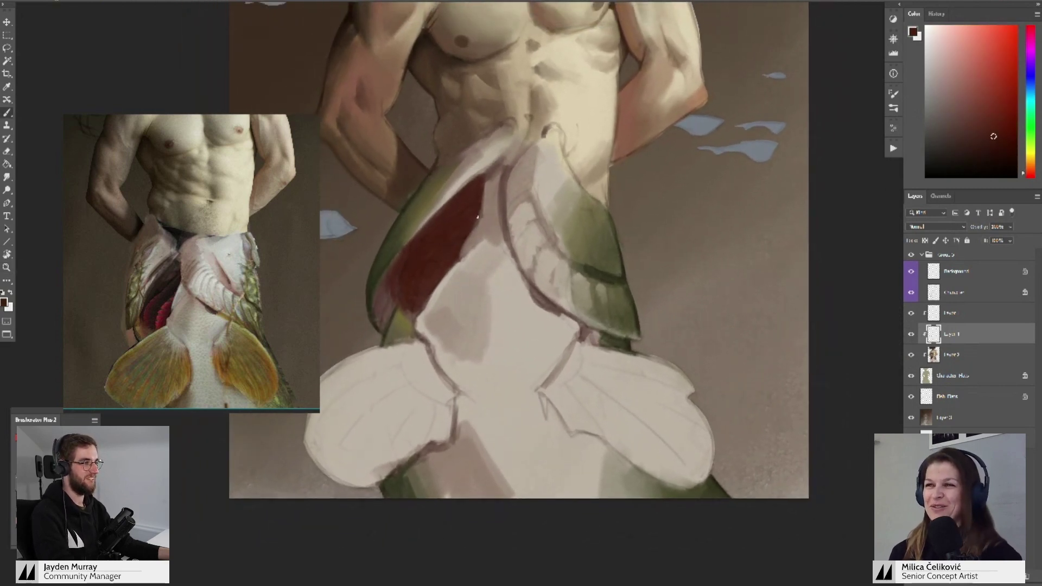
click(991, 155)
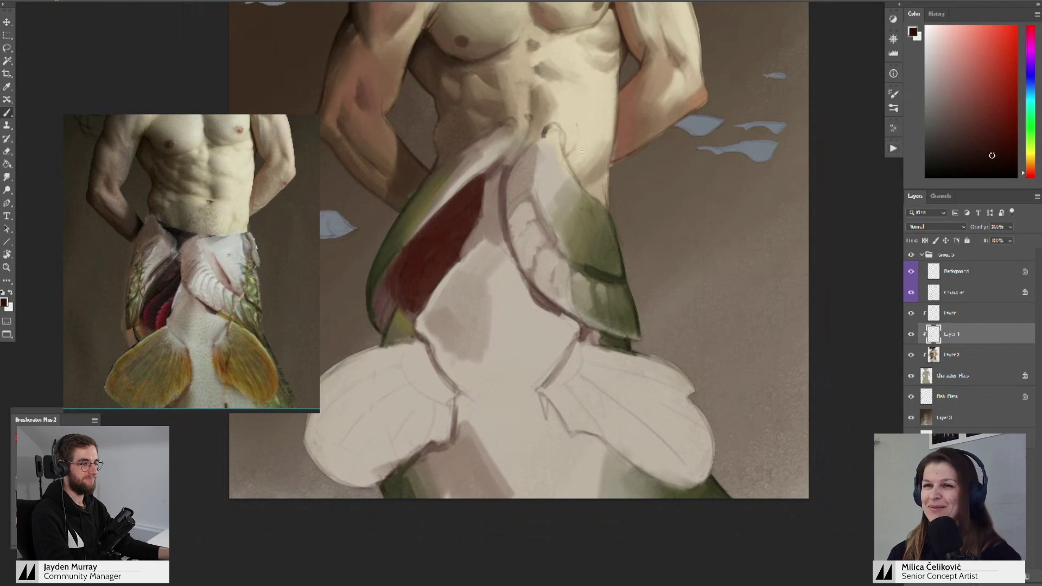
key(z)
drag(460, 235, 468, 228)
key(b)
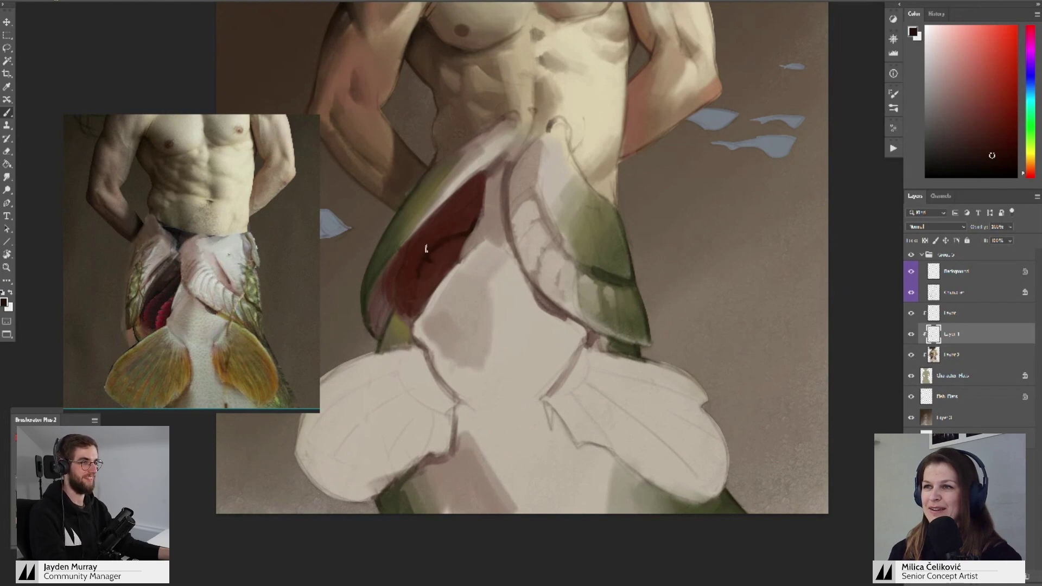
click(1029, 178)
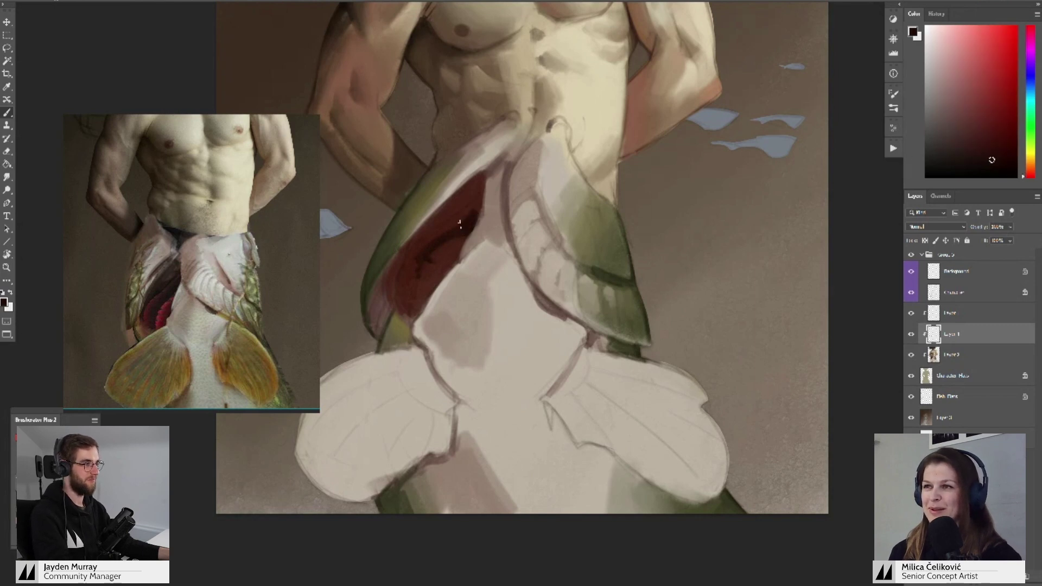
mouse_move(447, 217)
mouse_down()
mouse_move(426, 228)
mouse_move(464, 204)
mouse_up()
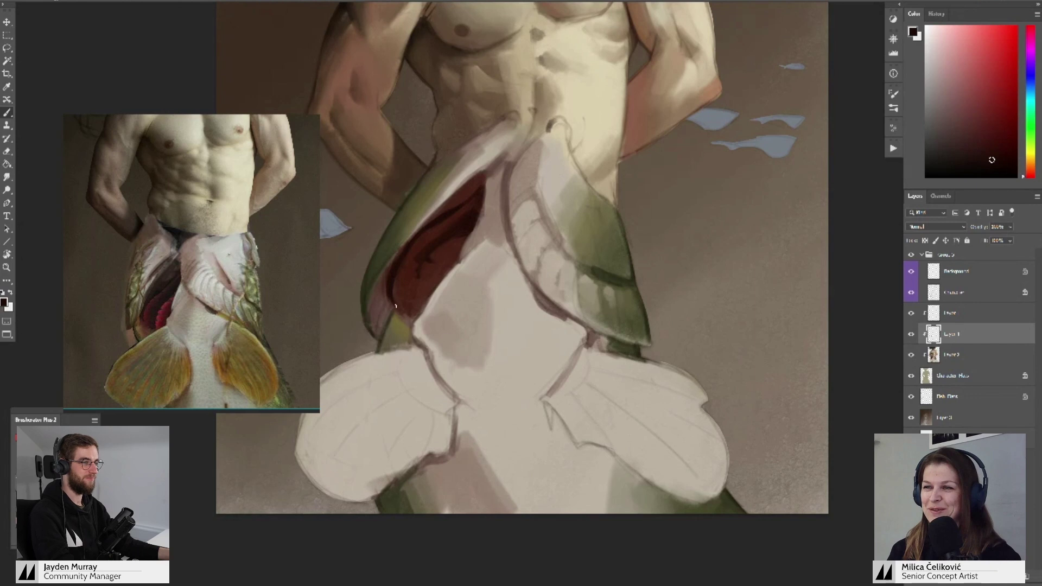
- Add short dark serrated strokes along the gill folds with sampled dark reds, following the enlarged gill reference
key(z)
drag(387, 284, 421, 284)
scroll(163, 319, up, 5)
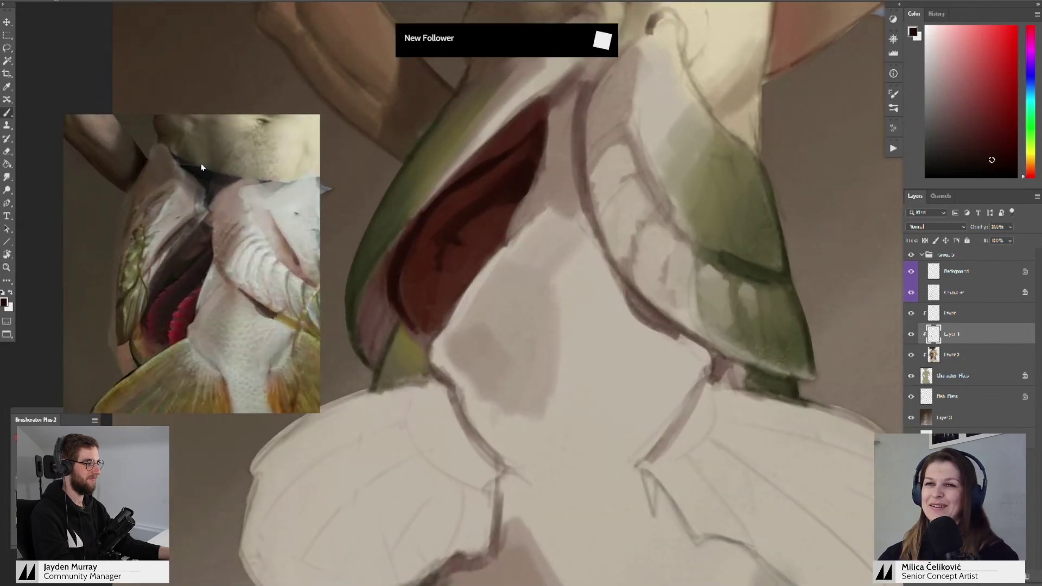
scroll(190, 246, up, 2)
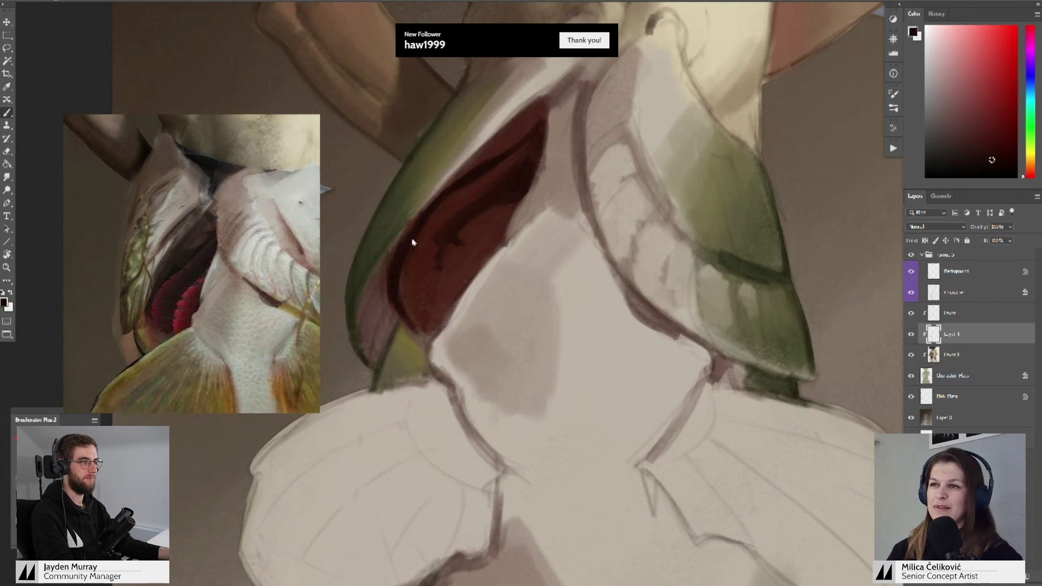
key(r)
mouse_move(414, 240)
mouse_down()
mouse_move(404, 186)
mouse_move(410, 239)
mouse_up()
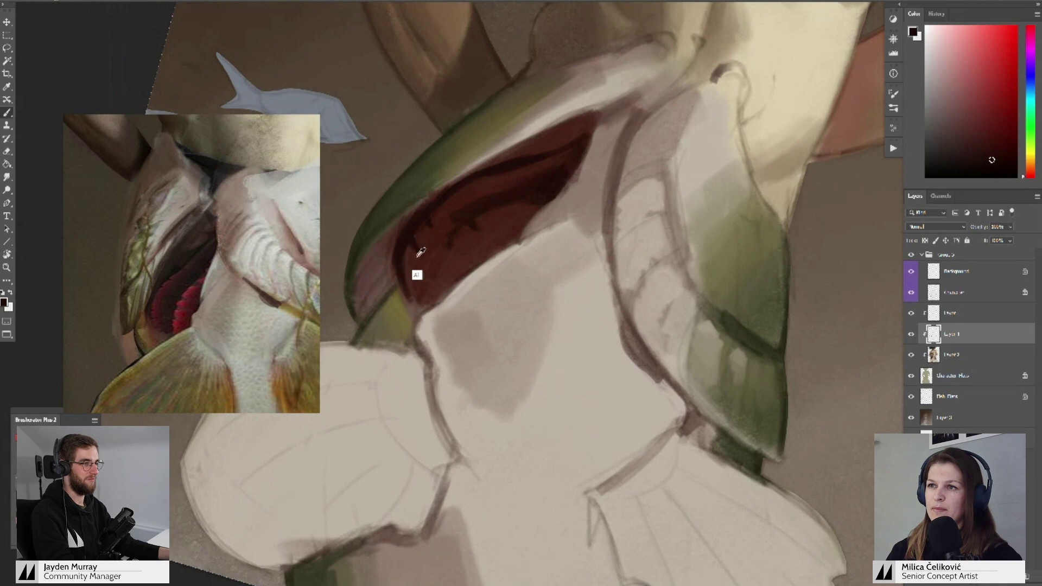
alt+click(417, 256)
alt+click(418, 241)
alt+click(426, 216)
alt+click(470, 232)
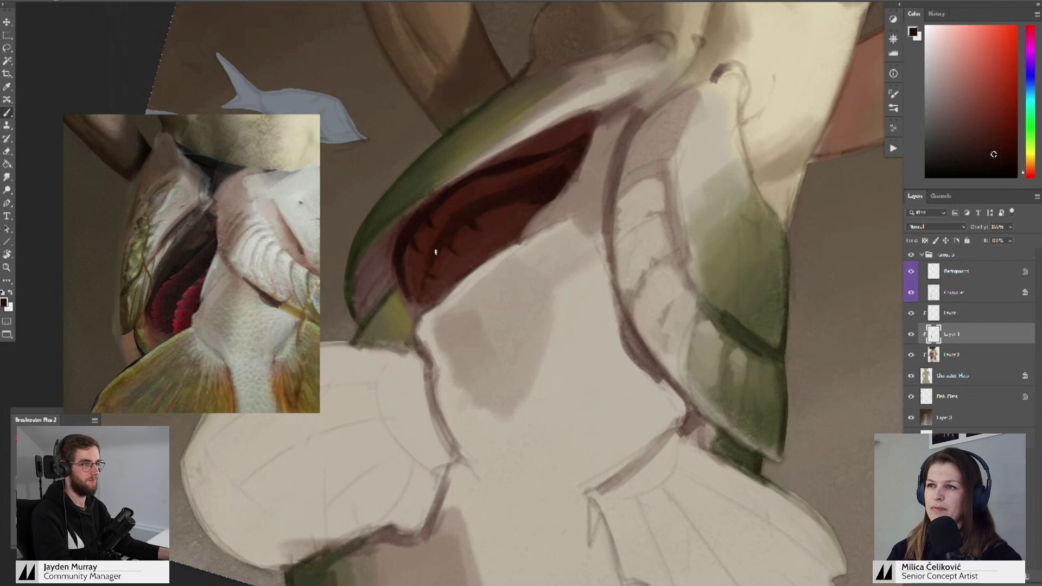
- Deepen and blend the upper part of the red gill area with sampled dark reds
key(z)
drag(493, 226, 434, 226)
key(r)
drag(467, 172, 500, 164)
scroll(500, 162, up, 2)
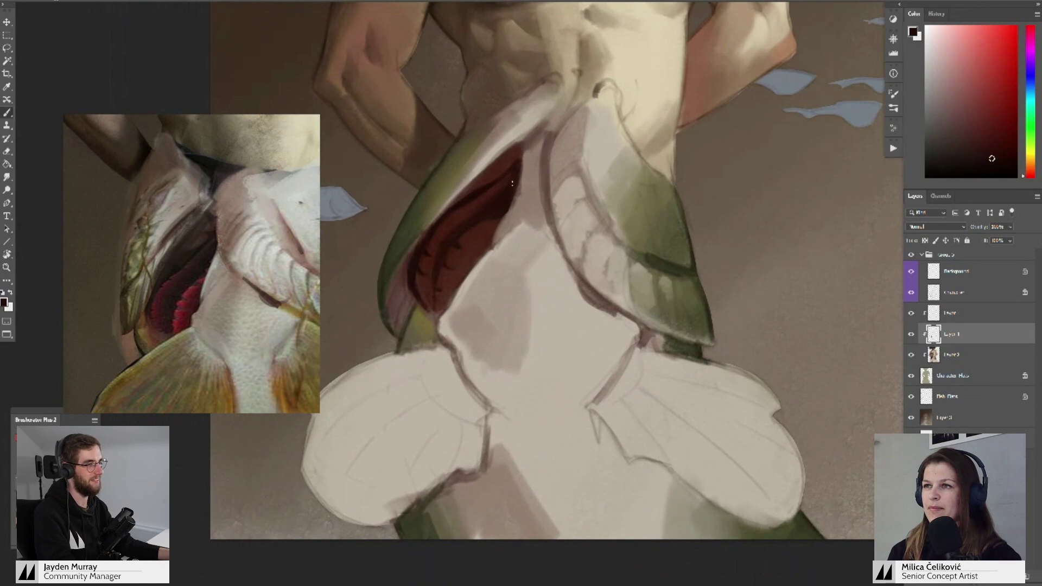
alt+click(475, 202)
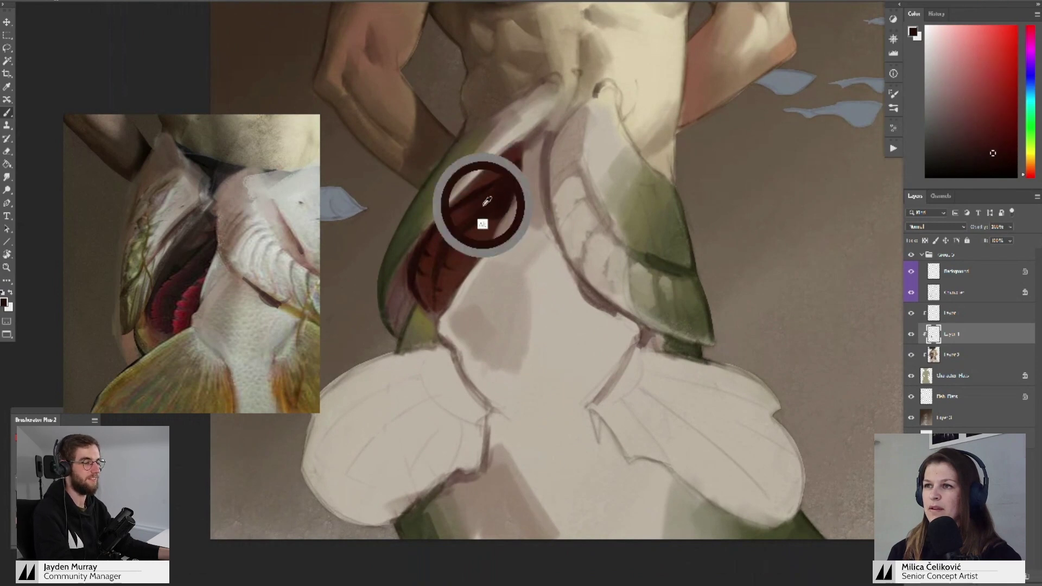
alt+click(459, 238)
alt+click(509, 179)
alt+click(508, 177)
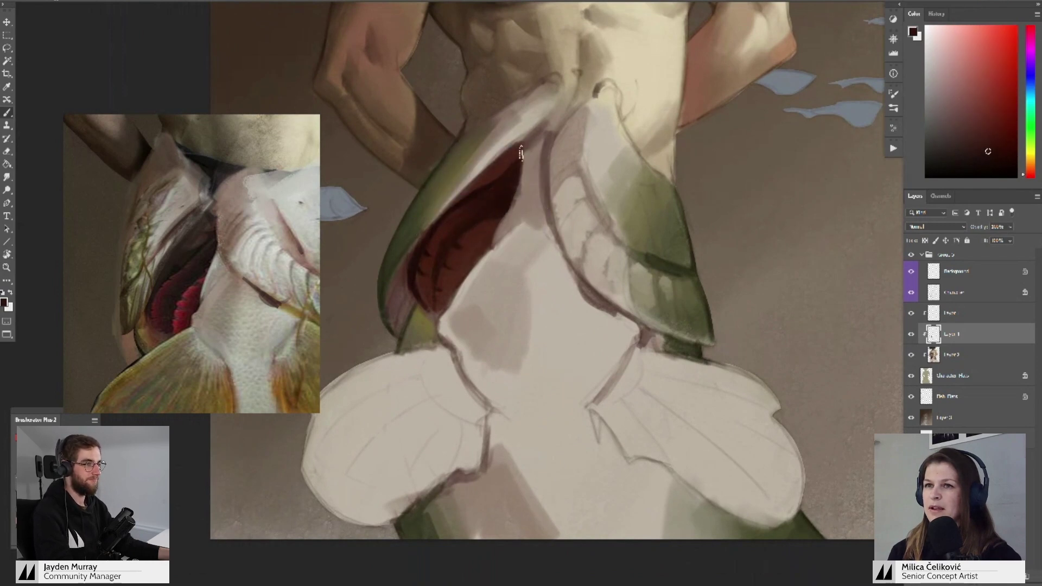
alt+click(499, 174)
drag(492, 196, 477, 209)
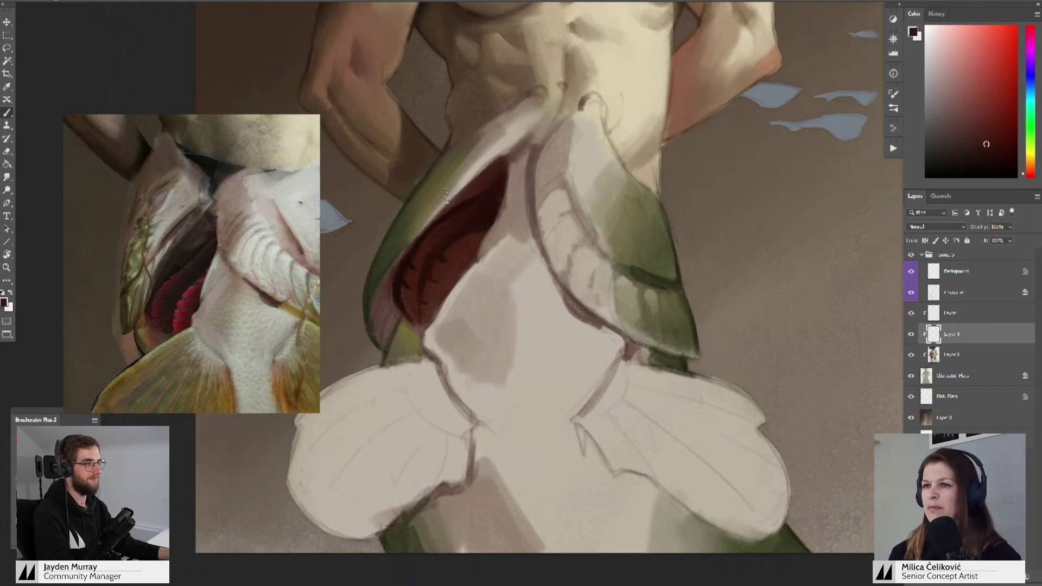
- Refine the gill's upper outer edge against the pale rim of the green flap with sampled dark tones
drag(444, 260, 419, 214)
alt+click(392, 261)
alt+click(435, 204)
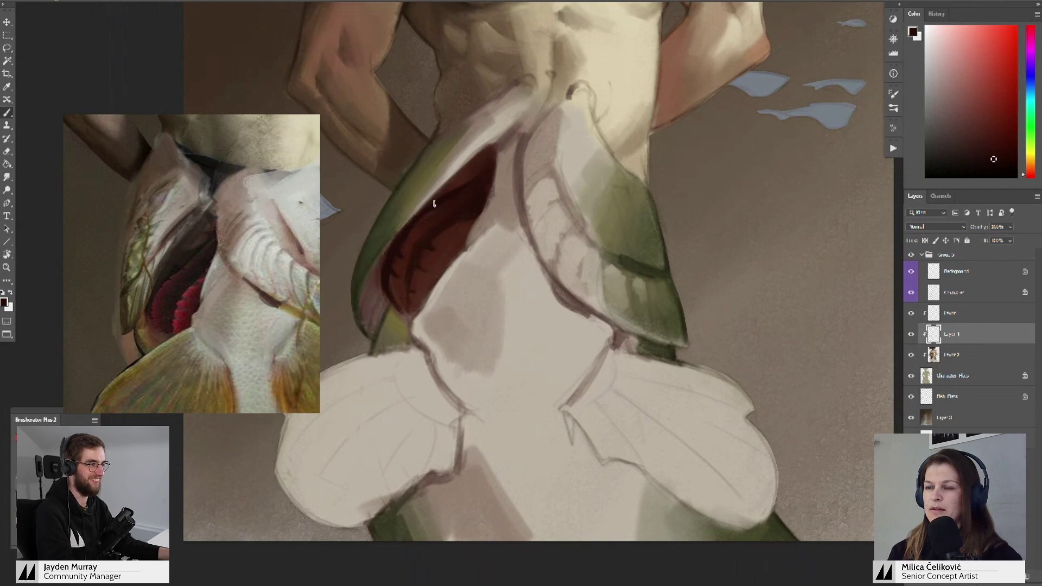
alt+click(464, 178)
drag(476, 178, 463, 195)
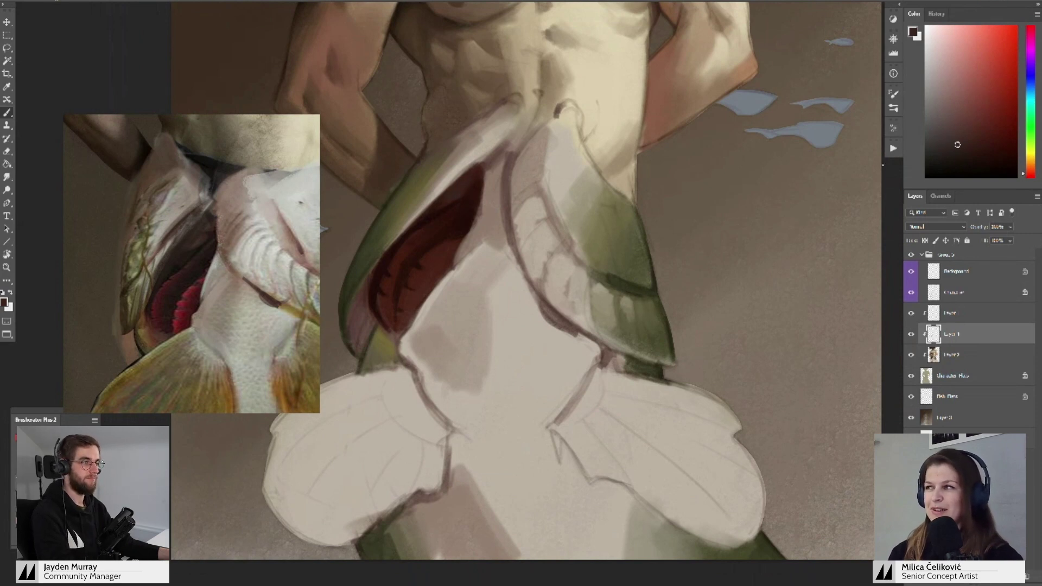
- Darken the upper tip of the gill opening with a desaturated dark orange-brown
click(1030, 168)
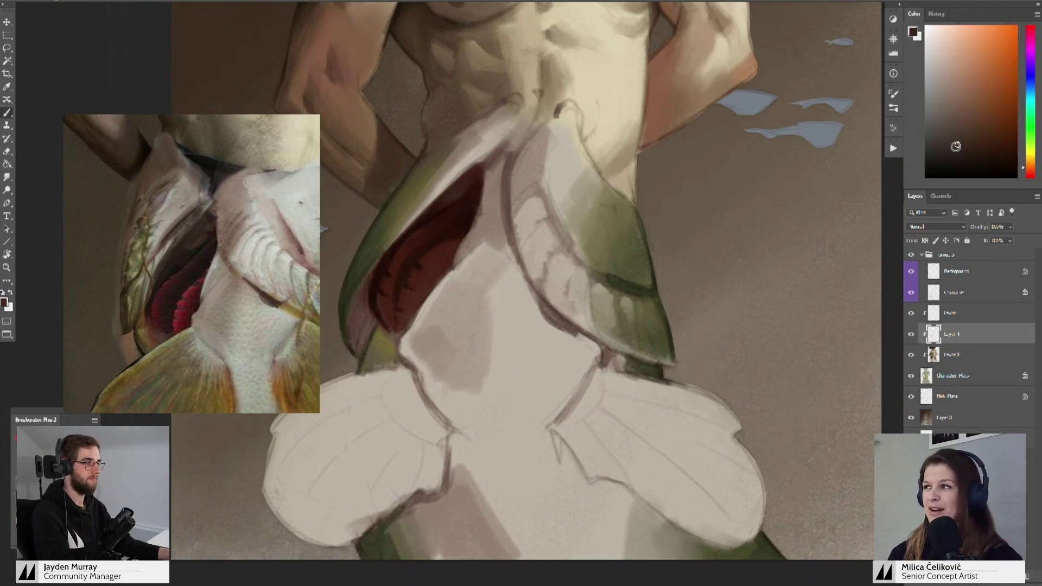
drag(509, 213, 466, 231)
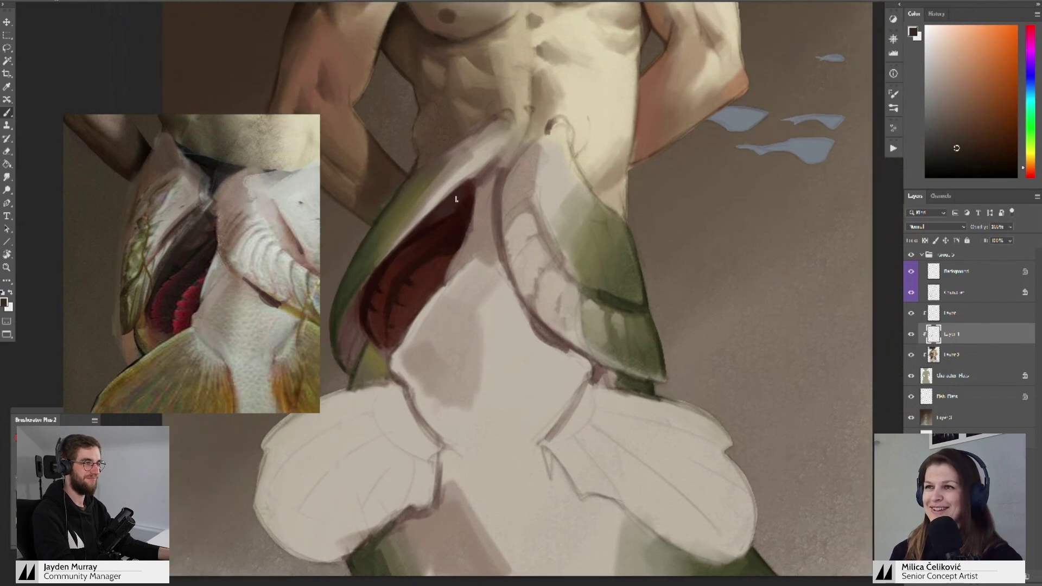
- Paint muted grey-brown and dark reddish tones into the upper tip of the red gill opening, using colours sampled from the painting
alt+click(842, 126)
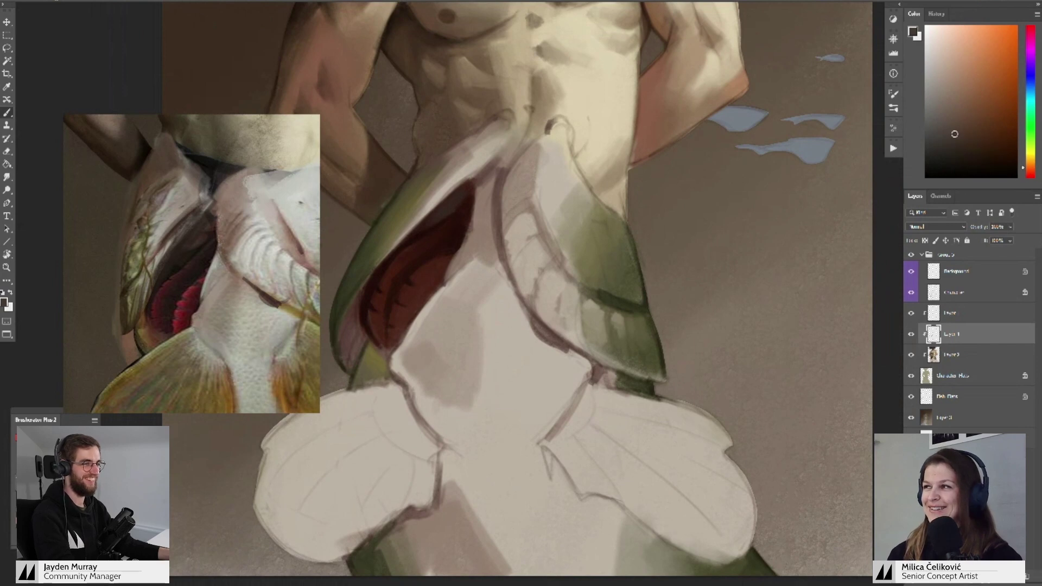
alt+click(452, 204)
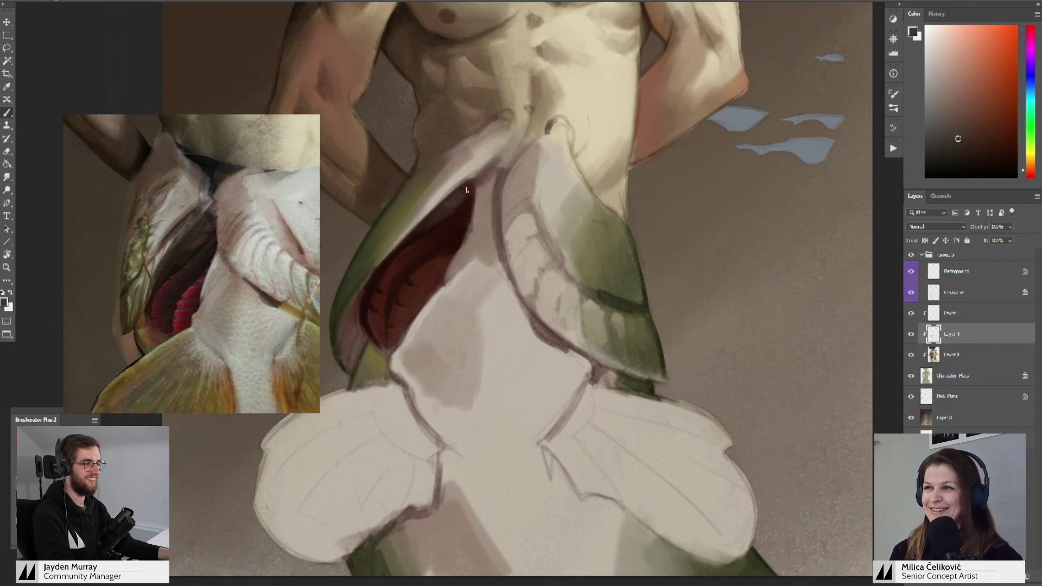
alt+click(438, 217)
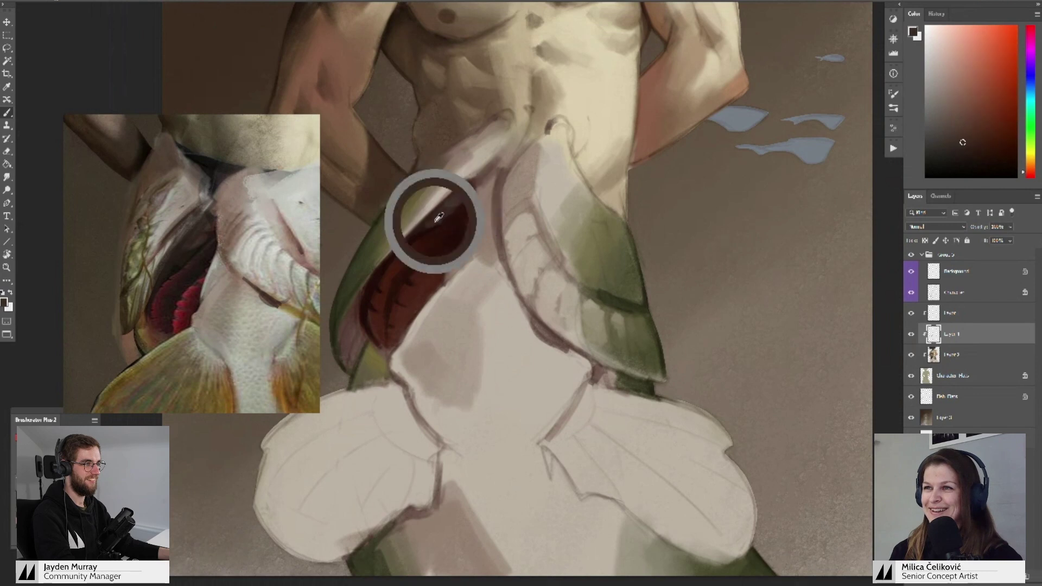
alt+click(423, 225)
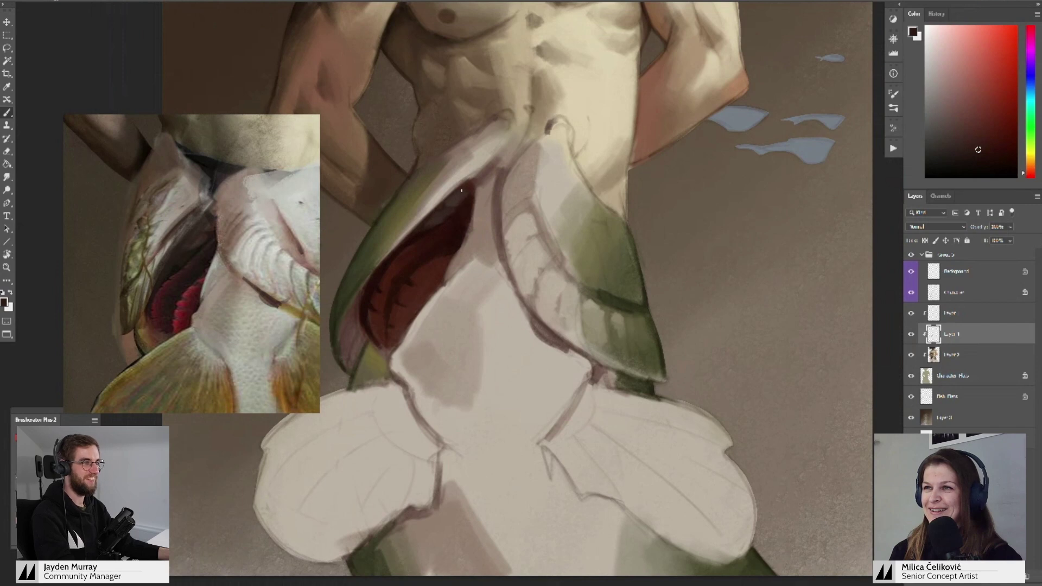
- Examine the whole figure zoomed out and mirrored horizontally, with the original orientation restored before returning to the gill area
key(z)
drag(446, 217, 356, 219)
drag(446, 278, 451, 328)
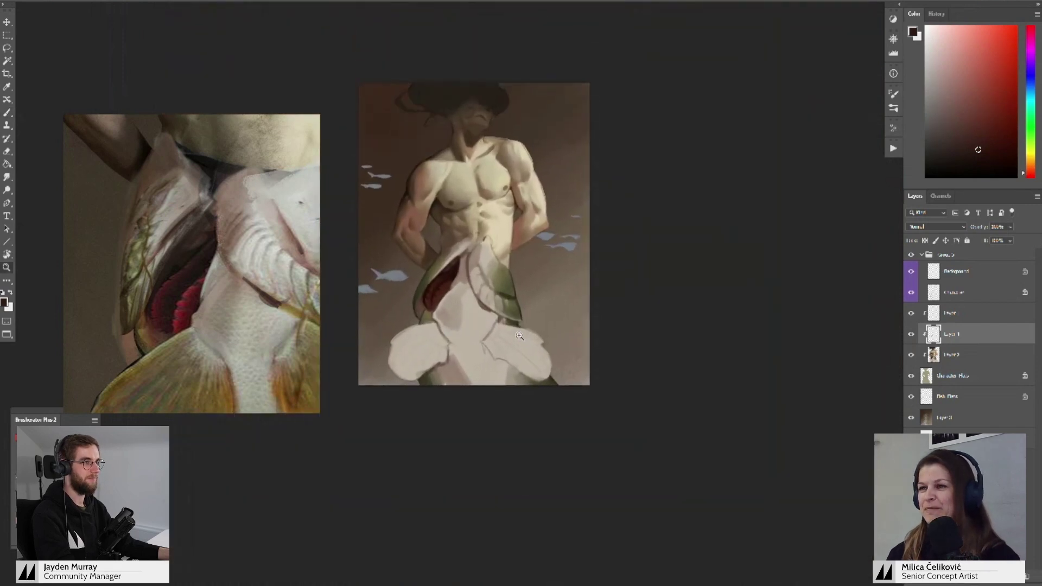
key(ctrl+shift+h)
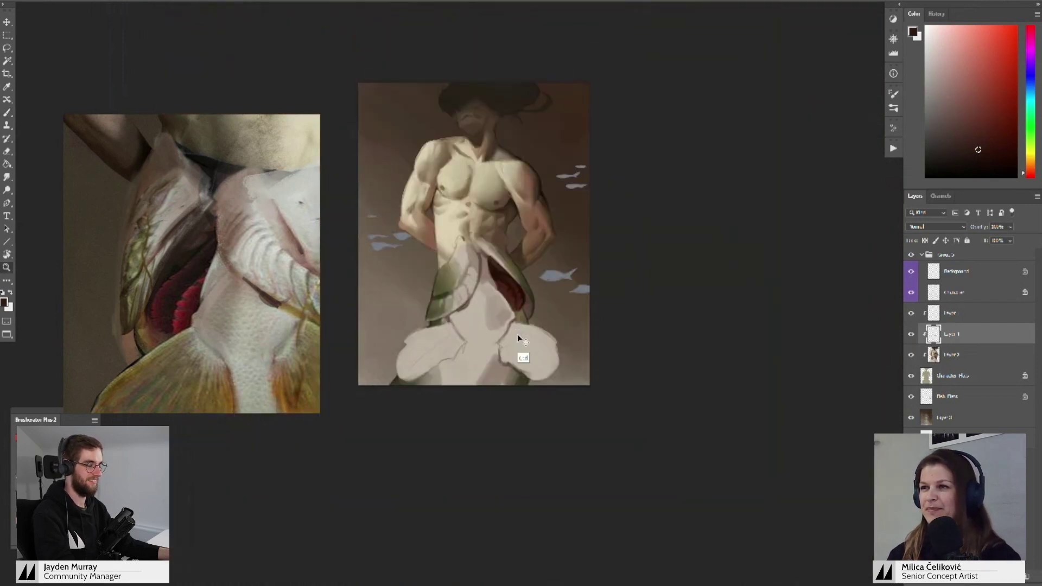
key(h)
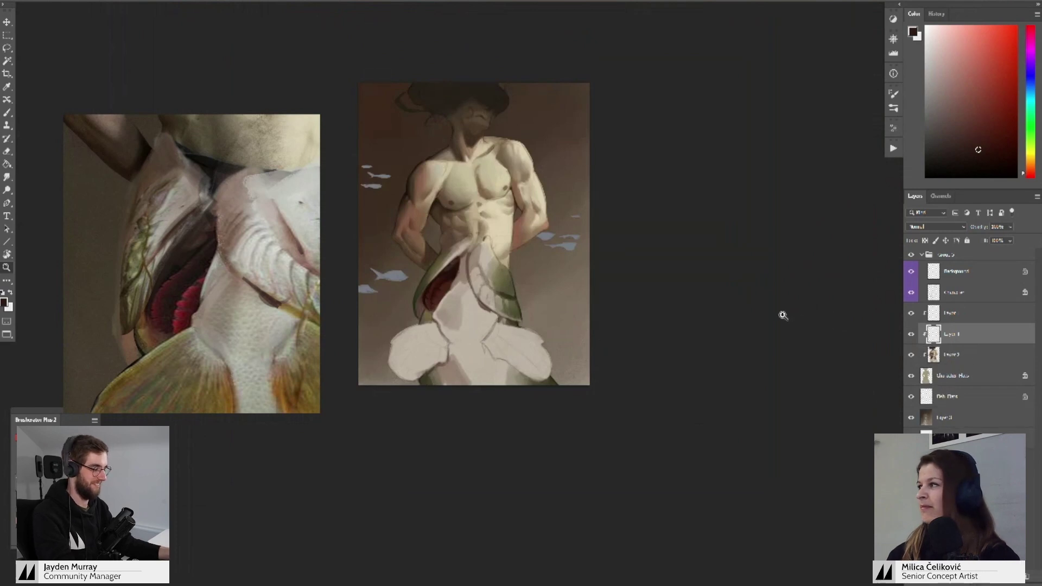
click(516, 266)
click(480, 313)
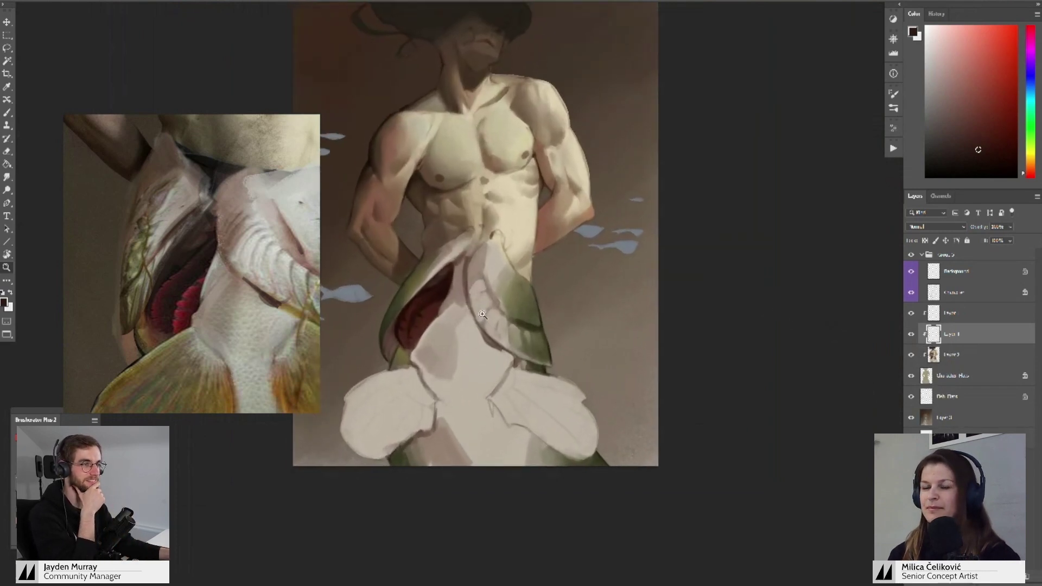
drag(481, 314, 493, 297)
drag(414, 287, 431, 293)
key(b)
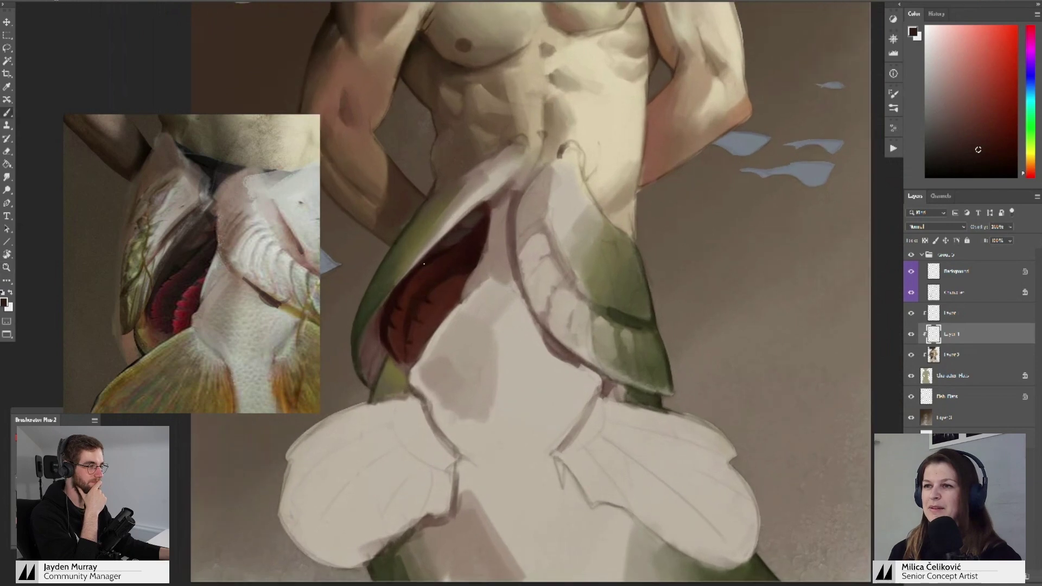
- Darken the outer edge of the gill opening with near-black red and paint brighter red highlights on the gill folds
alt+click(423, 267)
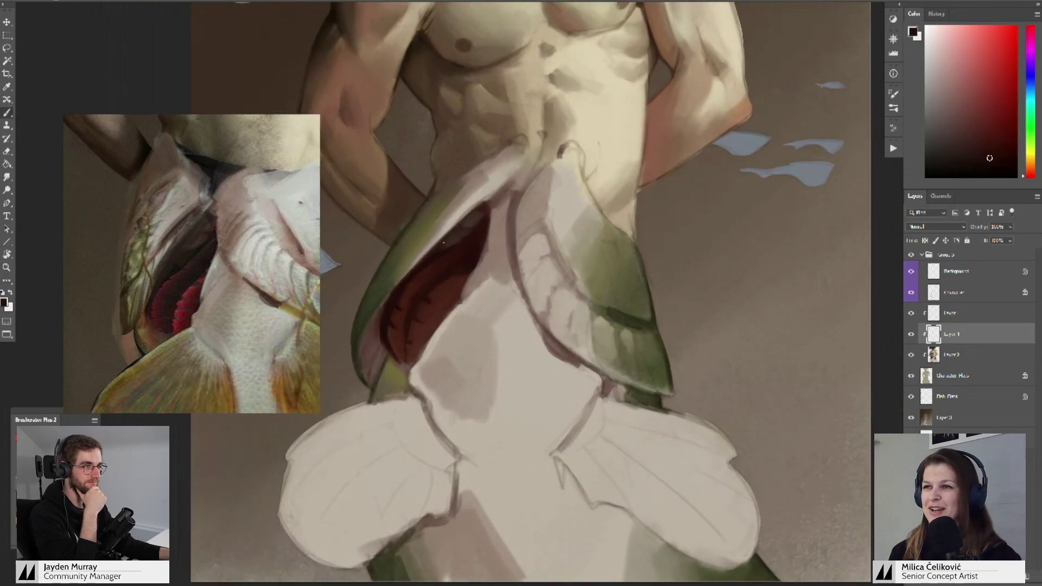
scroll(418, 279, down, 1)
alt+click(436, 293)
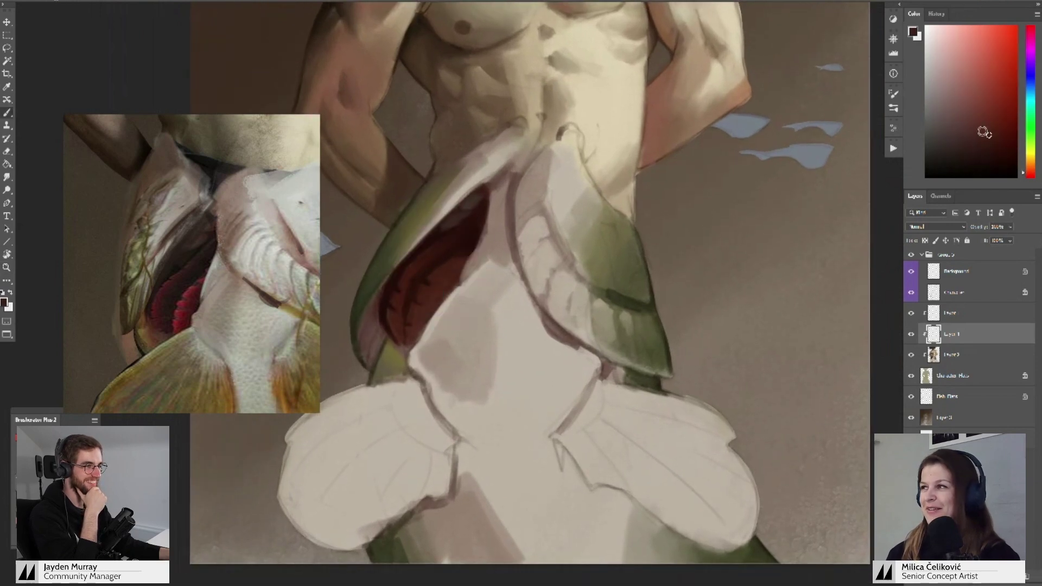
click(992, 113)
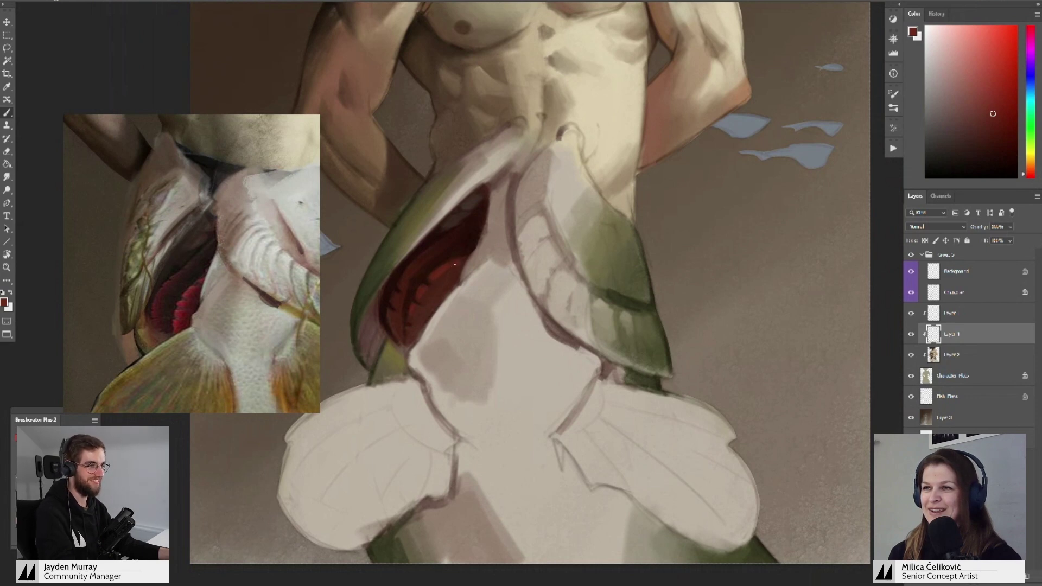
alt+click(431, 298)
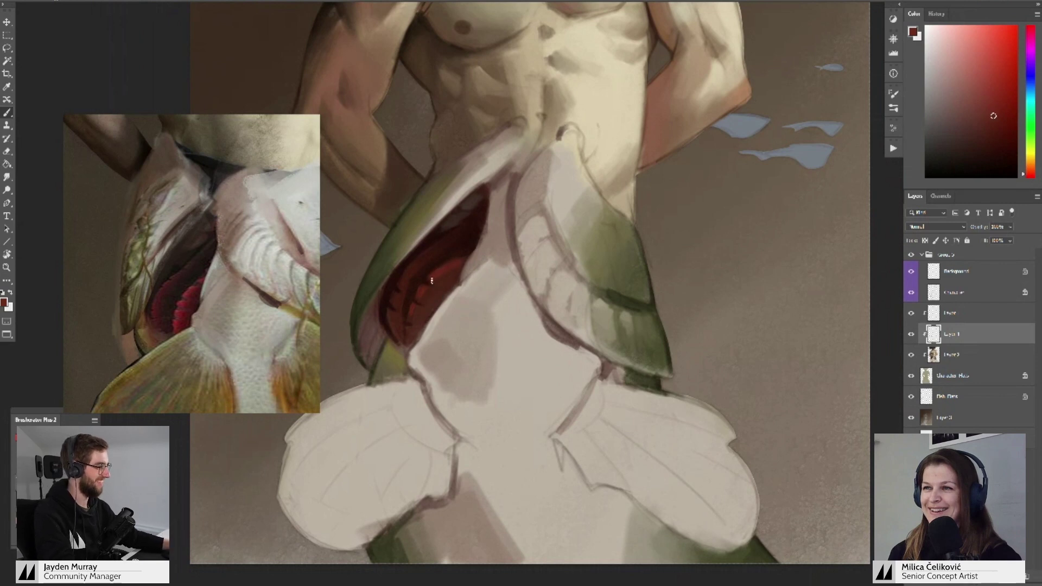
alt+click(441, 282)
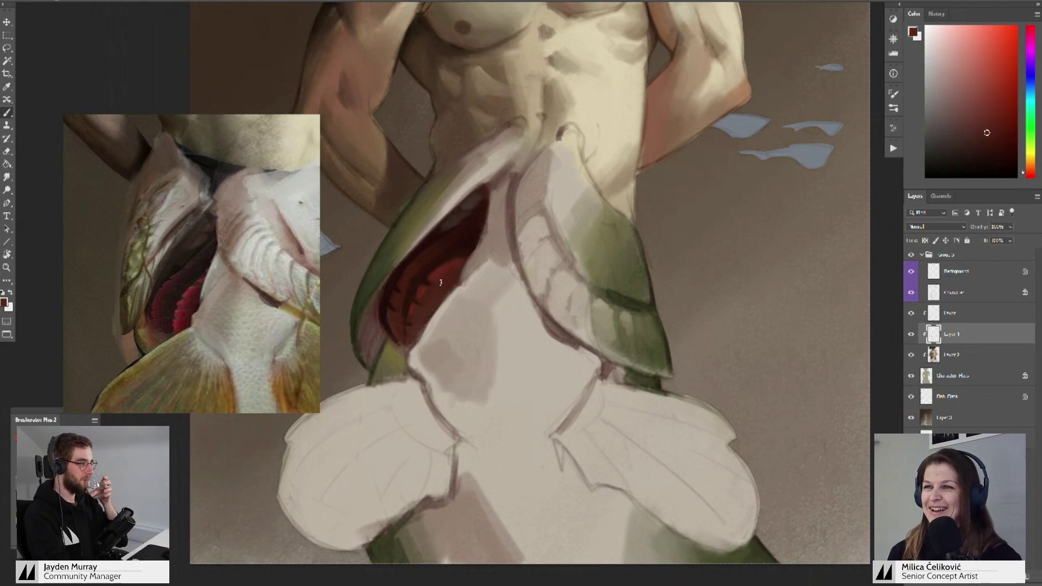
- Choose a very dark red and paint shadows between the gill folds and along the opening's lower edge
click(991, 151)
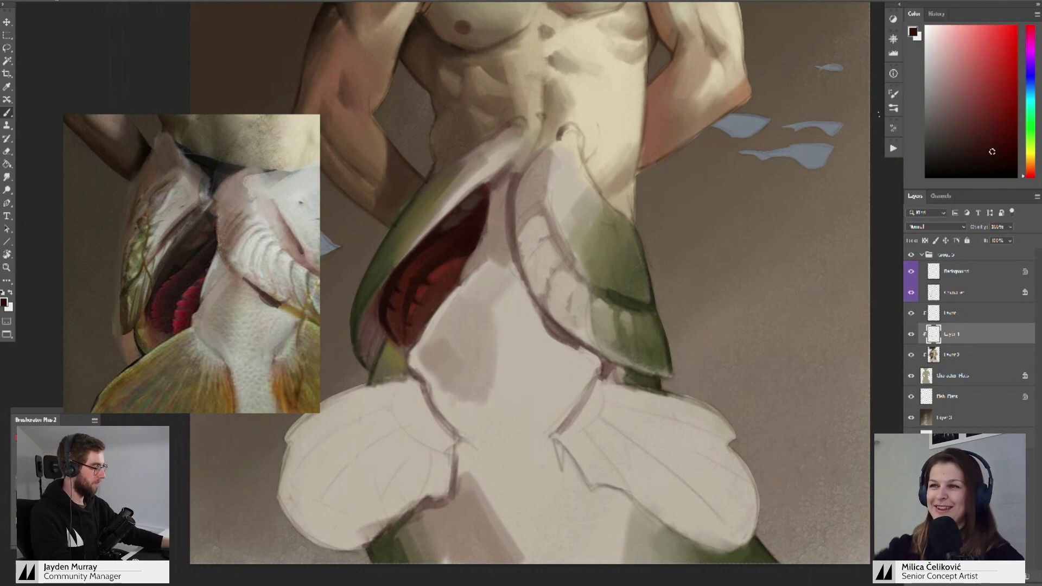
drag(448, 274, 442, 262)
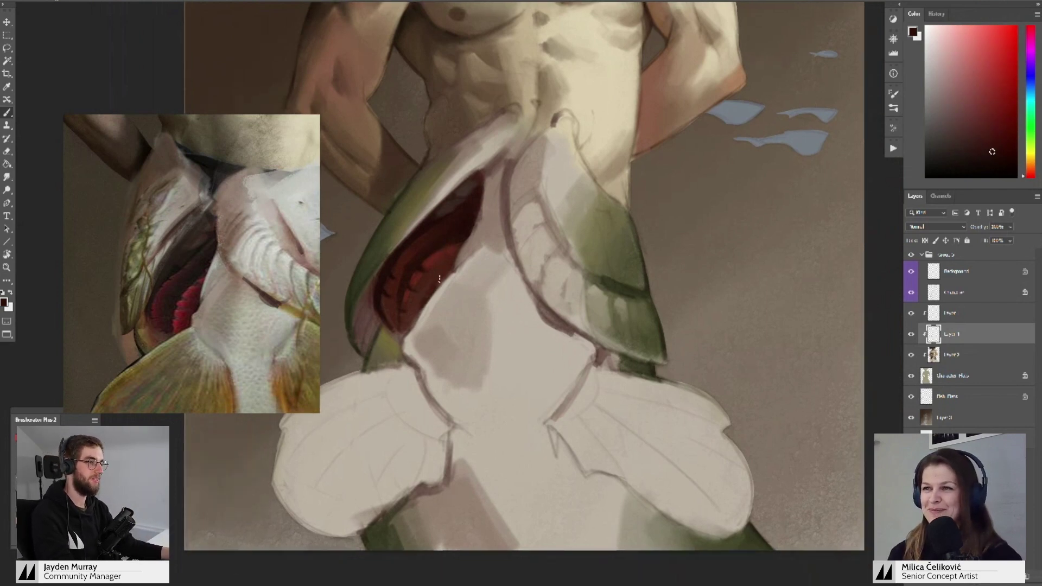
alt+click(411, 321)
alt+click(412, 320)
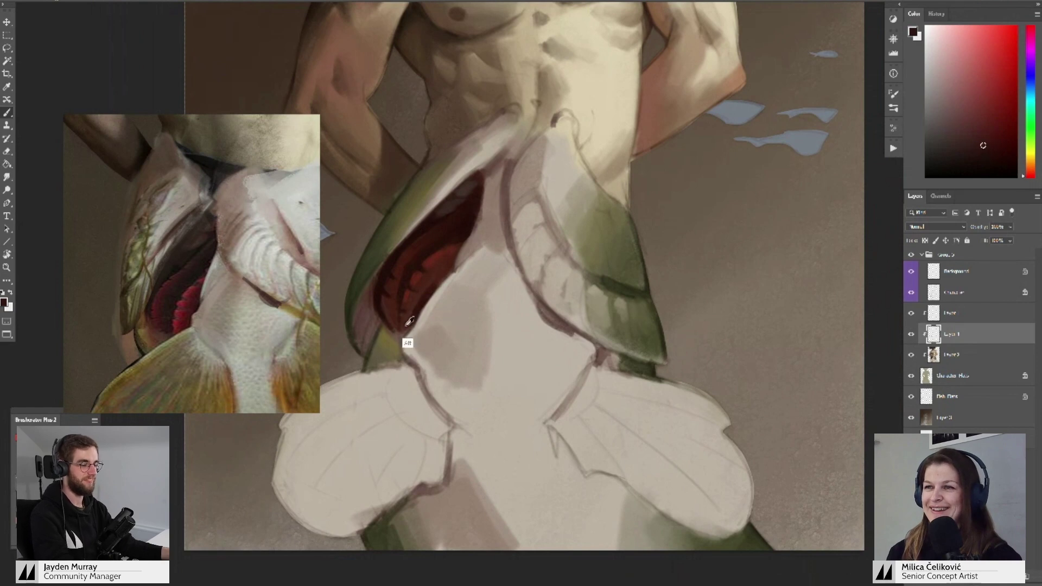
alt+click(411, 318)
- Blend sampled mid and dark reds across the gill folds to soften the transitions into shadow
alt+click(429, 287)
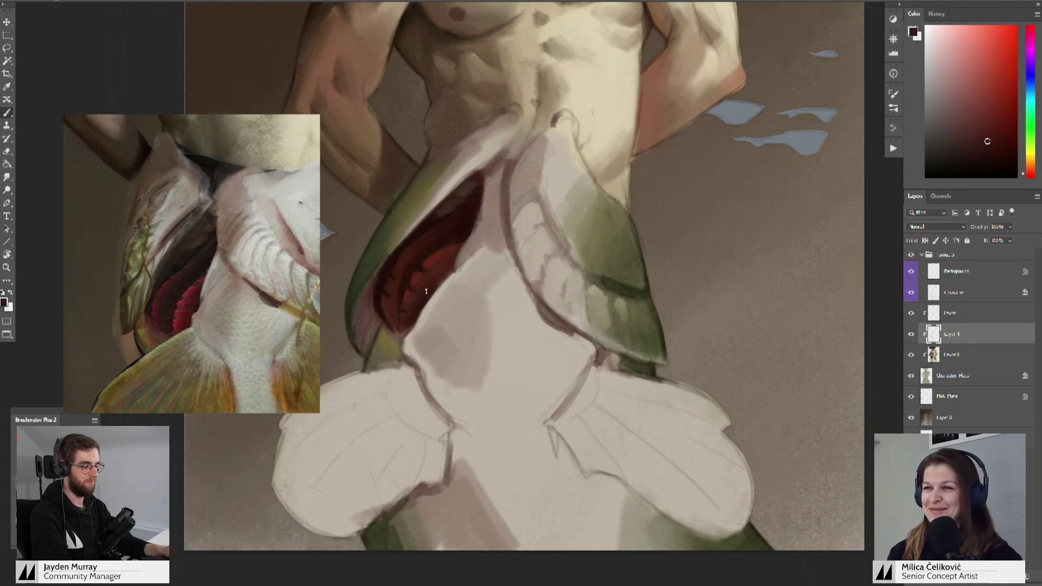
alt+click(428, 307)
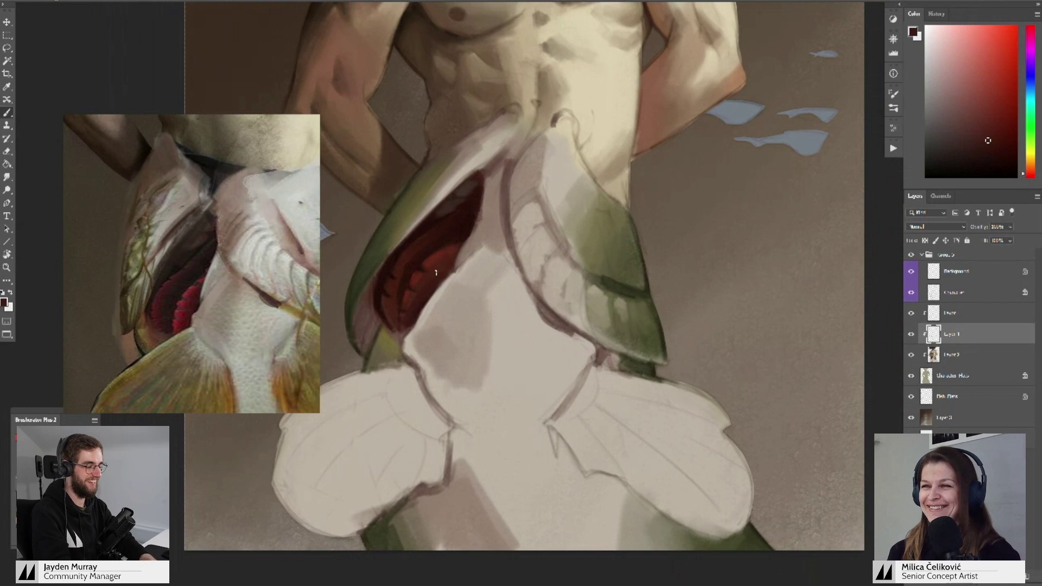
alt+click(412, 318)
alt+click(404, 289)
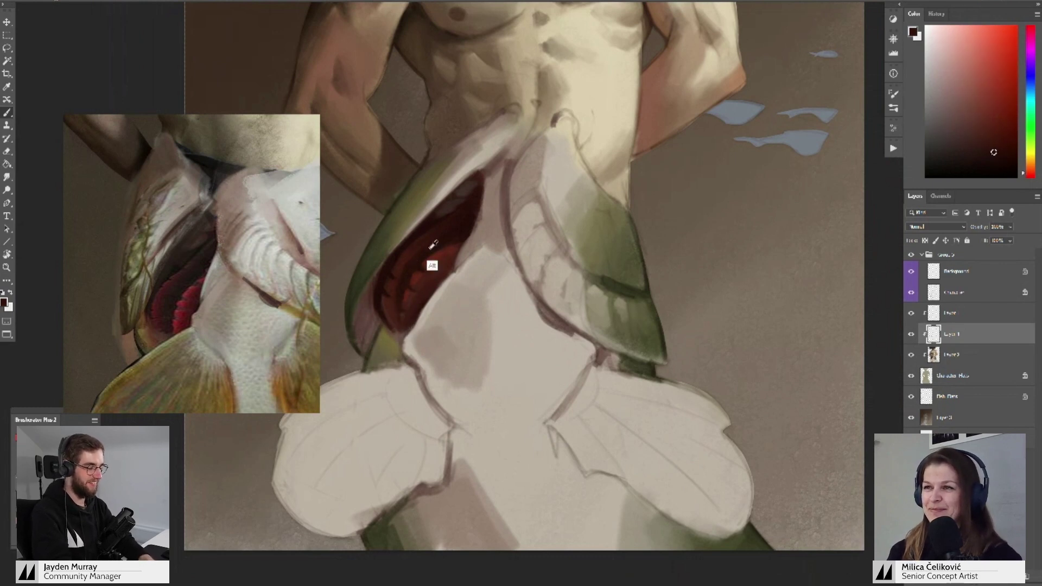
alt+click(449, 237)
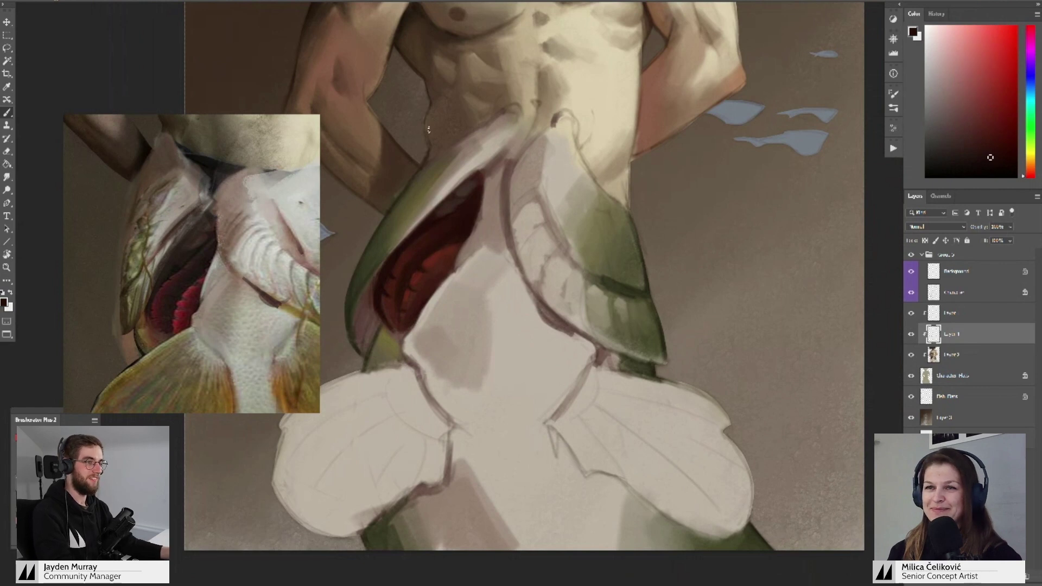
- Deepen the lower corner and outer rim of the gill cavity with sampled dark red and near-black tones
alt+click(394, 304)
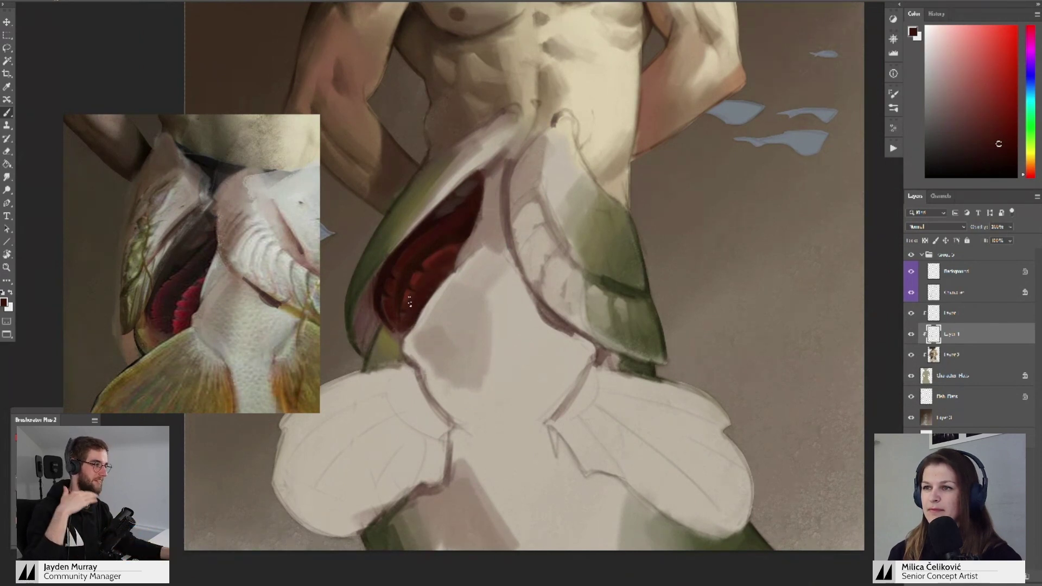
alt+click(405, 323)
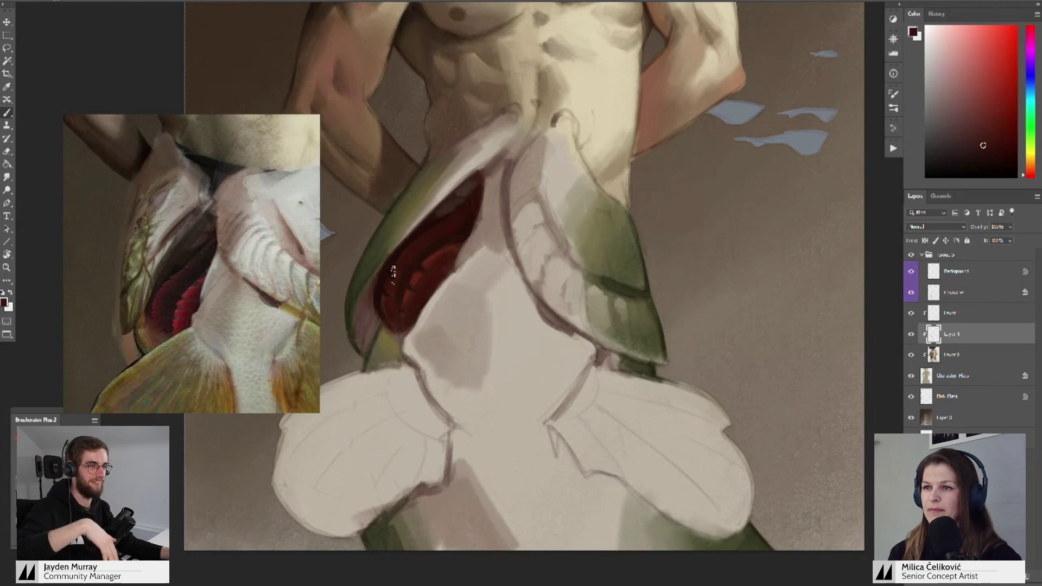
alt+click(389, 323)
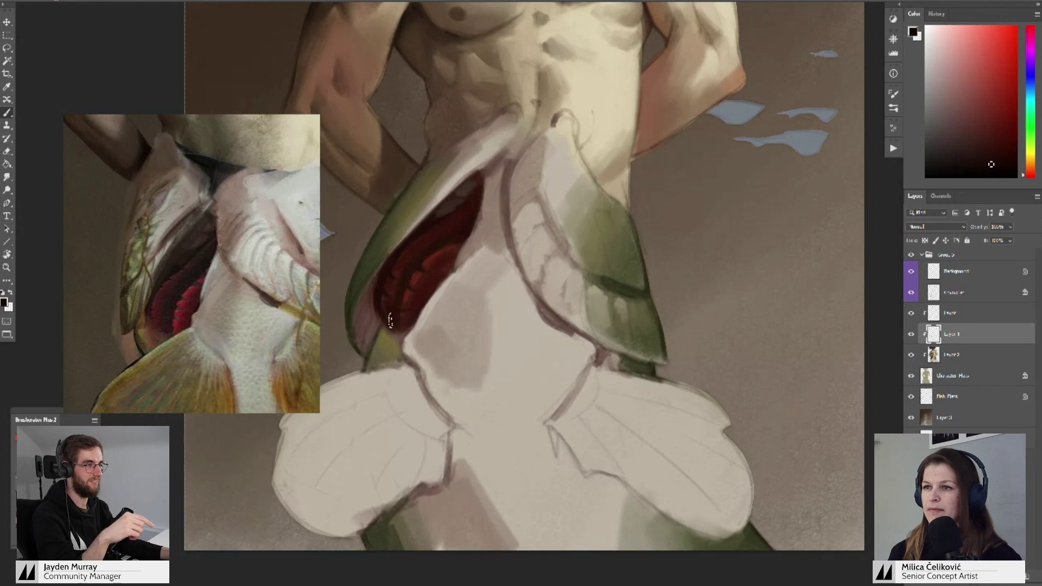
alt+click(396, 302)
- Refine the dark red shading on the lower folds and inner edge of the gill opening with sampled colour
key(z)
mouse_move(413, 279)
mouse_down()
mouse_move(378, 329)
mouse_move(397, 348)
mouse_up()
key(b)
alt+click(402, 302)
drag(404, 301, 415, 306)
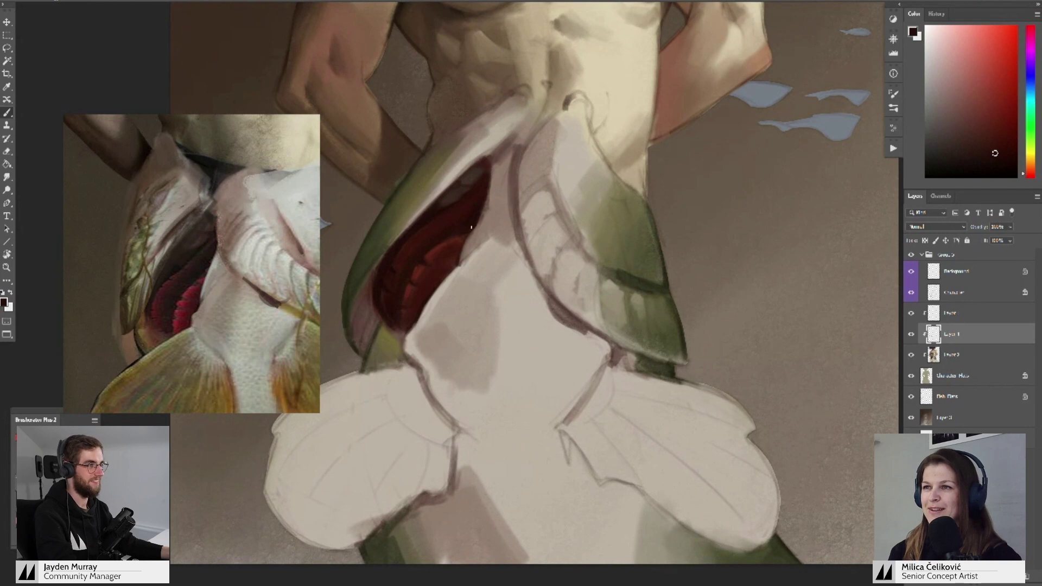
drag(464, 228, 472, 236)
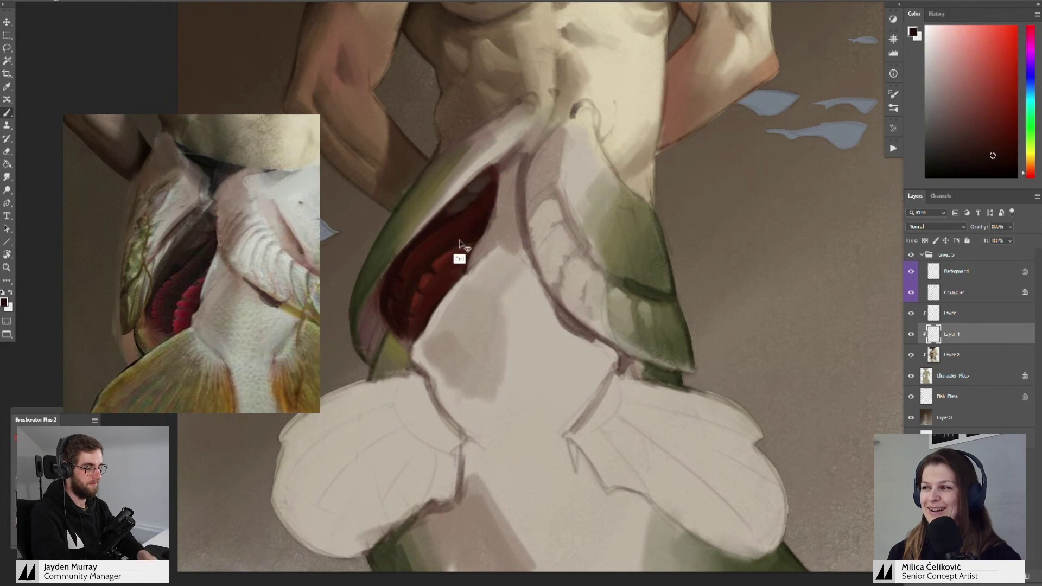
- Merge the painted gill layer into the layer below and add a new empty layer for further brushwork
key(ctrl+e)
key(r)
mouse_move(458, 235)
mouse_down()
mouse_move(460, 305)
mouse_move(473, 313)
mouse_up()
key(ctrl+shift+alt+n)
key(b)
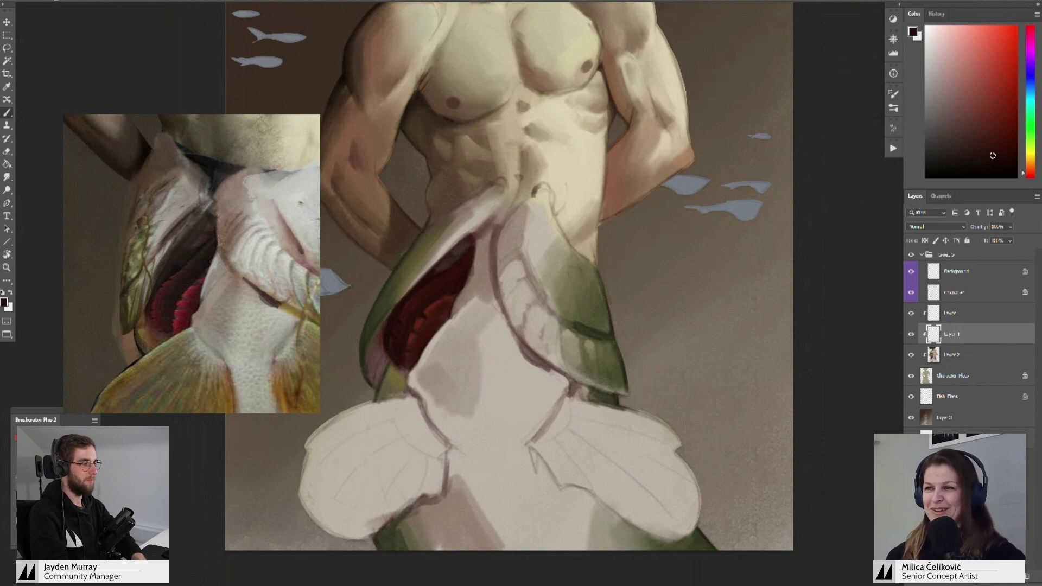
- Paint brighter sampled red accents on the individual gill filaments in the middle of the opening
drag(402, 274, 430, 313)
drag(429, 312, 429, 288)
alt+click(406, 310)
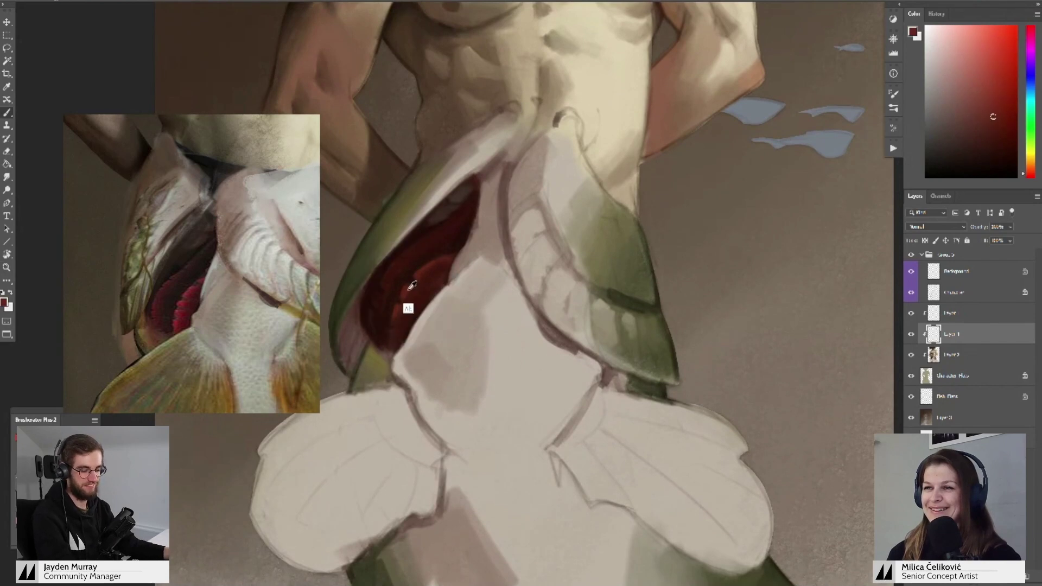
alt+click(411, 293)
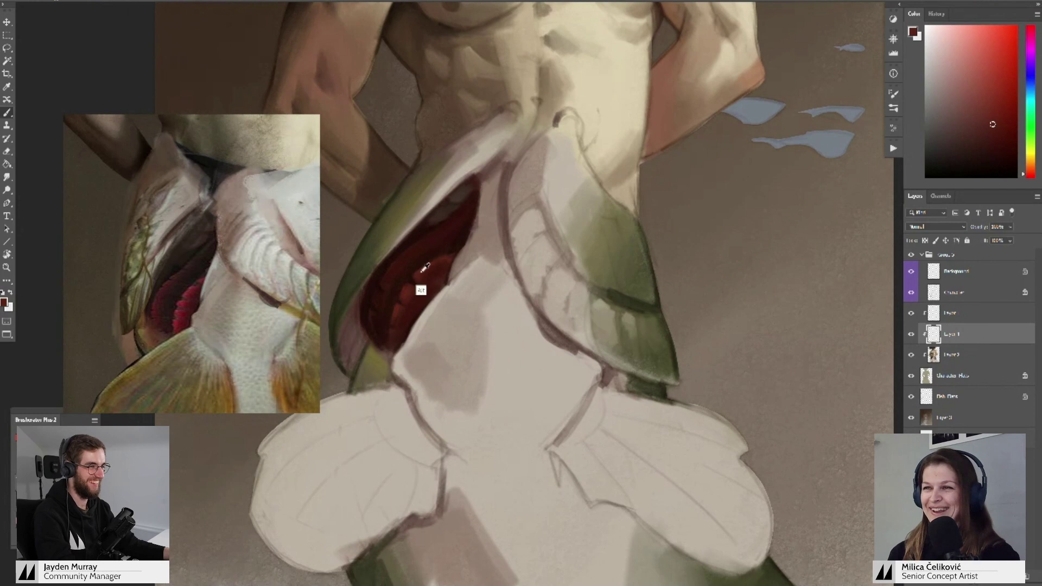
alt+click(420, 275)
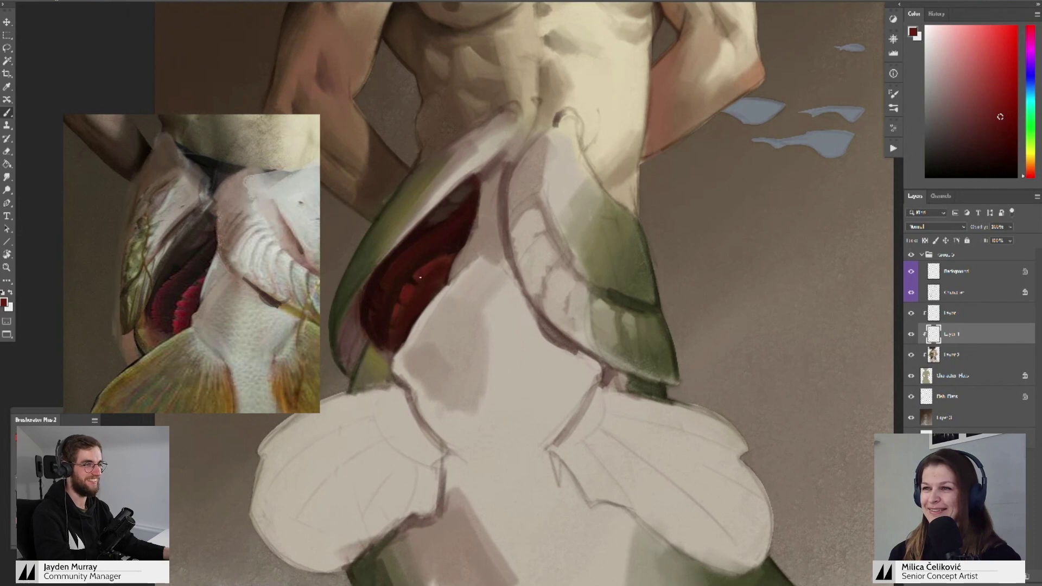
- Define the lower and central gill filaments by alternating sampled saturated reds and darker reds
alt+click(395, 332)
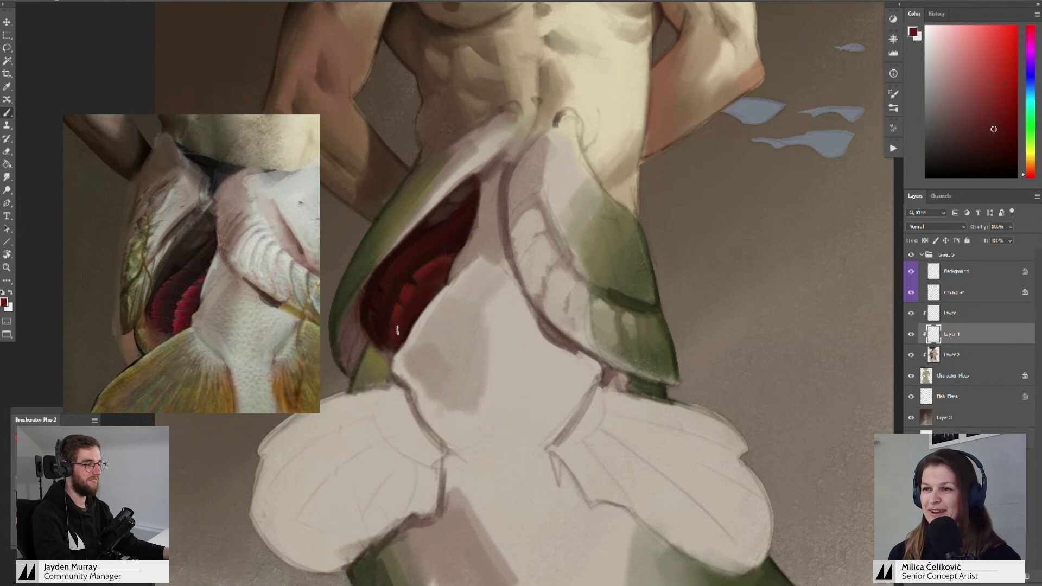
alt+click(397, 343)
alt+click(405, 288)
alt+click(408, 293)
alt+click(428, 270)
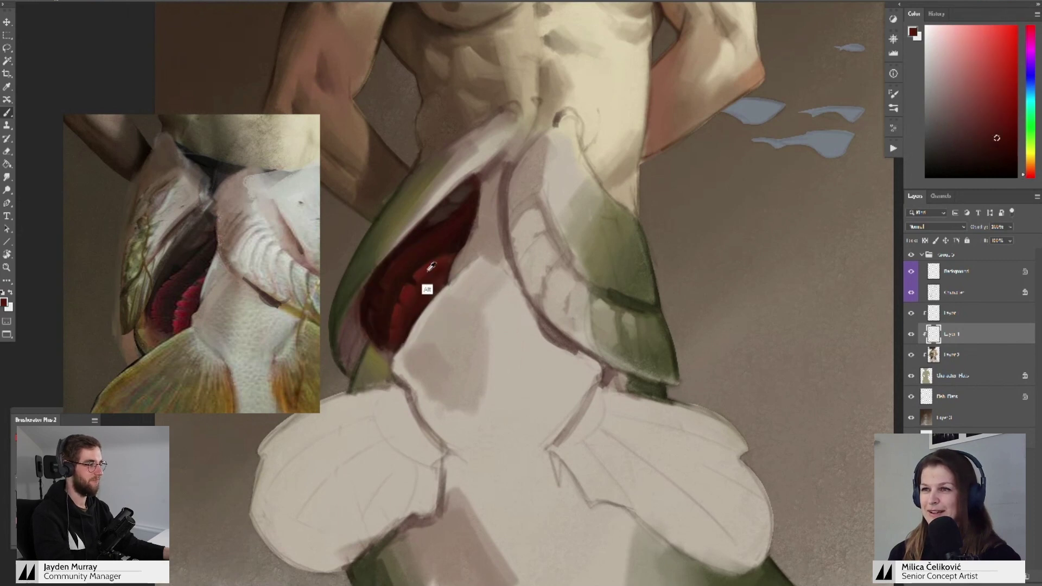
- Shape the scalloped edges of the upper and outer gill rows with short strokes of sampled light and dark reds
alt+click(427, 272)
drag(426, 271, 426, 277)
alt+click(422, 285)
alt+click(439, 265)
alt+click(448, 280)
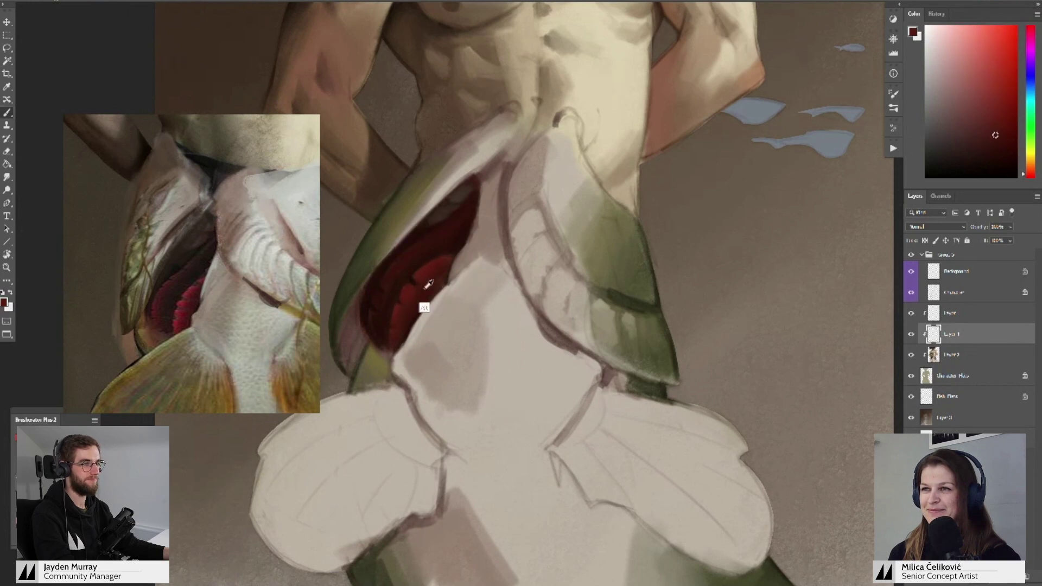
alt+click(381, 297)
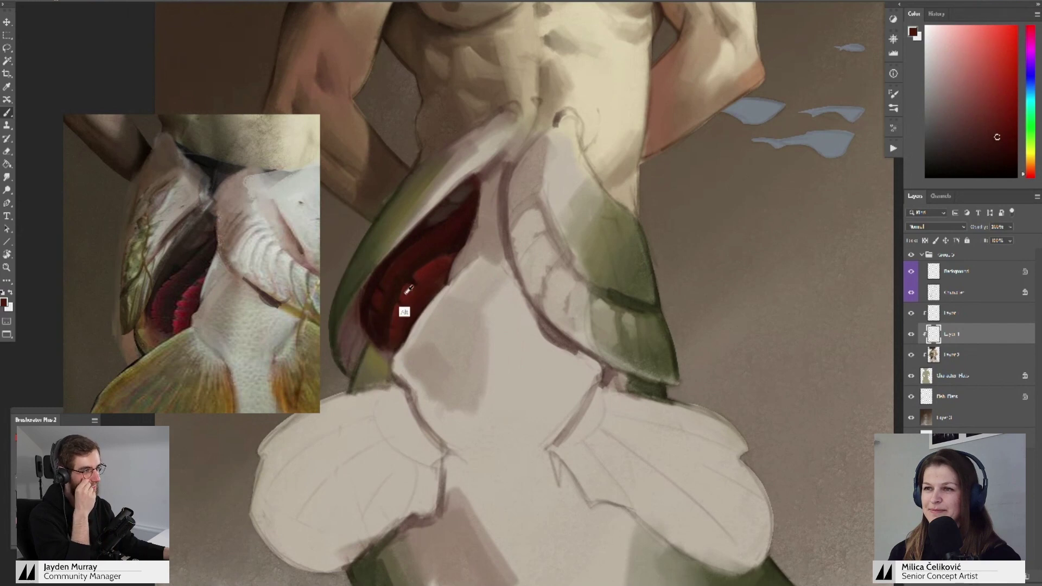
alt+click(386, 300)
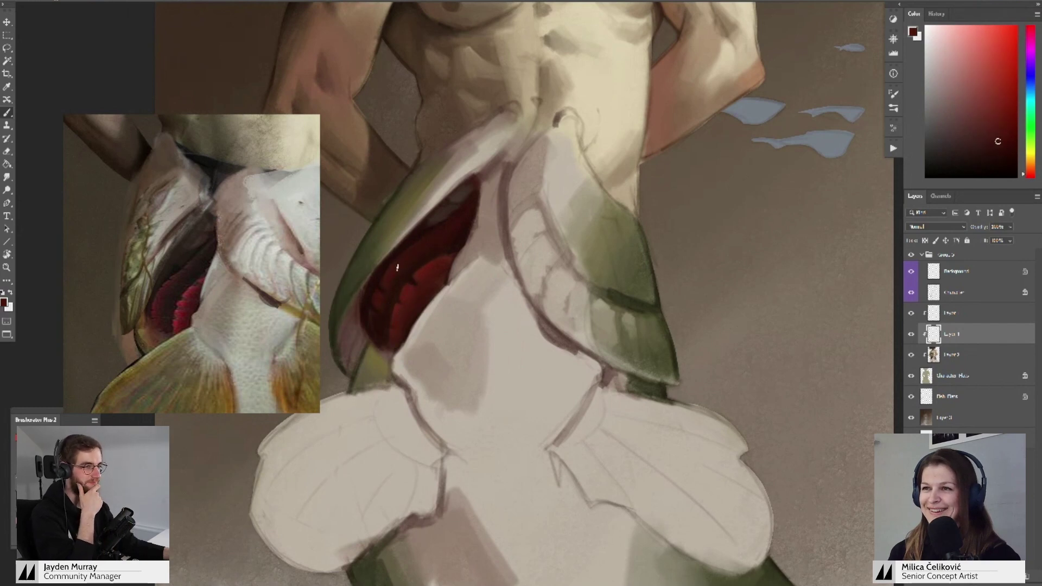
- Refine the scalloped gill filaments with short strokes of dark and mid reds sampled from the surrounding gill rows
alt+click(395, 278)
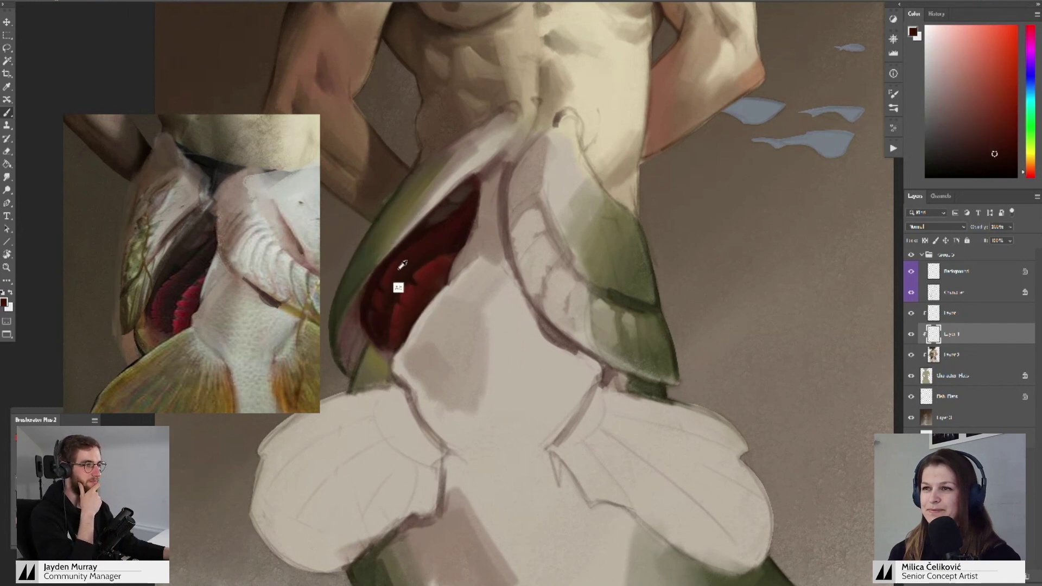
alt+click(398, 269)
drag(404, 269, 407, 263)
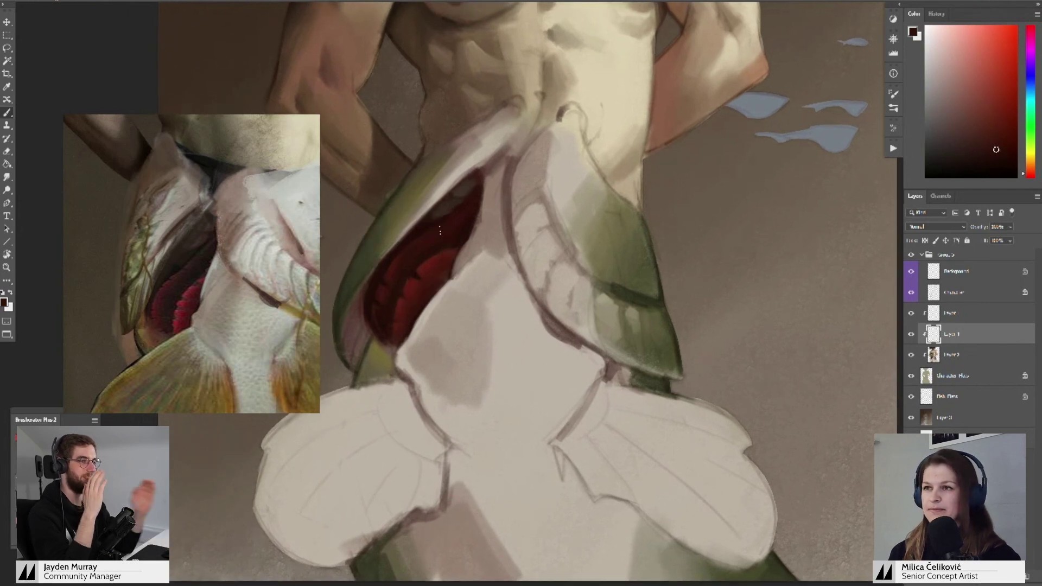
alt+click(433, 263)
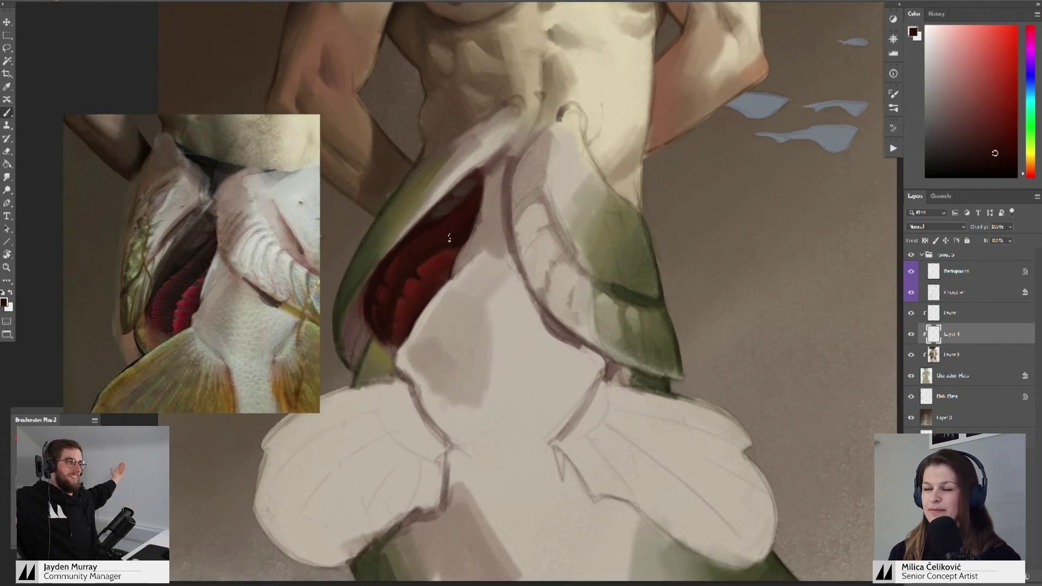
alt+click(441, 238)
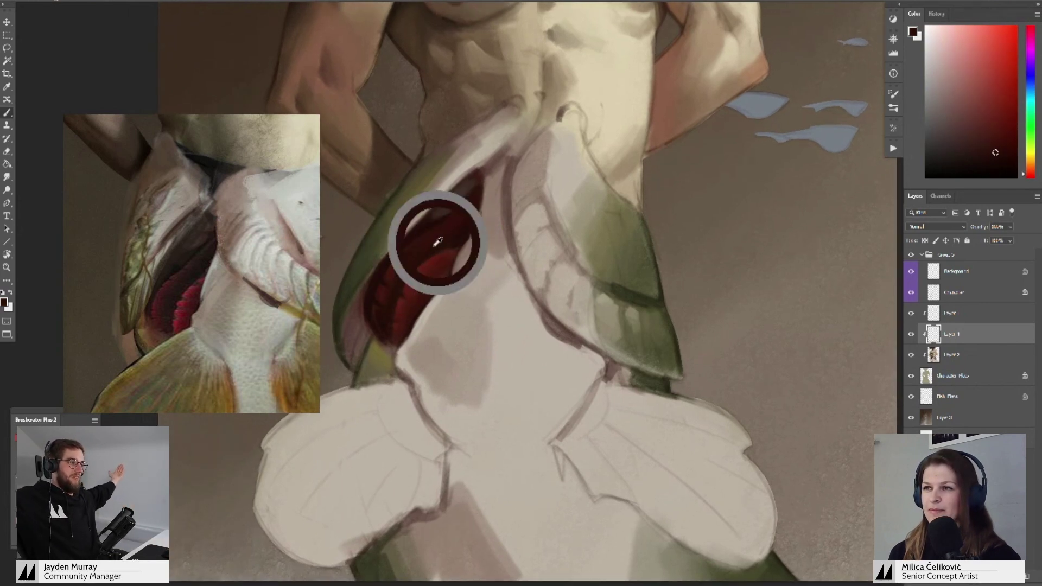
alt+click(385, 322)
alt+click(389, 293)
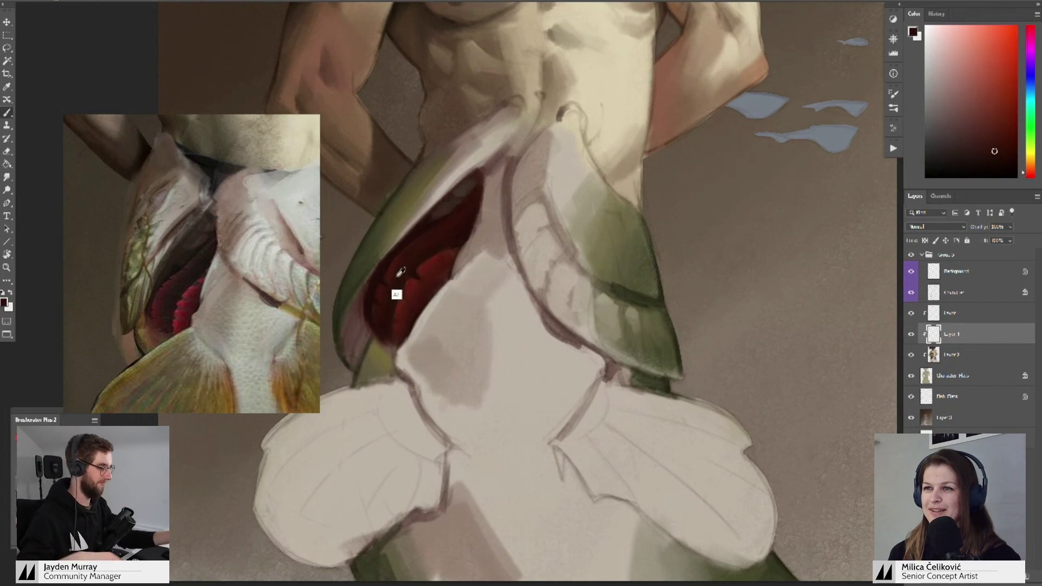
alt+click(399, 263)
- Check the whole painting mirrored and unmirrored, and reframe the reference board on the full merman figure
key(z)
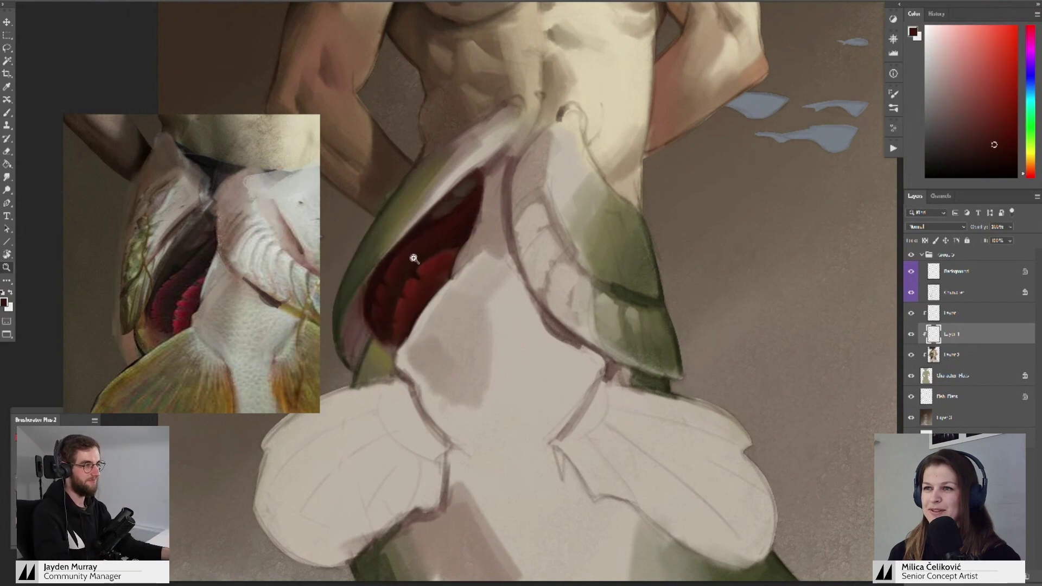
mouse_move(414, 258)
mouse_down()
mouse_move(336, 260)
mouse_move(428, 305)
mouse_up()
key(b)
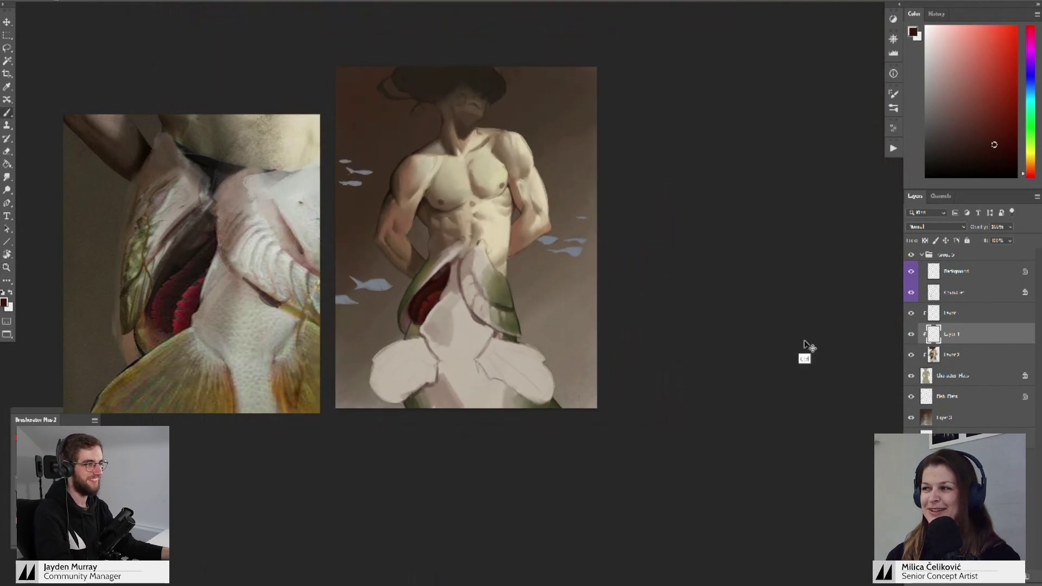
key(ctrl+shift+h)
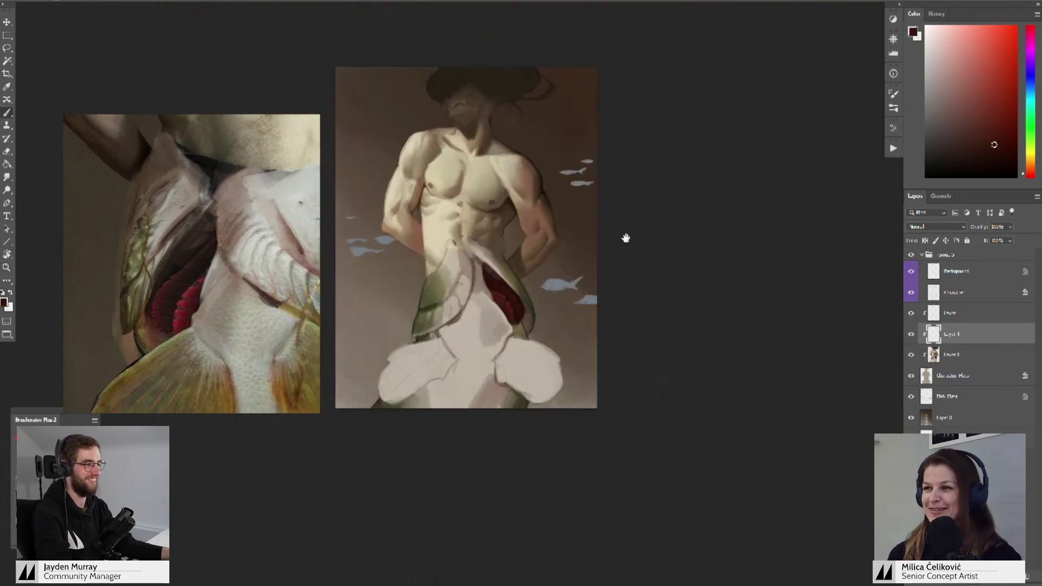
drag(625, 237, 630, 263)
key(h)
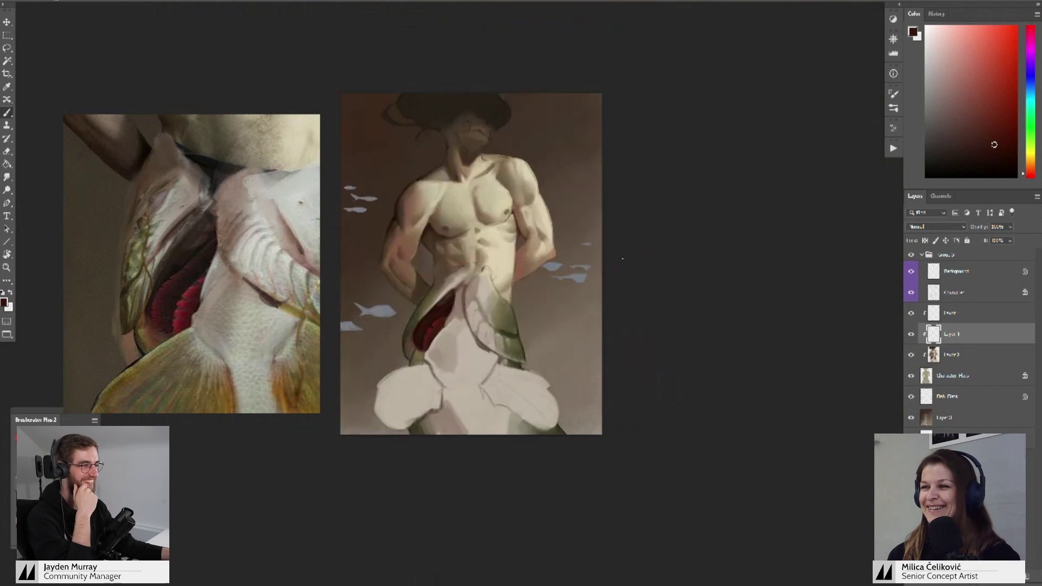
scroll(217, 352, down, 5)
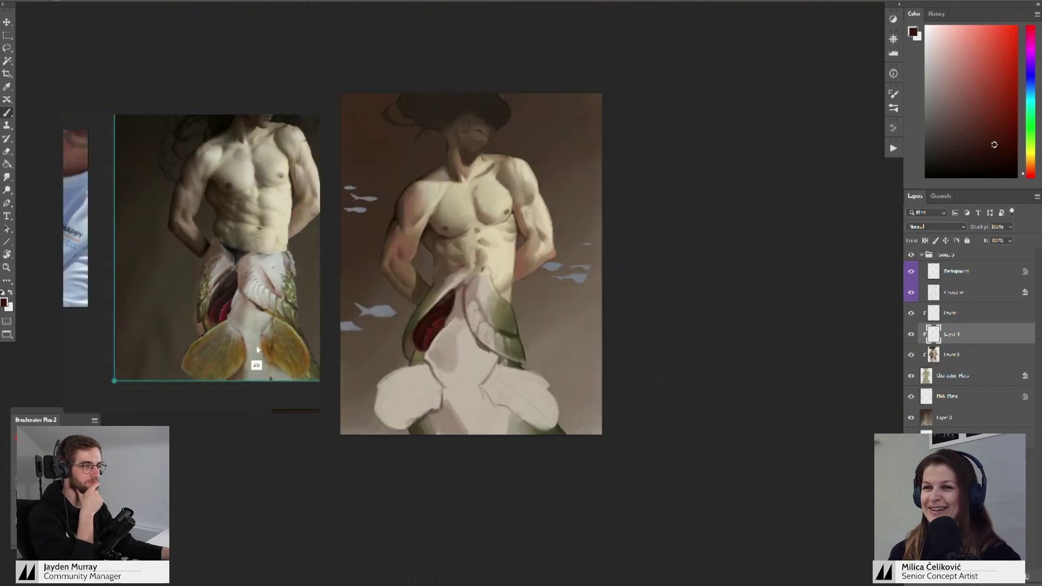
drag(256, 365, 230, 346)
- Block in both pectoral fins with a flat tan, shifting a sampled pale body color toward a more saturated orange
key(z)
drag(498, 364, 523, 363)
drag(522, 363, 530, 344)
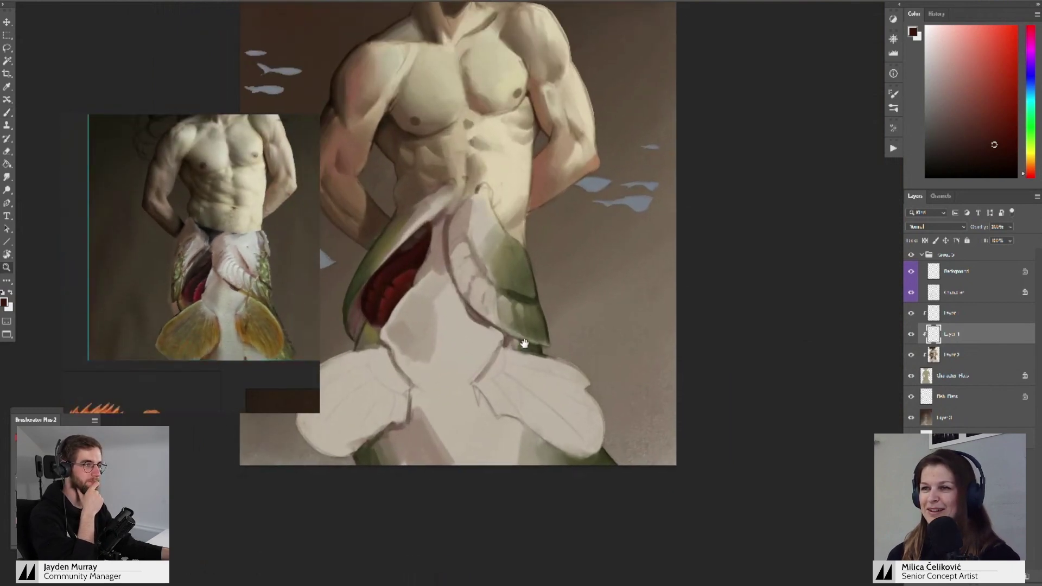
key(b)
drag(487, 374, 510, 364)
alt+click(548, 402)
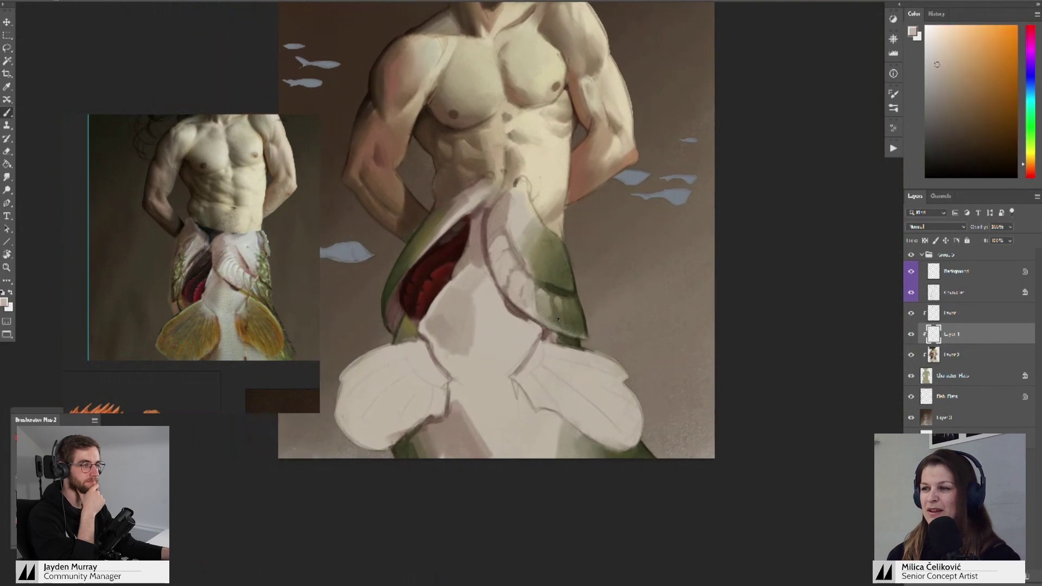
drag(1030, 172, 1031, 165)
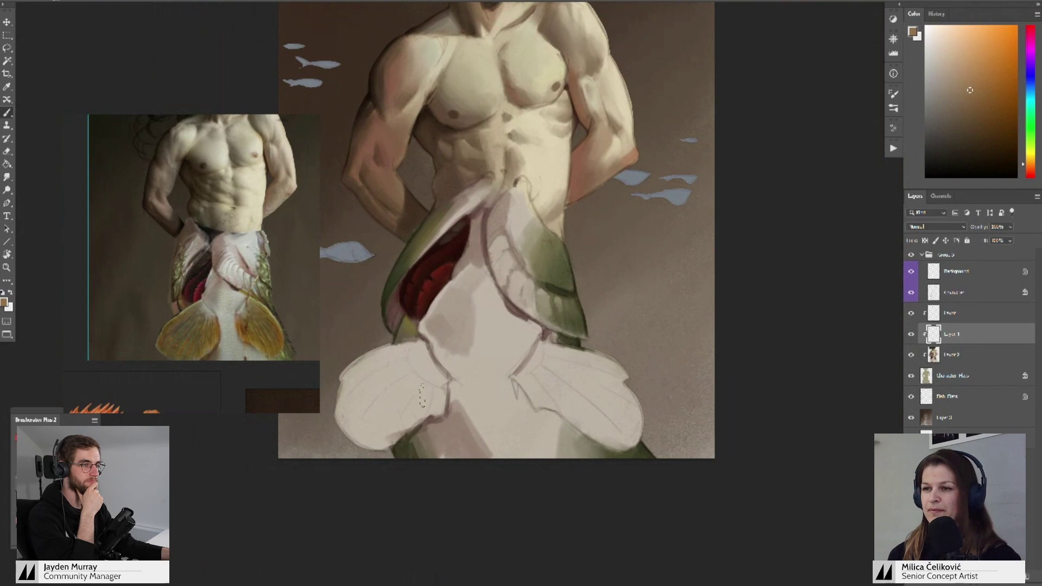
mouse_move(422, 395)
mouse_down()
mouse_move(382, 429)
mouse_move(422, 367)
mouse_move(394, 363)
mouse_move(410, 355)
mouse_move(358, 382)
mouse_move(391, 361)
mouse_move(398, 398)
mouse_move(438, 380)
mouse_move(438, 406)
mouse_move(435, 375)
mouse_up()
drag(385, 350, 356, 375)
drag(429, 386, 397, 384)
mouse_move(515, 370)
mouse_down()
mouse_move(520, 349)
mouse_move(554, 364)
mouse_move(584, 384)
mouse_move(564, 395)
mouse_move(514, 382)
mouse_move(584, 426)
mouse_move(575, 390)
mouse_move(603, 421)
mouse_move(523, 350)
mouse_move(575, 364)
mouse_move(617, 388)
mouse_move(600, 416)
mouse_up()
- Paint darker orange-brown ray lines across the pectoral fin below the red gill opening
key(z)
drag(579, 361, 550, 361)
click(986, 117)
click(1028, 165)
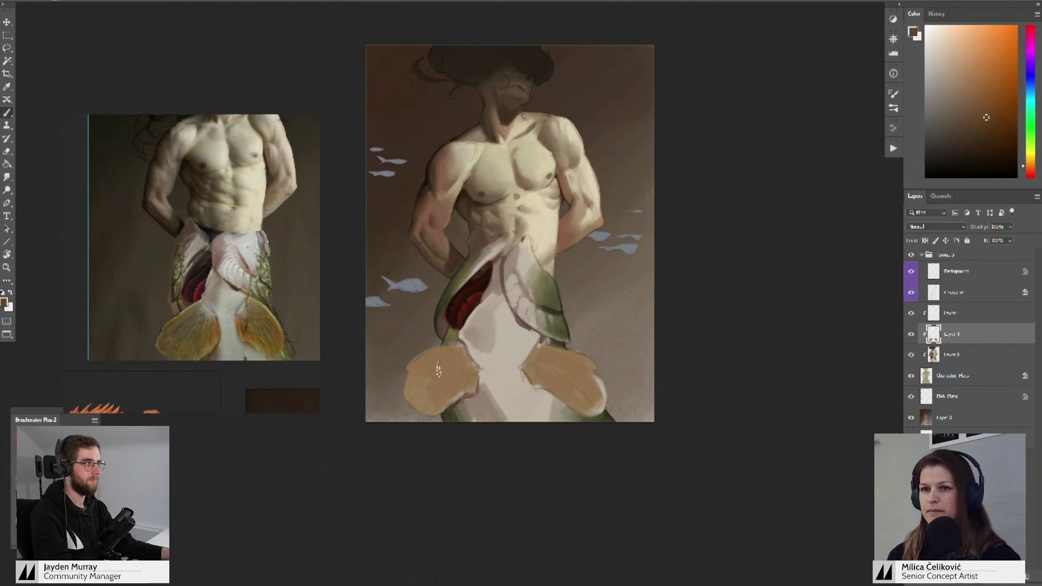
drag(407, 369, 451, 346)
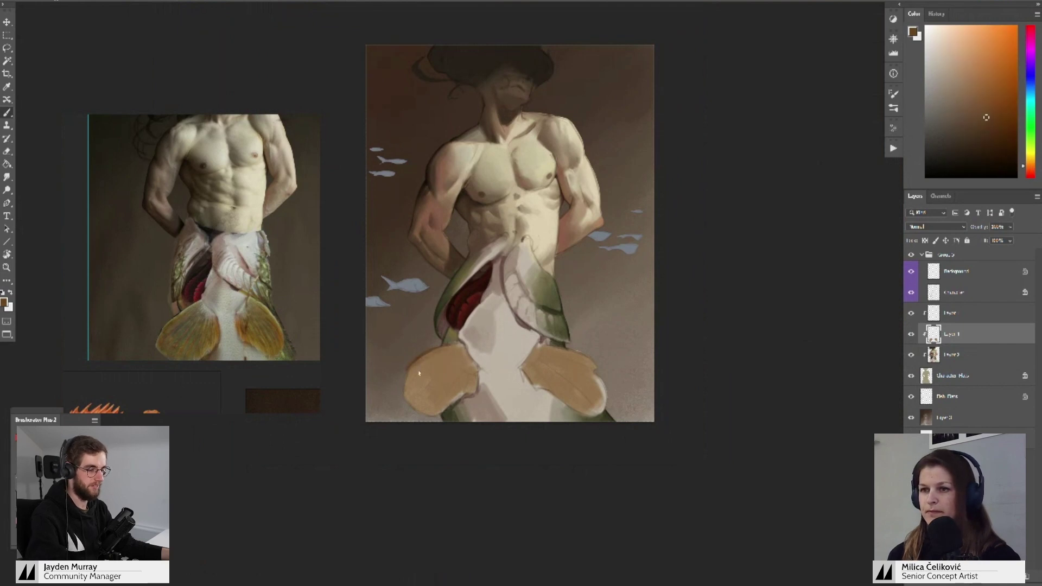
mouse_move(430, 415)
mouse_down()
mouse_move(460, 380)
mouse_move(465, 349)
mouse_move(460, 392)
mouse_up()
scroll(464, 357, up, 3)
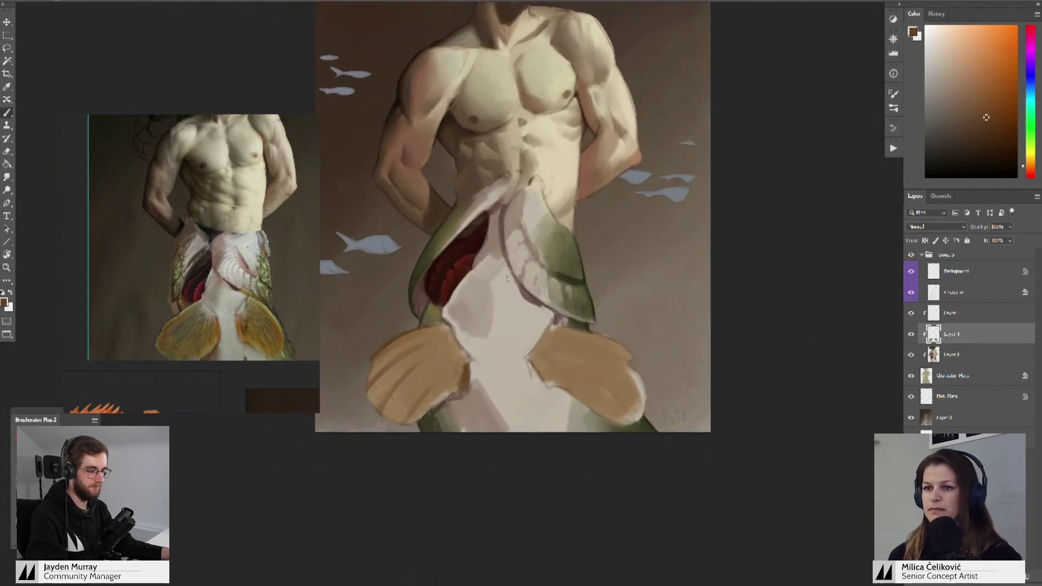
- Add dark brown rays to the opposite pectoral fin and cover its pale outer rim with sampled browns
mouse_move(539, 346)
mouse_down()
mouse_move(521, 330)
mouse_move(514, 354)
mouse_up()
drag(516, 345, 508, 336)
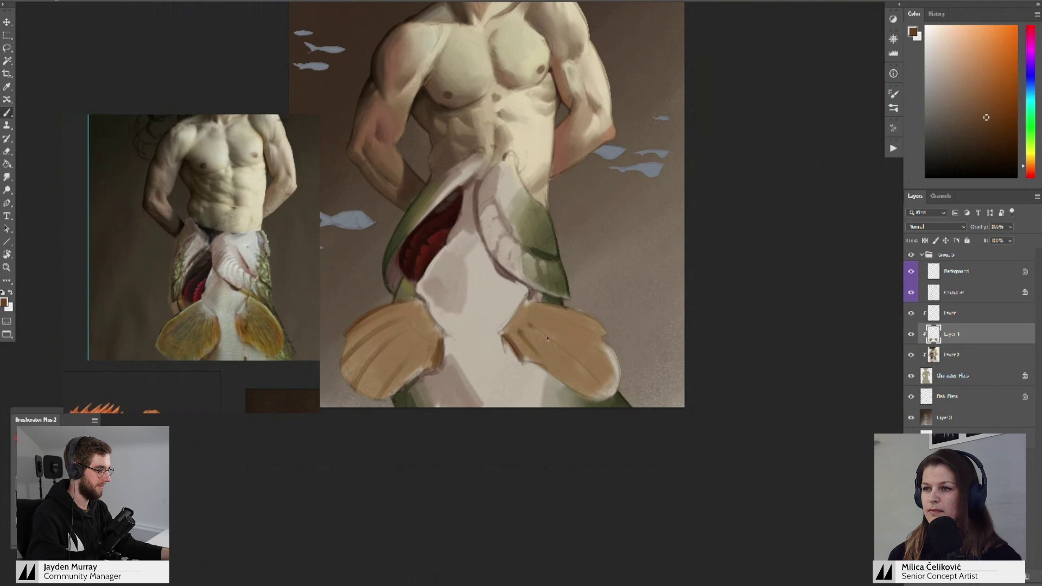
mouse_move(600, 373)
mouse_down()
mouse_move(611, 361)
mouse_move(603, 336)
mouse_move(607, 379)
mouse_move(594, 383)
mouse_move(583, 368)
mouse_move(574, 388)
mouse_move(551, 370)
mouse_up()
alt+click(606, 371)
alt+click(568, 393)
alt+click(593, 375)
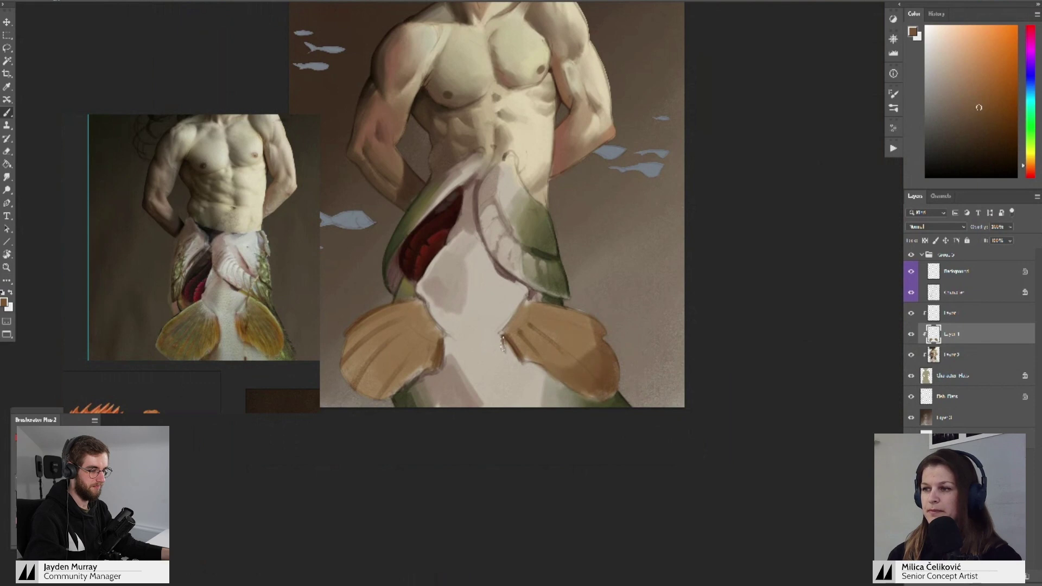
- Glaze the outer parts of both pectoral fins with a more saturated yellow-ochre
drag(1026, 158, 1024, 152)
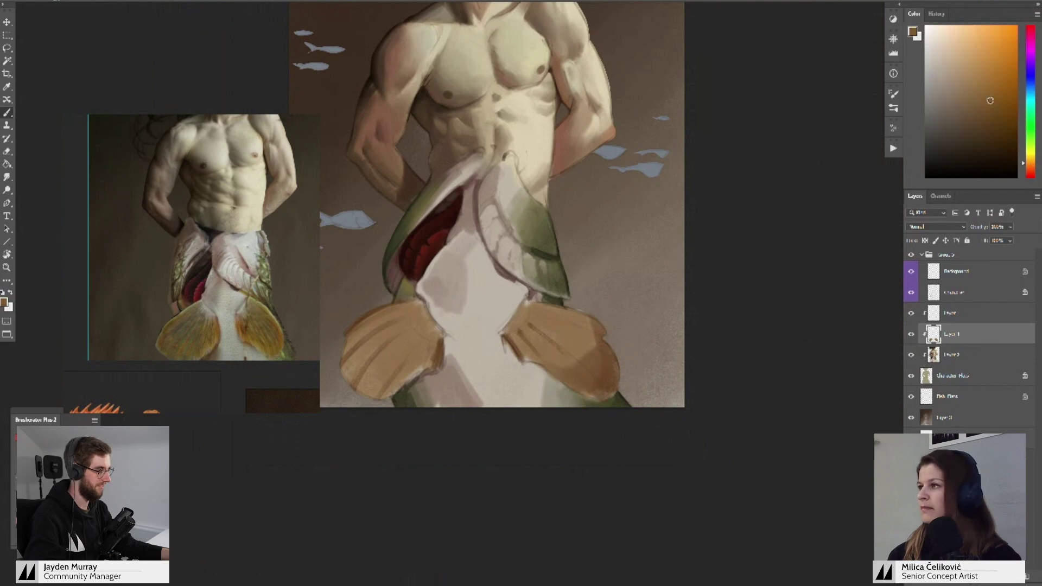
mouse_move(610, 376)
mouse_down()
mouse_move(597, 396)
mouse_move(621, 375)
mouse_up()
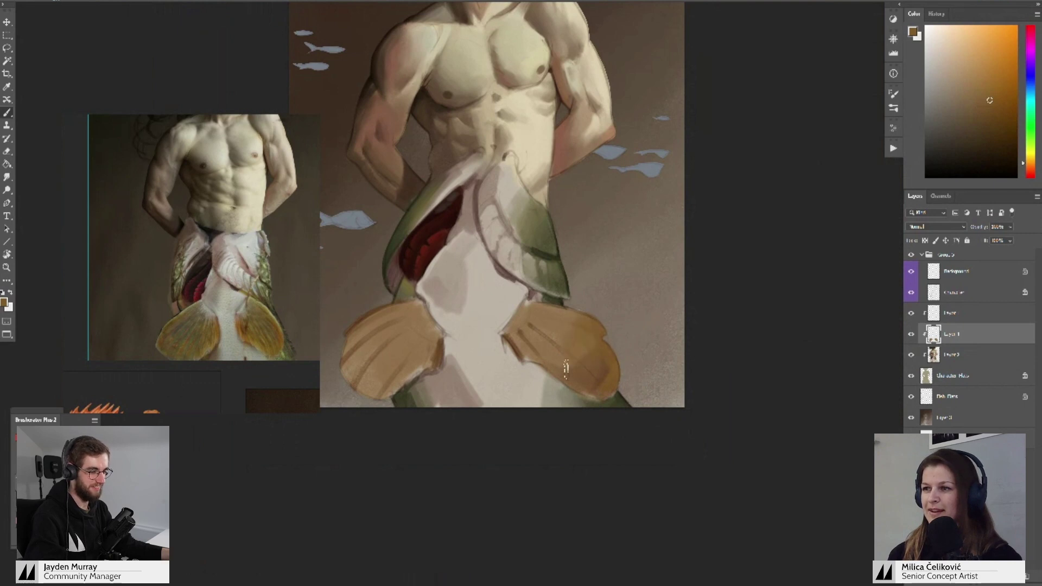
drag(493, 364, 508, 362)
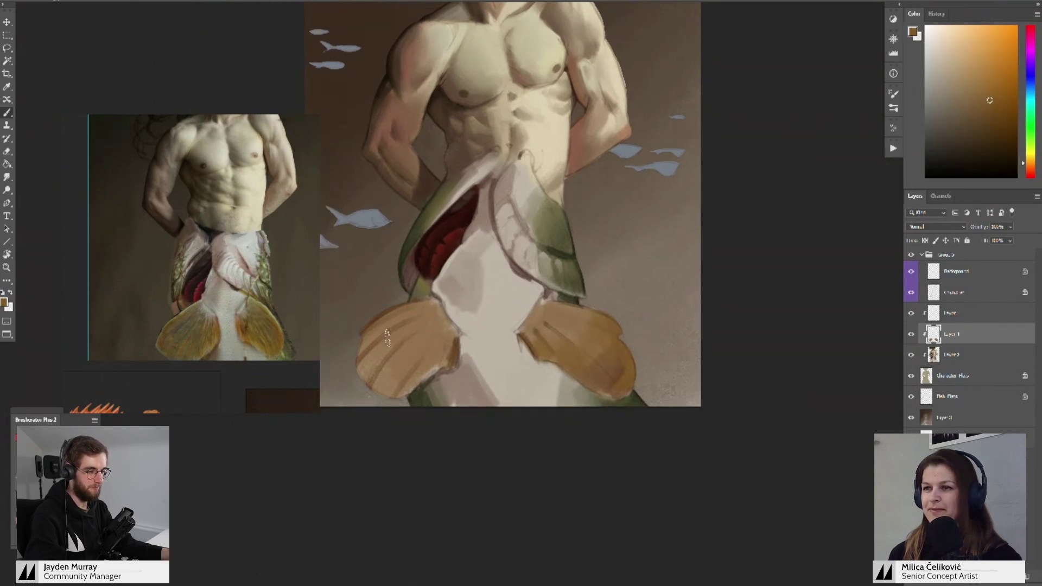
mouse_move(386, 334)
mouse_down()
mouse_move(342, 369)
mouse_move(405, 325)
mouse_move(379, 359)
mouse_move(376, 387)
mouse_move(420, 386)
mouse_up()
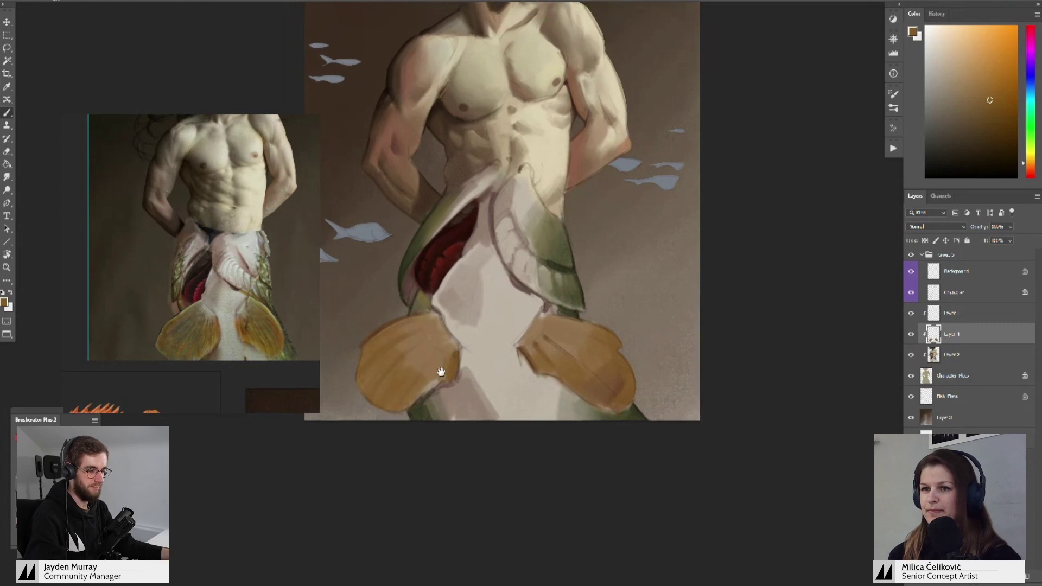
scroll(445, 357, up, 1)
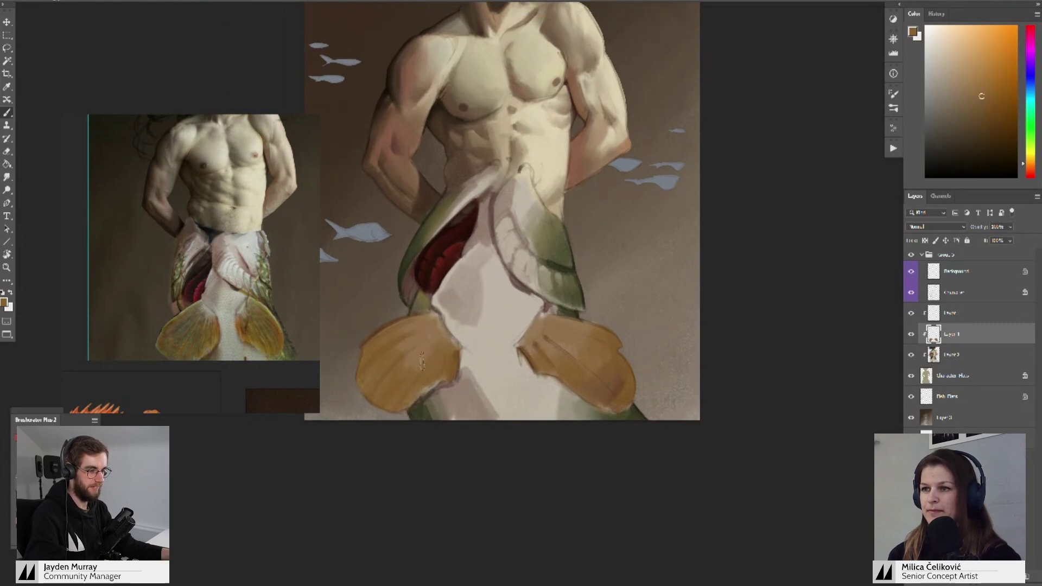
- Shade the pale belly beside the gill opening with a sampled warm grey, darkened slightly
alt+click(451, 326)
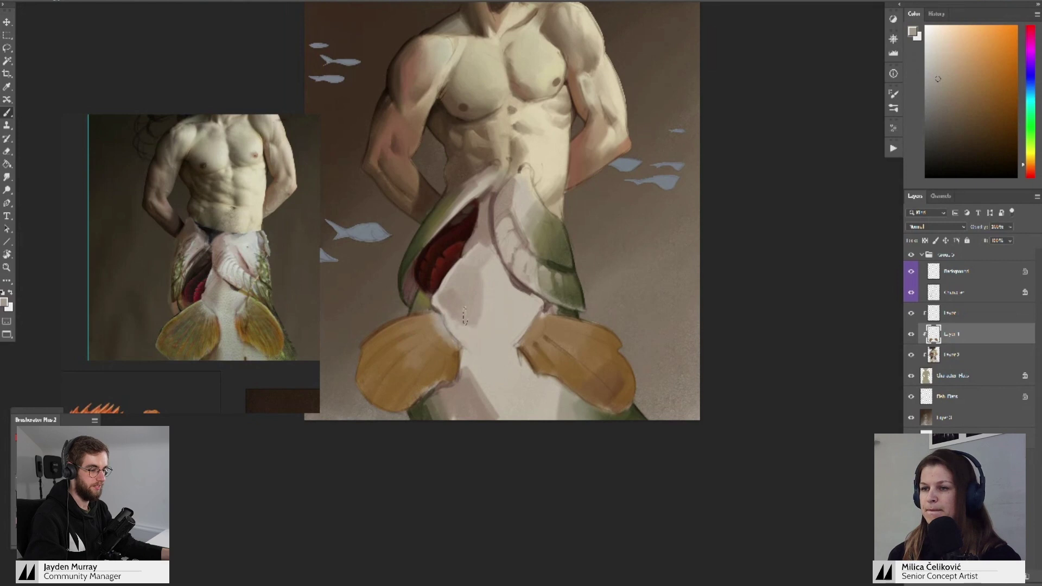
click(941, 91)
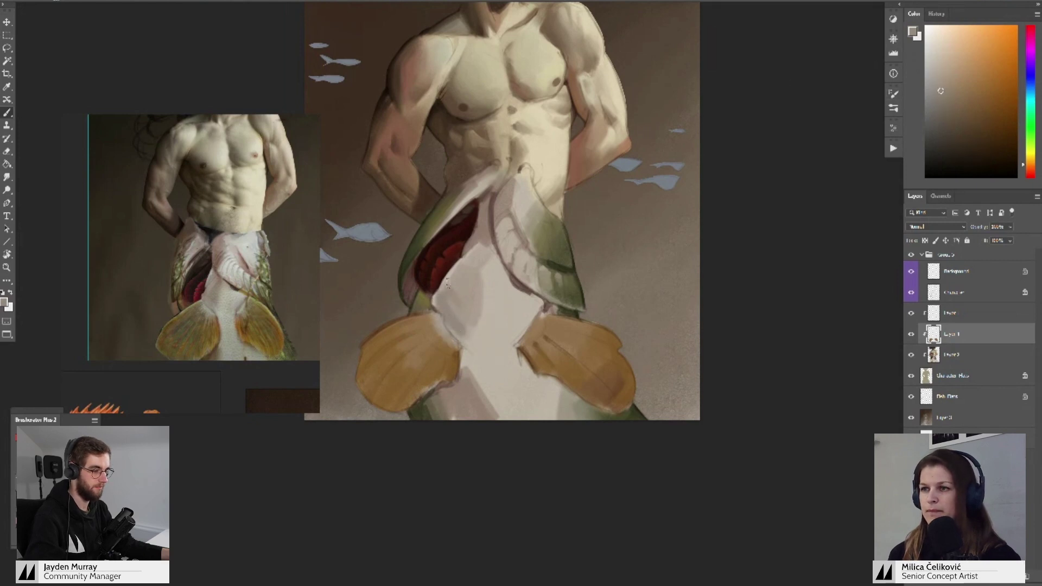
mouse_move(447, 282)
mouse_down()
mouse_move(437, 300)
mouse_move(459, 280)
mouse_up()
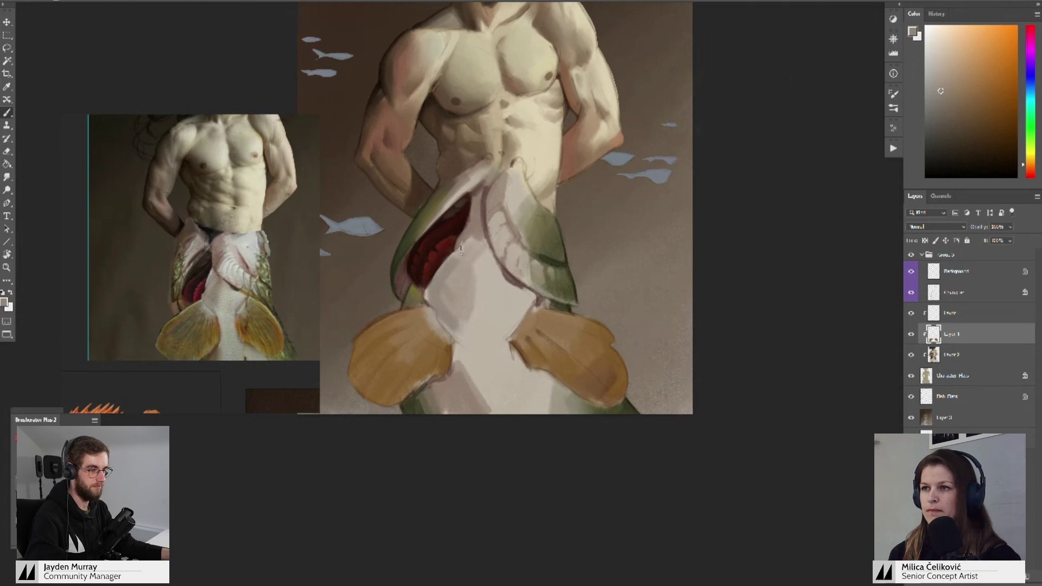
scroll(461, 248, up, 1)
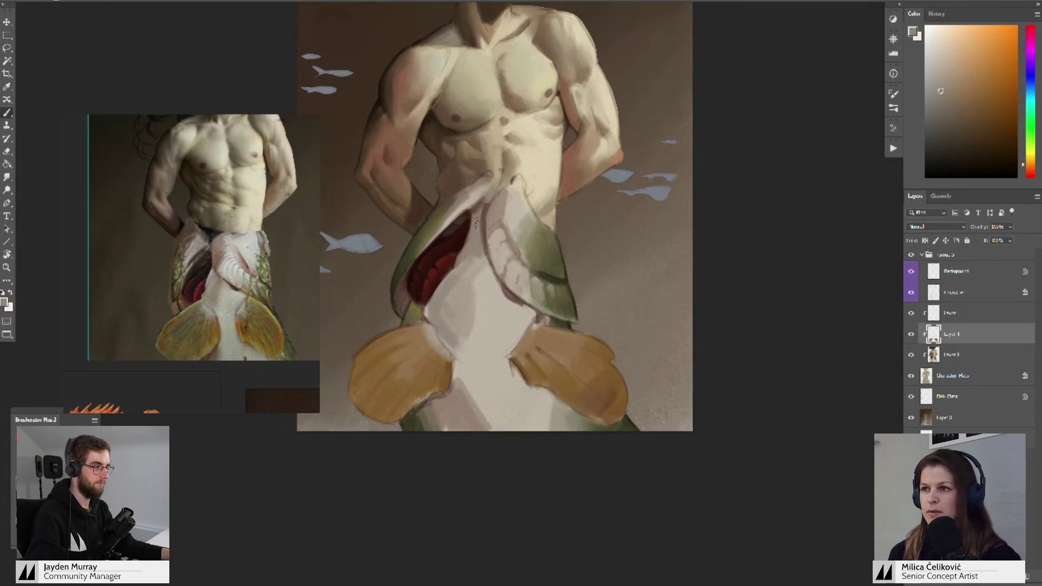
scroll(476, 223, down, 1)
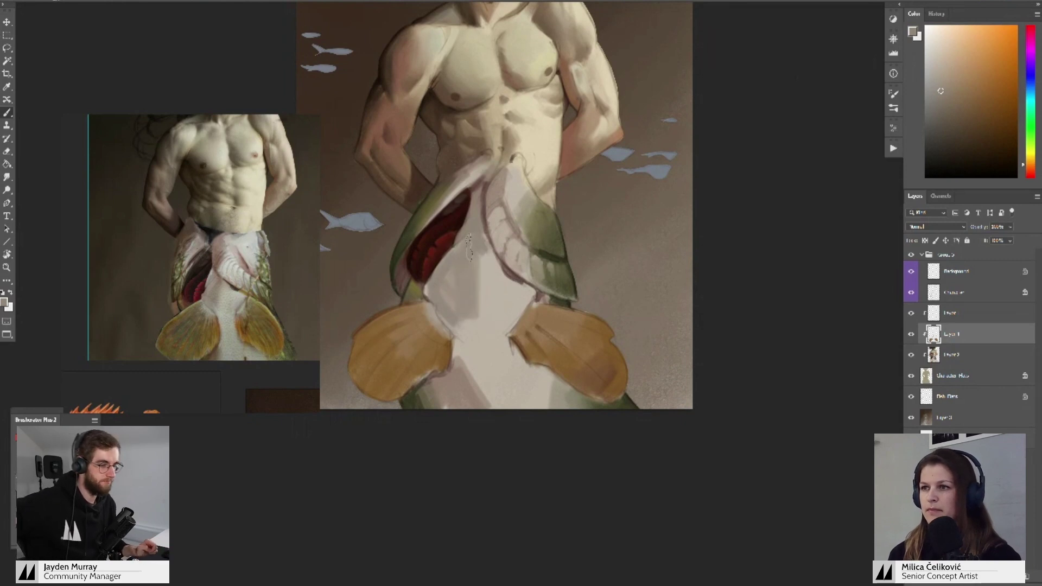
scroll(472, 315, down, 2)
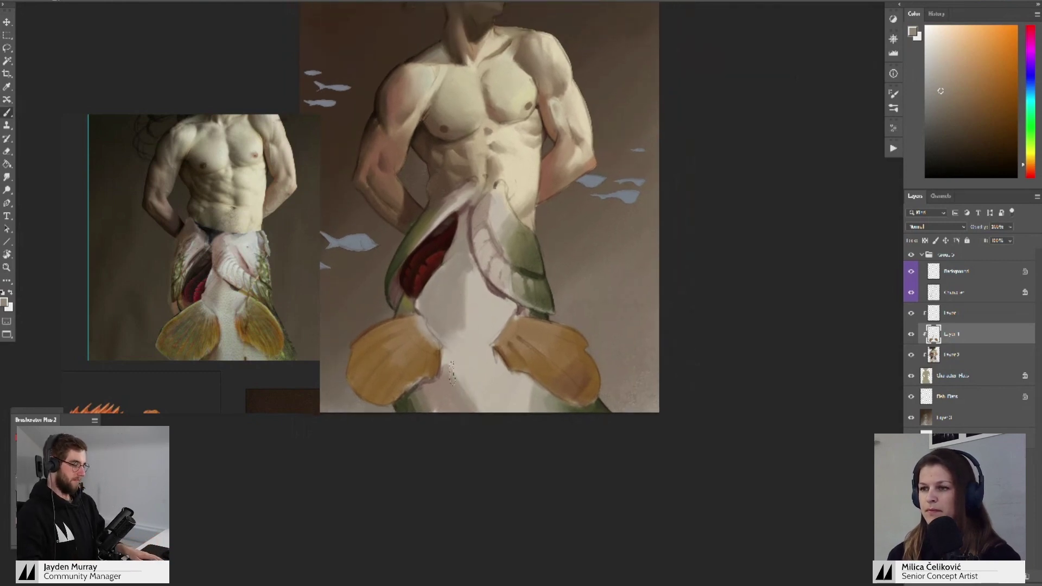
- Extend the warm grey shading down the lower belly between the fins, blending it with sampled body tones
mouse_move(449, 312)
mouse_down()
mouse_move(462, 364)
mouse_move(496, 396)
mouse_move(515, 380)
mouse_move(526, 411)
mouse_up()
drag(488, 377, 478, 353)
alt+click(487, 380)
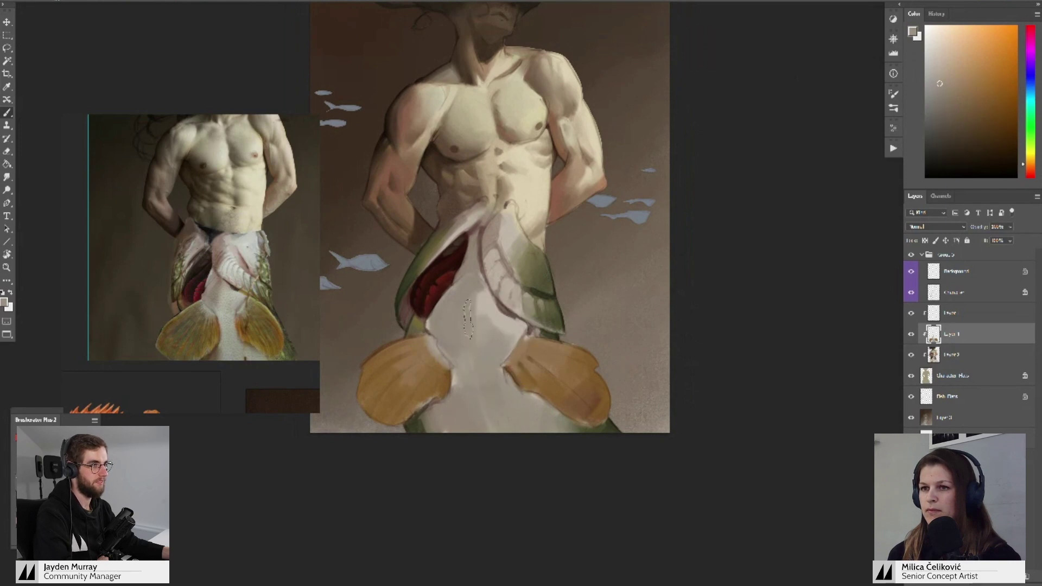
alt+click(483, 351)
- Compare the painting with and without the fin and belly layer, and examine it at thumbnail size against the reference
key(z)
mouse_move(481, 301)
mouse_down()
mouse_move(456, 354)
mouse_move(507, 353)
mouse_move(504, 381)
mouse_up()
click(911, 336)
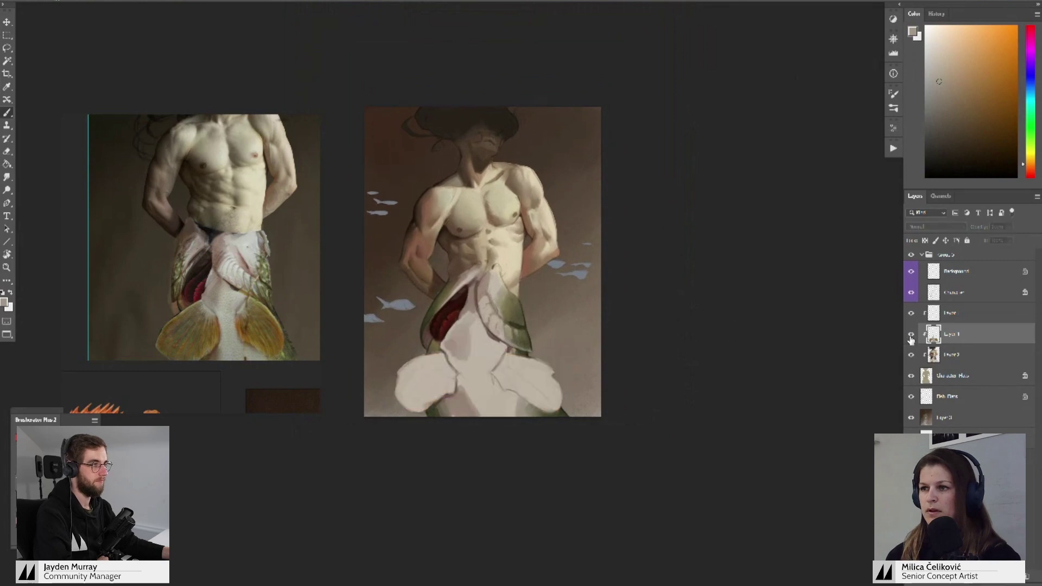
click(911, 333)
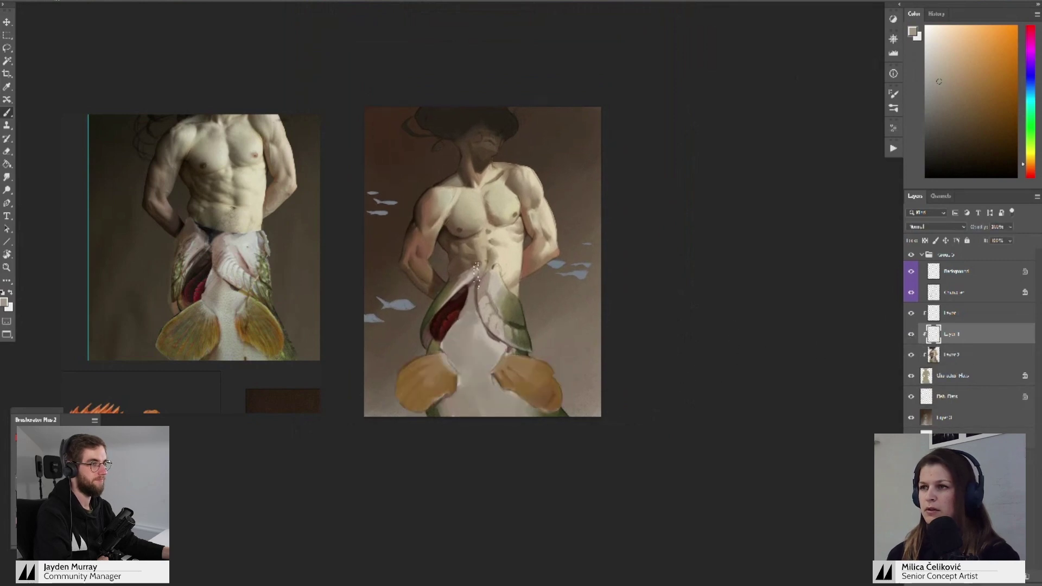
key(z)
alt+click(461, 350)
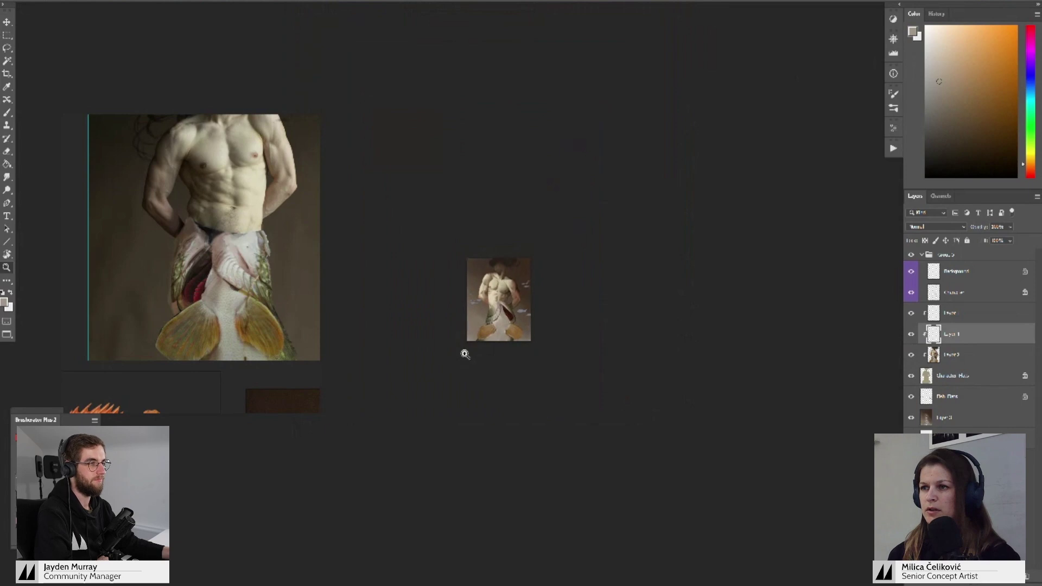
click(465, 353)
click(532, 320)
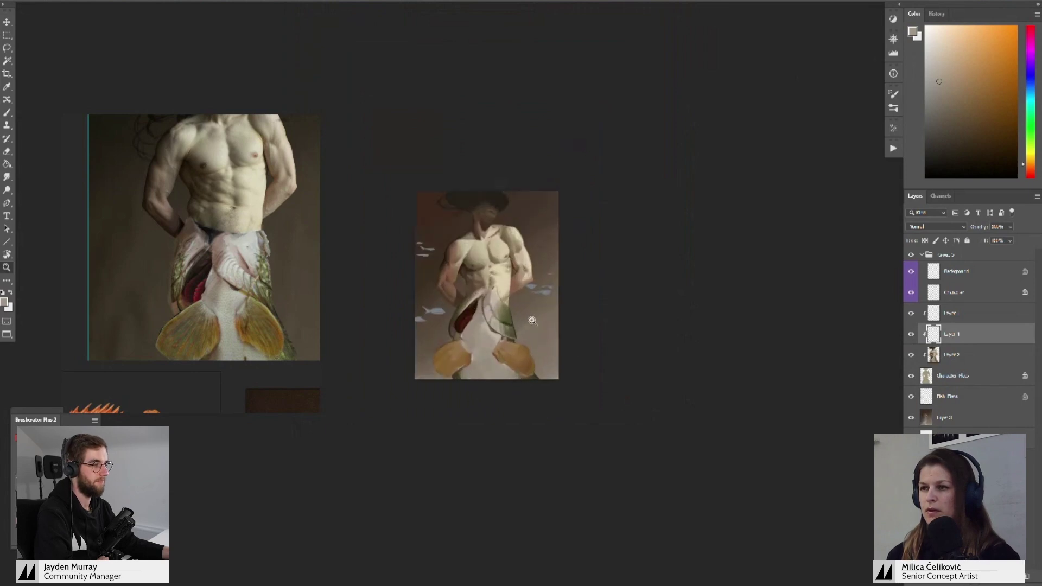
mouse_move(531, 320)
mouse_down()
mouse_move(542, 329)
mouse_move(541, 288)
mouse_up()
drag(476, 366, 484, 367)
drag(484, 363, 488, 341)
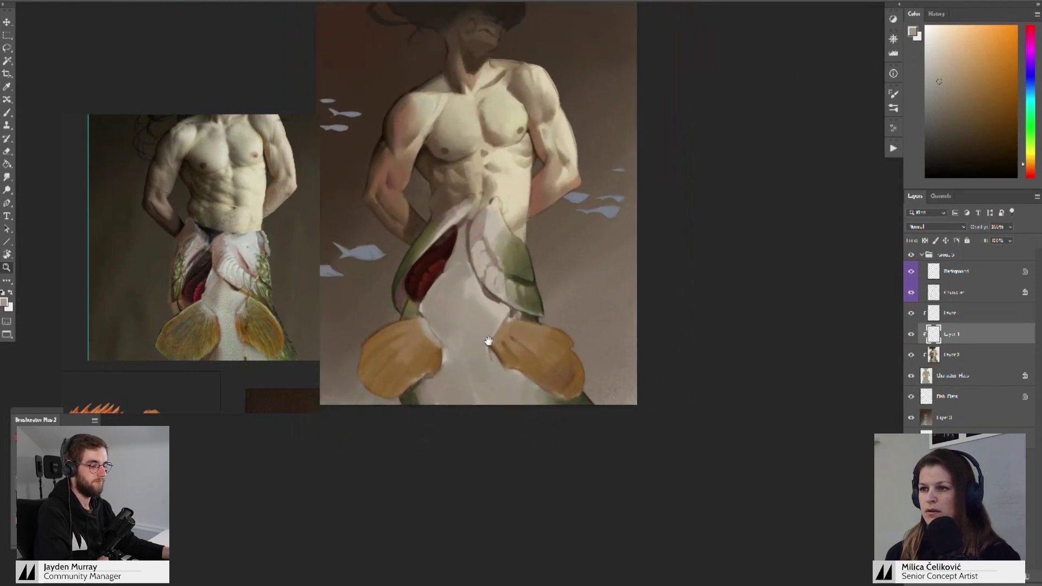
- Paint rows of soft scale shadows across the pale belly with a darker, slightly yellower grey
key(b)
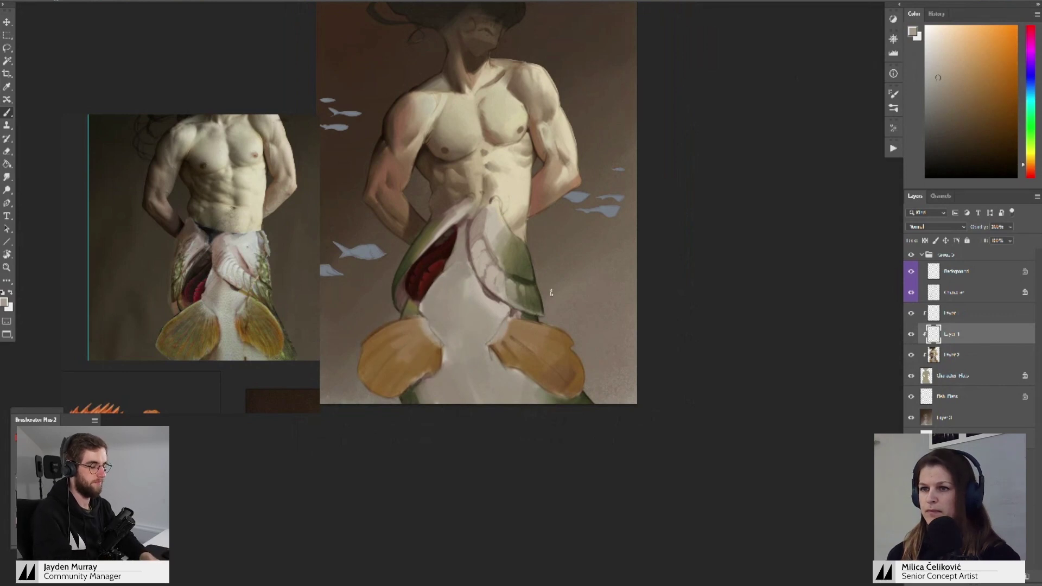
click(940, 96)
click(1031, 162)
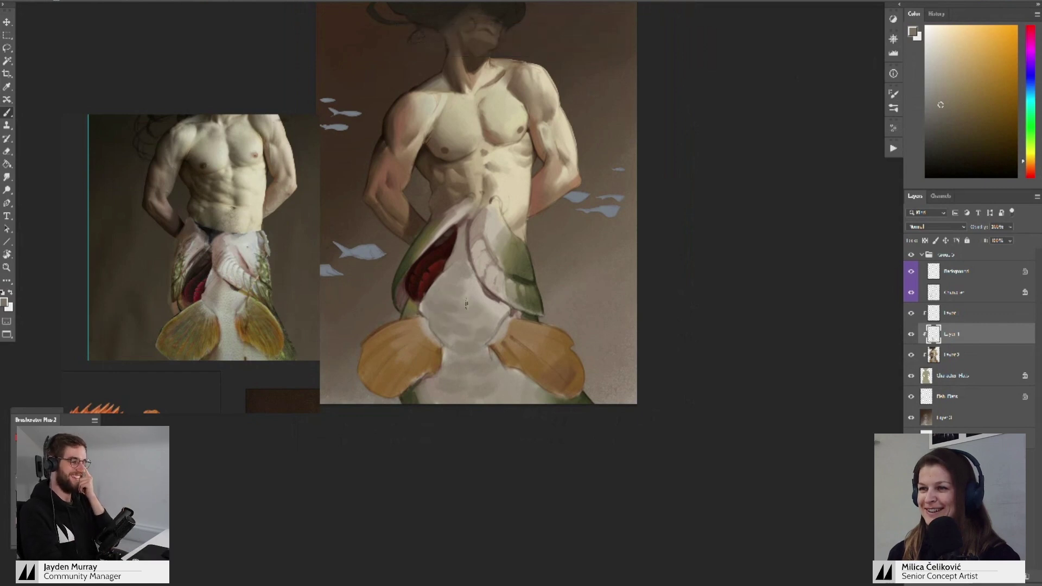
key(z)
drag(484, 324, 448, 361)
key(b)
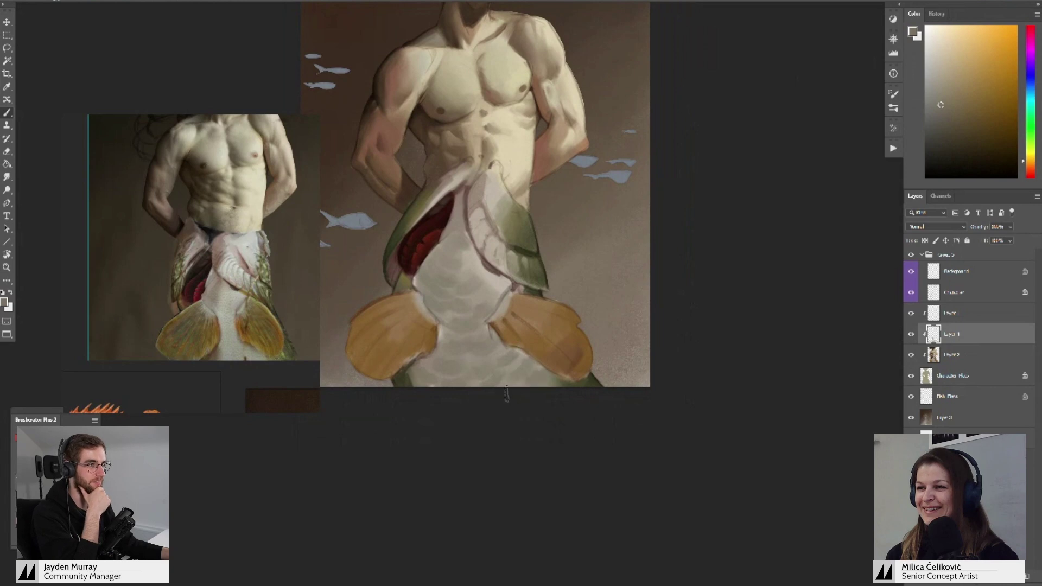
- Continue the soft grey scale marks down the lower belly between the pectoral fins to the canvas edge
key(z)
alt+click(472, 393)
click(472, 395)
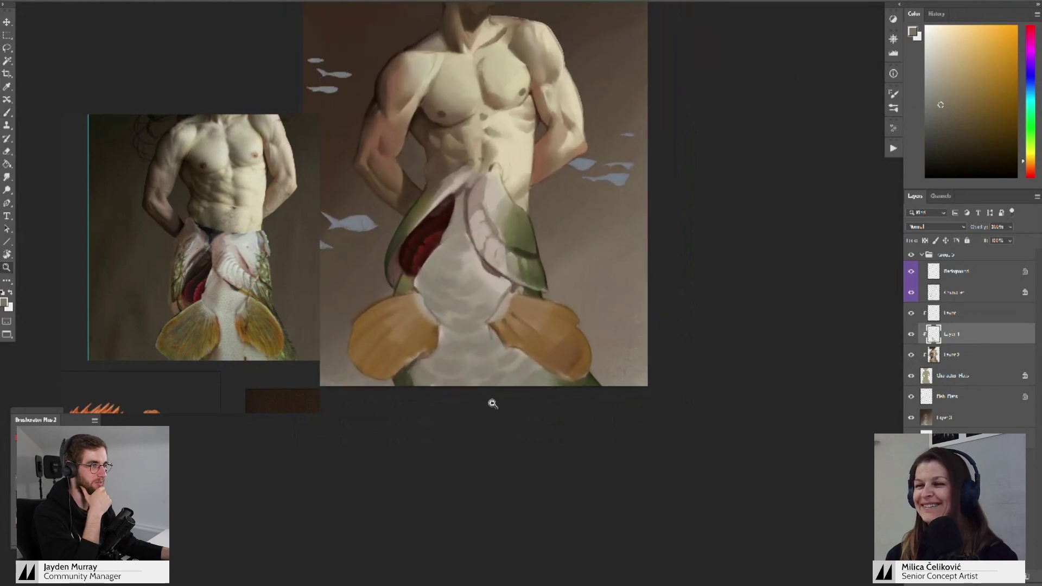
key(b)
key(z)
drag(440, 376, 461, 376)
key(b)
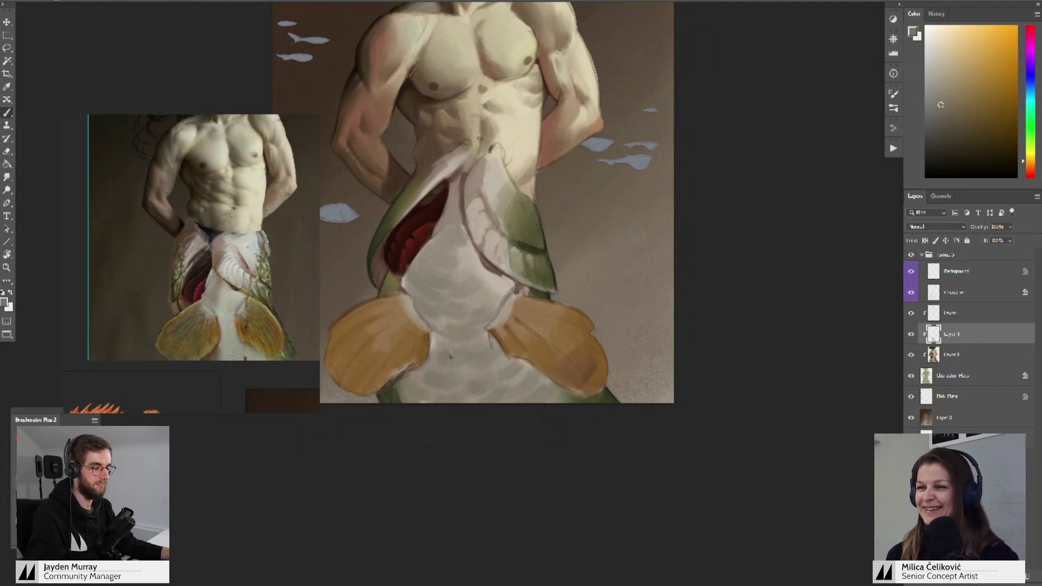
- Shade the side of the lower belly beside the left pectoral fin with sampled olive and warm grey tones
key(ctrl+space)
drag(476, 330, 460, 384)
key(ctrl+e)
key(ctrl+z)
key(space)
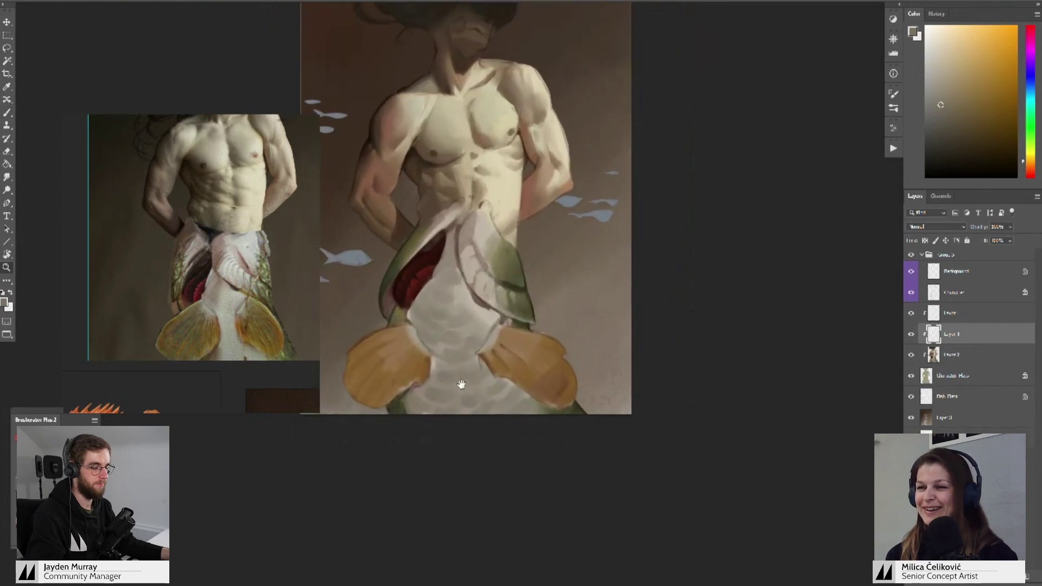
alt+click(412, 399)
alt+click(404, 407)
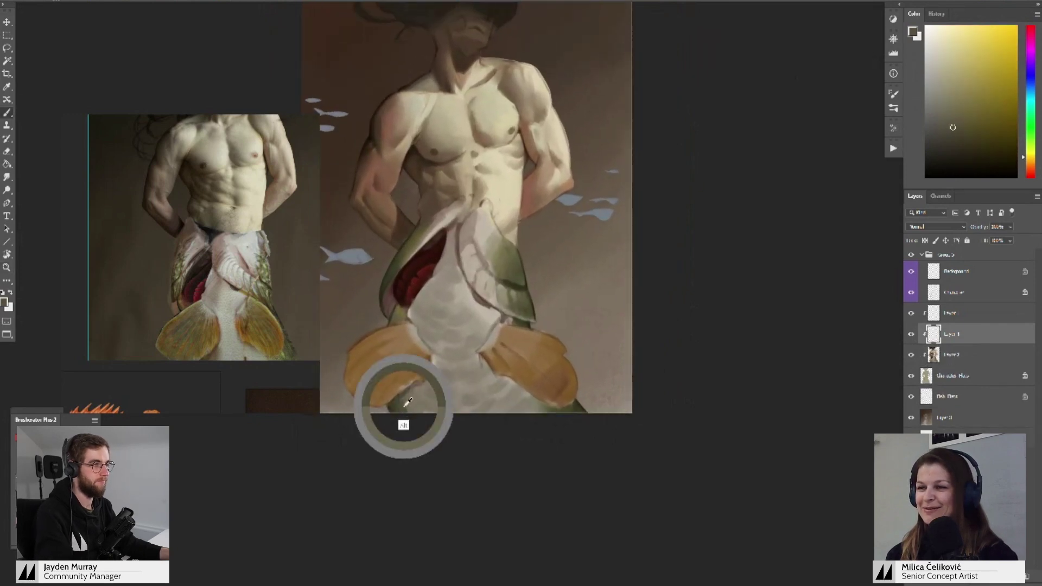
alt+click(437, 393)
alt+click(455, 453)
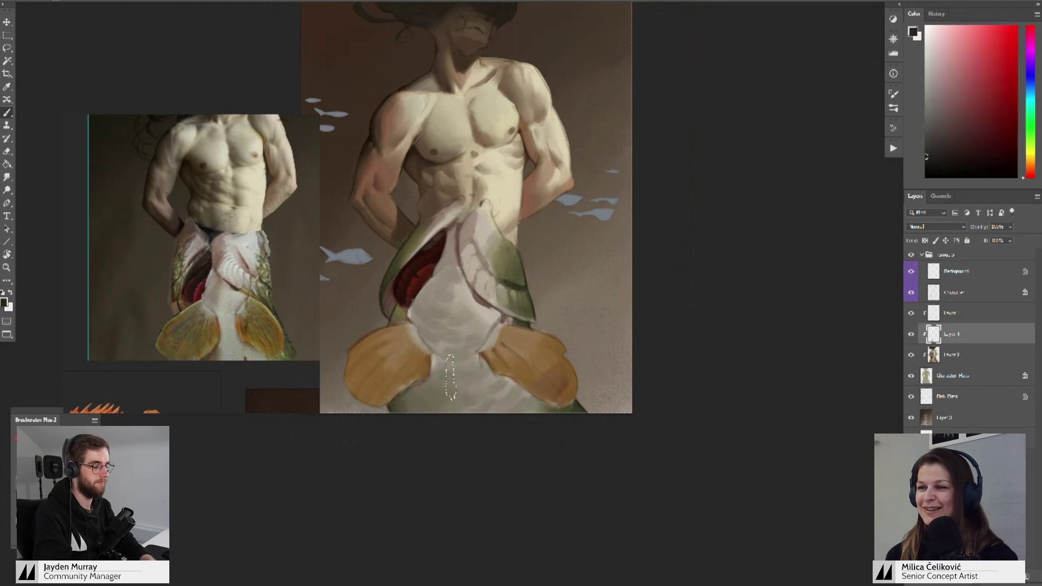
alt+click(440, 389)
key(ctrl+z)
alt+click(437, 369)
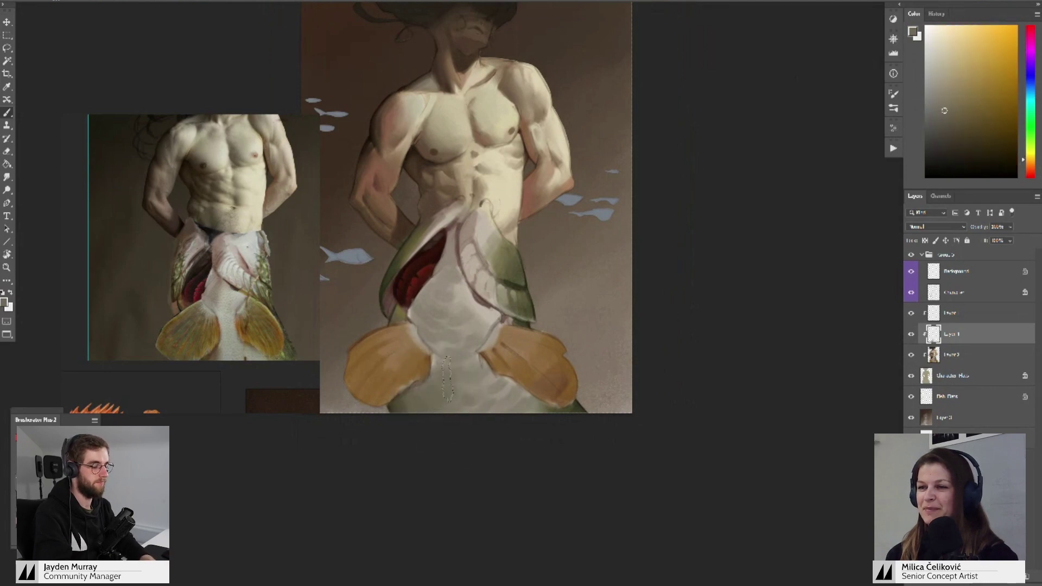
- Glaze a sampled, more saturated olive green over the gill covers and the sides of the lower belly beneath the fins
key(z)
mouse_move(508, 382)
mouse_down()
mouse_move(501, 395)
mouse_move(553, 420)
mouse_up()
key(b)
alt+click(555, 405)
alt+click(506, 331)
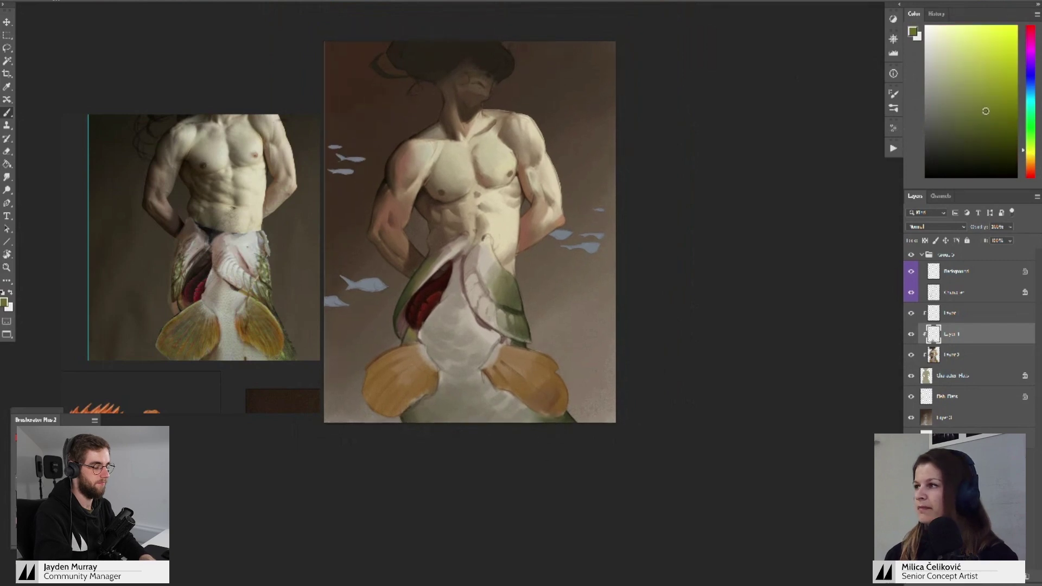
scroll(506, 331, up, 3)
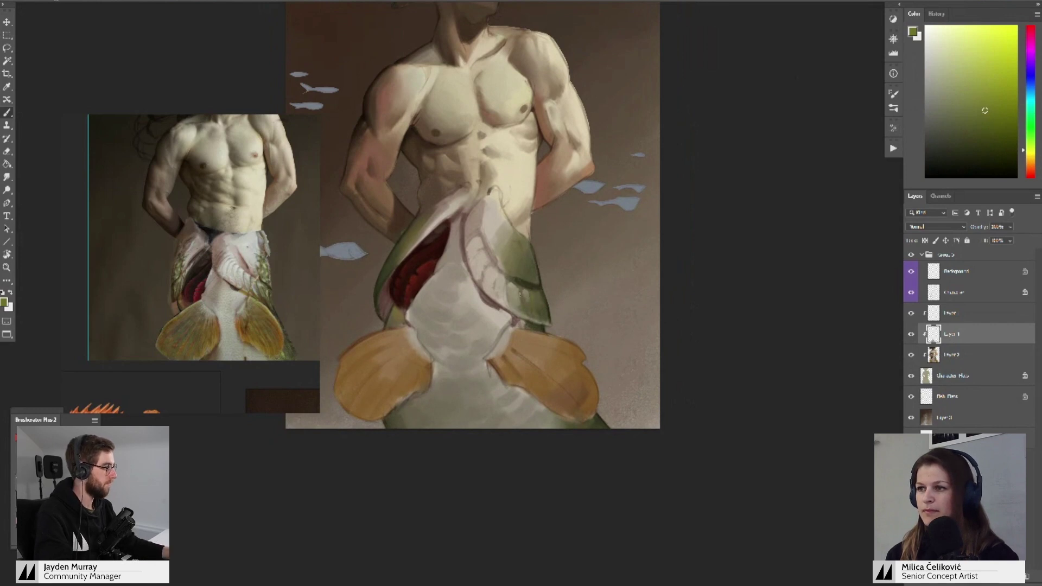
- Soften the transition between the right gill cover's green area and its pale inner band using sampled grey-green and warm grey
alt+click(516, 288)
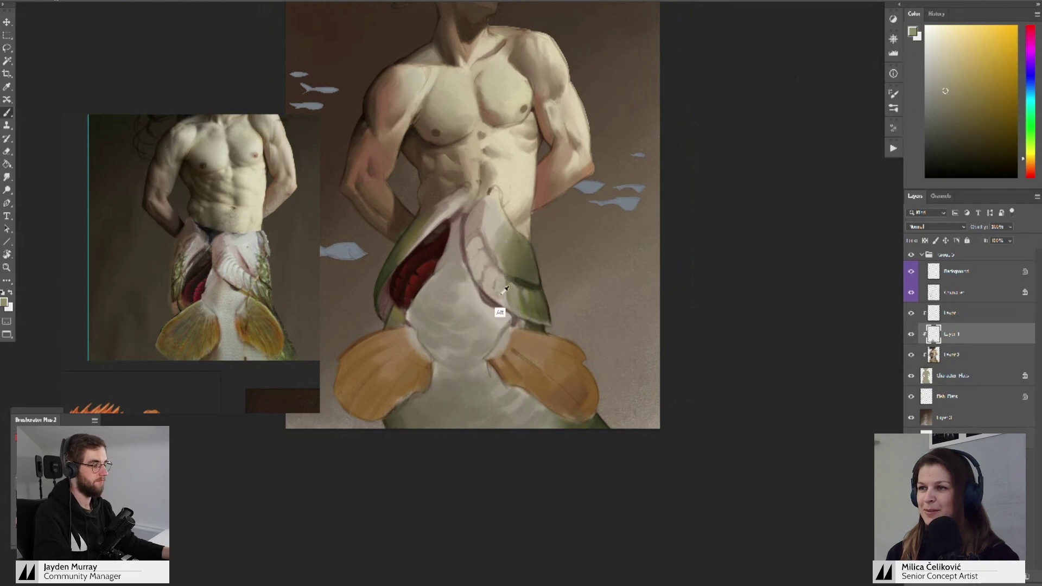
alt+click(502, 295)
key(z)
mouse_move(499, 291)
mouse_down()
mouse_move(518, 290)
mouse_move(509, 291)
mouse_up()
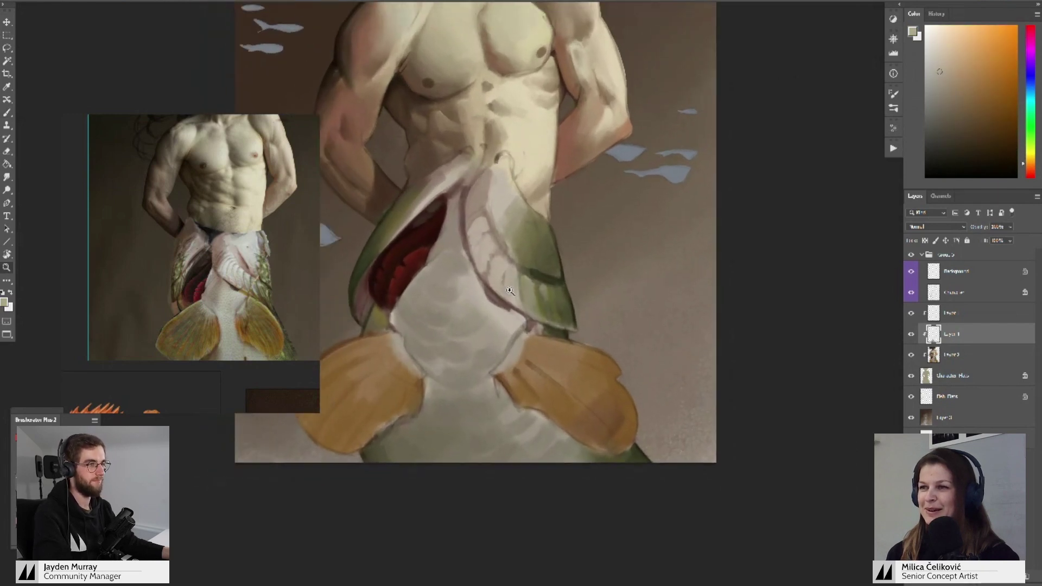
key(b)
alt+click(504, 277)
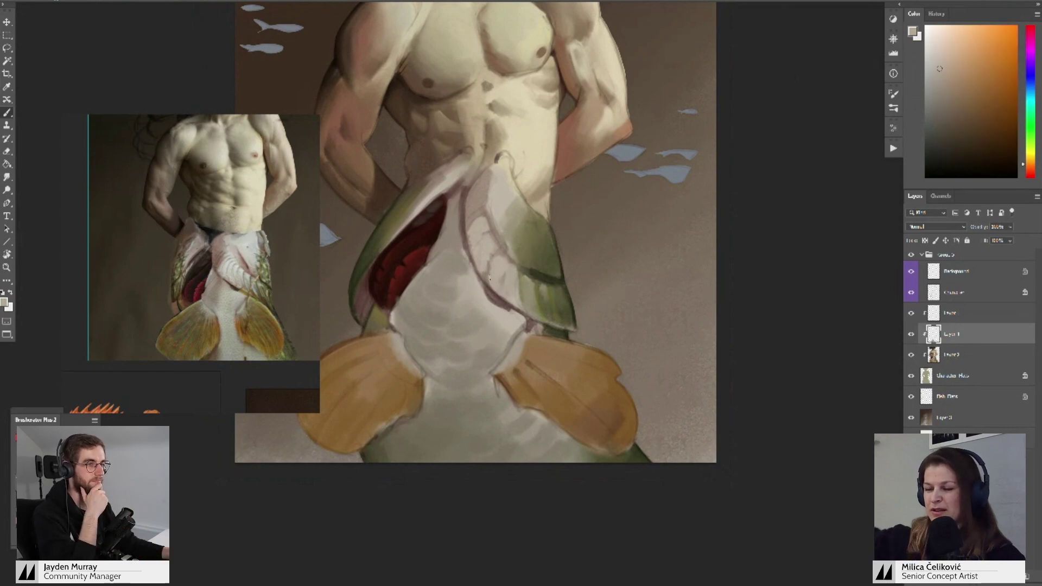
- Refine the scale outlines and dark edge of the right gill cover's pale inner band with sampled pinkish greys
drag(477, 238, 466, 254)
alt+click(474, 259)
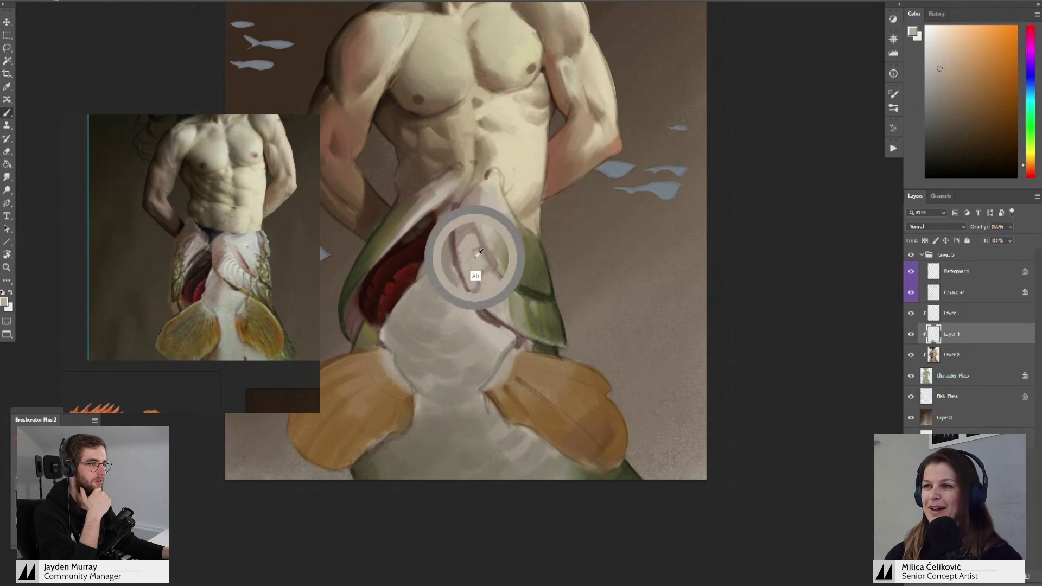
alt+click(475, 239)
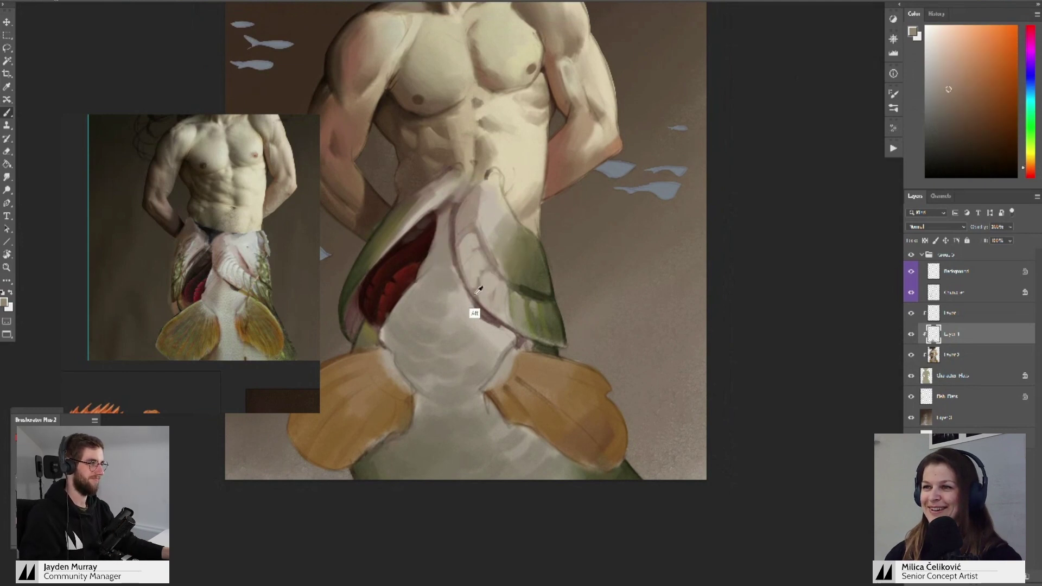
alt+click(458, 240)
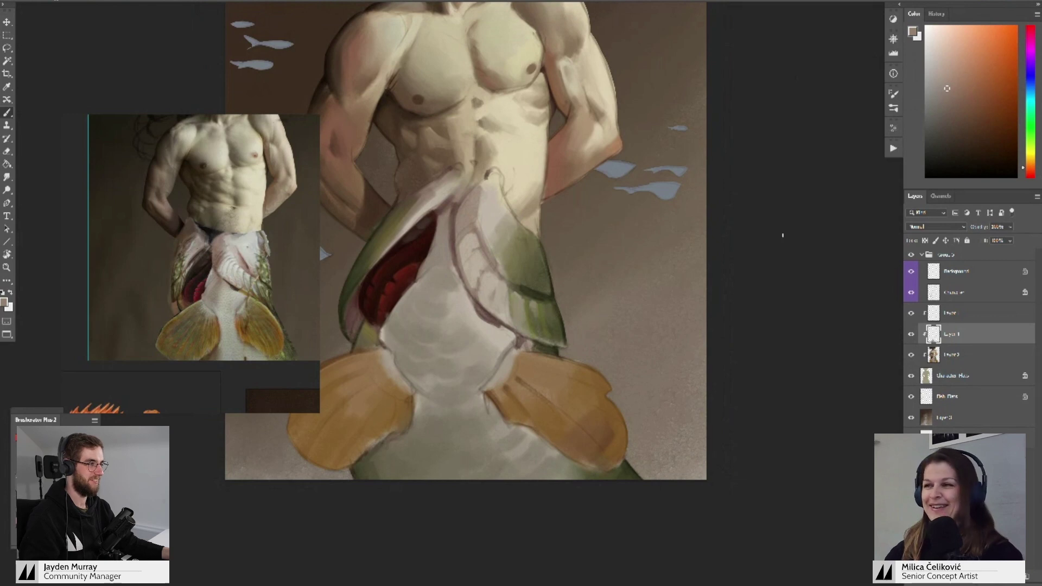
- Paint the upper tips of both gill covers over the abdomen with sampled pale warm greys
mouse_move(559, 302)
mouse_down()
mouse_move(542, 253)
mouse_move(549, 306)
mouse_up()
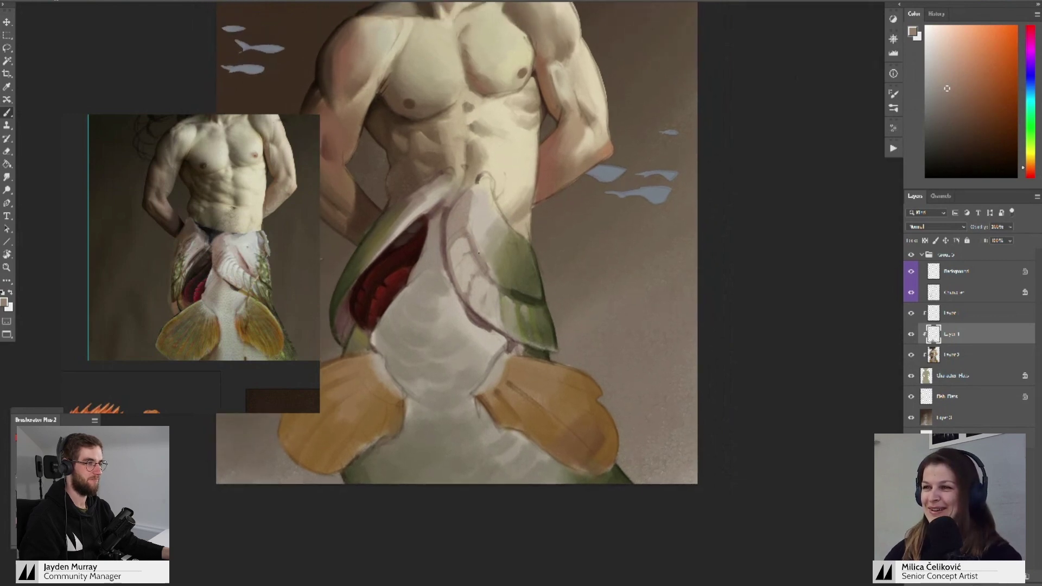
alt+click(468, 220)
drag(476, 206, 482, 224)
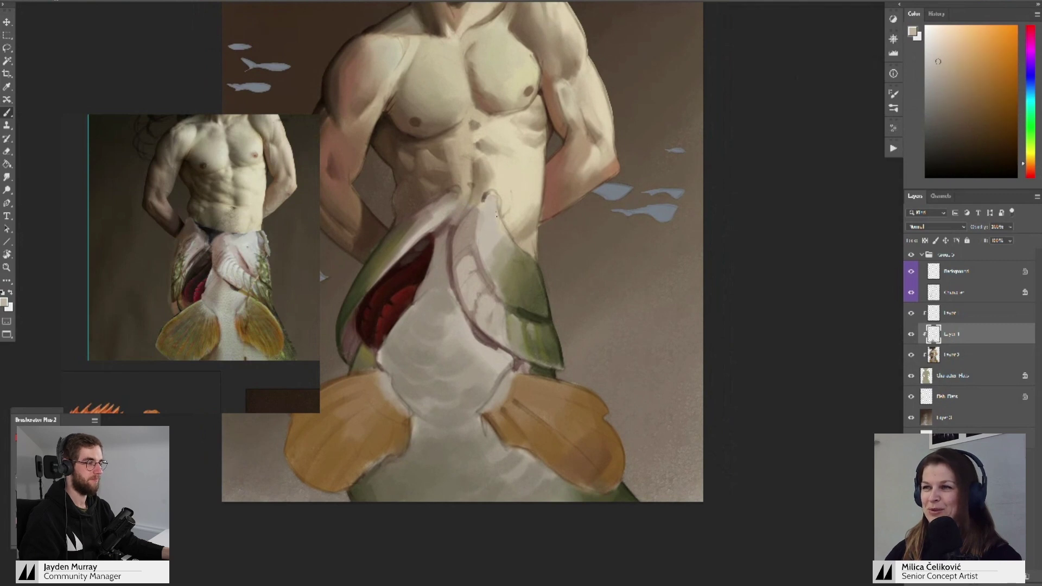
alt+click(497, 215)
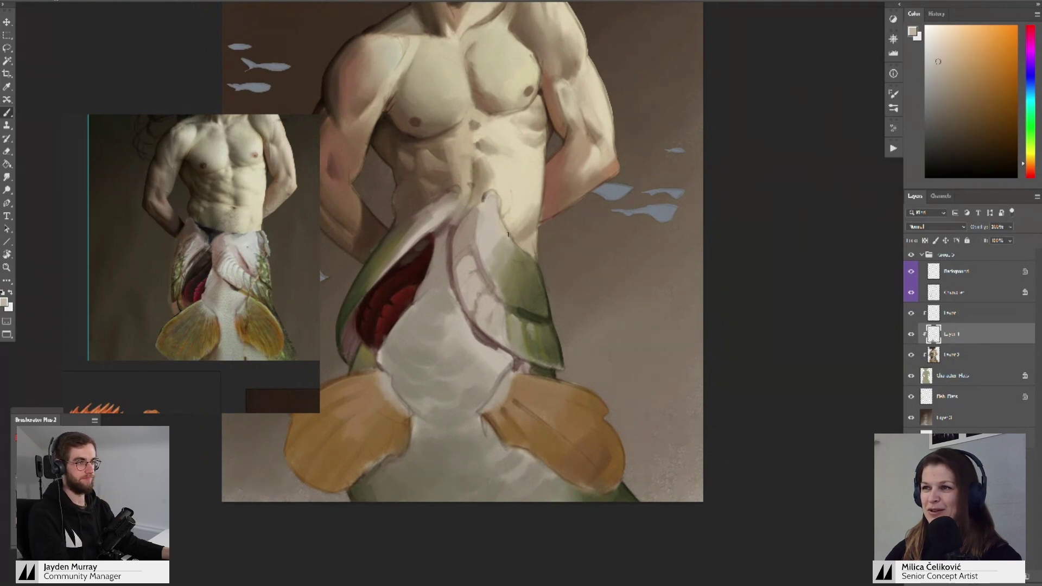
alt+click(451, 212)
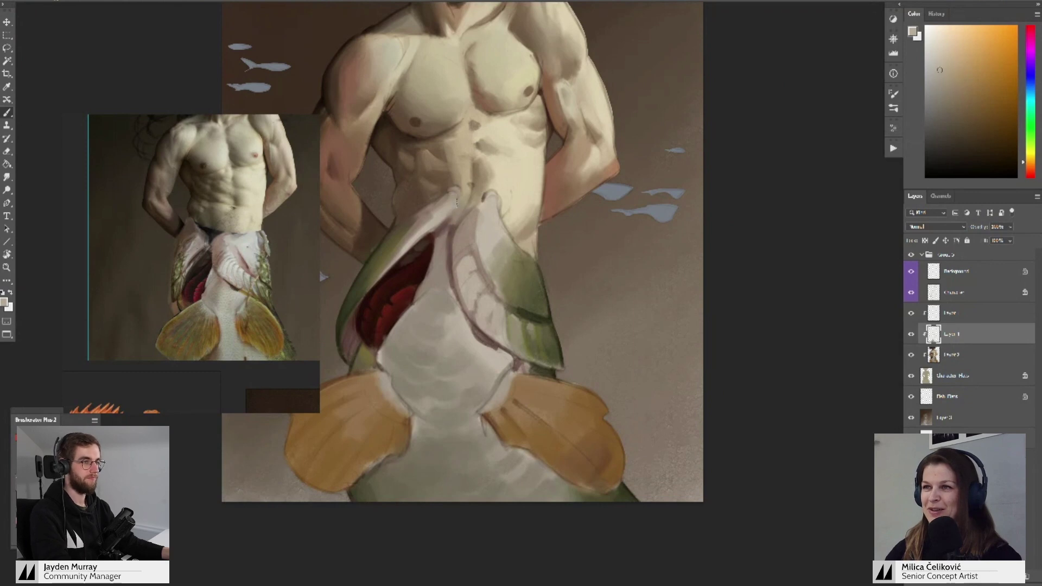
alt+click(452, 203)
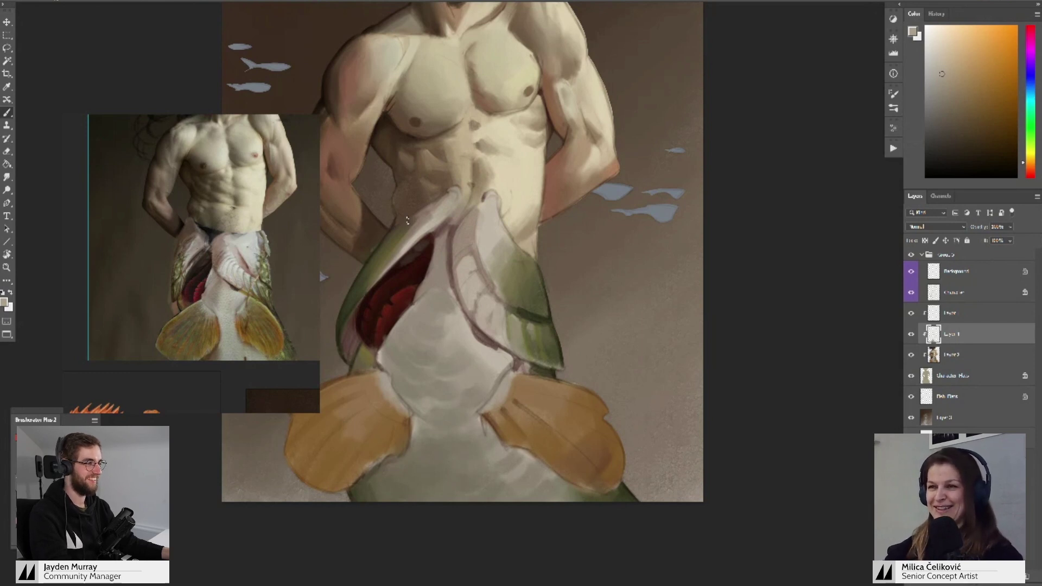
- Round off the right gill cover's tip and clean its outer edge with a sampled light grey
drag(503, 232, 480, 211)
alt+click(475, 206)
alt+click(478, 202)
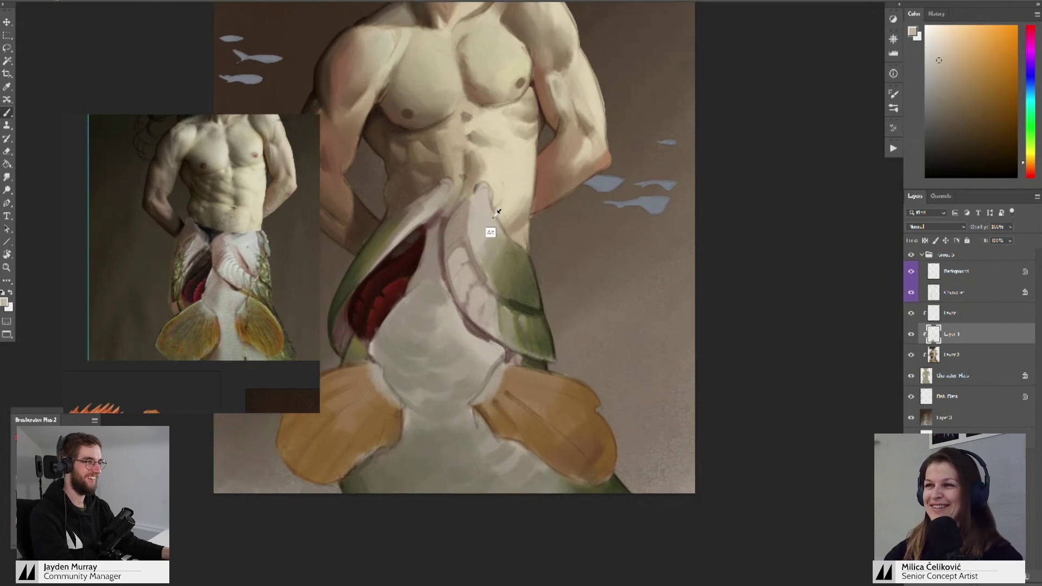
alt+click(489, 225)
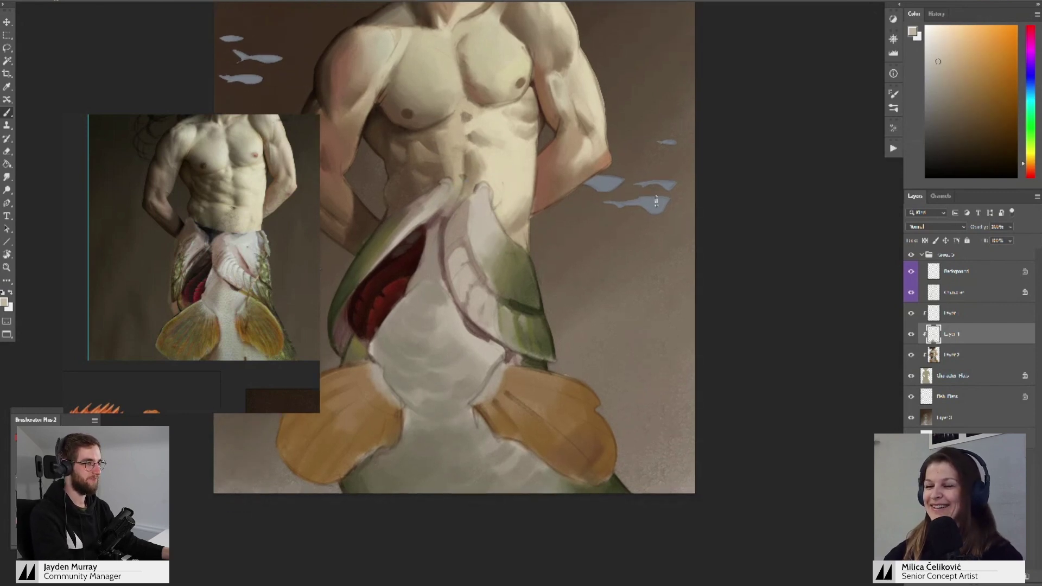
- Add pale cyan and green iridescent highlights to the upper part of the right gill cover, blending with sampled tones
click(1030, 94)
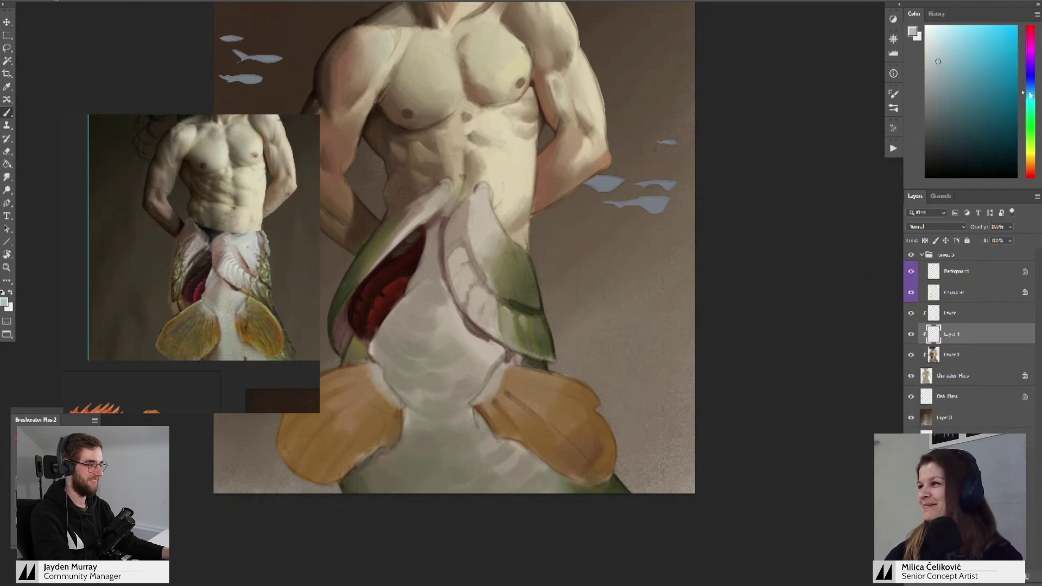
drag(574, 236, 567, 232)
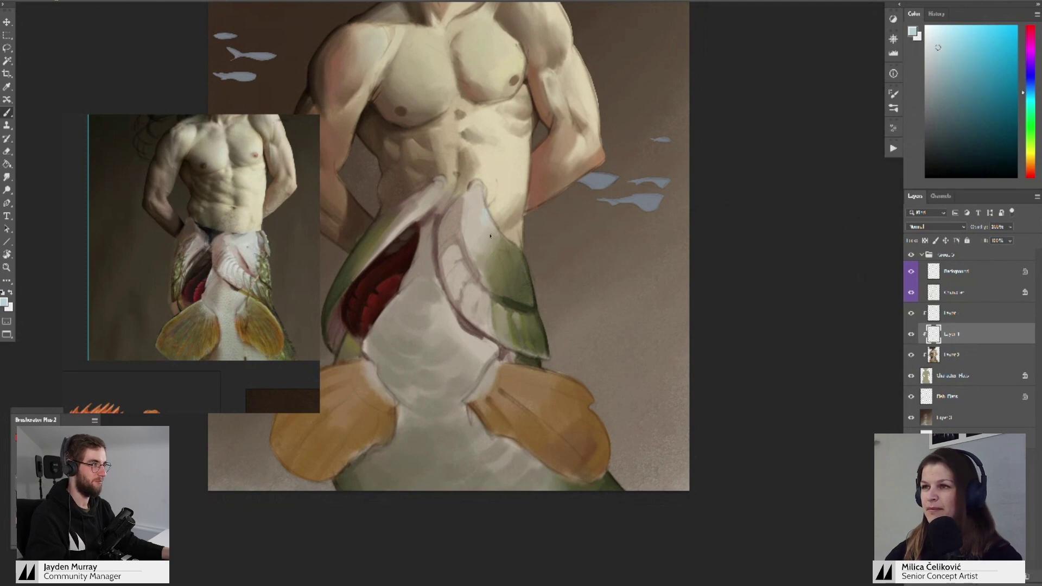
click(1029, 132)
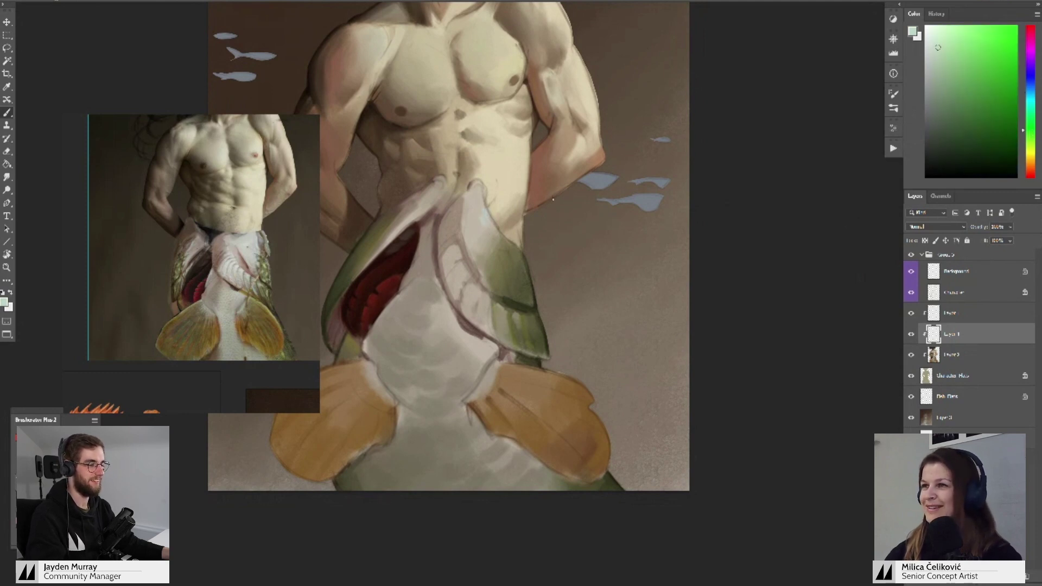
alt+click(482, 219)
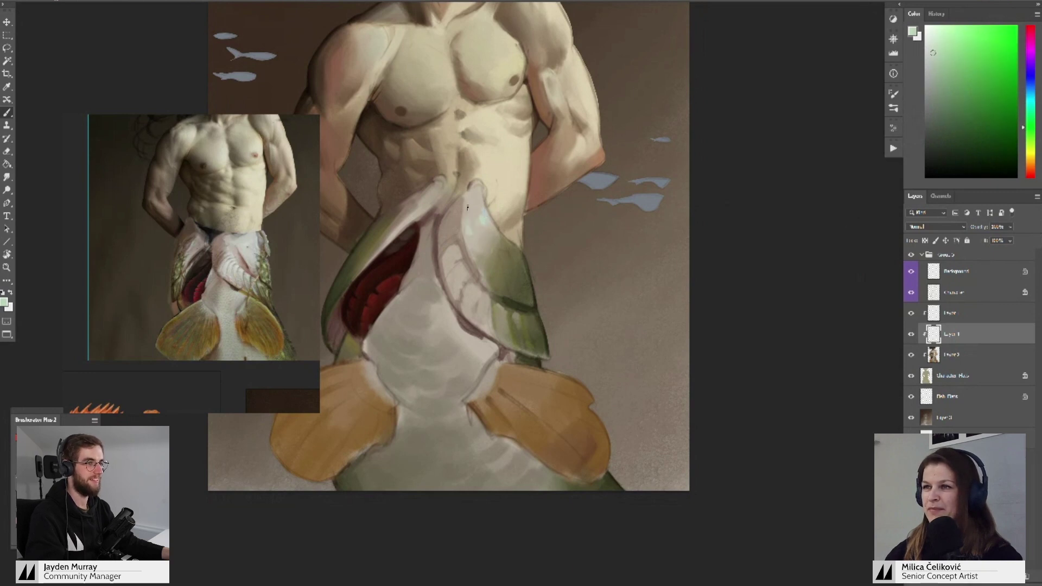
alt+click(483, 214)
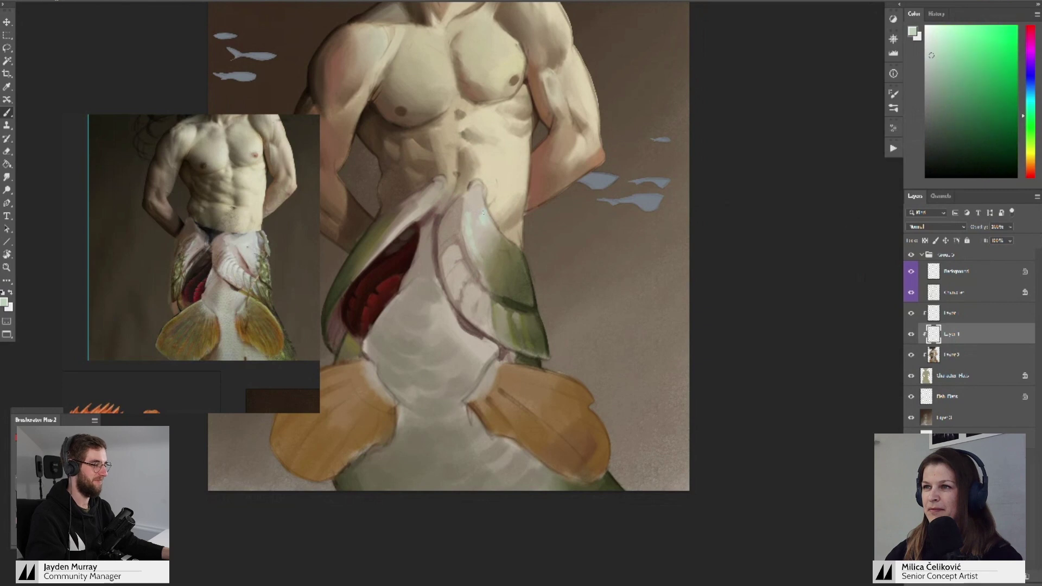
alt+click(470, 233)
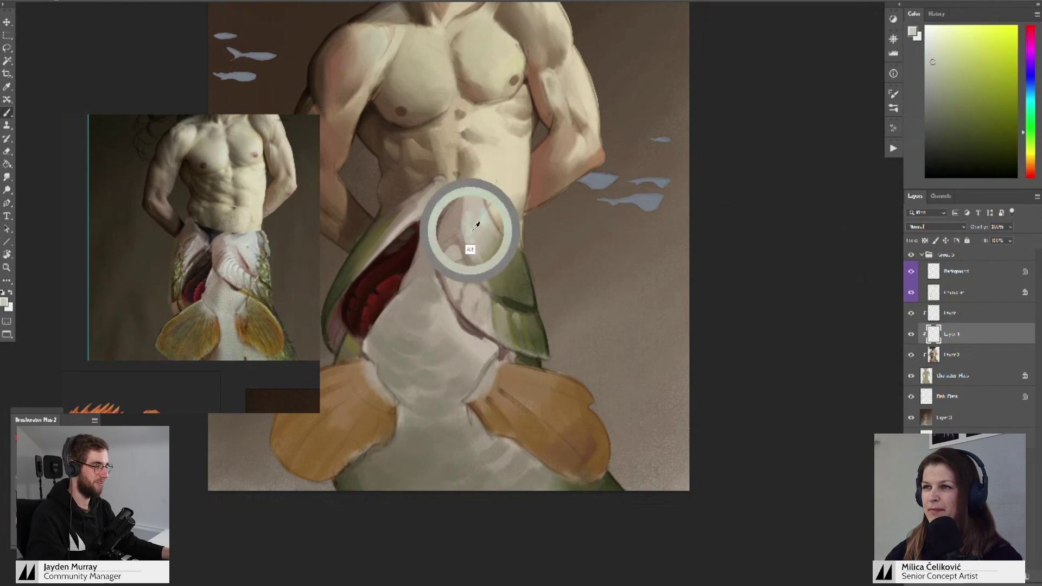
- Blend the iridescent highlight into the green of the right gill cover with sampled yellowish and greenish greys
alt+click(483, 250)
alt+click(482, 251)
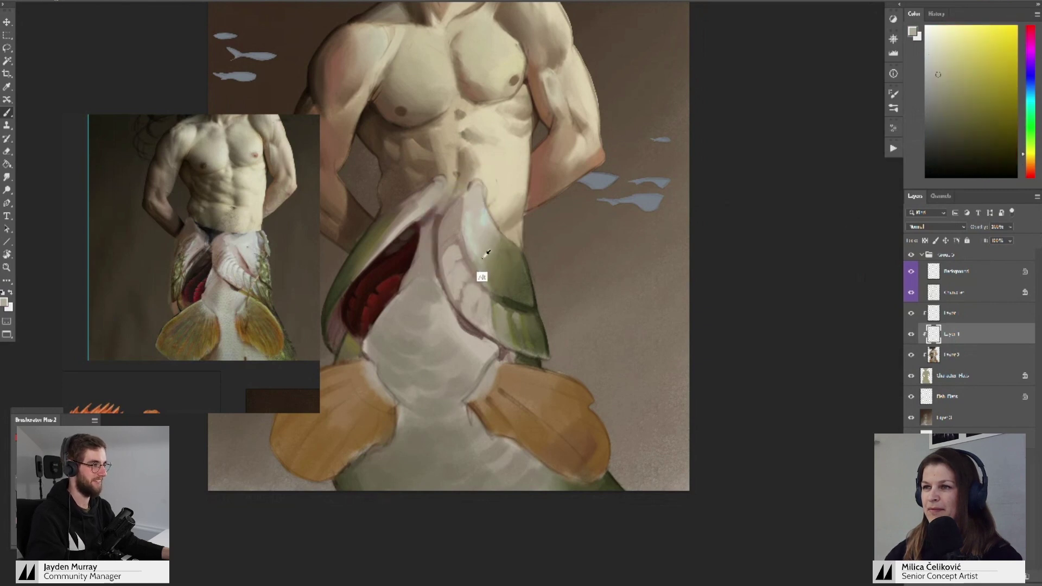
alt+click(485, 254)
key(z)
drag(506, 241, 495, 288)
drag(495, 288, 482, 312)
key(b)
alt+click(475, 238)
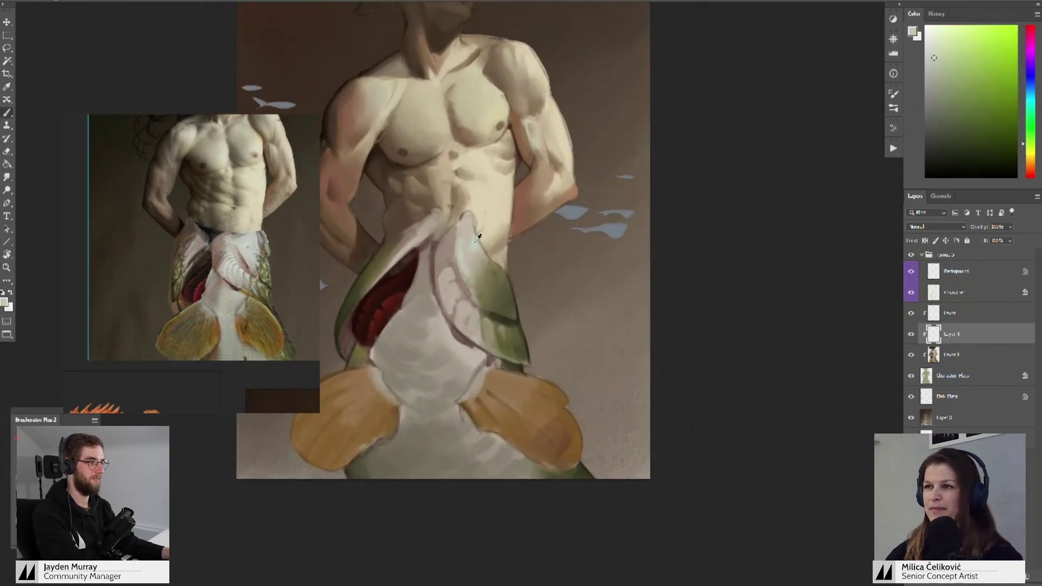
- Shade the skin between the two gill cover tips on the lower abdomen with sampled warm greys
mouse_move(483, 258)
mouse_down()
mouse_move(489, 269)
mouse_move(521, 235)
mouse_up()
key(ctrl+e)
key(ctrl+z)
alt+click(481, 261)
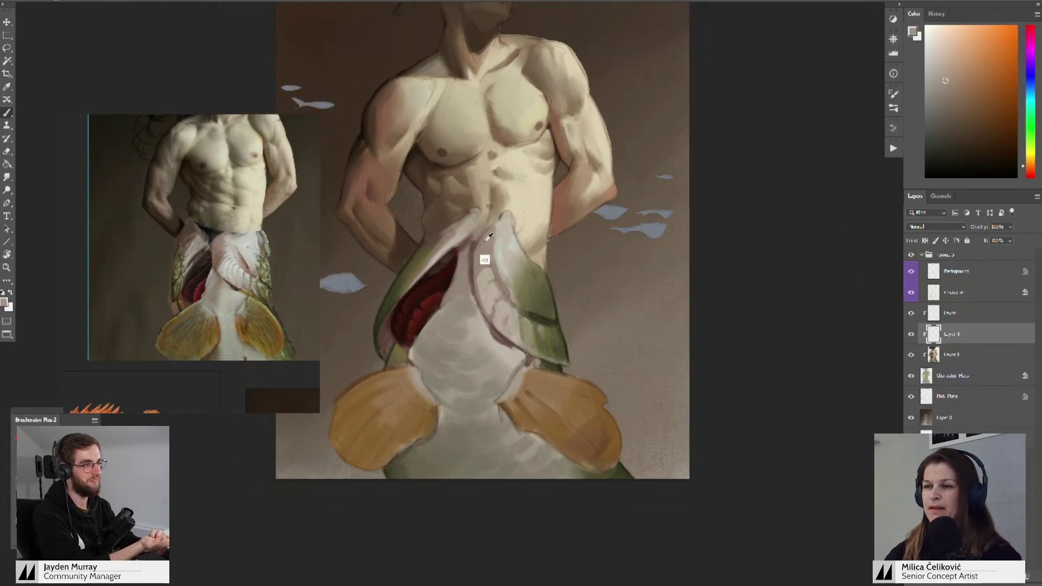
alt+click(484, 241)
alt+click(487, 241)
alt+click(491, 232)
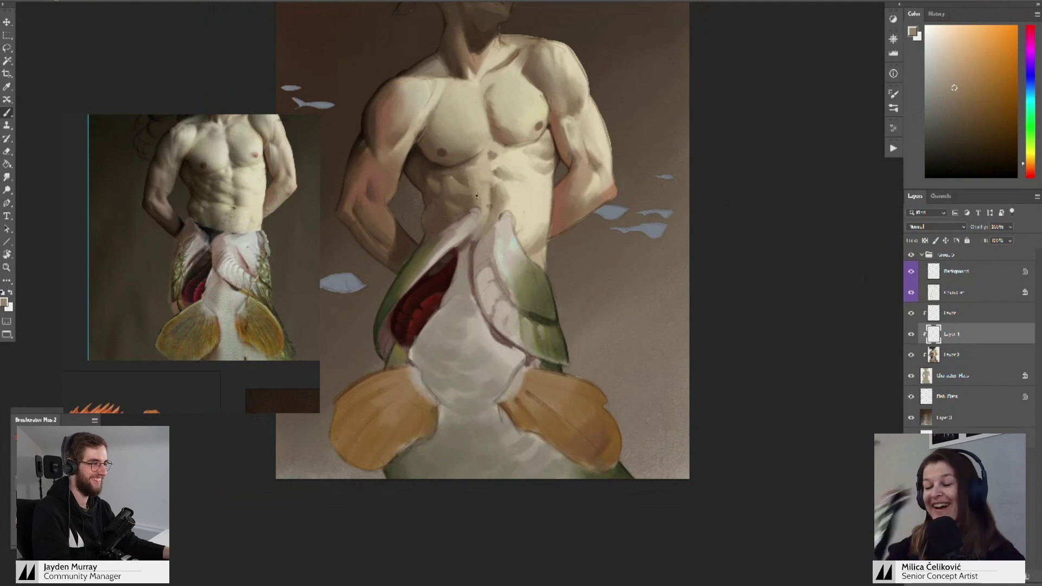
drag(507, 245, 489, 252)
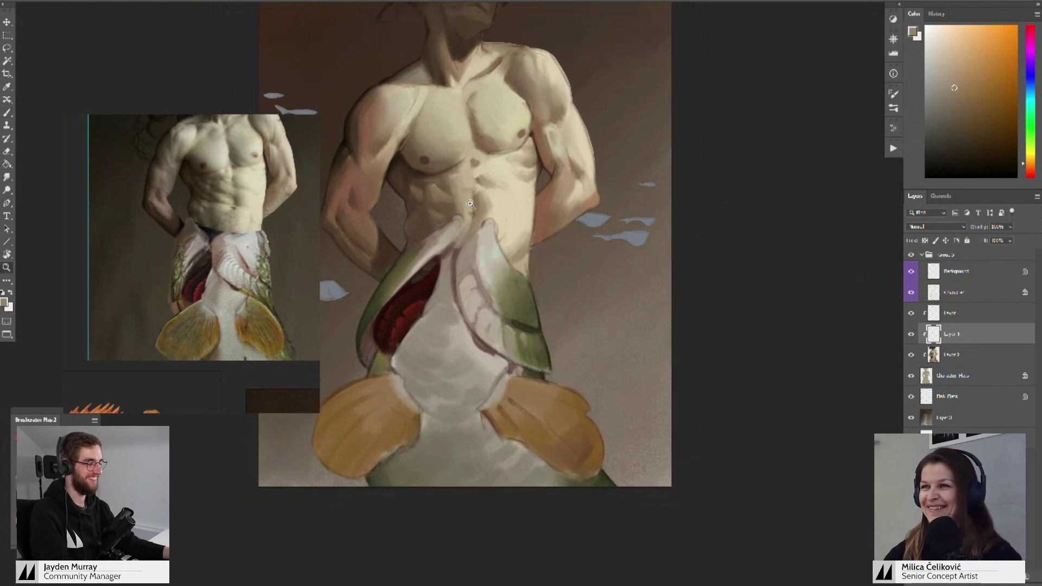
- Paint a dark navel above the gill cover tips and refine the central abdominal shadows with sampled skin tones
scroll(468, 213, up, 2)
alt+click(431, 186)
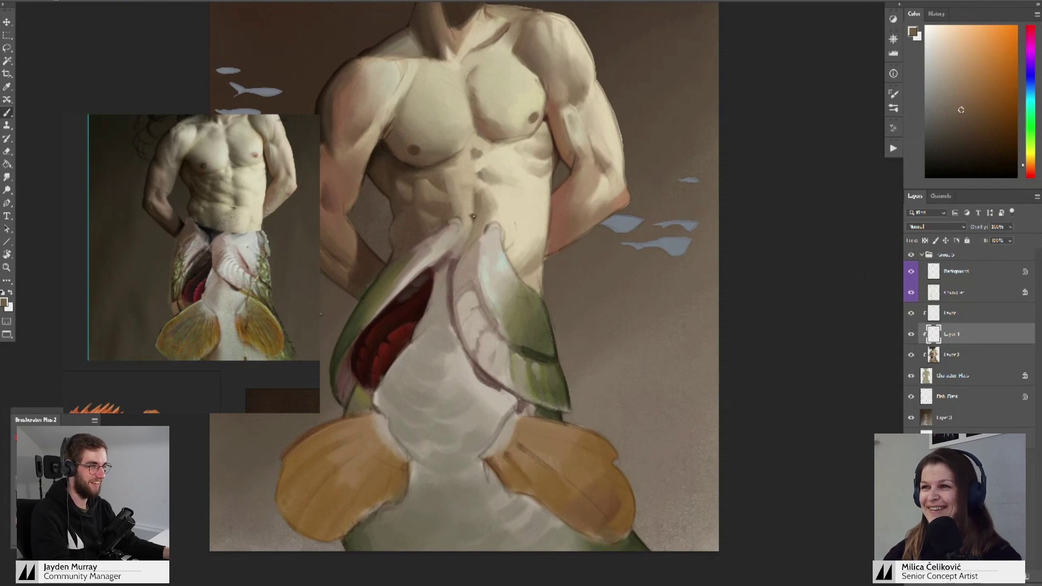
mouse_move(473, 216)
mouse_down()
mouse_move(458, 216)
mouse_move(480, 216)
mouse_move(480, 233)
mouse_up()
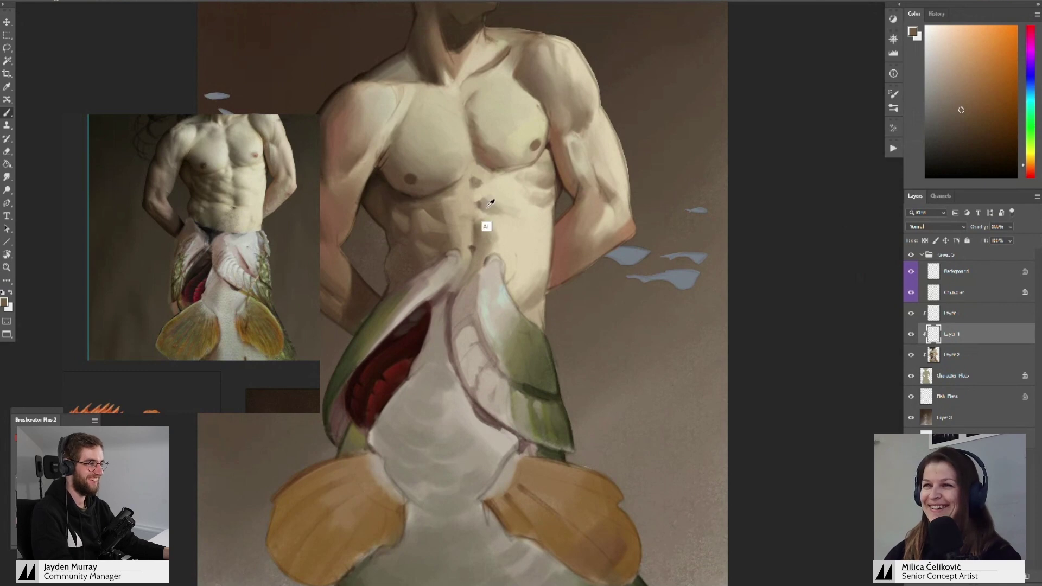
alt+click(480, 205)
alt+click(481, 204)
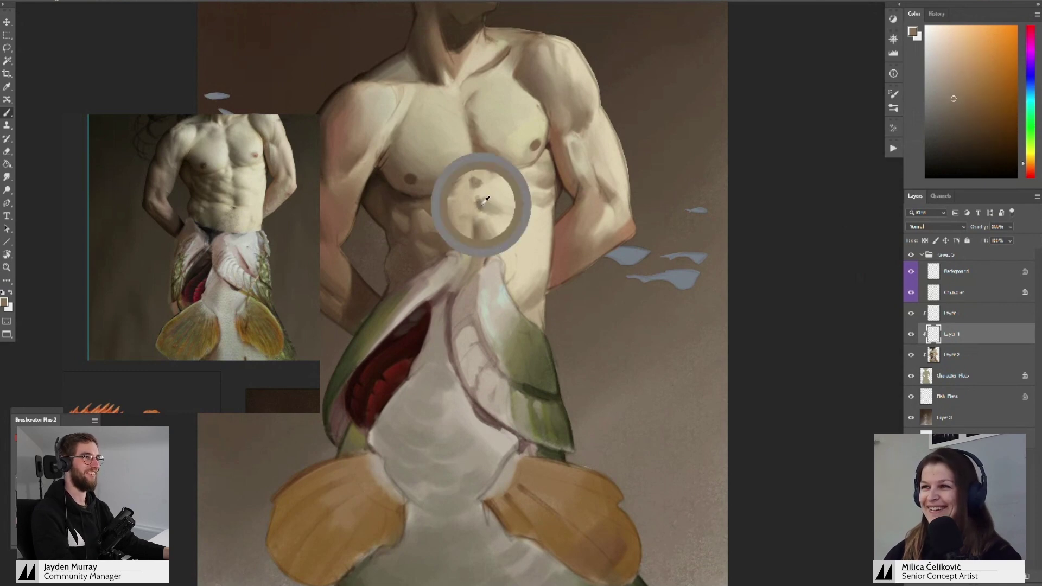
alt+click(493, 205)
alt+click(488, 203)
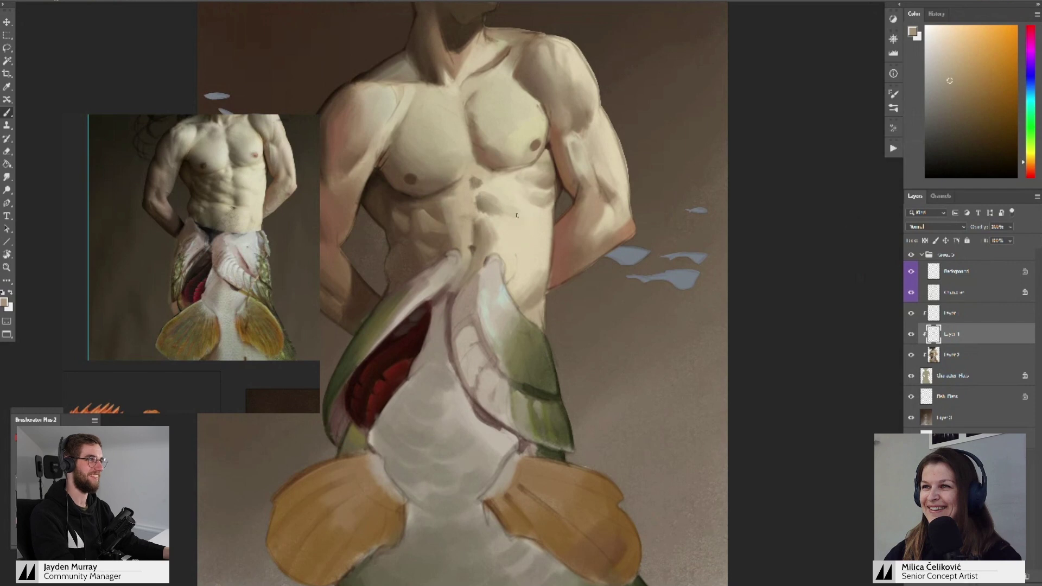
- Merge the paint layer into the layer below and smudge the shading on the abdomen
key(z)
drag(507, 213, 482, 259)
key(ctrl+e)
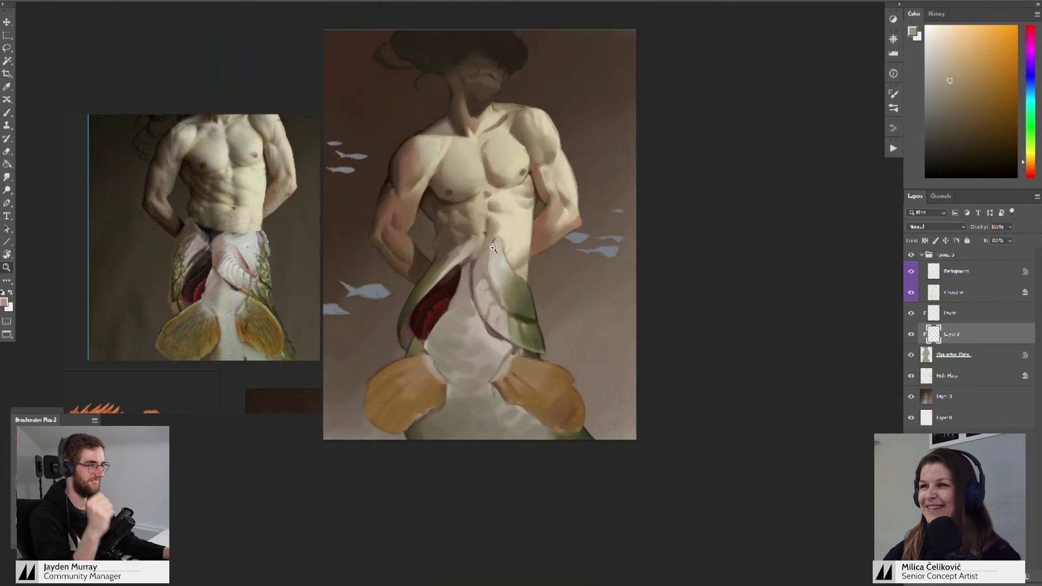
drag(517, 202, 530, 198)
key(r)
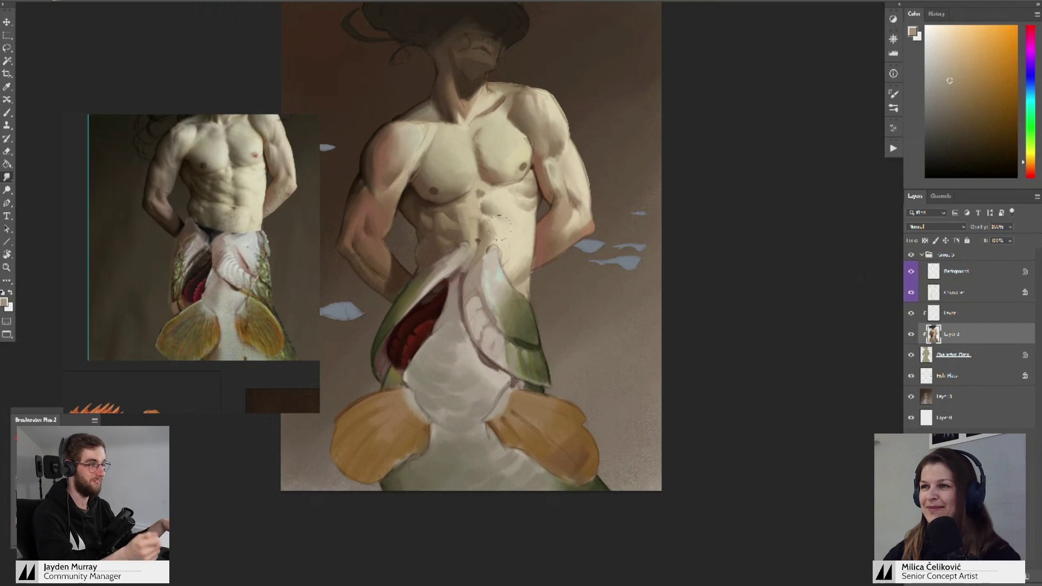
drag(515, 197, 524, 194)
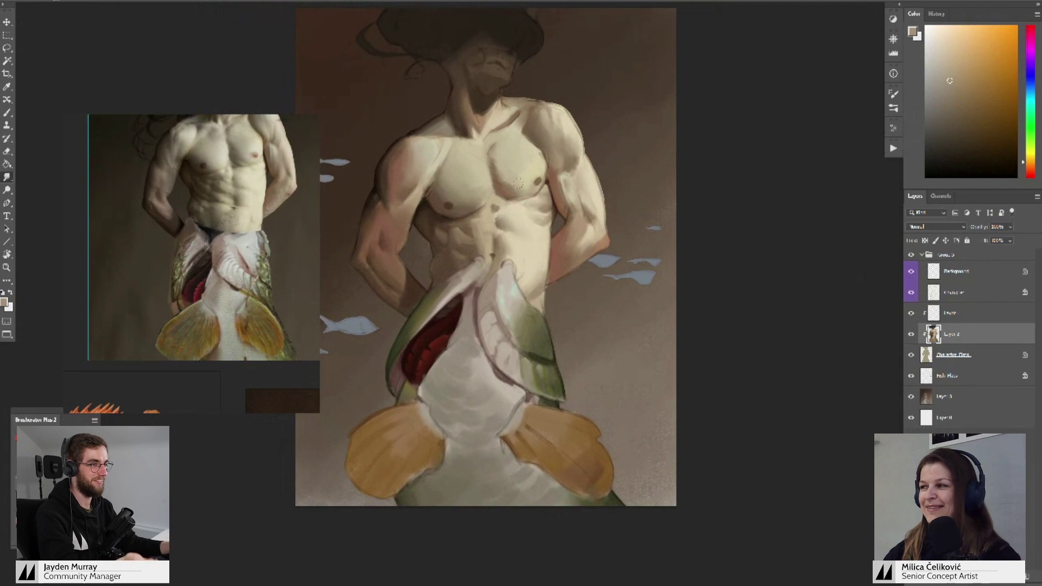
- Add a new layer and paint a dark brown shadow where the left forearm passes behind the waist
key(ctrl+alt+shift+n)
drag(477, 266, 476, 237)
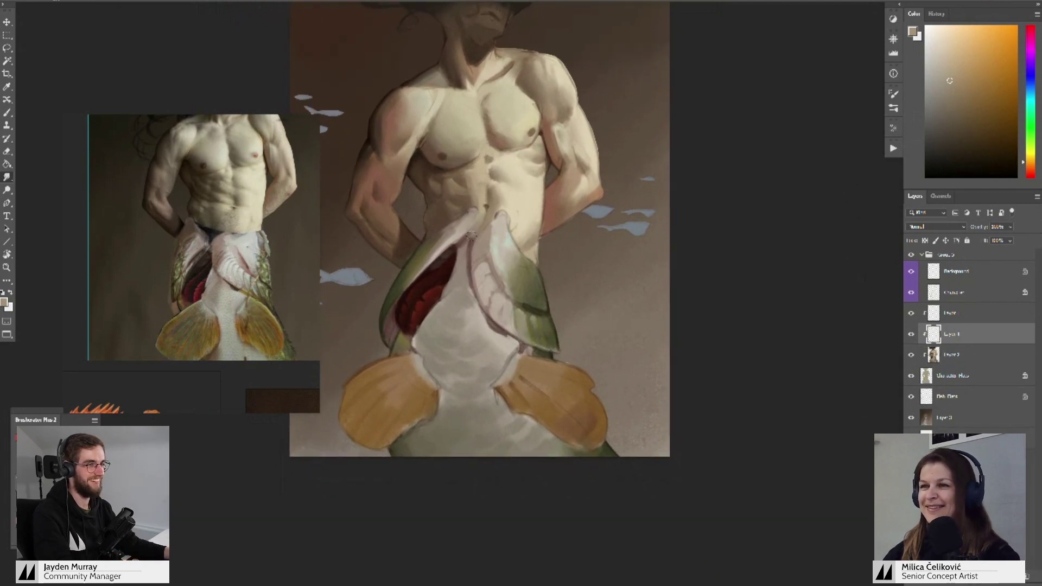
key(b)
ctrl+click(386, 216)
alt+click(422, 276)
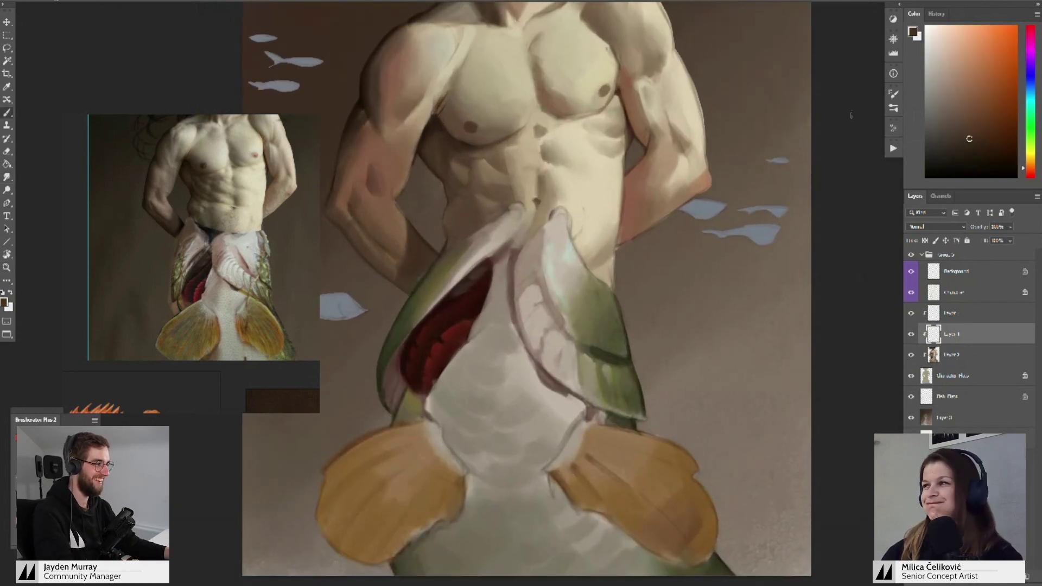
click(975, 145)
drag(442, 239, 430, 229)
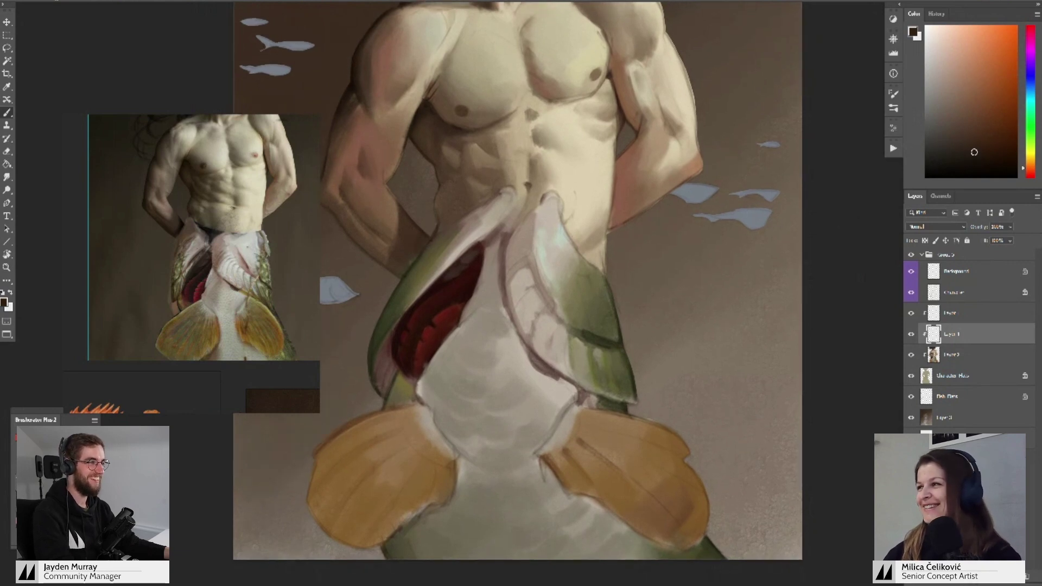
- Deepen and blend the shadow between the left forearm and the gill cover with sampled dark browns
drag(438, 234, 454, 239)
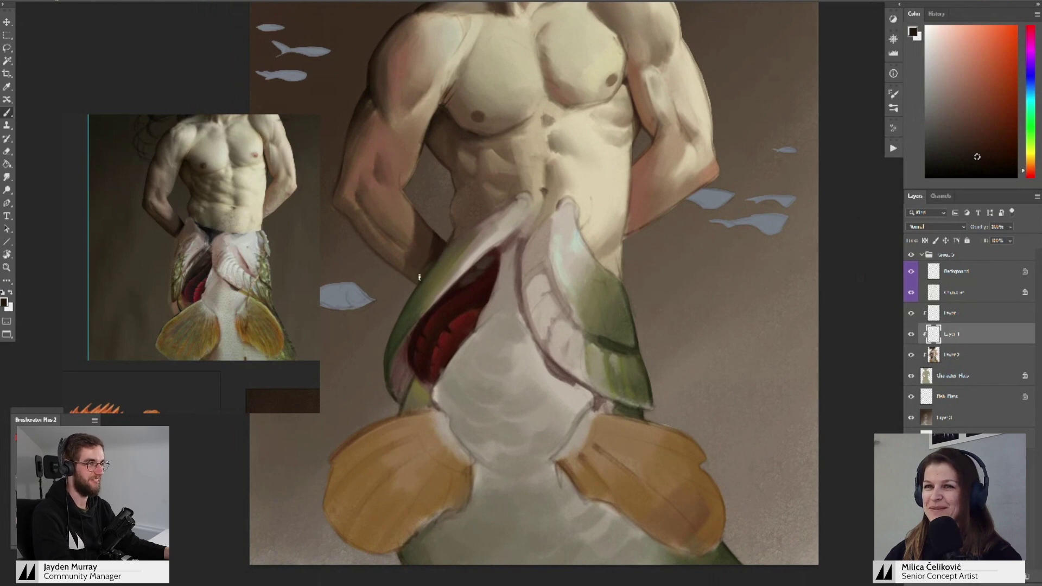
alt+click(429, 247)
alt+click(428, 244)
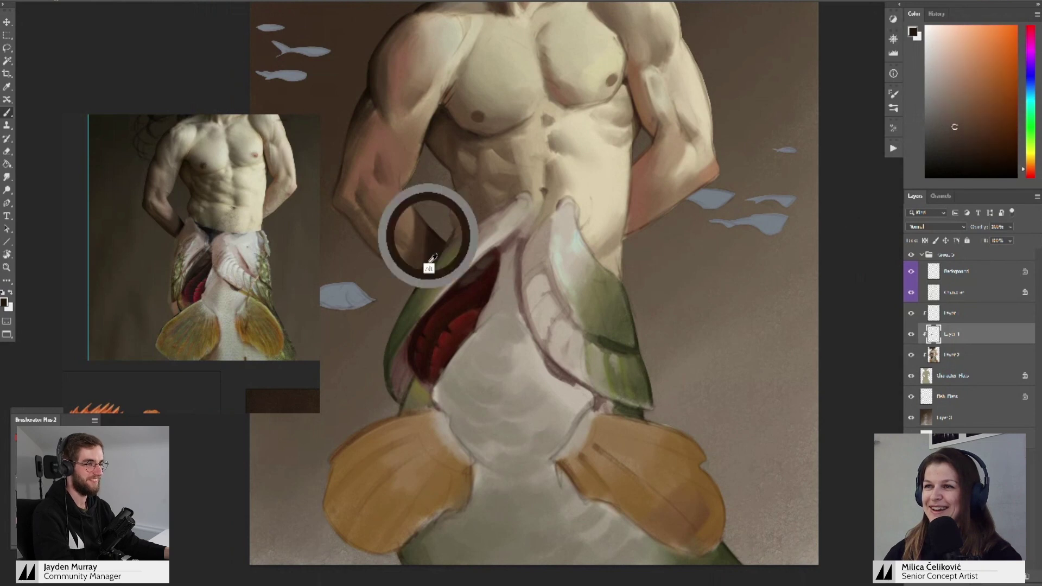
alt+click(425, 269)
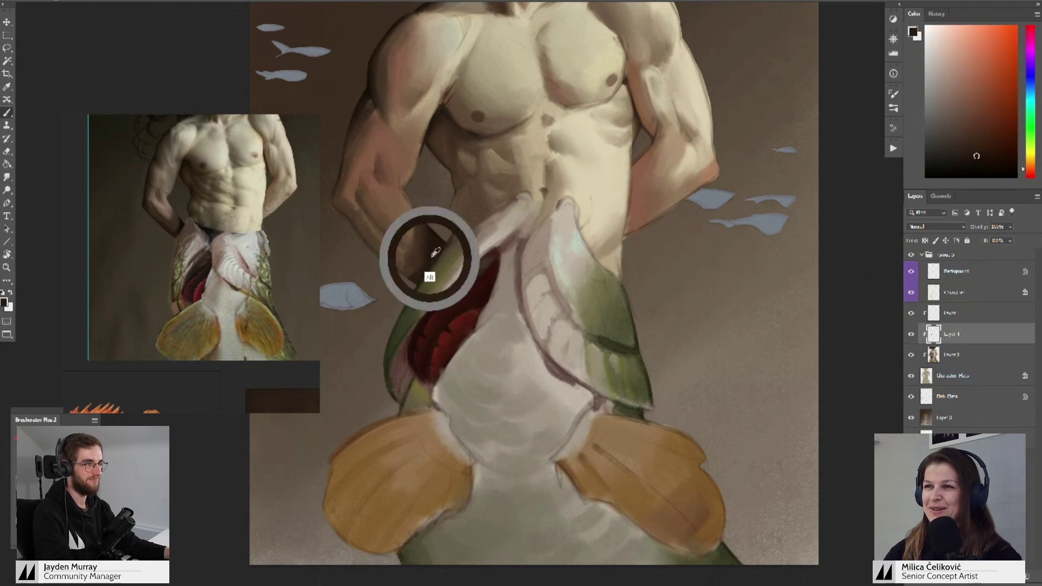
drag(438, 260, 449, 284)
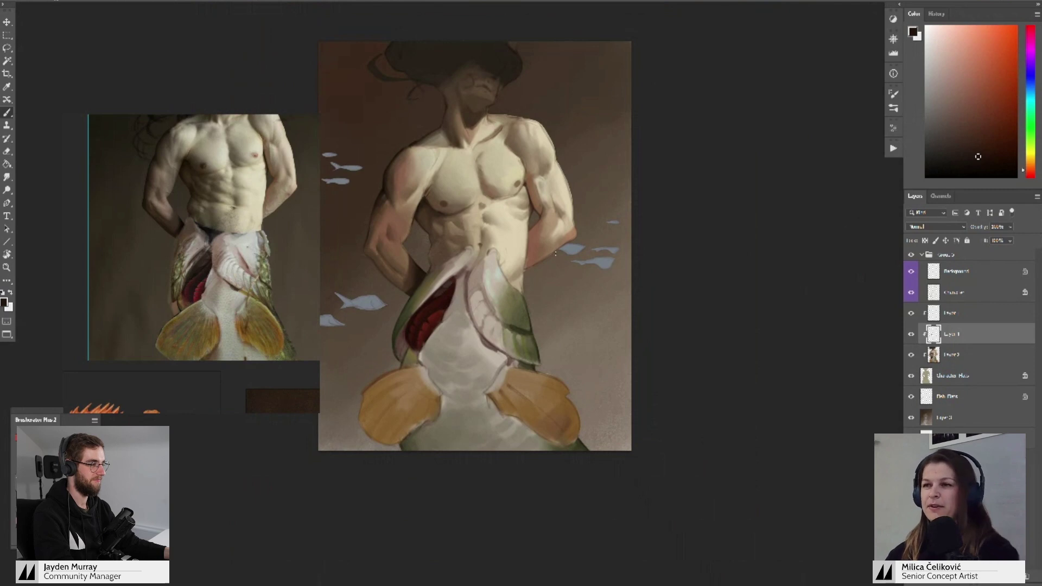
drag(470, 307, 473, 297)
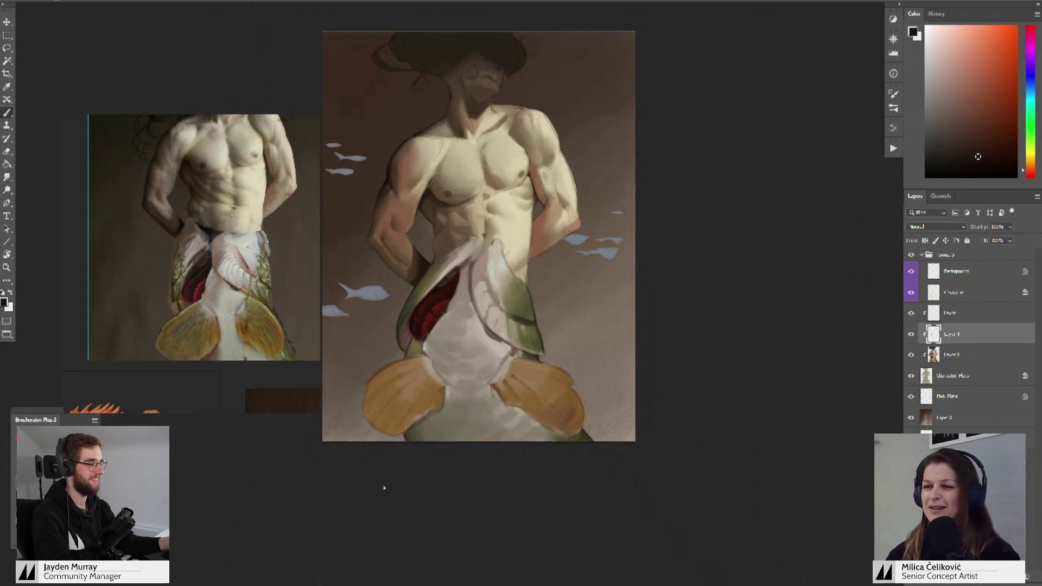
drag(373, 443, 385, 453)
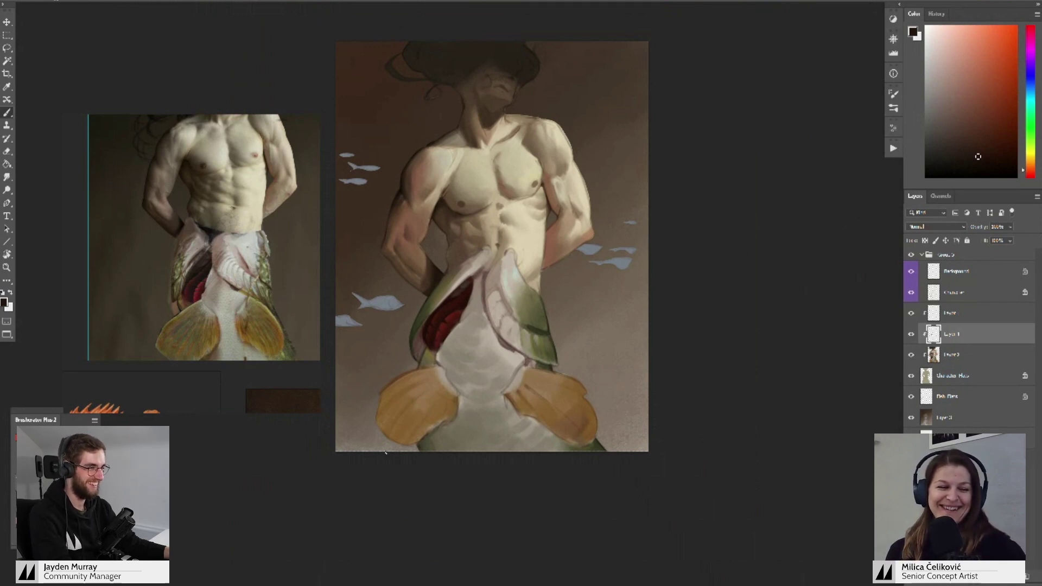
mouse_move(517, 337)
mouse_down()
mouse_move(487, 309)
mouse_move(461, 311)
mouse_move(481, 304)
mouse_up()
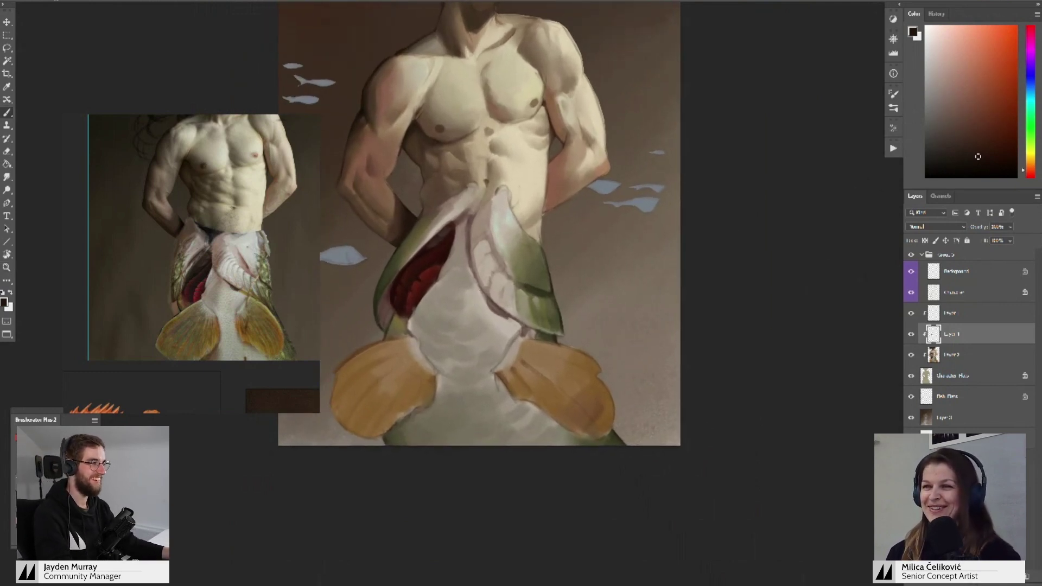
- Brighten the narrow upper belly between the gill covers with sampled pale greenish greys
alt+click(478, 304)
alt+click(495, 234)
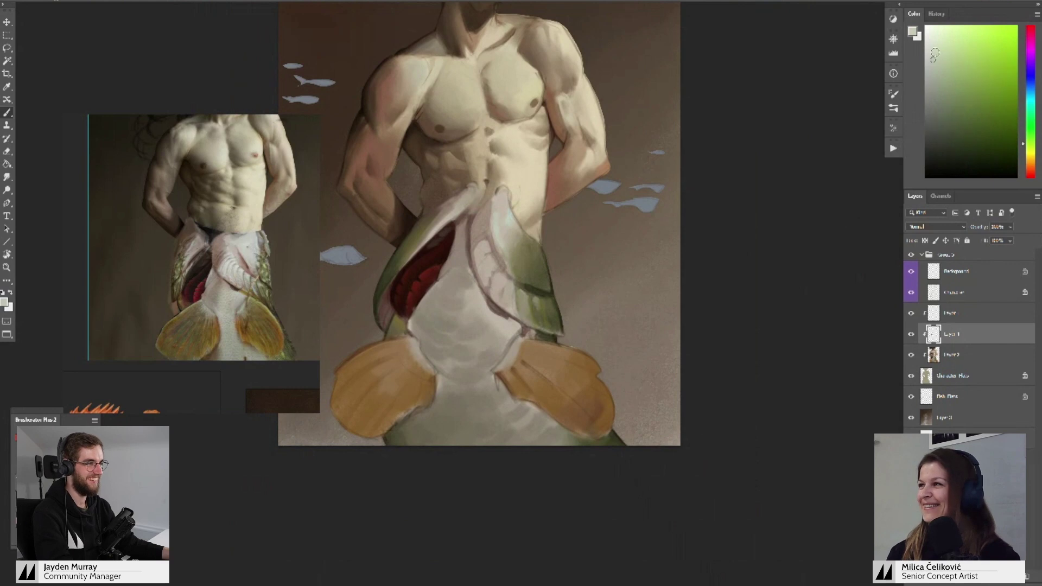
alt+click(470, 282)
scroll(471, 277, down, 1)
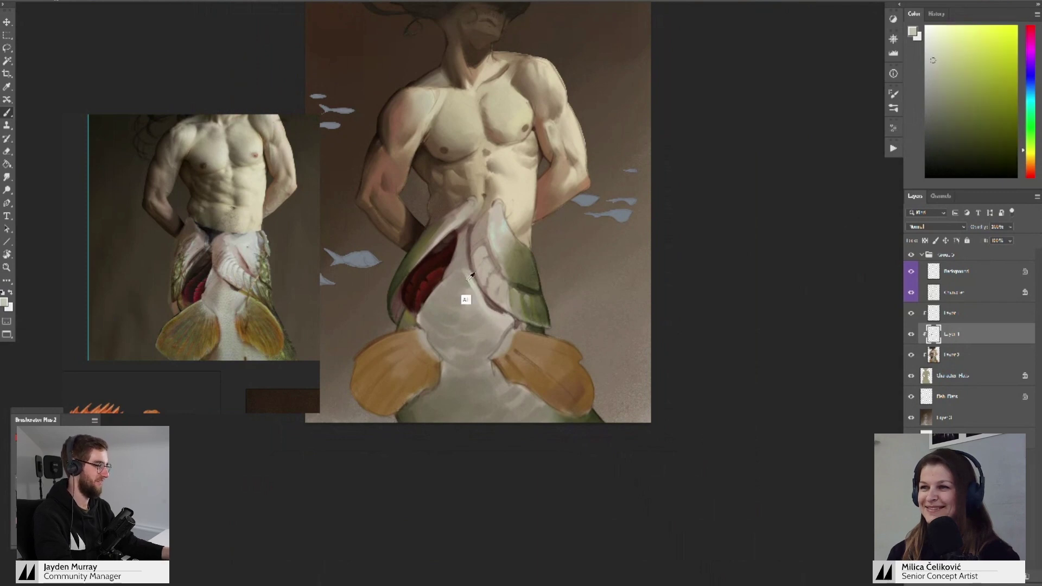
drag(467, 240, 461, 248)
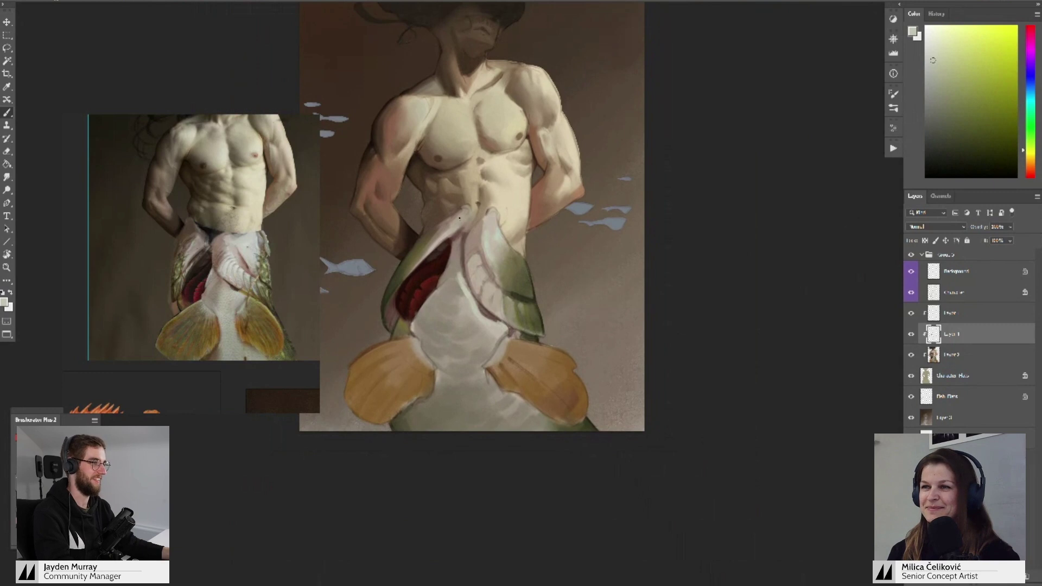
- Refine the left gill cover's upper tip with sampled warm light greys
alt+click(442, 225)
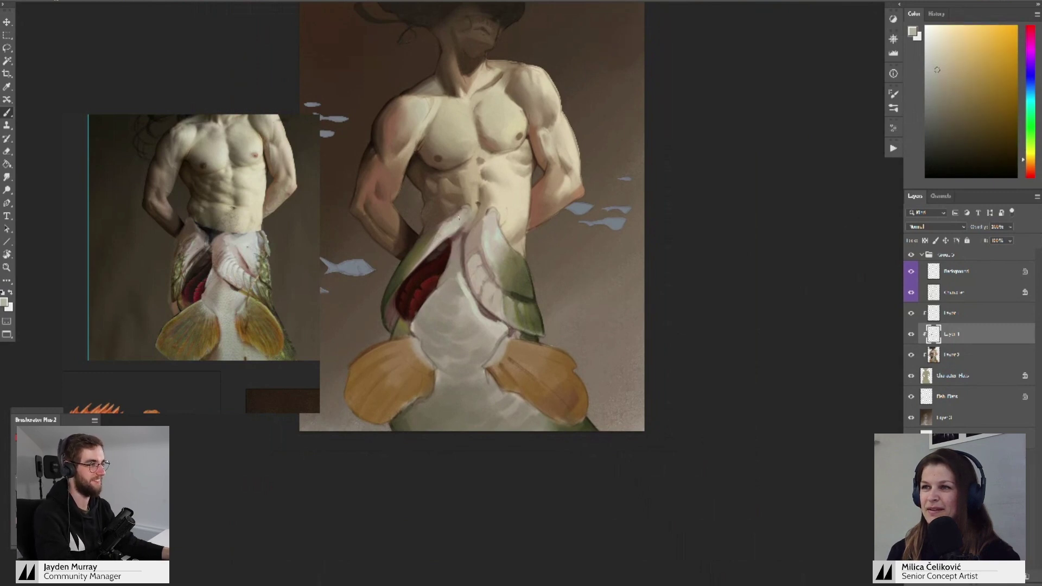
alt+click(455, 220)
drag(468, 241, 456, 236)
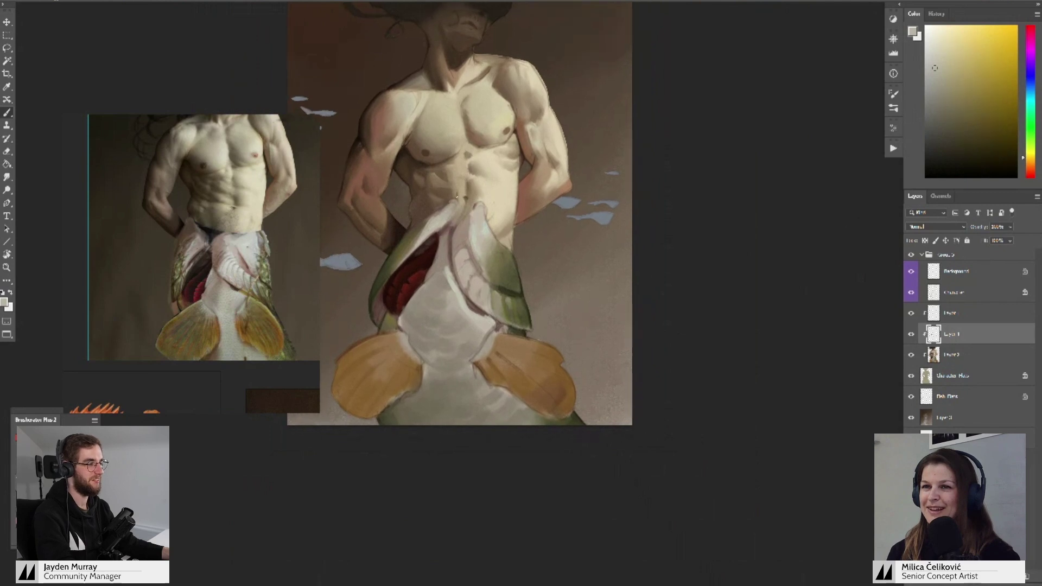
- Touch up the upper part of the right gill cover with sampled pale greenish greys
alt+click(472, 236)
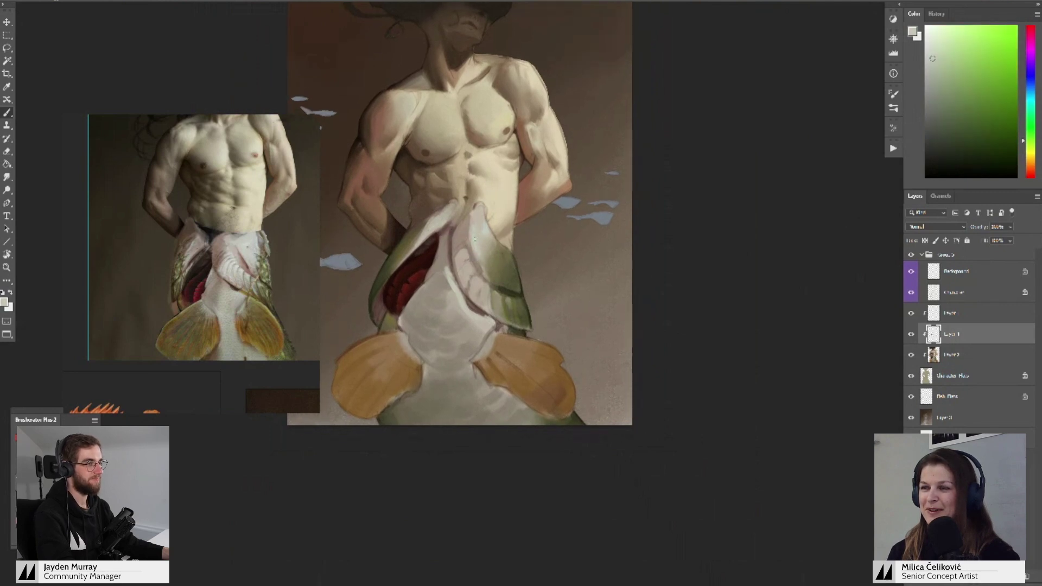
alt+click(484, 231)
alt+click(480, 224)
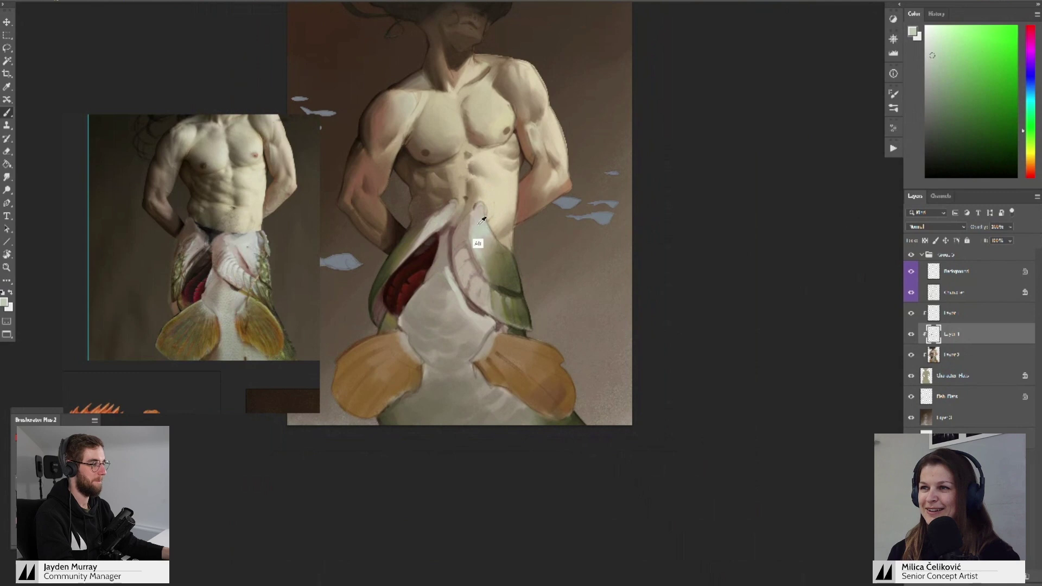
alt+click(478, 224)
key(z)
drag(471, 252, 486, 252)
alt+click(476, 233)
key(z)
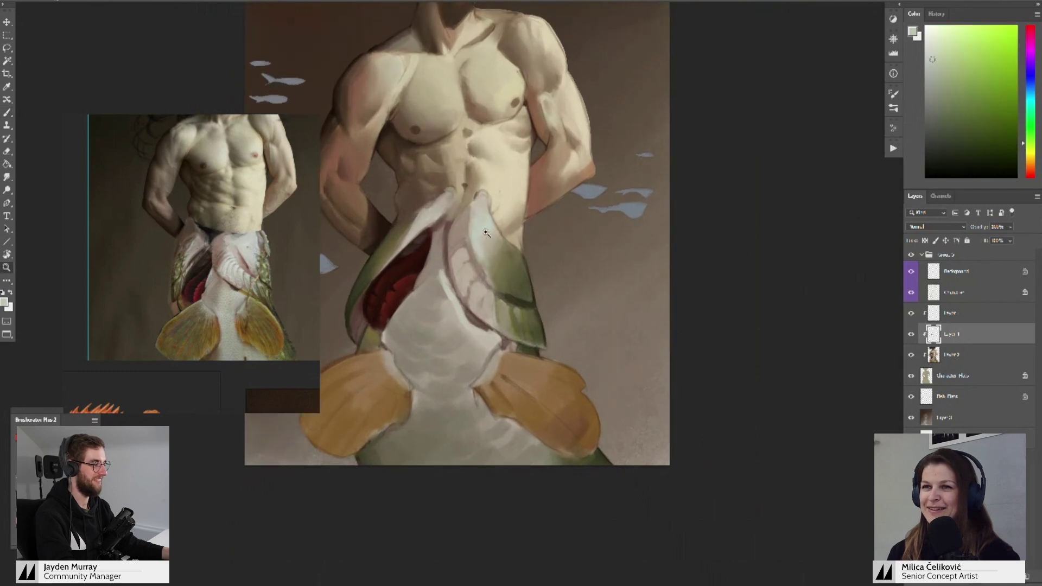
- Paint pale ridges on the inner plates of the right gill cover with a light grey sampled from the belly
alt+click(447, 309)
scroll(455, 256, down, 1)
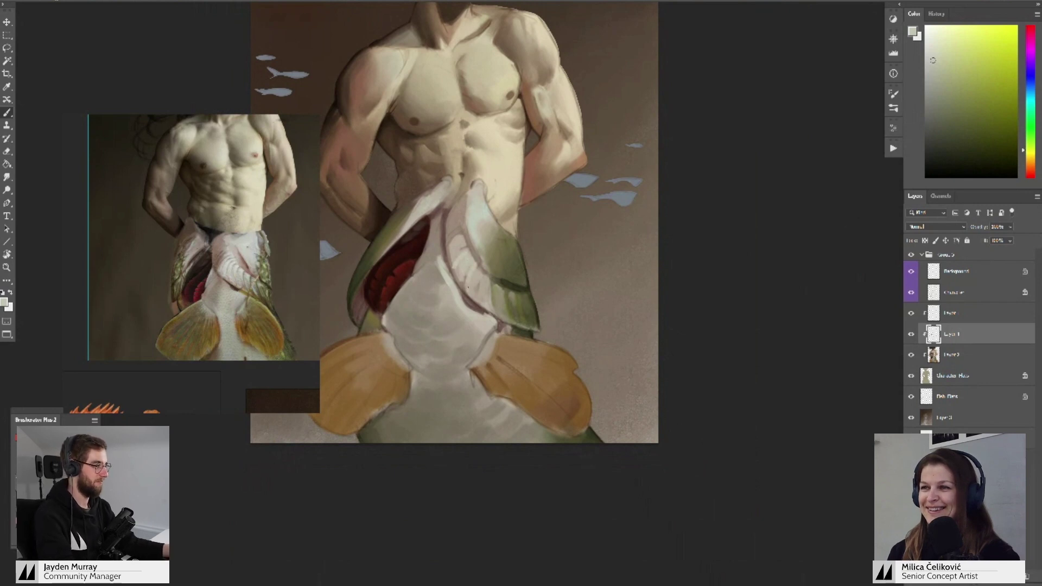
scroll(449, 261, down, 1)
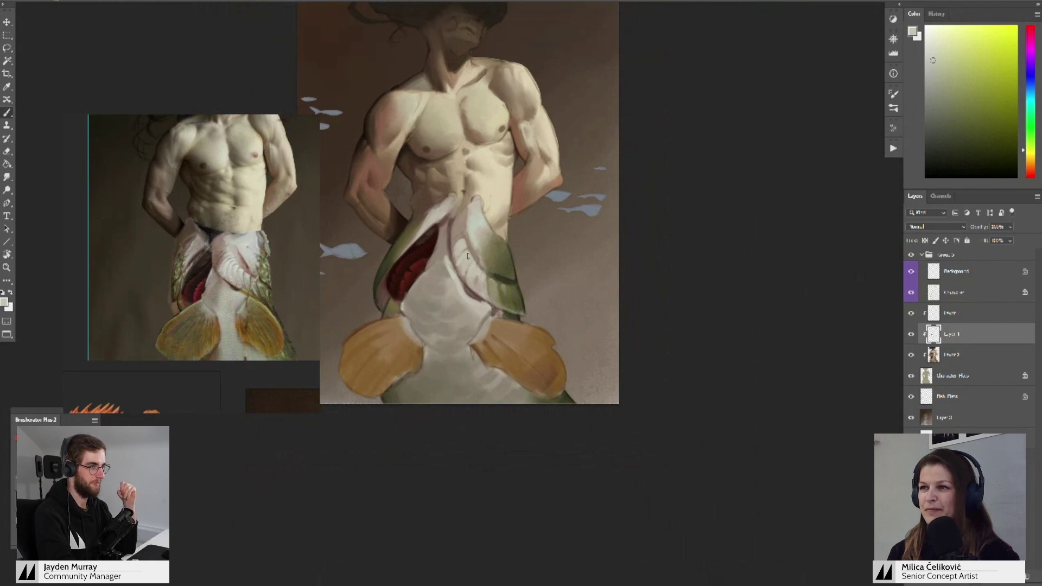
key(z)
drag(489, 244, 475, 295)
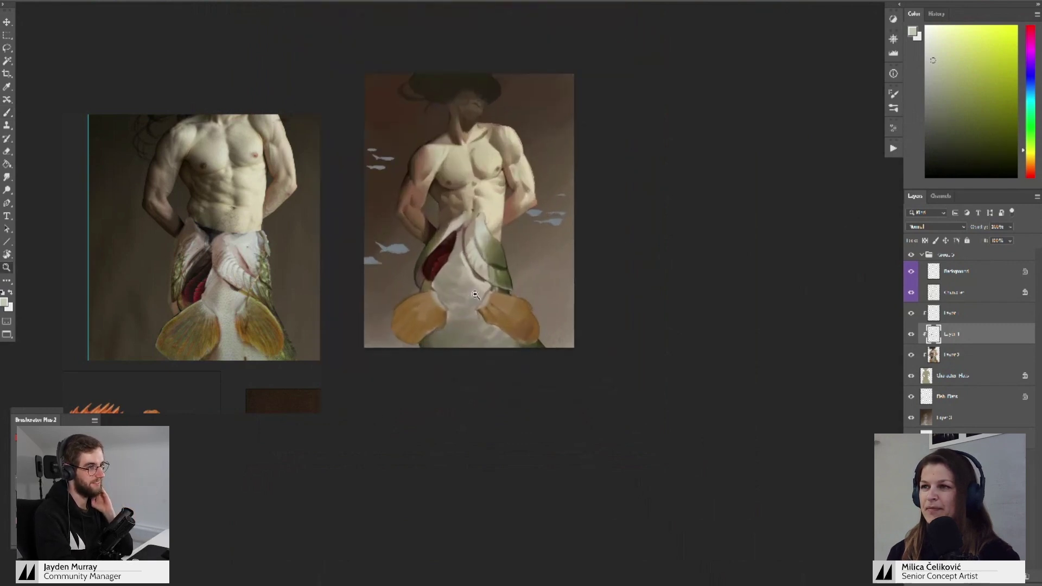
click(477, 243)
key(b)
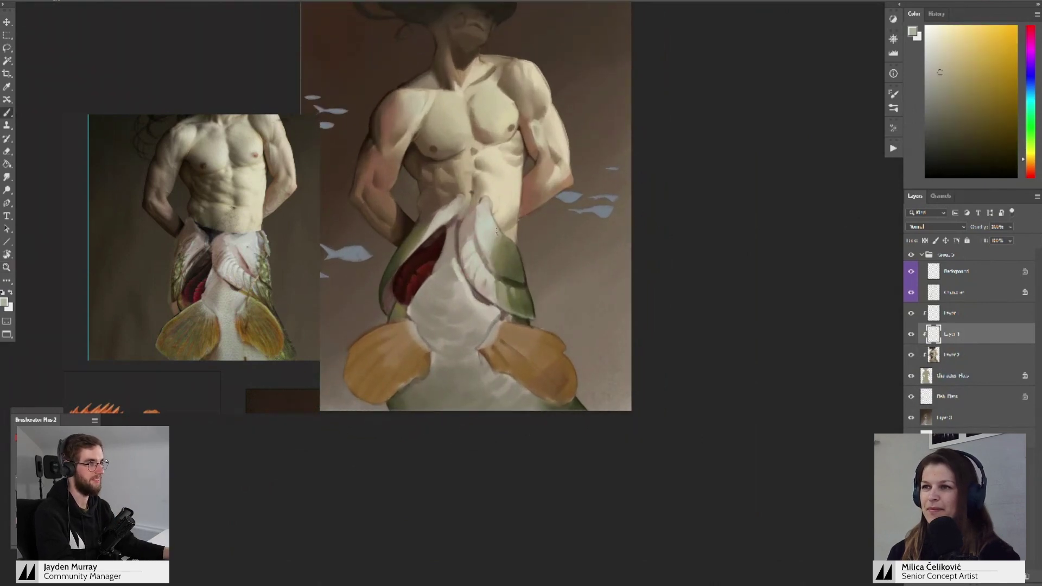
- Blend the right gill cover's pale area into its green outer side with sampled muted greens
alt+click(490, 242)
alt+click(494, 242)
alt+click(502, 242)
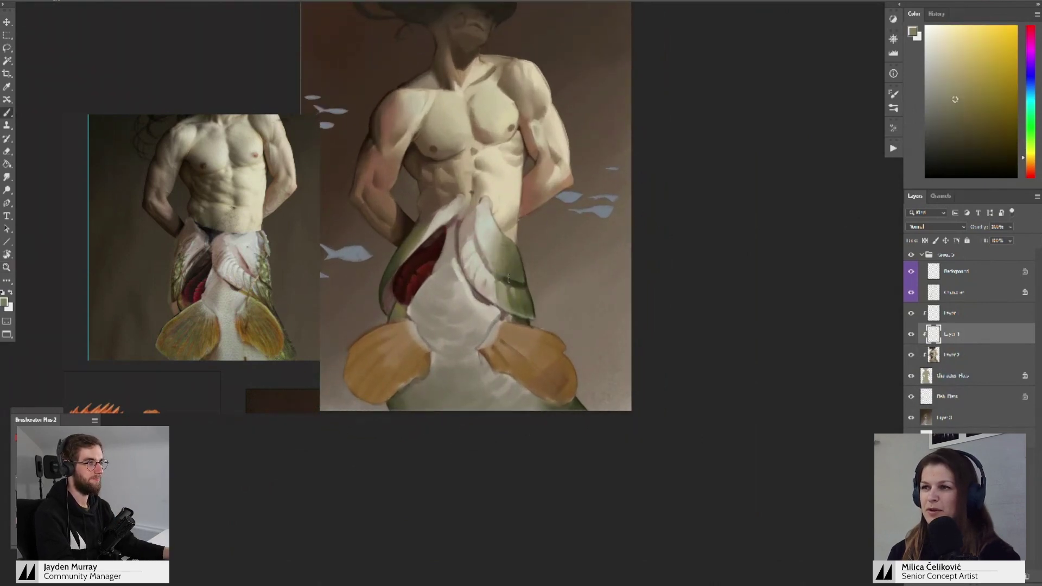
mouse_move(503, 243)
mouse_down()
mouse_move(514, 249)
mouse_move(482, 256)
mouse_move(475, 225)
mouse_up()
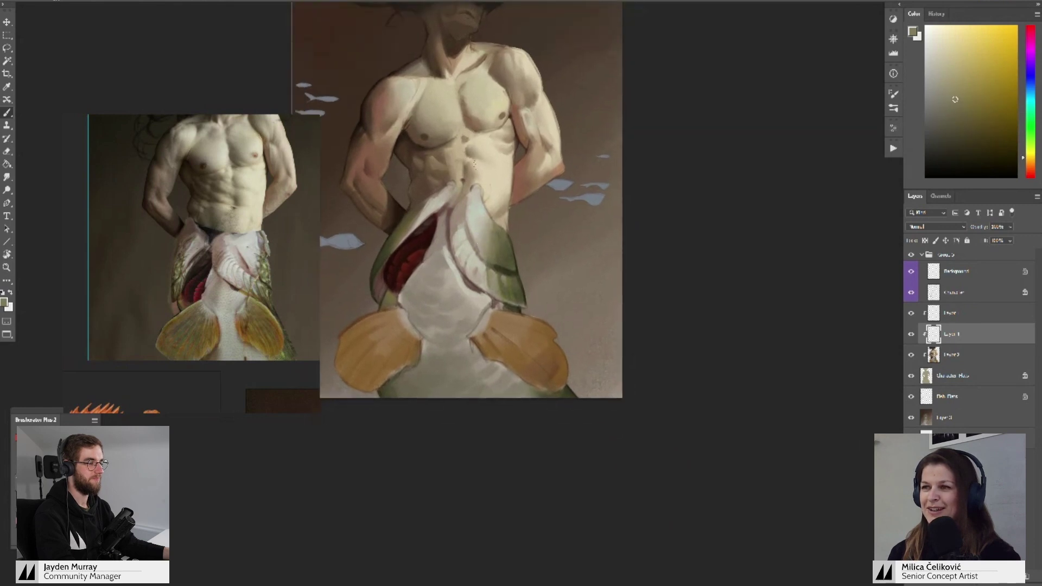
- Deepen the crease across the right gill cover's green outer side with a dark olive green
drag(504, 297, 531, 295)
alt+click(519, 285)
alt+click(532, 288)
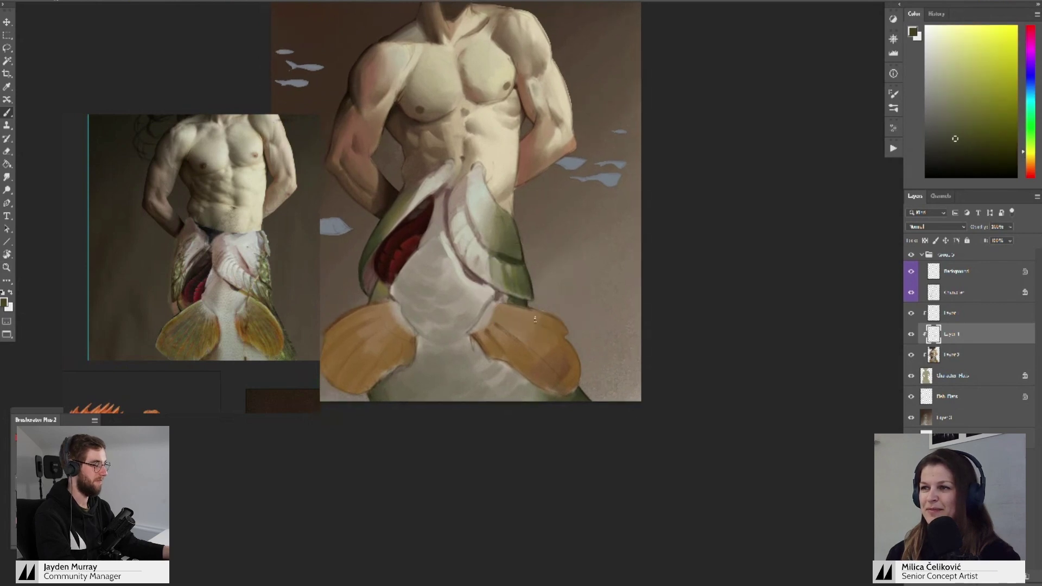
click(959, 153)
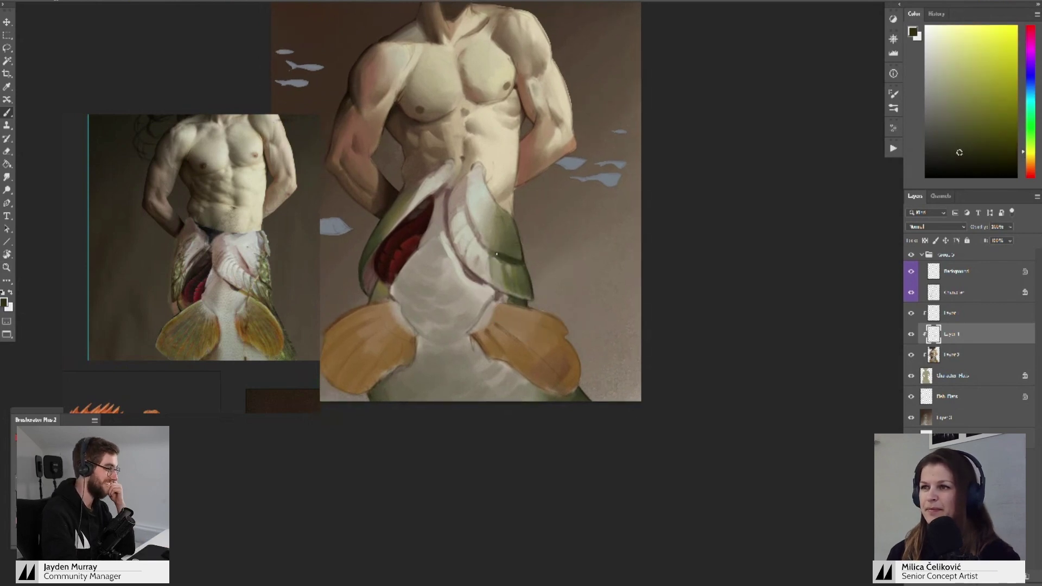
- Refine the creases between the right gill cover's inner plates with sampled muted reddish browns
key(r)
drag(649, 182, 691, 231)
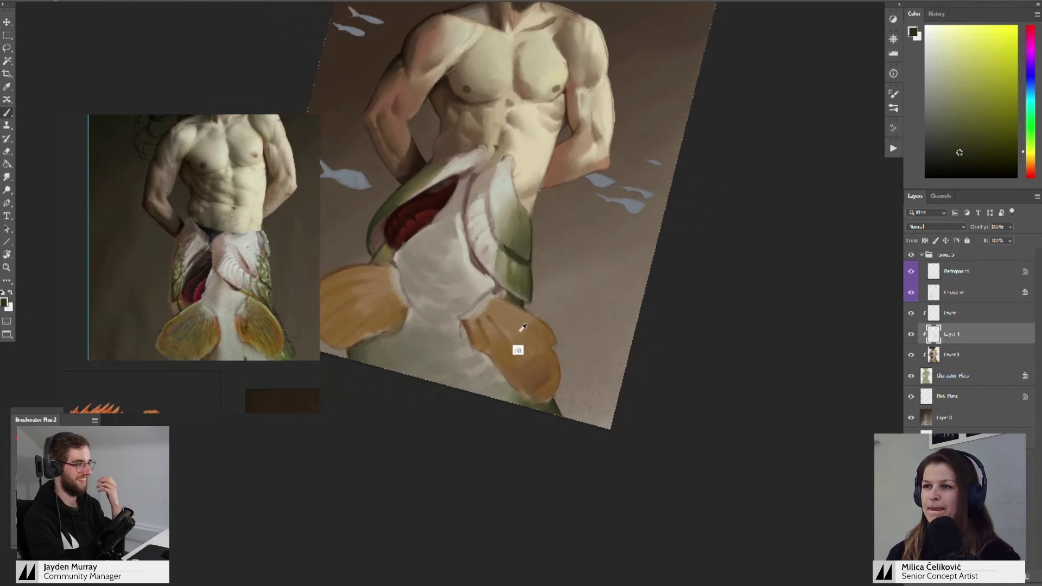
alt+click(521, 340)
click(976, 96)
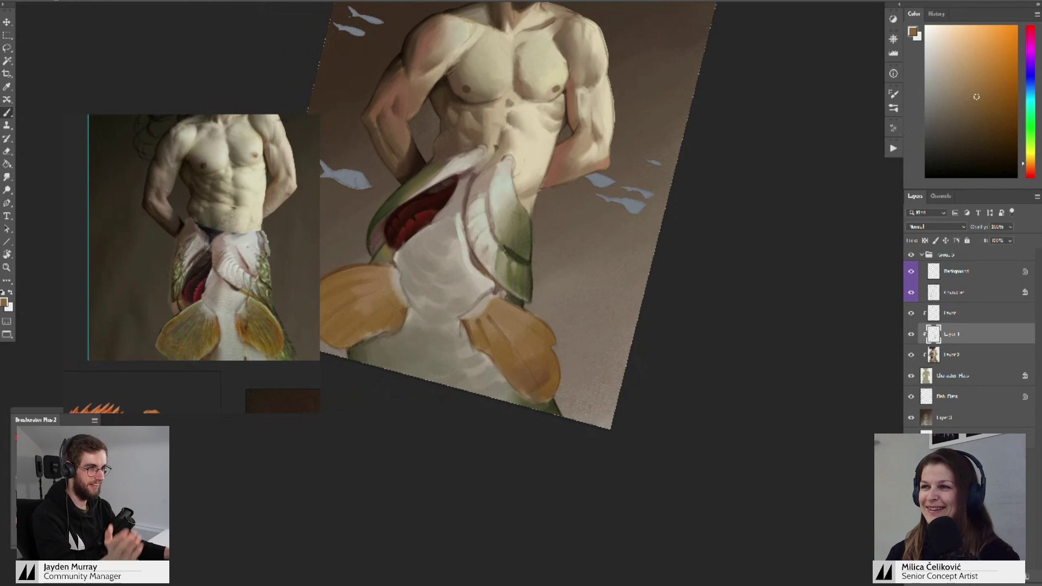
alt+click(469, 207)
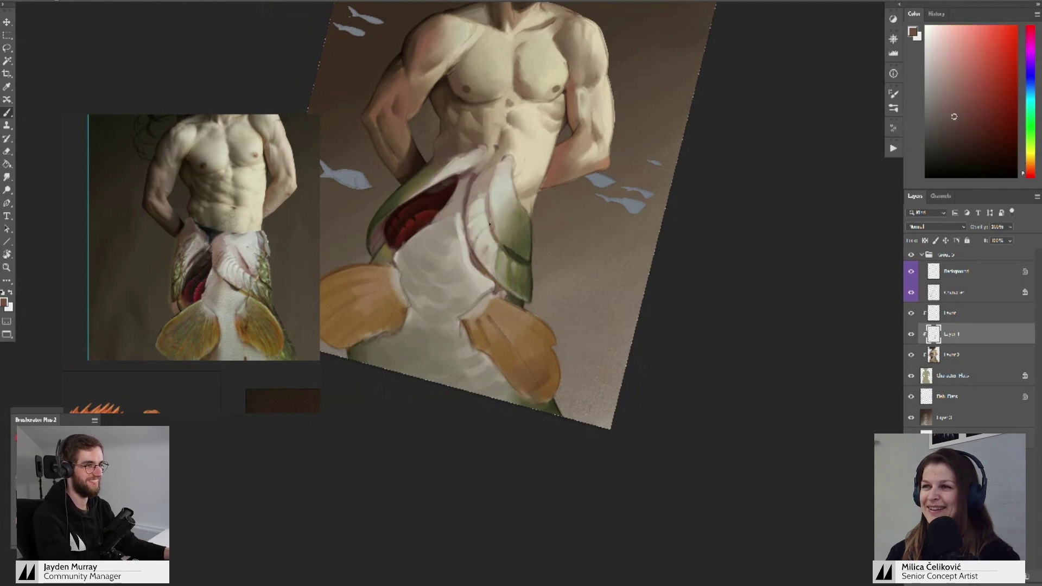
alt+click(490, 246)
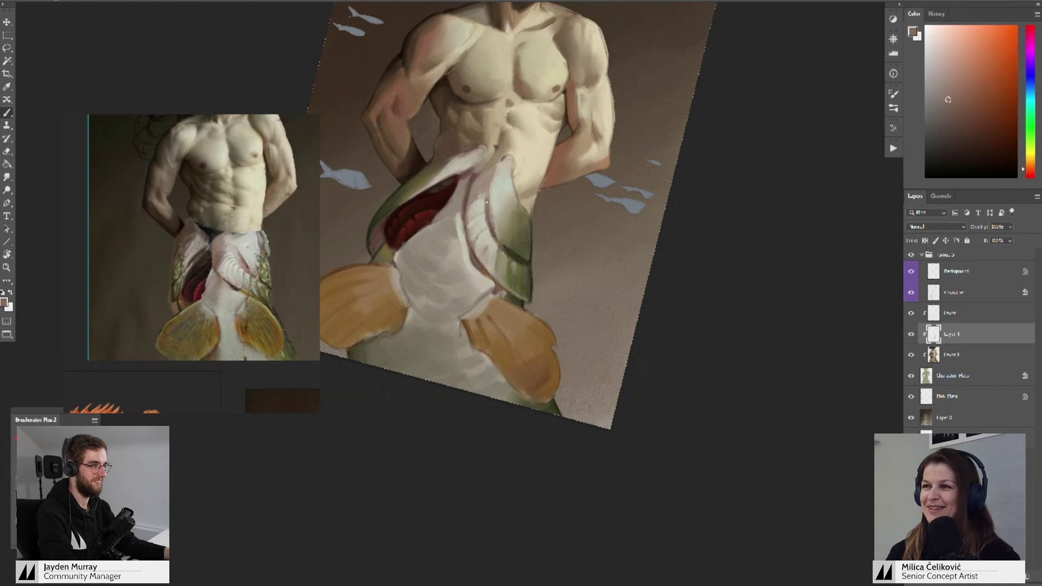
alt+click(498, 232)
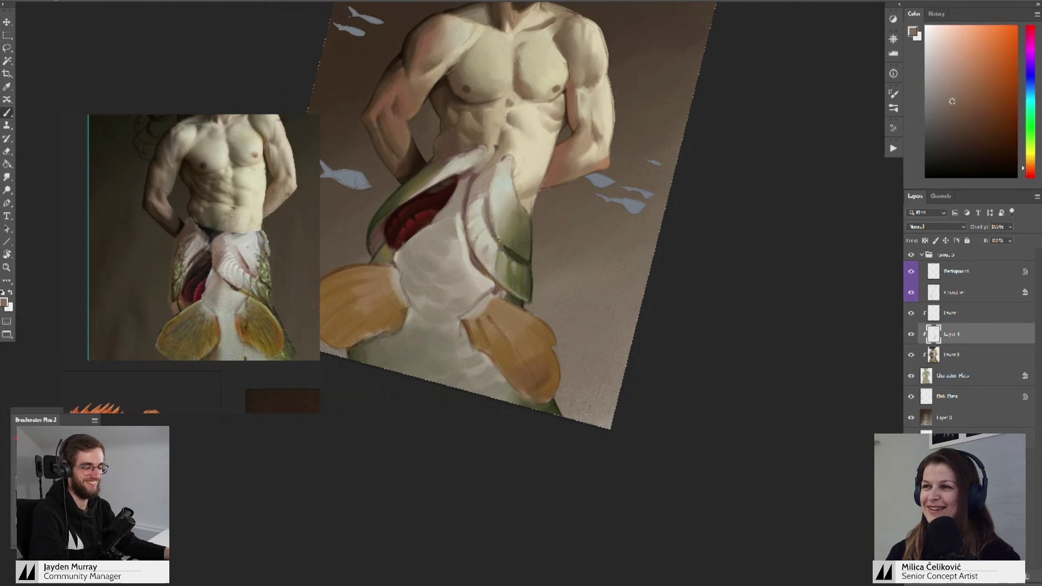
alt+click(500, 236)
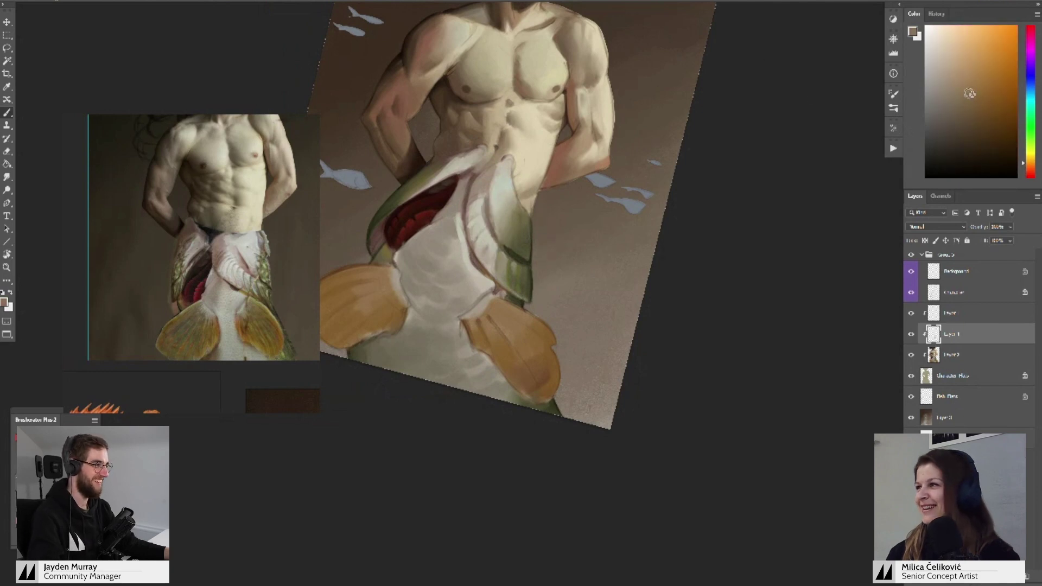
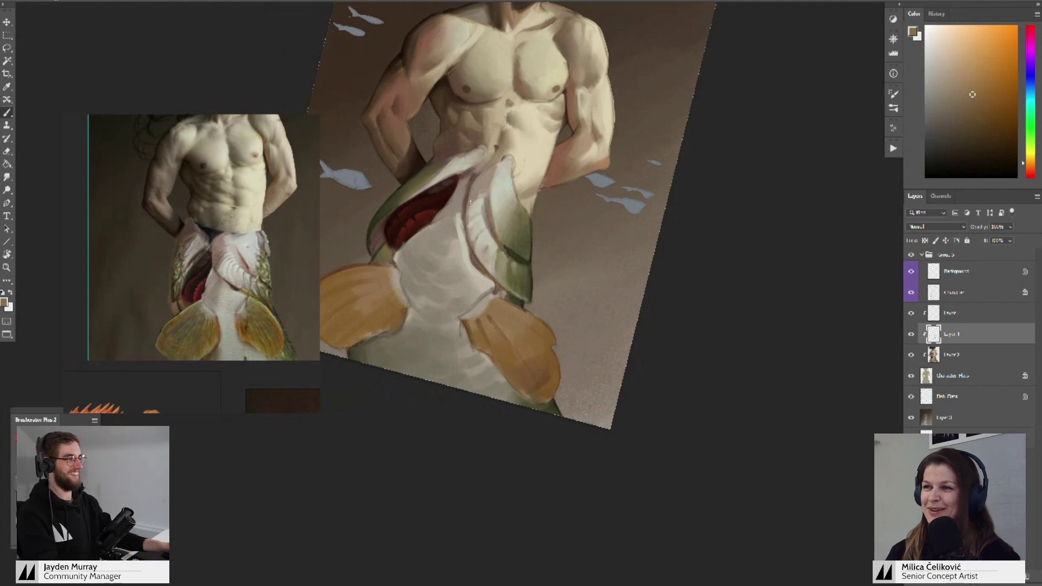
- Examine the gill covers and the whole figure against the reference with the canvas straightened
mouse_move(470, 202)
mouse_down()
mouse_move(477, 219)
mouse_move(455, 233)
mouse_move(434, 219)
mouse_move(449, 228)
mouse_move(419, 250)
mouse_up()
key(r)
key(r)
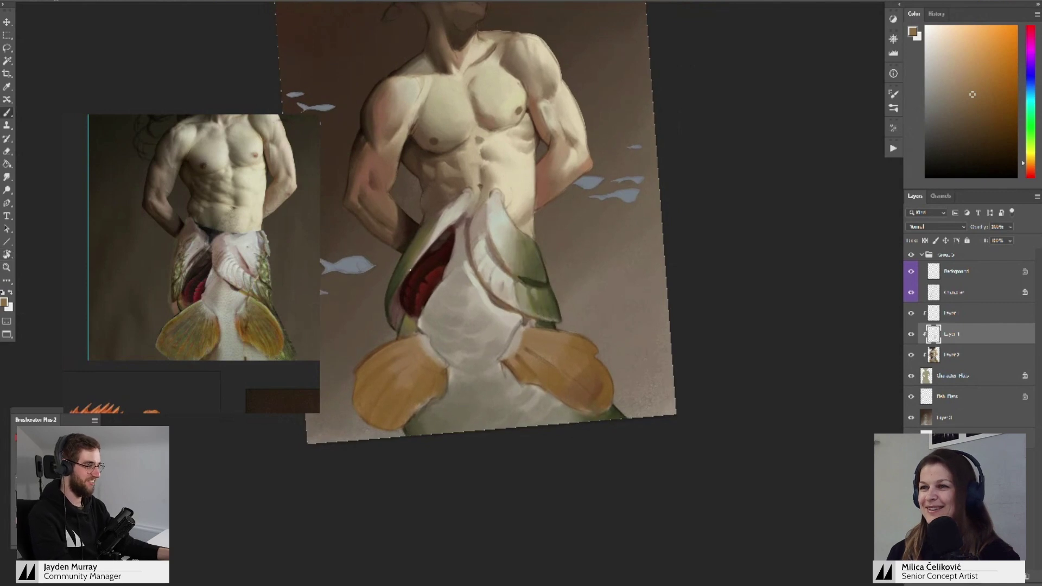
key(z)
mouse_move(437, 258)
mouse_down()
mouse_move(400, 260)
mouse_move(432, 261)
mouse_up()
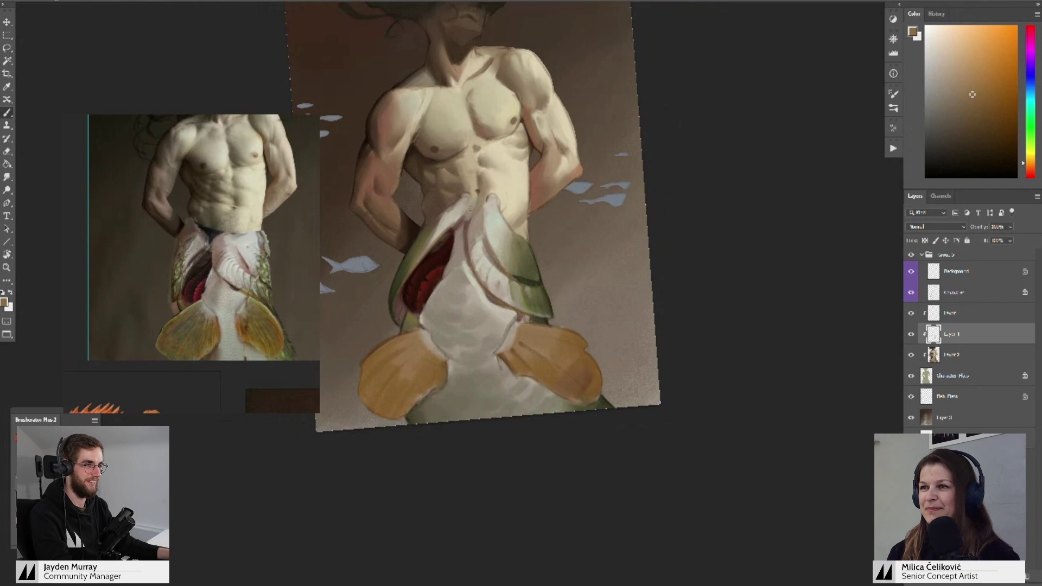
key(z)
drag(470, 208, 437, 209)
key(space)
drag(662, 212, 714, 274)
click(910, 335)
key(r)
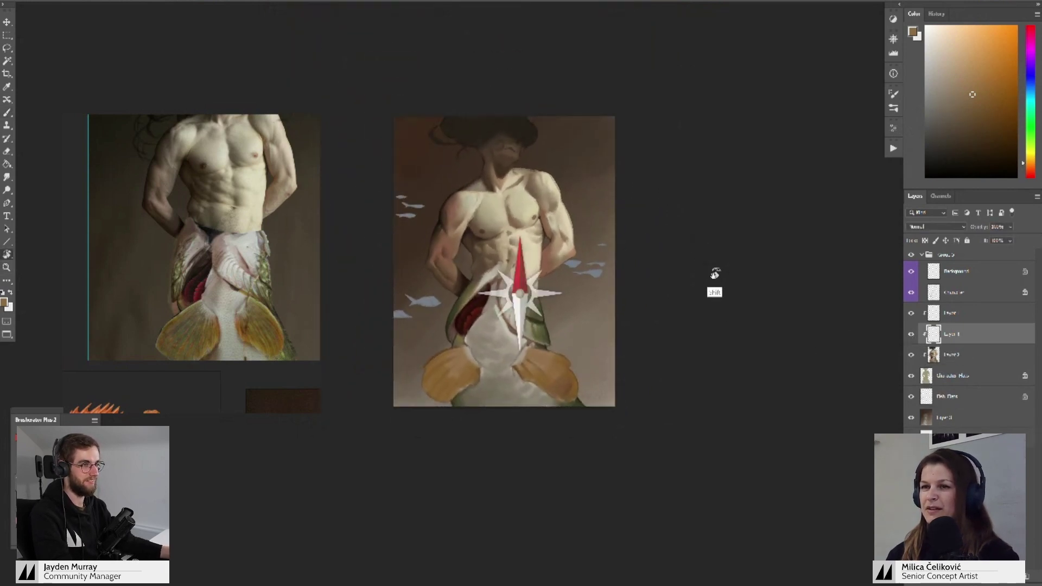
key(space)
drag(655, 312, 656, 288)
key(z)
drag(519, 336, 528, 337)
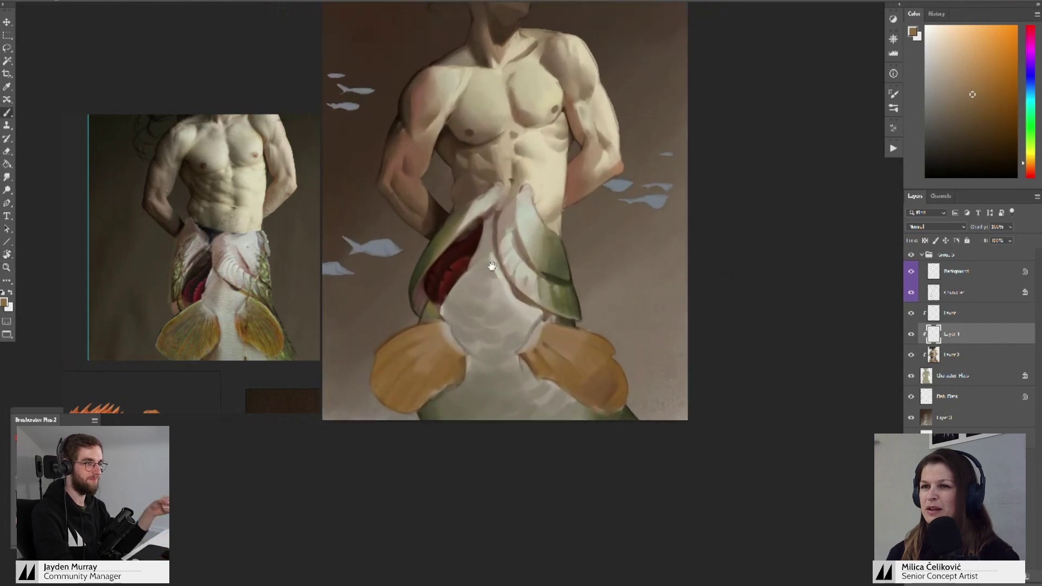
- Shape the belly's pointed upper end between the gill covers with sampled light warm greys
drag(492, 274, 494, 290)
alt+click(495, 284)
alt+click(491, 256)
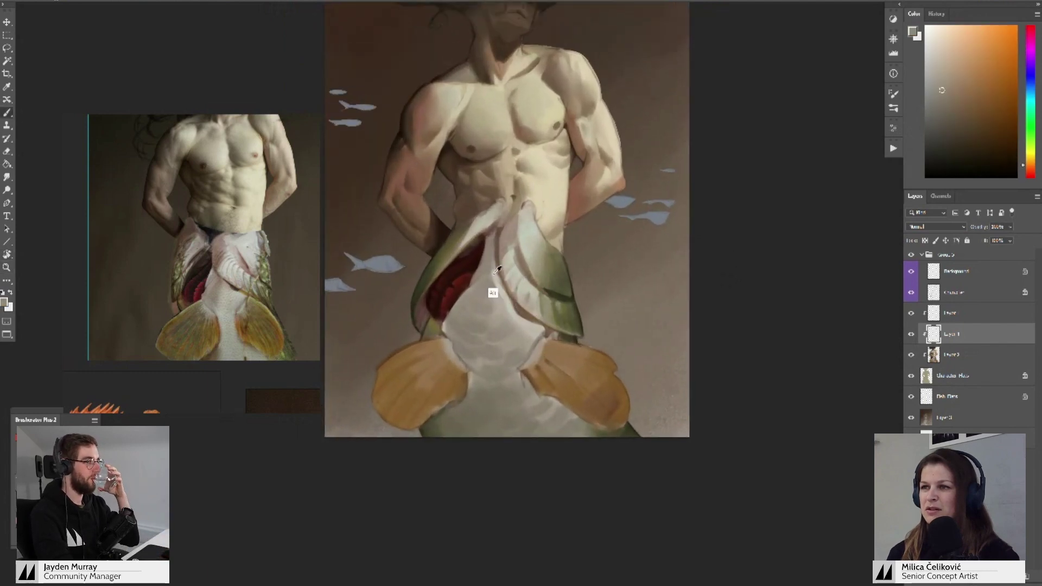
alt+click(493, 275)
alt+click(491, 277)
alt+click(485, 279)
alt+click(486, 277)
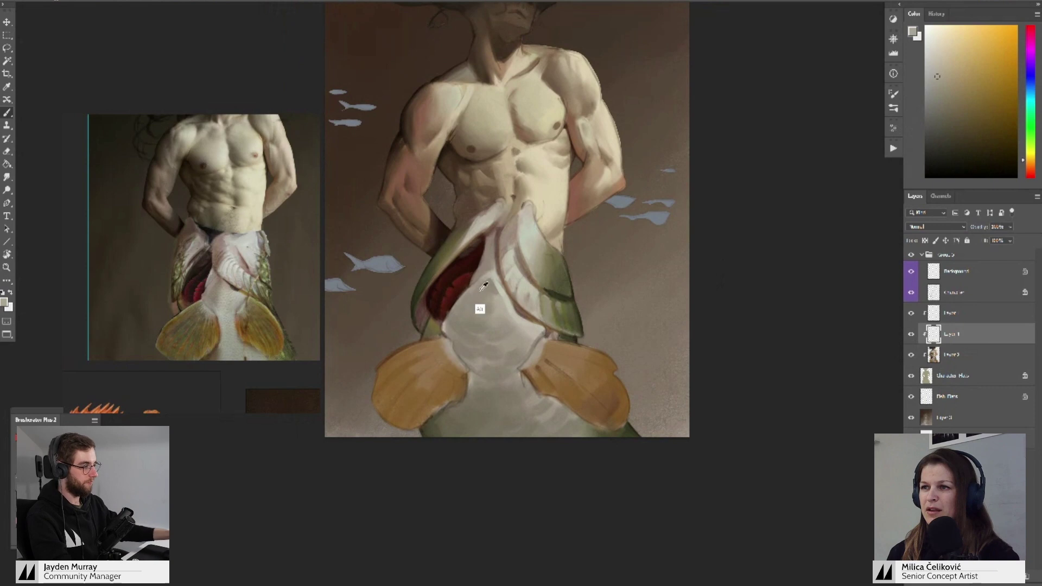
alt+click(477, 311)
drag(470, 298, 460, 286)
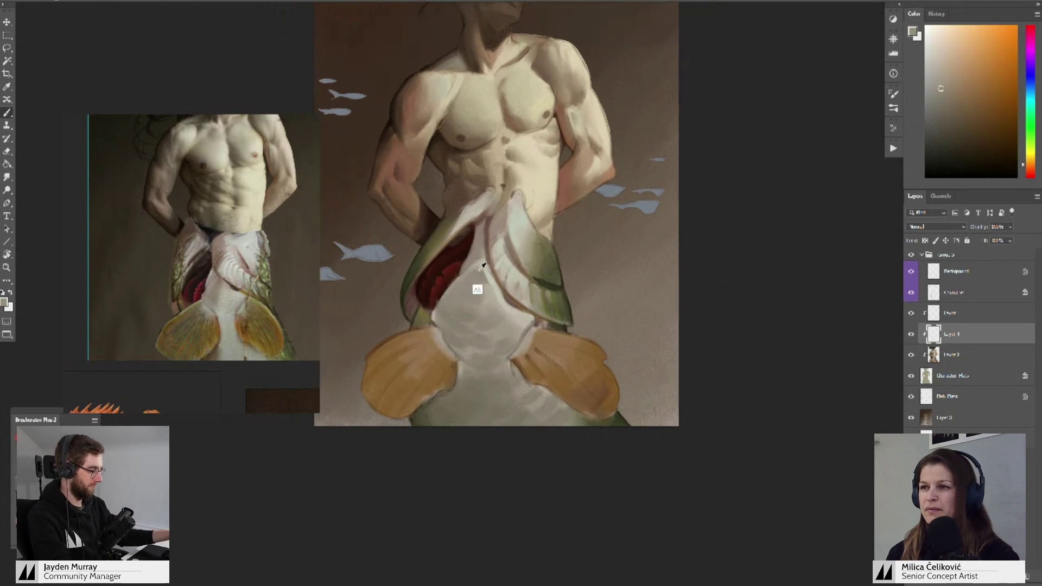
alt+click(468, 274)
- Shade the edge of the belly's upper end beside the left gill opening with darker warm greys
click(943, 106)
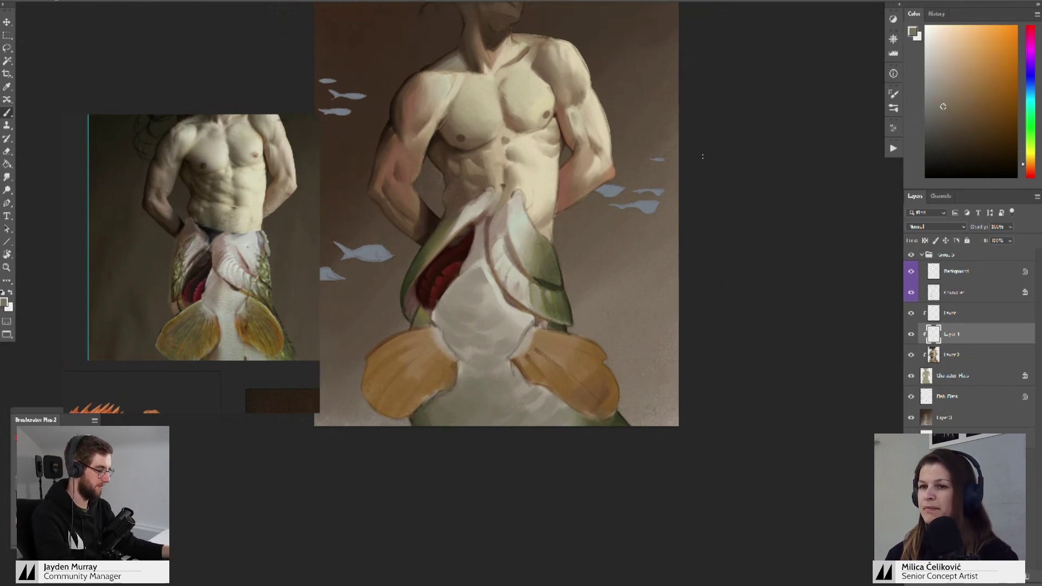
scroll(462, 270, up, 1)
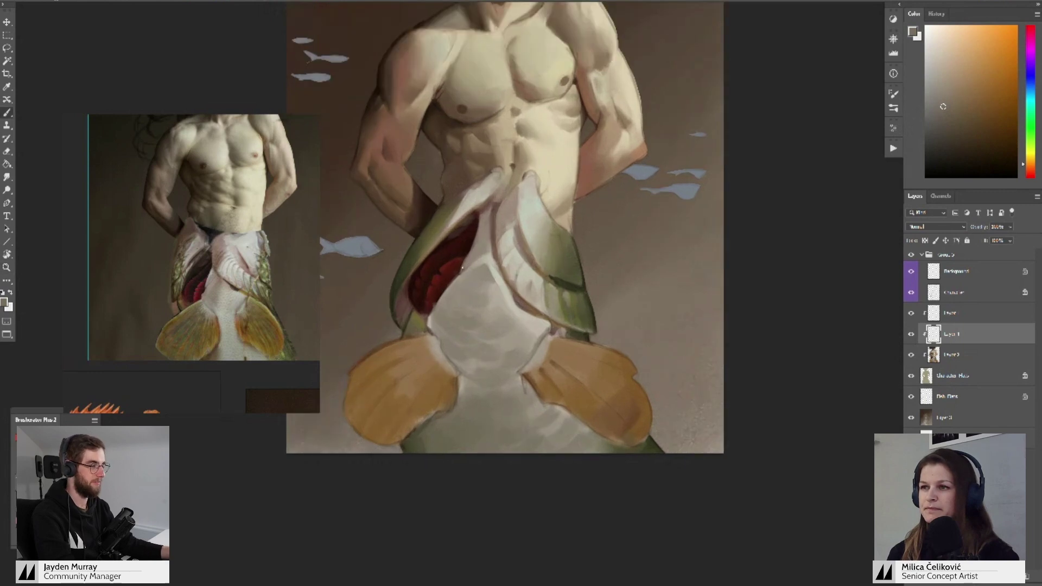
click(946, 114)
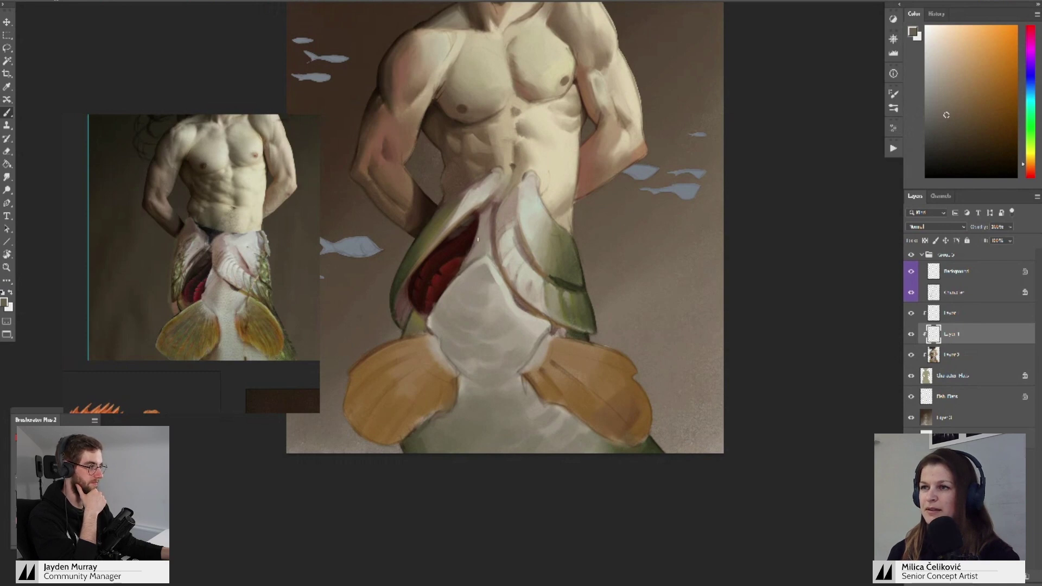
- Darken the upper part of the red gill opening with sampled very dark reds
alt+click(478, 228)
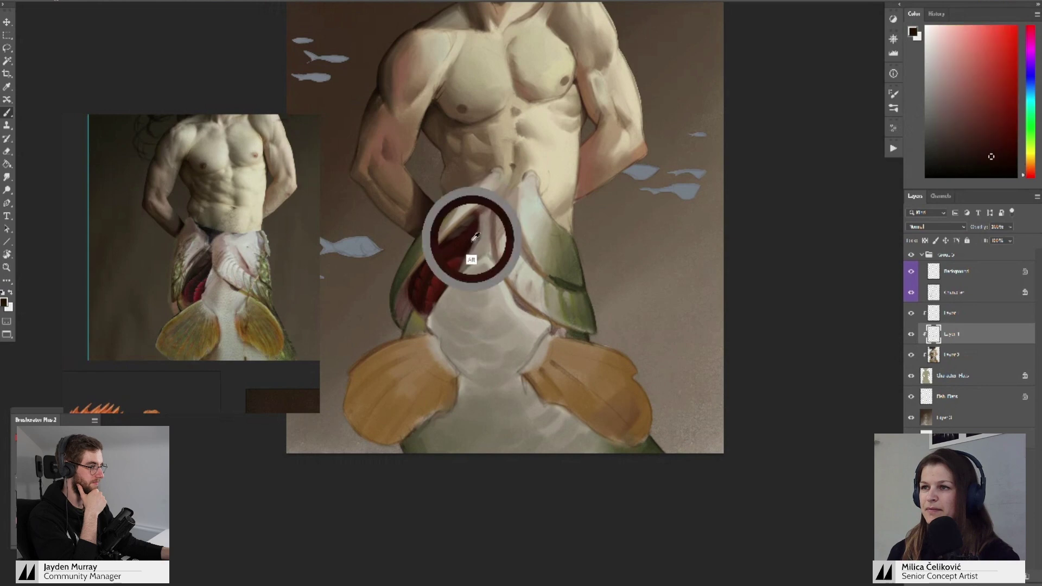
alt+click(479, 227)
alt+click(475, 234)
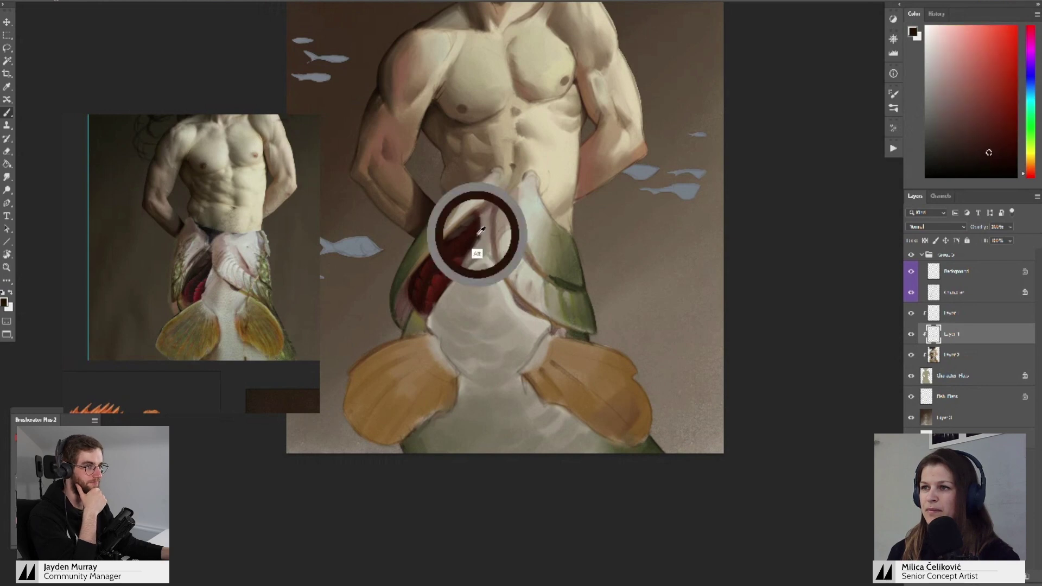
alt+click(470, 243)
alt+click(474, 253)
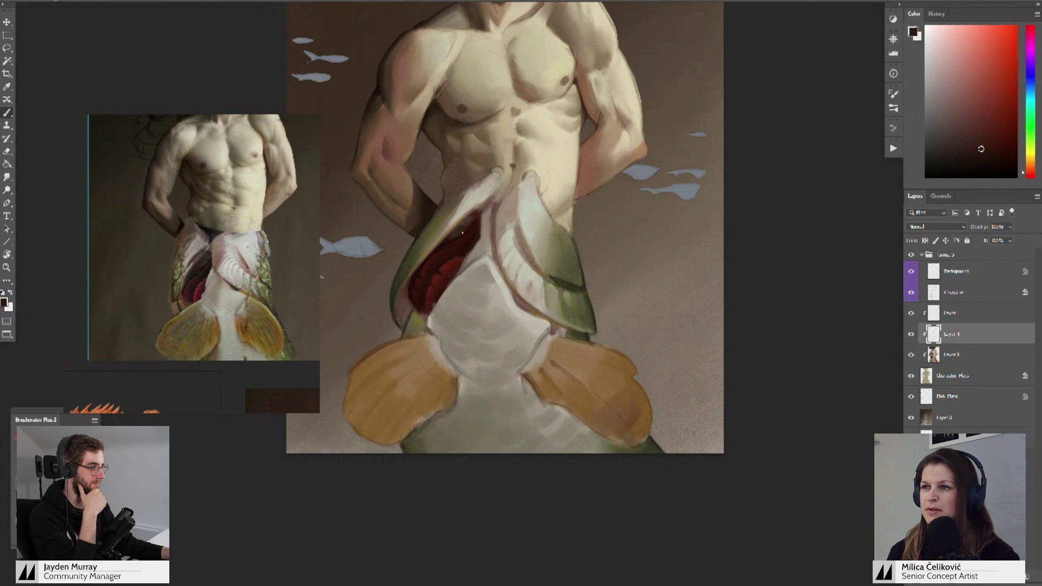
- Flip the painting and the reference horizontally to check the figure in mirror view
scroll(462, 233, down, 3)
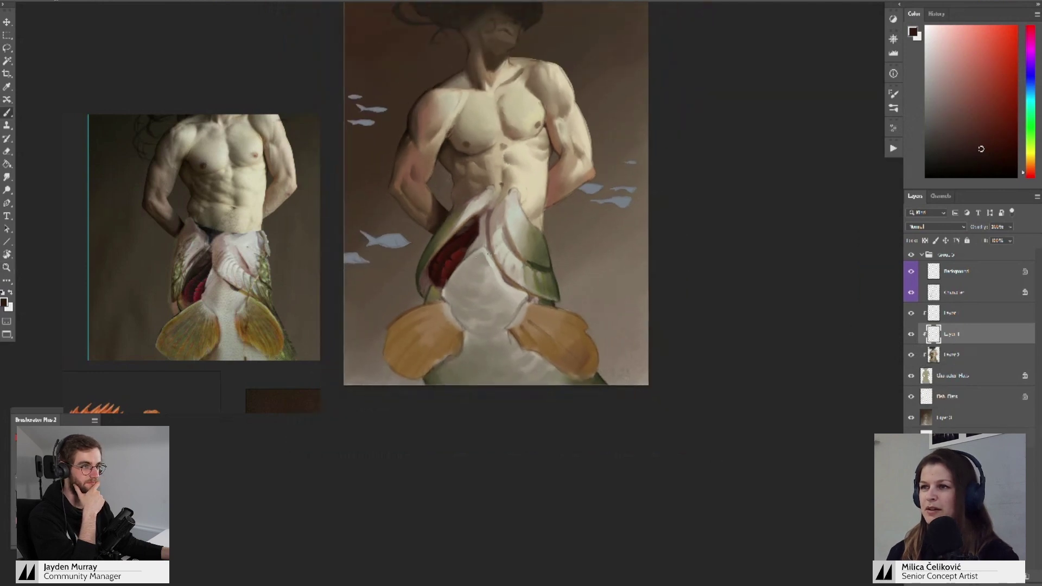
drag(510, 245, 506, 297)
key(ctrl+shift+h)
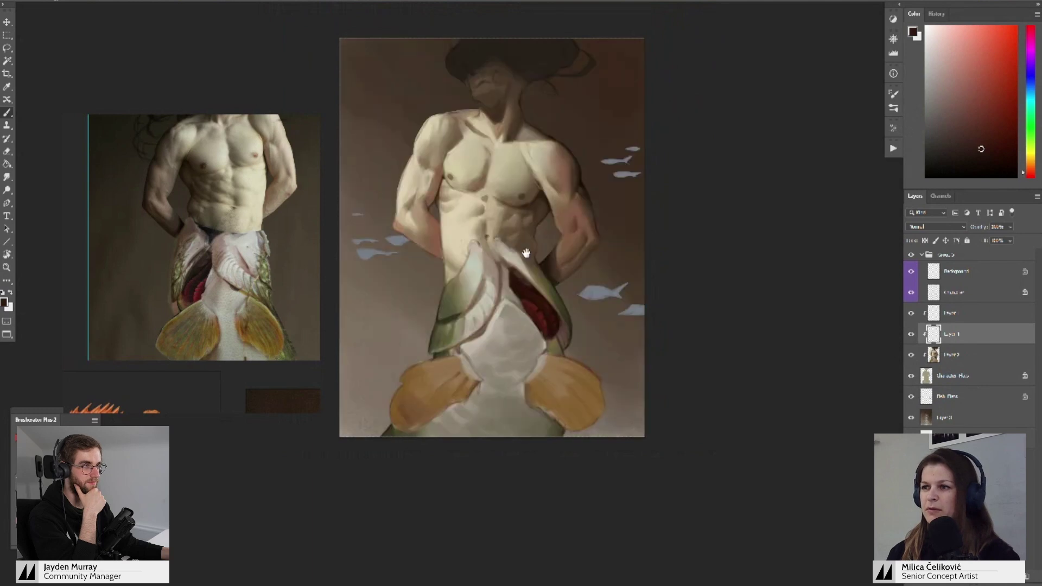
drag(526, 253, 532, 273)
drag(317, 302, 213, 307)
key(z)
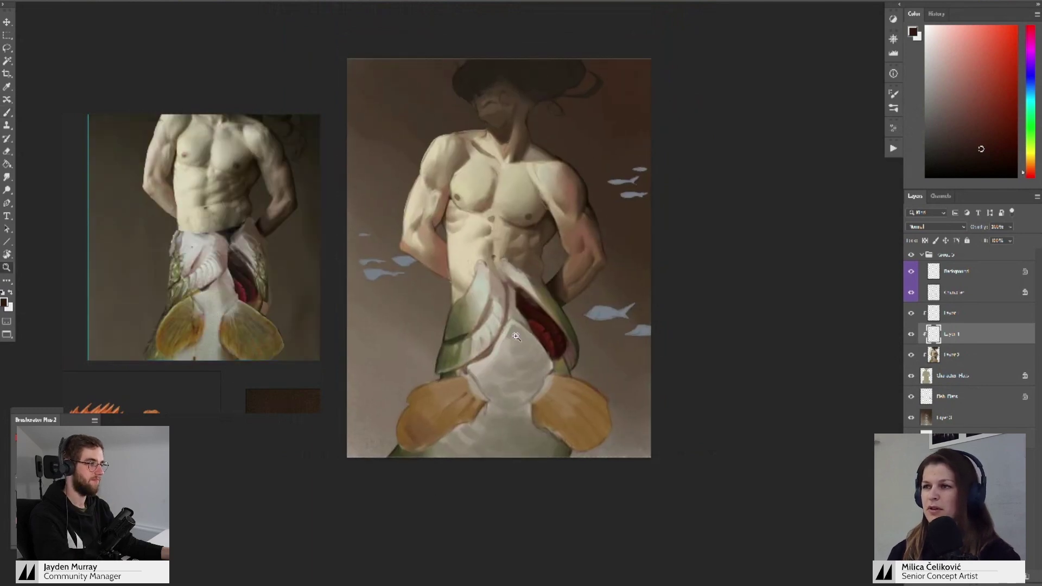
- Refine the upper tip of the mirrored left gill cover with sampled pale greenish and warm greys
mouse_move(515, 337)
mouse_down()
mouse_move(474, 366)
mouse_move(540, 369)
mouse_move(522, 353)
mouse_up()
mouse_move(445, 229)
mouse_down()
mouse_move(477, 270)
mouse_move(459, 260)
mouse_up()
key(b)
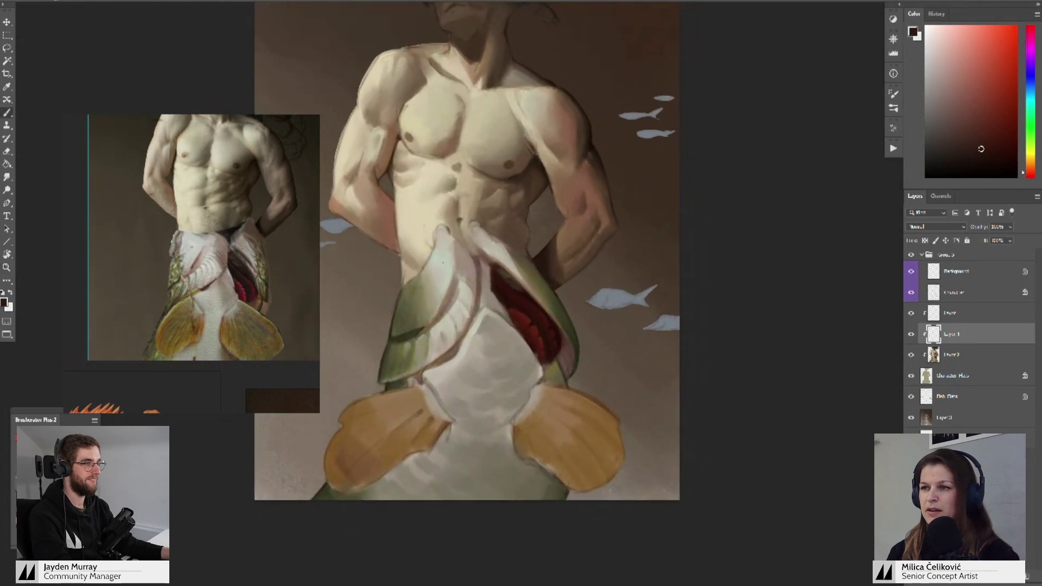
alt+click(437, 259)
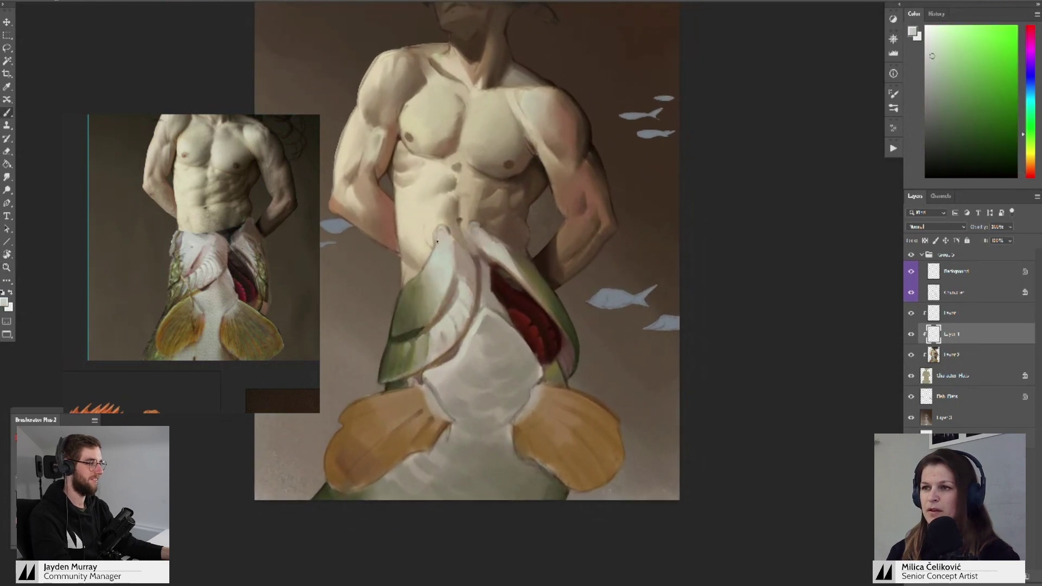
alt+click(440, 248)
alt+click(441, 239)
alt+click(443, 242)
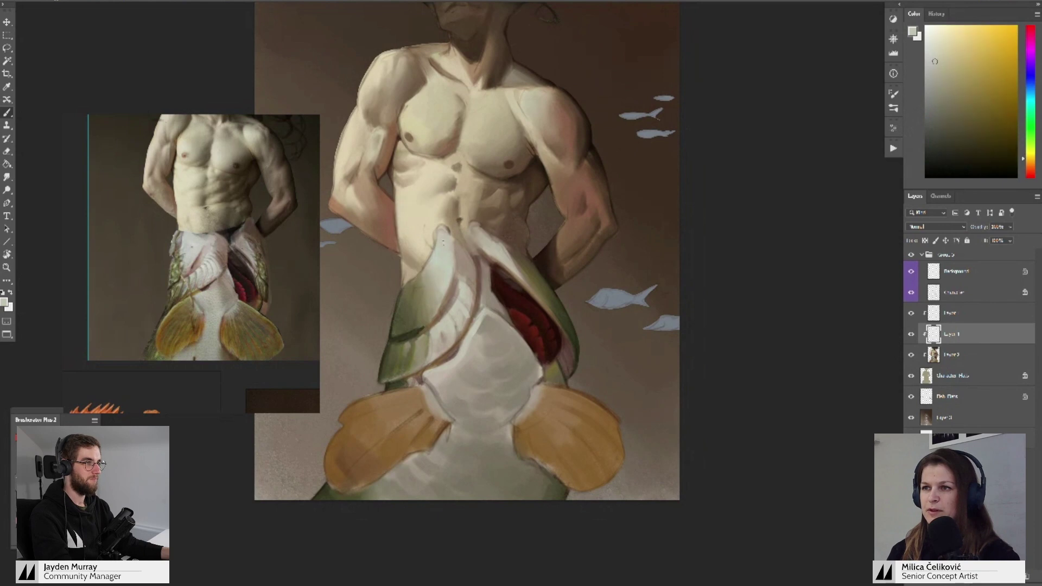
alt+click(439, 244)
alt+click(435, 270)
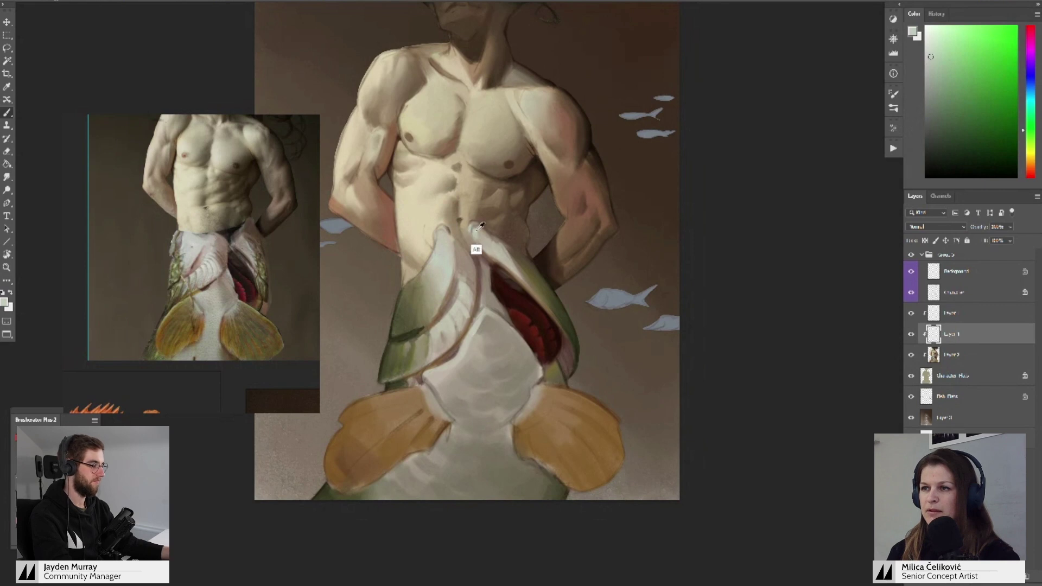
- Repaint the pale upper tip and rim of the gill cover above the red opening with sampled light greys
alt+click(480, 227)
alt+click(483, 237)
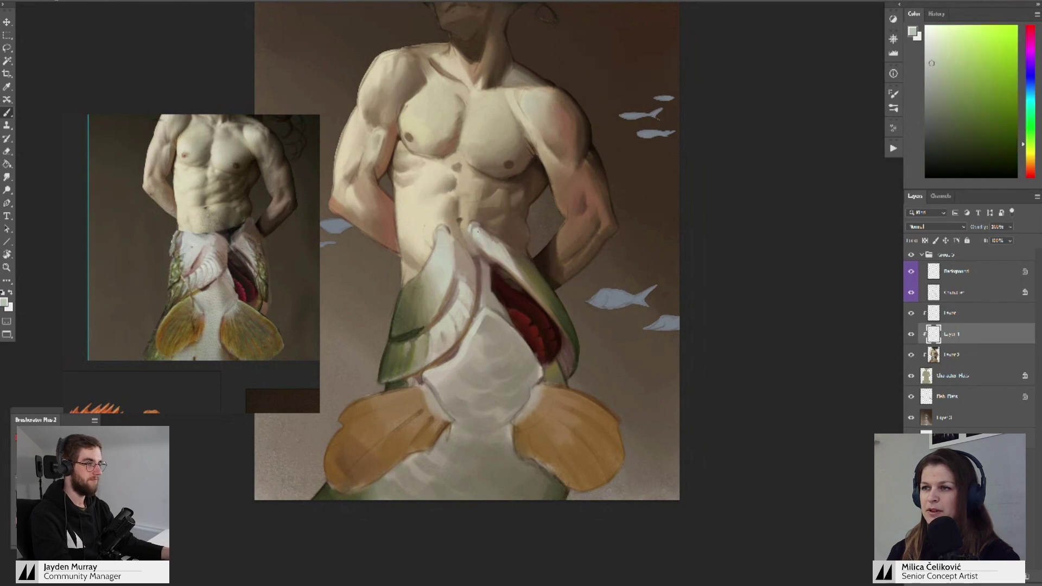
key(z)
mouse_move(499, 232)
mouse_down()
mouse_move(467, 289)
mouse_move(505, 294)
mouse_up()
key(b)
alt+click(490, 247)
alt+click(488, 243)
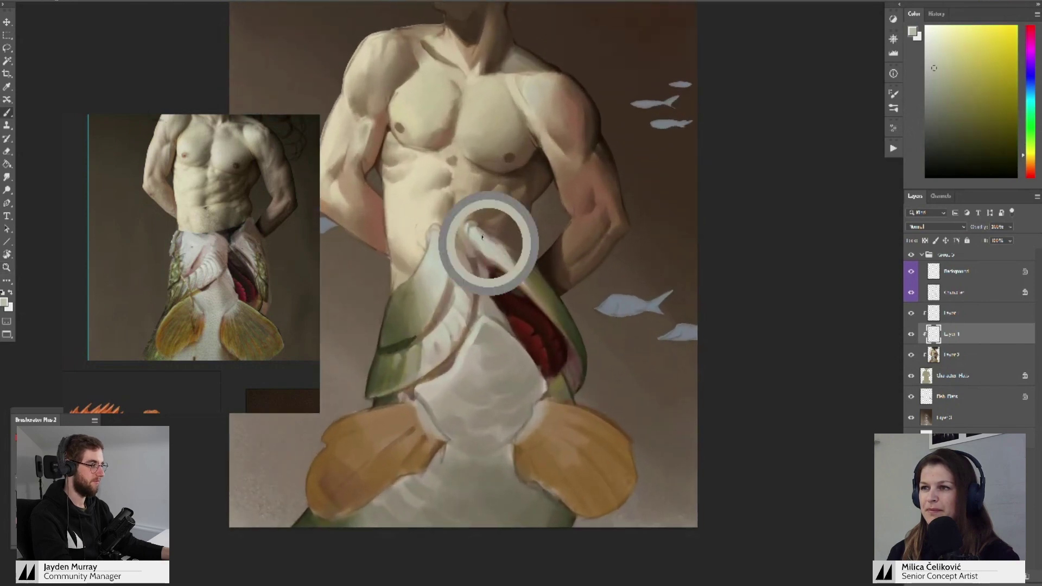
alt+click(511, 261)
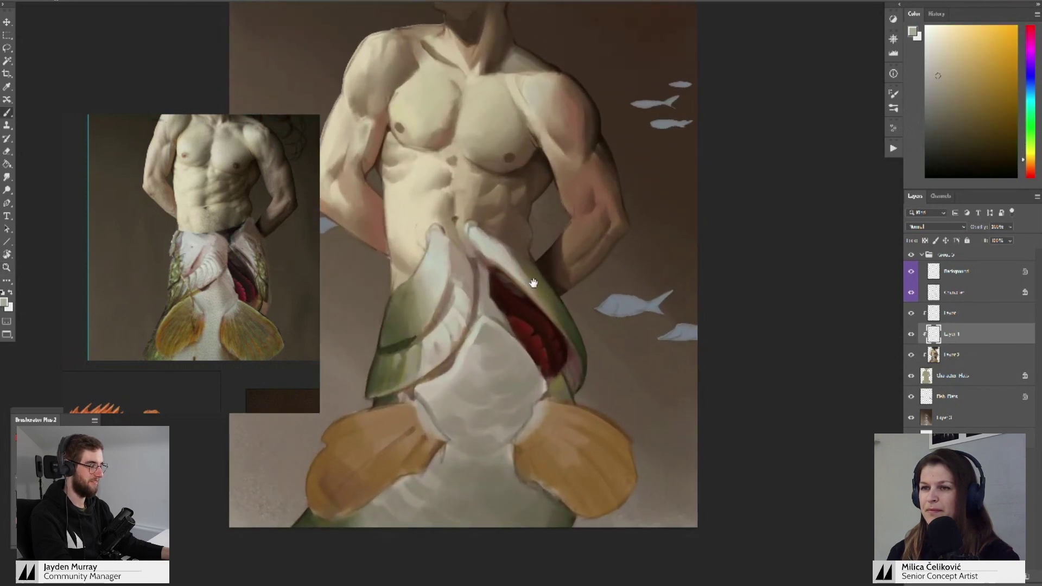
mouse_move(533, 284)
mouse_down()
mouse_move(528, 260)
mouse_move(520, 332)
mouse_move(602, 337)
mouse_up()
key(z)
key(b)
key(z)
key(ctrl+e)
key(ctrl+z)
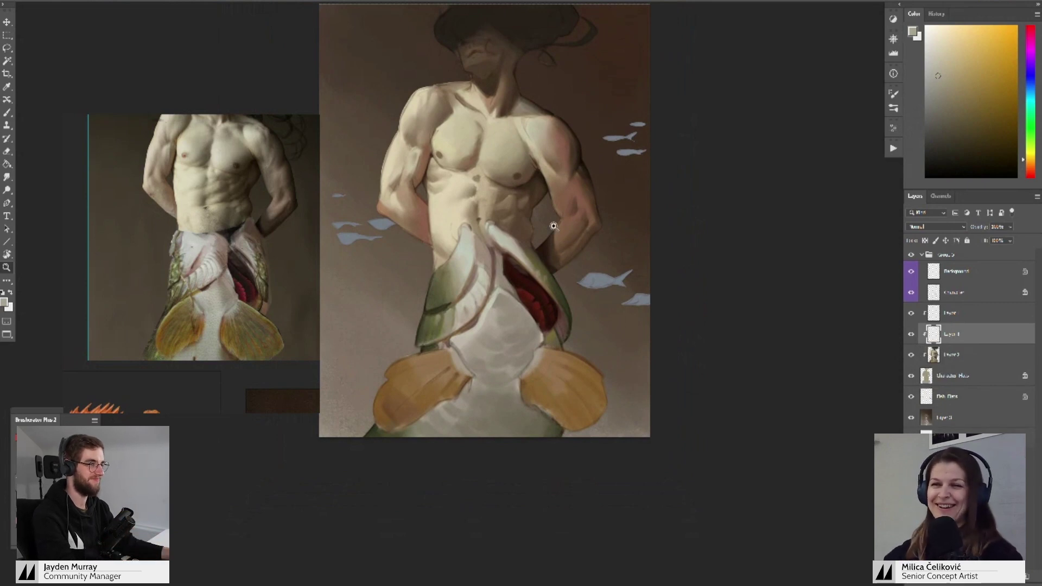
- Paint a light golden yellow highlight along the upper outer edge of the mirrored left fin
key(r)
drag(469, 326, 691, 280)
key(b)
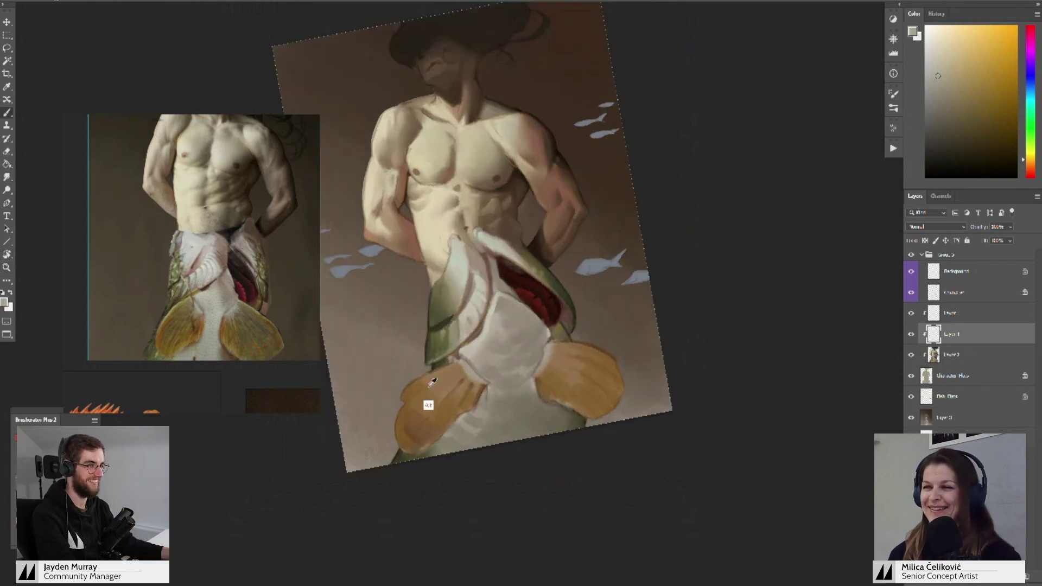
alt+click(420, 405)
drag(1031, 162, 1031, 158)
click(984, 76)
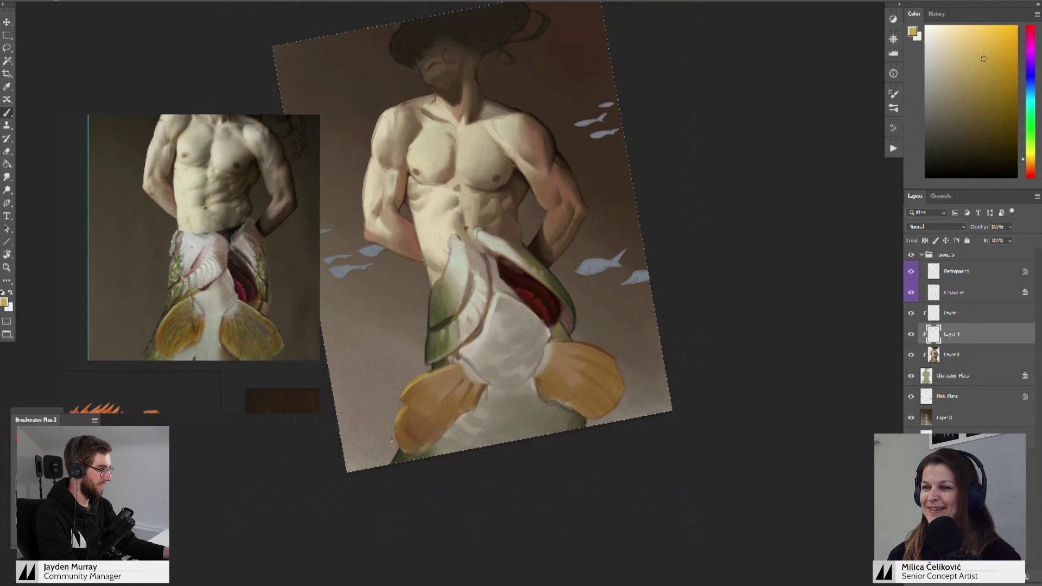
- Paint the inner area of the mirrored right fin with sampled ochre and golden brown tones
key(r)
drag(650, 317, 605, 307)
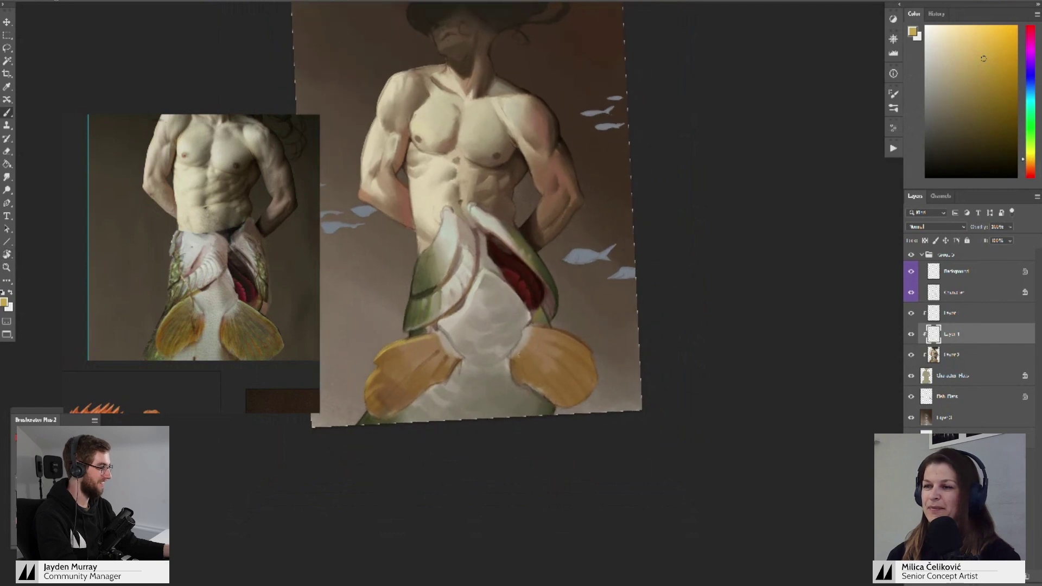
alt+click(526, 378)
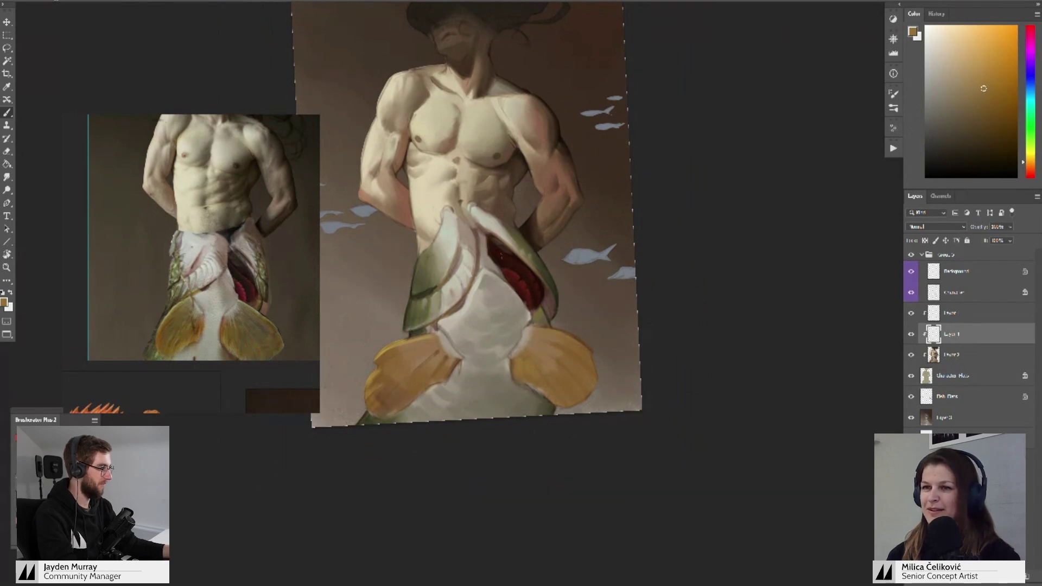
alt+click(540, 356)
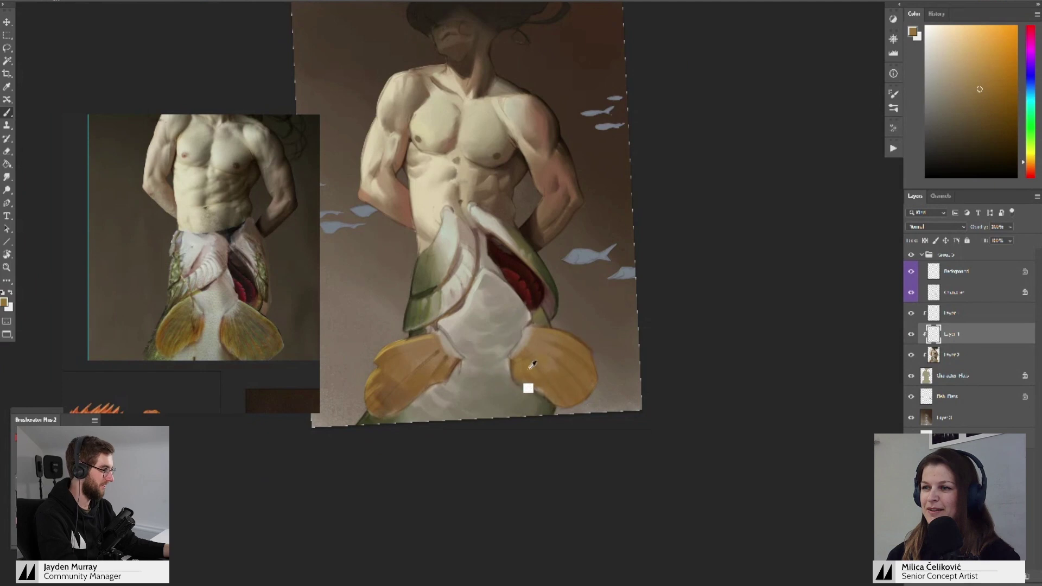
alt+click(553, 367)
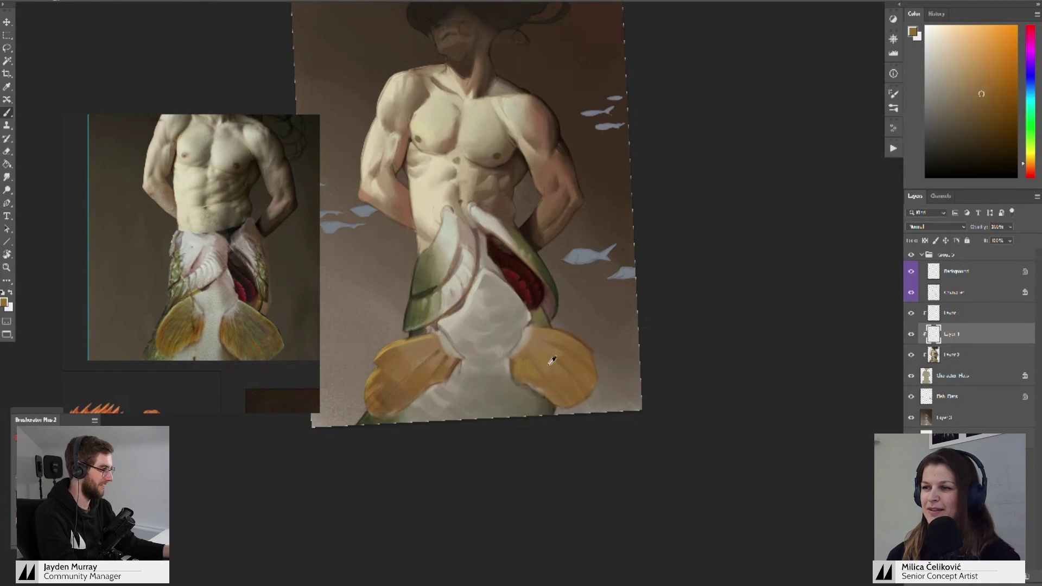
- Add darker brown ray strokes and shading across the mirrored right fin with sampled olive and brown tones
key(r)
drag(639, 255, 621, 325)
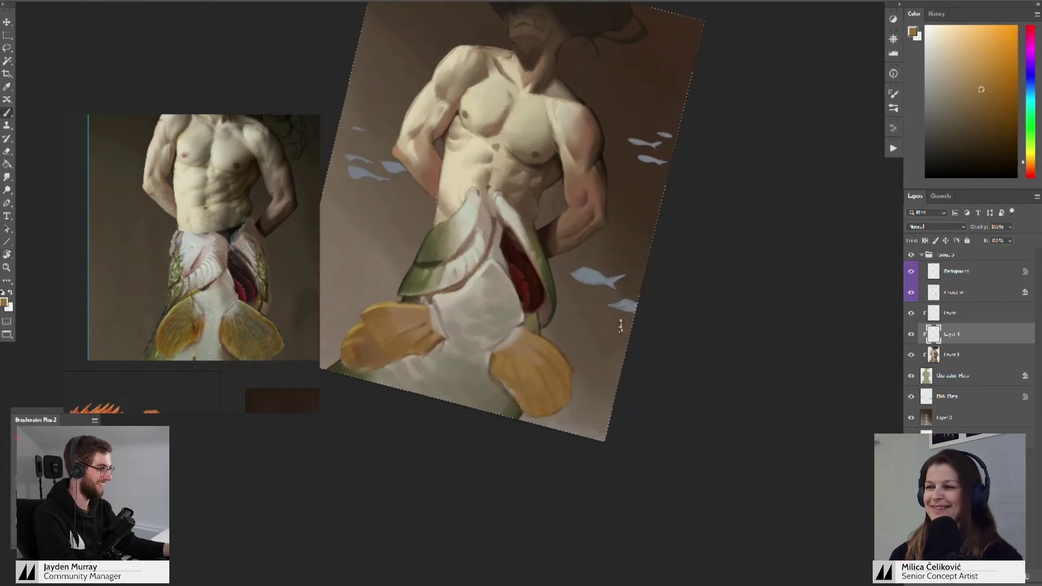
drag(537, 362, 516, 325)
alt+click(524, 251)
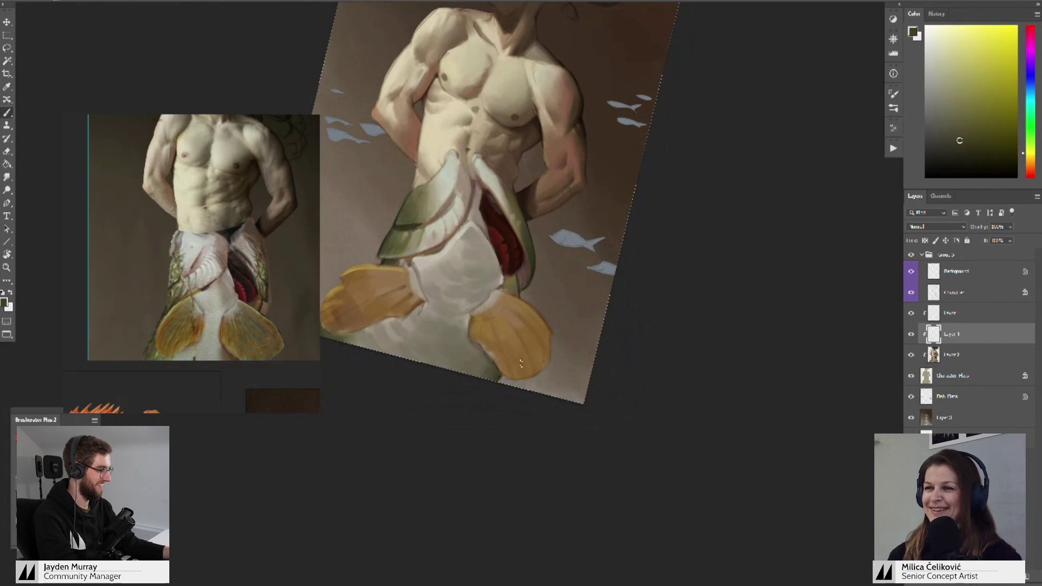
alt+click(514, 347)
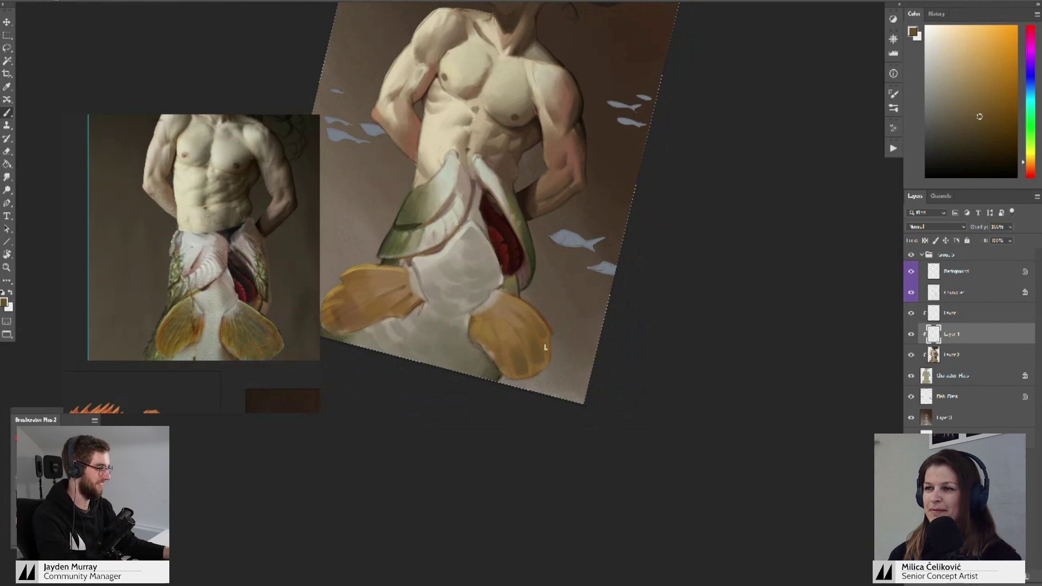
alt+click(512, 342)
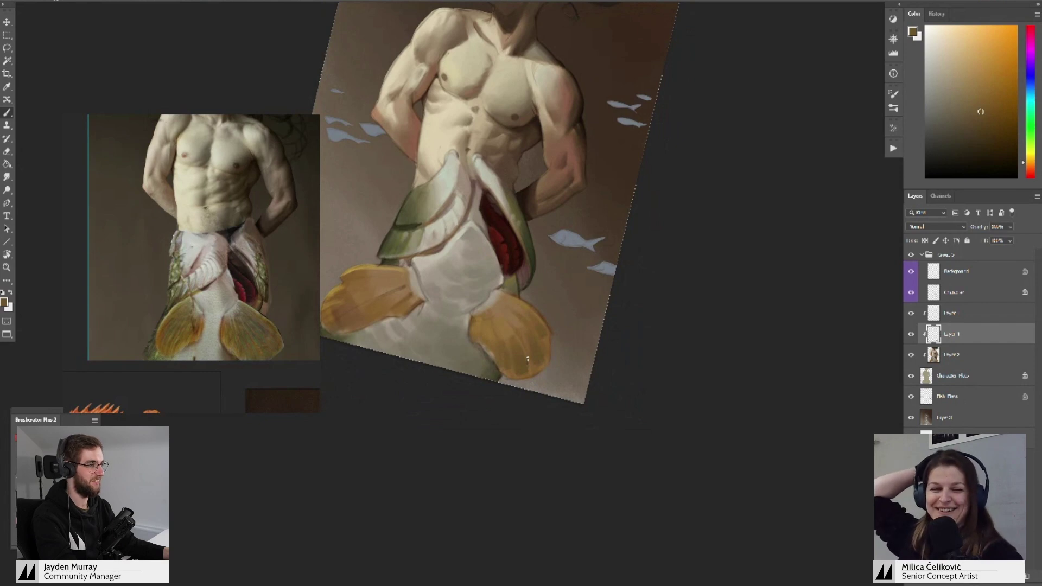
- Darken the rays and inner shading of the mirrored left fin with sampled dark olive and muted brown
key(z)
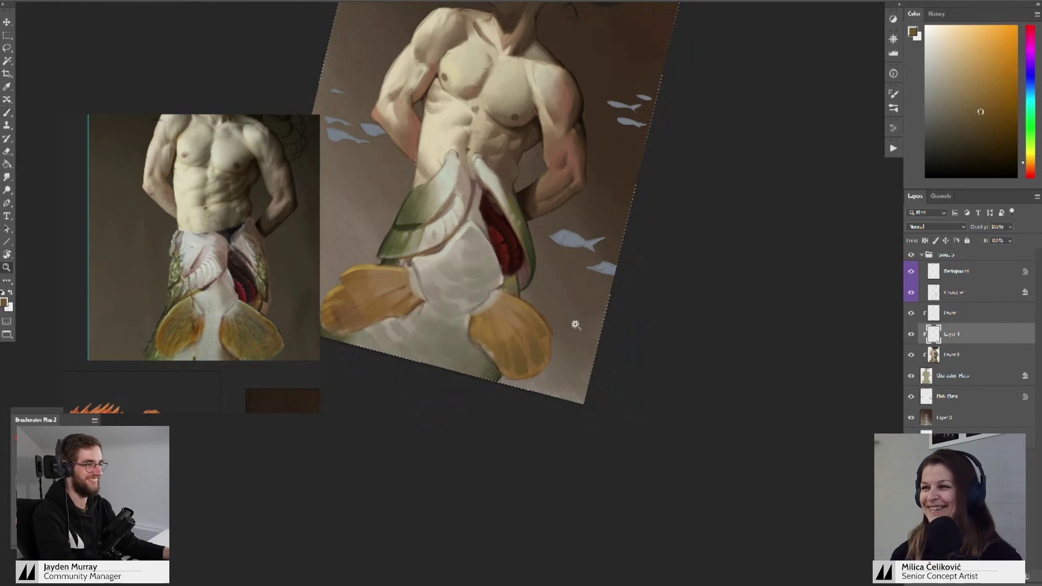
drag(575, 323, 546, 323)
key(r)
drag(678, 305, 677, 269)
key(z)
drag(483, 325, 467, 345)
key(r)
key(z)
key(b)
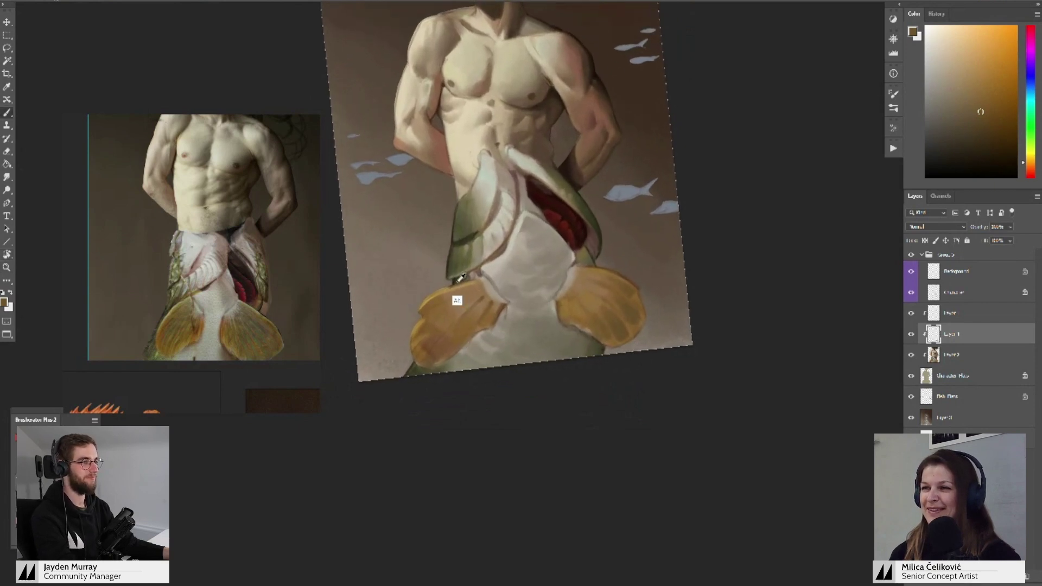
alt+click(448, 328)
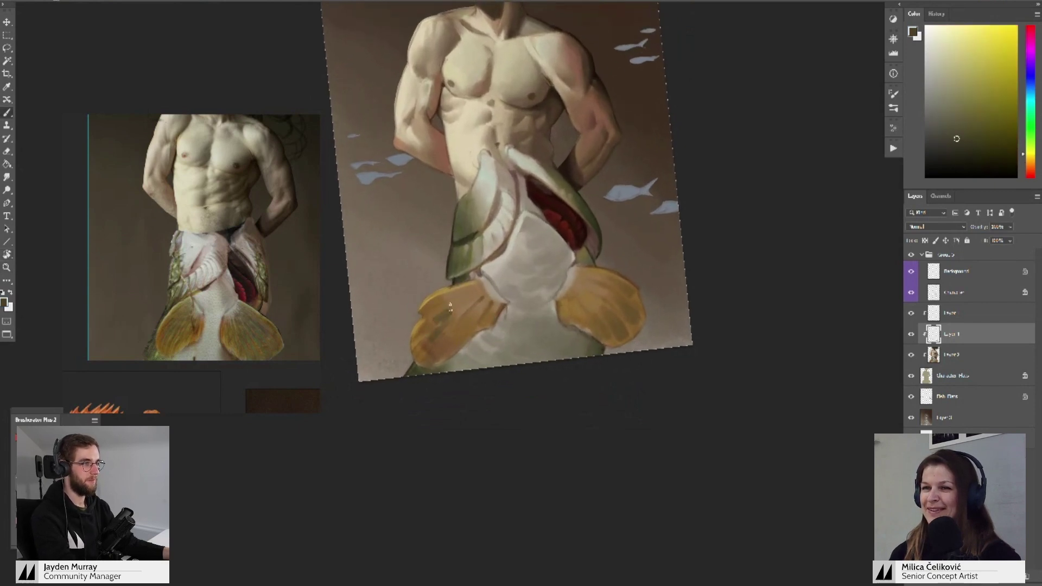
alt+click(434, 332)
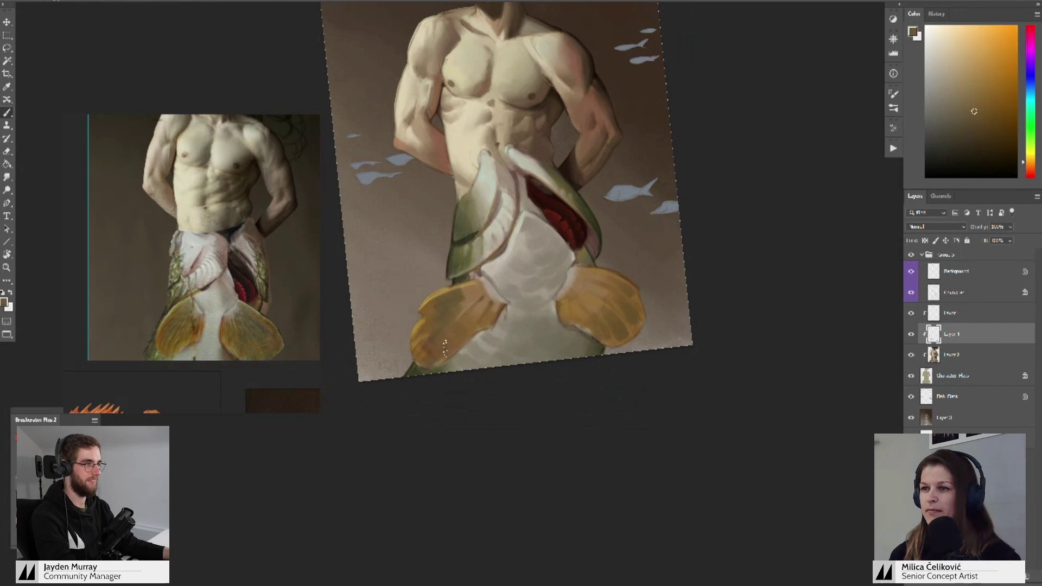
- Refine the pale belly edge and the mirrored left gill cover with sampled light warm and yellowish greys
drag(481, 315, 435, 315)
key(r)
mouse_move(588, 204)
mouse_down()
mouse_move(614, 222)
mouse_move(604, 203)
mouse_up()
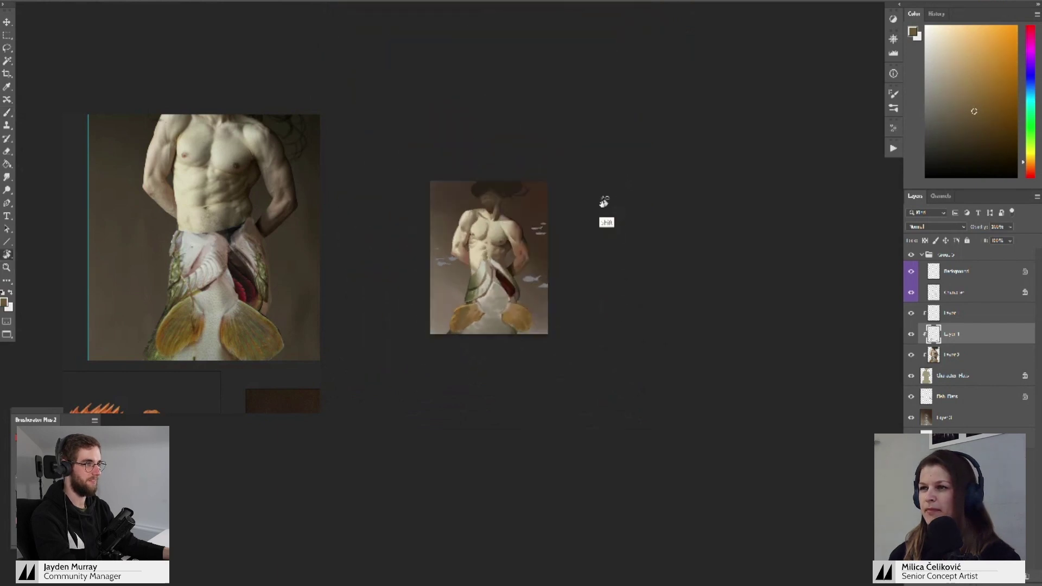
drag(533, 283, 538, 308)
key(b)
scroll(511, 334, up, 4)
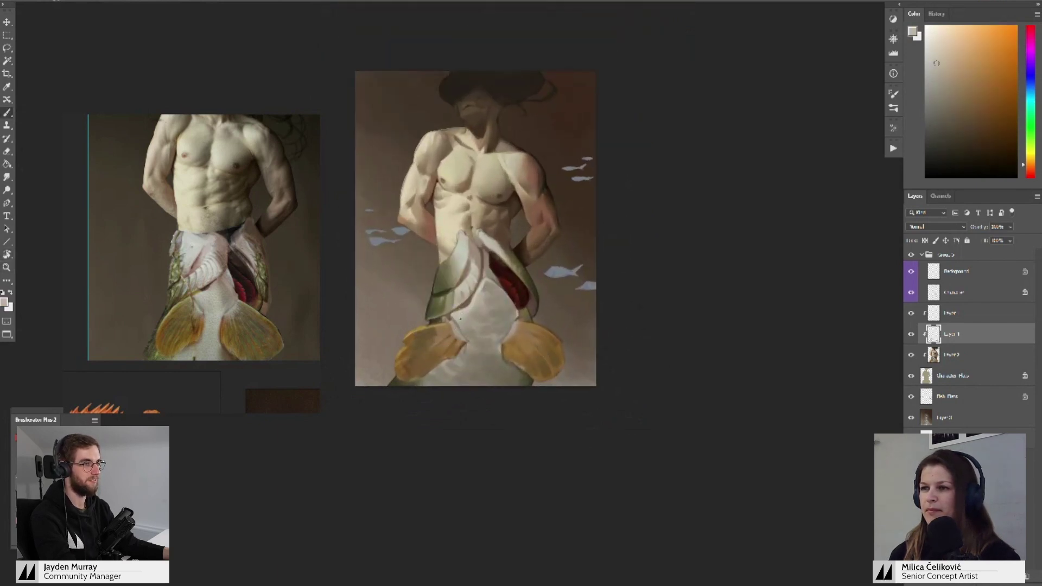
alt+click(461, 328)
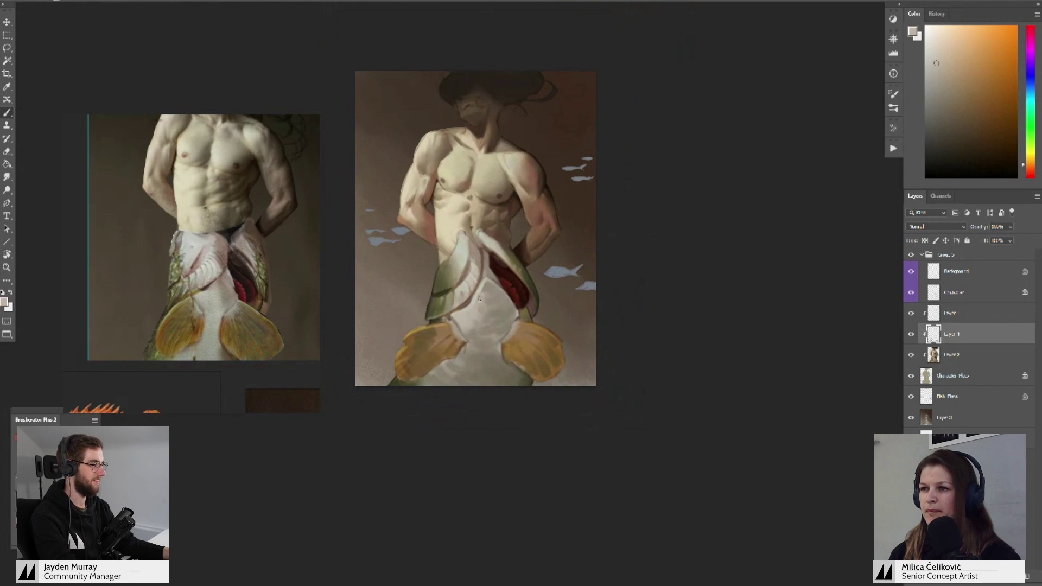
alt+click(486, 280)
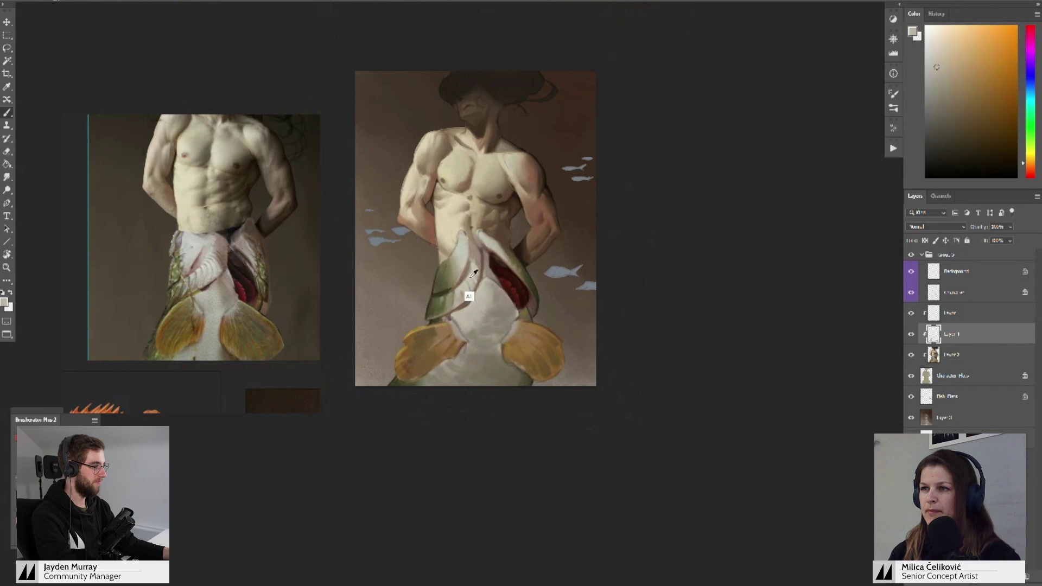
alt+click(470, 295)
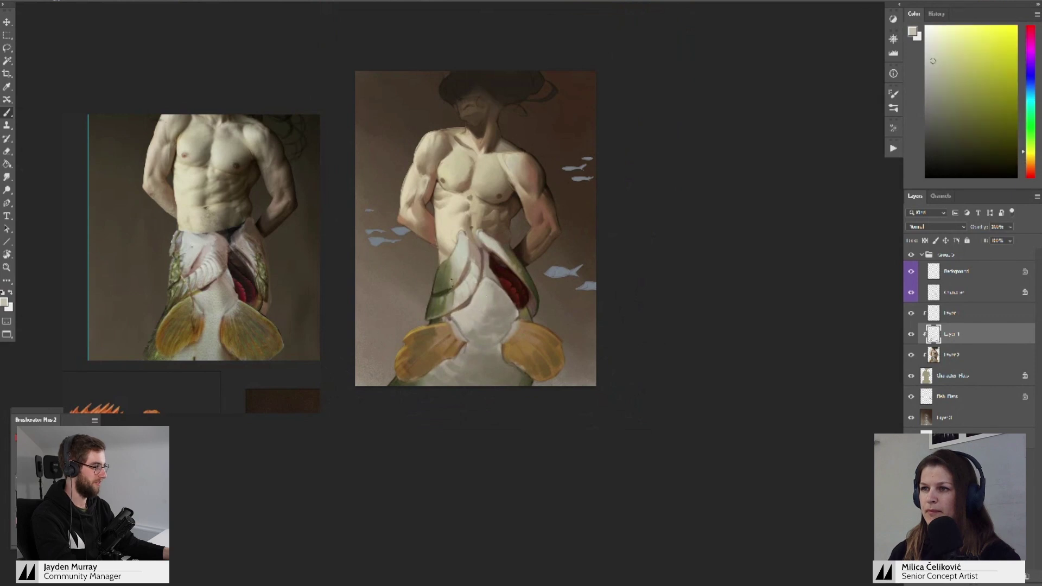
alt+click(454, 265)
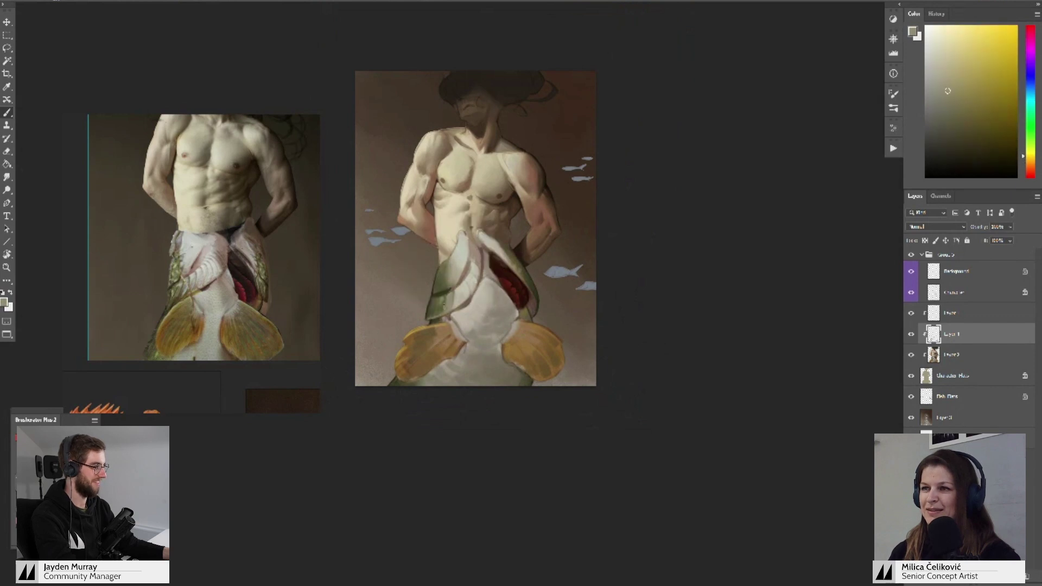
- Refine the pale upper gill cover above the red opening with sampled warm greys and brown
drag(473, 273, 457, 326)
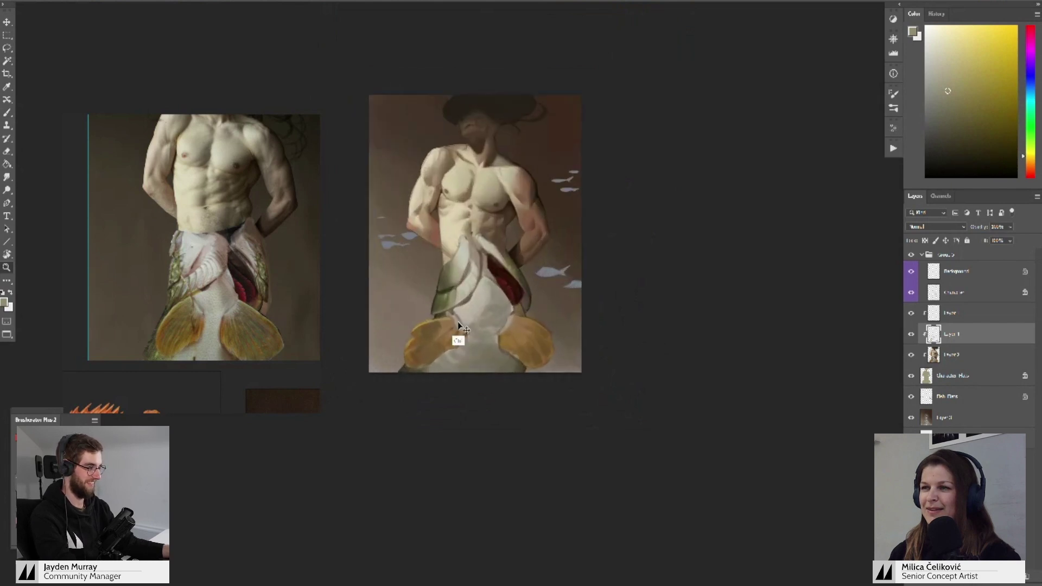
scroll(483, 263, up, 4)
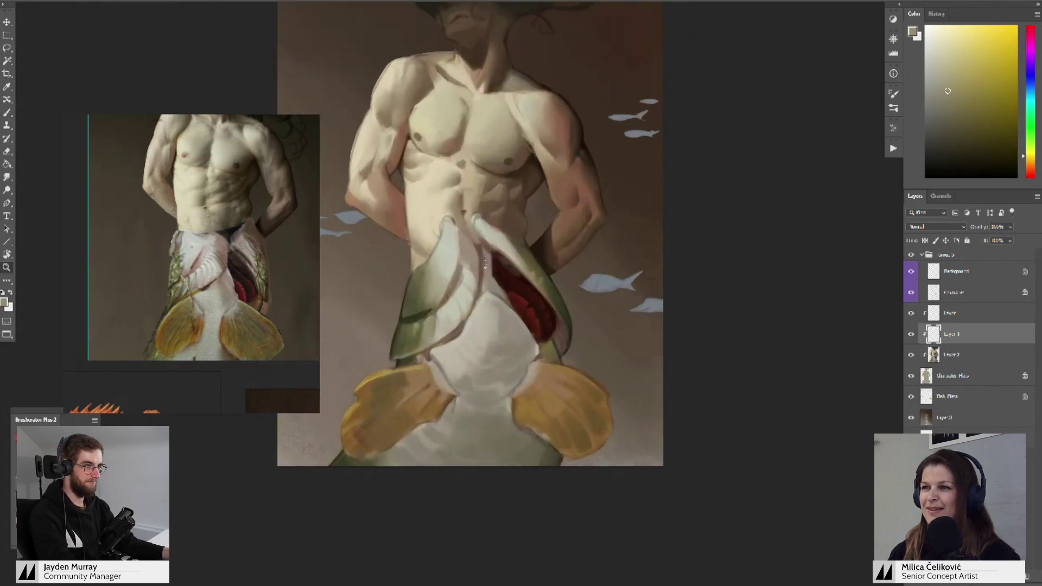
key(b)
alt+click(482, 255)
alt+click(502, 245)
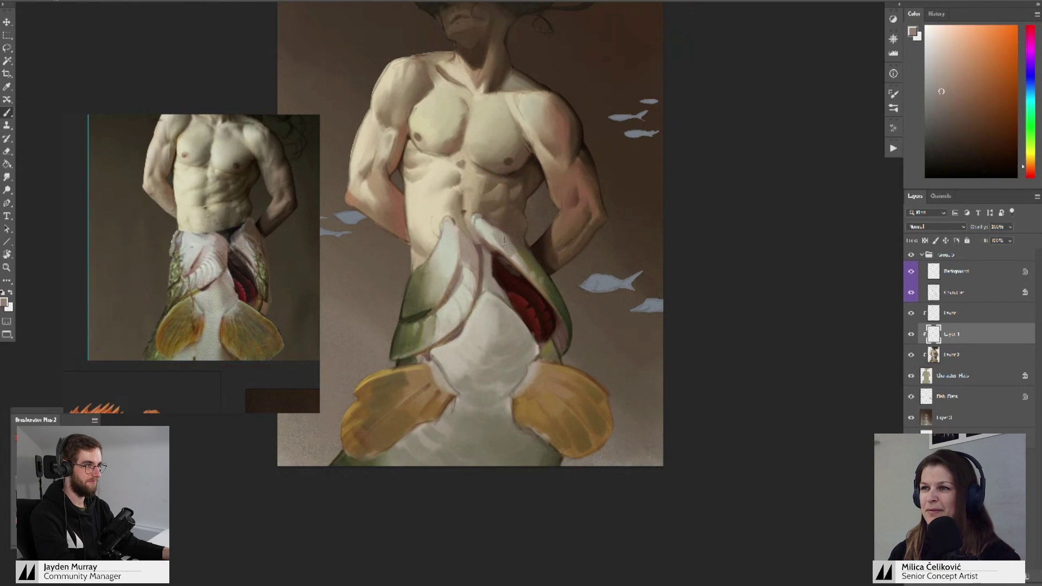
alt+click(504, 237)
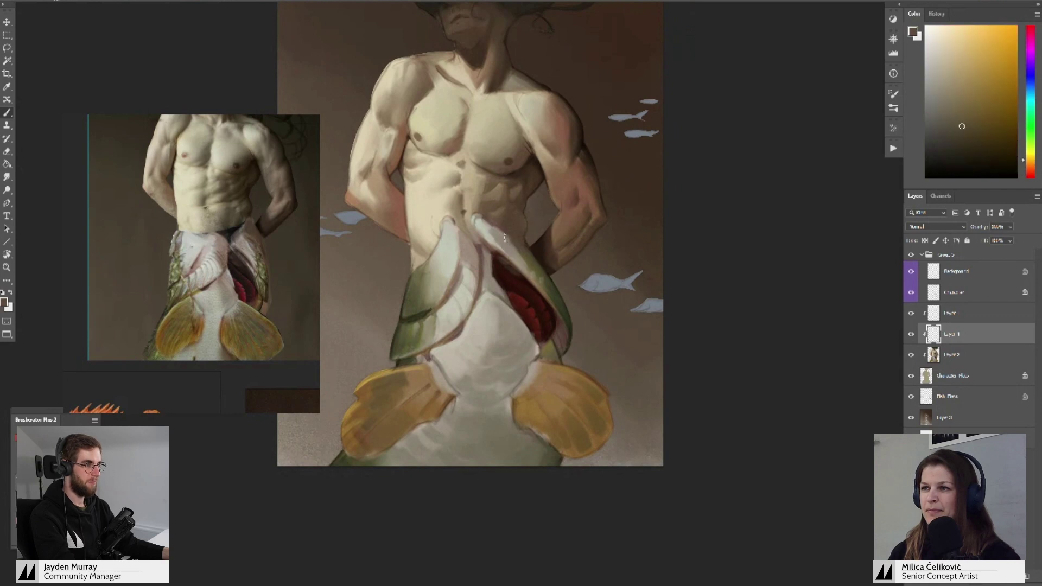
alt+click(520, 250)
alt+click(499, 233)
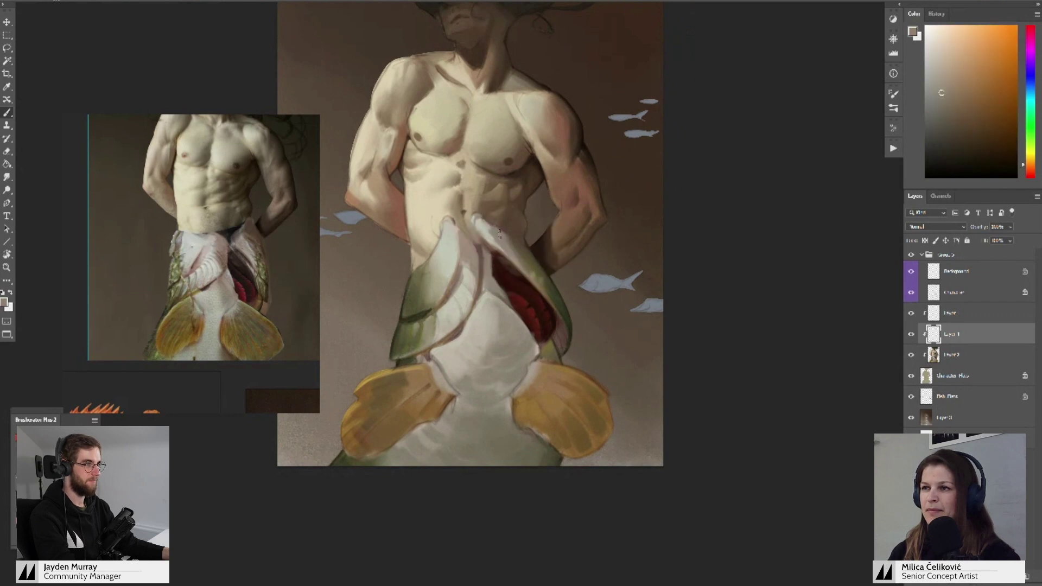
- Examine the whole merman figure against the reference
key(z)
drag(513, 238, 504, 278)
scroll(640, 282, up, 1)
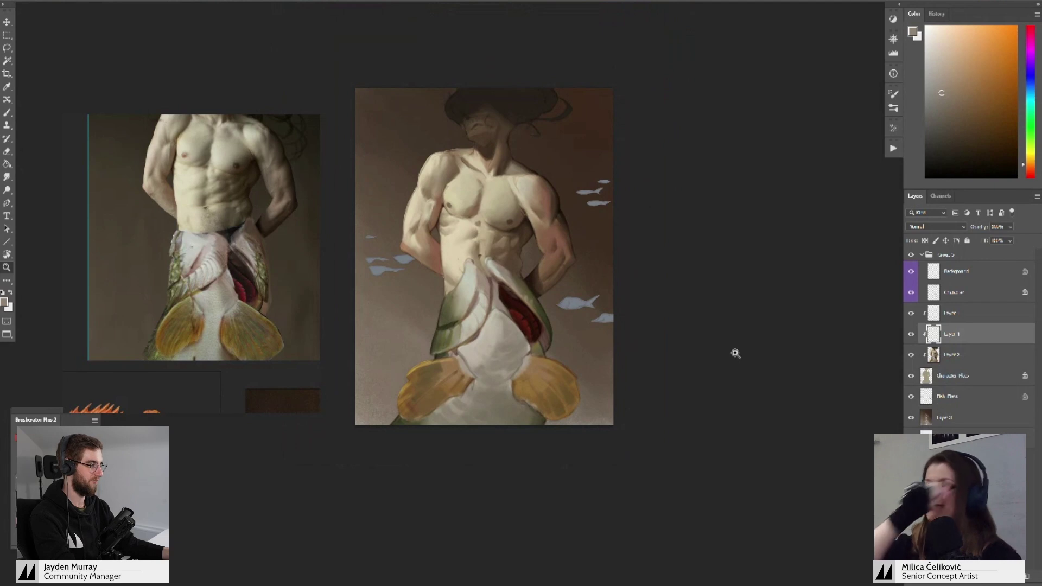
scroll(700, 275, up, 1)
key(b)
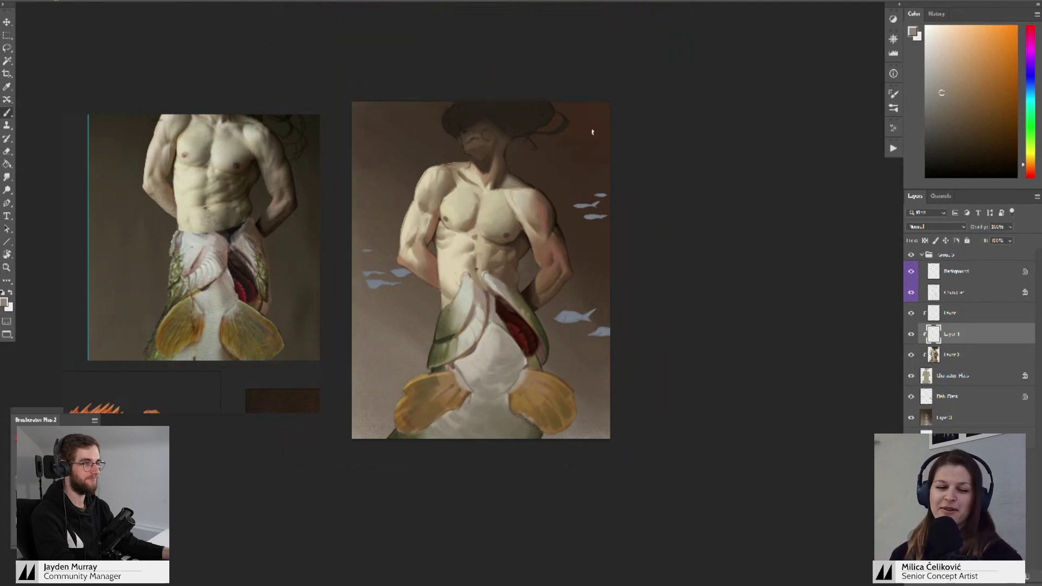
drag(548, 286, 540, 250)
drag(607, 245, 602, 256)
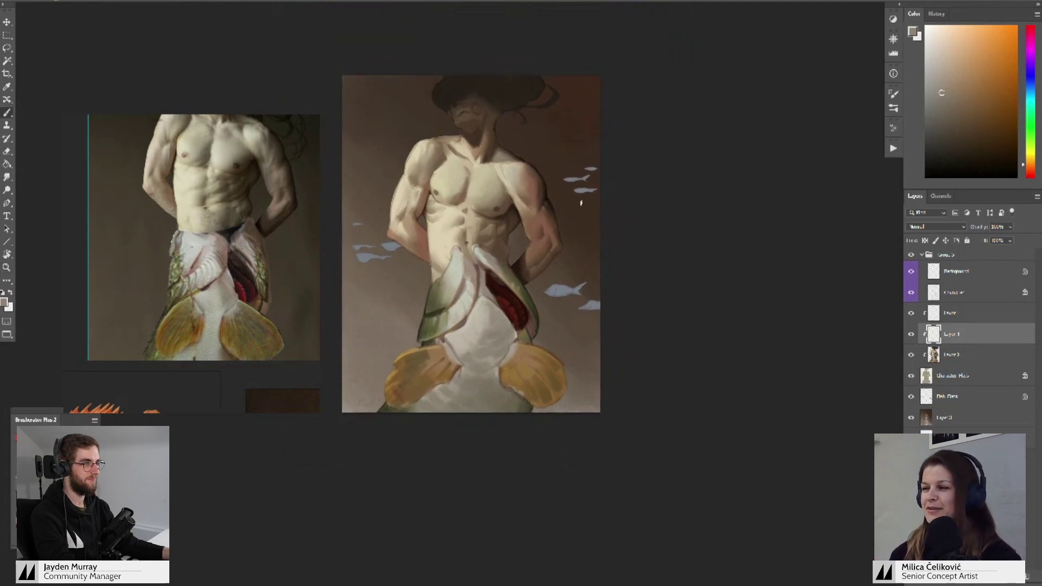
- Repaint the joint between the belly and the mirrored left fin with sampled light greys, shifting one grey's hue toward green
key(z)
drag(455, 334, 516, 340)
key(b)
key(r)
drag(700, 289, 695, 256)
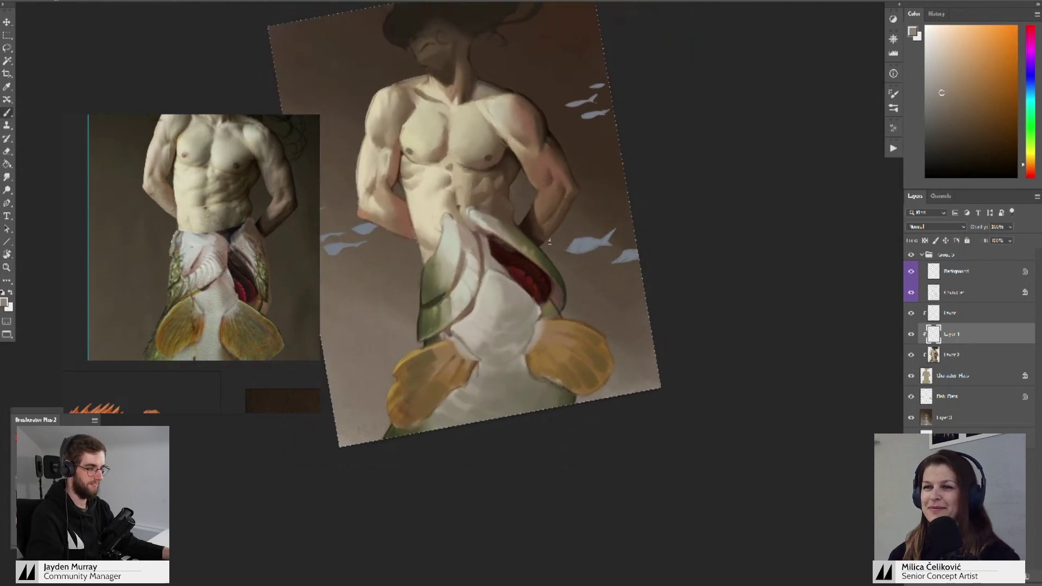
alt+click(461, 362)
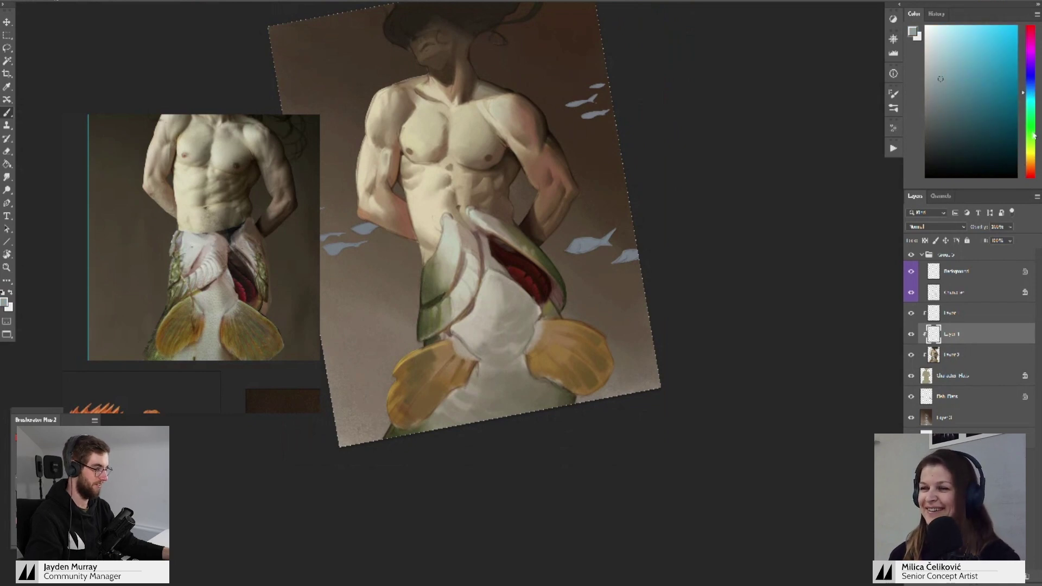
drag(1033, 135, 1033, 142)
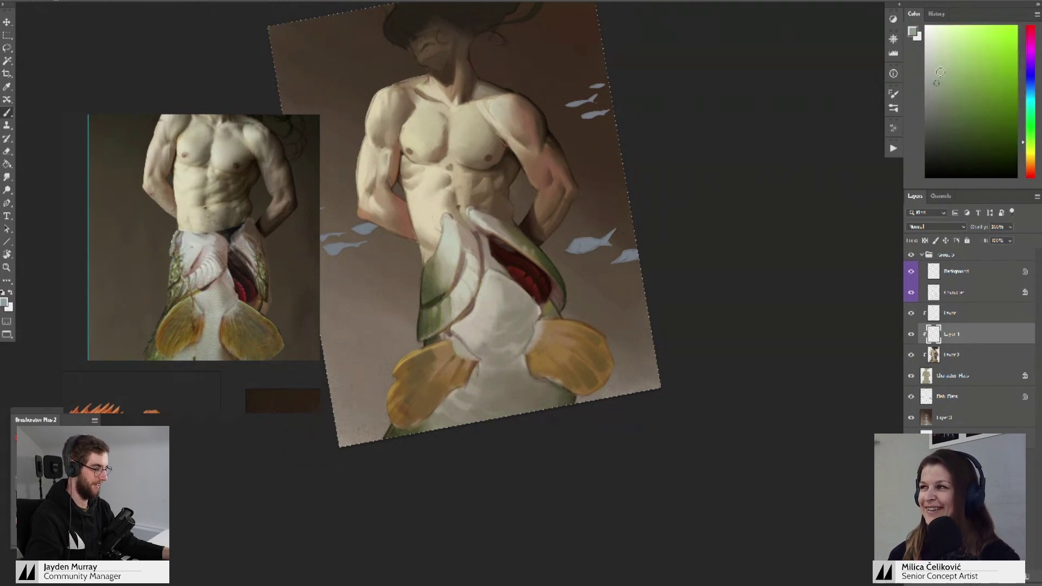
alt+click(458, 349)
alt+click(457, 339)
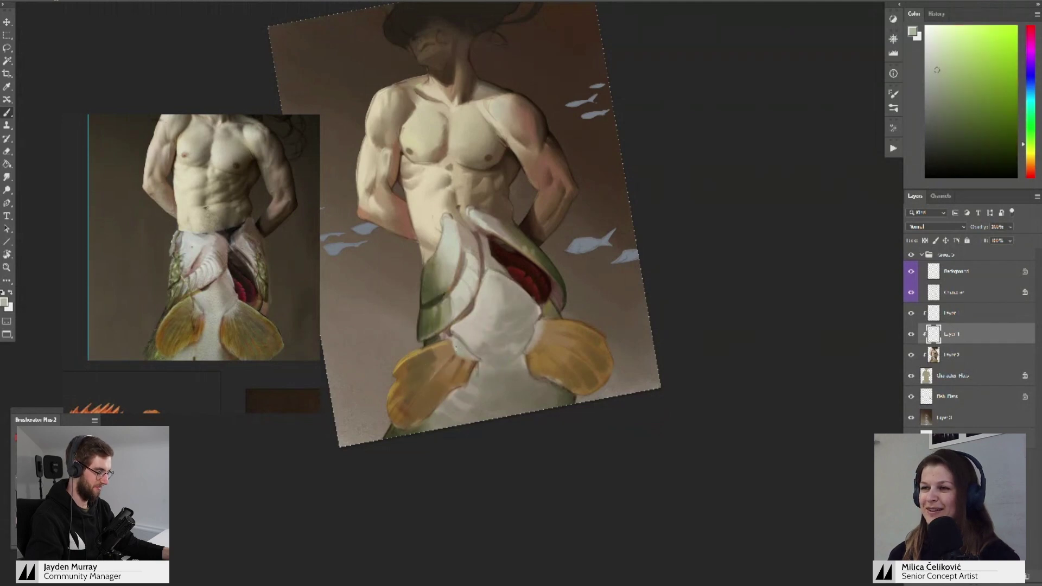
alt+click(462, 366)
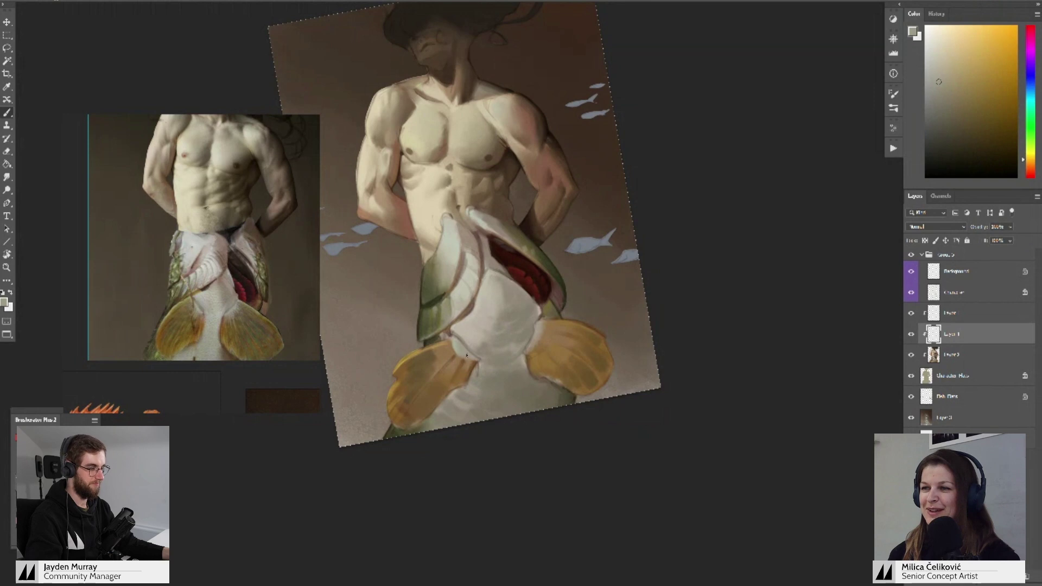
alt+click(459, 362)
- Refine the pale belly edge between the mirrored left gill cover and golden fin with sampled light yellowish and warm greys
mouse_move(453, 379)
mouse_down()
mouse_move(462, 383)
mouse_move(458, 354)
mouse_up()
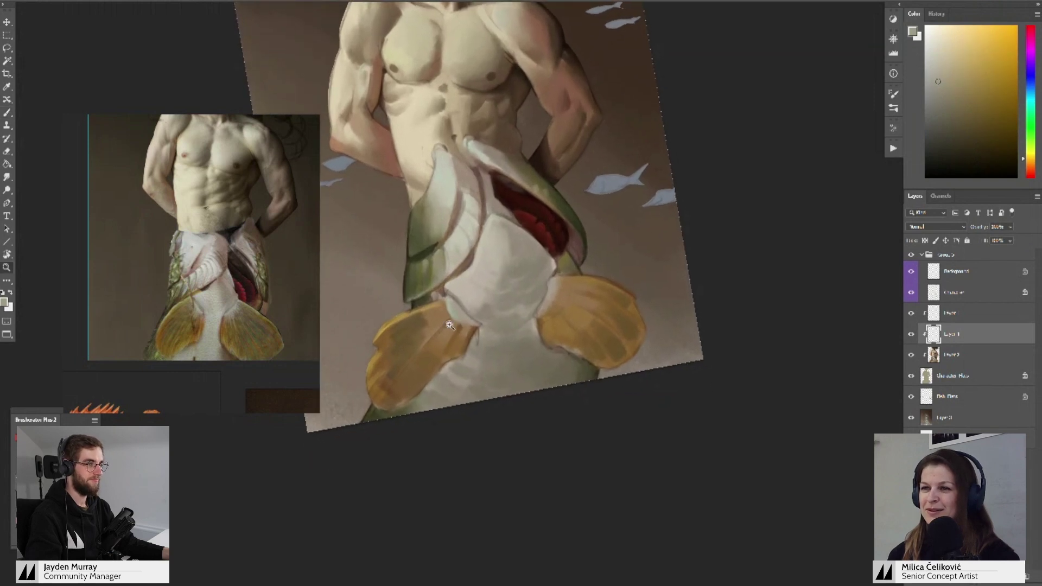
key(b)
alt+click(450, 325)
drag(461, 304, 464, 327)
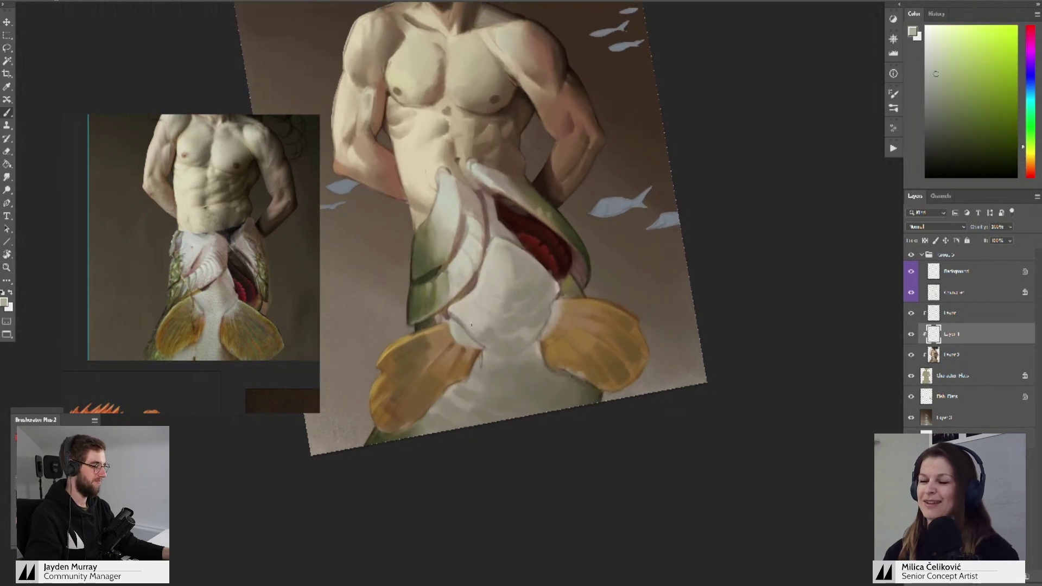
alt+click(481, 322)
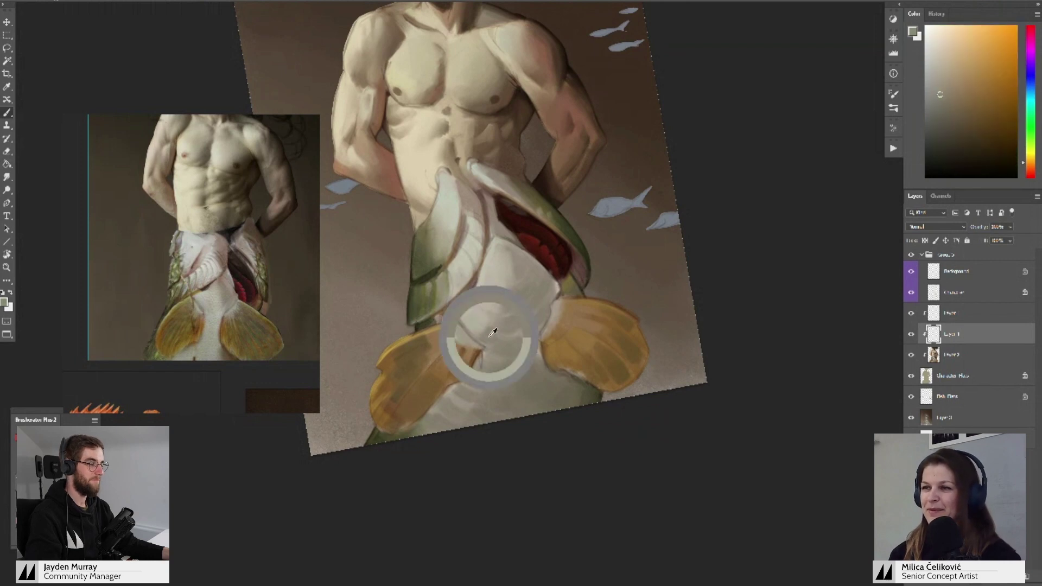
alt+click(469, 324)
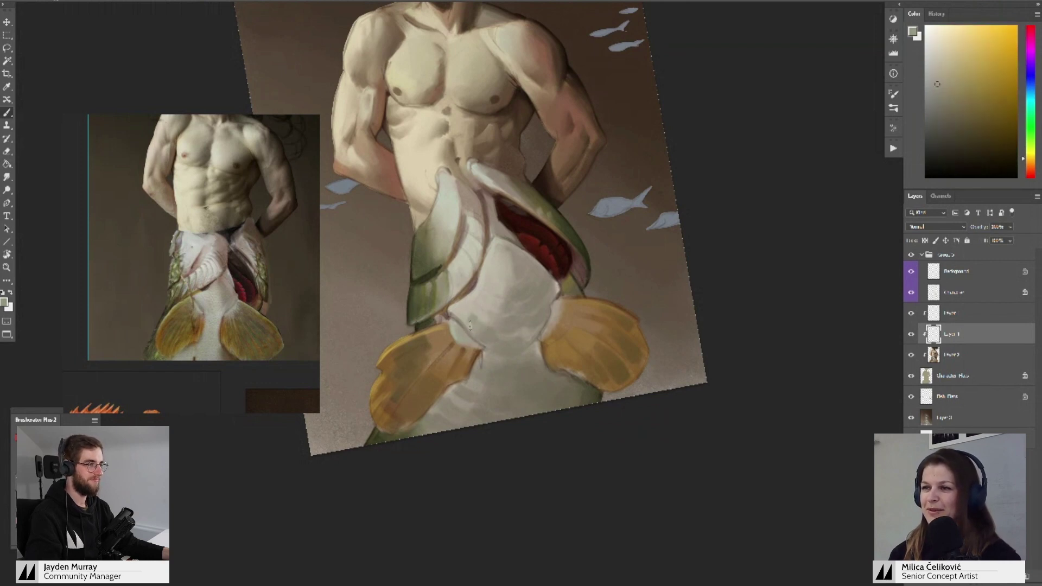
alt+click(456, 302)
alt+click(448, 309)
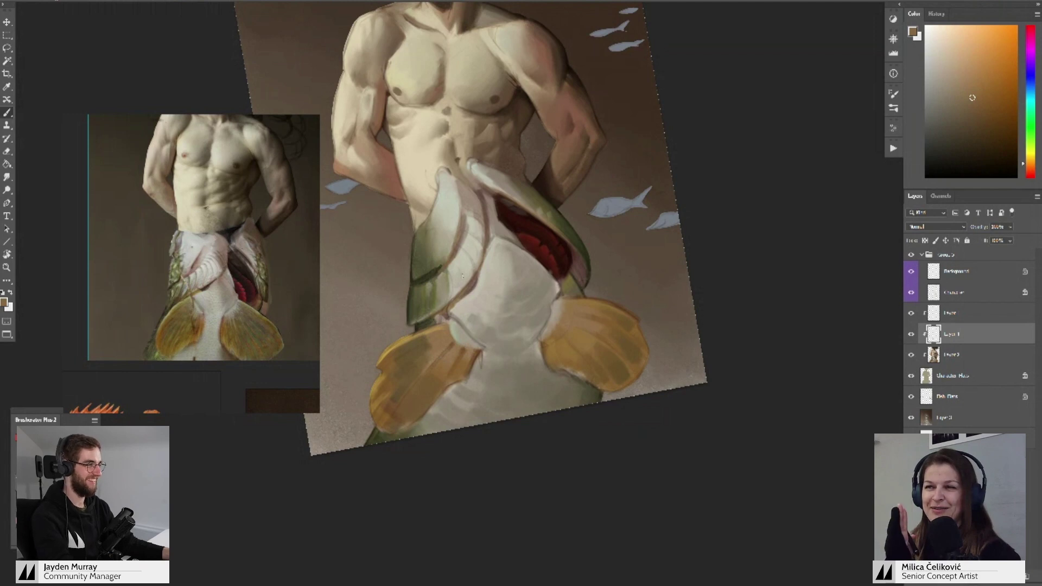
- Touch up the gill cover's lower tip and the pale belly centre with sampled brown and warm greys
alt+click(427, 320)
key(r)
key(Escape)
drag(515, 260, 519, 283)
alt+click(499, 314)
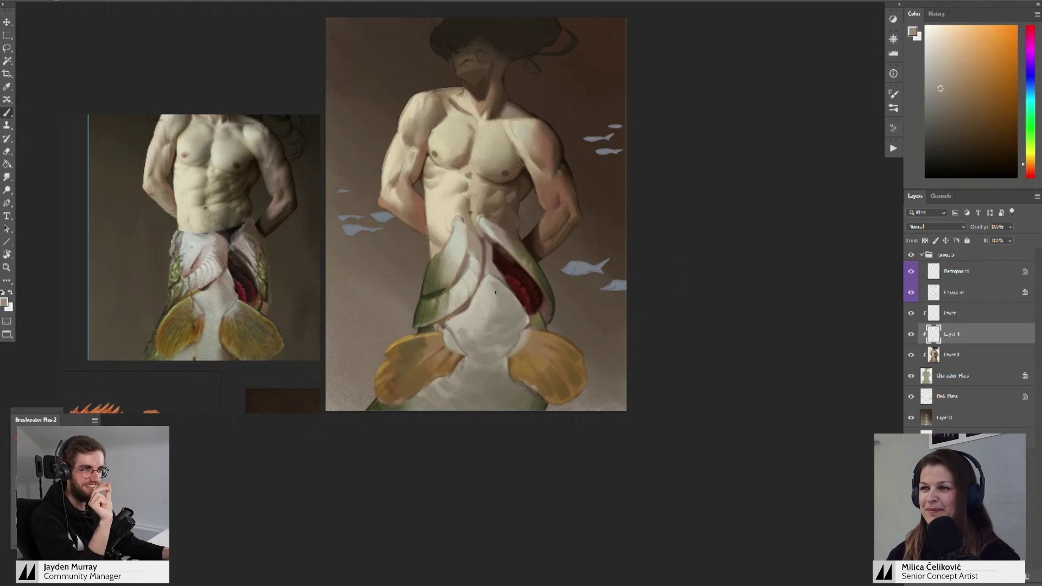
alt+click(496, 302)
- Flip the painting and the reference horizontally and compare the figure with the current paint layer hidden and shown
key(ctrl+minus)
key(ctrl+minus)
key(ctrl+minus)
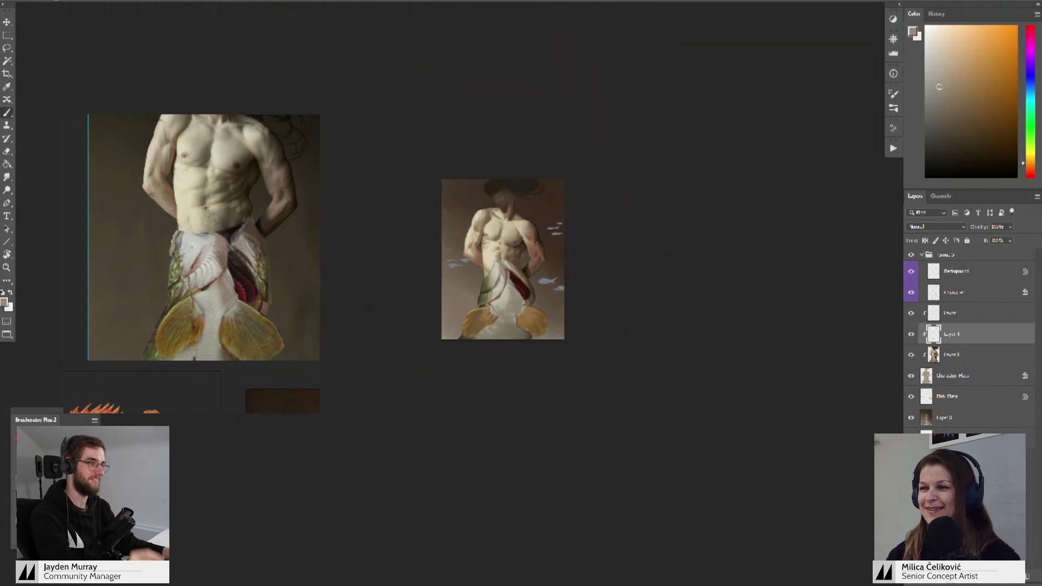
key(ctrl+shift+h)
drag(244, 286, 254, 326)
key(z)
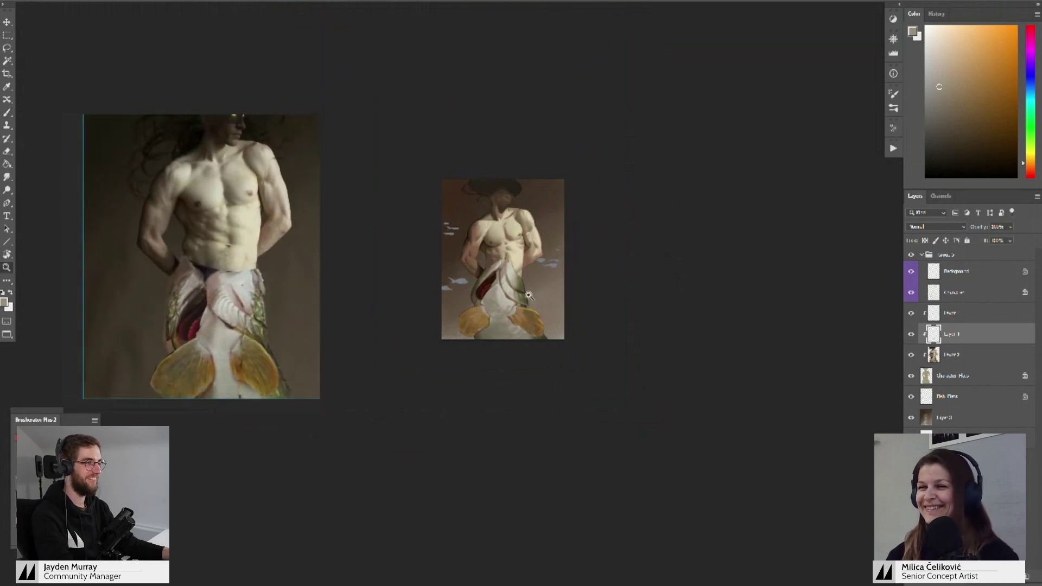
drag(529, 296, 554, 314)
drag(619, 286, 624, 340)
key(b)
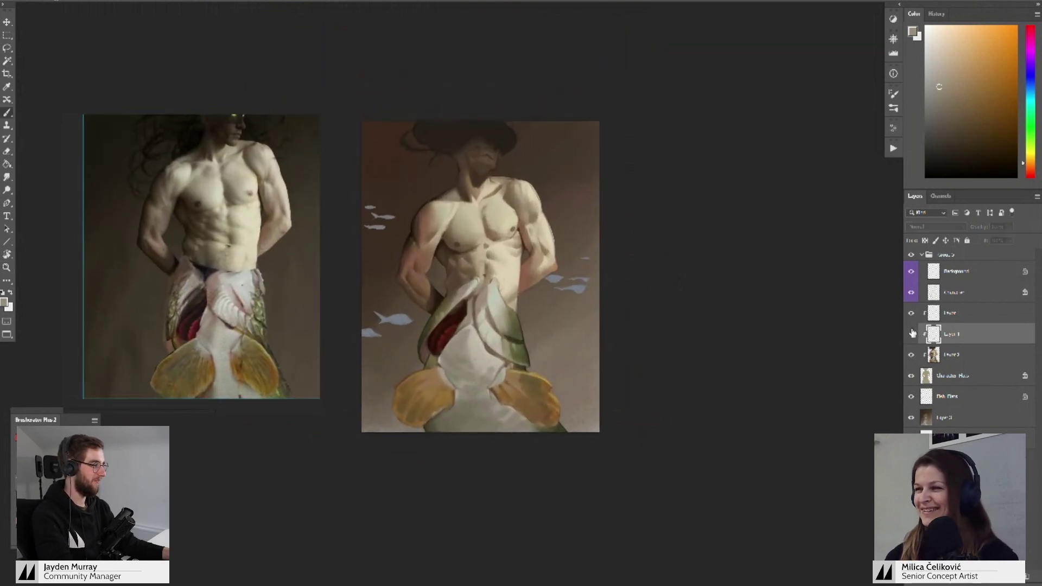
key(ctrl+e)
key(ctrl+z)
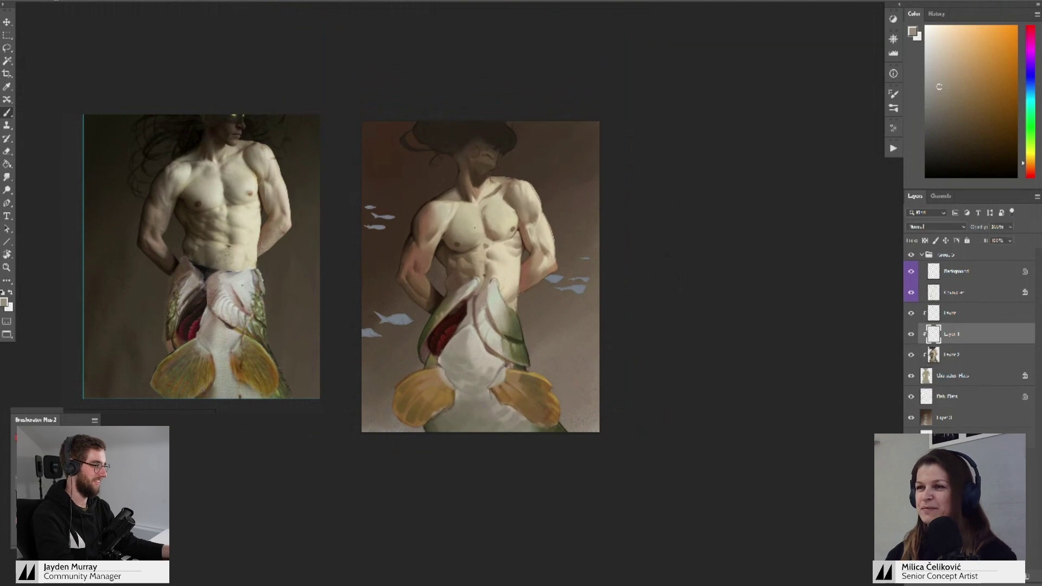
- Deepen the shadow where the shaded waist meets the gill cover above the red opening, using very dark reddish browns
mouse_move(448, 276)
mouse_down()
mouse_move(456, 283)
mouse_move(473, 249)
mouse_up()
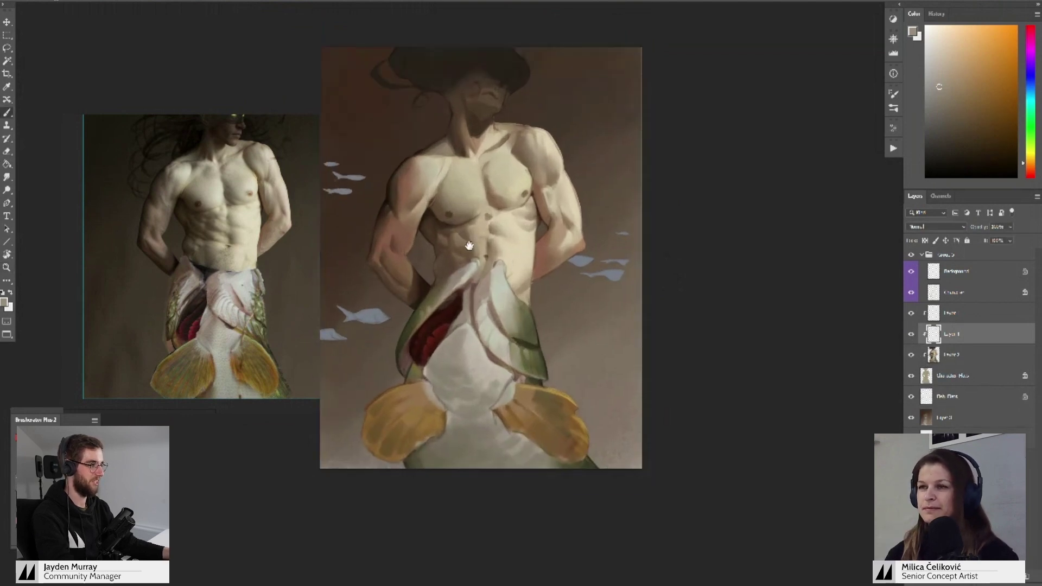
alt+click(425, 238)
click(986, 159)
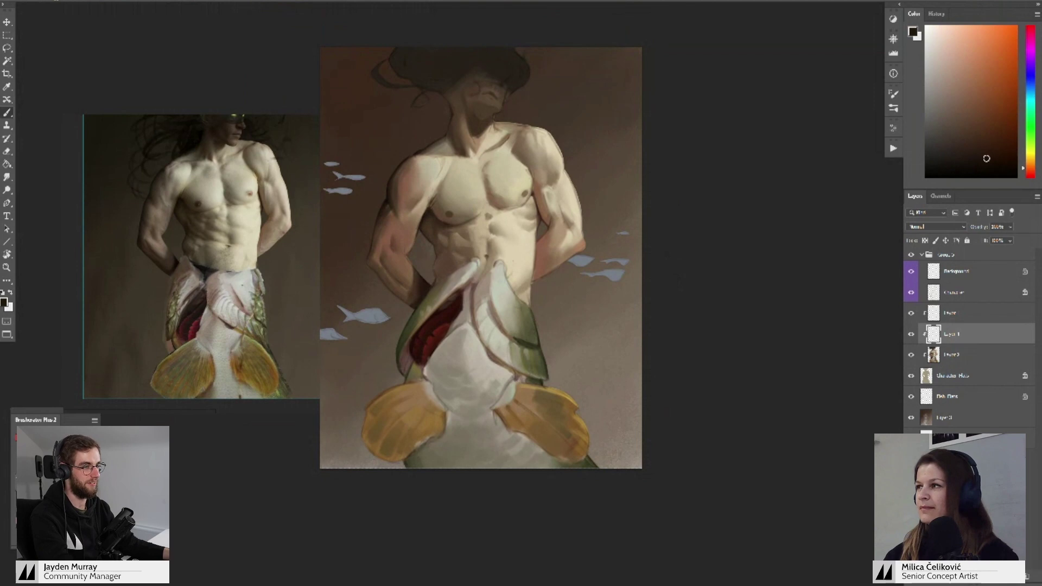
click(1031, 172)
drag(436, 256, 457, 257)
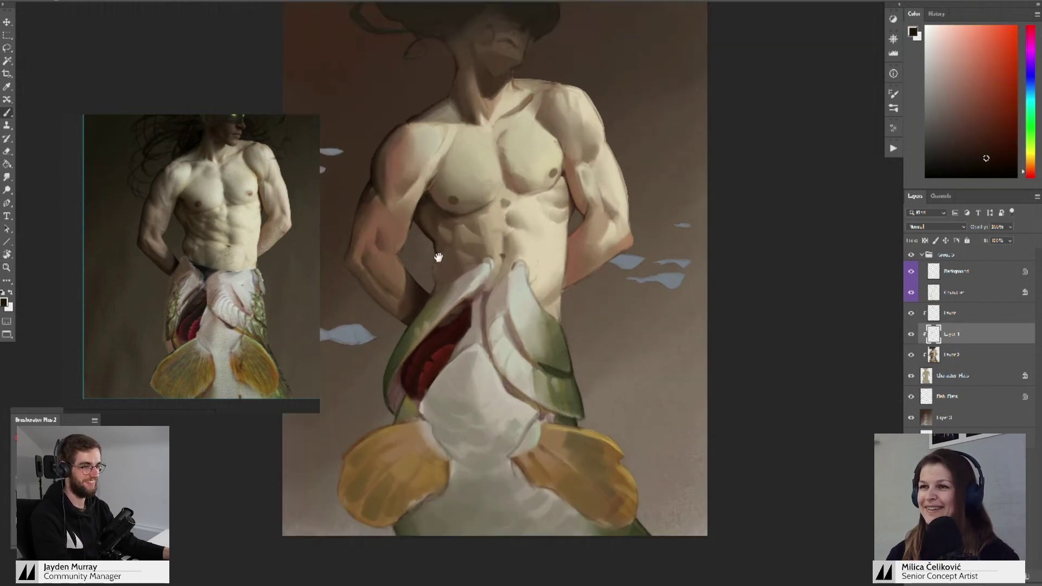
drag(438, 257, 438, 239)
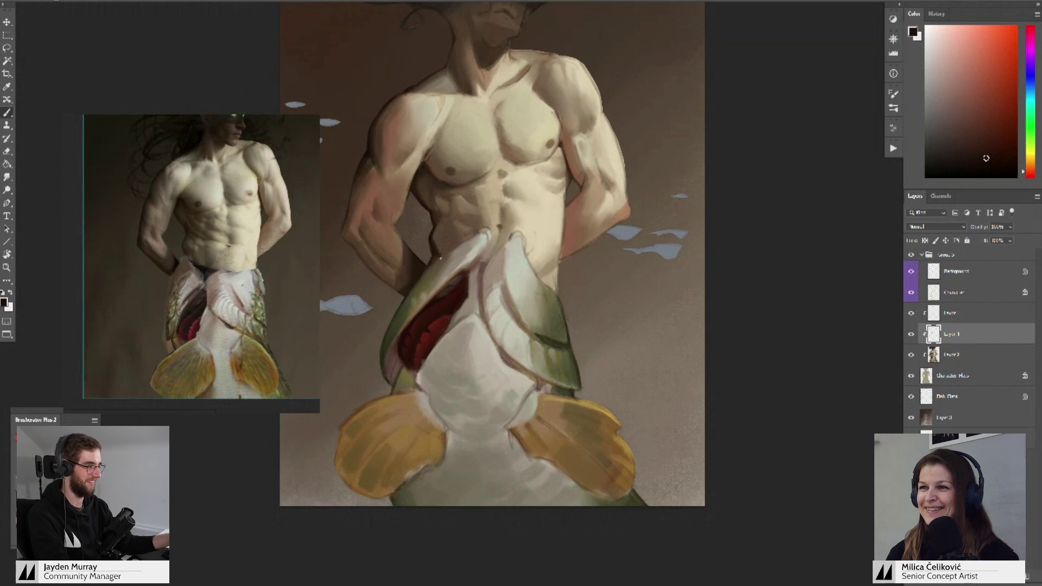
alt+click(437, 250)
alt+click(440, 237)
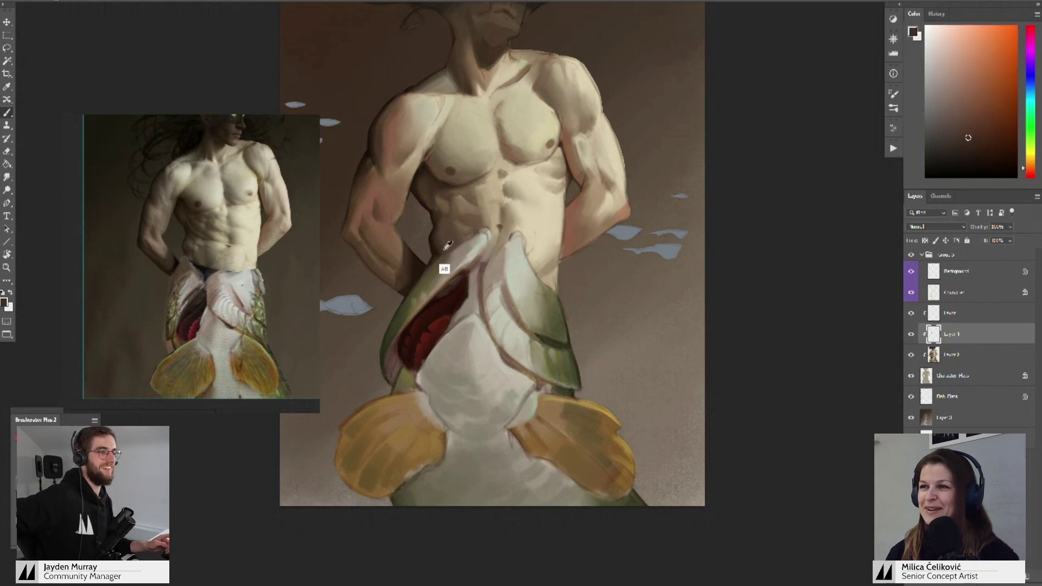
alt+click(433, 249)
- Refine the dark waist contour beside the arm with sampled dark browns, checking it against the whole figure
key(z)
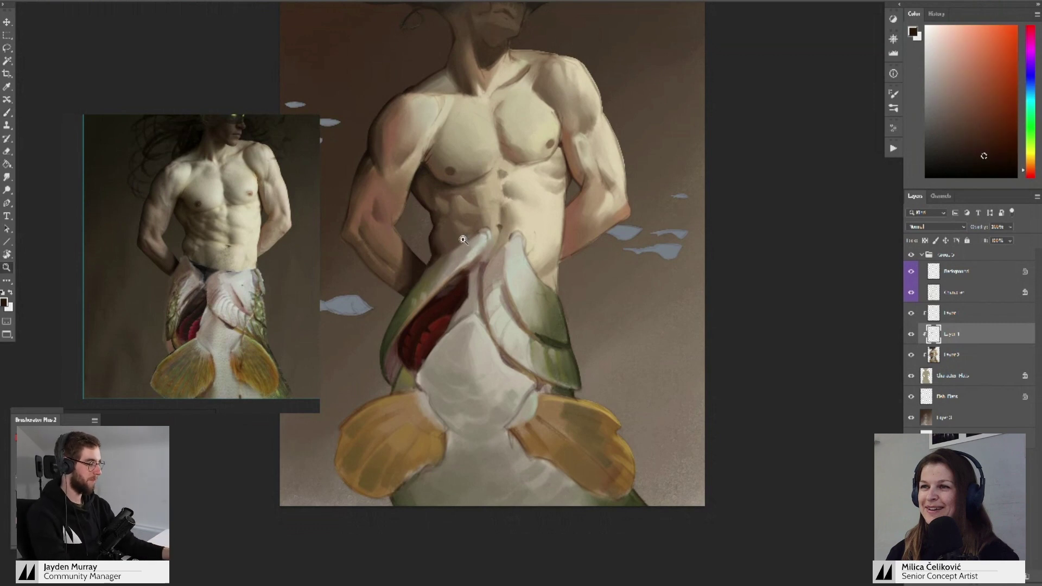
drag(462, 239, 464, 291)
drag(581, 228, 583, 253)
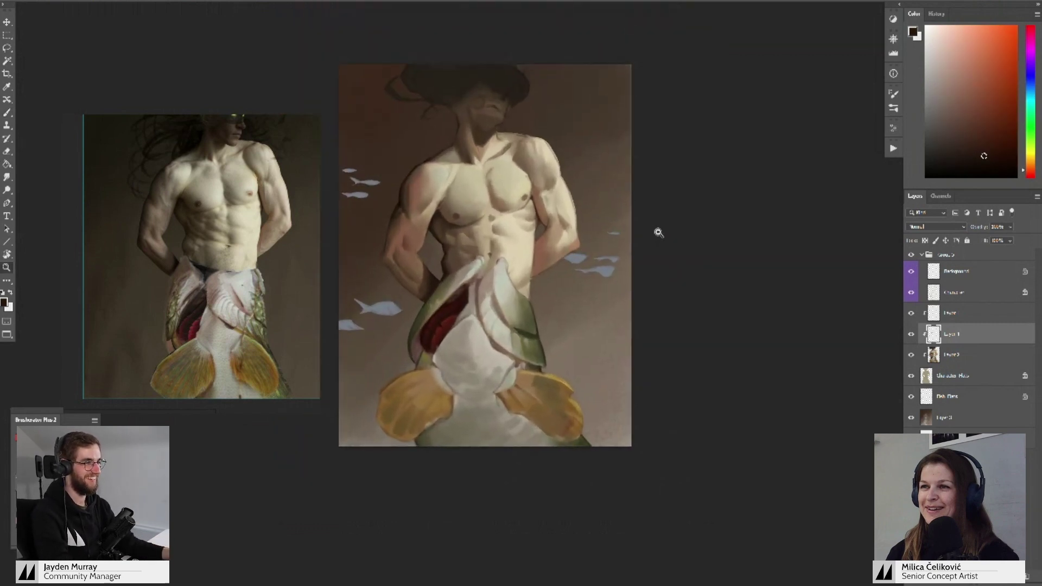
key(b)
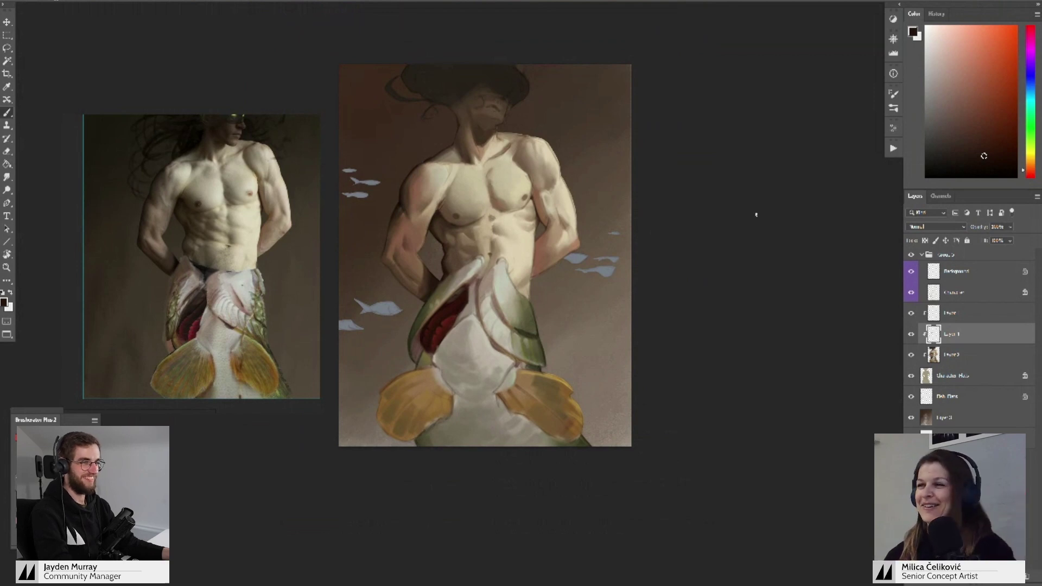
drag(666, 251, 662, 242)
drag(433, 304, 484, 306)
drag(431, 221, 436, 243)
alt+click(444, 263)
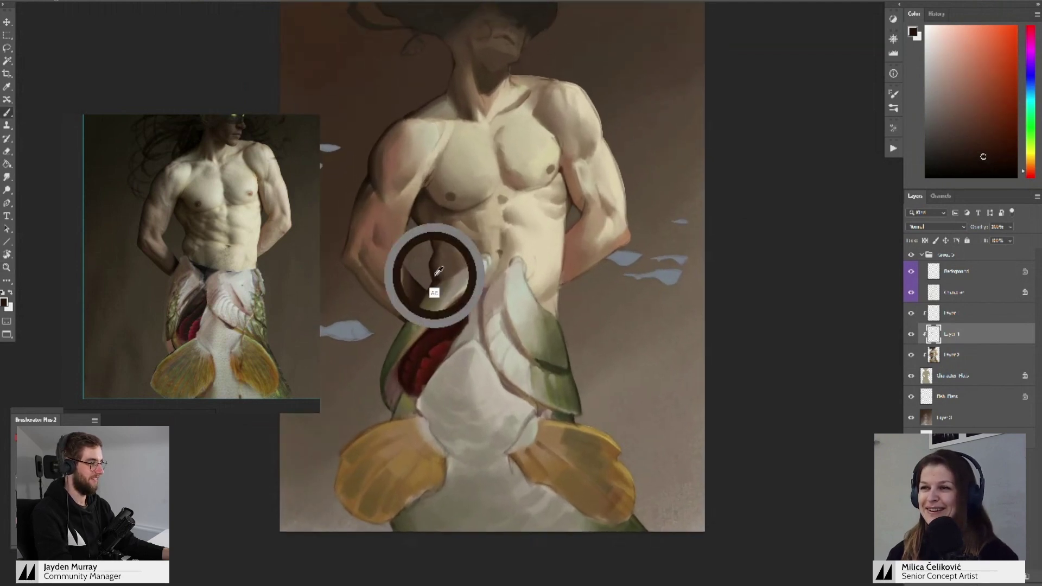
key(z)
mouse_move(449, 266)
mouse_down()
mouse_move(362, 293)
mouse_move(444, 300)
mouse_up()
scroll(443, 300, up, 1)
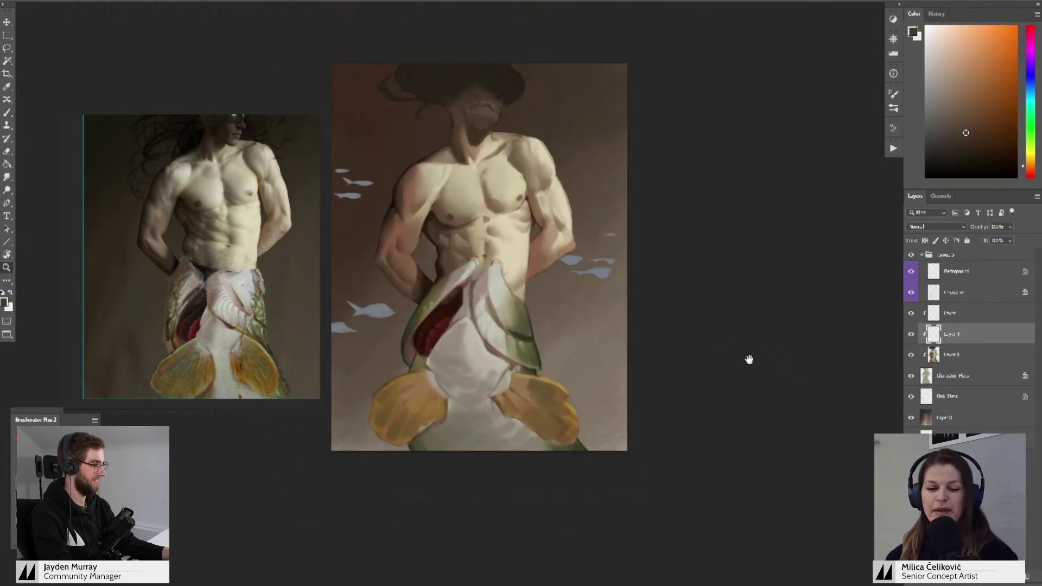
- Examine the whole figure at a reduced size, mirroring the canvas and back to check its balance against the reference
drag(748, 359, 736, 354)
key(b)
drag(698, 289, 714, 313)
key(z)
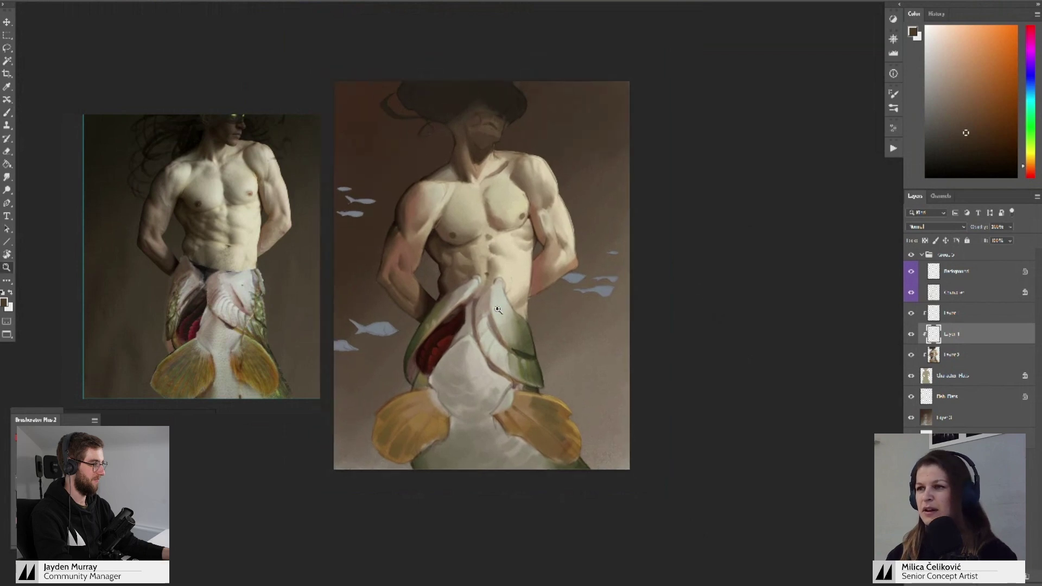
scroll(497, 309, down, 5)
scroll(465, 350, up, 3)
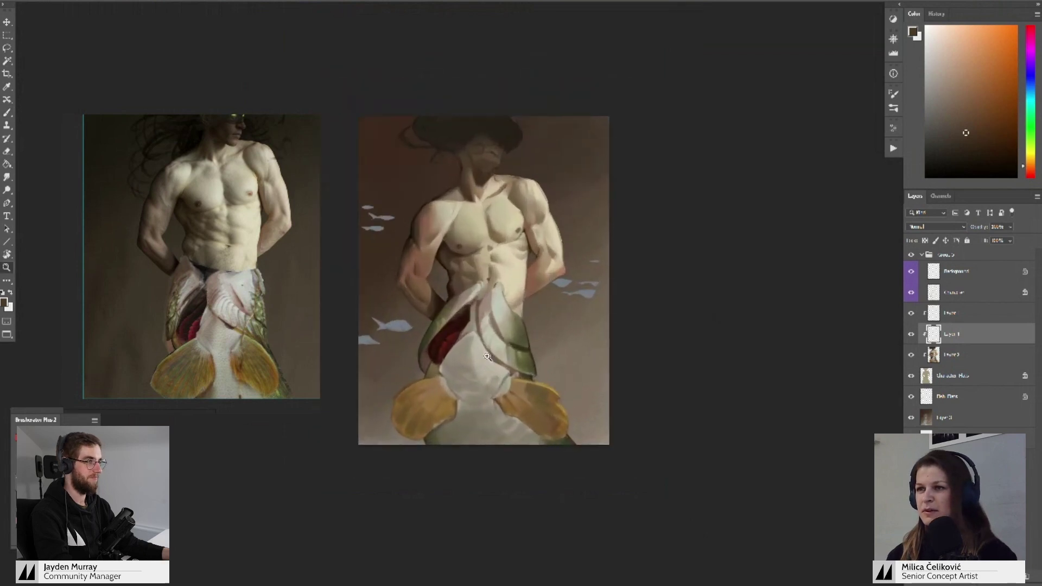
key(ctrl+shift+h)
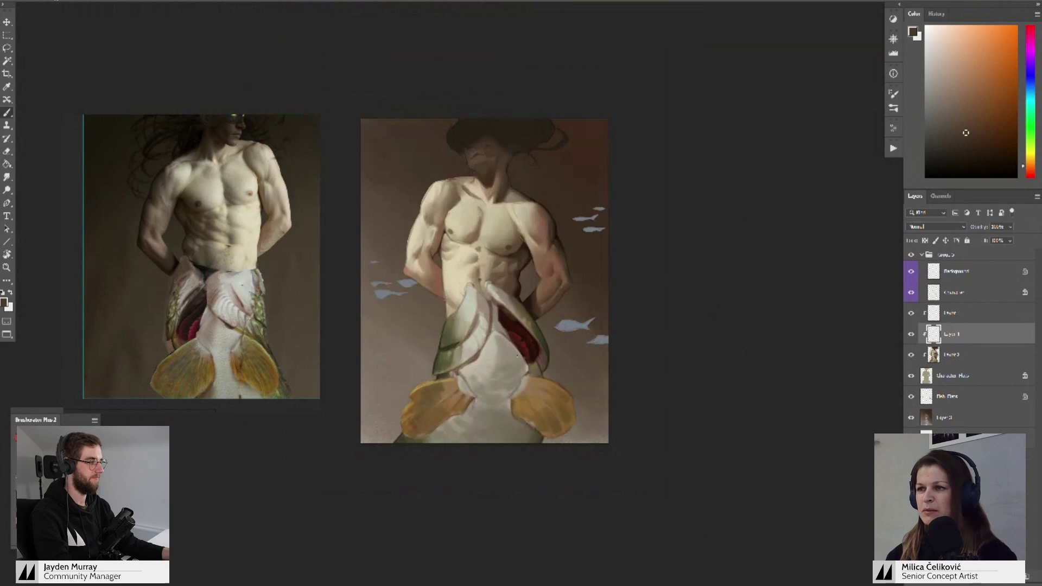
key(h)
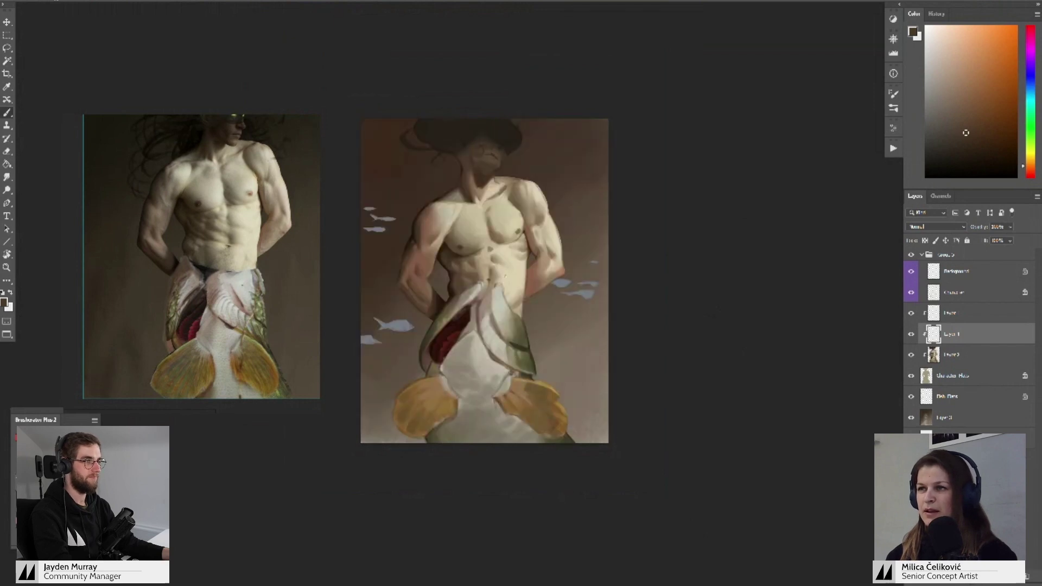
- Darken the merman's hair mass with broad strokes of near-black brown
key(z)
mouse_move(441, 144)
mouse_down()
mouse_move(433, 145)
mouse_move(445, 150)
mouse_up()
key(b)
drag(547, 185, 527, 213)
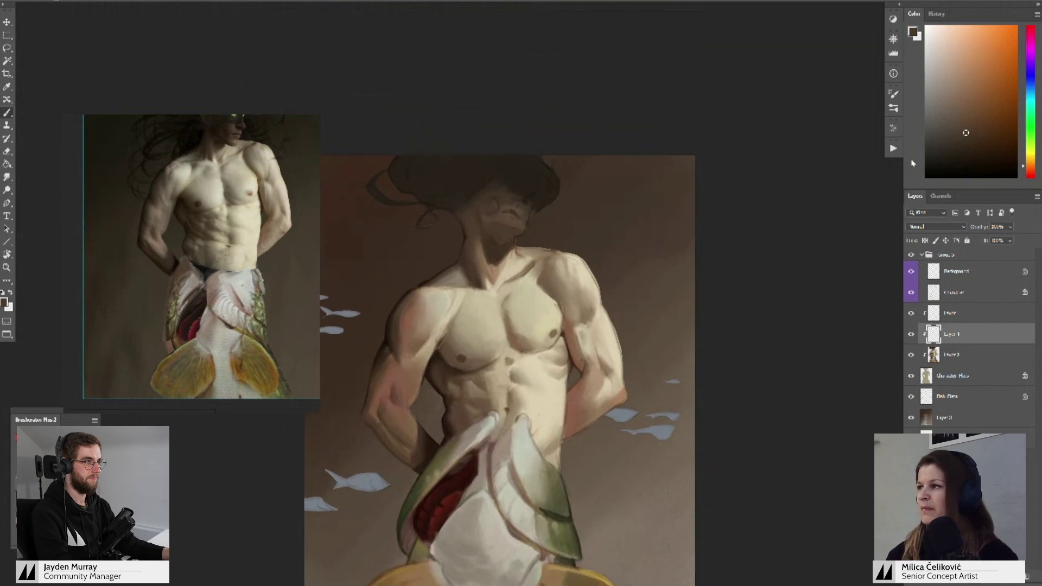
click(961, 163)
drag(961, 163, 962, 166)
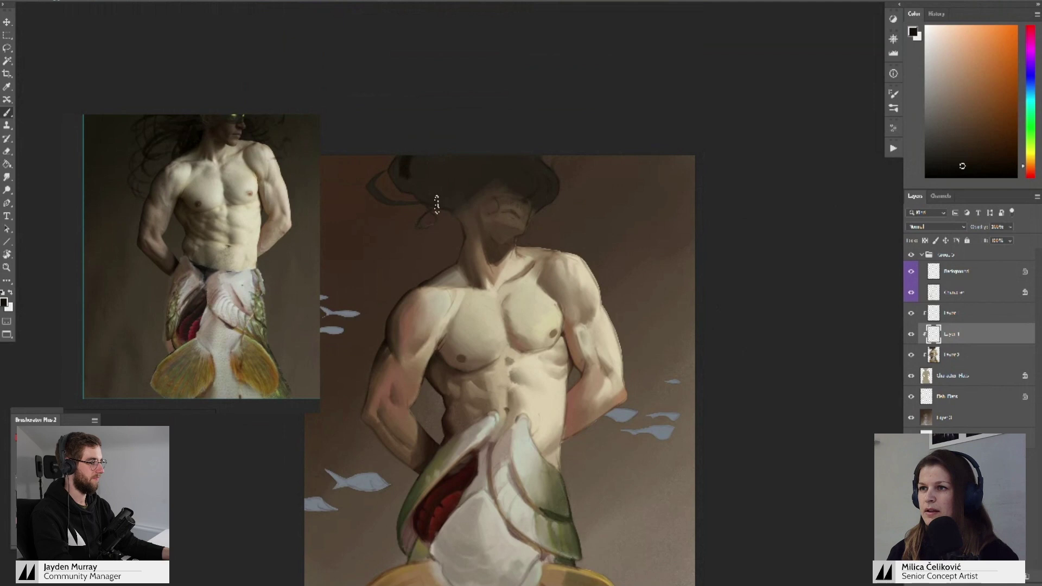
drag(437, 204, 403, 198)
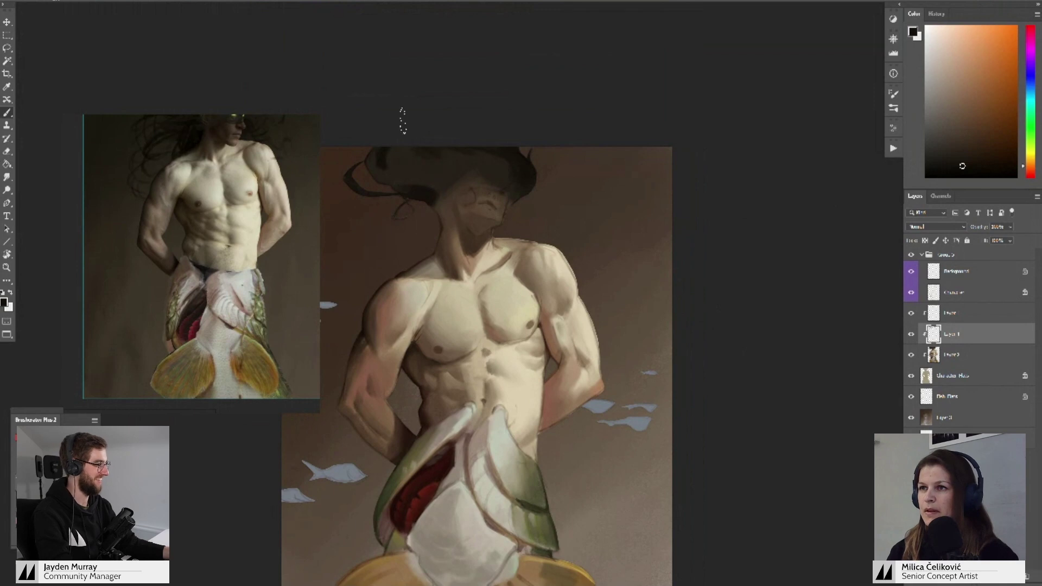
mouse_move(395, 141)
mouse_down()
mouse_move(416, 196)
mouse_move(437, 111)
mouse_move(480, 120)
mouse_move(518, 171)
mouse_up()
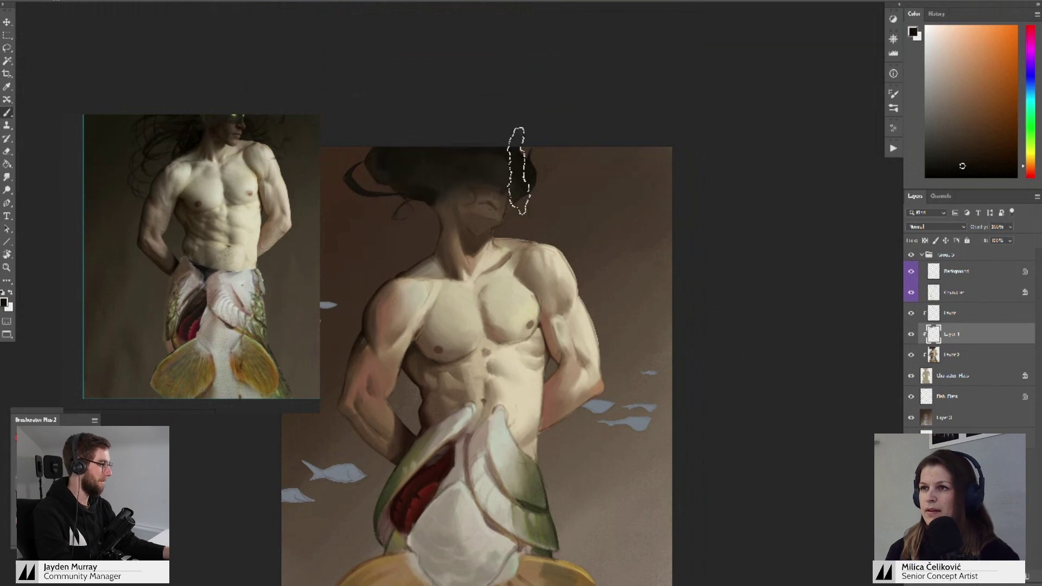
- Shape the dark hairline around the forehead and side of the face with a smaller brush and sampled near-black browns
key(bracketleft)
key(bracketleft)
key(bracketleft)
key(bracketleft)
key(bracketleft)
key(bracketleft)
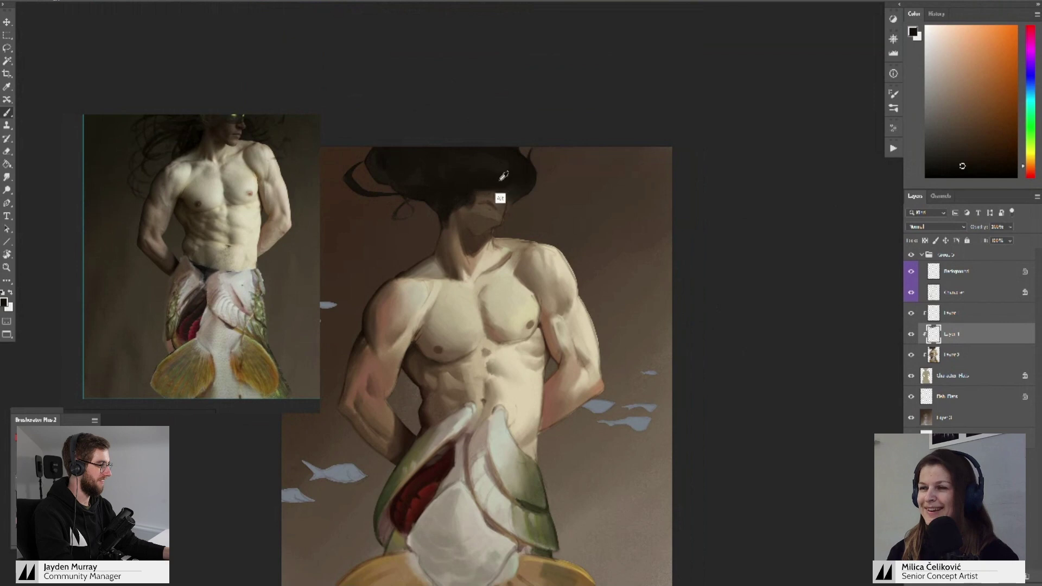
alt+click(500, 197)
alt+click(500, 168)
alt+click(451, 188)
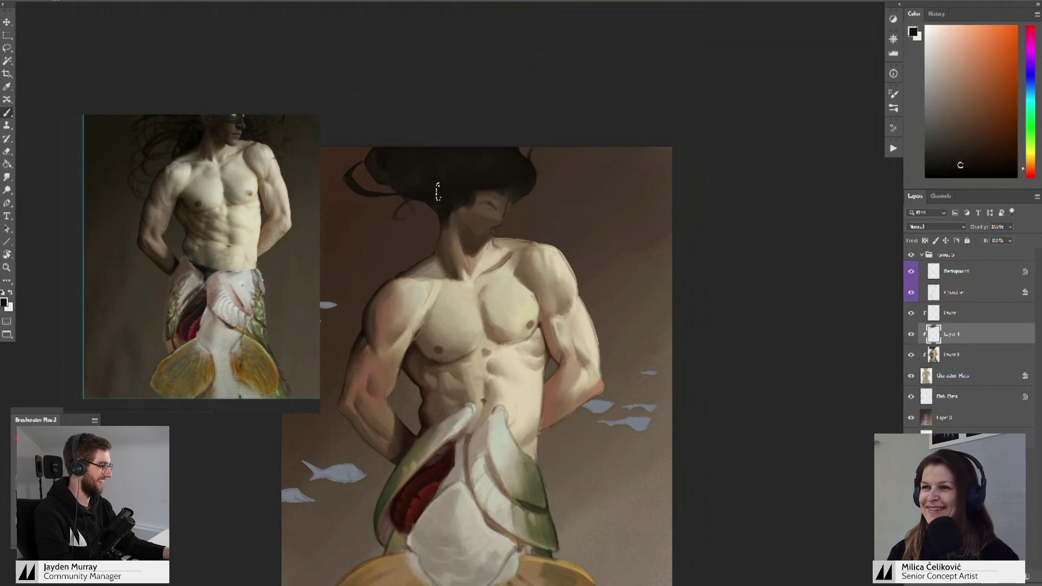
mouse_move(461, 180)
mouse_down()
mouse_move(380, 163)
mouse_move(462, 131)
mouse_up()
- Refine the edge where the dark hair meets the face and neck with sampled near-black and brown skin-shadow tones
scroll(478, 203, up, 2)
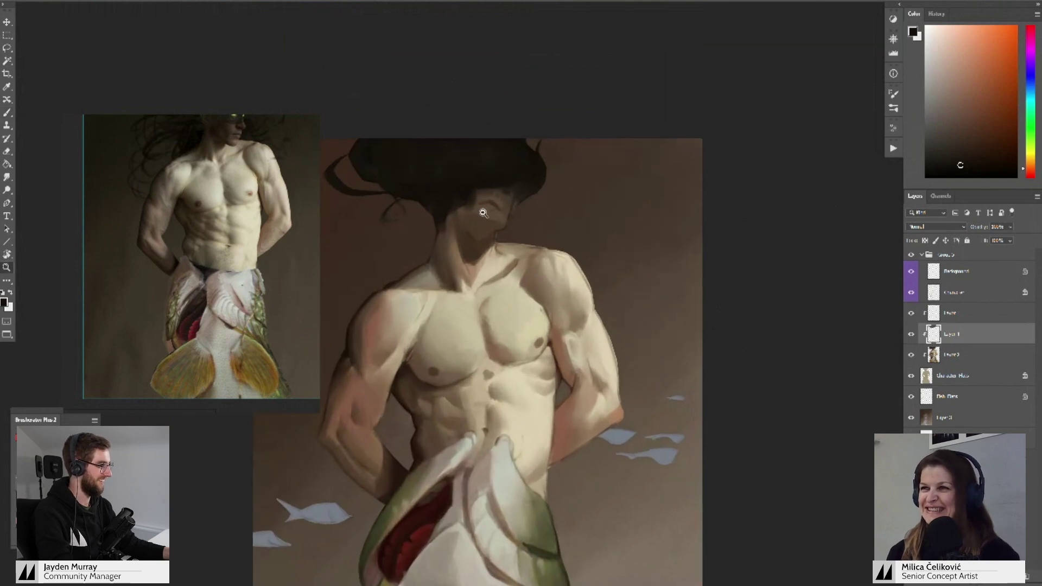
alt+click(479, 206)
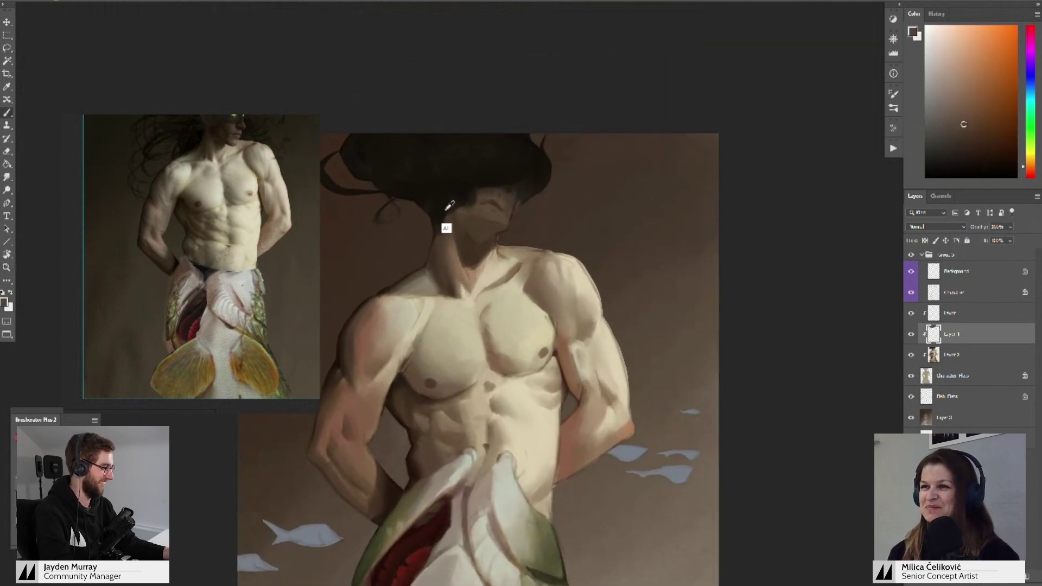
alt+click(433, 233)
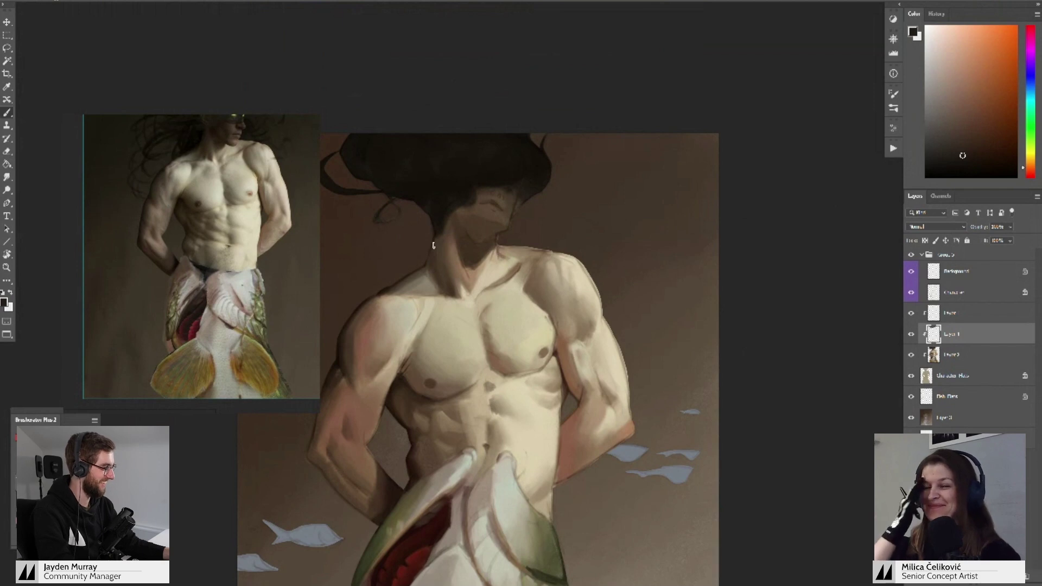
scroll(448, 244, up, 1)
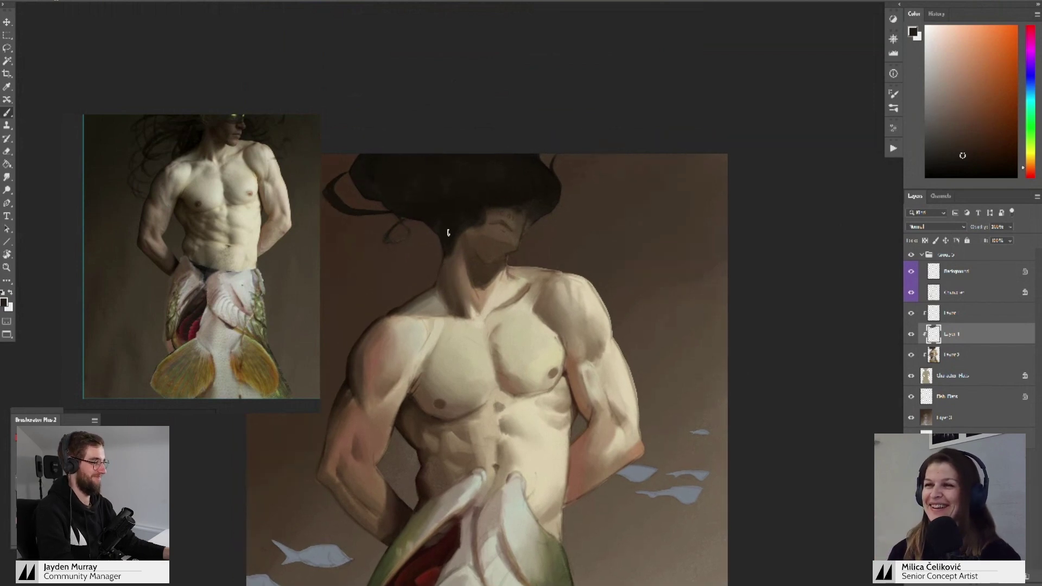
alt+click(450, 259)
alt+click(369, 343)
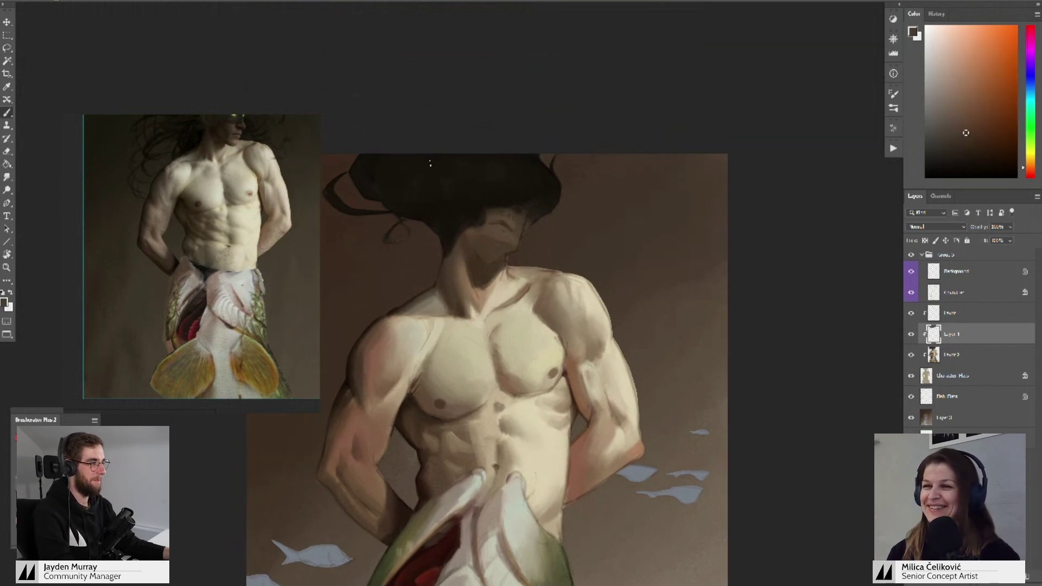
alt+click(446, 255)
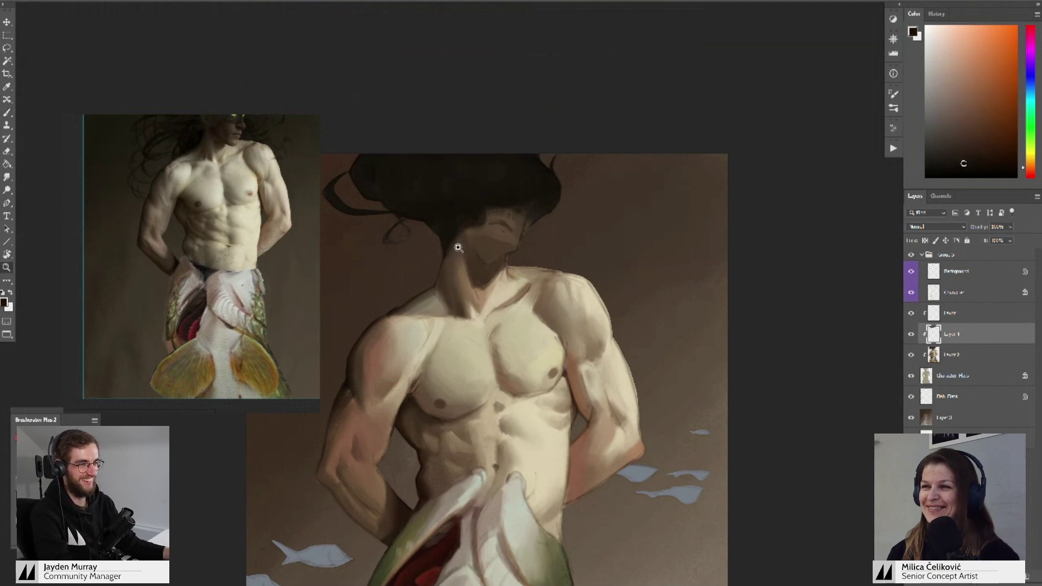
- Examine the whole merman at a reduced size to judge the hair against the body and the reference
scroll(446, 255, down, 2)
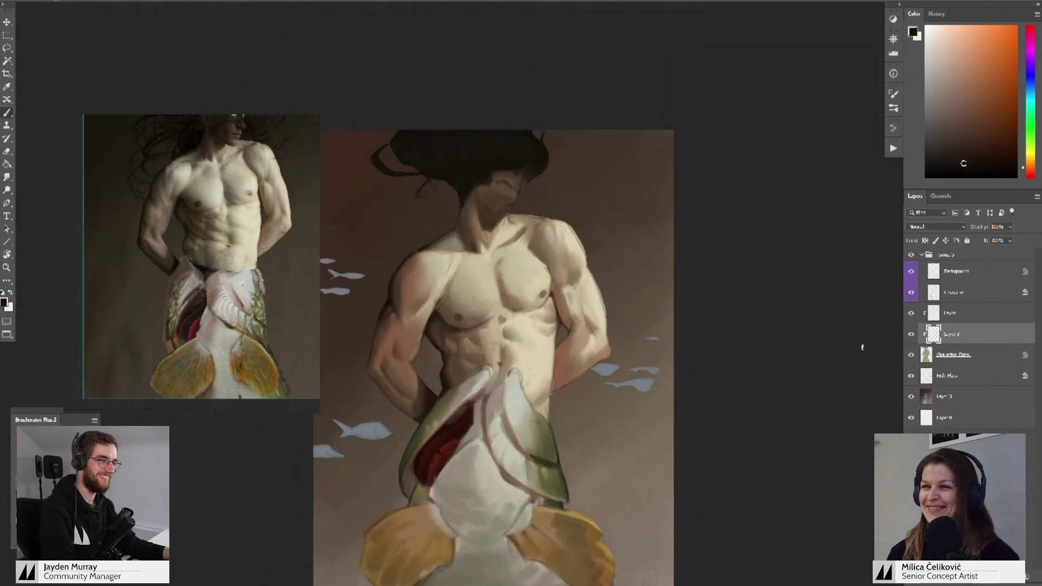
drag(736, 389, 711, 346)
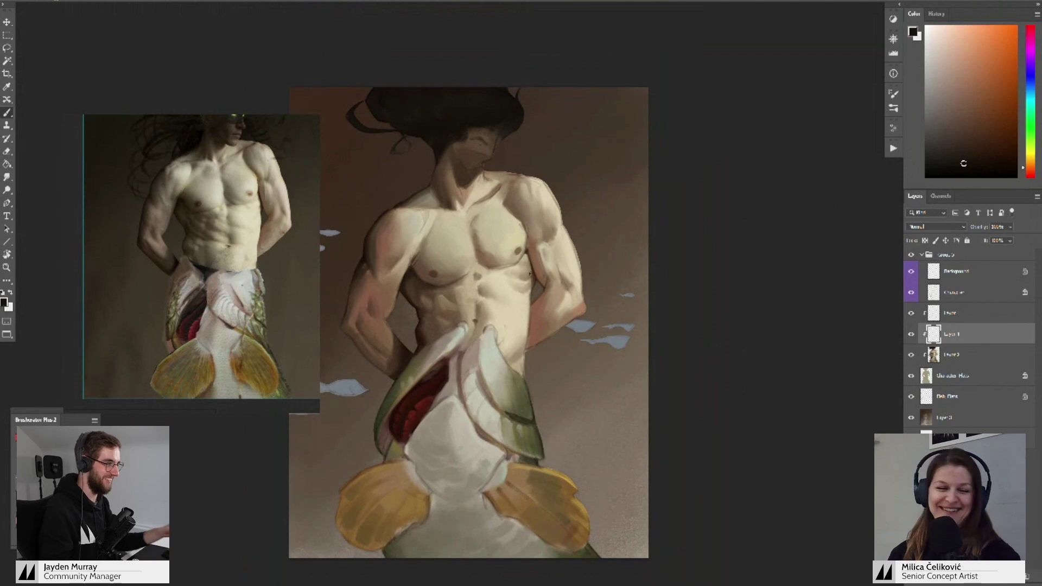
mouse_move(572, 294)
mouse_down()
mouse_move(559, 278)
mouse_move(569, 268)
mouse_up()
key(ctrl+space)
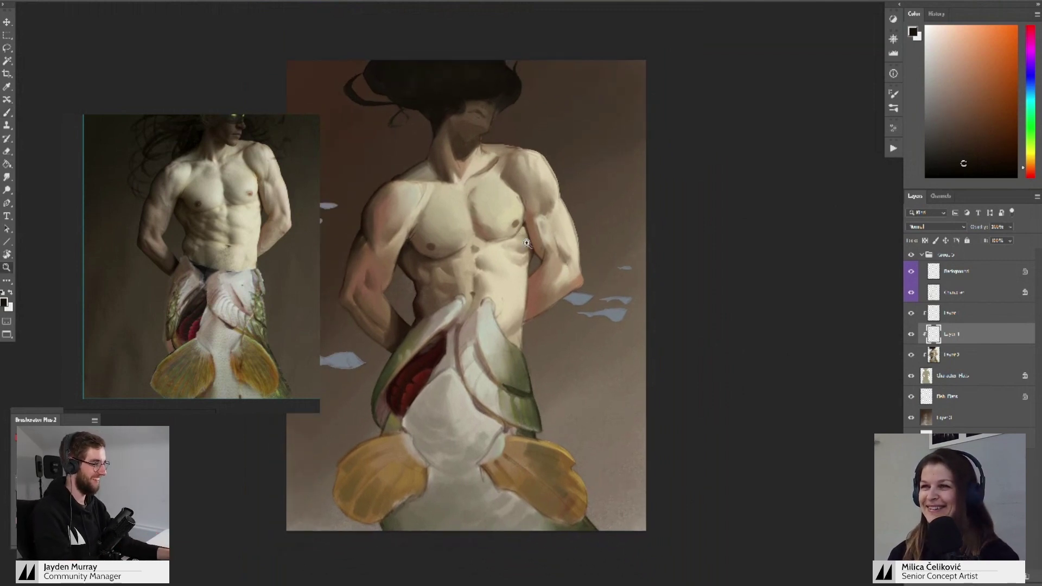
mouse_move(525, 237)
mouse_down()
mouse_move(534, 239)
mouse_move(529, 253)
mouse_up()
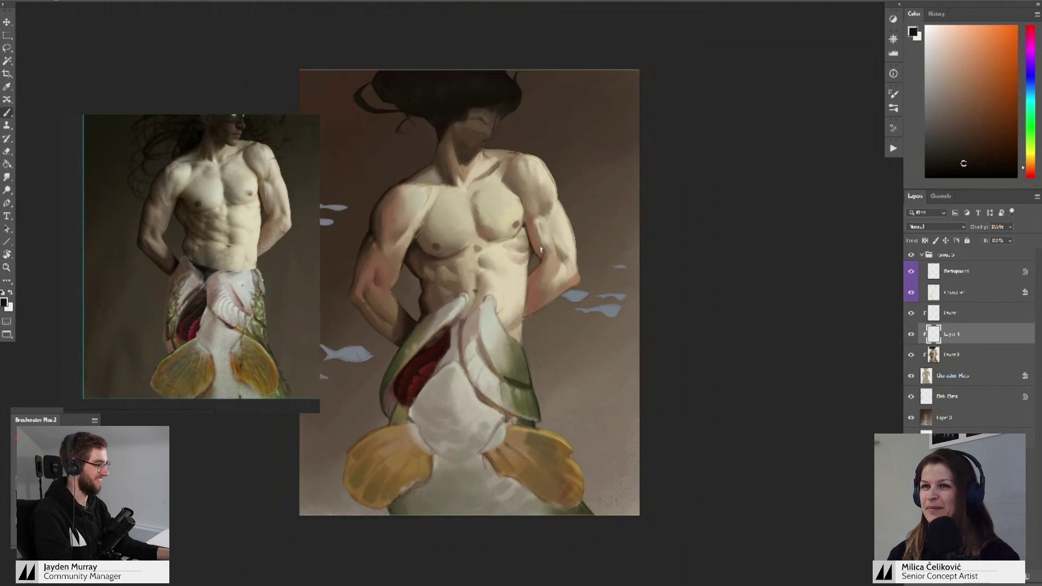
scroll(548, 212, down, 4)
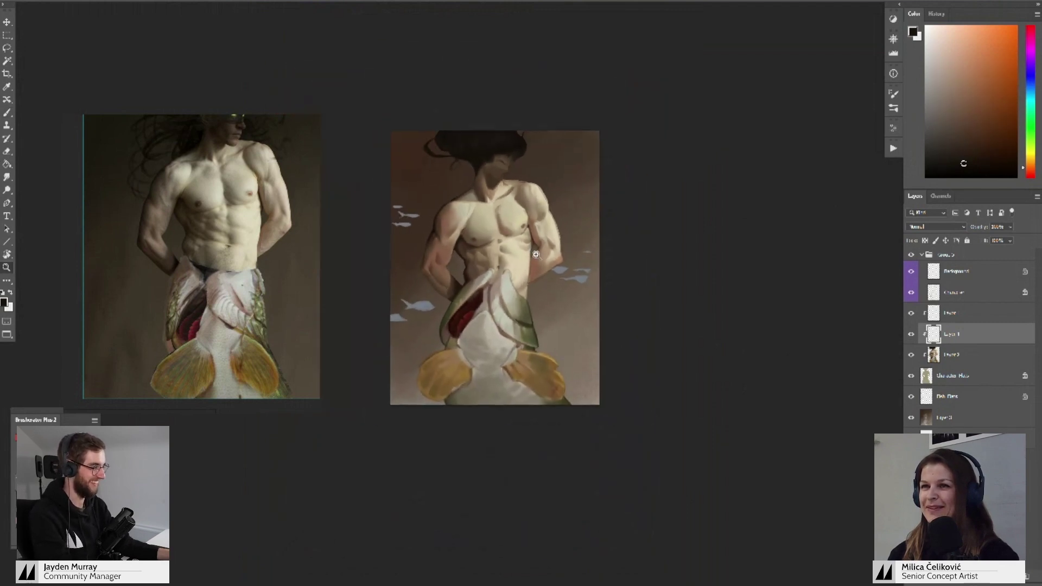
- Select the background layer and reframe the reference board on the photo of the dark-haired male model
click(947, 422)
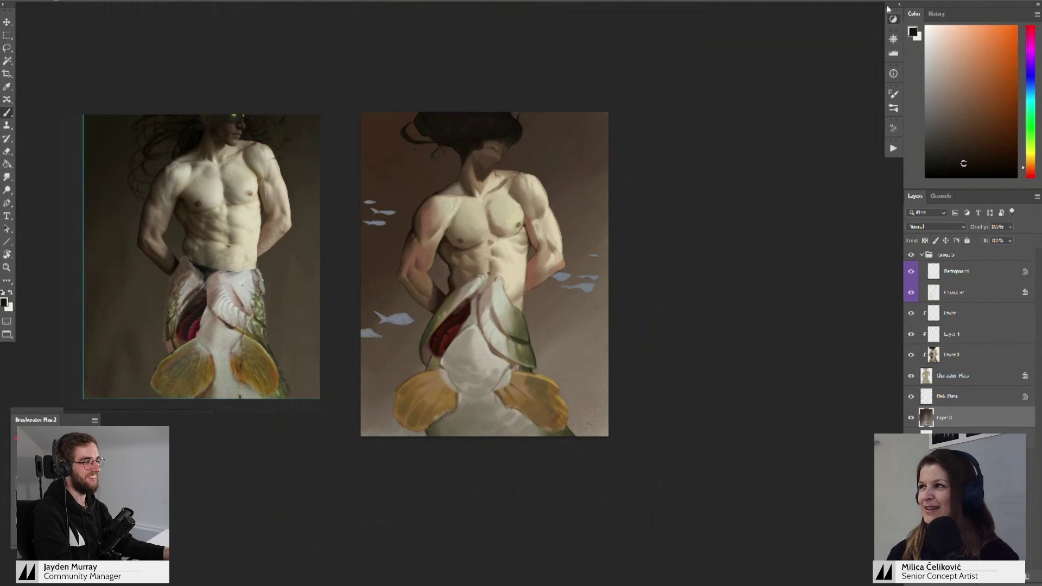
click(893, 19)
click(283, 272)
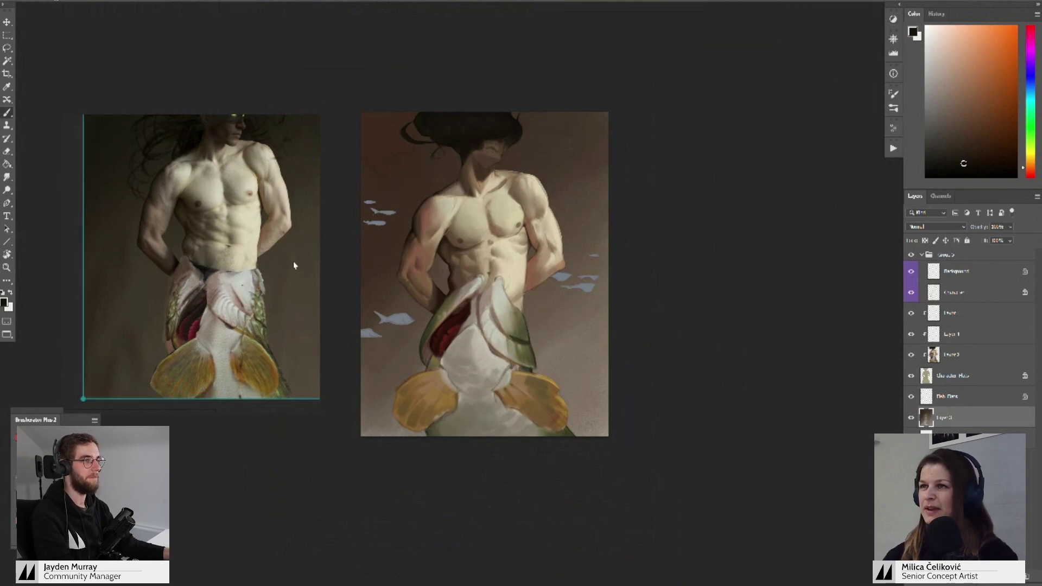
scroll(218, 141, down, 5)
drag(268, 214, 229, 138)
scroll(281, 253, up, 2)
drag(280, 253, 250, 265)
scroll(260, 233, up, 1)
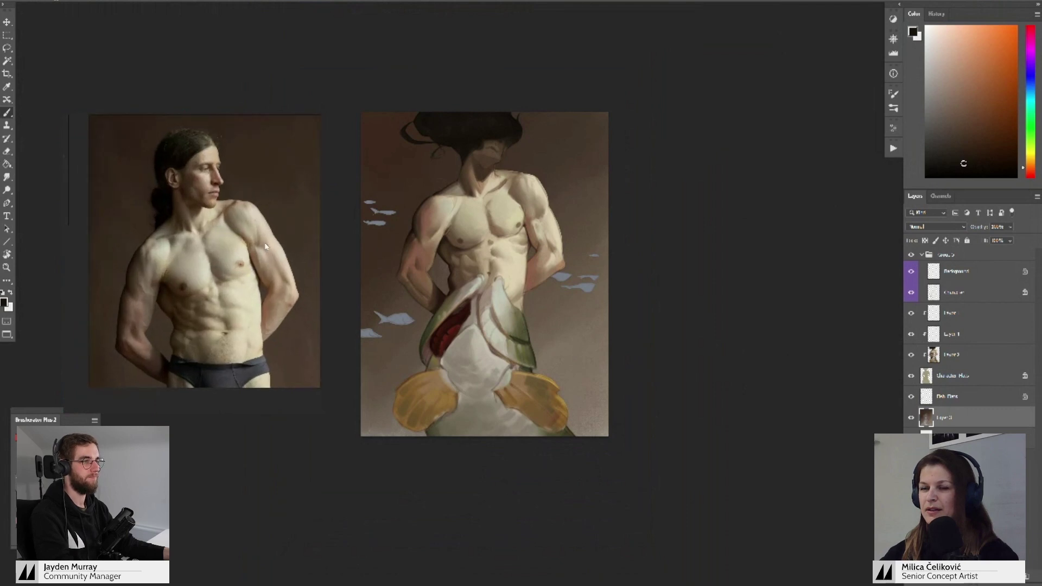
- Add a Hue/Saturation adjustment above the background layer, lowering its saturation and lightness
click(892, 19)
click(805, 50)
mouse_move(812, 215)
mouse_down()
mouse_move(801, 216)
mouse_move(803, 234)
mouse_up()
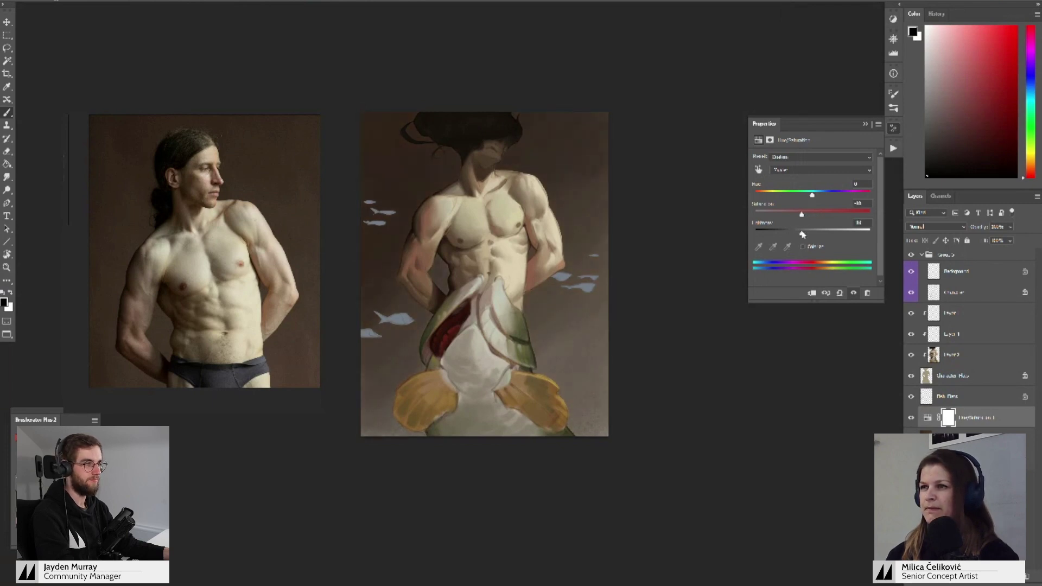
- Compare the background with and without the Hue/Saturation adjustment and merge the adjustment into the background layer
click(964, 419)
key(ctrl+e)
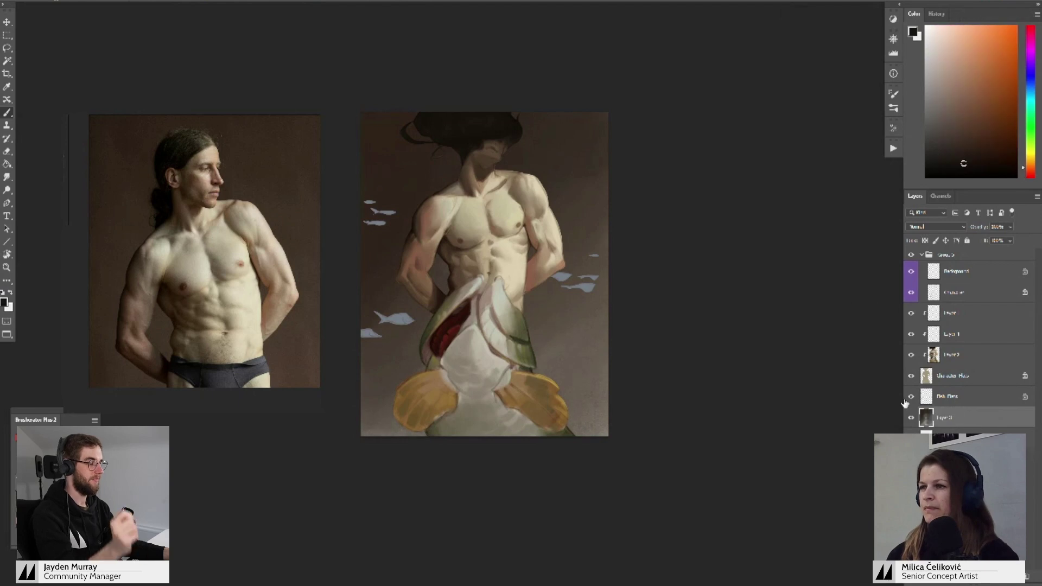
key(ctrl+z)
click(910, 418)
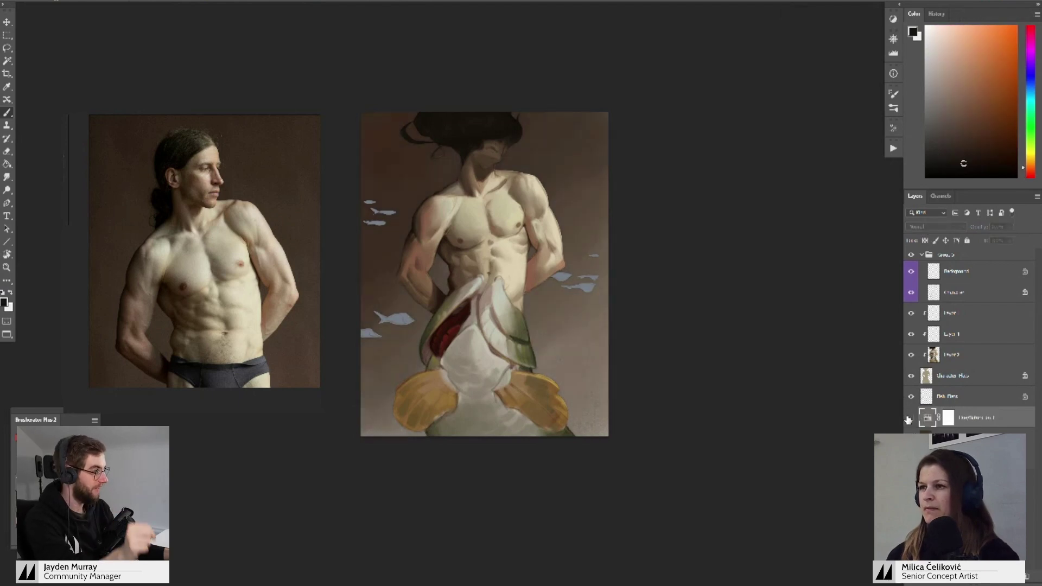
click(909, 418)
key(ctrl+e)
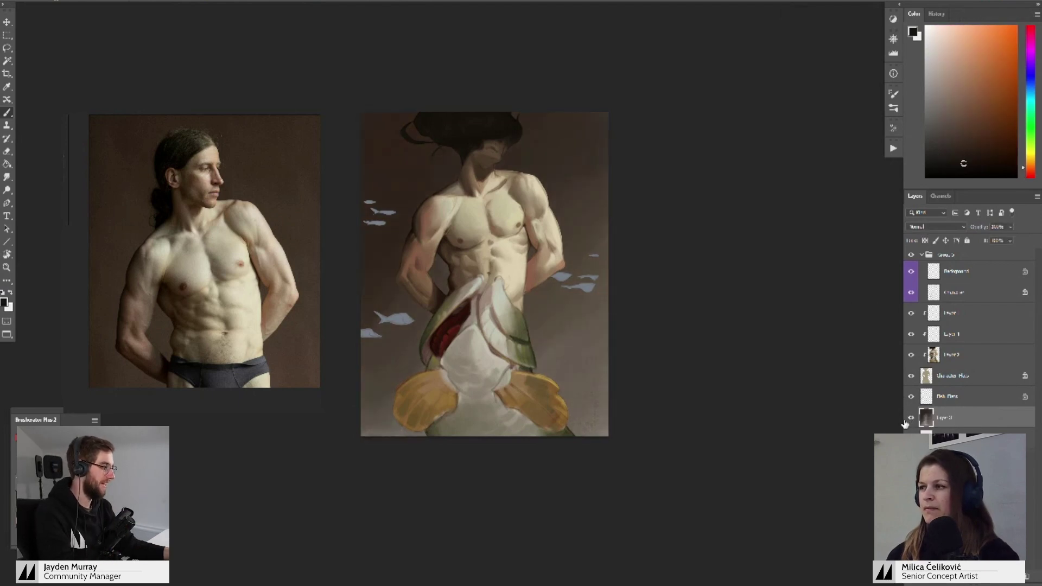
- Check the painted figure layer by toggling its visibility, and add a new clipped layer directly above it
click(939, 361)
click(911, 354)
click(911, 354)
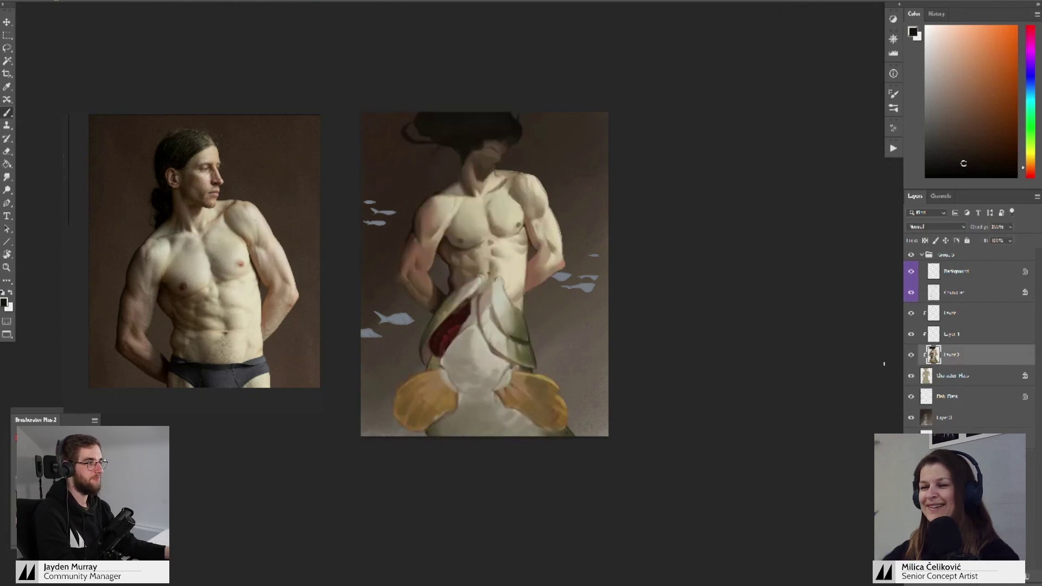
key(ctrl+shift+alt+n)
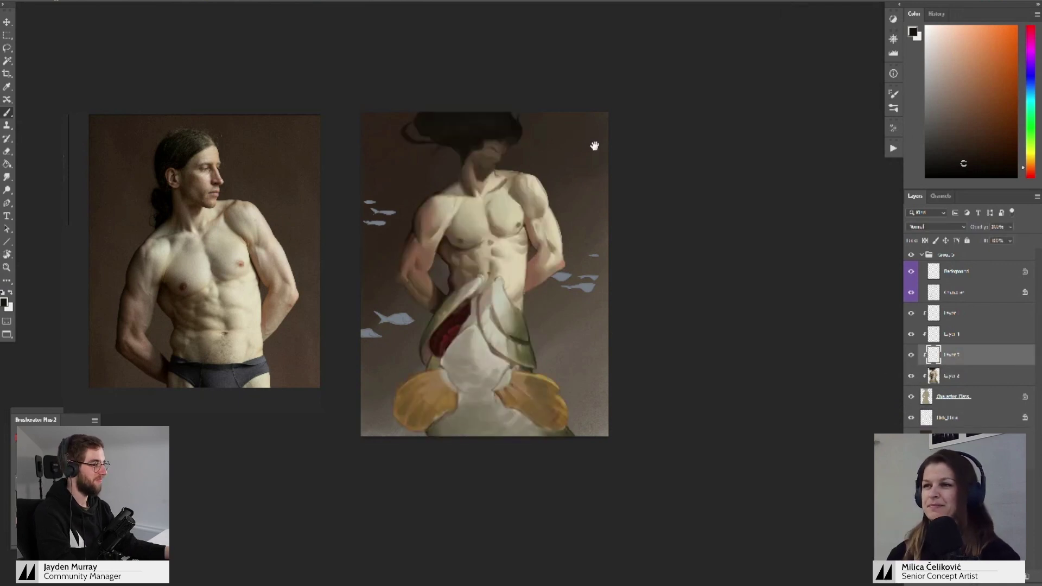
- Paint pale highlights on the gill covers and the white area between them with sampled off-white tones
drag(592, 175, 575, 172)
drag(483, 282, 500, 283)
alt+click(485, 271)
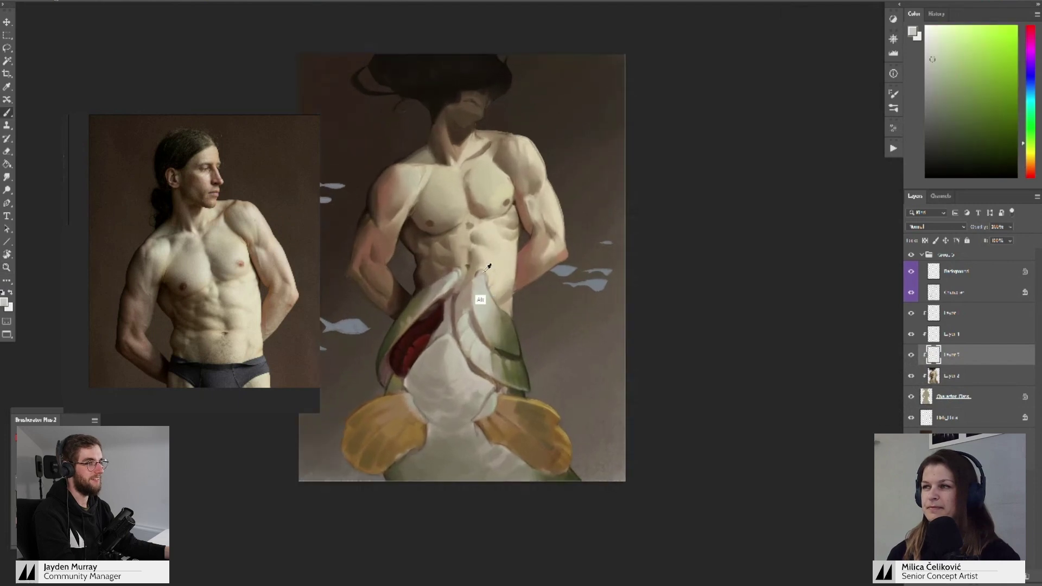
alt+click(484, 290)
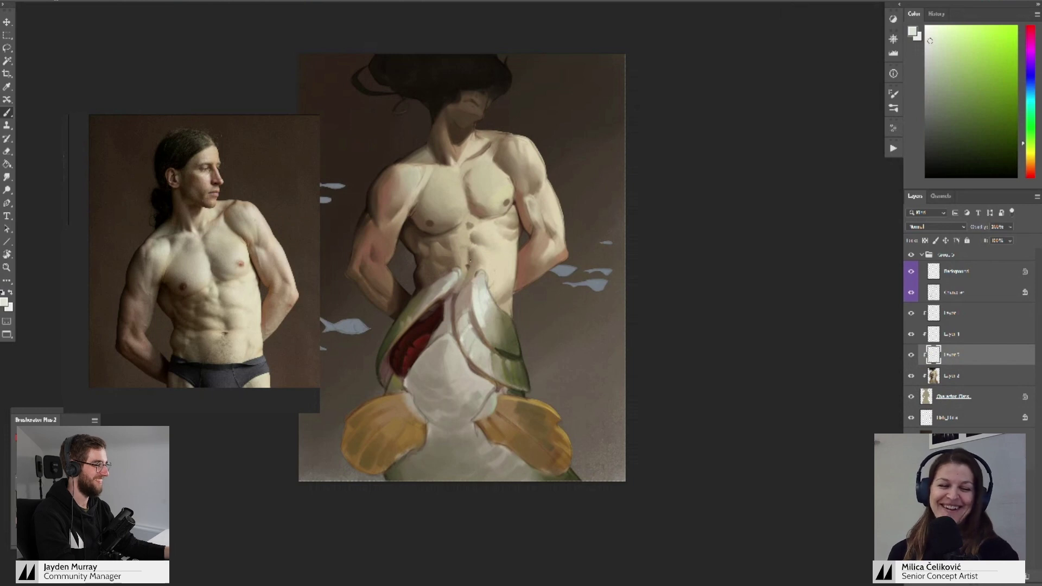
drag(465, 307, 467, 296)
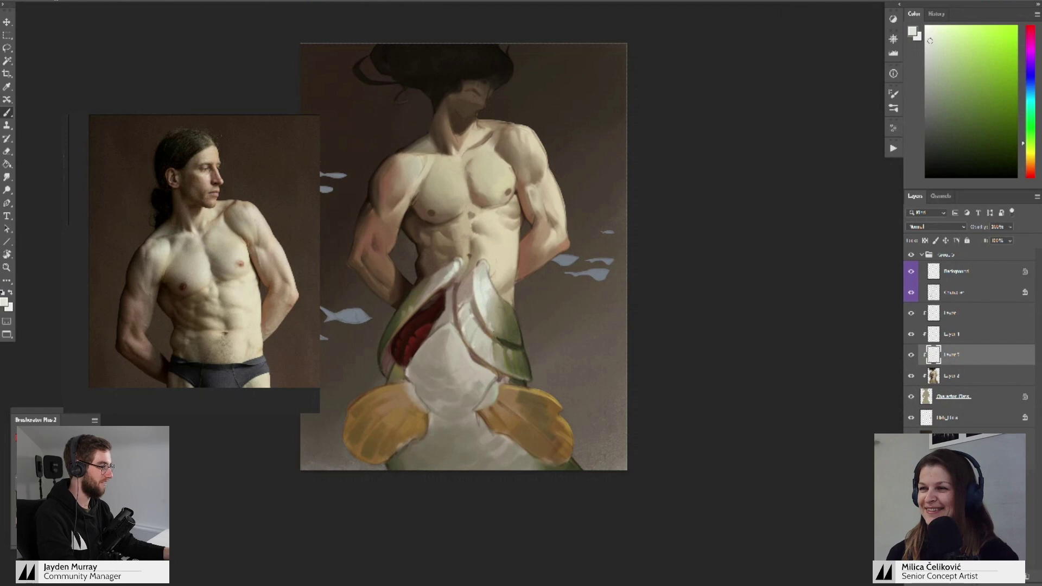
drag(467, 325, 464, 311)
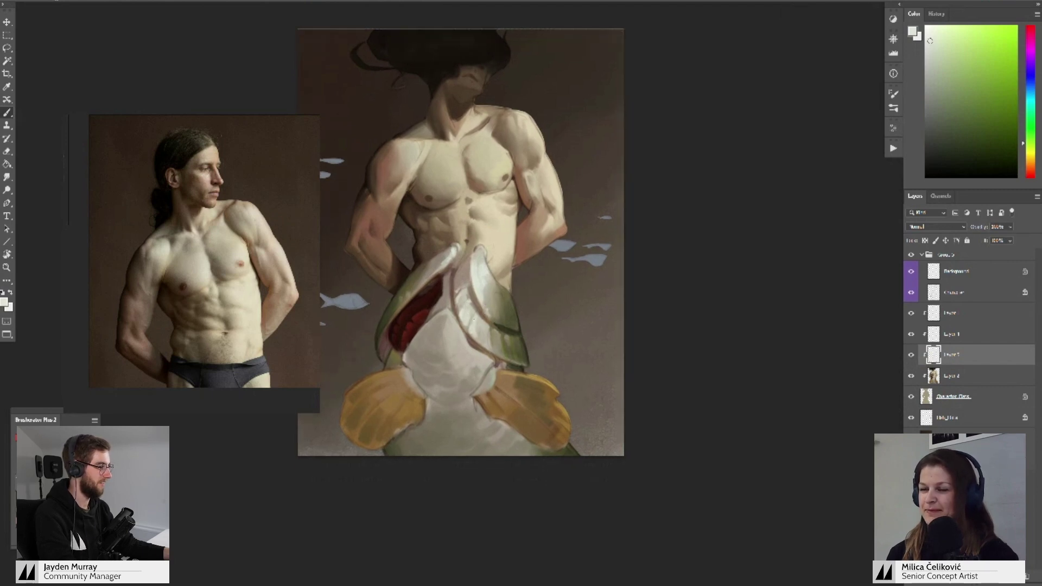
- Model the fish's white belly between the gill covers and fins with sampled off-white and warm grey tones
alt+click(480, 316)
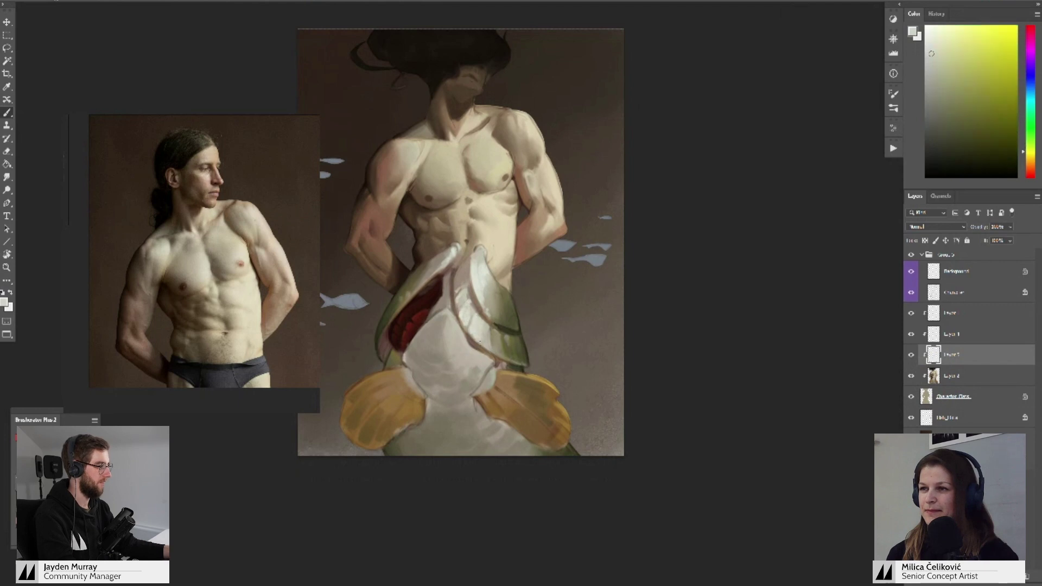
key(z)
mouse_move(492, 305)
mouse_down()
mouse_move(458, 351)
mouse_move(482, 355)
mouse_move(465, 316)
mouse_up()
scroll(482, 356, up, 1)
key(b)
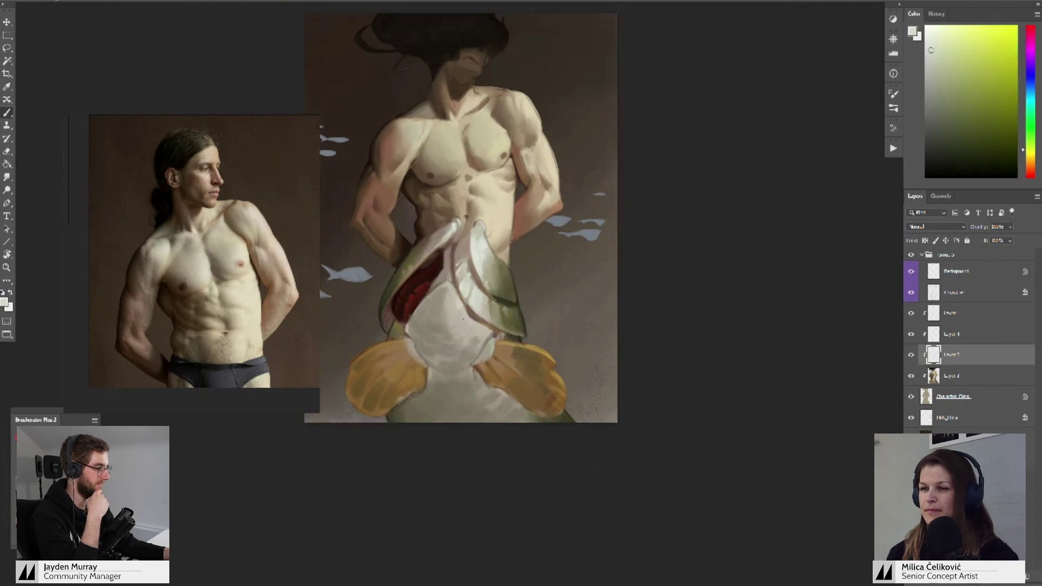
alt+click(469, 326)
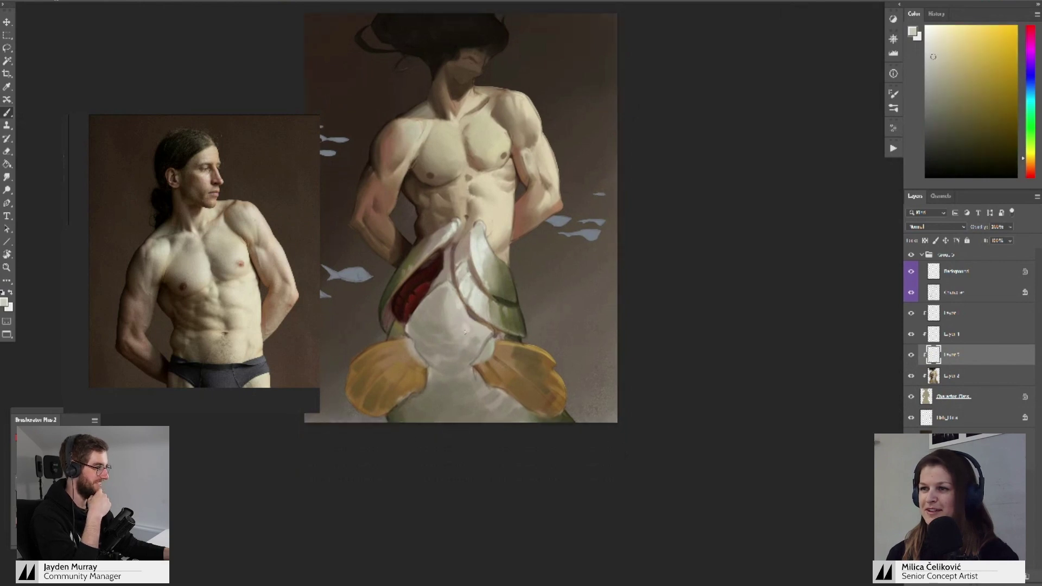
alt+click(467, 327)
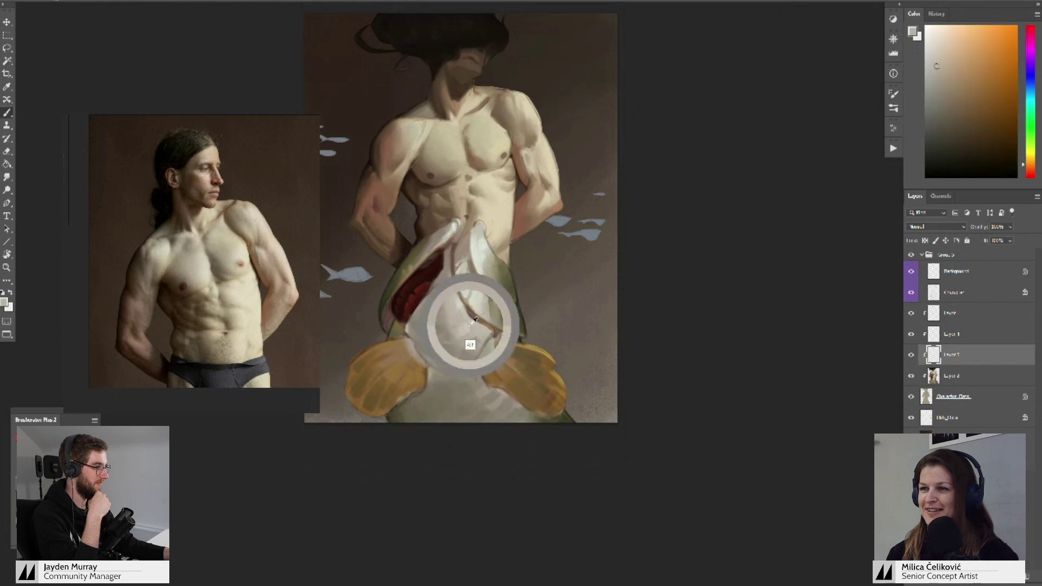
alt+click(475, 339)
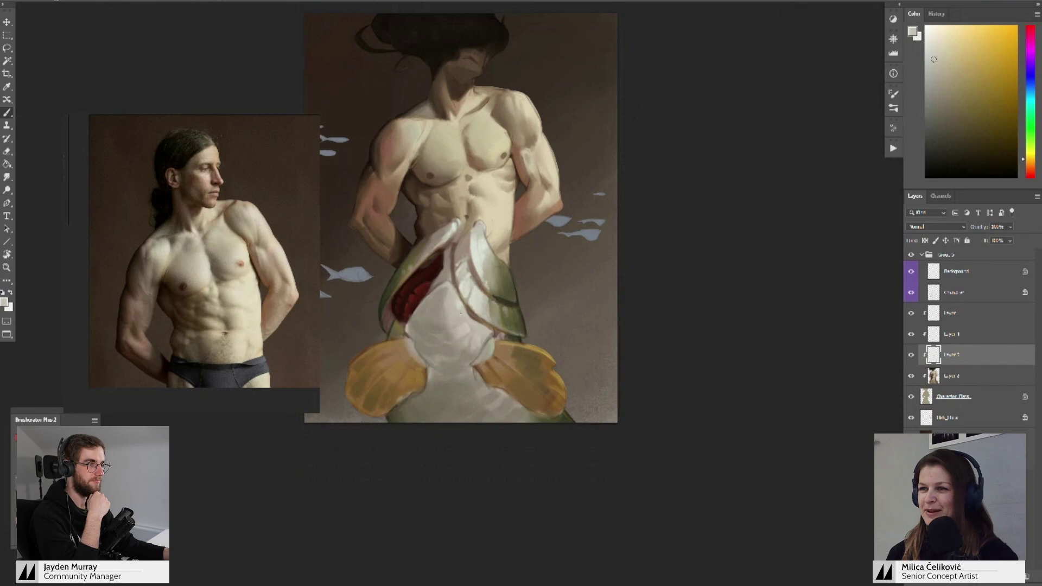
alt+click(458, 307)
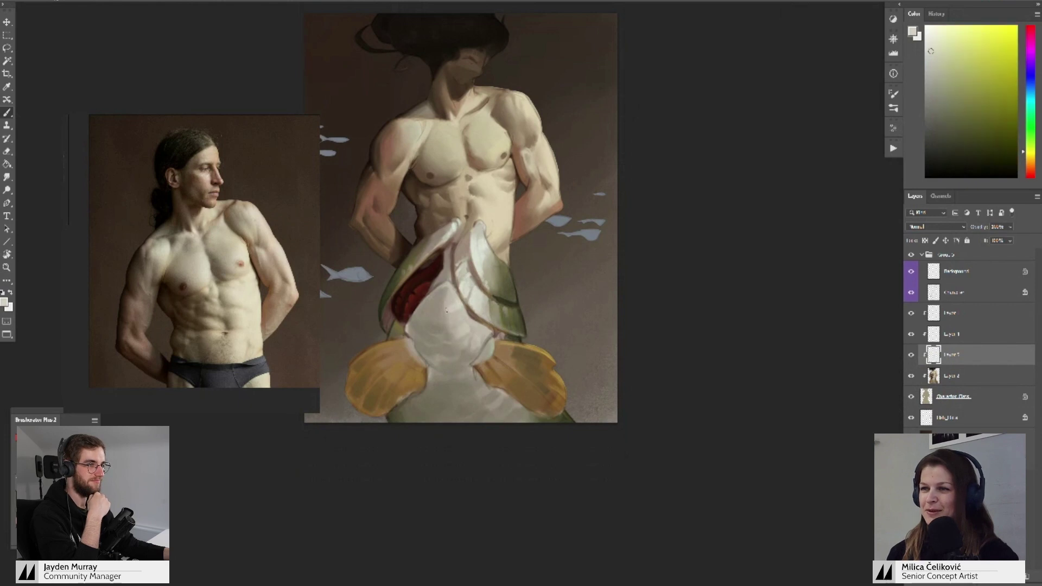
- Mirror both the canvas and the reference photo and examine the figure's balance at reduced and larger sizes
key(z)
mouse_move(459, 293)
mouse_down()
mouse_move(435, 331)
mouse_move(471, 322)
mouse_up()
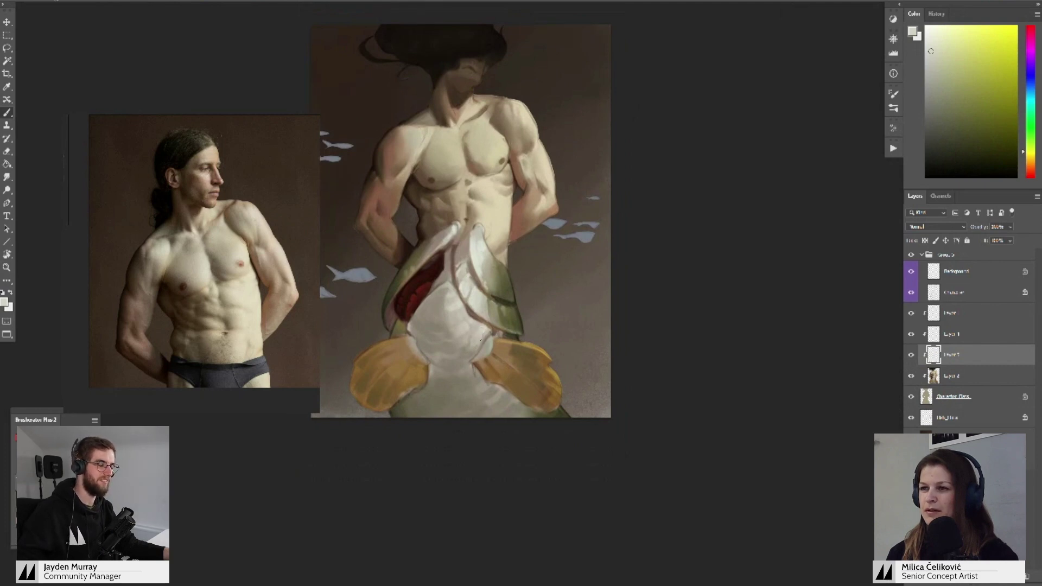
scroll(495, 314, down, 3)
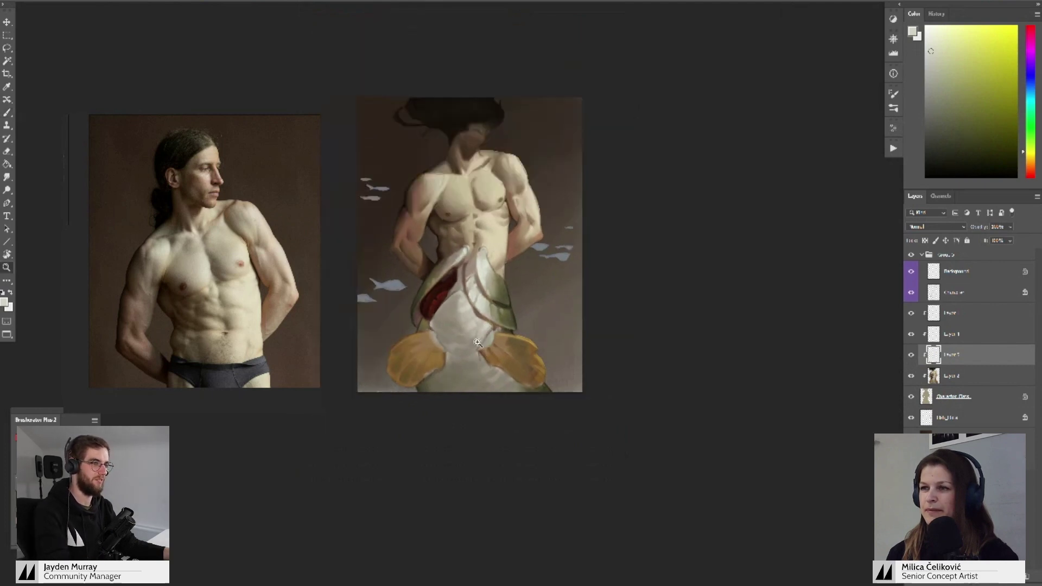
click(252, 297)
key(alt+shift+h)
drag(559, 401, 542, 405)
key(z)
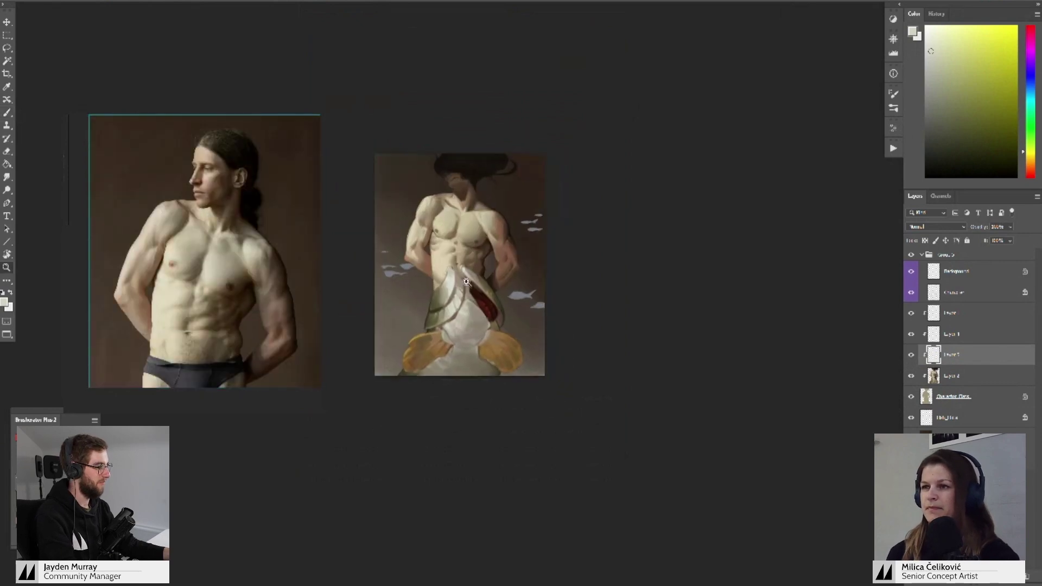
scroll(466, 281, up, 3)
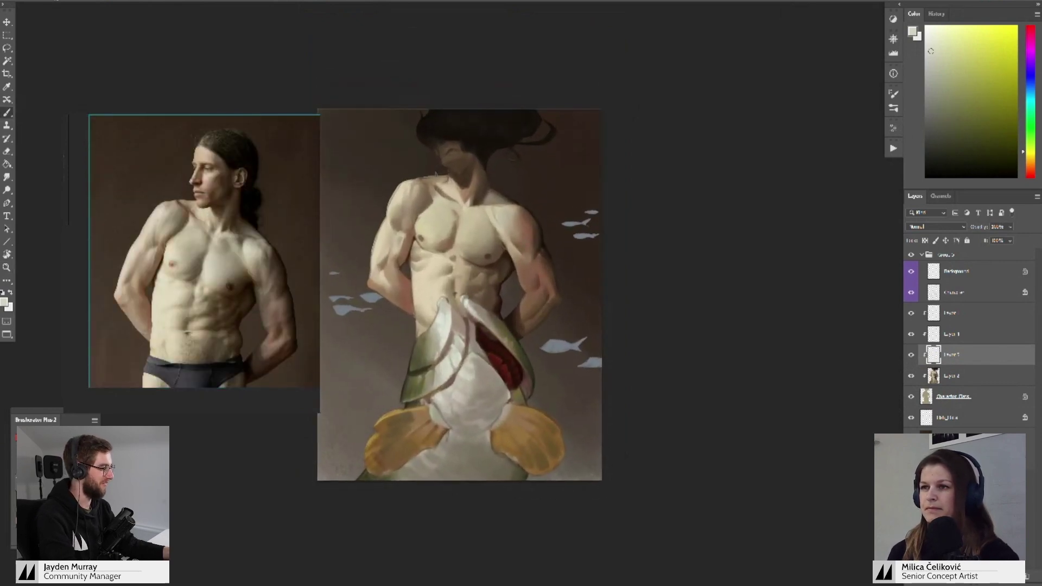
scroll(440, 271, up, 3)
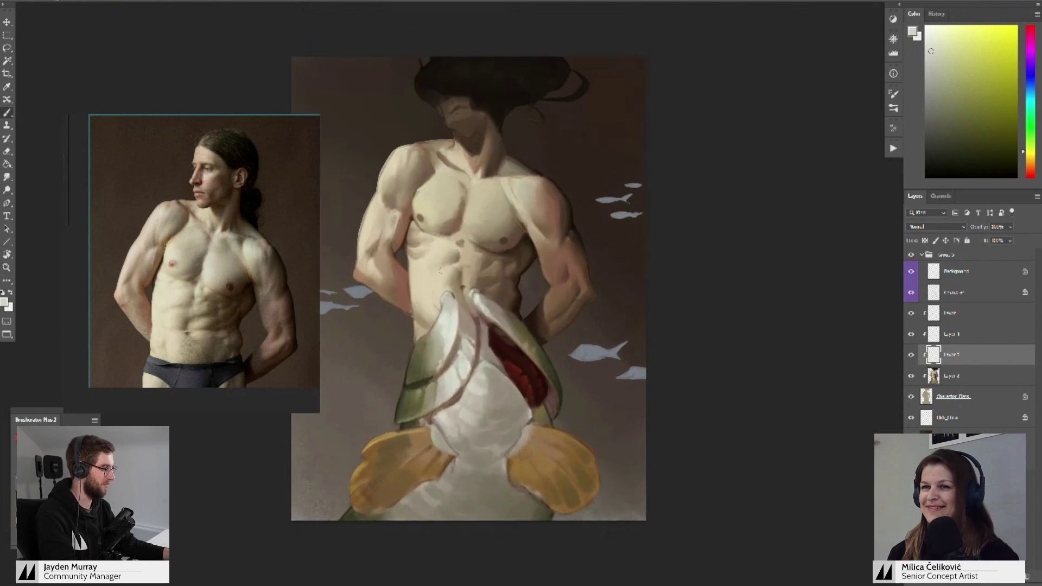
- Refine the ribs below the left-hand pectoral with sampled beige skin tones, merge the strokes down and add a new layer
scroll(428, 264, up, 2)
alt+click(420, 265)
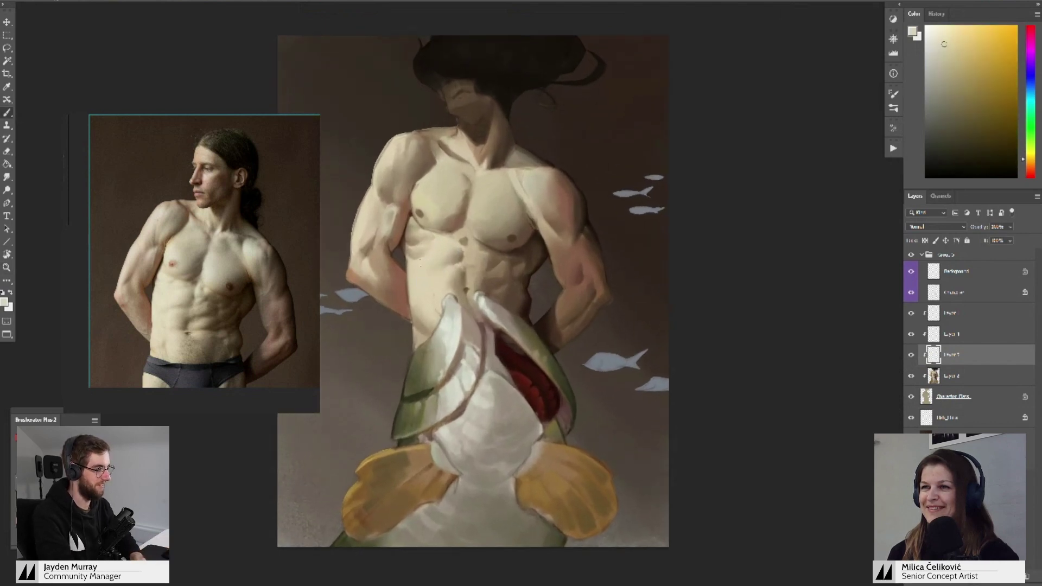
alt+click(422, 249)
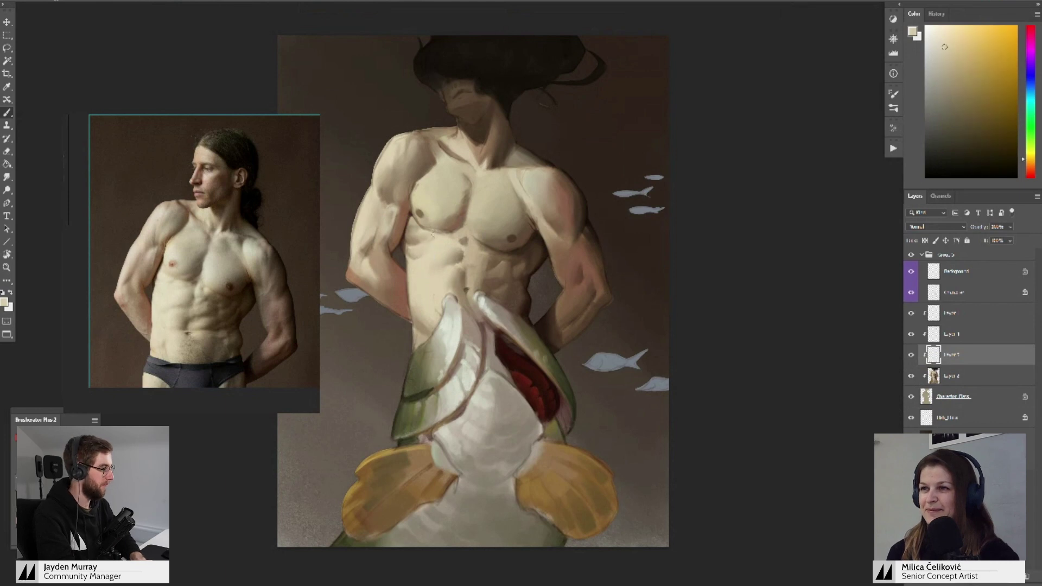
drag(427, 234, 434, 248)
alt+click(433, 243)
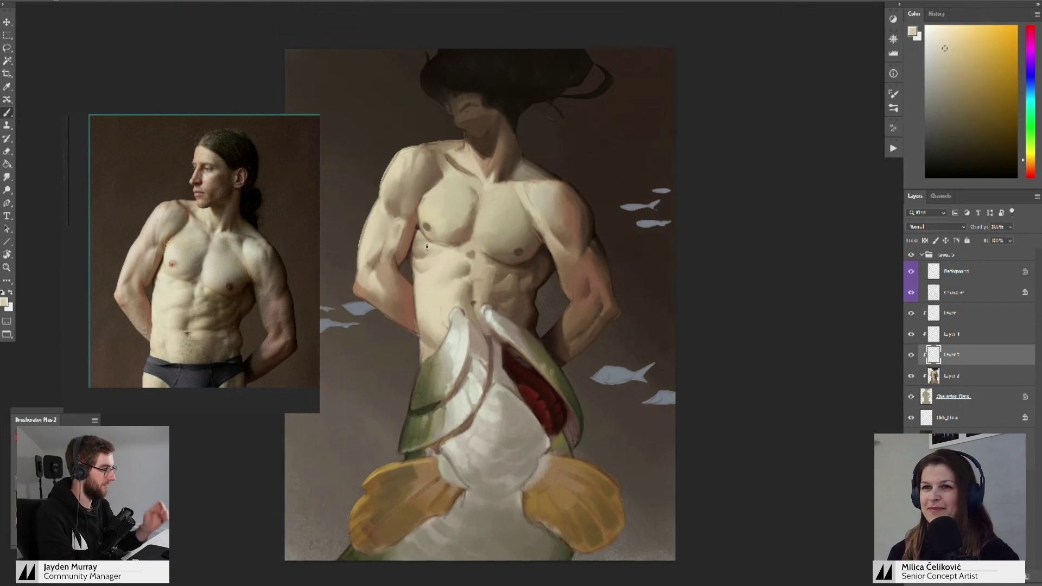
alt+click(422, 251)
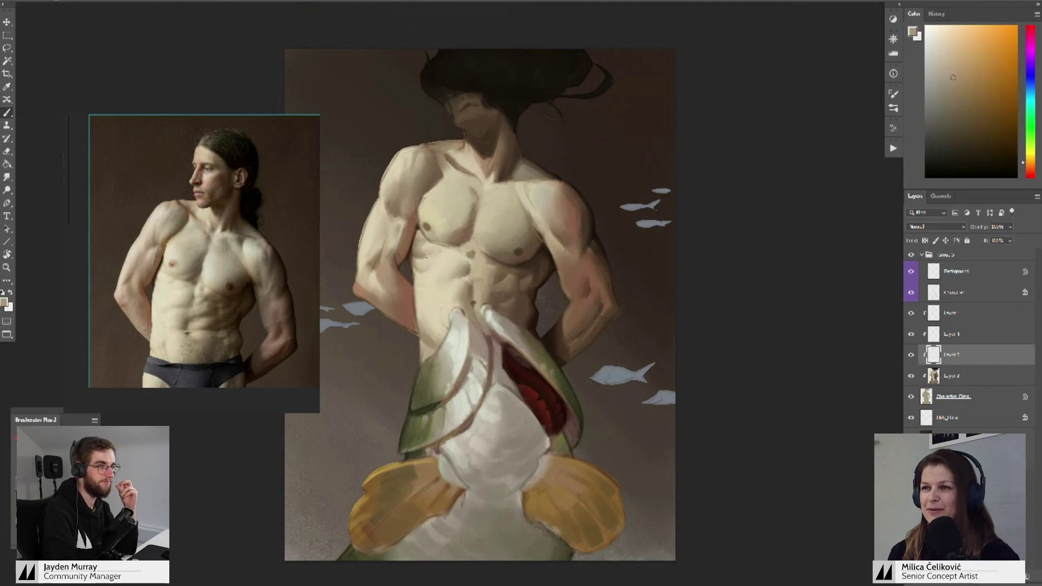
alt+click(427, 248)
drag(460, 253, 415, 227)
key(ctrl+e)
key(ctrl+shift+alt+n)
- Define the shadowed armpit edge between the left-hand arm and the chest with a sampled dark brown
scroll(414, 227, up, 2)
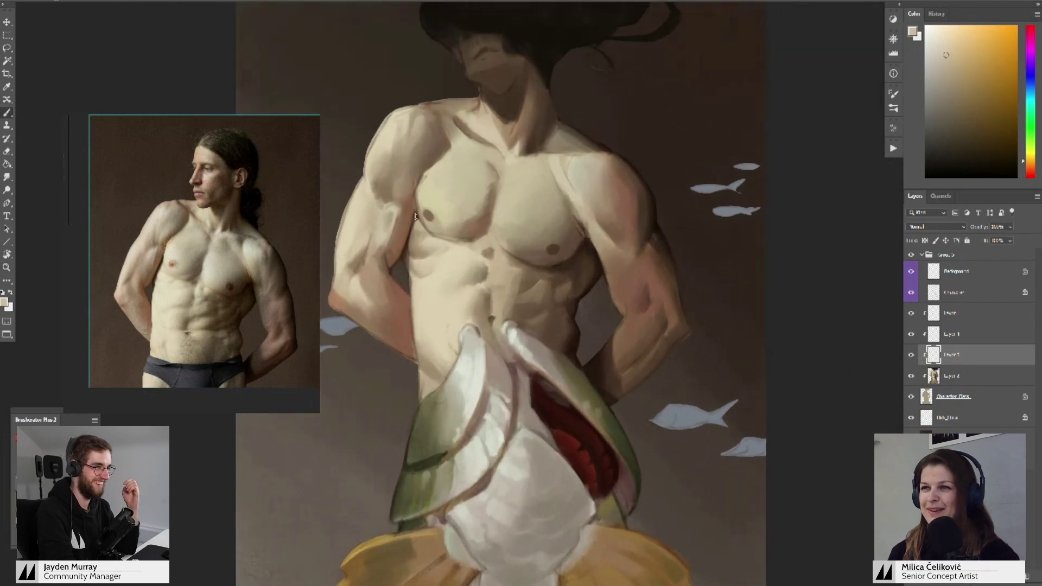
alt+click(417, 219)
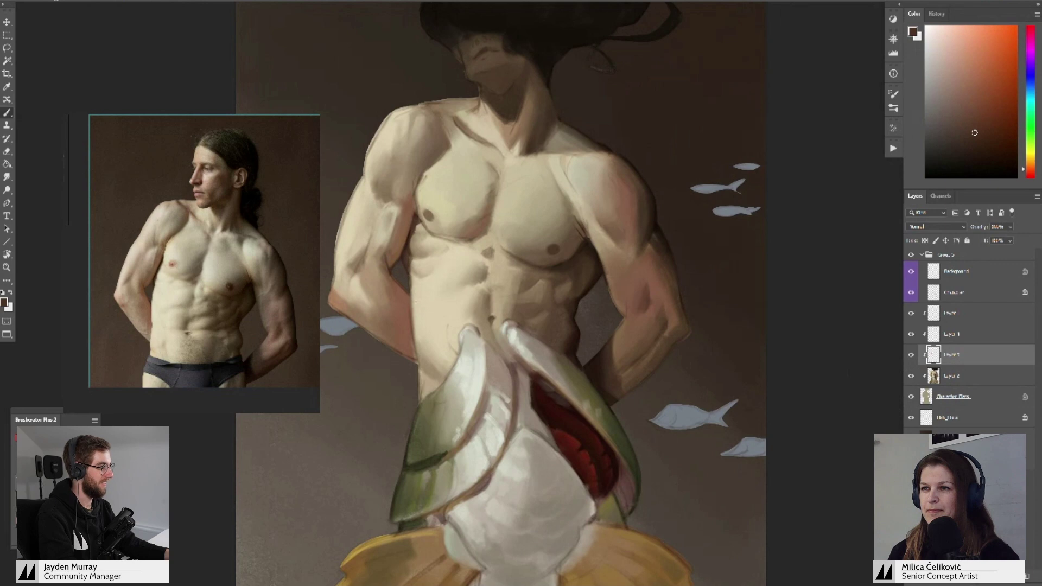
scroll(403, 222, down, 3)
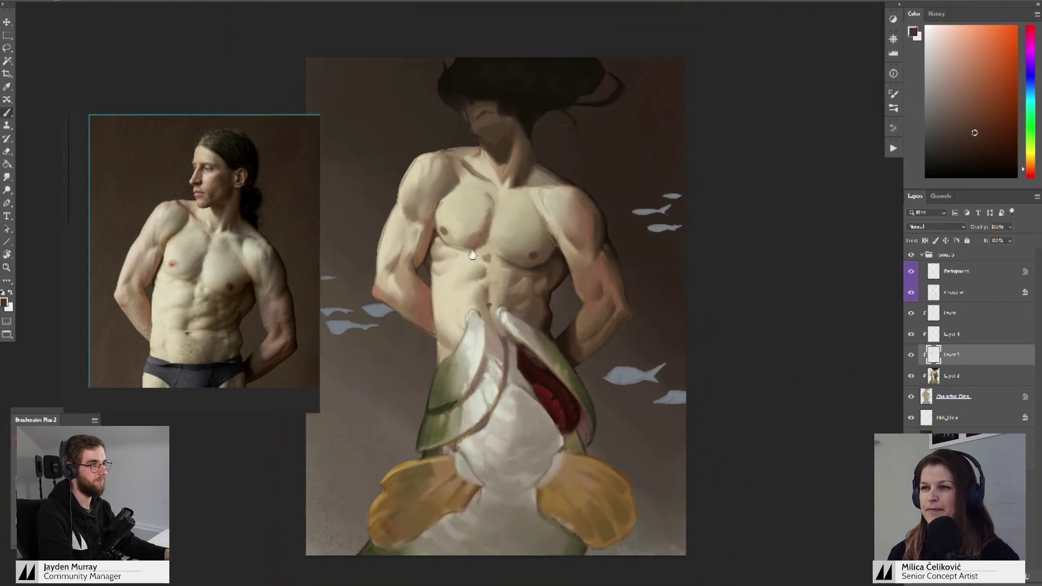
- Soften the shading on the left-hand upper arm and lower deltoid with sampled greyish-brown skin tones
scroll(421, 230, up, 2)
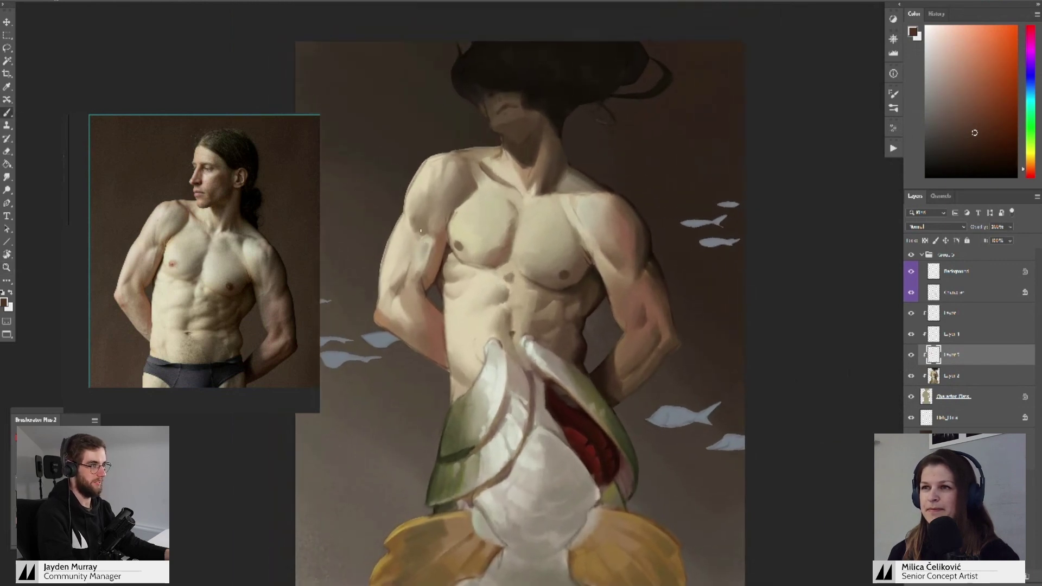
alt+click(422, 232)
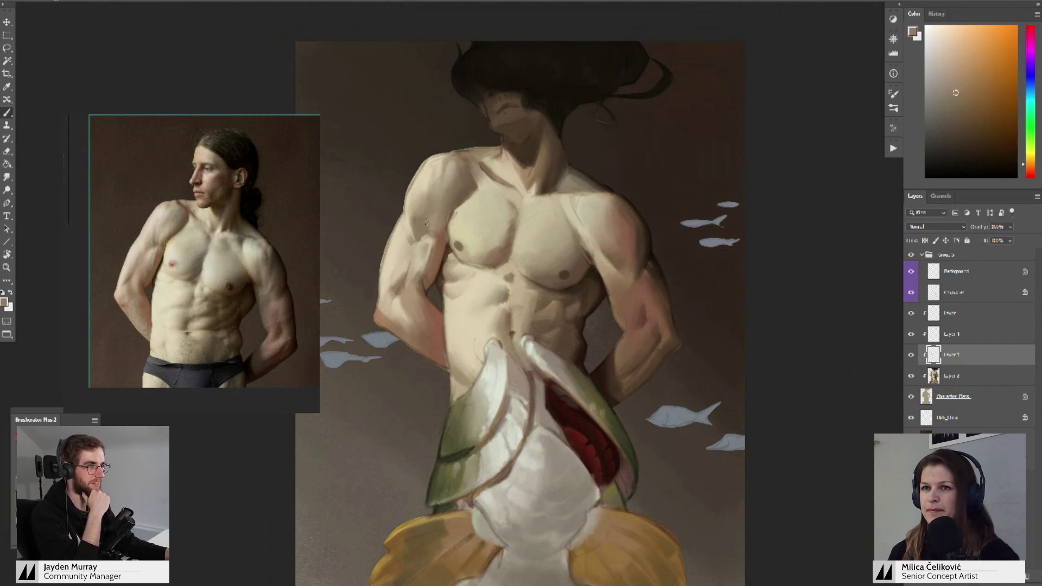
alt+click(421, 218)
alt+click(420, 216)
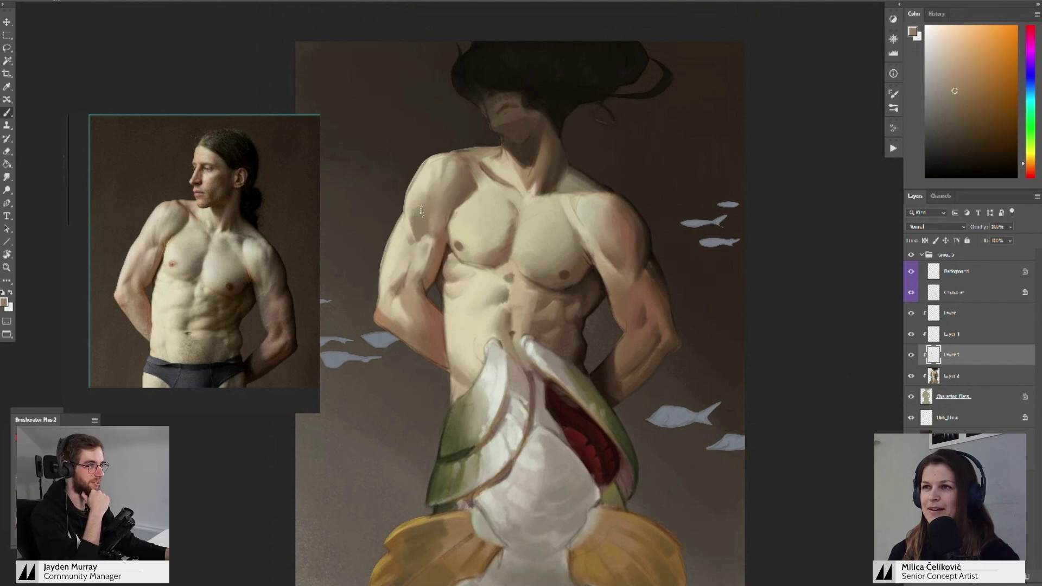
alt+click(421, 208)
mouse_move(423, 193)
mouse_down()
mouse_move(422, 214)
mouse_move(440, 200)
mouse_up()
alt+click(440, 190)
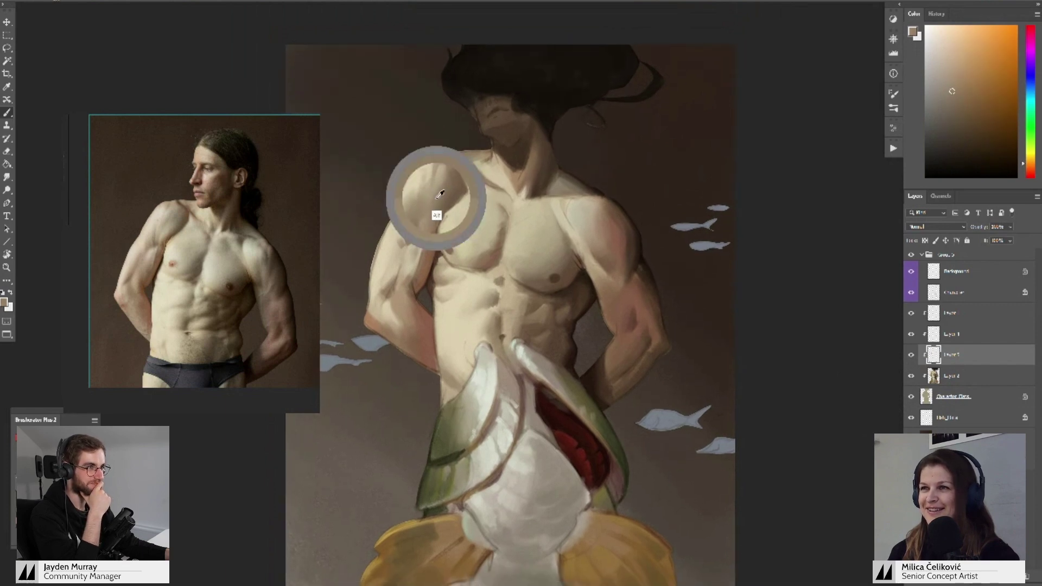
- Model the left-hand shoulder with lighter orange-beige and yellowish skin tones, resampling the shoulder colour between strokes
click(950, 80)
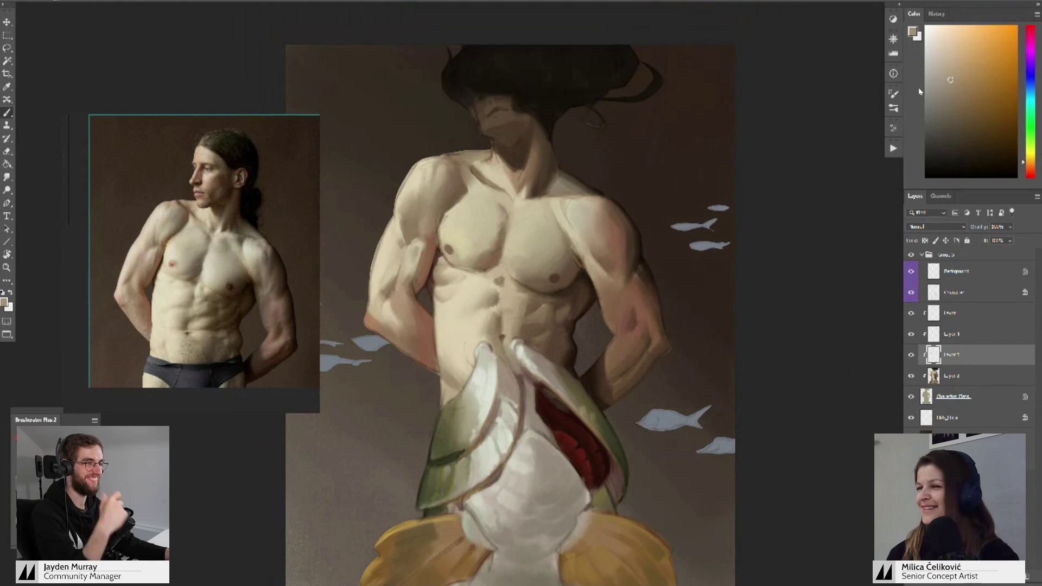
drag(438, 184, 449, 181)
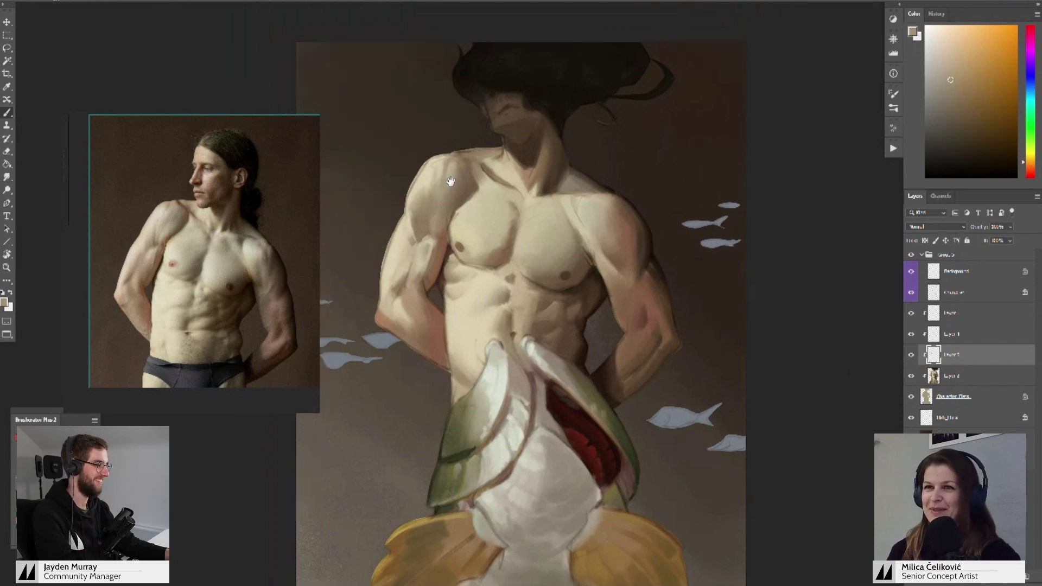
click(954, 72)
click(1031, 160)
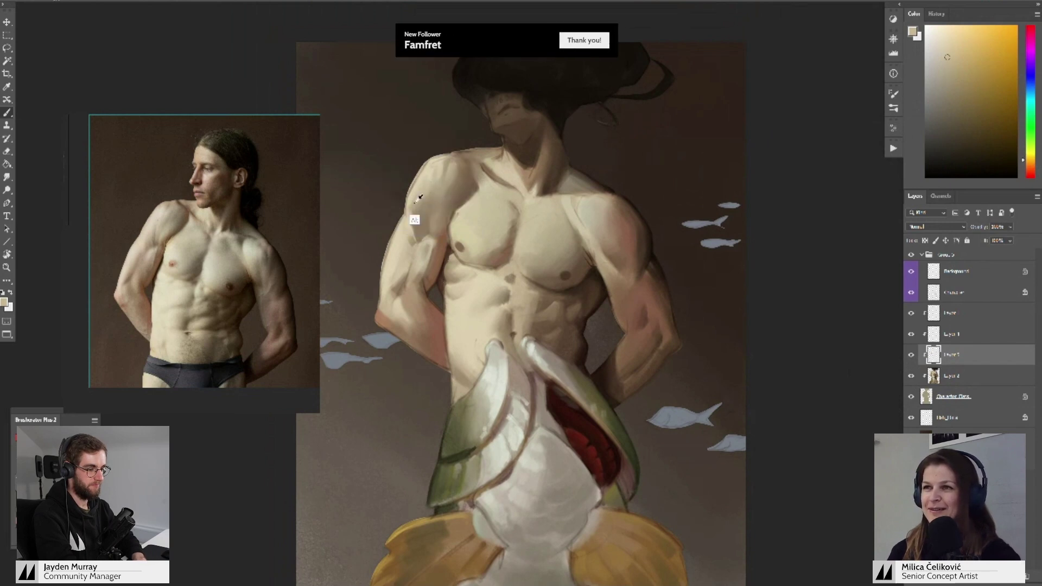
alt+click(430, 187)
key(z)
mouse_move(457, 193)
mouse_down()
mouse_move(434, 229)
mouse_move(469, 223)
mouse_move(443, 216)
mouse_up()
key(b)
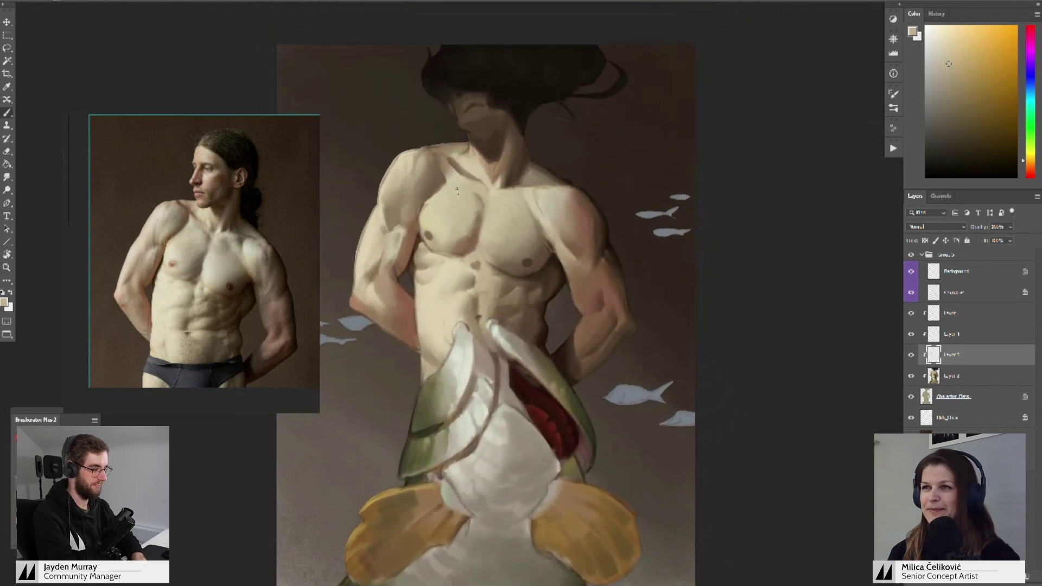
- Tint the upper part of the left-hand pectoral with pale cyan and muted yellow-green skin tones
alt+click(444, 217)
click(1027, 97)
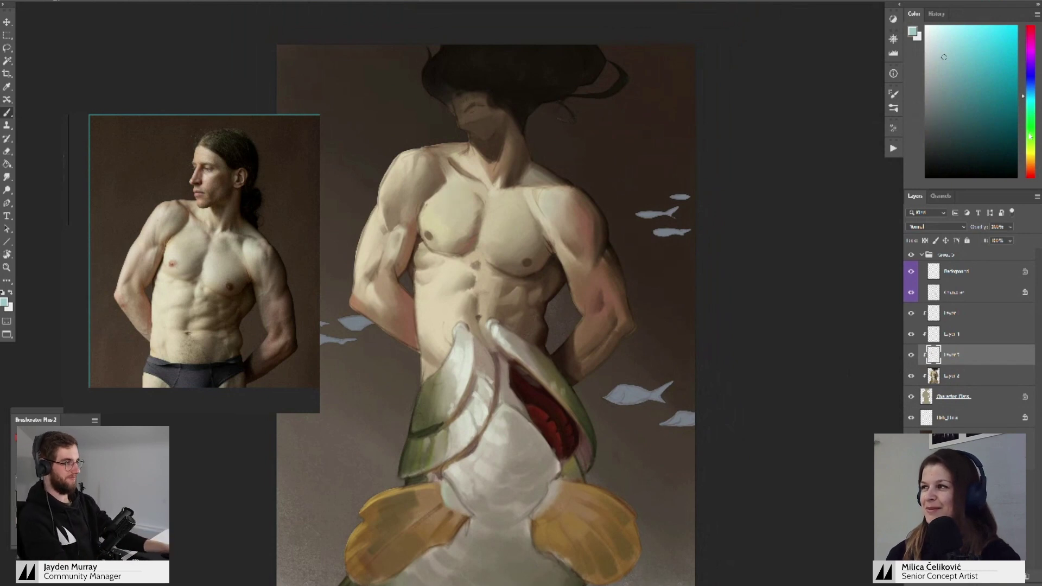
alt+click(474, 173)
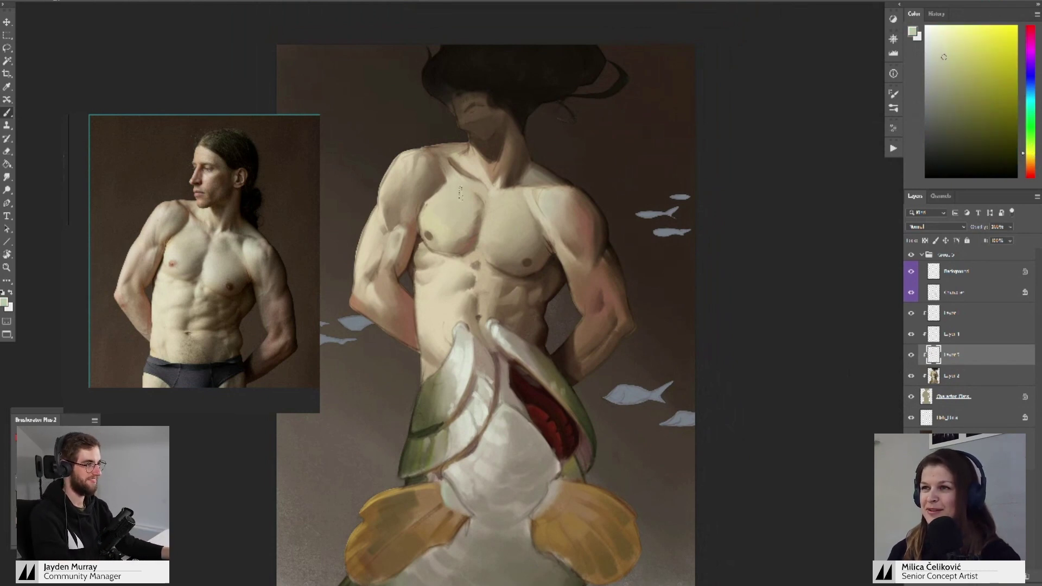
click(1028, 158)
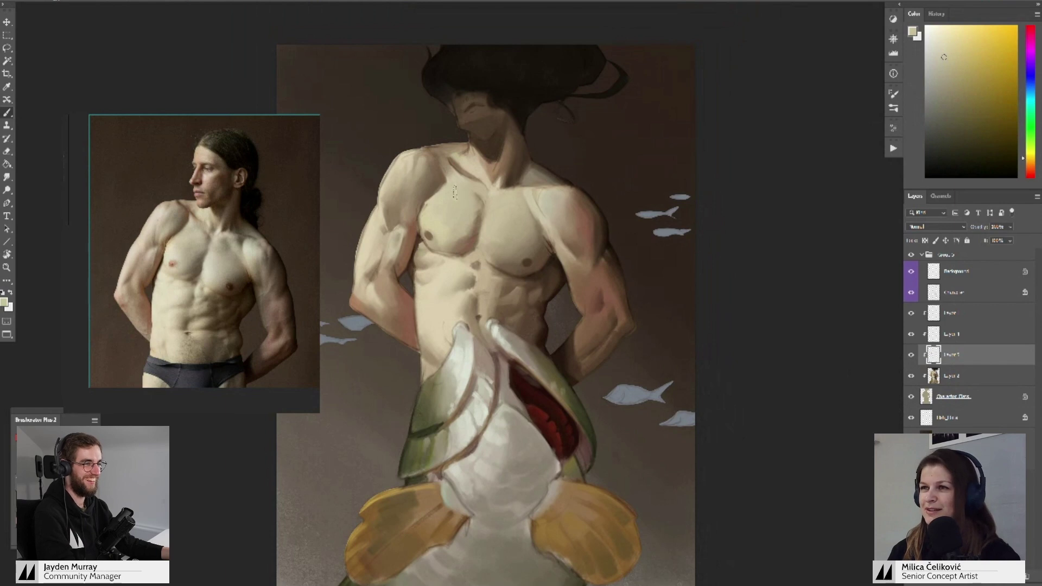
click(1031, 156)
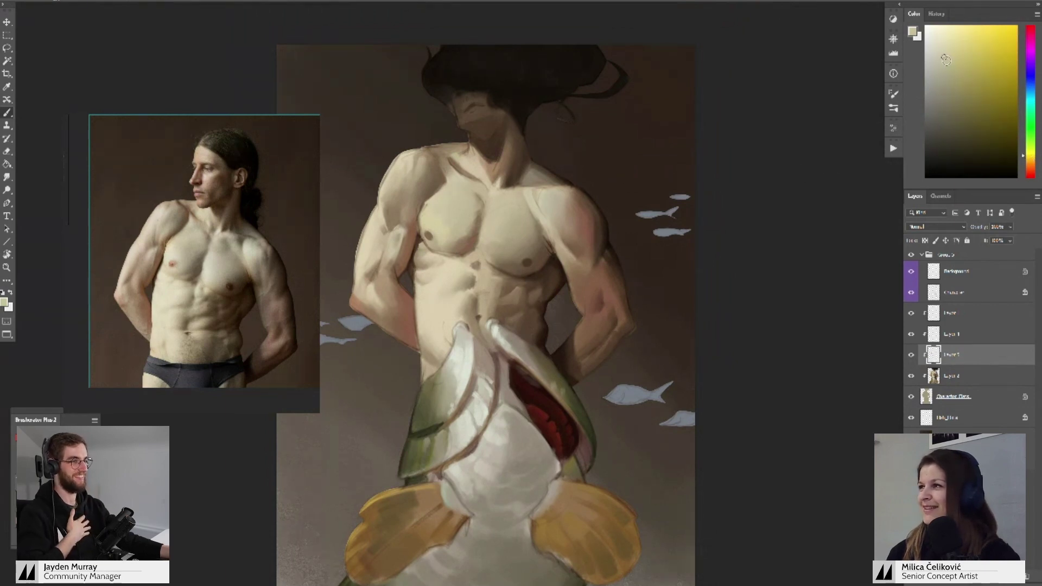
click(939, 59)
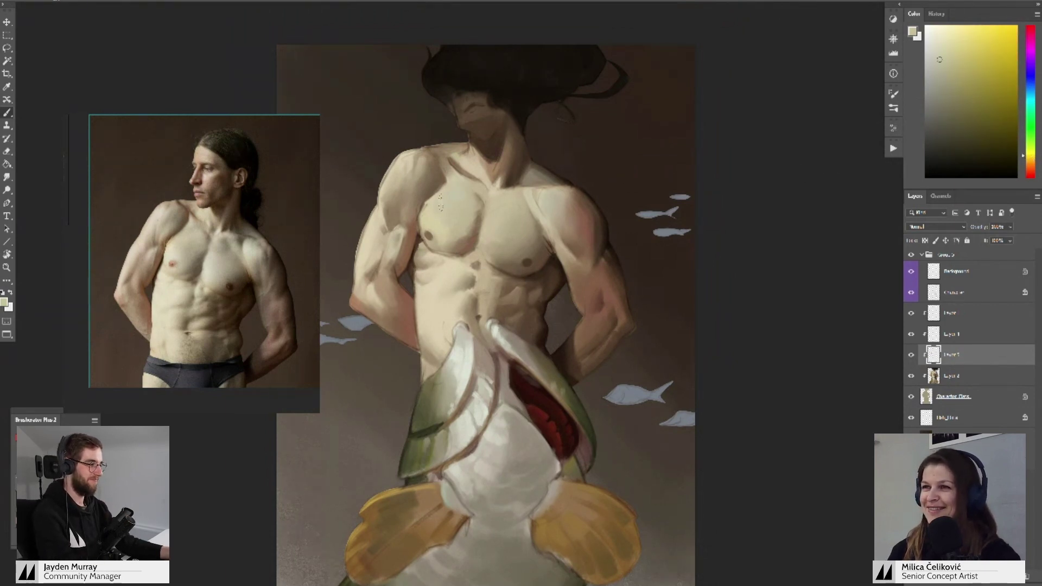
click(941, 69)
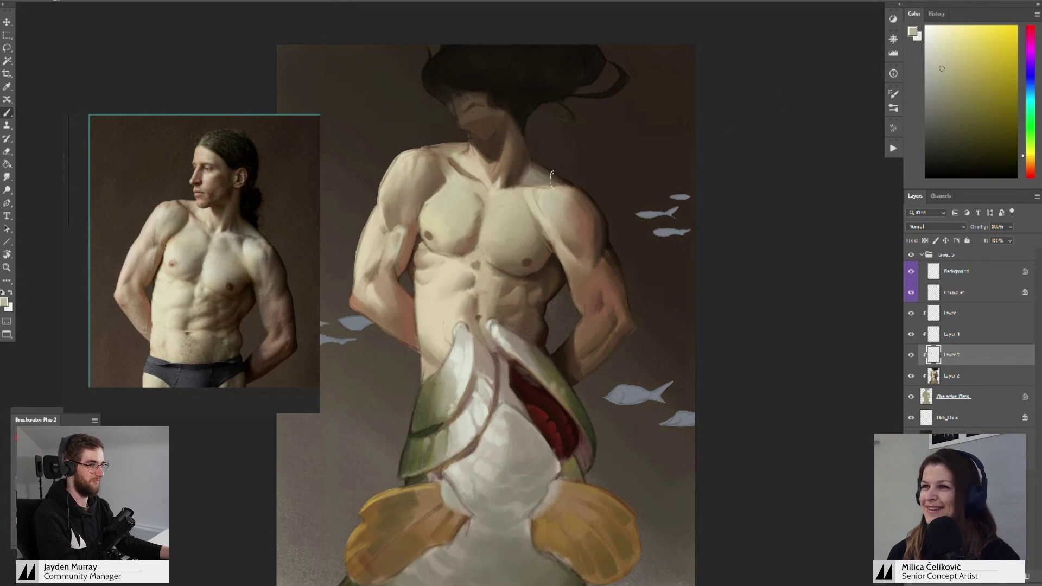
- Blend the tinted area of the left-hand pectoral toward the collarbone and sternum with sampled greenish-grey tones
alt+click(462, 184)
alt+click(461, 185)
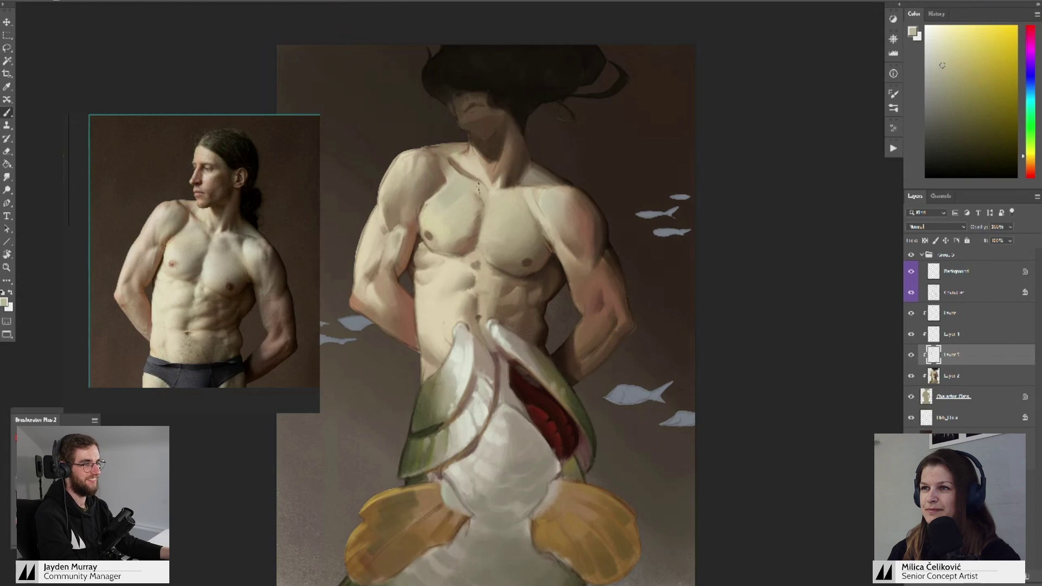
alt+click(451, 201)
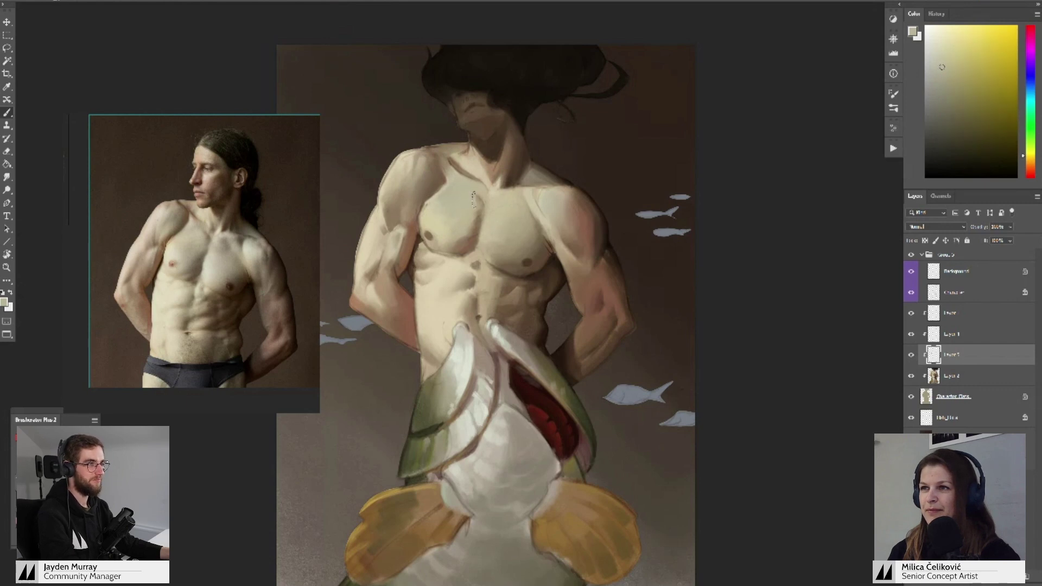
drag(510, 212, 491, 206)
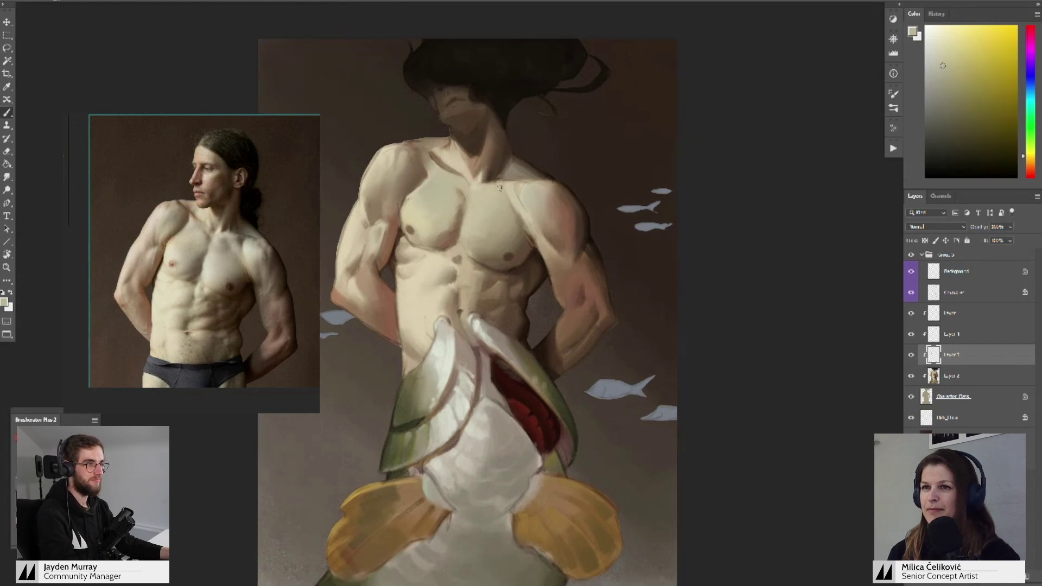
- Shade the upper part of the right-hand pectoral below the collarbone with sampled darker grey-green tones
alt+click(478, 209)
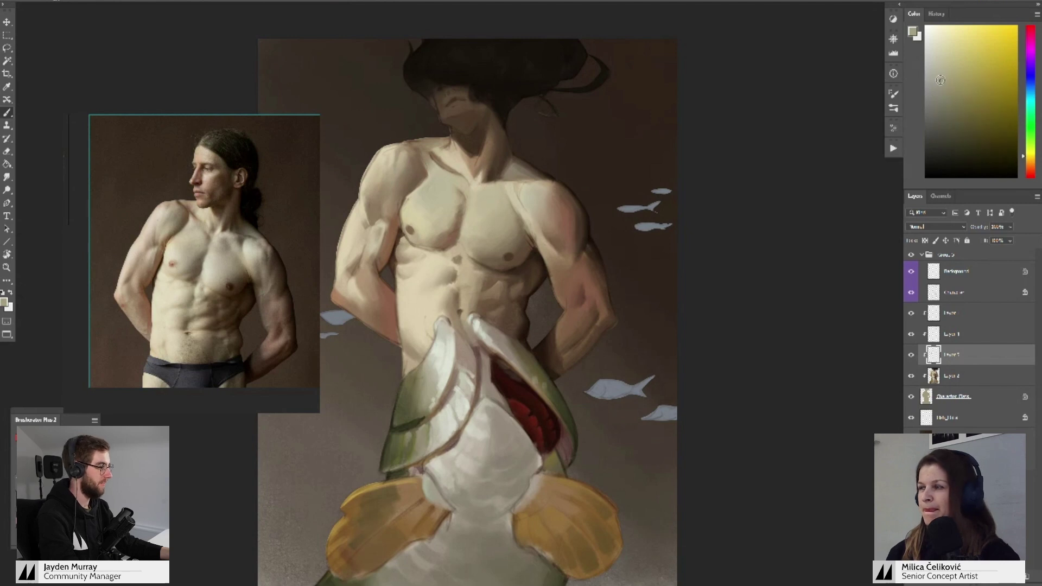
key(ctrl+e)
key(ctrl+z)
scroll(497, 196, down, 1)
scroll(497, 197, right, 1)
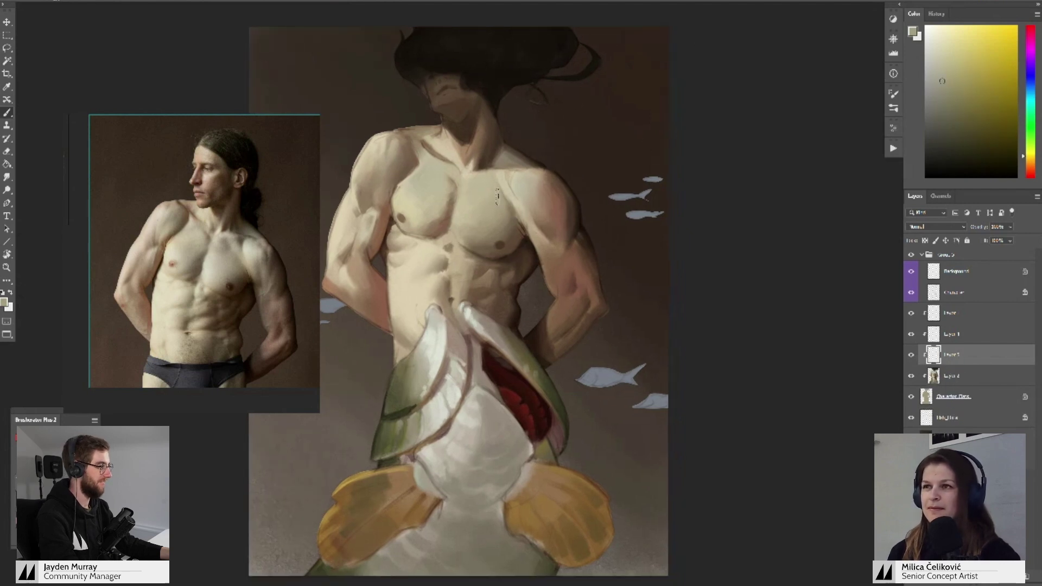
drag(490, 200, 497, 214)
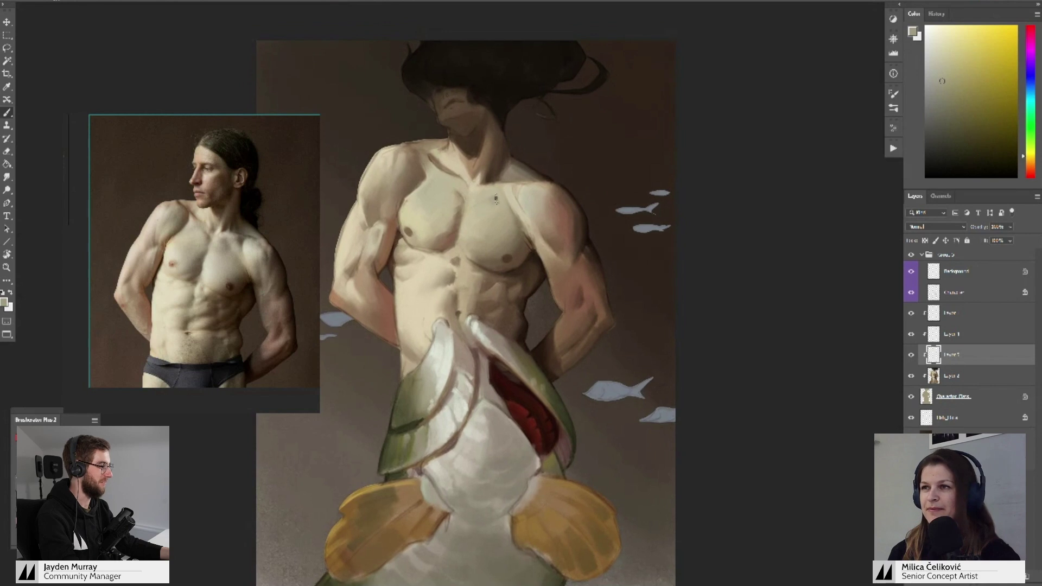
alt+click(485, 198)
alt+click(481, 200)
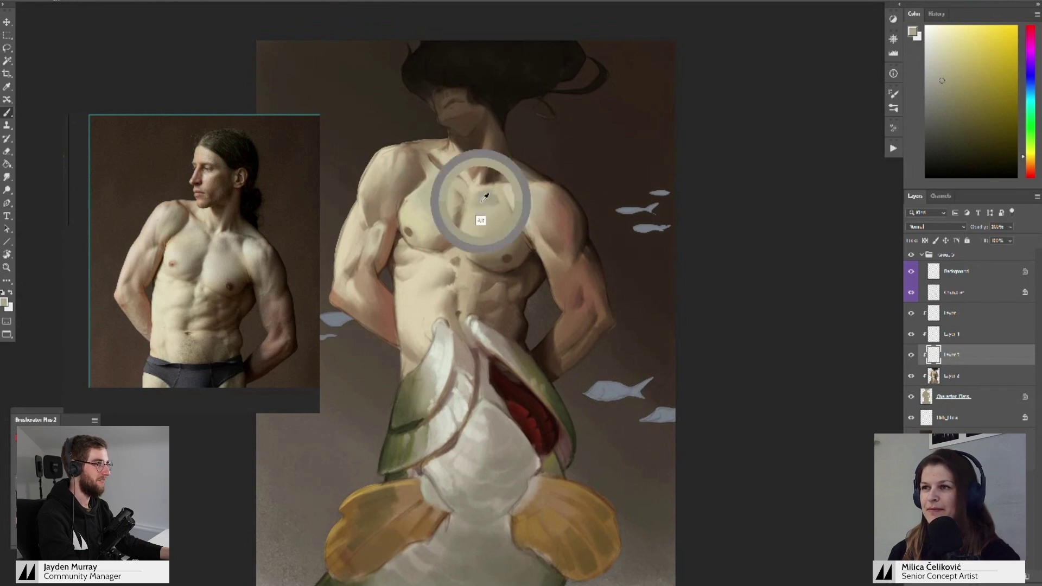
alt+click(491, 203)
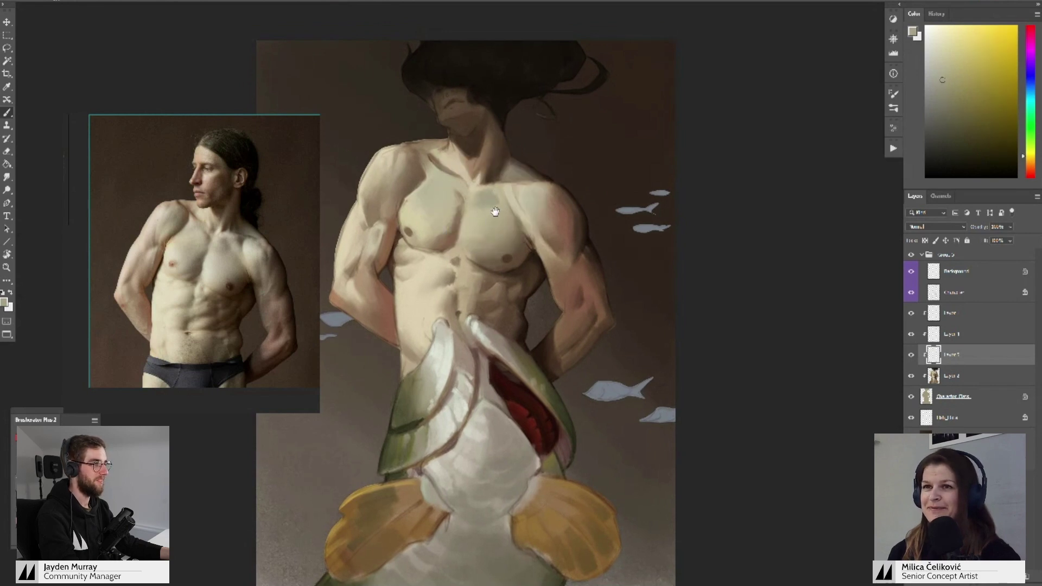
drag(494, 212, 482, 201)
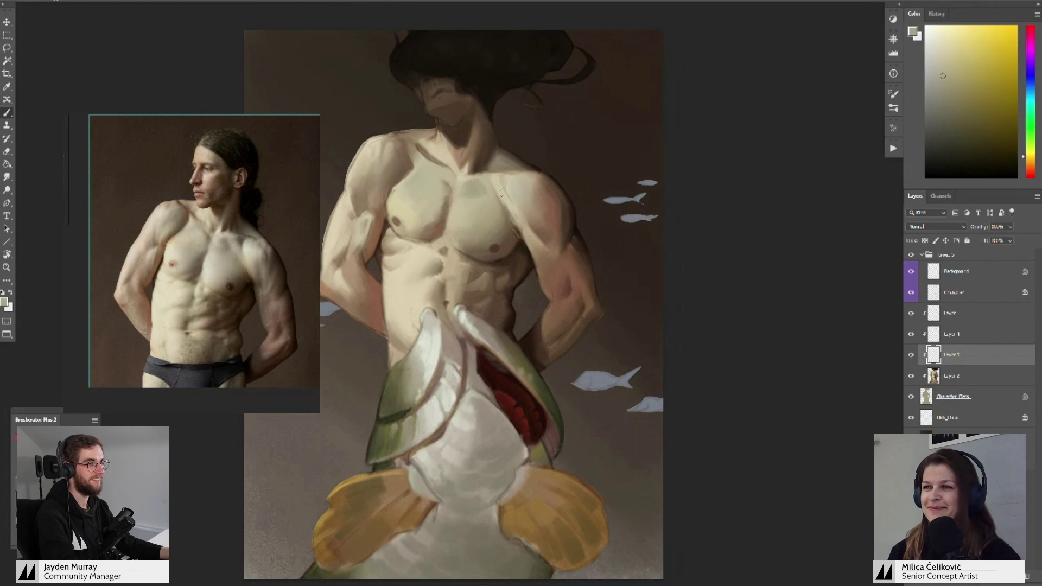
- Separate the right-hand shoulder from the pectoral by painting the crease between them with sampled warm brown tones
drag(519, 195, 522, 205)
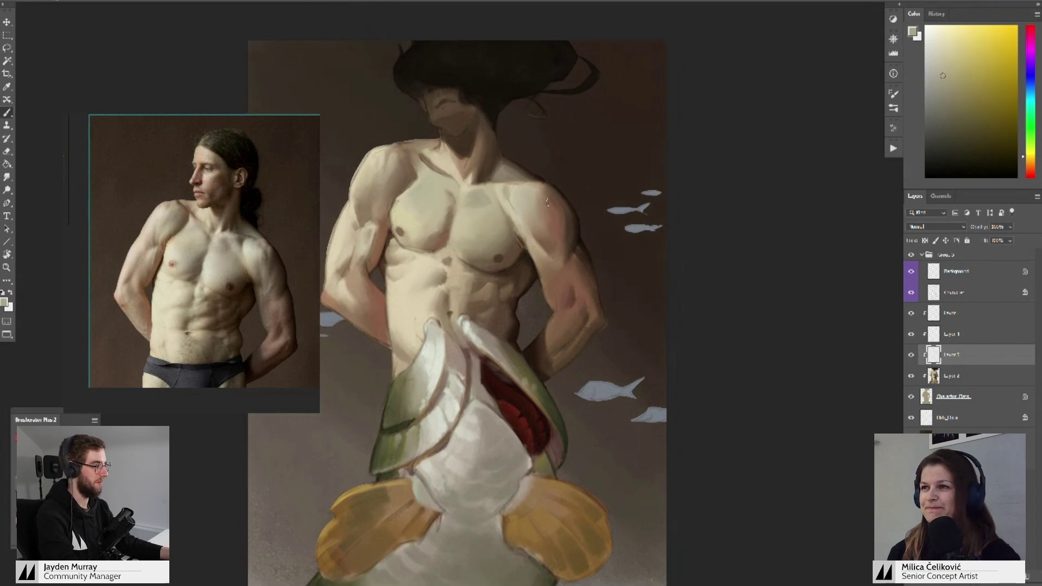
alt+click(543, 198)
alt+click(507, 206)
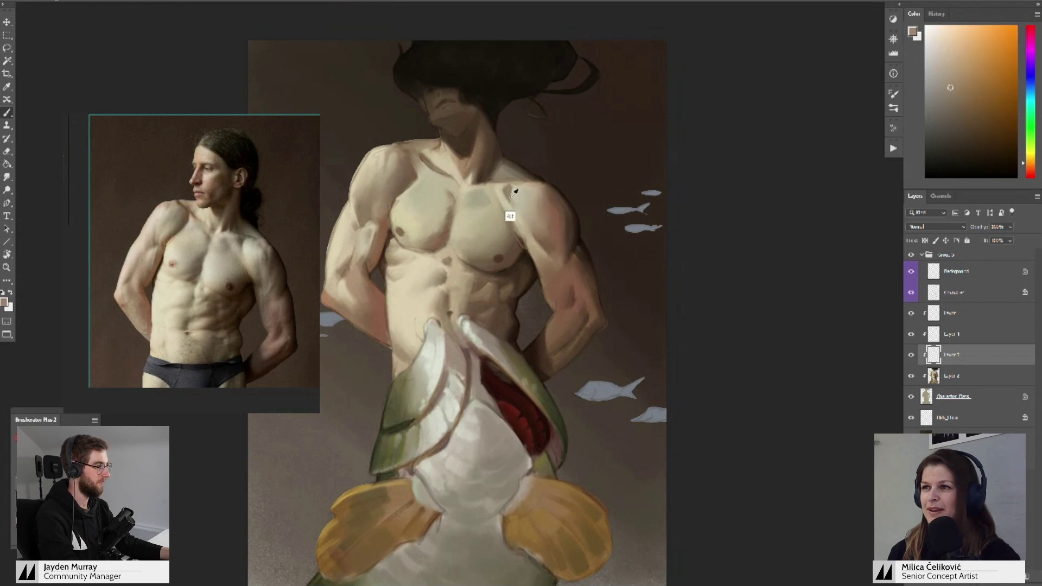
alt+click(513, 197)
alt+click(507, 205)
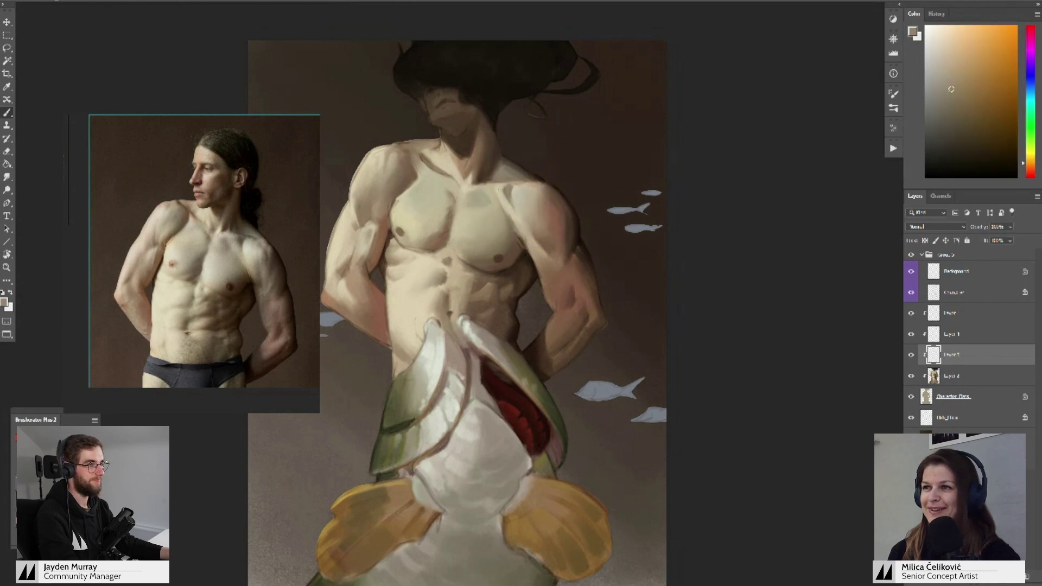
- Refine the skin tone of the upper right-hand pectoral with sampled pale yellow-green tones
alt+click(486, 198)
alt+click(491, 197)
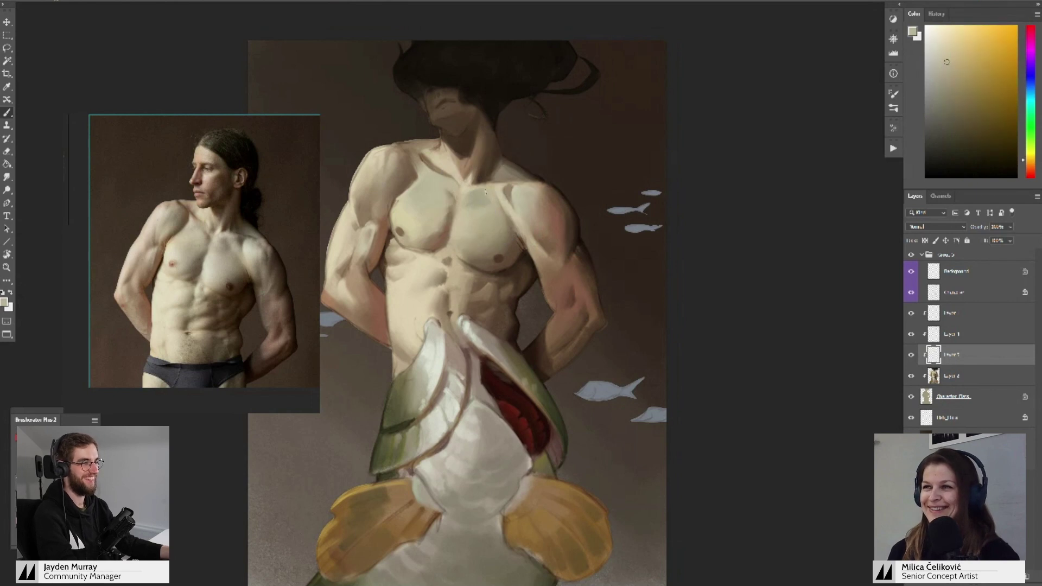
key(r)
drag(579, 135, 591, 142)
alt+click(504, 197)
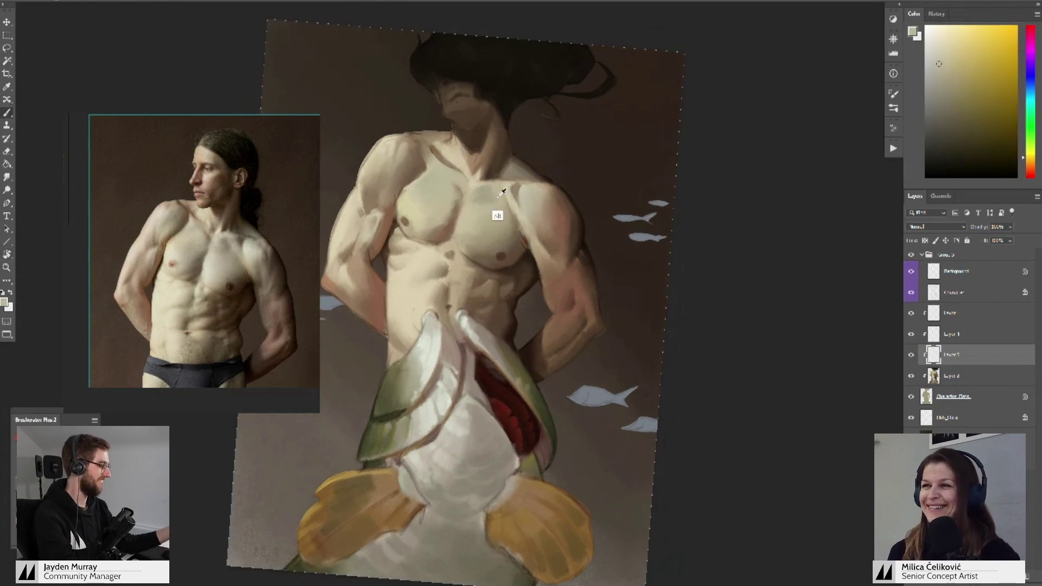
alt+click(502, 193)
alt+click(499, 191)
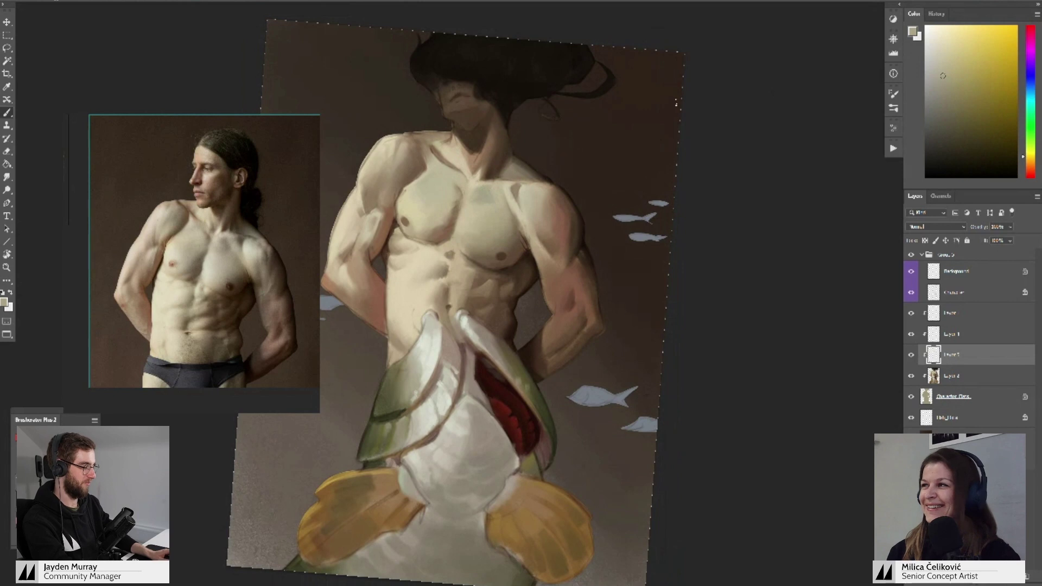
- Darken the patch below the right-hand collarbone with a greyer green and blend it down into the pectoral
click(941, 93)
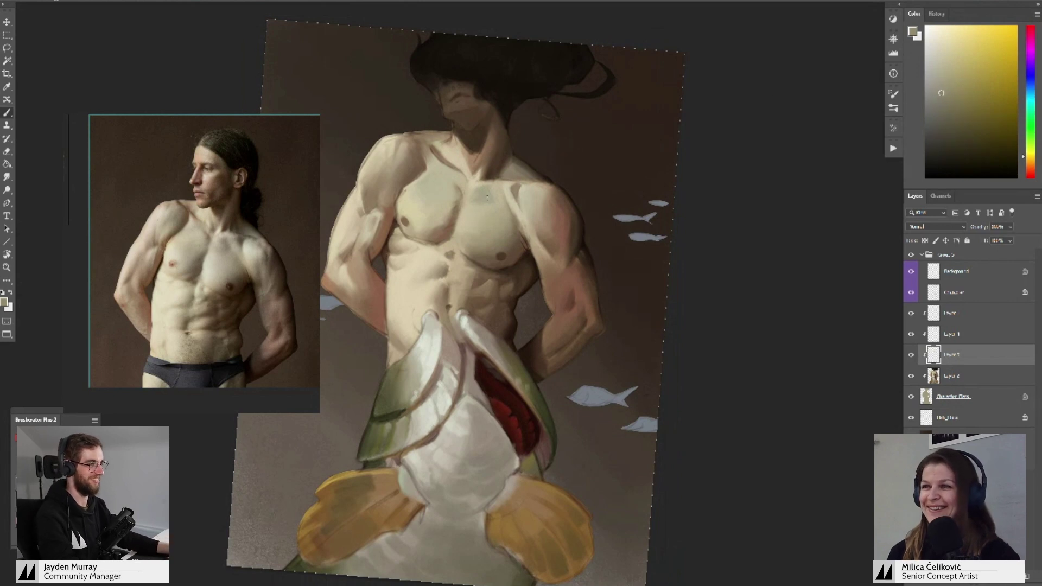
alt+click(489, 193)
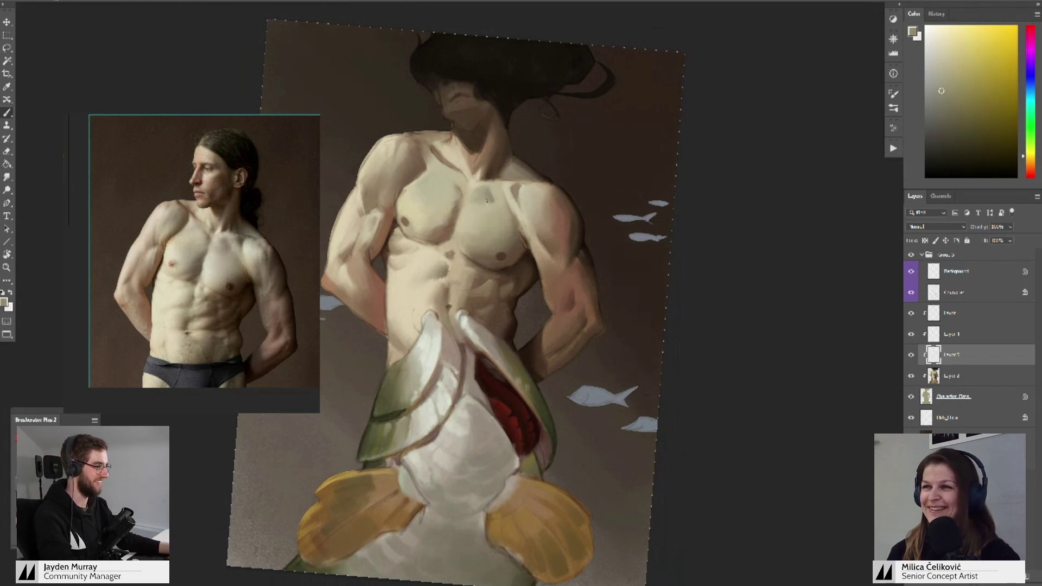
alt+click(482, 199)
alt+click(480, 201)
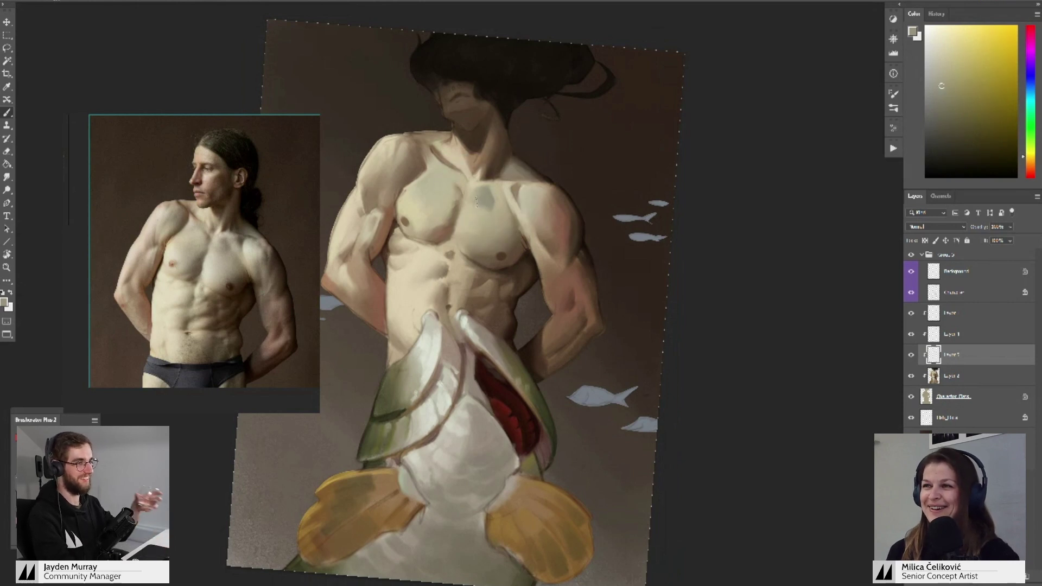
alt+click(487, 210)
alt+click(488, 210)
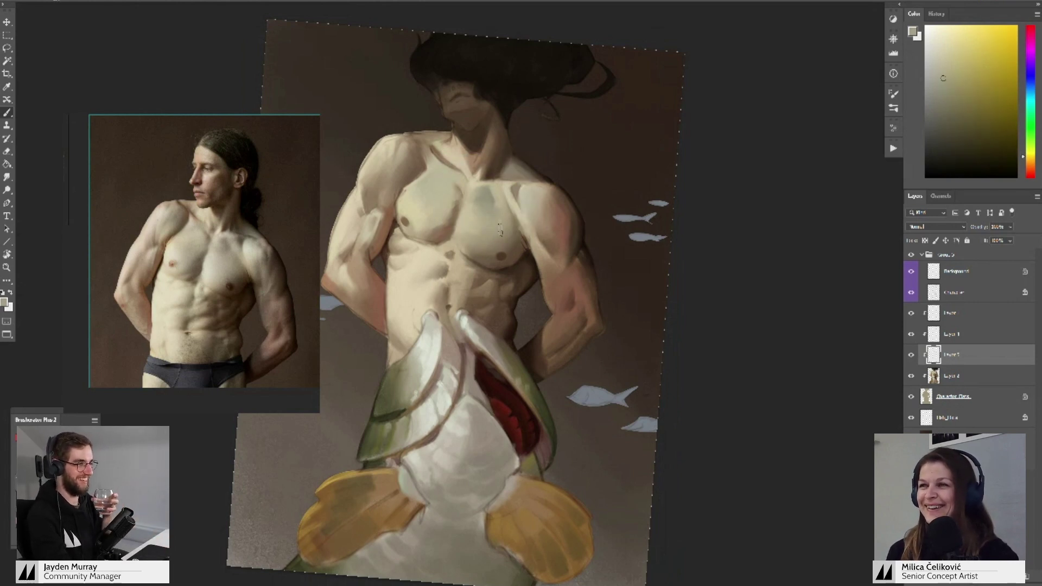
alt+click(492, 201)
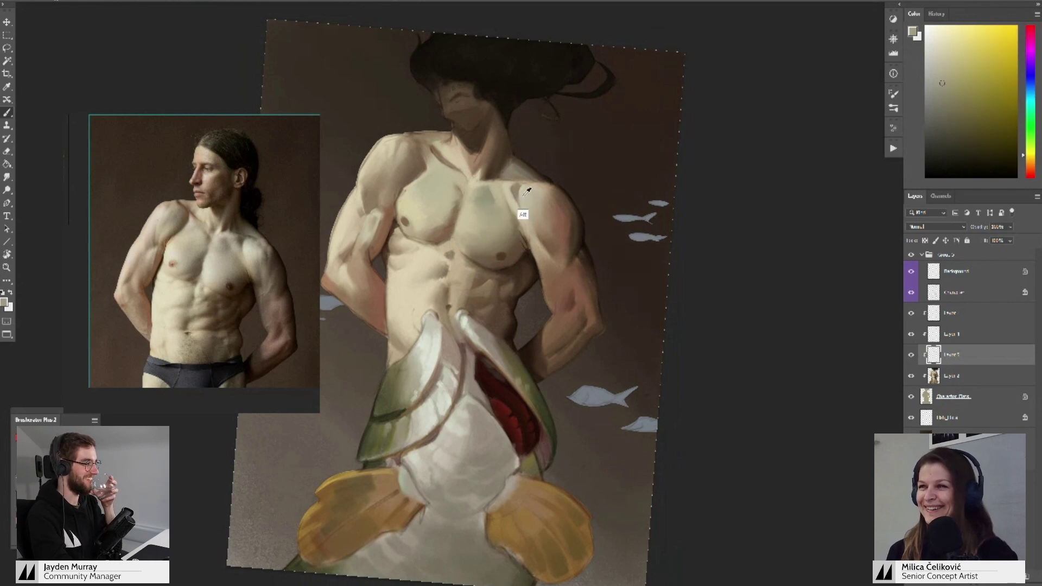
alt+click(523, 196)
alt+click(493, 194)
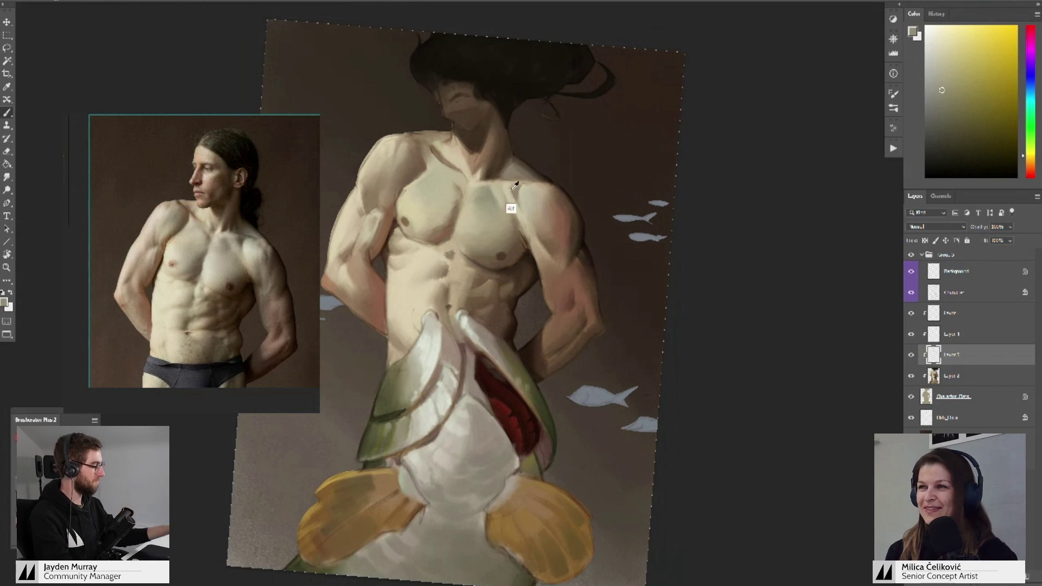
- Define the crease between the right-hand shoulder and pectoral with sampled reddish-brown and pale beige tones
alt+click(509, 198)
alt+click(556, 205)
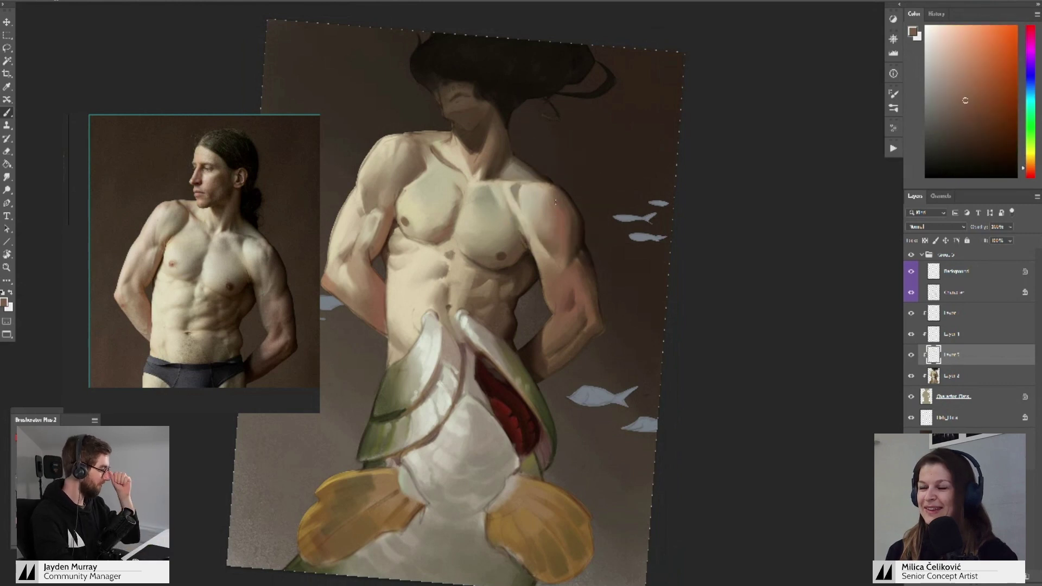
alt+click(518, 192)
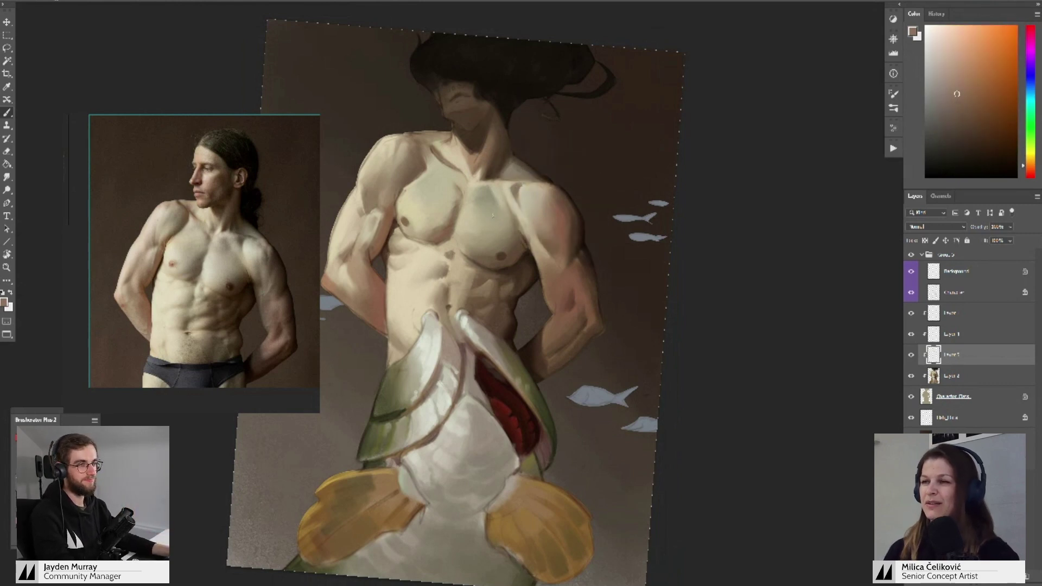
drag(522, 232, 514, 245)
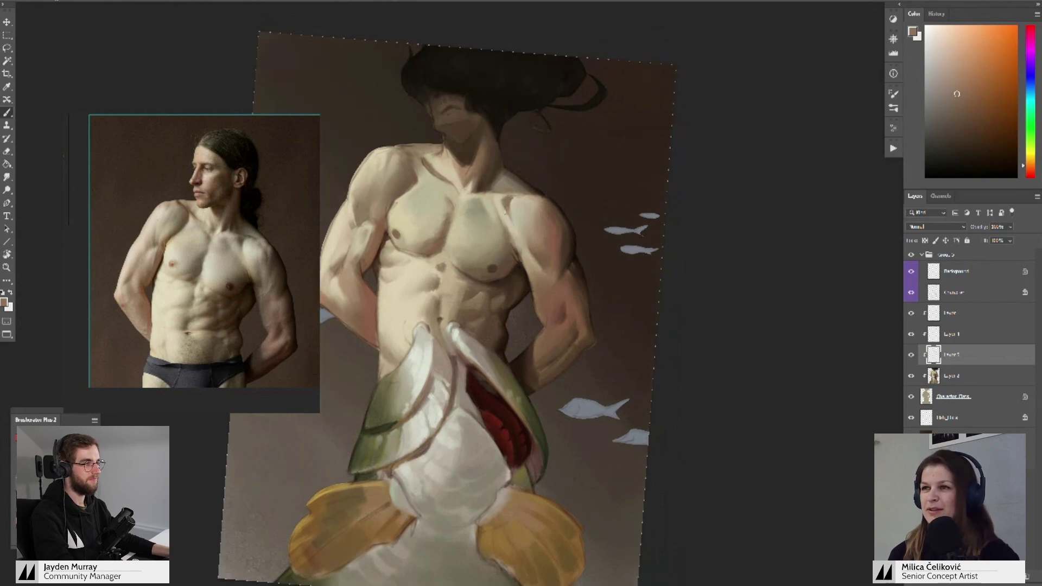
alt+click(552, 223)
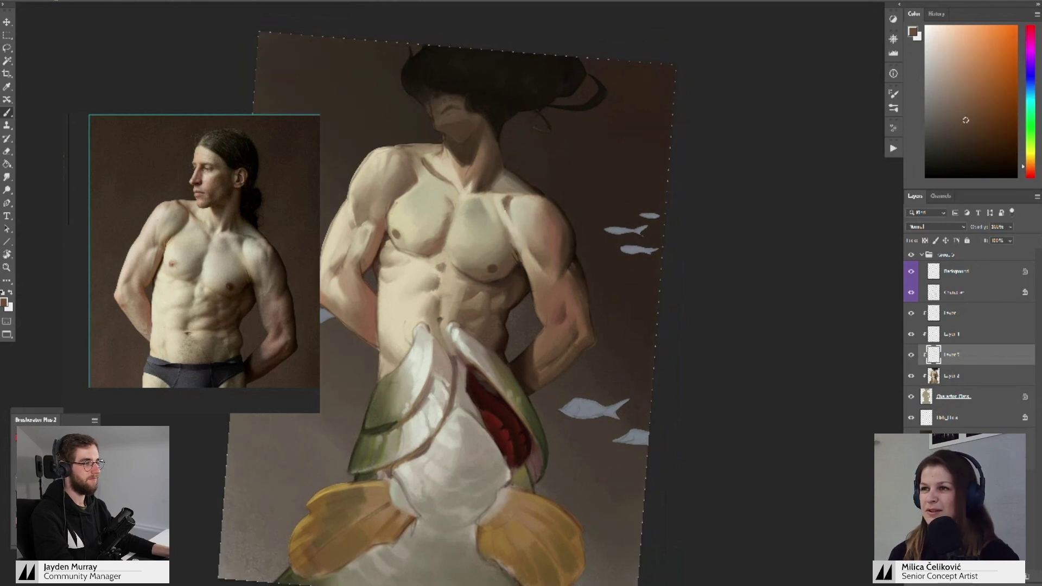
alt+click(510, 200)
alt+click(510, 216)
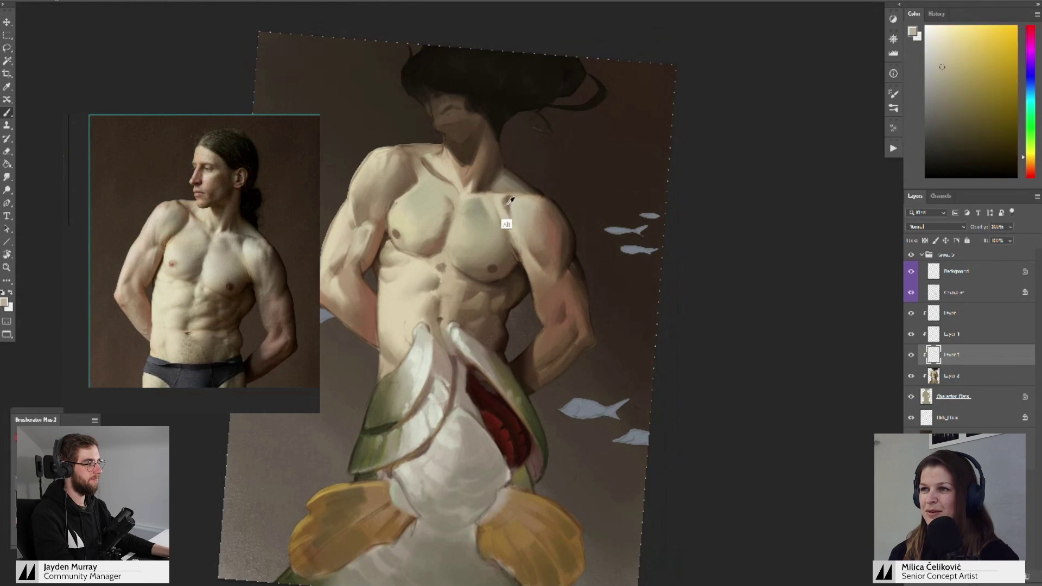
alt+click(504, 202)
alt+click(507, 200)
alt+click(508, 203)
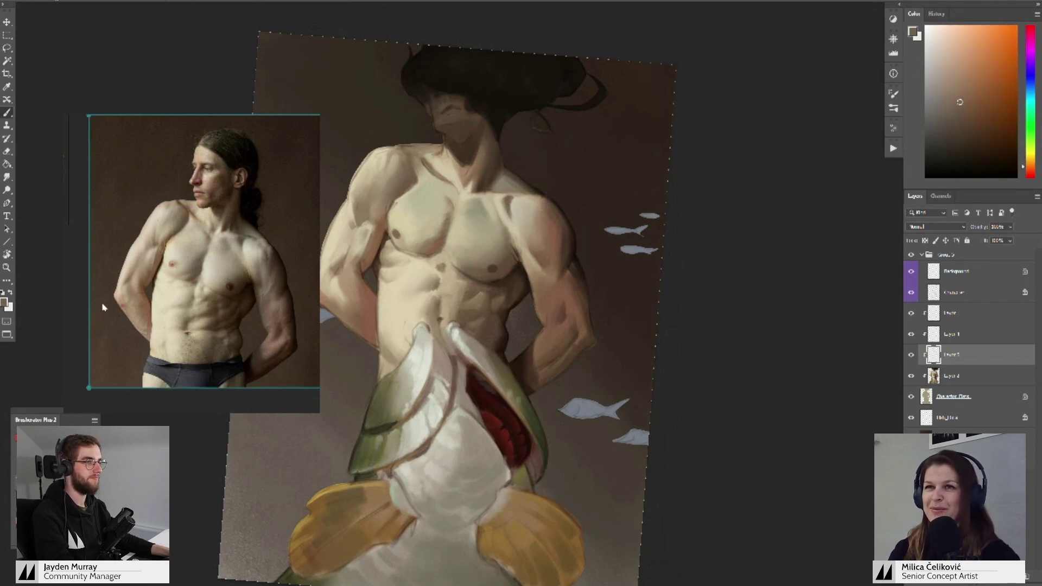
- Soften the upper end of the right-hand shoulder crease near the collarbone with sampled beige and muted brown tones
key(space)
drag(592, 199, 589, 186)
key(r)
drag(708, 189, 703, 158)
key(z)
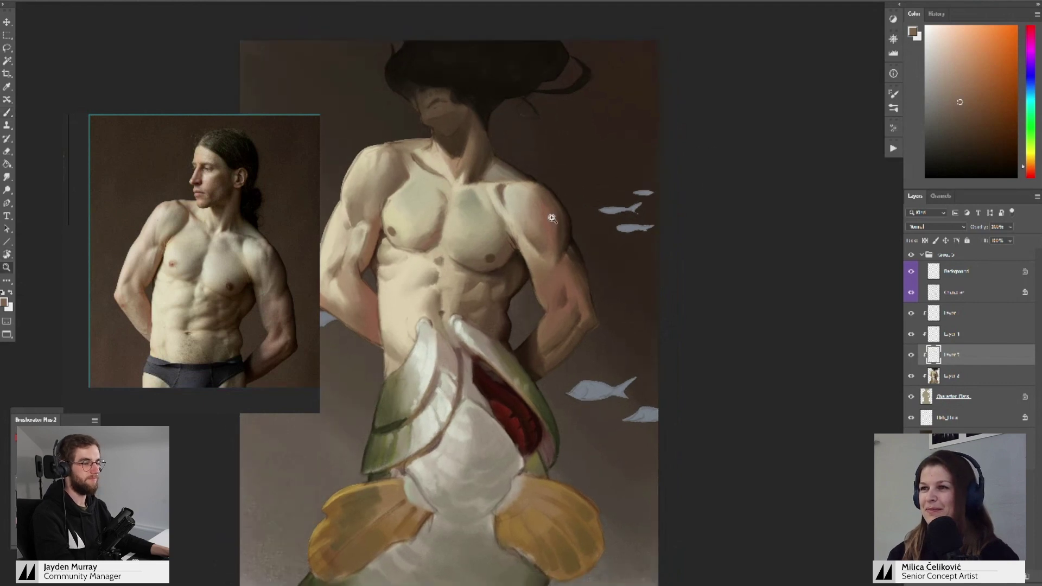
mouse_move(552, 217)
mouse_down()
mouse_move(489, 220)
mouse_move(543, 219)
mouse_up()
key(b)
alt+click(502, 192)
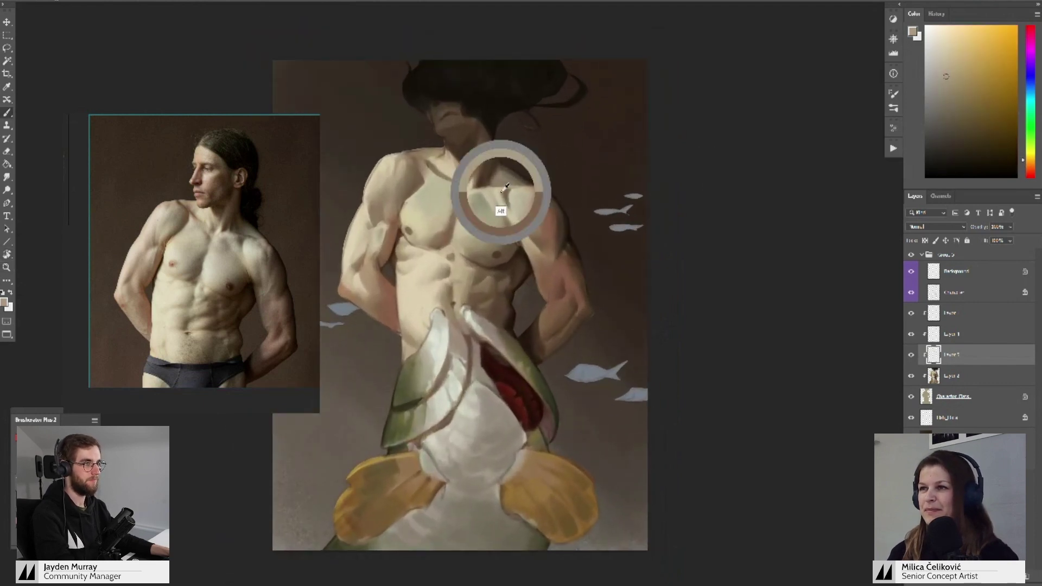
alt+click(504, 190)
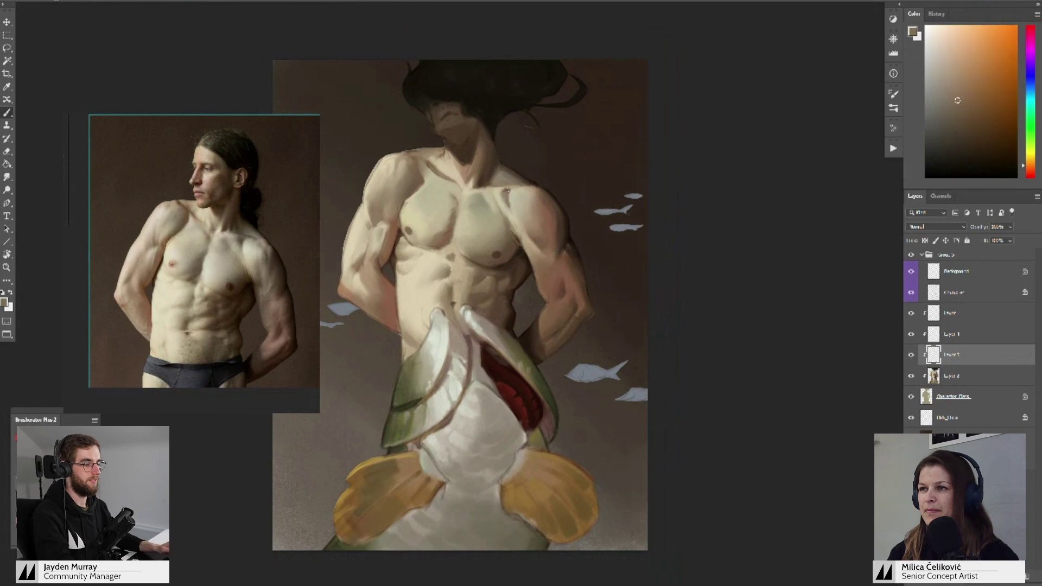
alt+click(502, 214)
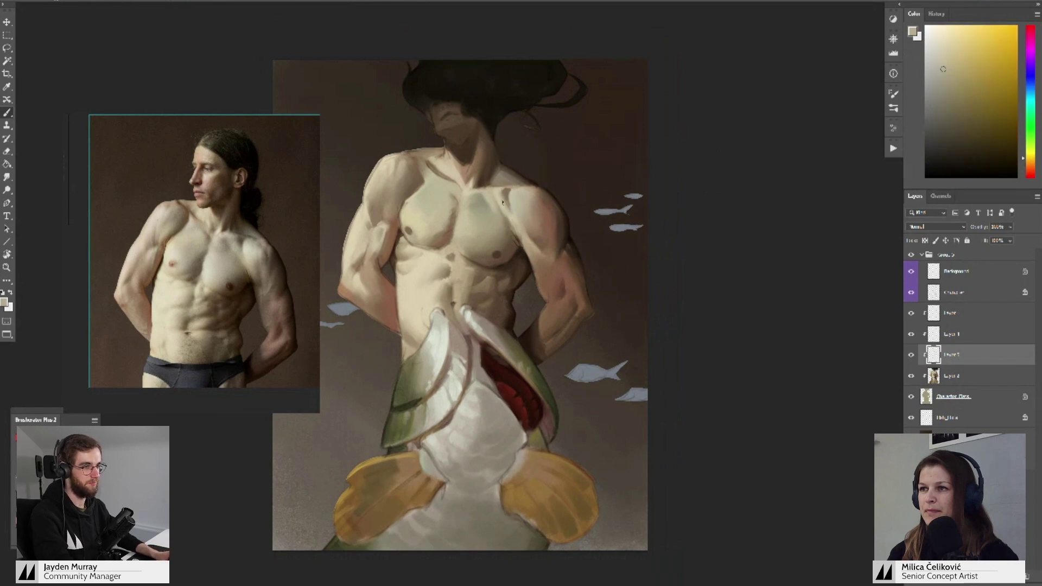
alt+click(516, 214)
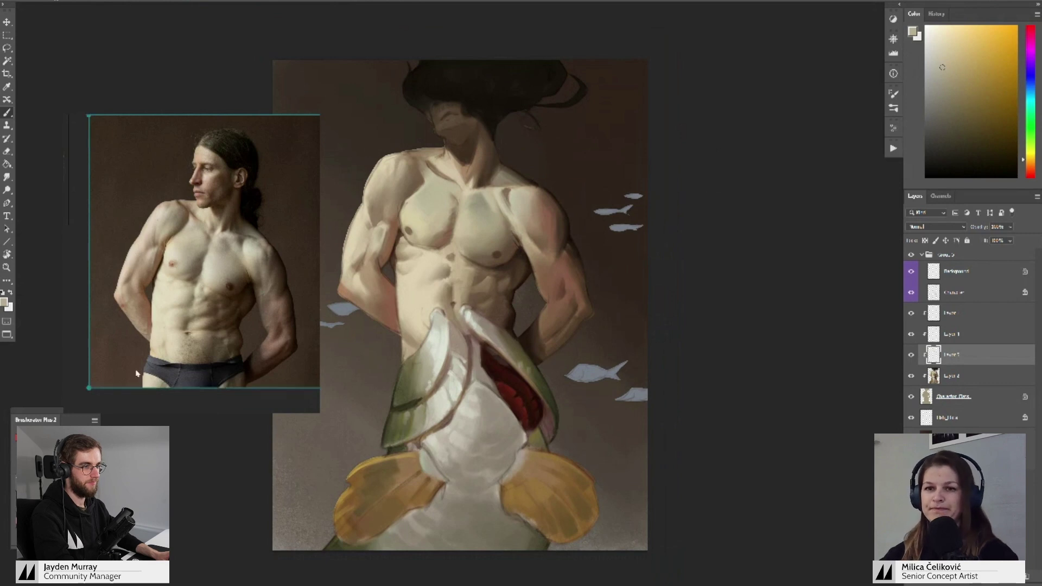
- Shift the reference photo slightly and blend the front of the right-hand shoulder with sampled peach, beige and reddish-brown skin tones
drag(144, 343, 151, 337)
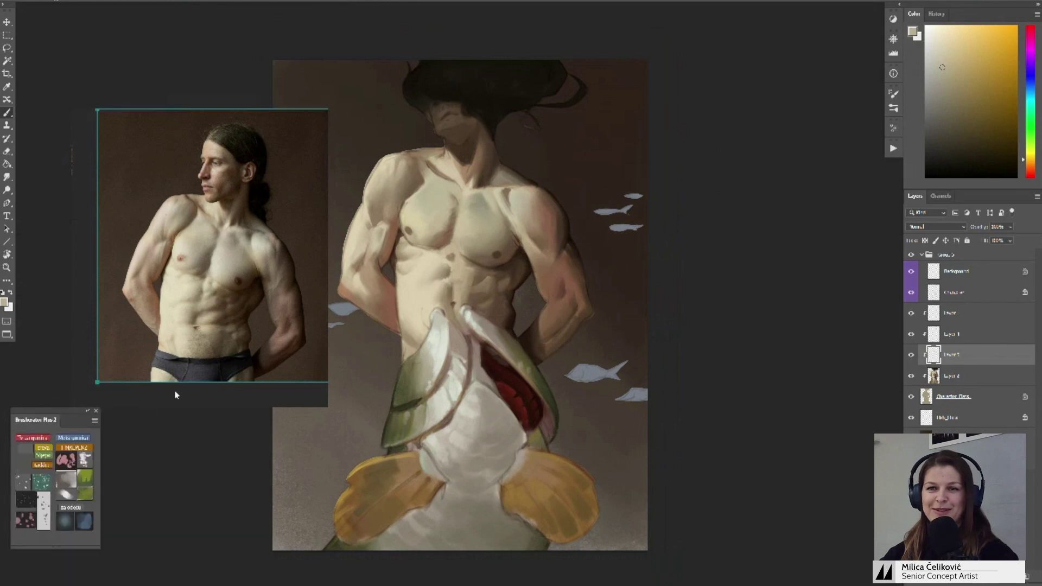
drag(704, 234, 716, 229)
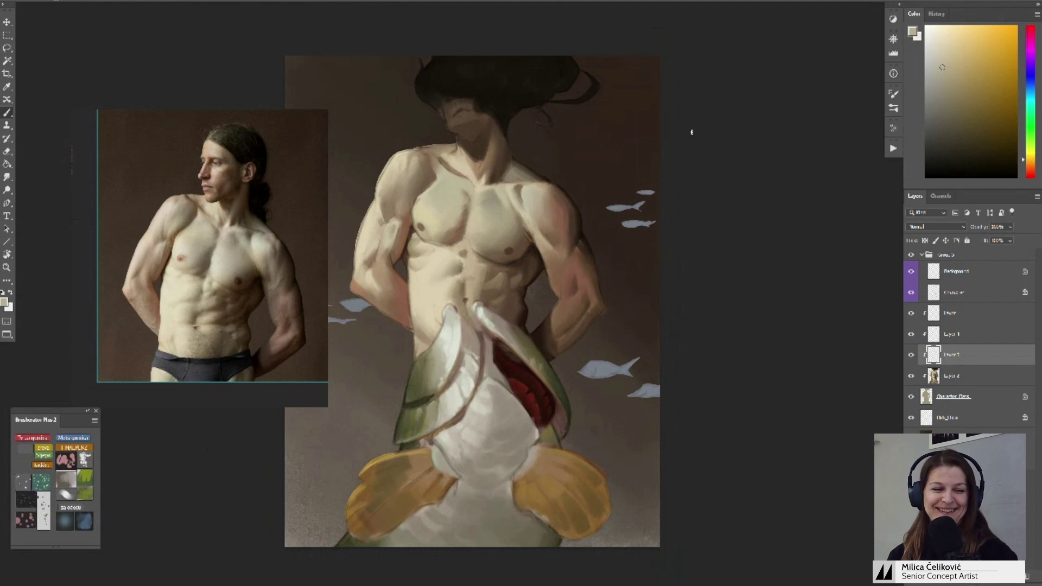
drag(585, 212, 583, 204)
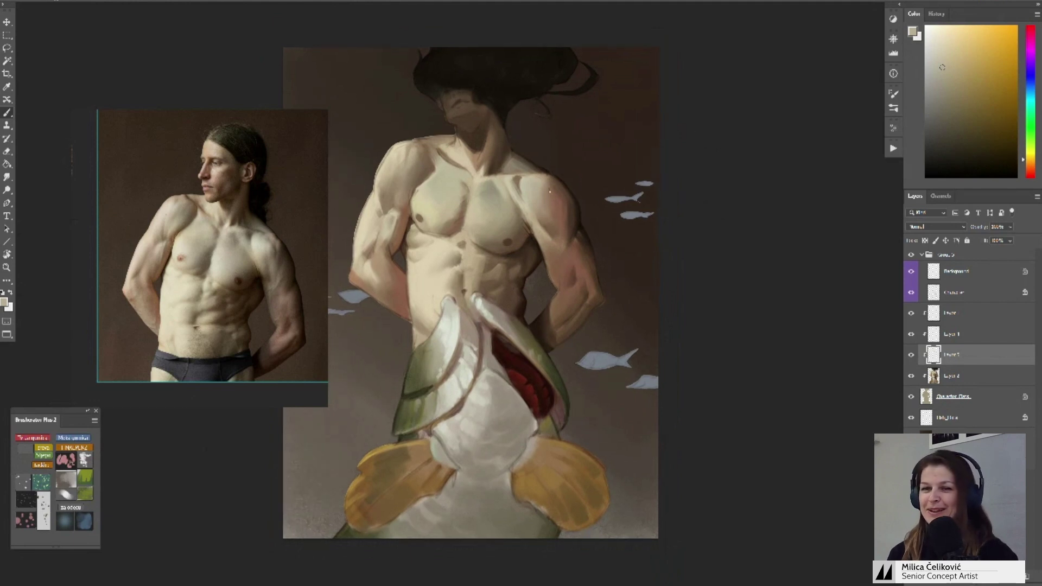
alt+click(553, 216)
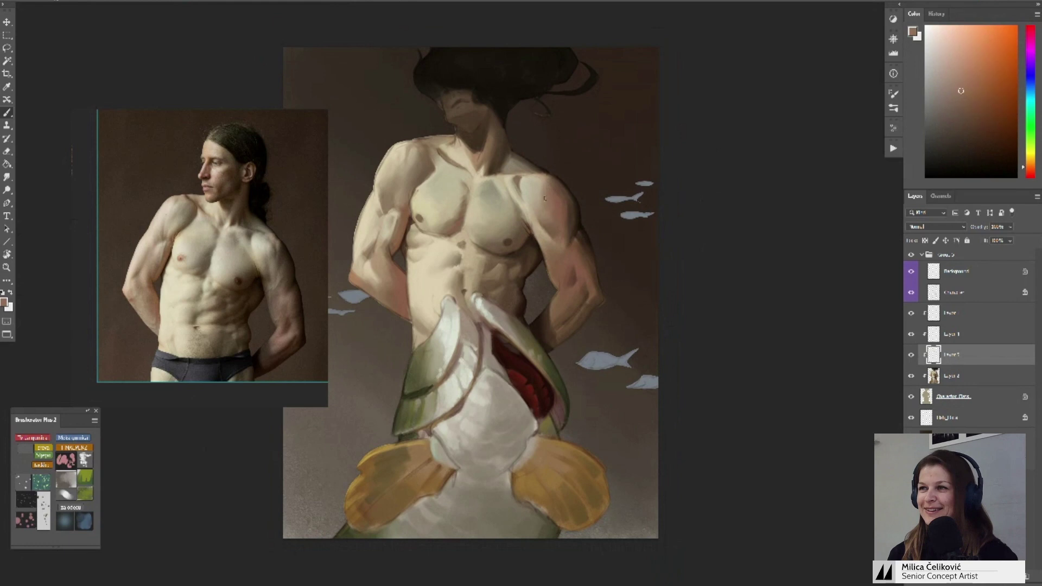
alt+click(542, 213)
alt+click(541, 204)
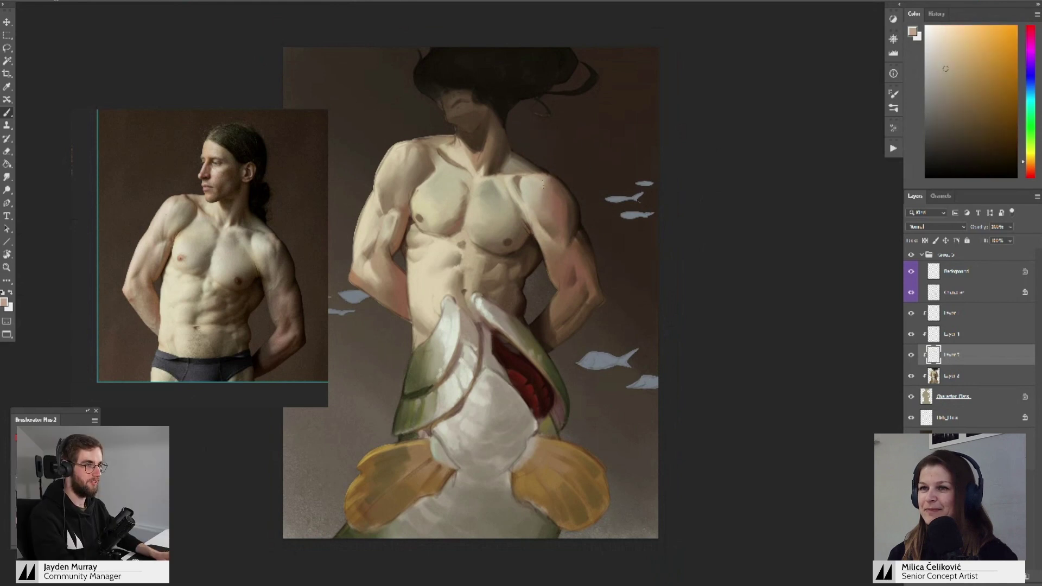
alt+click(547, 228)
alt+click(541, 214)
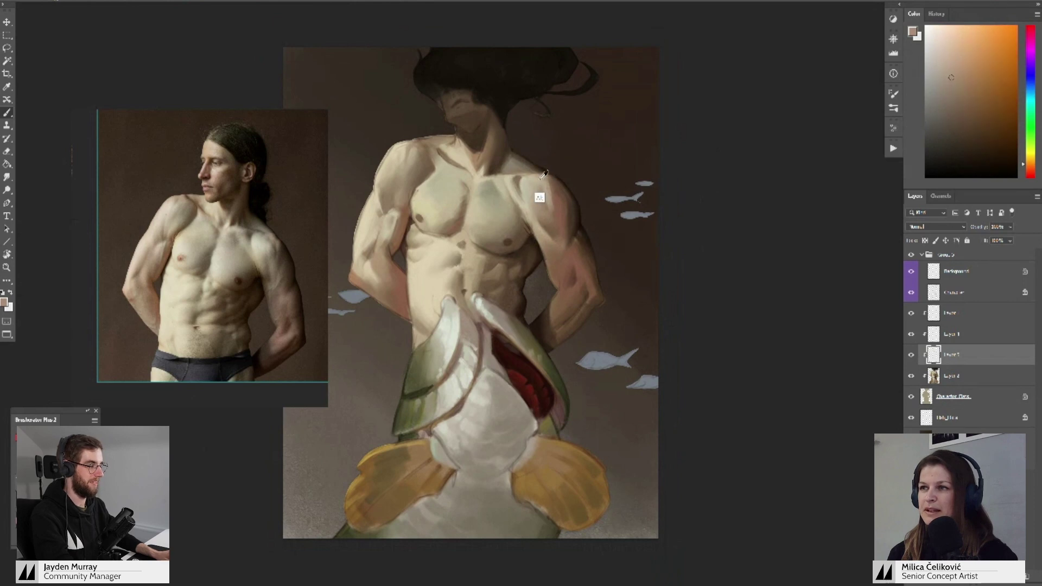
alt+click(541, 181)
alt+click(547, 186)
alt+click(551, 188)
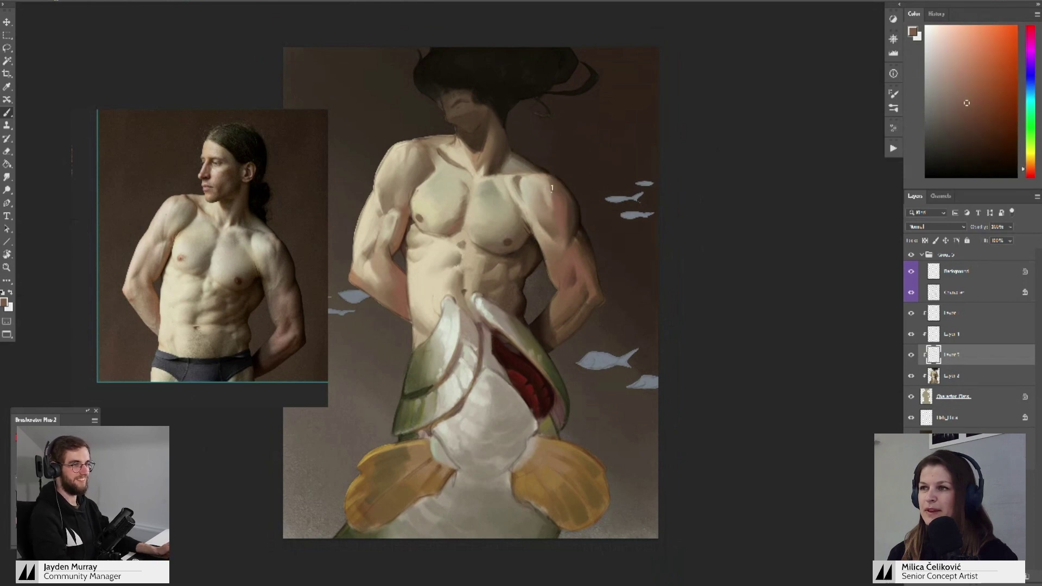
- Merge the active paint layer into the layer below and add a new empty layer above it
key(r)
key(ctrl+e)
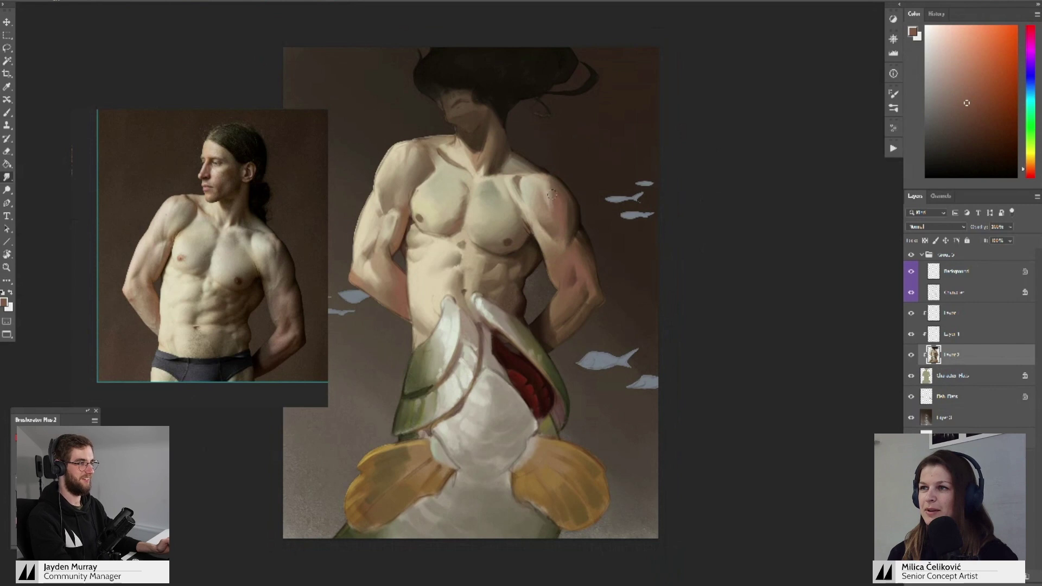
key(b)
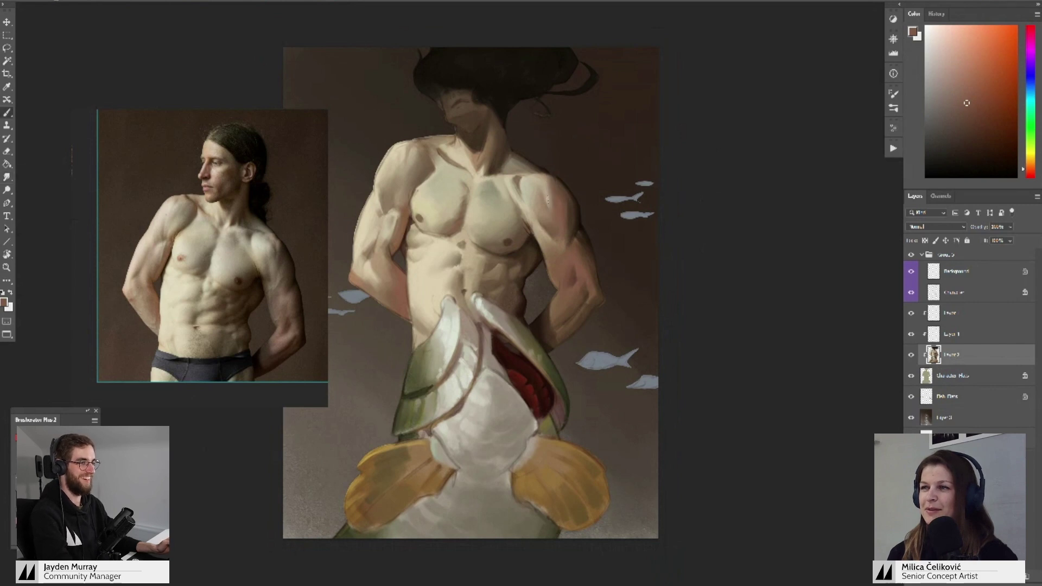
key(ctrl+shift+alt+n)
- Model the top and outer side of the right-hand shoulder with sampled beige and reddish-brown tones on the new layer
drag(565, 195, 564, 200)
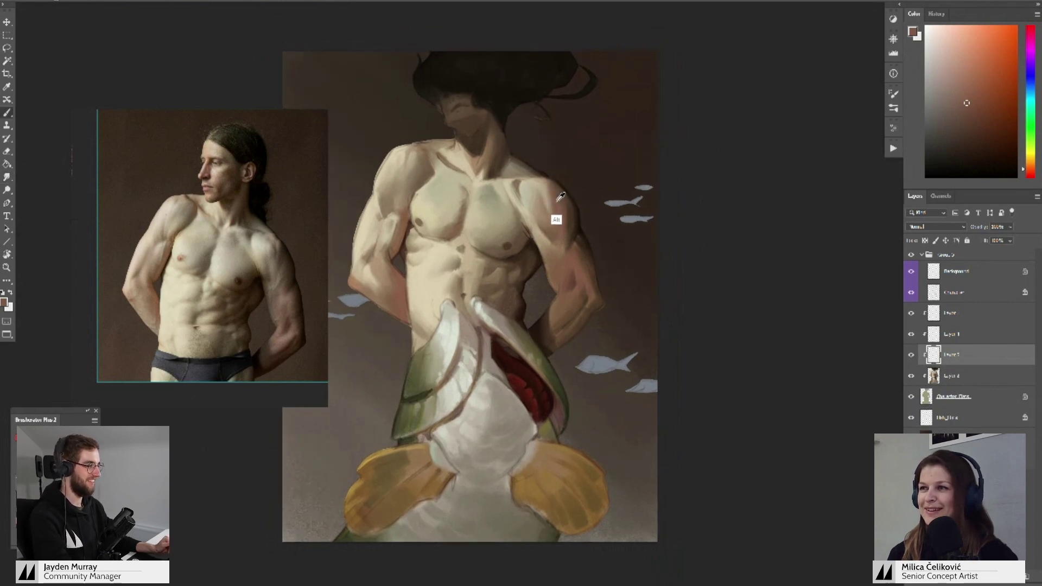
alt+click(560, 196)
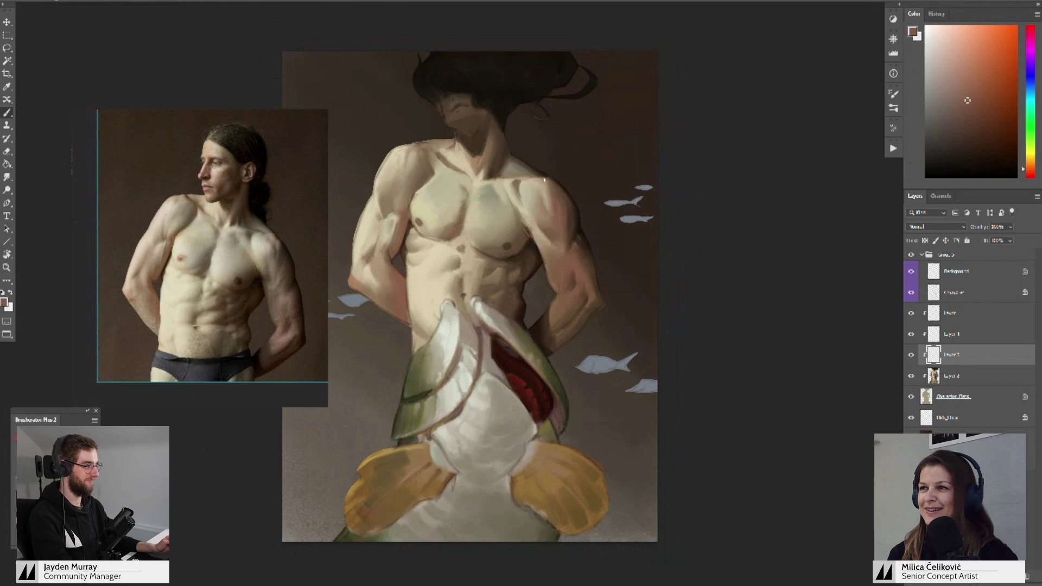
alt+click(546, 187)
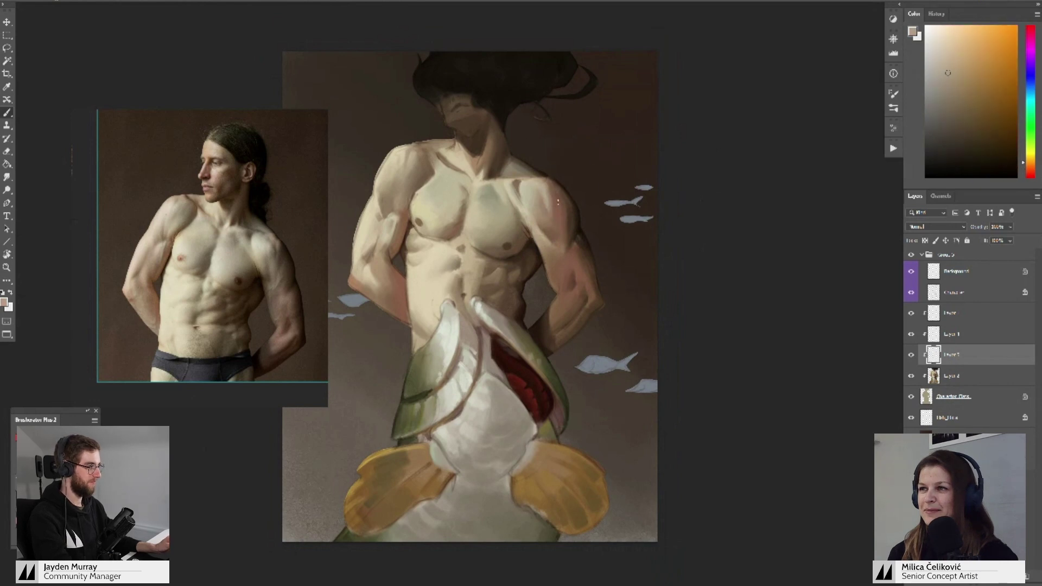
alt+click(560, 195)
alt+click(559, 192)
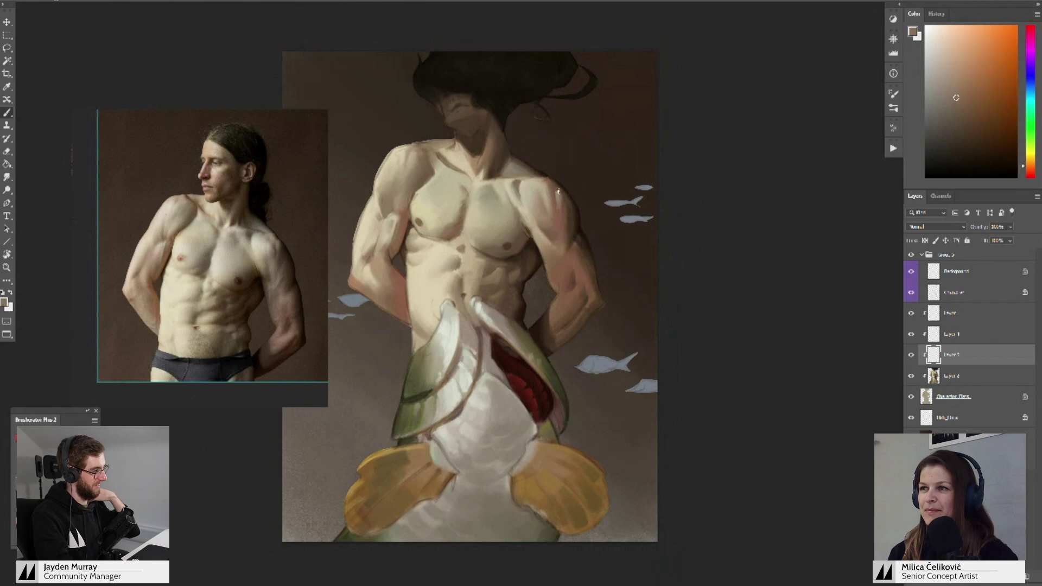
alt+click(554, 200)
alt+click(559, 210)
alt+click(563, 206)
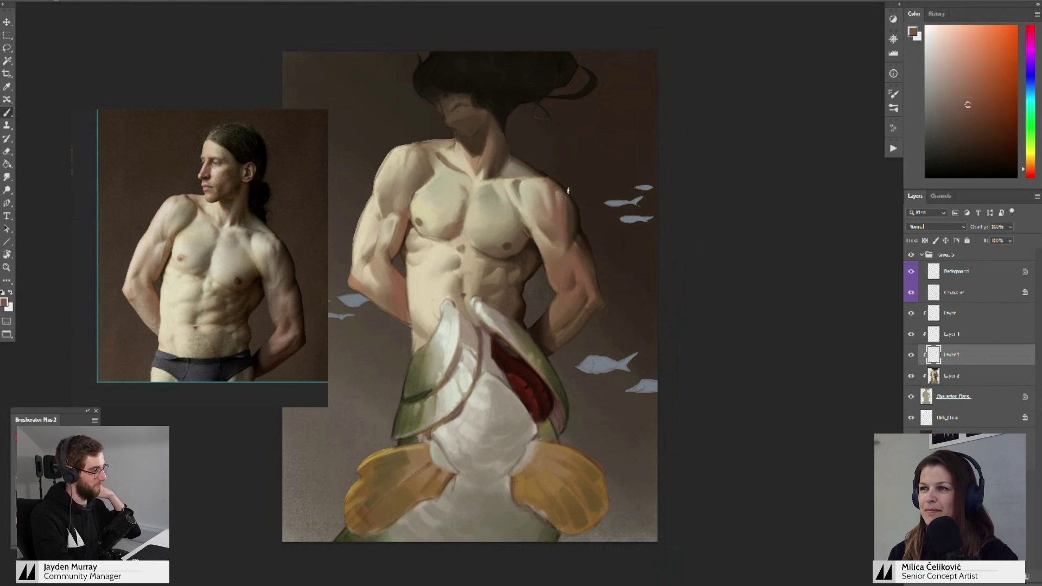
alt+click(561, 194)
drag(574, 190, 553, 223)
key(ctrl+e)
key(ctrl+z)
- Sample skin tones from the left-hand upper arm and forearm for refining the arm's shading
scroll(547, 211, down, 1)
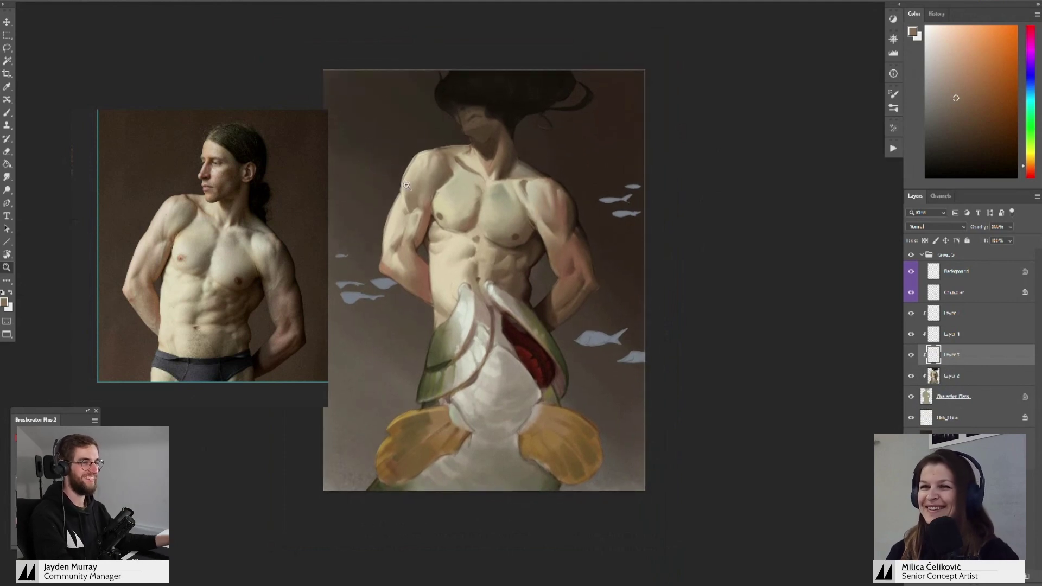
mouse_move(409, 210)
mouse_down()
mouse_move(422, 210)
mouse_move(419, 232)
mouse_move(442, 221)
mouse_up()
alt+click(402, 206)
alt+click(417, 253)
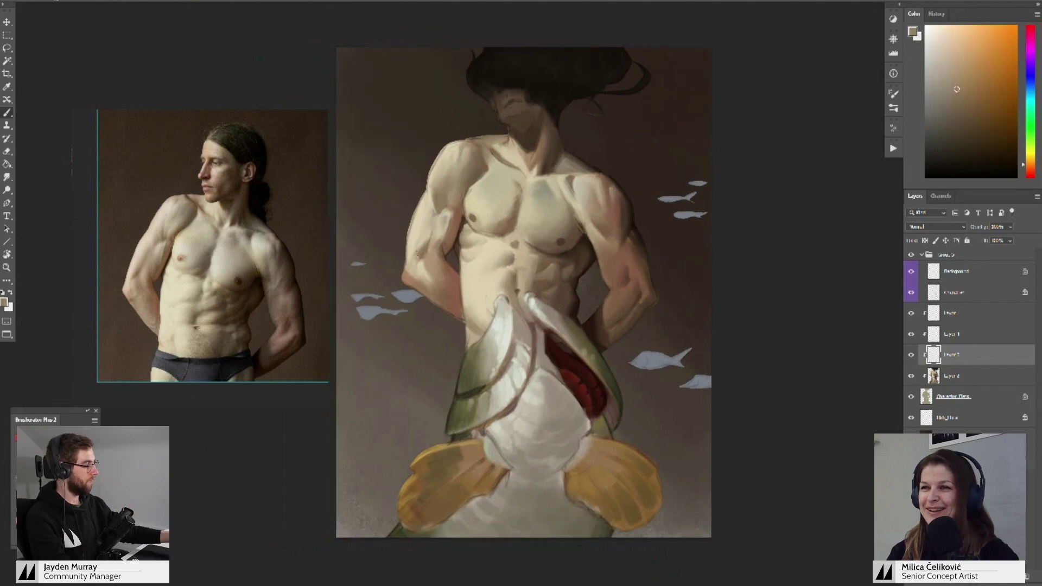
- Blend the forearm and elbow crease of the lit arm with beige skin tones sampled from the surrounding paint
alt+click(430, 233)
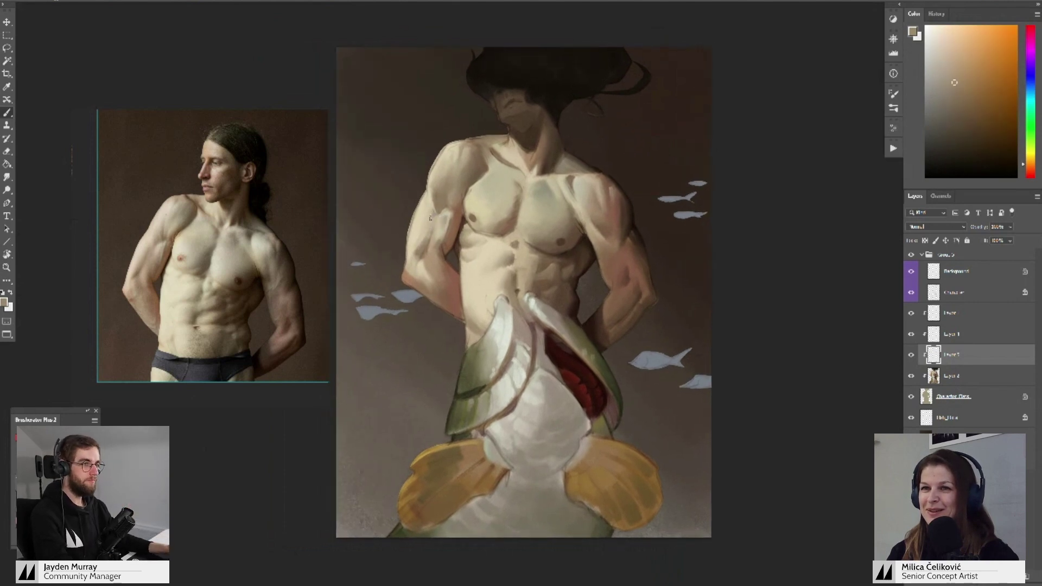
alt+click(427, 238)
alt+click(420, 267)
mouse_move(429, 234)
mouse_down()
mouse_move(424, 243)
mouse_move(432, 227)
mouse_move(425, 233)
mouse_up()
alt+click(415, 270)
alt+click(423, 246)
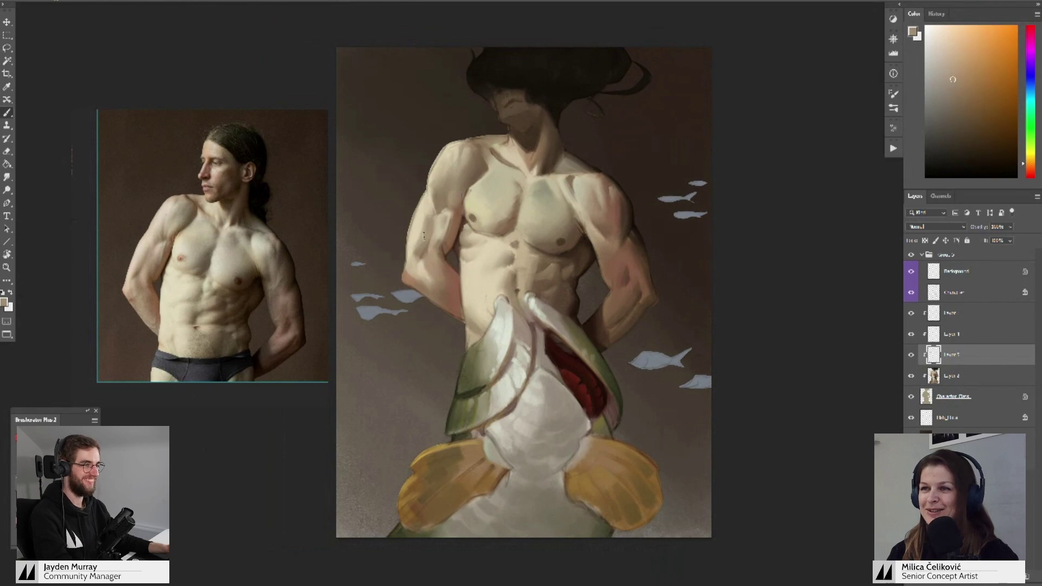
alt+click(423, 227)
alt+click(425, 265)
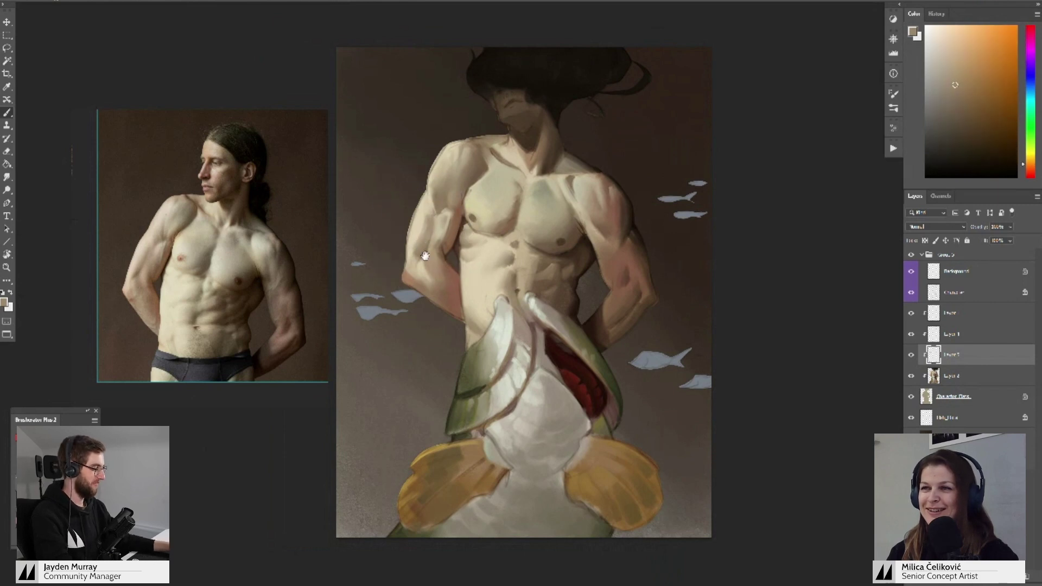
- Refine the shadow shapes around the lit arm's elbow with reddish-brown tones sampled from the arm
drag(448, 269, 441, 255)
alt+click(425, 248)
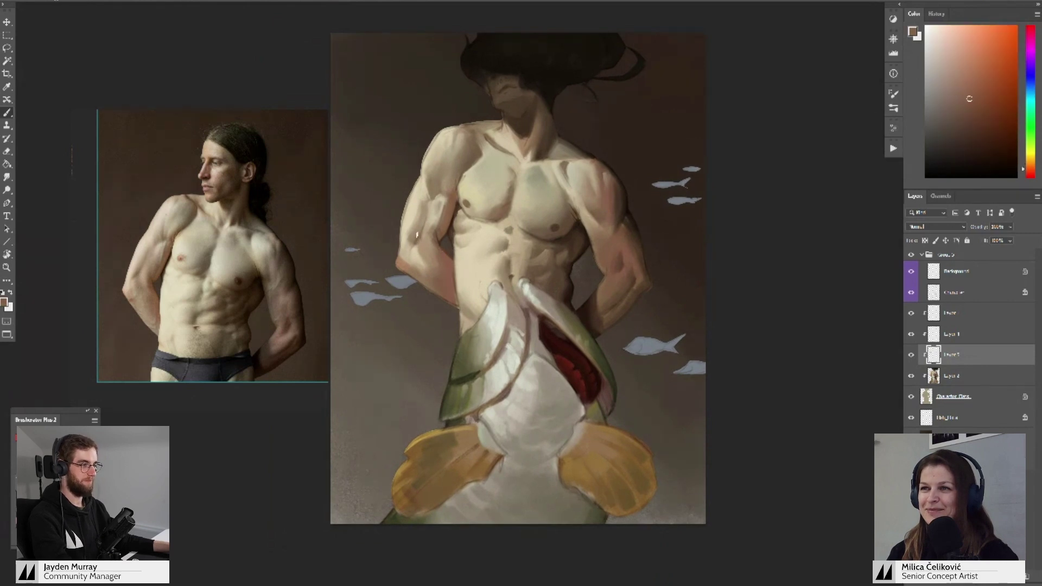
alt+click(409, 263)
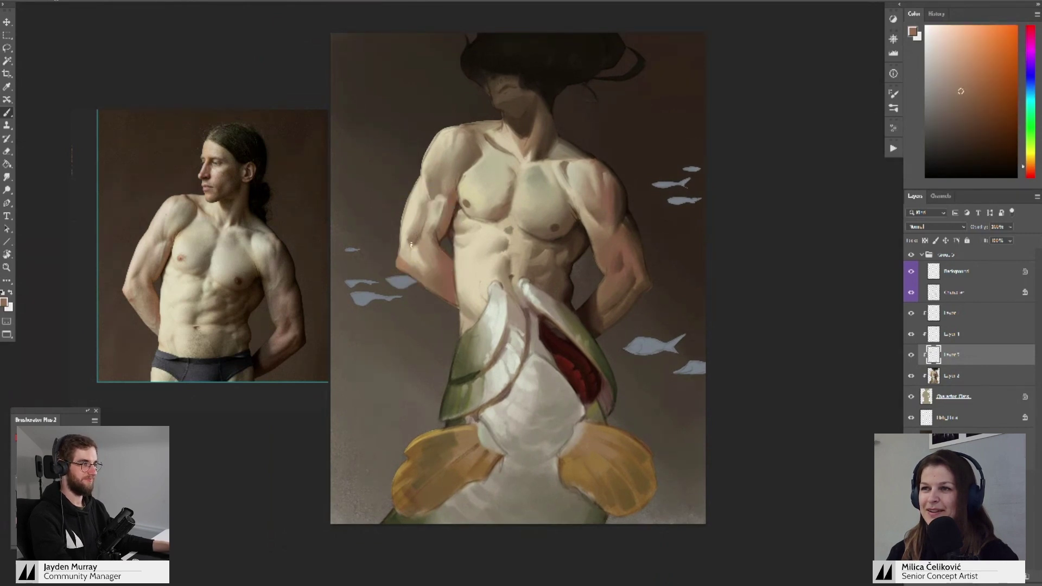
alt+click(413, 235)
mouse_move(465, 205)
mouse_down()
mouse_move(445, 220)
mouse_move(479, 188)
mouse_up()
mouse_move(463, 196)
mouse_down()
mouse_move(480, 195)
mouse_move(470, 213)
mouse_up()
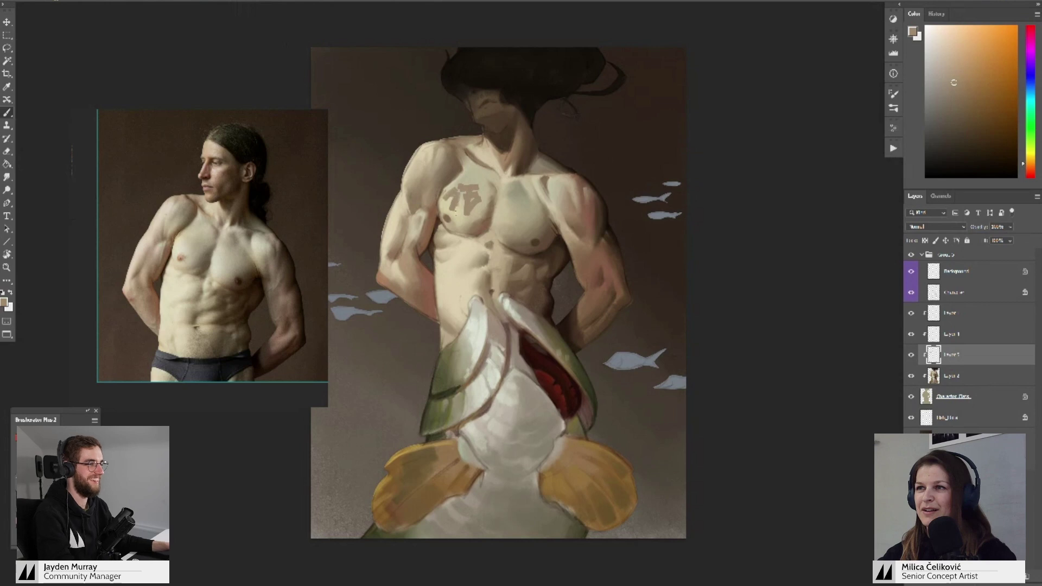
drag(462, 196, 449, 225)
key(ctrl+z)
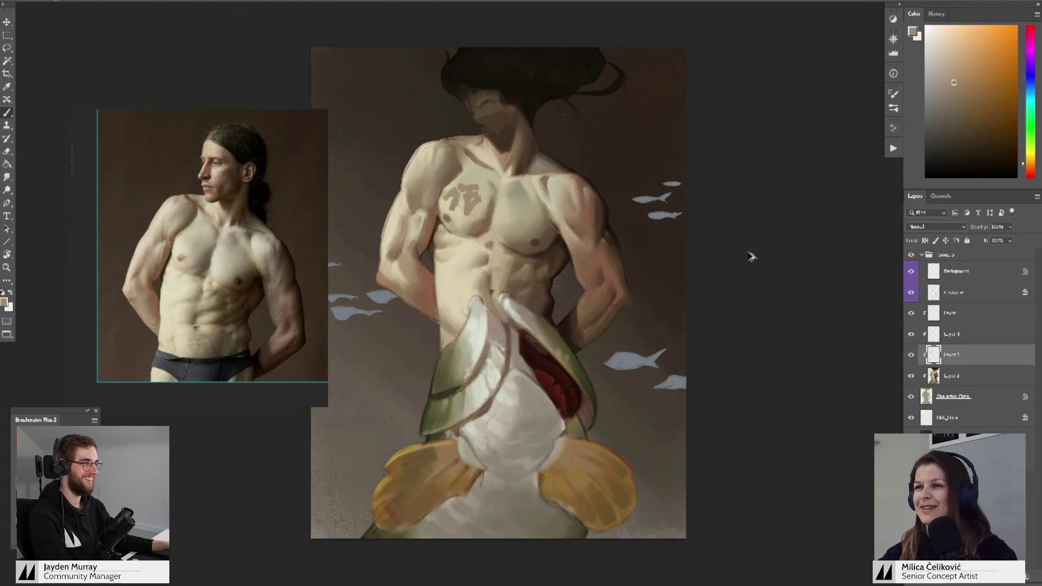
key(ctrl+z)
key(ctrl+z)
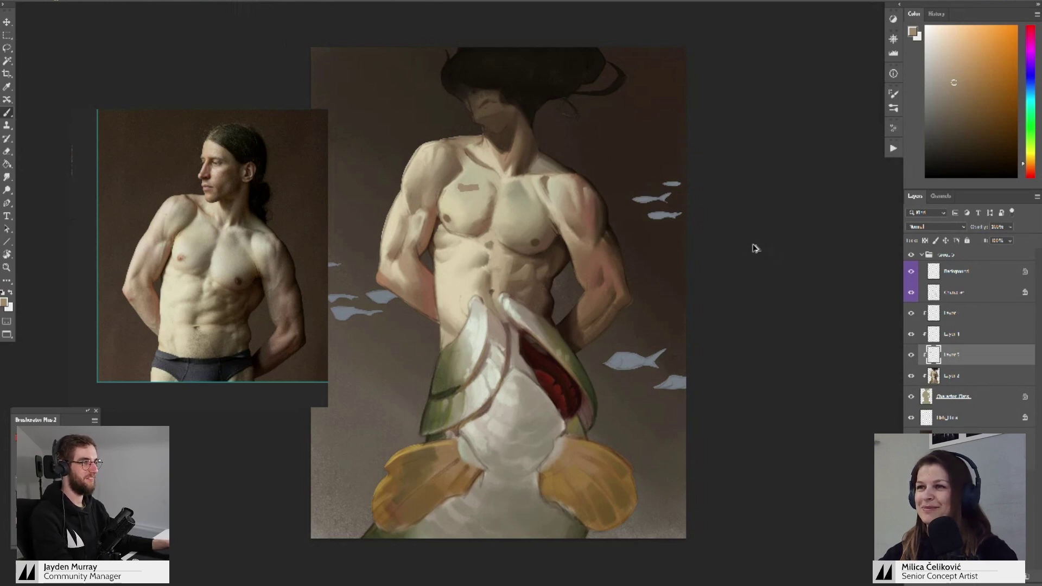
key(ctrl+z)
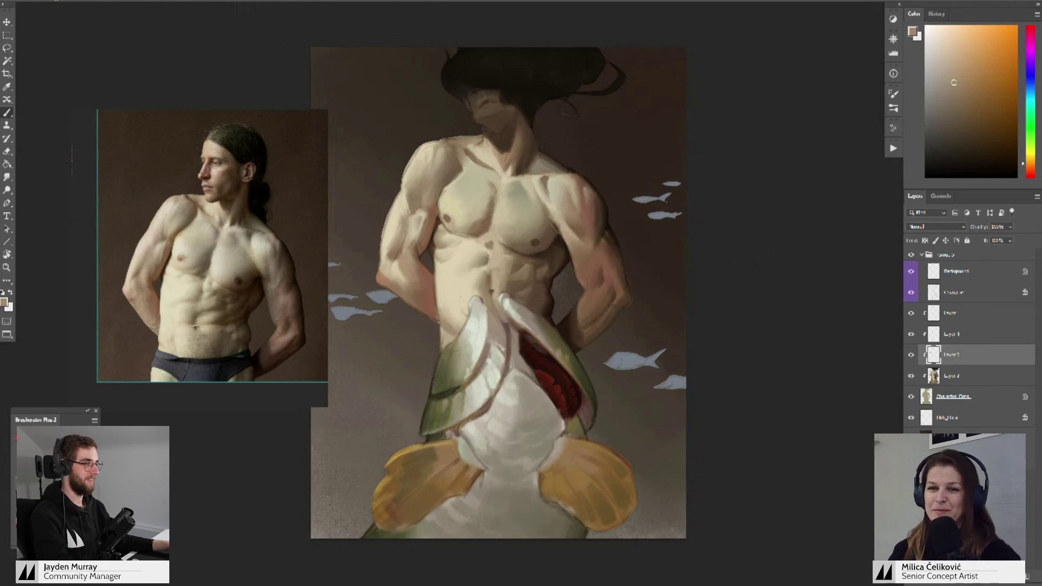
- Sample the lit arm's light skin tone, shift it to a greyer cream, and soften the lit side of the chest
drag(494, 220, 493, 230)
alt+click(392, 239)
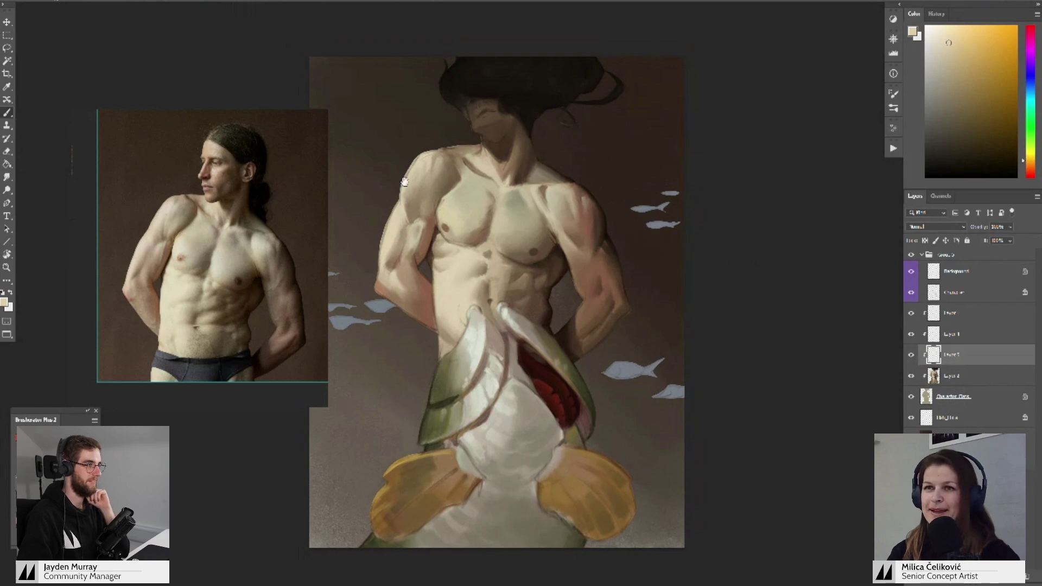
drag(404, 182, 402, 198)
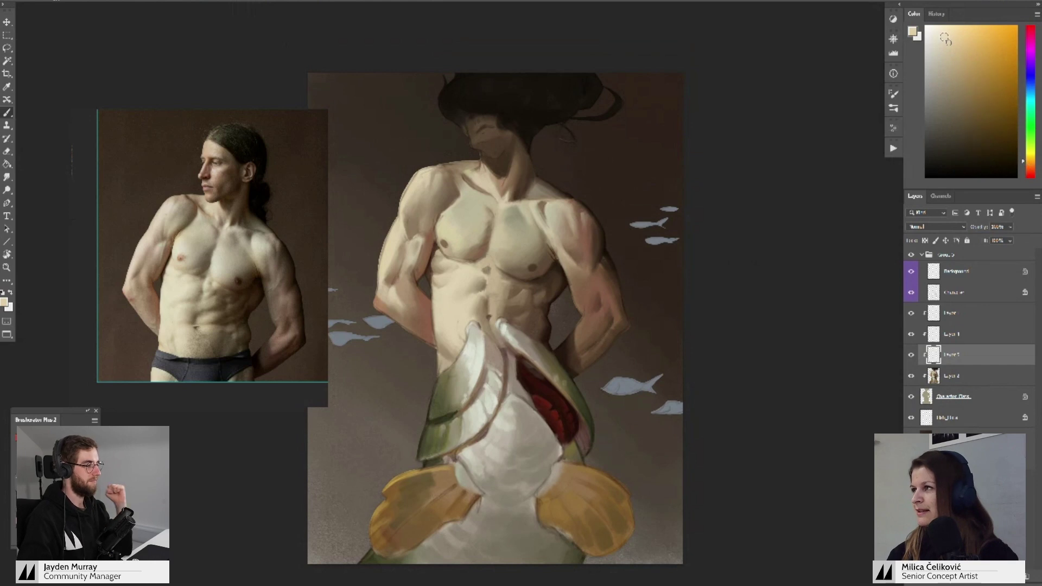
click(942, 45)
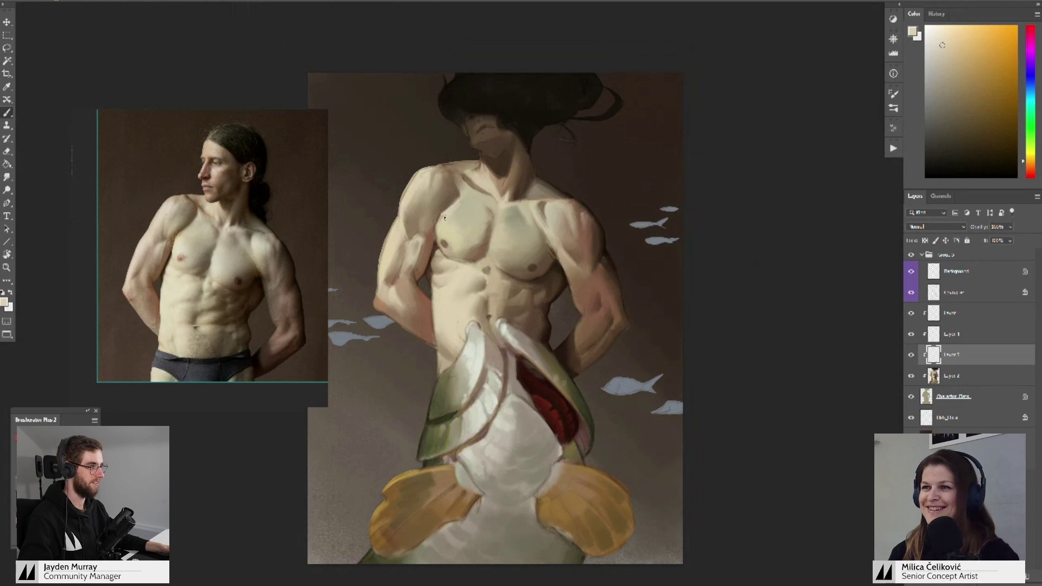
drag(451, 230, 454, 218)
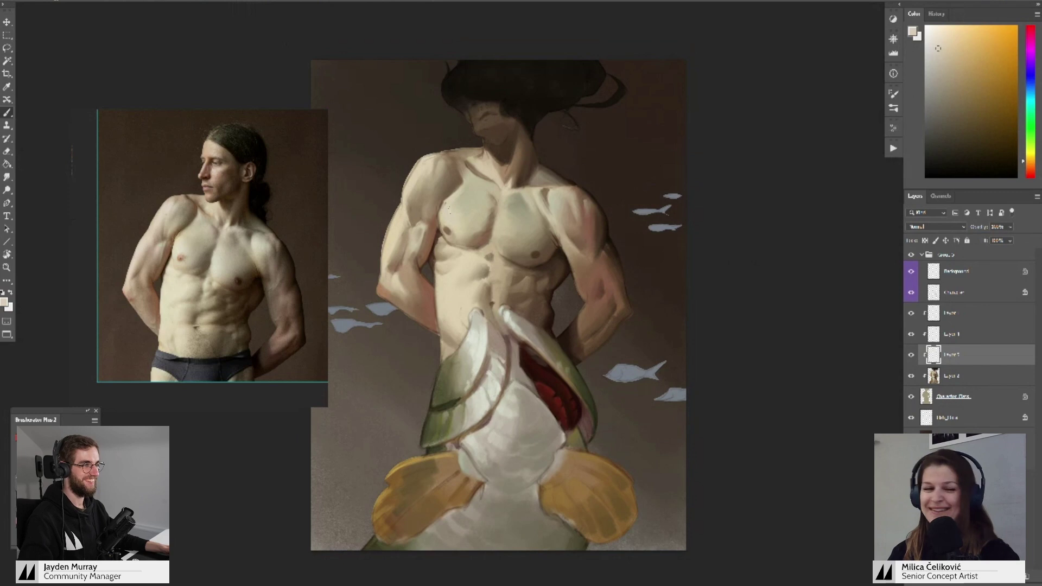
drag(456, 204, 459, 203)
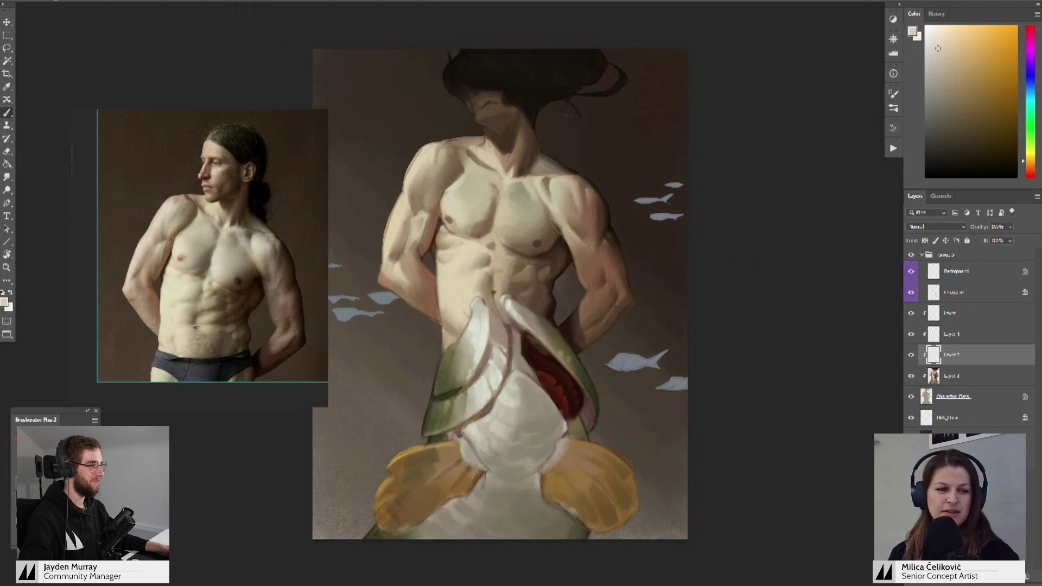
- Even out the greenish-grey patch on the shaded pectoral with pale yellowish tones sampled from the chest
drag(534, 196, 516, 212)
alt+click(491, 246)
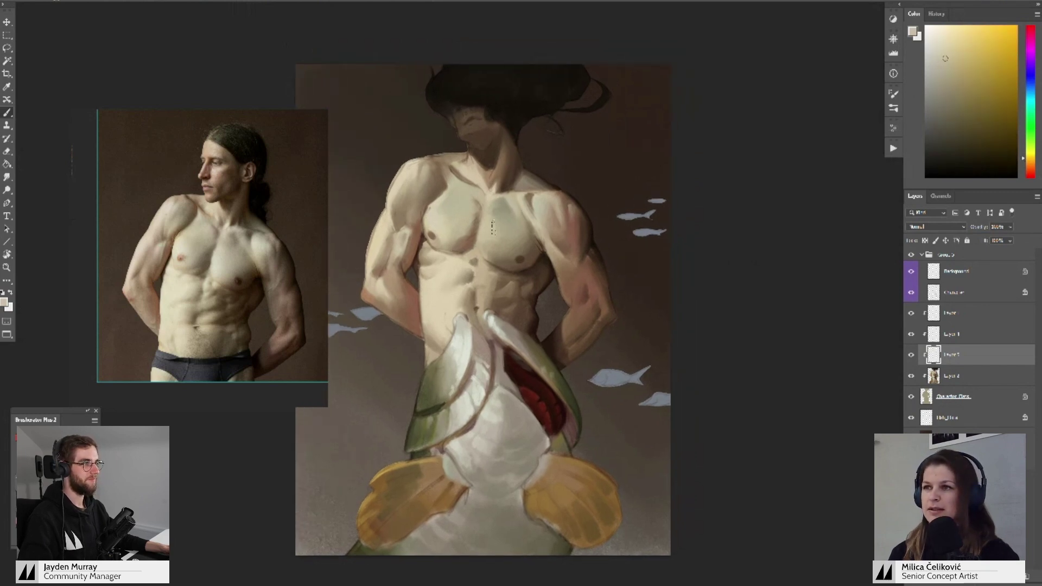
alt+click(501, 223)
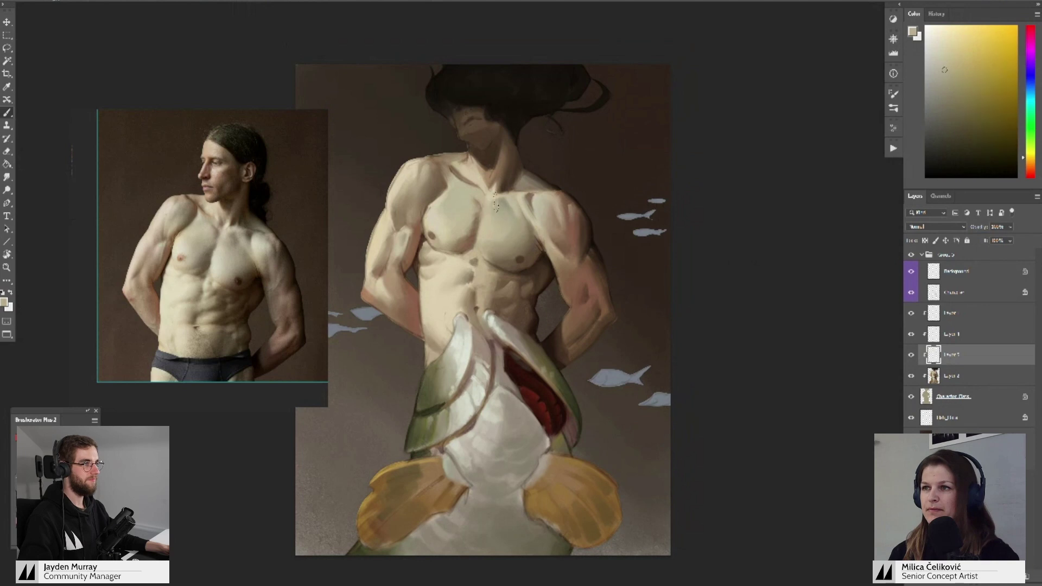
alt+click(504, 247)
- Smooth the lit pectoral and the area below the collarbone with sampled cream and yellowish-grey skin tones
alt+click(460, 239)
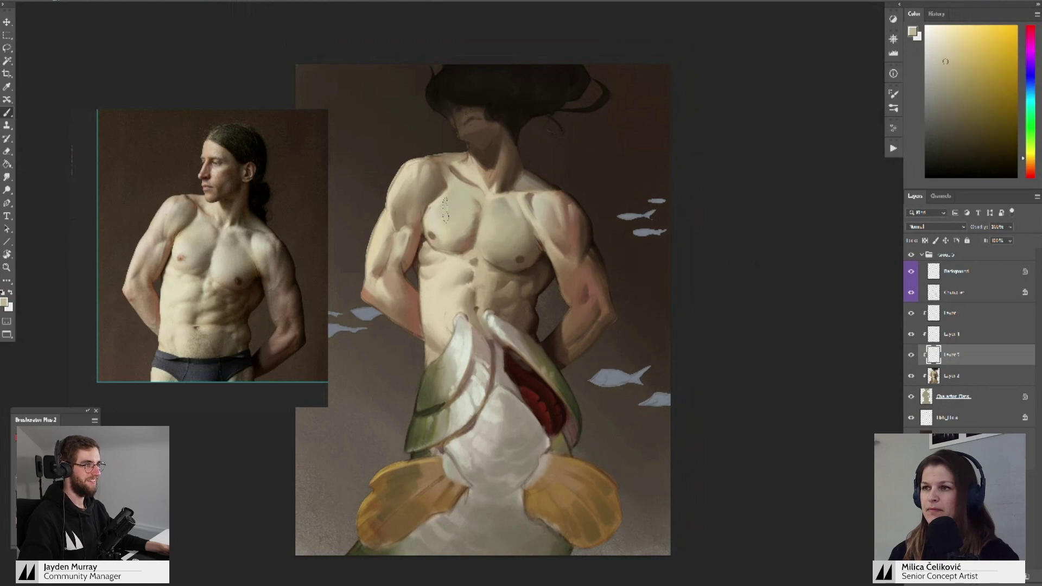
drag(452, 221, 457, 222)
alt+click(450, 239)
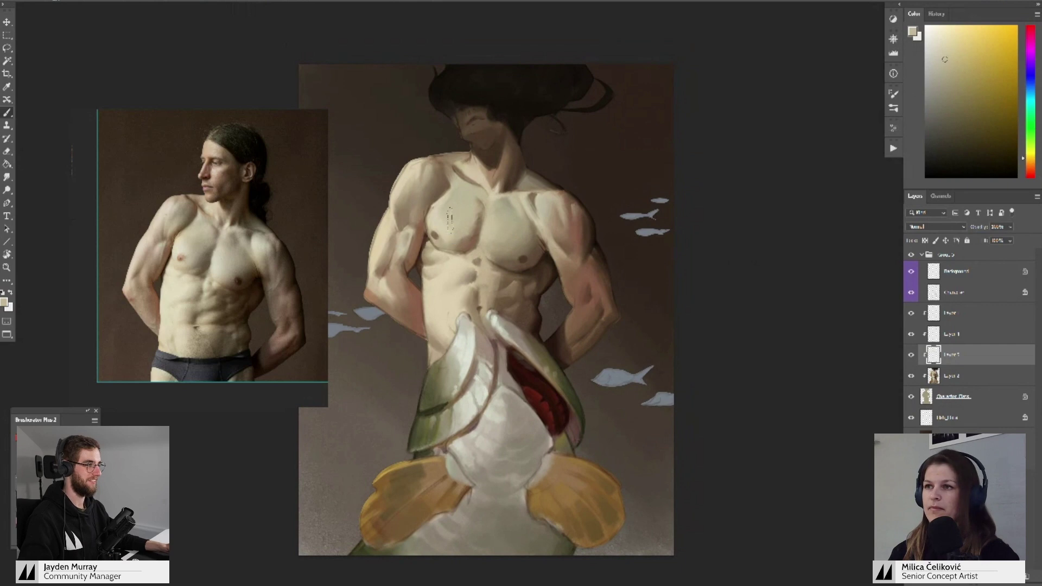
alt+click(457, 215)
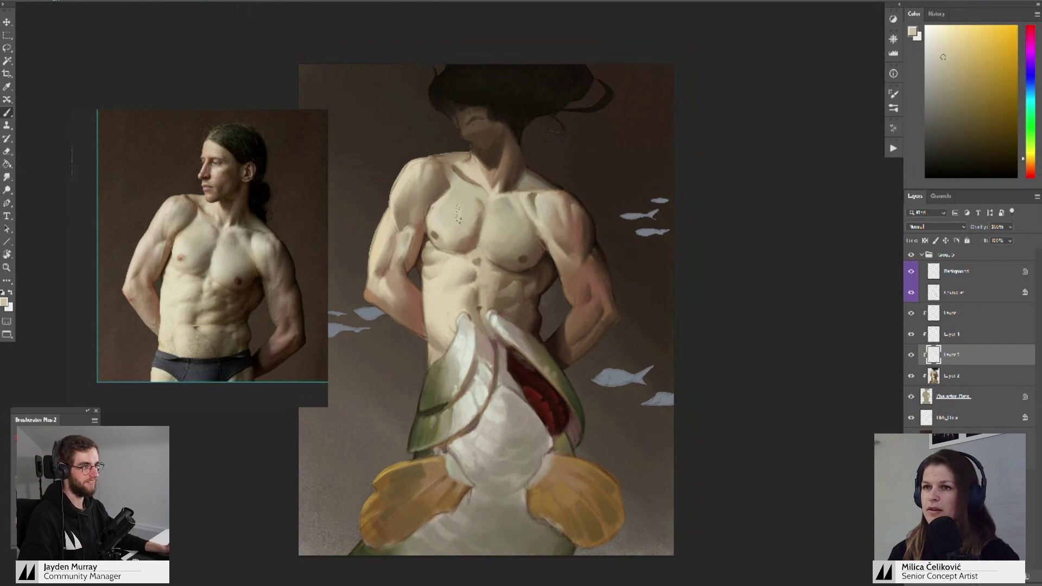
alt+click(466, 193)
alt+click(467, 192)
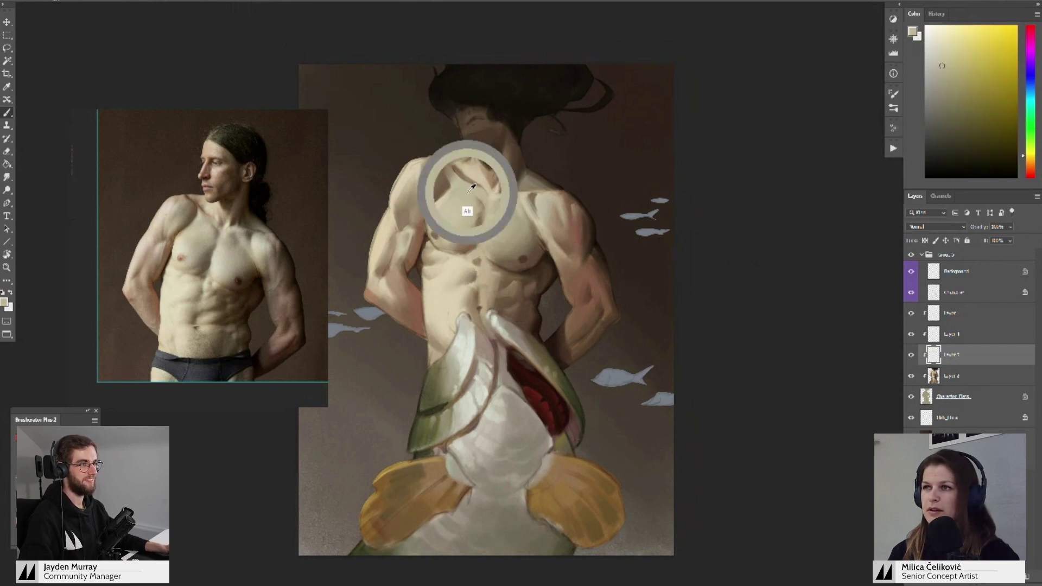
mouse_move(470, 196)
mouse_down()
mouse_move(474, 210)
mouse_move(456, 191)
mouse_up()
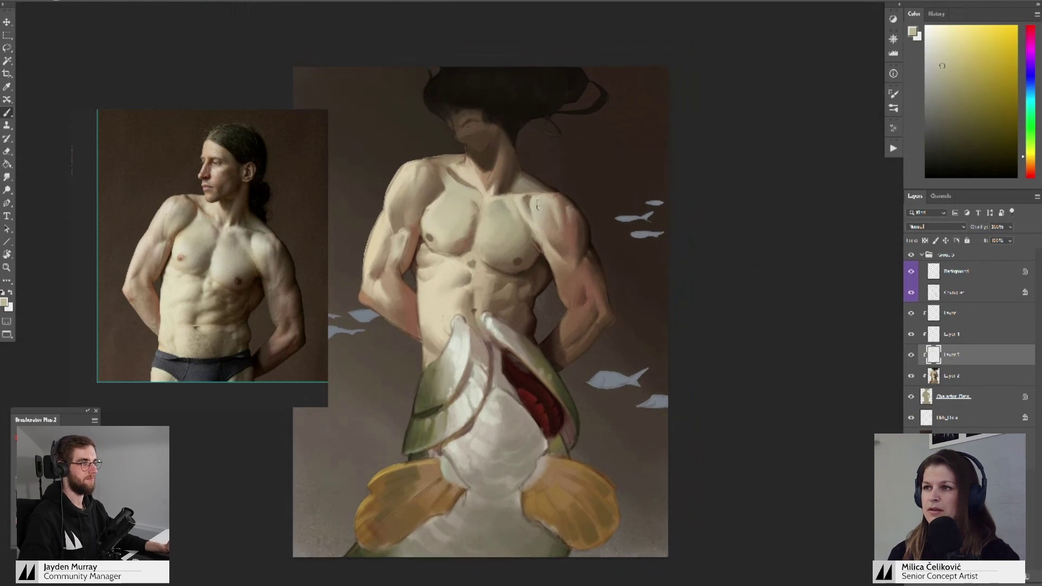
alt+click(548, 217)
- Mirror the painting and its reference photo horizontally, then return to the Brush tool
key(z)
mouse_move(517, 215)
mouse_down()
mouse_move(481, 244)
mouse_move(477, 255)
mouse_move(494, 264)
mouse_up()
key(ctrl+shift+h)
mouse_move(302, 288)
mouse_down()
mouse_move(279, 288)
mouse_move(251, 315)
mouse_up()
mouse_move(598, 235)
mouse_down()
mouse_move(431, 239)
mouse_move(443, 267)
mouse_move(434, 274)
mouse_up()
key(ctrl+shift+alt+n)
key(b)
- Shift the sampled skin brown to a greyer, more muted tone and paint the inner edge of the shadowed arm
alt+click(425, 271)
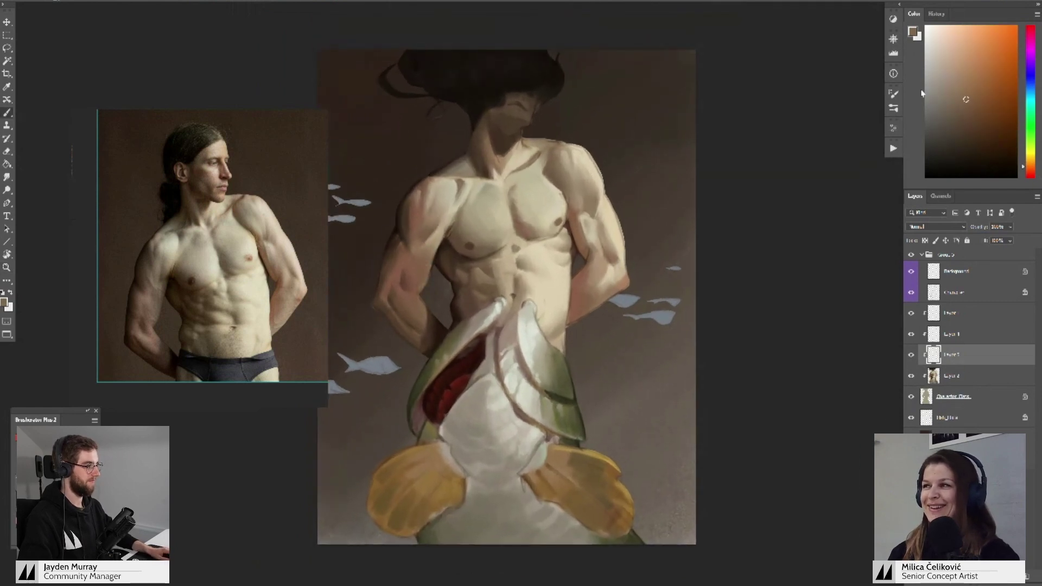
drag(957, 100, 946, 97)
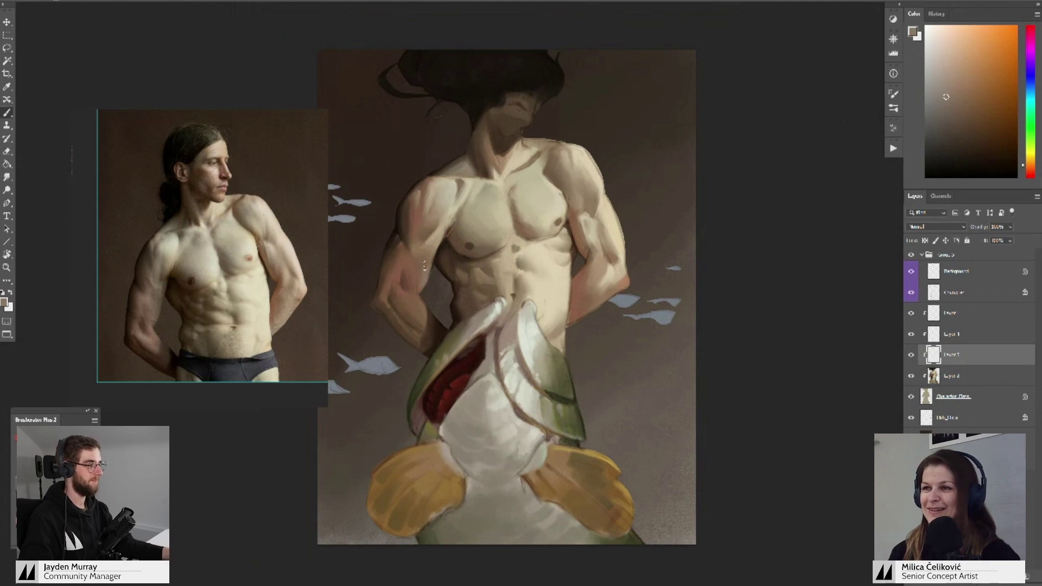
alt+click(426, 285)
alt+click(426, 280)
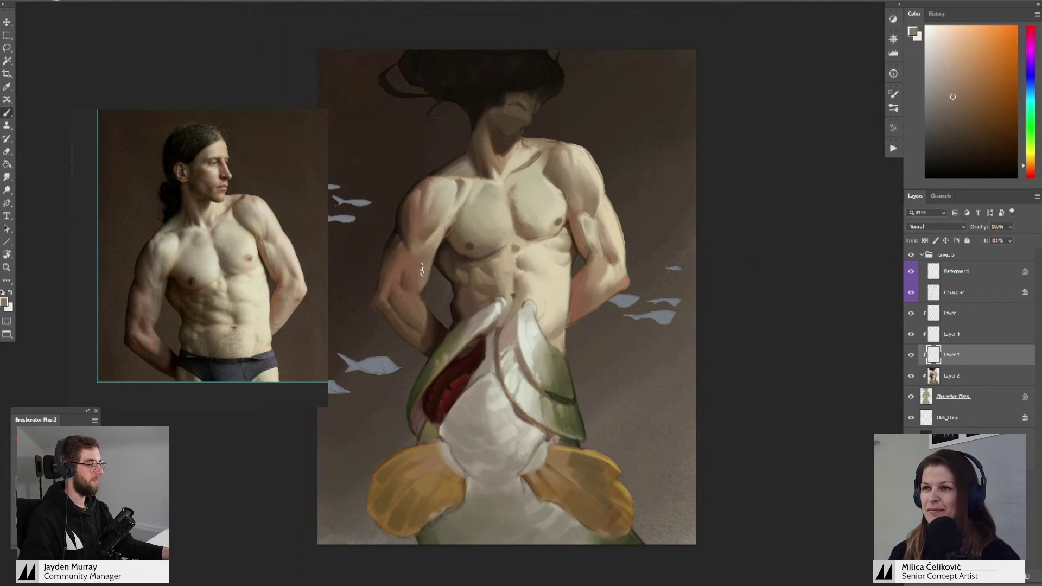
- Blend the inner upper arm on the shadowed side with sampled mid-tone browns
alt+click(436, 236)
drag(424, 276, 435, 265)
alt+click(434, 254)
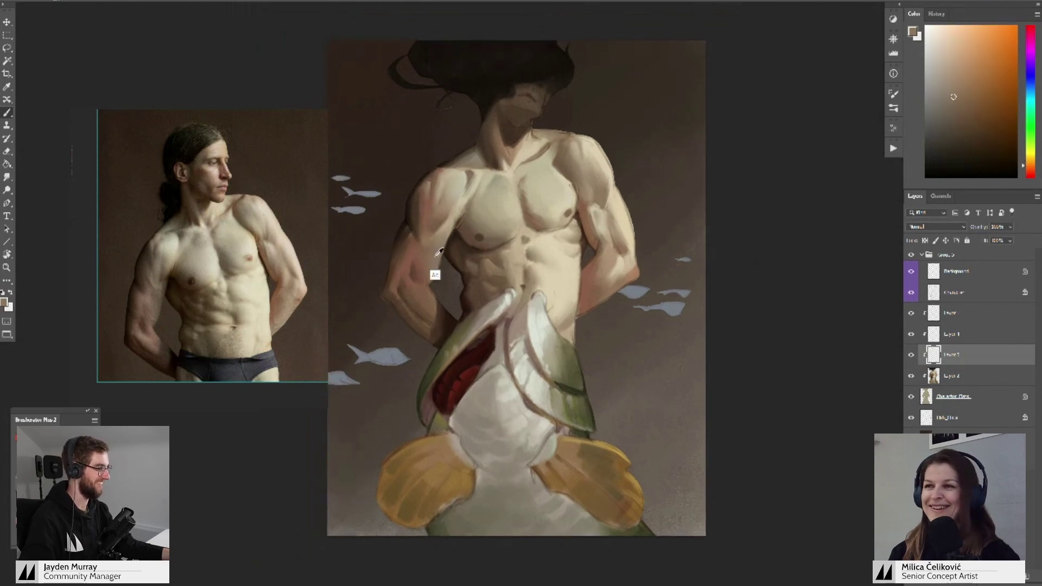
alt+click(428, 260)
alt+click(432, 257)
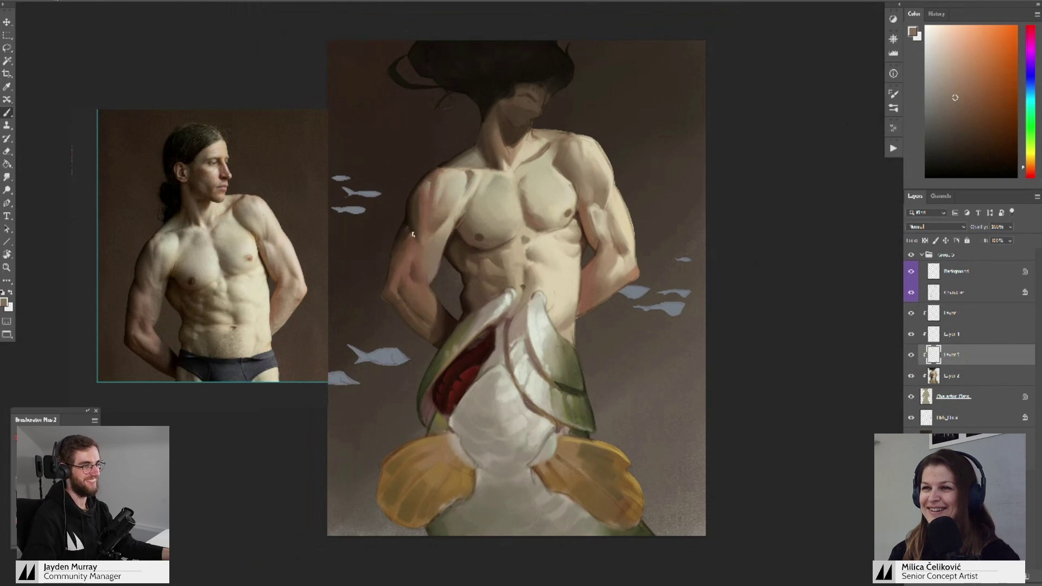
alt+click(438, 237)
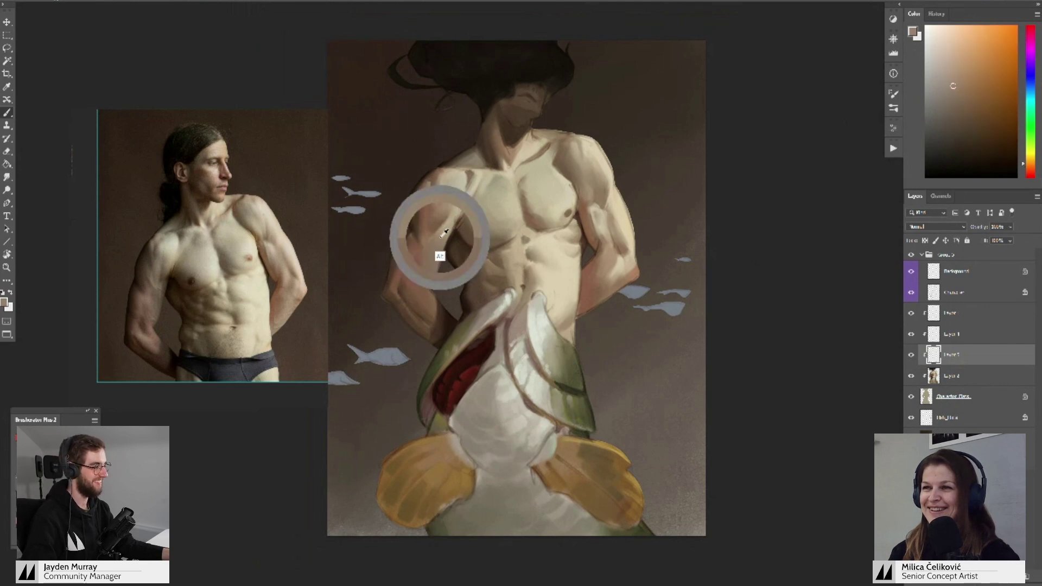
- Reshape the outer contour of the shadowed arm above the elbow with warm and dark browns sampled nearby
alt+click(412, 255)
alt+click(408, 243)
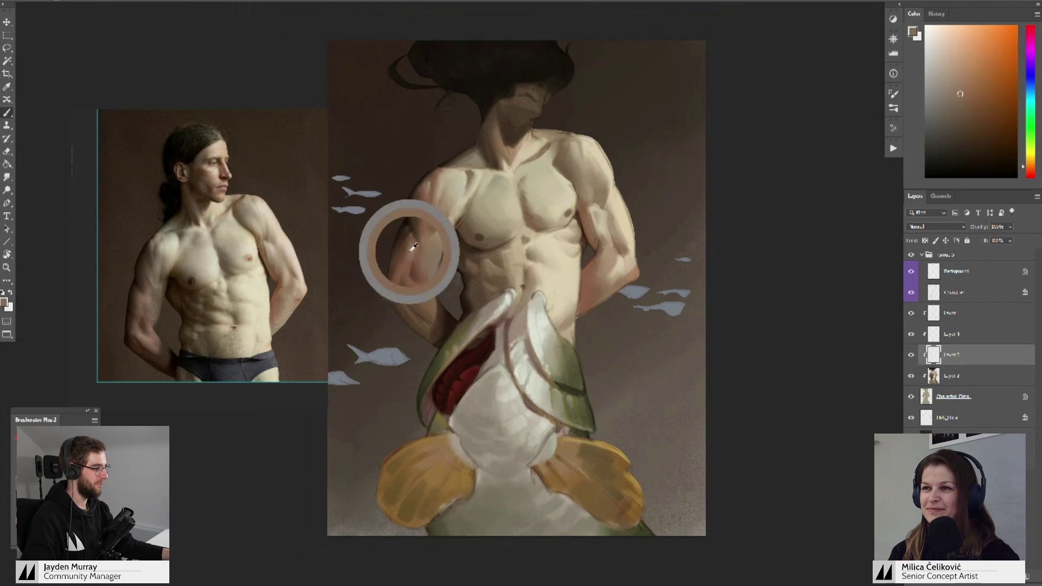
alt+click(407, 251)
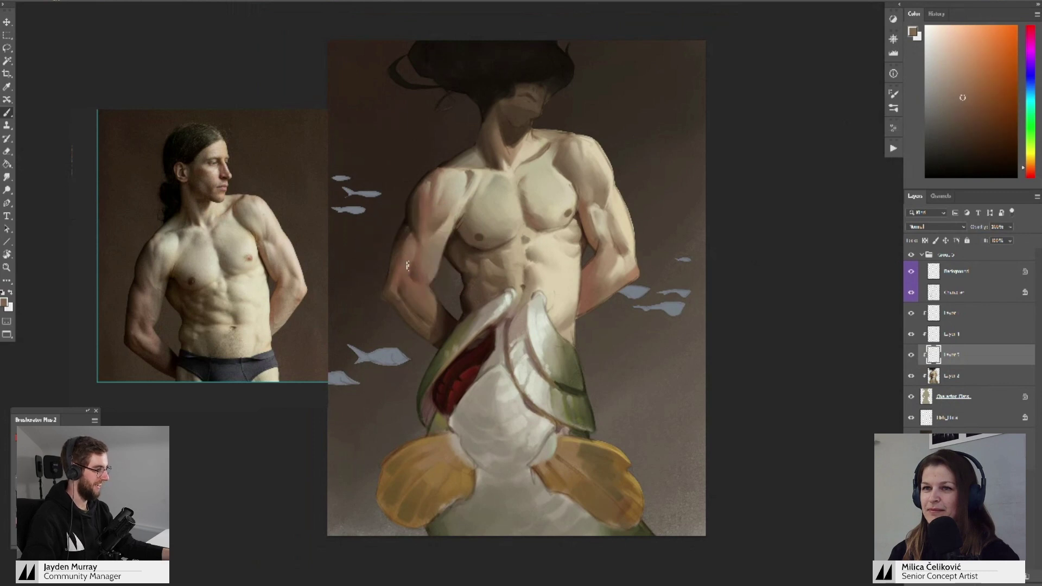
alt+click(406, 250)
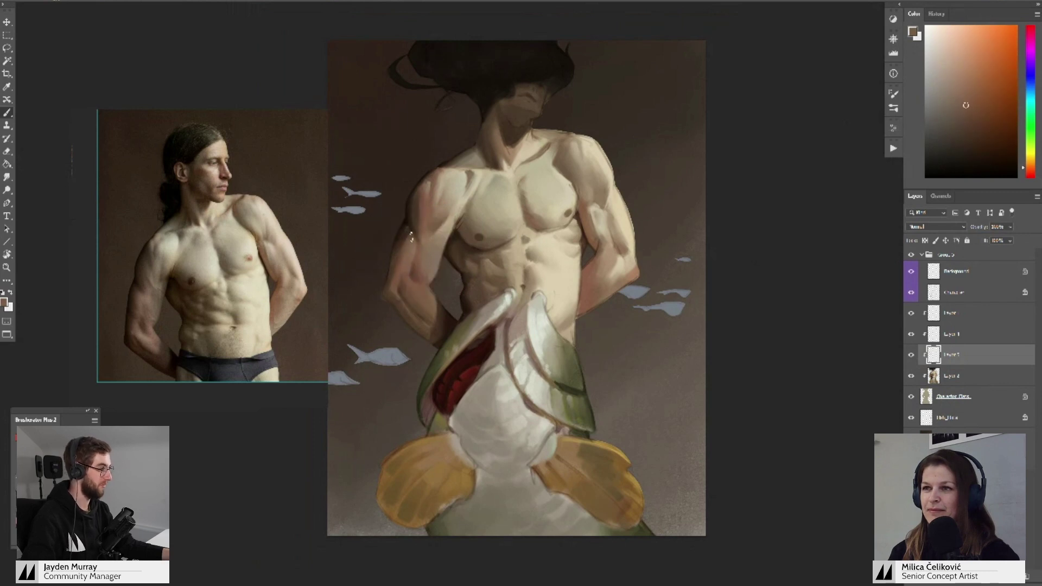
alt+click(408, 233)
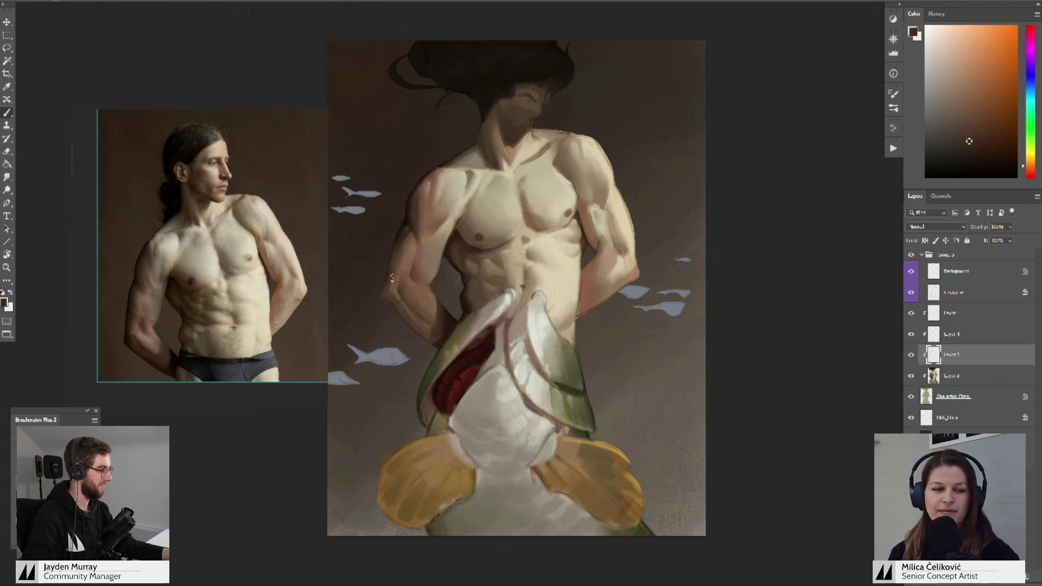
- Sample reddish-brown skin tones and soften the inner side of the shadowed arm near the elbow
drag(433, 244, 433, 251)
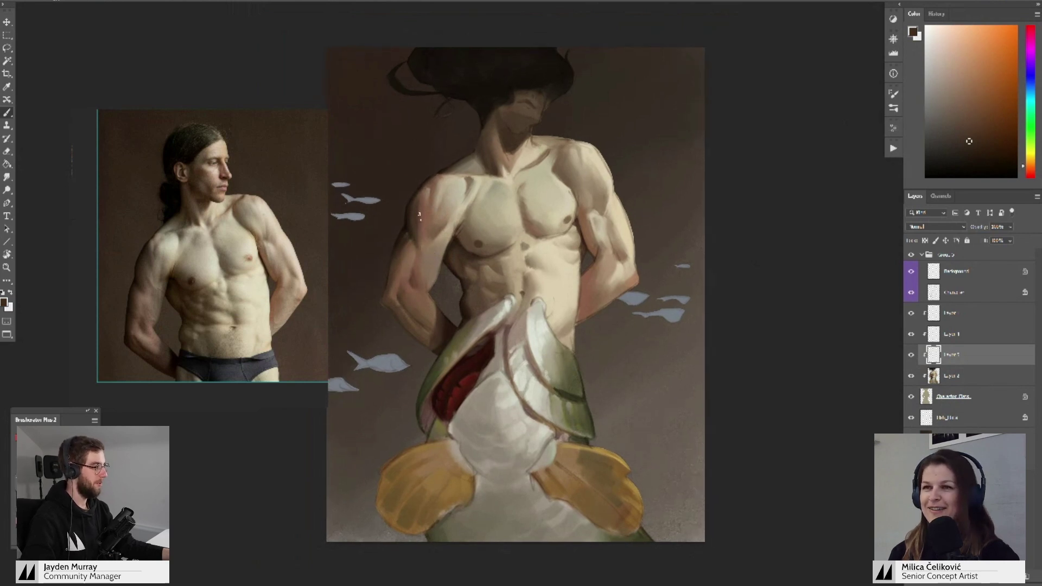
alt+click(426, 259)
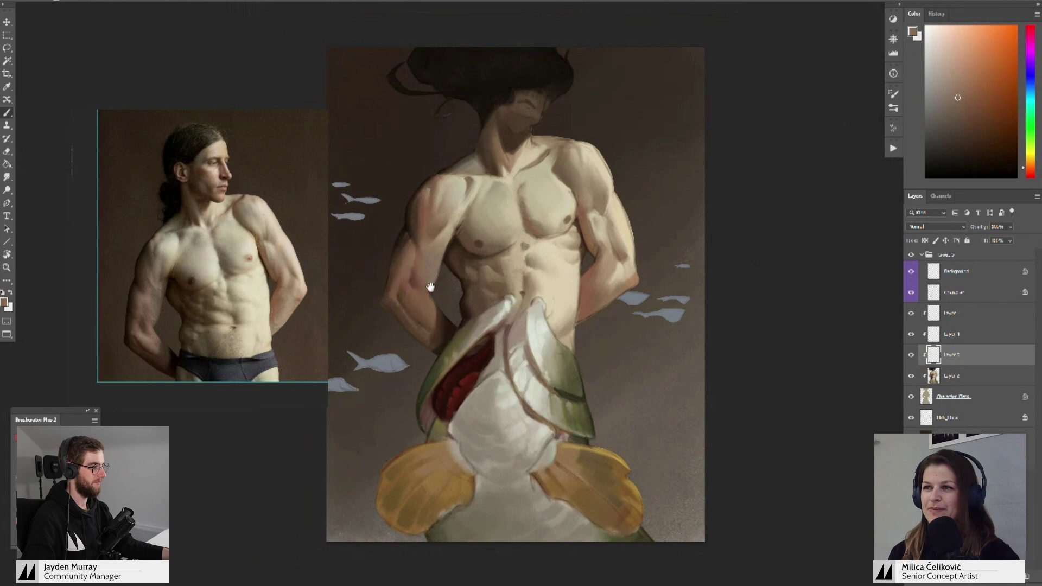
scroll(425, 259, down, 2)
alt+click(424, 259)
- Paint the middle of the shadowed shoulder muscle with light and mid-brown skin tones sampled from the arm
key(z)
drag(434, 242, 426, 296)
scroll(426, 234, up, 3)
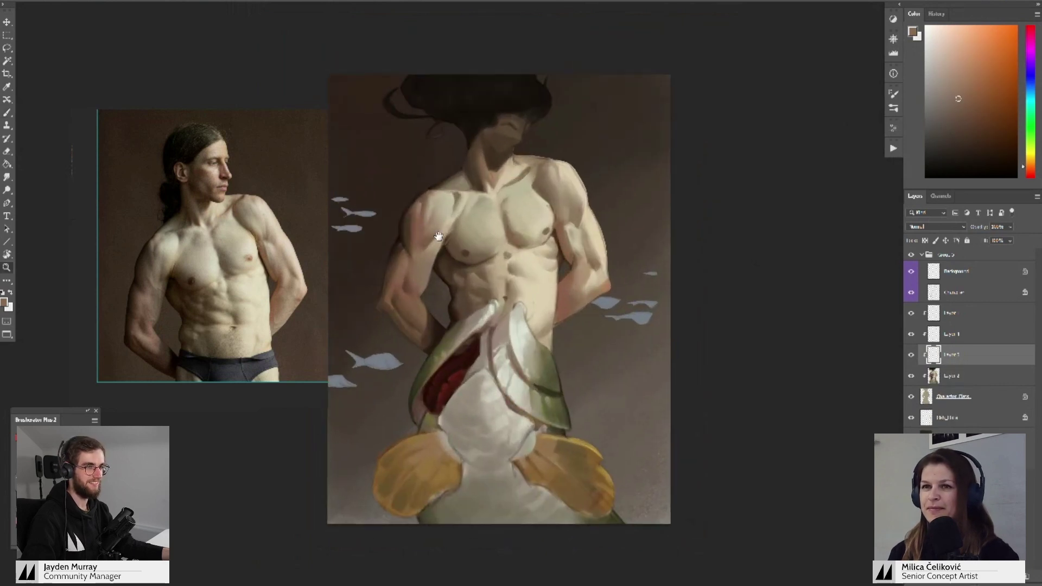
mouse_move(426, 232)
mouse_down()
mouse_move(439, 232)
mouse_move(396, 233)
mouse_move(472, 233)
mouse_up()
key(b)
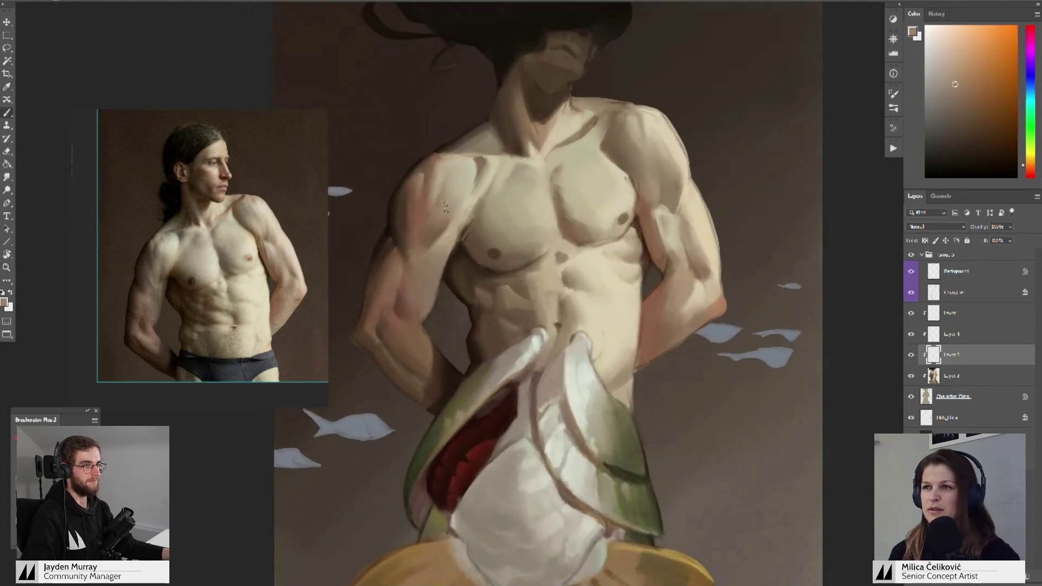
alt+click(432, 226)
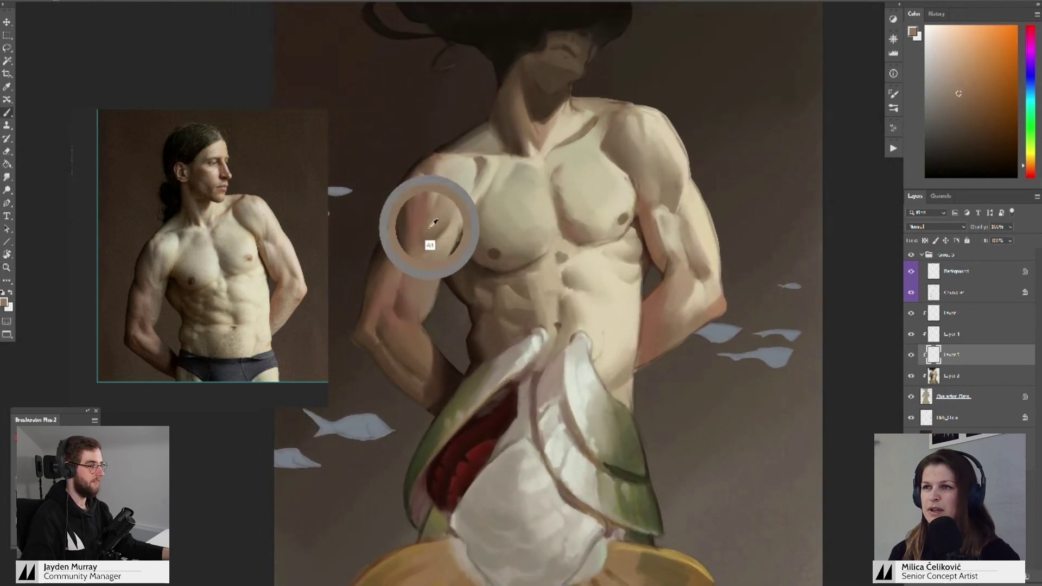
alt+click(428, 199)
alt+click(425, 231)
alt+click(434, 236)
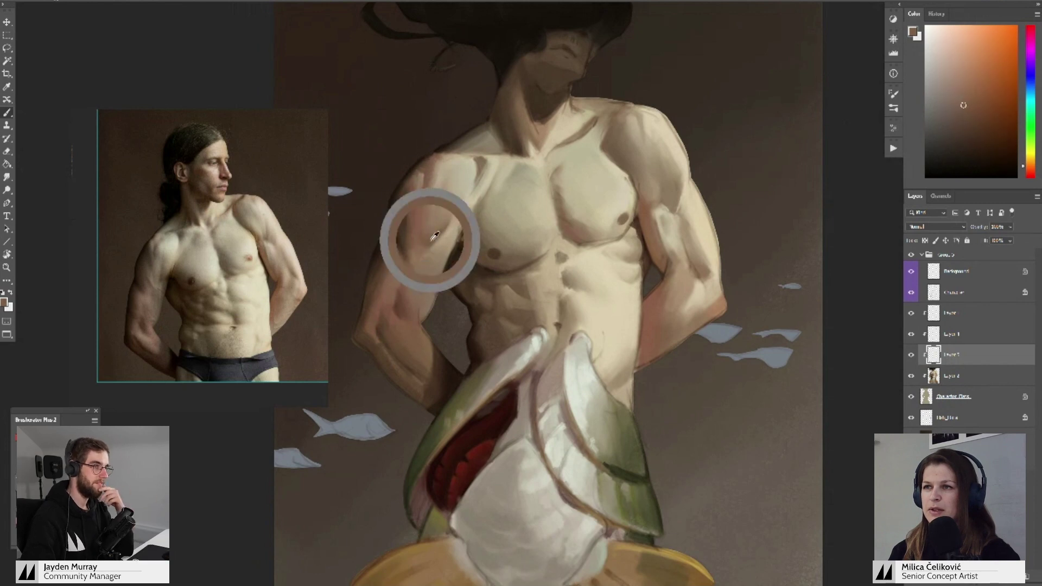
- Deepen the outer edge of the shadowed shoulder muscle with dark browns sampled along its contour
alt+click(408, 219)
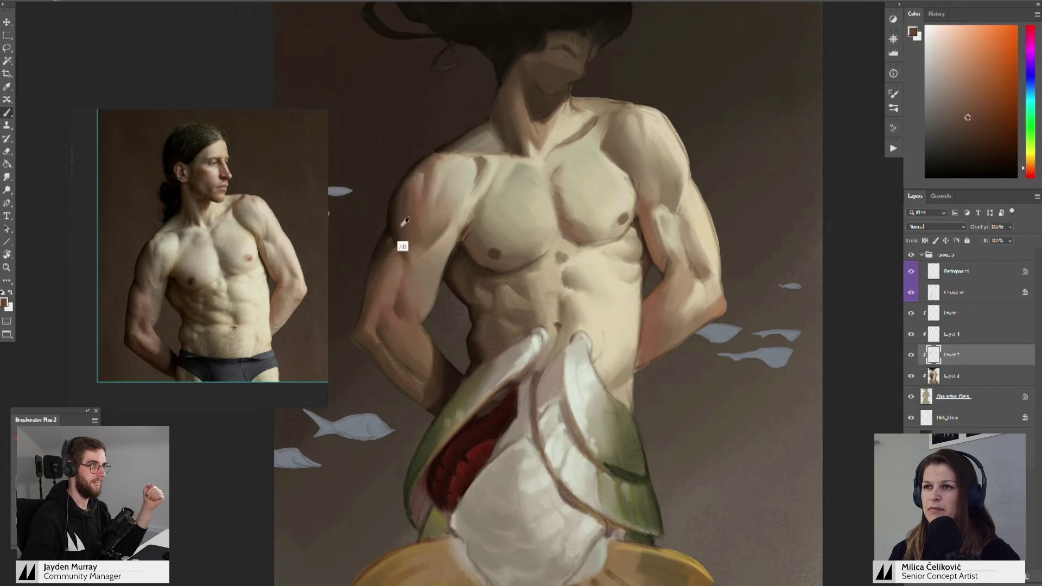
alt+click(401, 221)
alt+click(406, 198)
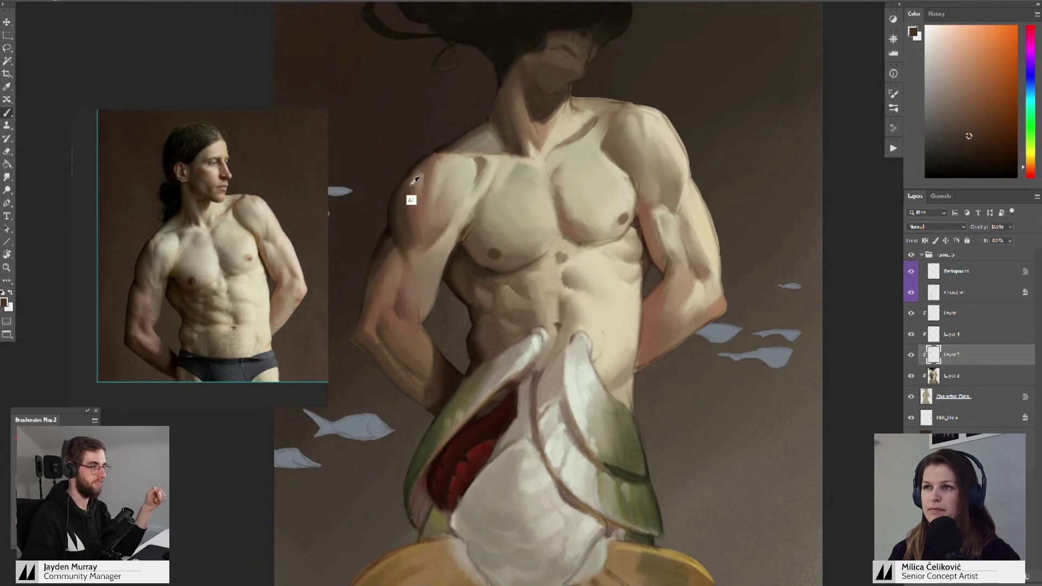
alt+click(411, 240)
alt+click(410, 253)
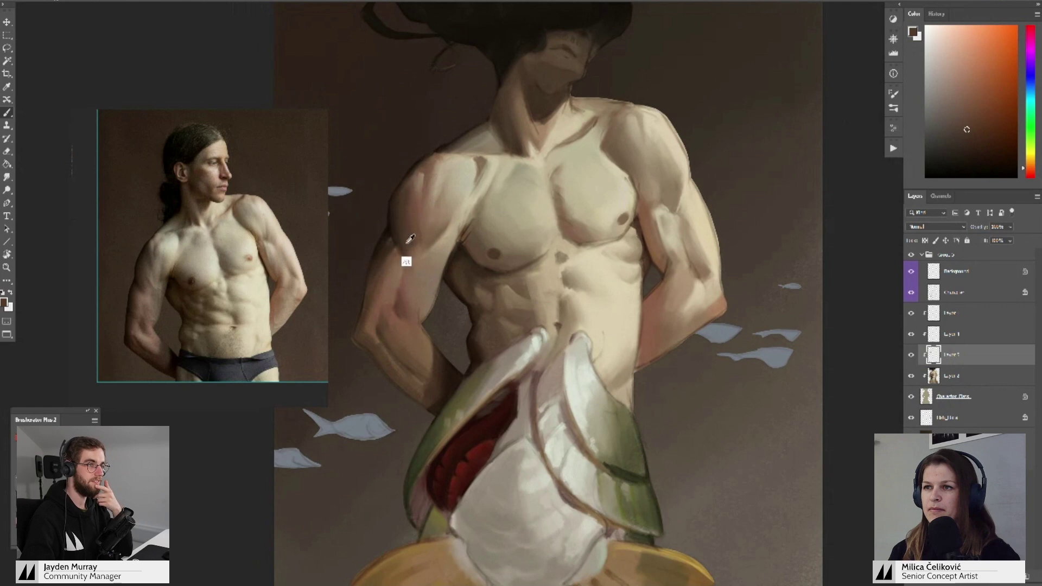
- Blend the lower end of the shadowed shoulder muscle into the upper arm with sampled browns and a lighter tan
alt+click(412, 252)
alt+click(413, 246)
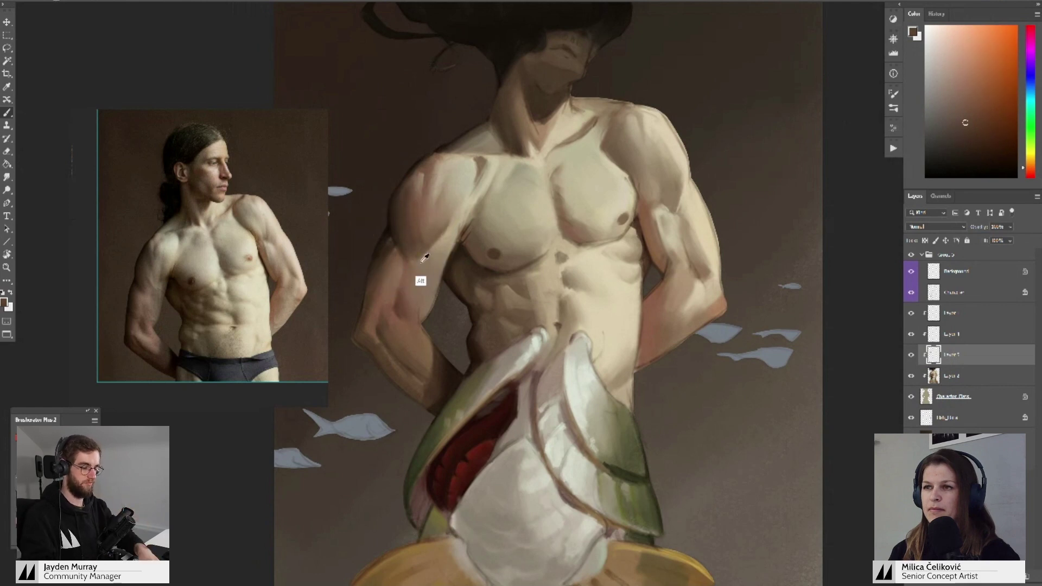
alt+click(422, 259)
alt+click(415, 245)
alt+click(431, 262)
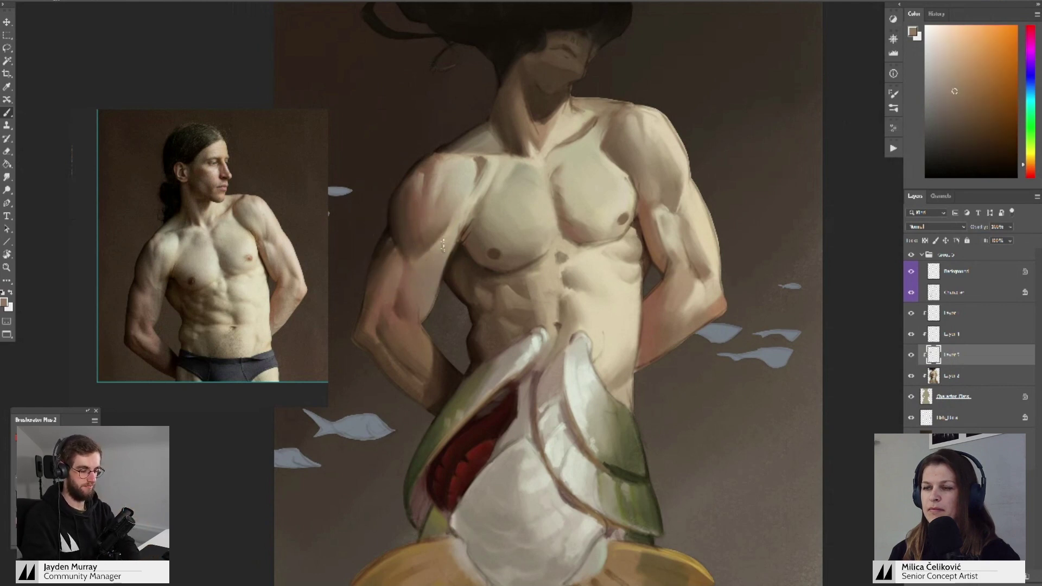
alt+click(435, 260)
- Merge the shading layer down into the body paint layer and use the Smudge tool to soften the arms' tones
key(z)
mouse_move(443, 247)
mouse_down()
mouse_move(403, 295)
mouse_move(451, 247)
mouse_up()
key(ctrl+e)
key(r)
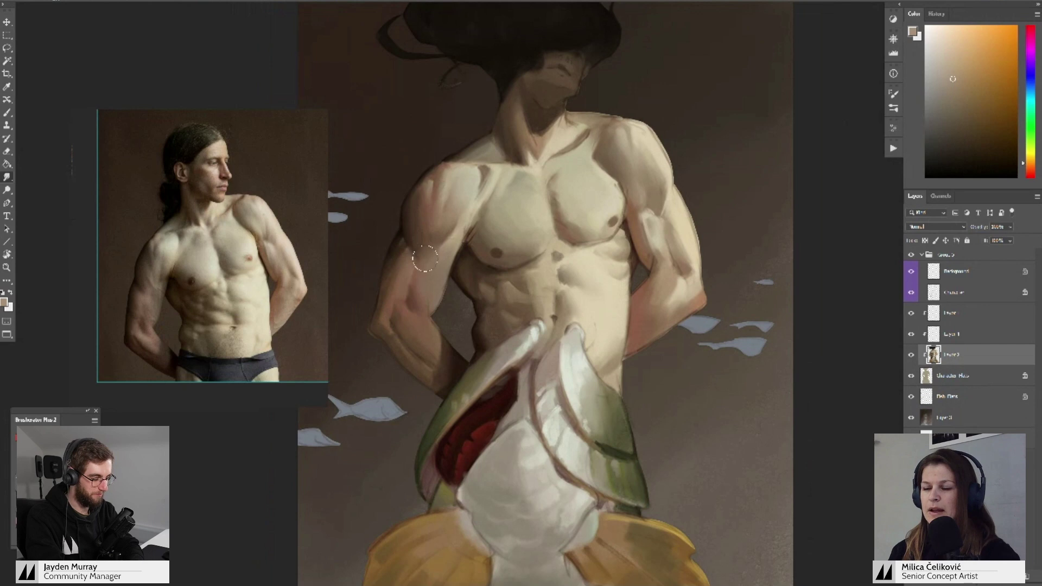
key(z)
alt+click(418, 298)
click(418, 299)
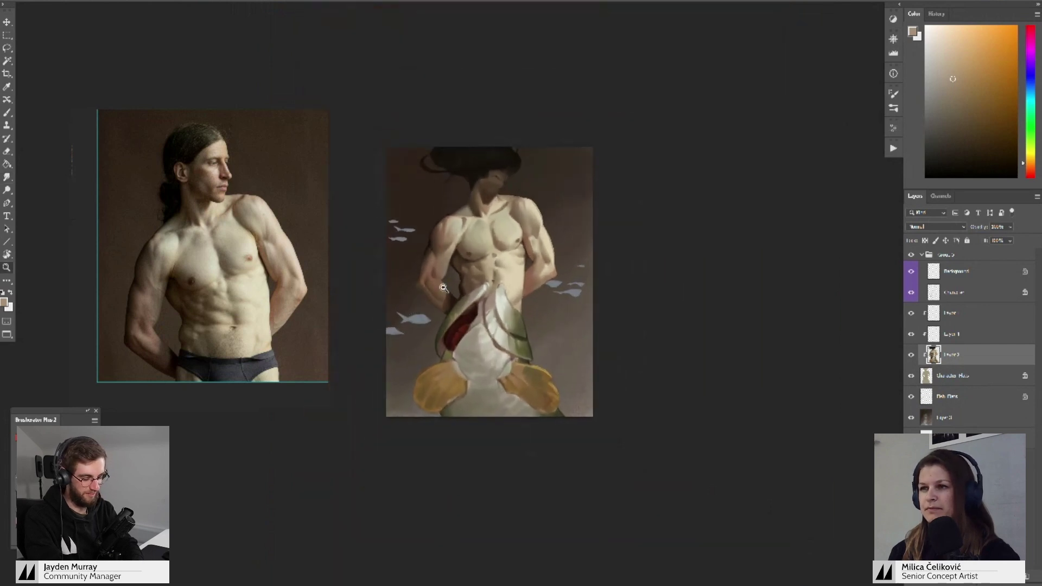
click(542, 251)
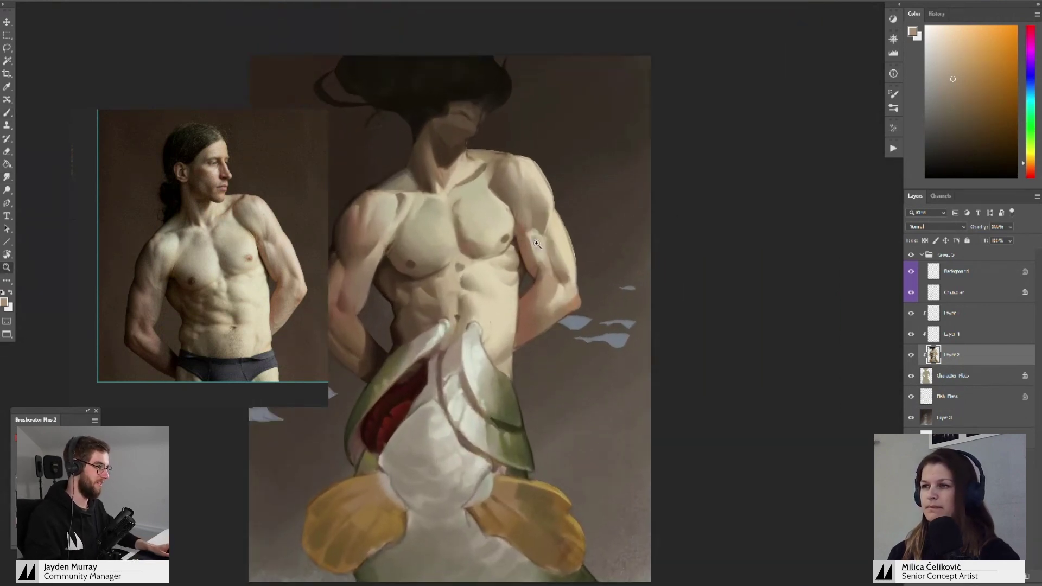
key(r)
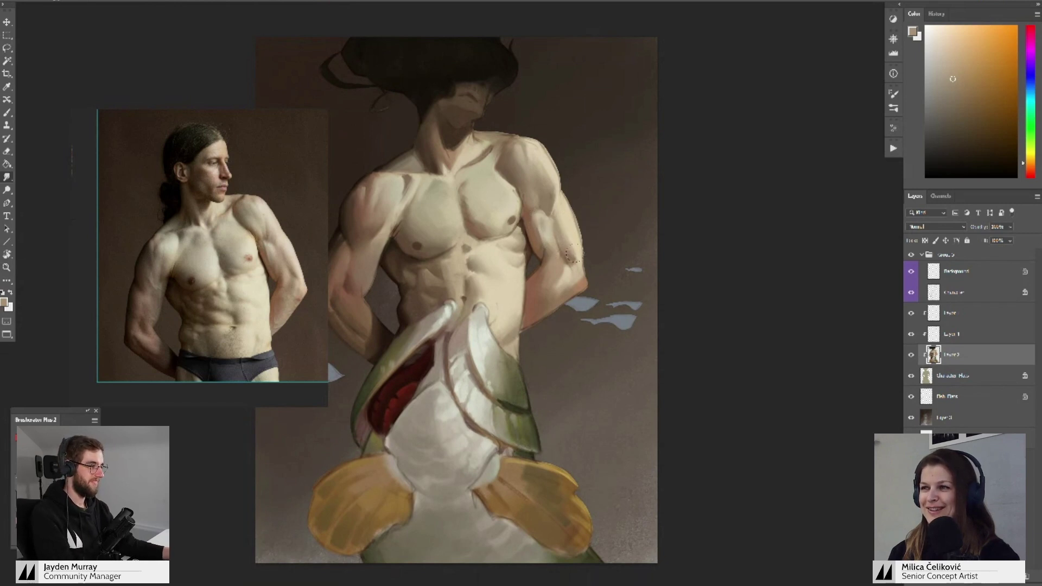
drag(560, 256, 598, 203)
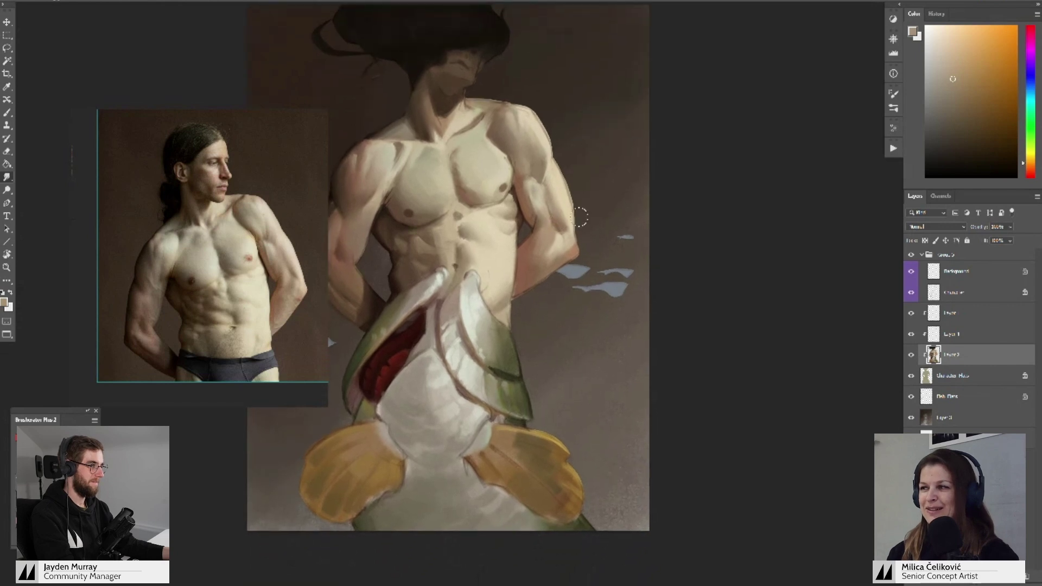
- Add a new layer and paint the lit forearm near the elbow with sampled cream and warm brown skin tones
key(ctrl+shift+alt+n)
drag(553, 261, 566, 254)
key(b)
alt+click(564, 230)
alt+click(572, 246)
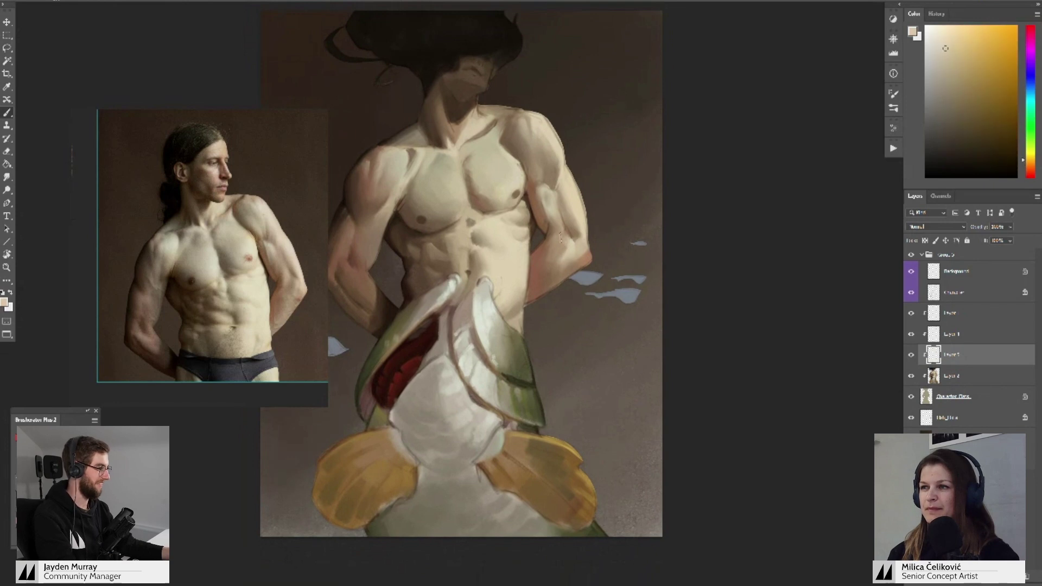
alt+click(567, 240)
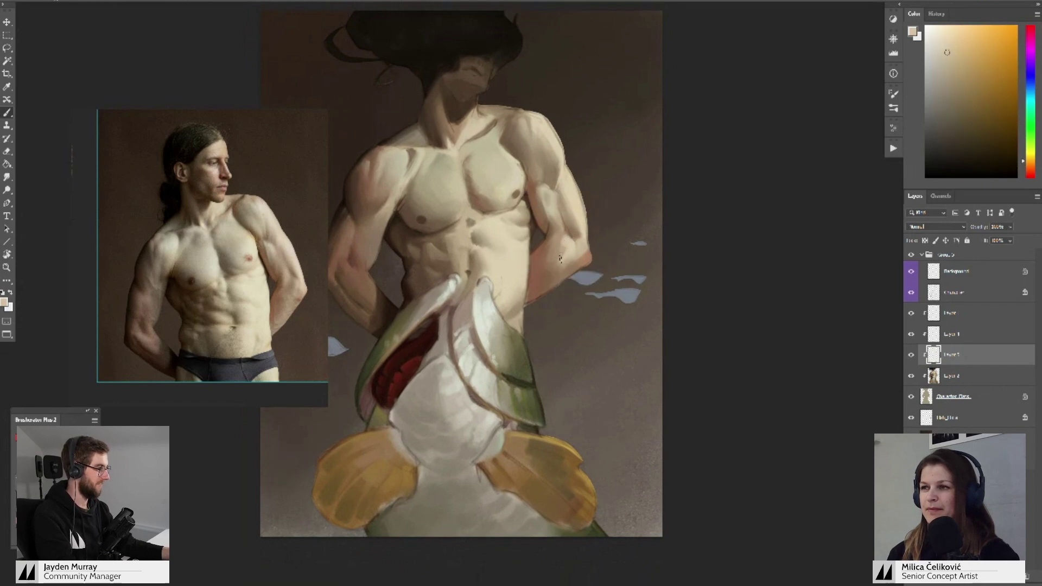
alt+click(562, 276)
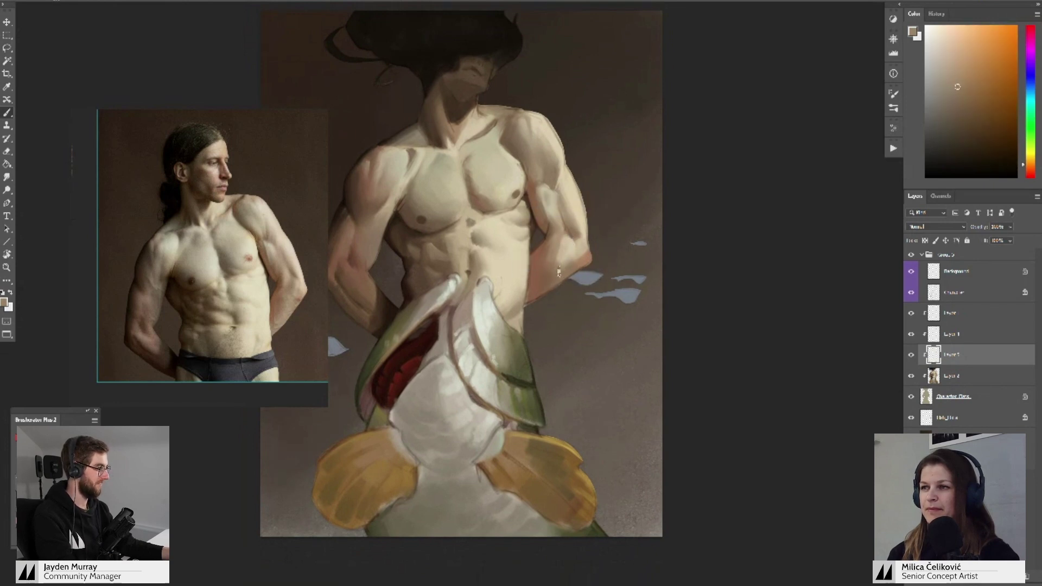
- Refine the outer contour of the lit forearm with pale cream tones sampled along its edge
alt+click(579, 227)
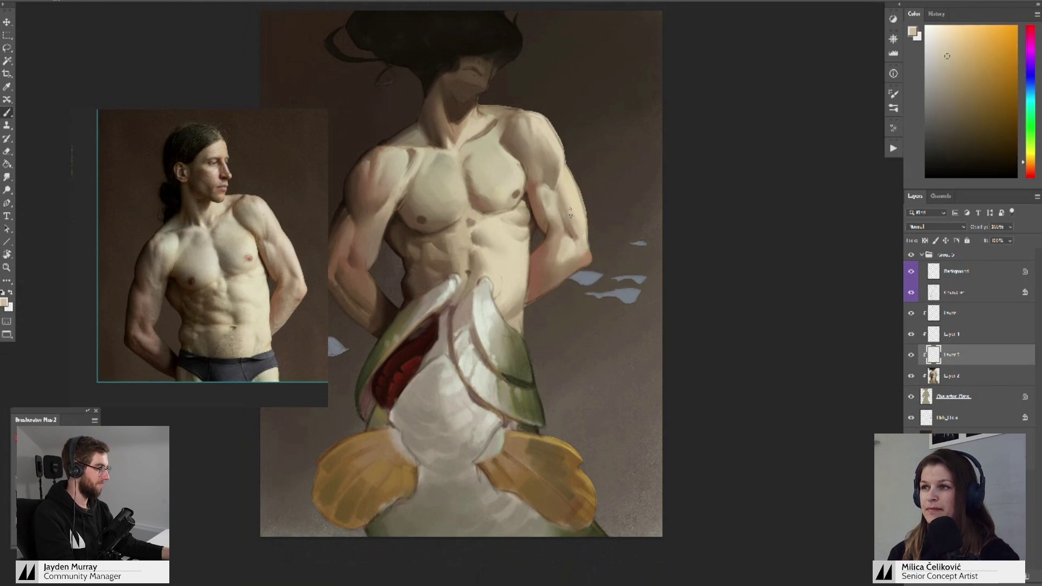
alt+click(577, 214)
alt+click(577, 217)
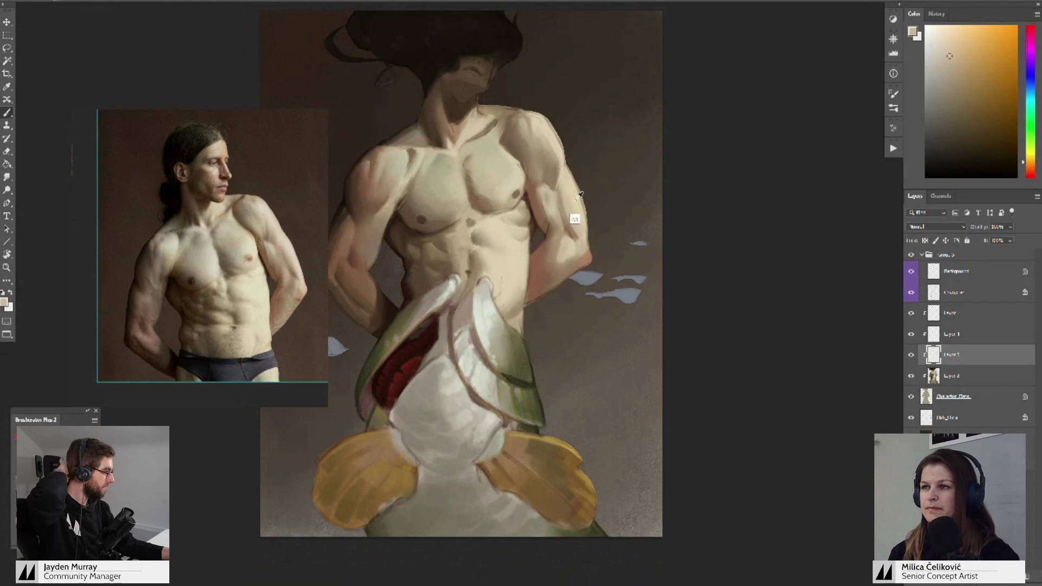
drag(562, 199, 566, 219)
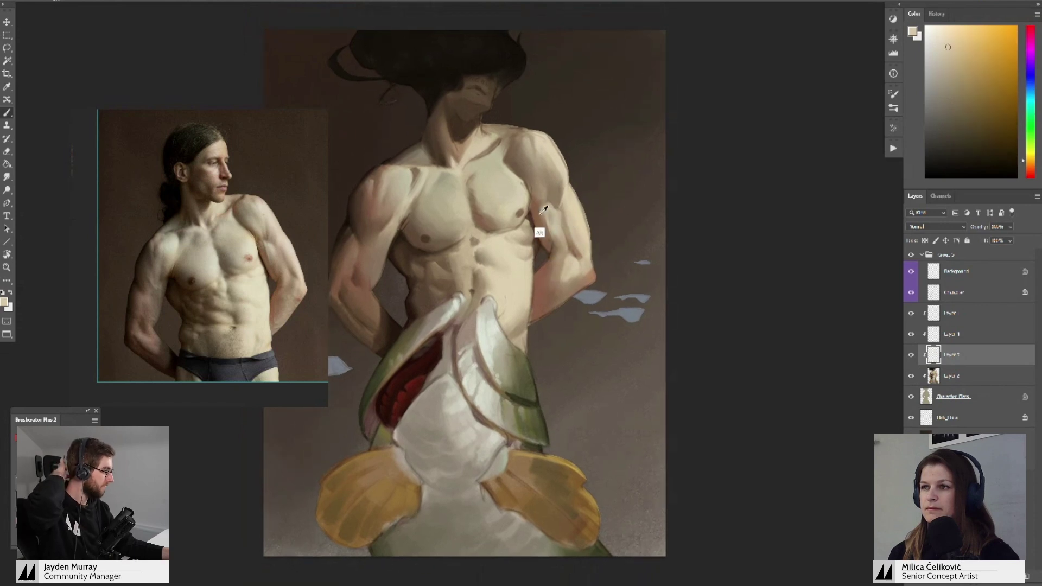
- Model the muscle creases on the inner side of the lit arm's elbow area with sampled warm browns
alt+click(540, 231)
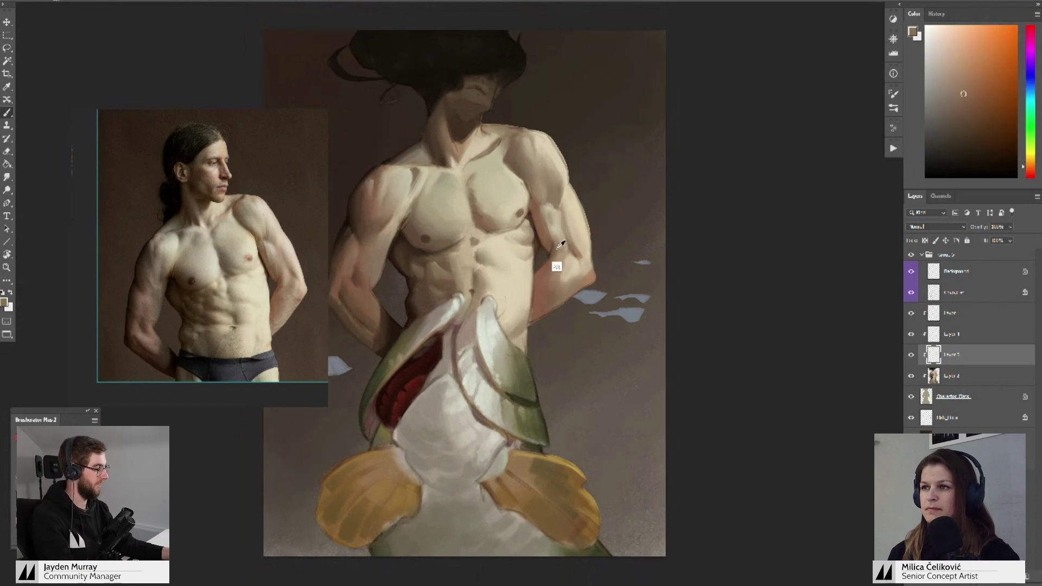
alt+click(557, 248)
alt+click(554, 252)
alt+click(559, 228)
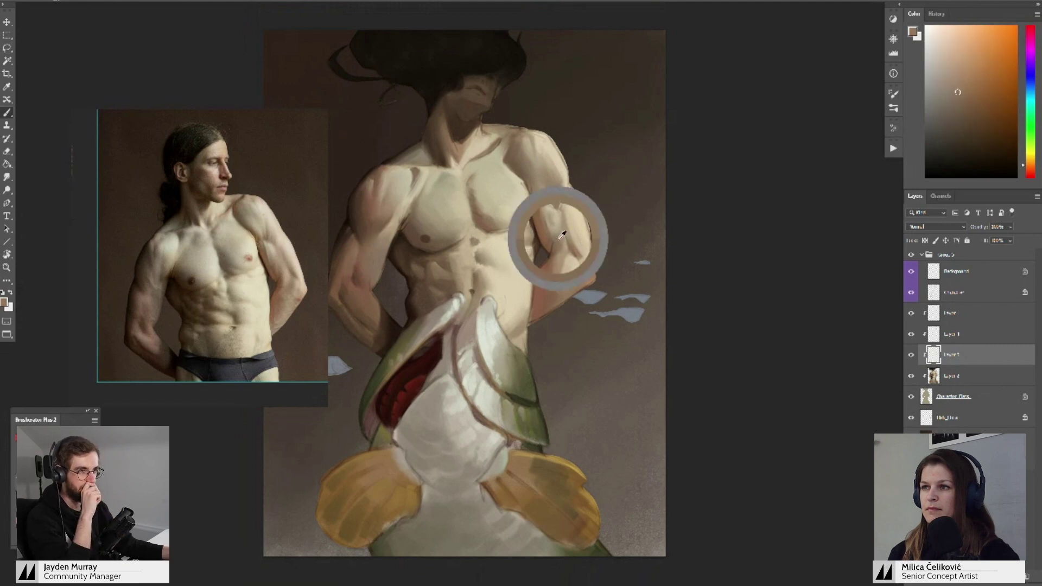
alt+click(547, 211)
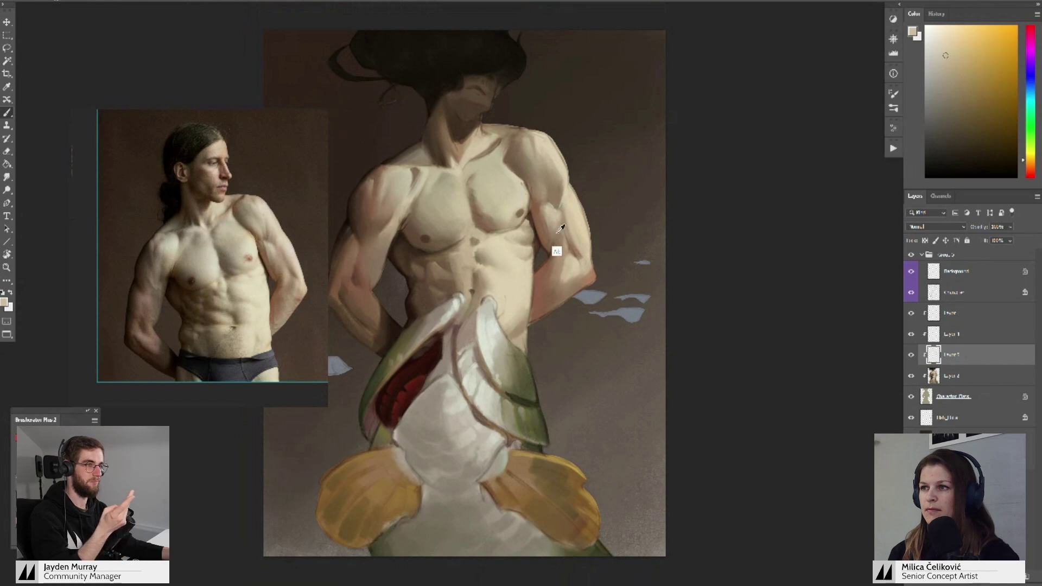
- Alternate sampled cream highlights and brown shadows to shape the lit upper arm's inner muscle beside the chest
alt+click(540, 211)
alt+click(540, 214)
alt+click(540, 210)
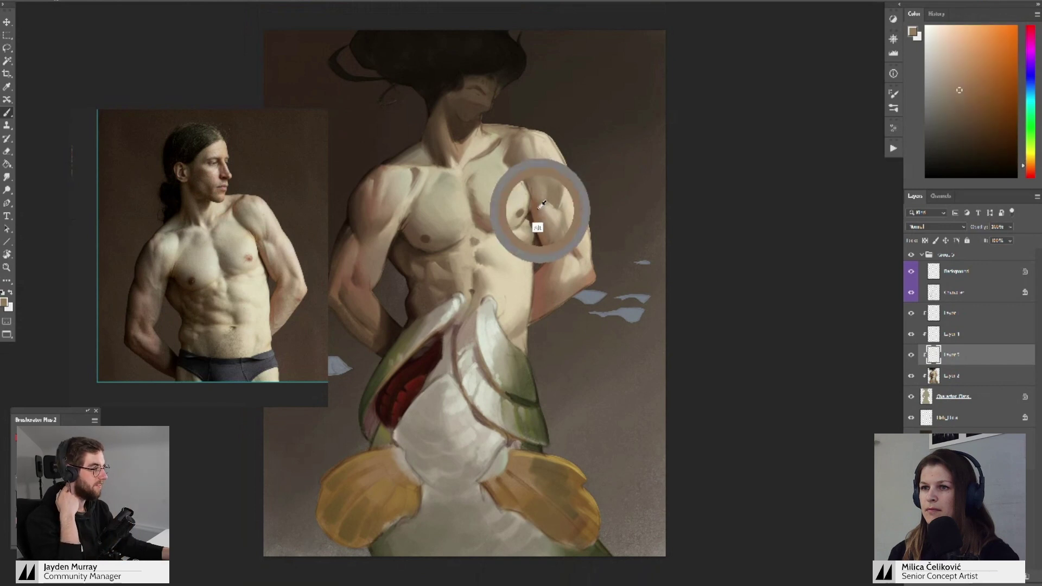
alt+click(545, 209)
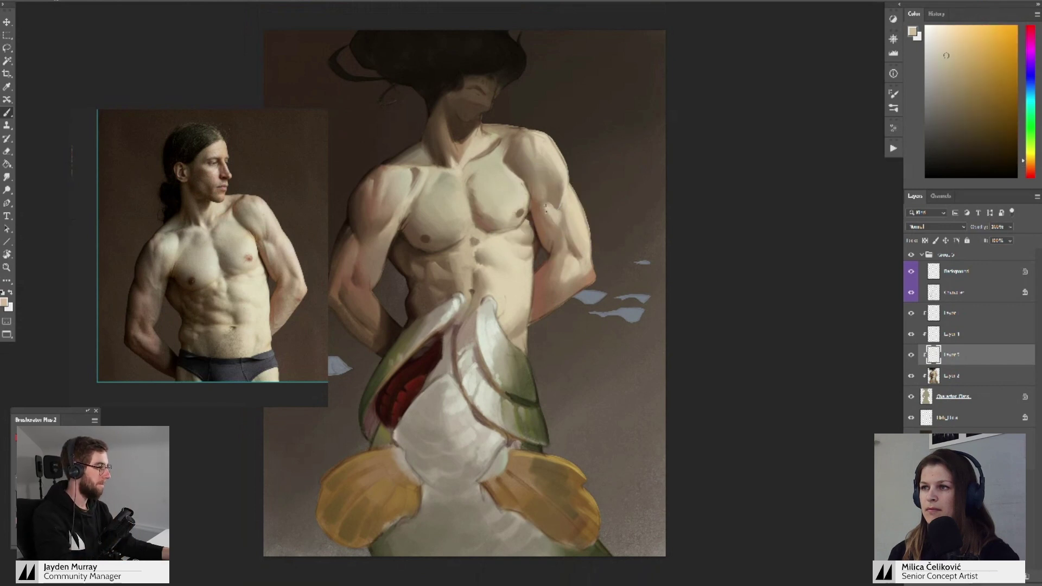
alt+click(546, 209)
alt+click(539, 208)
alt+click(557, 236)
- Merge the lit arm's shading layer down into the body paint and add a fresh layer above it
key(z)
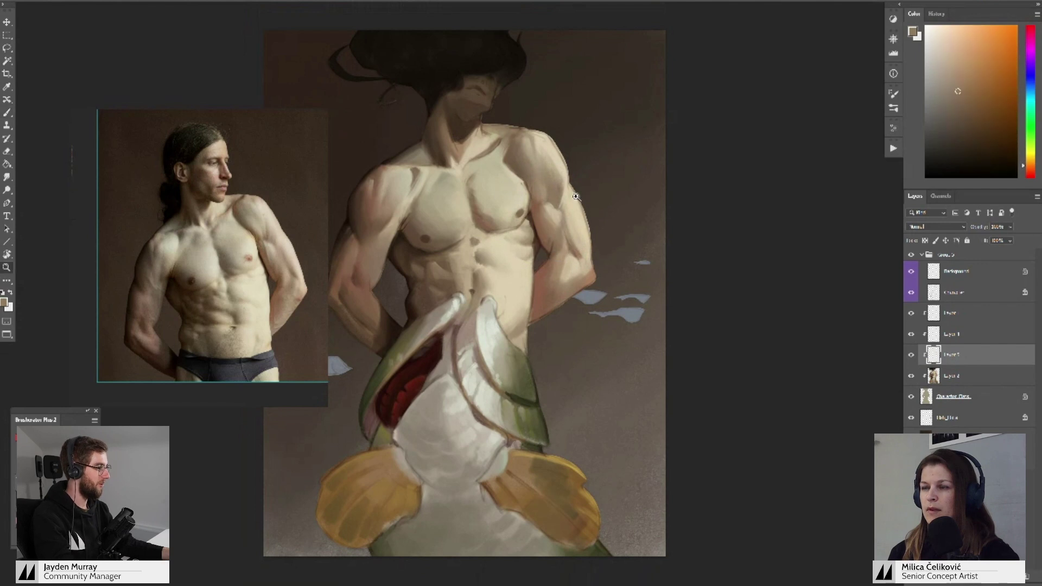
mouse_move(574, 197)
mouse_down()
mouse_move(421, 196)
mouse_move(541, 196)
mouse_move(587, 230)
mouse_move(550, 233)
mouse_move(554, 208)
mouse_up()
key(ctrl+e)
key(ctrl+shift+alt+n)
- Brighten the lit shoulder and outer upper arm with pale cream tones sampled from the same arm
key(b)
alt+click(548, 202)
alt+click(557, 174)
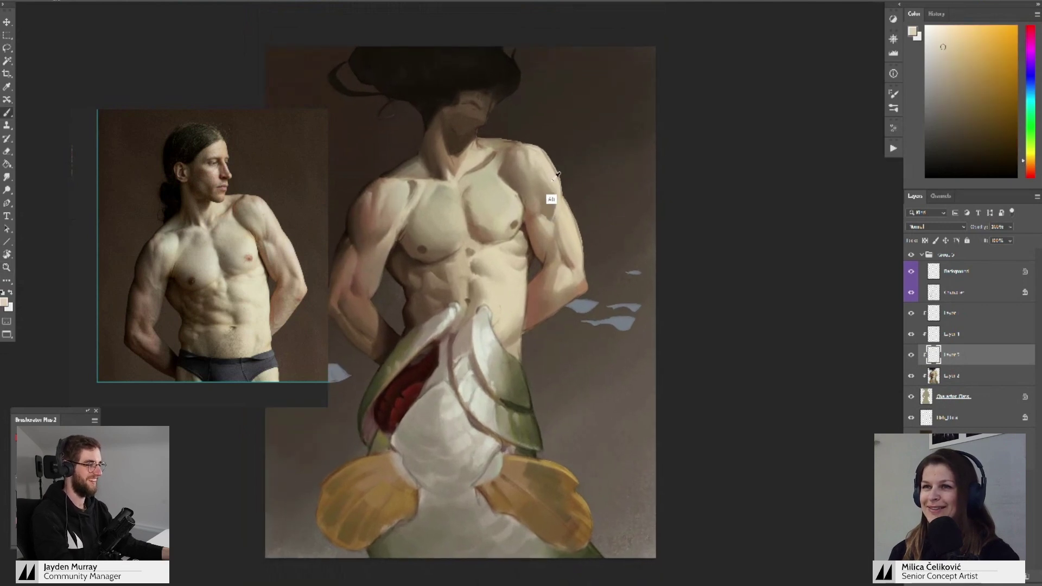
alt+click(545, 185)
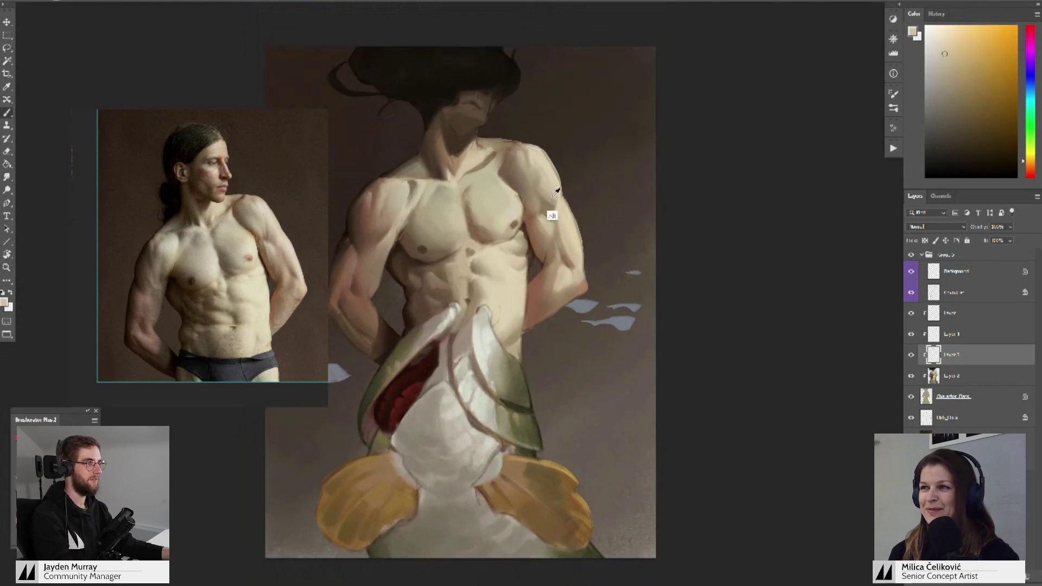
drag(541, 183, 555, 188)
- Paint the crease between the chest and the lit shoulder with muted browns sampled there
alt+click(523, 175)
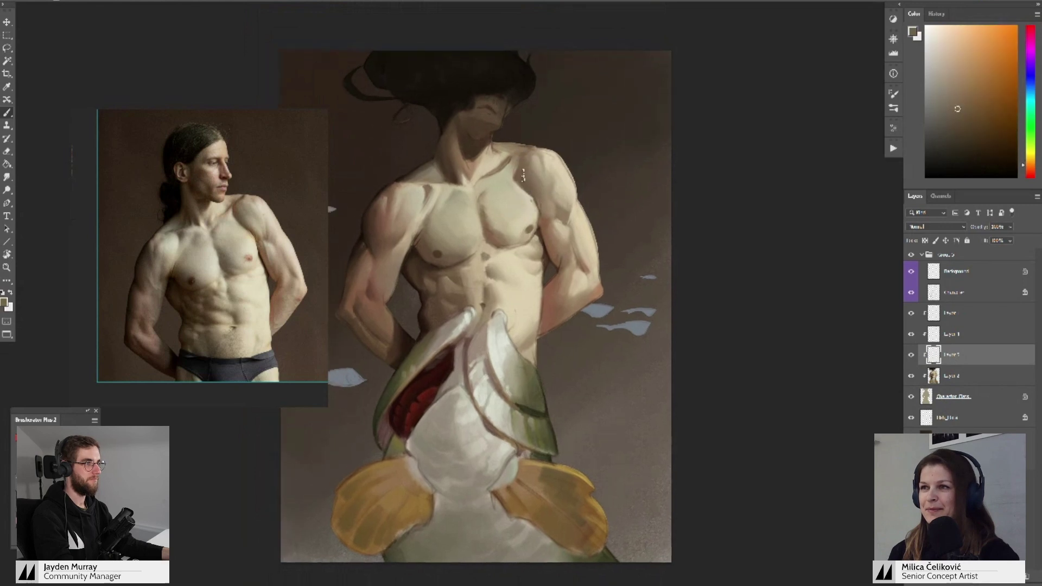
alt+click(510, 193)
alt+click(518, 172)
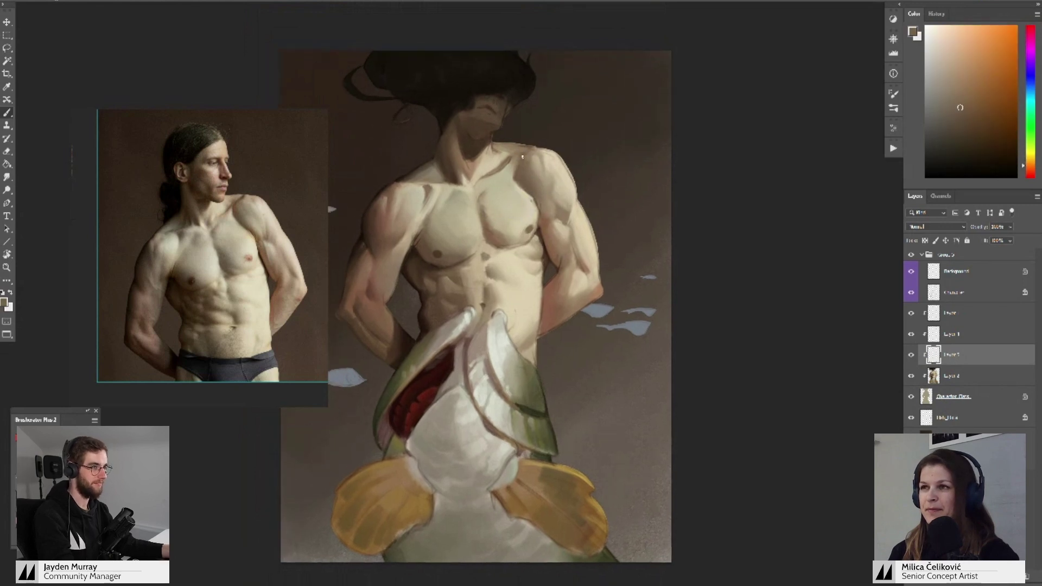
- Compare the painting with and without the latest shading layer, and merge that layer into the body paint
key(z)
mouse_move(521, 173)
mouse_down()
mouse_move(485, 224)
mouse_move(513, 212)
mouse_up()
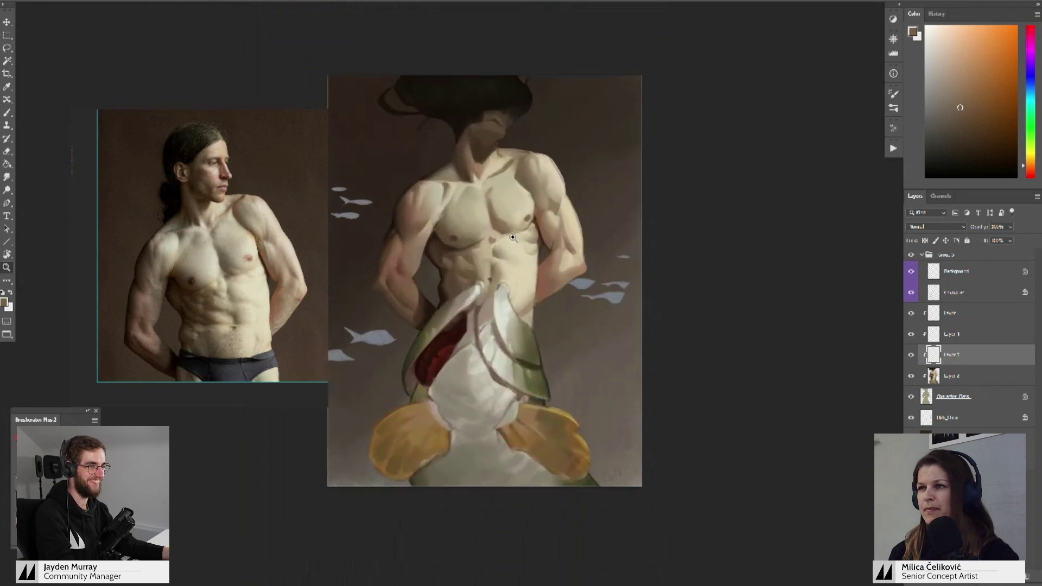
key(b)
click(912, 356)
click(912, 356)
key(ctrl+e)
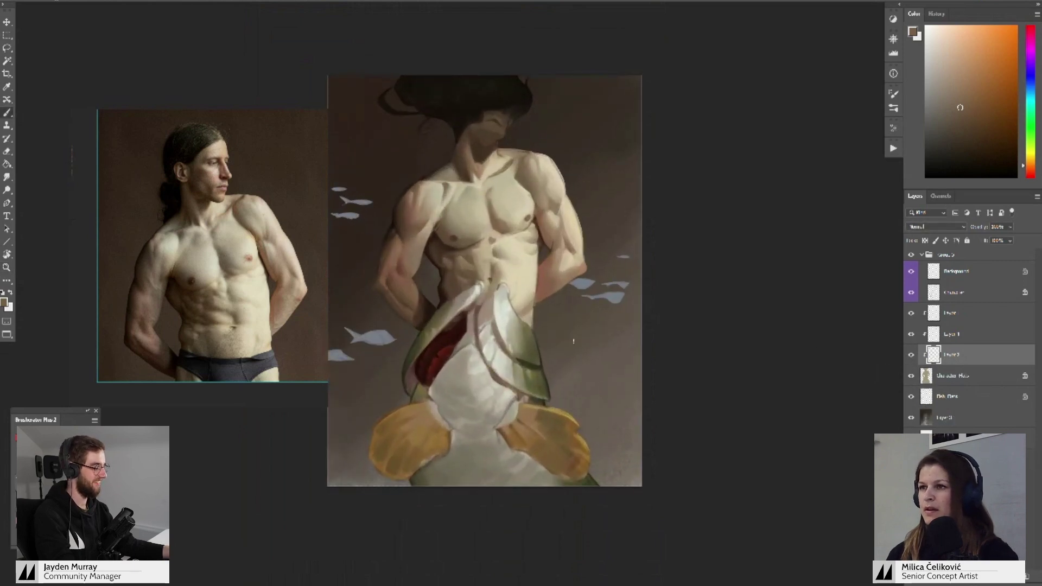
- Minimize the reference photo window and reposition the painting in the workspace
click(249, 324)
key(ctrl+m)
drag(742, 261, 708, 287)
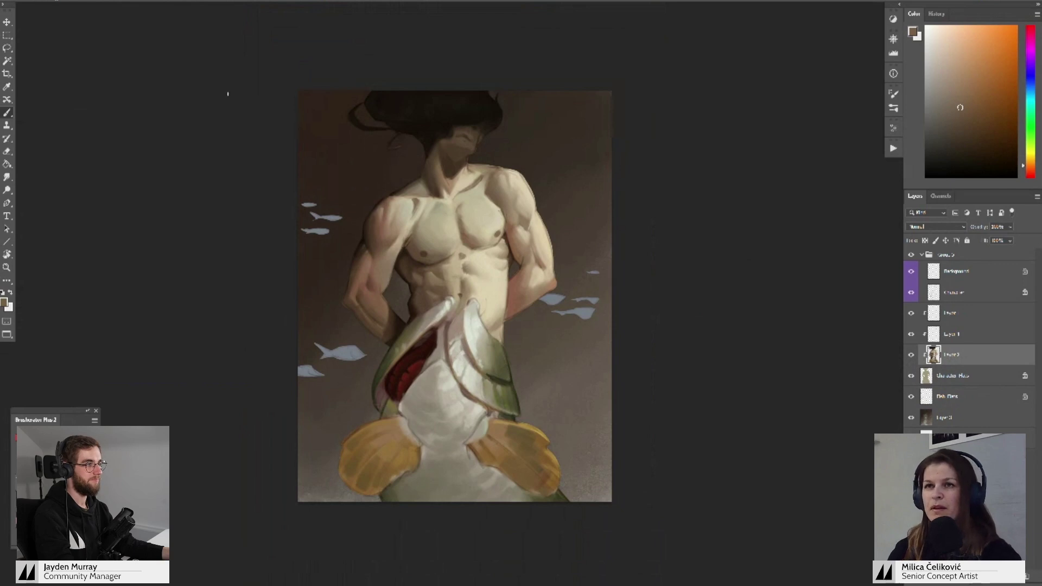
- Export the painting as a PNG under the file name 2 in the project folder
key(ctrl+alt+shift+w)
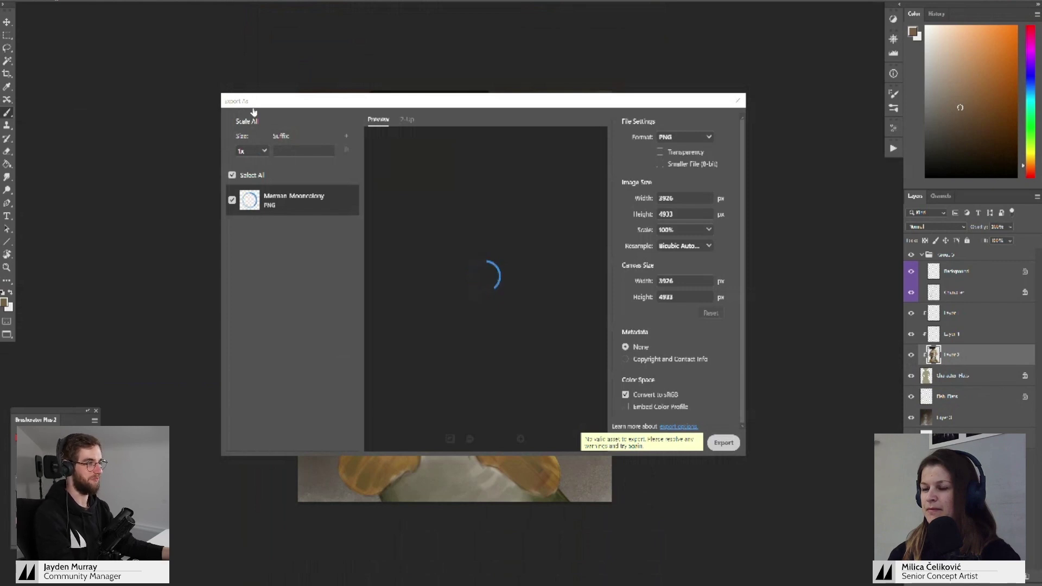
click(725, 444)
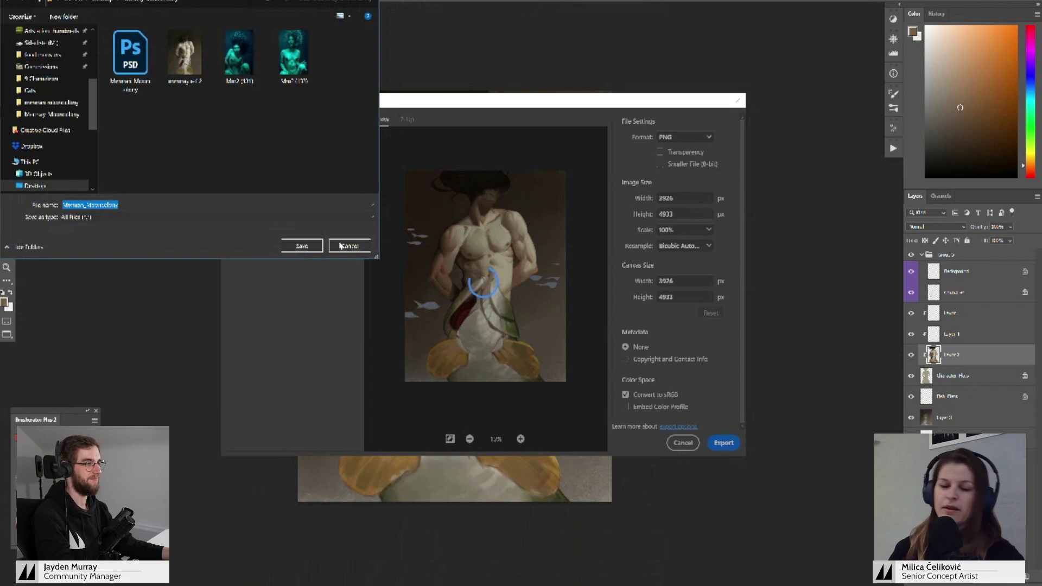
text(2)
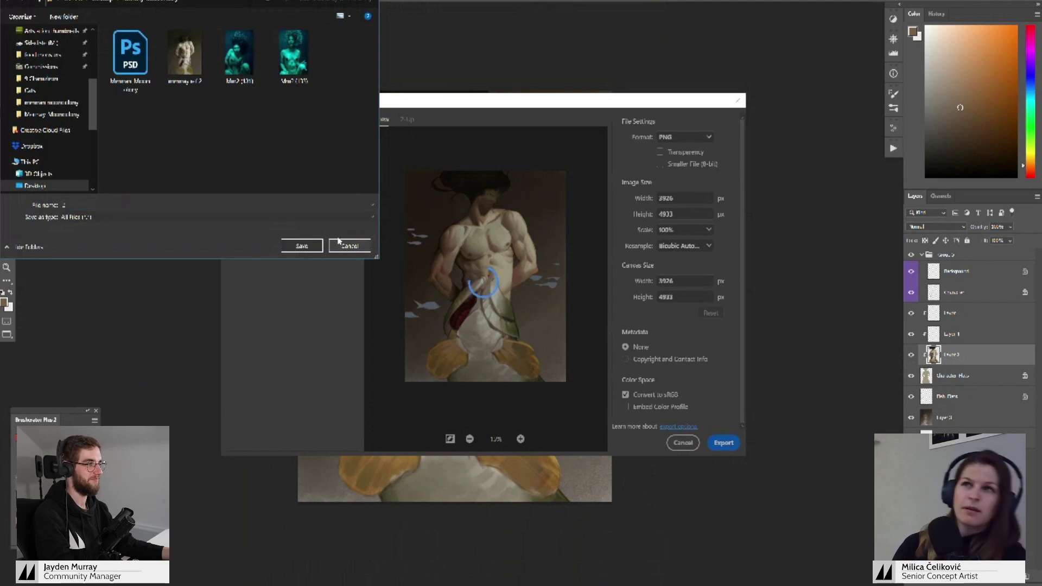
click(302, 246)
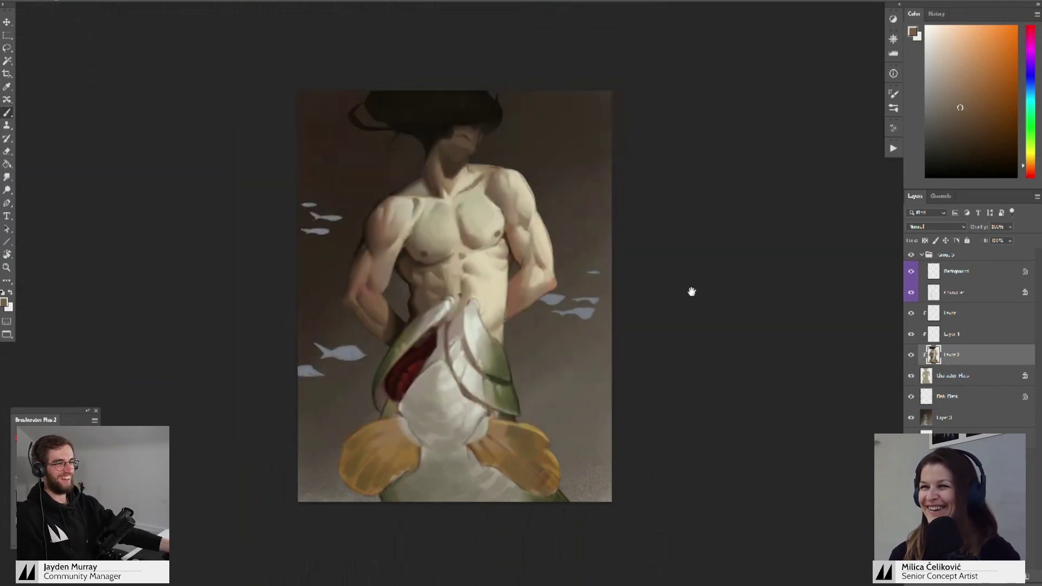
drag(698, 305, 705, 292)
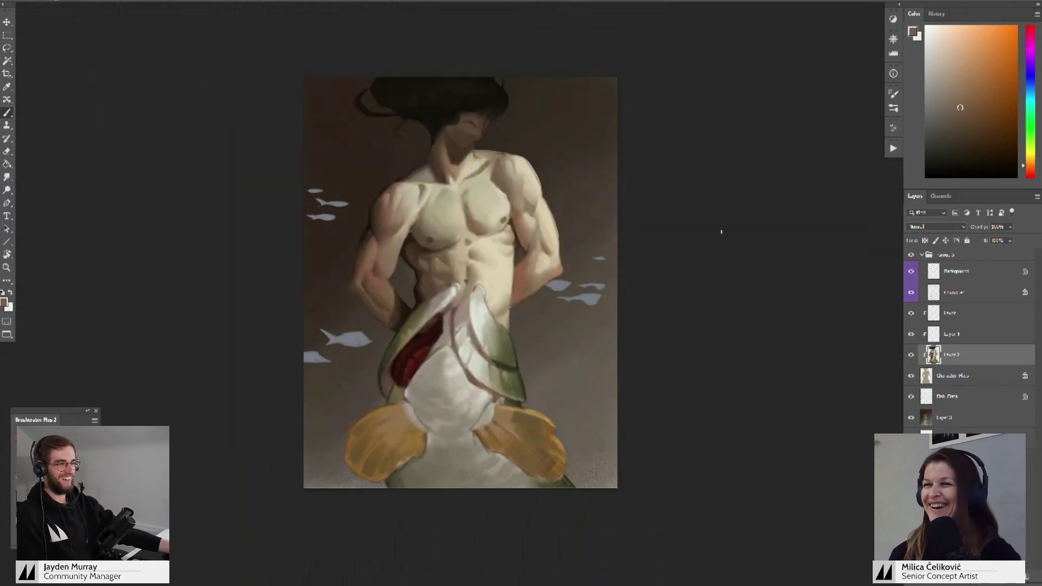
- Bring the reference photo window back up and place the painting beside it
key(super)
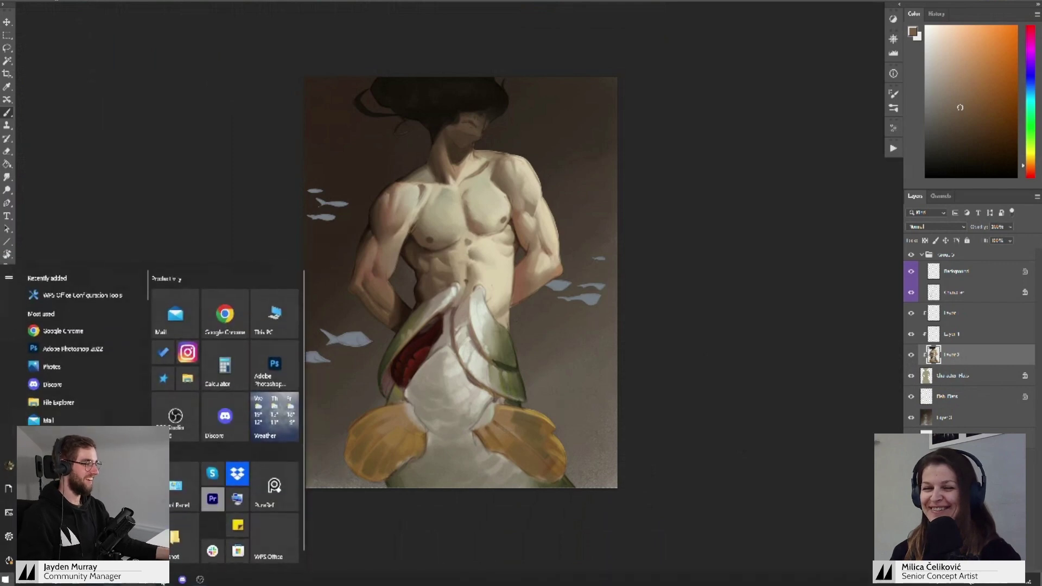
click(72, 579)
click(685, 356)
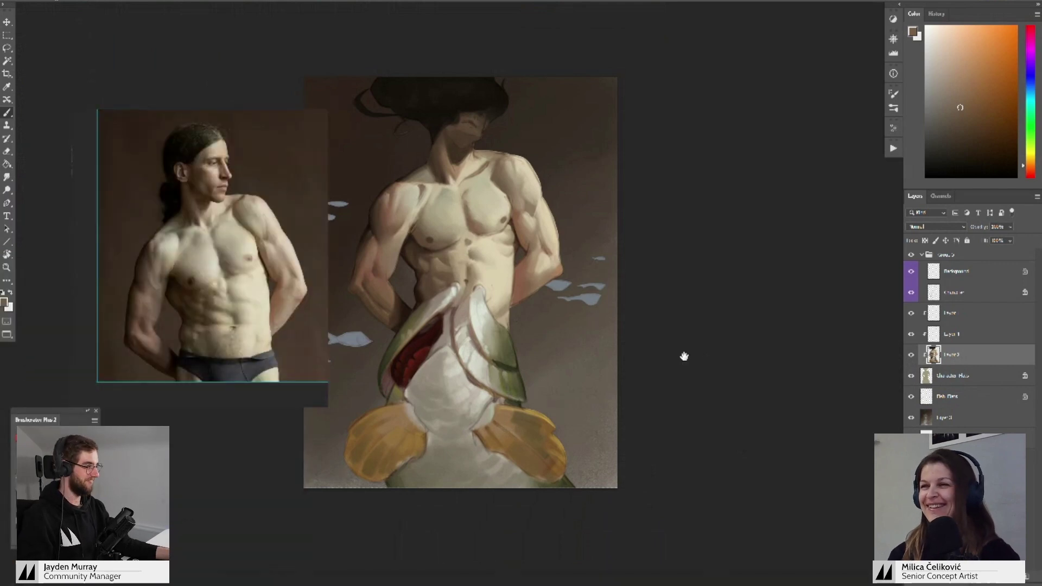
mouse_move(561, 294)
mouse_down()
mouse_move(578, 301)
mouse_move(578, 286)
mouse_up()
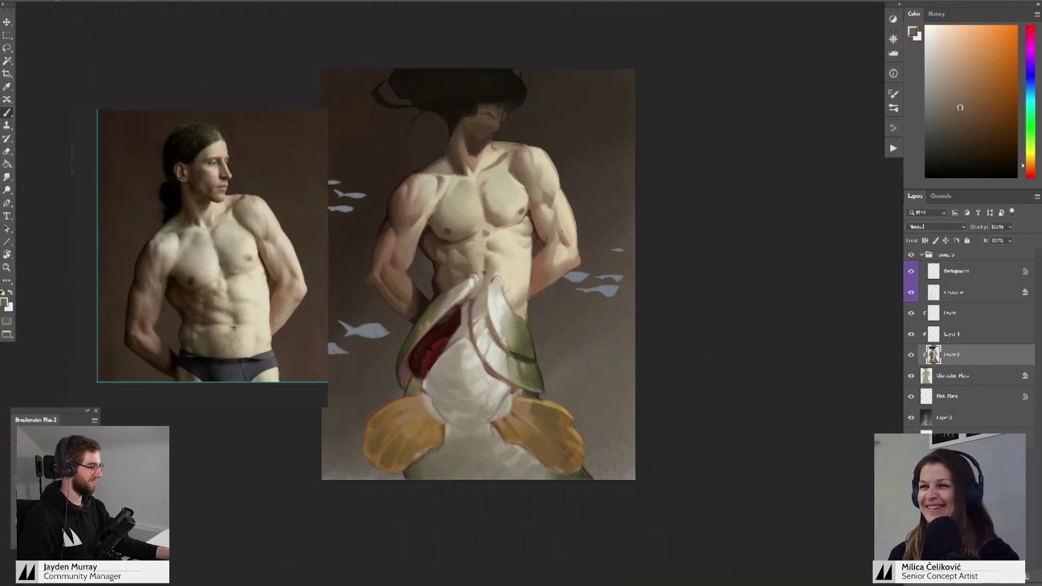
drag(525, 254, 556, 258)
- Mix a lighter orange-brown from a tone on the lit arm and paint it along the inner elbow on the layer above the body paint
alt+click(541, 252)
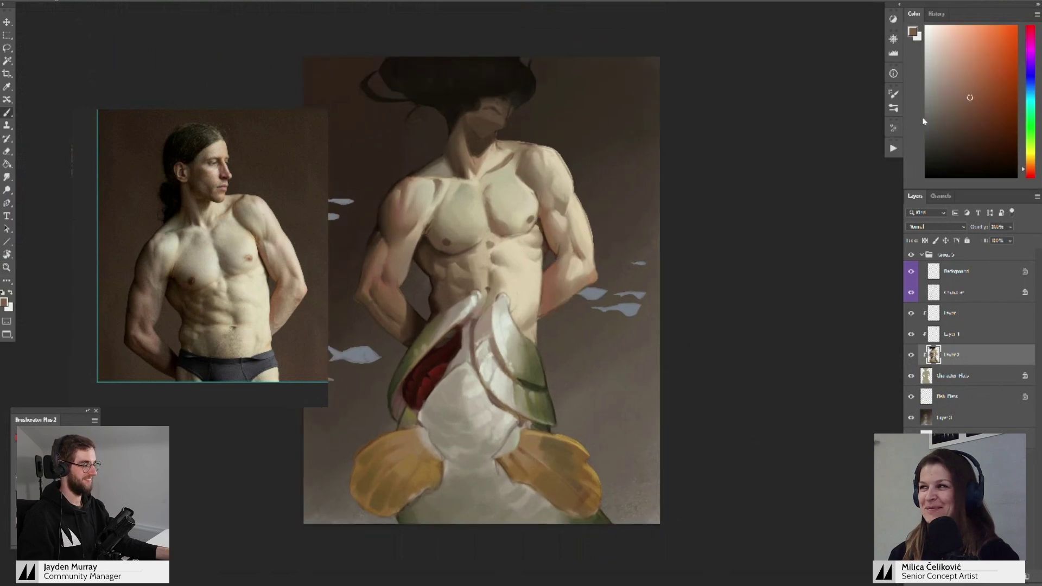
click(1028, 167)
click(970, 79)
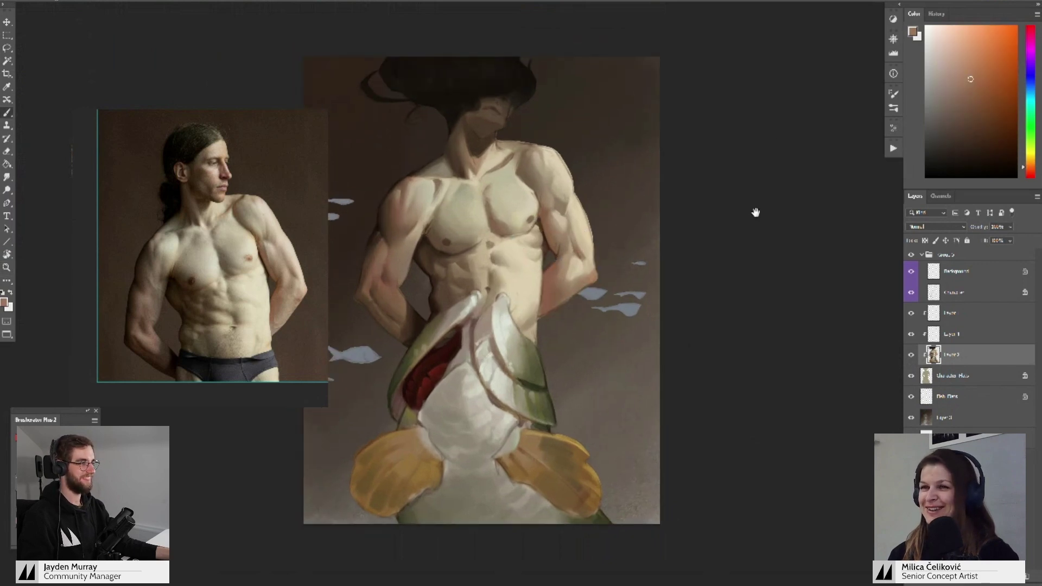
drag(733, 204, 722, 192)
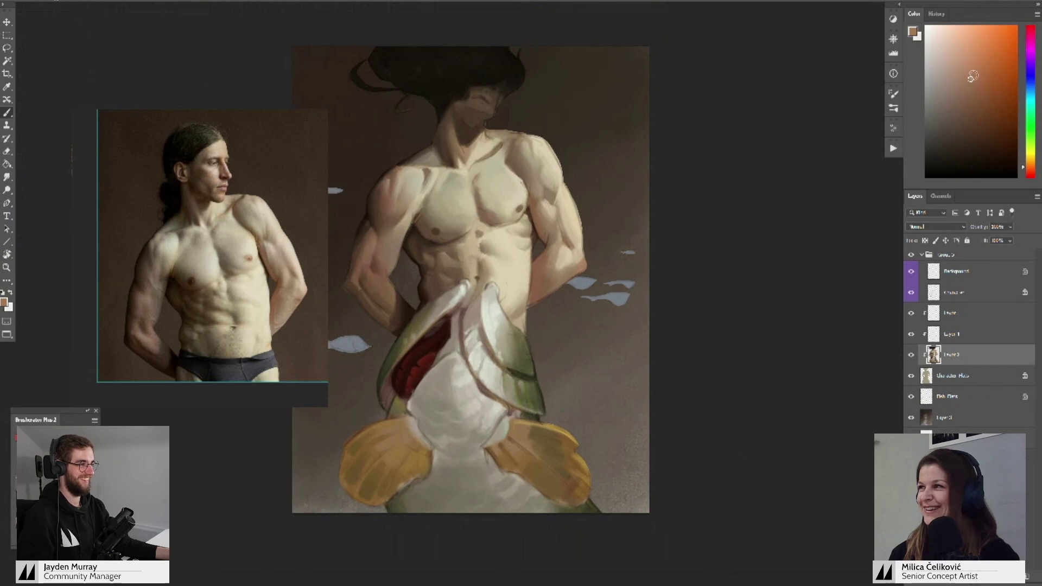
drag(646, 225, 648, 242)
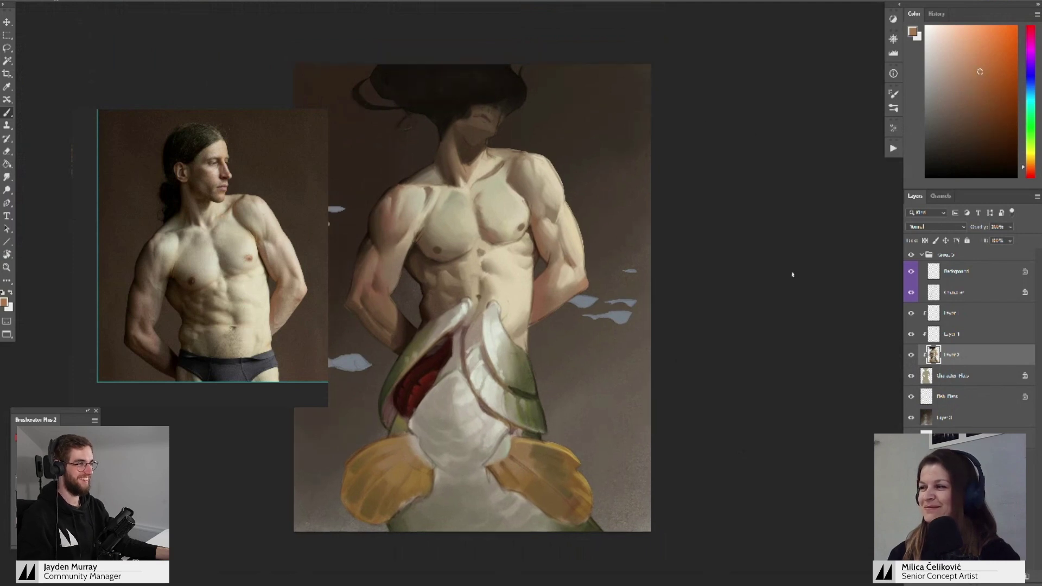
click(920, 339)
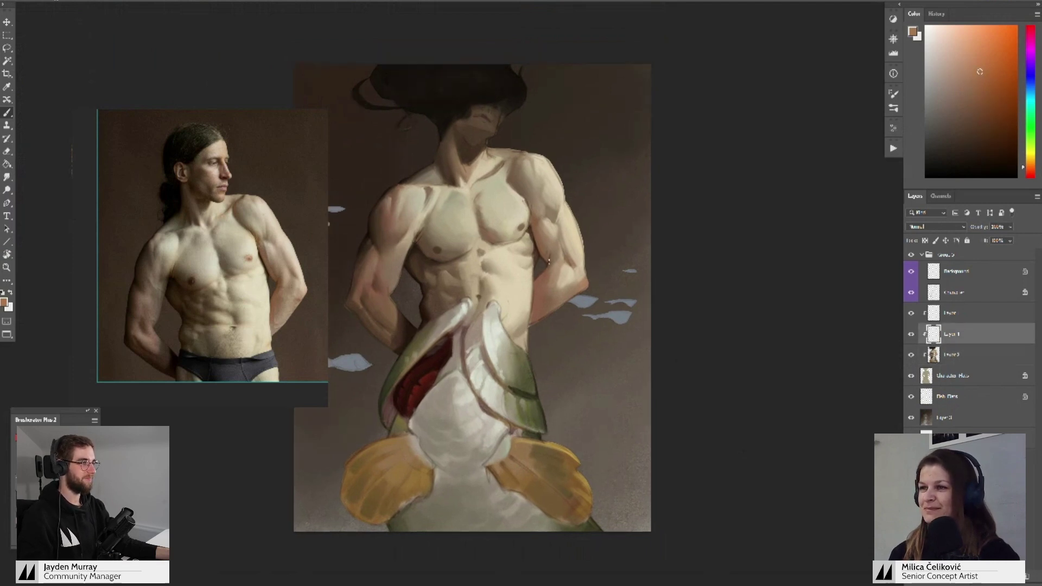
mouse_move(540, 278)
mouse_down()
mouse_move(539, 295)
mouse_move(543, 264)
mouse_up()
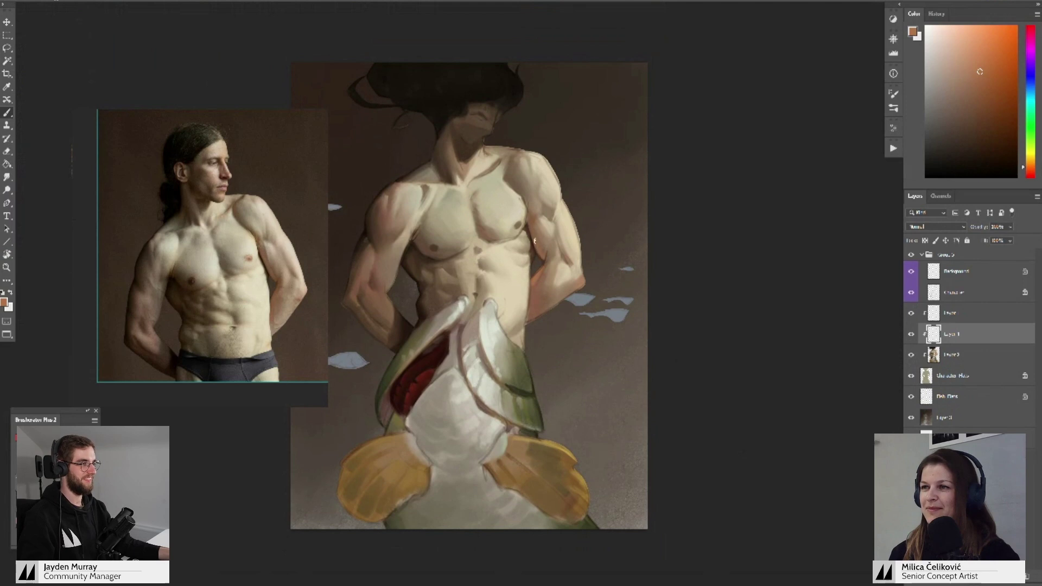
- Blend muted orange-brown tones sampled from the inner elbow and forearm of the lit arm into the surrounding skin
alt+click(537, 279)
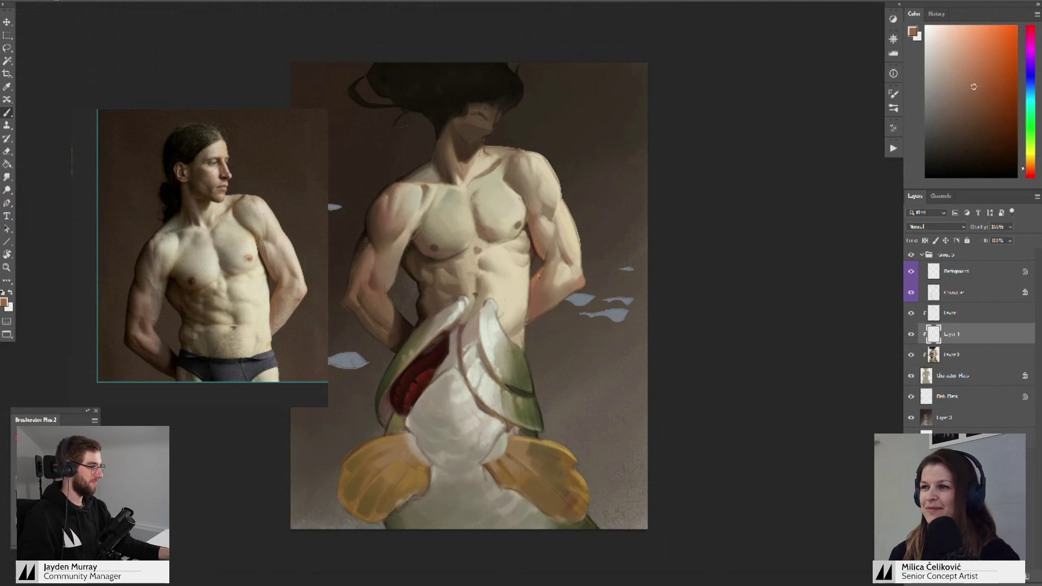
key(z)
mouse_move(553, 268)
mouse_down()
mouse_move(517, 329)
mouse_move(562, 272)
mouse_up()
key(b)
alt+click(536, 233)
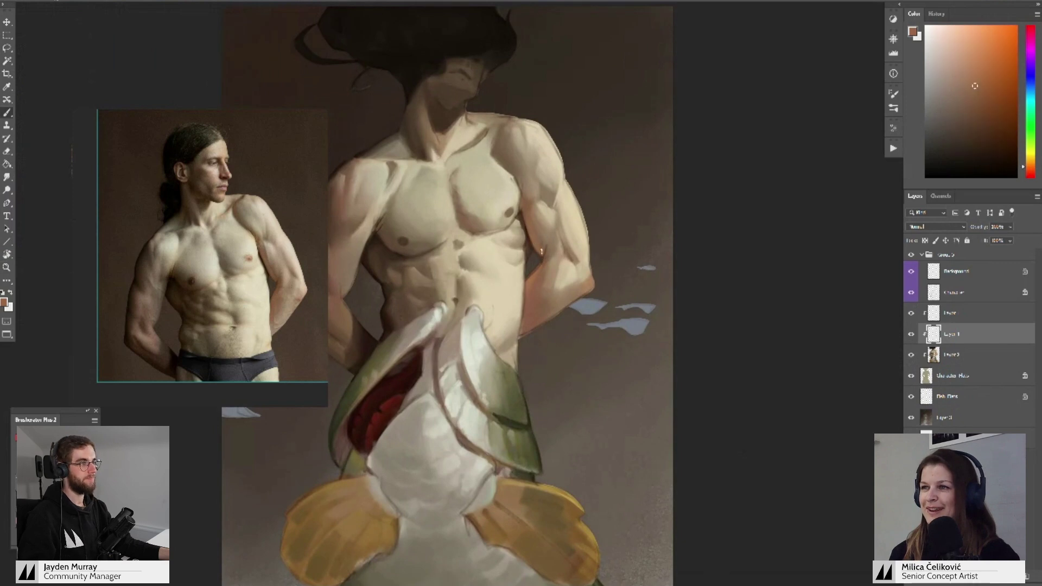
alt+click(536, 239)
alt+click(537, 269)
key(z)
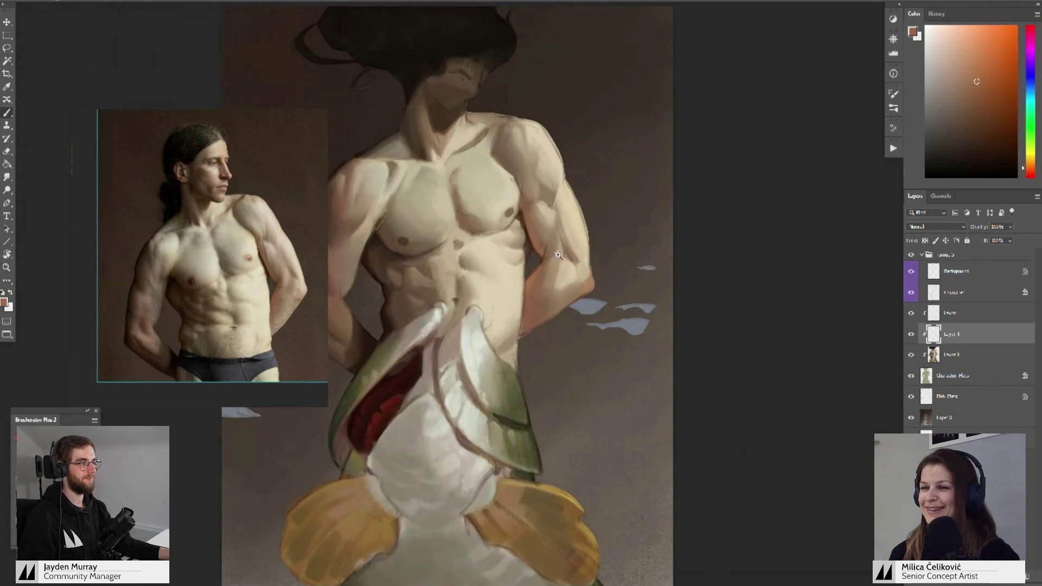
drag(559, 258, 527, 365)
key(b)
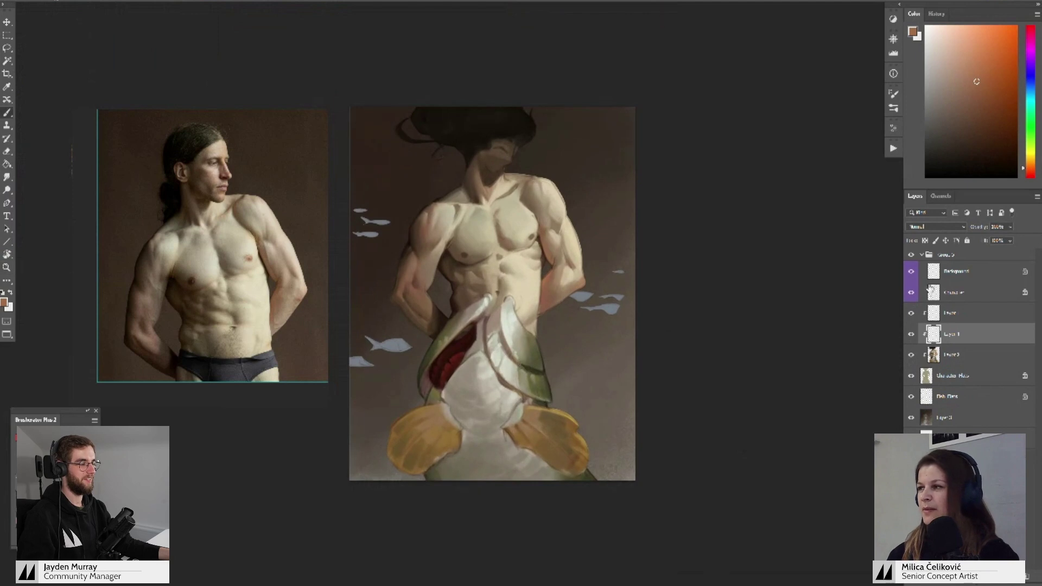
- Check the background and character layers at the top of the group against the painting
click(955, 272)
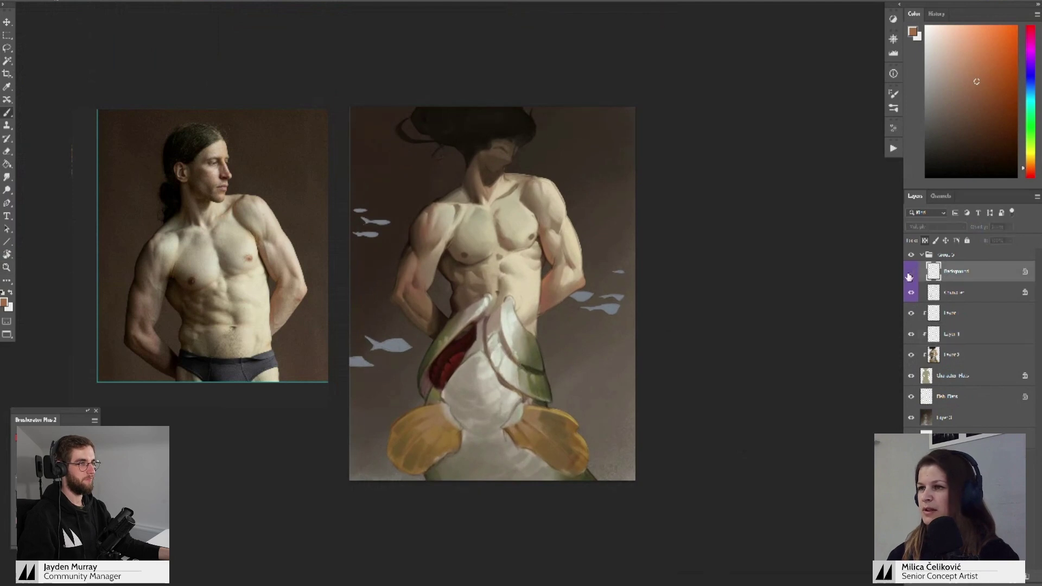
click(942, 293)
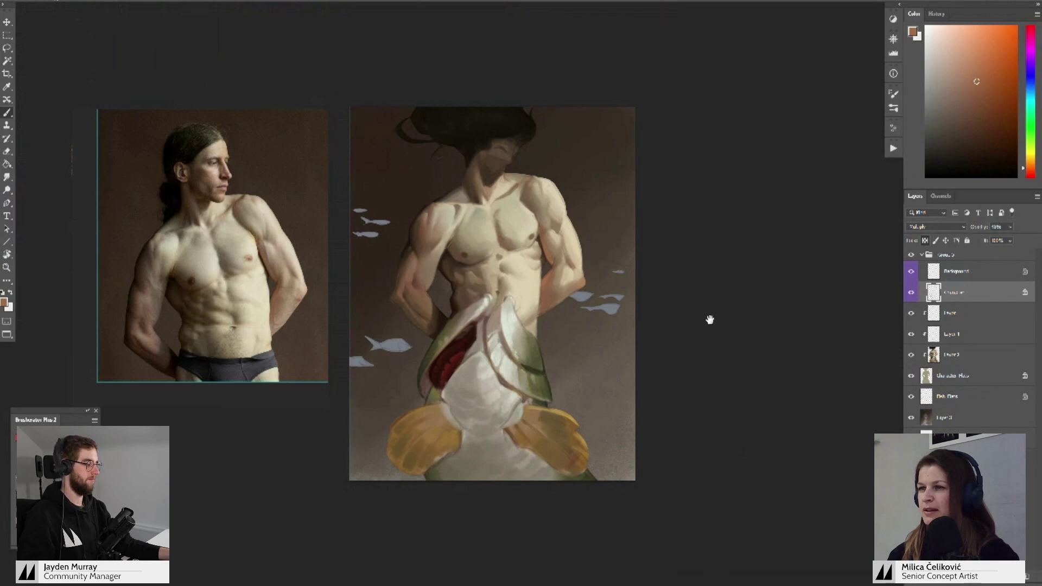
drag(709, 319, 710, 309)
key(z)
drag(525, 329, 537, 330)
key(b)
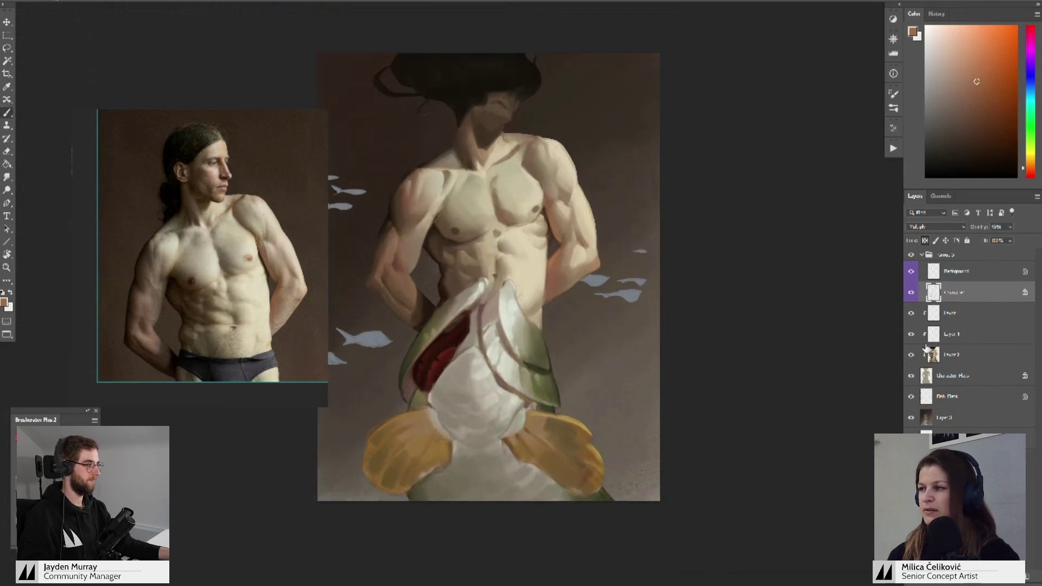
- Compare the painting with and without the arm shading layer, and merge that layer into the body paint
click(945, 332)
click(911, 335)
click(911, 335)
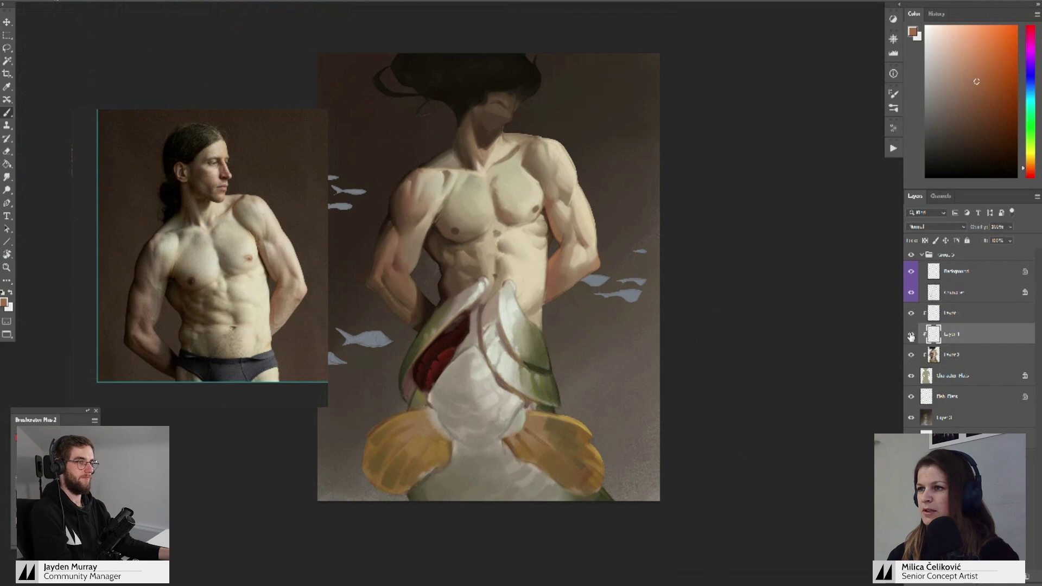
key(ctrl+e)
drag(766, 375, 766, 366)
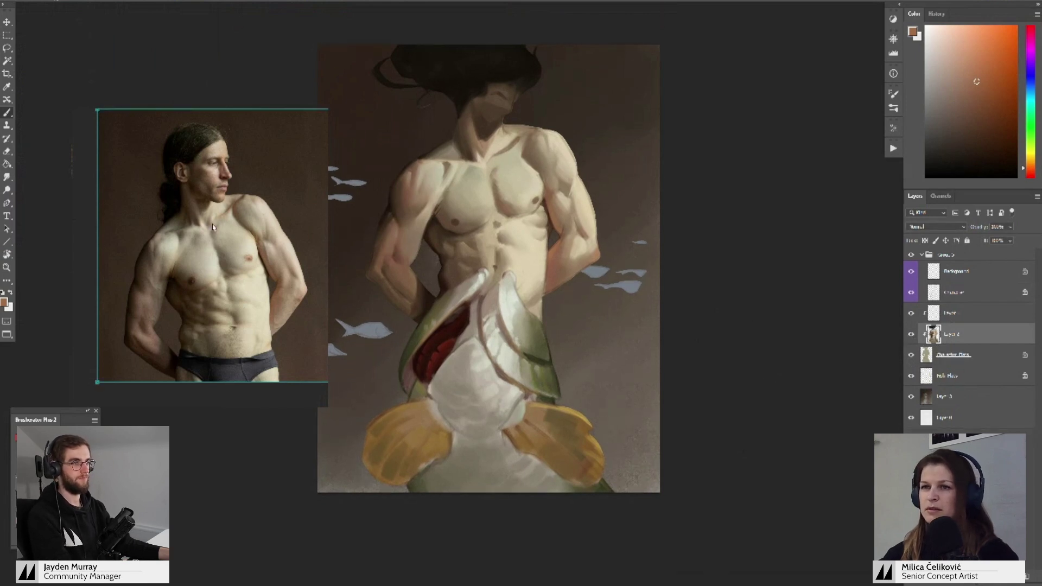
- Switch the reference board to the photo of the angler holding the fish and enlarge its gills and fins
scroll(212, 233, down, 5)
drag(89, 207, 404, 311)
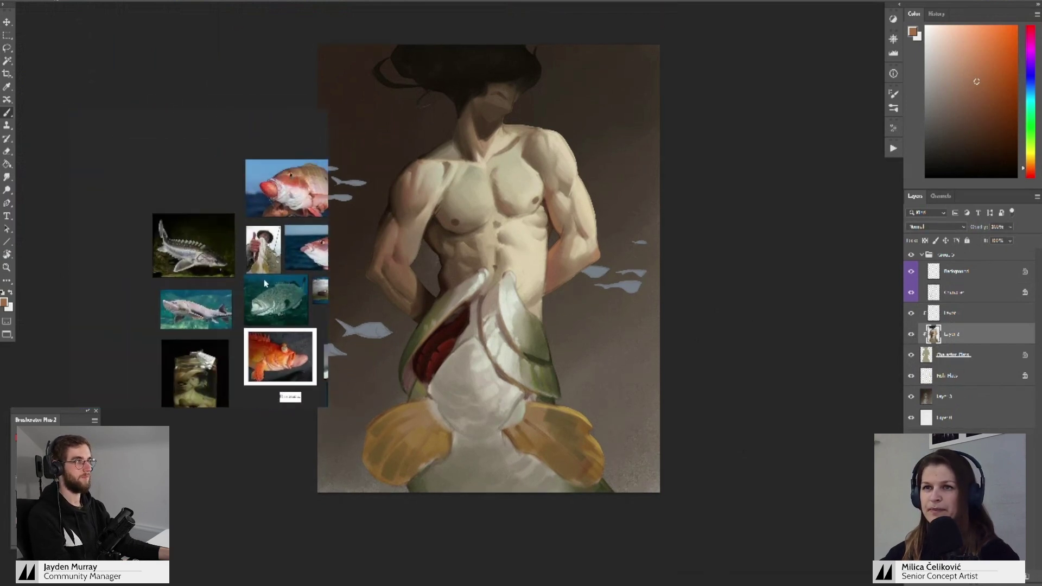
drag(189, 277, 102, 220)
scroll(181, 197, up, 5)
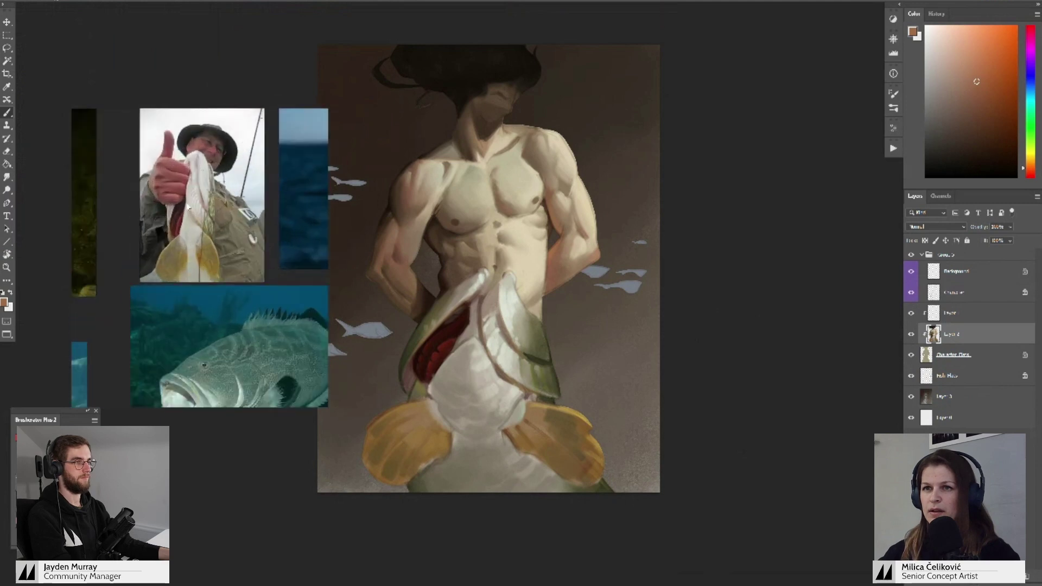
scroll(197, 215, up, 4)
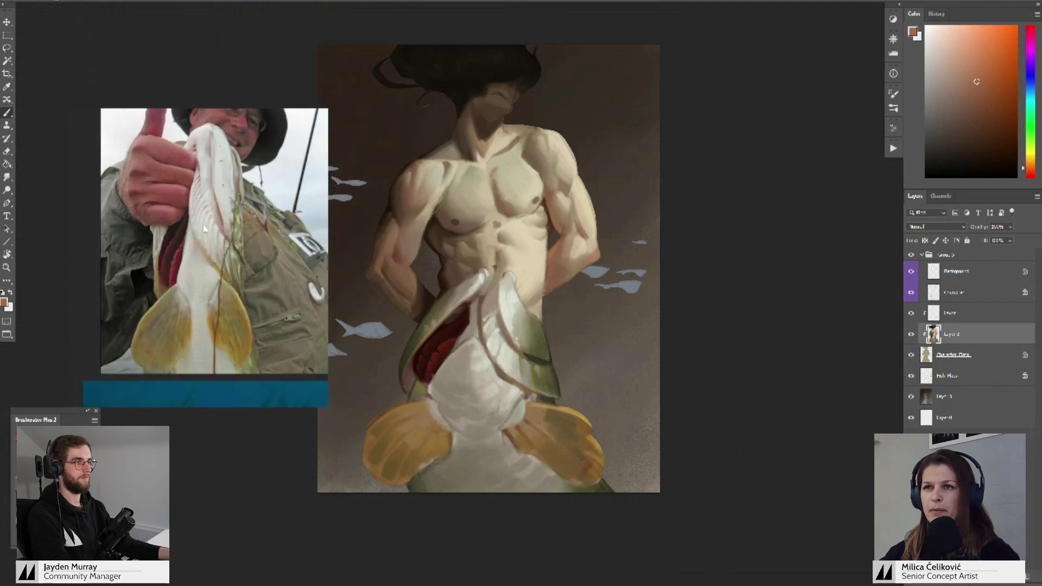
- Add a new layer above the body paint and paint the fish's gill cover with off-white and pale grey tones sampled there
drag(822, 399, 796, 381)
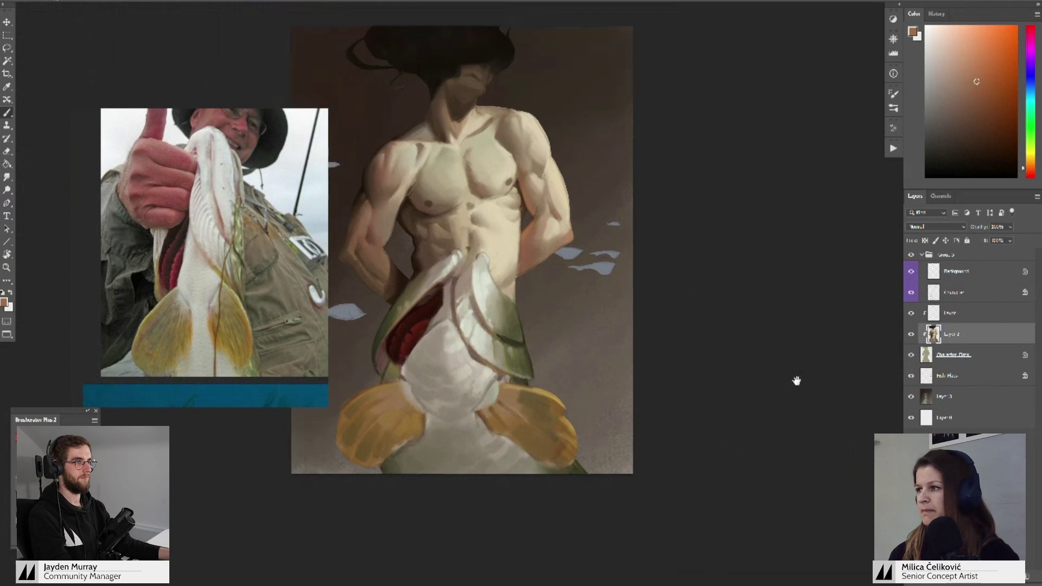
key(ctrl+shift+alt+n)
key(z)
scroll(487, 277, down, 1)
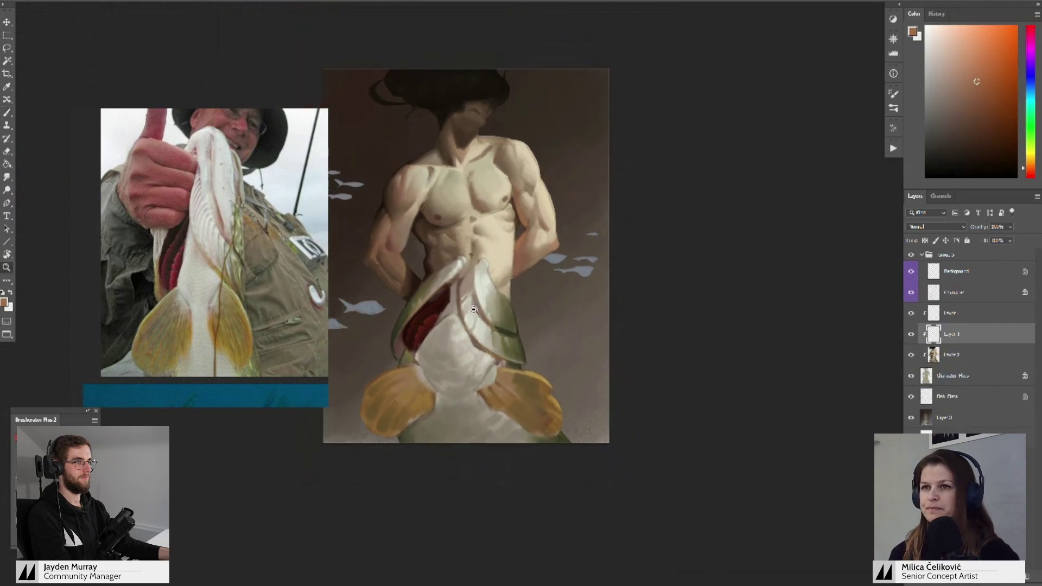
alt+click(482, 281)
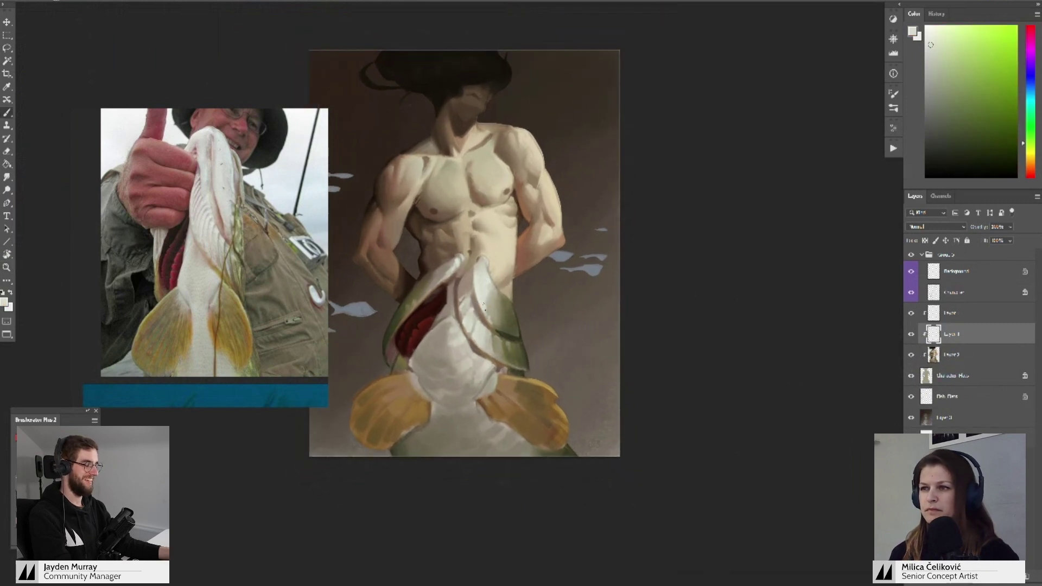
alt+click(489, 297)
alt+click(483, 293)
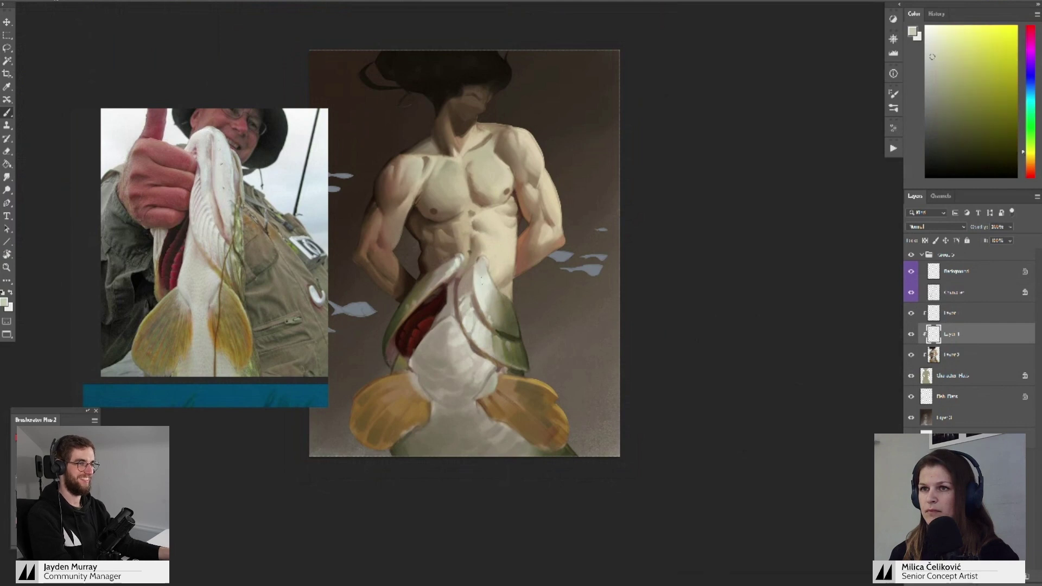
drag(484, 291, 485, 281)
- Blend the lower edge of the fish's white gill cover with off-white and warm grey tones sampled from the surrounding paint
drag(231, 250, 229, 228)
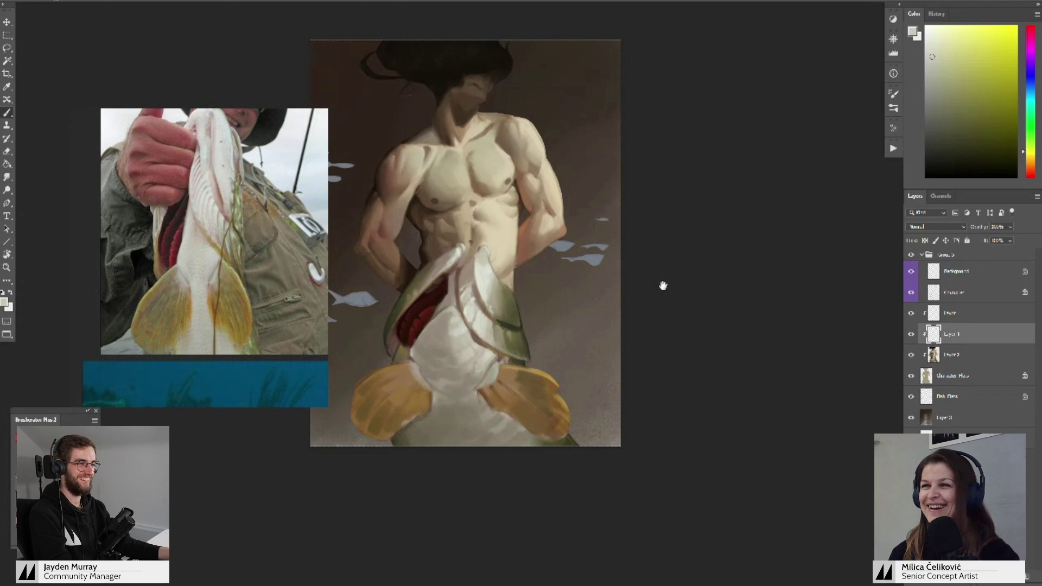
drag(662, 285, 666, 264)
mouse_move(480, 310)
mouse_down()
mouse_move(475, 291)
mouse_move(453, 287)
mouse_up()
alt+click(488, 324)
alt+click(492, 319)
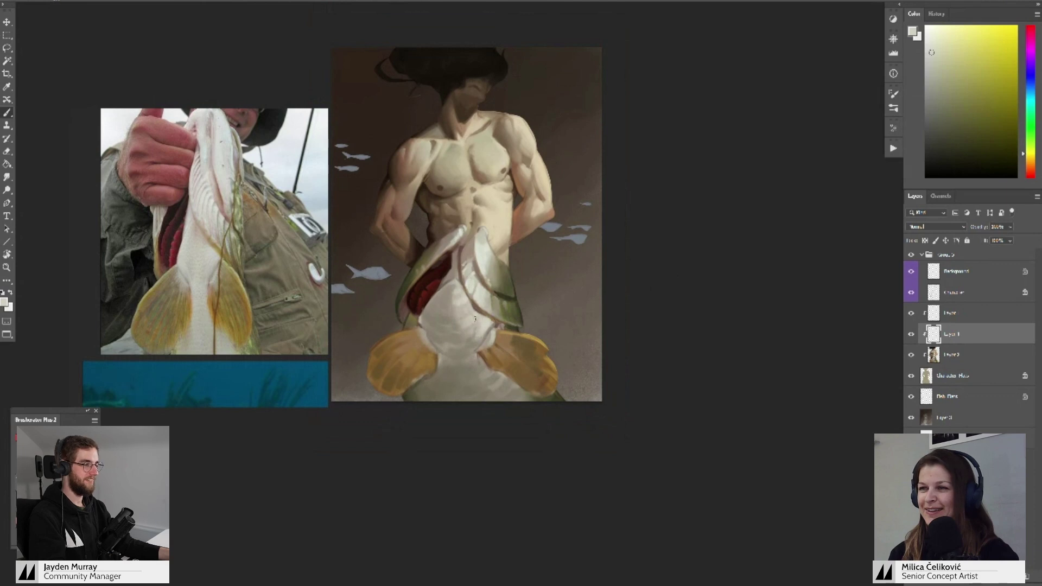
alt+click(479, 340)
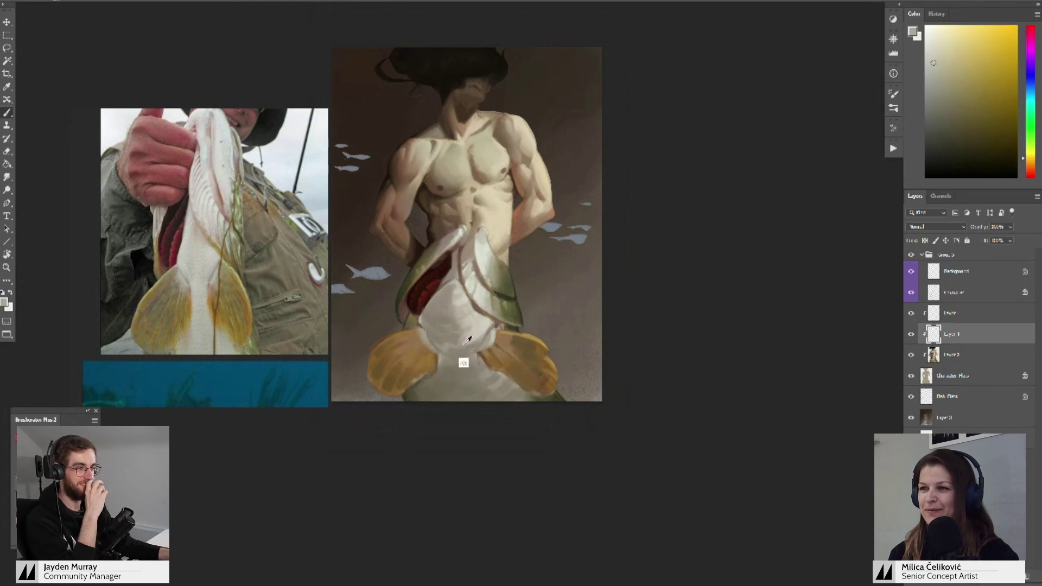
alt+click(487, 321)
alt+click(460, 315)
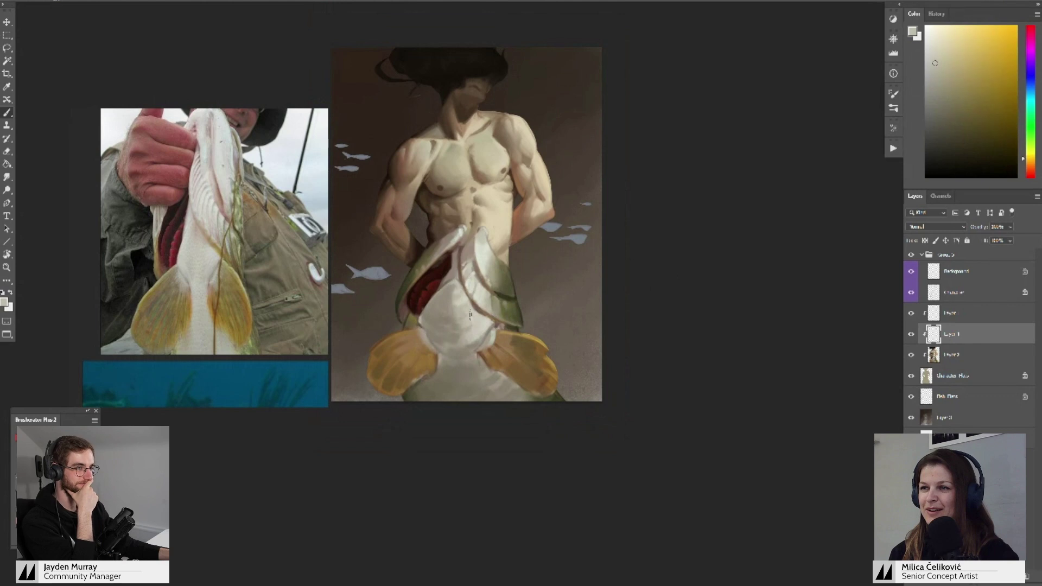
- Smooth the centre of the fish's white throat using off-white and light grey tones sampled from the throat
alt+click(466, 283)
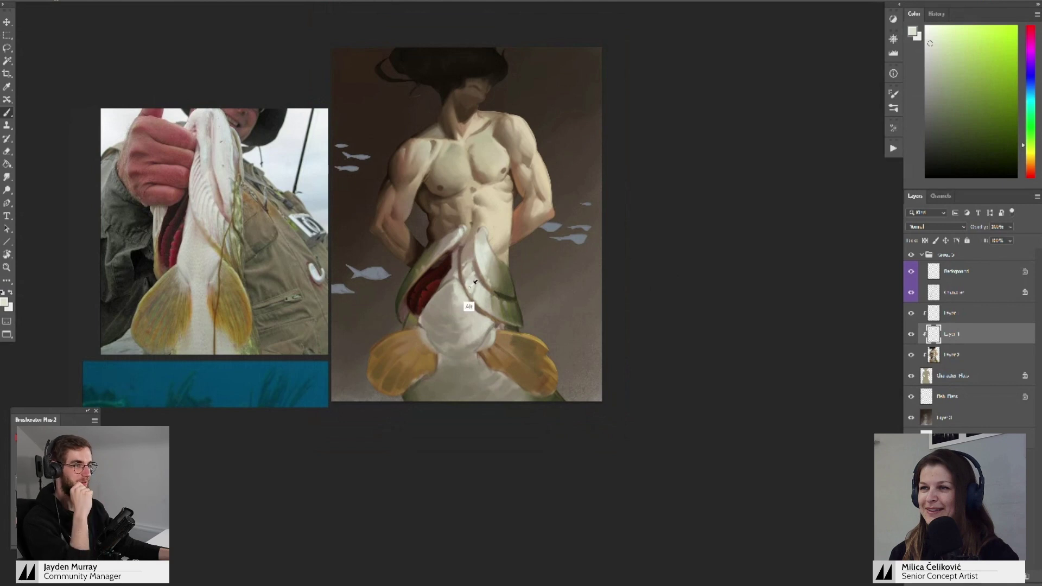
alt+click(465, 293)
alt+click(464, 290)
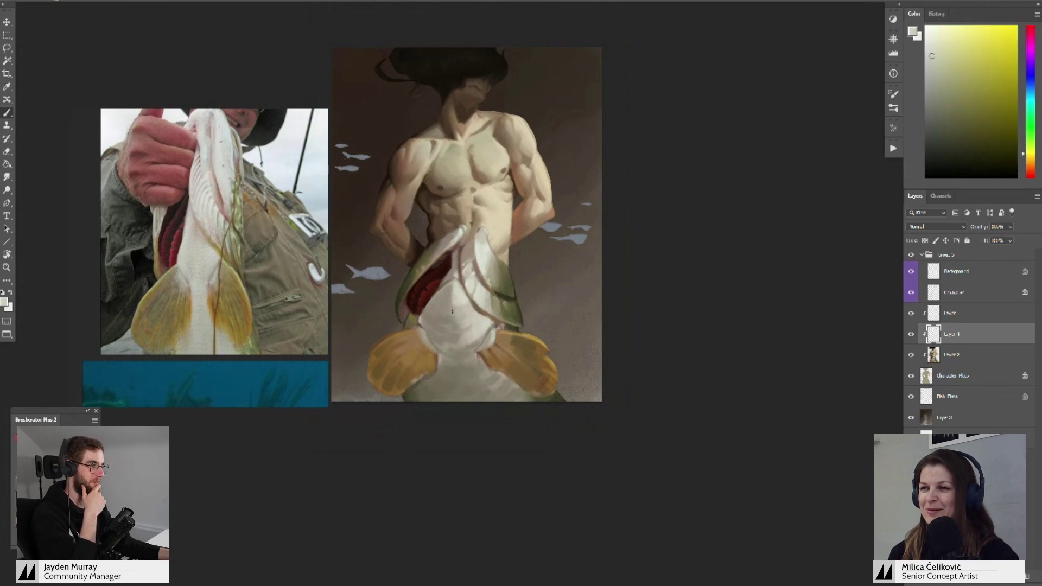
alt+click(461, 294)
alt+click(470, 326)
alt+click(463, 327)
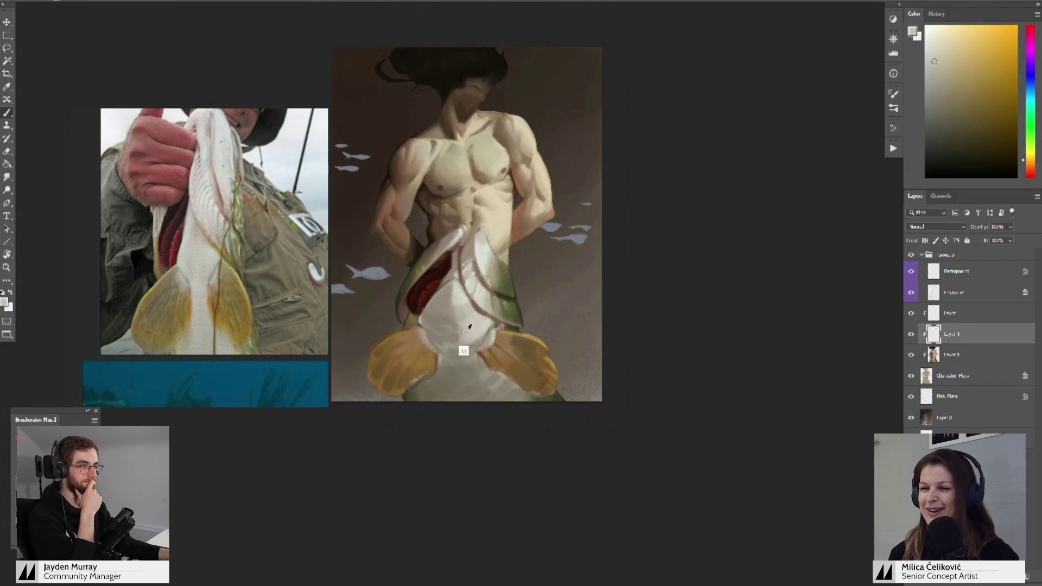
alt+click(456, 328)
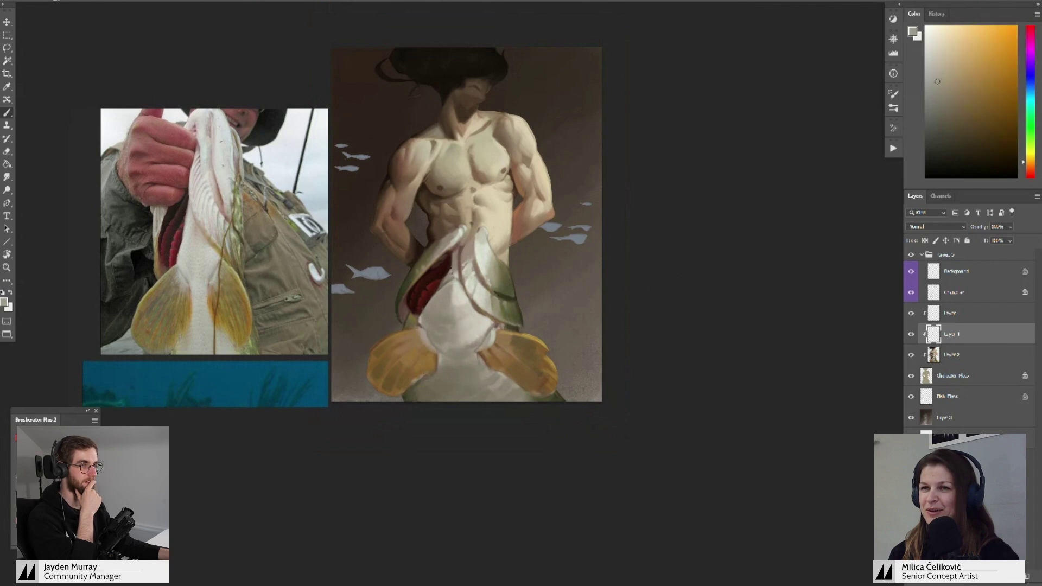
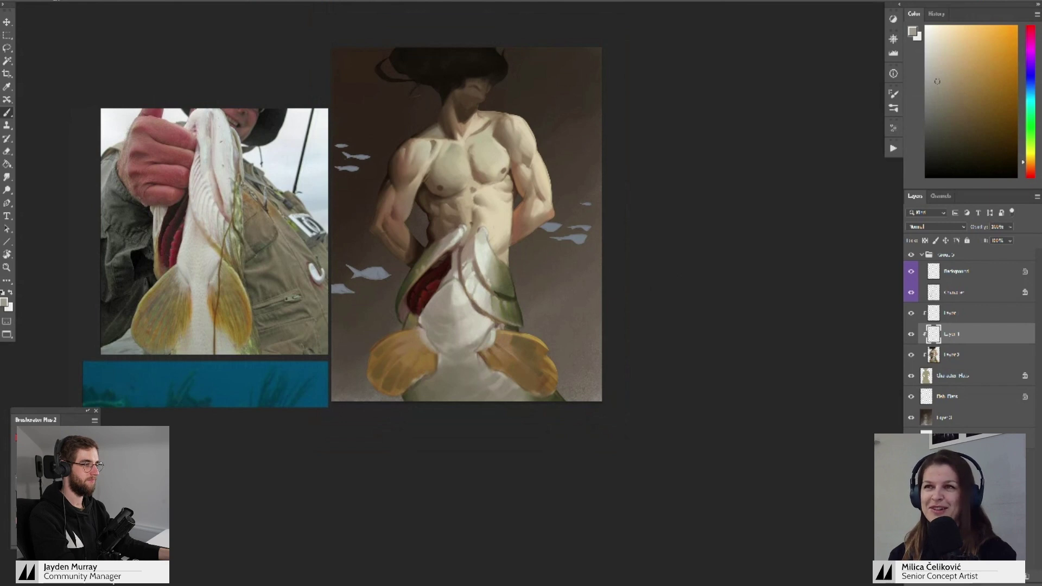
- Repaint the left pectoral fin with sampled ochre and brown tones, softening its rays and dark outer edge
drag(478, 336, 467, 324)
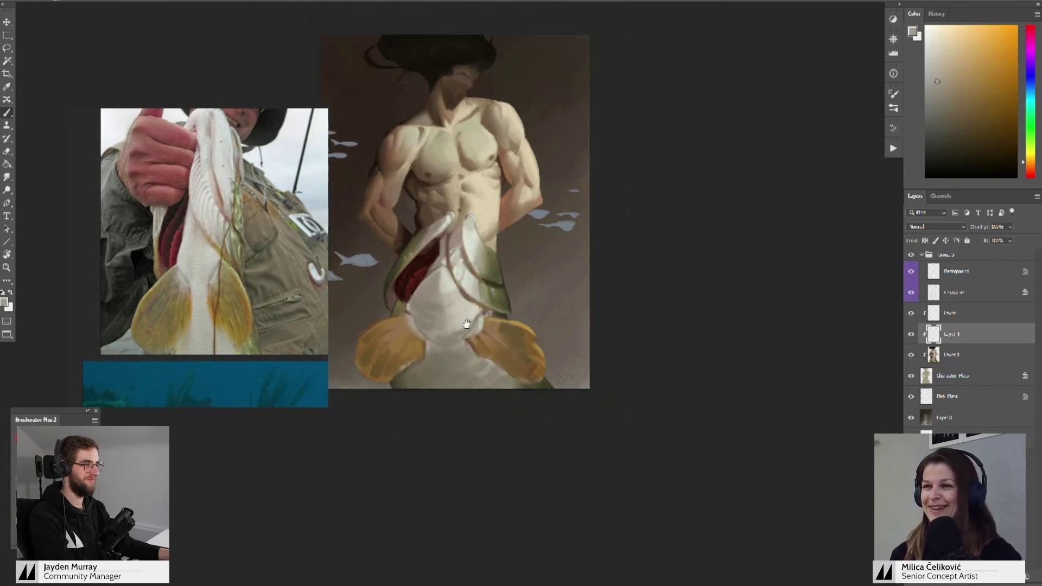
alt+click(386, 359)
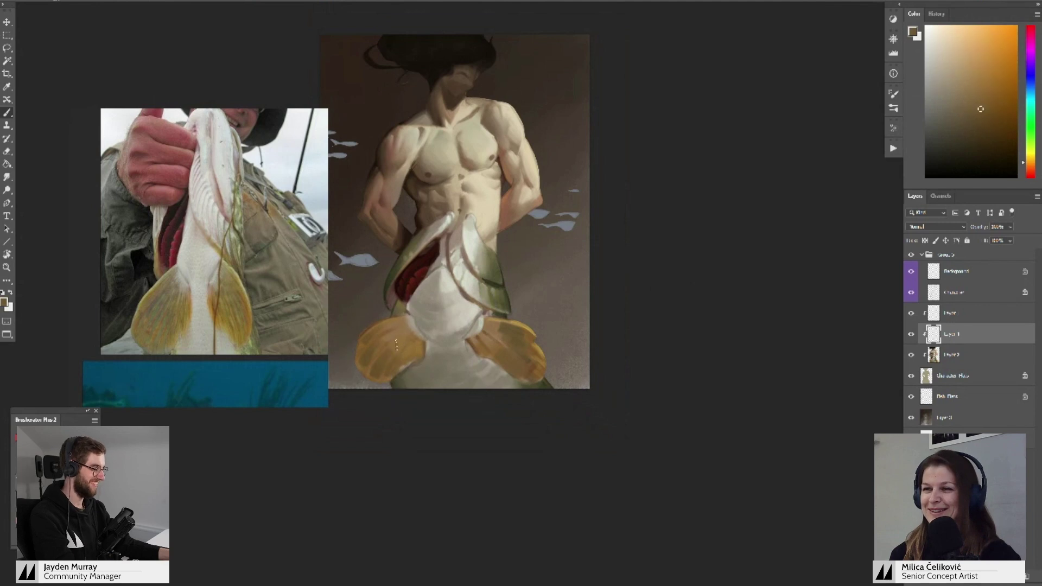
alt+click(399, 344)
alt+click(396, 358)
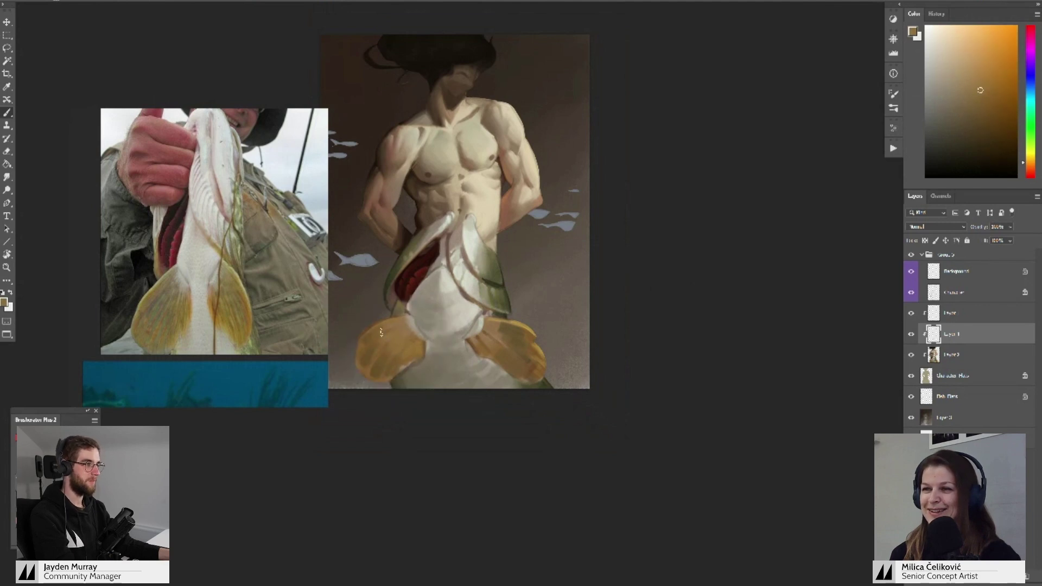
alt+click(370, 353)
alt+click(370, 340)
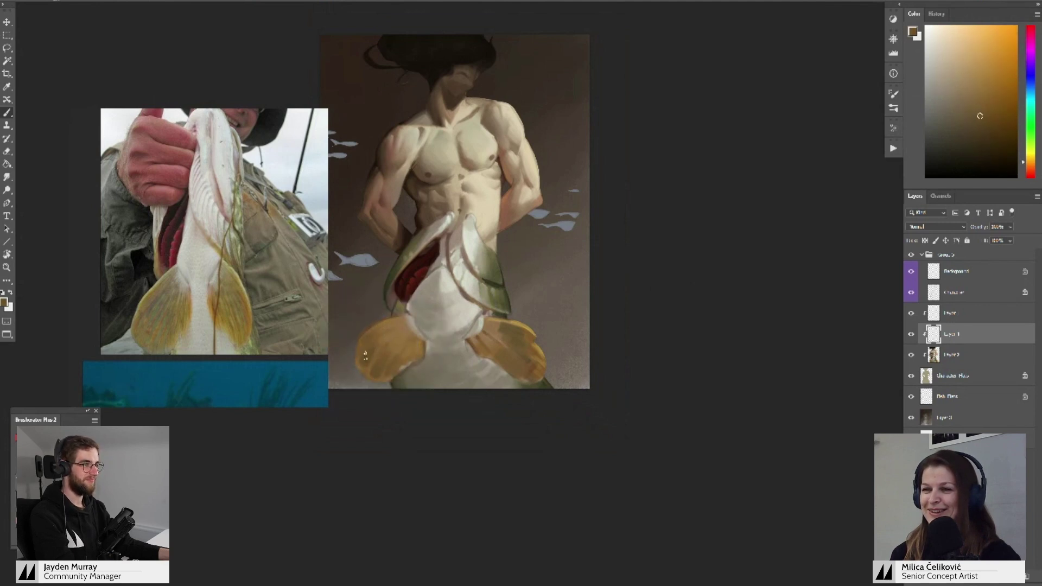
alt+click(373, 363)
alt+click(378, 372)
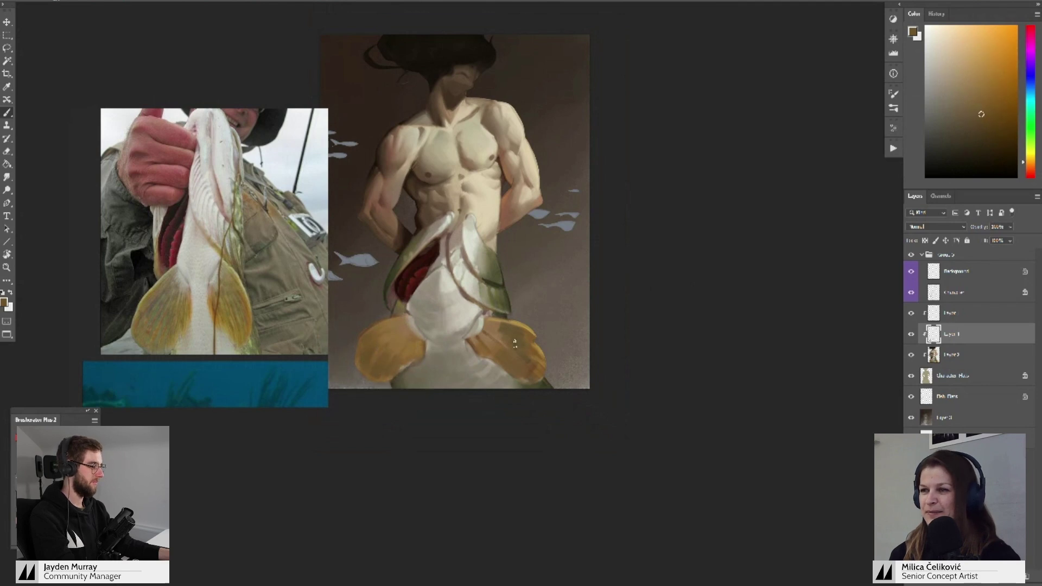
- Even out the dark rays on the right pectoral fin with brown and ochre tones sampled from it
alt+click(522, 358)
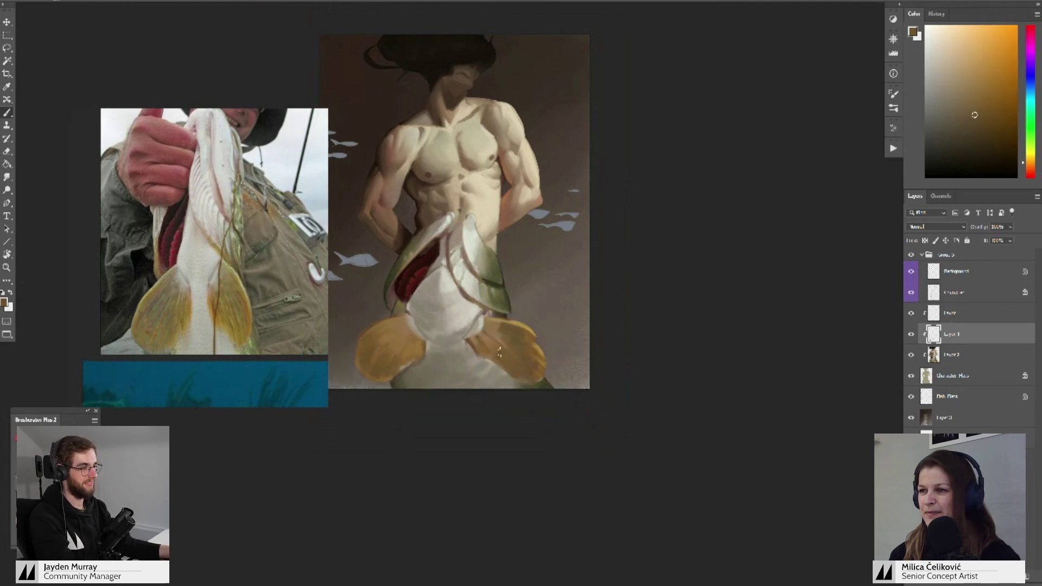
alt+click(501, 369)
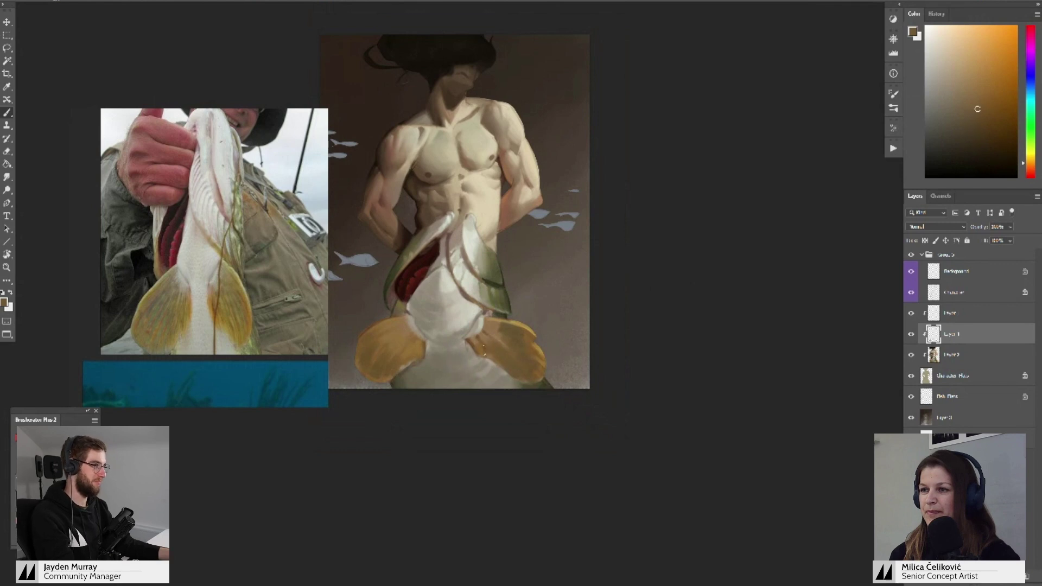
alt+click(505, 338)
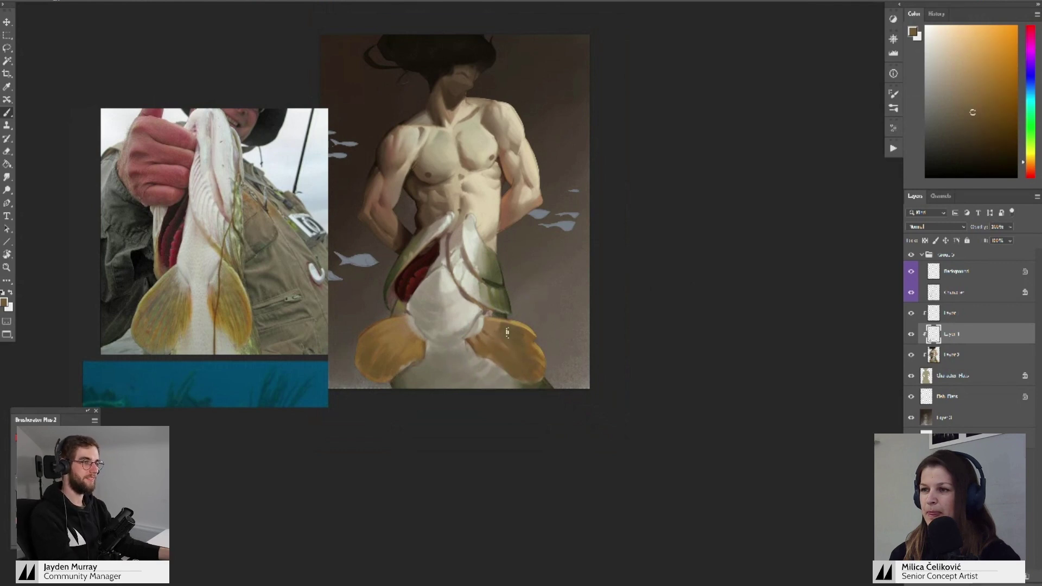
alt+click(523, 350)
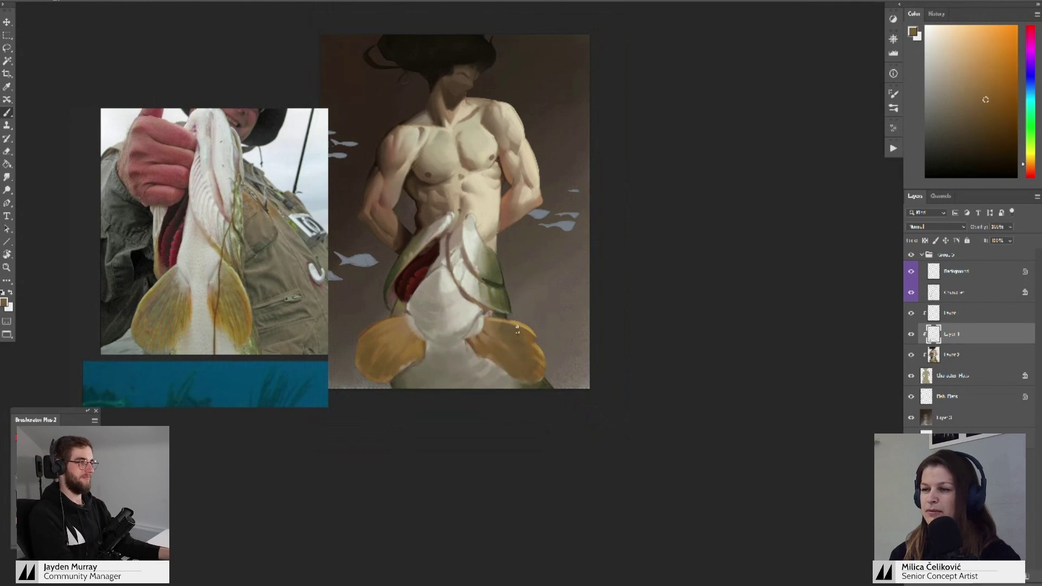
alt+click(522, 348)
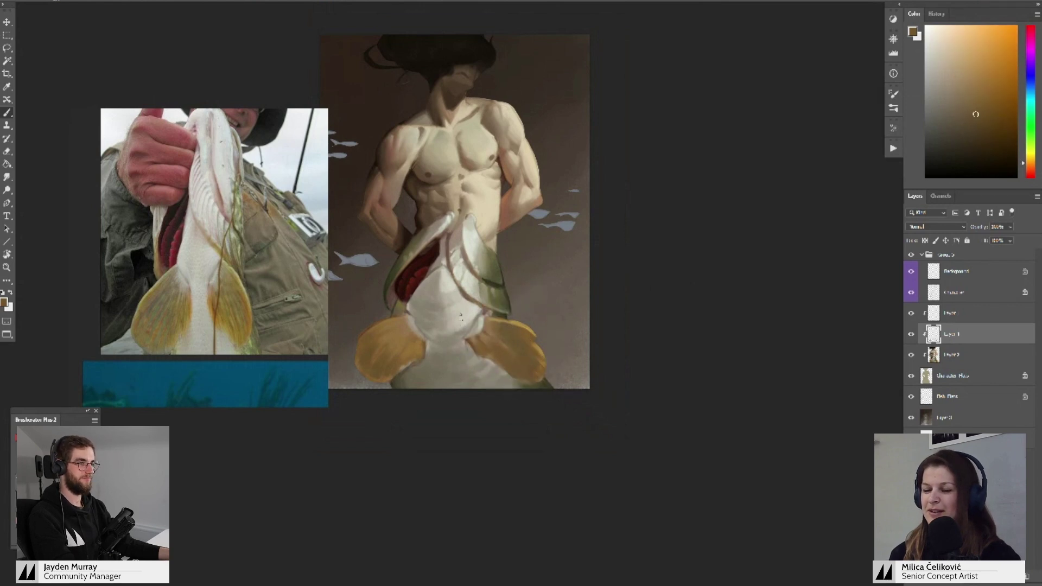
- Paint a light golden highlight along the left fin's inner edge using yellow from the right fin, and blend it into the ochre
key(z)
drag(414, 356, 450, 369)
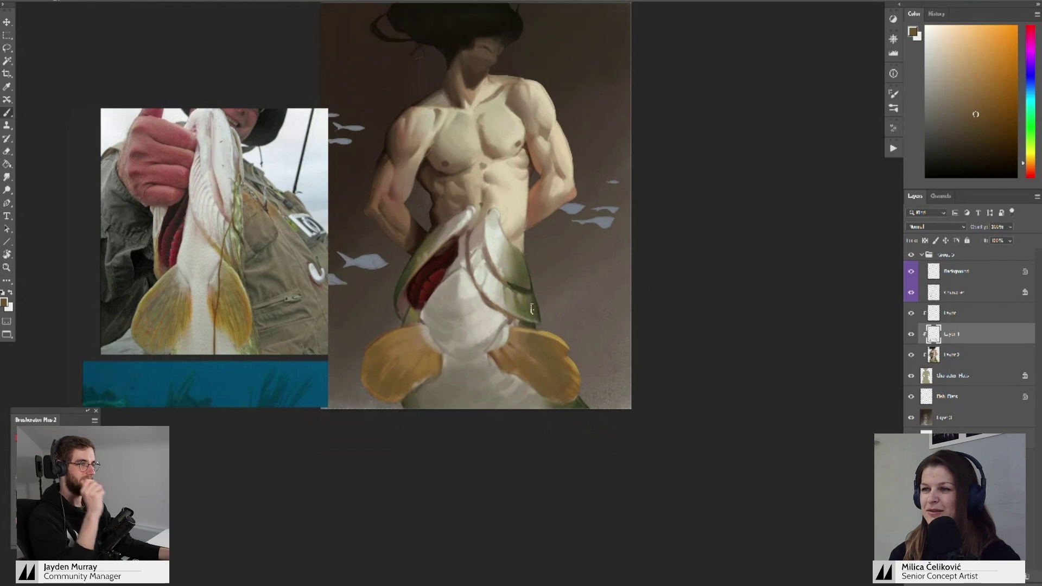
alt+click(549, 343)
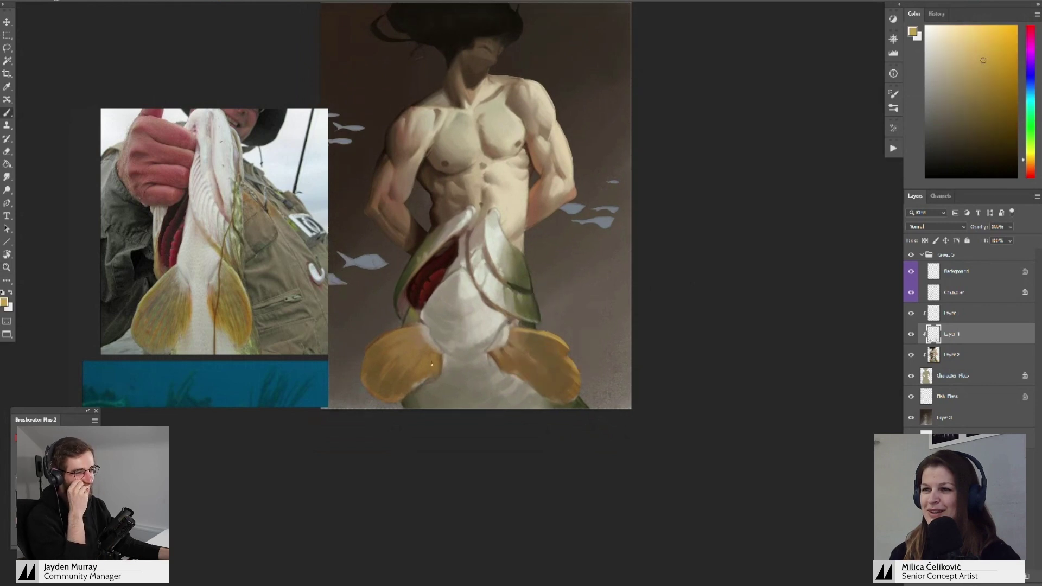
drag(437, 374, 438, 364)
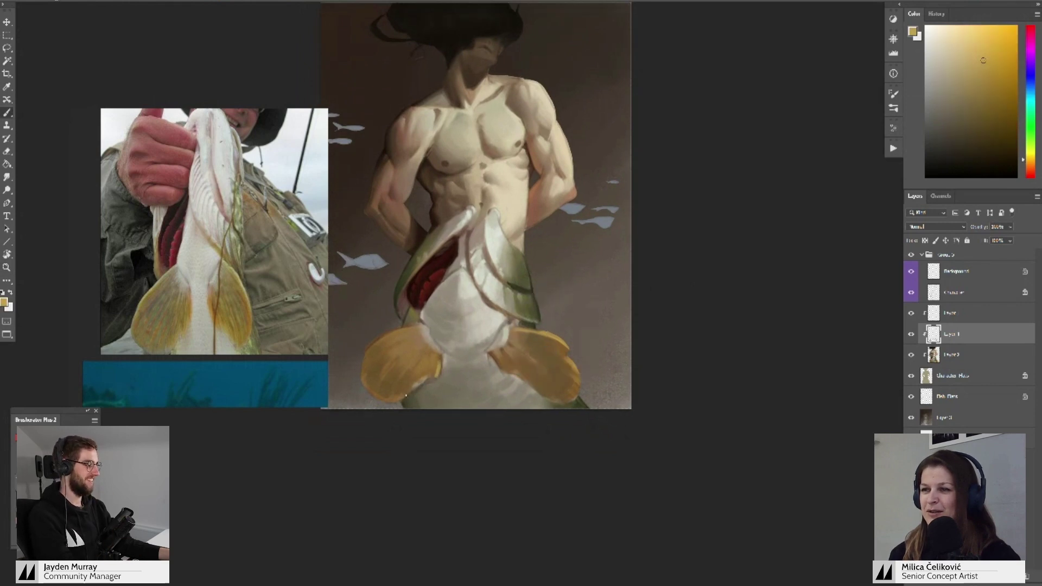
alt+click(424, 379)
alt+click(407, 391)
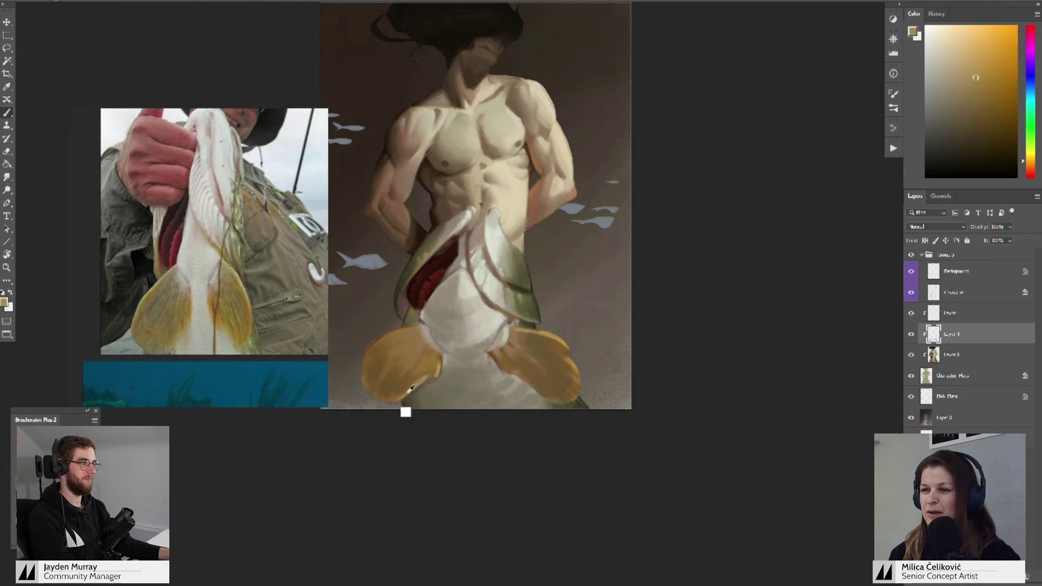
alt+click(427, 374)
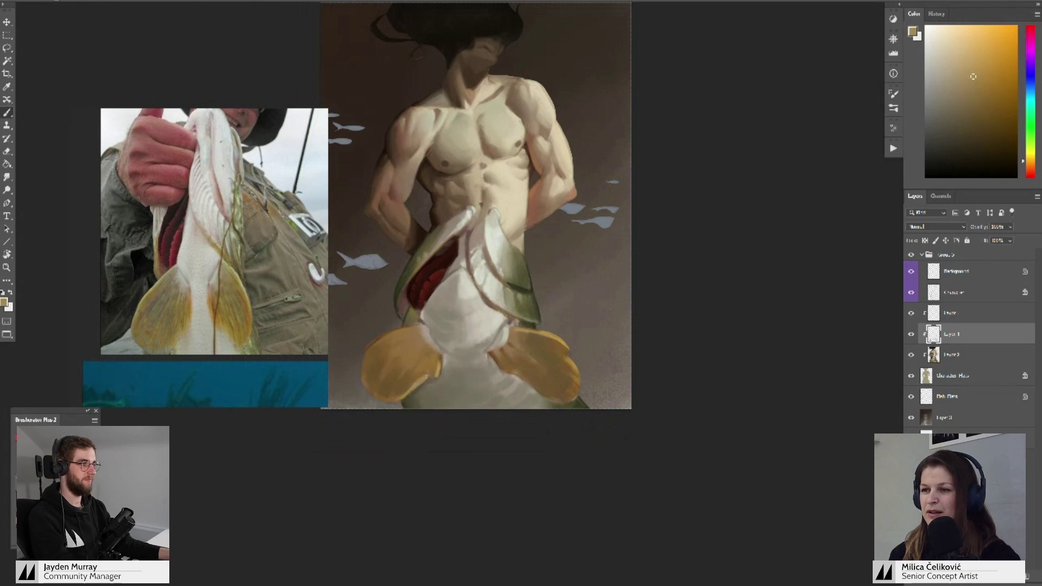
alt+click(416, 380)
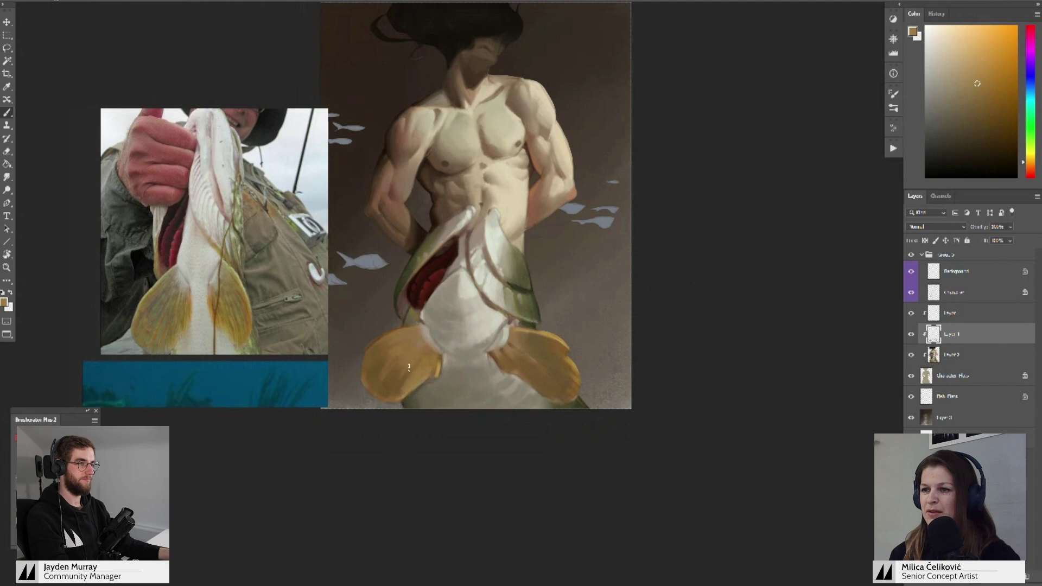
drag(412, 362, 417, 371)
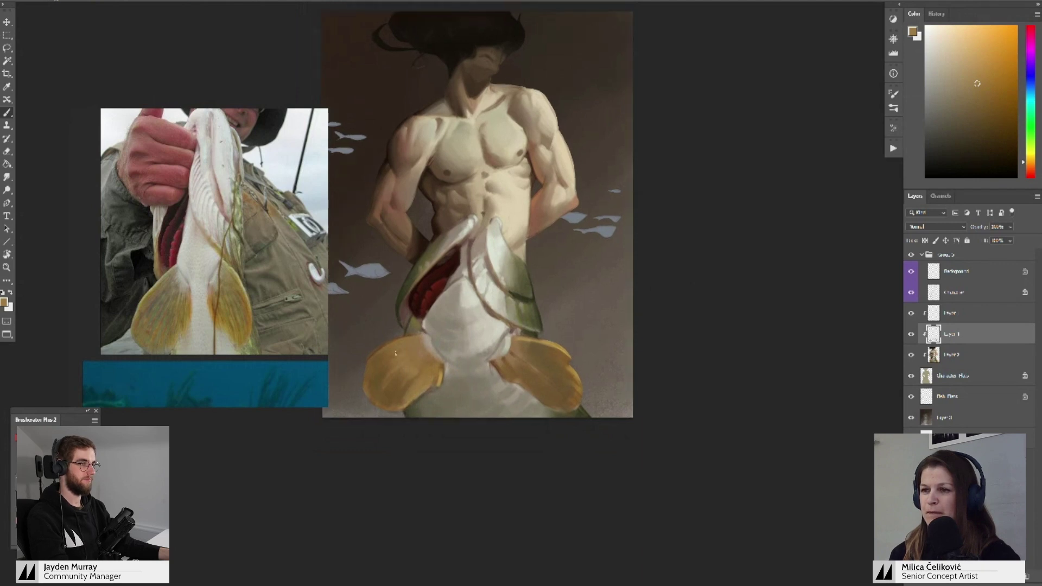
- Choose a light grey and paint pale strokes over the root of the left fin where it meets the throat
alt+click(446, 375)
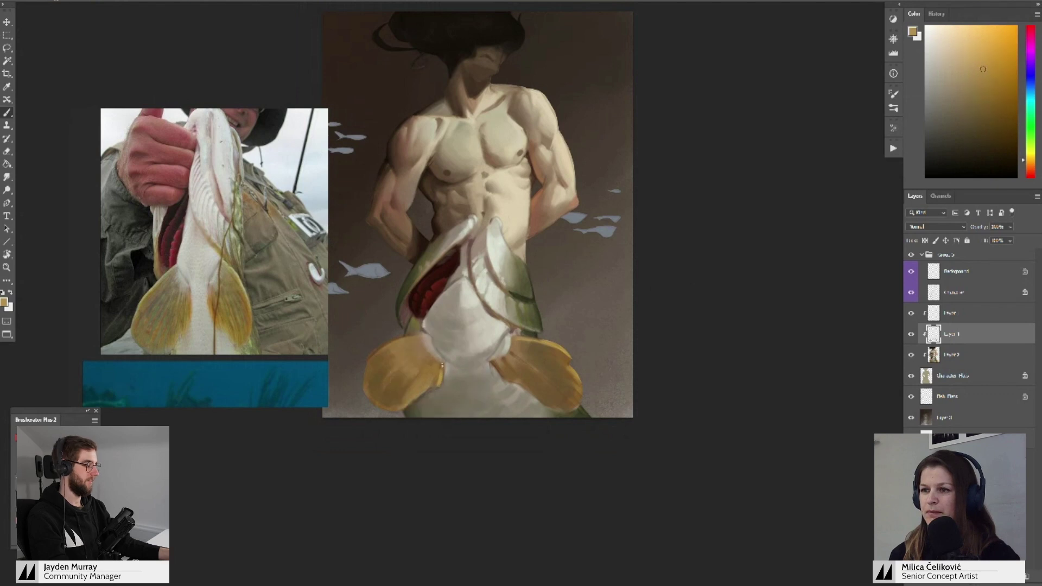
alt+click(442, 352)
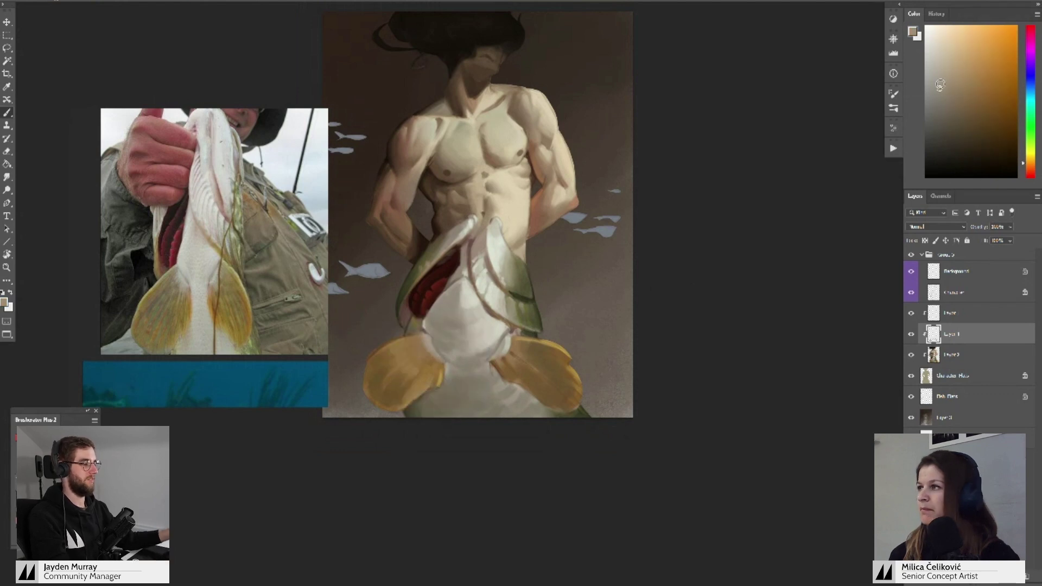
click(937, 80)
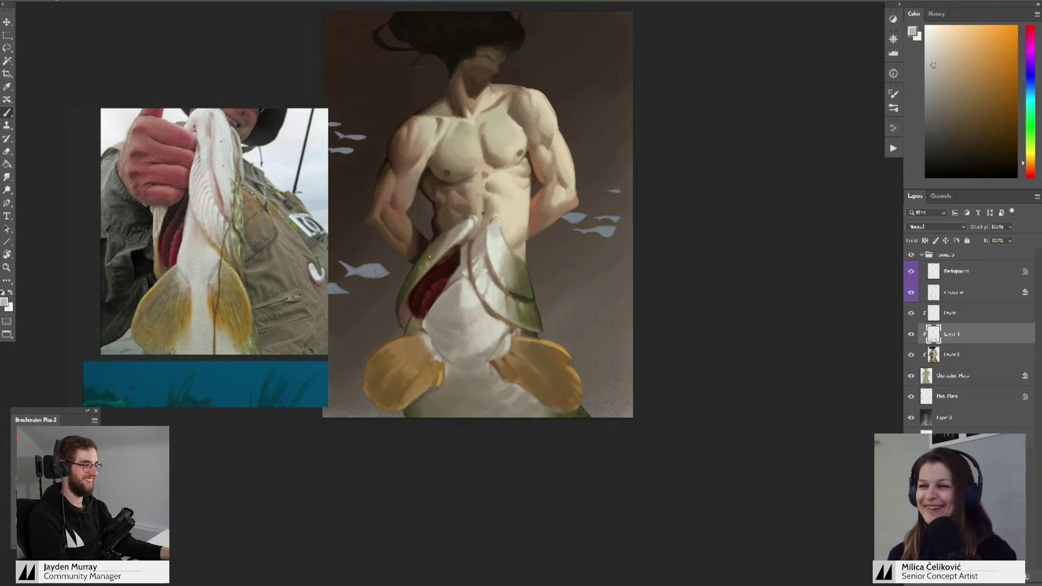
drag(505, 346, 499, 326)
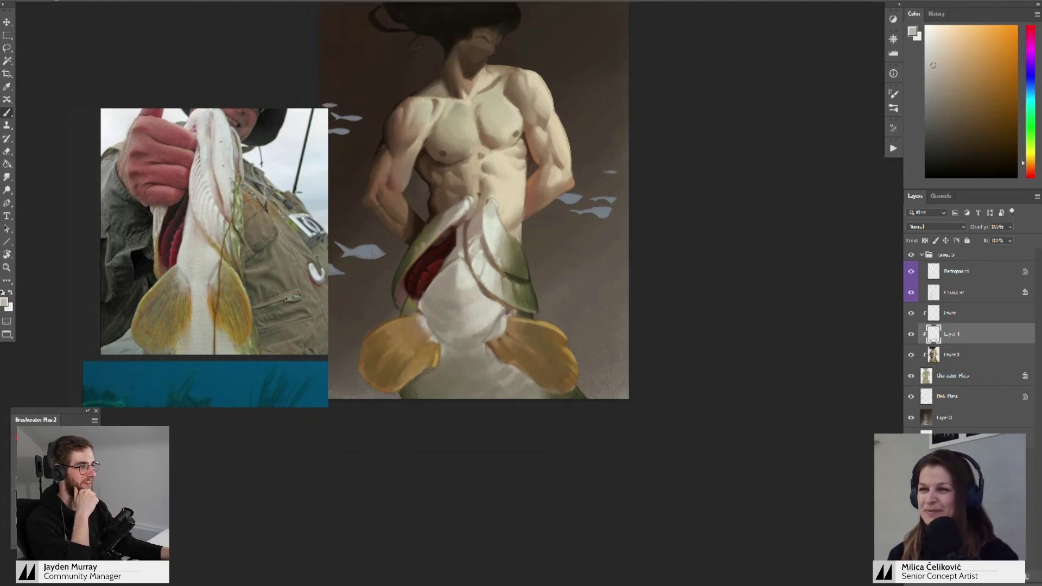
key(z)
drag(426, 336, 451, 335)
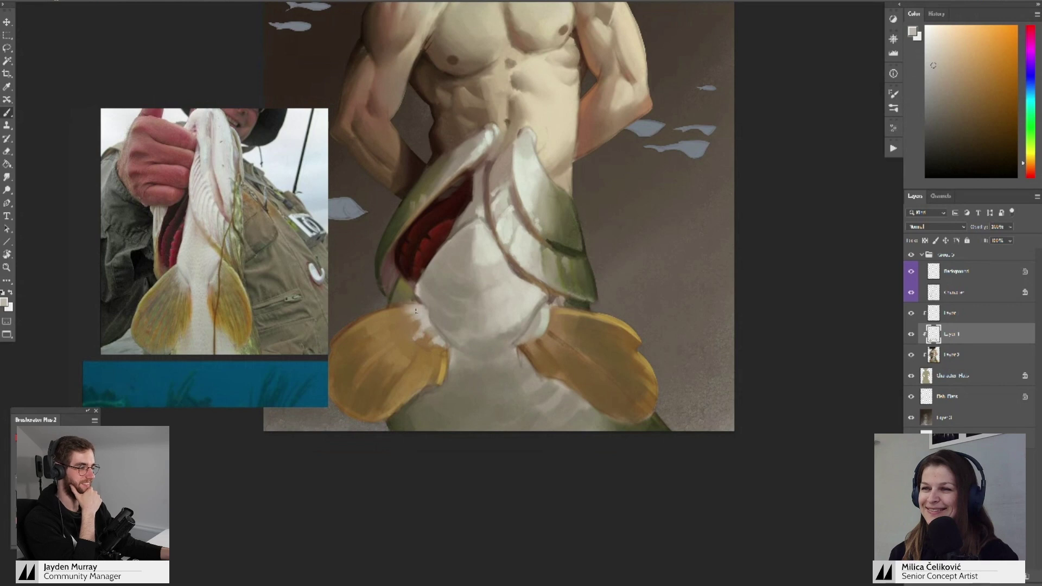
- Blend the pale strokes at the left fin's root into the ochre with brown and light grey tones sampled around it
alt+click(417, 331)
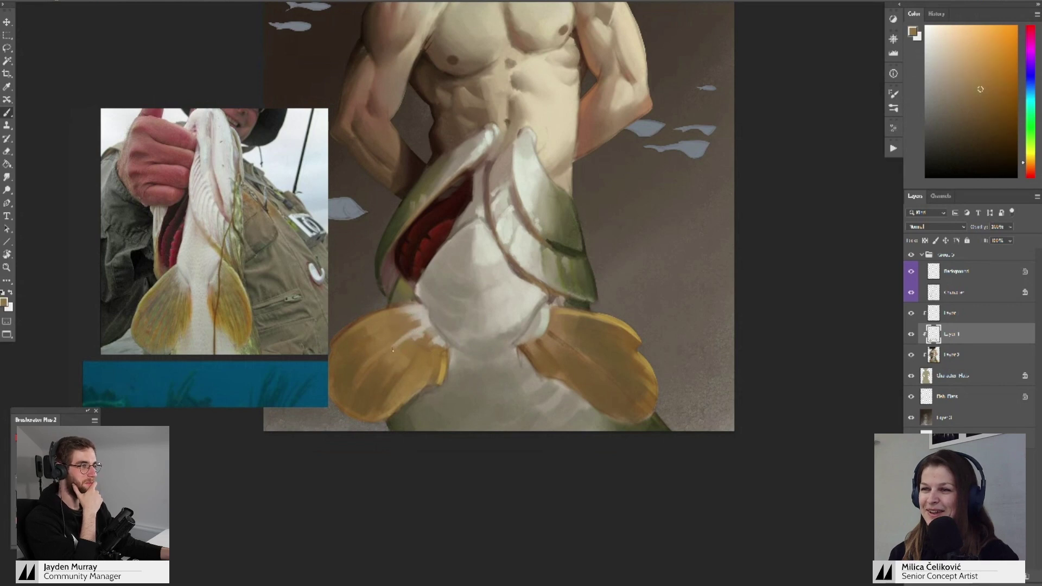
alt+click(419, 321)
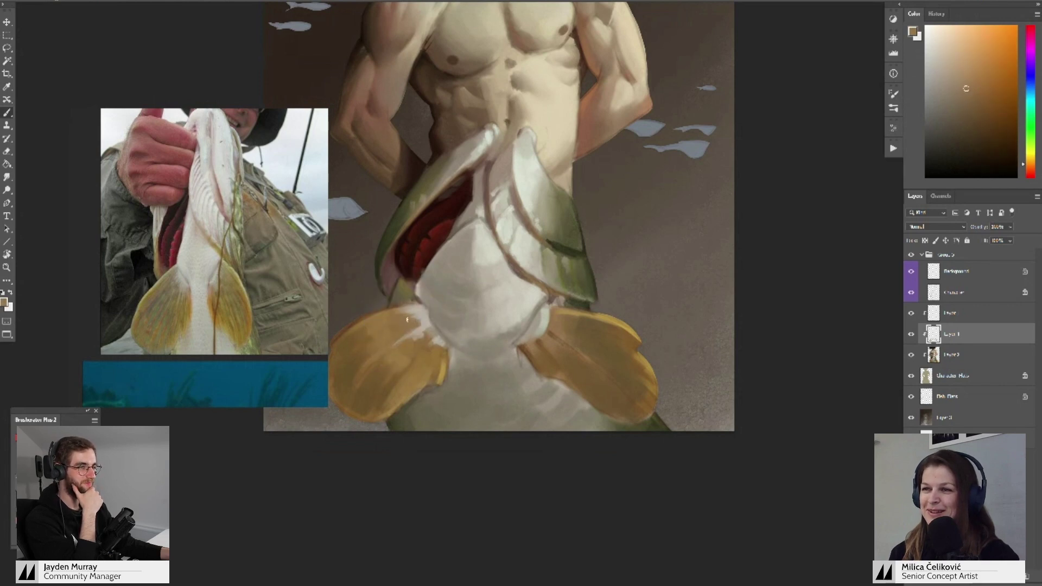
key(r)
mouse_move(394, 294)
mouse_down()
mouse_move(371, 361)
mouse_move(387, 387)
mouse_up()
key(b)
alt+click(442, 333)
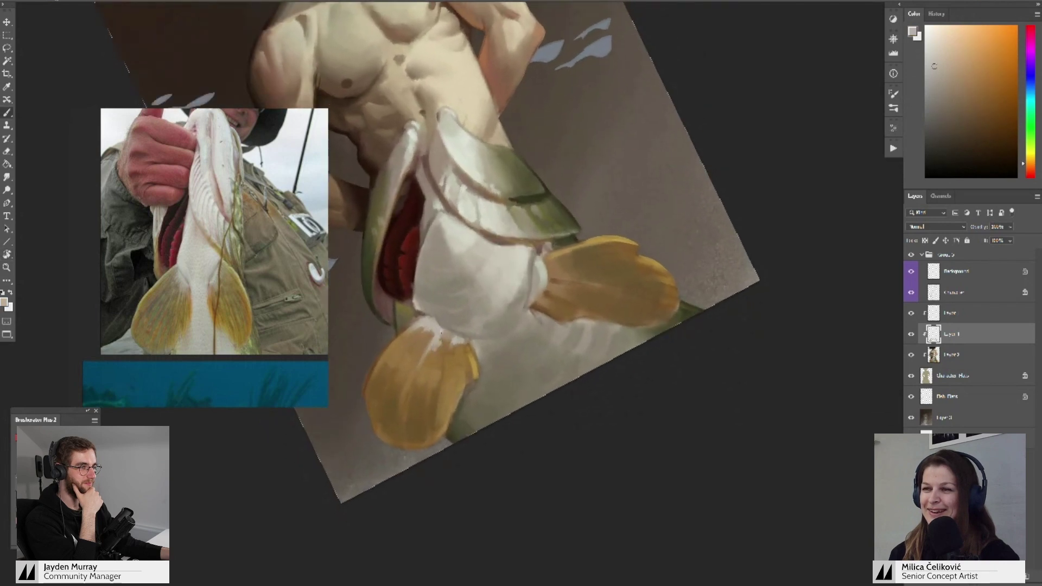
drag(444, 362, 431, 338)
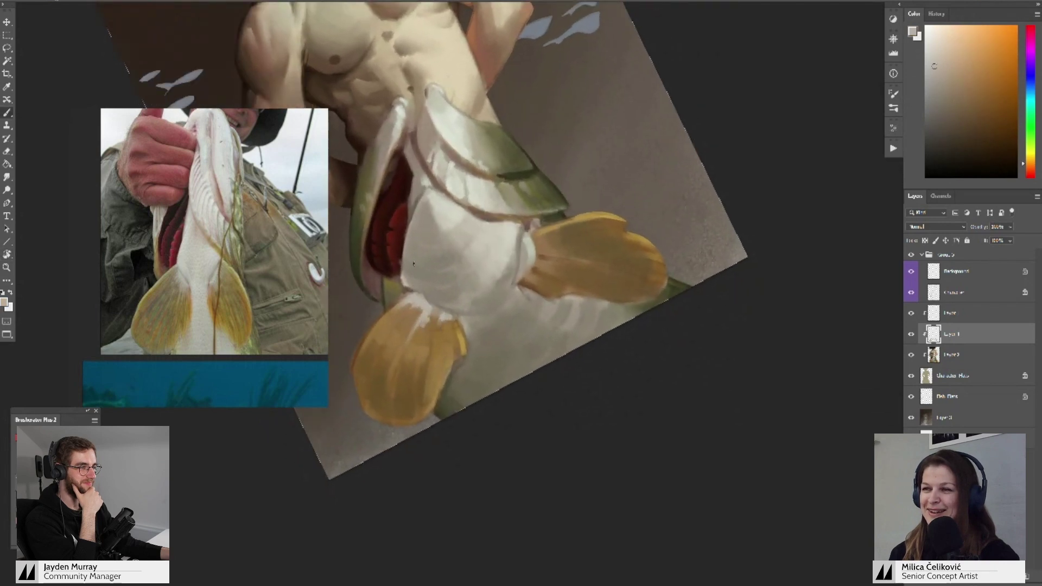
alt+click(446, 315)
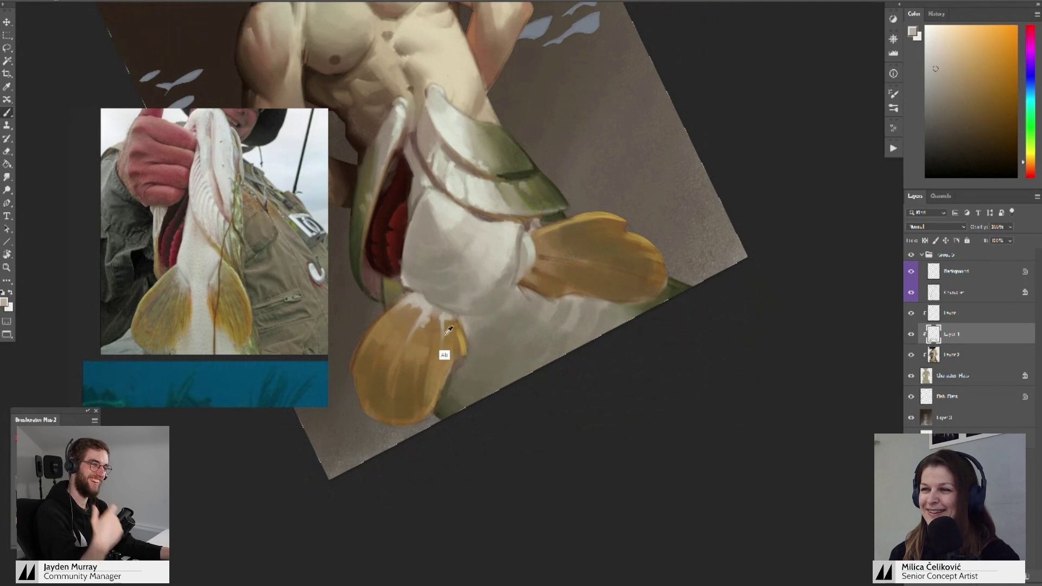
alt+click(447, 317)
alt+click(455, 345)
- Straighten the canvas and compare the whole figure with the current paint layer hidden and shown
key(z)
drag(475, 338, 430, 376)
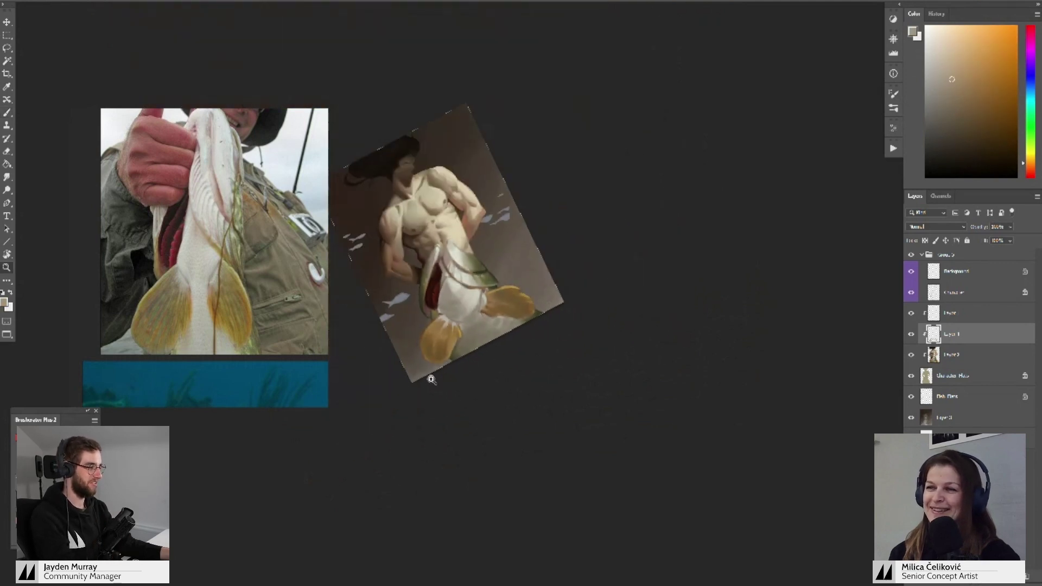
key(r)
drag(567, 206, 614, 274)
key(z)
mouse_move(479, 283)
mouse_down()
mouse_move(454, 283)
mouse_move(529, 283)
mouse_up()
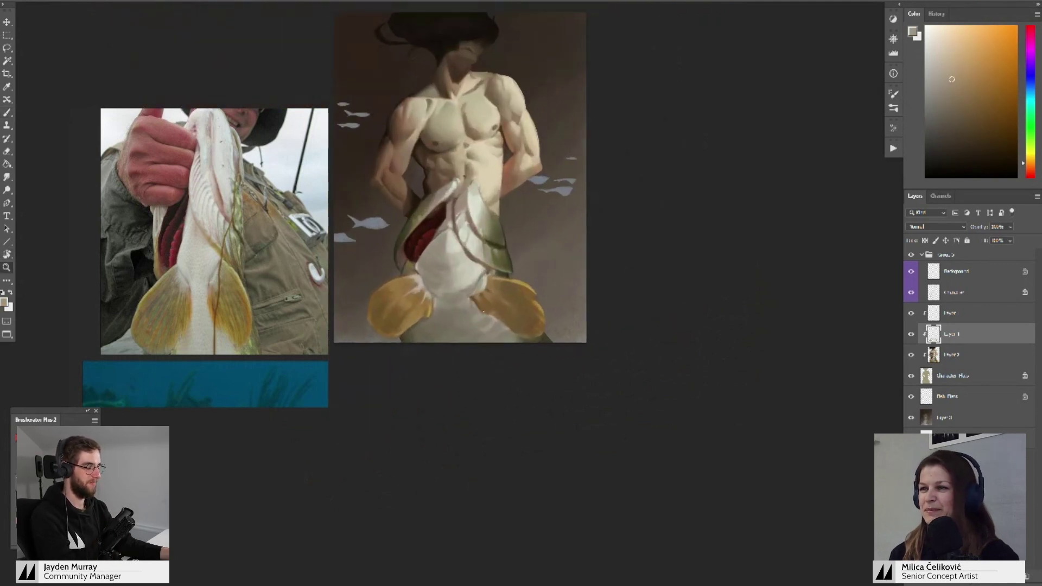
key(b)
drag(747, 307, 773, 365)
click(911, 336)
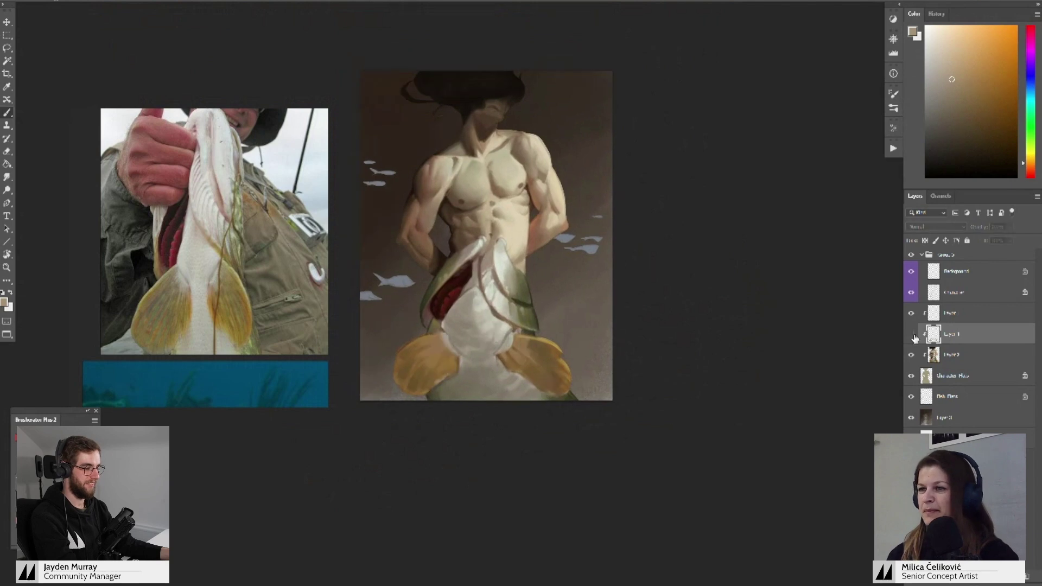
click(911, 335)
scroll(719, 320, up, 1)
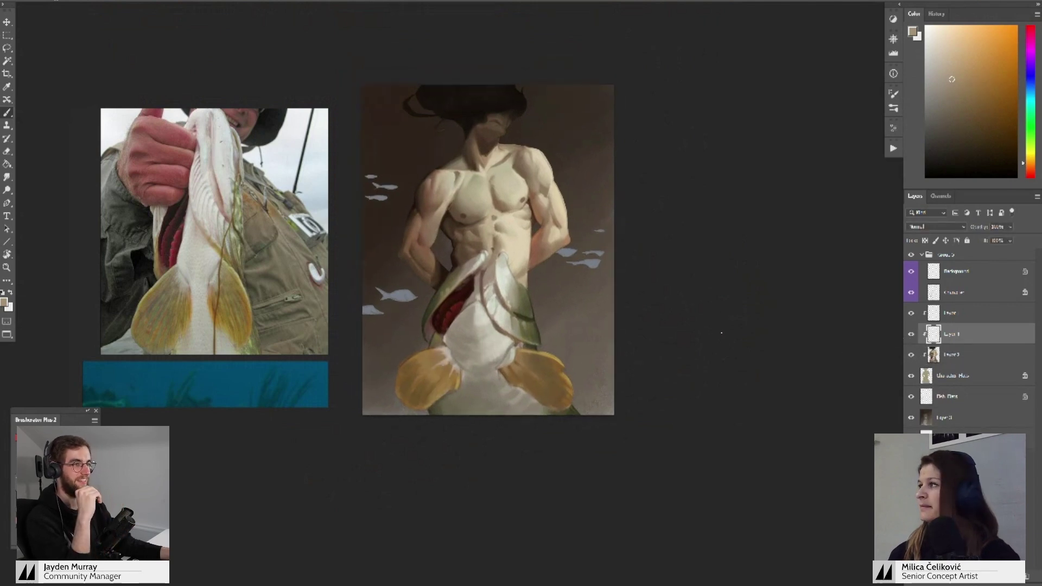
- Paint a light grey patch on the belly beside the right fin's root using tones sampled from the throat
key(z)
mouse_move(459, 376)
mouse_down()
mouse_move(488, 381)
mouse_move(453, 370)
mouse_move(456, 361)
mouse_up()
key(b)
alt+click(464, 354)
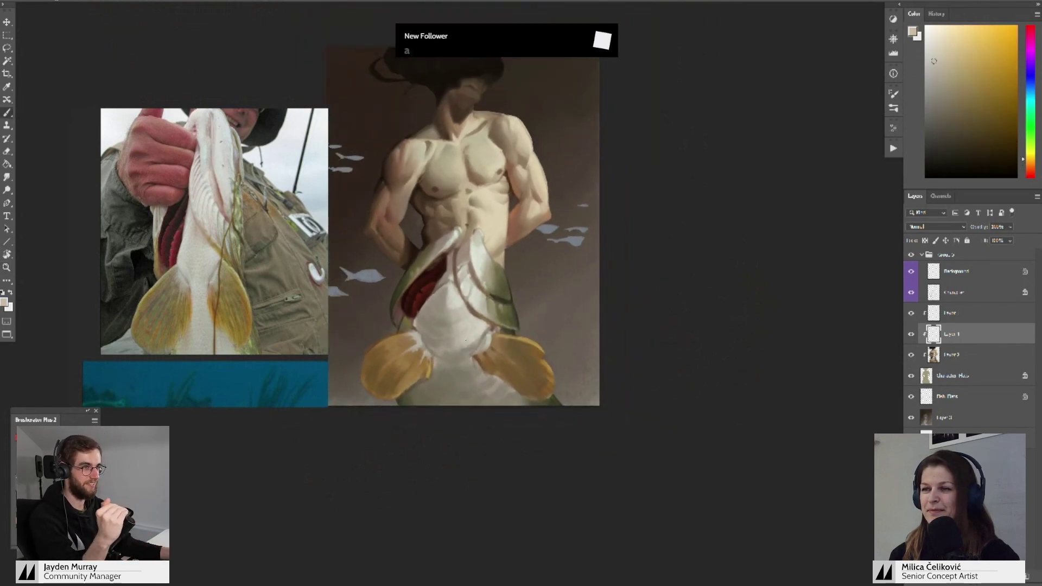
alt+click(466, 363)
alt+click(468, 368)
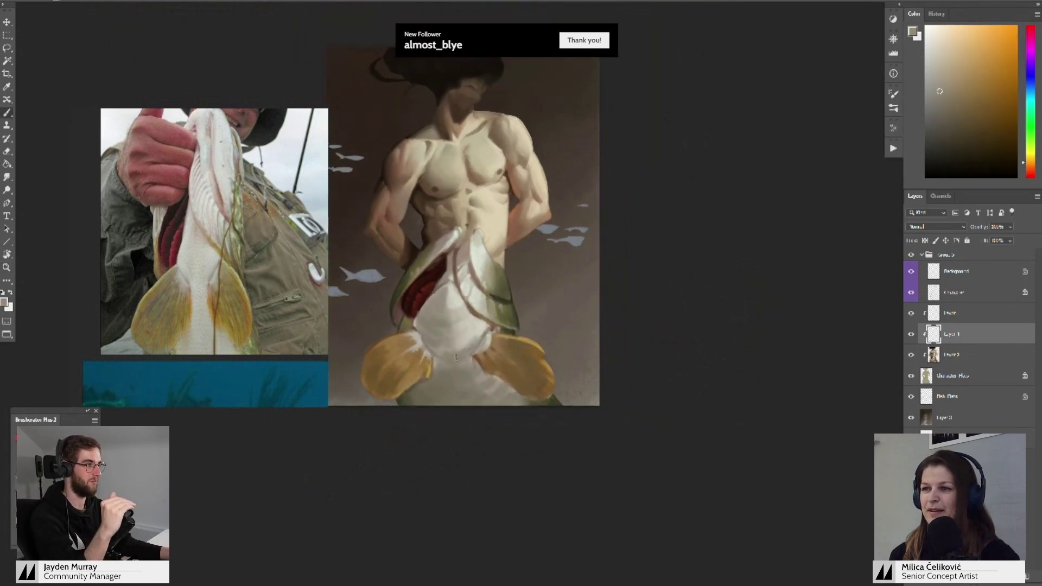
alt+click(472, 356)
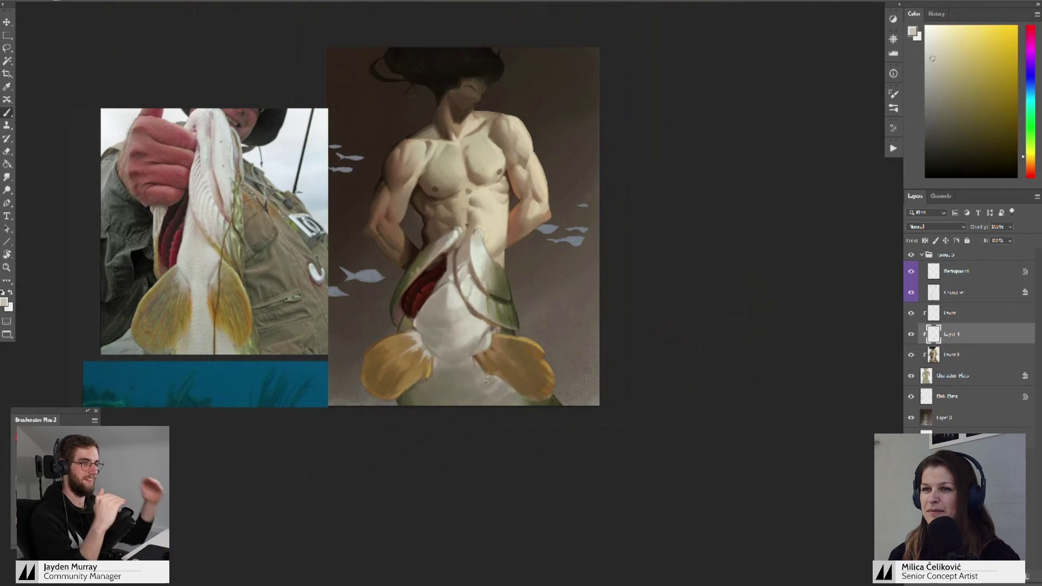
drag(496, 384, 501, 388)
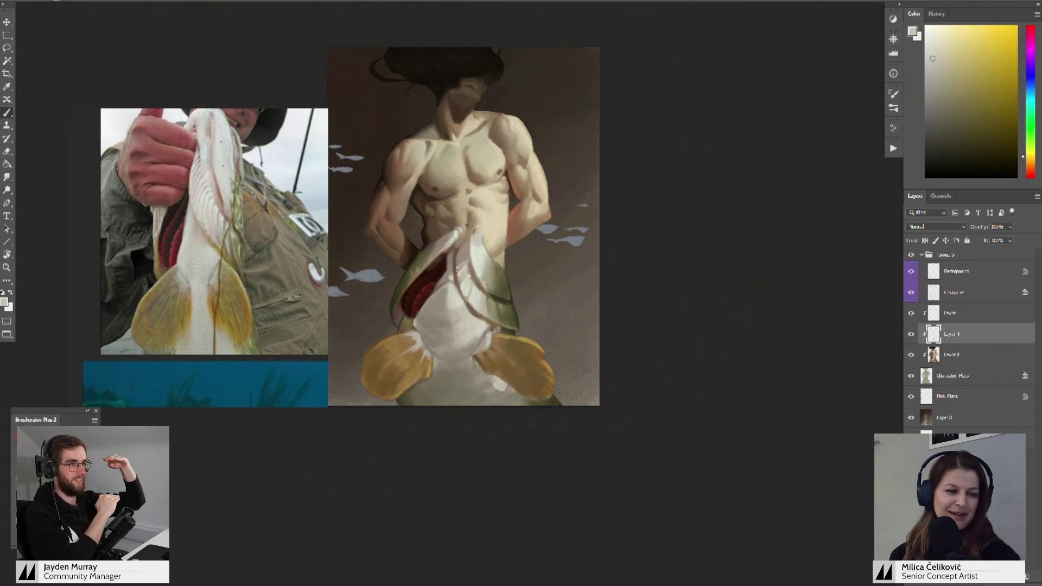
mouse_move(510, 380)
mouse_down()
mouse_move(497, 370)
mouse_move(496, 396)
mouse_move(477, 402)
mouse_move(467, 385)
mouse_up()
alt+click(501, 385)
alt+click(499, 398)
alt+click(475, 390)
- Blend the belly between the two pectoral fins with sampled greys, softening the shading below the throat
key(z)
alt+click(453, 426)
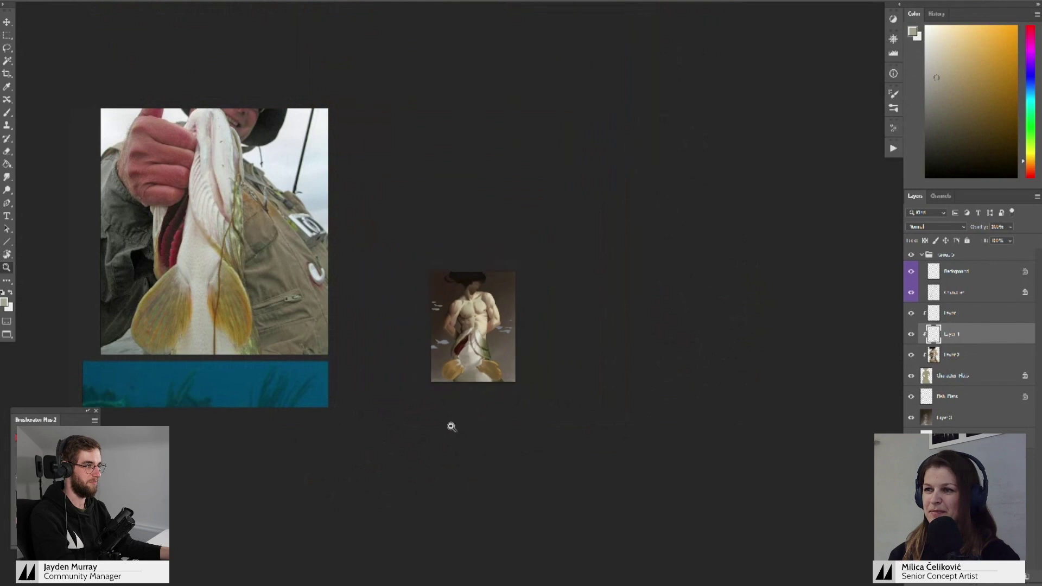
drag(457, 429, 470, 426)
key(b)
alt+click(474, 378)
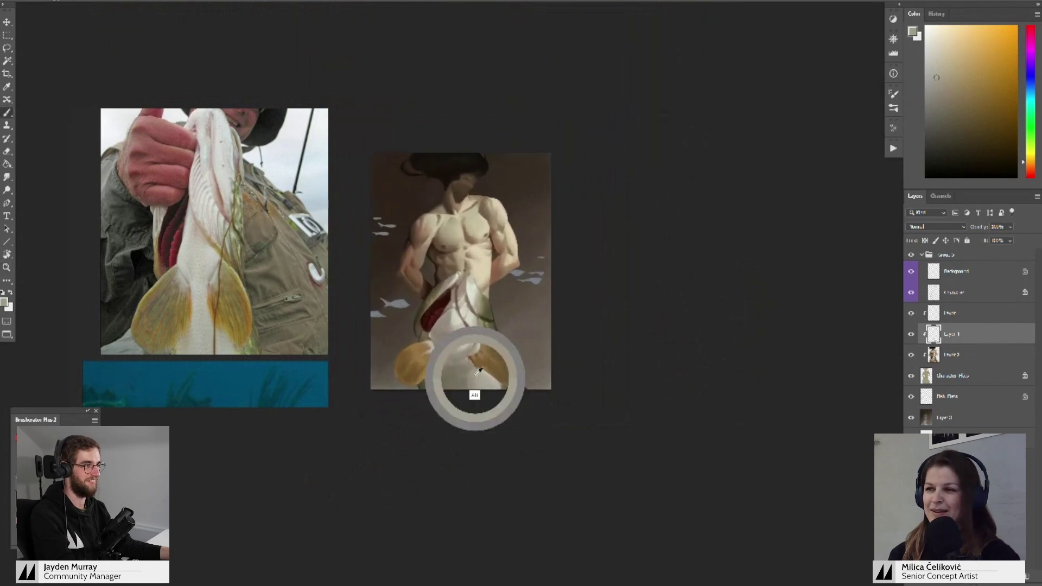
key(z)
key(b)
mouse_move(466, 388)
mouse_down()
mouse_move(476, 387)
mouse_move(482, 418)
mouse_up()
alt+click(464, 364)
alt+click(511, 395)
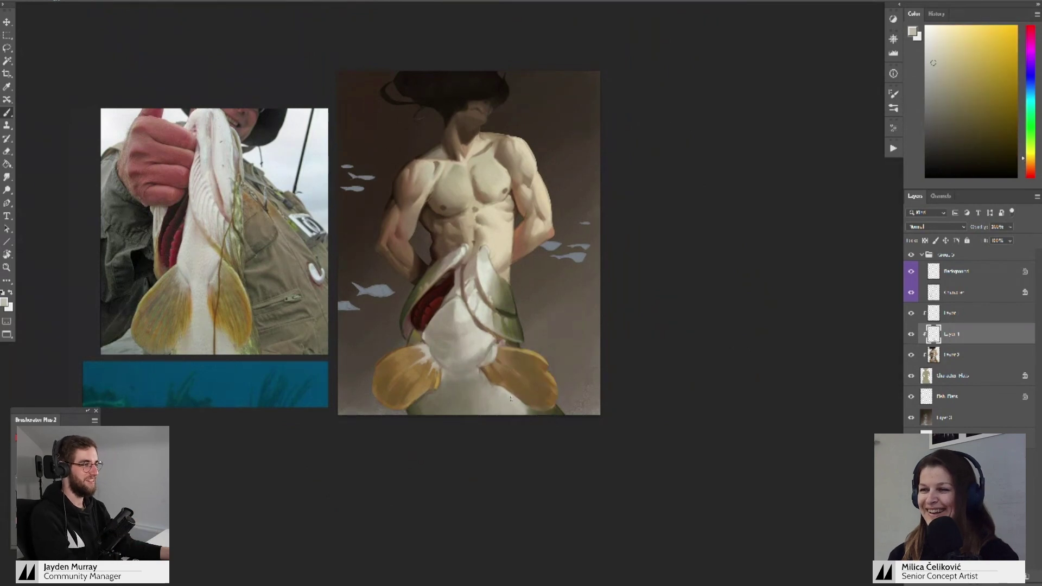
- Merge the current paint layer down and add a new empty layer for further painting
scroll(512, 396, down, 2)
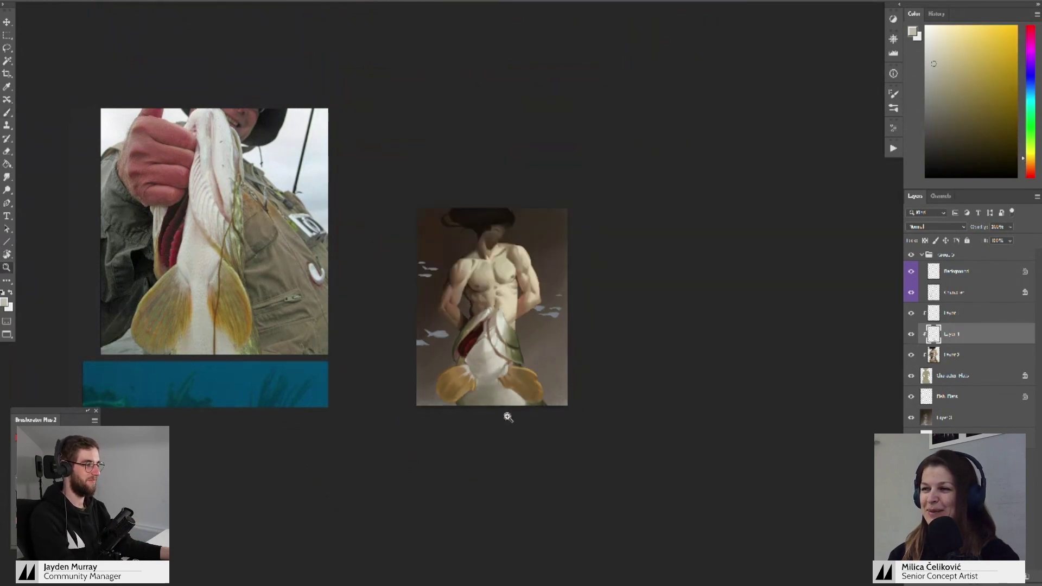
key(z)
drag(512, 374, 544, 383)
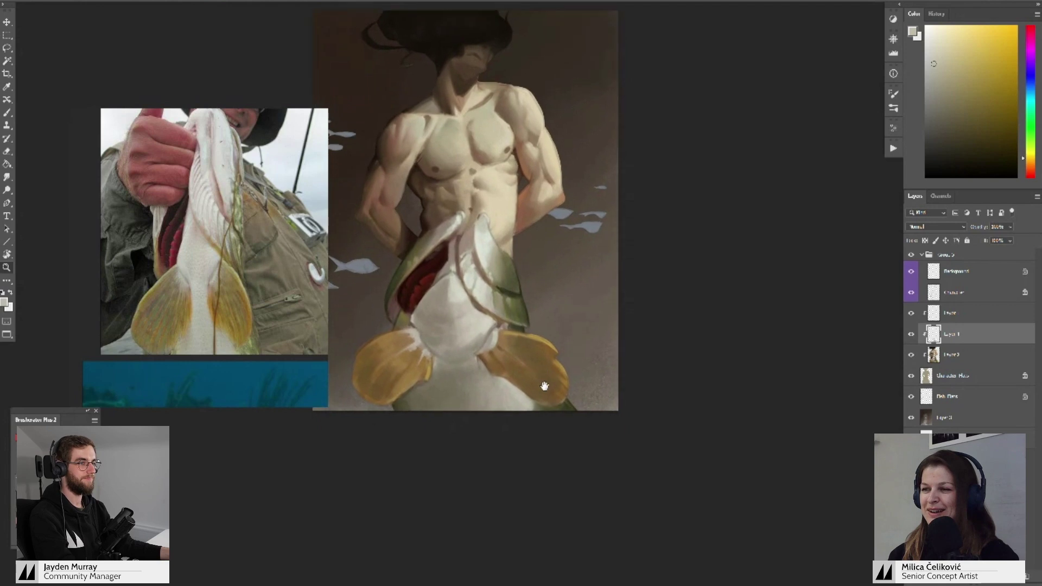
drag(501, 316, 505, 304)
key(b)
key(ctrl+e)
key(ctrl+shift+alt+n)
key(z)
key(b)
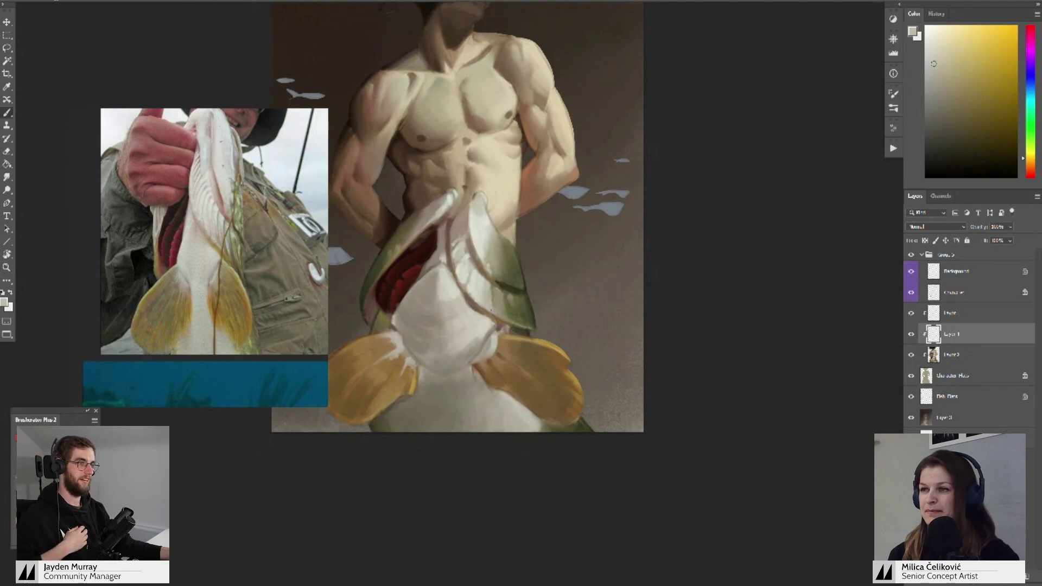
- Sample ochre near the right fin's root and warm the brown line along the right gill cover's edge
alt+click(487, 332)
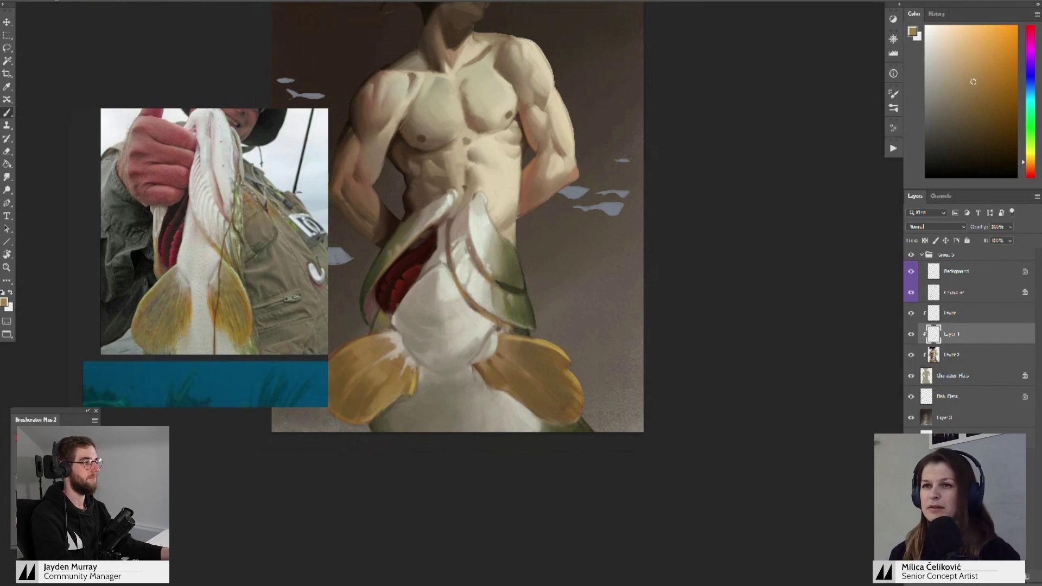
drag(458, 270, 461, 261)
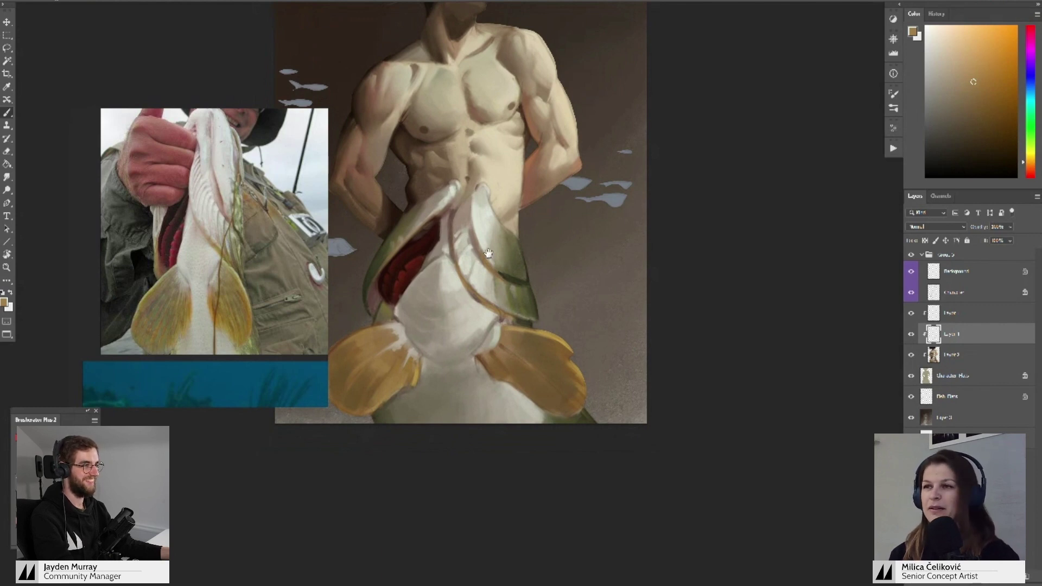
drag(488, 253, 488, 268)
drag(413, 296, 417, 285)
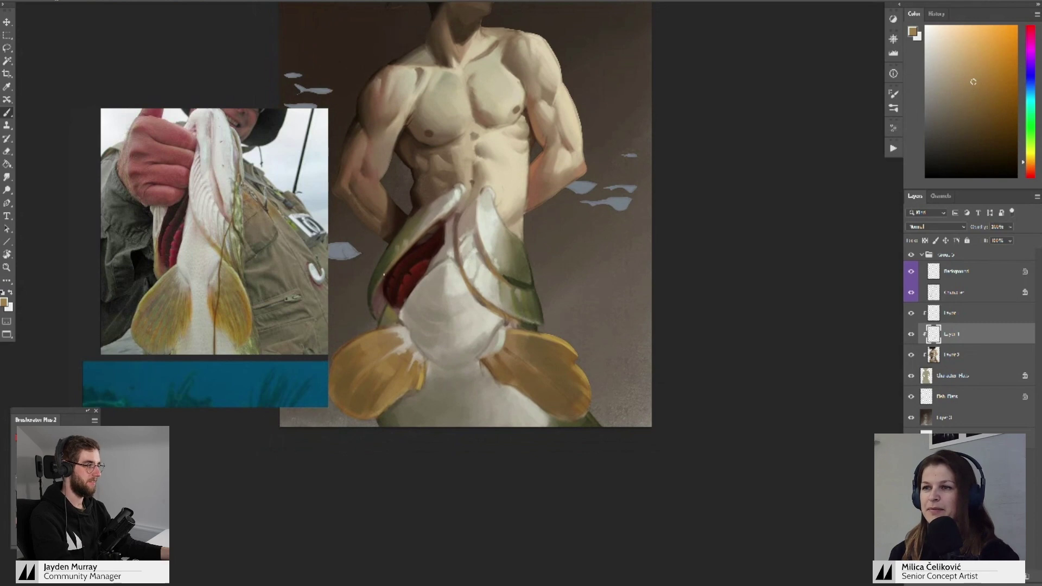
- Refine the left gill cover's outer edge with dark brown and green tones sampled from around it
alt+click(374, 299)
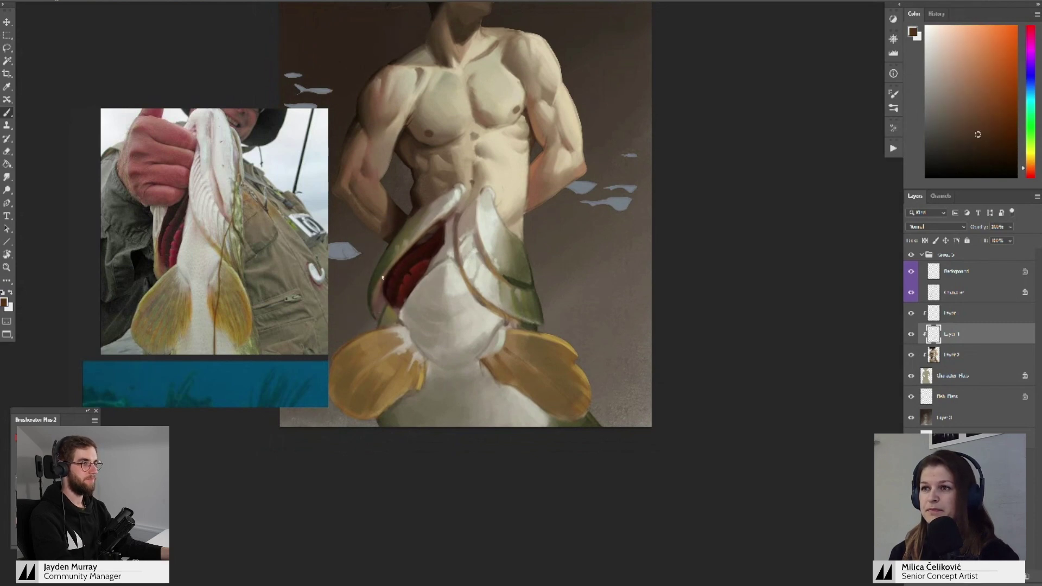
alt+click(397, 258)
alt+click(422, 232)
mouse_move(399, 262)
mouse_down()
mouse_move(388, 275)
mouse_move(435, 268)
mouse_move(426, 265)
mouse_up()
alt+click(372, 277)
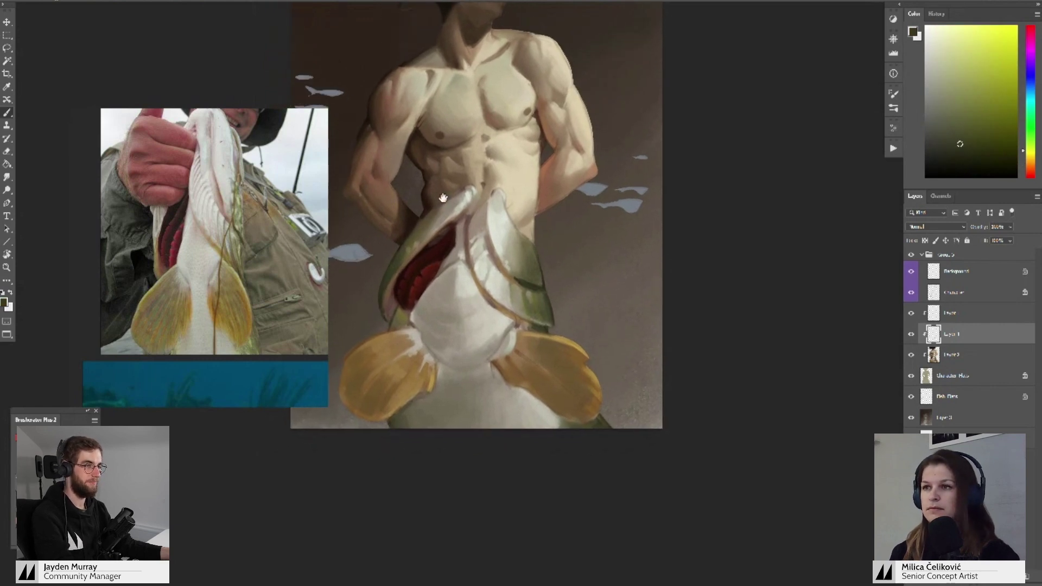
drag(442, 198, 435, 240)
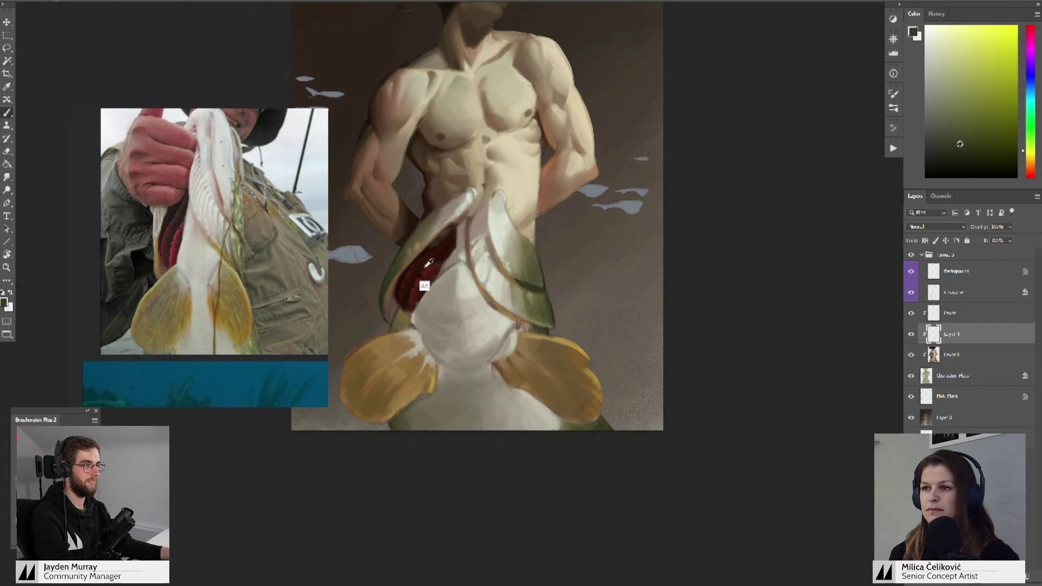
- Deepen the lower red gills with sampled dark red, and rework the left gill cover's lower tip in dark olive
alt+click(428, 265)
alt+click(427, 268)
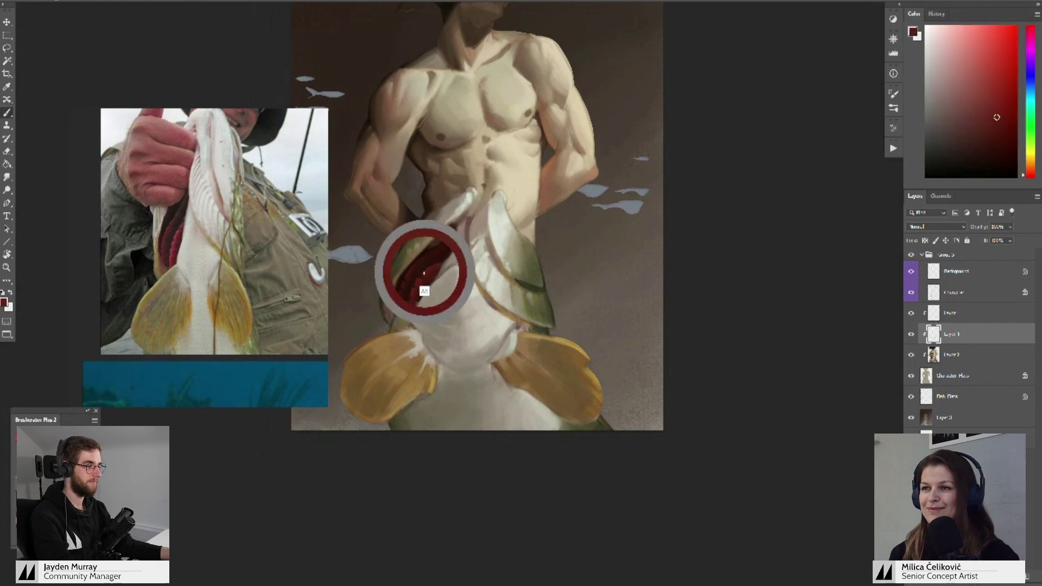
drag(429, 280, 428, 268)
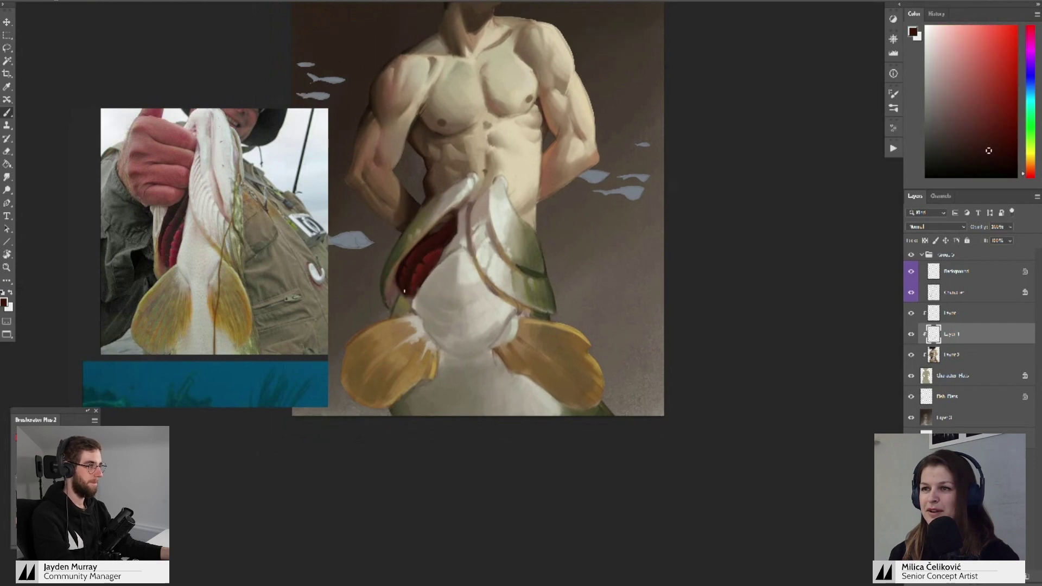
drag(394, 317, 390, 268)
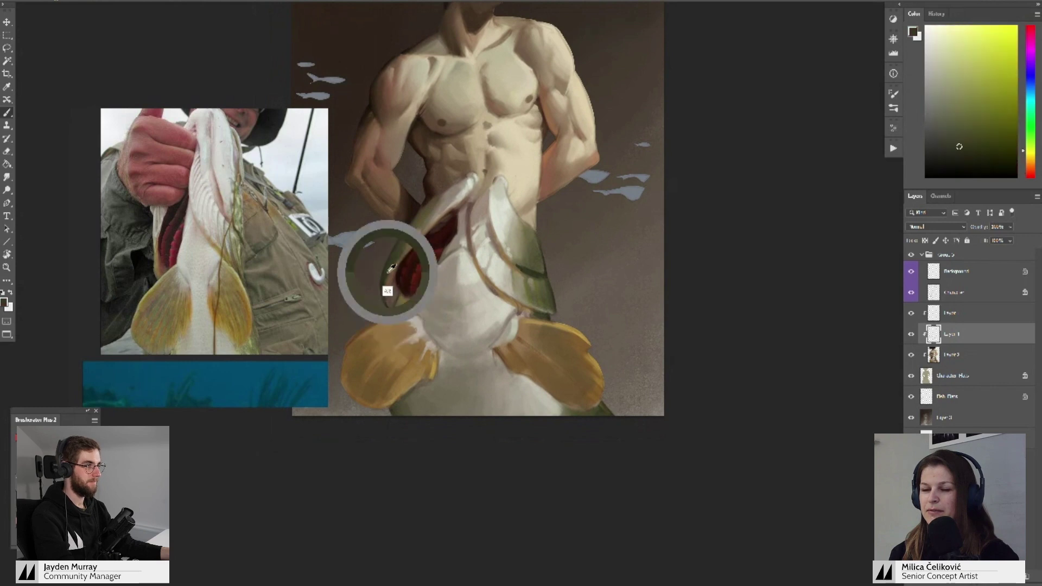
alt+click(402, 299)
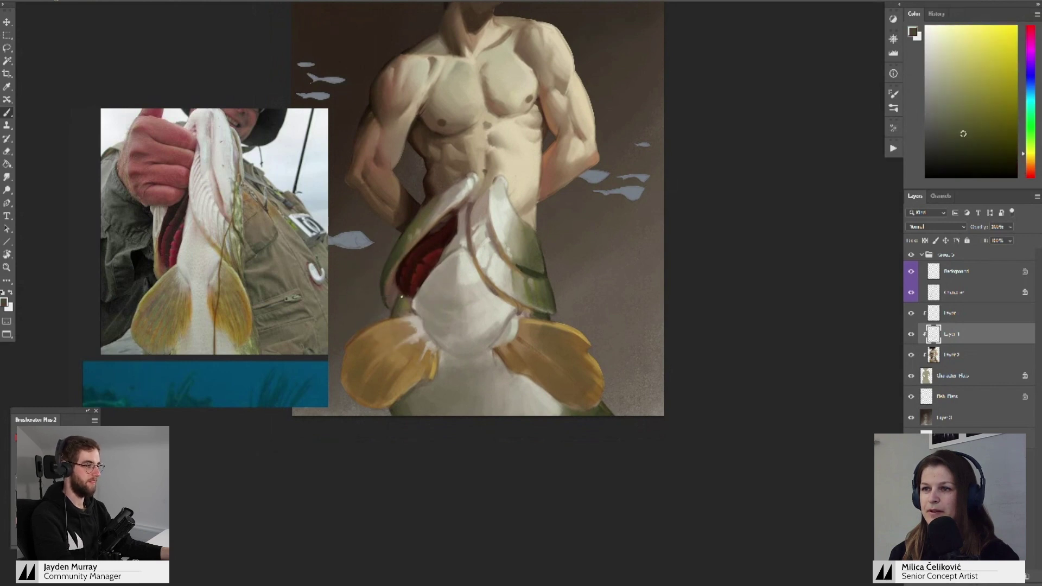
alt+click(401, 303)
alt+click(402, 299)
alt+click(397, 340)
- Extend the left pectoral fin's outer edge with yellow sampled from the right fin, and shade it with sampled ochre
key(r)
drag(371, 308, 487, 305)
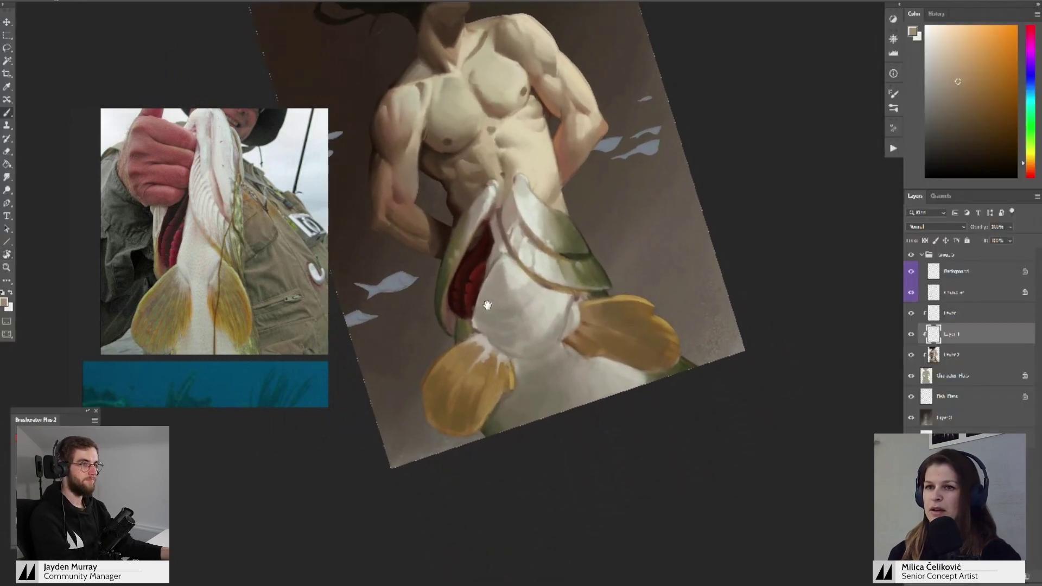
key(r)
drag(695, 261, 688, 227)
drag(560, 298, 558, 271)
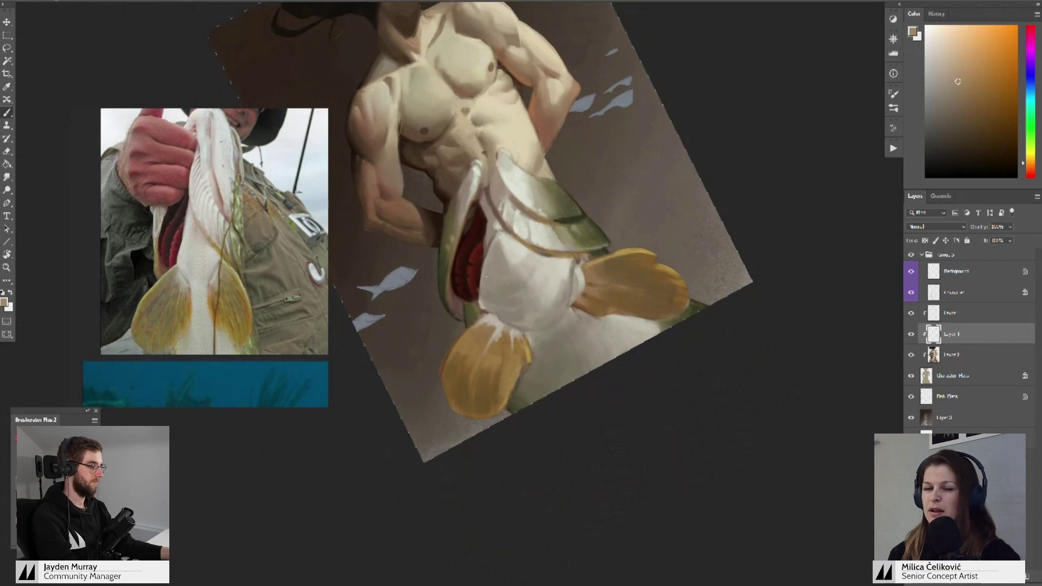
alt+click(639, 259)
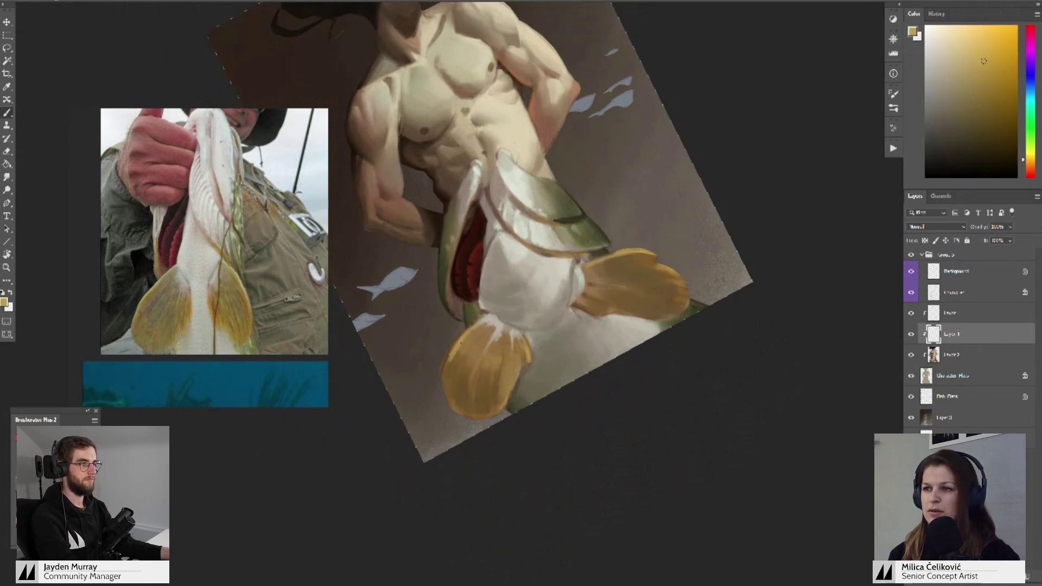
drag(454, 347, 453, 351)
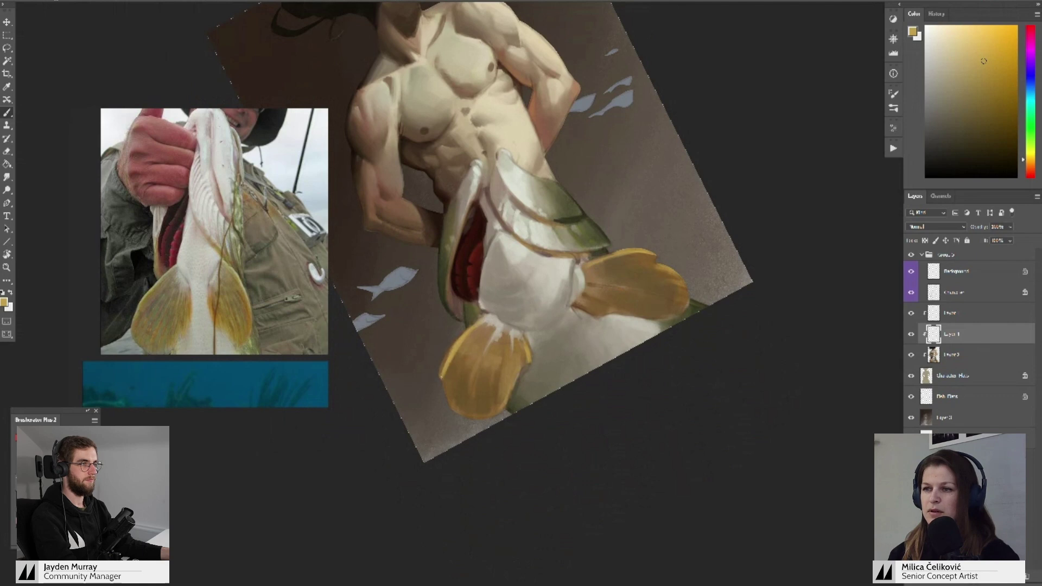
alt+click(453, 365)
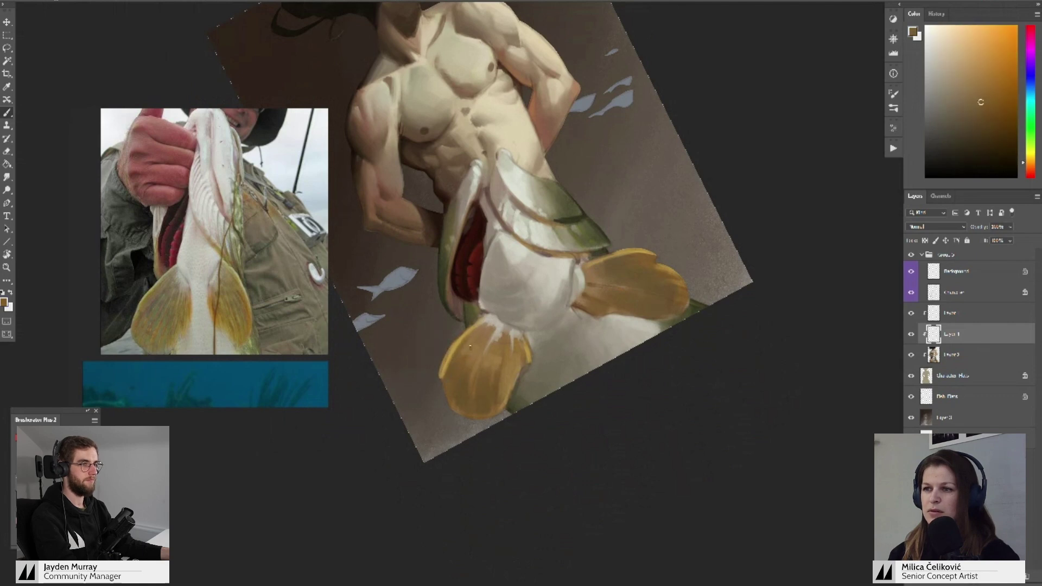
drag(470, 347, 456, 331)
alt+click(438, 344)
key(r)
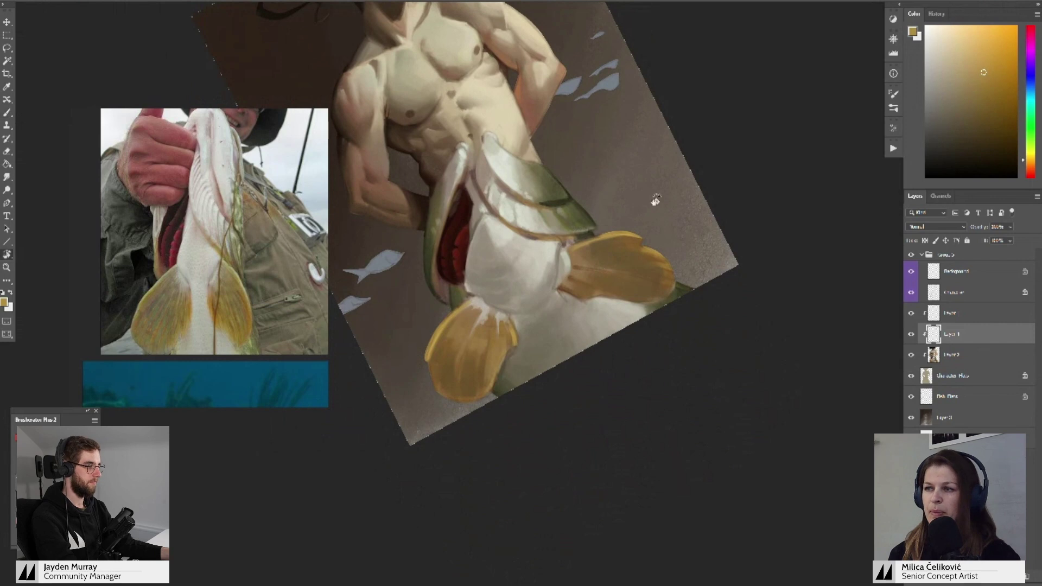
drag(653, 200, 687, 320)
alt+click(561, 245)
alt+click(564, 241)
- Examine the whole figure upright at reduced size, checking both pectoral fins against the fish reference
key(z)
key(r)
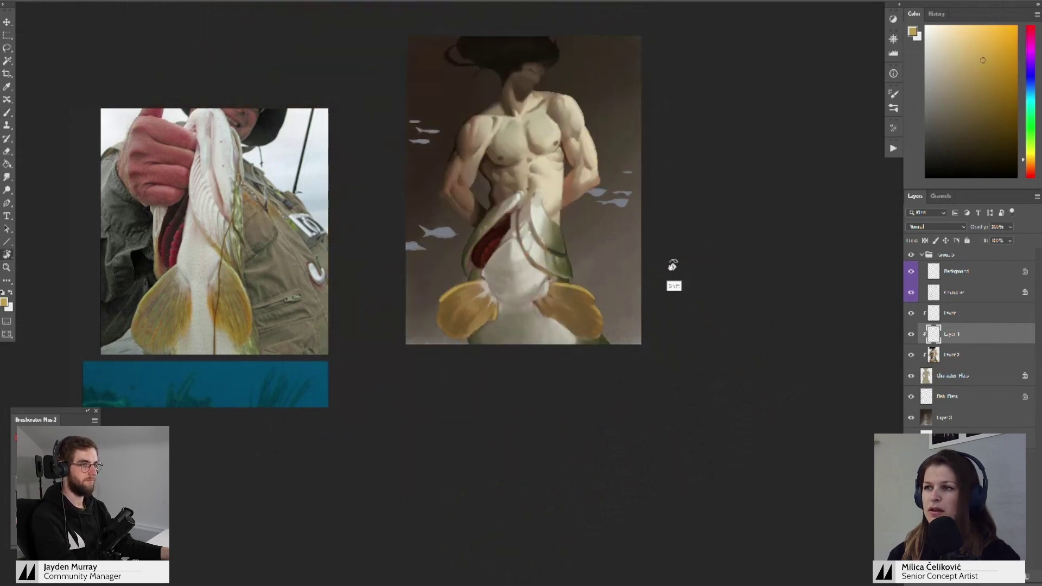
drag(555, 276, 546, 325)
key(ctrl+e)
key(ctrl+z)
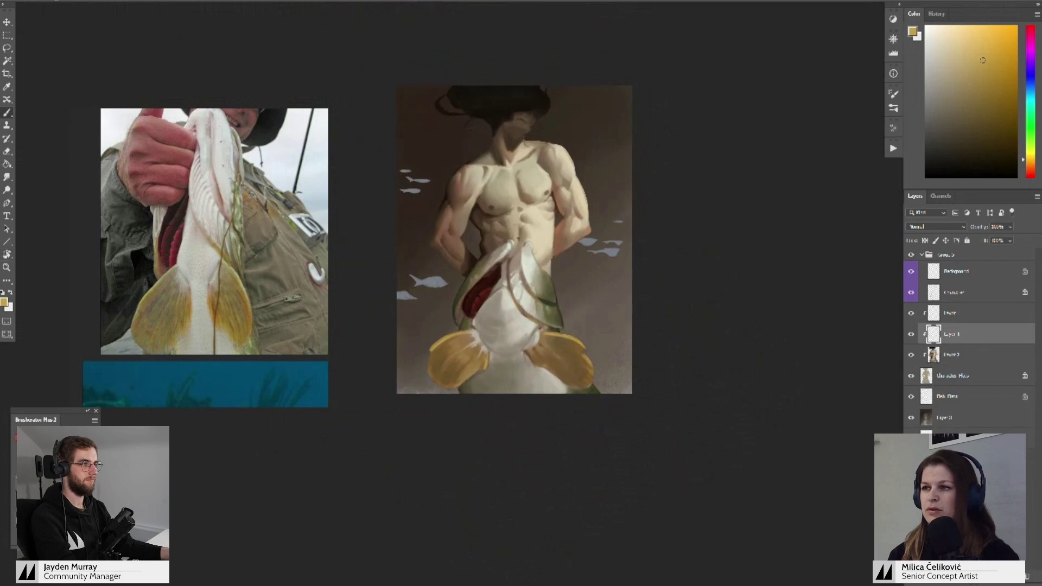
key(z)
drag(520, 253, 524, 253)
click(524, 253)
drag(713, 217, 715, 240)
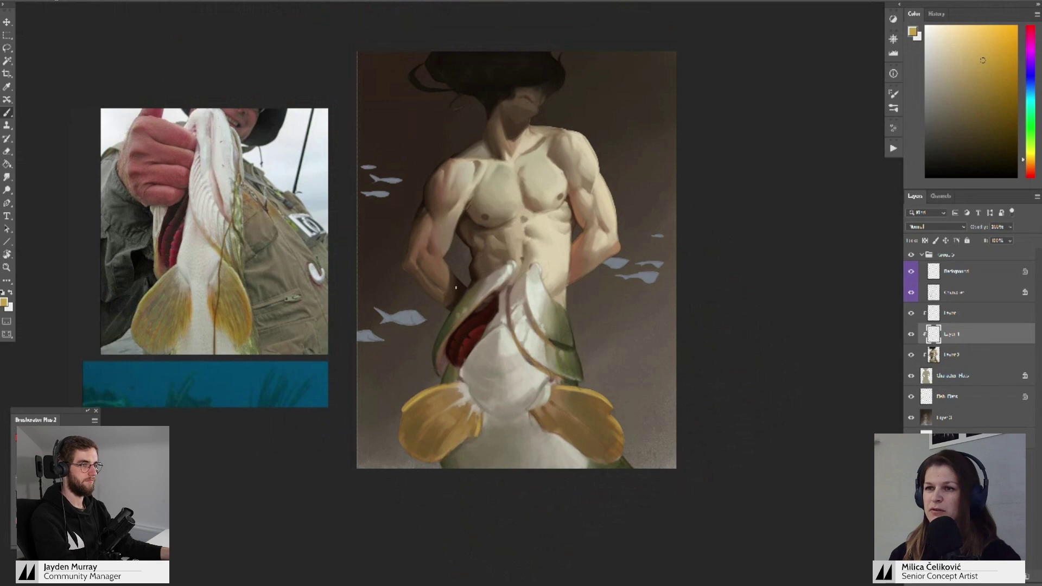
- Refine the left fin's upper outer edge with golden tones sampled from the fin
drag(487, 353, 482, 306)
key(z)
drag(411, 370, 418, 375)
key(r)
mouse_move(369, 340)
mouse_down()
mouse_move(391, 378)
mouse_move(371, 353)
mouse_up()
alt+click(410, 363)
alt+click(413, 357)
alt+click(430, 333)
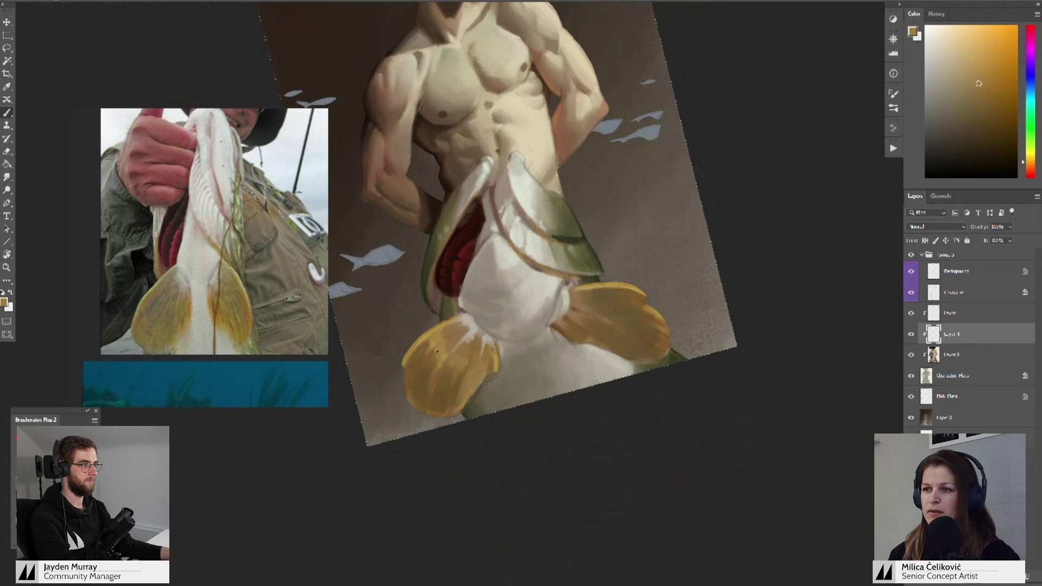
- Blend the rays in the middle of the left fin with ochre and brown tones sampled around them
alt+click(436, 356)
alt+click(442, 373)
alt+click(445, 350)
alt+click(441, 337)
alt+click(443, 335)
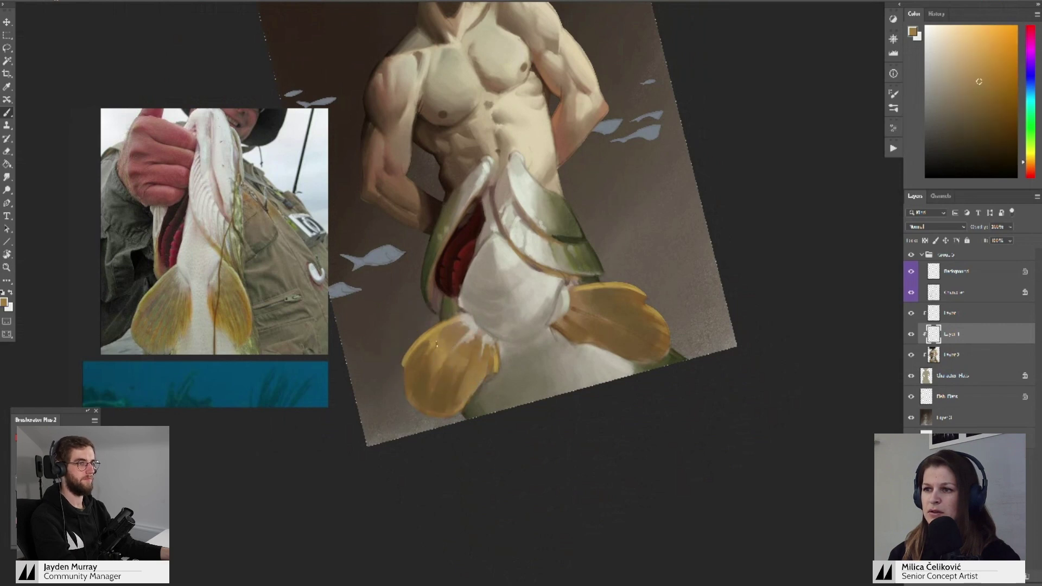
drag(456, 338, 386, 338)
key(r)
drag(649, 260, 653, 292)
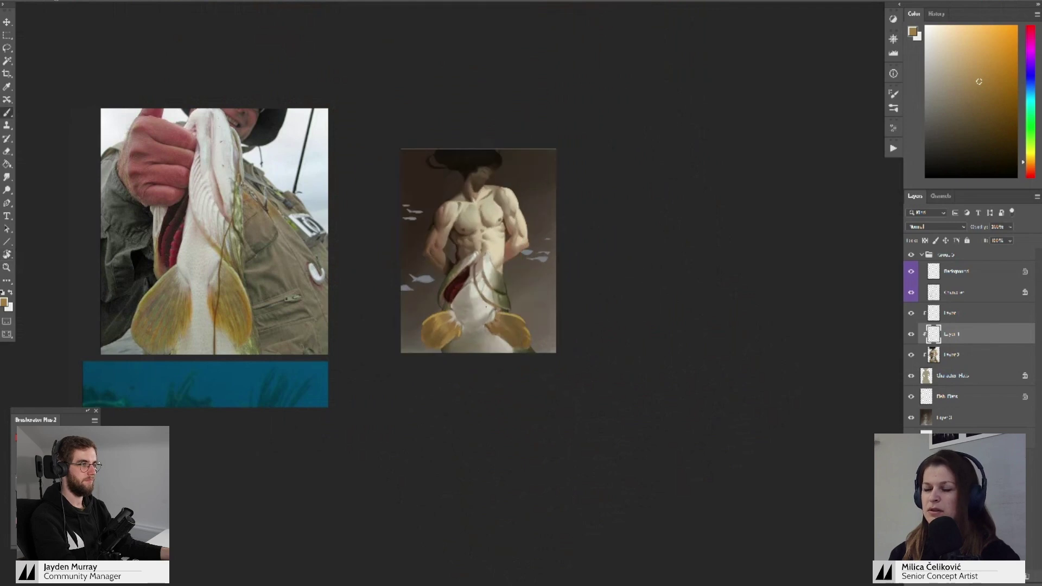
- Touch up the area between the left fin's root and the gill opening with a sampled greyish brown
key(z)
mouse_move(488, 305)
mouse_down()
mouse_move(457, 349)
mouse_move(507, 324)
mouse_up()
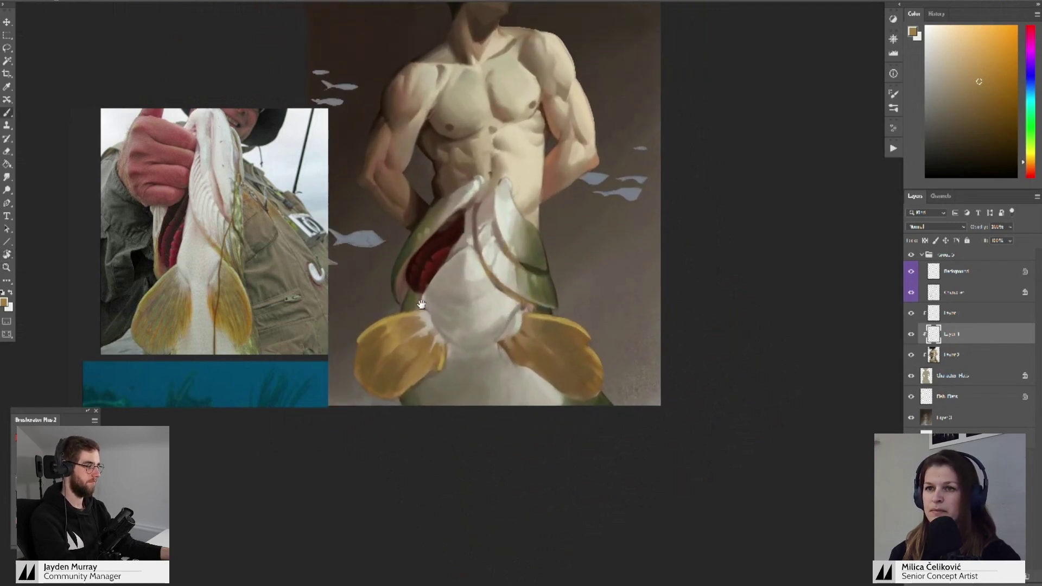
drag(422, 305, 440, 295)
alt+click(447, 294)
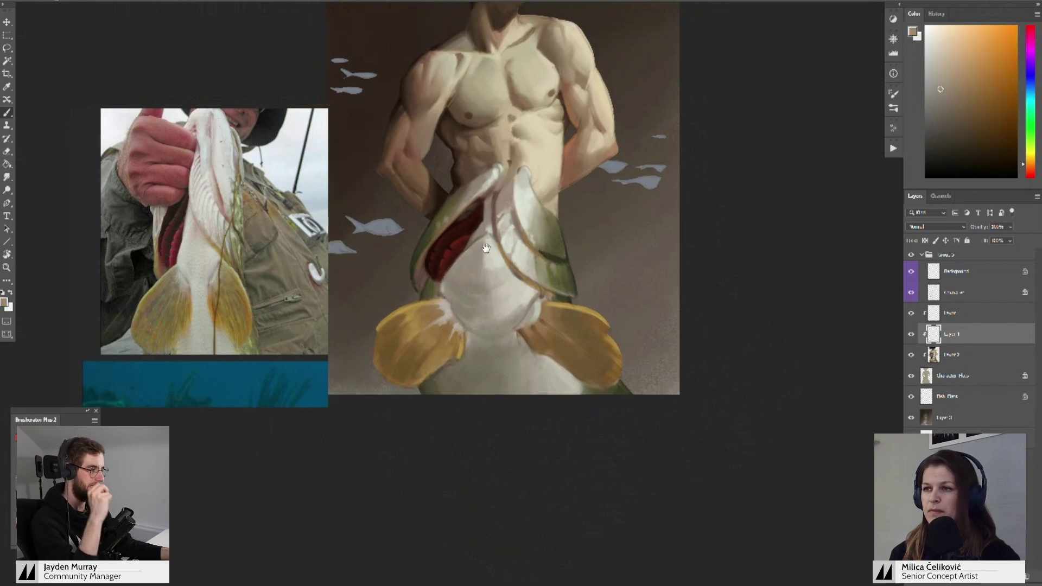
- Darken the fish body's edge beneath the left fin with sampled dark olive tones
mouse_move(487, 249)
mouse_down()
mouse_move(444, 324)
mouse_move(490, 329)
mouse_up()
alt+click(419, 368)
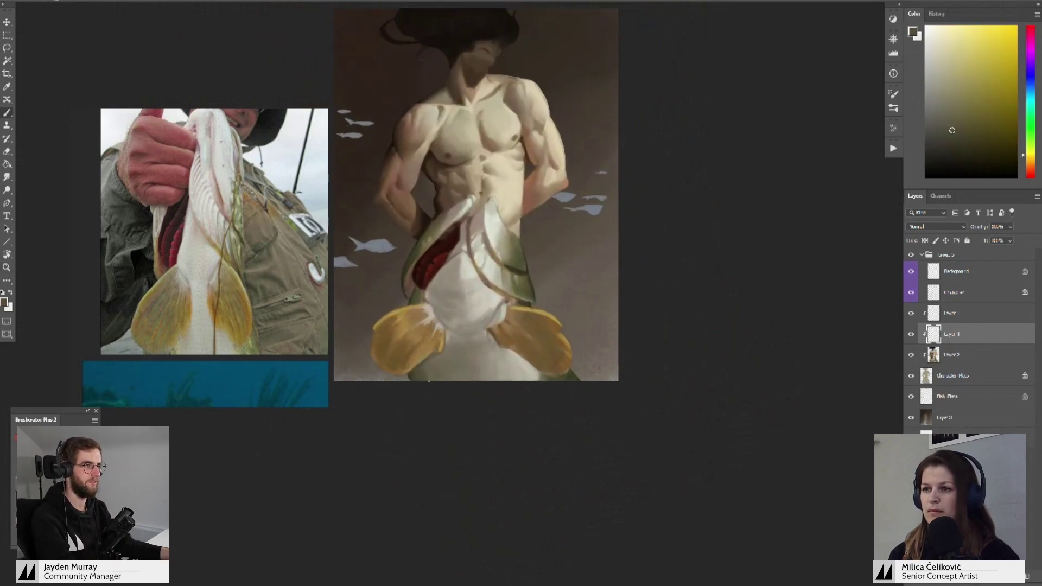
alt+click(425, 365)
alt+click(441, 367)
drag(440, 360, 466, 366)
- Paint soft grey belly tones beside the left fin's lower edge, sampling light and mid greys from the belly
alt+click(454, 321)
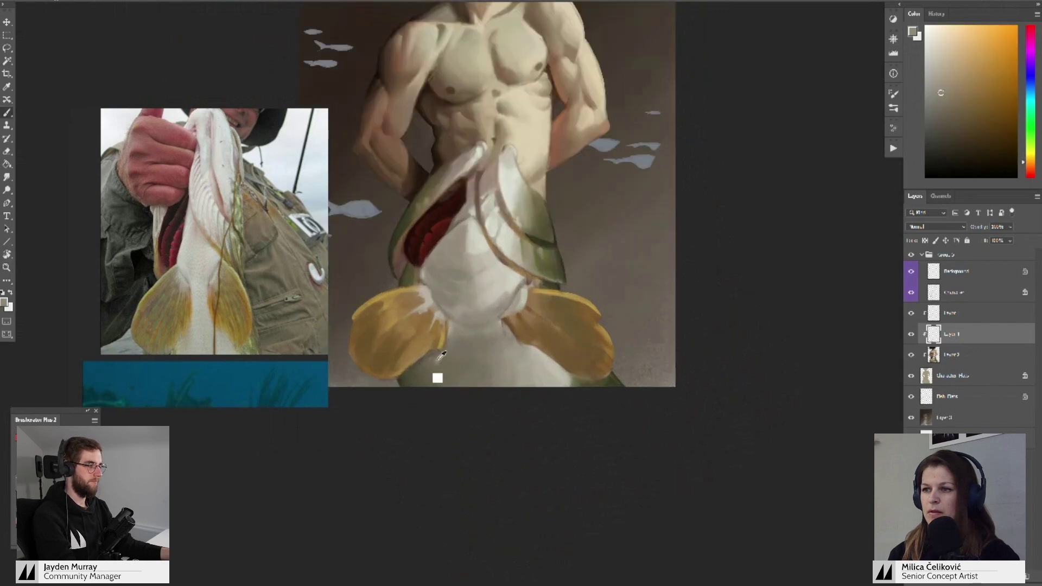
alt+click(439, 356)
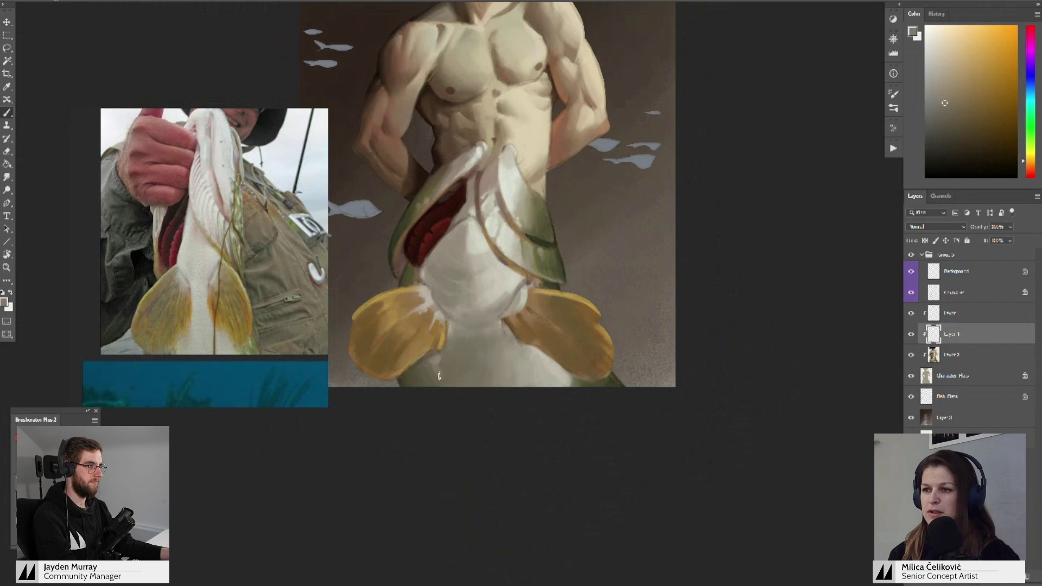
alt+click(435, 356)
alt+click(429, 362)
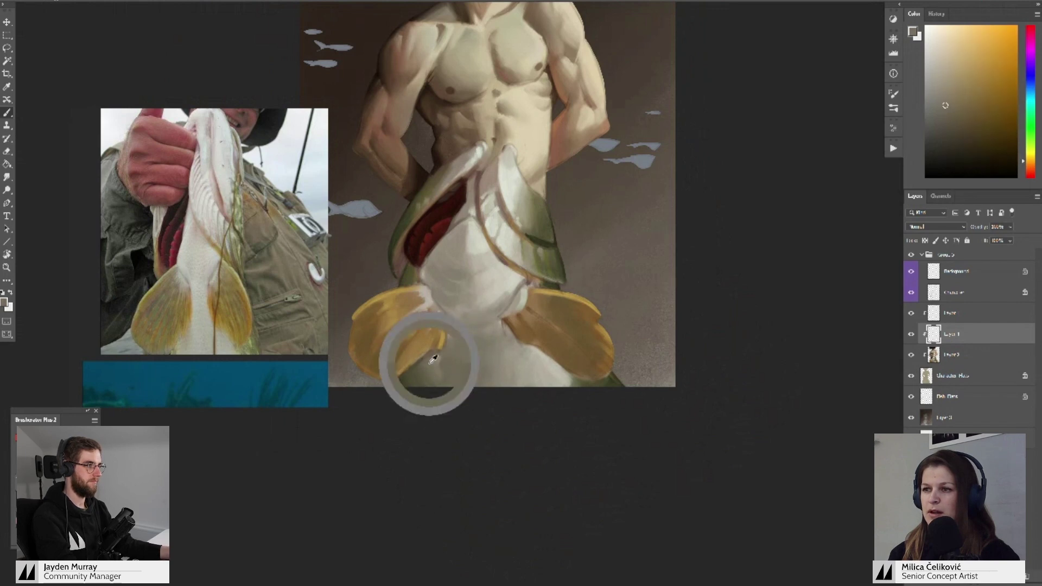
drag(436, 376, 423, 374)
alt+click(425, 358)
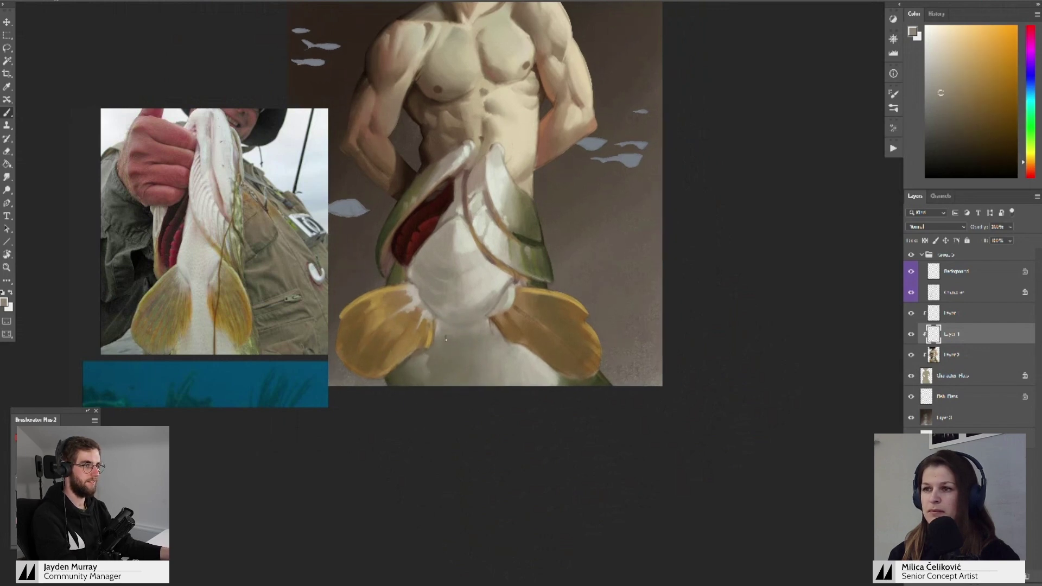
alt+click(443, 342)
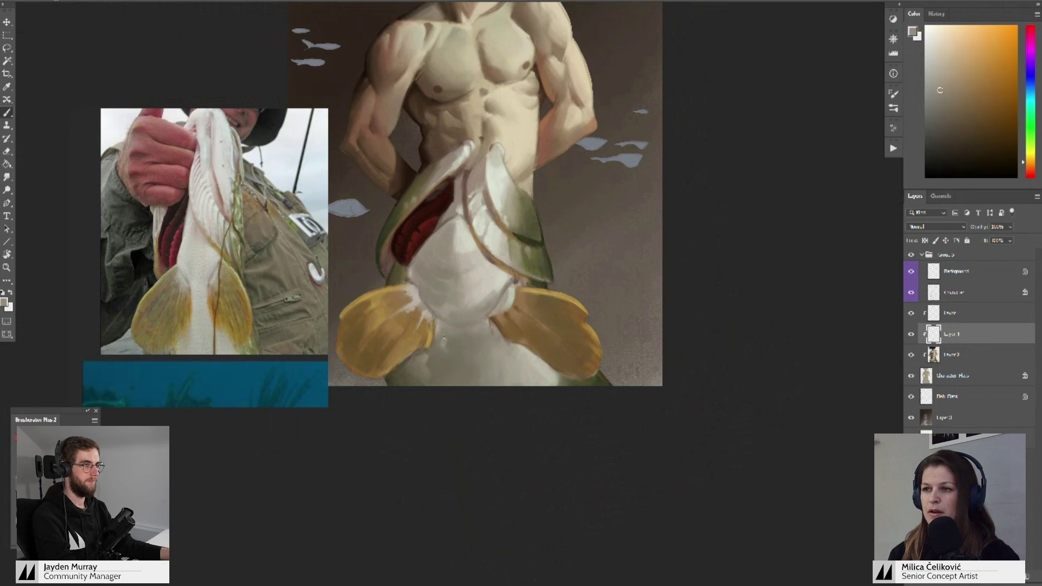
alt+click(448, 346)
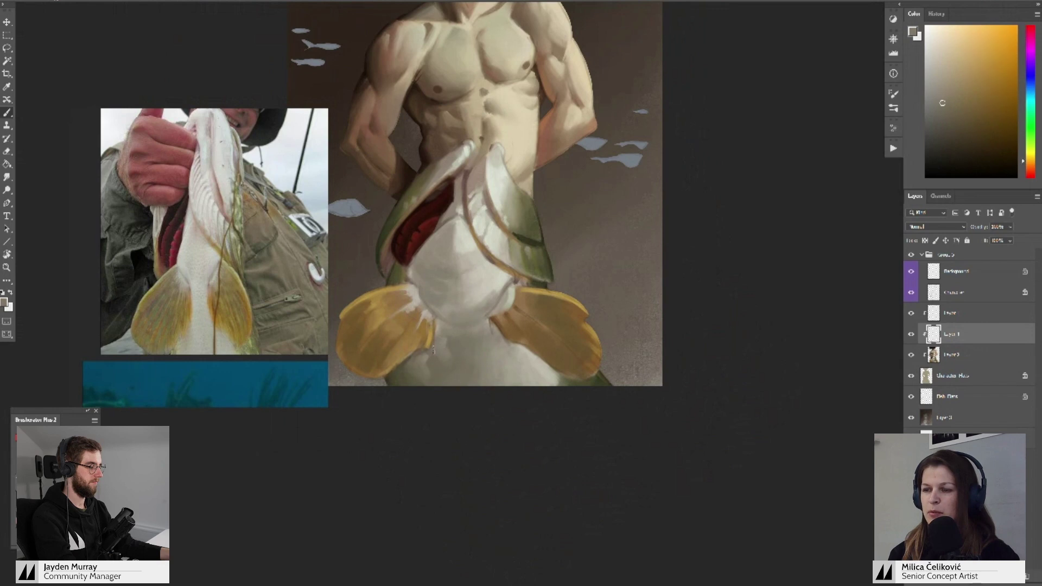
- Smooth the shadow on the lower belly under the left fin with sampled warm greys
alt+click(454, 354)
key(z)
drag(463, 354, 439, 396)
scroll(439, 397, up, 5)
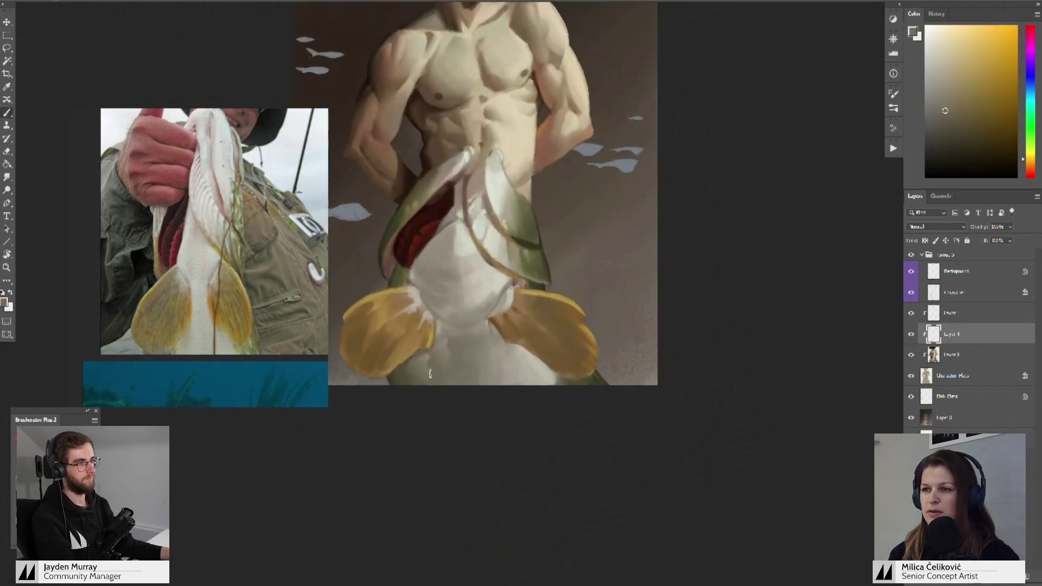
alt+click(440, 393)
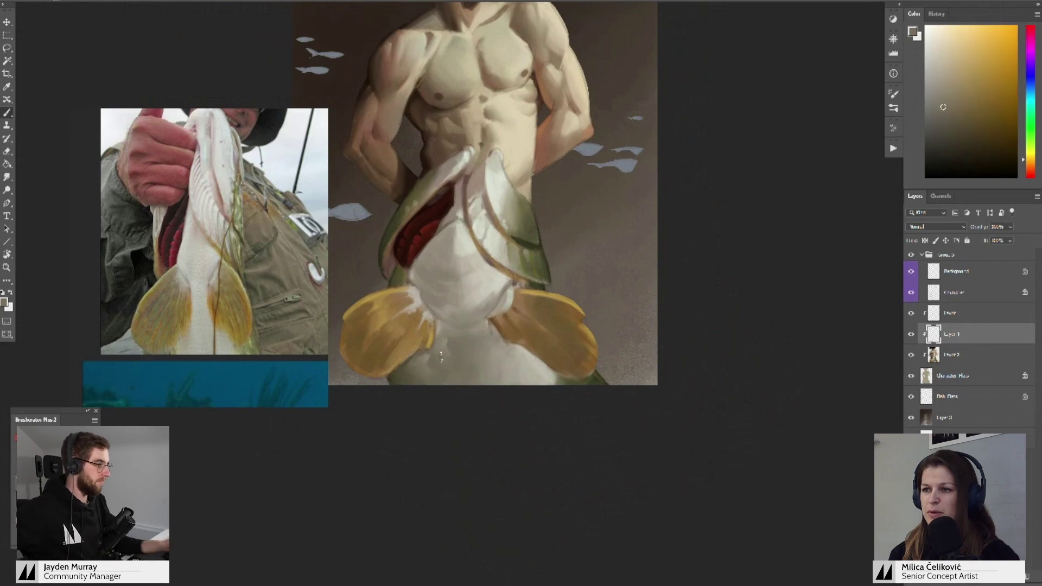
scroll(448, 381, down, 5)
drag(448, 380, 446, 378)
- Flip the painting and the fish reference photo horizontally, and frame the fish head and fins
key(ctrl+shift+h)
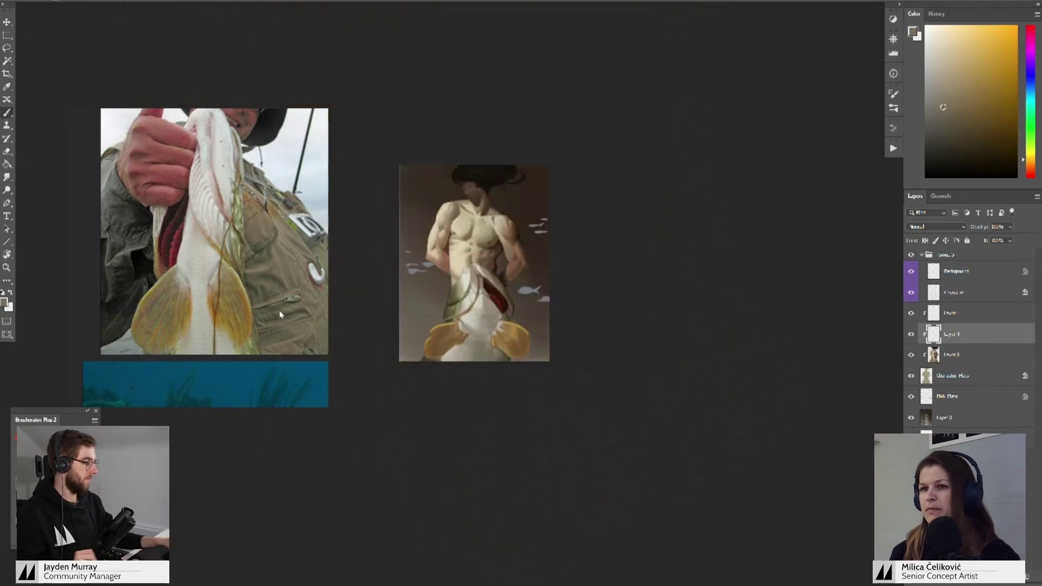
drag(280, 313, 246, 337)
key(z)
drag(483, 309, 518, 344)
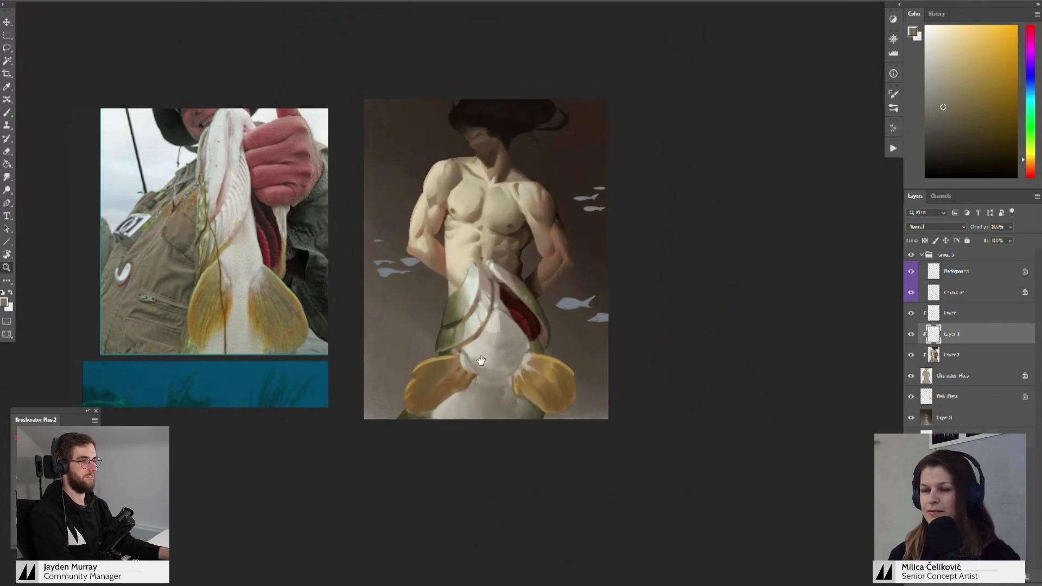
scroll(476, 339, down, 1)
scroll(453, 314, up, 3)
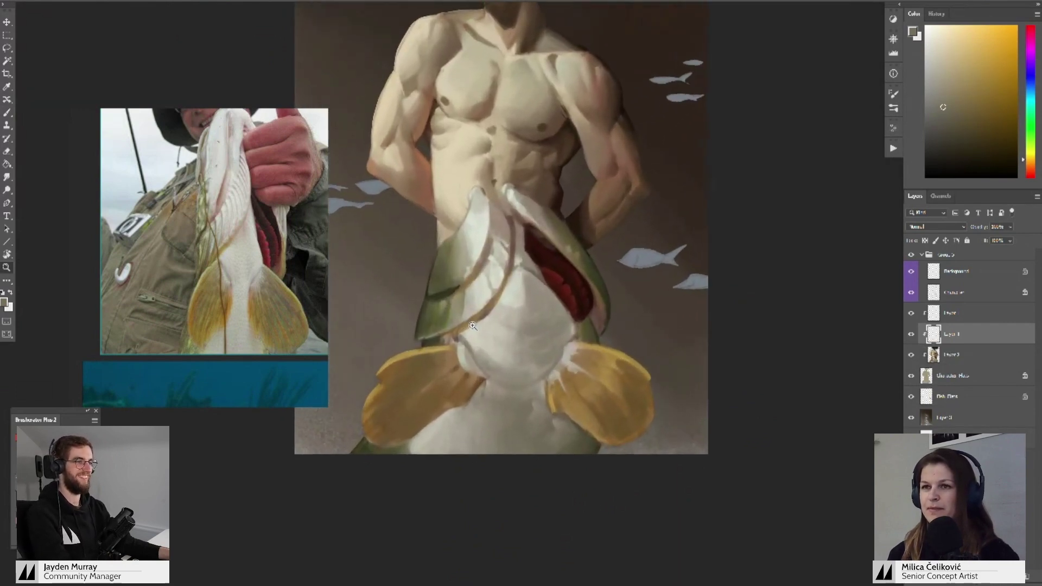
- Refine the brown inner edge of the closed gill cover with sampled reddish brown and light warm grey
drag(475, 262, 459, 283)
key(b)
alt+click(458, 280)
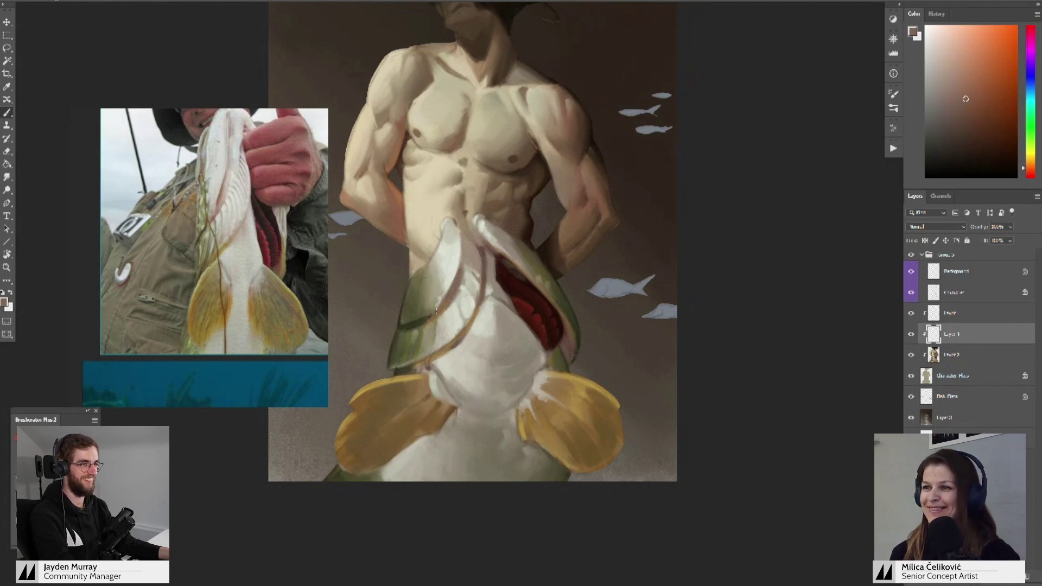
drag(461, 269, 462, 254)
key(r)
drag(600, 186, 612, 196)
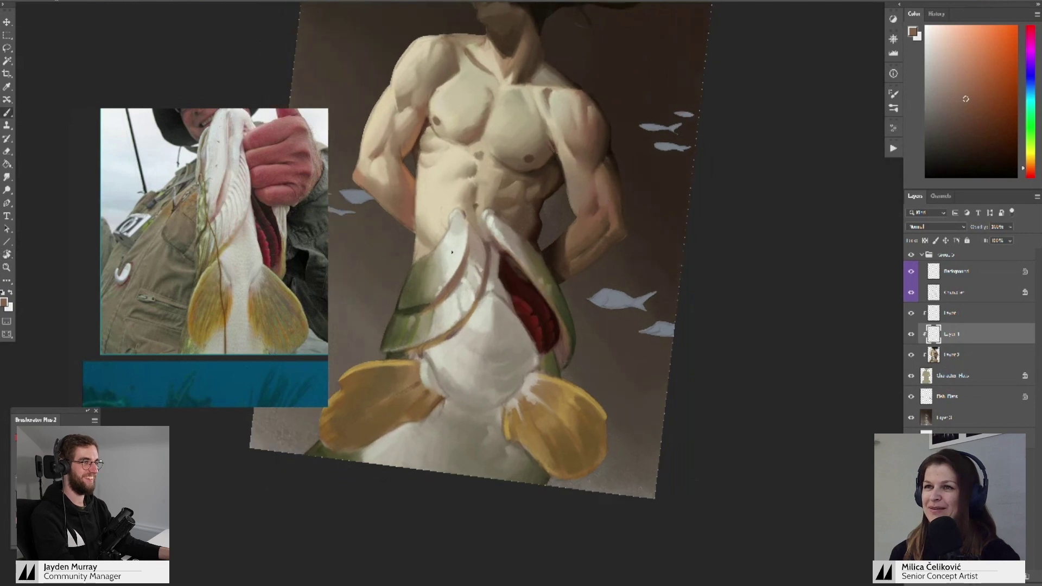
alt+click(471, 270)
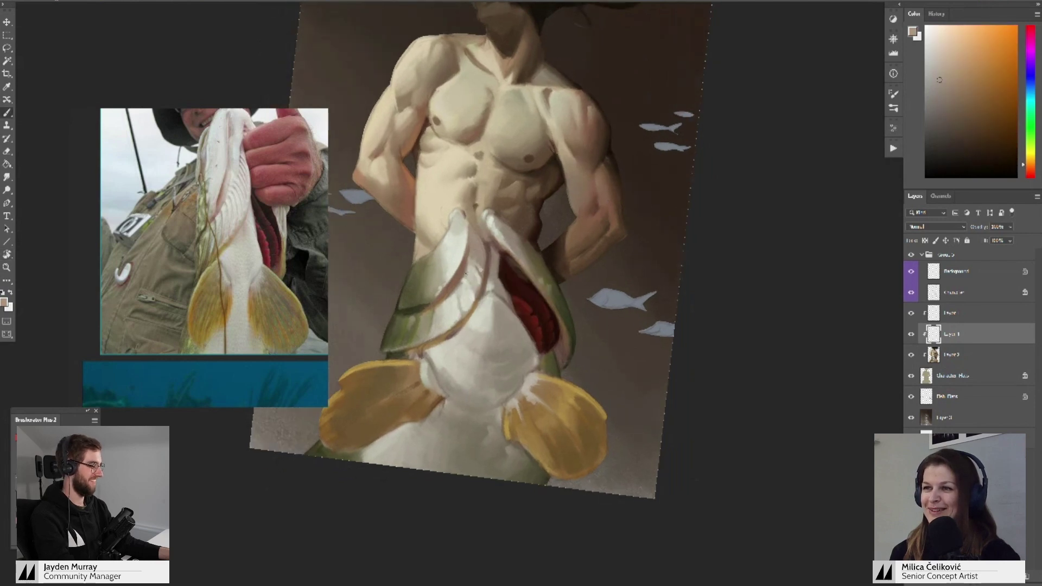
alt+click(456, 291)
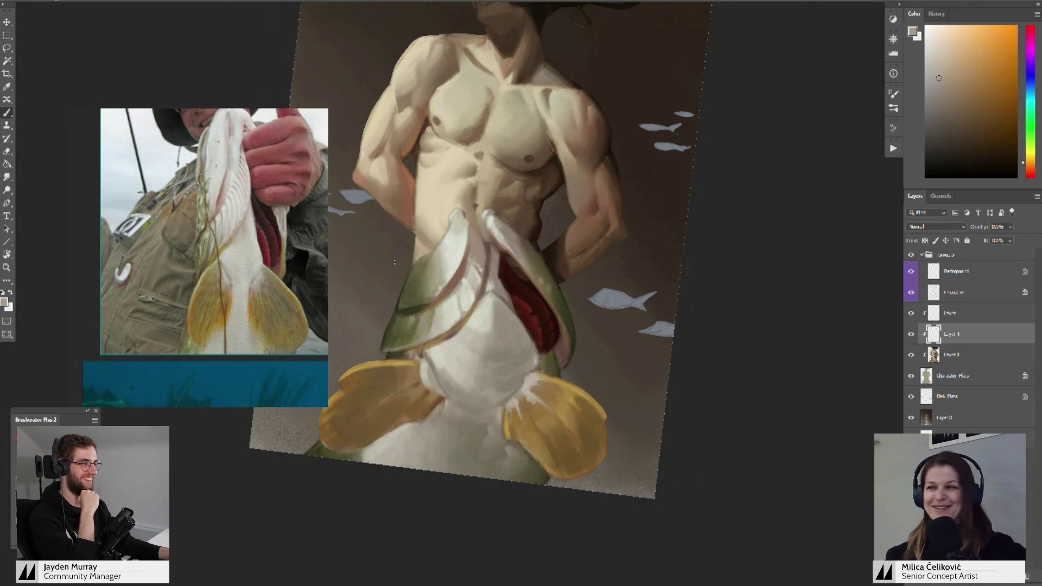
- Rework the narrow gap above the red gills, between the two gill covers, with sampled dark reddish brown
key(z)
mouse_move(475, 277)
mouse_down()
mouse_move(465, 267)
mouse_move(477, 268)
mouse_move(465, 267)
mouse_up()
key(r)
drag(541, 228, 535, 223)
key(b)
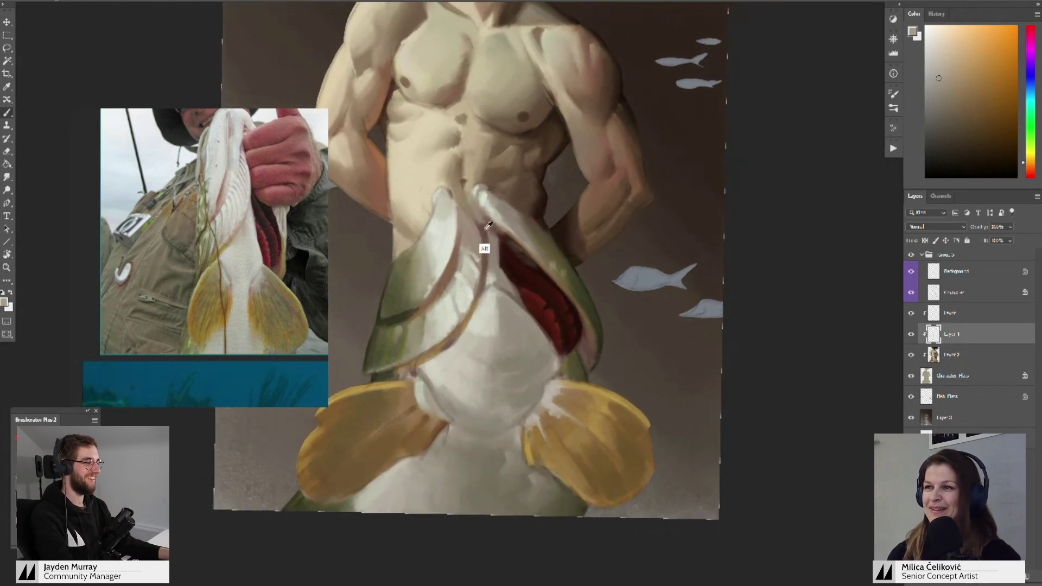
alt+click(484, 228)
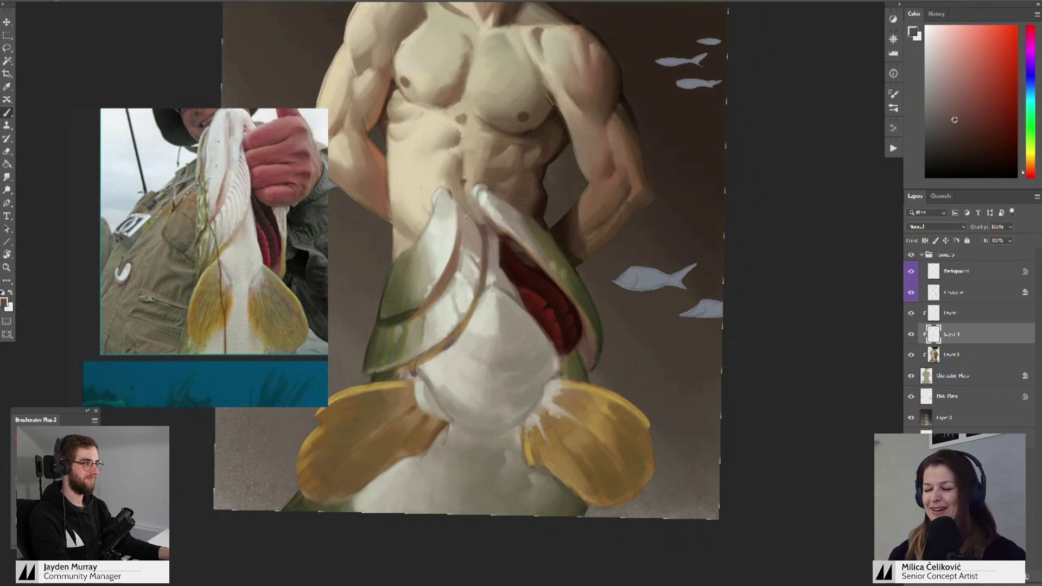
- Blend the green, white and brown areas of the closed gill cover with sampled reddish brown, dark olive and light greys
drag(431, 303, 421, 286)
alt+click(421, 277)
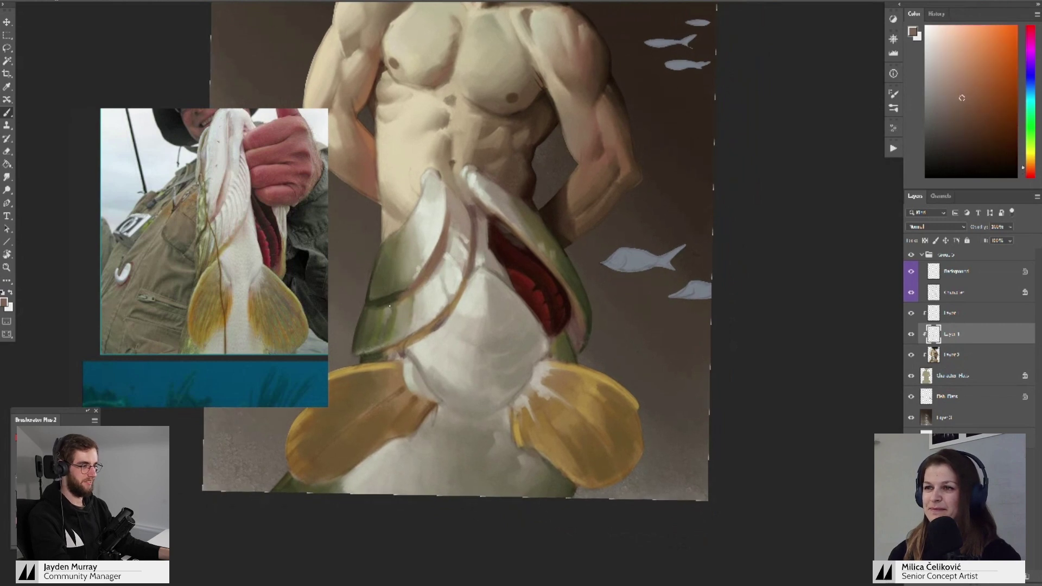
alt+click(405, 293)
drag(420, 269, 419, 264)
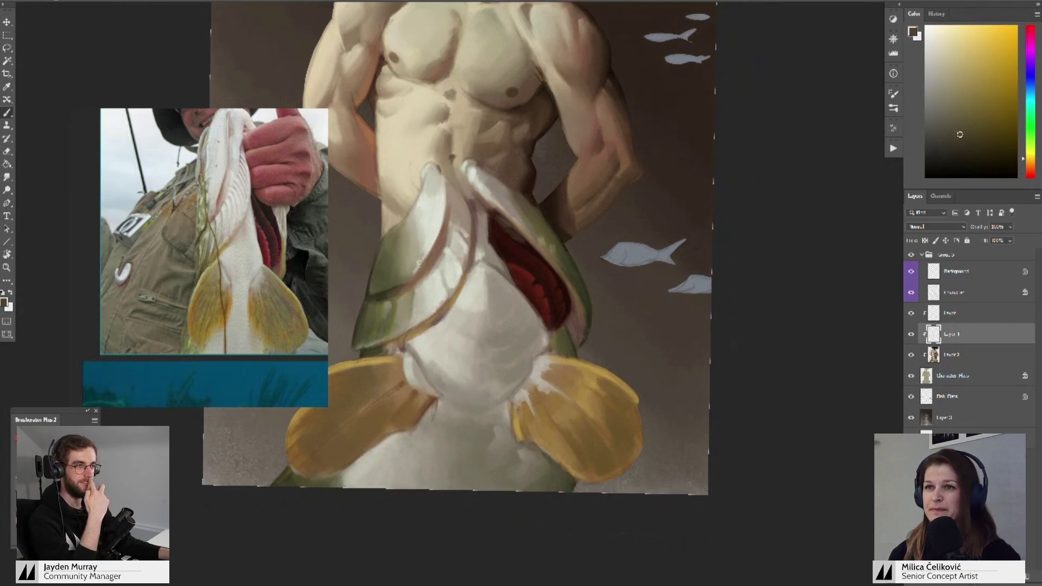
alt+click(434, 275)
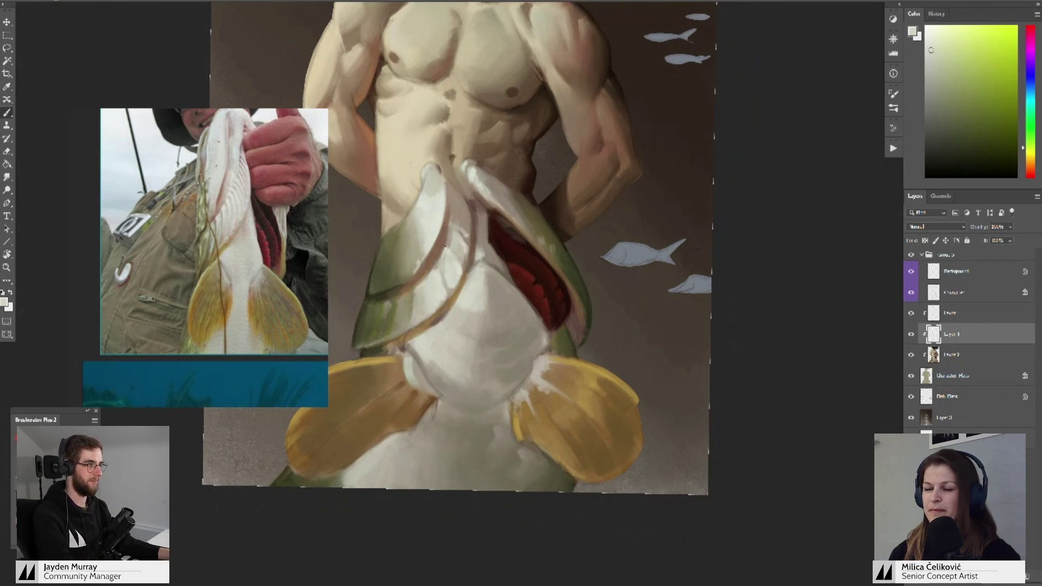
alt+click(447, 240)
alt+click(451, 238)
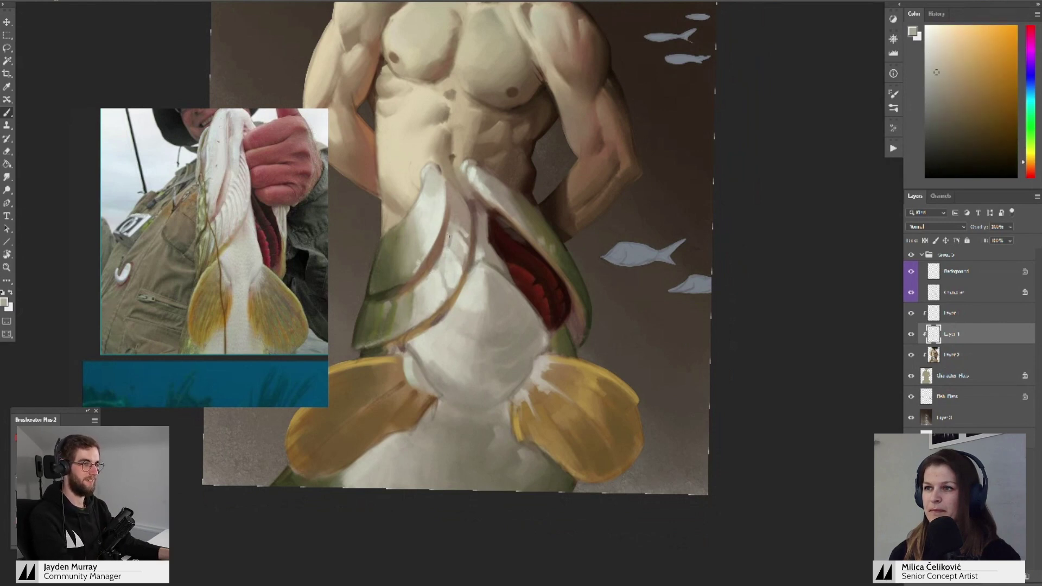
alt+click(445, 231)
- Merge the current paint layer into the painted character layer below and add a fresh clipped layer above it
key(z)
drag(442, 251, 422, 285)
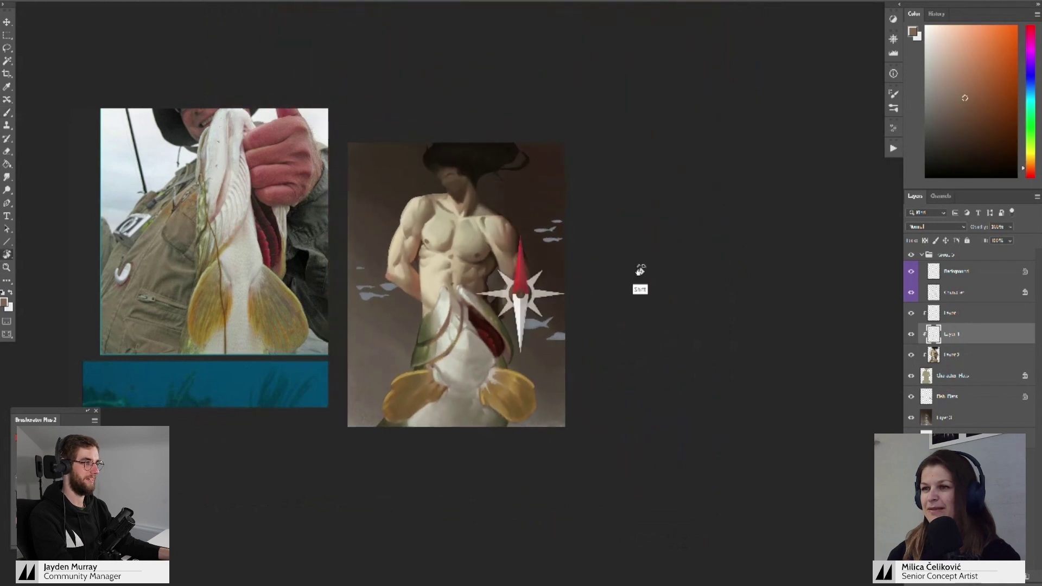
click(911, 334)
click(912, 335)
key(ctrl+e)
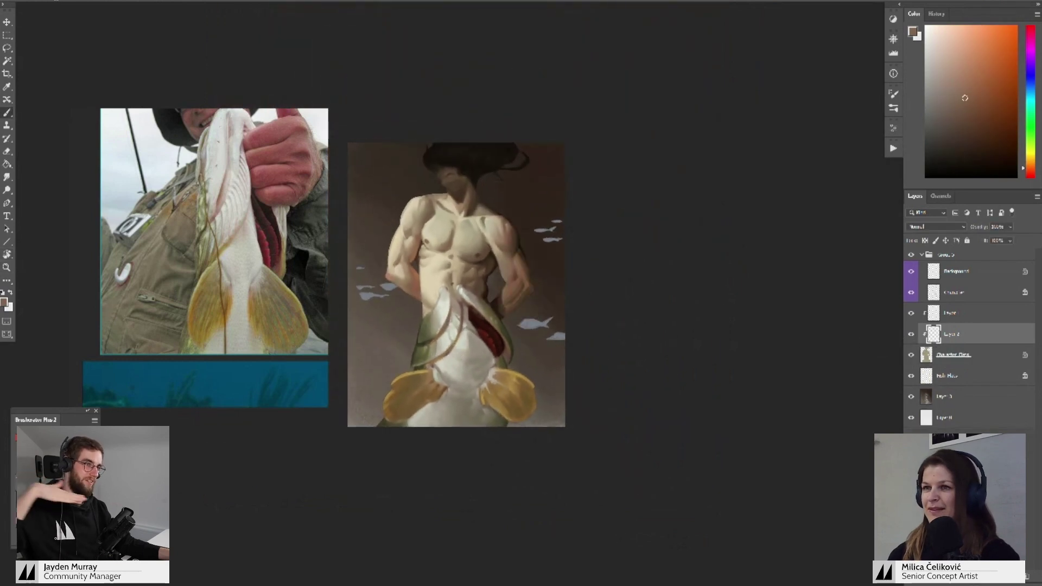
key(z)
drag(446, 285, 418, 371)
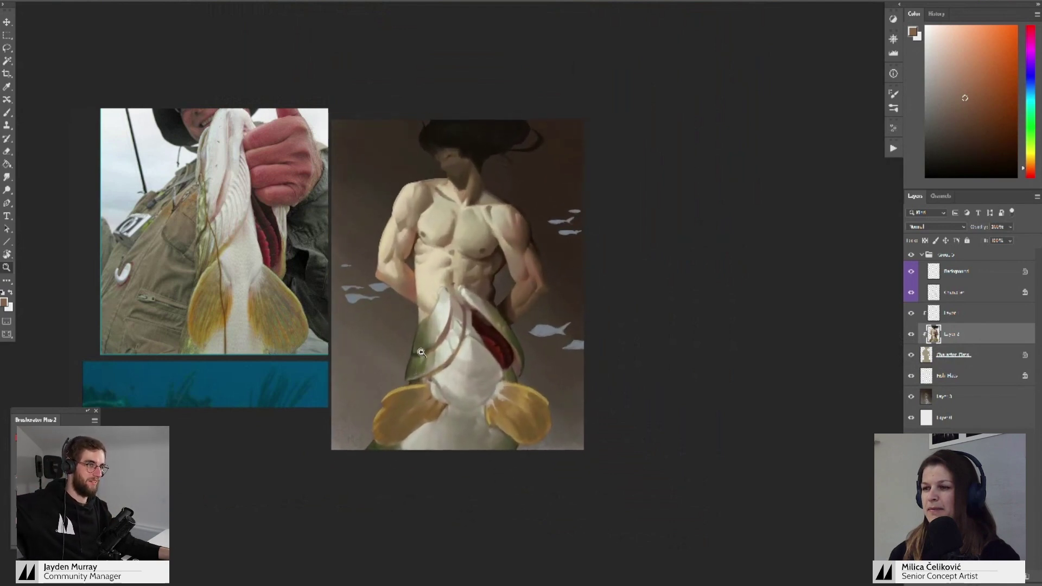
key(ctrl+shift+alt+n)
key(b)
- Touch up the throat and gap between the gill covers with sampled dark reddish brown, warm grey and off-white
drag(416, 324, 414, 300)
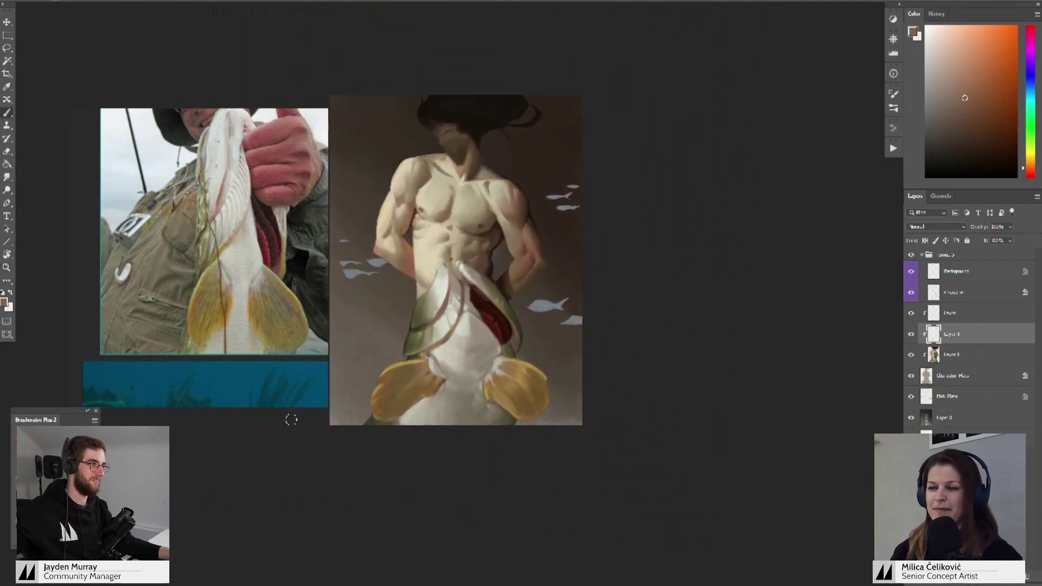
alt+click(505, 412)
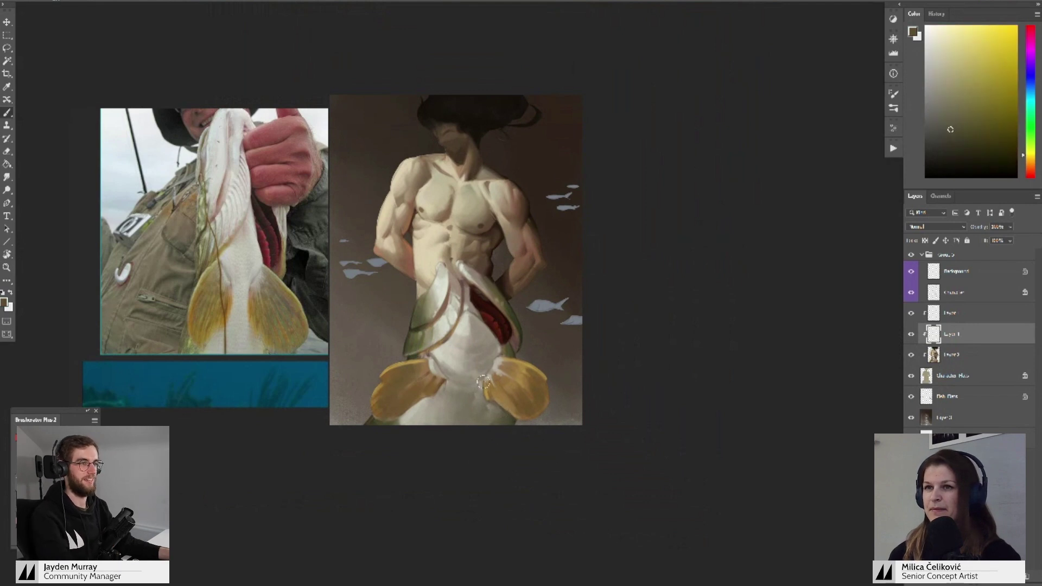
alt+click(462, 286)
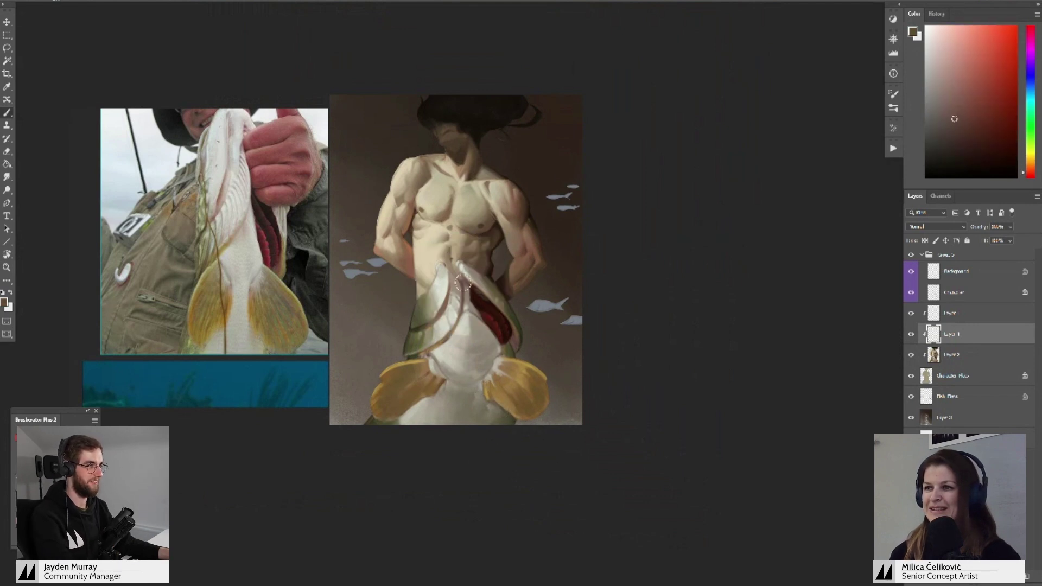
mouse_move(450, 278)
mouse_down()
mouse_move(445, 313)
mouse_move(455, 328)
mouse_up()
key(ctrl+z)
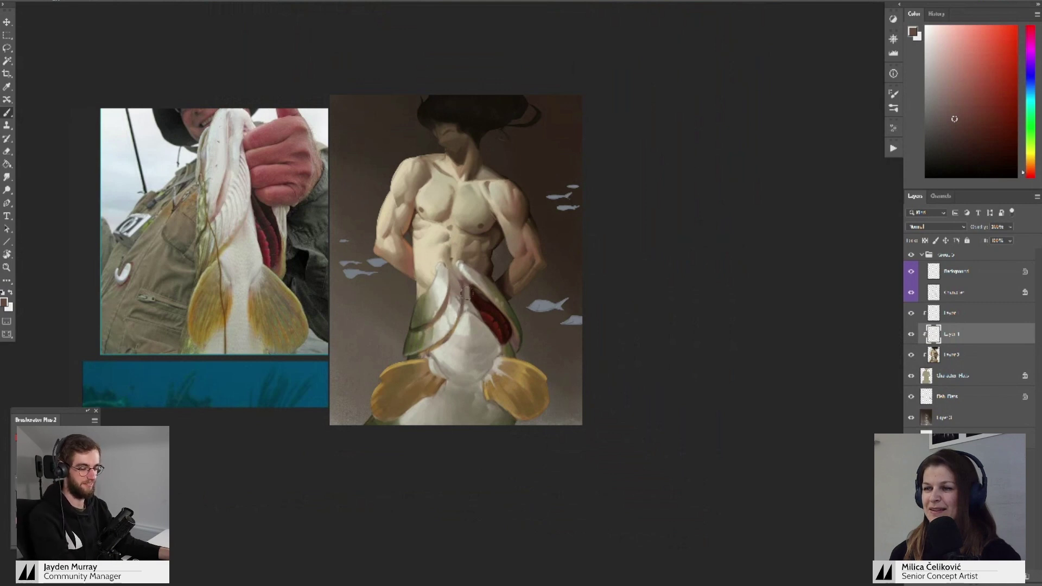
drag(477, 317, 468, 304)
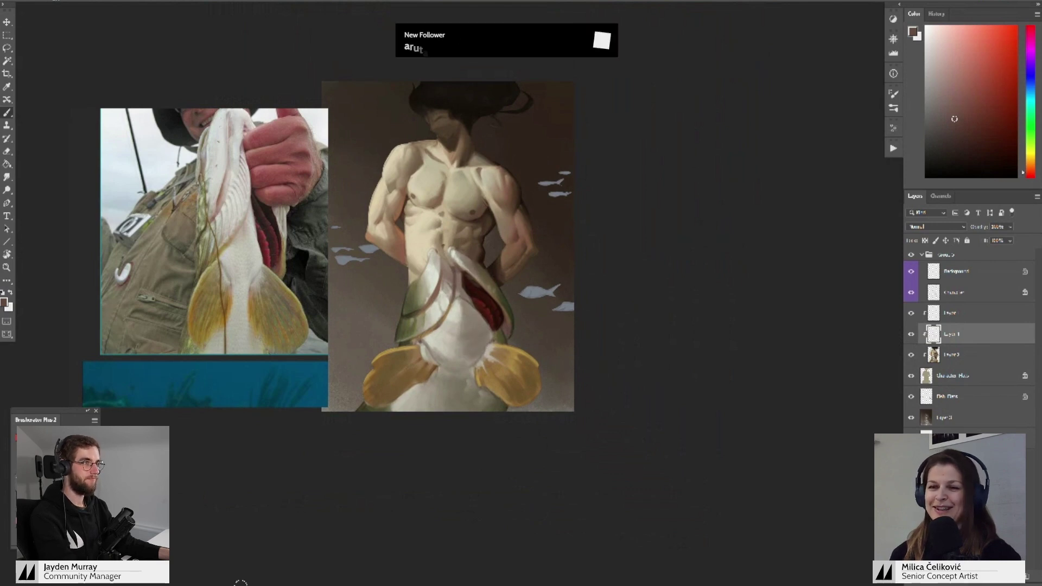
mouse_move(490, 390)
mouse_down()
mouse_move(490, 371)
mouse_move(493, 385)
mouse_up()
alt+click(462, 303)
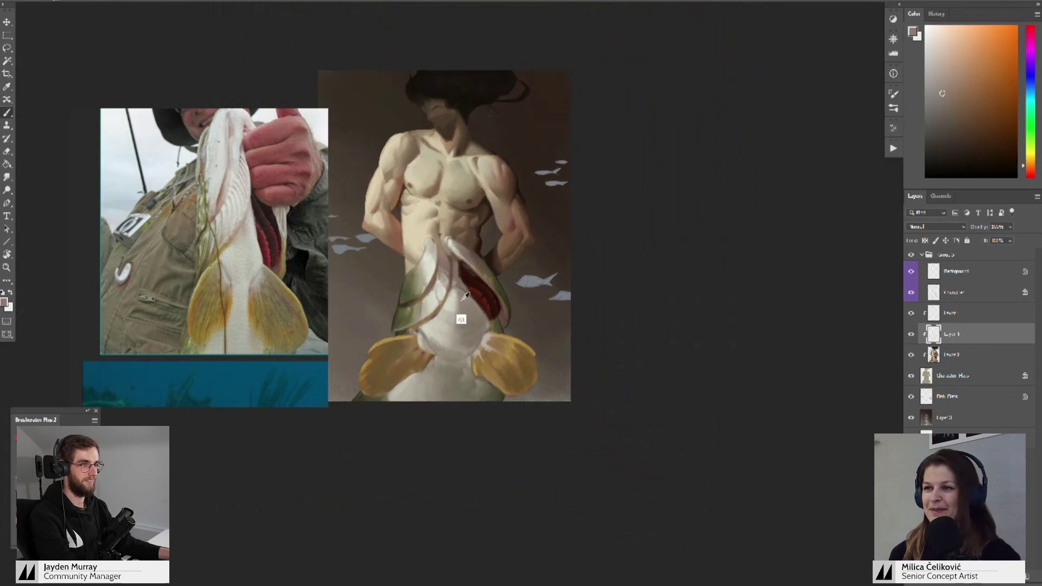
alt+click(459, 301)
alt+click(451, 298)
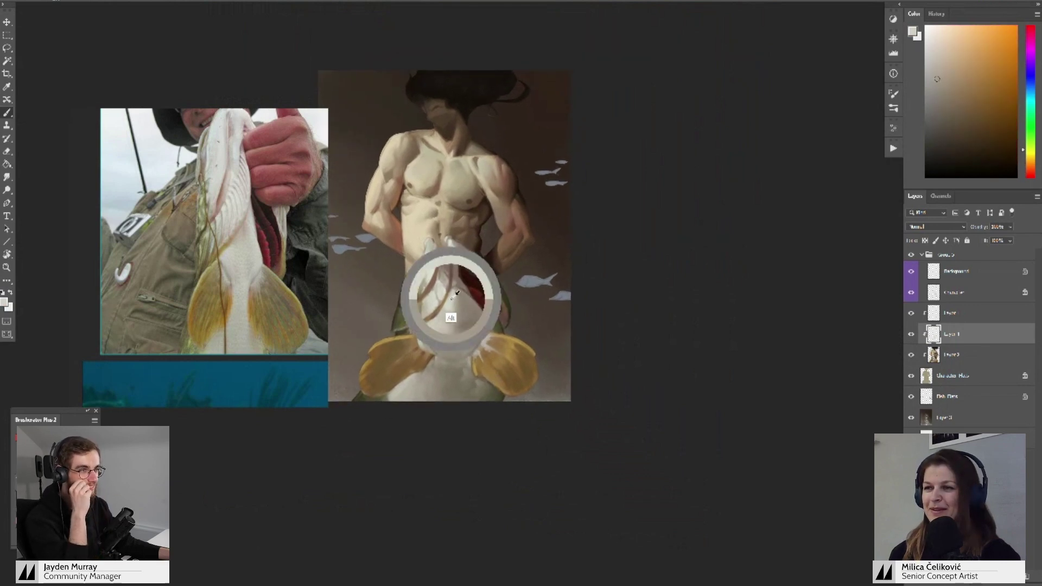
alt+click(453, 298)
drag(415, 445, 431, 460)
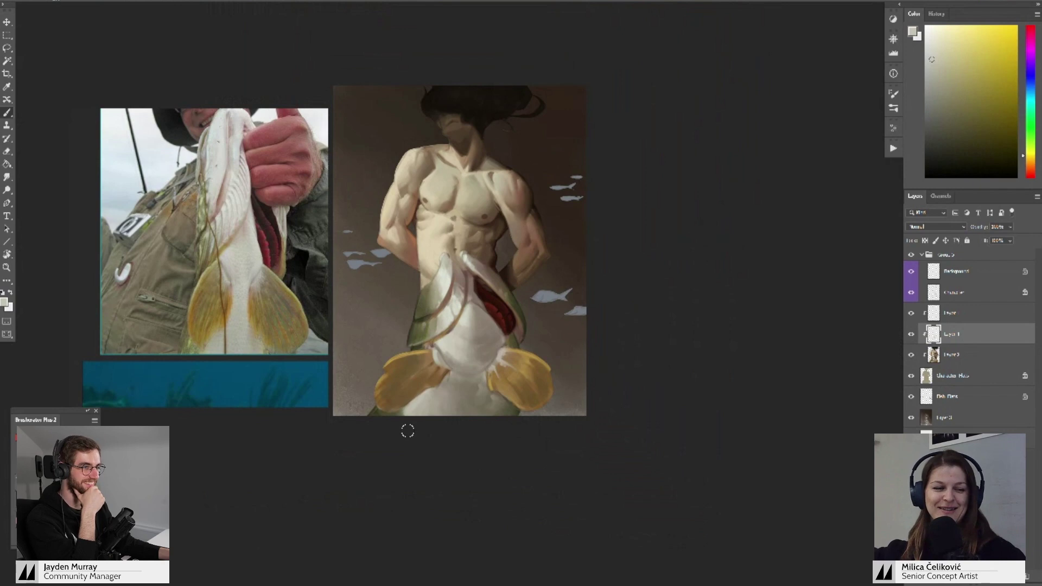
drag(528, 260, 531, 260)
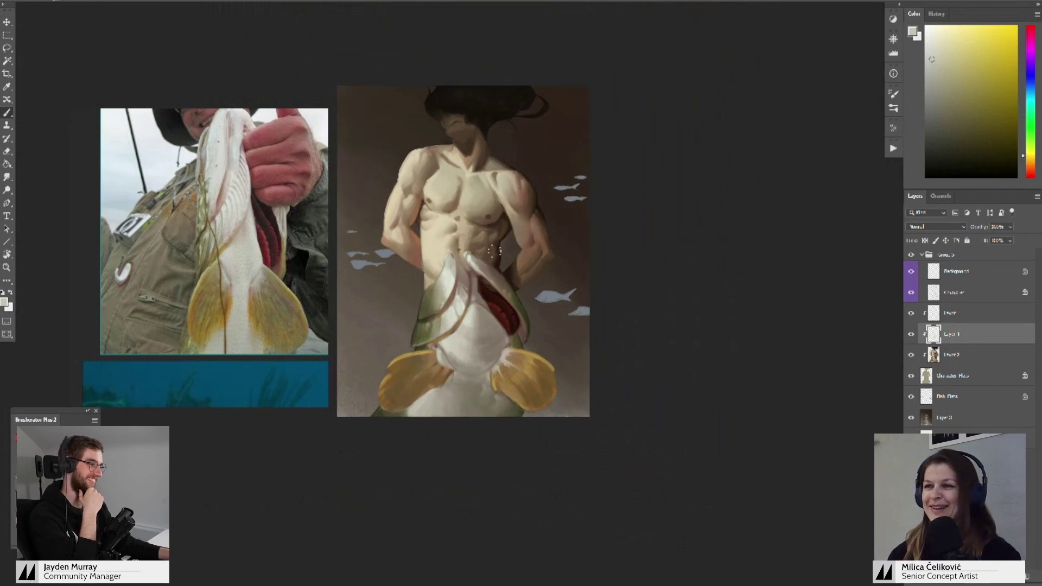
drag(508, 326, 505, 270)
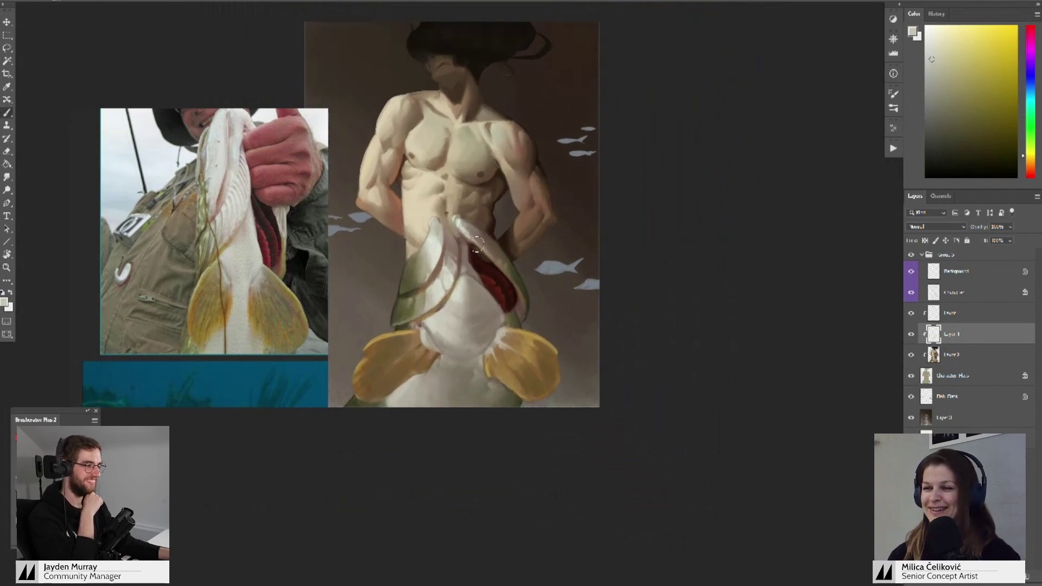
alt+click(402, 299)
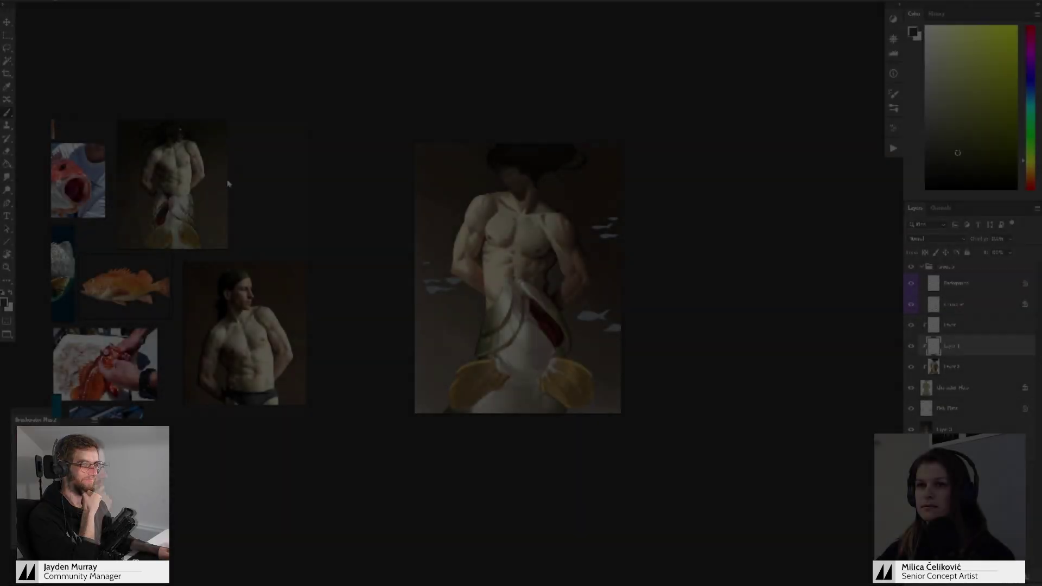
- Enlarge the dark merman painting on the reference board and frame it beside the canvas
scroll(210, 163, up, 3)
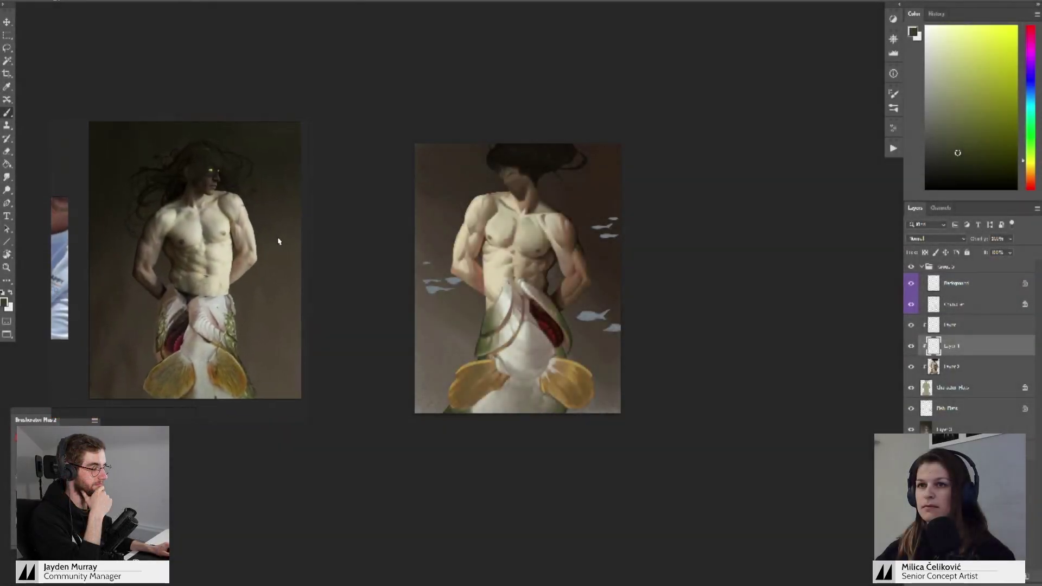
drag(273, 232, 298, 232)
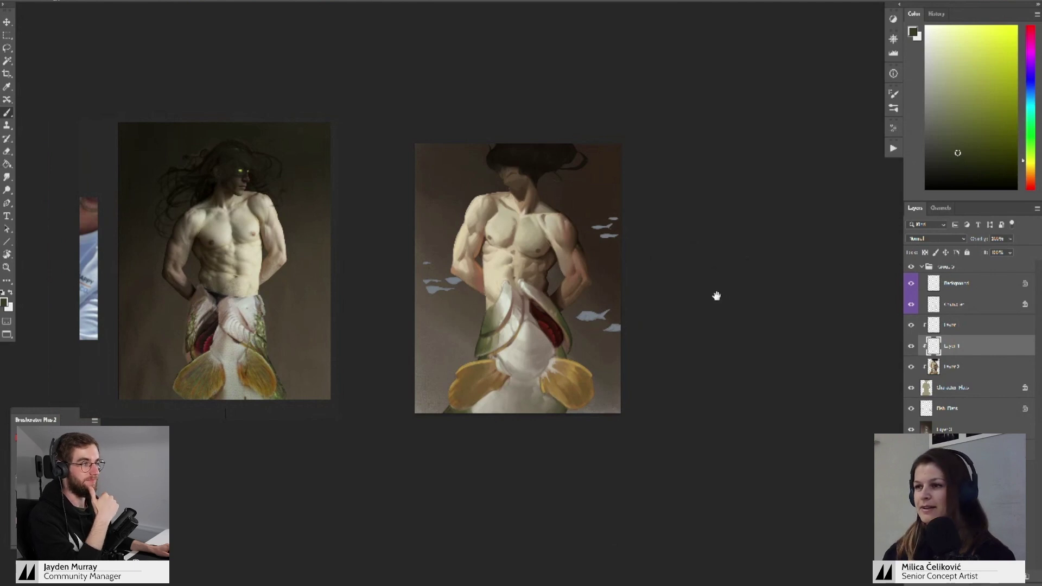
drag(717, 296, 711, 306)
key(z)
drag(554, 297, 575, 298)
key(b)
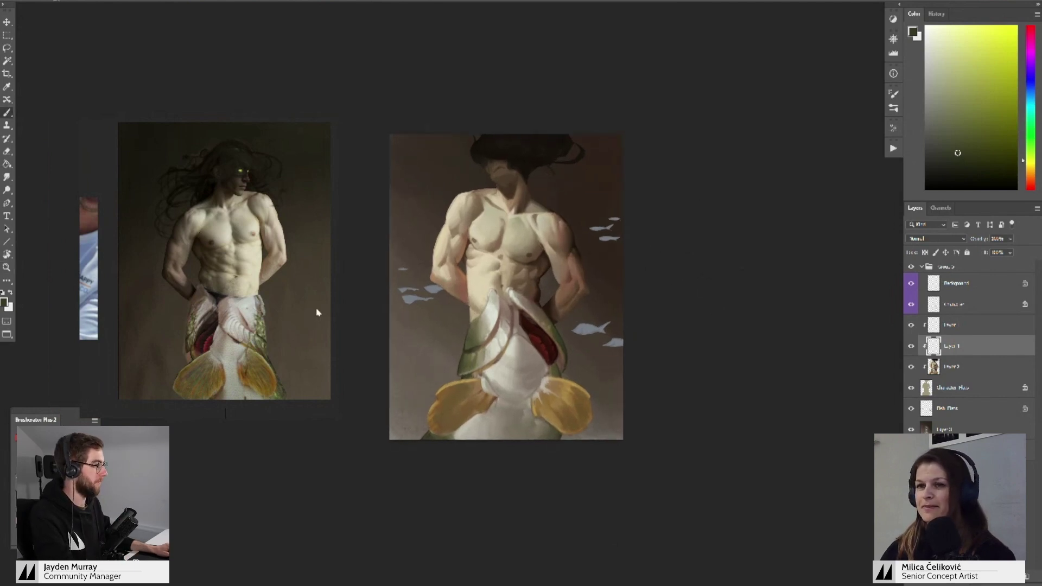
- Flip the merman reference painting horizontally to match the canvas, and frame the canvas closer beside it
alt+shift+drag(318, 313, 278, 308)
mouse_move(754, 337)
mouse_down()
mouse_move(747, 341)
mouse_move(743, 324)
mouse_up()
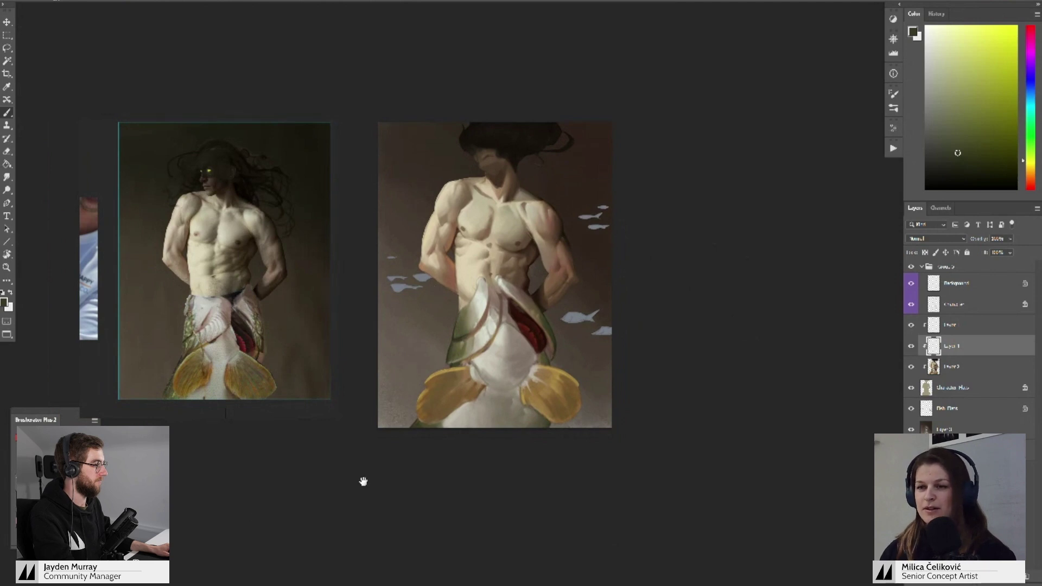
drag(484, 475, 471, 468)
key(z)
mouse_move(458, 307)
mouse_down()
mouse_move(478, 307)
mouse_move(470, 293)
mouse_up()
key(b)
key(z)
key(b)
key(ctrl+e)
key(ctrl+z)
- Soften the white-to-green transition on the closed gill cover with a light grey shifted to orange-red and sampled olive greys
alt+click(516, 255)
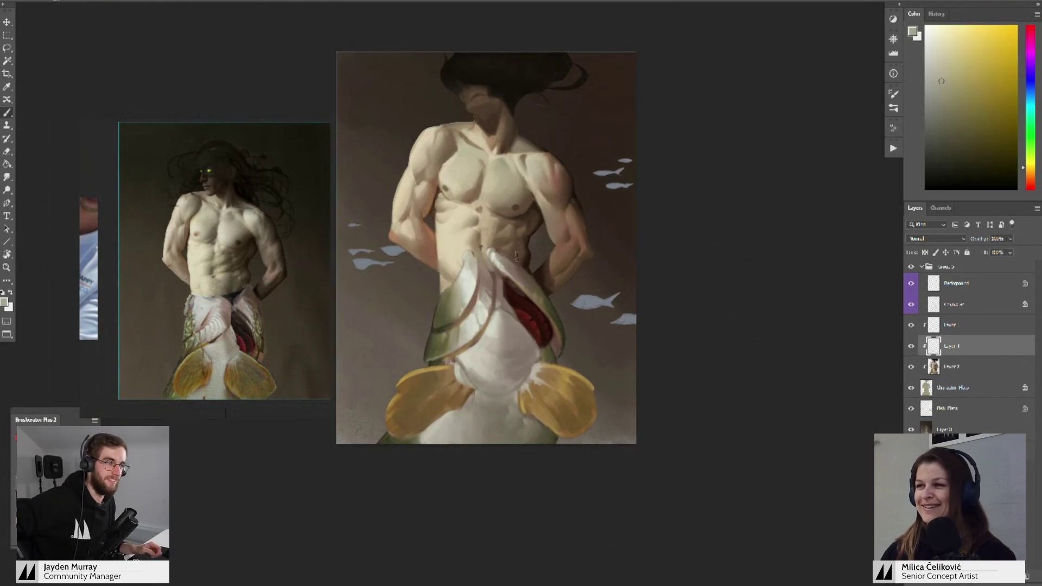
drag(1027, 169, 1028, 180)
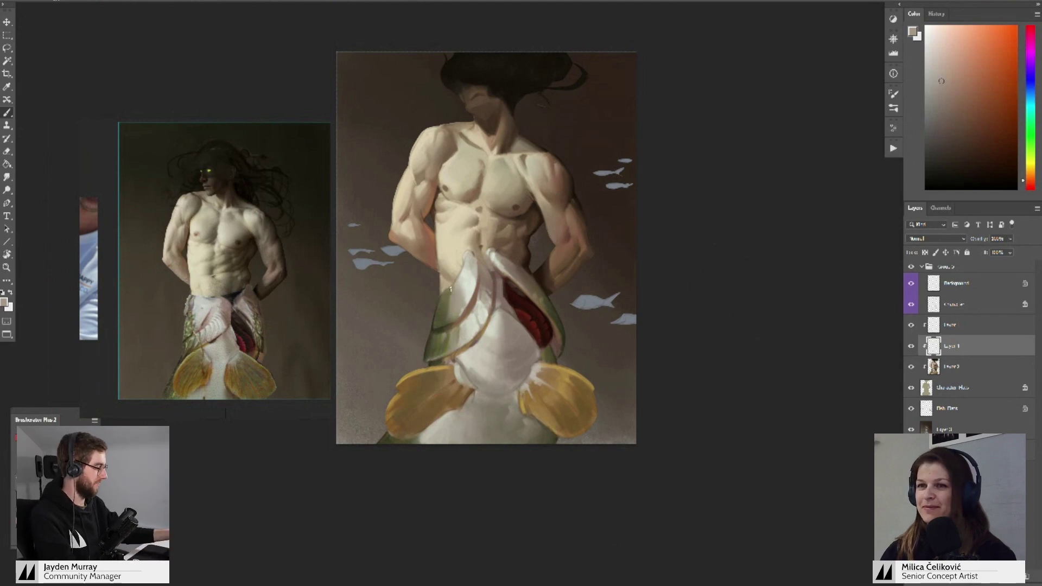
alt+click(464, 295)
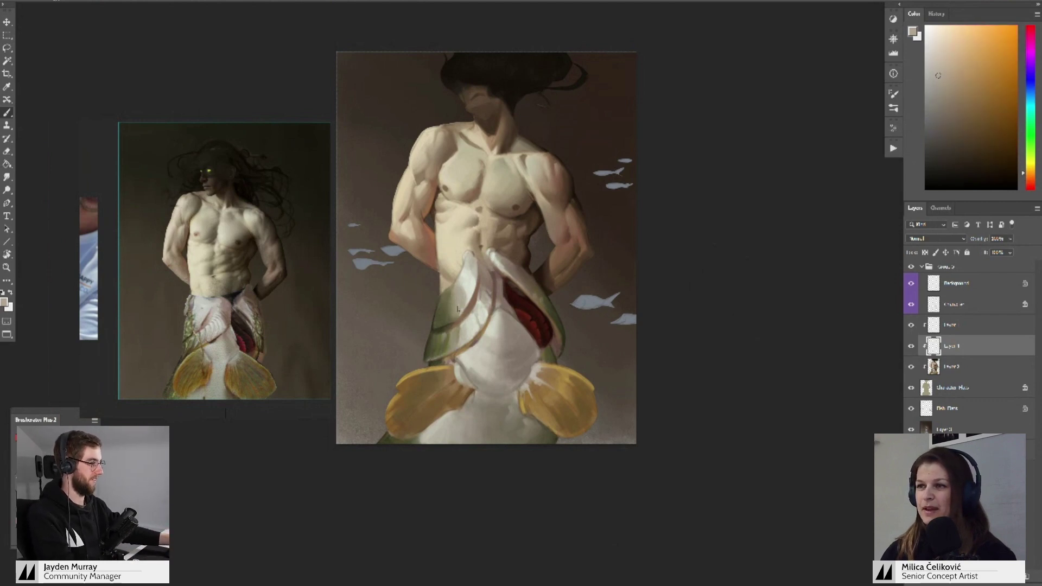
alt+click(453, 299)
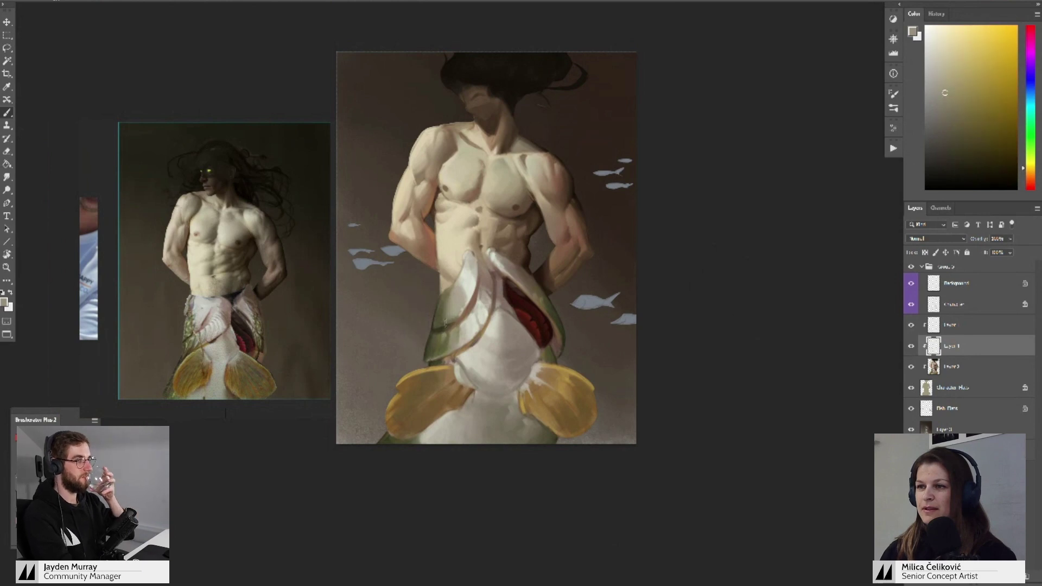
alt+click(449, 303)
alt+click(448, 303)
alt+click(446, 307)
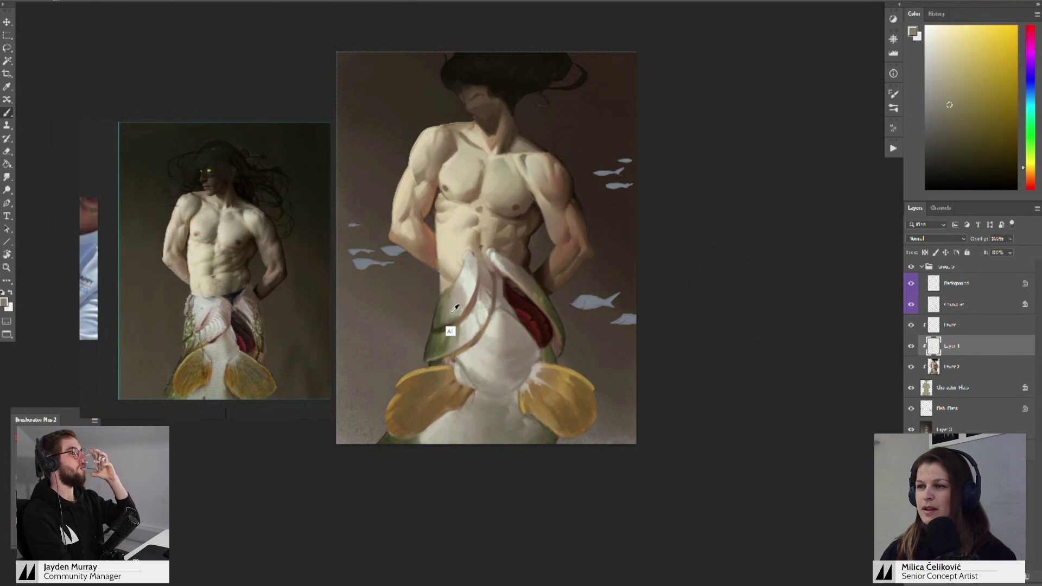
- Refine the closed gill cover beside its brown inner edge with sampled light warm grey and muted reddish brown
alt+click(456, 306)
alt+click(463, 292)
alt+click(463, 288)
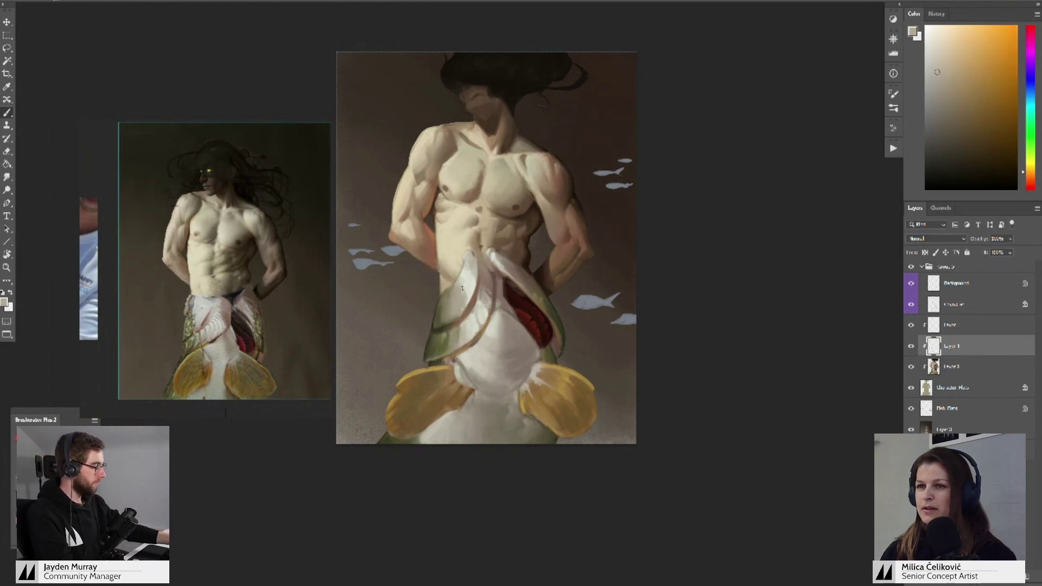
mouse_move(485, 264)
mouse_down()
mouse_move(434, 277)
mouse_move(480, 301)
mouse_move(457, 273)
mouse_up()
alt+click(464, 284)
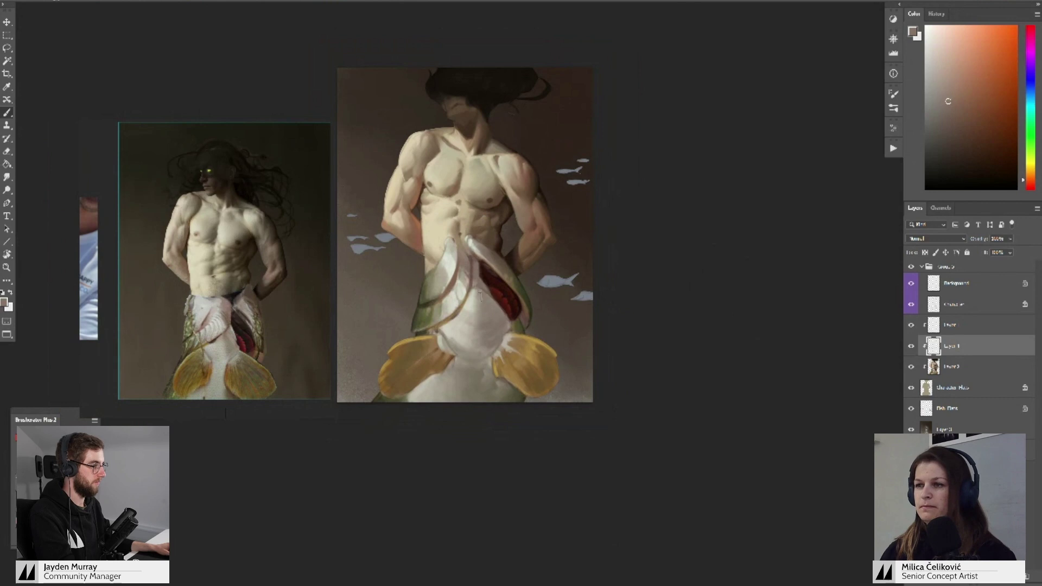
alt+click(502, 315)
- Merge the paint layer into the one below and add a new clipped layer set to Overlay blending
key(ctrl+e)
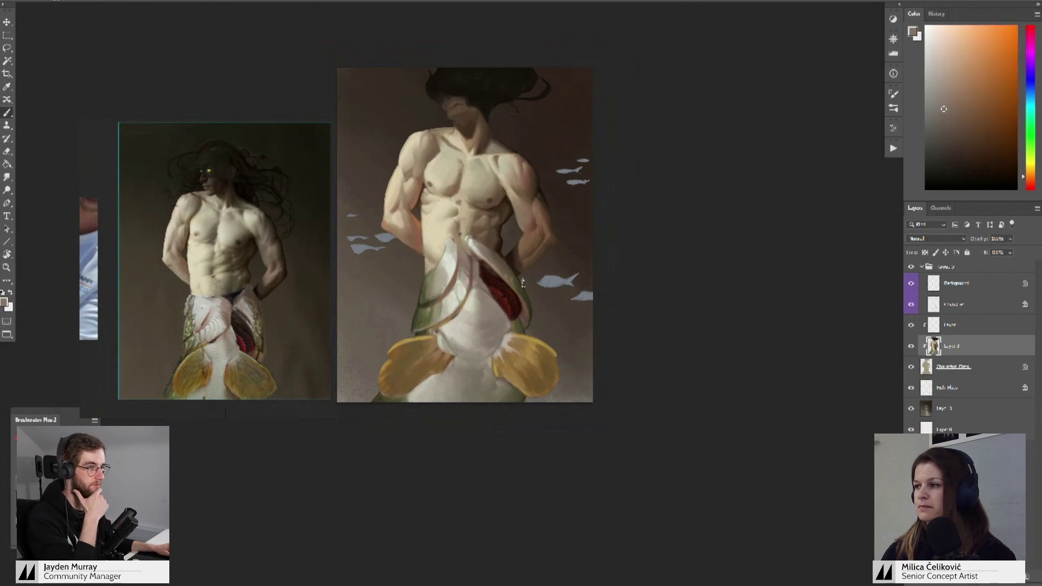
key(ctrl+shift+alt+n)
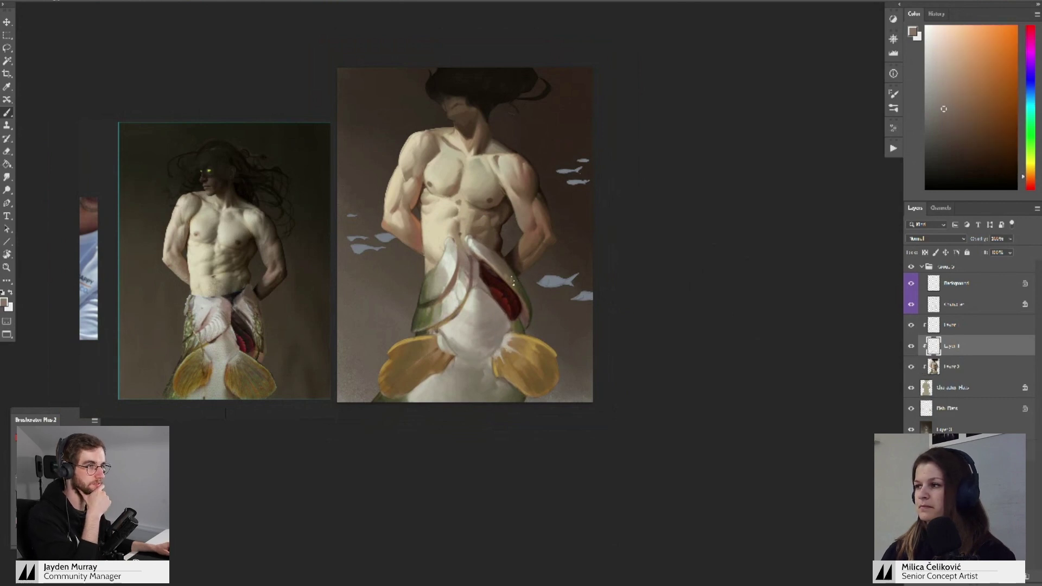
click(942, 240)
click(934, 341)
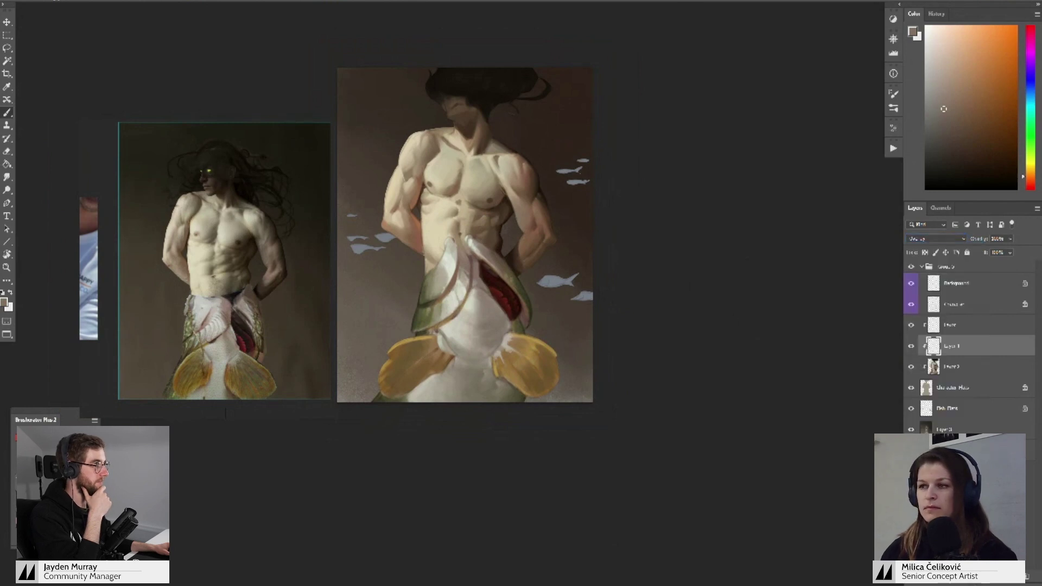
- Deepen the shading around the open gill cover and golden fins with a very dark olive on the Overlay layer
alt+click(529, 302)
click(952, 167)
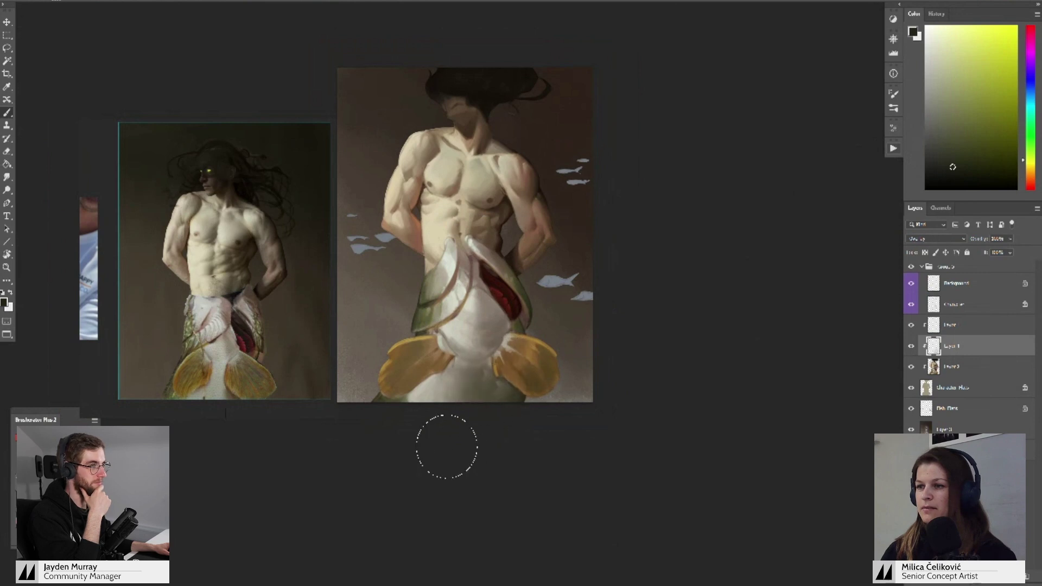
key(z)
drag(521, 289, 505, 341)
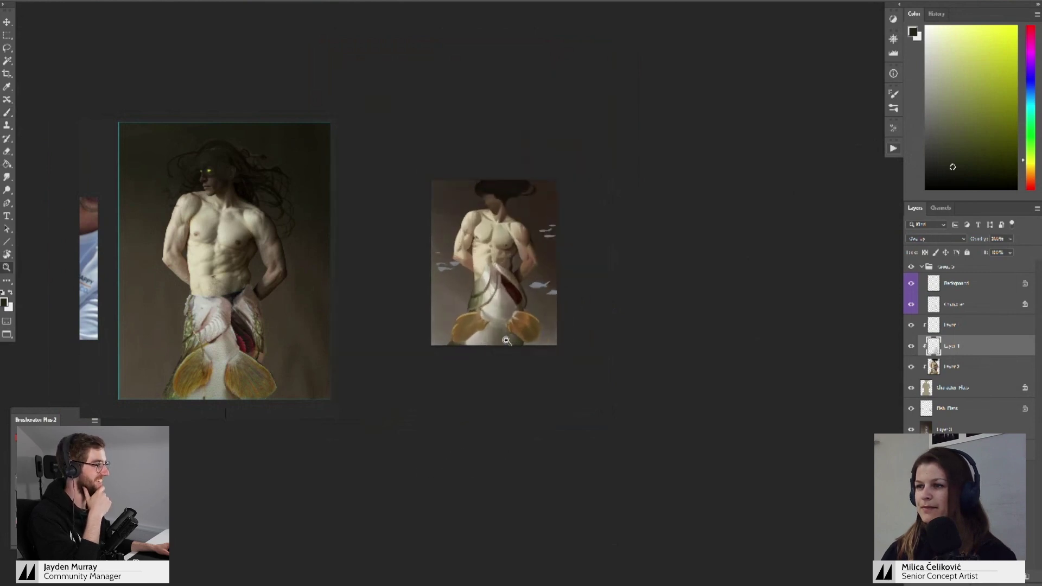
click(506, 341)
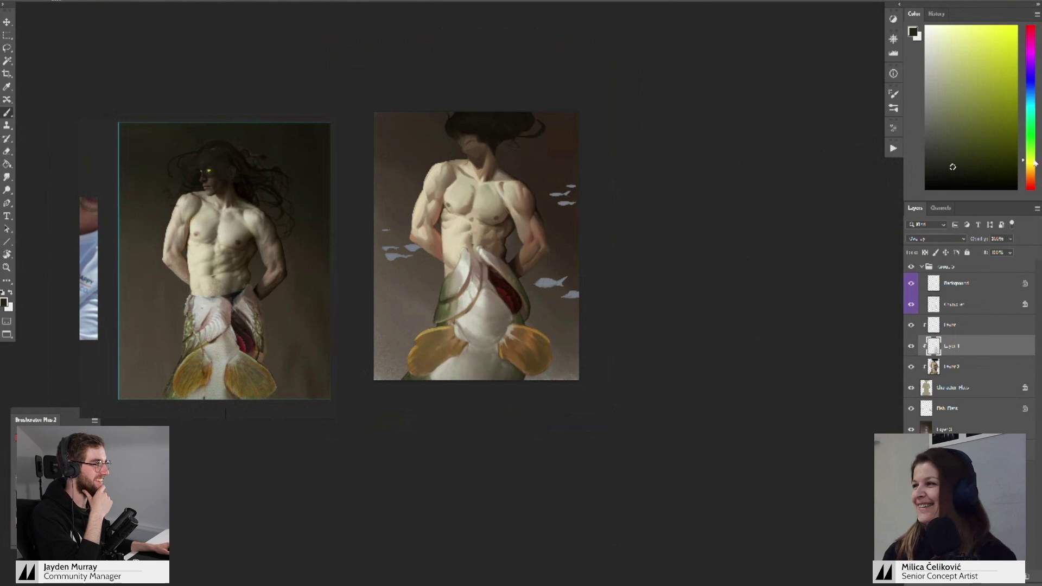
- Warm the Overlay shading with a very dark orange-brown, and merge it into the paint layer beneath a new clipped layer
click(1031, 175)
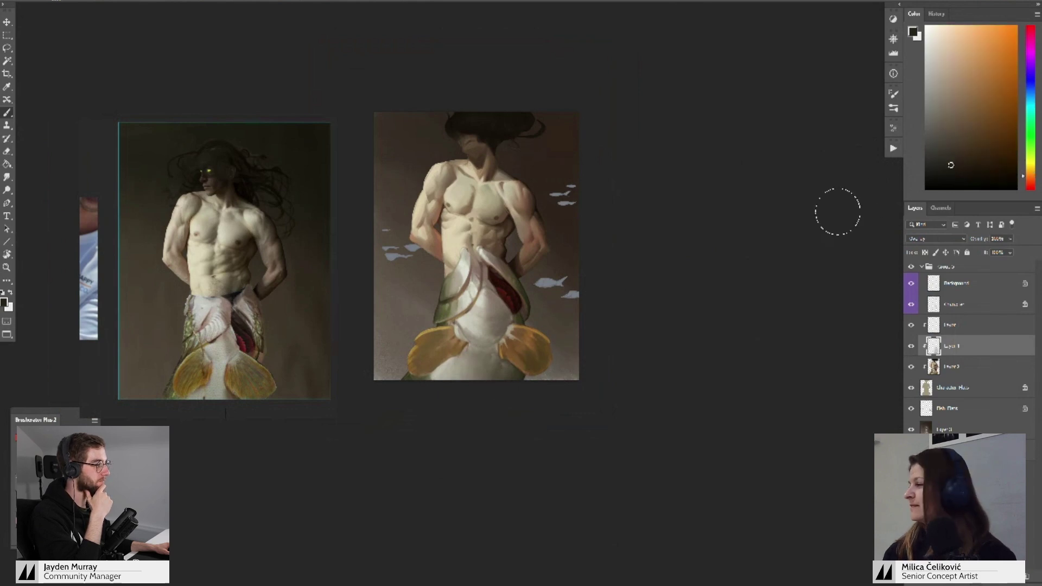
mouse_move(669, 267)
mouse_down()
mouse_move(684, 270)
mouse_move(676, 282)
mouse_up()
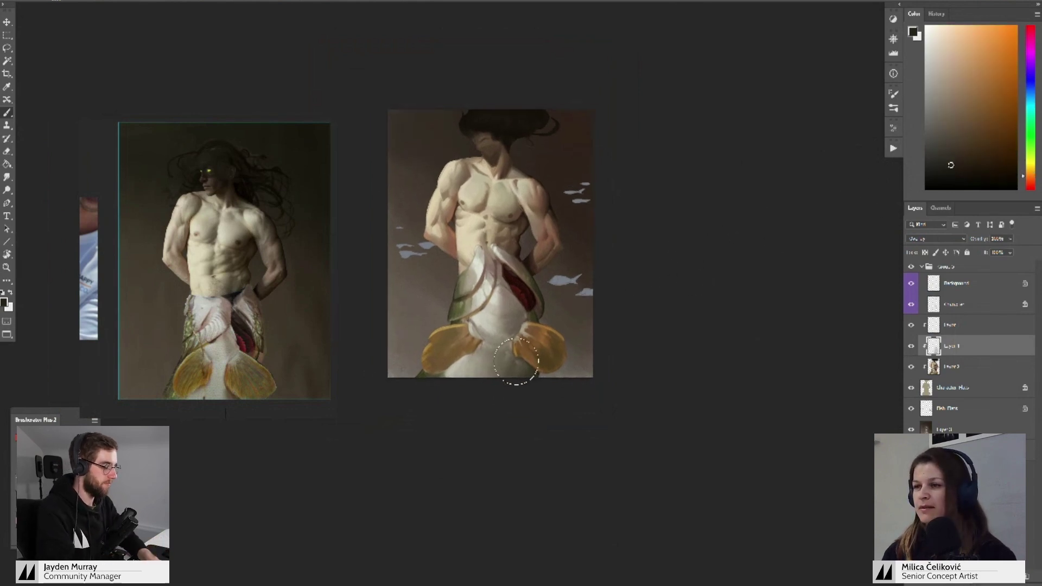
drag(519, 369, 497, 379)
scroll(564, 348, up, 2)
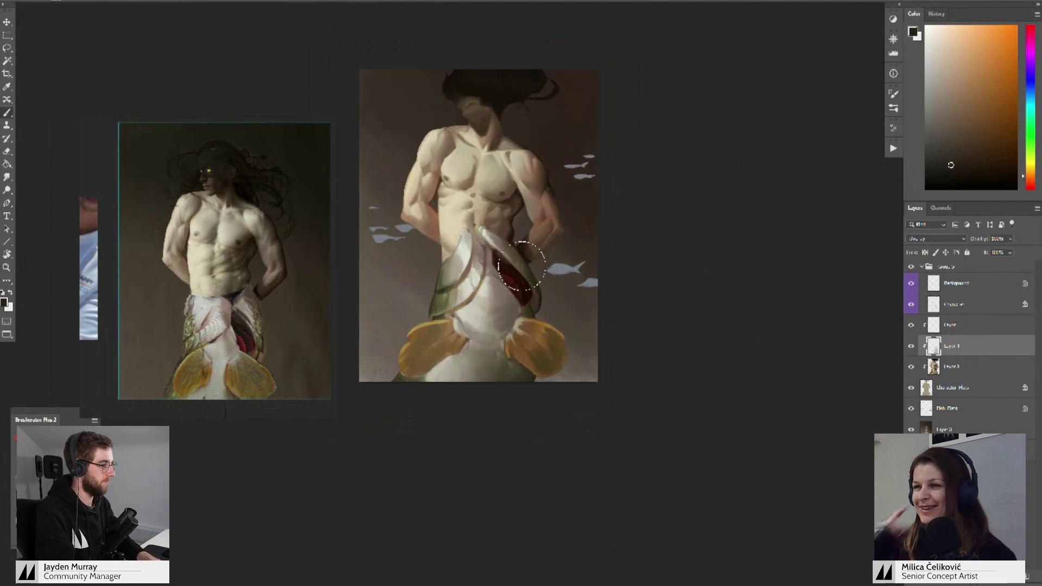
scroll(570, 249, up, 2)
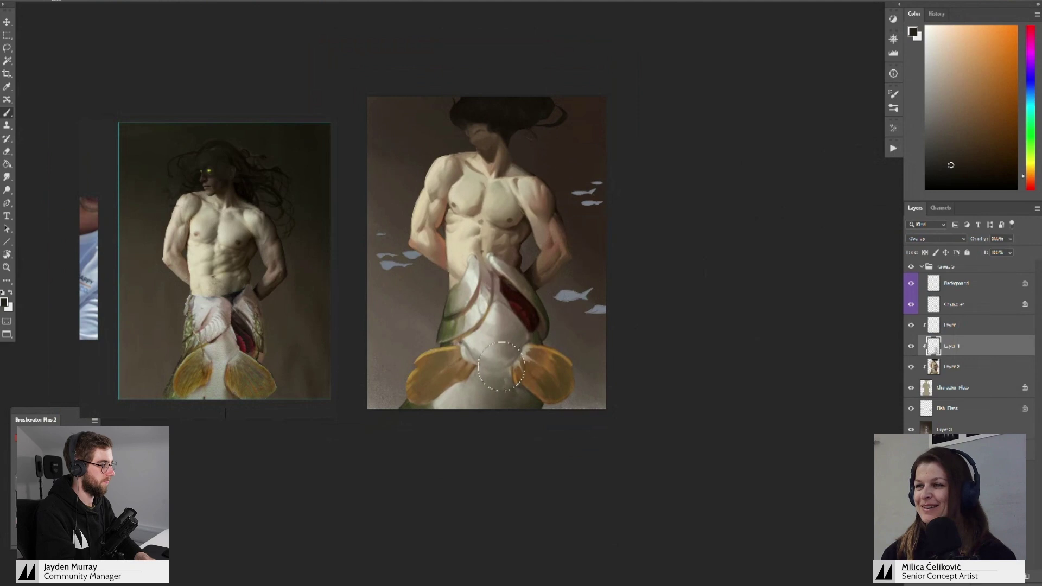
key(ctrl+e)
key(ctrl+shift+alt+n)
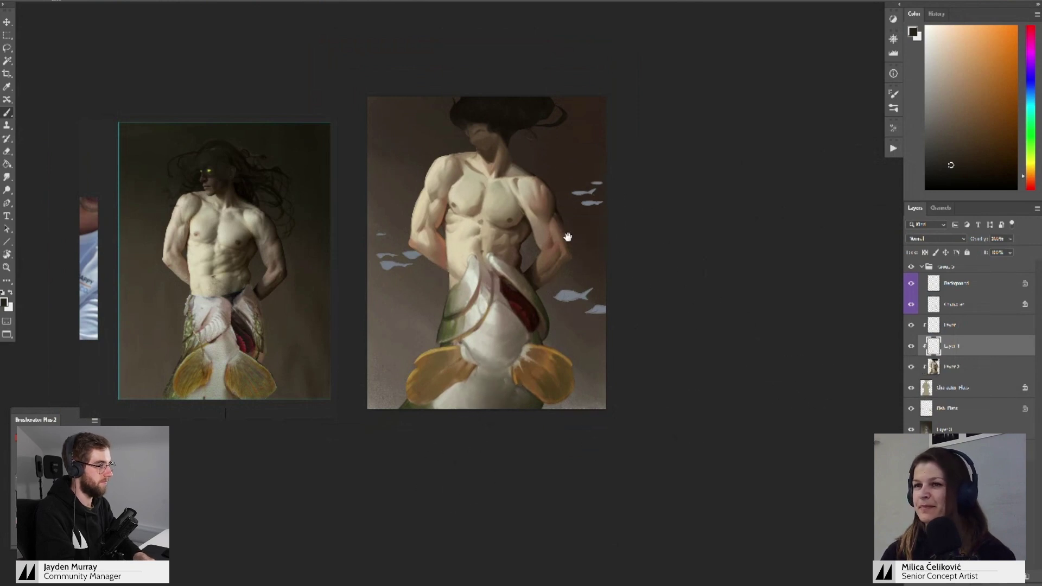
- Touch up the shaded outer arm with a sampled skin tone shifted to a darker, muted orange-brown
drag(565, 237, 563, 242)
alt+click(530, 217)
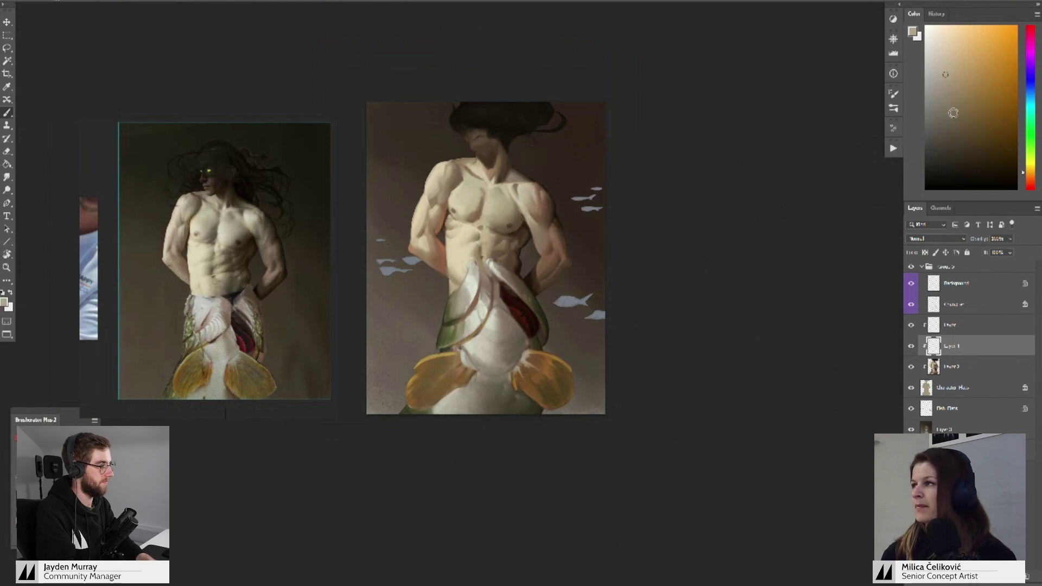
click(1028, 176)
click(953, 114)
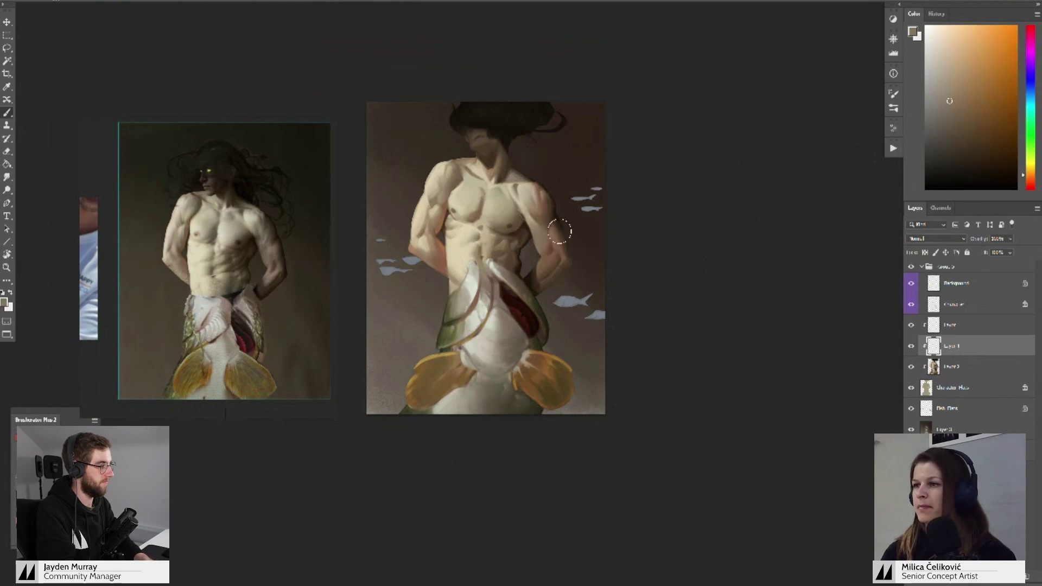
- Compare the figure with the new clipped paint layer hidden and shown
click(911, 346)
click(700, 277)
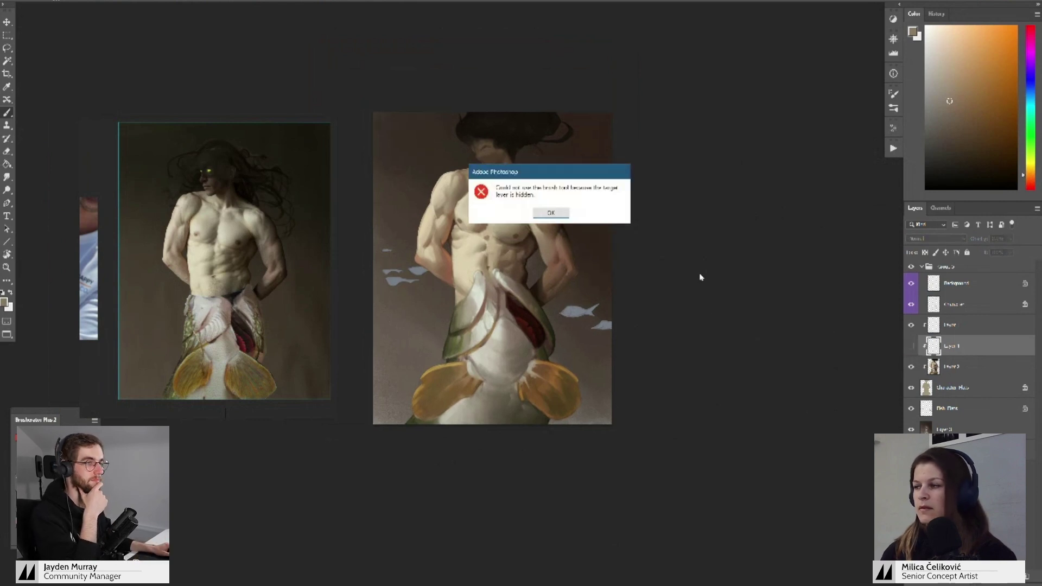
key(Return)
click(911, 346)
drag(718, 295, 710, 269)
- Refine the shaded arm and chest with a muted light brown and a darker sampled brown, checking against the finished reference
key(z)
mouse_move(544, 244)
mouse_down()
mouse_move(553, 254)
mouse_move(543, 247)
mouse_up()
drag(544, 241, 548, 257)
key(b)
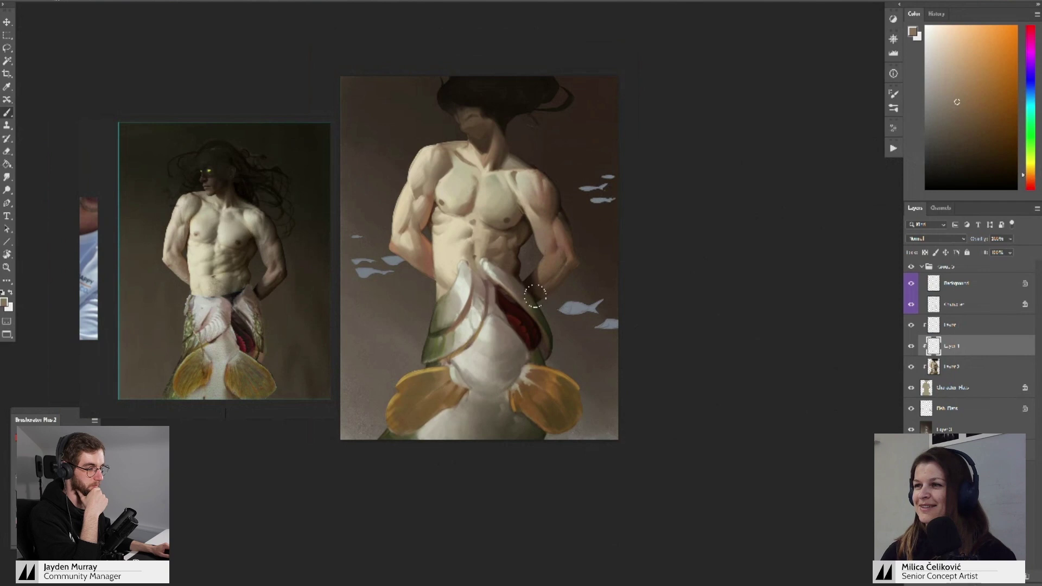
drag(551, 267, 559, 284)
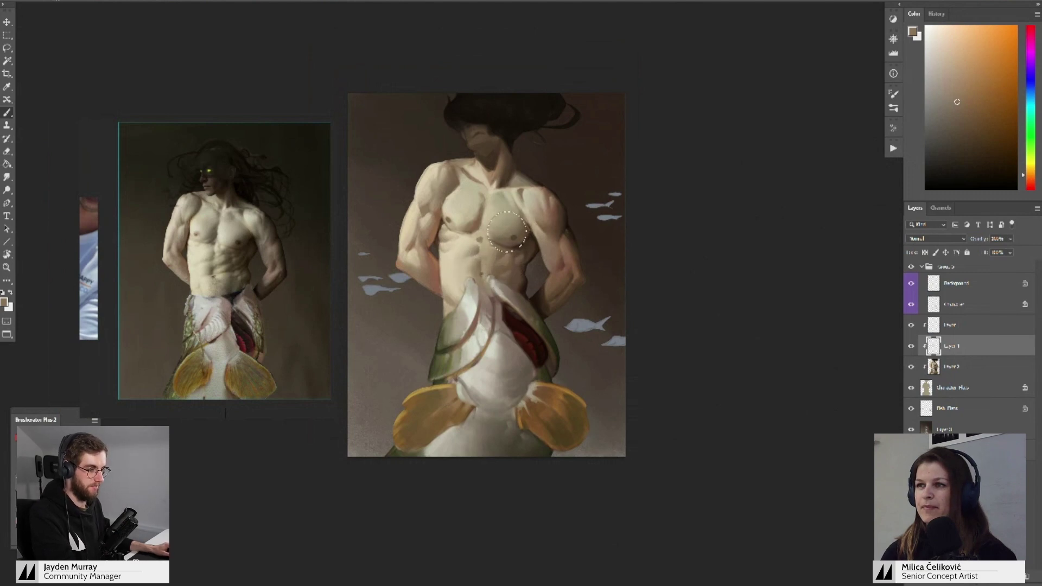
drag(502, 244, 512, 259)
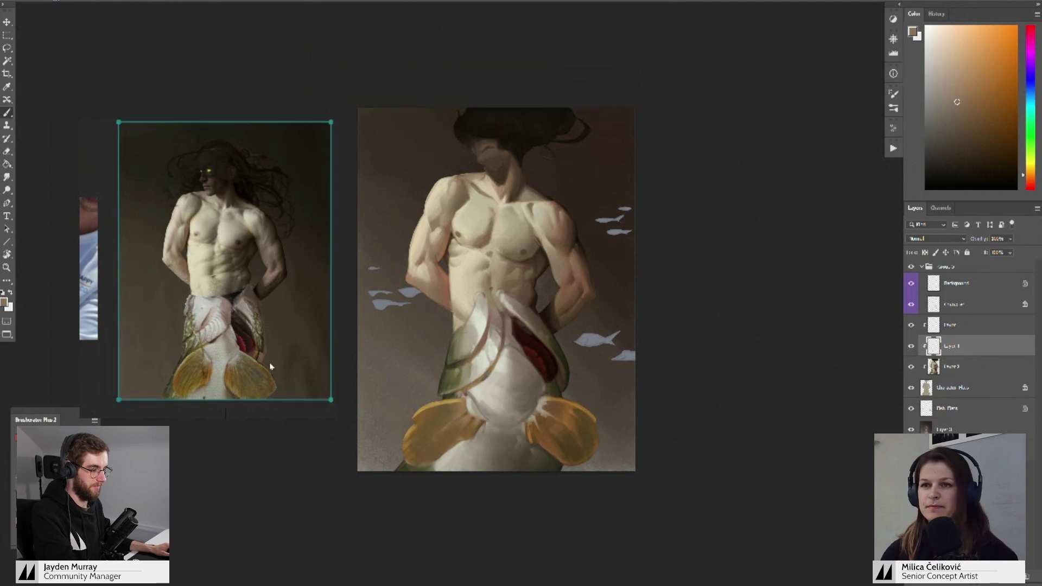
drag(641, 257, 636, 264)
alt+click(459, 204)
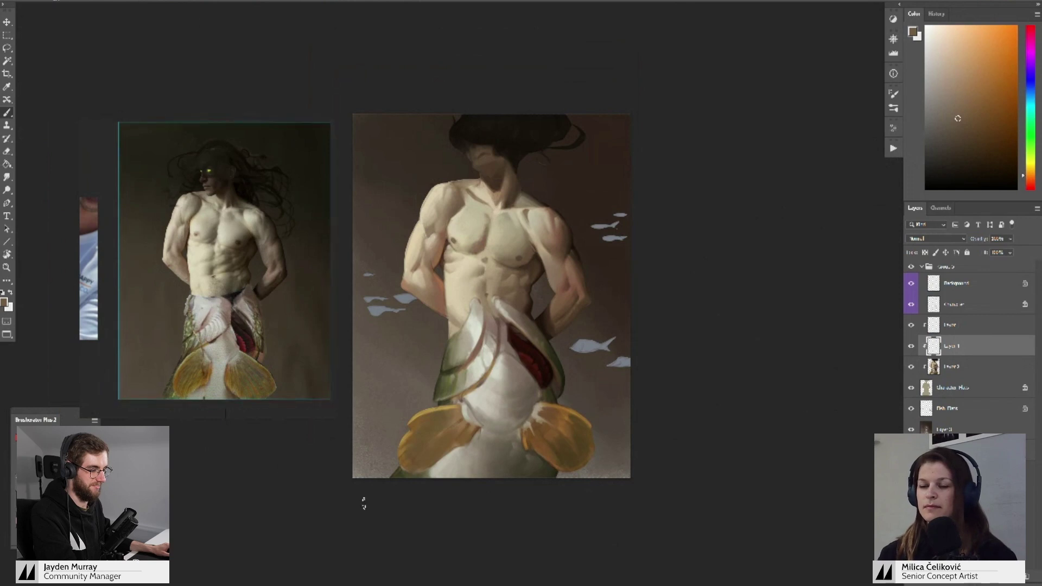
mouse_move(690, 334)
mouse_down()
mouse_move(698, 309)
mouse_move(700, 323)
mouse_up()
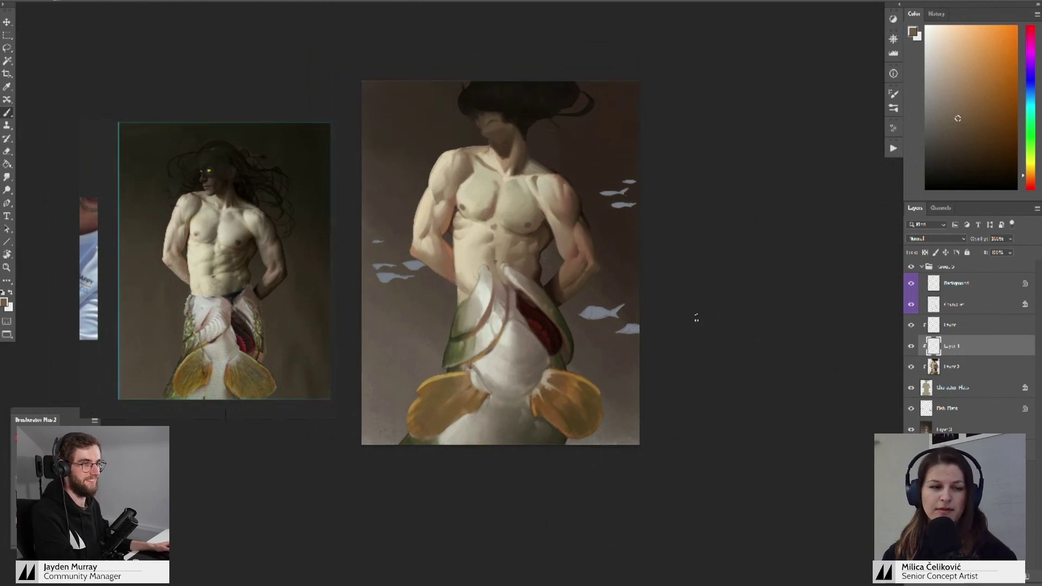
drag(703, 340, 695, 314)
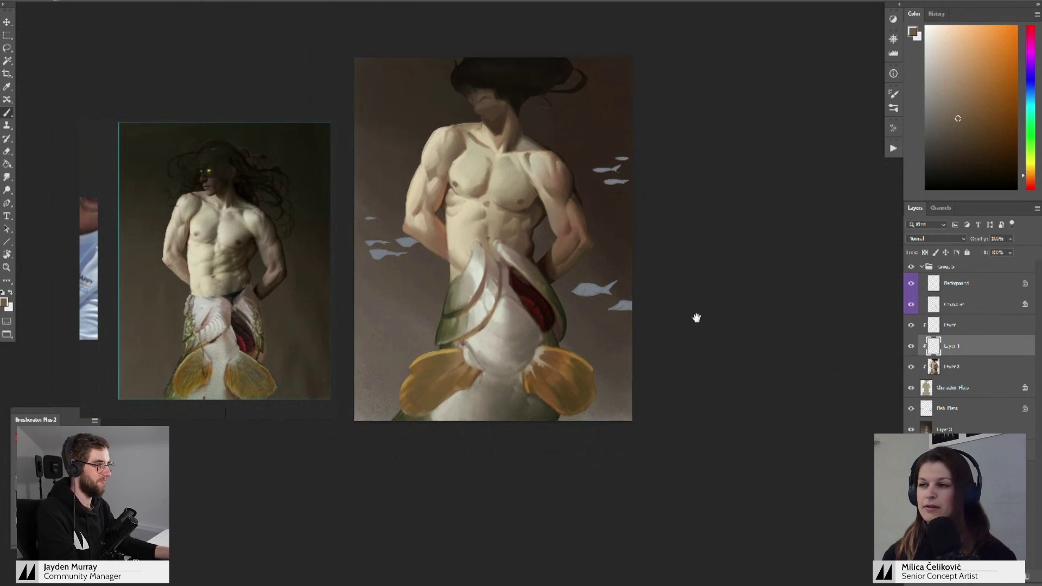
- Paint the gill filaments inside the open gill cover with a sampled red adjusted to a lighter deep red
mouse_move(605, 316)
mouse_down()
mouse_move(604, 300)
mouse_move(589, 325)
mouse_up()
key(z)
key(b)
alt+click(493, 264)
drag(997, 135, 994, 113)
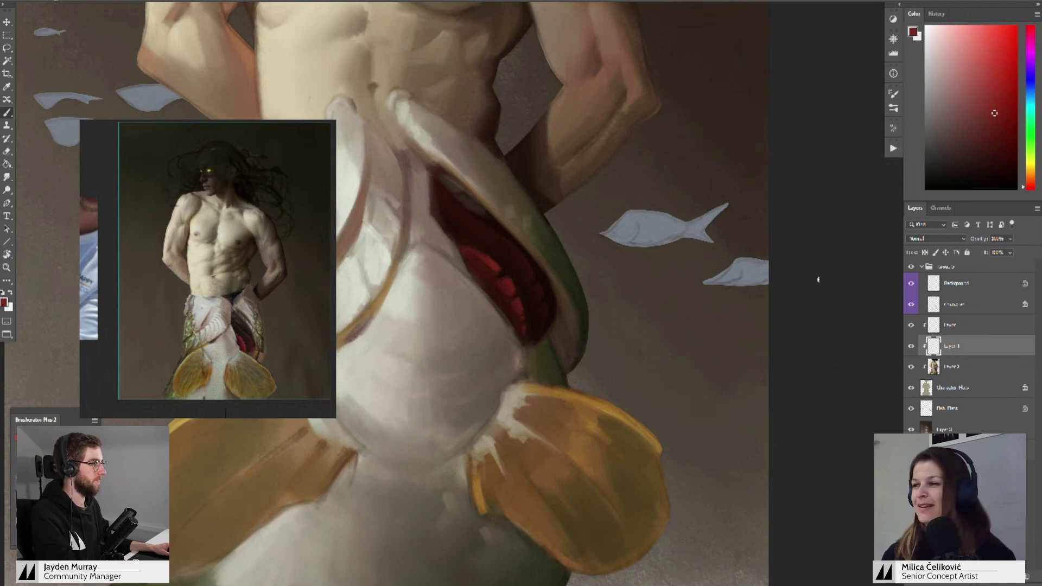
drag(518, 320, 509, 303)
- Define the folds between the red gill filaments with darker reds and a very dark red-brown sampled from the gill
key(z)
mouse_move(542, 241)
mouse_down()
mouse_move(498, 250)
mouse_move(502, 239)
mouse_up()
alt+click(497, 239)
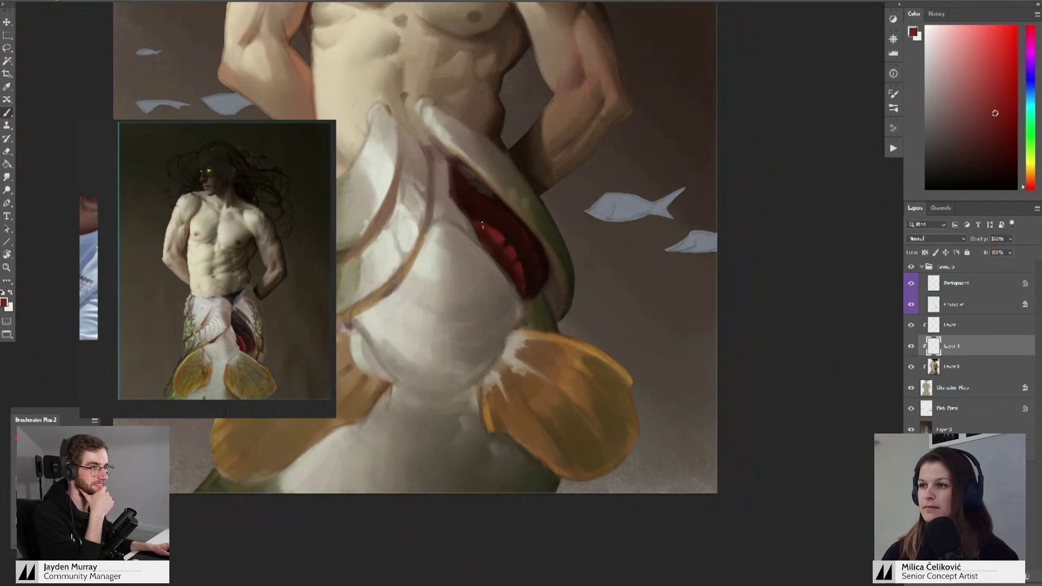
alt+click(508, 253)
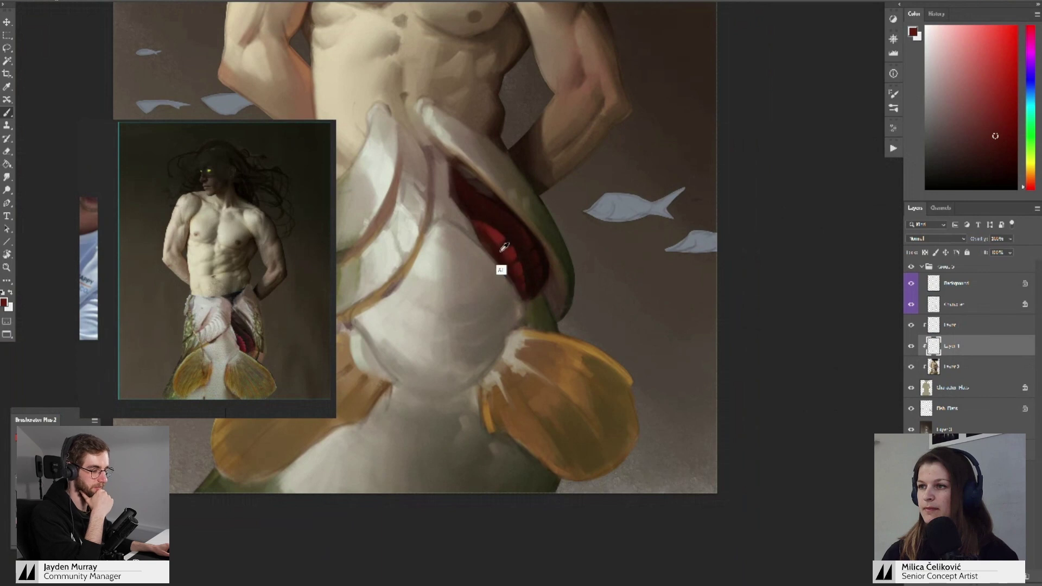
alt+click(531, 242)
scroll(530, 242, down, 4)
scroll(498, 278, down, 2)
scroll(509, 288, up, 7)
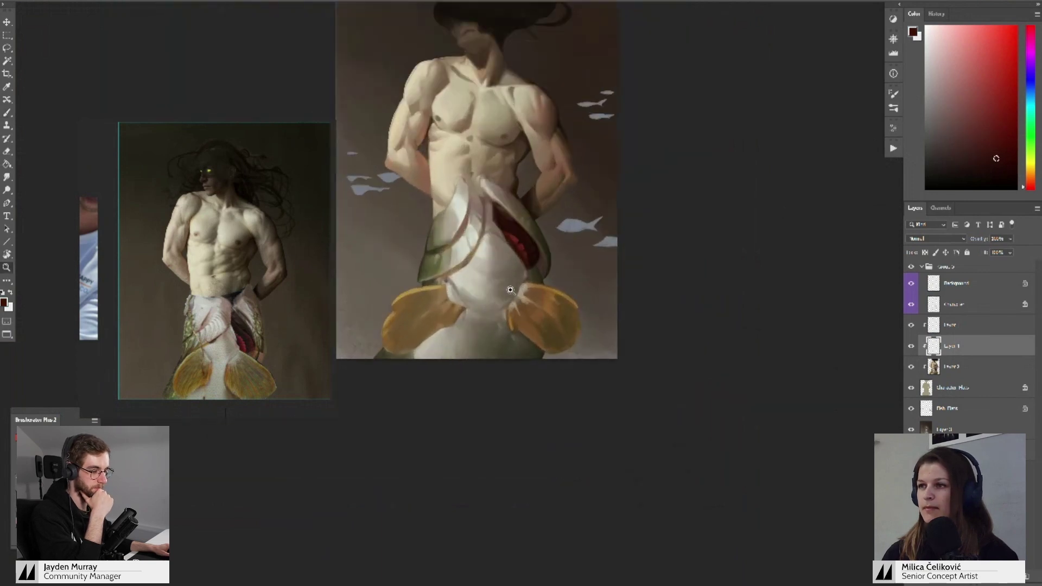
alt+click(514, 251)
scroll(532, 249, up, 2)
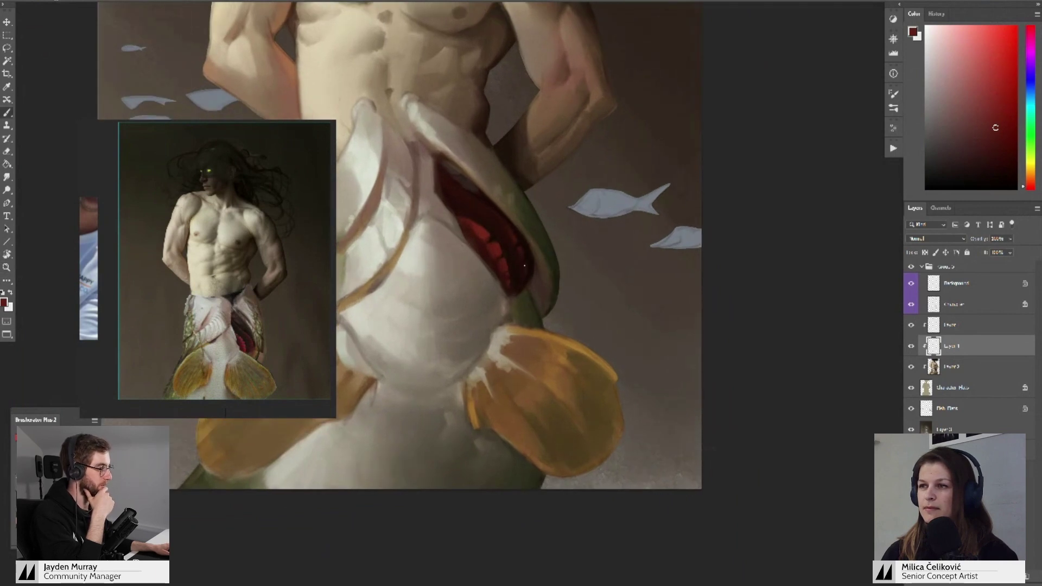
- Merge the gill touch-ups into the paint layer below and add a new clipped layer
scroll(530, 272, down, 5)
scroll(496, 298, up, 3)
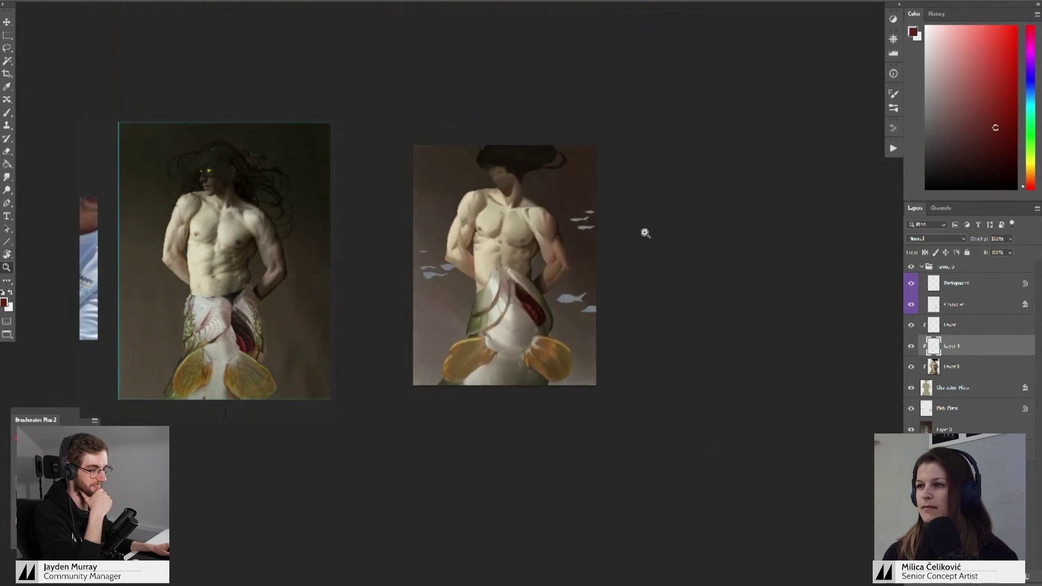
key(ctrl+e)
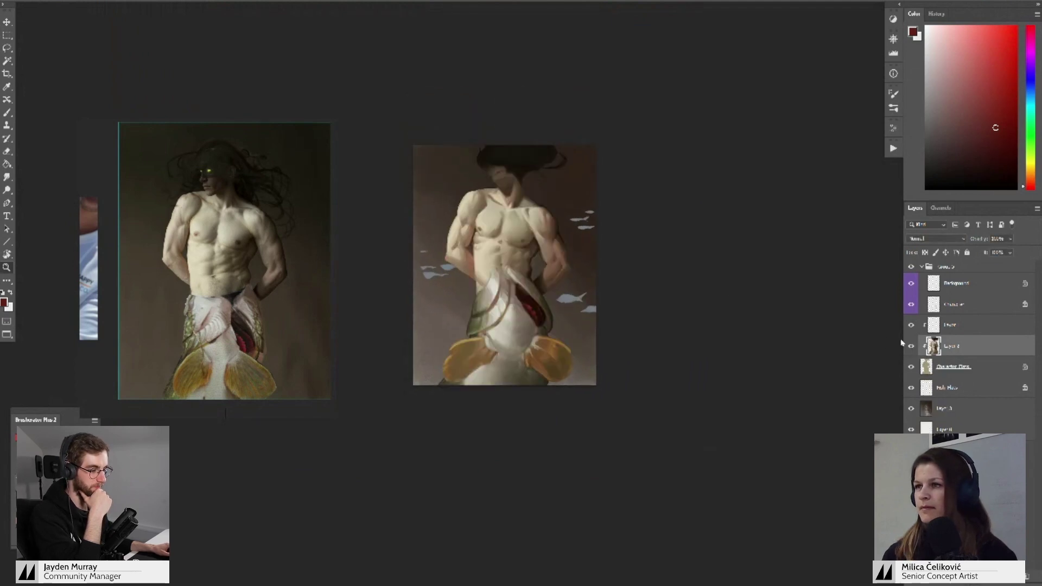
key(ctrl+shift+alt+n)
drag(616, 264, 603, 261)
click(474, 234)
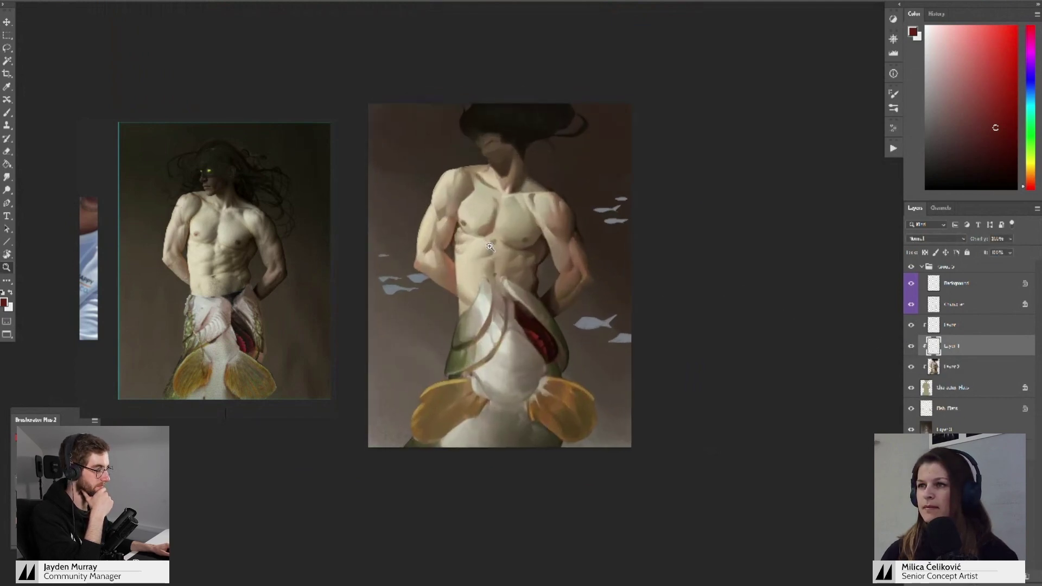
- Bring the photo of the posed male model into view on the reference board for studying the arm and torso
click(227, 219)
scroll(226, 218, down, 3)
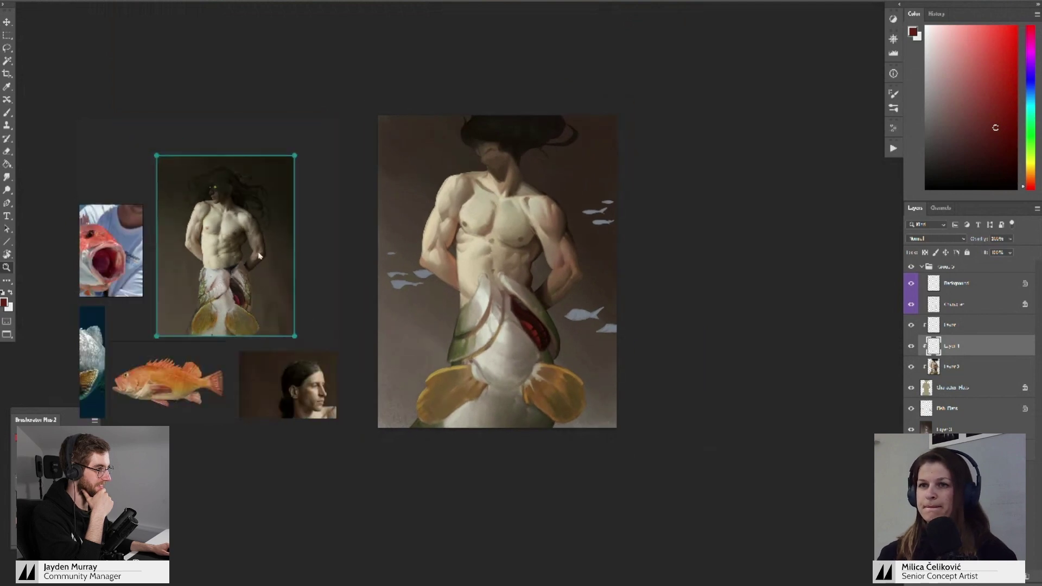
drag(257, 304, 164, 117)
click(223, 253)
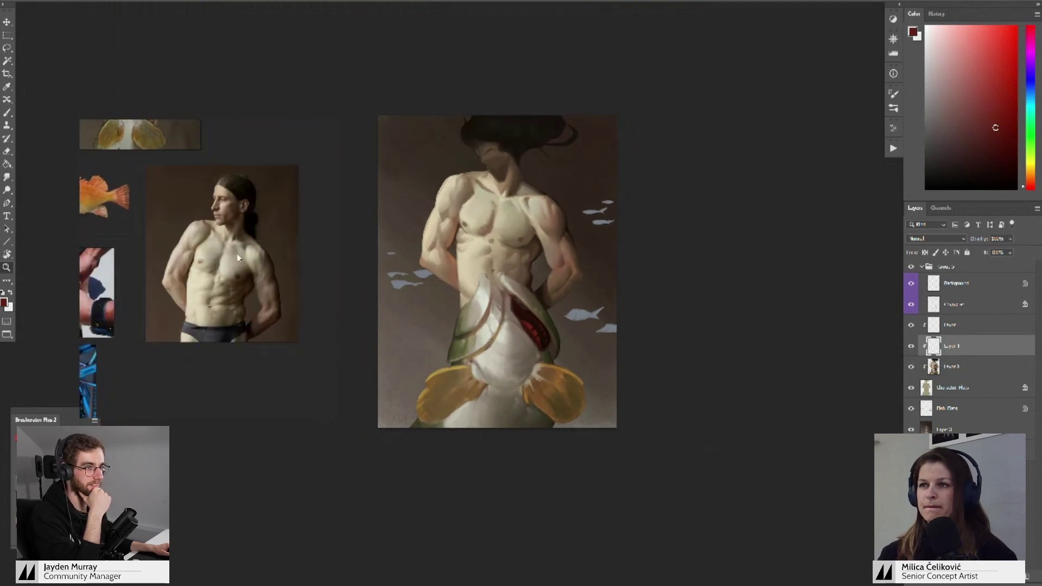
scroll(239, 258, up, 2)
- Darken the outer contour of the shaded upper arm with very dark browns sampled beside it
drag(595, 246, 586, 228)
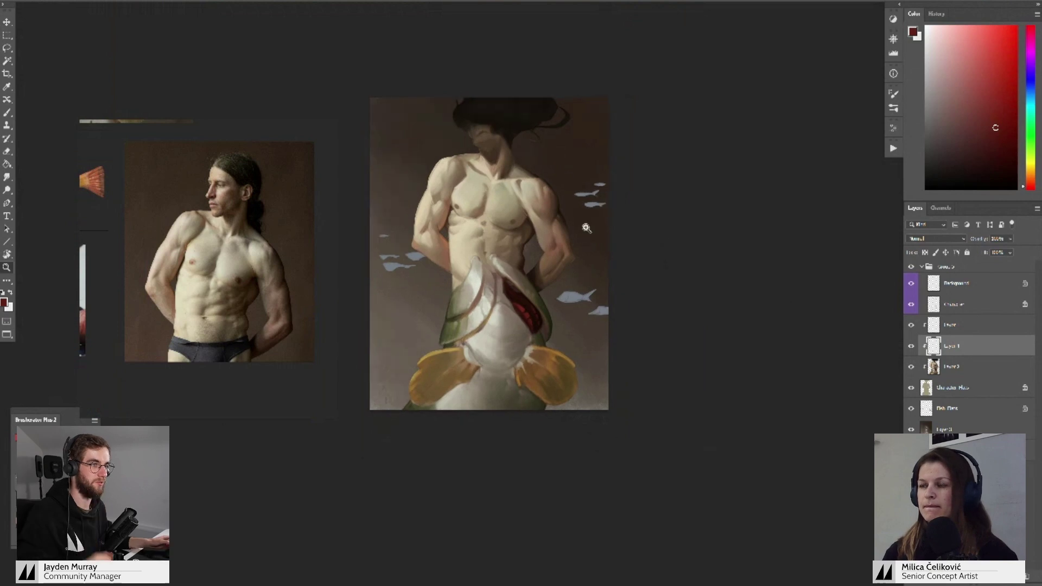
drag(494, 261, 513, 271)
mouse_move(514, 271)
mouse_down()
mouse_move(514, 259)
mouse_move(509, 269)
mouse_up()
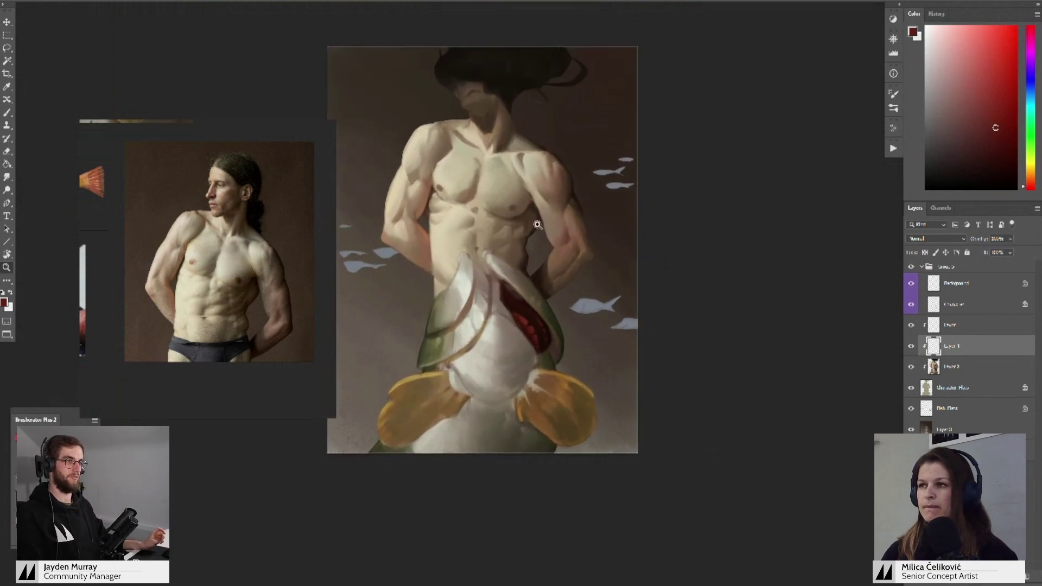
mouse_move(549, 213)
mouse_down()
mouse_move(528, 213)
mouse_move(590, 190)
mouse_up()
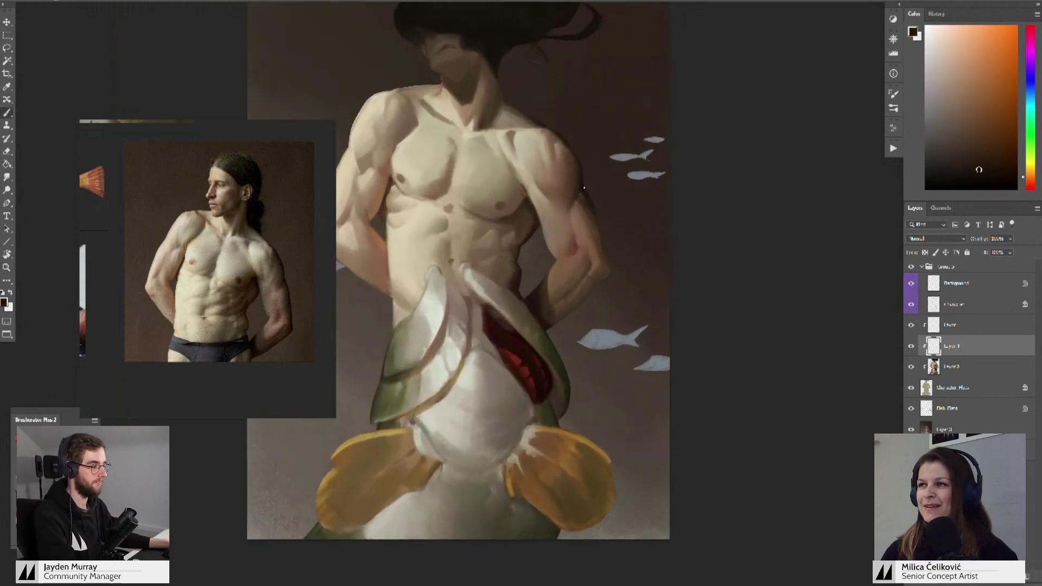
alt+click(592, 188)
alt+click(584, 187)
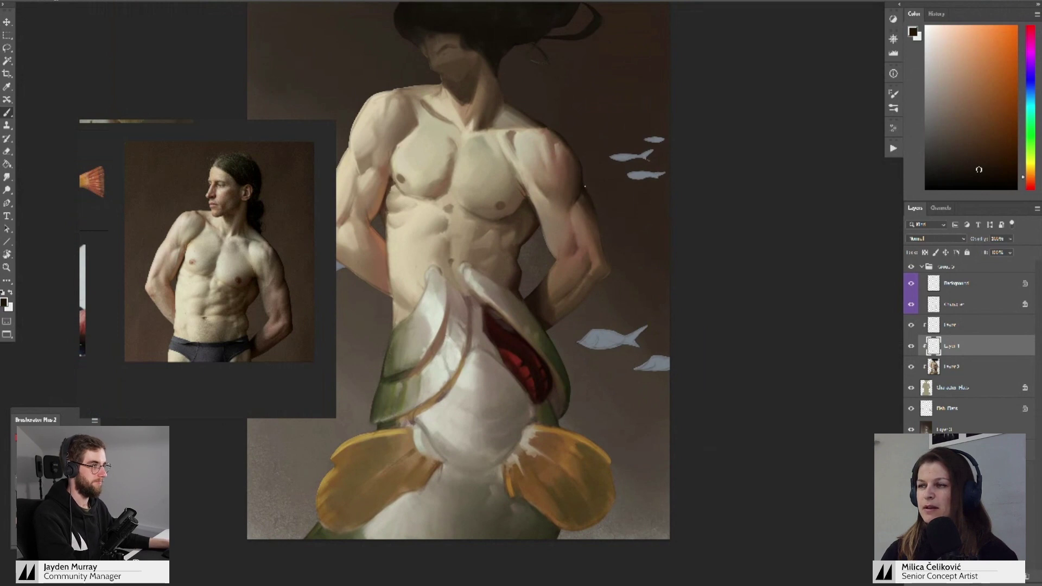
mouse_move(571, 209)
mouse_down()
mouse_move(523, 209)
mouse_move(534, 209)
mouse_up()
mouse_move(570, 164)
mouse_down()
mouse_move(557, 189)
mouse_move(535, 196)
mouse_up()
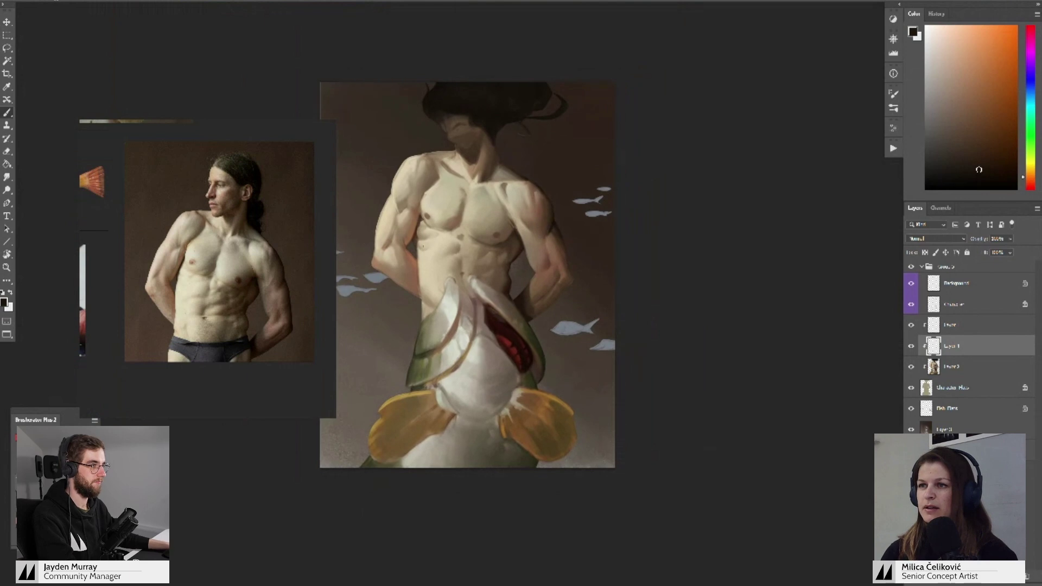
key(ctrl+space)
drag(403, 273, 425, 273)
drag(539, 261, 534, 252)
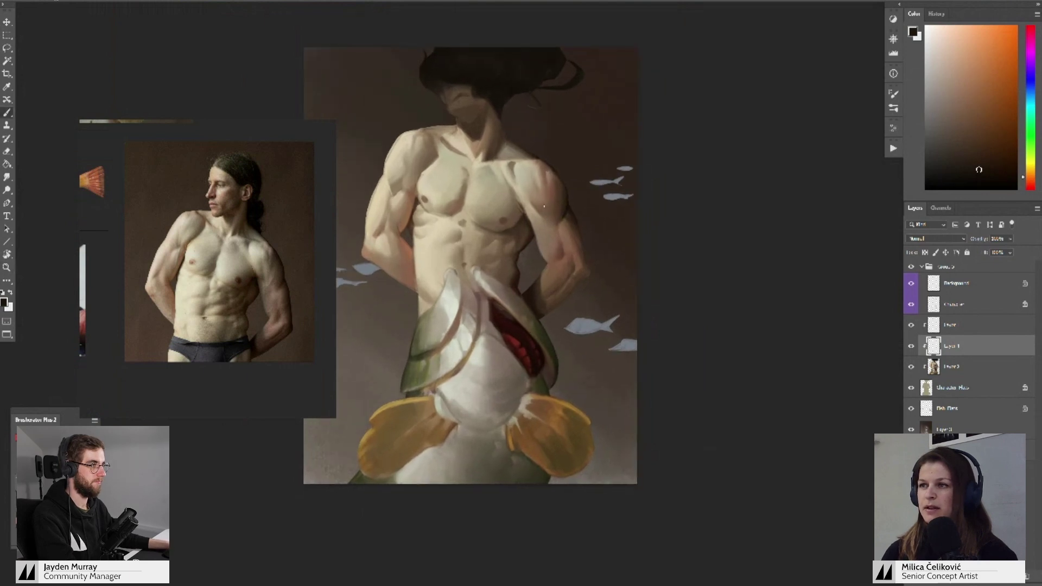
- Soften the shading on the shaded upper arm with muted greyish browns sampled from the skin and adjusted in brightness
key(ctrl+space)
click(544, 237)
key(b)
alt+click(541, 216)
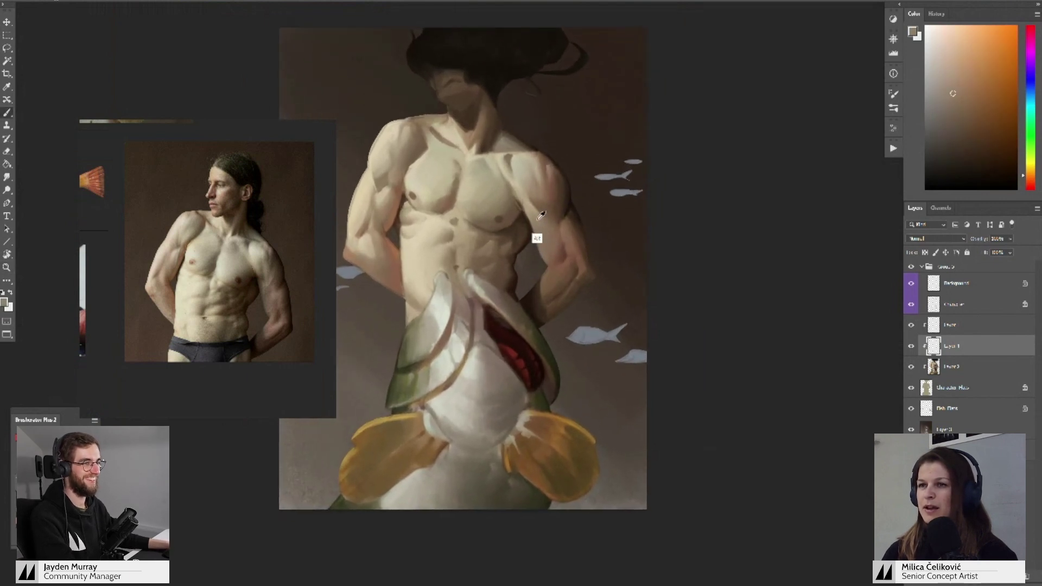
click(940, 96)
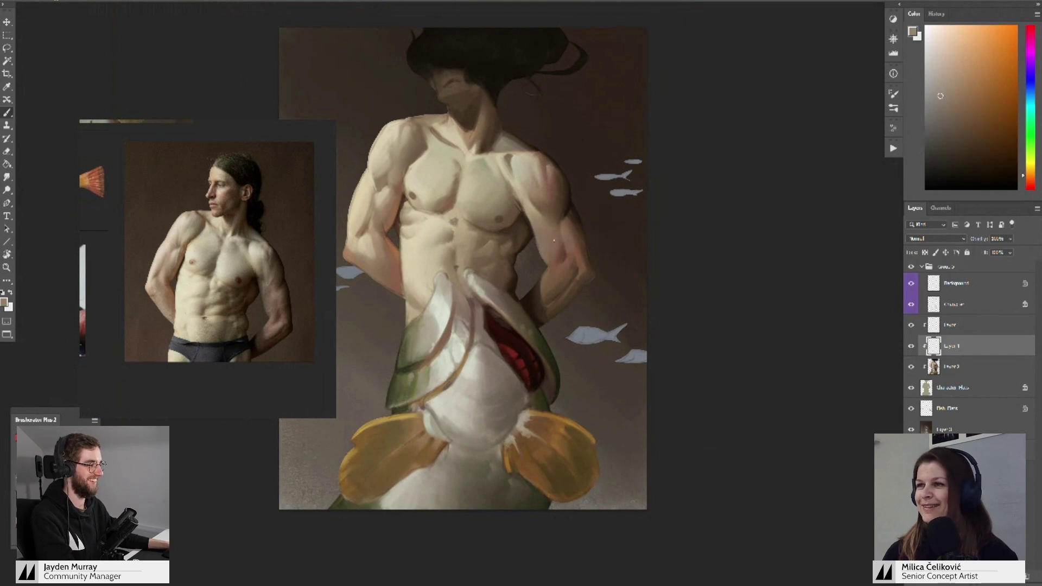
click(944, 104)
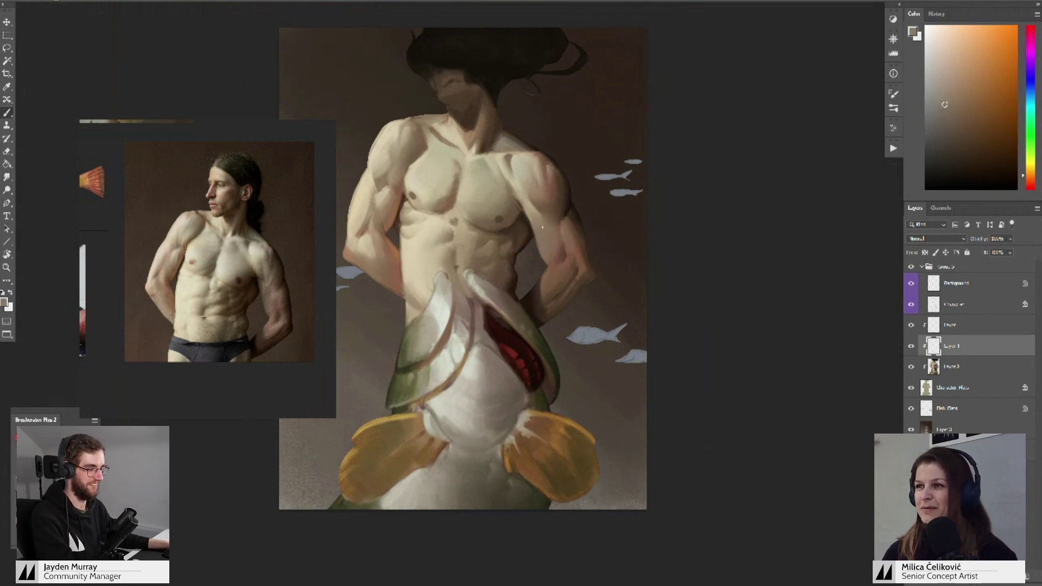
alt+click(537, 242)
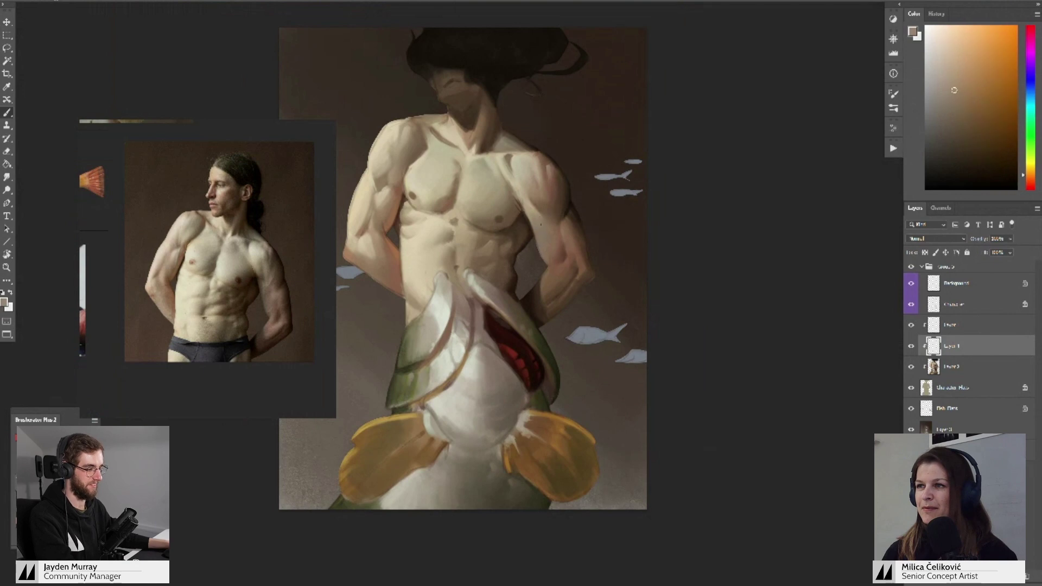
- Blend the halftones between the shoulder muscle and biceps of the shaded arm with greyish beiges sampled from the arm
key(z)
mouse_move(544, 231)
mouse_down()
mouse_move(557, 249)
mouse_move(543, 221)
mouse_up()
click(557, 249)
key(b)
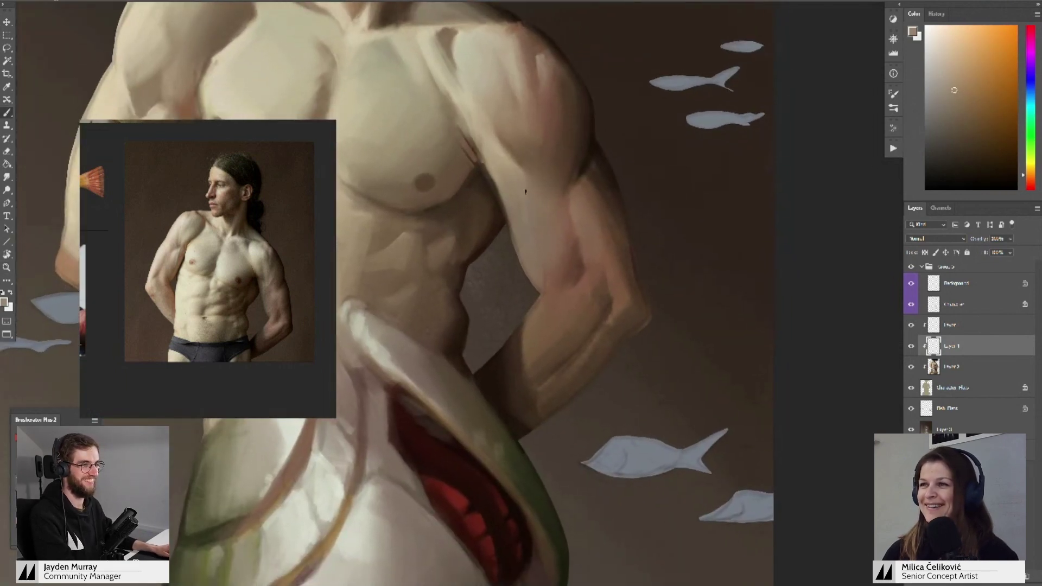
alt+click(528, 231)
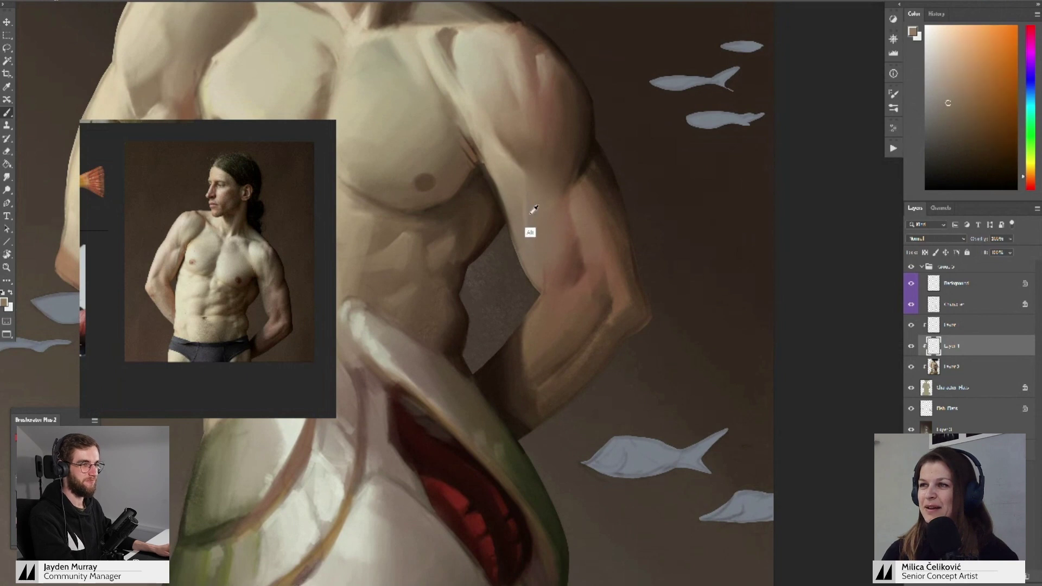
alt+click(533, 220)
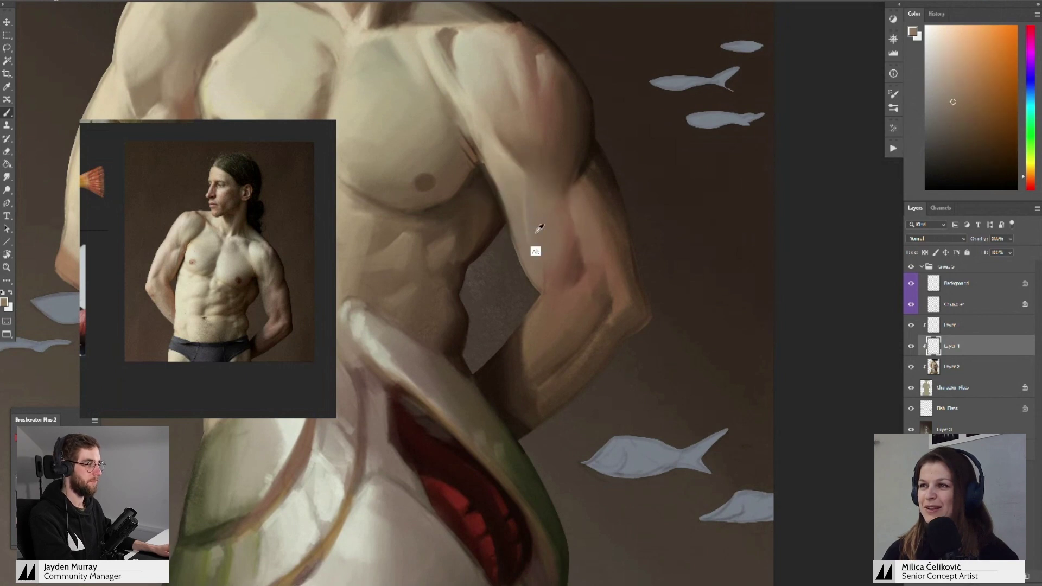
alt+click(555, 226)
mouse_move(541, 251)
mouse_down()
mouse_move(522, 250)
mouse_move(541, 254)
mouse_up()
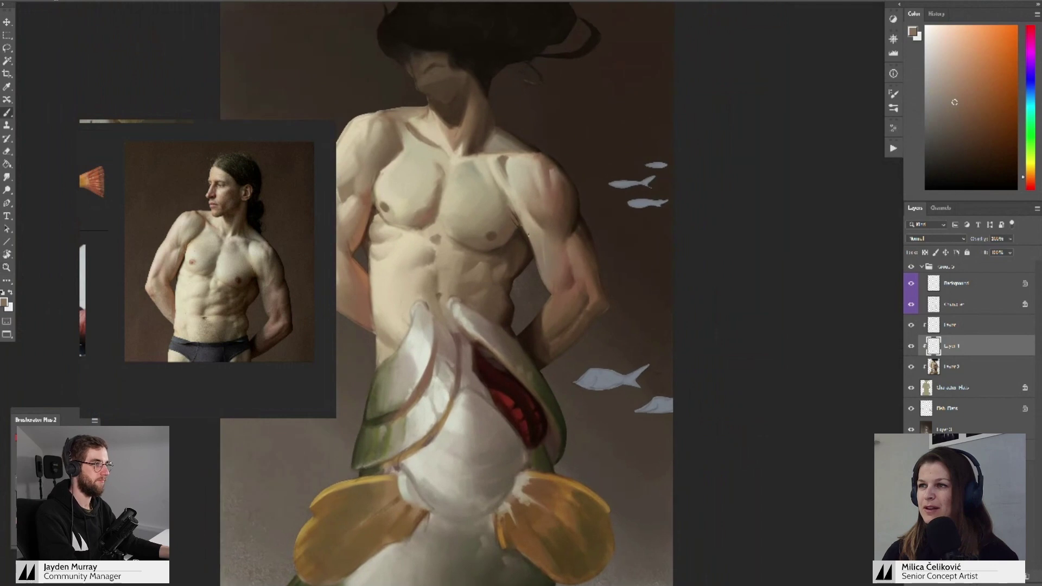
- Refine the inner edge of the shaded upper arm beside the chest with sampled dark browns and a mid skin tone
alt+click(528, 235)
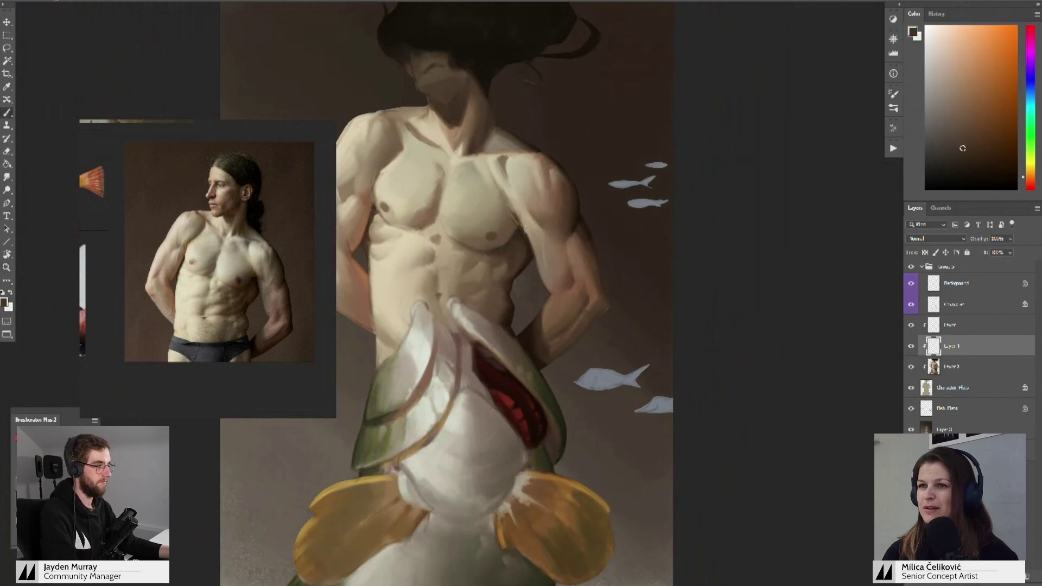
alt+click(536, 254)
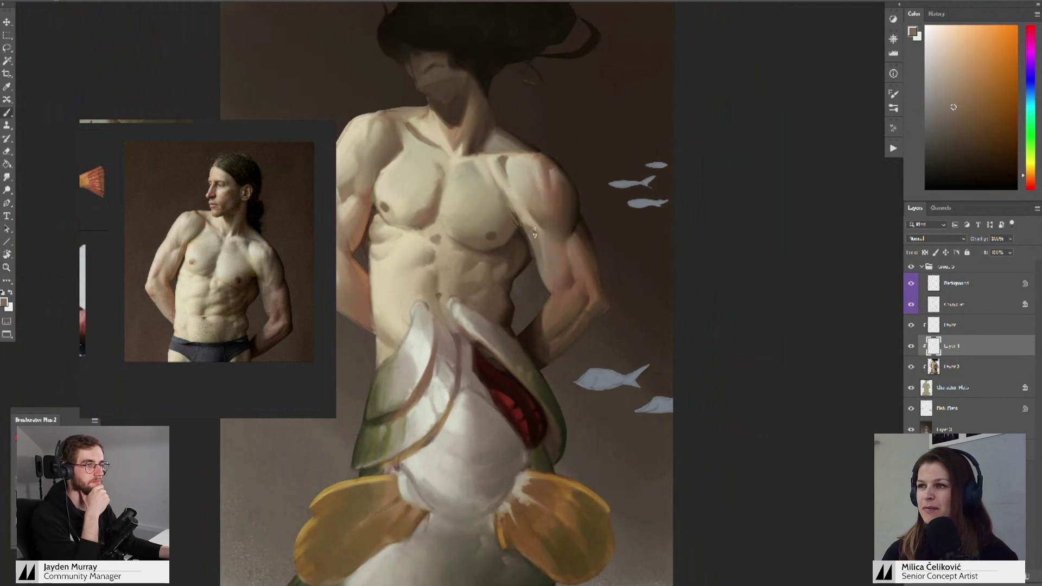
alt+click(528, 243)
scroll(535, 260, down, 3)
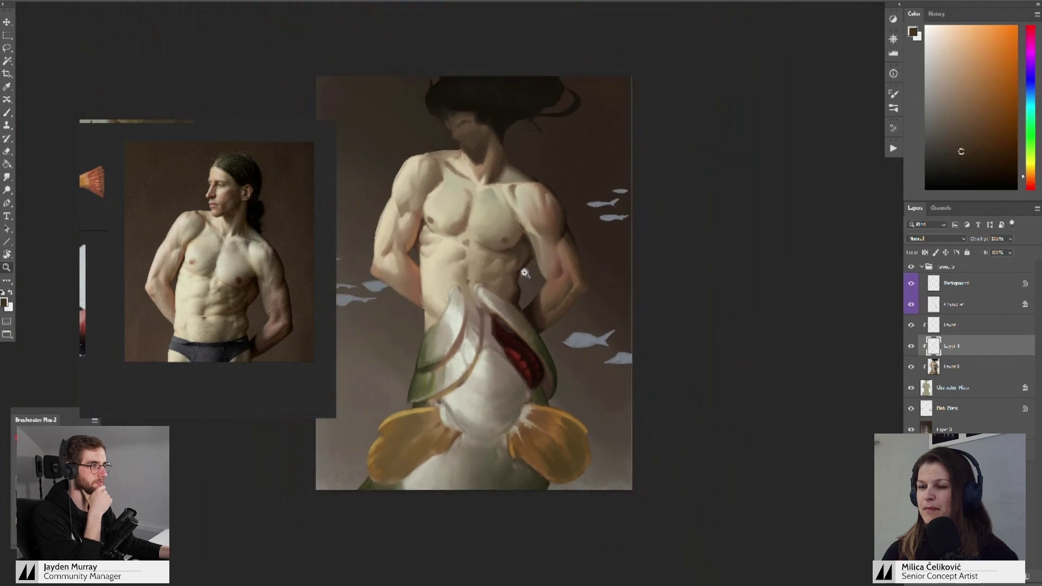
drag(535, 287, 537, 289)
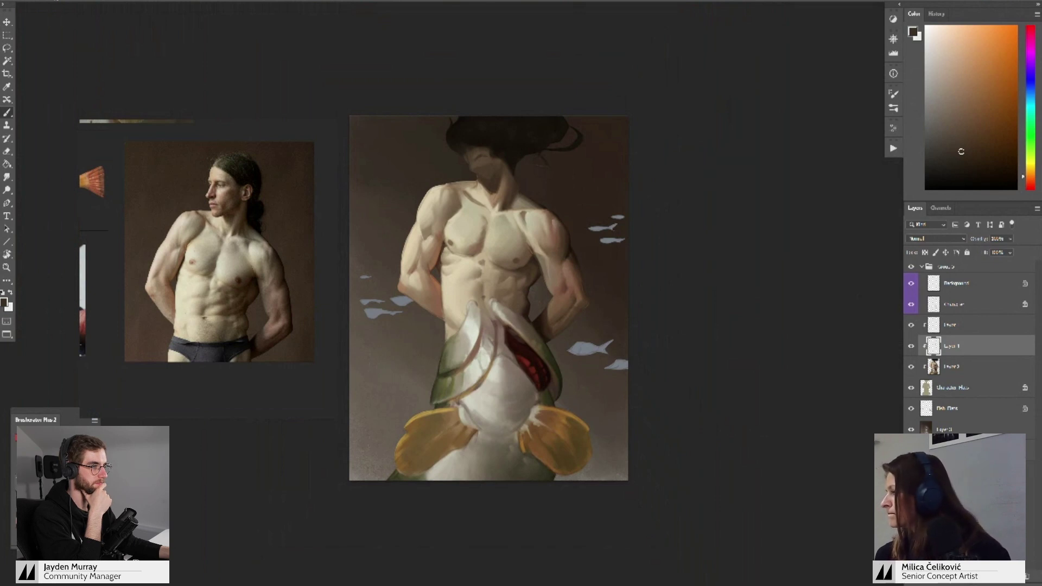
drag(691, 259, 707, 247)
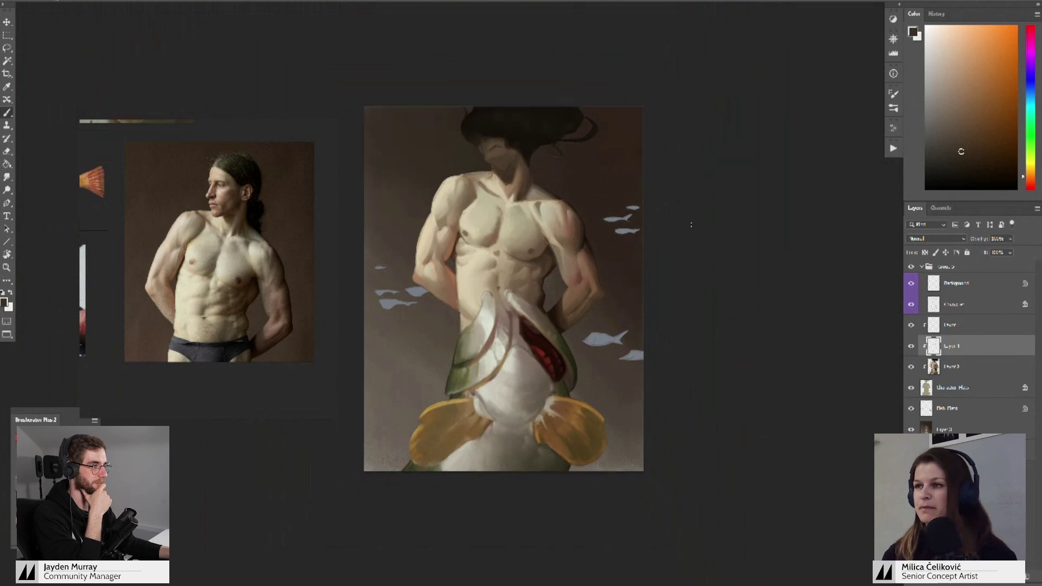
drag(669, 175, 651, 161)
drag(590, 232, 606, 250)
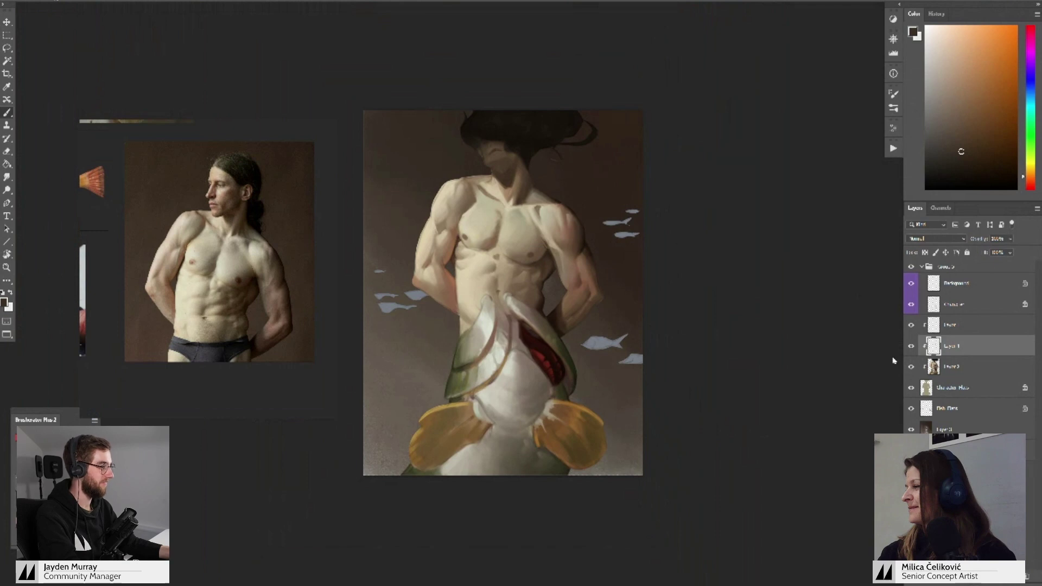
key(super)
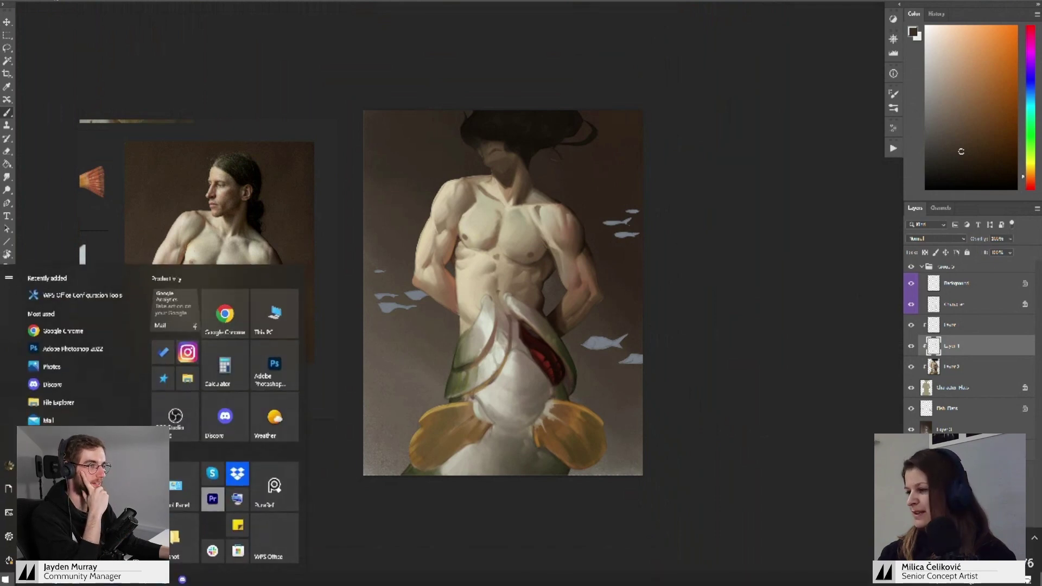
click(795, 447)
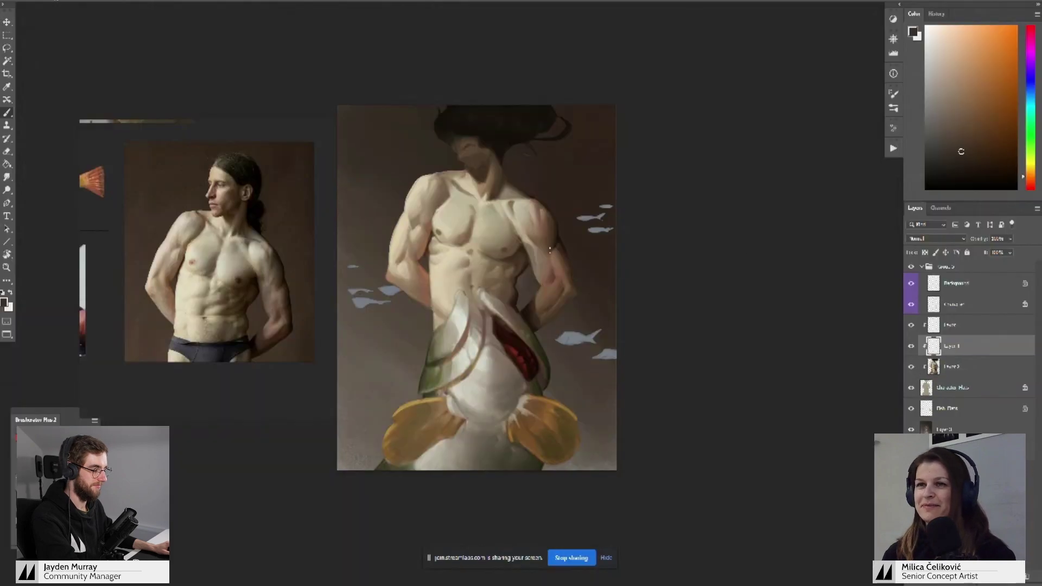
- Touch up the shadowed face and hairline with a brown sampled from the neck and a near-black sampled from the hair
drag(568, 265, 512, 285)
key(z)
scroll(512, 284, up, 2)
scroll(537, 261, up, 2)
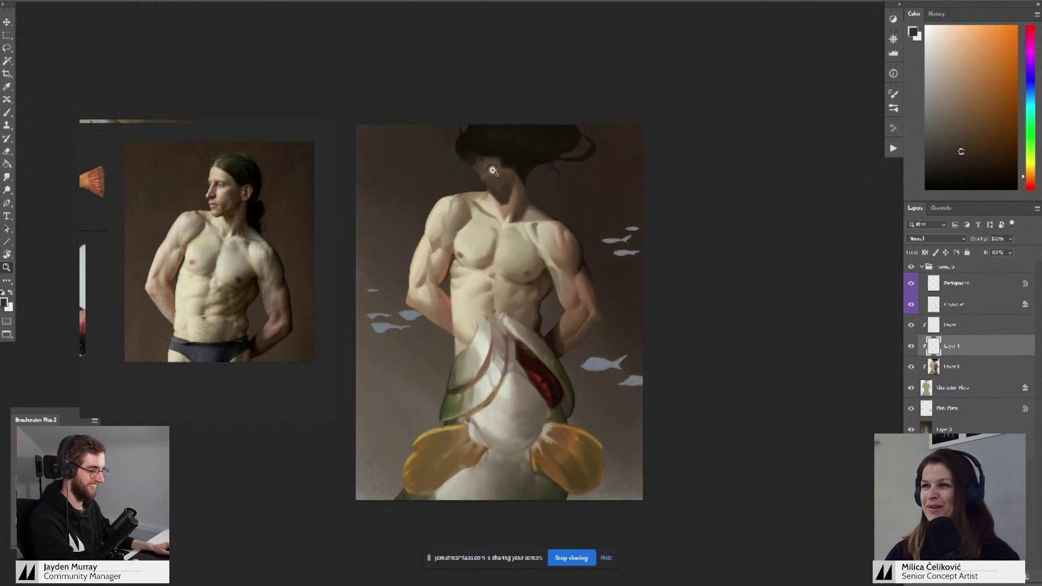
key(b)
alt+click(491, 195)
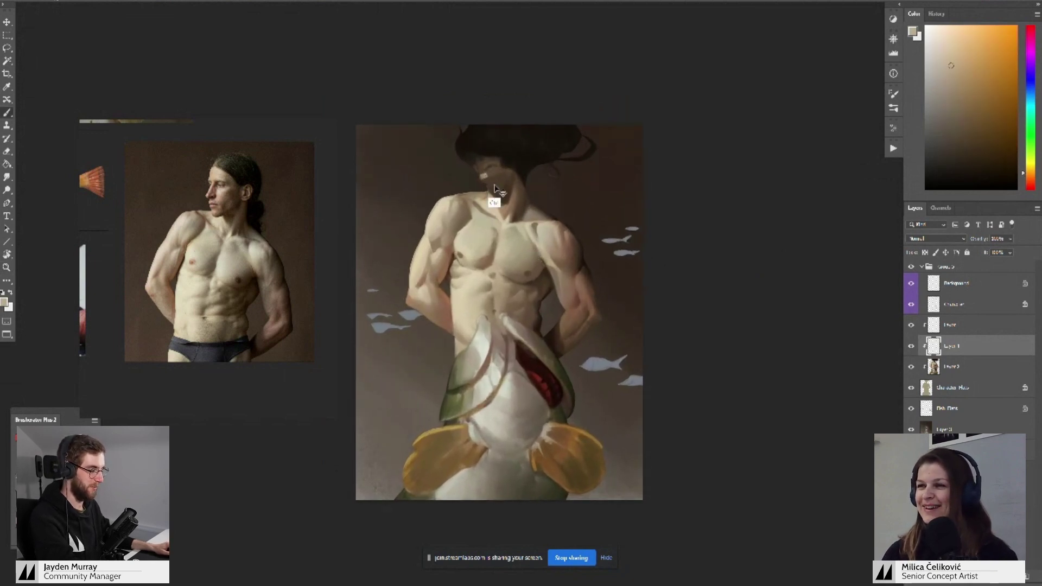
alt+click(515, 220)
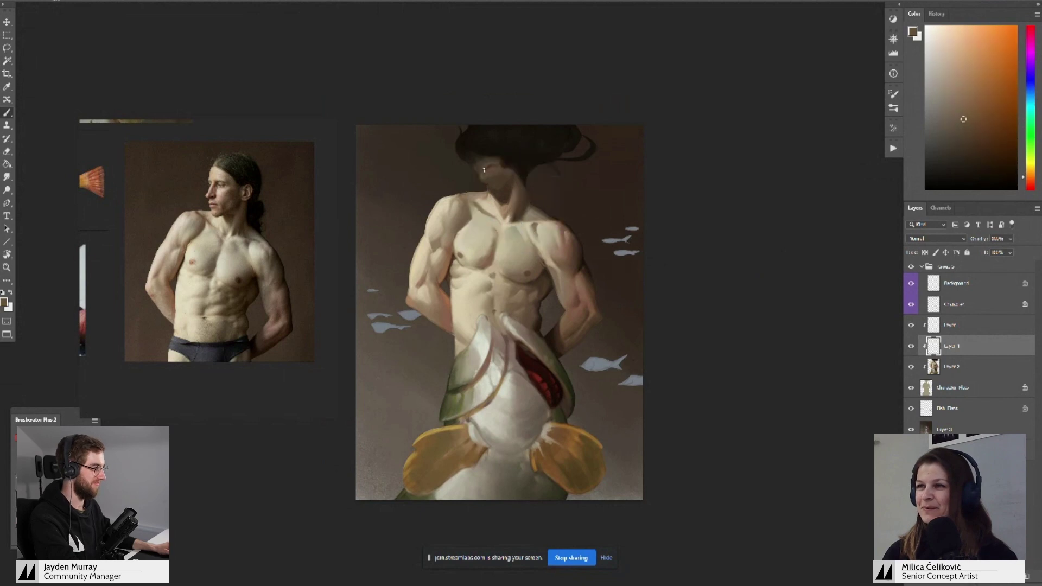
alt+click(489, 146)
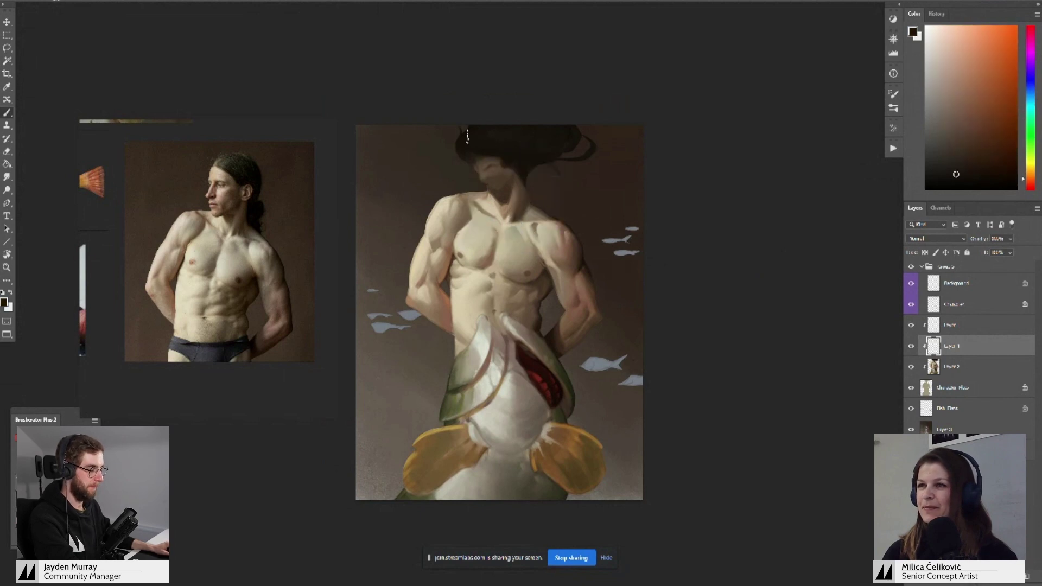
- Merge the arm and face touch-ups into the paint layer below and add a new clipped layer
key(z)
drag(530, 187, 513, 192)
key(ctrl+e)
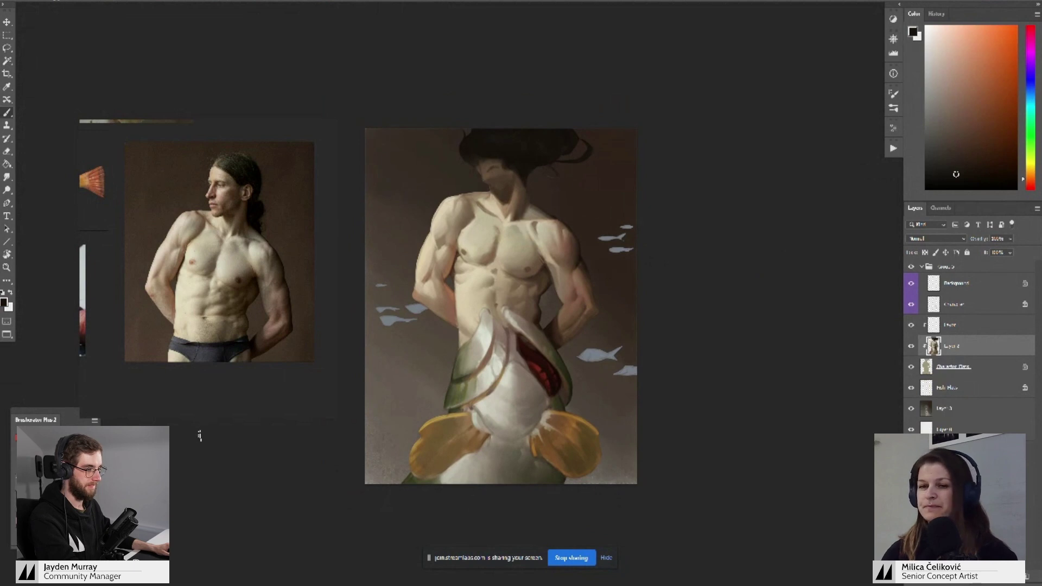
key(ctrl+shift+alt+n)
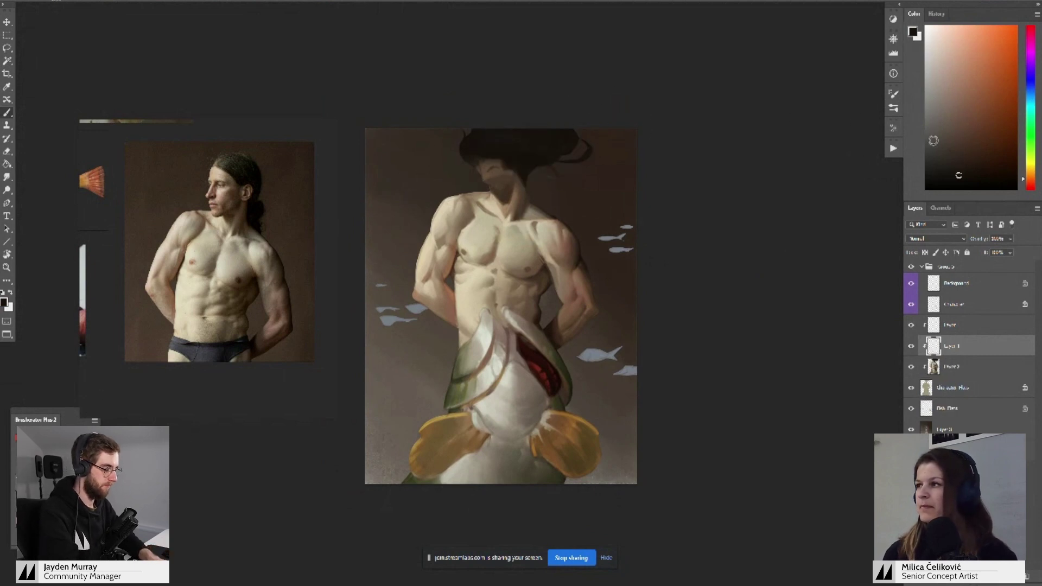
- Darken the merman's head, face and neck on the new layer with a large soft near-black brush
click(961, 183)
key(bracketright)
key(bracketright)
key(bracketright)
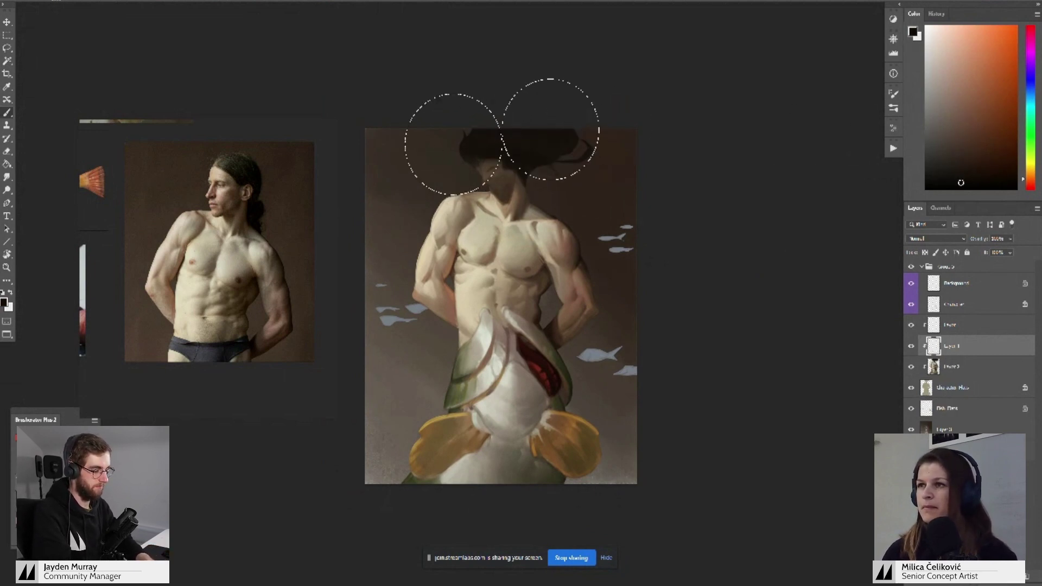
mouse_move(550, 129)
mouse_down()
mouse_move(532, 177)
mouse_move(528, 167)
mouse_move(617, 179)
mouse_move(516, 226)
mouse_move(565, 229)
mouse_up()
key(z)
key(space)
drag(561, 229, 547, 250)
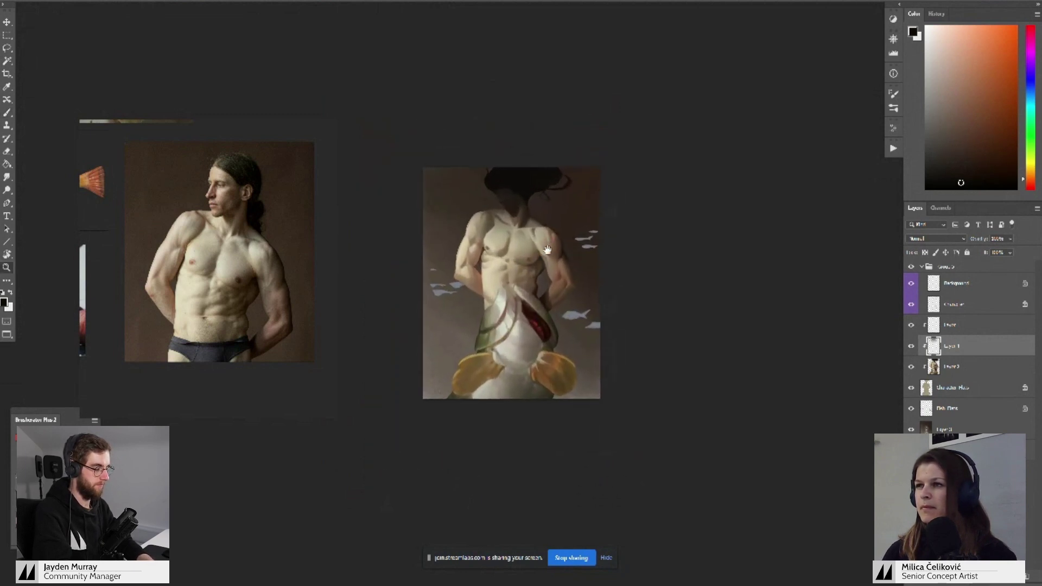
scroll(546, 249, up, 2)
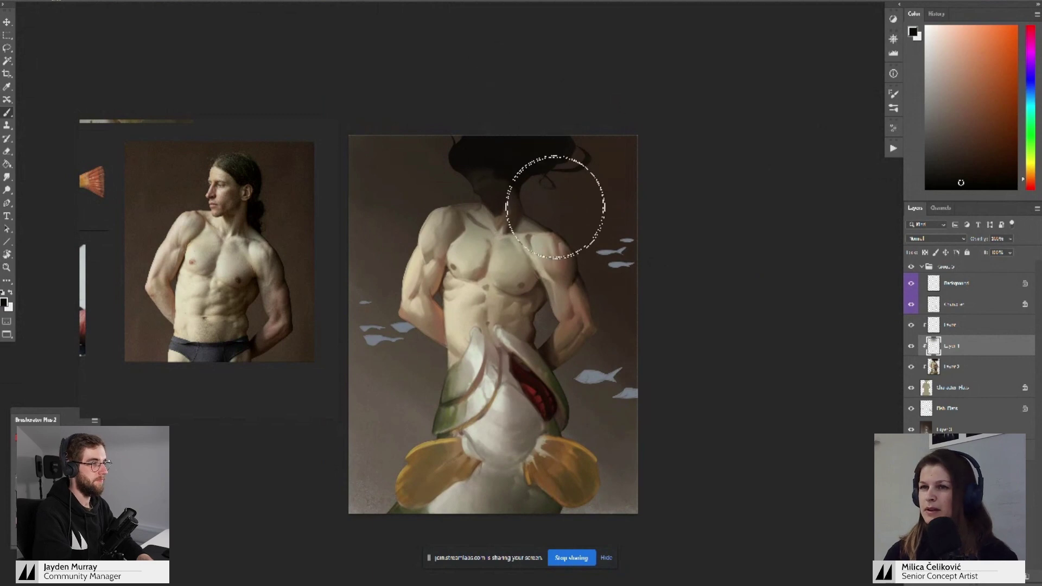
- Deepen the shadows around the hidden forearm and along the fish body with a smaller soft near-black brush
key(bracketleft)
key(bracketleft)
key(bracketleft)
key(bracketleft)
key(space)
mouse_move(564, 219)
mouse_down()
mouse_move(593, 285)
mouse_move(578, 228)
mouse_up()
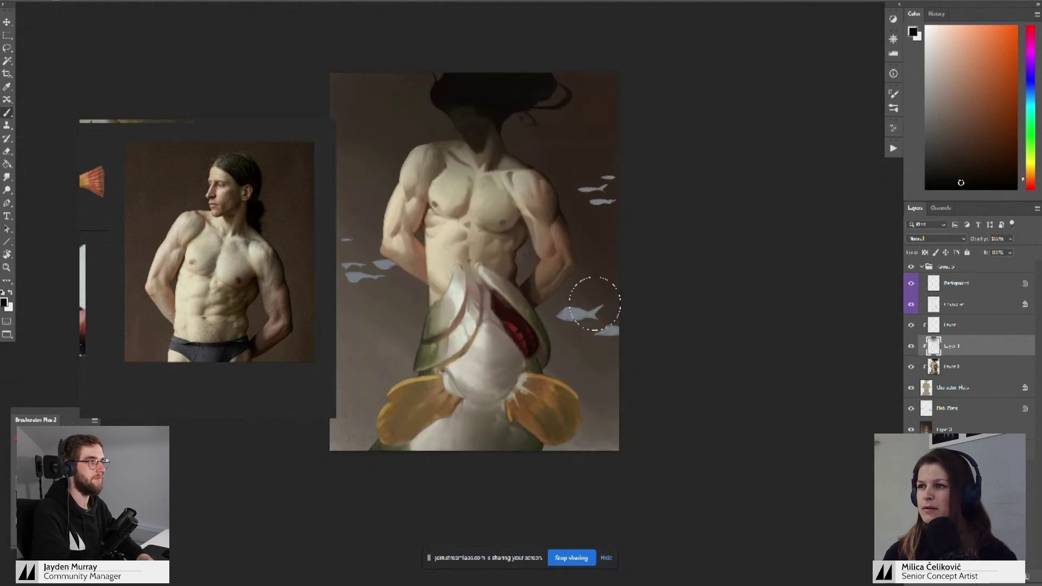
key(bracketleft)
key(bracketleft)
key(bracketleft)
key(bracketleft)
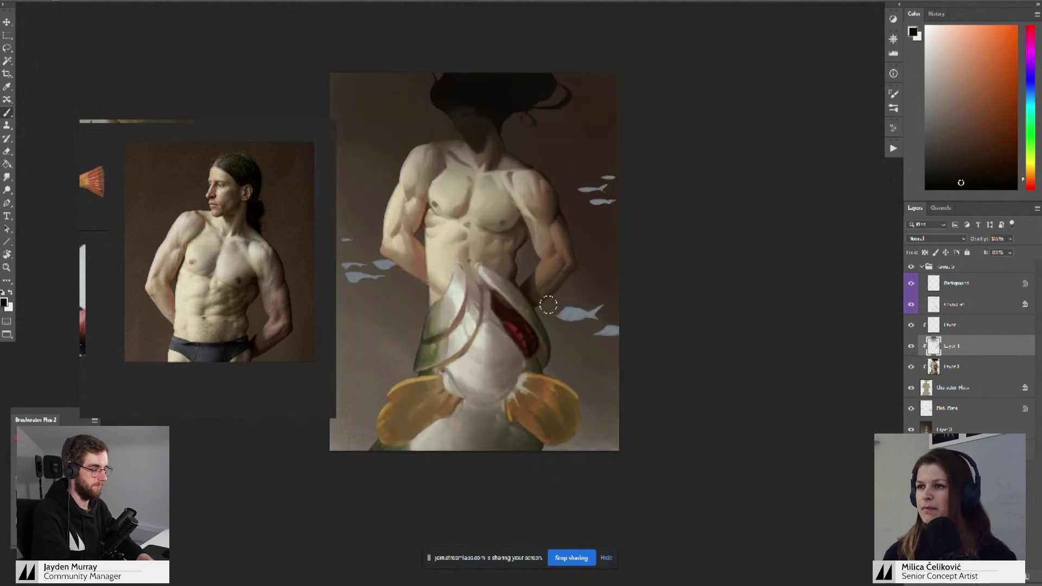
scroll(555, 297, down, 2)
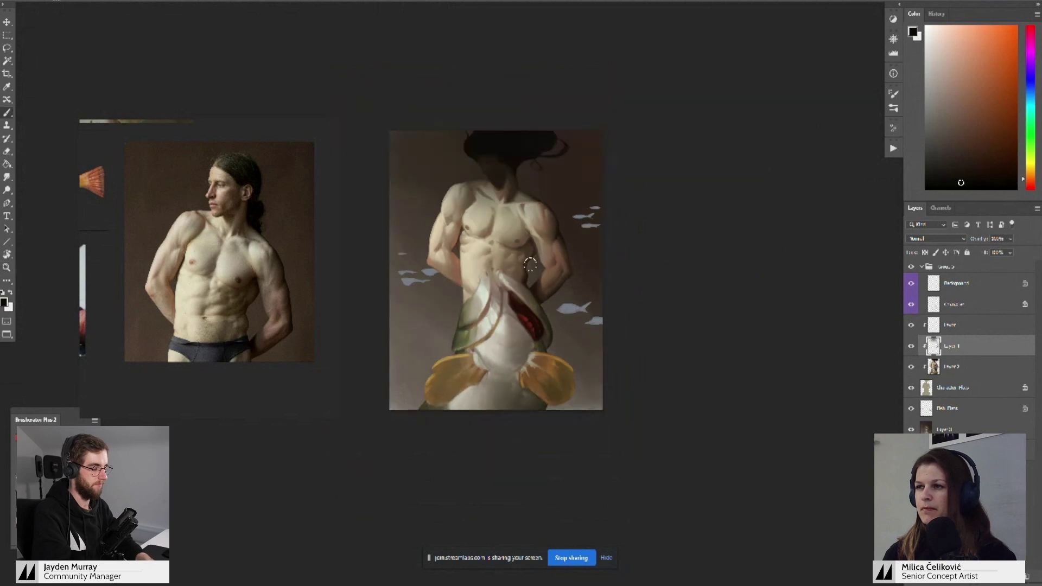
scroll(553, 285, down, 2)
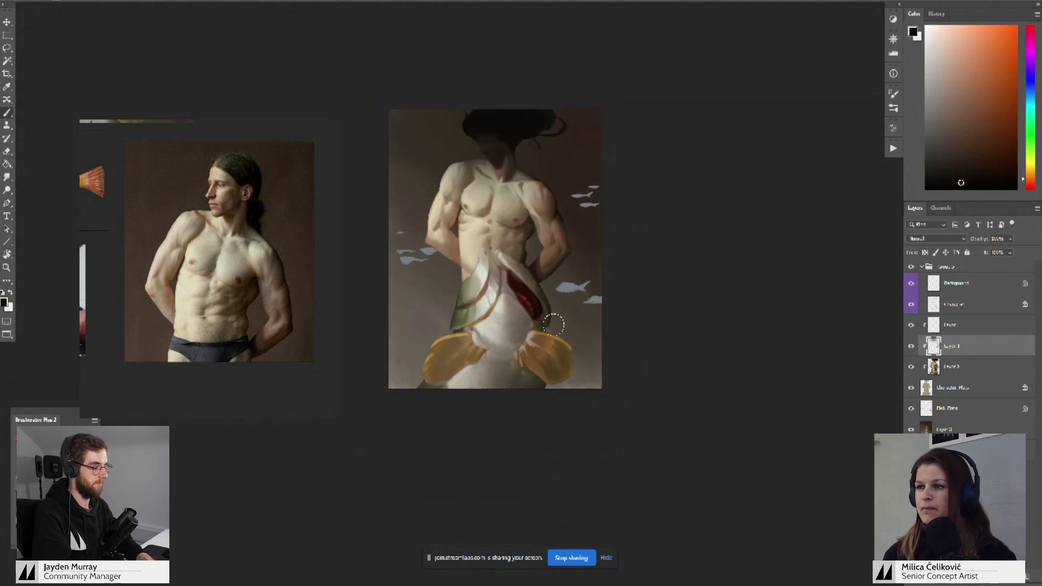
key(alt)
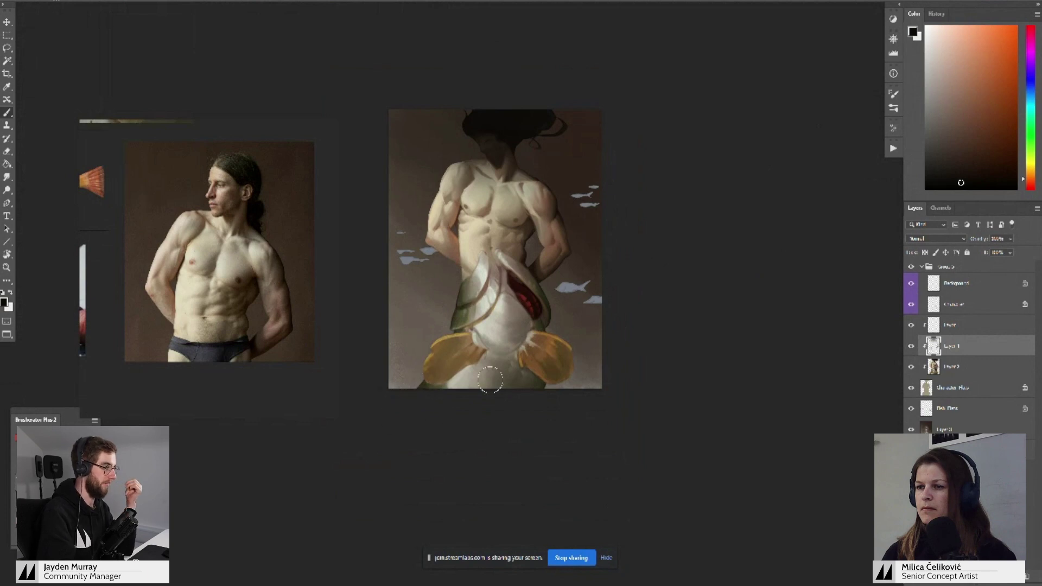
- Compare the painting with and without the soft shadow layer and merge that layer into the paint layer below
key(z)
mouse_move(512, 356)
mouse_down()
mouse_move(484, 390)
mouse_move(498, 375)
mouse_up()
click(911, 347)
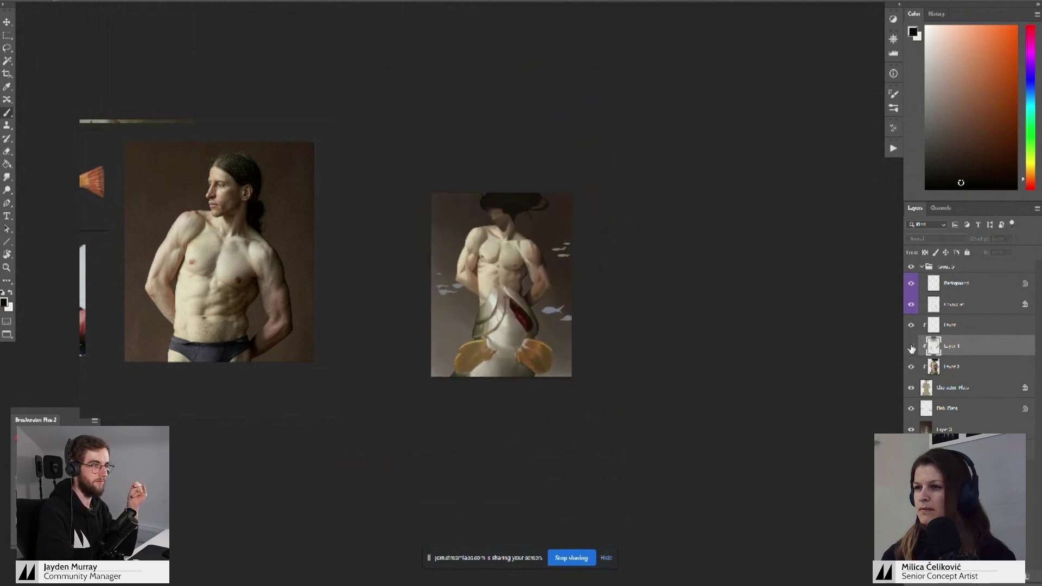
click(911, 347)
key(ctrl+e)
- Flip the canvas horizontally and bring the merman photo composite into close view on the reference board
key(ctrl+shift+h)
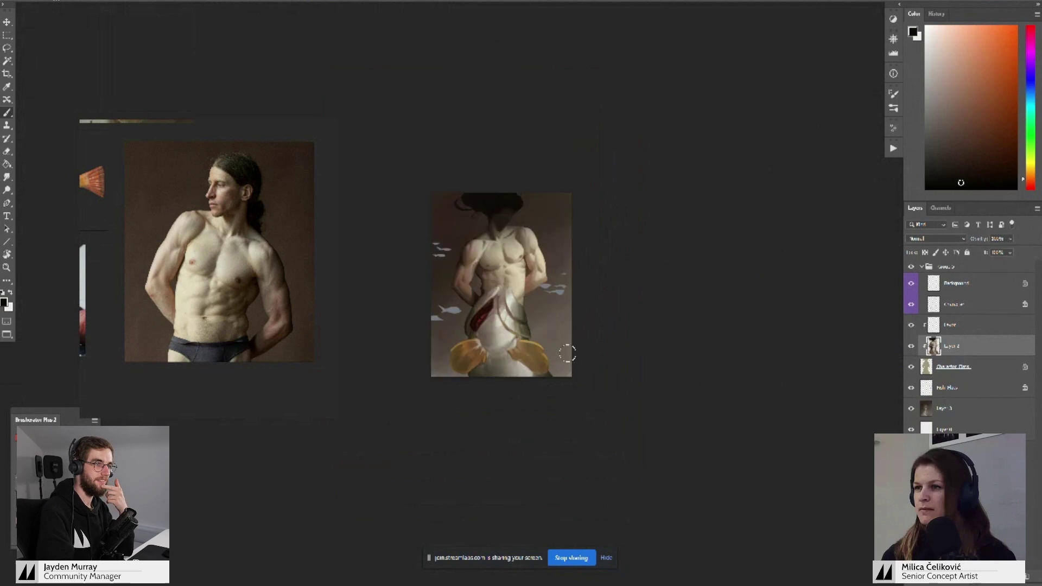
scroll(266, 282, down, 3)
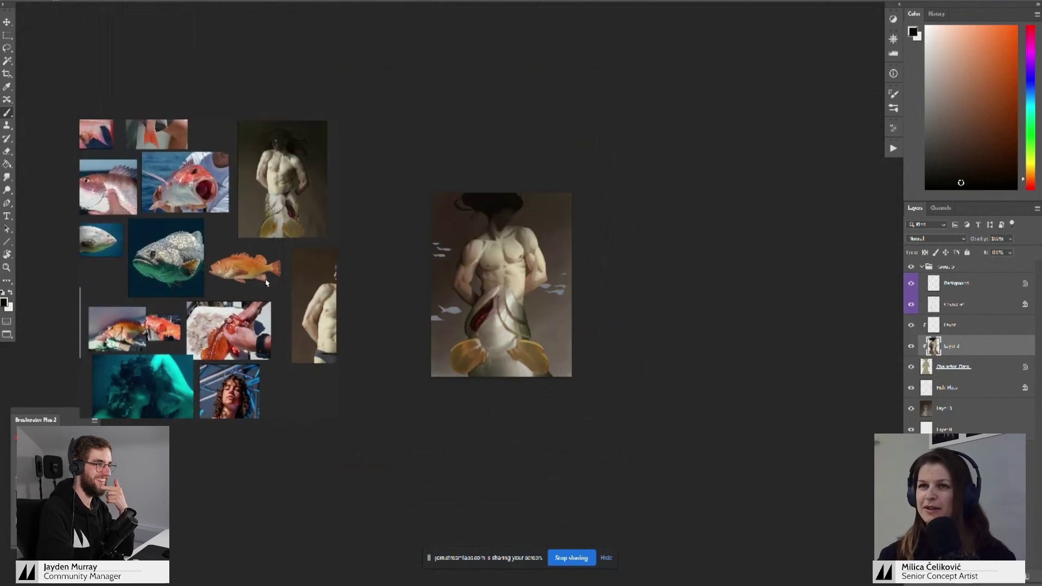
scroll(267, 282, up, 4)
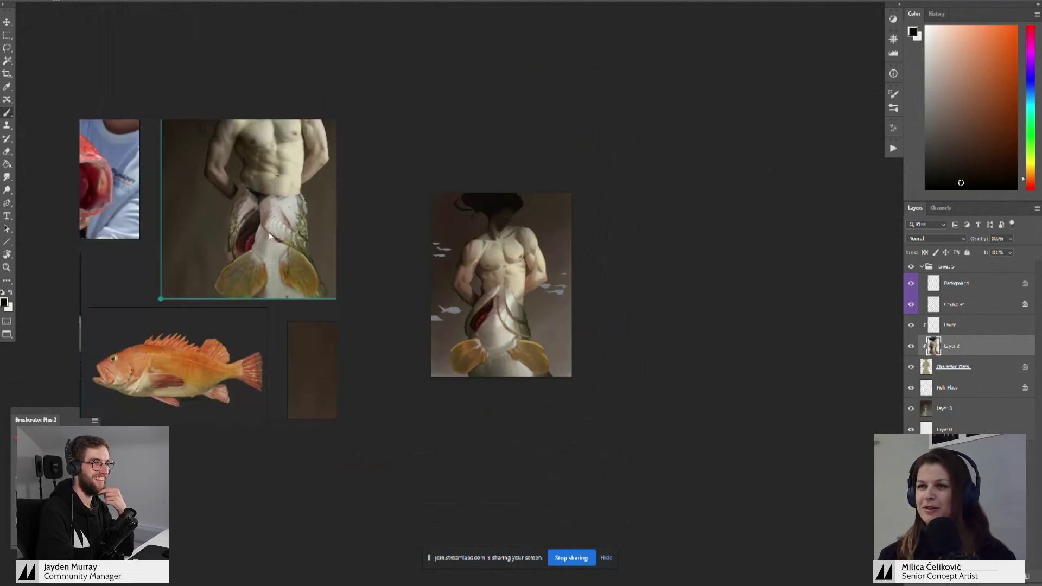
scroll(281, 233, up, 3)
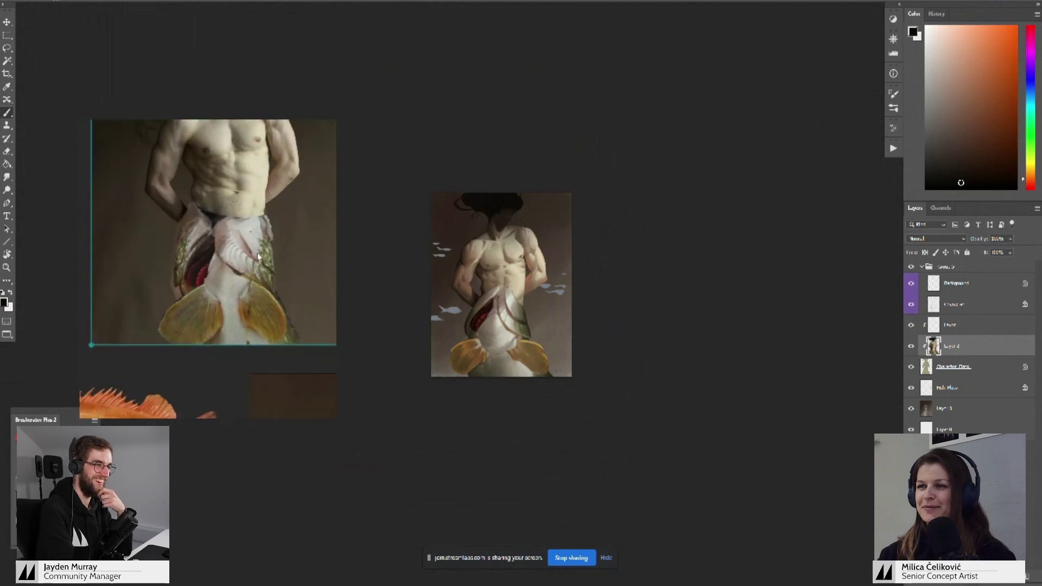
- Glaze the inner area of the left pectoral fin with olive green, blending it using ochre tones sampled from the fin
drag(531, 328, 538, 340)
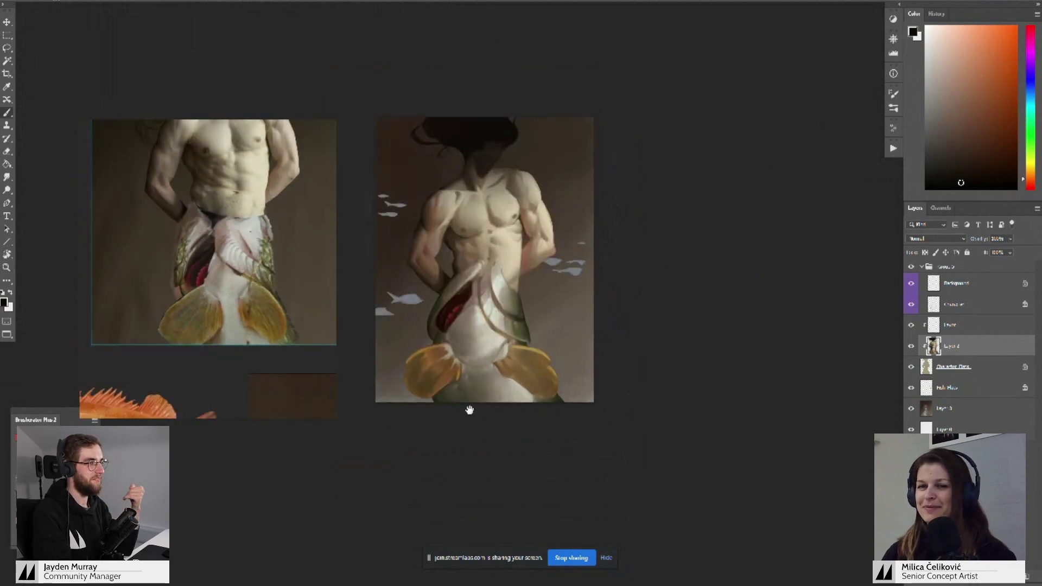
drag(468, 410, 455, 434)
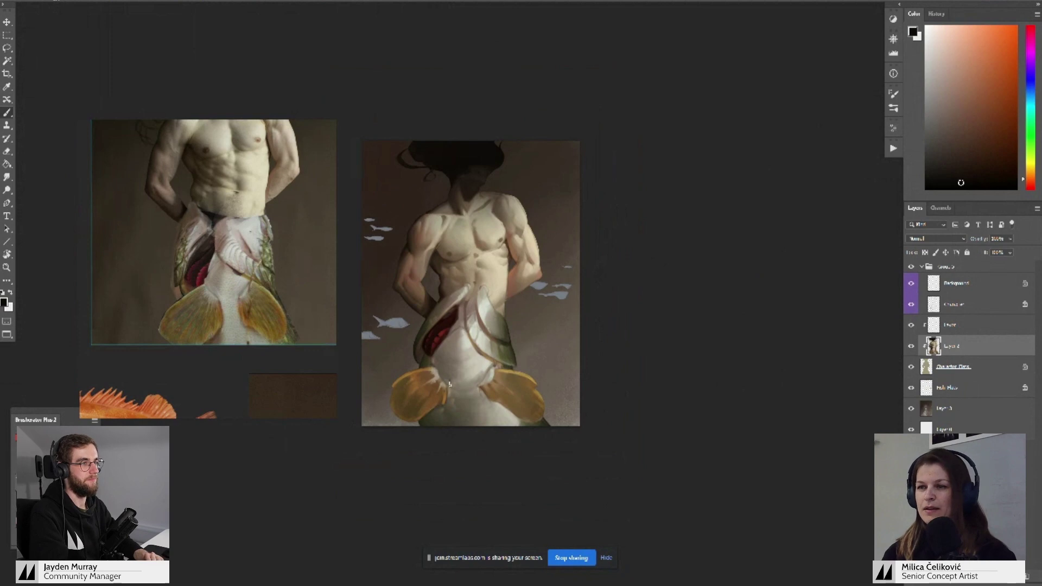
alt+click(412, 387)
alt+click(403, 397)
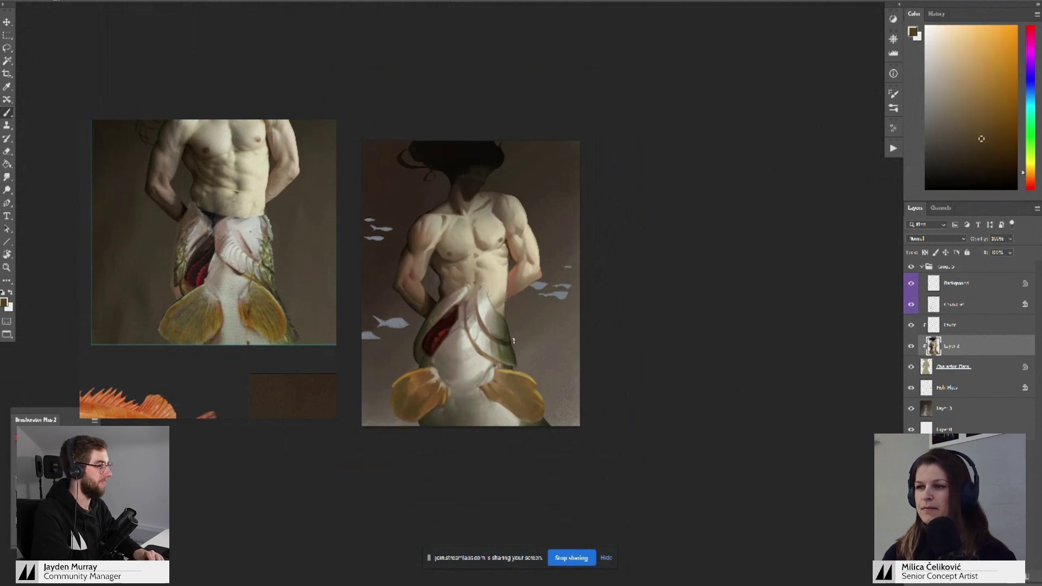
click(1028, 165)
drag(981, 139, 985, 100)
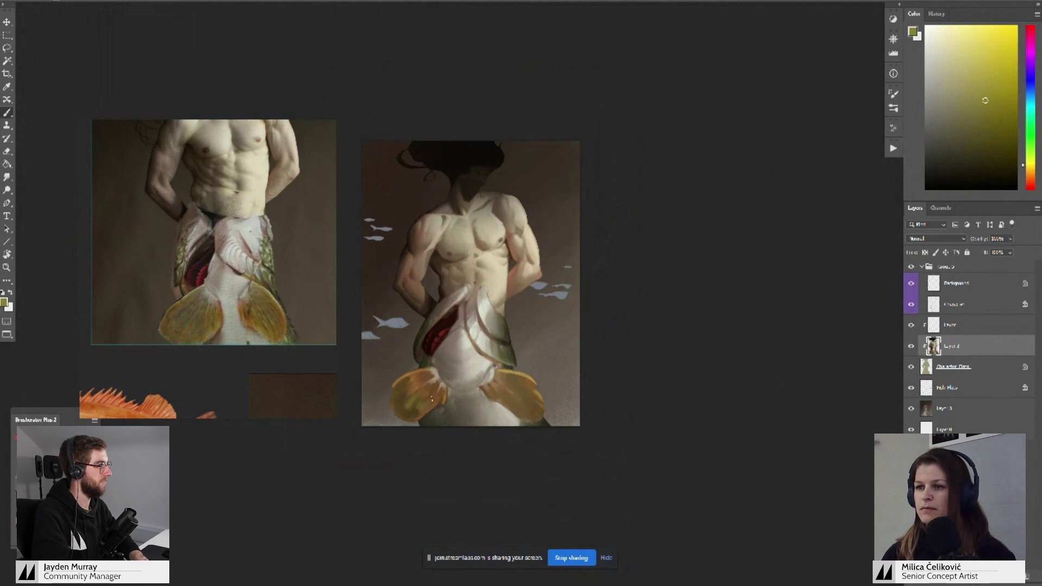
alt+click(425, 403)
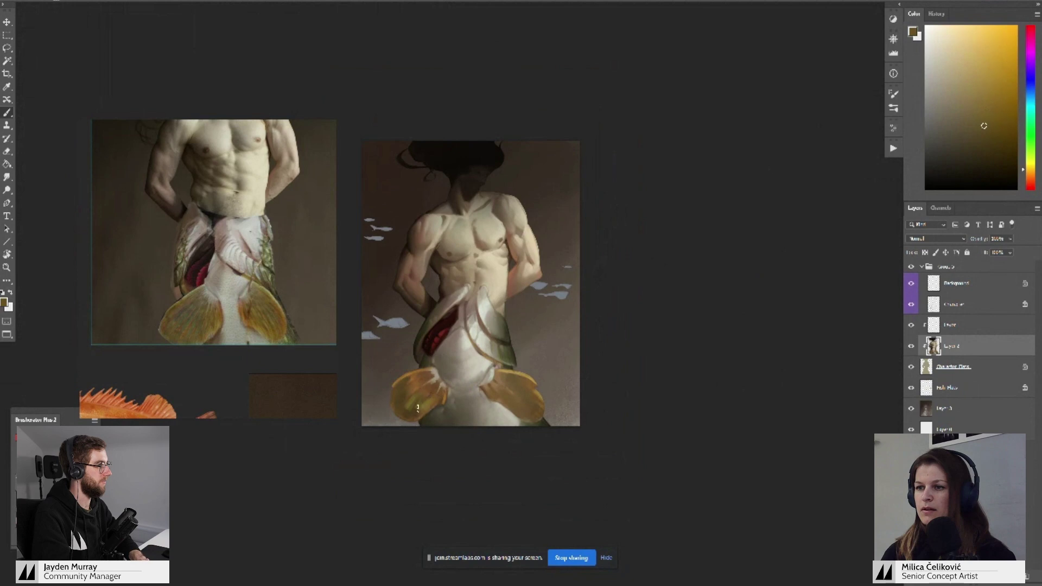
alt+click(402, 396)
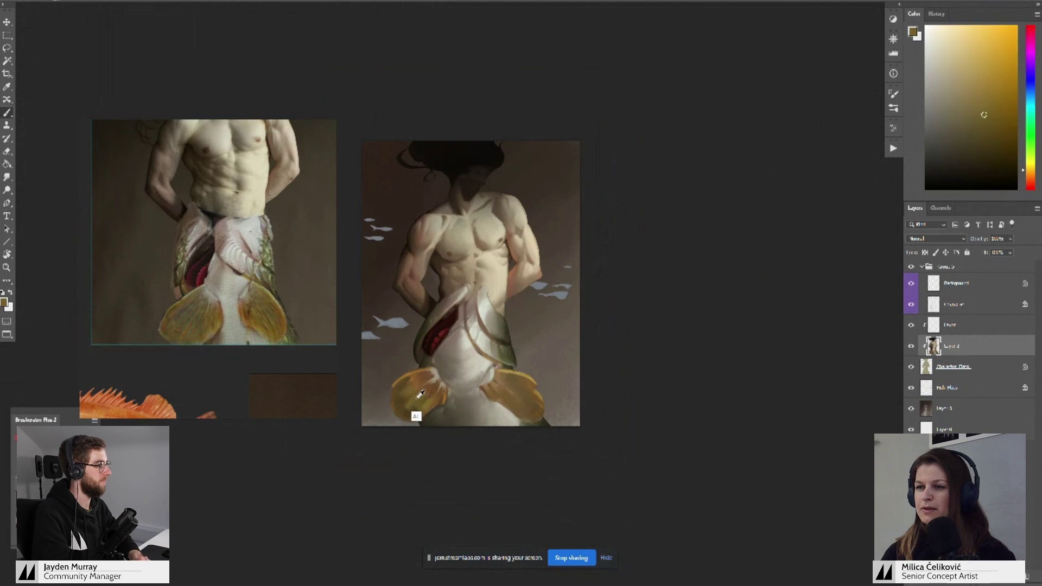
alt+click(415, 400)
alt+click(405, 390)
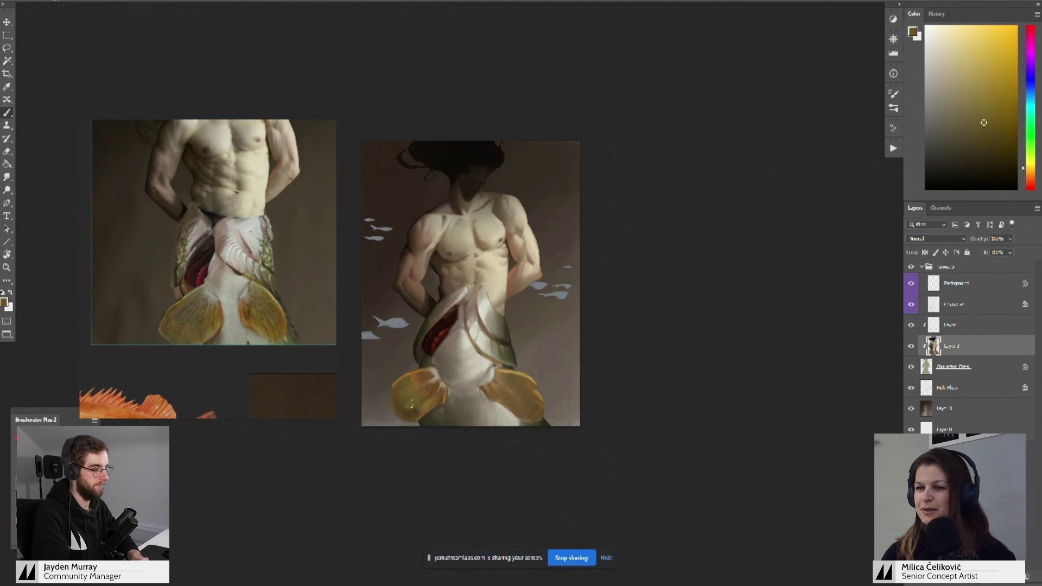
- Smooth the olive and ochre transitions across the left pectoral fin toward its outer and lower edges
alt+click(416, 401)
alt+click(414, 410)
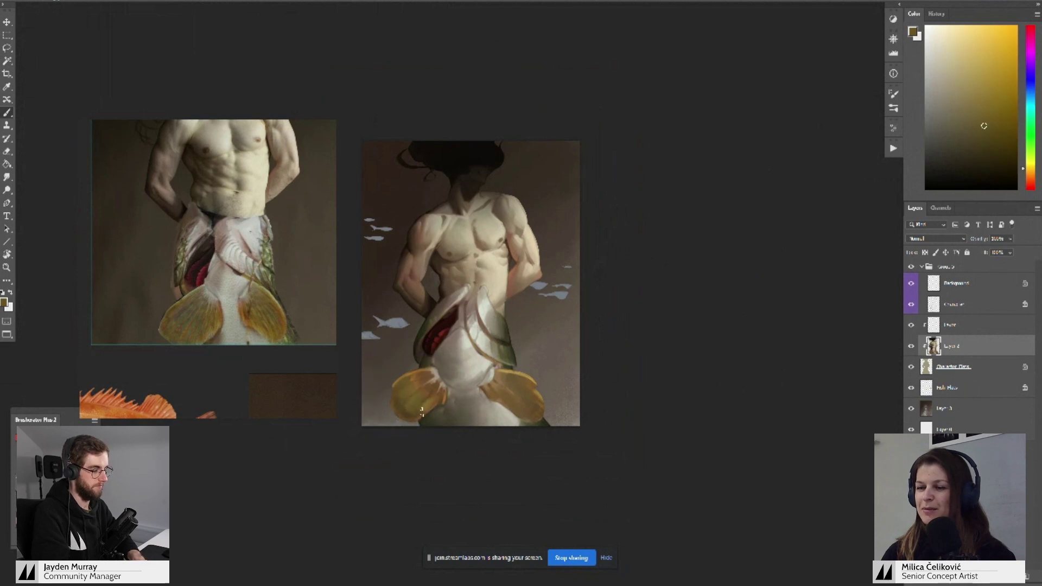
alt+click(403, 396)
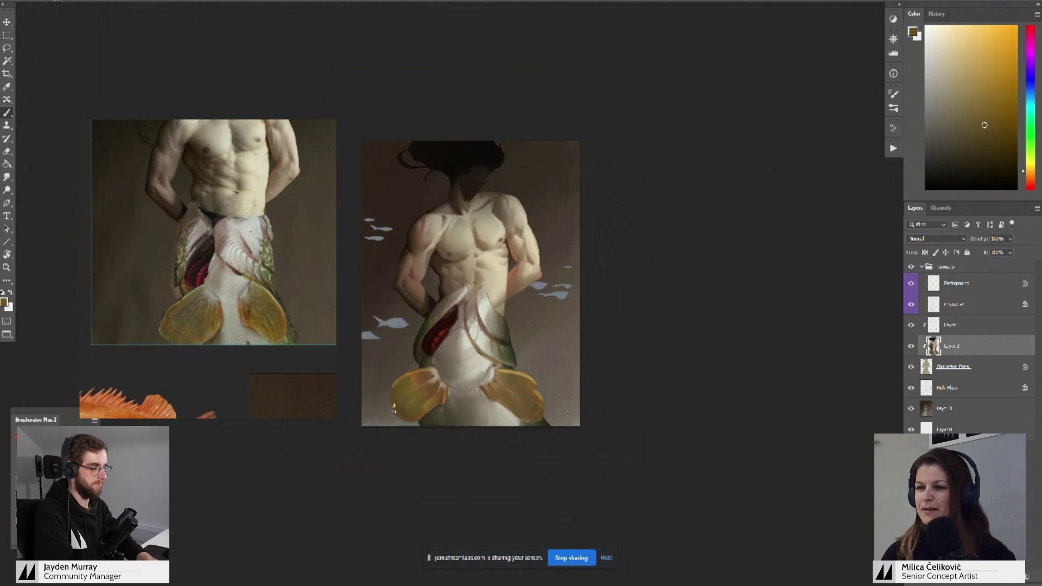
alt+click(401, 399)
alt+click(406, 400)
alt+click(431, 396)
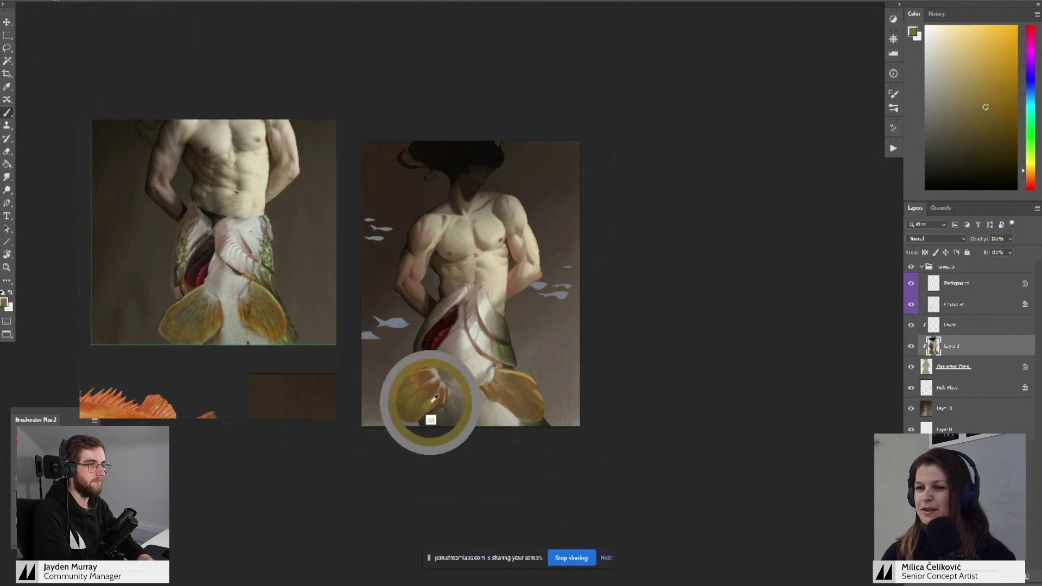
scroll(426, 397, up, 1)
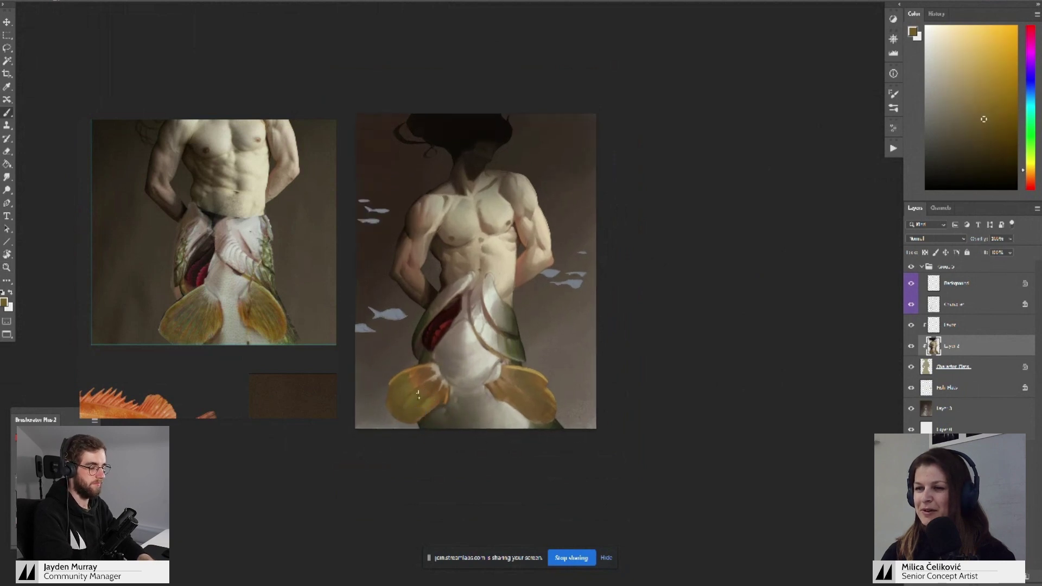
- Paint the upper edge and root of the left pectoral fin with sampled orange-brown and pale beige tones
alt+click(410, 373)
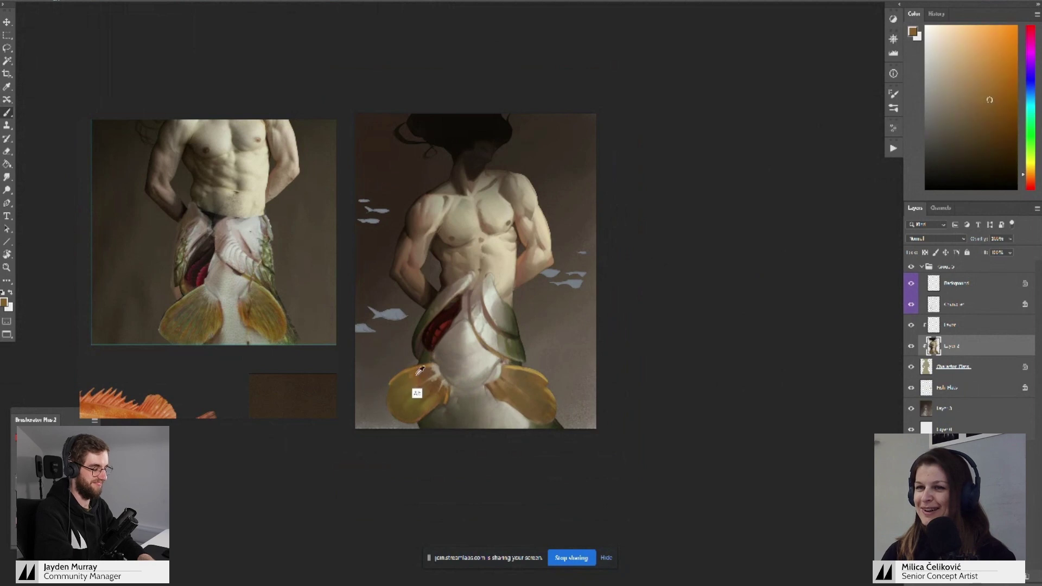
scroll(422, 364, up, 2)
alt+click(427, 352)
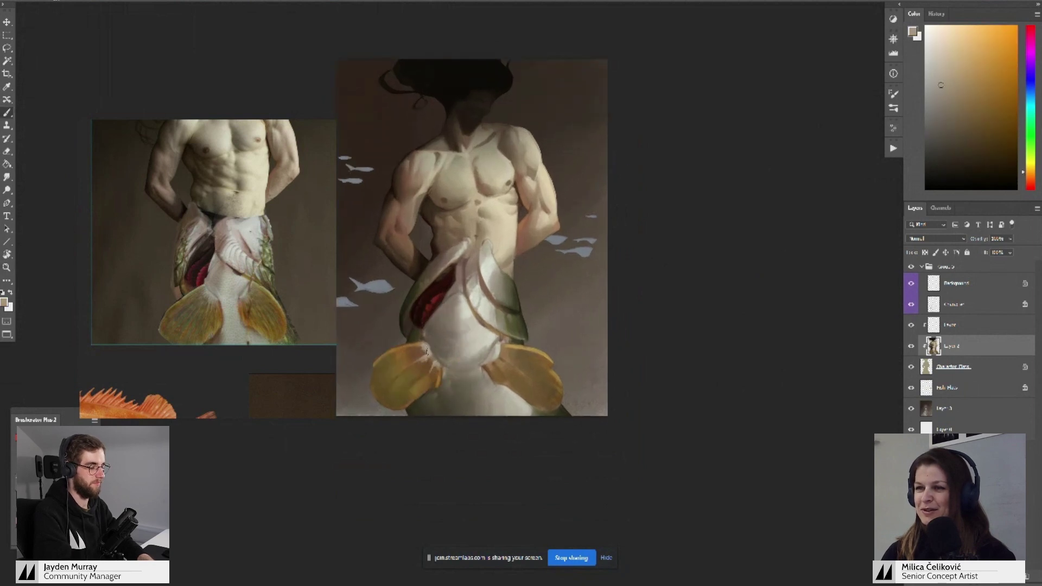
alt+click(428, 350)
alt+click(425, 349)
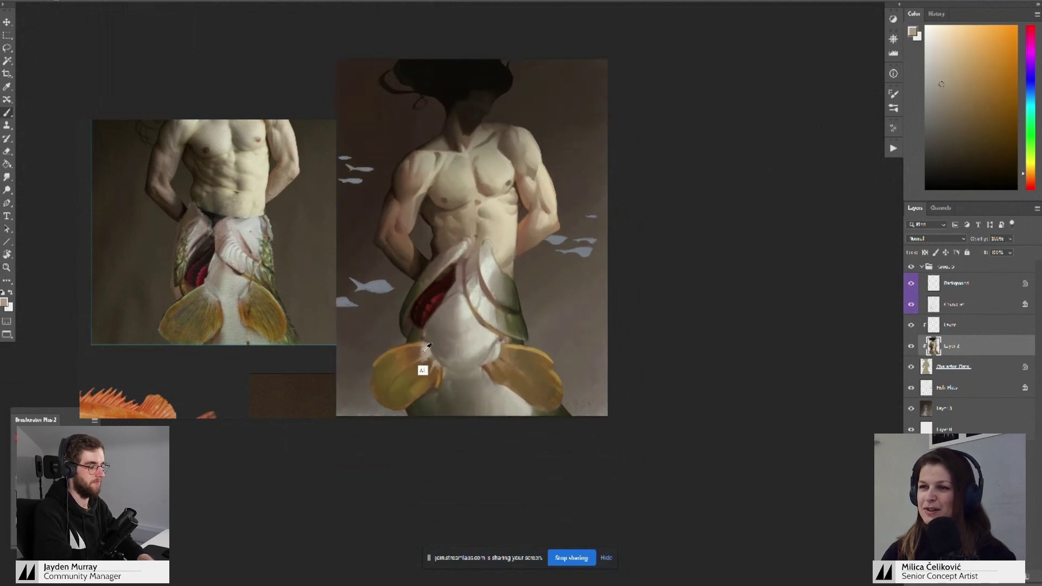
alt+click(423, 349)
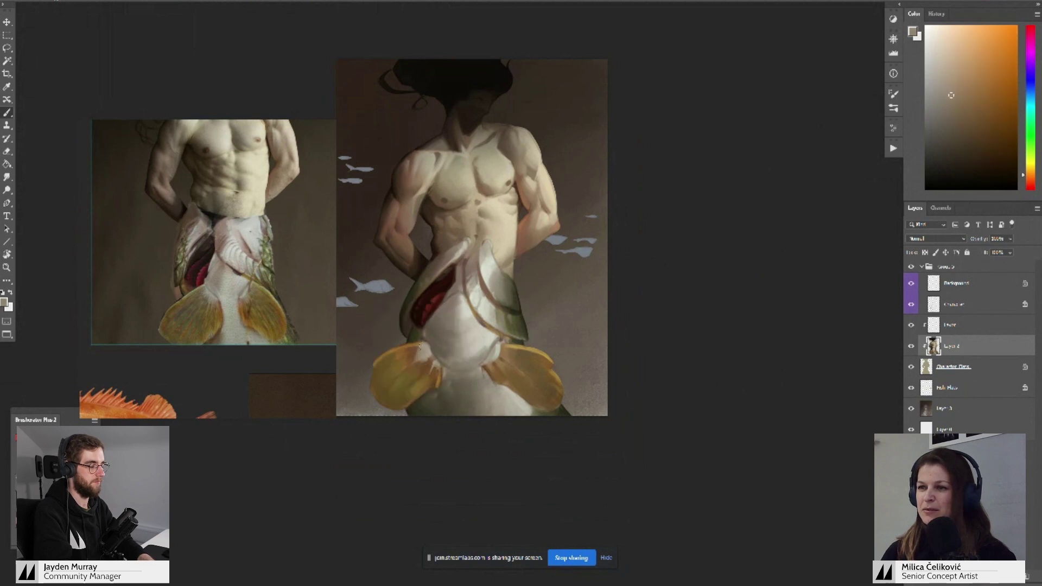
alt+click(431, 351)
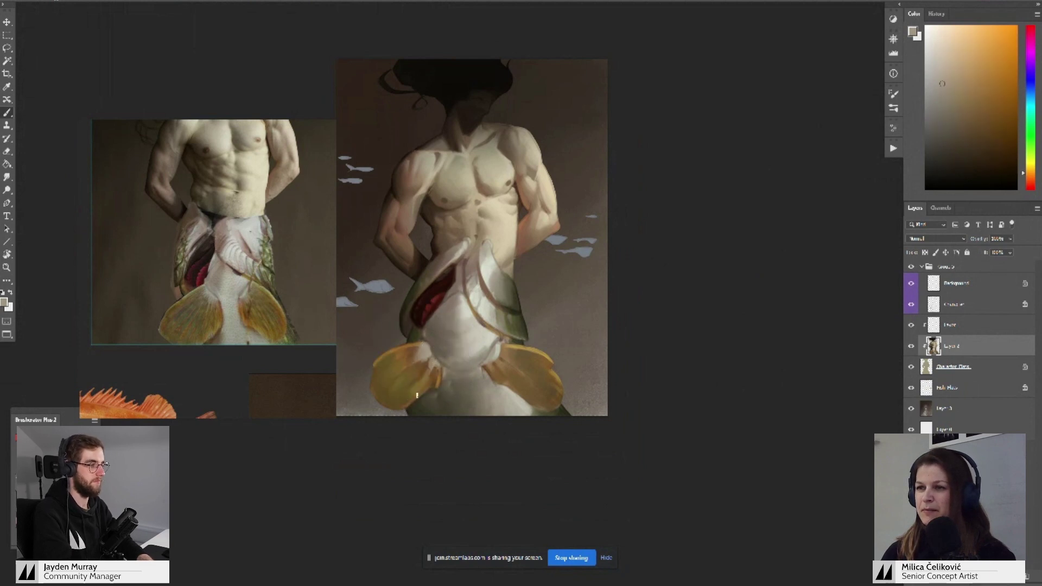
- Blend sampled brown and greyish beige into the rays where the left pectoral fin joins the white belly
drag(432, 375, 427, 361)
alt+click(421, 363)
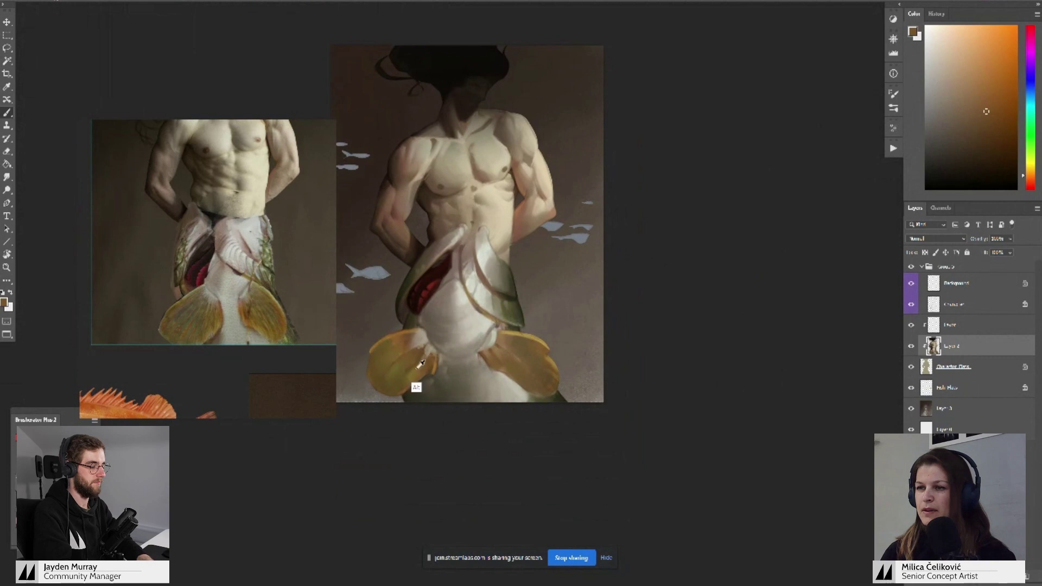
alt+click(436, 345)
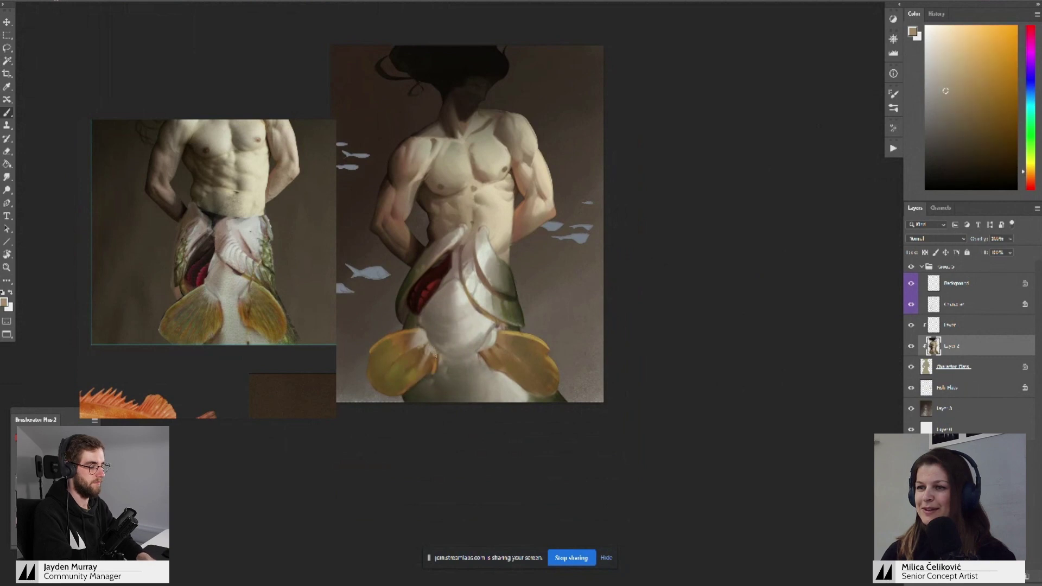
drag(479, 282, 489, 282)
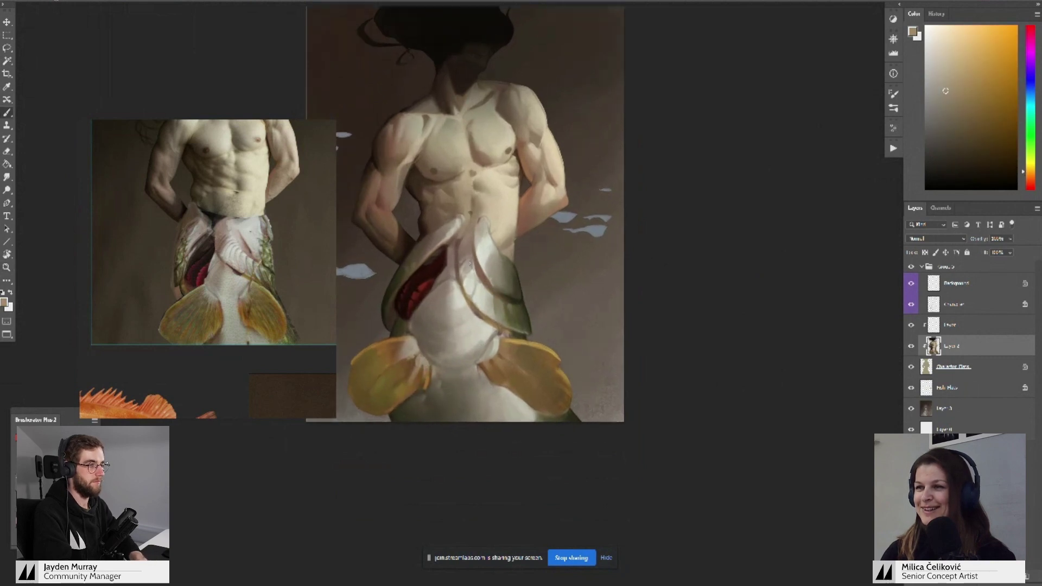
drag(480, 338, 483, 313)
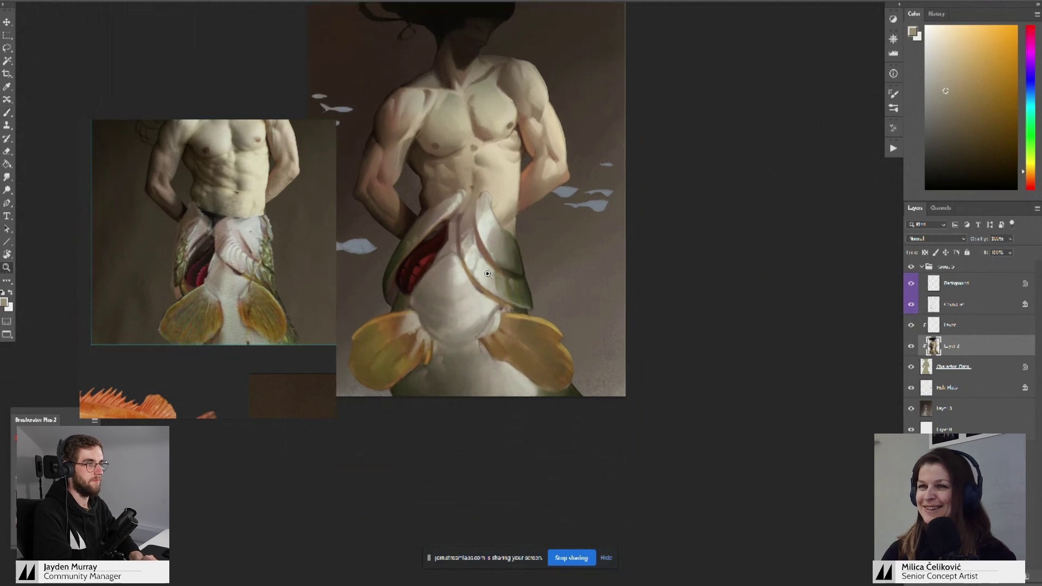
mouse_move(483, 274)
mouse_down()
mouse_move(474, 295)
mouse_move(486, 260)
mouse_move(469, 240)
mouse_up()
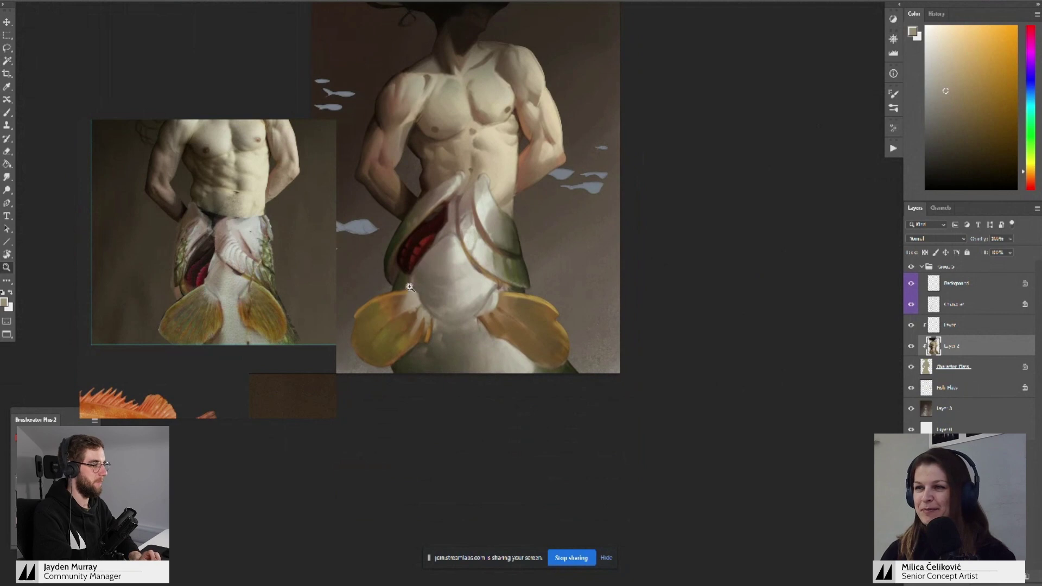
key(r)
mouse_move(408, 275)
mouse_down()
mouse_move(395, 339)
mouse_move(447, 321)
mouse_up()
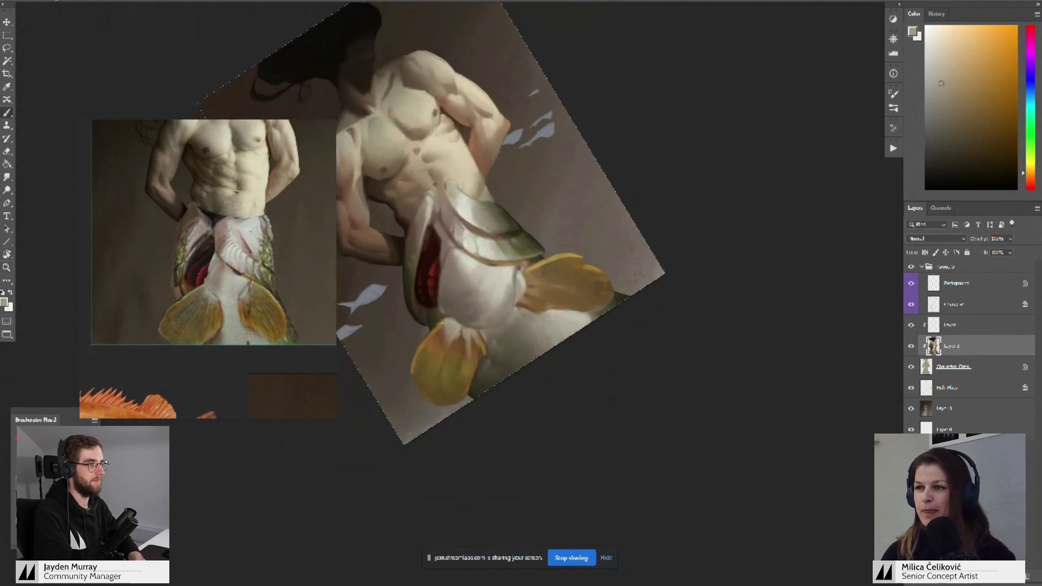
alt+click(425, 344)
- Soften the root of the right pectoral fin with pale grey and light brown sampled from the belly and fin
key(r)
mouse_move(632, 196)
mouse_down()
mouse_move(667, 272)
mouse_move(607, 276)
mouse_up()
key(r)
drag(620, 218, 629, 232)
alt+click(488, 288)
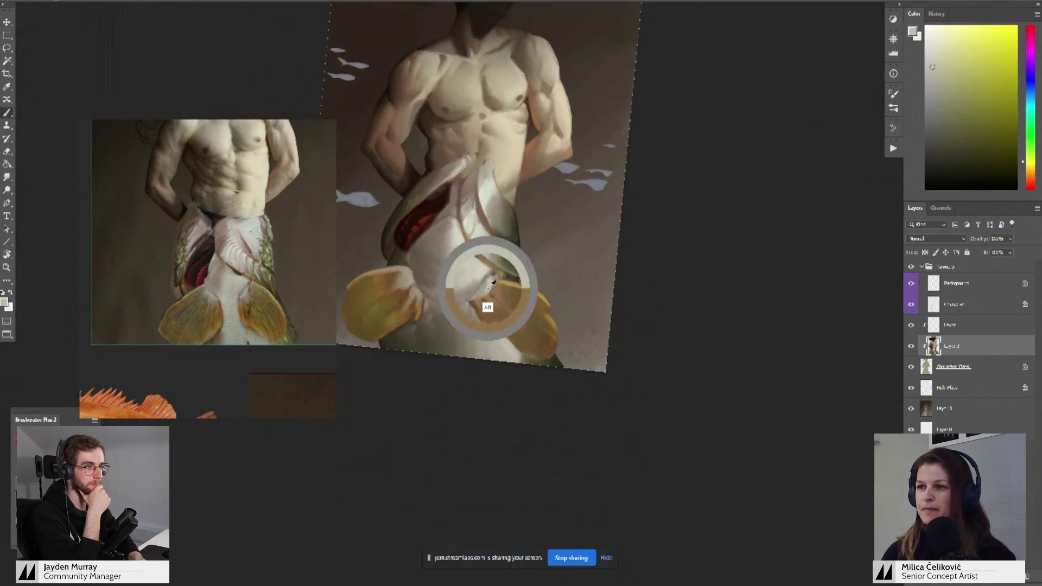
alt+click(488, 288)
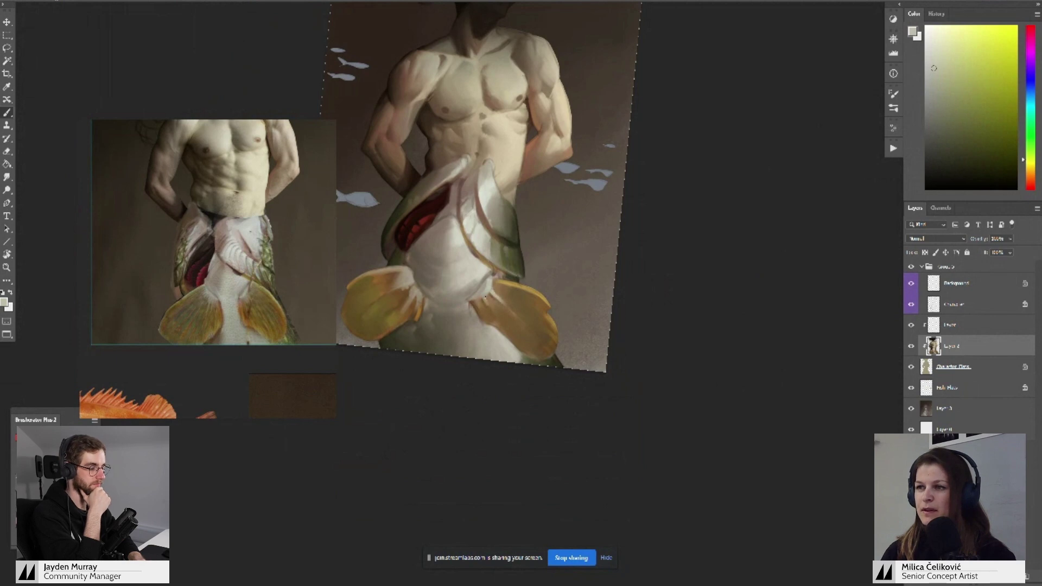
alt+click(488, 303)
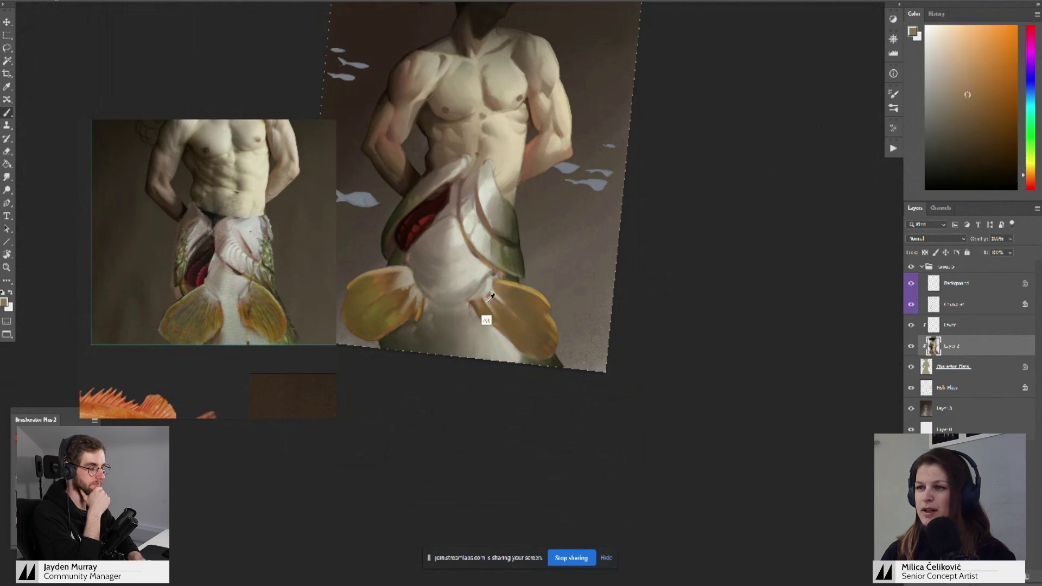
alt+click(485, 293)
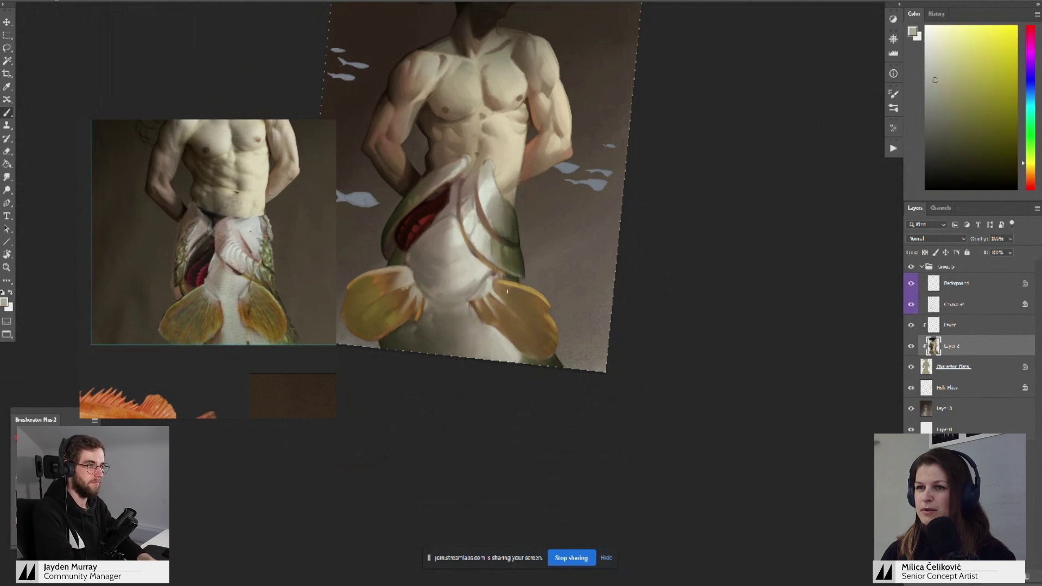
- Extend the pale grey strokes along the upper root of the right pectoral fin on a rotated canvas
key(r)
drag(590, 275, 536, 263)
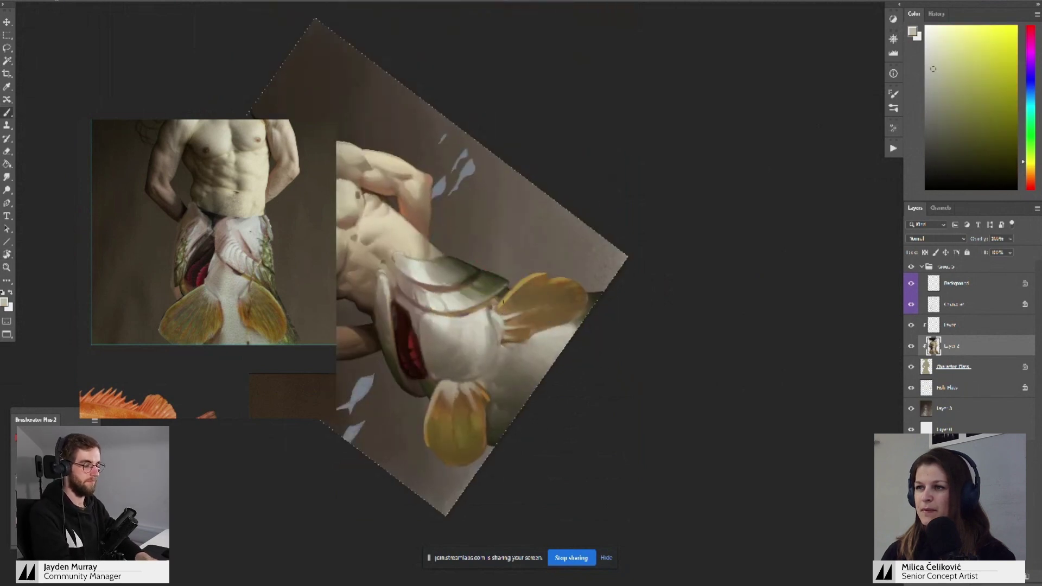
drag(521, 291, 537, 265)
- Warm the right pectoral fin from its middle to its lower tip with orange-brown tones sampled from both fins
key(z)
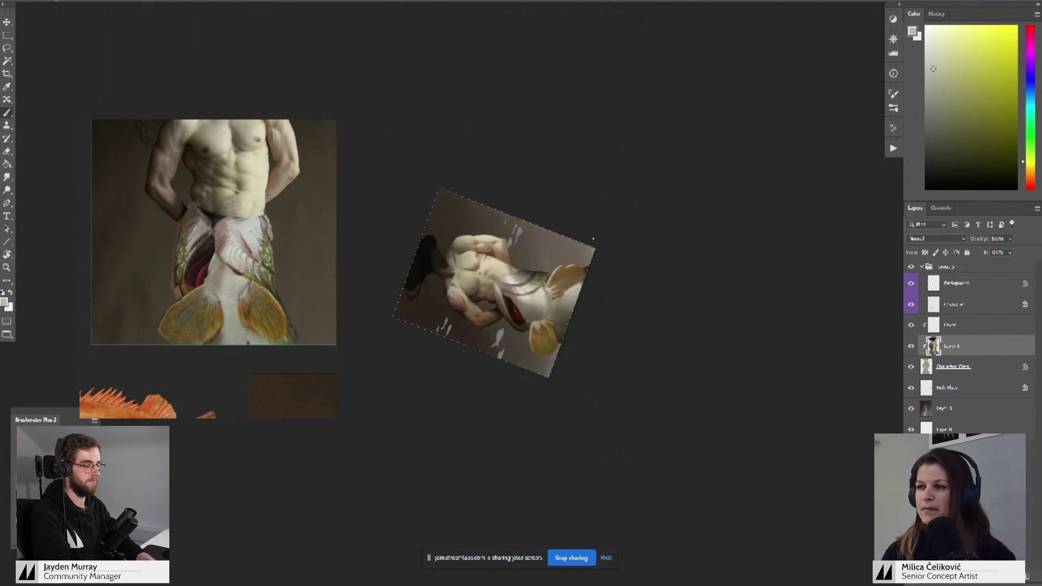
key(r)
drag(593, 237, 633, 319)
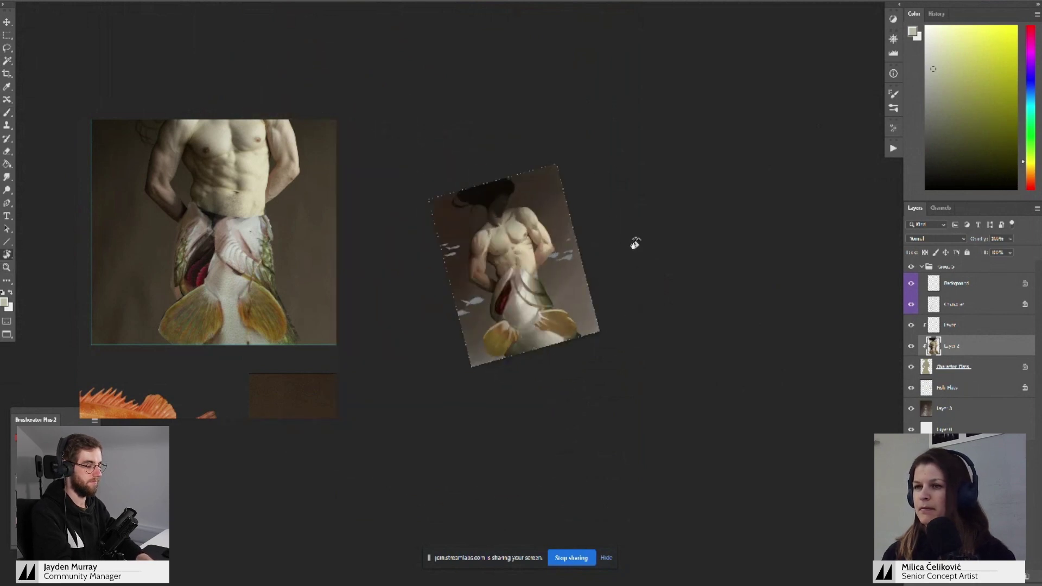
key(Escape)
key(b)
key(z)
drag(555, 334, 592, 348)
key(r)
drag(673, 297, 668, 329)
drag(574, 305, 539, 314)
key(b)
alt+click(413, 321)
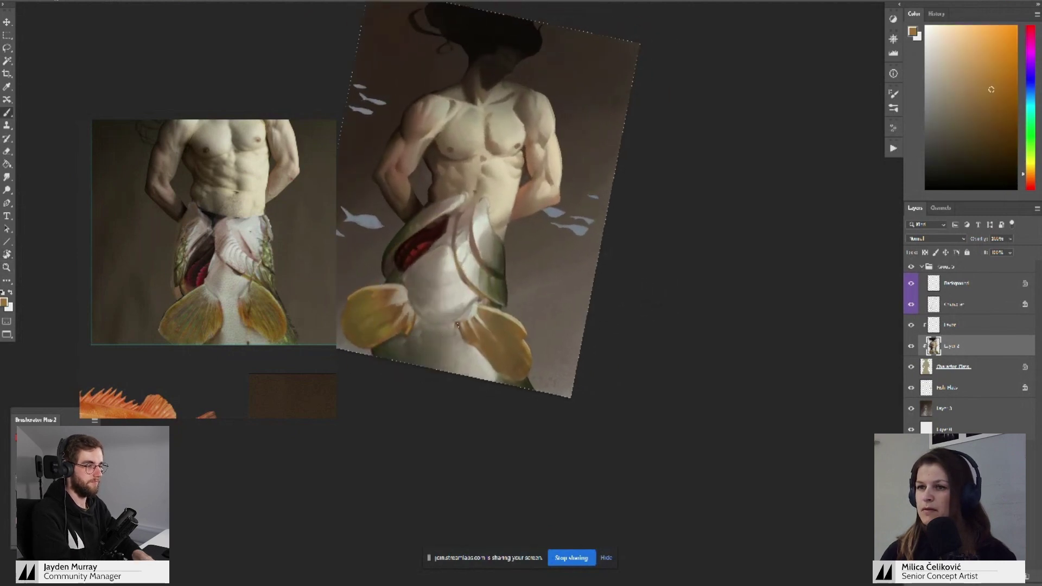
alt+click(507, 365)
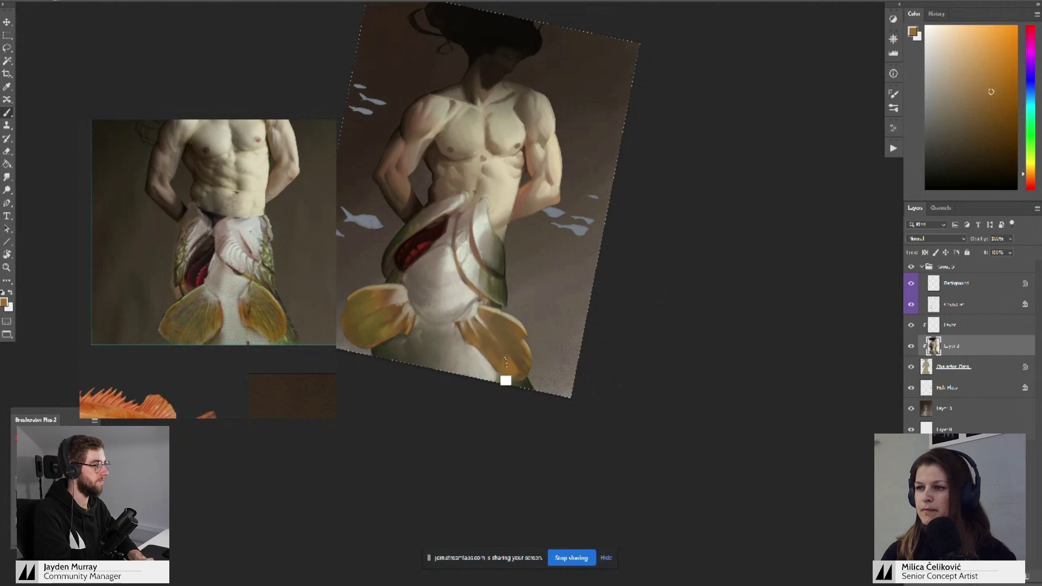
alt+click(498, 342)
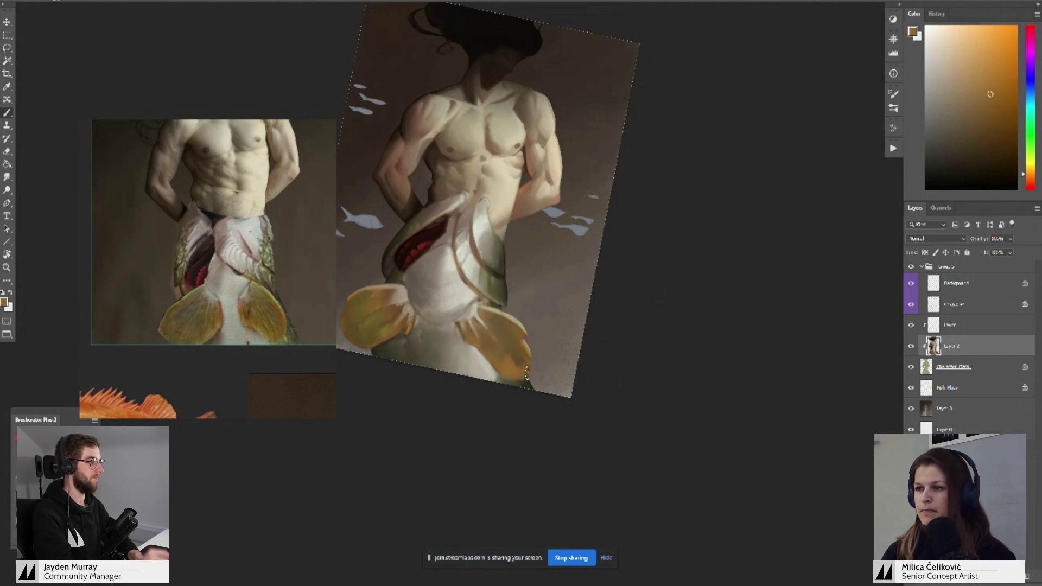
- Straighten the canvas, merge the clipped paint layer into the character flats layer and add an empty clipped layer above it
key(z)
drag(529, 321, 488, 320)
key(Escape)
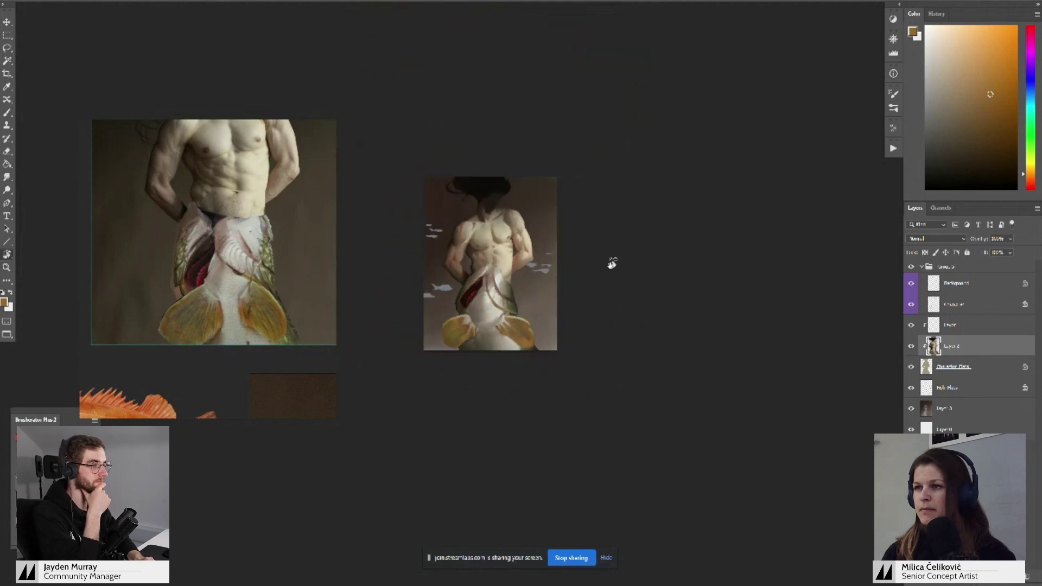
key(ctrl+e)
key(z)
drag(503, 253, 562, 268)
key(space)
key(ctrl+z)
key(ctrl+z)
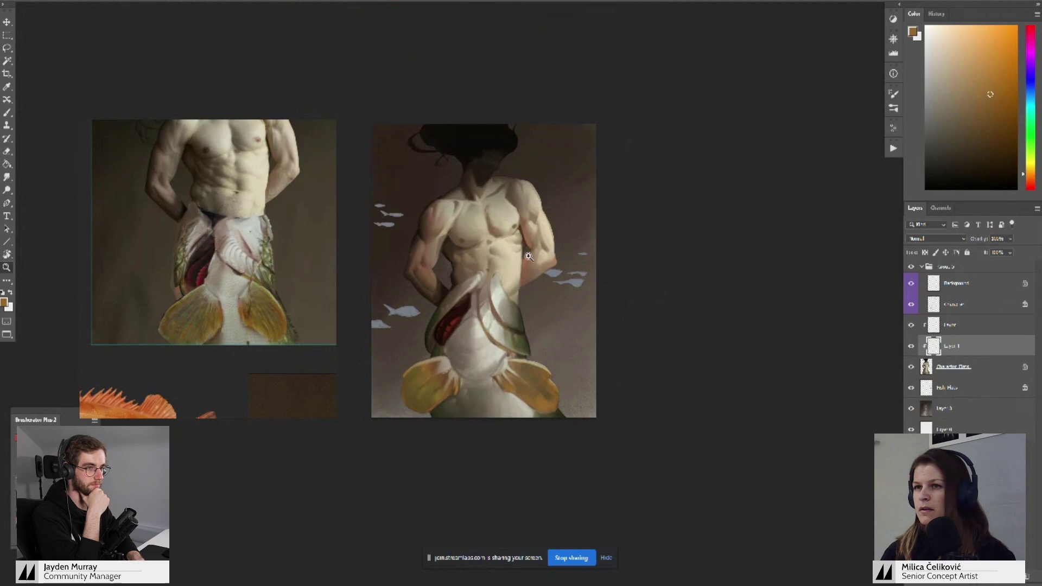
key(ctrl+z)
key(ctrl+z)
key(ctrl+z)
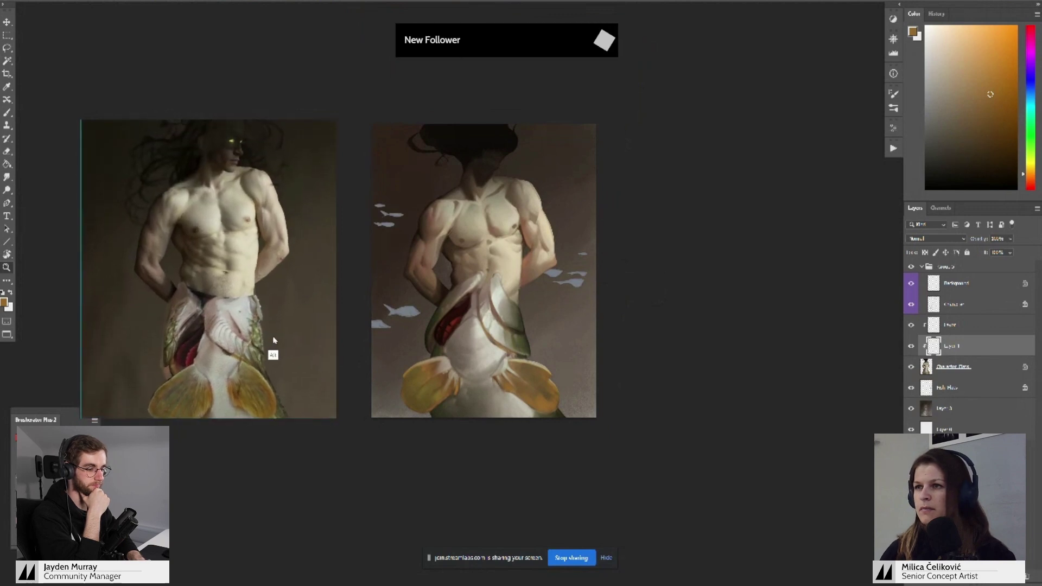
- Blend the left shoulder and upper arm with soft grey-beige skin tones sampled from the same arm
key(ctrl+z)
key(ctrl+z)
key(b)
alt+click(415, 233)
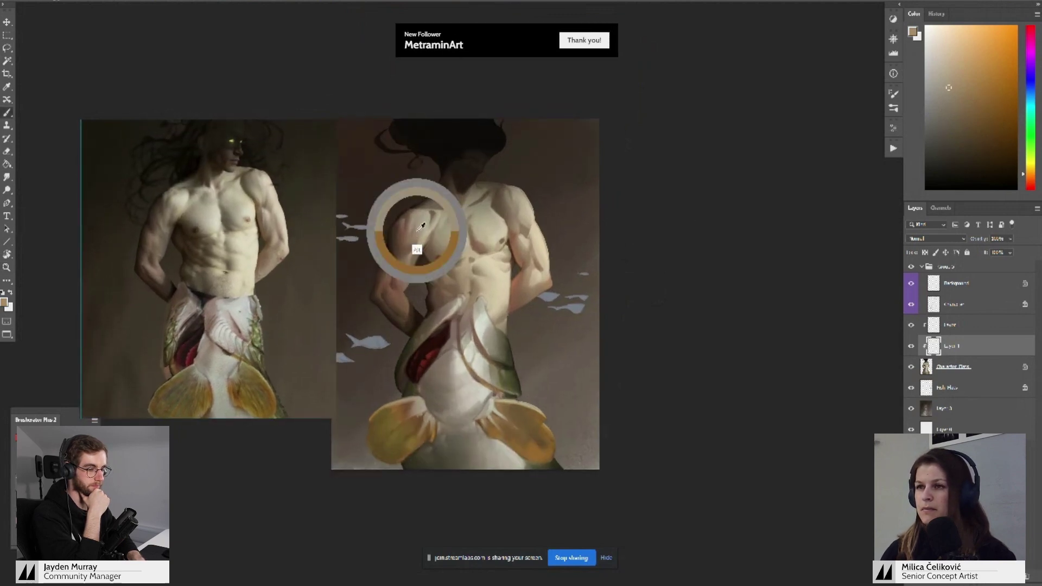
key(ctrl+z)
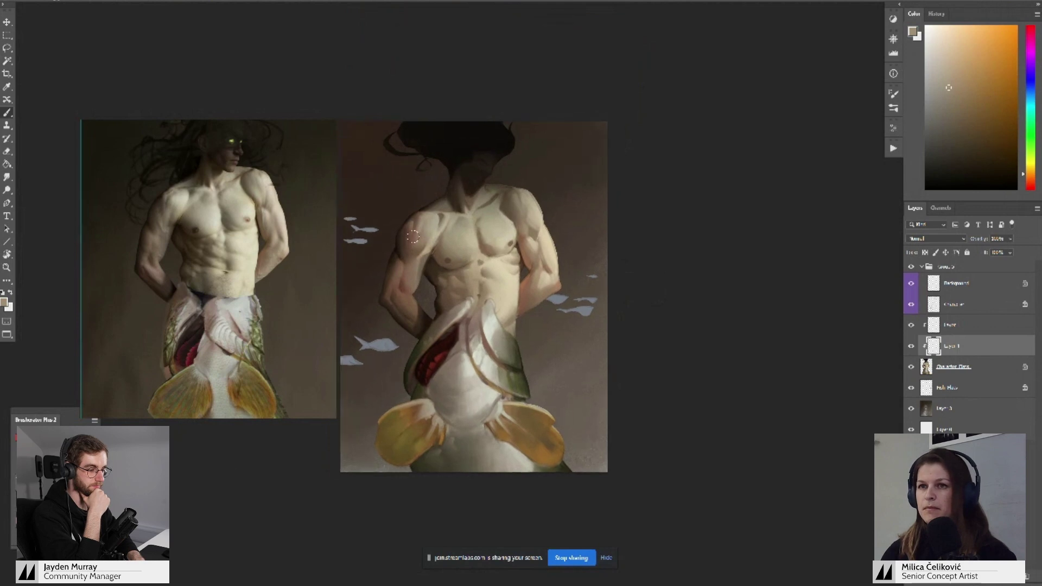
alt+click(427, 235)
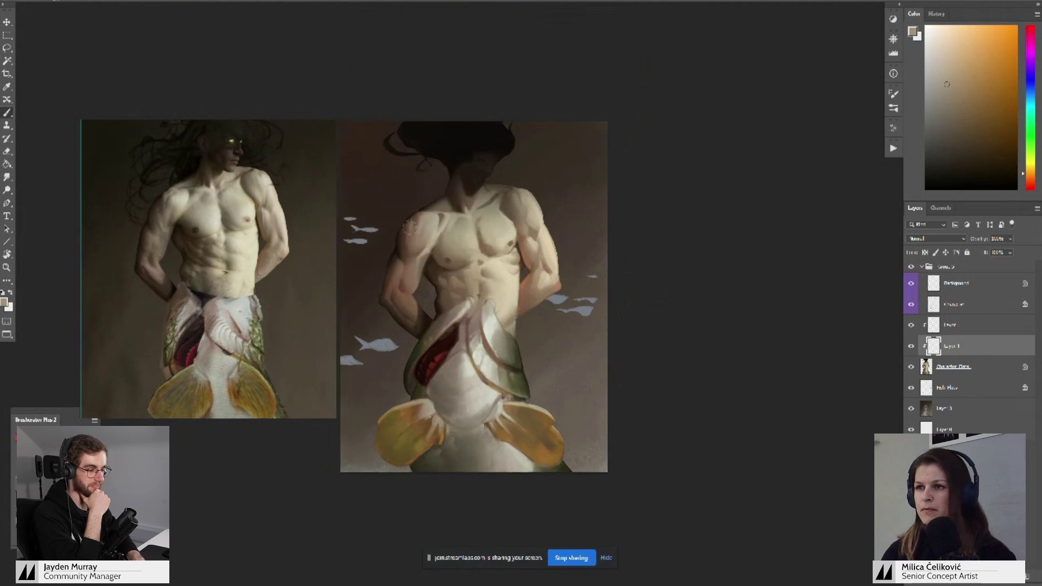
alt+click(426, 252)
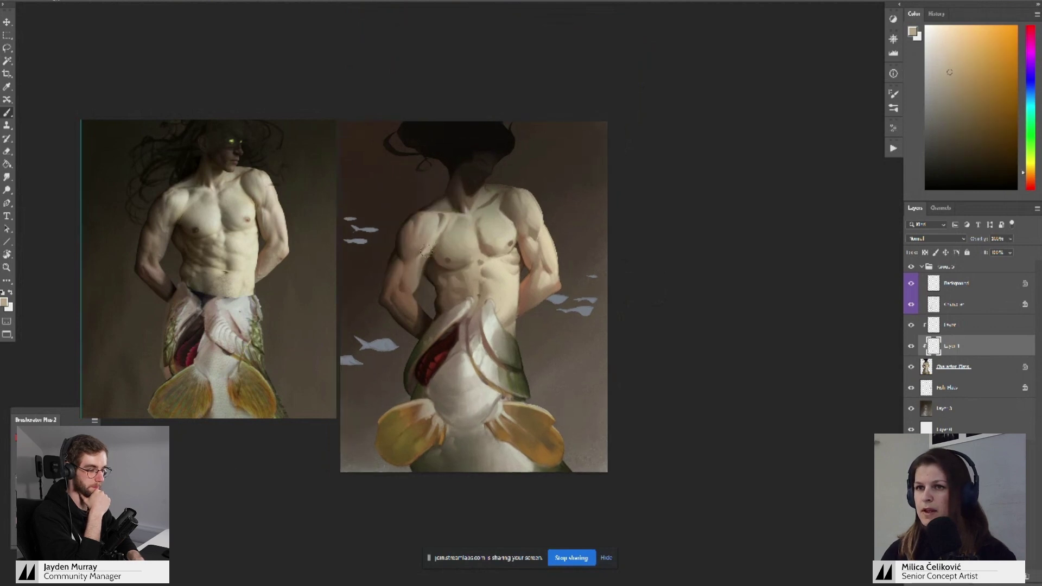
alt+click(428, 253)
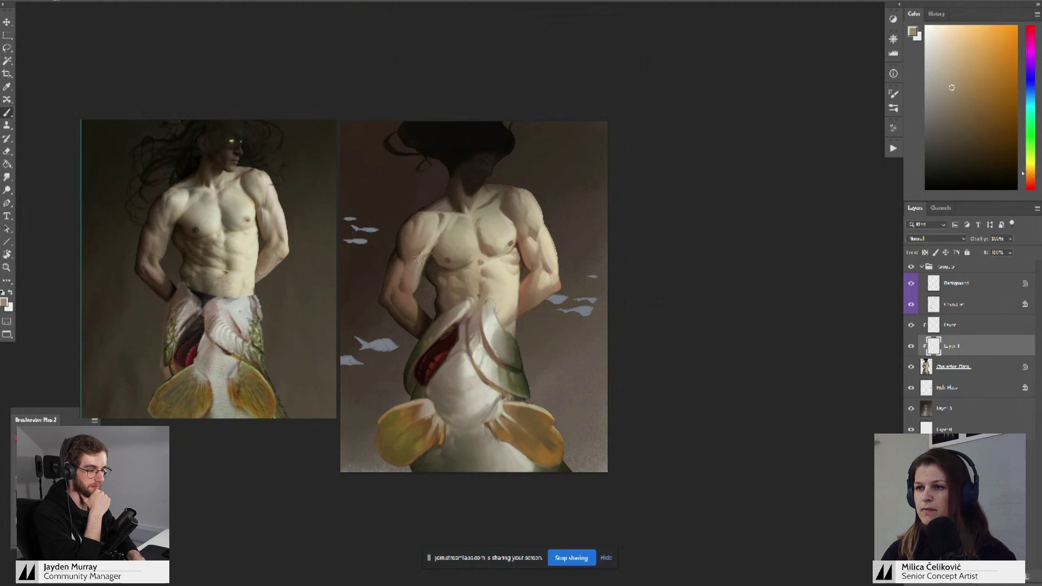
- Shade the lower part of the left upper arm and its outer edge above the elbow with sampled grey-brown and reddish-brown tones
alt+click(411, 274)
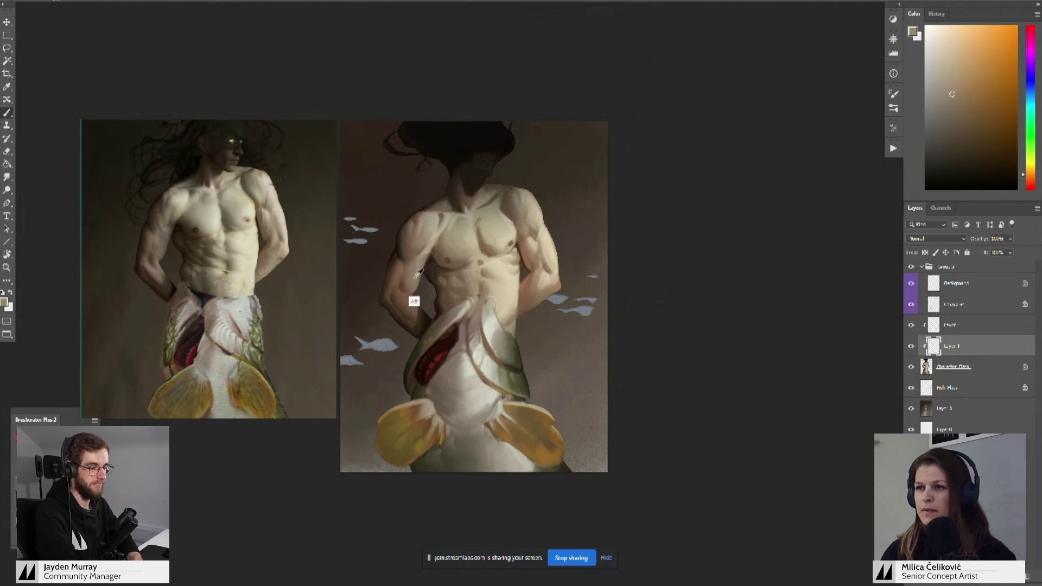
alt+click(416, 271)
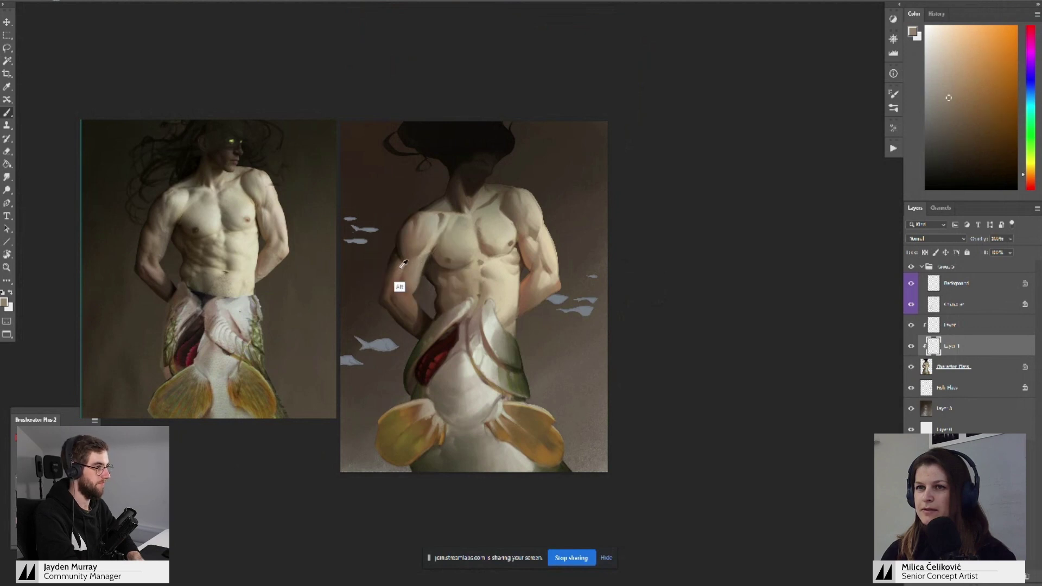
alt+click(400, 265)
alt+click(396, 262)
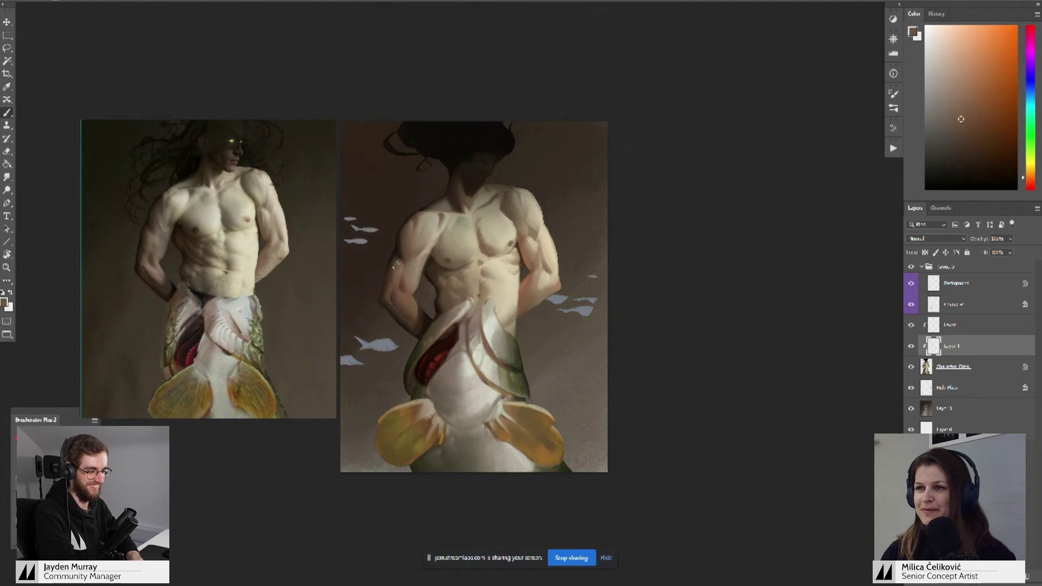
drag(396, 282, 387, 267)
alt+click(396, 265)
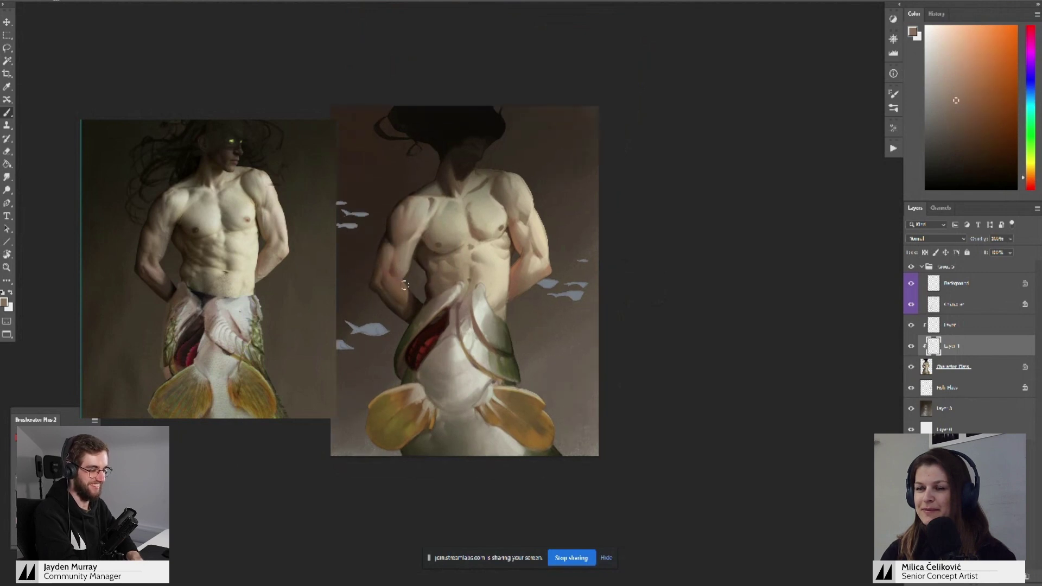
- Define the left elbow and forearm with dark brown shadow and muted mid-brown tones sampled around the elbow
alt+click(399, 281)
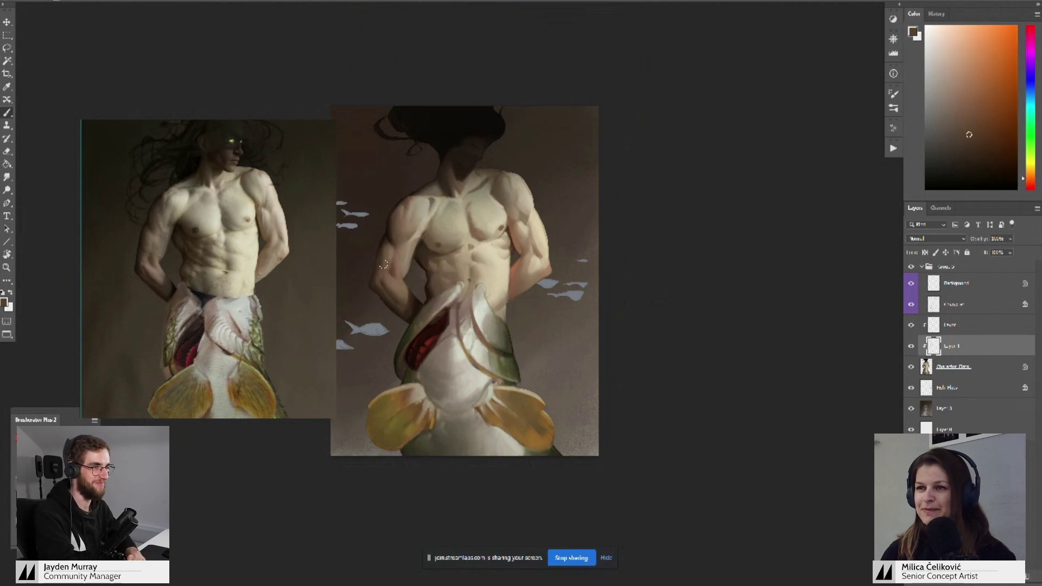
alt+click(379, 276)
alt+click(385, 266)
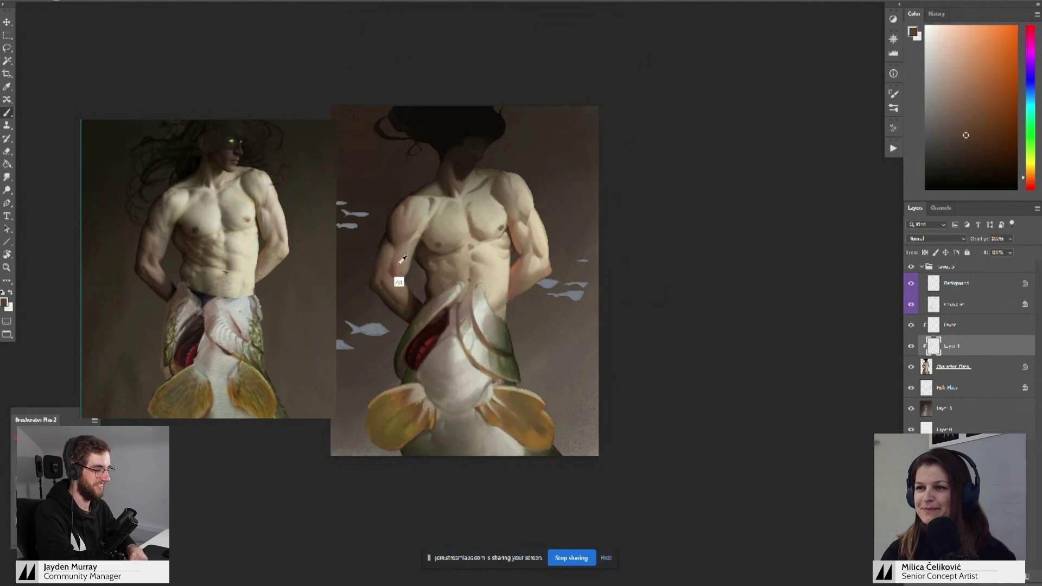
alt+click(399, 270)
alt+click(398, 260)
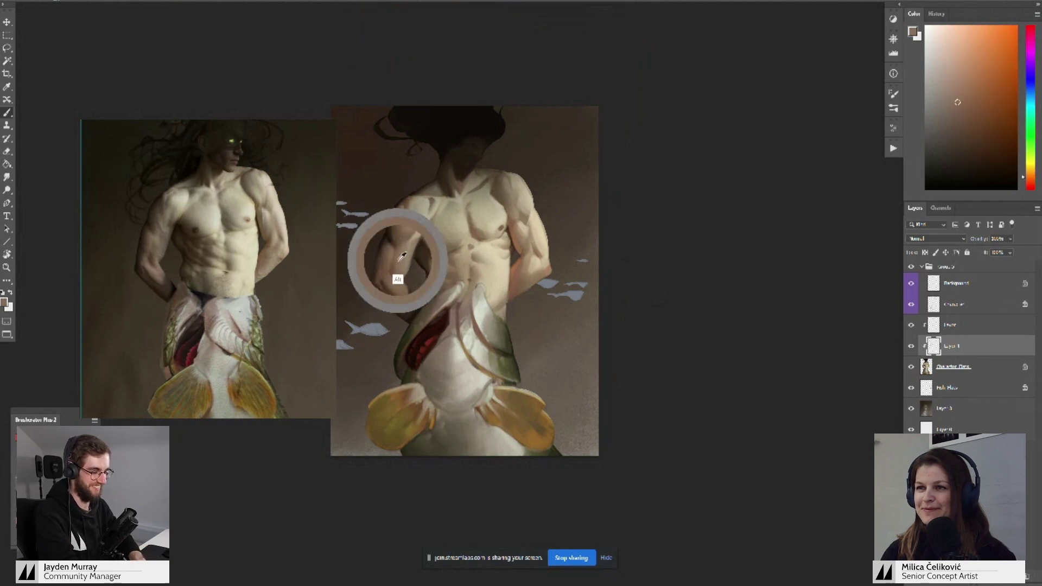
- Lighten the left upper arm between shoulder and elbow with pale beige tones sampled from the lit skin
alt+click(418, 234)
alt+click(417, 258)
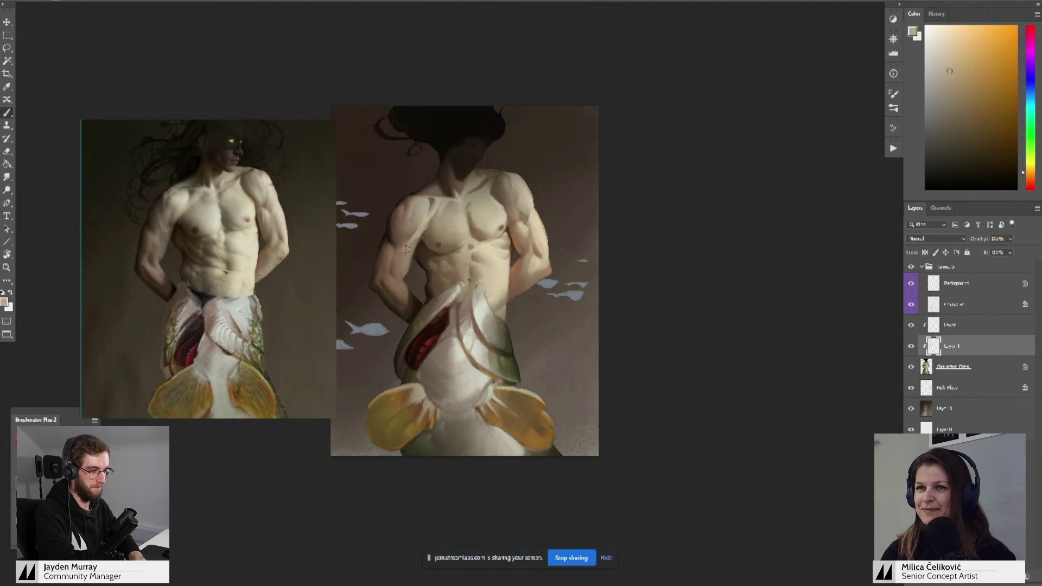
alt+click(416, 232)
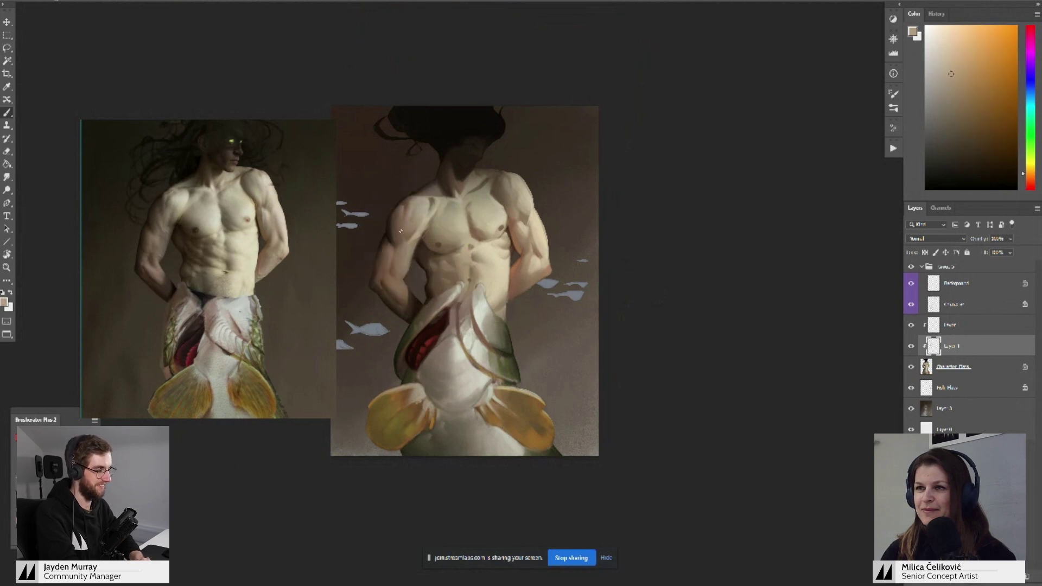
- Blend the shading on the figure's left-hand upper arm with sampled skin tones, and merge the paint layer into the character layer
scroll(403, 232, up, 2)
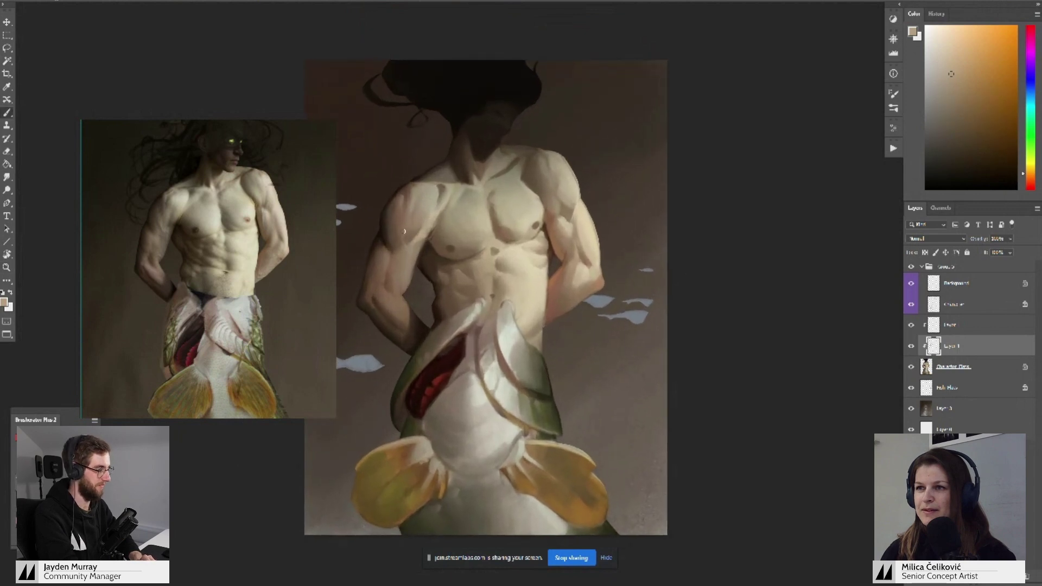
alt+click(400, 265)
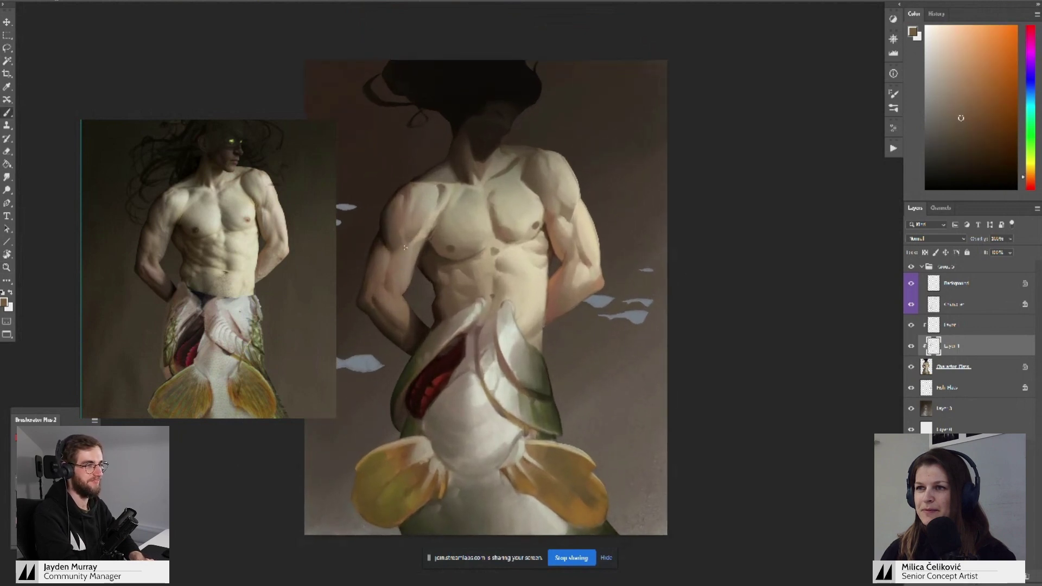
alt+click(405, 232)
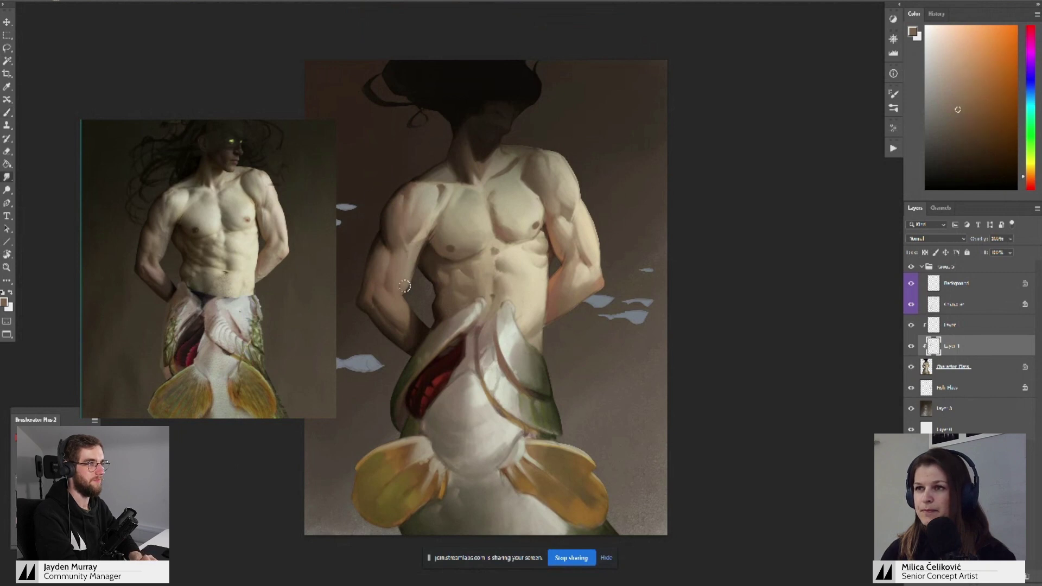
key(z)
drag(422, 247, 411, 282)
key(ctrl+e)
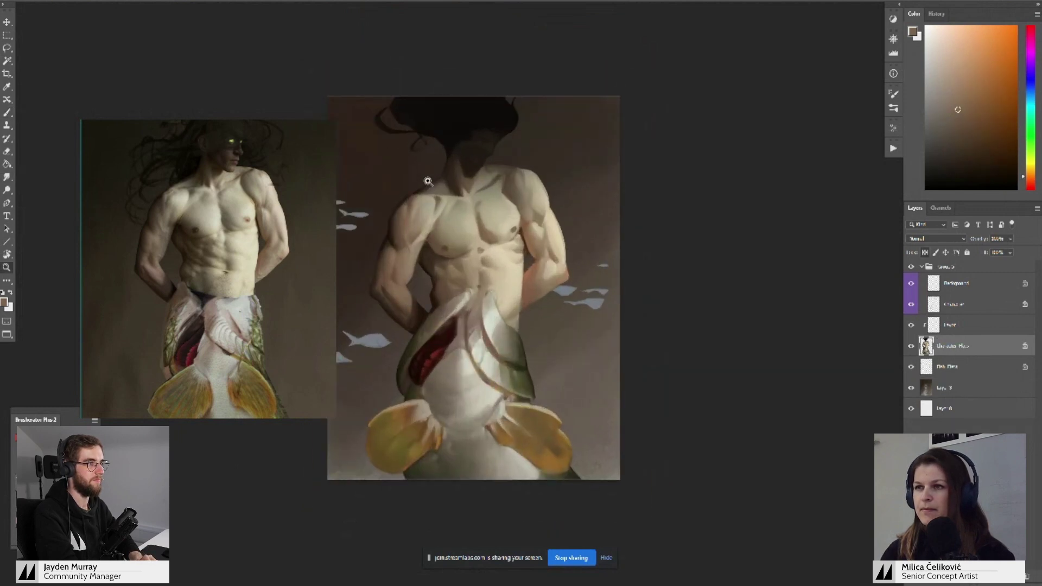
- Add a new layer clipped to the character layer and refine the left-hand shoulder and upper arm with sampled skin tones
key(ctrl+shift+alt+n)
key(ctrl+alt+g)
key(b)
alt+click(421, 255)
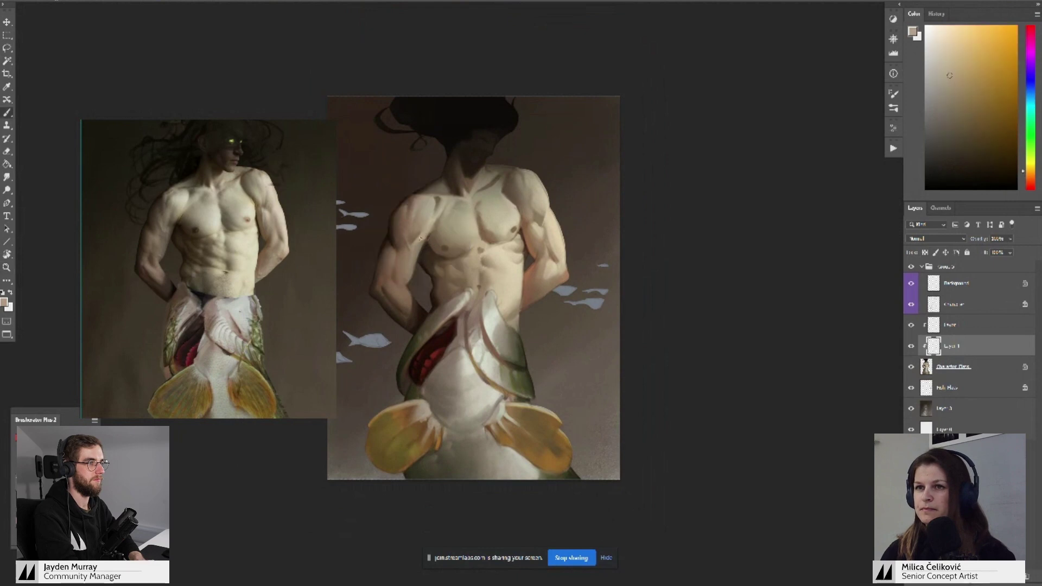
alt+click(421, 238)
drag(435, 223, 421, 237)
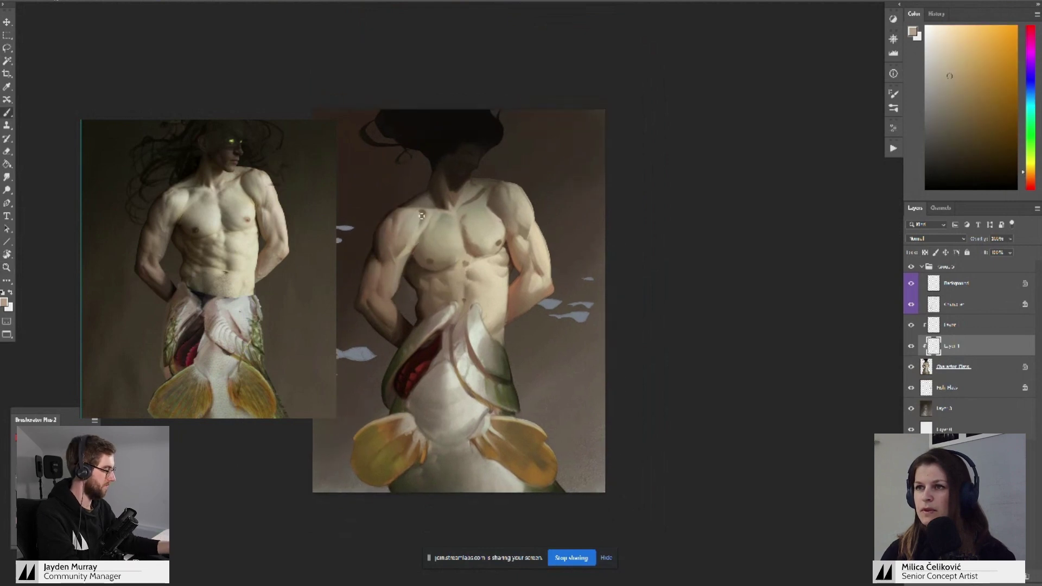
alt+click(422, 216)
alt+click(418, 222)
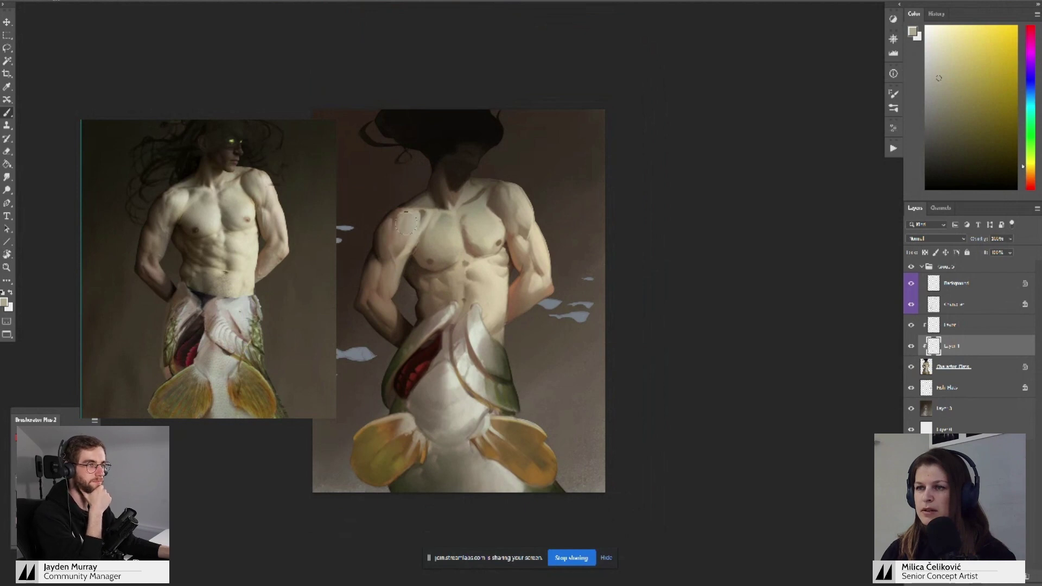
- Soften the chest and upper abdomen shading with light and mid skin tones sampled from the torso
mouse_move(478, 222)
mouse_down()
mouse_move(463, 209)
mouse_move(490, 237)
mouse_up()
alt+click(485, 226)
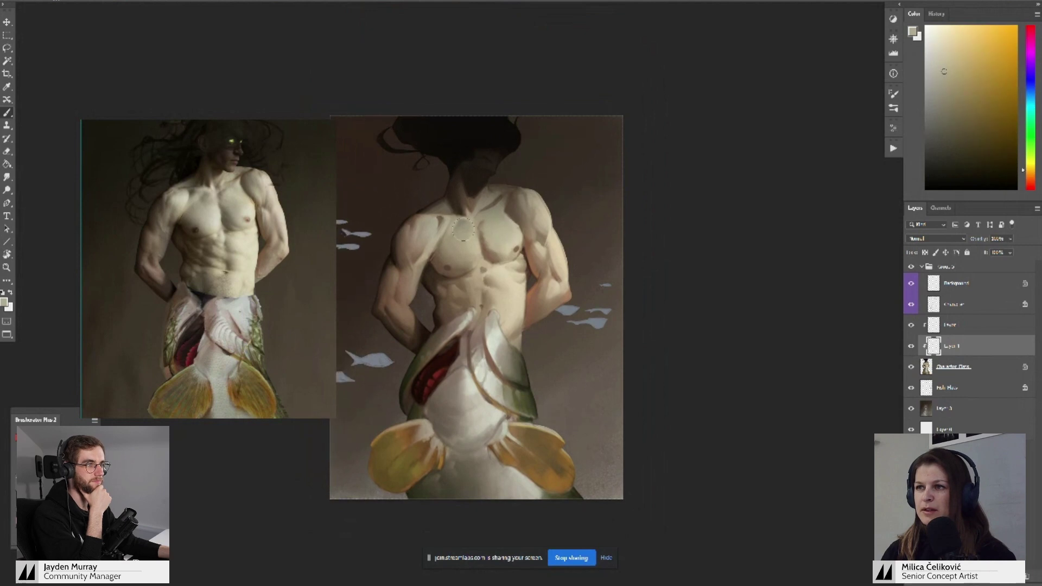
alt+click(470, 241)
alt+click(448, 263)
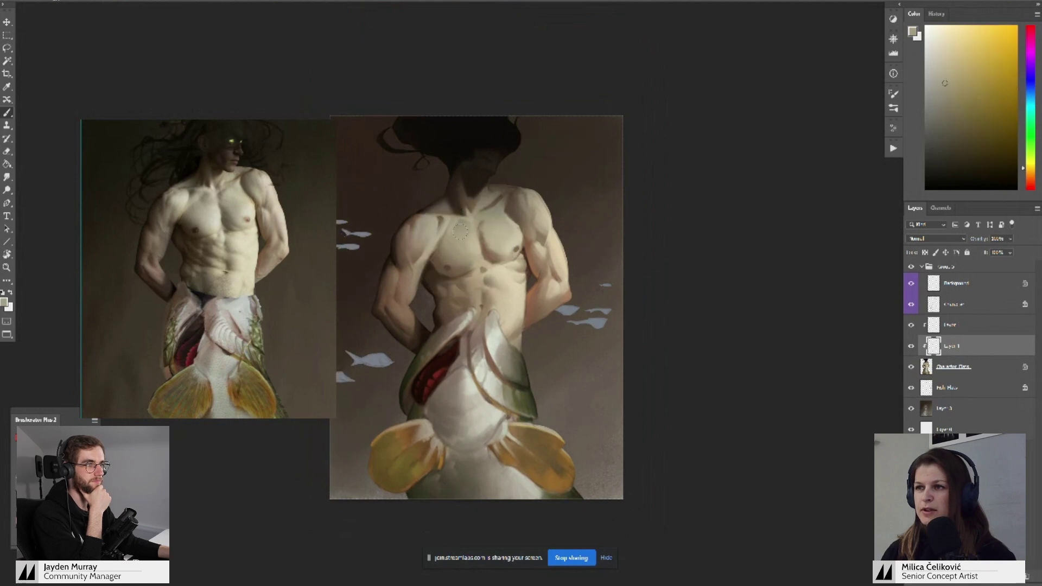
drag(452, 257, 453, 237)
alt+click(450, 248)
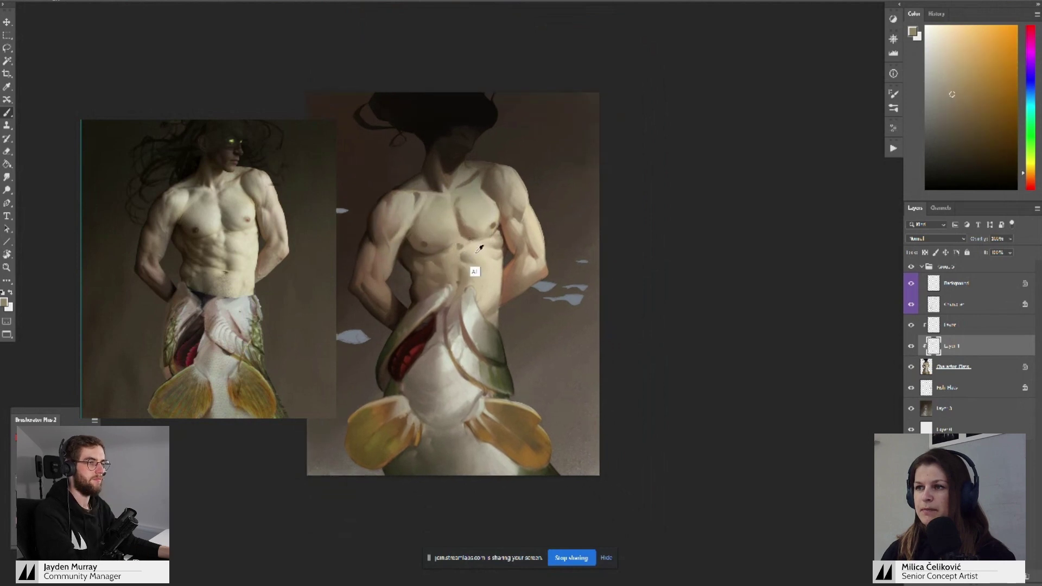
alt+click(476, 250)
alt+click(483, 214)
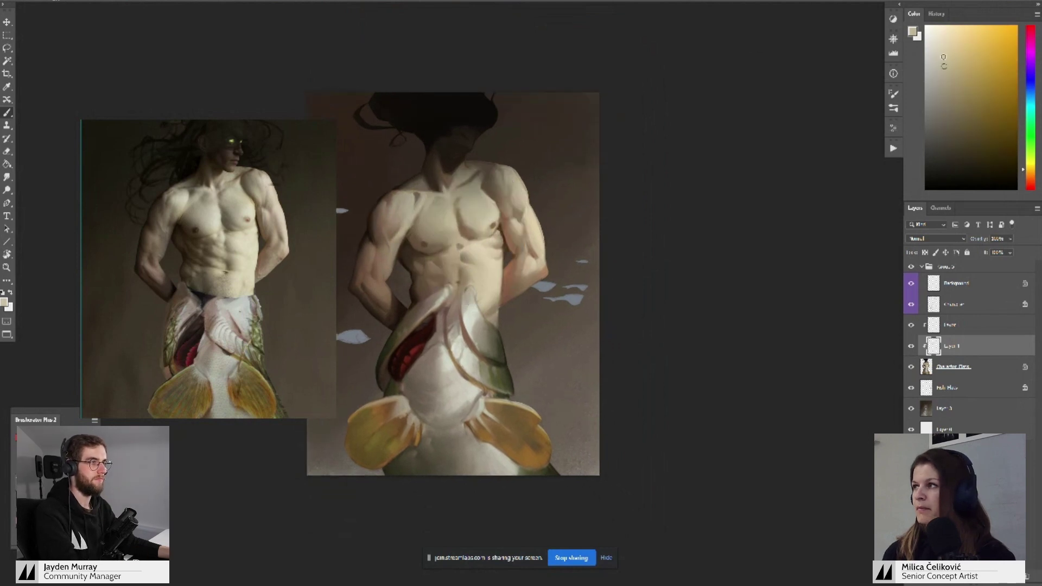
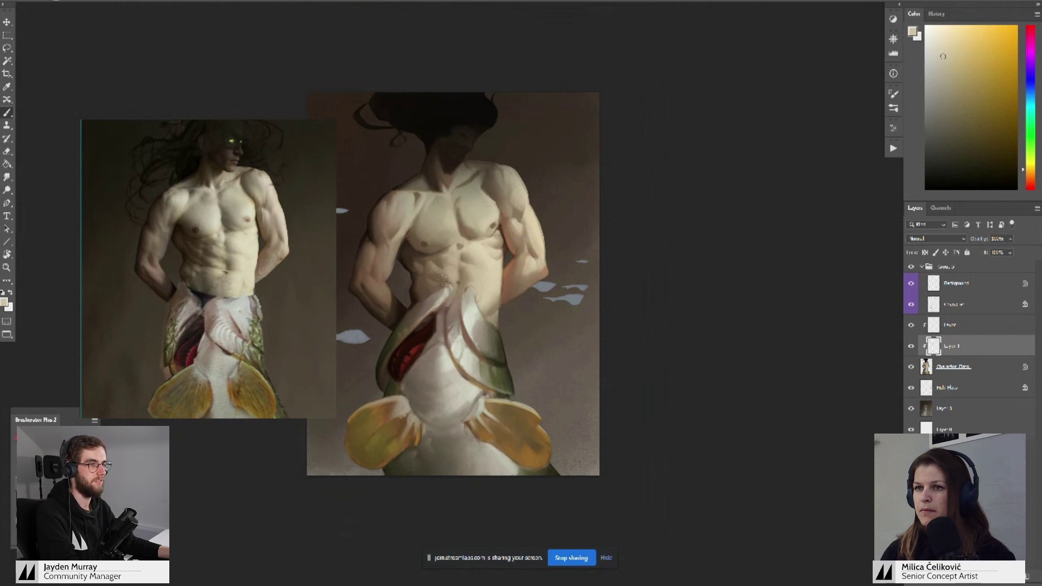
- Reposition the reference board so the whole merman reference painting is in view
drag(283, 293, 249, 204)
drag(287, 354, 216, 227)
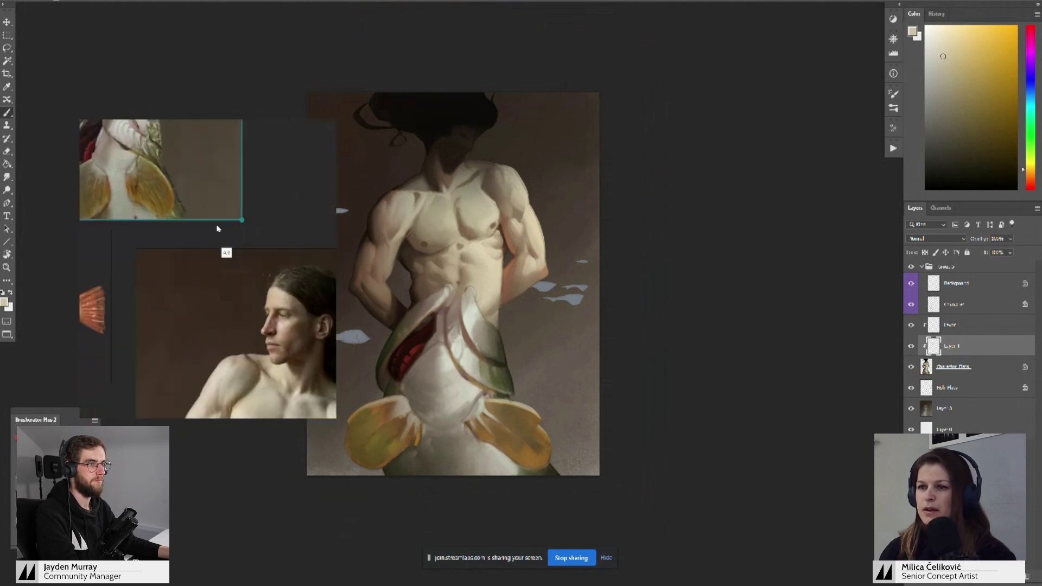
drag(305, 309, 225, 150)
mouse_move(258, 211)
mouse_down()
mouse_move(239, 167)
mouse_move(240, 217)
mouse_move(276, 275)
mouse_move(275, 263)
mouse_up()
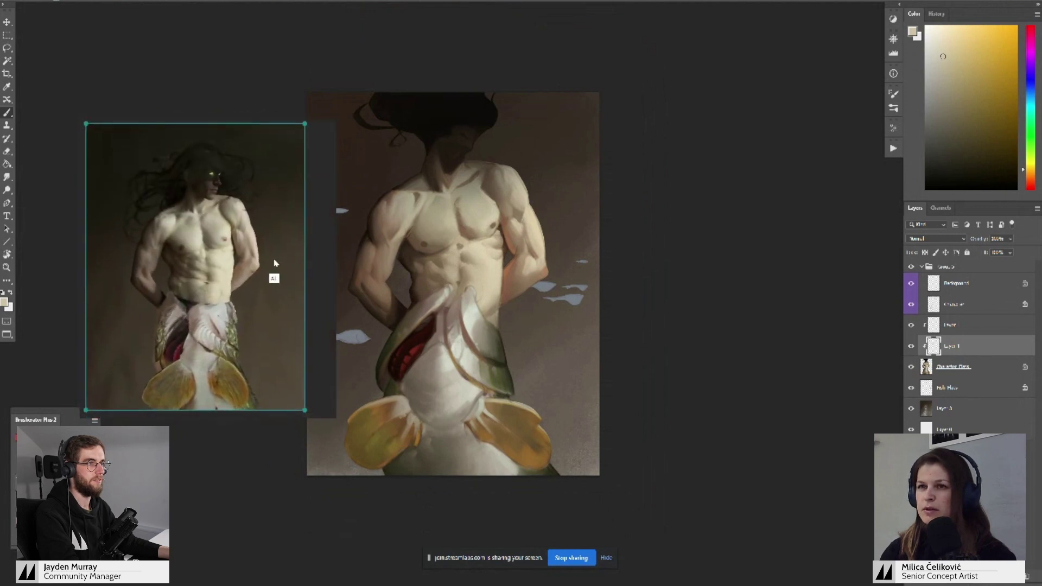
- Paint the centre of the chest between the pectorals using a dark muted brown and sampled skin tones
mouse_move(434, 219)
mouse_down()
mouse_move(430, 202)
mouse_move(476, 216)
mouse_move(485, 229)
mouse_move(477, 231)
mouse_up()
key(z)
key(z)
alt+click(456, 222)
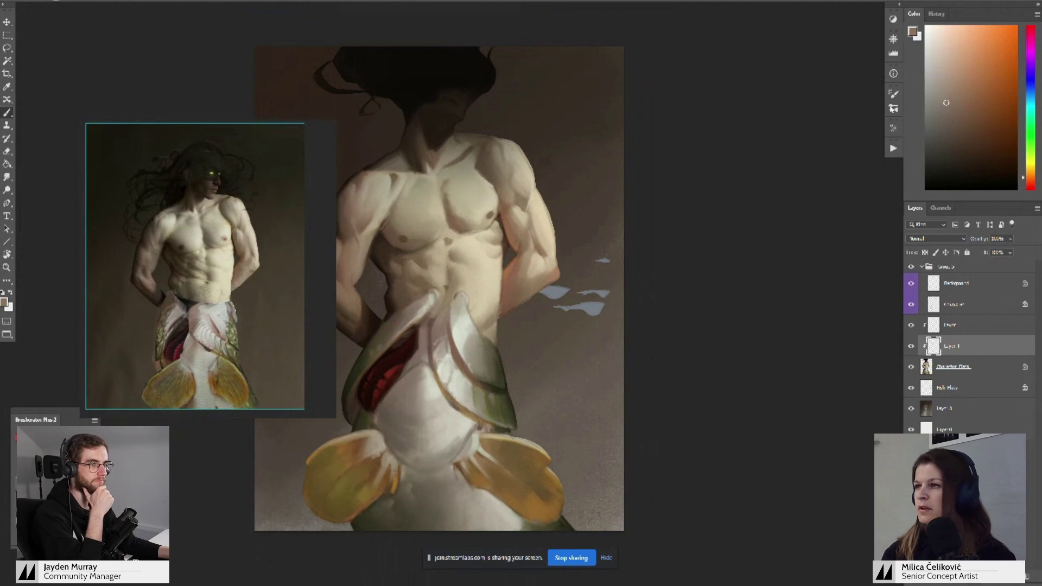
click(946, 124)
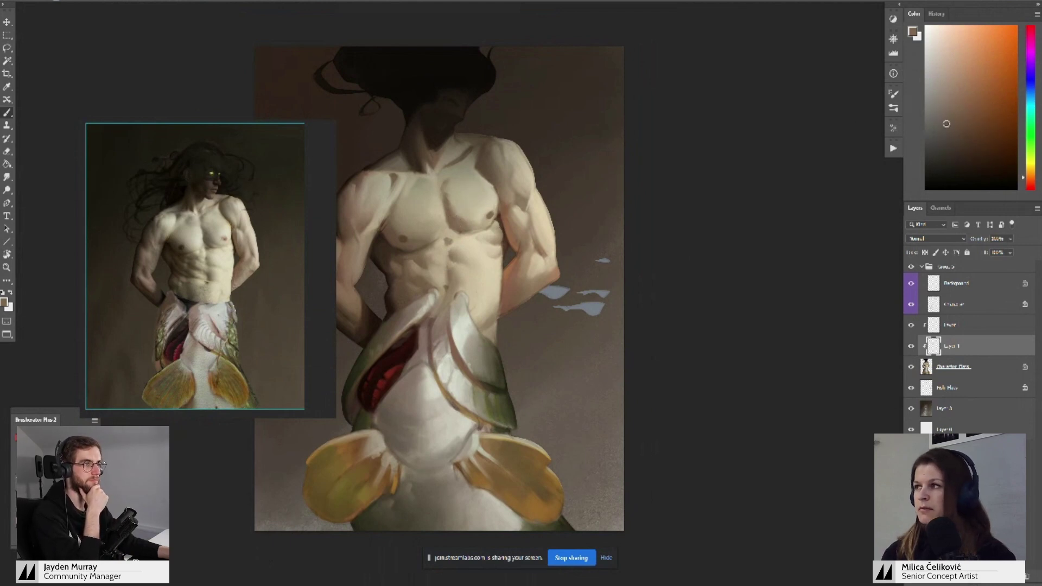
drag(946, 124, 945, 125)
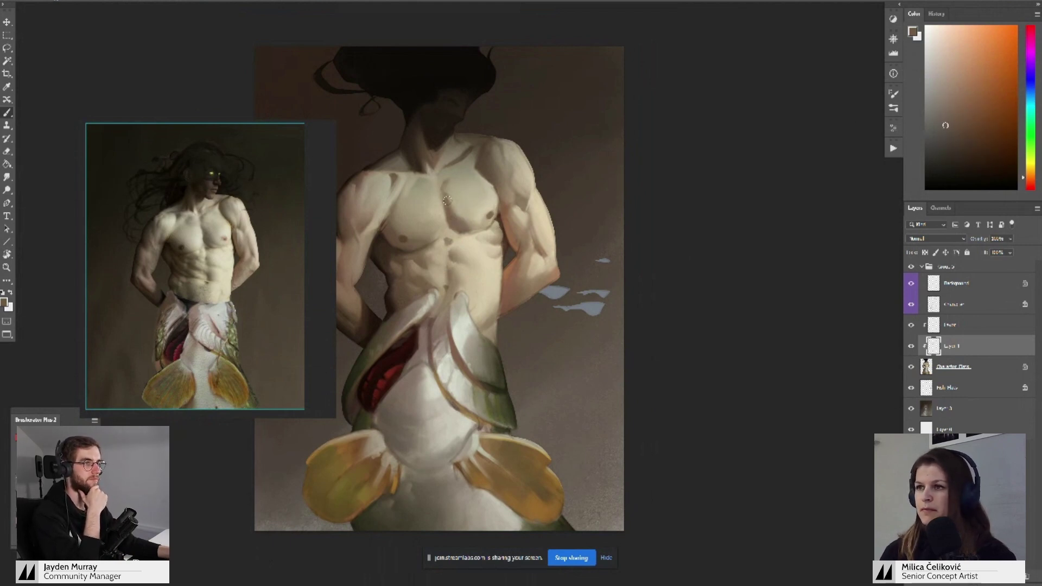
alt+click(462, 212)
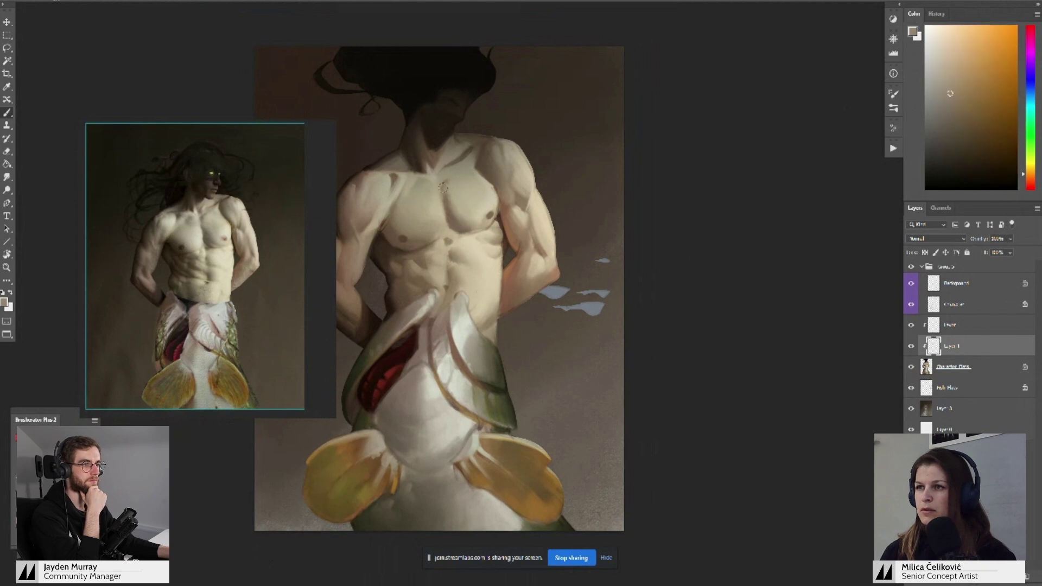
alt+click(456, 218)
- Check the chest painting on the whole canvas and merge the clipped paint layer into the character layer
key(ctrl+space)
drag(479, 201, 445, 200)
drag(514, 235, 538, 254)
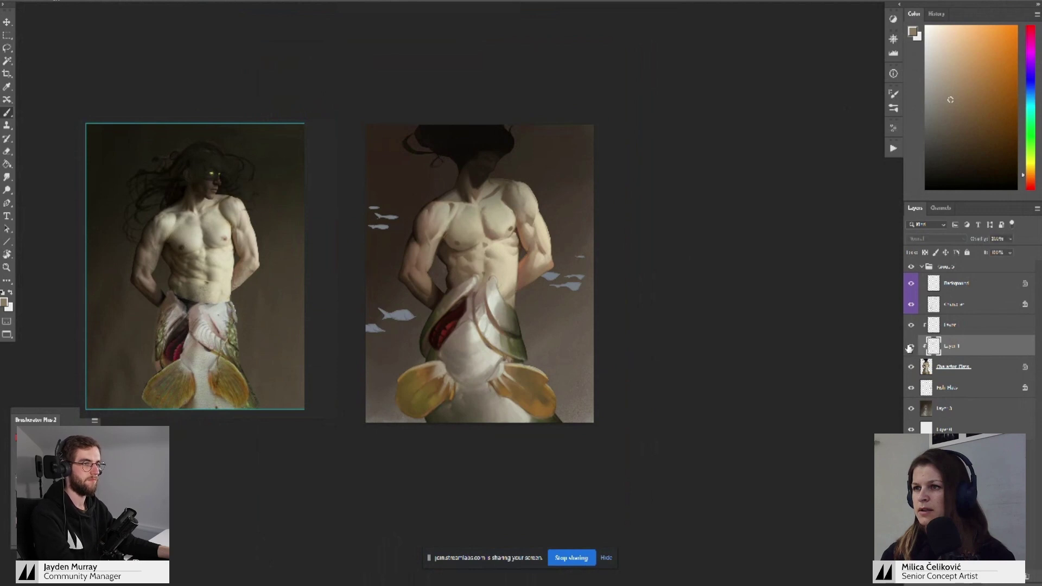
key(ctrl+e)
- Add a new layer clipped to the character layer and pick a saturated dark brown for shading where the waist meets the fish body
key(ctrl+space)
mouse_move(505, 276)
mouse_down()
mouse_move(450, 275)
mouse_move(513, 276)
mouse_up()
drag(554, 414, 550, 402)
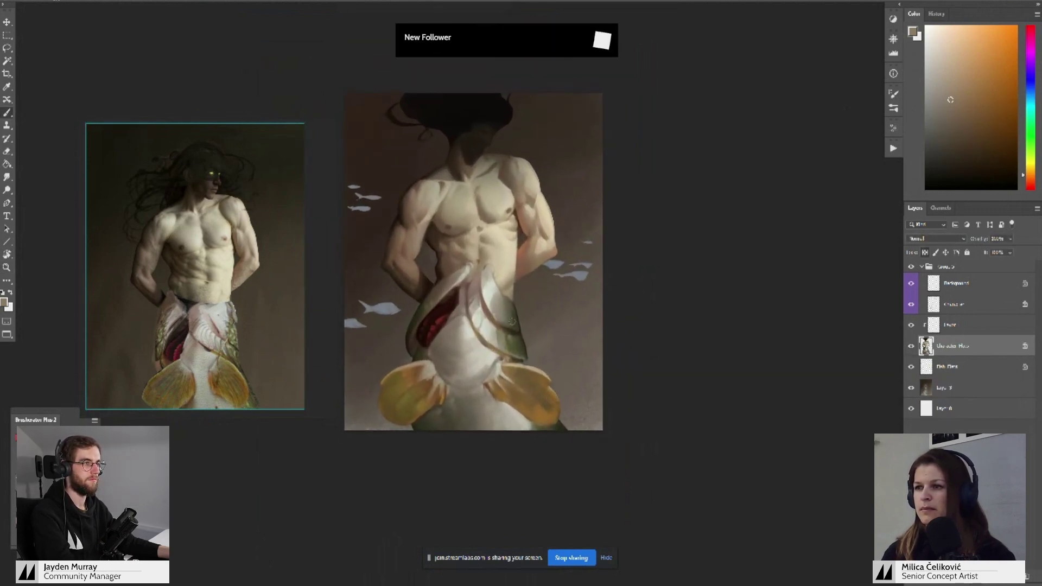
key(ctrl+shift+alt+n)
alt+click(437, 293)
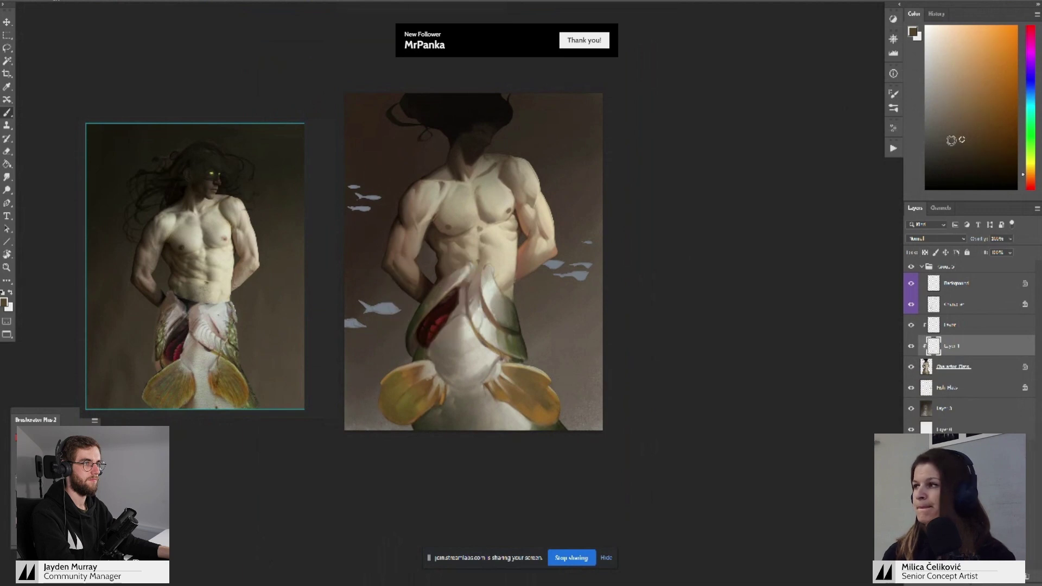
drag(980, 139, 983, 131)
click(1029, 177)
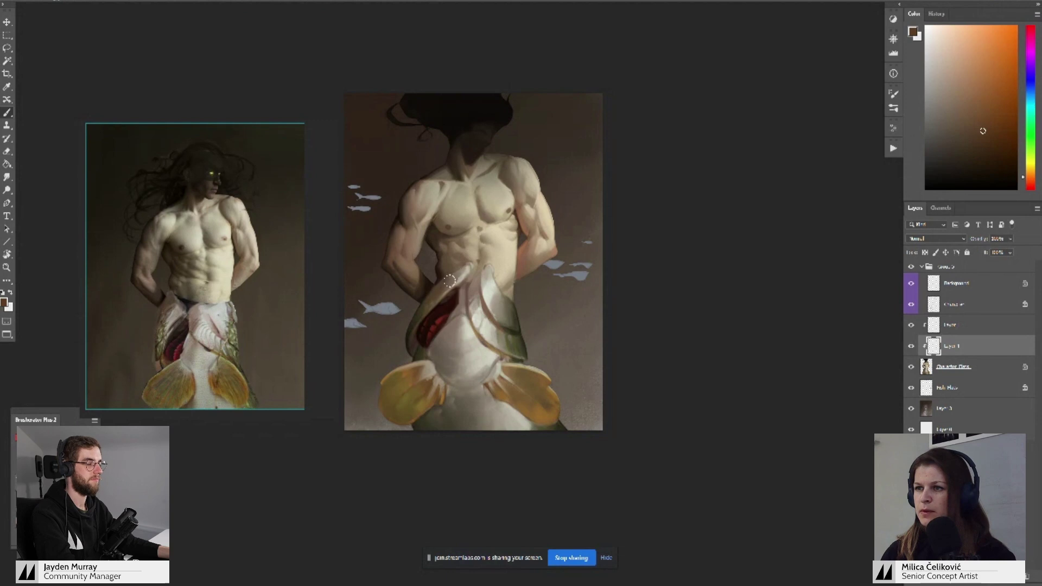
- Paint light yellow-green spots on the dark green edge of the right-hand gill cover
drag(514, 313, 509, 295)
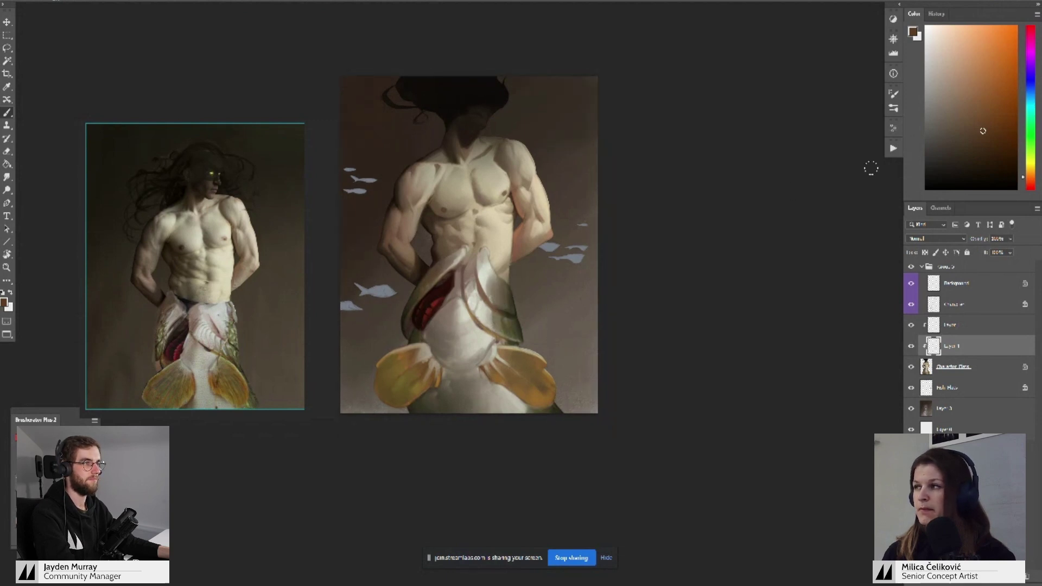
click(1029, 161)
click(989, 96)
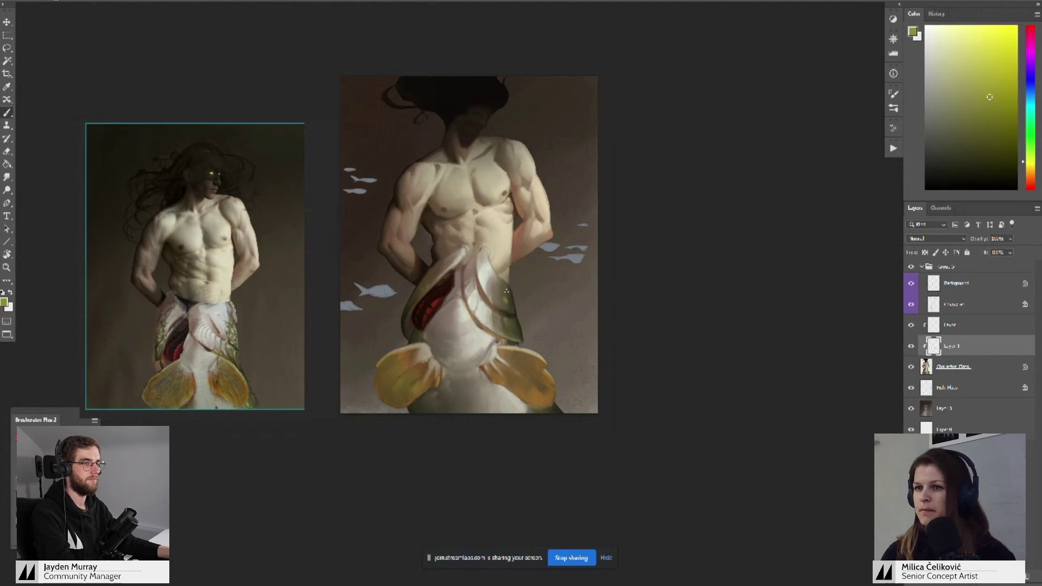
key(z)
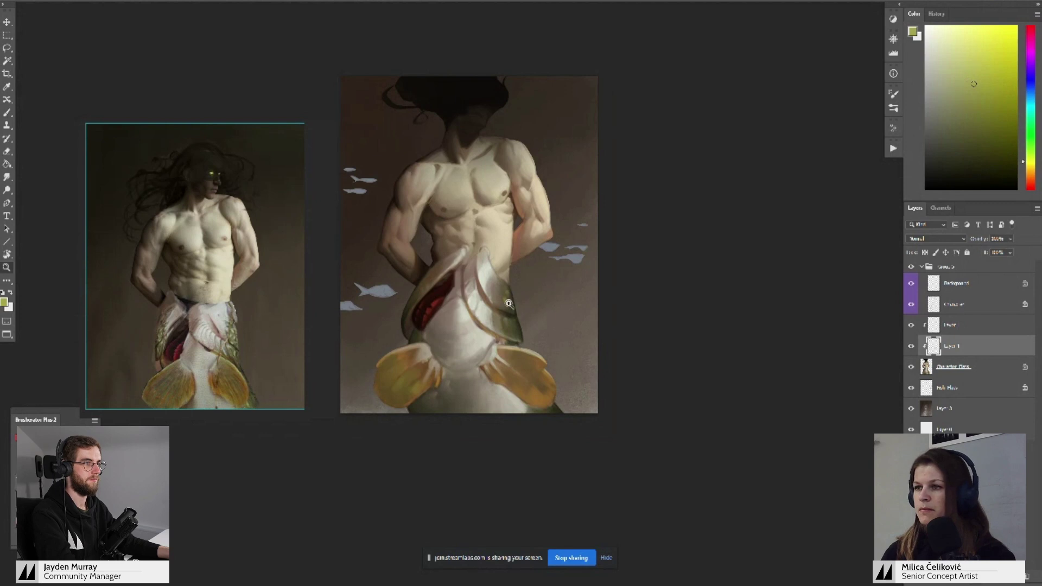
drag(491, 301, 503, 300)
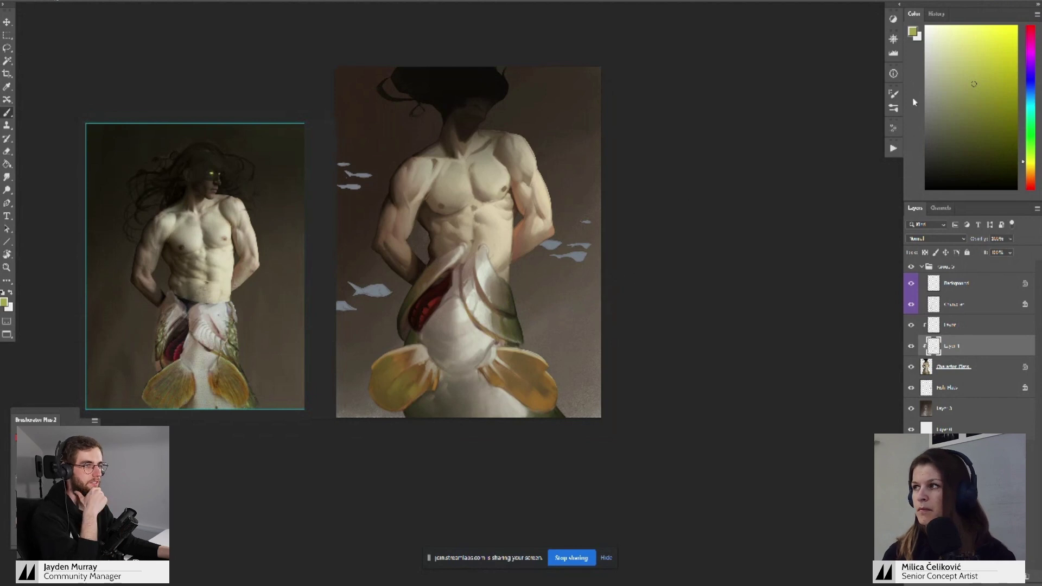
click(961, 90)
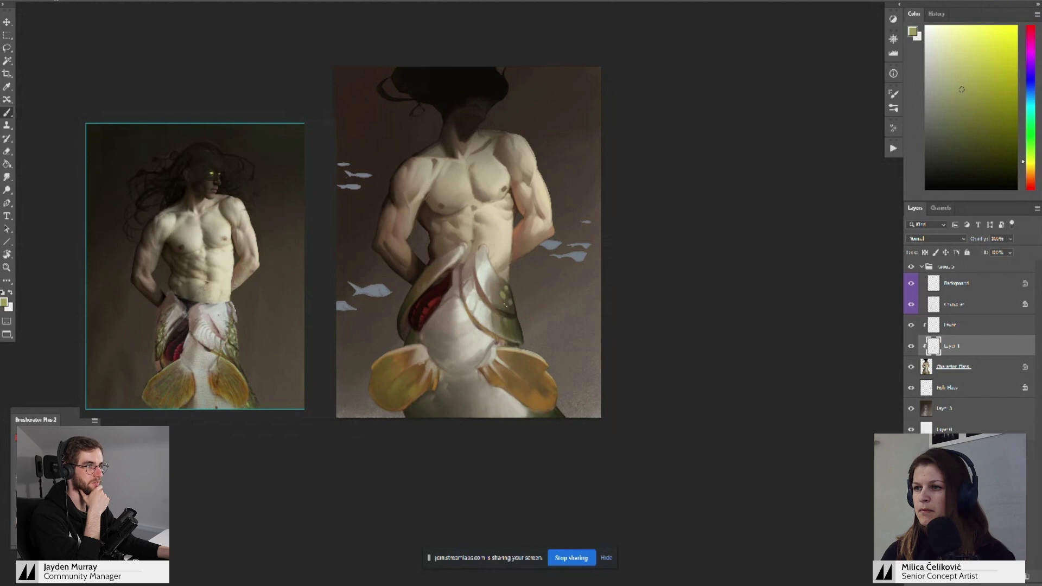
mouse_move(512, 303)
mouse_down()
mouse_move(510, 271)
mouse_move(511, 296)
mouse_up()
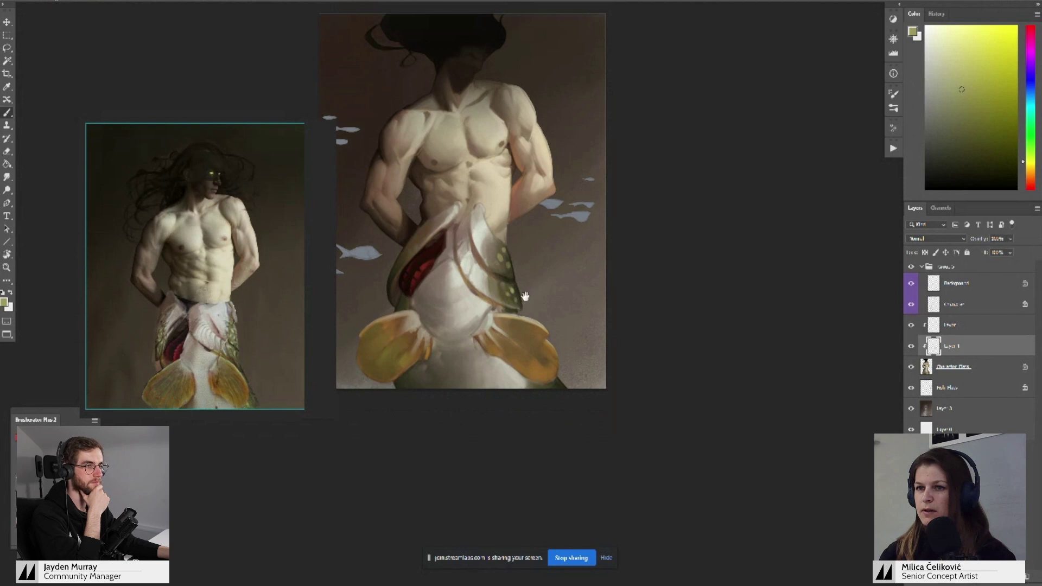
- Refine the spots on the lower part of the right-hand gill cover with olive greens sampled from the surrounding area
scroll(525, 296, up, 1)
drag(539, 262, 538, 280)
scroll(513, 258, up, 3)
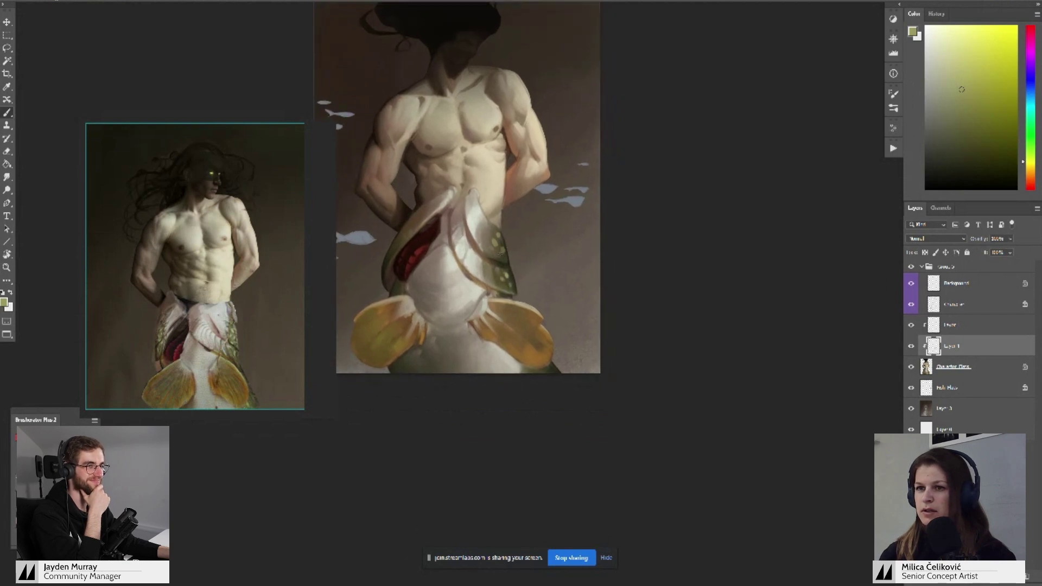
scroll(509, 289, up, 1)
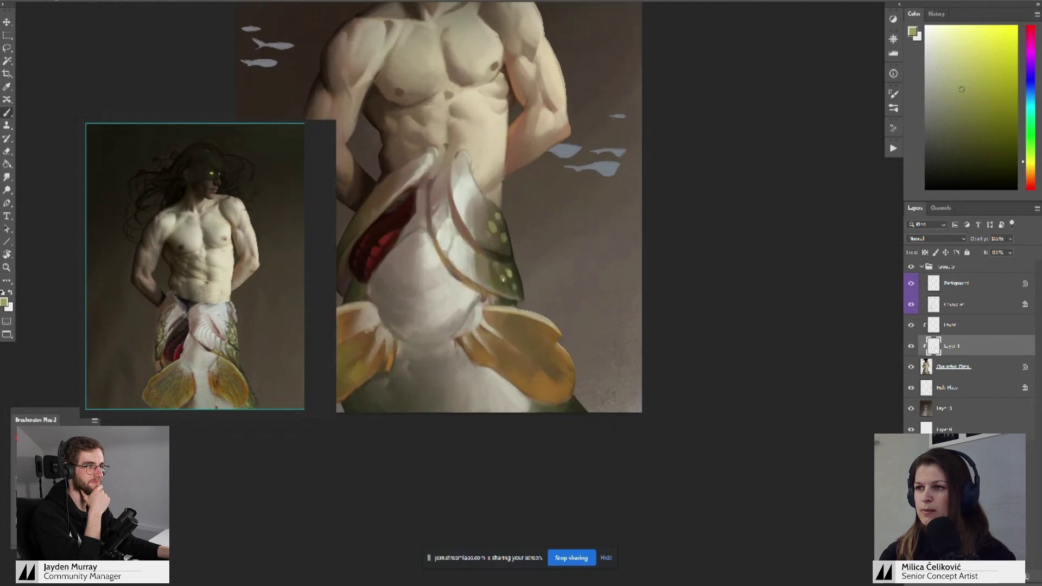
alt+click(503, 279)
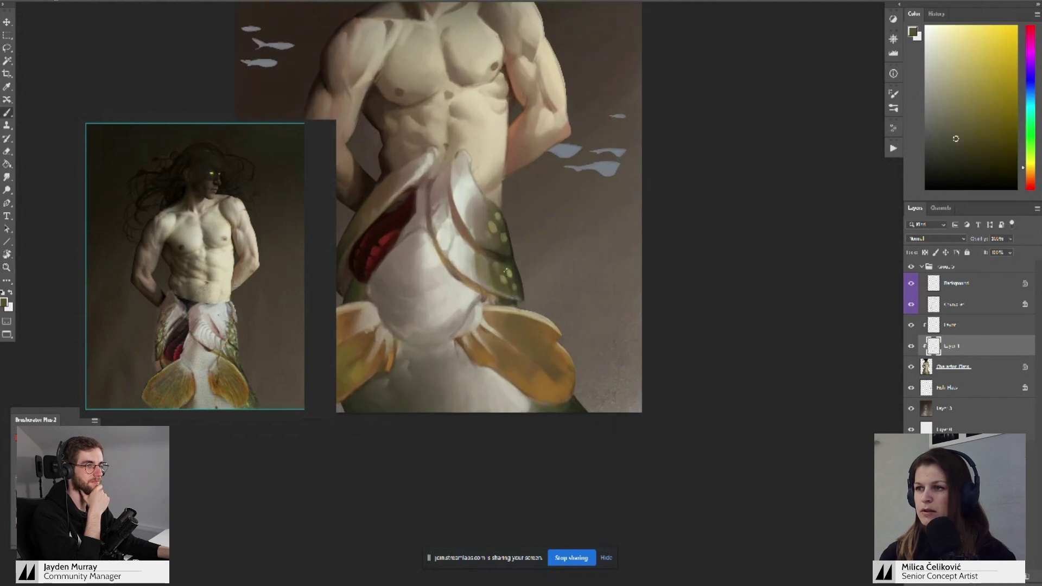
alt+click(511, 268)
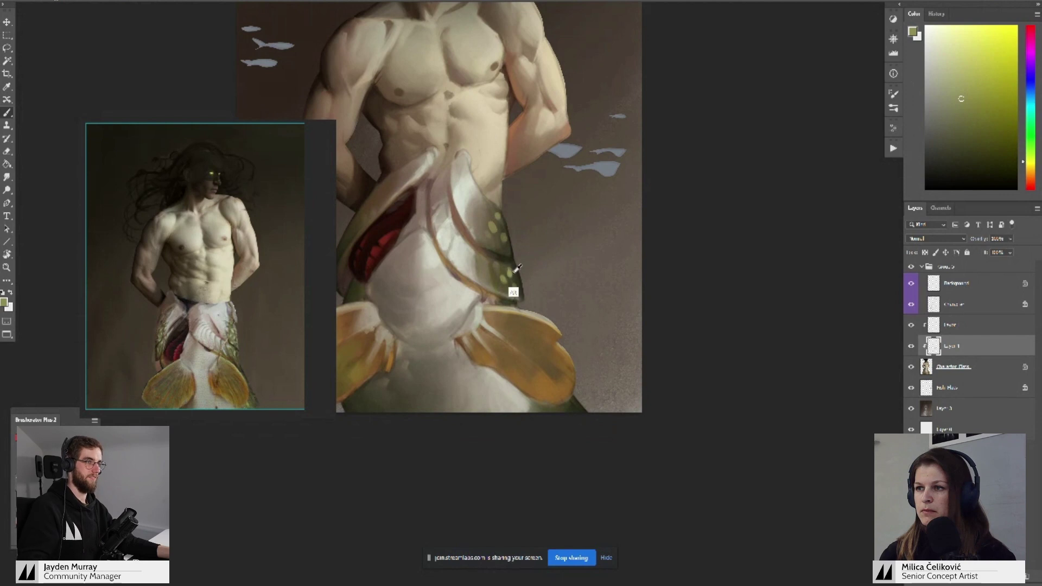
alt+click(511, 277)
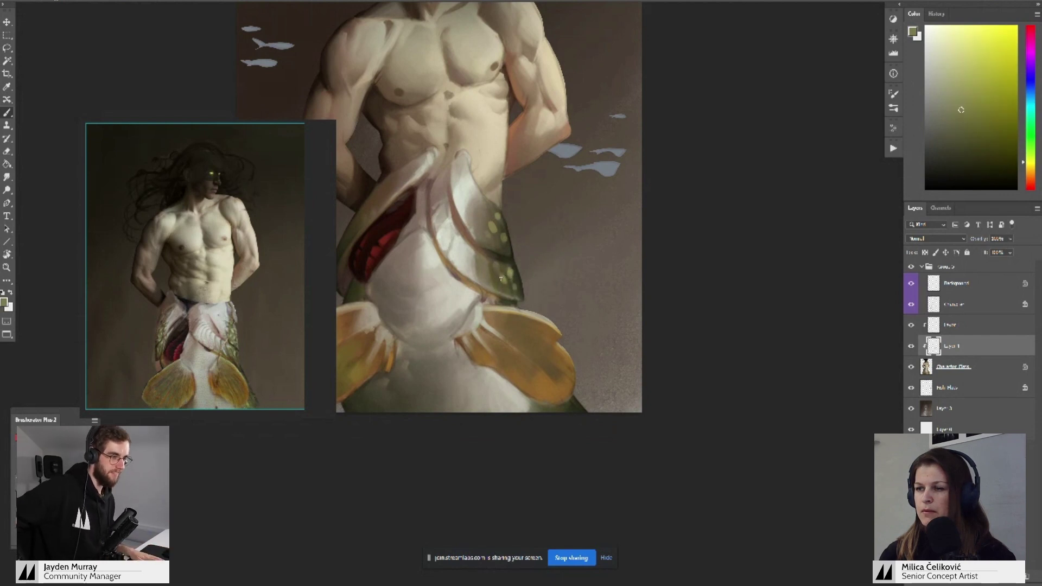
- Blend the inner rim and pale upper part of the right-hand gill cover with browns and light greys sampled around it
key(z)
mouse_move(527, 271)
mouse_down()
mouse_move(497, 313)
mouse_move(529, 314)
mouse_up()
drag(522, 269, 515, 309)
key(b)
alt+click(489, 263)
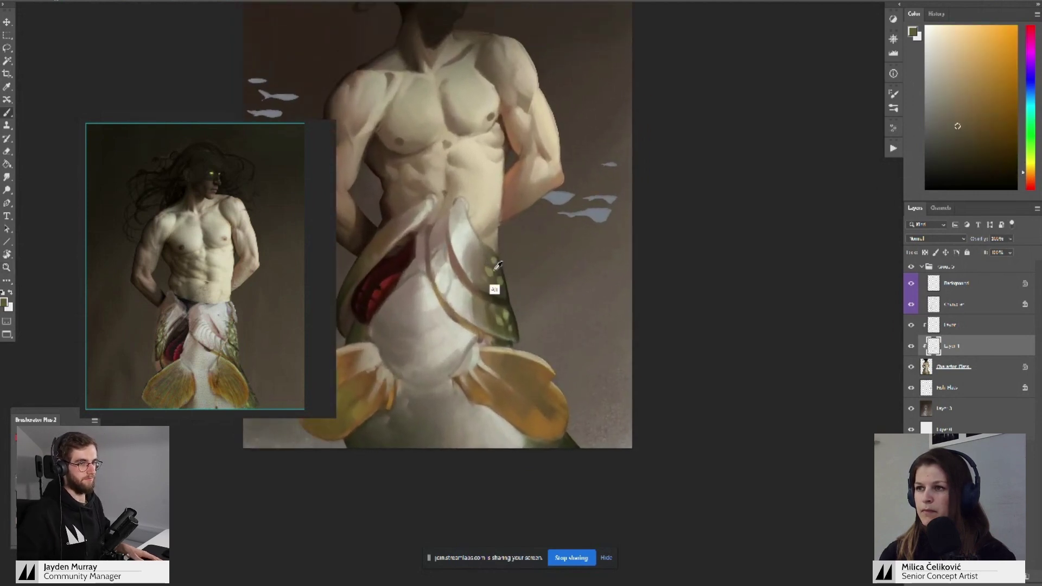
alt+click(475, 249)
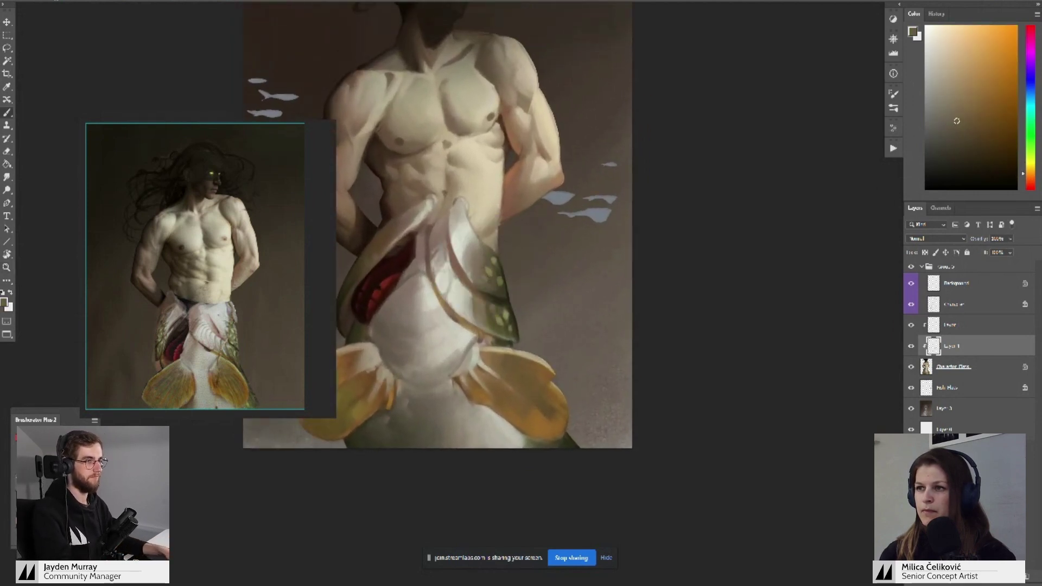
alt+click(470, 238)
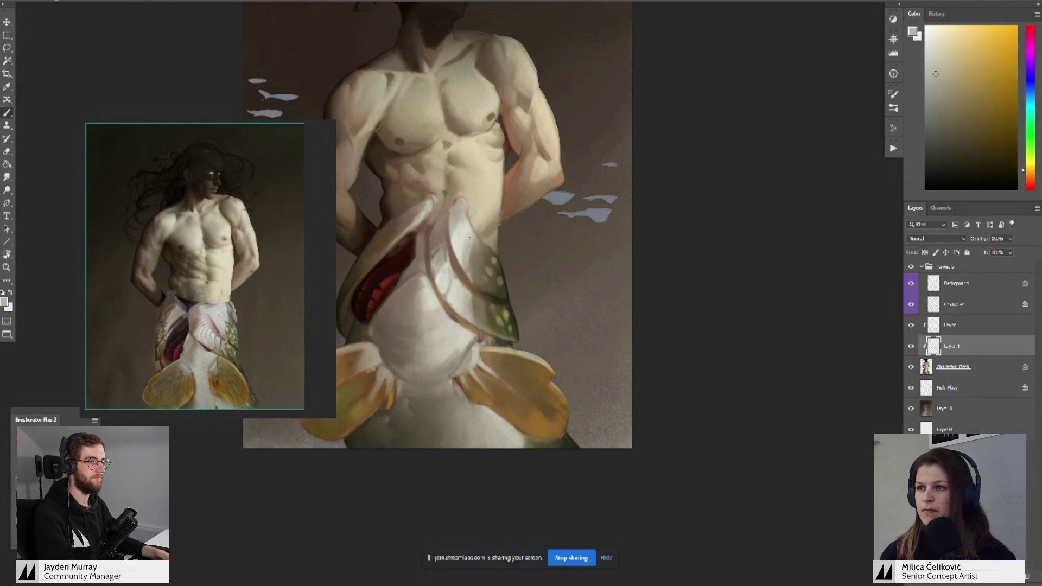
alt+click(474, 279)
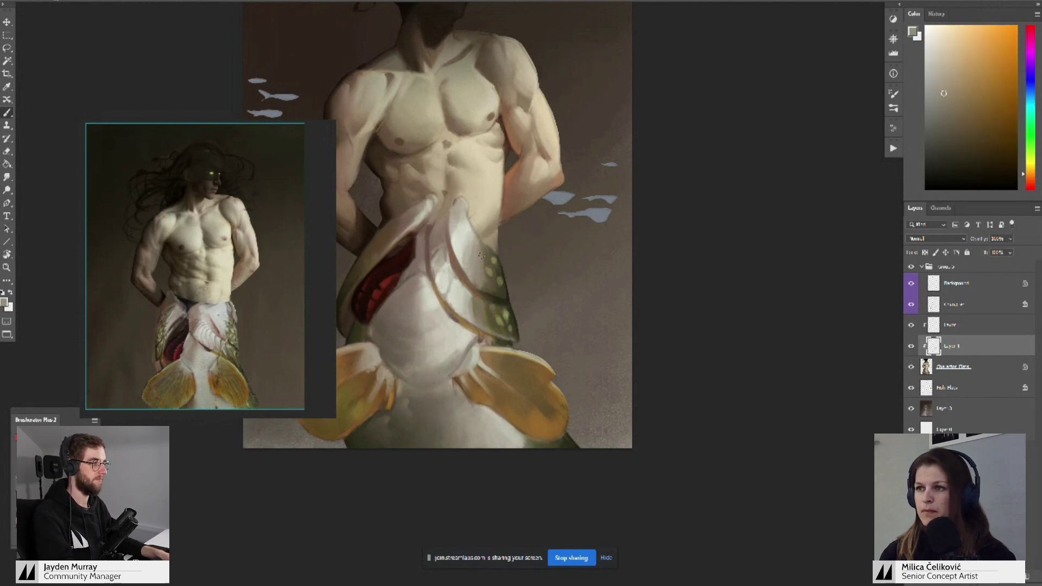
- Refine the upper spotted edge of the right-hand gill cover with sampled olive greens and check it on the whole canvas
mouse_move(498, 250)
mouse_down()
mouse_move(470, 303)
mouse_move(503, 301)
mouse_move(493, 290)
mouse_up()
alt+click(485, 252)
scroll(487, 253, down, 1)
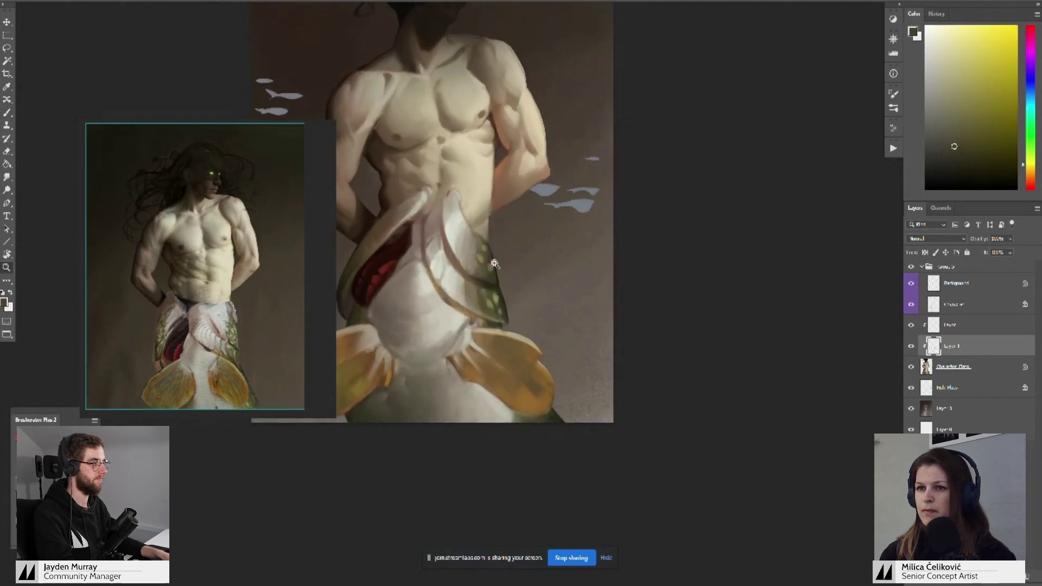
alt+click(482, 254)
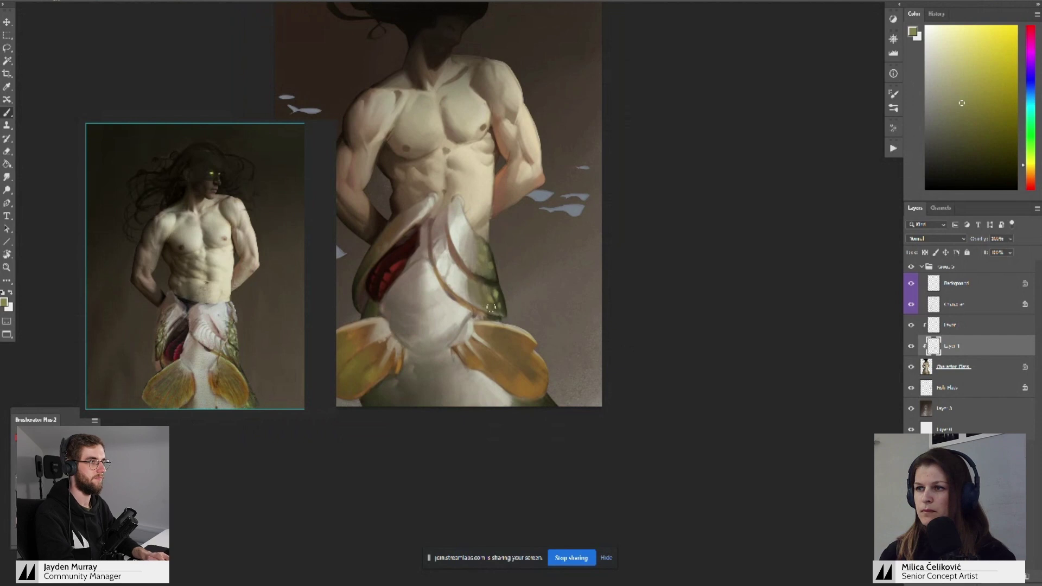
scroll(492, 301, down, 5)
scroll(458, 302, up, 4)
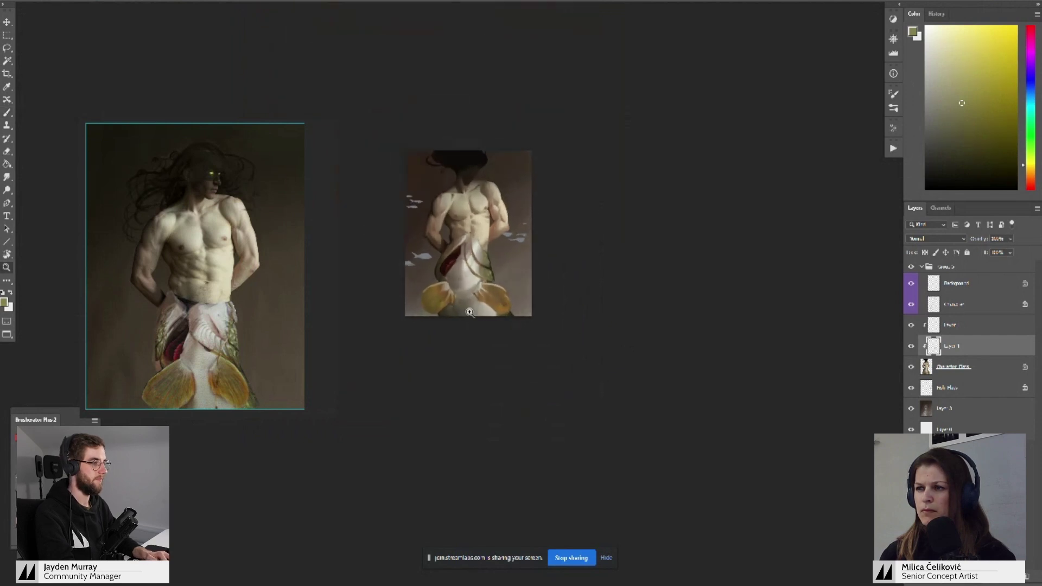
mouse_move(497, 336)
mouse_down()
mouse_move(500, 316)
mouse_move(530, 365)
mouse_up()
drag(494, 301, 500, 302)
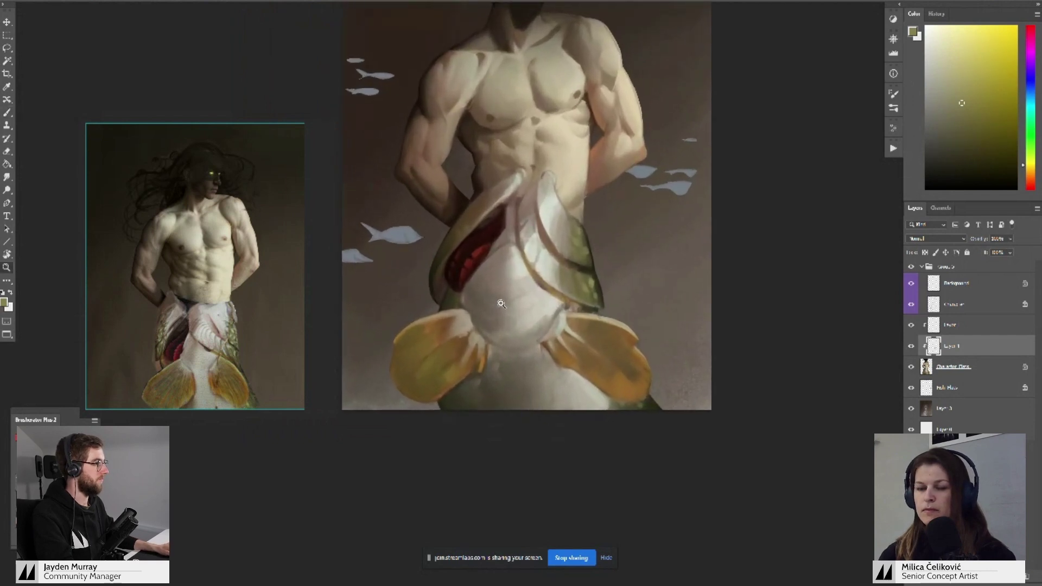
- Shade the outer edge of the left-hand gill cover with olive and dark browns sampled along it
drag(475, 210, 461, 239)
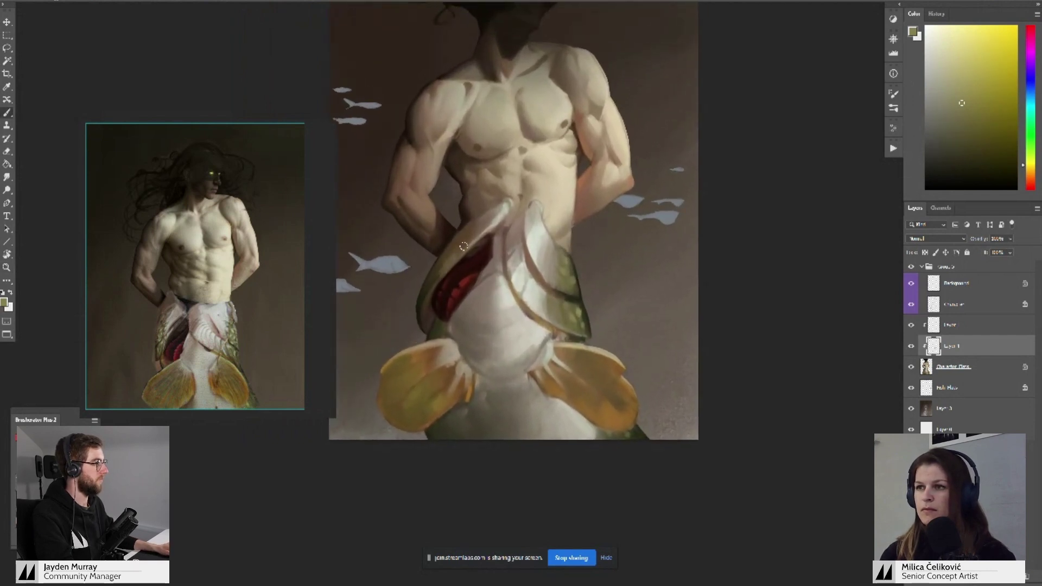
alt+click(437, 269)
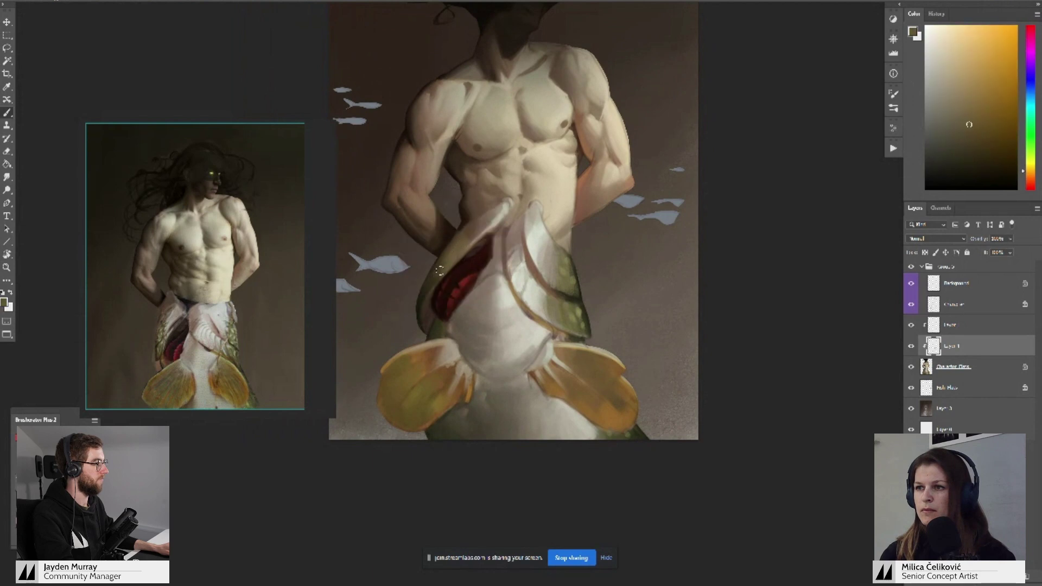
alt+click(478, 231)
alt+click(472, 237)
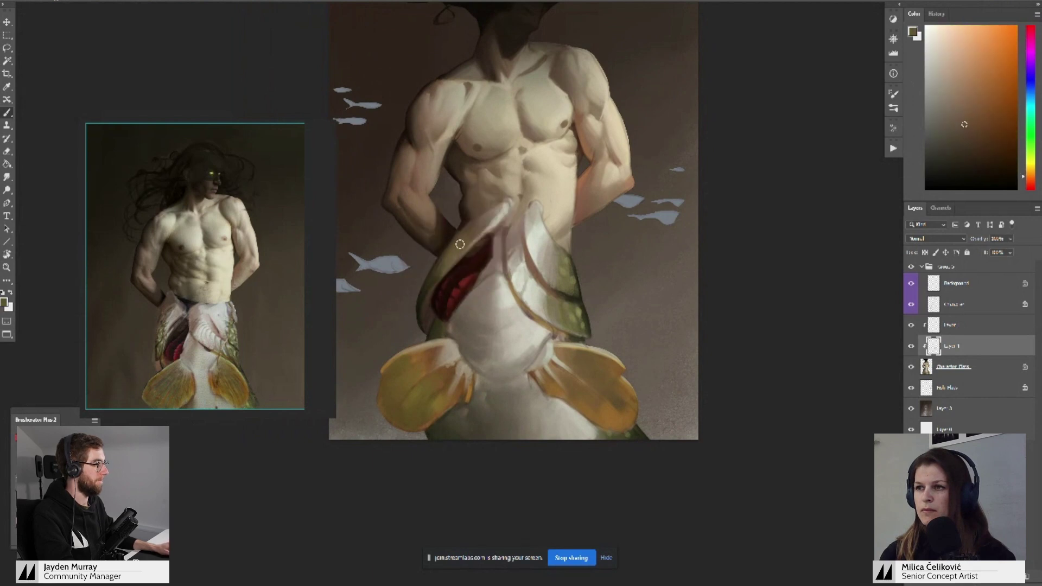
alt+click(447, 253)
alt+click(437, 269)
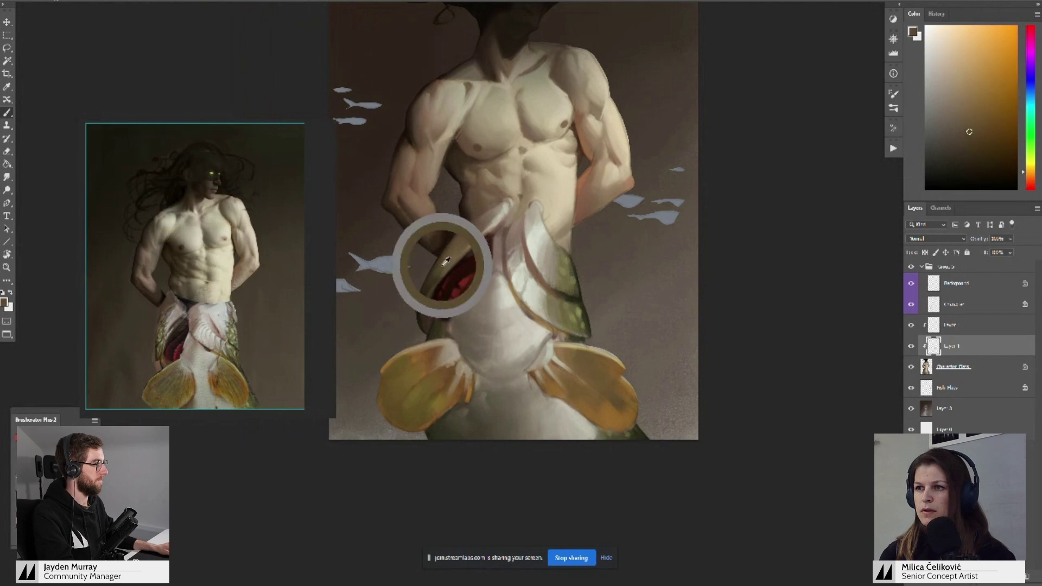
alt+click(439, 268)
alt+click(427, 286)
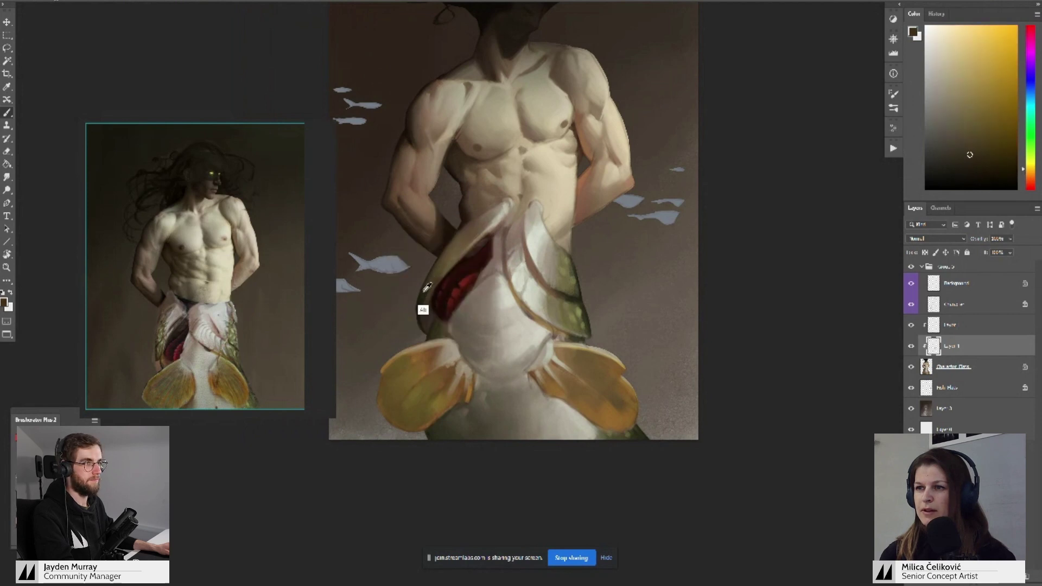
alt+click(422, 291)
- Tilt the canvas and paint the upper tip of the left-hand gill cover with sampled browns and pale yellow-greys
drag(447, 259, 451, 279)
key(r)
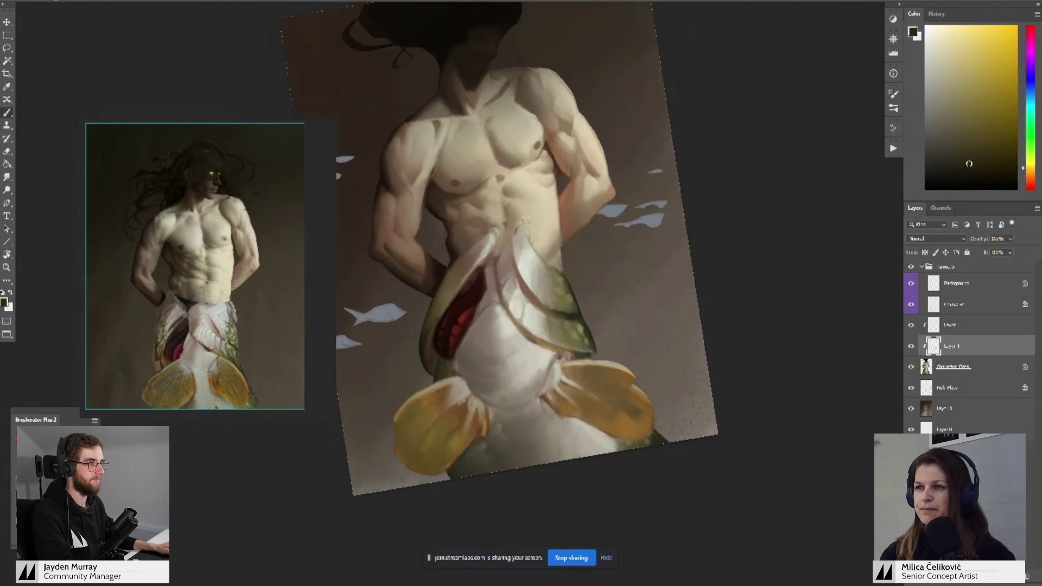
alt+click(450, 274)
alt+click(472, 271)
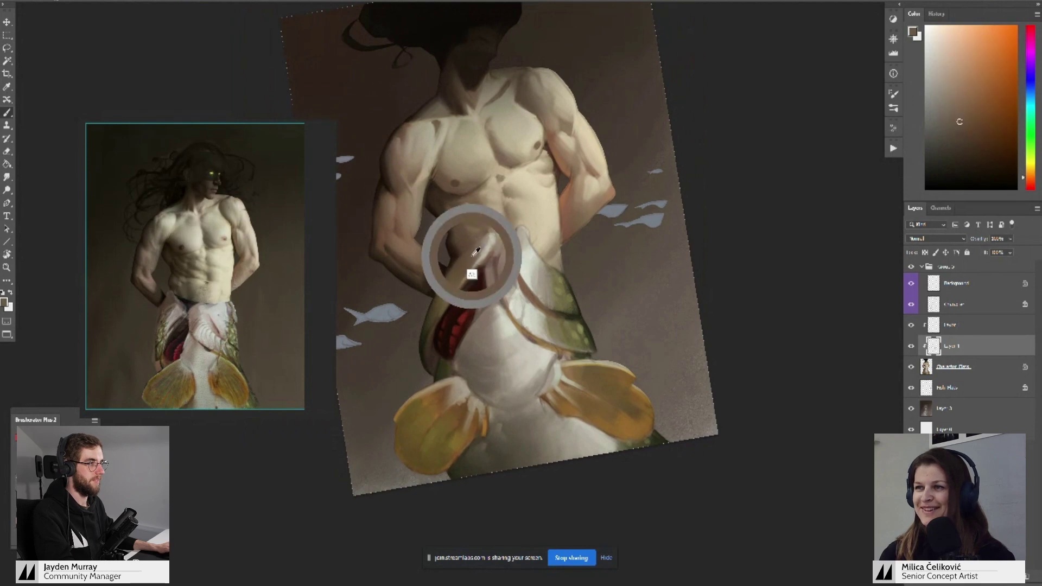
drag(484, 233, 471, 233)
alt+click(471, 242)
alt+click(471, 232)
alt+click(466, 247)
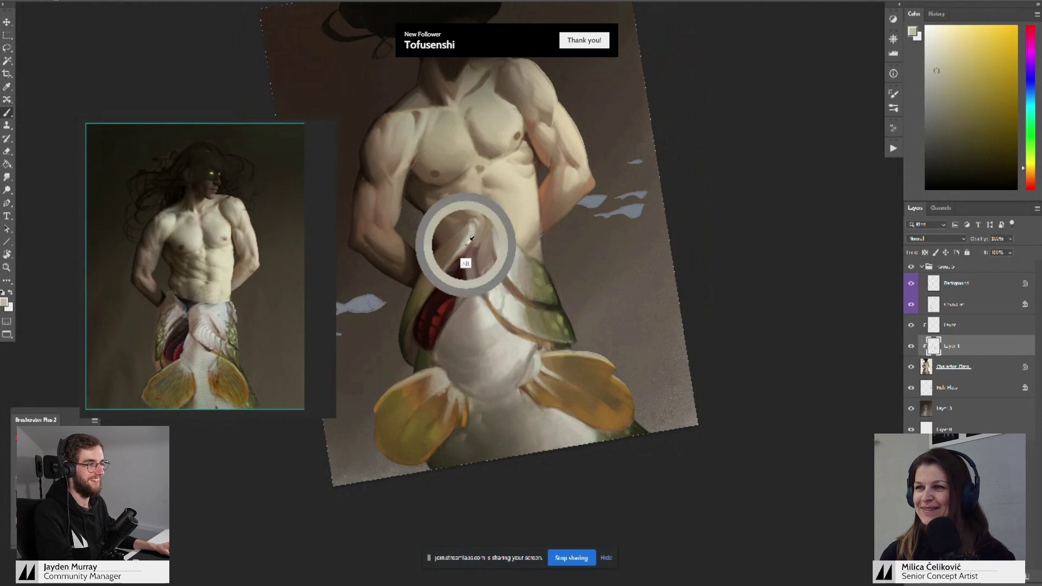
- Soften the left-hand gill cover's shading with sampled grey-browns and merge the clipped paint layer into the character layer
alt+click(439, 279)
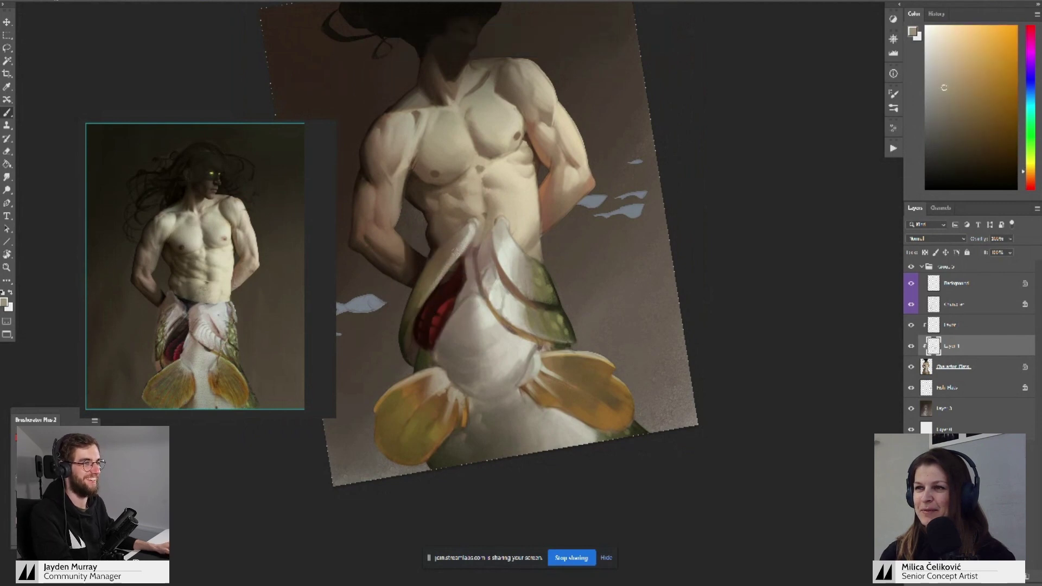
alt+click(462, 241)
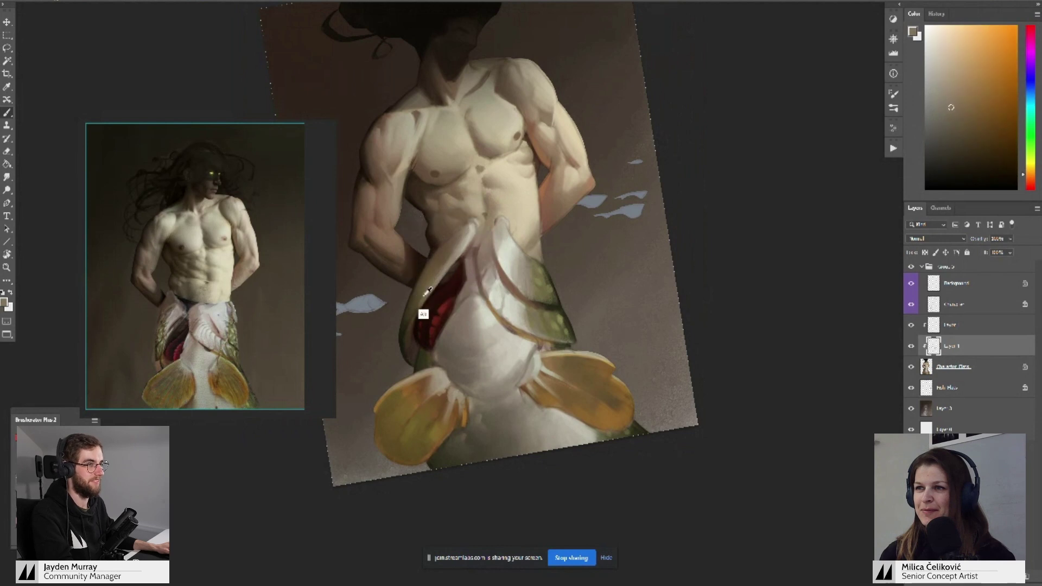
alt+click(425, 293)
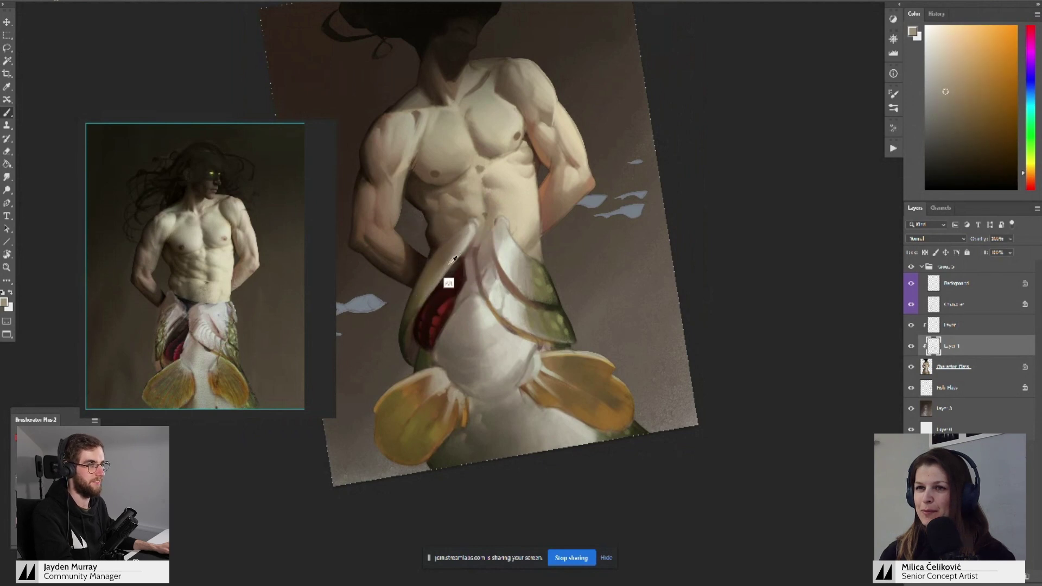
alt+click(449, 266)
key(ctrl+e)
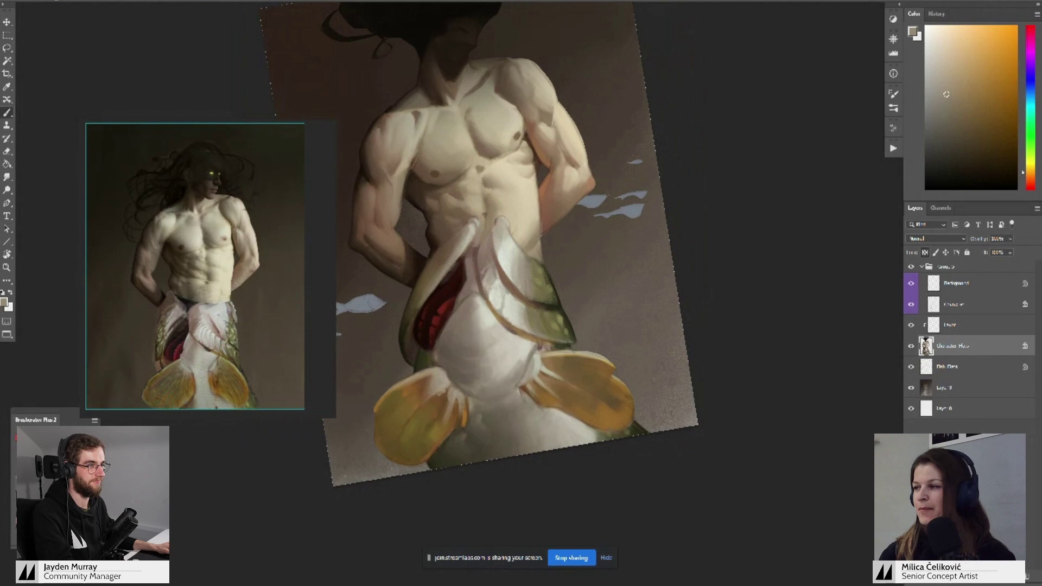
- Move the Multiply layer directly above the character painting, lock it fully, and add a new clipped layer above it
click(968, 307)
drag(972, 309, 972, 333)
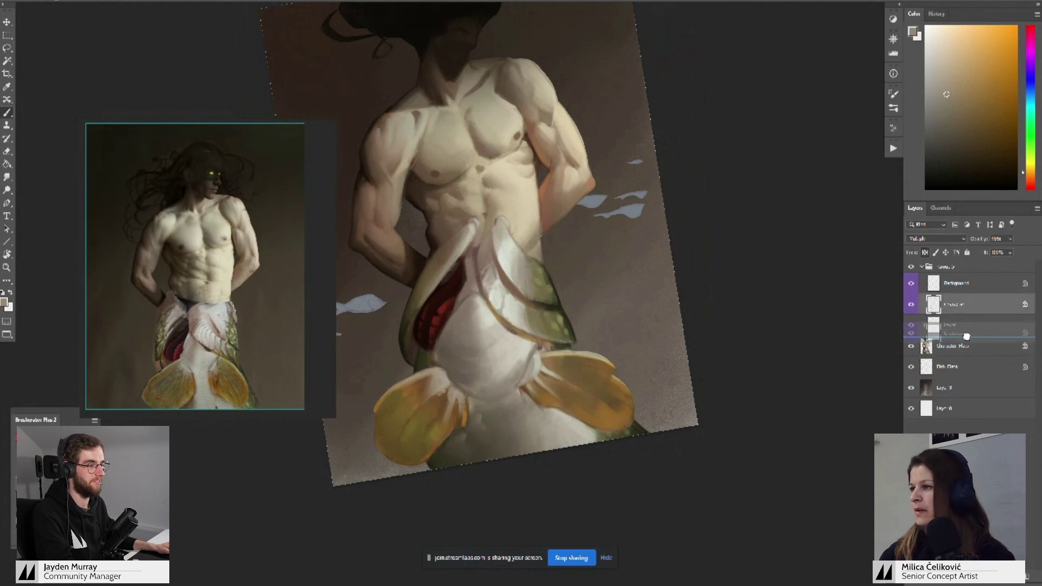
click(967, 253)
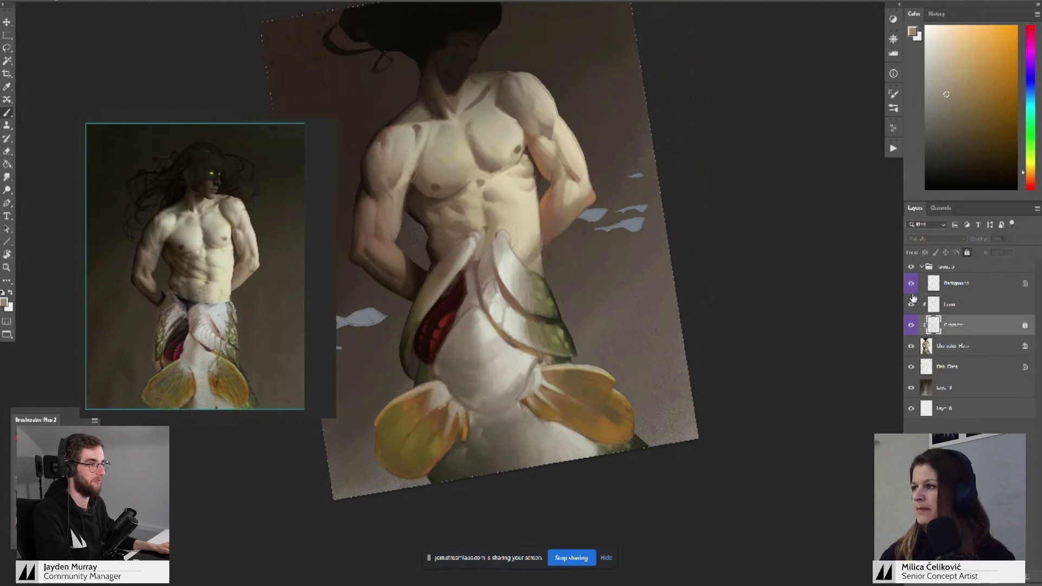
key(ctrl+shift+alt+n)
drag(703, 346, 715, 320)
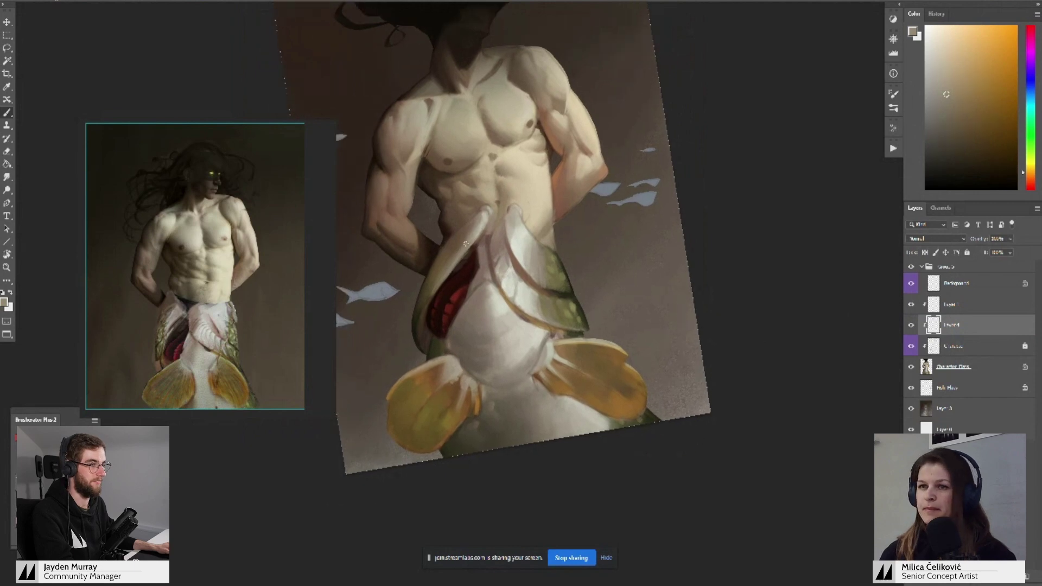
- Brighten the rim of the left-hand gill cover above the red gills with pale greys sampled from its tip
alt+click(483, 224)
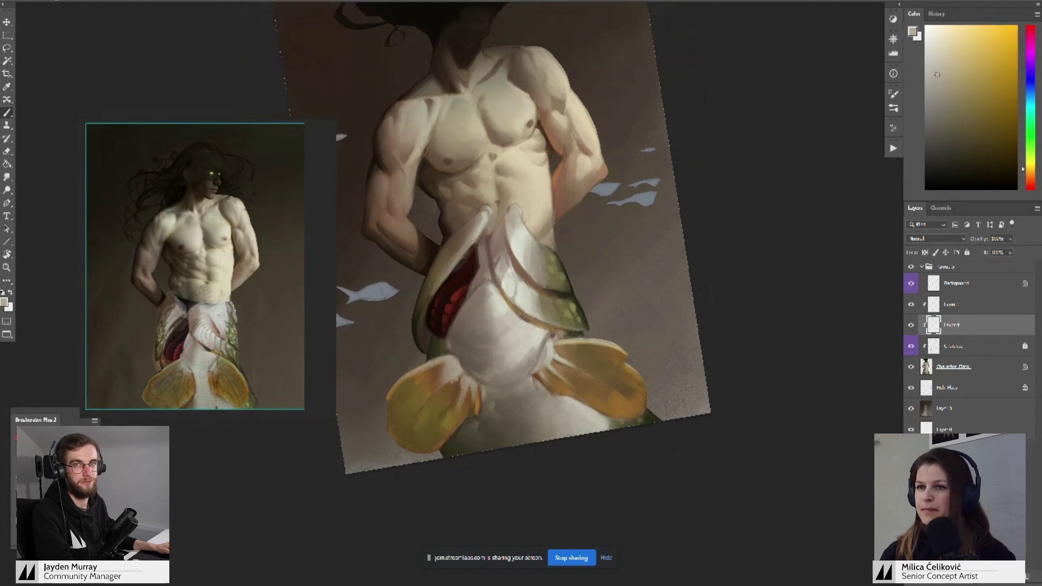
alt+click(455, 268)
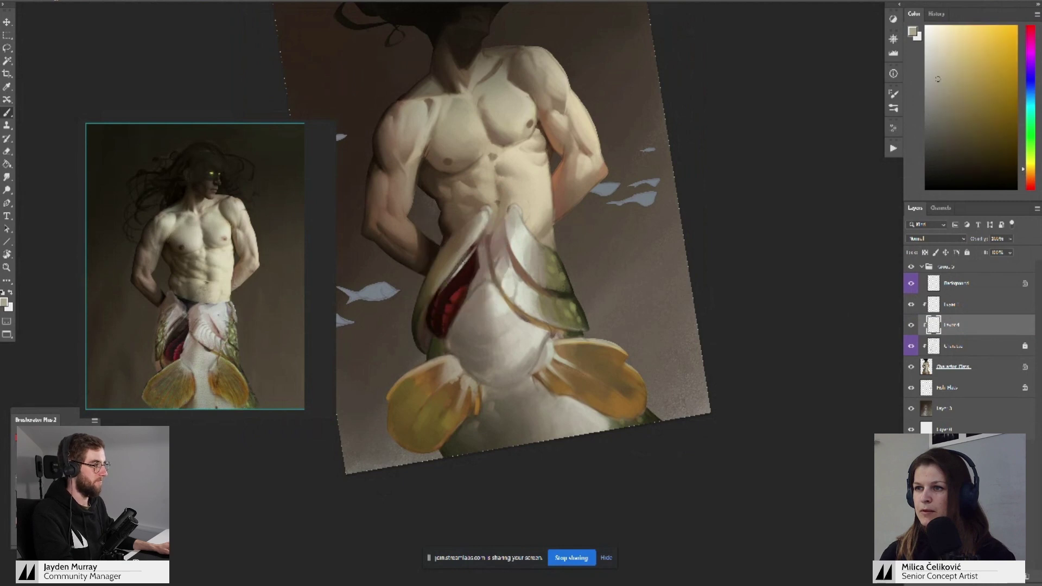
alt+click(455, 271)
alt+click(467, 258)
alt+click(464, 259)
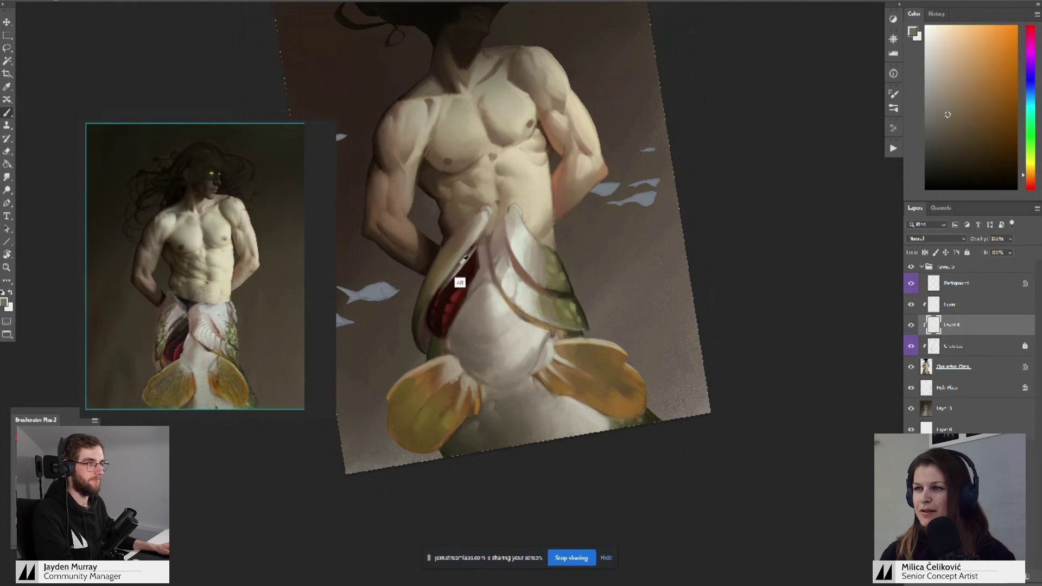
alt+click(476, 248)
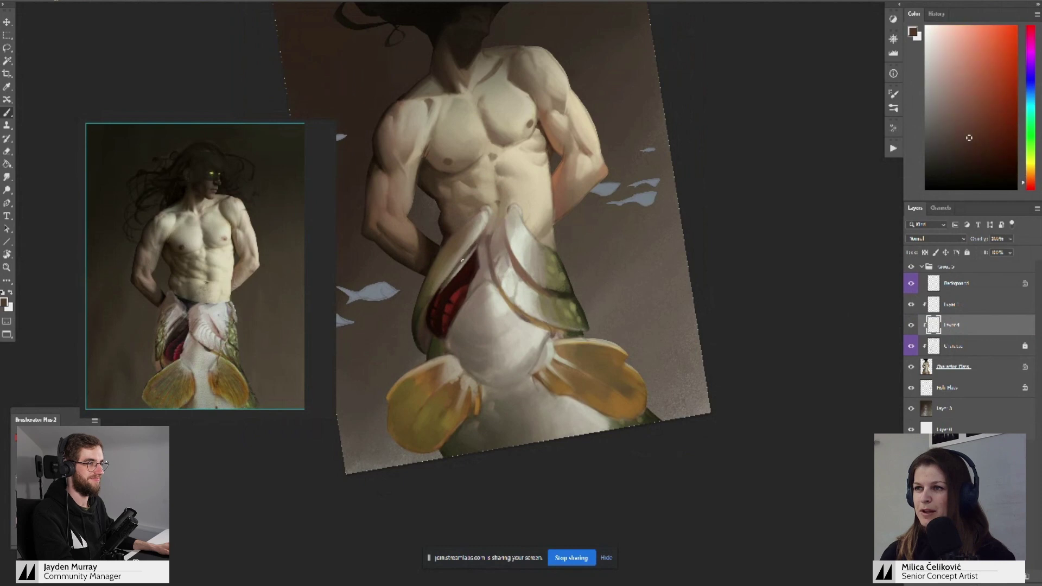
- Define the inner edge of the left-hand gill cover beside the red gills with sampled dark reddish browns
alt+click(433, 297)
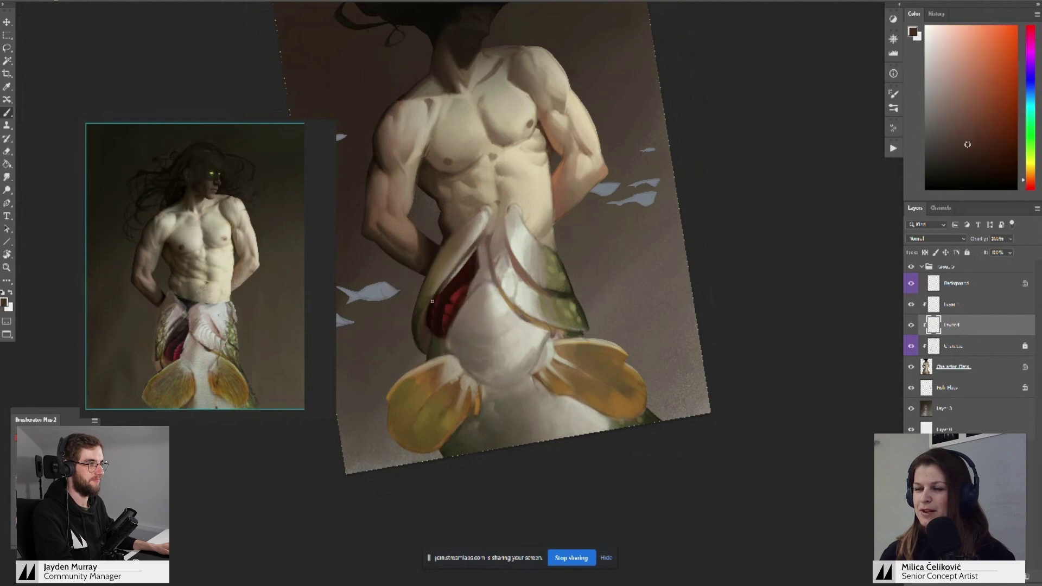
alt+click(438, 292)
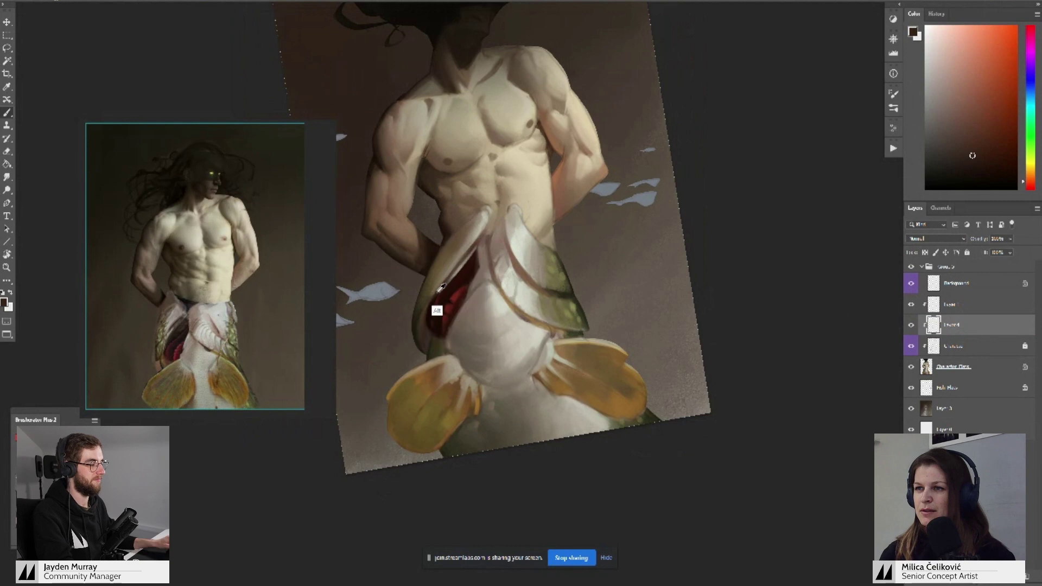
alt+click(432, 299)
alt+click(465, 262)
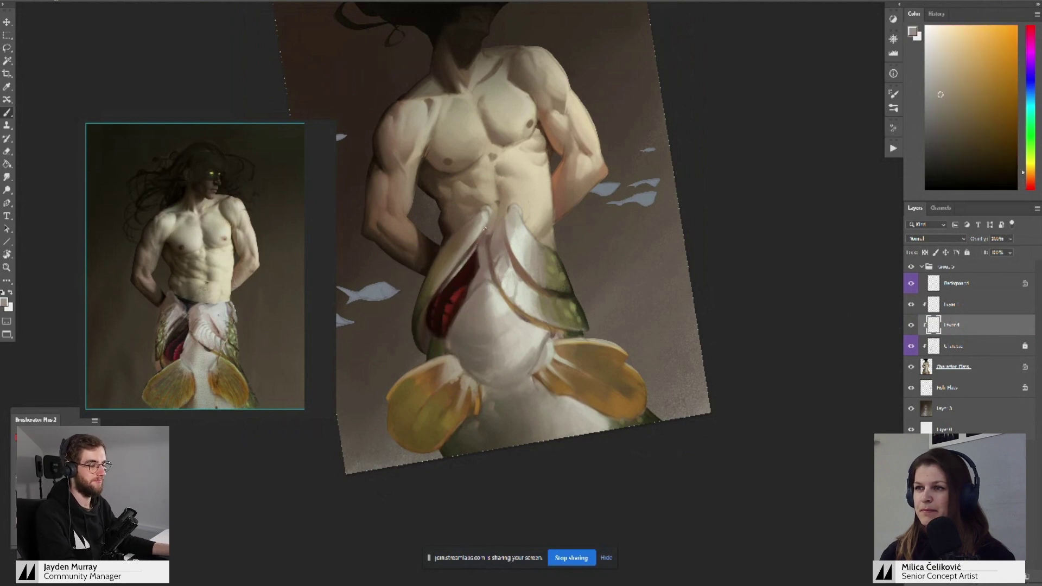
- Straighten the canvas and shade the middle of the left-hand gill cover with a sampled olive brown
scroll(503, 232, down, 5)
key(r)
drag(649, 176, 669, 203)
key(z)
drag(505, 237, 534, 237)
key(b)
alt+click(448, 261)
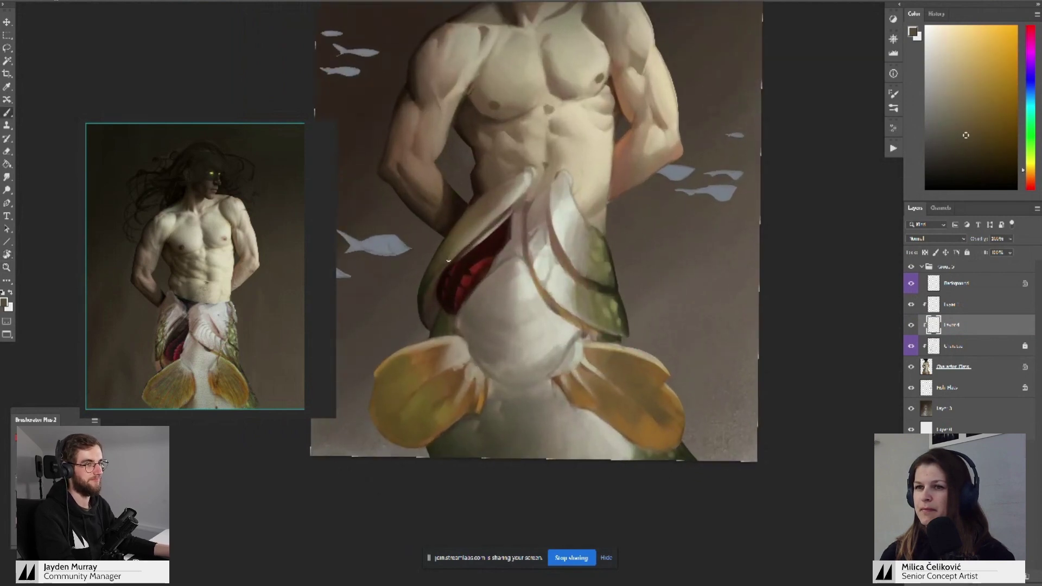
- Shade the lower half of the left-hand gill cover with dark olive and brown tones sampled from the surrounding paint
alt+click(434, 297)
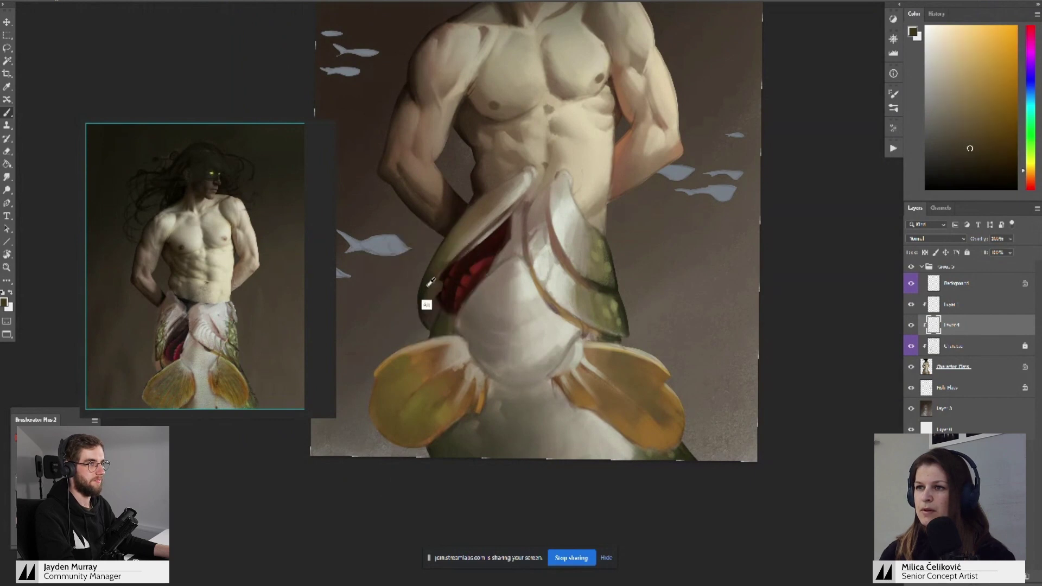
alt+click(426, 286)
alt+click(440, 279)
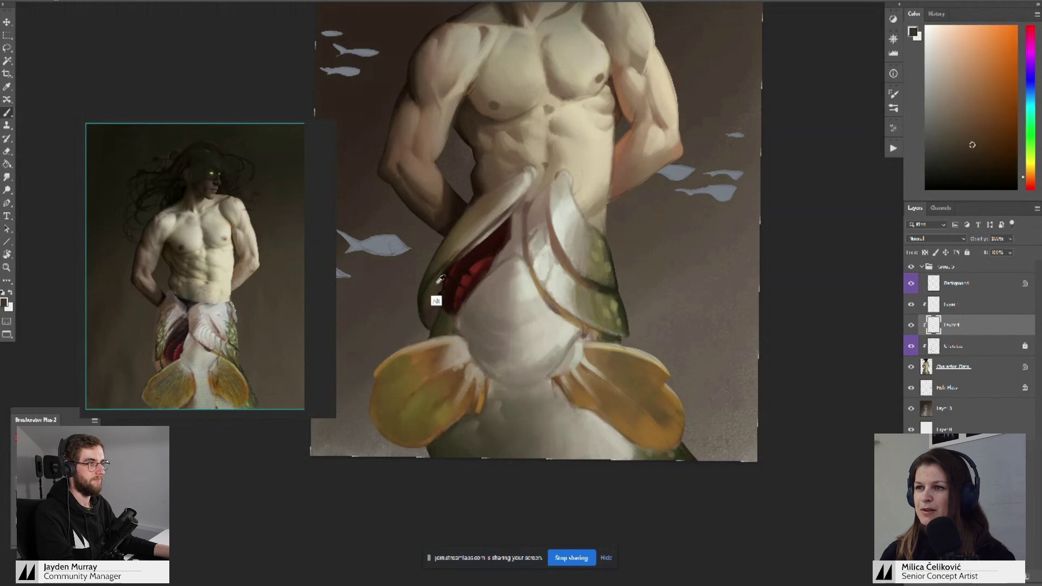
alt+click(435, 291)
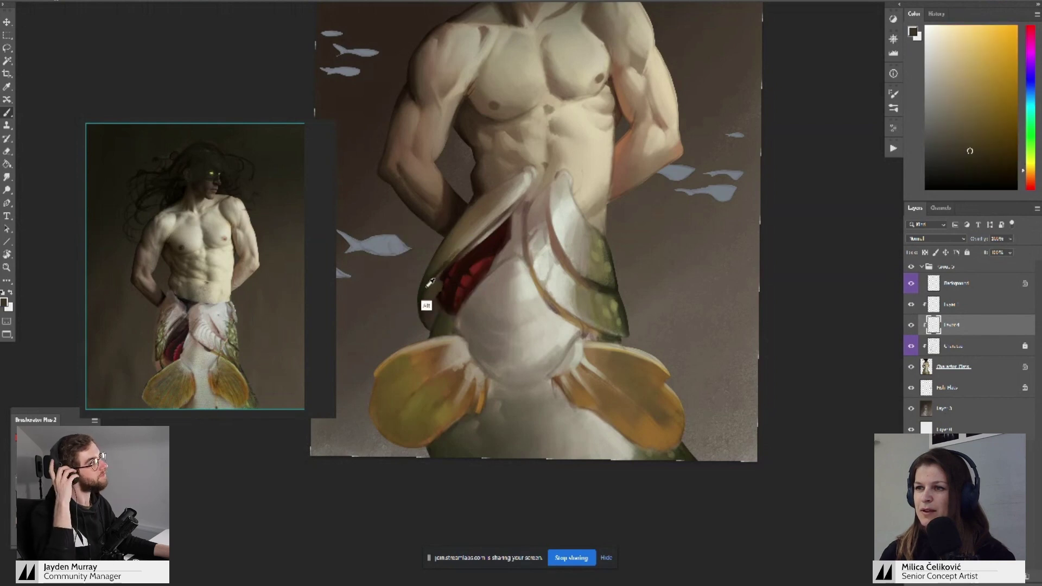
alt+click(430, 282)
alt+click(438, 284)
alt+click(429, 296)
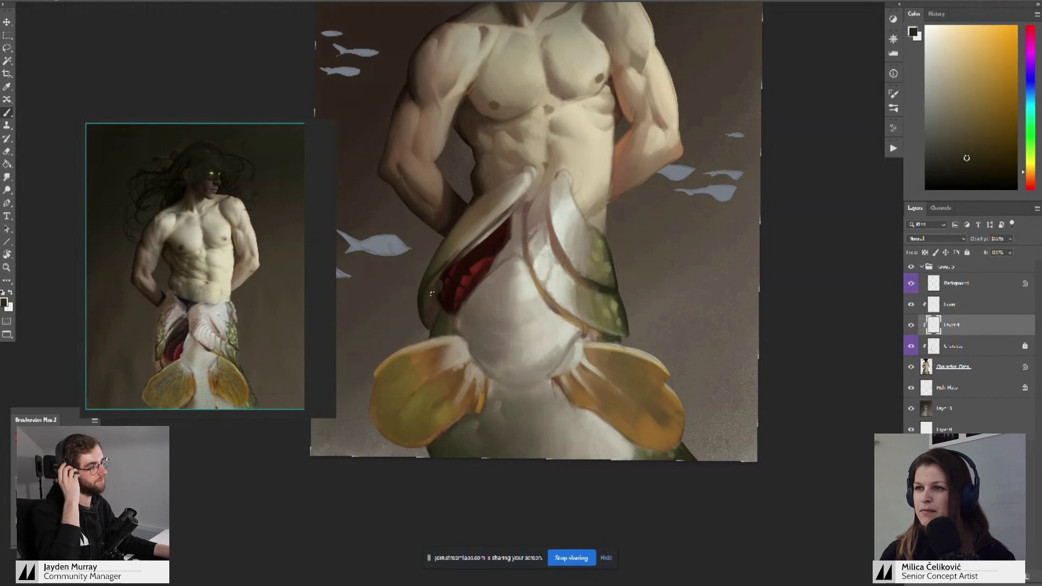
- Darken the inner edge and lower end of the left-hand gill cover with a sampled near-black red
alt+click(438, 279)
alt+click(447, 271)
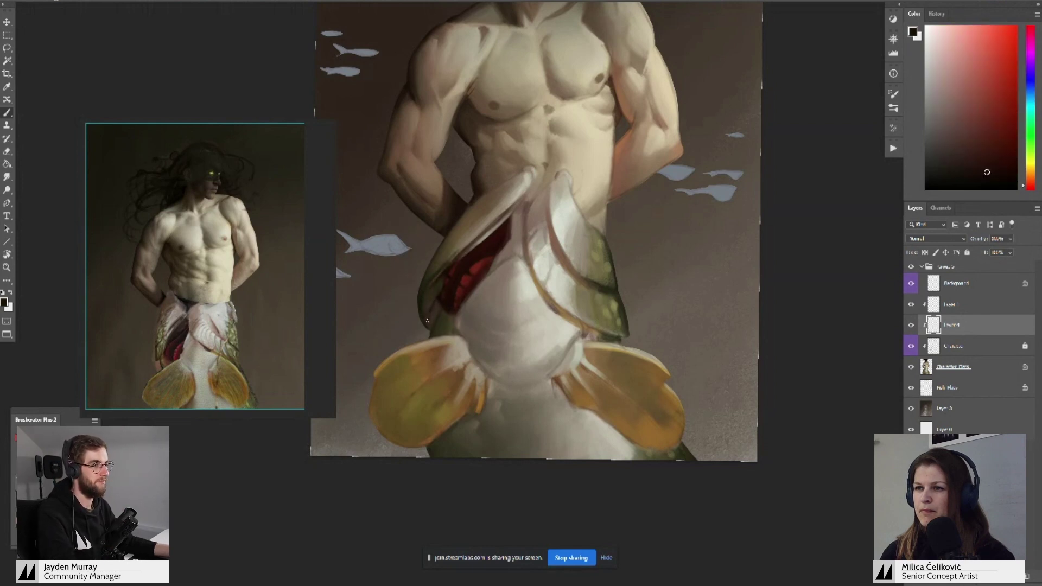
mouse_move(448, 292)
mouse_down()
mouse_move(426, 320)
mouse_move(437, 324)
mouse_up()
- Straighten the canvas and blend the outer side of the left-hand gill cover with sampled olive browns
key(r)
drag(400, 287, 402, 305)
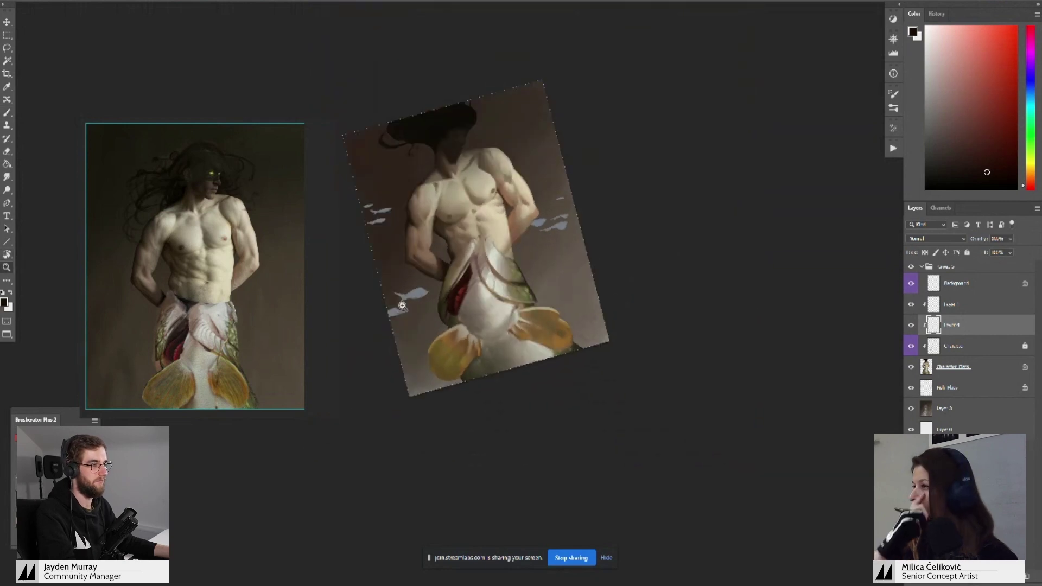
drag(734, 147, 749, 231)
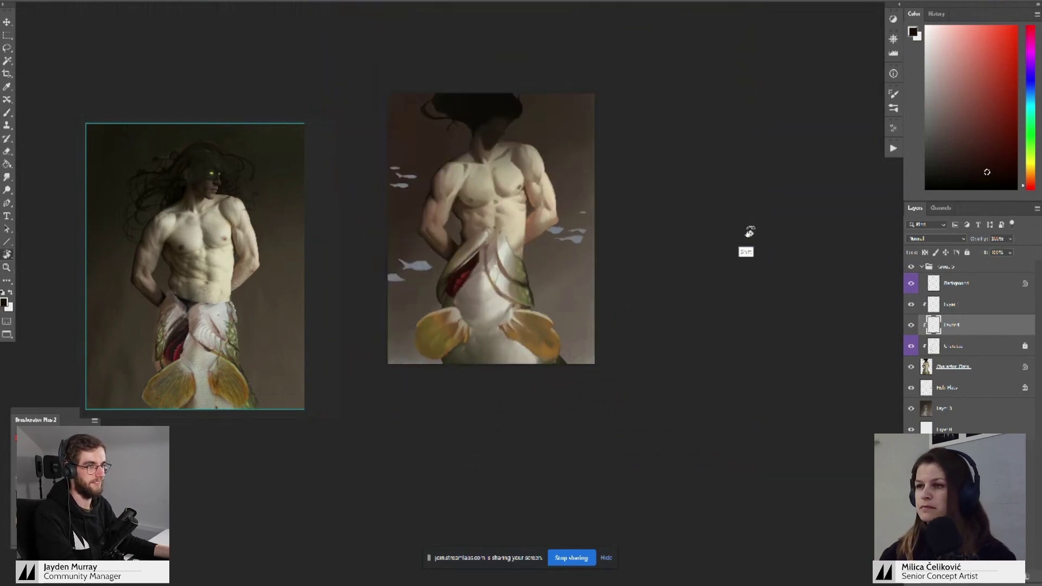
scroll(473, 266, up, 3)
mouse_move(434, 293)
mouse_down()
mouse_move(454, 293)
mouse_move(447, 291)
mouse_up()
alt+click(443, 262)
alt+click(438, 293)
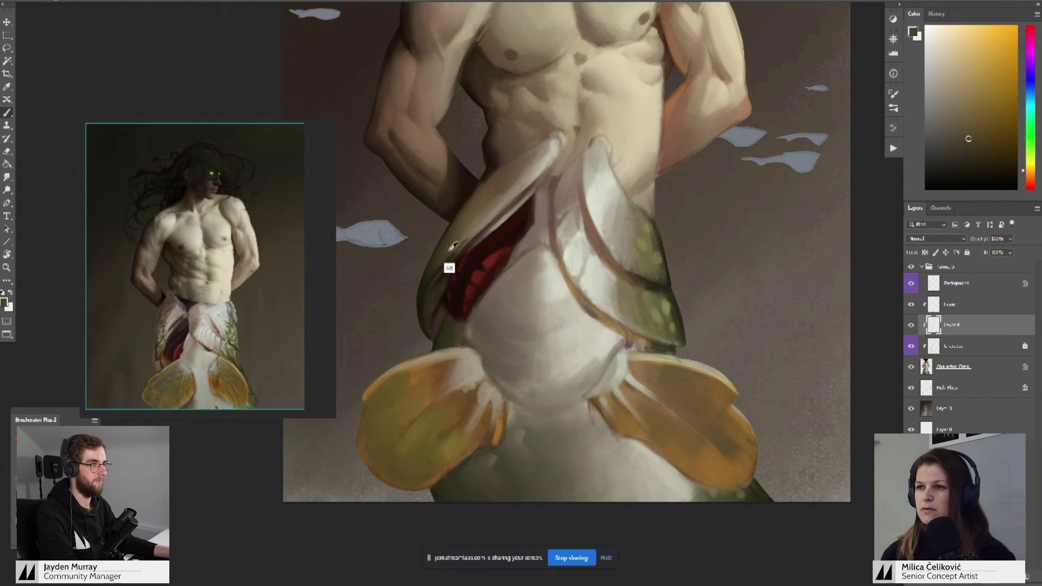
alt+click(440, 290)
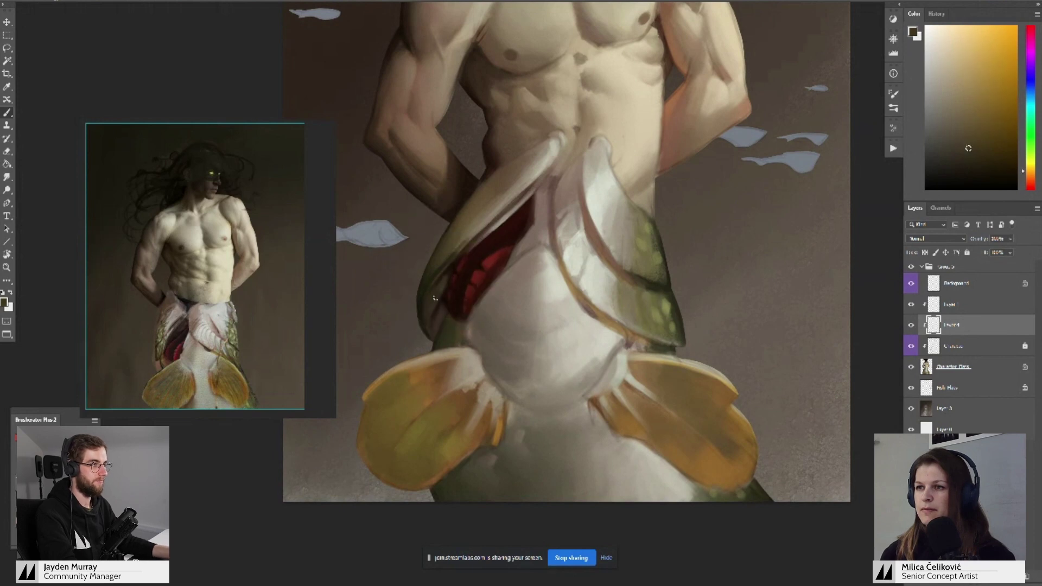
- Deepen the fold between the left-hand gill cover and the red gills with sampled near-black and dark olive tones
alt+click(450, 267)
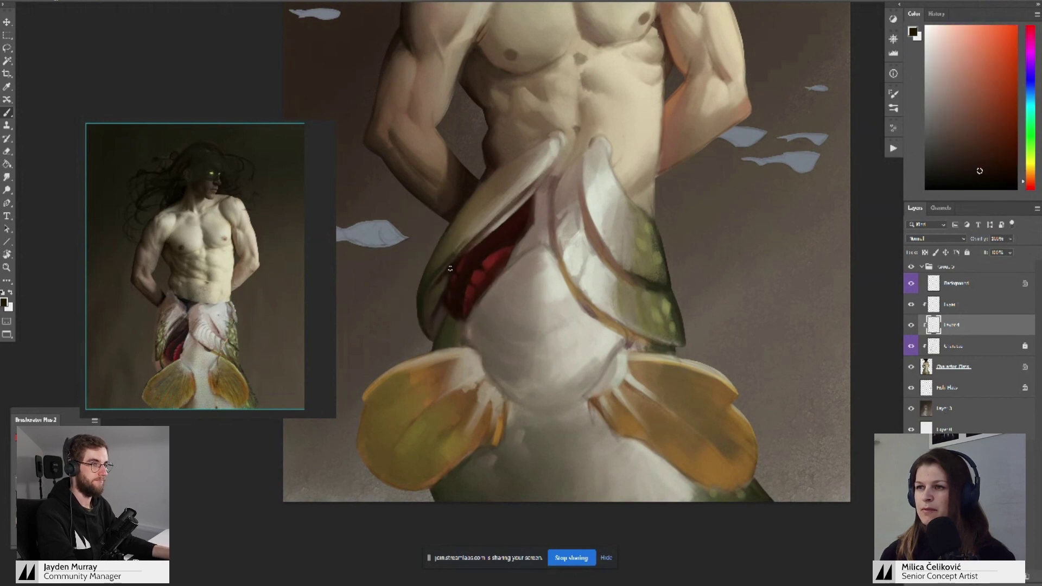
alt+click(443, 281)
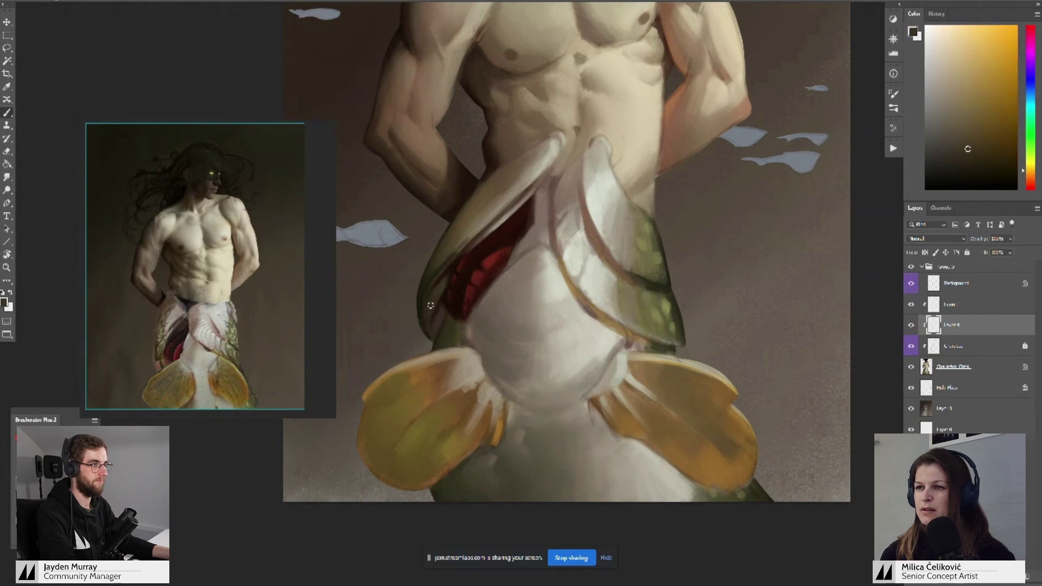
drag(451, 279, 431, 320)
alt+click(423, 331)
alt+click(431, 298)
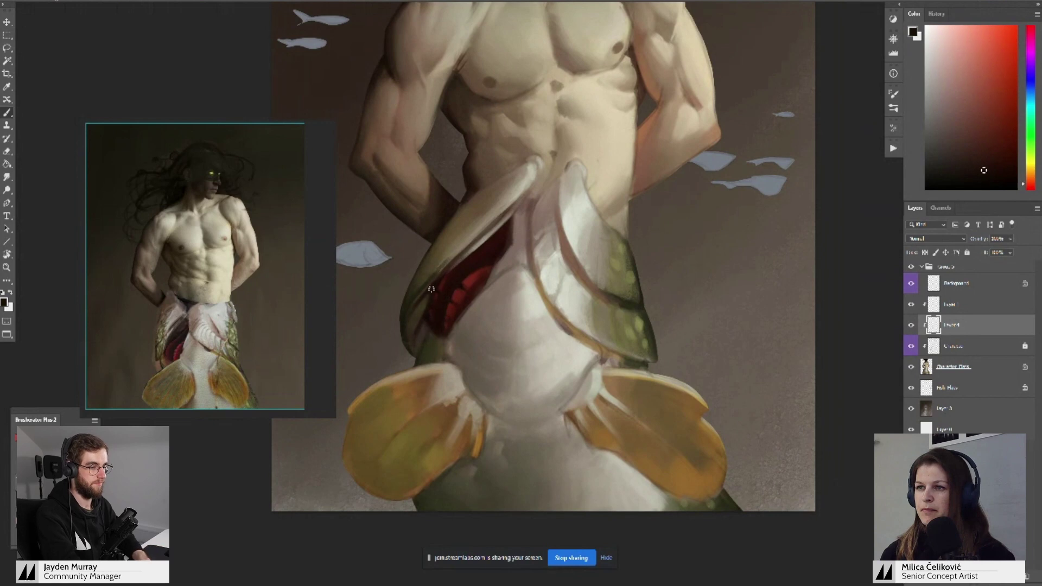
- Compare the whole painting with and without the current gill cover paint layer by toggling its visibility
key(ctrl+0)
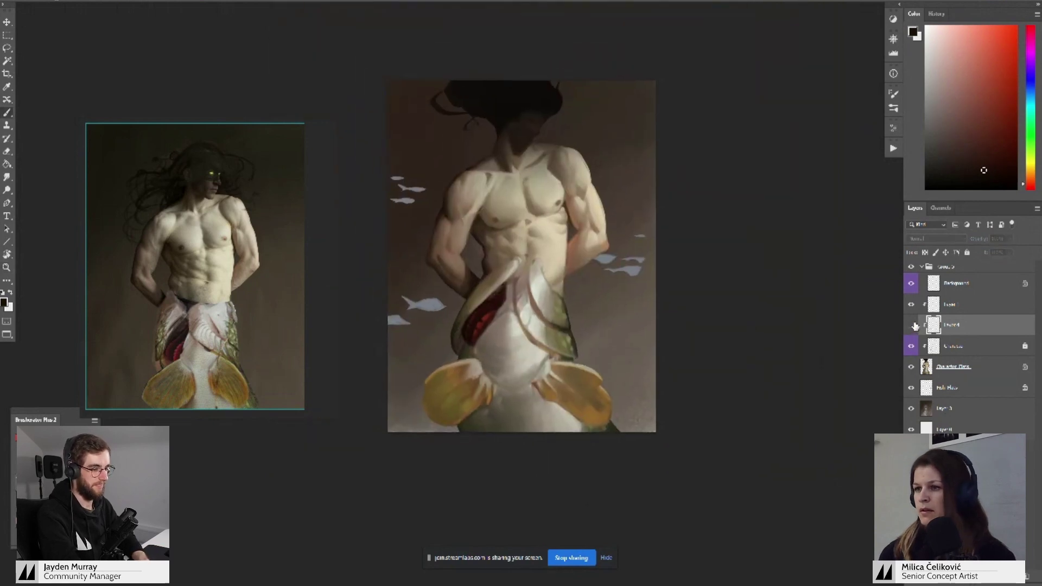
click(912, 327)
key(z)
drag(477, 303, 465, 353)
click(910, 325)
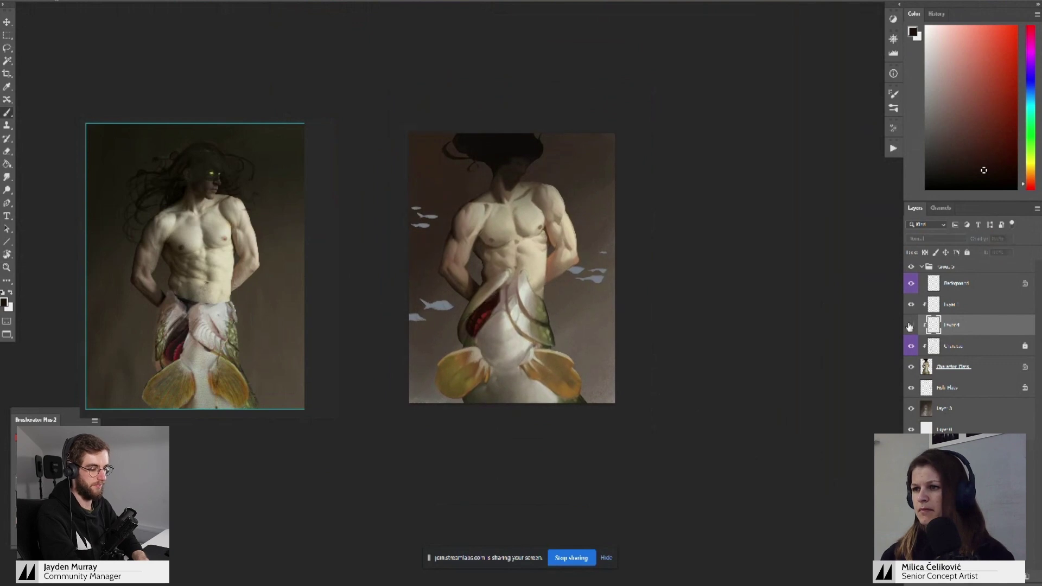
click(910, 325)
click(910, 326)
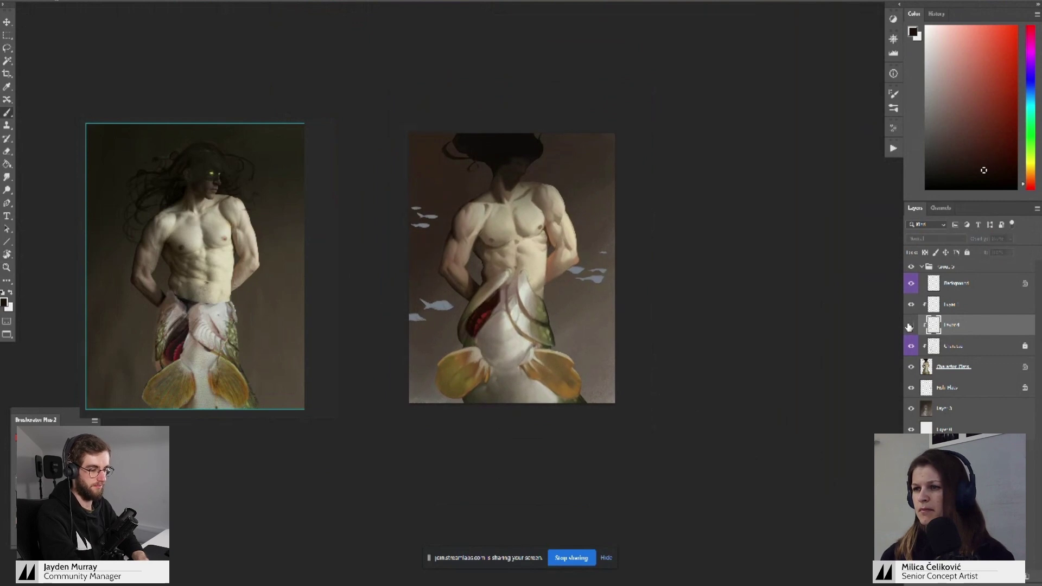
click(910, 326)
click(910, 325)
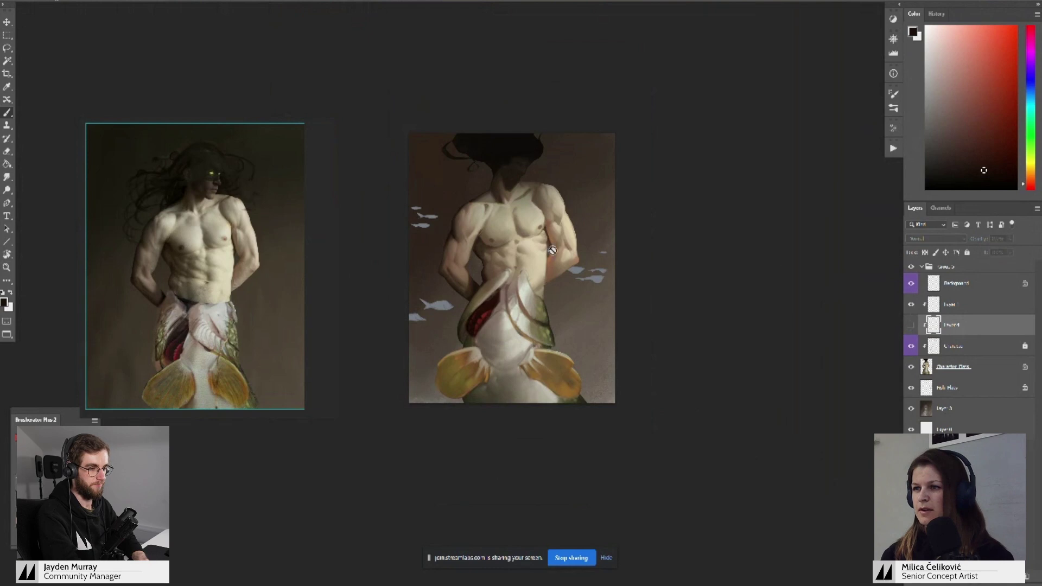
key(z)
drag(522, 313, 569, 313)
click(910, 325)
- Soften the shading at the lower end of the left-hand gill cover with a large soft eraser
key(e)
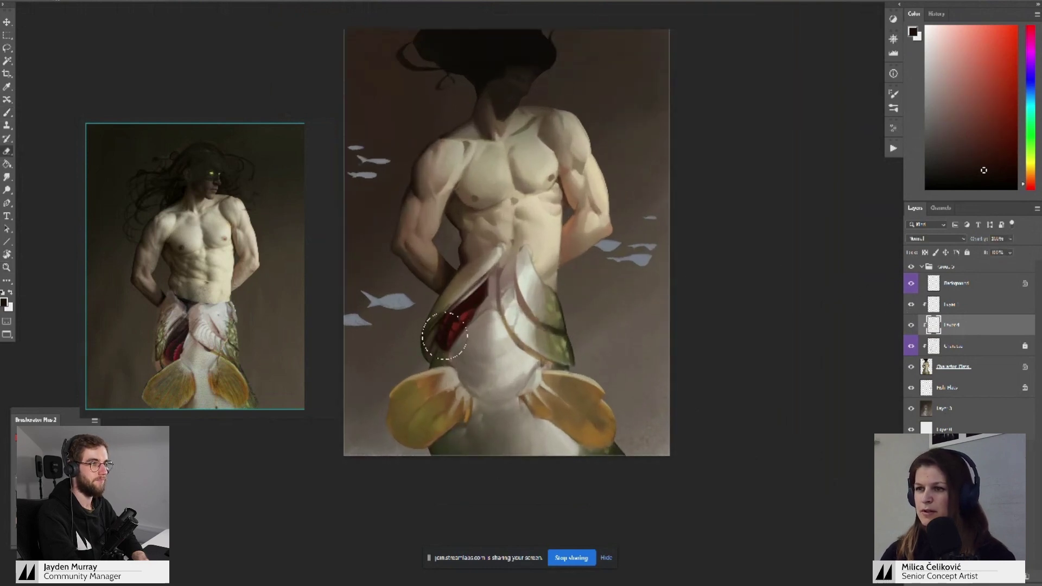
drag(444, 336, 431, 363)
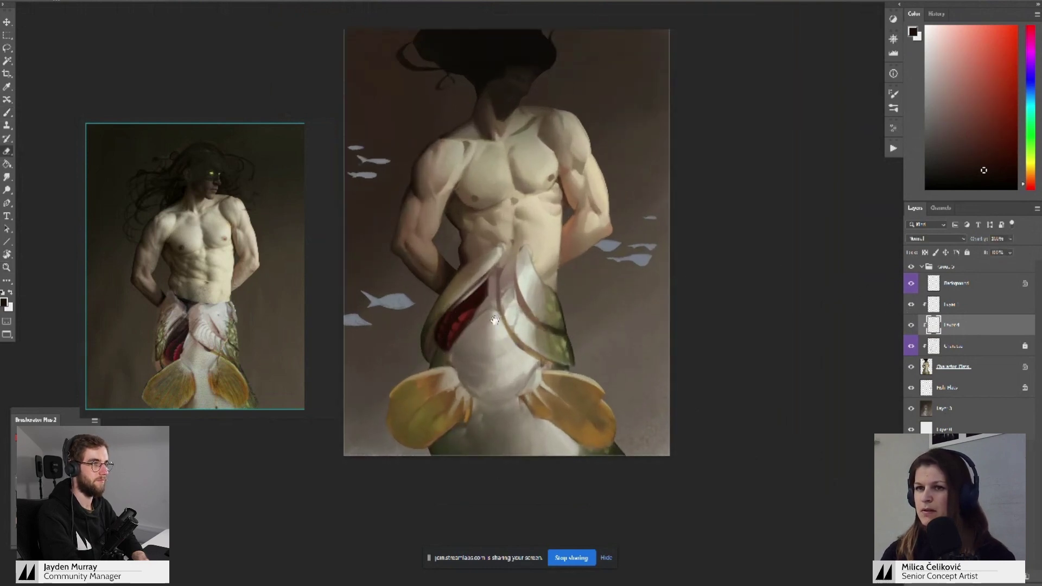
mouse_move(494, 321)
mouse_down()
mouse_move(496, 284)
mouse_move(527, 310)
mouse_up()
- Add a new clipped layer and shade the ribs below the left-hand pectoral with sampled dark browns, following the enlarged torso reference
key(ctrl+shift+alt+n)
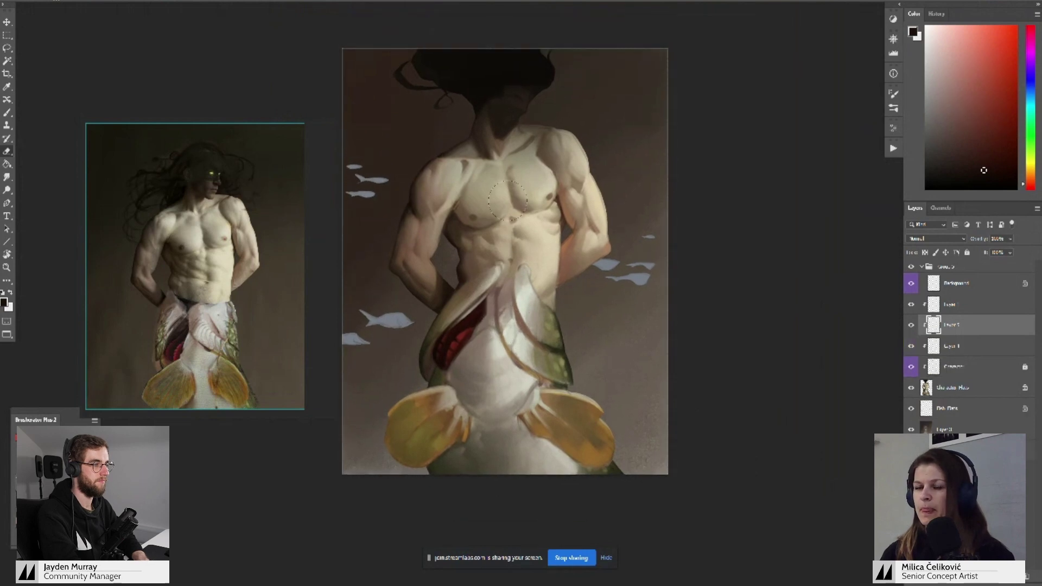
drag(536, 238, 526, 268)
key(b)
key(z)
drag(456, 267, 471, 267)
key(r)
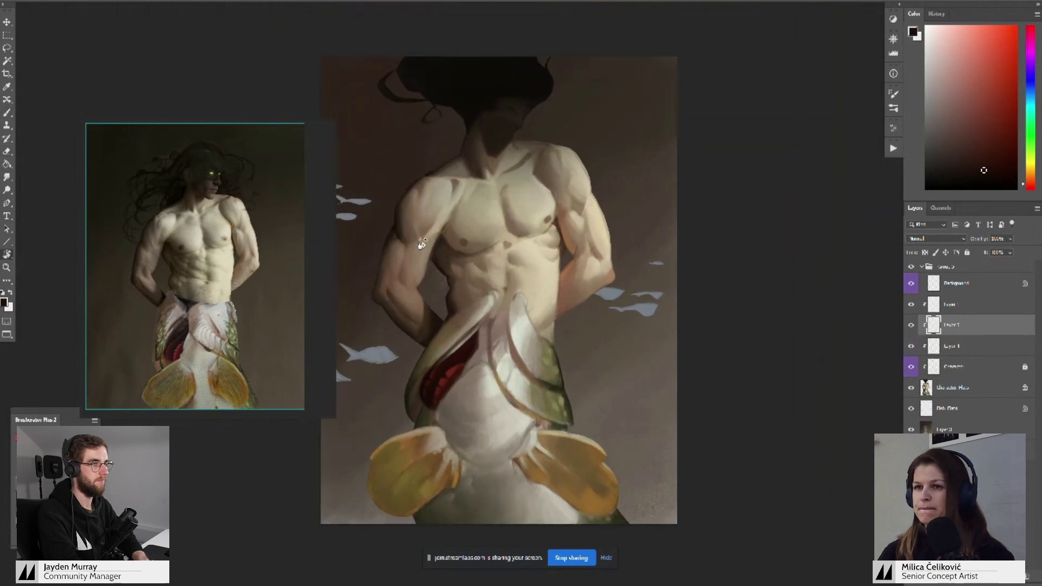
key(z)
mouse_move(419, 242)
mouse_down()
mouse_move(434, 235)
mouse_move(467, 266)
mouse_move(450, 254)
mouse_up()
scroll(214, 255, up, 4)
key(z)
click(445, 246)
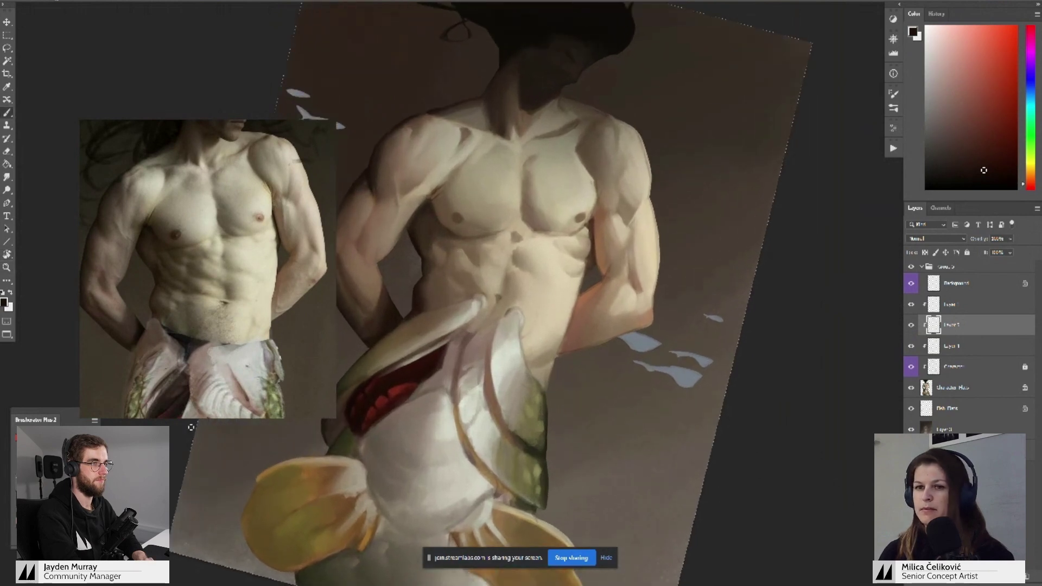
alt+click(435, 230)
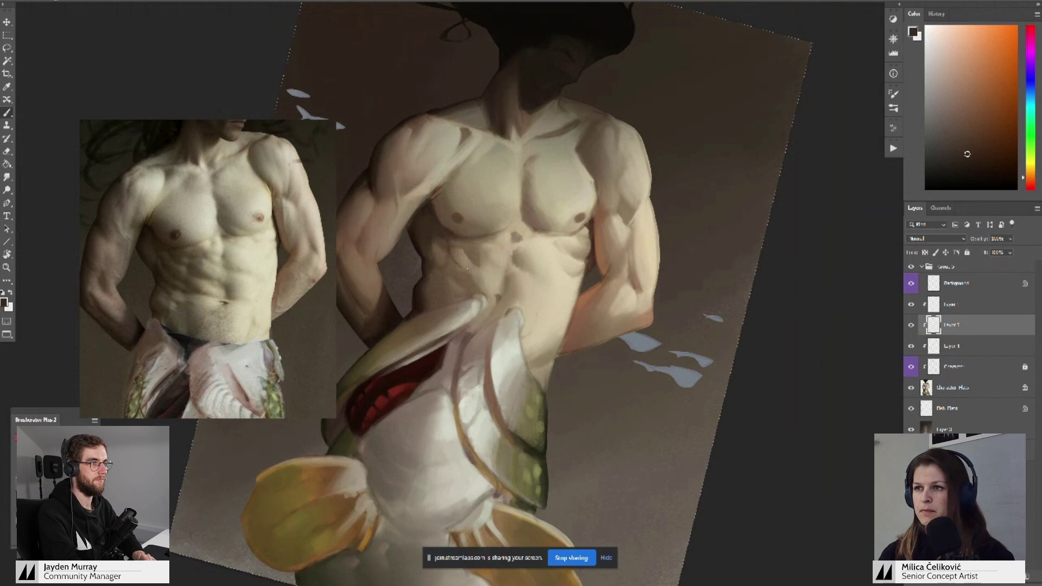
alt+click(462, 239)
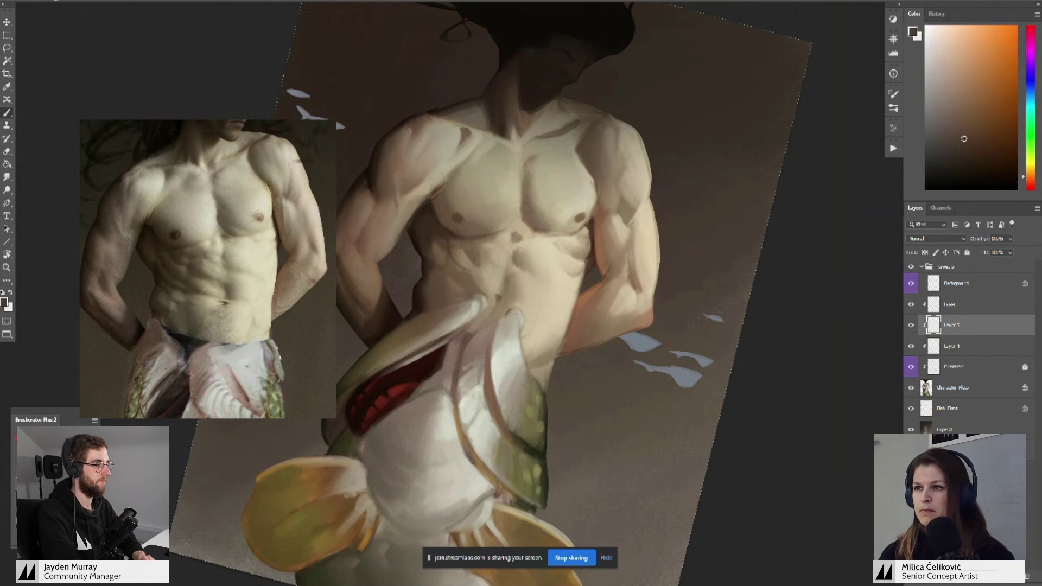
alt+click(438, 231)
alt+click(438, 240)
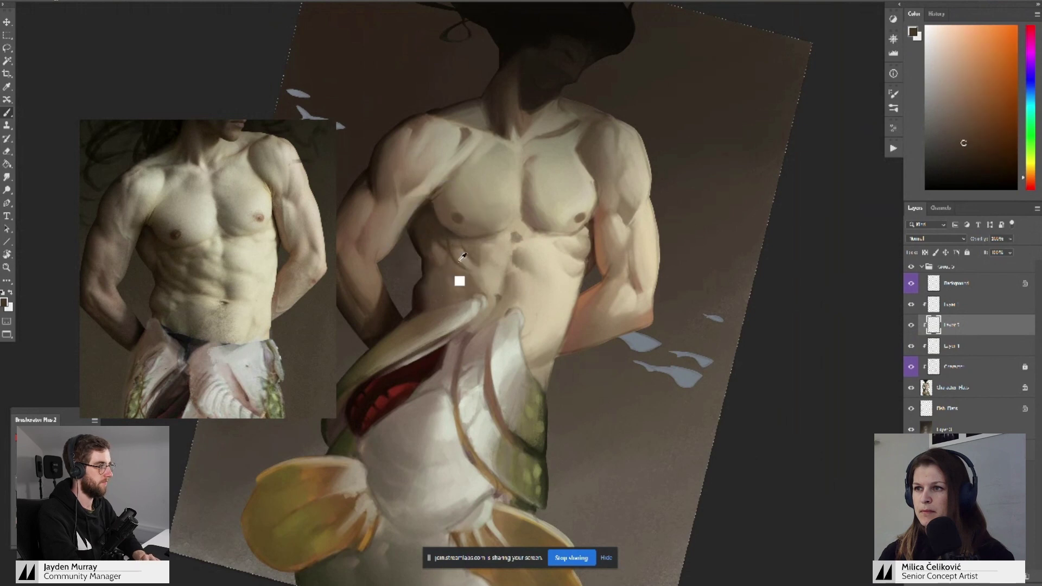
- Define the rib and oblique muscle forms on the torso's left-hand side with sampled mid and dark browns
alt+click(470, 252)
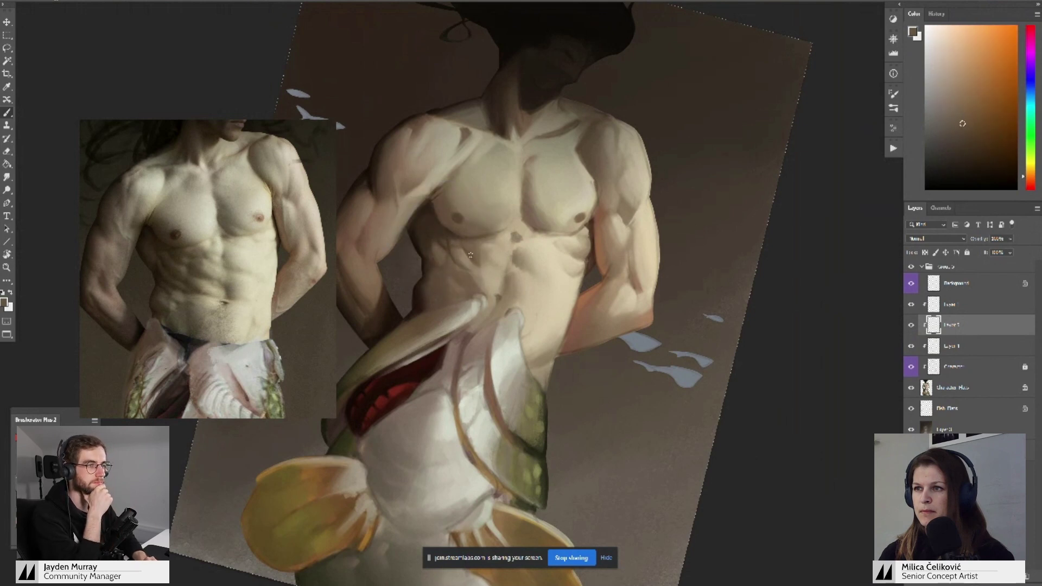
alt+click(453, 237)
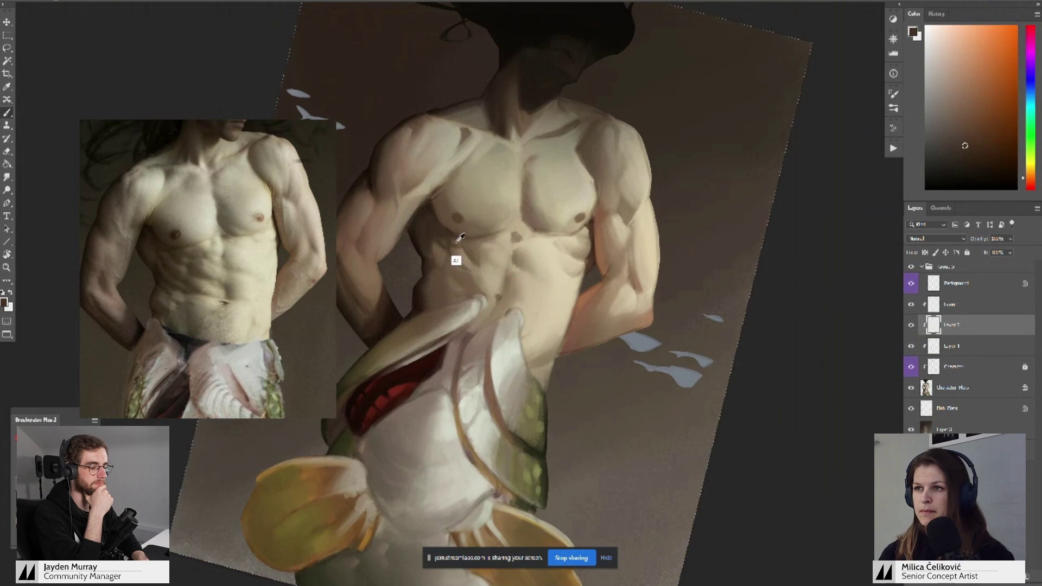
alt+click(456, 242)
alt+click(428, 245)
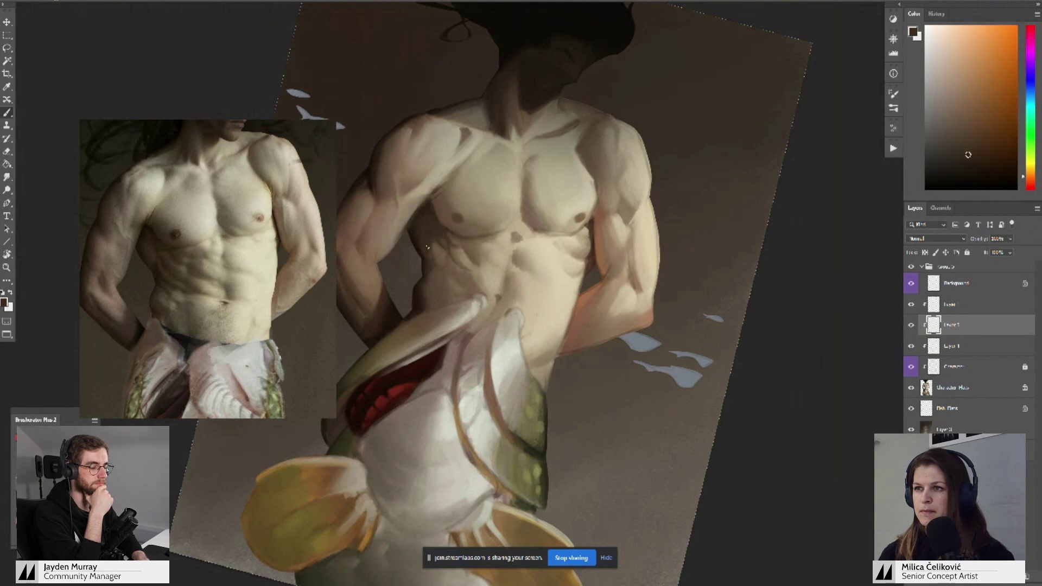
mouse_move(446, 256)
mouse_down()
mouse_move(470, 284)
mouse_move(465, 273)
mouse_up()
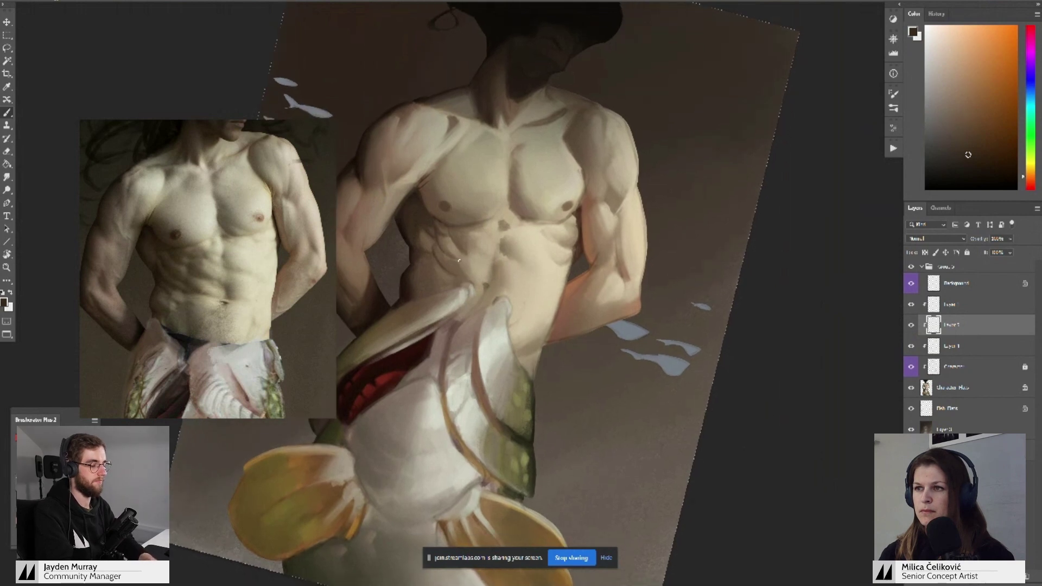
alt+click(465, 265)
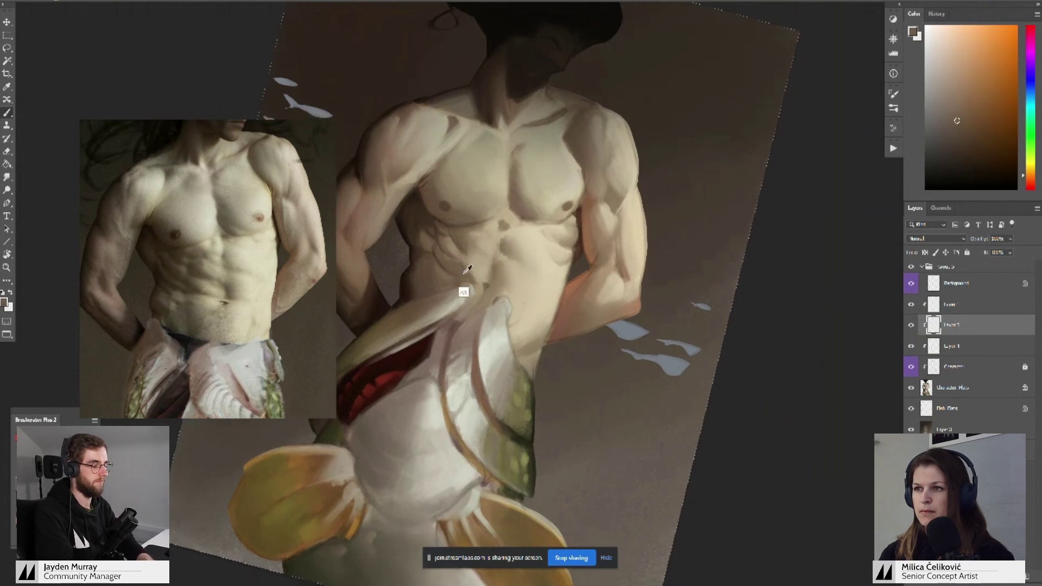
alt+click(477, 274)
- Model the lower rib and oblique folds on the torso's left-hand side with sampled light, mid and dark skin browns
drag(460, 271, 454, 260)
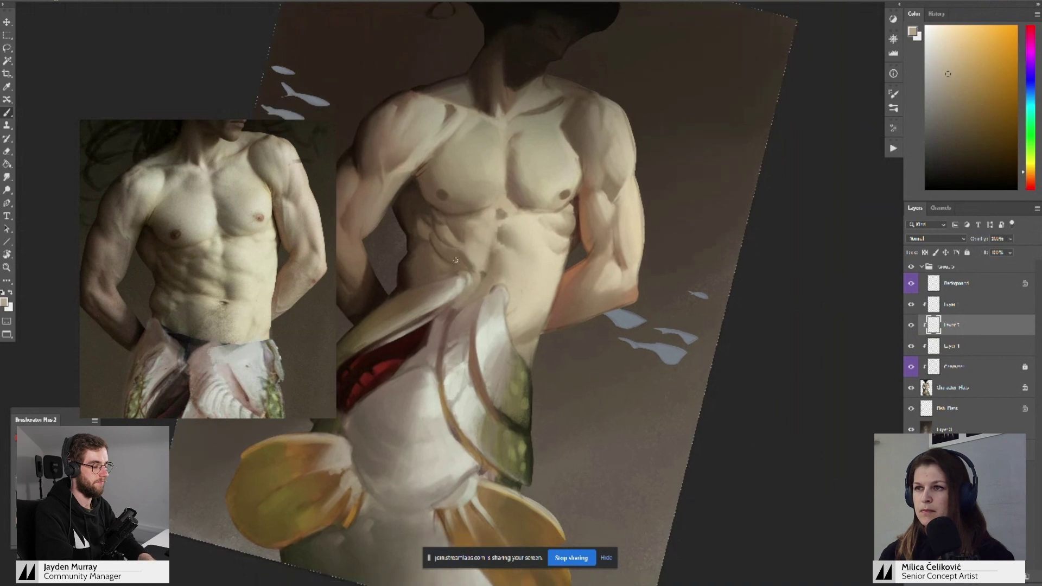
alt+click(454, 253)
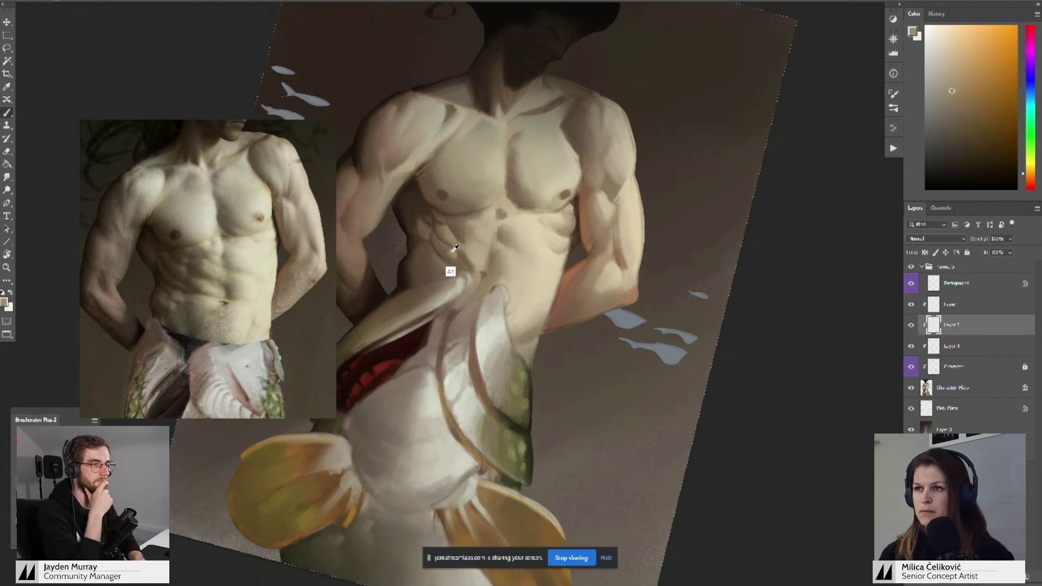
alt+click(440, 248)
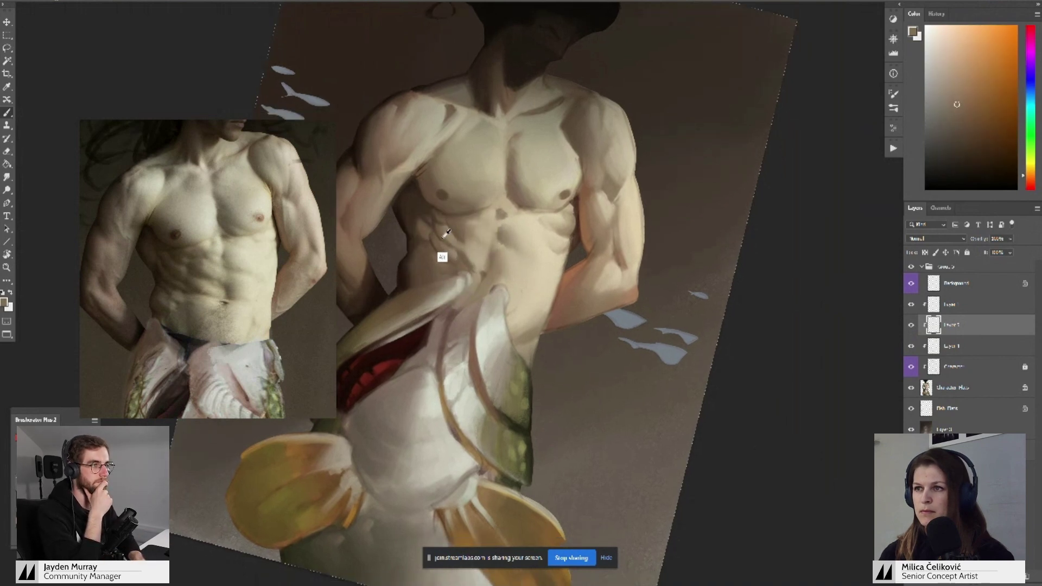
alt+click(444, 237)
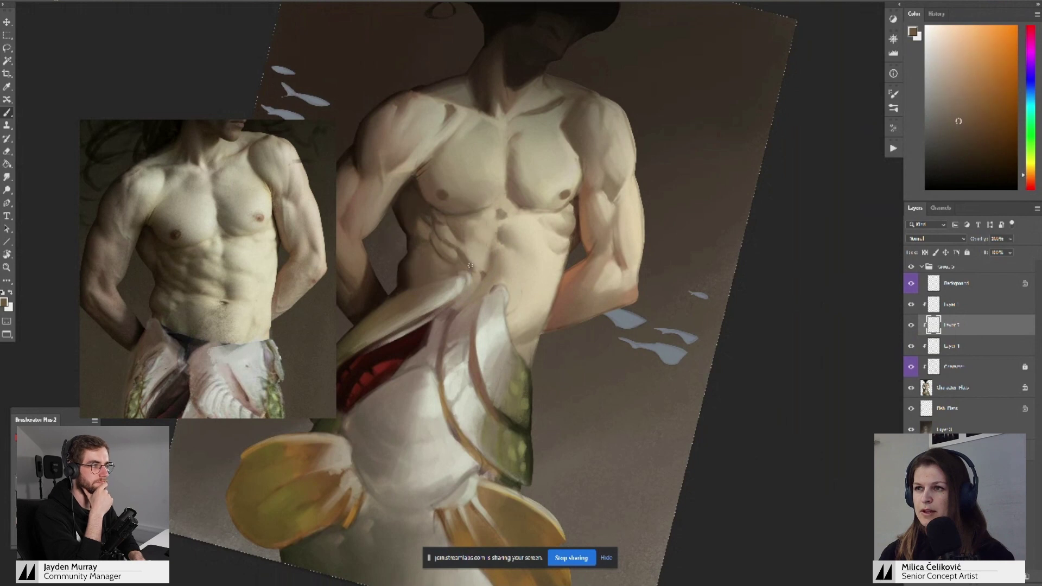
alt+click(465, 274)
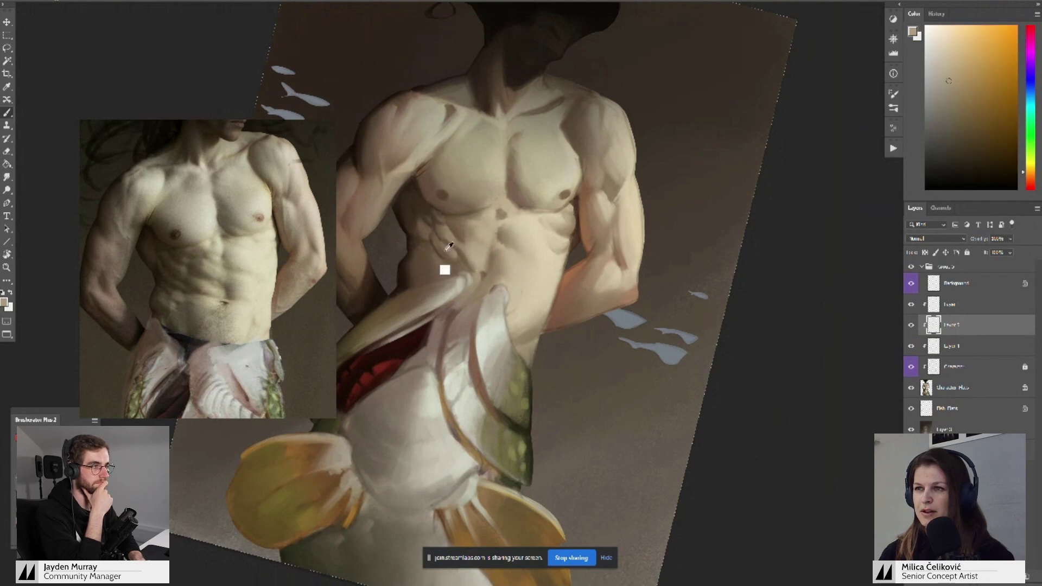
alt+click(449, 274)
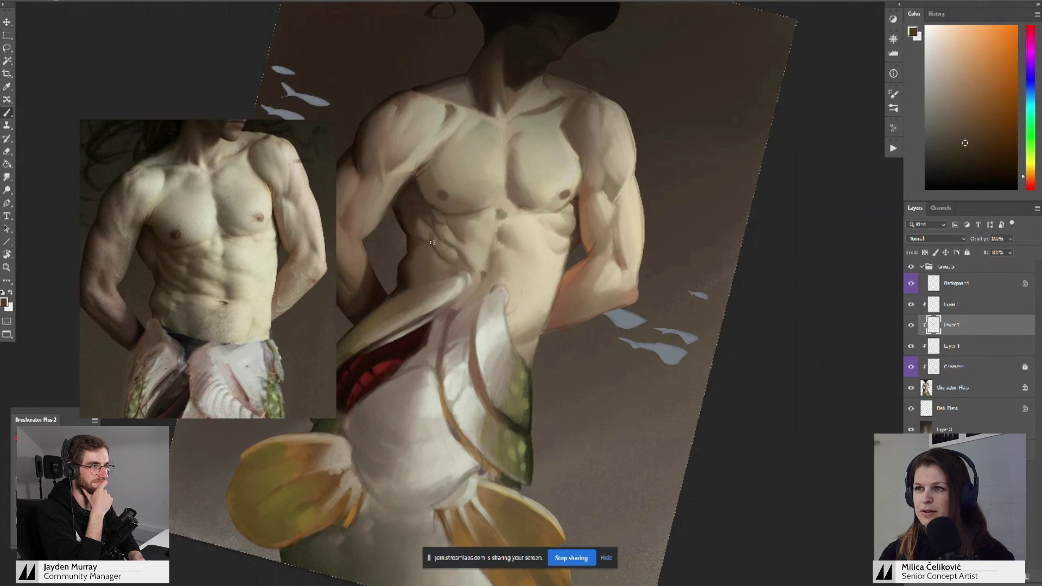
alt+click(432, 242)
alt+click(433, 241)
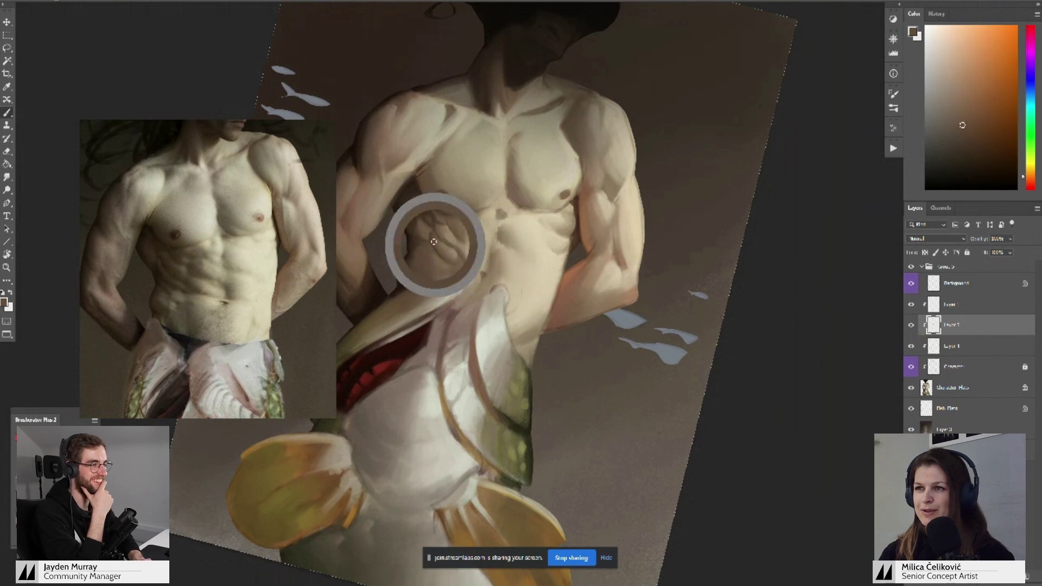
- Refine the transitions between the ribs below the left-hand pectoral with sampled mid browns, checking the torso upright and rotated
key(z)
drag(465, 248, 380, 247)
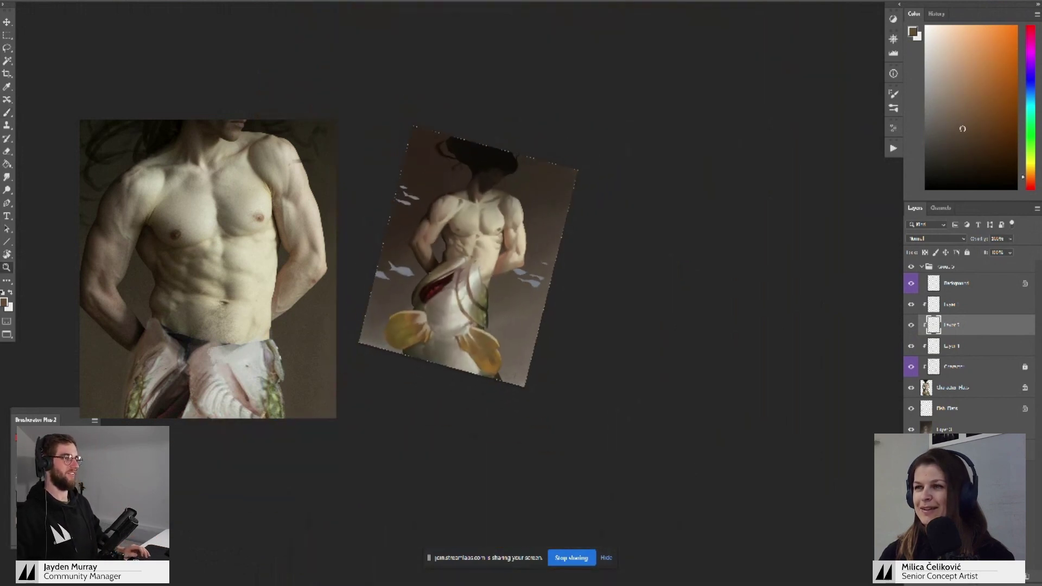
key(r)
drag(439, 161, 409, 181)
key(z)
drag(457, 261, 531, 261)
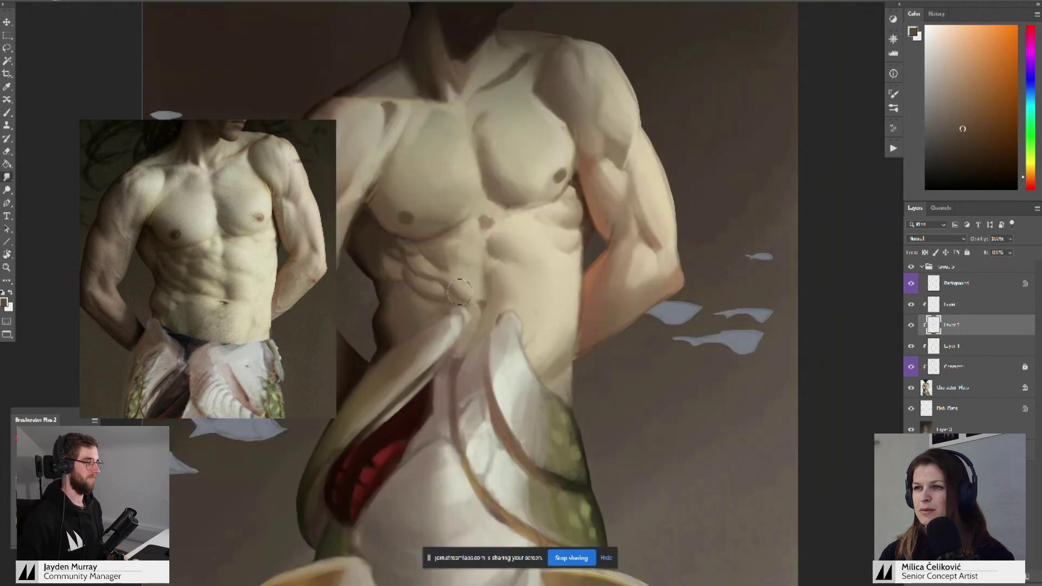
key(z)
drag(464, 287, 444, 287)
key(r)
mouse_move(386, 277)
mouse_down()
mouse_move(416, 209)
mouse_move(459, 231)
mouse_up()
key(z)
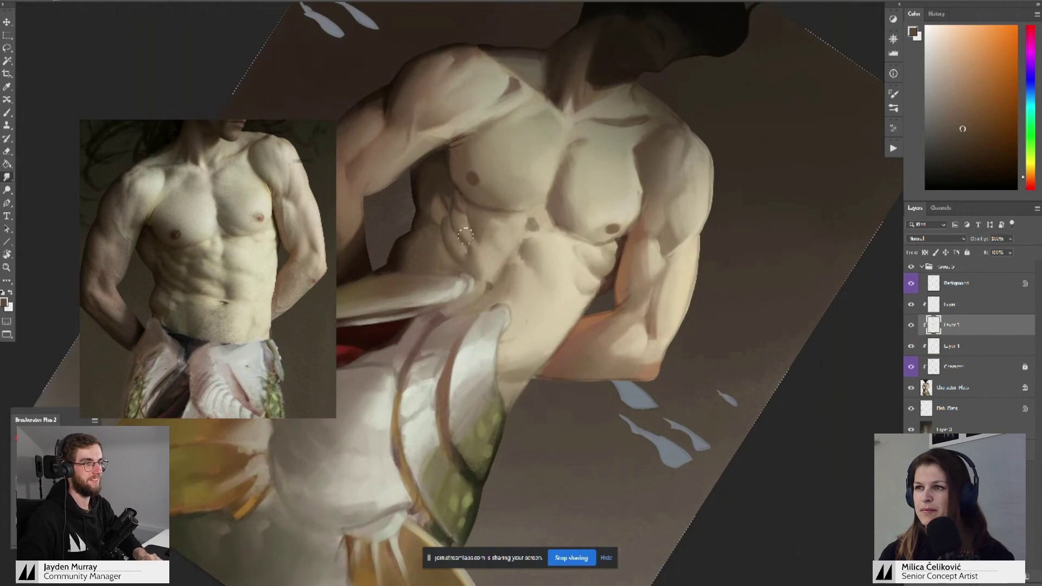
key(b)
alt+click(453, 215)
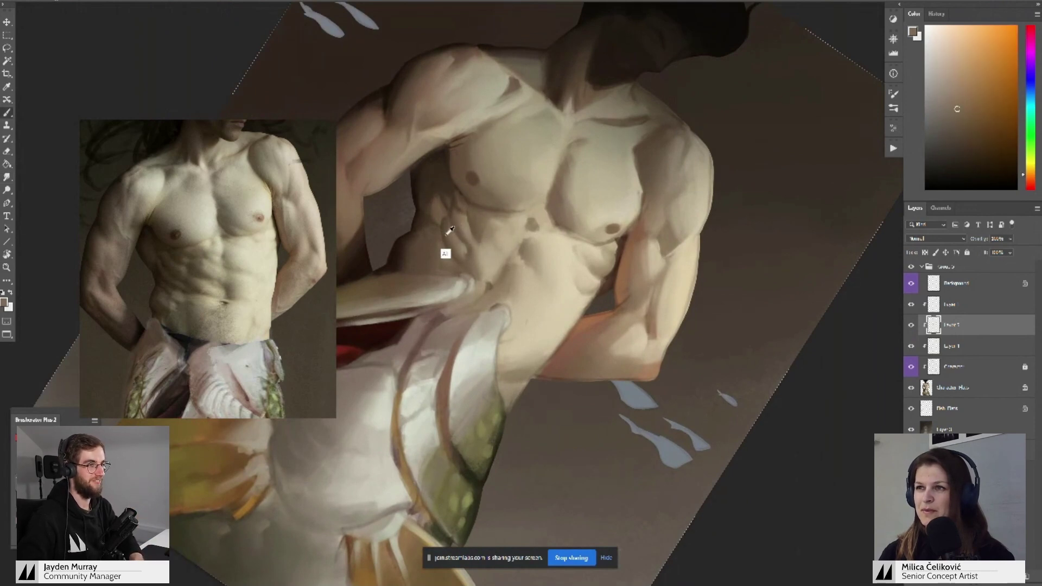
alt+click(445, 234)
- Deepen the shadow along the torso's outer left-hand flank with sampled dark and mid browns
mouse_move(447, 246)
mouse_down()
mouse_move(459, 251)
mouse_move(462, 236)
mouse_up()
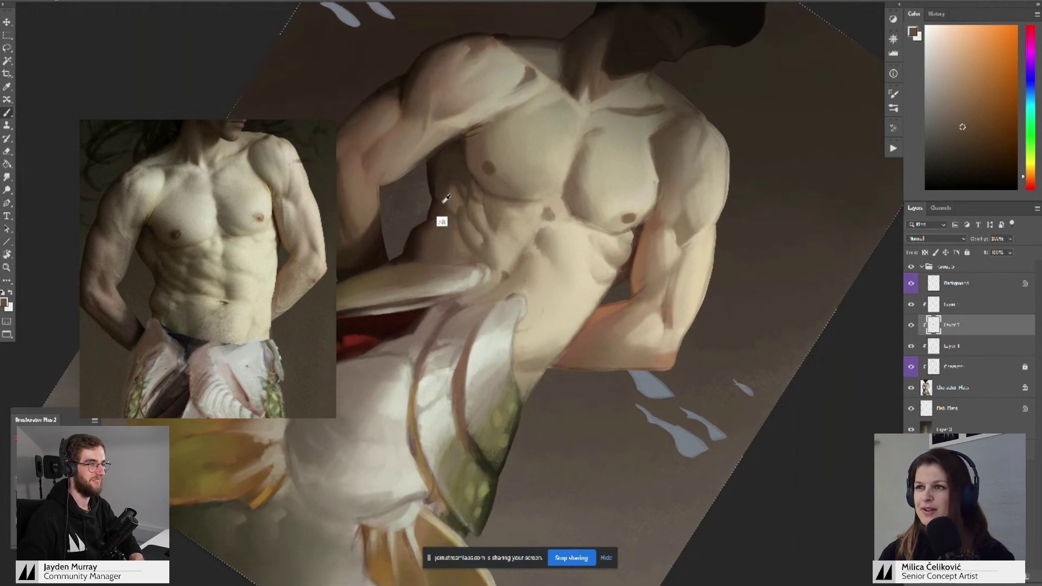
alt+click(440, 213)
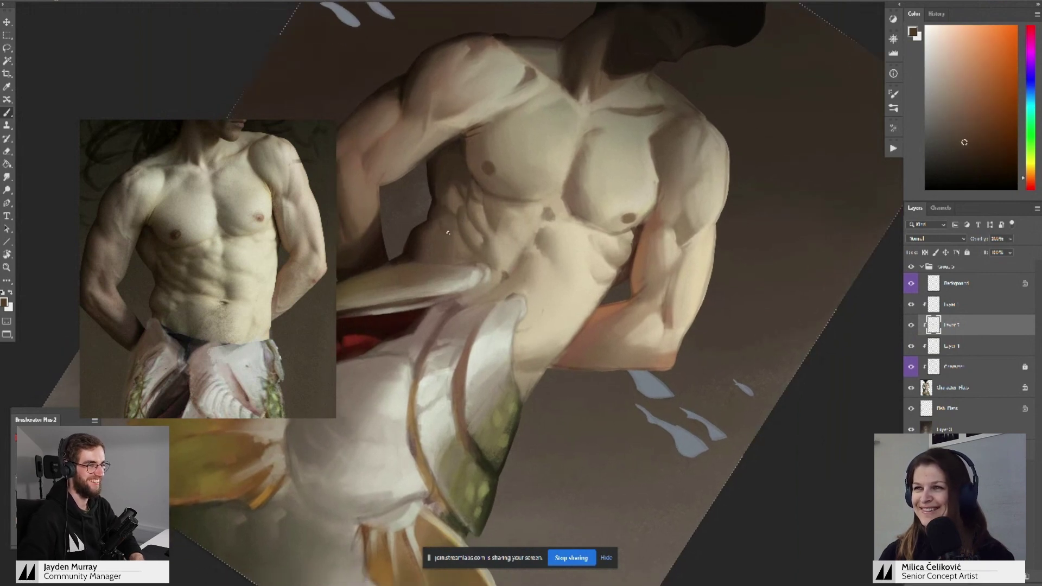
alt+click(452, 244)
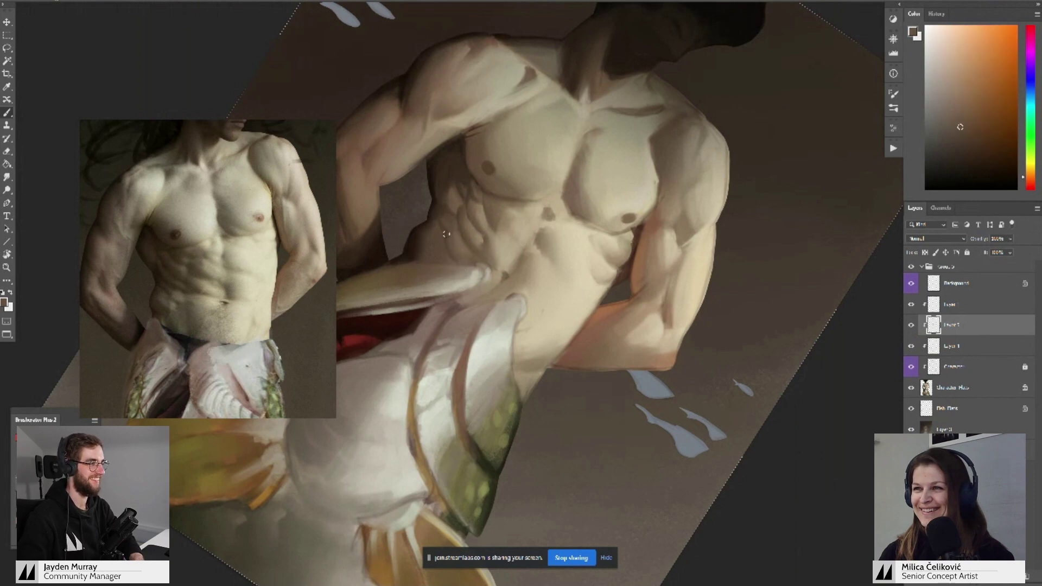
alt+click(436, 213)
alt+click(450, 228)
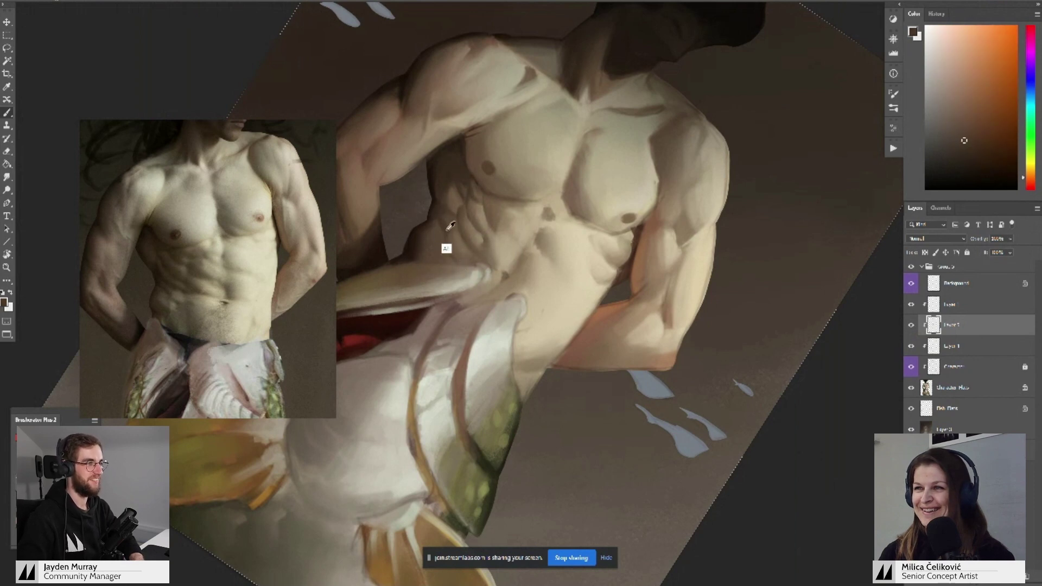
- Shade the upper abdominal muscle on the left-hand side of the torso's midline with sampled mid browns, following the reference
key(z)
drag(460, 253, 428, 254)
key(r)
drag(439, 148, 365, 220)
key(z)
drag(442, 274, 465, 280)
click(465, 280)
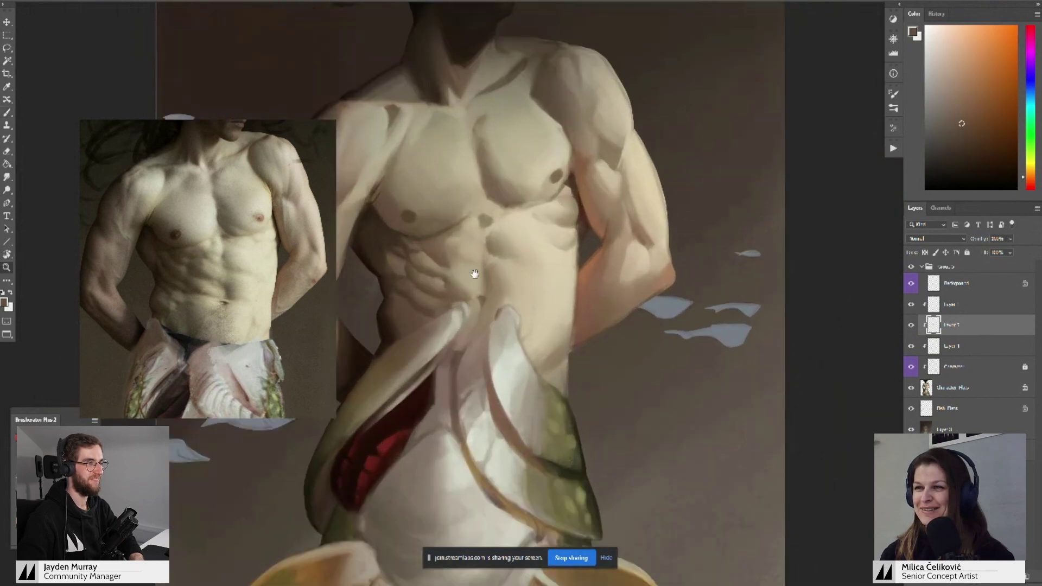
key(b)
alt+click(467, 274)
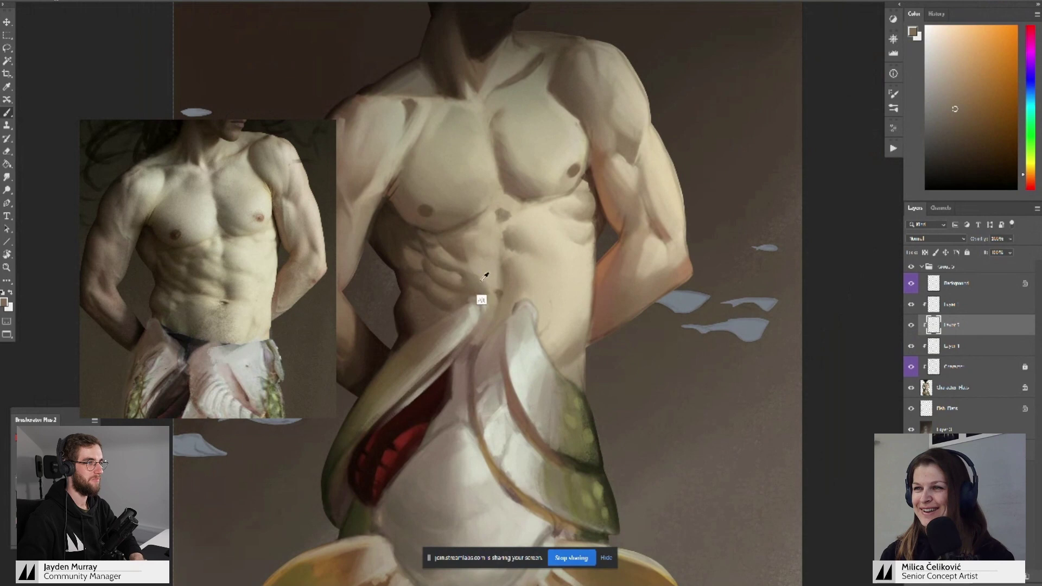
alt+click(457, 243)
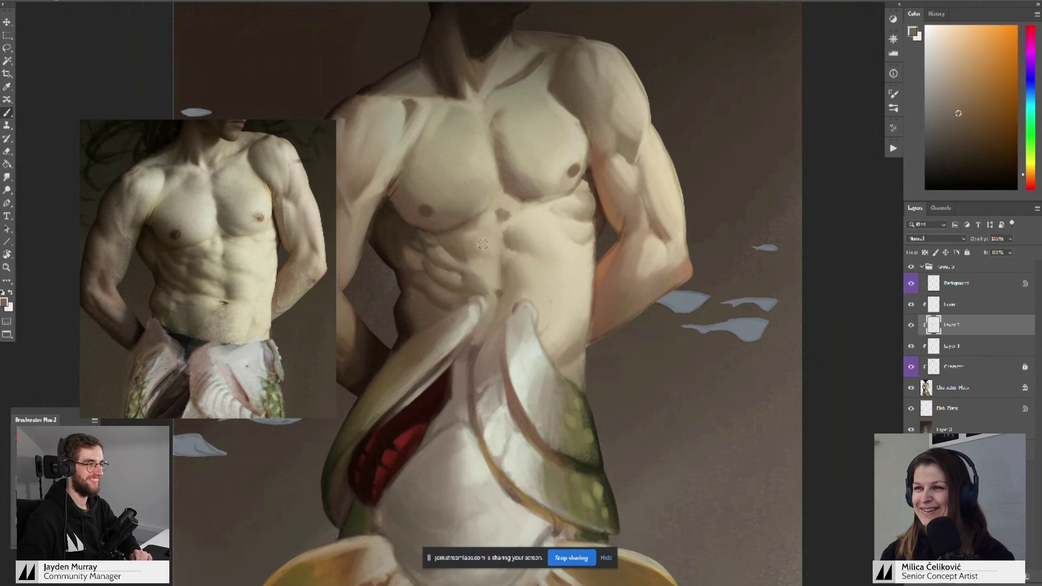
- Round out the upper abdominal muscle beside the midline with sampled light skin tones
alt+click(482, 247)
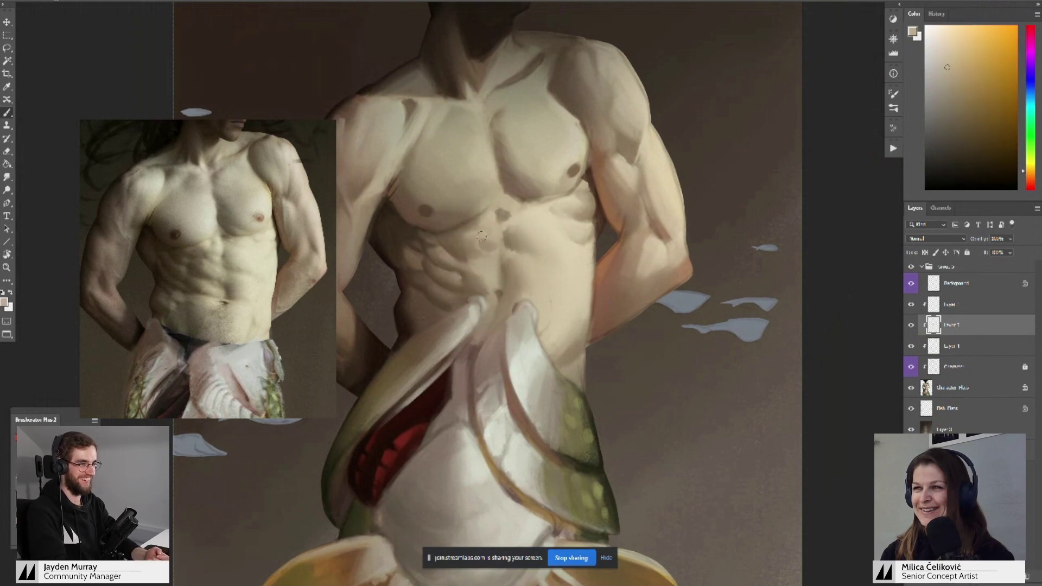
alt+click(480, 239)
alt+click(477, 251)
alt+click(483, 248)
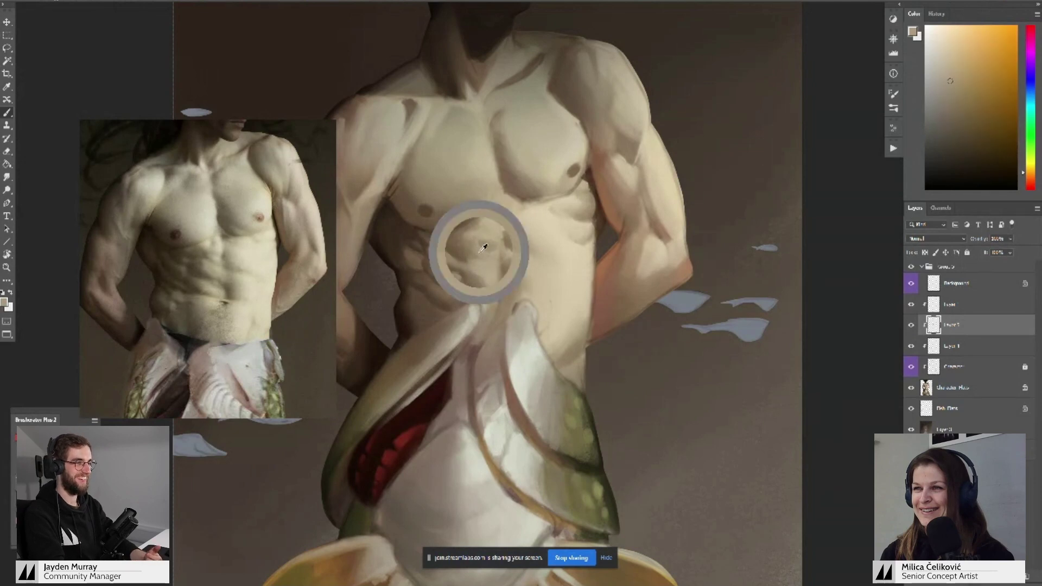
alt+click(480, 236)
- Compare the painting at reduced size with and without the current torso shading layer by toggling its visibility
scroll(463, 289, down, 5)
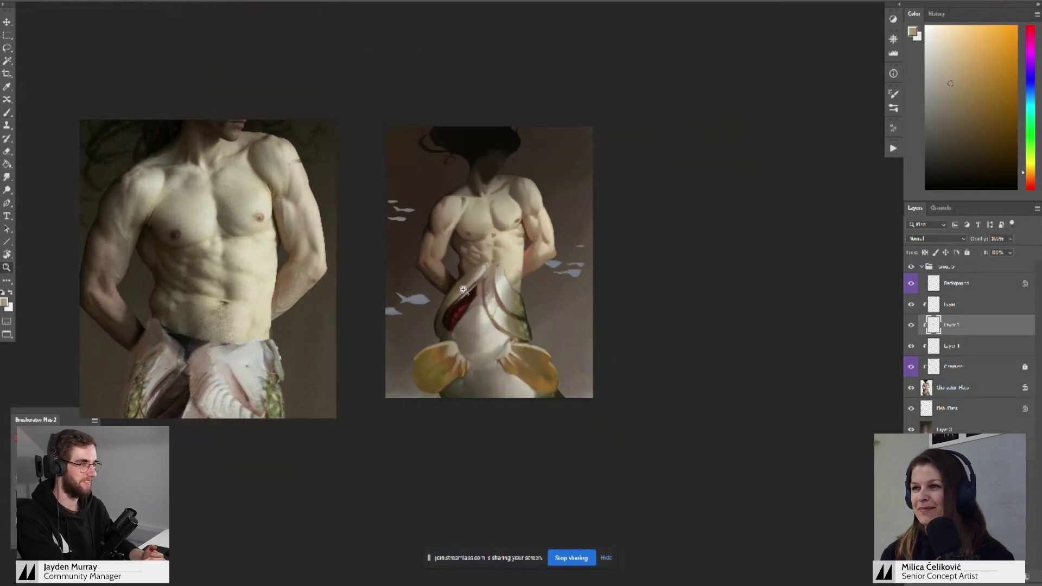
scroll(463, 289, up, 5)
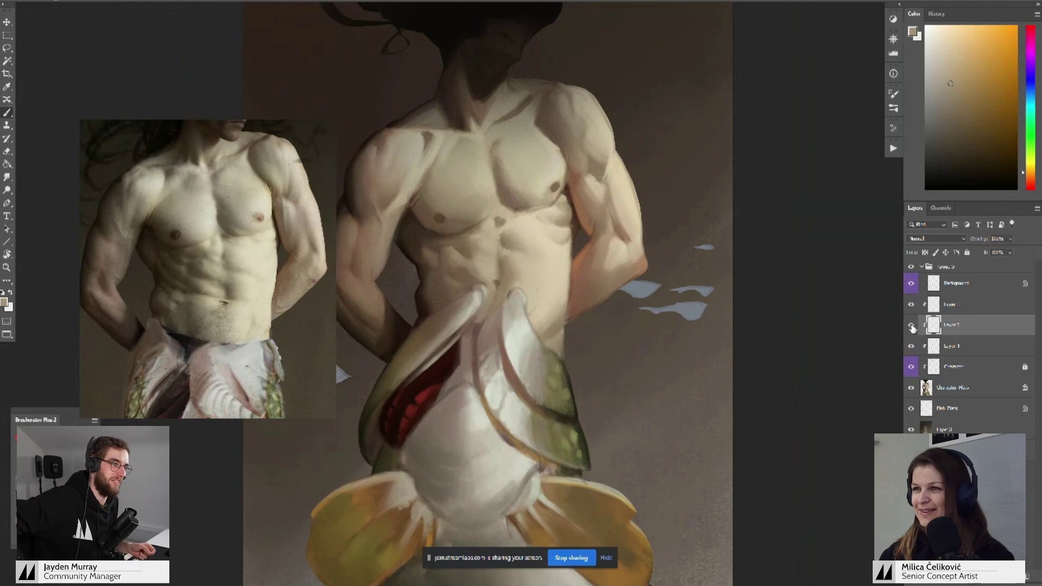
scroll(470, 314, down, 8)
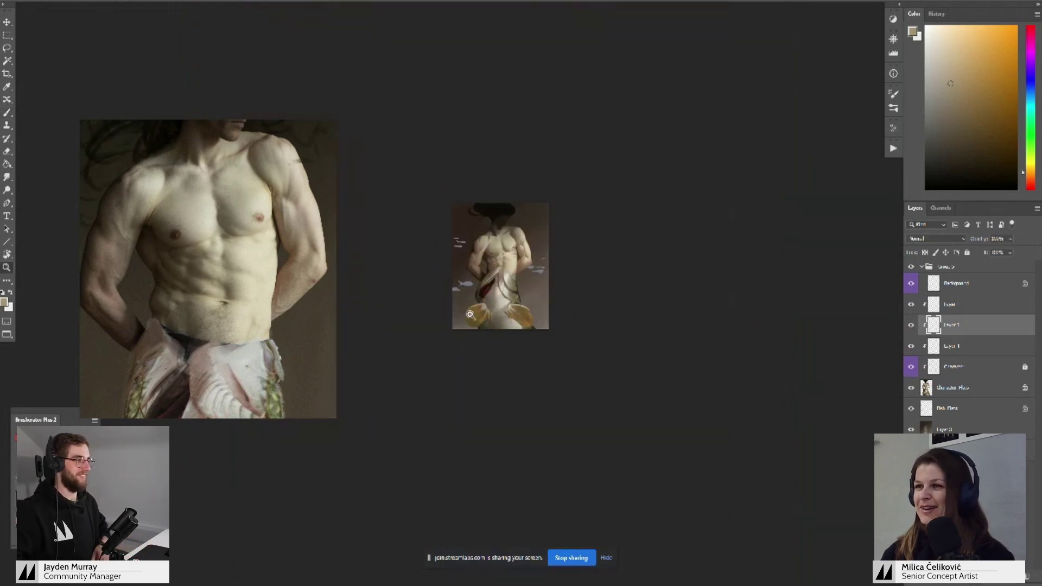
- Add a new clipped layer and shade the upper flank below the left-hand armpit with sampled dark browns
drag(470, 315, 624, 293)
key(r)
mouse_move(640, 184)
mouse_down()
mouse_move(682, 282)
mouse_move(681, 306)
mouse_up()
mouse_move(537, 179)
mouse_down()
mouse_move(544, 283)
mouse_move(467, 231)
mouse_up()
key(ctrl+shift+alt+n)
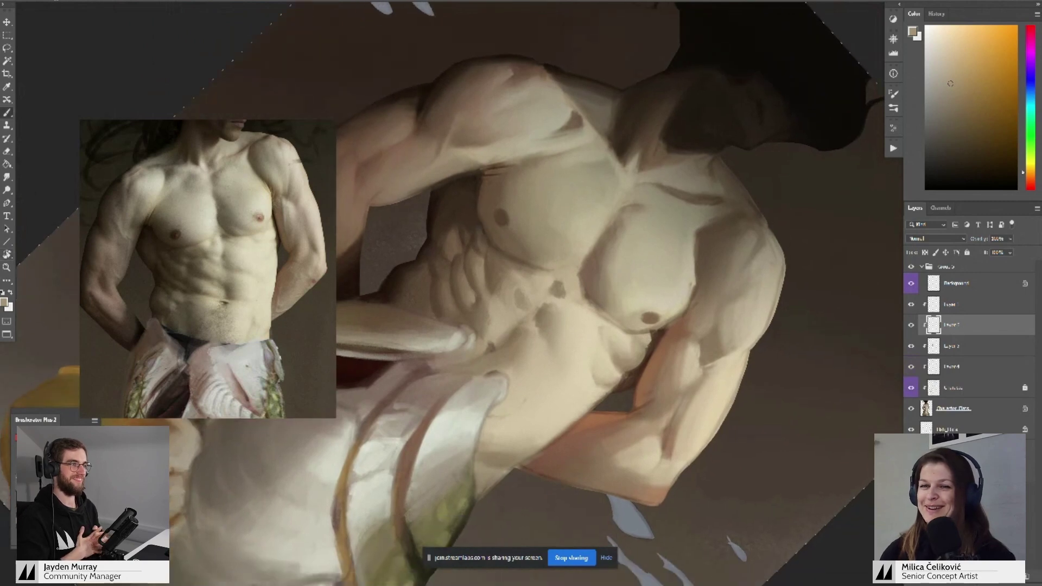
alt+click(443, 244)
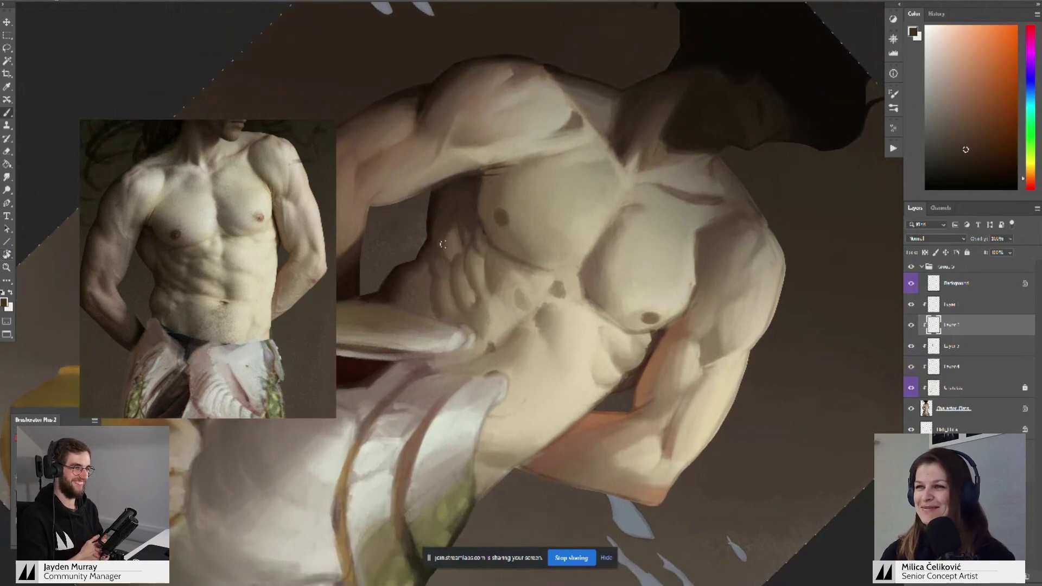
key(r)
drag(454, 202, 447, 210)
alt+click(450, 274)
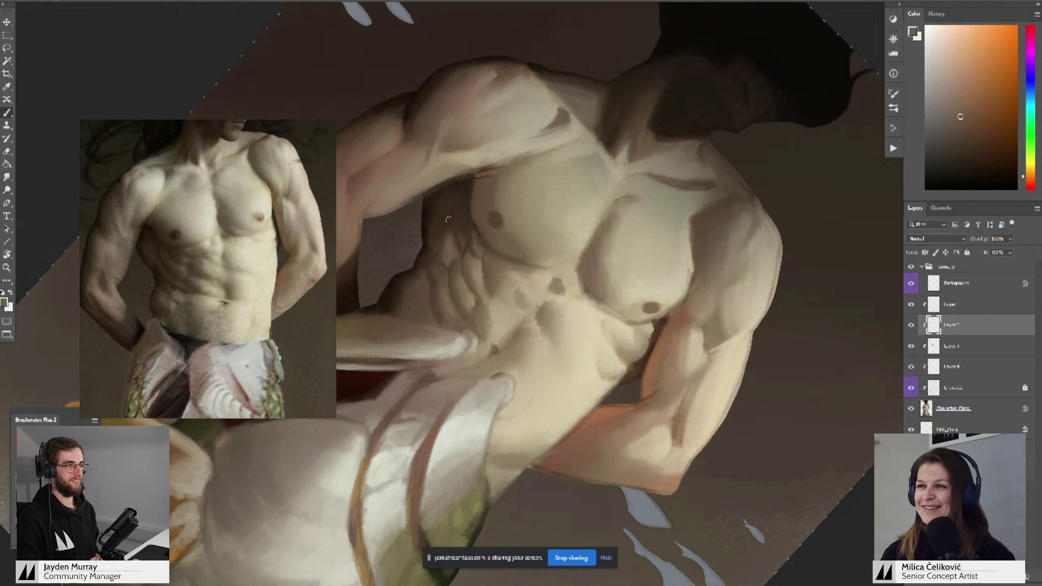
alt+click(432, 236)
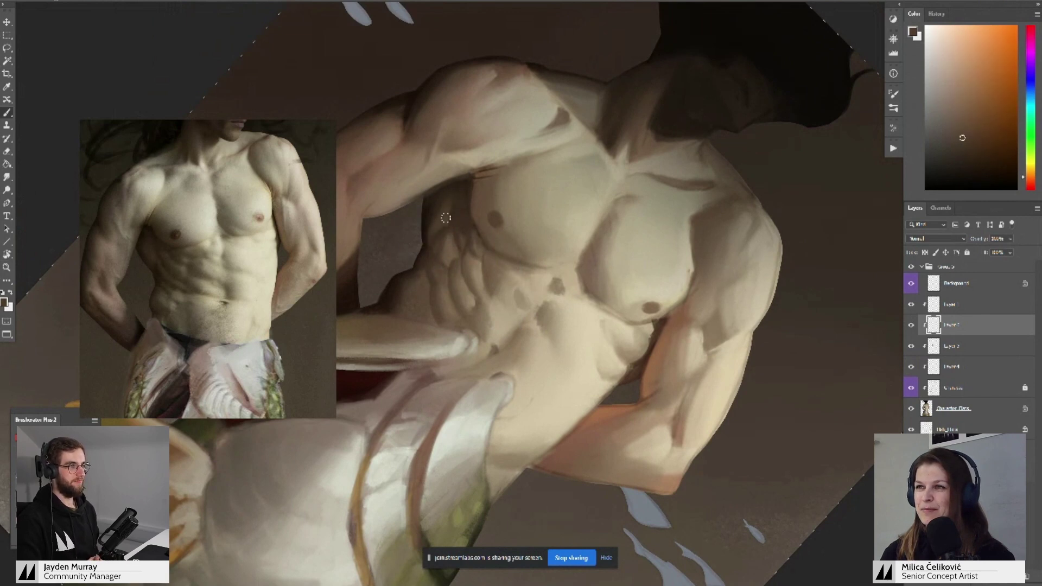
alt+click(429, 218)
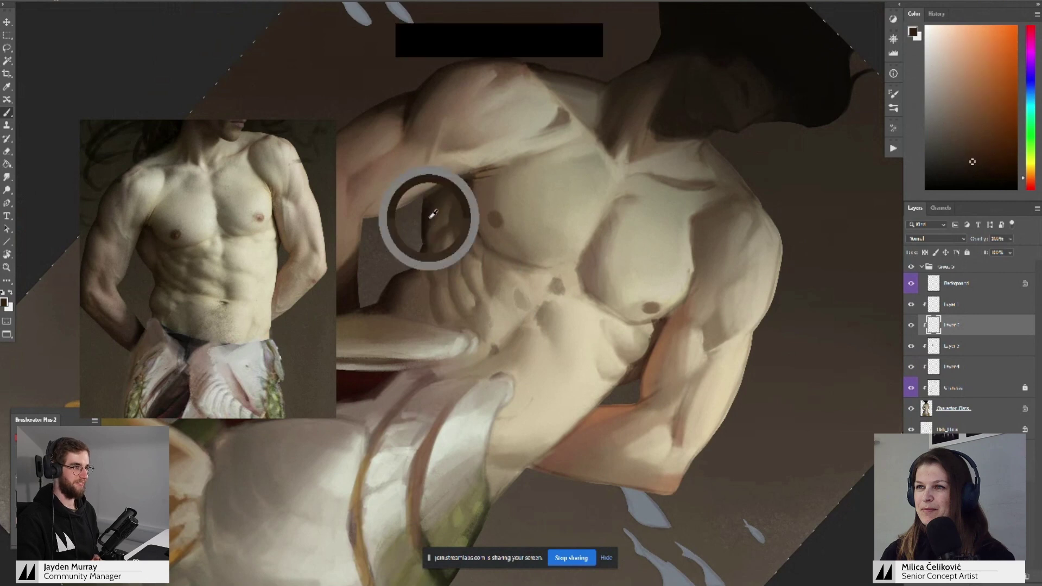
- Define the upper rib muscles beside the left-hand pectoral's lower edge with sampled dark and mid browns
drag(448, 248, 430, 235)
alt+click(427, 228)
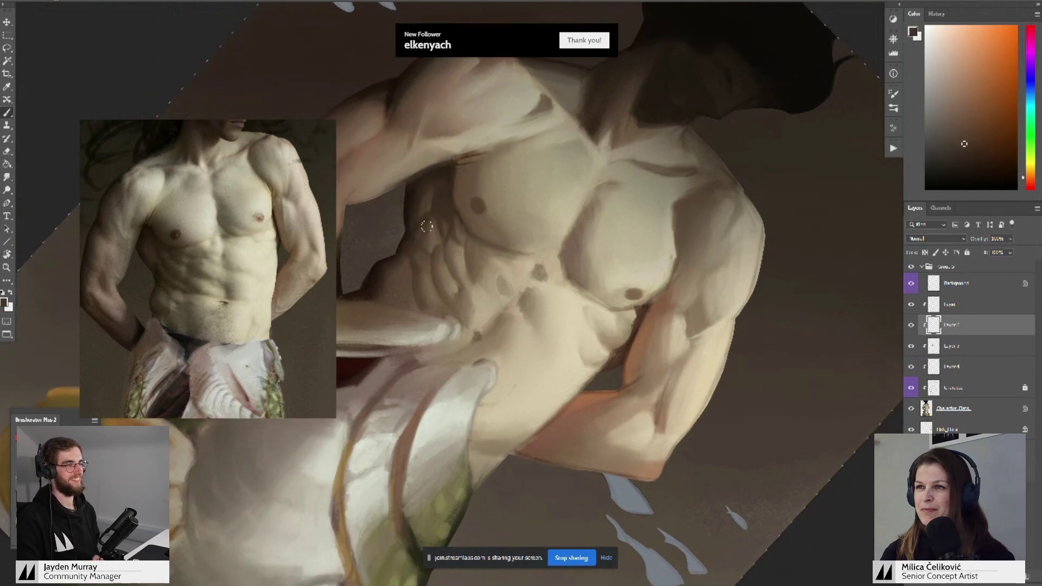
alt+click(438, 217)
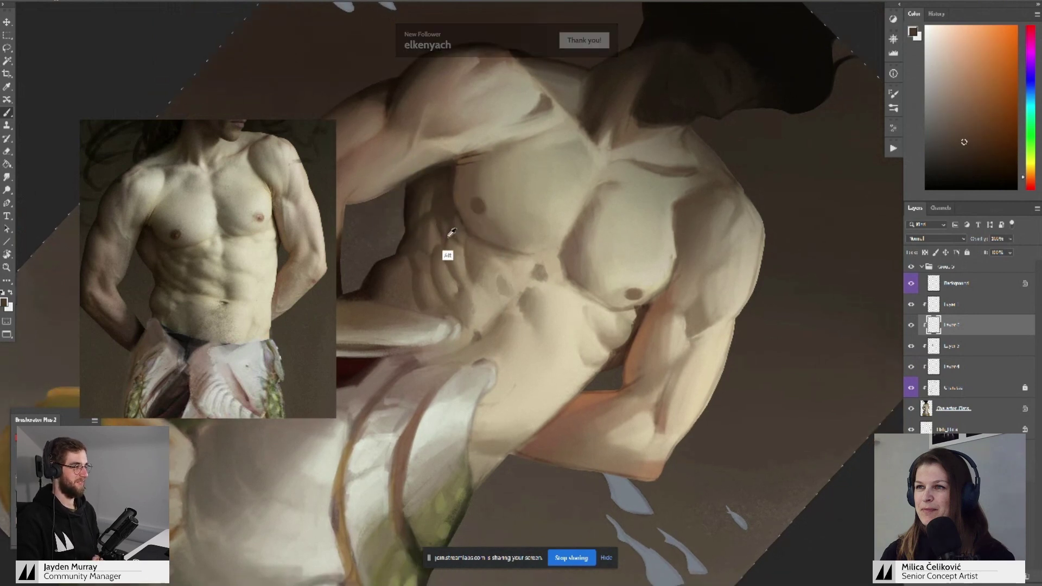
alt+click(447, 235)
alt+click(453, 256)
alt+click(449, 246)
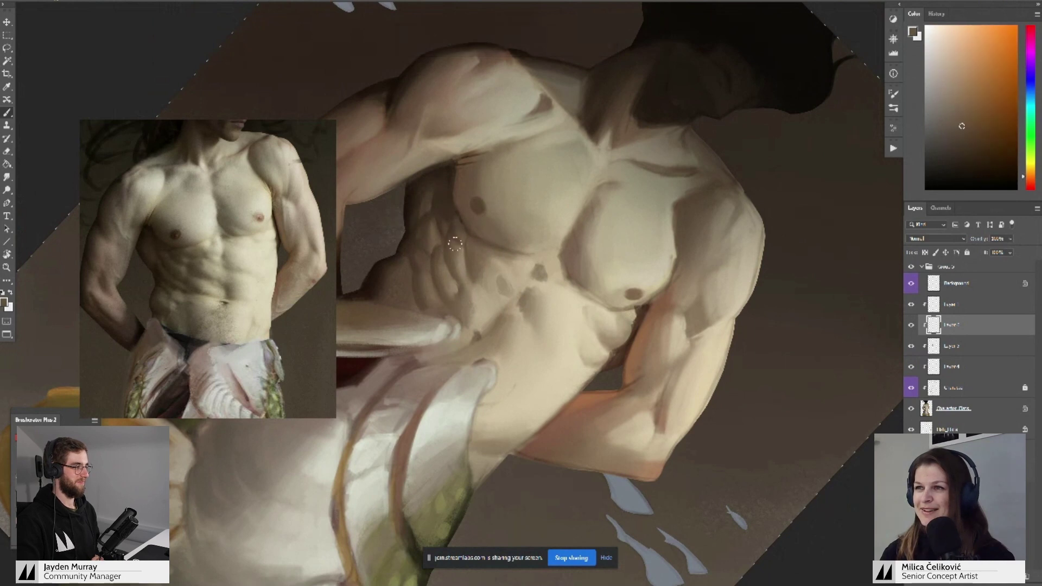
- Shape the outer ribs and the oblique above the gill cover with sampled mid and dark browns
alt+click(471, 251)
alt+click(436, 248)
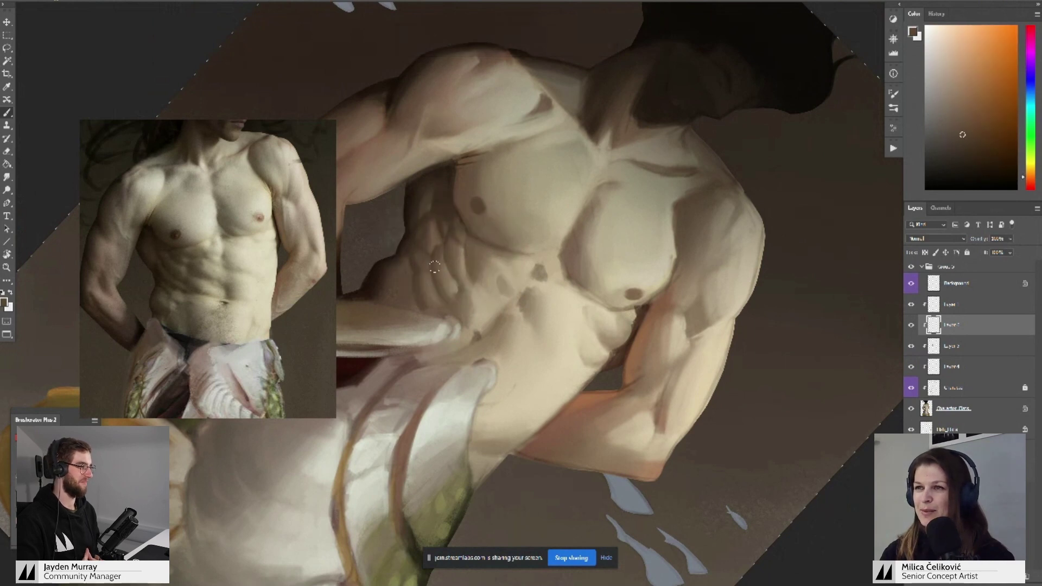
alt+click(416, 260)
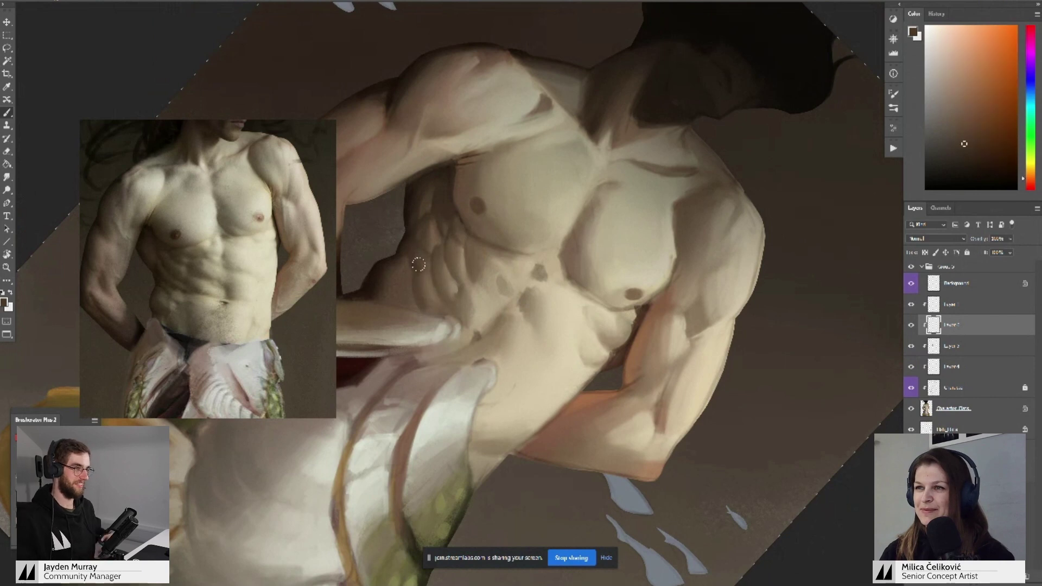
alt+click(421, 270)
alt+click(428, 288)
alt+click(436, 297)
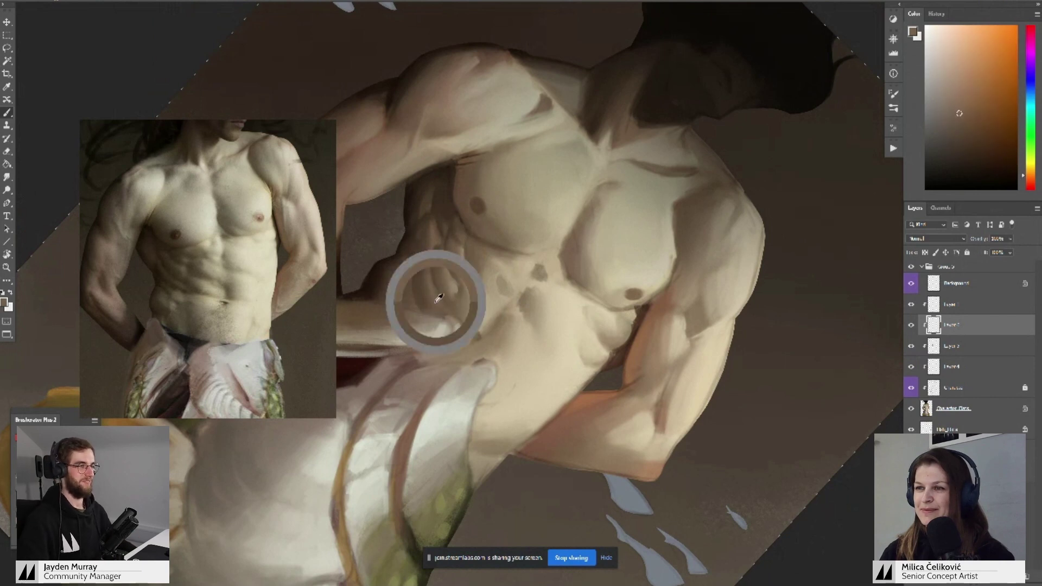
drag(433, 248, 442, 277)
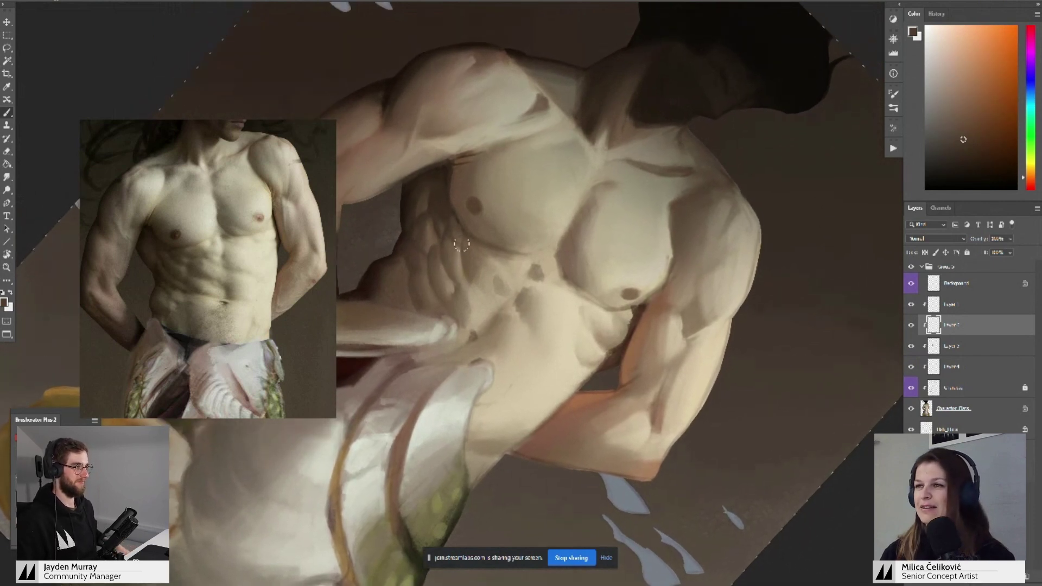
- Straighten the rotated canvas and mirror both the painting and the torso reference horizontally
alt+click(448, 240)
key(r)
mouse_move(477, 173)
mouse_down()
mouse_move(463, 179)
mouse_move(438, 228)
mouse_move(421, 221)
mouse_up()
drag(421, 187, 407, 232)
key(ctrl+shift+h)
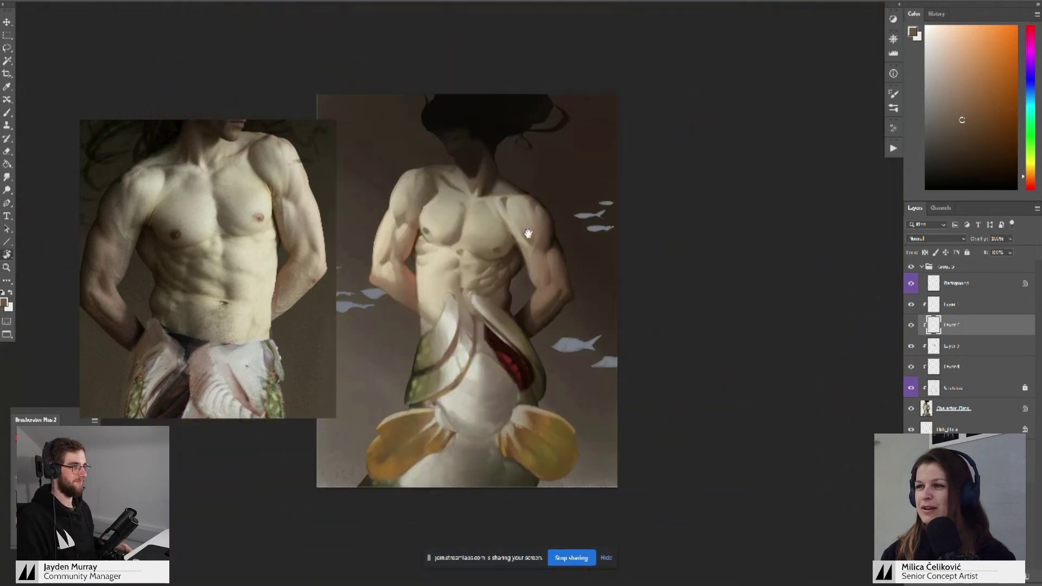
drag(527, 234, 543, 232)
drag(244, 308, 190, 328)
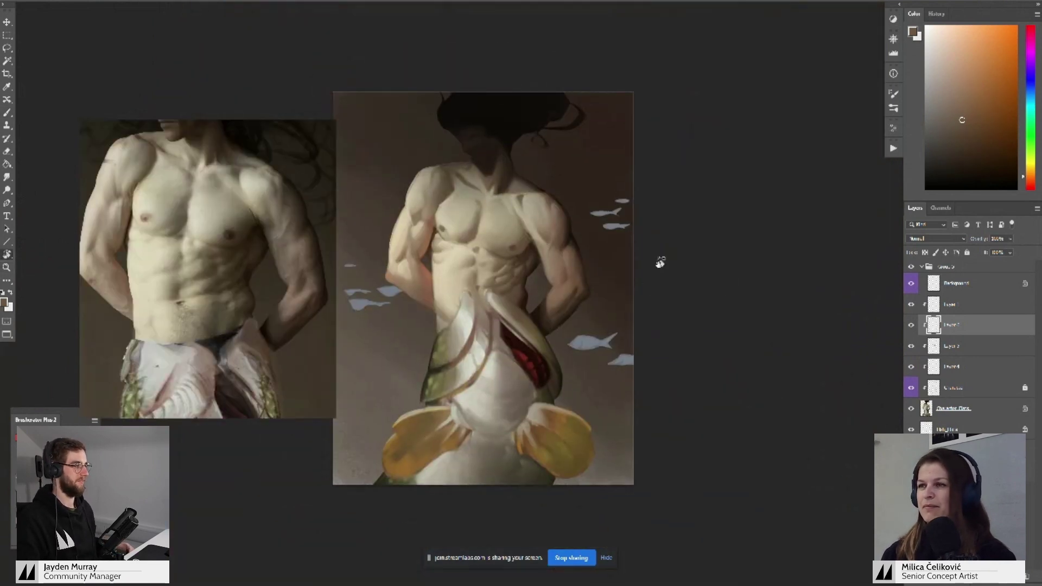
- Merge the current shading layer into the layer below and smudge the ribs and oblique above the right-hand gill cover
key(z)
drag(512, 266, 546, 283)
key(ctrl+e)
key(s)
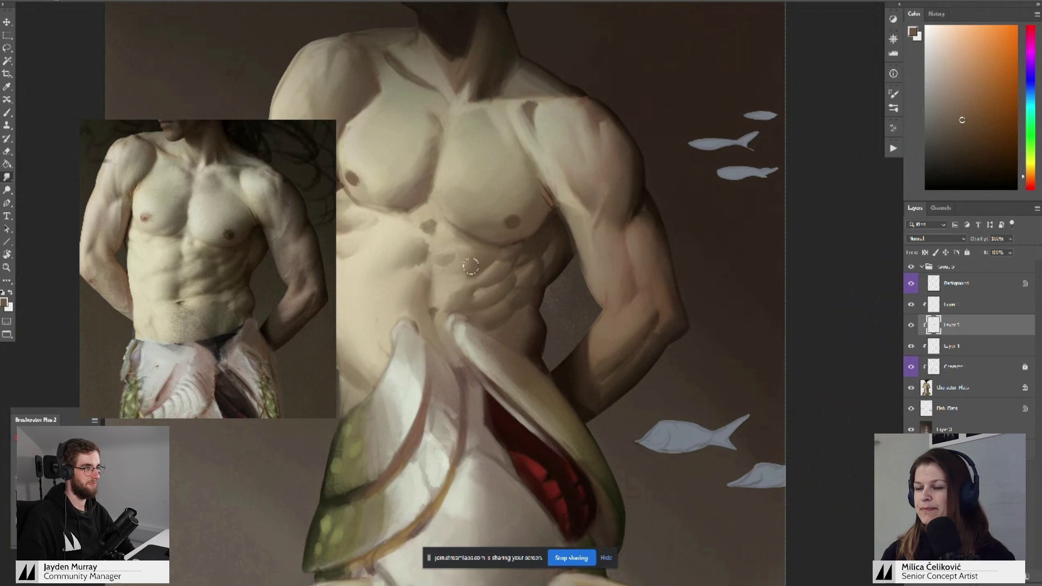
drag(479, 271, 477, 260)
key(bracketleft)
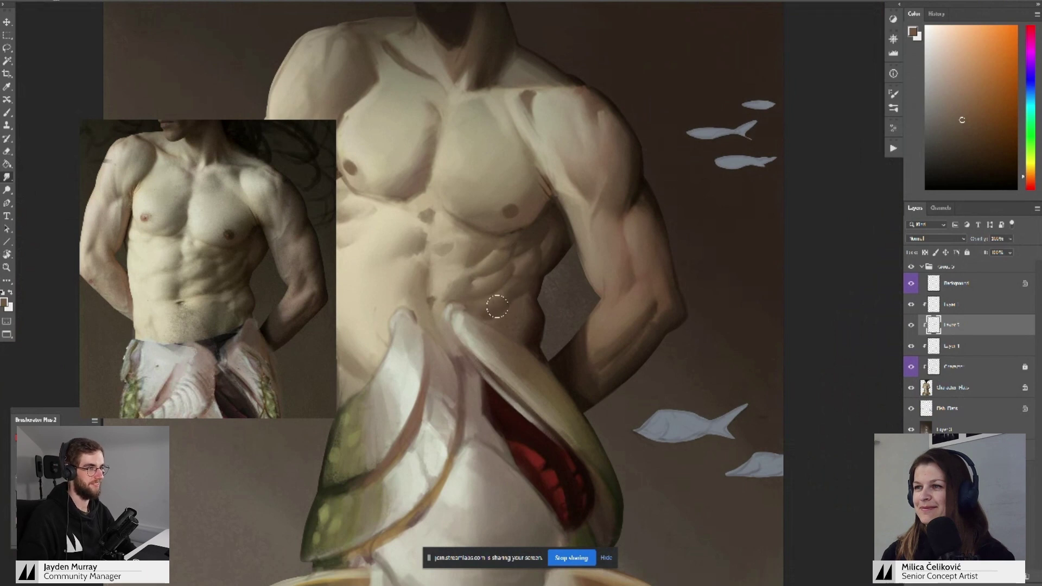
drag(512, 303, 538, 270)
- Add a new clipped layer and refine the rib muscles below the right-hand pectoral with sampled mid and dark browns
key(b)
key(ctrl+shift+alt+n)
key(z)
alt+click(525, 251)
alt+click(524, 257)
alt+click(542, 256)
alt+click(526, 265)
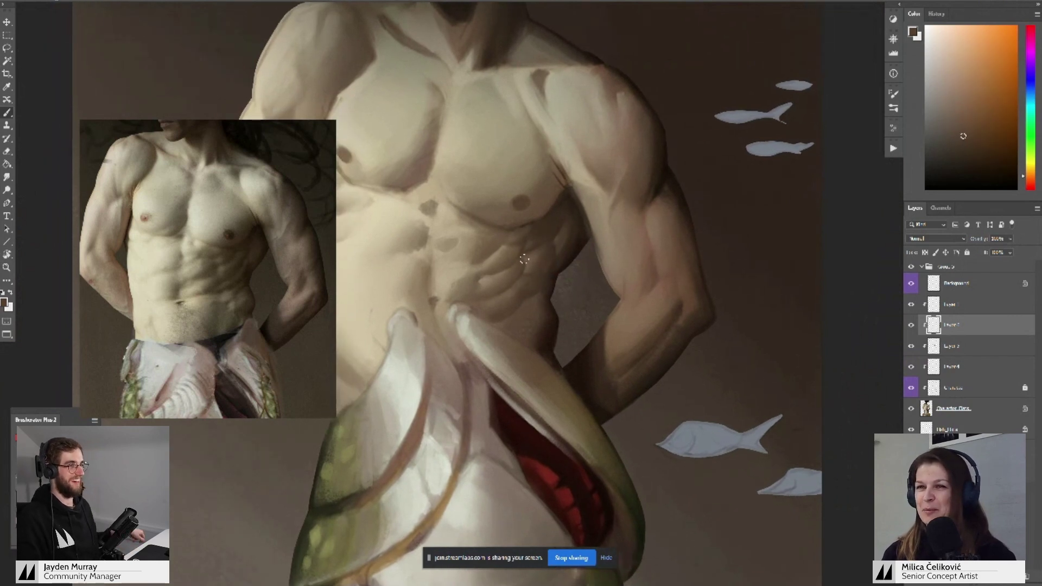
alt+click(523, 261)
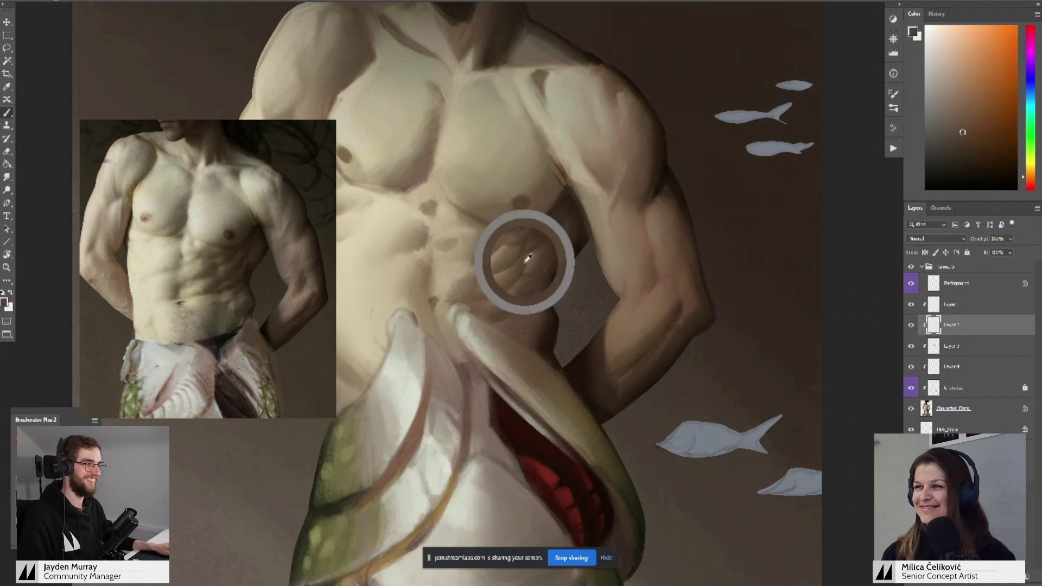
alt+click(523, 248)
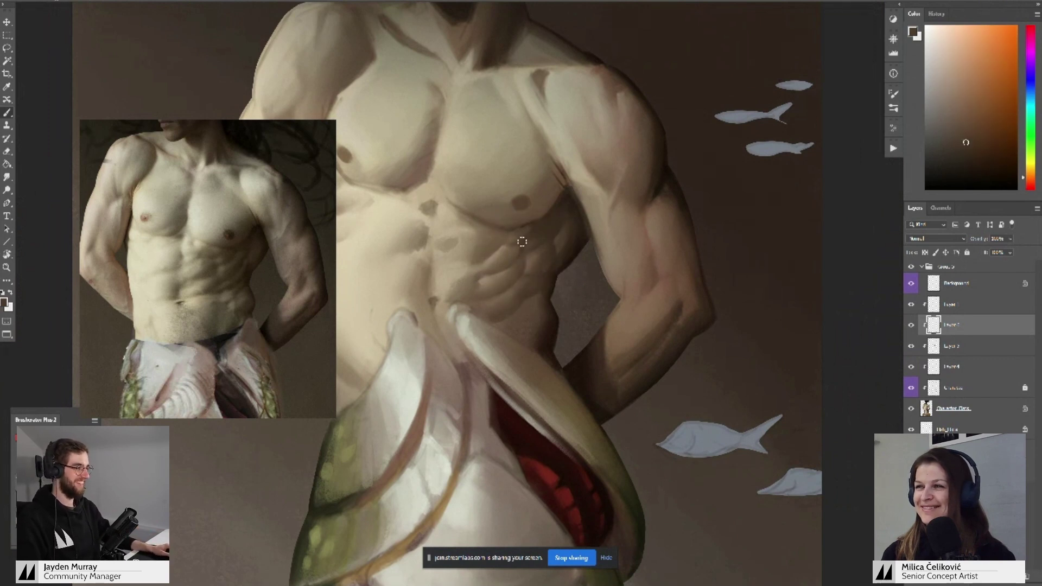
alt+click(520, 240)
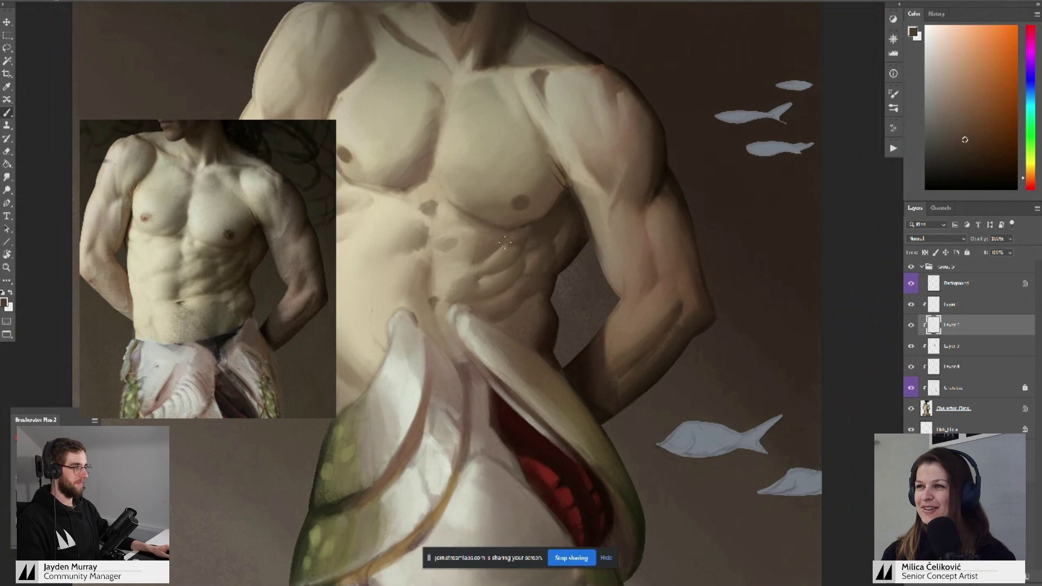
- Deepen the shadow on the upper flank below the right-hand armpit with sampled dark browns
scroll(541, 217, up, 1)
alt+click(534, 233)
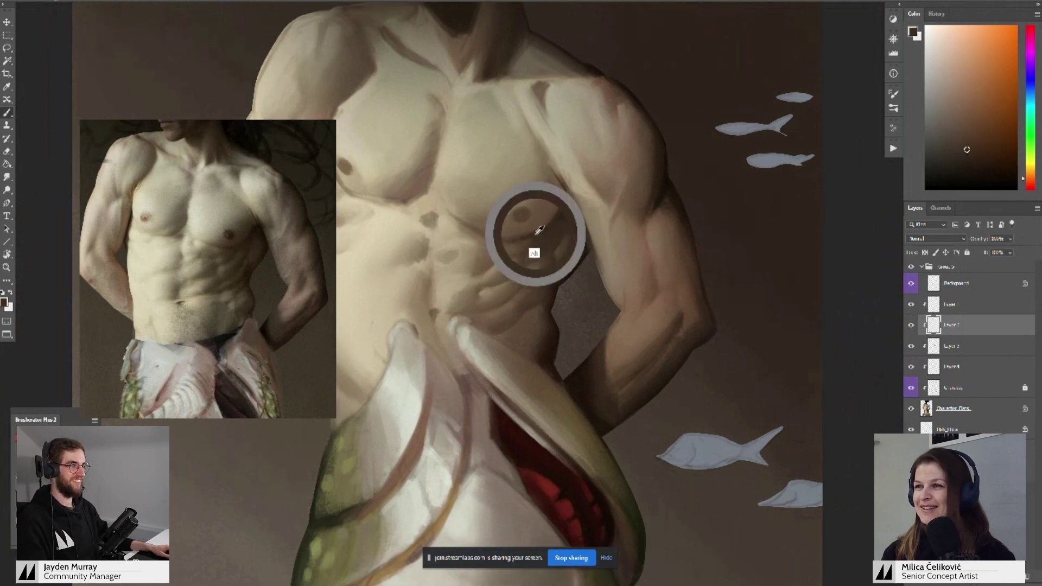
alt+click(553, 220)
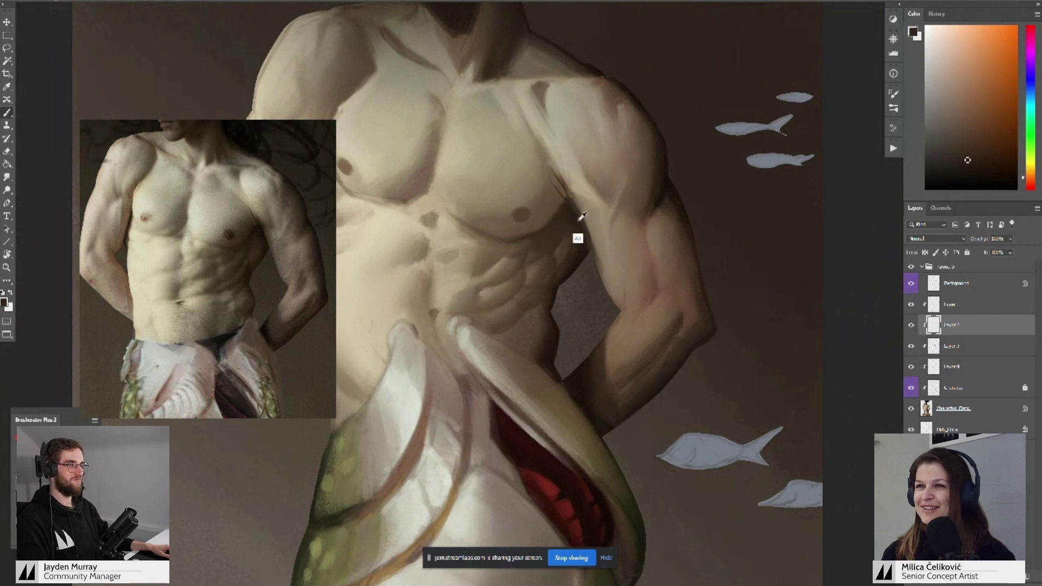
alt+click(580, 216)
scroll(579, 219, down, 2)
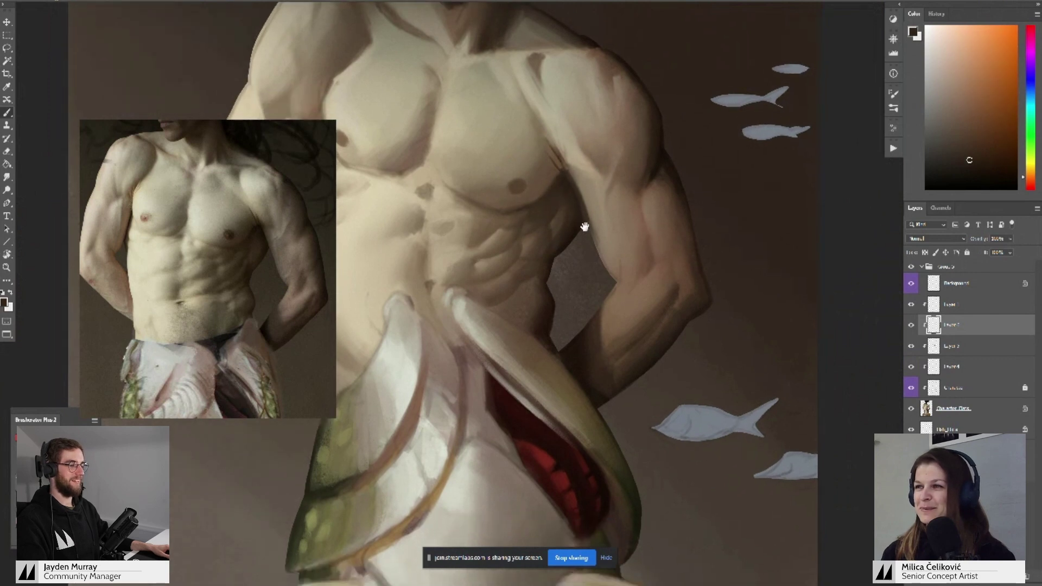
alt+click(549, 220)
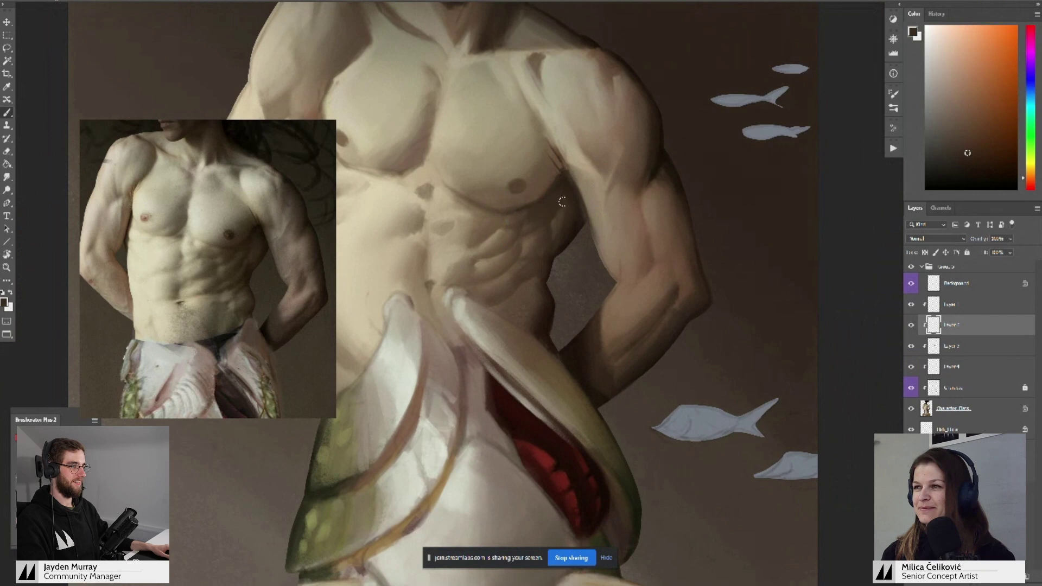
alt+click(559, 220)
alt+click(573, 216)
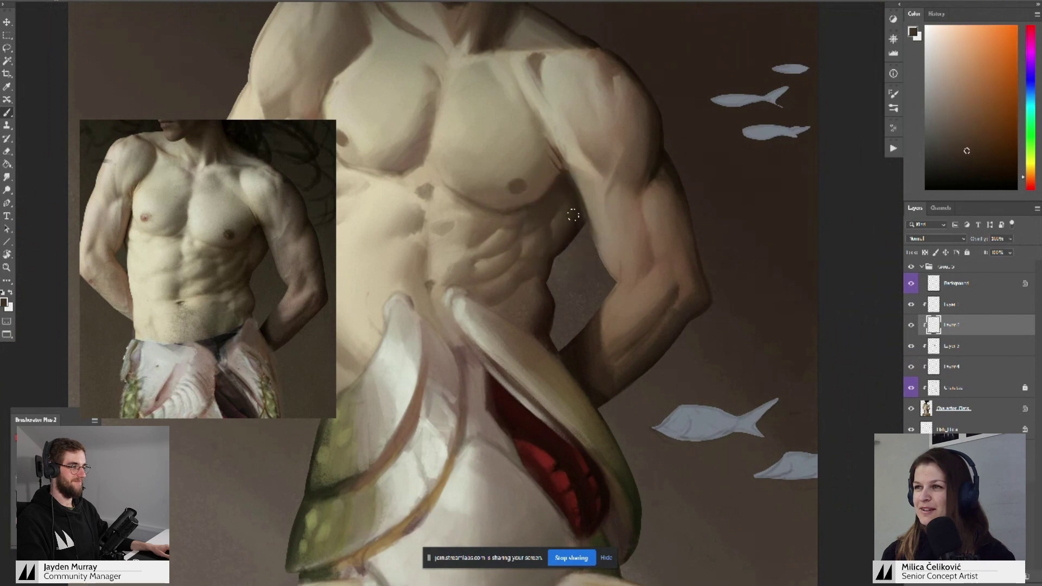
drag(545, 261, 564, 247)
alt+click(590, 204)
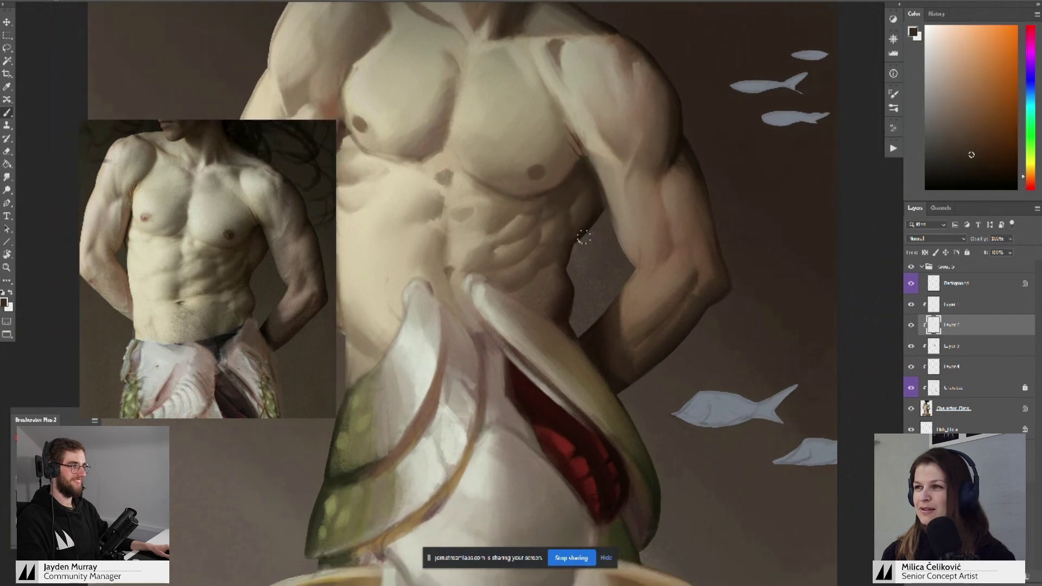
- Model the oblique directly above the right-hand gill cover with sampled mid browns
drag(576, 188, 579, 163)
key(r)
drag(630, 207, 593, 240)
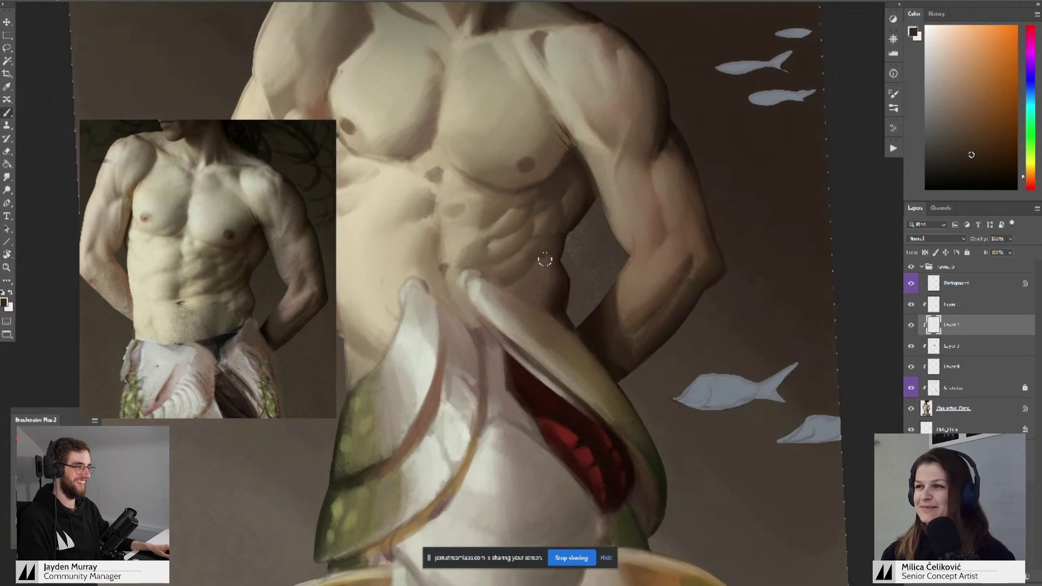
alt+click(516, 296)
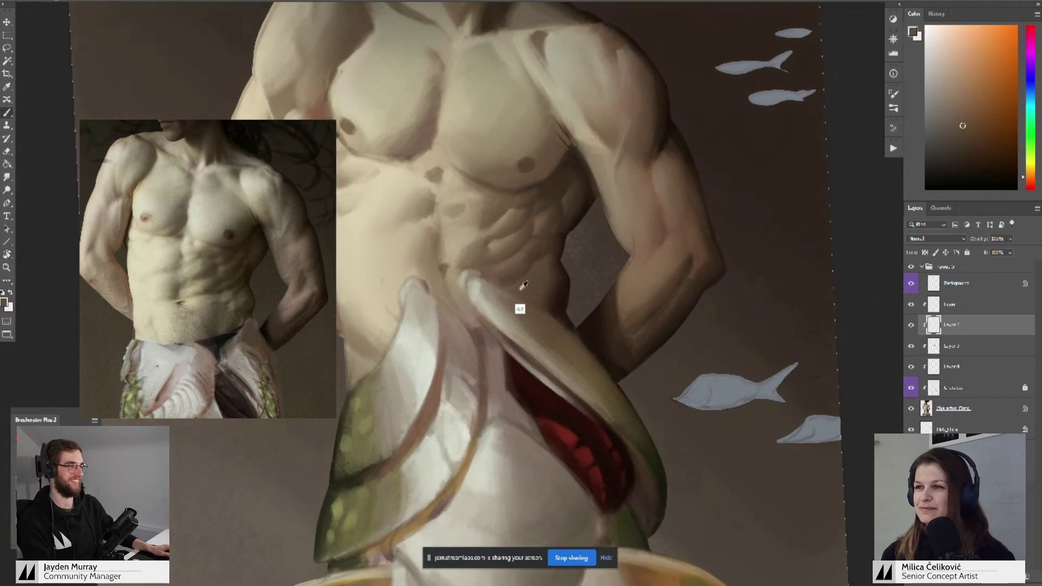
alt+click(518, 287)
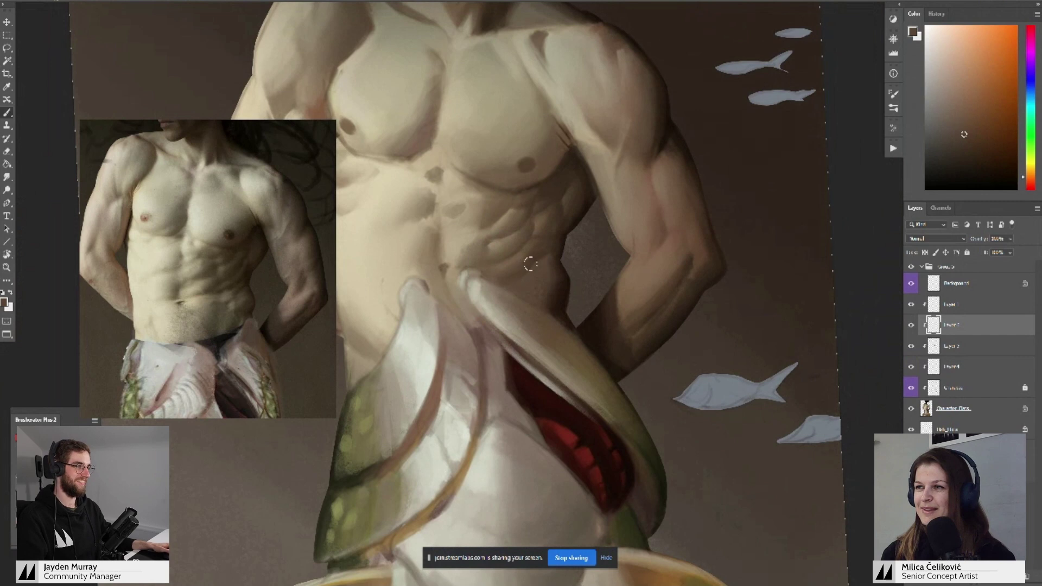
drag(524, 248, 532, 266)
- Define the upper abdominal muscle just beside the midline on the shaded side with sampled light browns
key(r)
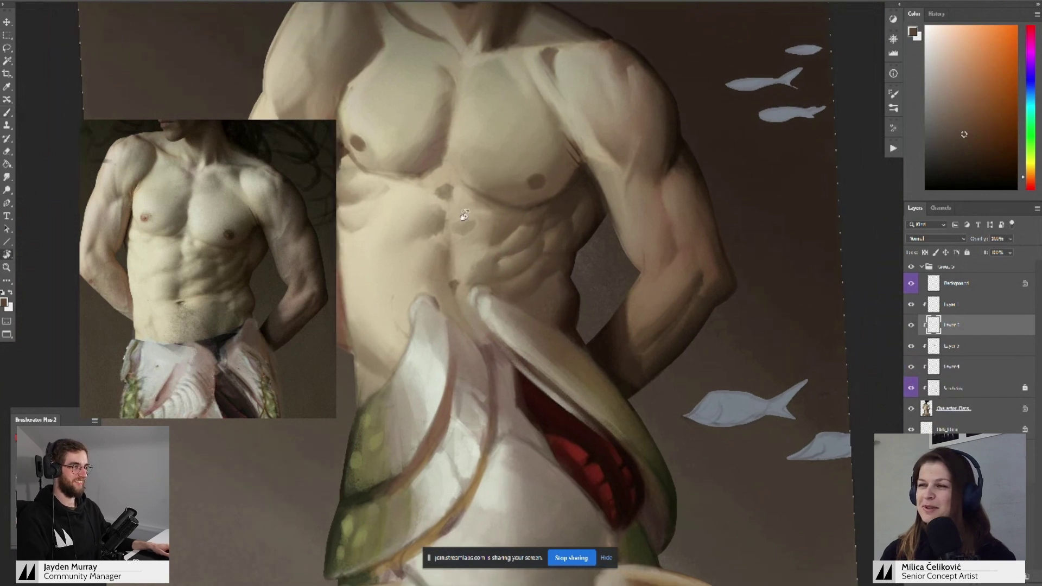
drag(460, 215, 512, 214)
drag(484, 256, 497, 268)
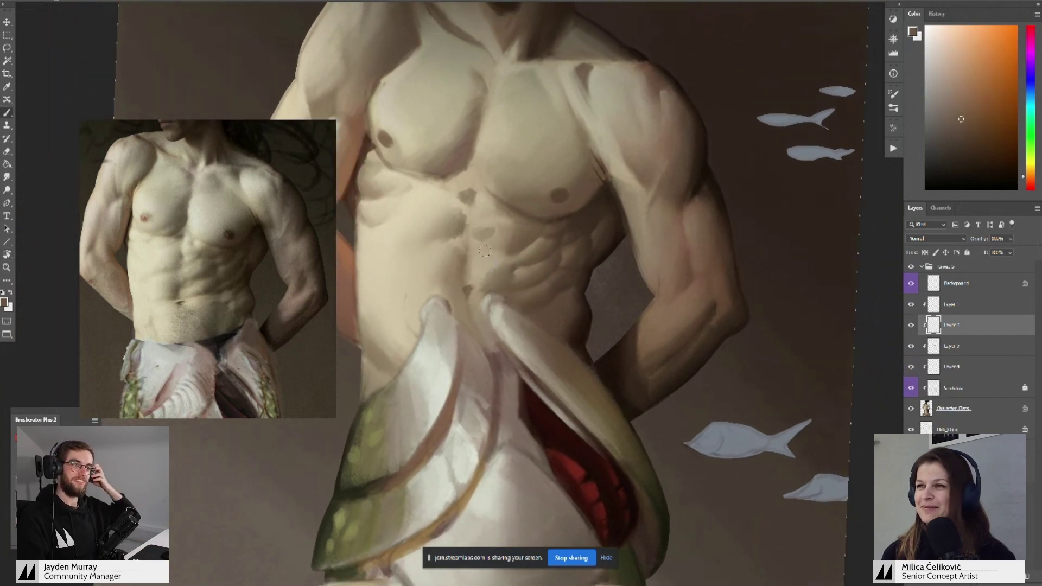
alt+click(485, 249)
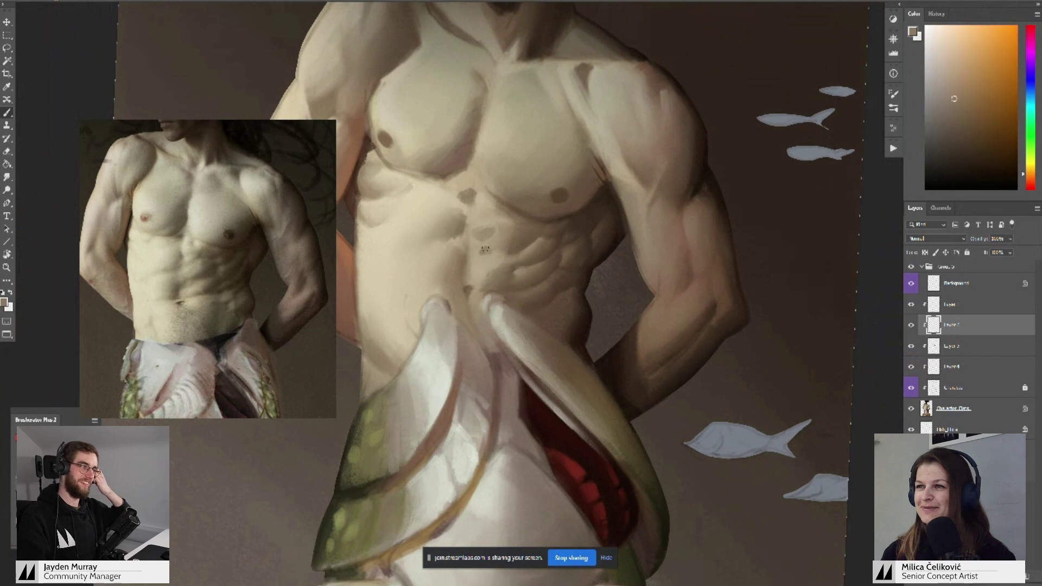
alt+click(487, 242)
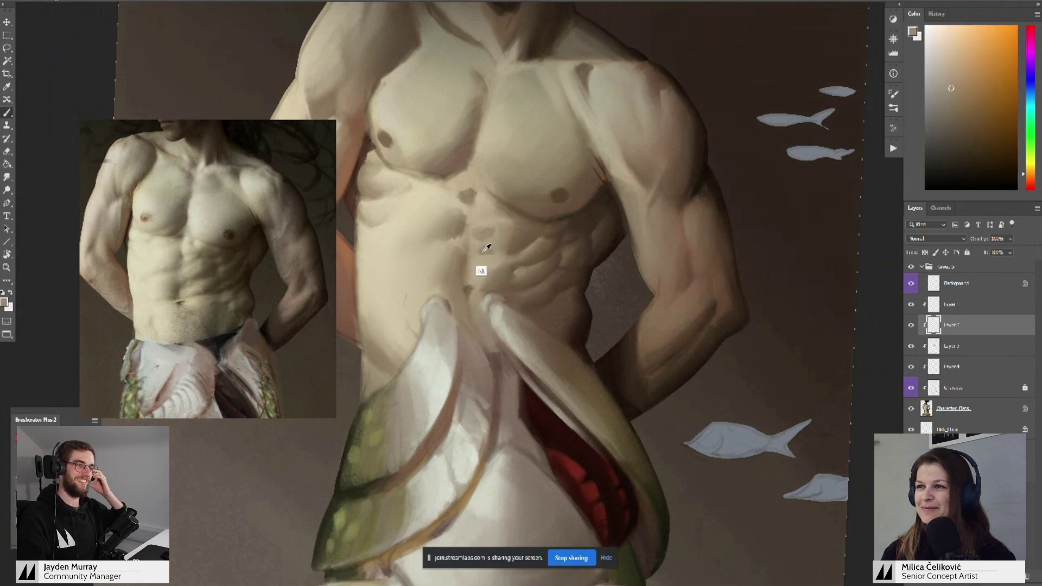
alt+click(483, 248)
drag(505, 243, 456, 243)
- Level the canvas and shape the abdominals along the torso's midline with sampled beige and brown tones
key(r)
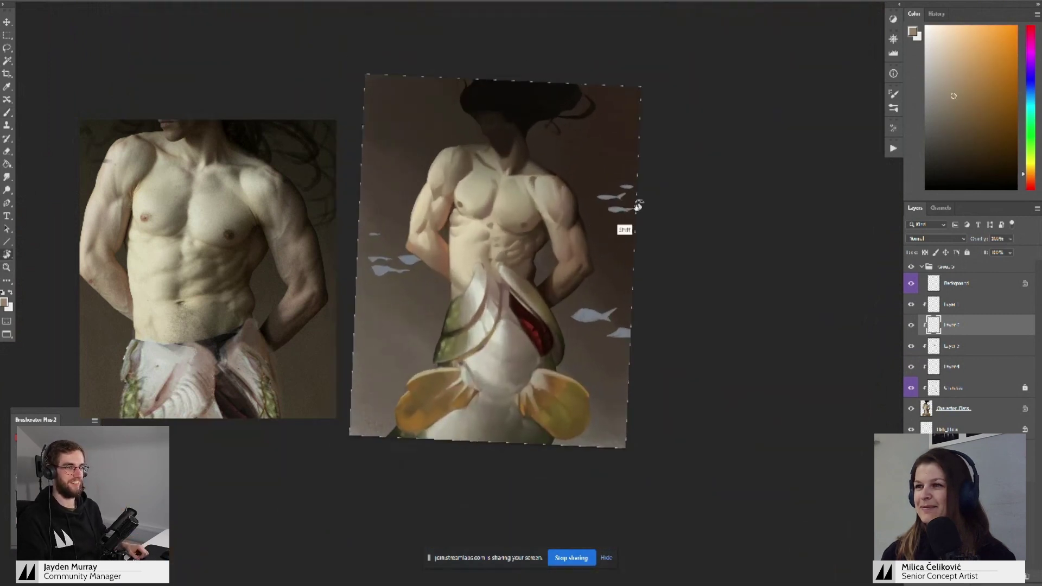
drag(639, 206, 670, 183)
key(b)
drag(499, 245, 575, 245)
alt+click(500, 246)
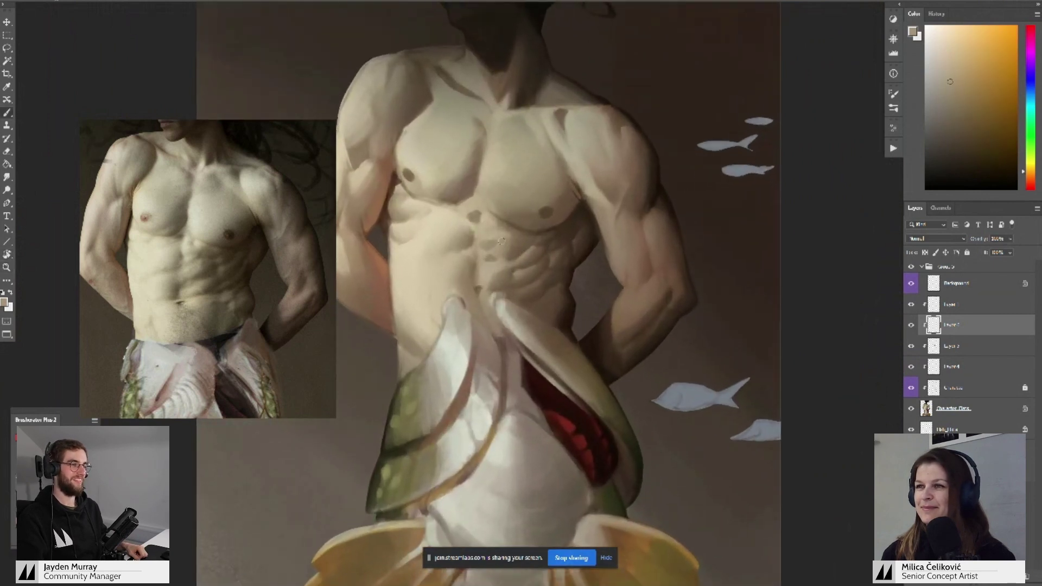
alt+click(479, 249)
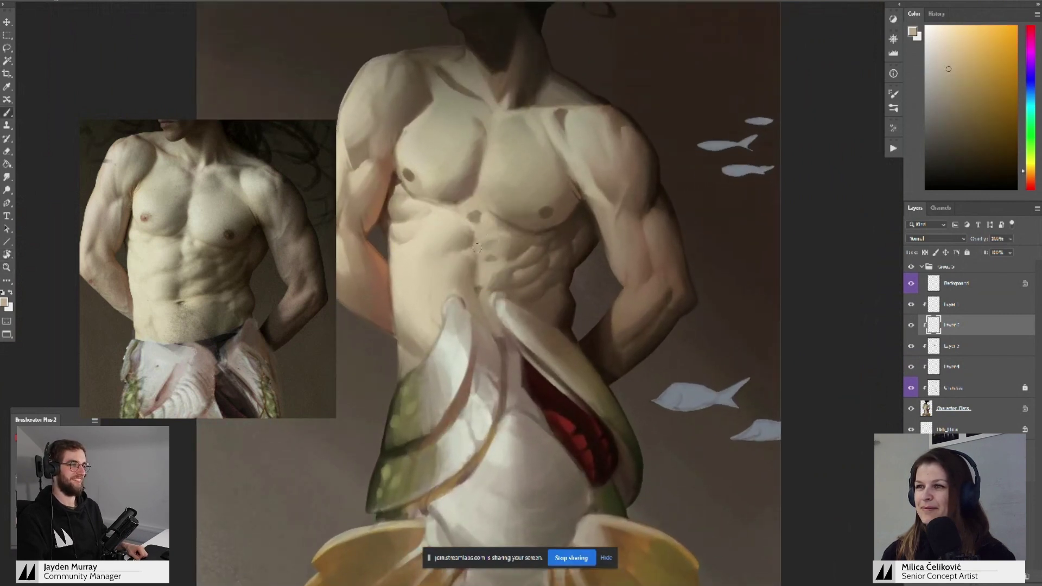
alt+click(470, 238)
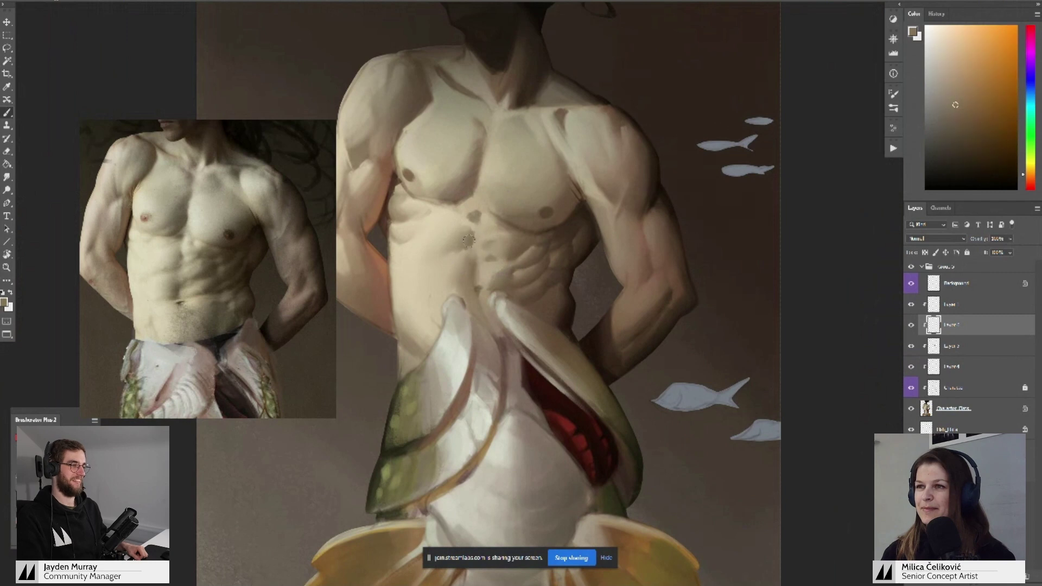
alt+click(470, 256)
- Soften and reshape the dark spot at the base of the sternum with sampled beige and brown tones
alt+click(476, 216)
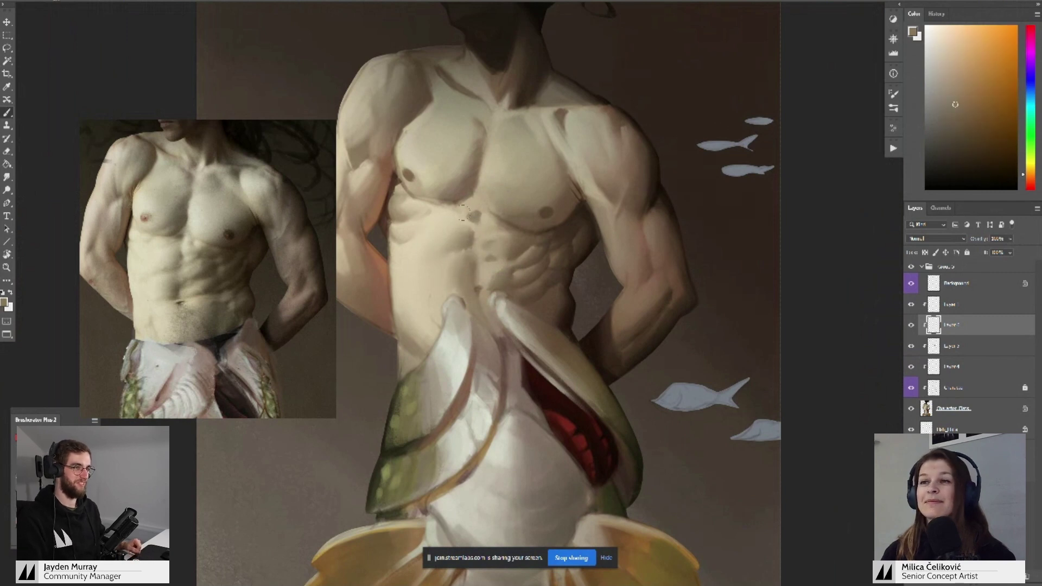
drag(484, 221, 495, 234)
alt+click(482, 247)
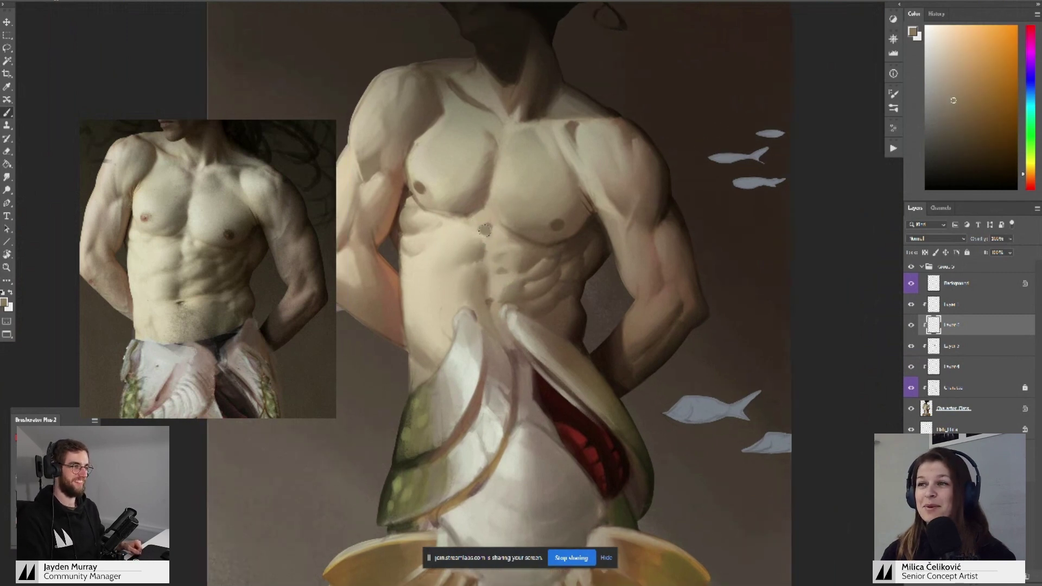
alt+click(484, 228)
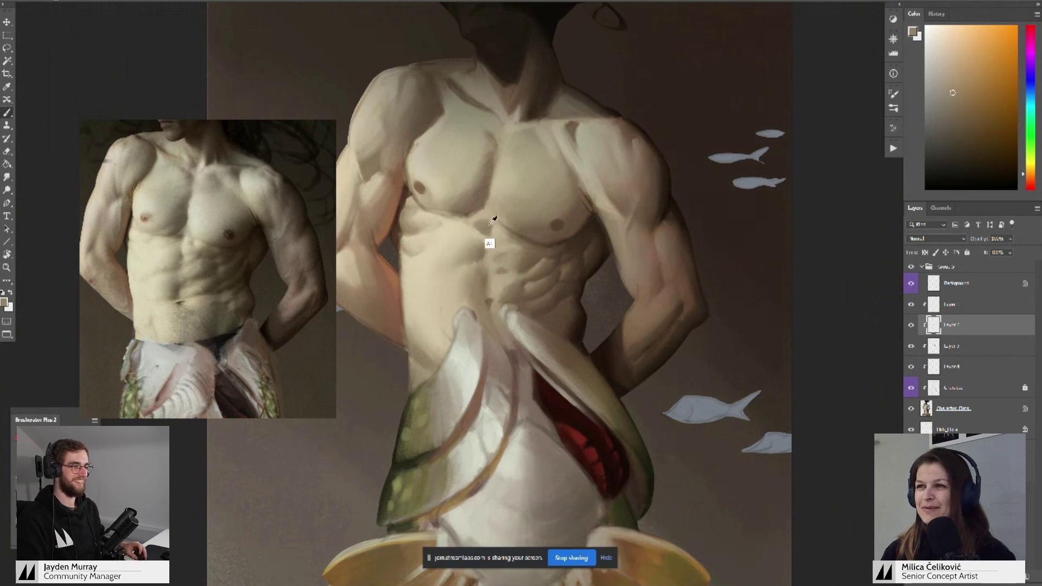
alt+click(492, 220)
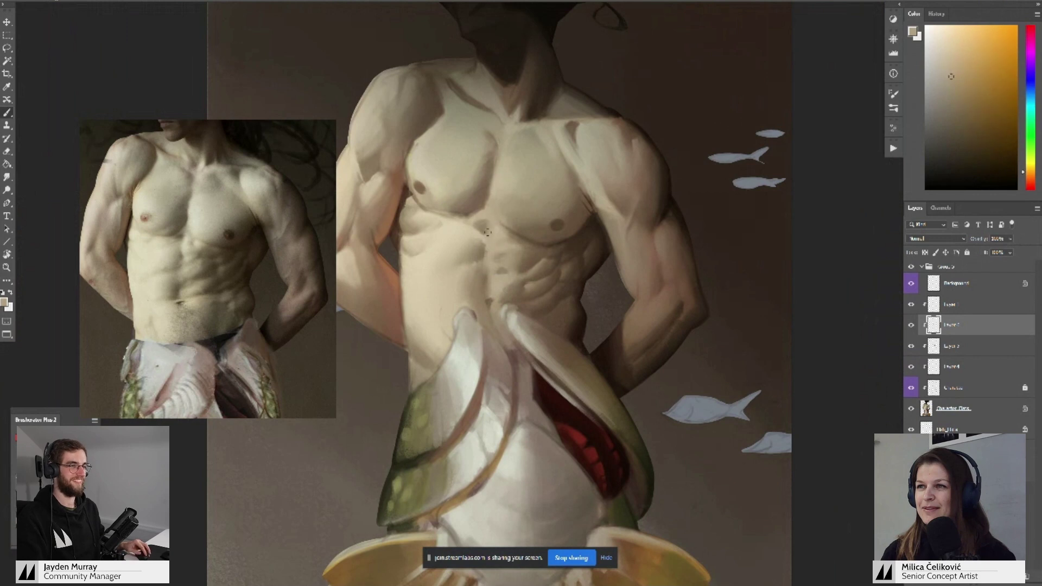
alt+click(489, 224)
alt+click(489, 223)
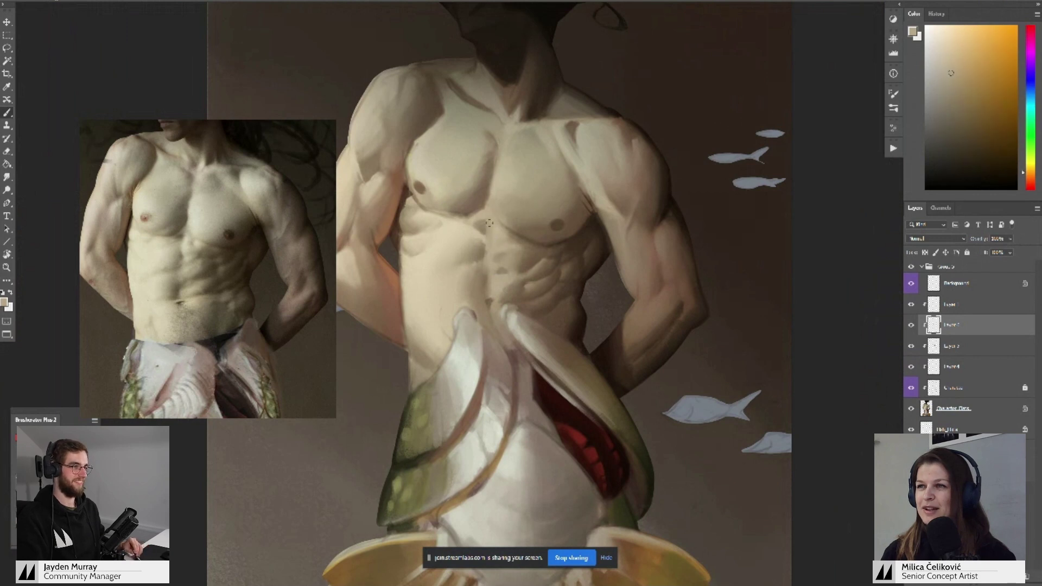
- Shift a sampled skin beige towards pale green and tint the midline just below the sternum with it
drag(494, 235, 492, 249)
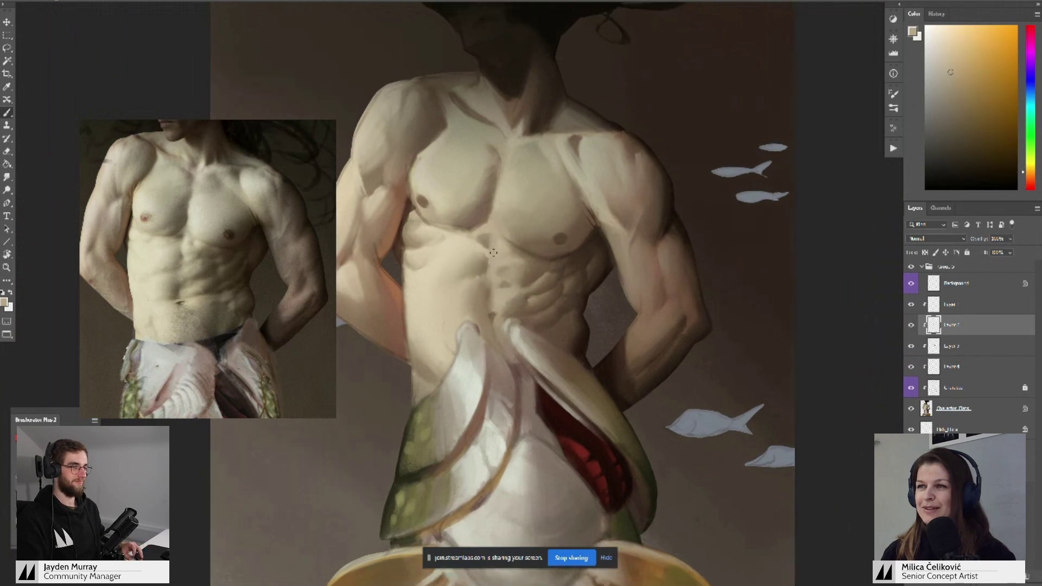
alt+click(448, 256)
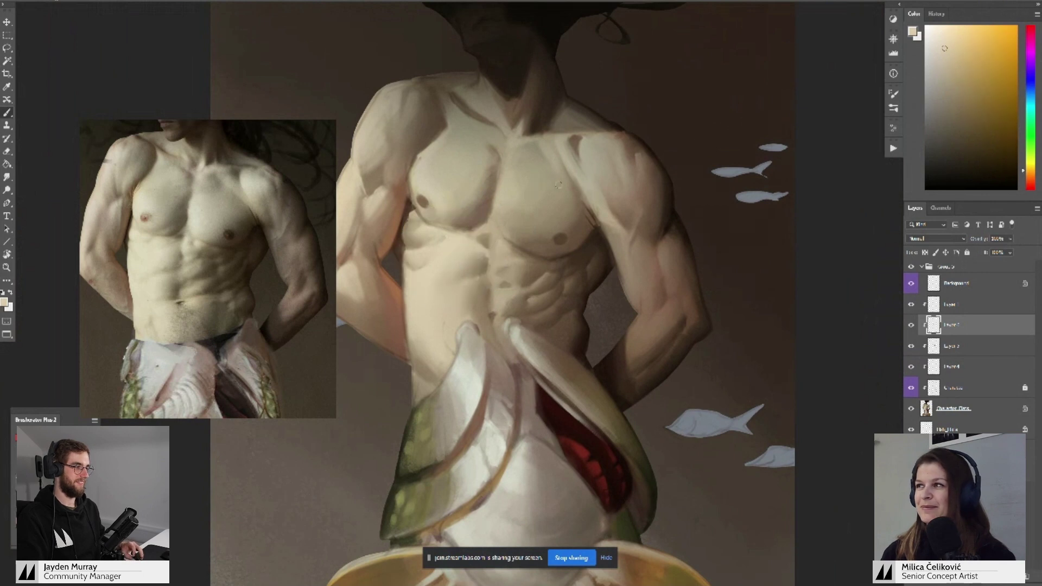
click(1030, 112)
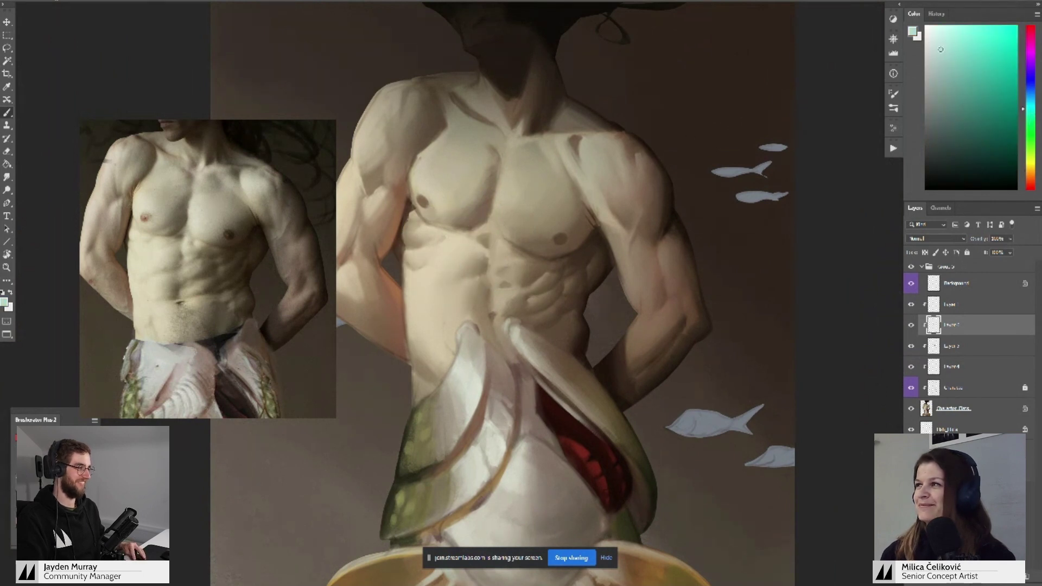
click(1030, 129)
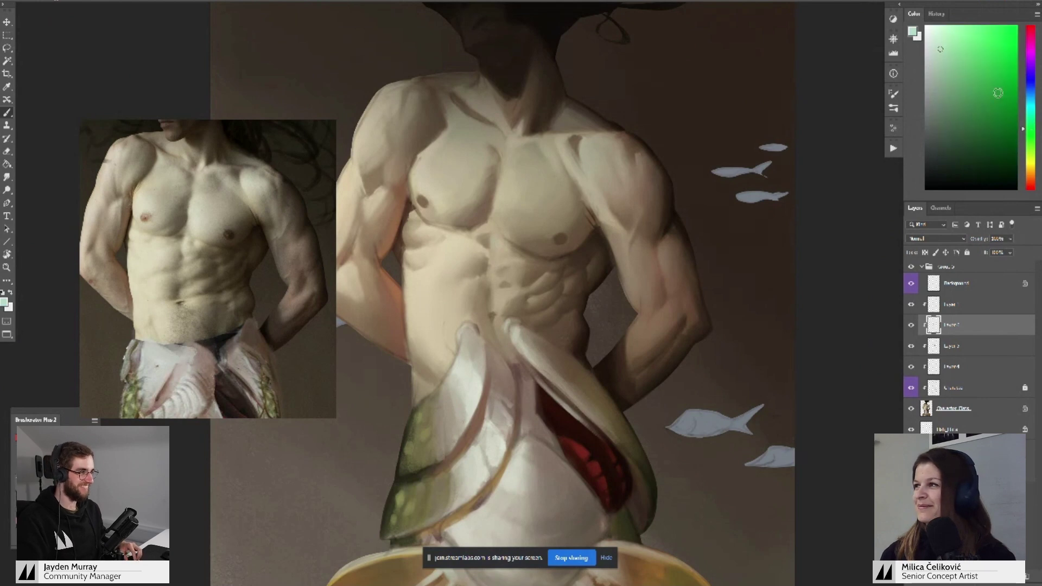
click(1029, 146)
alt+click(495, 257)
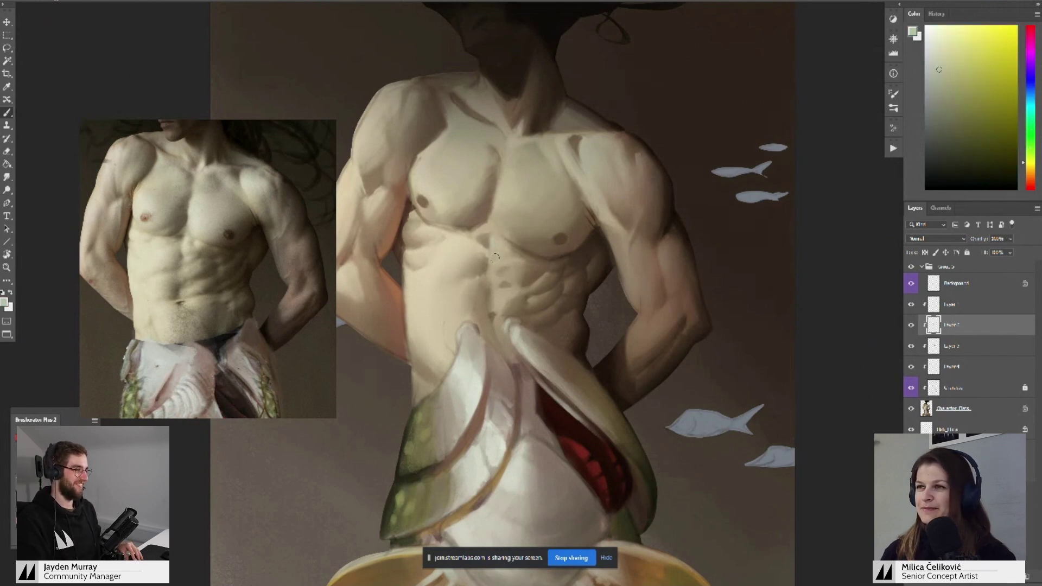
- Blend the base of the sternum into the surrounding skin with sampled yellowish grey and cream tones
alt+click(492, 234)
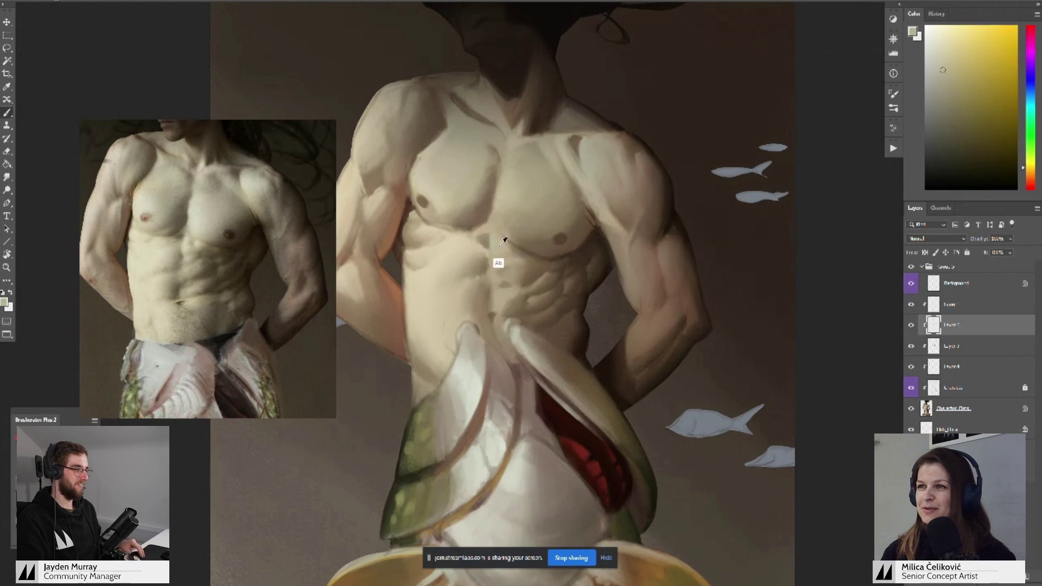
alt+click(496, 243)
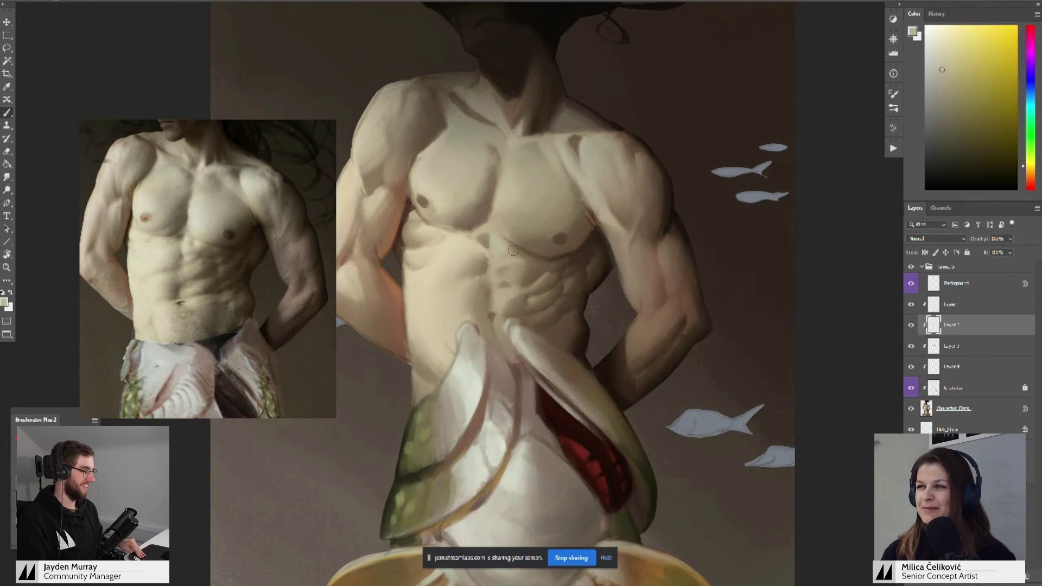
alt+click(493, 238)
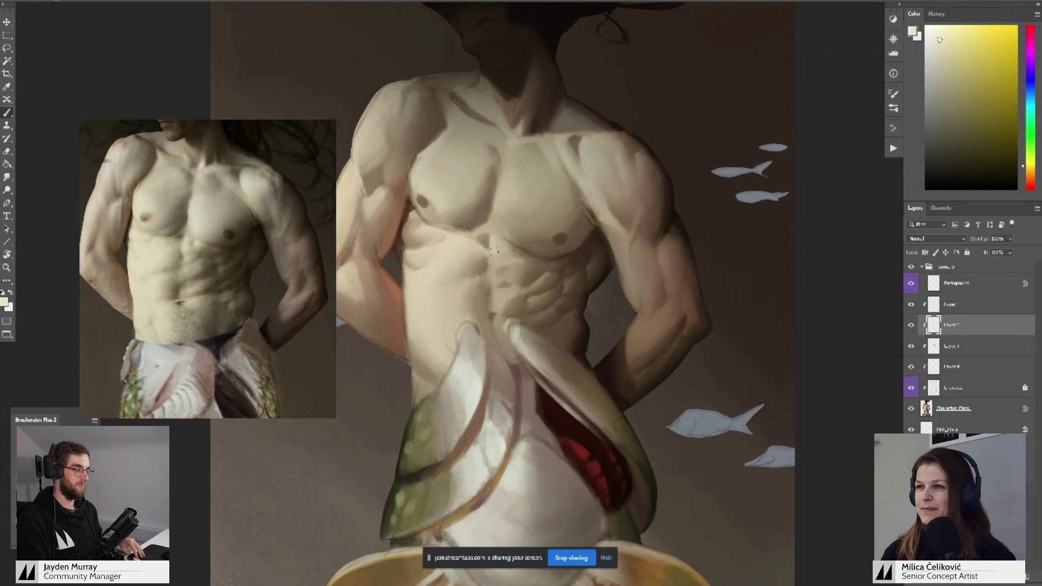
alt+click(493, 237)
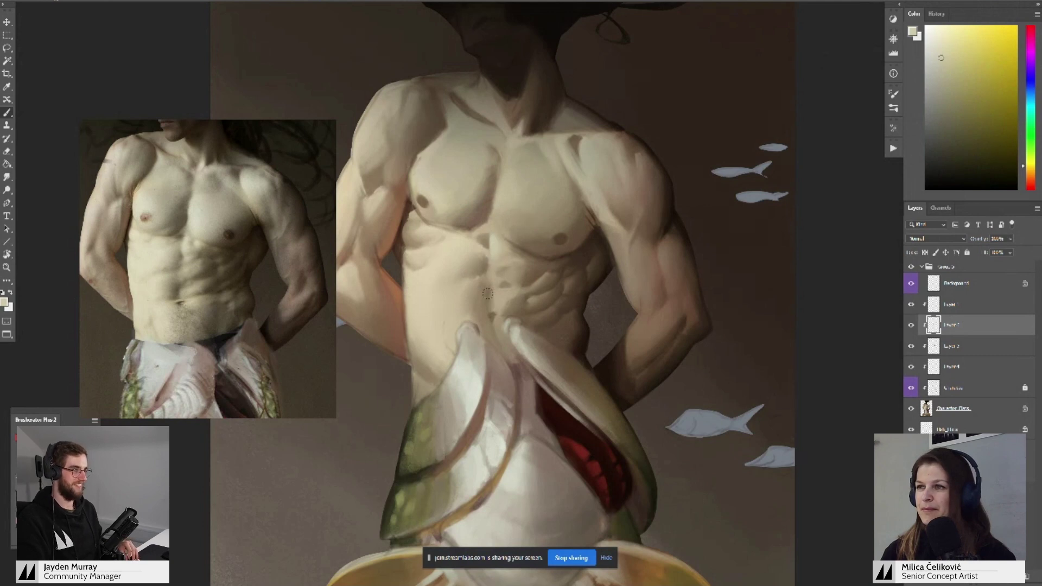
- Refine the abdominals just beside the midline on the shaded side with sampled brown and beige tones
drag(501, 280, 501, 249)
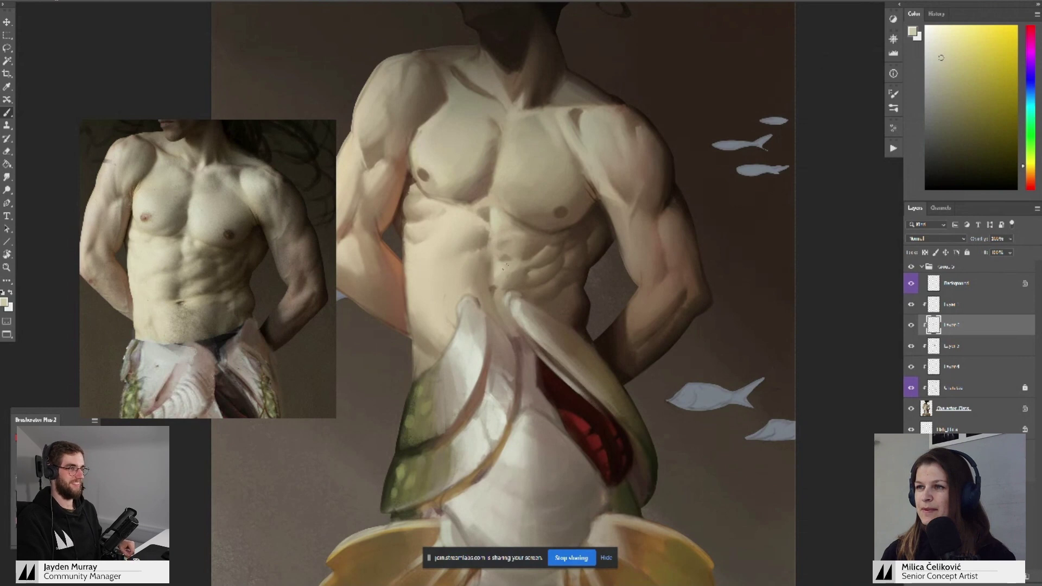
alt+click(497, 248)
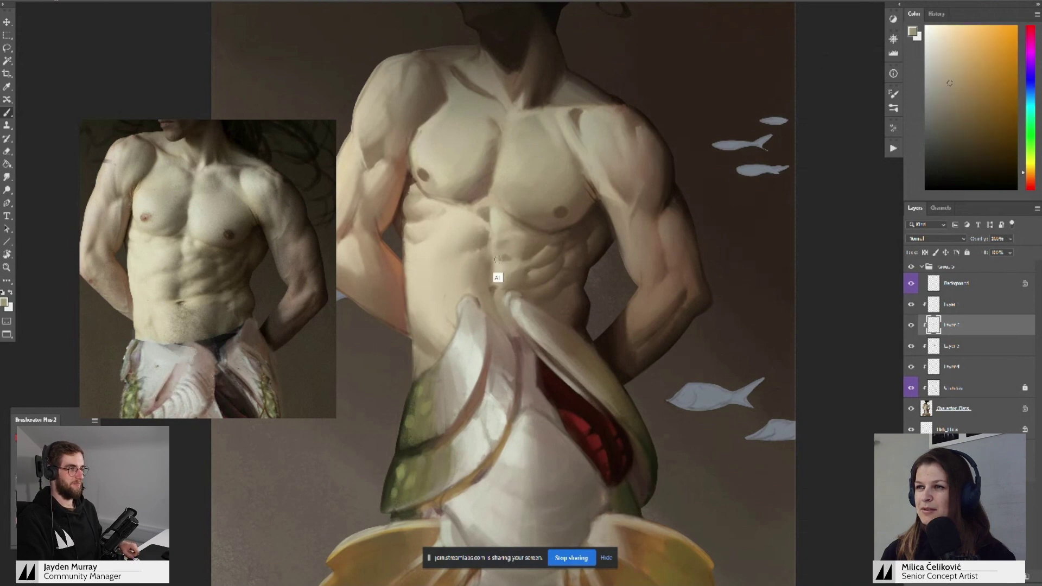
alt+click(498, 236)
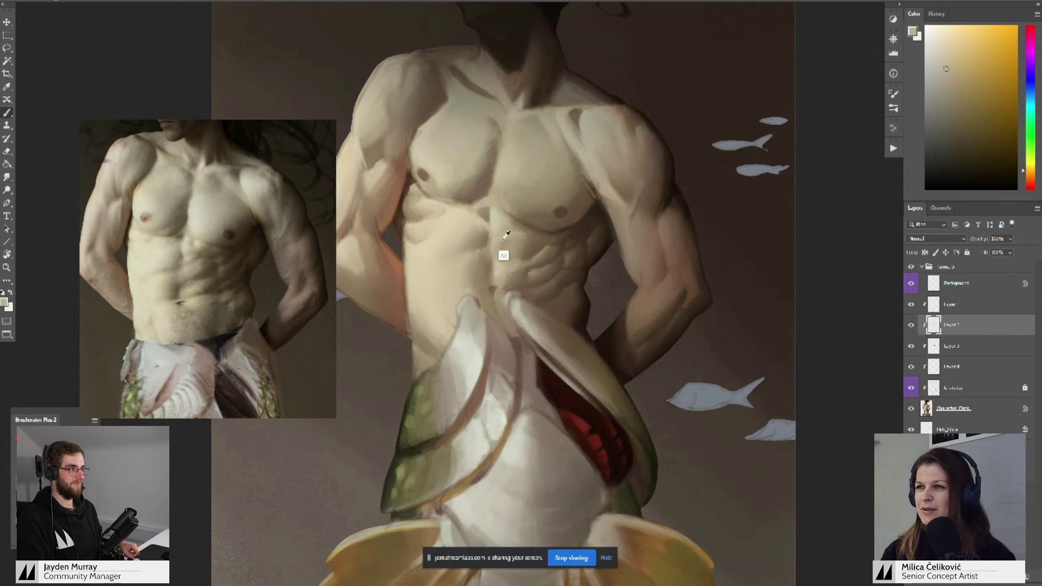
drag(506, 234, 503, 213)
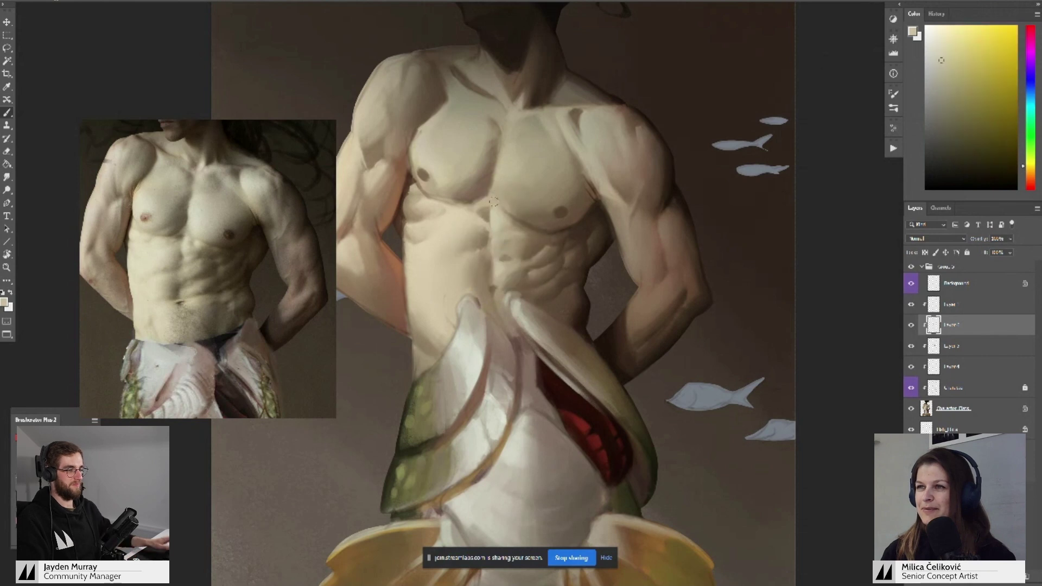
- Check the full composition, and paint and blend pale cream highlights on the lit side of the abdomen
key(z)
drag(512, 222, 482, 283)
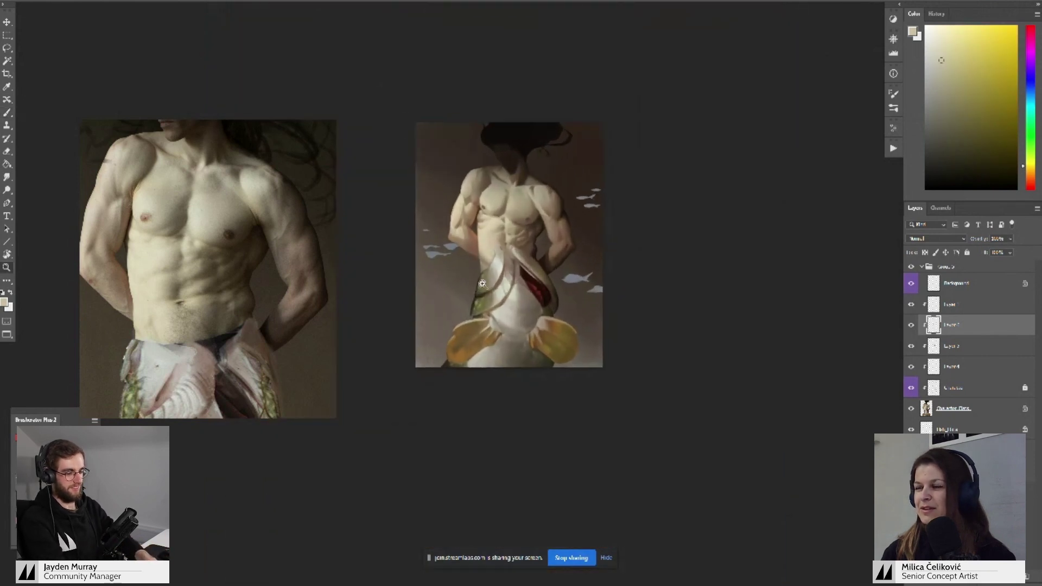
click(482, 283)
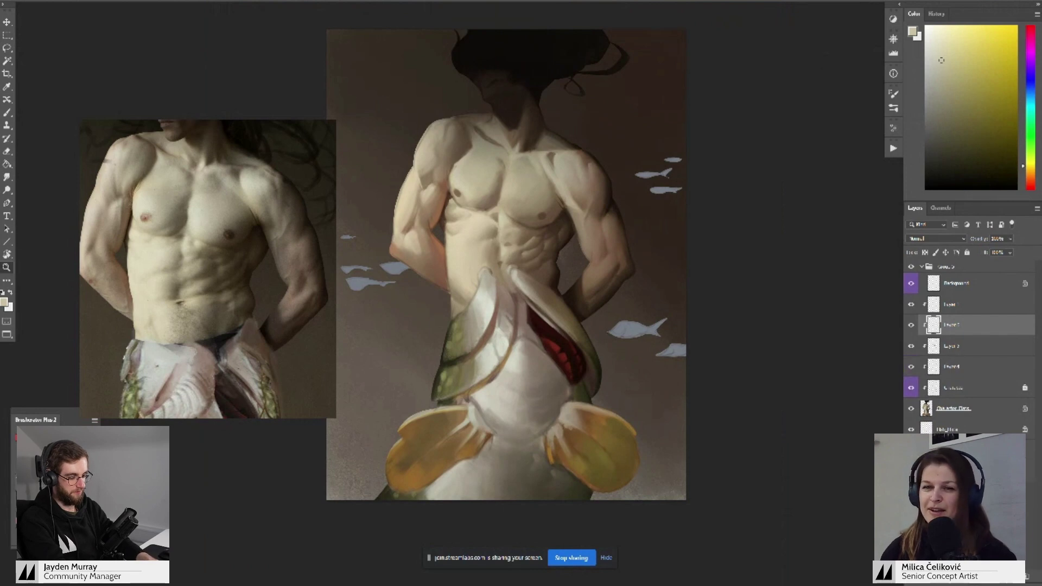
drag(526, 279, 525, 305)
key(b)
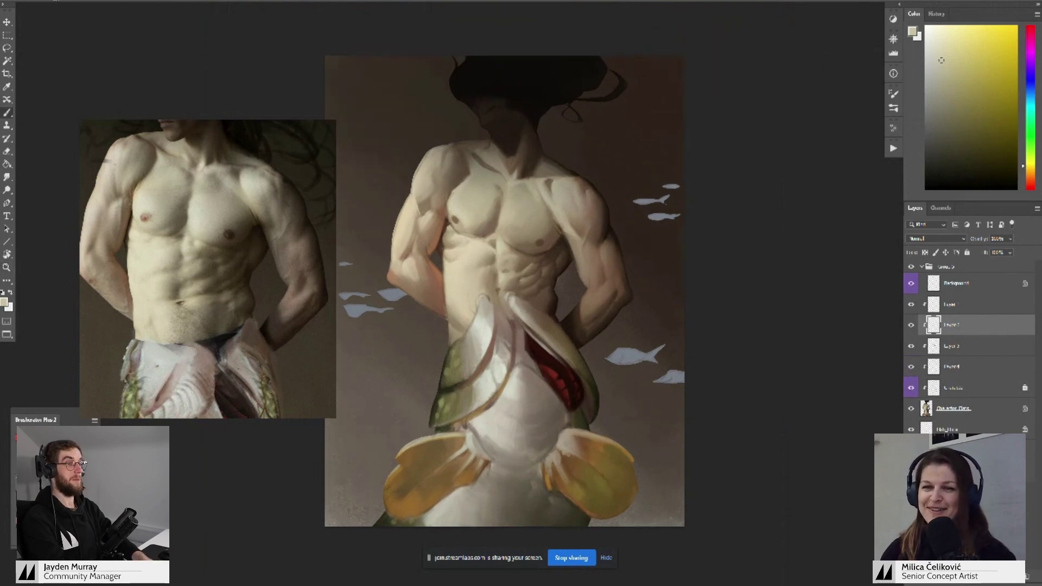
key(z)
mouse_move(491, 273)
mouse_down()
mouse_move(504, 274)
mouse_move(497, 257)
mouse_move(441, 261)
mouse_up()
key(b)
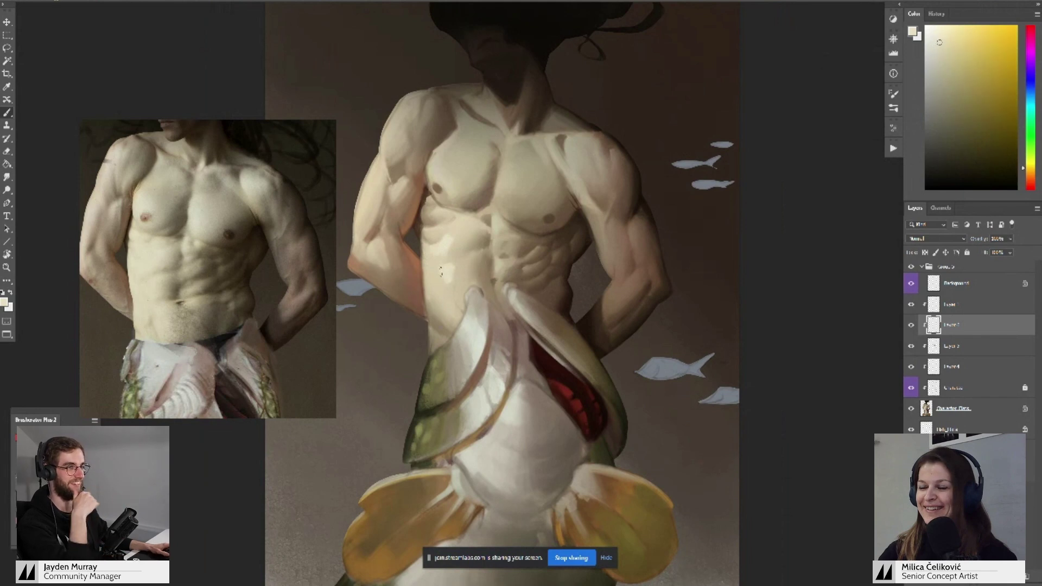
alt+click(435, 261)
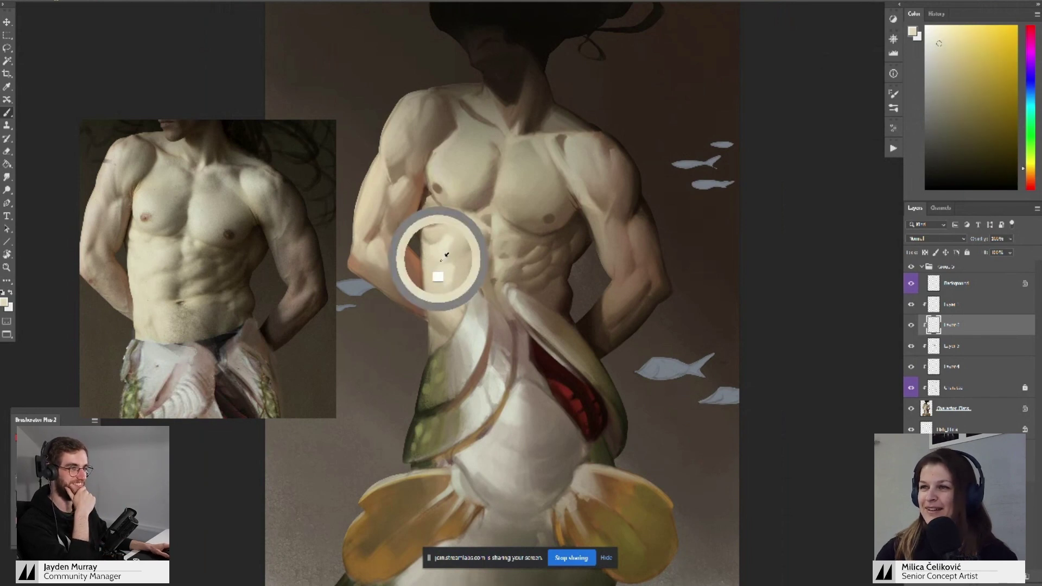
alt+click(445, 248)
alt+click(449, 249)
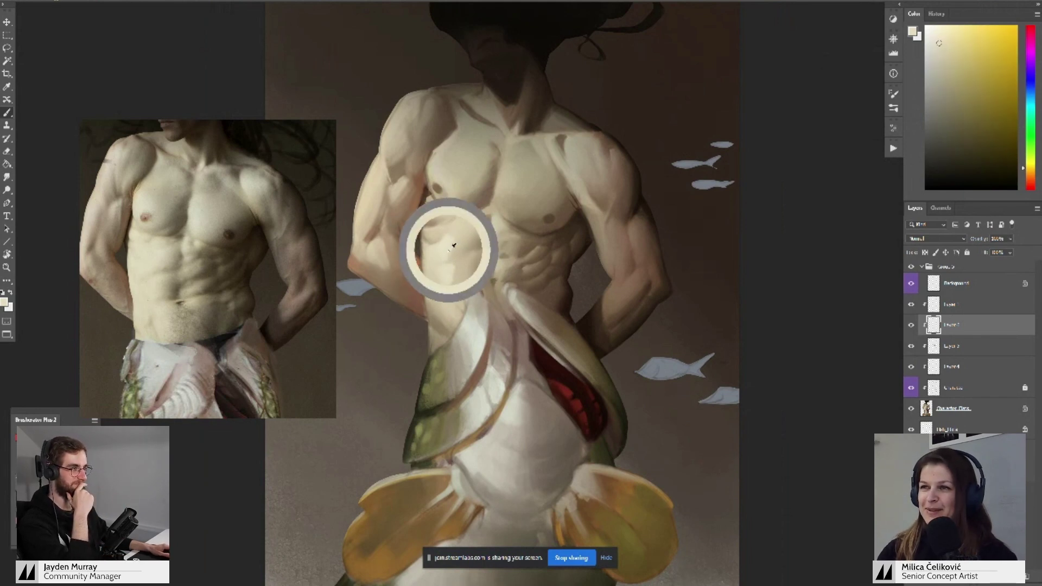
alt+click(437, 250)
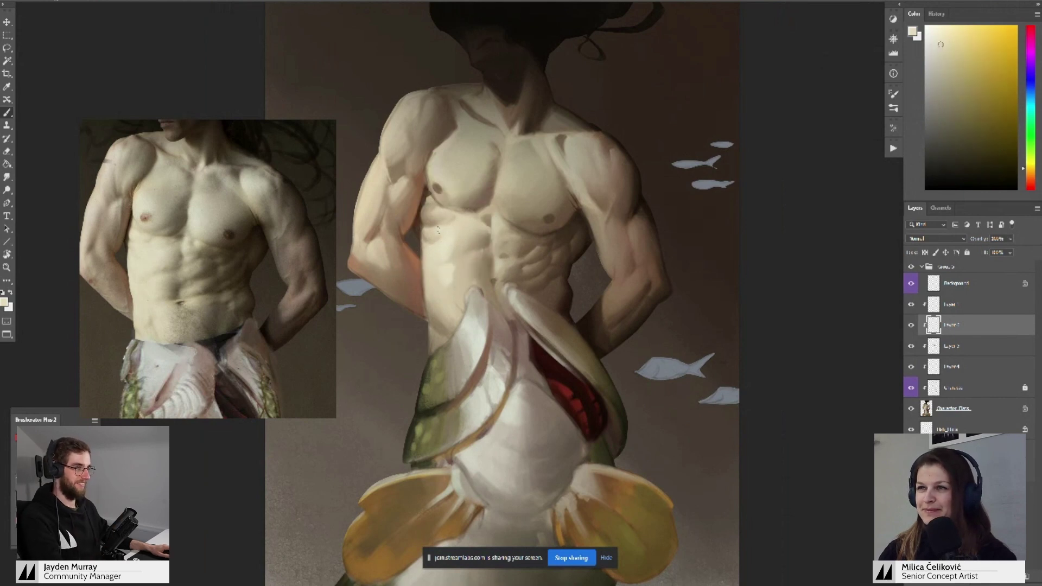
- Soften the ribs below the pectoral on the lit side with sampled light beige tones
alt+click(442, 228)
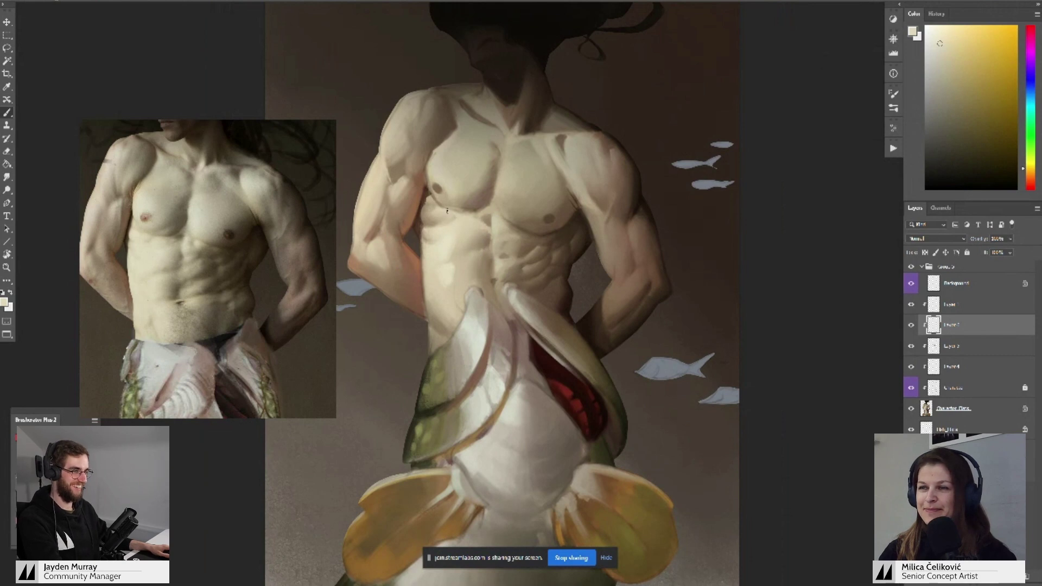
alt+click(443, 229)
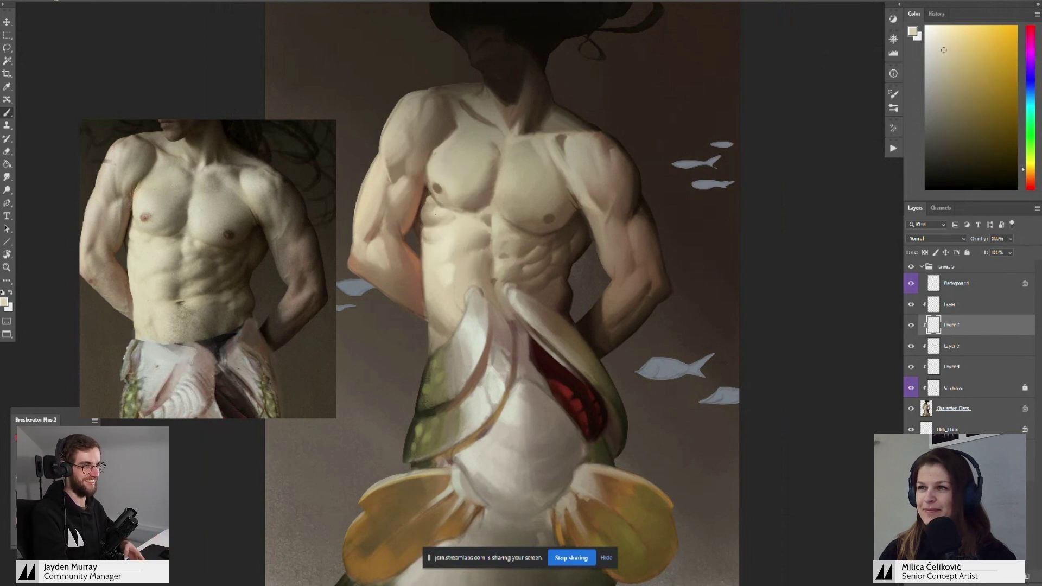
alt+click(435, 214)
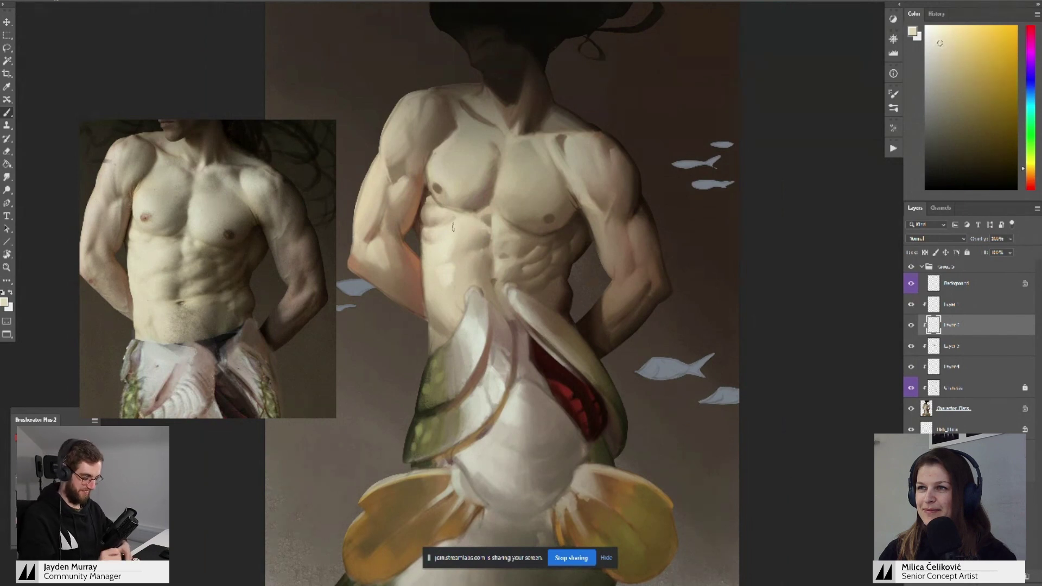
scroll(465, 231, down, 2)
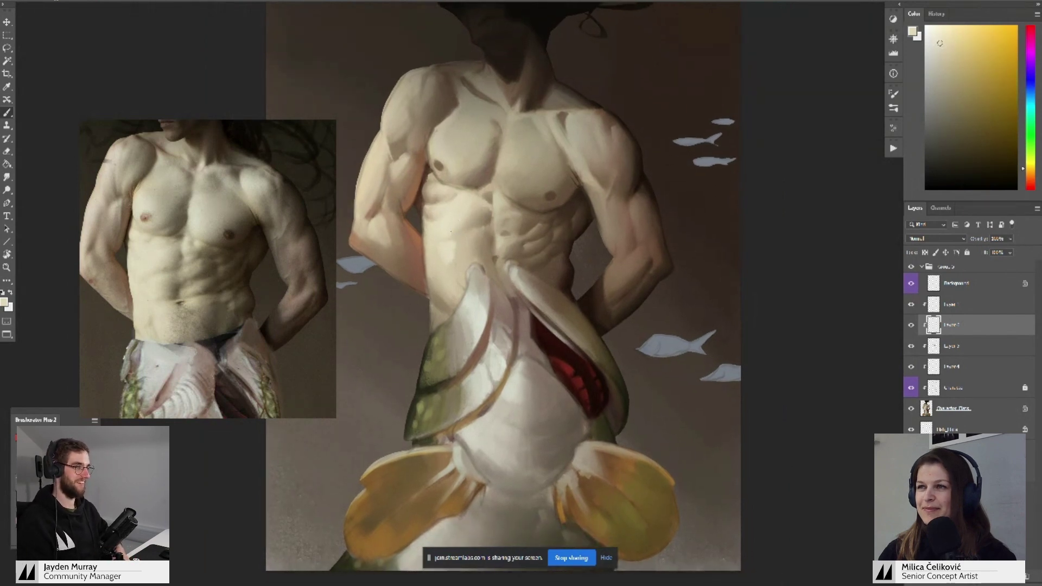
- Model the outer flank on the lit side of the abdomen with sampled cream and beige tones
alt+click(447, 238)
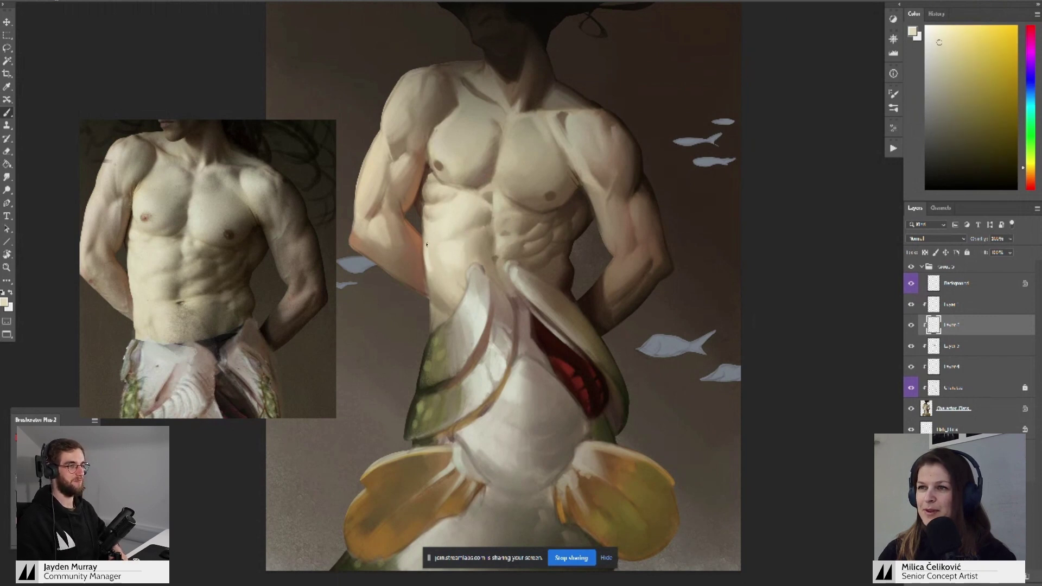
alt+click(429, 269)
alt+click(434, 272)
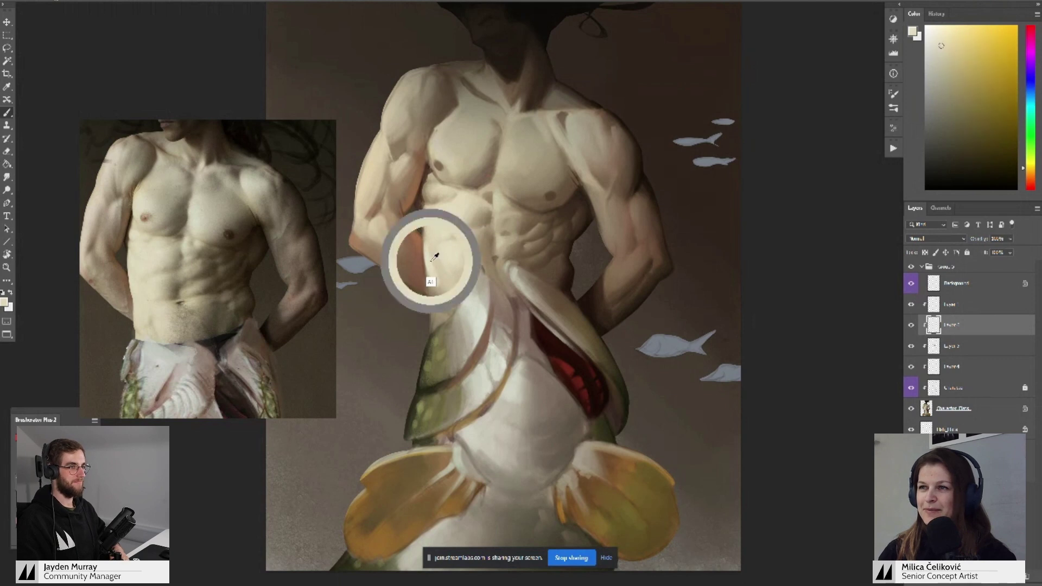
alt+click(430, 244)
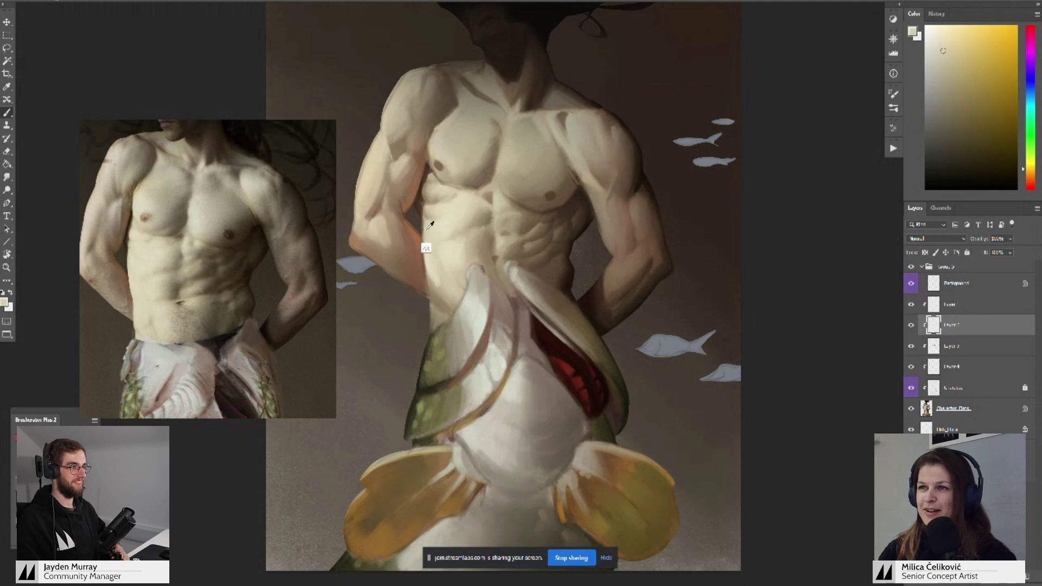
alt+click(426, 228)
alt+click(432, 230)
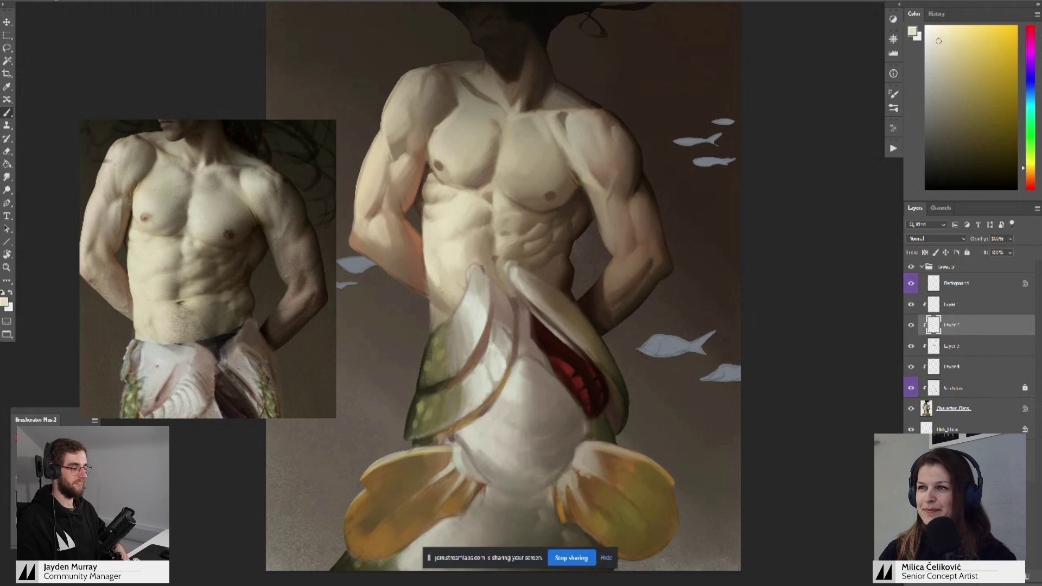
- Smooth the lower flank above the left-hand gill cover with sampled light cream tones
key(z)
mouse_move(459, 246)
mouse_down()
mouse_move(418, 323)
mouse_move(460, 247)
mouse_up()
key(b)
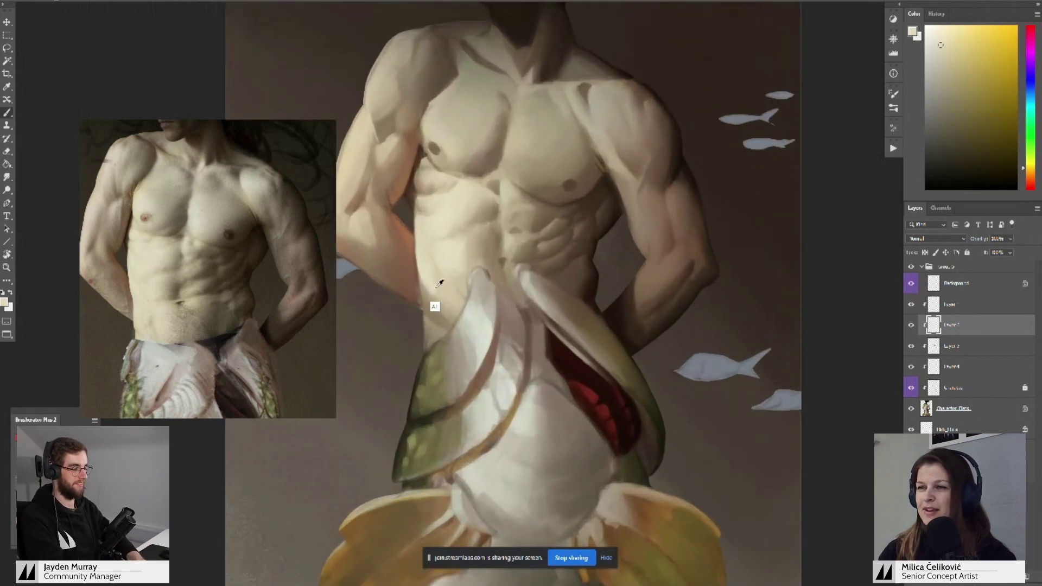
alt+click(438, 285)
alt+click(437, 275)
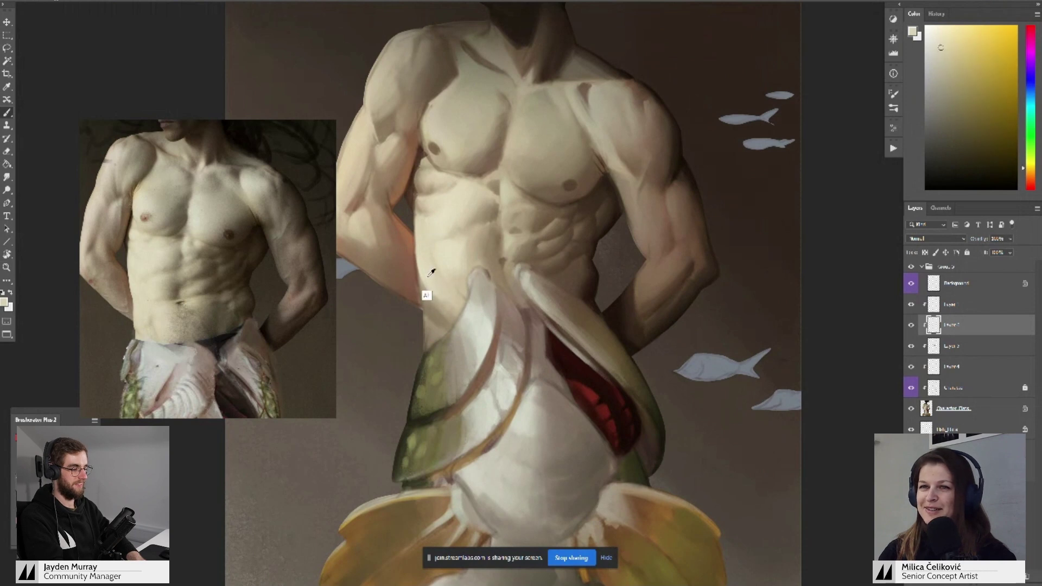
alt+click(422, 264)
alt+click(423, 272)
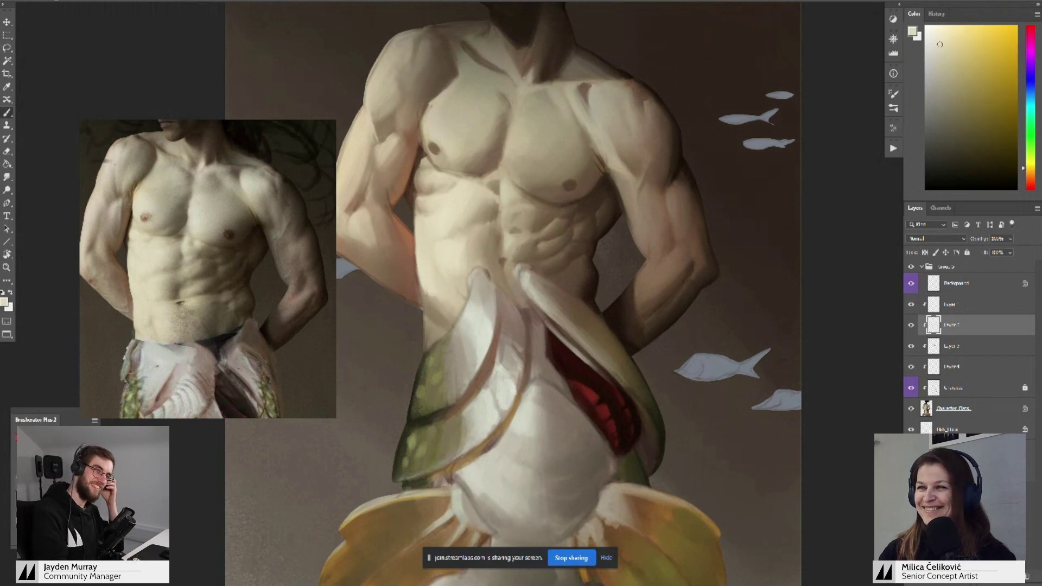
- Blend the lower flank where it meets the left-hand gill cover with sampled beige and cream tones
drag(432, 290, 421, 269)
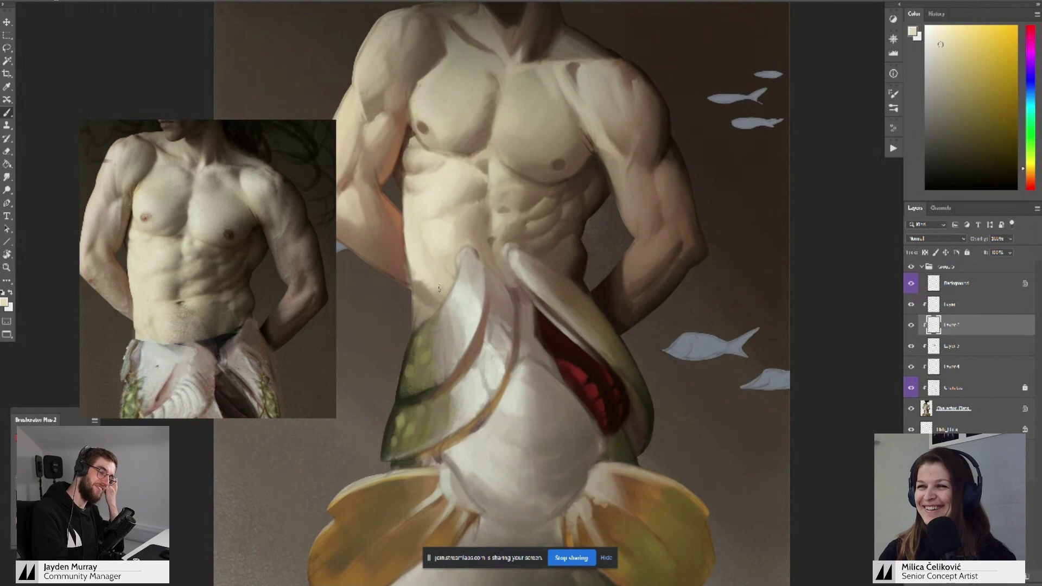
alt+click(424, 302)
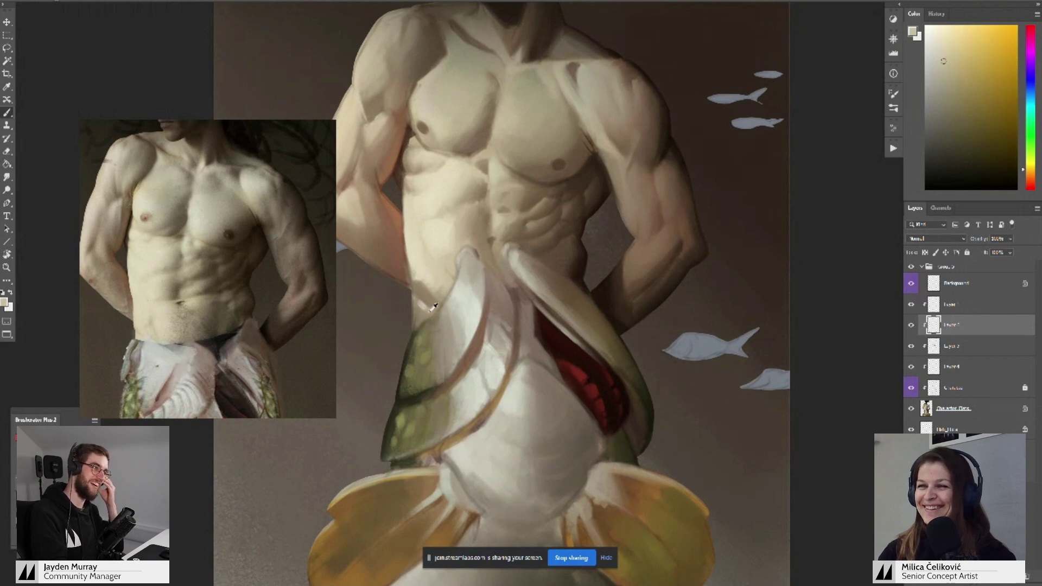
alt+click(419, 310)
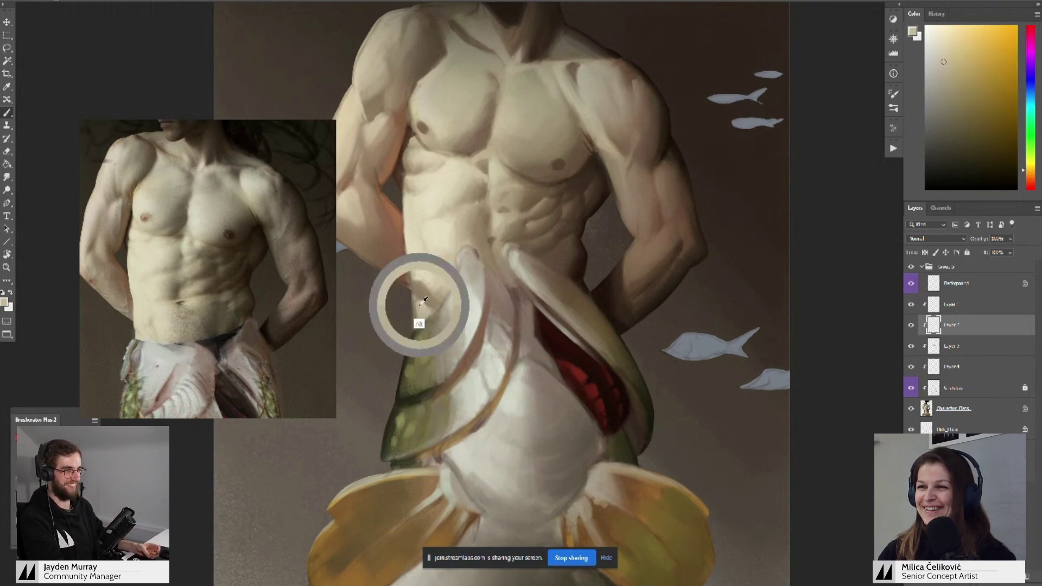
alt+click(419, 302)
drag(421, 276, 420, 305)
alt+click(419, 306)
alt+click(424, 314)
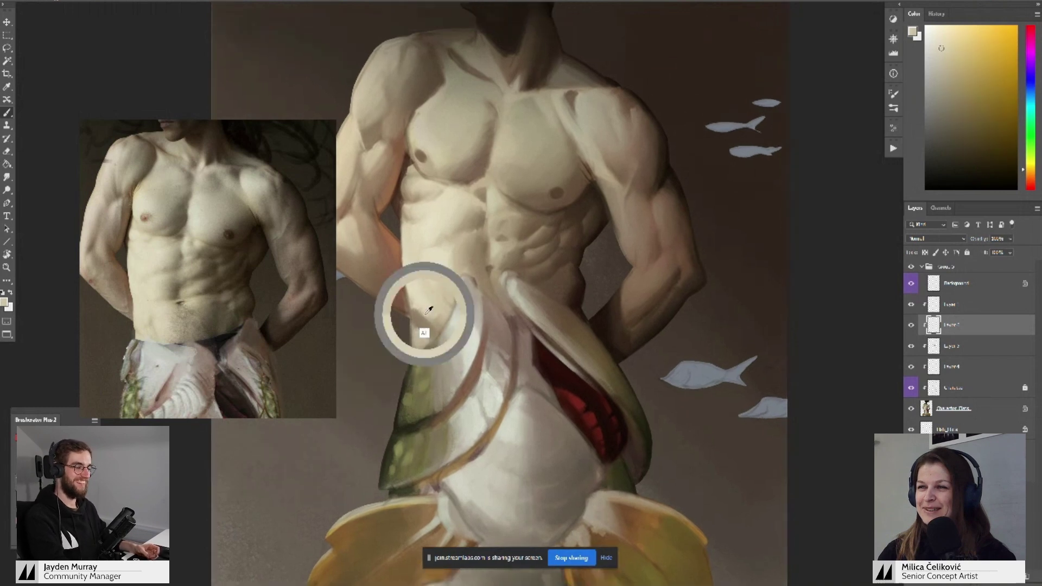
alt+click(421, 312)
alt+click(423, 318)
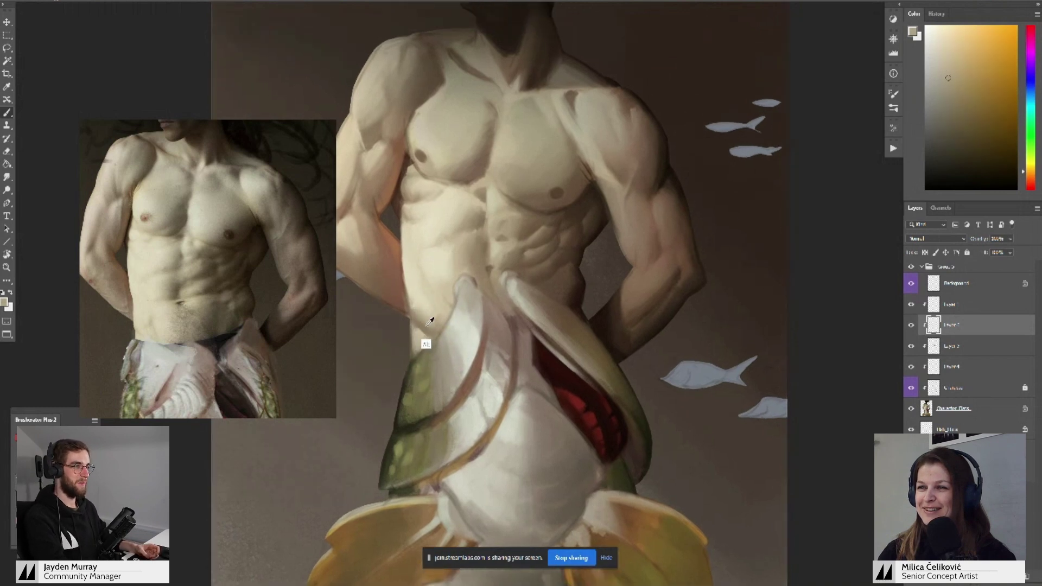
- Smooth the lit lower abdomen above the left-hand gill cover's tip with sampled pale cream and beige tones
alt+click(432, 319)
mouse_move(450, 283)
mouse_down()
mouse_move(396, 282)
mouse_move(440, 282)
mouse_move(440, 299)
mouse_up()
alt+click(440, 298)
alt+click(442, 295)
scroll(448, 287, up, 2)
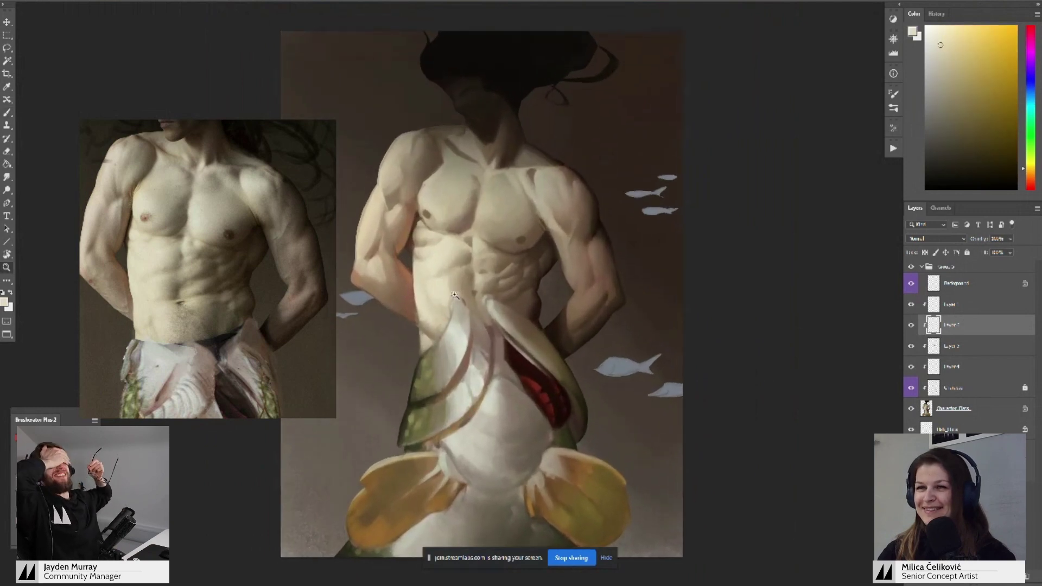
alt+click(454, 280)
alt+click(454, 287)
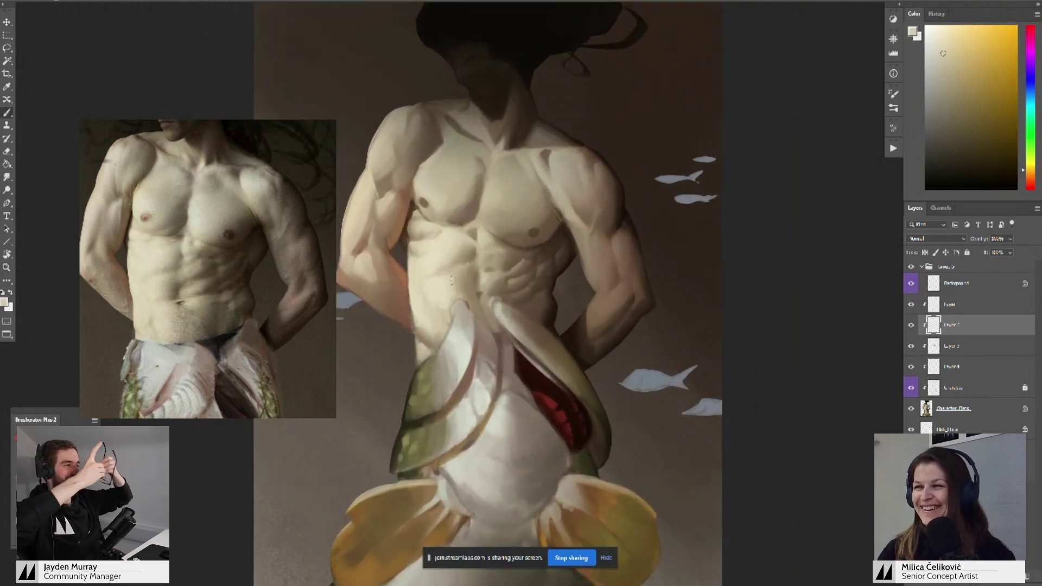
alt+click(456, 296)
key(z)
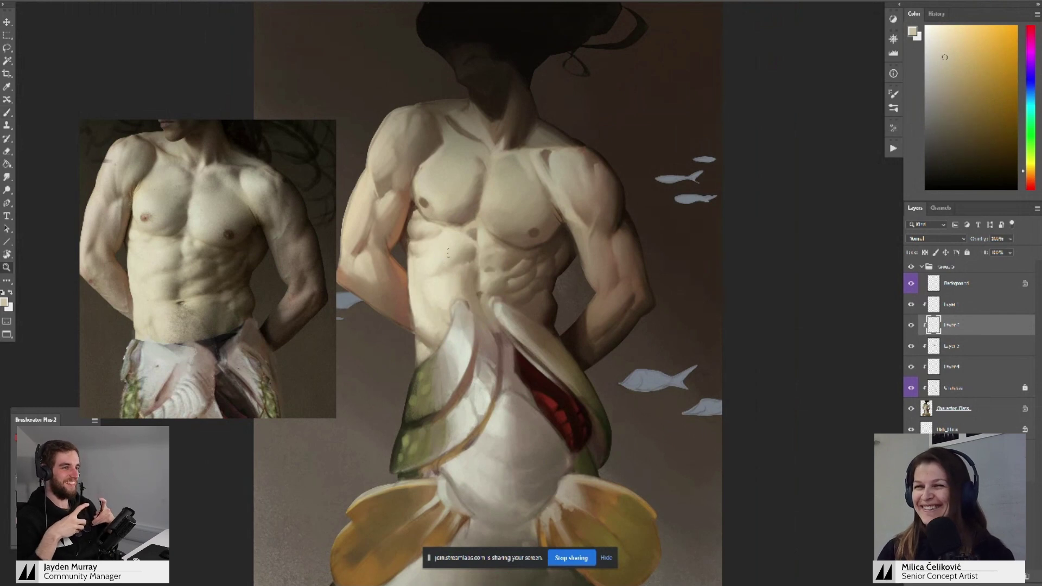
- Define the folds below the ribs on the lit outer flank with sampled beige tones
alt+click(451, 252)
key(z)
mouse_move(443, 236)
mouse_down()
mouse_move(443, 262)
mouse_move(413, 258)
mouse_up()
alt+click(426, 283)
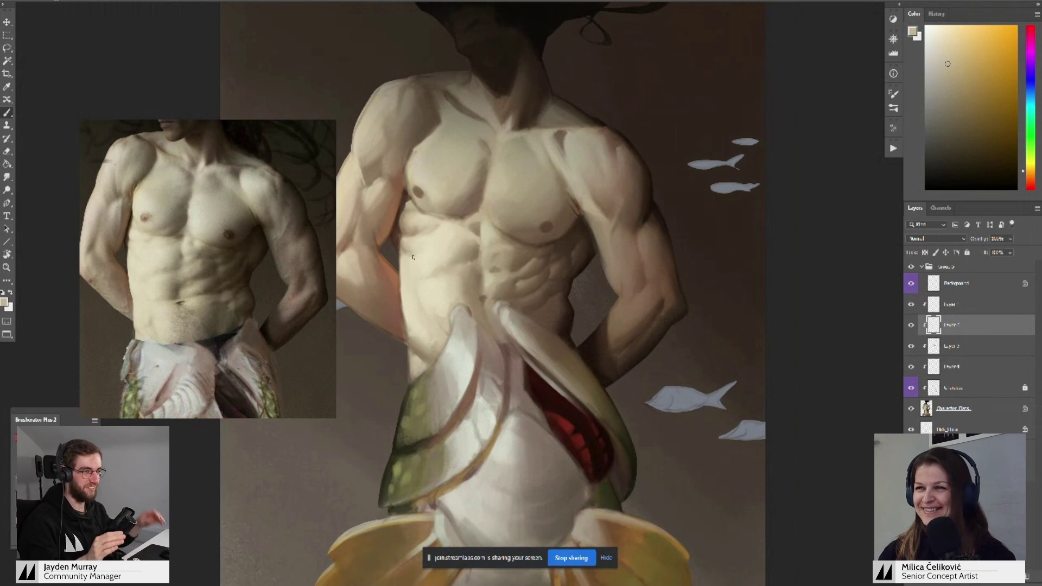
alt+click(420, 267)
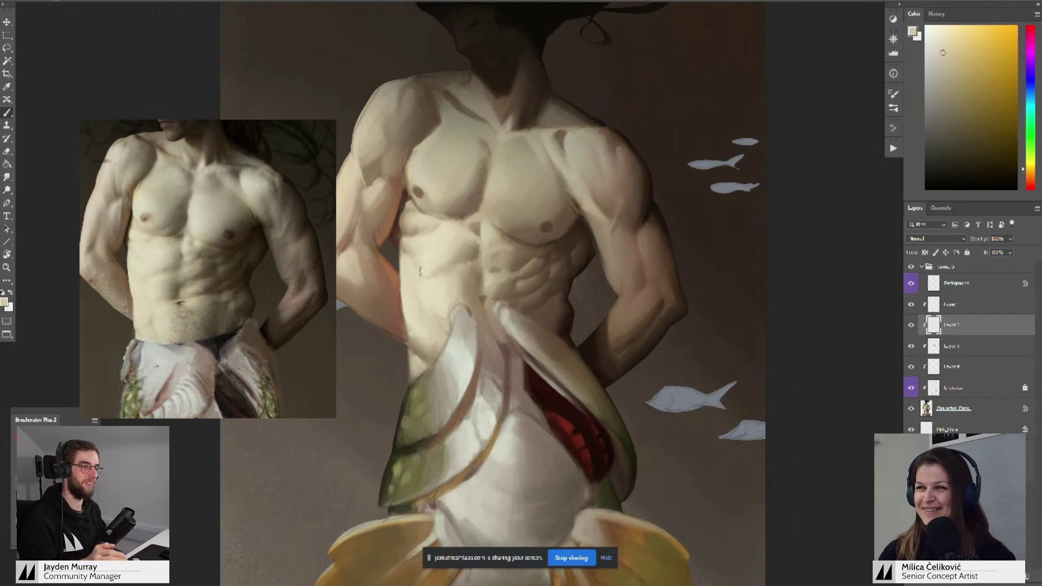
alt+click(417, 261)
alt+click(418, 260)
alt+click(415, 263)
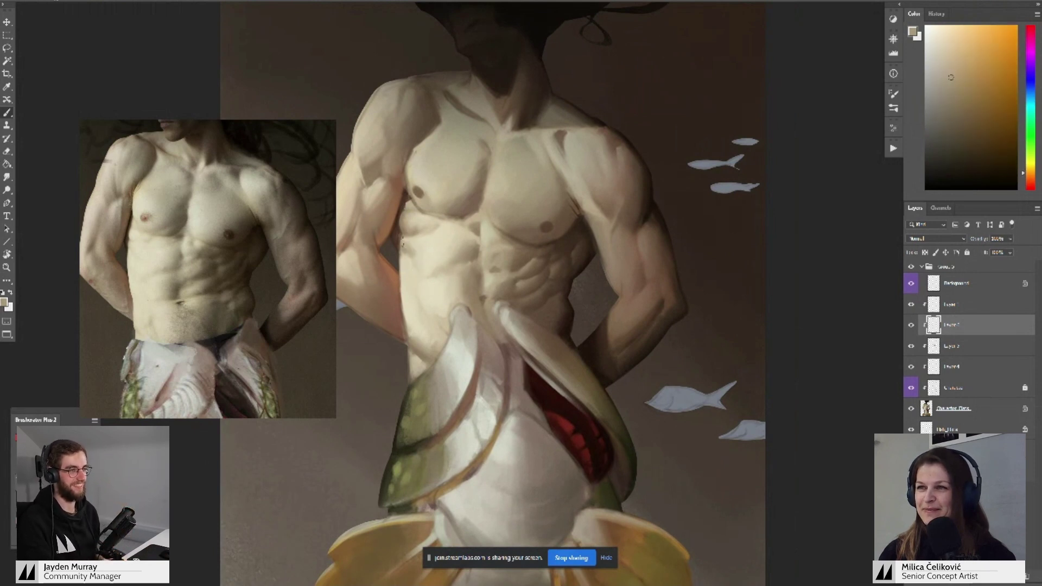
- Soften the outer rib shadows on the lit side with sampled light cream tones
alt+click(416, 257)
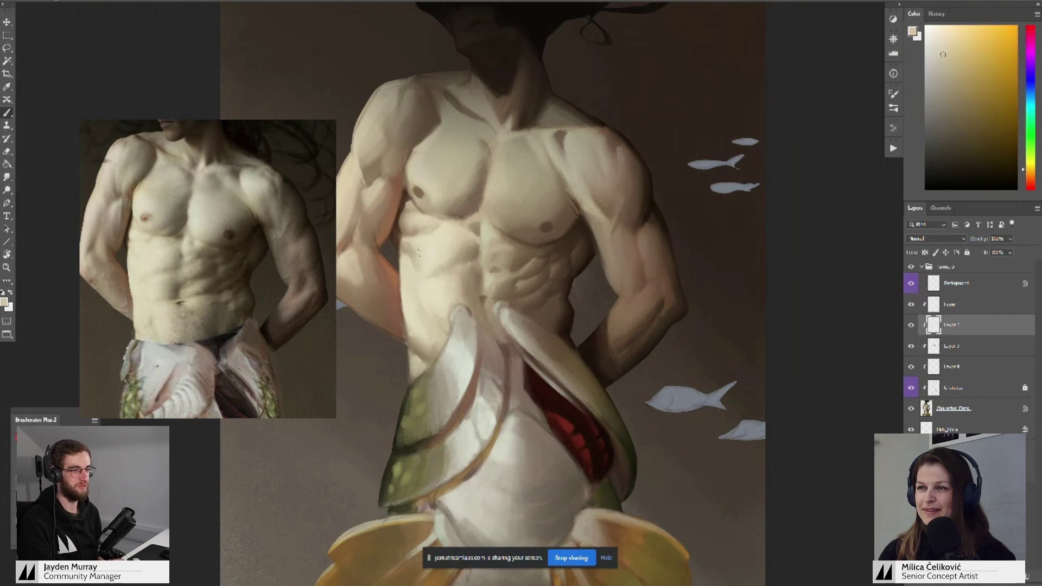
alt+click(415, 250)
alt+click(417, 245)
alt+click(418, 255)
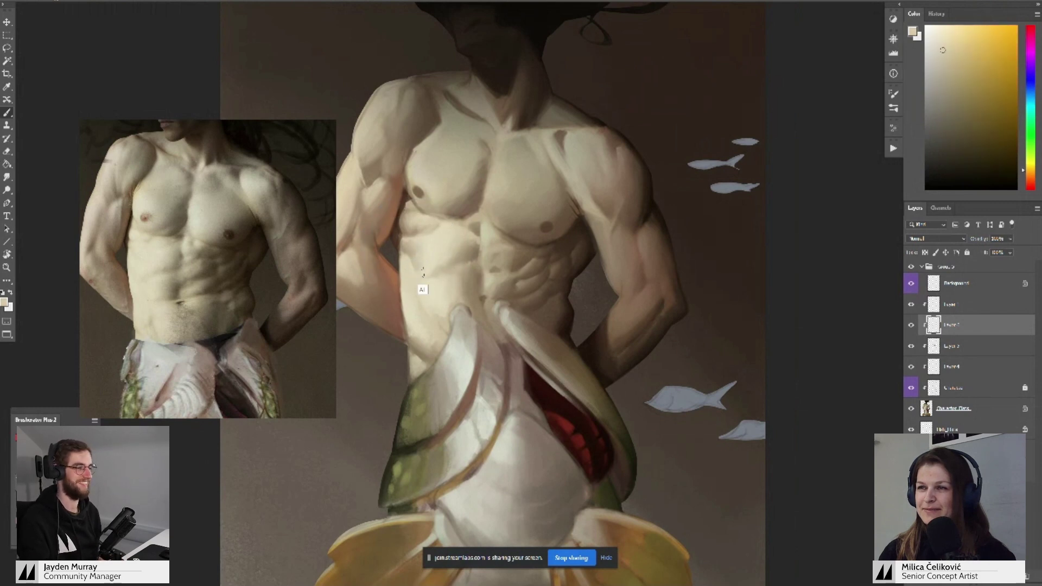
alt+click(422, 267)
key(z)
drag(445, 239, 427, 270)
alt+click(428, 271)
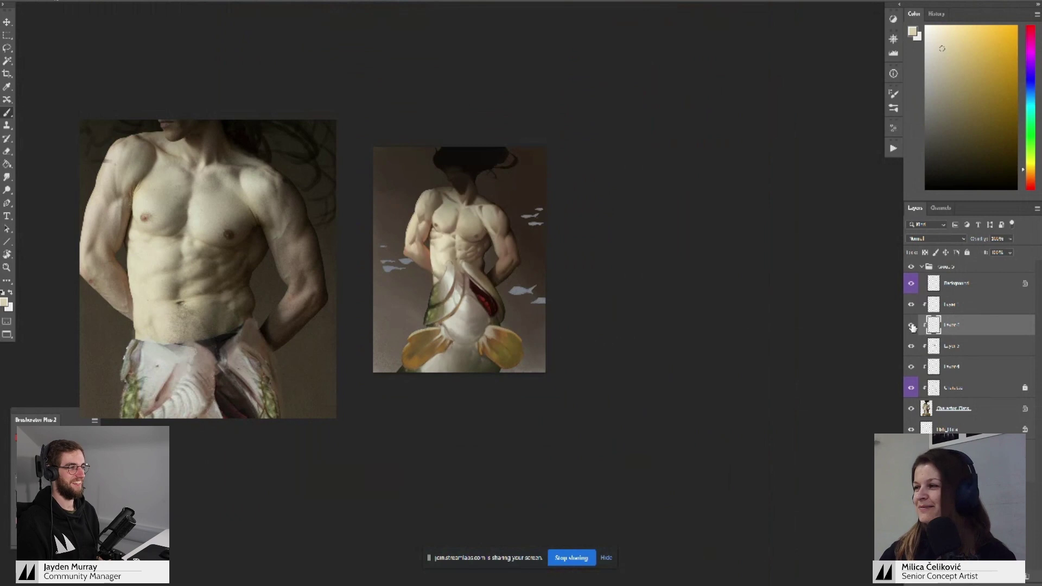
key(ctrl+e)
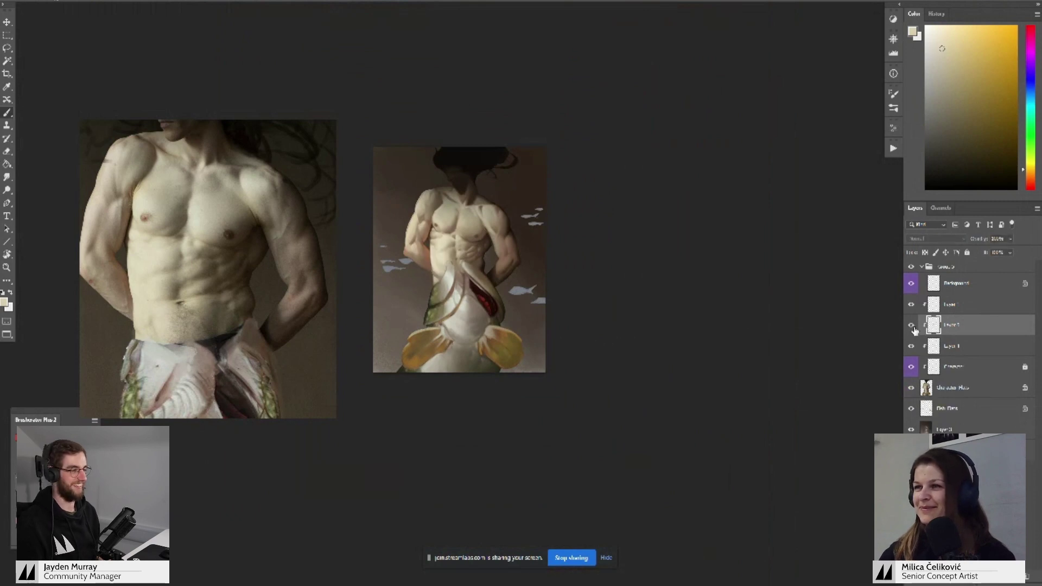
key(ctrl+z)
- Deepen the shaded side of the lower abdomen above the right-hand gill cover with sampled dark brown tones
key(z)
drag(473, 251, 513, 275)
scroll(502, 280, down, 3)
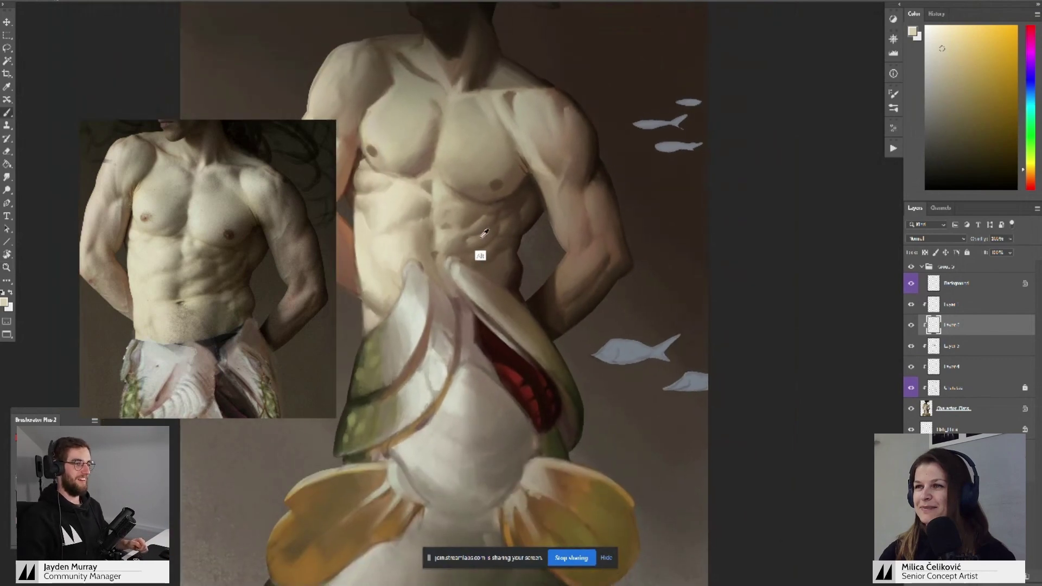
alt+click(488, 248)
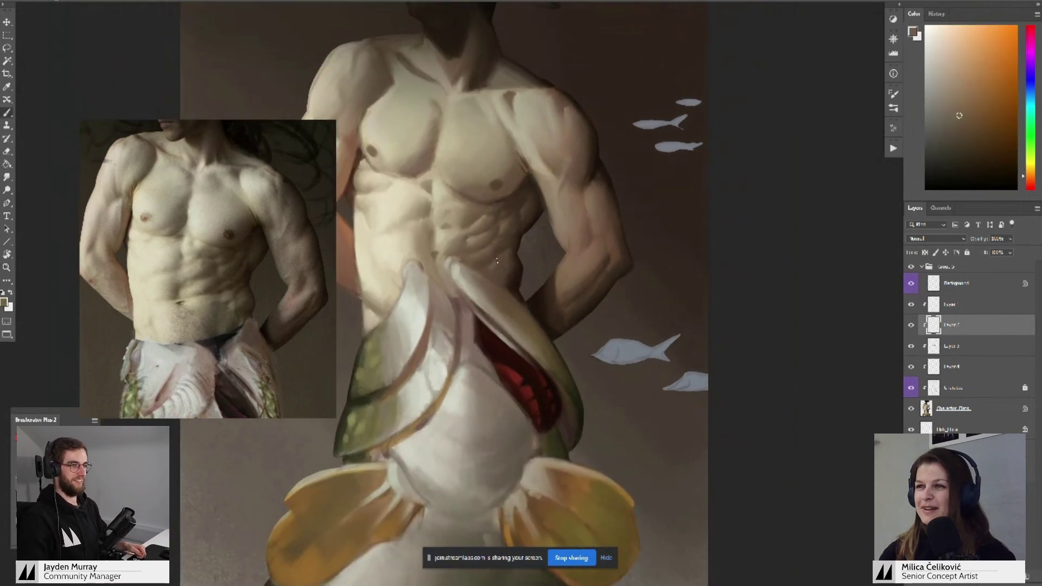
drag(492, 274, 503, 235)
key(z)
alt+click(503, 236)
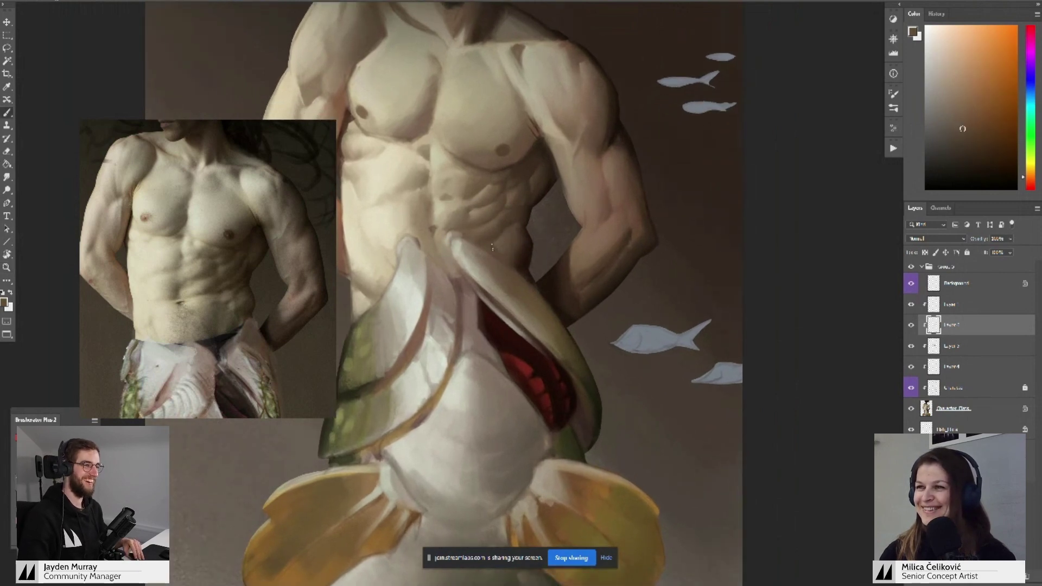
alt+click(522, 265)
- Paint a dark brown contact shadow where the waist meets the upper edge of the left-hand gill cover
key(z)
mouse_move(475, 254)
mouse_down()
mouse_move(401, 285)
mouse_move(426, 280)
mouse_up()
key(z)
key(space)
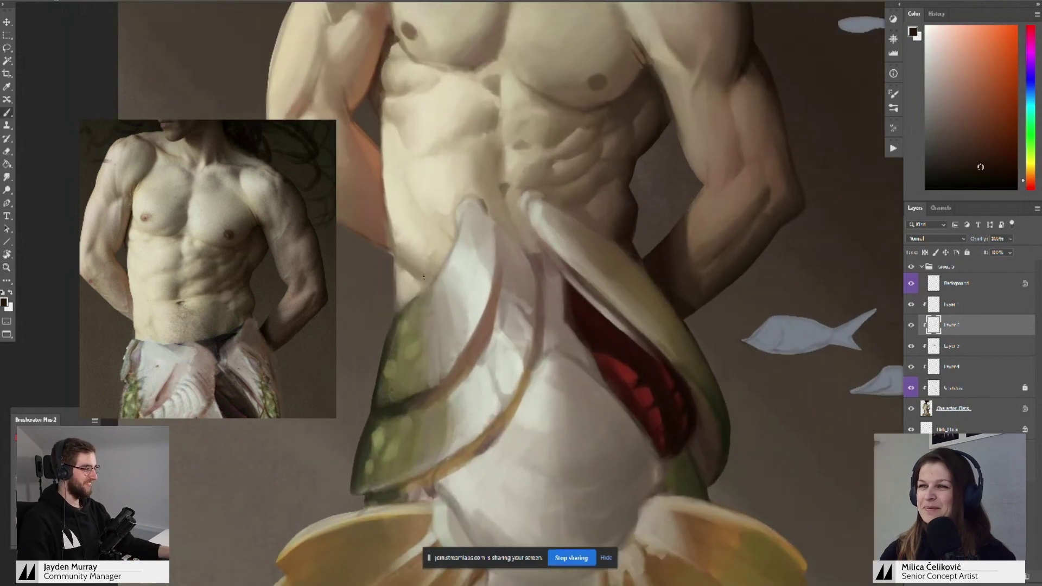
alt+click(422, 276)
alt+click(374, 97)
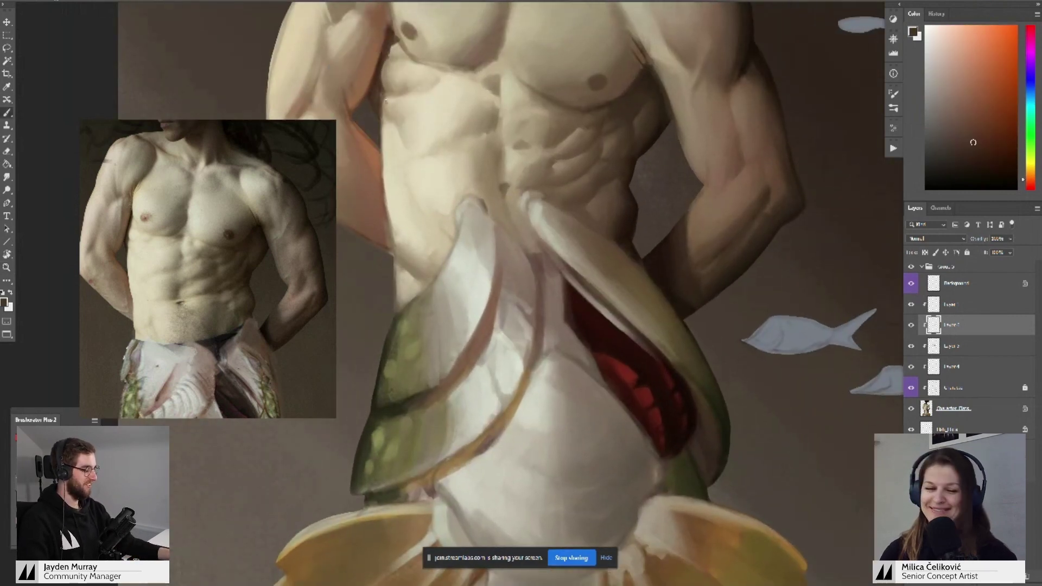
drag(443, 241, 448, 205)
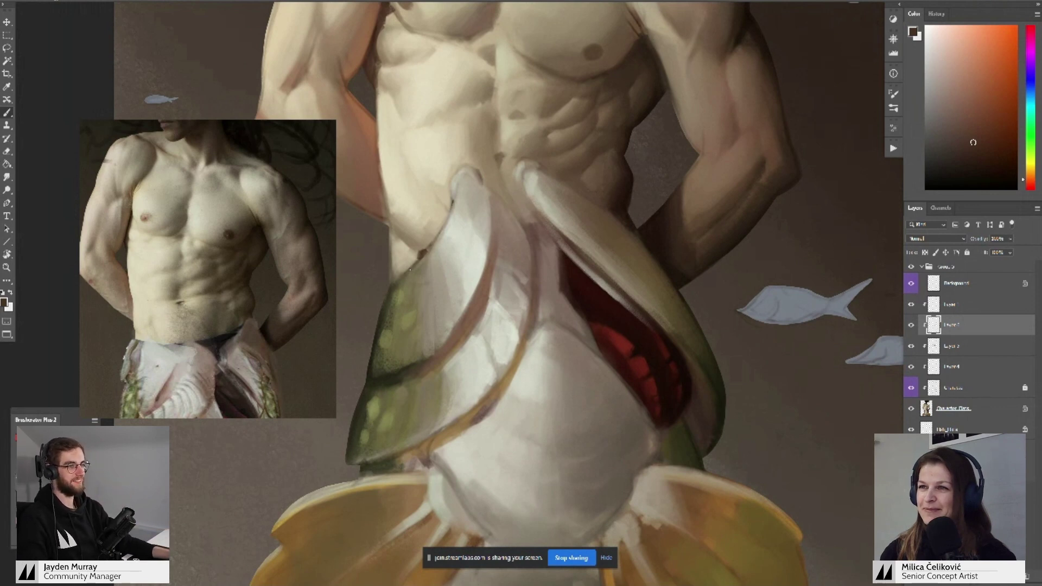
drag(432, 239, 420, 268)
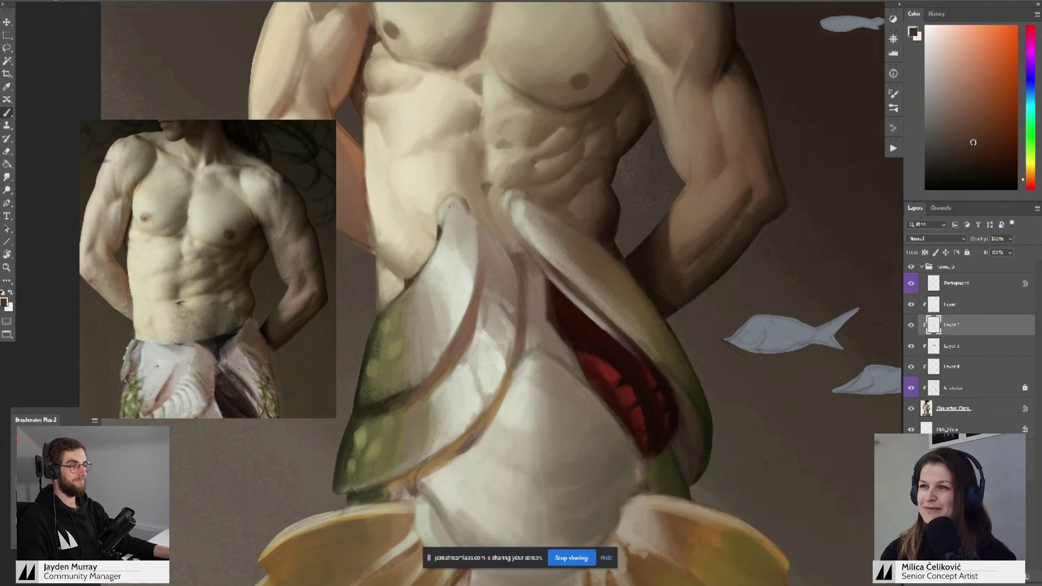
- Trim the dark contact shadow along the left-hand gill cover with a smaller Eraser
scroll(448, 216, down, 6)
scroll(443, 222, up, 4)
key(e)
key(bracketleft)
key(bracketleft)
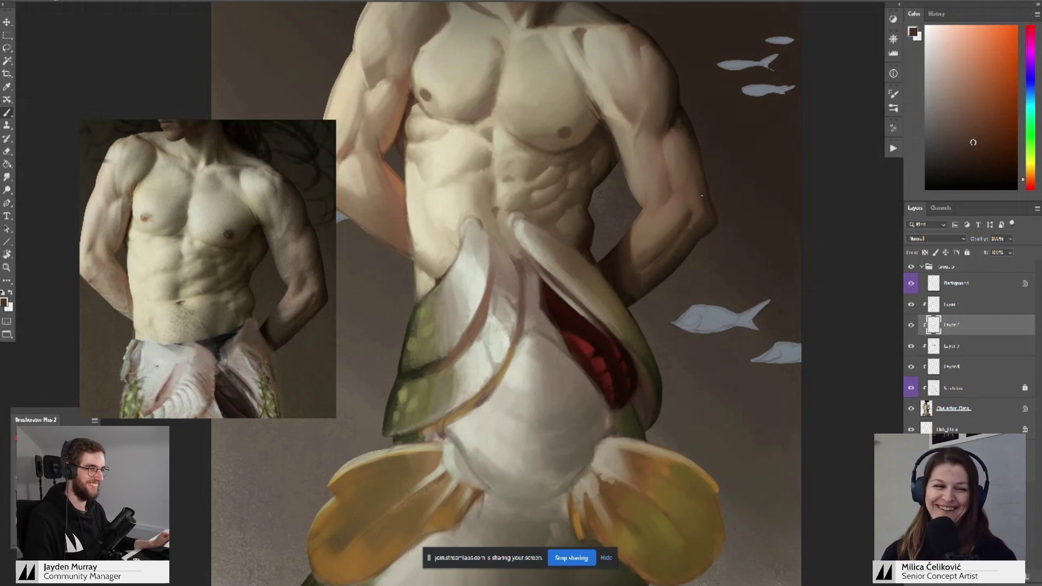
- Blend the lit lower belly around the left-hand gill cover's tip with sampled cream and beige tones
drag(615, 234, 628, 258)
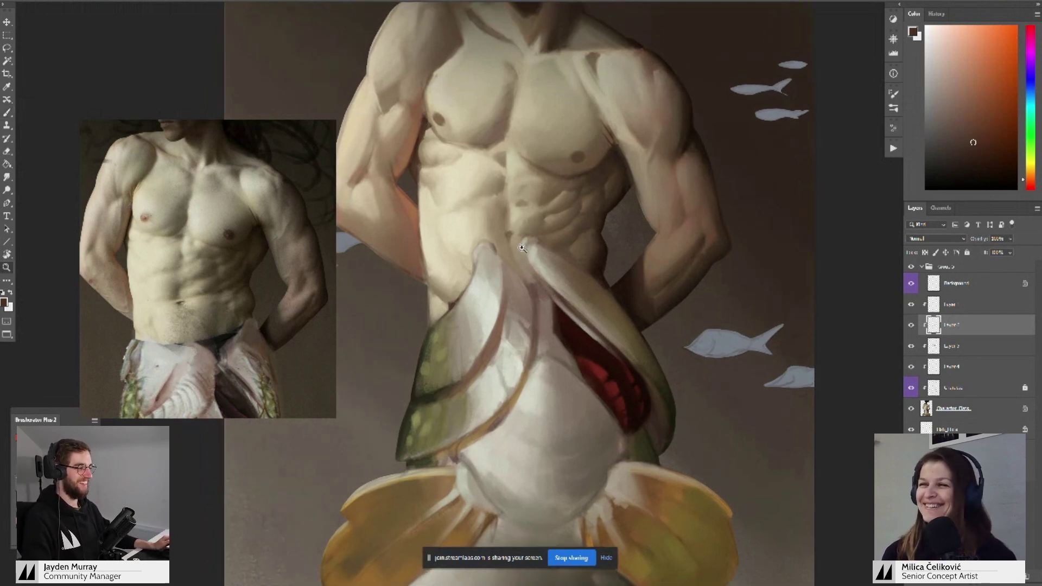
key(z)
drag(533, 234, 503, 274)
scroll(503, 274, up, 5)
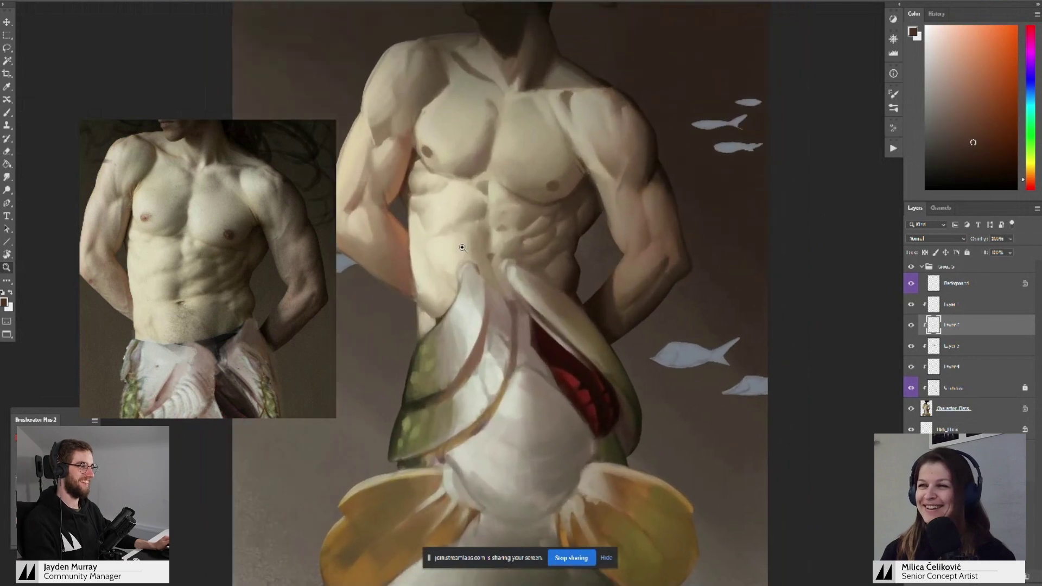
alt+click(455, 263)
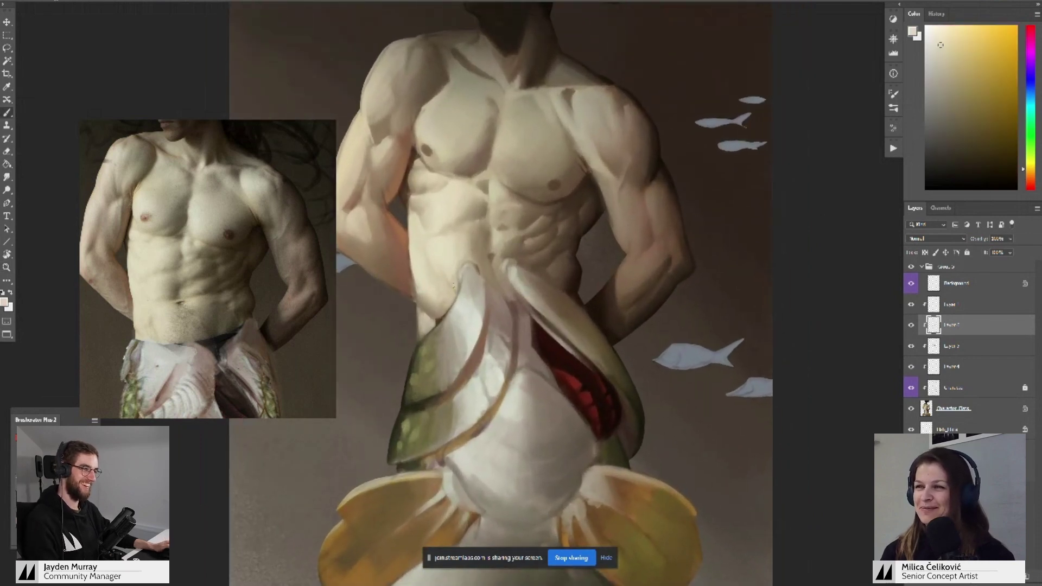
alt+click(454, 285)
alt+click(456, 279)
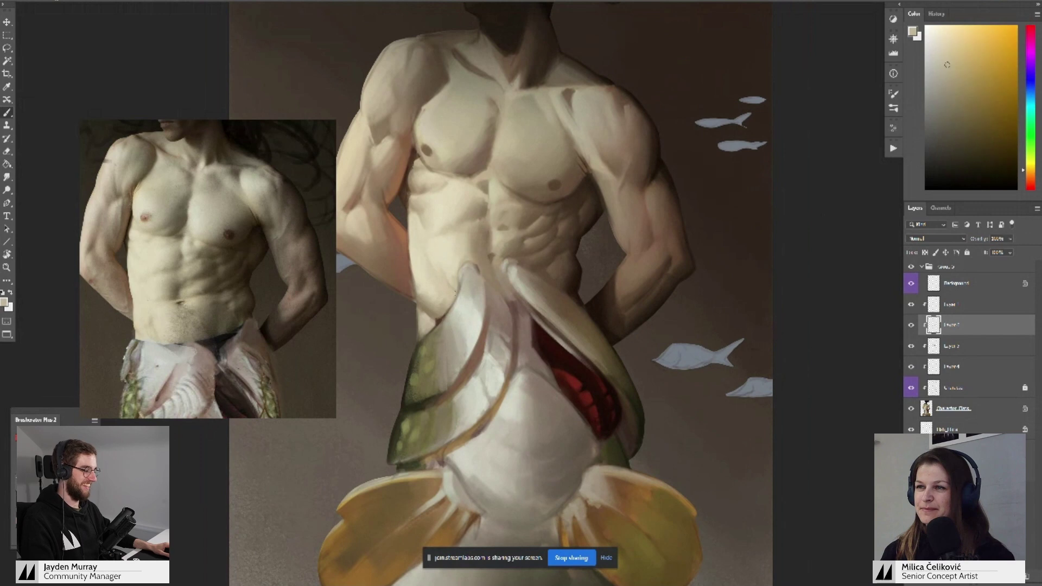
alt+click(438, 262)
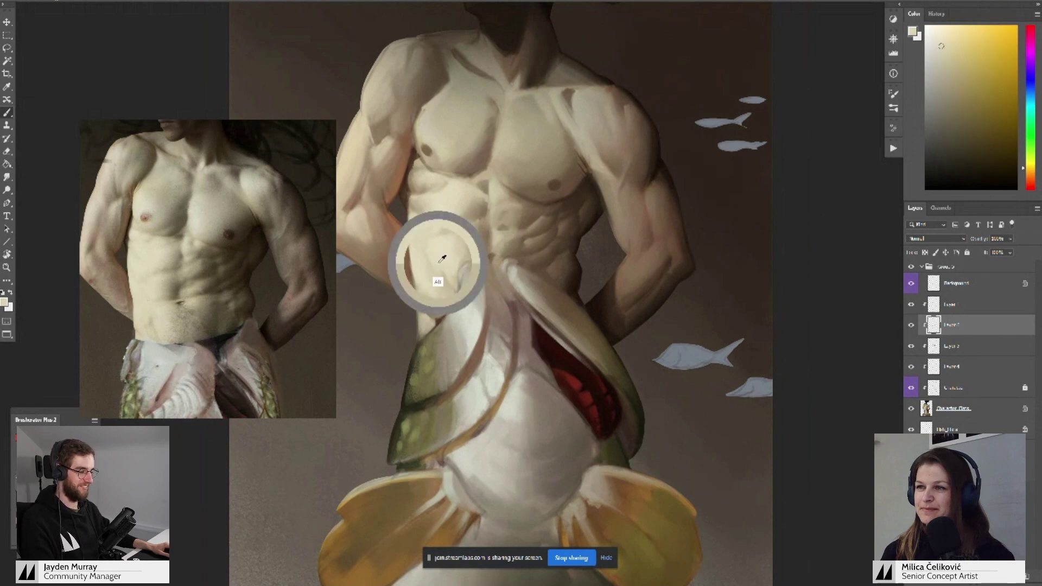
alt+click(436, 267)
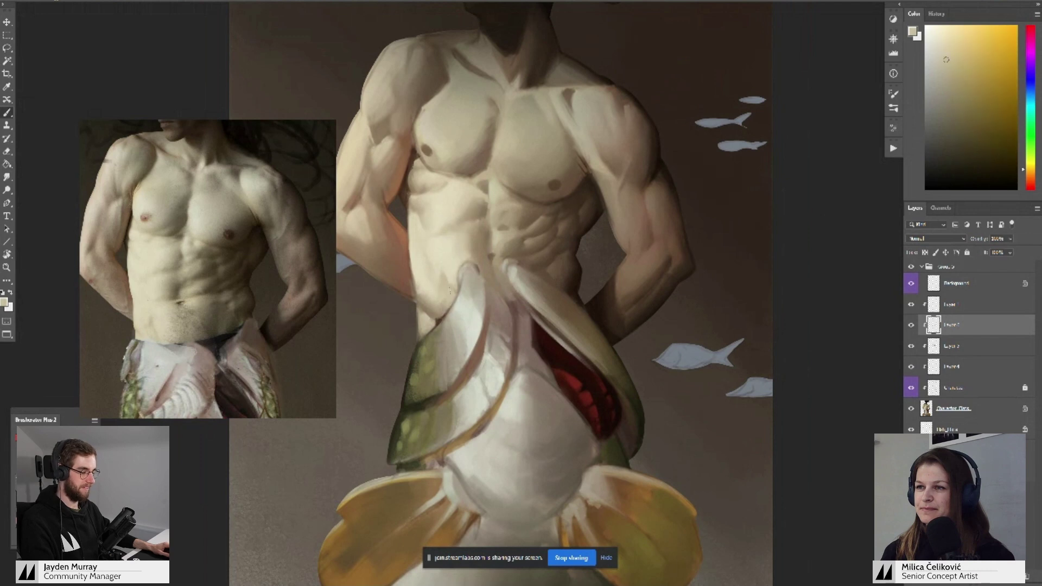
alt+click(456, 260)
- Refine the abdominal fold beside the midline on the lit side with sampled beige and cream tones
drag(470, 250, 480, 265)
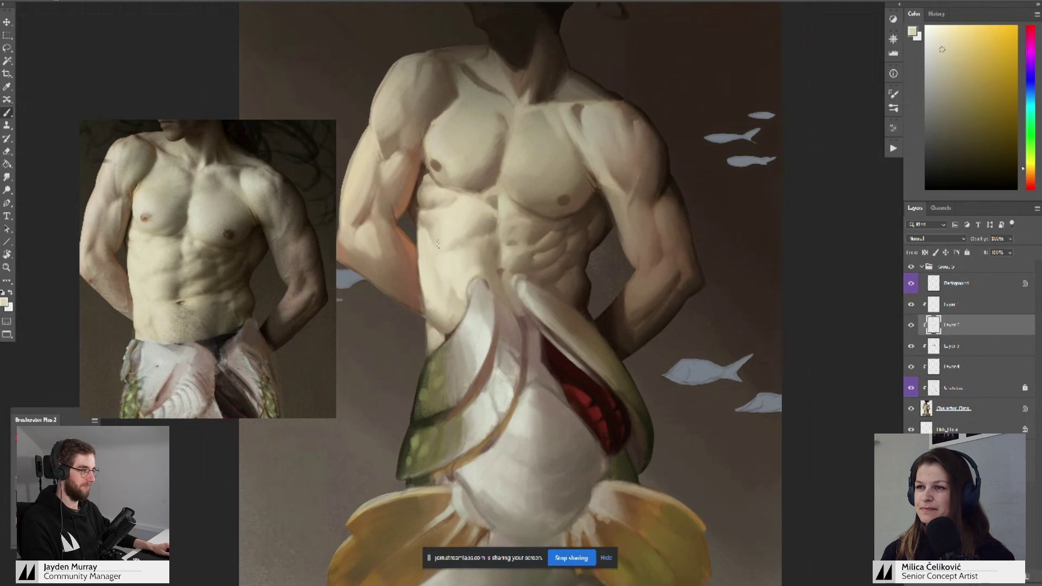
alt+click(467, 243)
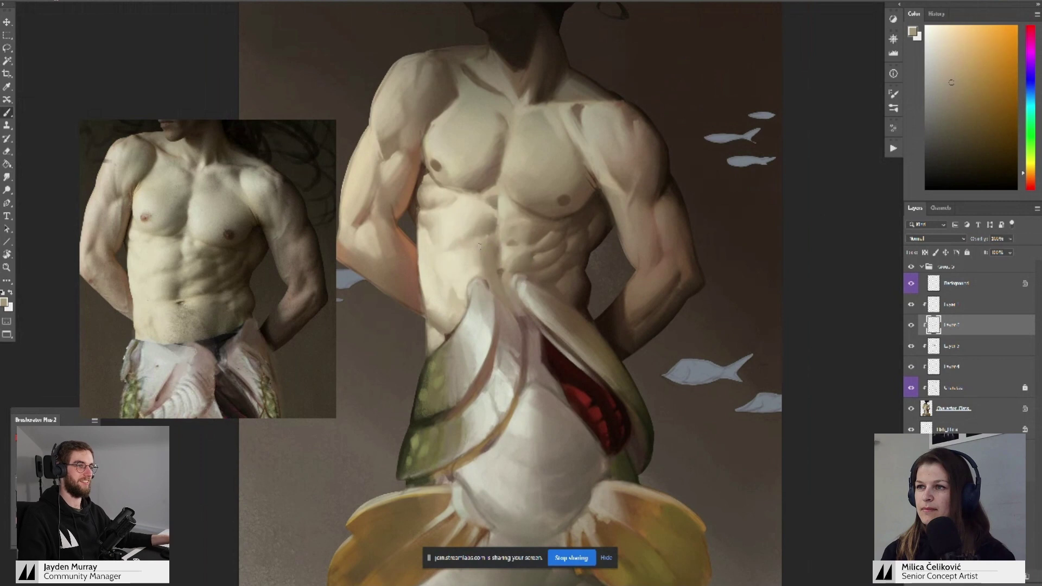
alt+click(475, 248)
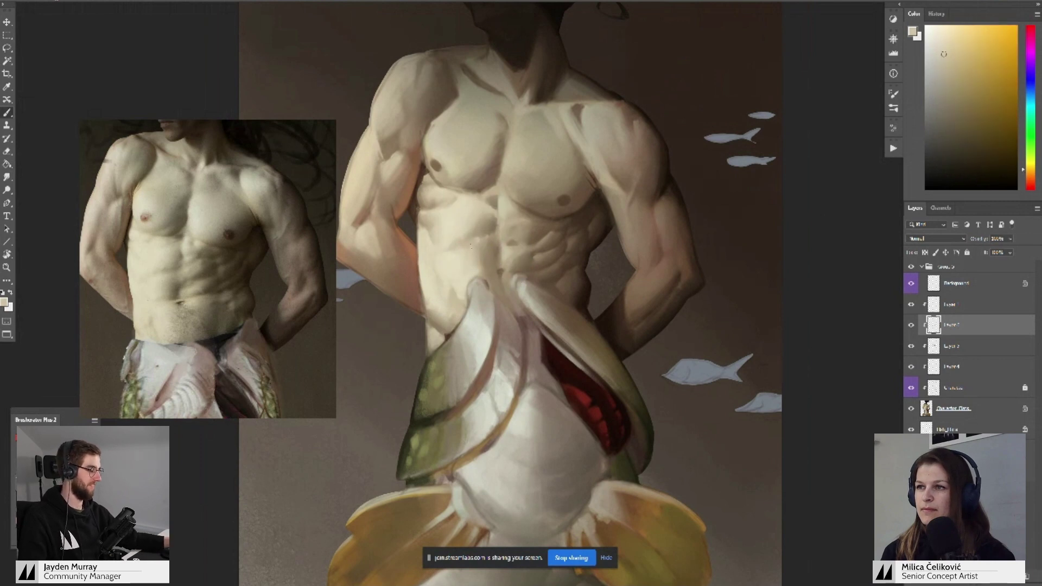
alt+click(468, 250)
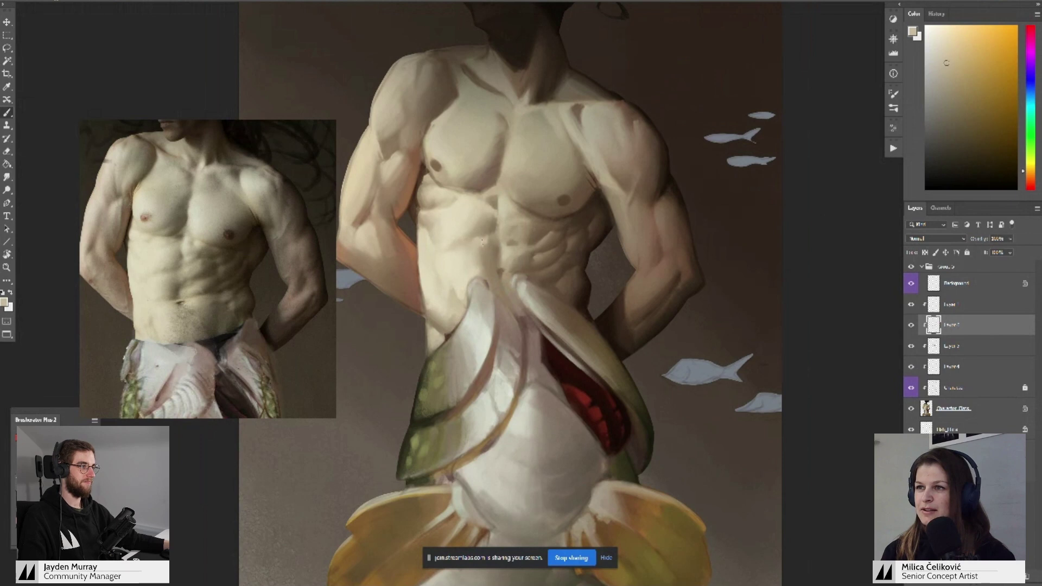
alt+click(484, 244)
alt+click(489, 258)
- Check the full composition and compare it with the active paint layer hidden and shown
key(z)
drag(498, 241, 463, 283)
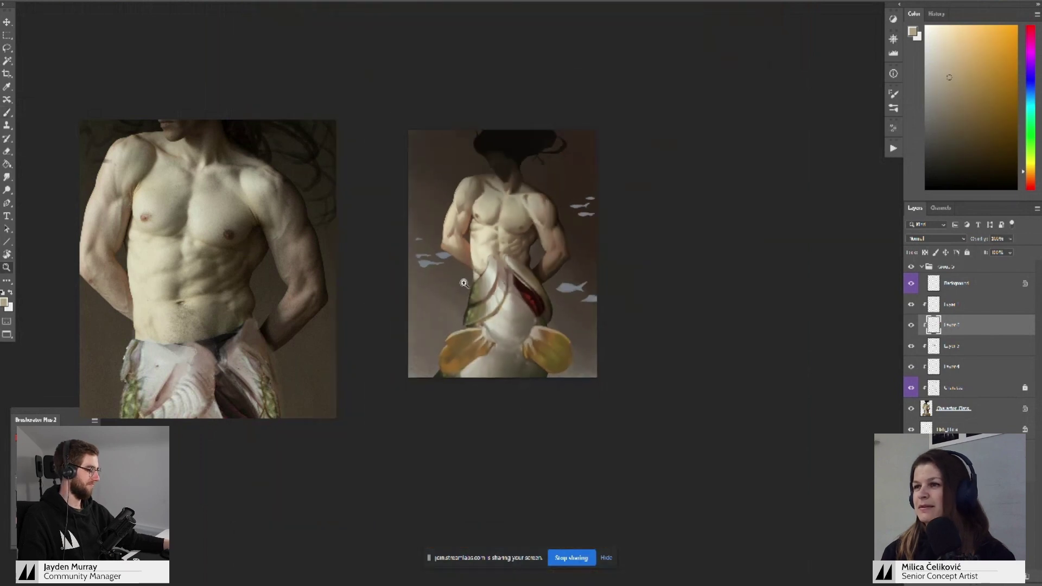
click(463, 282)
key(b)
click(909, 327)
click(910, 327)
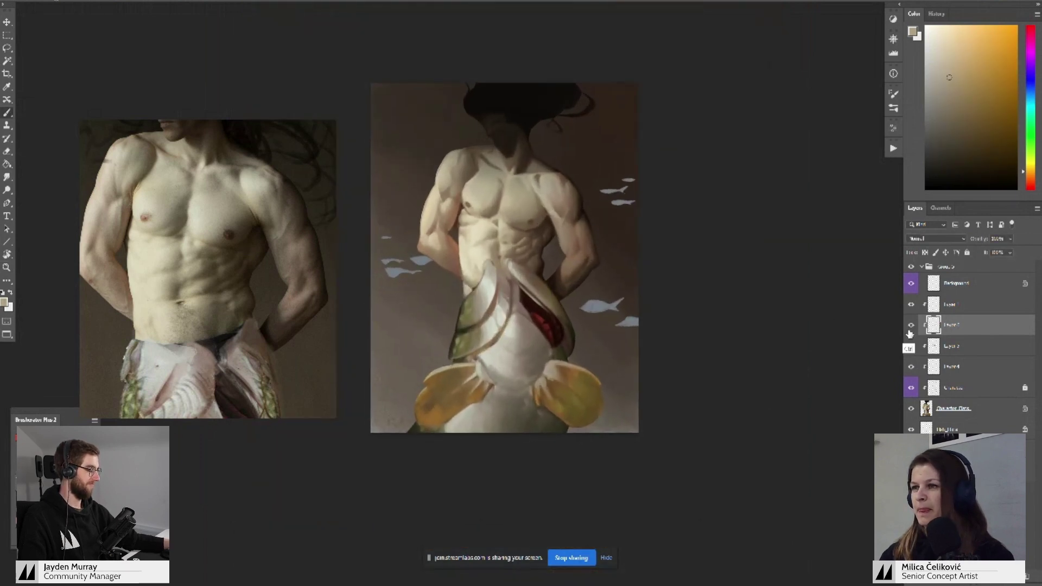
- Merge the active paint layer into the one below and check the full composition in normal and flipped view
key(ctrl+e)
click(910, 328)
click(909, 328)
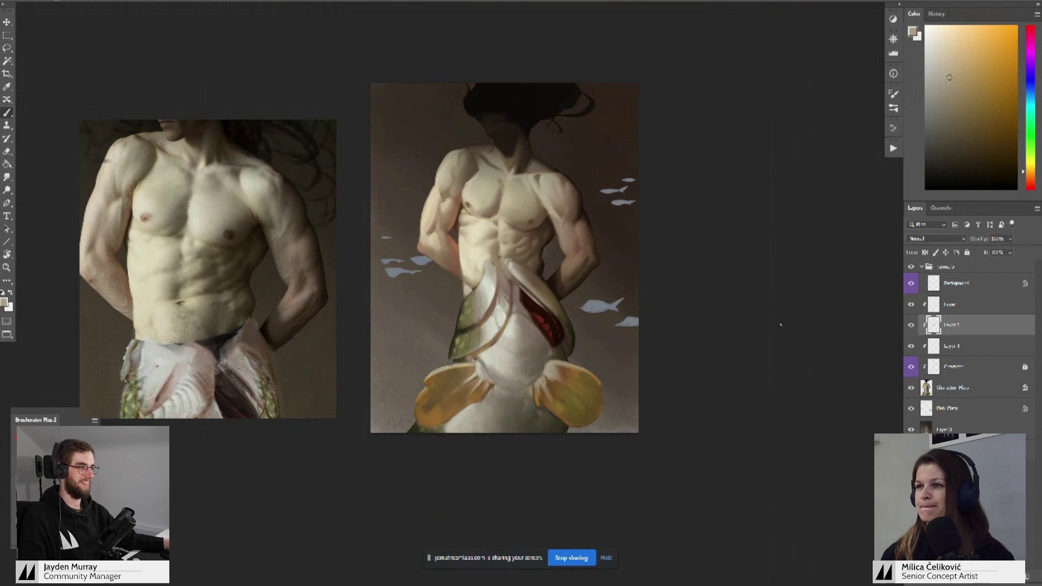
key(ctrl+shift+h)
key(z)
mouse_move(522, 242)
mouse_down()
mouse_move(477, 298)
mouse_move(500, 310)
mouse_up()
key(ctrl+shift+h)
drag(536, 219, 550, 231)
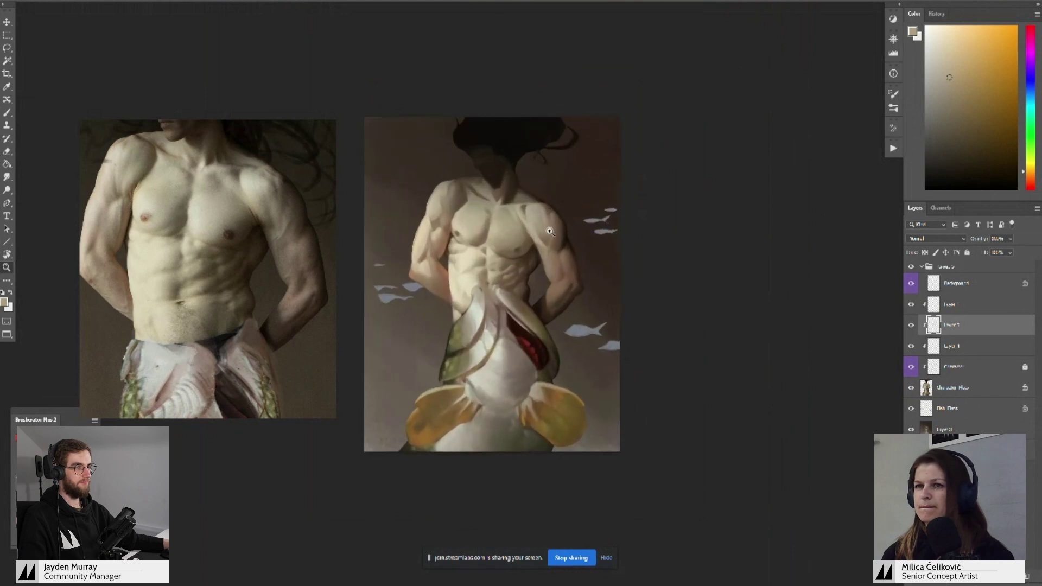
- Switch the reference to the photo of the long-haired man in dark briefs, framed from head to hips
drag(247, 244, 263, 261)
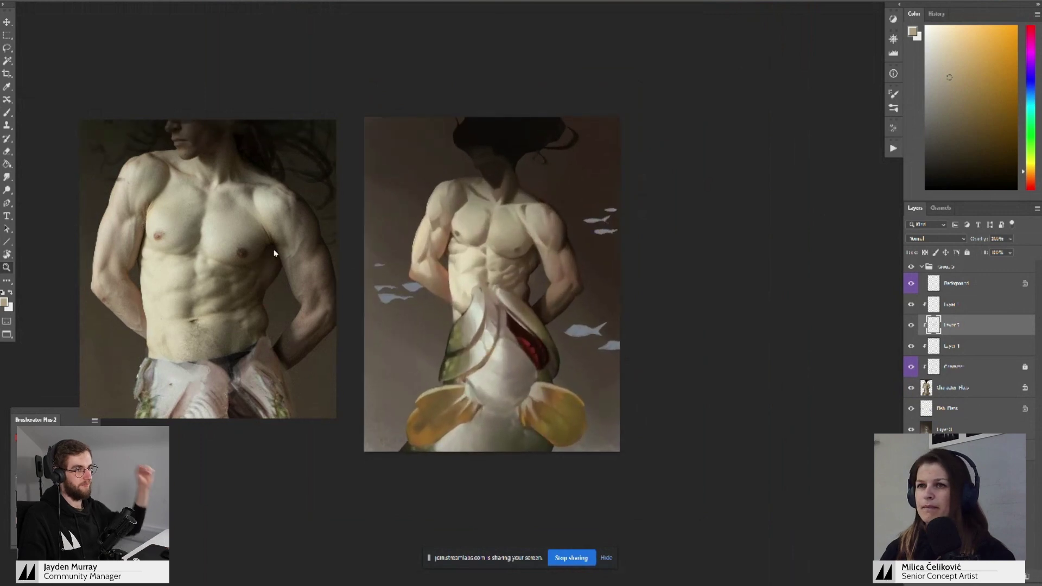
scroll(263, 270, down, 1)
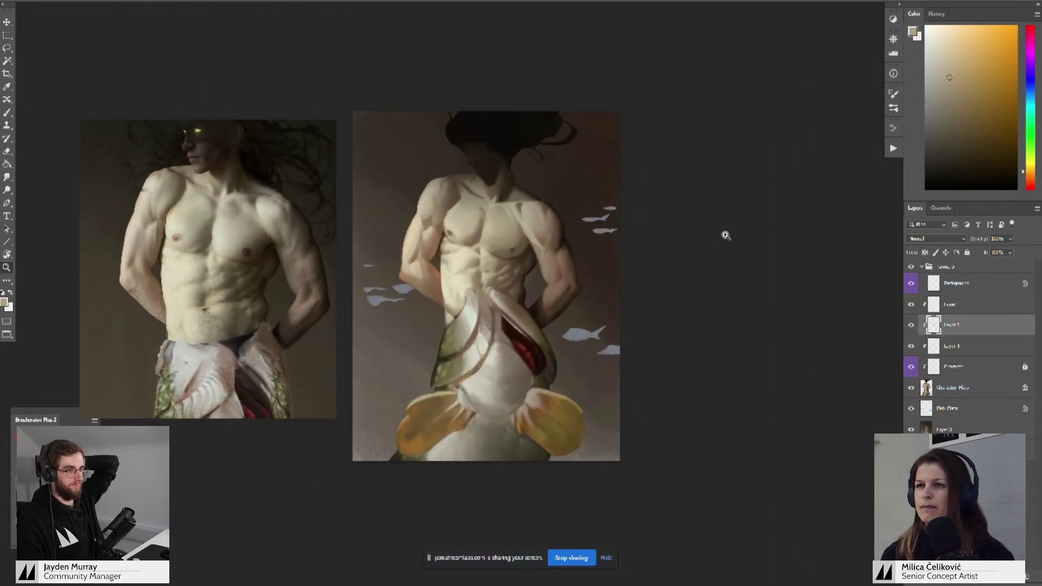
drag(266, 379, 221, 232)
drag(301, 407, 217, 266)
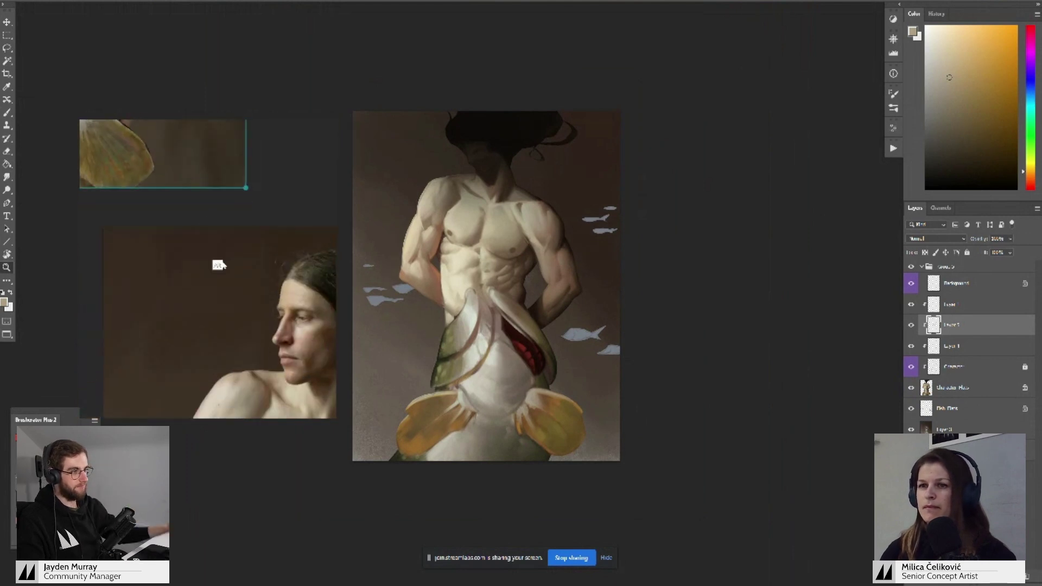
mouse_move(310, 381)
mouse_down()
mouse_move(228, 284)
mouse_move(219, 169)
mouse_up()
scroll(249, 212, down, 5)
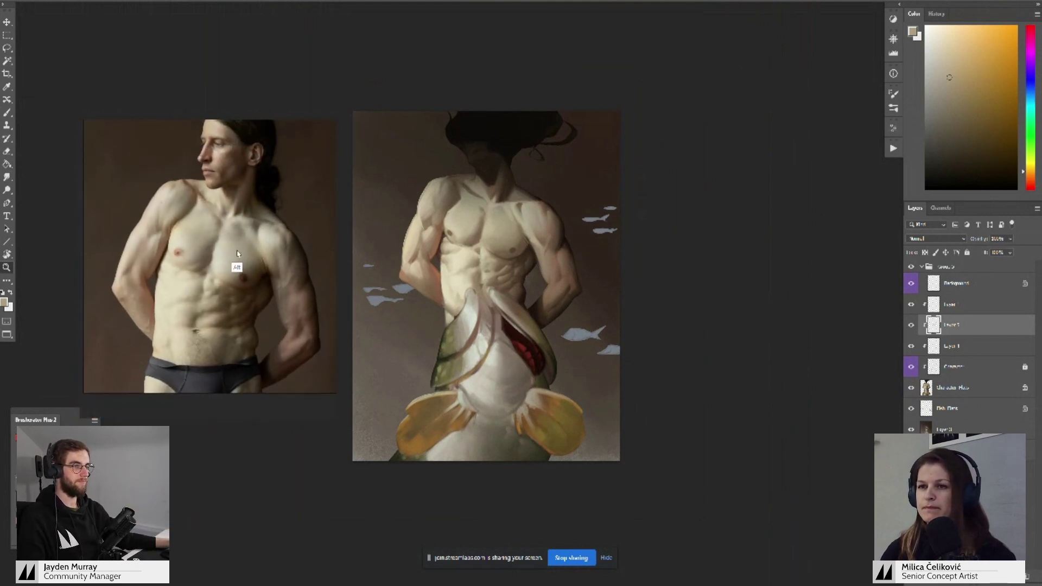
click(752, 236)
- Add a new paint layer and start shading the left-hand shoulder with sampled brown and lighter olive tones
click(364, 228)
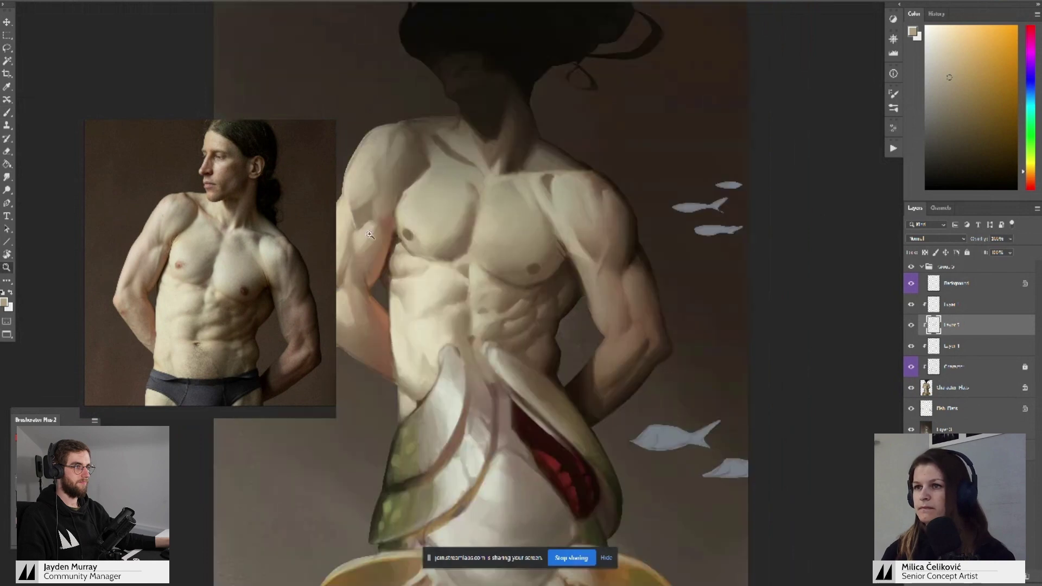
mouse_move(383, 244)
mouse_down()
mouse_move(446, 244)
mouse_move(438, 254)
mouse_up()
scroll(439, 254, down, 2)
key(b)
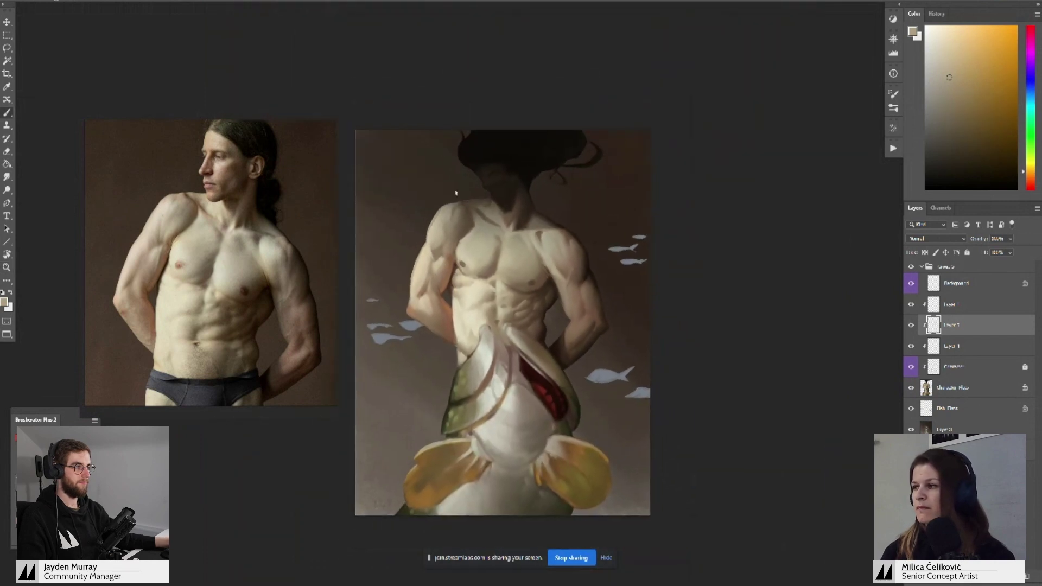
key(ctrl+shift+alt+n)
key(z)
mouse_move(455, 241)
mouse_down()
mouse_move(466, 246)
mouse_move(464, 236)
mouse_up()
alt+click(459, 228)
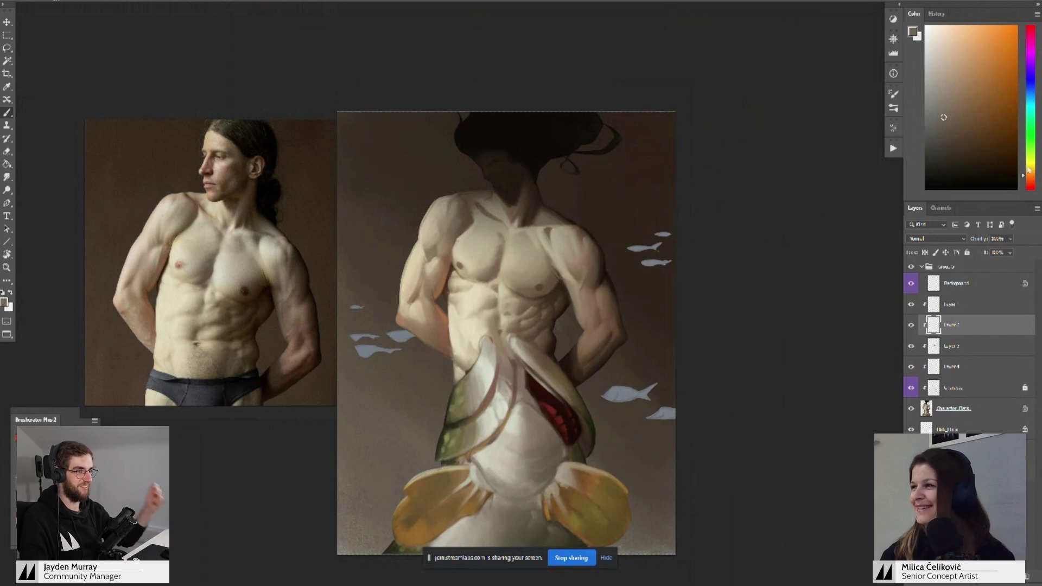
scroll(476, 233, up, 1)
scroll(476, 234, up, 2)
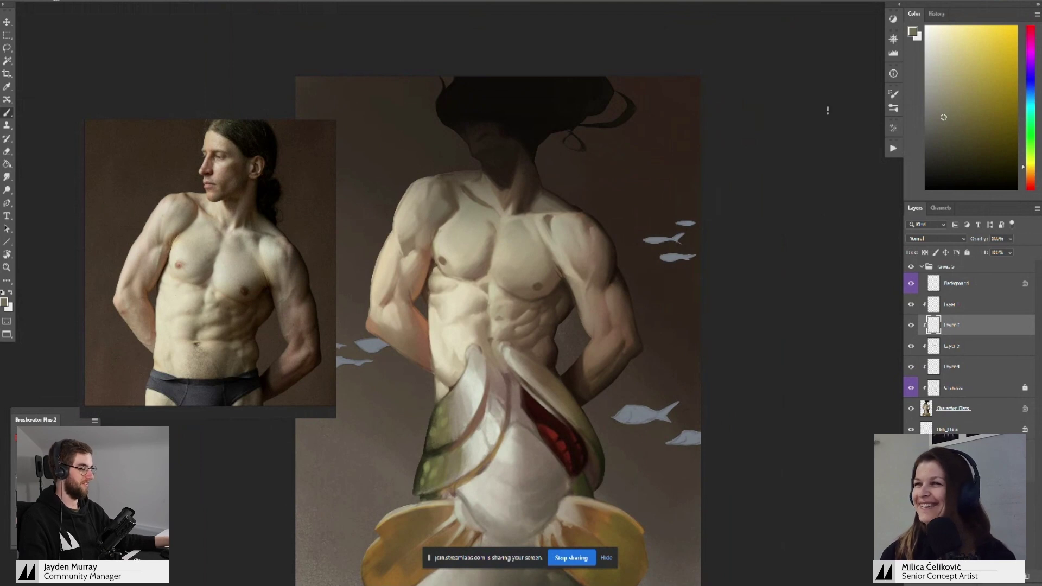
click(946, 103)
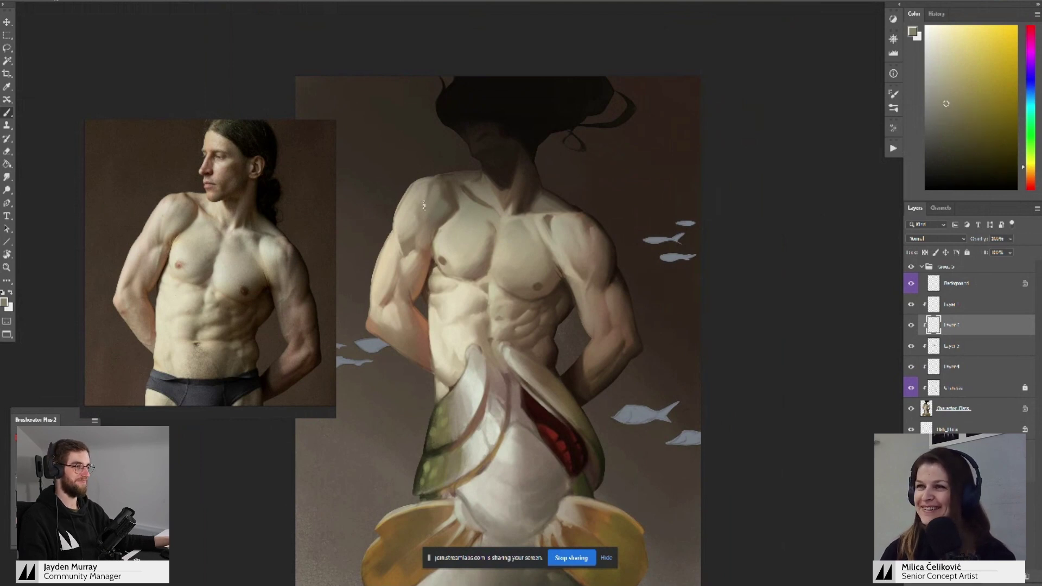
- Smooth the lit outer side of the left-hand deltoid with sampled cream and beige tones
alt+click(410, 228)
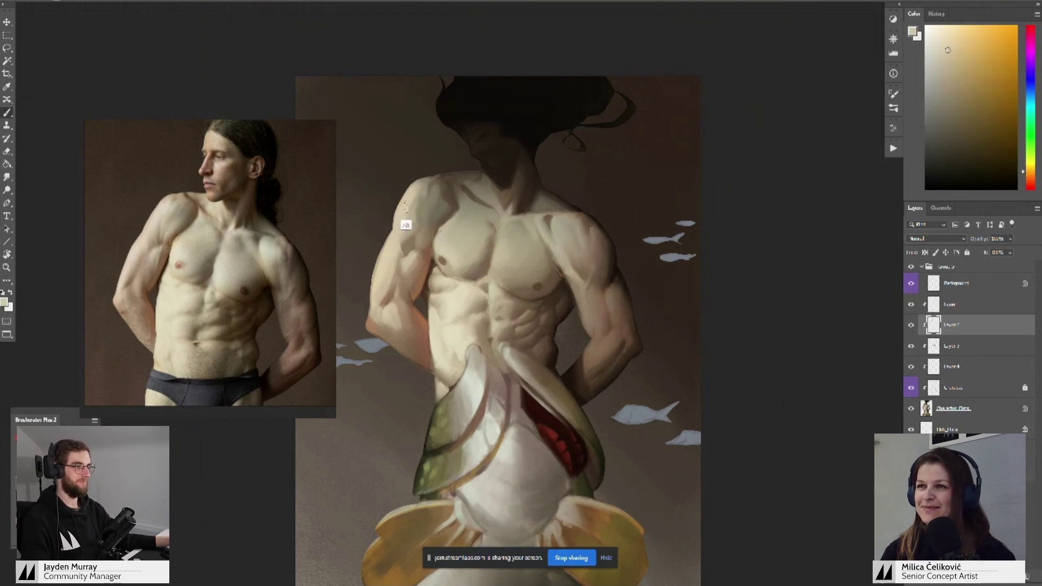
alt+click(406, 207)
alt+click(409, 204)
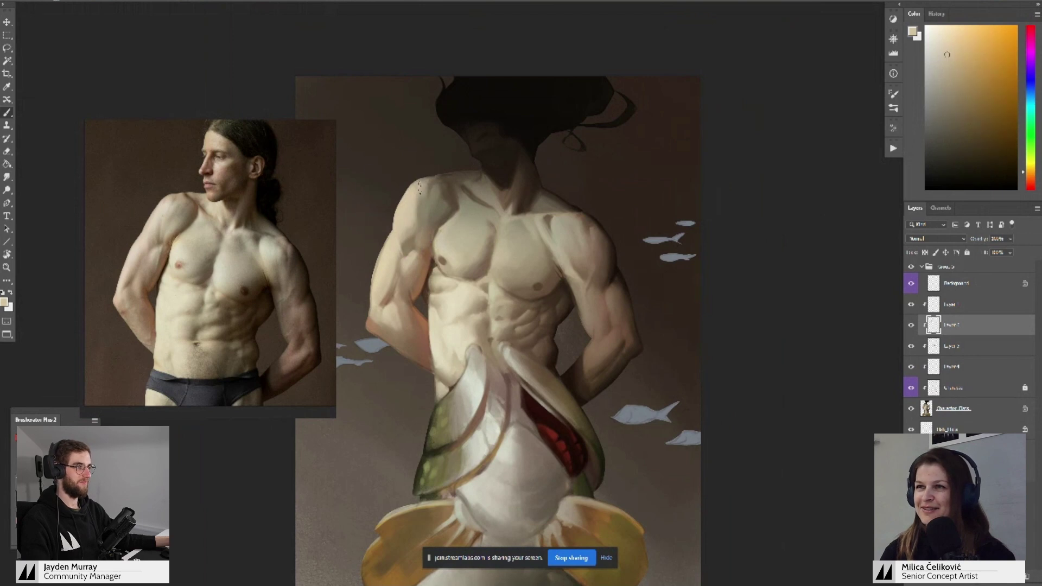
alt+click(420, 215)
alt+click(432, 193)
alt+click(432, 187)
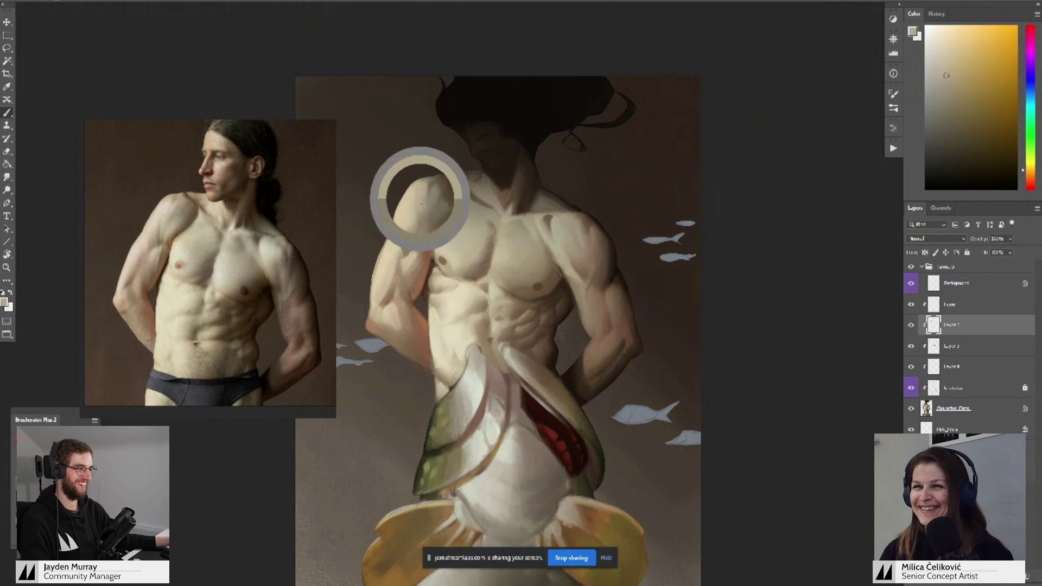
- Define the top edge of the left-hand shoulder beside the collarbone with sampled reddish brown and ochre tones
alt+click(427, 269)
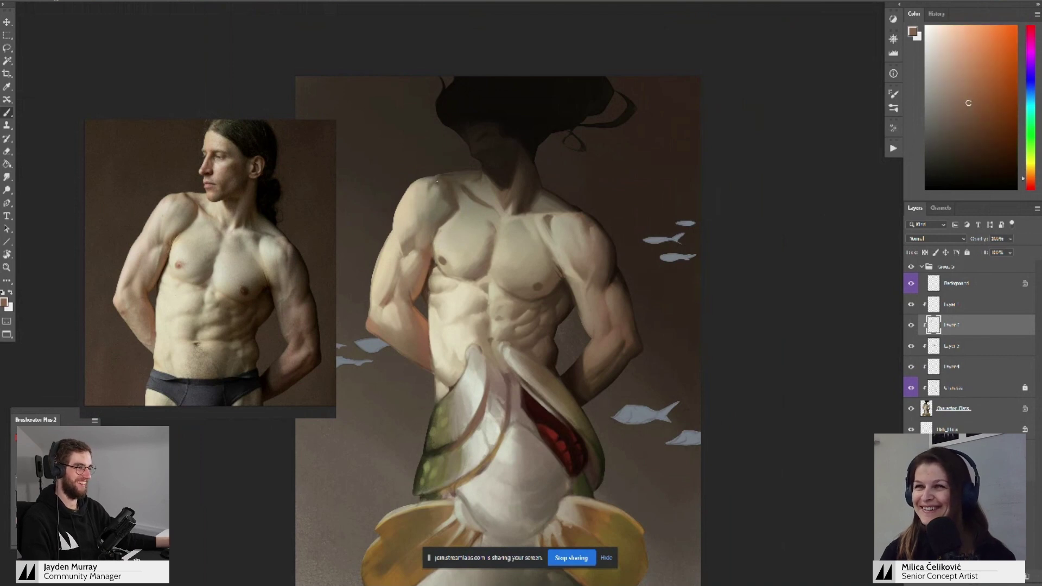
alt+click(441, 174)
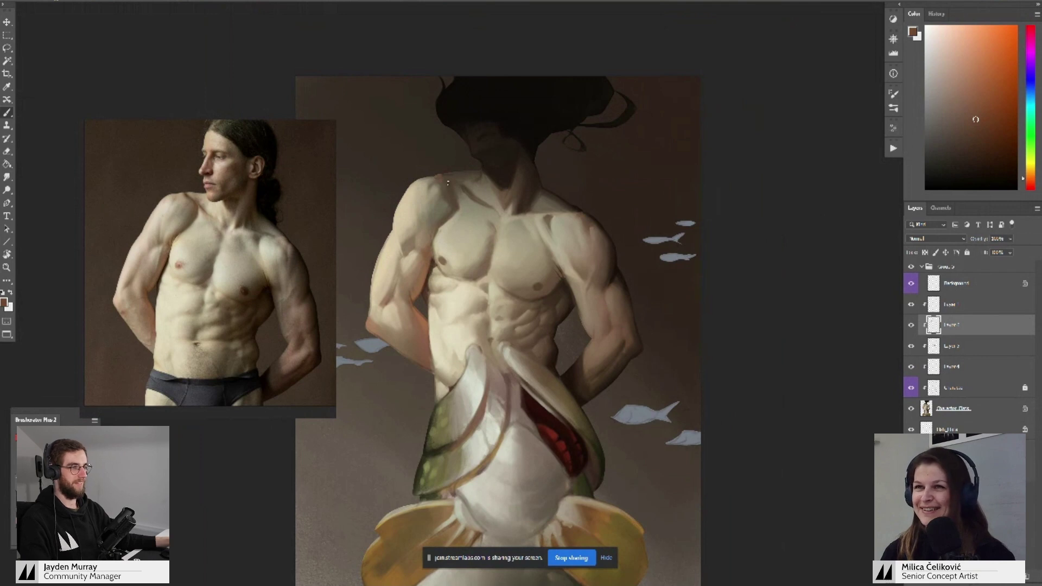
alt+click(440, 178)
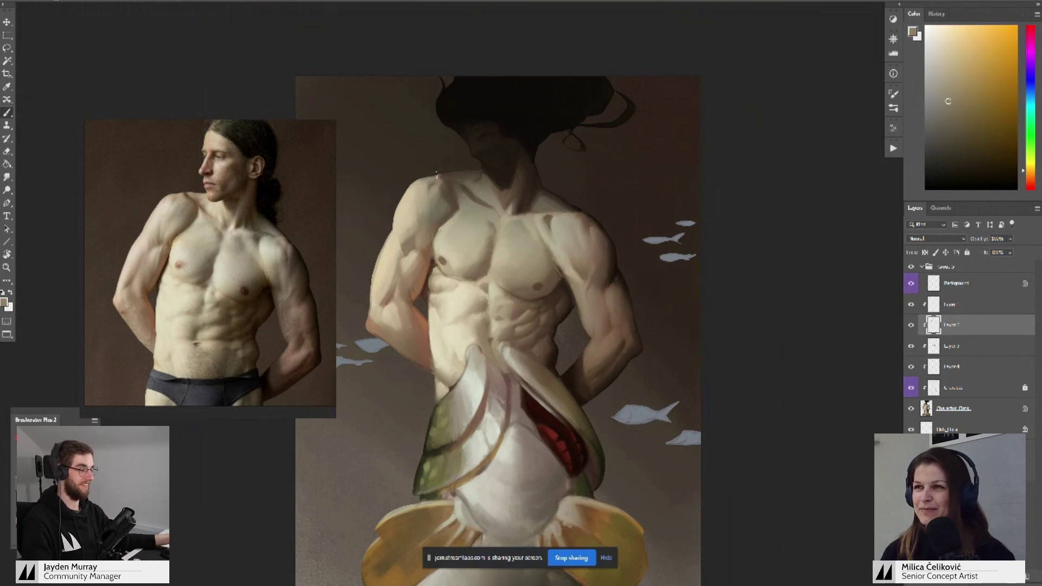
alt+click(437, 176)
alt+click(439, 177)
alt+click(443, 179)
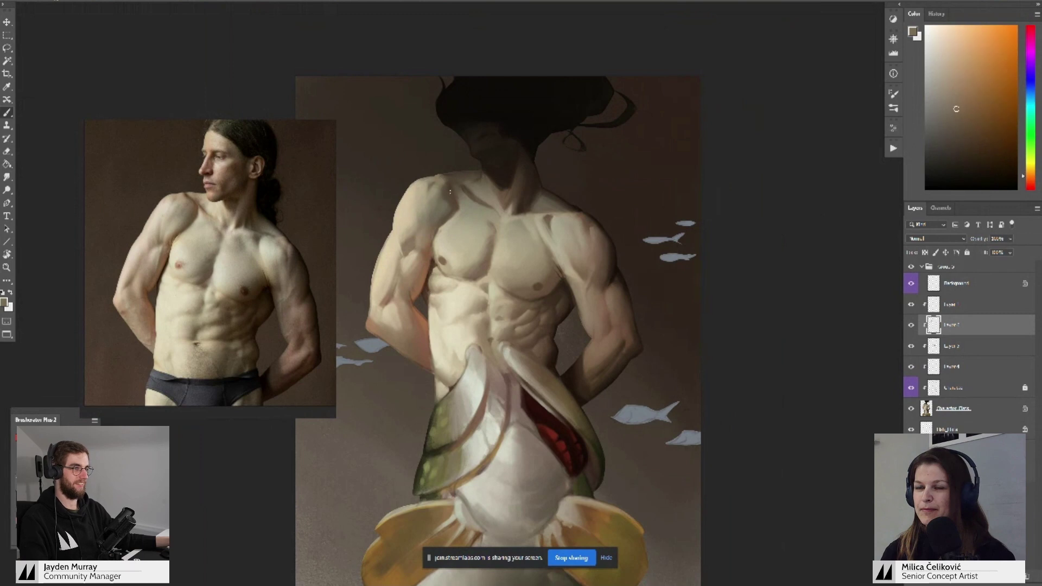
- Deepen the shaded inner side of the left-hand deltoid with sampled muted brown tones
alt+click(449, 185)
alt+click(439, 201)
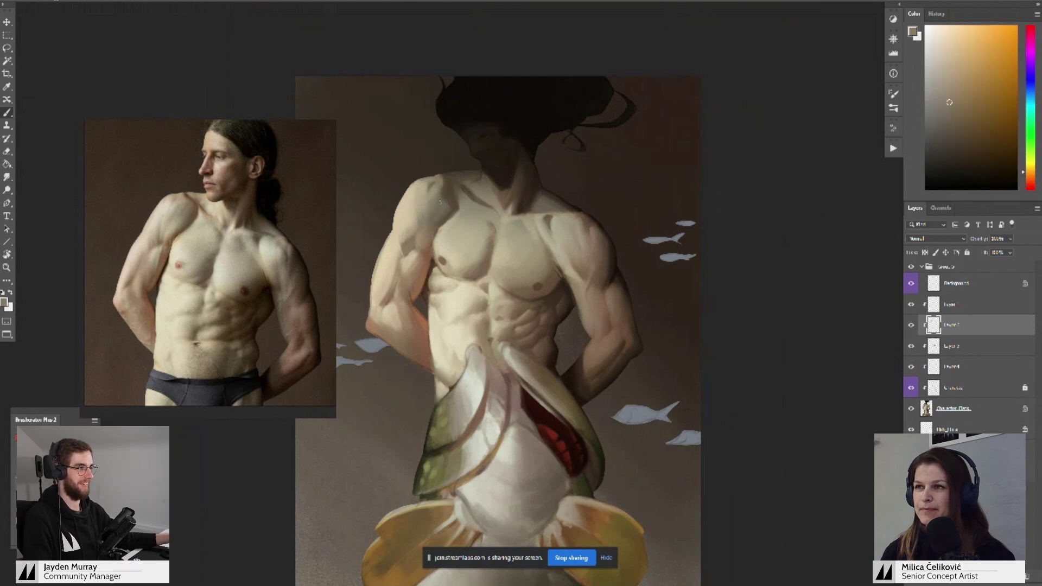
alt+click(445, 200)
alt+click(444, 200)
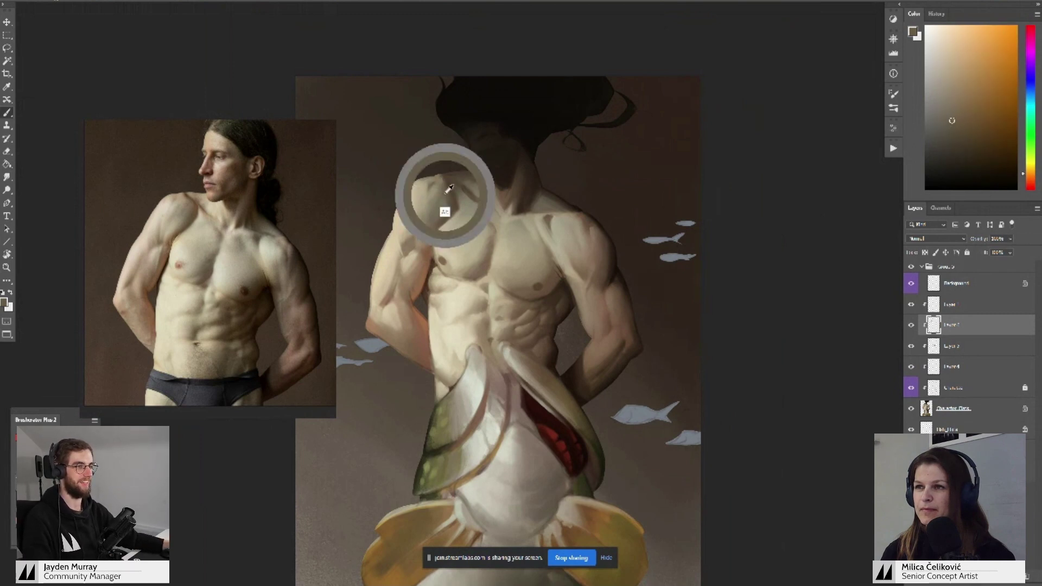
alt+click(444, 202)
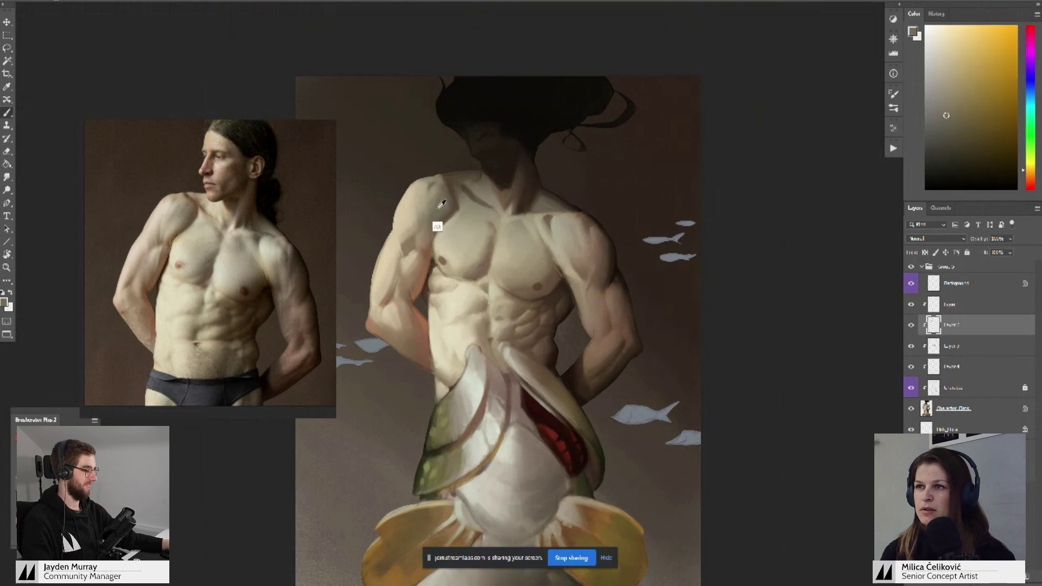
- Blend the left-hand deltoid's front between light and shade with sampled grey-beige and olive tones
alt+click(440, 194)
alt+click(438, 198)
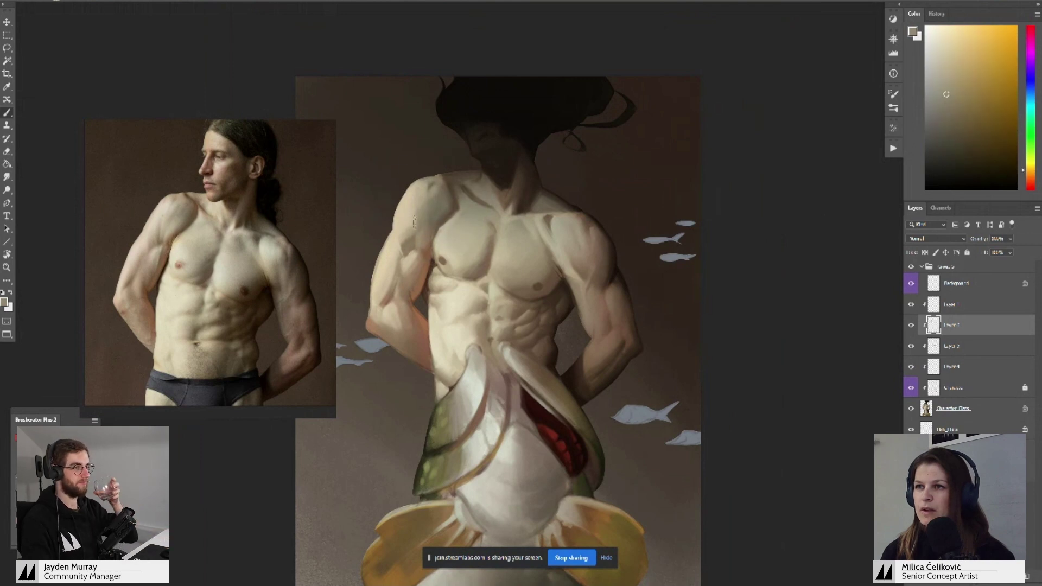
alt+click(436, 200)
alt+click(419, 229)
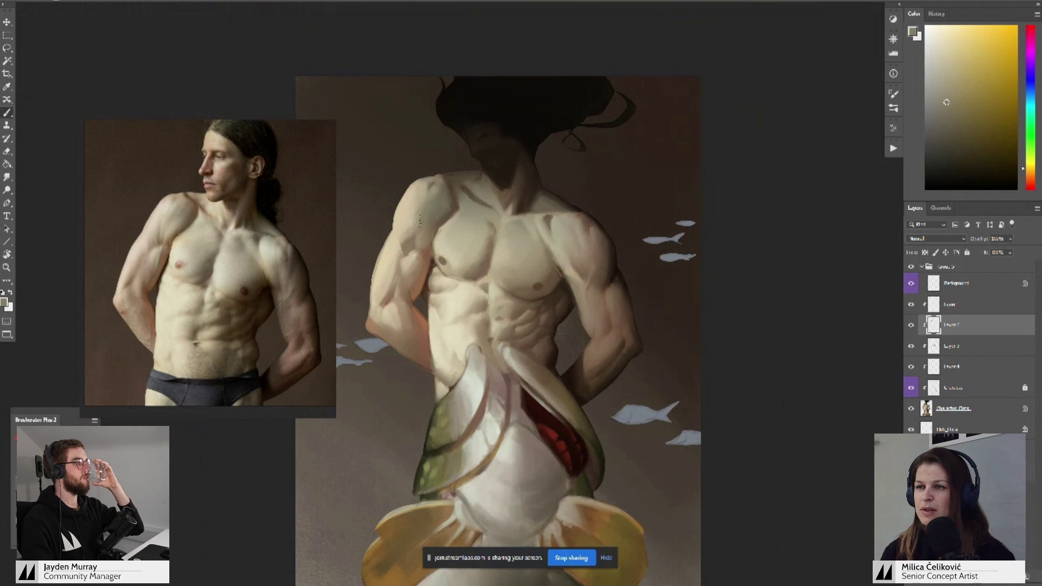
alt+click(426, 198)
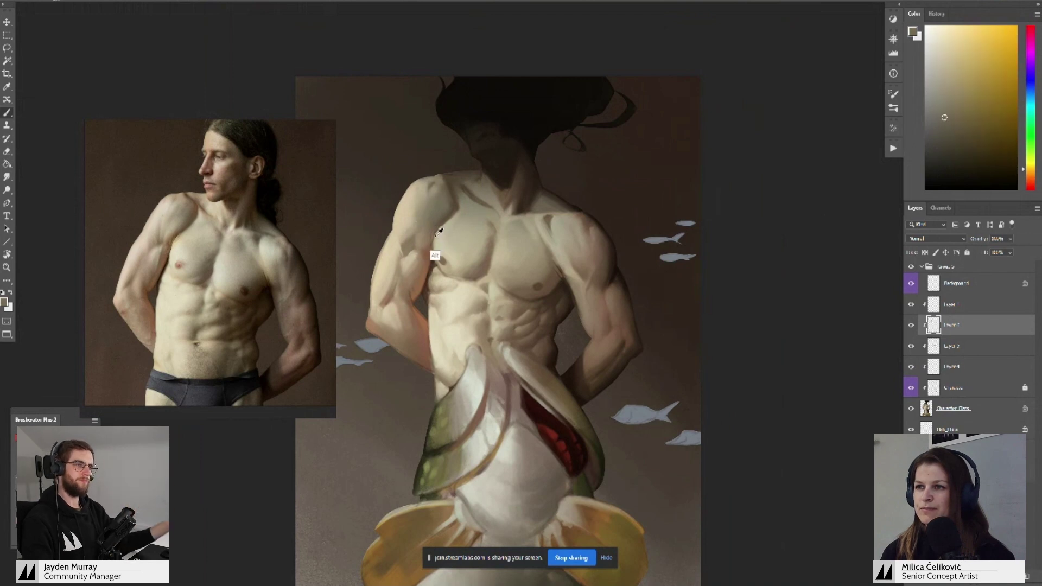
- Refine the shadow crease between the left-hand deltoid and the chest with sampled warm and dark brown tones
alt+click(437, 264)
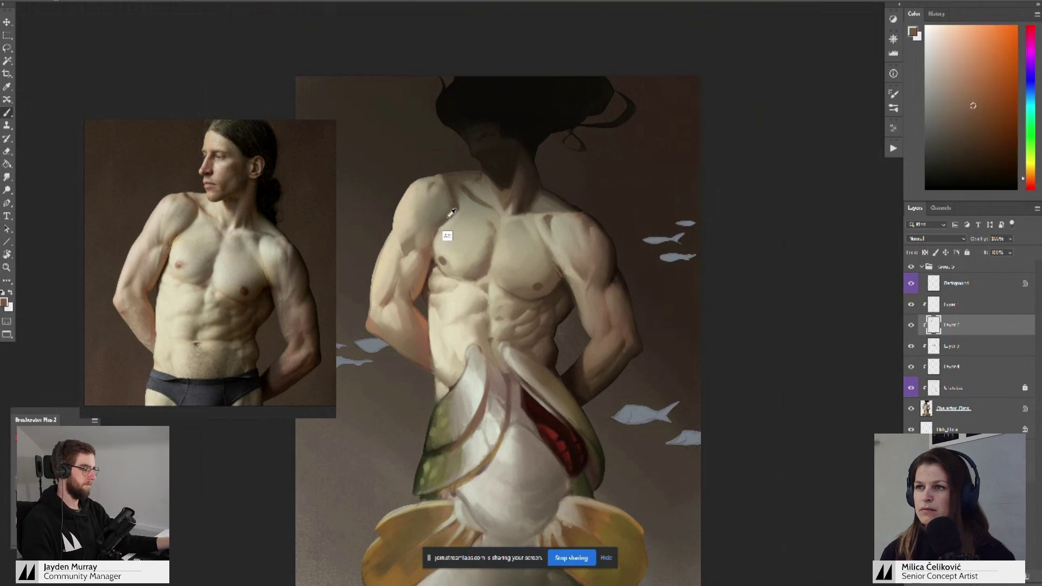
alt+click(438, 223)
alt+click(455, 207)
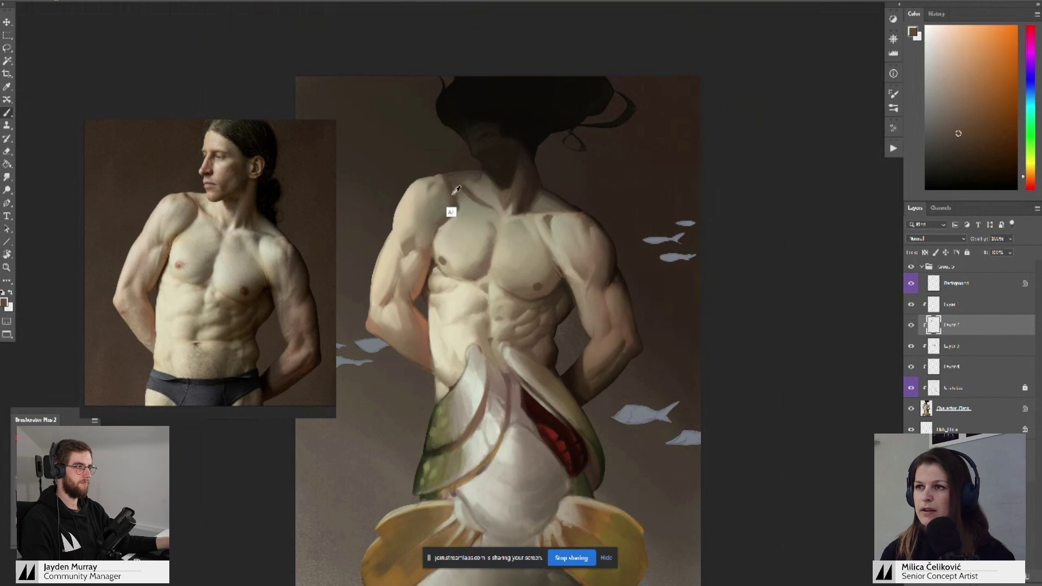
drag(455, 190, 460, 219)
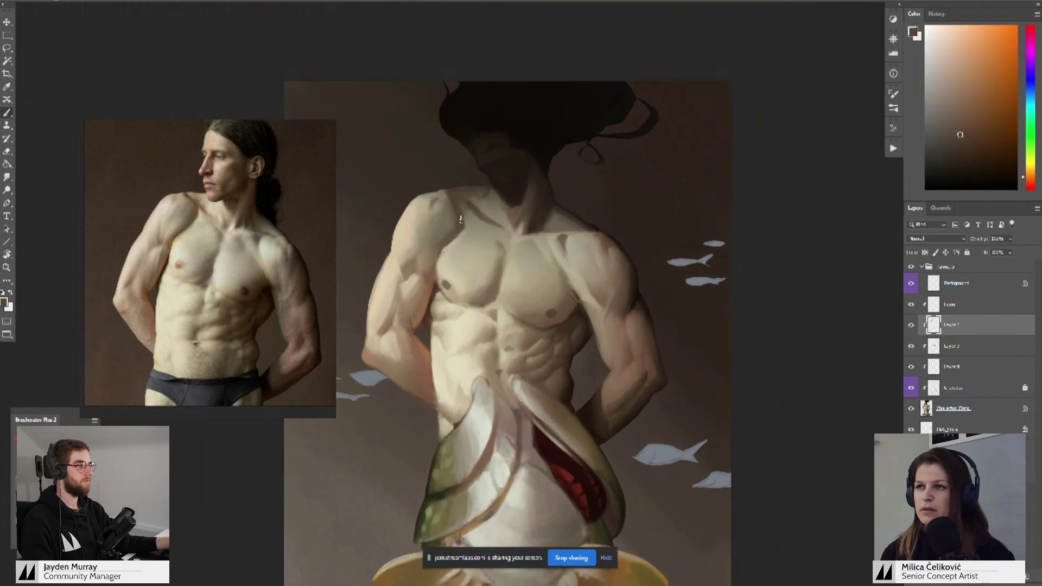
alt+click(454, 220)
alt+click(455, 230)
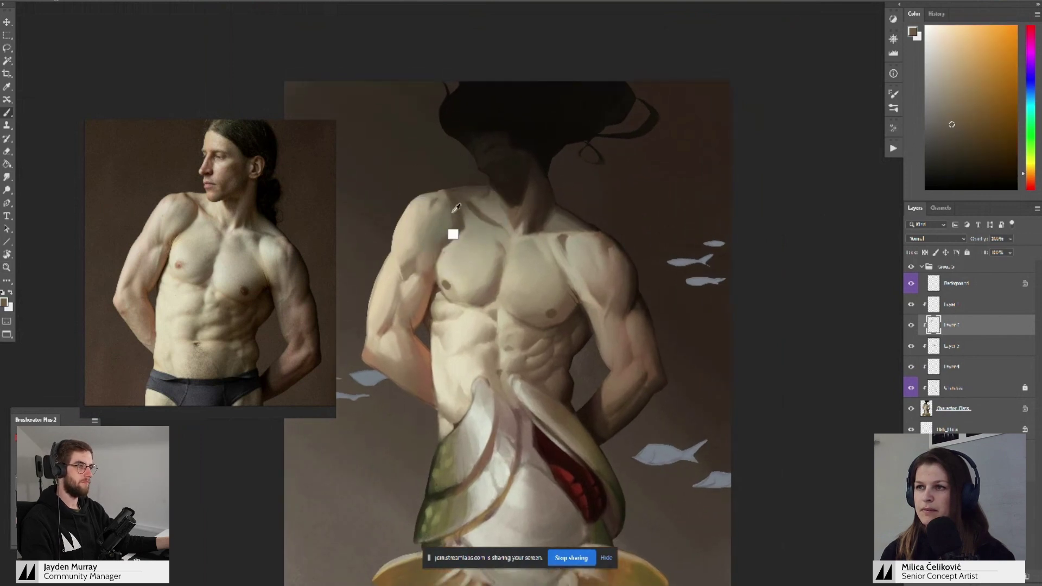
alt+click(452, 221)
alt+click(451, 207)
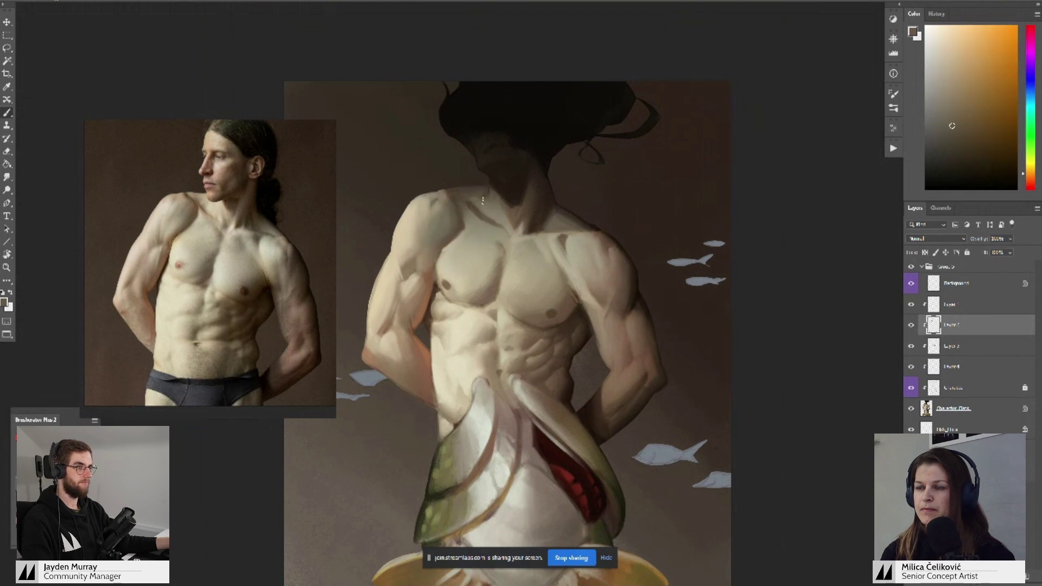
- Soften the upper left-hand deltoid's transition into shadow with sampled beige and olive-grey tones, checking it against the full composition
scroll(482, 201, down, 4)
scroll(470, 260, up, 3)
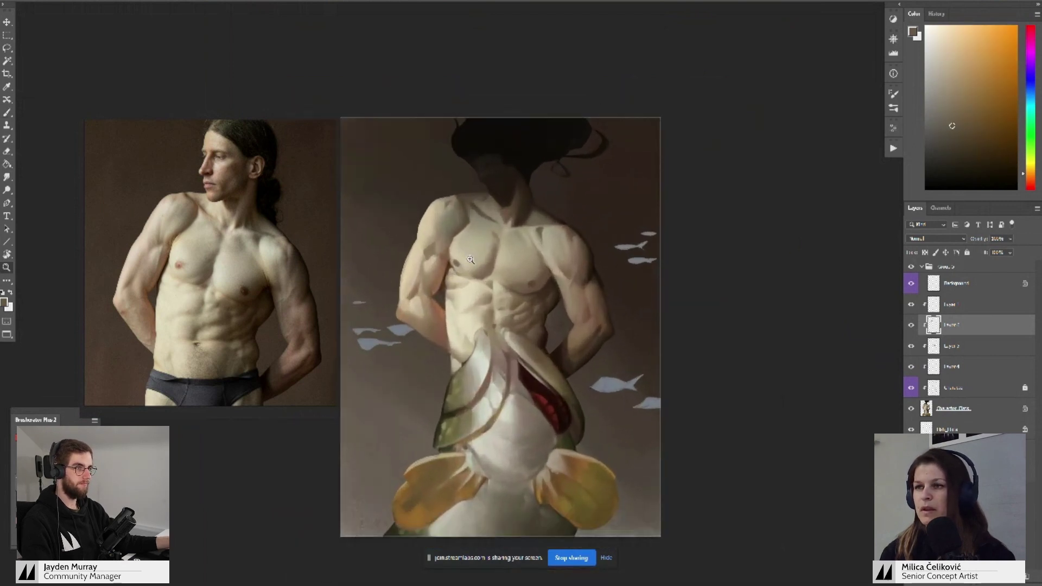
scroll(470, 260, up, 1)
scroll(470, 260, up, 2)
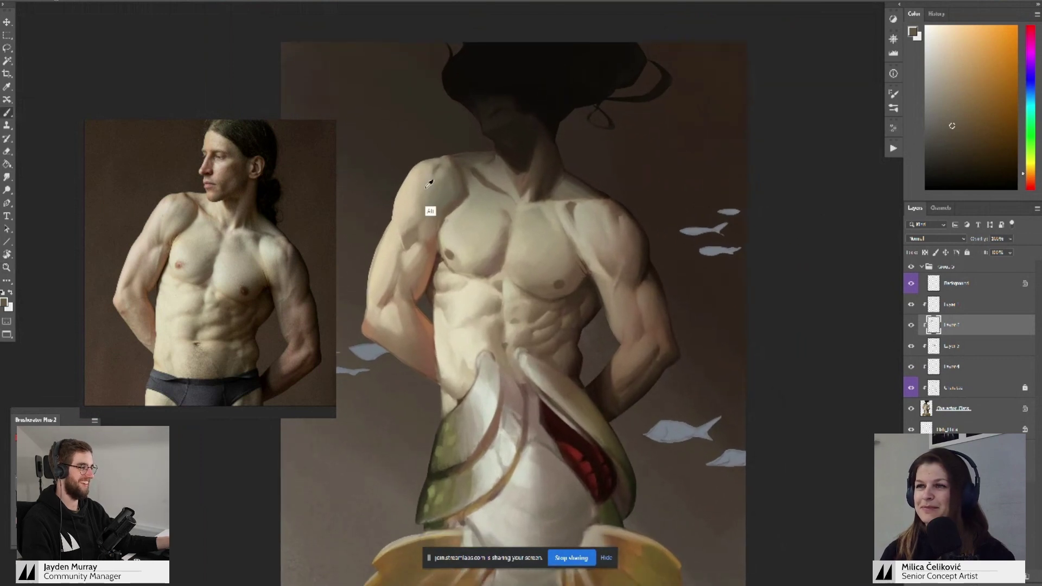
alt+click(429, 185)
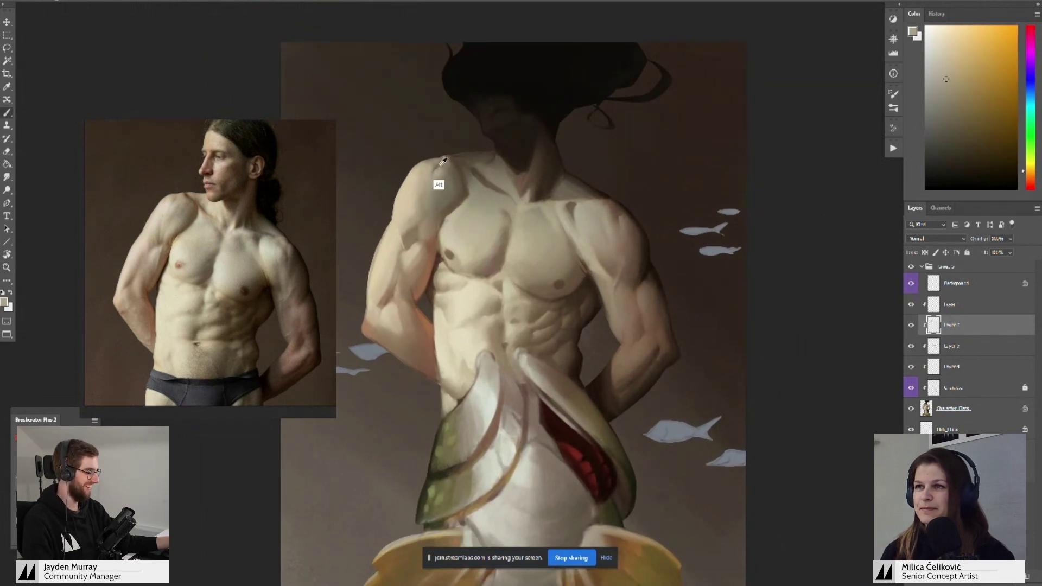
alt+click(440, 165)
alt+click(431, 190)
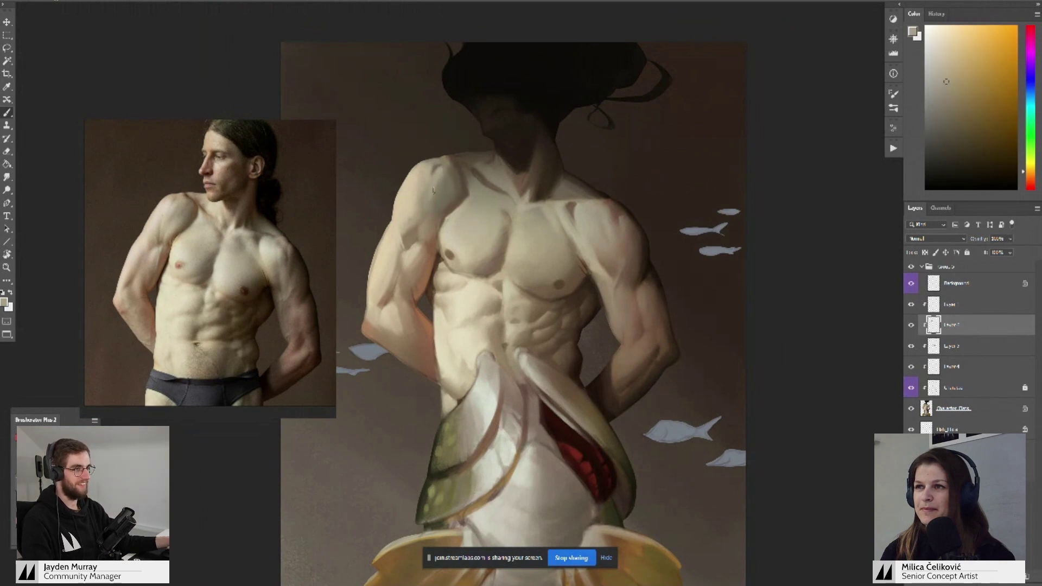
alt+click(444, 182)
alt+click(427, 191)
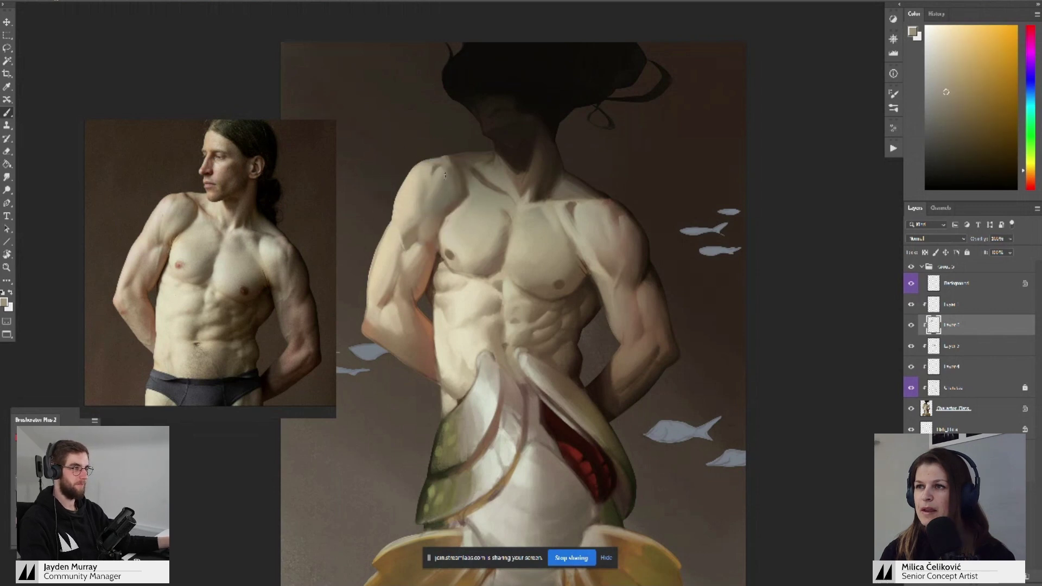
alt+click(443, 182)
key(z)
mouse_move(452, 188)
mouse_down()
mouse_move(423, 223)
mouse_move(434, 248)
mouse_up()
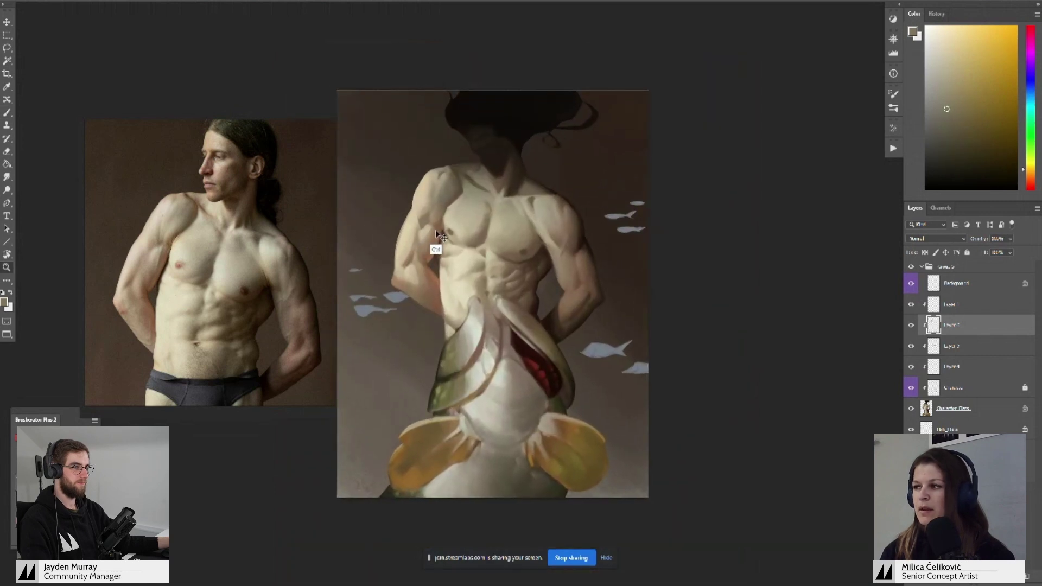
- Refine the highlight on top of the left-hand deltoid with sampled olive-grey and pale beige tones
key(b)
drag(454, 161, 464, 194)
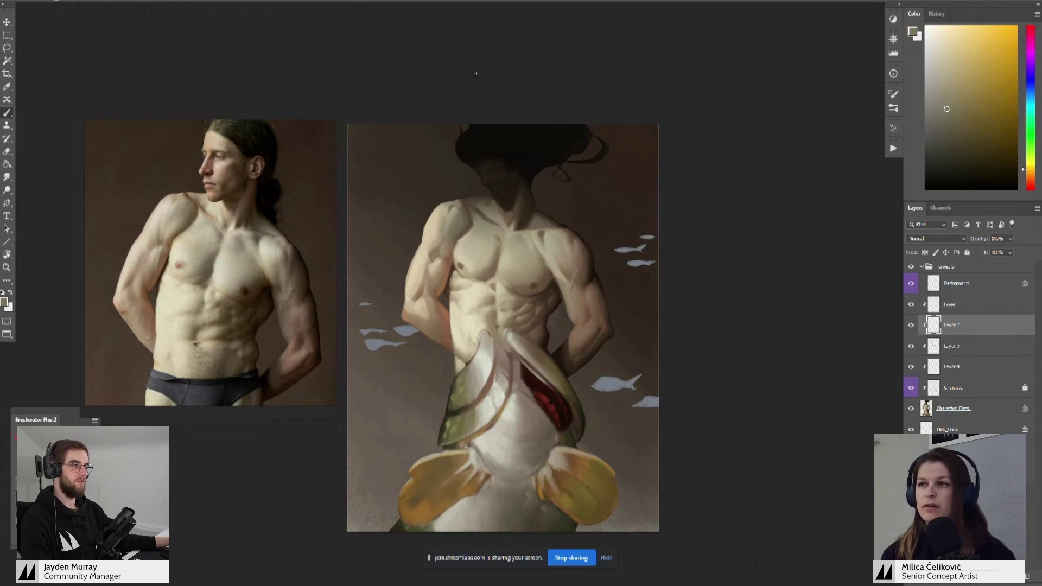
scroll(473, 163, down, 1)
scroll(448, 179, up, 5)
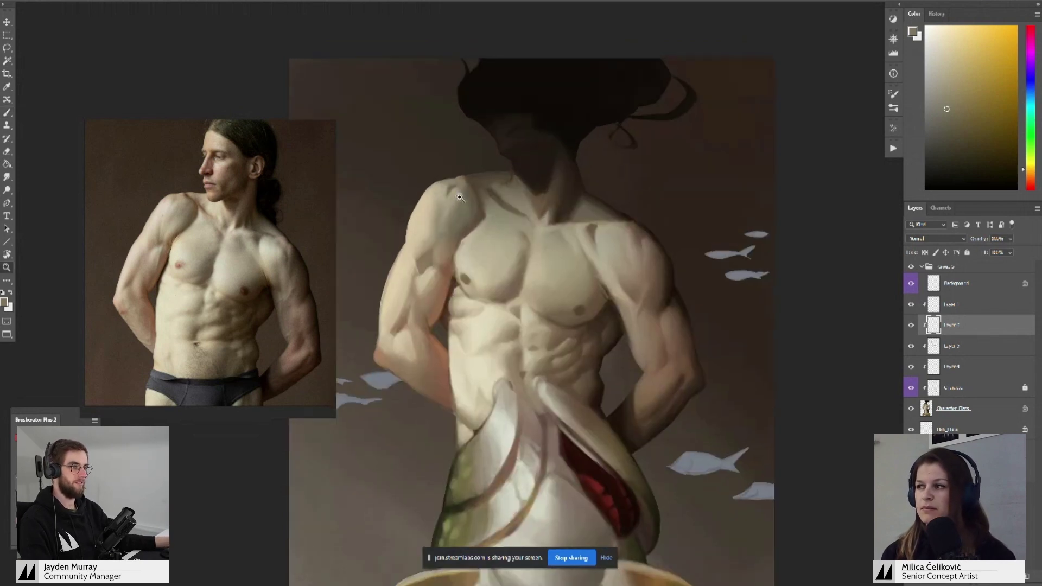
alt+click(450, 182)
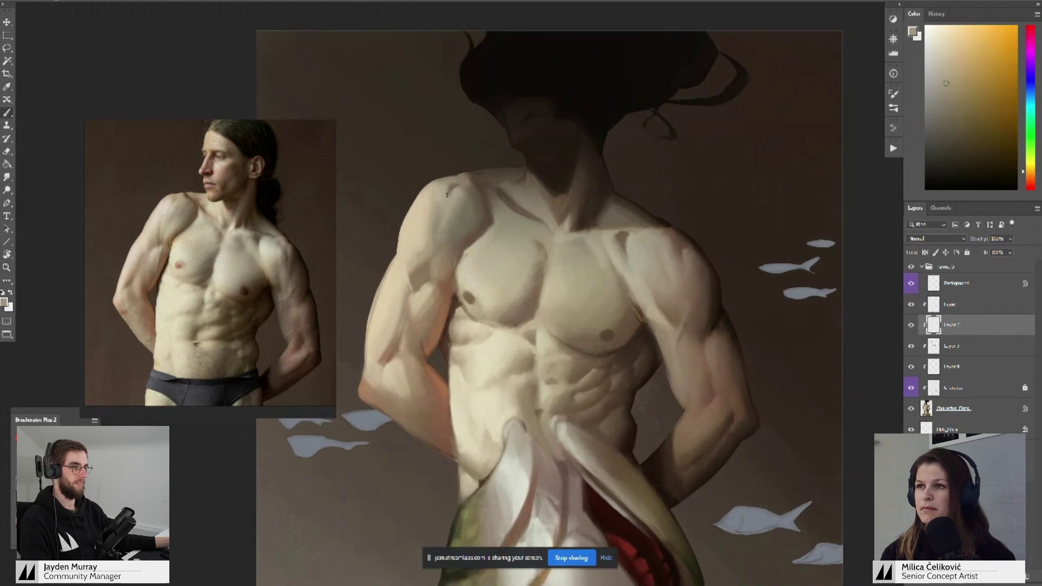
scroll(454, 182, down, 1)
alt+click(428, 214)
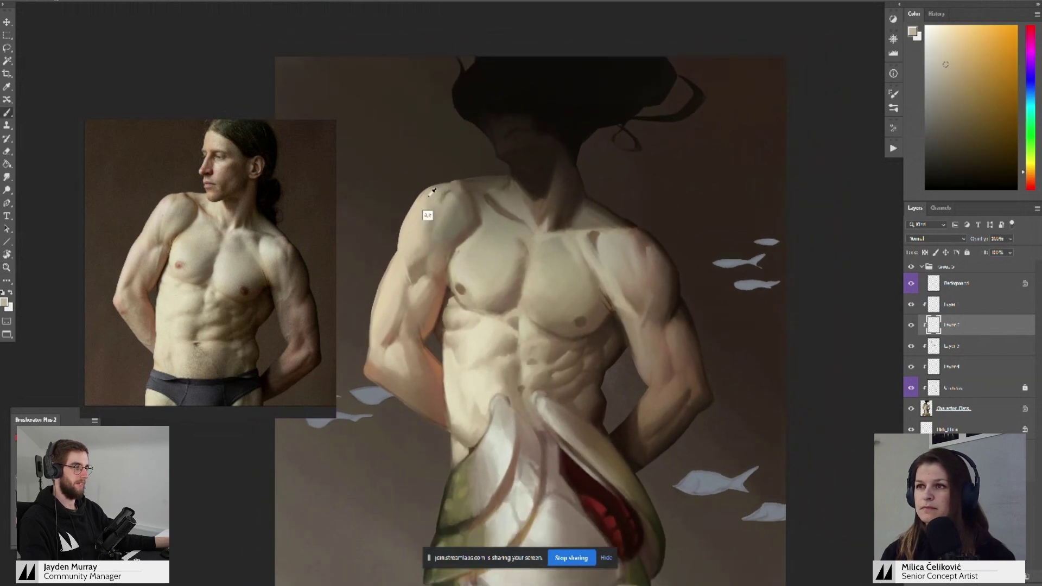
- Deepen the crease between the left-hand deltoid and chest with dark and mid brown tones, using the enlarged torso reference as a guide
mouse_move(414, 223)
mouse_down()
mouse_move(413, 204)
mouse_move(461, 200)
mouse_up()
alt+click(463, 229)
alt+click(451, 209)
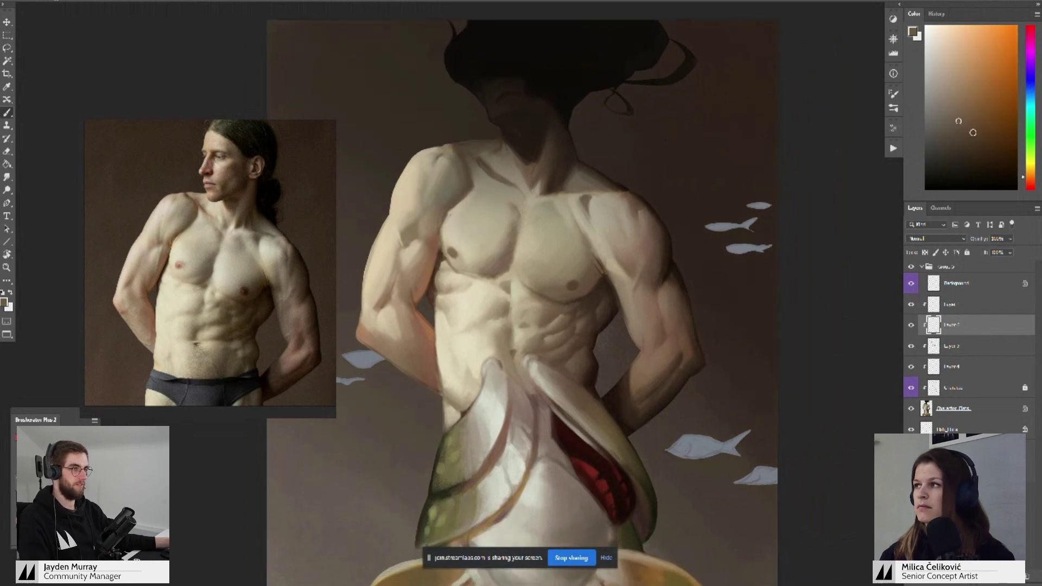
scroll(441, 222, up, 2)
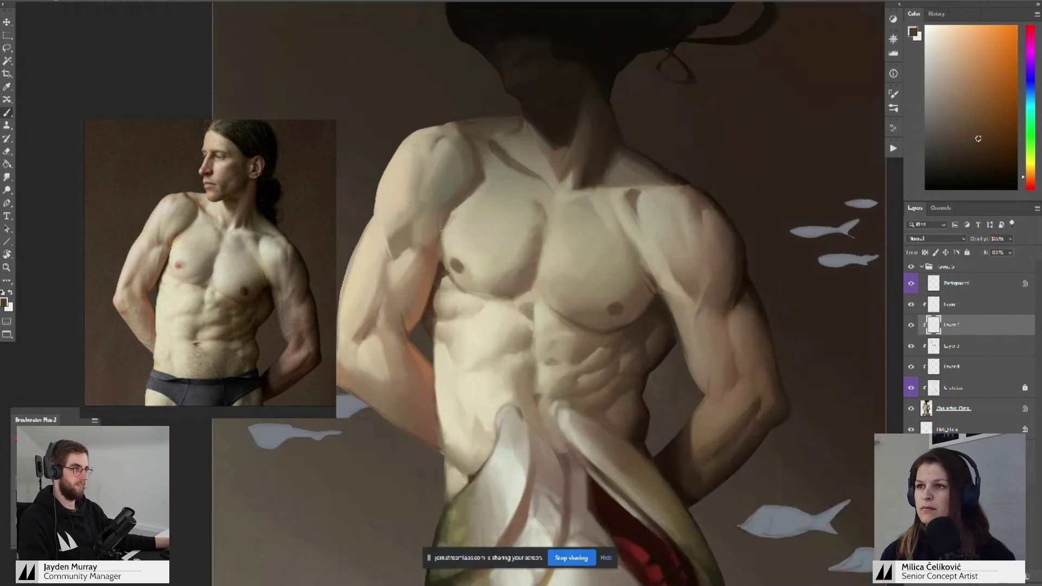
scroll(172, 237, up, 3)
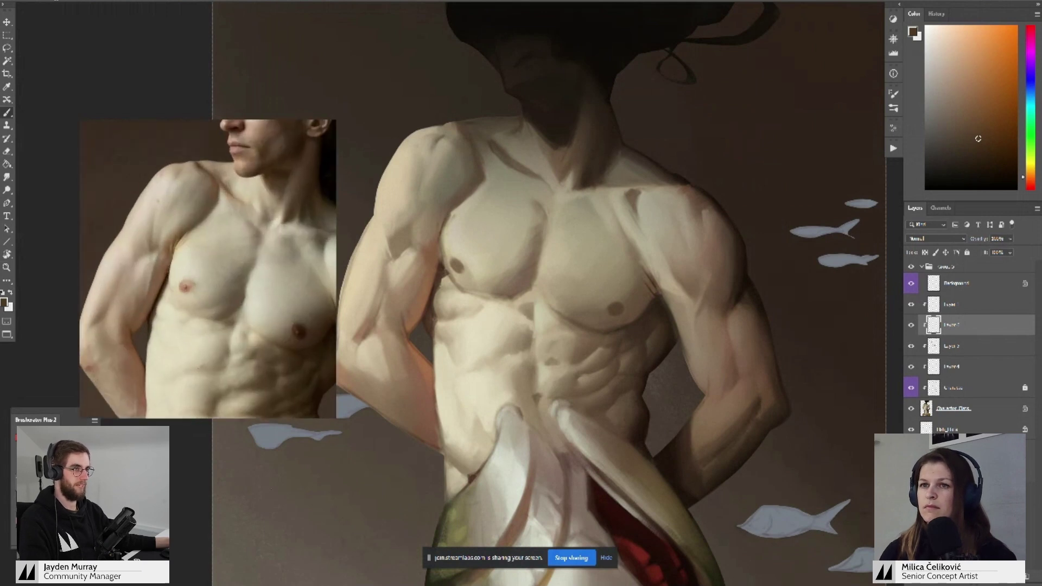
drag(465, 243, 437, 241)
alt+click(432, 195)
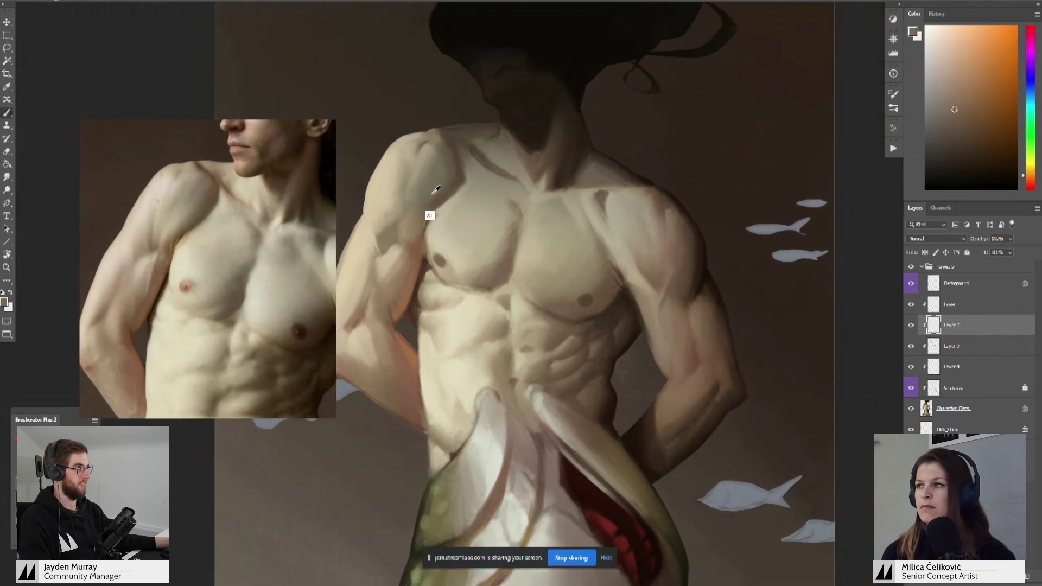
drag(973, 105, 971, 102)
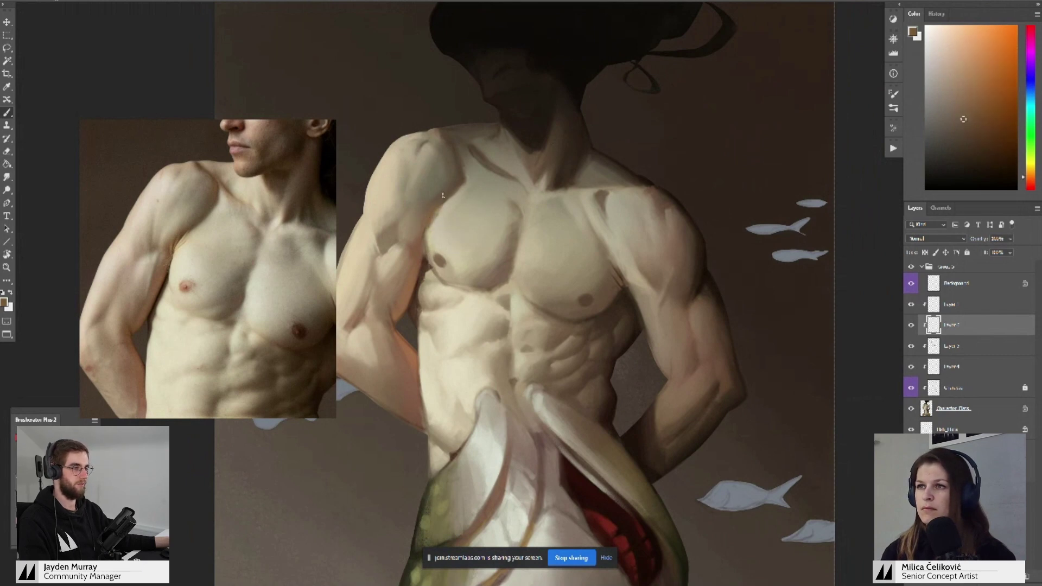
- Warm the left-hand armpit fold with sampled brown and a lighter, more saturated tan
alt+click(428, 219)
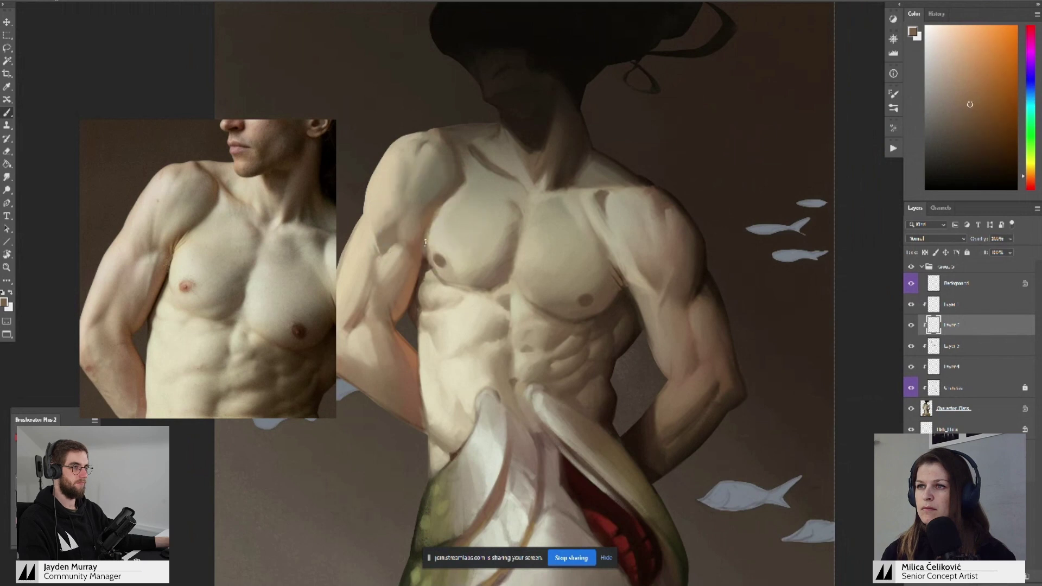
alt+click(426, 243)
drag(981, 105, 975, 88)
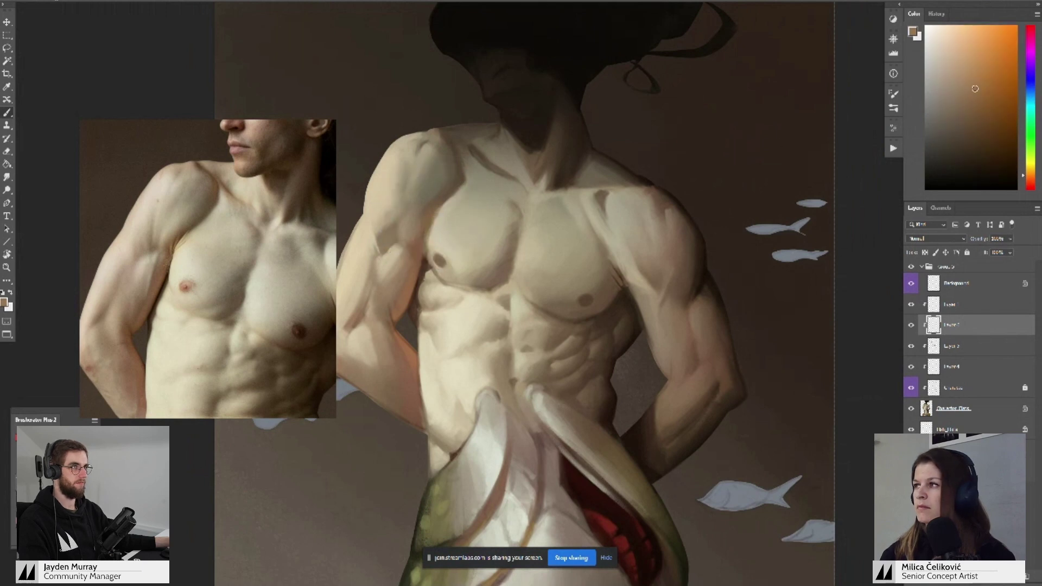
alt+click(427, 236)
alt+click(438, 212)
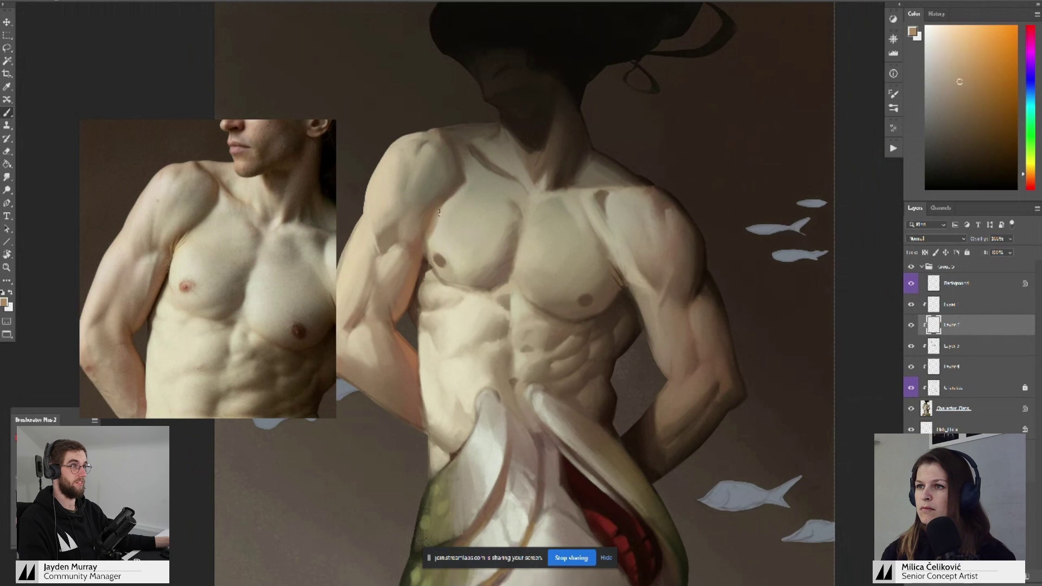
- Blend the left-hand armpit fold into the shaded inner deltoid with sampled tan, brown and olive-grey tones
alt+click(441, 235)
alt+click(433, 221)
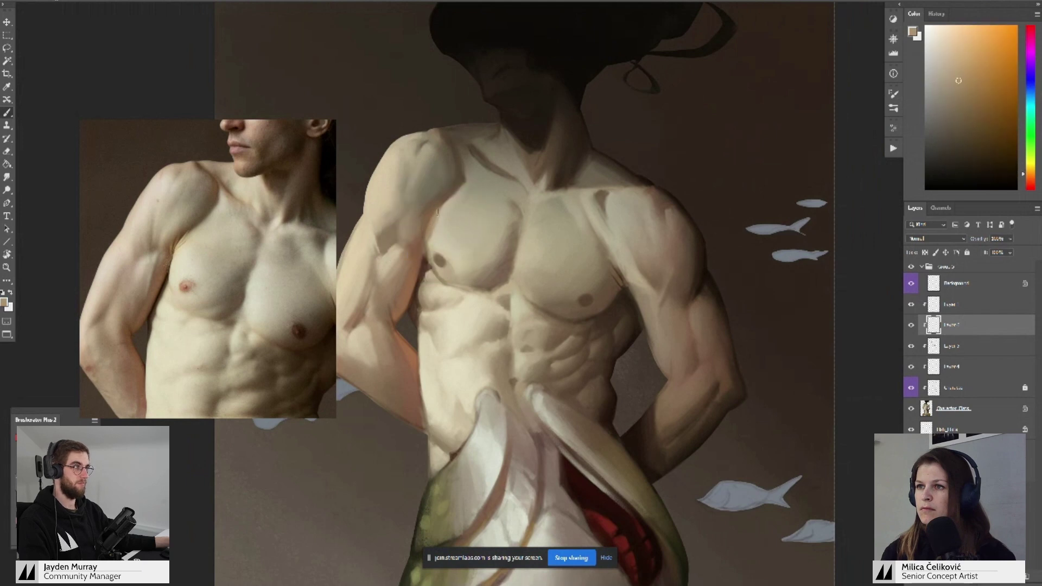
alt+click(434, 206)
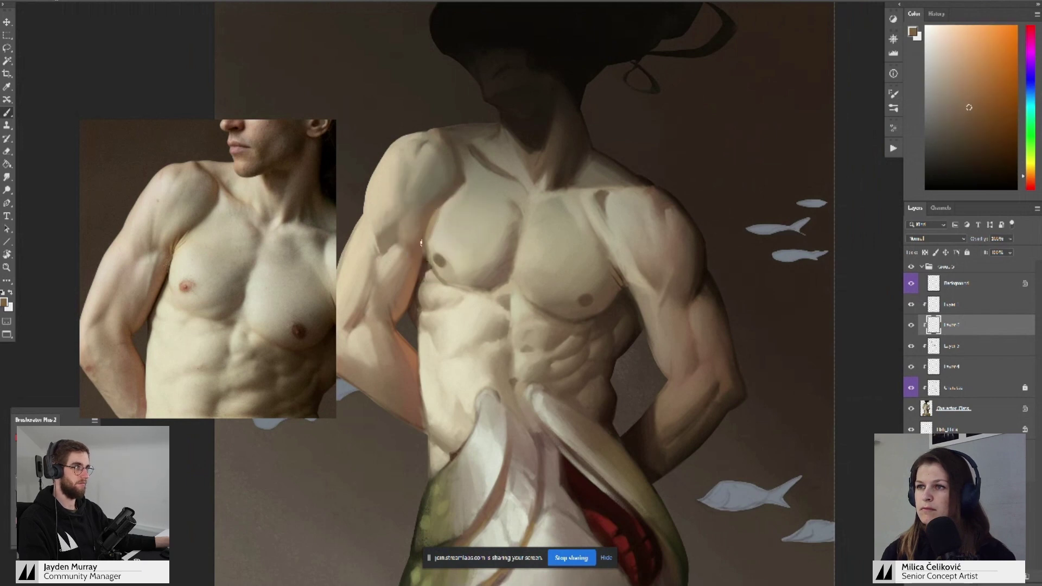
alt+click(437, 187)
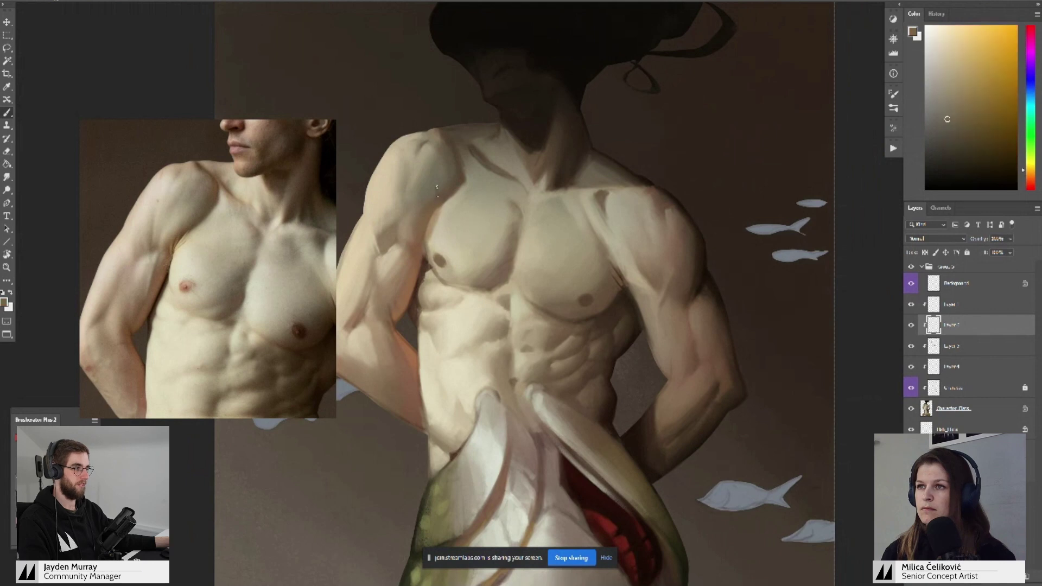
drag(442, 225, 452, 220)
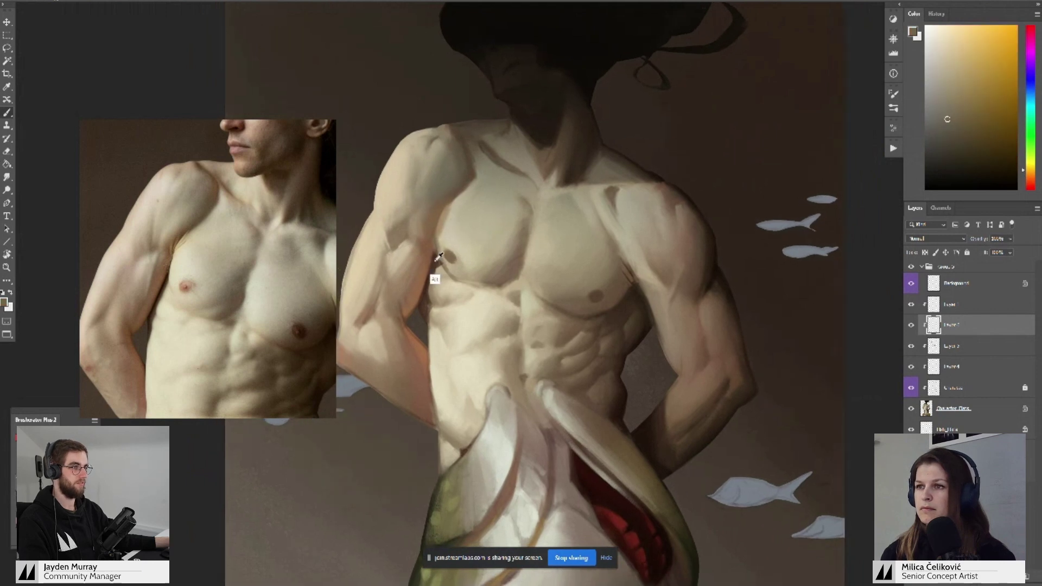
- Darken the left-hand armpit shadow beside the chest with sampled reddish and dark brown tones
alt+click(434, 278)
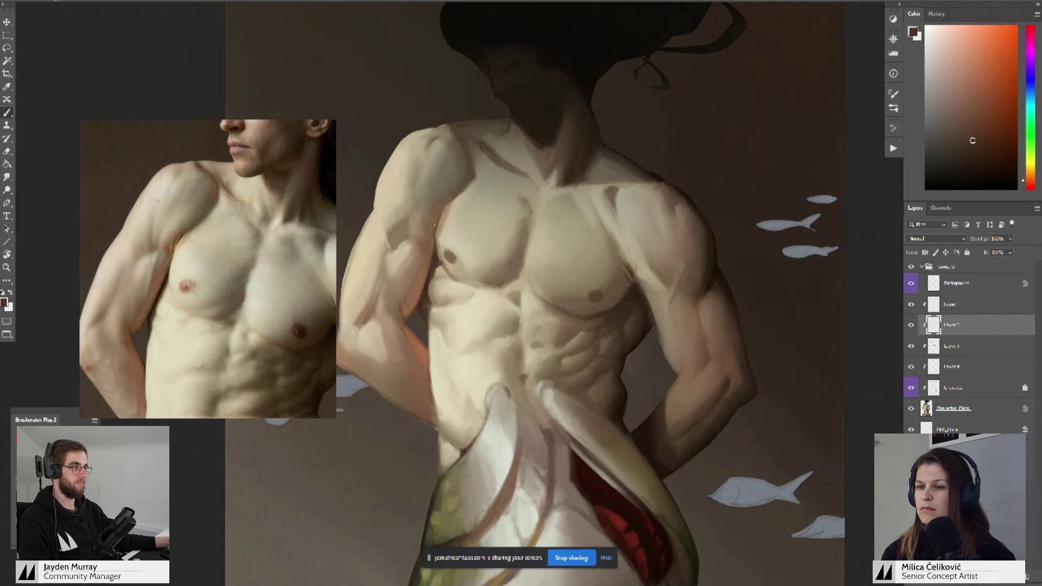
alt+click(431, 221)
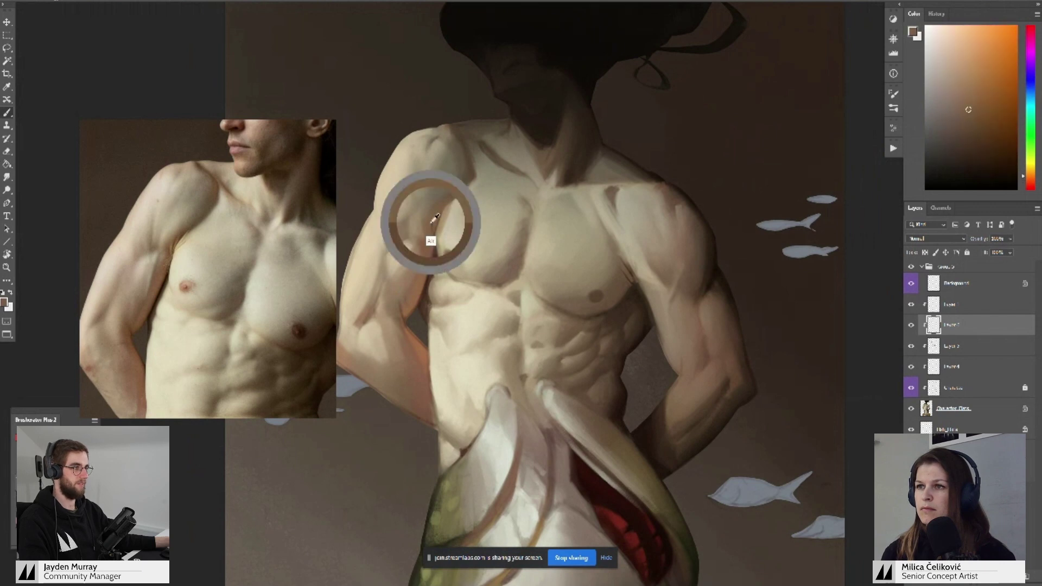
key(r)
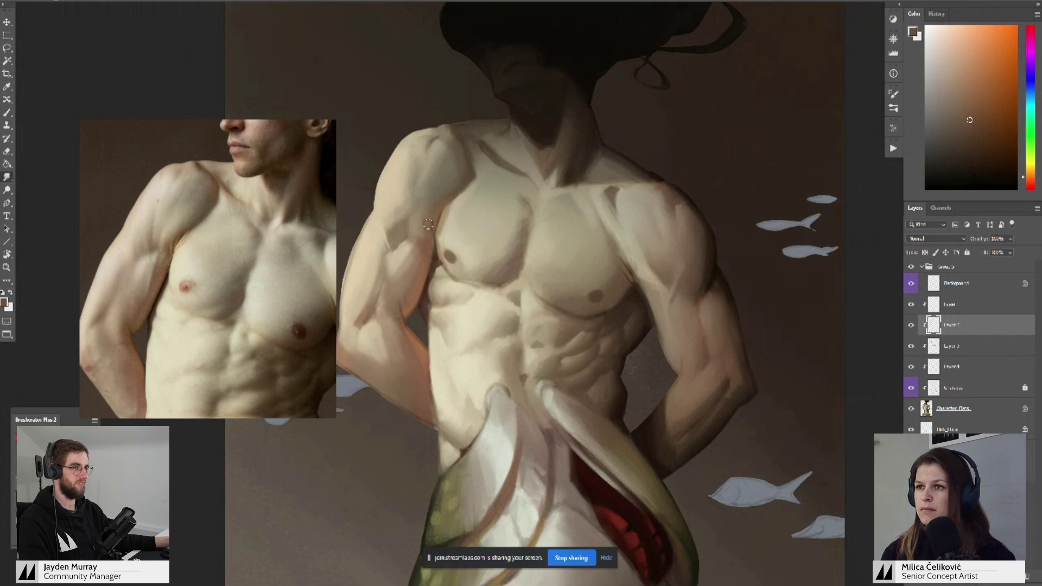
key(b)
alt+click(436, 232)
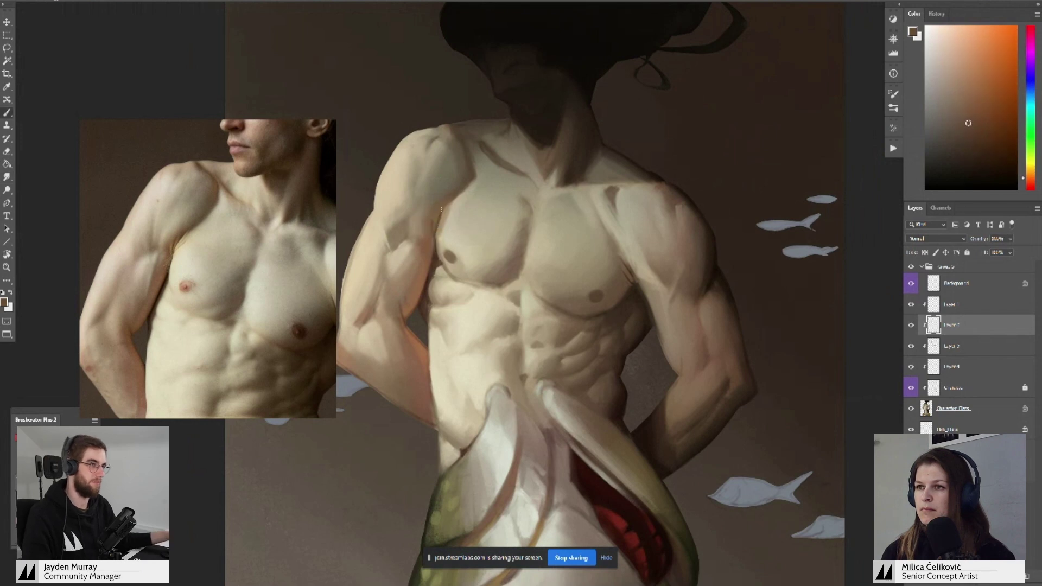
alt+click(435, 230)
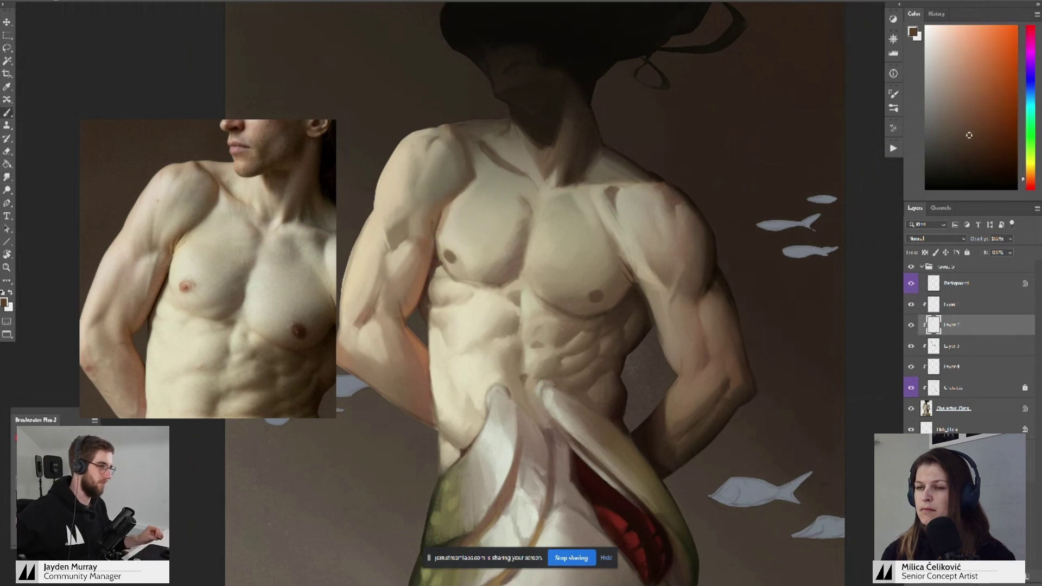
- Define the chest's outer edge against the left-hand armpit shadow with sampled pale beige and brown tones
alt+click(450, 232)
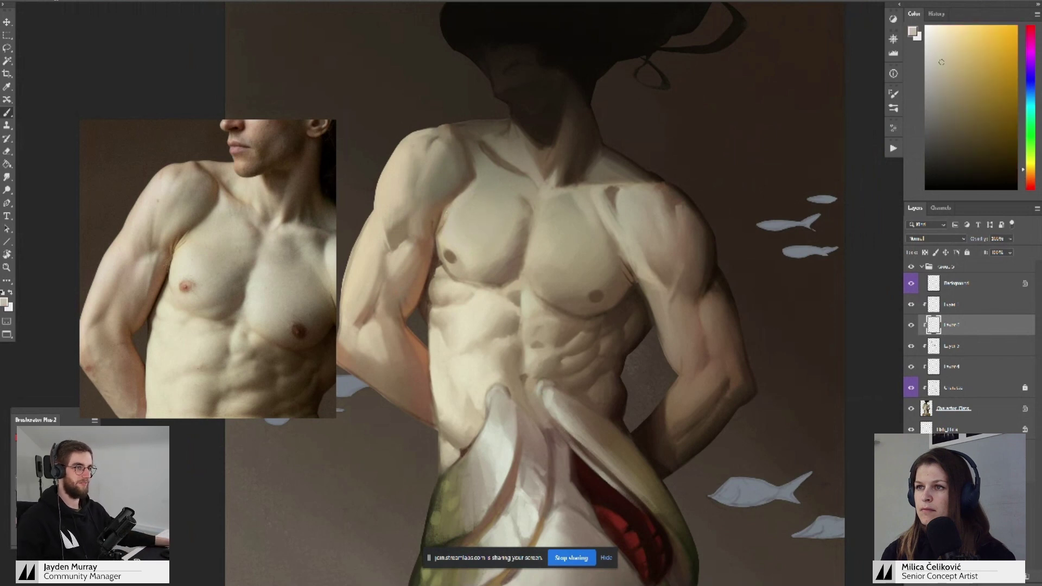
alt+click(435, 239)
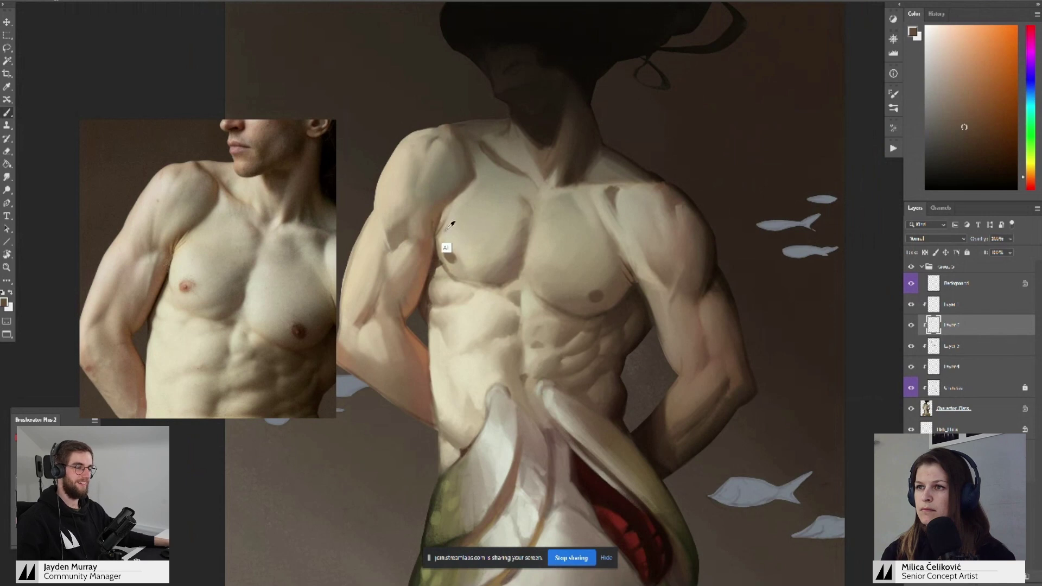
alt+click(451, 224)
alt+click(449, 224)
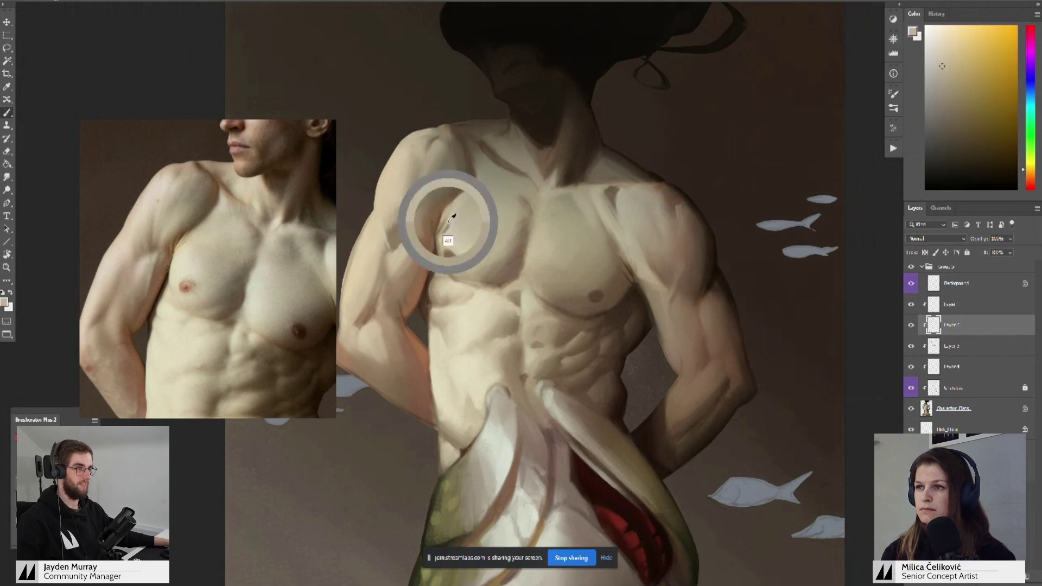
alt+click(449, 221)
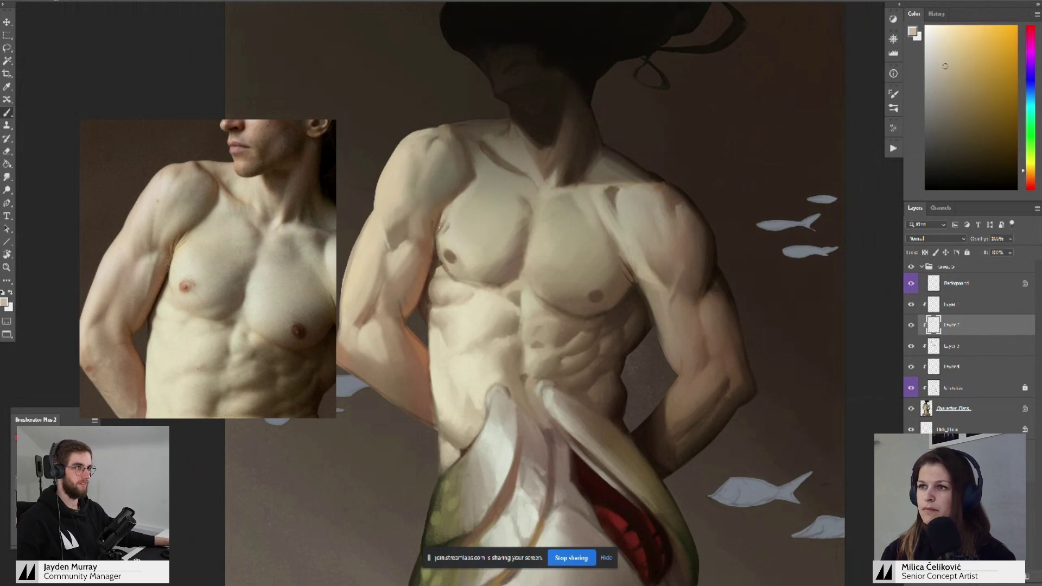
alt+click(446, 222)
- Soften the skin folds above the left-hand armpit with sampled tan and warm brown tones, checking them against the full composition
key(z)
mouse_move(456, 234)
mouse_down()
mouse_move(427, 259)
mouse_move(449, 264)
mouse_move(454, 216)
mouse_up()
scroll(450, 264, up, 1)
scroll(461, 203, up, 1)
key(b)
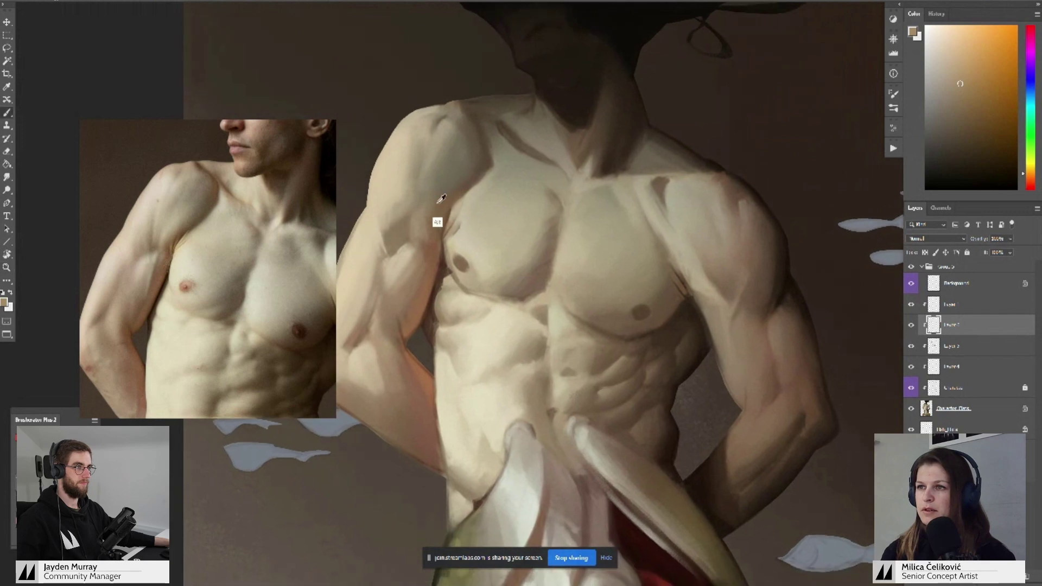
alt+click(445, 213)
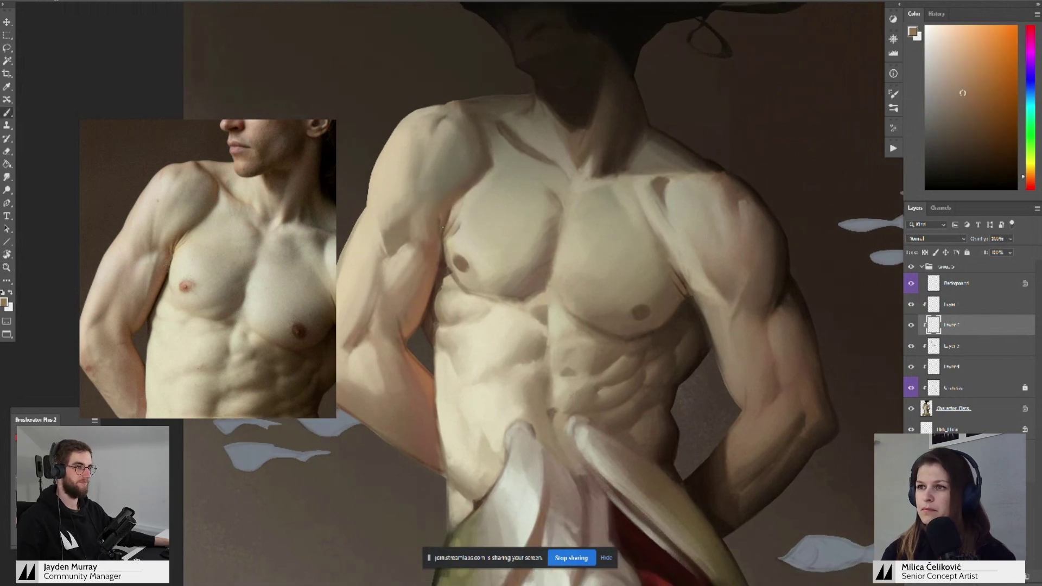
alt+click(442, 214)
alt+click(429, 213)
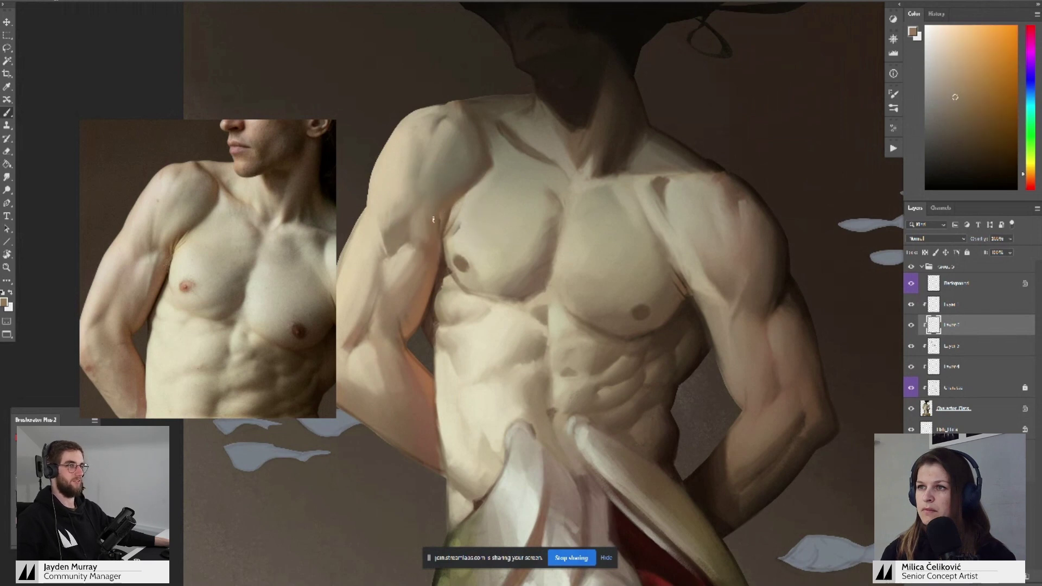
mouse_move(448, 219)
mouse_down()
mouse_move(391, 228)
mouse_move(676, 306)
mouse_up()
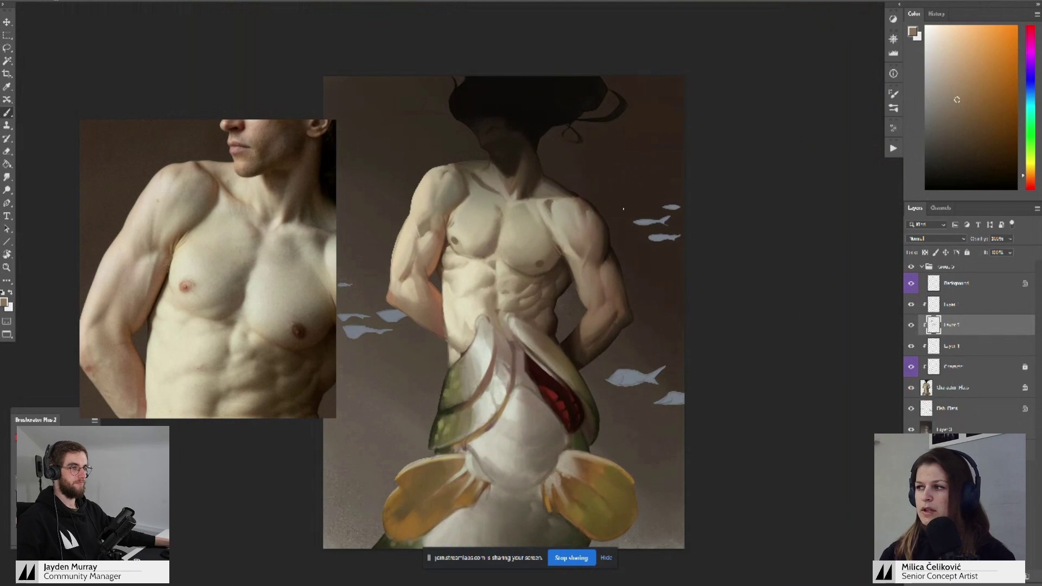
- Model the lower end of the left-hand deltoid with sampled pale beige and muted grey-beige tones
mouse_move(437, 213)
mouse_down()
mouse_move(461, 229)
mouse_move(467, 254)
mouse_move(450, 247)
mouse_move(446, 223)
mouse_move(423, 221)
mouse_move(437, 238)
mouse_up()
key(b)
alt+click(442, 230)
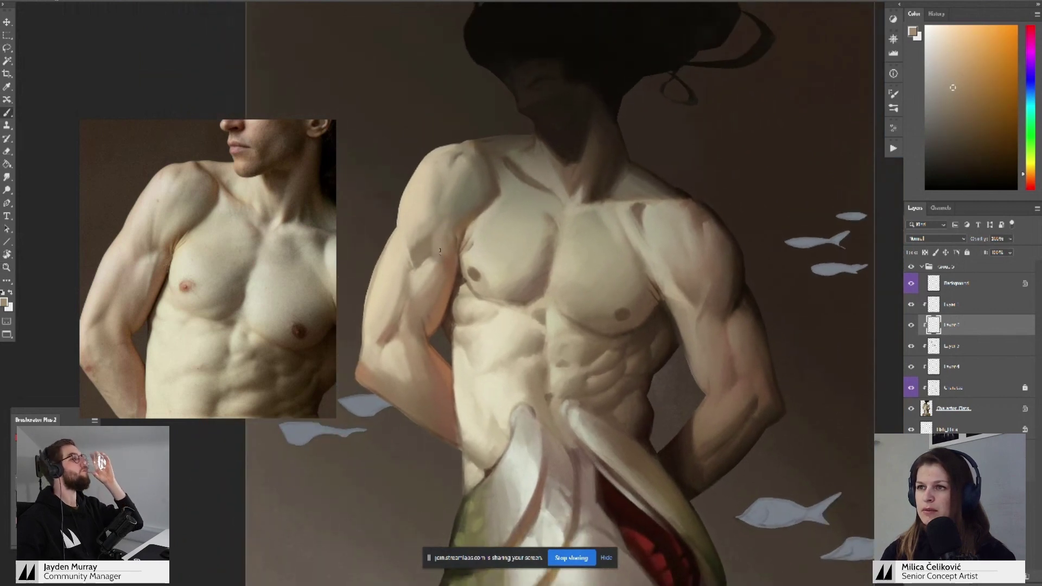
alt+click(451, 218)
alt+click(423, 217)
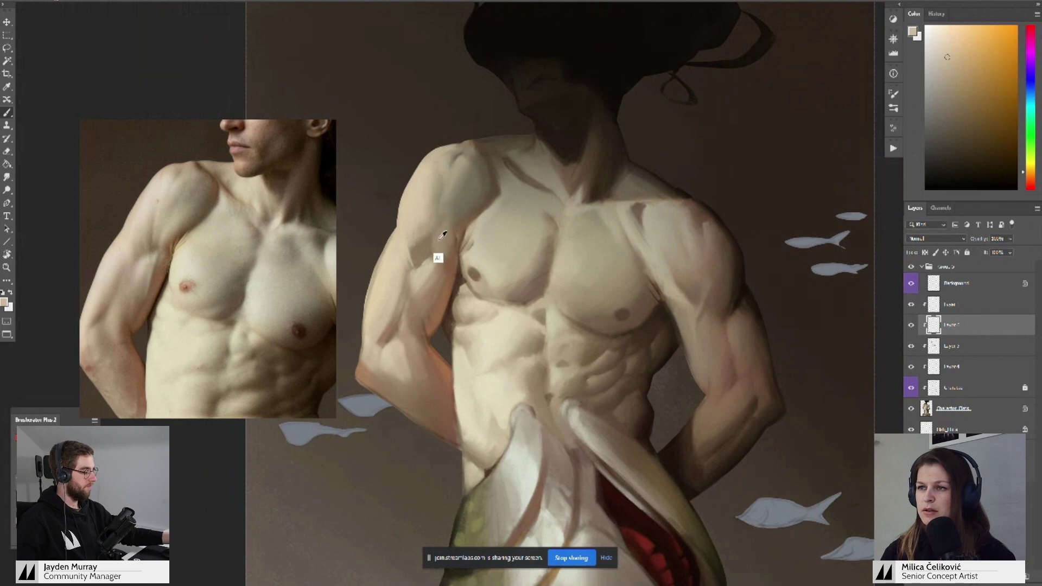
alt+click(436, 237)
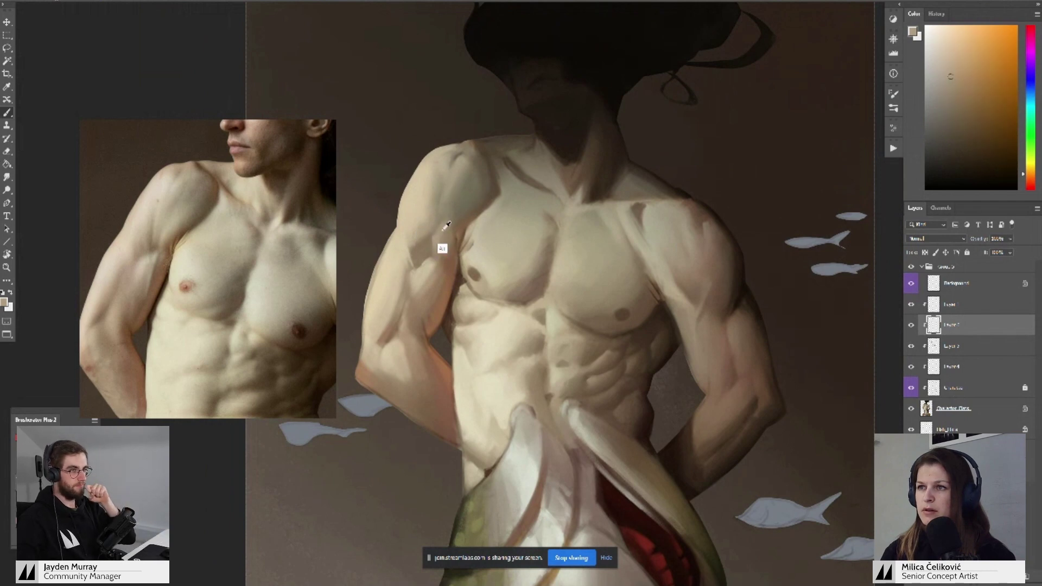
alt+click(444, 245)
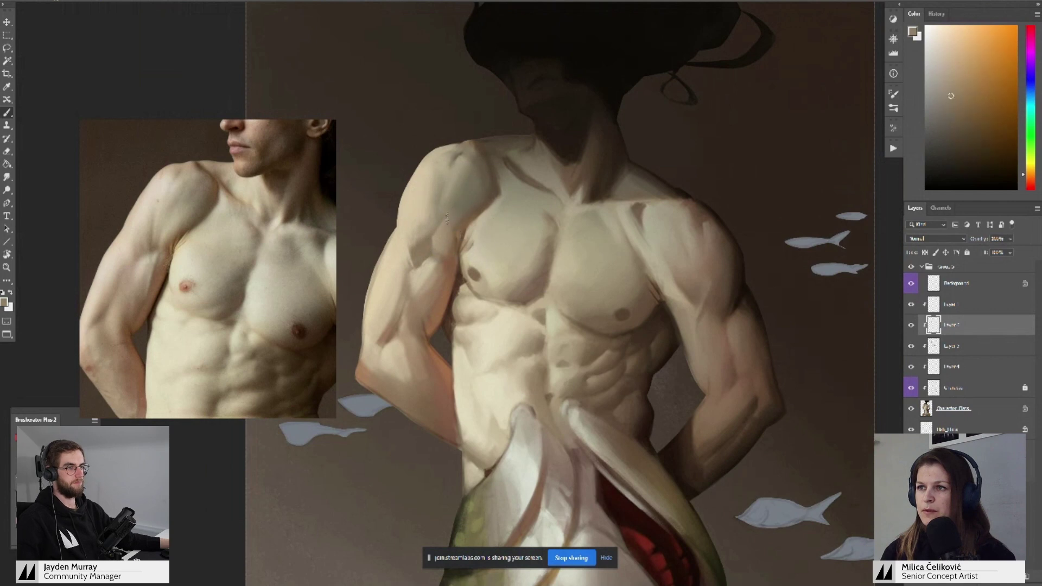
- Paint the upper edge of the left-hand biceps below the deltoid with sampled tan and brown tones, and hide the screen-sharing notice
alt+click(445, 229)
drag(444, 252, 451, 230)
alt+click(458, 233)
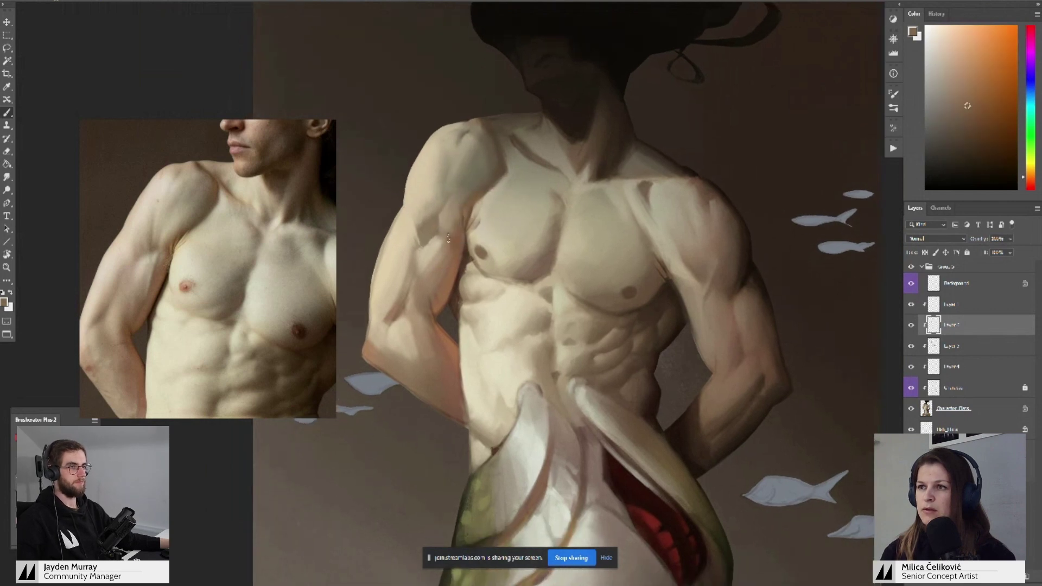
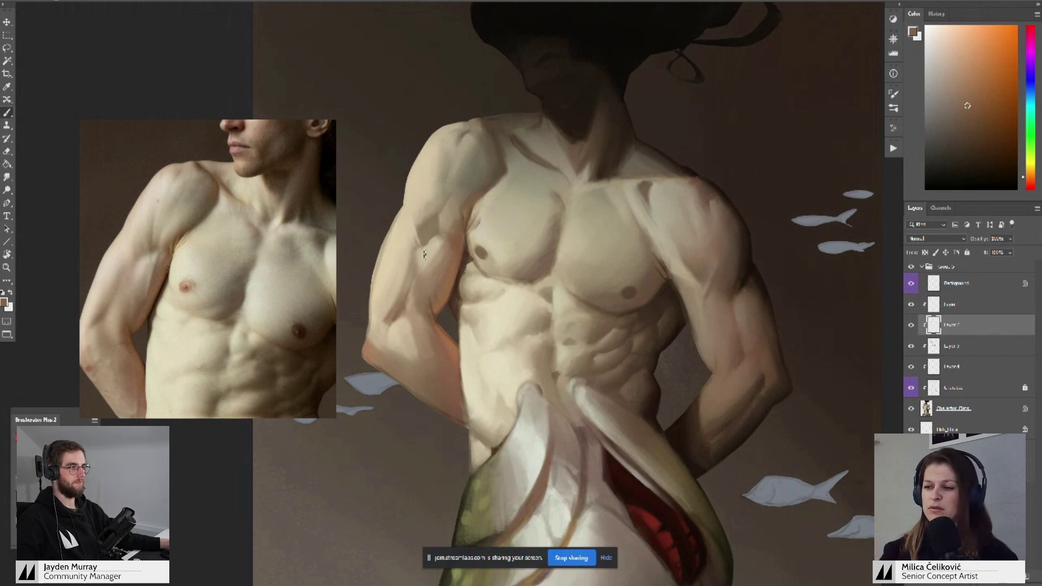
click(607, 557)
drag(460, 337, 457, 319)
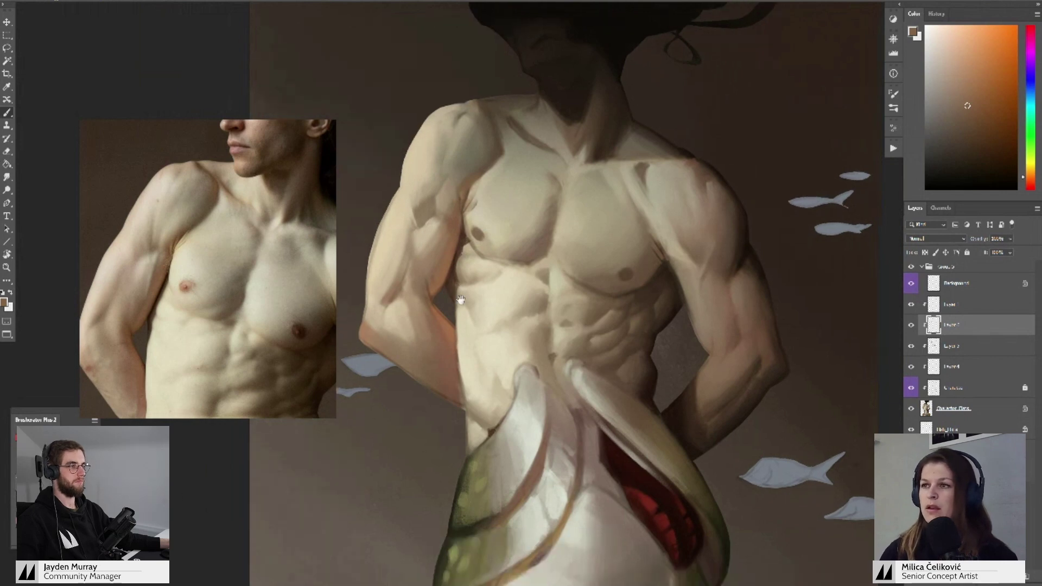
drag(457, 212, 470, 194)
- Lighten the upper bulge of the left-hand biceps with sampled pale beige and soft tan tones
alt+click(449, 224)
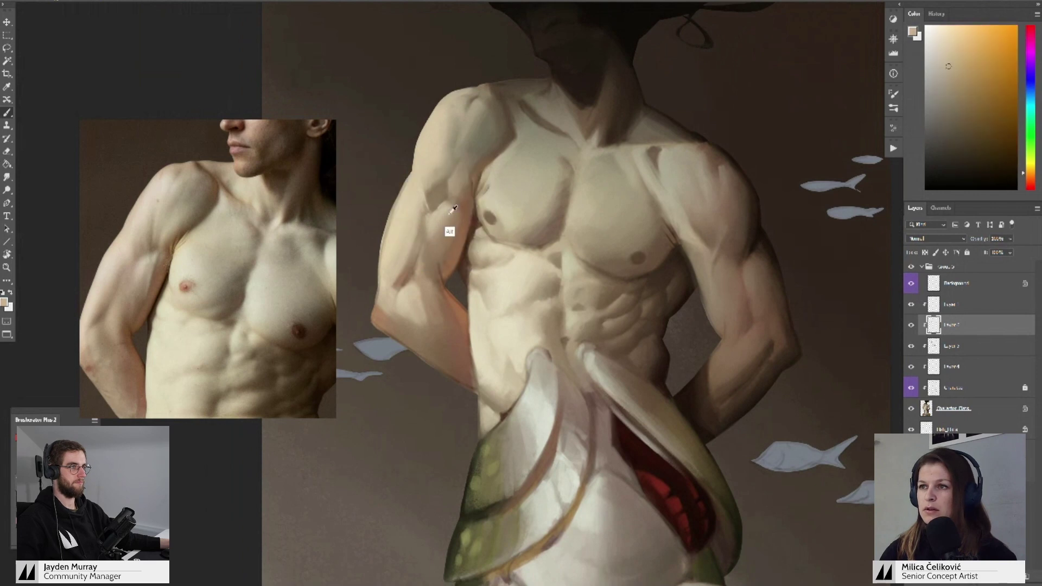
alt+click(443, 224)
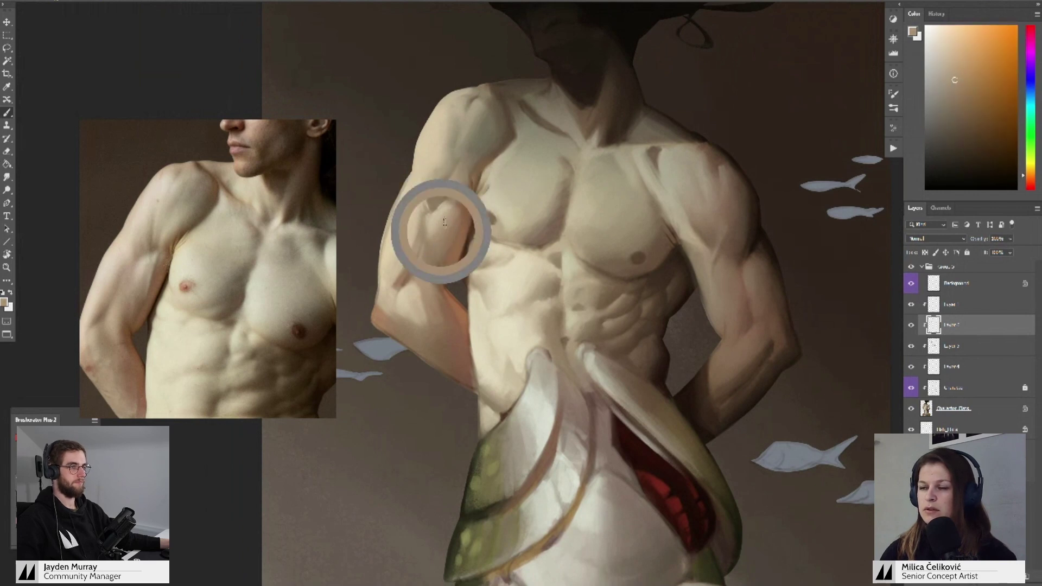
alt+click(444, 204)
drag(445, 212, 456, 205)
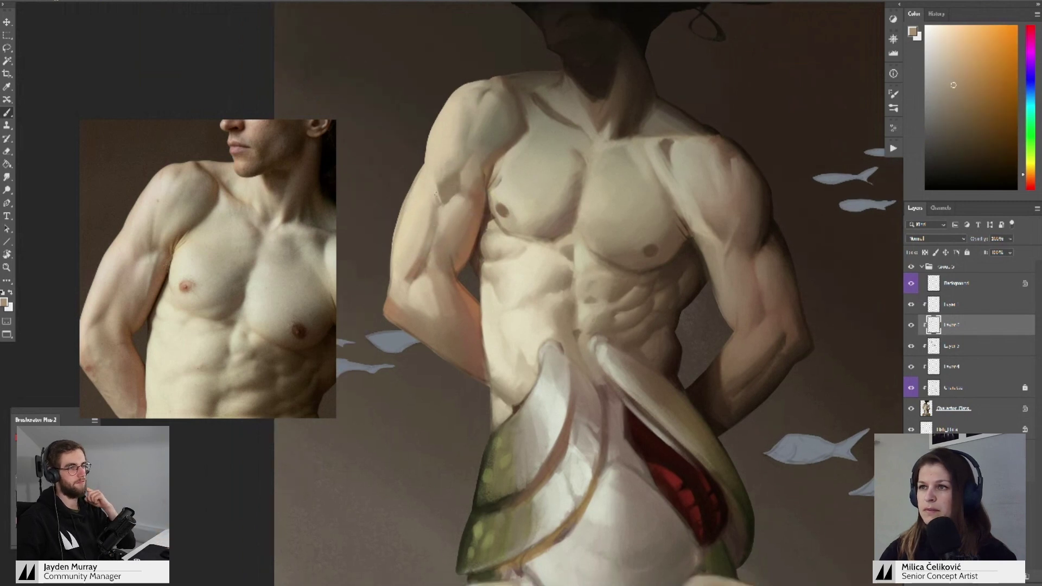
- Shade the groove between the left-hand biceps and the outer upper-arm muscle with sampled beige and muted brown tones
alt+click(435, 206)
drag(433, 214, 432, 194)
alt+click(433, 203)
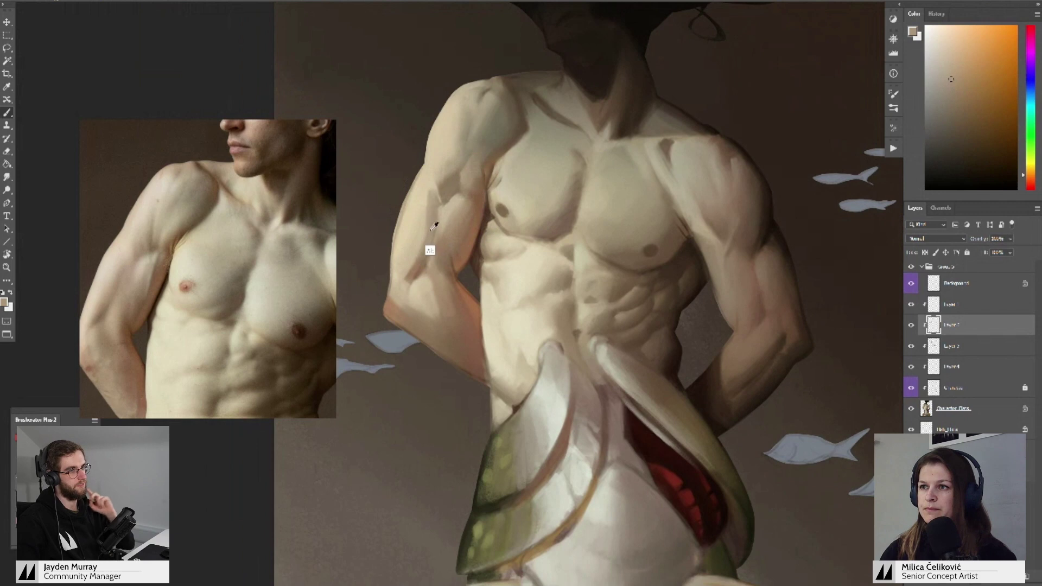
alt+click(430, 222)
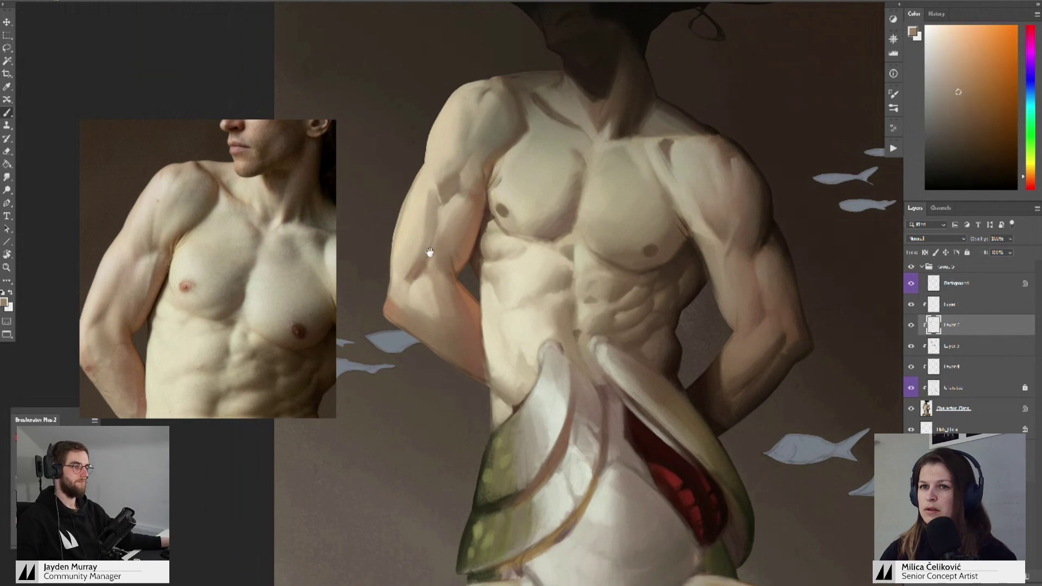
mouse_move(428, 254)
mouse_down()
mouse_move(441, 245)
mouse_move(435, 233)
mouse_up()
alt+click(435, 238)
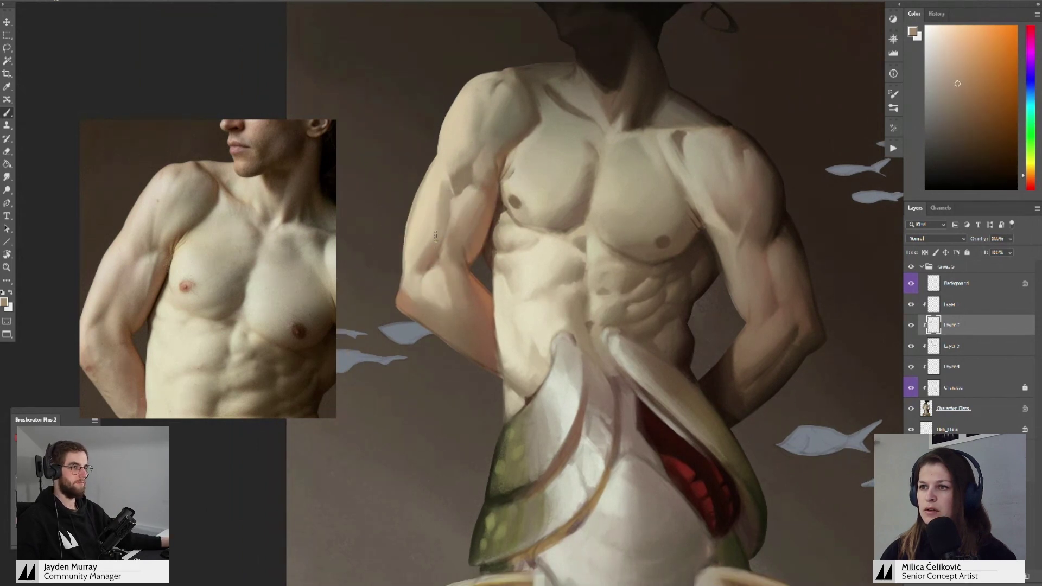
- Model the outer side of the left-hand upper arm above the elbow with sampled tan and light cream tones
alt+click(417, 263)
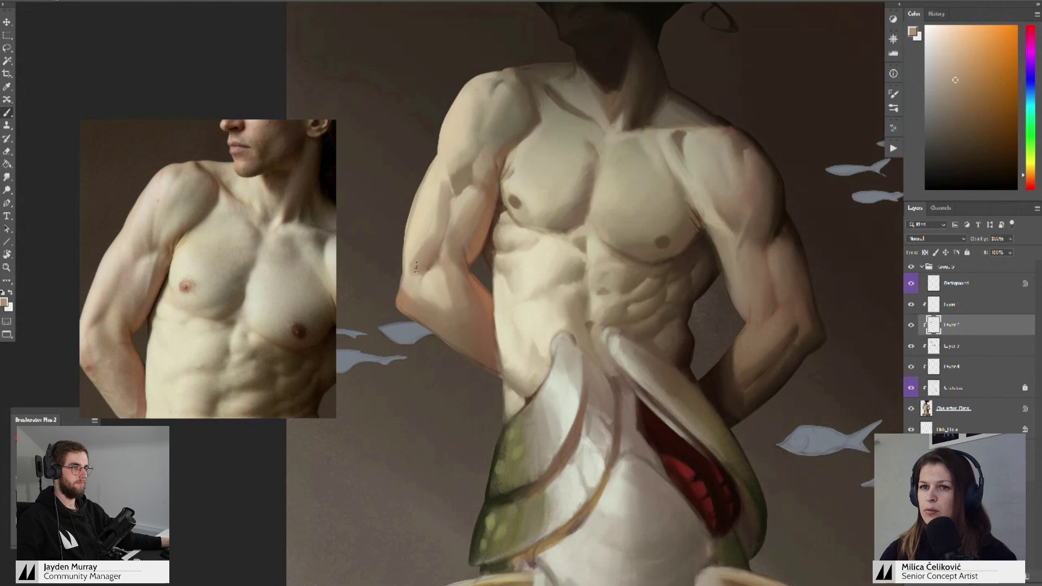
alt+click(418, 261)
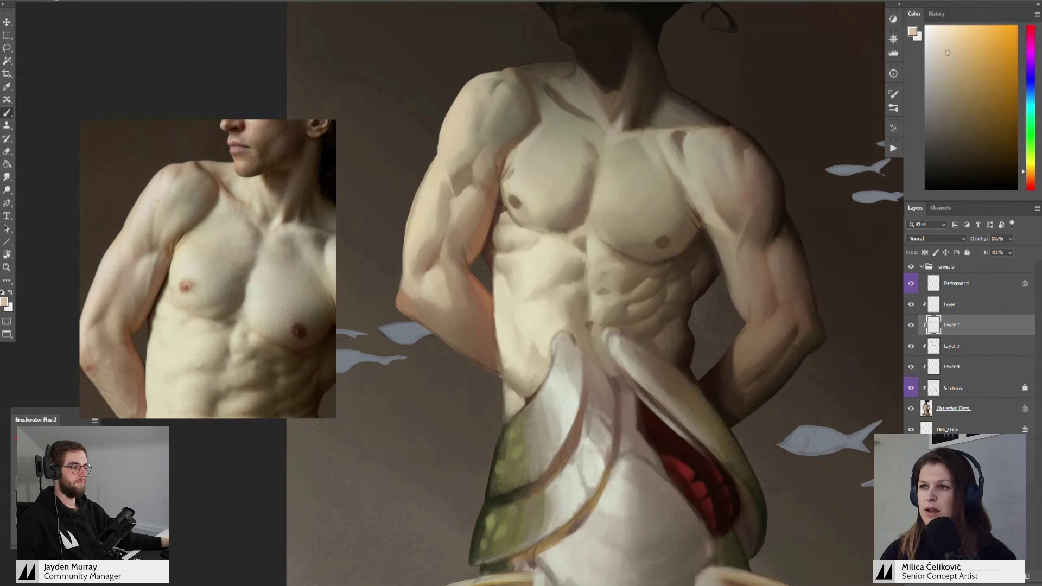
alt+click(411, 275)
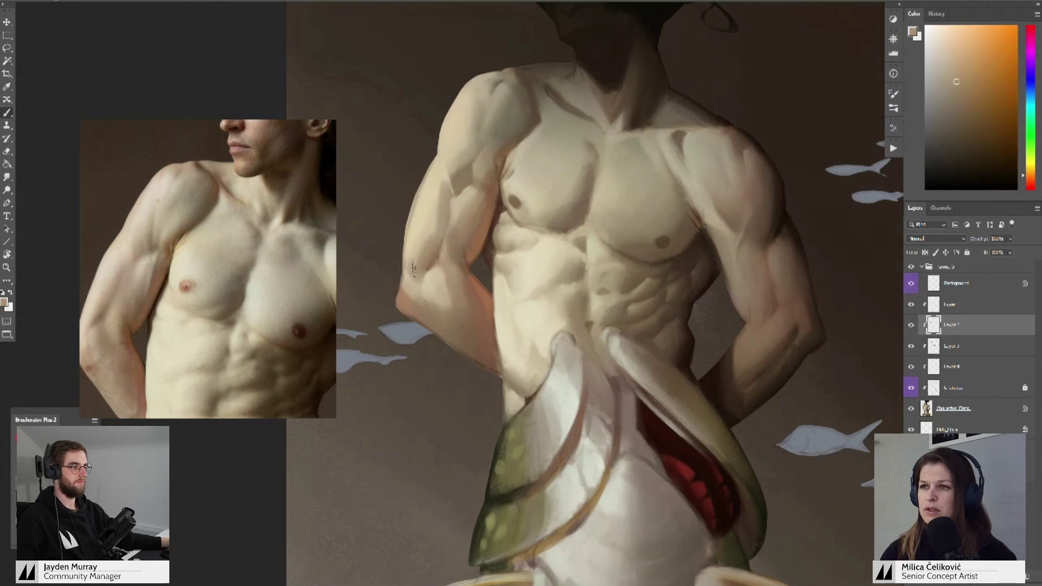
drag(419, 266, 426, 290)
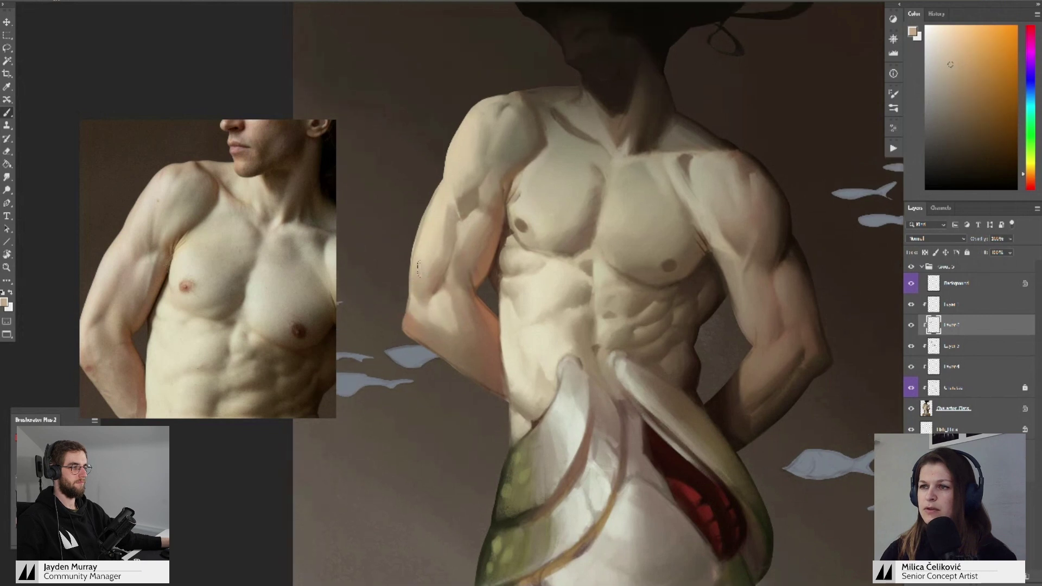
alt+click(421, 274)
alt+click(422, 245)
alt+click(435, 202)
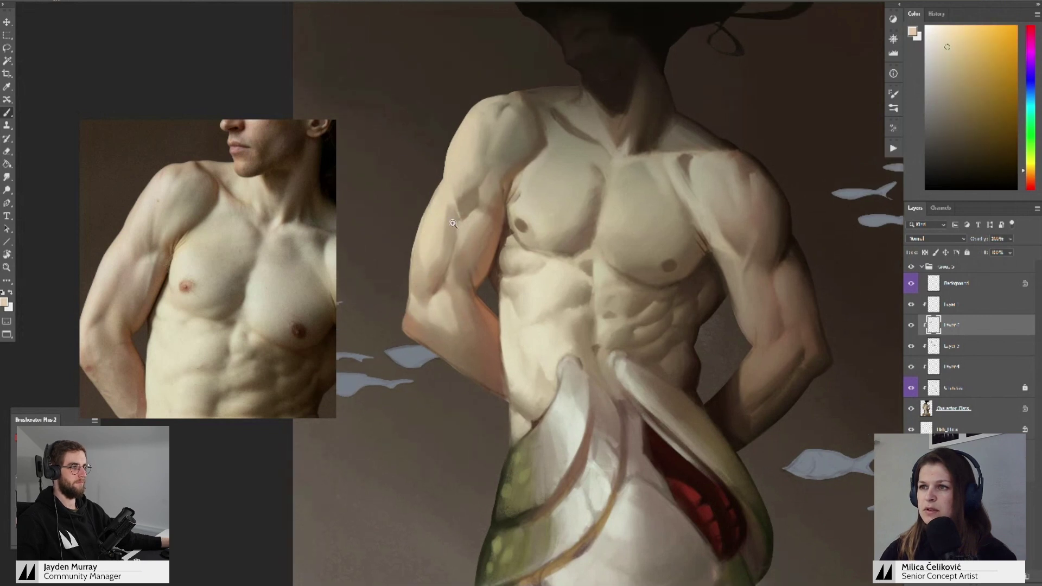
- Check the arm against the wider composition and deepen the left-hand biceps' lower inner shadow with sampled dark and mid brown tones
key(z)
mouse_move(447, 234)
mouse_down()
mouse_move(421, 271)
mouse_move(430, 287)
mouse_move(454, 287)
mouse_up()
mouse_move(454, 287)
mouse_down()
mouse_move(426, 256)
mouse_move(441, 263)
mouse_up()
key(b)
key(z)
key(b)
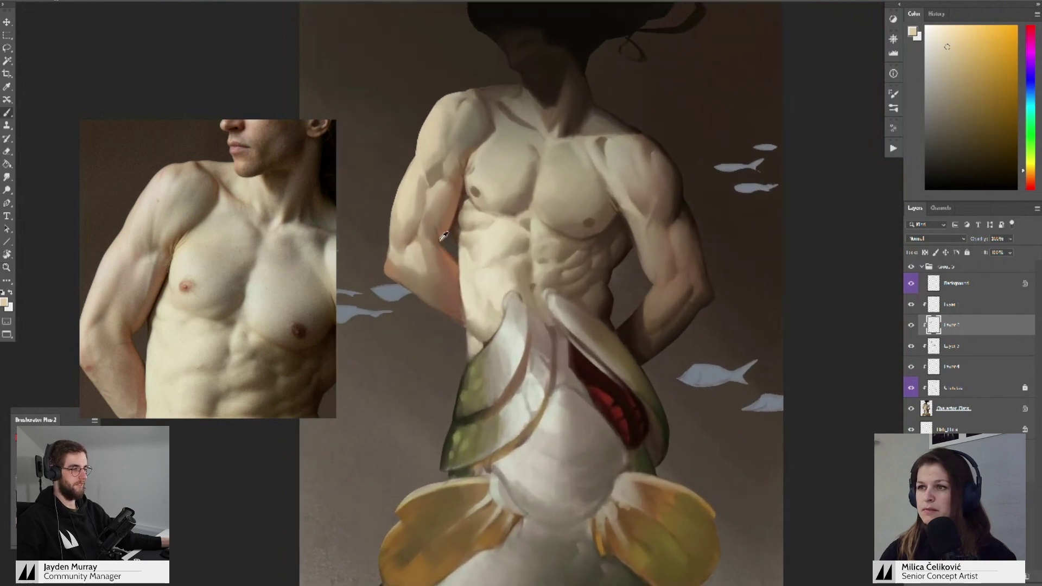
alt+click(434, 229)
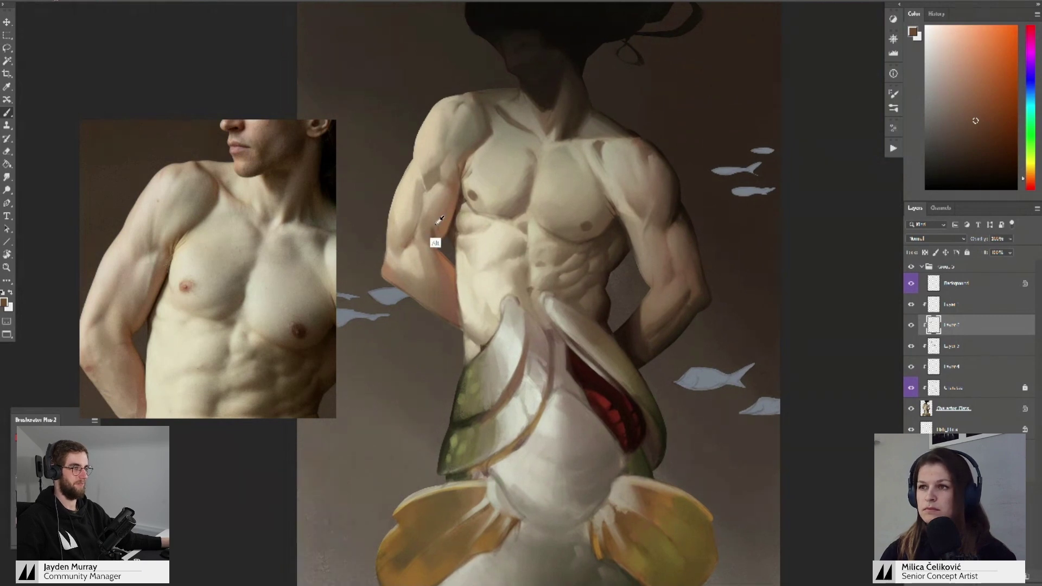
alt+click(438, 233)
- Refine the shadow where the left-hand biceps meets the inner elbow with sampled warm reddish-brown tones
scroll(435, 247, up, 2)
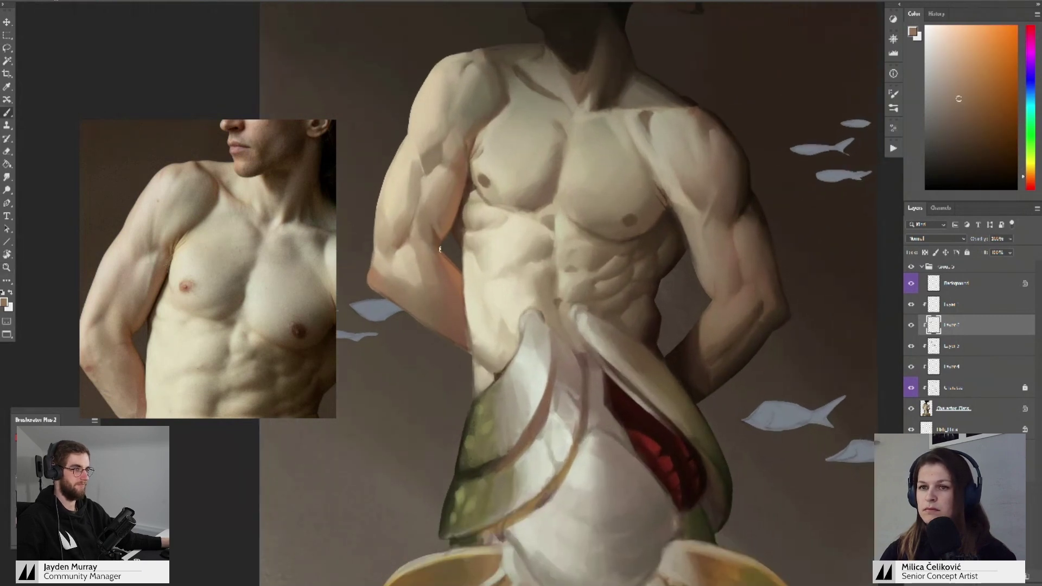
alt+click(437, 241)
alt+click(441, 236)
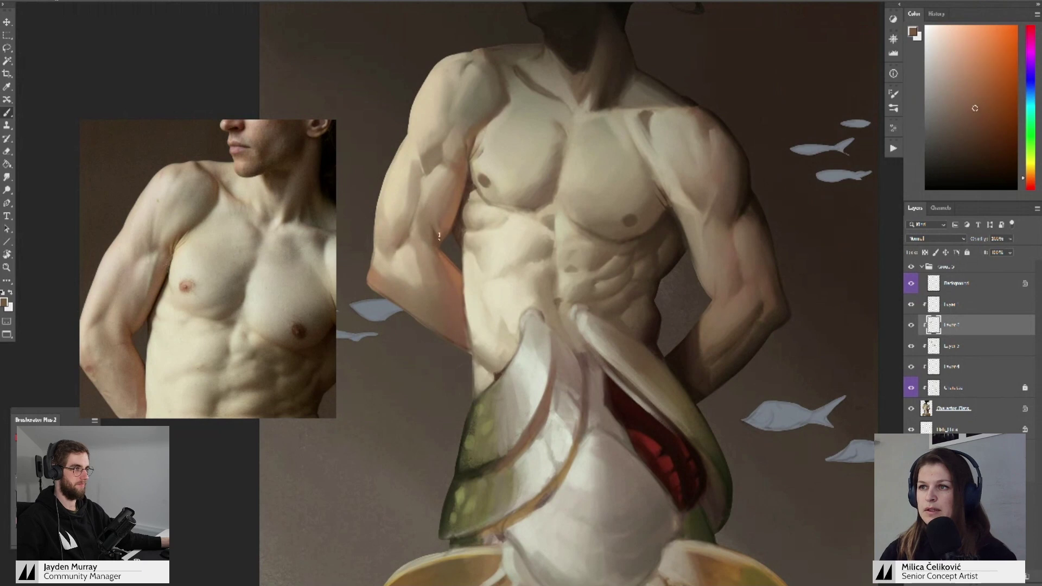
alt+click(441, 233)
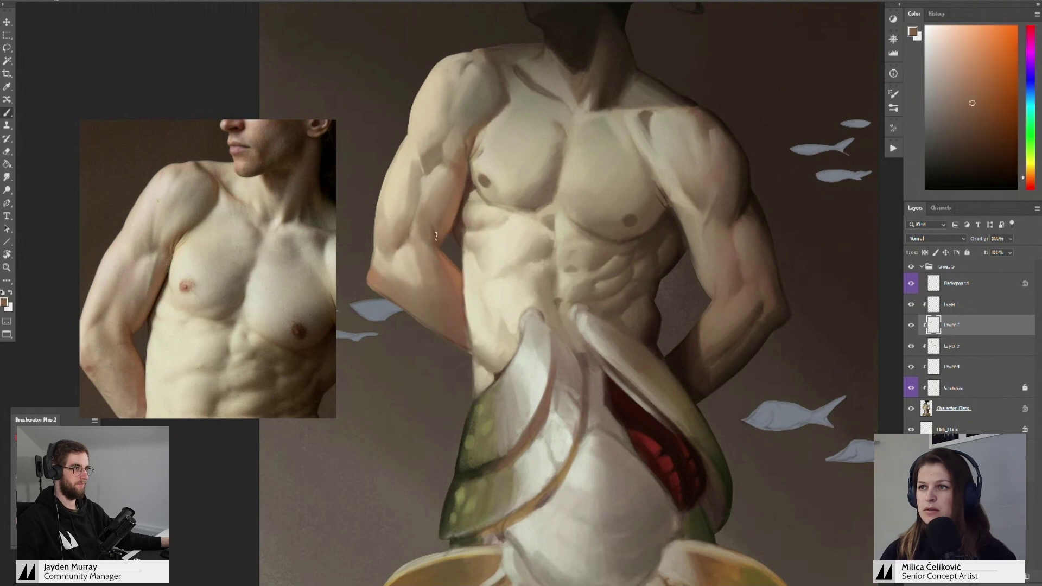
alt+click(437, 240)
alt+click(433, 234)
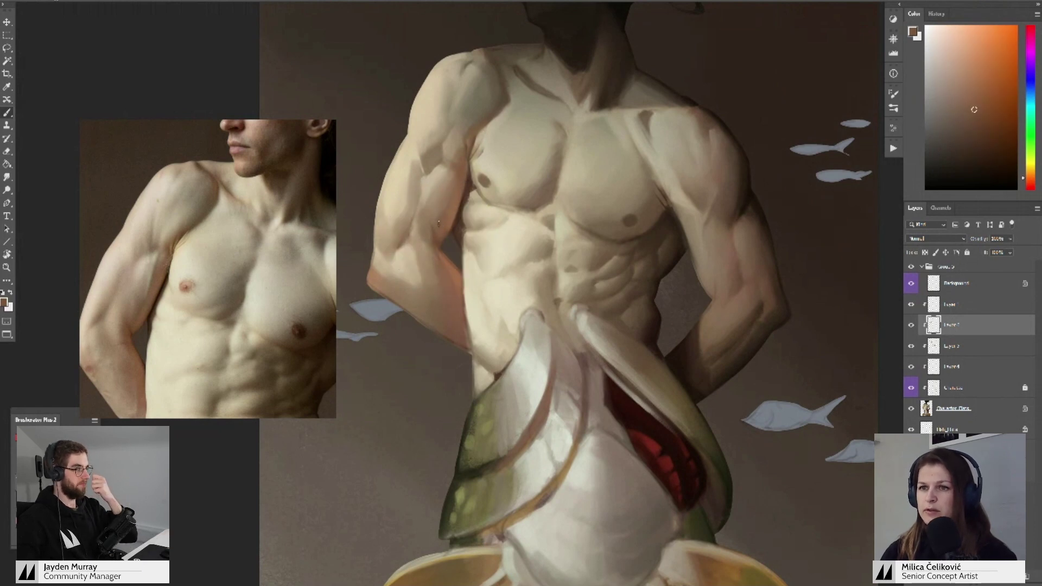
drag(439, 224, 436, 240)
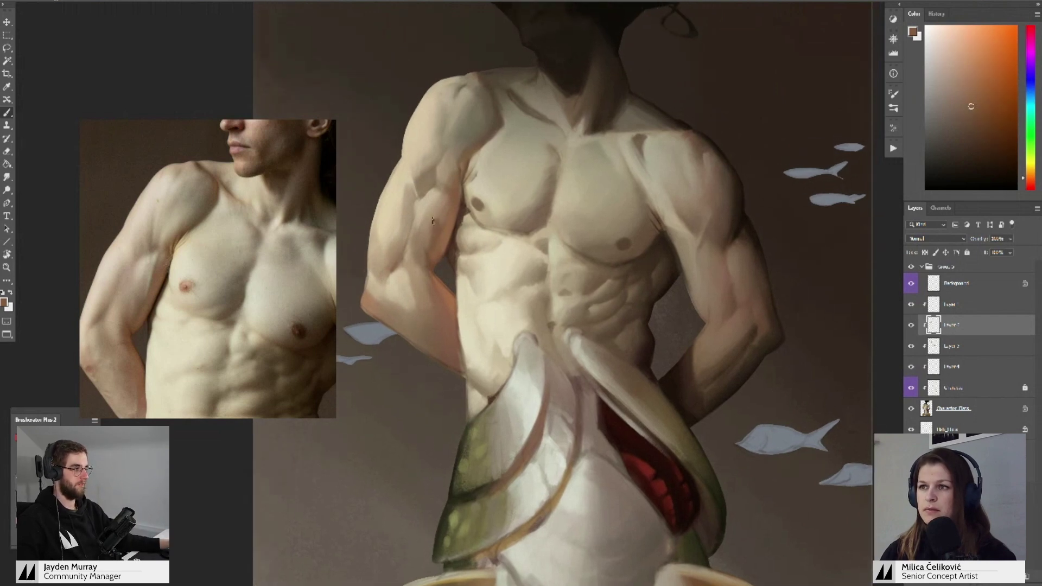
- Blend the shadow transition along the middle of the left-hand biceps with sampled muted and warm brown tones
alt+click(431, 220)
alt+click(437, 223)
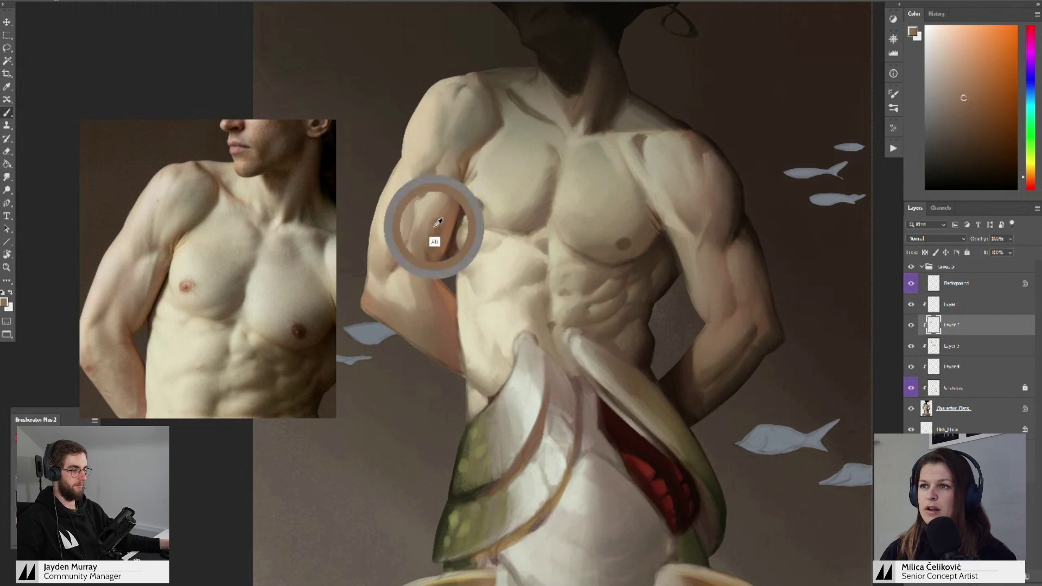
alt+click(437, 223)
drag(438, 223, 435, 241)
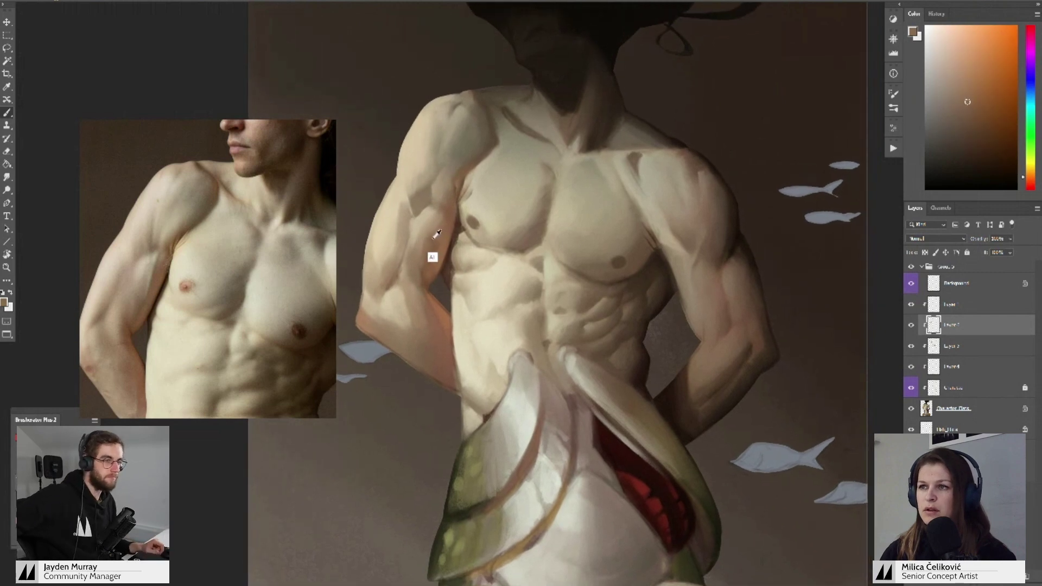
alt+click(435, 241)
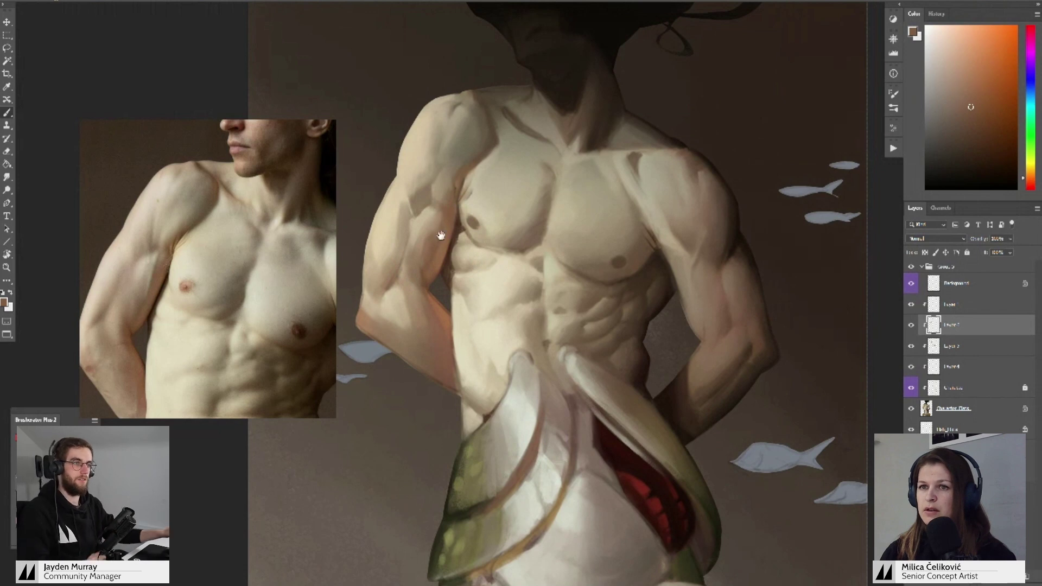
- Soften the inner side of the left-hand biceps with sampled grey-beige, pale beige and reddish-brown tones
drag(440, 235, 440, 246)
alt+click(442, 213)
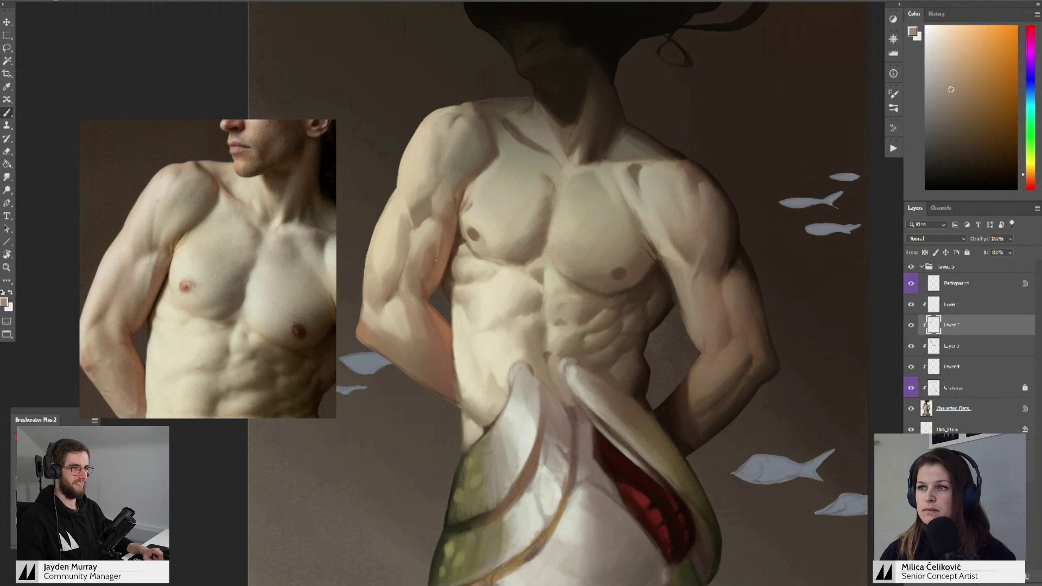
alt+click(440, 225)
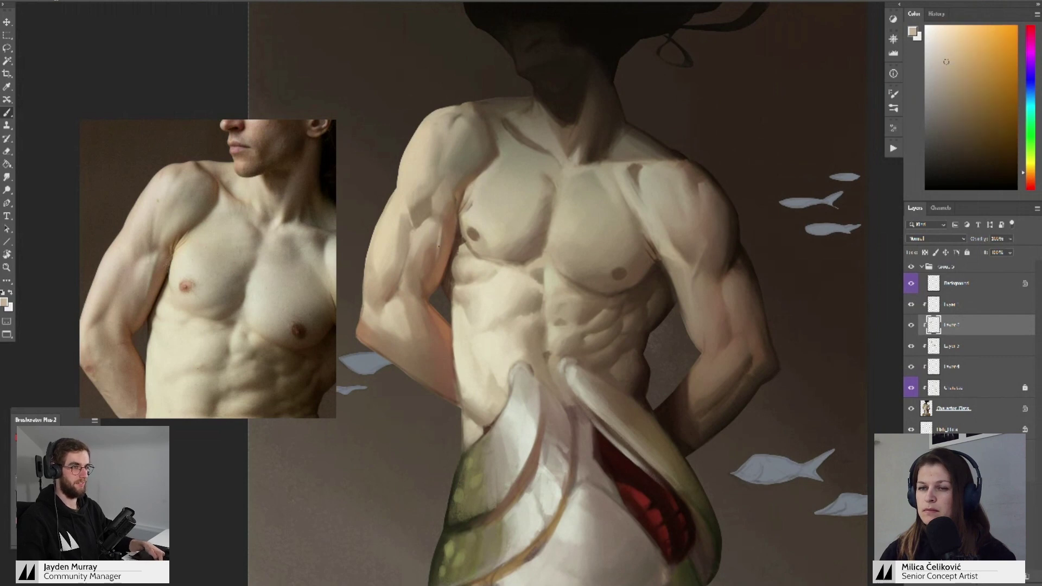
alt+click(442, 233)
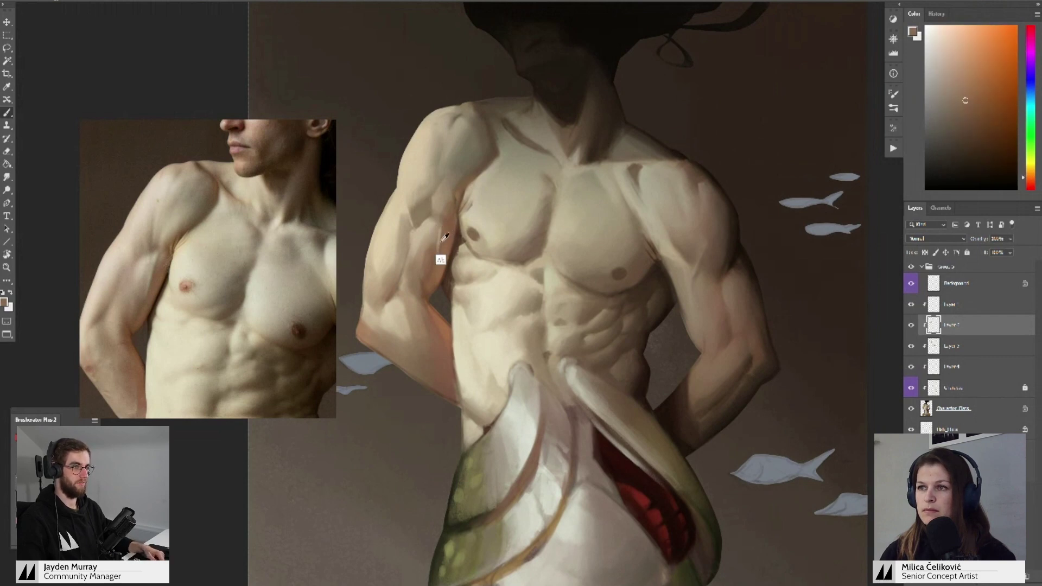
alt+click(438, 249)
alt+click(439, 248)
alt+click(441, 244)
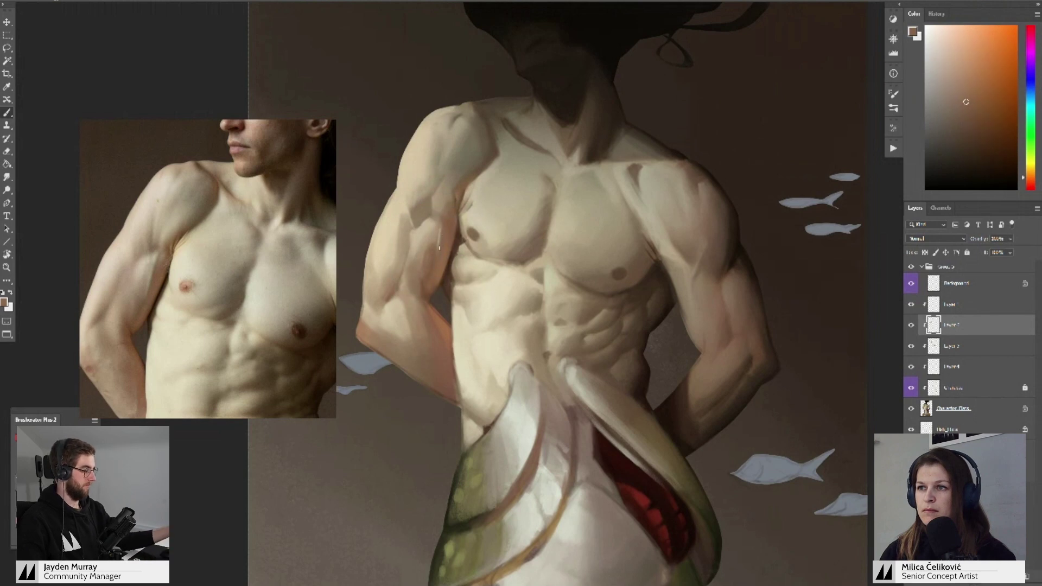
alt+click(441, 234)
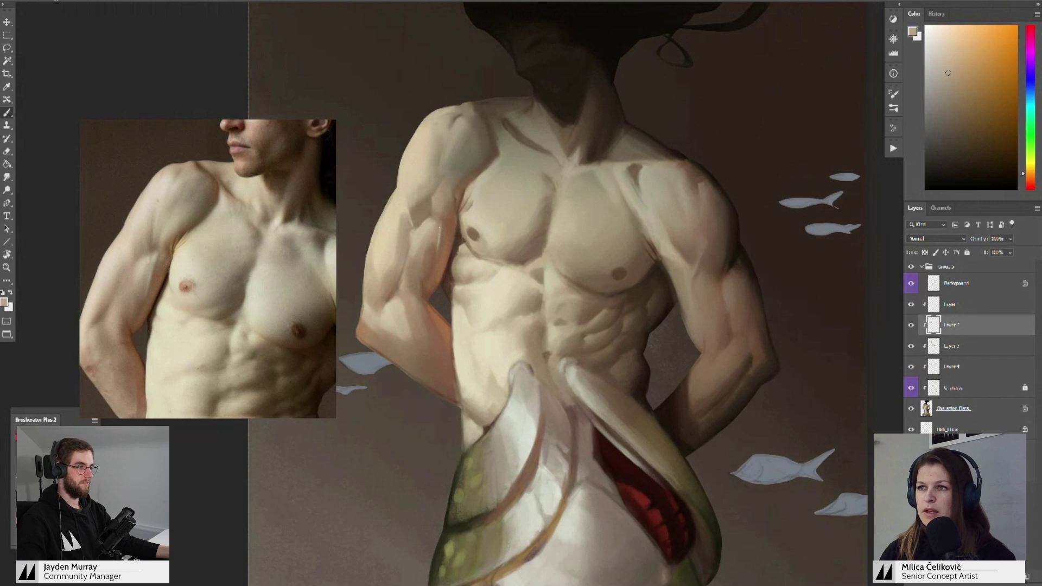
alt+click(441, 220)
- Review the whole figure, merge the current paint layer into the one below and add a new empty layer
key(z)
drag(453, 216, 433, 272)
key(ctrl+e)
key(ctrl+shift+alt+n)
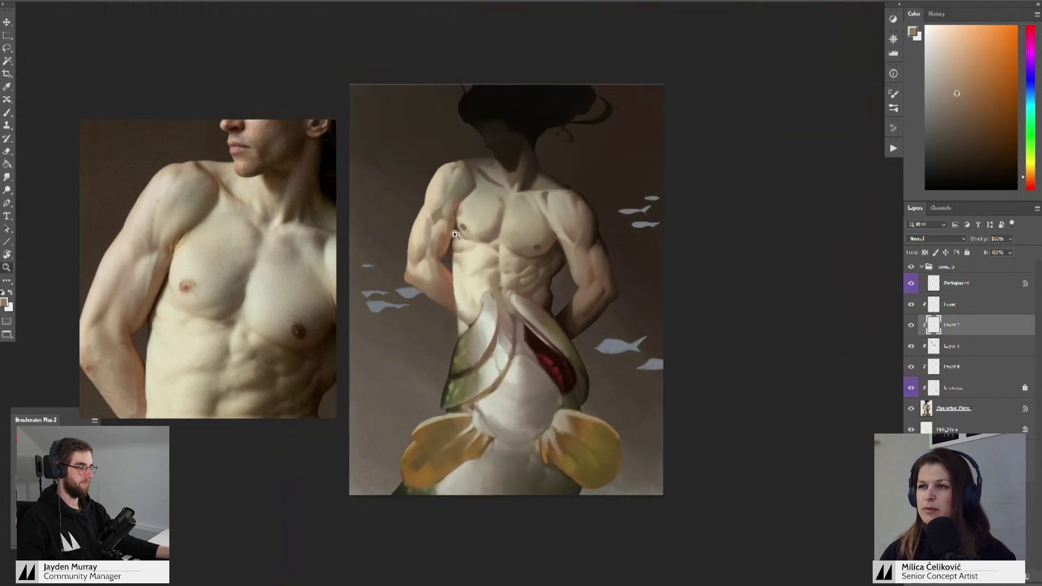
mouse_move(446, 229)
mouse_down()
mouse_move(464, 240)
mouse_move(463, 226)
mouse_move(426, 263)
mouse_up()
key(b)
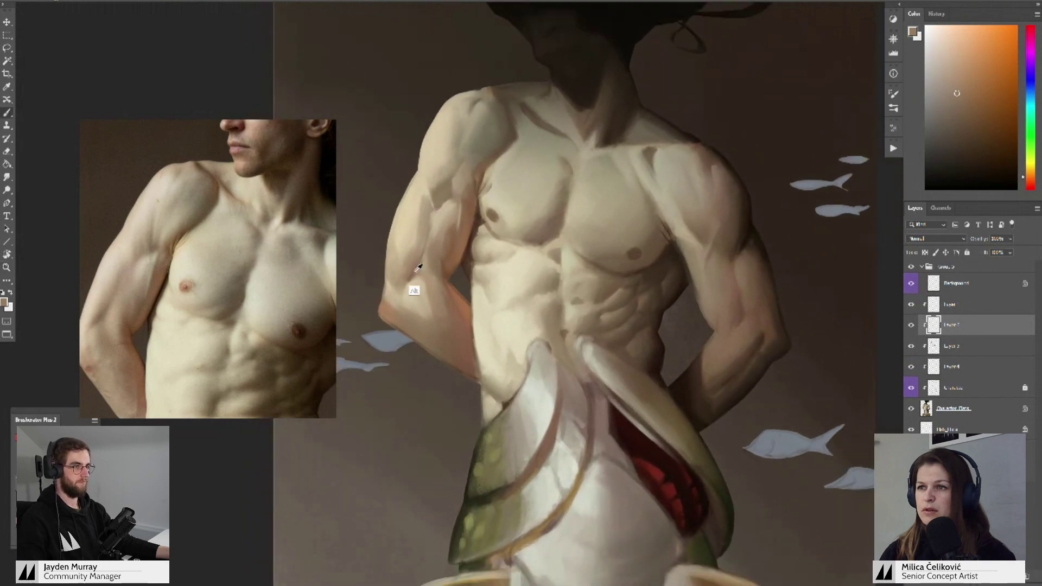
- Refine the shading just above the left-hand inner elbow, at the lower end of the biceps, with sampled muted orange-brown tones
alt+click(414, 287)
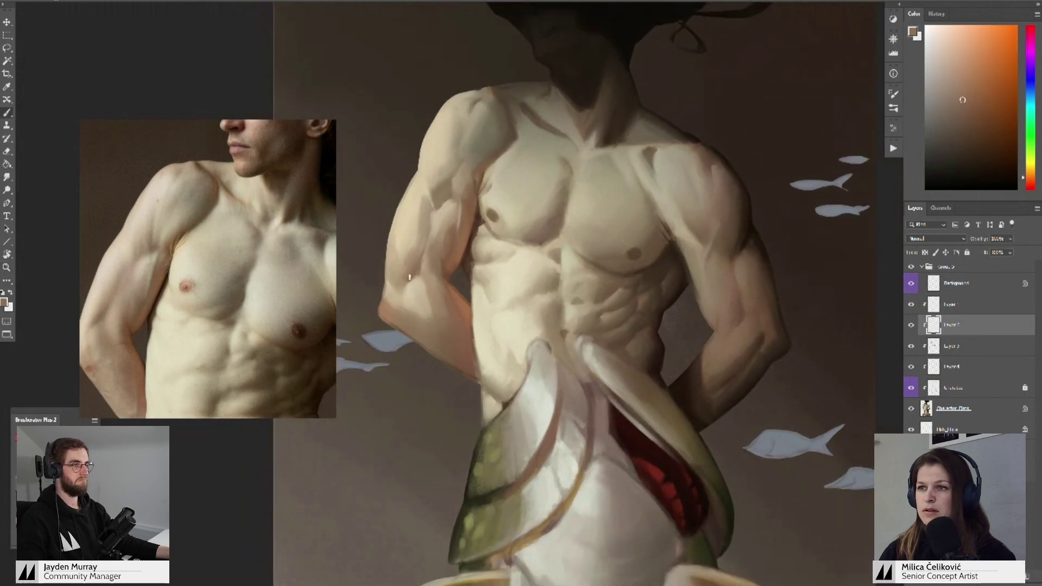
alt+click(418, 276)
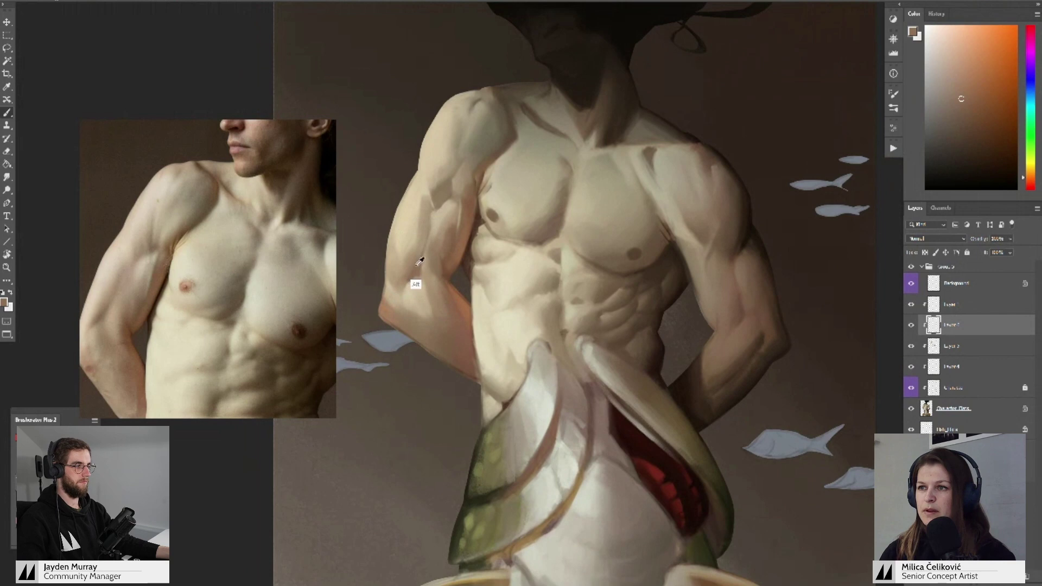
alt+click(414, 264)
alt+click(414, 262)
alt+click(416, 263)
drag(418, 261, 412, 276)
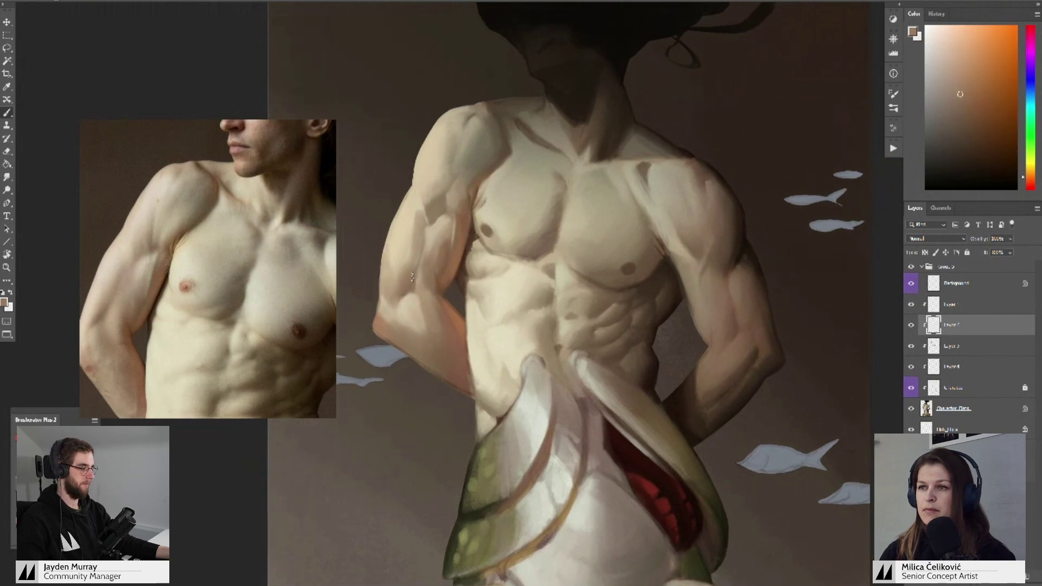
- Rework the shadow edge along the middle and upper part of the left-hand biceps with sampled greyish-tan and olive-brown tones
alt+click(419, 254)
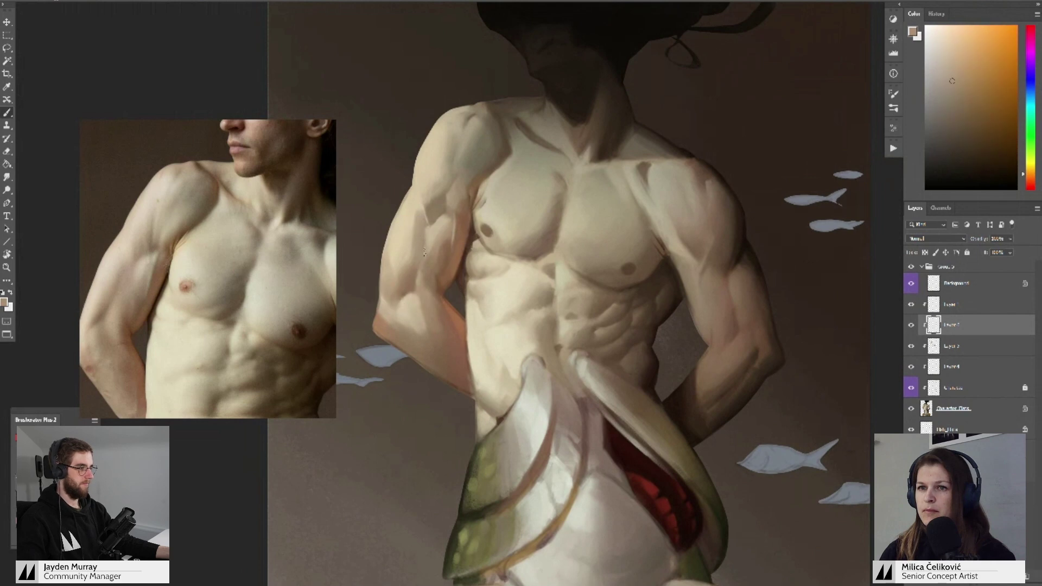
alt+click(425, 240)
alt+click(426, 214)
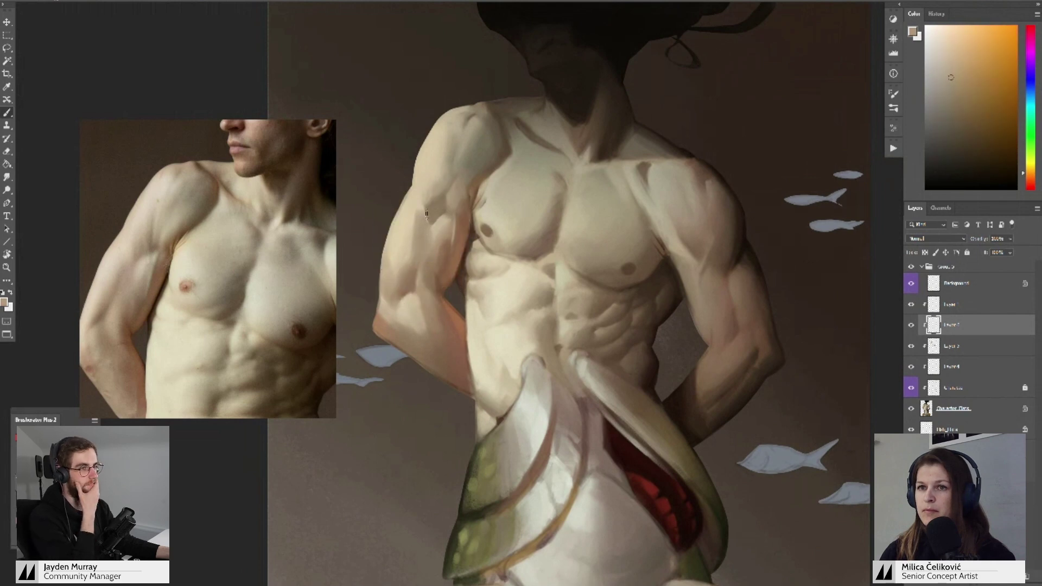
alt+click(424, 226)
drag(433, 227, 433, 244)
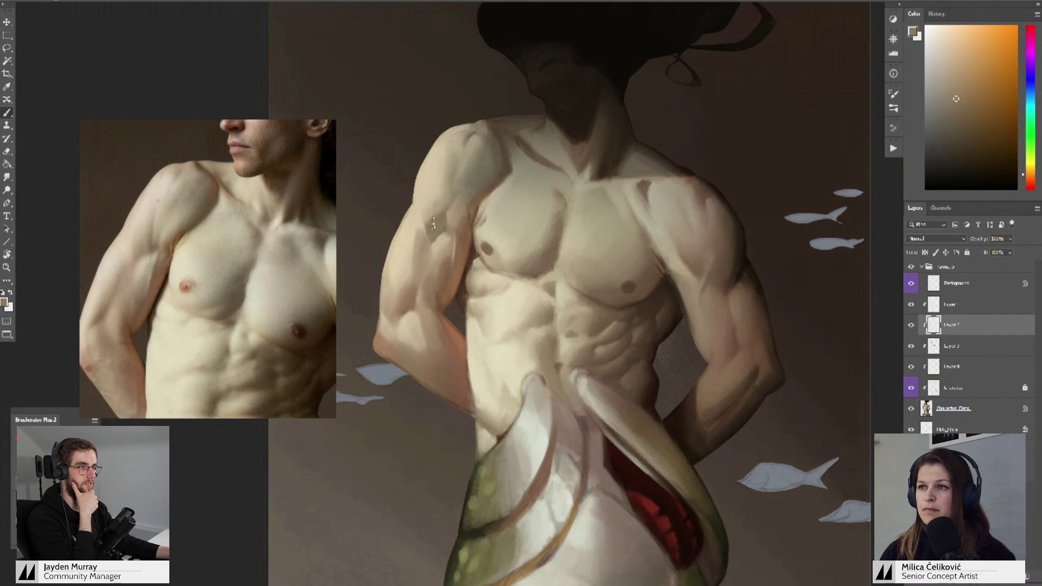
- Blend the lit outer side of the left-hand biceps with sampled pale beige and light tan tones
alt+click(411, 221)
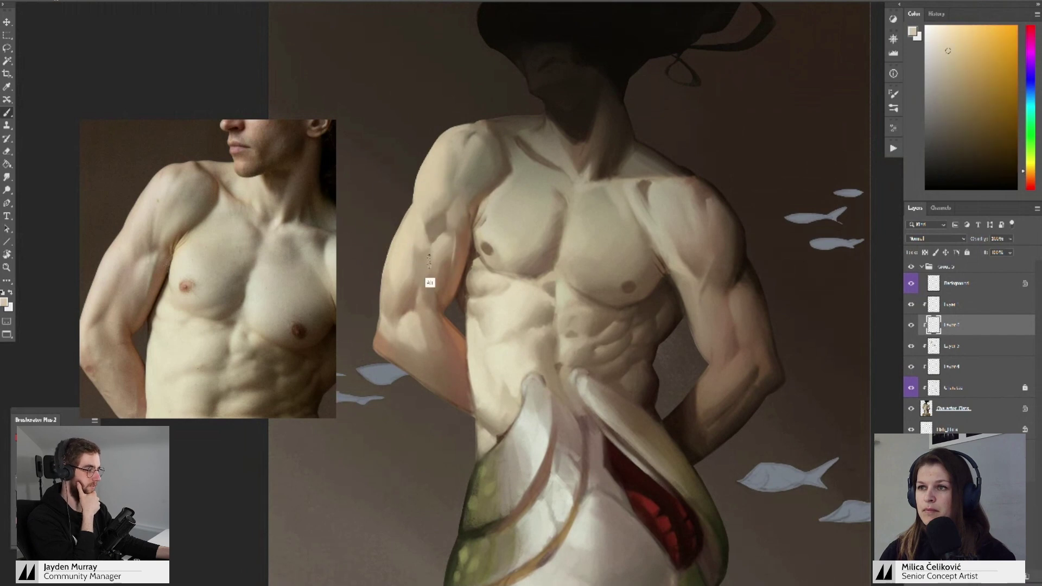
alt+click(422, 251)
alt+click(414, 258)
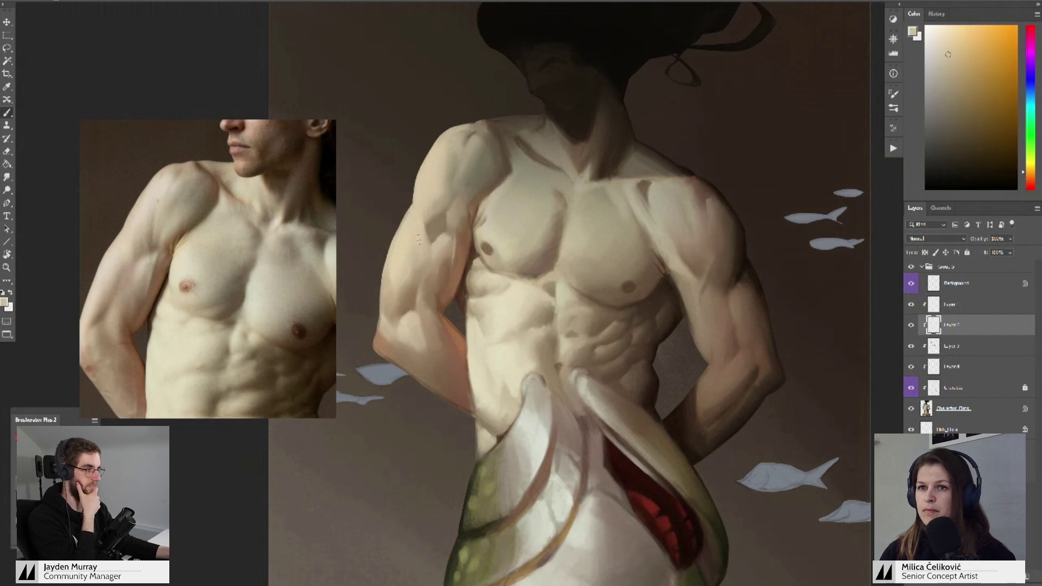
alt+click(430, 271)
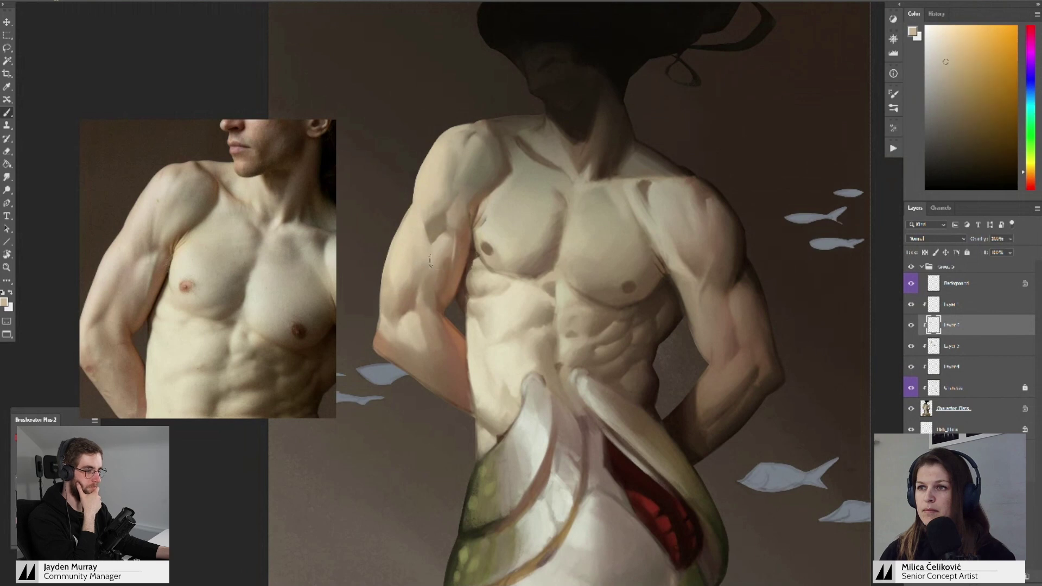
- Compare the whole figure with and without the current paint layer, merge that layer down and add a new empty layer
key(z)
drag(443, 254, 421, 312)
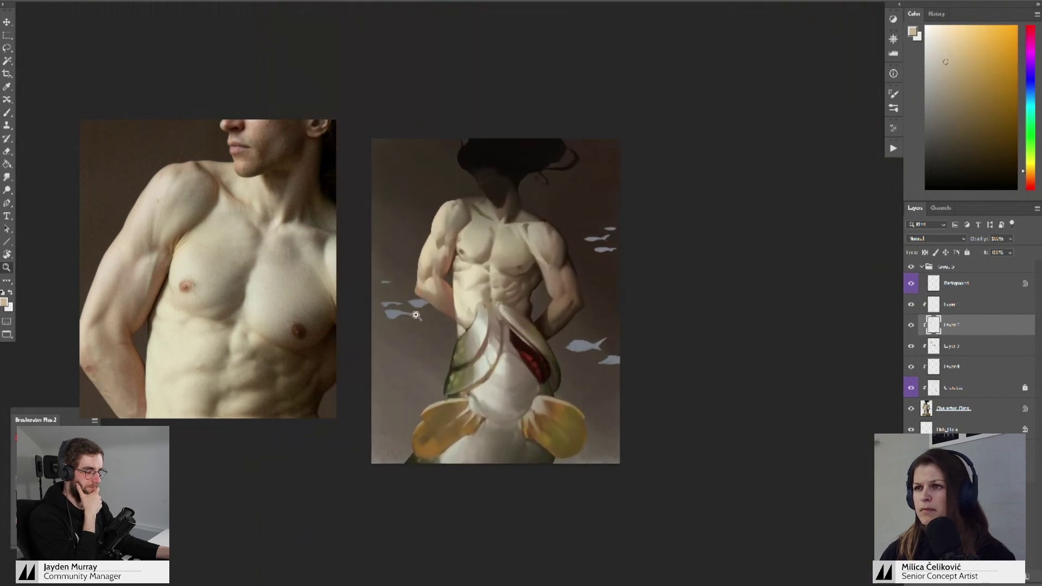
click(910, 326)
click(907, 327)
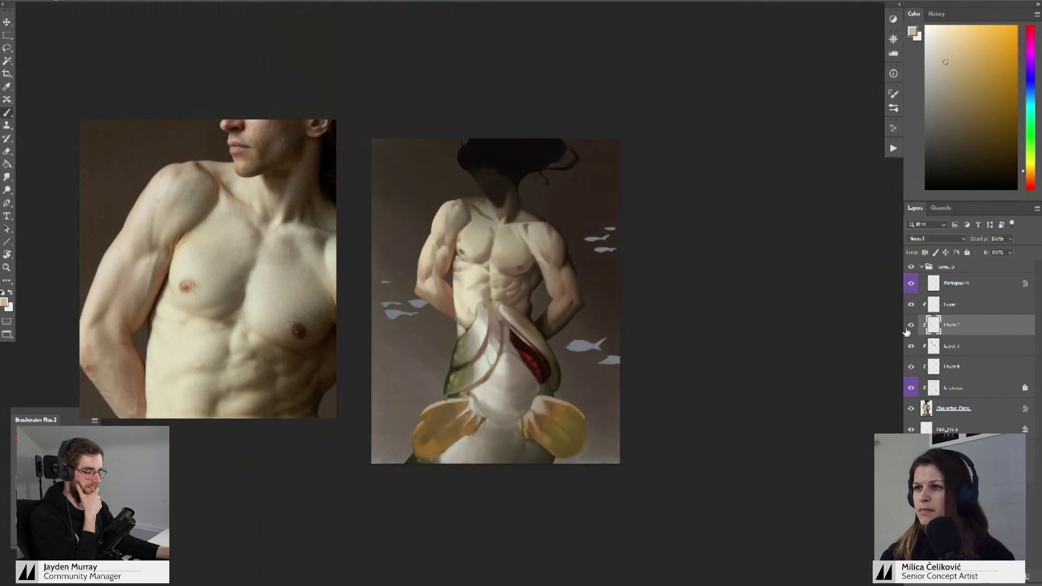
key(ctrl+e)
click(905, 331)
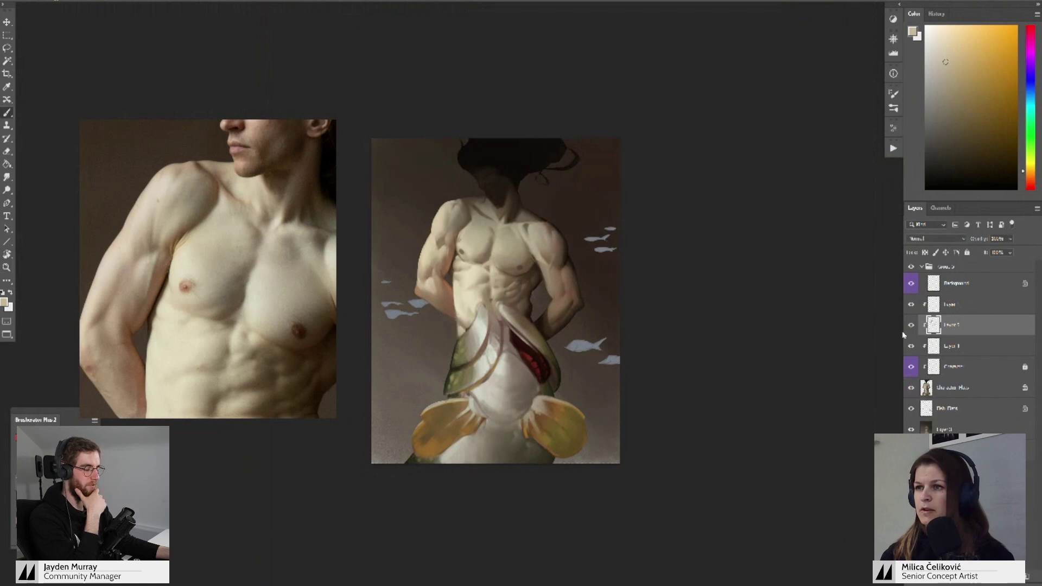
key(ctrl+shift+alt+n)
key(z)
scroll(447, 262, up, 3)
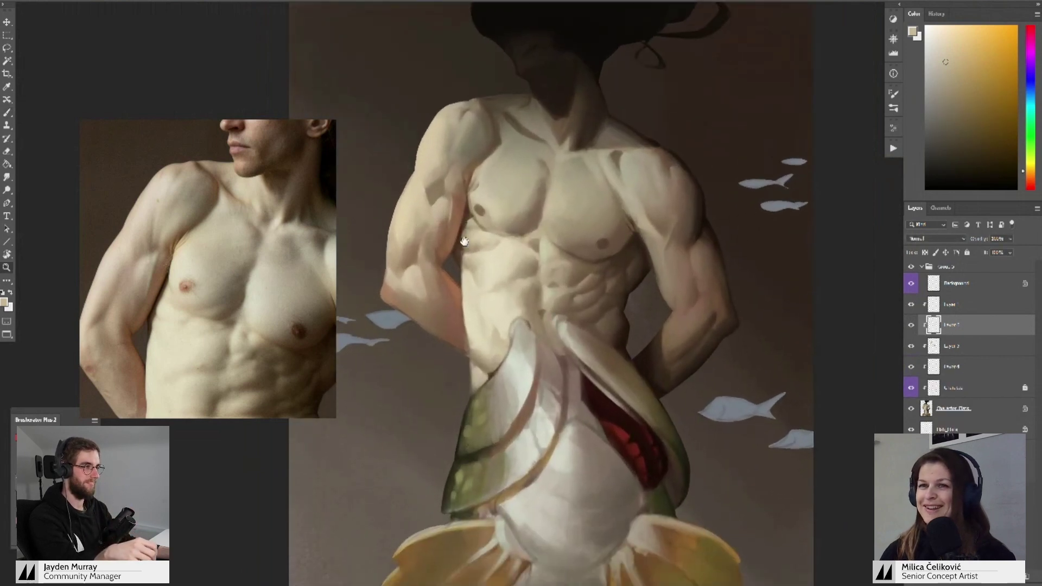
- Paint a lighter muted skin tone, adjusted from a sampled shadow colour, on the lit arm just below the deltoid shadow
scroll(446, 212, up, 3)
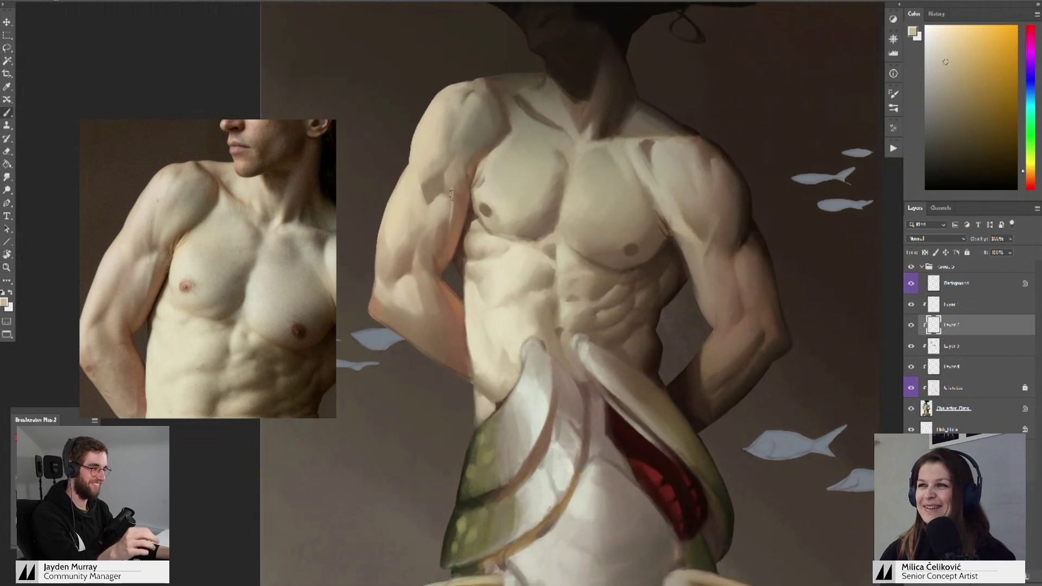
alt+click(479, 157)
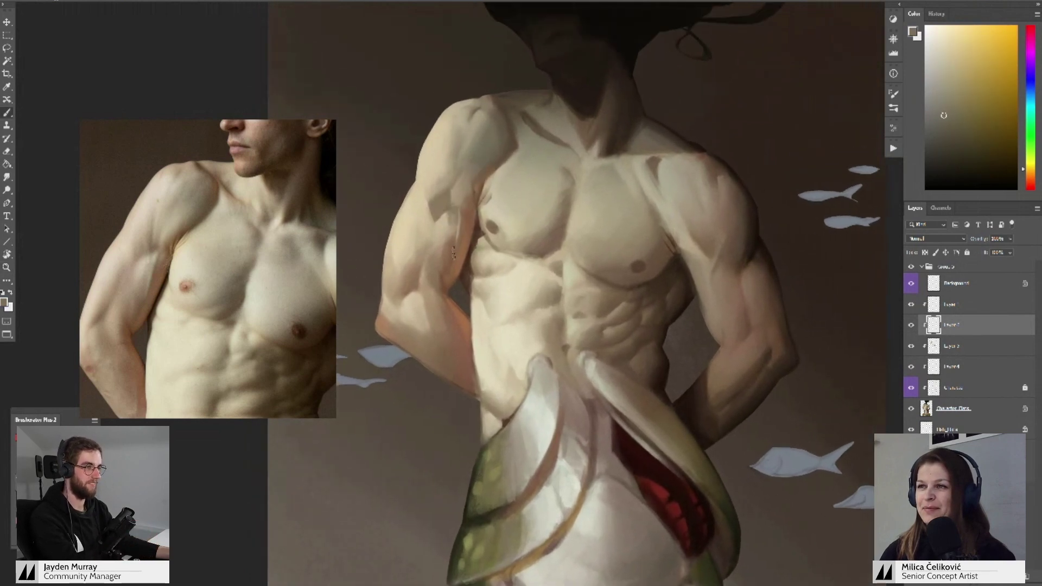
click(945, 87)
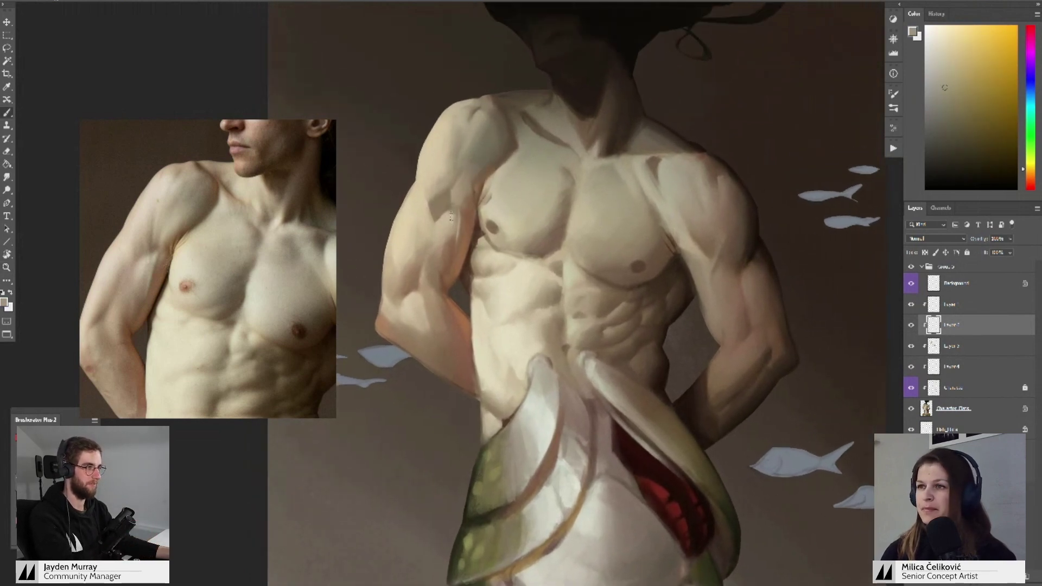
drag(455, 221, 456, 230)
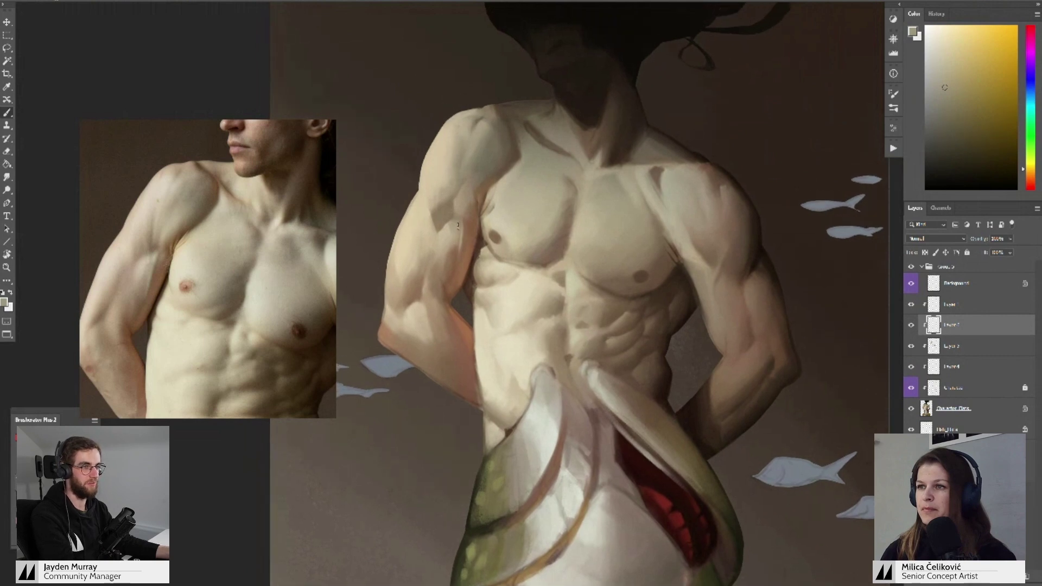
- Blend the inner edge of the lit upper arm beside the armpit with skin tones sampled from the surrounding paint
alt+click(455, 254)
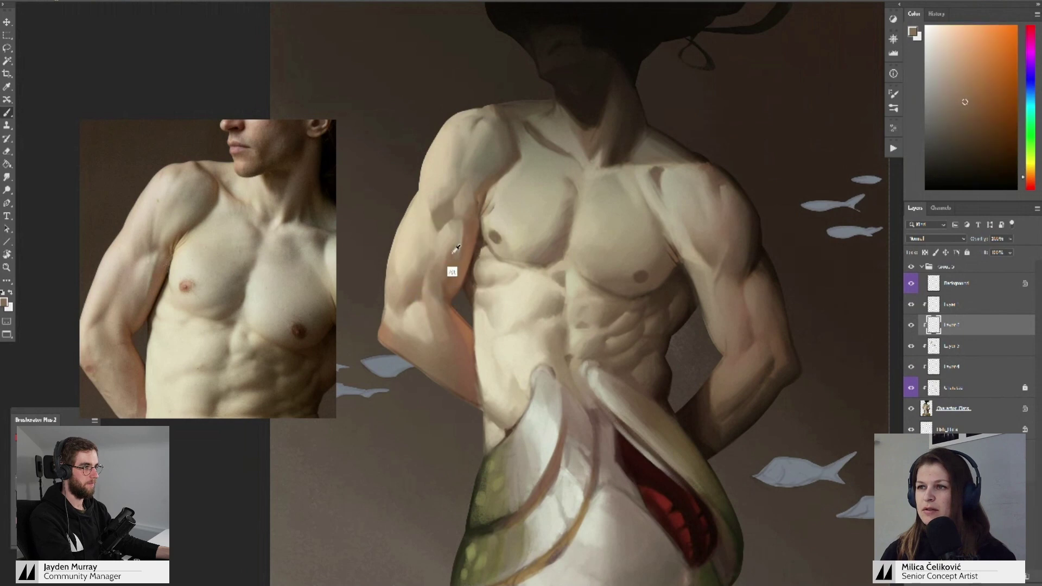
alt+click(458, 243)
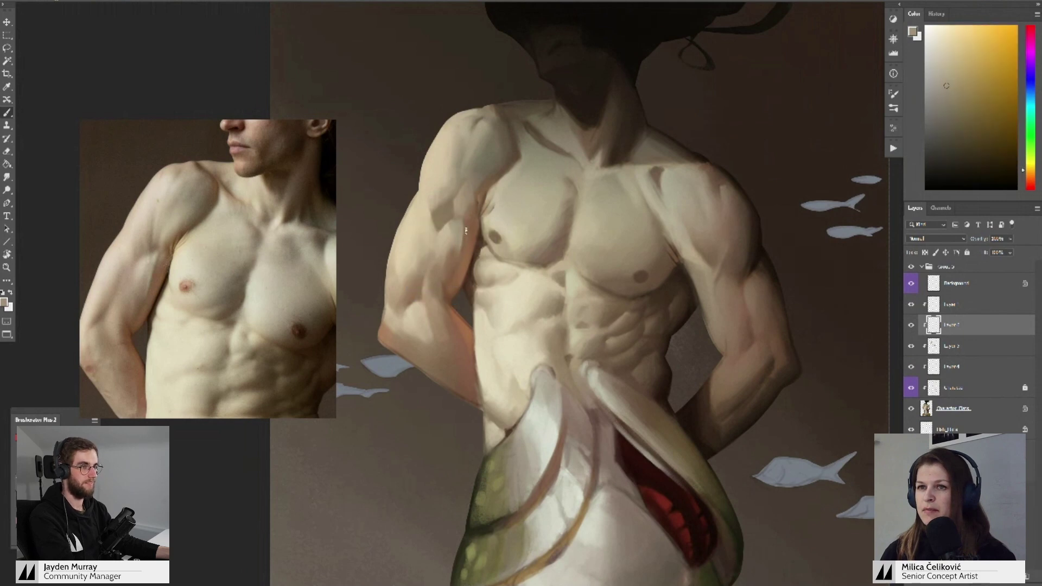
drag(467, 222, 472, 235)
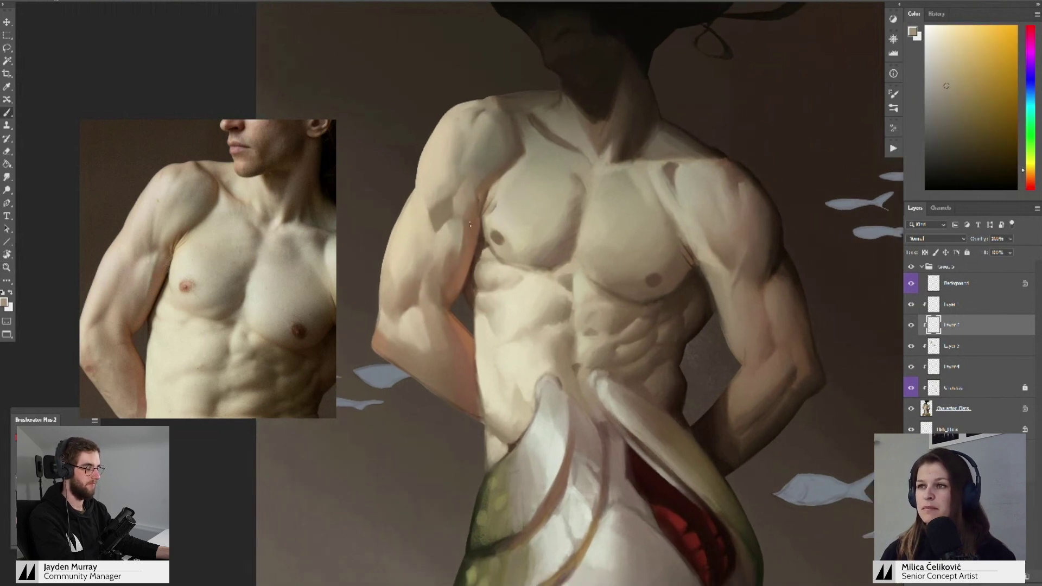
alt+click(470, 224)
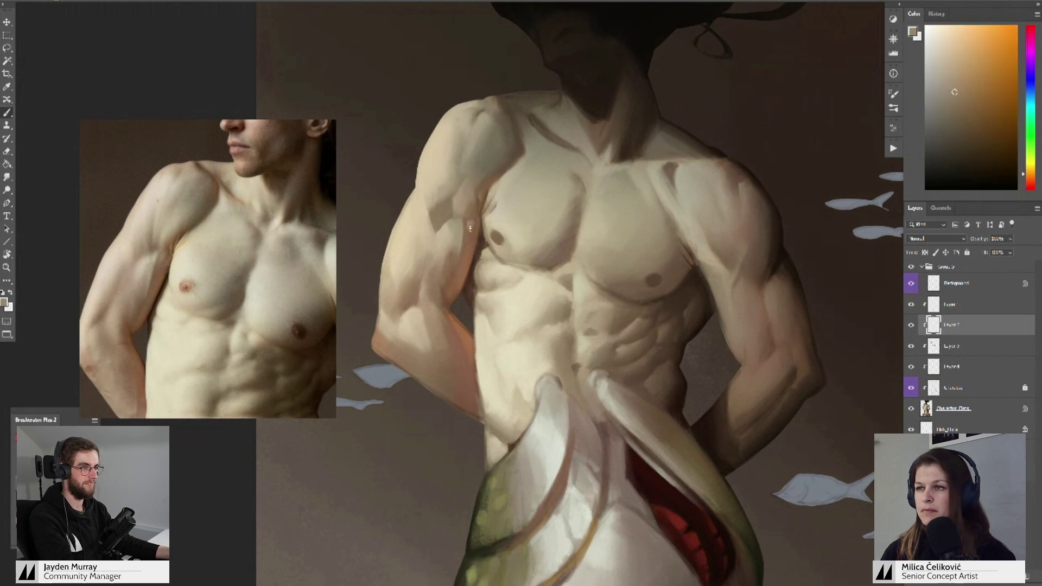
alt+click(473, 221)
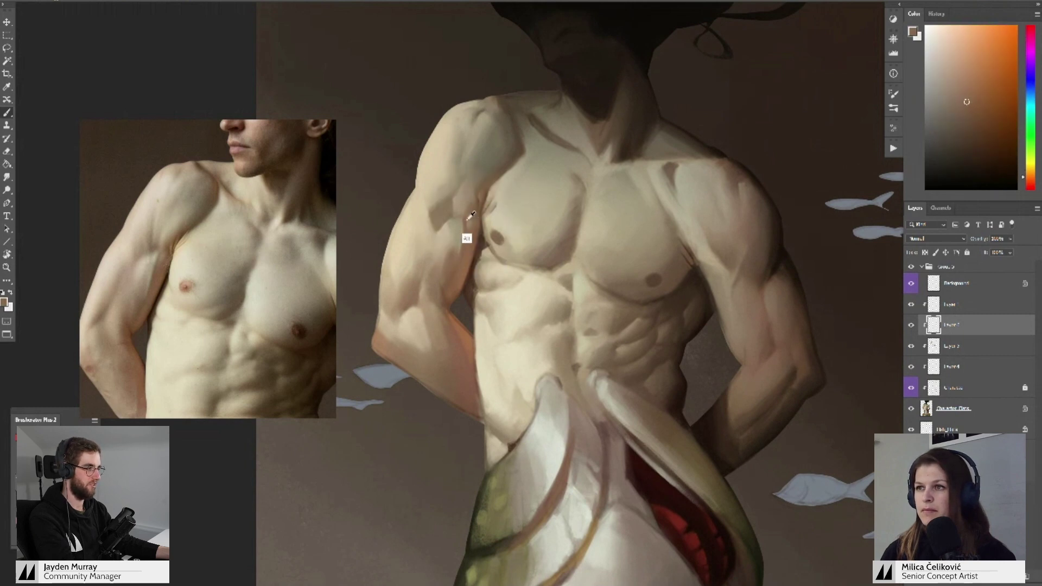
- Refine the shading on the lit shoulder's deltoid with light and shadow tones sampled from the muscle
key(z)
mouse_move(471, 229)
mouse_down()
mouse_move(441, 269)
mouse_move(456, 285)
mouse_move(476, 246)
mouse_move(461, 286)
mouse_move(468, 230)
mouse_up()
key(b)
alt+click(461, 211)
alt+click(456, 219)
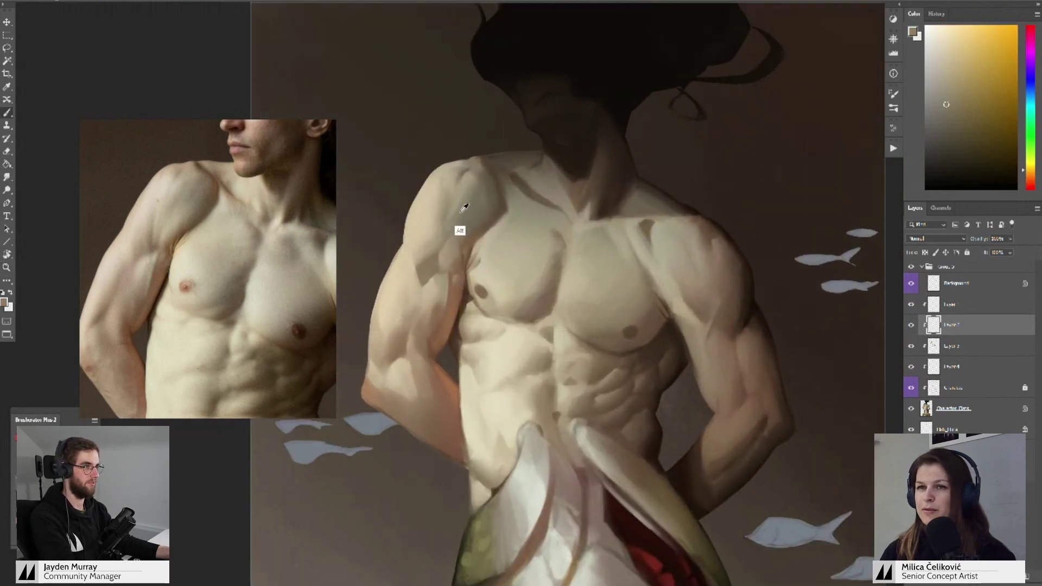
mouse_move(462, 214)
mouse_down()
mouse_move(460, 192)
mouse_move(465, 224)
mouse_up()
alt+click(476, 198)
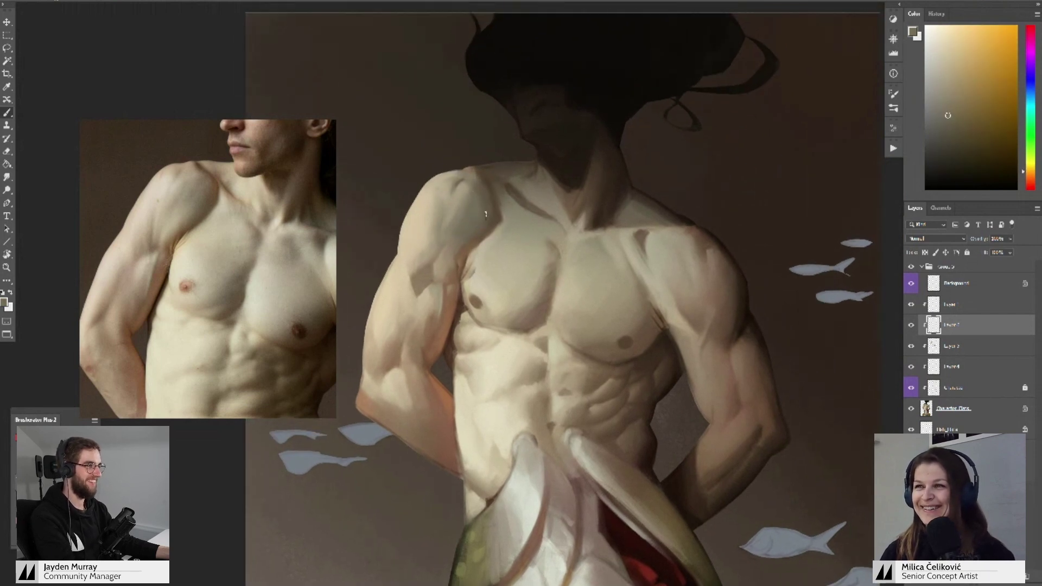
alt+click(491, 210)
- Refine the outer contour of the lit upper arm from shoulder to elbow with sampled light skin tones
scroll(486, 217, down, 1)
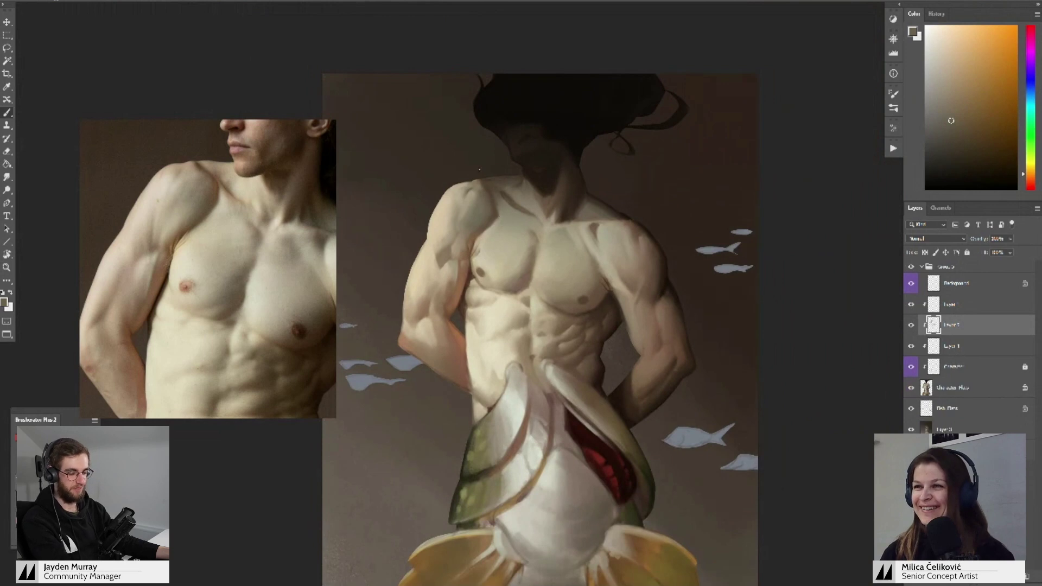
drag(482, 224, 446, 205)
key(z)
alt+click(416, 237)
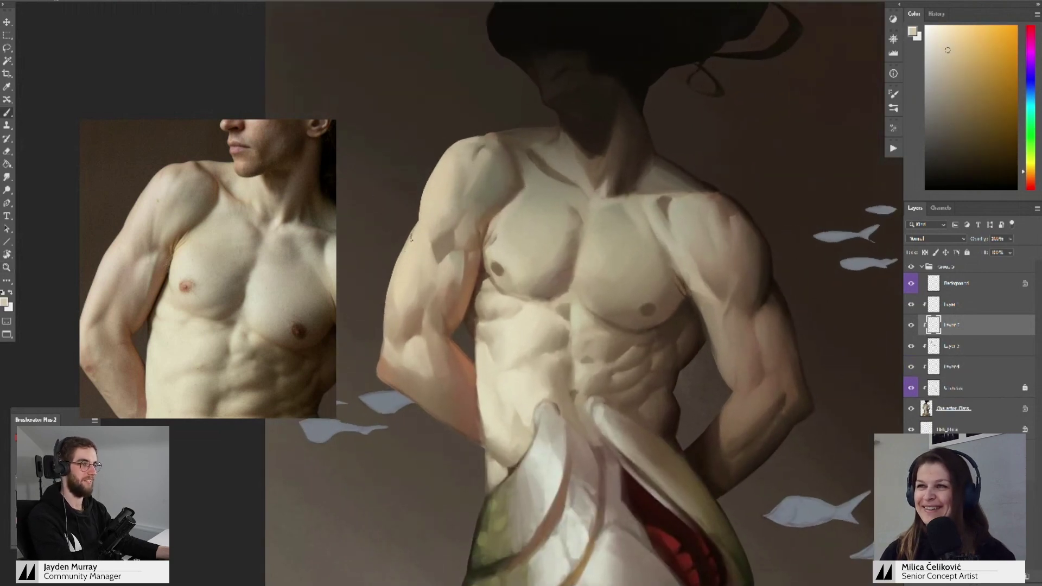
drag(417, 237, 440, 194)
alt+click(428, 234)
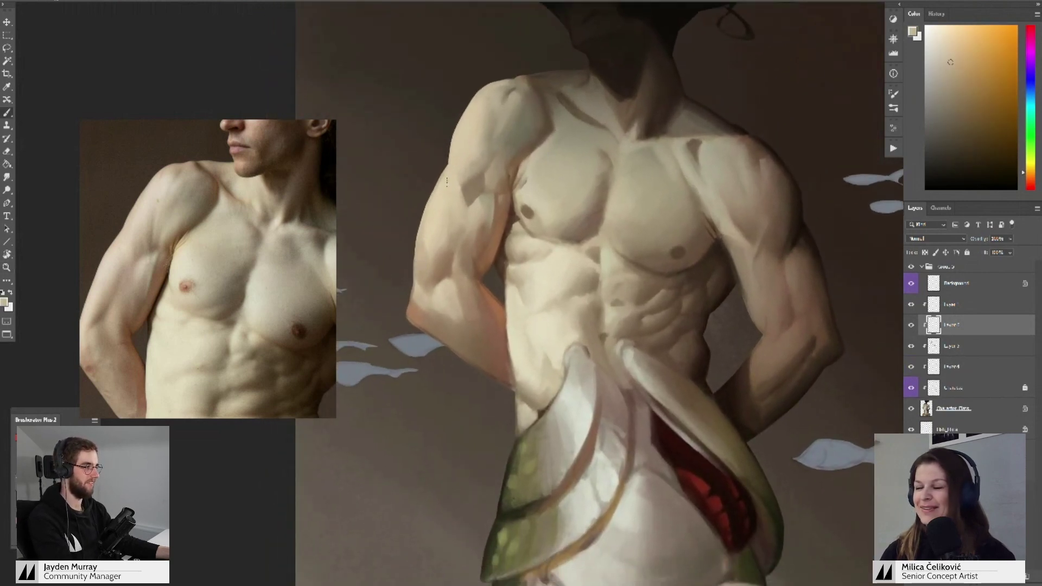
mouse_move(423, 234)
mouse_down()
mouse_move(436, 216)
mouse_move(439, 229)
mouse_up()
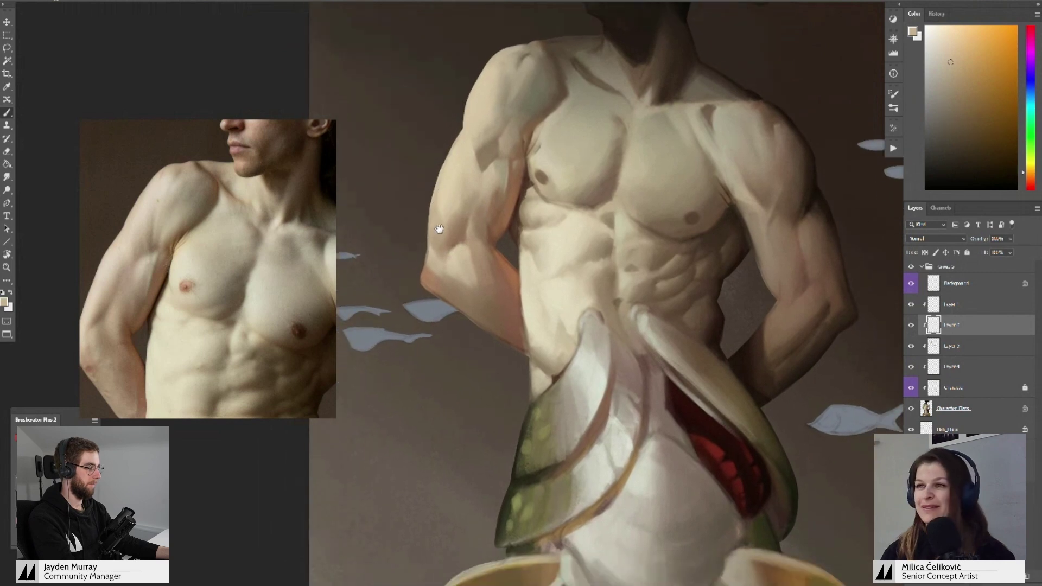
alt+click(432, 245)
drag(443, 284, 425, 279)
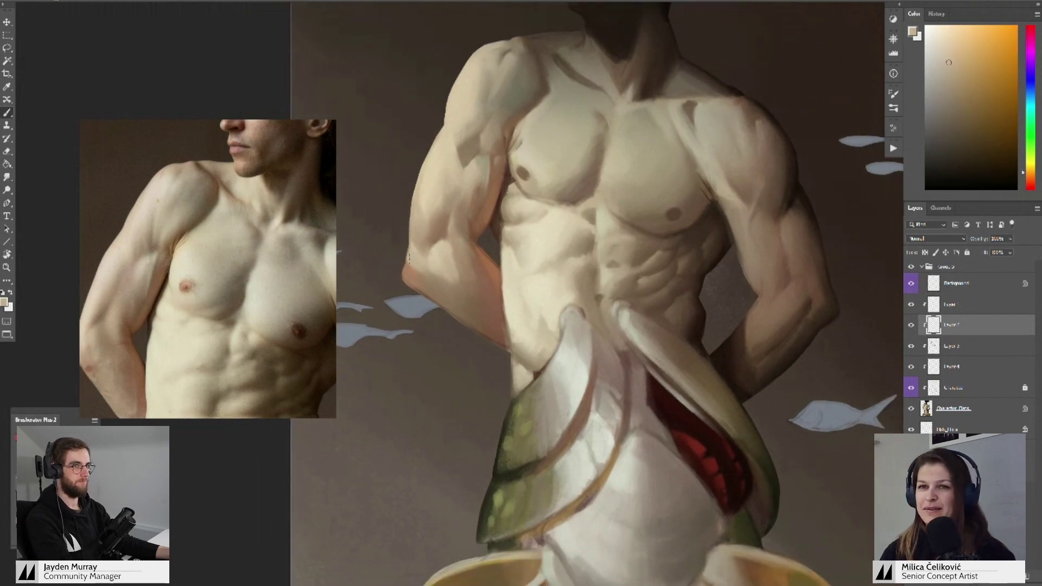
- Reposition the reference photo to show the full elbow and forearm, and reshape the painted elbow with sampled skin tones
drag(220, 340, 267, 314)
key(z)
drag(443, 247, 419, 247)
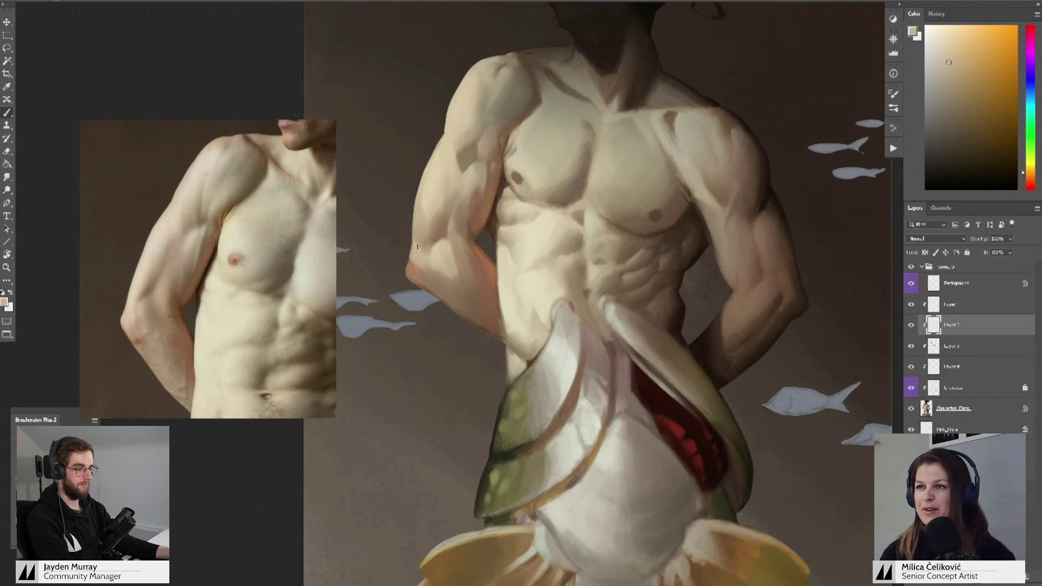
alt+click(416, 245)
drag(375, 181, 367, 174)
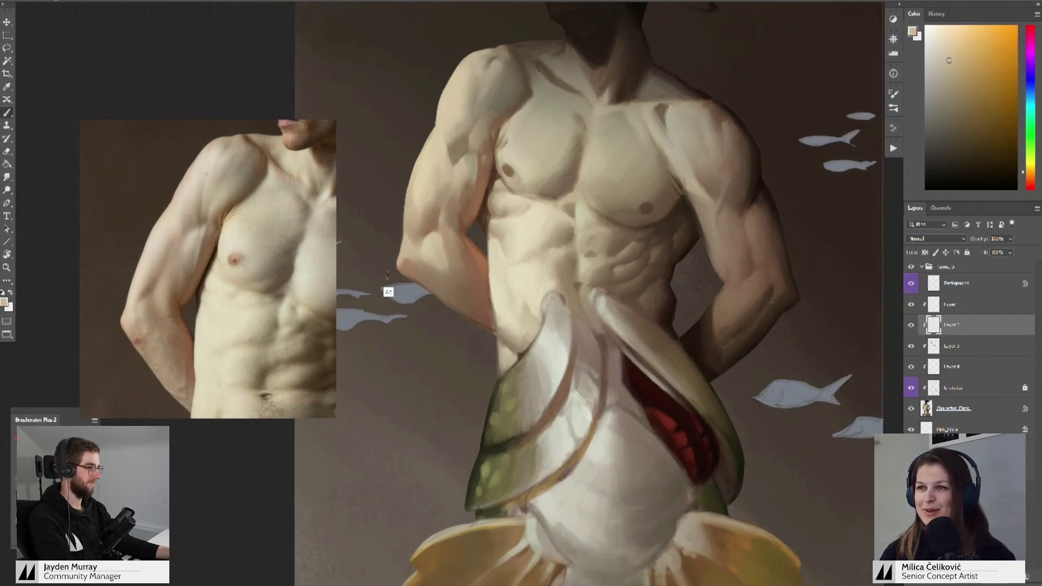
alt+click(406, 261)
alt+click(405, 262)
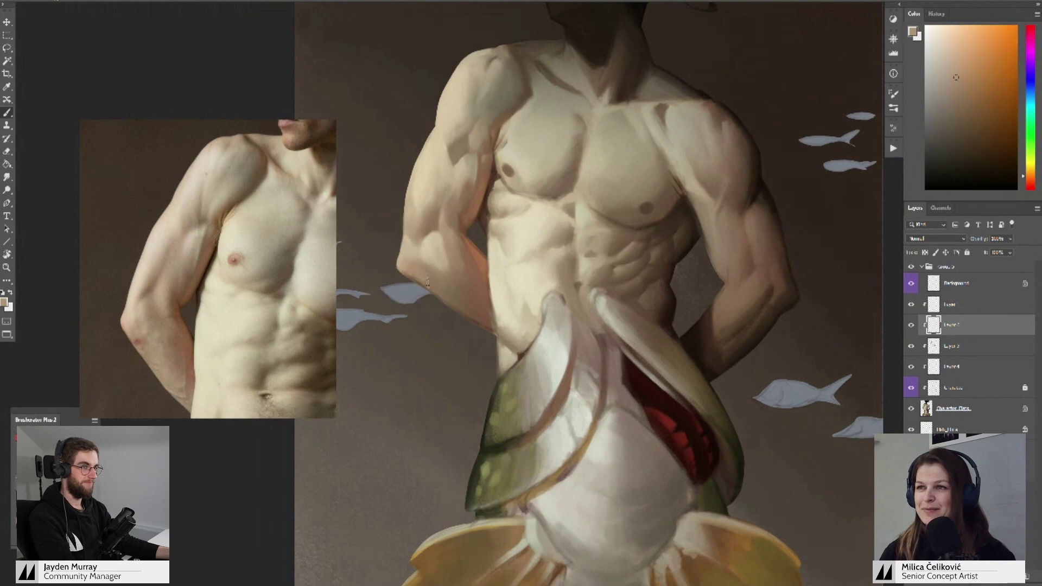
drag(428, 275, 423, 290)
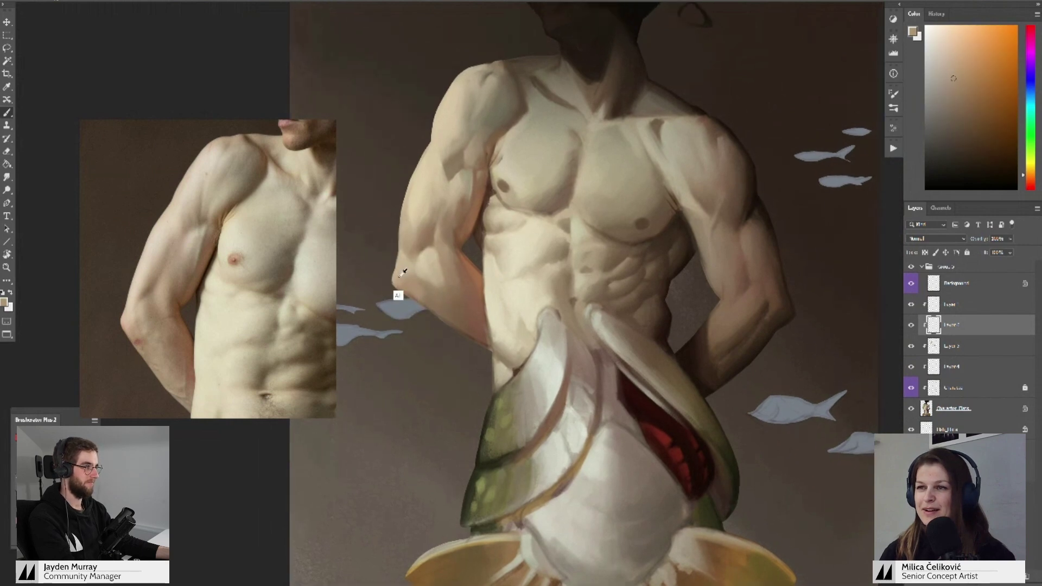
- Shift the brush colour to a warmer orange hue and add warm skin tones around the lit arm's elbow
click(1025, 179)
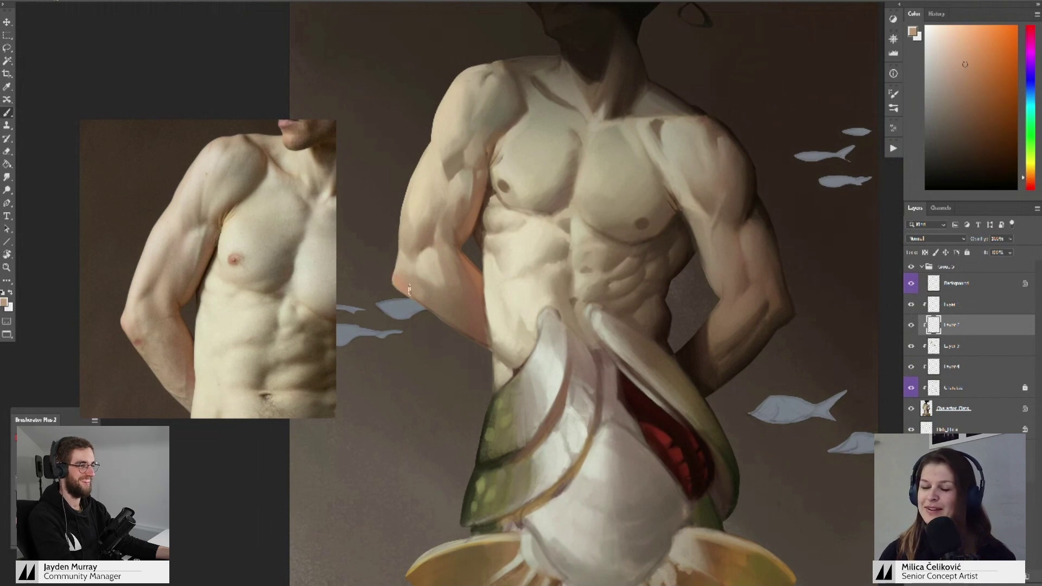
drag(409, 289, 410, 295)
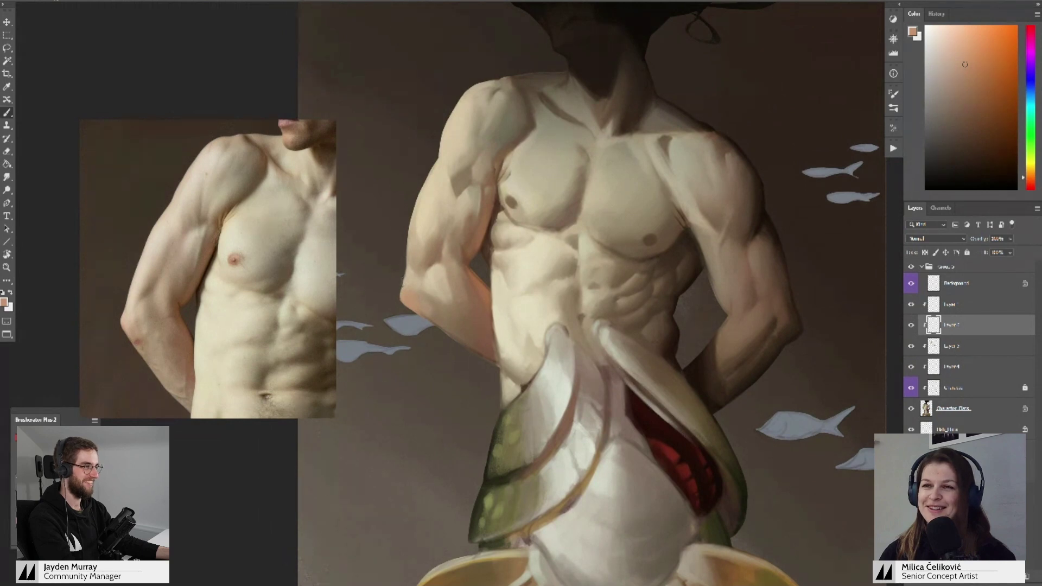
alt+click(424, 302)
drag(424, 301, 414, 287)
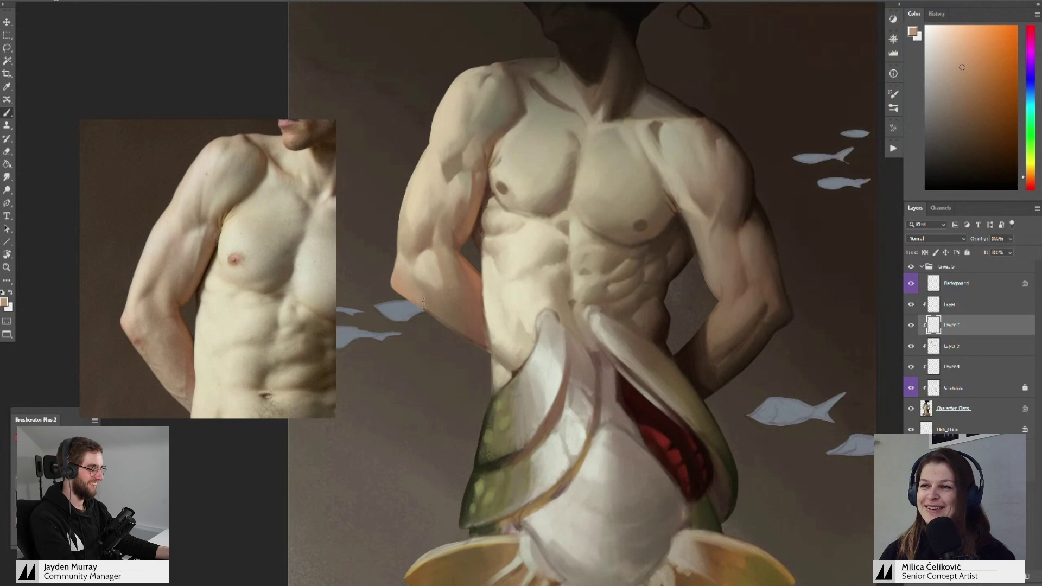
- Blend the warm elbow tones into the upper forearm of the lit arm using colours sampled around the highlight
alt+click(426, 293)
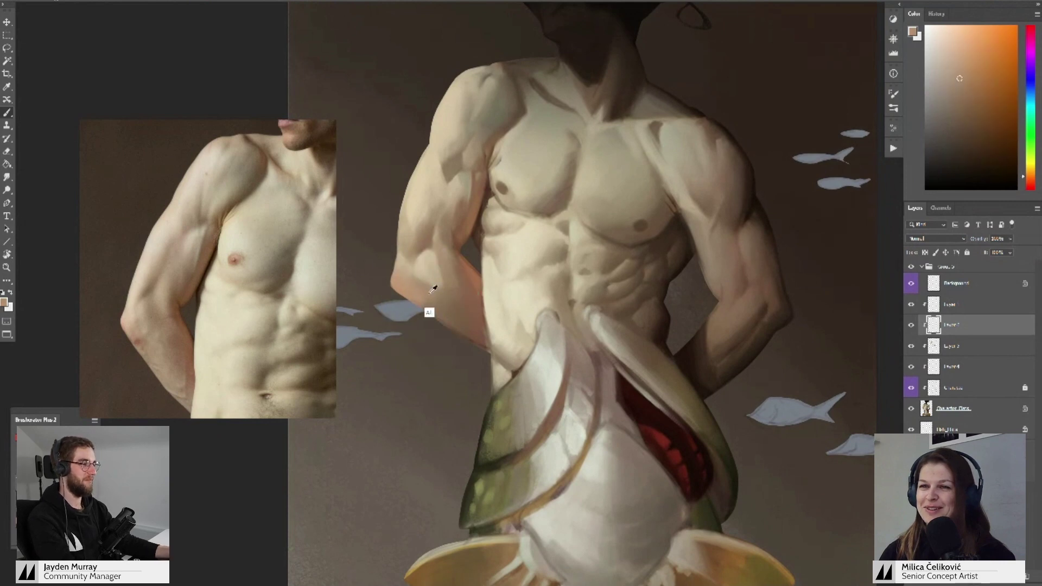
alt+click(427, 299)
alt+click(432, 307)
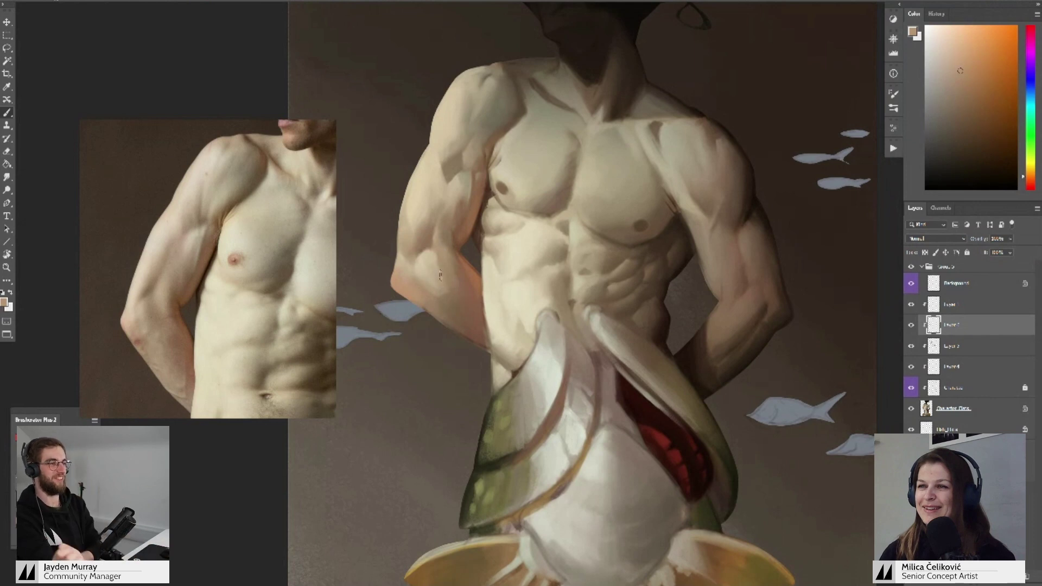
alt+click(444, 281)
alt+click(437, 272)
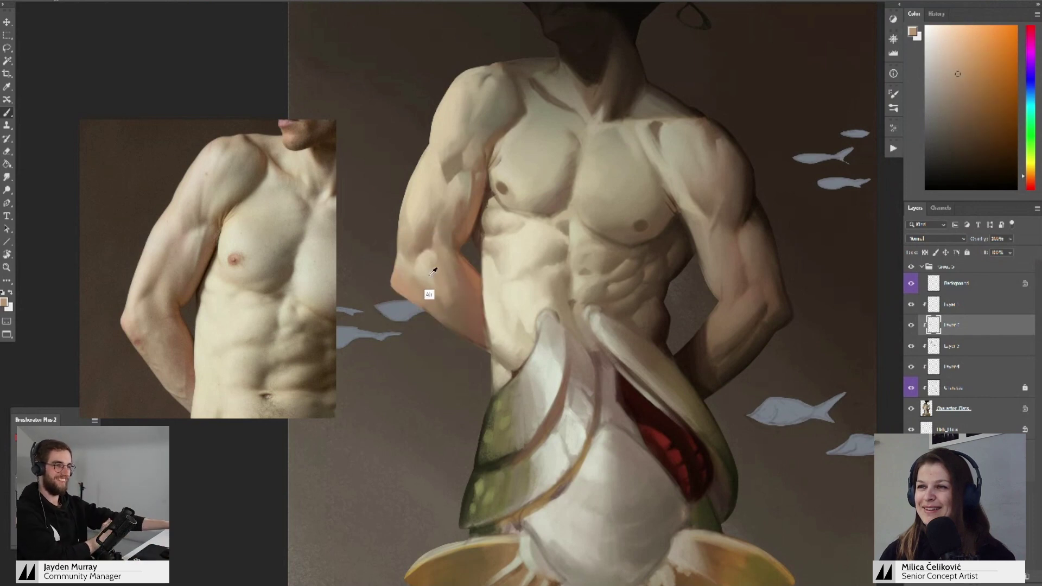
- Model the middle and lower edge of the lit forearm with progressively darker sampled skin tones
alt+click(428, 279)
alt+click(432, 290)
alt+click(433, 299)
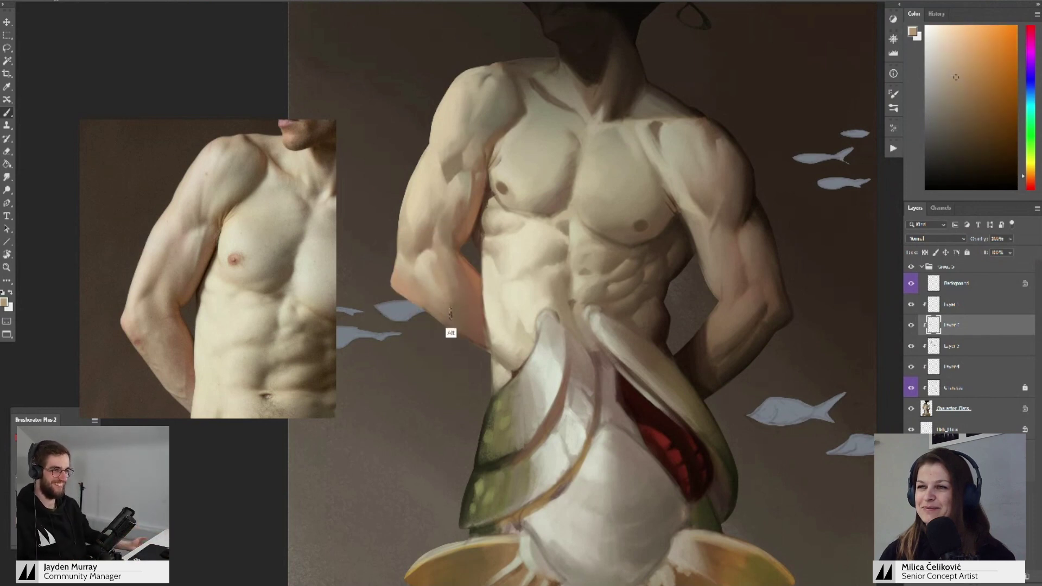
alt+click(449, 313)
alt+click(453, 306)
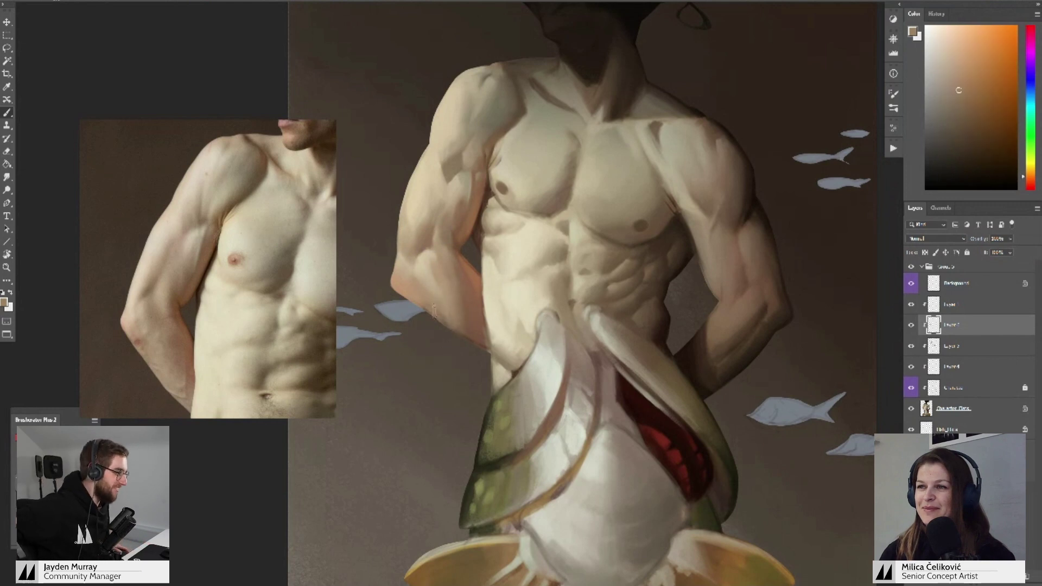
alt+click(466, 300)
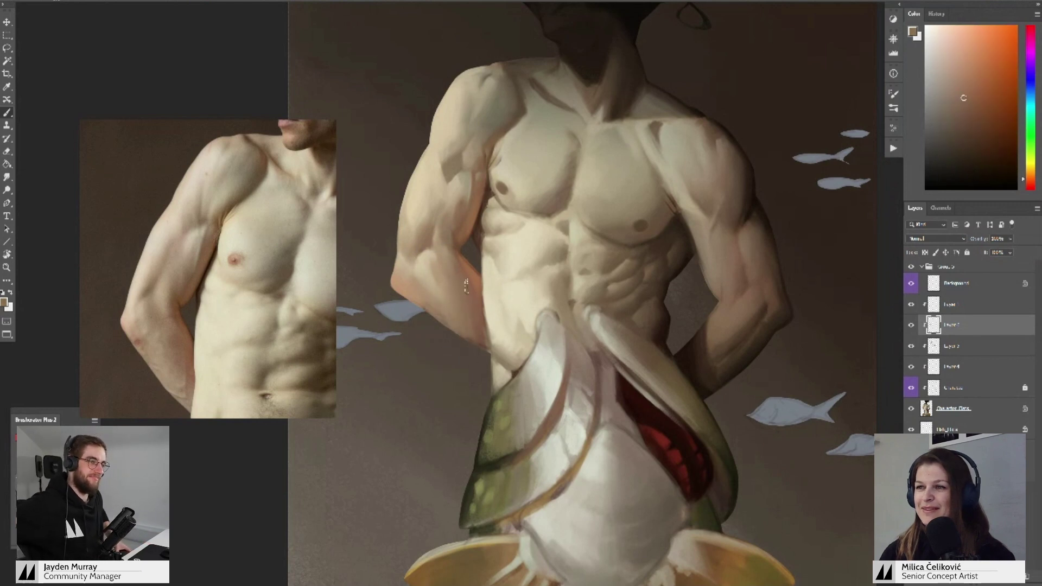
- Check the whole figure and deepen the shading on the lit forearm near the waist with sampled brown tones
key(z)
mouse_move(469, 288)
mouse_down()
mouse_move(439, 346)
mouse_move(458, 347)
mouse_up()
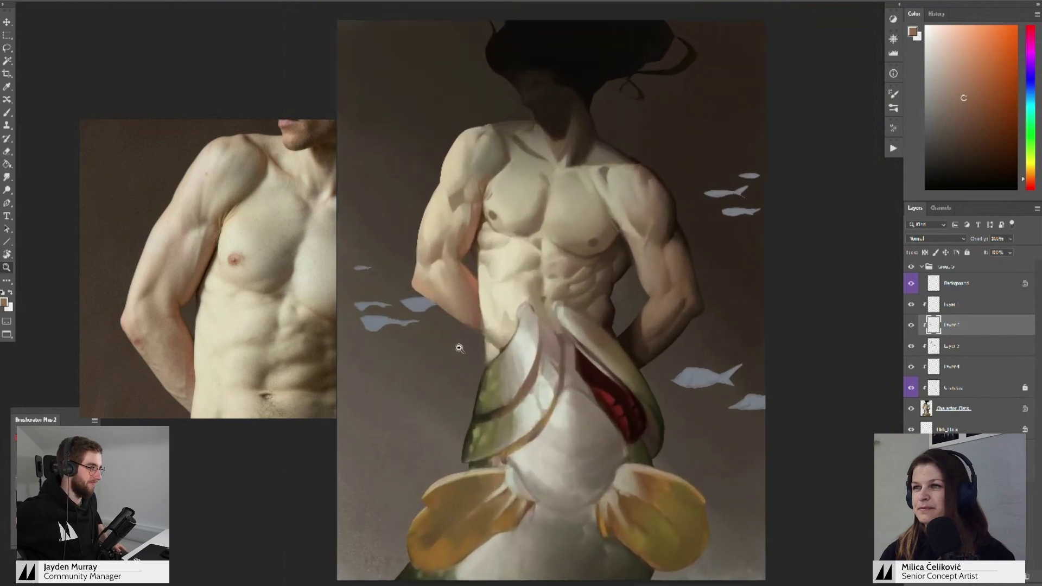
mouse_move(475, 253)
mouse_down()
mouse_move(462, 289)
mouse_move(448, 278)
mouse_move(457, 284)
mouse_move(456, 267)
mouse_up()
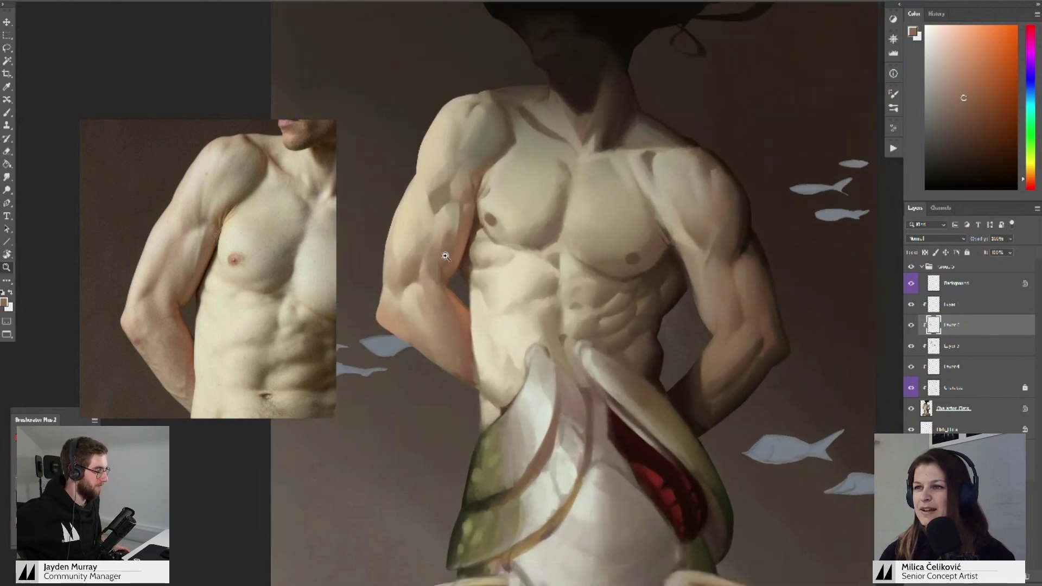
key(b)
alt+click(455, 327)
alt+click(437, 373)
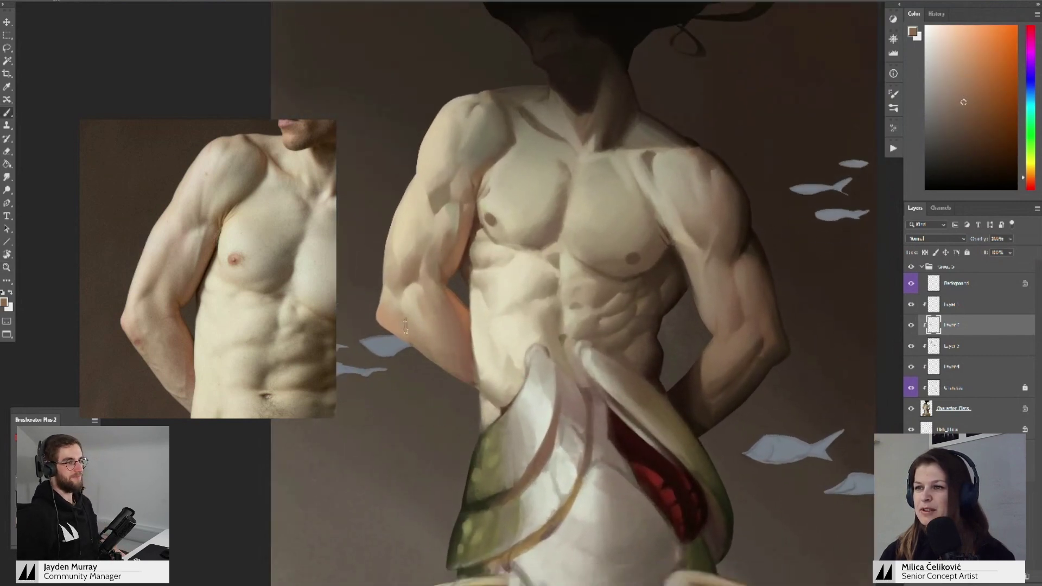
drag(438, 353, 429, 351)
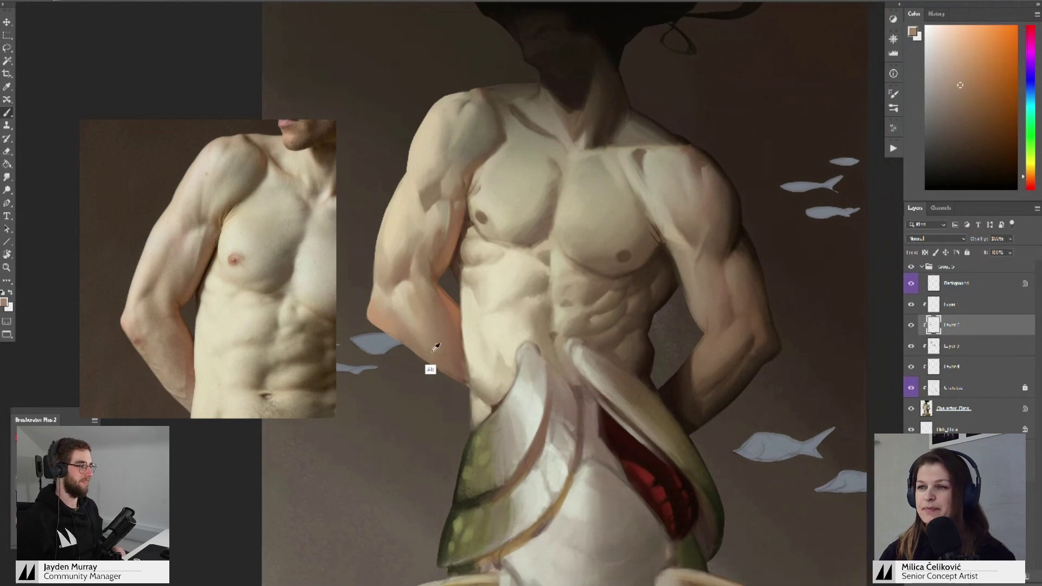
- Paint a more saturated reddish-orange accent on the tip of the lit arm's elbow and blend it with sampled skin tones
alt+click(386, 331)
click(978, 80)
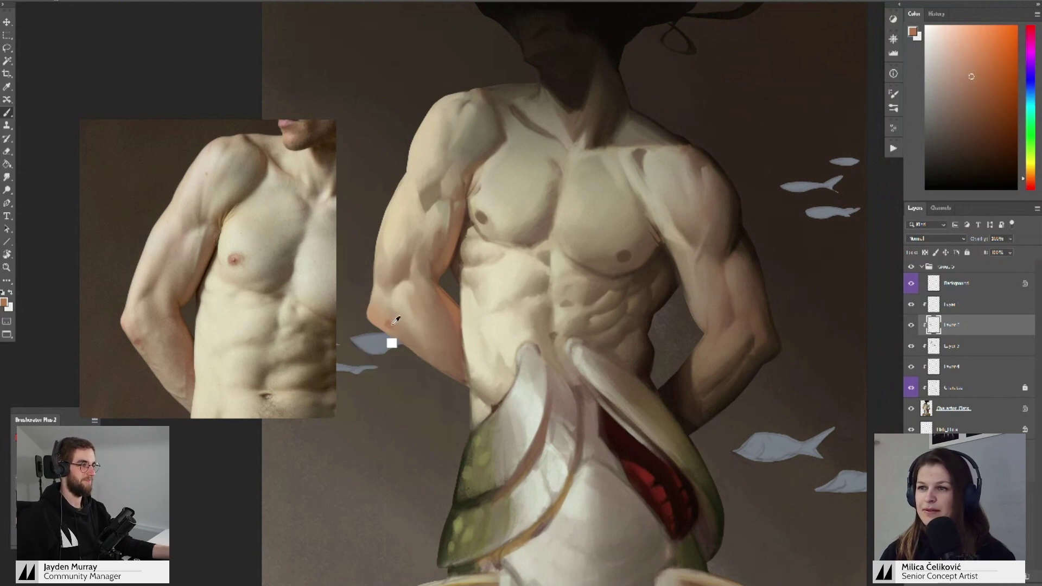
alt+click(395, 320)
alt+click(393, 320)
alt+click(392, 320)
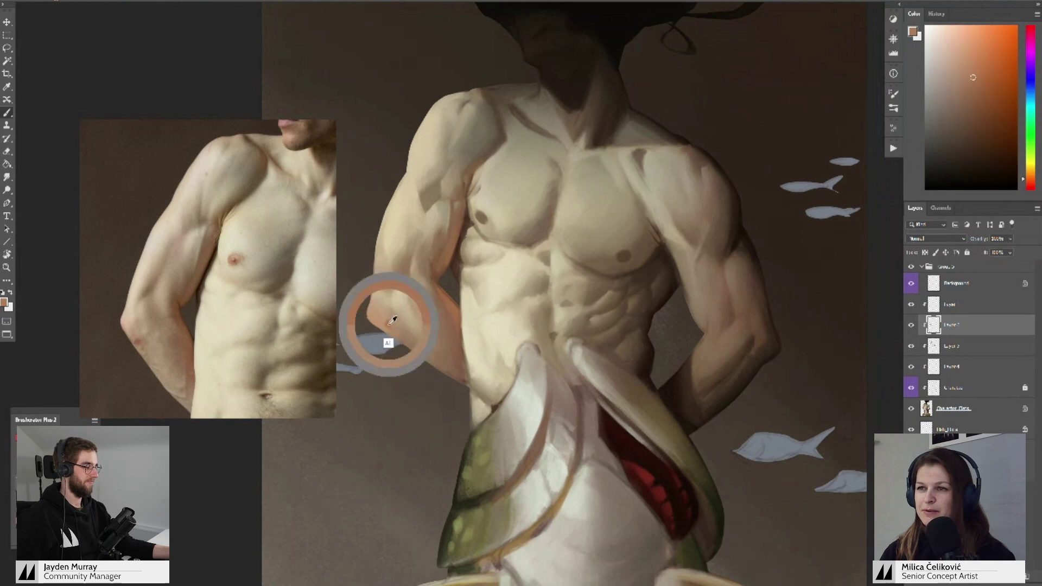
- Check the whole figure and shade the inner elbow bend of the lit arm with sampled orange-brown tones
key(z)
drag(432, 297, 402, 346)
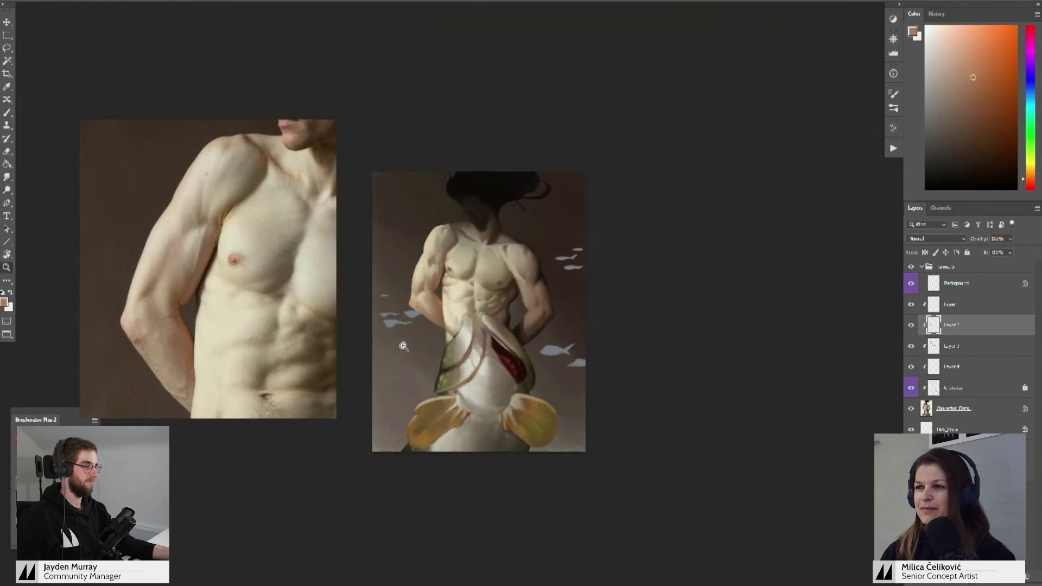
click(402, 346)
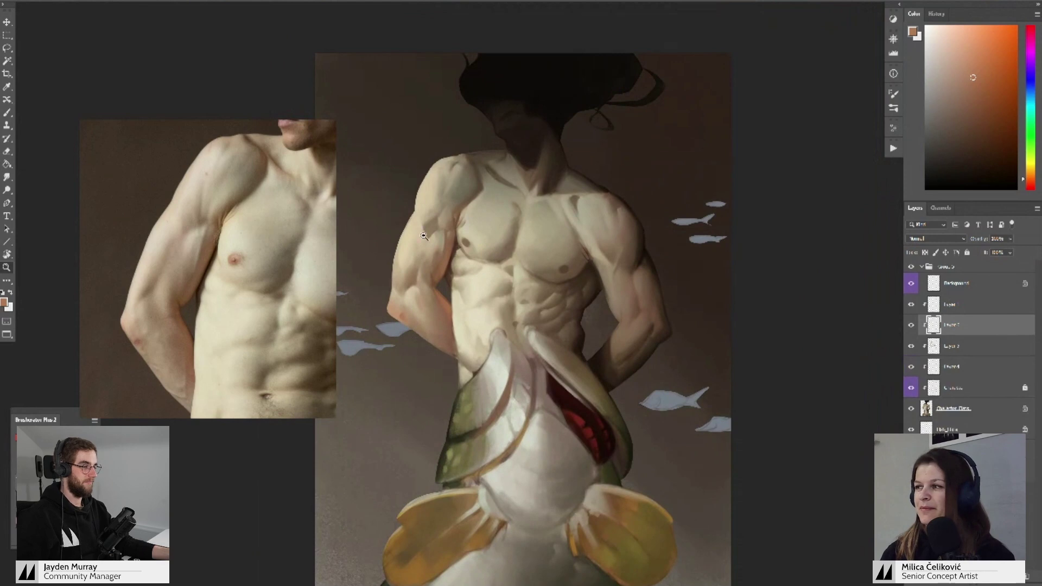
scroll(437, 295, down, 1)
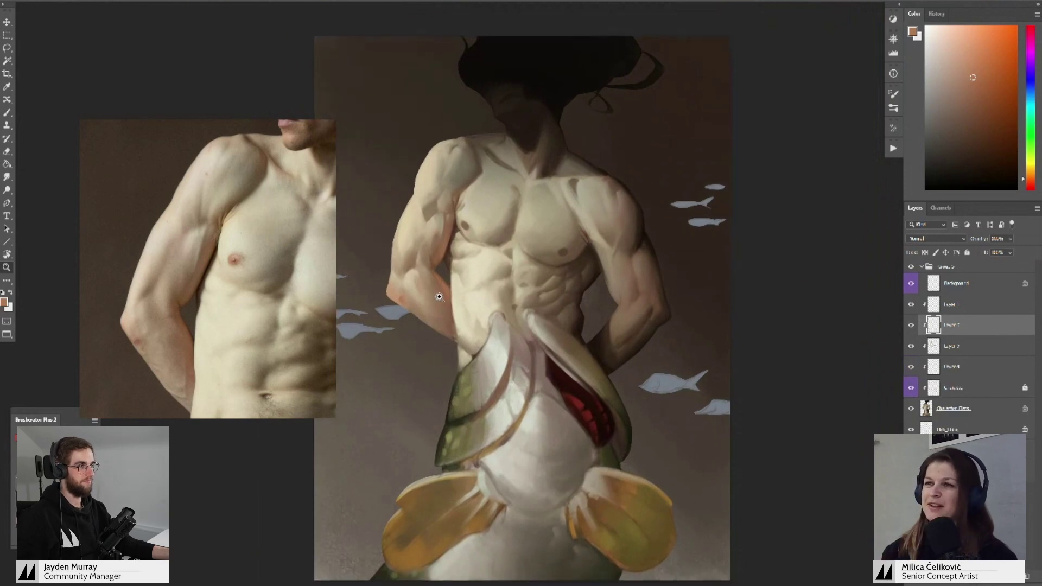
click(451, 268)
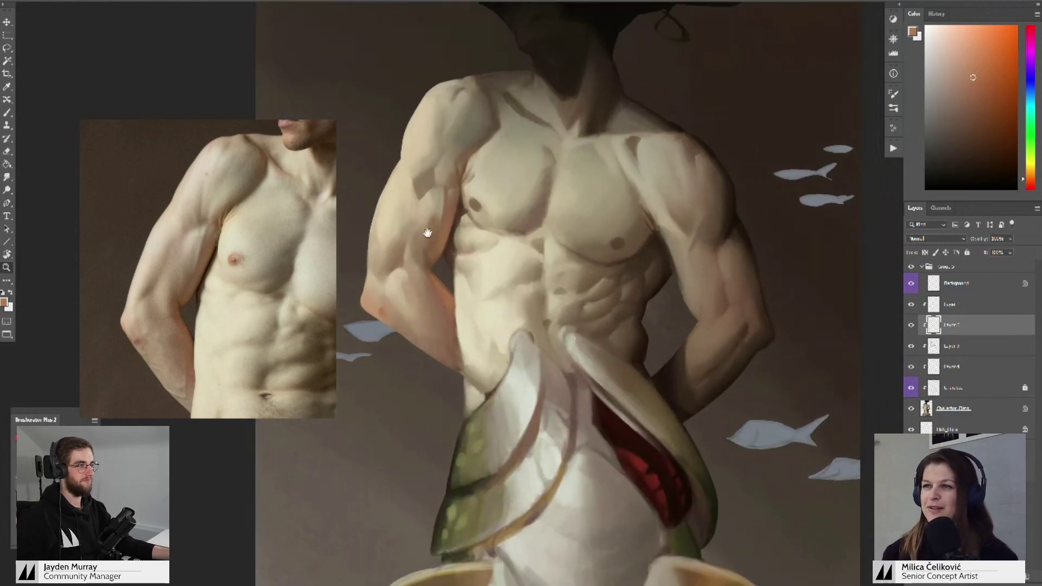
key(b)
alt+click(419, 250)
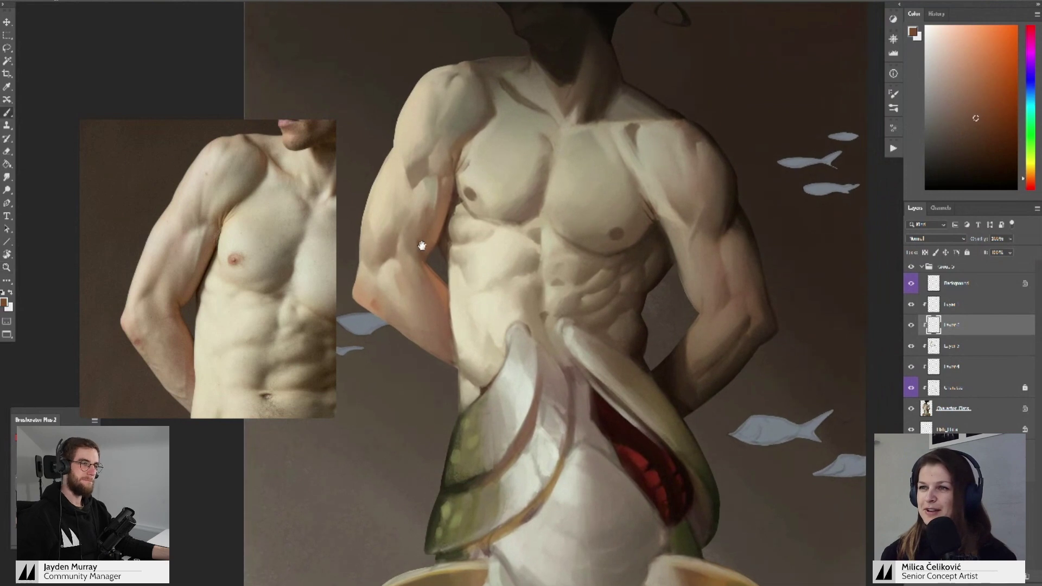
drag(421, 246, 432, 284)
alt+click(427, 281)
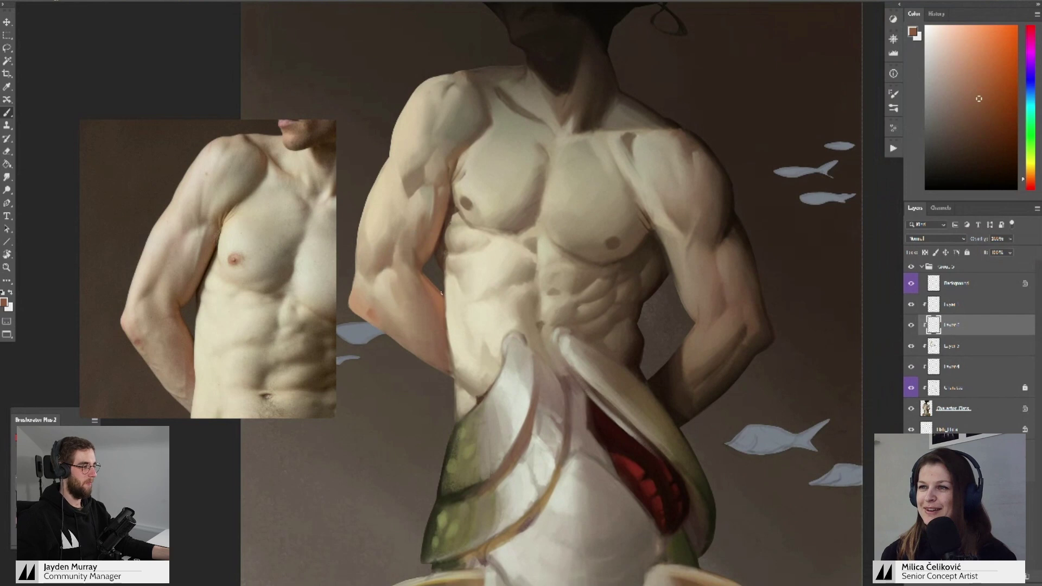
alt+click(422, 275)
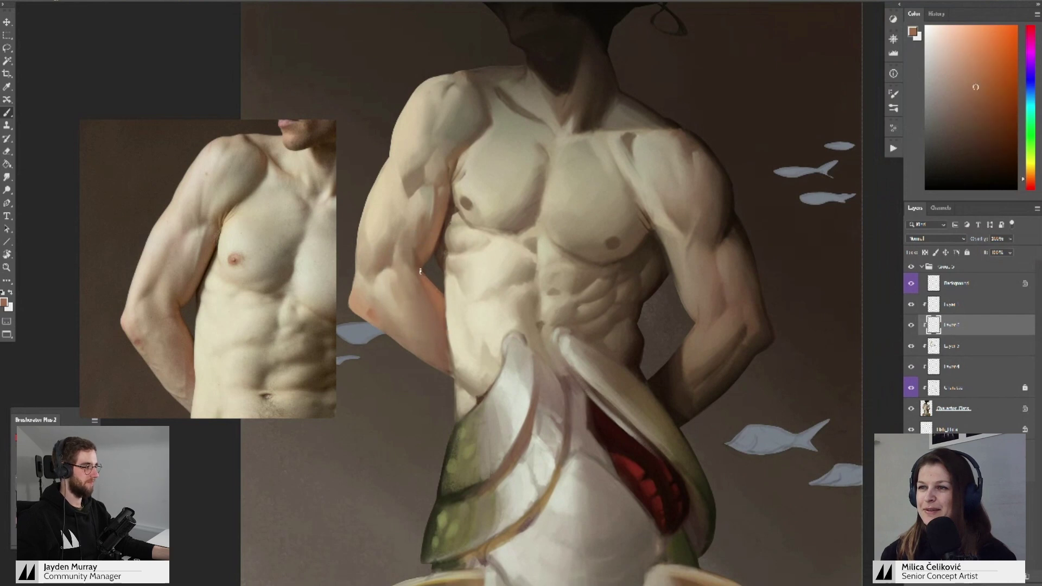
alt+click(440, 309)
mouse_move(427, 311)
mouse_down()
mouse_move(415, 277)
mouse_move(426, 302)
mouse_up()
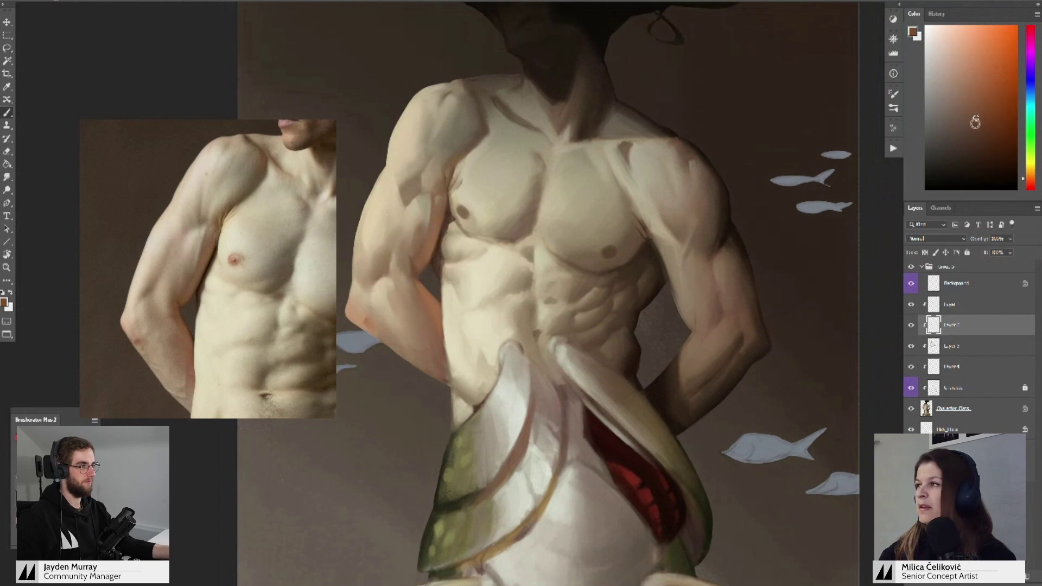
- Shift the brush colour to a darker, redder brown and deepen the crease at the lit arm's inner elbow
click(988, 127)
click(1029, 180)
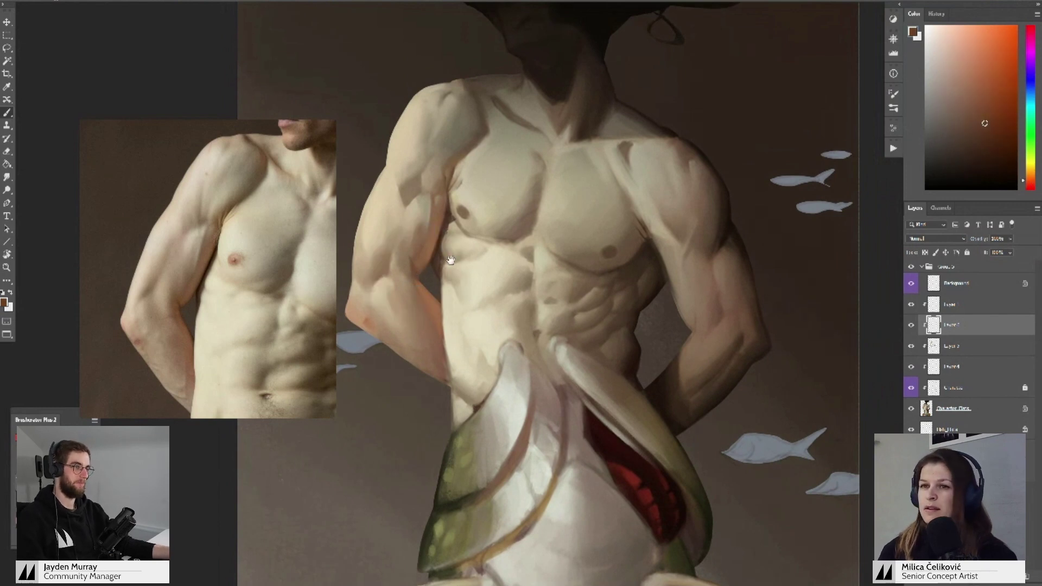
drag(450, 261, 461, 258)
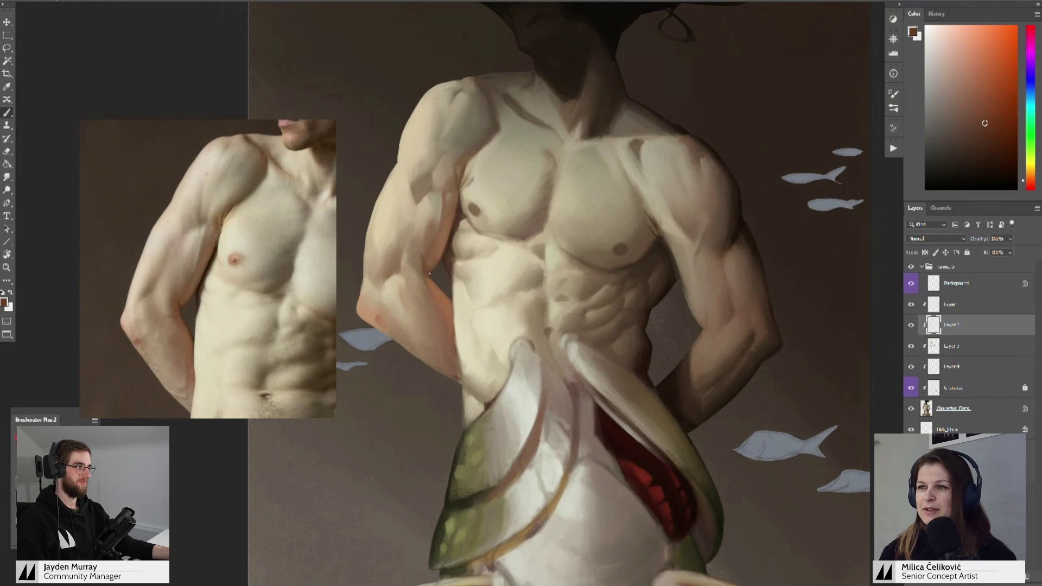
scroll(426, 269, up, 3)
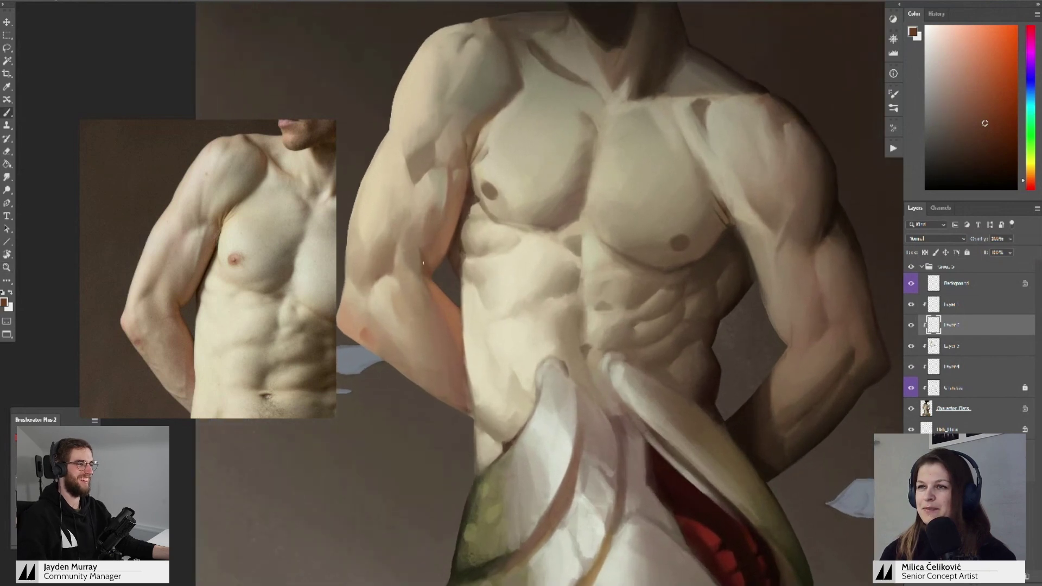
click(992, 142)
drag(406, 273, 409, 252)
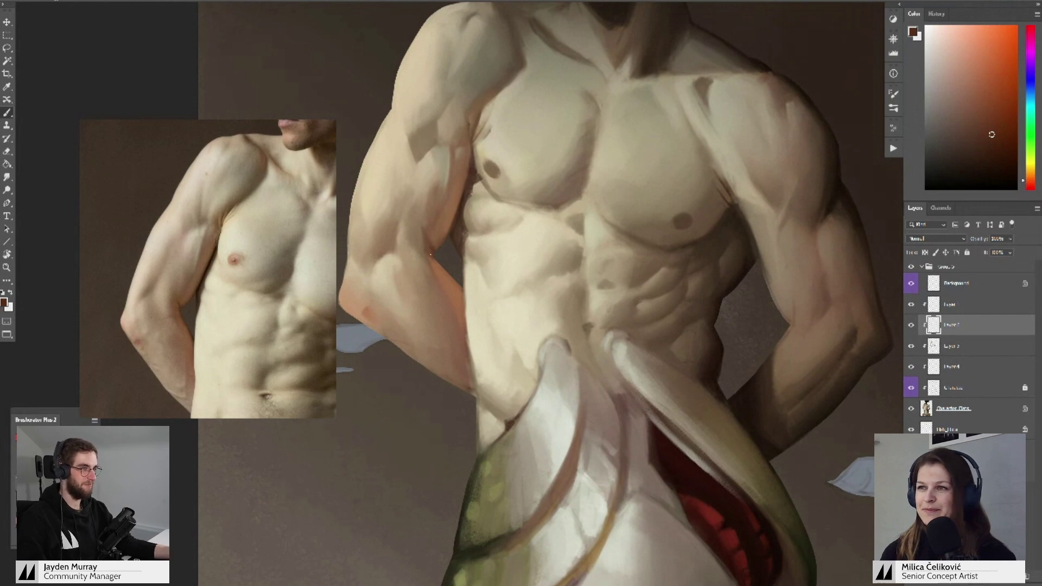
alt+click(428, 250)
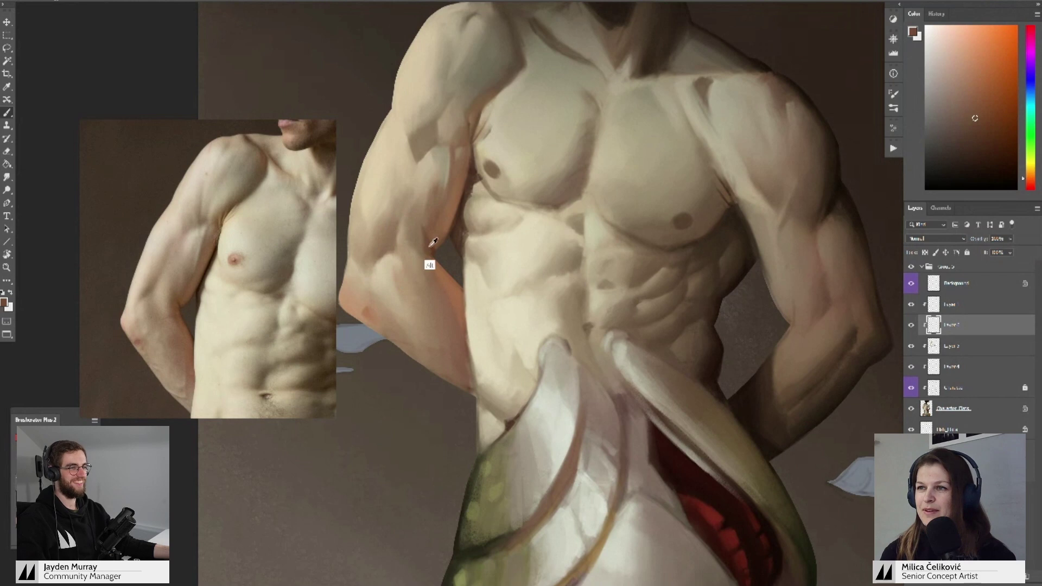
alt+click(429, 250)
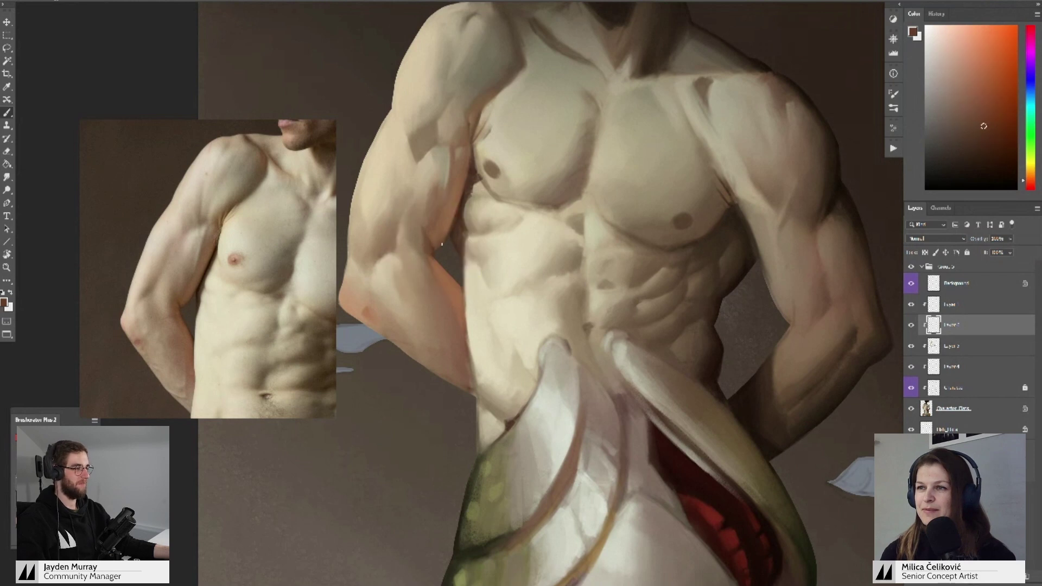
- Blend the shadow above the lit arm's inner elbow into the lower upper arm with sampled mid-brown tones
key(z)
drag(446, 242, 431, 256)
key(b)
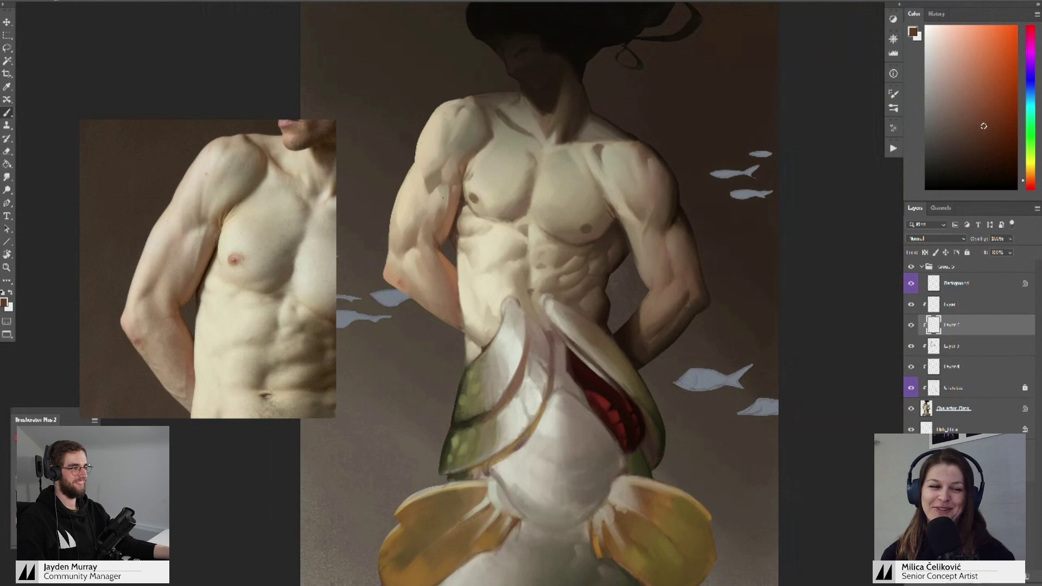
mouse_move(473, 213)
mouse_down()
mouse_move(465, 238)
mouse_move(433, 254)
mouse_move(447, 270)
mouse_move(432, 266)
mouse_up()
key(z)
scroll(446, 270, up, 3)
key(b)
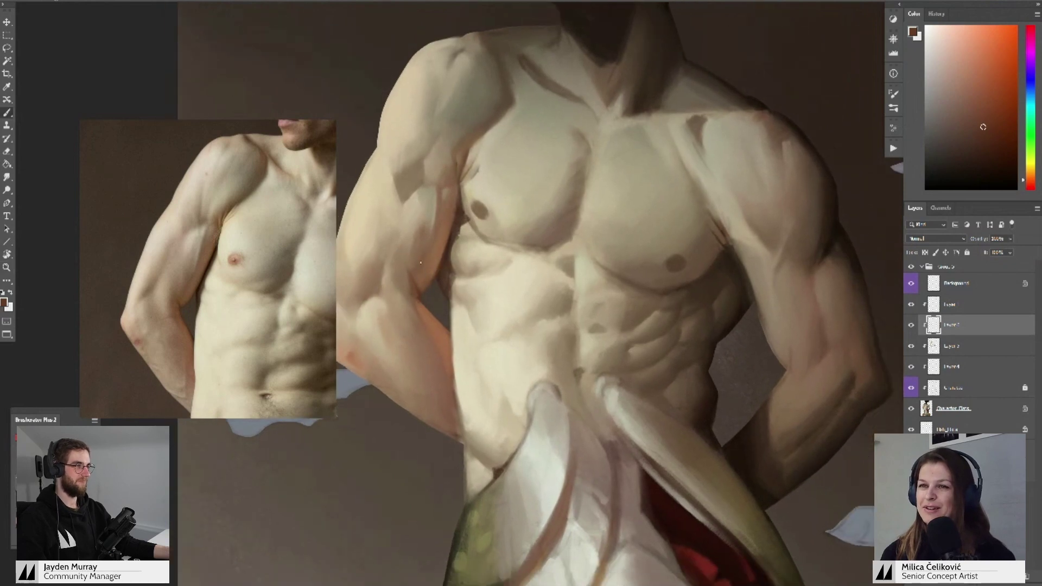
alt+click(421, 268)
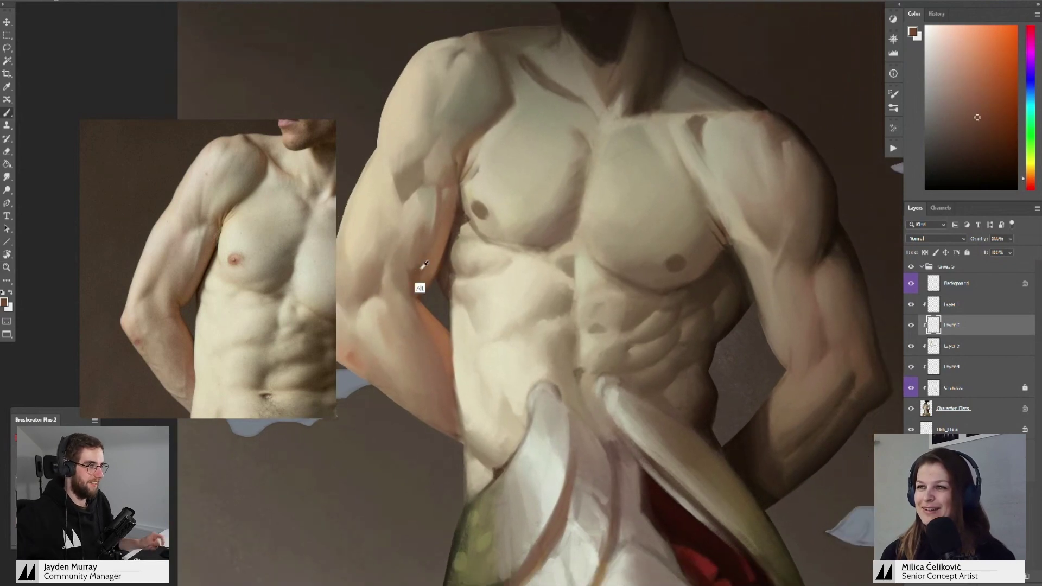
alt+click(426, 265)
alt+click(418, 264)
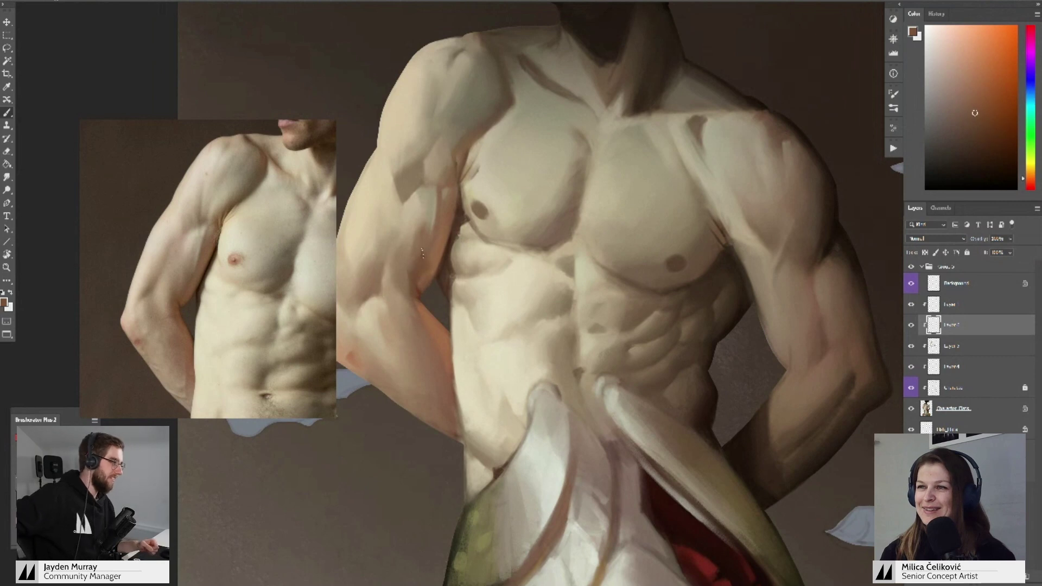
alt+click(425, 241)
alt+click(416, 247)
alt+click(423, 276)
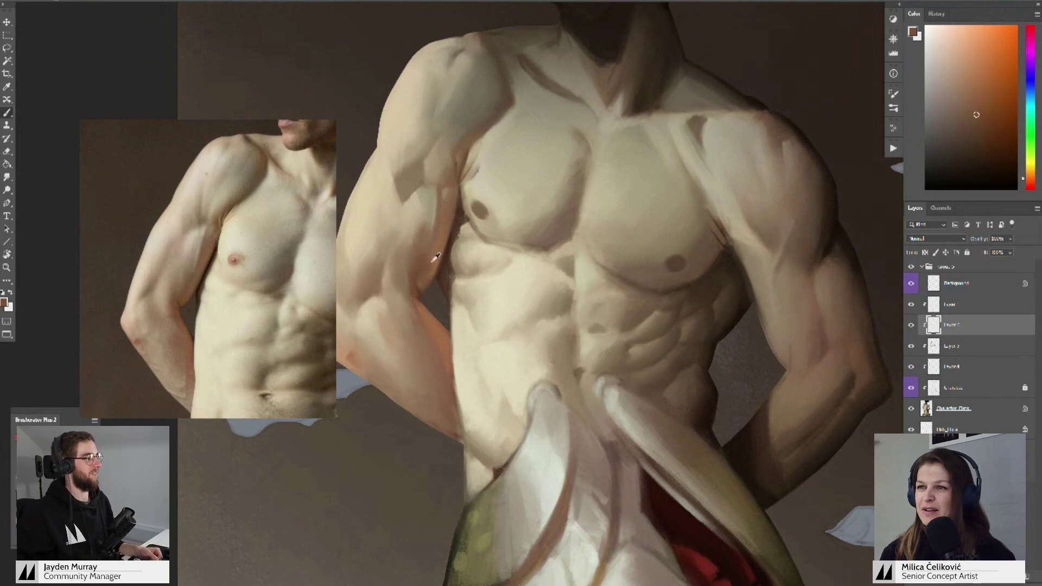
- Refine the inner edge of the lit upper arm beside the chest with lighter orange-brown sampled tones
alt+click(438, 256)
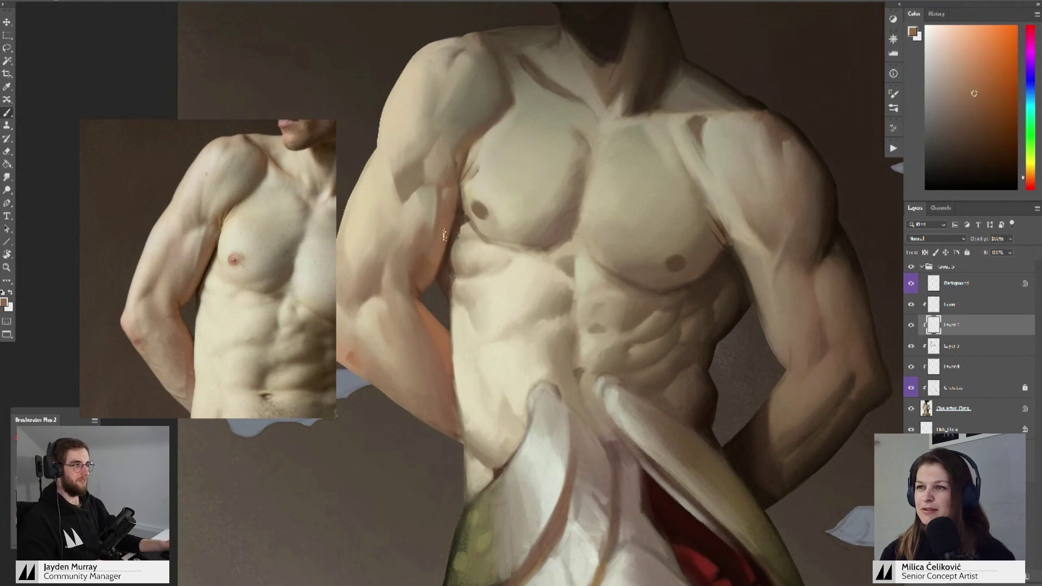
drag(442, 249, 432, 269)
alt+click(431, 269)
alt+click(428, 279)
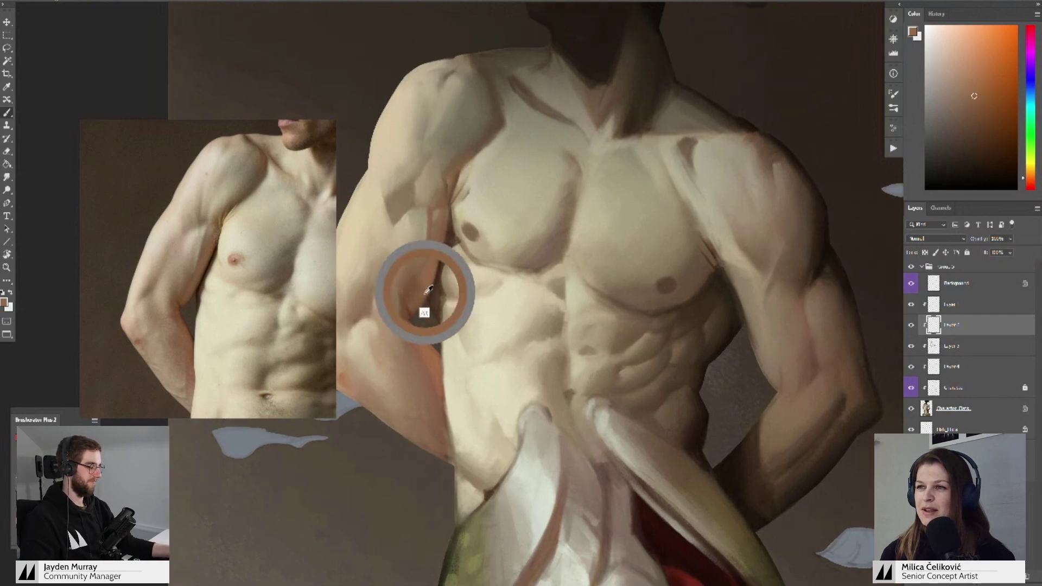
alt+click(437, 258)
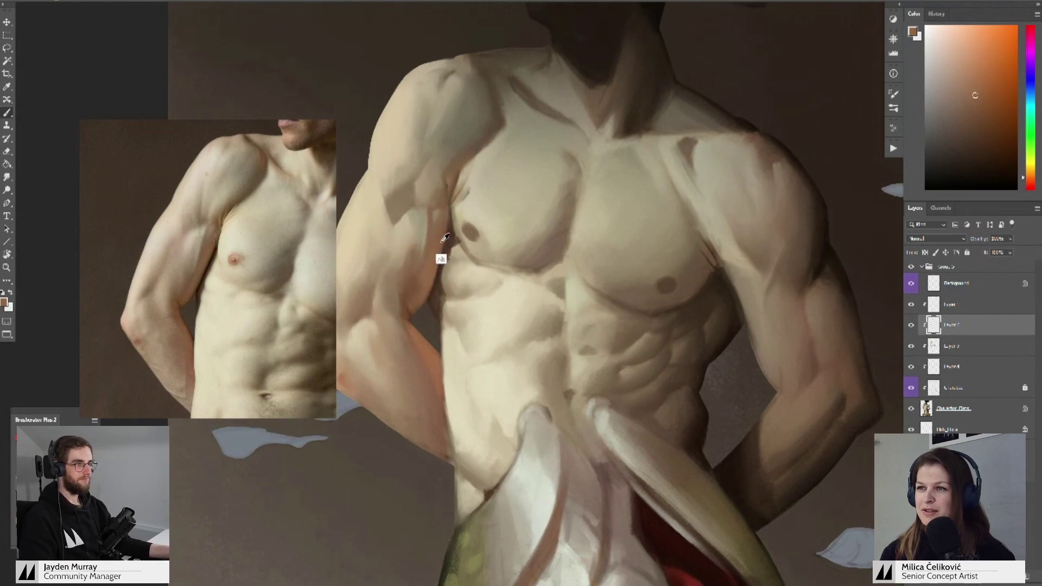
mouse_move(448, 249)
mouse_down()
mouse_move(420, 253)
mouse_move(451, 293)
mouse_move(448, 252)
mouse_move(435, 277)
mouse_up()
scroll(444, 214, up, 4)
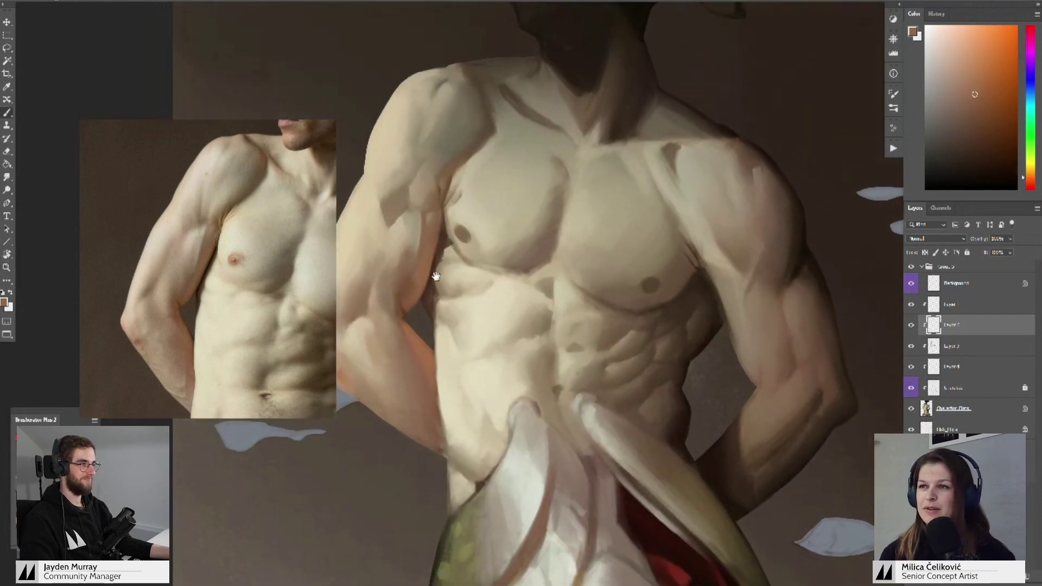
- Shade the side of the torso next to the lit arm with sampled dark browns
alt+click(433, 297)
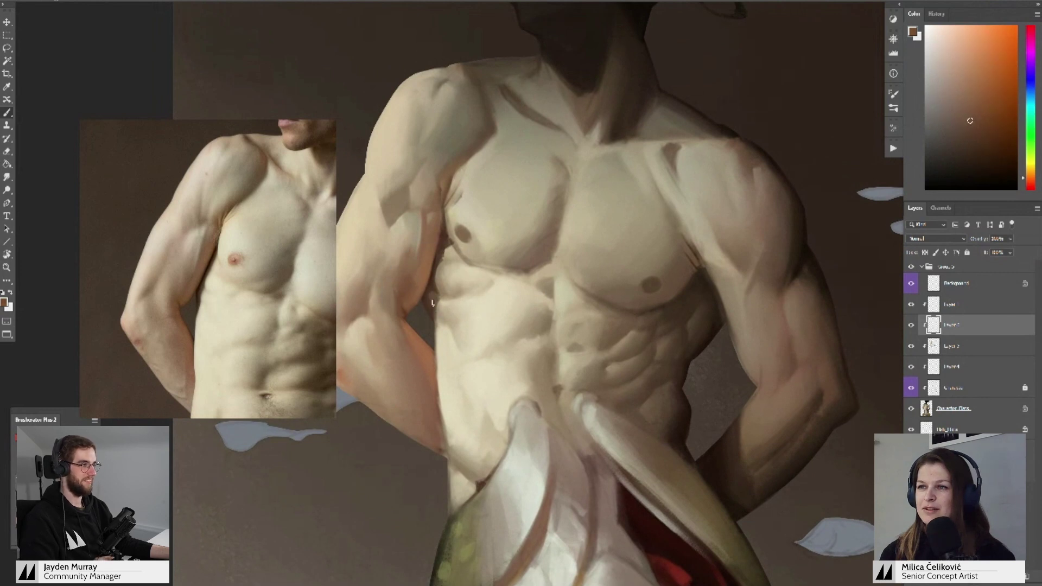
drag(432, 304, 434, 319)
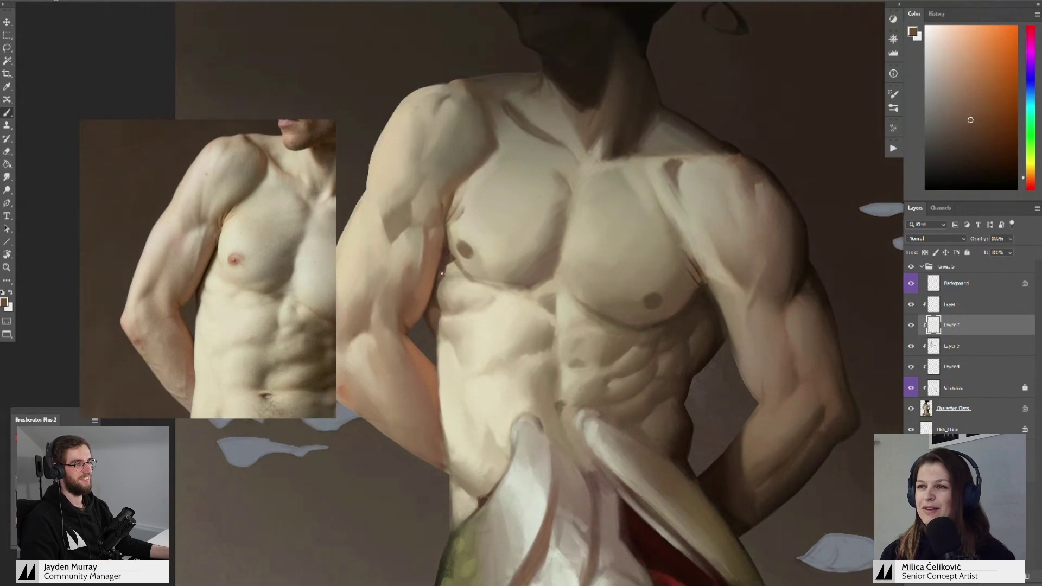
alt+click(443, 259)
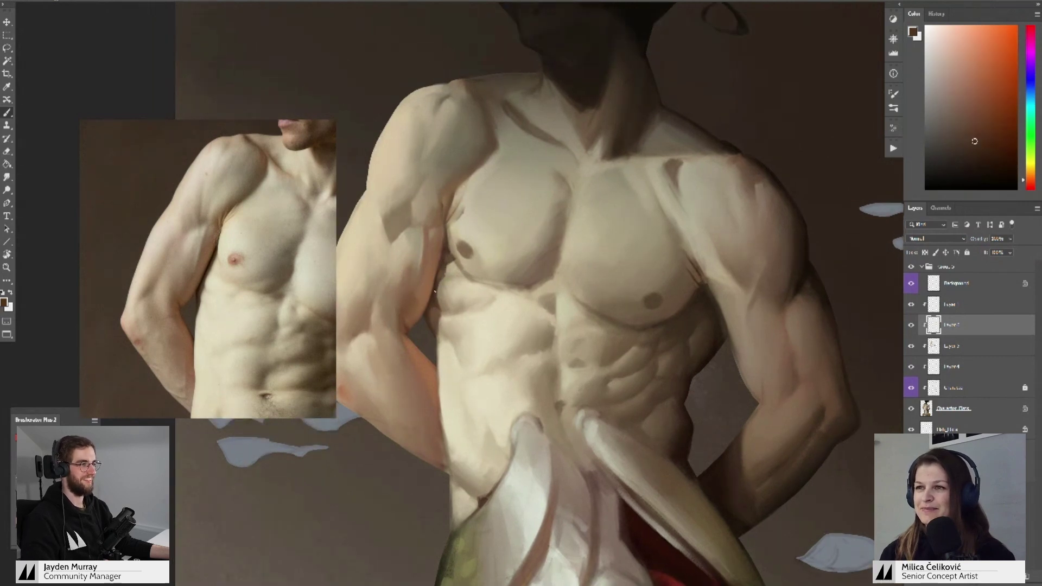
drag(445, 246, 450, 257)
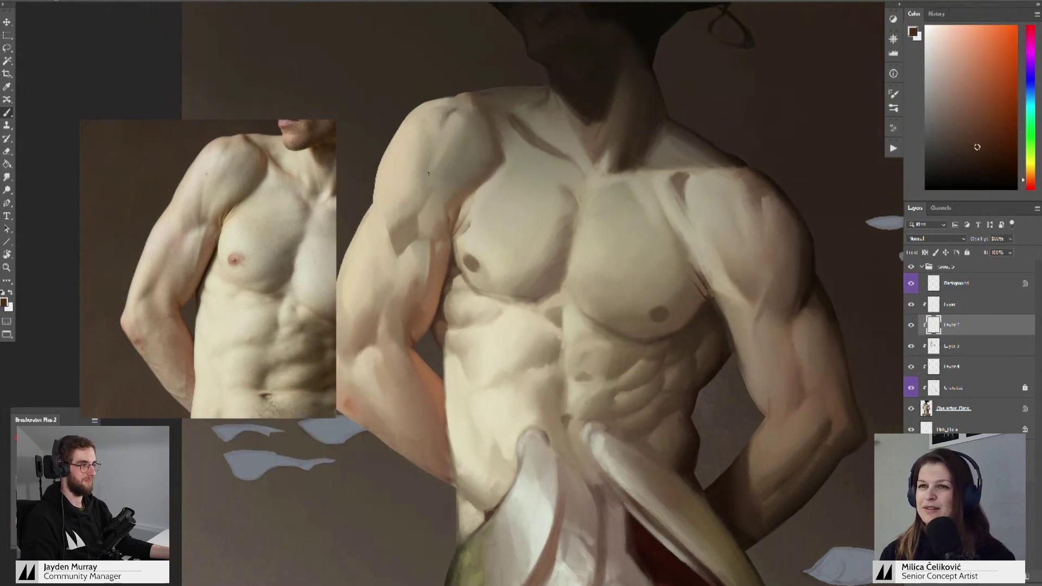
- Choose a near-black reddish brown and deepen the narrow shadow between the lit arm and the torso
drag(983, 146, 991, 164)
drag(500, 297, 485, 257)
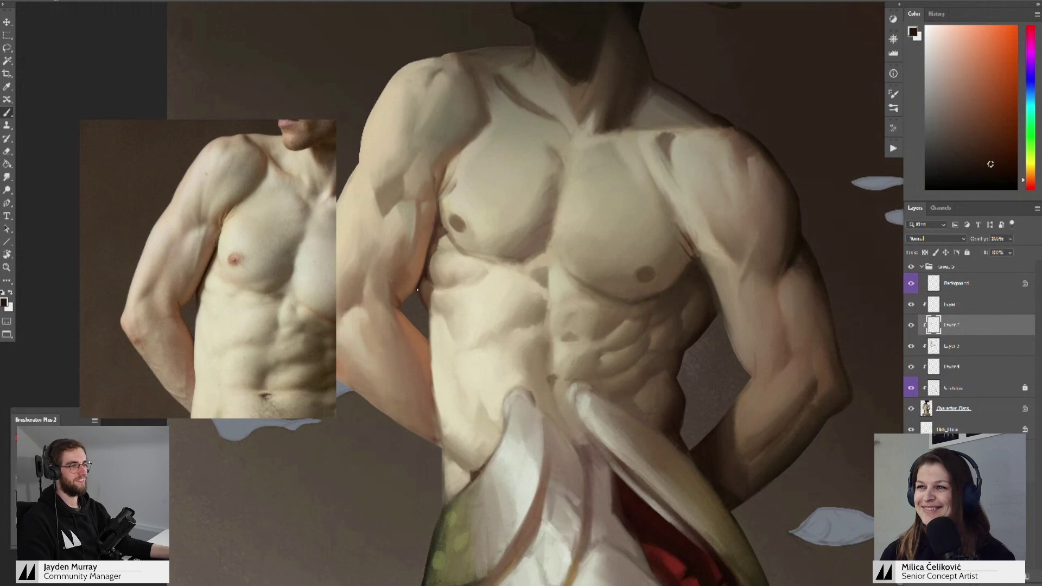
drag(421, 293, 420, 312)
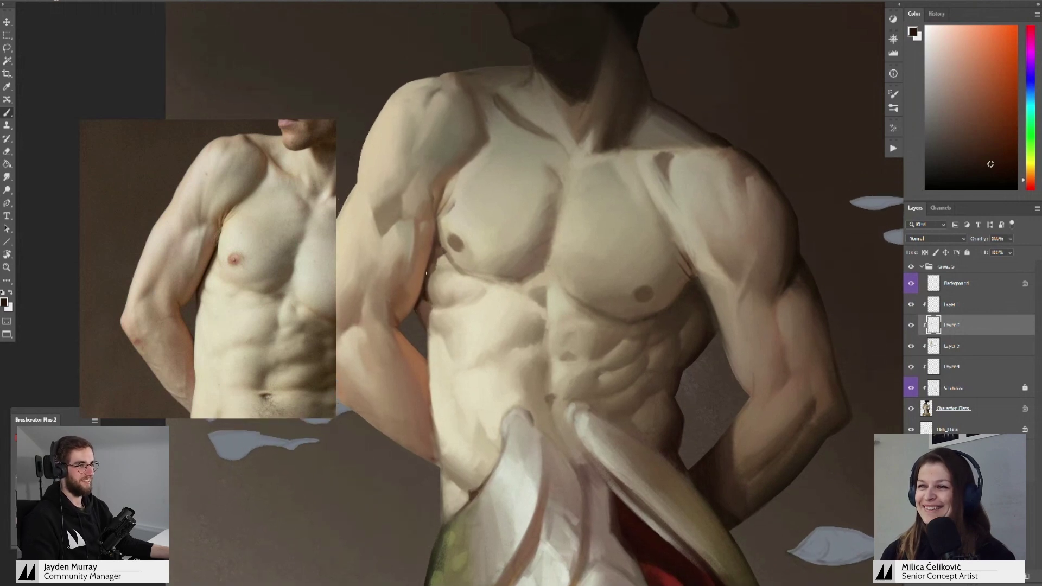
mouse_move(433, 249)
mouse_down()
mouse_move(434, 263)
mouse_move(441, 260)
mouse_up()
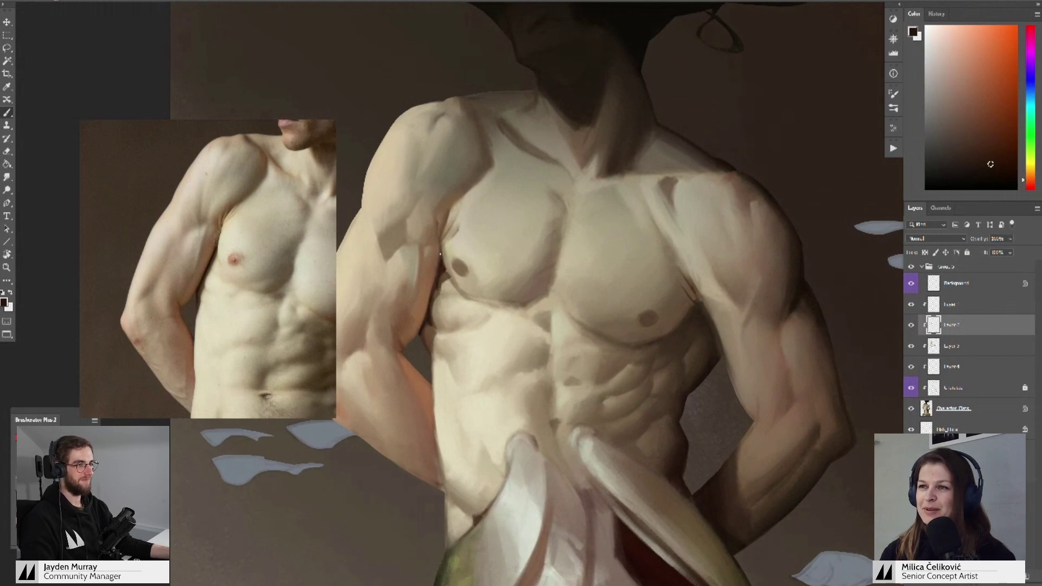
drag(435, 287, 436, 259)
- Refine the narrow shadow between the lit arm and the outer chest with sampled dark and mid-brown tones
alt+click(442, 244)
alt+click(442, 244)
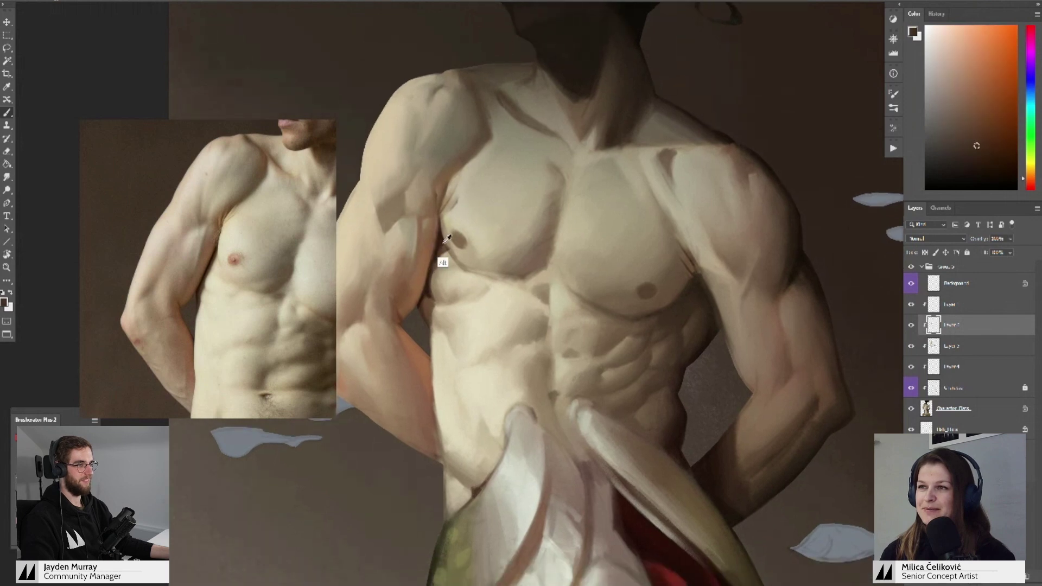
alt+click(441, 244)
alt+click(442, 245)
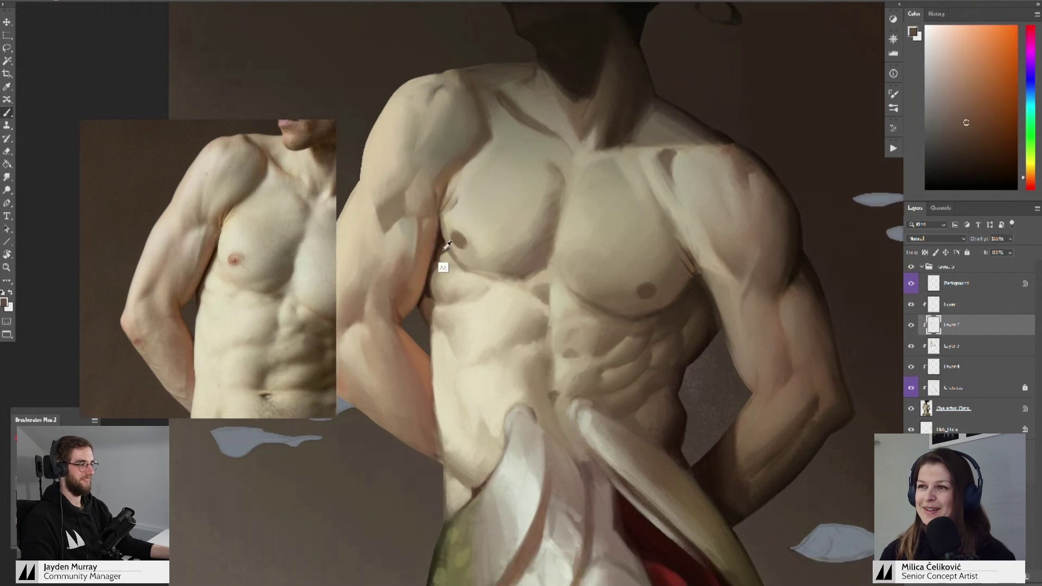
alt+click(439, 255)
alt+click(441, 253)
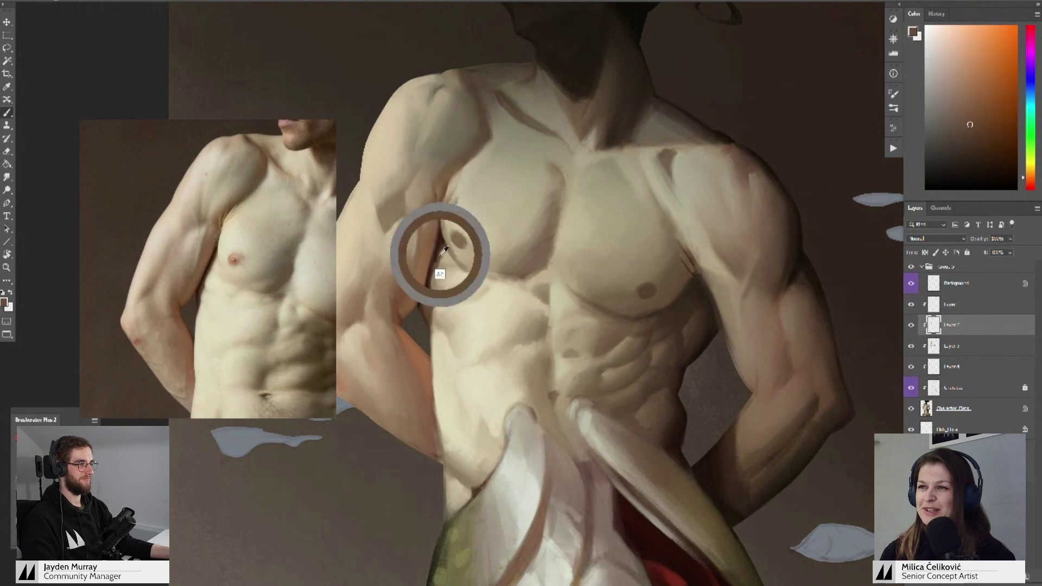
alt+click(440, 254)
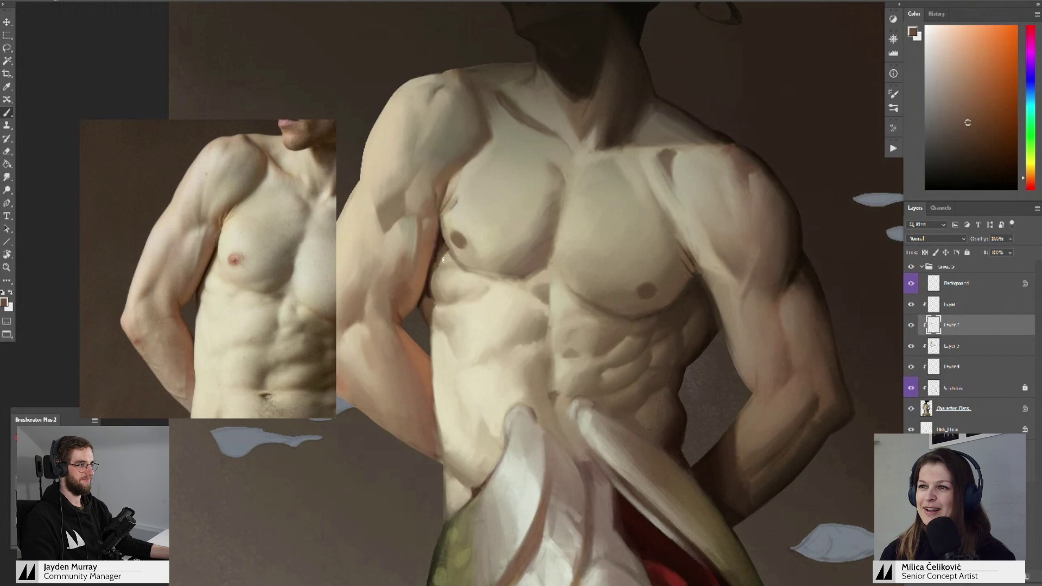
alt+click(437, 256)
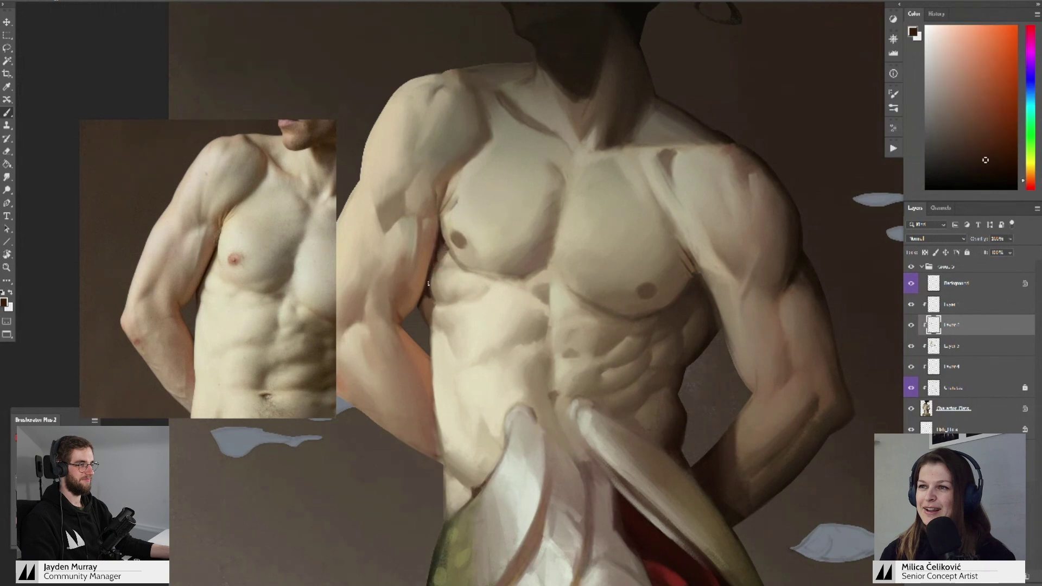
alt+click(441, 251)
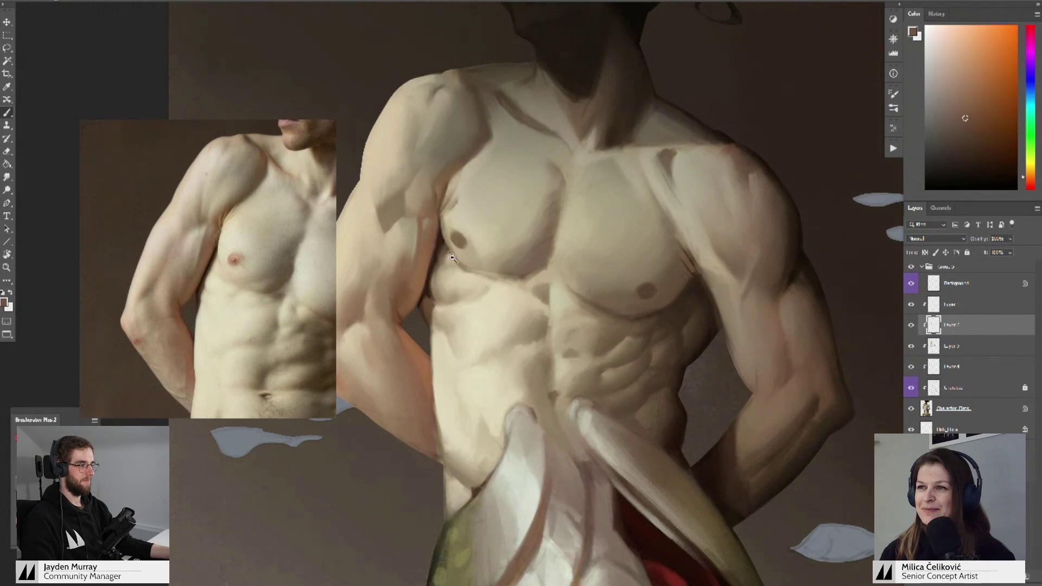
drag(452, 258, 412, 258)
- Check the painting with the current shading layer hidden, then try merging that layer into the one below
click(911, 325)
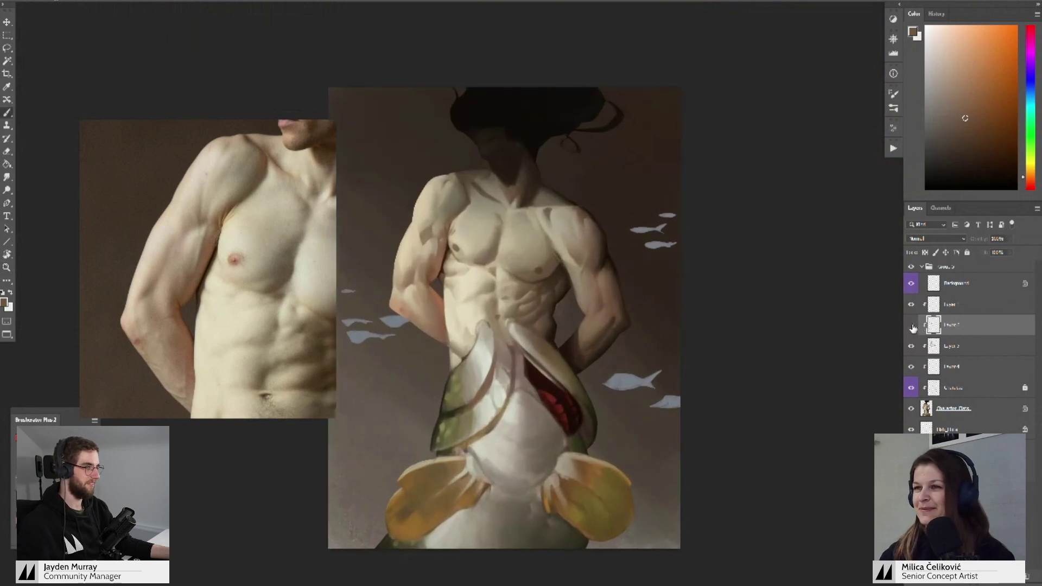
key(ctrl+e)
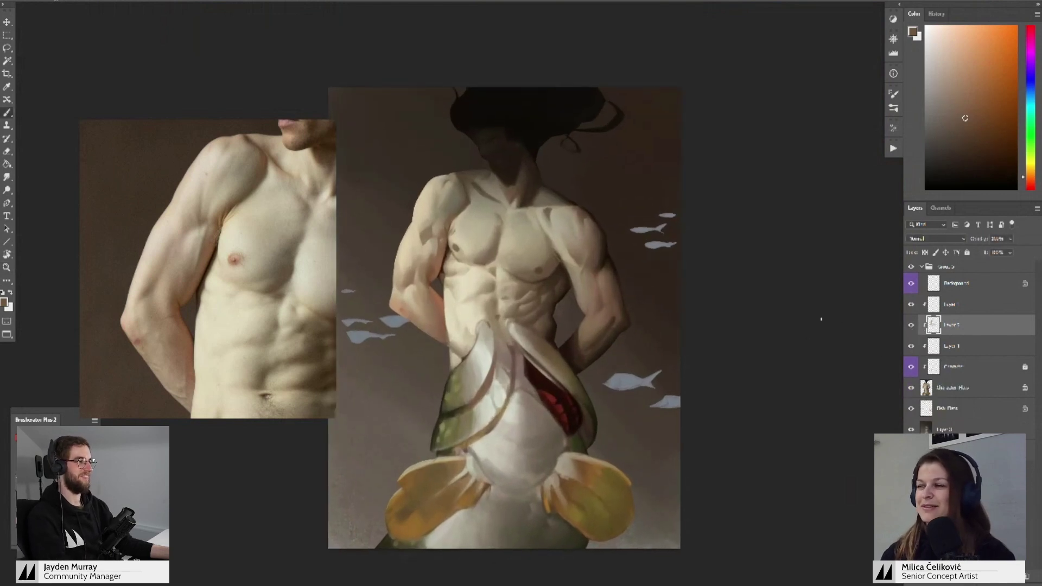
key(ctrl+z)
- Blend the side of the torso just below the lit pectoral and the chest's outer edge with sampled beige tones
key(z)
drag(451, 264, 454, 263)
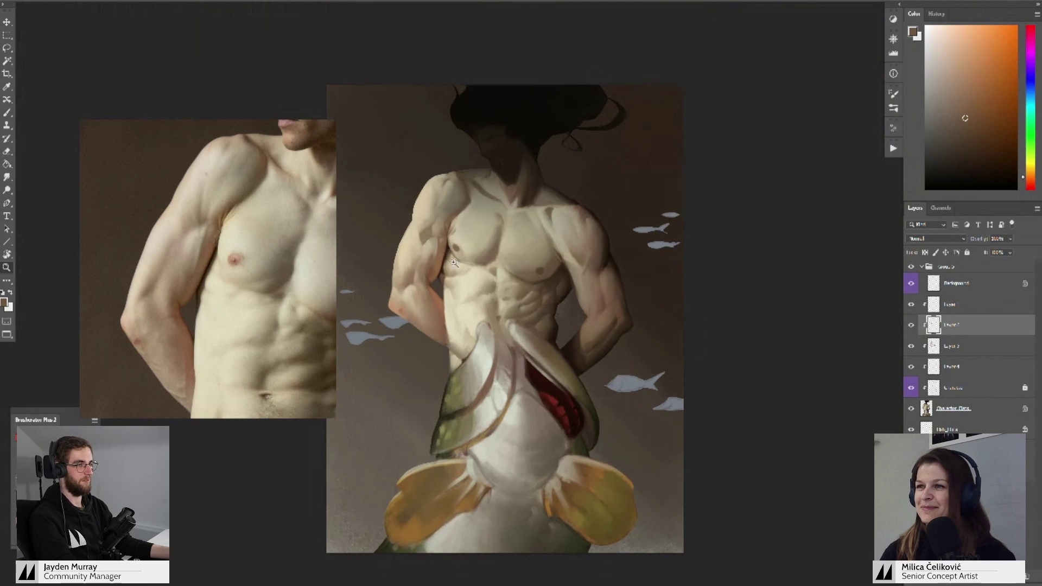
click(453, 262)
click(454, 263)
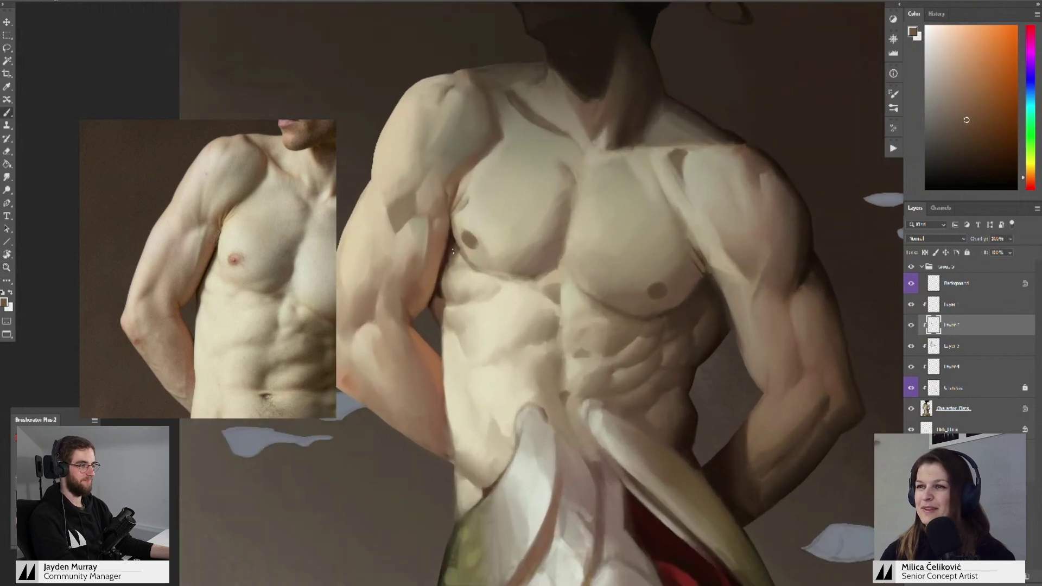
alt+click(462, 255)
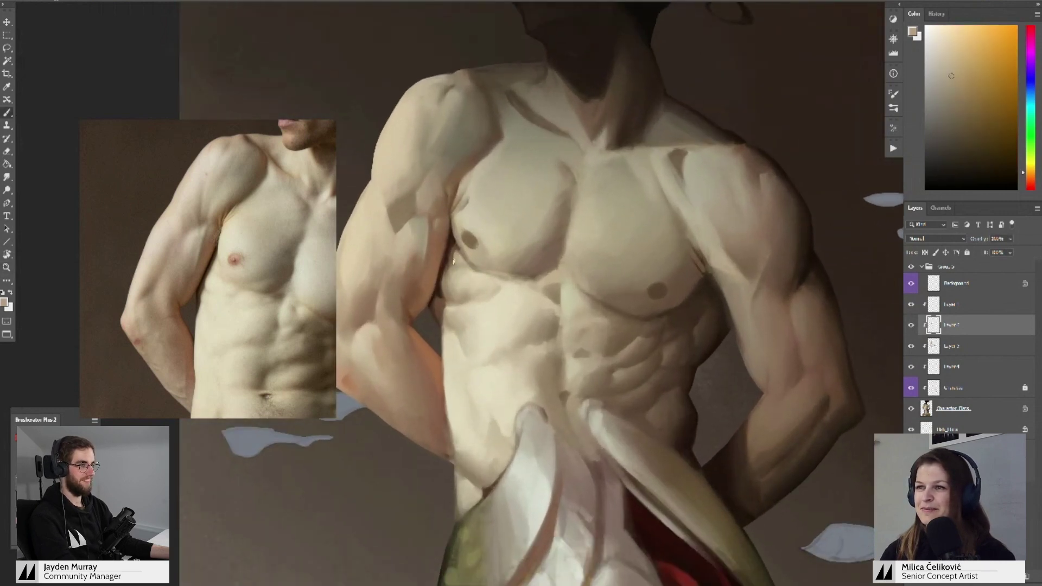
alt+click(456, 270)
mouse_move(450, 269)
mouse_down()
mouse_move(450, 304)
mouse_move(449, 292)
mouse_up()
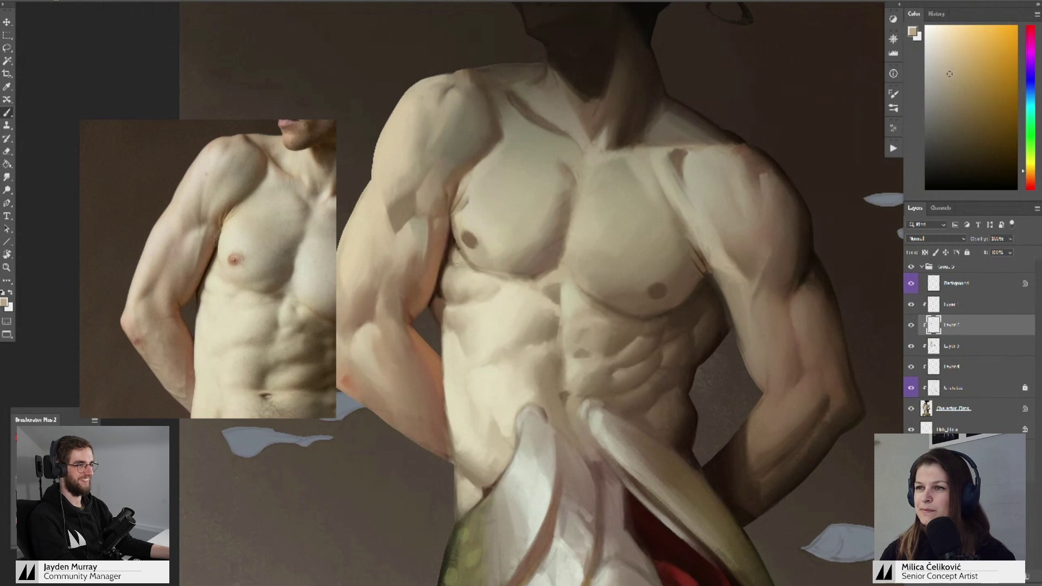
alt+click(455, 258)
alt+click(456, 272)
alt+click(464, 272)
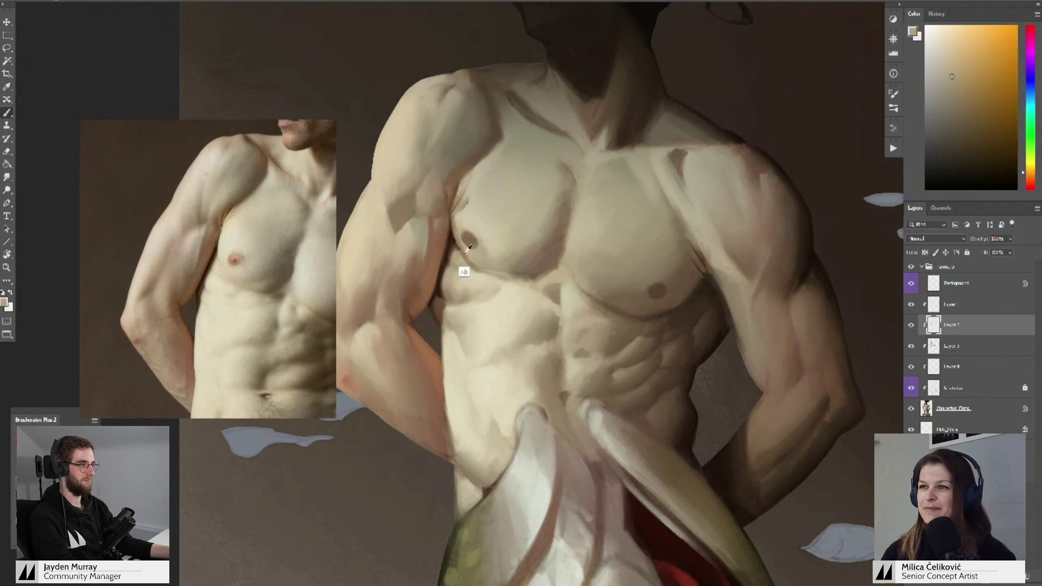
alt+click(458, 239)
drag(464, 246, 459, 225)
- Smooth the lit upper ribs beside the inner arm with sampled pale beige skin tones
alt+click(442, 256)
alt+click(442, 291)
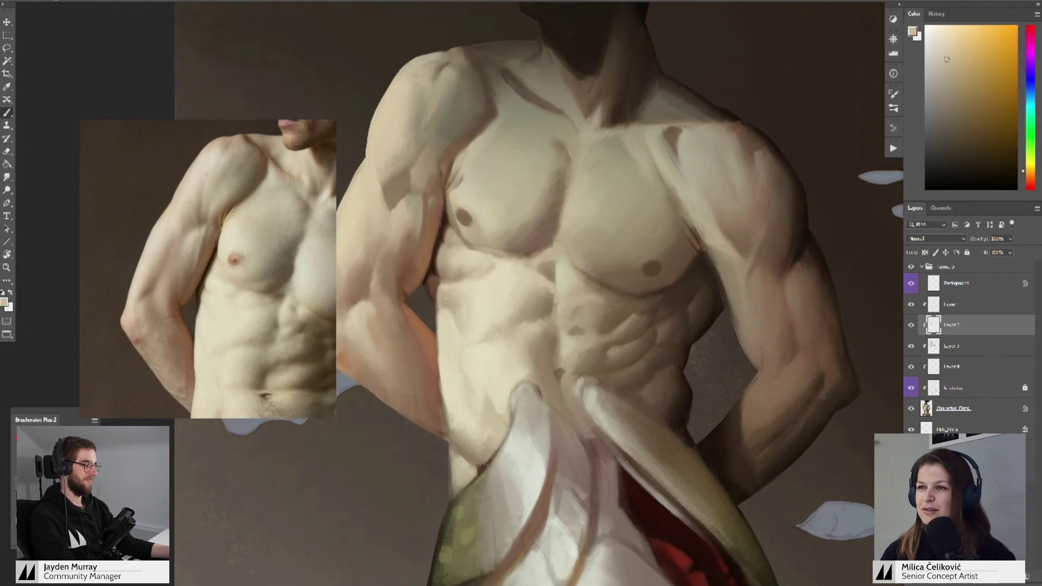
alt+click(447, 301)
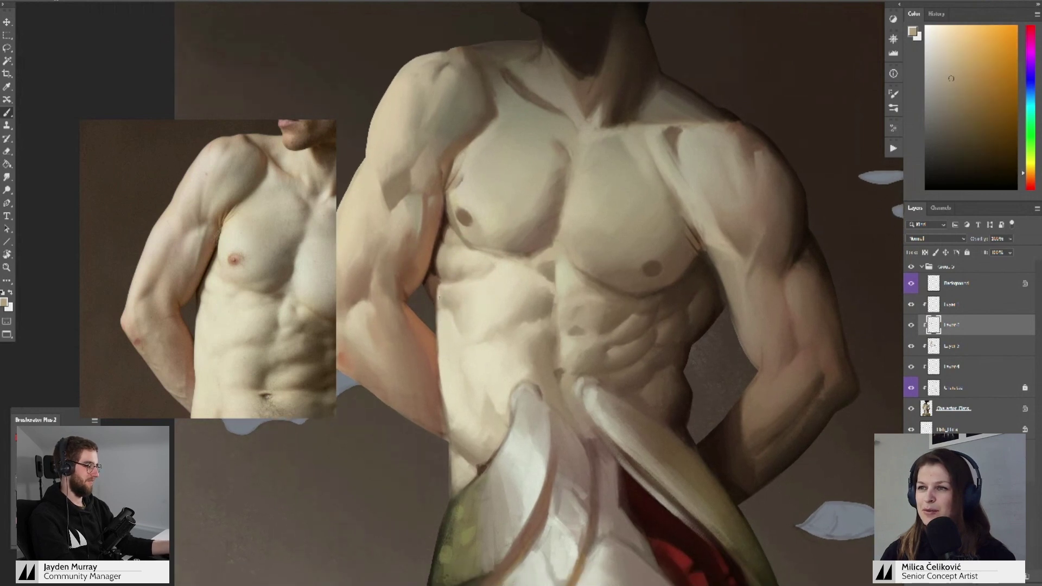
alt+click(456, 290)
alt+click(460, 293)
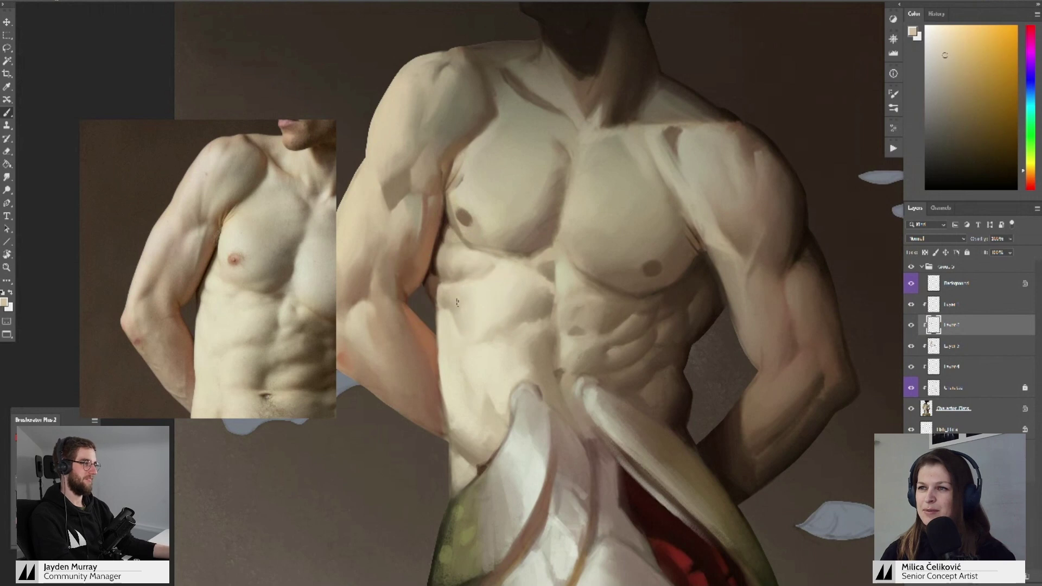
alt+click(463, 312)
alt+click(462, 314)
alt+click(459, 317)
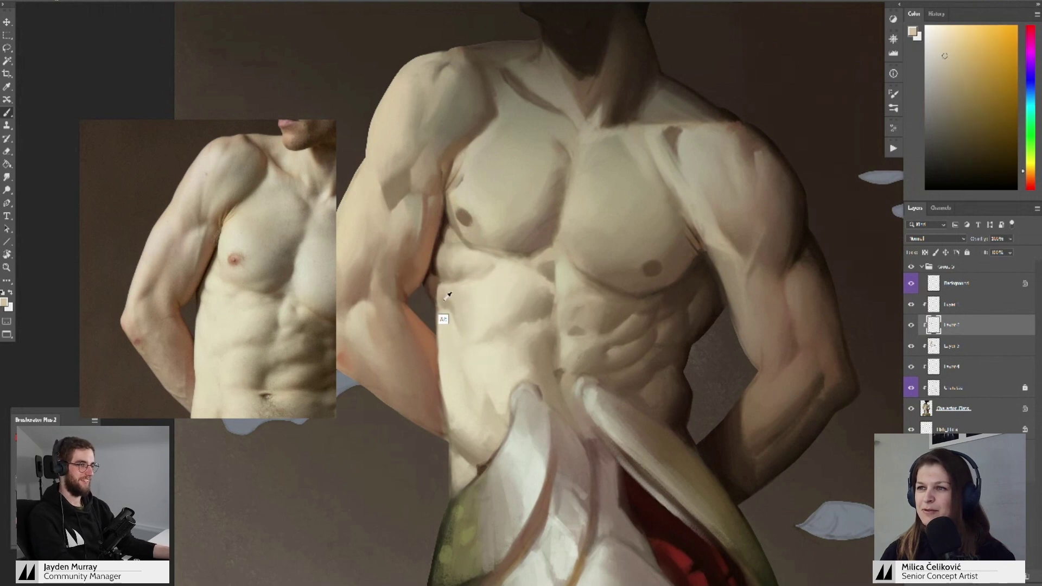
- Merge the torso shading down, add a new layer, and refine the dark edge between the ribs and the lit arm
key(ctrl+e)
key(ctrl+shift+alt+n)
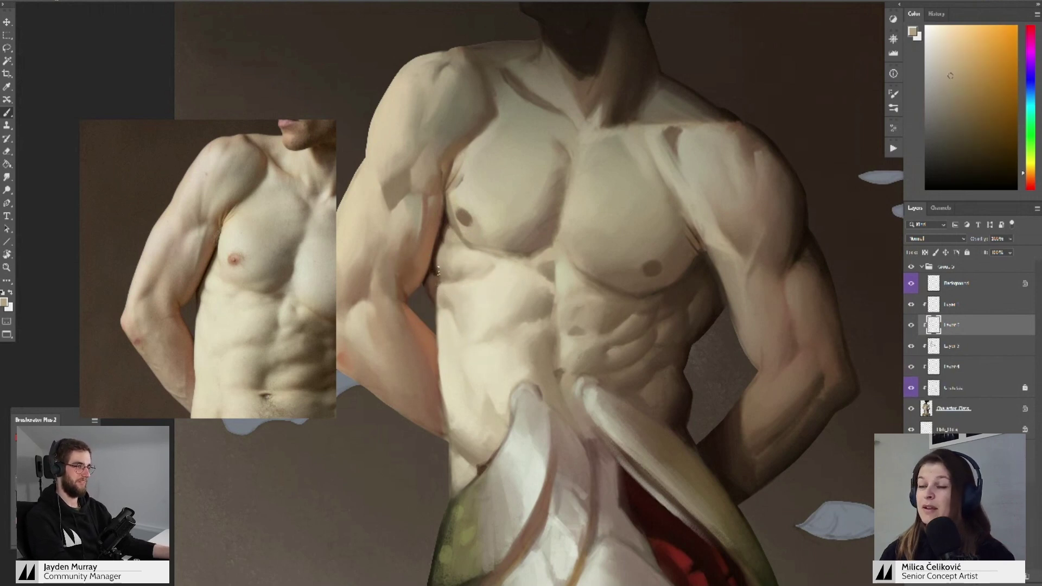
drag(454, 282, 438, 264)
alt+click(415, 253)
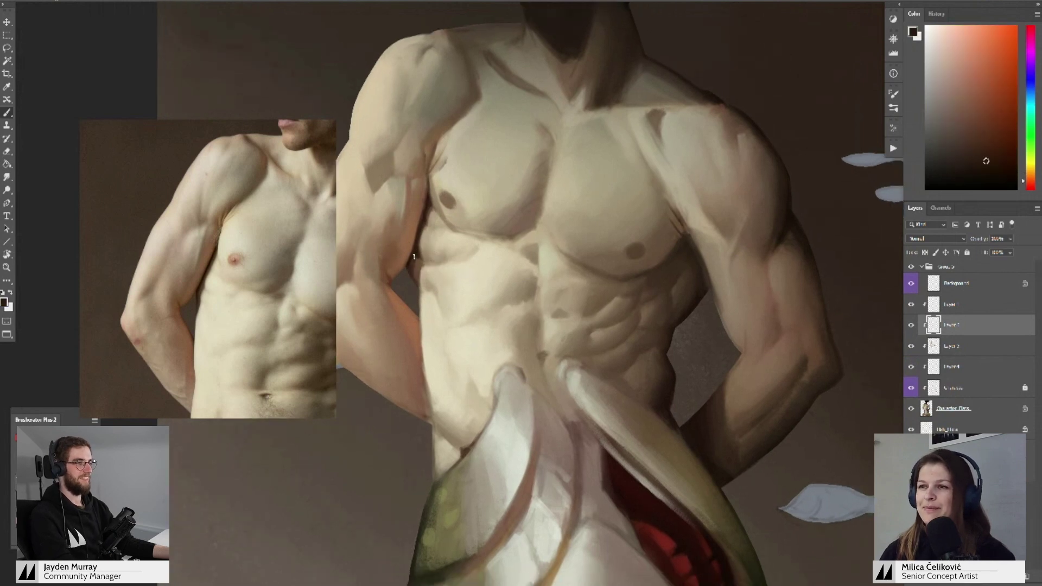
alt+click(415, 278)
drag(437, 214, 433, 251)
alt+click(427, 275)
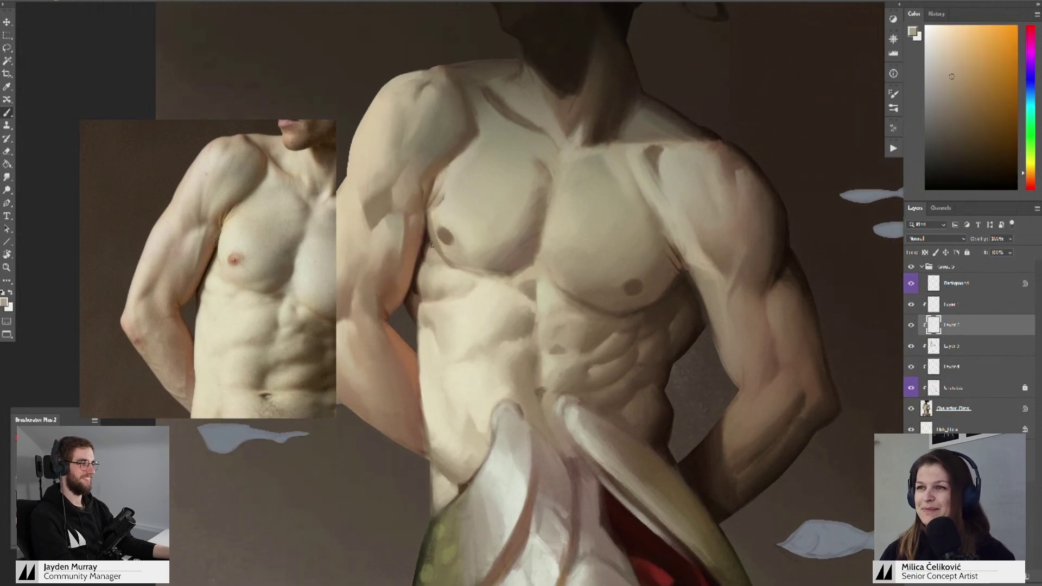
- Model the outer part of the lit pectoral around the nipple with sampled tan and brown tones
alt+click(442, 239)
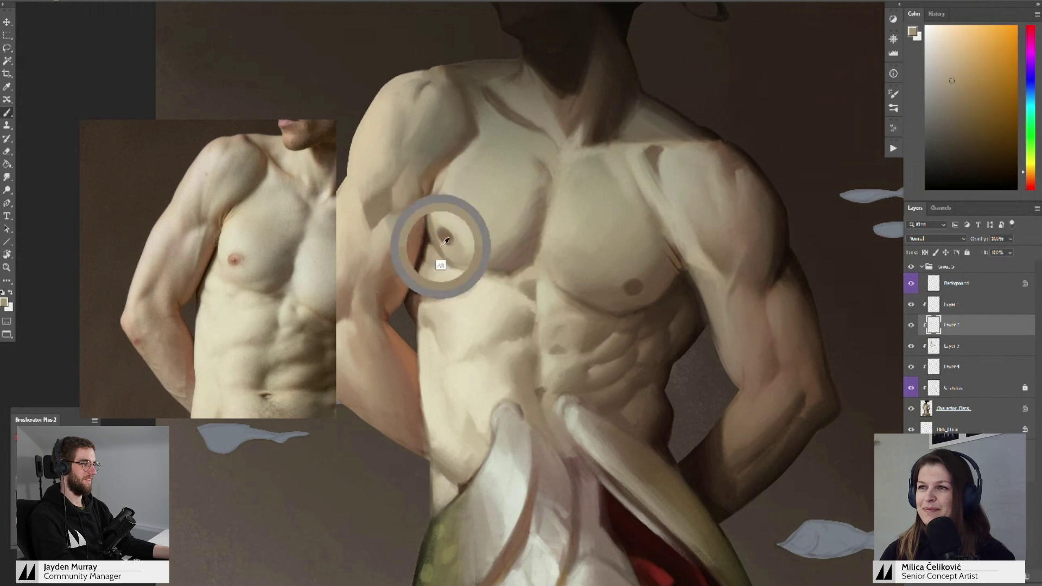
alt+click(445, 247)
drag(483, 264, 507, 274)
alt+click(438, 259)
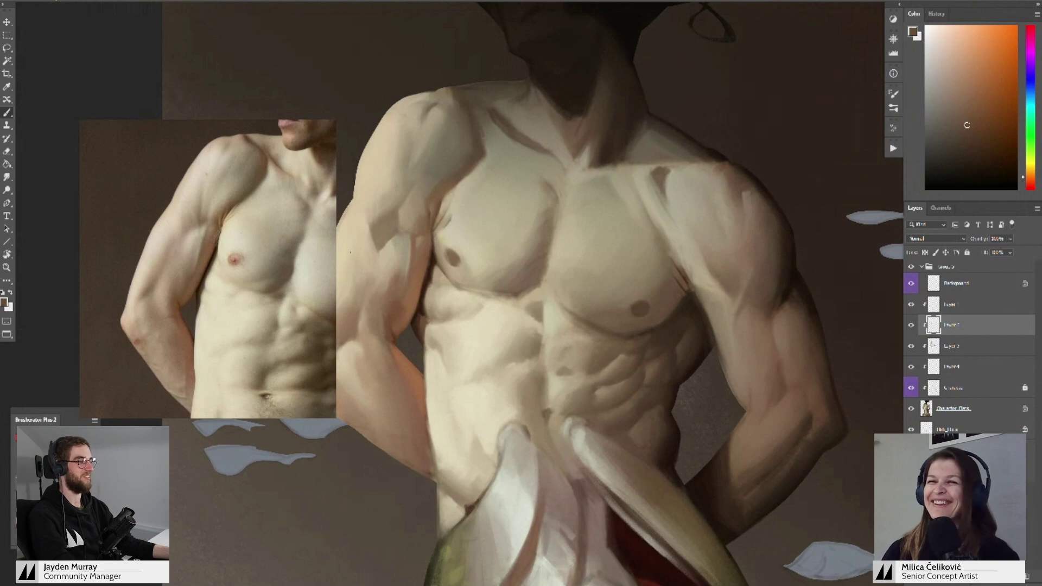
- Soften the cast-shadow edge on the lit upper arm below the deltoid with sampled beige and tan tones
drag(438, 223, 445, 187)
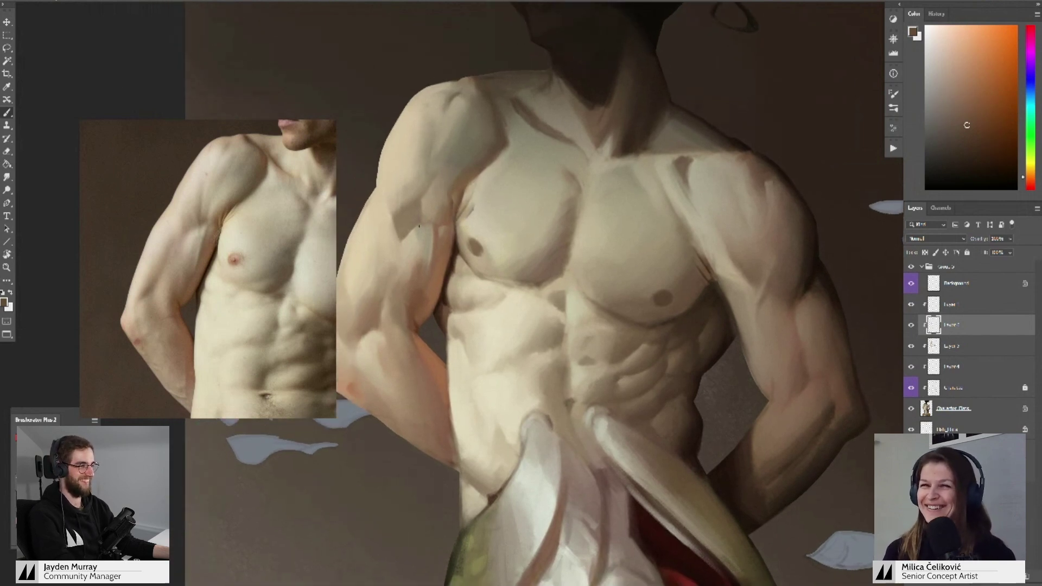
alt+click(410, 238)
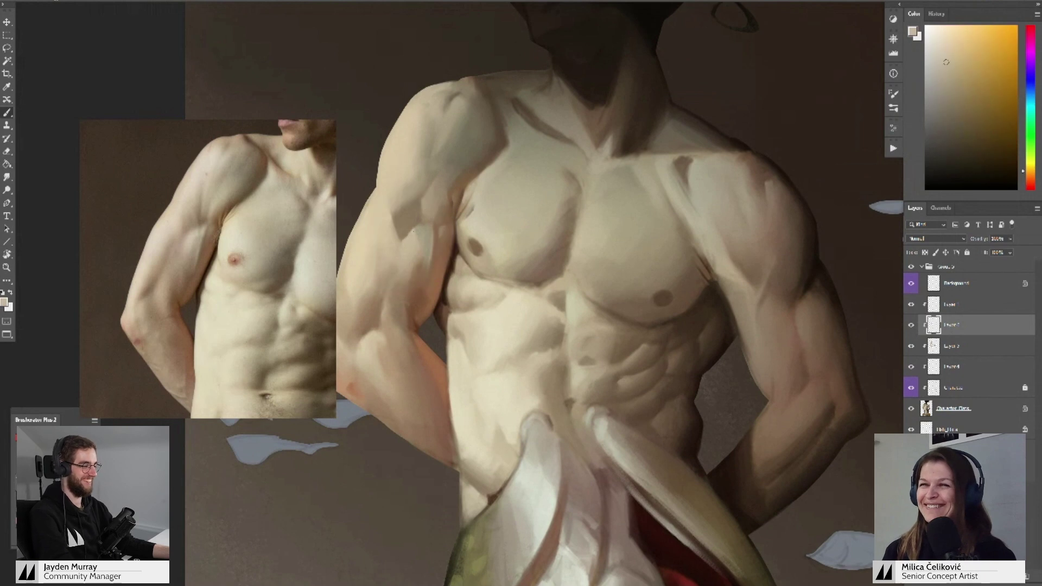
alt+click(410, 227)
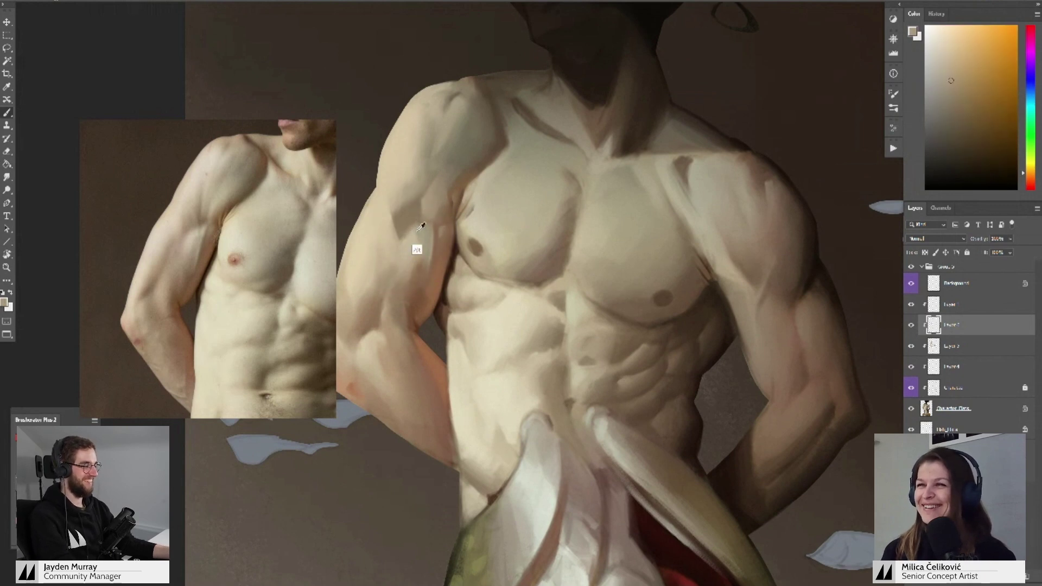
scroll(426, 239, down, 3)
drag(446, 248, 442, 219)
scroll(428, 258, up, 2)
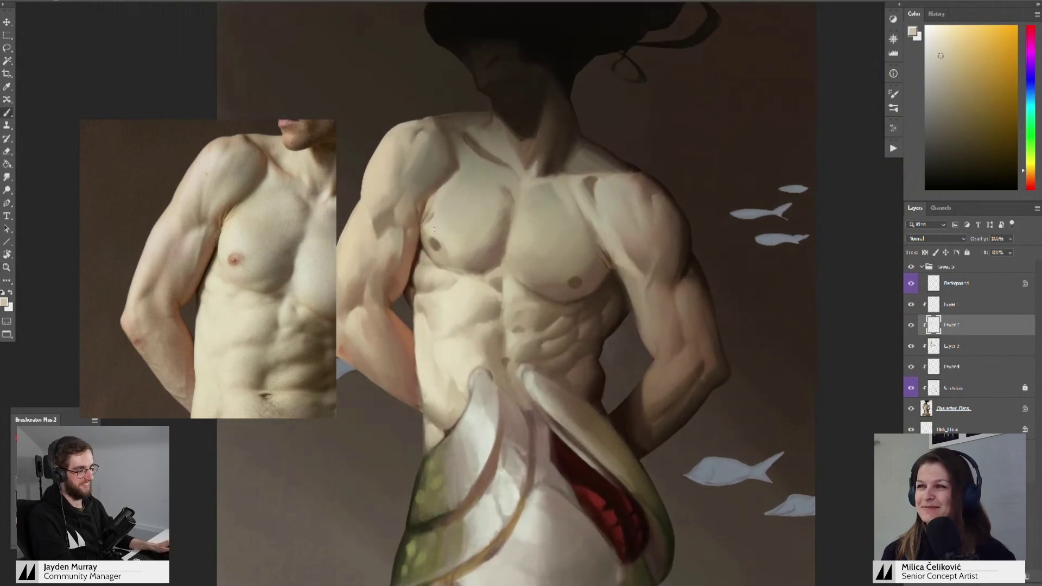
- Touch up the outer fold of the lit pectoral above the nipple with sampled light beige tones
alt+click(442, 218)
alt+click(432, 225)
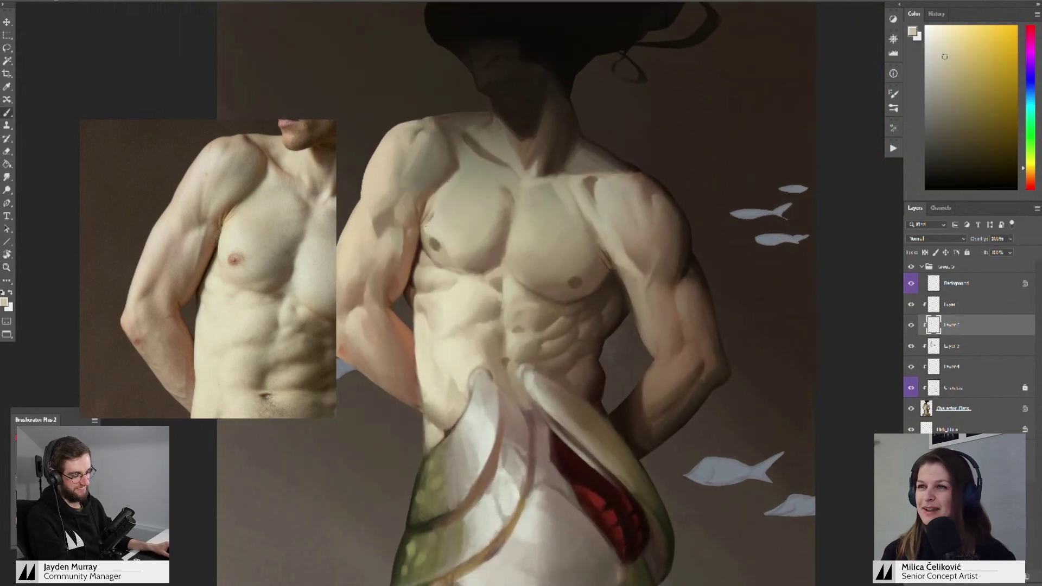
scroll(433, 262, down, 2)
scroll(433, 262, down, 2)
scroll(422, 282, up, 4)
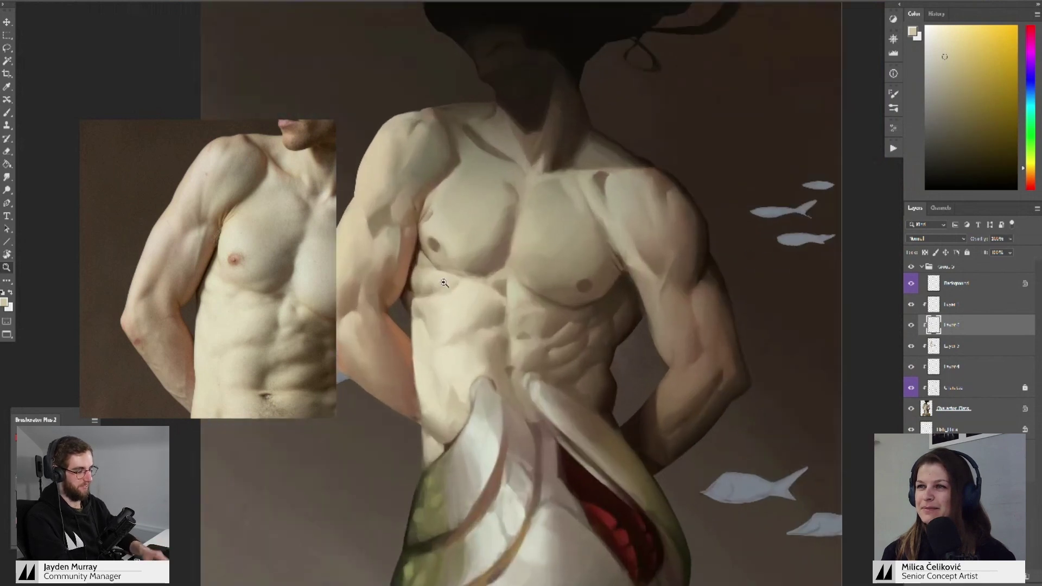
- Choose a muted reddish orange and repaint the nipple on the lit side of the chest with it
alt+click(427, 255)
click(972, 80)
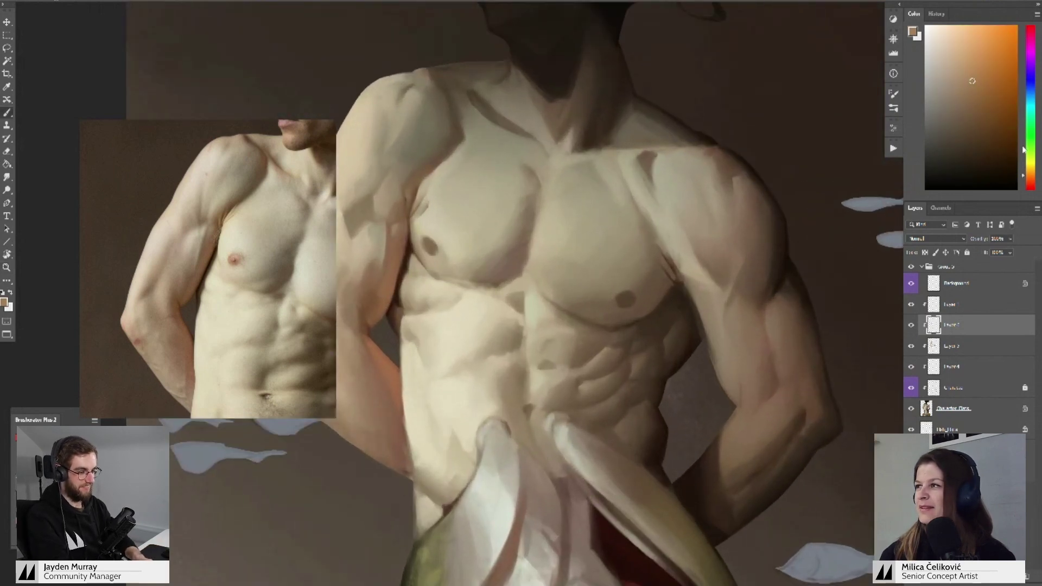
drag(722, 188, 737, 193)
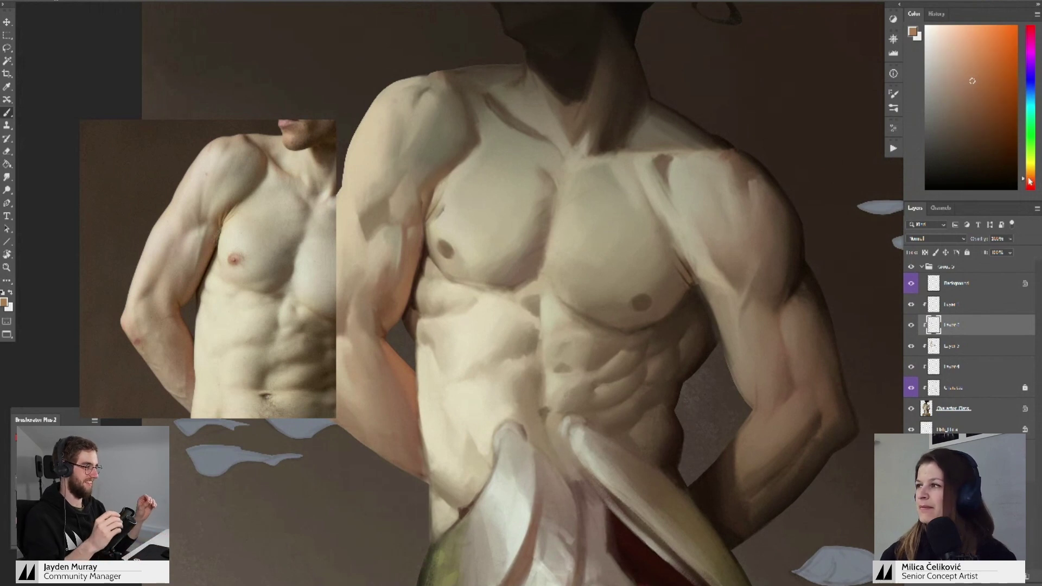
drag(564, 265, 581, 259)
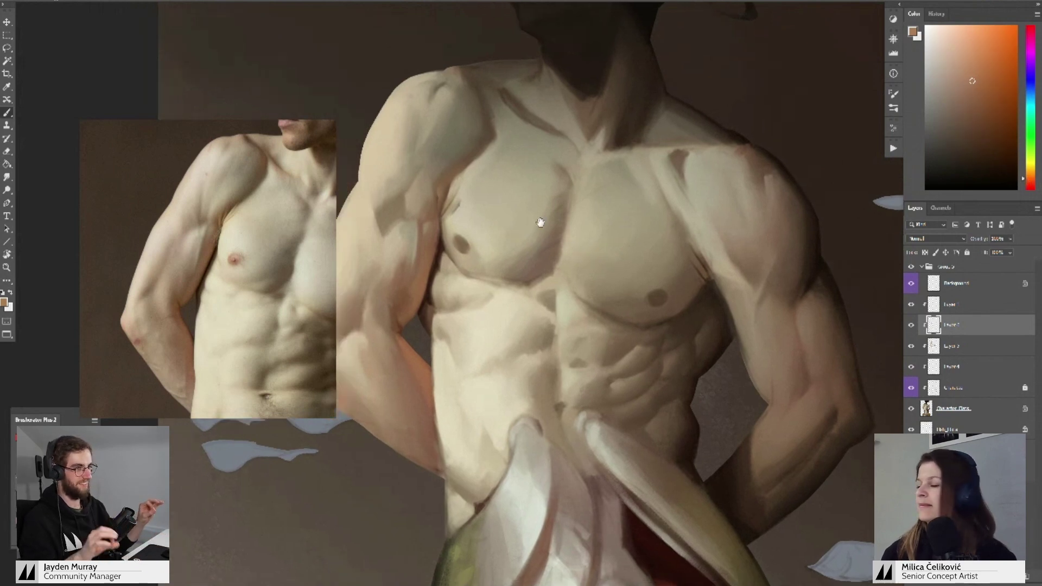
alt+click(459, 235)
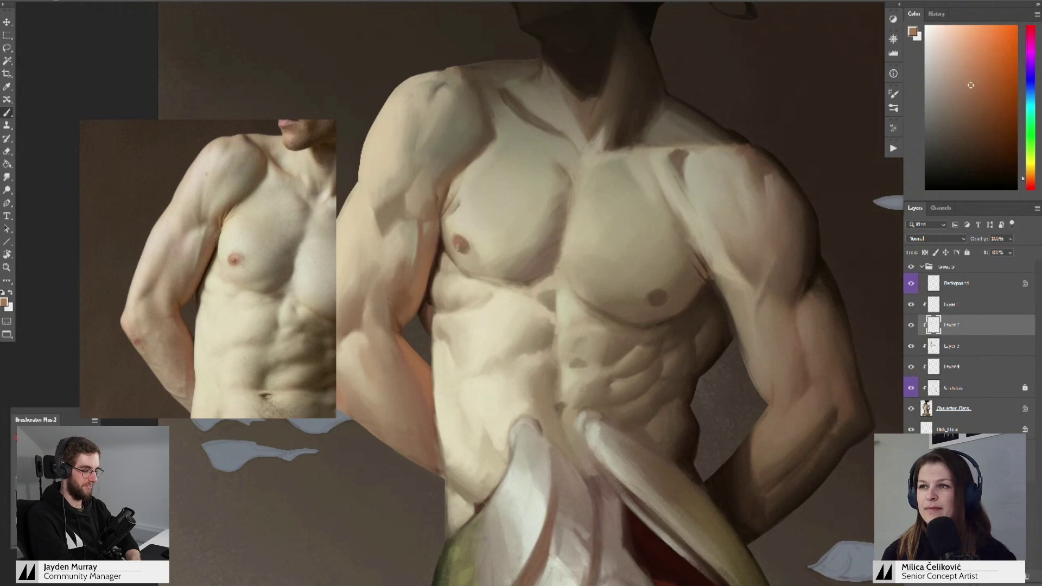
- Refine the nipple on the lit side of the chest with sampled skin tones and a darker reddish brown
alt+click(458, 233)
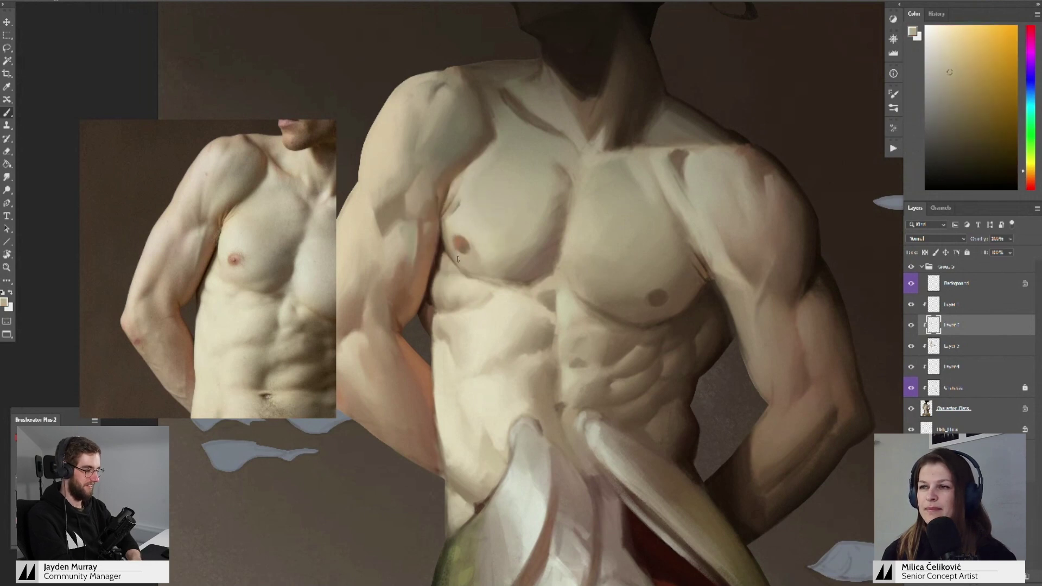
alt+click(460, 240)
alt+click(460, 237)
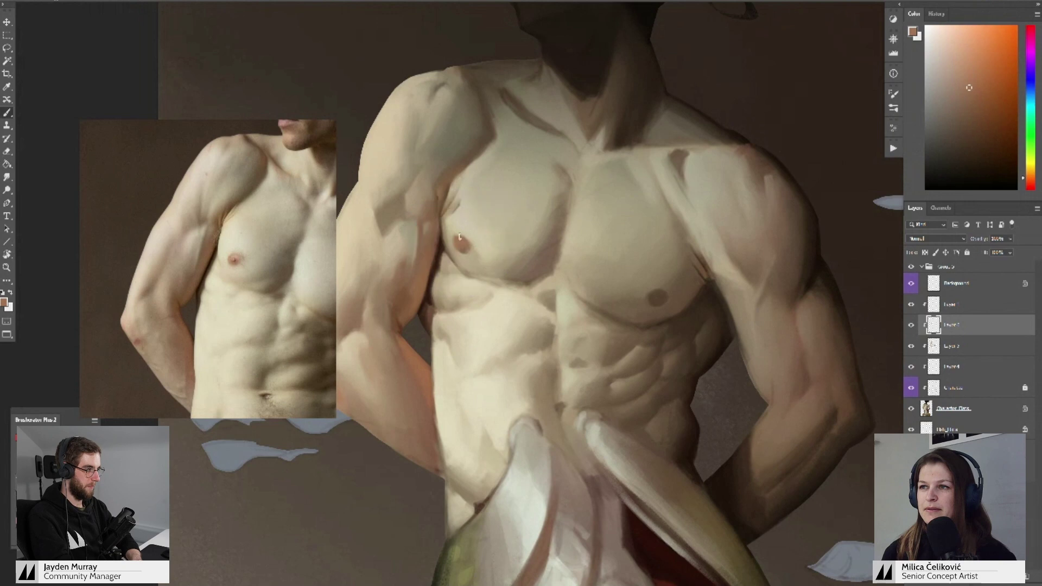
mouse_move(984, 93)
mouse_down()
mouse_move(955, 87)
mouse_move(980, 113)
mouse_move(980, 129)
mouse_up()
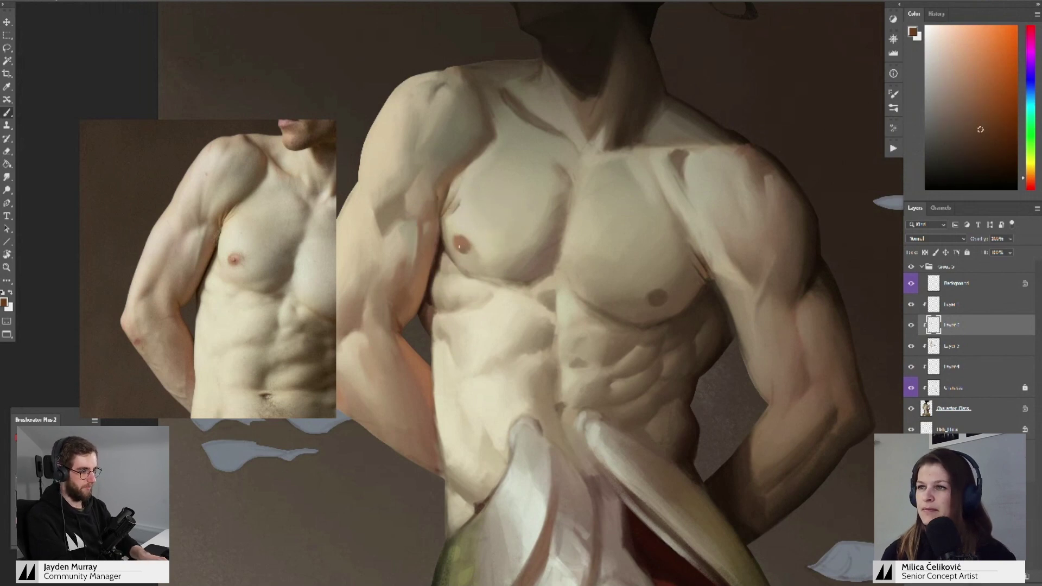
- Temporarily merge the painted layer down, compare the figure with and without it, and undo the merge
drag(475, 231, 428, 231)
key(ctrl+e)
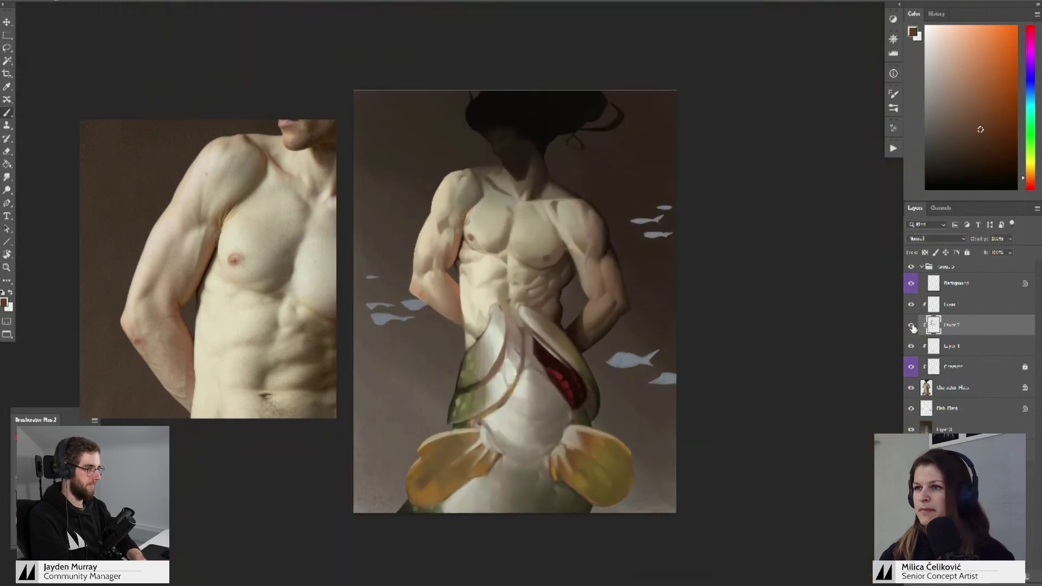
click(912, 326)
click(912, 327)
click(912, 327)
click(912, 327)
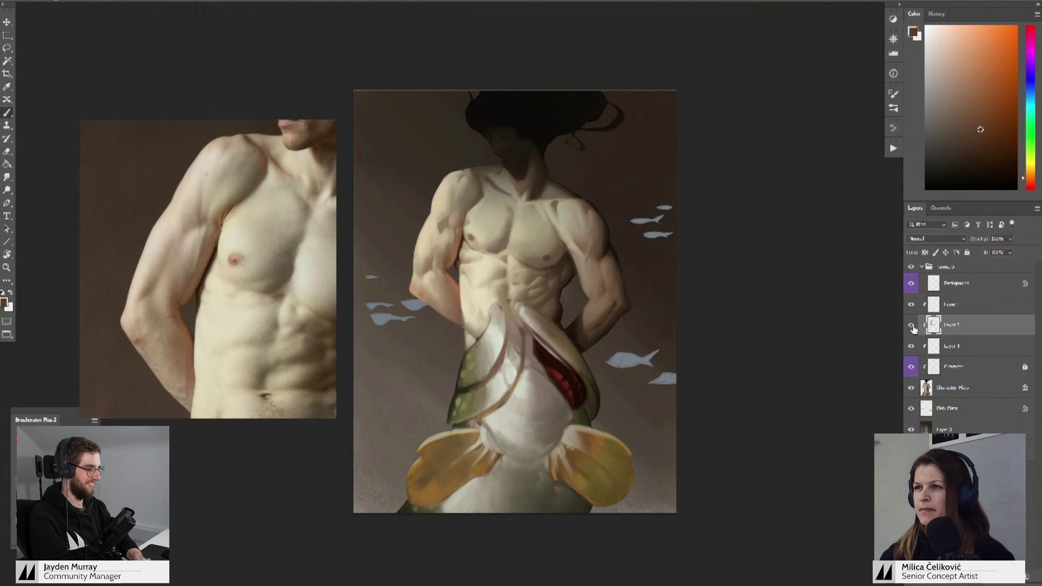
key(ctrl+z)
- Recentre the photo reference on the torso and blend the upper part of the lit pectoral with sampled beige and olive-grey tones
key(z)
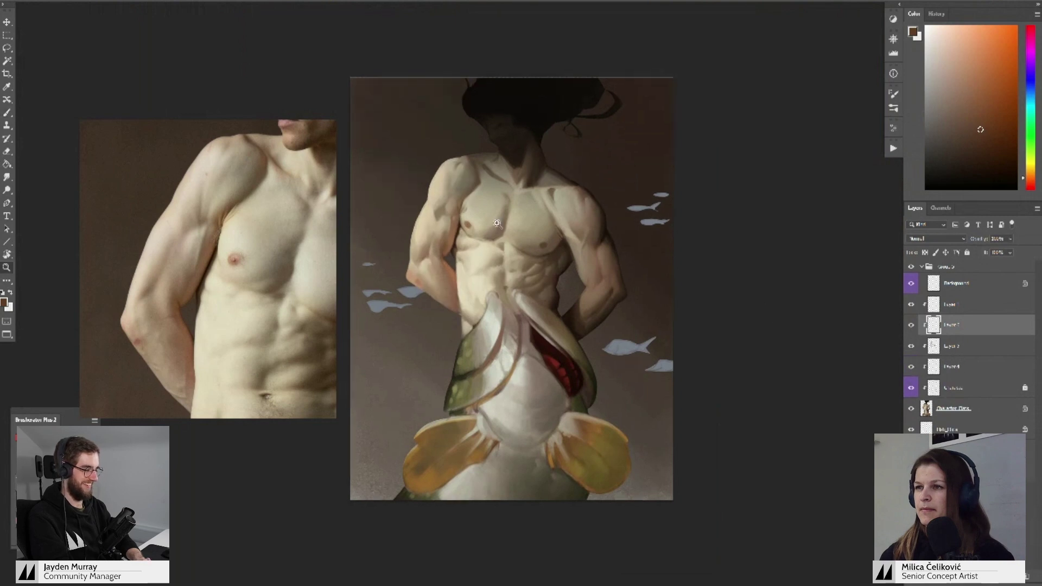
click(513, 233)
drag(512, 234, 534, 233)
drag(288, 307, 224, 306)
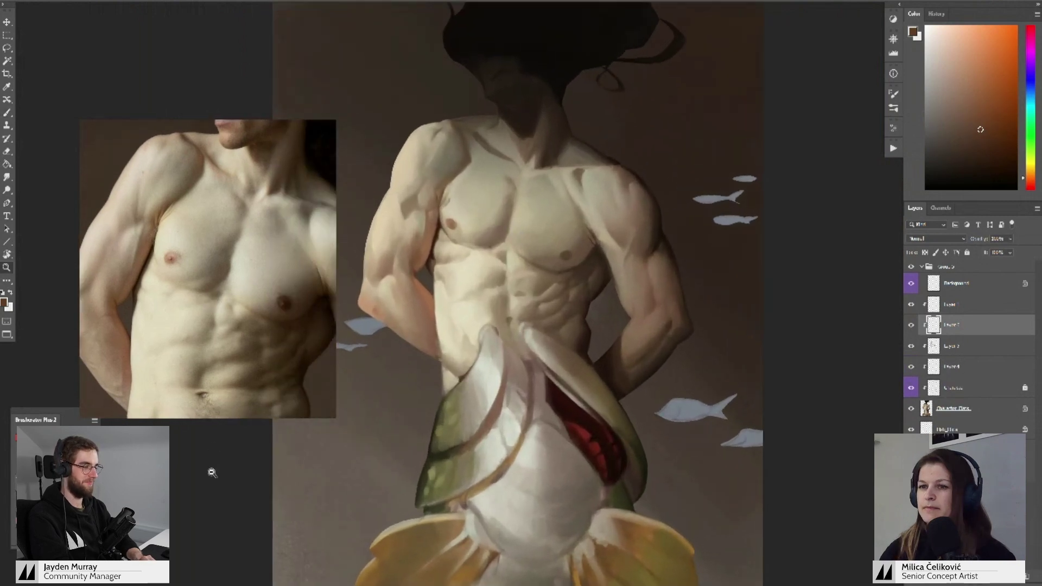
drag(239, 450, 257, 442)
drag(560, 238, 518, 282)
key(b)
alt+click(439, 220)
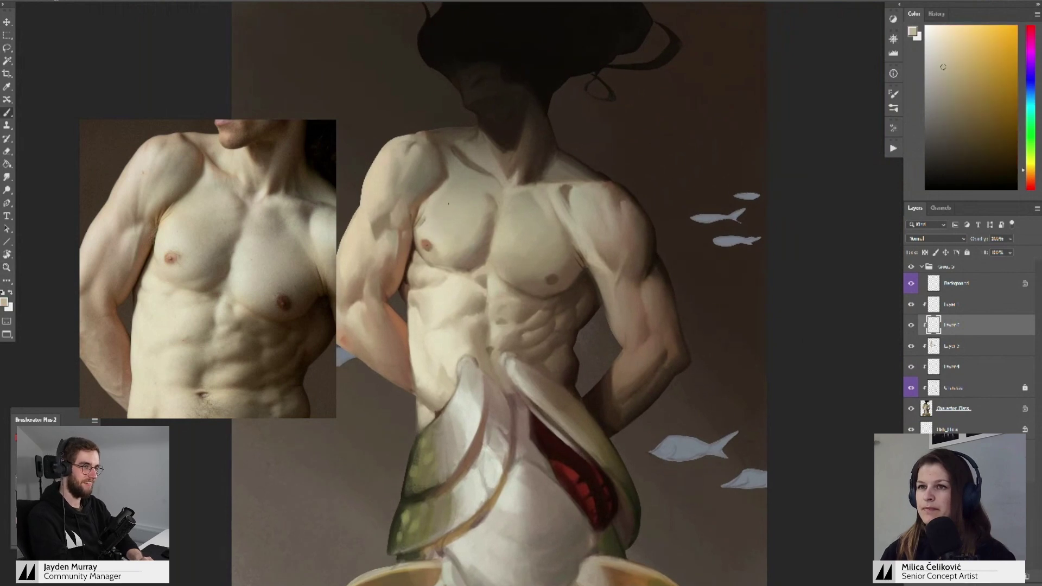
alt+click(442, 190)
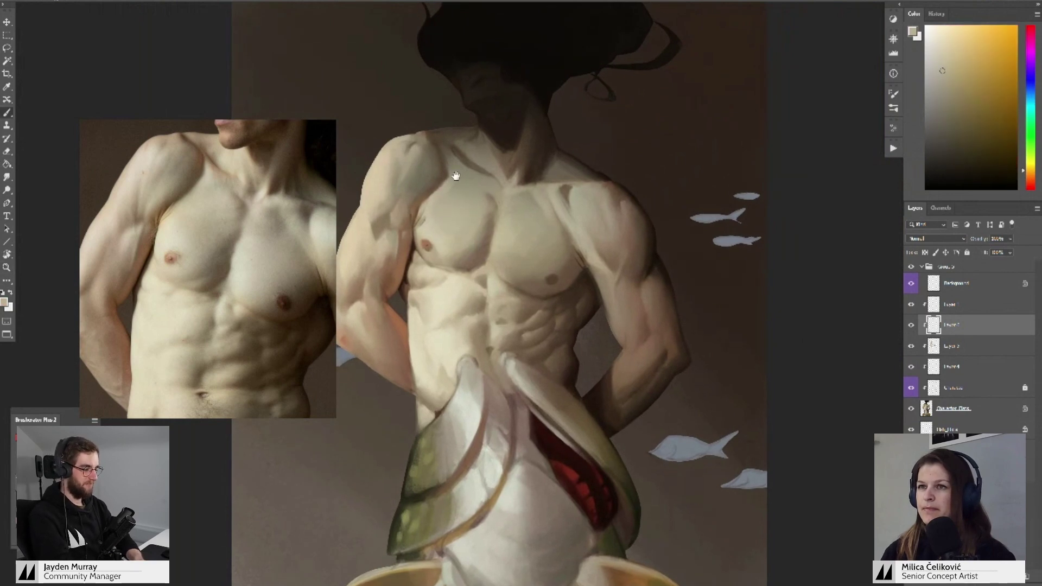
drag(456, 175, 461, 209)
alt+click(458, 217)
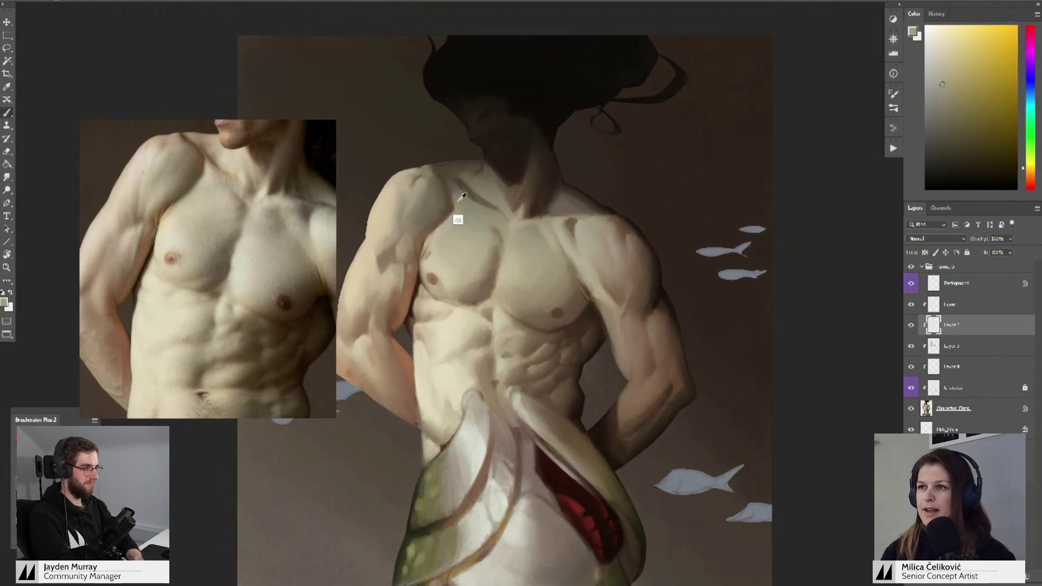
alt+click(457, 199)
- Choose a muted reddish brown and strengthen the shadow under the lit-side collarbone with it
key(r)
drag(538, 123, 553, 126)
key(z)
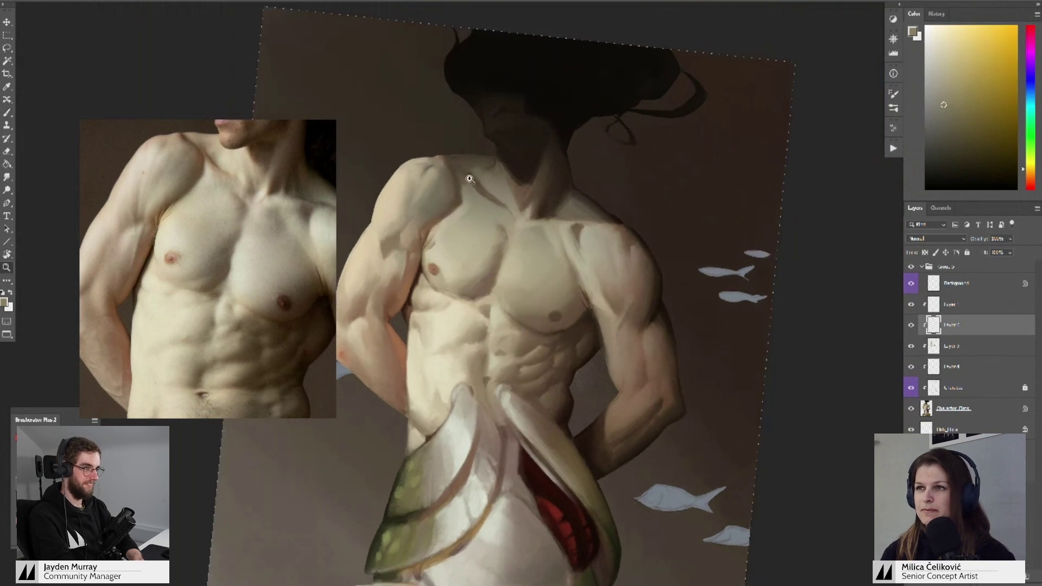
drag(469, 178, 480, 179)
key(b)
alt+click(478, 202)
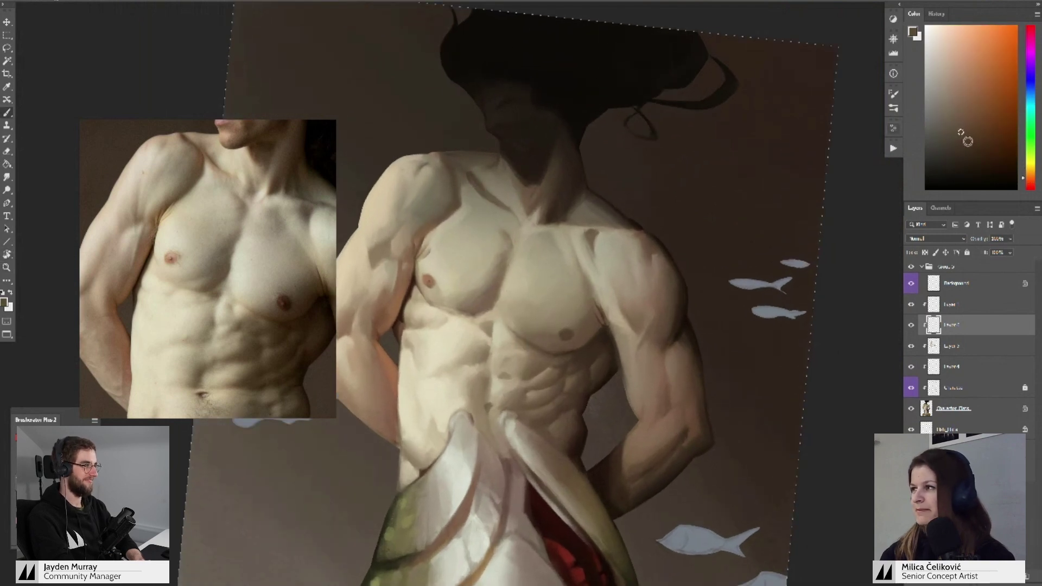
click(967, 133)
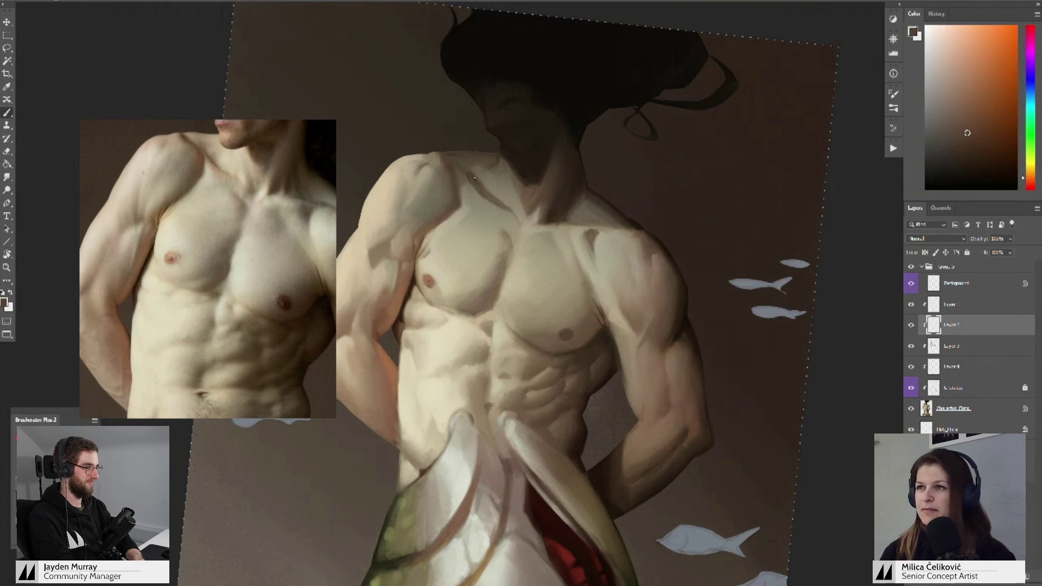
click(976, 125)
drag(523, 191, 524, 215)
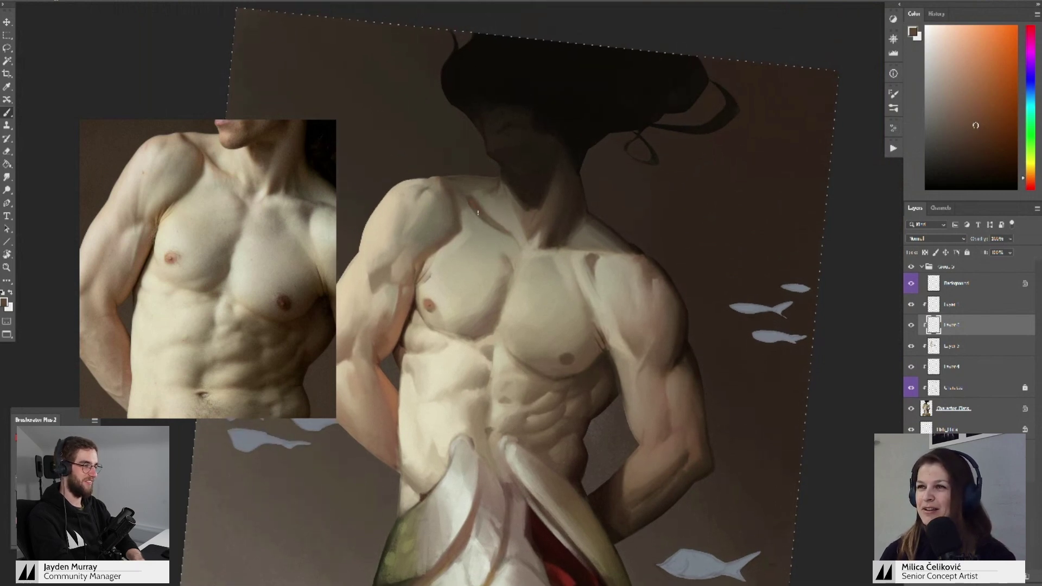
drag(493, 219, 477, 200)
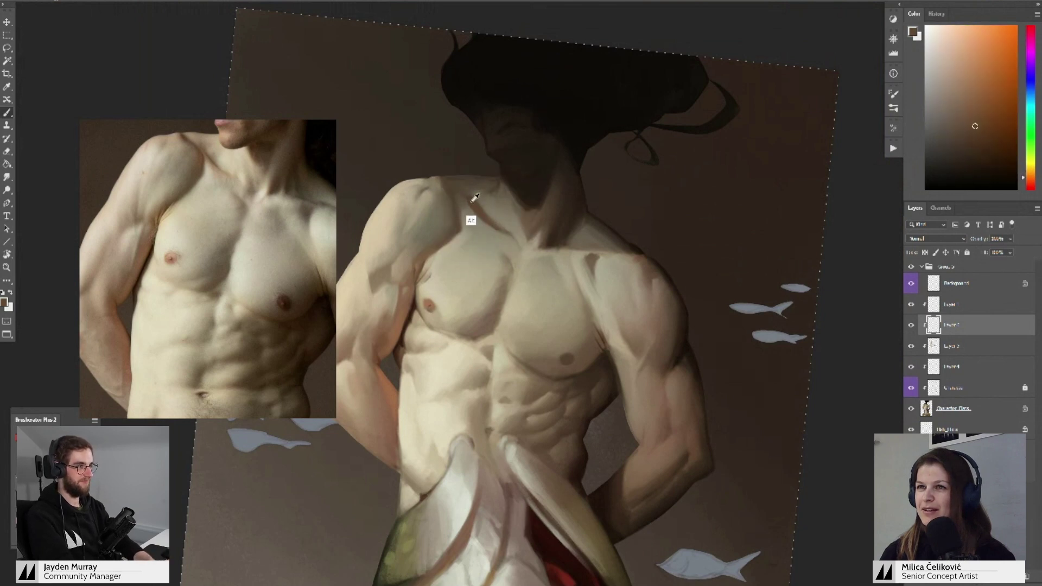
- Refine the collarbone shadow with sampled browns and a more saturated, warmer tan along its lower edge
alt+click(473, 204)
alt+click(468, 199)
alt+click(469, 199)
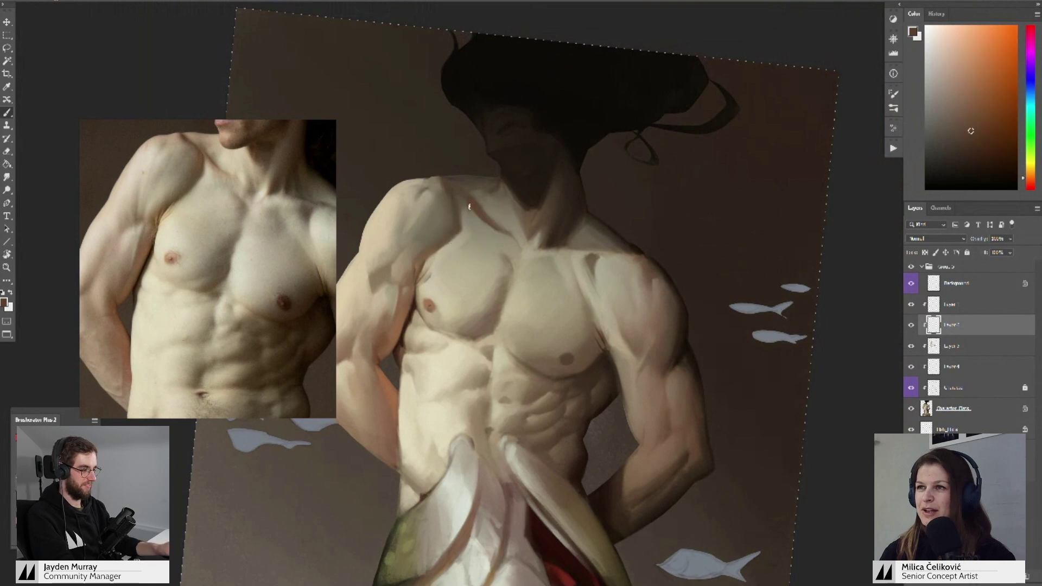
alt+click(477, 218)
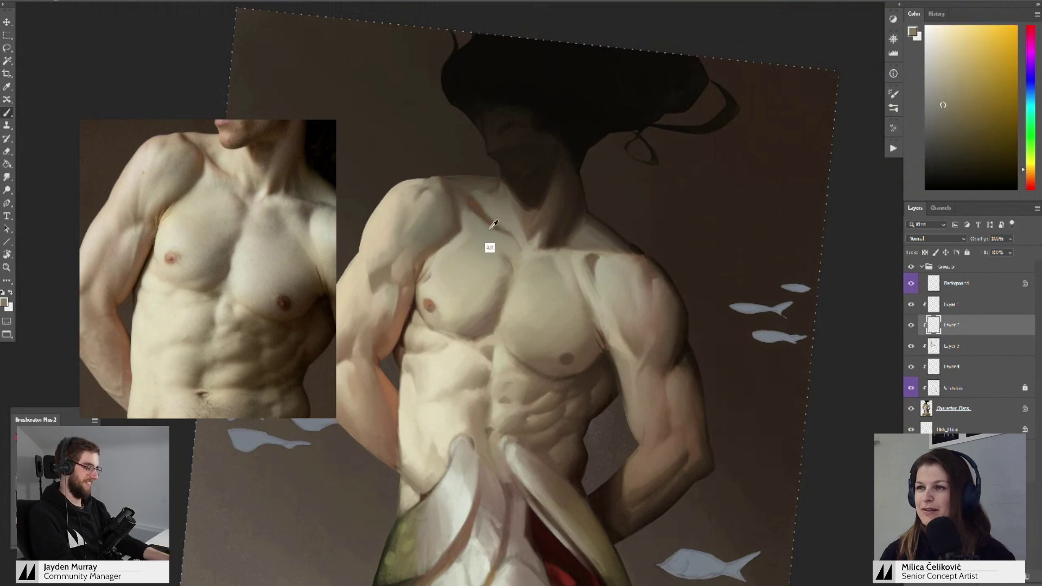
click(964, 104)
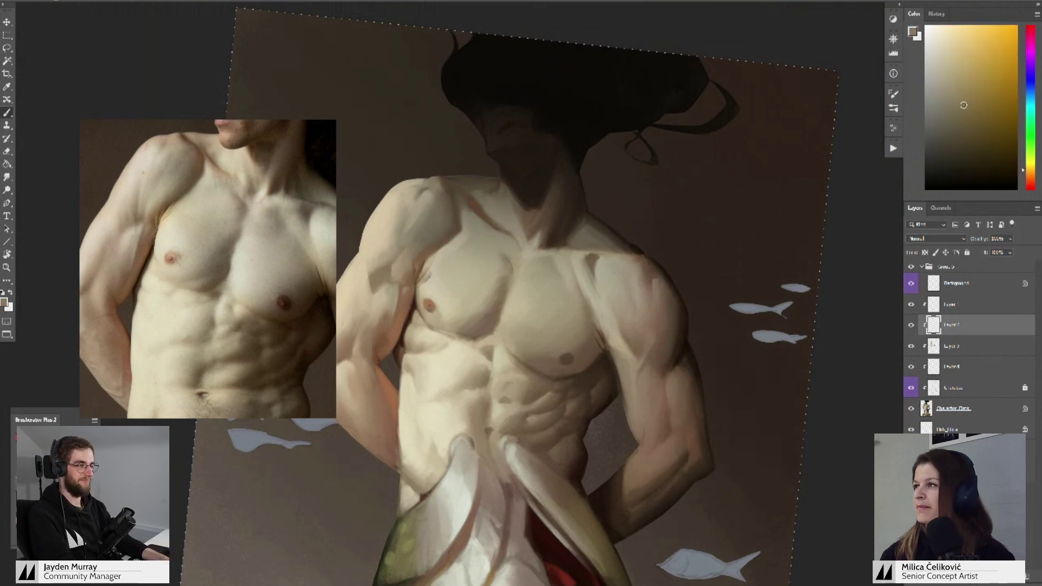
click(1028, 173)
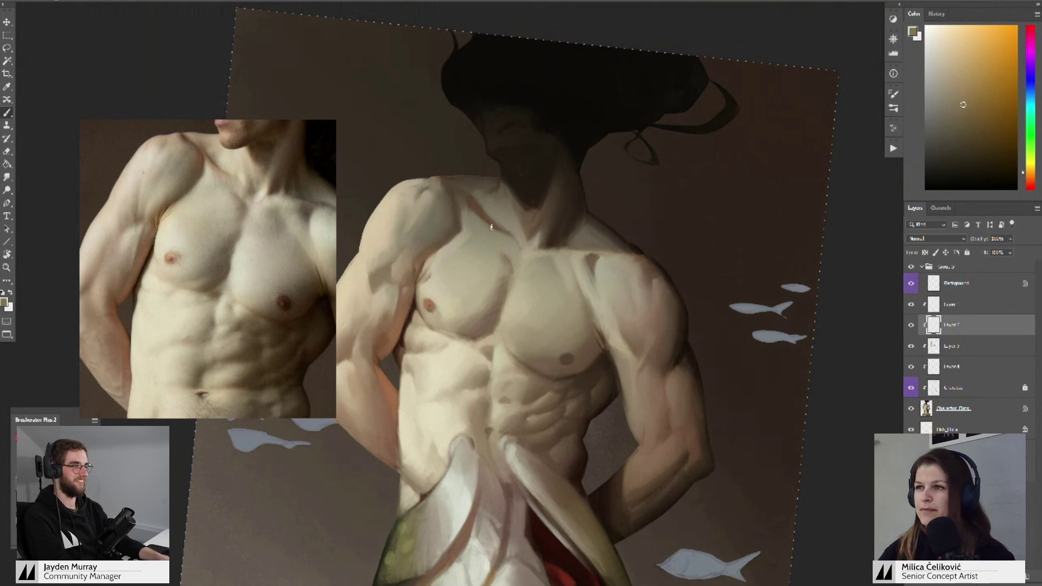
- Blend the outer end of the collarbone shadow into the surrounding skin with sampled orange-brown tones
alt+click(469, 202)
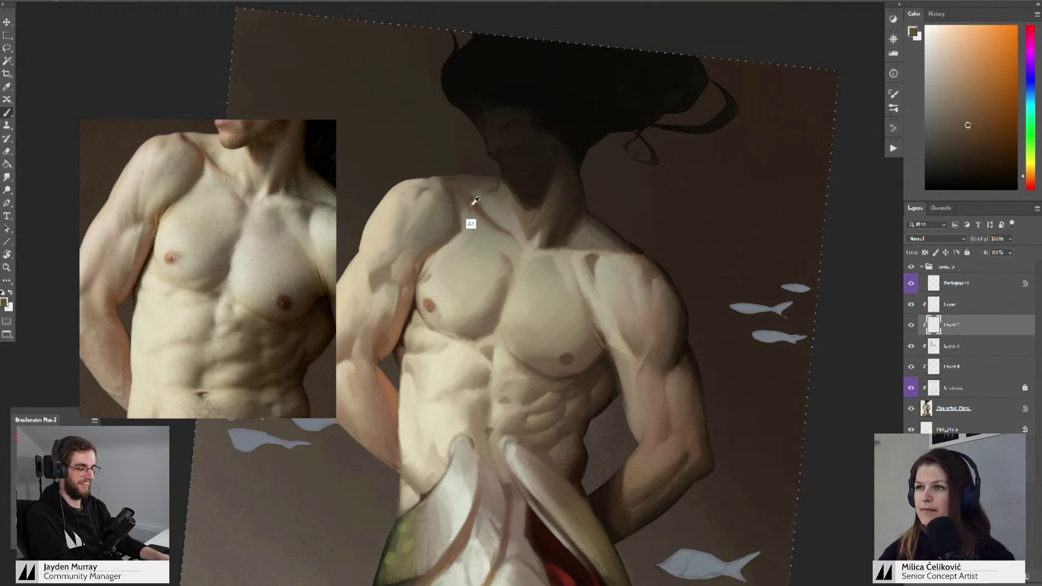
alt+click(471, 199)
alt+click(475, 200)
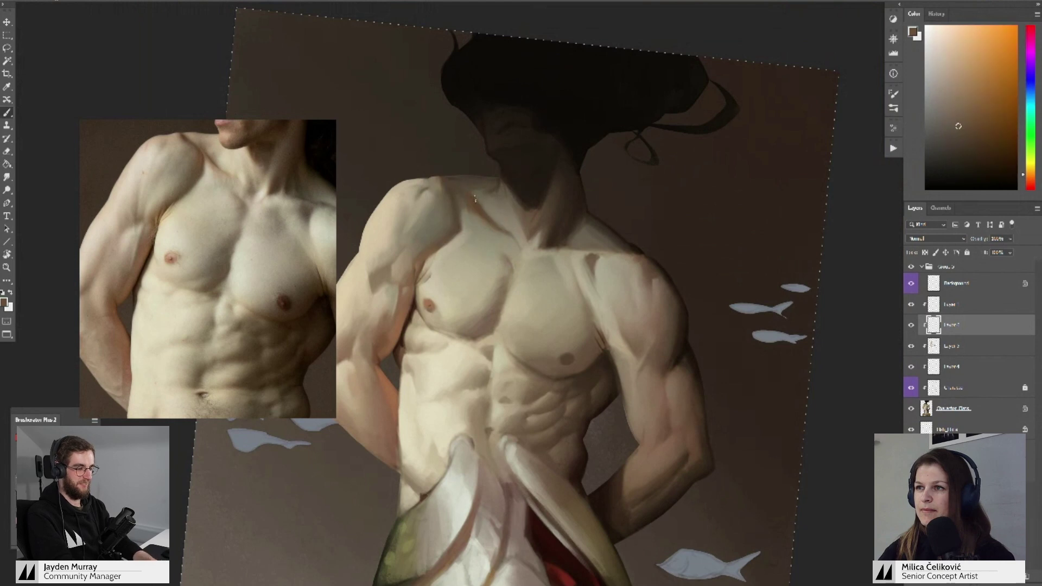
alt+click(503, 227)
alt+click(485, 196)
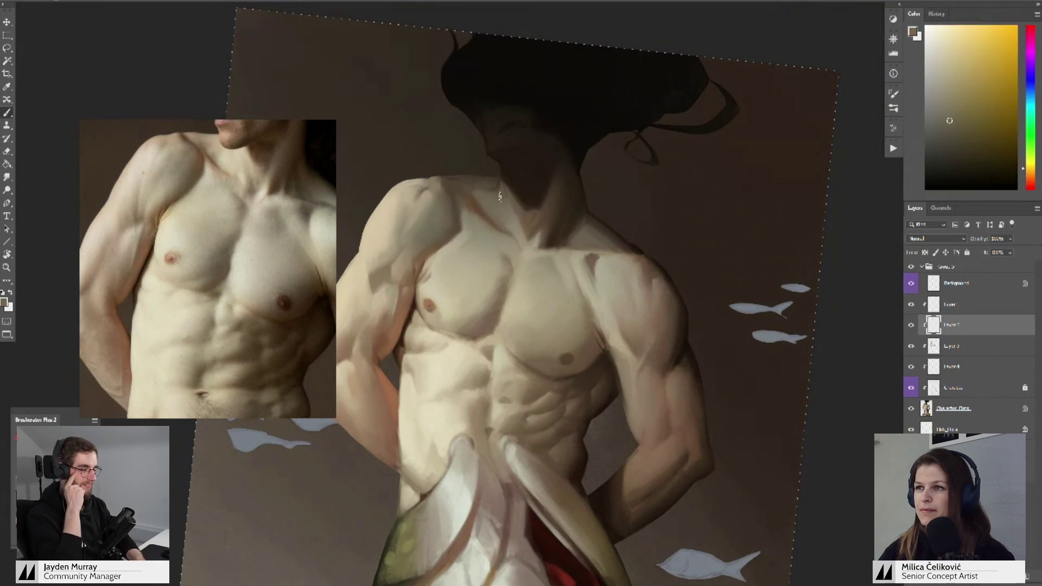
- Soften the hollow between the lit-side collarbone and the neck with sampled olive-brown and tan tones
alt+click(500, 228)
alt+click(464, 185)
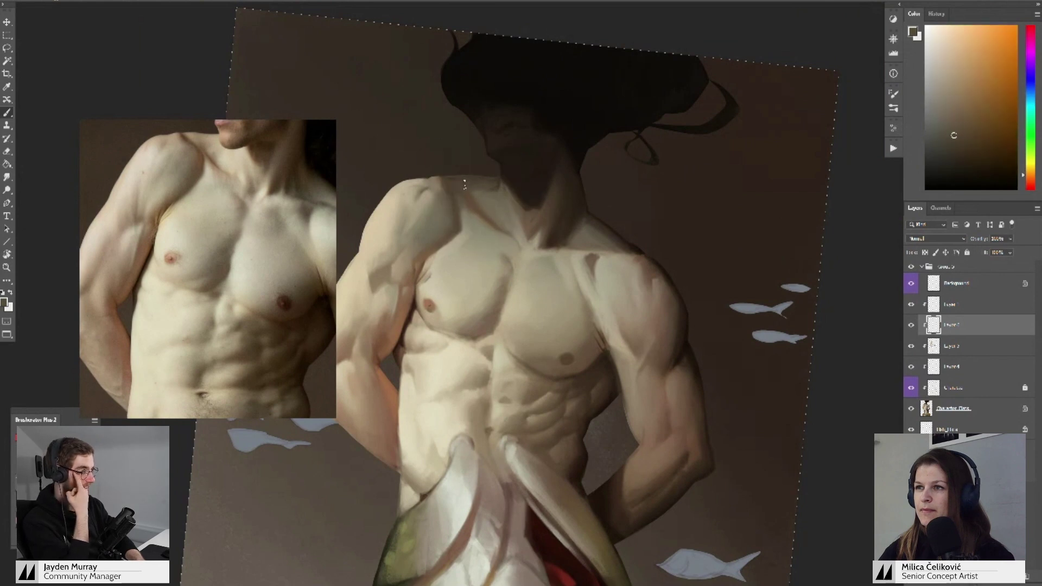
alt+click(486, 203)
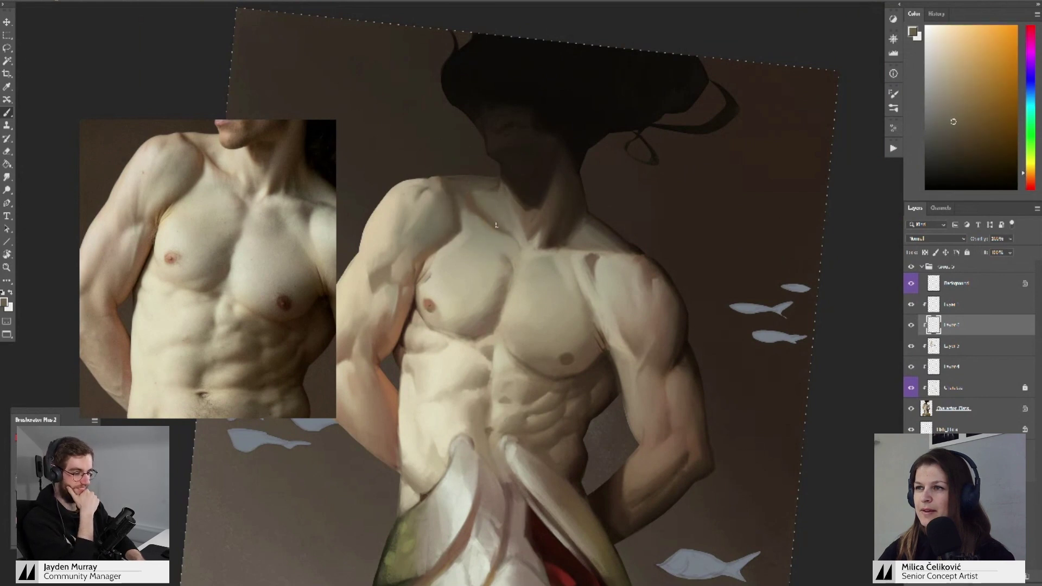
alt+click(473, 193)
alt+click(481, 203)
- Review the whole painting, browse the fish photos on the reference board, and frame the full photo of the male model
drag(486, 187, 445, 187)
key(Escape)
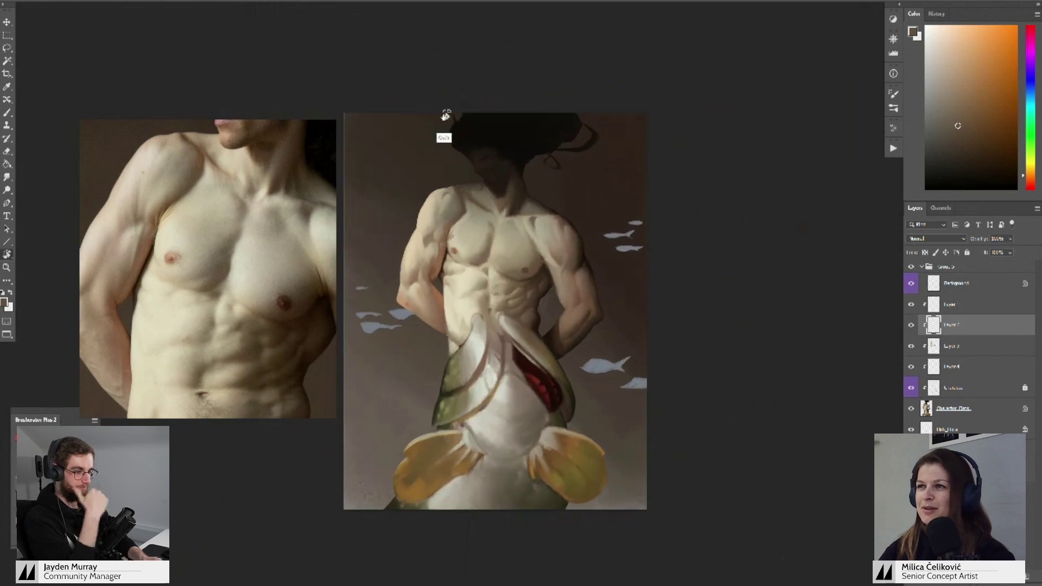
drag(723, 231, 777, 276)
scroll(246, 308, down, 5)
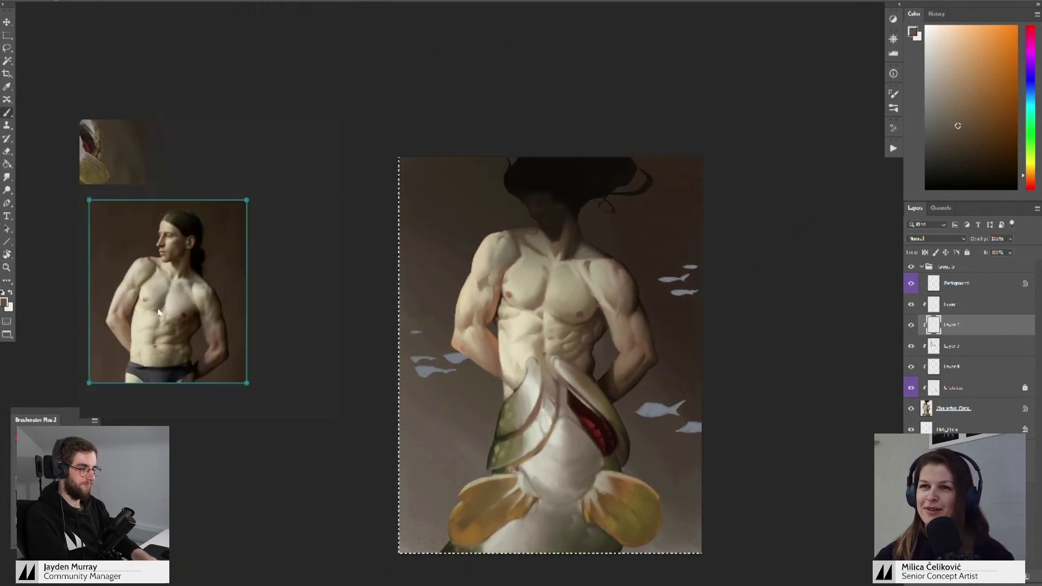
scroll(245, 308, up, 4)
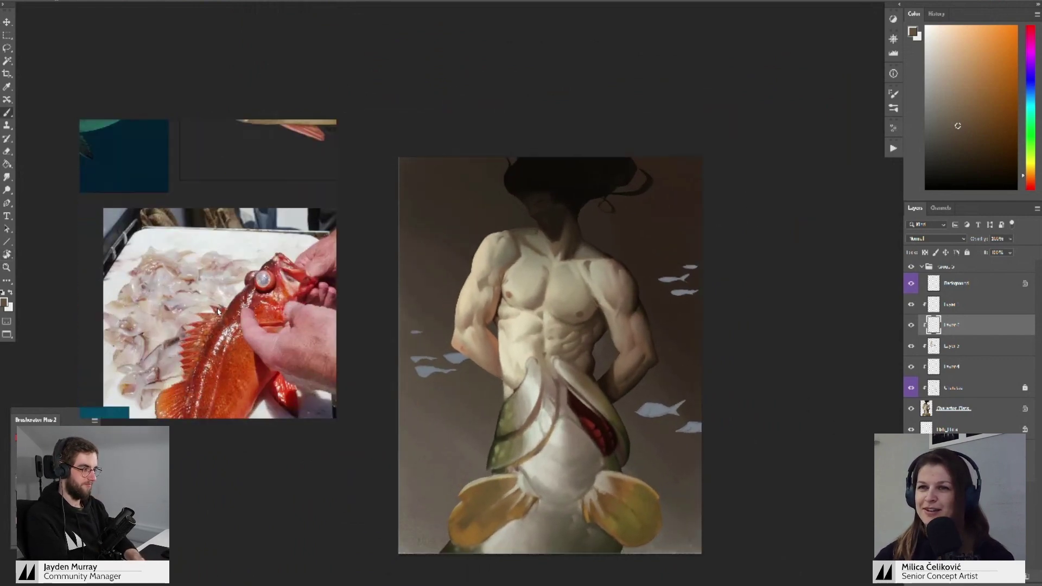
scroll(250, 305, up, 1)
scroll(274, 277, down, 5)
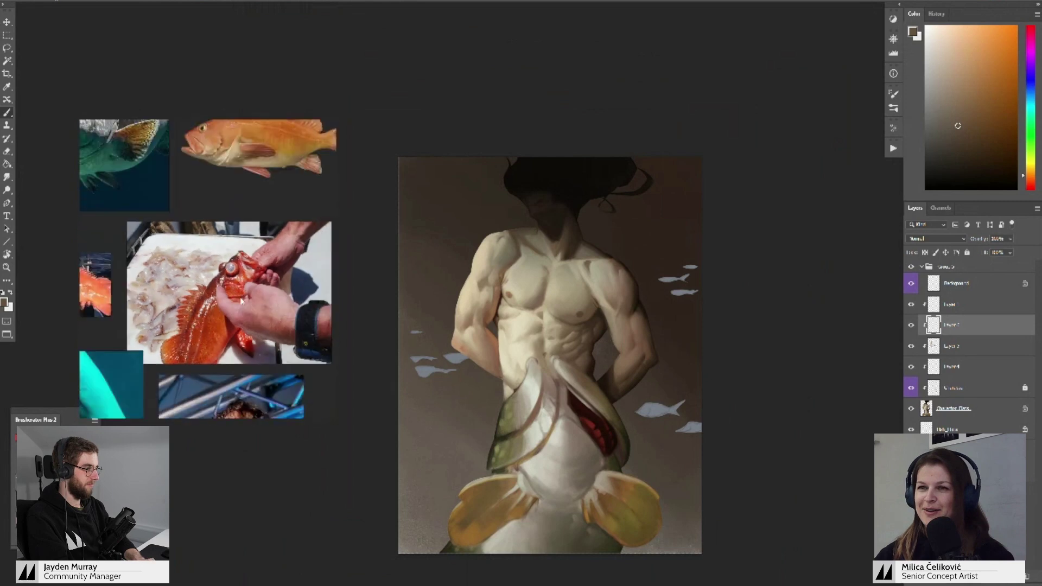
drag(152, 272, 259, 286)
scroll(189, 325, up, 4)
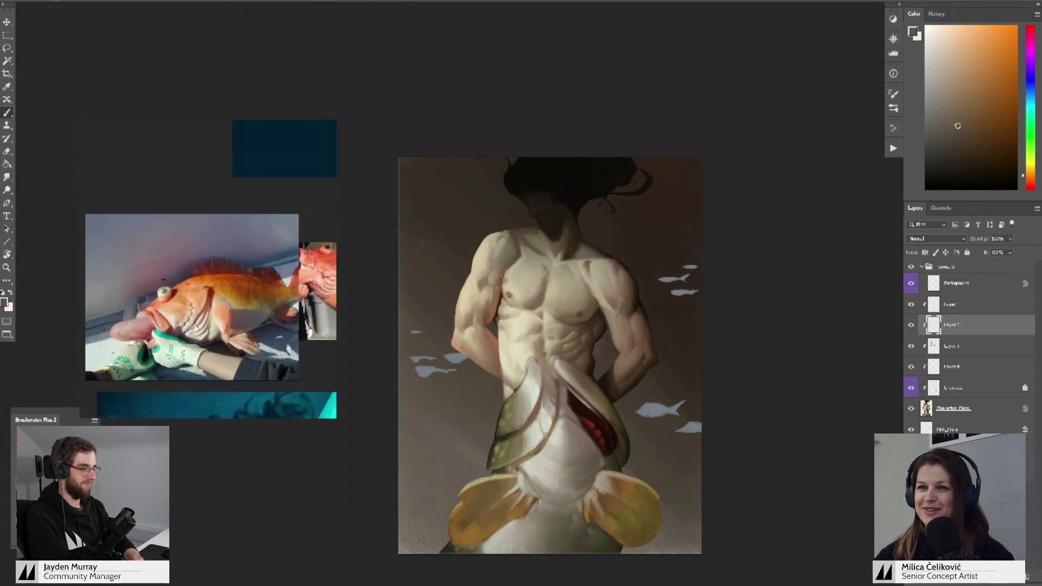
scroll(209, 323, down, 6)
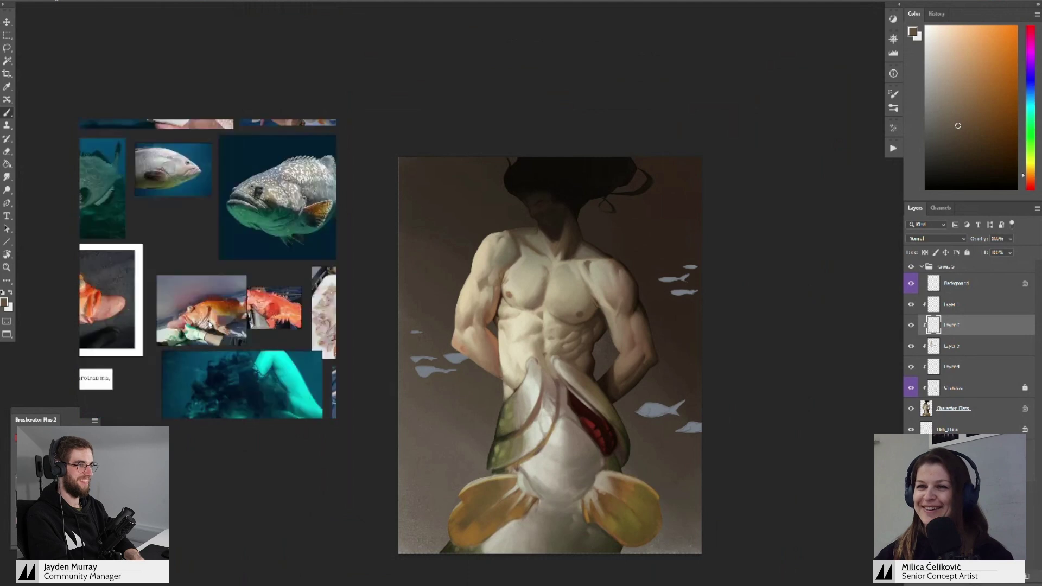
drag(209, 324, 124, 314)
drag(296, 315, 172, 302)
scroll(253, 271, up, 2)
scroll(252, 273, up, 3)
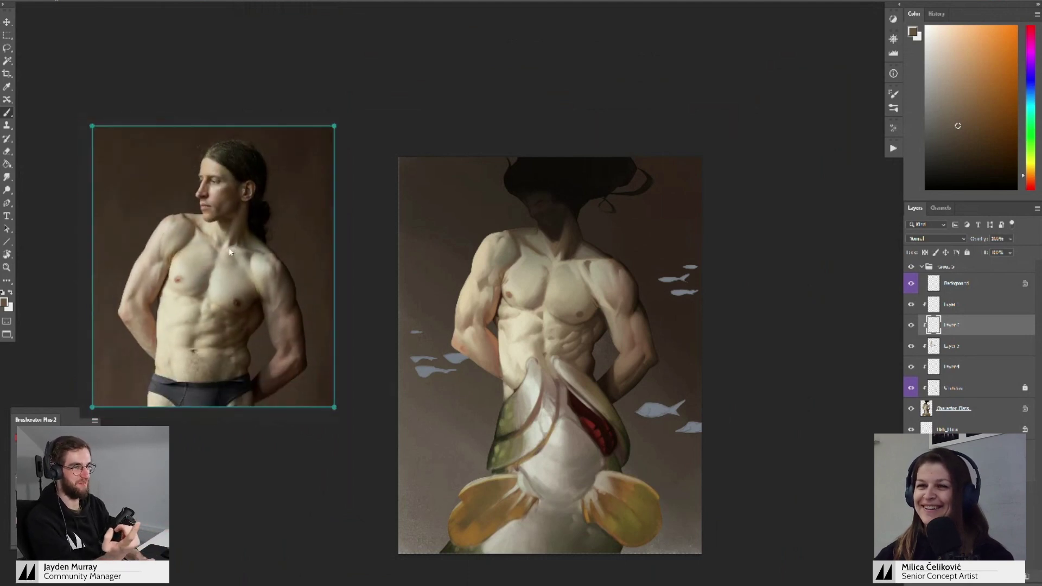
click(86, 287)
- Check the latest brushwork against the whole painting by merging its layer down temporarily and toggling its visibility
key(ctrl+a)
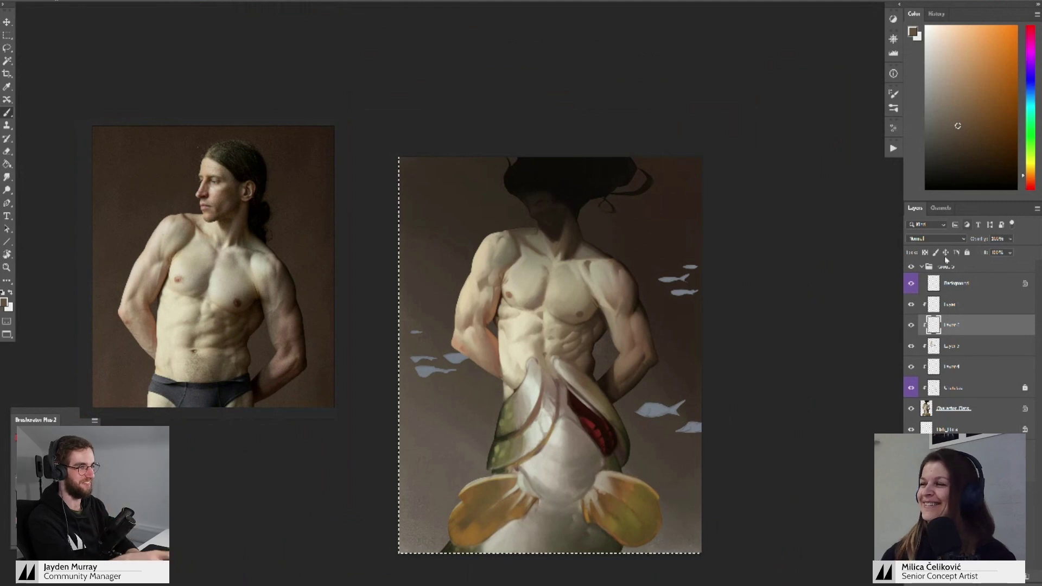
click(911, 326)
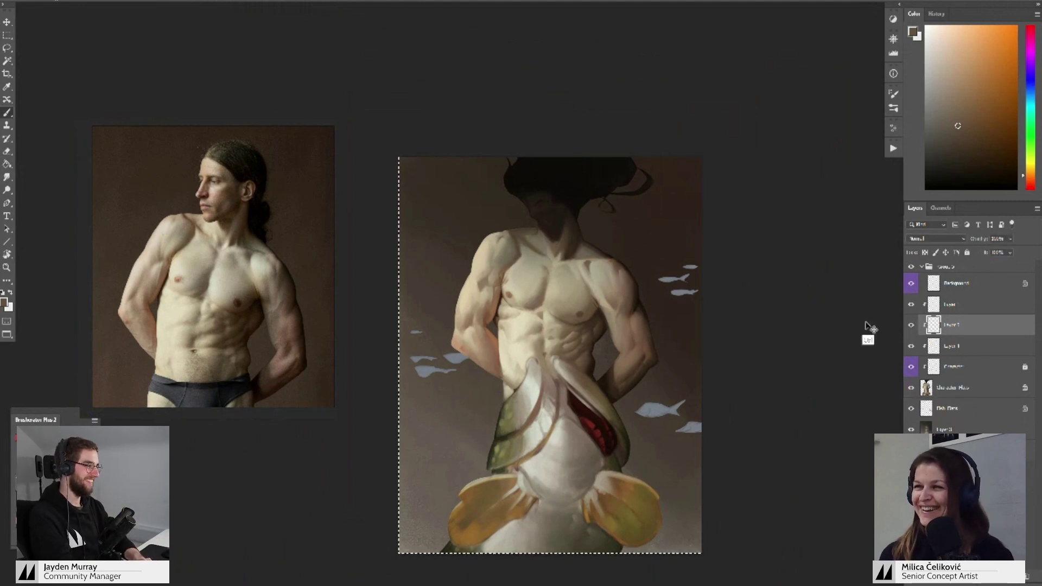
drag(796, 334, 760, 285)
- Blend the shadow edge on the front of the lit-side shoulder with sampled brown and tan skin tones
key(z)
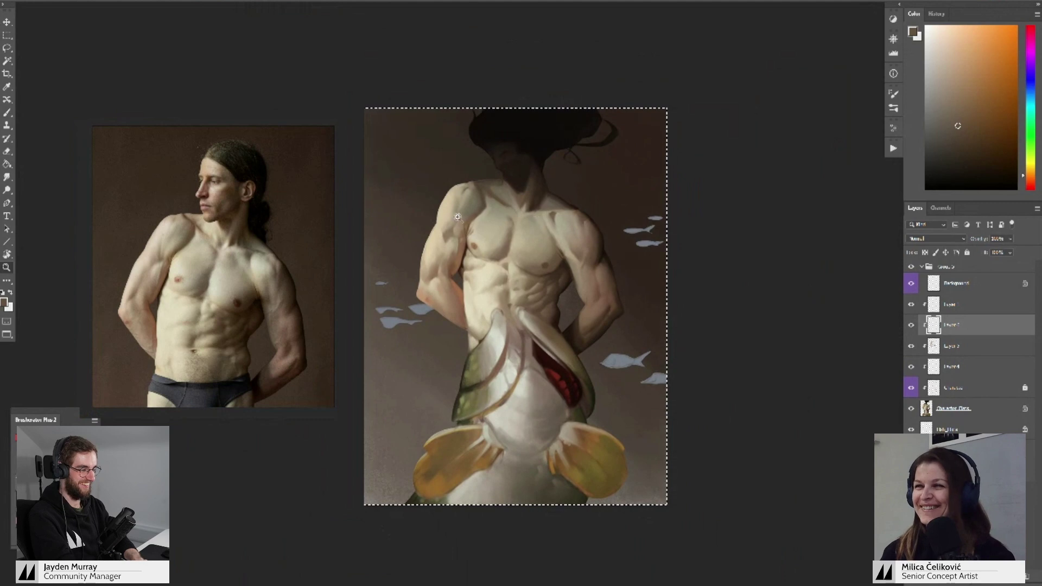
mouse_move(458, 219)
mouse_down()
mouse_move(476, 230)
mouse_move(464, 239)
mouse_up()
key(b)
key(z)
key(b)
alt+click(452, 249)
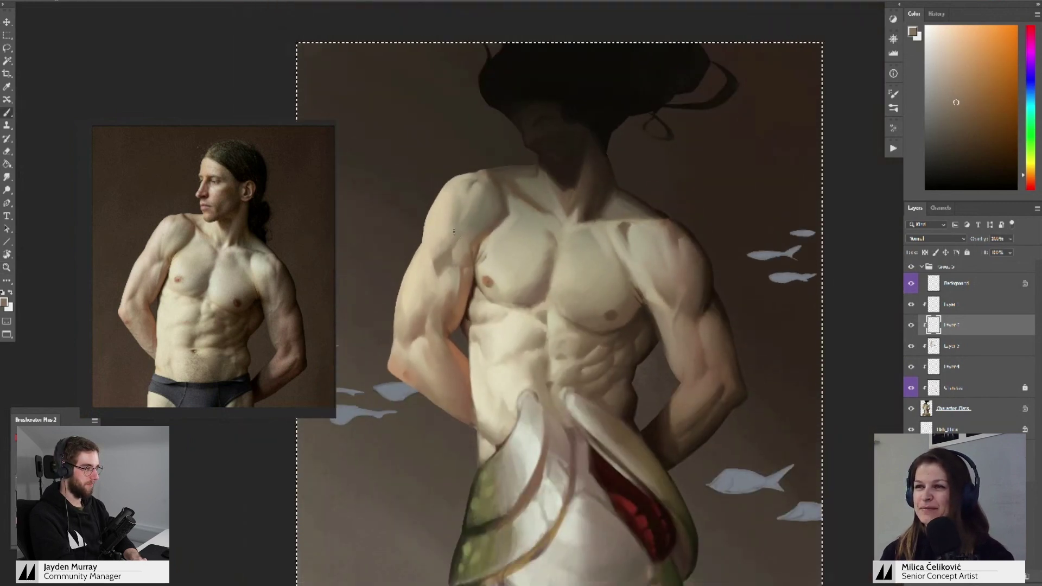
alt+click(455, 242)
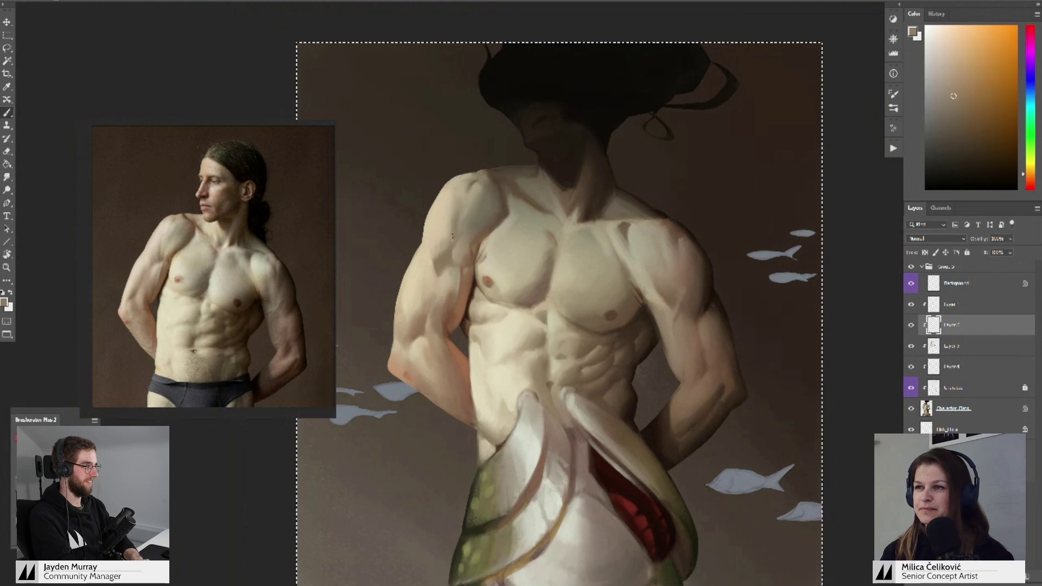
alt+click(448, 247)
- Soften the upper deltoid of the lit-side shoulder with sampled light beige and muted tan tones
alt+click(456, 218)
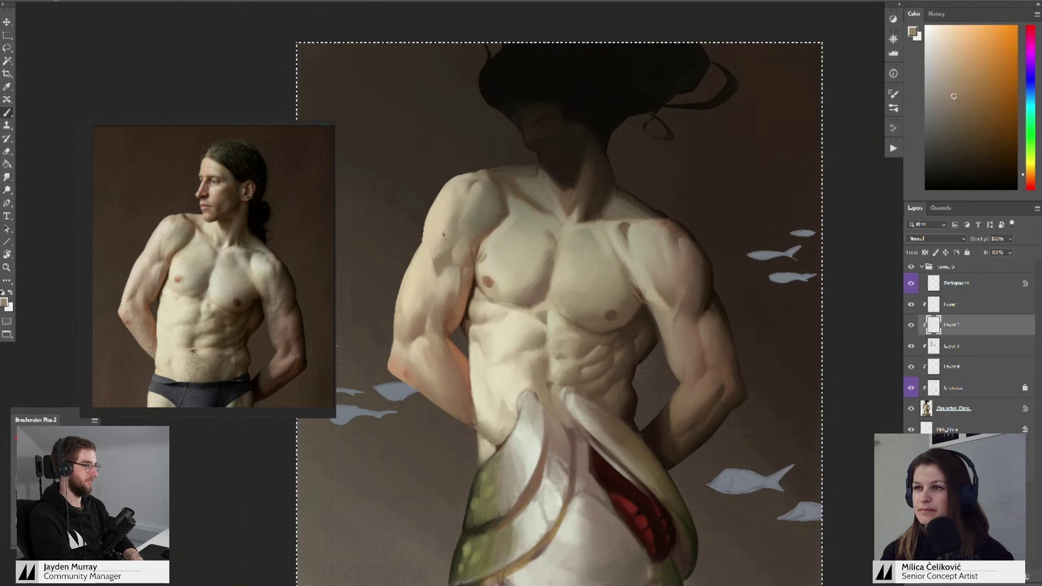
drag(471, 206, 460, 208)
alt+click(454, 212)
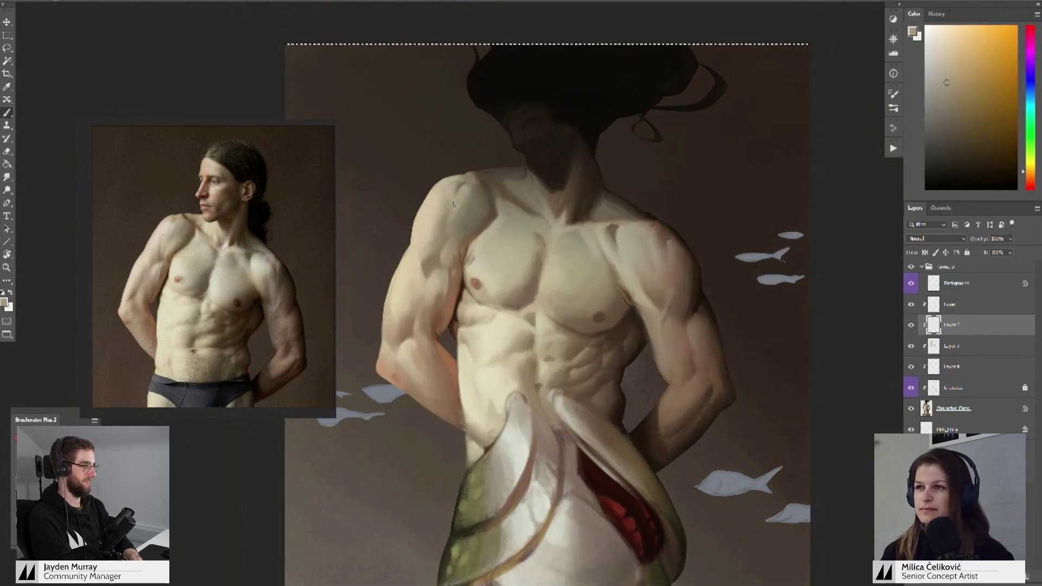
alt+click(450, 243)
alt+click(453, 235)
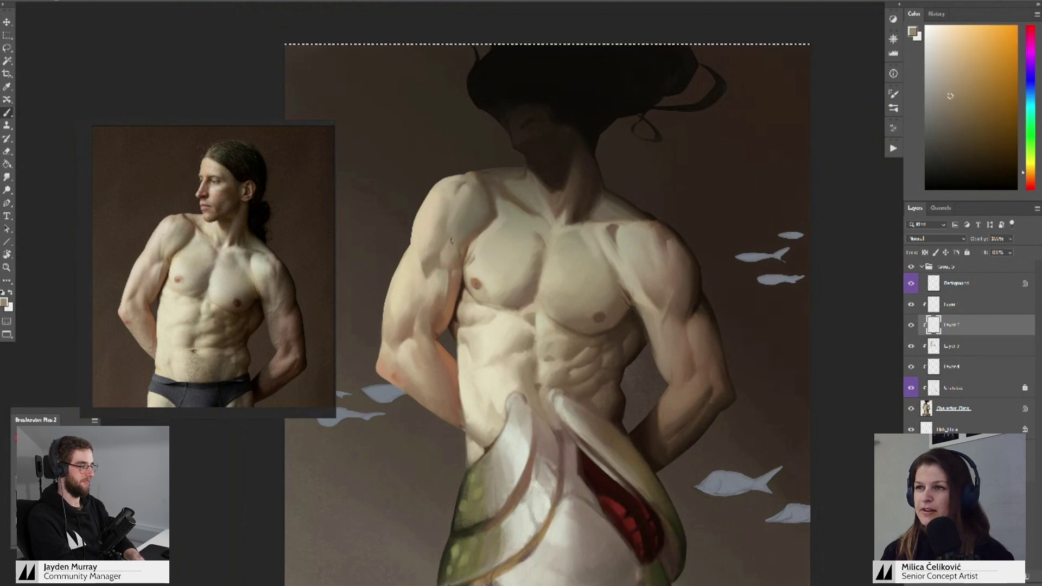
drag(470, 203, 516, 197)
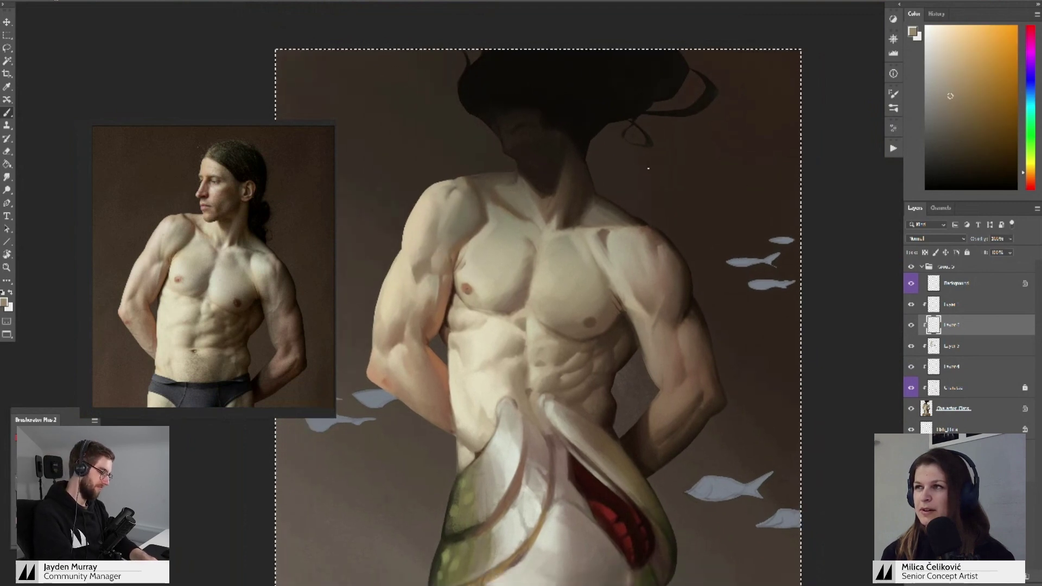
- Compare the figure with and without the latest shoulder brushwork by toggling its layer's visibility
drag(856, 260, 853, 249)
click(910, 326)
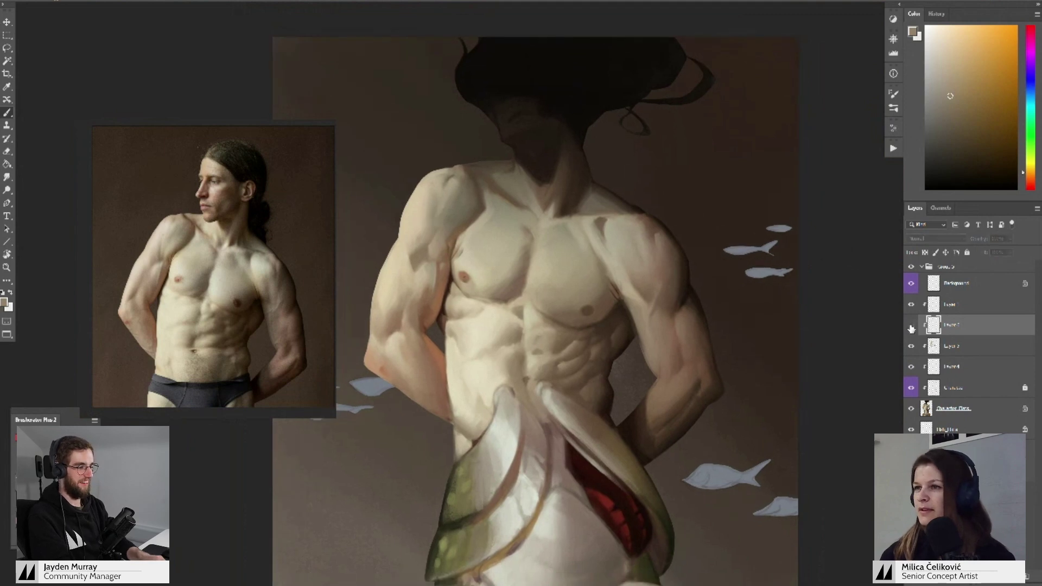
click(912, 327)
drag(846, 354, 820, 326)
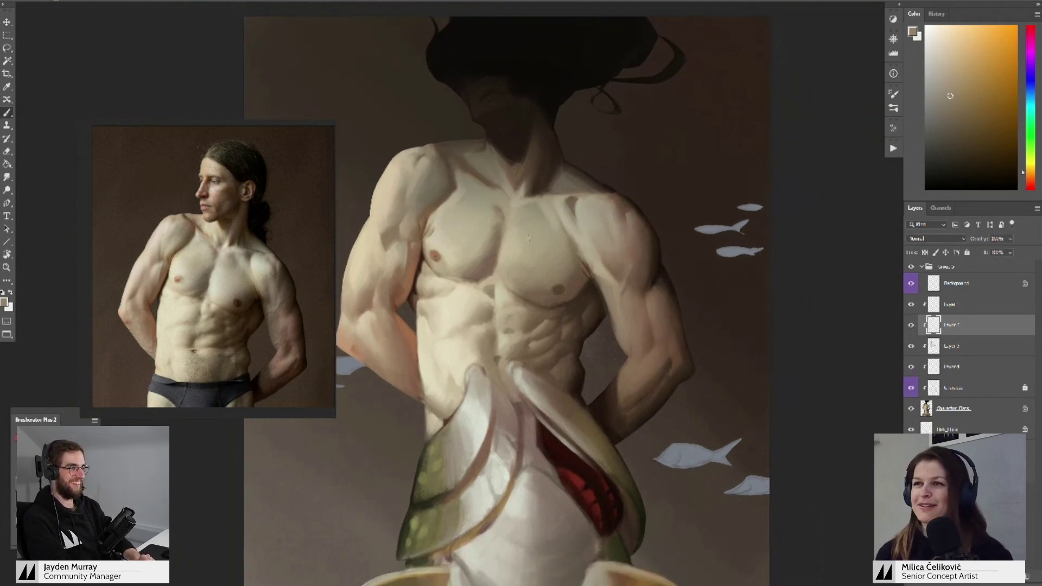
- Refine the crease between the lit-side shoulder and the chest with sampled dark orange-brown tones
drag(451, 207, 441, 224)
key(z)
key(b)
alt+click(439, 223)
alt+click(432, 224)
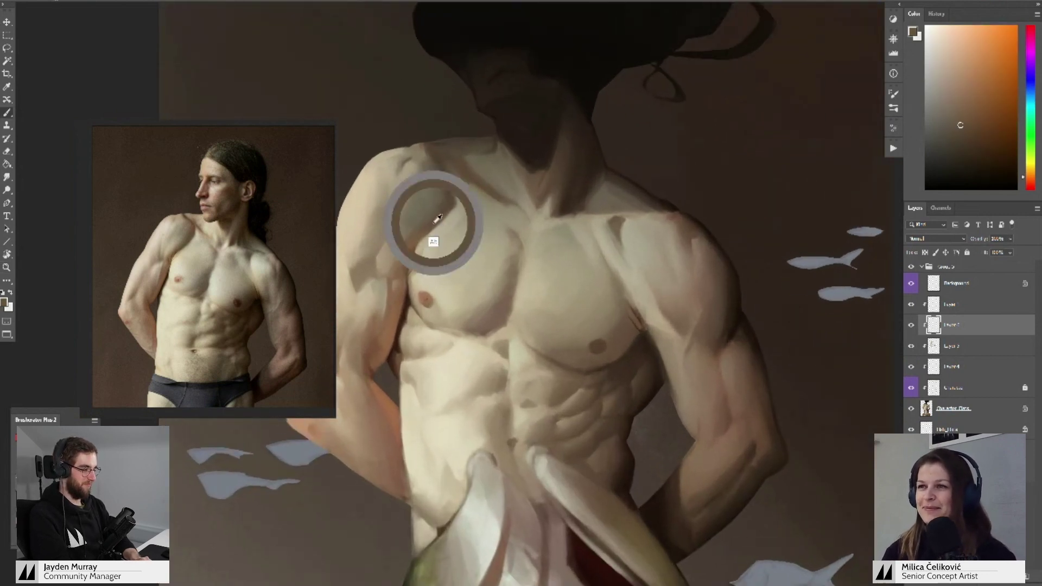
alt+click(432, 225)
alt+click(456, 206)
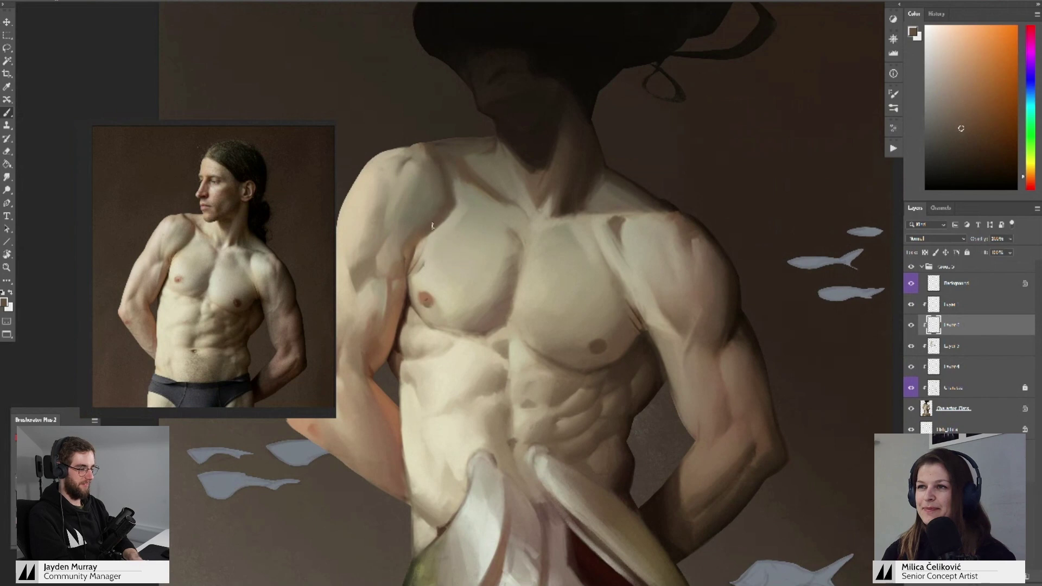
- Smooth the lit-side upper chest below the collarbone with sampled greyish-yellow skin tones
scroll(432, 226, down, 2)
alt+click(438, 210)
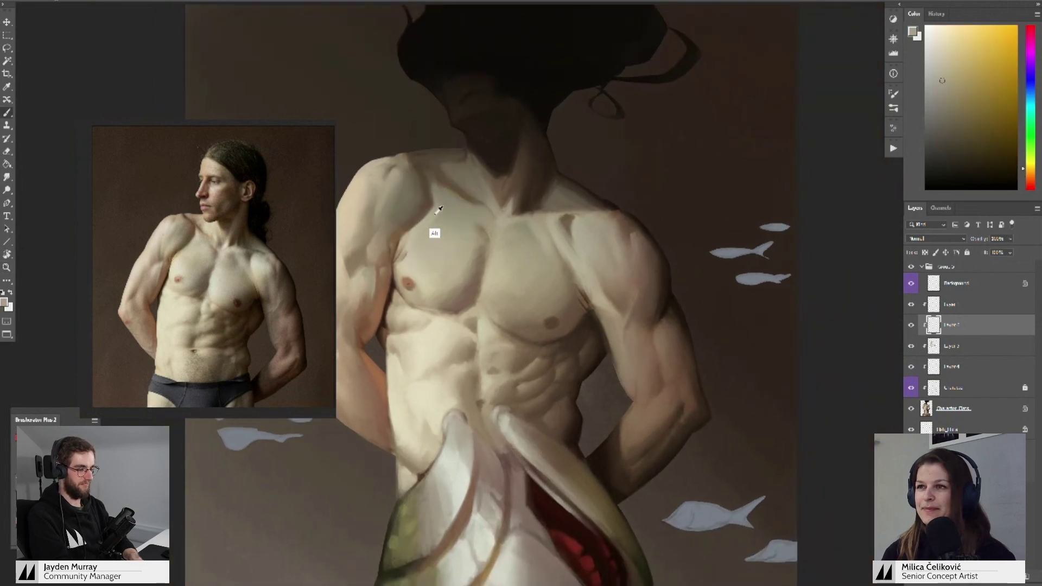
alt+click(456, 214)
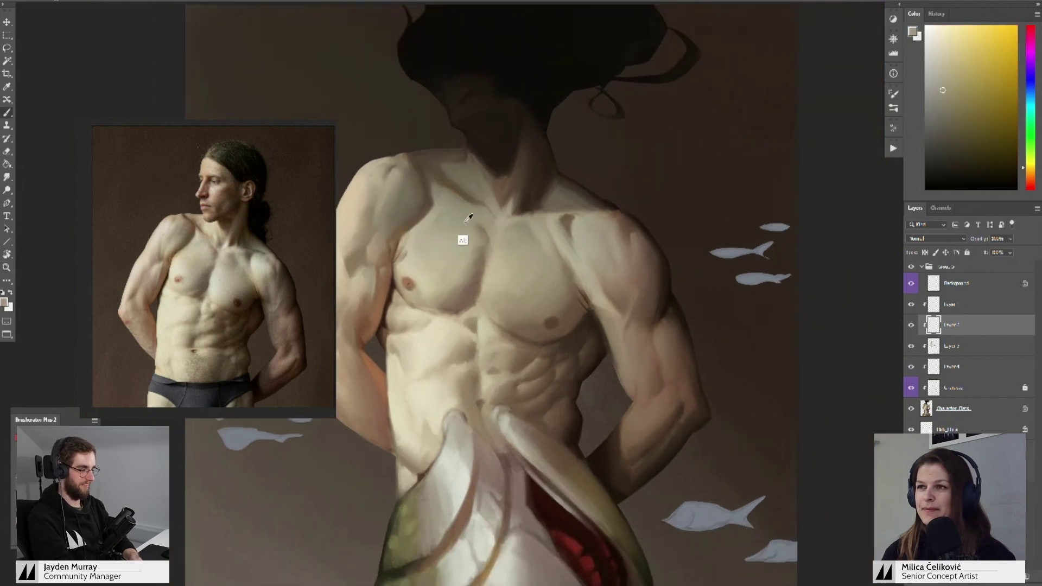
mouse_move(475, 224)
mouse_down()
mouse_move(458, 207)
mouse_move(514, 228)
mouse_up()
- Blend the upper end of the groove between the pectorals with sampled brown and beige tones
alt+click(482, 216)
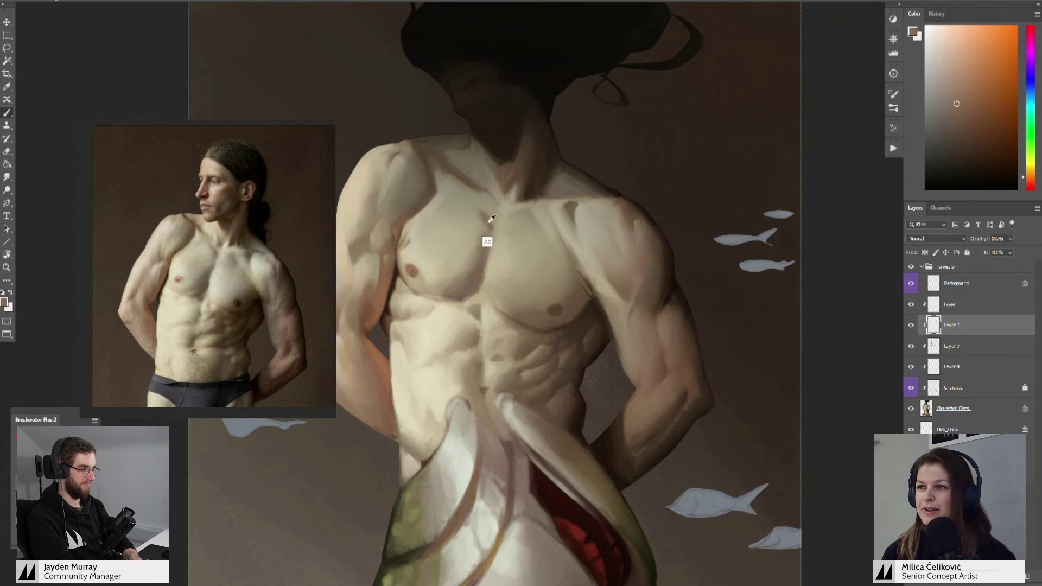
alt+click(489, 222)
alt+click(486, 223)
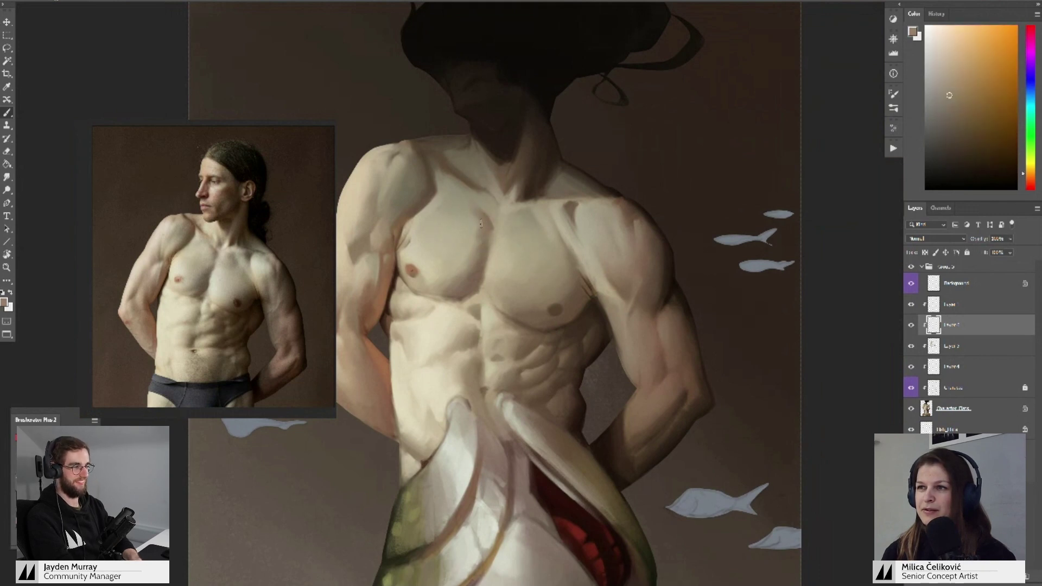
alt+click(482, 225)
alt+click(499, 225)
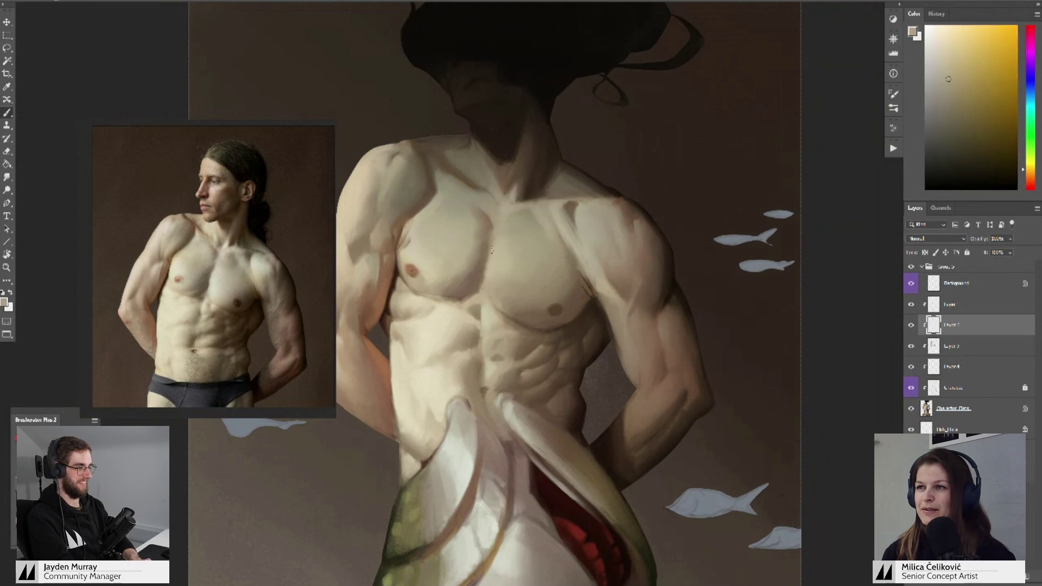
drag(496, 251, 472, 242)
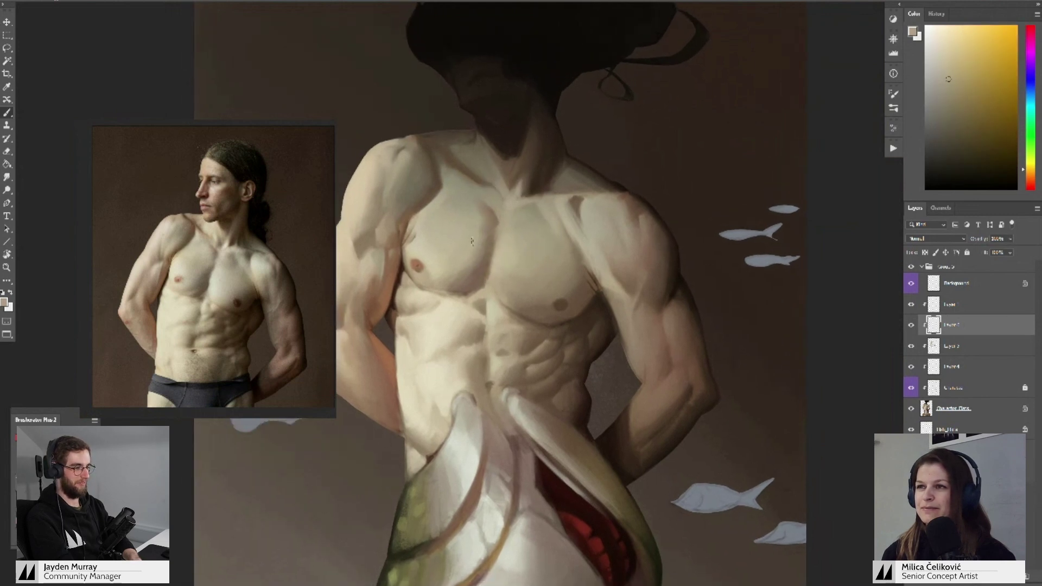
- Lighten the upper inner edge of the shadow-side pectoral with sampled pale yellow-beige tones
alt+click(439, 257)
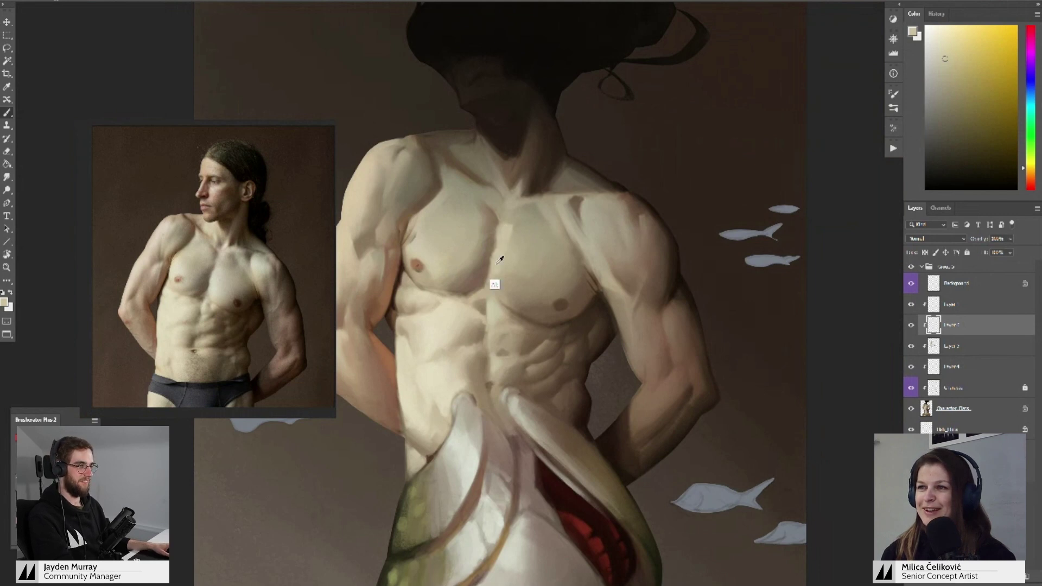
alt+click(505, 230)
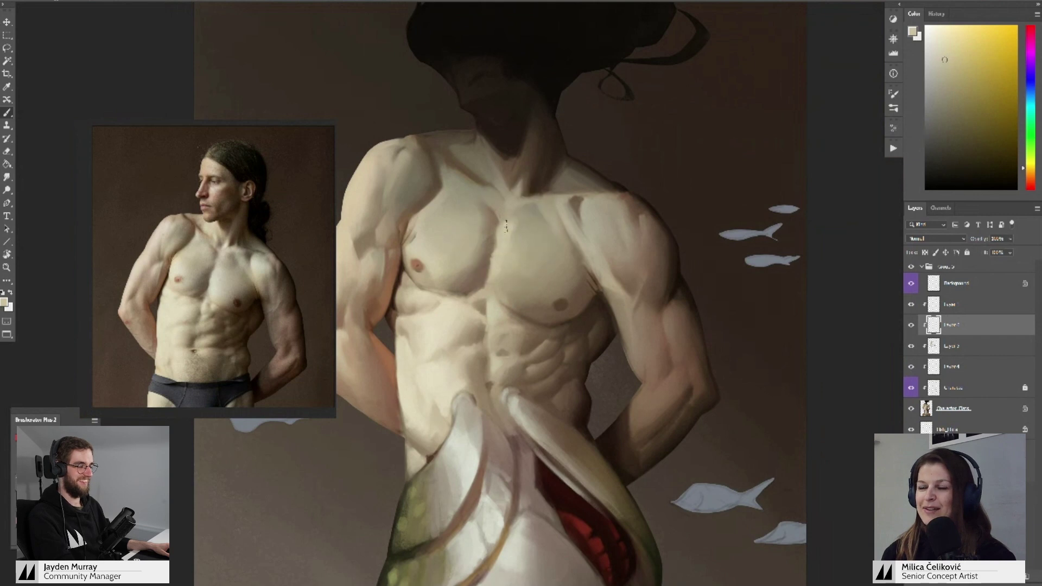
alt+click(521, 217)
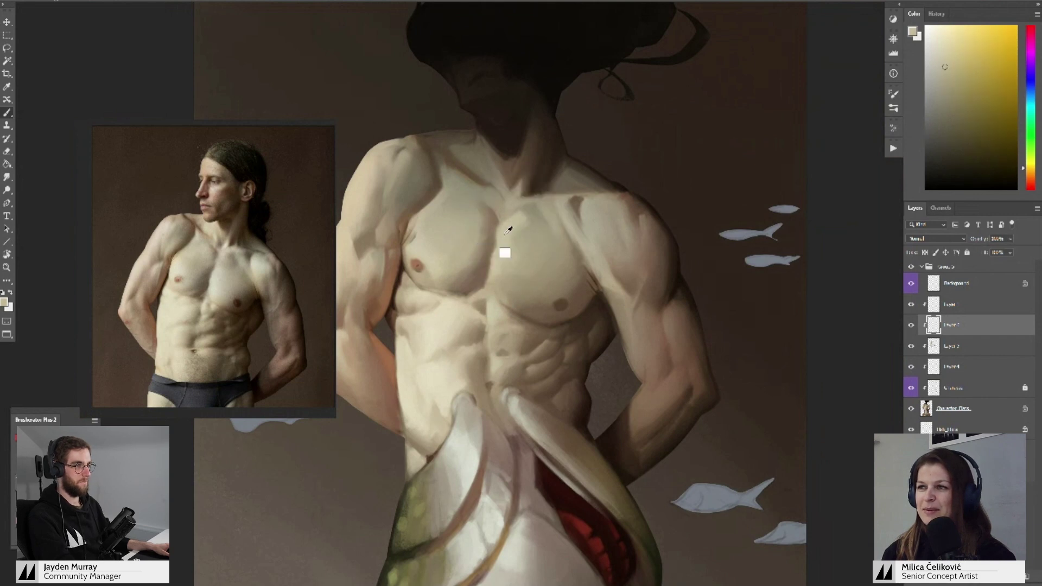
alt+click(536, 216)
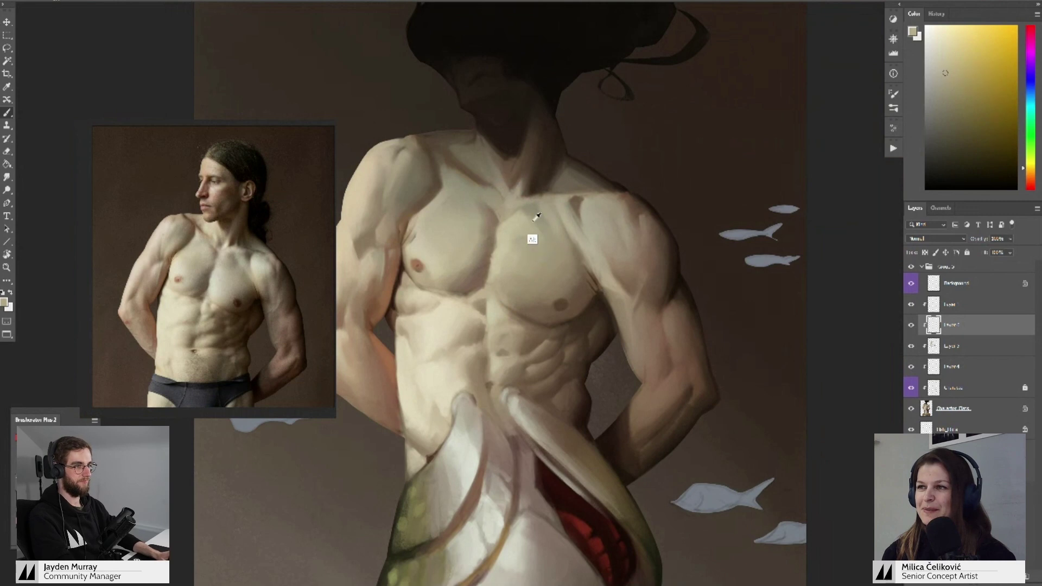
alt+click(531, 225)
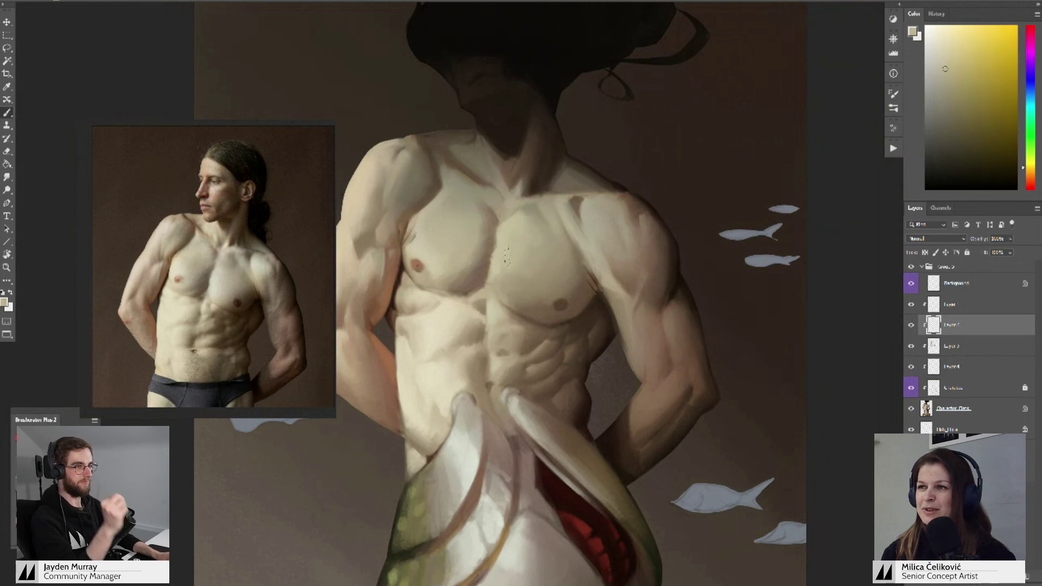
- Even out the middle of the shadow-side pectoral with beige tones sampled across the chest
alt+click(495, 273)
alt+click(532, 272)
alt+click(537, 239)
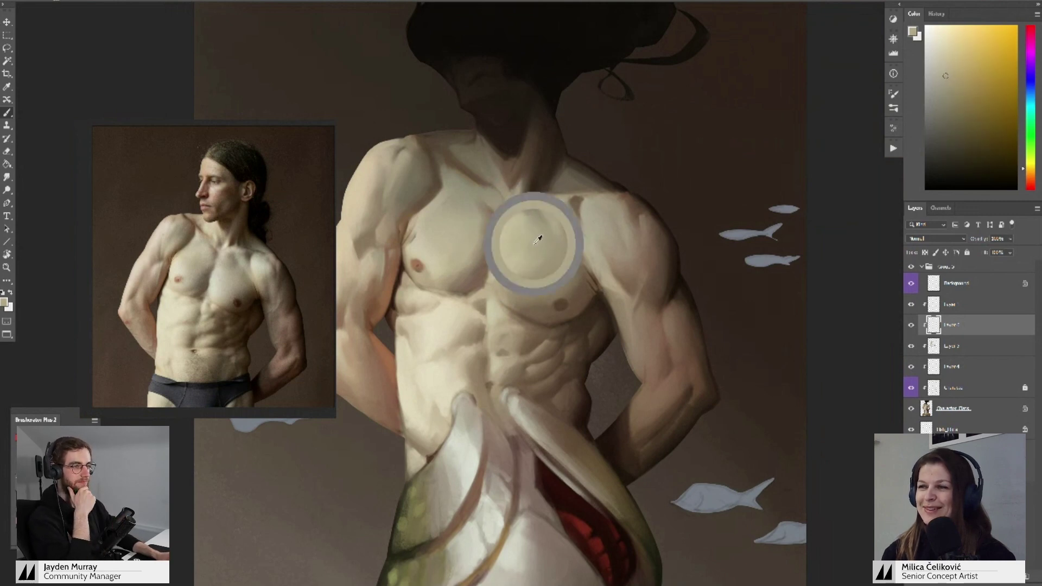
scroll(536, 243, down, 1)
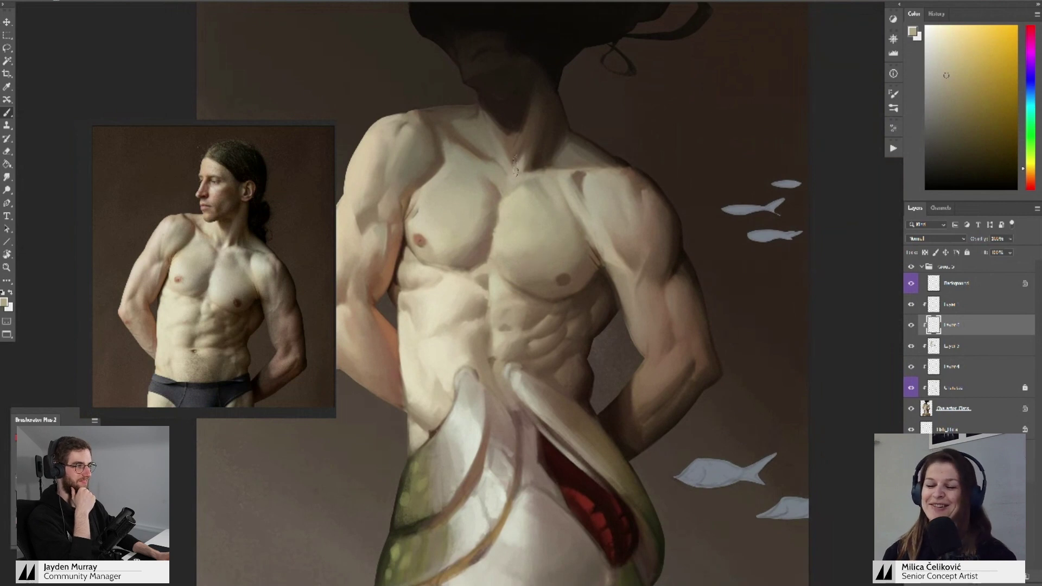
drag(560, 222, 537, 203)
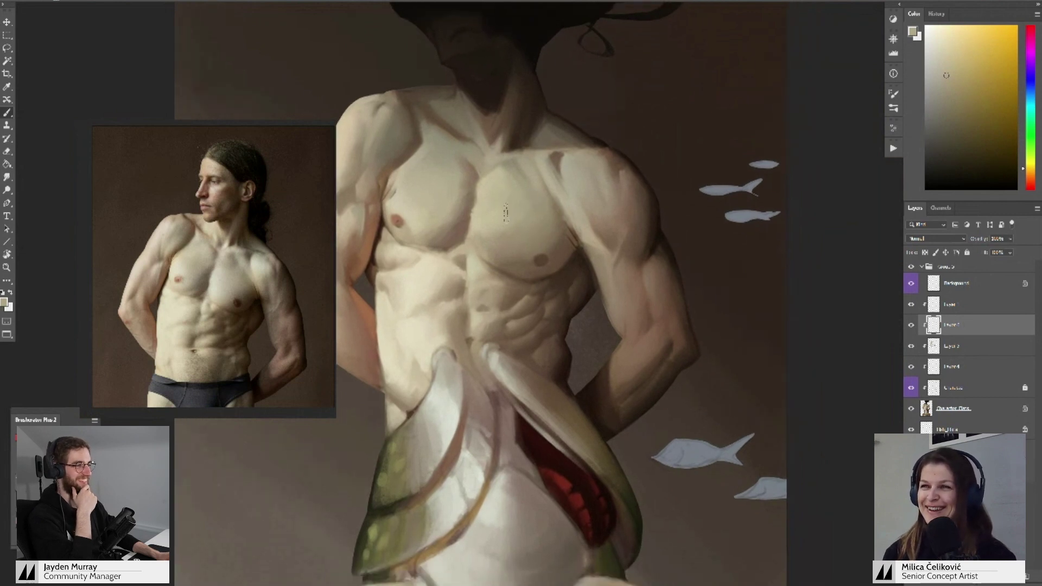
- Model the lower inner part of the shadow-side pectoral with pale tones sampled from the lit chest and torso
alt+click(487, 226)
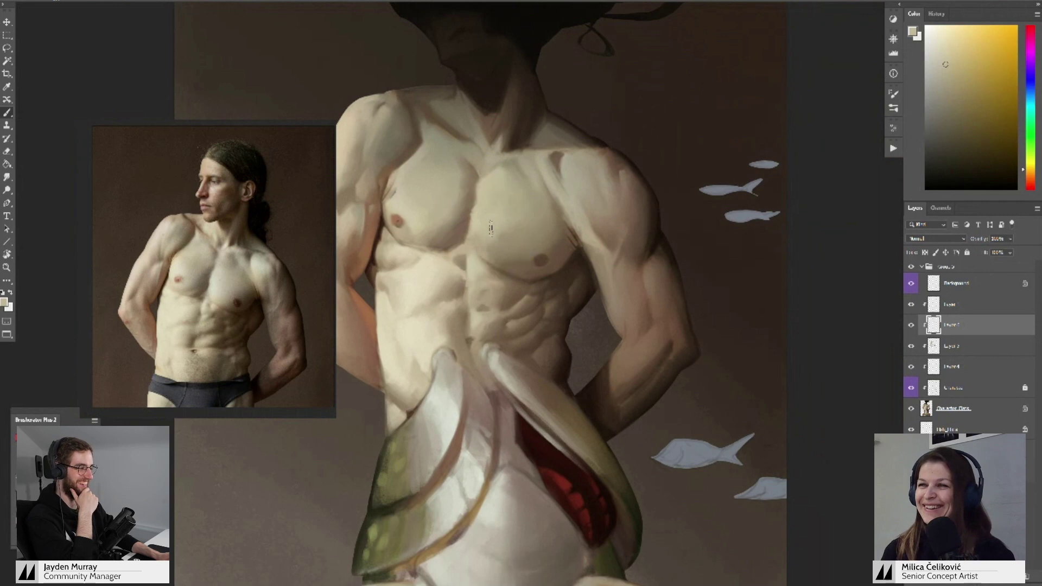
alt+click(416, 212)
alt+click(421, 282)
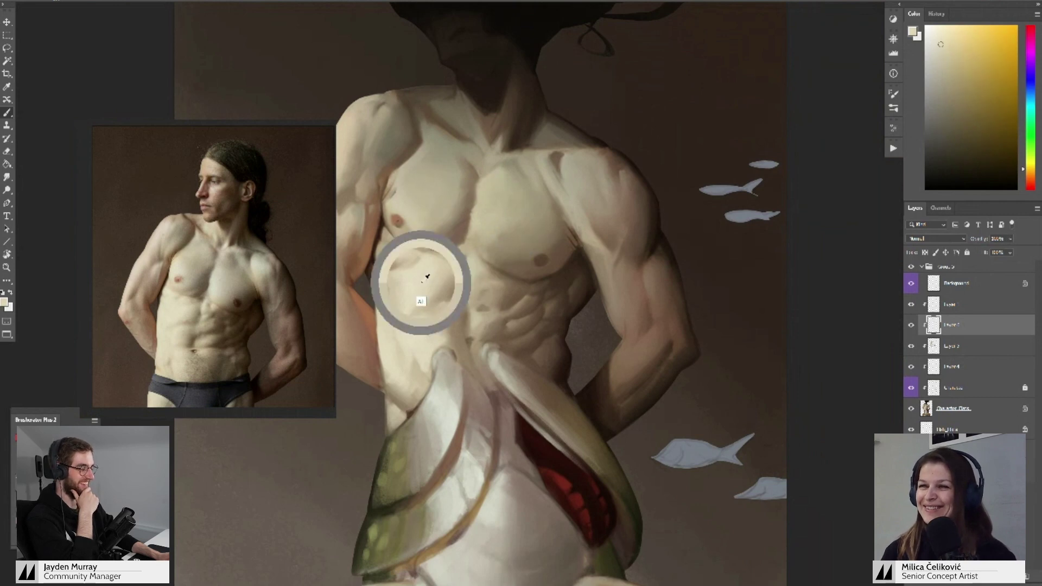
alt+click(476, 222)
alt+click(477, 233)
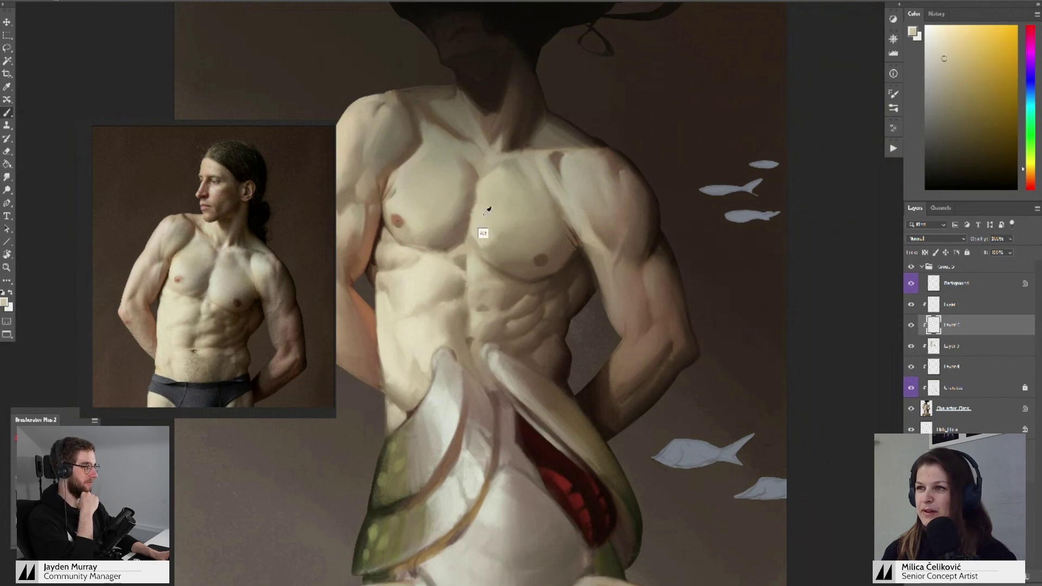
alt+click(495, 259)
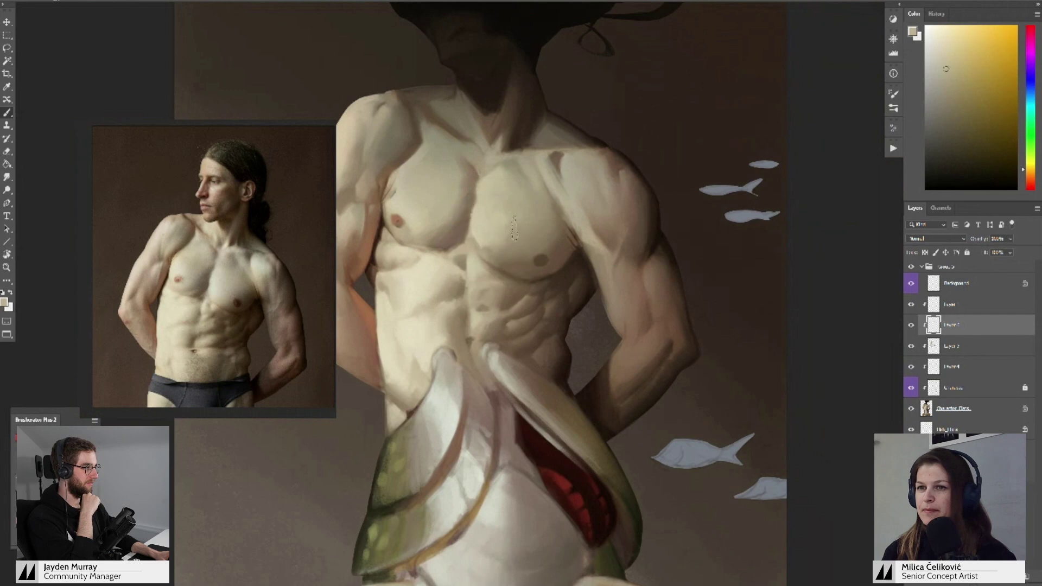
alt+click(506, 236)
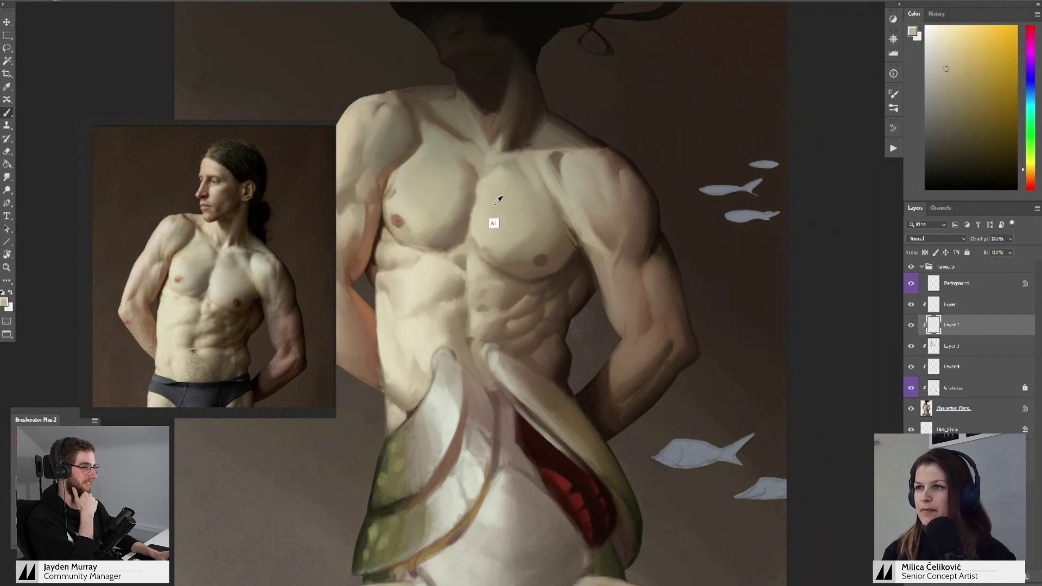
- Check the chest brushwork against the whole painting by toggling its layer, and merge that layer down
key(z)
drag(524, 197, 440, 197)
drag(604, 236, 605, 274)
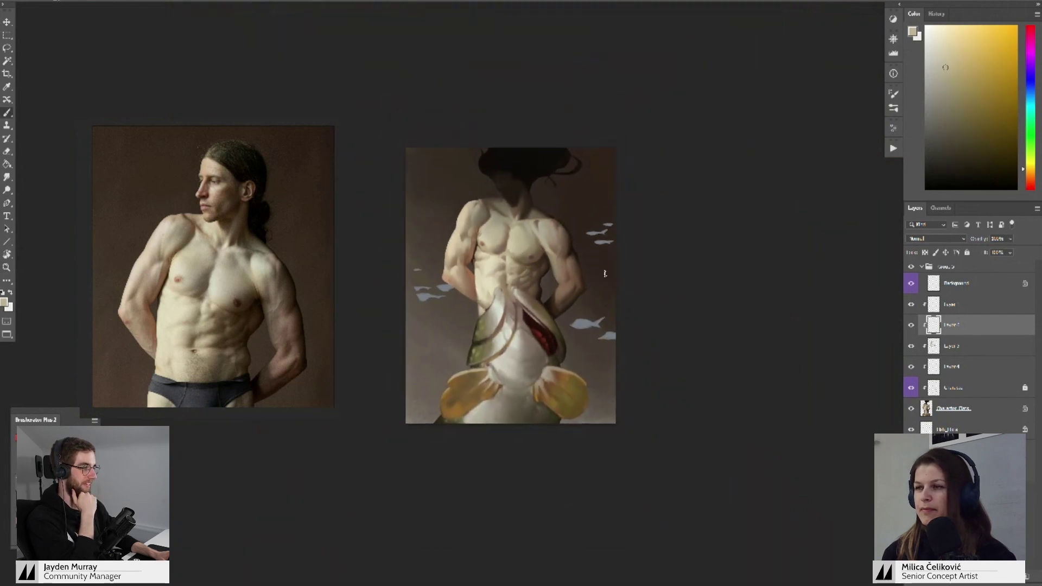
click(911, 326)
click(911, 326)
key(ctrl+e)
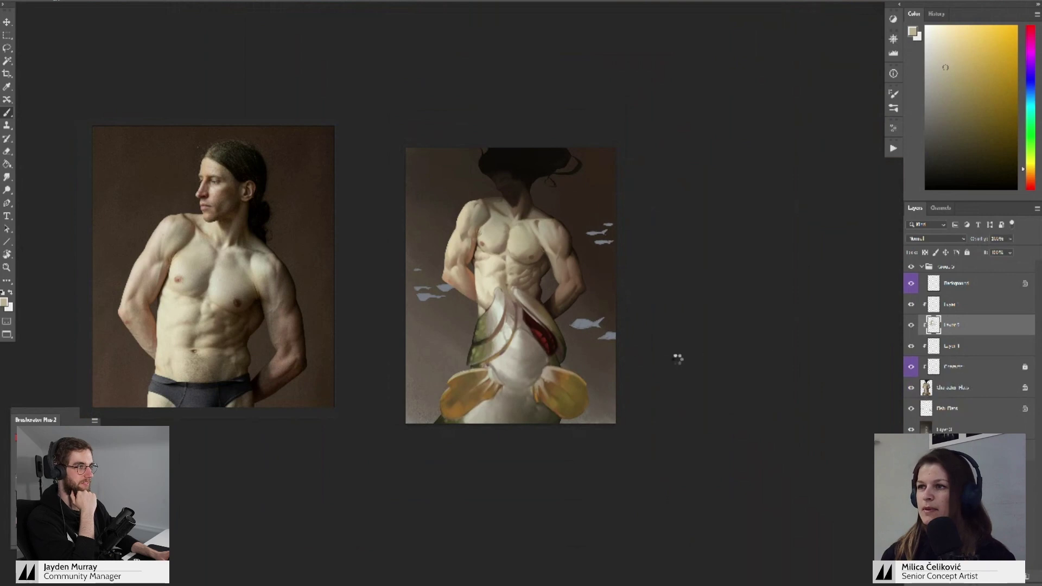
- Mirror both the painting canvas and the reference photo horizontally
key(ctrl+shift+h)
mouse_move(268, 320)
mouse_down()
mouse_move(224, 336)
mouse_move(237, 325)
mouse_up()
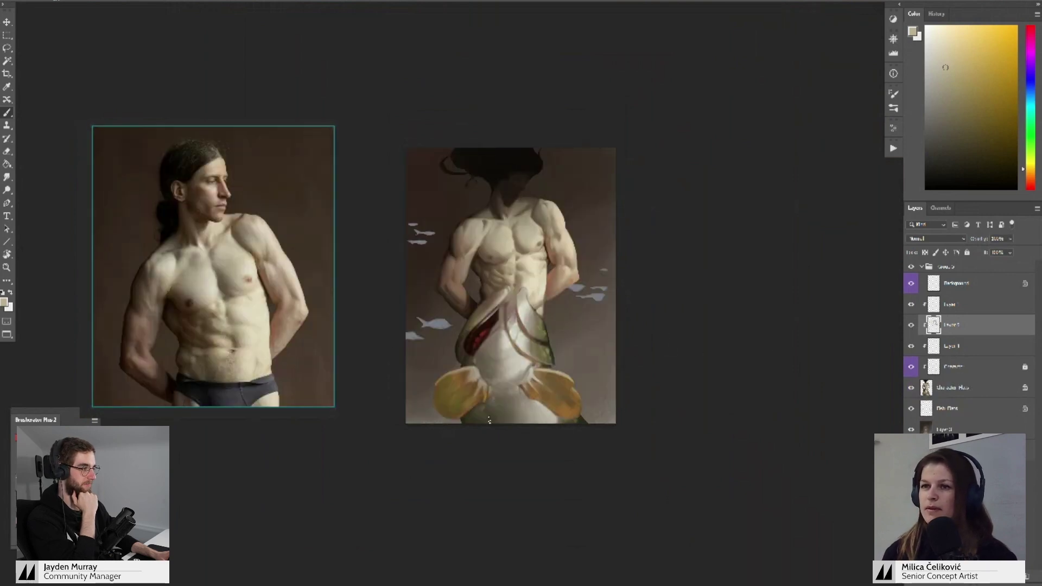
drag(657, 342, 636, 317)
- Refine the lower inner edge of the shadow-side pectoral with light and mid beige tones sampled beside the sternum
key(z)
drag(492, 221, 562, 220)
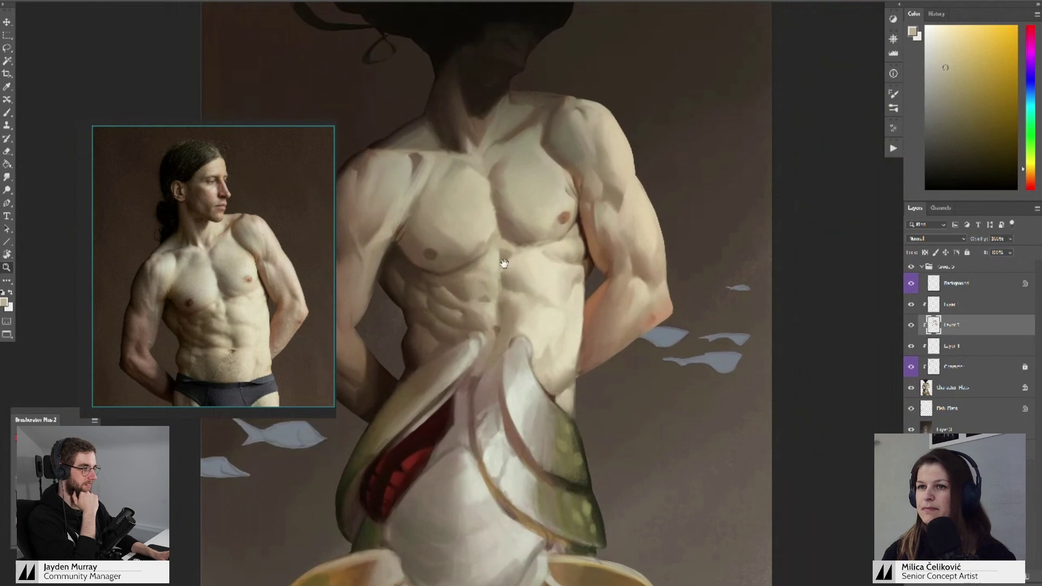
key(b)
alt+click(491, 230)
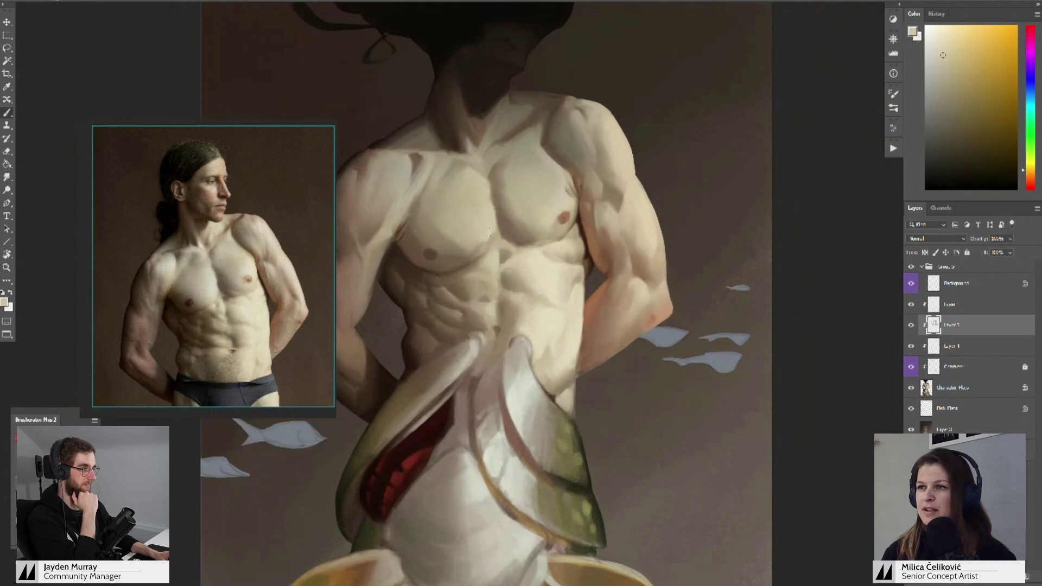
alt+click(478, 250)
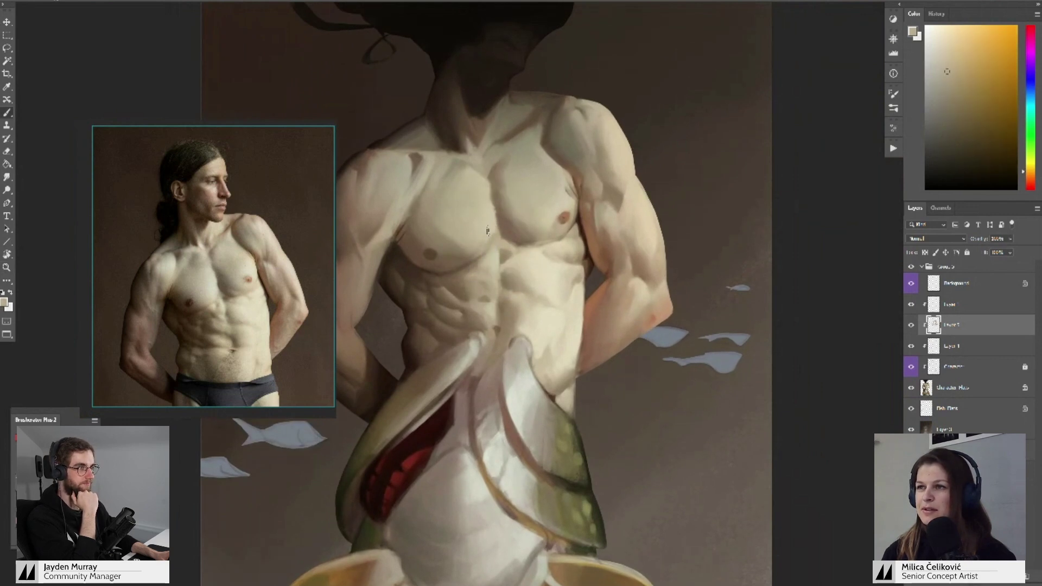
alt+click(488, 231)
drag(488, 231, 462, 244)
alt+click(466, 239)
alt+click(479, 251)
alt+click(468, 245)
- Model the upper outer part of the shadow-side pectoral with beige and muted brown tones sampled below the collarbone
drag(457, 198, 459, 214)
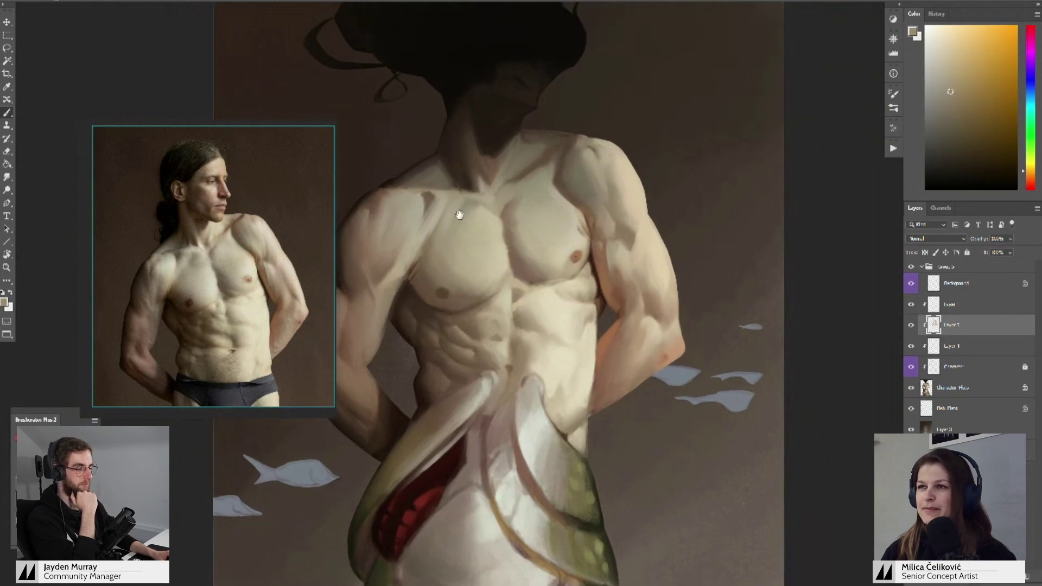
alt+click(472, 227)
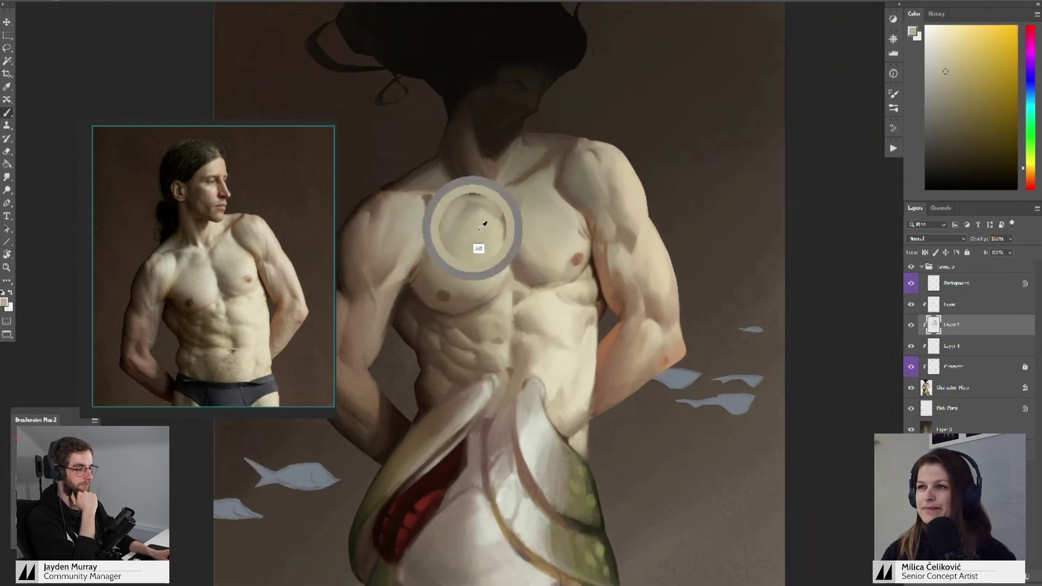
alt+click(448, 202)
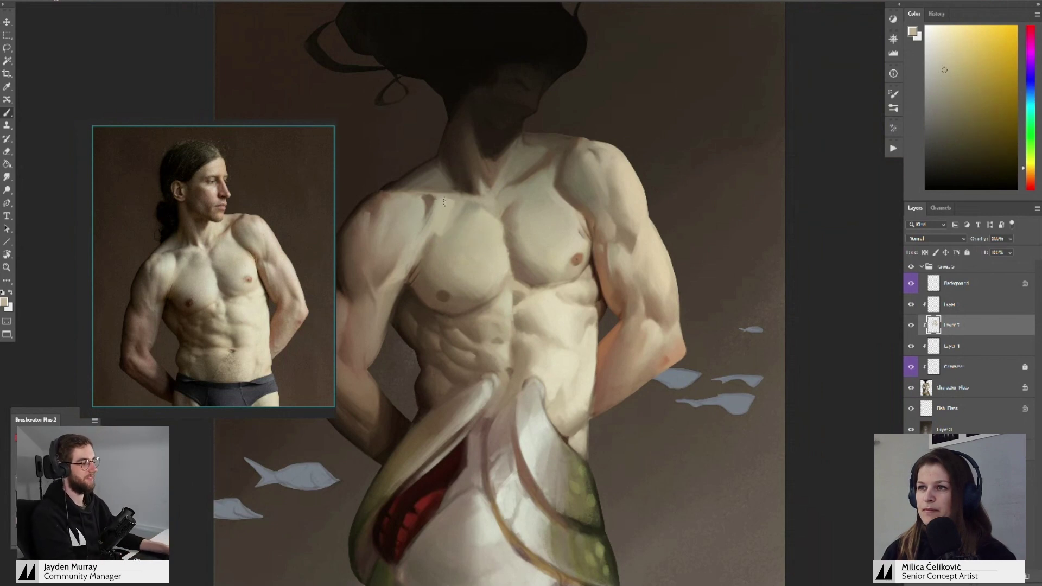
alt+click(462, 206)
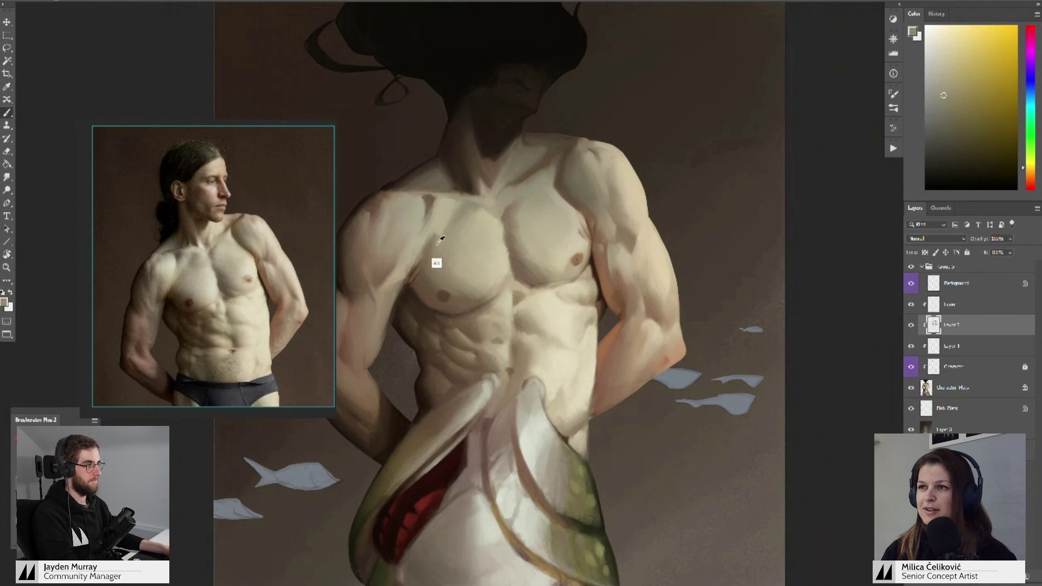
alt+click(439, 243)
alt+click(440, 245)
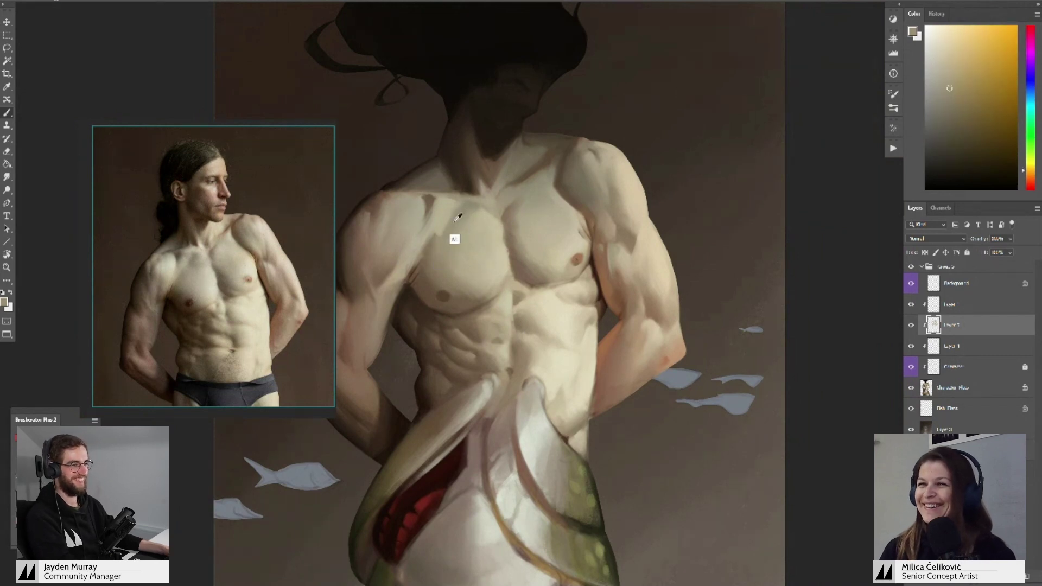
alt+click(456, 219)
alt+click(461, 211)
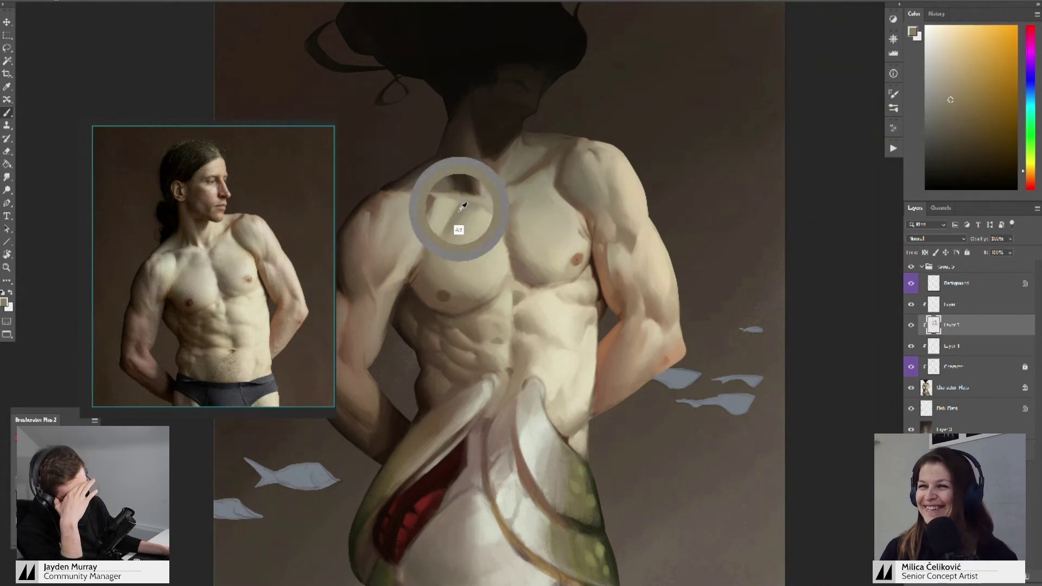
- Soften the top edge of the shadow-side pectoral beneath the collarbone with sampled greyish-beige tones
mouse_move(463, 217)
mouse_down()
mouse_move(458, 208)
mouse_move(478, 206)
mouse_up()
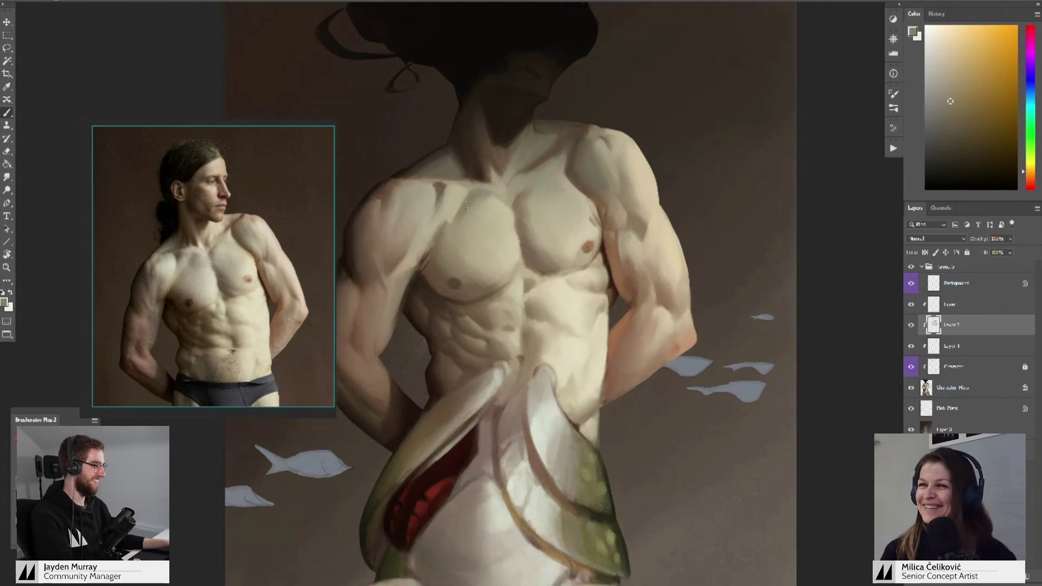
alt+click(474, 197)
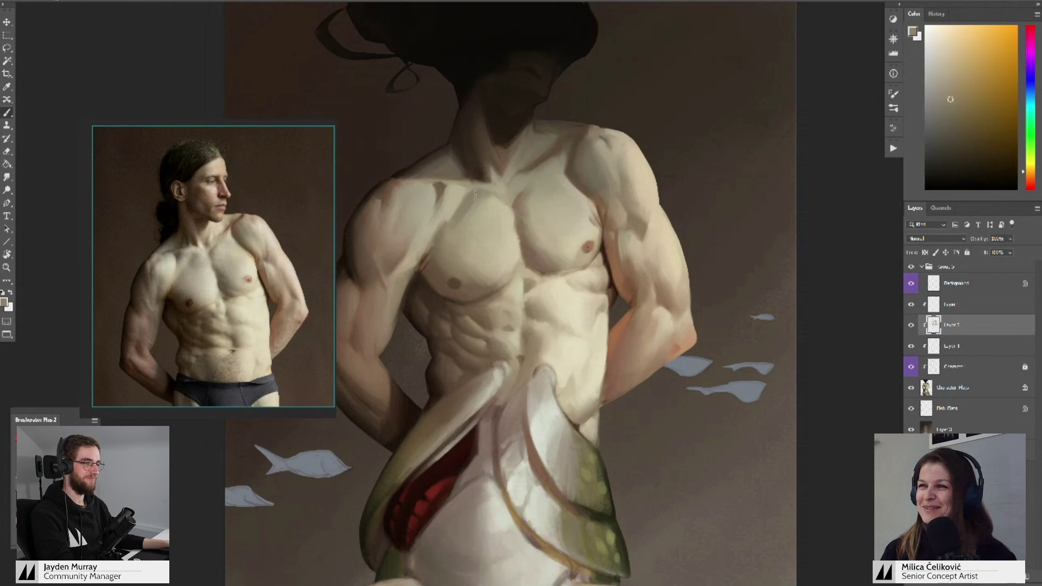
alt+click(475, 199)
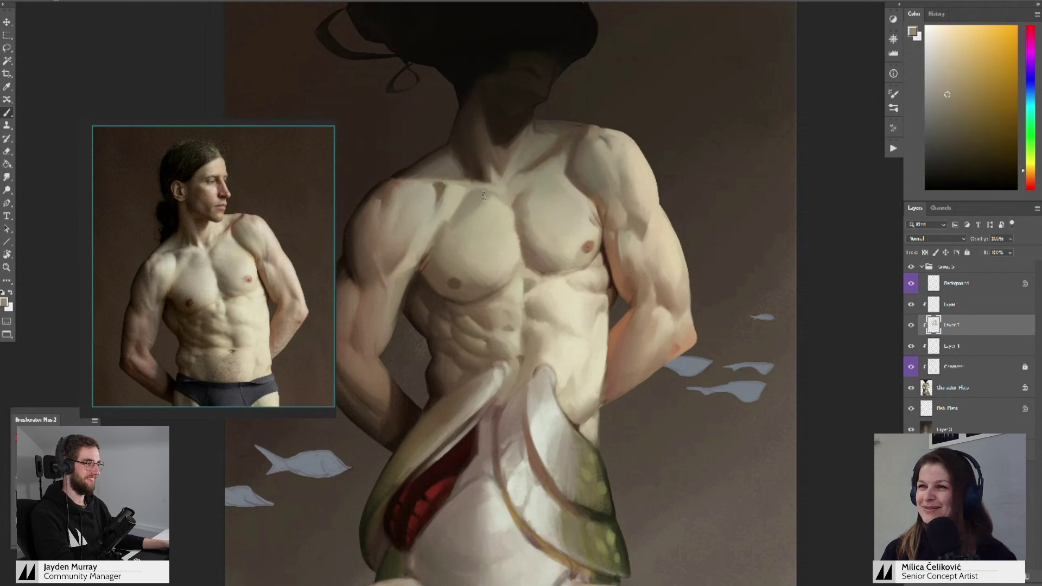
mouse_move(495, 205)
mouse_down()
mouse_move(507, 216)
mouse_move(456, 274)
mouse_up()
alt+click(509, 214)
- Shift a sampled brown toward red-orange and shade the hollow between the shadow-side collarbone and shoulder
key(z)
key(ctrl+plus)
key(ctrl+plus)
key(ctrl+plus)
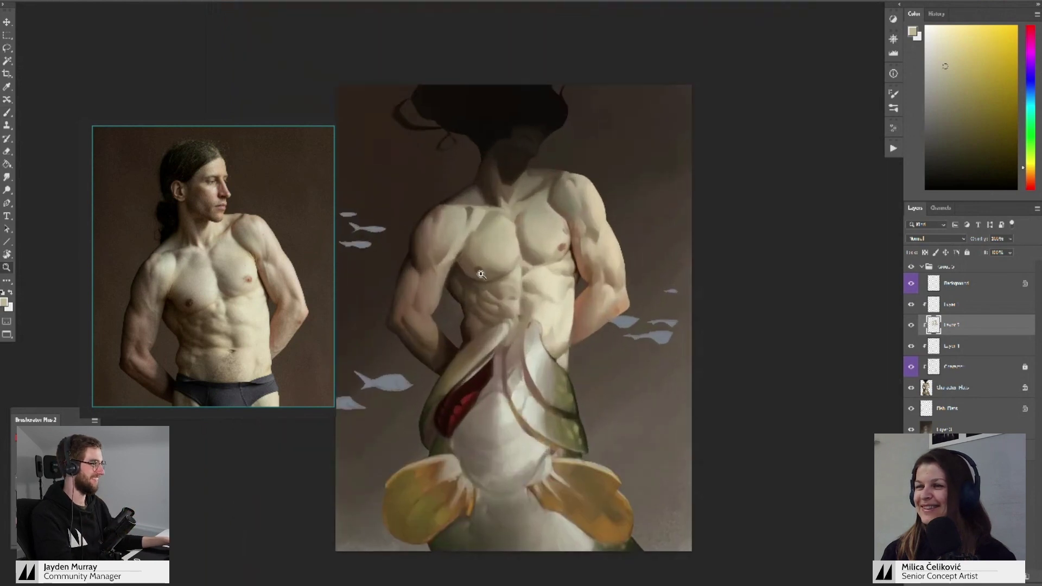
alt+click(471, 227)
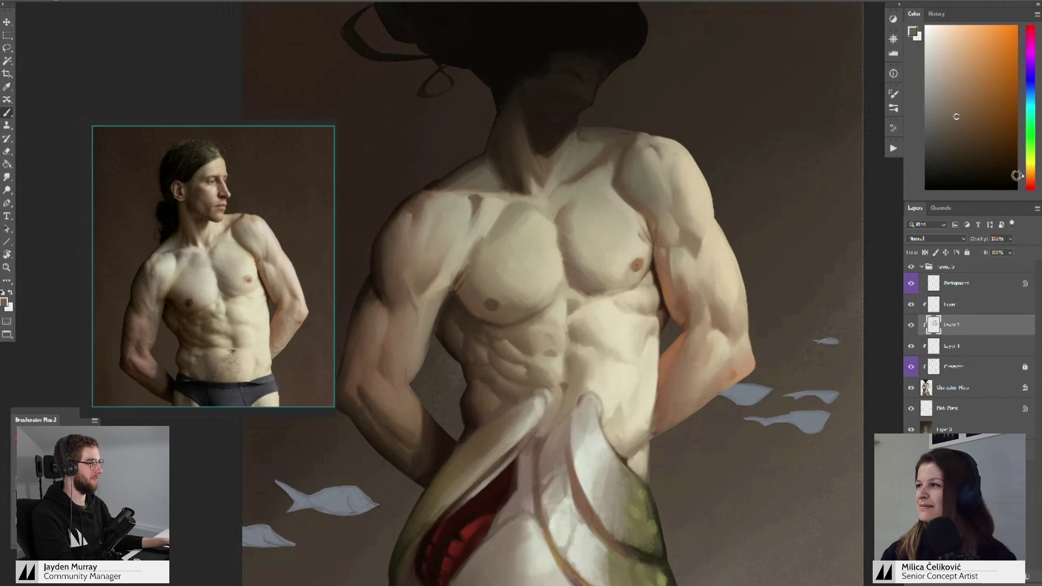
click(1029, 182)
drag(596, 261, 596, 265)
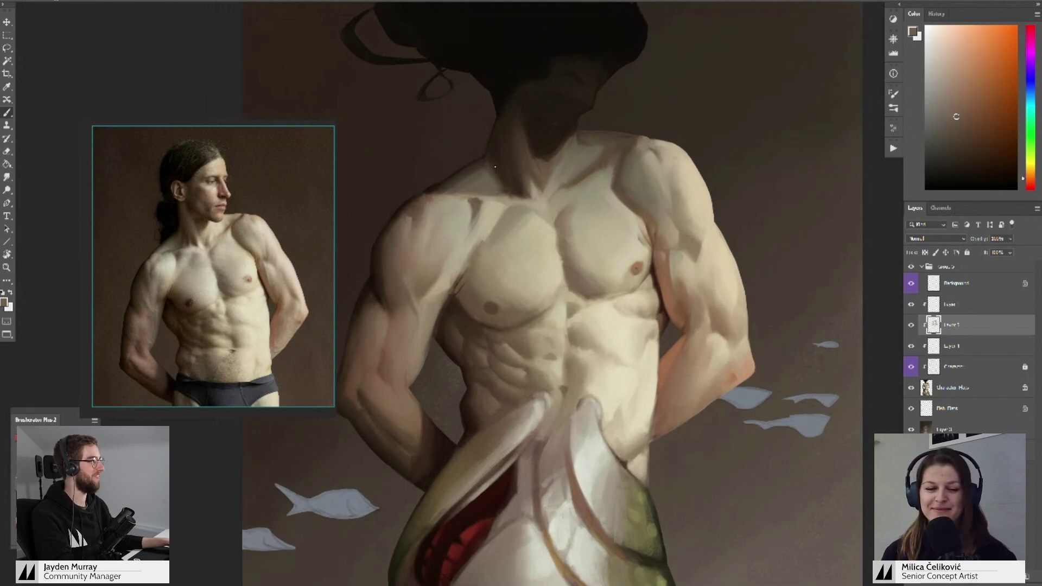
drag(507, 203, 509, 216)
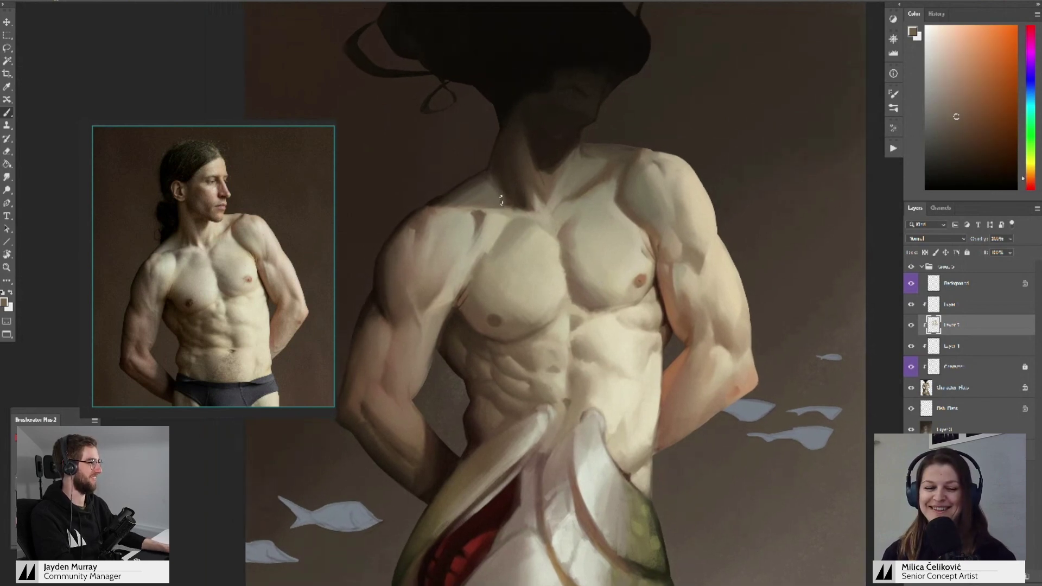
drag(497, 228, 499, 218)
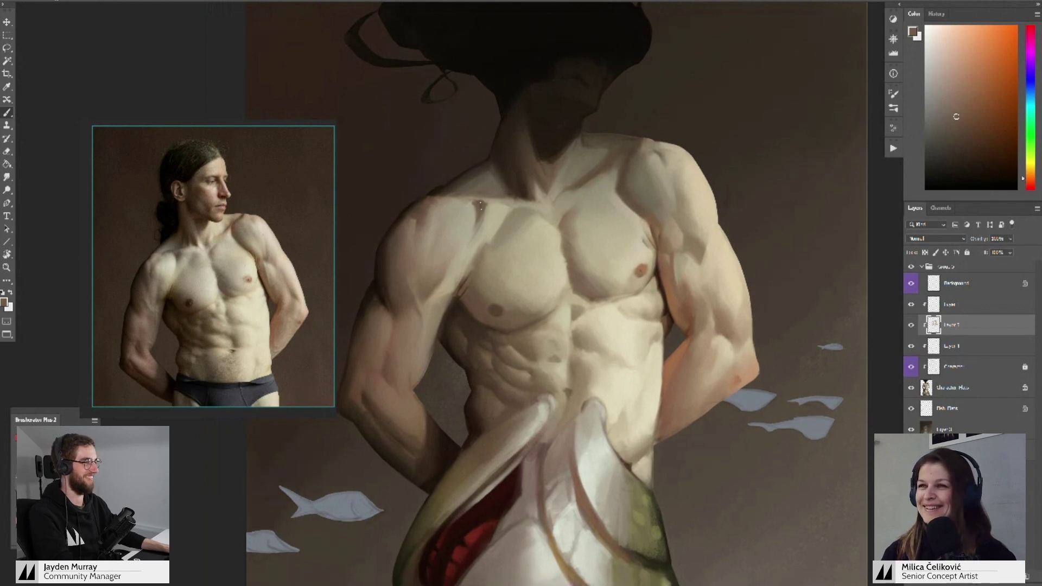
- Blend the outer collarbone hollow into the shoulder and pectoral with light and mid skin tones sampled around it
alt+click(471, 203)
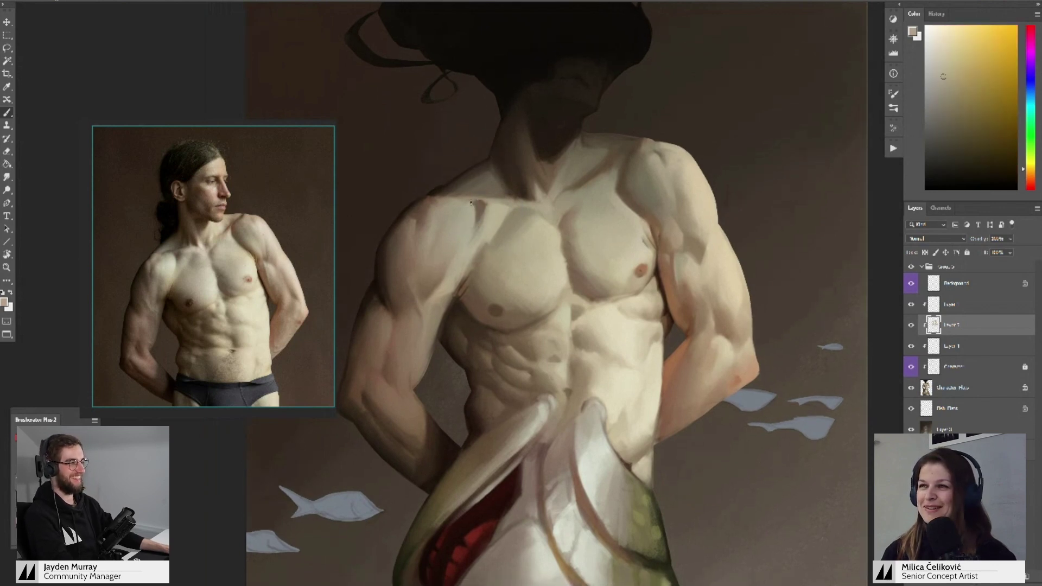
alt+click(484, 221)
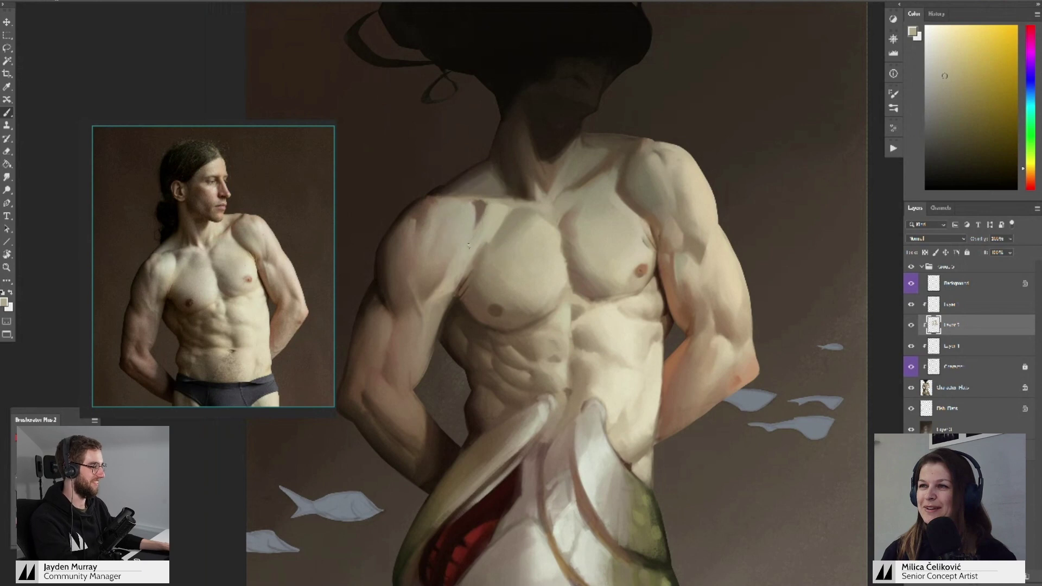
alt+click(480, 223)
alt+click(484, 213)
alt+click(480, 220)
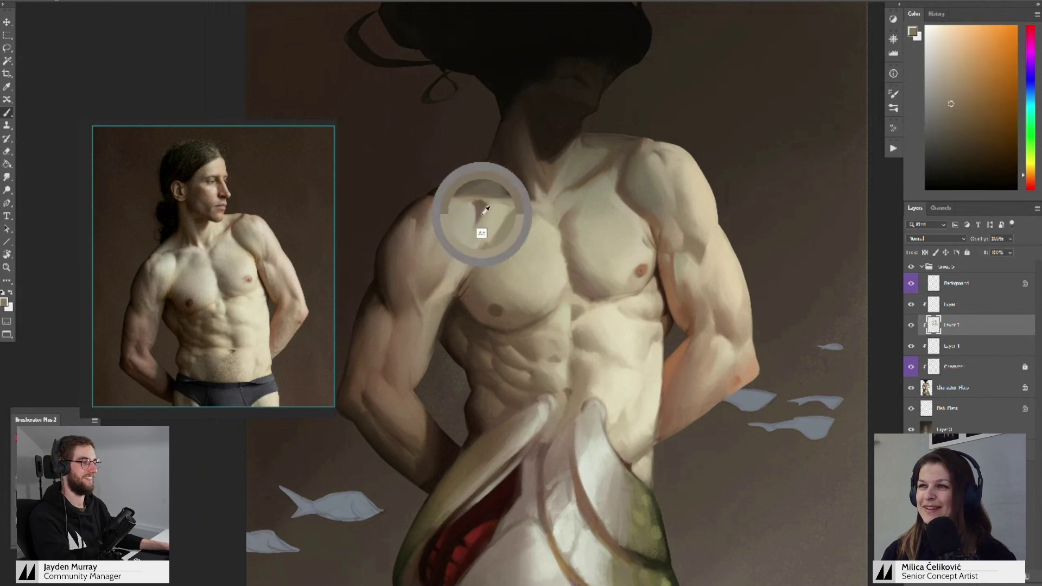
alt+click(482, 214)
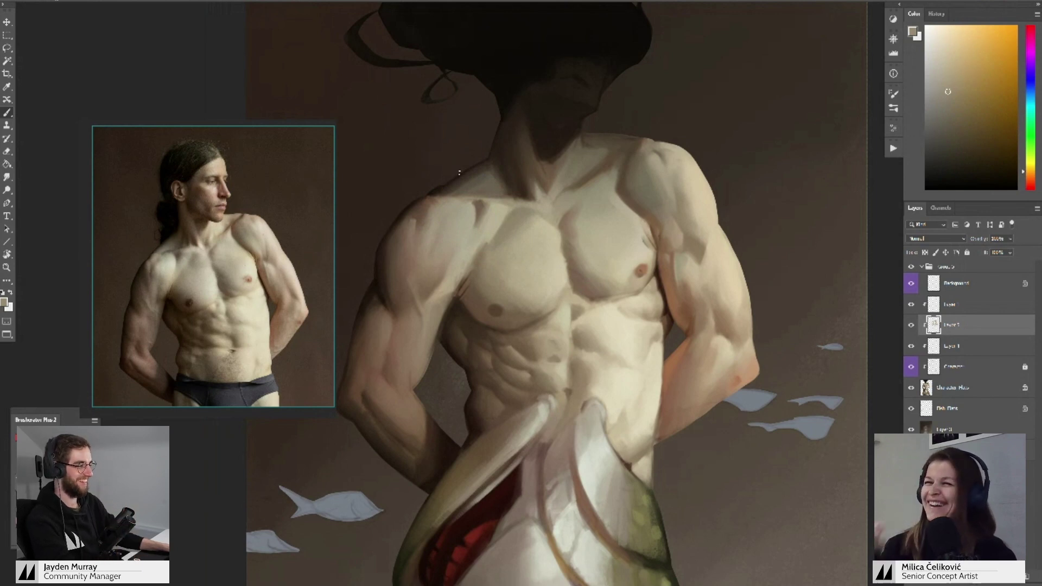
drag(501, 198, 501, 187)
alt+click(483, 215)
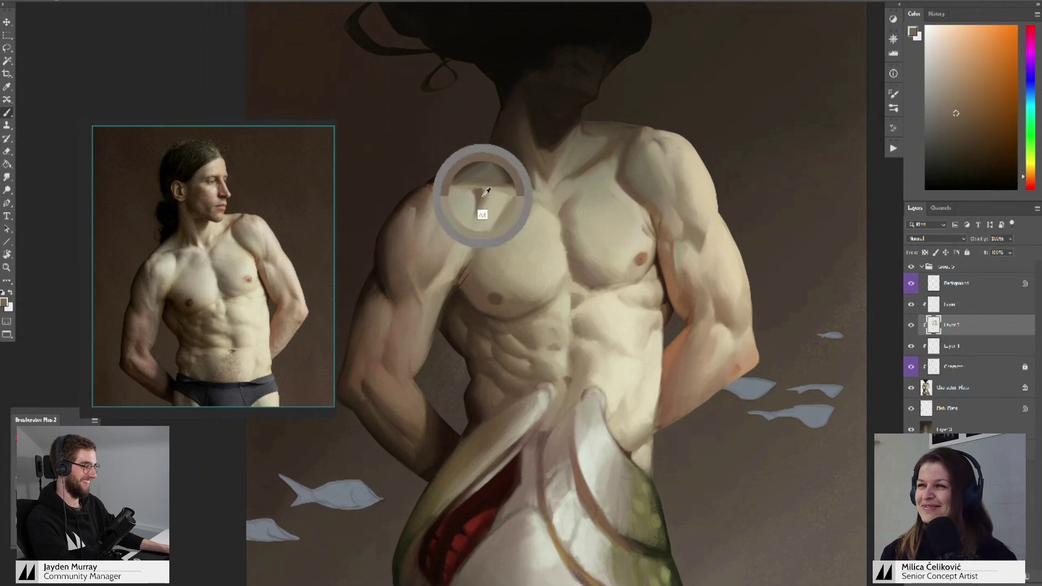
alt+click(485, 195)
alt+click(485, 215)
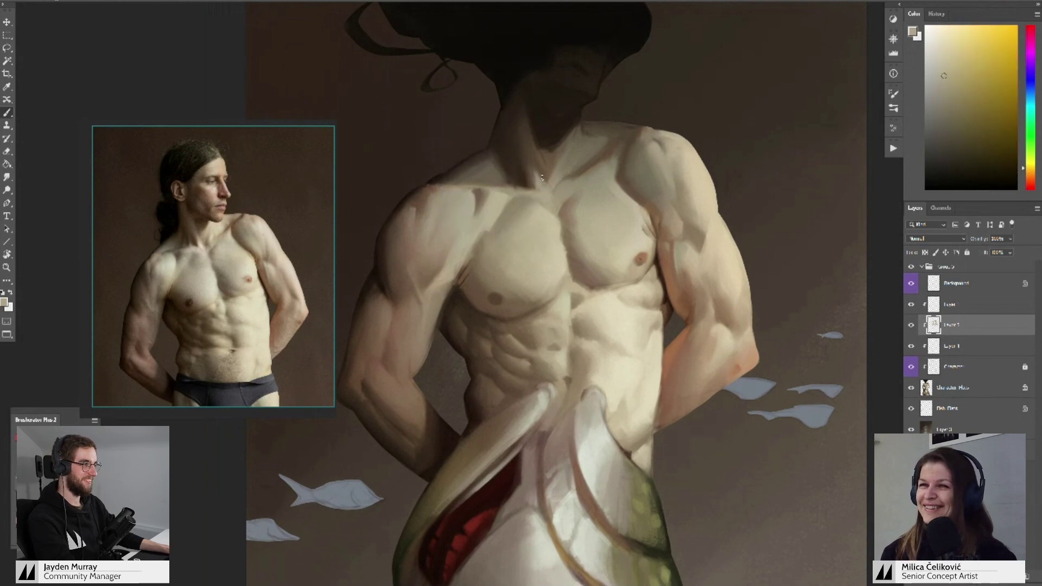
- Rotate the canvas and define the shadow edge along the shadow-side collarbone with sampled dark browns
key(r)
drag(510, 176, 448, 203)
key(r)
alt+click(453, 221)
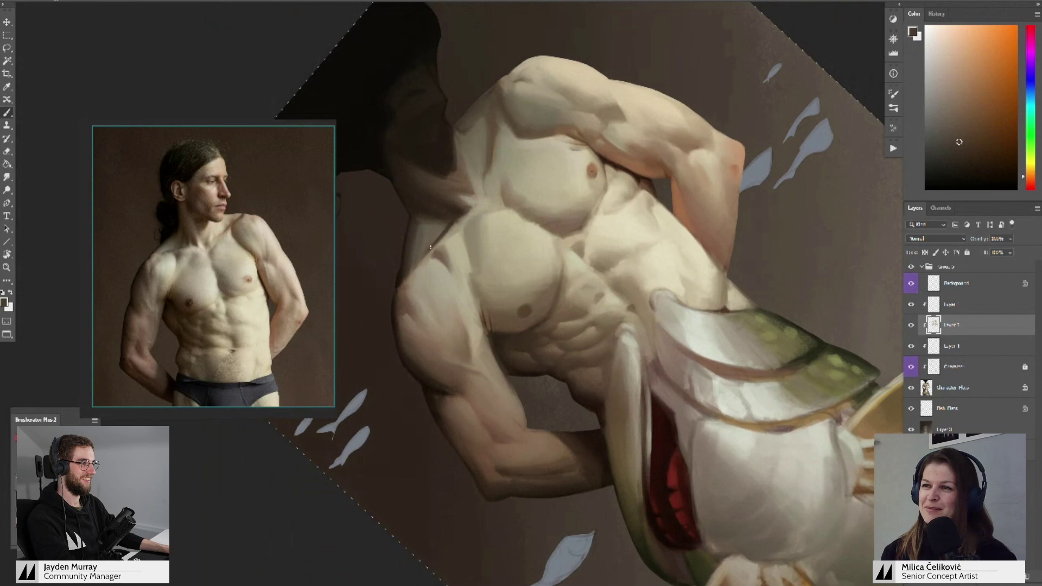
alt+click(422, 255)
alt+click(434, 239)
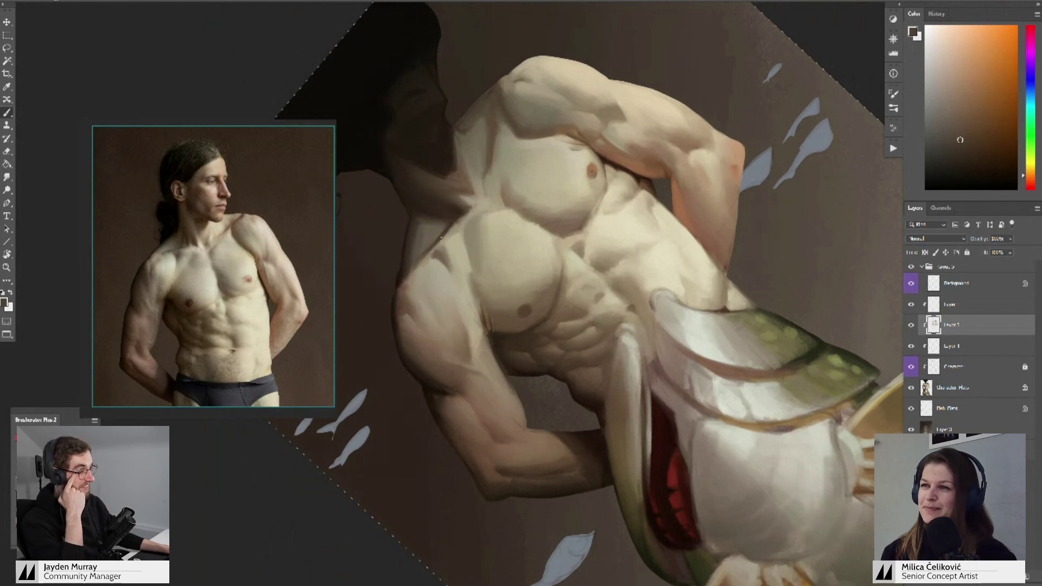
alt+click(449, 221)
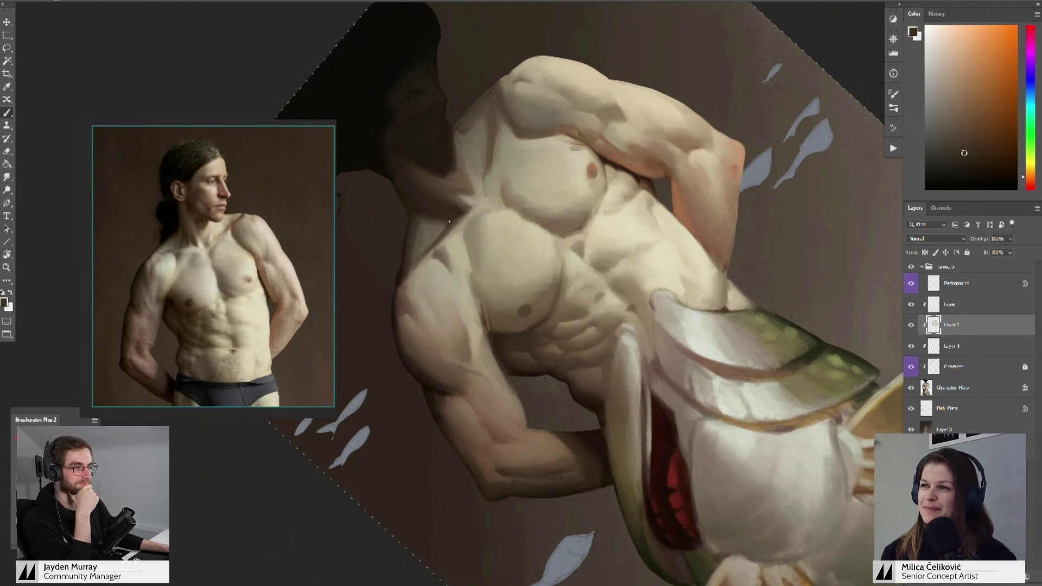
alt+click(446, 228)
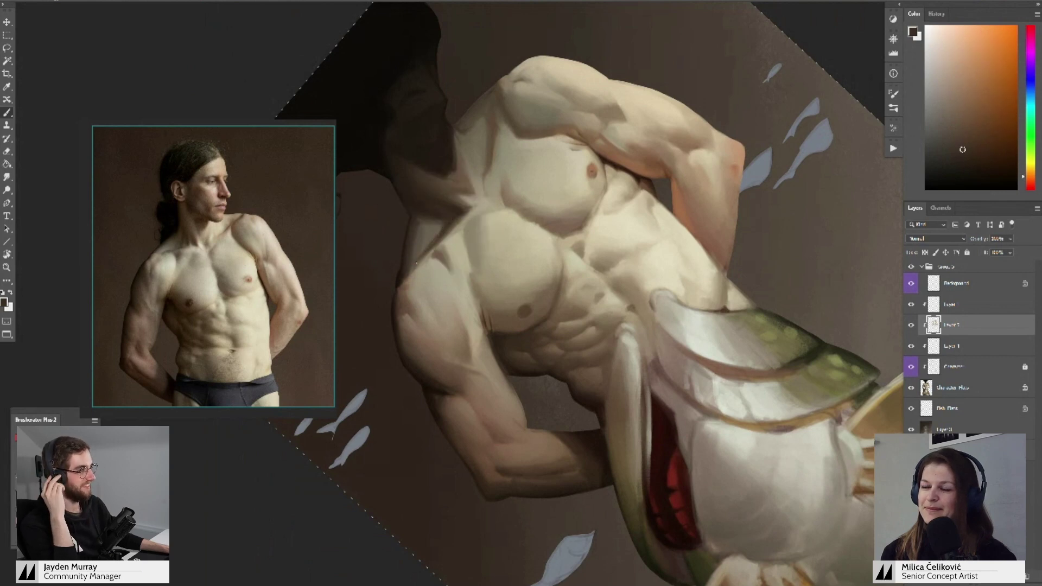
- Blend the collarbone's shadow edge into the adjoining hollow with dark and mid browns sampled along it
alt+click(434, 245)
alt+click(434, 244)
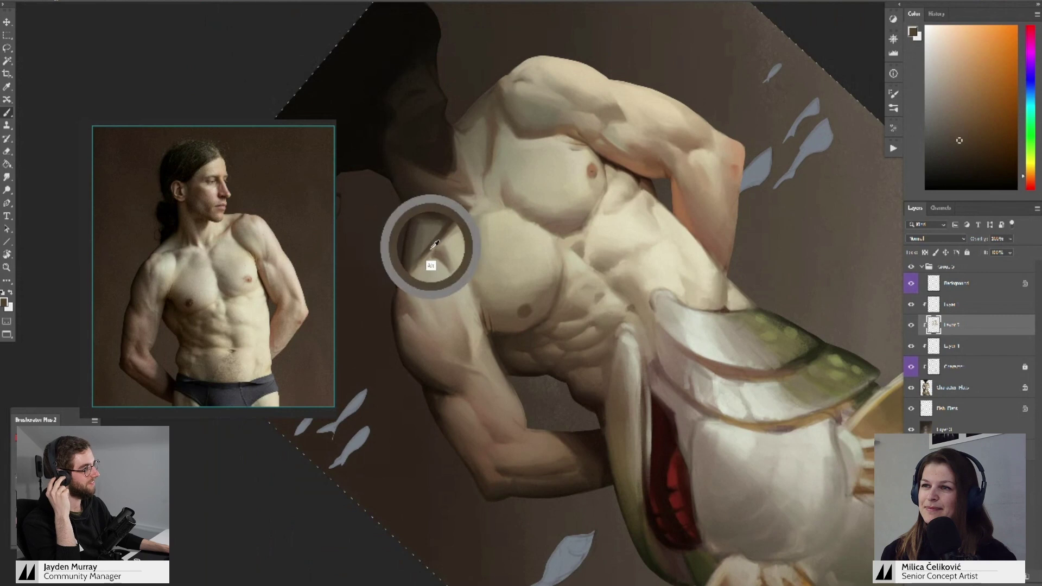
alt+click(450, 222)
alt+click(446, 240)
alt+click(461, 221)
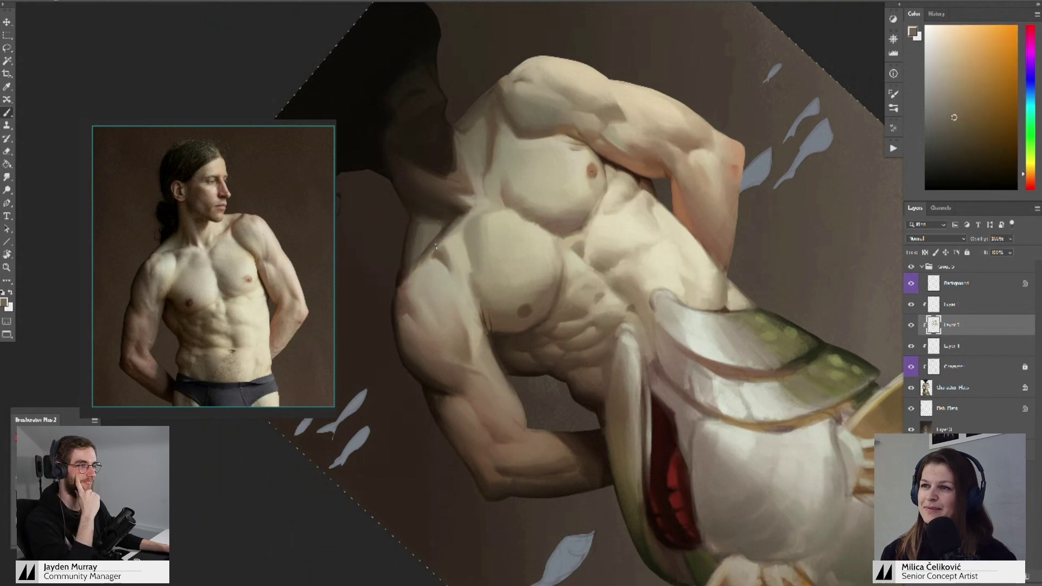
alt+click(434, 244)
- Turn the canvas back upright and shade the area above the shadow-side collarbone with sampled dark browns
key(r)
mouse_move(450, 179)
mouse_down()
mouse_move(493, 158)
mouse_move(545, 160)
mouse_up()
drag(542, 206, 466, 206)
drag(670, 143, 690, 166)
key(z)
drag(518, 179, 548, 187)
alt+click(502, 210)
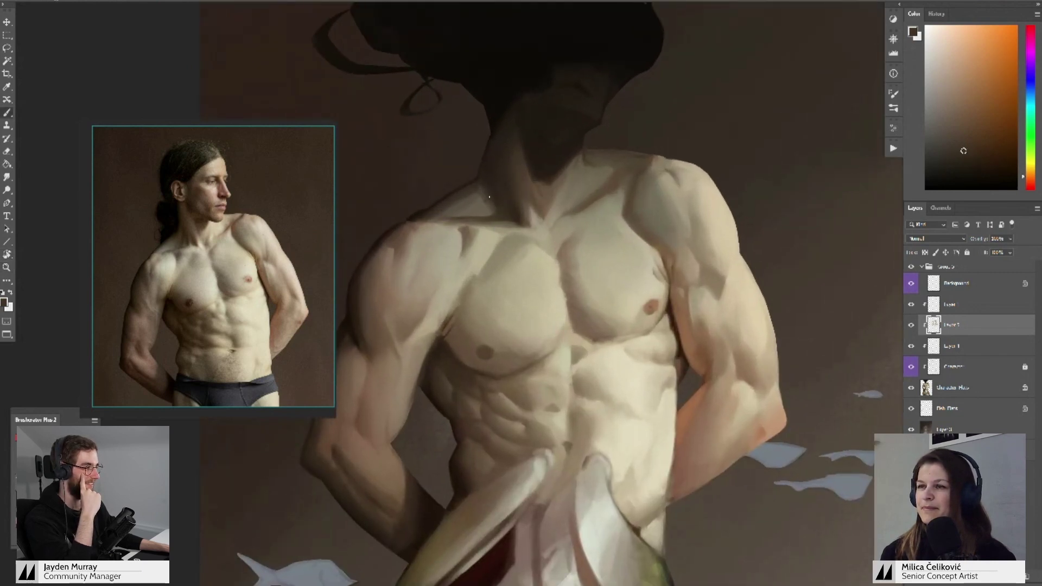
alt+click(488, 195)
alt+click(478, 213)
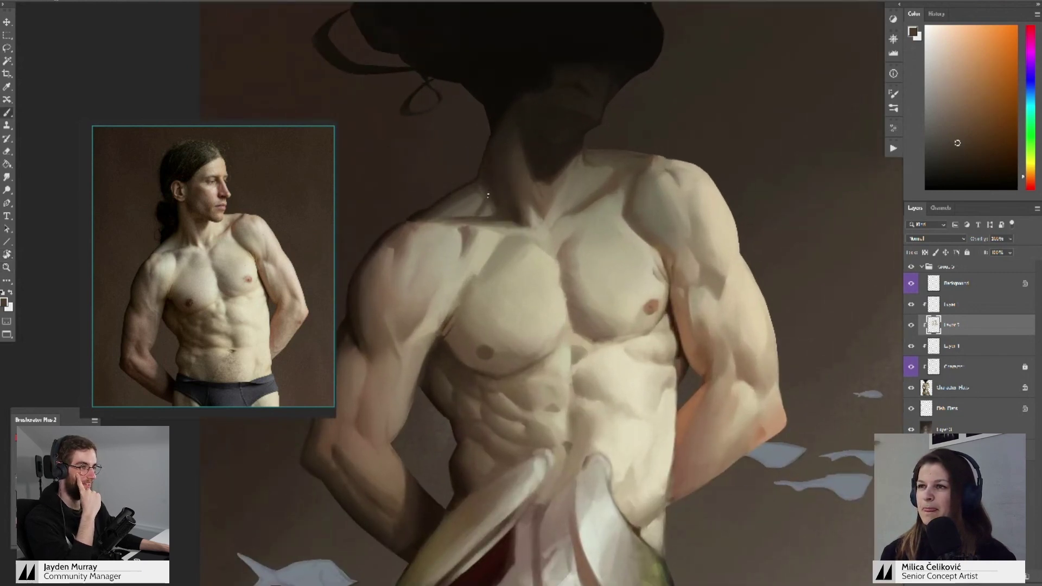
- Deepen the shadow where the neck meets the shadow-side trapezius with dark reddish browns sampled from the neck
alt+click(486, 206)
alt+click(491, 183)
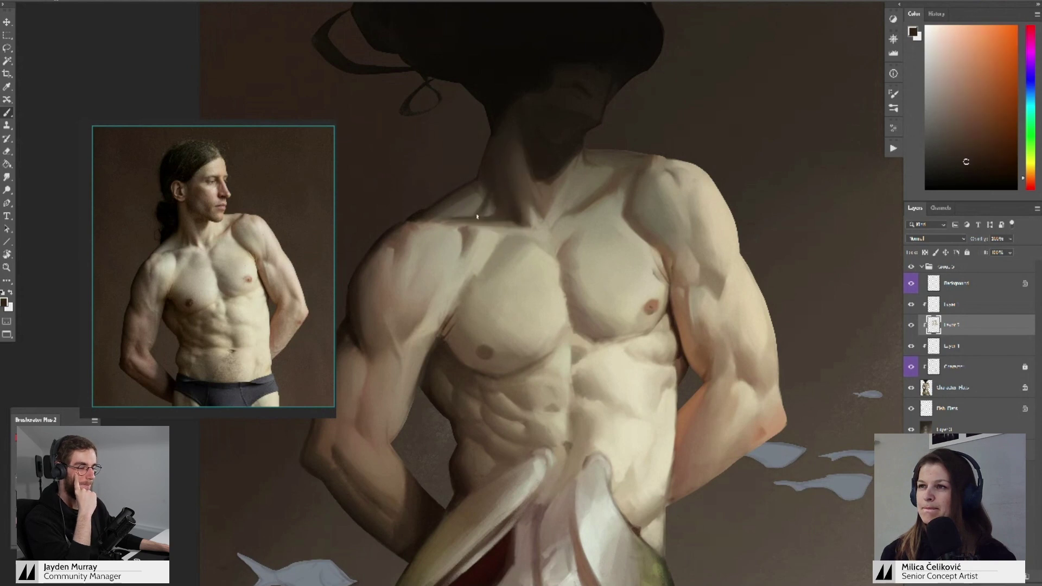
alt+click(490, 206)
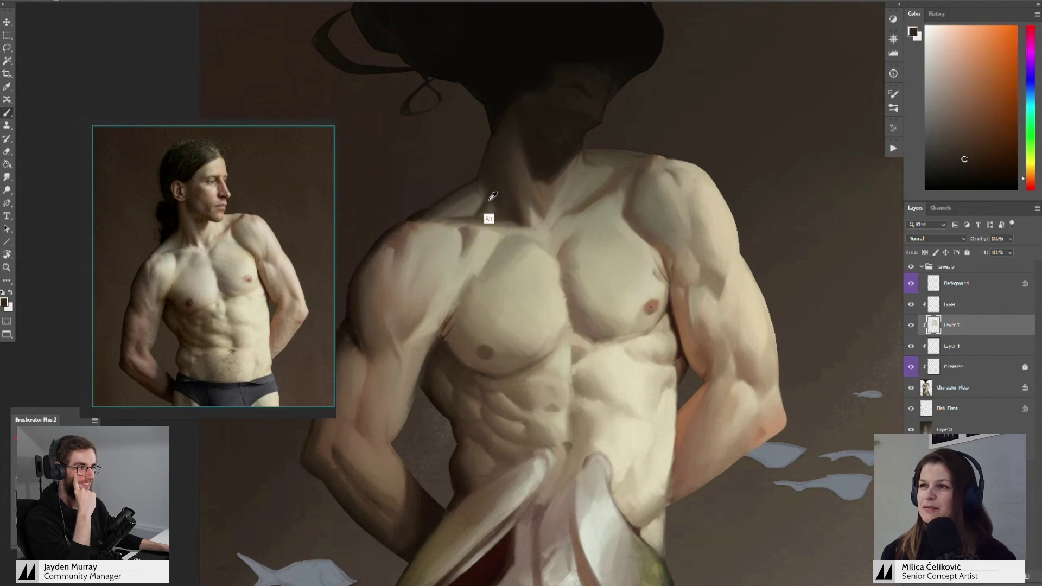
alt+click(495, 183)
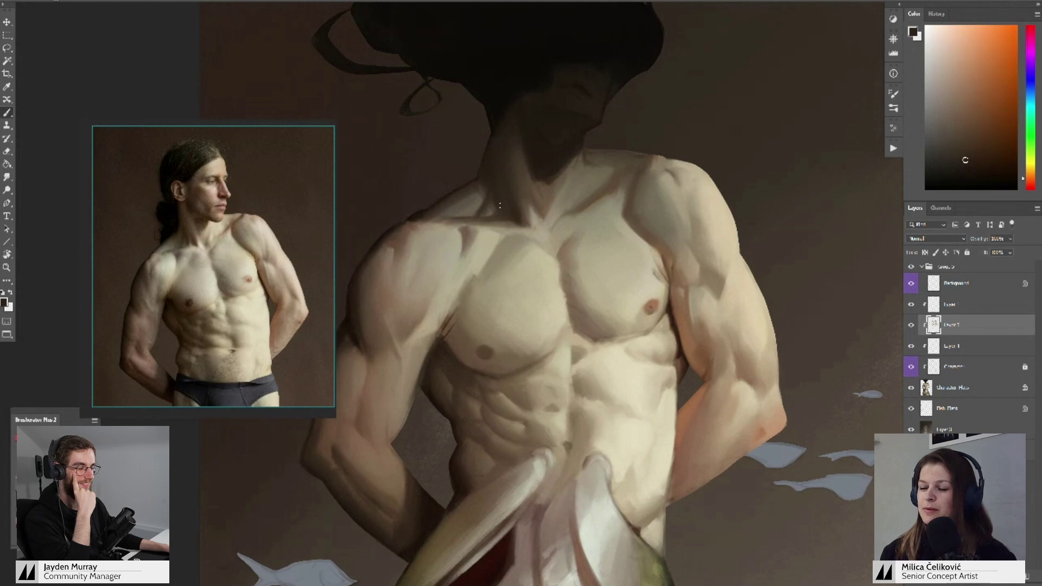
key(ctrl+minus)
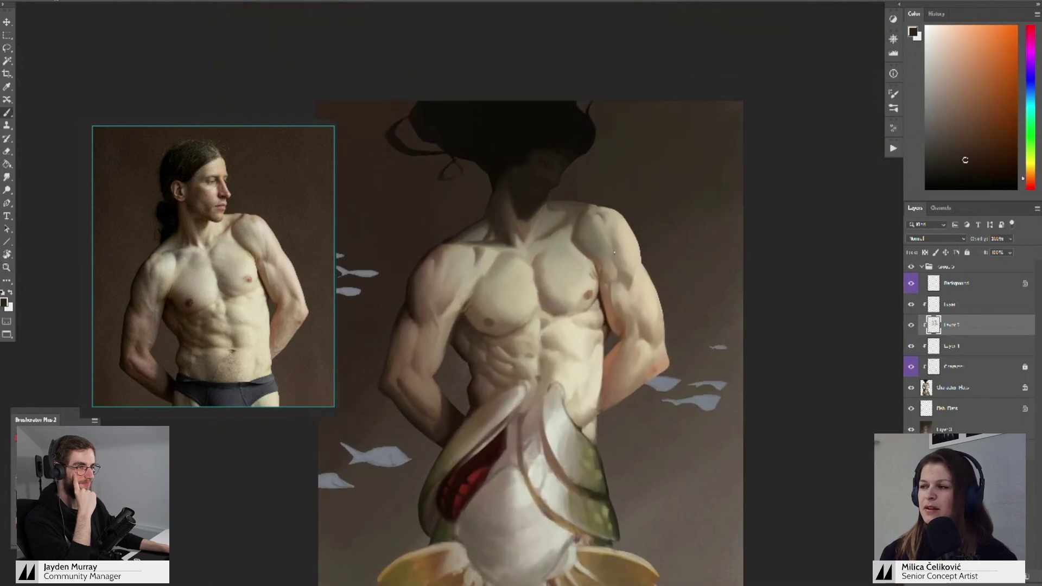
- Compare the painting with and without the current shading layer, and add a new layer above it
click(911, 325)
click(910, 325)
key(ctrl+shift+alt+n)
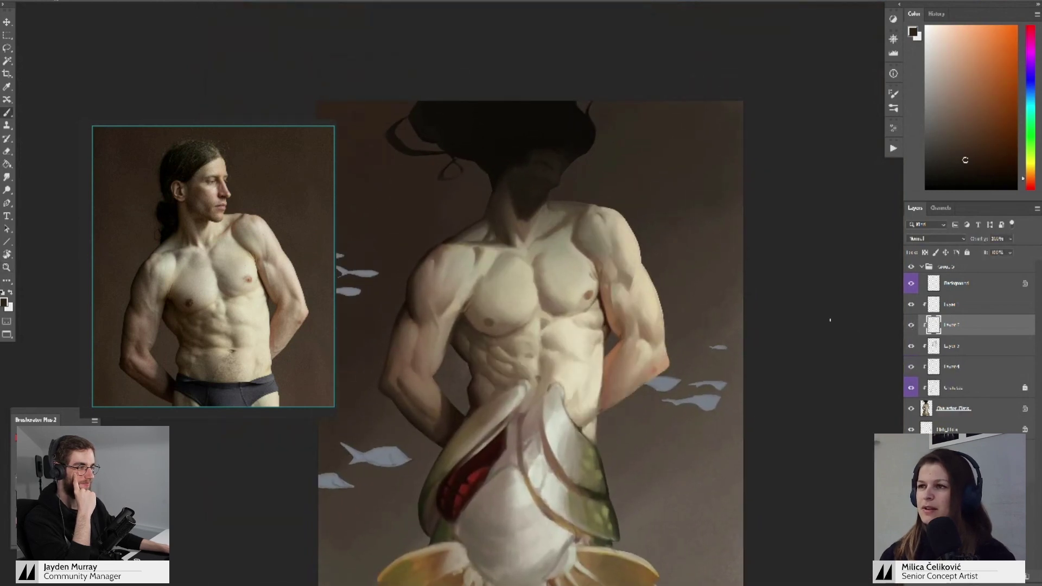
drag(819, 330, 804, 301)
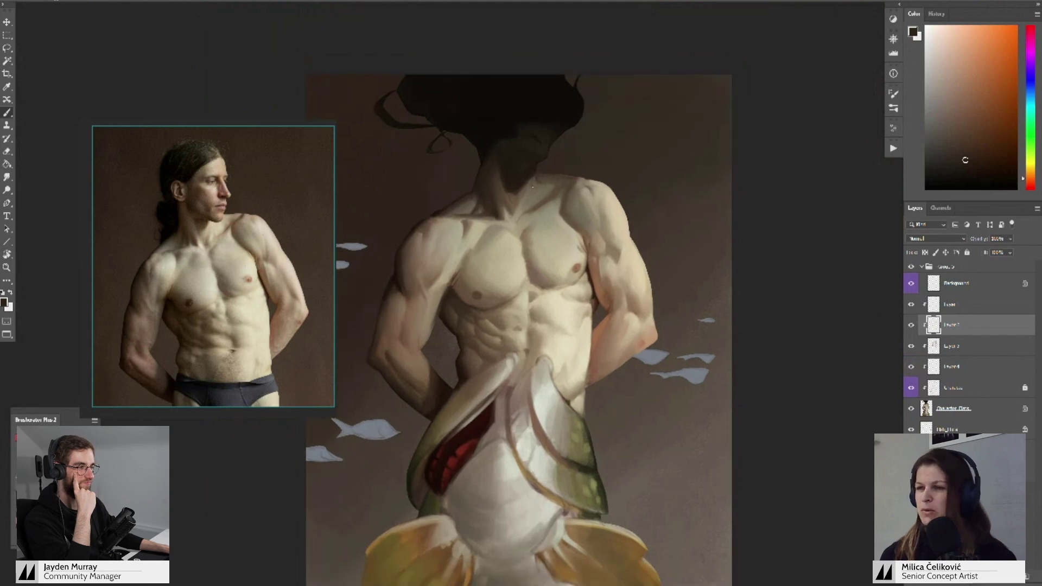
- Rotate the canvas slightly and refine the outer contour of the shadow-side trapezius with sampled skin and background dark browns
key(z)
drag(474, 203, 494, 194)
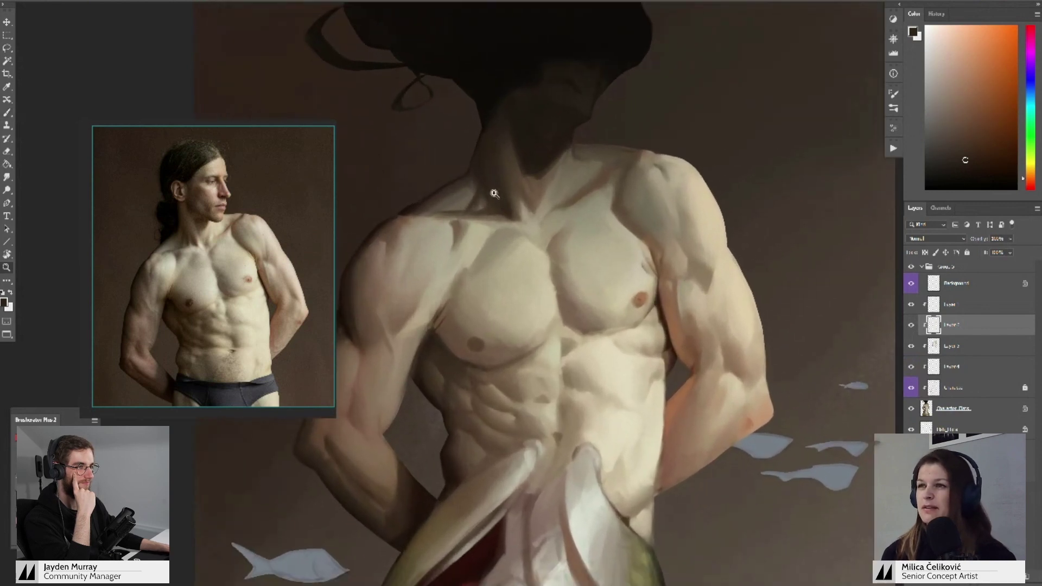
key(b)
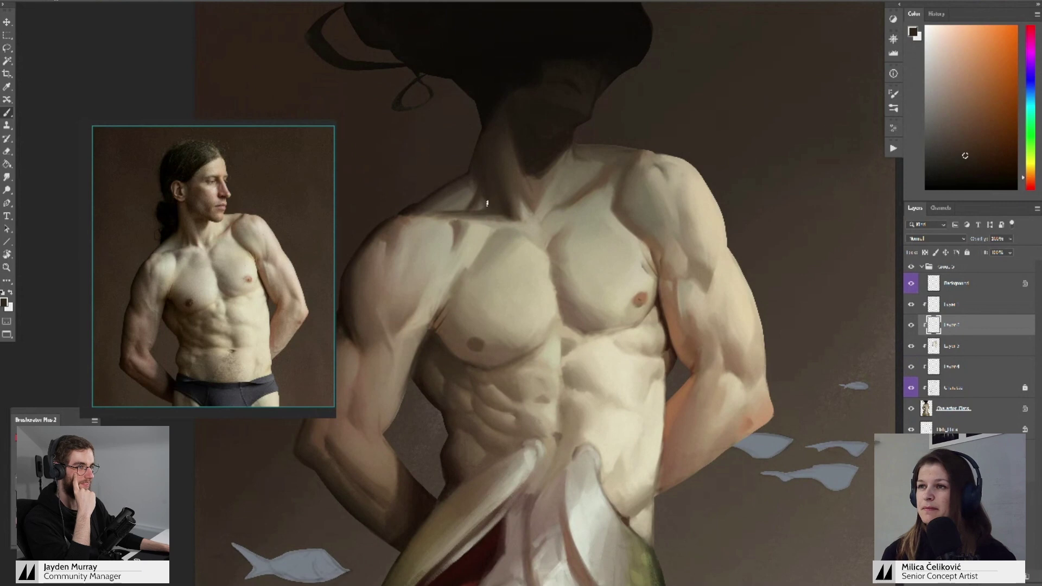
key(r)
mouse_move(480, 177)
mouse_down()
mouse_move(486, 166)
mouse_move(460, 182)
mouse_move(468, 199)
mouse_up()
key(b)
alt+click(464, 215)
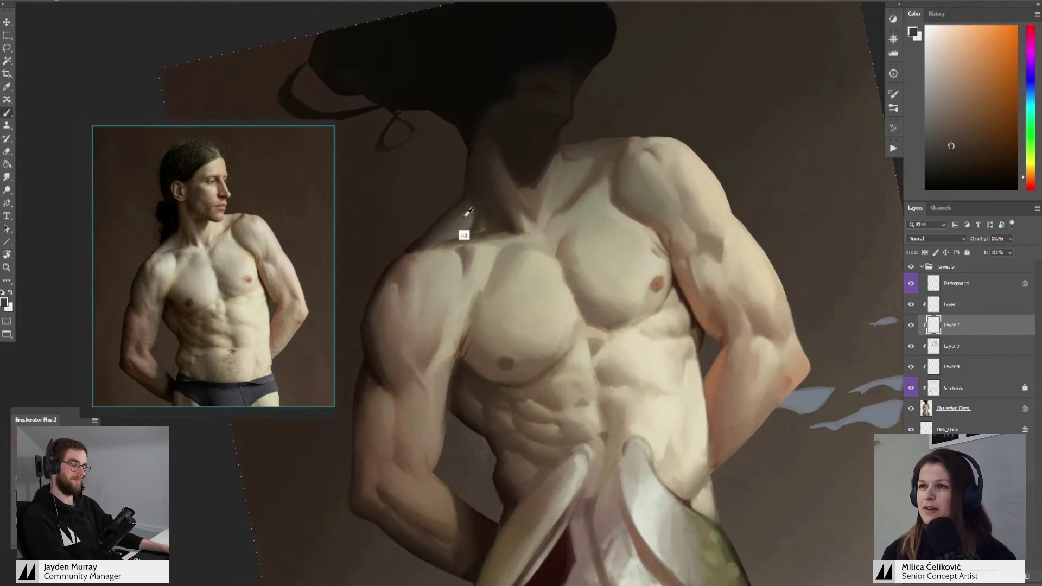
alt+click(454, 220)
alt+click(469, 134)
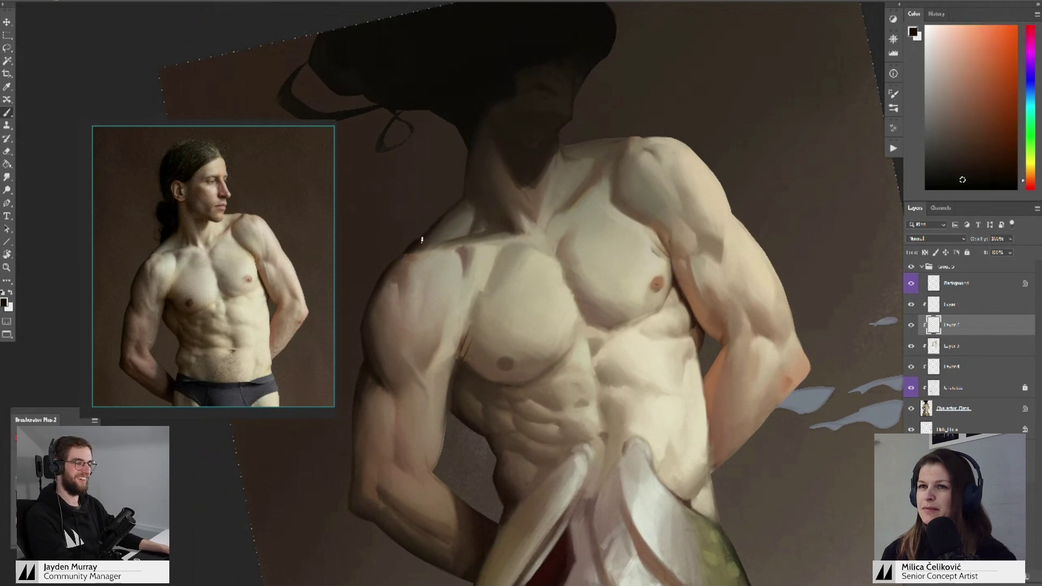
alt+click(450, 231)
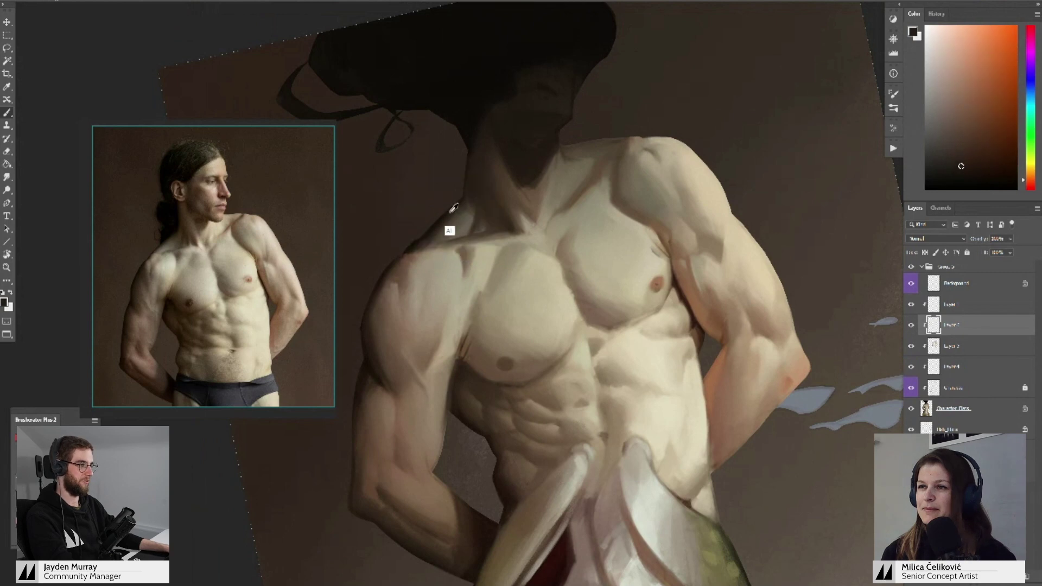
alt+click(409, 242)
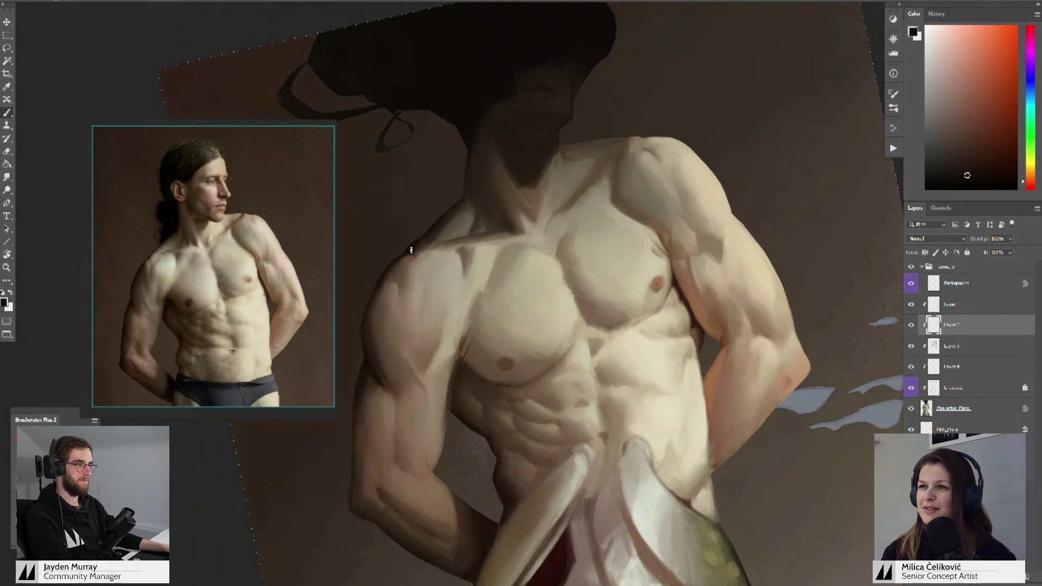
- Blend the slope of the shadow-side trapezius above the collarbone with dark and mid browns sampled from it
alt+click(443, 240)
alt+click(456, 213)
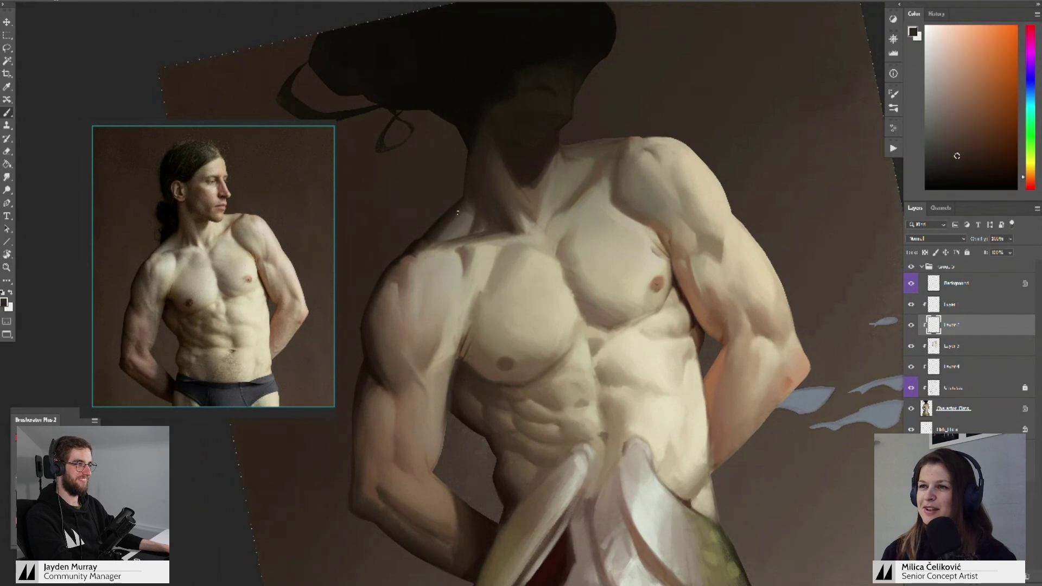
alt+click(457, 223)
alt+click(459, 234)
drag(457, 227, 450, 219)
alt+click(446, 236)
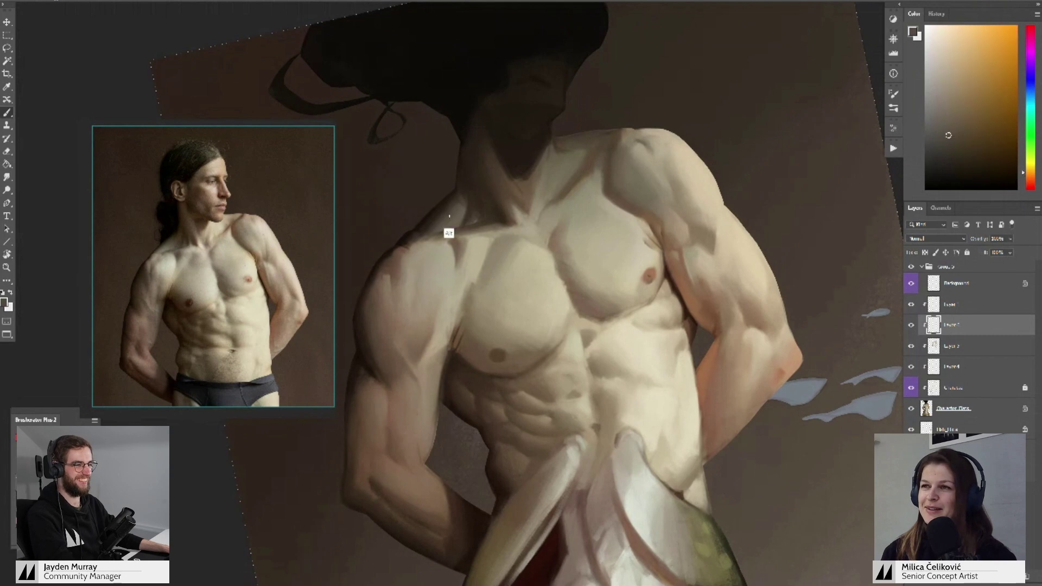
- Merge the trapezius strokes down and tint the area above the shadow-side collarbone with a muted olive on a new layer
key(ctrl+e)
key(ctrl+shift+alt+n)
key(r)
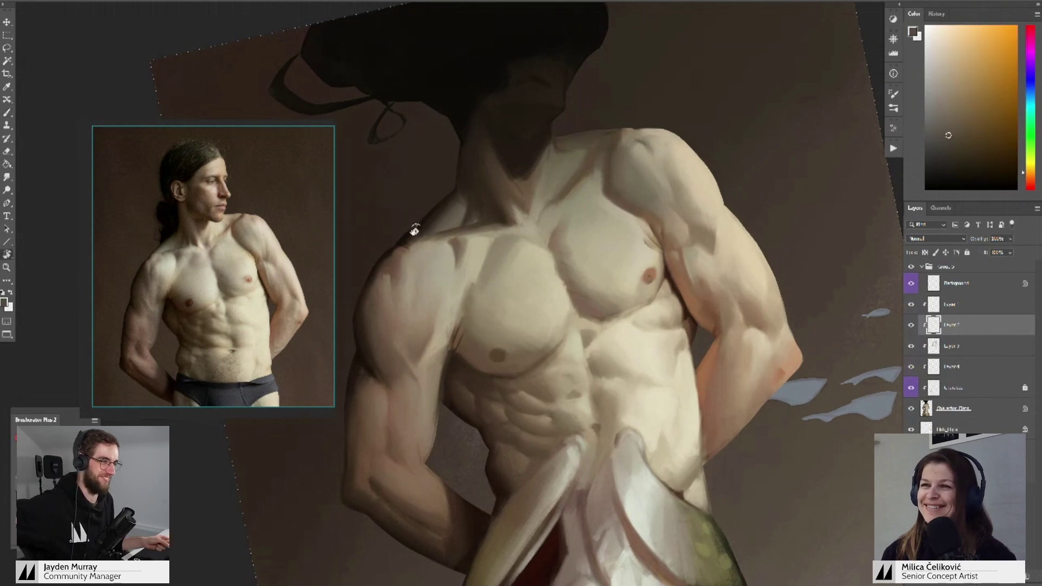
drag(414, 230, 400, 256)
alt+click(426, 266)
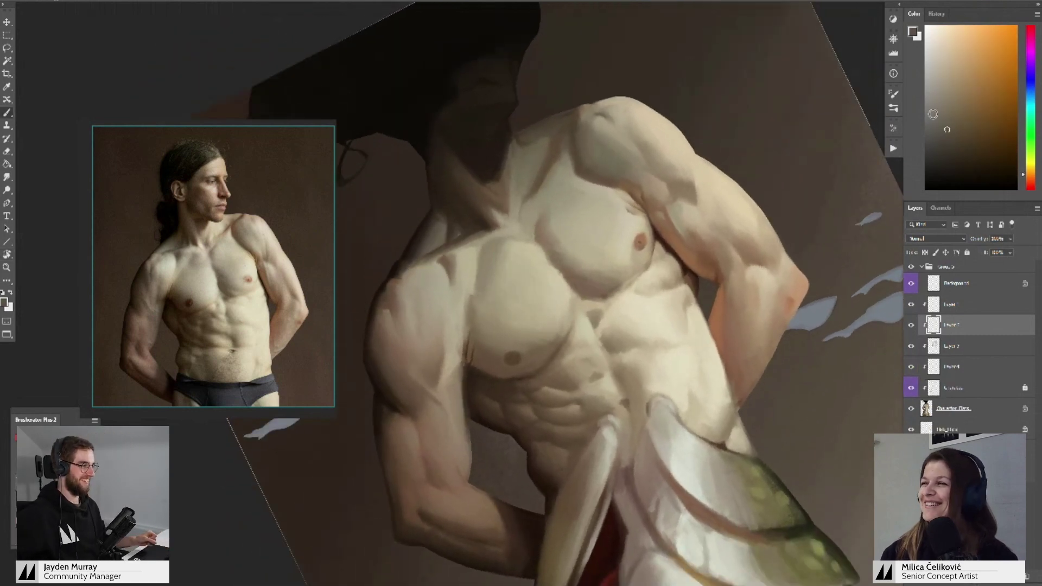
click(1029, 167)
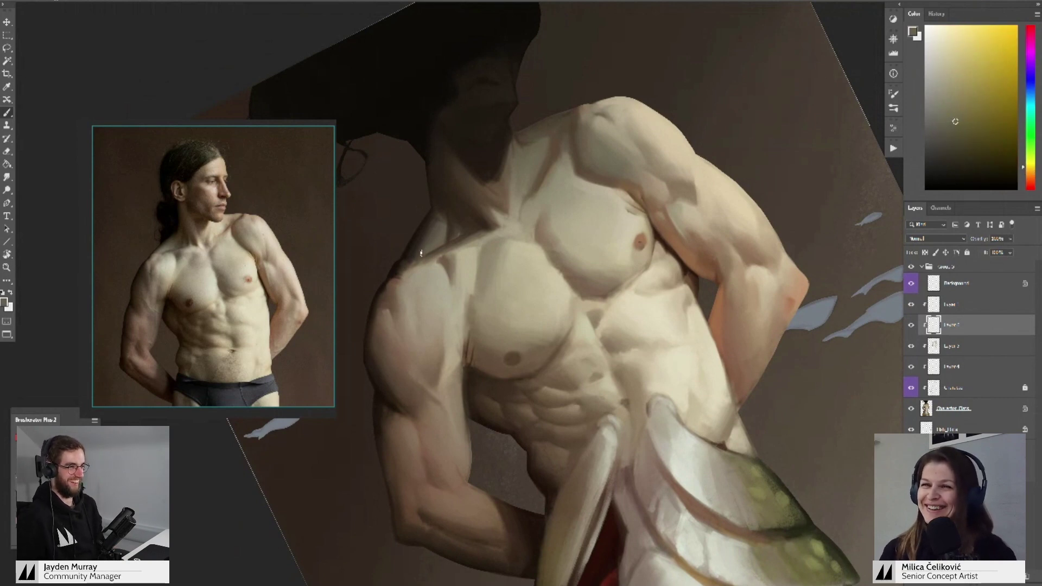
click(950, 127)
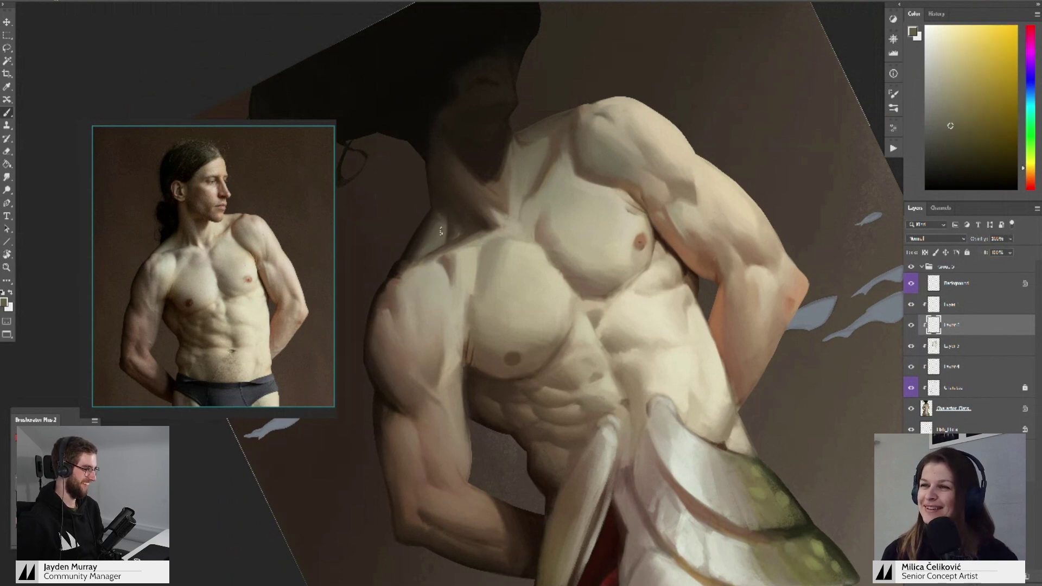
- Blend the olive tint into the shadow-side trapezius with brown tones sampled along the slope
alt+click(433, 248)
alt+click(412, 274)
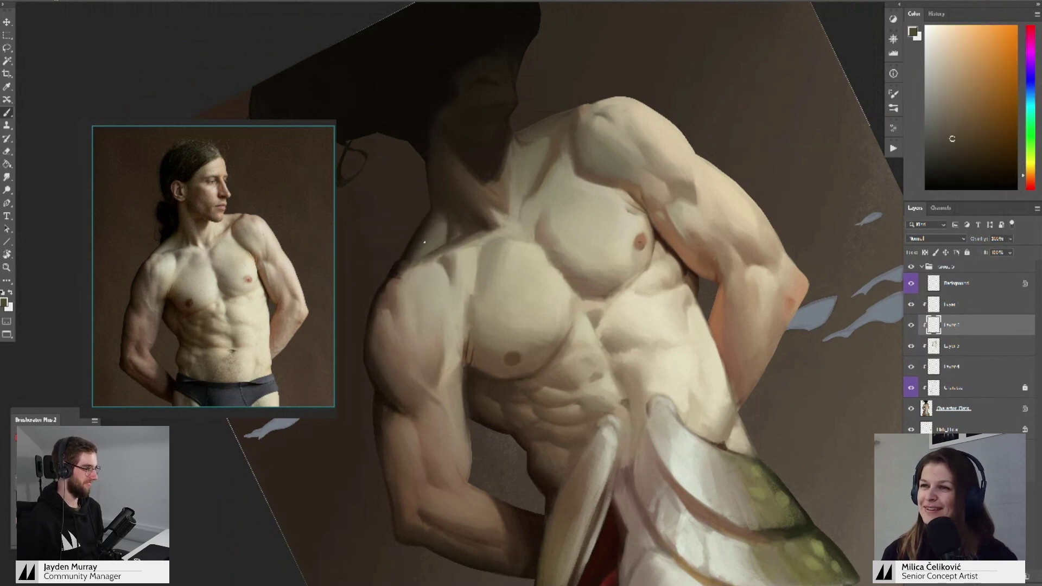
alt+click(430, 230)
alt+click(424, 250)
- Turn the canvas back upright and shade the junction of neck and shadow-side trapezius with sampled warm browns
key(z)
drag(441, 222, 399, 222)
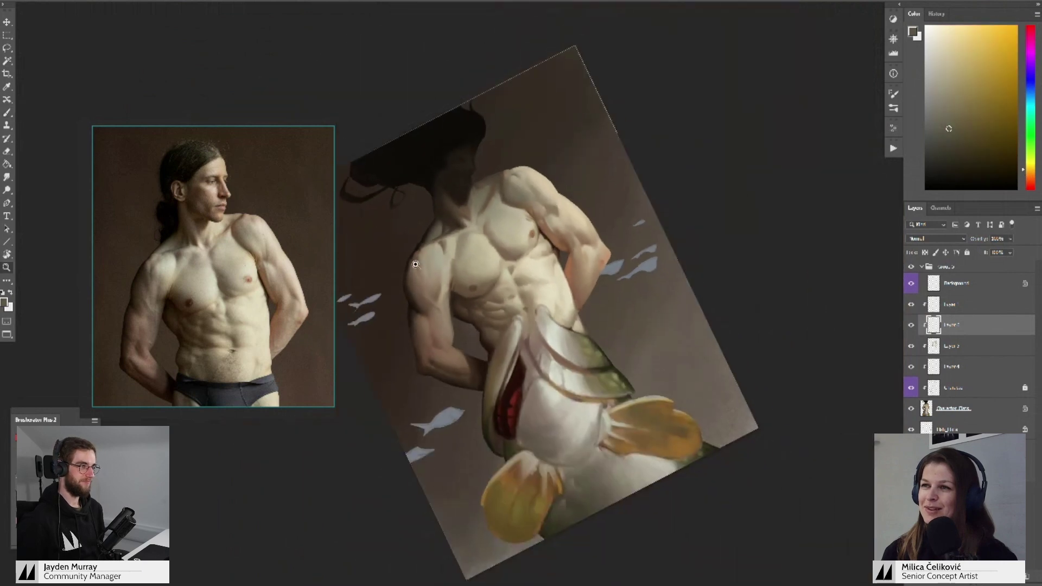
key(r)
drag(648, 163, 694, 213)
key(z)
drag(476, 190, 495, 207)
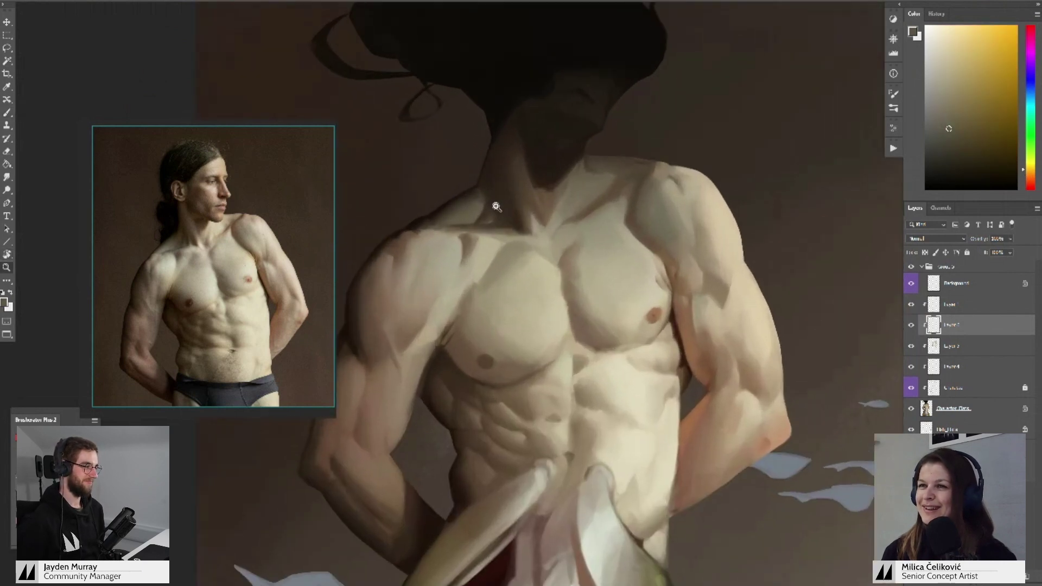
alt+click(534, 214)
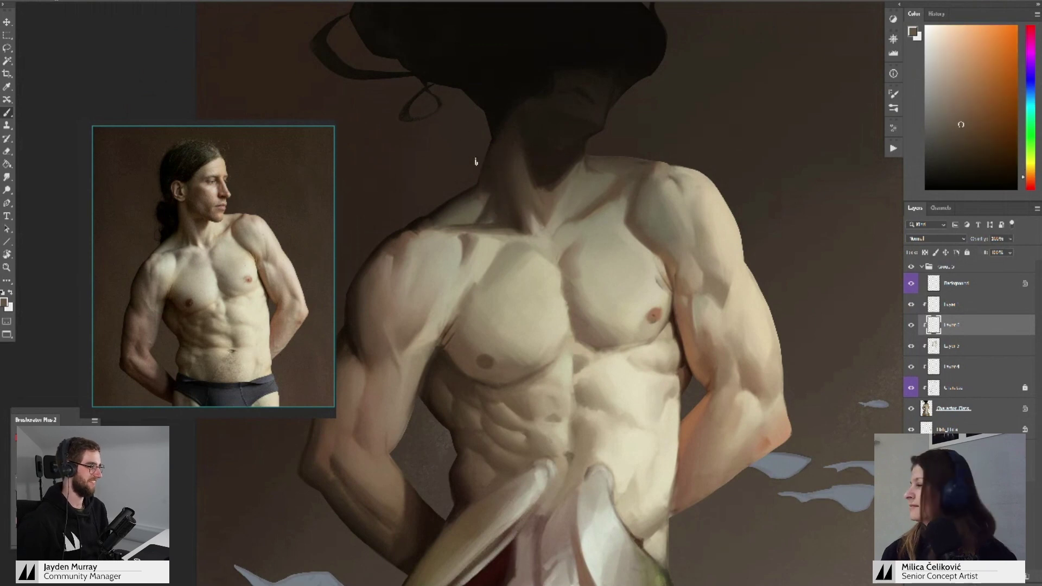
mouse_move(486, 202)
mouse_down()
mouse_move(495, 200)
mouse_move(491, 212)
mouse_up()
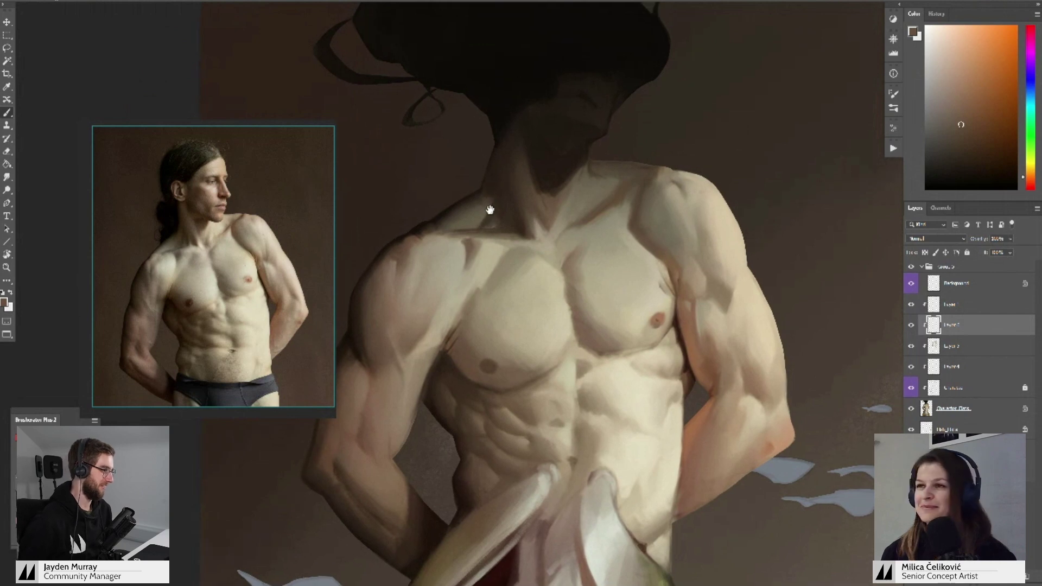
alt+click(490, 200)
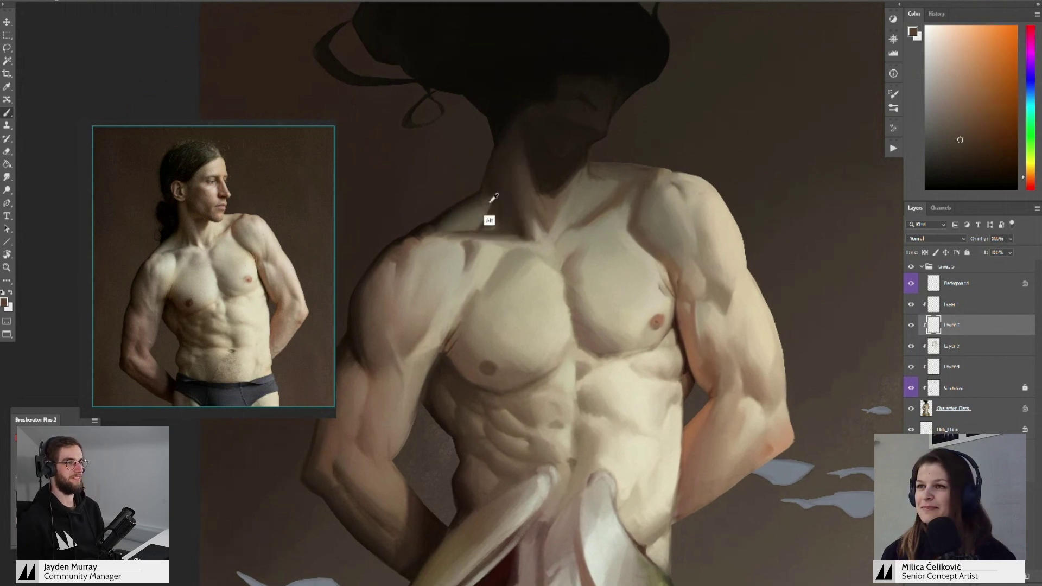
alt+click(490, 200)
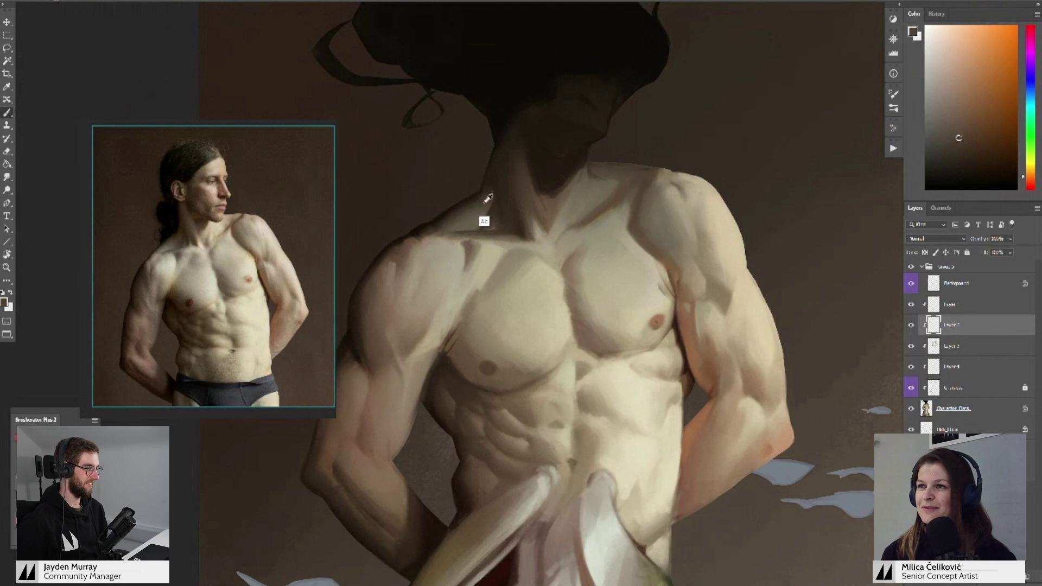
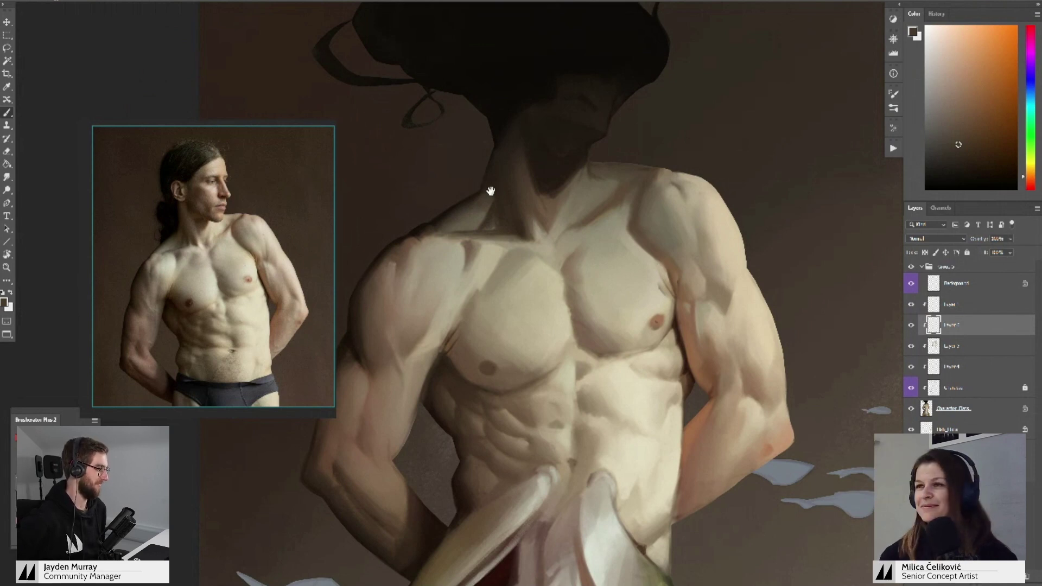
- Refine the edge between the neck and the shadow-side trapezius with dark reddish browns sampled on both sides of it
drag(492, 179, 489, 194)
alt+click(490, 201)
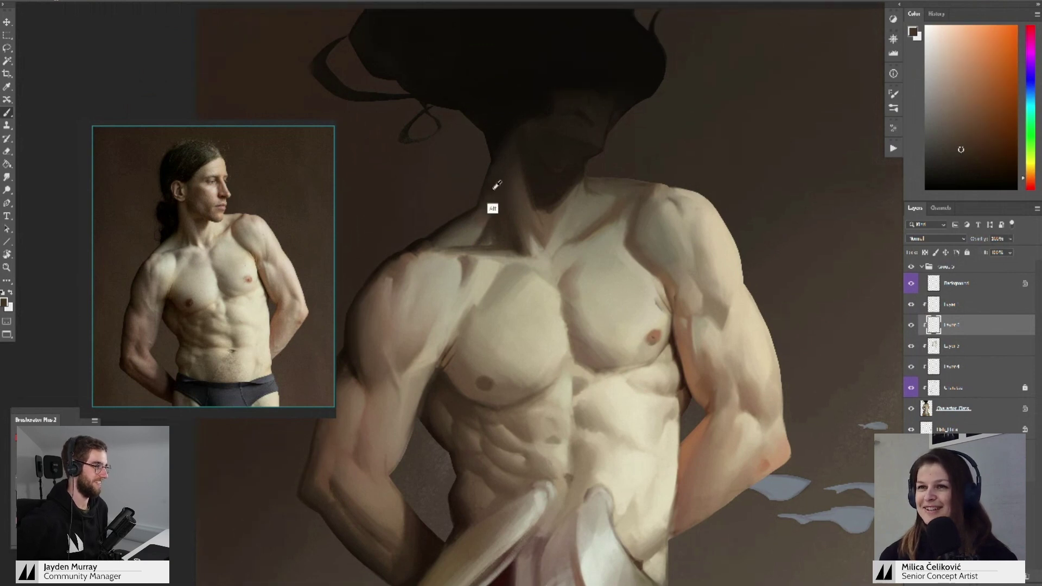
alt+click(494, 193)
alt+click(487, 206)
mouse_move(490, 206)
mouse_down()
mouse_move(495, 180)
mouse_move(490, 214)
mouse_up()
alt+click(488, 207)
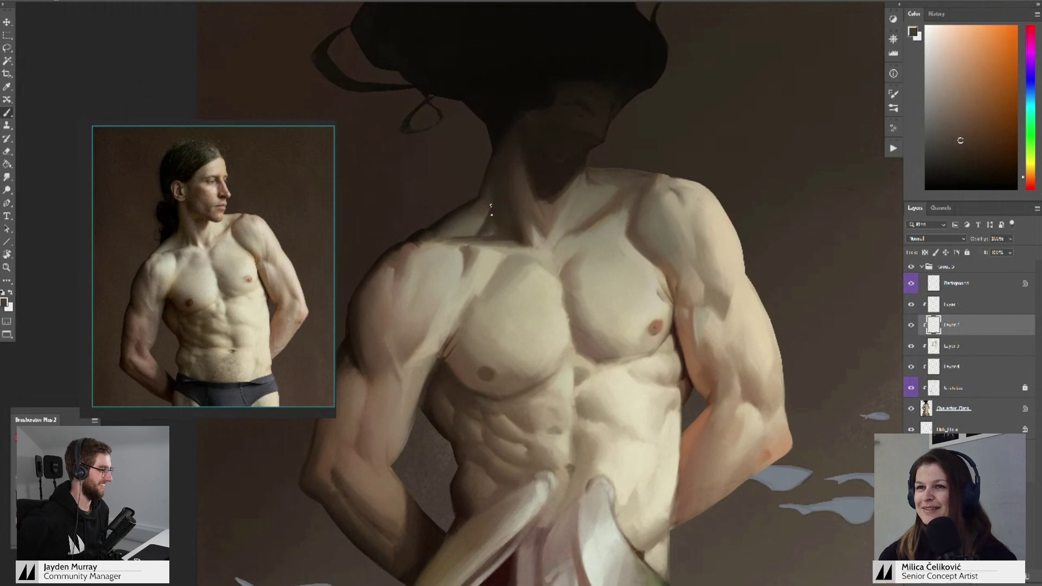
- Blend the hollow between the neck base and the shadow-side collarbone with sampled olive and dark browns, and check the whole painting
alt+click(490, 232)
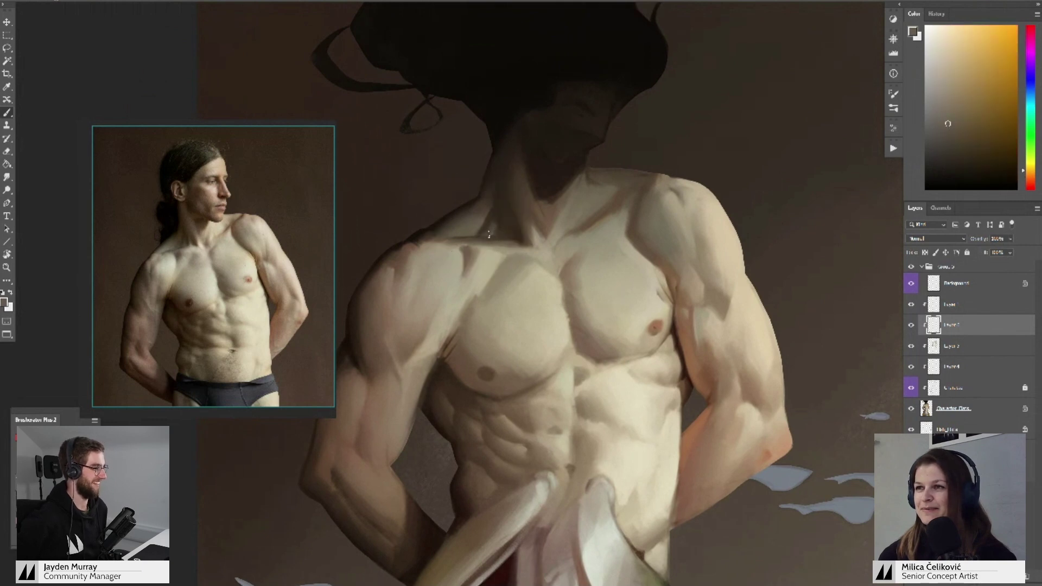
alt+click(492, 234)
alt+click(496, 220)
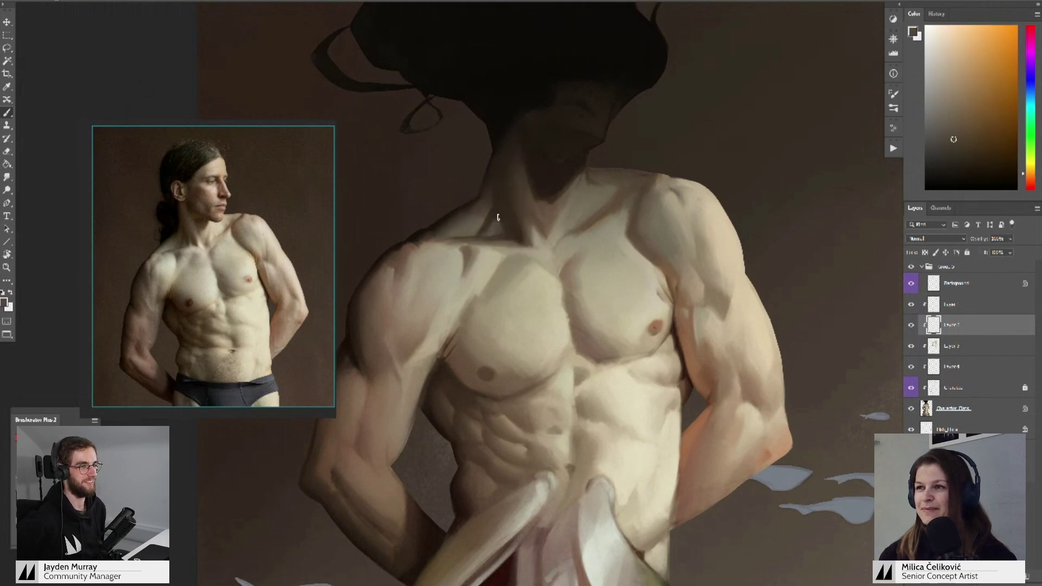
alt+click(498, 212)
alt+click(496, 220)
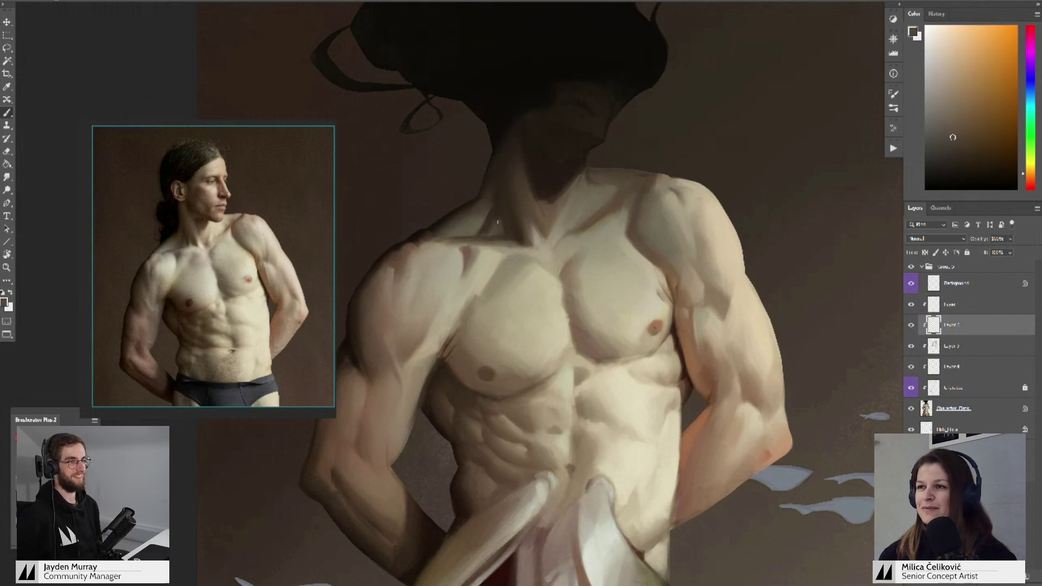
alt+click(485, 232)
drag(470, 185, 472, 201)
key(z)
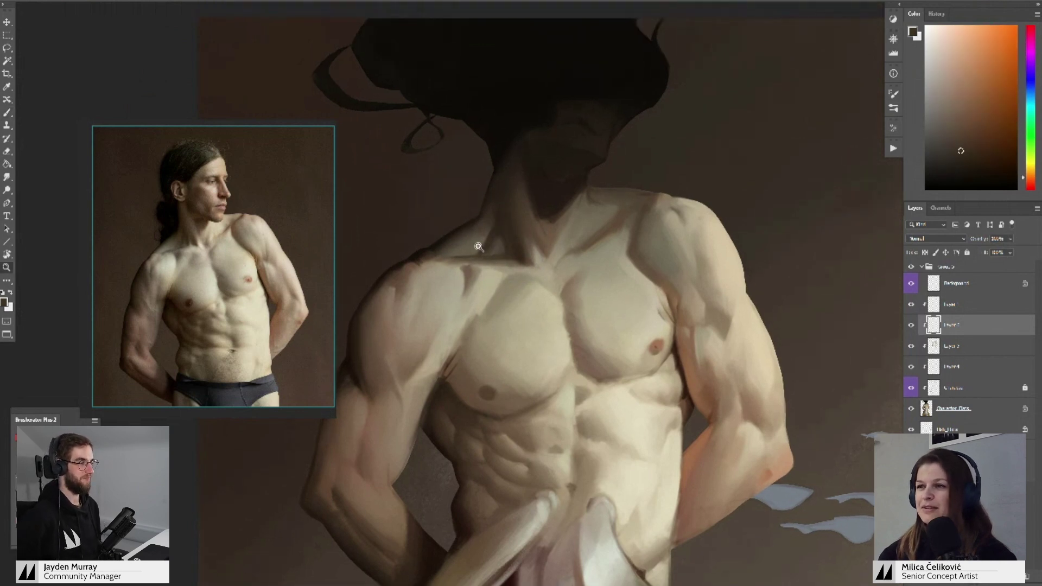
mouse_move(477, 244)
mouse_down()
mouse_move(452, 278)
mouse_move(464, 286)
mouse_up()
key(b)
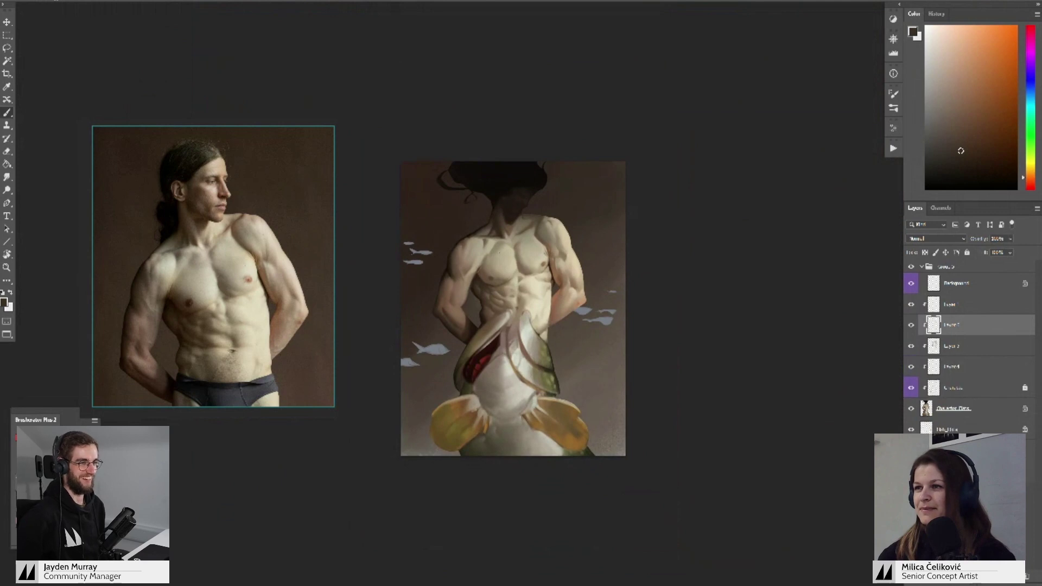
- Even out the transition between the shadow-side shoulder and pectoral with pale olive skin tones sampled from the chest
key(z)
scroll(495, 259, up, 10)
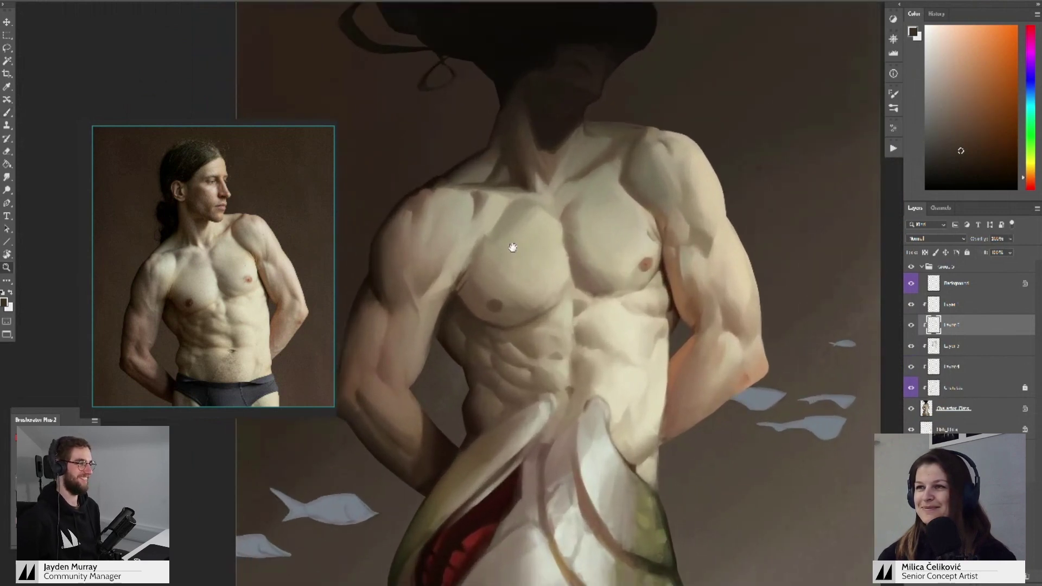
alt+click(493, 219)
key(z)
drag(494, 219, 487, 238)
alt+click(480, 253)
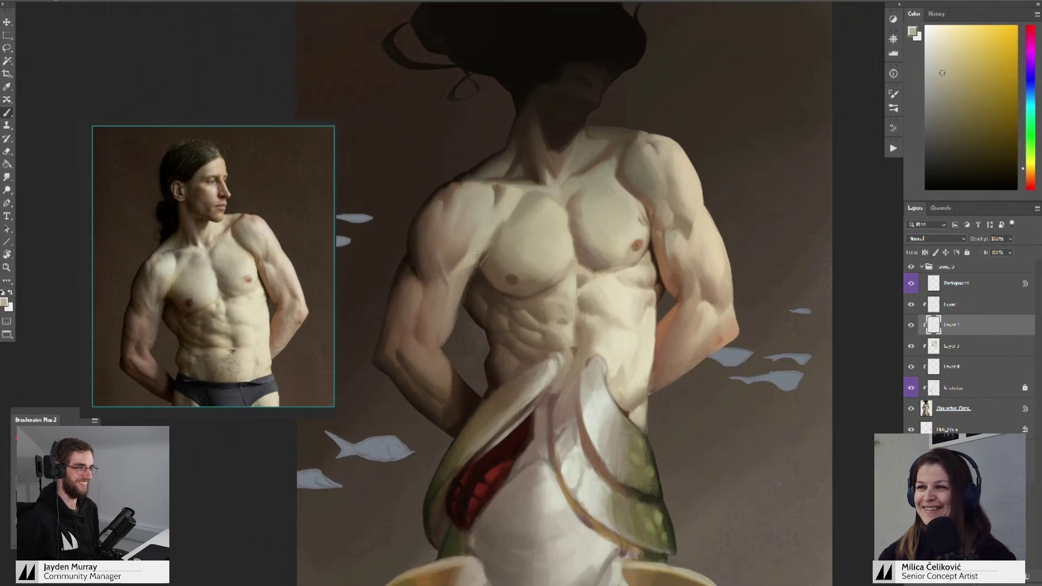
- Soften the shadow-side armpit fold with muted browns sampled between the upper arm and the pectoral
alt+click(452, 286)
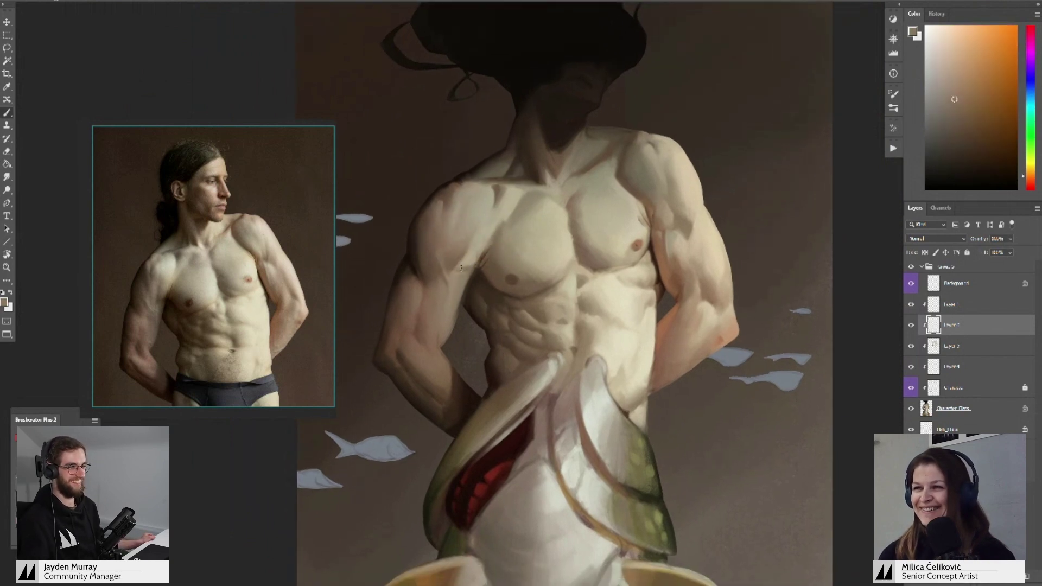
alt+click(462, 274)
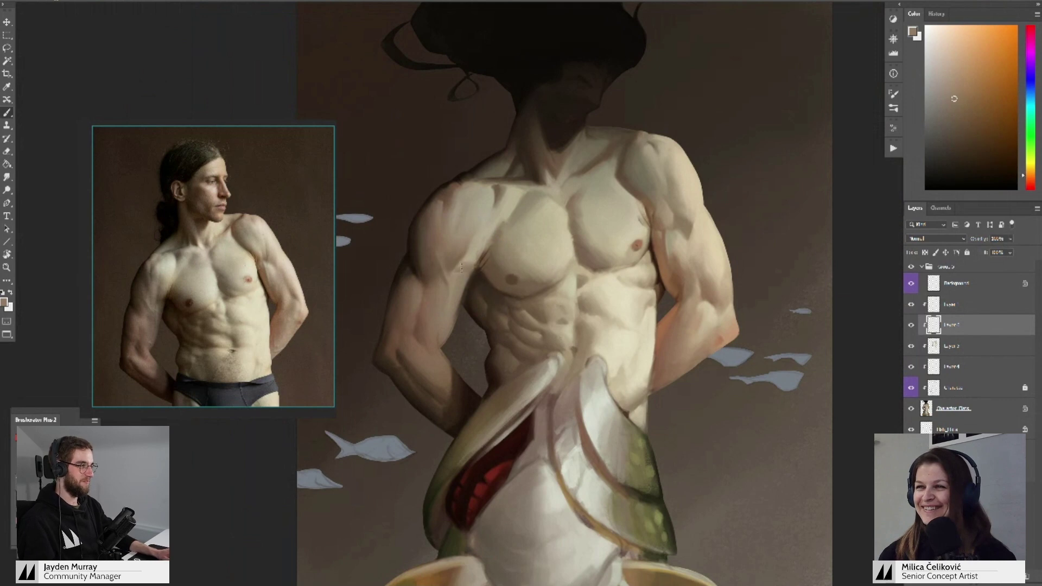
alt+click(468, 262)
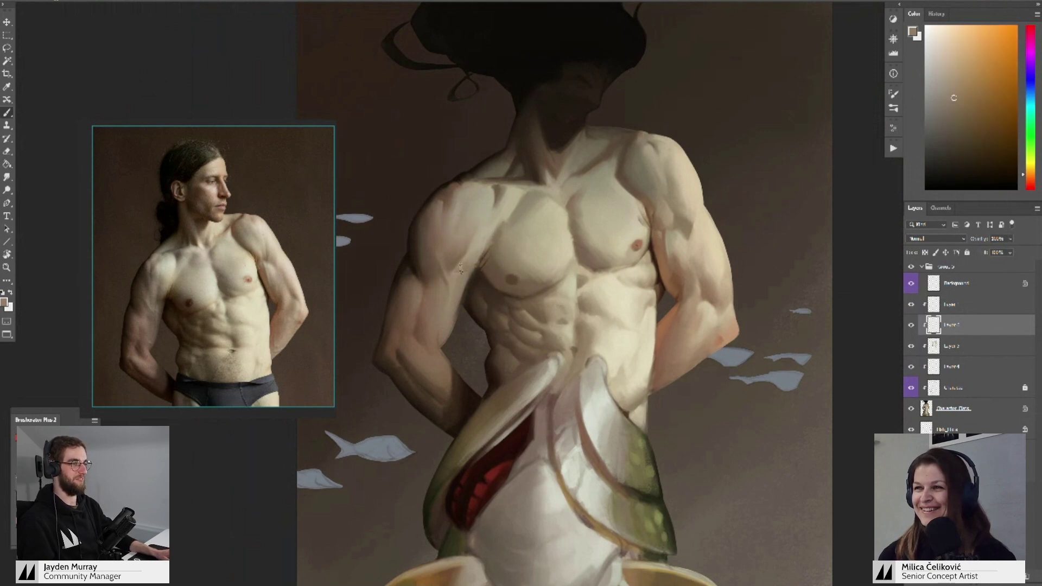
alt+click(460, 268)
alt+click(466, 265)
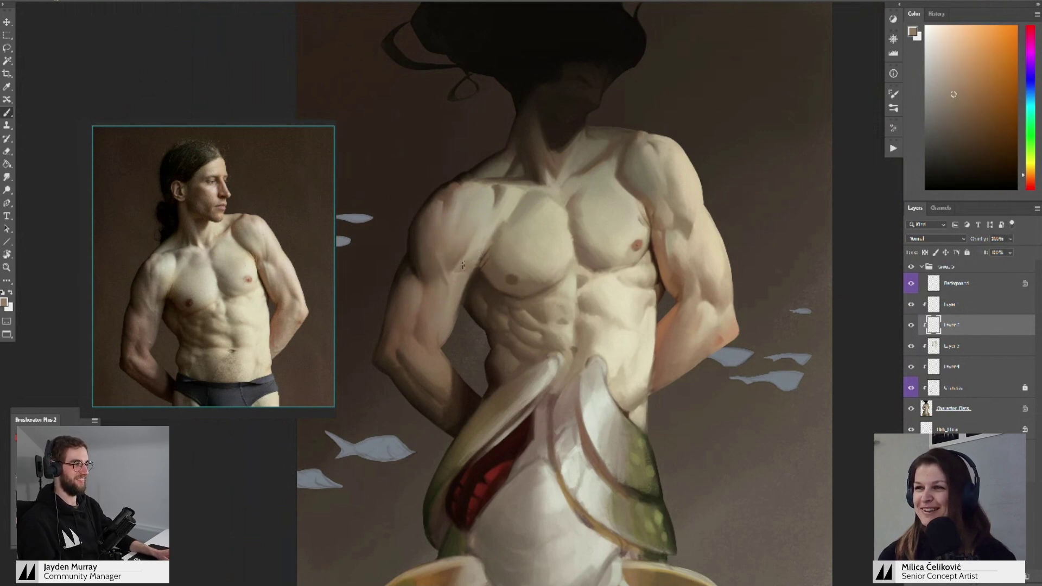
alt+click(476, 256)
alt+click(480, 242)
mouse_move(484, 232)
mouse_down()
mouse_move(477, 216)
mouse_move(488, 249)
mouse_up()
- Deepen the crease beside the shadow-side pectoral with a darker warm brown and blend it with tones sampled along the fold
key(z)
key(b)
alt+click(472, 255)
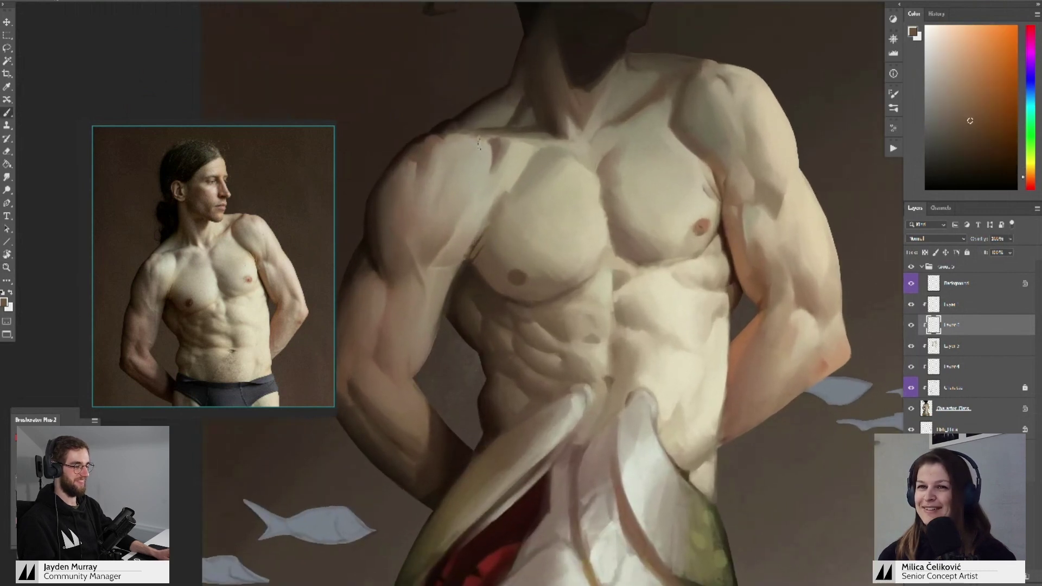
click(974, 129)
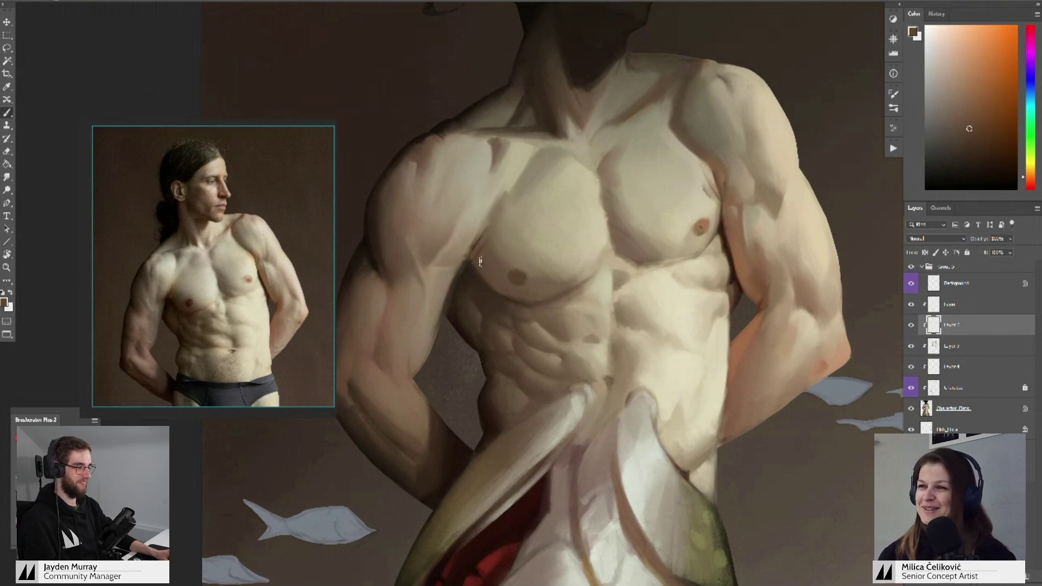
alt+click(480, 261)
alt+click(488, 232)
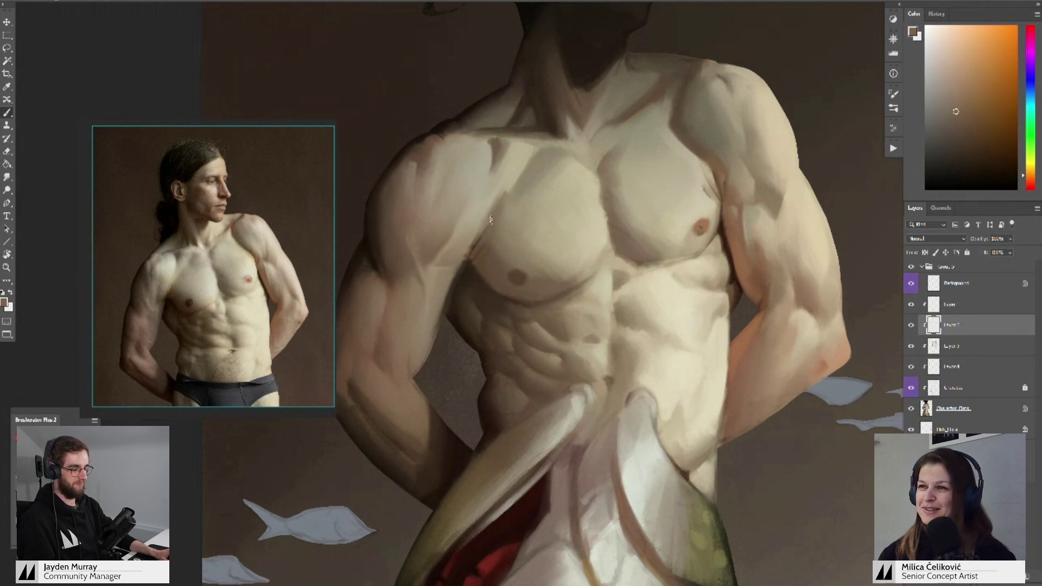
alt+click(483, 249)
alt+click(491, 242)
drag(477, 214, 469, 203)
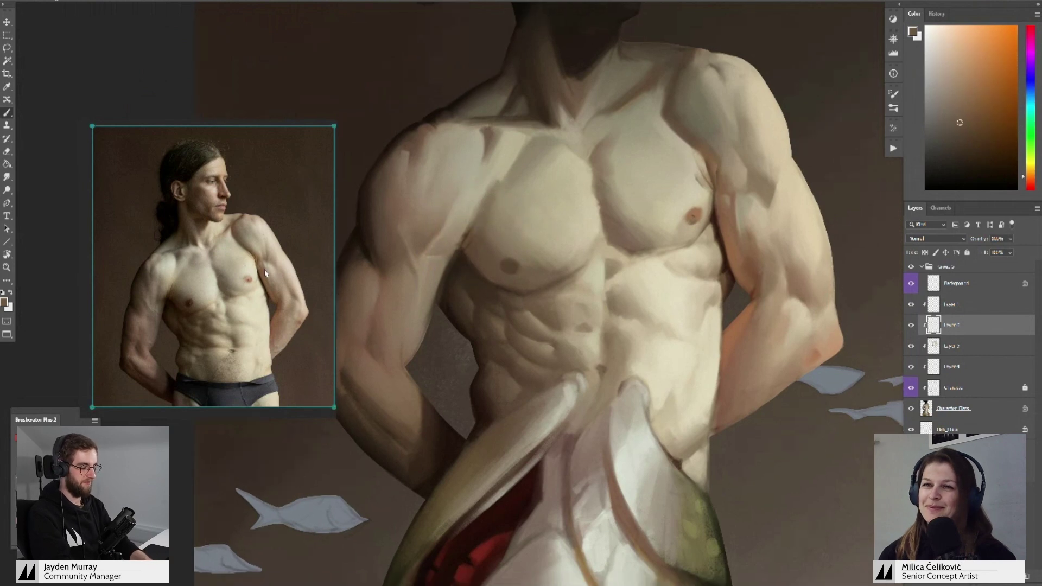
- Enlarge the reference around the shoulder and armpit, and shade the matching crease with a darker, yellower brown and sampled shadow tones
drag(151, 303, 190, 328)
drag(459, 274, 448, 262)
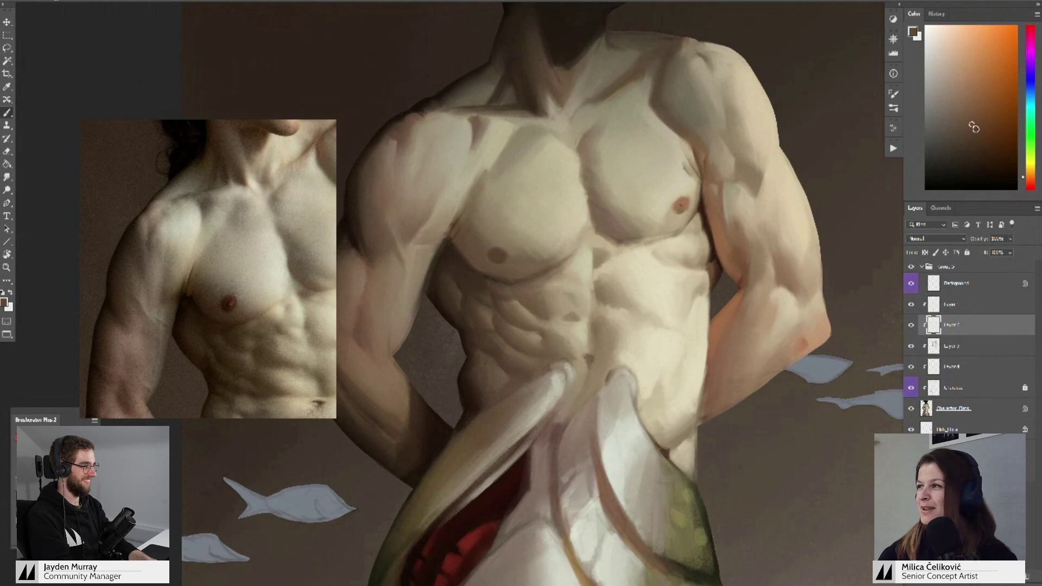
click(977, 138)
drag(1030, 177, 1030, 174)
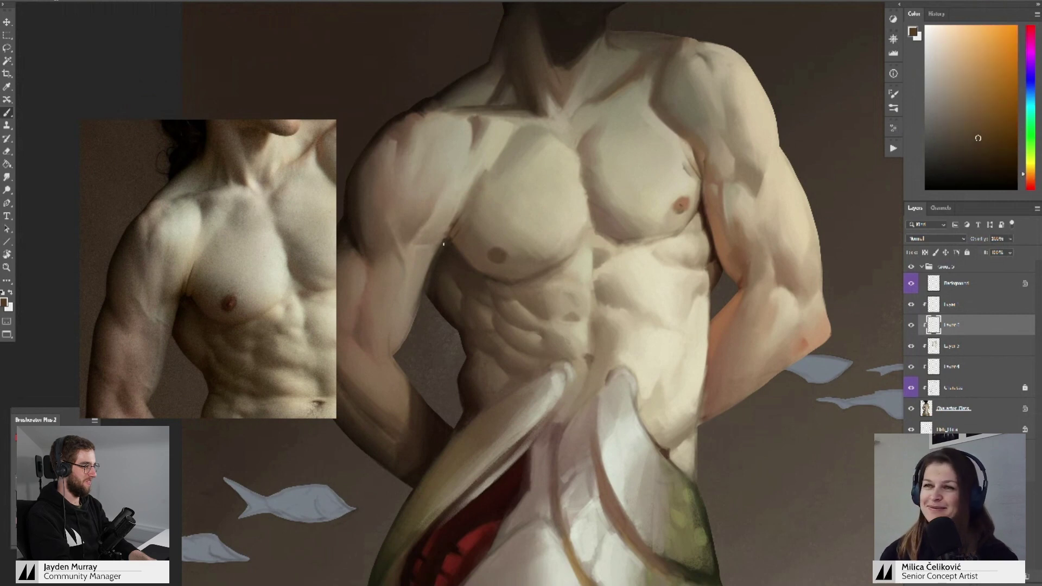
alt+click(460, 243)
alt+click(448, 249)
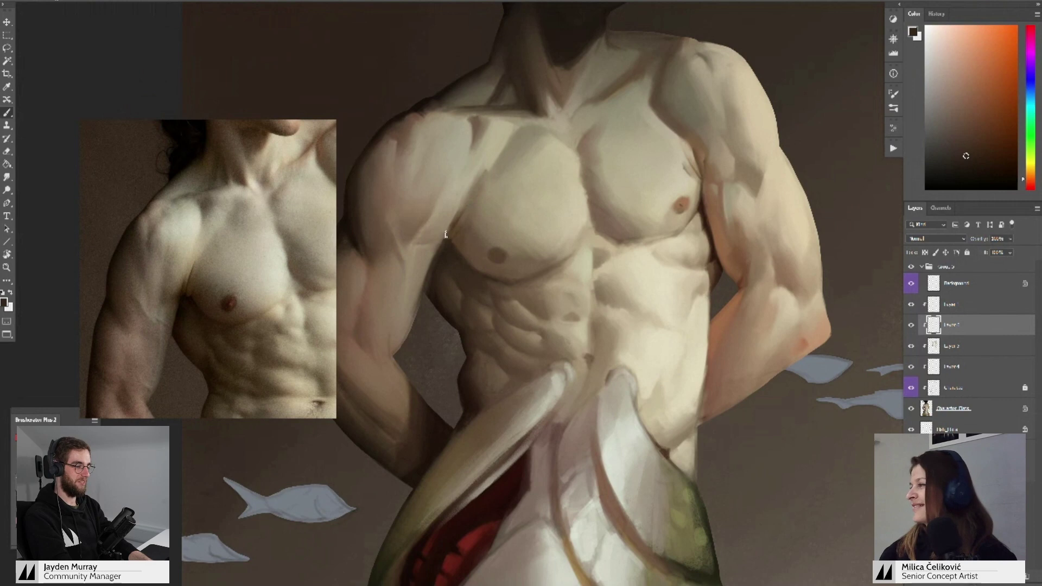
drag(448, 237, 440, 253)
- Blend the inner edge of the shadow-side upper arm below the armpit with sampled greyish ochre tones
alt+click(453, 256)
alt+click(435, 262)
alt+click(438, 261)
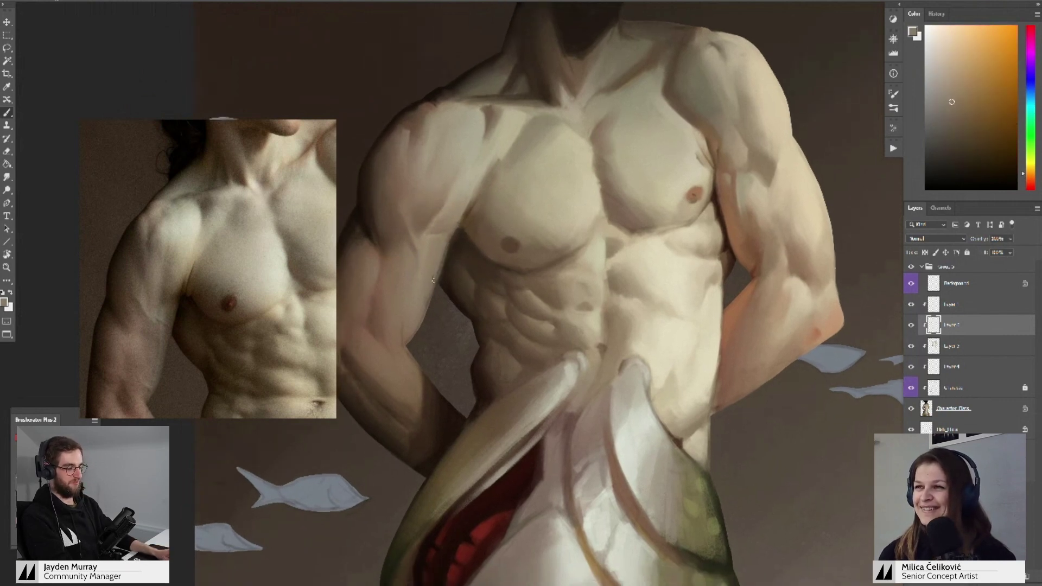
alt+click(445, 248)
alt+click(422, 303)
drag(462, 230, 458, 252)
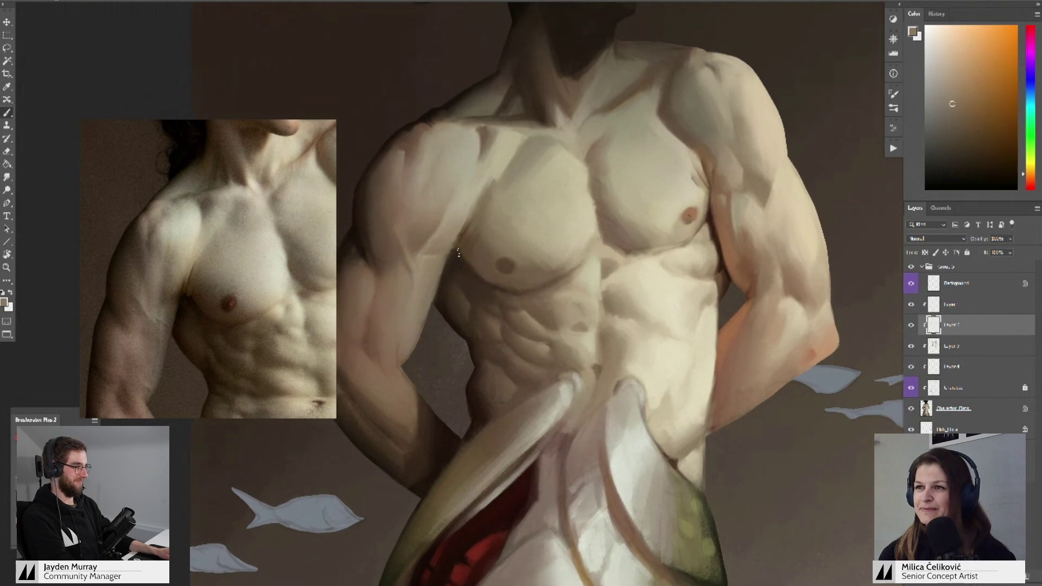
- Define the shadow-side armpit corner with dark browns sampled up the crease, and check the whole painting
alt+click(457, 252)
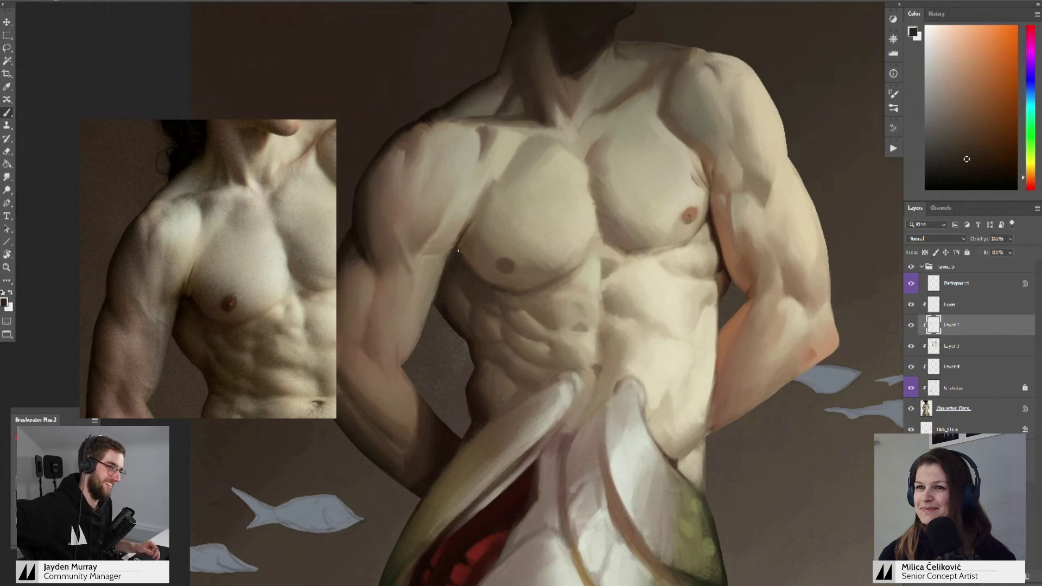
alt+click(460, 252)
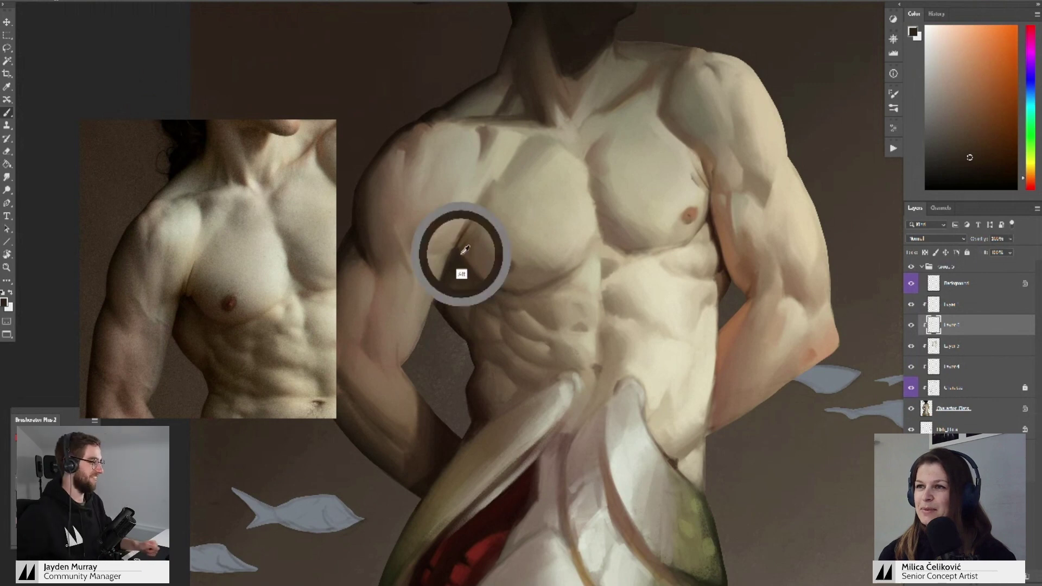
alt+click(466, 241)
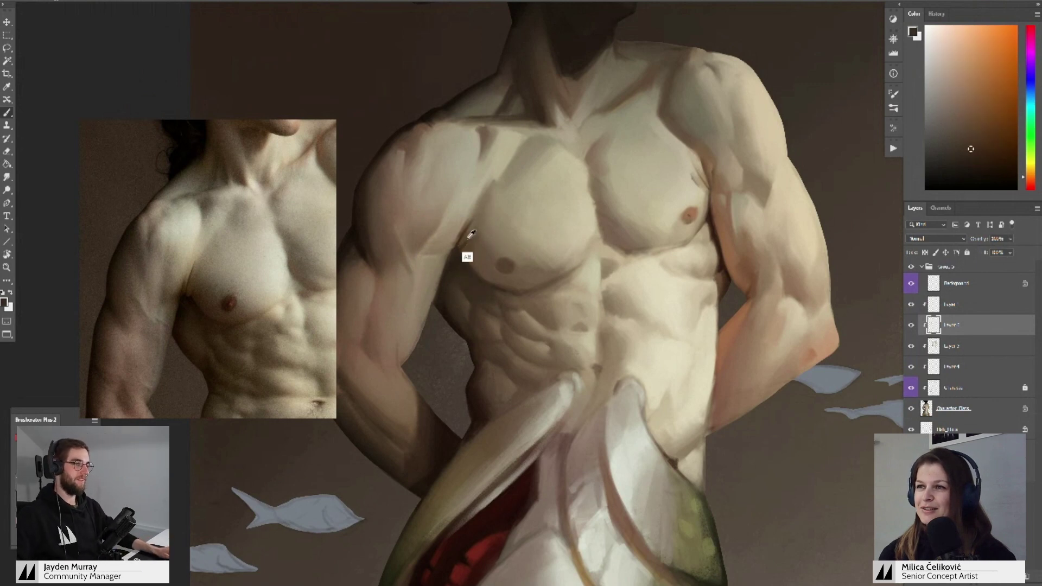
alt+click(469, 239)
alt+click(471, 239)
key(z)
drag(479, 238, 455, 281)
scroll(480, 238, up, 2)
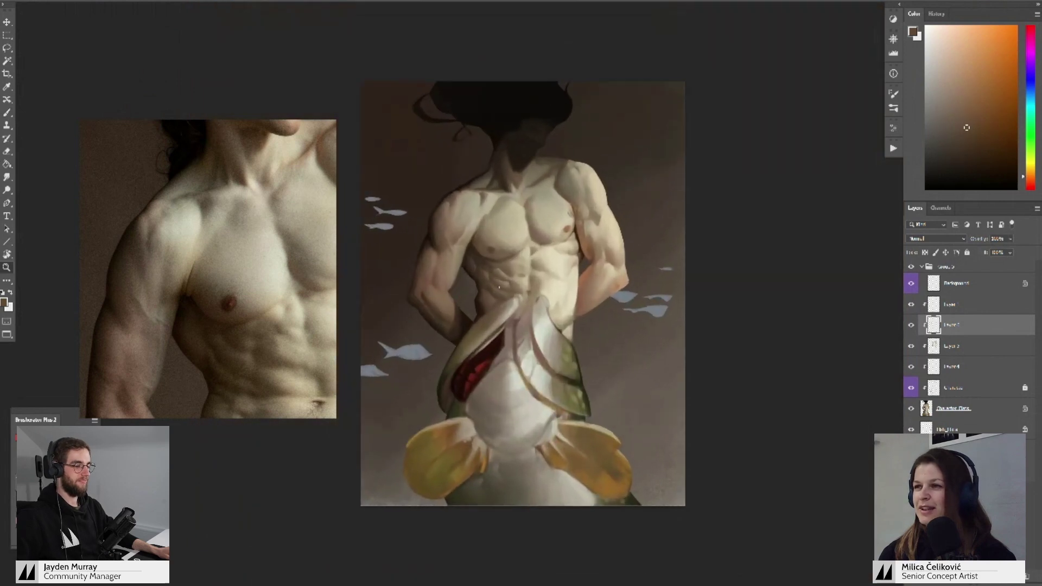
key(b)
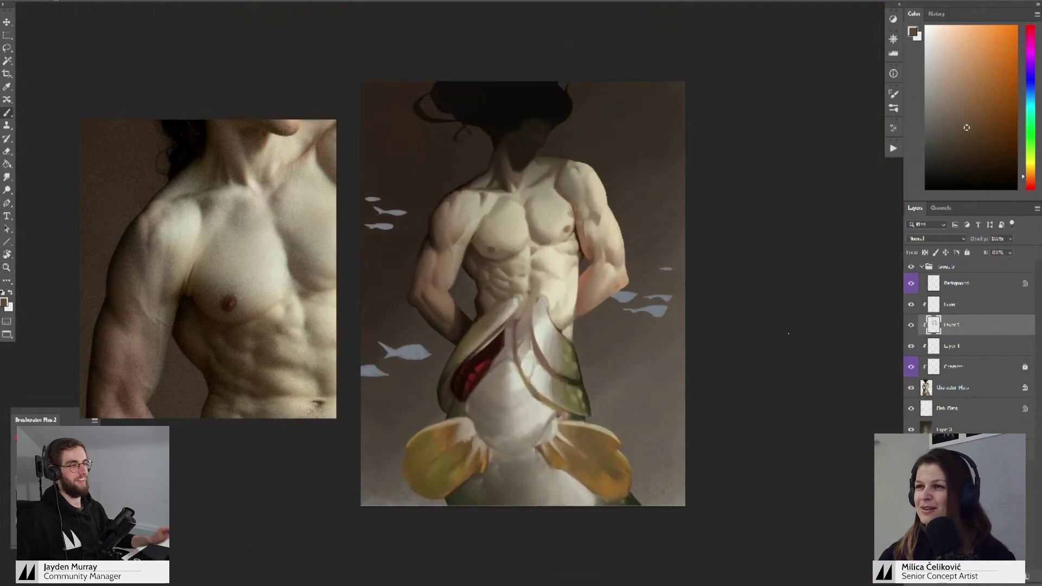
drag(779, 328, 771, 320)
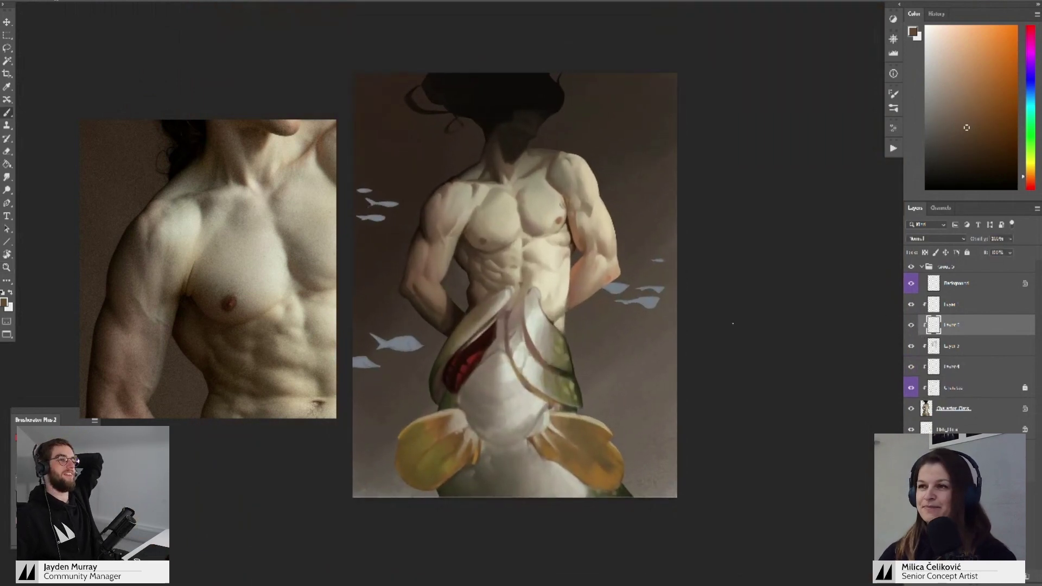
- Fit the full torso in the reference view and tint the shadow-side upper arm with its sampled skin tone shifted toward yellow
key(z)
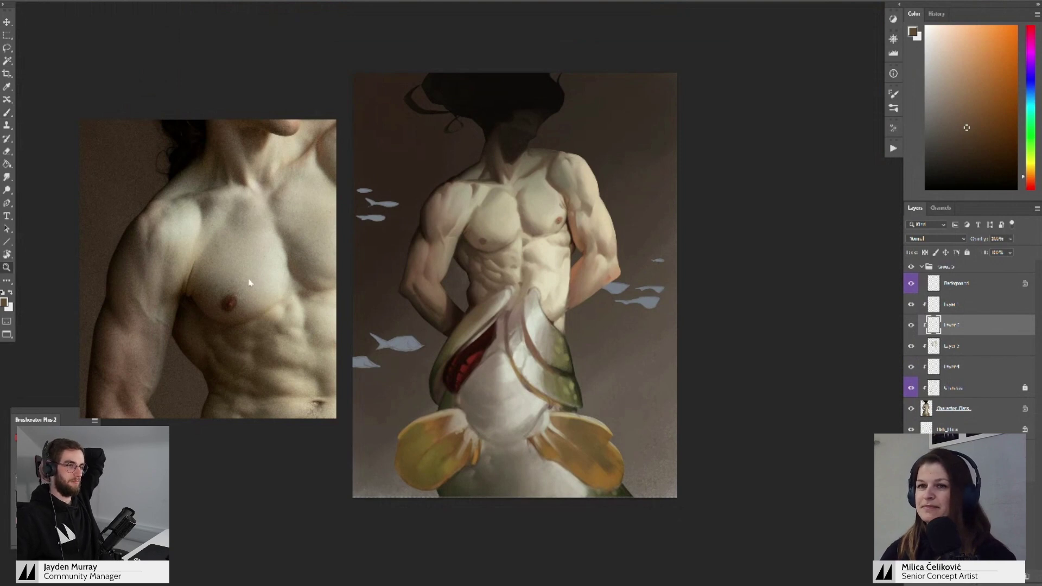
scroll(237, 319, down, 3)
drag(255, 325, 226, 307)
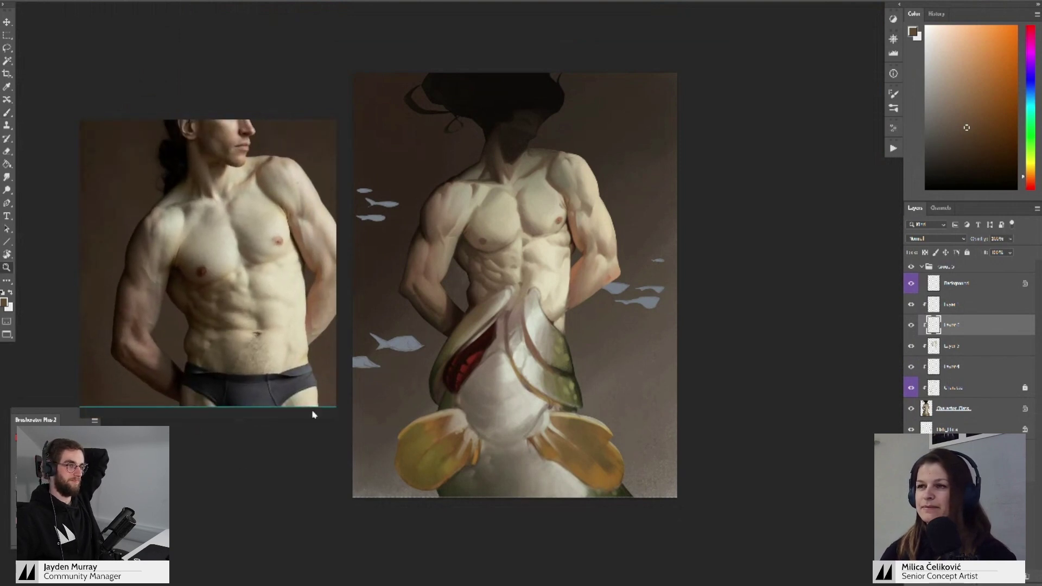
mouse_move(480, 244)
mouse_down()
mouse_move(467, 262)
mouse_move(435, 267)
mouse_move(483, 276)
mouse_move(440, 260)
mouse_move(441, 230)
mouse_up()
key(b)
alt+click(441, 223)
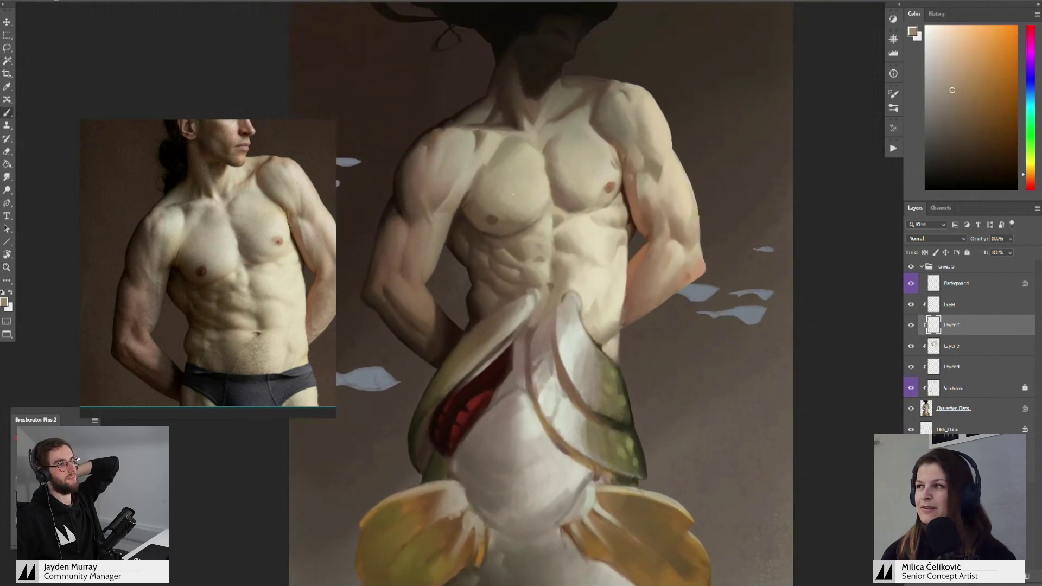
click(1028, 171)
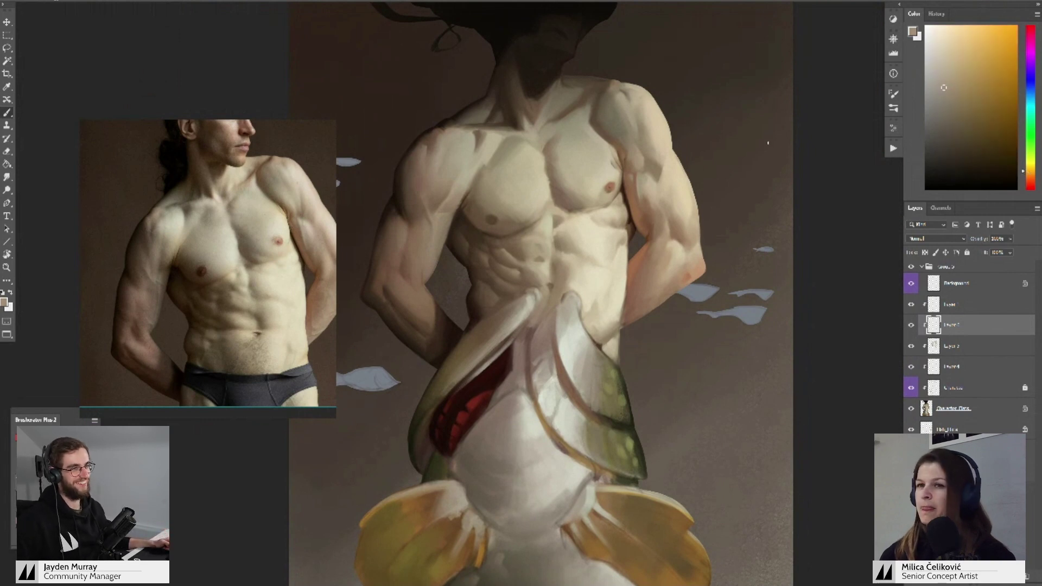
drag(443, 235, 455, 239)
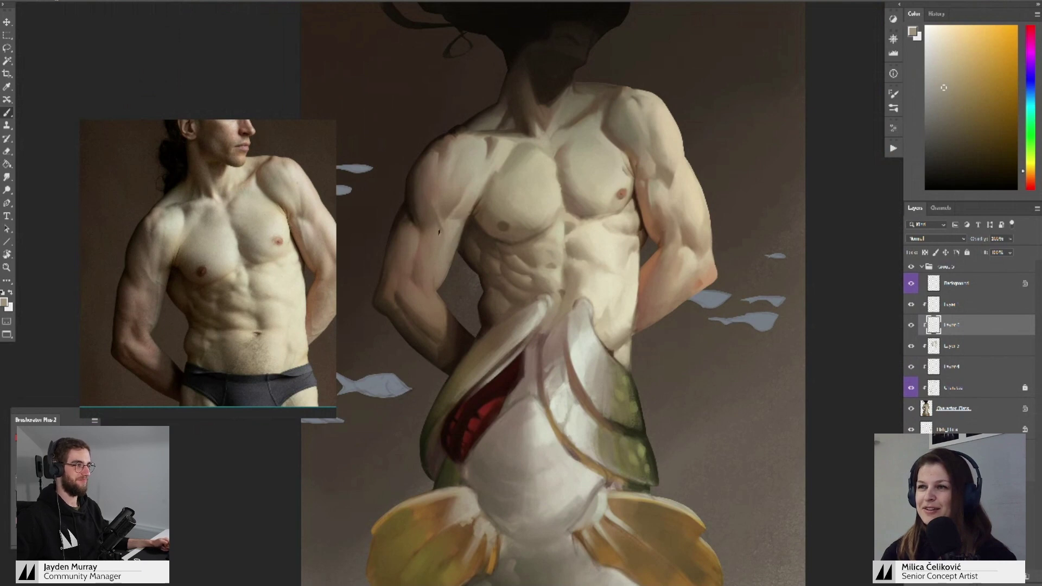
- Blend the yellowish tint into the shadow-side biceps with light brown tones sampled across the upper arm
alt+click(439, 232)
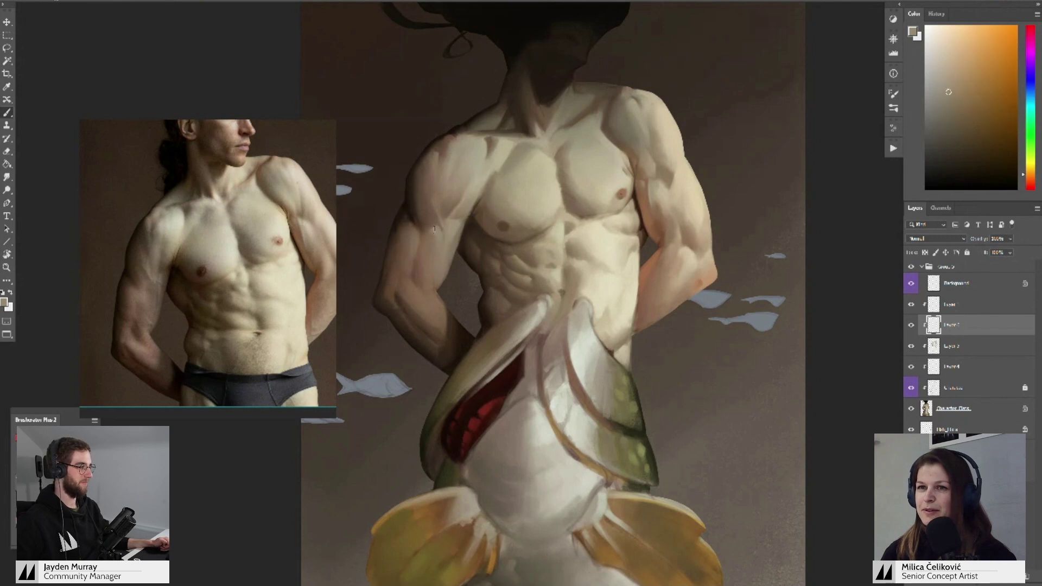
alt+click(436, 237)
alt+click(436, 254)
alt+click(454, 228)
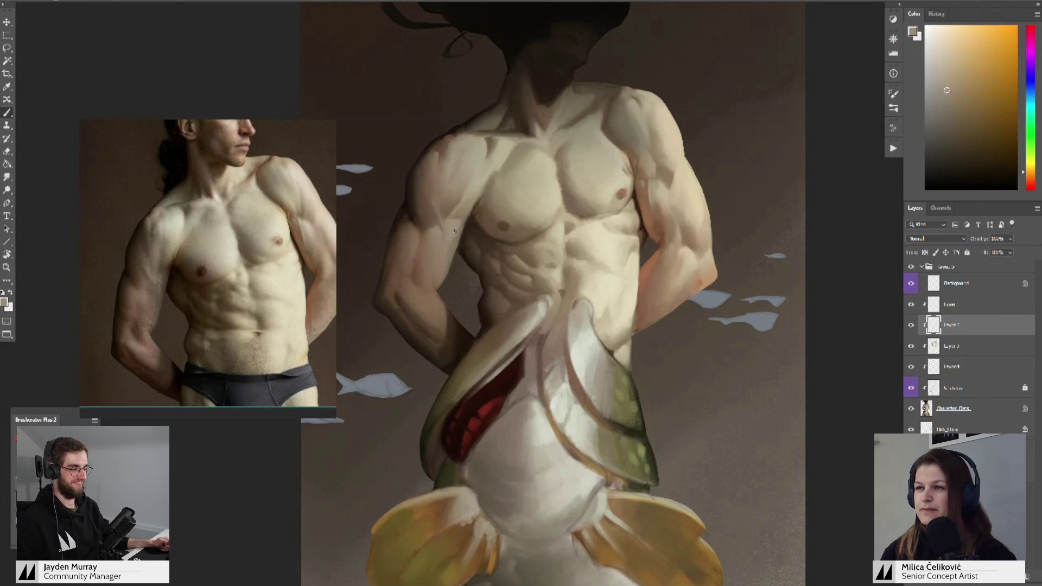
alt+click(439, 260)
alt+click(453, 238)
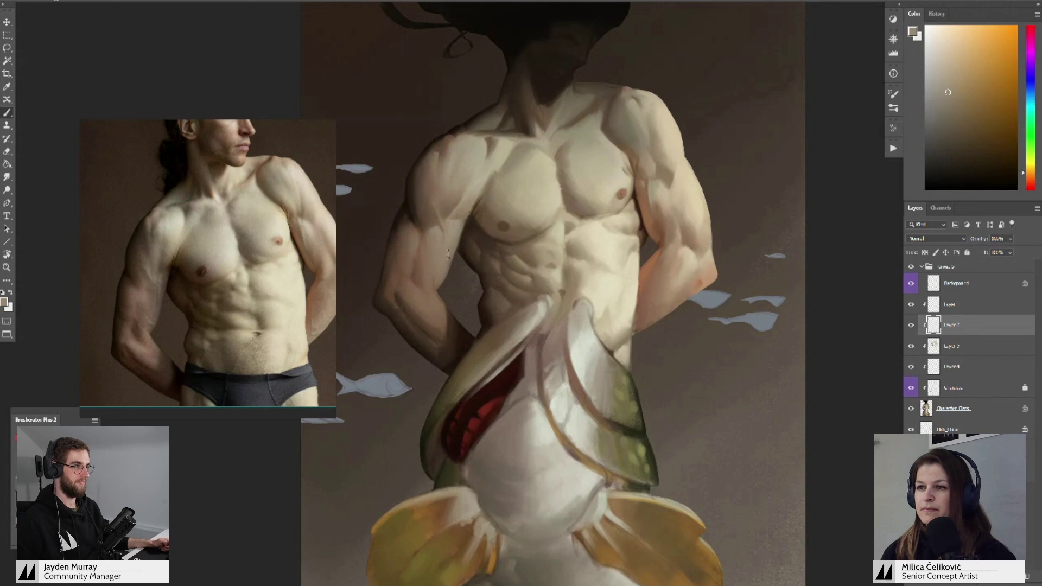
alt+click(448, 266)
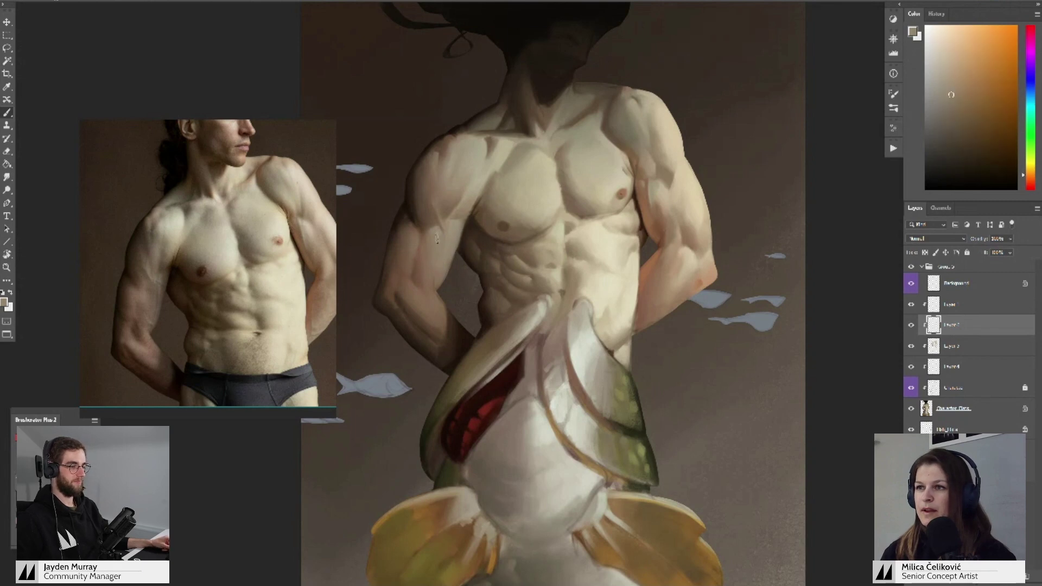
- Smooth the lower biceps on the shadow side with sampled greyish browns, and check the figure at full view
alt+click(442, 253)
drag(446, 268, 455, 253)
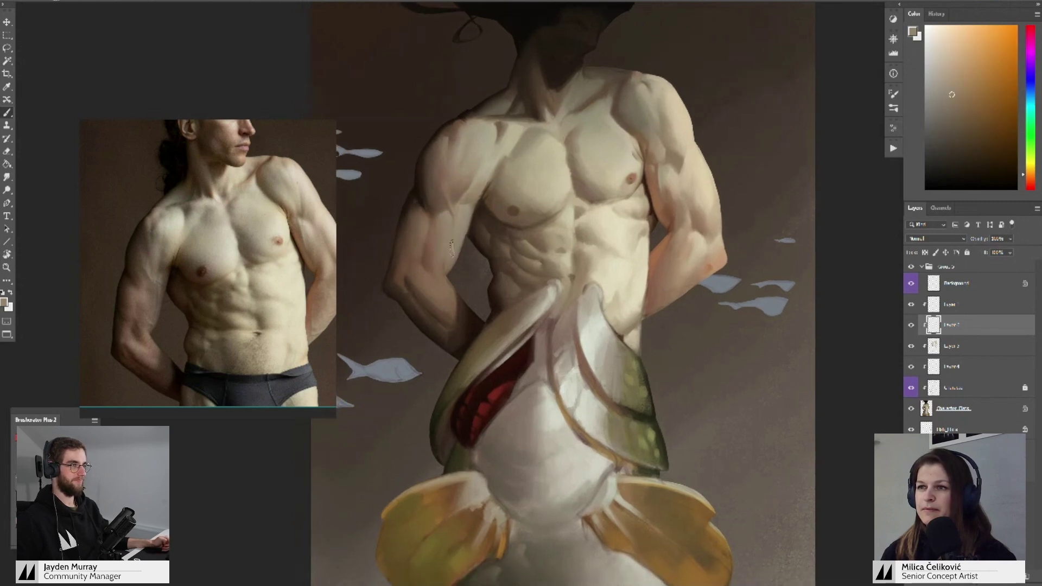
alt+click(449, 268)
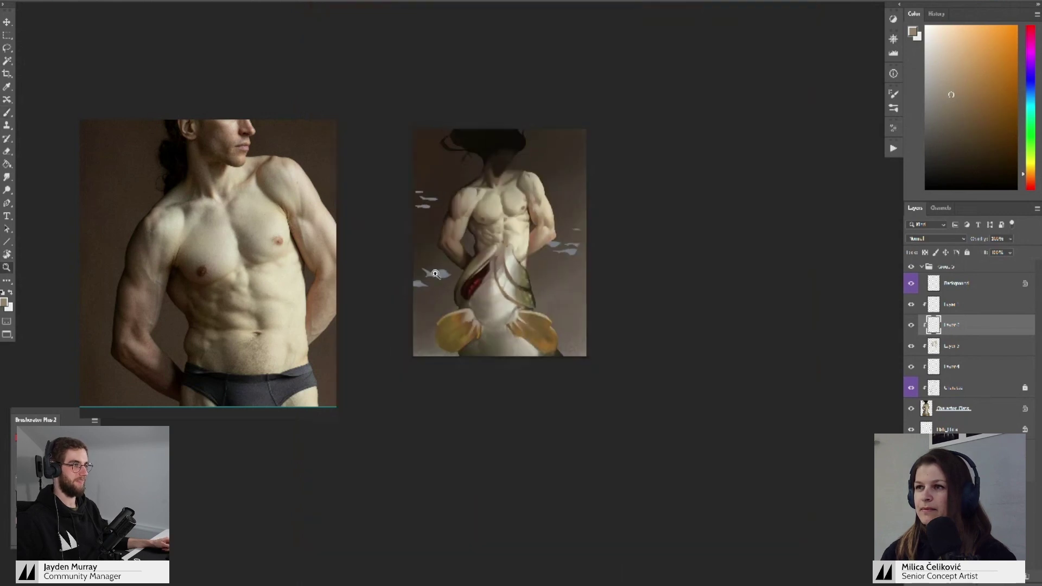
drag(436, 274, 455, 281)
drag(454, 138, 443, 163)
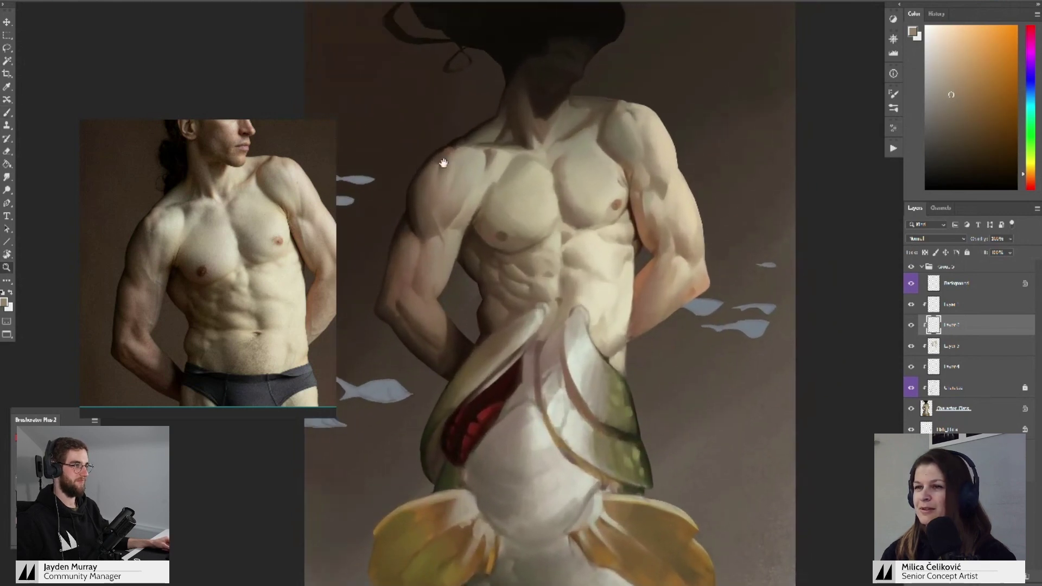
mouse_move(469, 249)
mouse_down()
mouse_move(459, 240)
mouse_move(433, 246)
mouse_up()
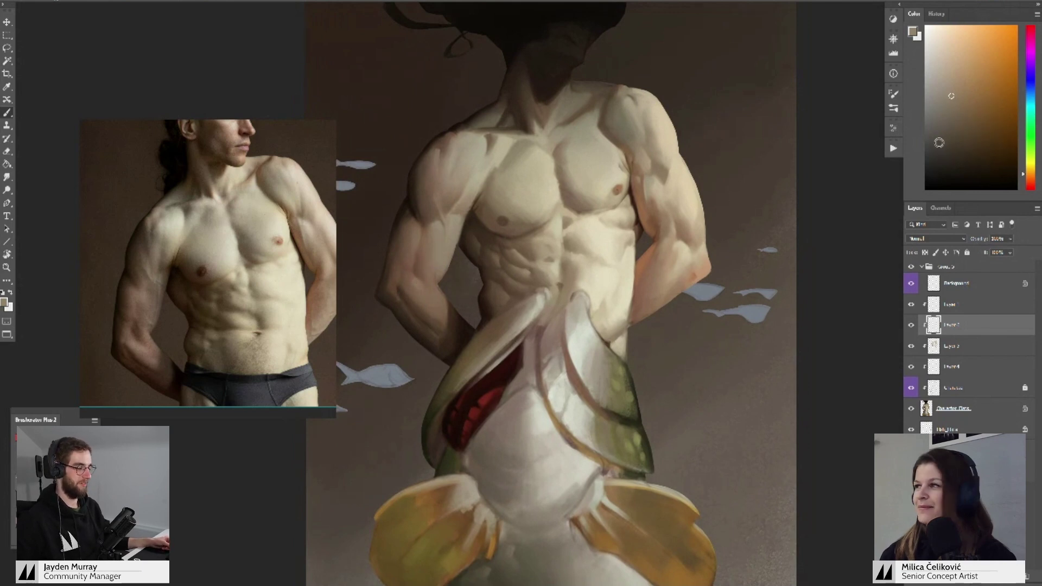
scroll(467, 271, down, 1)
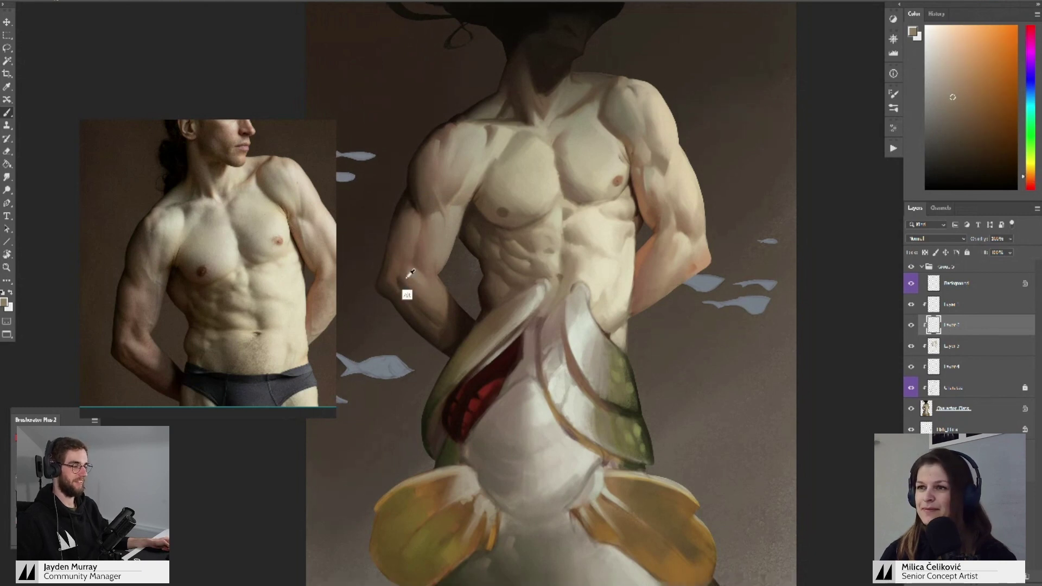
- Soften the shadow-side elbow with light and mid browns sampled around the joint and upper forearm
alt+click(410, 268)
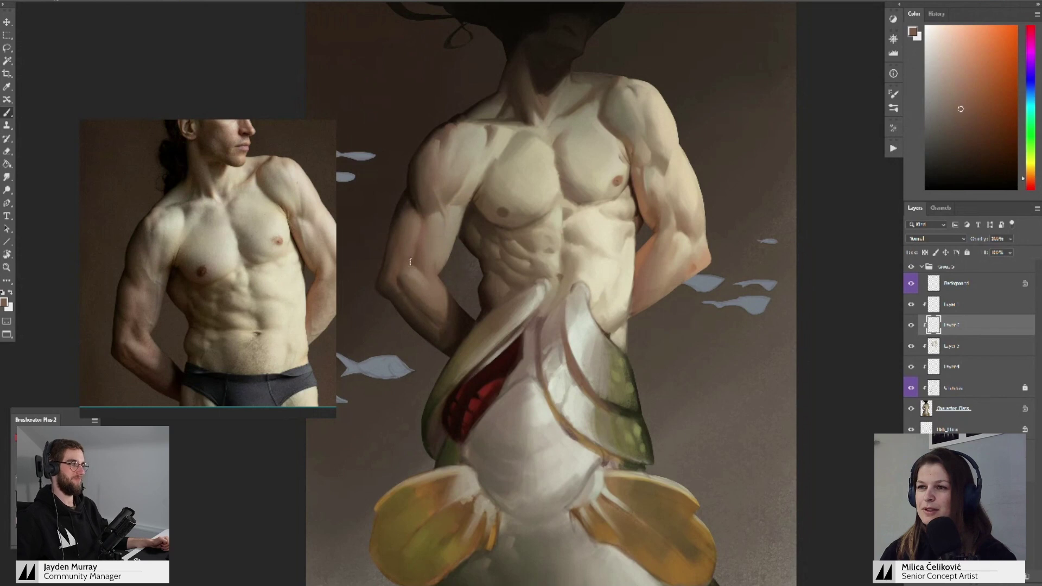
alt+click(416, 272)
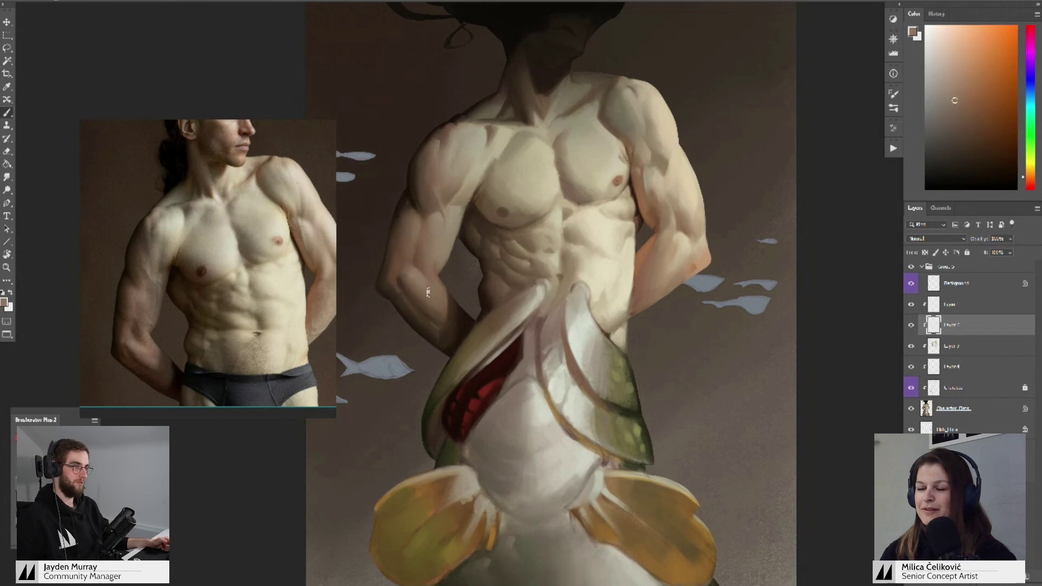
alt+click(407, 282)
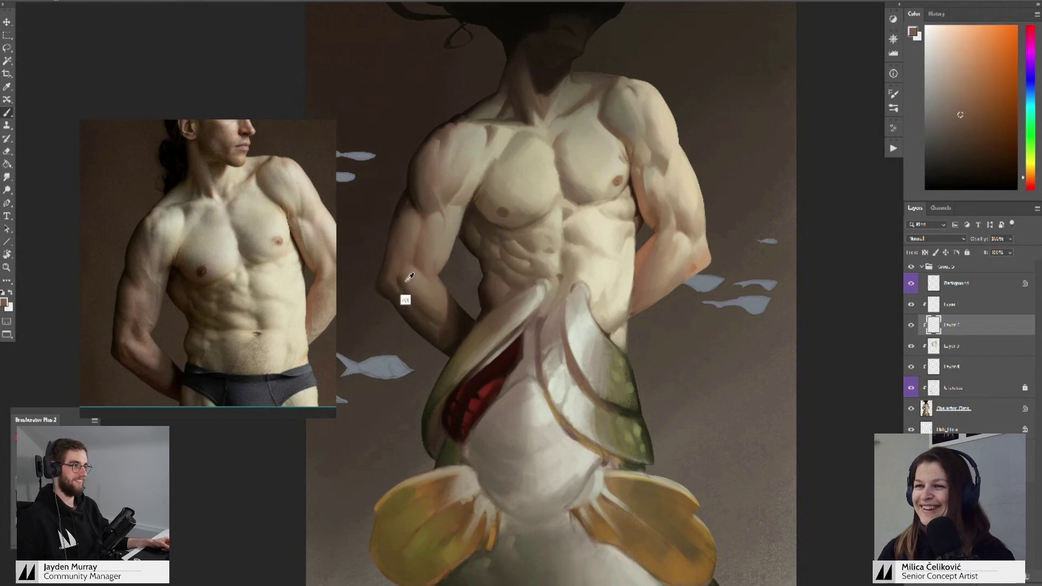
drag(438, 280, 441, 251)
alt+click(413, 315)
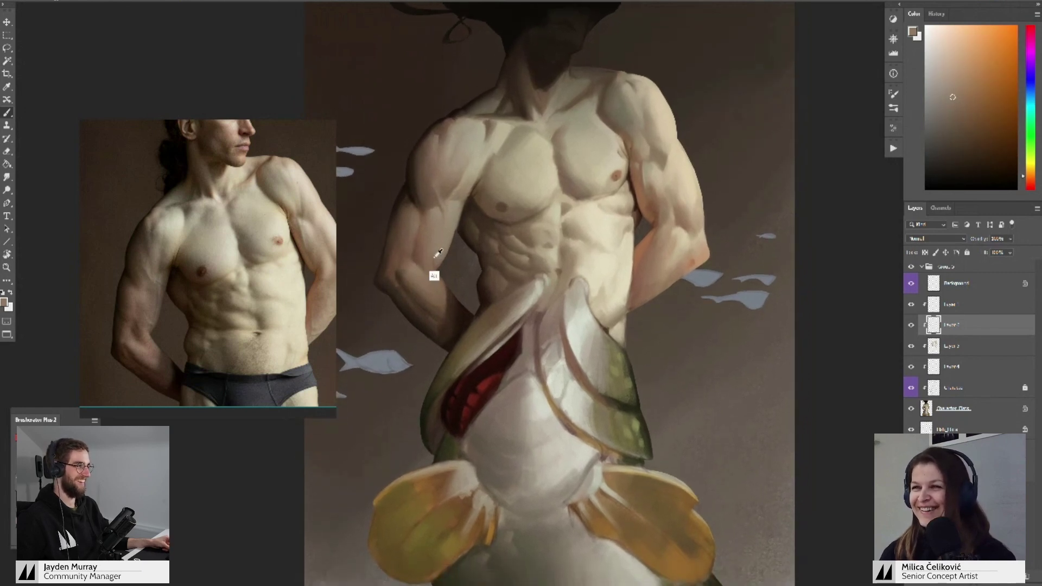
- Blend the inner elbow of the shadow-side arm with greyish light browns sampled between the lower biceps and the crook
alt+click(437, 253)
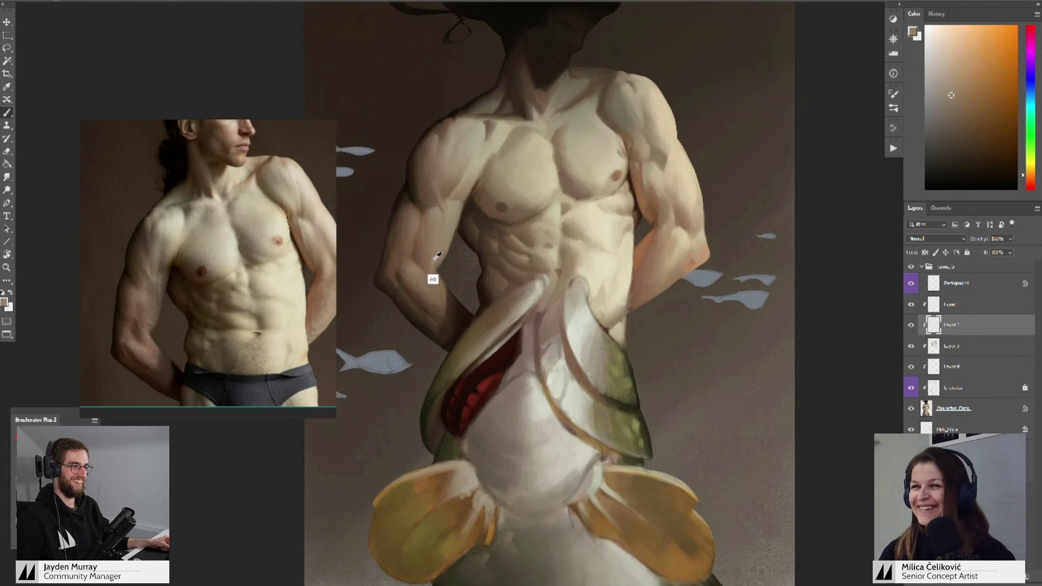
alt+click(433, 262)
alt+click(438, 254)
alt+click(436, 261)
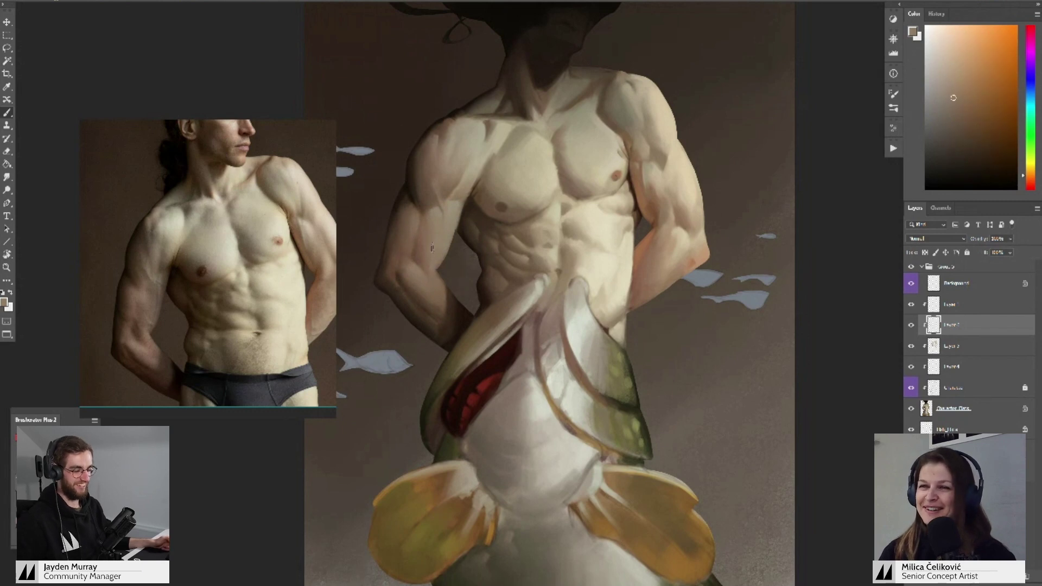
alt+click(430, 272)
alt+click(427, 270)
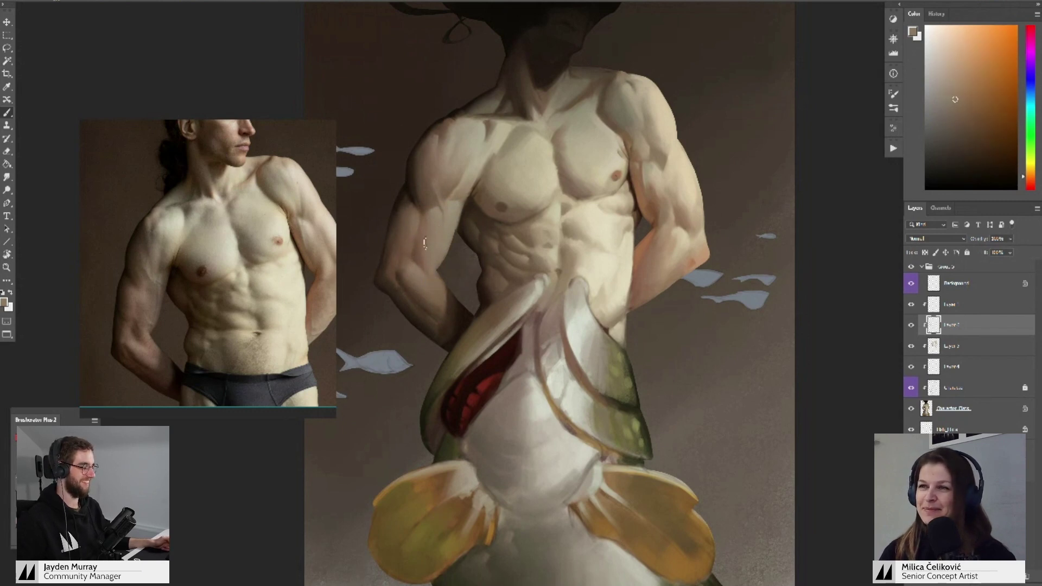
drag(430, 267, 422, 252)
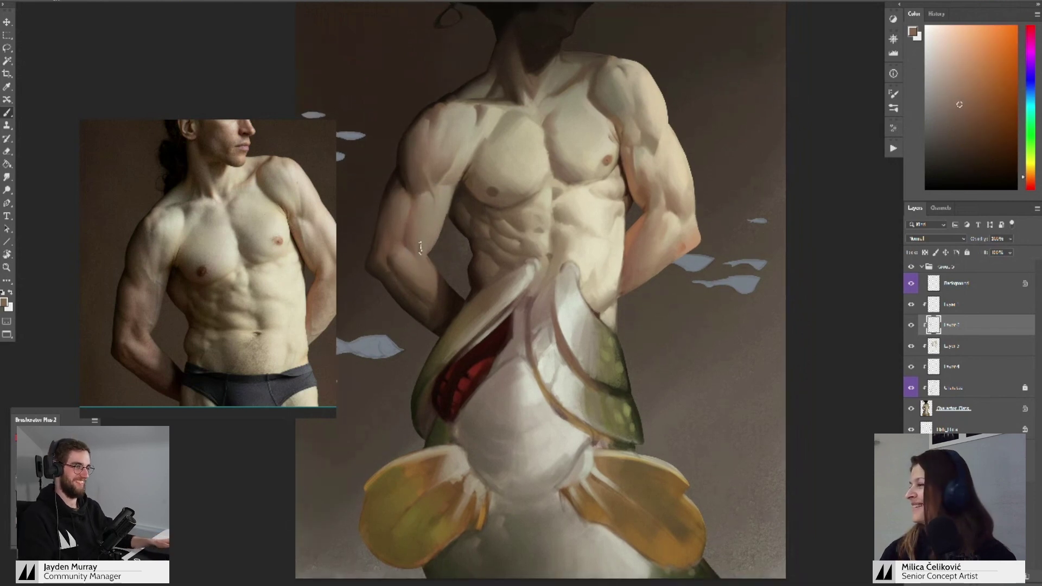
- Model the shadow-side elbow with reddish and light browns sampled across the joint
mouse_move(457, 283)
mouse_down()
mouse_move(451, 277)
mouse_move(451, 288)
mouse_up()
alt+click(402, 258)
key(z)
drag(405, 251, 401, 253)
key(b)
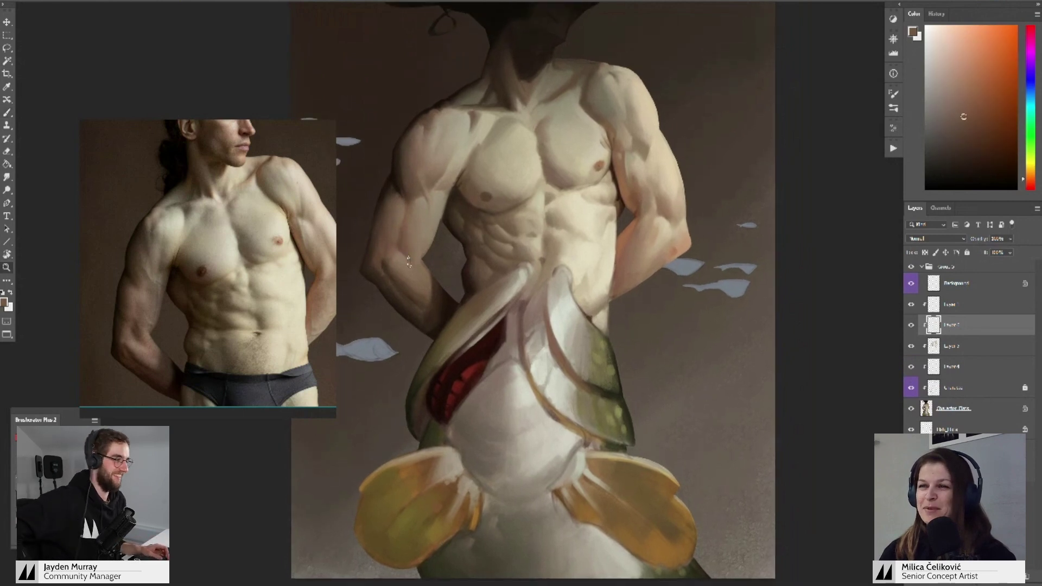
alt+click(399, 265)
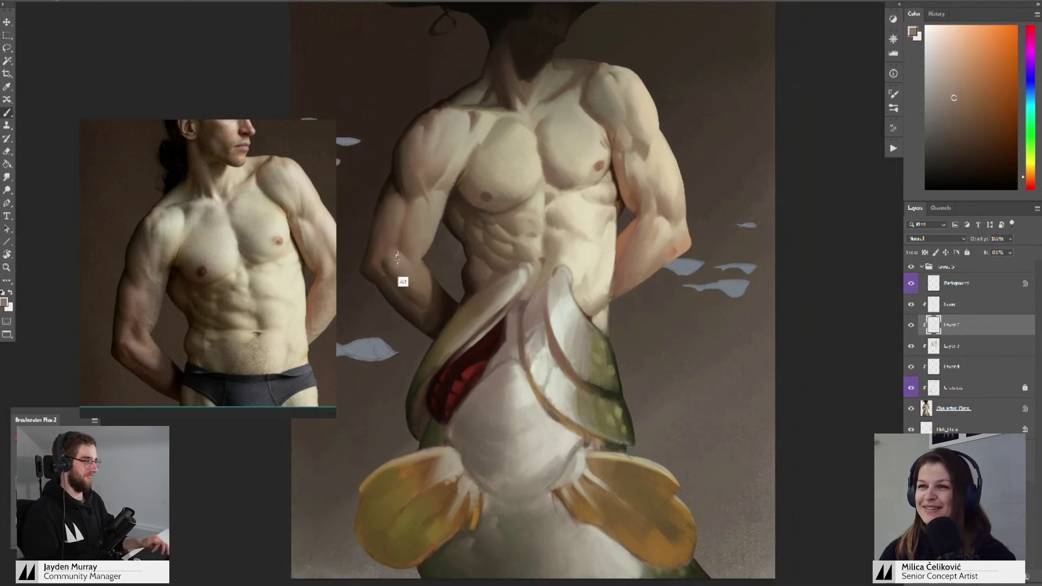
drag(408, 225, 412, 248)
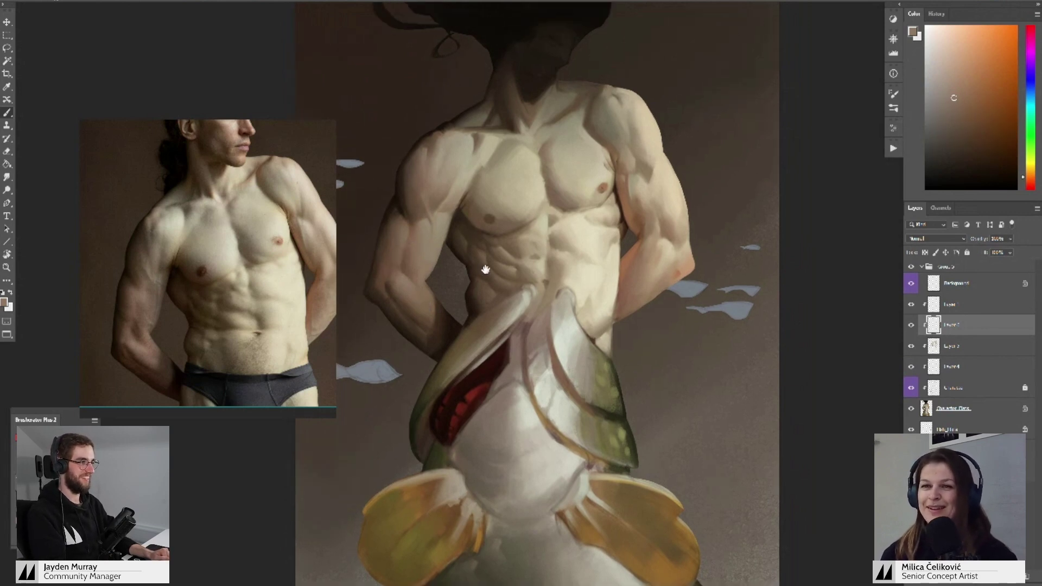
drag(486, 269, 489, 265)
- Darken the outer contour of the shadow-side arm from the upper arm to the elbow with a sampled near-black shifted toward red
alt+click(398, 204)
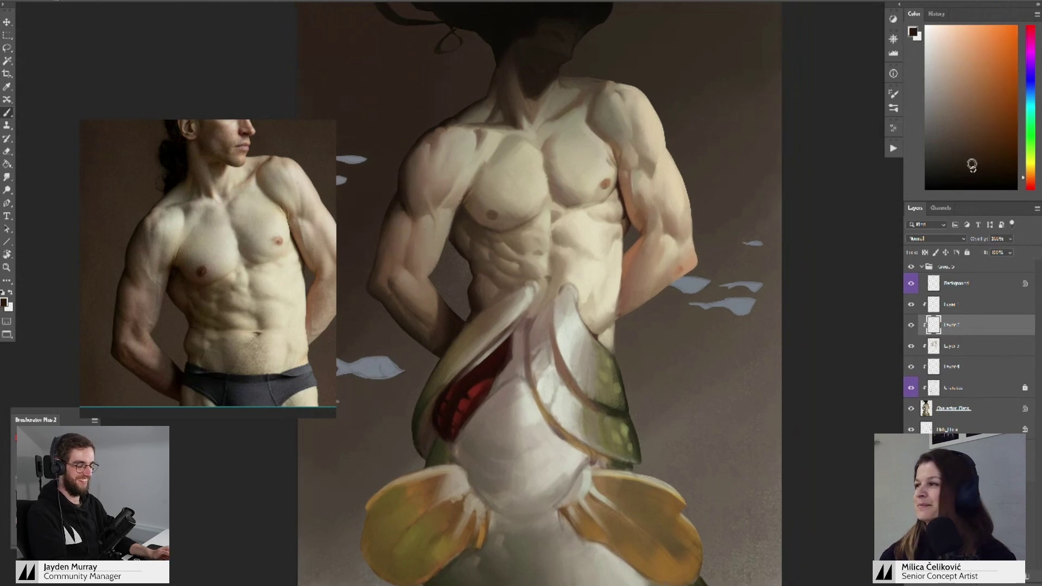
drag(972, 165, 987, 179)
click(1029, 182)
drag(391, 297, 398, 288)
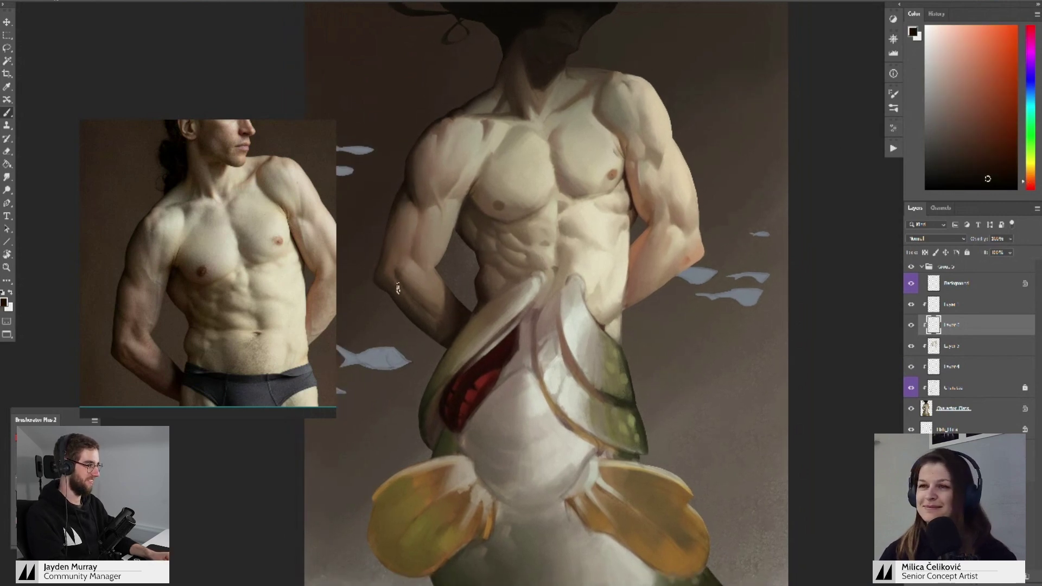
drag(394, 201, 391, 221)
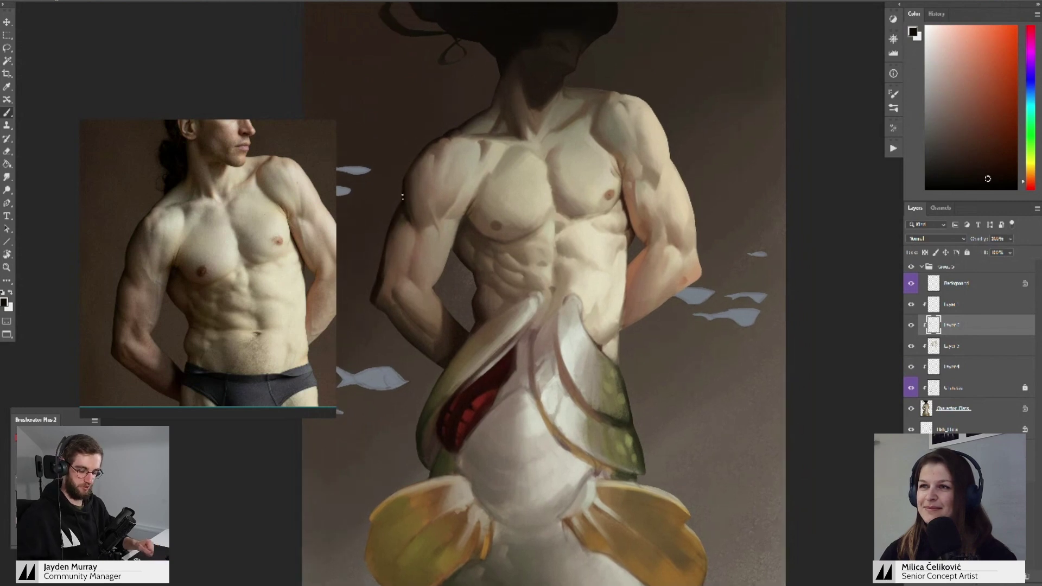
drag(374, 307, 377, 288)
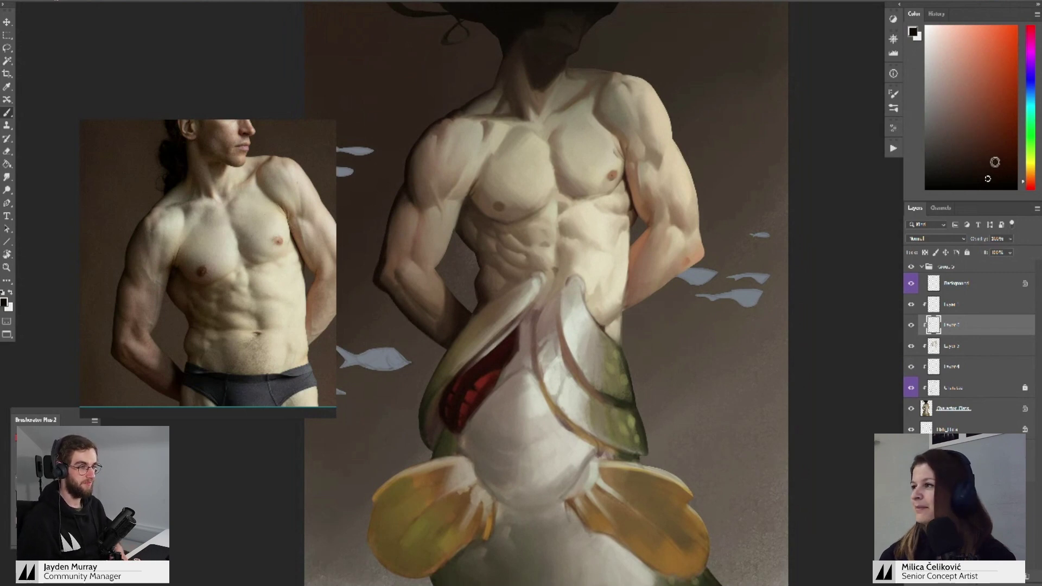
click(986, 164)
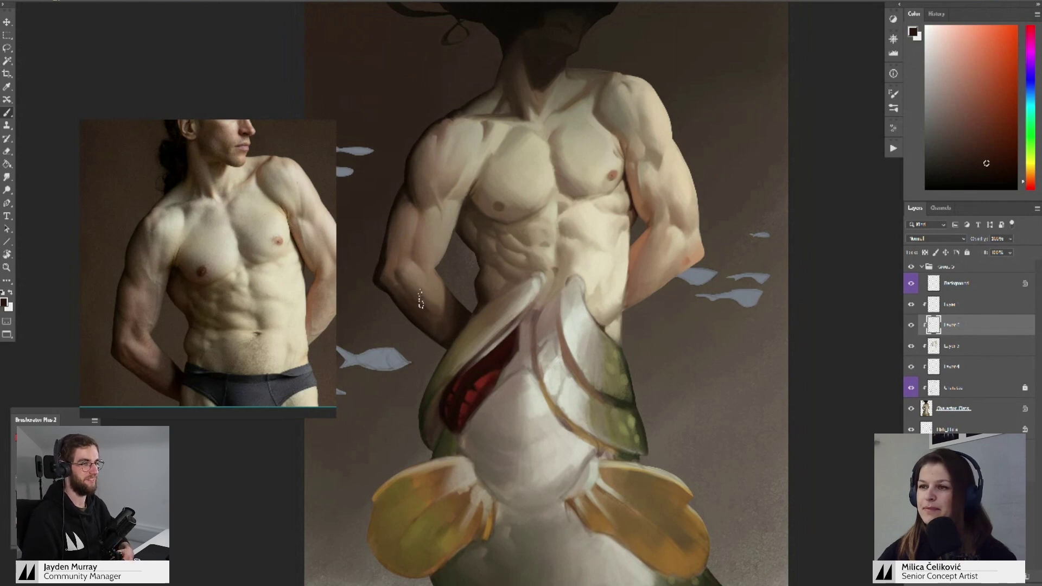
- Blend the upper forearm and underside of the shadow-side elbow with mid to dark browns sampled along the forearm
alt+click(429, 302)
alt+click(422, 292)
alt+click(431, 291)
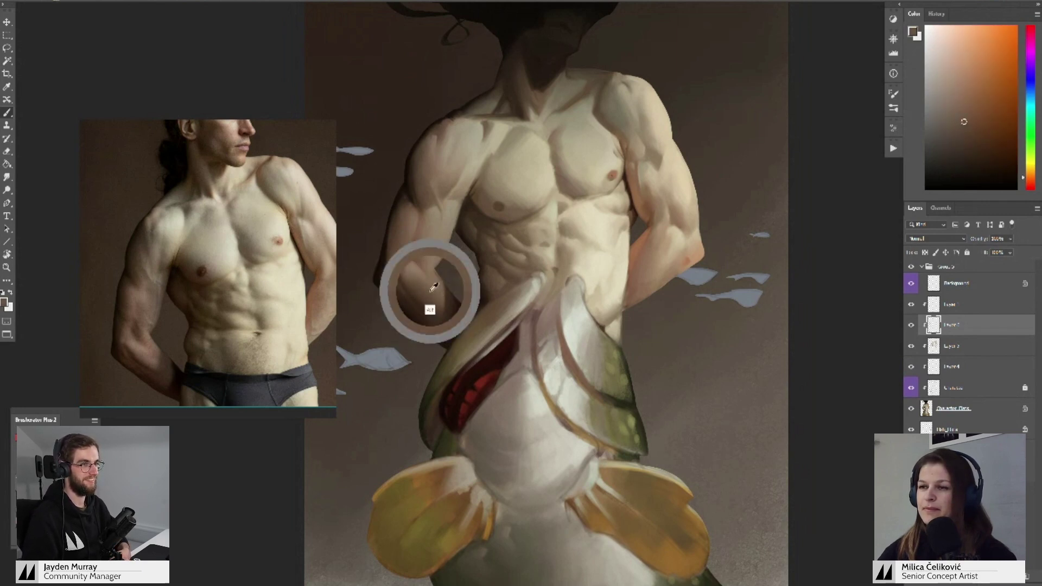
alt+click(415, 281)
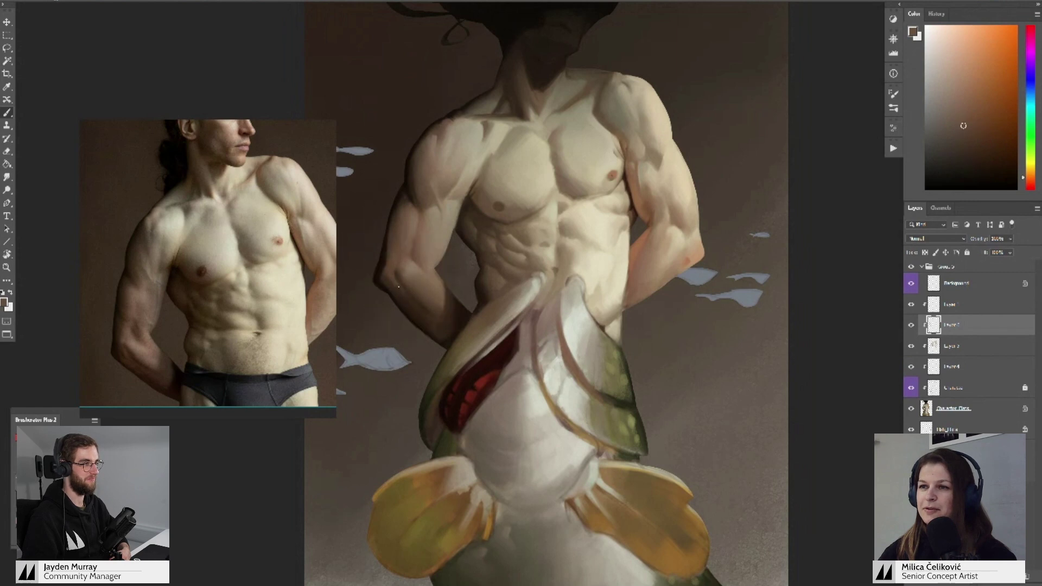
alt+click(404, 294)
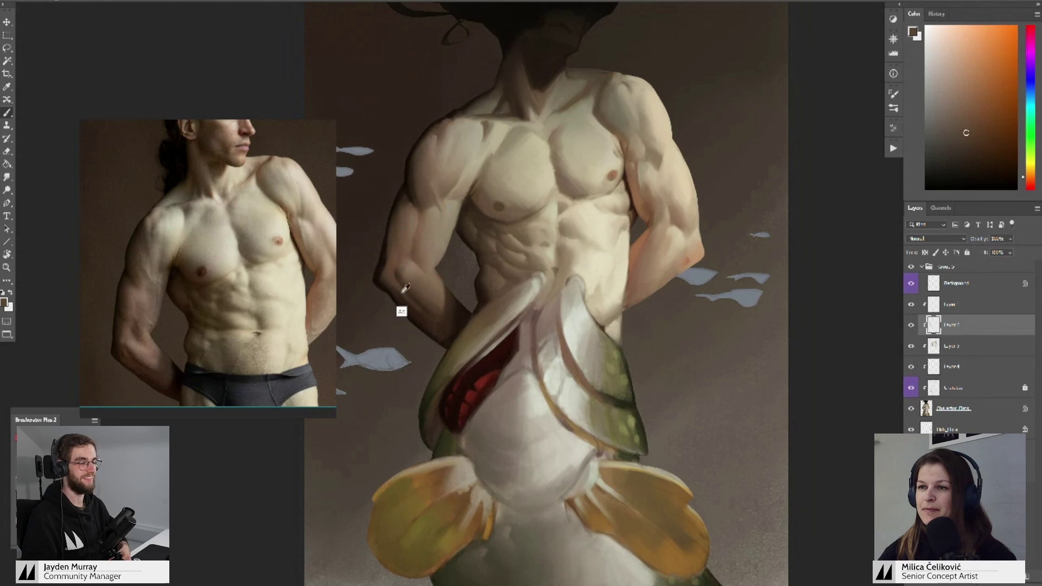
alt+click(411, 304)
alt+click(412, 305)
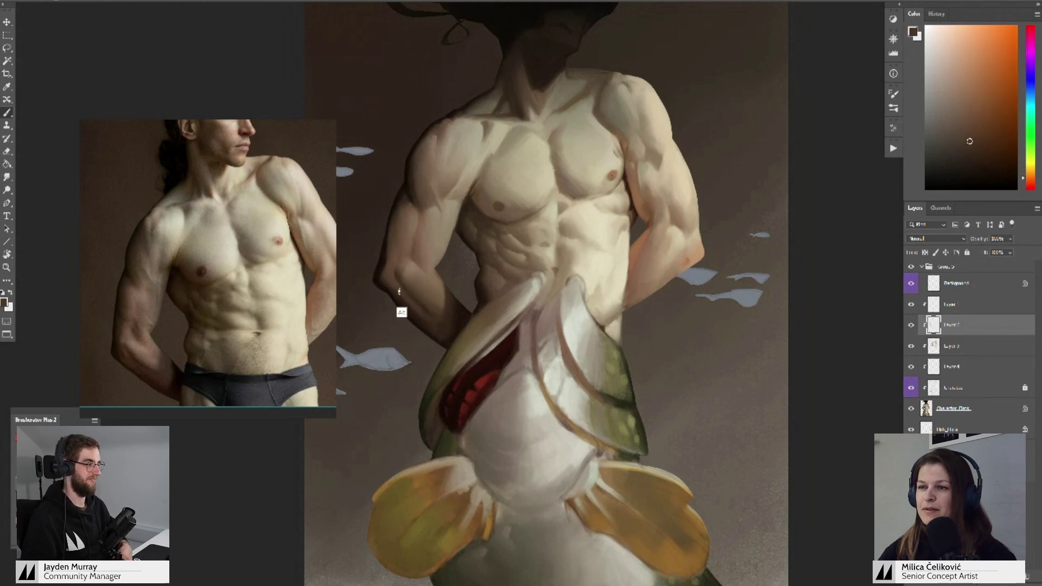
alt+click(427, 319)
alt+click(385, 293)
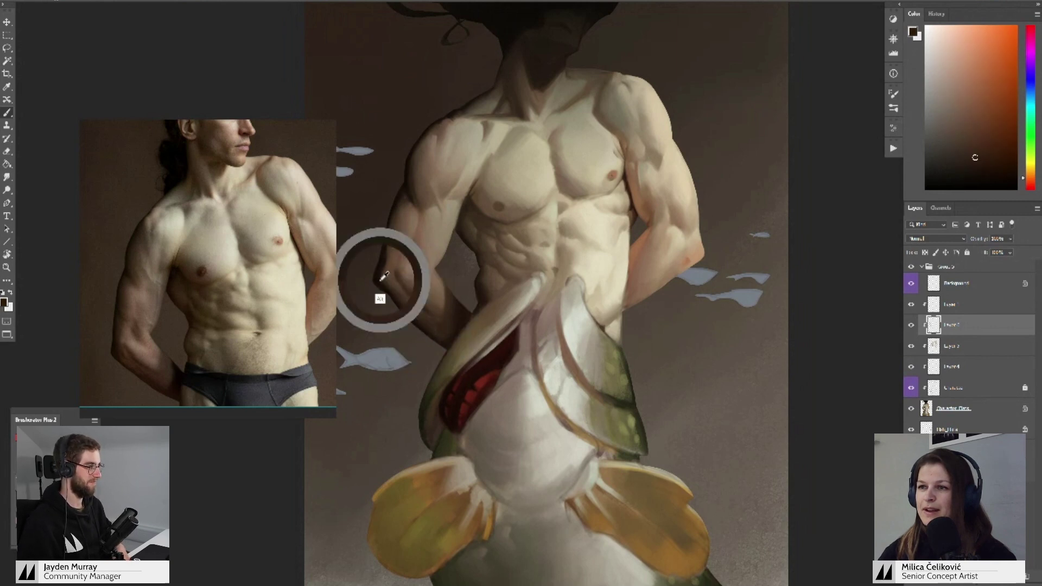
- Refine the dark outer edge of the shadow-side upper arm and elbow with dark browns sampled along the contour
scroll(393, 279, up, 2)
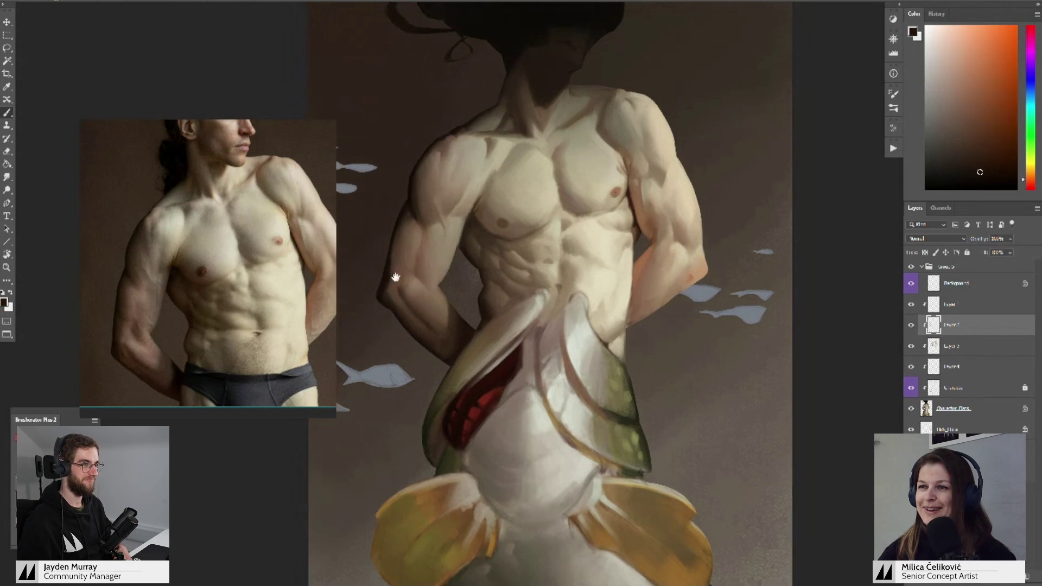
alt+click(410, 221)
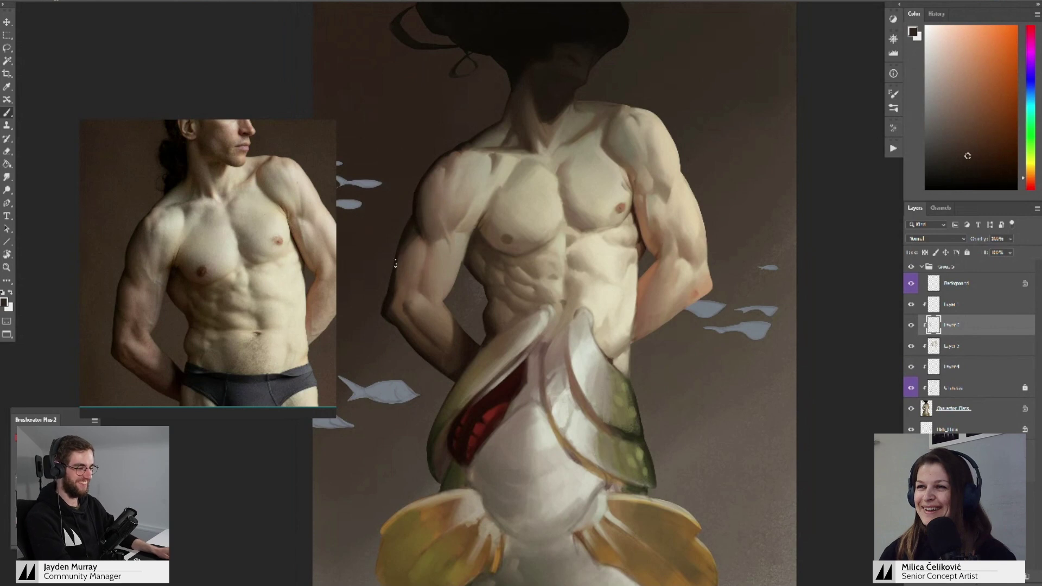
alt+click(394, 277)
alt+click(402, 273)
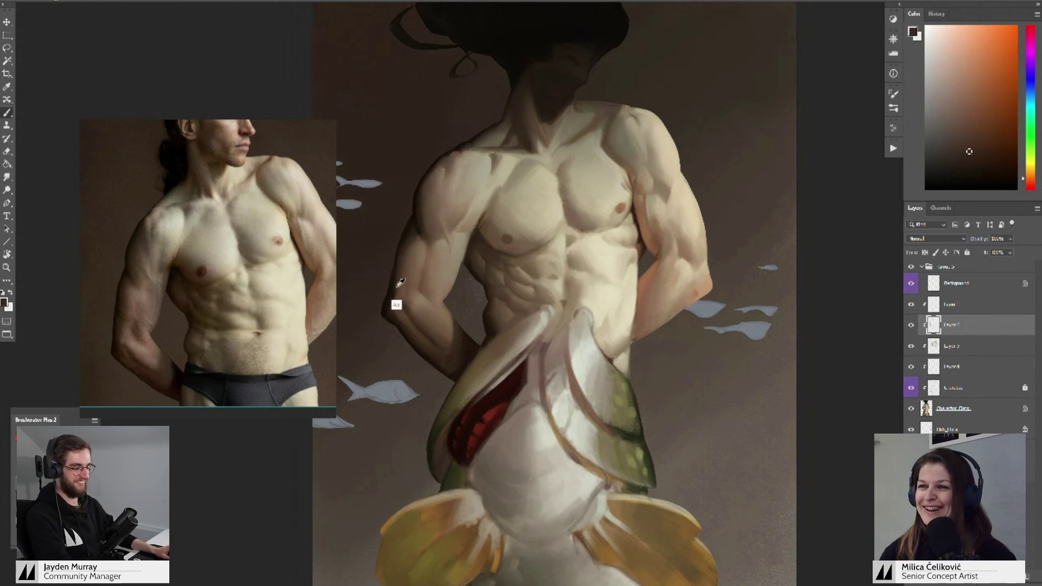
scroll(398, 293, down, 4)
mouse_move(396, 311)
mouse_down()
mouse_move(384, 304)
mouse_move(413, 320)
mouse_up()
- Compare the whole painting with the active paint layer hidden and shown
drag(465, 315, 475, 349)
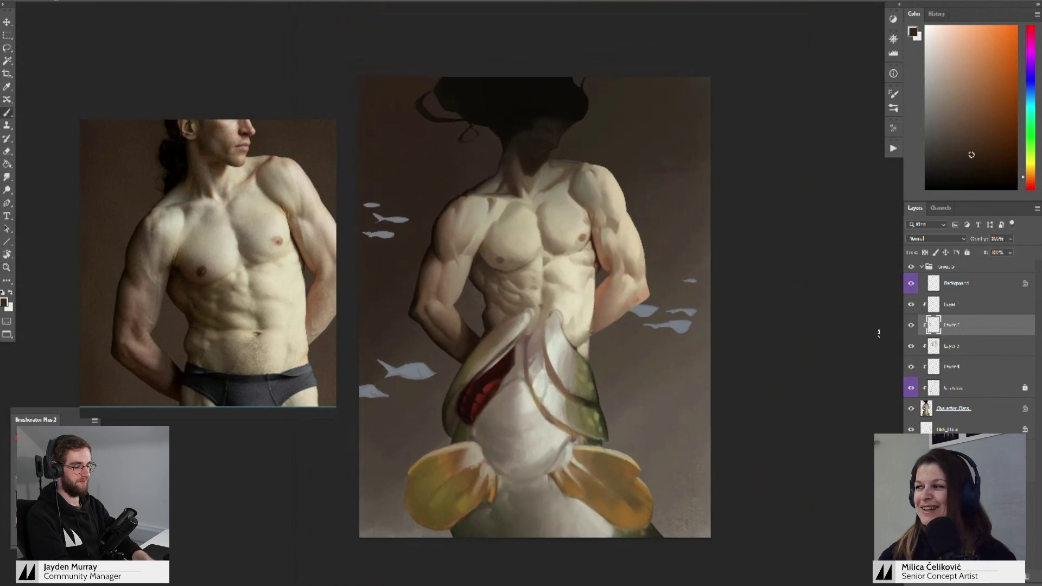
click(911, 327)
click(911, 326)
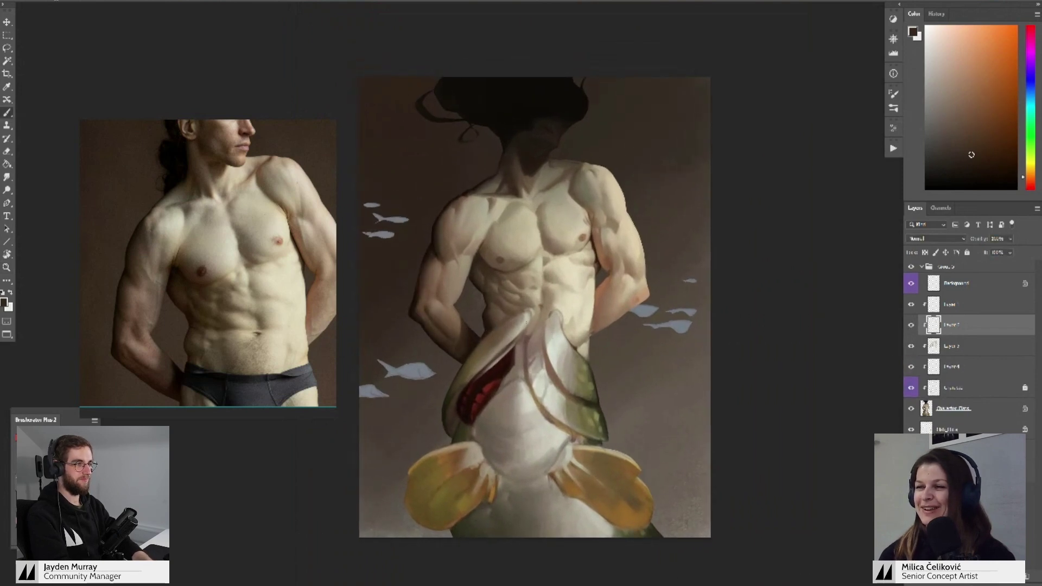
mouse_move(500, 295)
mouse_down()
mouse_move(476, 275)
mouse_move(456, 296)
mouse_move(464, 302)
mouse_up()
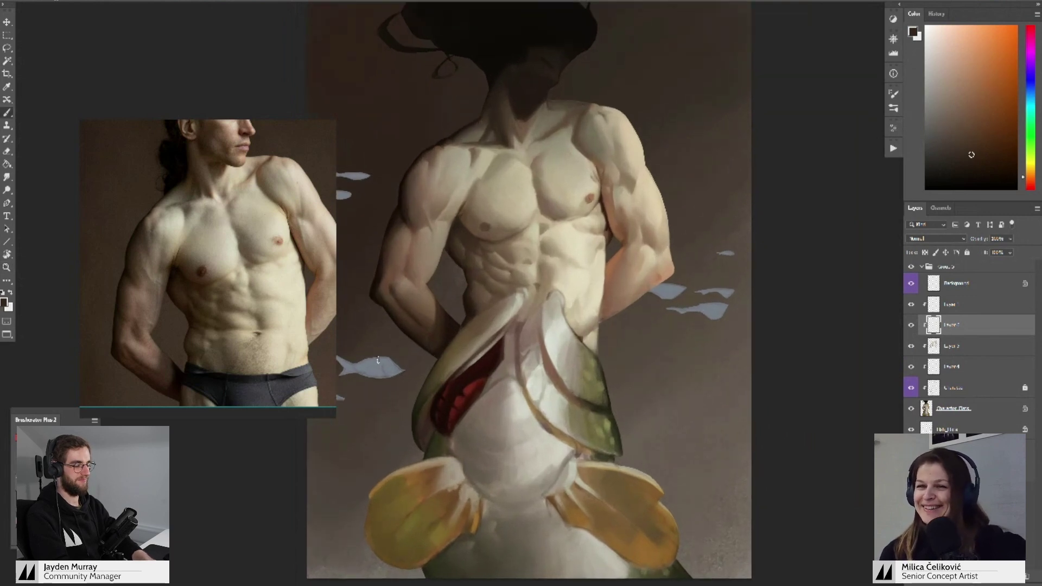
- Warm the shadow-side elbow area with a slightly darkened reddish brown and tones sampled around the joint
mouse_move(414, 265)
mouse_down()
mouse_move(395, 249)
mouse_move(407, 254)
mouse_up()
alt+click(391, 246)
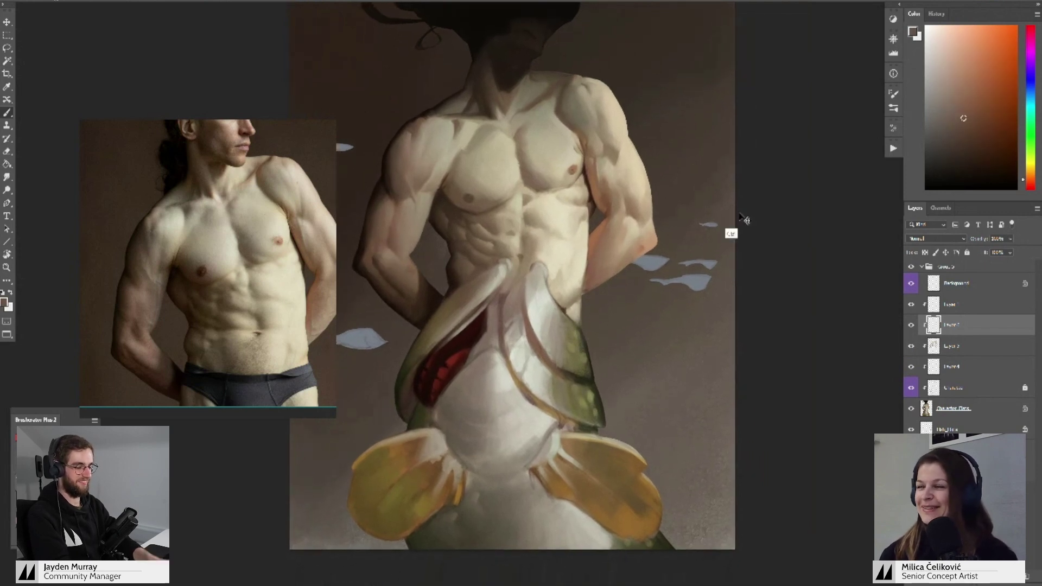
click(964, 124)
drag(473, 208, 489, 215)
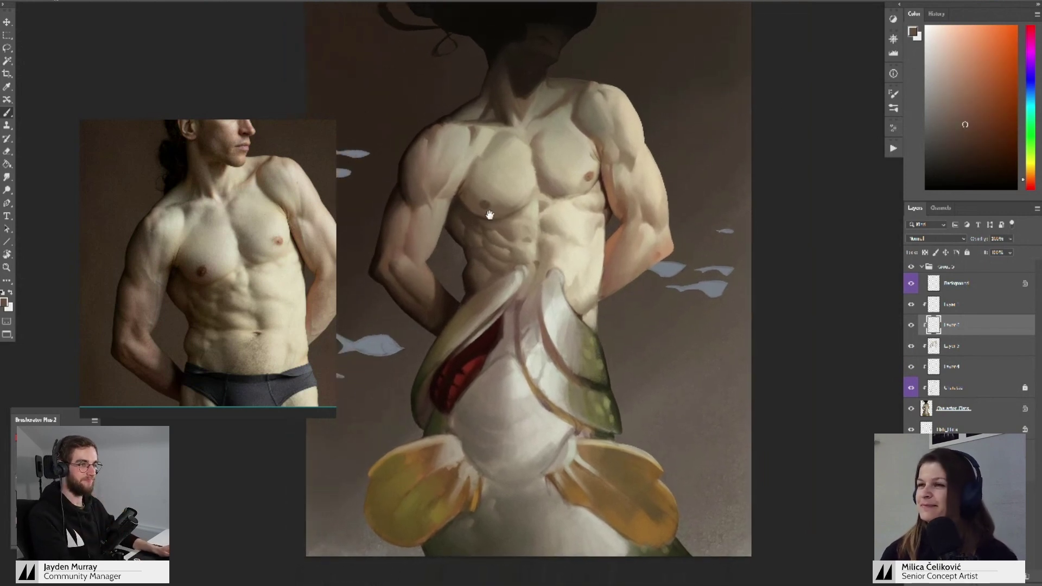
alt+click(415, 249)
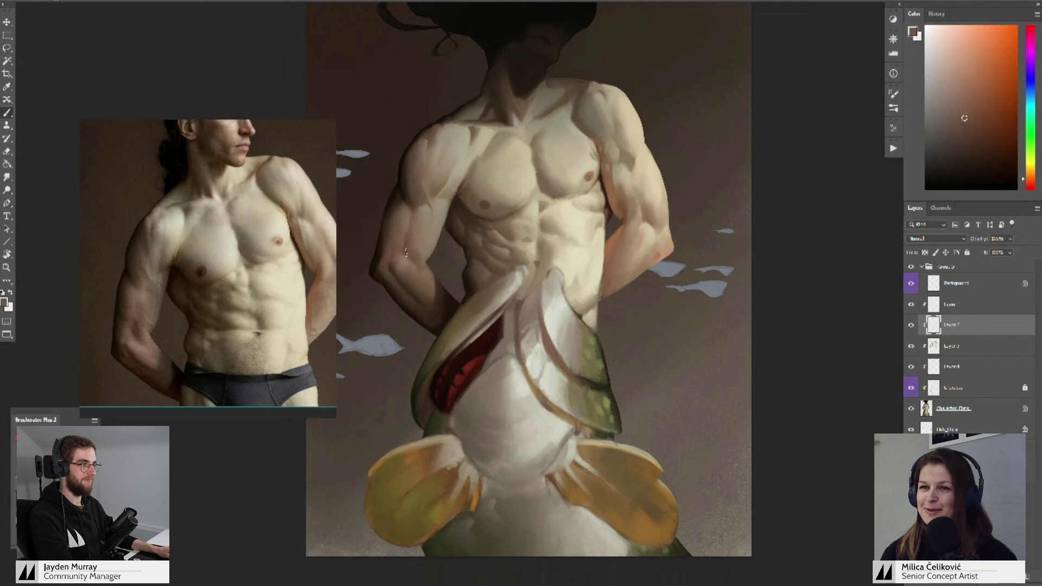
alt+click(406, 256)
alt+click(432, 258)
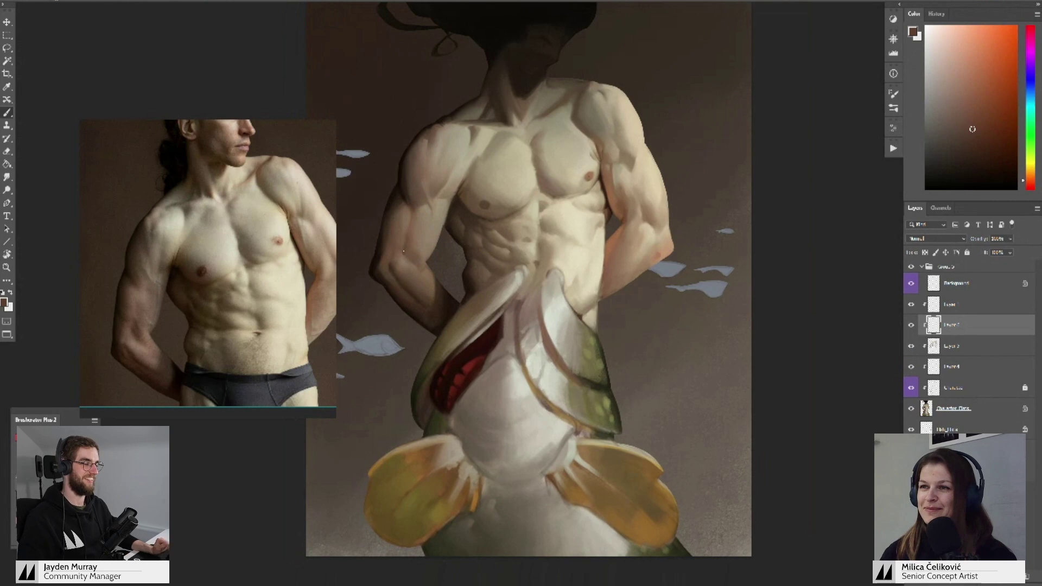
- Blend the middle of the shadow-side arm above the elbow with reddish and mid browns sampled along its surface
alt+click(408, 248)
alt+click(409, 252)
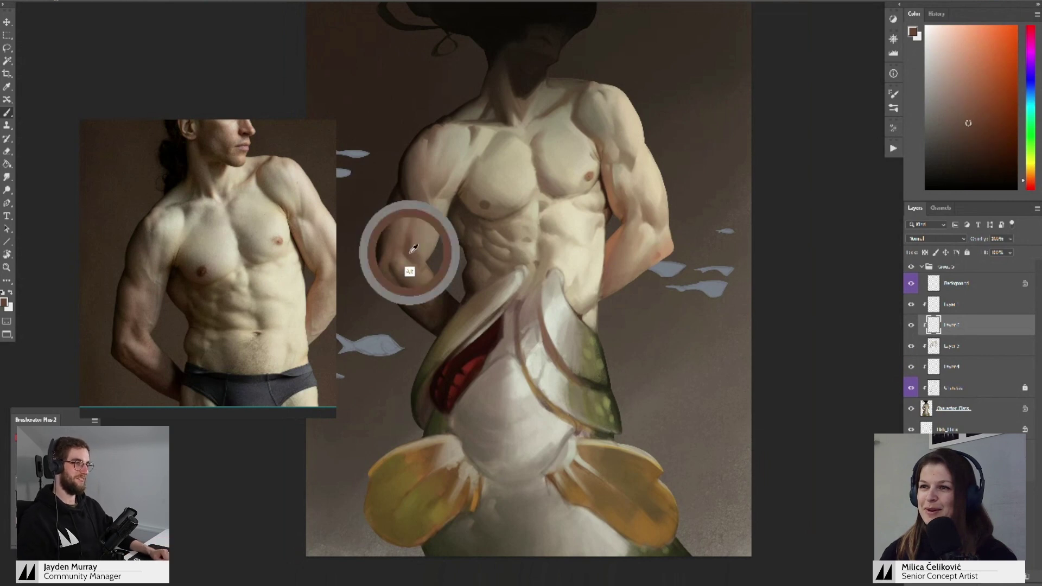
alt+click(413, 255)
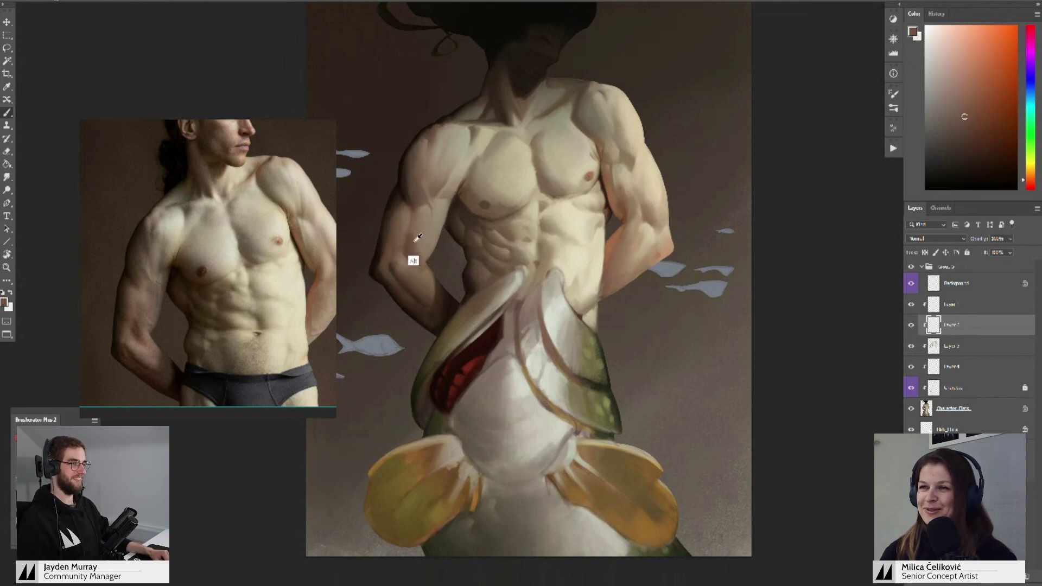
alt+click(419, 220)
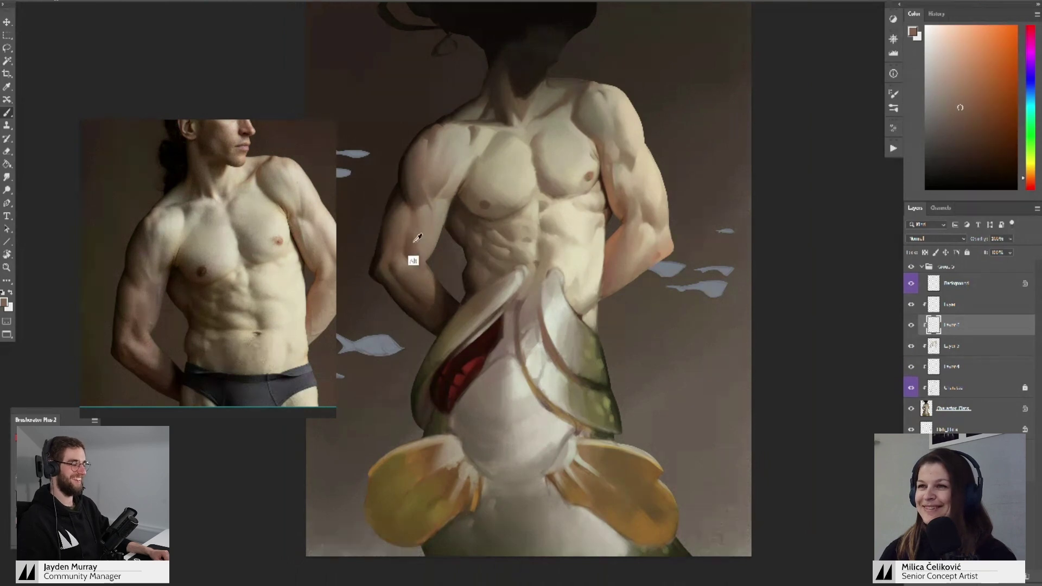
alt+click(419, 218)
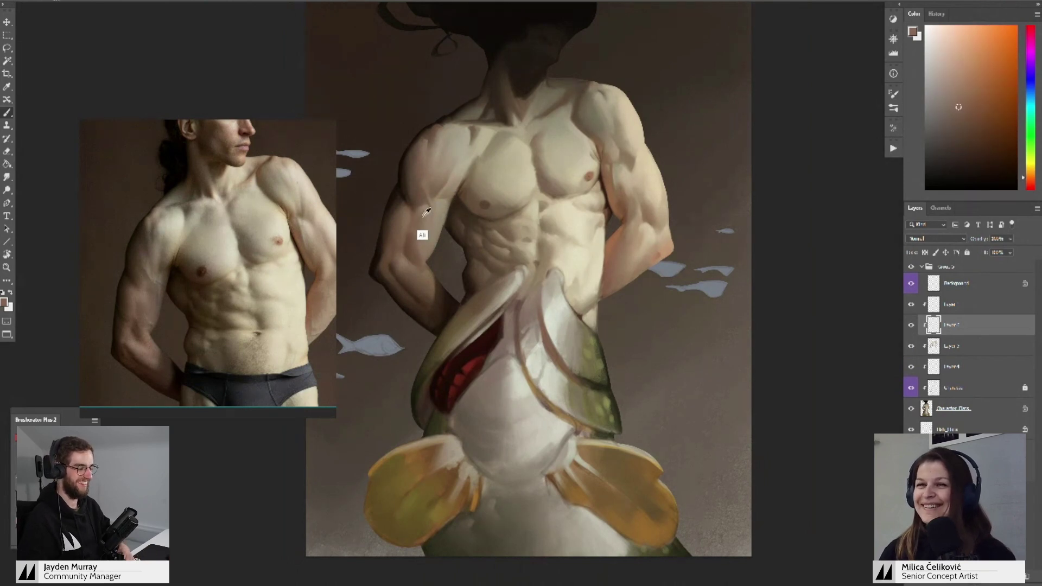
alt+click(418, 242)
alt+click(416, 244)
- Refine the inner contour of the shadow-side arm beside the chest with a dark brown sampled from the gap
mouse_move(441, 248)
mouse_down()
mouse_move(413, 299)
mouse_move(432, 302)
mouse_up()
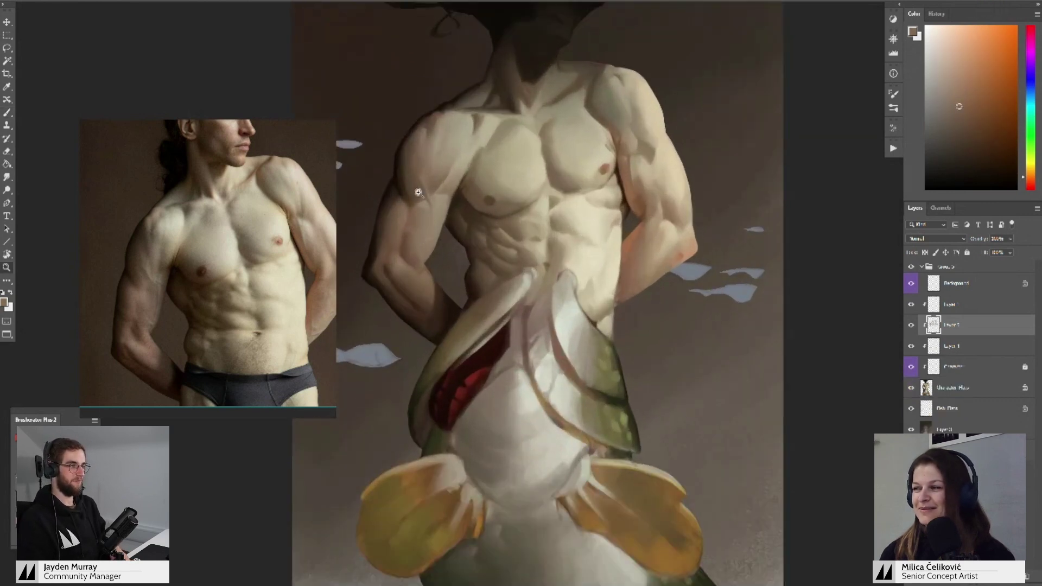
mouse_move(464, 230)
mouse_down()
mouse_move(450, 246)
mouse_move(424, 184)
mouse_up()
alt+click(437, 241)
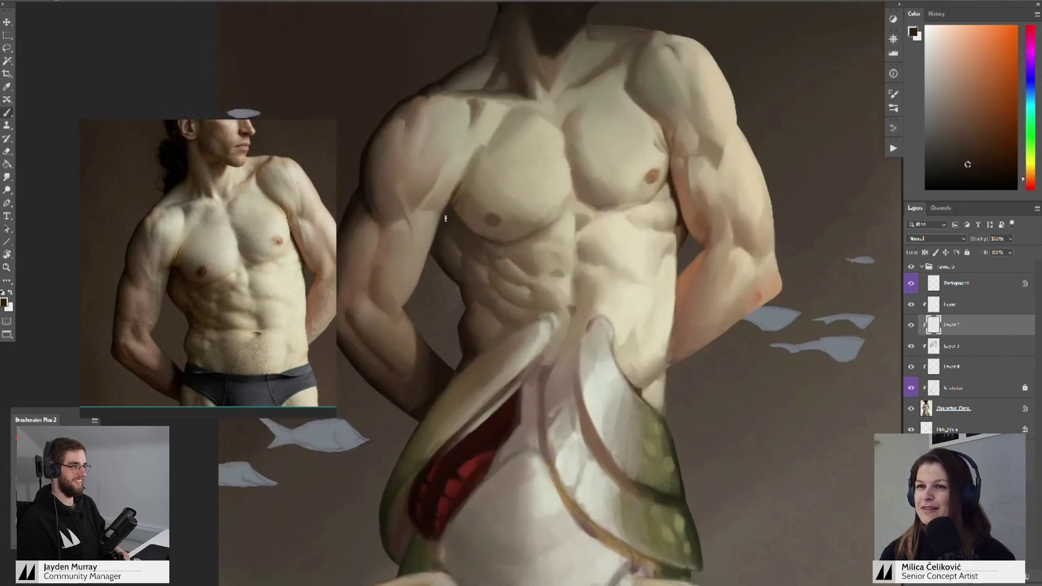
mouse_move(445, 218)
mouse_down()
mouse_move(445, 261)
mouse_move(456, 237)
mouse_up()
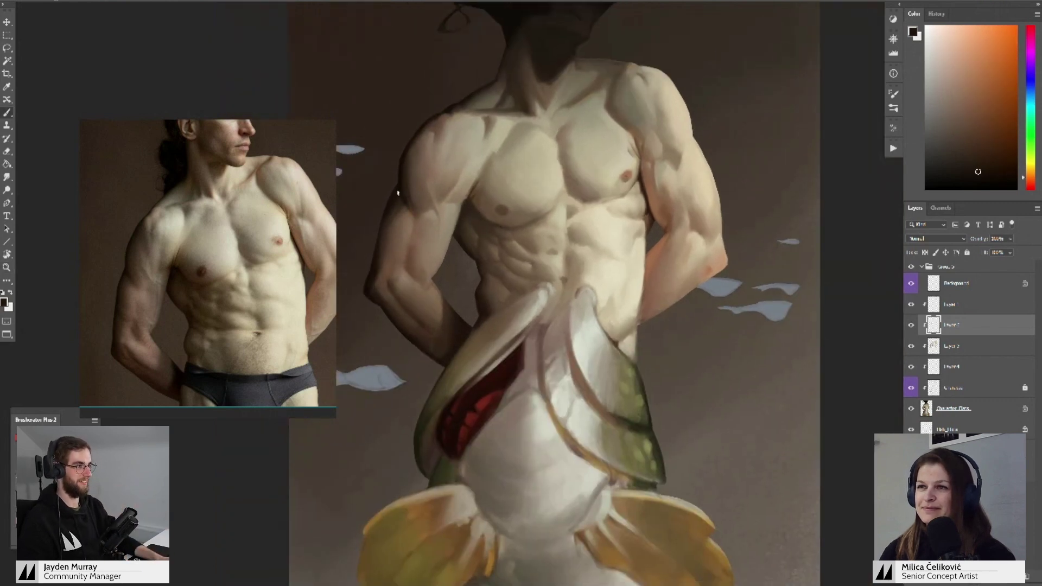
- Refine the outer edge of the shadow-side arm below the deltoid with dark to mid browns sampled nearby
drag(379, 250, 394, 258)
alt+click(408, 219)
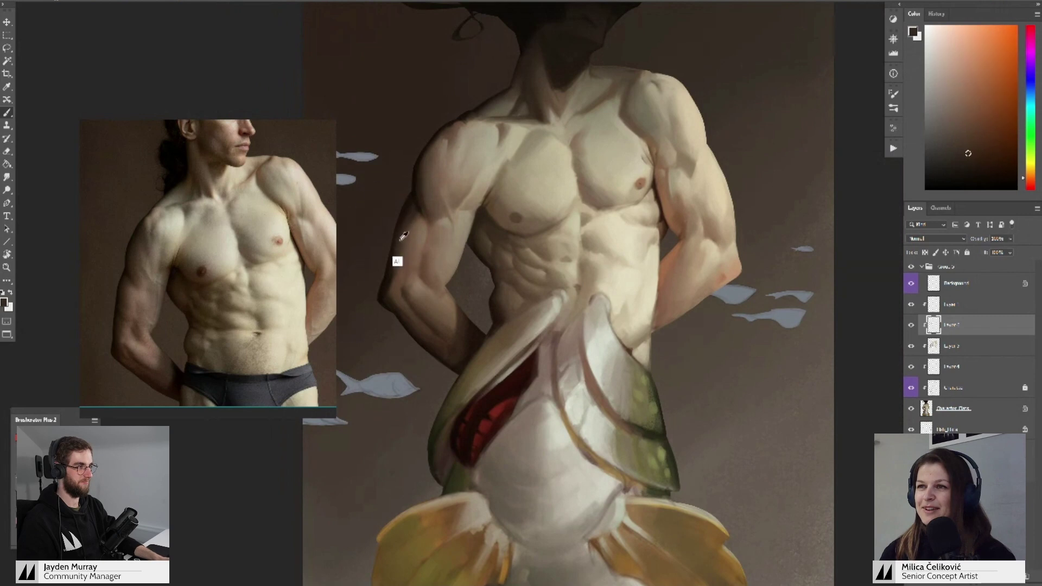
alt+click(420, 214)
alt+click(418, 219)
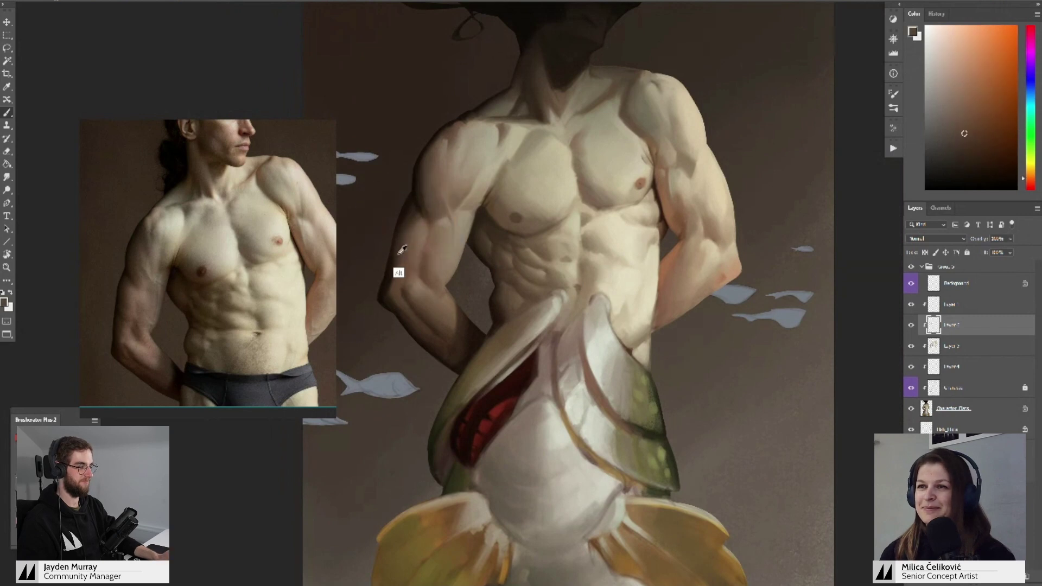
alt+click(402, 249)
scroll(404, 271, down, 1)
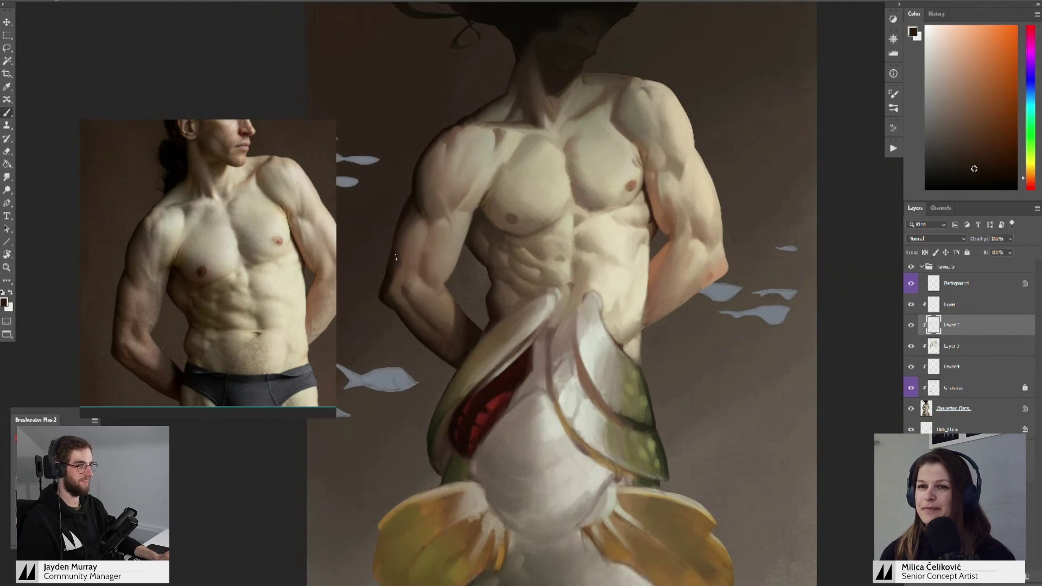
- Soften the outer contour just above the shadow-side elbow with mid and dark reddish browns sampled around it
alt+click(395, 257)
alt+click(399, 252)
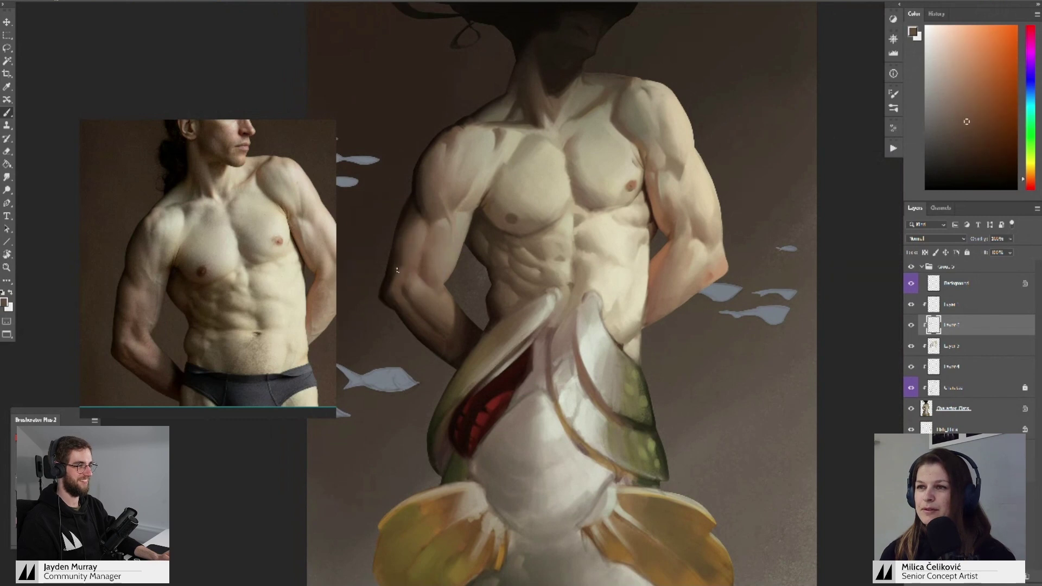
alt+click(391, 275)
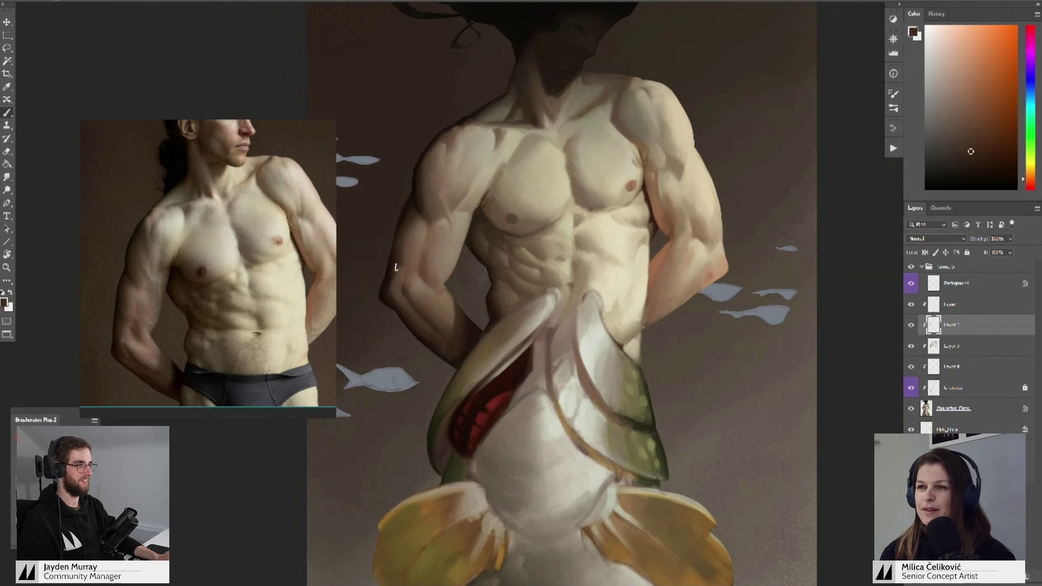
alt+click(395, 272)
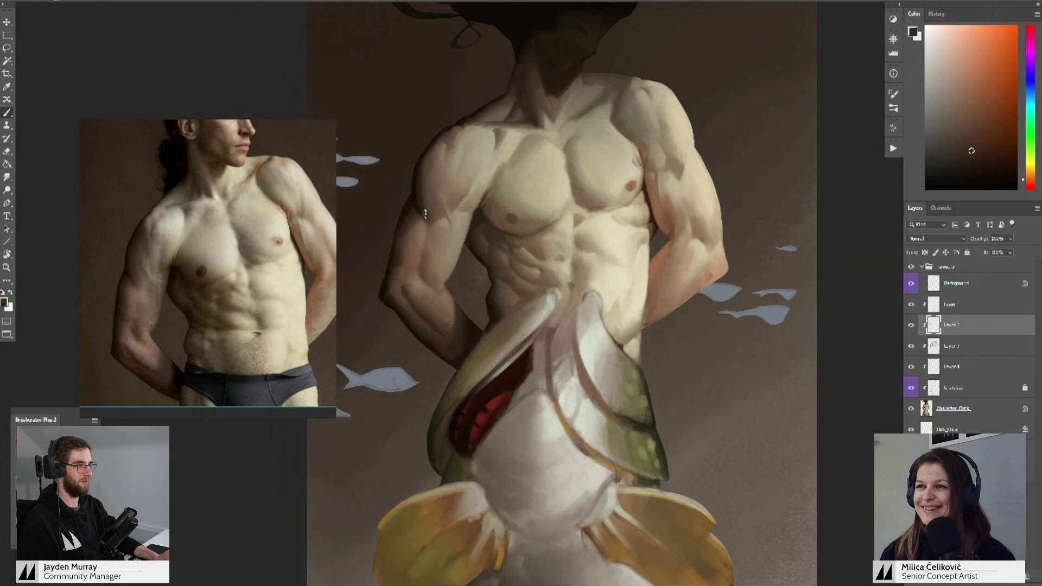
- Blend the inner side of the shadow-side upper arm with lighter greyish beige tones sampled across it
key(z)
mouse_move(420, 230)
mouse_down()
mouse_move(395, 283)
mouse_move(431, 272)
mouse_move(439, 217)
mouse_up()
drag(463, 272, 445, 261)
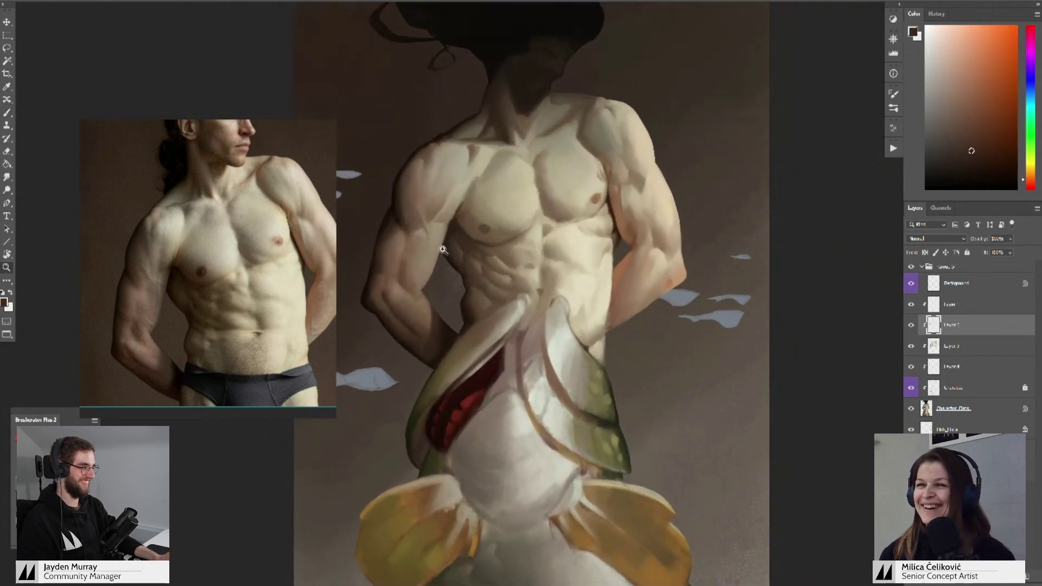
key(b)
alt+click(423, 231)
alt+click(423, 237)
alt+click(421, 239)
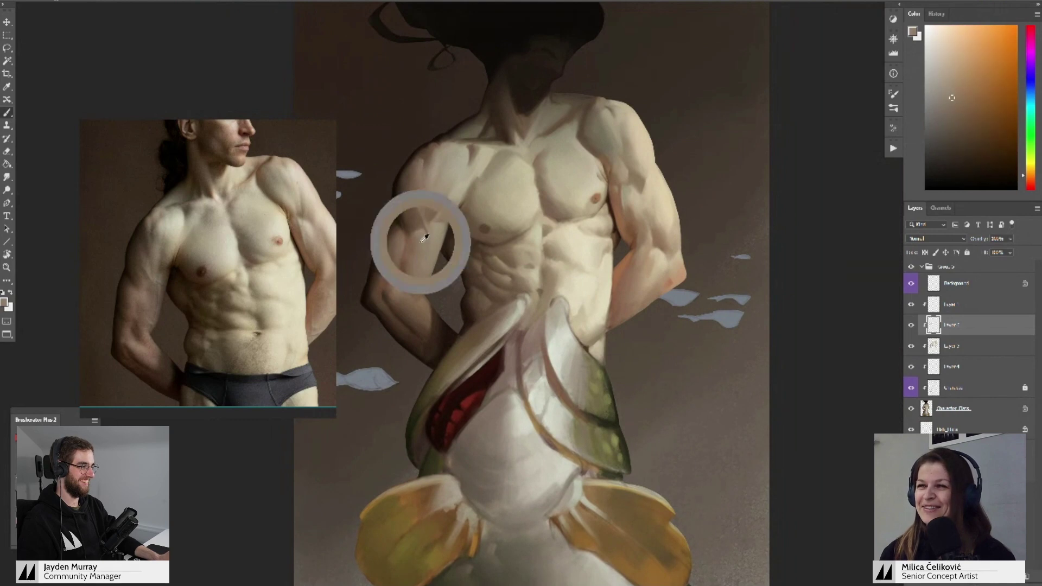
alt+click(441, 238)
alt+click(438, 244)
- Smooth the transition between the shadow-side shoulder, armpit and chest with warm beige tones sampled there
mouse_move(438, 250)
mouse_down()
mouse_move(436, 274)
mouse_move(461, 237)
mouse_move(455, 257)
mouse_up()
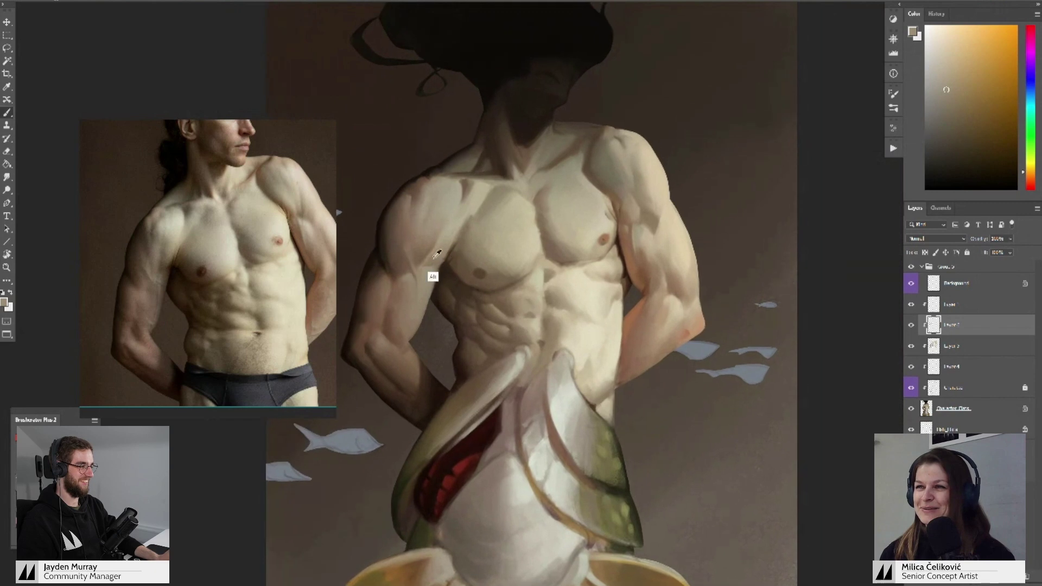
alt+click(432, 276)
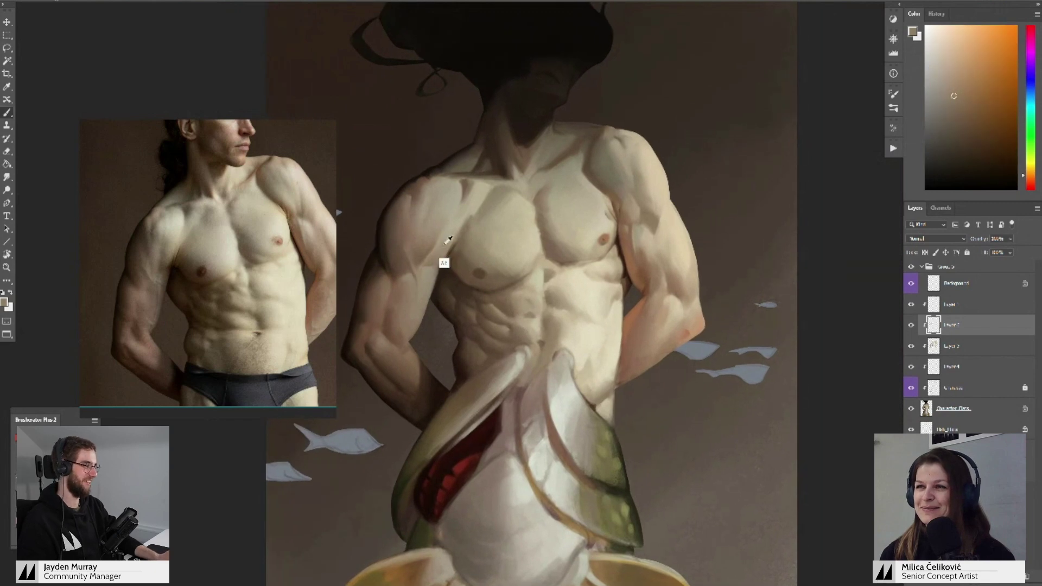
alt+click(443, 245)
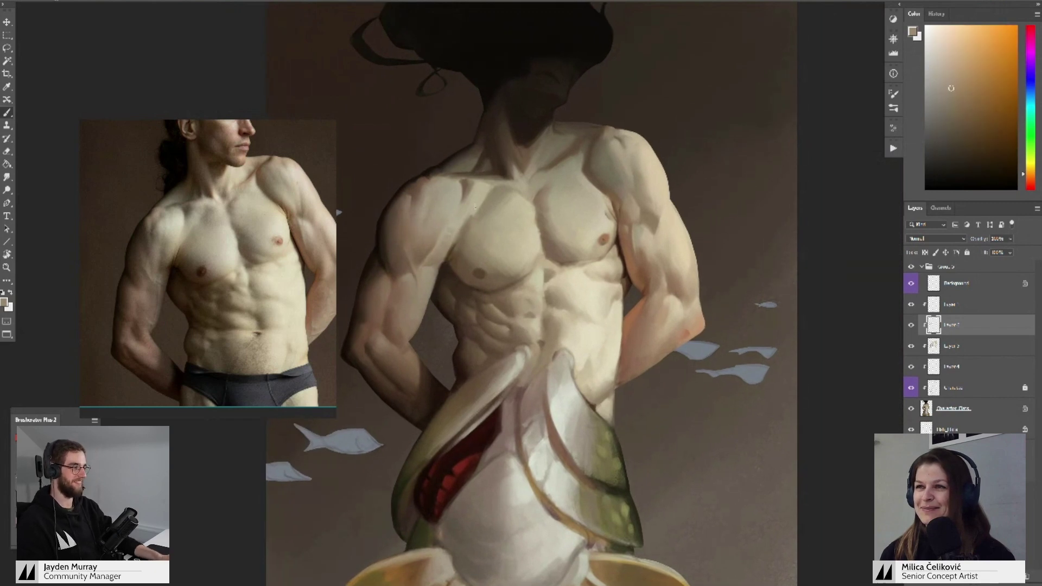
drag(460, 227, 464, 237)
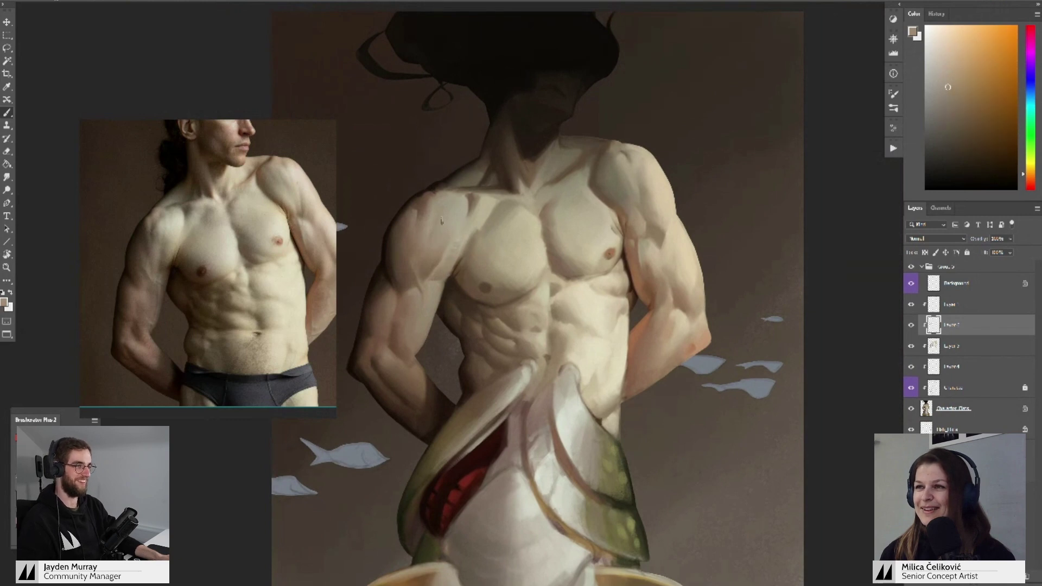
- Check the figure's proportions and lighting by flipping the whole canvas horizontally and back
scroll(462, 223, down, 3)
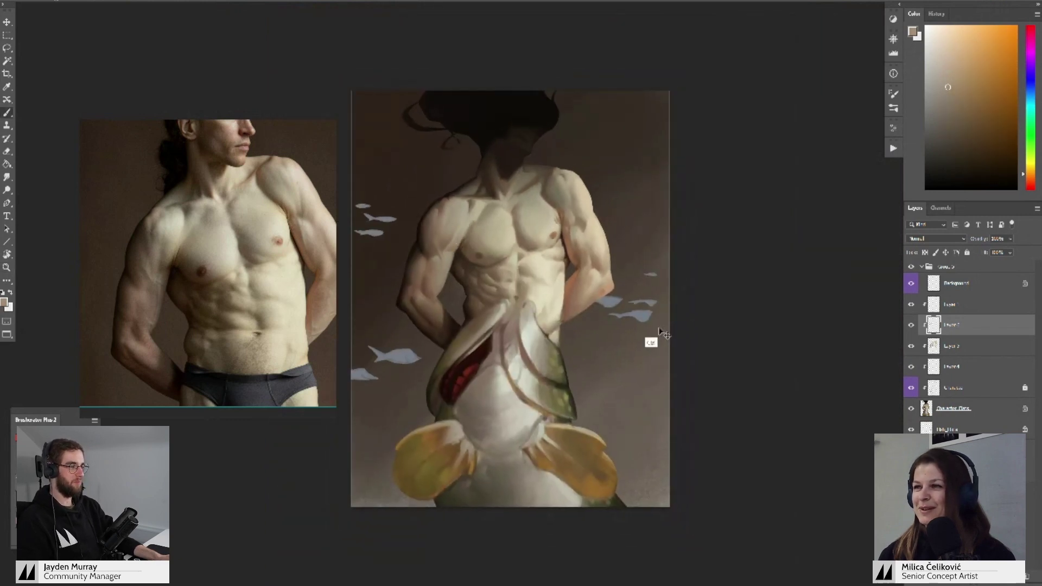
key(ctrl+shift+alt+n)
key(ctrl+shift+h)
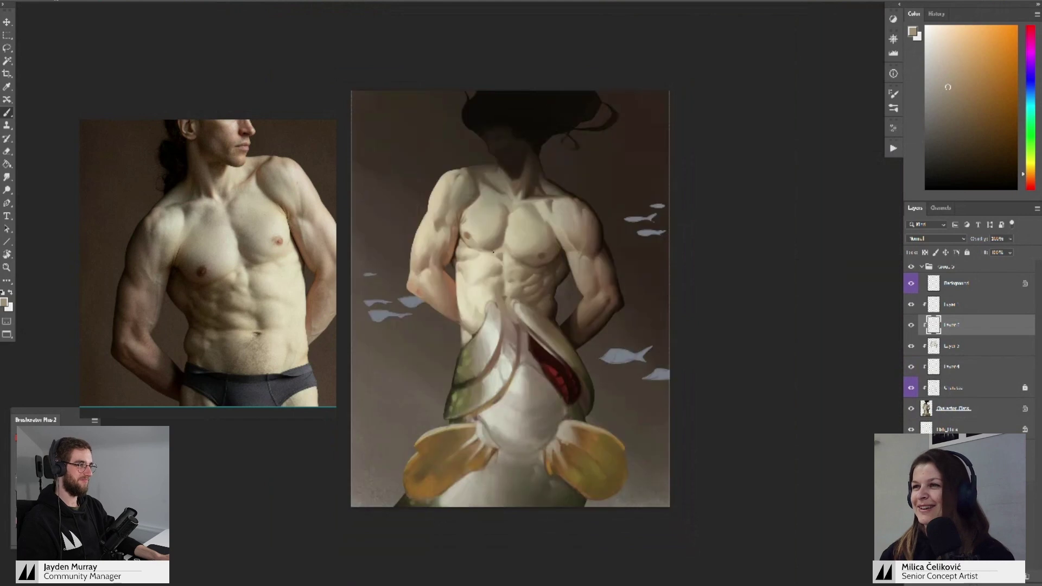
key(z)
mouse_move(509, 249)
mouse_down()
mouse_move(472, 279)
mouse_move(492, 289)
mouse_move(518, 353)
mouse_up()
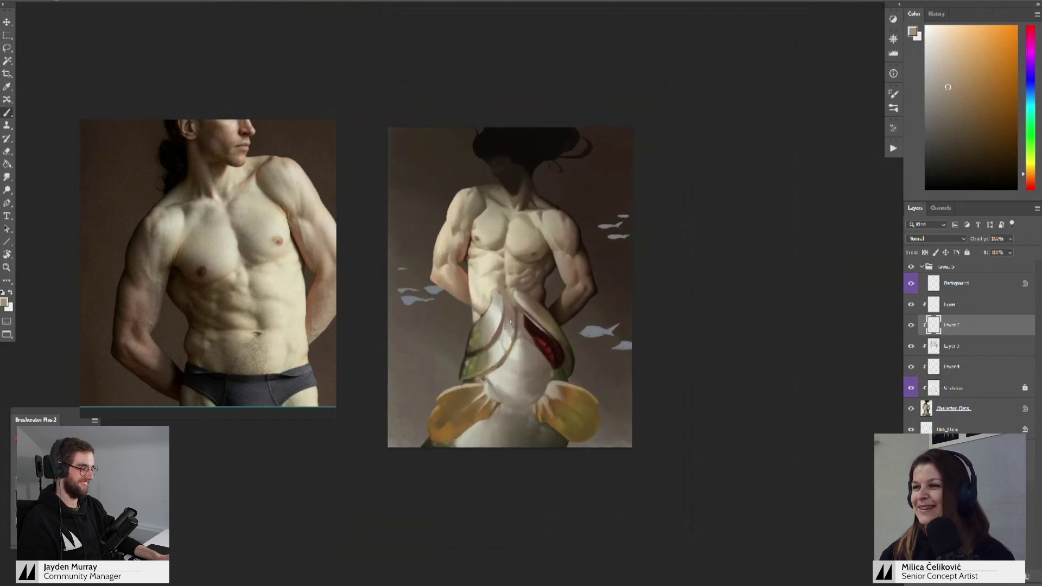
key(ctrl+shift+h)
key(ctrl+shift+h)
key(ctrl+shift+h)
key(b)
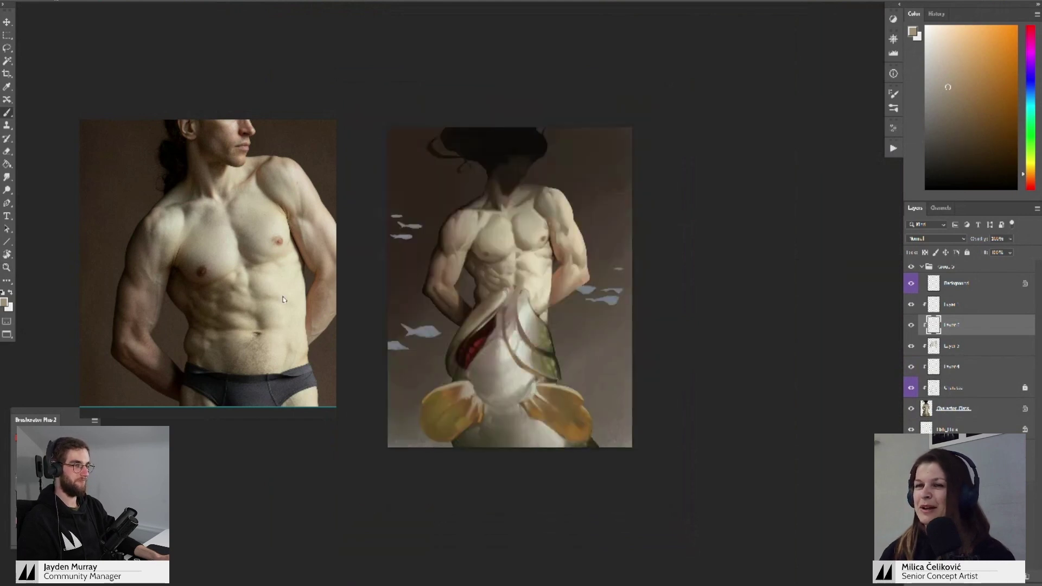
- Compare the whole painting, also at thumbnail size, with the full reference photo
scroll(280, 304, down, 1)
drag(634, 323, 642, 305)
key(z)
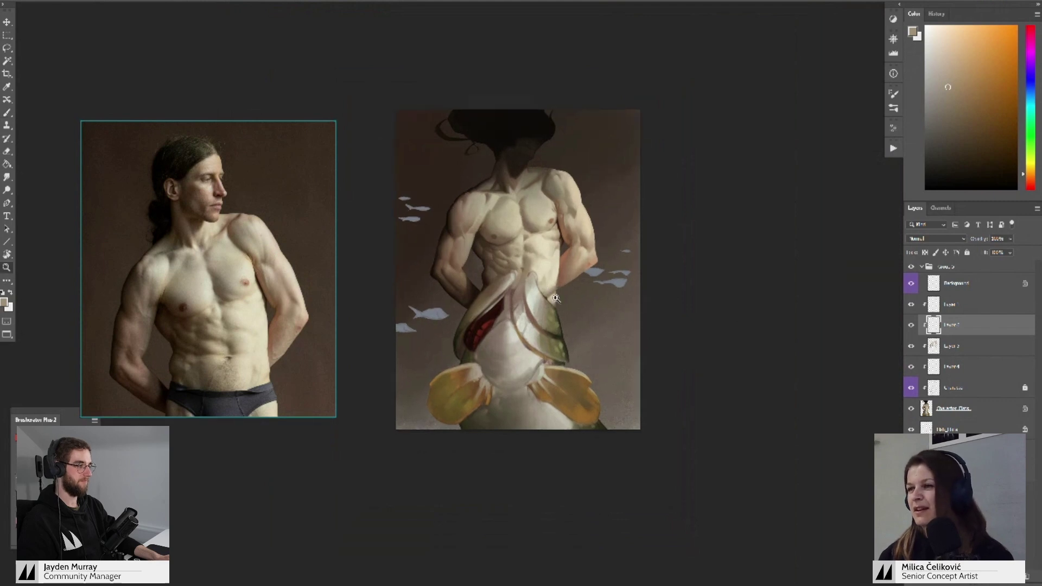
mouse_move(556, 298)
mouse_down()
mouse_move(527, 317)
mouse_move(545, 325)
mouse_up()
scroll(546, 325, up, 1)
scroll(545, 324, down, 3)
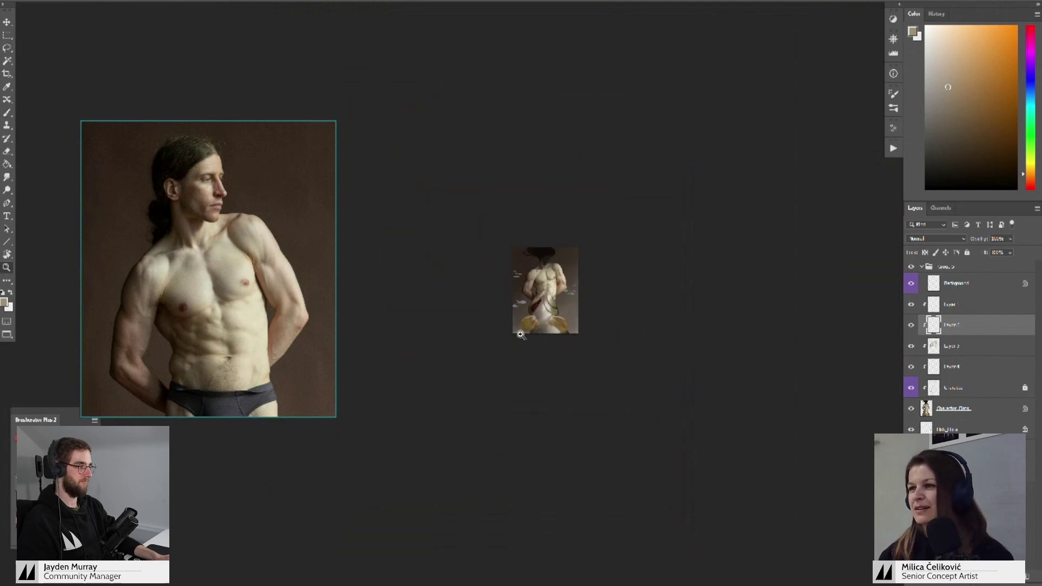
scroll(546, 334, up, 3)
scroll(547, 344, up, 1)
key(b)
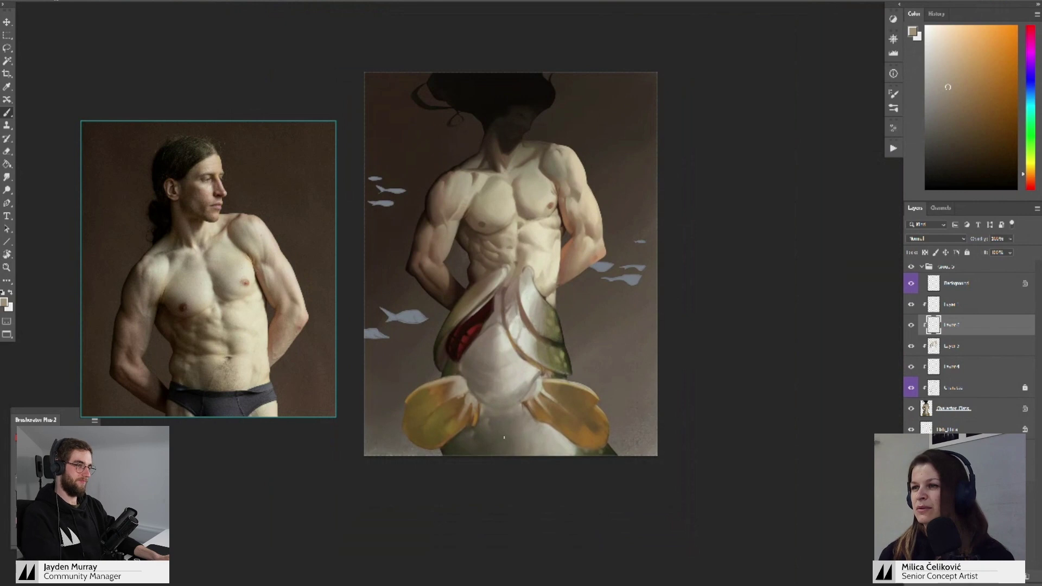
drag(551, 362, 529, 331)
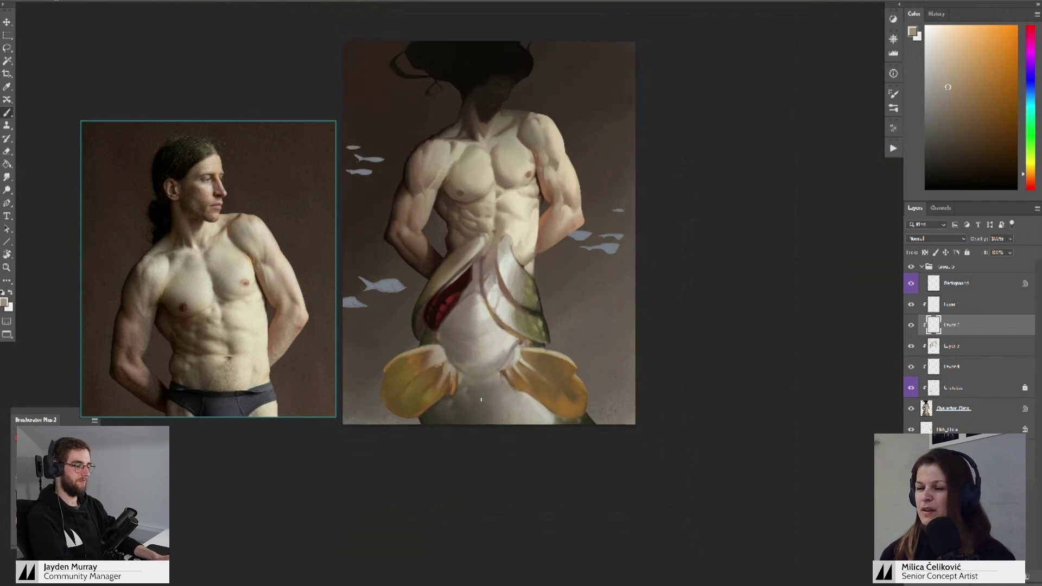
scroll(493, 221, up, 4)
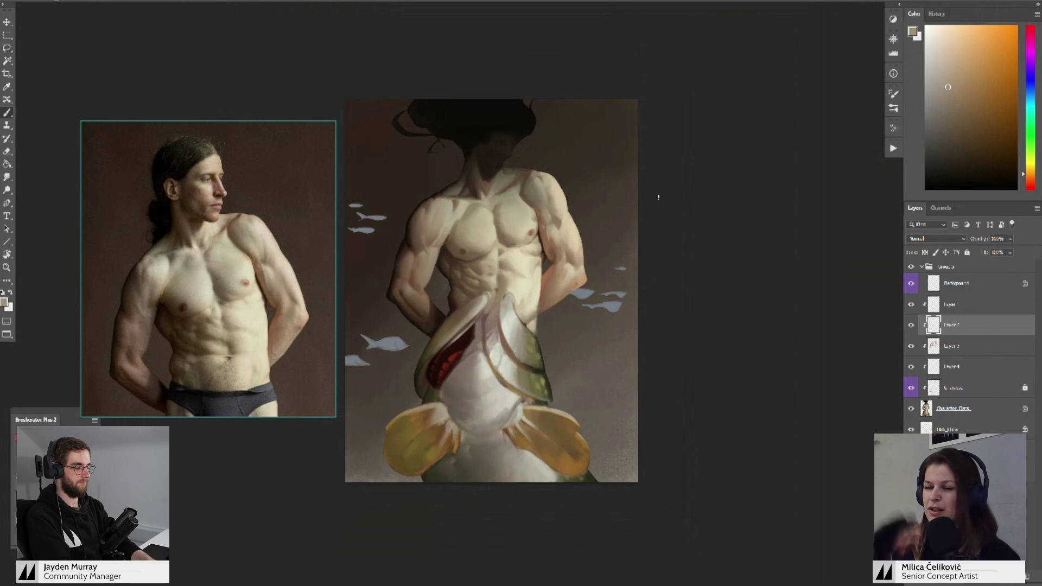
drag(642, 264, 646, 258)
drag(697, 289, 690, 290)
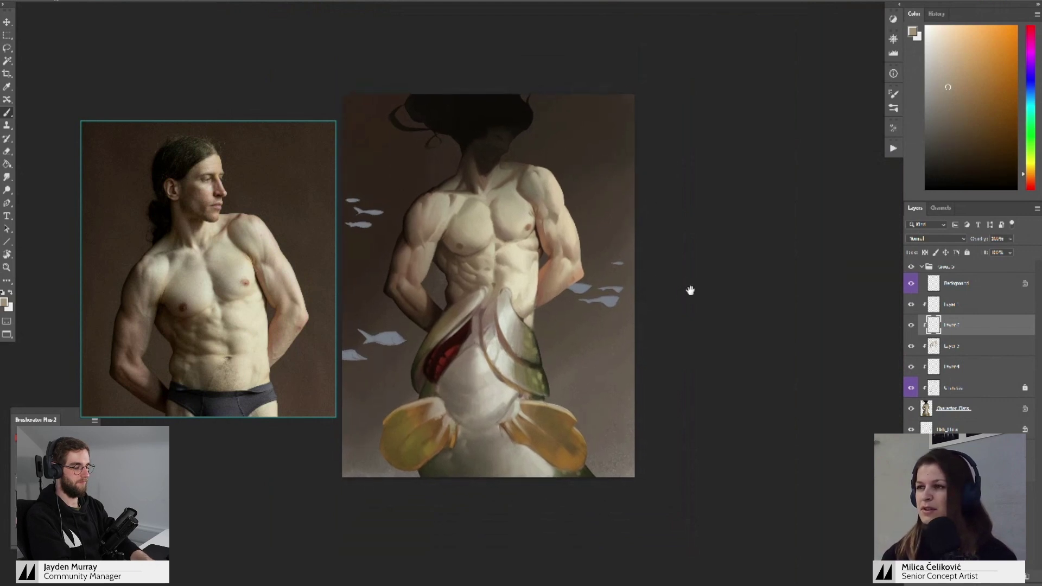
- Examine the reference photo's chest, shoulder and arm up close and compare them with the painted figure
scroll(223, 281, down, 3)
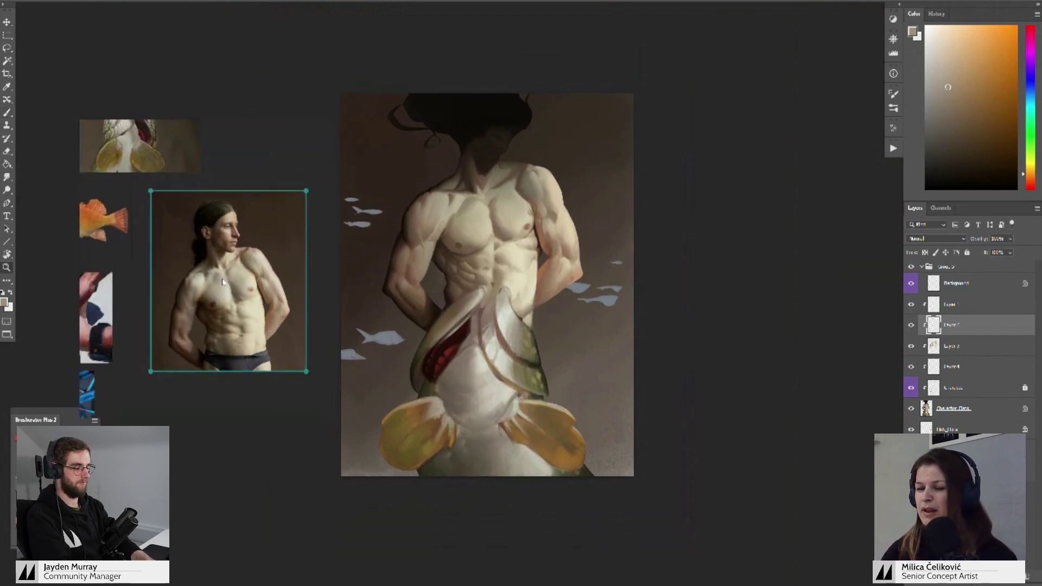
scroll(223, 281, up, 5)
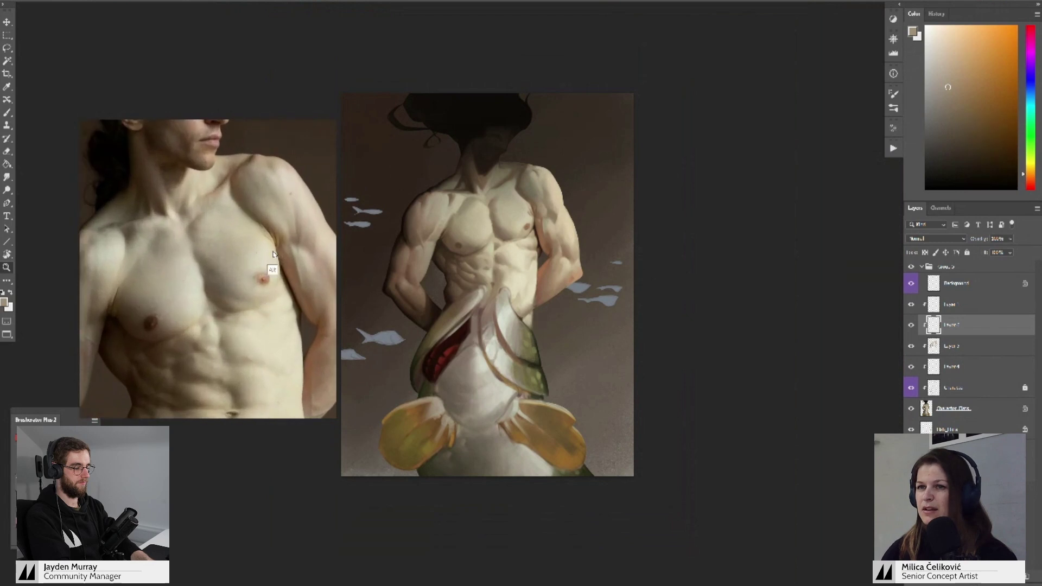
drag(273, 253, 240, 257)
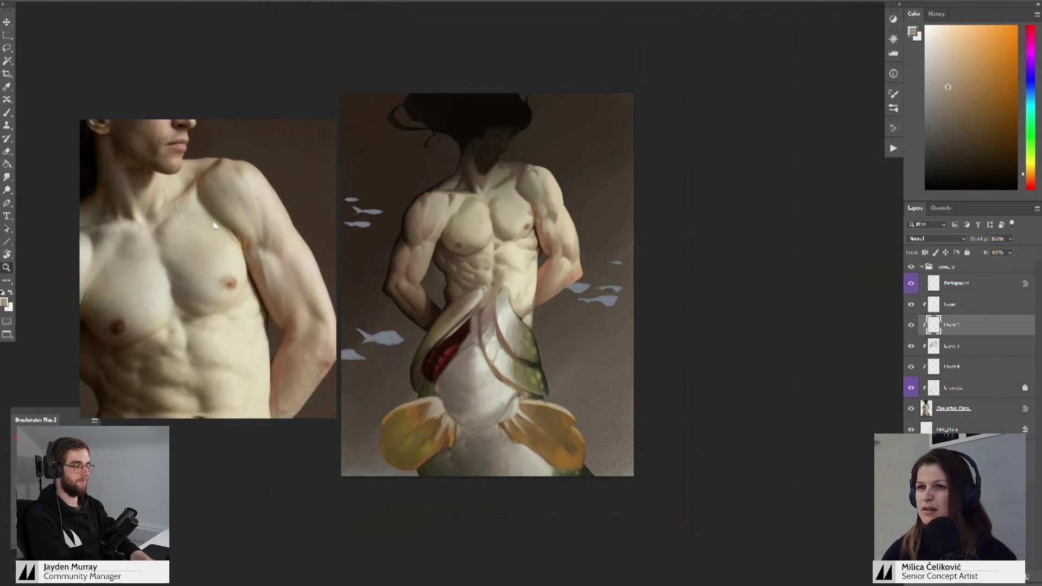
scroll(646, 255, up, 1)
scroll(515, 309, down, 1)
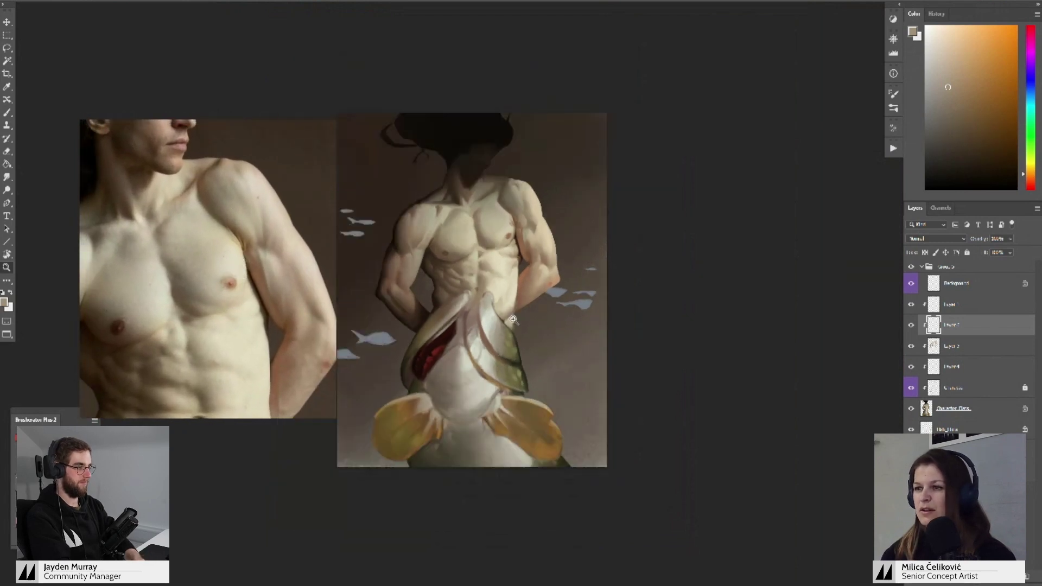
key(b)
scroll(310, 383, down, 2)
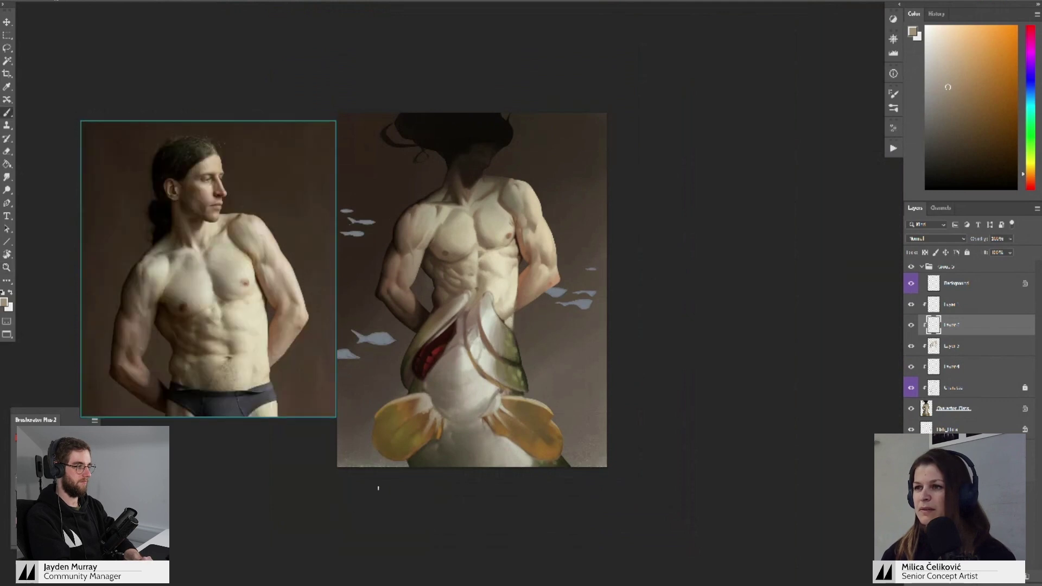
scroll(516, 310, down, 3)
drag(516, 322, 565, 346)
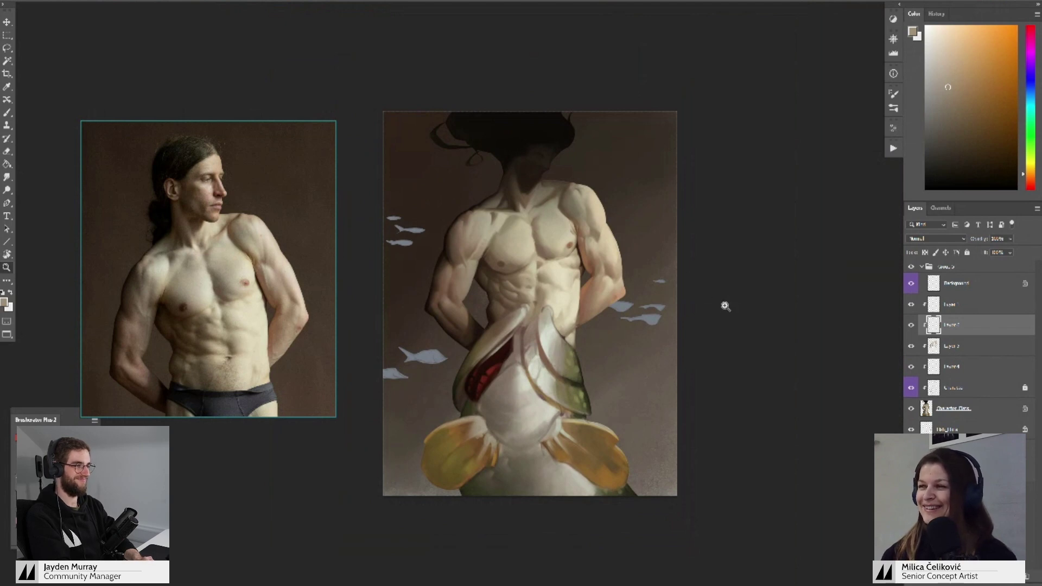
- Check the selected skin-painting layer's effect and delete it, then compare the figure with the layer below it hidden and shown
key(b)
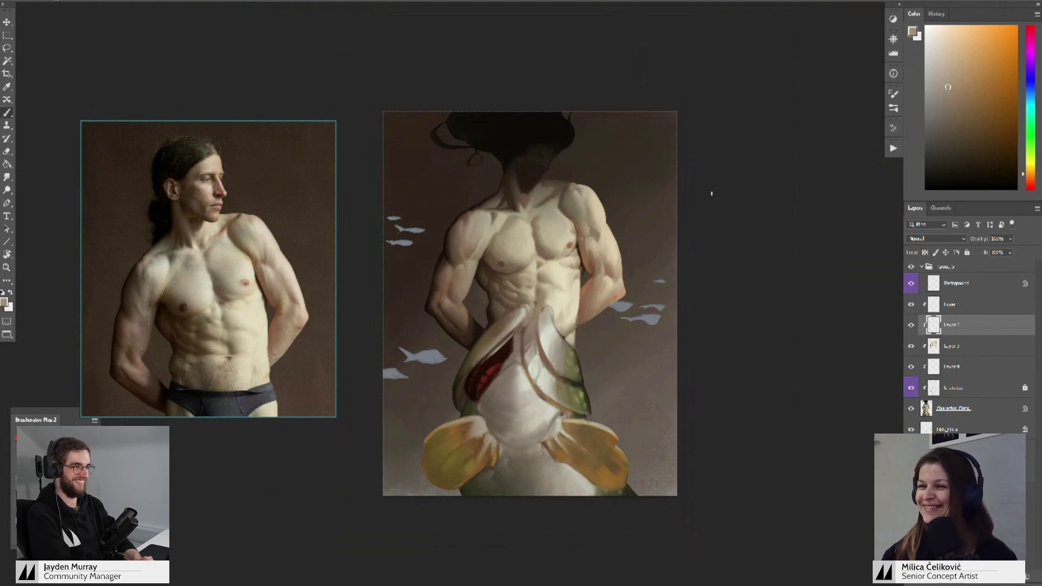
click(911, 325)
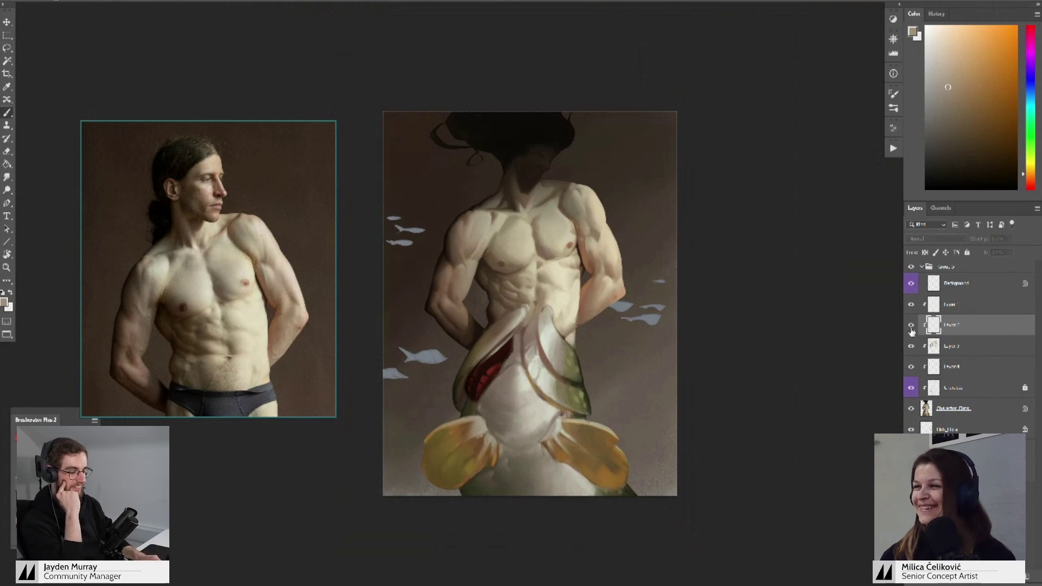
key(Delete)
click(910, 326)
click(909, 326)
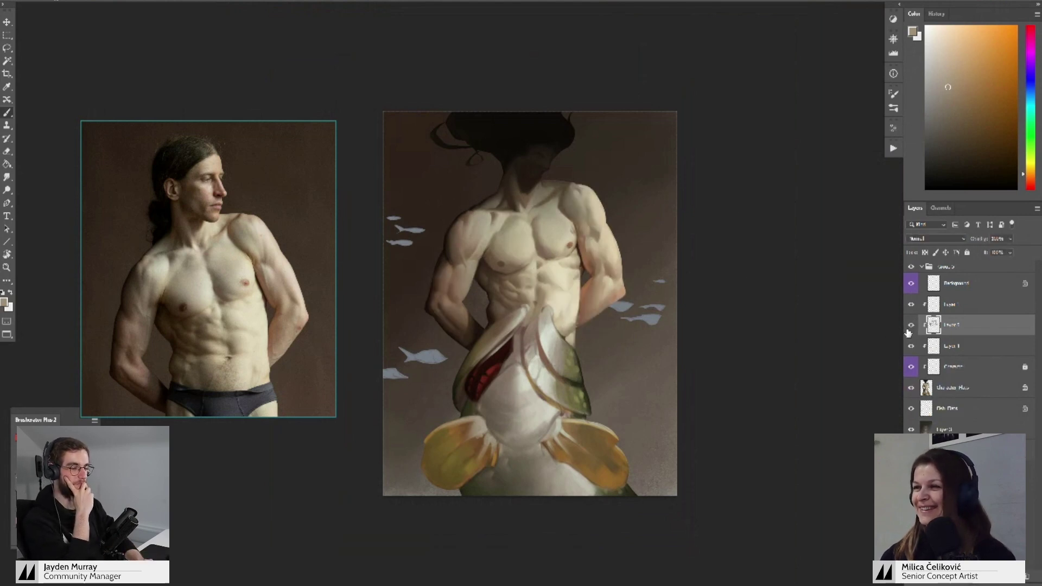
click(911, 326)
click(911, 326)
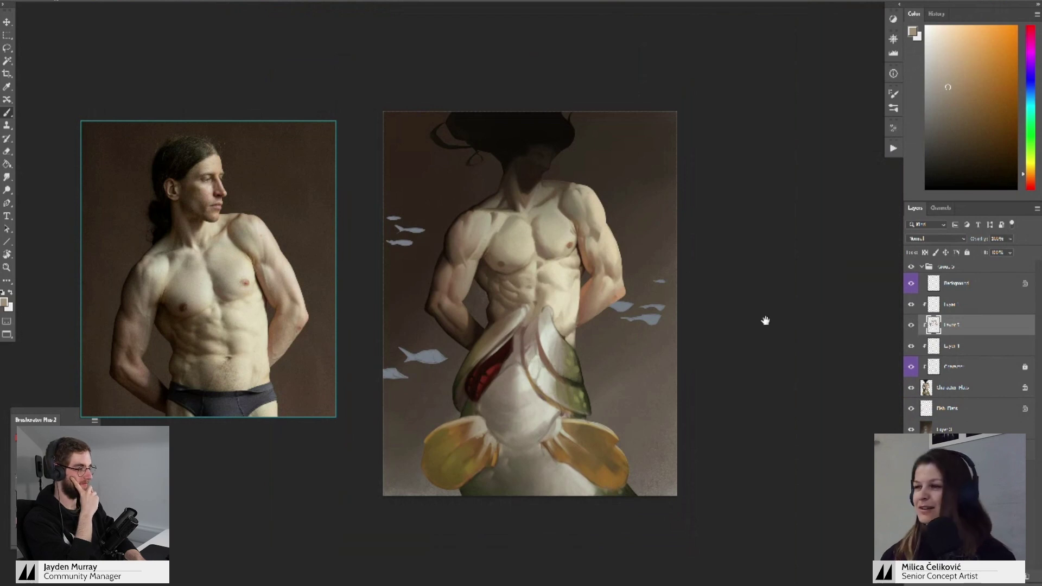
- Compare the whole painting with the dark-haired, fish-bodied male figure painting on the reference board
drag(759, 330, 756, 333)
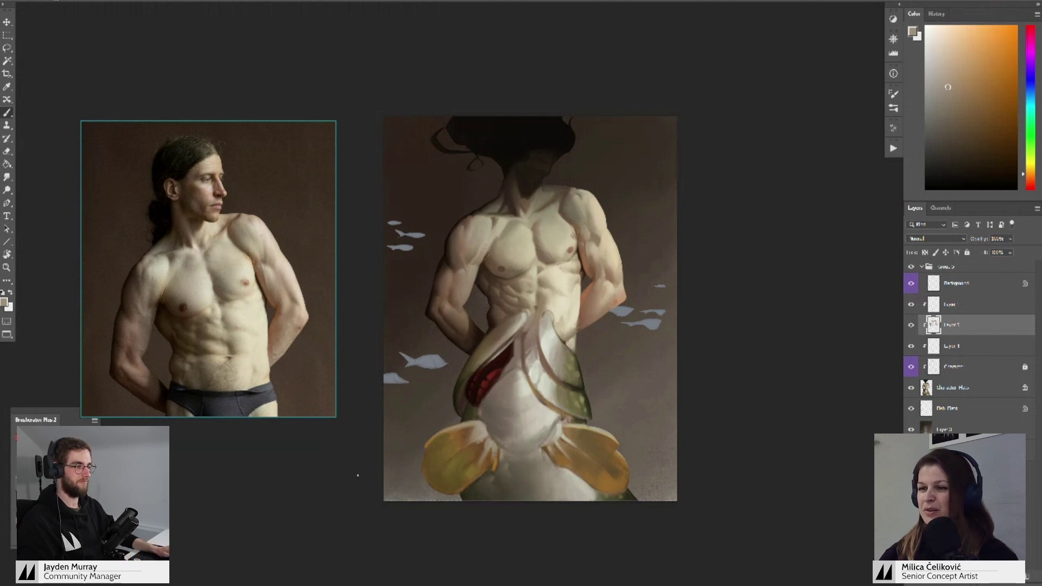
drag(531, 376, 519, 367)
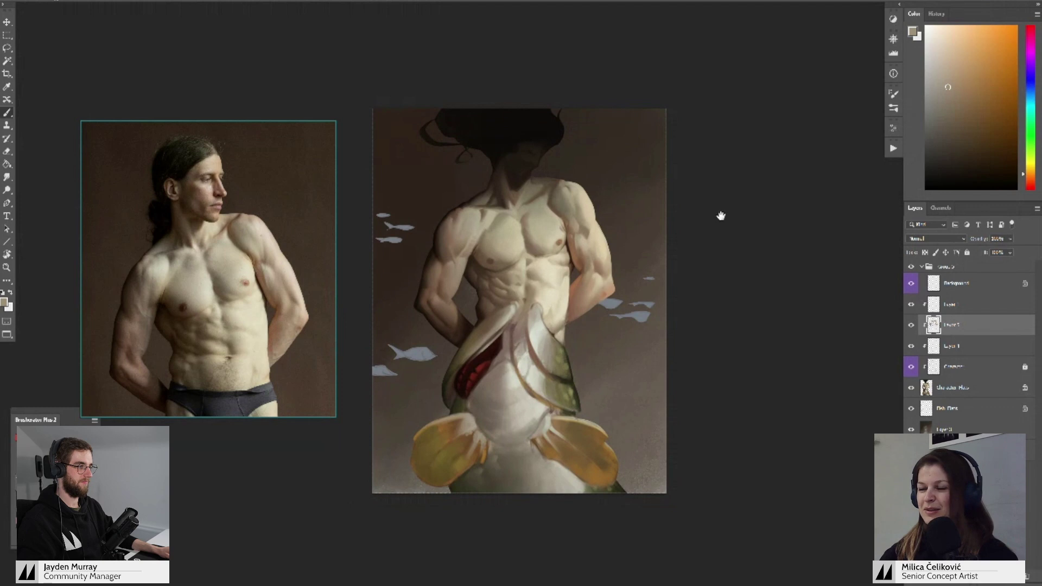
drag(721, 216, 721, 235)
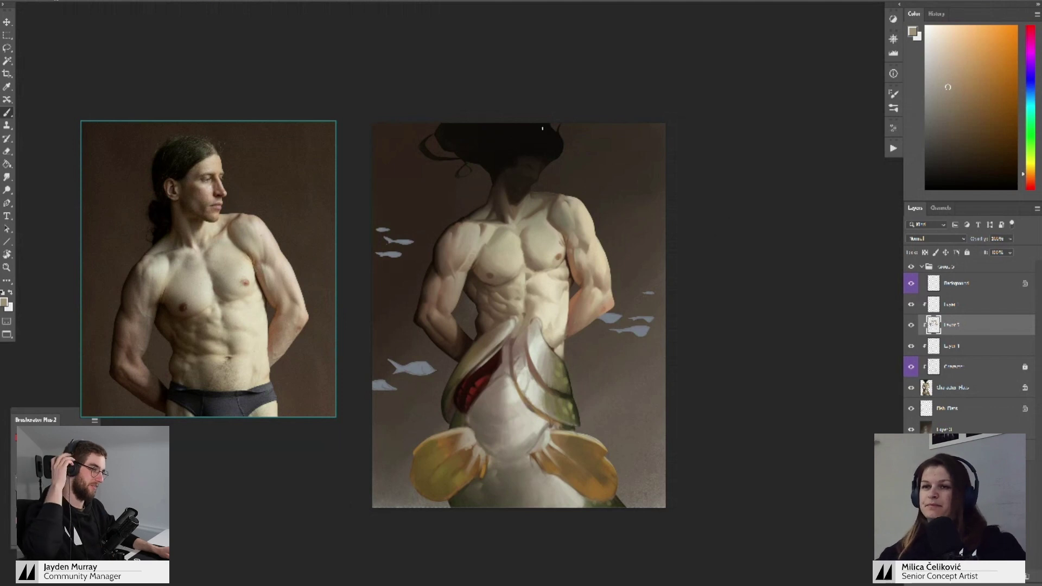
scroll(300, 298, down, 7)
scroll(243, 219, up, 3)
scroll(232, 222, up, 5)
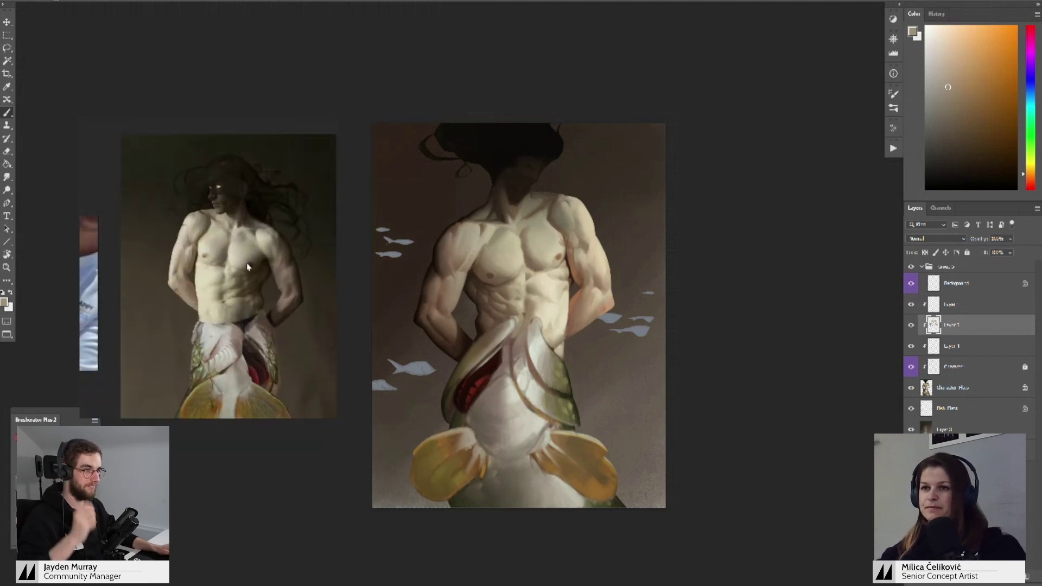